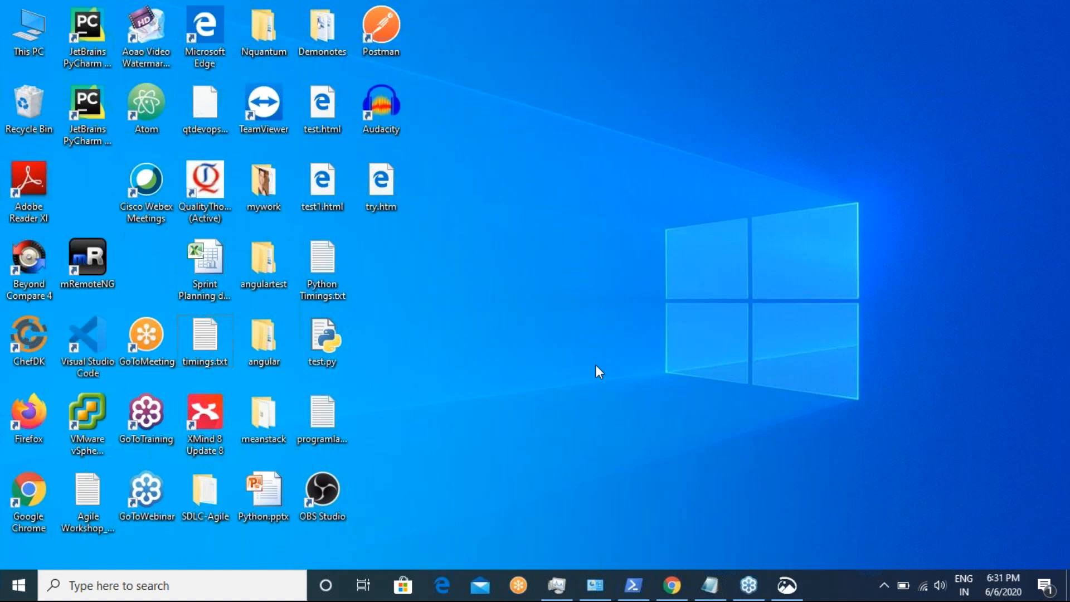
# - Browse to the ClassRoomNotes folder on Local Disk (C:) in File Explorer and open it in Visual Studio Code
pyautogui.moveTo(556, 586)
pyautogui.press('super+r')
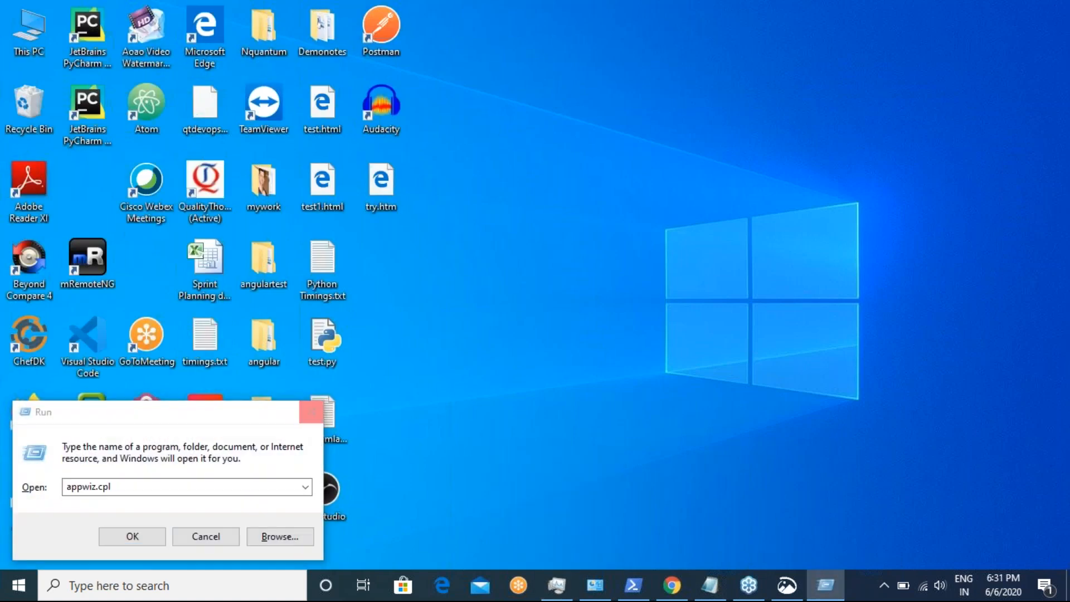
pyautogui.press('Return')
pyautogui.click(68, 508)
pyautogui.click(209, 309)
pyautogui.press('Up')
pyautogui.press('Up')
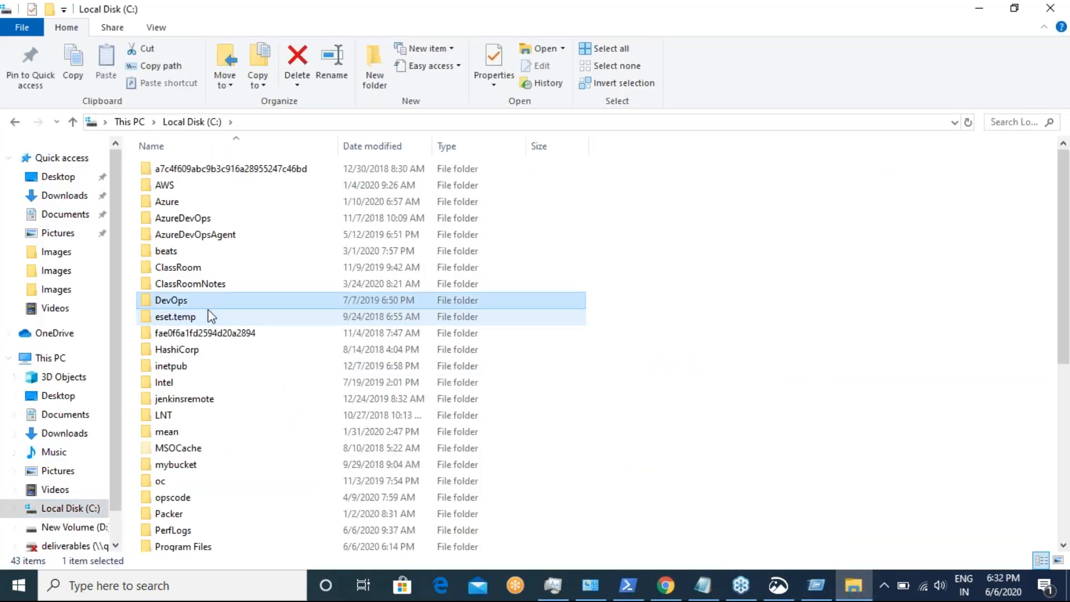
pyautogui.press('Return')
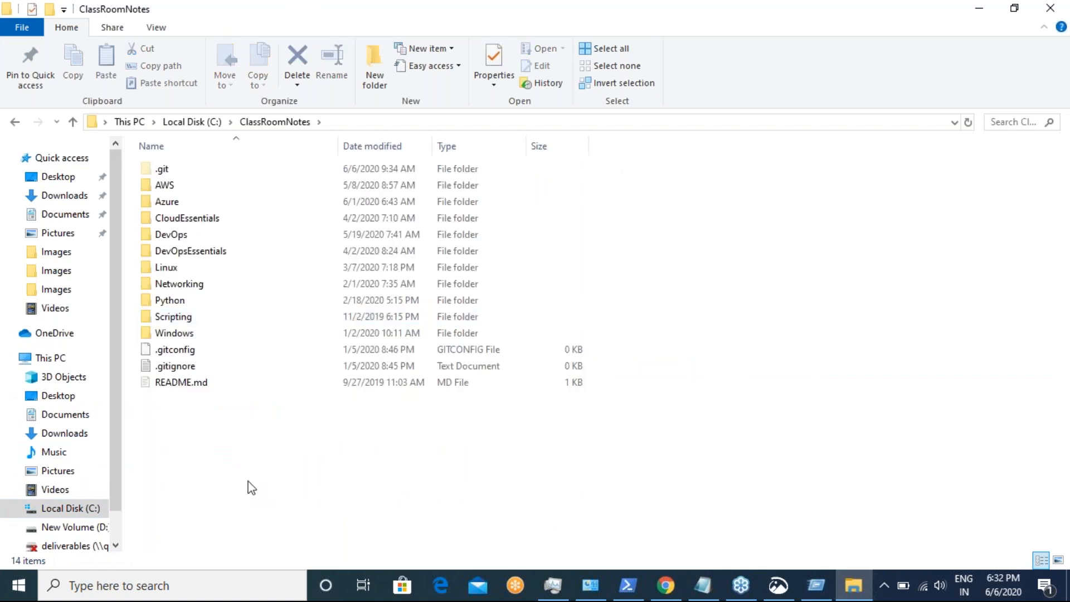
pyautogui.rightClick(248, 489)
pyautogui.click(356, 369)
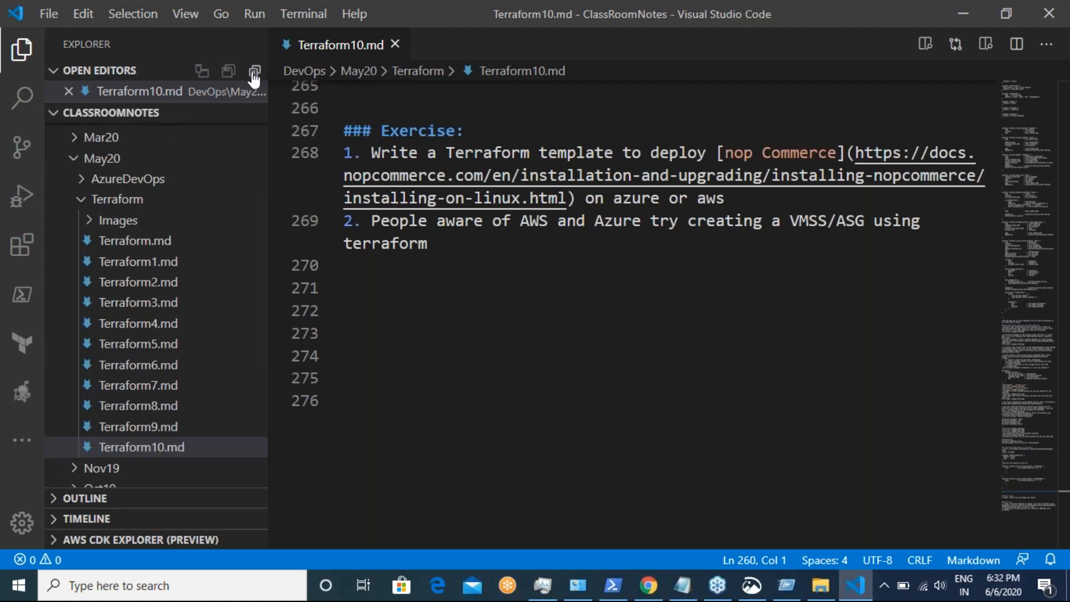
# - Close Terraform10.md, collapse the DevOps folder and expand Azure down to its Jun20\ARMTemplates folder
pyautogui.click(255, 73)
pyautogui.scroll(3, 109, 193)
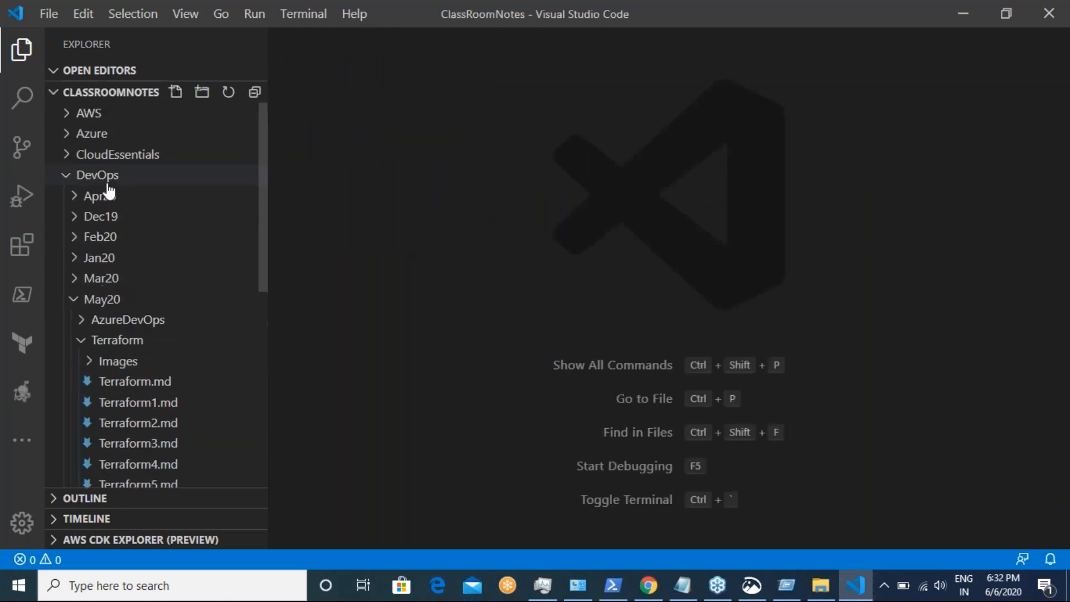
pyautogui.click(67, 178)
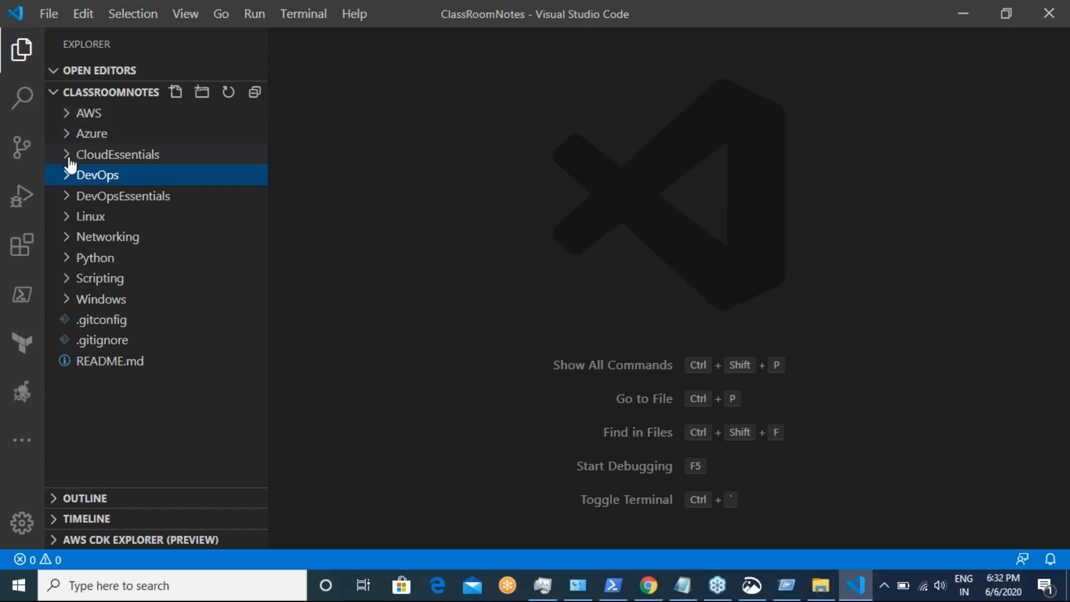
pyautogui.click(67, 137)
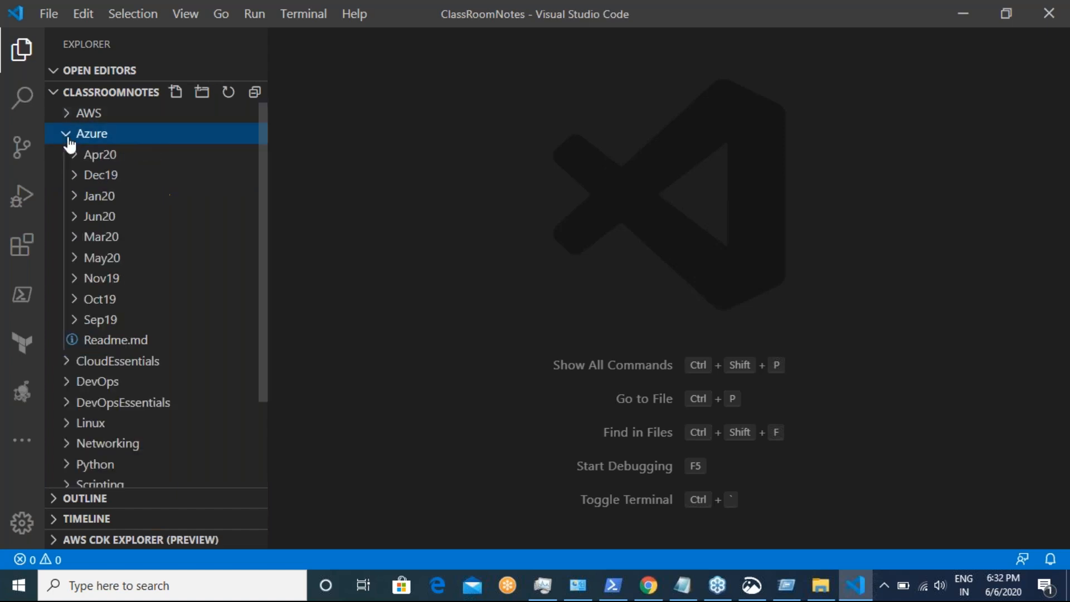
pyautogui.click(78, 258)
pyautogui.click(78, 259)
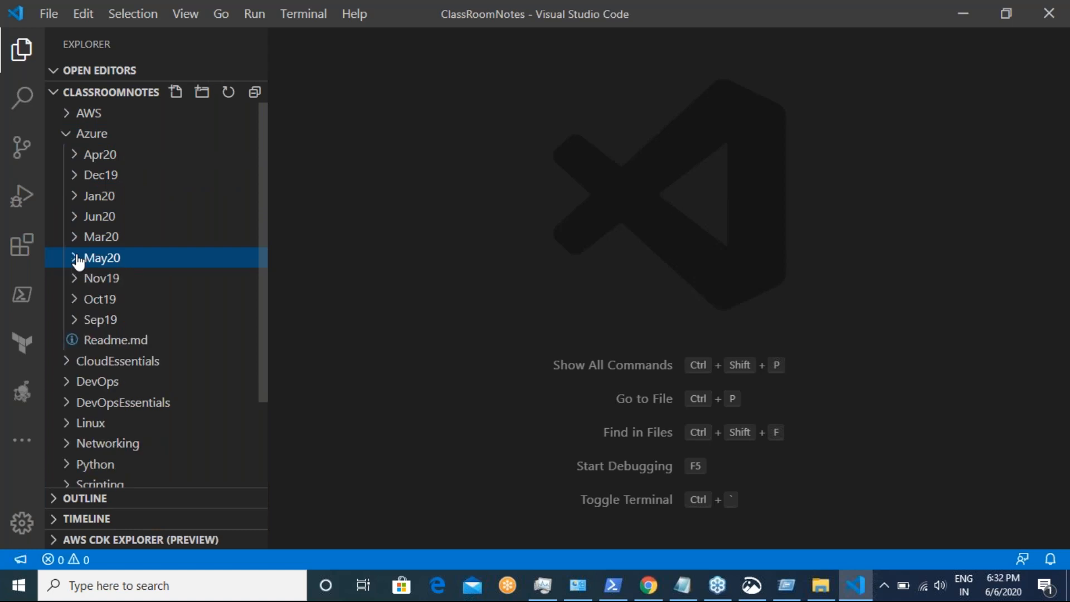
pyautogui.click(84, 218)
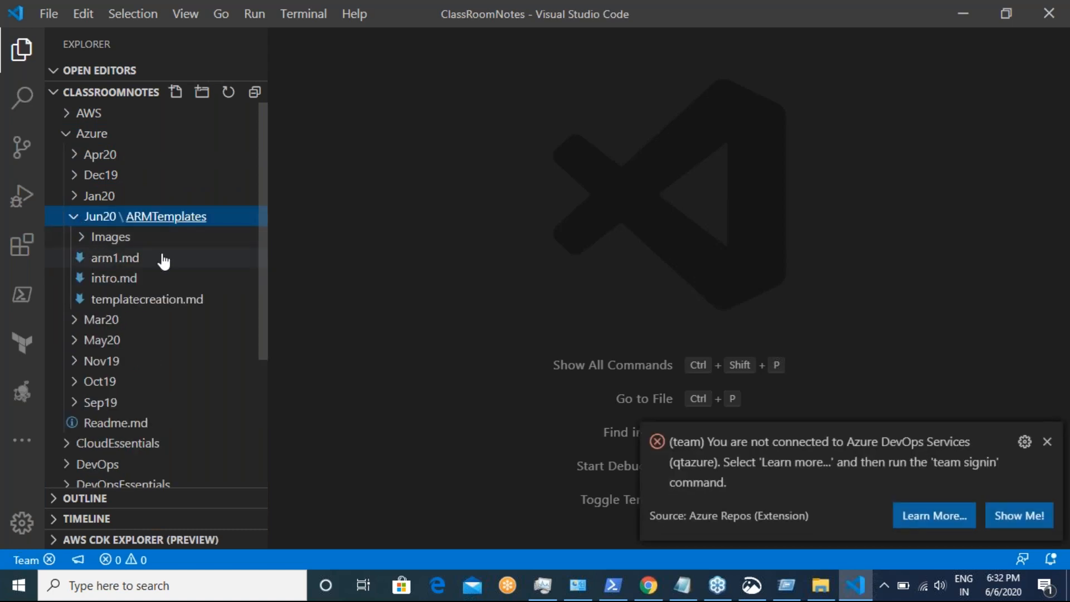
# - Create a new file named arm2.md in the Jun20\ARMTemplates folder and dismiss the Azure DevOps notification
pyautogui.rightClick(182, 216)
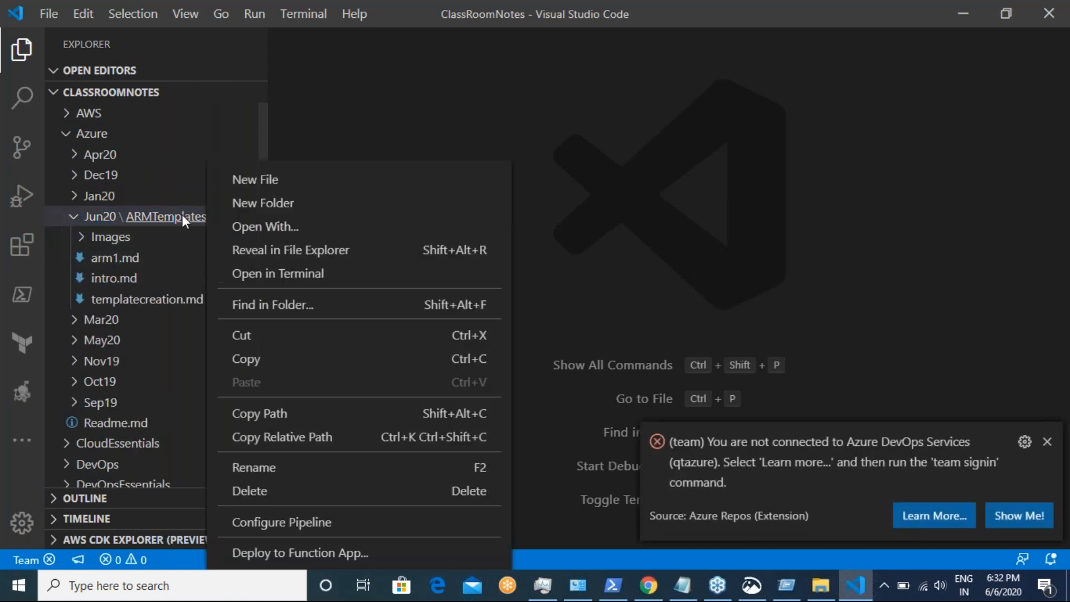
pyautogui.click(287, 175)
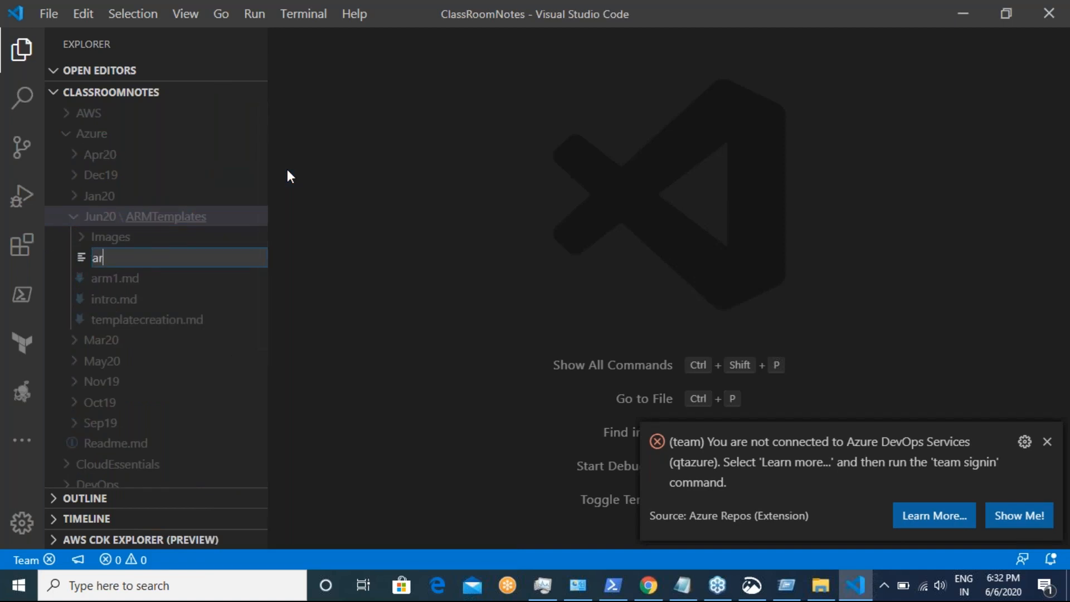
pyautogui.write('arm2.md')
pyautogui.press('Return')
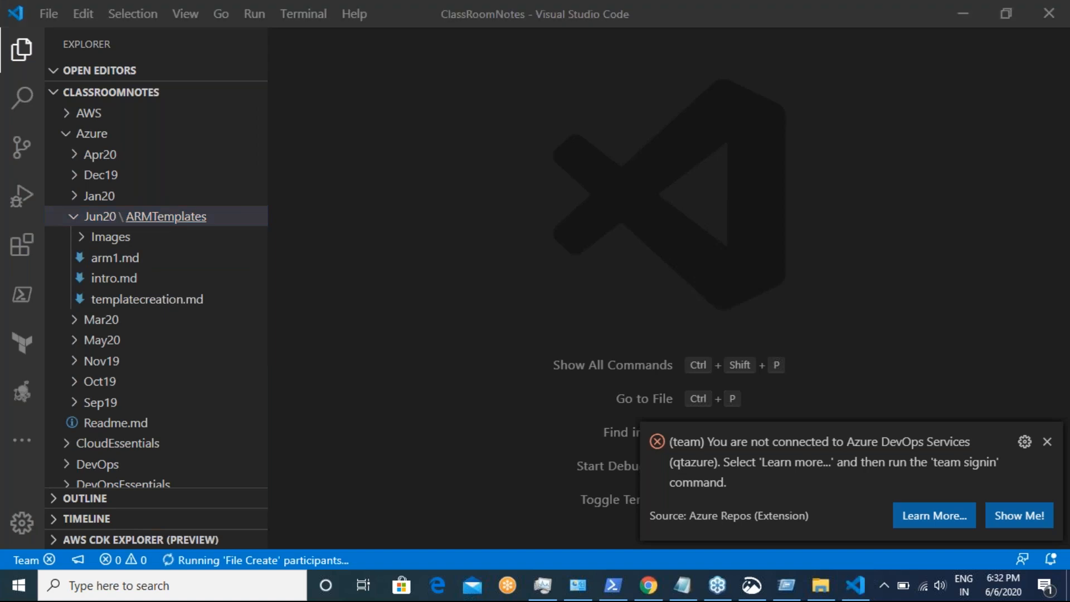
pyautogui.click(1047, 442)
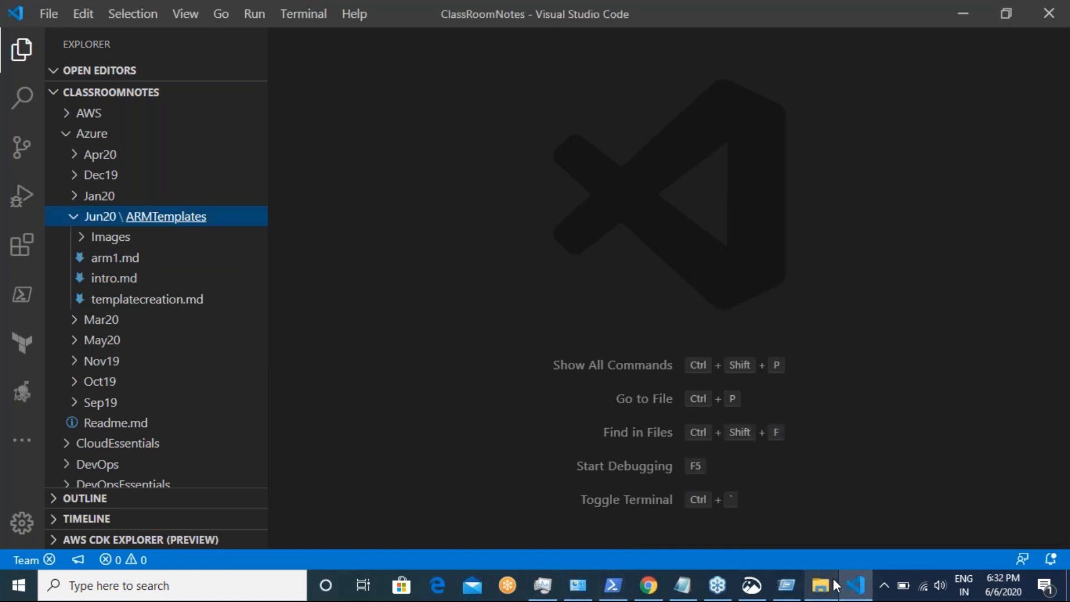
# - Switch to File Explorer and browse to the C:\Azure\ARMZone\May20\network folder
pyautogui.click(834, 582)
pyautogui.click(208, 123)
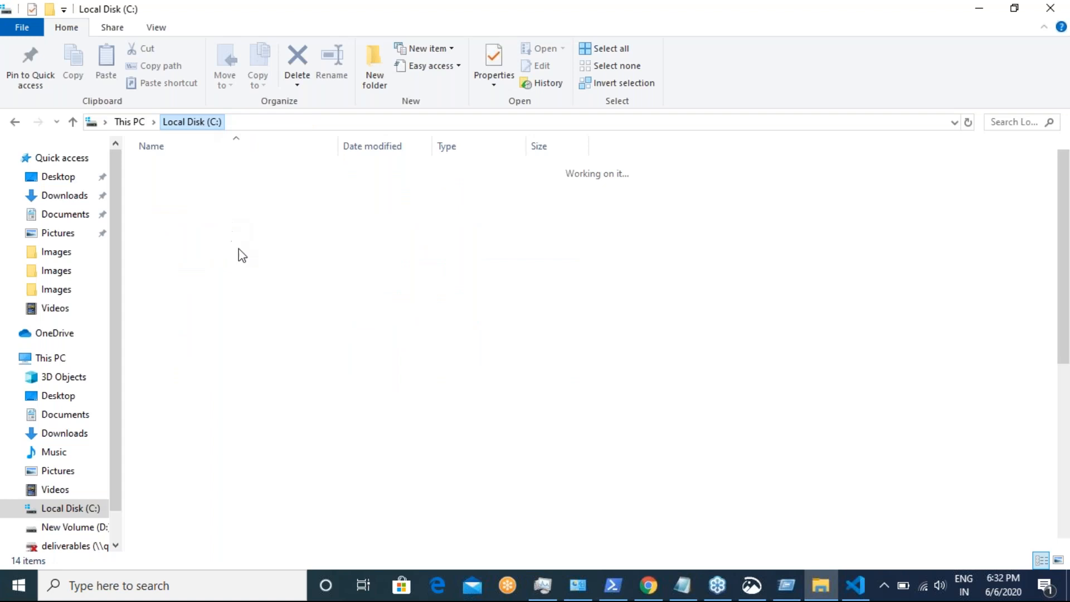
pyautogui.click(182, 198)
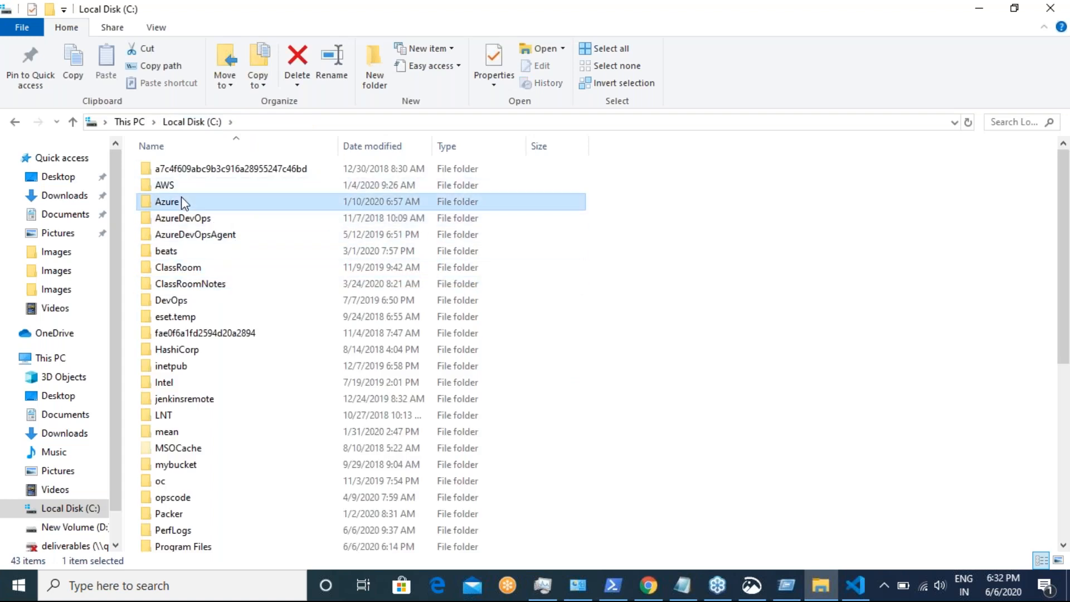
pyautogui.doubleClick(182, 201)
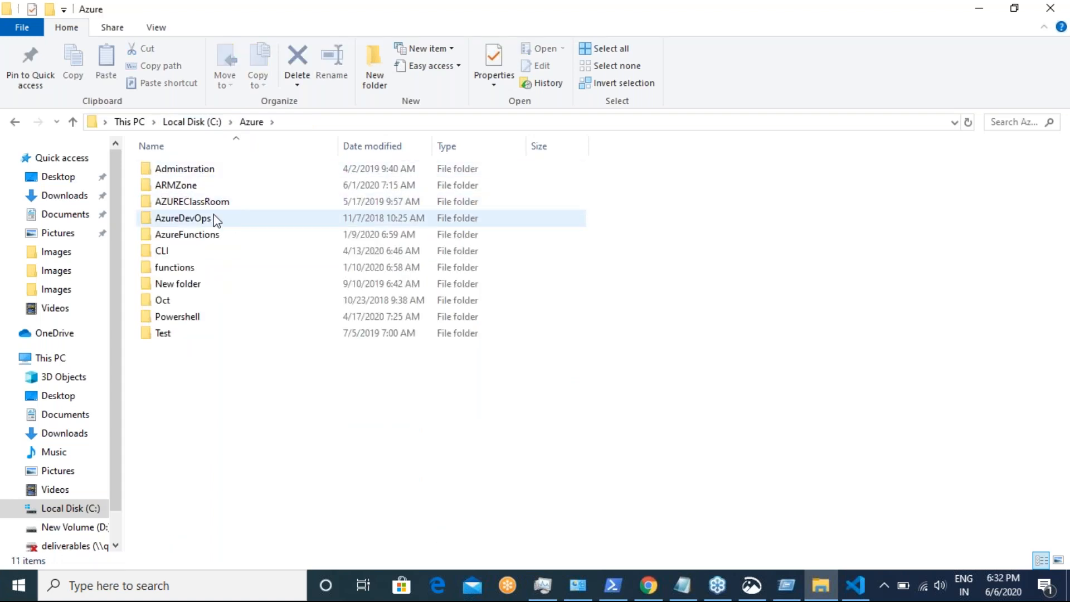
pyautogui.click(202, 188)
pyautogui.doubleClick(201, 188)
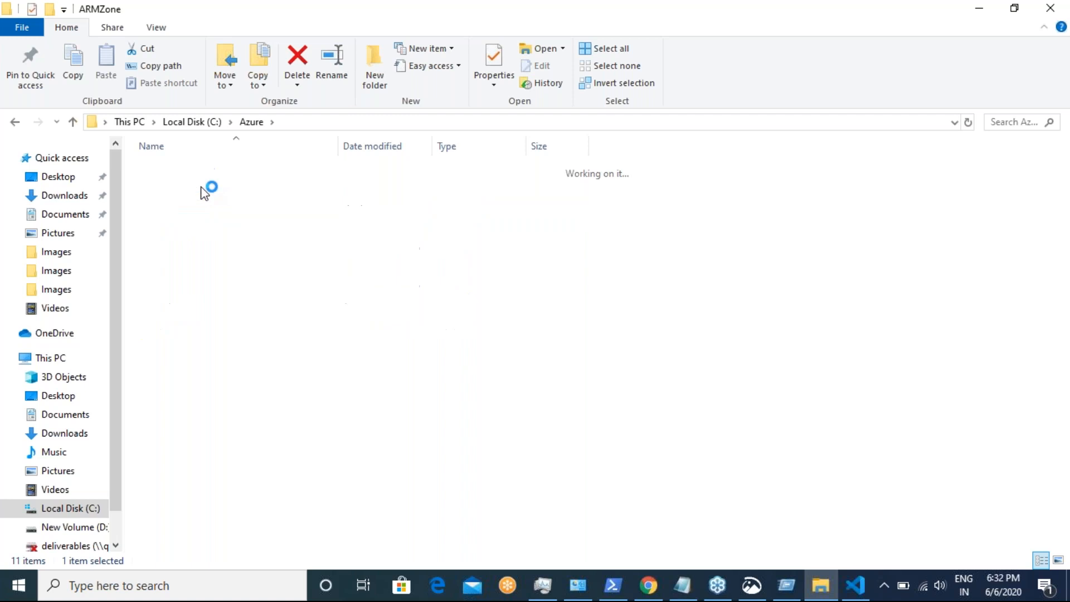
pyautogui.click(182, 269)
pyautogui.doubleClick(182, 269)
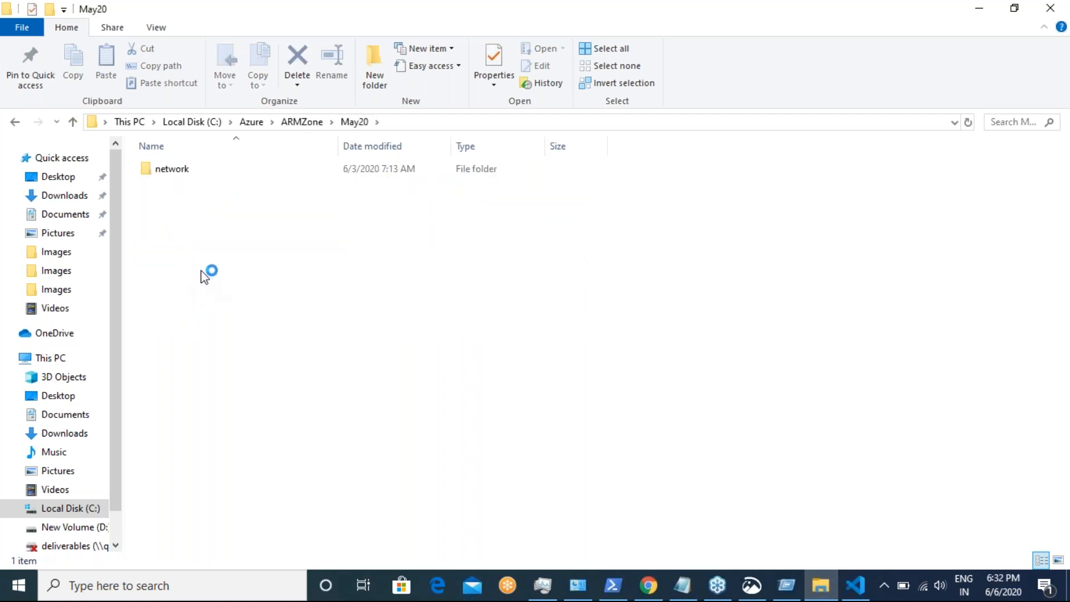
pyautogui.doubleClick(174, 172)
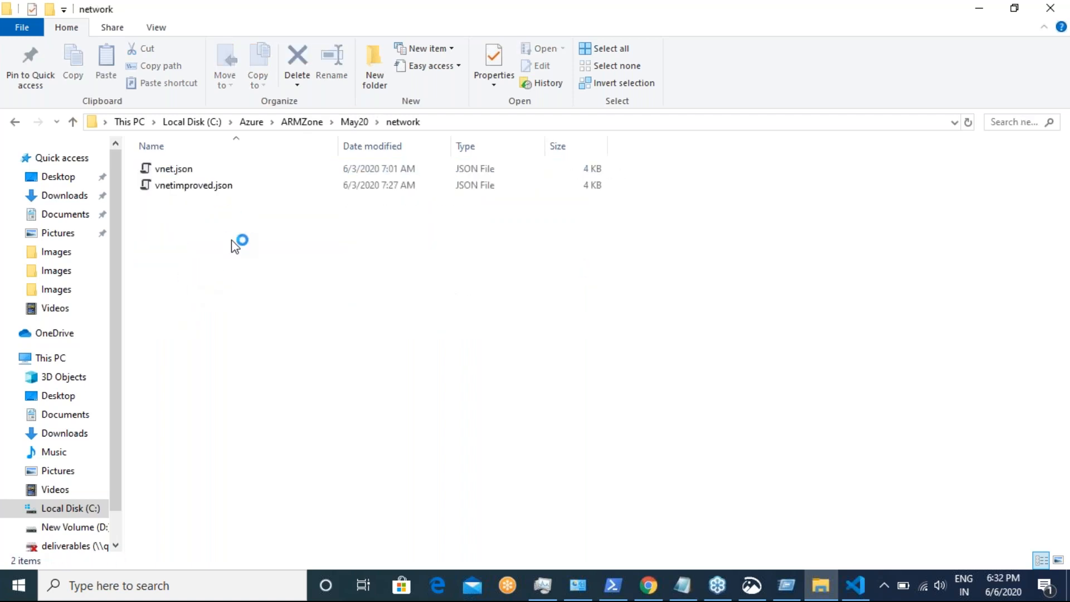
# - Open the parent May20 folder in a maximized Visual Studio Code window and show the beginning of vnetimproved.json
pyautogui.click(350, 122)
pyautogui.click(246, 393)
pyautogui.rightClick(245, 392)
pyautogui.click(338, 275)
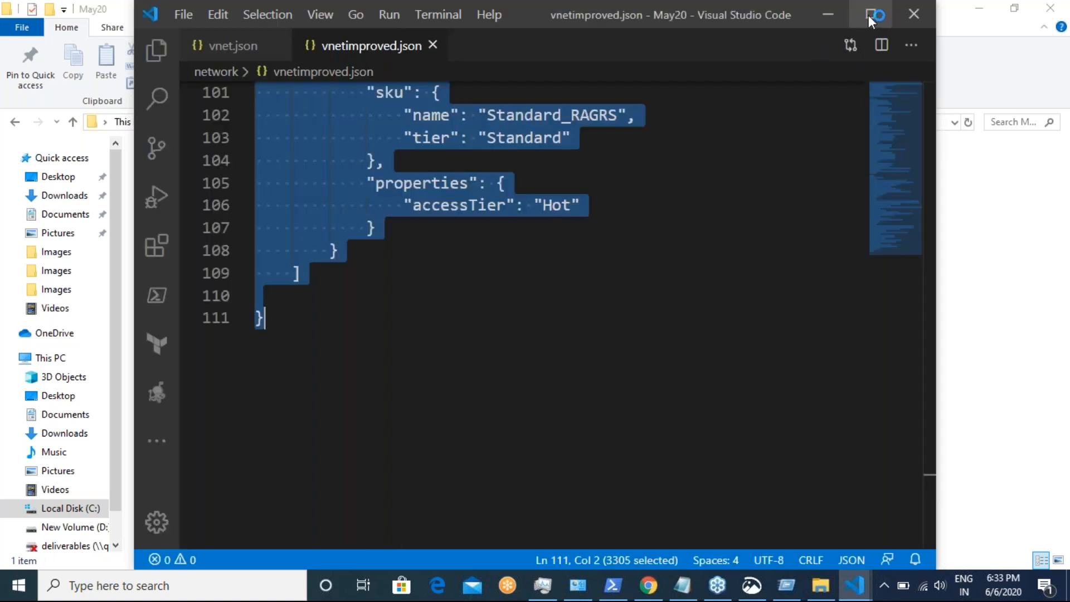
pyautogui.click(869, 15)
pyautogui.scroll(7, 437, 229)
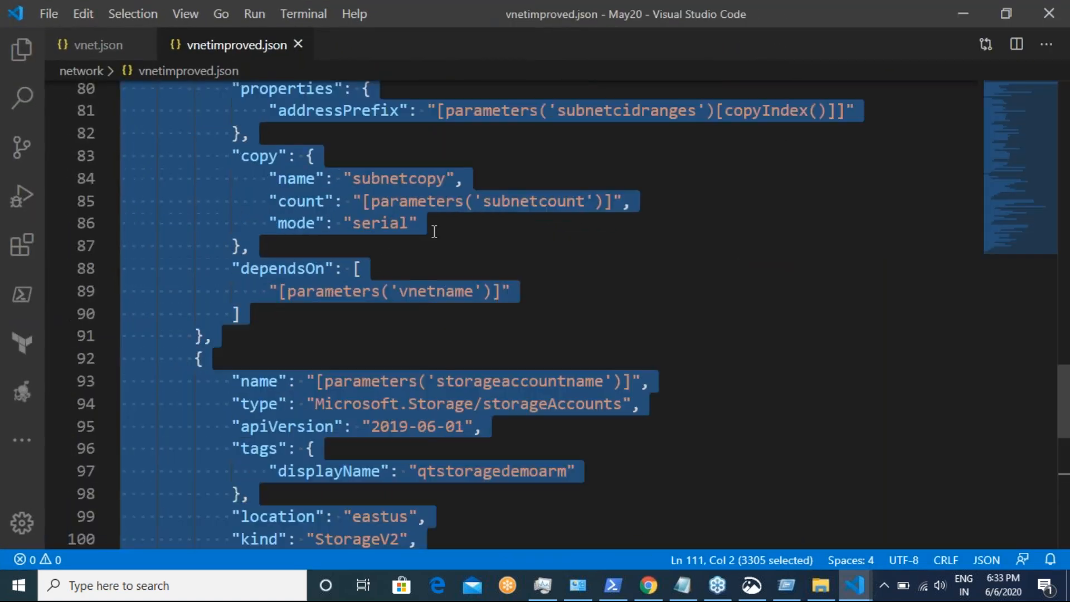
pyautogui.scroll(20, 434, 231)
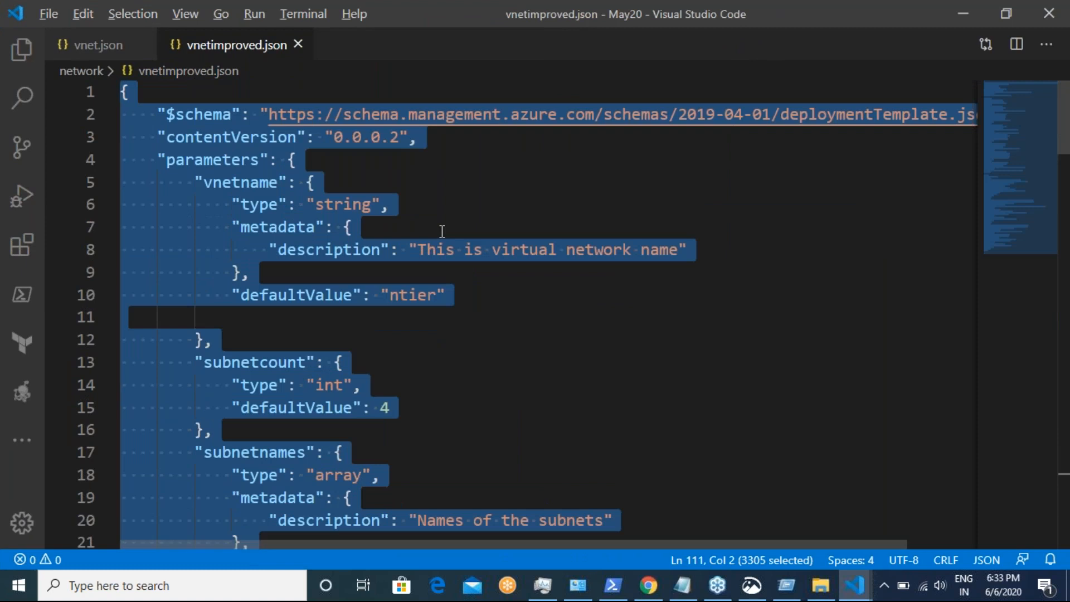
# - Return to arm2.md in the ClassRoomNotes window and write the heading "## ARM Template Functions" on line 1
pyautogui.hotkey('alt', 'Tab')
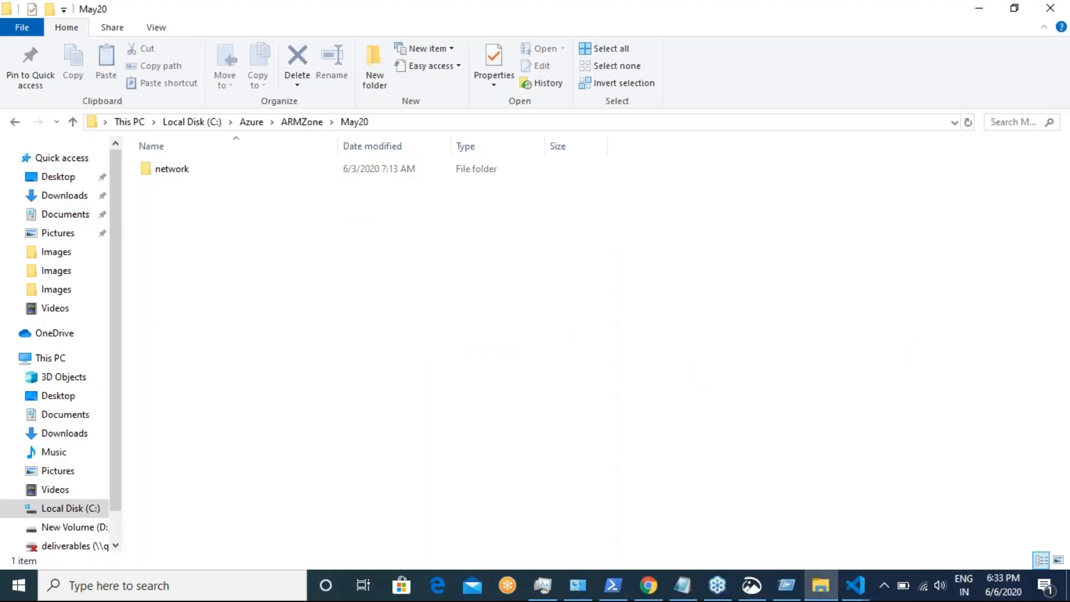
pyautogui.hotkey('alt', 'Tab')
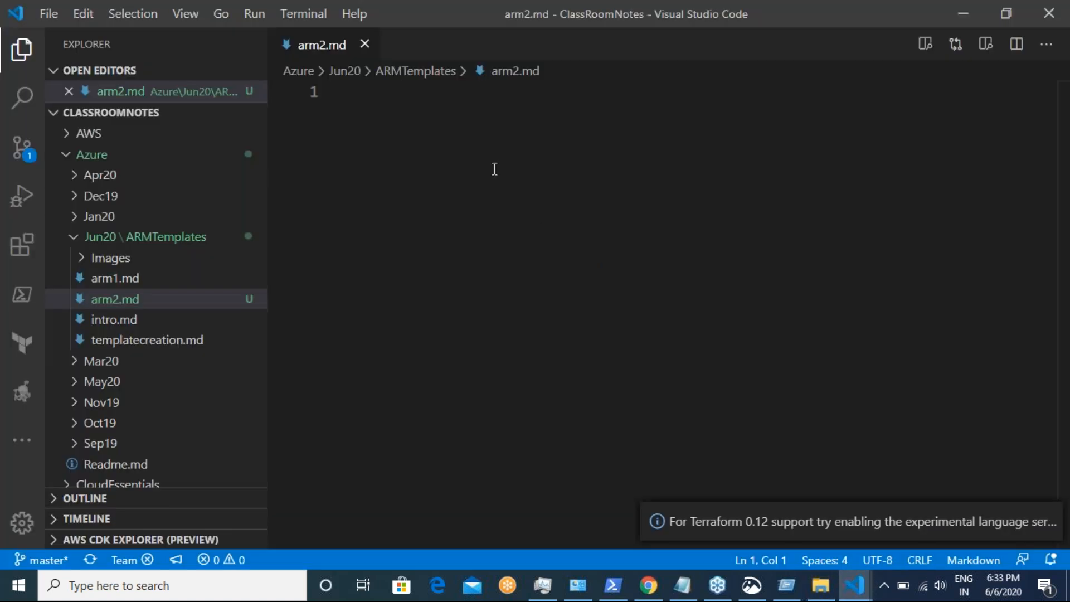
pyautogui.write('## ARM ')
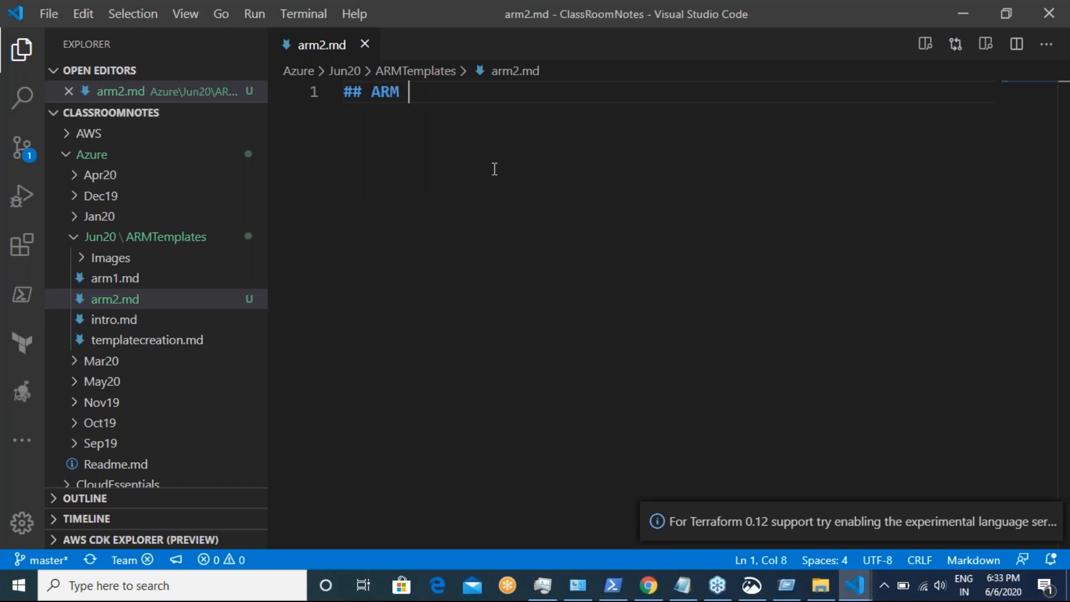
pyautogui.write('Templates')
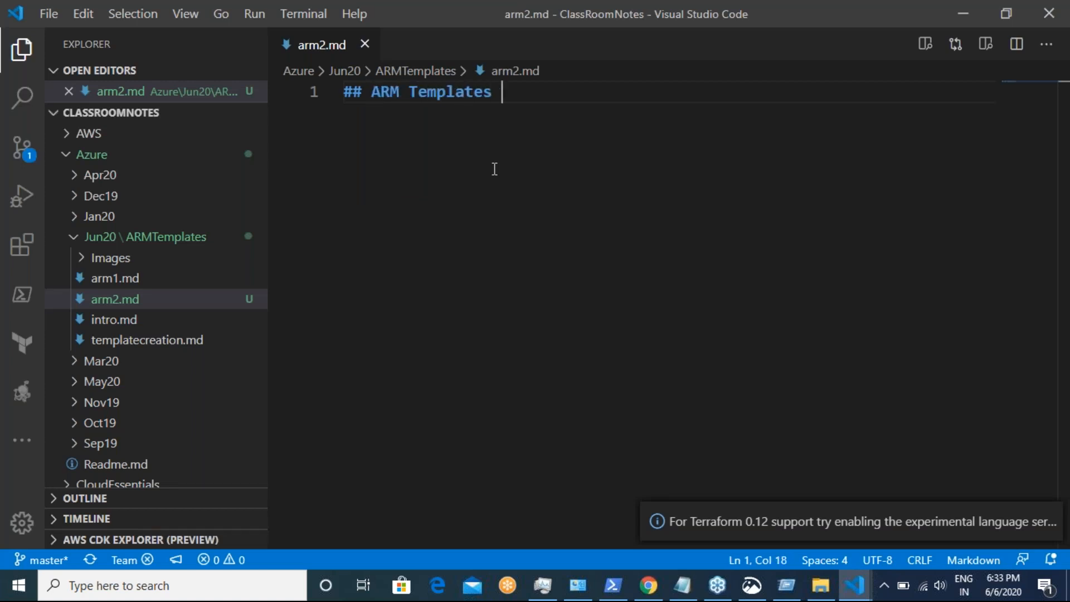
pyautogui.press('BackSpace')
pyautogui.press('BackSpace')
pyautogui.write('Functions')
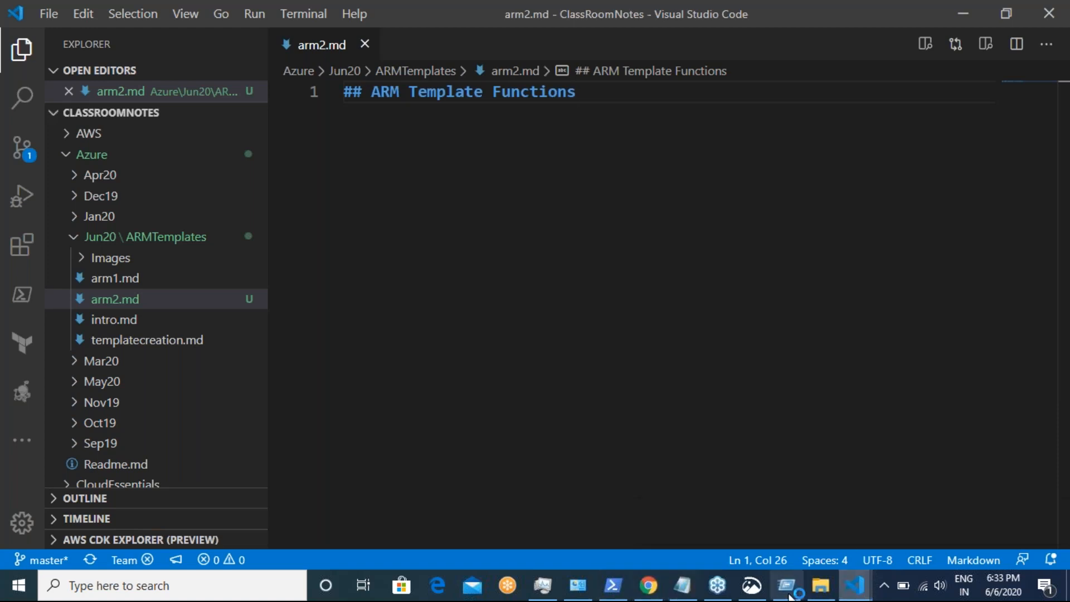
# - Switch to Chrome and search Google for "arm template functions" in a new tab
pyautogui.click(648, 585)
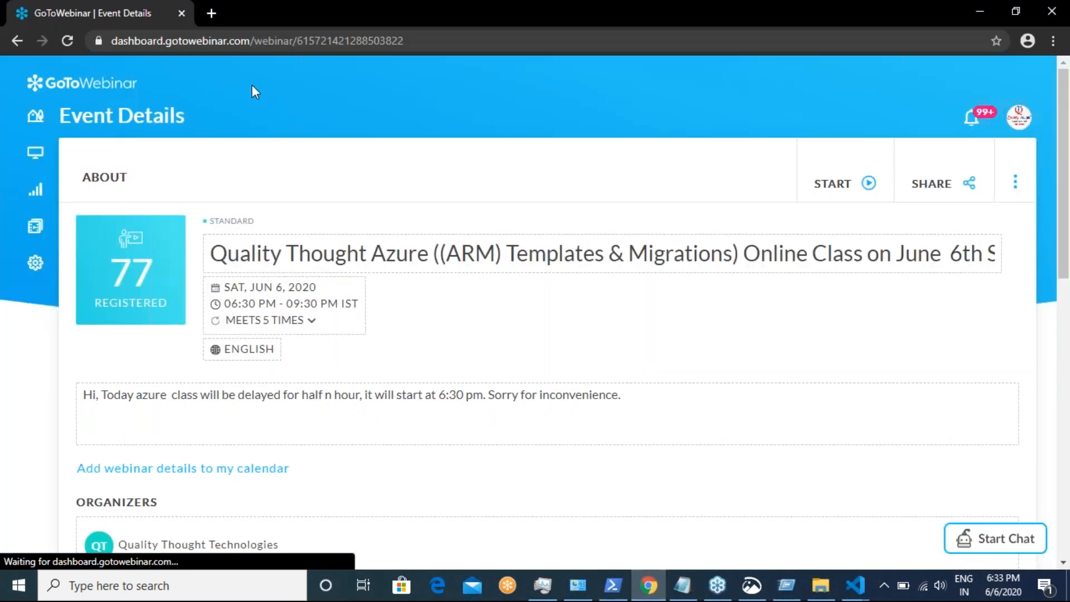
pyautogui.click(212, 14)
pyautogui.write('ARM')
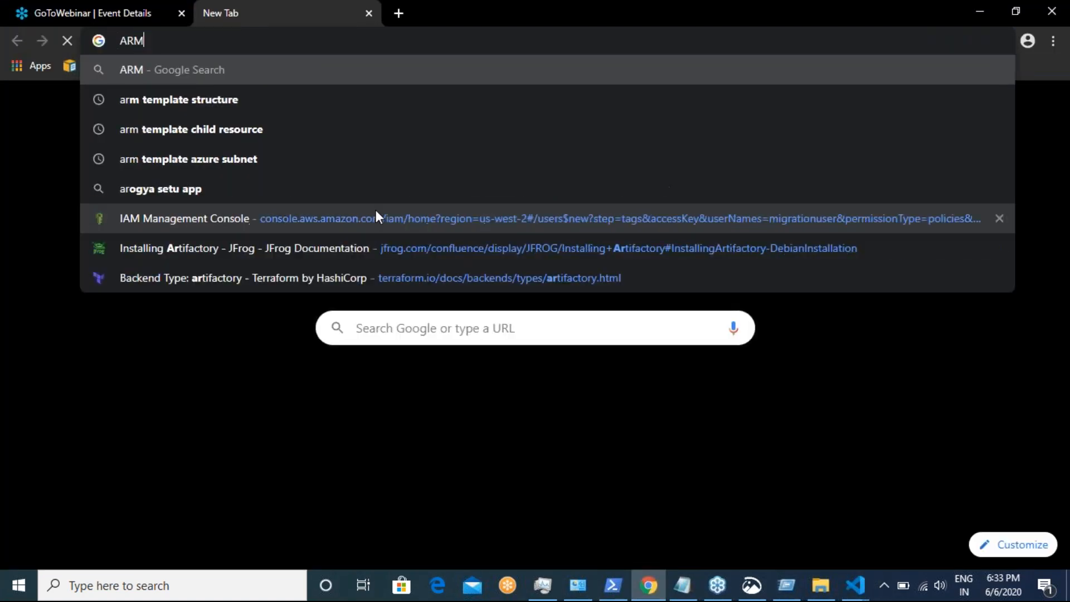
pyautogui.write(' Templat')
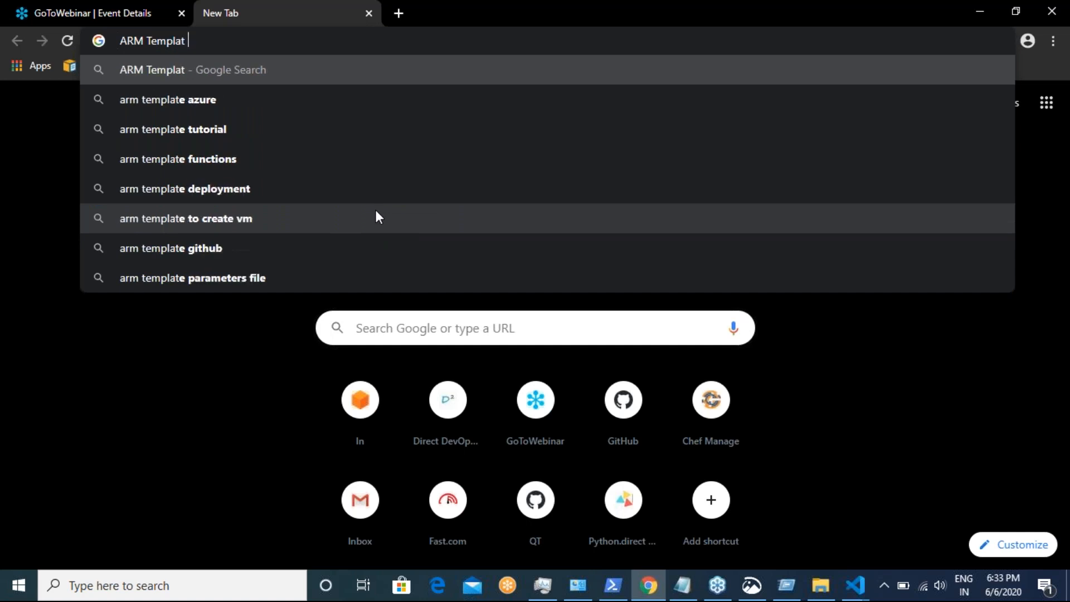
pyautogui.write('efun')
pyautogui.press('Return')
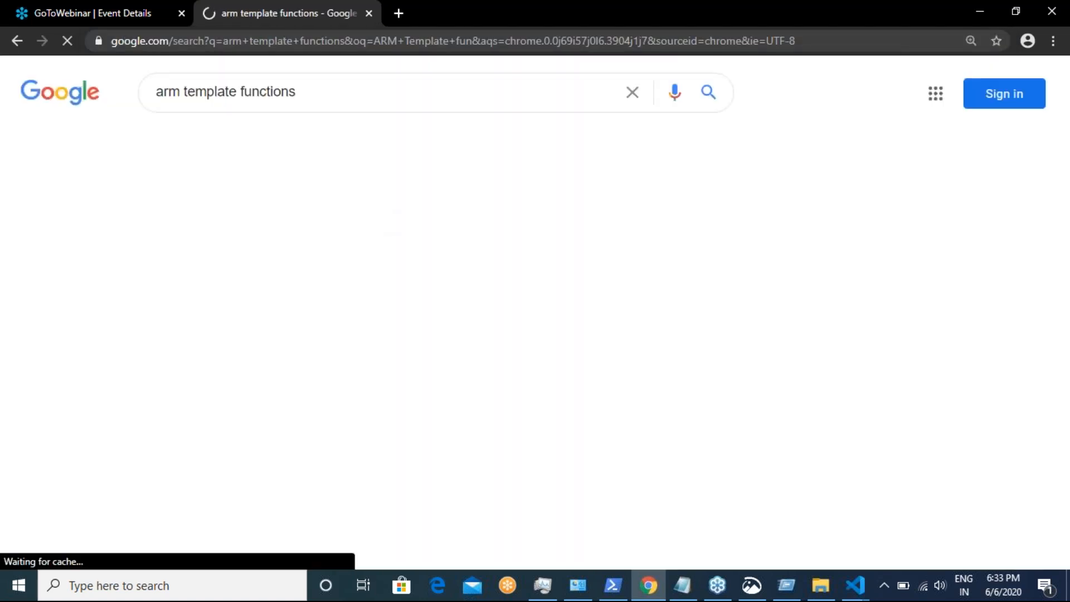
# - Open the Microsoft Docs result "Template functions - Azure Resource Manager" in a separate tab and also in the search tab
pyautogui.middleClick(360, 239)
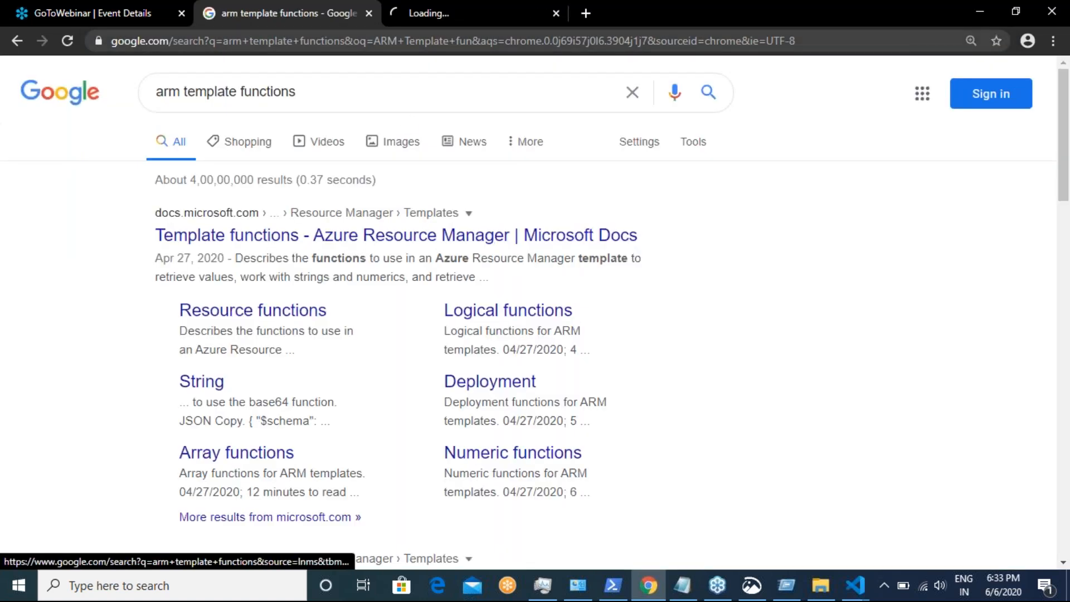
pyautogui.click(440, 5)
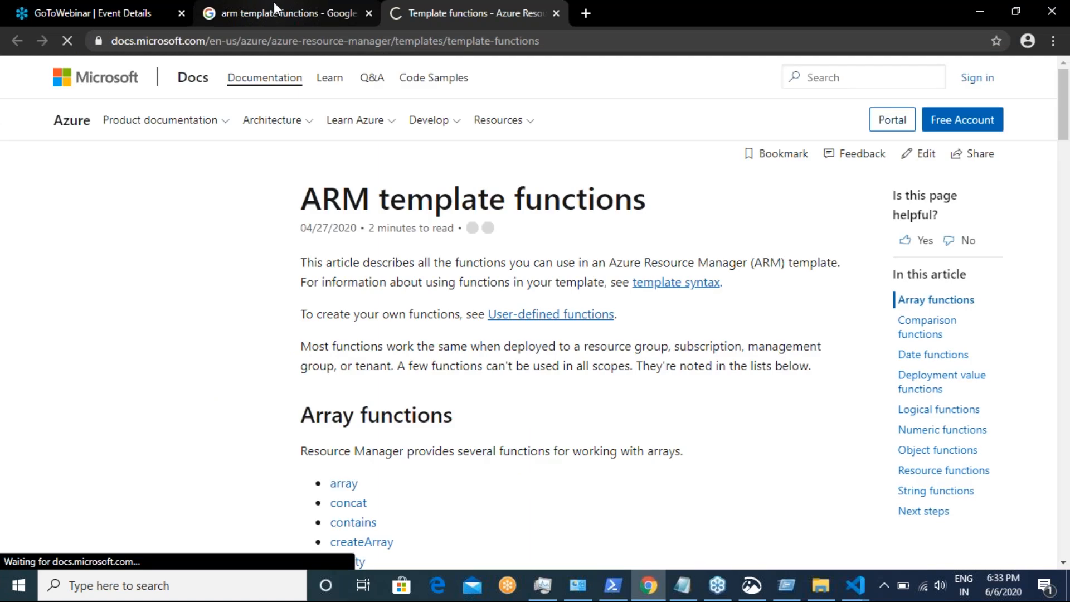
pyautogui.click(273, 6)
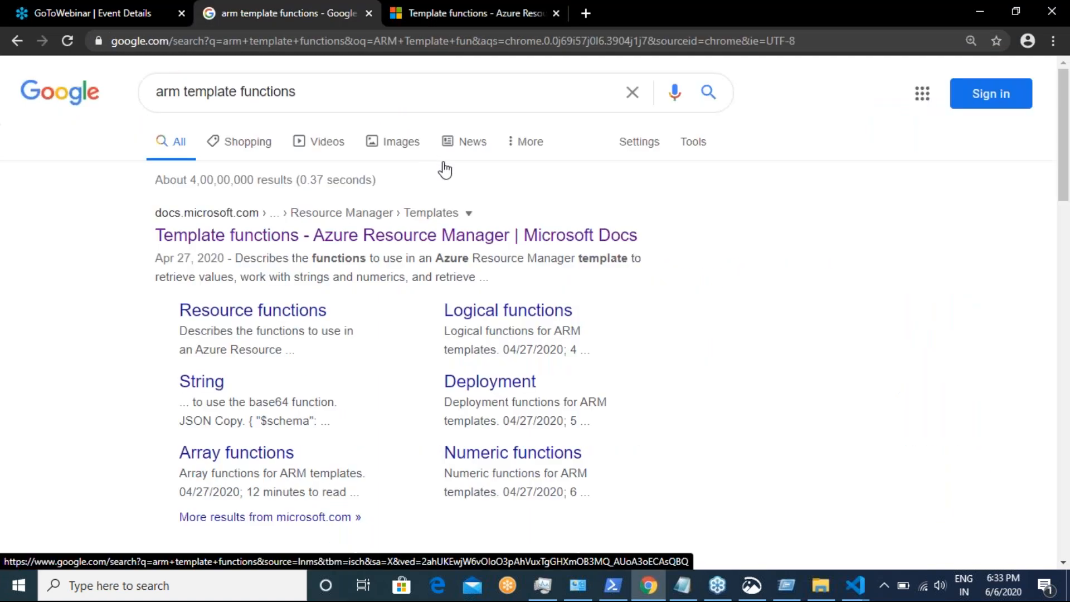
pyautogui.click(373, 239)
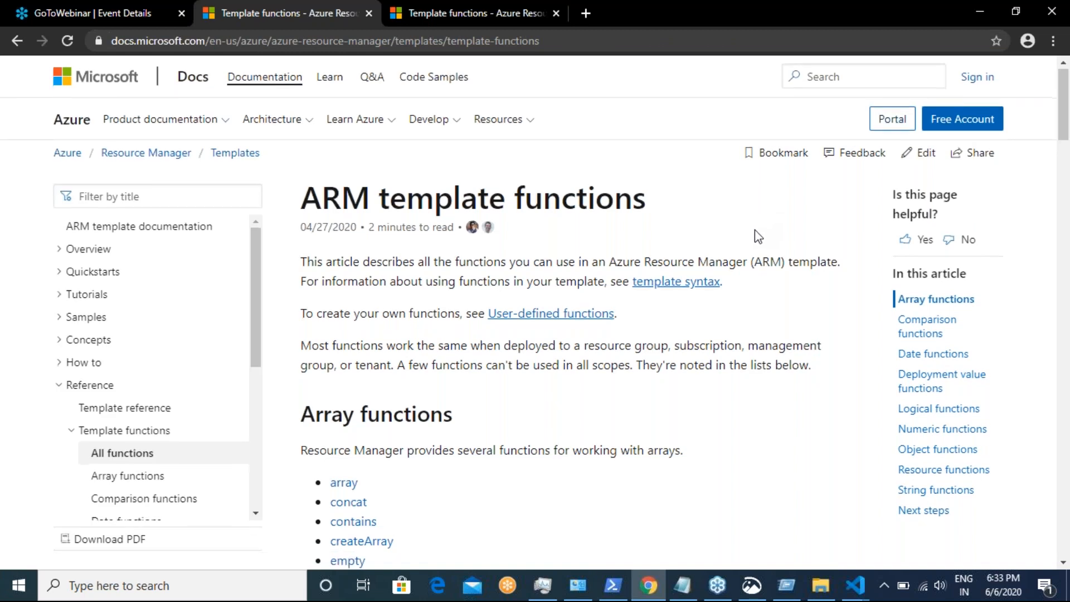
# - Look through the function categories of the ARM template functions article and copy the article's web address
pyautogui.scroll(-1, 758, 236)
pyautogui.scroll(-7, 716, 247)
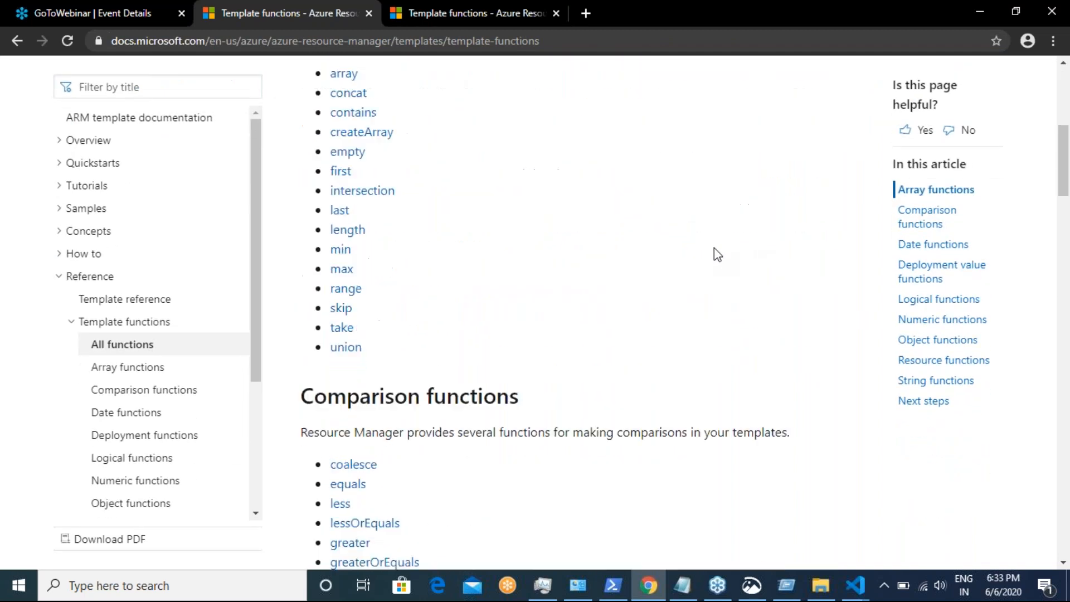
pyautogui.scroll(3, 714, 247)
pyautogui.scroll(-20, 714, 250)
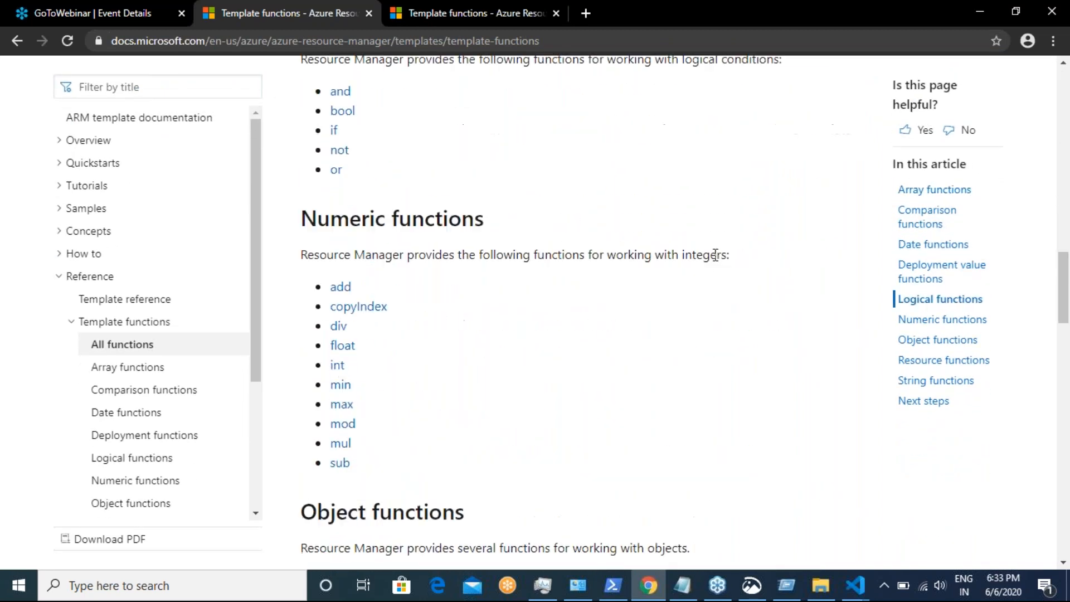
pyautogui.scroll(-15, 710, 269)
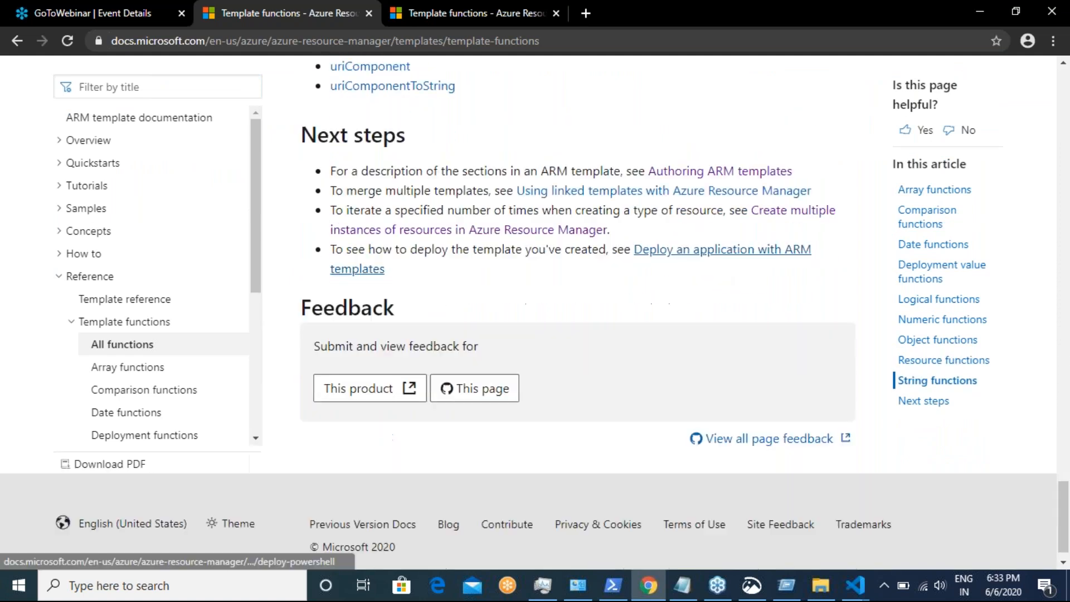
pyautogui.scroll(5, 710, 269)
pyautogui.click(587, 40)
pyautogui.hotkey('ctrl', 'c')
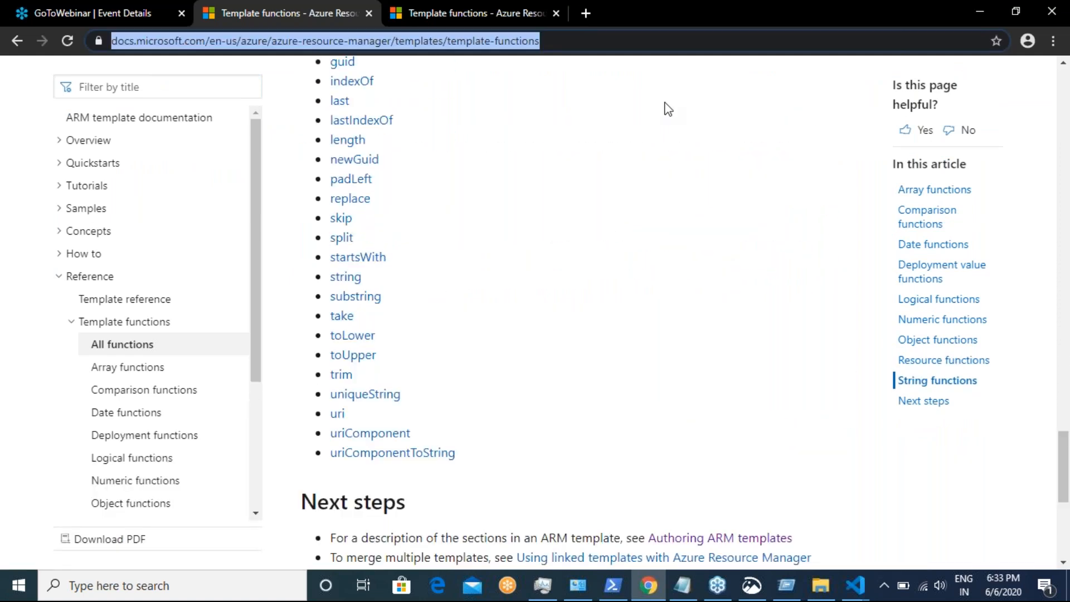
# - Switch to arm2.md in Visual Studio Code and write the bullet "* Functions that can be used in ARM Templates" on line 2
pyautogui.hotkey('alt', 'Tab')
pyautogui.press('Return')
pyautogui.write('* ')
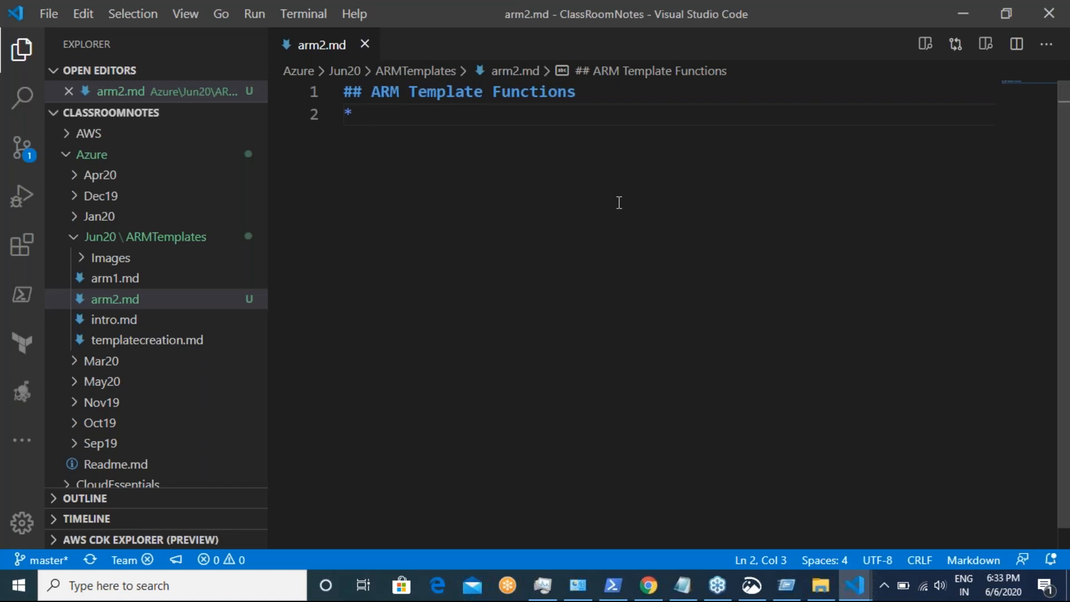
pyautogui.write('Functions ')
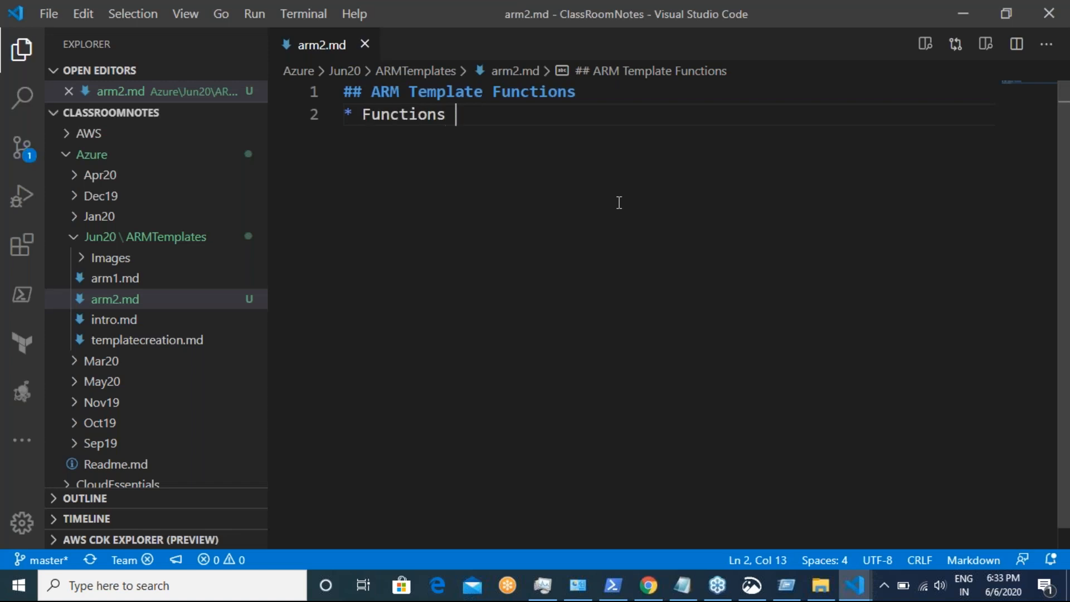
pyautogui.write('that cna')
pyautogui.press('BackSpace')
pyautogui.press('BackSpace')
pyautogui.press('BackSpace')
pyautogui.write('an b')
pyautogui.press('BackSpace')
pyautogui.write('be us')
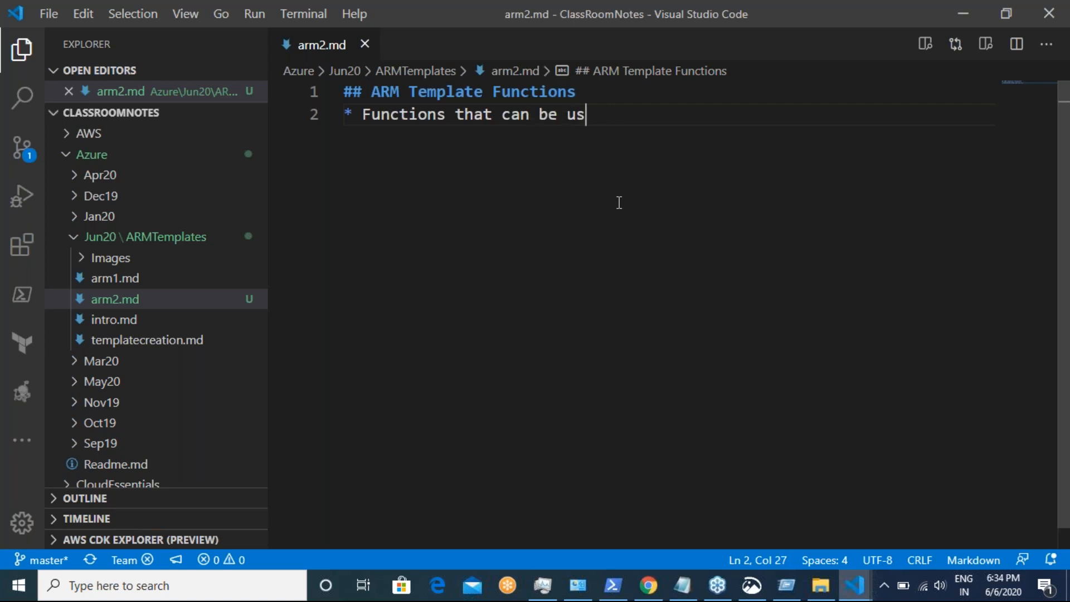
pyautogui.write('ed in ARM ')
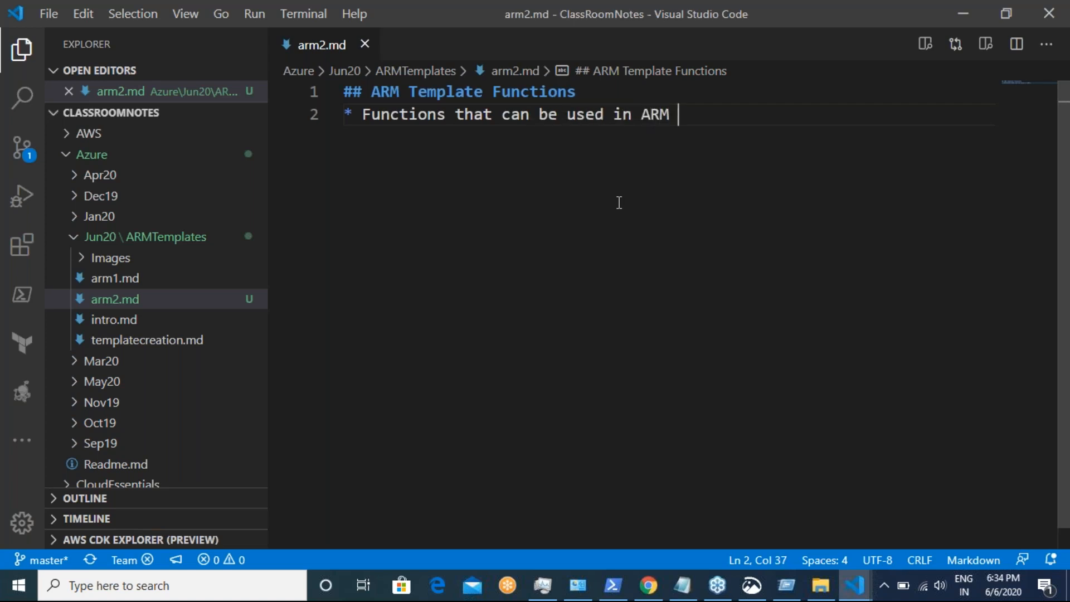
pyautogui.write('Templates ')
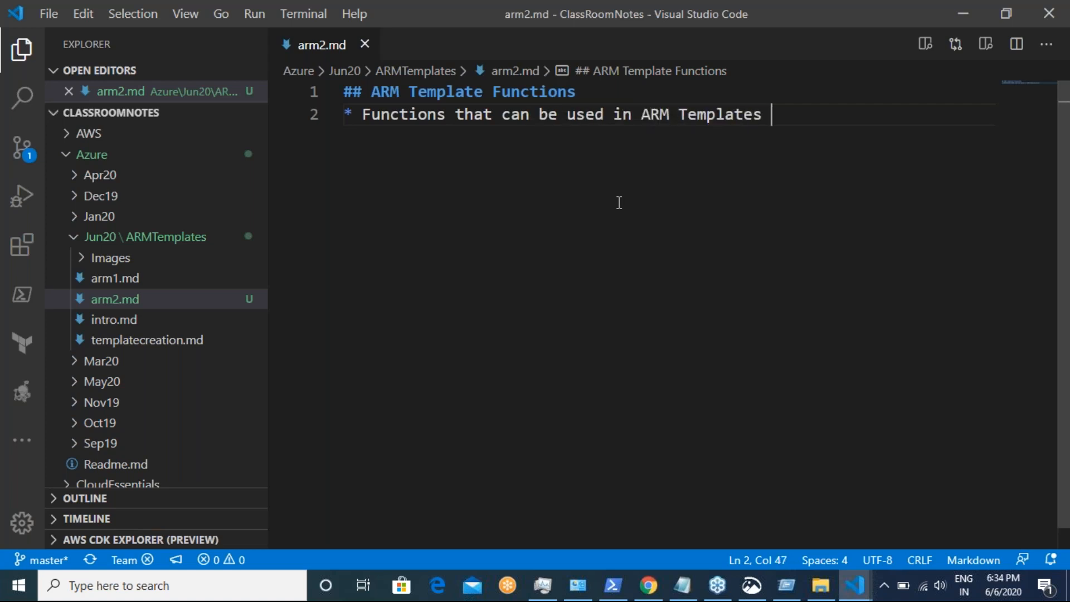
pyautogui.write('[Refer Here]')
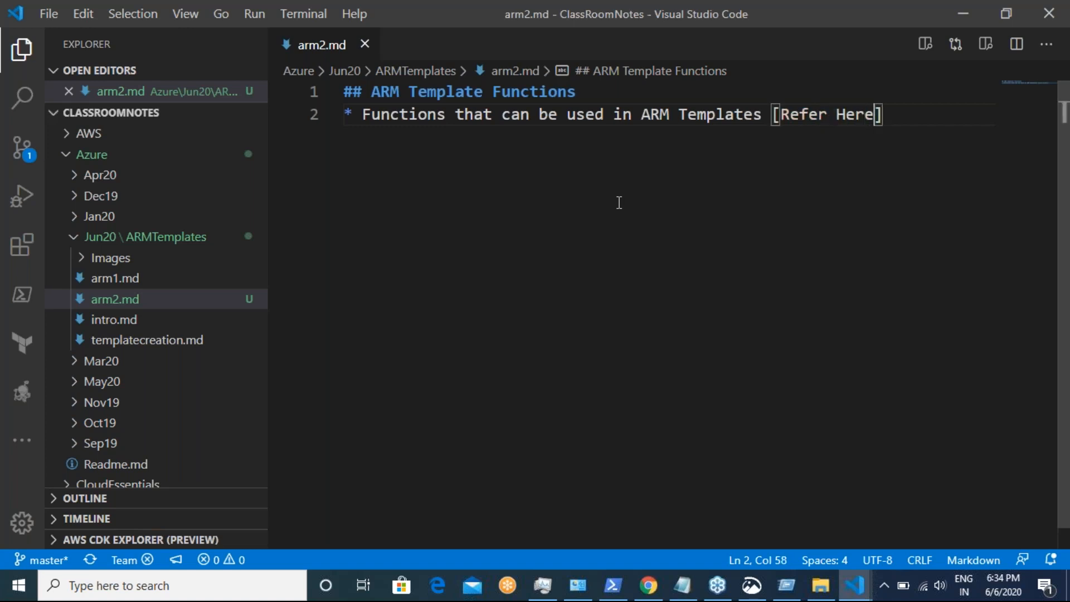
pyautogui.write('(')
# - End the line 2 bullet with a Markdown link labelled "Refer Here" that points to the copied template functions address
pyautogui.hotkey('ctrl', 'v')
# - Return to the ARM template functions article in Chrome and open its "User-defined functions" link in a new tab, bringing that tab forward
pyautogui.hotkey('alt', 'Tab')
pyautogui.scroll(15, 644, 254)
pyautogui.scroll(10, 668, 213)
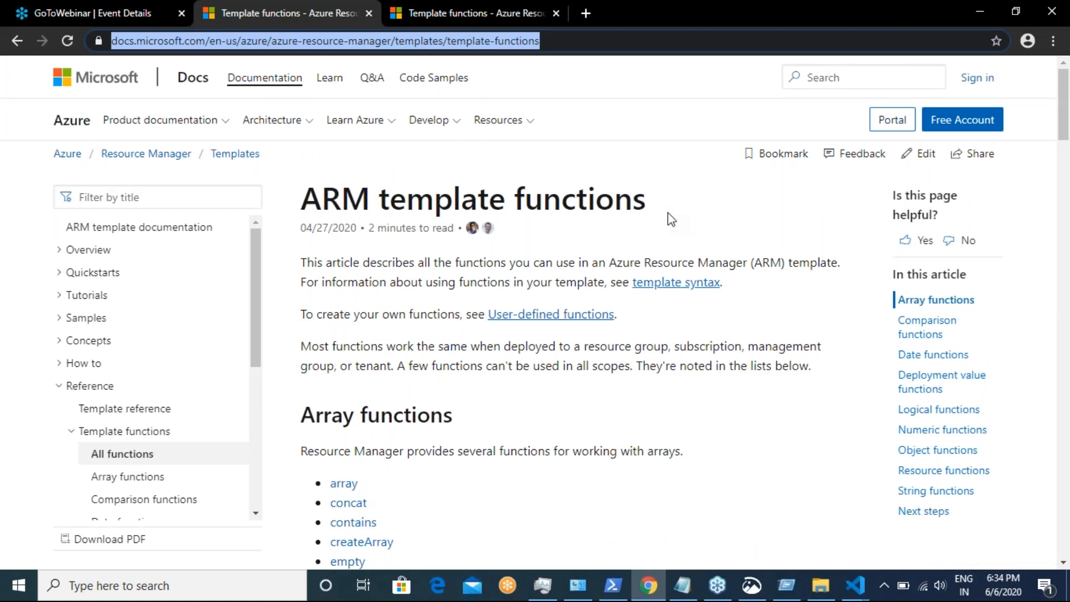
pyautogui.scroll(-10, 668, 212)
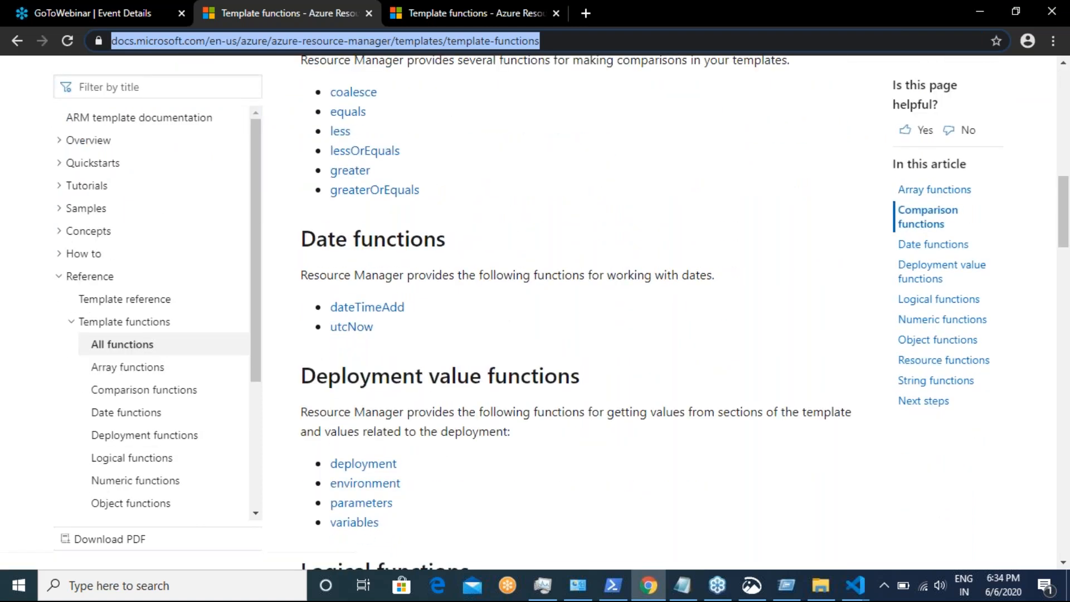
pyautogui.scroll(10, 567, 312)
pyautogui.rightClick(567, 316)
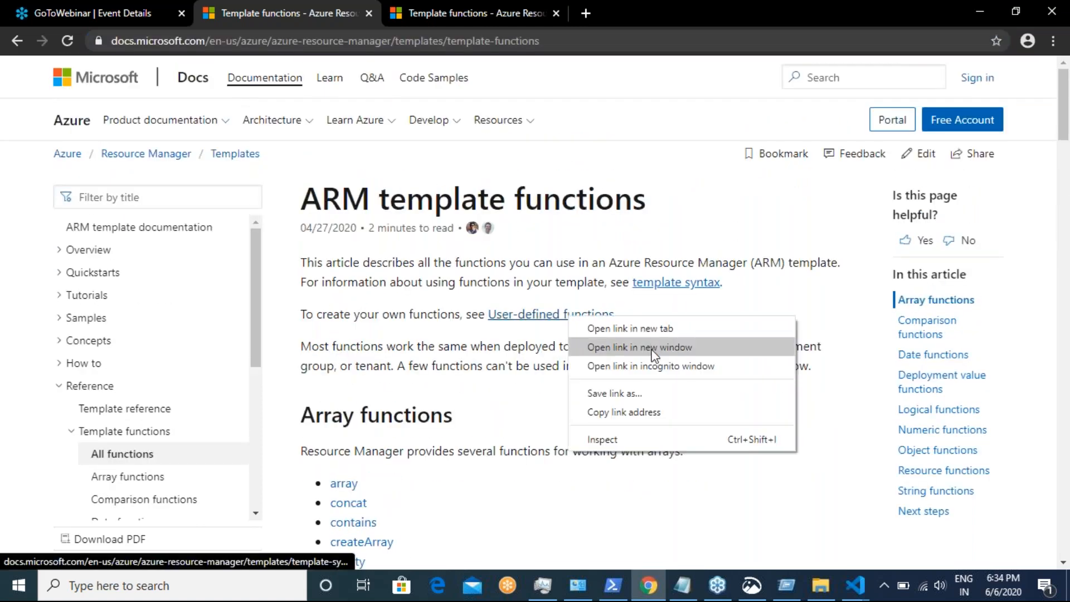
pyautogui.click(652, 329)
pyautogui.hotkey('ctrl', 'Tab')
# - Switch back to arm2.md and start a second bullet on line 3 reading "* You can define your own functions"
pyautogui.hotkey('alt', 'Tab')
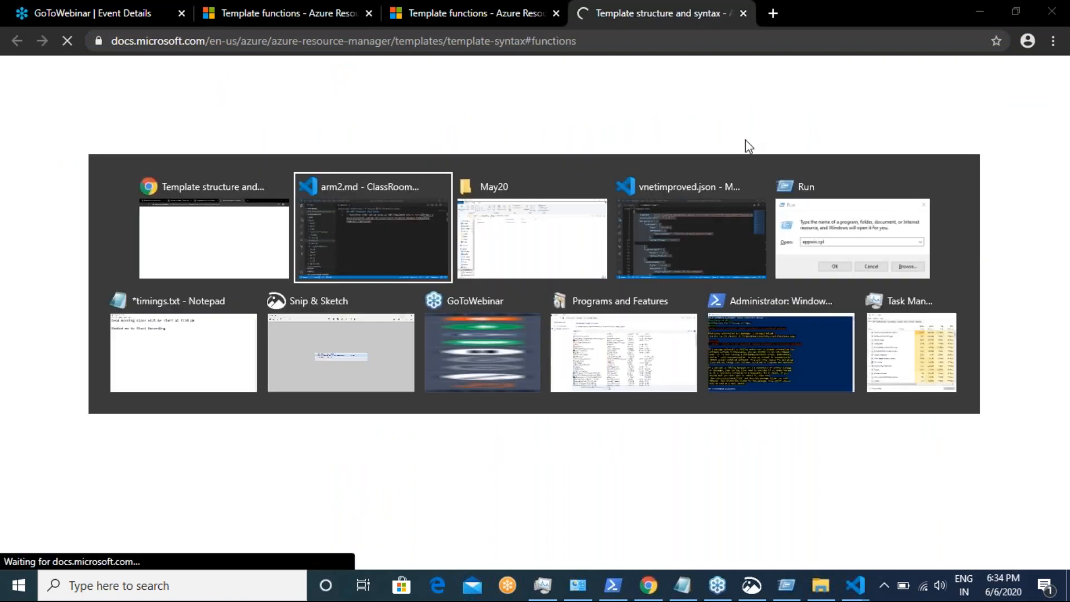
pyautogui.press('Return')
pyautogui.write('* Azure al')
pyautogui.press('BackSpace')
pyautogui.press('BackSpace')
pyautogui.press('BackSpace')
pyautogui.press('BackSpace')
pyautogui.press('BackSpace')
pyautogui.press('BackSpace')
pyautogui.press('BackSpace')
pyautogui.press('BackSpace')
pyautogui.press('BackSpace')
pyautogui.write('Y')
pyautogui.press('BackSpace')
pyautogui.write('yp')
pyautogui.press('BackSpace')
pyautogui.press('BackSpace')
pyautogui.write('You ca')
pyautogui.write('n ')
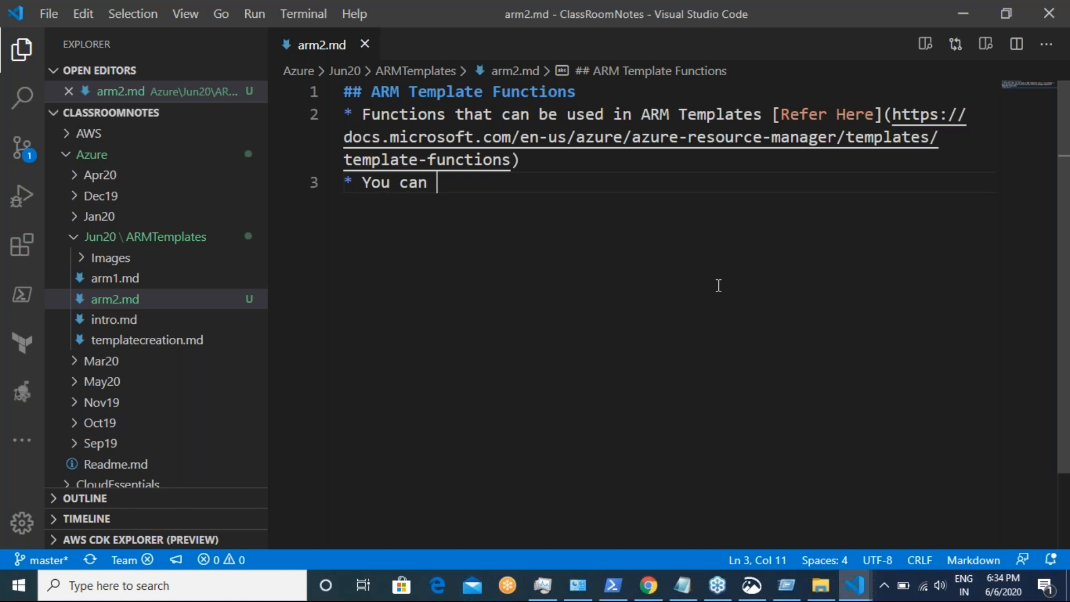
pyautogui.write('define you')
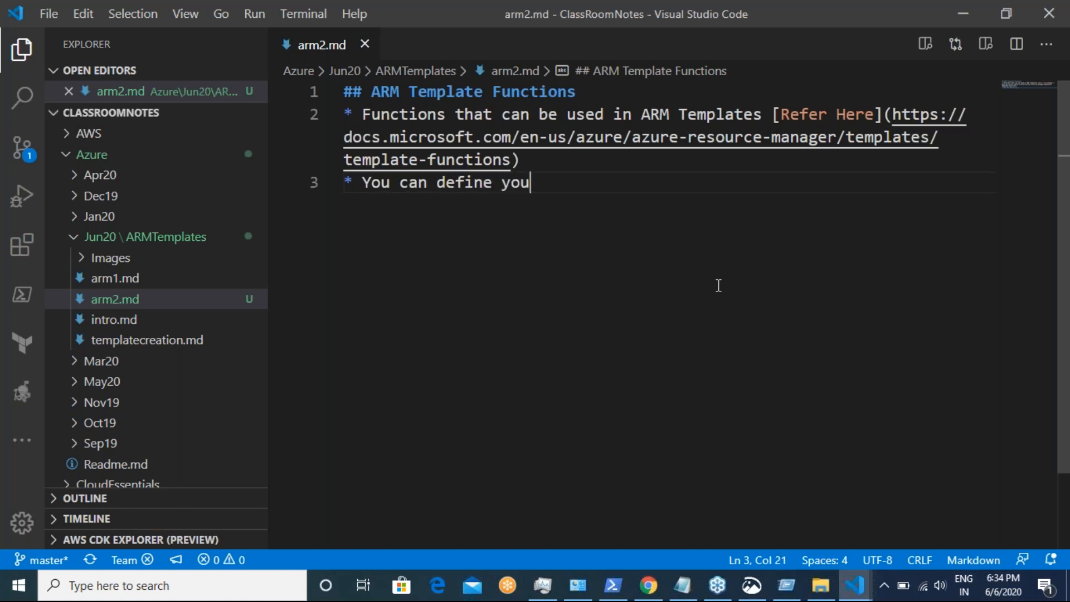
pyautogui.write('r own functions')
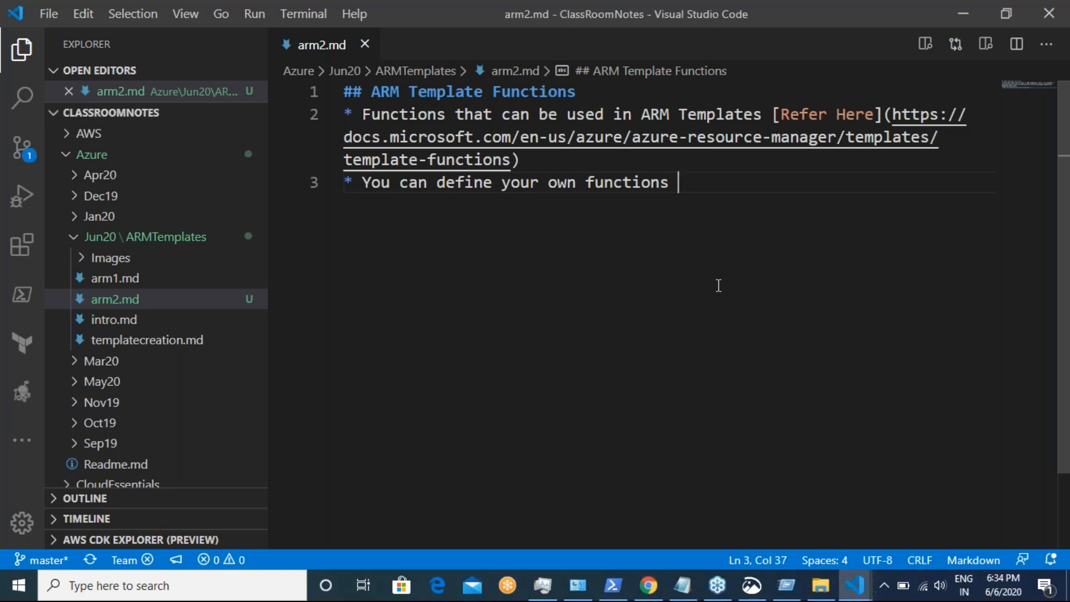
# - Continue the line 3 bullet with "using User defined functions" and open the square brackets for a Markdown link
pyautogui.write('using User defind')
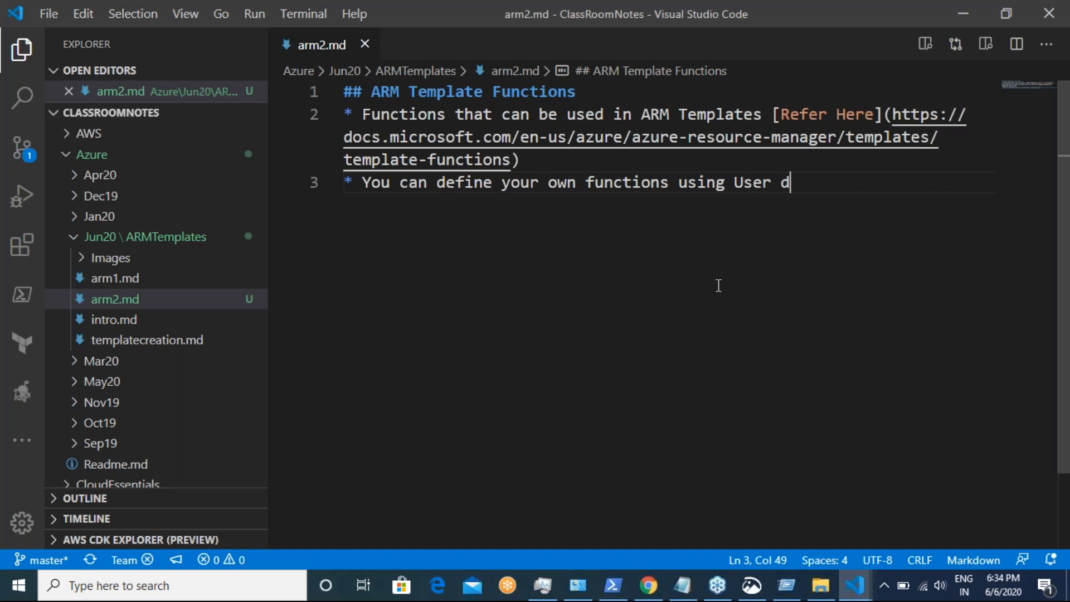
pyautogui.press('BackSpace')
pyautogui.write('ed functions')
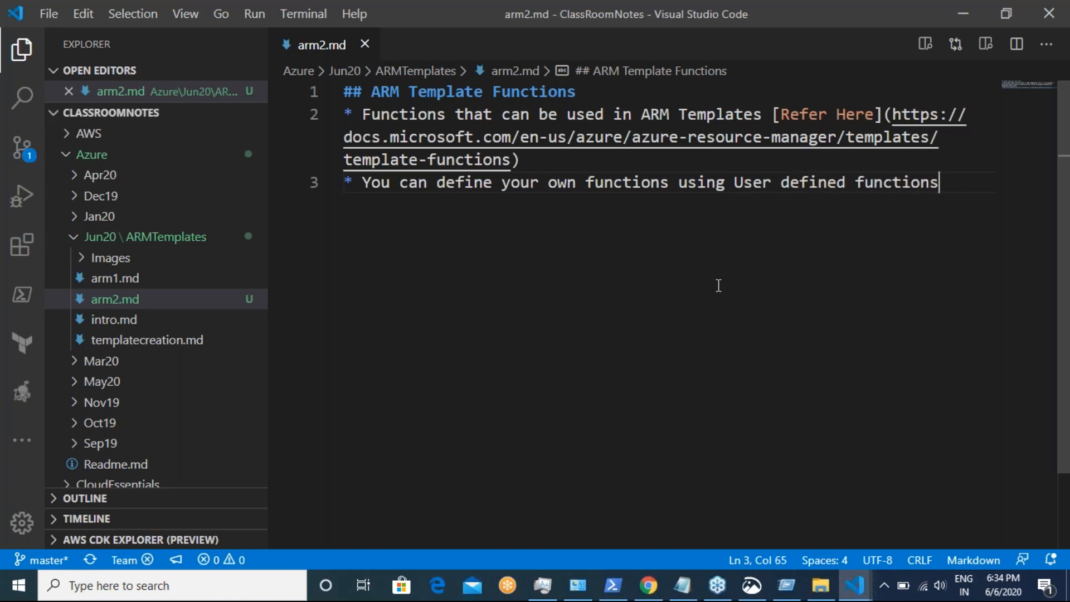
pyautogui.write(' [')
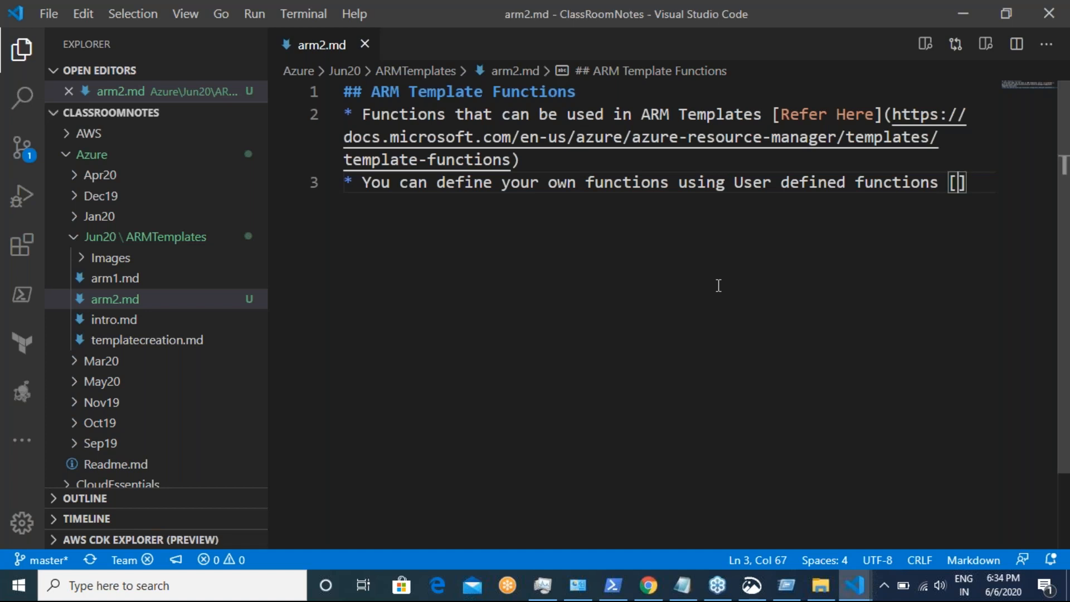
# - Copy the address of the template syntax page's Functions section from Chrome and insert it as a "Refer" link on line 3 of arm2.md
pyautogui.hotkey('alt', 'Tab')
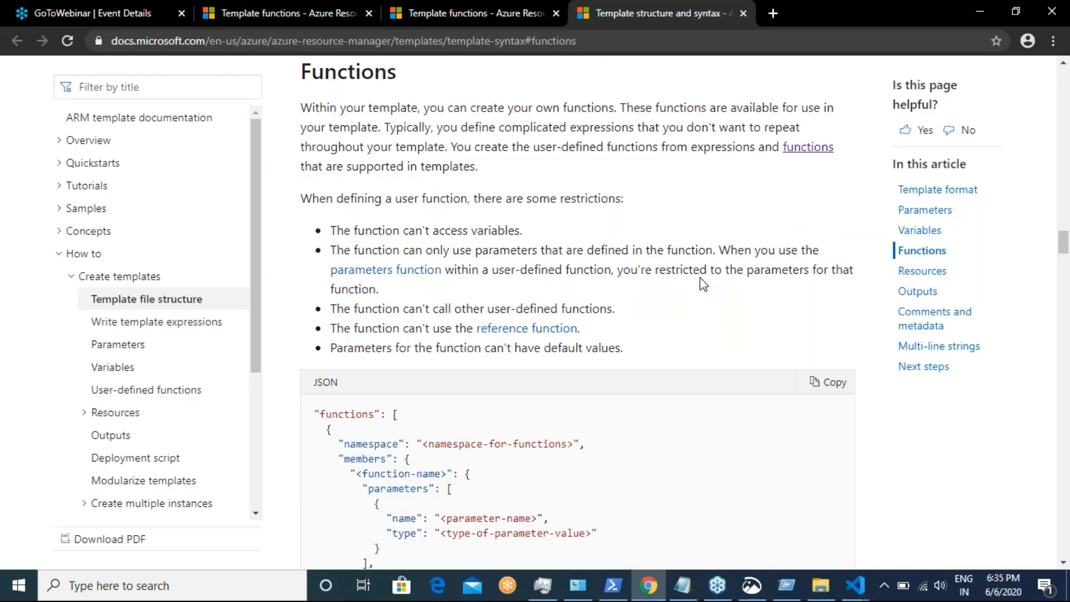
pyautogui.hotkey('ctrl', 'l')
pyautogui.hotkey('ctrl', 'c')
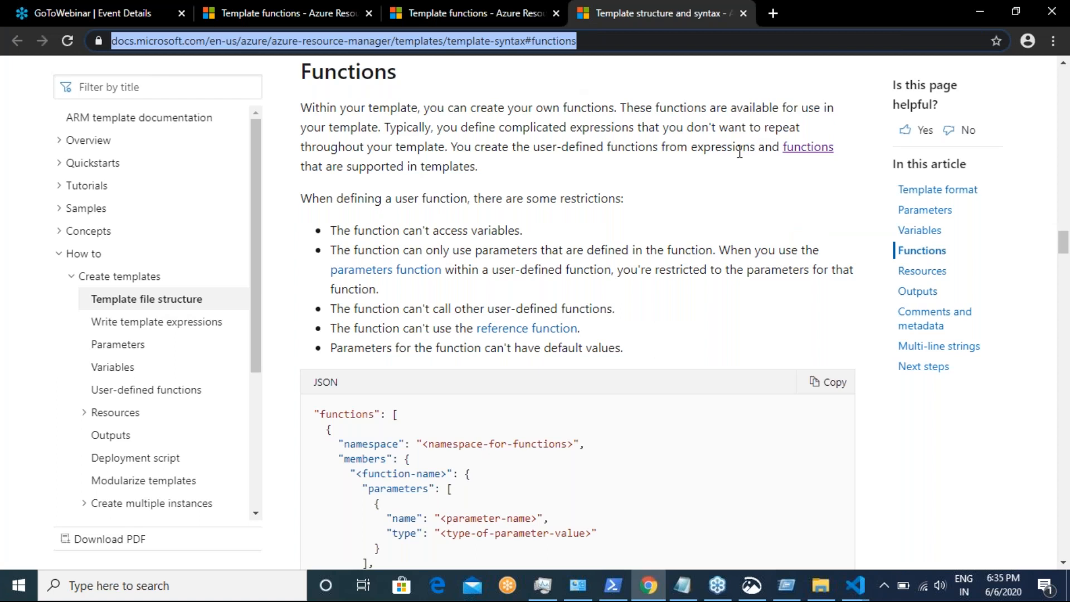
pyautogui.hotkey('alt', 'Tab')
pyautogui.write('Refer]')
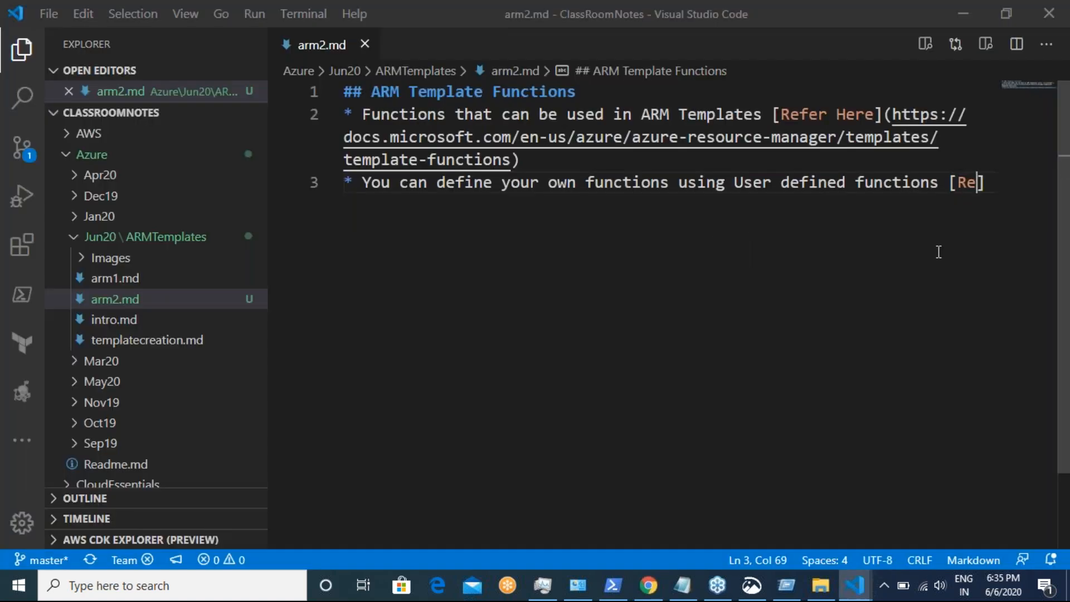
pyautogui.write('(')
pyautogui.hotkey('ctrl', 'v')
# - In Chrome, examine the user-defined functions JSON structure, including its namespace value, and the table describing its elements
pyautogui.hotkey('alt', 'Tab')
pyautogui.scroll(-5, 587, 287)
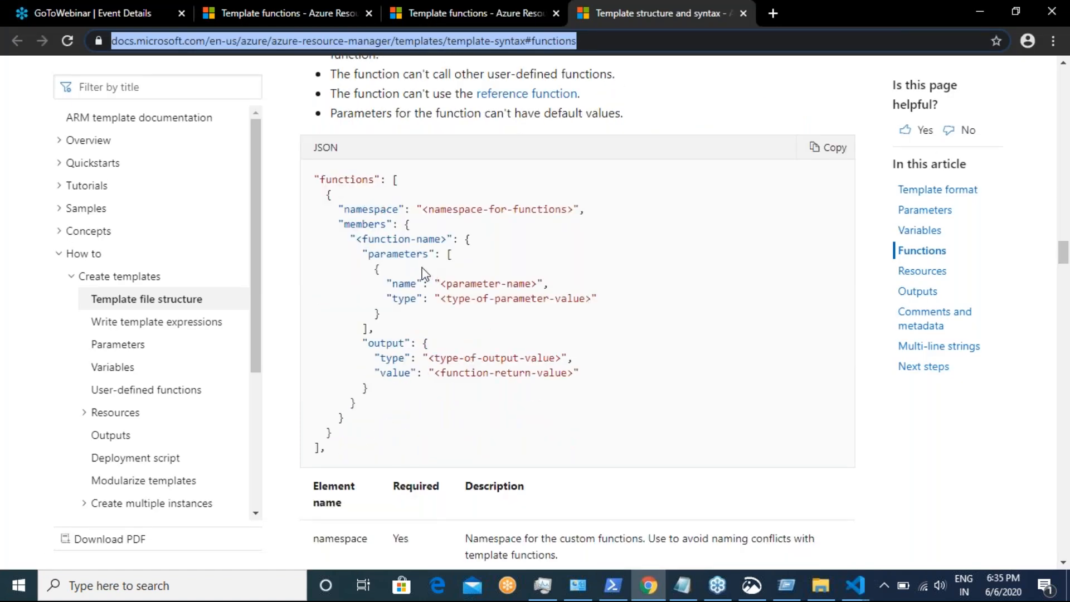
pyautogui.scroll(-5, 440, 284)
pyautogui.scroll(-9, 456, 277)
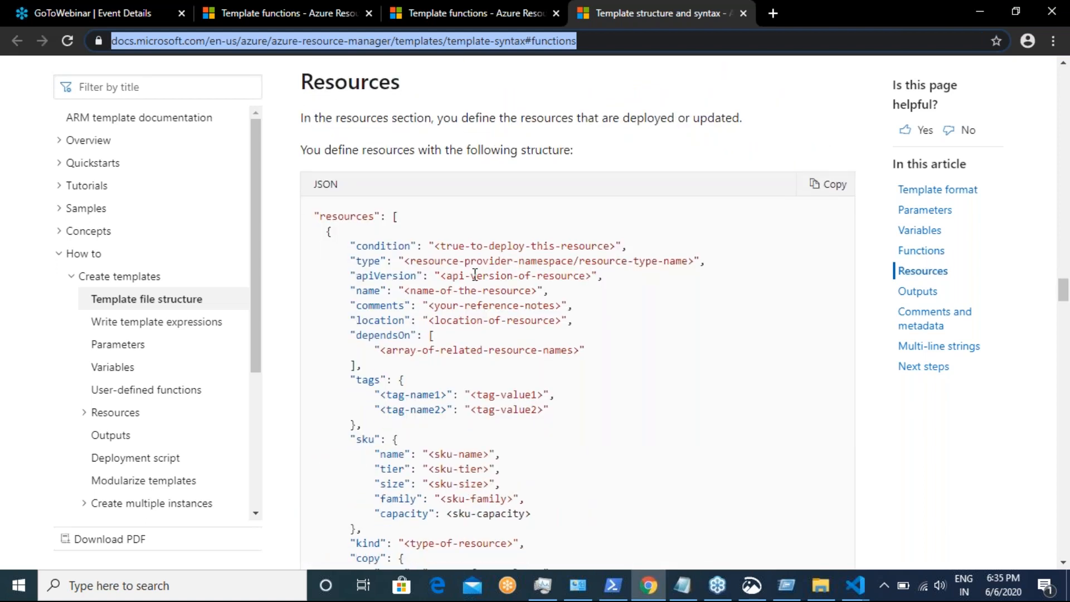
pyautogui.scroll(10, 473, 275)
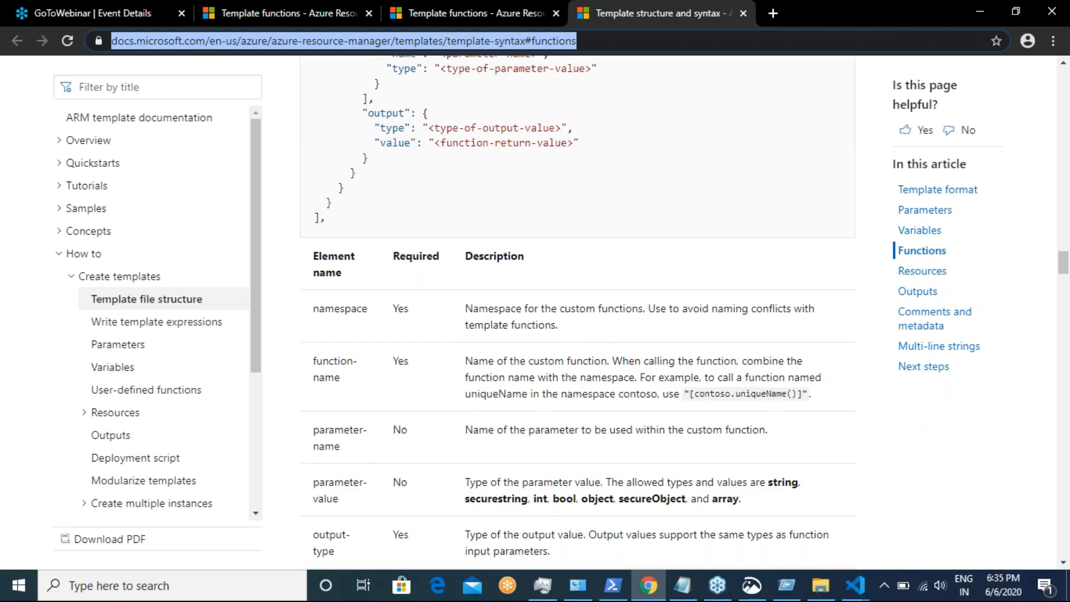
pyautogui.scroll(6, 415, 287)
pyautogui.scroll(-1, 415, 287)
pyautogui.moveTo(415, 287); pyautogui.dragTo(593, 295)
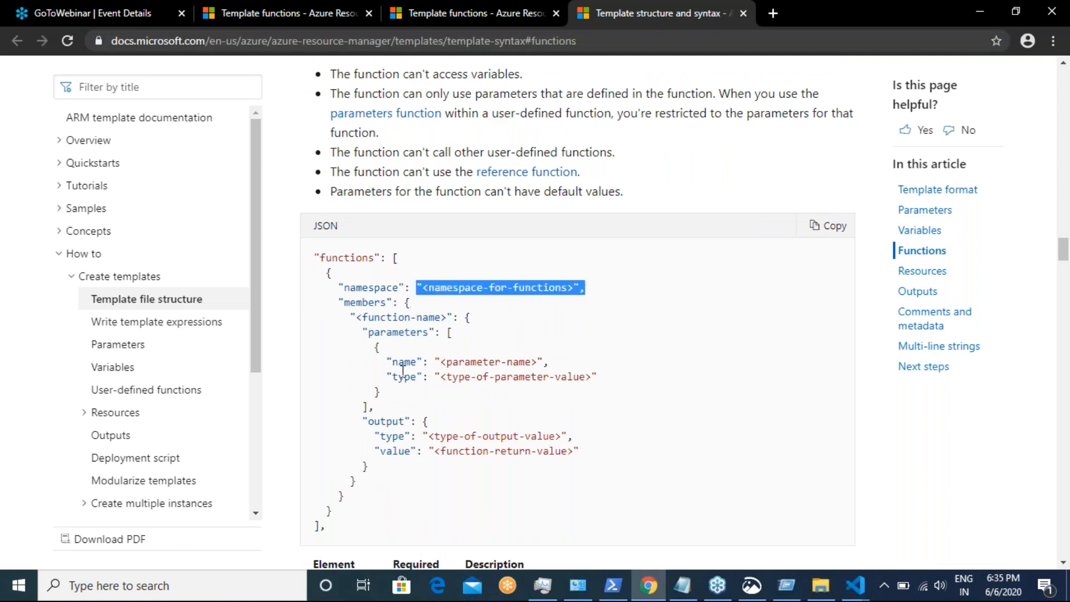
pyautogui.scroll(-3, 399, 415)
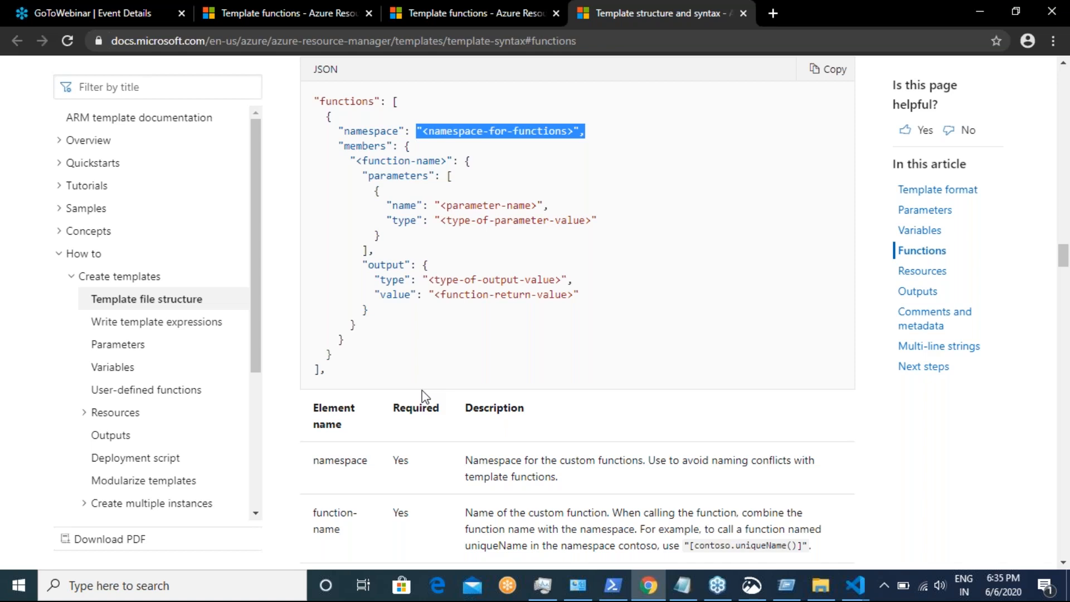
pyautogui.scroll(-4, 423, 398)
pyautogui.scroll(4, 423, 399)
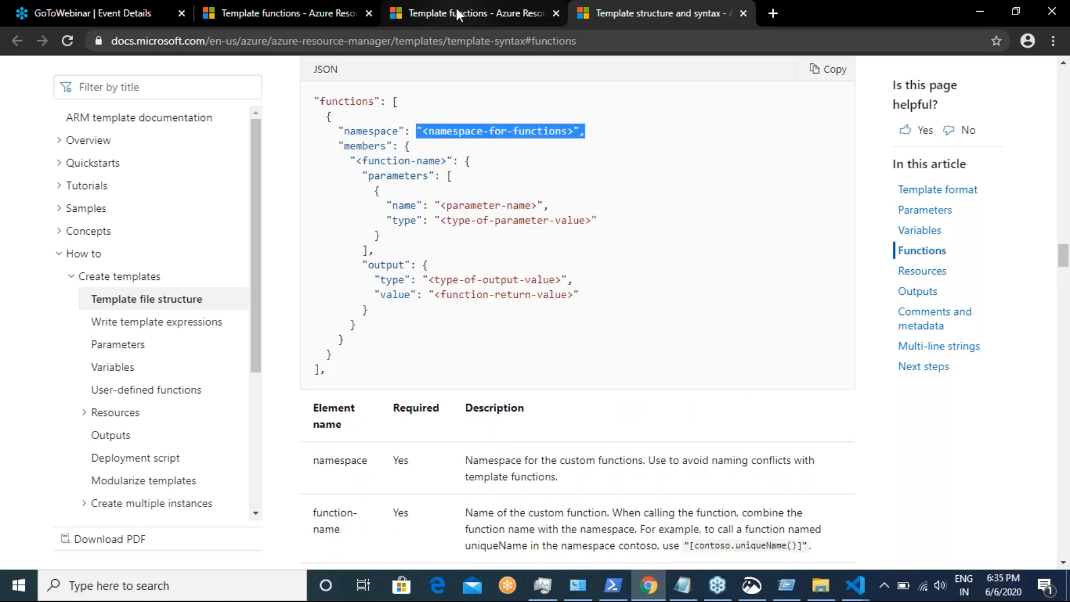
# - In the other template functions tab, find "copy" on the page and open the copyIndex link in a new tab
pyautogui.click(456, 14)
pyautogui.scroll(-5, 410, 184)
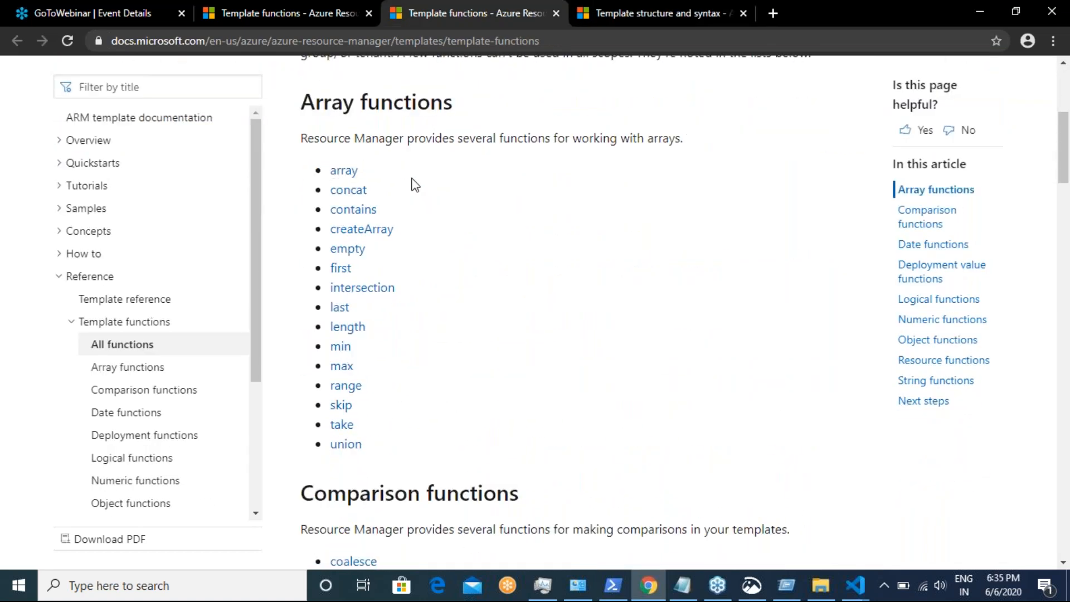
pyautogui.scroll(-7, 411, 181)
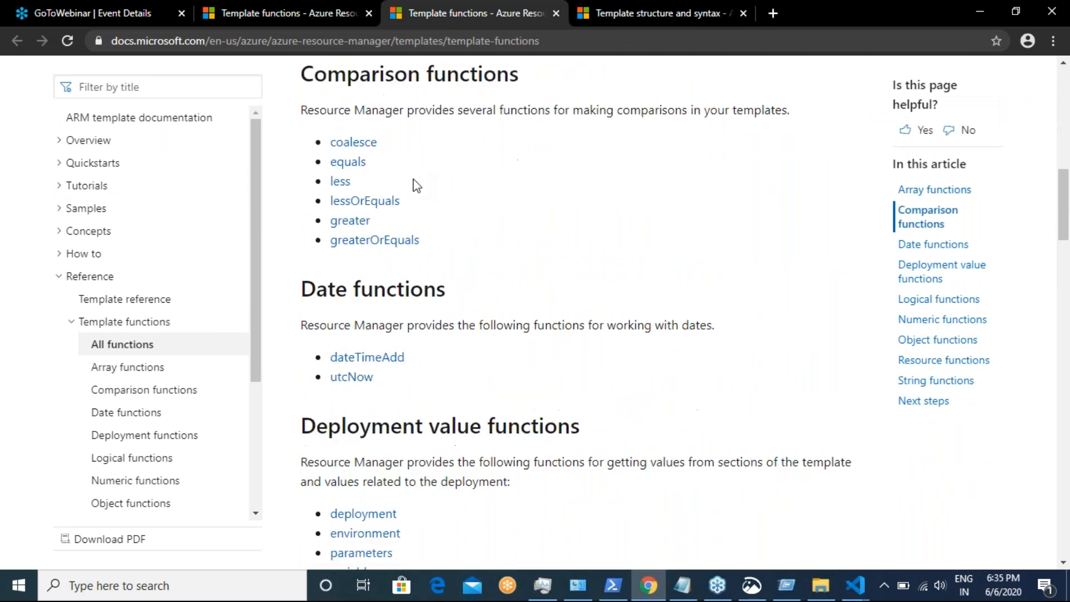
pyautogui.scroll(-16, 415, 186)
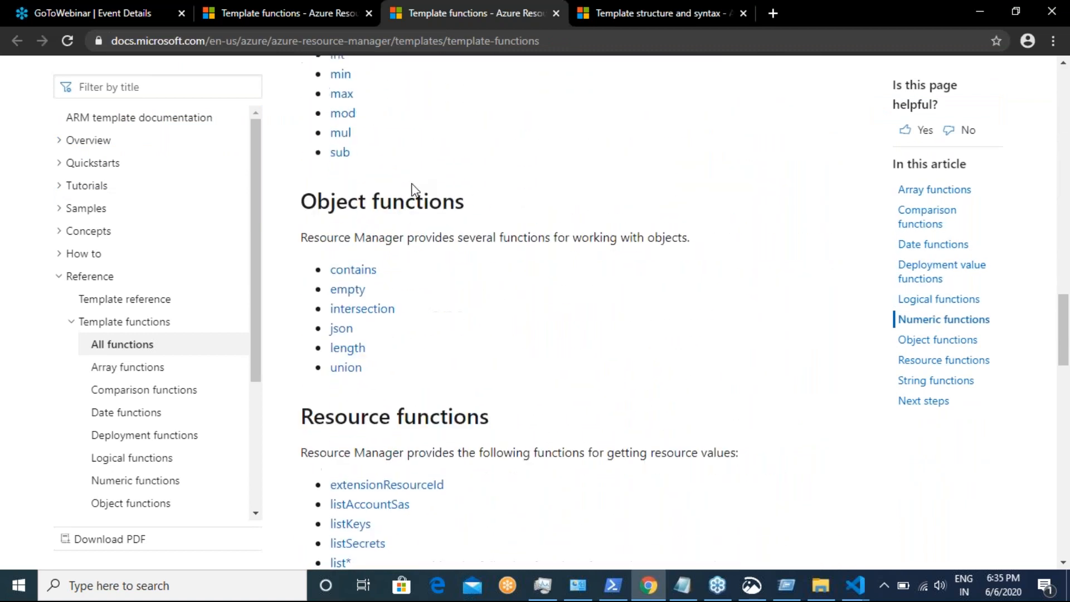
pyautogui.hotkey('ctrl', 'f')
pyautogui.write('copy')
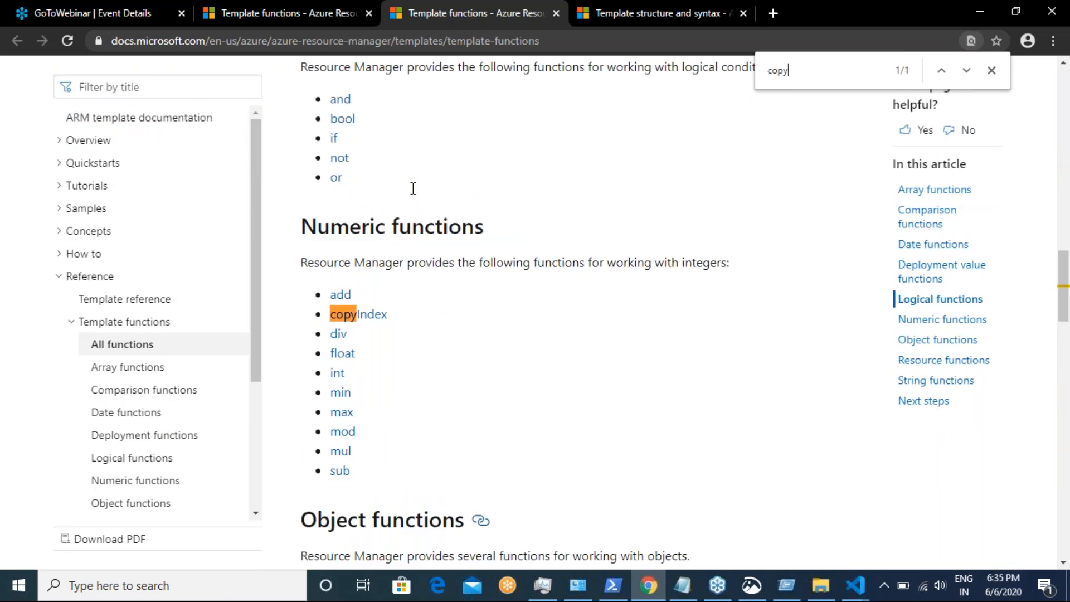
pyautogui.scroll(-3, 413, 190)
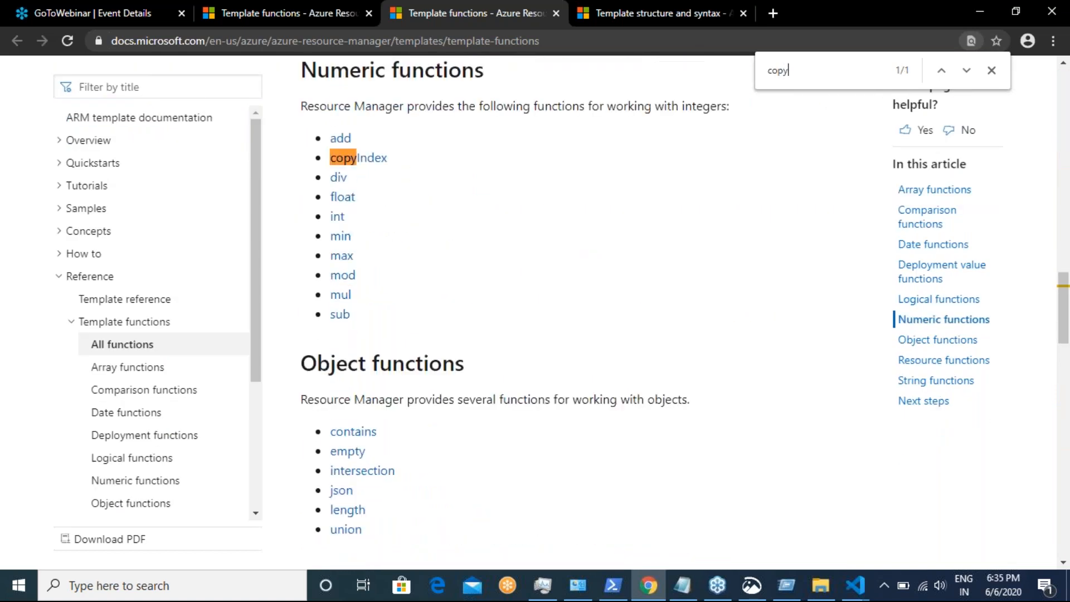
pyautogui.middleClick(363, 160)
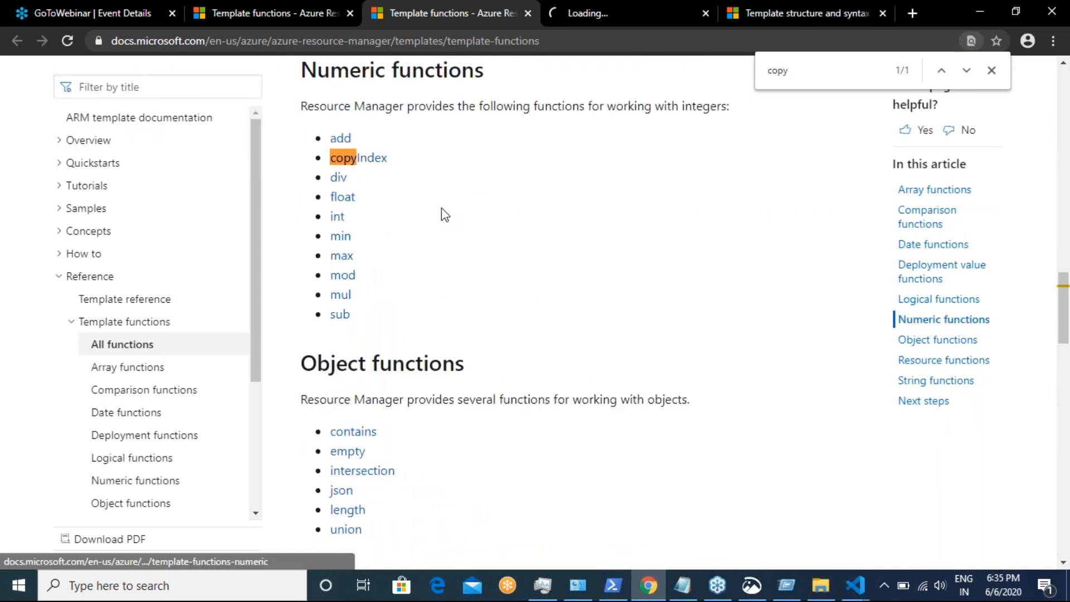
# - View the copyIndex reference page, switch to vnetimproved.json in VS Code, and highlight the subnetcount count expression in the subnet resource's copy block
pyautogui.click(626, 13)
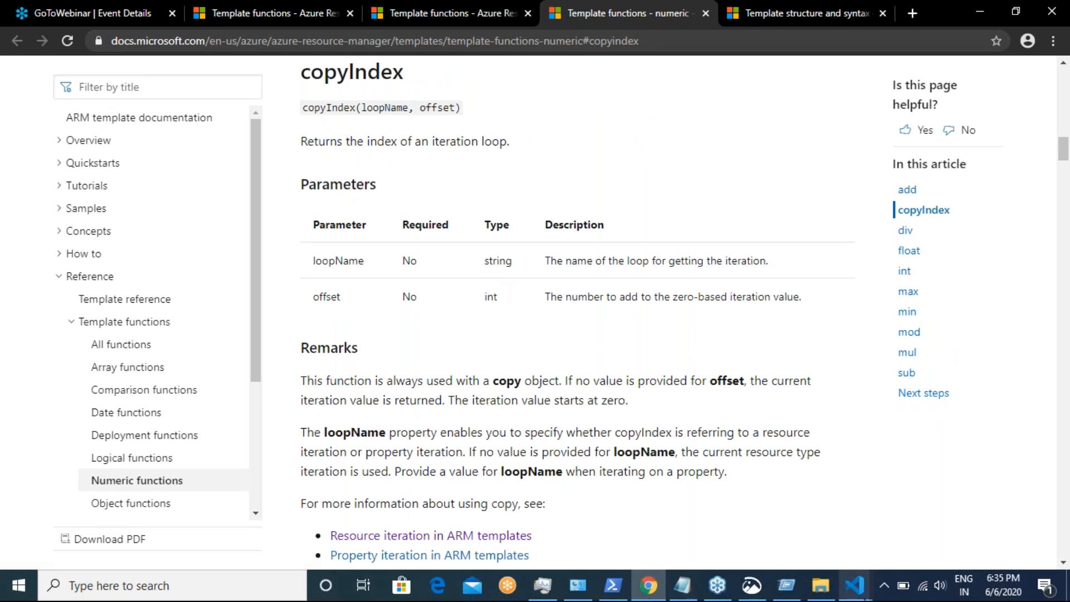
pyautogui.moveTo(855, 586)
pyautogui.click(938, 529)
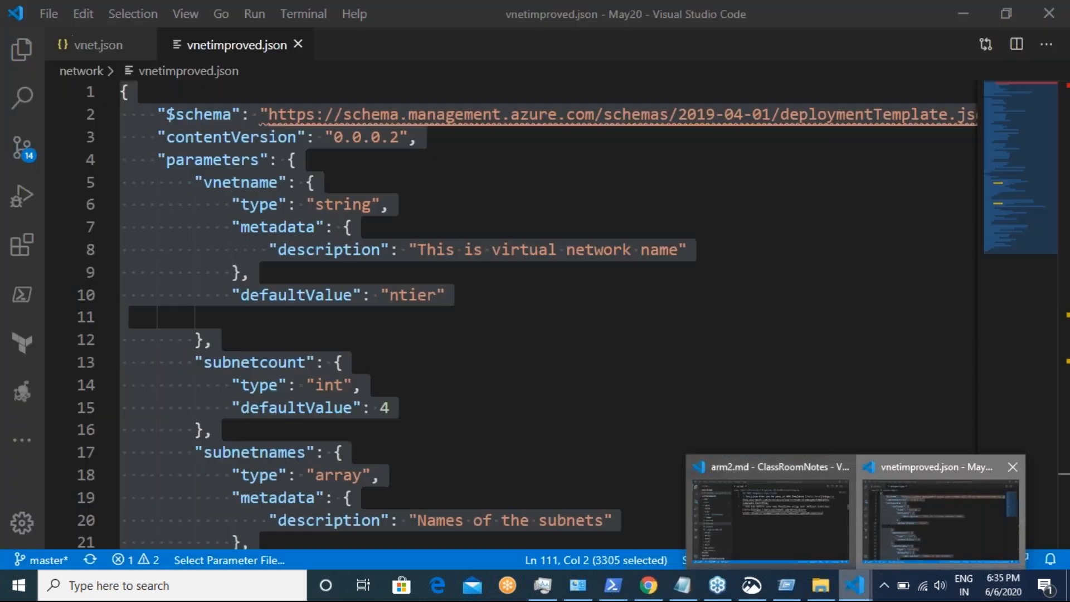
pyautogui.click(636, 295)
pyautogui.scroll(-2, 636, 296)
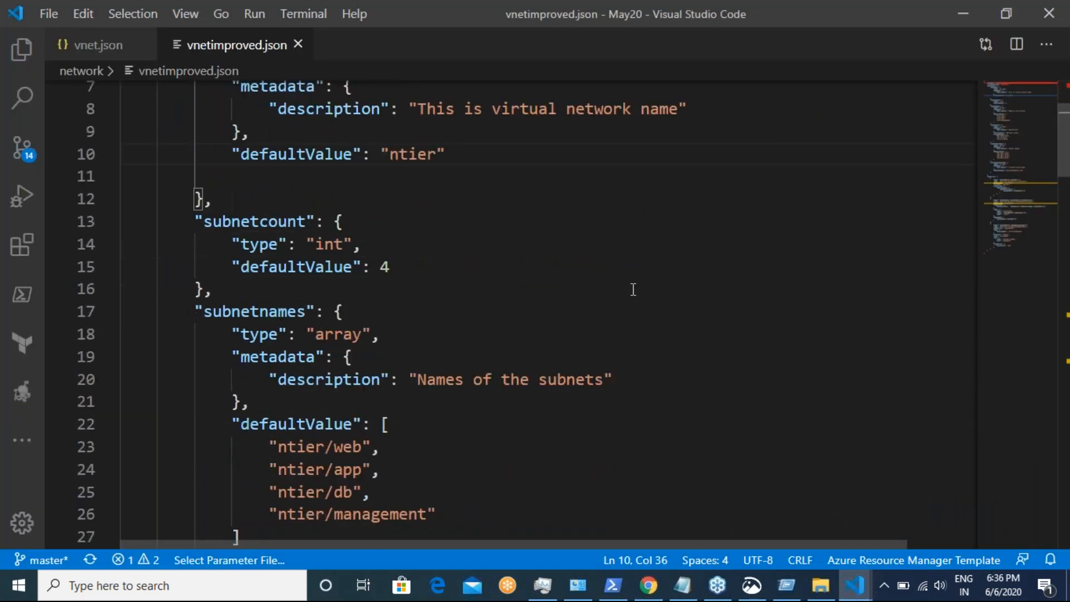
pyautogui.scroll(-13, 627, 293)
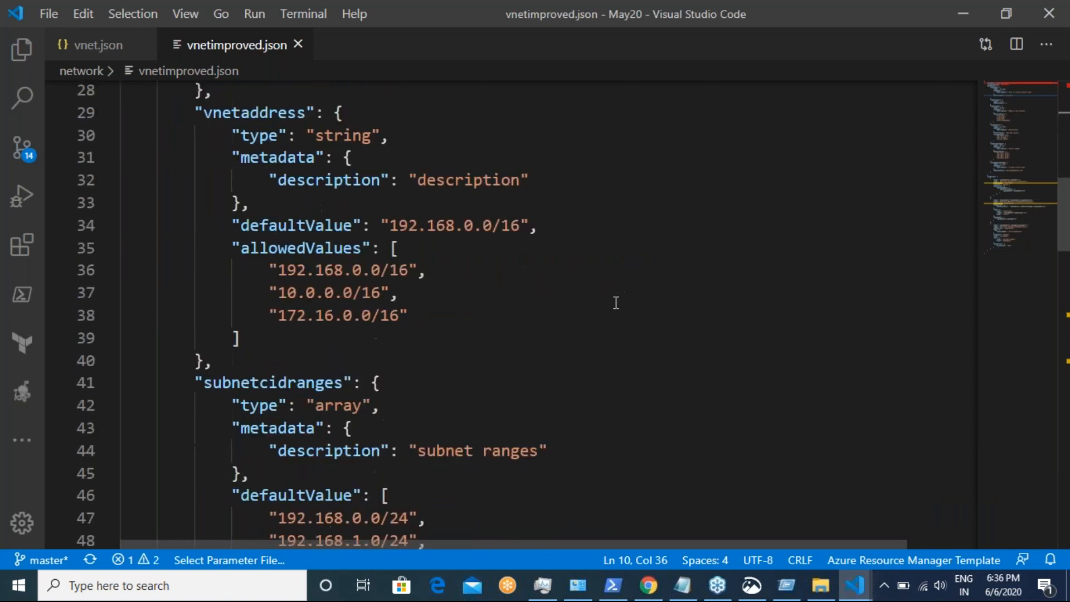
pyautogui.scroll(-17, 612, 299)
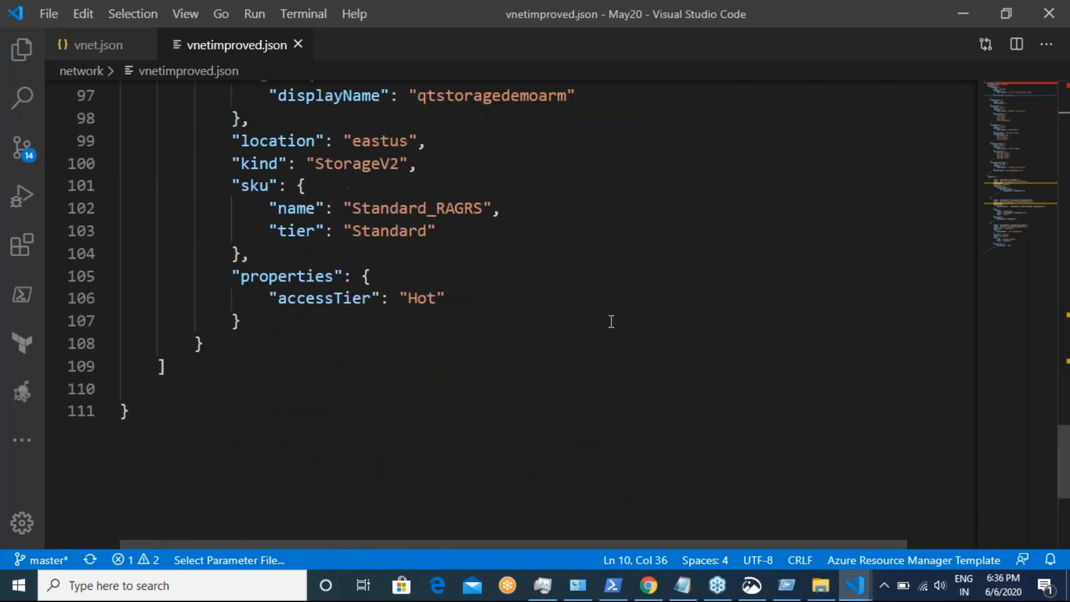
pyautogui.scroll(5, 611, 320)
pyautogui.scroll(2, 612, 318)
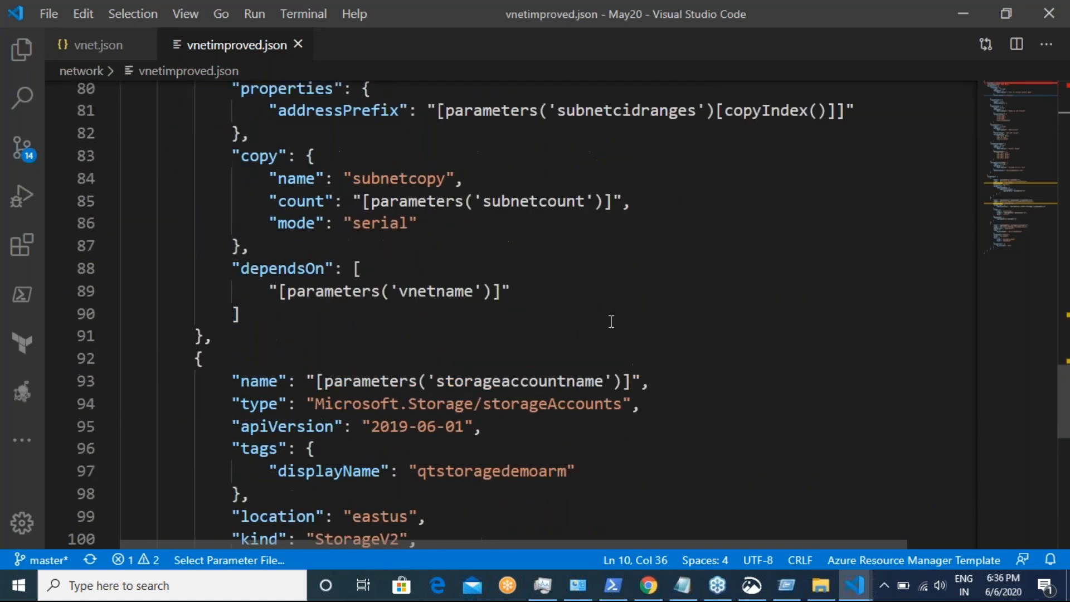
pyautogui.doubleClick(257, 249)
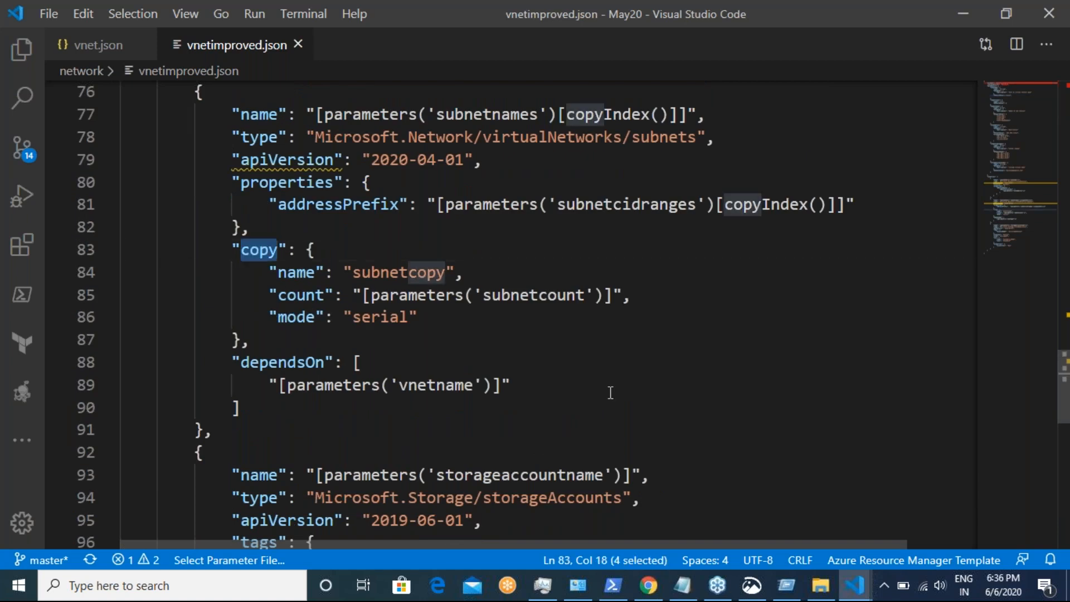
pyautogui.moveTo(371, 296); pyautogui.dragTo(603, 302)
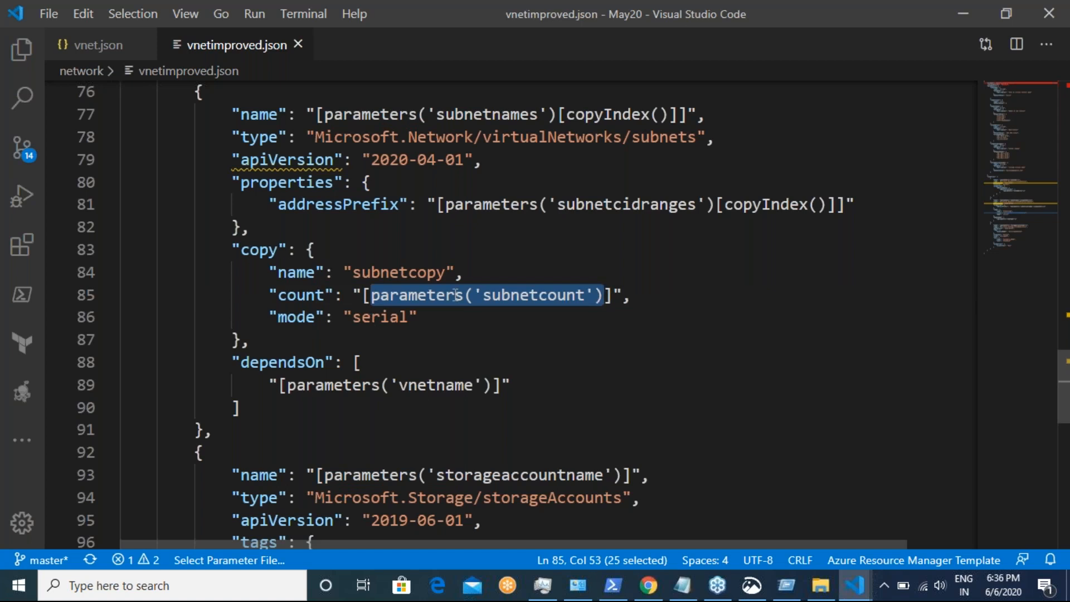
# - Switch to Chrome, search Google for "copy in arm template" in a new tab, and open the "Deploy multiple instances of resources" result
pyautogui.hotkey('alt', 'Tab')
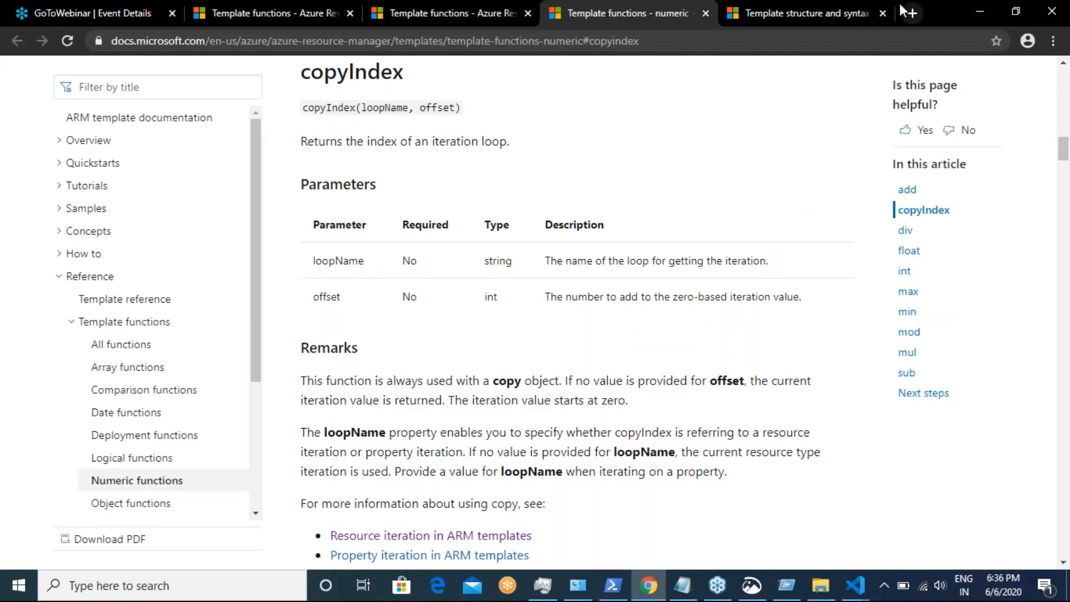
pyautogui.click(909, 14)
pyautogui.write('copy')
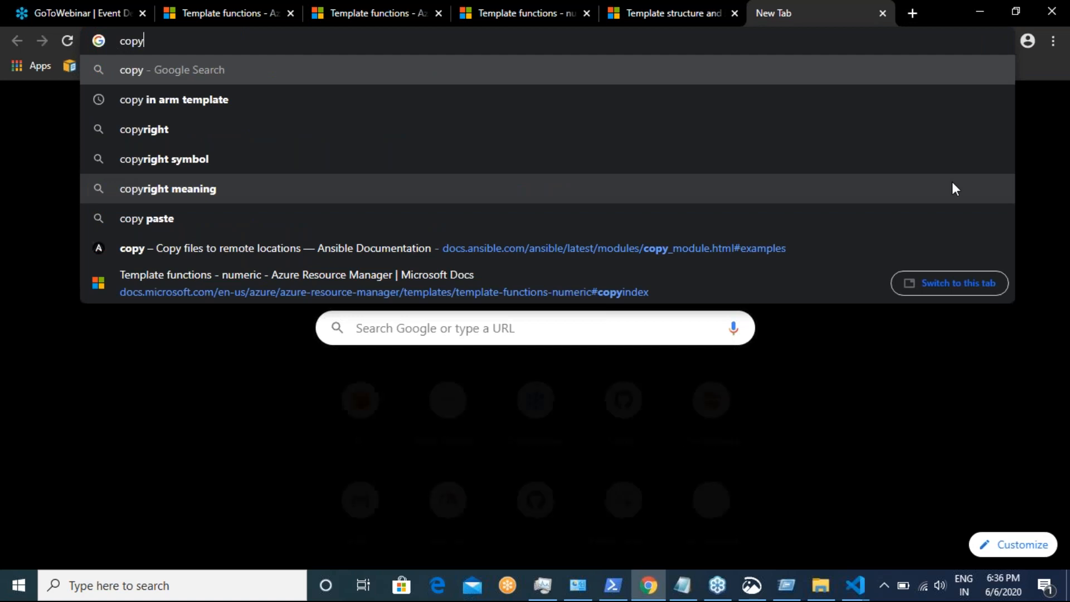
pyautogui.write(' in arm t')
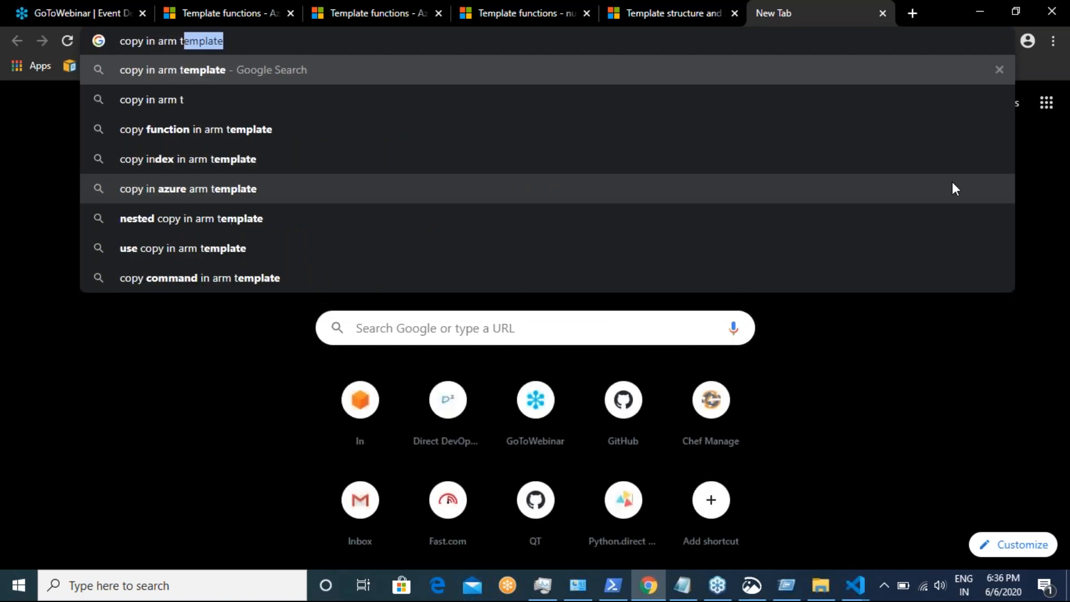
pyautogui.press('Return')
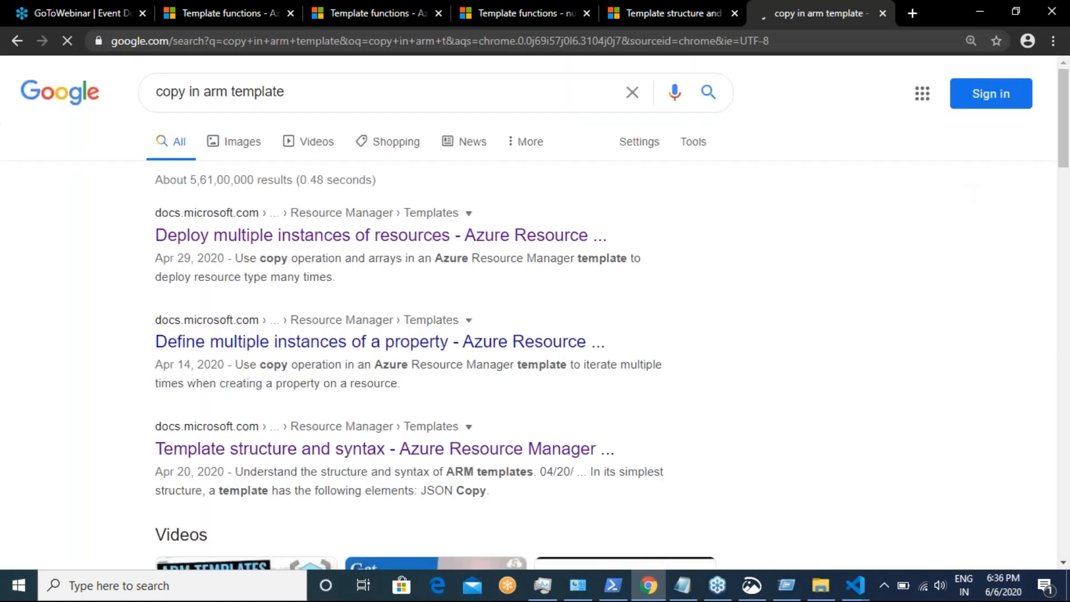
pyautogui.keyDown('ctrl'); pyautogui.click(425, 237); pyautogui.keyUp('ctrl')
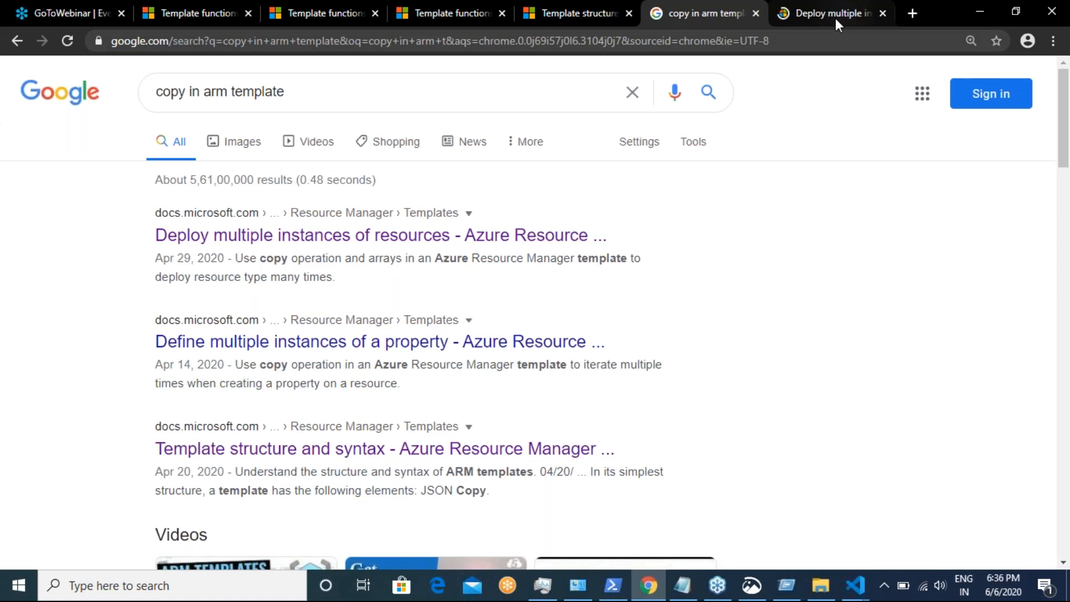
pyautogui.hotkey('ctrl', 'Tab')
# - Examine the copy element's general syntax, highlighting the parallel mode and batchSize lines, and read the Copy limits section
pyautogui.scroll(-6, 700, 323)
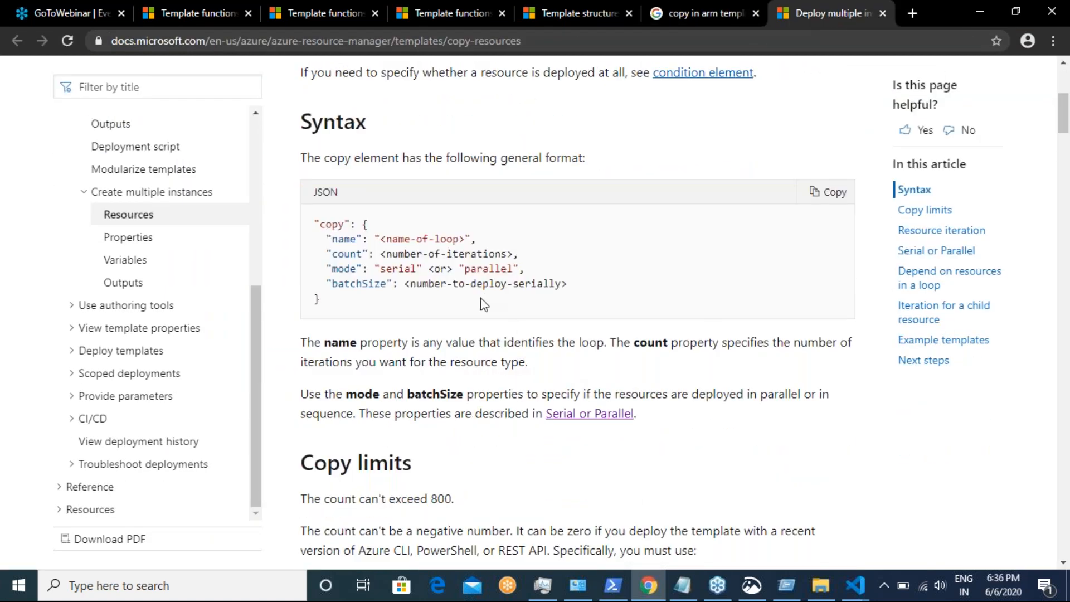
pyautogui.moveTo(379, 272); pyautogui.dragTo(524, 286)
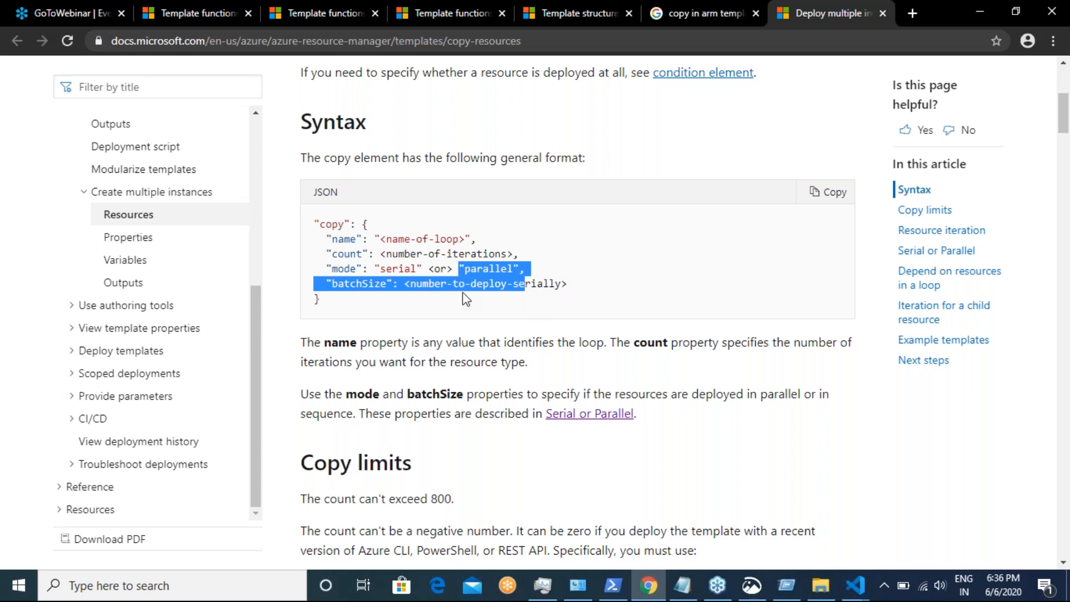
pyautogui.scroll(-5, 466, 300)
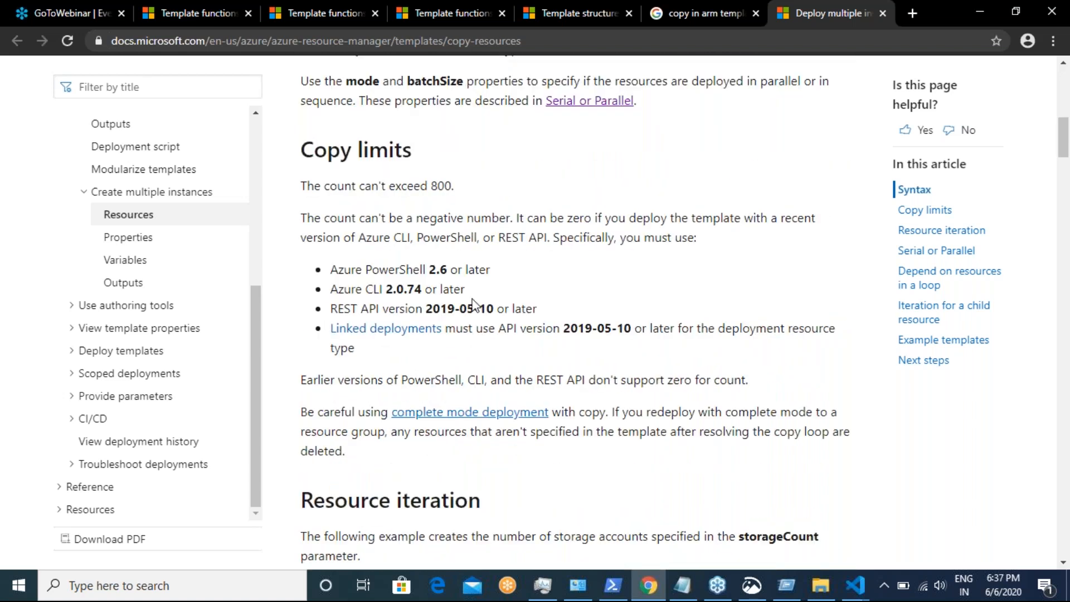
# - Switch to vnetimproved.json in VS Code and highlight the whole copy block of the subnet resource, reviewing the code around it
pyautogui.hotkey('alt', 'Tab')
pyautogui.moveTo(471, 299)
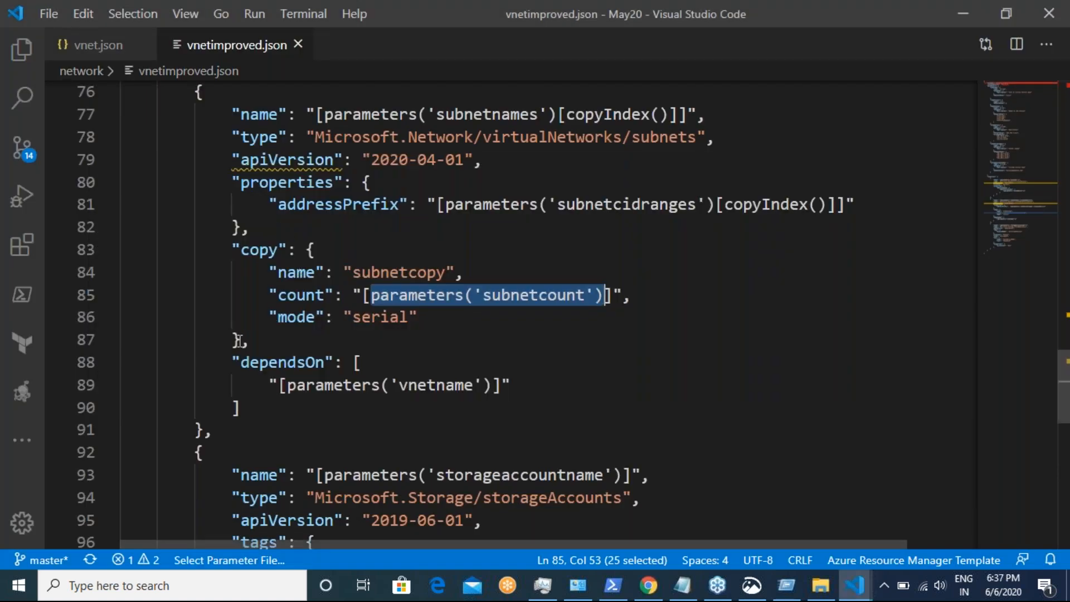
pyautogui.moveTo(238, 339); pyautogui.dragTo(232, 249)
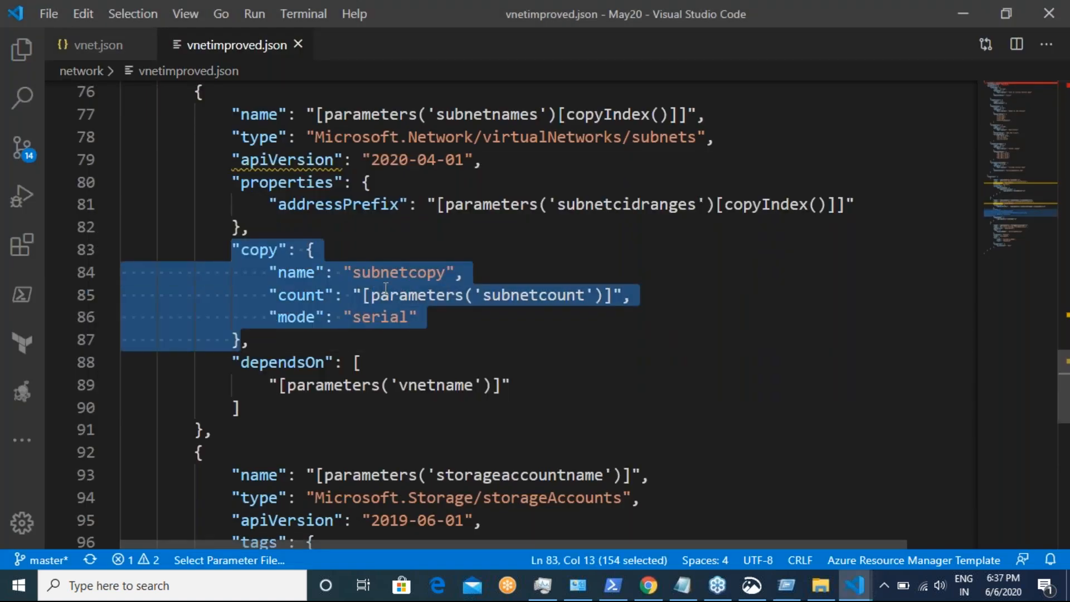
pyautogui.scroll(1, 377, 274)
pyautogui.scroll(2, 377, 274)
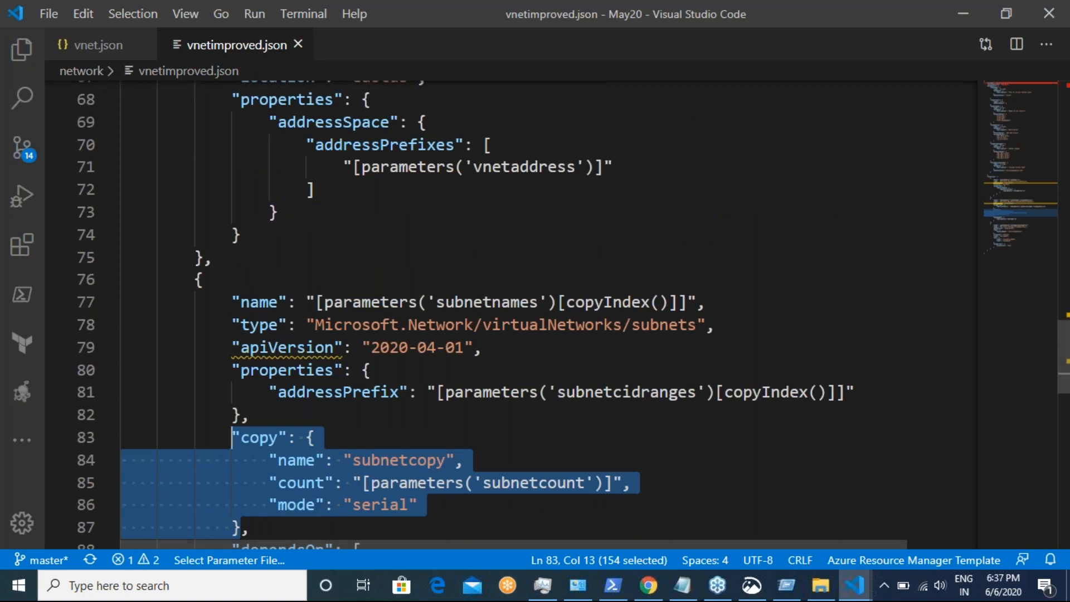
pyautogui.scroll(-4, 593, 428)
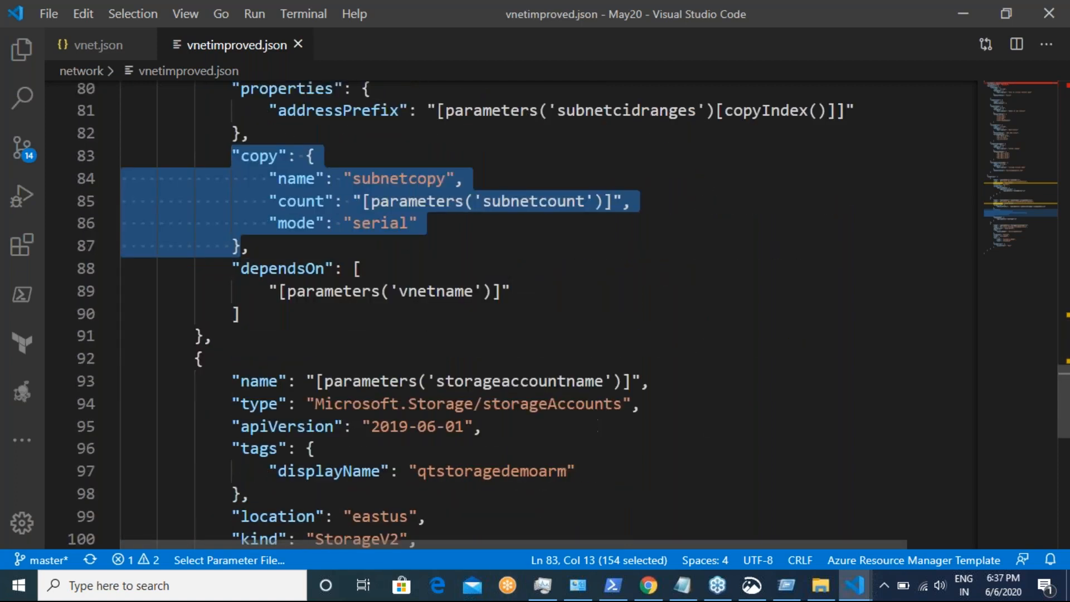
# - Read the captured question in Snip & Sketch and highlight the subnet resource's dependsOn block in vnetimproved.json
pyautogui.click(752, 586)
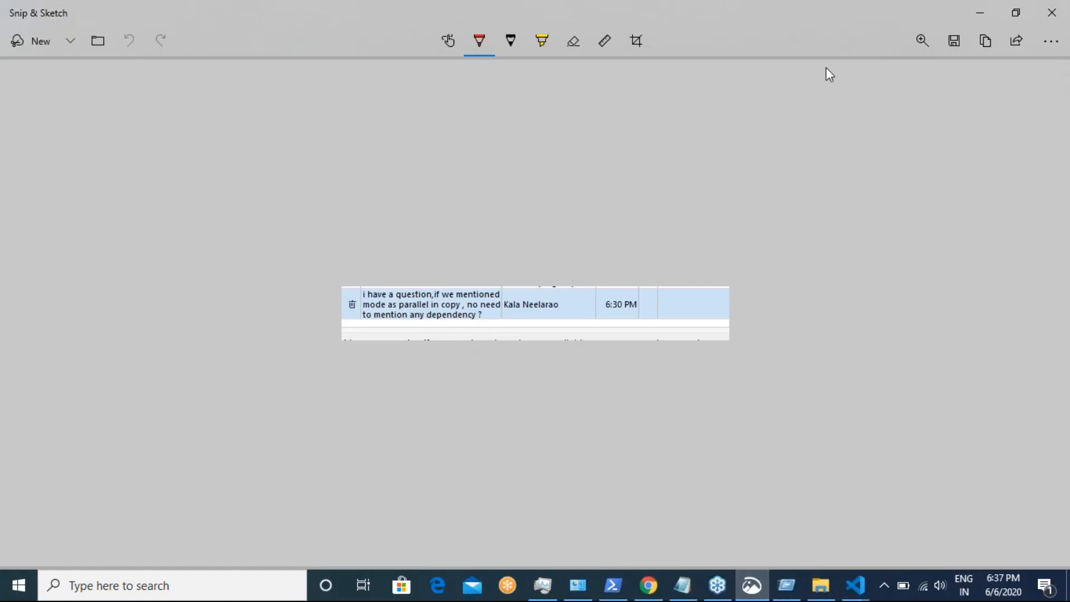
pyautogui.click(978, 14)
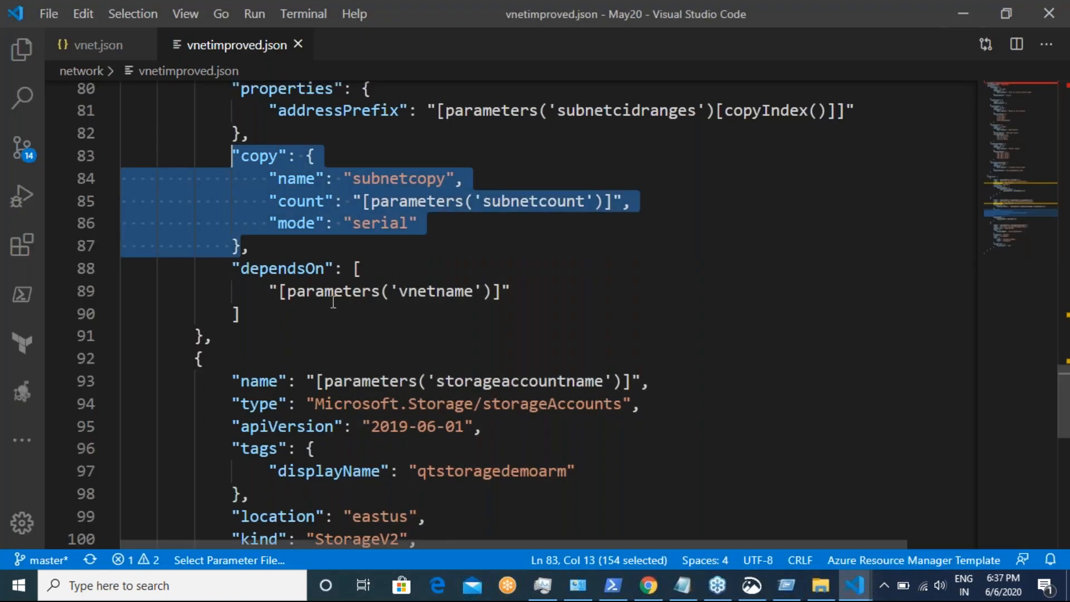
pyautogui.scroll(3, 202, 185)
pyautogui.click(202, 185)
pyautogui.moveTo(284, 254)
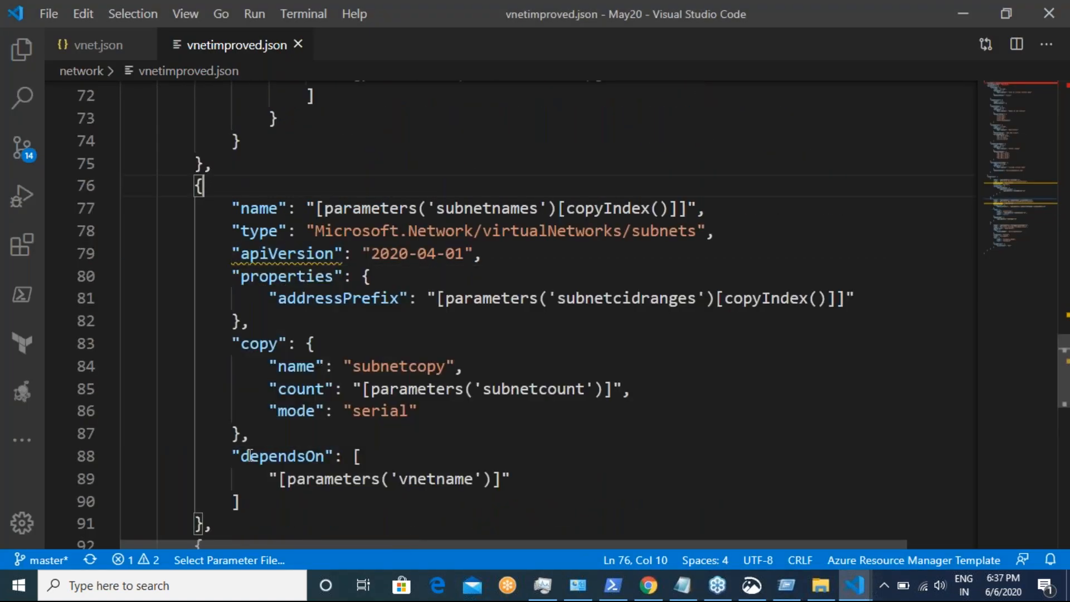
pyautogui.moveTo(233, 456); pyautogui.dragTo(267, 506)
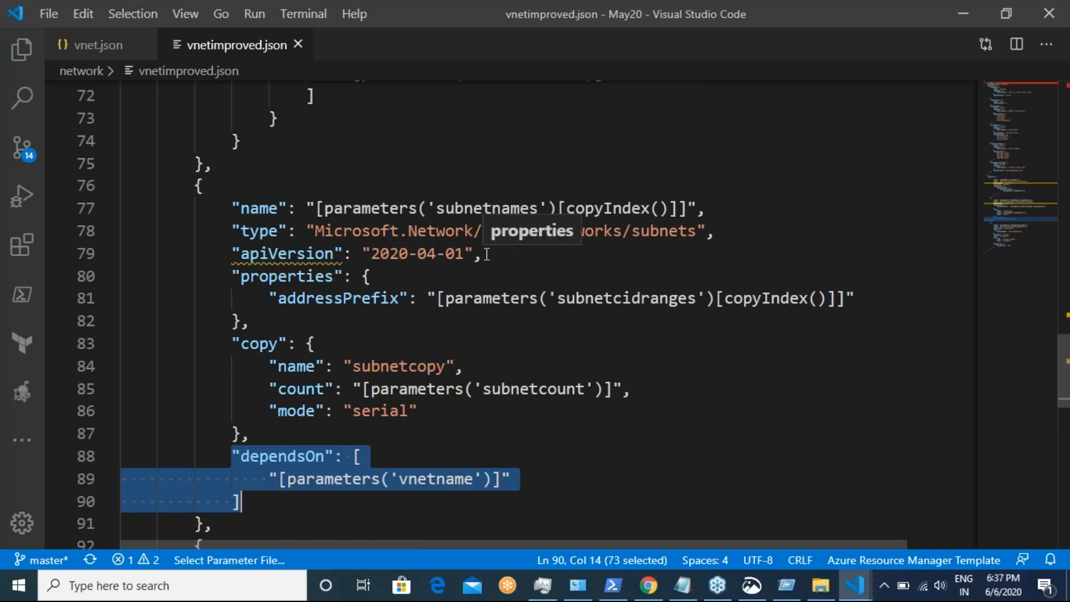
# - Highlight the "serial" mode value in the subnet resource's copy block
pyautogui.click(721, 366)
pyautogui.scroll(-1, 723, 368)
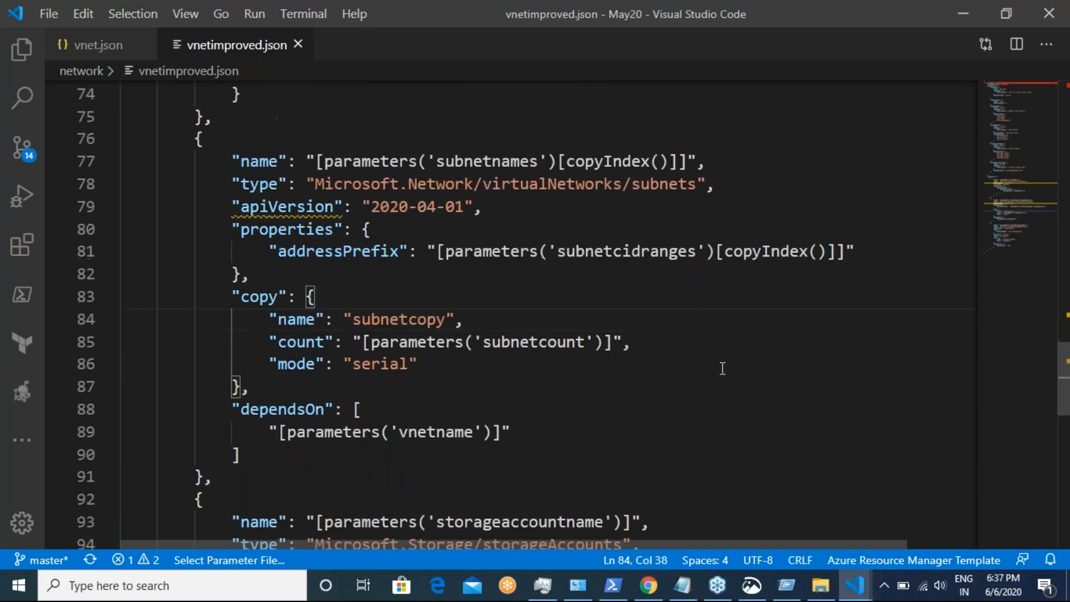
pyautogui.scroll(-1, 723, 368)
pyautogui.doubleClick(380, 316)
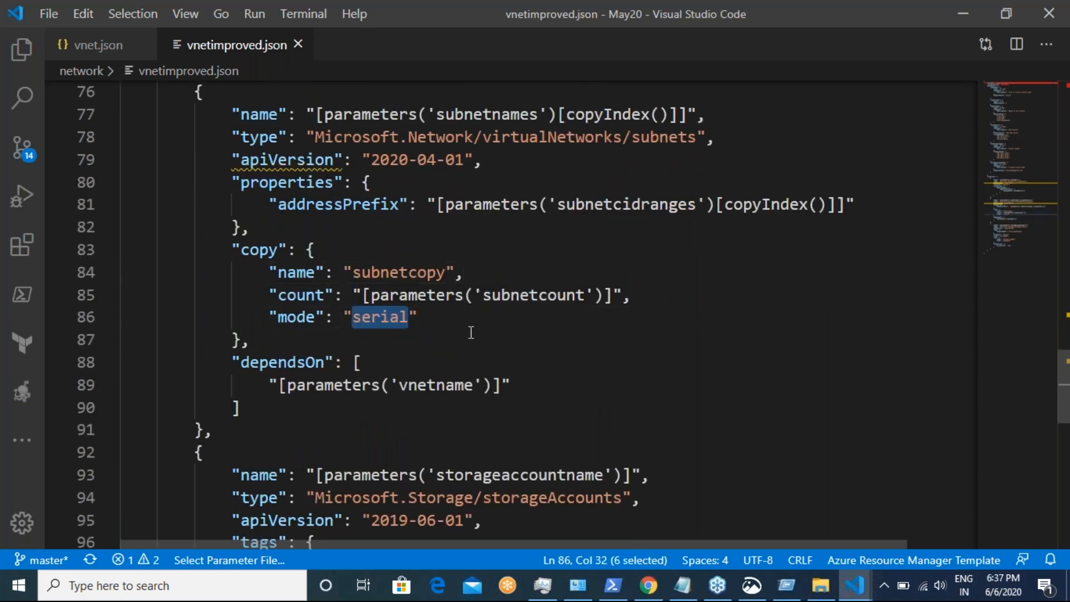
# - Switch to the copy-resources documentation in Chrome and review its Resource iteration example
pyautogui.hotkey('alt', 'Tab')
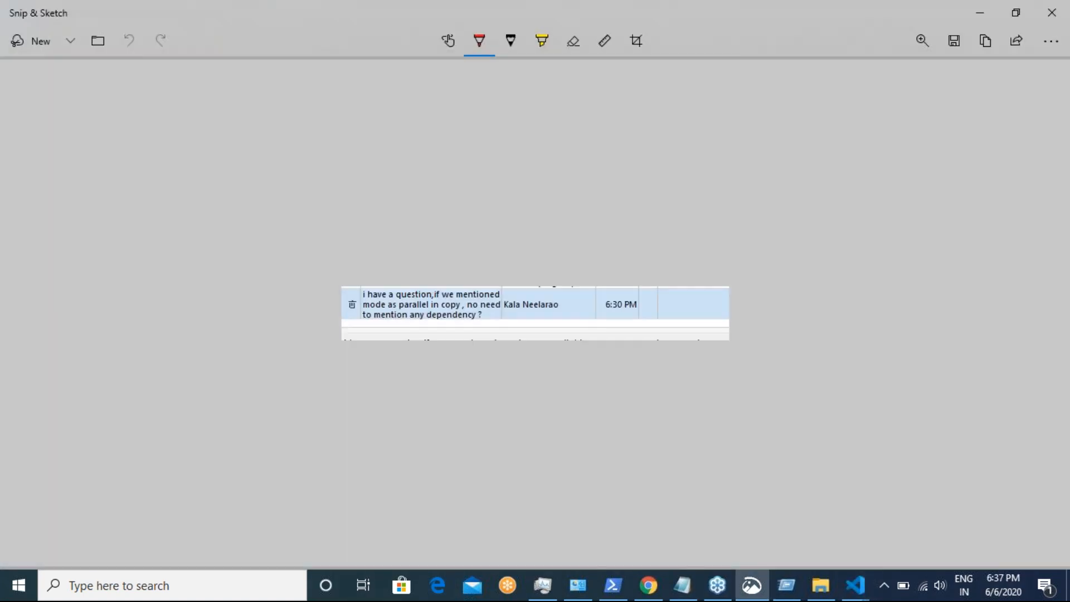
pyautogui.hotkey('alt', 'Tab')
pyautogui.press('Tab')
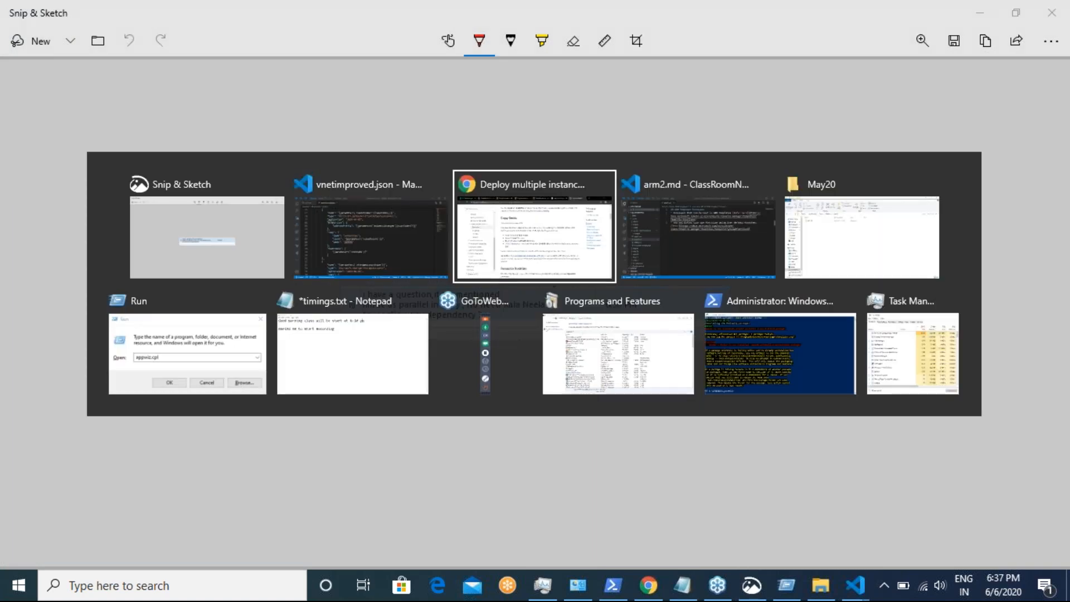
pyautogui.scroll(-4, 467, 350)
pyautogui.scroll(3, 467, 350)
pyautogui.scroll(-4, 467, 350)
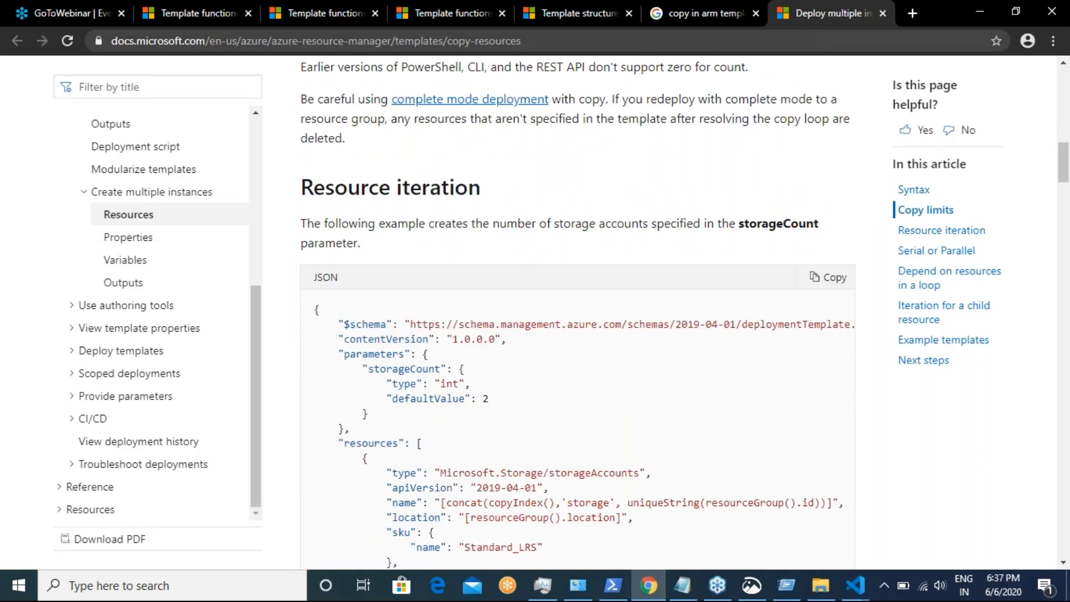
# - Switch back to vnetimproved.json in VS Code and highlight copyIndex in the subnet's addressPrefix expression
pyautogui.hotkey('alt', 'Tab')
pyautogui.press('Tab')
pyautogui.scroll(-1, 571, 396)
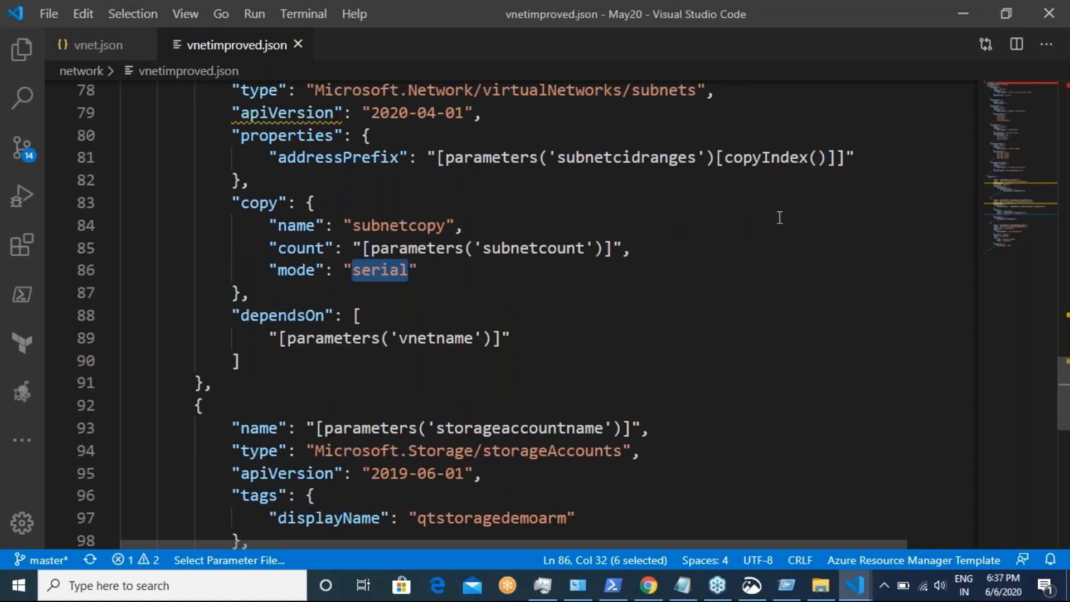
pyautogui.click(781, 157)
pyautogui.doubleClick(781, 158)
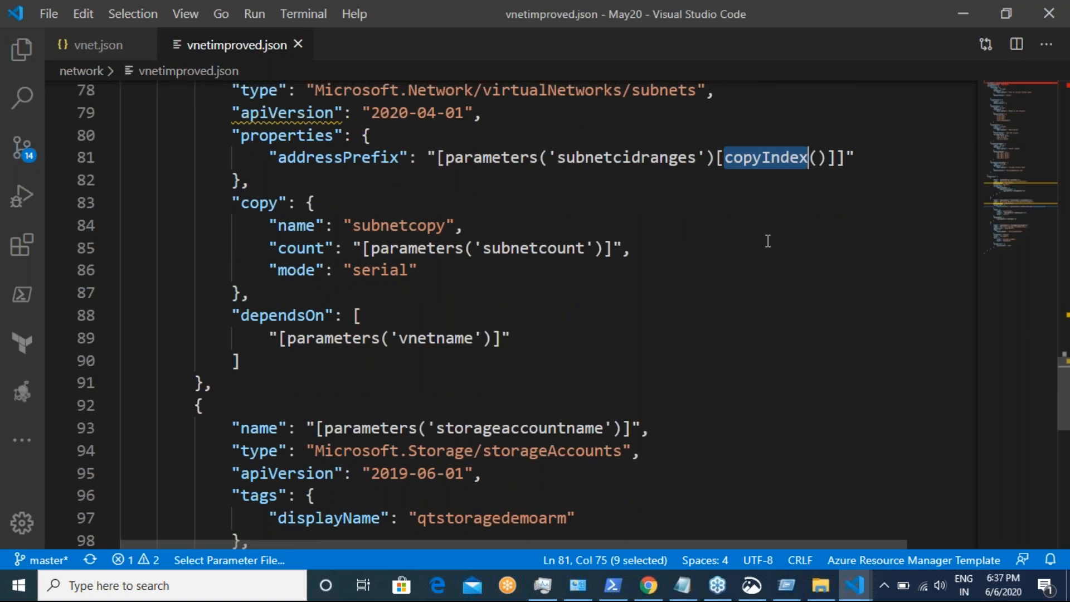
# - Find the template's parameters section and highlight the subnetcount and subnetnames parameter definitions
pyautogui.scroll(20, 768, 240)
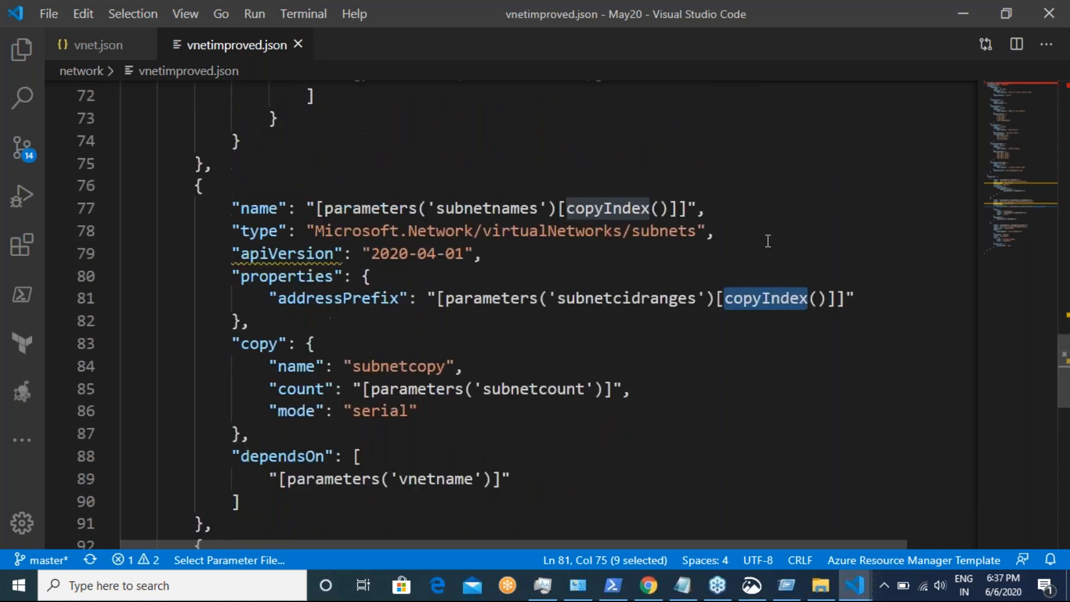
pyautogui.scroll(5, 768, 240)
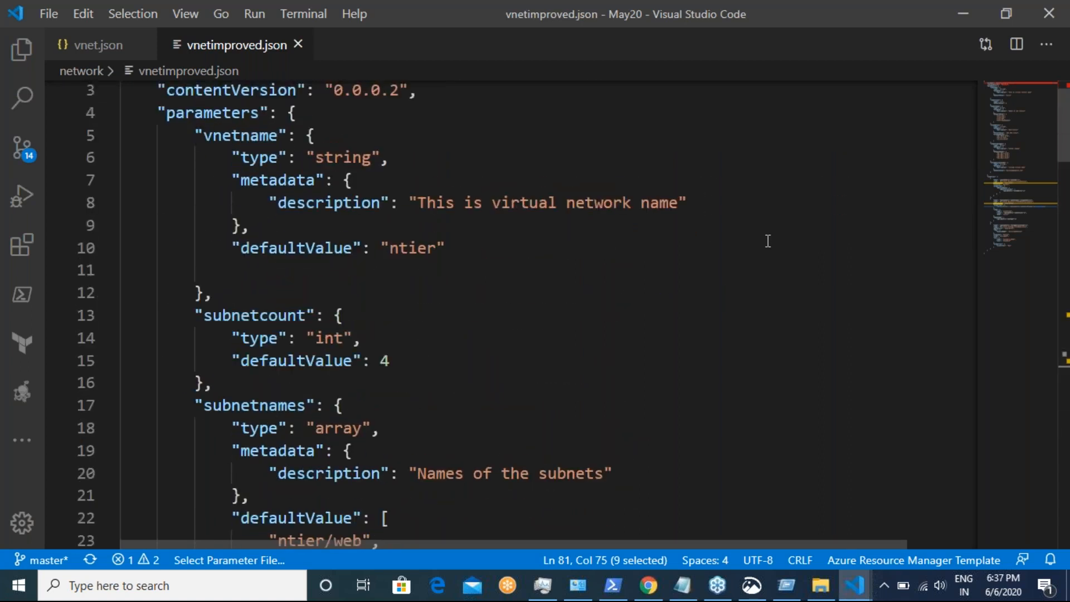
pyautogui.scroll(-2, 588, 259)
pyautogui.scroll(-2, 591, 262)
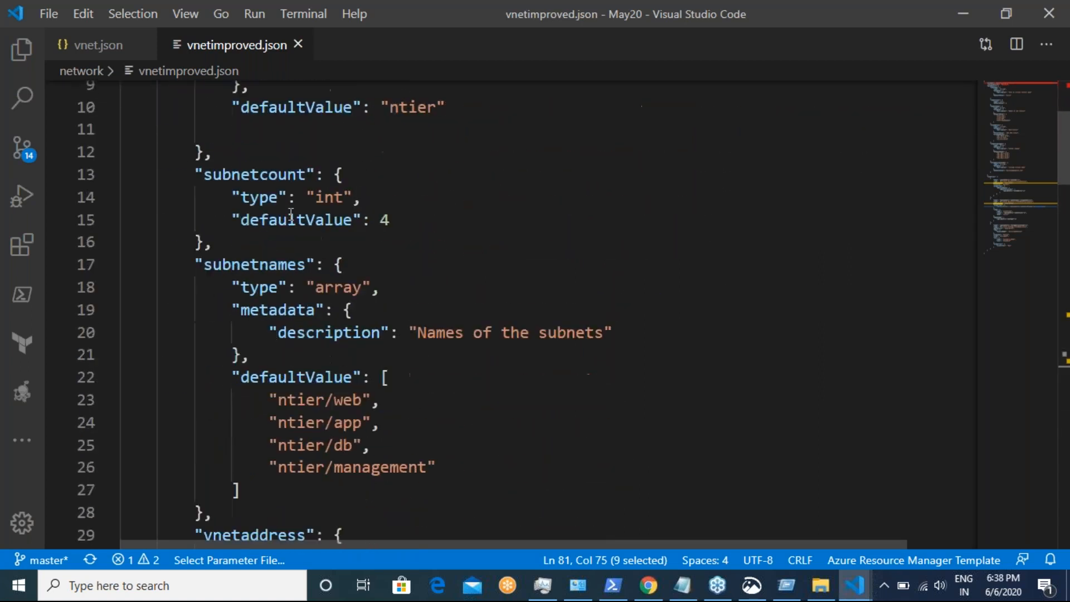
pyautogui.moveTo(192, 174); pyautogui.dragTo(224, 509)
pyautogui.hotkey('ctrl', 'c')
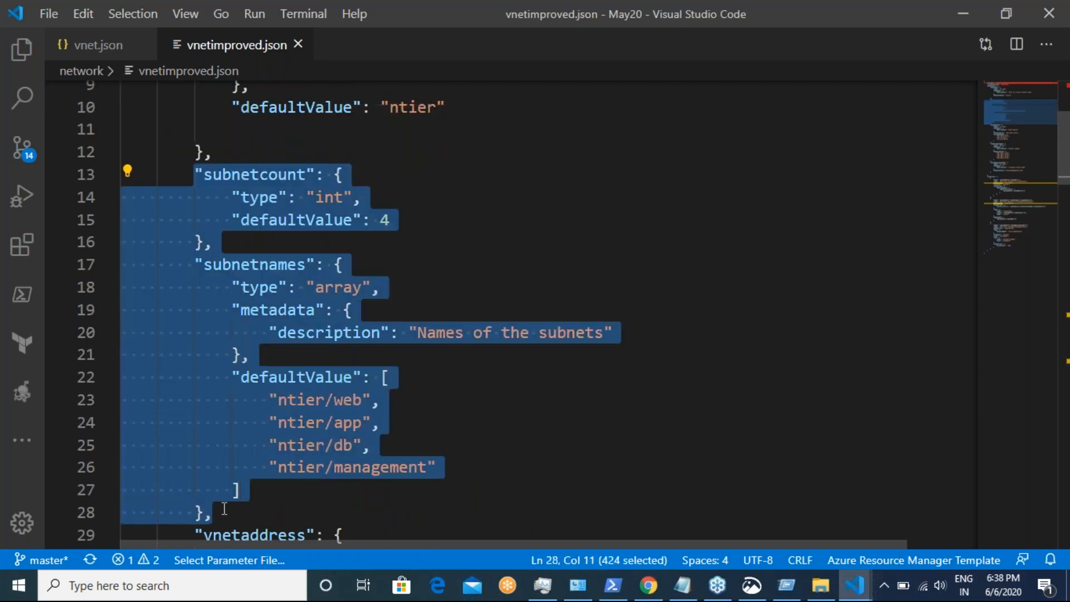
# - Switch to arm2.md and add a bullet reading "Let use some functions" with an empty code block below it
pyautogui.hotkey('alt', 'Tab')
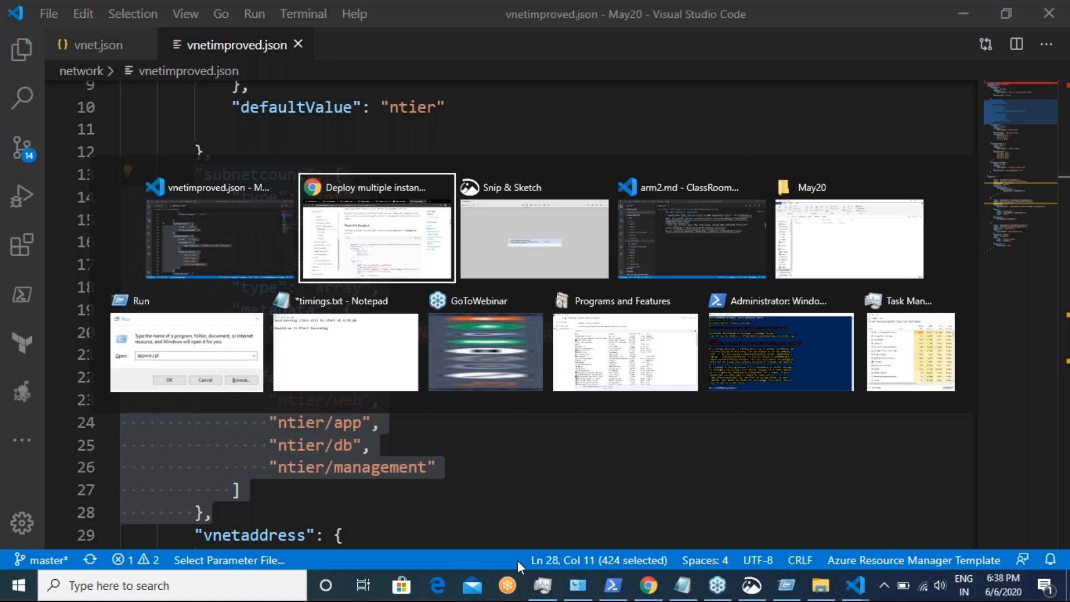
pyautogui.hotkey('alt', 'Tab')
pyautogui.hotkey('alt', 'Tab')
pyautogui.press('Return')
pyautogui.press('Return')
pyautogui.press('BackSpace')
pyautogui.write('* Let use some functions')
pyautogui.press('Return')
pyautogui.write('```')
pyautogui.press('Return')
pyautogui.write('```')
# - Extend the new bullet with ". Now observe the below parameters where we have two parameters defined"
pyautogui.press('Up')
pyautogui.press('Up')
pyautogui.press('End')
pyautogui.write('. MNo')
pyautogui.press('BackSpace')
pyautogui.press('BackSpace')
pyautogui.write('Now observer the')
pyautogui.press('BackSpace')
pyautogui.press('BackSpace')
pyautogui.press('BackSpace')
pyautogui.press('BackSpace')
pyautogui.write('the below parameters where we have tw')
pyautogui.press('BackSpace')
pyautogui.write('w')
pyautogui.press('BackSpace')
pyautogui.write('two parameters')
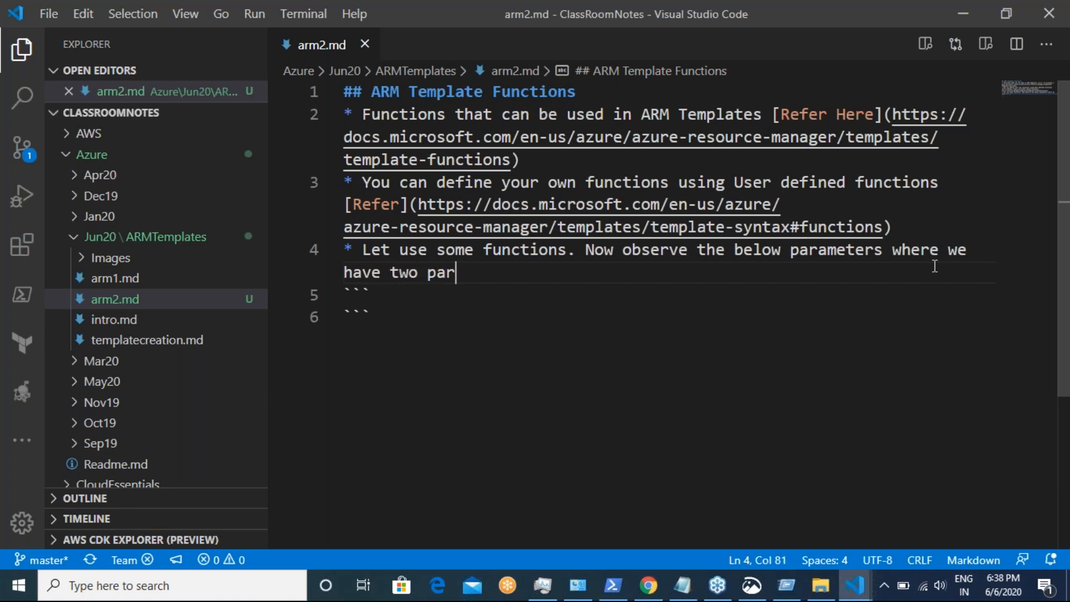
pyautogui.press('Down')
pyautogui.click(934, 266)
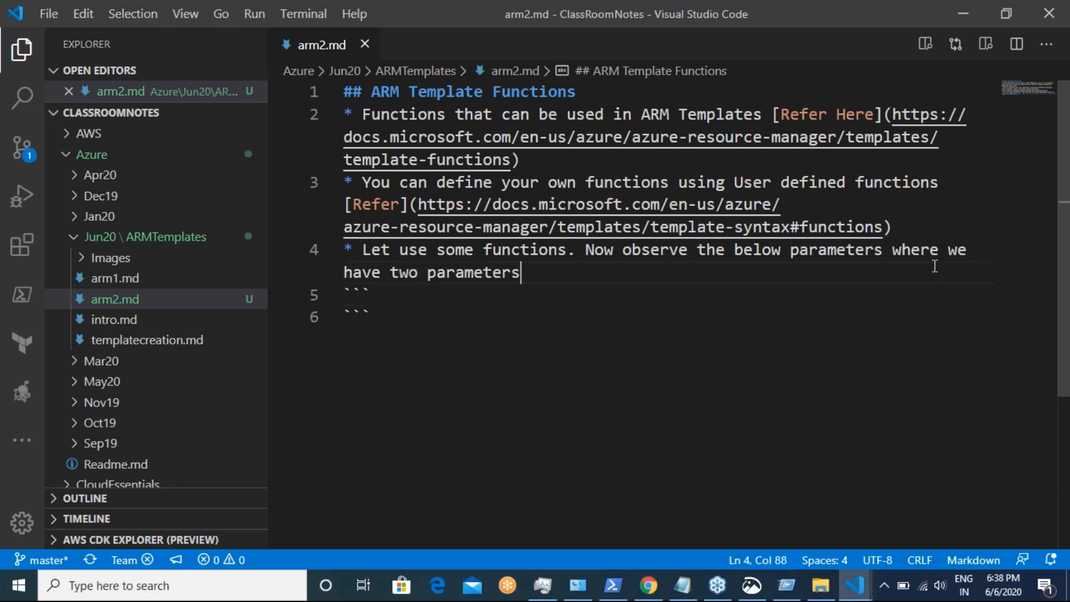
pyautogui.write('dfi')
pyautogui.write('ined')
# - Paste the subnetcount and subnetnames parameter definitions into the empty code block and outdent the subnetnames definition by two levels
pyautogui.press('Down')
pyautogui.press('Return')
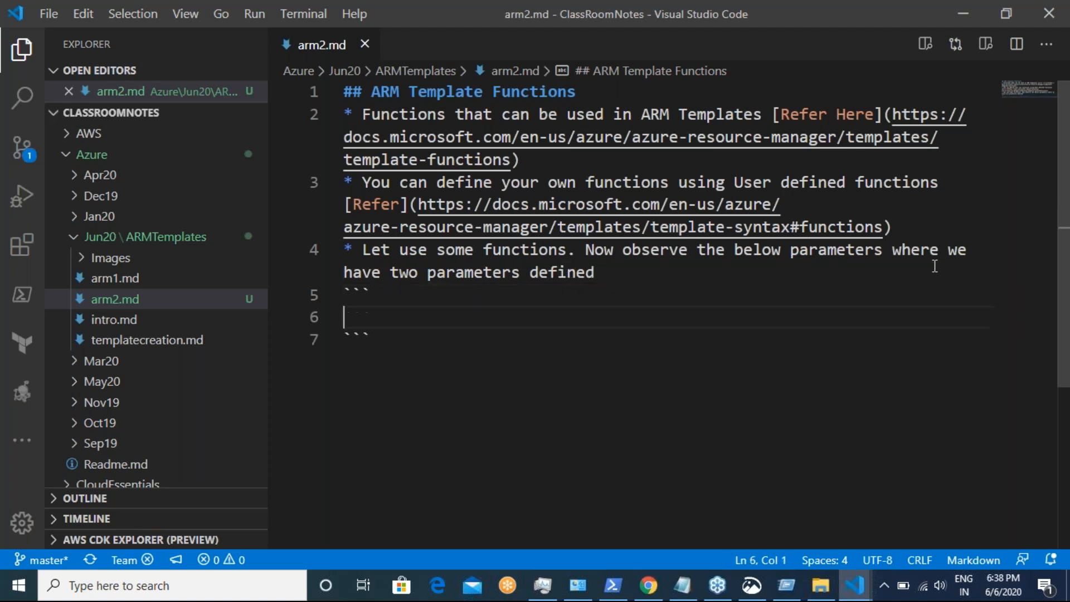
pyautogui.hotkey('ctrl', 'v')
pyautogui.press('Down')
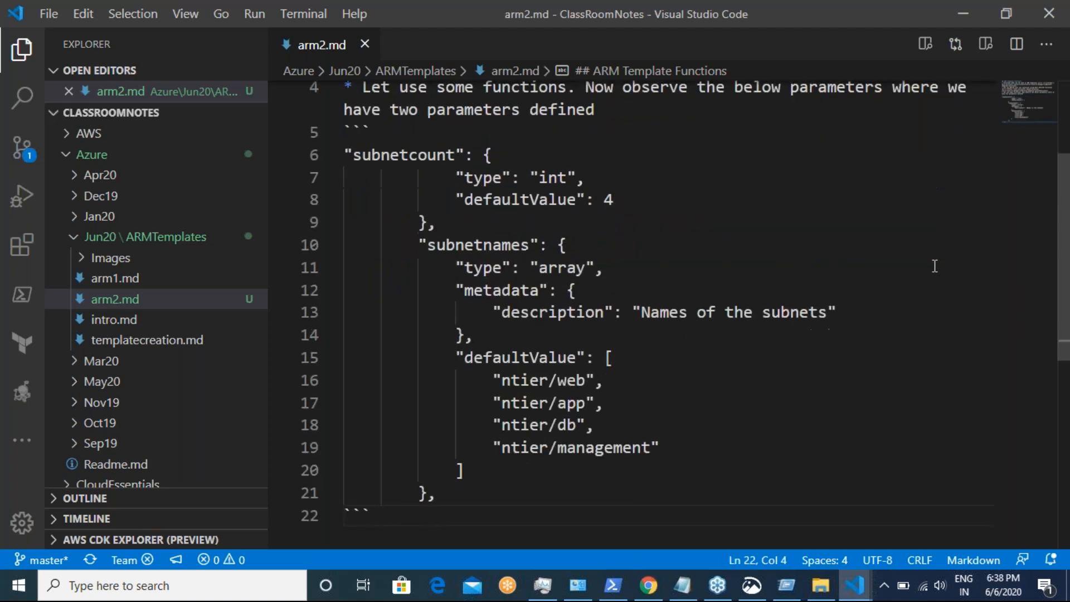
pyautogui.moveTo(419, 244); pyautogui.dragTo(503, 496)
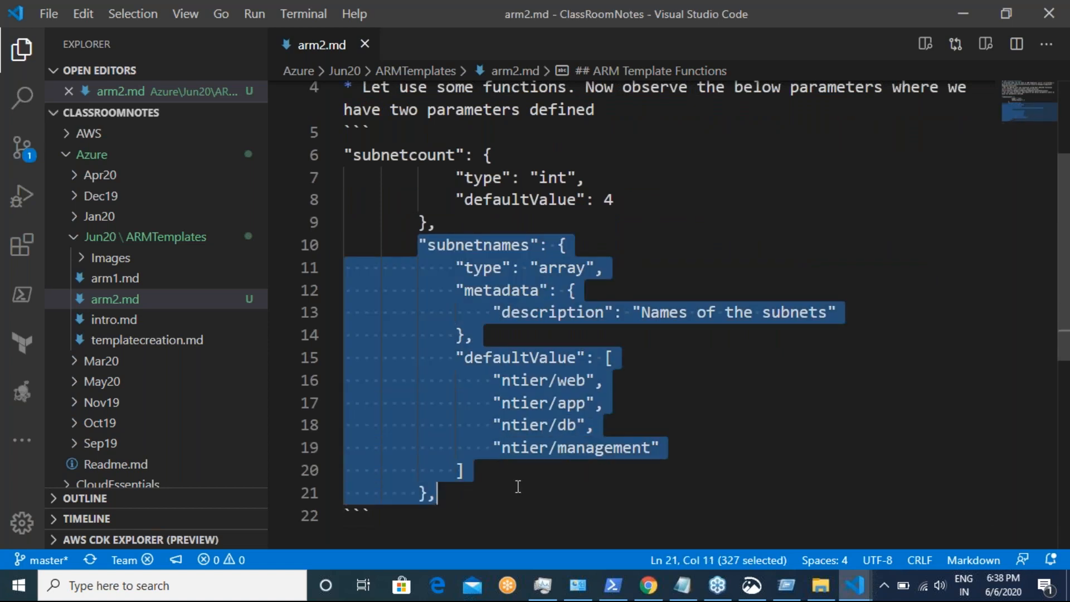
pyautogui.hotkey('shift', 'Tab')
pyautogui.hotkey('shift', 'Tab')
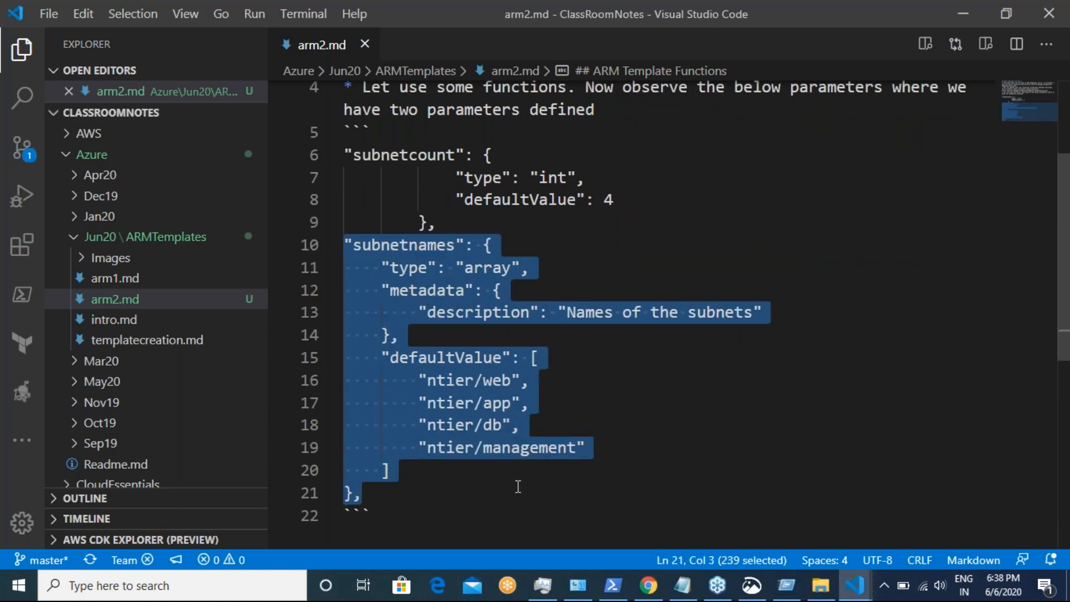
pyautogui.click(681, 428)
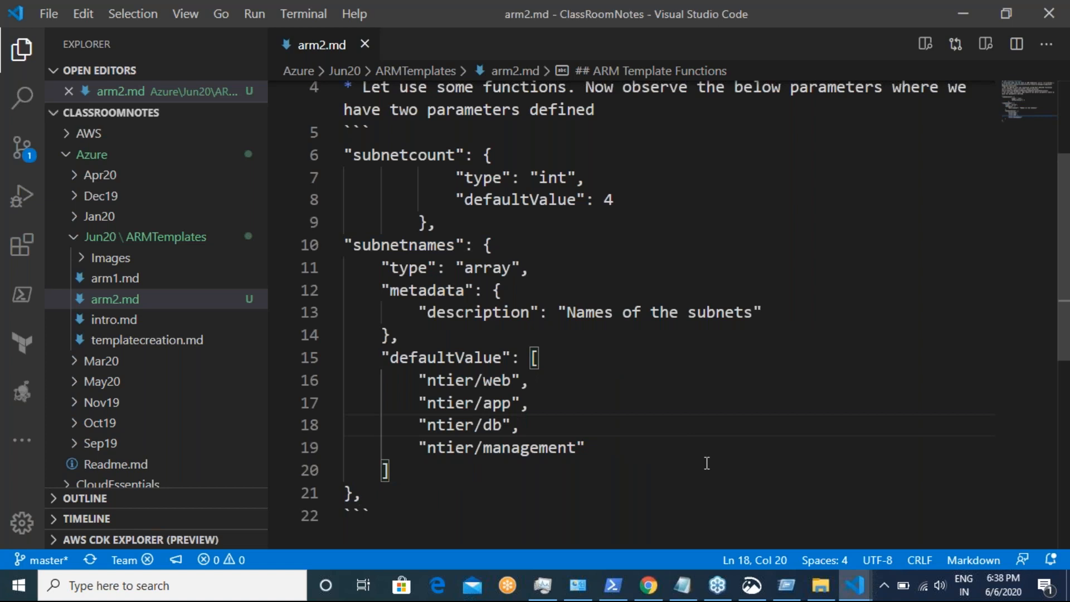
# - Add a bullet after the parameters code block reading "_subnetcount_ is used as a parameter in copy"
pyautogui.doubleClick(400, 151)
pyautogui.scroll(-1, 384, 519)
pyautogui.click(383, 468)
pyautogui.press('Return')
pyautogui.write('* Subne')
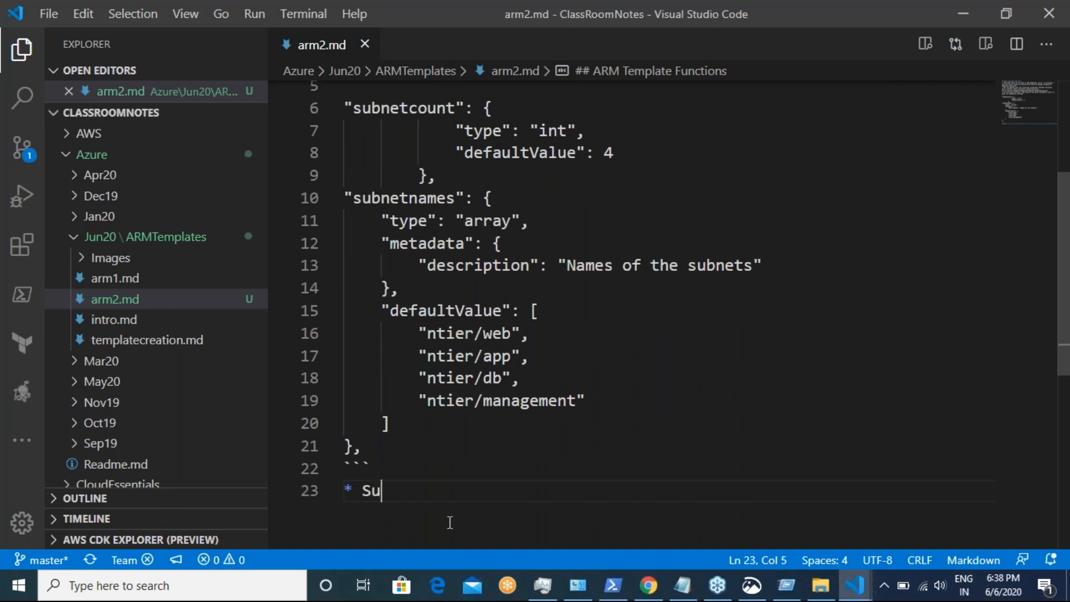
pyautogui.press('BackSpace')
pyautogui.press('BackSpace')
pyautogui.press('BackSpace')
pyautogui.press('BackSpace')
pyautogui.press('BackSpace')
pyautogui.write('_subnetcount_ is used as a paramet')
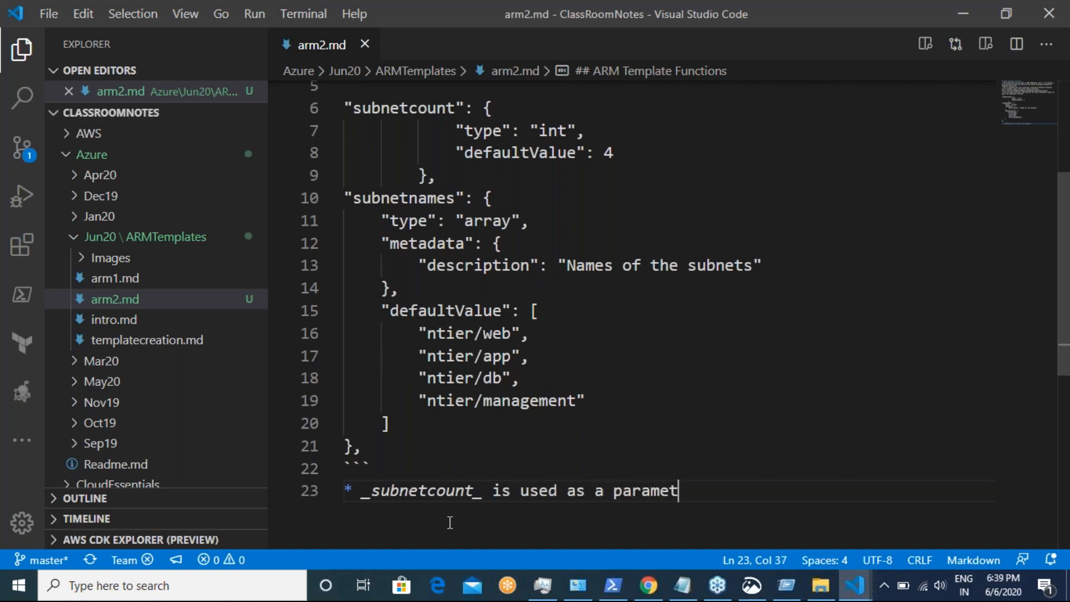
pyautogui.write('er in copy')
# - Add an empty code block below the _subnetcount_ bullet
pyautogui.press('Return')
pyautogui.write('```')
pyautogui.press('Return')
pyautogui.write('```')
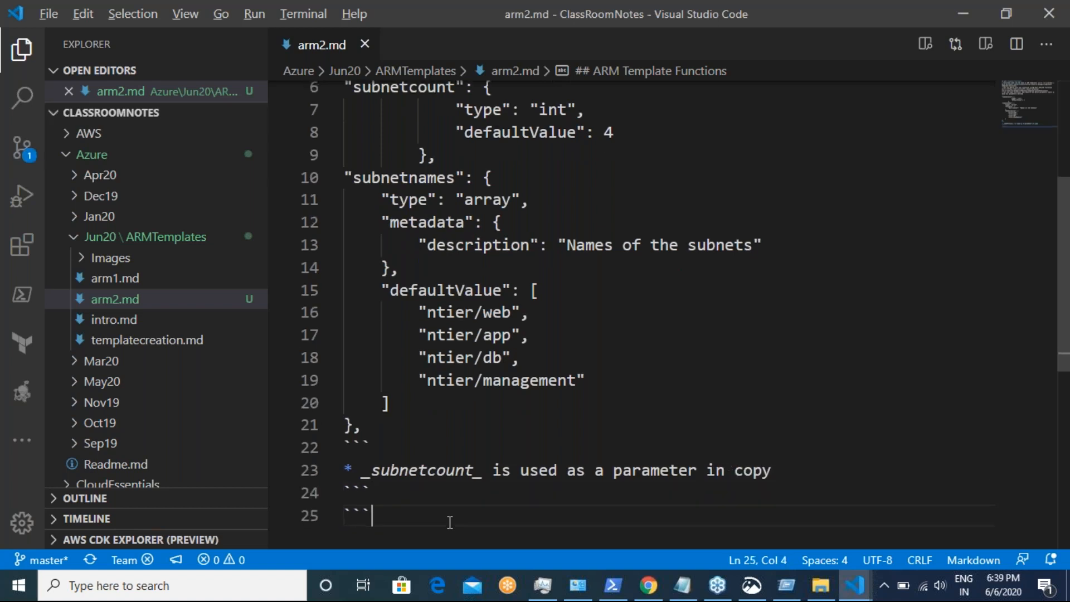
# - Copy the whole subnets resource block from vnetimproved.json into the empty code block in arm2.md
pyautogui.hotkey('alt', 'Tab')
pyautogui.scroll(-11, 446, 463)
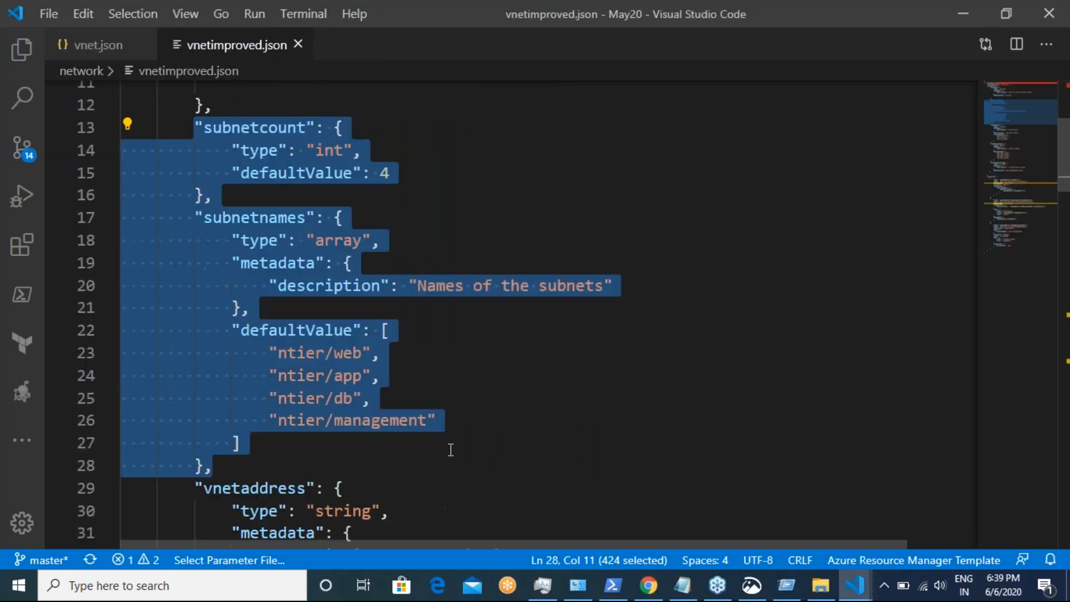
pyautogui.scroll(-11, 446, 462)
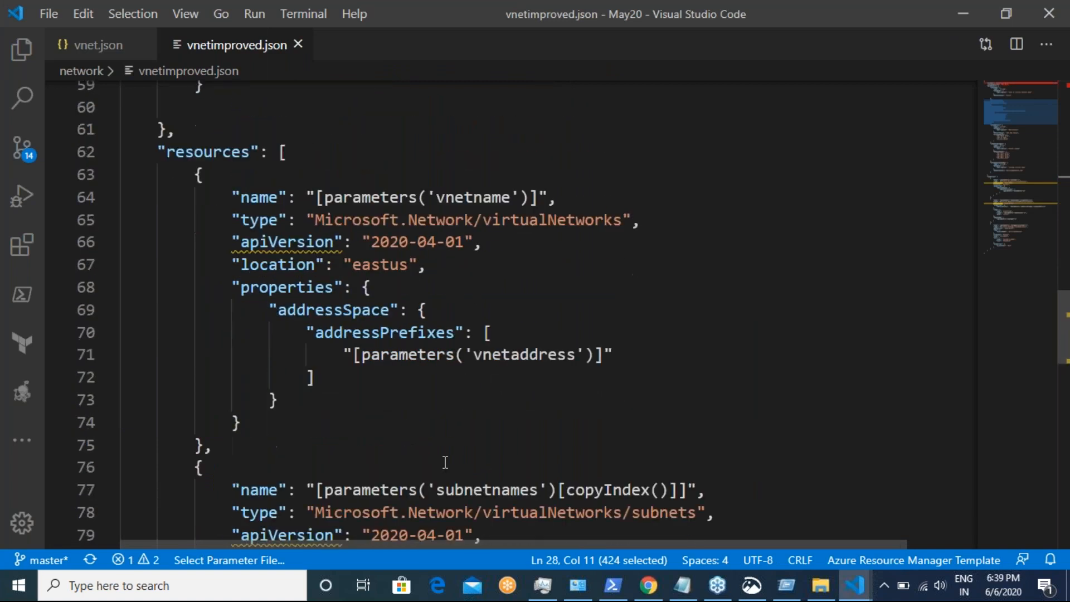
pyautogui.scroll(1, 237, 170)
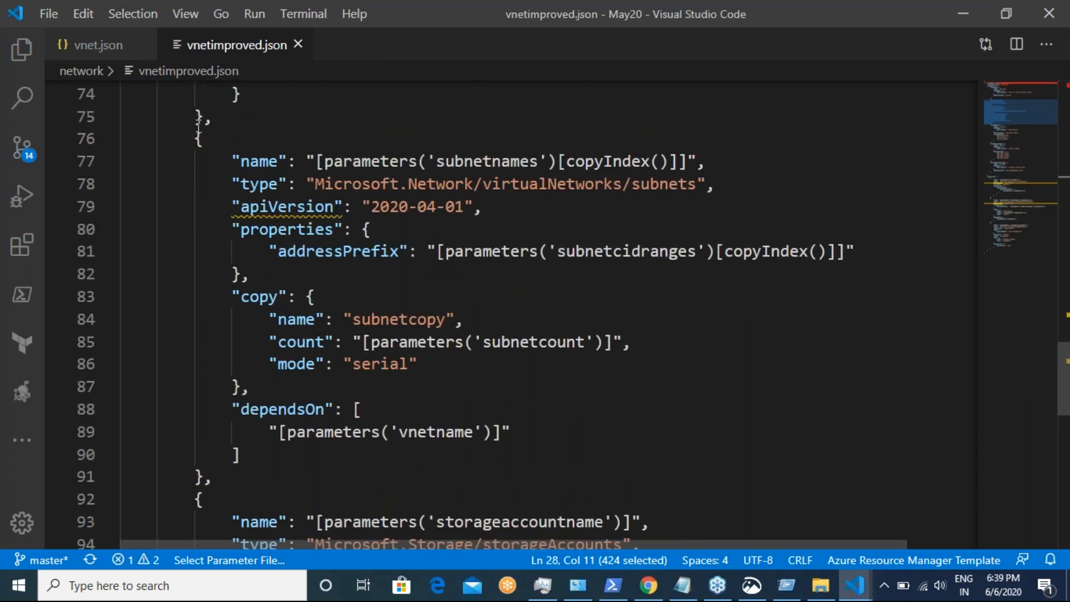
pyautogui.moveTo(196, 134); pyautogui.dragTo(280, 487)
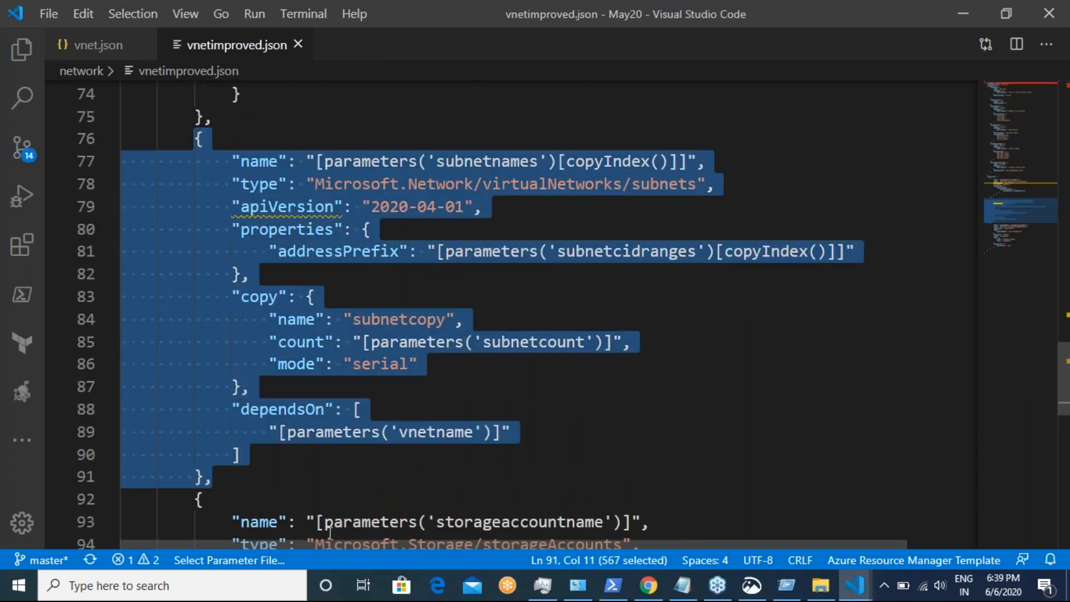
pyautogui.hotkey('ctrl', 'c')
pyautogui.hotkey('alt', 'Tab')
pyautogui.scroll(-2, 438, 432)
pyautogui.press('Return')
pyautogui.hotkey('ctrl', 'v')
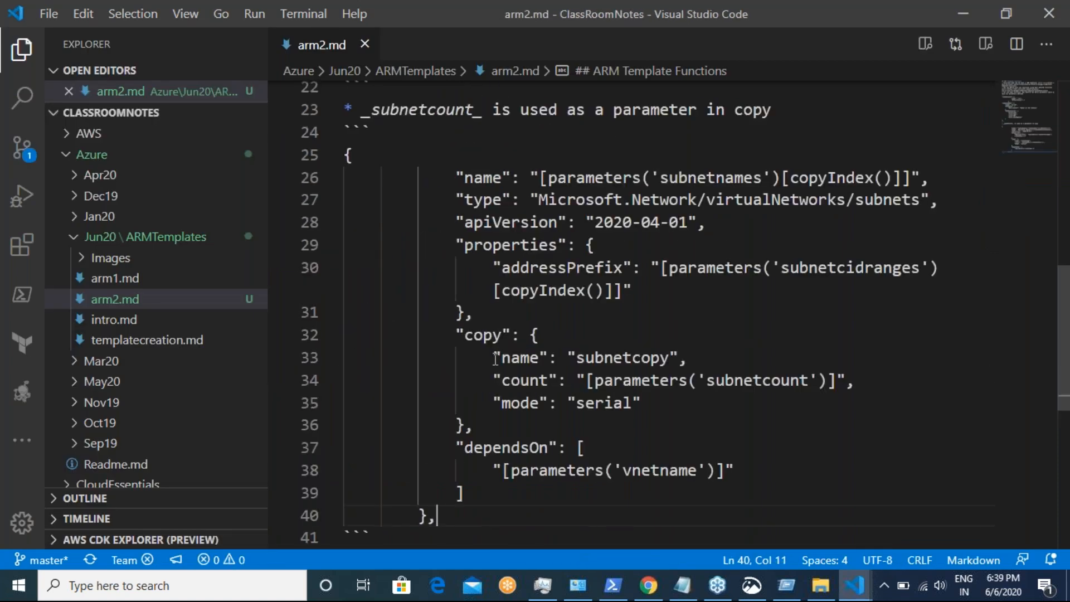
# - Highlight the subnetcopy name and the subnetcount count expression in the pasted copy block
pyautogui.moveTo(490, 358); pyautogui.dragTo(669, 358)
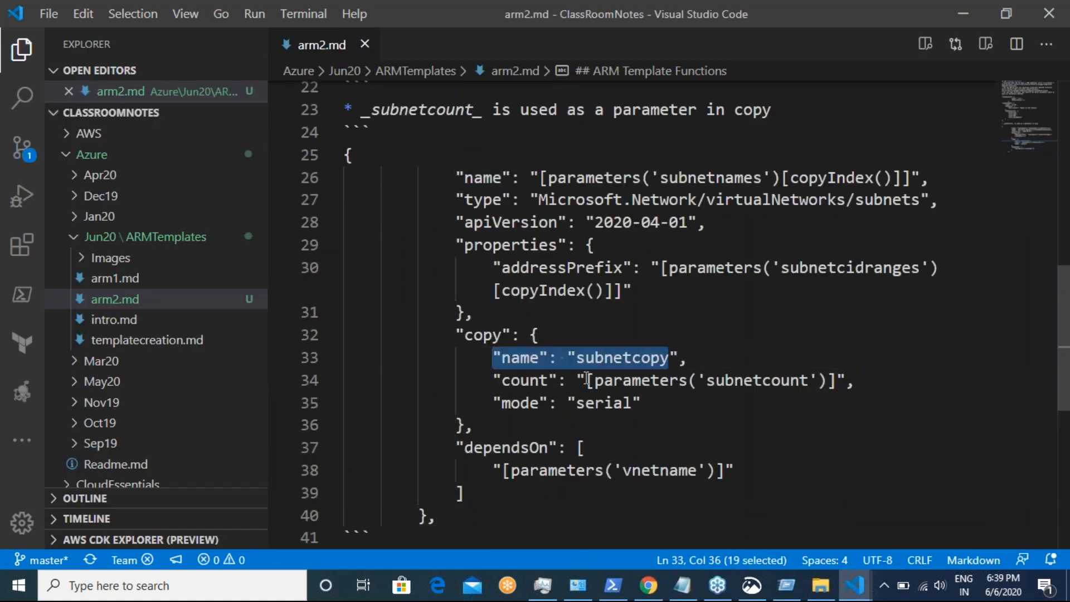
pyautogui.moveTo(576, 381); pyautogui.dragTo(856, 381)
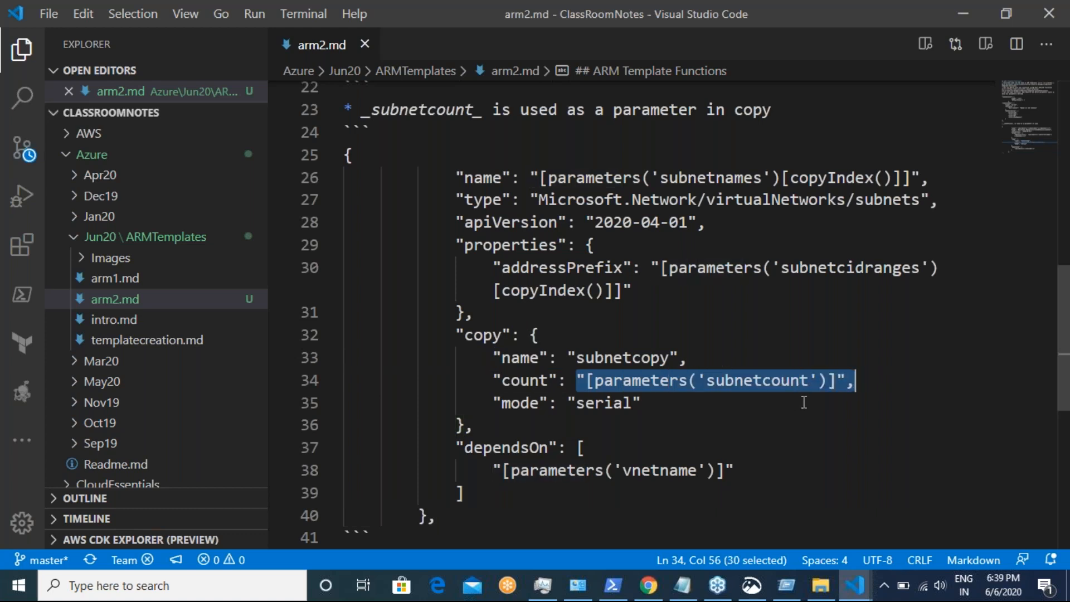
# - Add a bullet after the subnet resource code reading "We can eliminate this extra parameter by a very simple function"
pyautogui.scroll(-3, 797, 404)
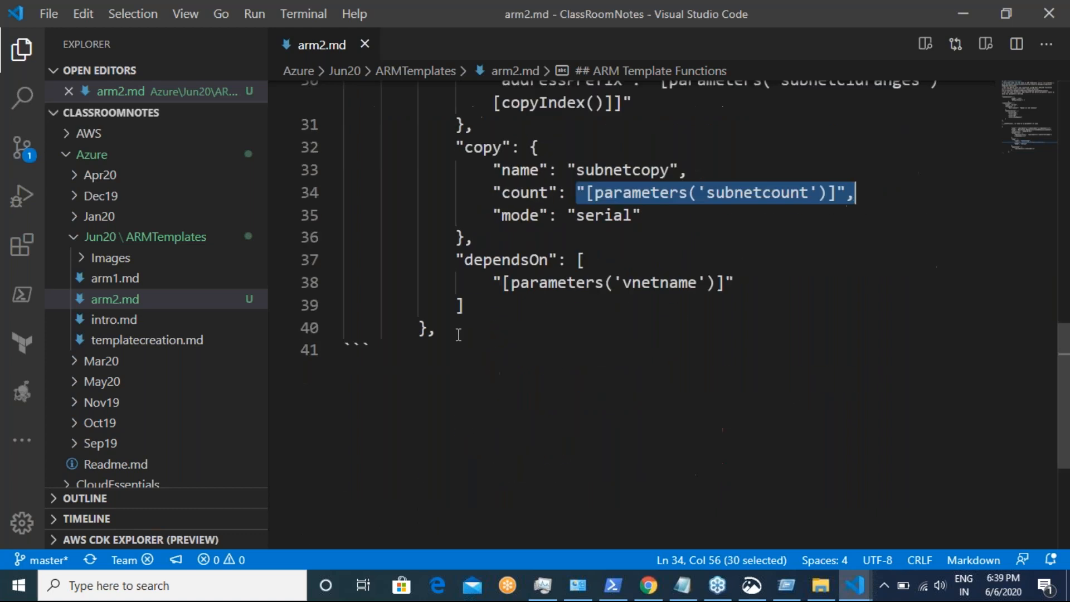
pyautogui.click(470, 406)
pyautogui.press('Return')
pyautogui.write('* We cna')
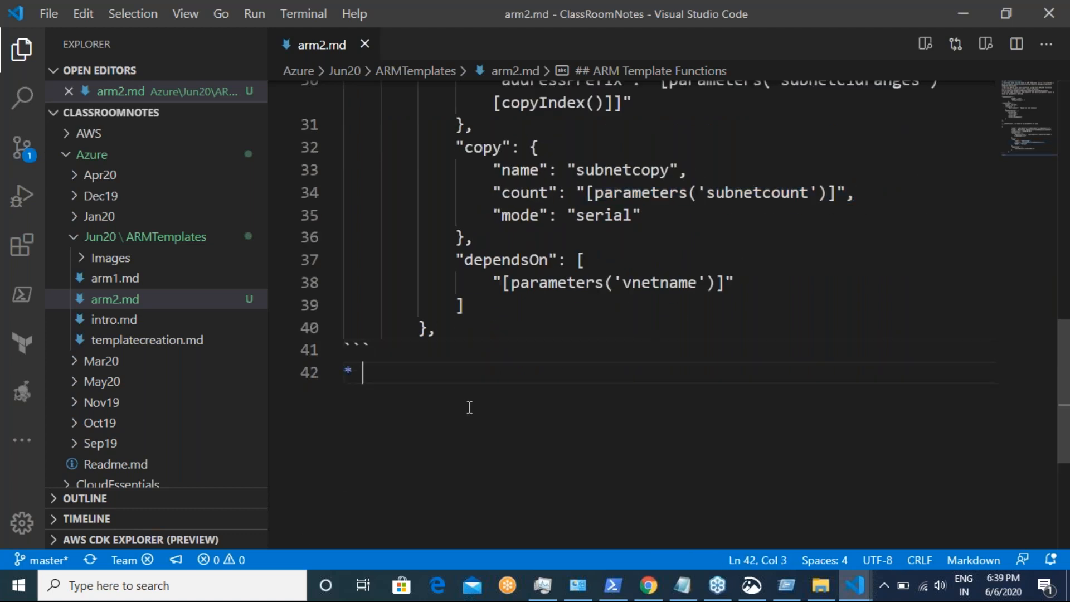
pyautogui.press('BackSpace')
pyautogui.press('BackSpace')
pyautogui.press('BackSpace')
pyautogui.write('an elima')
pyautogui.press('BackSpace')
pyautogui.write('i')
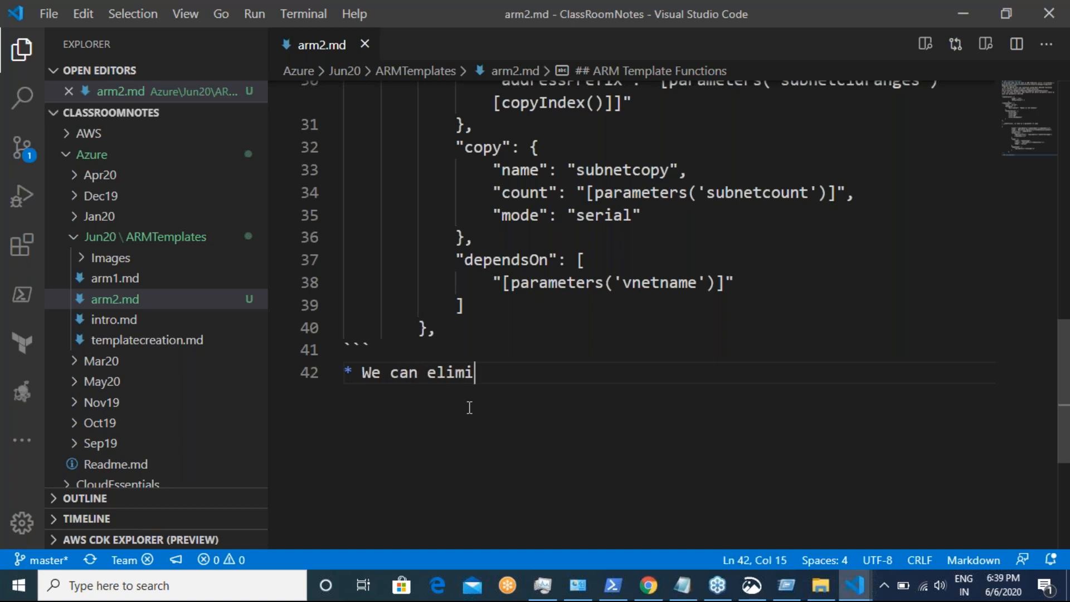
pyautogui.write('ncate')
pyautogui.press('BackSpace')
pyautogui.press('BackSpace')
pyautogui.press('BackSpace')
pyautogui.press('BackSpace')
pyautogui.write('ate this extra parameter')
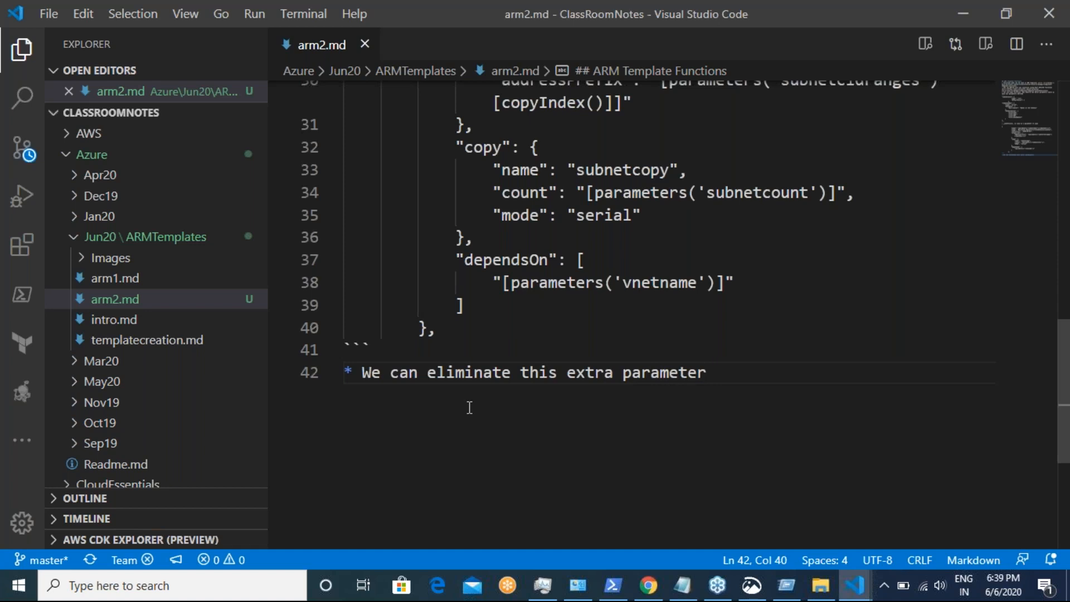
pyautogui.write(' by a ')
pyautogui.write('very s')
pyautogui.press('BackSpace')
pyautogui.write('y simple fic')
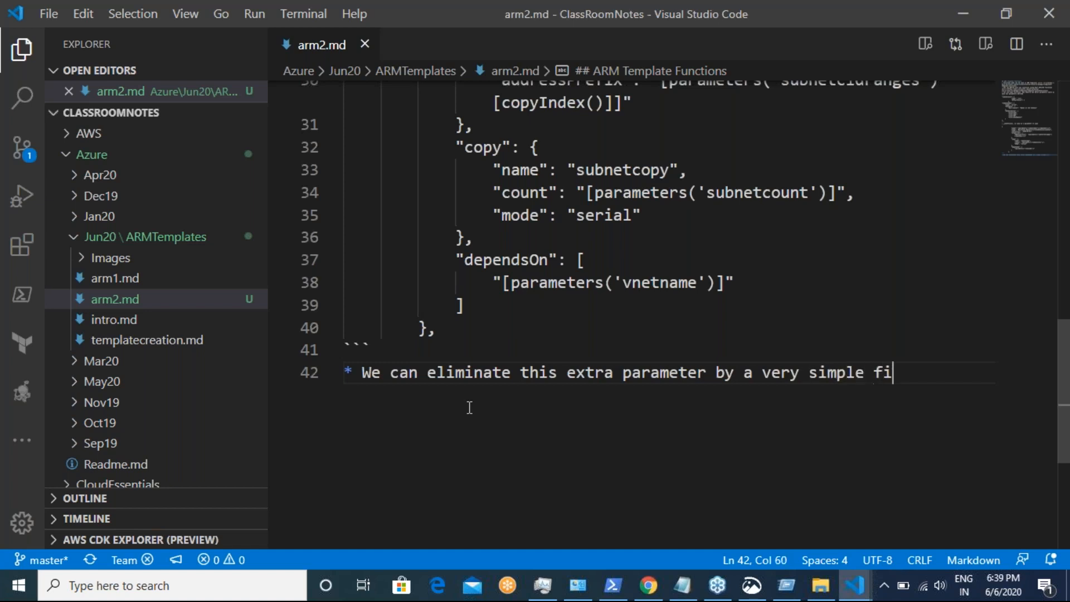
pyautogui.press('BackSpace')
pyautogui.press('BackSpace')
pyautogui.write('unction')
# - Switch to Chrome, open the length section of the Array functions documentation, and copy its page URL
pyautogui.hotkey('alt', 'Tab')
pyautogui.hotkey('alt', 'Tab')
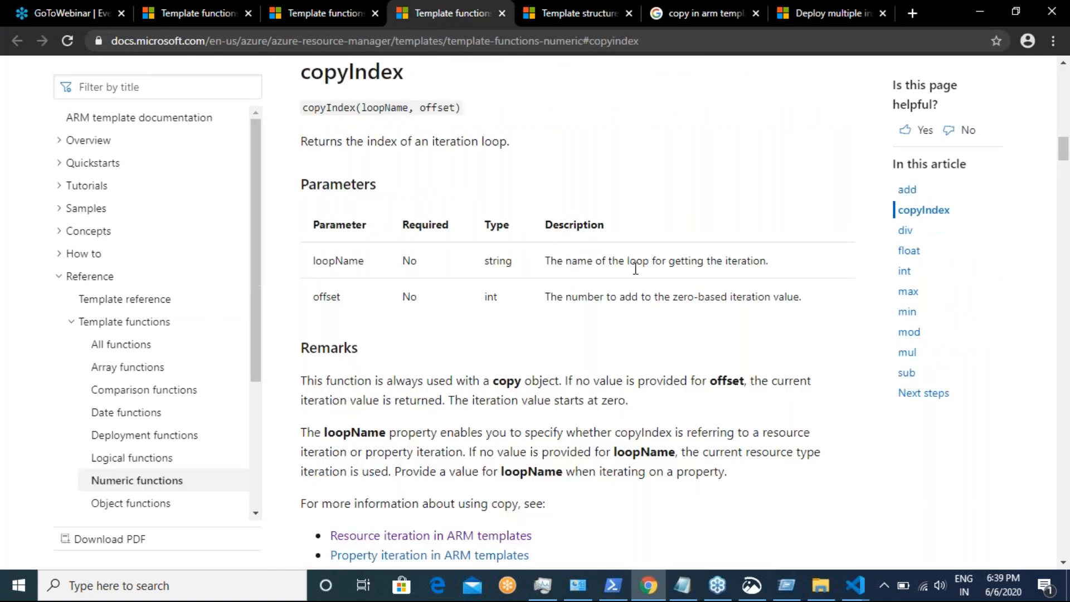
pyautogui.scroll(5, 871, 312)
pyautogui.scroll(2, 874, 319)
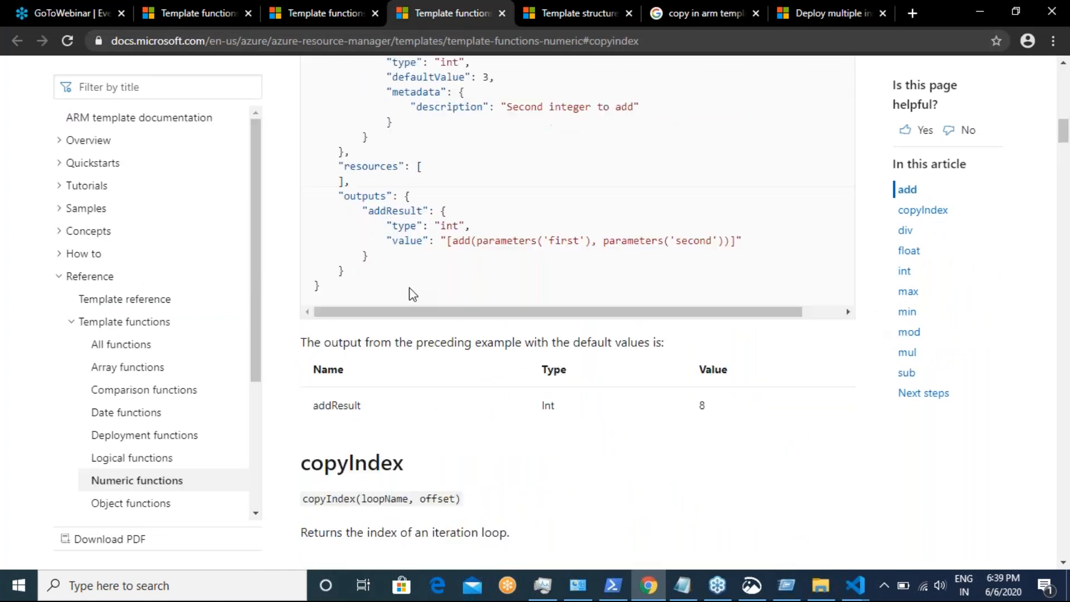
pyautogui.click(140, 366)
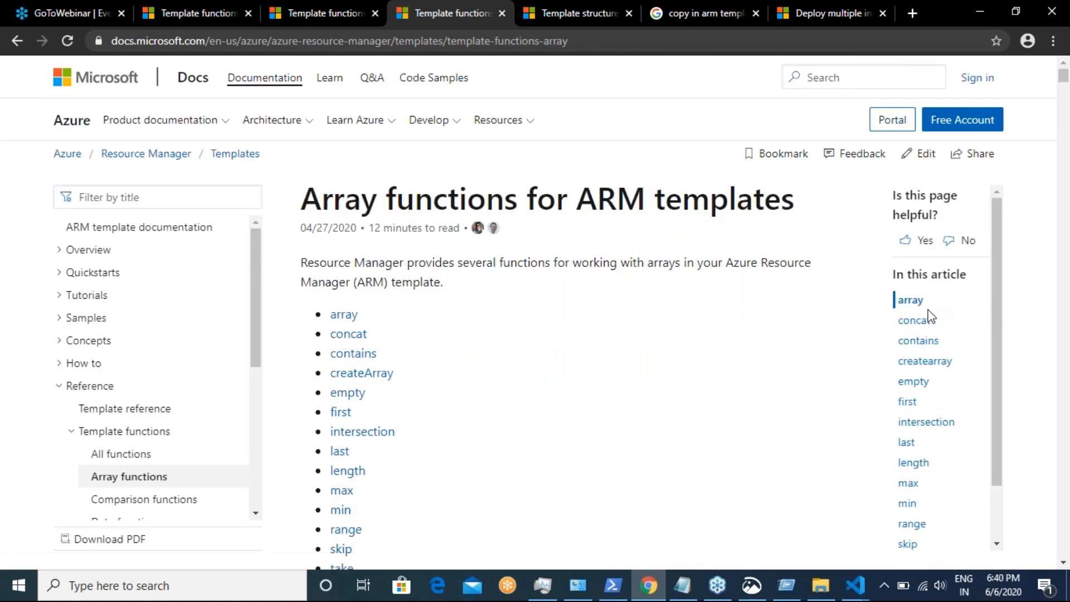
pyautogui.click(917, 464)
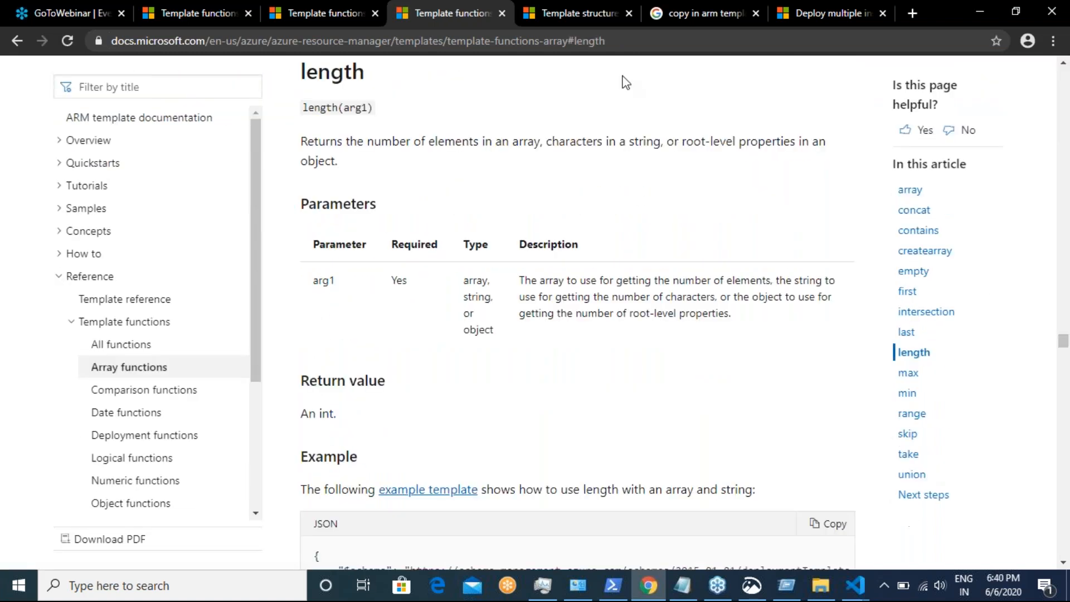
pyautogui.click(636, 38)
pyautogui.hotkey('ctrl', 'c')
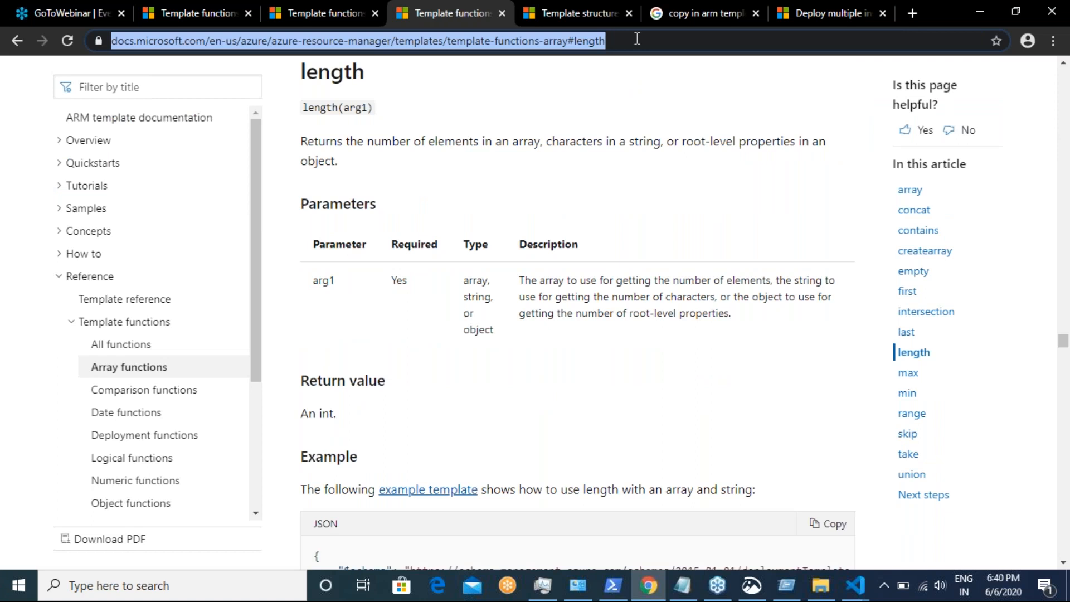
# - Switch back to arm2.md and end the last bullet with a link labelled "length" pointing to the copied template-functions-array#length URL
pyautogui.hotkey('alt', 'Tab')
pyautogui.write('[length](')
pyautogui.hotkey('ctrl', 'v')
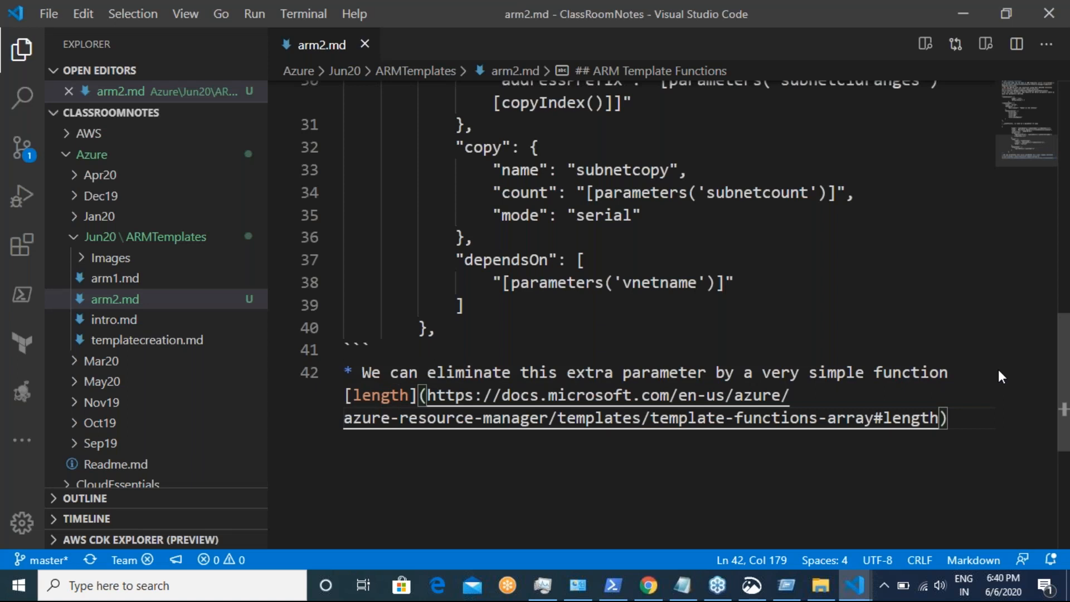
# - Switch to vnetimproved.json and replace parameters with length in the subnet copy block's count expression
pyautogui.scroll(1, 700, 279)
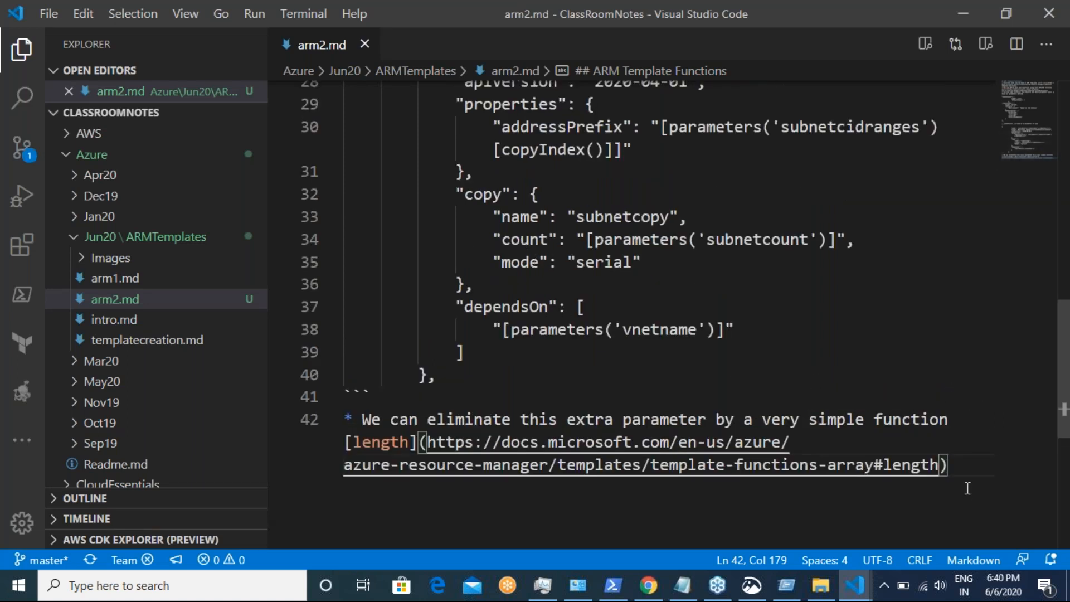
pyautogui.hotkey('alt', 'Tab')
pyautogui.hotkey('alt', 'Tab')
pyautogui.click(592, 384)
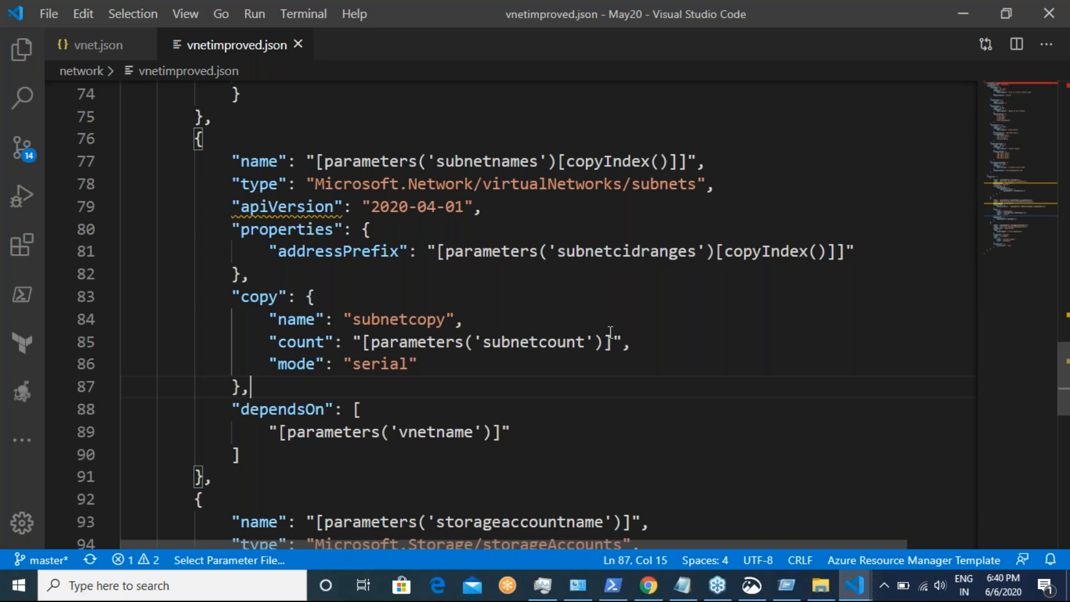
pyautogui.scroll(8, 572, 319)
pyautogui.scroll(-3, 556, 324)
pyautogui.scroll(-5, 555, 321)
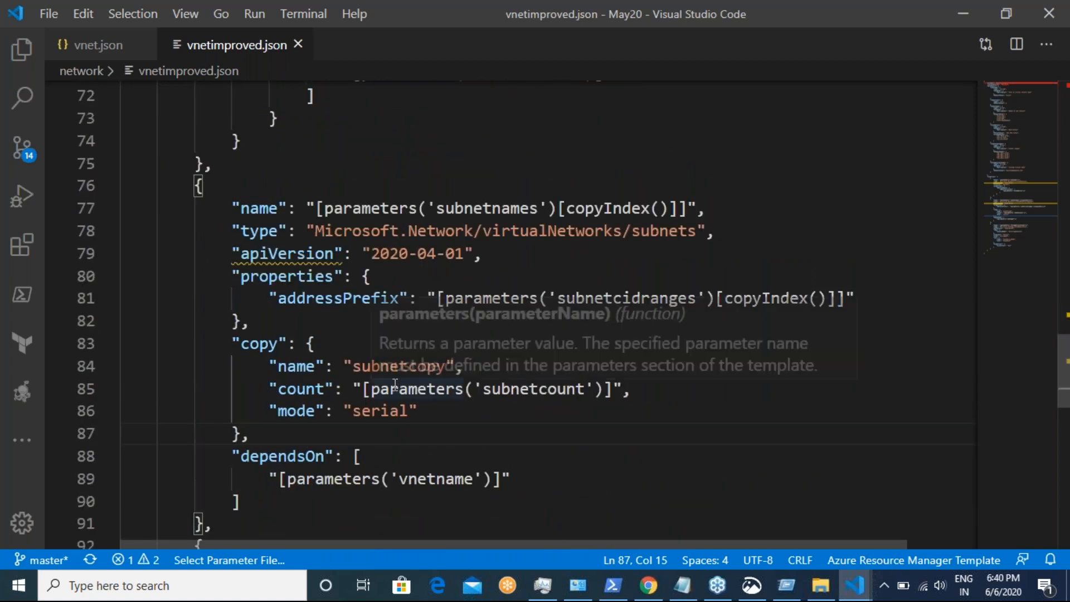
pyautogui.doubleClick(403, 388)
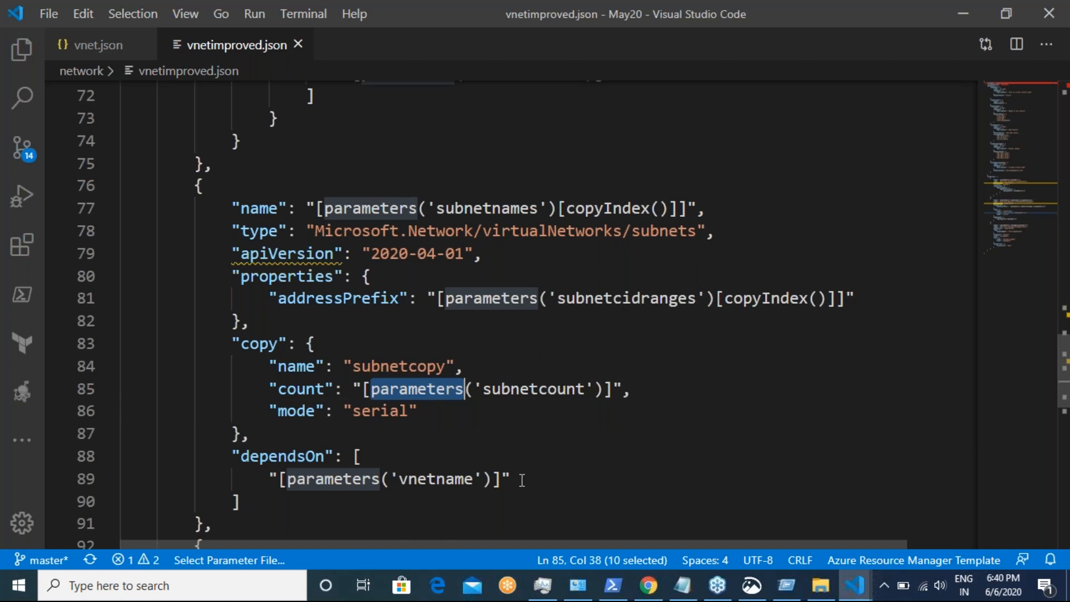
pyautogui.write('length')
pyautogui.press('Escape')
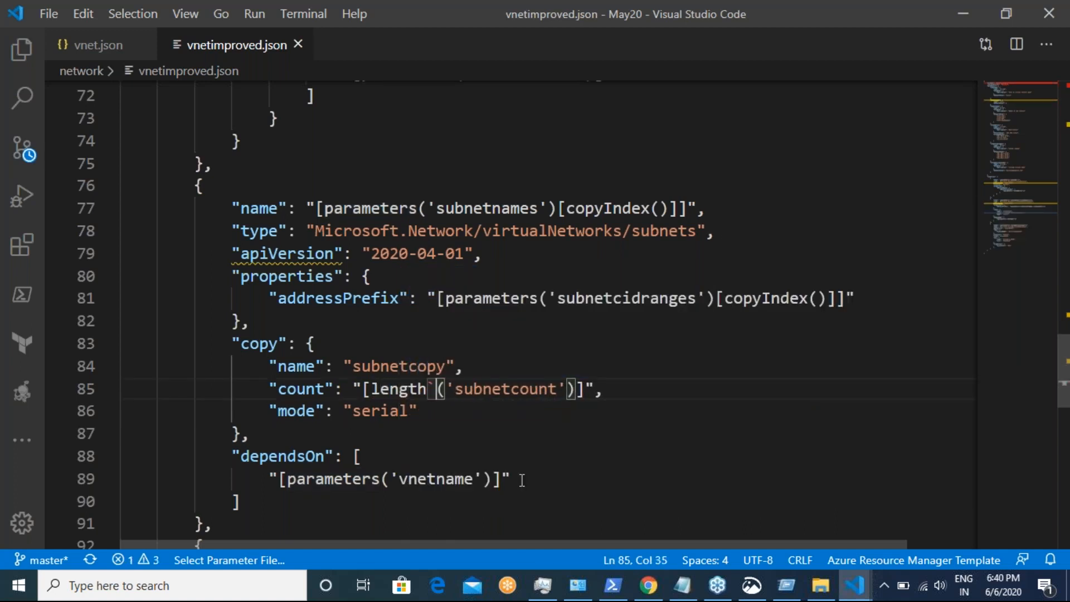
# - Replace 'subnetcount' inside the subnet copy block's length call with parameters('subnetcidranges')
pyautogui.moveTo(444, 299); pyautogui.dragTo(714, 299)
pyautogui.hotkey('ctrl', 'c')
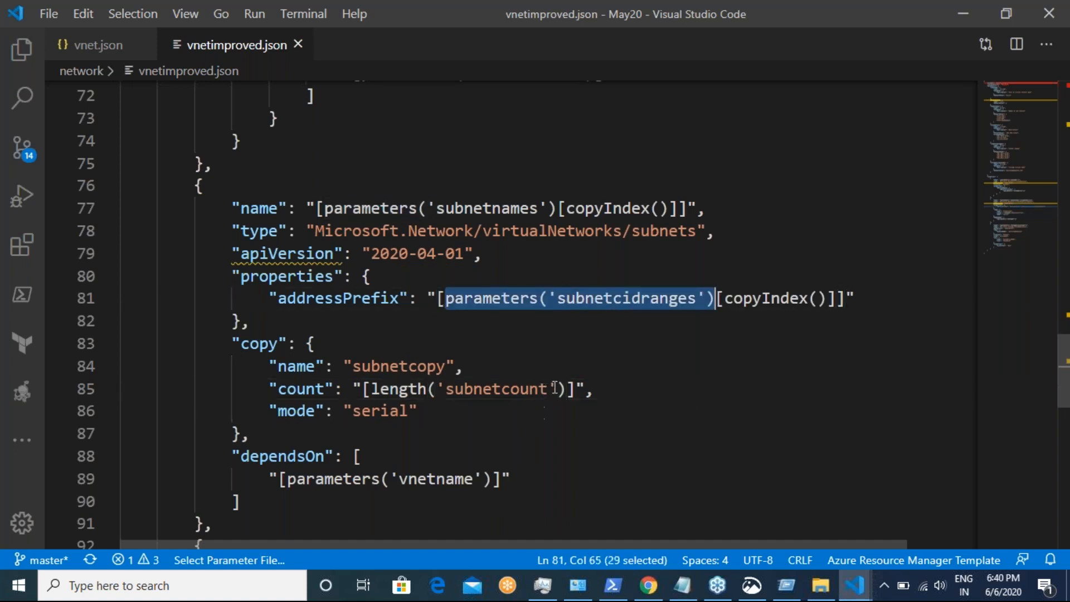
pyautogui.moveTo(559, 389); pyautogui.dragTo(437, 389)
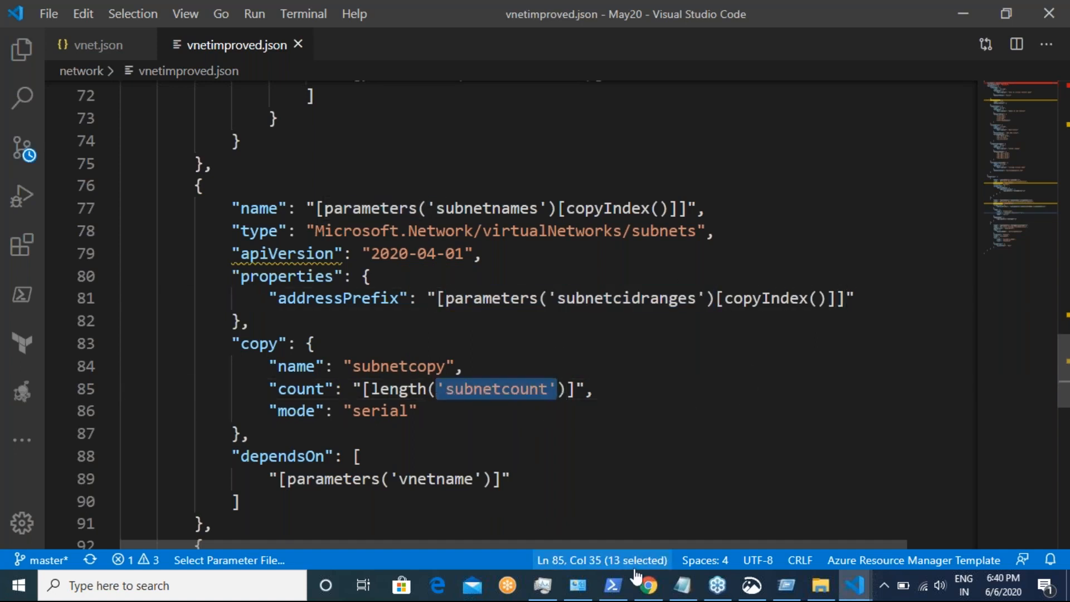
pyautogui.hotkey('ctrl', 'v')
pyautogui.click(730, 437)
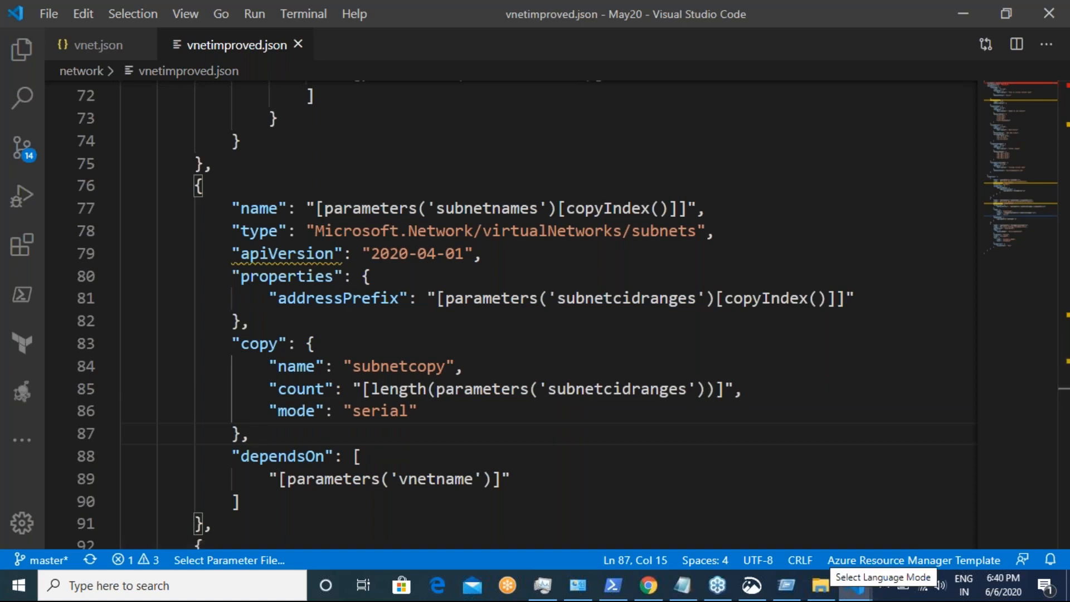
# - Delete the subnetcount parameter definition from the template's parameters section
pyautogui.scroll(10, 641, 301)
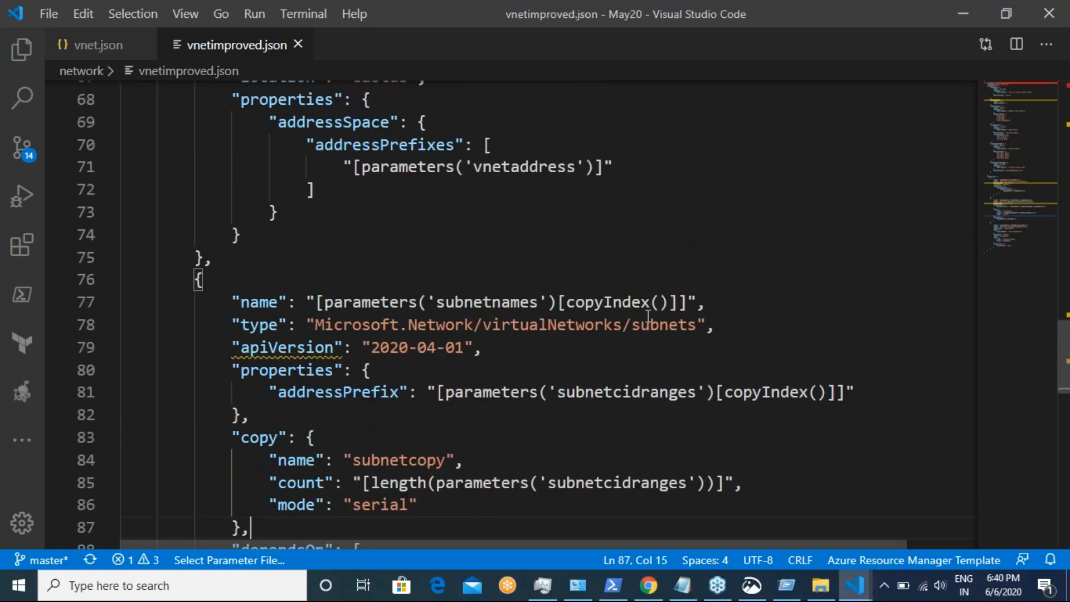
pyautogui.scroll(13, 671, 288)
pyautogui.scroll(-1, 376, 285)
pyautogui.scroll(-1, 375, 285)
pyautogui.click(167, 290)
pyautogui.moveTo(204, 246); pyautogui.dragTo(204, 336)
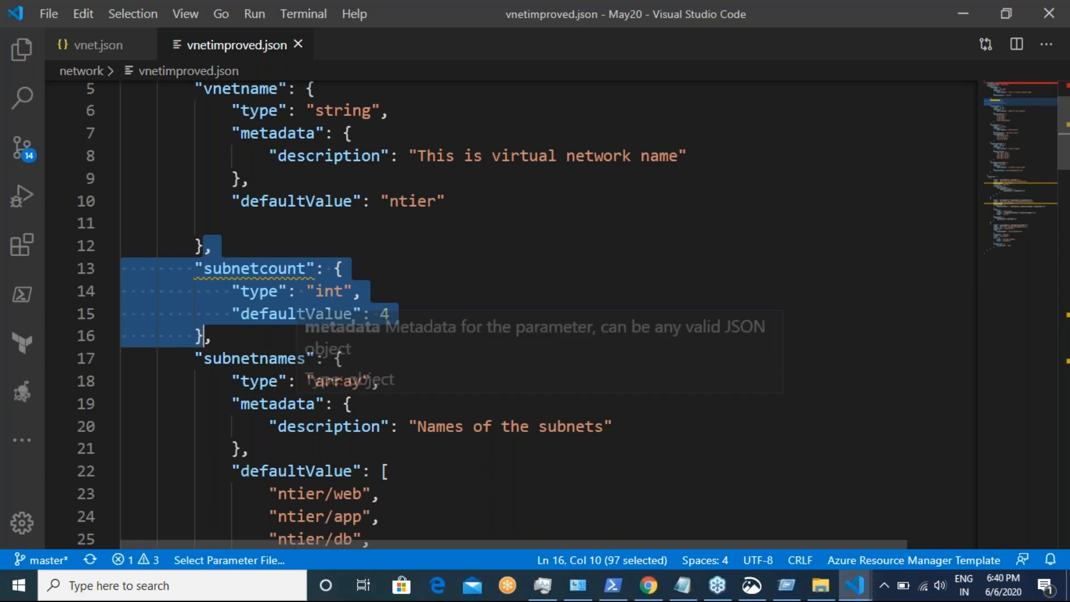
pyautogui.press('Delete')
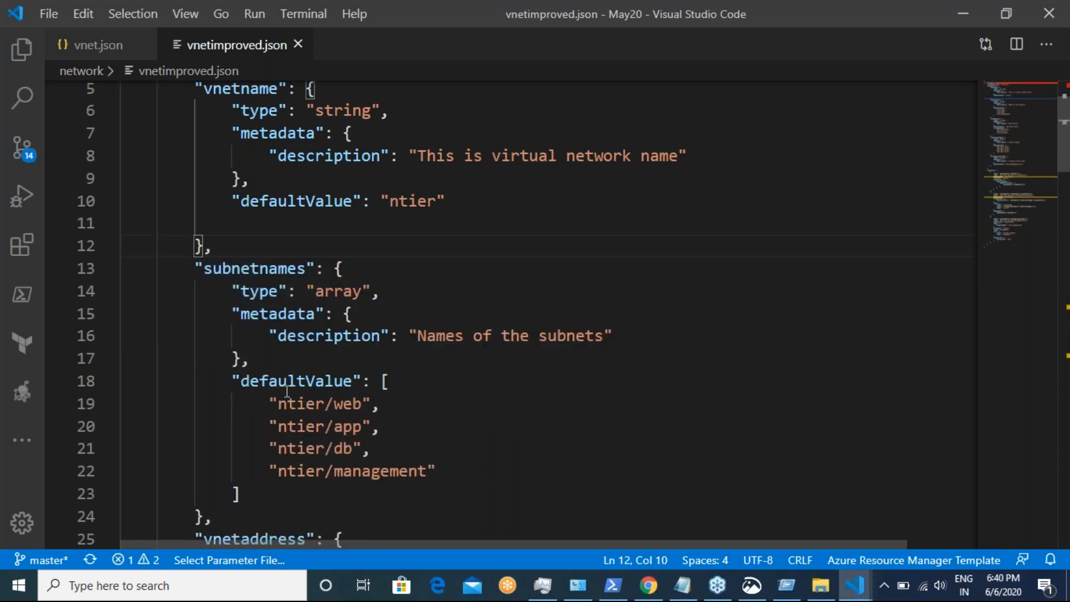
# - Highlight the ntier/ prefix in the subnetnames default values, and copy the entire vnetimproved.json template
pyautogui.scroll(-5, 297, 390)
pyautogui.scroll(2, 301, 398)
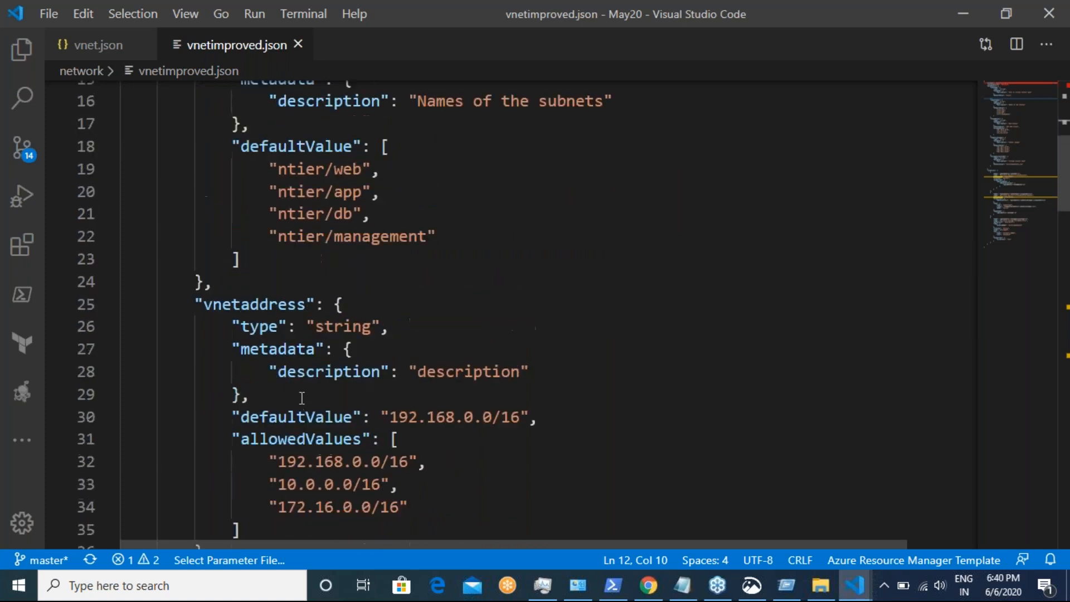
pyautogui.scroll(1, 369, 368)
pyautogui.moveTo(334, 264); pyautogui.dragTo(280, 264)
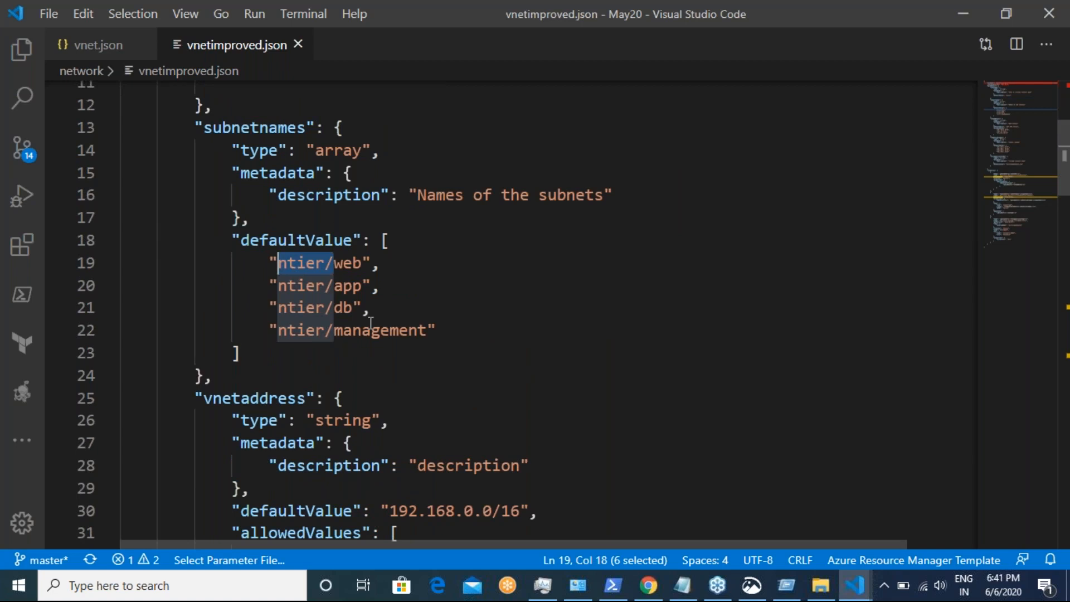
pyautogui.scroll(4, 371, 323)
pyautogui.hotkey('ctrl', 'a')
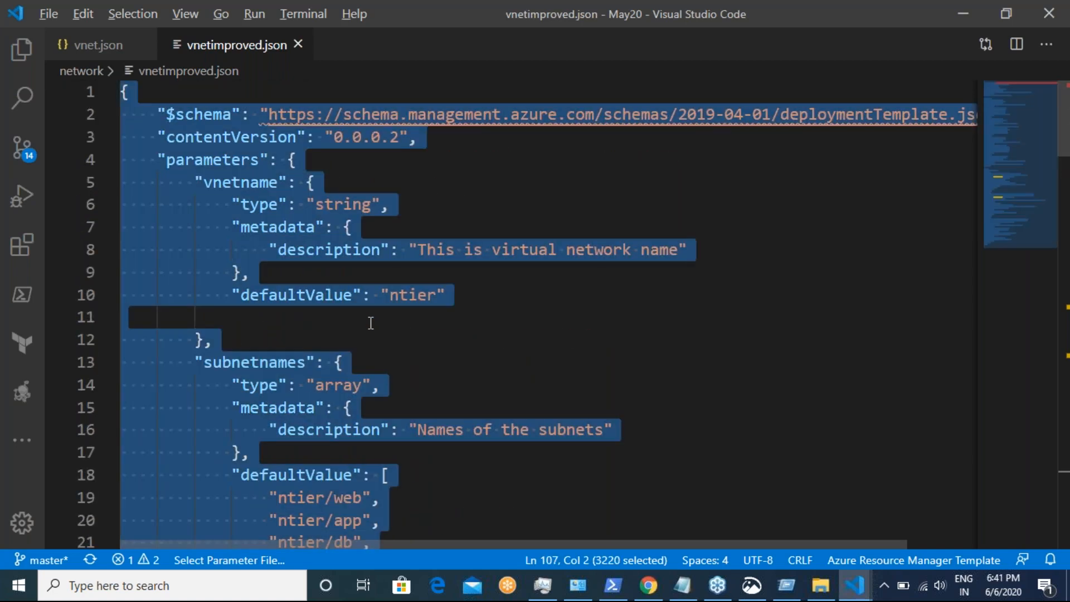
# - Switch to arm2.md and add a bullet after the length link reading "With this change, the arm template look like"
pyautogui.hotkey('alt', 'Tab')
pyautogui.press('Return')
pyautogui.write('* WIt')
pyautogui.press('BackSpace')
pyautogui.press('BackSpace')
pyautogui.write('ith this changes')
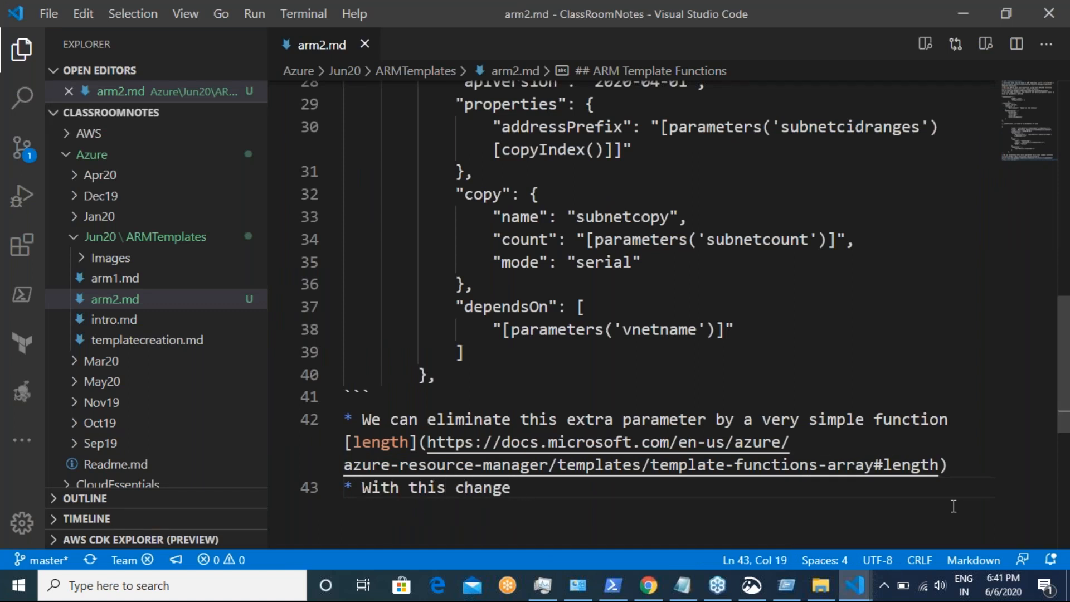
pyautogui.write('ther a')
pyautogui.press('BackSpace')
pyautogui.press('BackSpace')
pyautogui.write('arm tem')
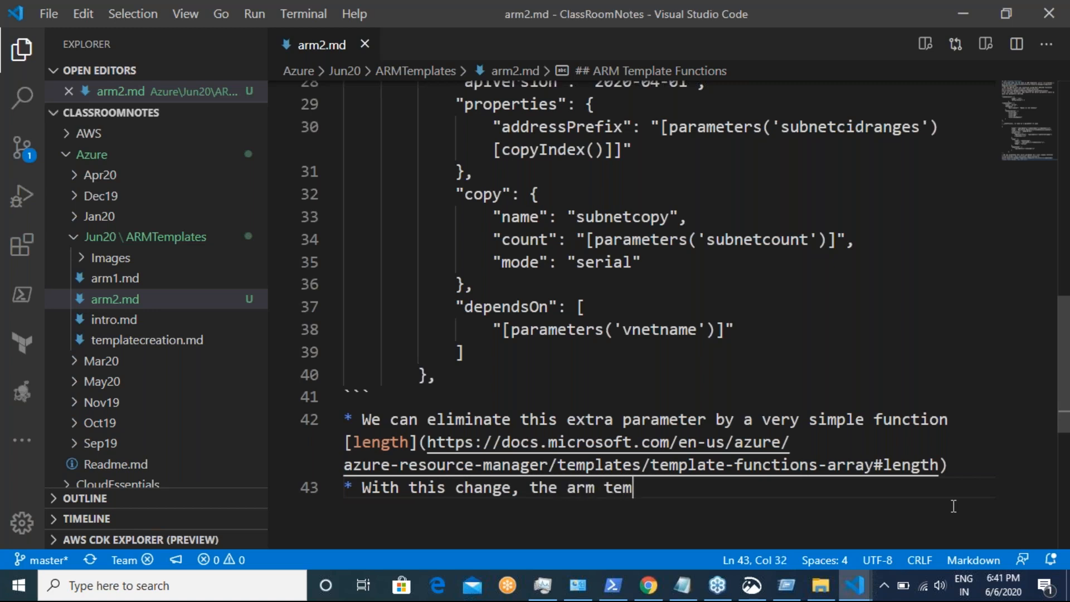
pyautogui.write('plate look lis')
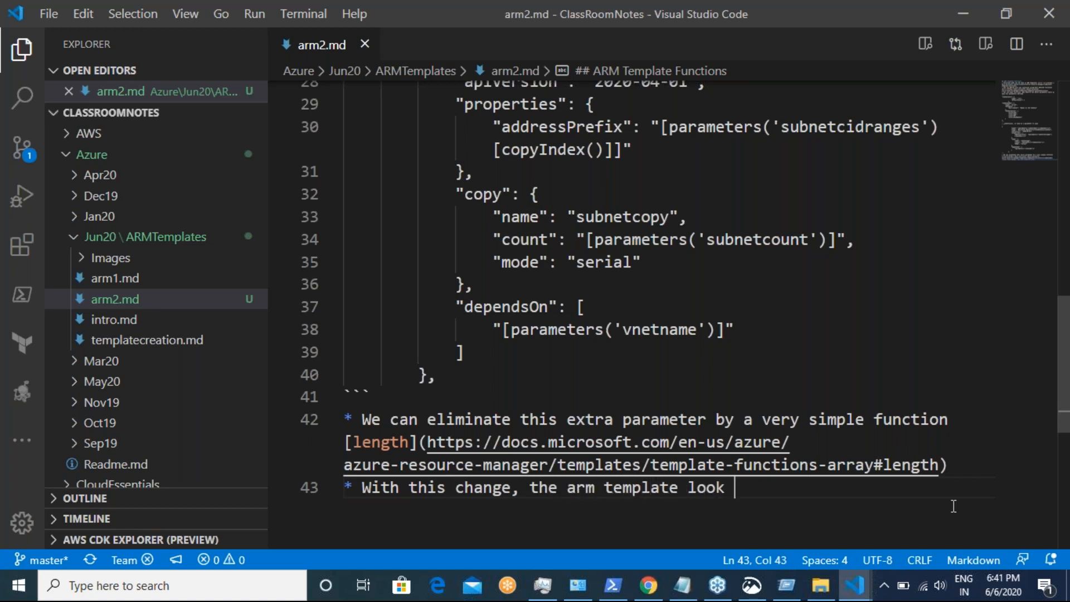
pyautogui.press('BackSpace')
pyautogui.press('BackSpace')
pyautogui.write('ike')
# - Add a triple-backtick code block below the new bullet and paste the copied full template into it
pyautogui.press('Return')
pyautogui.write('```')
pyautogui.press('Return')
pyautogui.write('```')
pyautogui.press('Home')
pyautogui.press('Return')
pyautogui.press('Up')
pyautogui.hotkey('ctrl', 'v')
# - Copy the virtualNetworks/subnets resource with the length-based count from the full template pasted in arm2.md
pyautogui.scroll(7, 814, 430)
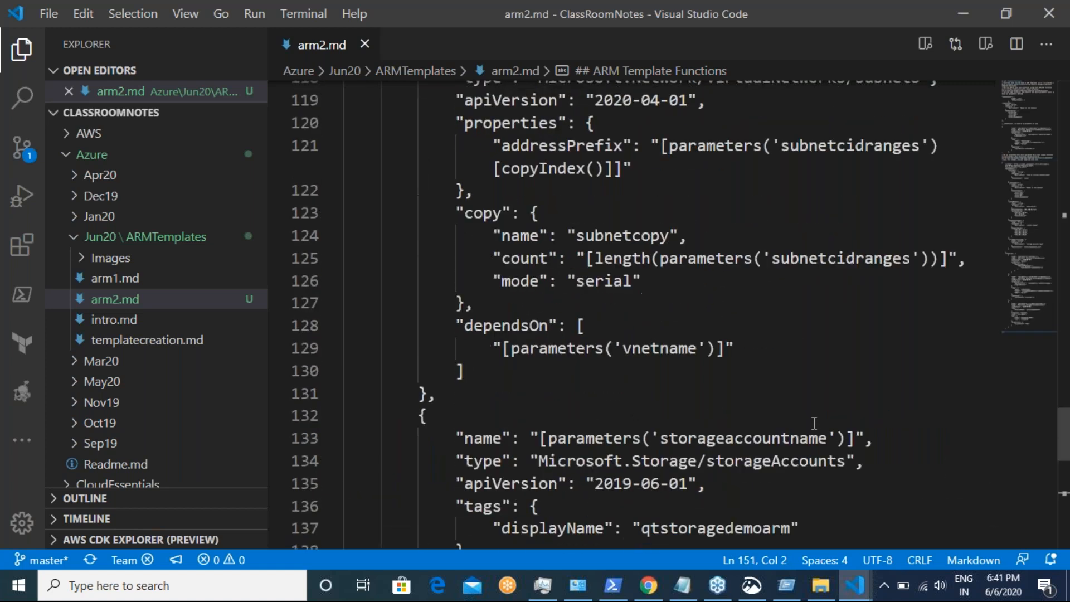
pyautogui.scroll(20, 814, 422)
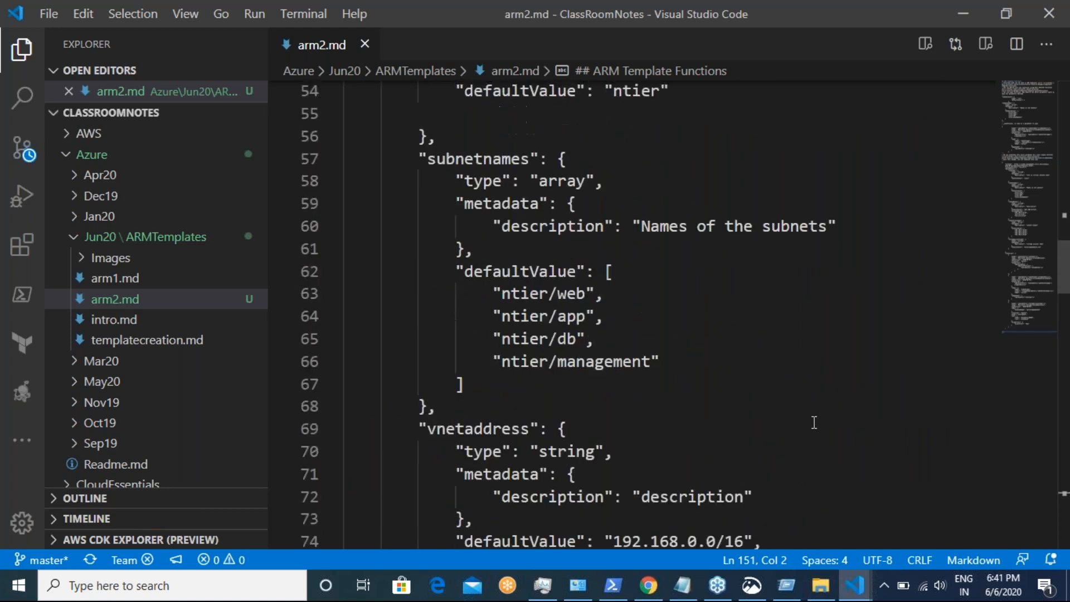
pyautogui.scroll(8, 814, 422)
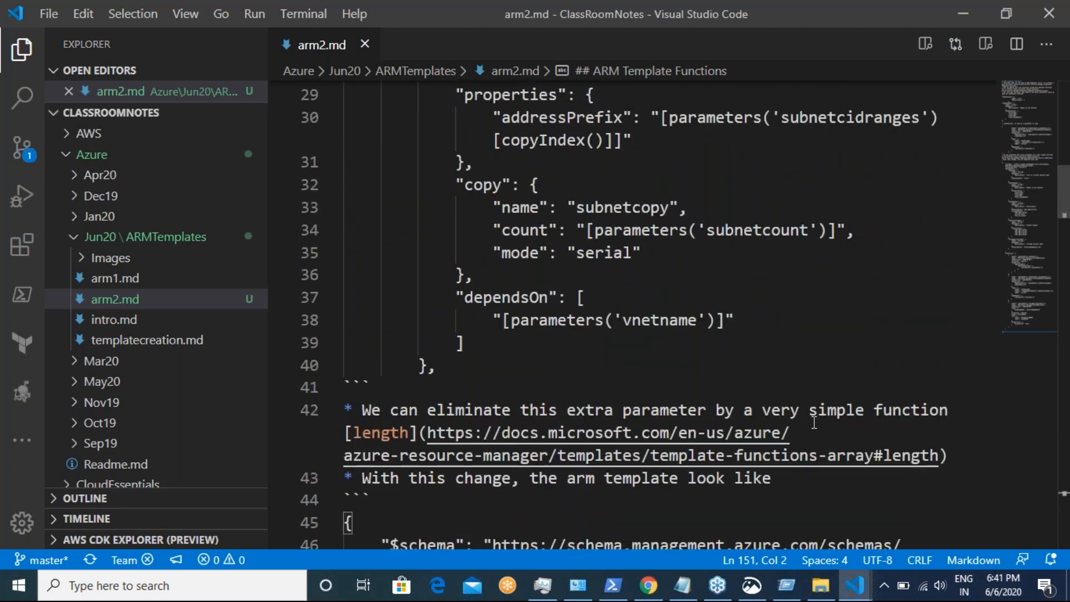
pyautogui.scroll(-1, 814, 421)
pyautogui.scroll(2, 814, 418)
pyautogui.scroll(-3, 817, 412)
pyautogui.scroll(-16, 817, 411)
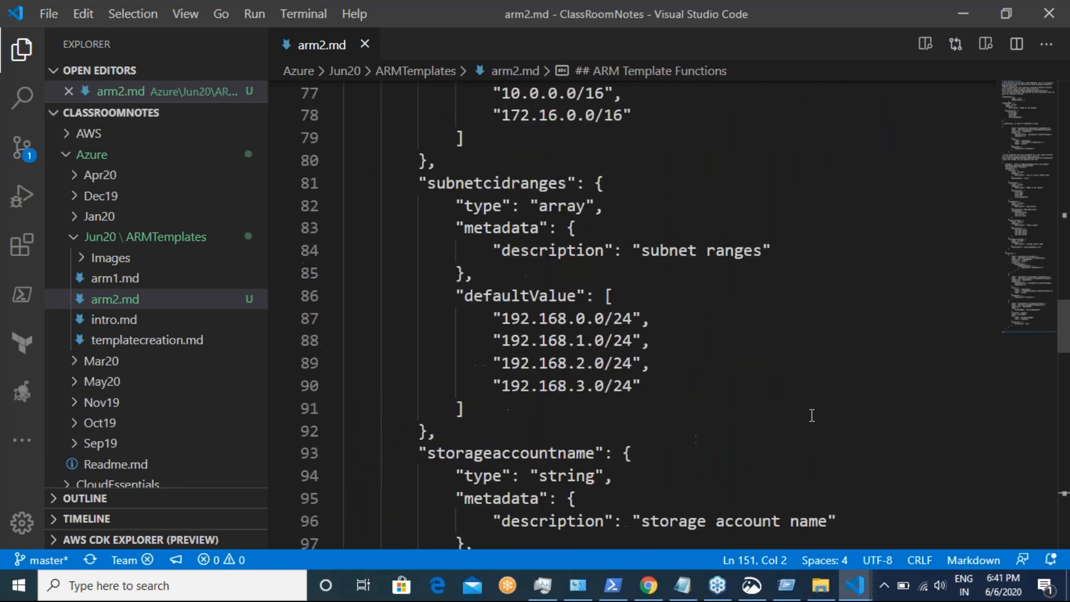
pyautogui.scroll(-6, 812, 415)
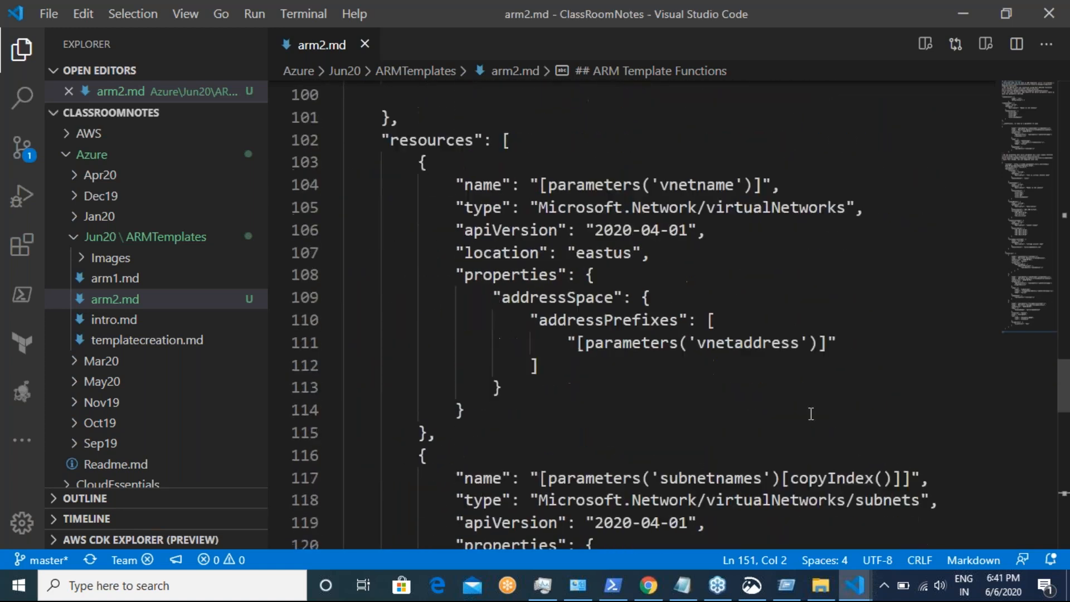
pyautogui.scroll(-3, 810, 413)
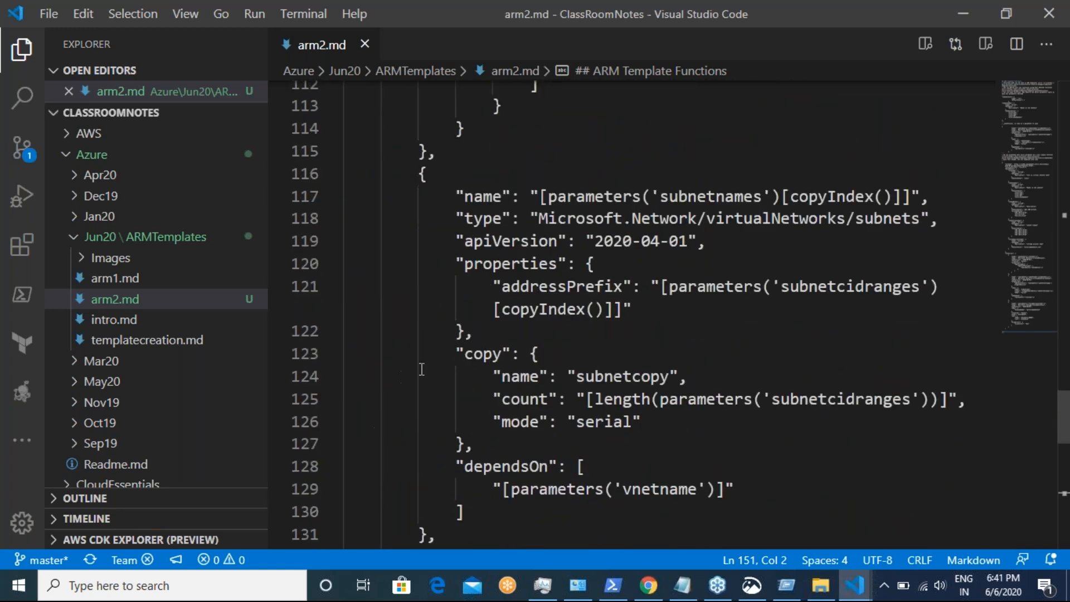
pyautogui.moveTo(421, 175); pyautogui.dragTo(428, 513)
pyautogui.hotkey('ctrl', 'c')
# - Insert a bullet directly below the length link bullet reading "The specific change is"
pyautogui.scroll(20, 565, 517)
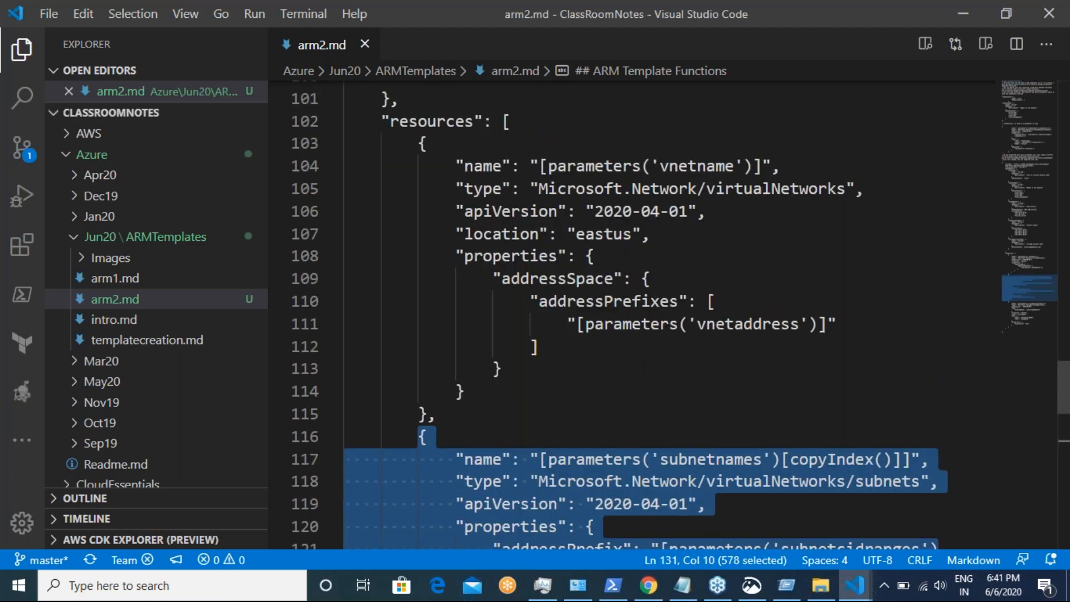
pyautogui.scroll(6, 566, 517)
pyautogui.scroll(-2, 993, 322)
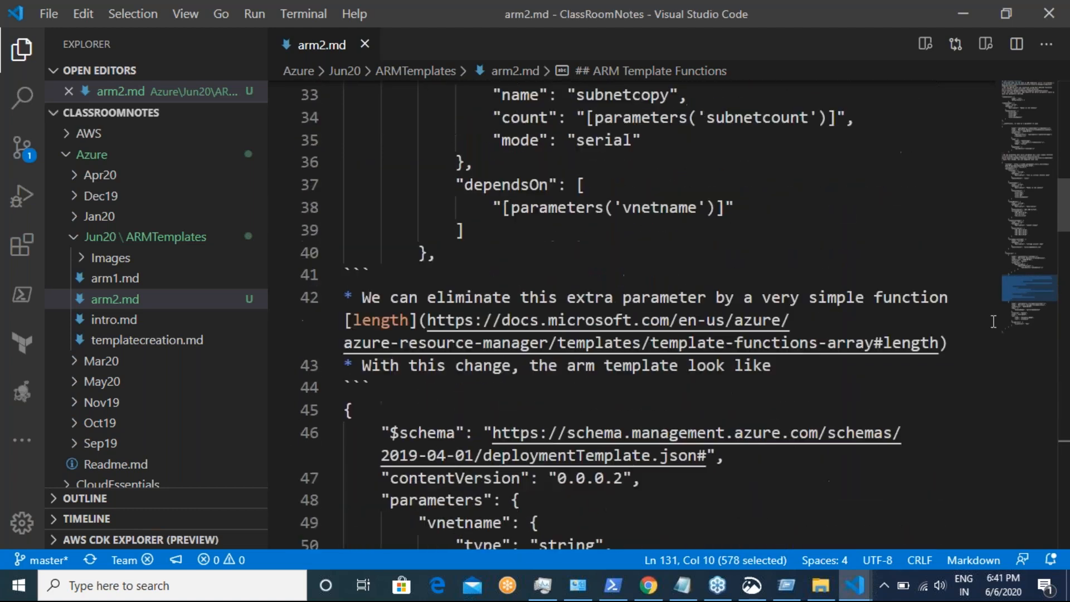
pyautogui.click(970, 343)
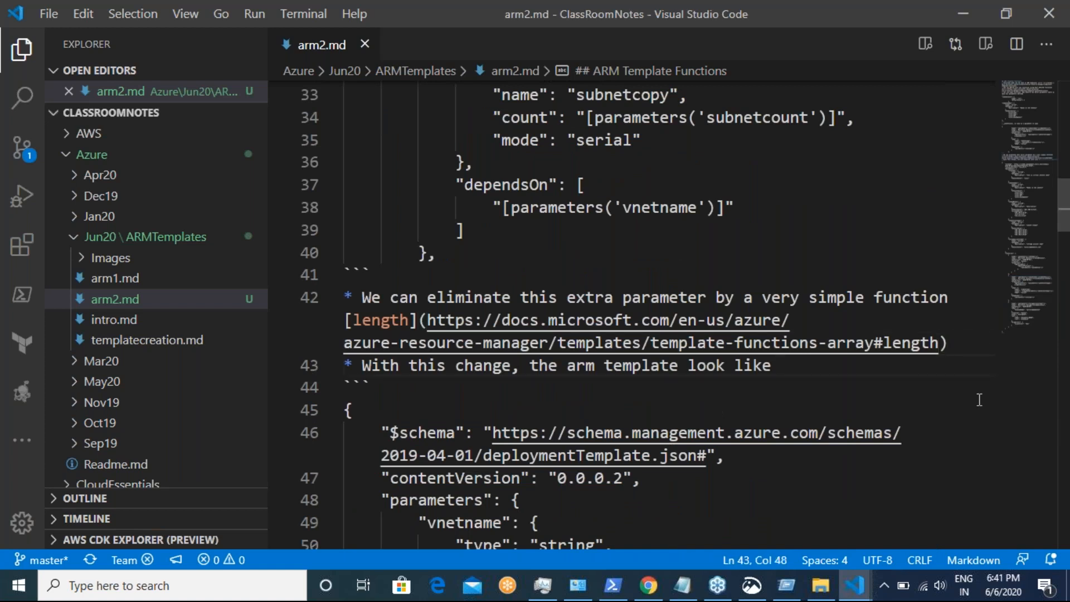
pyautogui.press('Return')
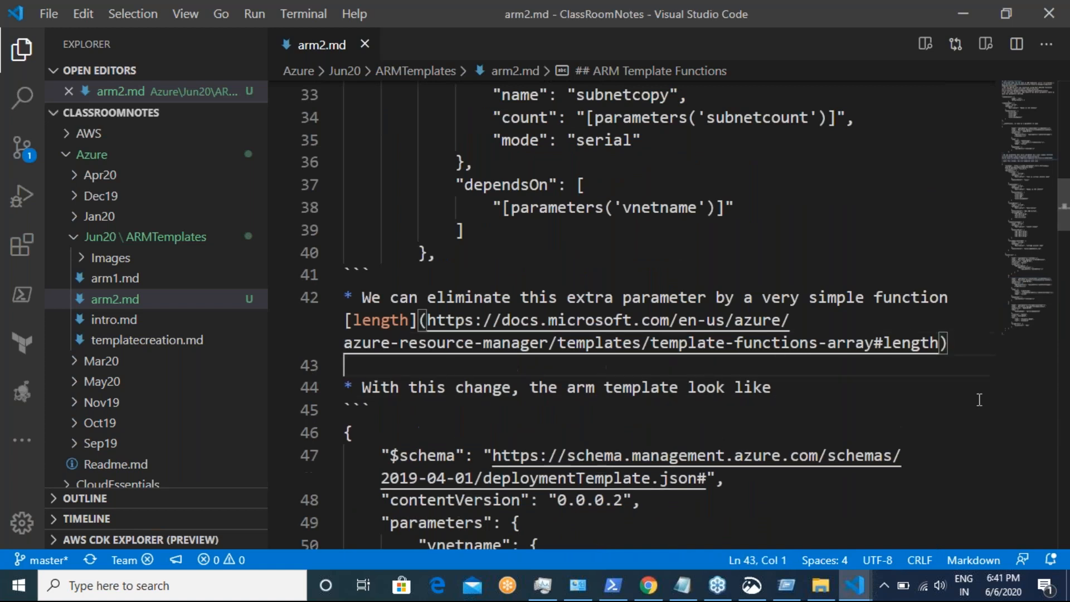
pyautogui.write('* The s')
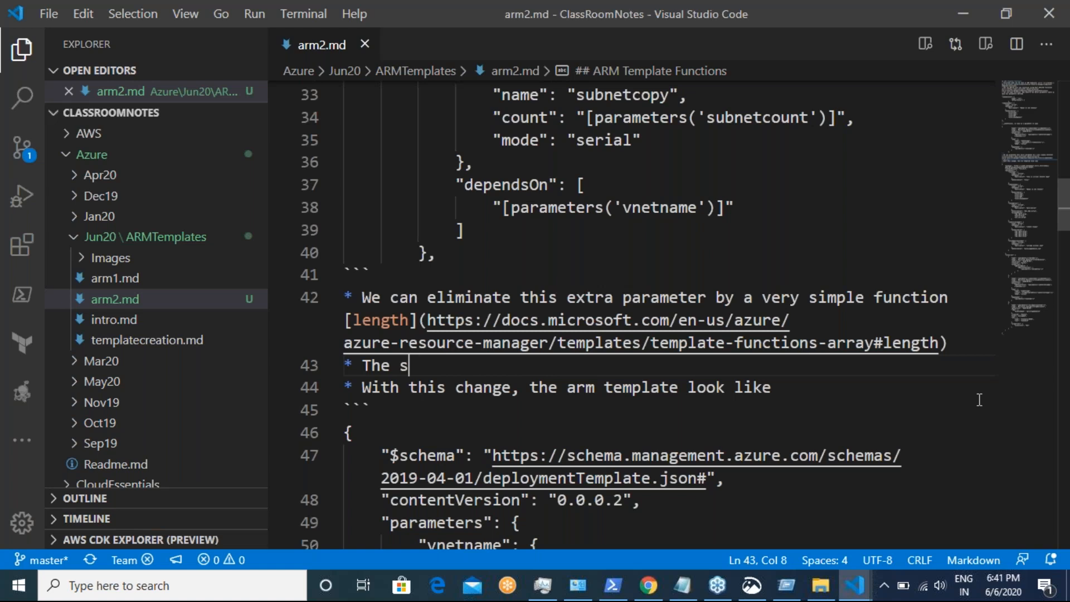
pyautogui.write('pecific change is')
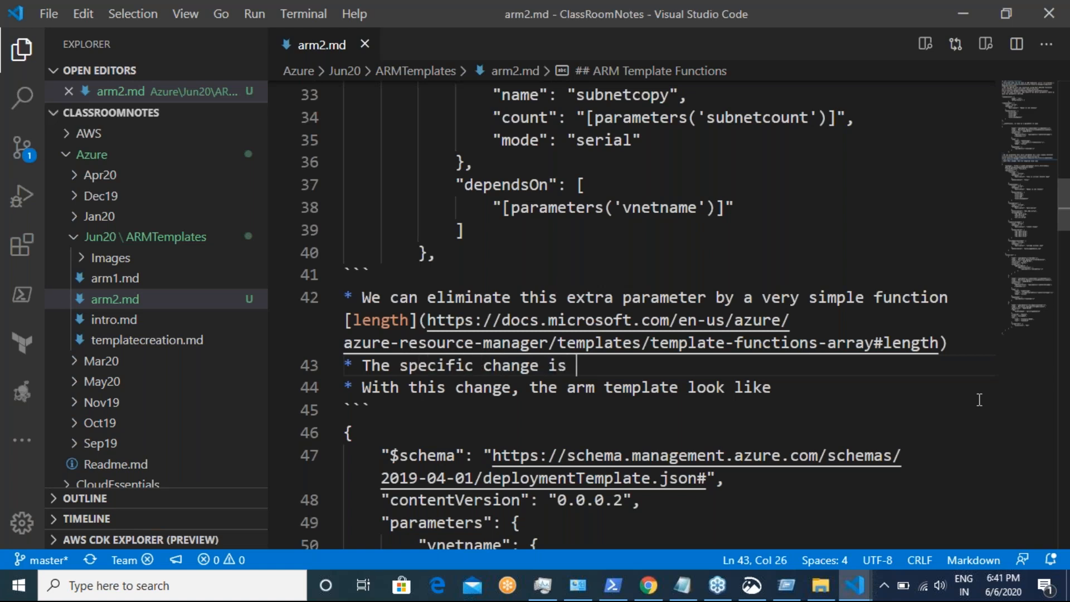
# - Add a json code block under "The specific change is" and paste the copied subnet resource into it
pyautogui.press('Return')
pyautogui.write('`')
pyautogui.press('Return')
pyautogui.write('```')
pyautogui.press('Up')
pyautogui.write('``json')
pyautogui.press('Return')
pyautogui.hotkey('ctrl', 'v')
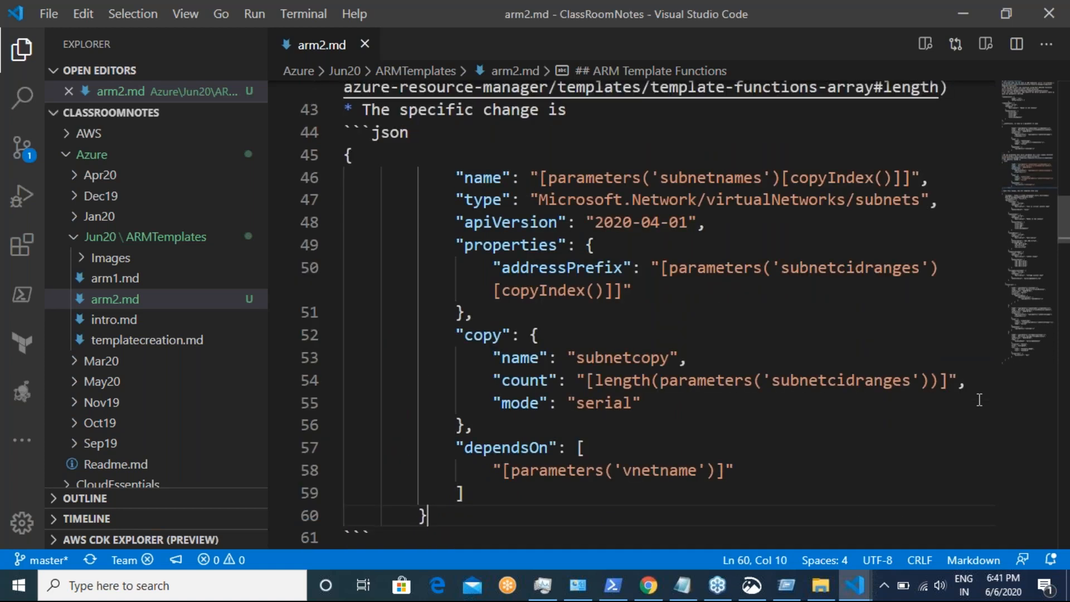
# - Mark the full template's code block as json at its opening fence
pyautogui.scroll(-2, 578, 412)
pyautogui.click(428, 442)
pyautogui.write('json')
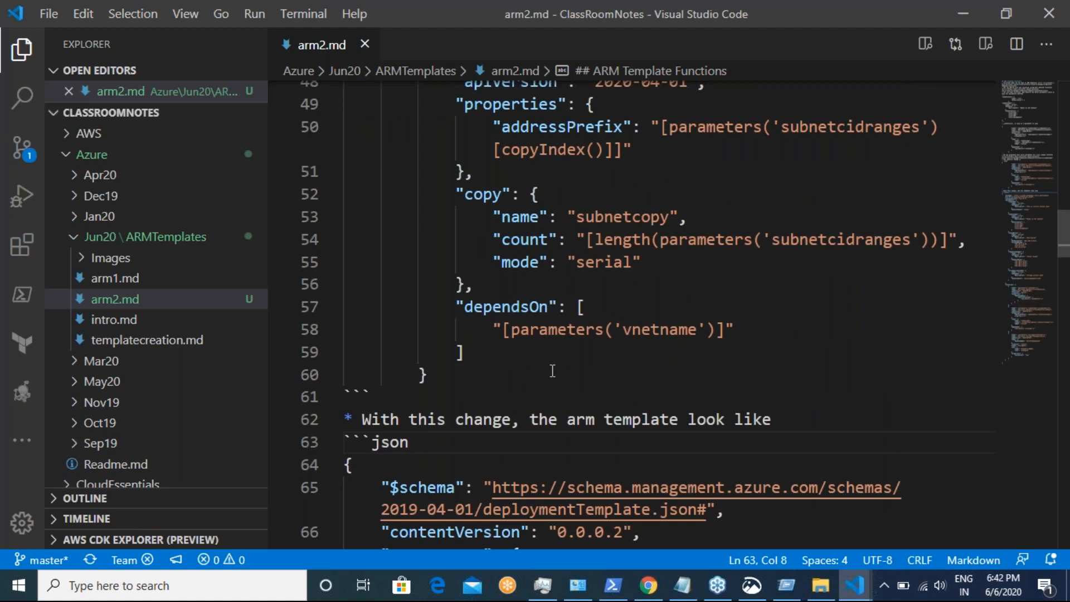
# - Highlight length in the notes' count expression, and switch to vnetimproved.json to highlight the ntier/ prefix in the subnetnames defaults
pyautogui.click(717, 341)
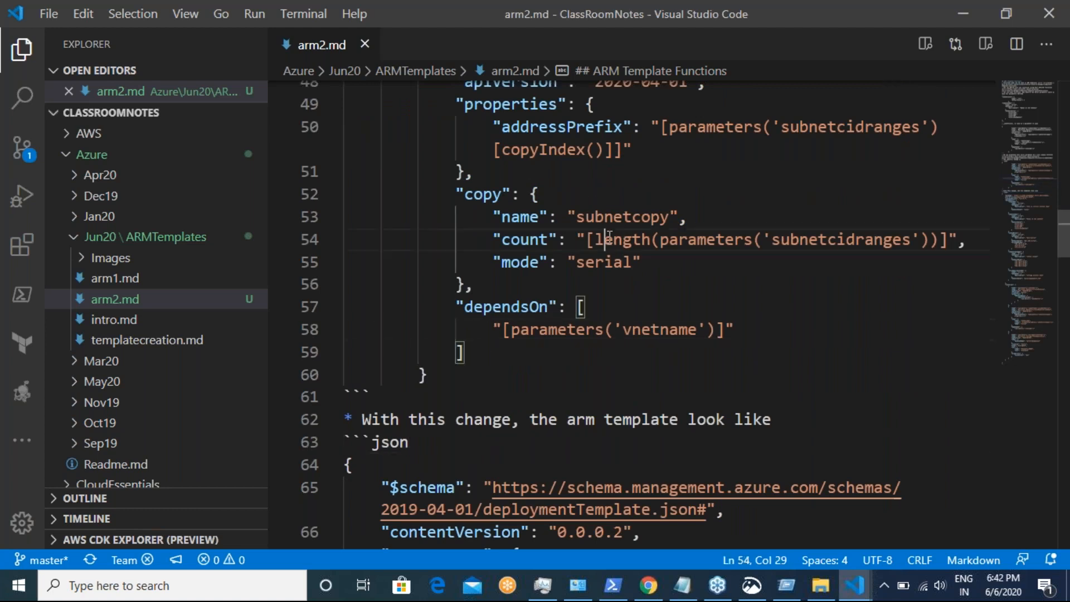
pyautogui.doubleClick(610, 239)
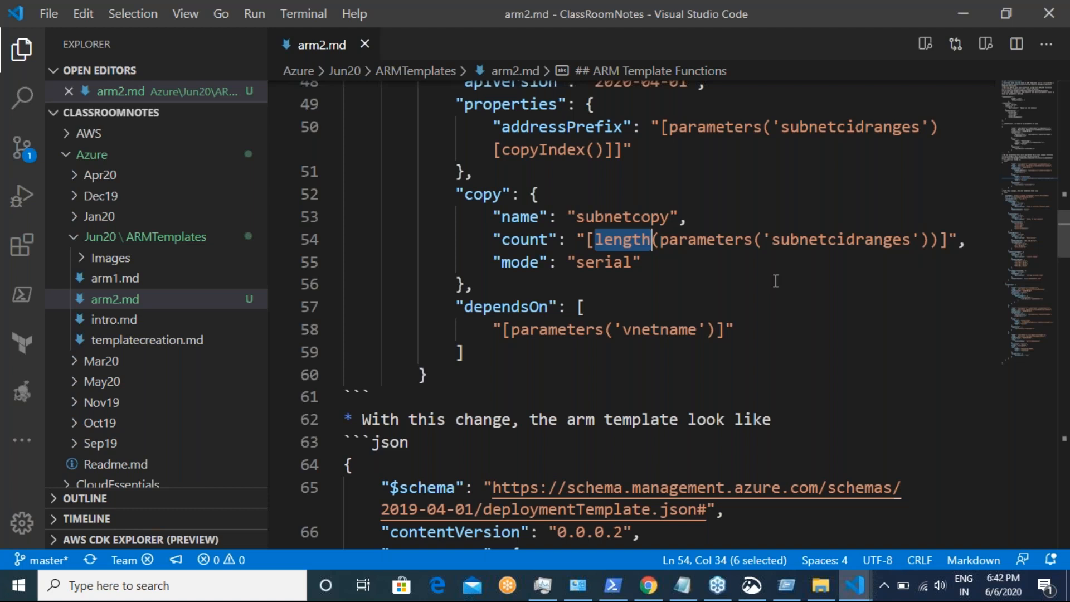
pyautogui.scroll(-5, 775, 280)
pyautogui.hotkey('alt', 'Tab')
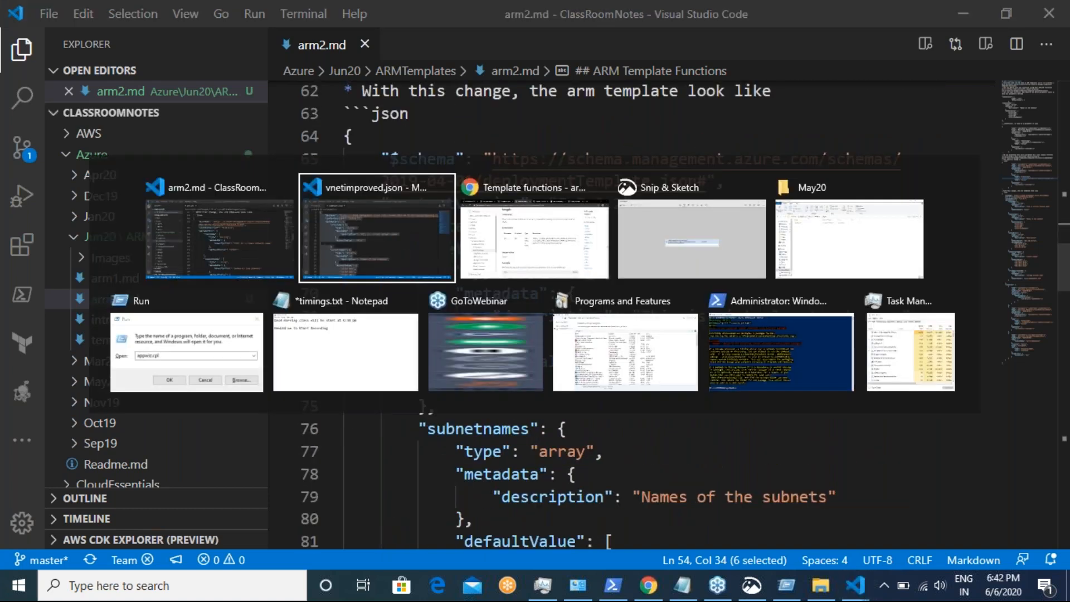
pyautogui.scroll(-2, 423, 334)
pyautogui.click(363, 402)
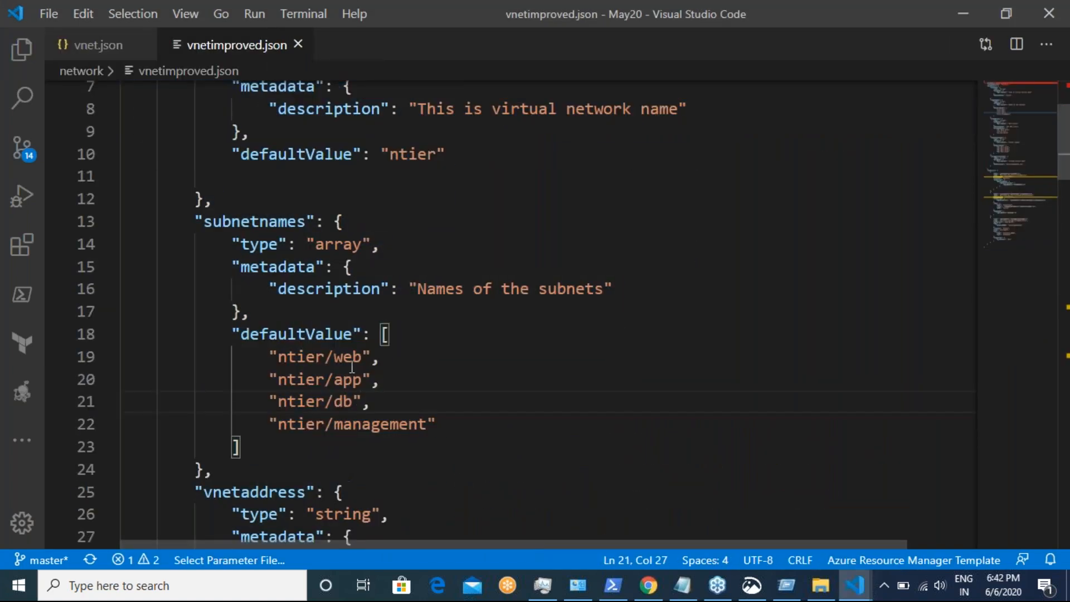
pyautogui.moveTo(335, 353); pyautogui.dragTo(278, 426)
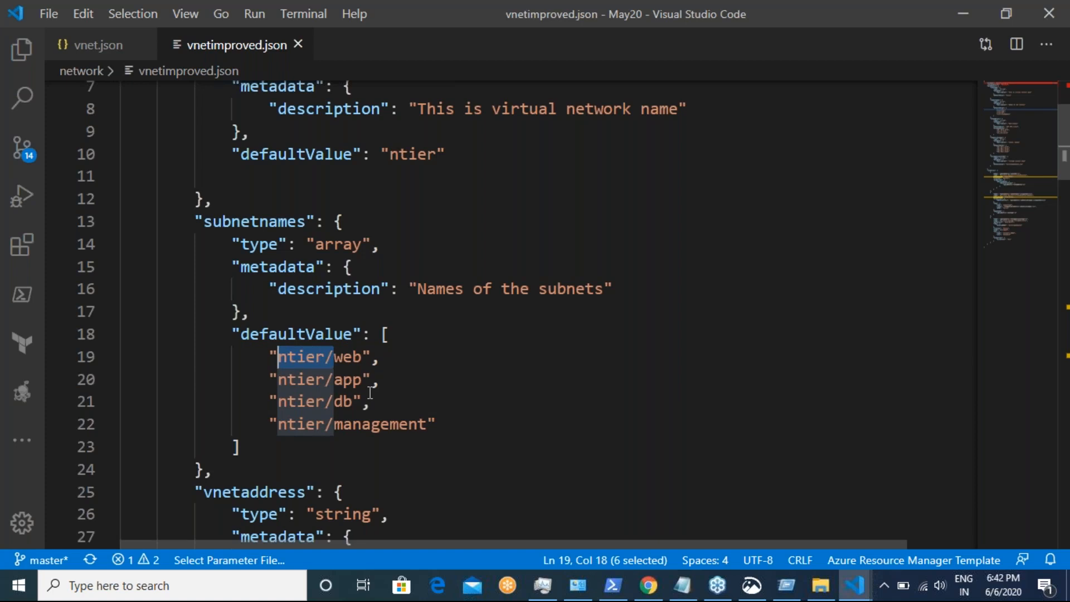
# - Switch to Chrome, open the All functions page of the ARM template documentation, and examine its String functions list
pyautogui.hotkey('alt', 'Tab')
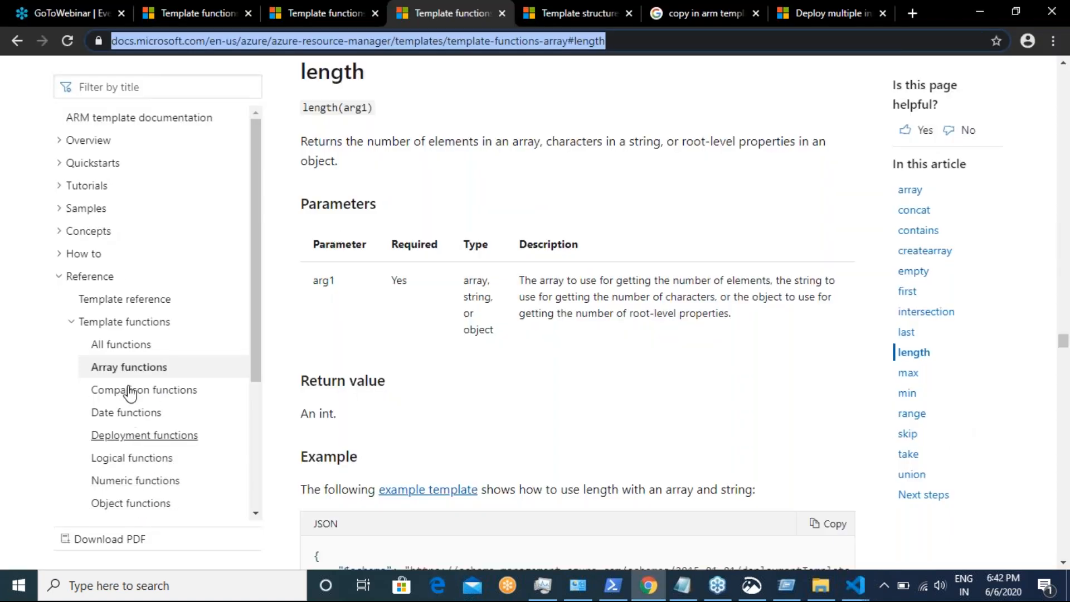
pyautogui.click(143, 343)
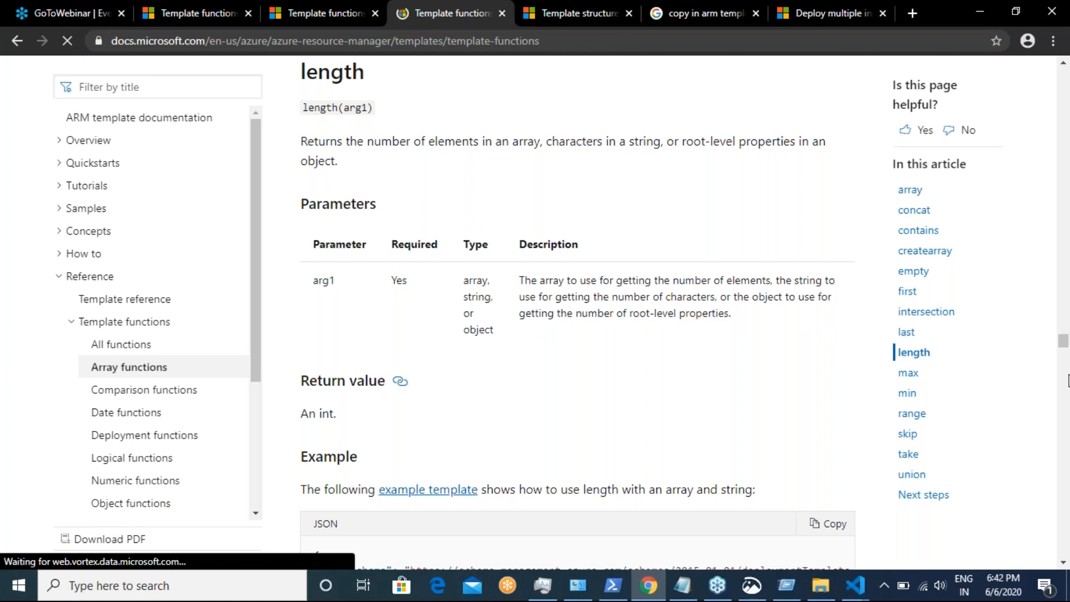
pyautogui.click(936, 489)
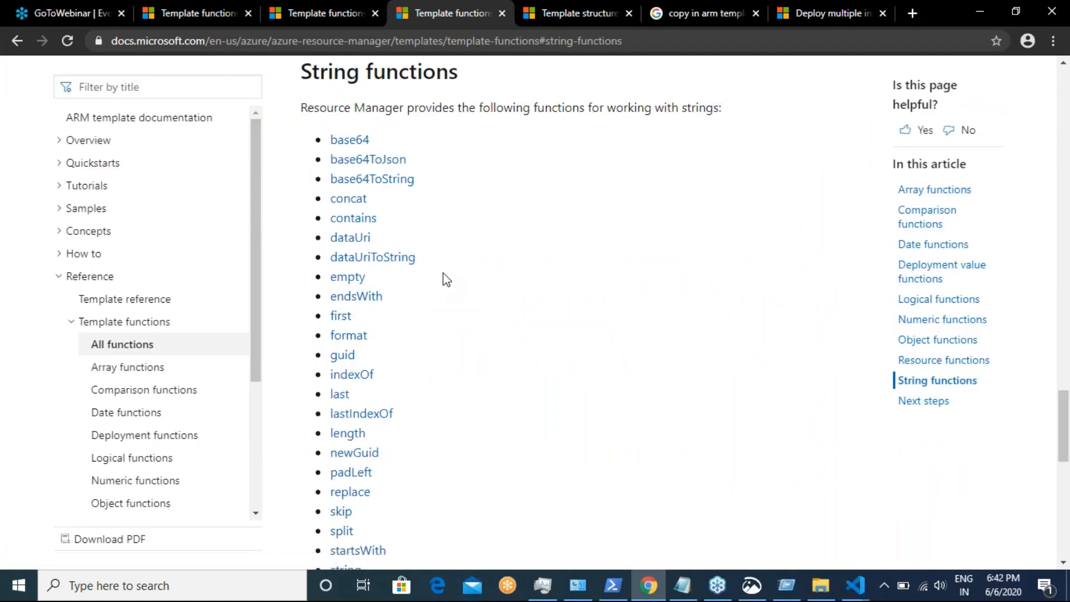
pyautogui.scroll(-3, 446, 280)
pyautogui.scroll(5, 446, 280)
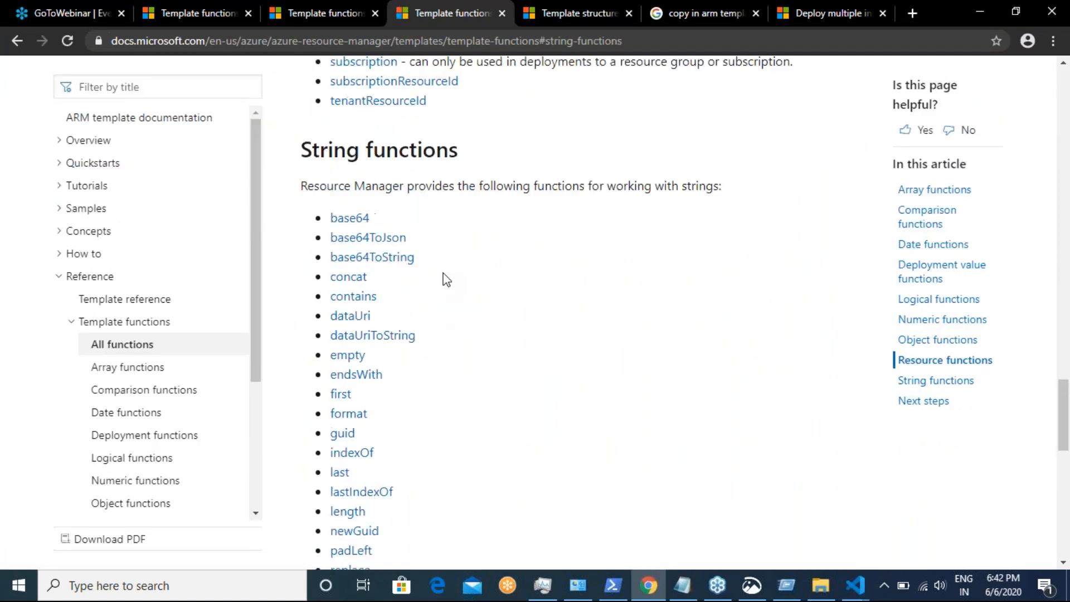
# - Open the string entry in the String functions list and look through the article's function list and the split example
pyautogui.scroll(-7, 447, 280)
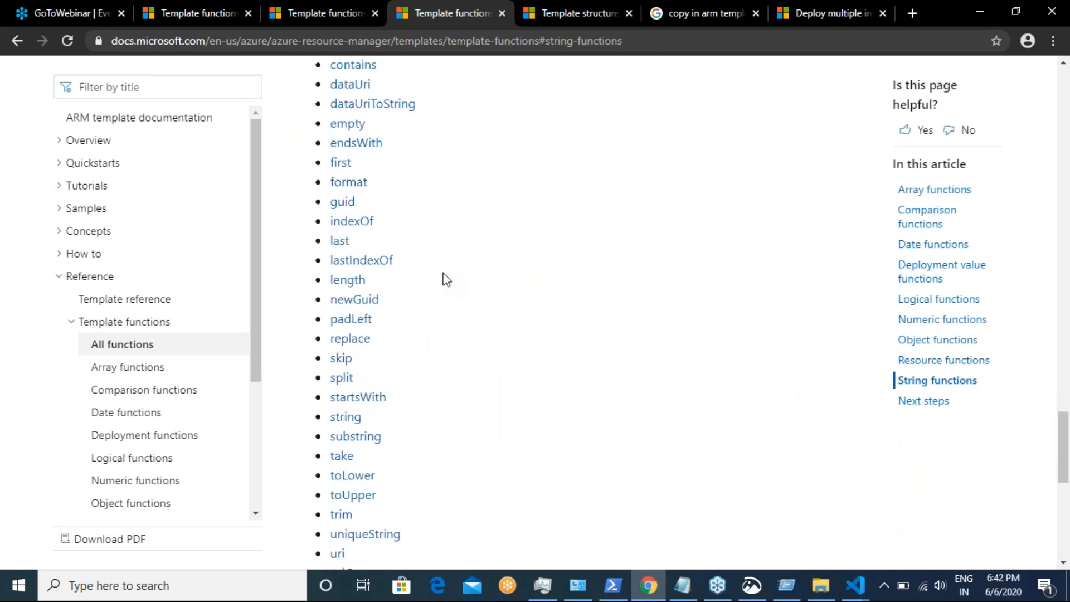
pyautogui.click(352, 259)
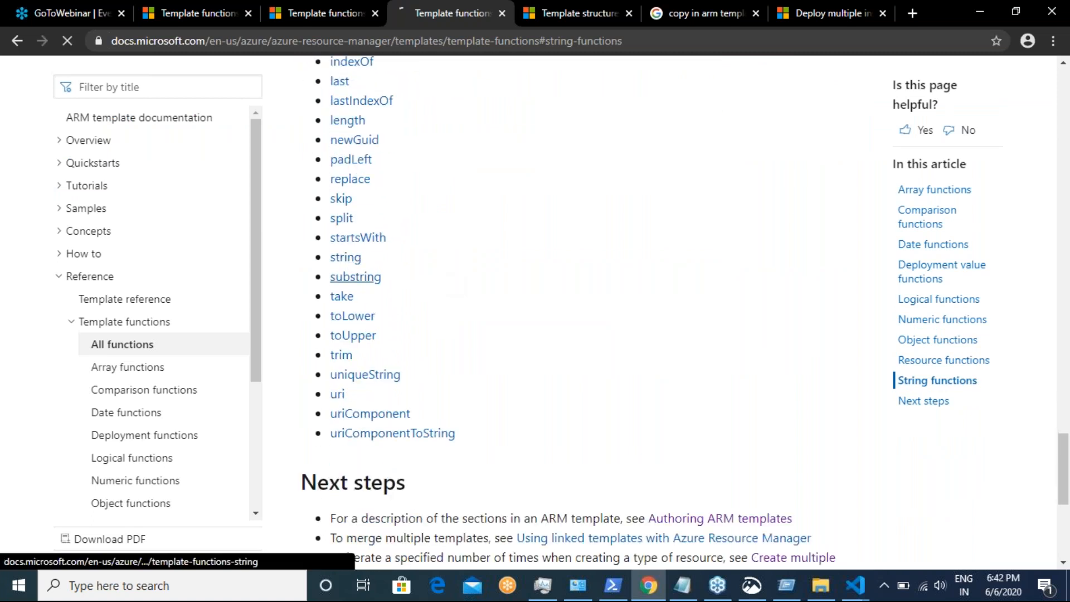
pyautogui.scroll(-5, 590, 363)
pyautogui.scroll(10, 594, 371)
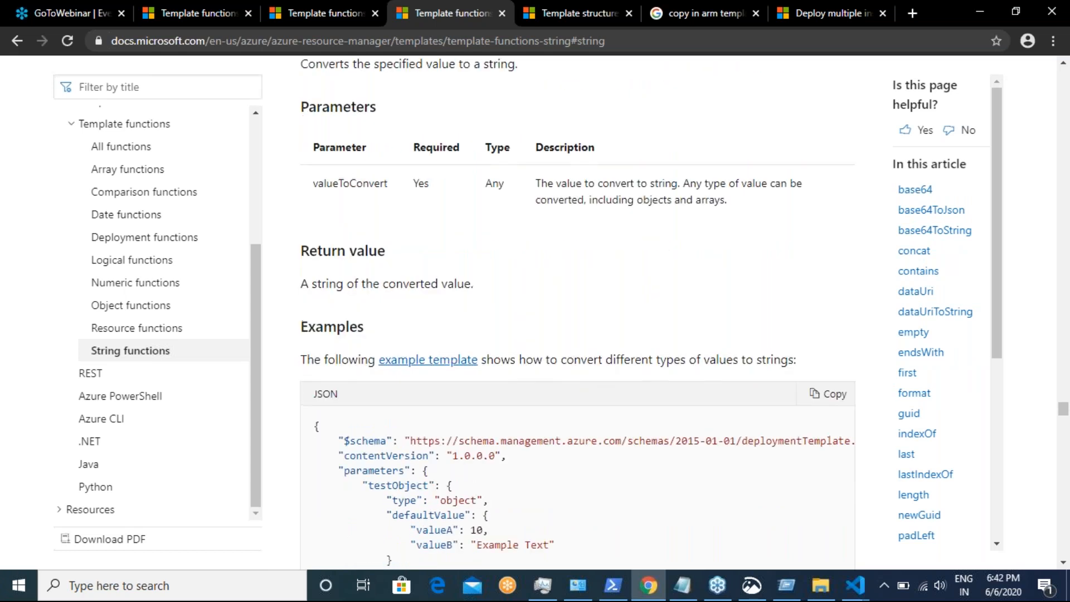
pyautogui.scroll(12, 407, 494)
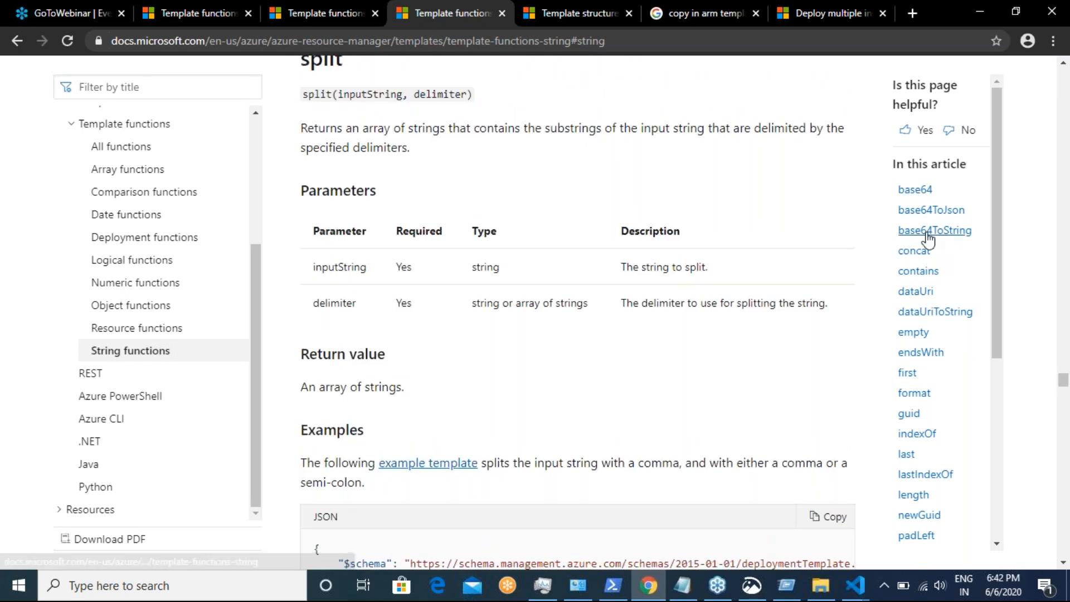
pyautogui.scroll(-2, 938, 311)
pyautogui.scroll(-4, 920, 357)
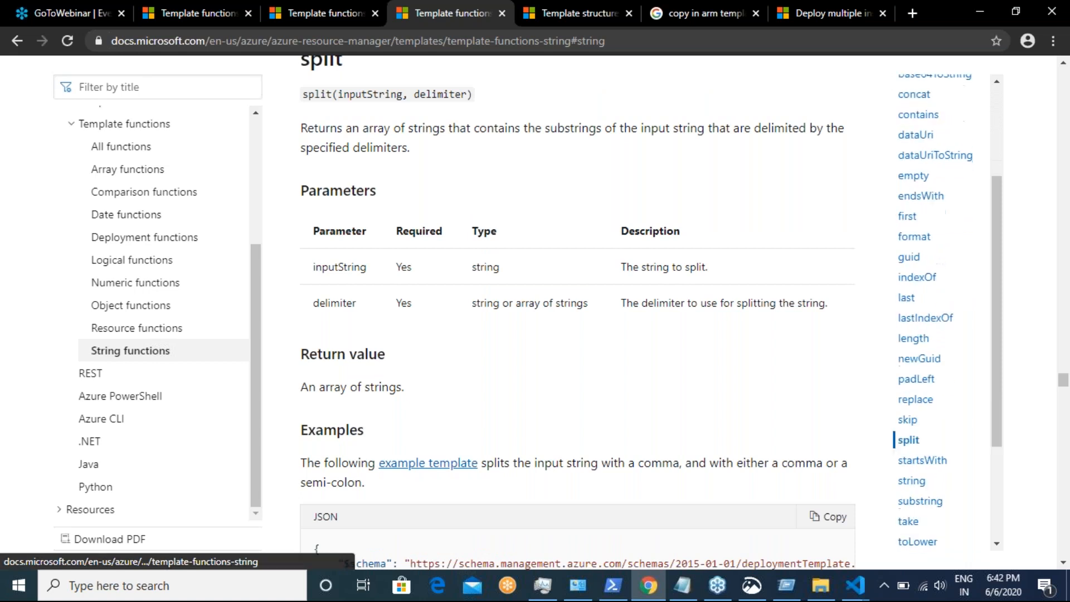
pyautogui.scroll(-2, 919, 374)
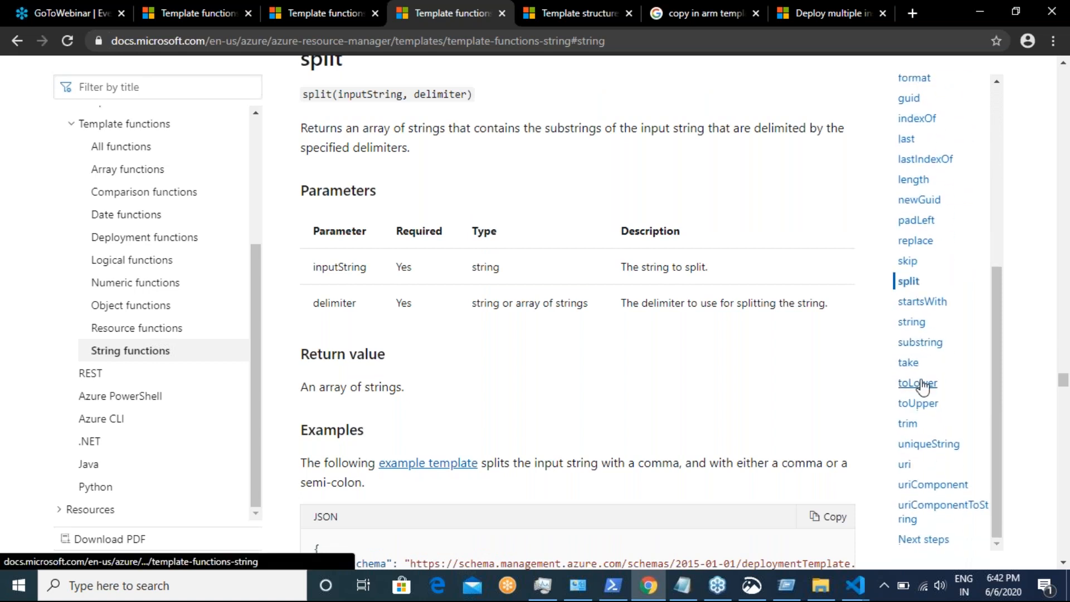
pyautogui.scroll(-12, 920, 385)
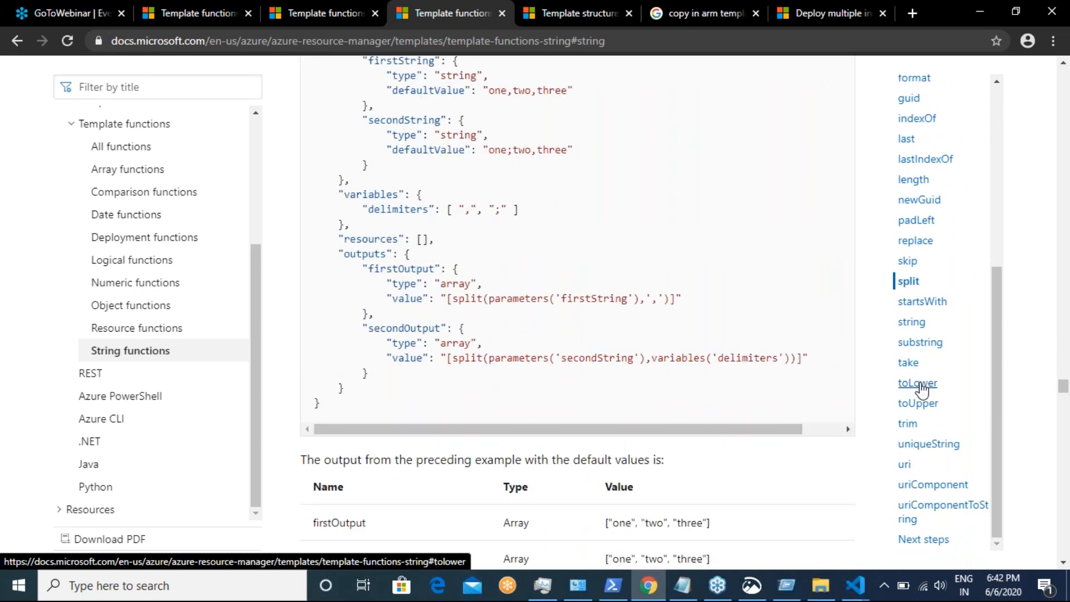
# - Switch to VS Code and remove the ntier/ prefix from the web and app entries of the subnetnames default value in vnetimproved.json
pyautogui.hotkey('alt', 'Tab')
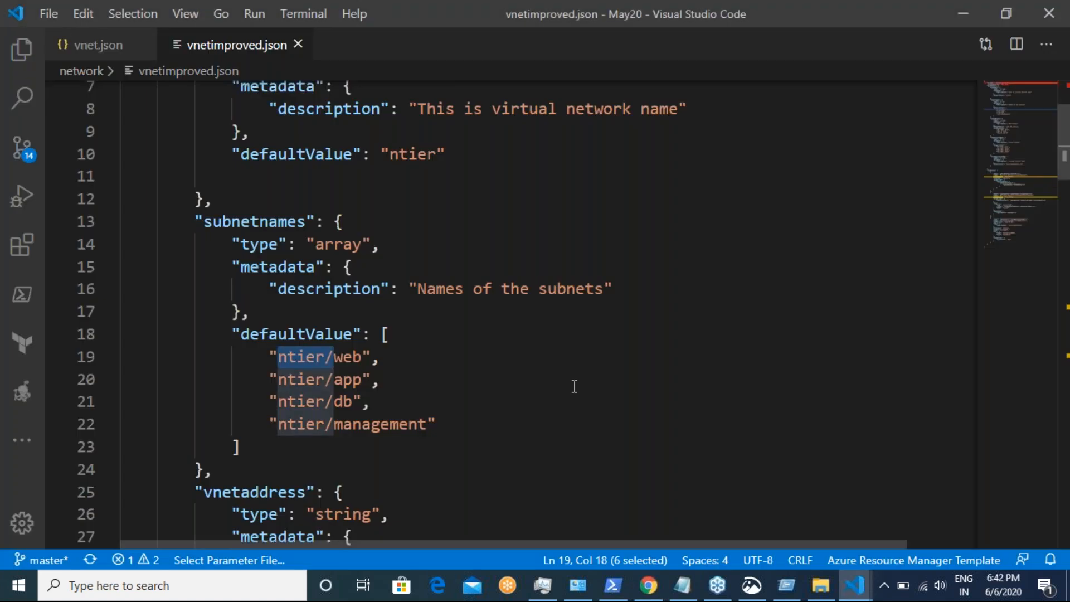
pyautogui.scroll(-2, 582, 372)
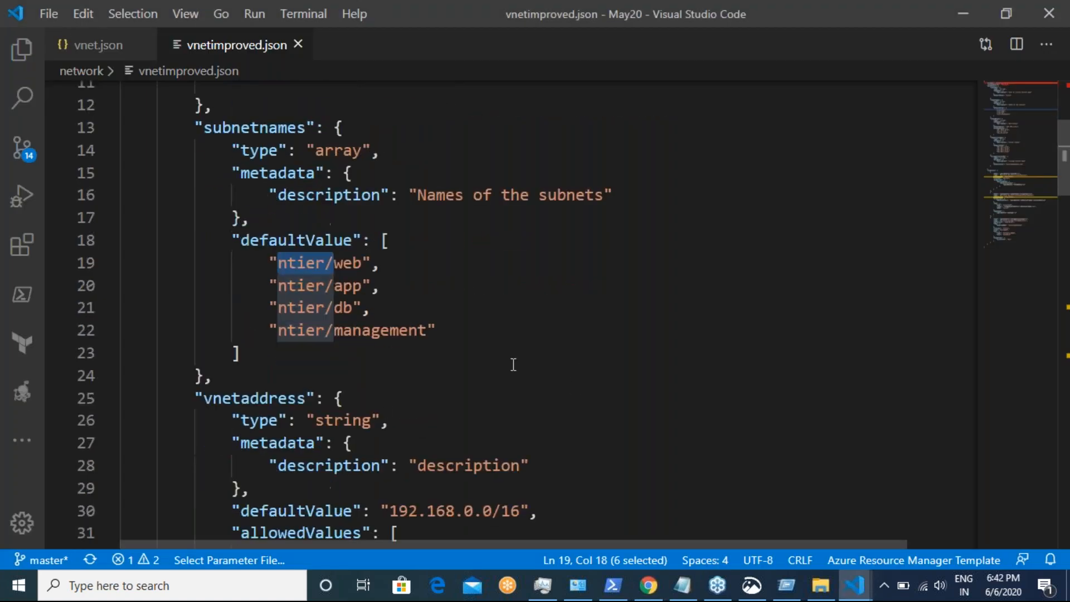
pyautogui.press('BackSpace')
pyautogui.press('Up')
pyautogui.press('Up')
pyautogui.press('Up')
pyautogui.press('Down')
pyautogui.press('Down')
# - Remove the ntier/ prefix from the db and management entries of the subnetnames default value
pyautogui.press('Down')
pyautogui.press('Down')
pyautogui.press('Down')
pyautogui.press('Up')
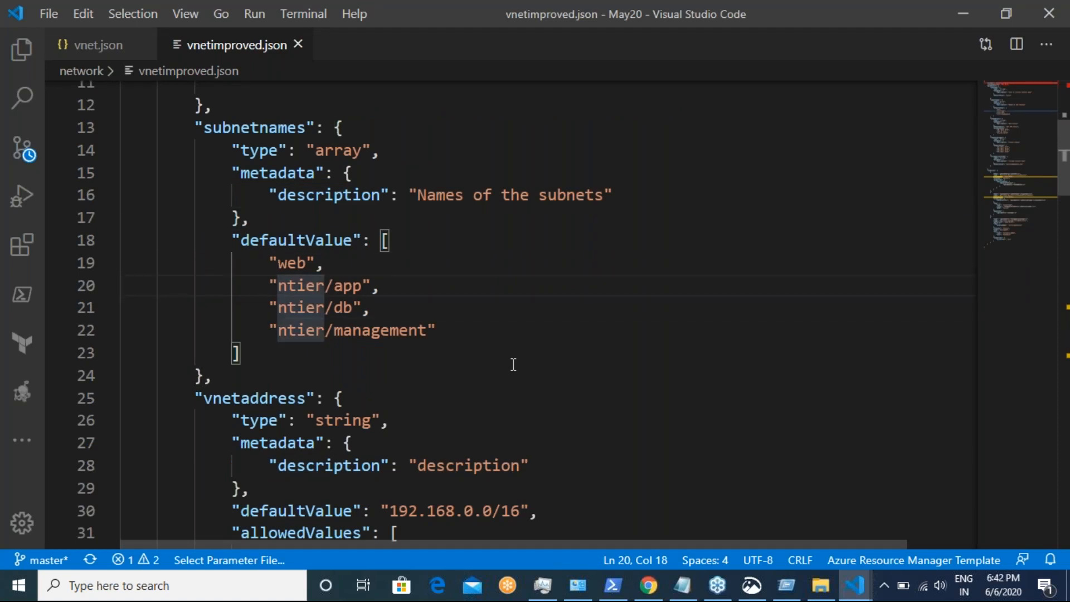
pyautogui.hotkey('shift', 'Right')
pyautogui.hotkey('shift', 'Right')
pyautogui.hotkey('shift', 'Right')
pyautogui.hotkey('shift', 'Right')
pyautogui.hotkey('shift', 'Right')
pyautogui.hotkey('shift', 'Right')
pyautogui.press('BackSpace')
pyautogui.press('Down')
pyautogui.hotkey('shift', 'Right')
pyautogui.hotkey('shift', 'Right')
pyautogui.hotkey('shift', 'Right')
pyautogui.hotkey('shift', 'Right')
pyautogui.hotkey('shift', 'Right')
pyautogui.hotkey('shift', 'Right')
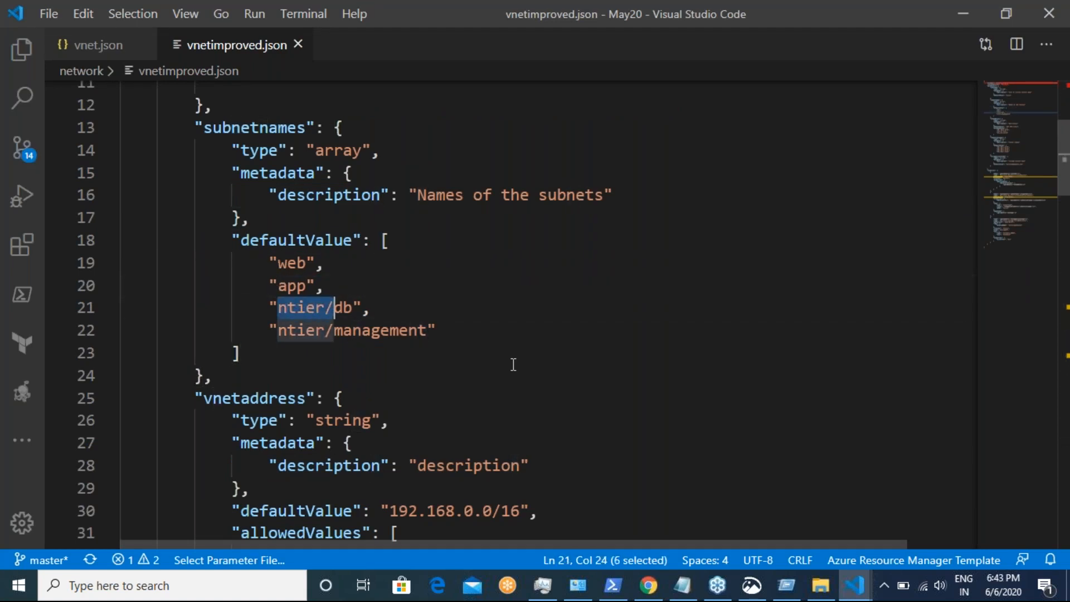
pyautogui.press('BackSpace')
pyautogui.press('Down')
pyautogui.hotkey('shift', 'Right')
pyautogui.hotkey('shift', 'Right')
pyautogui.hotkey('shift', 'Right')
pyautogui.hotkey('shift', 'Right')
pyautogui.hotkey('shift', 'Right')
pyautogui.hotkey('shift', 'Right')
pyautogui.press('BackSpace')
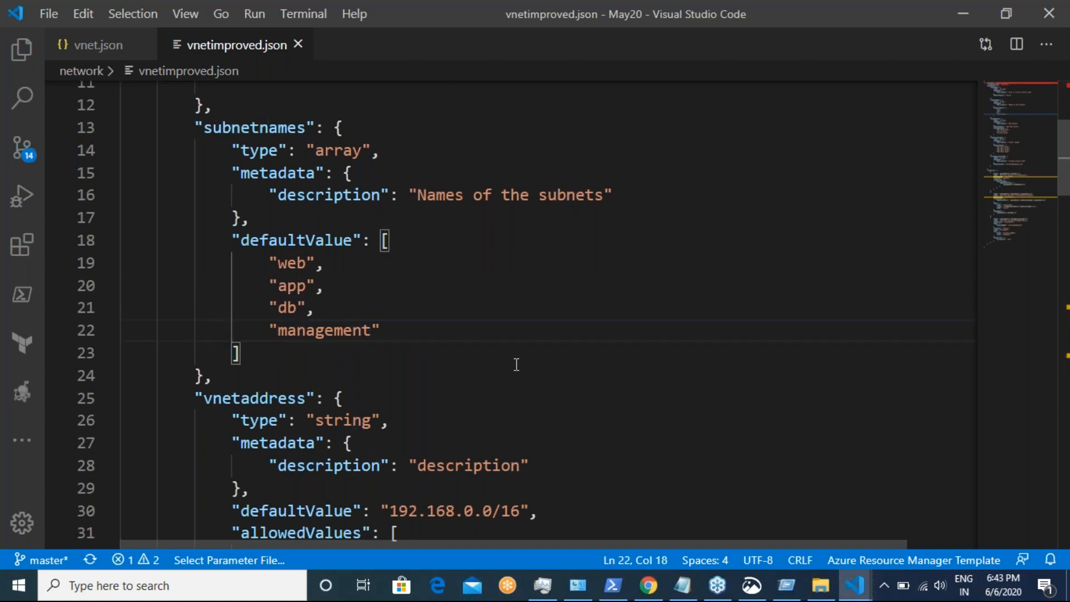
# - Place the cursor before parameters('subnetnames') in the name expression of the virtualNetworks/subnets resource
pyautogui.scroll(-10, 517, 364)
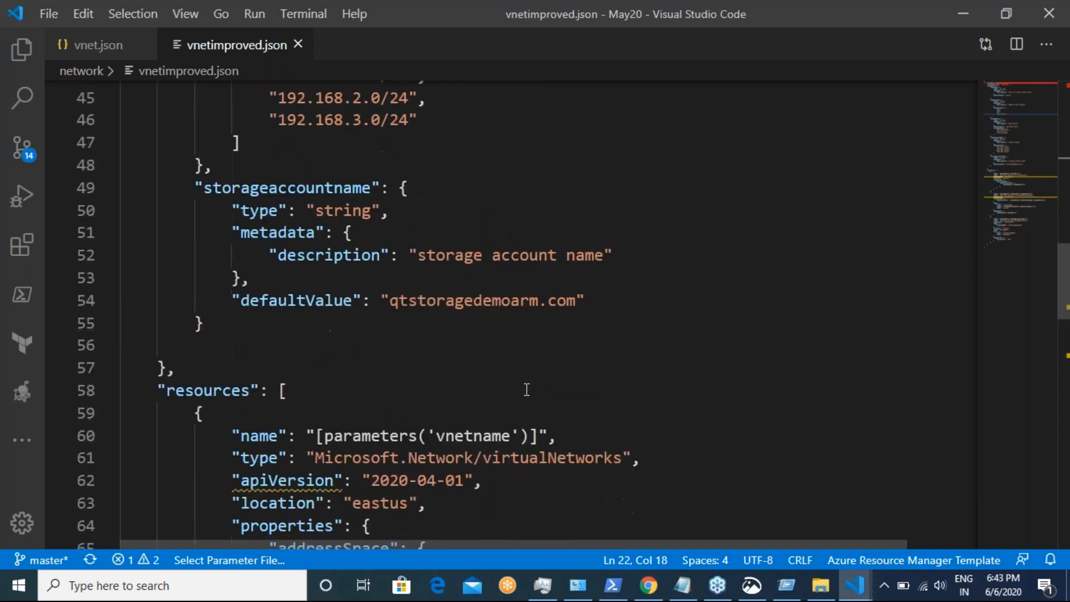
pyautogui.scroll(-9, 527, 389)
pyautogui.scroll(-2, 521, 390)
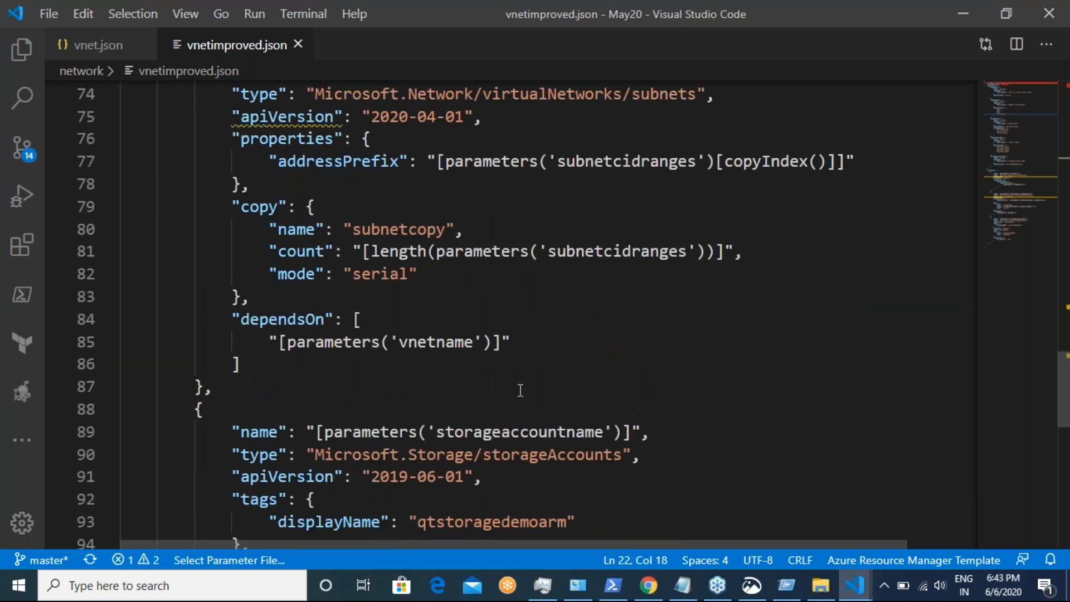
pyautogui.scroll(1, 520, 390)
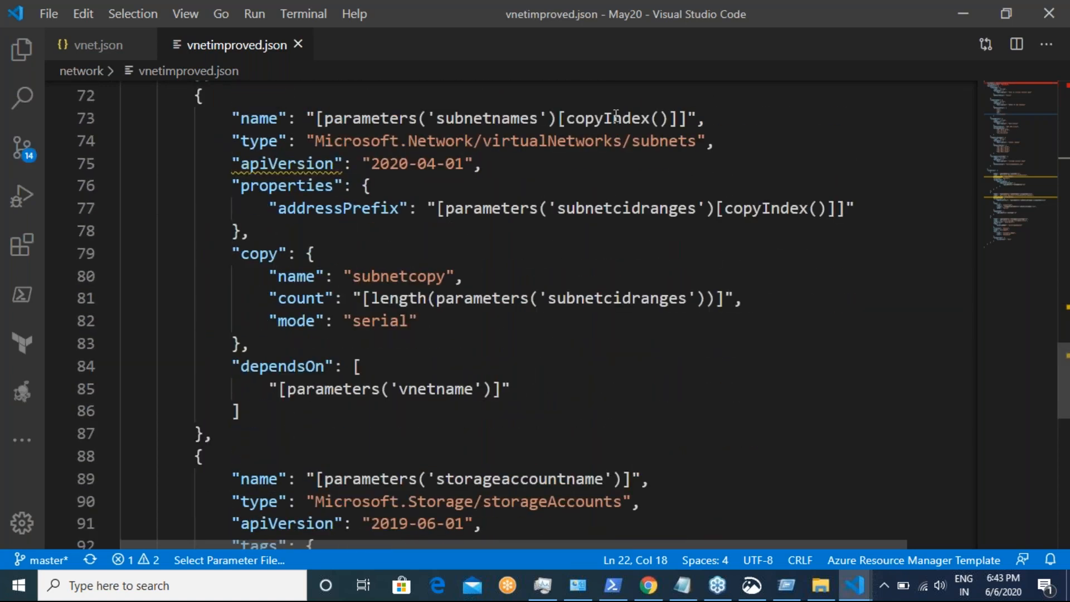
pyautogui.moveTo(327, 119)
pyautogui.click(325, 118)
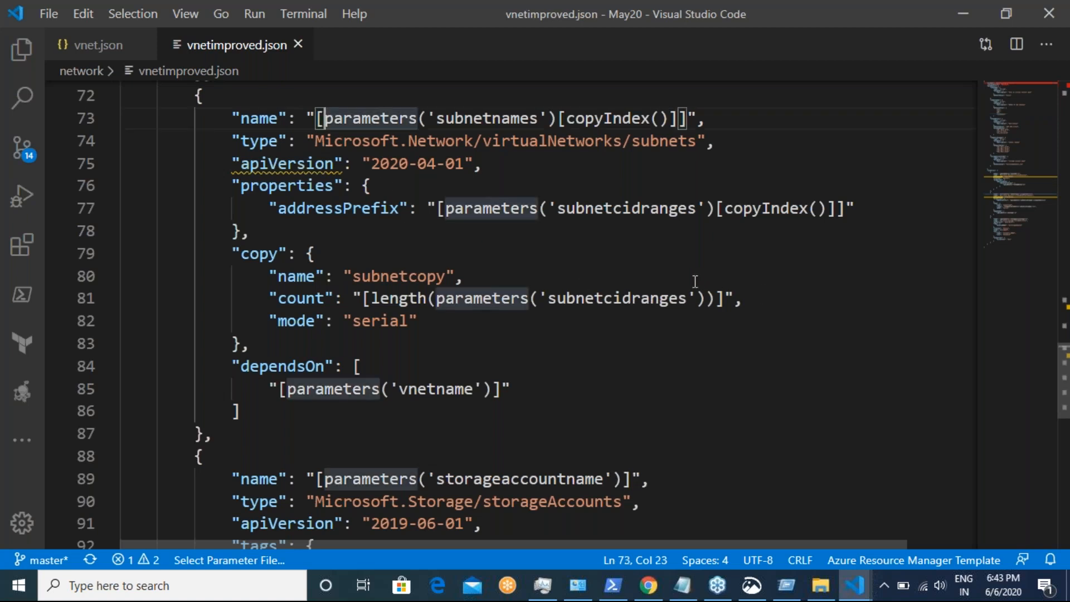
pyautogui.click(316, 118)
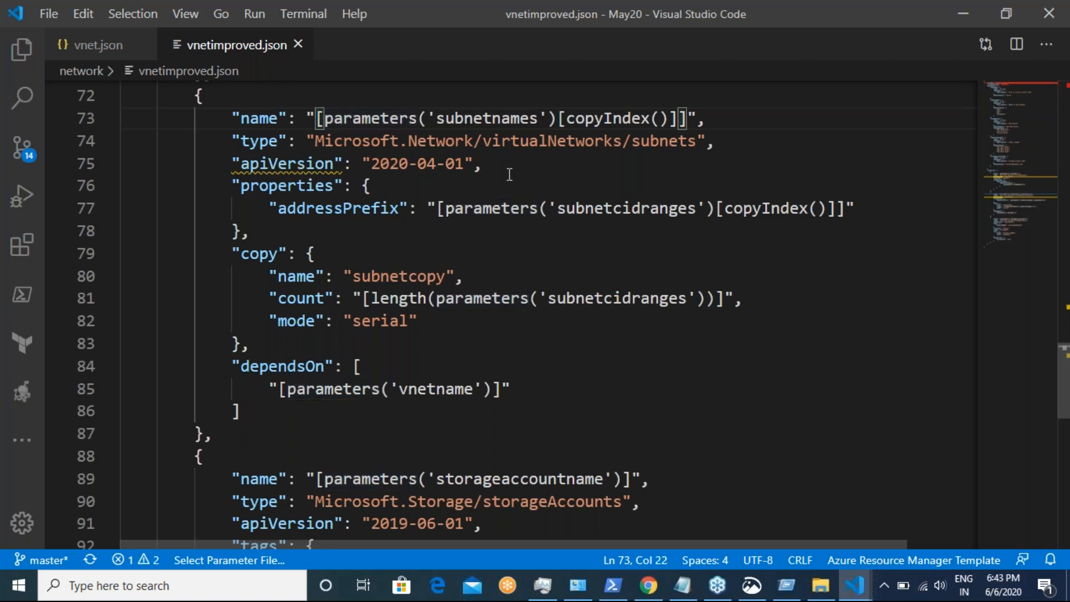
pyautogui.write('[]')
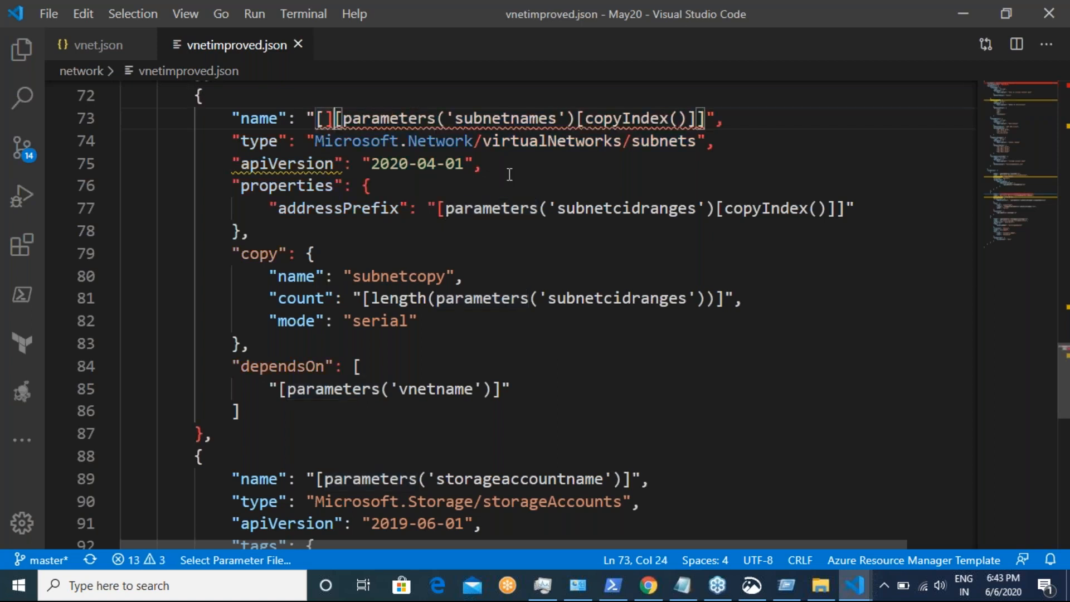
pyautogui.press('BackSpace')
pyautogui.press('Right')
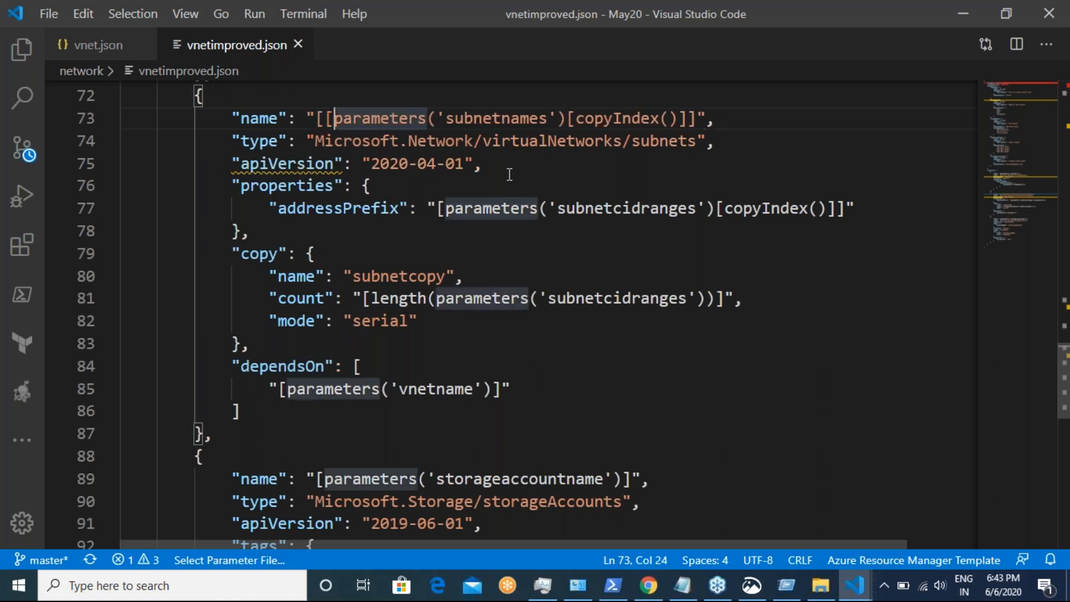
pyautogui.press('BackSpace')
# - Insert parameters('vnetname') in front of parameters('subnetnames') in the subnet resource's name expression
pyautogui.write('parameters')
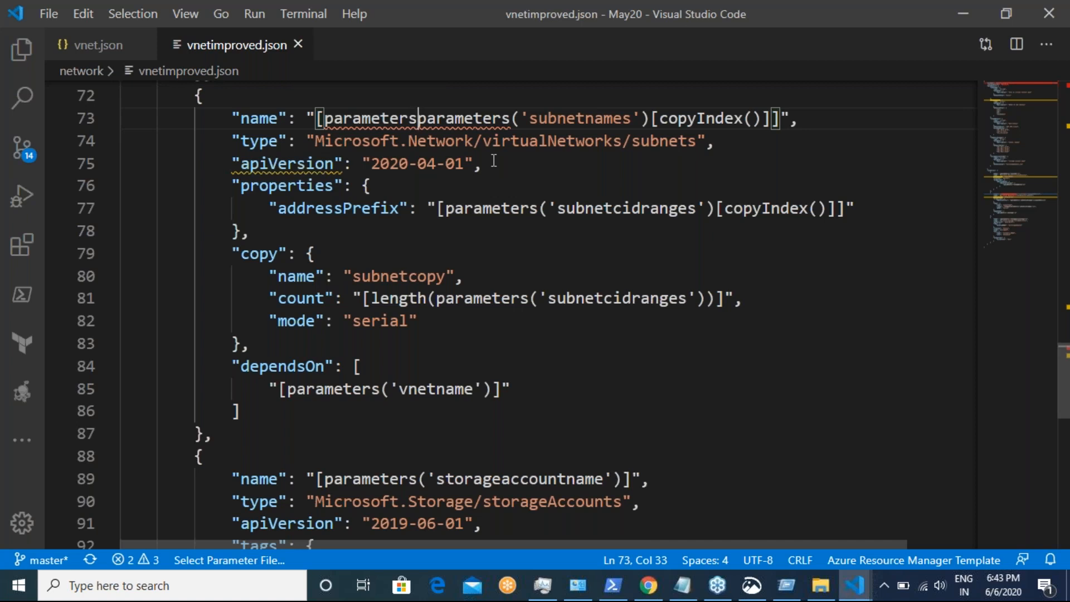
pyautogui.write("('")
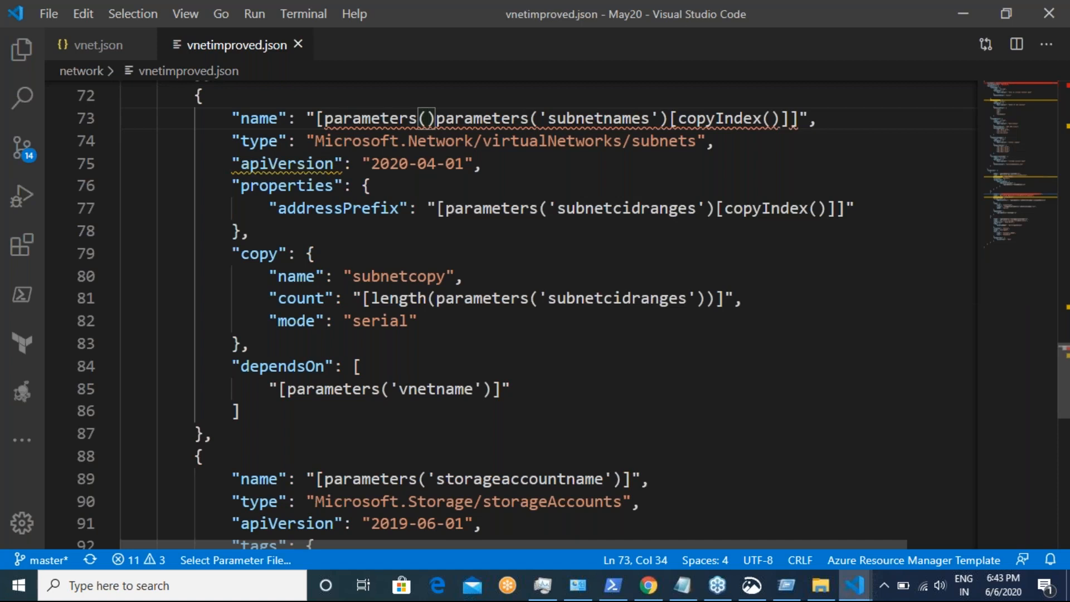
pyautogui.press('Down')
pyautogui.press('Down')
pyautogui.press('Down')
pyautogui.press('Down')
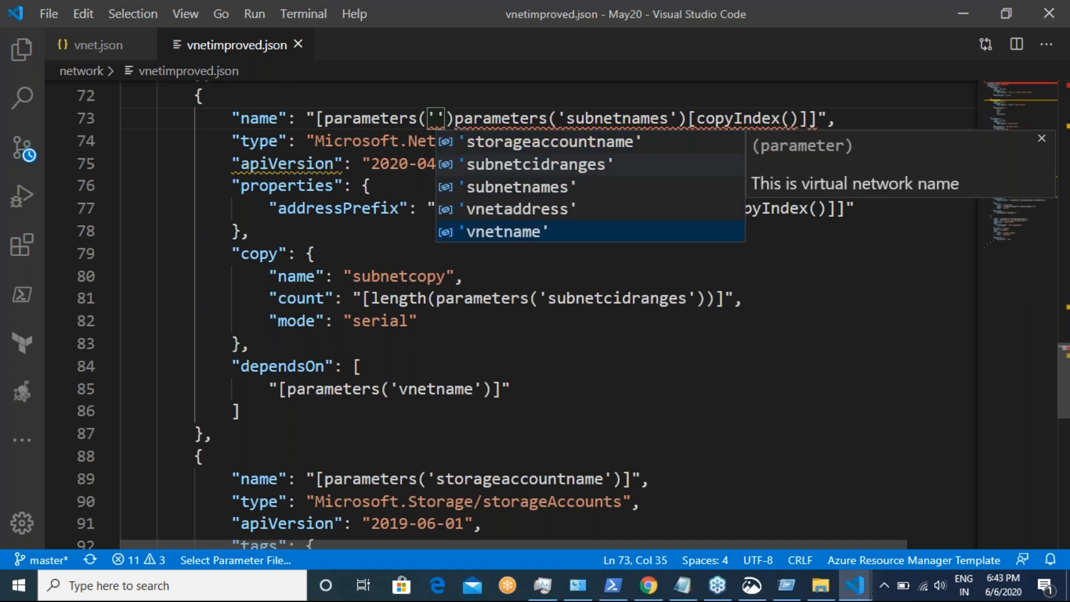
pyautogui.press('Return')
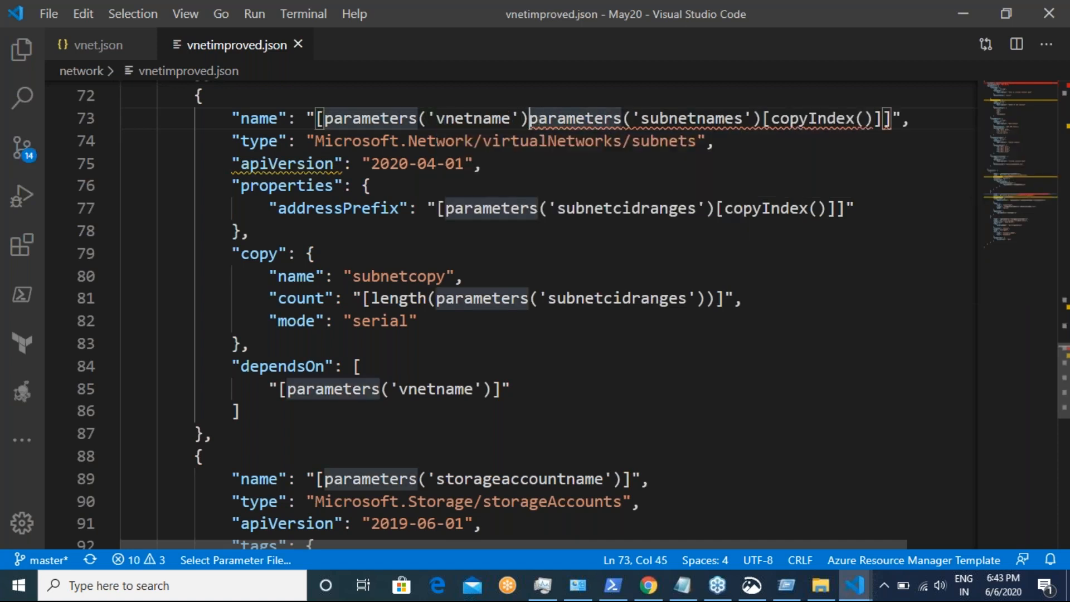
pyautogui.write('/')
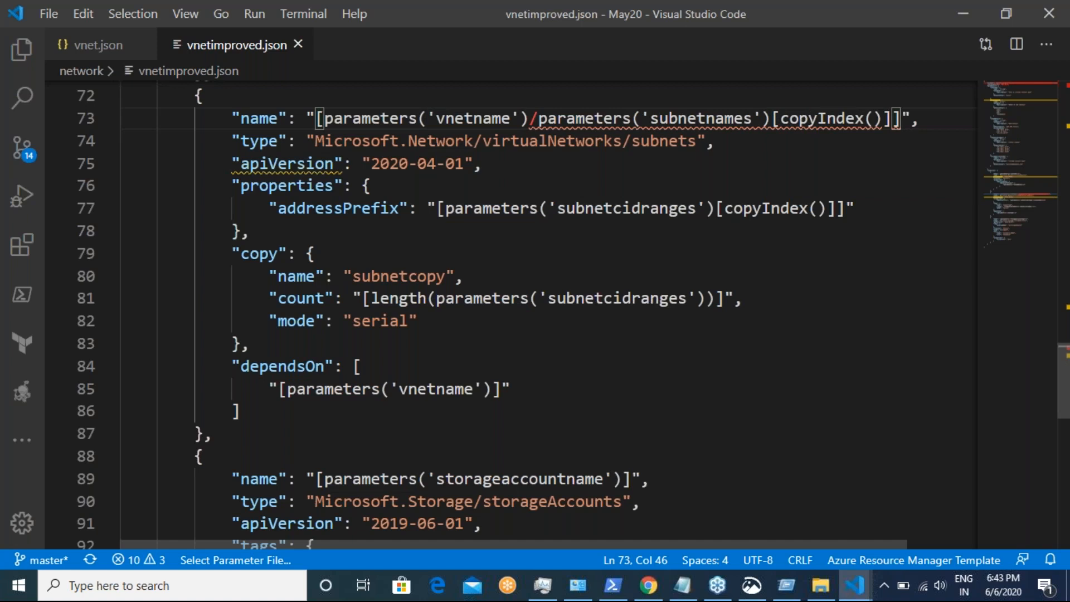
pyautogui.press('BackSpace')
pyautogui.write('+')
pyautogui.press('BackSpace')
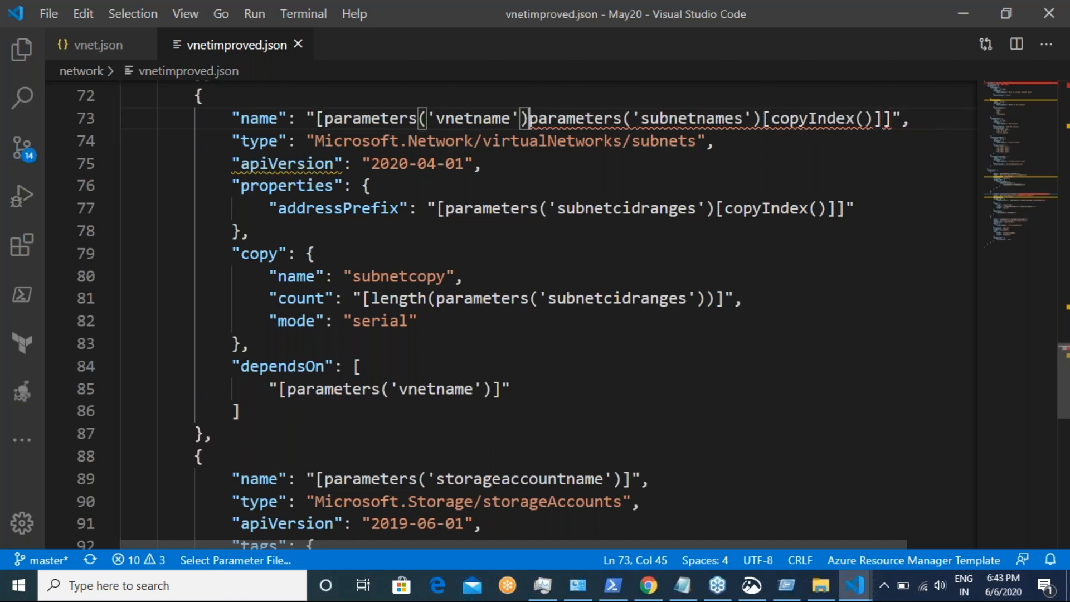
# - Start a concat call before parameters('vnetname') and add a comma after that parameter as the argument separator
pyautogui.press('Left')
pyautogui.press('Left')
pyautogui.hotkey('ctrl', 'Left')
pyautogui.hotkey('ctrl', 'Left')
pyautogui.hotkey('ctrl', 'Left')
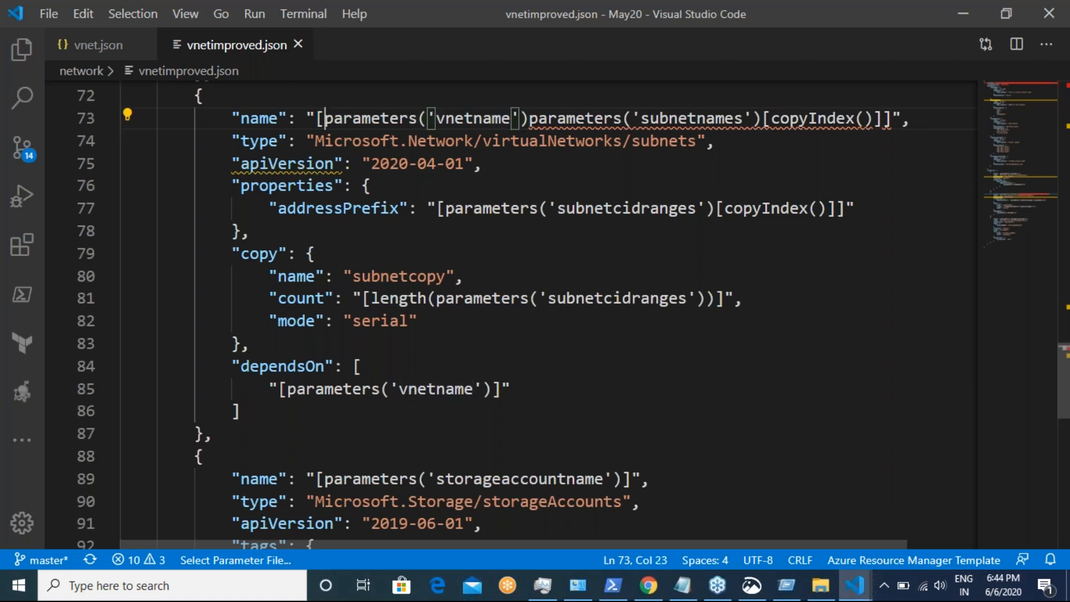
pyautogui.write('concat(')
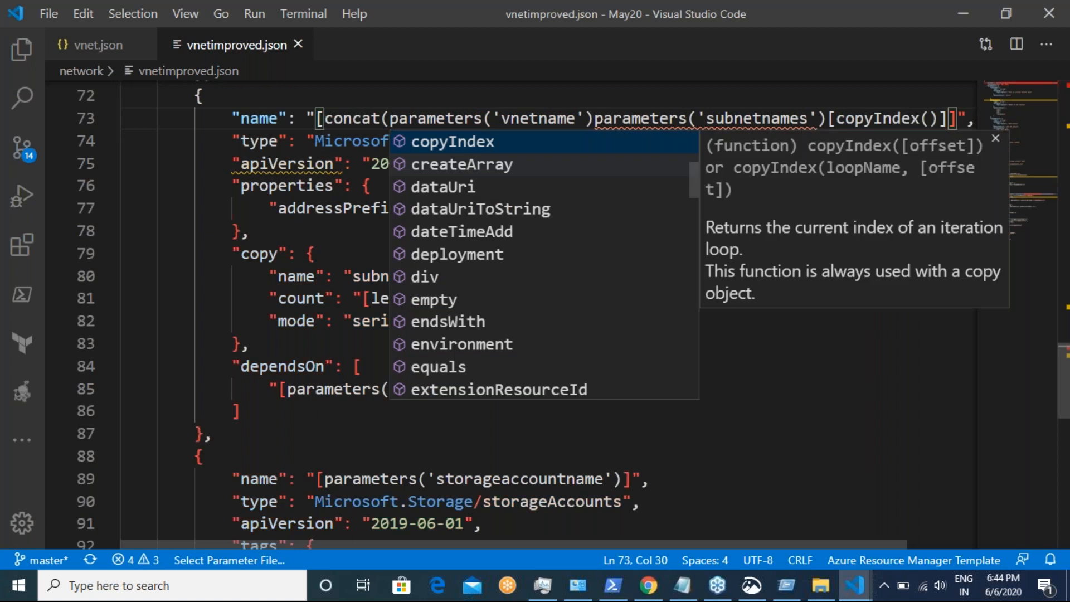
pyautogui.press('Right')
pyautogui.press('Right')
pyautogui.press('Right')
pyautogui.press('Right')
pyautogui.press('Right')
pyautogui.press('Right')
pyautogui.press('Right')
pyautogui.press('Right')
pyautogui.press('Right')
pyautogui.press('Right')
pyautogui.press('Right')
pyautogui.press('Right')
pyautogui.press('Right')
pyautogui.press('Right')
pyautogui.press('Right')
pyautogui.press('Right')
pyautogui.press('Right')
pyautogui.press('Right')
pyautogui.press('Right')
pyautogui.press('Right')
pyautogui.press('Right')
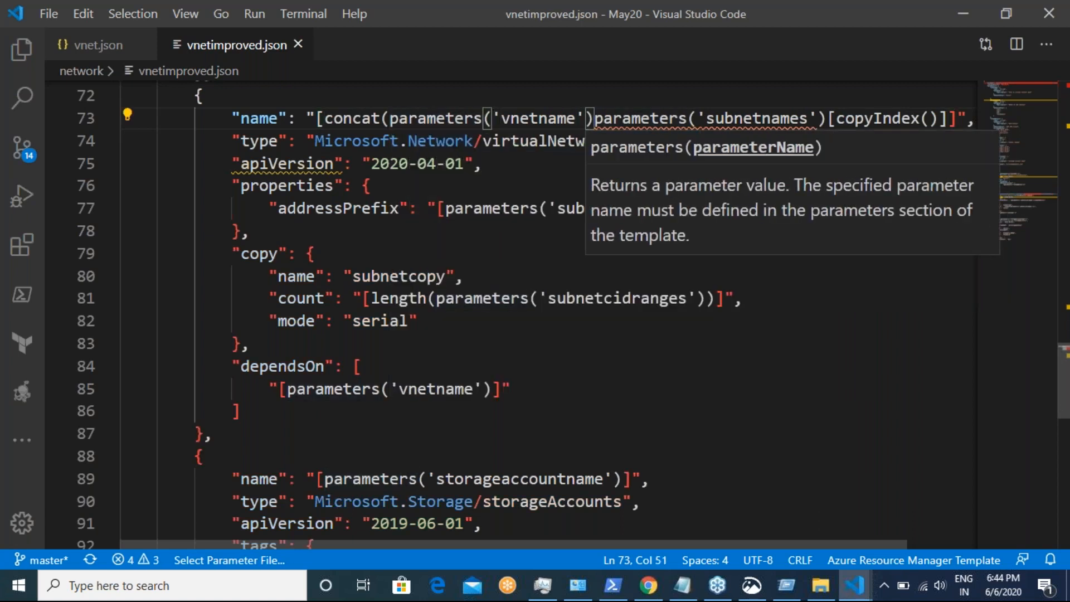
pyautogui.press('Right')
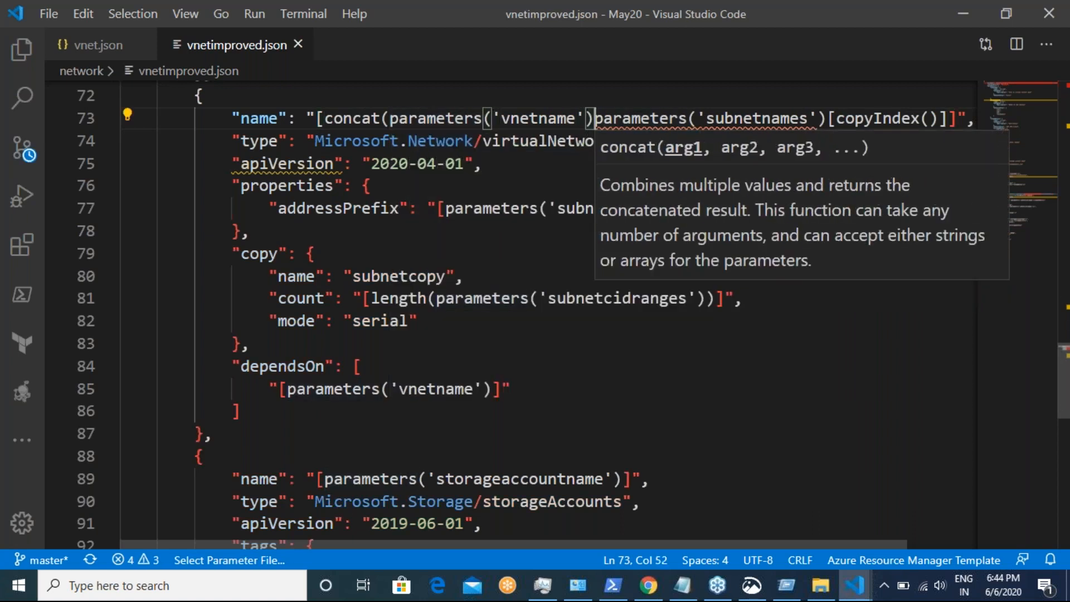
pyautogui.write(',')
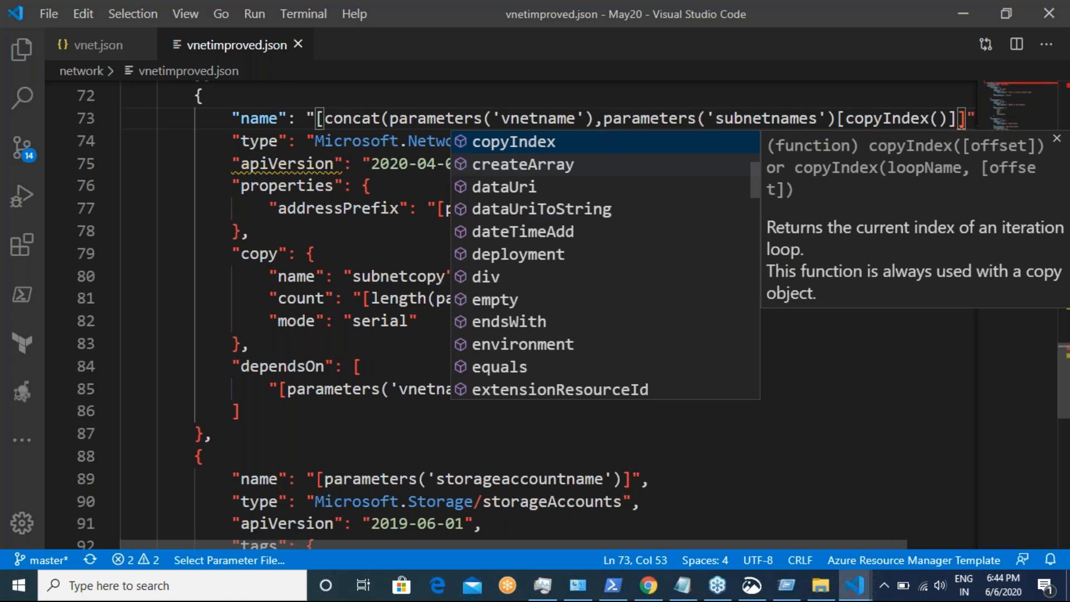
pyautogui.write('"')
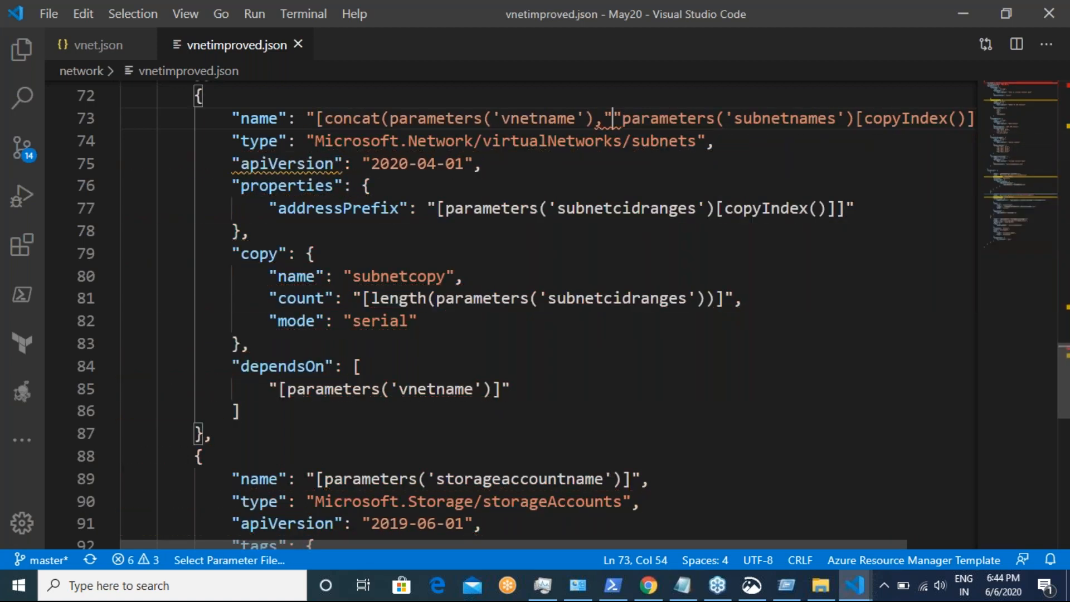
pyautogui.write('/"')
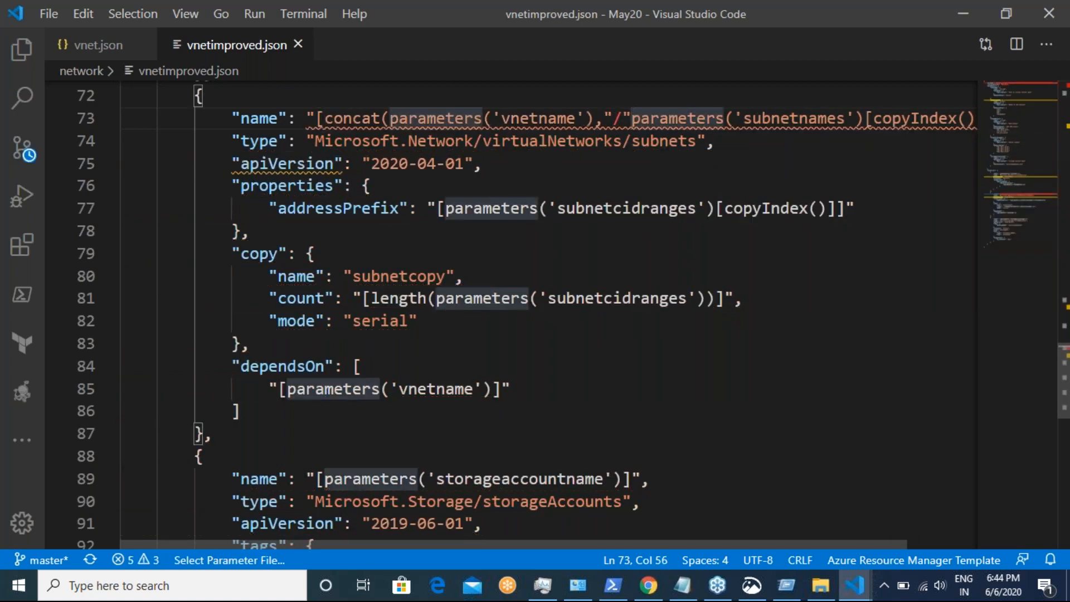
pyautogui.press('BackSpace')
pyautogui.press('BackSpace')
pyautogui.press('BackSpace')
# - Add '/' in single quotes as concat's second argument, followed by a comma before parameters('subnetnames')
pyautogui.write("'")
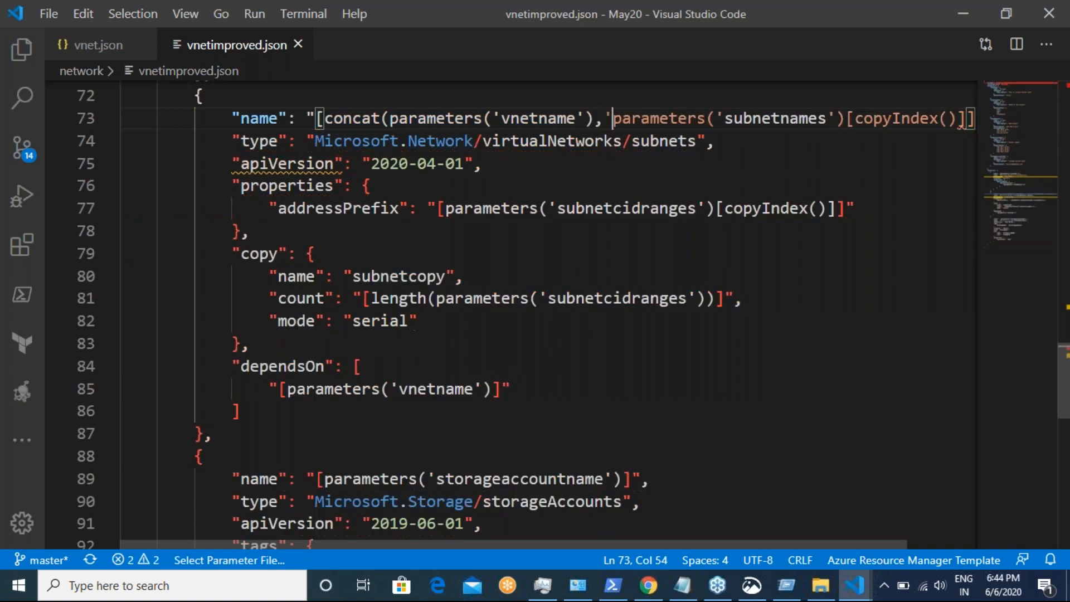
pyautogui.write("/'")
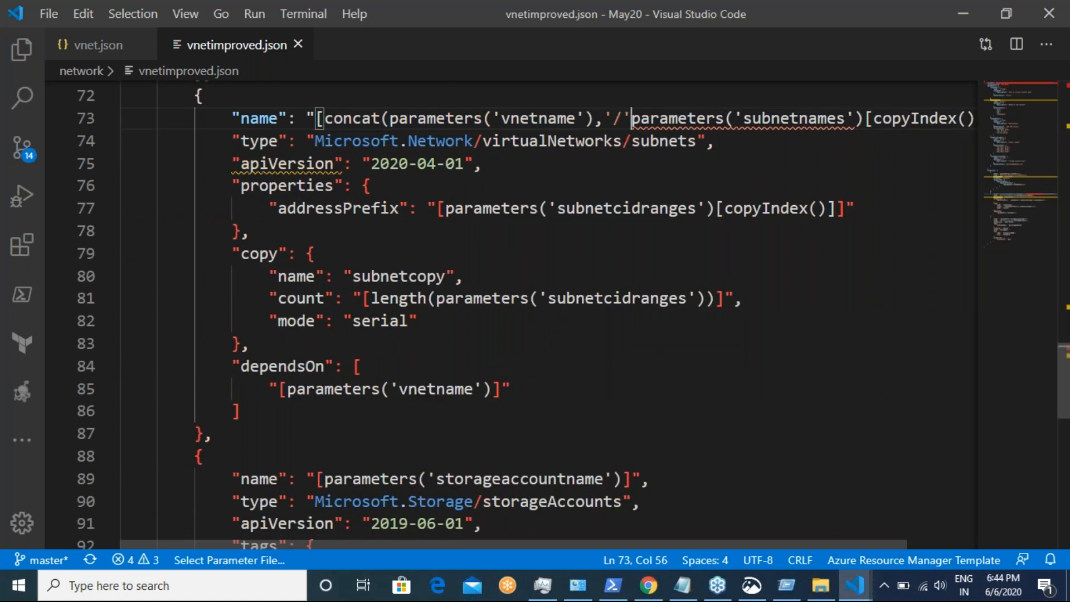
pyautogui.write(',')
pyautogui.press('Right')
pyautogui.press('Right')
pyautogui.press('Right')
pyautogui.press('Right')
pyautogui.press('Right')
pyautogui.press('Right')
pyautogui.press('Right')
pyautogui.press('Right')
pyautogui.press('Right')
pyautogui.press('Right')
pyautogui.press('Right')
pyautogui.press('Right')
pyautogui.press('Right')
pyautogui.press('Right')
pyautogui.press('Right')
pyautogui.press('Right')
pyautogui.press('Right')
pyautogui.press('Right')
pyautogui.press('Right')
pyautogui.press('Right')
pyautogui.press('Right')
pyautogui.press('Right')
pyautogui.press('Right')
pyautogui.press('Right')
pyautogui.press('Right')
pyautogui.press('Right')
pyautogui.press('Right')
pyautogui.press('Right')
pyautogui.press('Right')
pyautogui.press('Right')
pyautogui.press('Right')
pyautogui.press('Right')
pyautogui.press('Right')
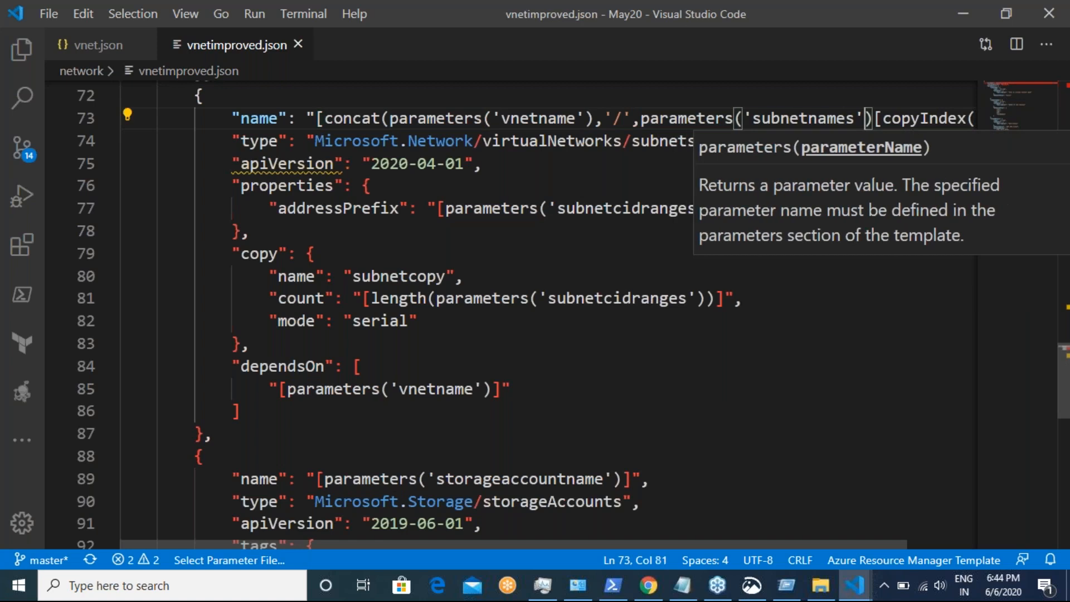
pyautogui.press('Right')
pyautogui.press('Right')
pyautogui.press('Right')
pyautogui.press('Right')
pyautogui.press('Right')
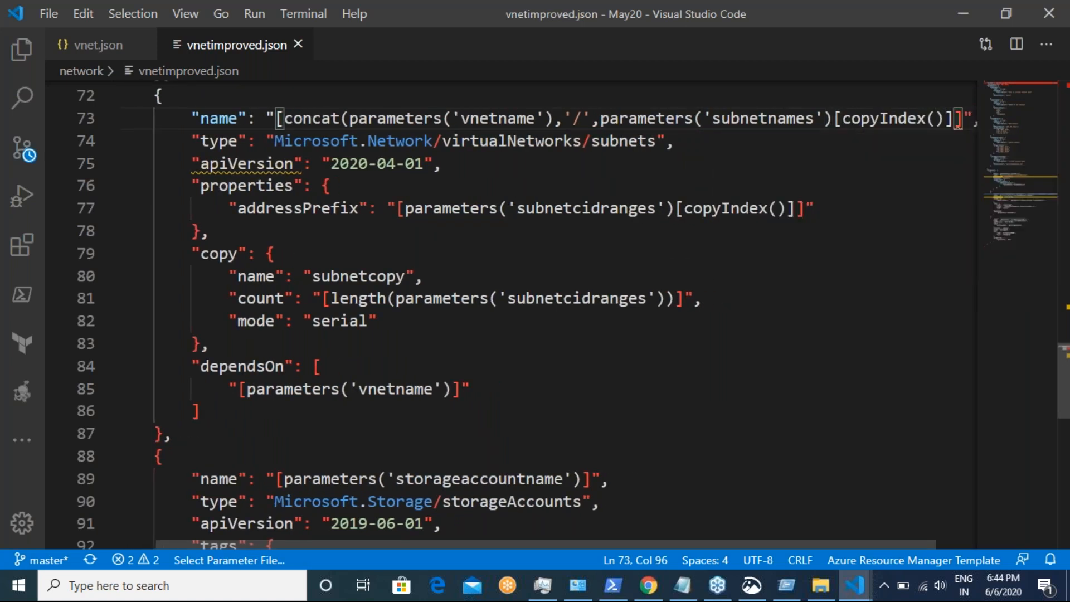
pyautogui.press('Left')
pyautogui.press('BackSpace')
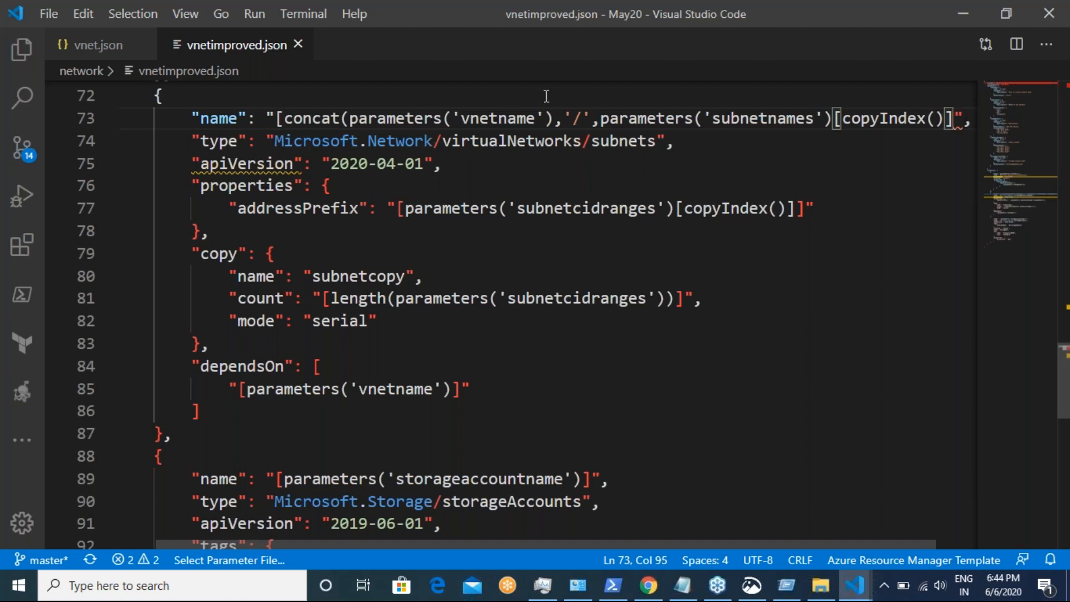
pyautogui.click(328, 119)
pyautogui.doubleClick(328, 119)
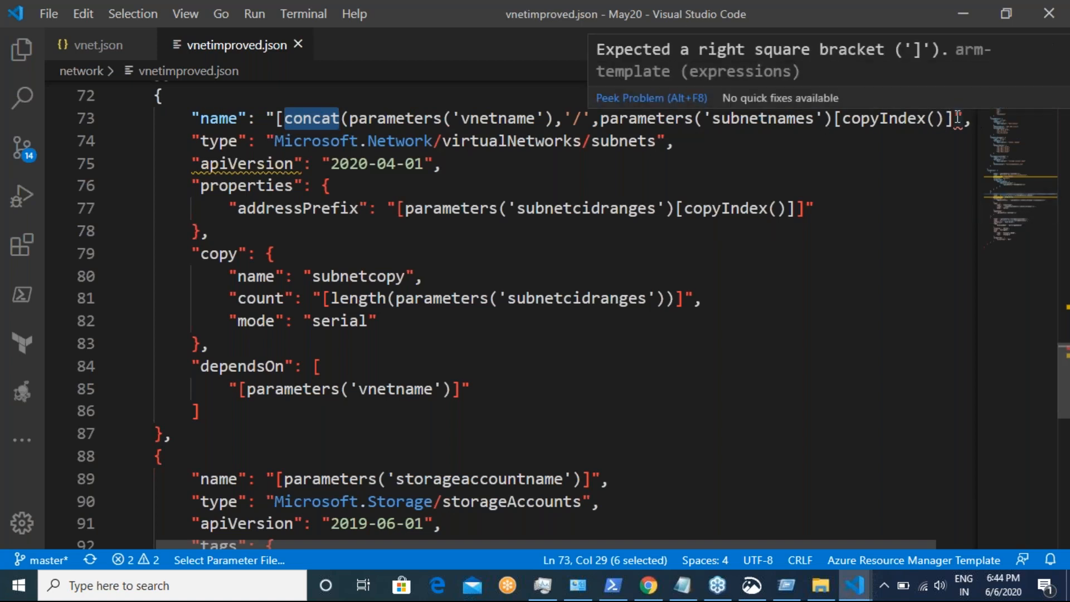
pyautogui.click(957, 118)
pyautogui.write(']')
# - Close the concat call with a parenthesis after [copyIndex()], just before the name expression's final square bracket
pyautogui.press('Left')
pyautogui.press('Left')
pyautogui.press('Left')
pyautogui.press('Left')
pyautogui.press('Left')
pyautogui.press('Left')
pyautogui.press('Left')
pyautogui.press('Left')
pyautogui.press('Left')
pyautogui.press('Left')
pyautogui.press('Left')
pyautogui.press('Left')
pyautogui.press('Left')
pyautogui.press('Left')
pyautogui.press('Left')
pyautogui.press('Left')
pyautogui.press('Left')
pyautogui.press('Left')
pyautogui.press('Left')
pyautogui.press('Left')
pyautogui.press('Left')
pyautogui.press('Left')
pyautogui.press('Left')
pyautogui.press('Left')
pyautogui.press('Right')
pyautogui.press('Right')
pyautogui.press('Right')
pyautogui.press('Right')
pyautogui.press('Right')
pyautogui.press('Right')
pyautogui.press('Right')
pyautogui.press('Right')
pyautogui.press('Right')
pyautogui.press('Right')
pyautogui.press('Right')
pyautogui.press('Right')
pyautogui.press('Right')
pyautogui.press('Right')
pyautogui.press('Right')
pyautogui.press('Right')
pyautogui.press('Right')
pyautogui.press('Right')
pyautogui.press('Right')
pyautogui.press('Right')
pyautogui.press('Right')
pyautogui.press('Right')
pyautogui.press('Right')
pyautogui.write(')')
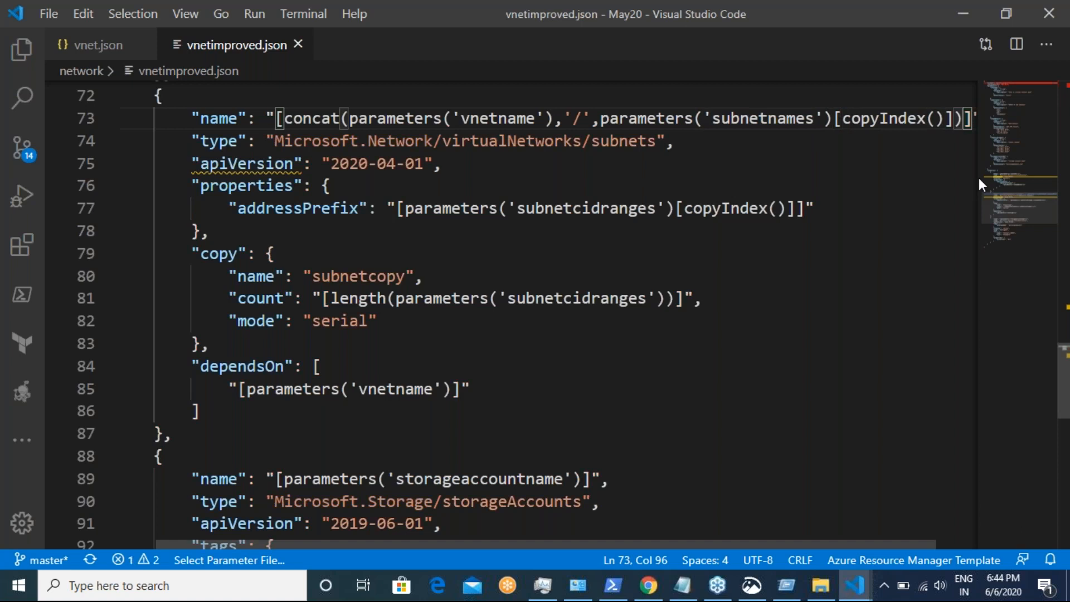
# - Select the whole name line of the virtualNetworks/subnets resource to review the concat expression
pyautogui.click(861, 119)
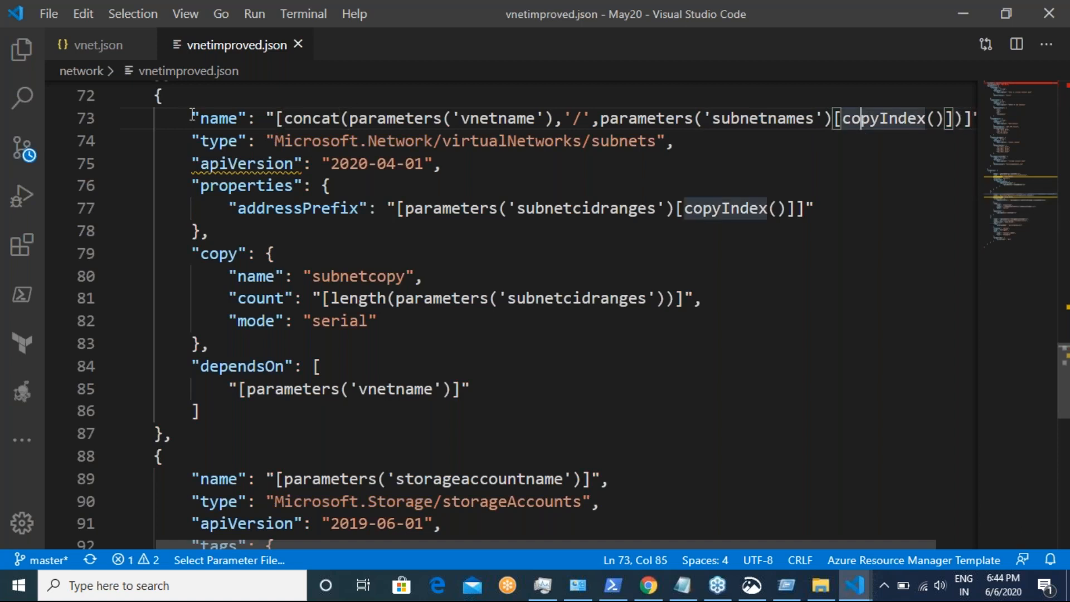
pyautogui.moveTo(195, 115); pyautogui.dragTo(167, 95)
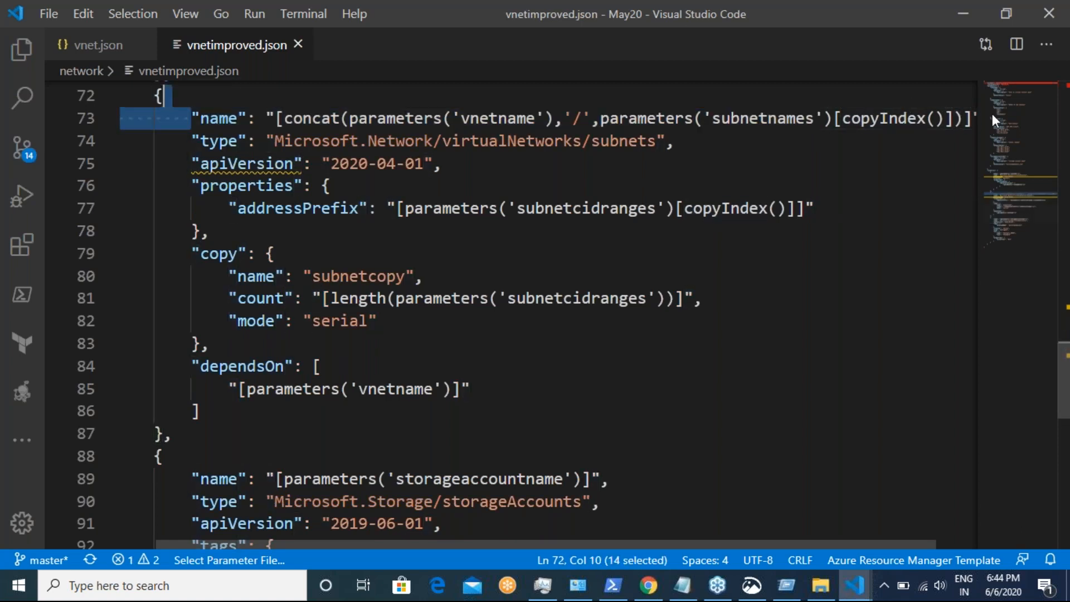
pyautogui.moveTo(994, 120); pyautogui.dragTo(992, 119)
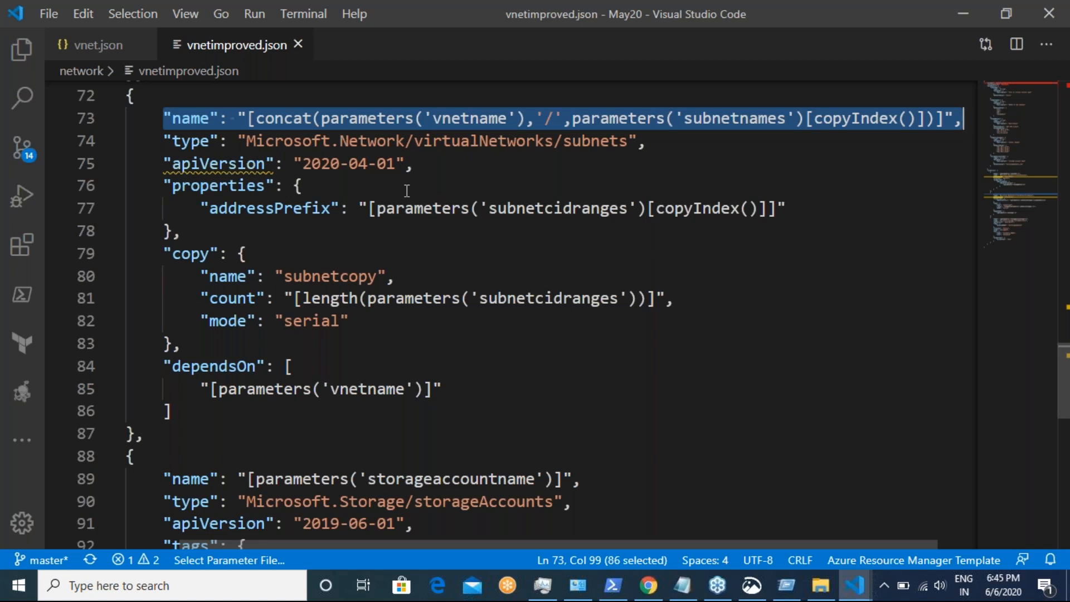
# - Switch to Chrome, open the Resource functions article under Template functions, and look over its function list
pyautogui.hotkey('alt', 'Tab')
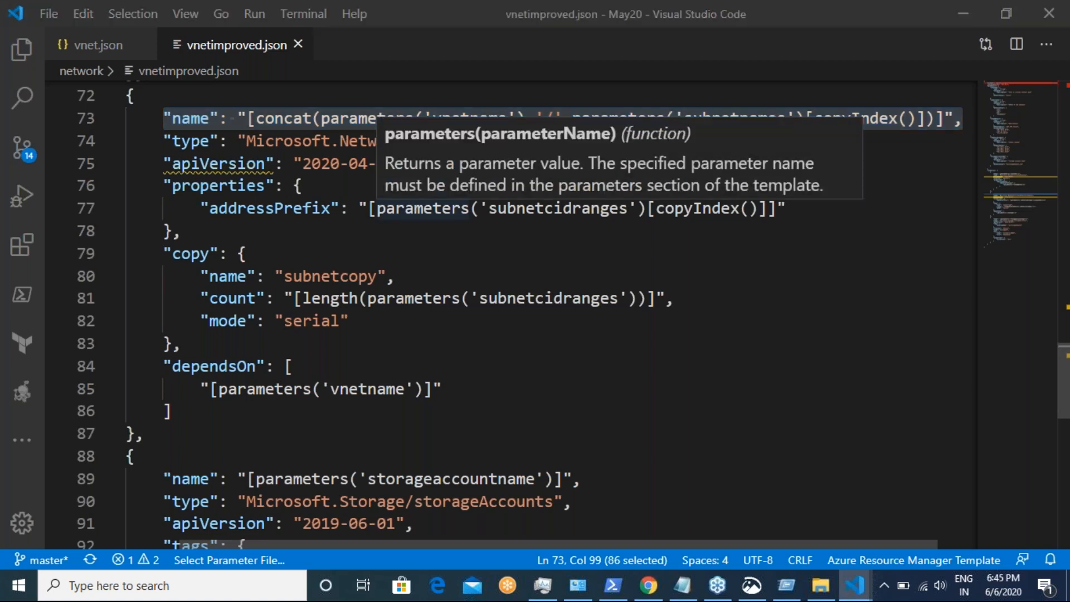
pyautogui.scroll(3, 578, 312)
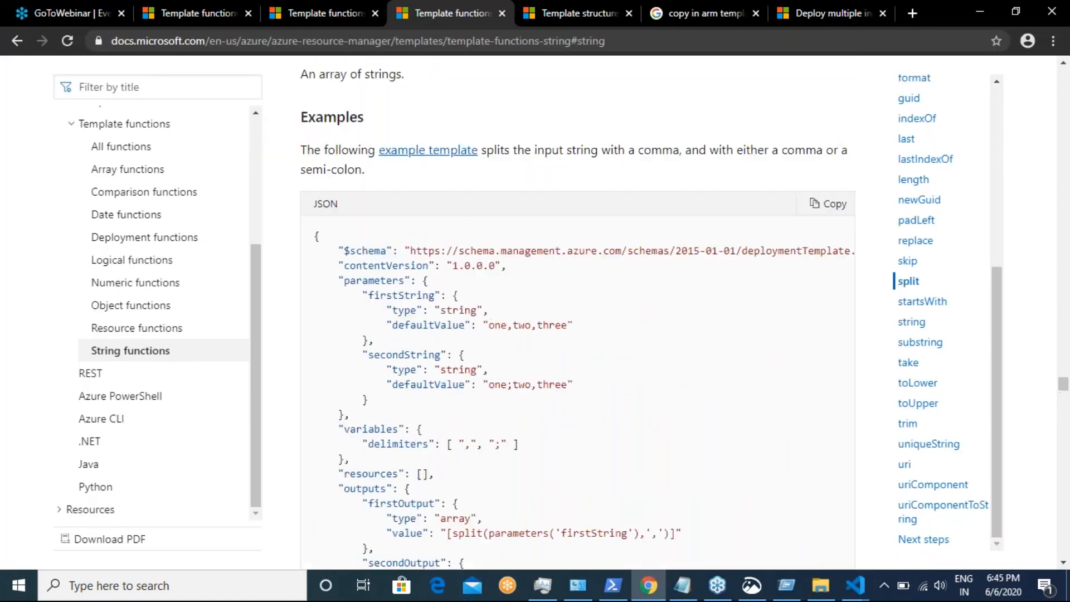
pyautogui.click(146, 332)
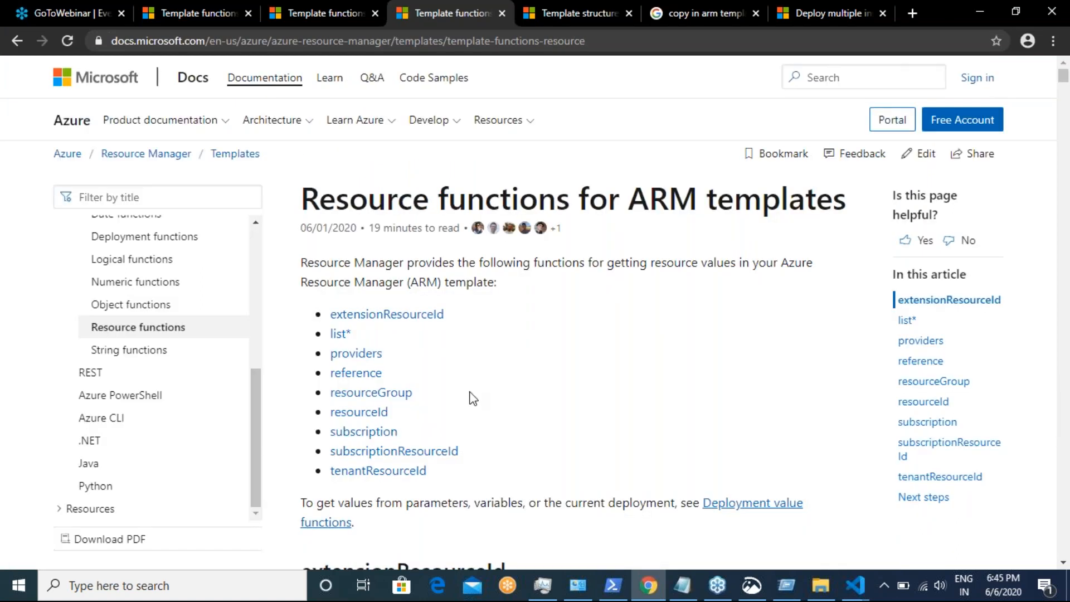
pyautogui.scroll(-10, 472, 398)
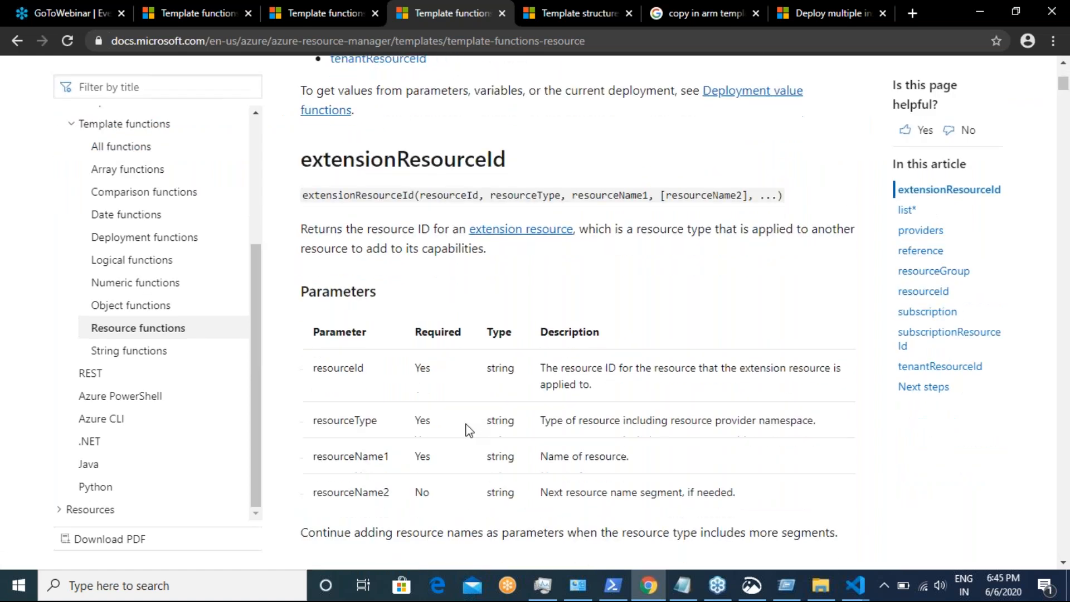
pyautogui.scroll(-8, 468, 429)
pyautogui.scroll(15, 460, 442)
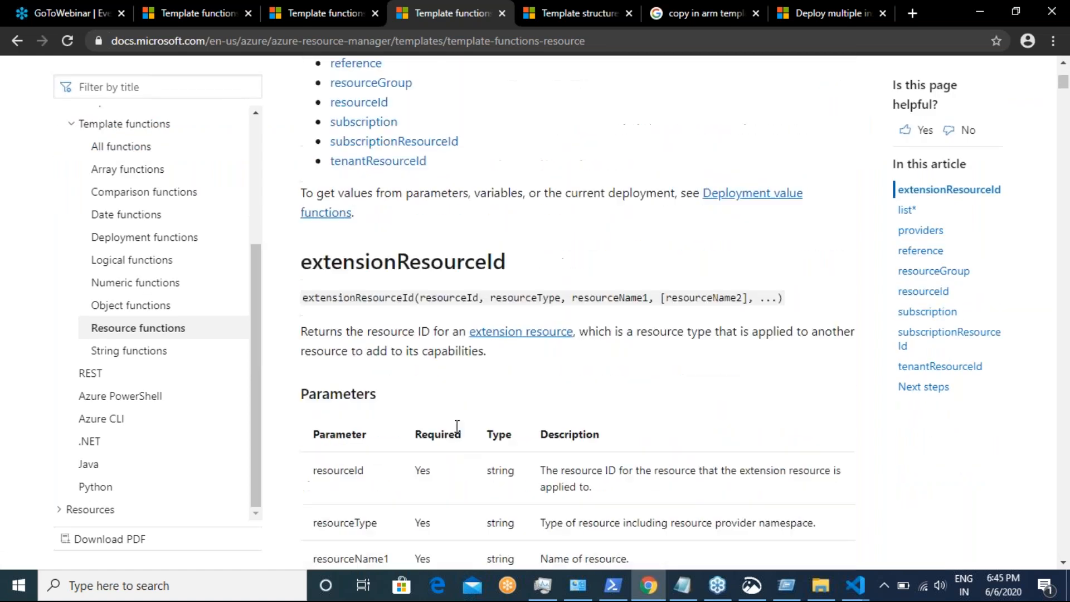
pyautogui.scroll(3, 401, 328)
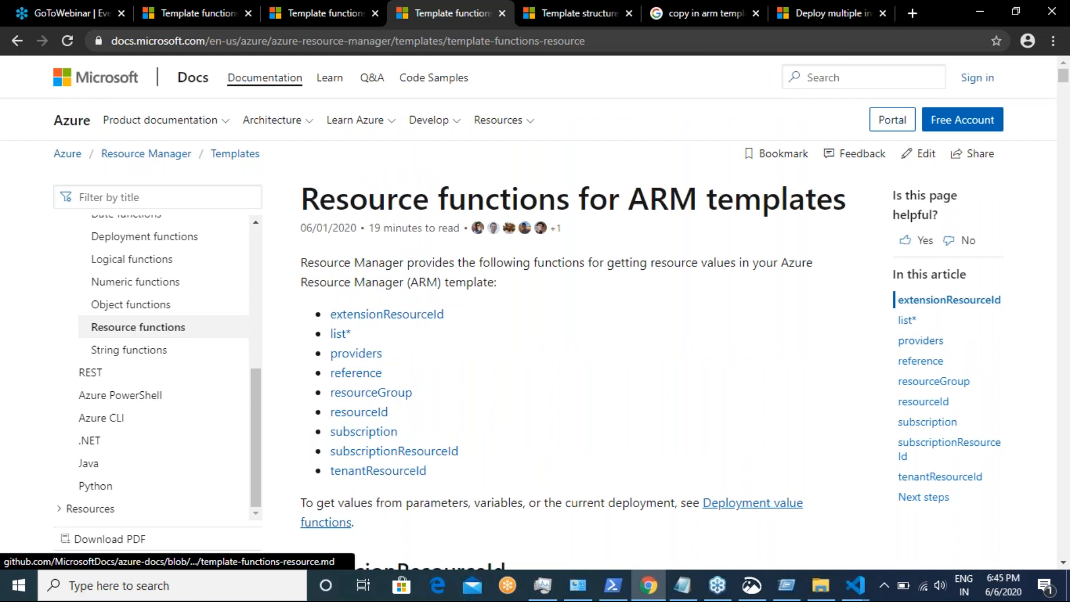
# - Copy the web address of the Resource functions article and switch to arm2.md in Visual Studio Code
pyautogui.click(602, 40)
pyautogui.hotkey('ctrl', 'c')
pyautogui.hotkey('alt', 'Tab')
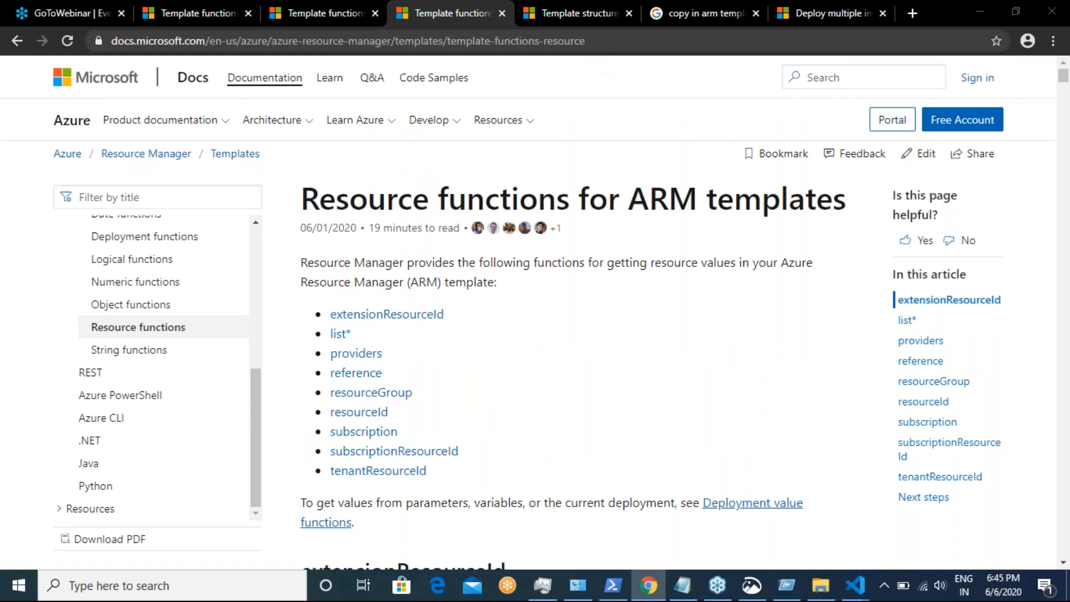
pyautogui.hotkey('alt', 'Tab')
pyautogui.press('Tab')
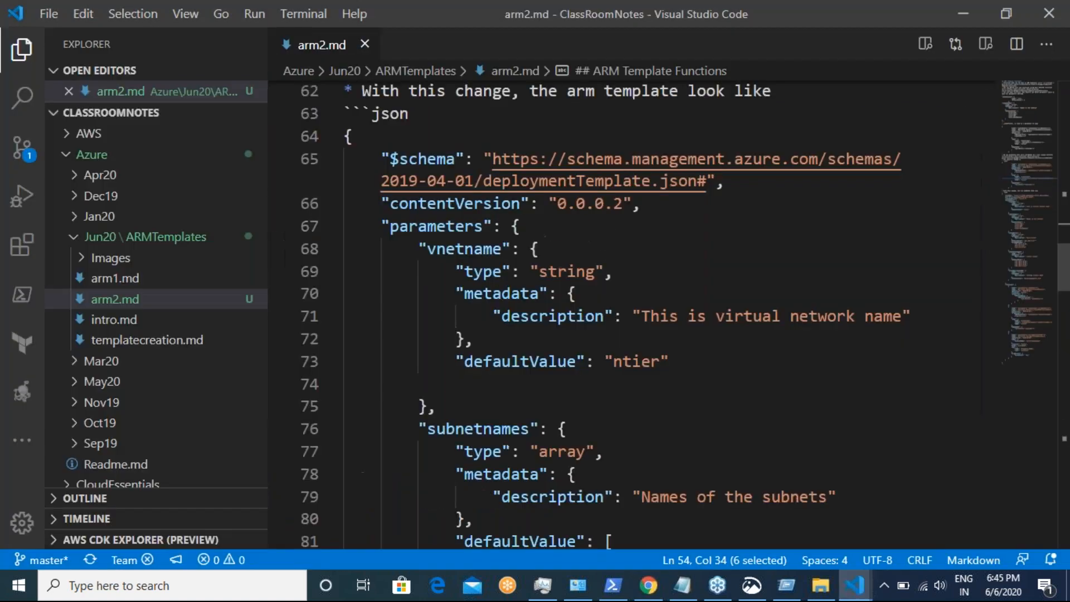
pyautogui.scroll(-12, 641, 312)
pyautogui.hotkey('alt', 'Tab')
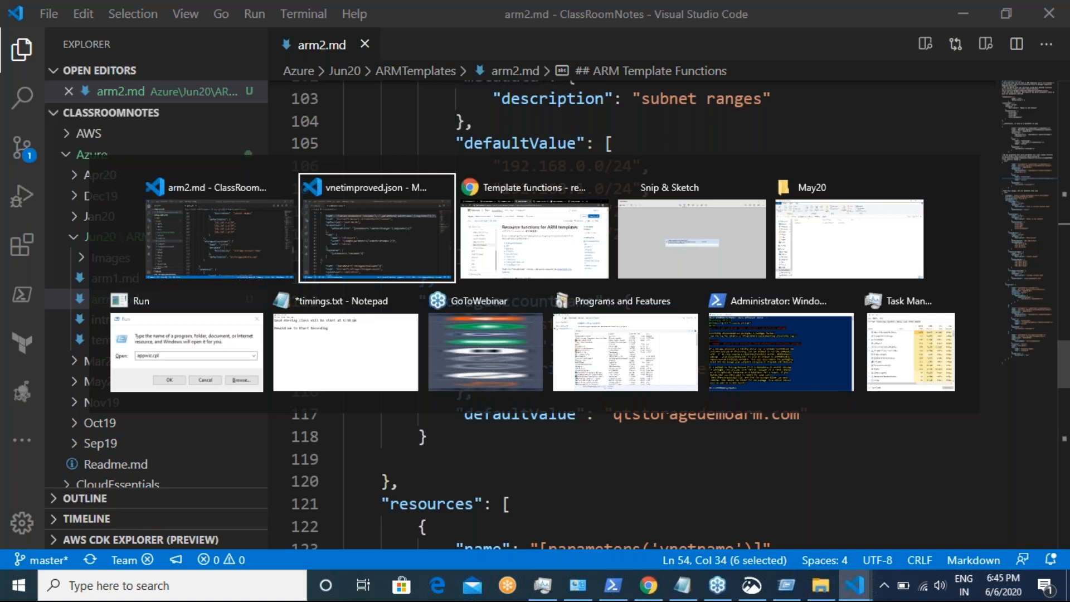
pyautogui.hotkey('shift', 'Tab')
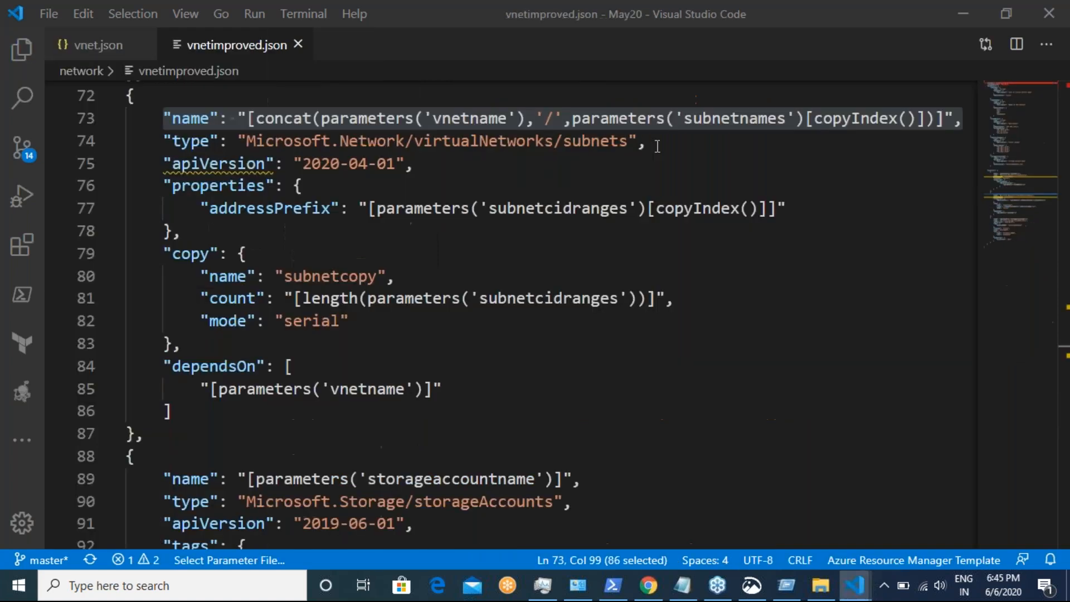
pyautogui.scroll(-4, 647, 160)
pyautogui.hotkey('alt', 'Tab')
pyautogui.press('Tab')
pyautogui.press('Tab')
pyautogui.press('Tab')
pyautogui.press('Tab')
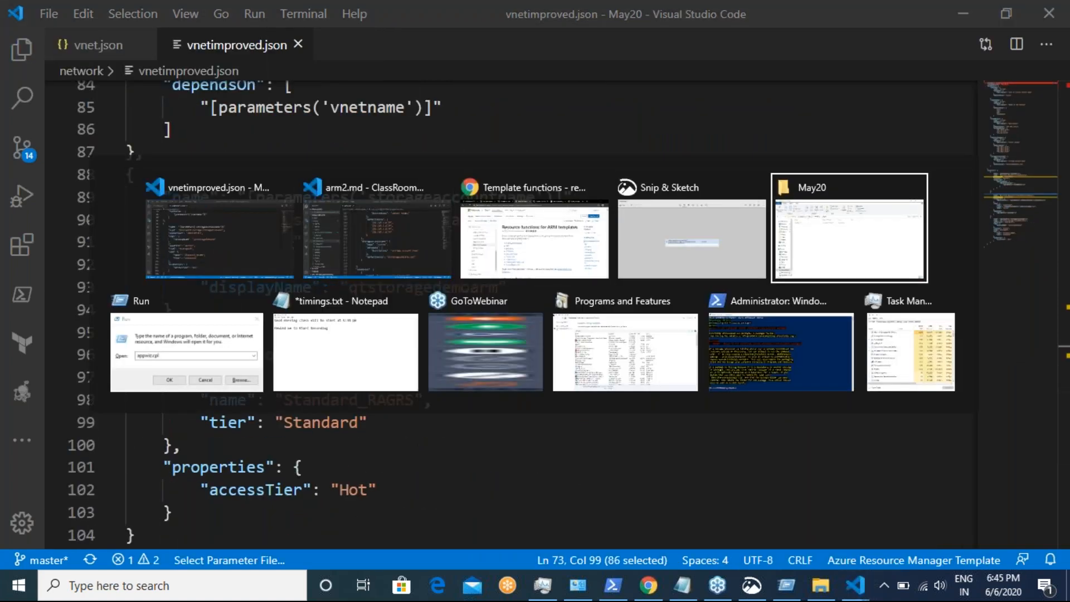
pyautogui.hotkey('shift', 'Tab')
pyautogui.hotkey('shift', 'Tab')
pyautogui.hotkey('shift', 'Tab')
pyautogui.hotkey('shift', 'Tab')
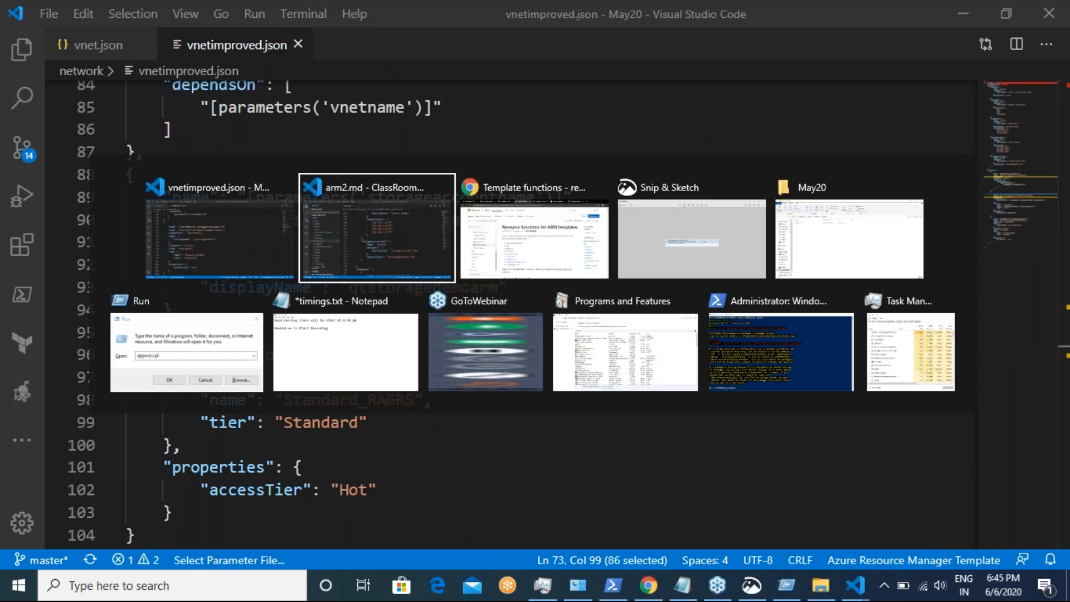
# - Below the closing code fence of arm2.md, add the bullet "In some cases we need to refer resource related function"
pyautogui.scroll(-15, 625, 230)
pyautogui.scroll(12, 625, 230)
pyautogui.scroll(-15, 624, 231)
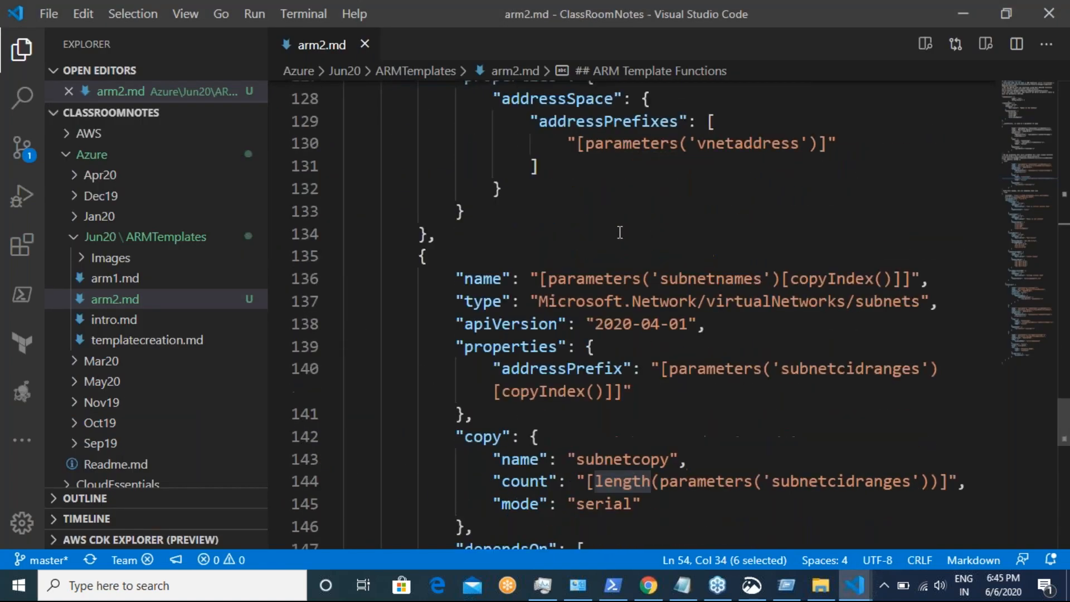
pyautogui.click(399, 271)
pyautogui.press('Return')
pyautogui.press('Return')
pyautogui.write('* In some case,')
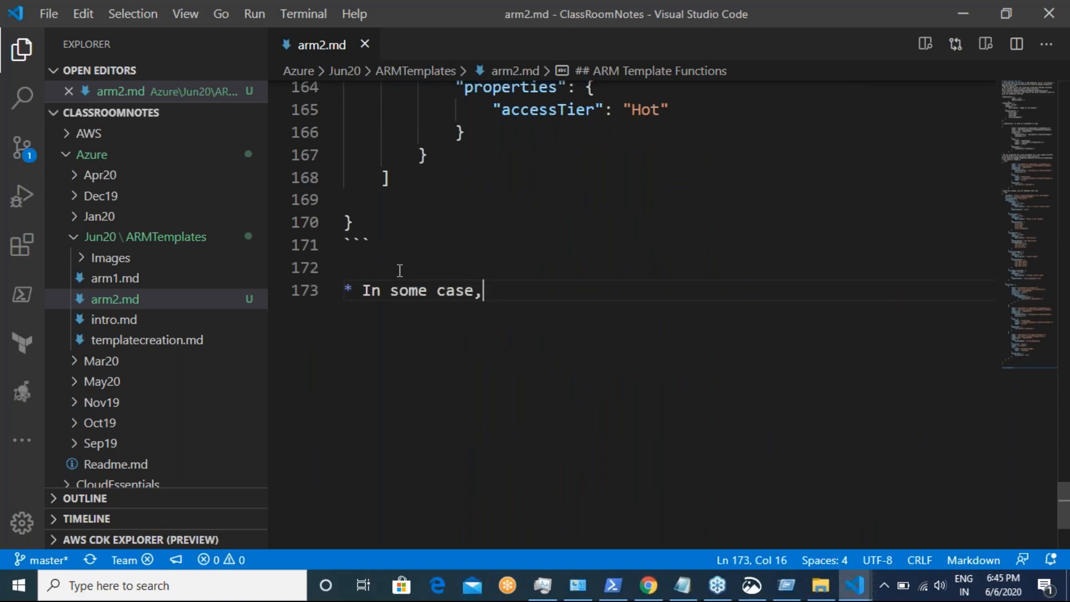
pyautogui.press('BackSpace')
pyautogui.write('s we need to r')
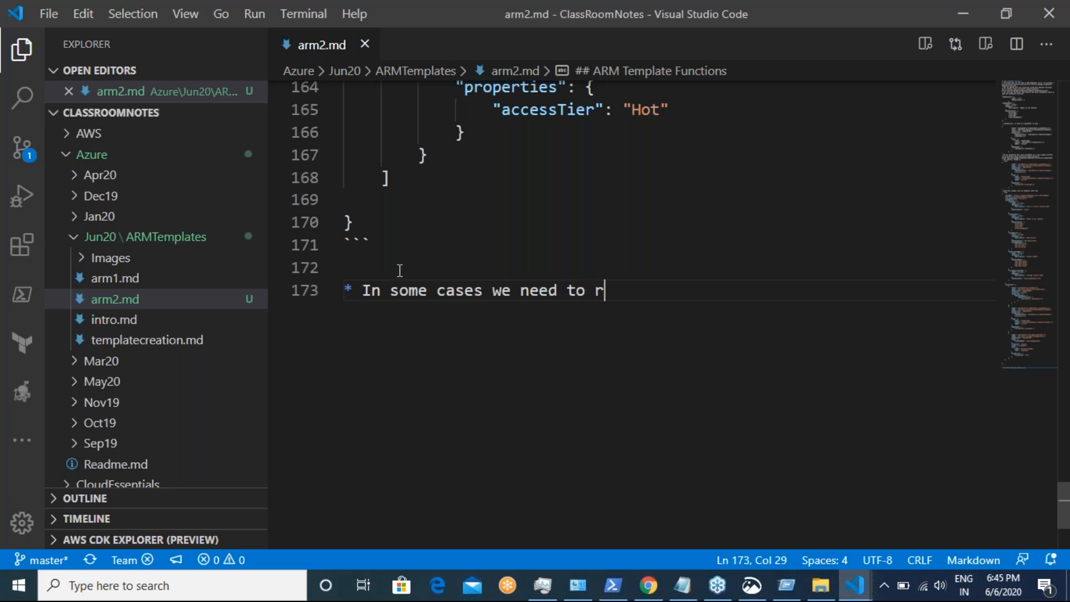
pyautogui.write('efer reso')
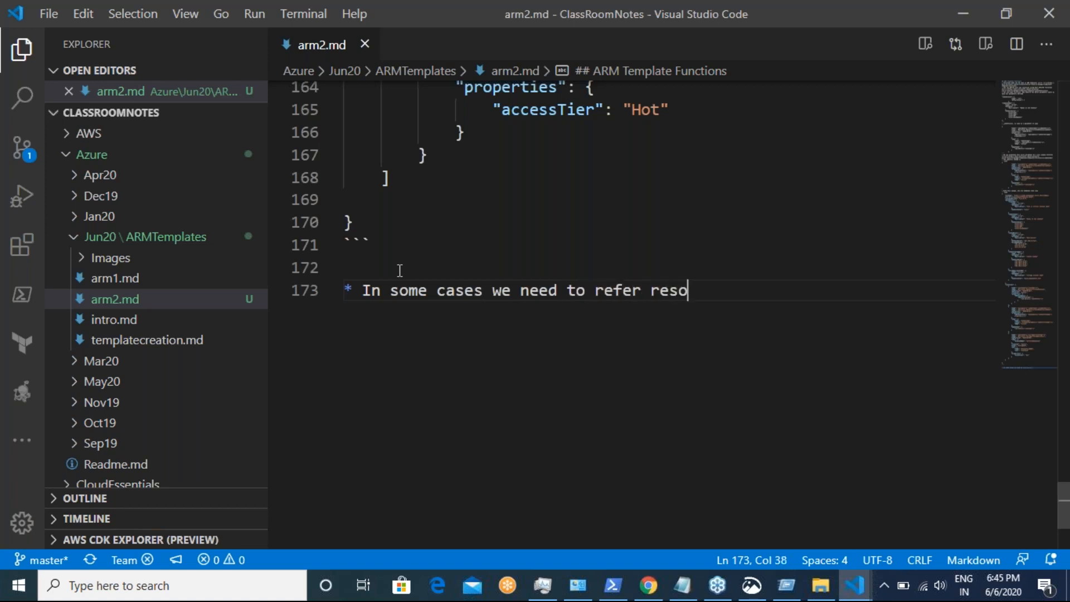
pyautogui.write('urce related function')
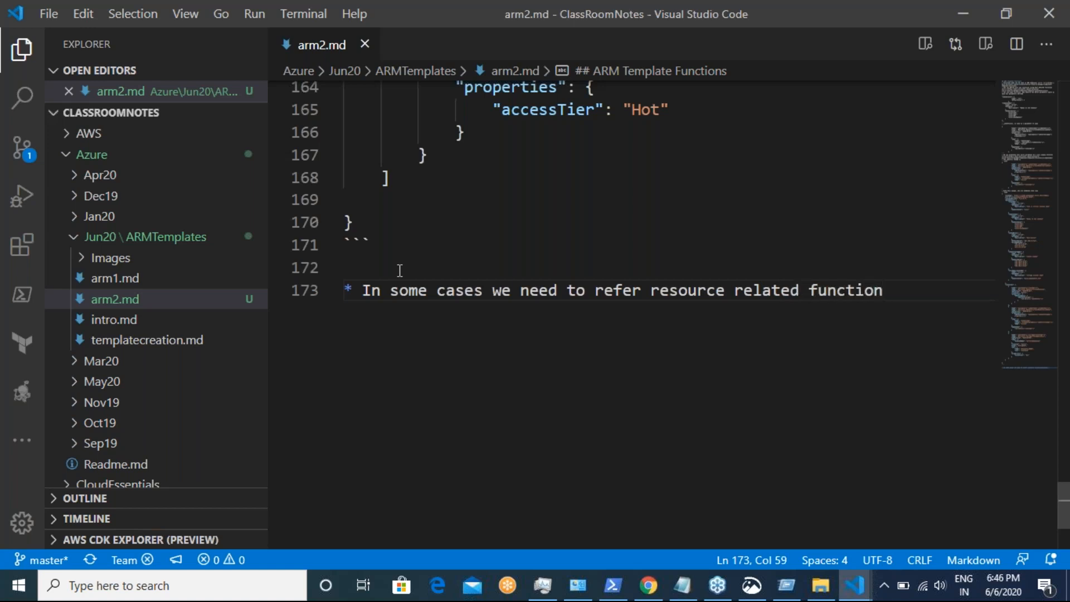
pyautogui.write('s [Refer ')
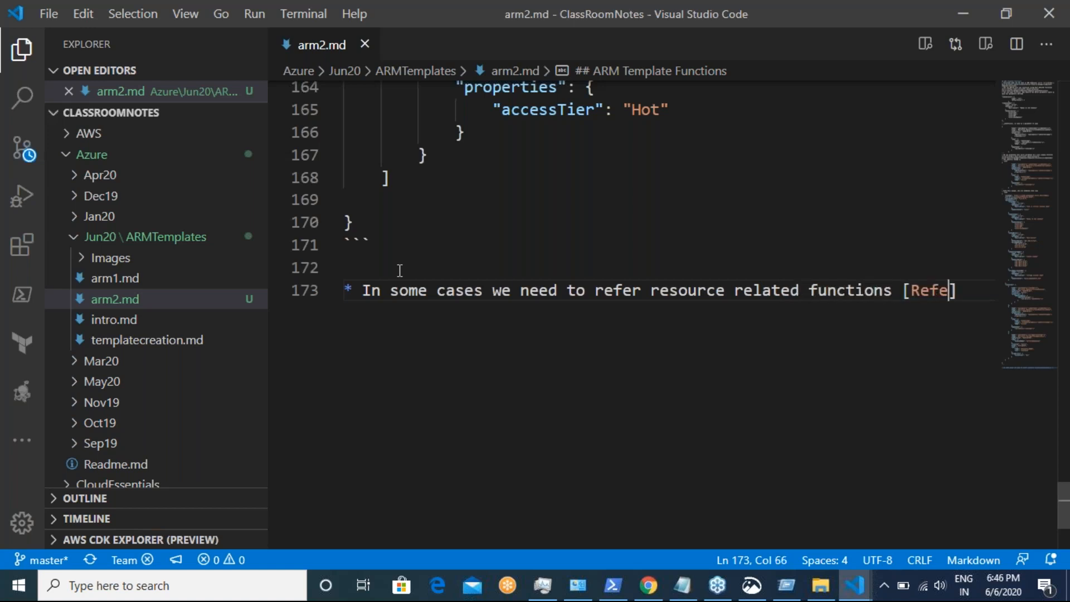
pyautogui.write('Here](')
# - Make "function" plural and append a [Refer Here] link with the copied template-functions-resource address to the new bullet
pyautogui.hotkey('ctrl', 'v')
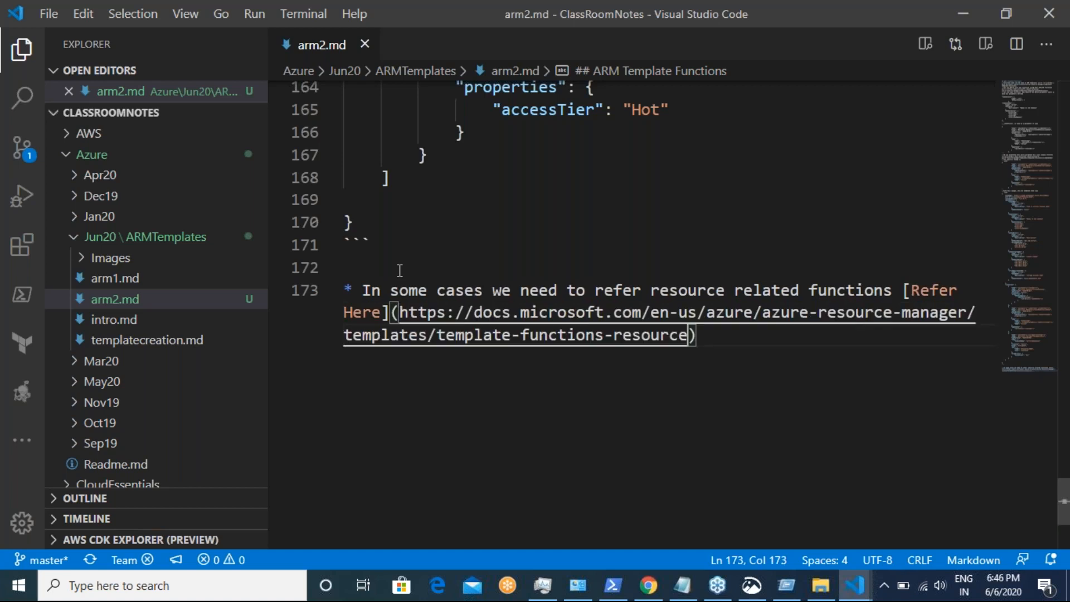
# - Switch back to Chrome and look through the list of resource functions in the article
pyautogui.hotkey('alt', 'Tab')
pyautogui.hotkey('alt', 'Tab')
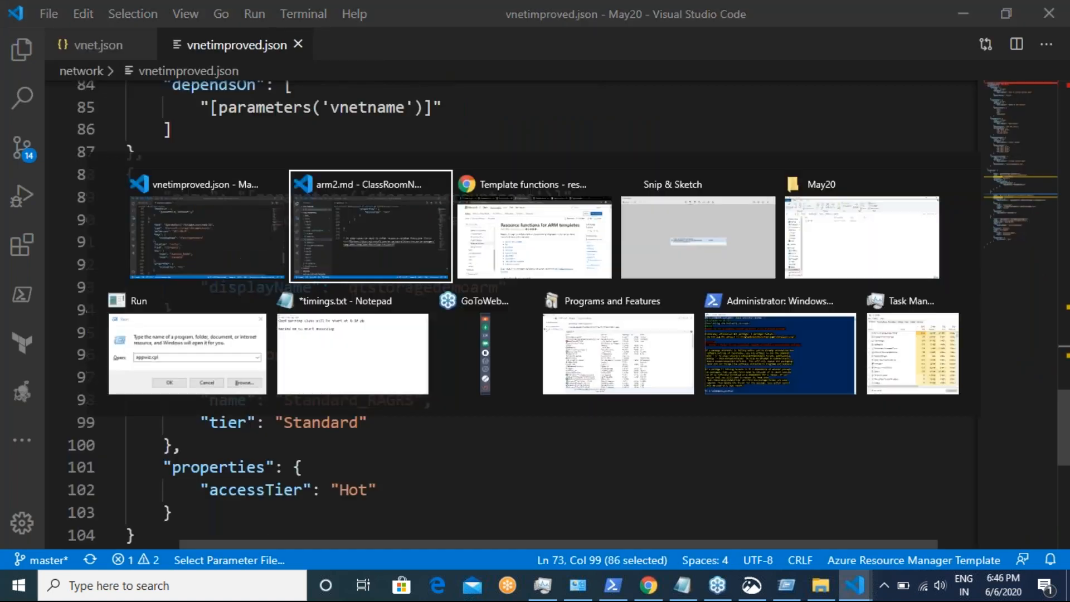
pyautogui.hotkey('alt', 'Tab')
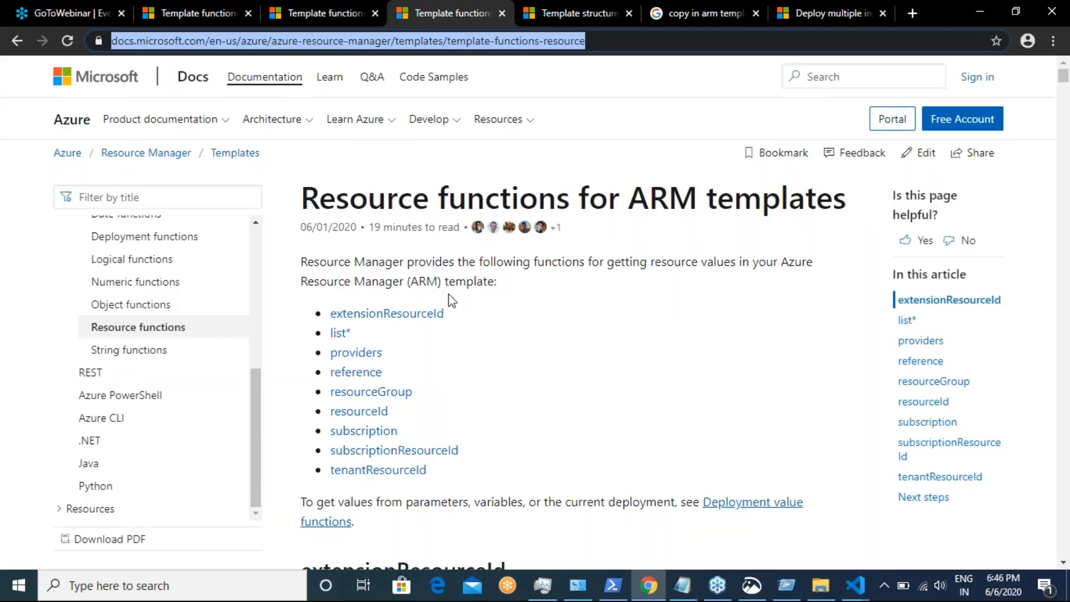
pyautogui.scroll(-5, 450, 295)
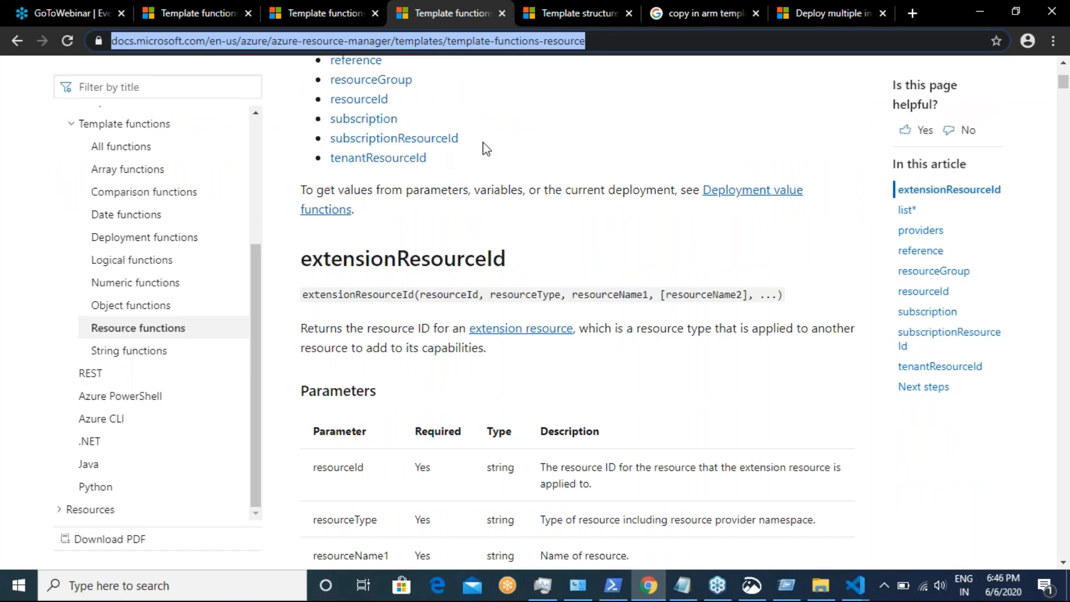
# - Switch to vnetimproved.json and examine the parameters and the hardcoded eastus locations of the resources
pyautogui.hotkey('alt', 'Tab')
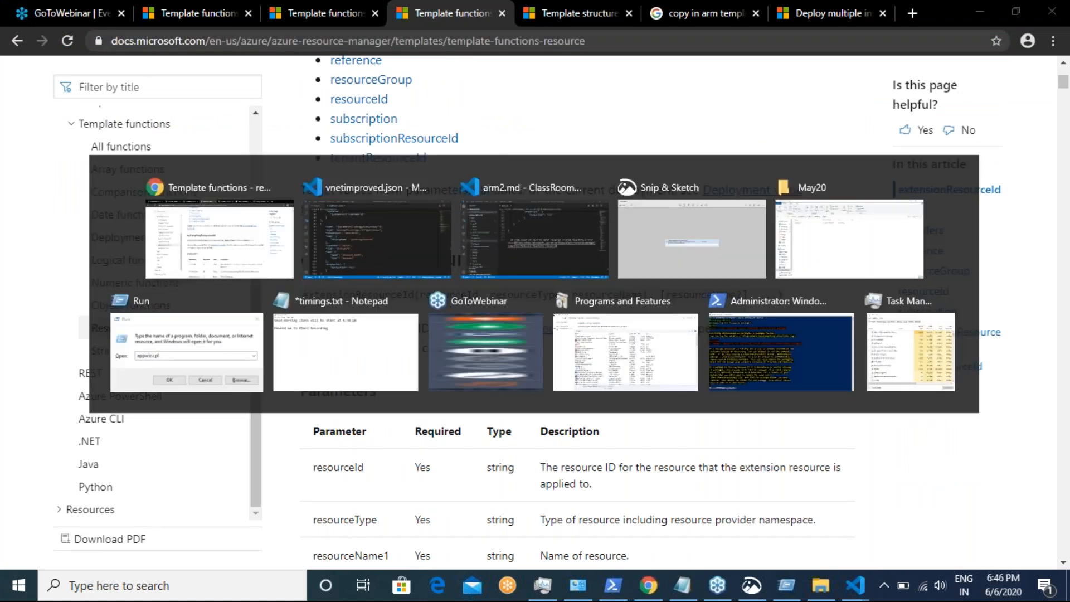
pyautogui.scroll(2, 525, 238)
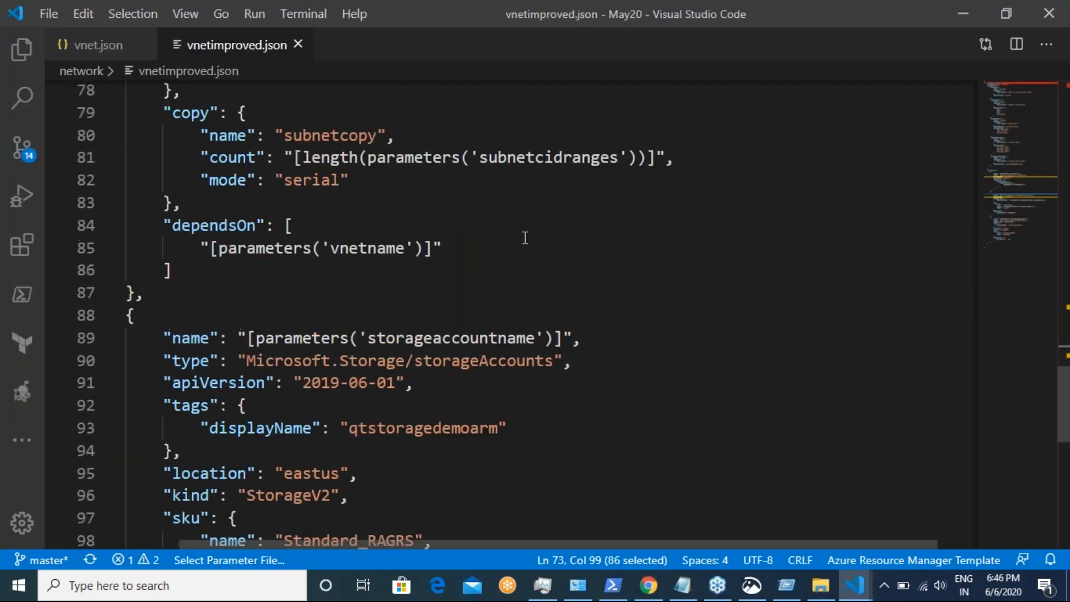
pyautogui.doubleClick(301, 473)
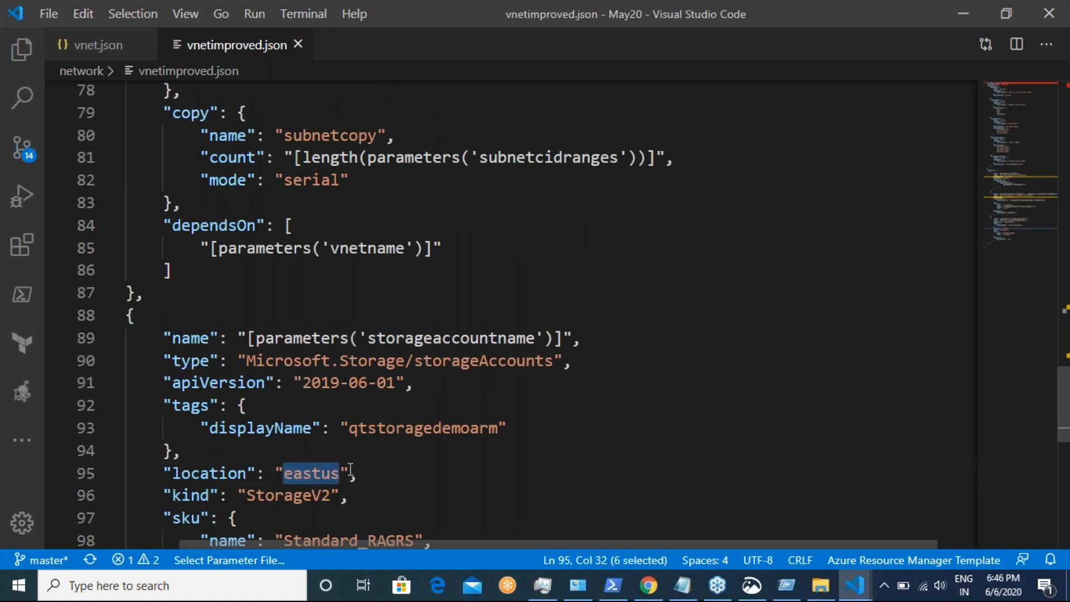
pyautogui.scroll(3, 351, 468)
pyautogui.scroll(20, 350, 469)
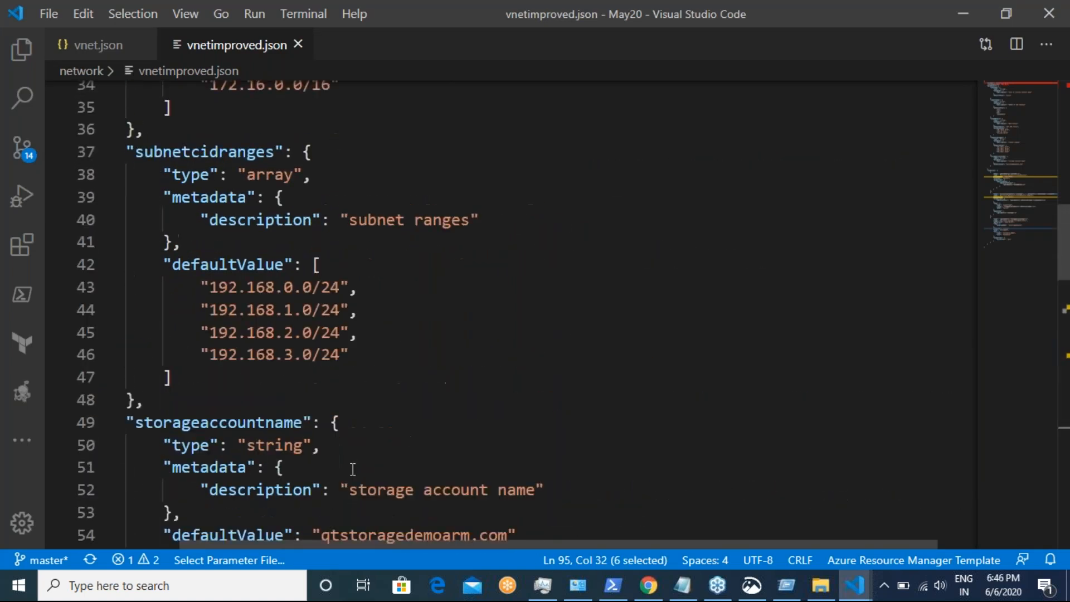
pyautogui.scroll(-7, 374, 387)
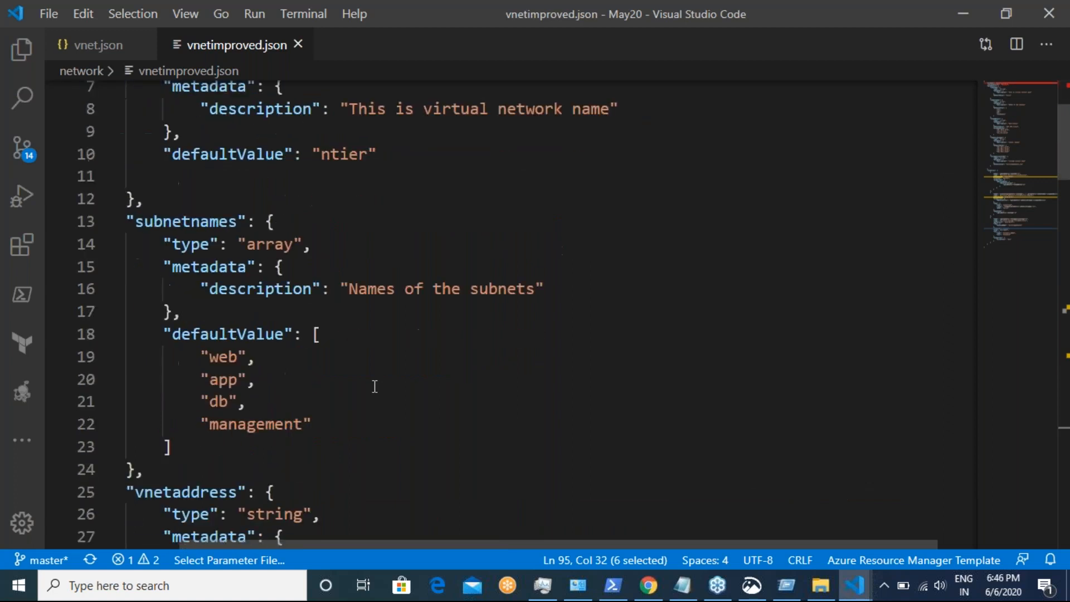
pyautogui.scroll(-6, 375, 386)
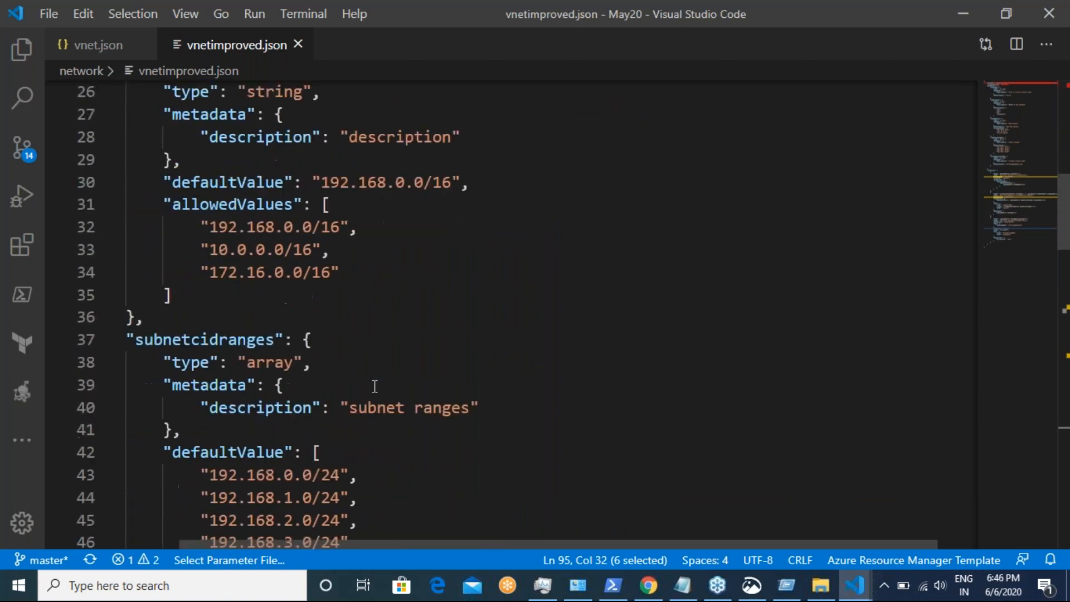
pyautogui.scroll(-3, 374, 387)
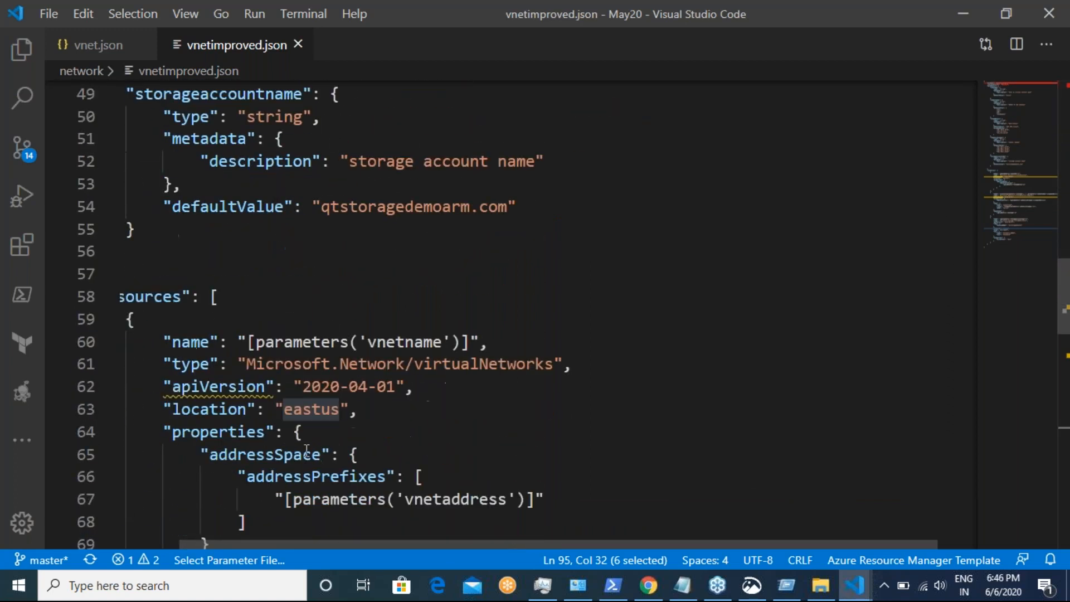
# - Replace the storage account's hardcoded eastus location value with an empty square-bracket expression
pyautogui.press('Right')
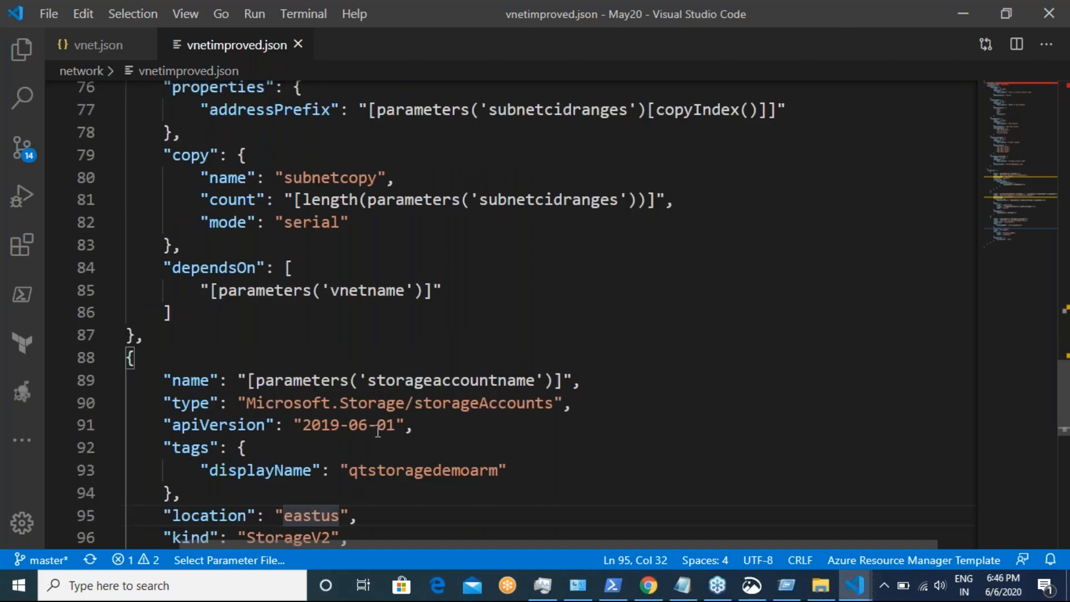
pyautogui.scroll(-2, 335, 356)
pyautogui.press('BackSpace')
pyautogui.press('BackSpace')
pyautogui.press('BackSpace')
pyautogui.press('BackSpace')
pyautogui.press('BackSpace')
pyautogui.press('BackSpace')
pyautogui.write('[')
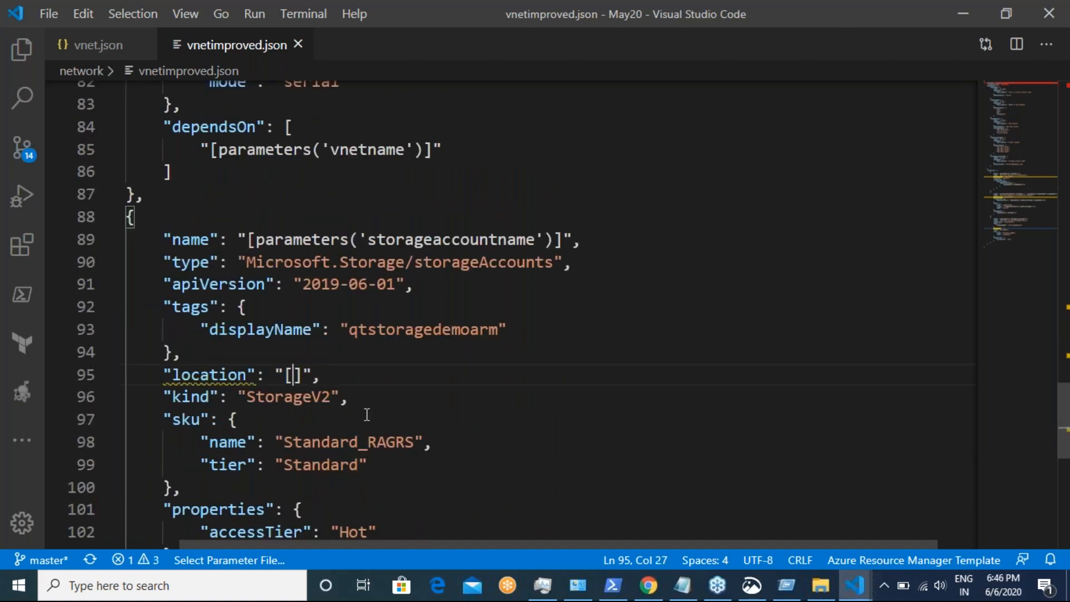
pyautogui.write('res')
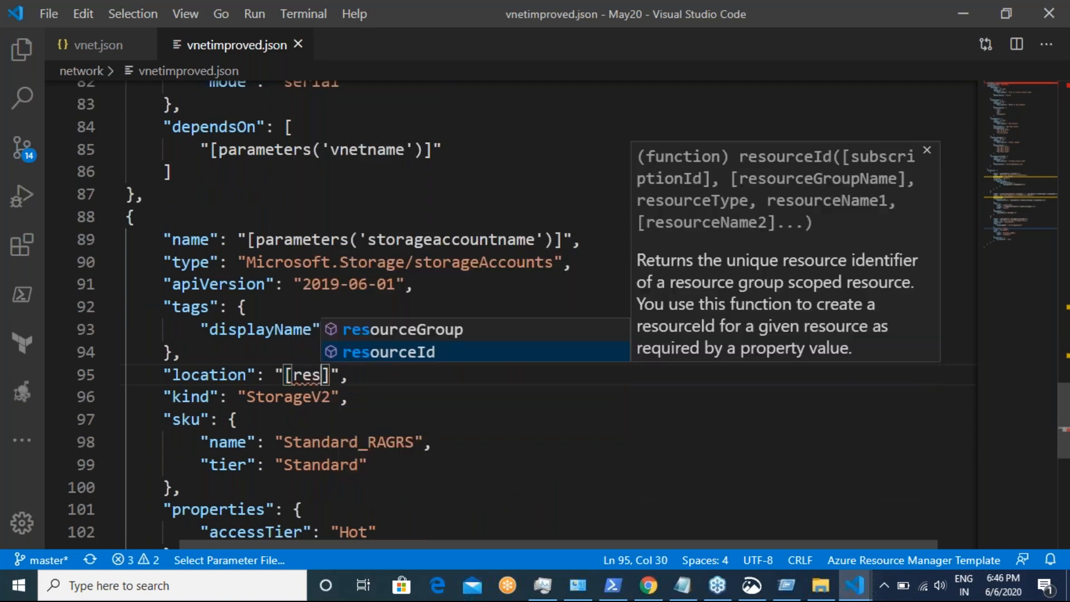
# - Complete the storage account's location expression as "[resourceGroup().location]"
pyautogui.press('Up')
pyautogui.press('Return')
pyautogui.write('(')
pyautogui.press('Escape')
pyautogui.press('Right')
pyautogui.write('.')
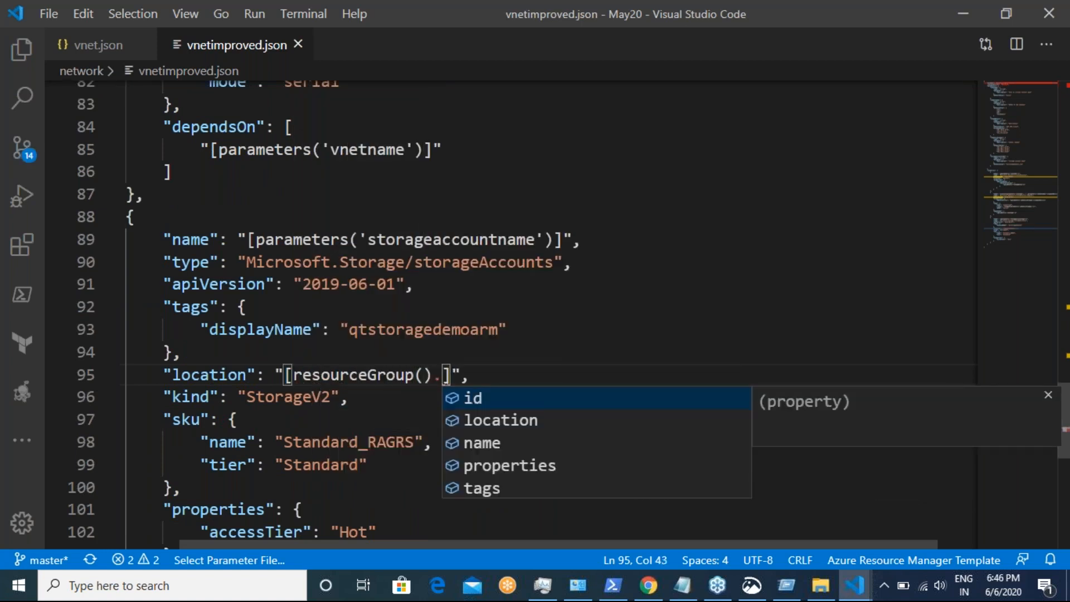
pyautogui.press('Return')
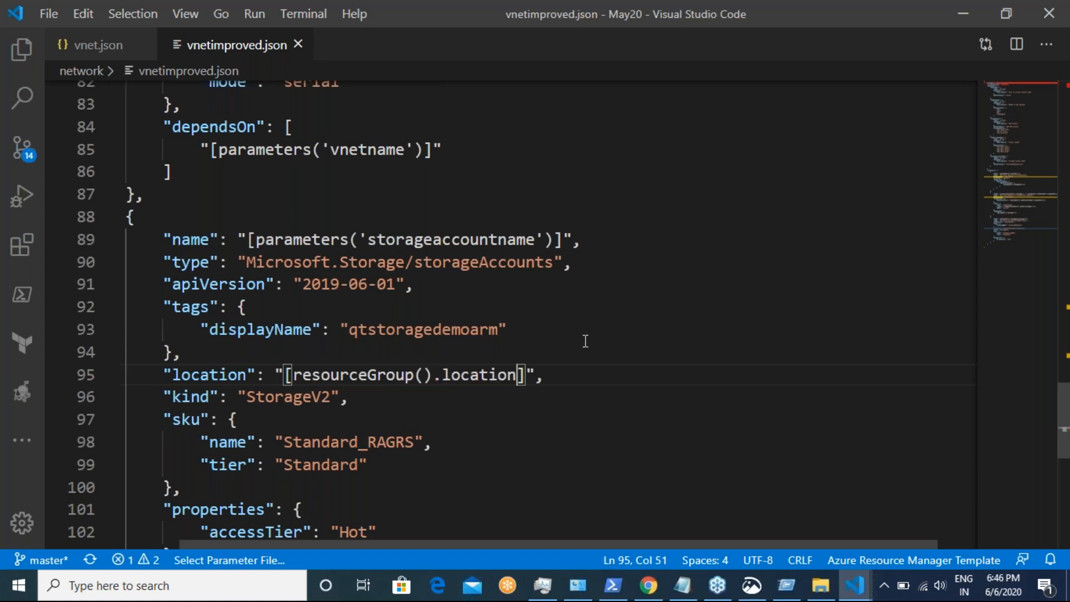
# - Copy the storage account's whole location property without its comma and paste it over the virtual network's location property
pyautogui.press('Up')
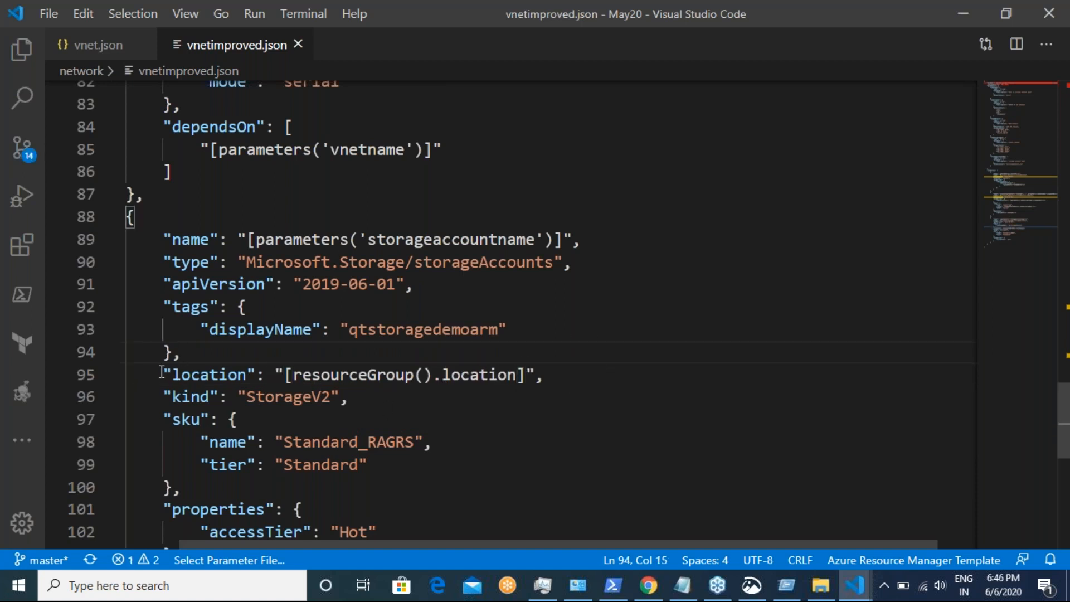
pyautogui.moveTo(163, 374); pyautogui.dragTo(249, 374)
pyautogui.moveTo(417, 375); pyautogui.dragTo(538, 375)
pyautogui.hotkey('ctrl', 'c')
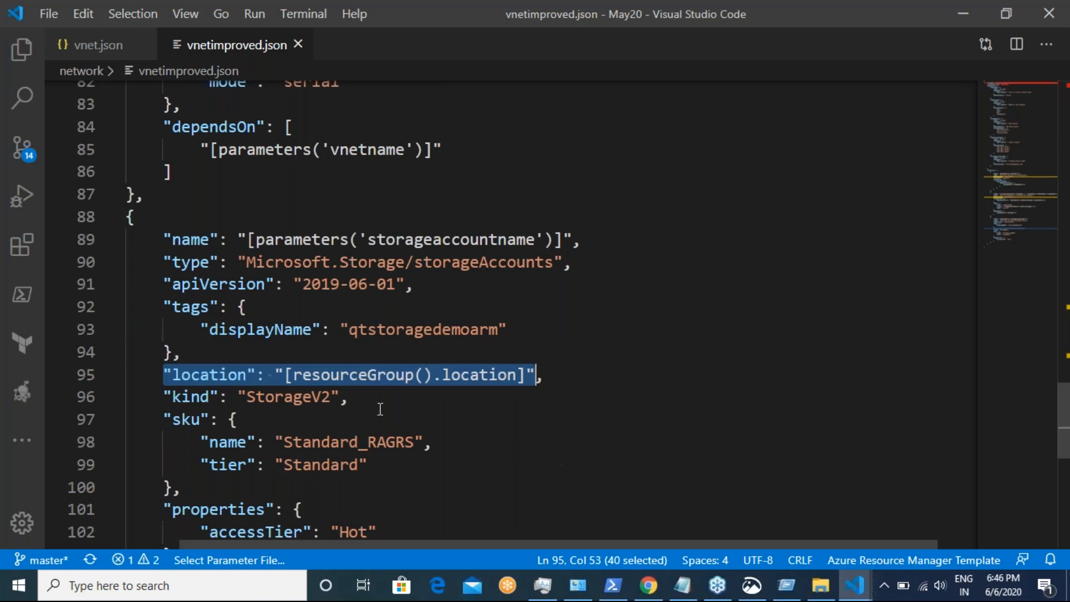
pyautogui.scroll(5, 448, 442)
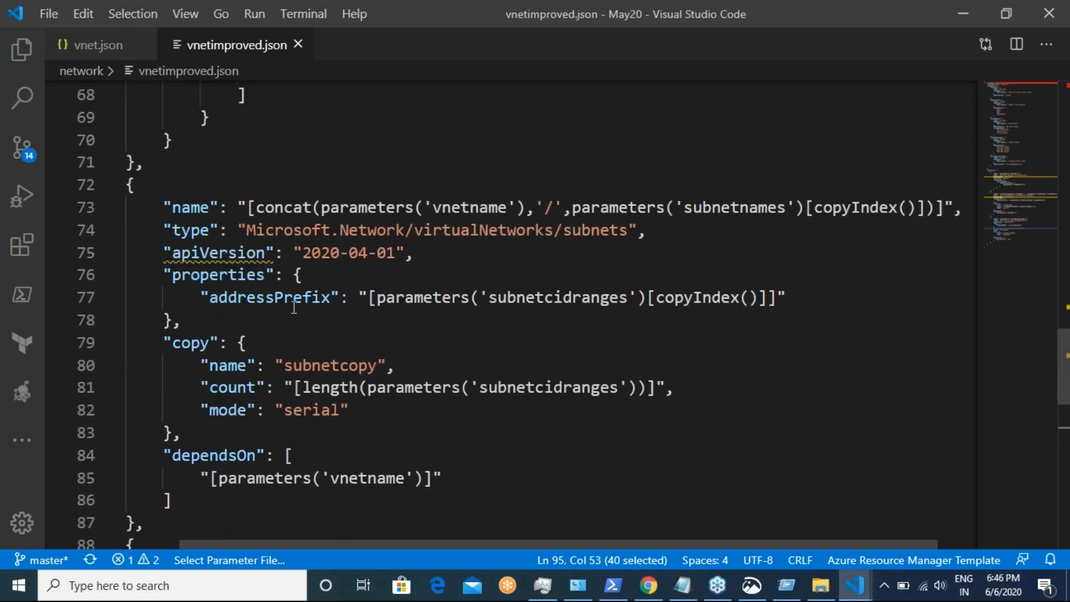
pyautogui.scroll(3, 294, 307)
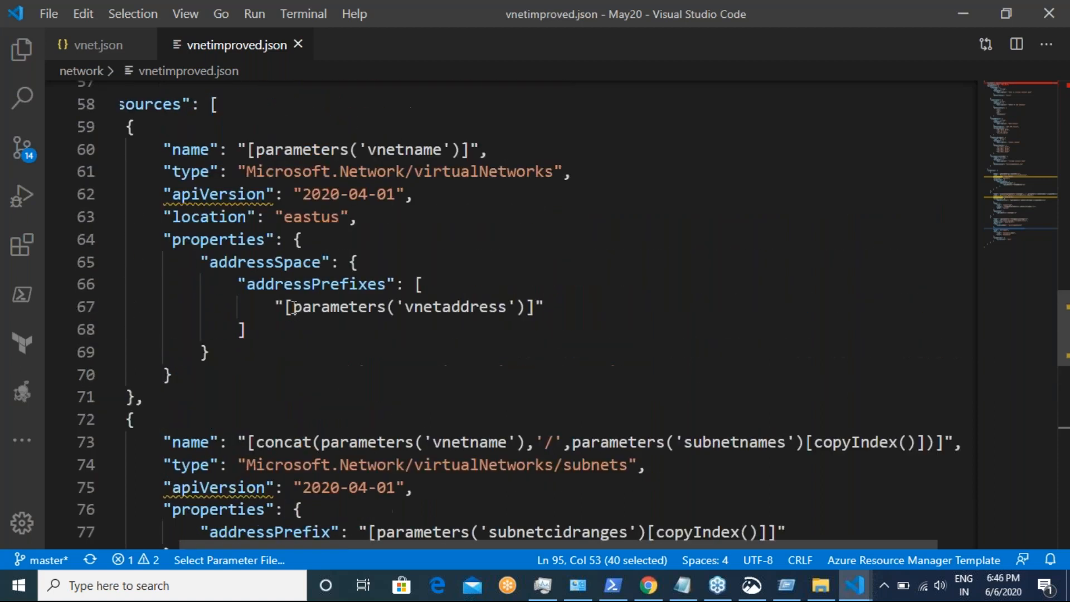
pyautogui.scroll(-3, 388, 498)
pyautogui.hscroll(-2, 346, 485)
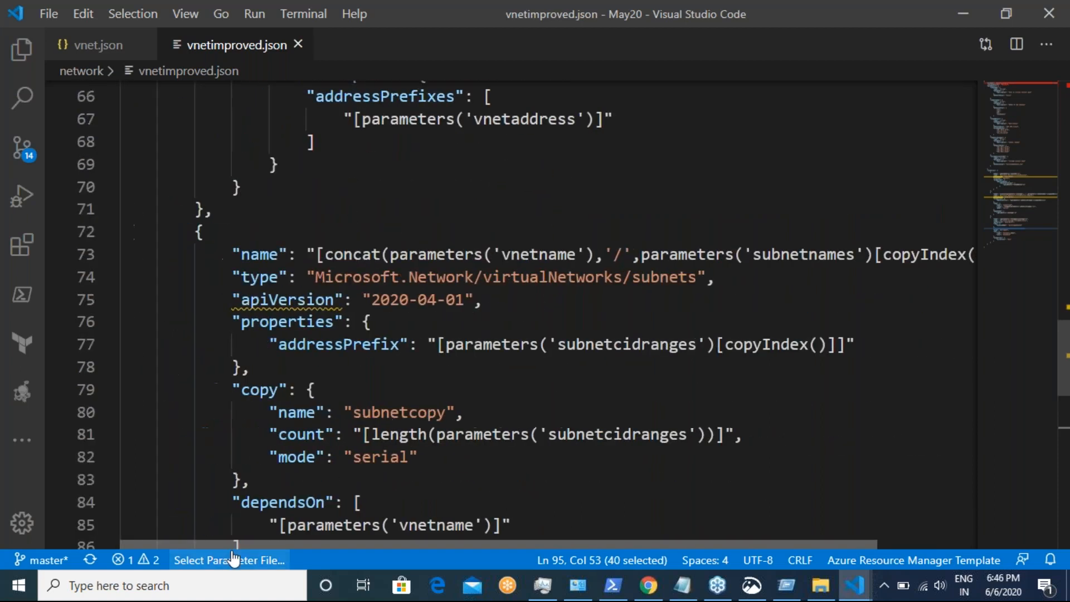
pyautogui.scroll(1, 301, 473)
pyautogui.scroll(2, 301, 473)
pyautogui.click(233, 216)
pyautogui.moveTo(235, 216); pyautogui.dragTo(418, 218)
pyautogui.hotkey('ctrl', 'v')
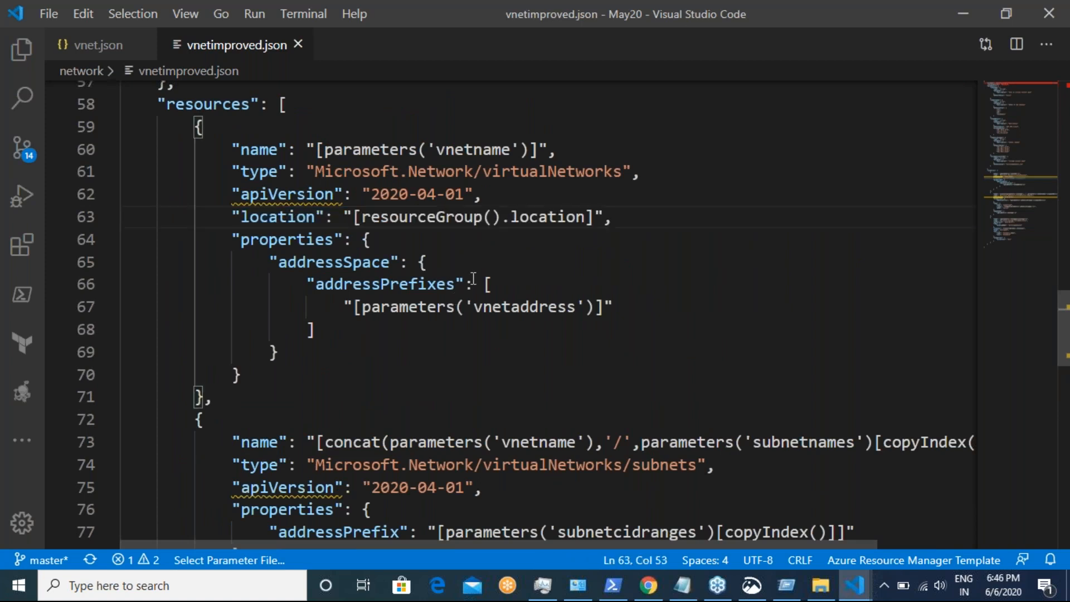
# - Review the resources in vnetimproved.json from the virtual network's location to the end of the storage account
pyautogui.scroll(-3, 472, 277)
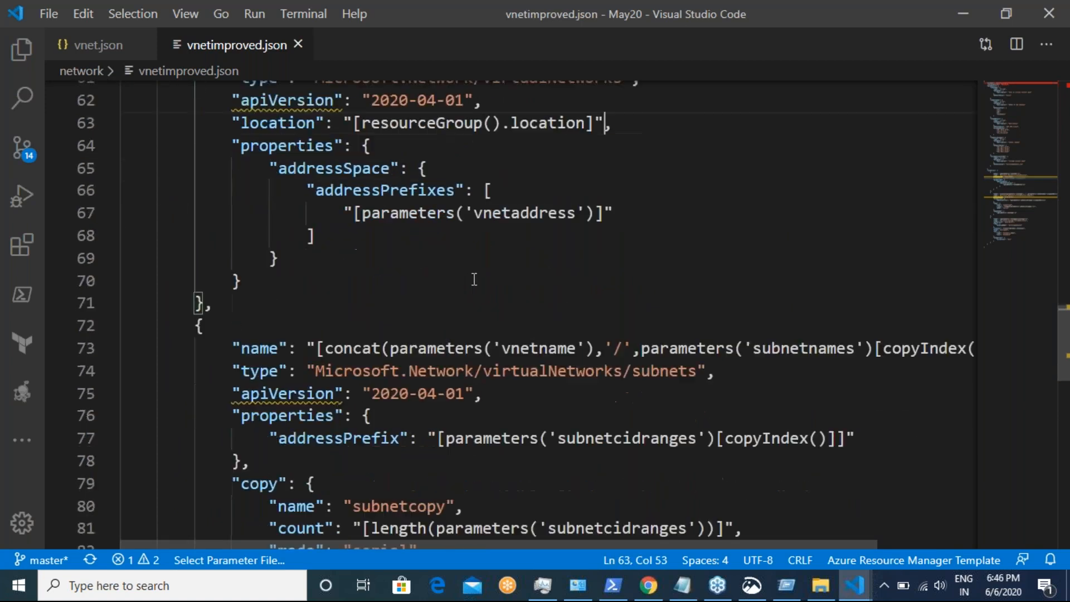
pyautogui.scroll(2, 470, 277)
pyautogui.scroll(-1, 469, 287)
pyautogui.scroll(-8, 469, 291)
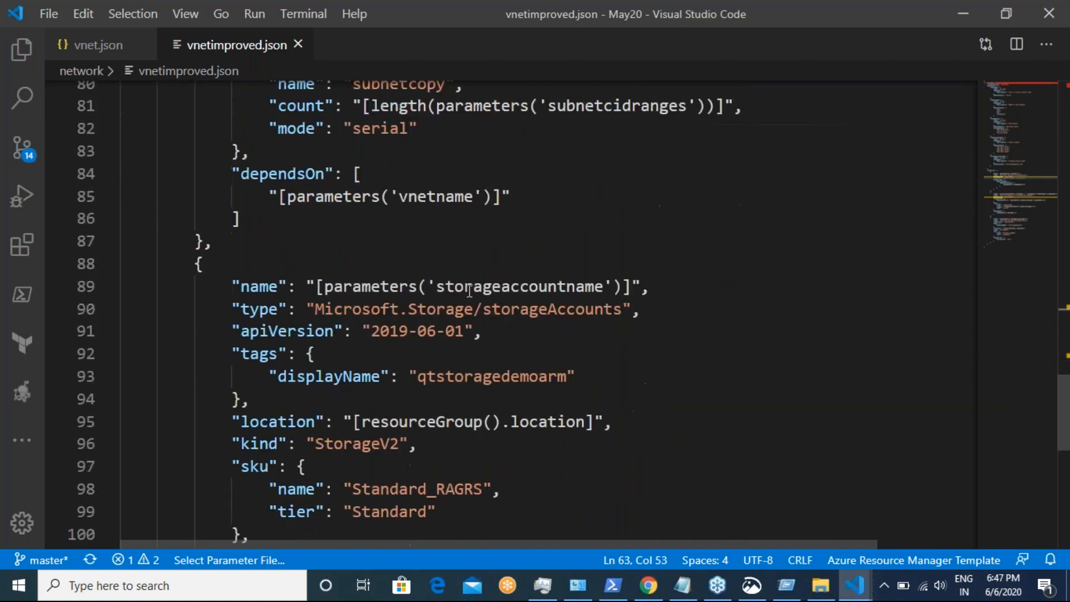
pyautogui.scroll(-1, 470, 290)
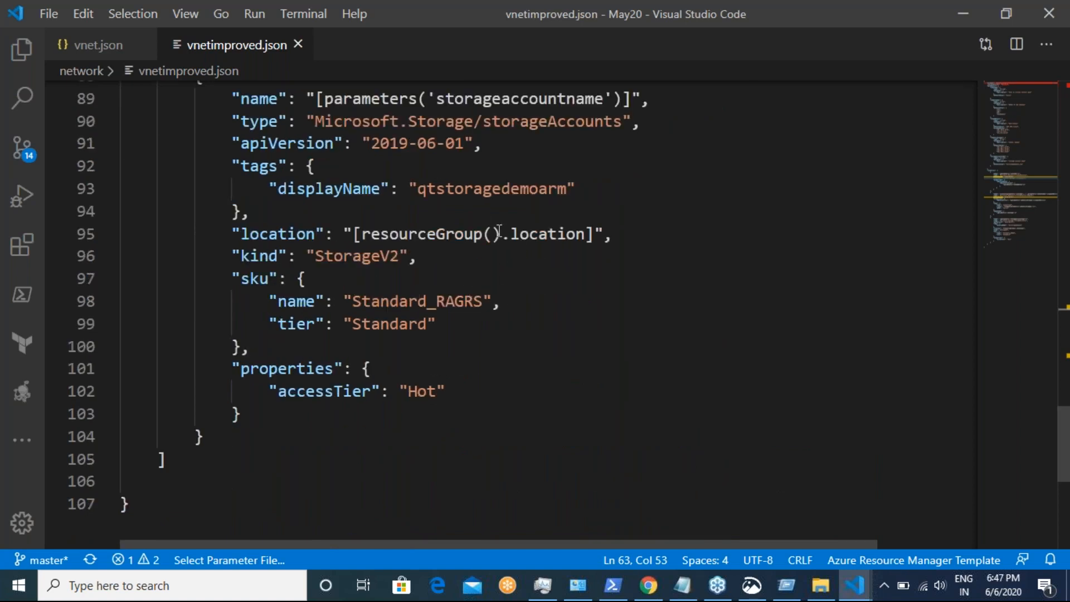
# - Switch to arm2.md and start a new bullet with "Rather" below the resource related functions bullet
pyautogui.hotkey('alt', 'Tab')
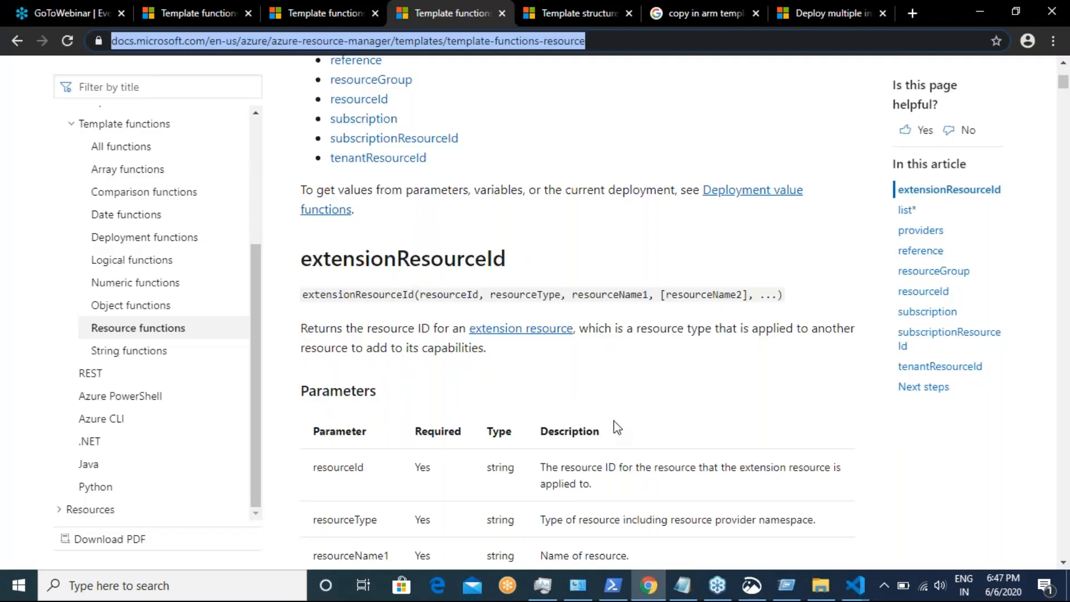
pyautogui.hotkey('alt', 'Tab')
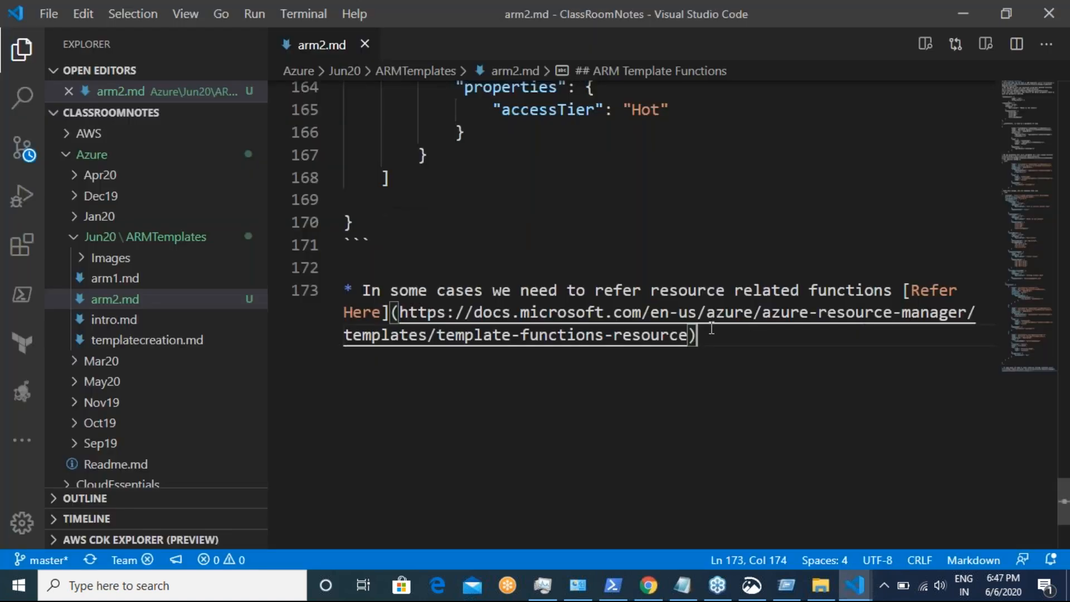
pyautogui.write(',')
pyautogui.press('BackSpace')
pyautogui.press('BackSpace')
pyautogui.press('Return')
pyautogui.write('* Reather')
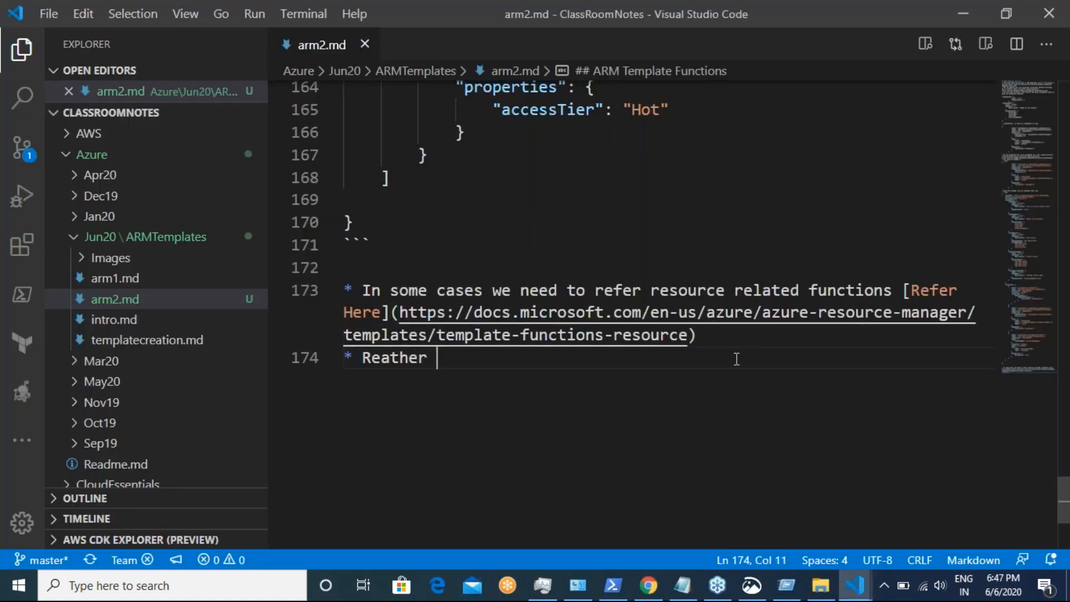
pyautogui.press('BackSpace')
pyautogui.press('BackSpace')
pyautogui.press('BackSpace')
pyautogui.press('BackSpace')
pyautogui.press('BackSpace')
pyautogui.press('BackSpace')
pyautogui.write('ather')
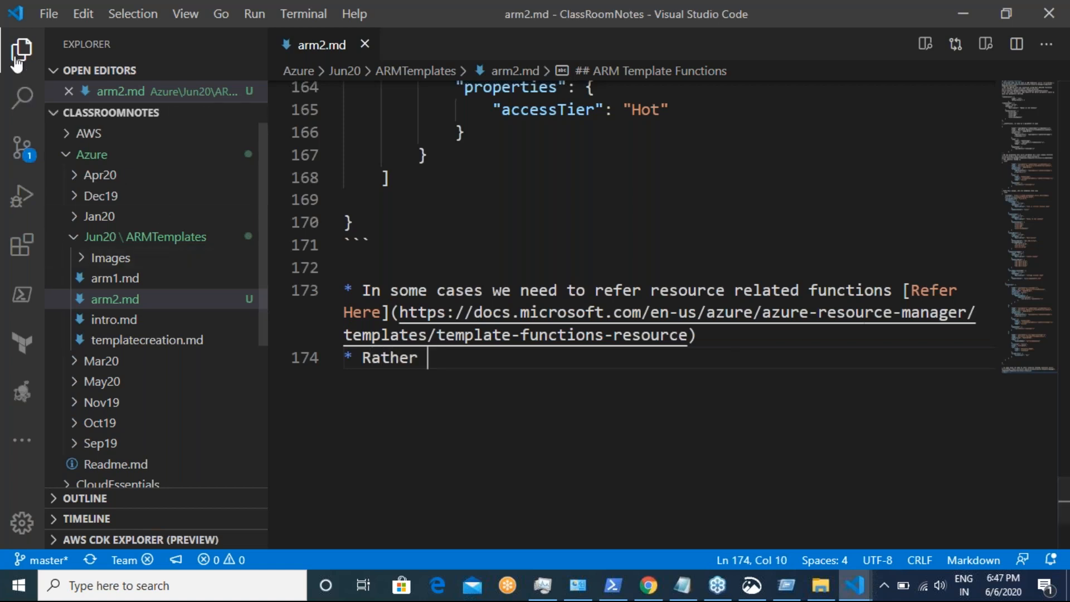
# - Hide the file explorer and continue the new bullet with "than hardcoding location we can use"
pyautogui.click(17, 62)
pyautogui.write('than hardcoding location')
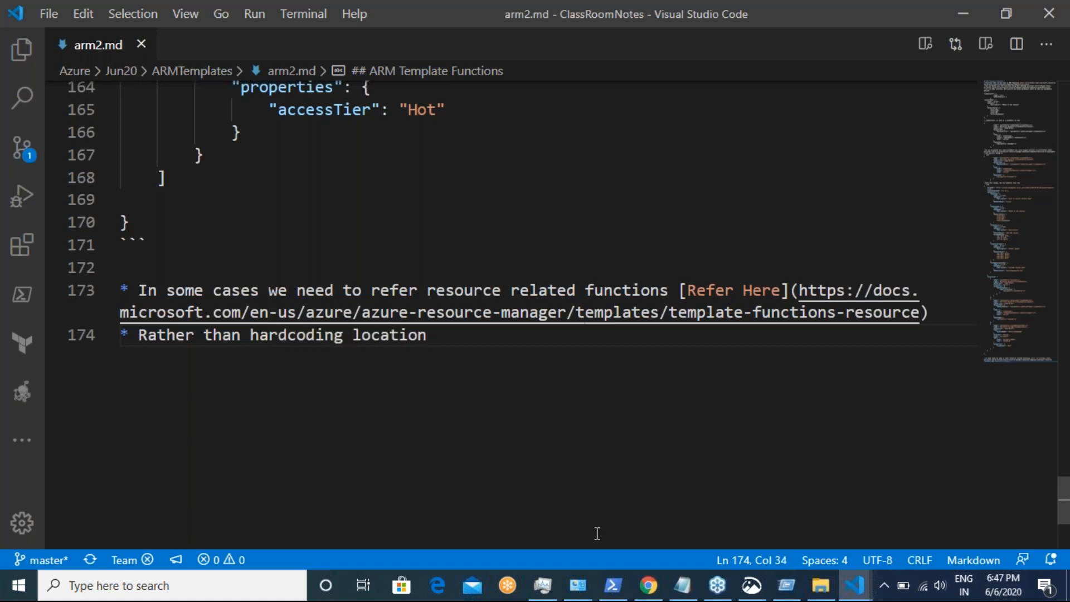
pyautogui.write(' we can use ')
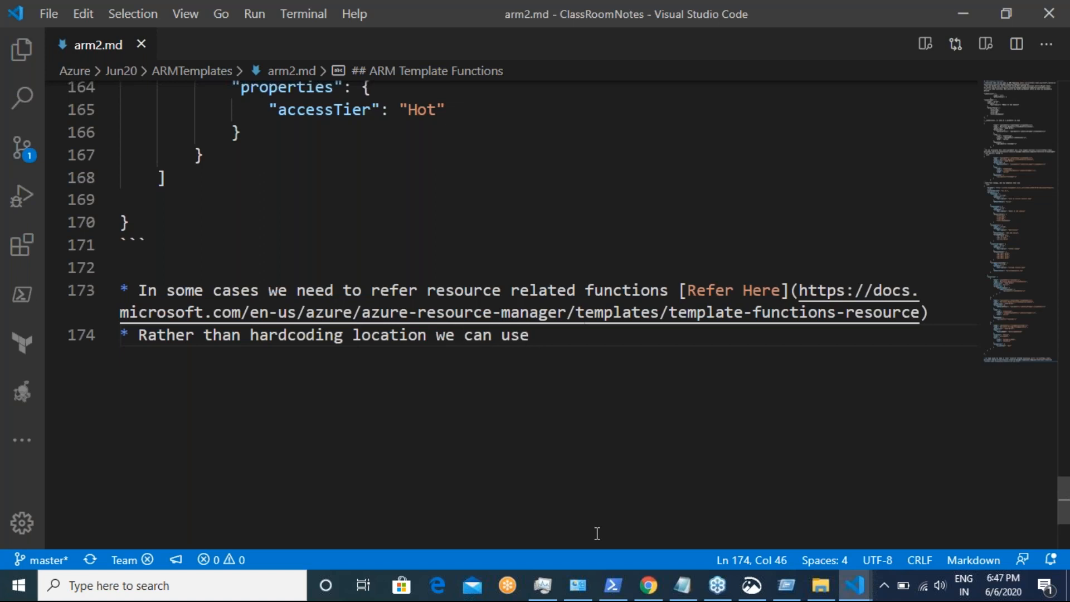
pyautogui.write('"')
# - End the bullet with the copied location property "location": "[resourceGroup().location]", wrapped in underscores for italics
pyautogui.press('BackSpace')
pyautogui.write('_')
pyautogui.write('"location": "[resourceGroup().location]"')
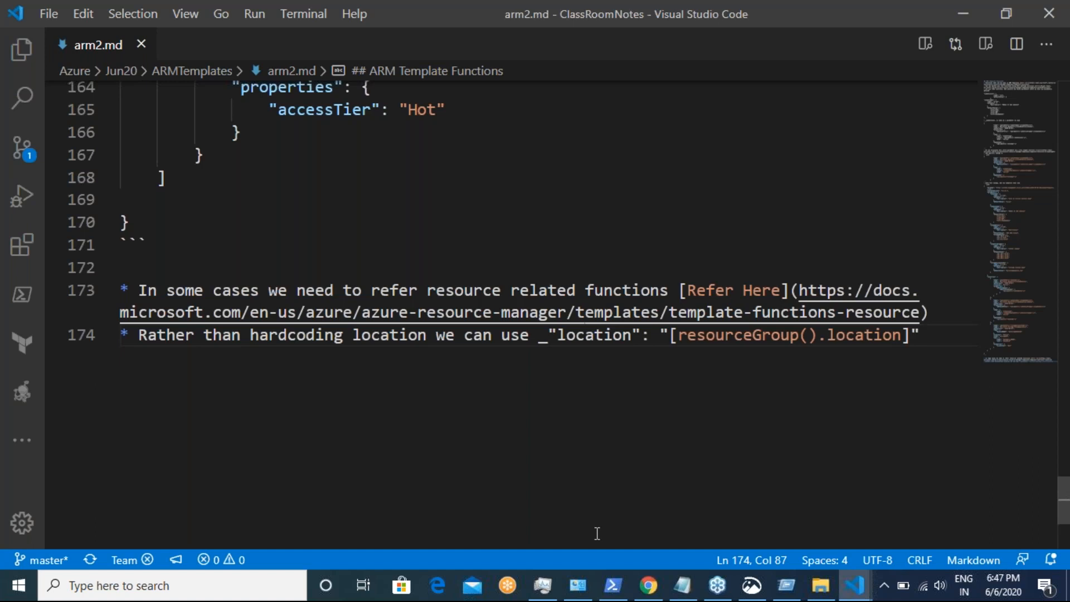
pyautogui.write('_')
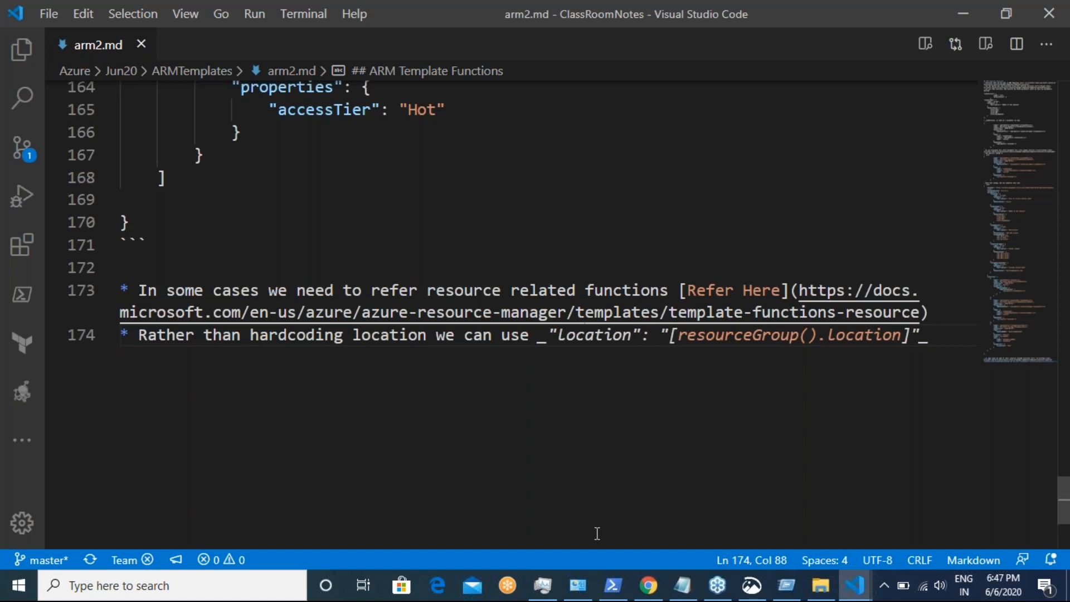
pyautogui.hotkey('alt', 'Tab')
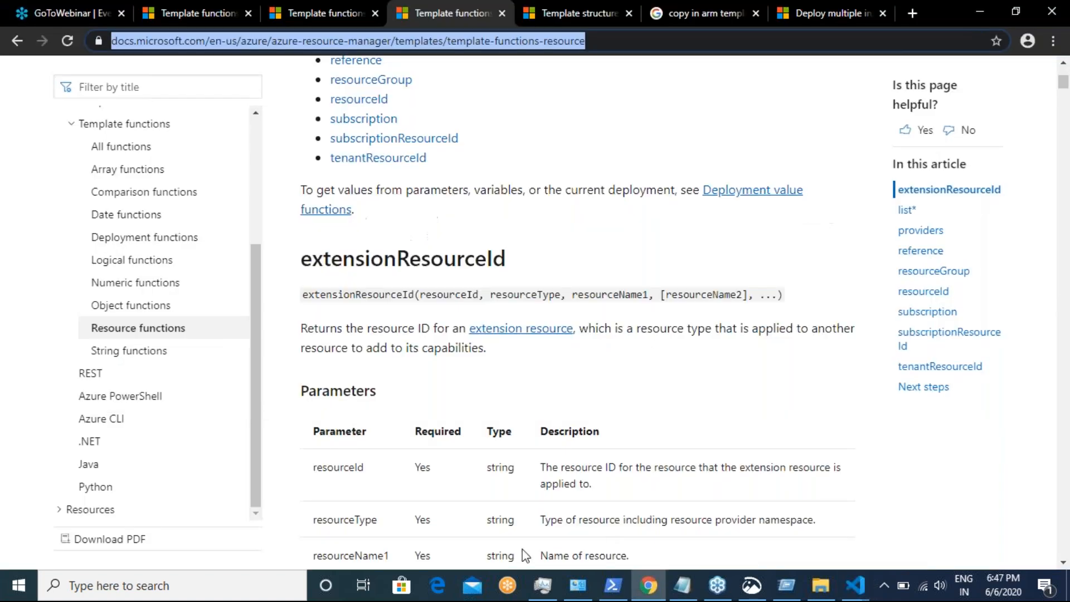
pyautogui.hotkey('alt', 'Tab')
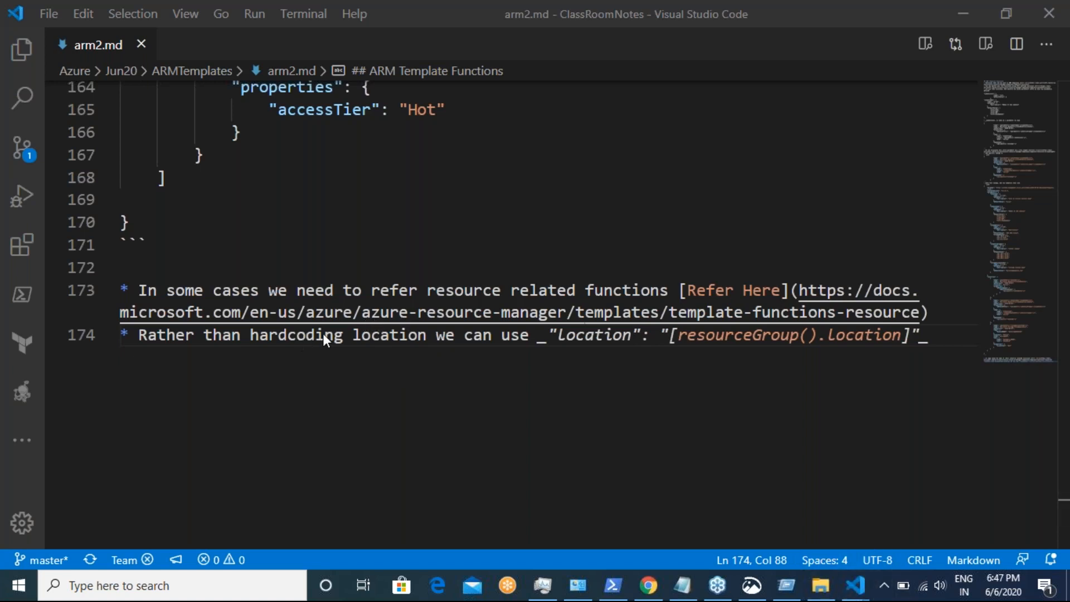
# - Review the template code in arm2.md from the vnetname parameter to the storageaccountname parameter
pyautogui.scroll(20, 324, 337)
pyautogui.scroll(14, 323, 337)
pyautogui.scroll(-6, 363, 350)
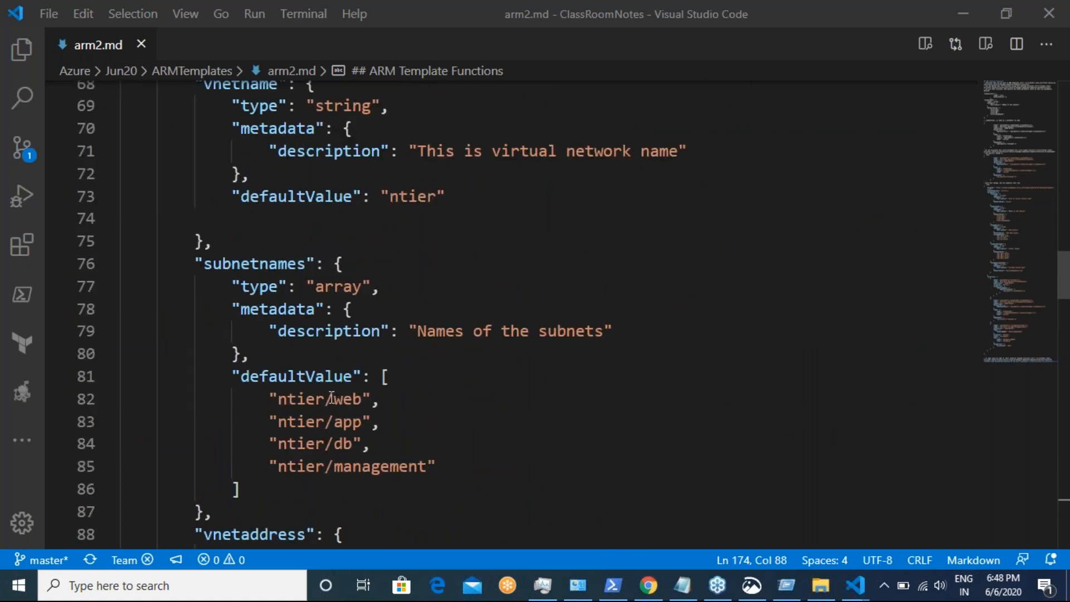
pyautogui.scroll(-13, 362, 421)
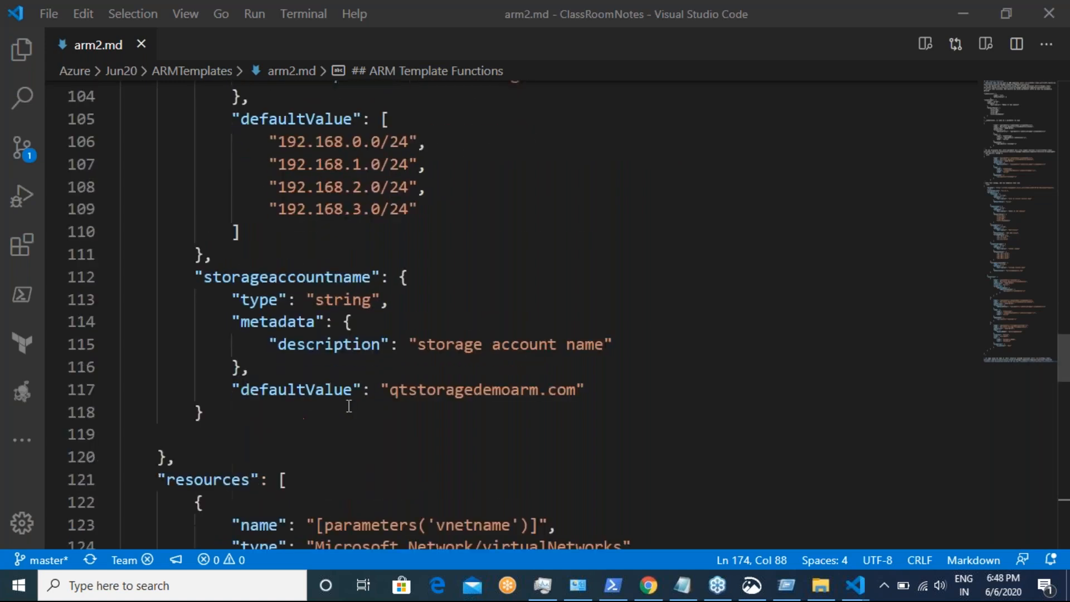
# - Switch to vnetimproved.json and examine the vnetname parameter and the default values of subnetnames
pyautogui.hotkey('alt', 'Tab')
pyautogui.hotkey('alt', 'Tab')
pyautogui.scroll(20, 448, 389)
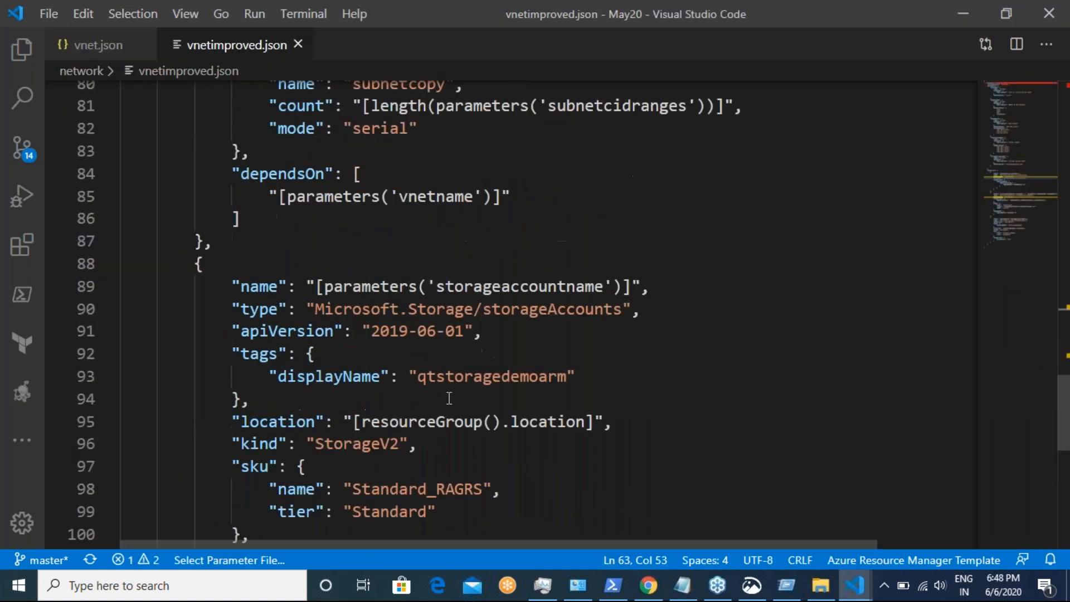
pyautogui.scroll(9, 448, 389)
pyautogui.scroll(-4, 448, 390)
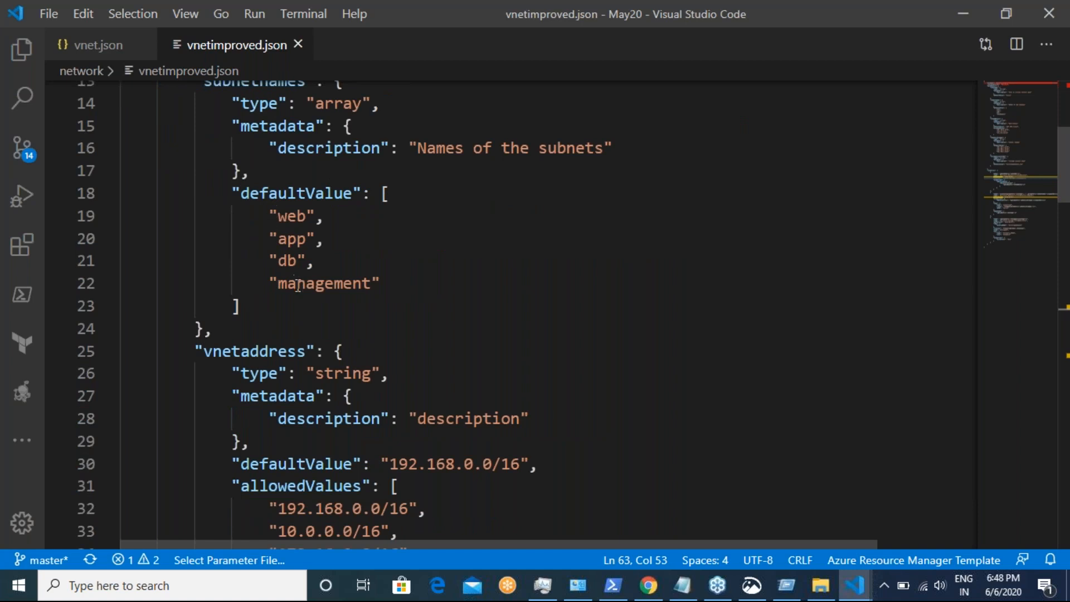
pyautogui.moveTo(266, 213); pyautogui.dragTo(381, 284)
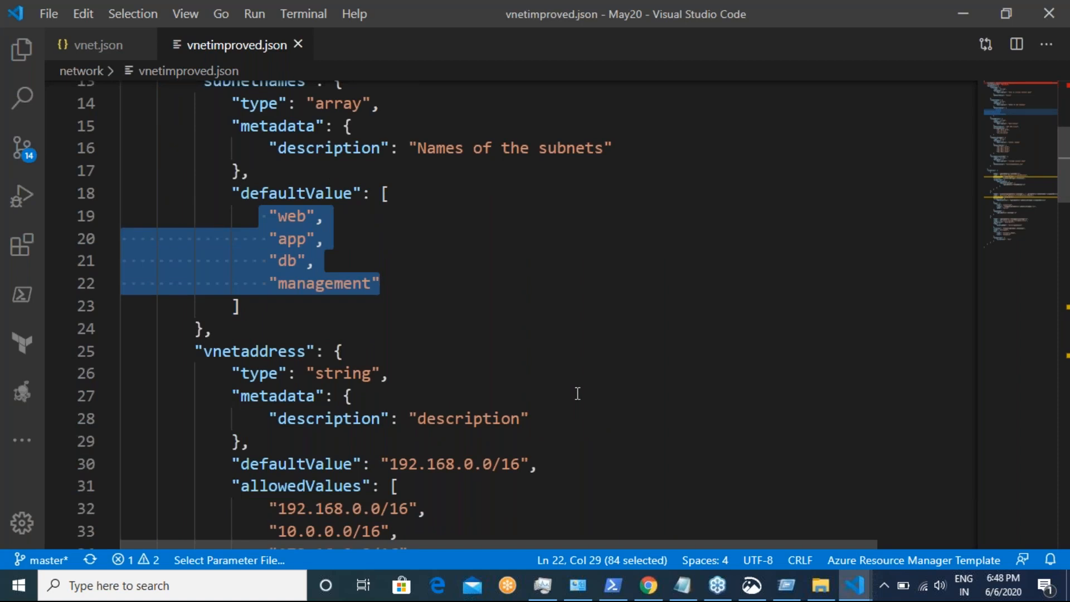
pyautogui.scroll(3, 407, 207)
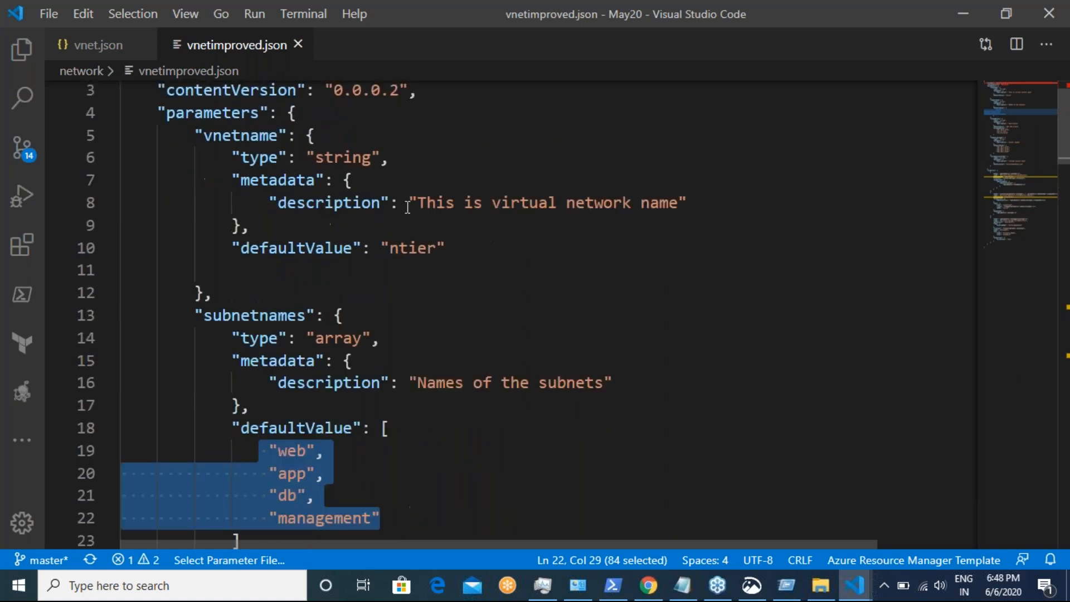
pyautogui.doubleClick(244, 135)
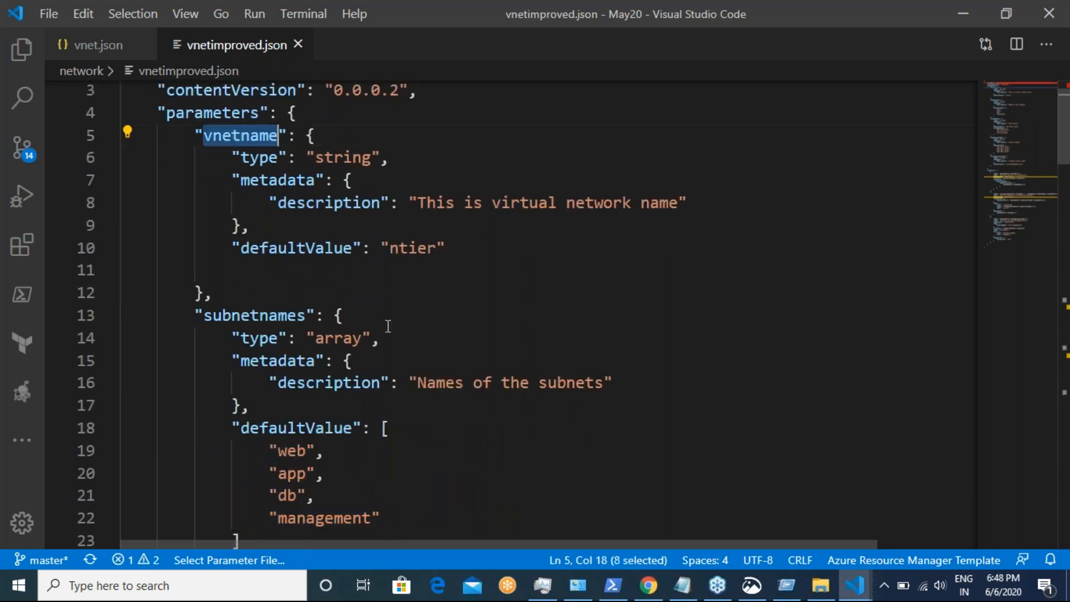
pyautogui.doubleClick(291, 450)
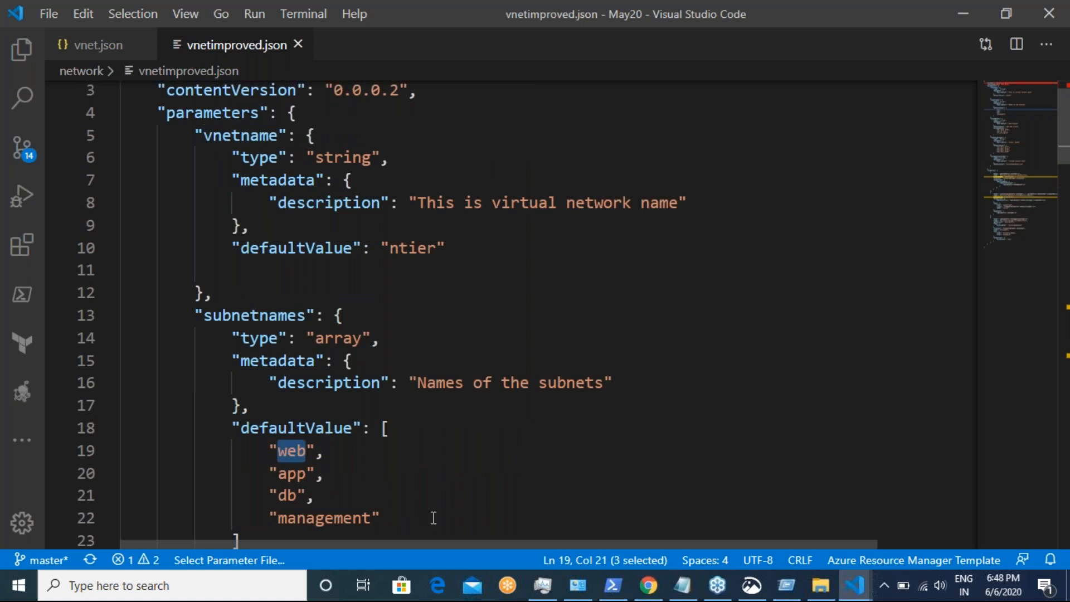
# - Add "adds" as a further default value of subnetnames, after "management"
pyautogui.scroll(-3, 429, 513)
pyautogui.click(391, 285)
pyautogui.write(',')
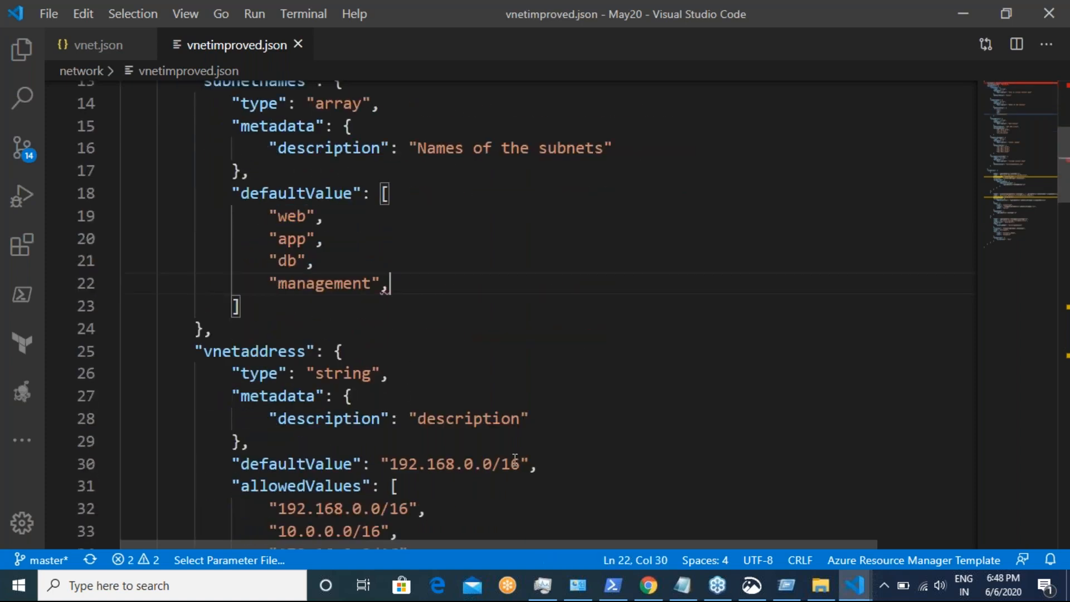
pyautogui.press('Return')
pyautogui.write('"adds')
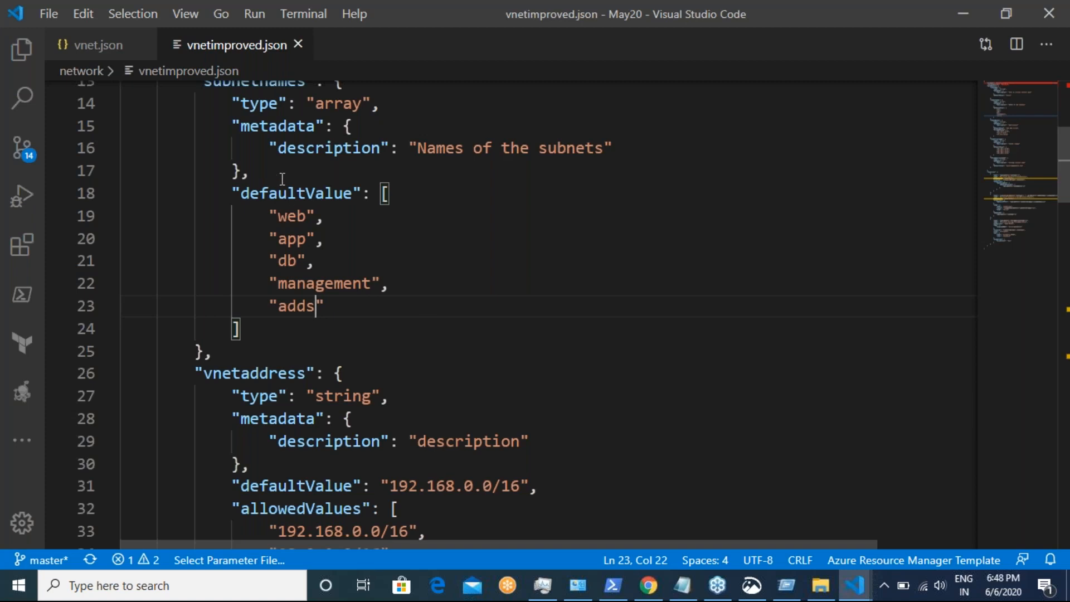
# - Remove the "adds" entry and the comma behind "management" from the subnetnames default values
pyautogui.press('BackSpace')
pyautogui.press('BackSpace')
pyautogui.press('BackSpace')
pyautogui.press('BackSpace')
pyautogui.press('BackSpace')
pyautogui.press('BackSpace')
pyautogui.press('BackSpace')
pyautogui.press('BackSpace')
pyautogui.press('BackSpace')
pyautogui.press('BackSpace')
pyautogui.press('BackSpace')
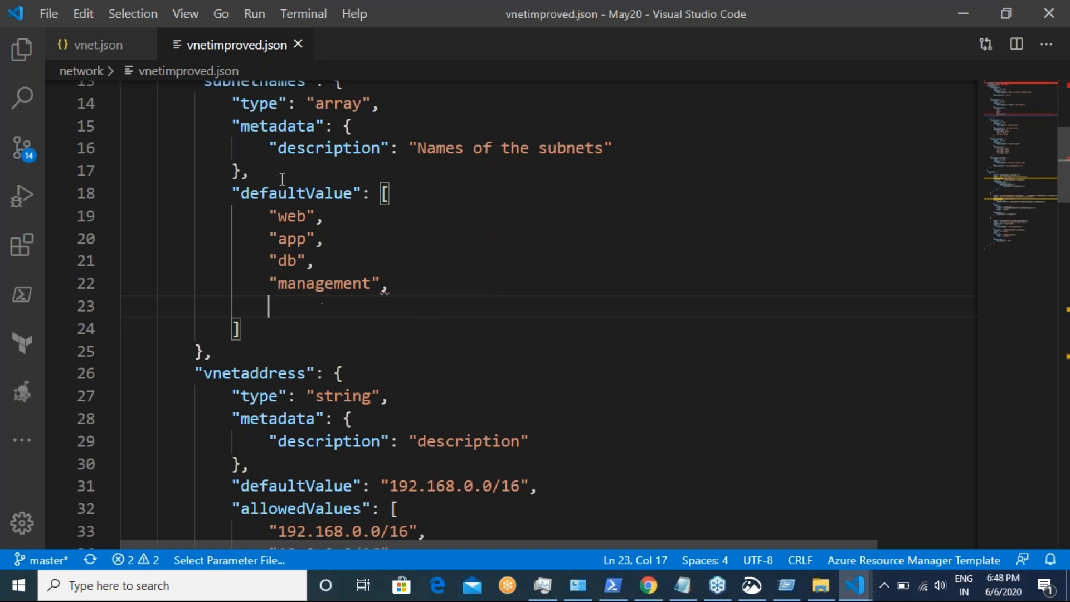
pyautogui.hotkey('alt', 'Tab')
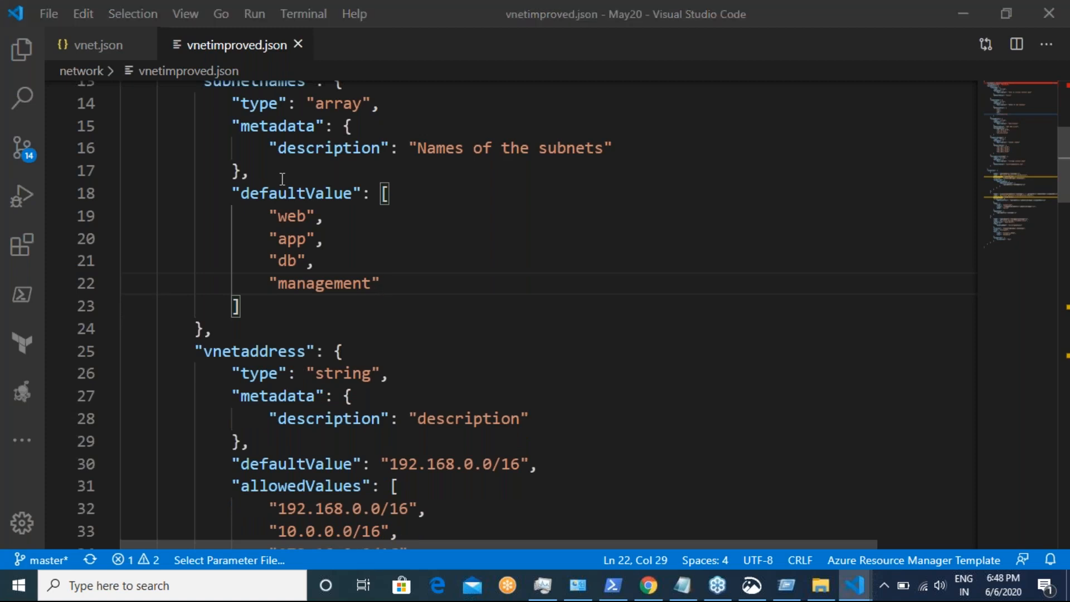
# - Copy the entire content of vnetimproved.json and switch to the end of arm2.md
pyautogui.hotkey('alt', 'Tab')
pyautogui.hotkey('ctrl', 'a')
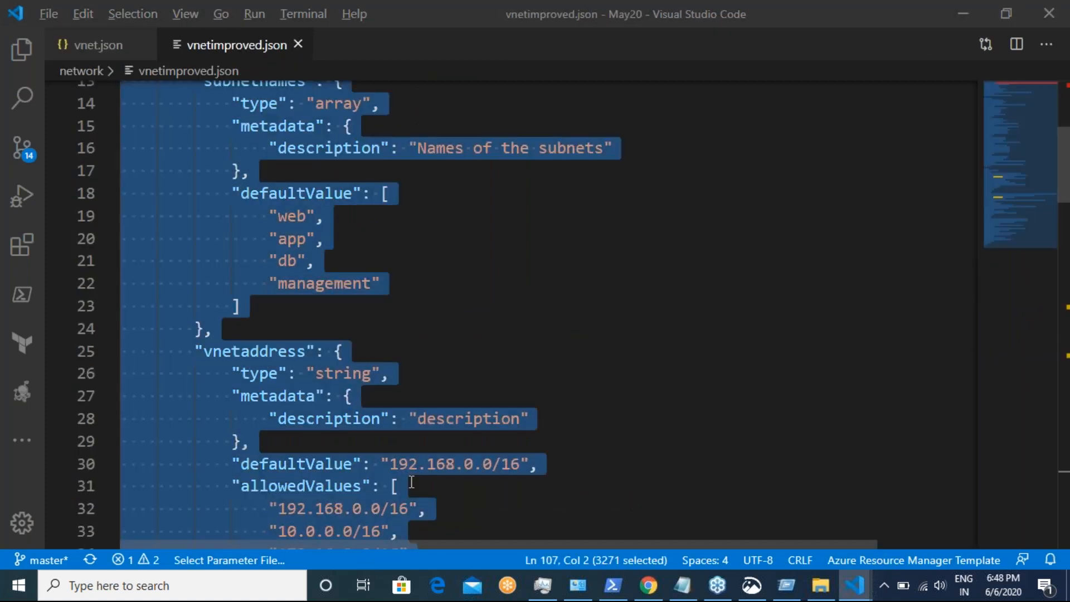
pyautogui.hotkey('alt', 'Tab')
pyautogui.scroll(-20, 557, 312)
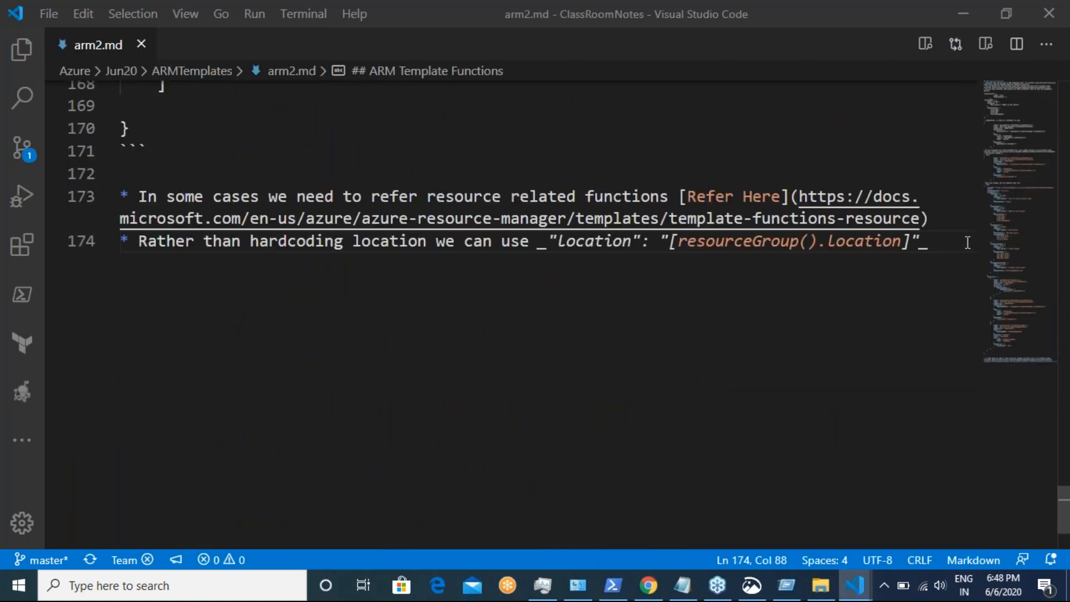
# - Add a new bullet below the hardcoding location one reading "Including all the above changes the template is"
pyautogui.press('Return')
pyautogui.write('* Includo')
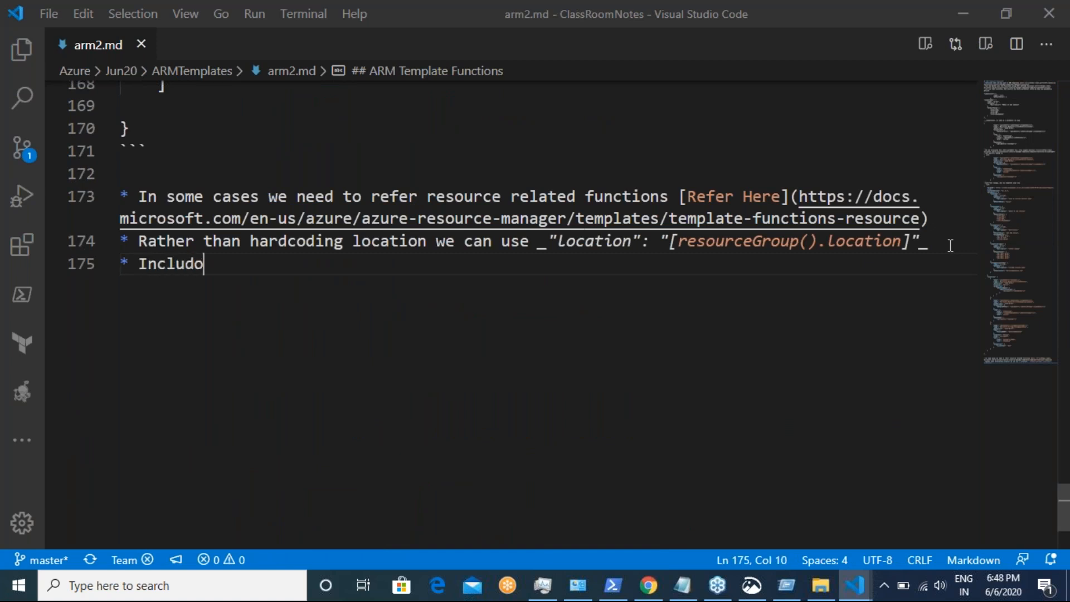
pyautogui.press('BackSpace')
pyautogui.write('in')
pyautogui.write('g all the above ')
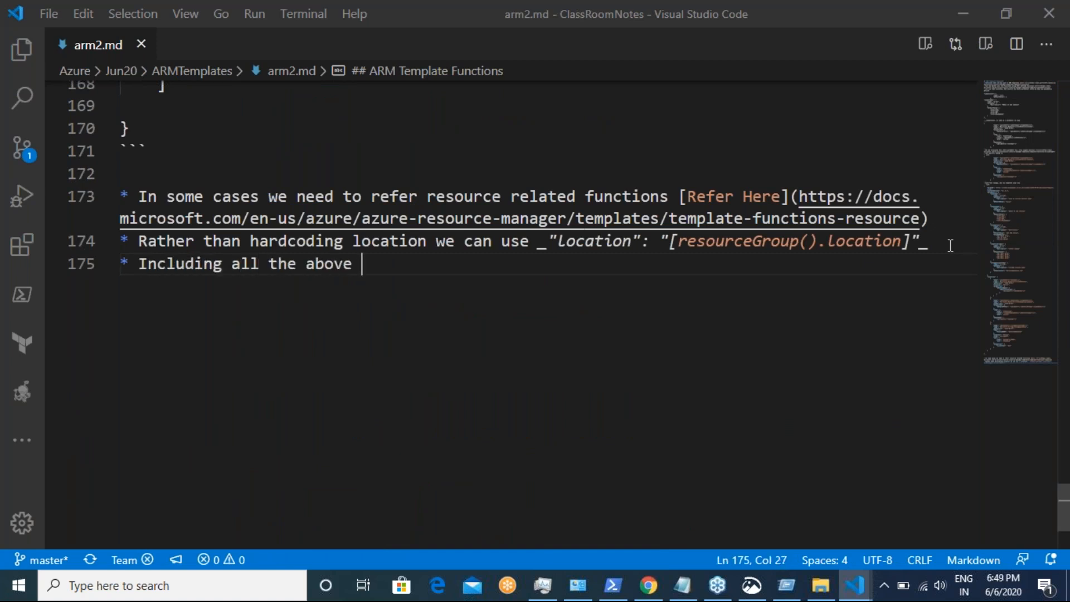
pyautogui.write('changes the ')
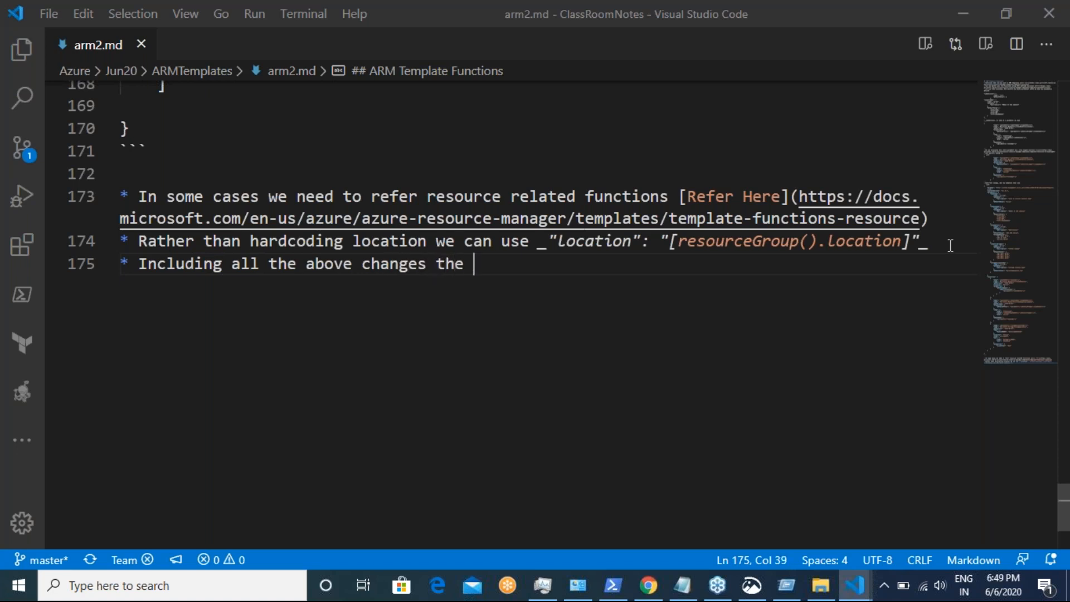
pyautogui.write('template is')
# - Insert a fenced code block below the new bullet and paste the copied template into it
pyautogui.press('Return')
pyautogui.write('```')
pyautogui.press('Return')
pyautogui.write('```')
pyautogui.press('Up')
pyautogui.press('Return')
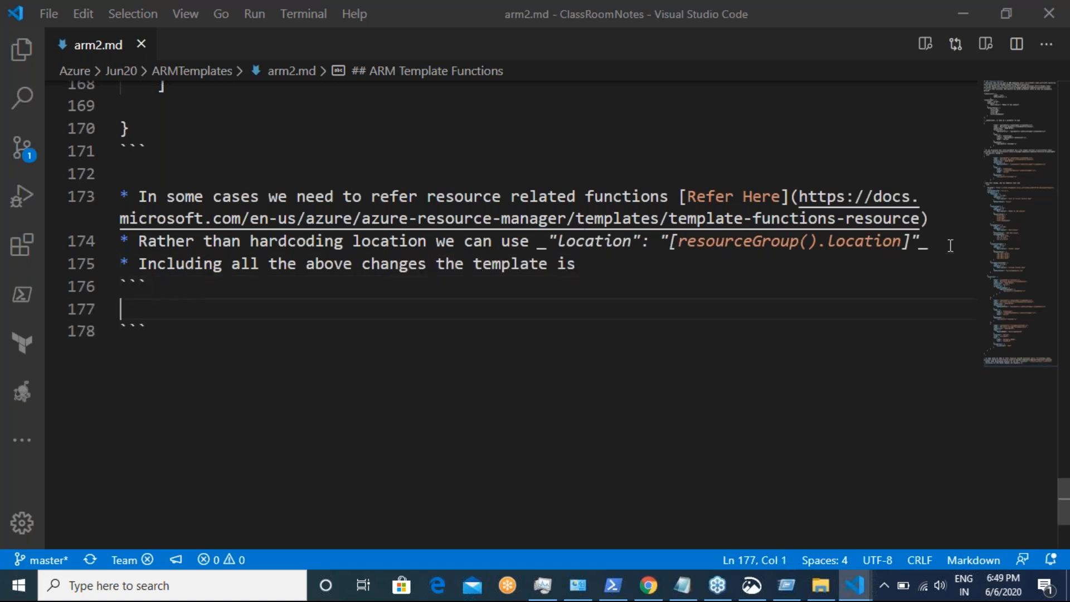
pyautogui.hotkey('ctrl', 'v')
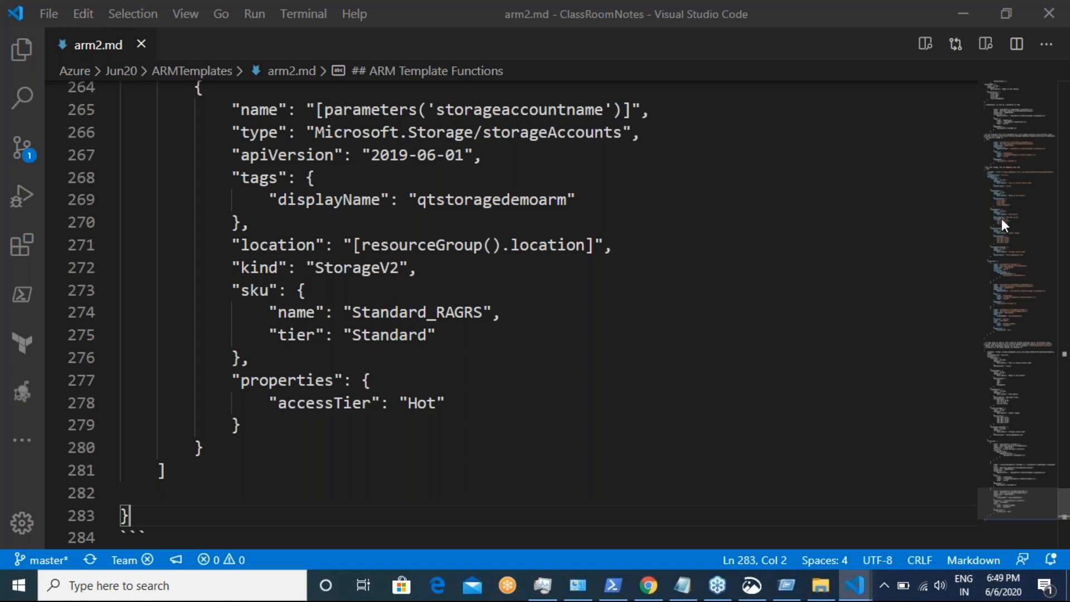
# - Mark the new code block's opening fence with the language json
pyautogui.scroll(14, 627, 298)
pyautogui.scroll(16, 628, 298)
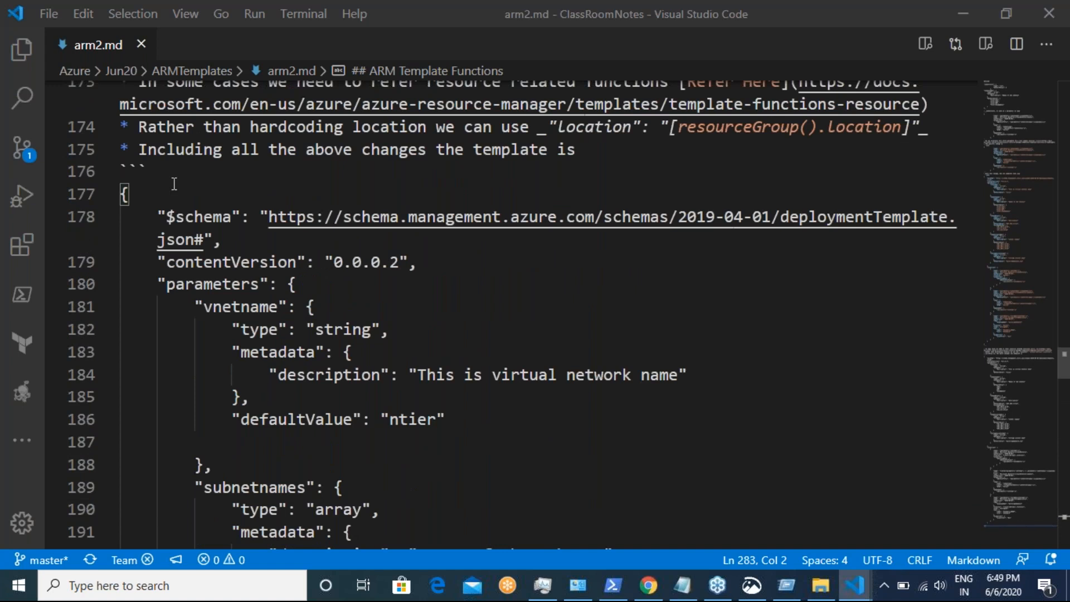
pyautogui.click(159, 171)
pyautogui.write('json')
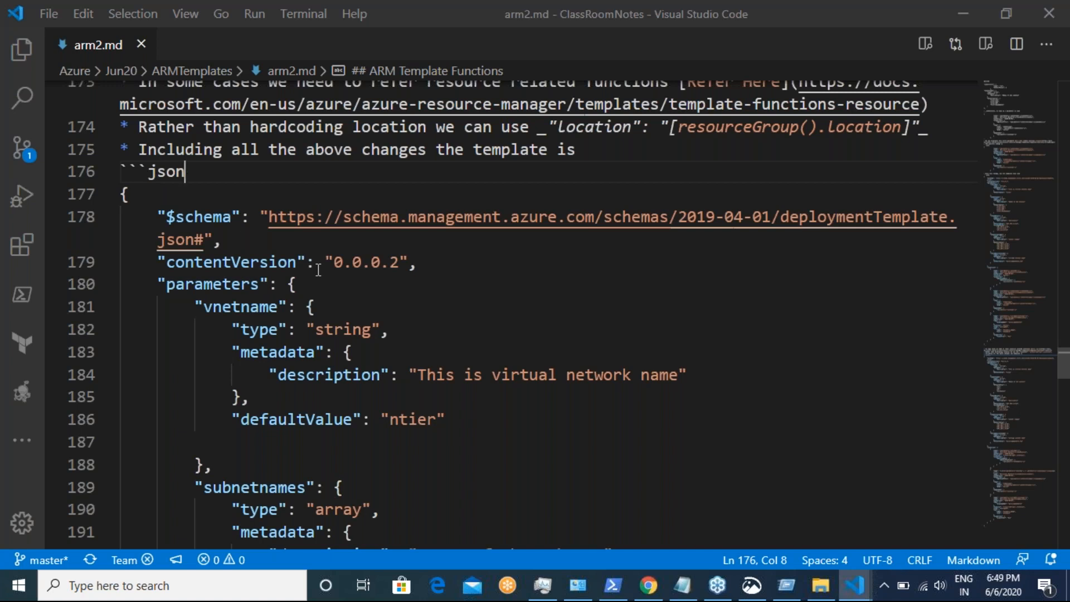
# - Switch to the browser and open the All functions page of the ARM template documentation
pyautogui.hotkey('alt', 'Tab')
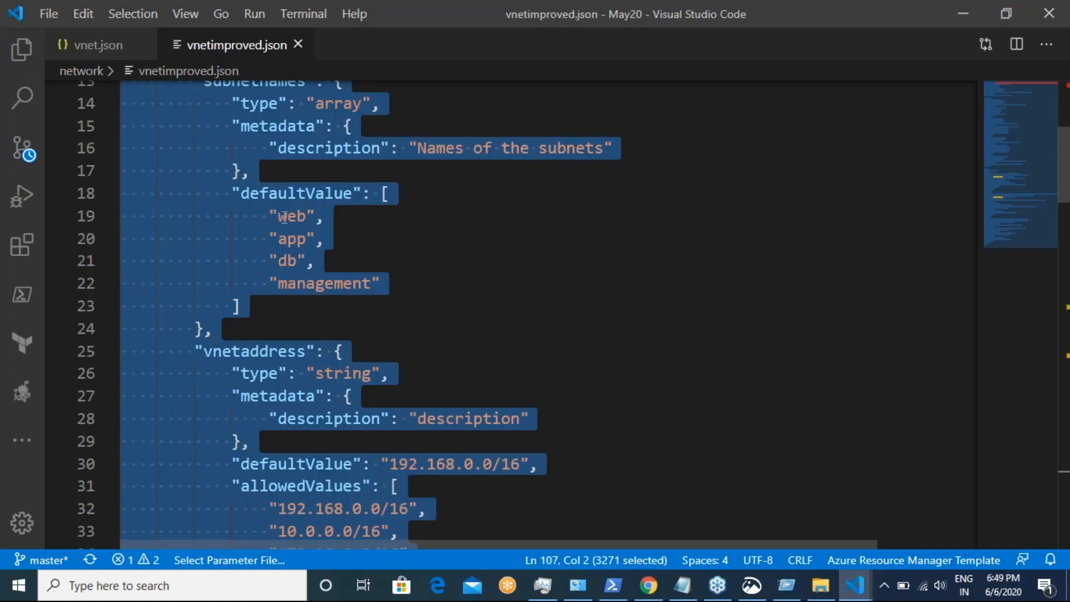
pyautogui.hotkey('alt', 'Tab')
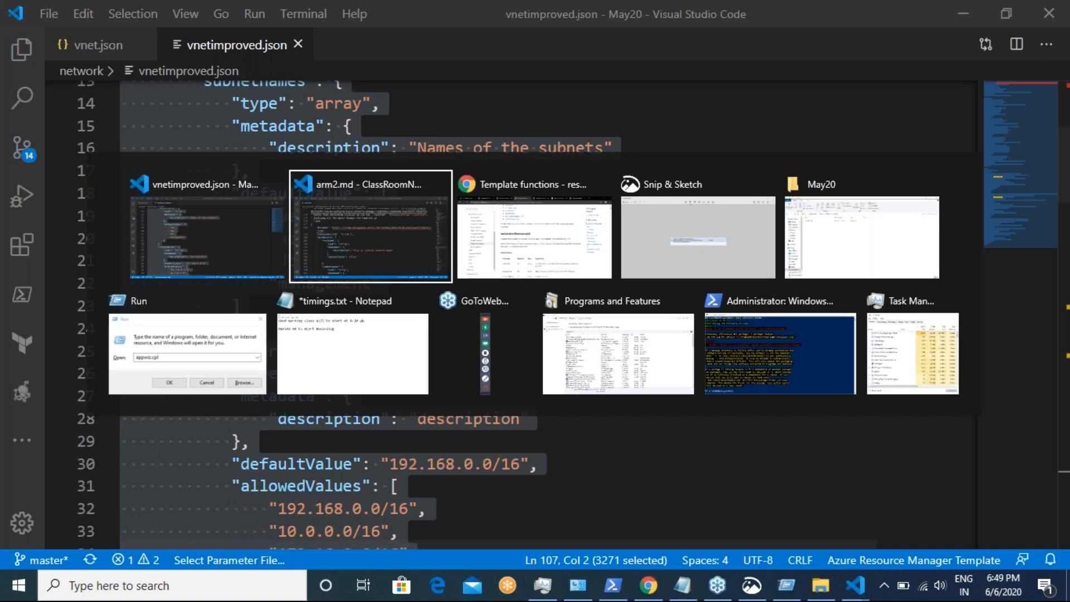
pyautogui.scroll(6, 474, 312)
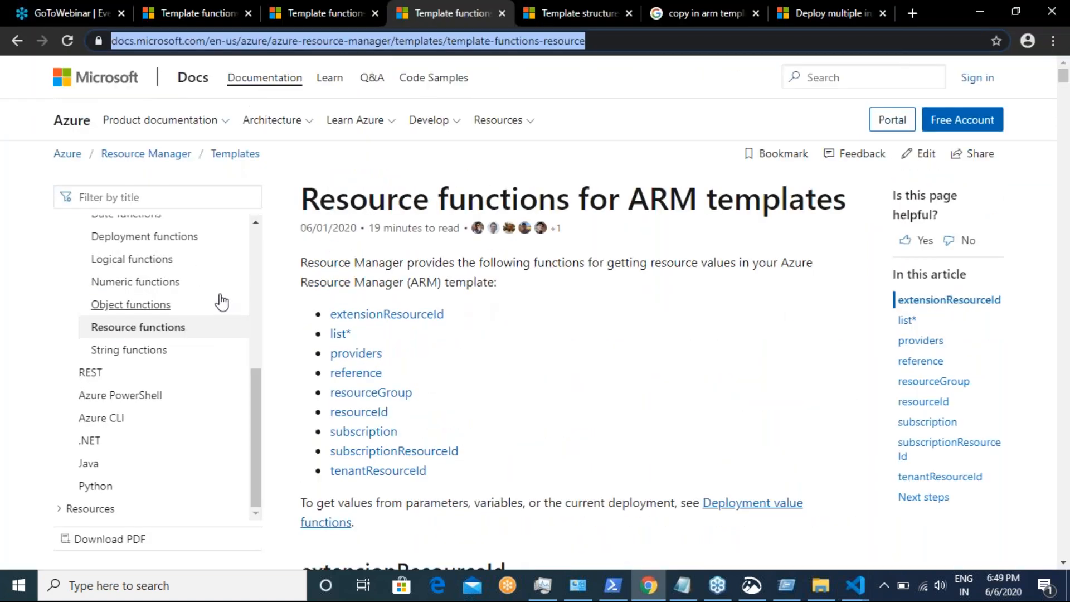
pyautogui.scroll(3, 218, 299)
pyautogui.click(124, 303)
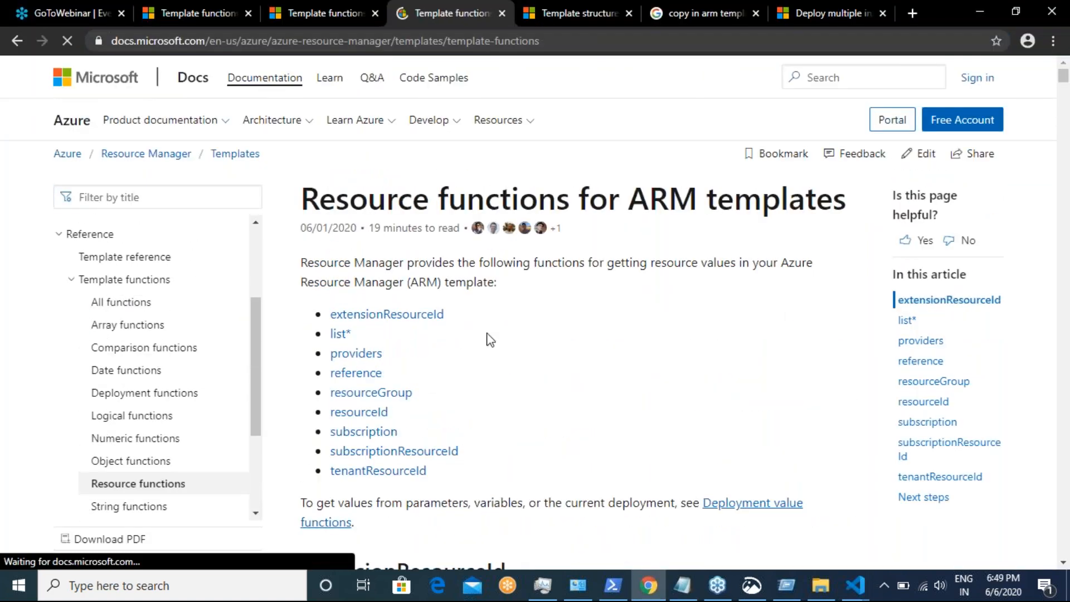
# - Find "parameter" on the ARM template functions page and open the parameters function's documentation in its own tab
pyautogui.hotkey('ctrl', 'f')
pyautogui.write('par')
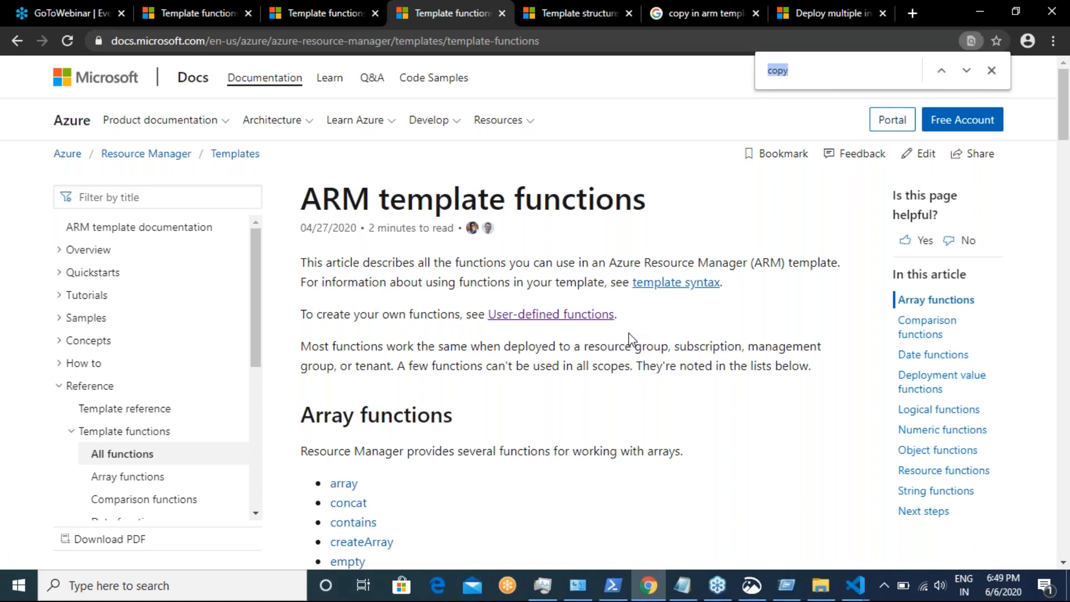
pyautogui.write('ameter')
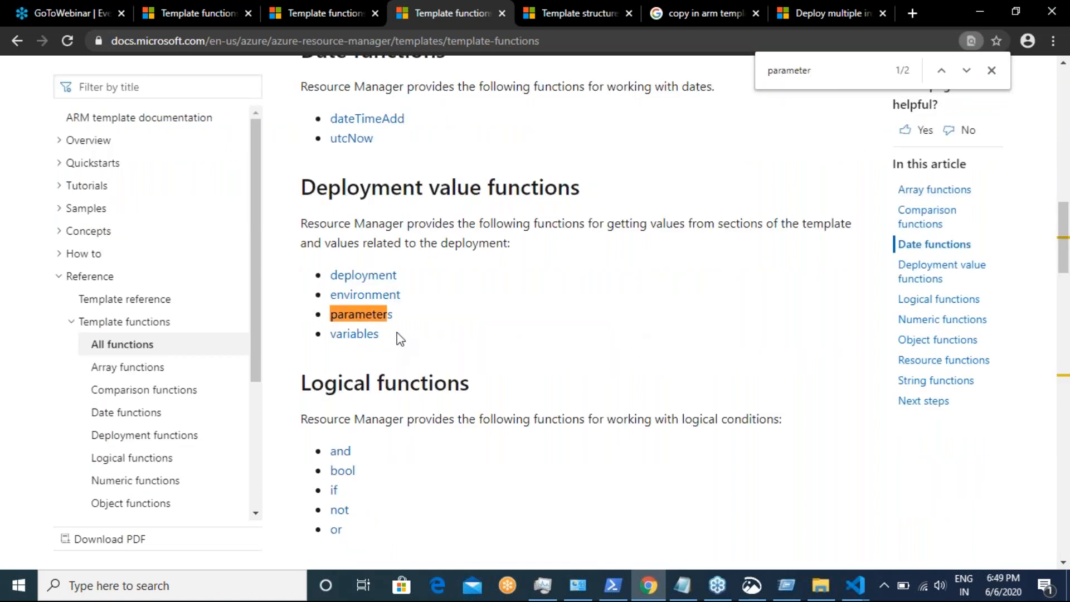
pyautogui.keyDown('ctrl'); pyautogui.click(383, 317); pyautogui.keyUp('ctrl')
pyautogui.hotkey('ctrl', 'Tab')
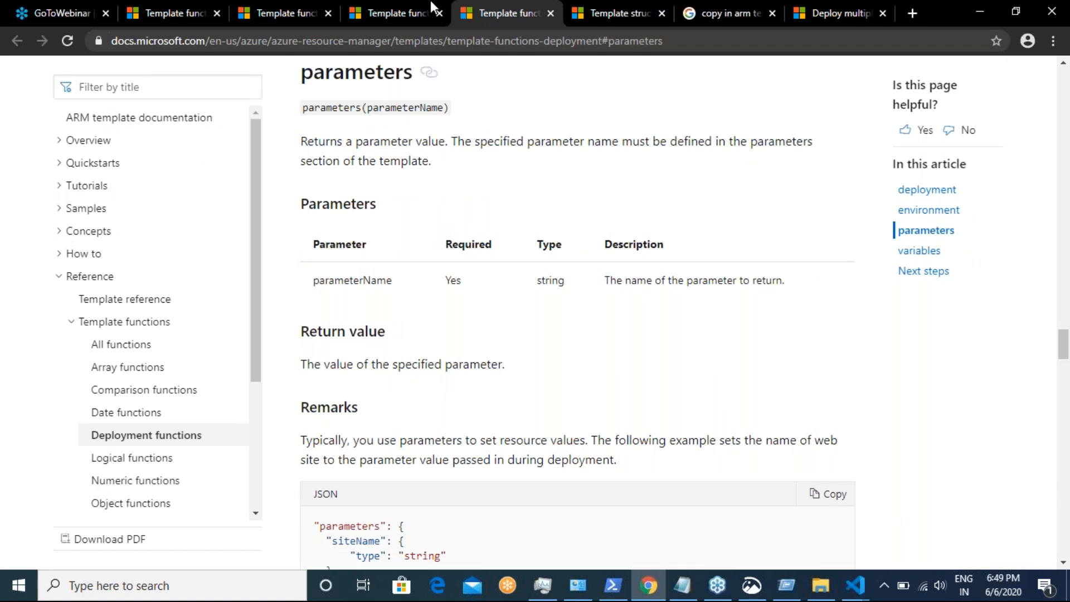
# - Open the environment function's documentation from the deployment value functions list and examine its return value and example
pyautogui.click(393, 16)
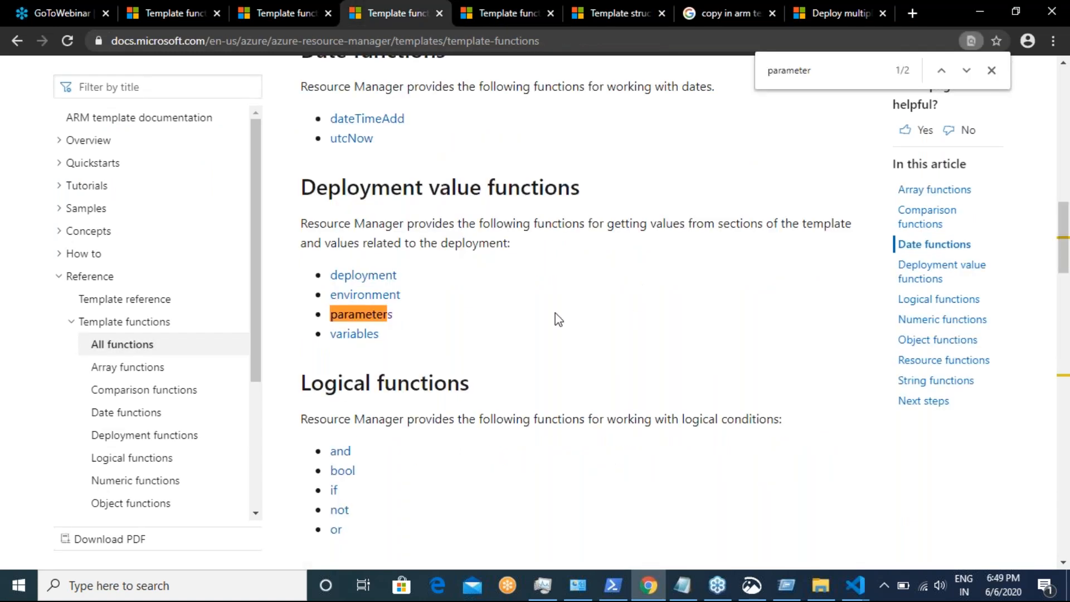
pyautogui.keyDown('ctrl'); pyautogui.click(365, 294); pyautogui.keyUp('ctrl')
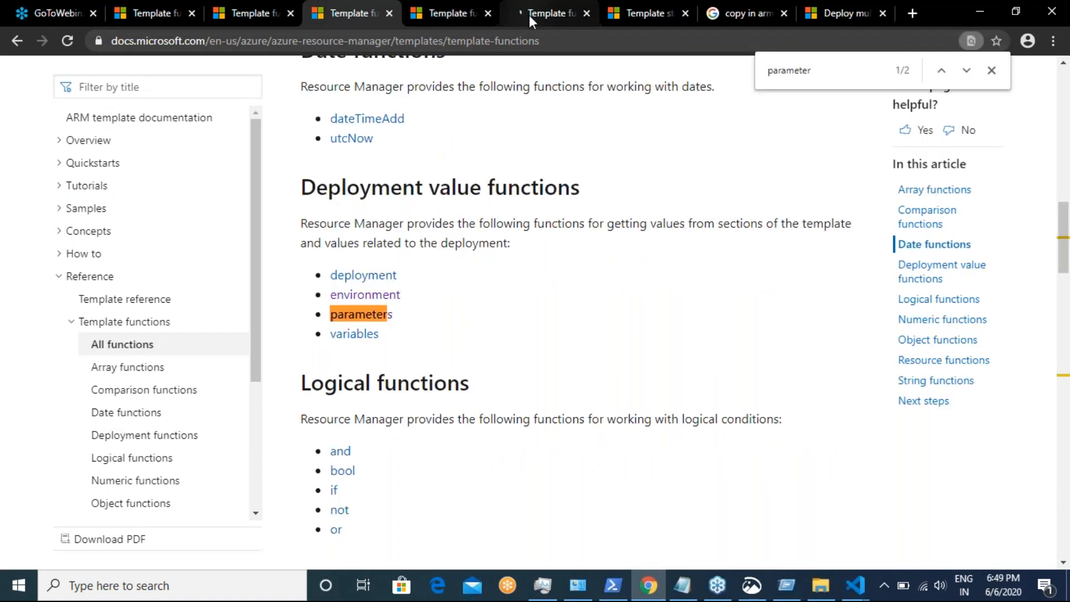
pyautogui.click(532, 13)
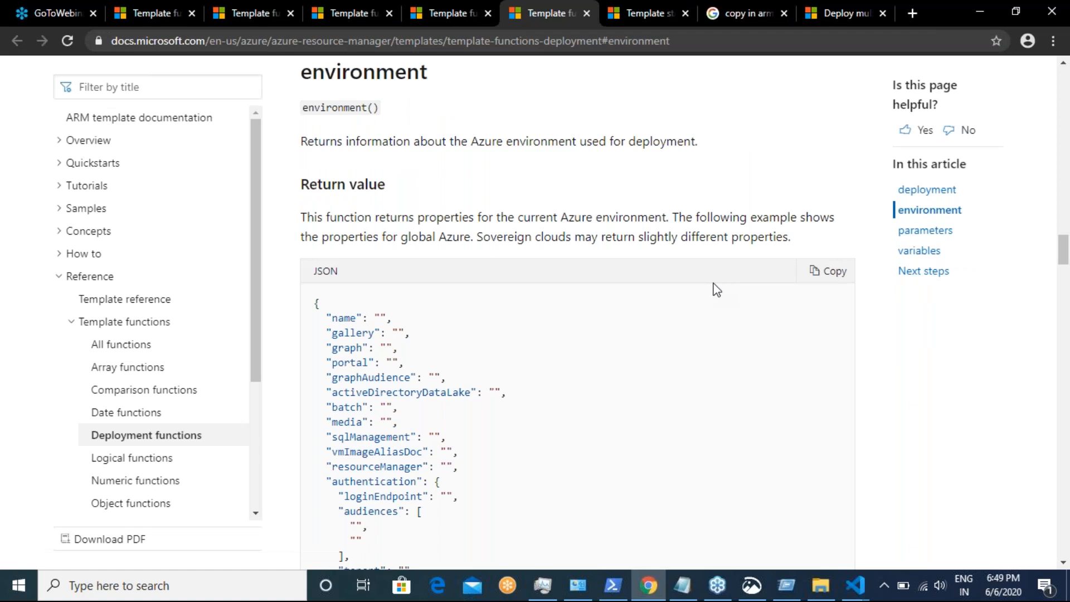
pyautogui.scroll(-10, 715, 290)
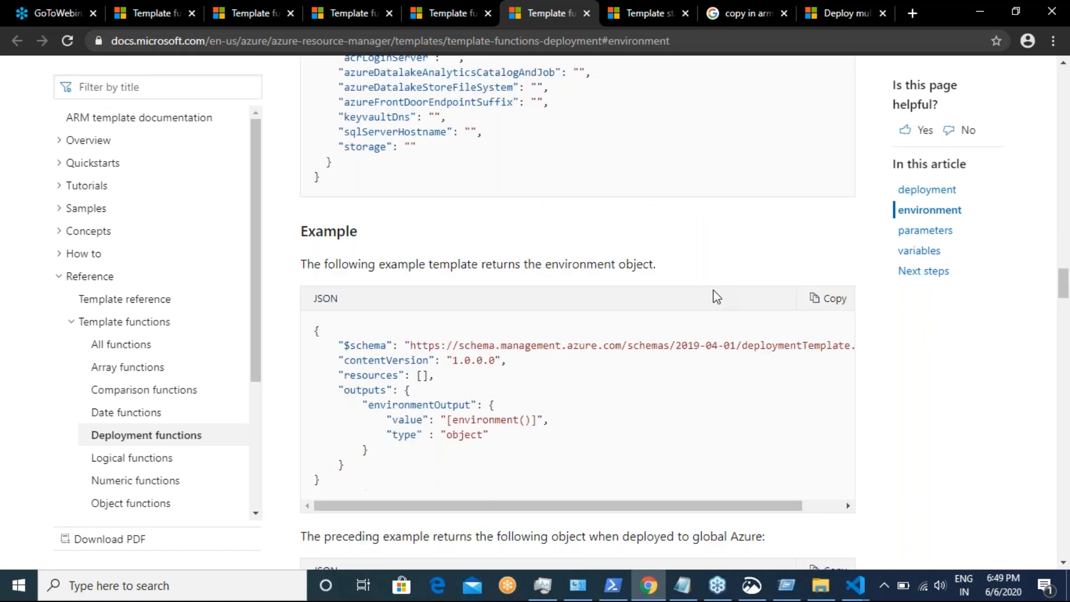
pyautogui.scroll(9, 714, 292)
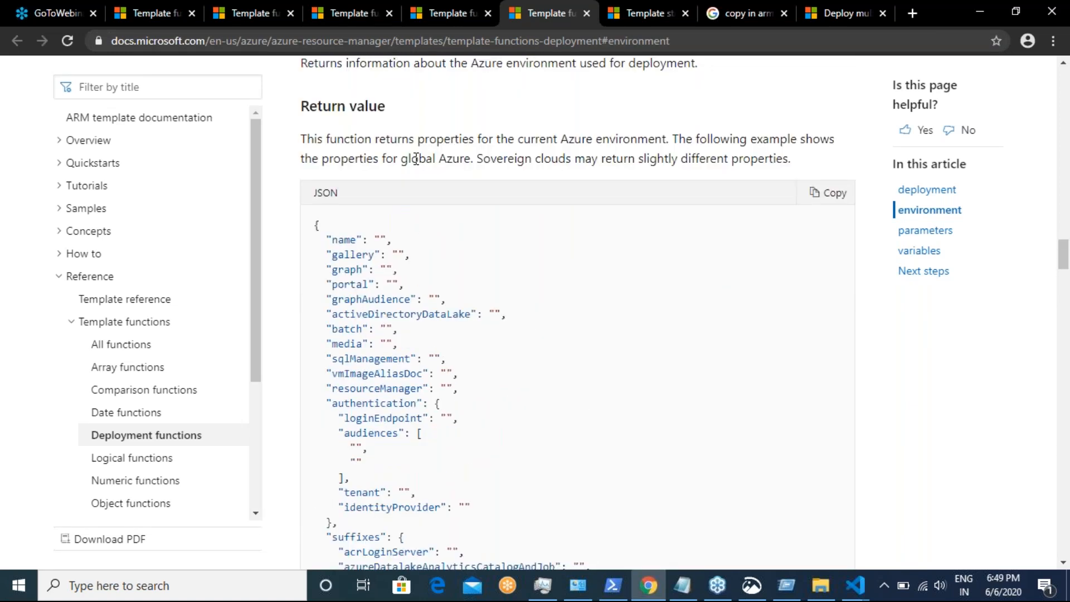
pyautogui.scroll(-4, 375, 298)
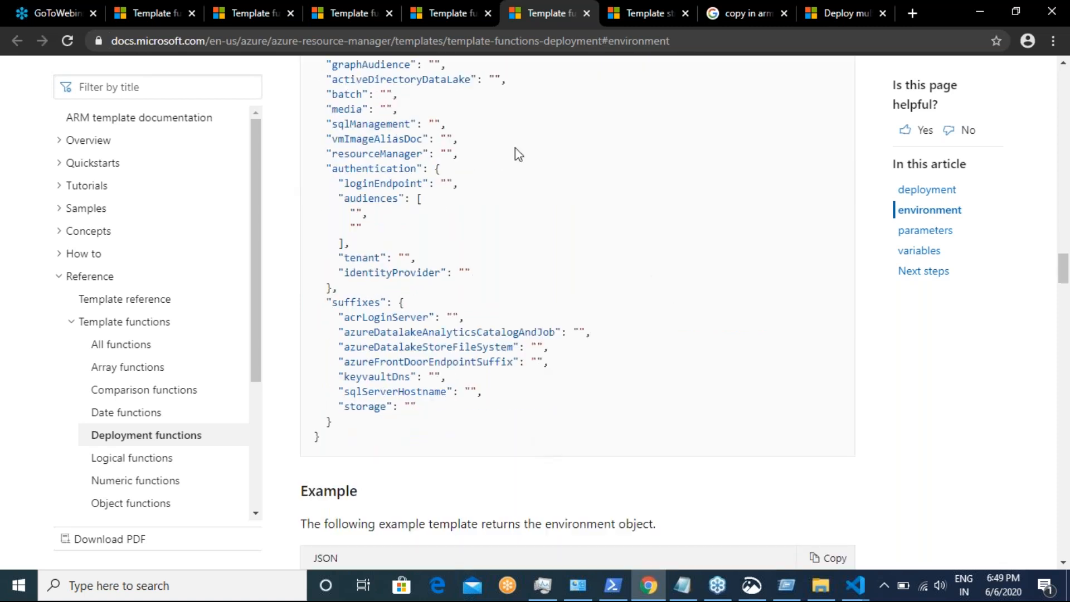
# - Revisit the parameters function's documentation, then browse the deployment value and string functions on the All functions page
pyautogui.click(426, 20)
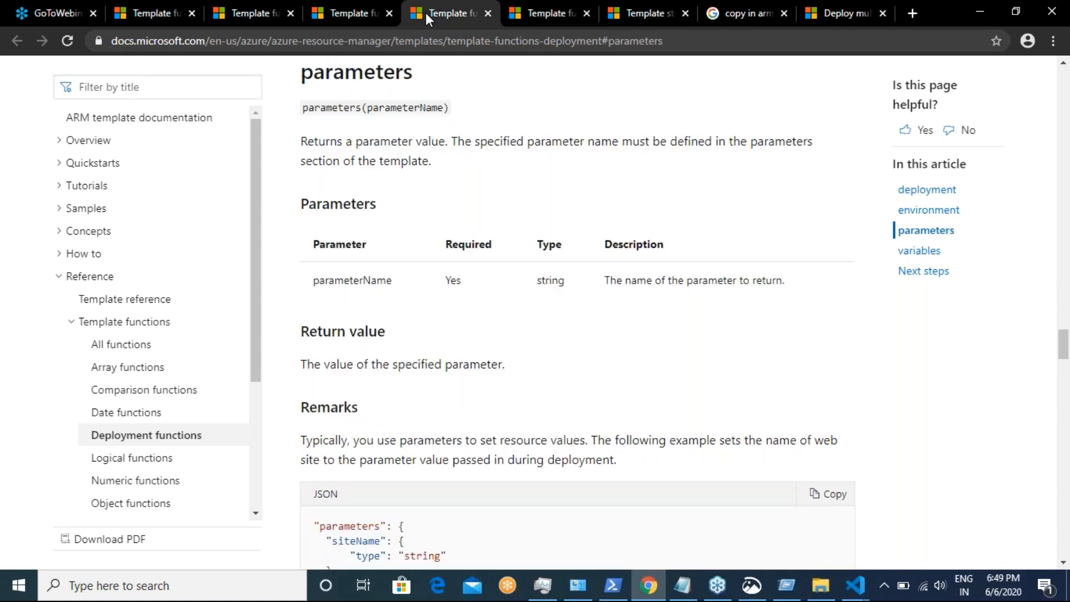
pyautogui.click(336, 19)
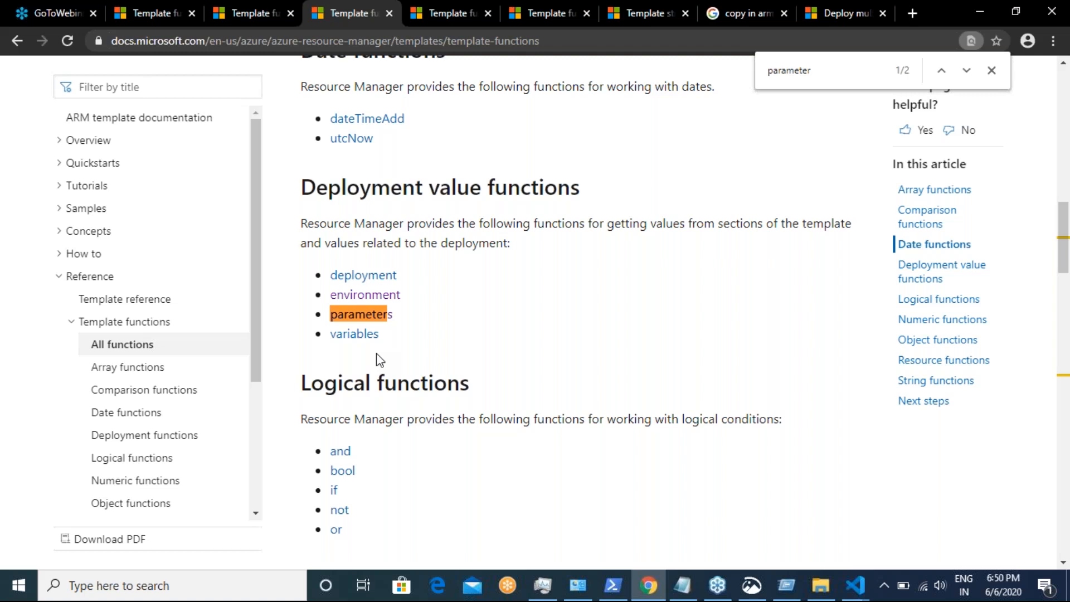
pyautogui.scroll(15, 379, 360)
pyautogui.scroll(-8, 379, 359)
pyautogui.scroll(-20, 360, 73)
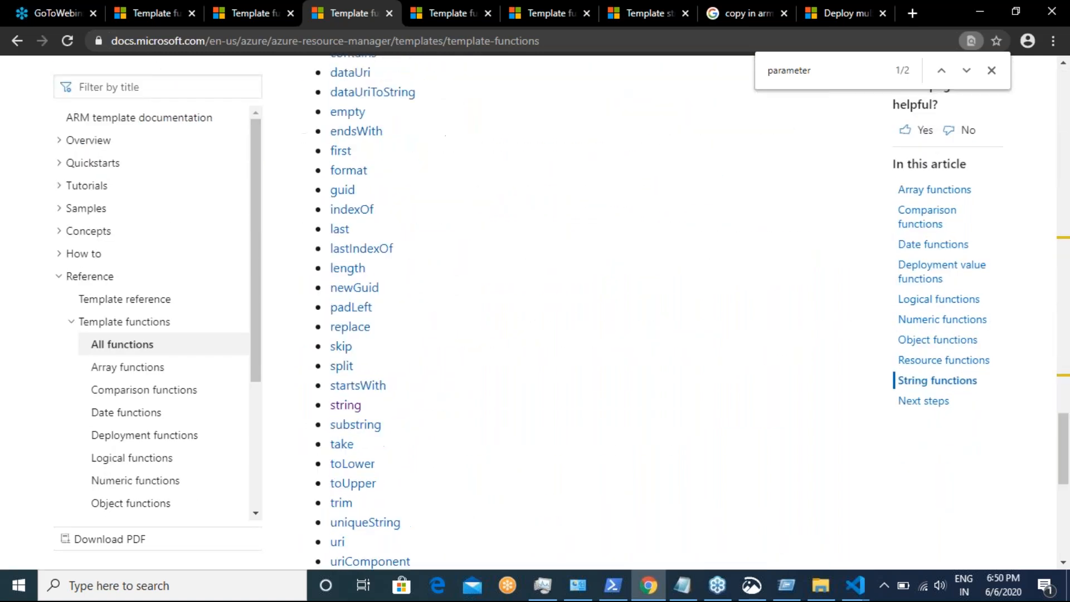
pyautogui.scroll(-4, 360, 72)
pyautogui.scroll(11, 360, 72)
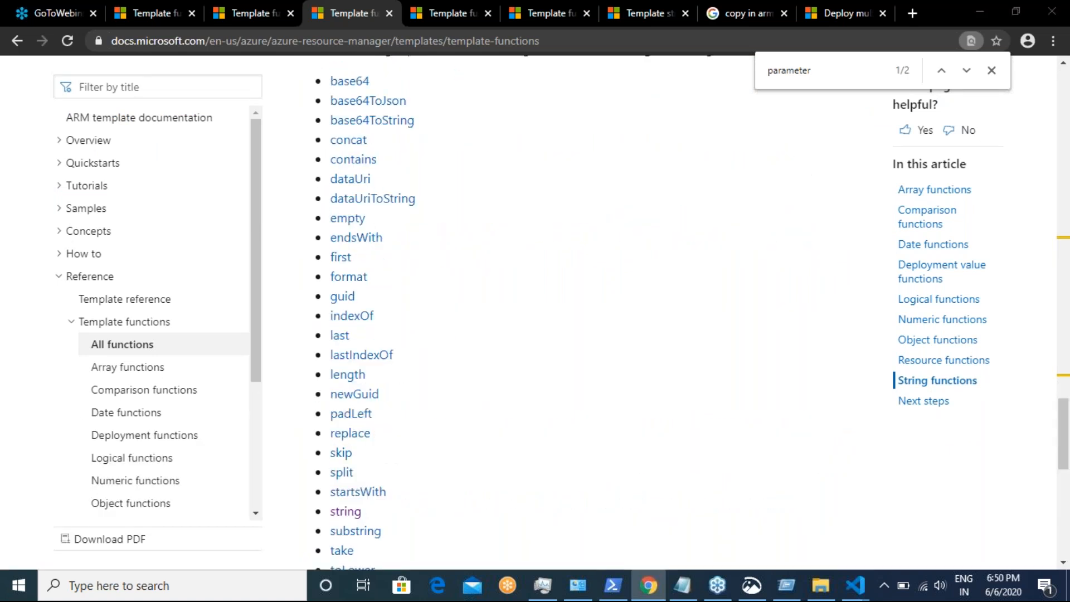
# - Switch to vnetimproved.json in the code editor and look through its parameters and resources
pyautogui.hotkey('alt', 'Tab')
pyautogui.scroll(-15, 379, 382)
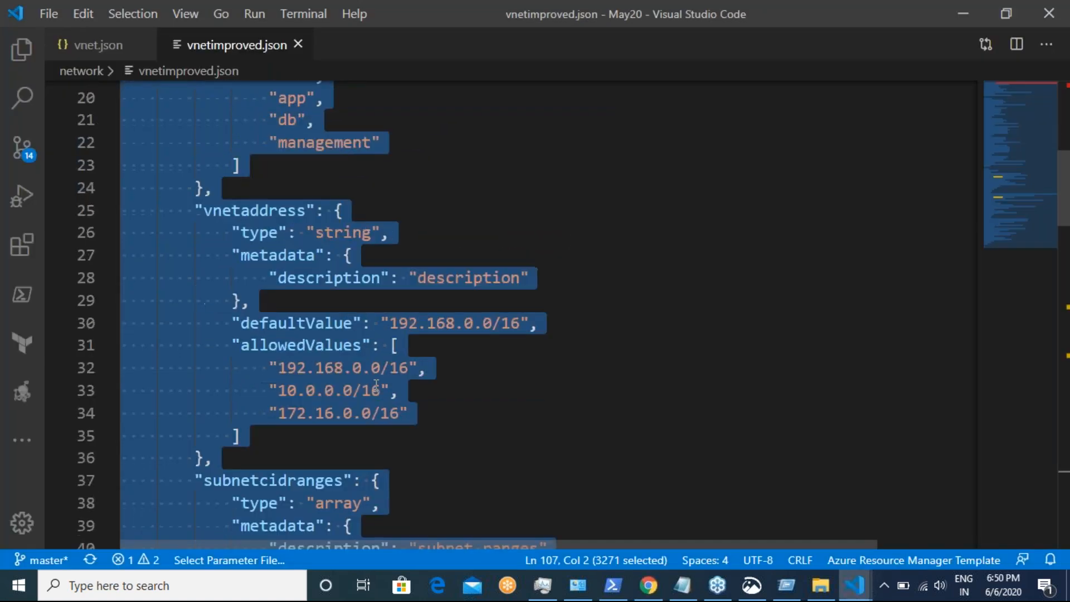
pyautogui.scroll(-15, 361, 386)
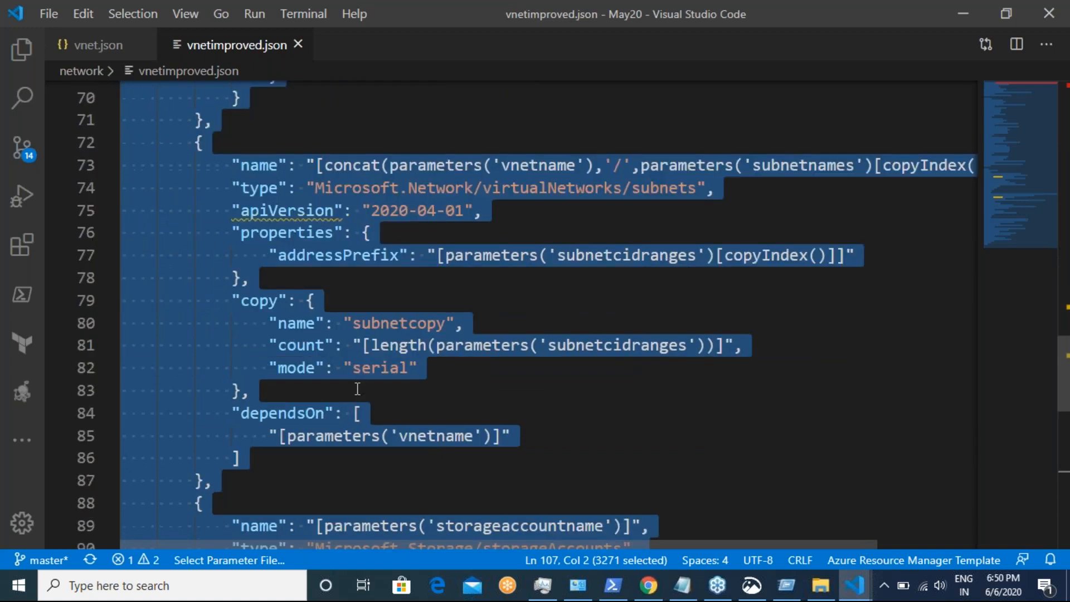
pyautogui.scroll(3, 353, 396)
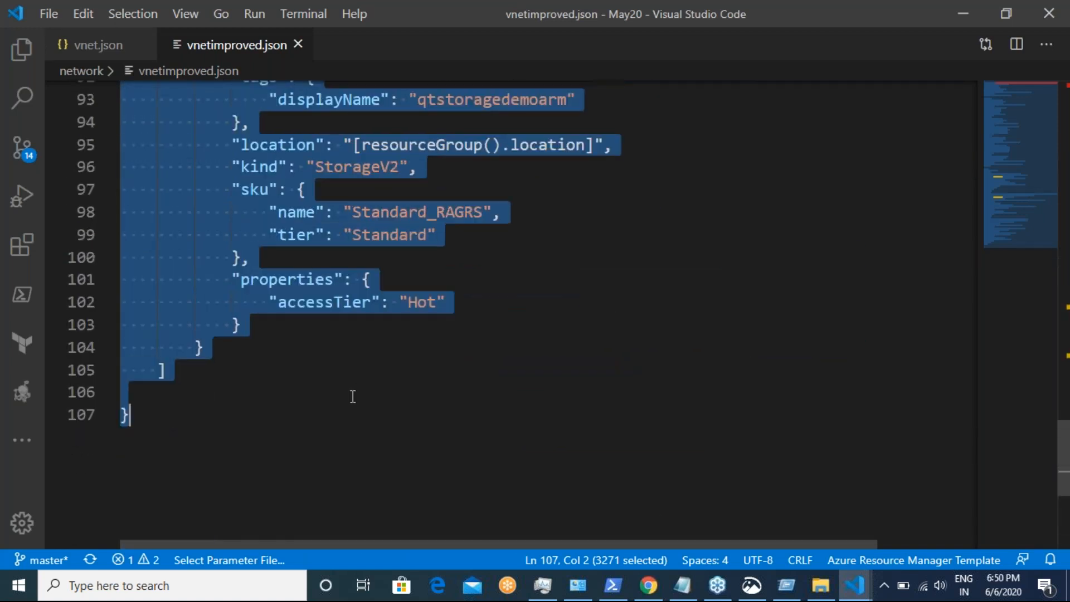
# - Switch to arm2.md and add the level-three heading "Add variables to your ARM template" below the last code block
pyautogui.hotkey('alt', 'Tab')
pyautogui.press('Tab')
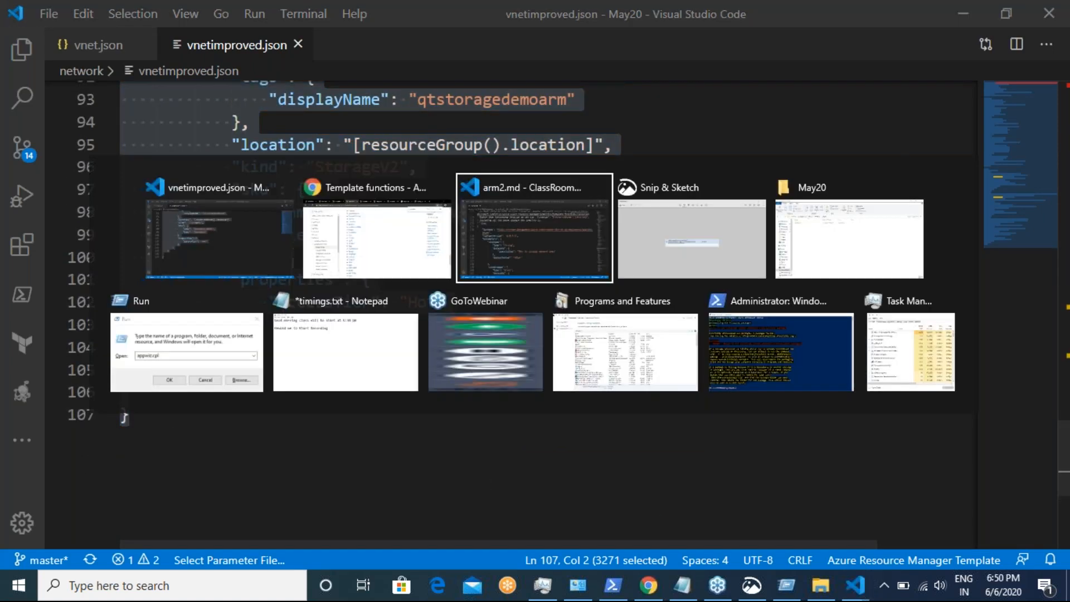
pyautogui.scroll(-20, 481, 472)
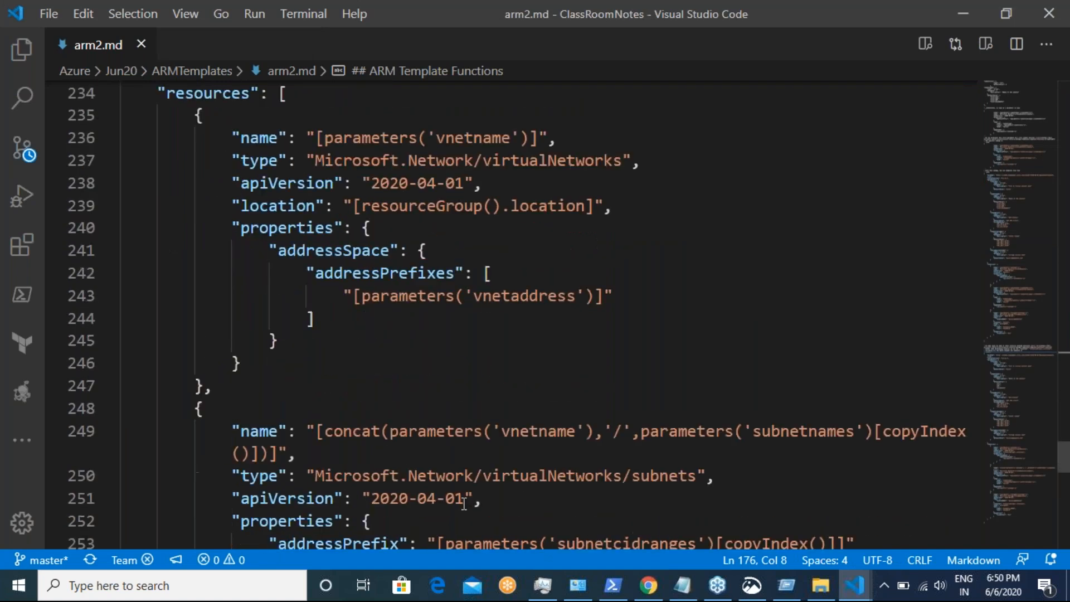
pyautogui.scroll(-2, 458, 509)
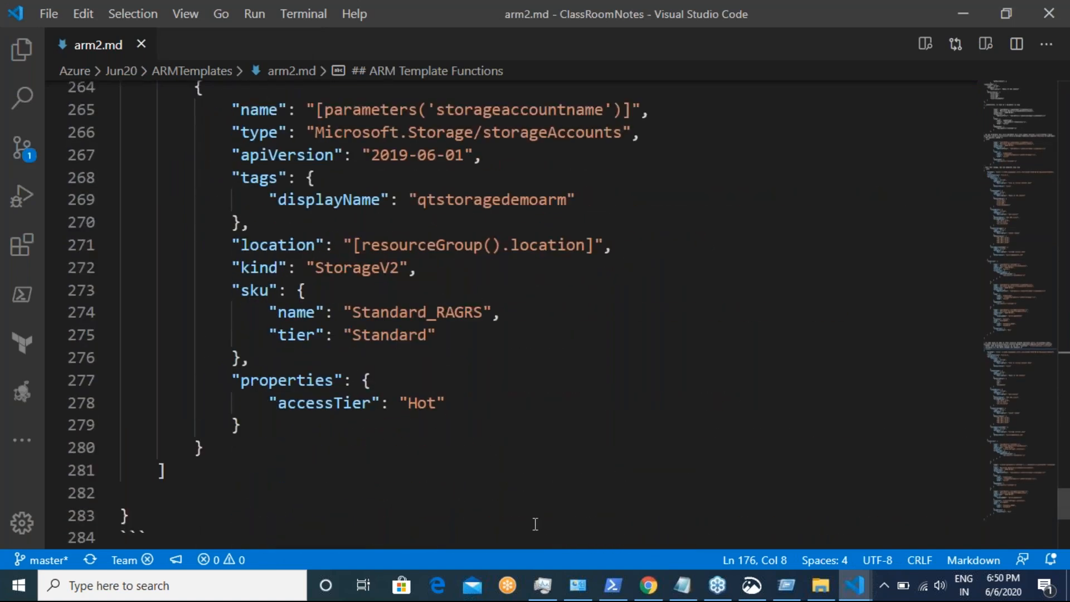
pyautogui.scroll(-4, 539, 511)
pyautogui.click(225, 291)
pyautogui.press('Return')
pyautogui.press('Return')
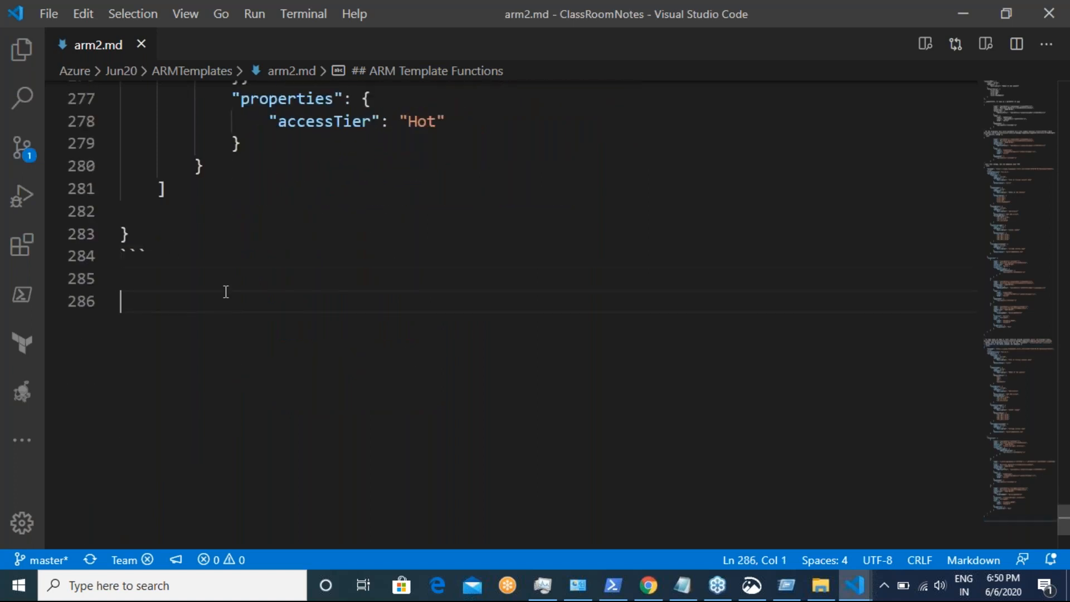
pyautogui.write('### Add variables to your ARM template')
pyautogui.press('Return')
# - Begin a bullet under the new heading with "Variables are values which are not provided by user executing the ARM template"
pyautogui.write('* ')
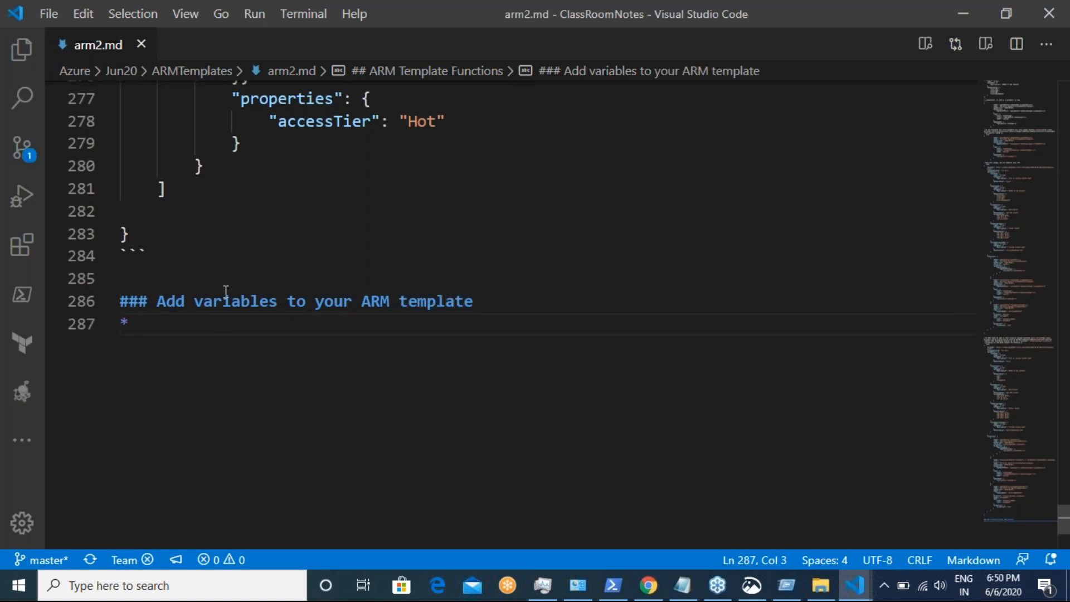
pyautogui.write('Varia')
pyautogui.press('BackSpace')
pyautogui.write('iables are values which are not i')
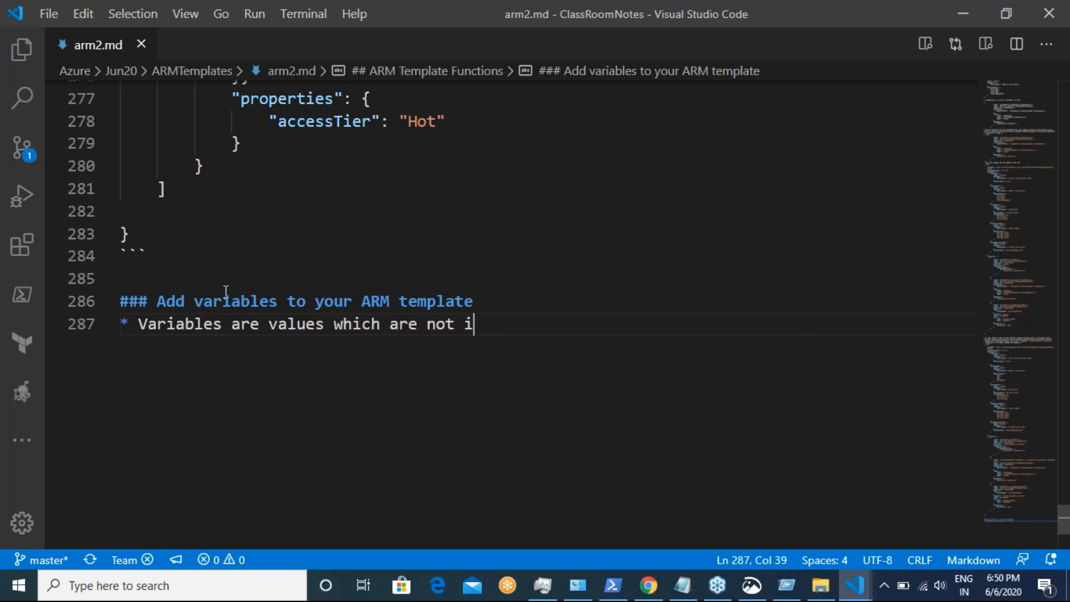
pyautogui.press('BackSpace')
pyautogui.write('provider')
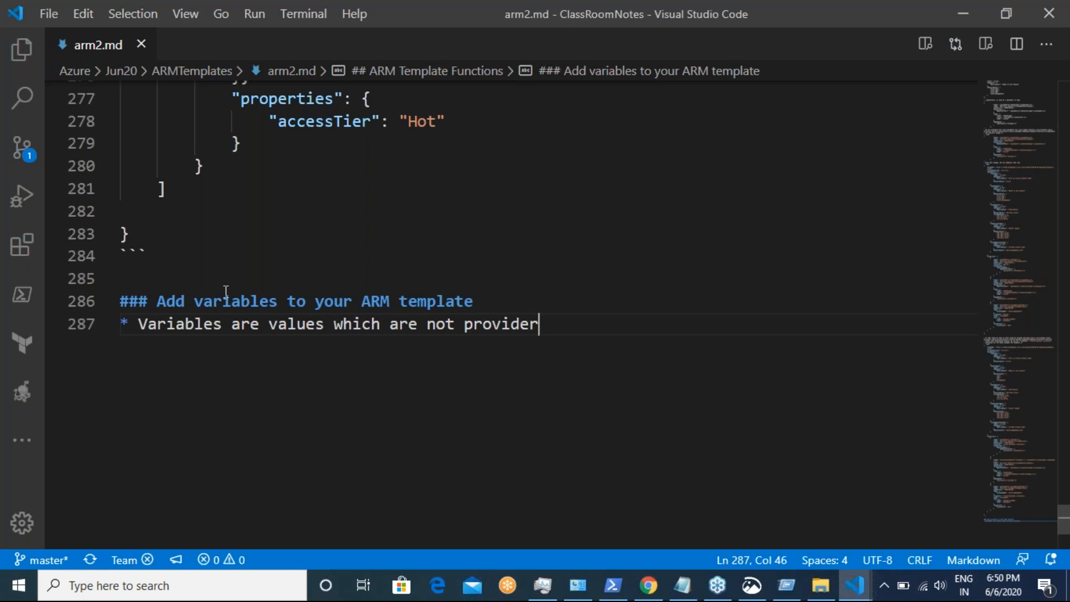
pyautogui.press('BackSpace')
pyautogui.write('d by user execut')
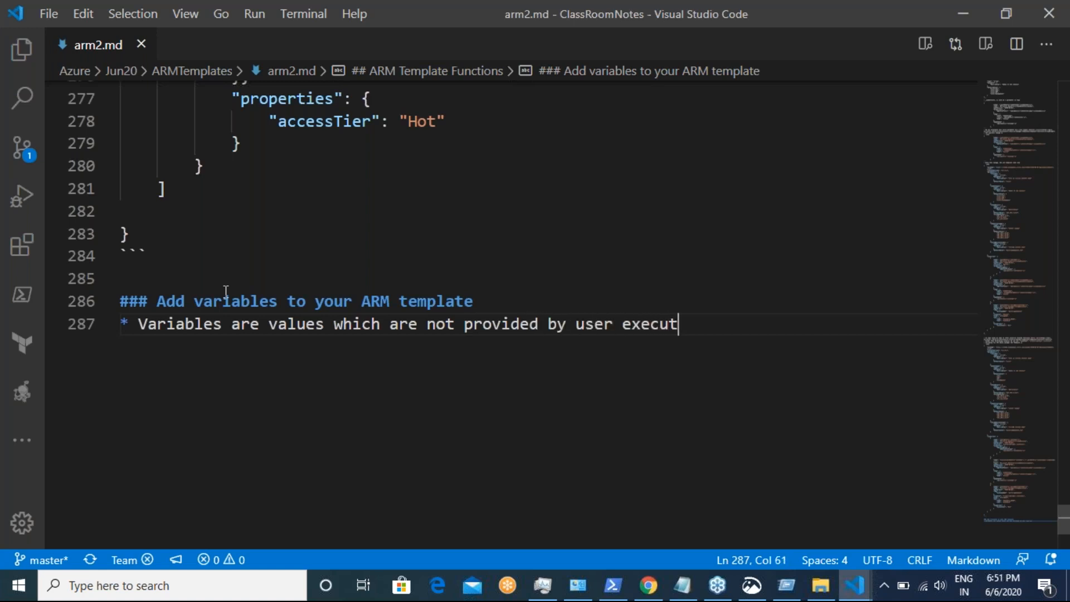
pyautogui.write('ing the ARM ')
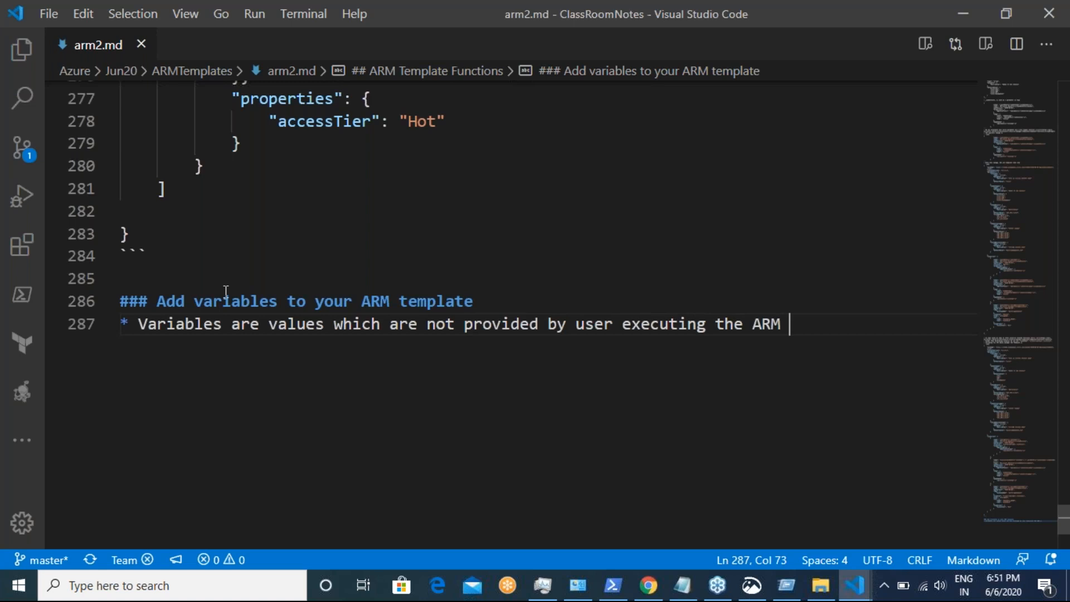
pyautogui.write('template')
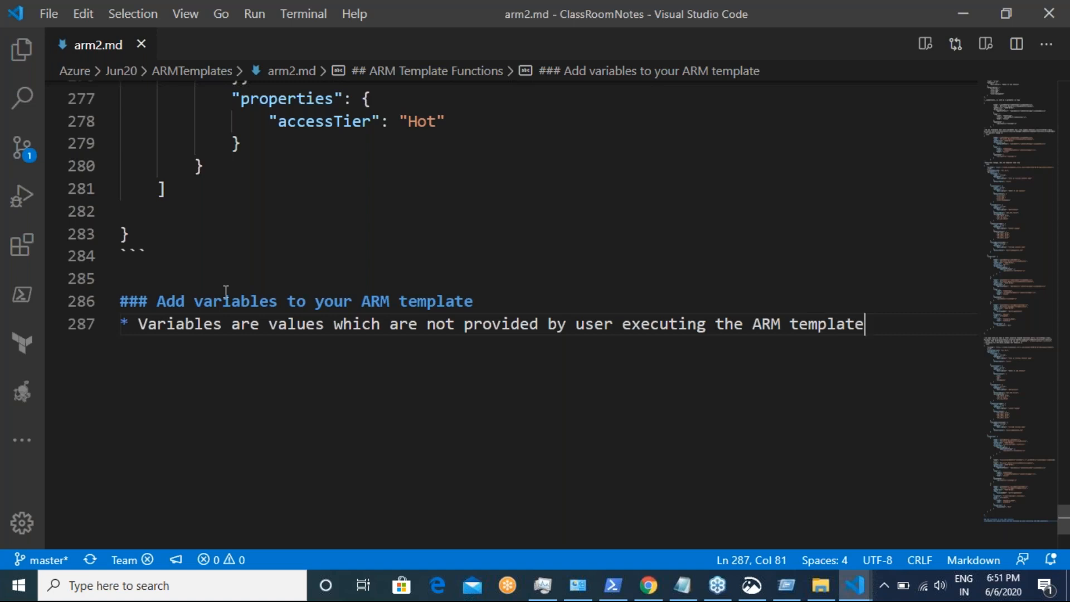
# - Extend the bullet with "rather they are values which can be calculated with in template"
pyautogui.write('rather')
pyautogui.write('y are valude')
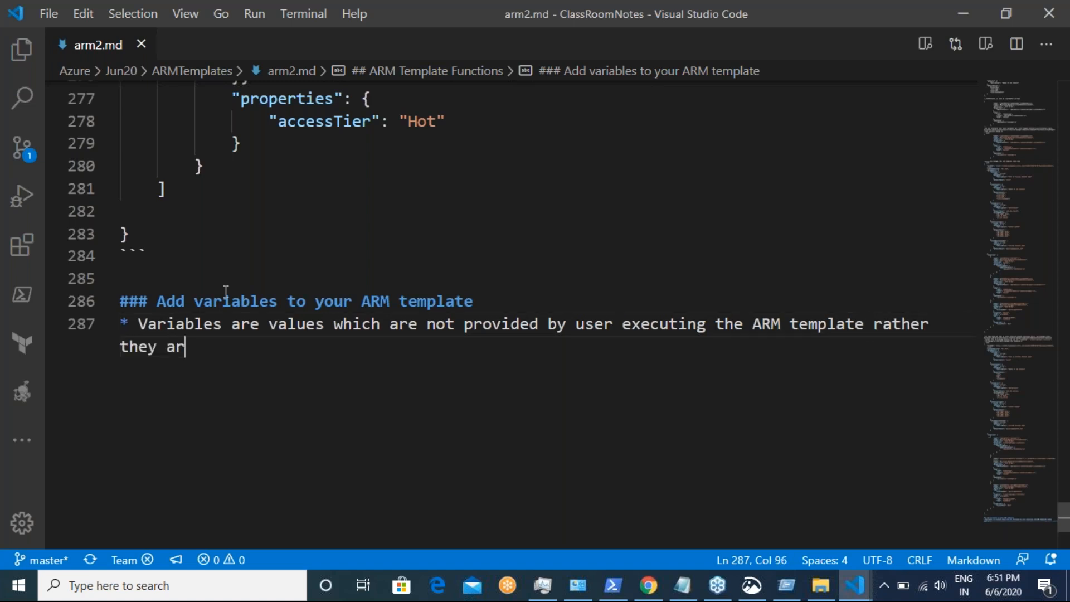
pyautogui.press('BackSpace')
pyautogui.press('BackSpace')
pyautogui.write('es which cna')
pyautogui.press('BackSpace')
pyautogui.press('BackSpace')
pyautogui.write('an be calu')
pyautogui.press('BackSpace')
pyautogui.write('cula')
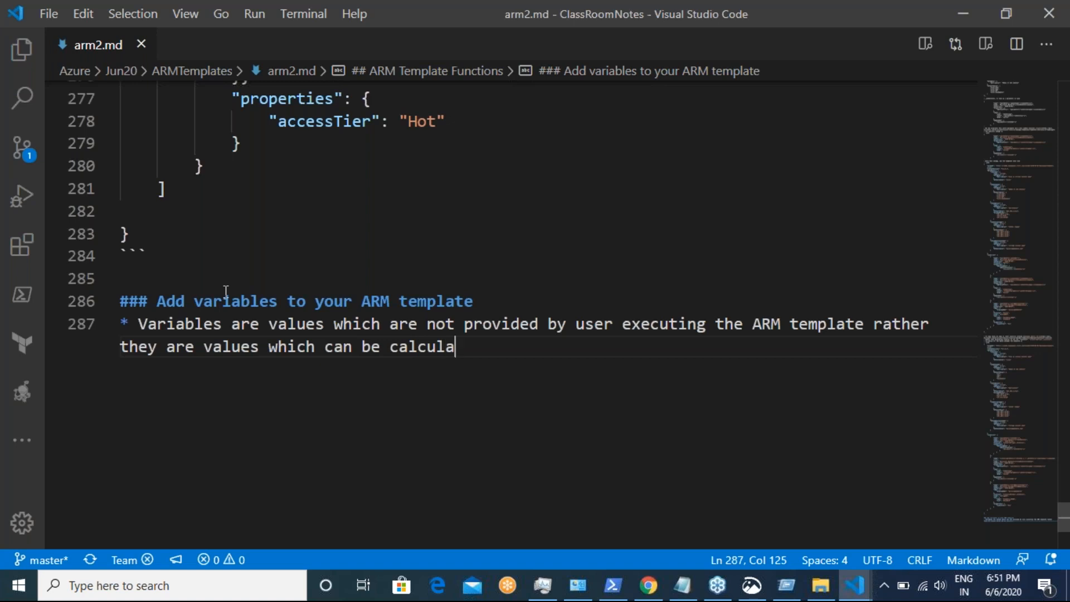
pyautogui.write('ted with i')
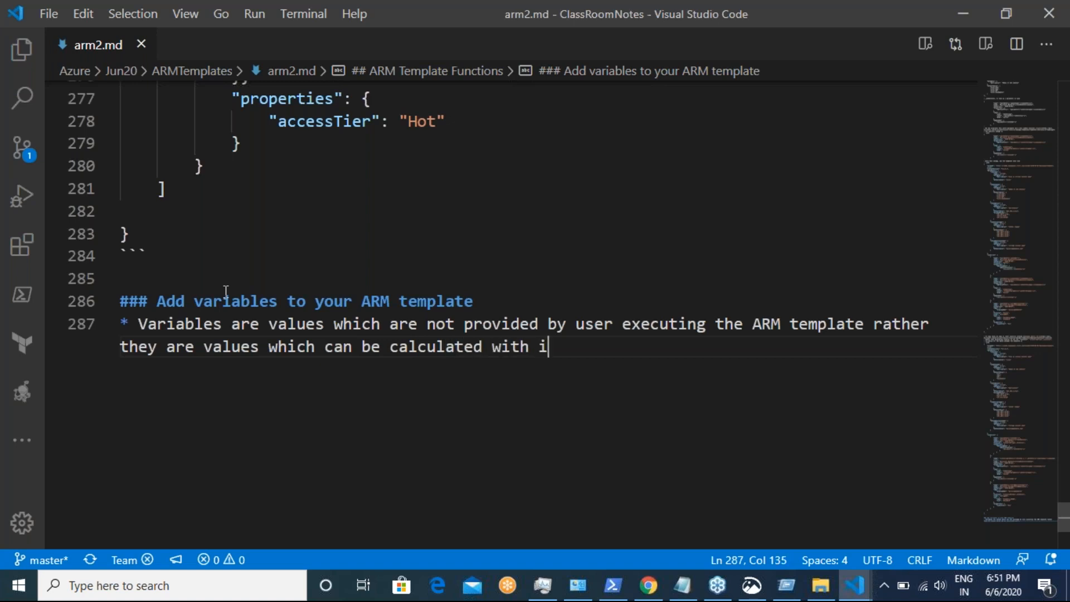
pyautogui.write('n template')
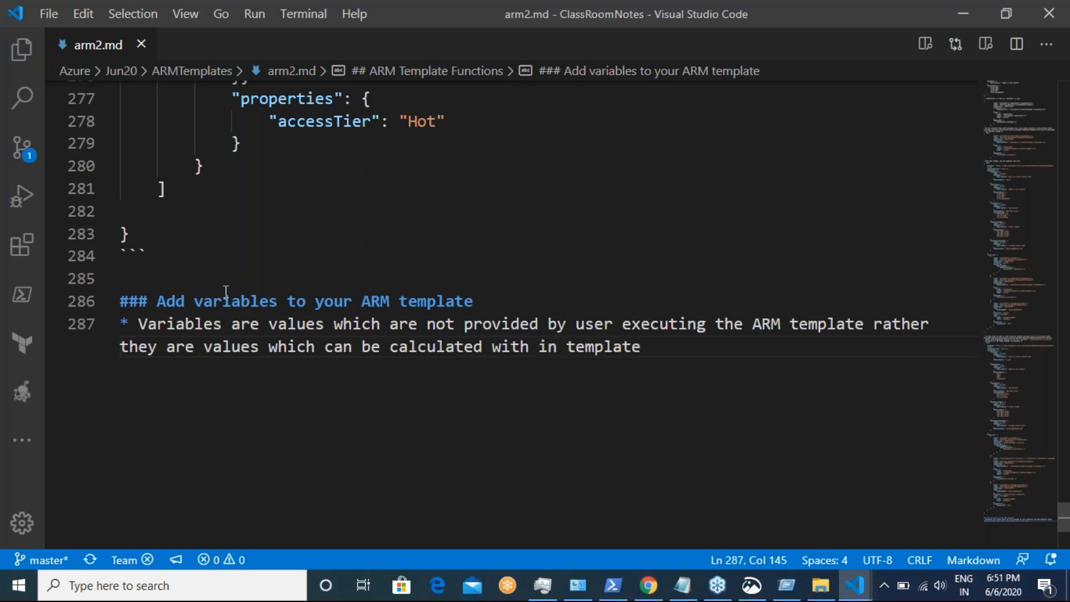
# - Review the second template's parameters in arm2.md
pyautogui.click(440, 180)
pyautogui.scroll(20, 440, 178)
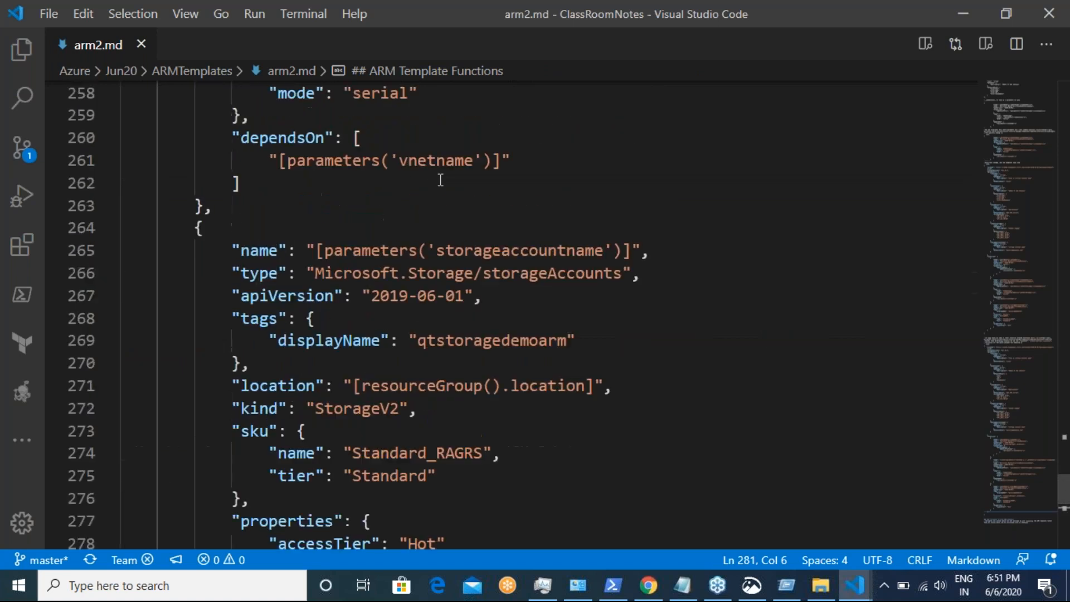
pyautogui.scroll(15, 442, 178)
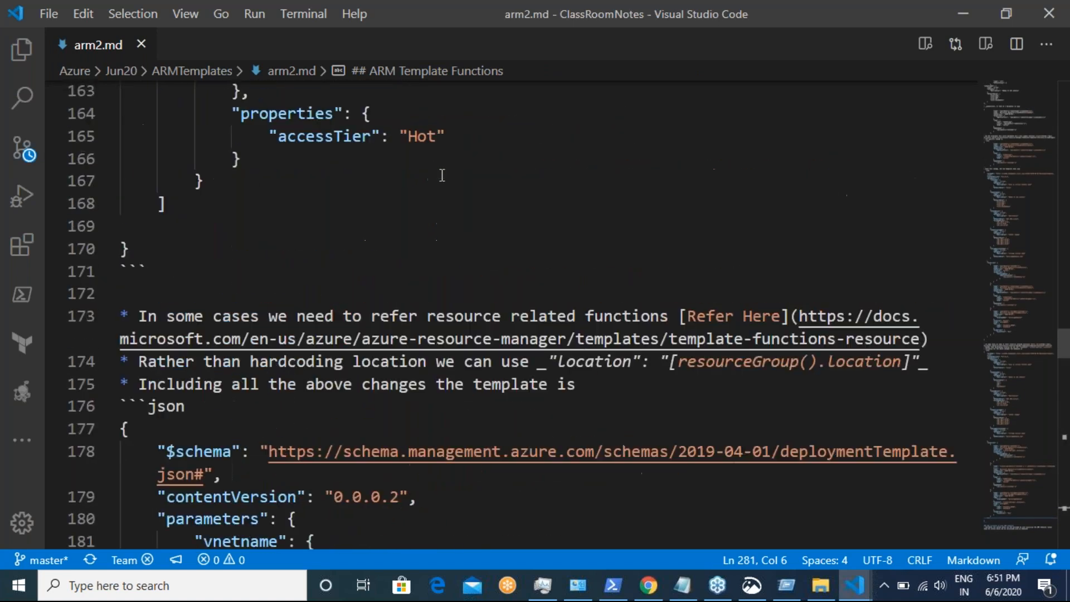
pyautogui.scroll(-5, 448, 188)
pyautogui.scroll(-12, 448, 201)
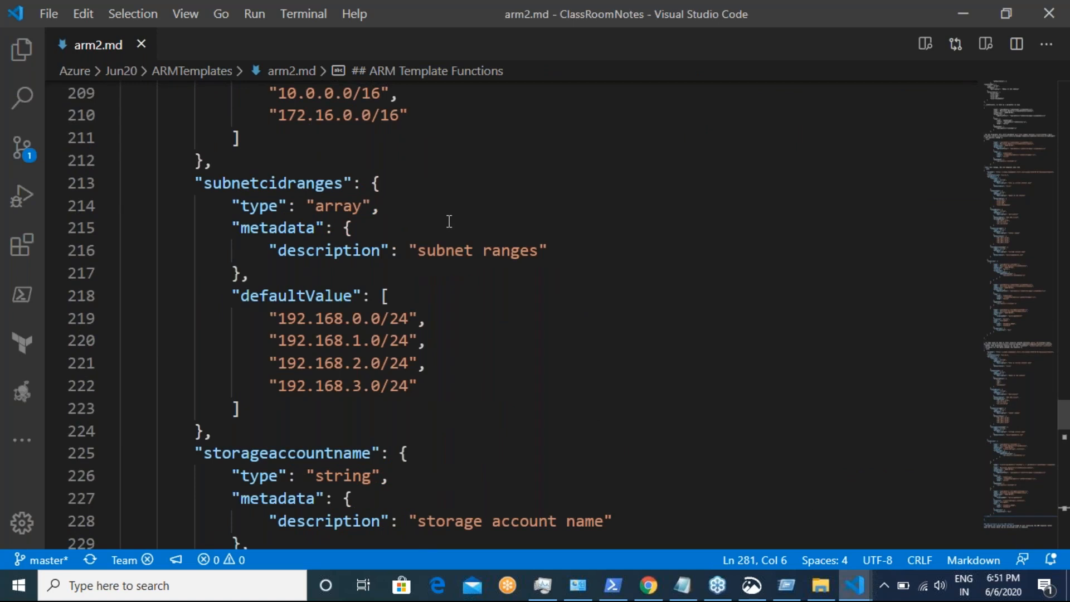
# - Switch to the May20 project window and create a file named vnetimprovisedagain.json in the network folder
pyautogui.hotkey('alt', 'Tab')
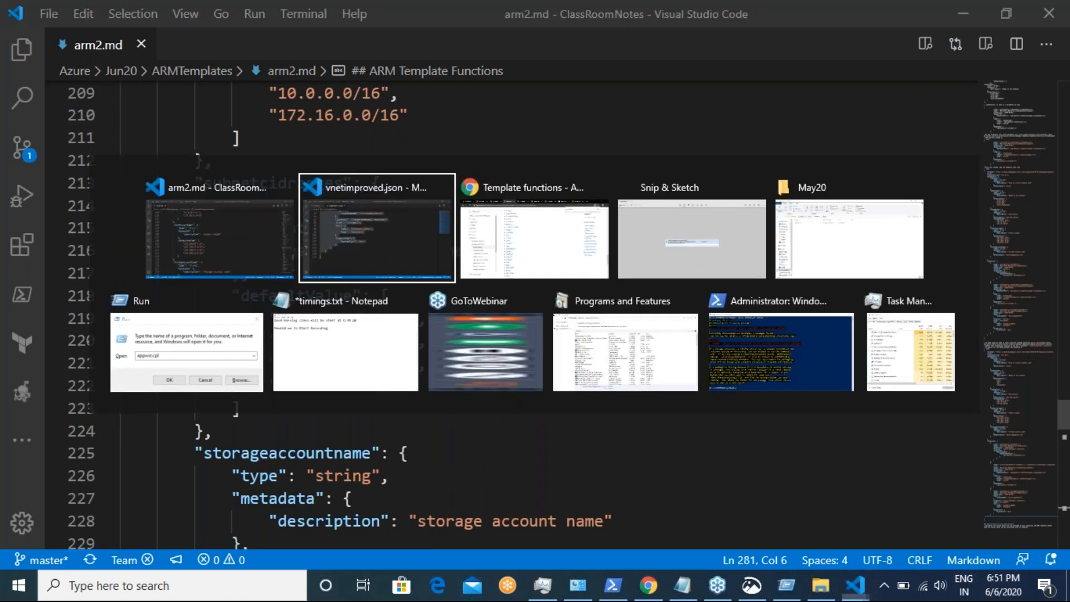
pyautogui.hotkey('alt', 'Tab')
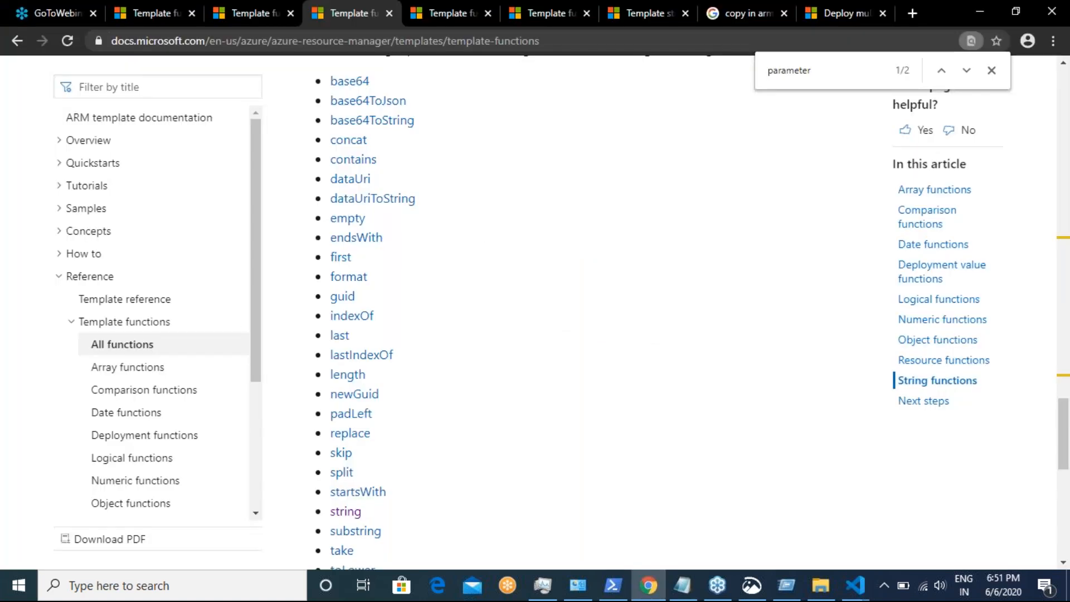
pyautogui.hotkey('alt', 'Tab')
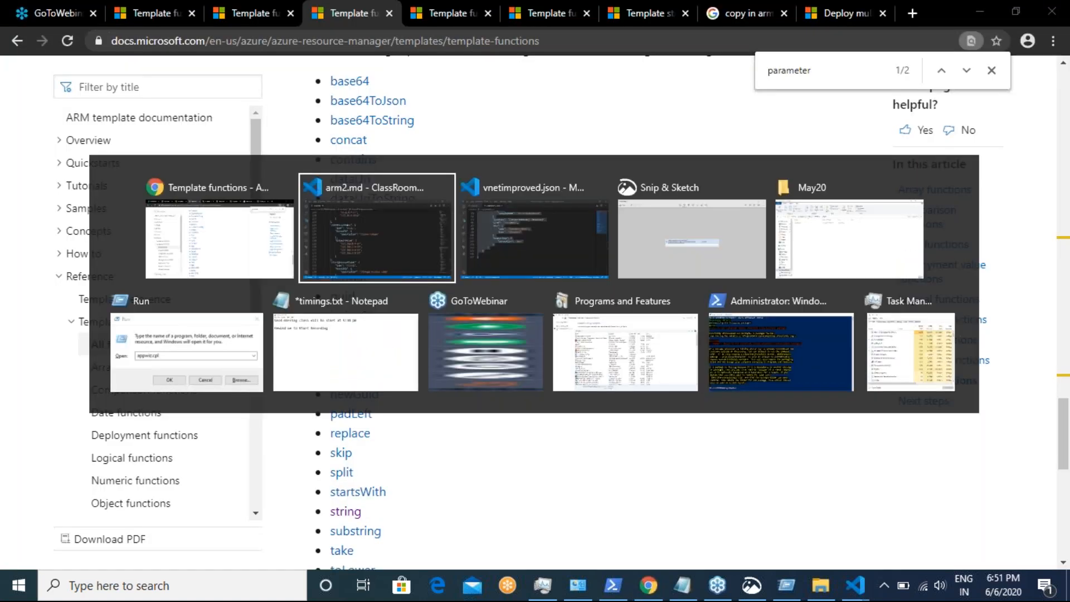
pyautogui.hotkey('alt', 'Tab')
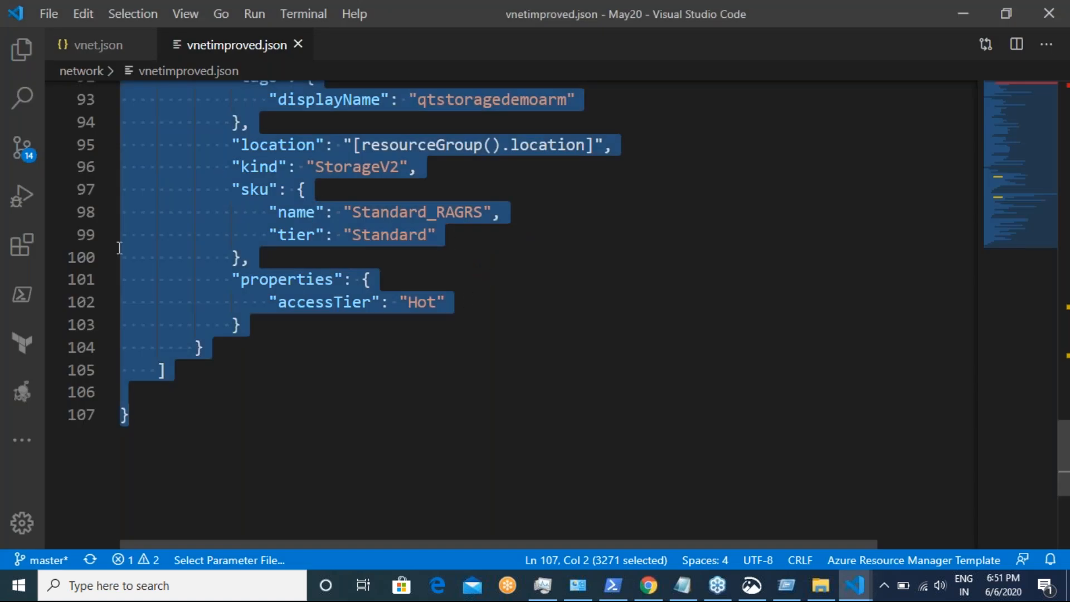
pyautogui.click(23, 64)
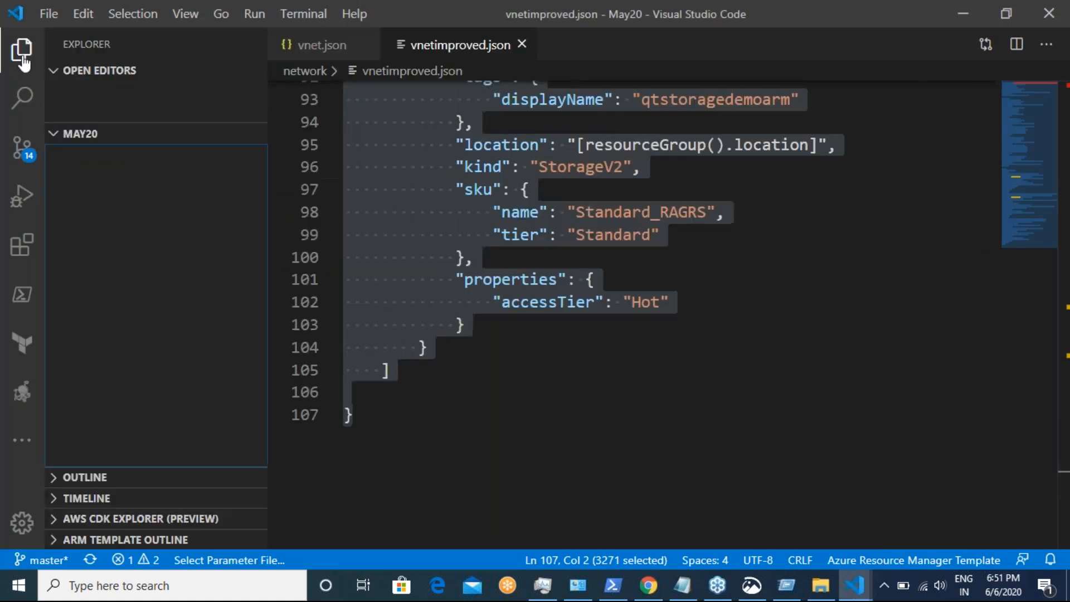
pyautogui.click(175, 134)
pyautogui.write('vnetimprovi')
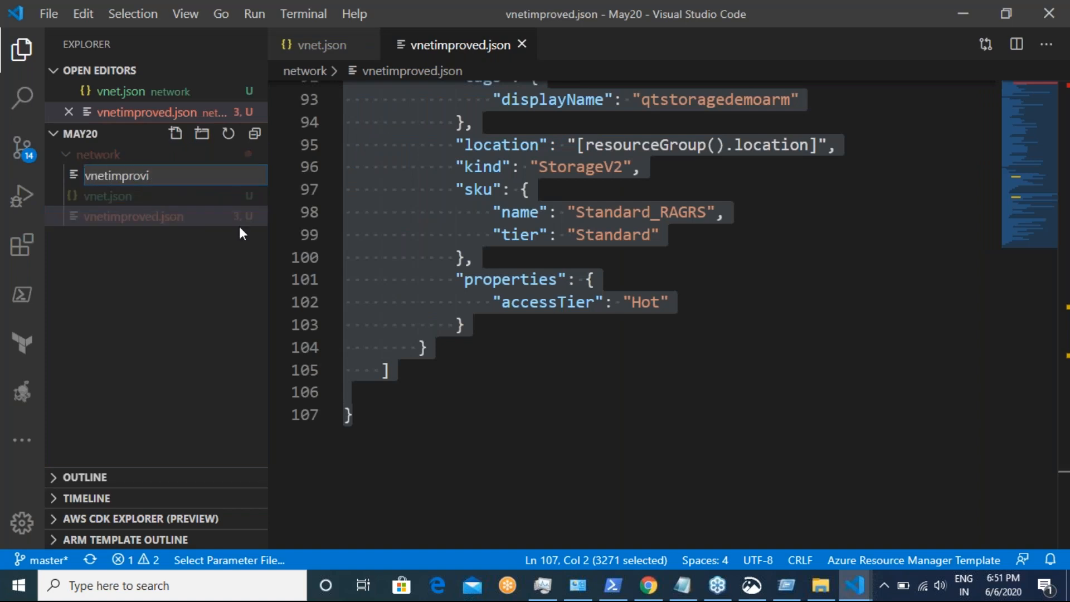
pyautogui.write('sedagain.json')
pyautogui.press('Return')
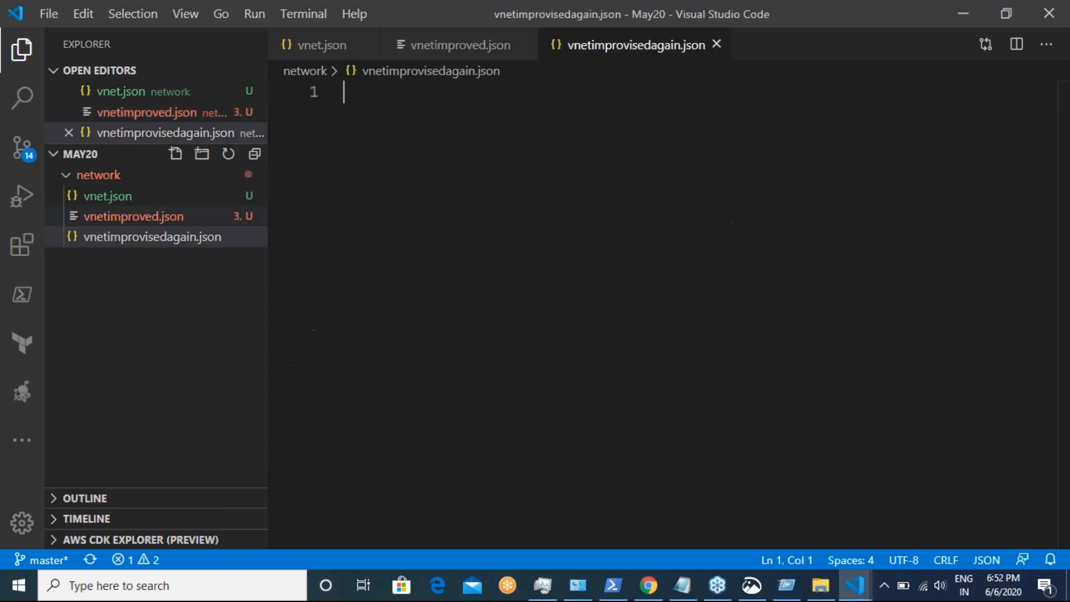
# - Paste the copied vnetimproved.json template into the new file
pyautogui.hotkey('ctrl', 'v')
pyautogui.scroll(20, 681, 345)
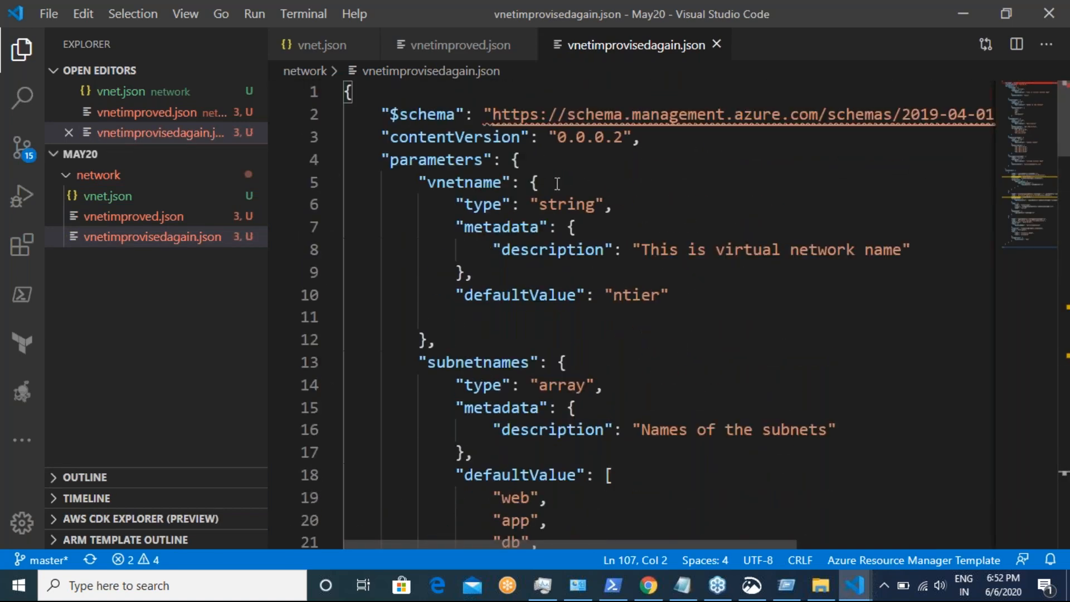
# - Insert an empty "variables" object between the parameters and resources sections of vnetimprovisedagain.json
pyautogui.scroll(-7, 597, 220)
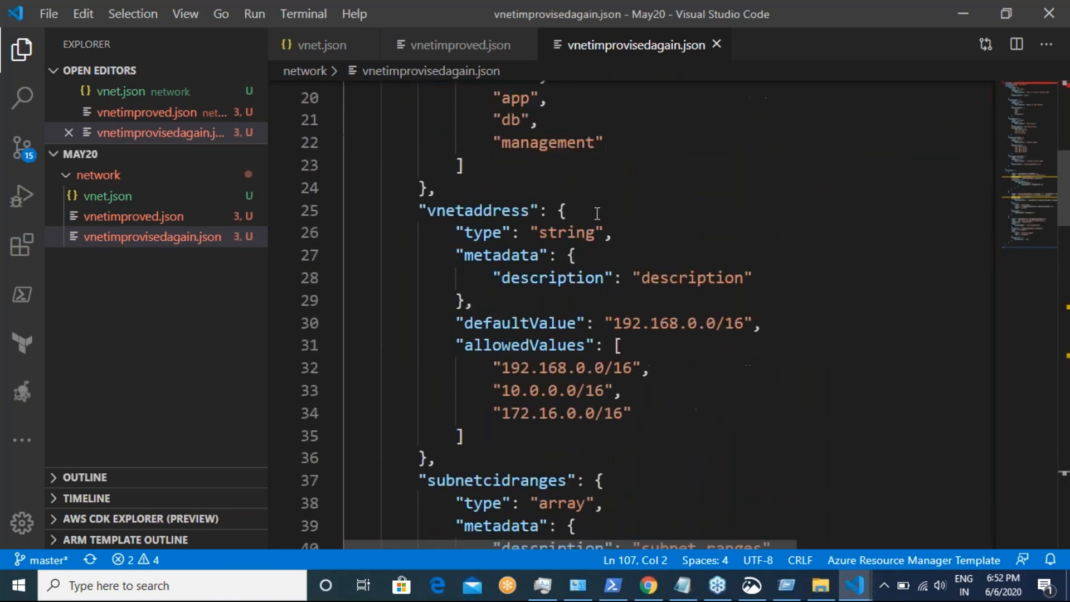
pyautogui.scroll(-1, 591, 228)
pyautogui.scroll(-6, 610, 247)
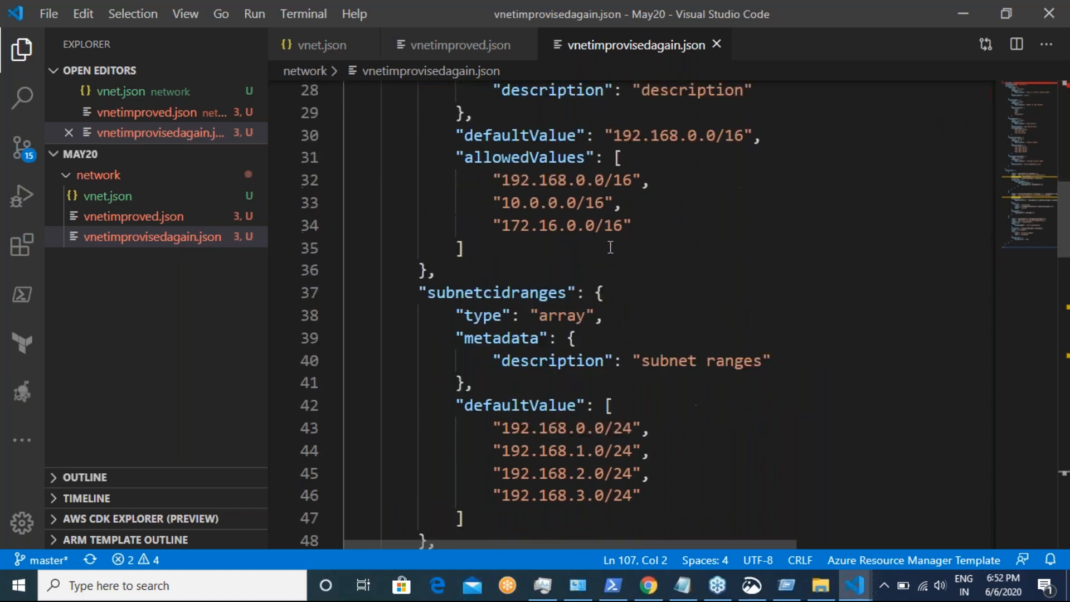
pyautogui.click(408, 366)
pyautogui.press('Return')
pyautogui.write('"var')
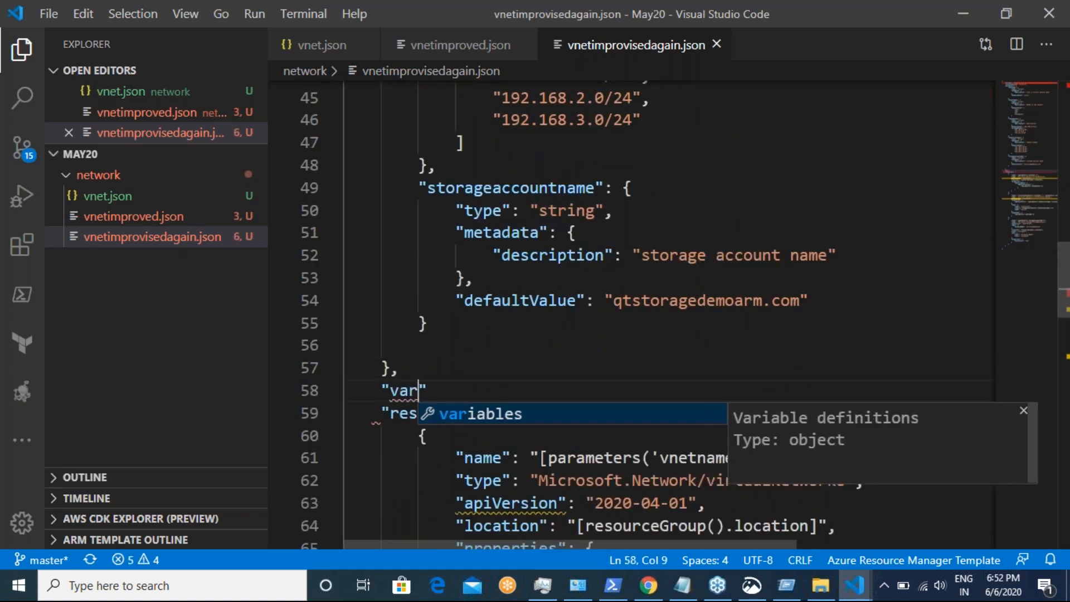
pyautogui.press('Return')
pyautogui.write(':')
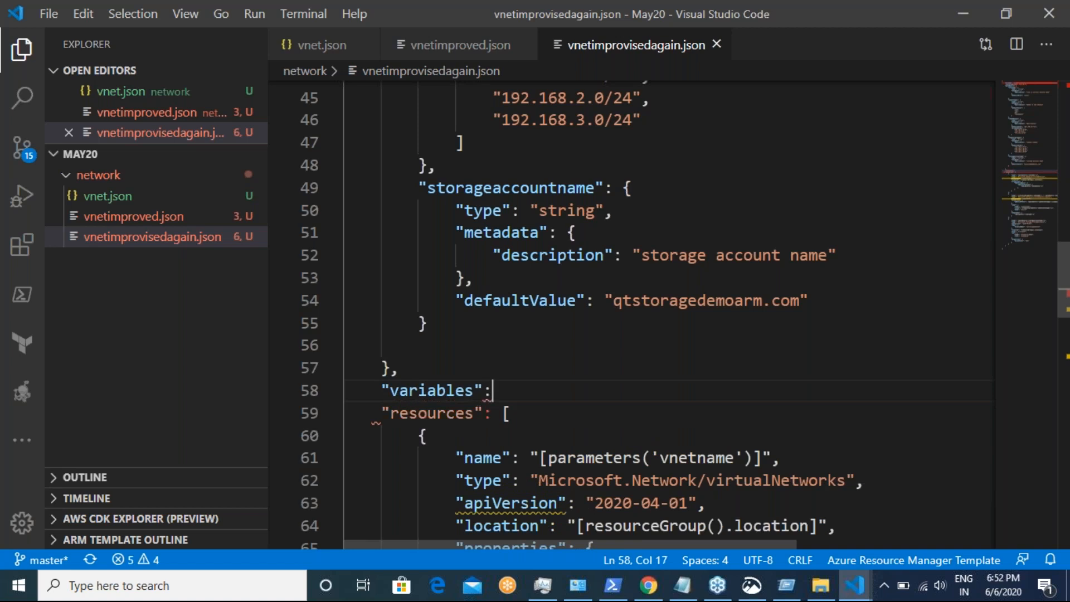
pyautogui.press('Return')
pyautogui.press('Return')
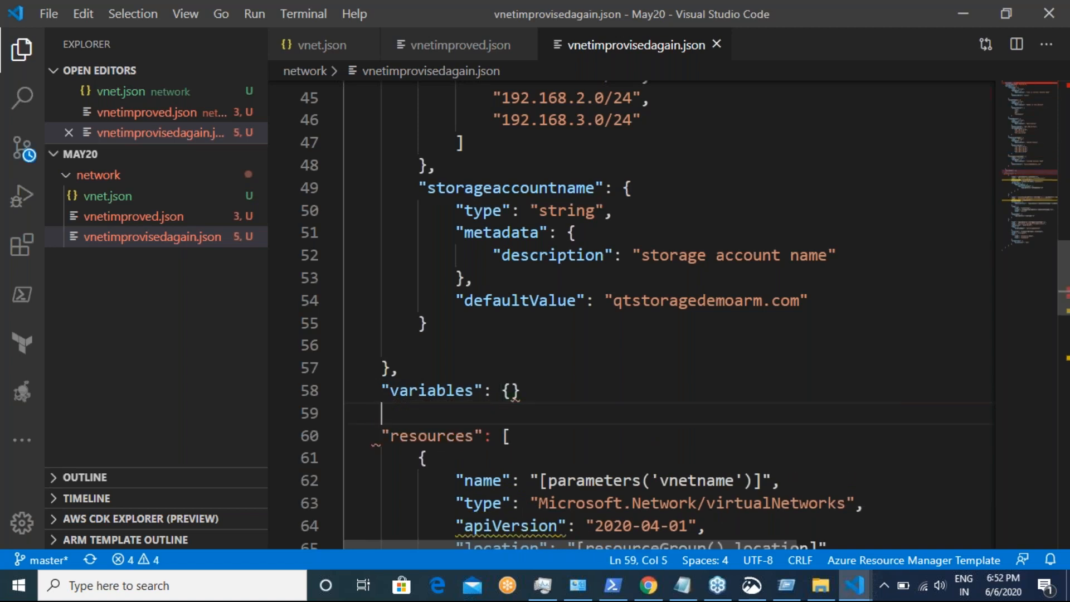
# - Separate the variables object from resources with a comma and open an empty line between its braces
pyautogui.write(',')
pyautogui.press('Up')
pyautogui.hotkey('ctrl', 'Right')
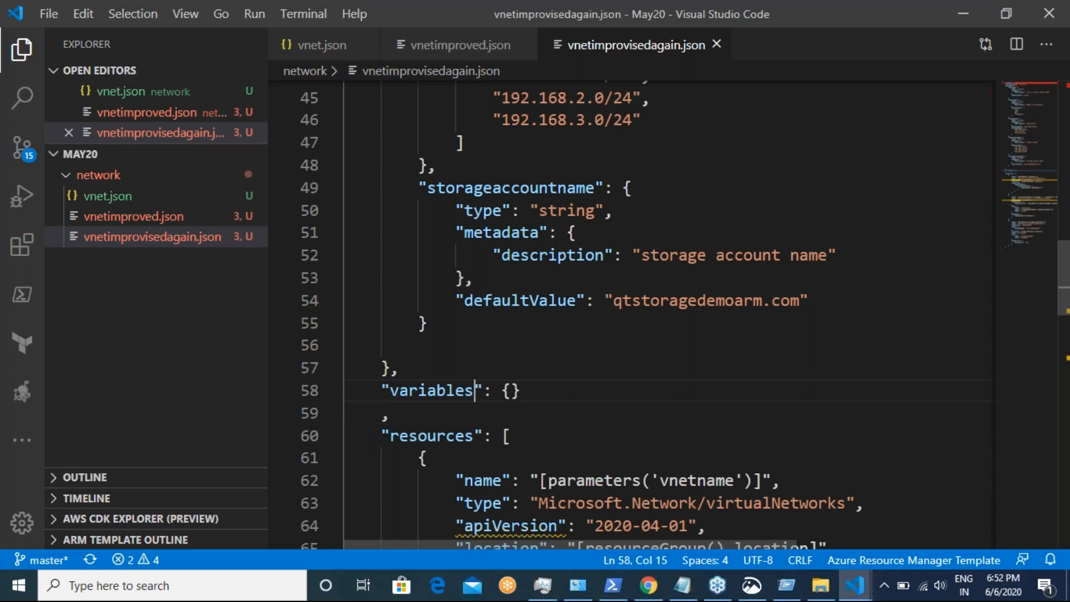
pyautogui.press('Right')
pyautogui.press('Return')
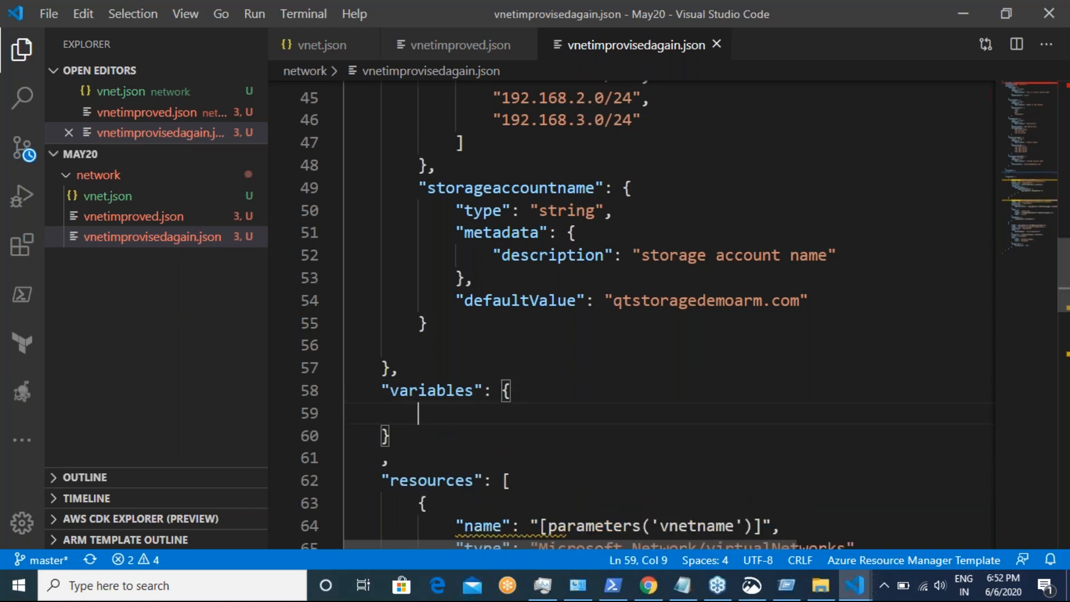
# - Switch to Chrome, search for ARM template variables in a new tab, and read the Variables in Azure Resource Manager template article
pyautogui.hotkey('alt', 'Tab')
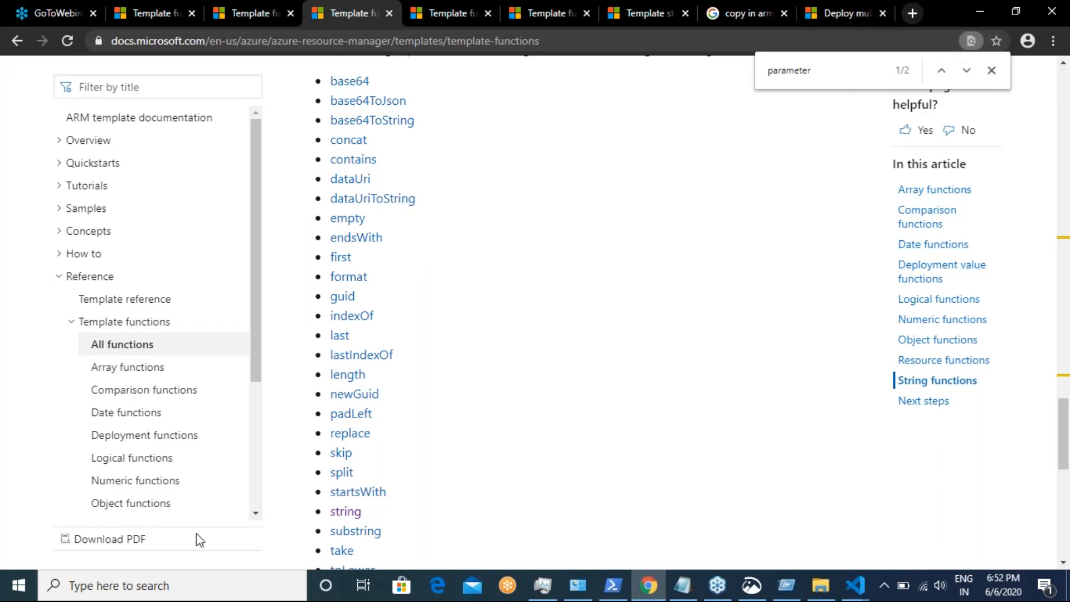
pyautogui.scroll(-4, 170, 326)
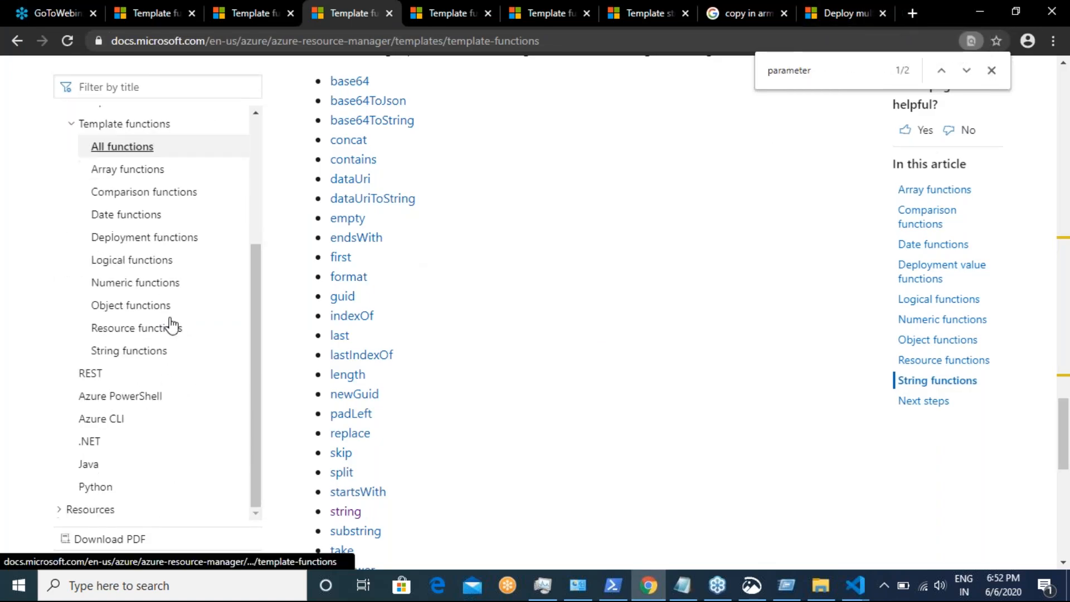
pyautogui.hotkey('ctrl', 't')
pyautogui.write('tem')
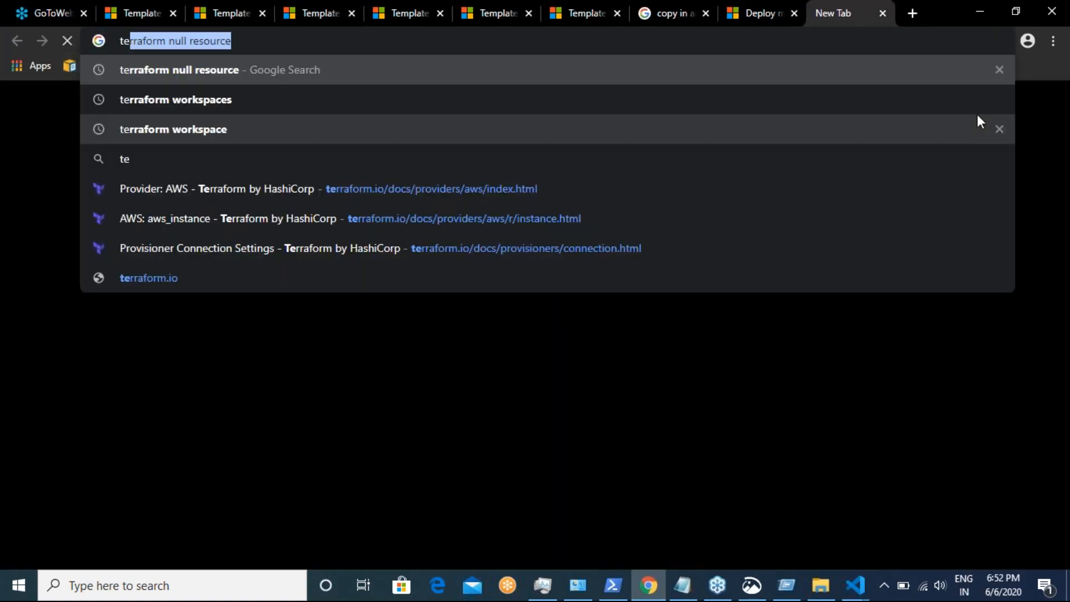
pyautogui.press('BackSpace')
pyautogui.press('BackSpace')
pyautogui.press('BackSpace')
pyautogui.write('arm template')
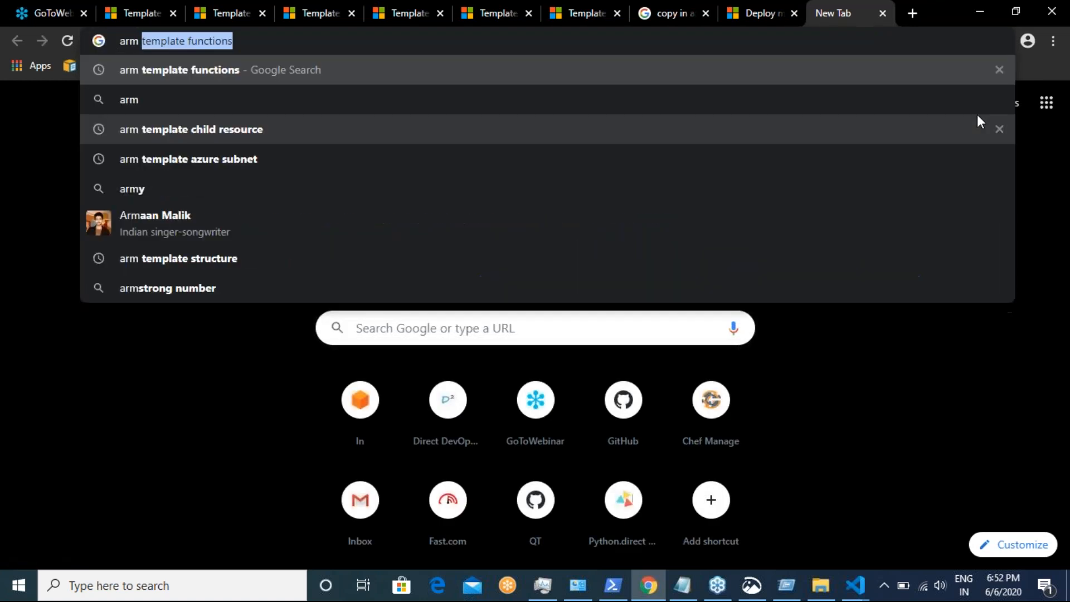
pyautogui.write(' vari')
pyautogui.press('Return')
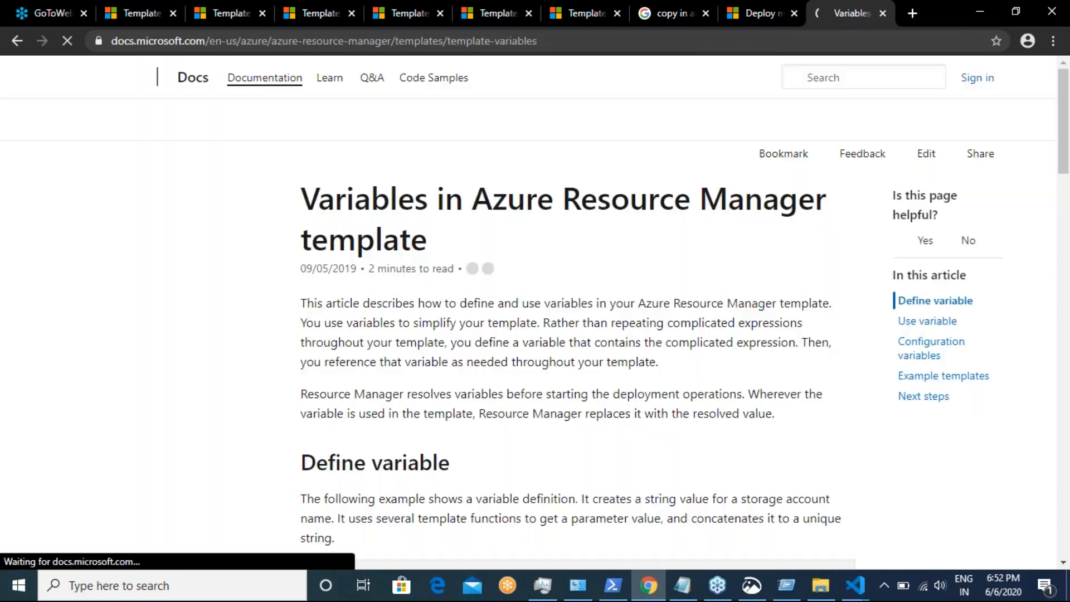
pyautogui.scroll(-8, 578, 312)
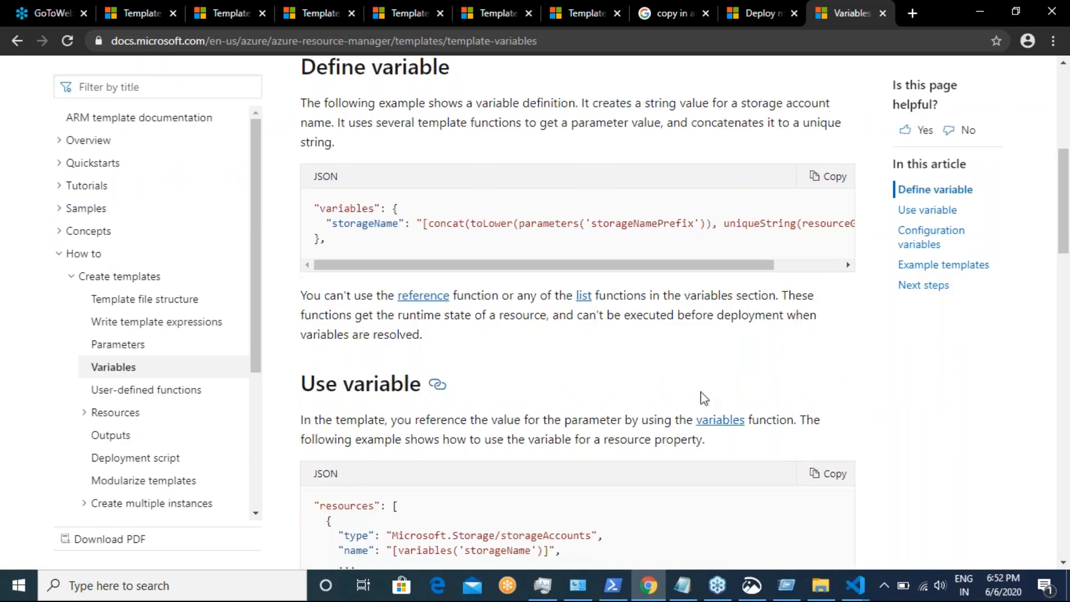
pyautogui.scroll(-8, 702, 398)
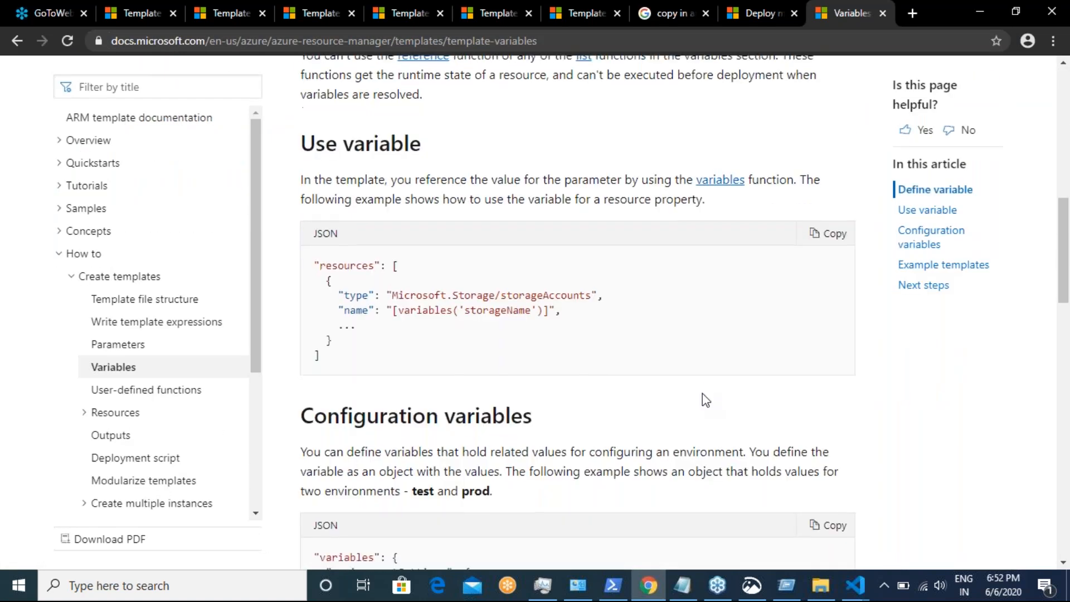
pyautogui.scroll(-4, 703, 399)
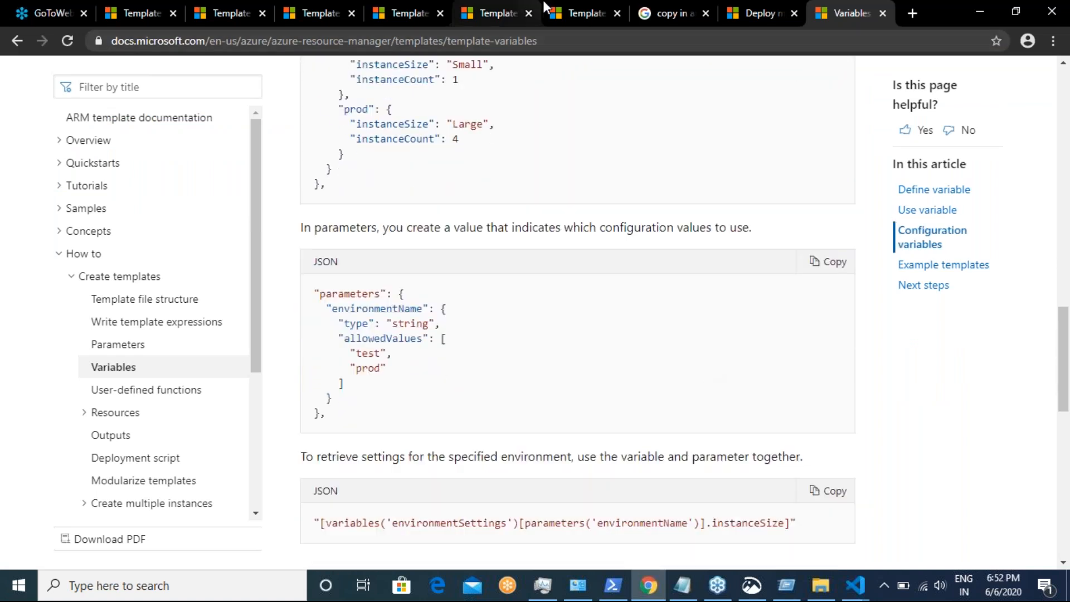
# - Copy the article's address and append it as a "[Refer Here]" link to the variables bullet in arm2.md
pyautogui.click(571, 42)
pyautogui.hotkey('ctrl', 'c')
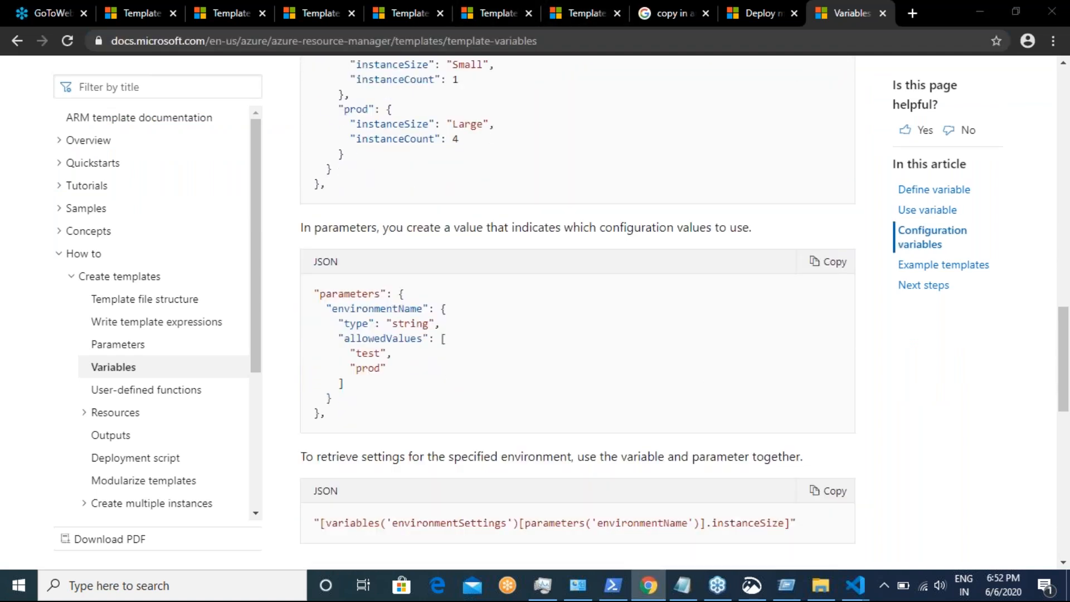
pyautogui.hotkey('alt', 'Tab')
pyautogui.hotkey('alt', 'Tab')
pyautogui.press('Tab')
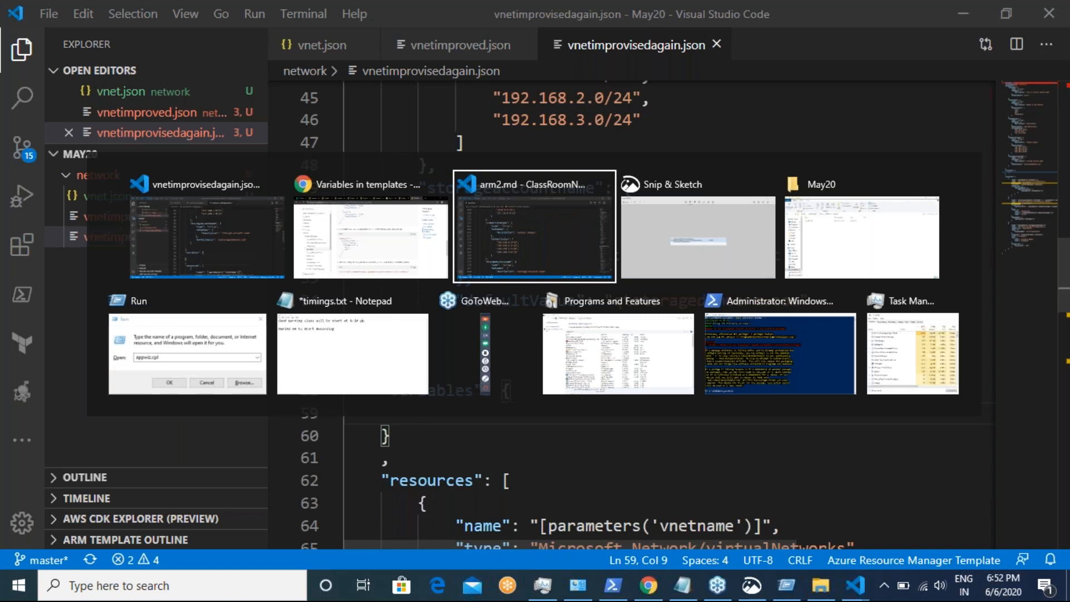
pyautogui.scroll(-4, 737, 440)
pyautogui.scroll(-15, 736, 440)
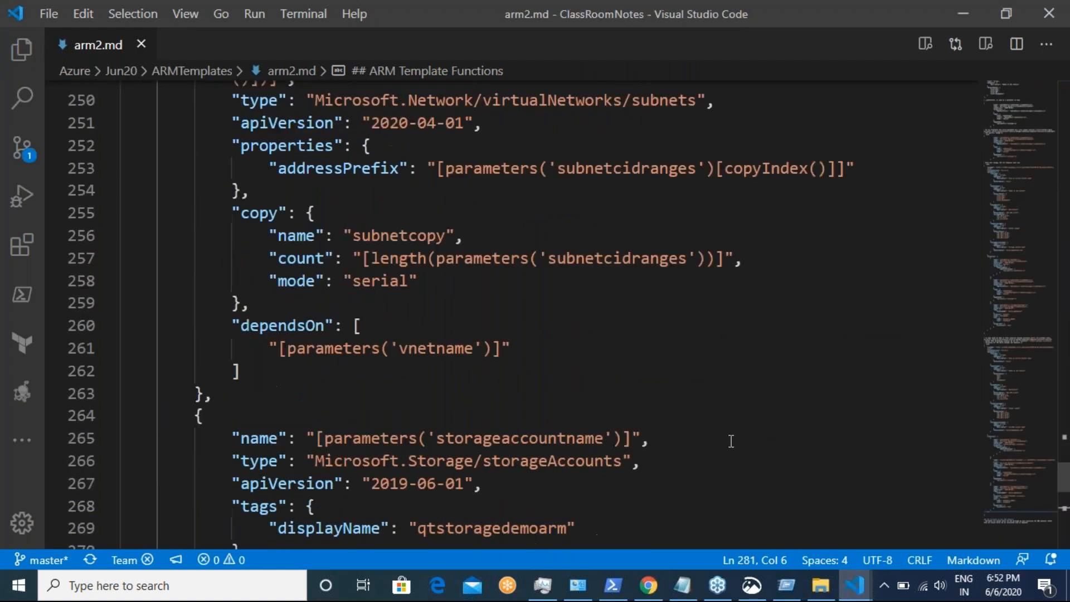
pyautogui.click(666, 302)
pyautogui.write('[Refer ')
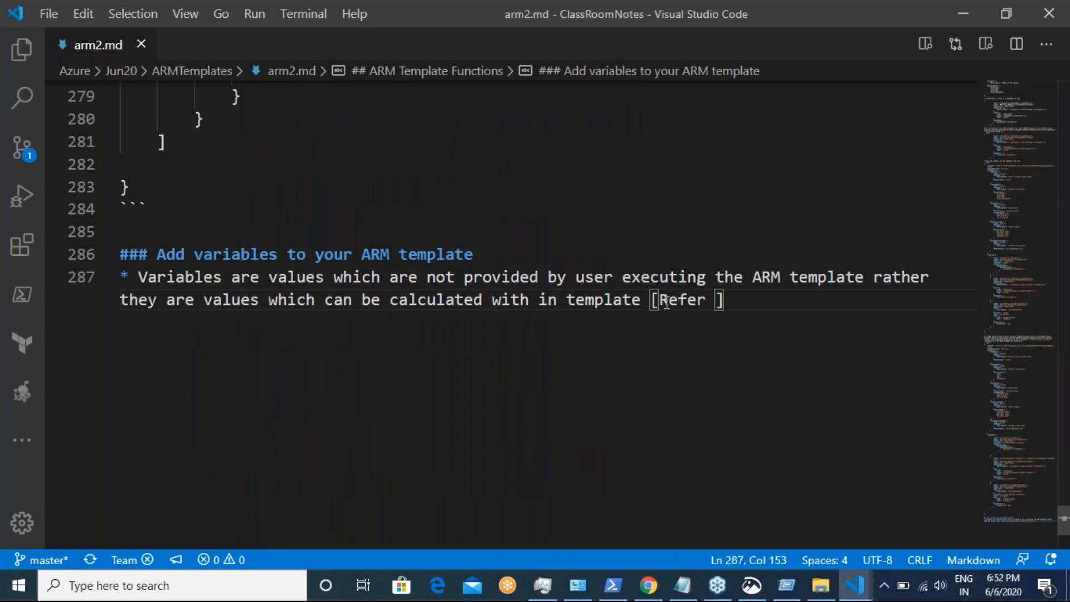
pyautogui.write('Here](')
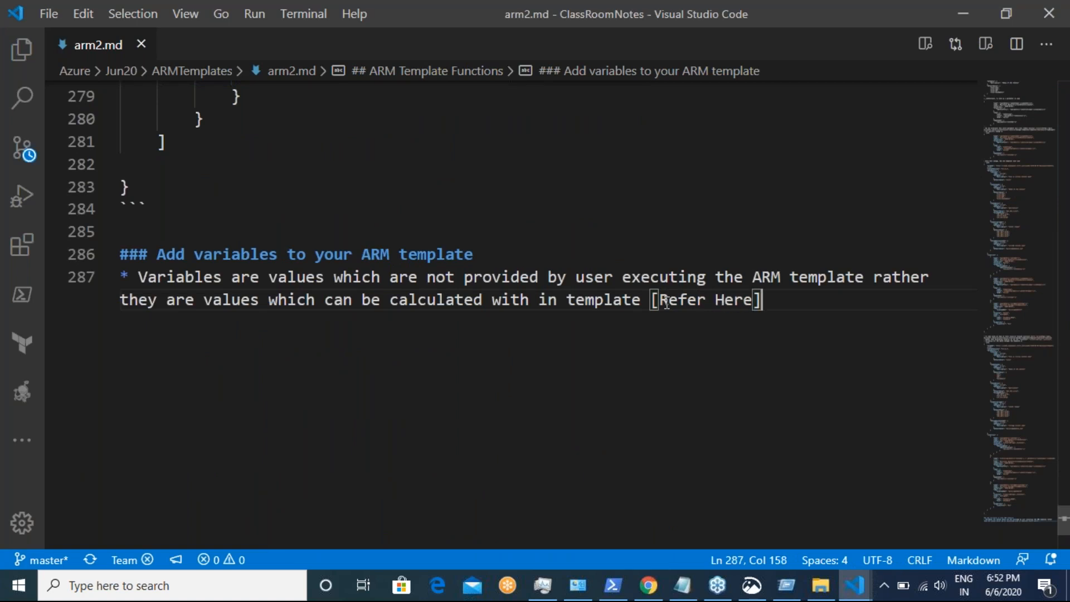
pyautogui.hotkey('ctrl', 'v')
# - Return to the Variables article in Chrome and examine the usage example and the full storageName definition
pyautogui.hotkey('alt', 'Tab')
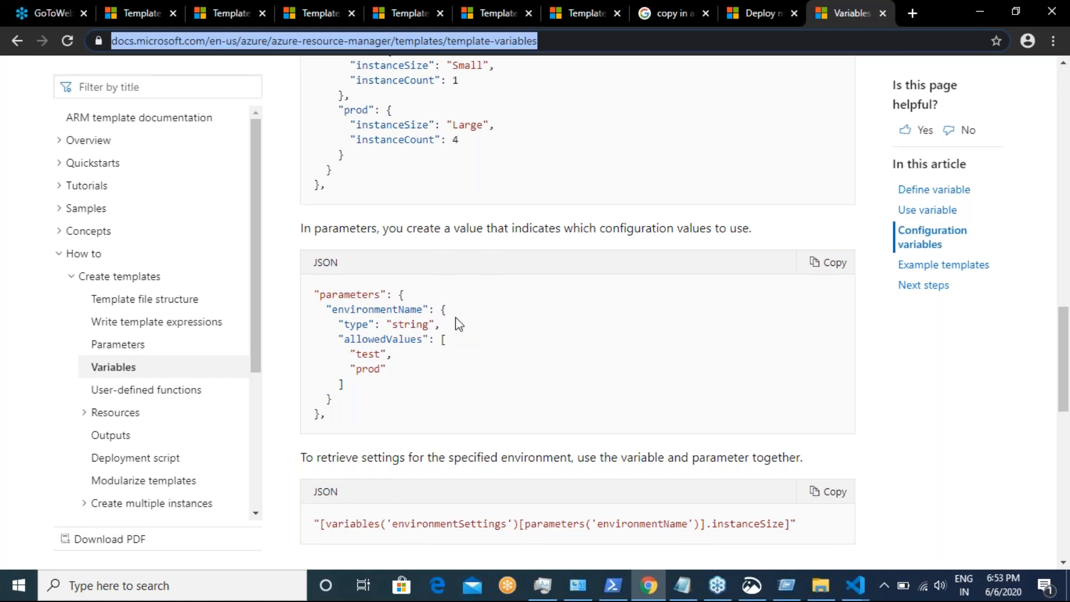
pyautogui.scroll(9, 454, 328)
pyautogui.scroll(2, 402, 334)
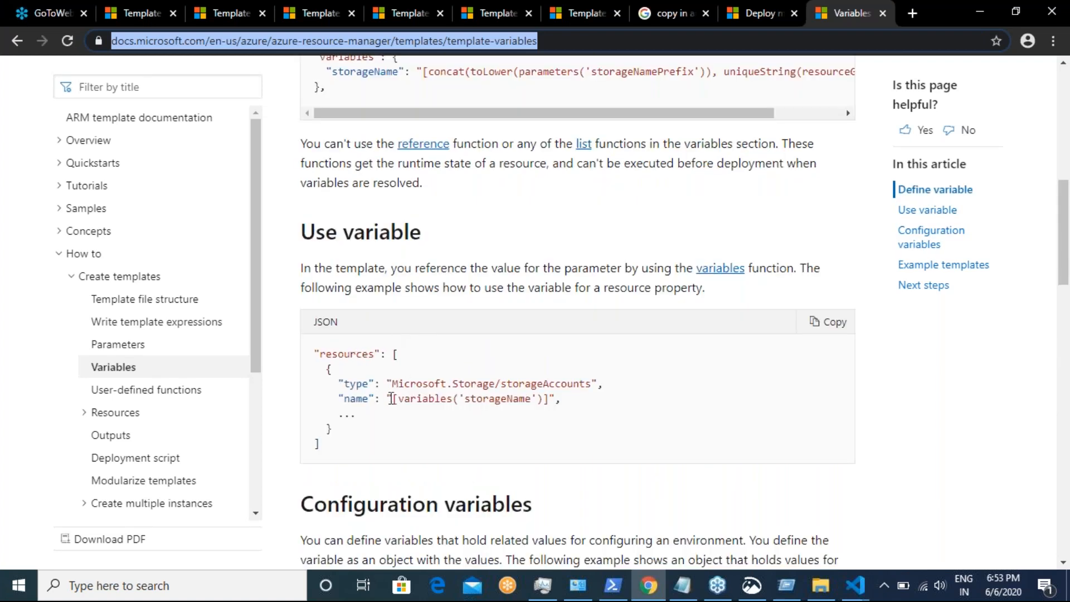
pyautogui.scroll(4, 518, 417)
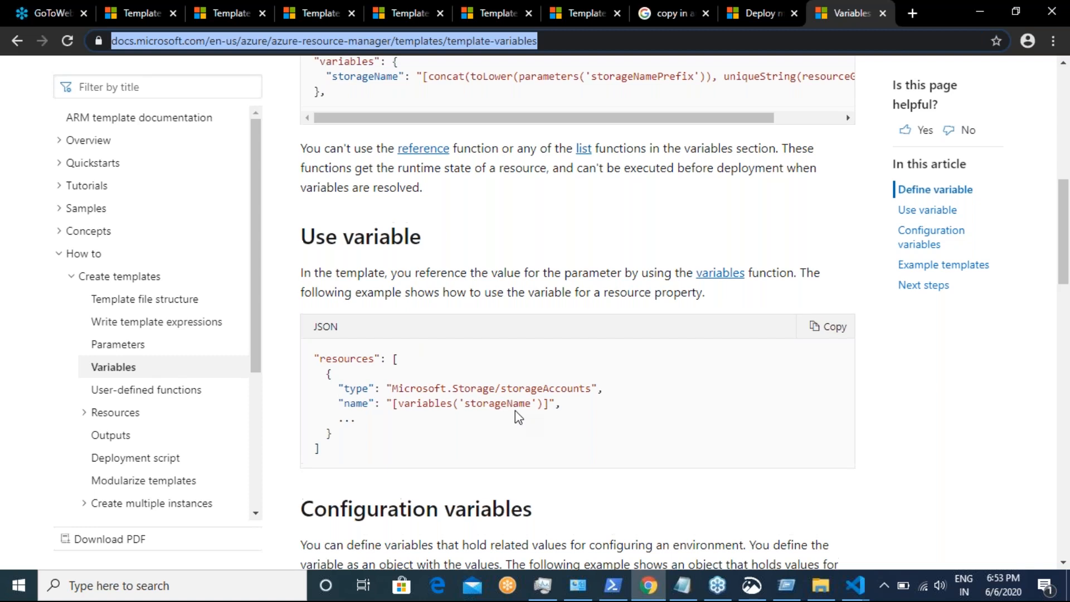
pyautogui.click(356, 288)
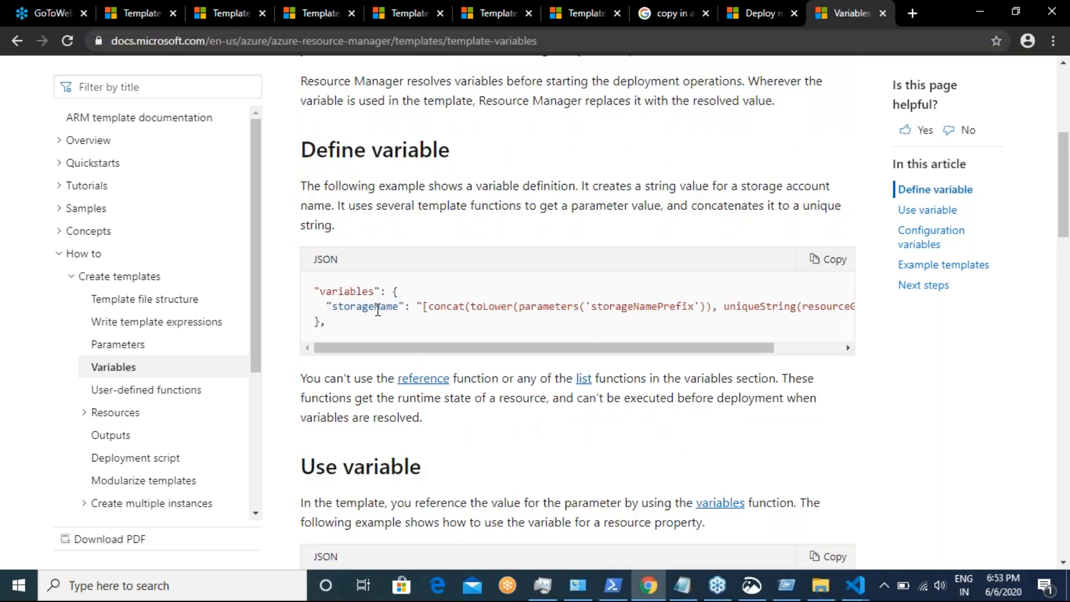
pyautogui.moveTo(324, 306); pyautogui.dragTo(862, 324)
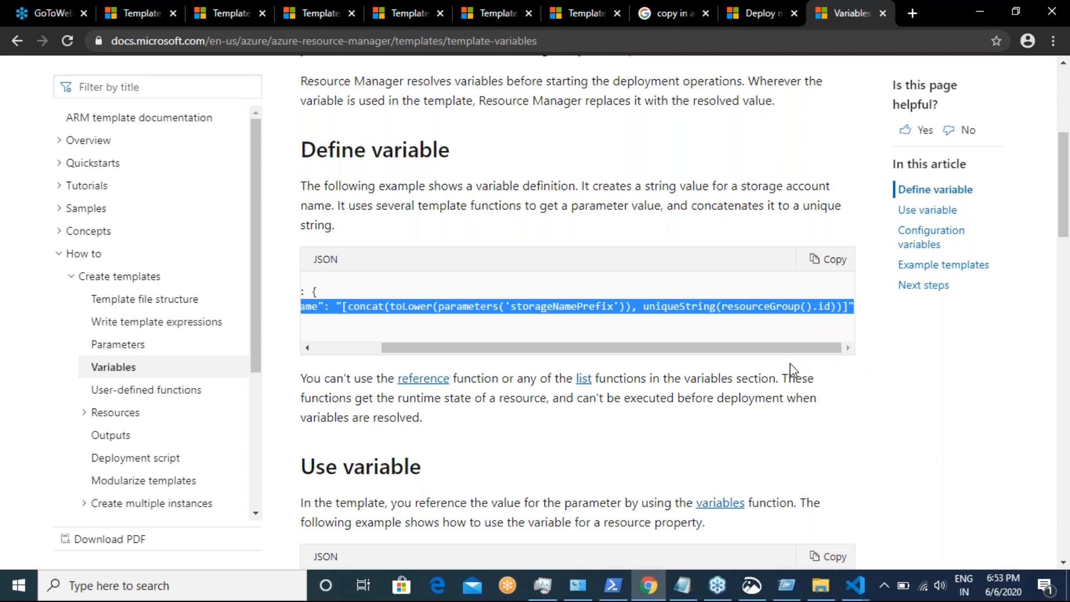
# - Switch back to vnetimprovisedagain.json and review its parameters and resources around the empty variables section
pyautogui.hotkey('alt', 'Tab')
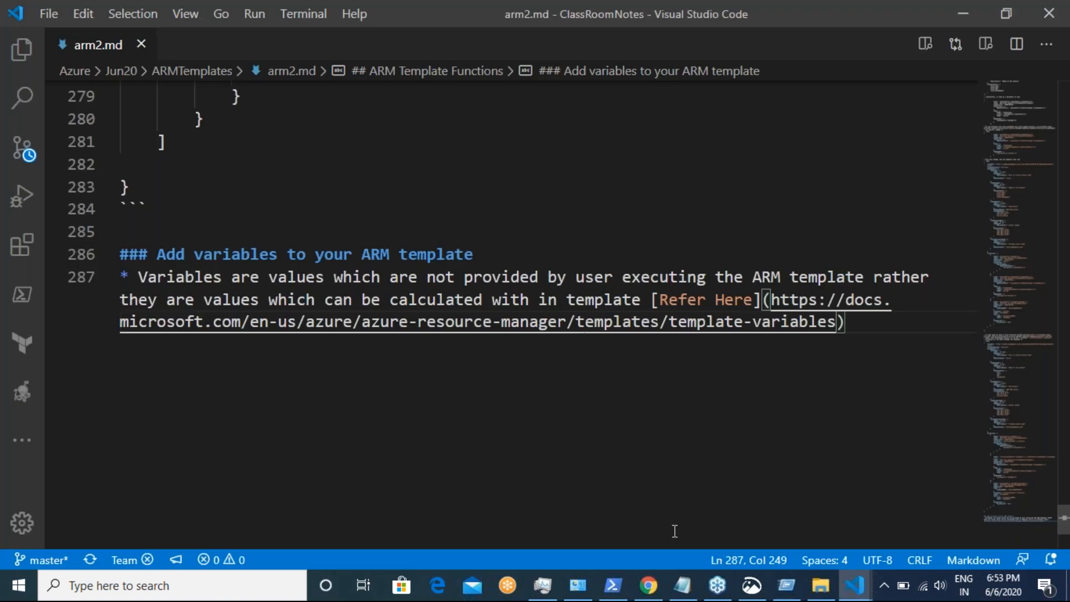
pyautogui.hotkey('alt', 'Tab')
pyautogui.press('Tab')
pyautogui.scroll(5, 576, 370)
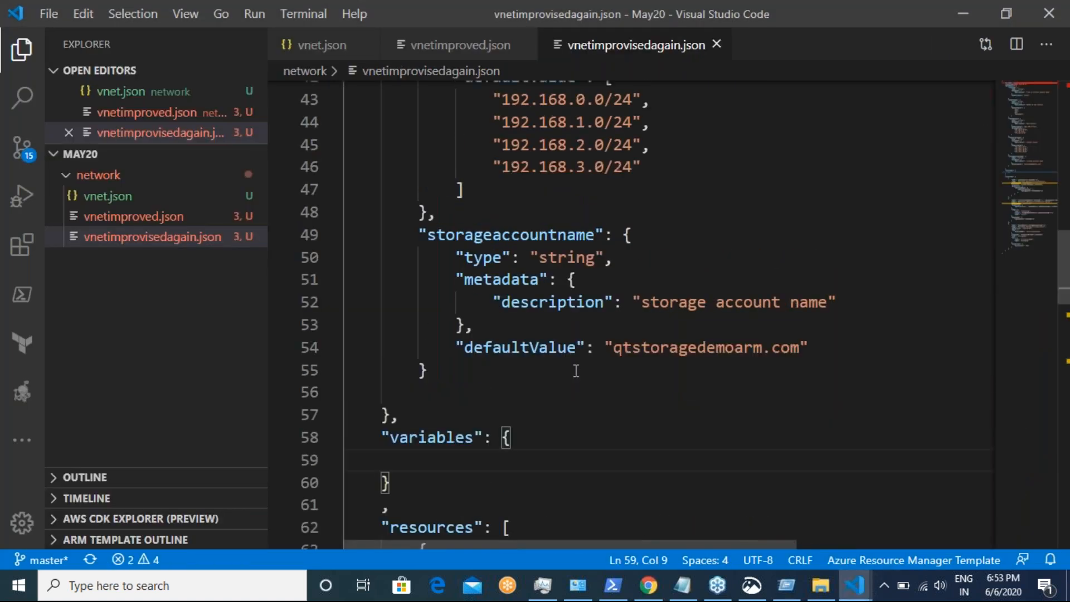
pyautogui.scroll(10, 576, 370)
pyautogui.scroll(-4, 574, 418)
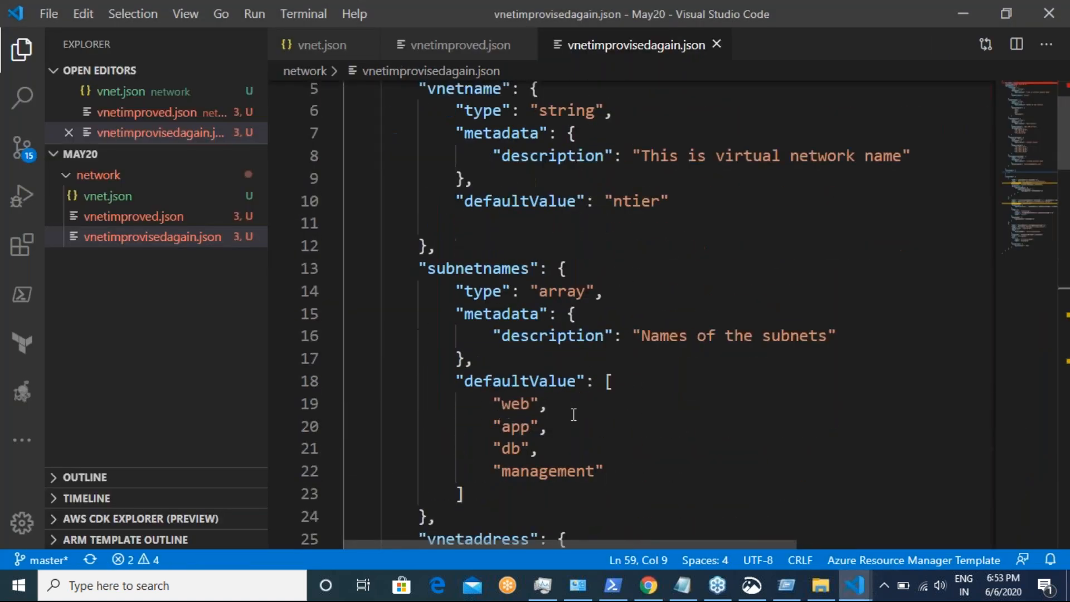
pyautogui.scroll(-10, 572, 420)
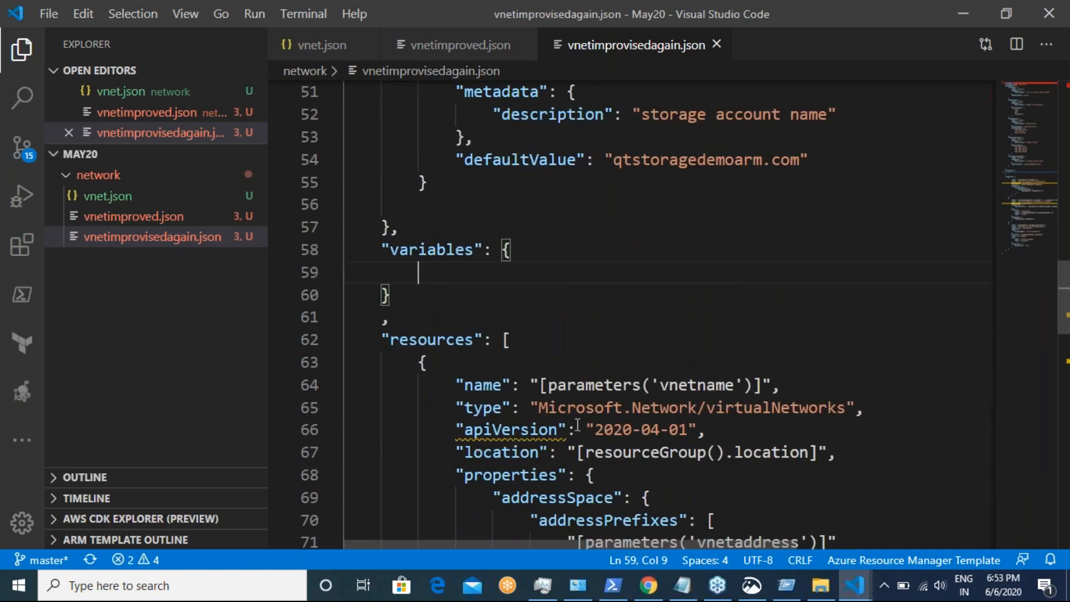
pyautogui.scroll(-1, 636, 393)
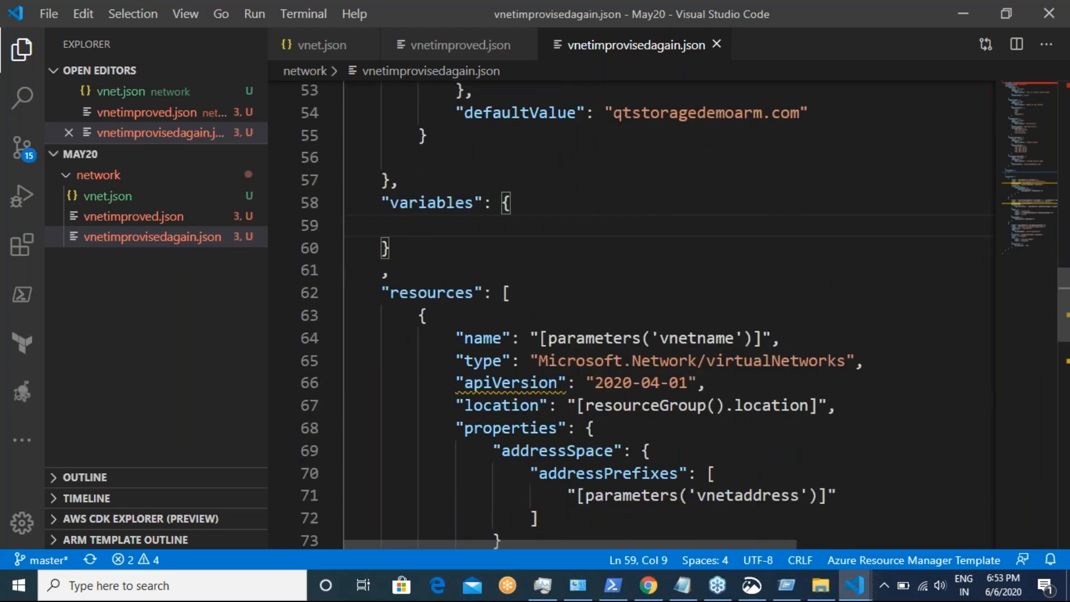
# - Insert the variable snippet with its variable1 and value placeholders into the variables section
pyautogui.write('su')
pyautogui.press('BackSpace')
pyautogui.press('BackSpace')
pyautogui.write('v')
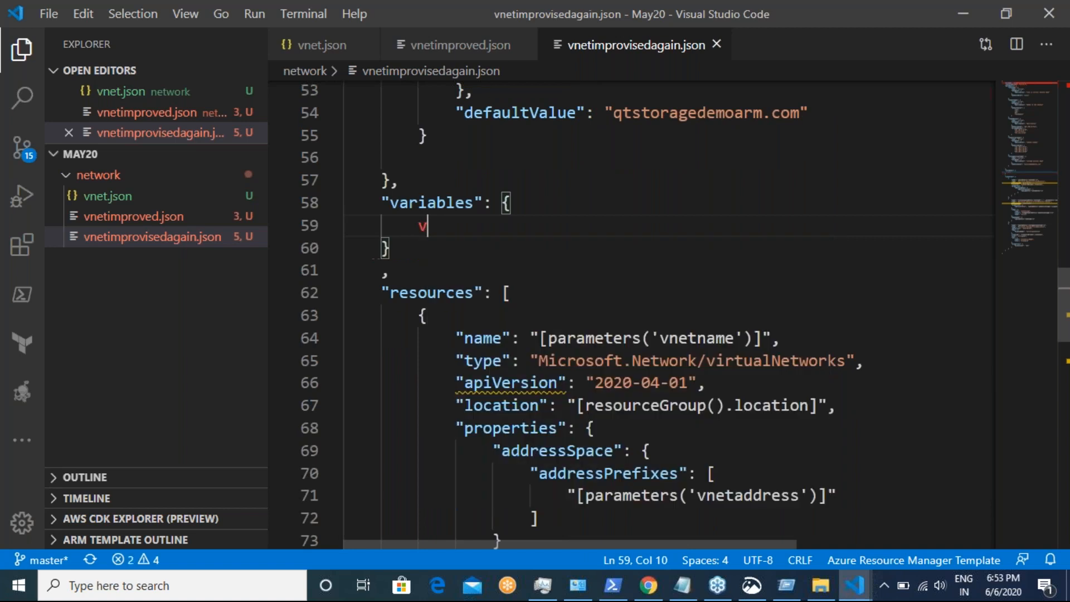
pyautogui.write('a')
pyautogui.press('Down')
pyautogui.press('Down')
pyautogui.press('Down')
pyautogui.press('Down')
pyautogui.press('Down')
pyautogui.press('Down')
pyautogui.press('Return')
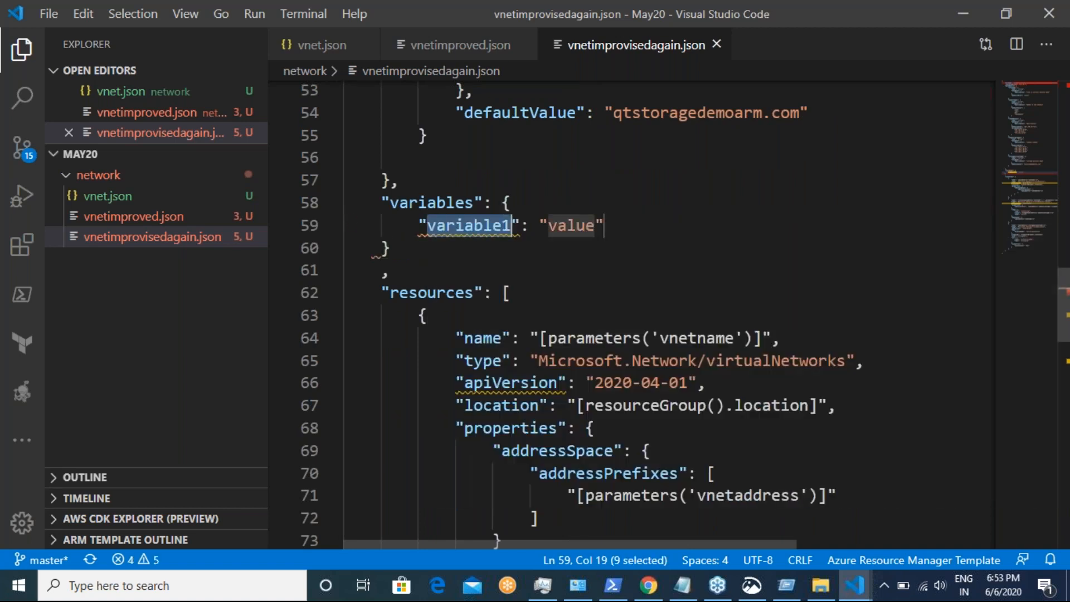
# - Check the storageName example in the Variables article and name the placeholder variable "subnetcount" in vnetimprovisedagain.json
pyautogui.hotkey('alt', 'Tab')
pyautogui.hotkey('alt', 'Tab')
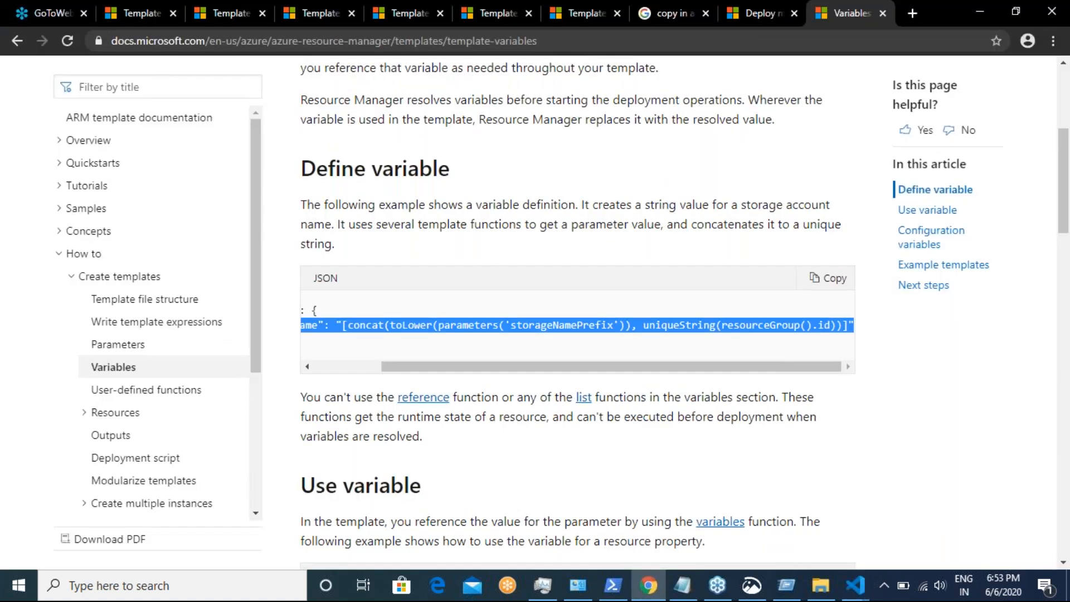
pyautogui.scroll(1, 362, 402)
pyautogui.hscroll(-2, 362, 401)
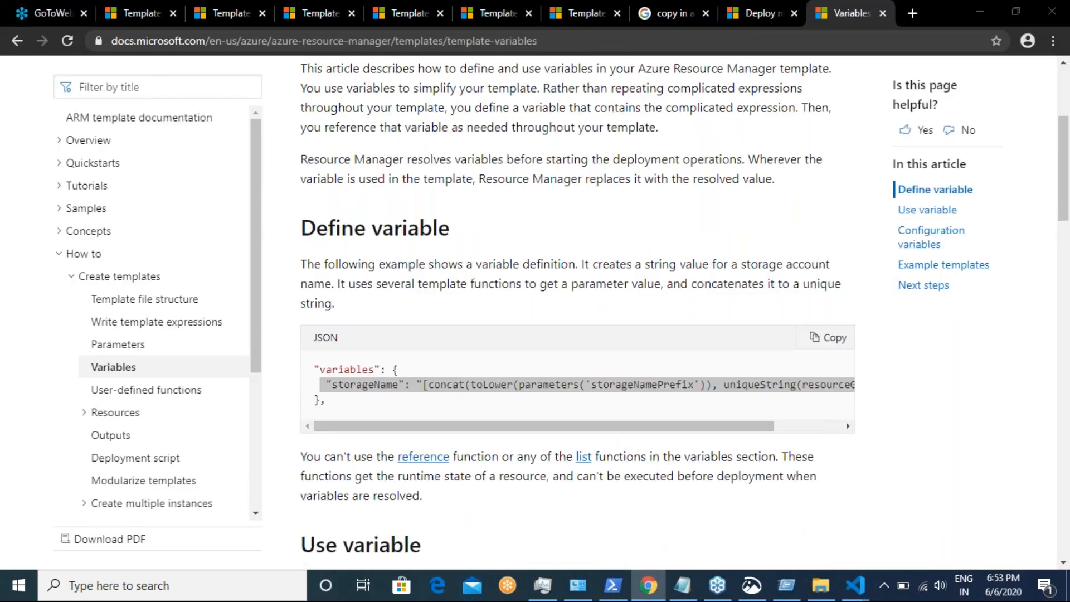
pyautogui.hotkey('alt', 'Tab')
pyautogui.write('subnetcount": "value"')
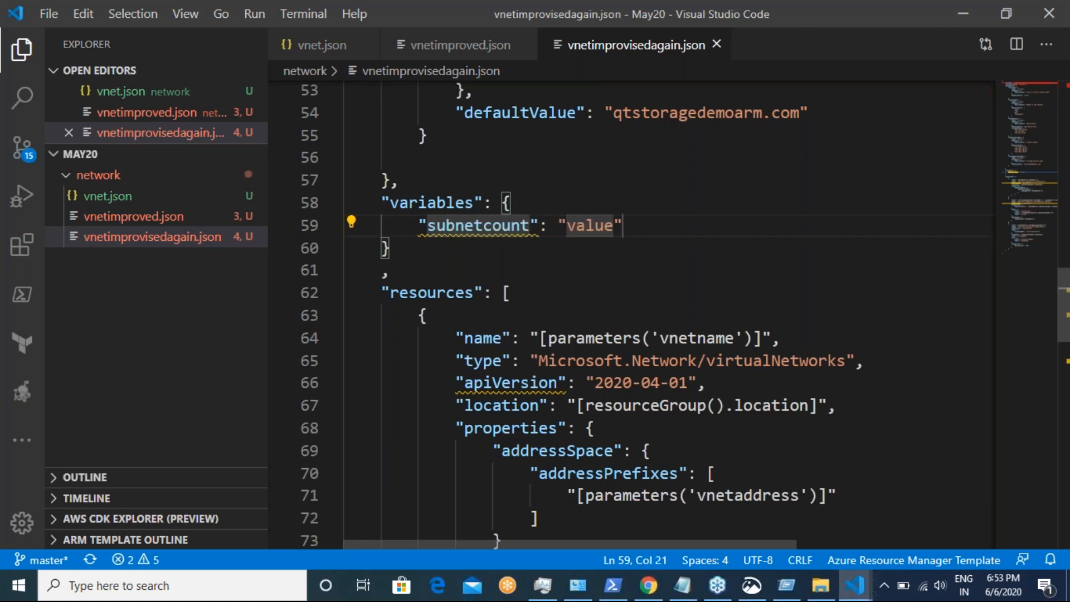
# - Replace the subnetcount variable's placeholder value with [length(parameters('subnetnames'))]
pyautogui.press('Right')
pyautogui.press('Right')
pyautogui.press('Right')
pyautogui.press('Right')
pyautogui.hotkey('shift', 'Right')
pyautogui.hotkey('shift', 'Right')
pyautogui.hotkey('shift', 'Right')
pyautogui.hotkey('shift', 'Right')
pyautogui.hotkey('shift', 'Right')
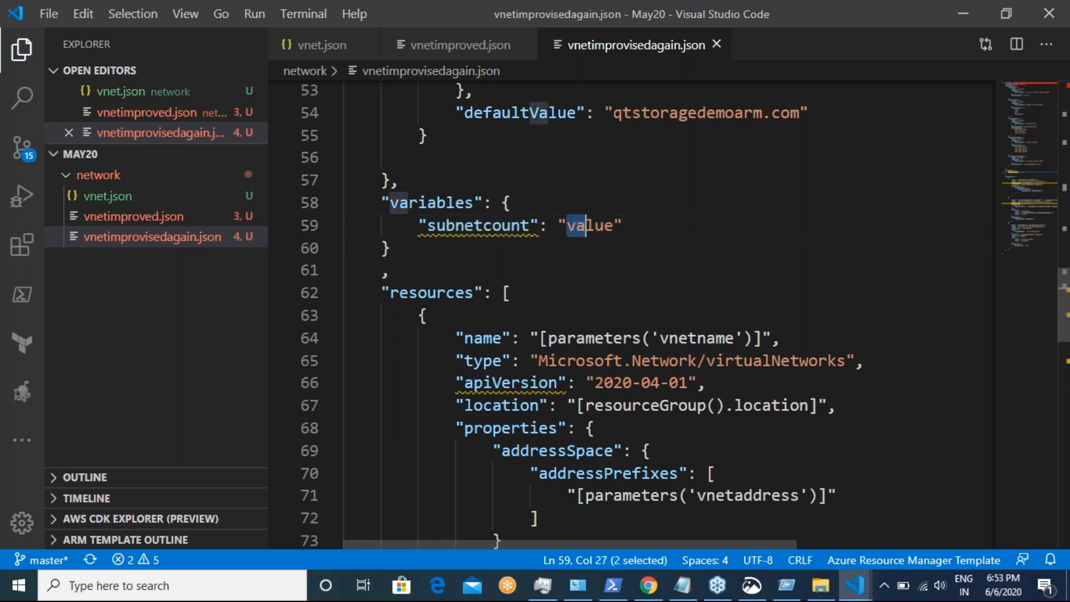
pyautogui.press('BackSpace')
pyautogui.write('[')
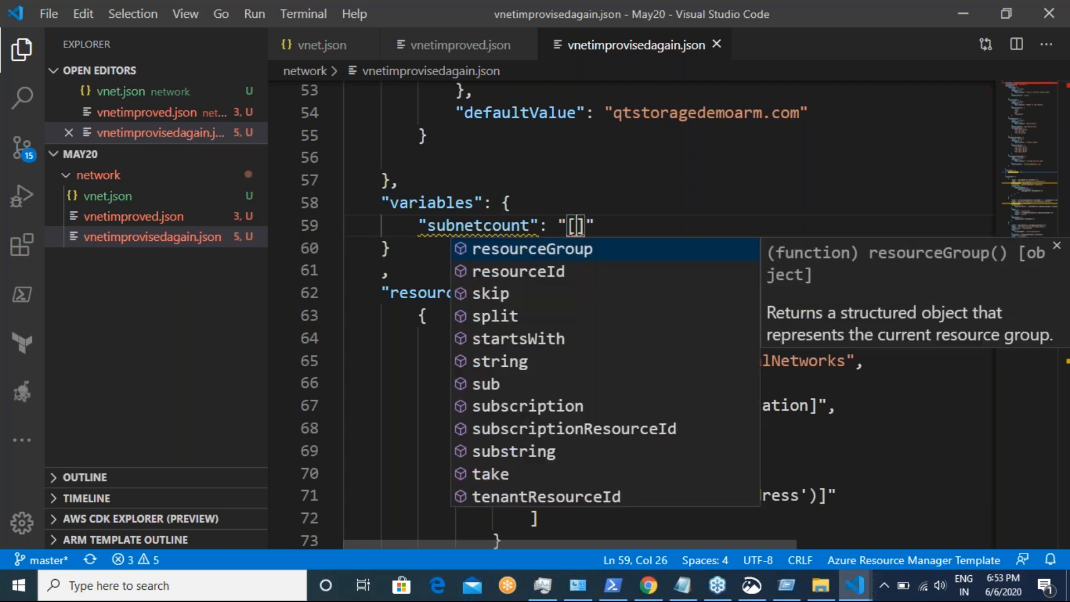
pyautogui.write('length')
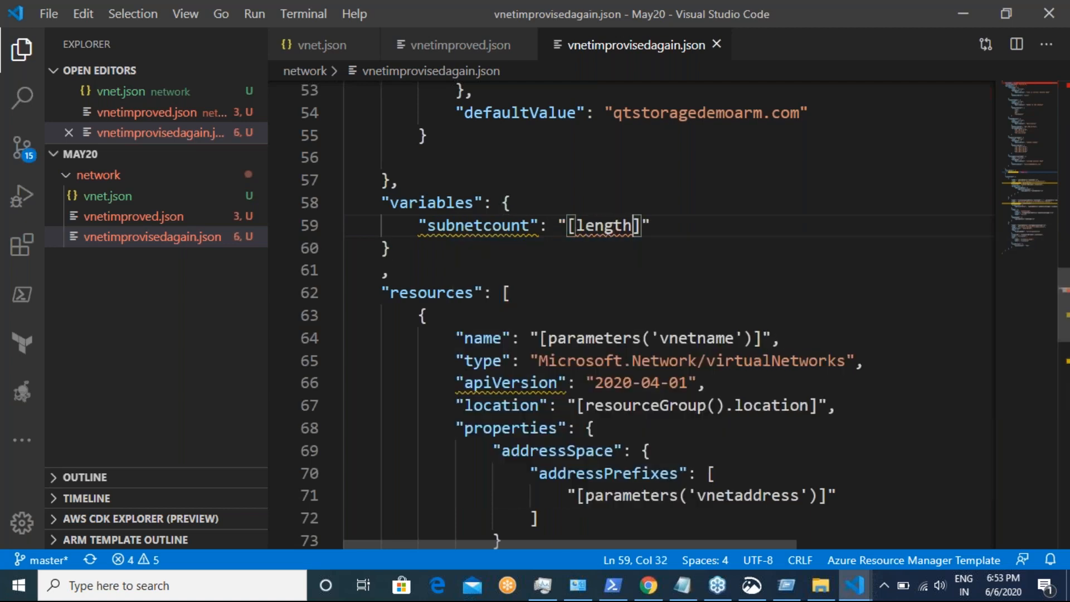
pyautogui.write('(par')
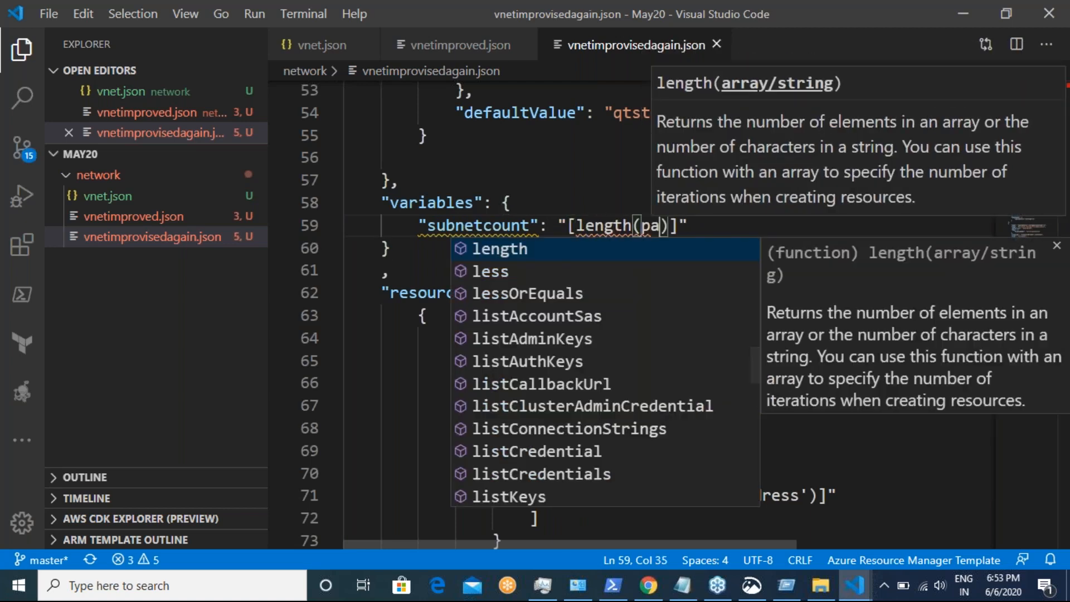
pyautogui.press('Tab')
pyautogui.write('(')
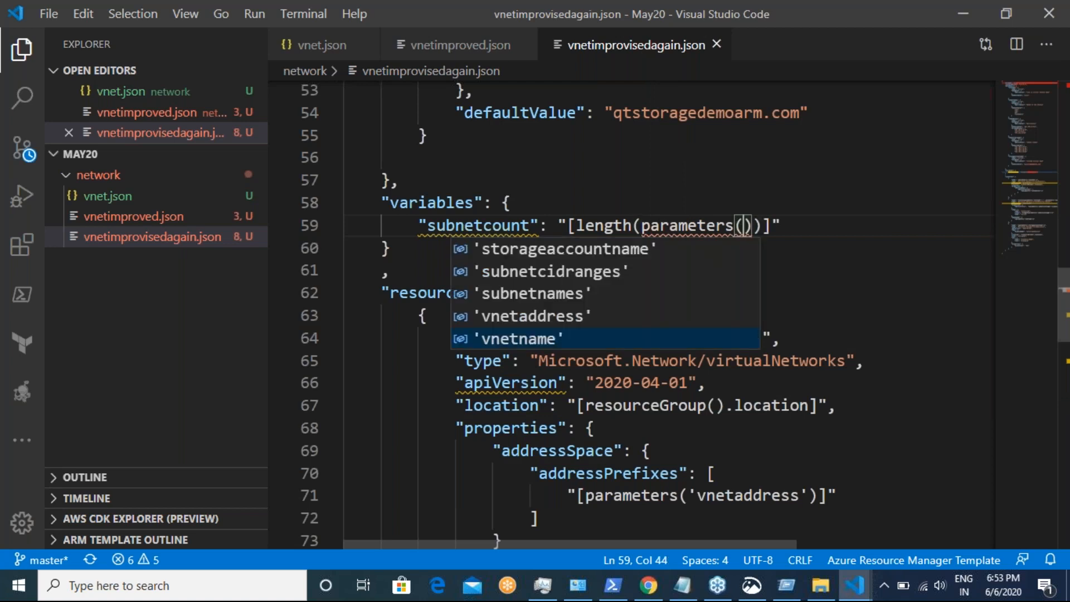
pyautogui.press('Up')
pyautogui.press('Up')
pyautogui.press('Tab')
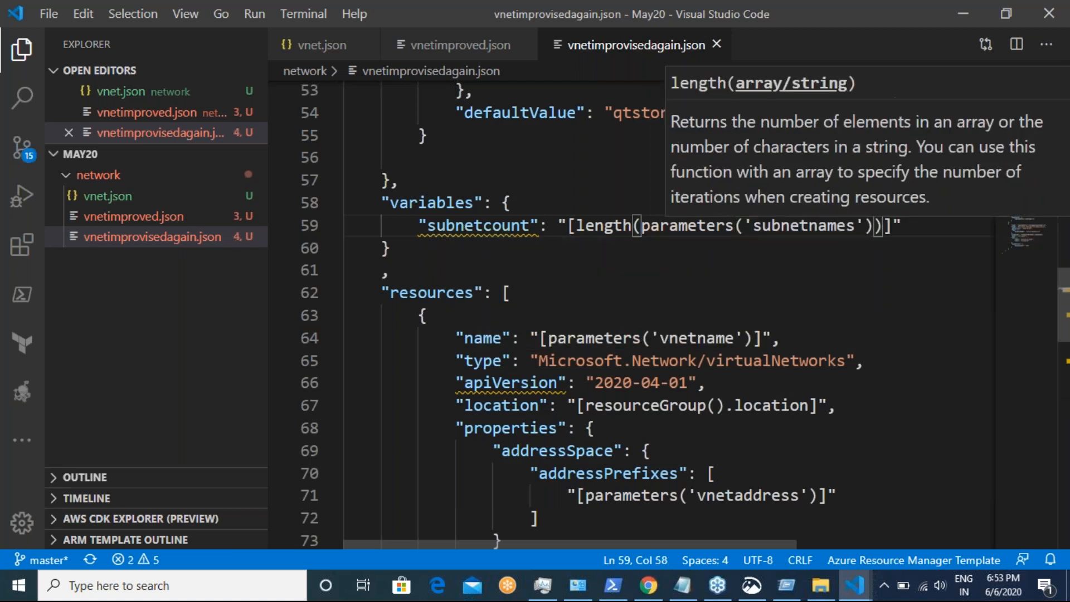
# - Replace the count expression in the subnet resource's copy block with [variables('subnetcount')]
pyautogui.doubleClick(456, 225)
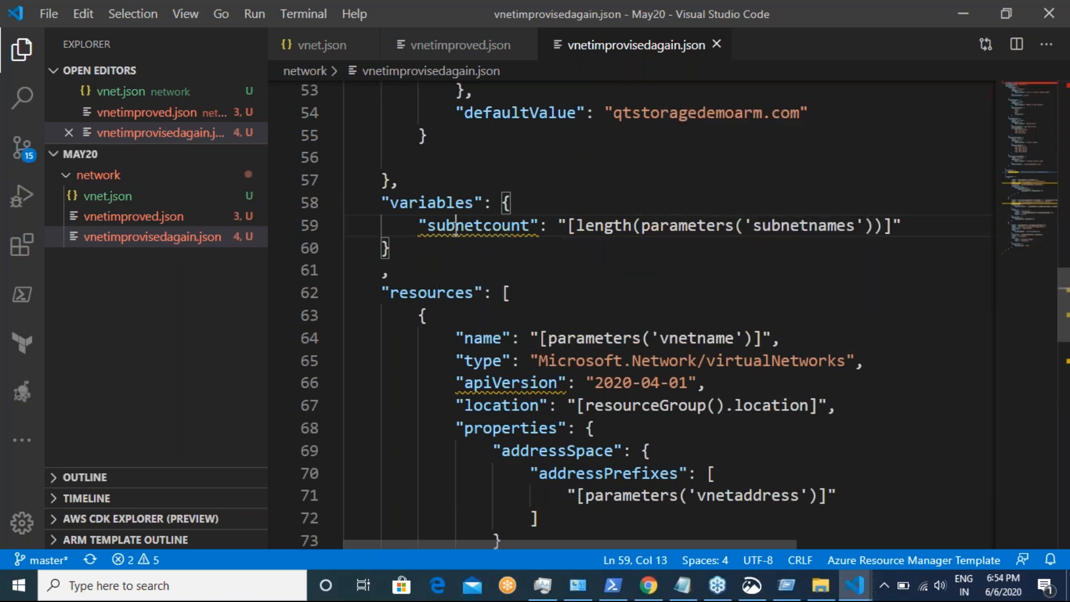
pyautogui.scroll(-7, 637, 384)
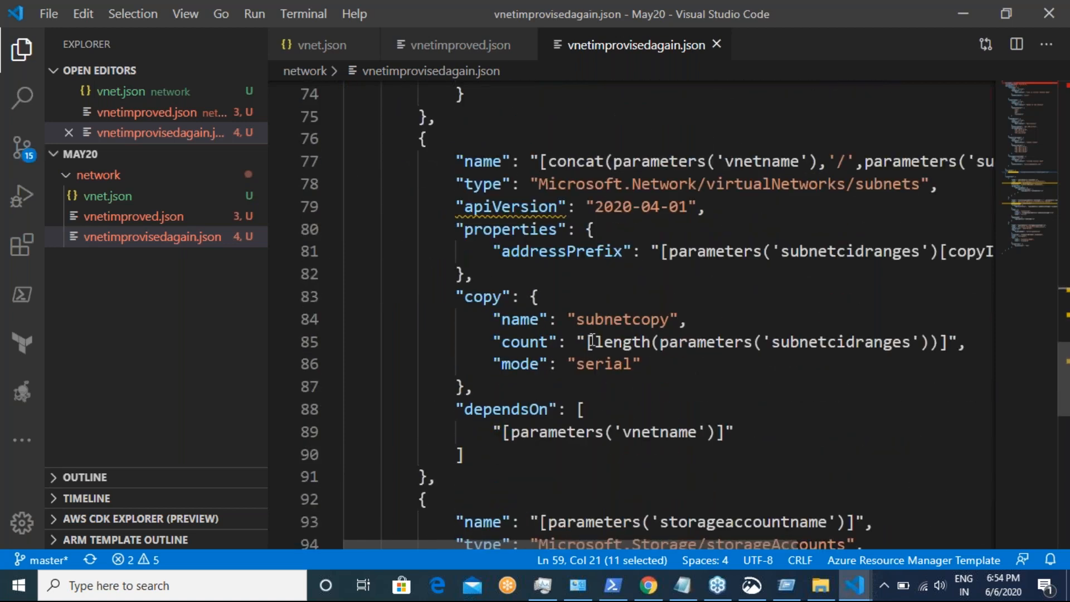
pyautogui.moveTo(594, 342); pyautogui.dragTo(943, 342)
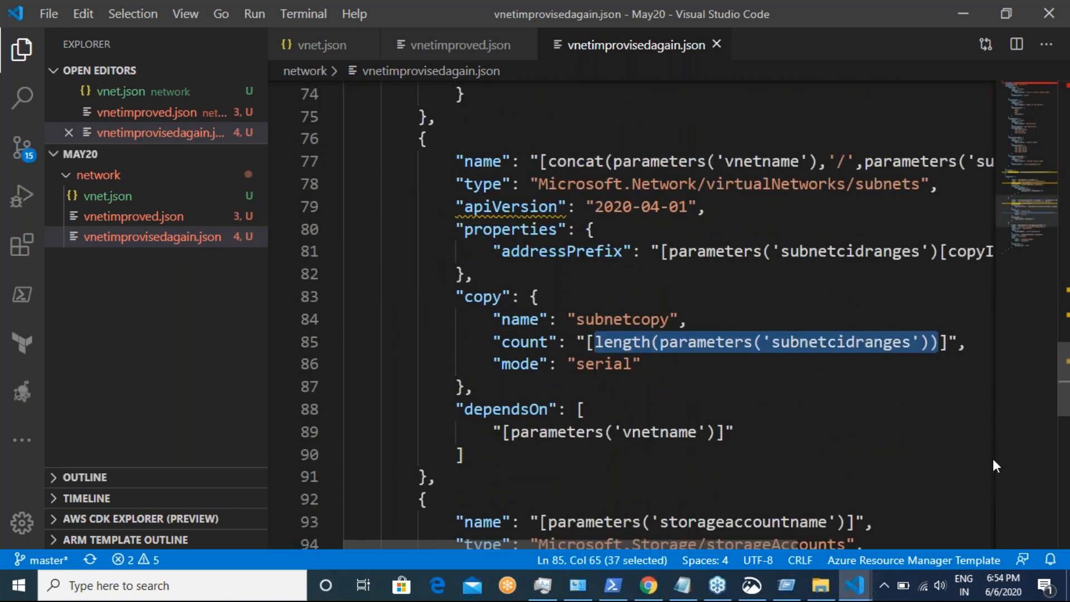
pyautogui.press('BackSpace')
pyautogui.write('var')
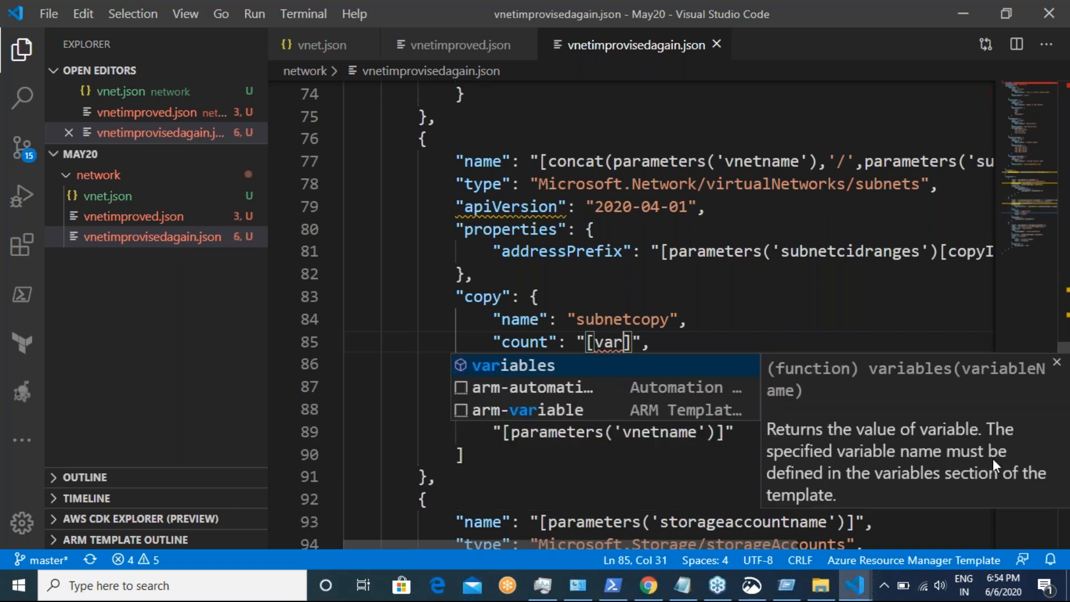
pyautogui.press('Return')
pyautogui.write('(')
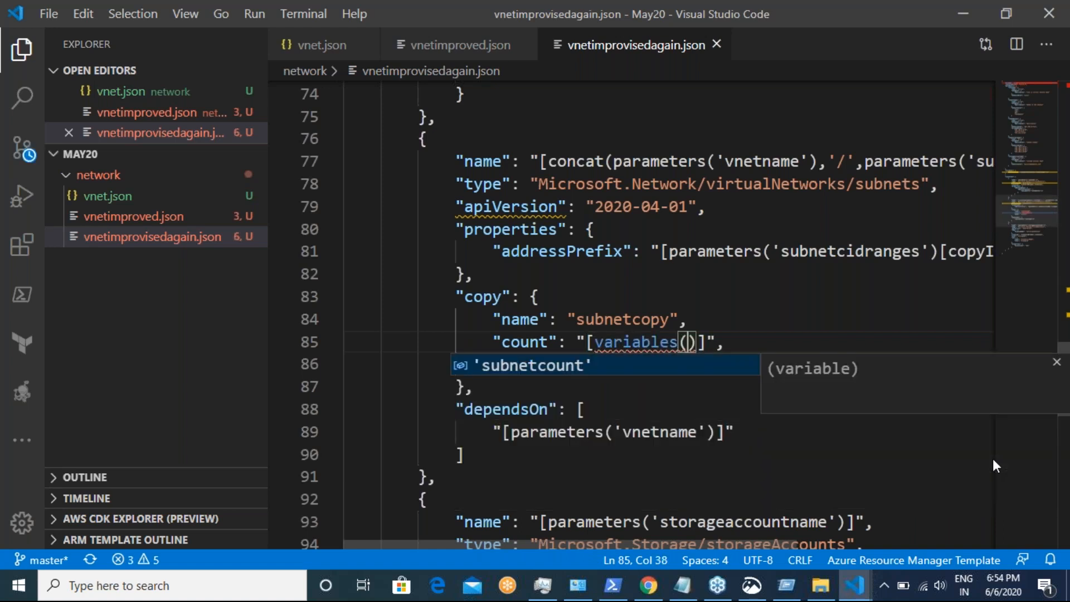
pyautogui.press('Return')
pyautogui.write(')')
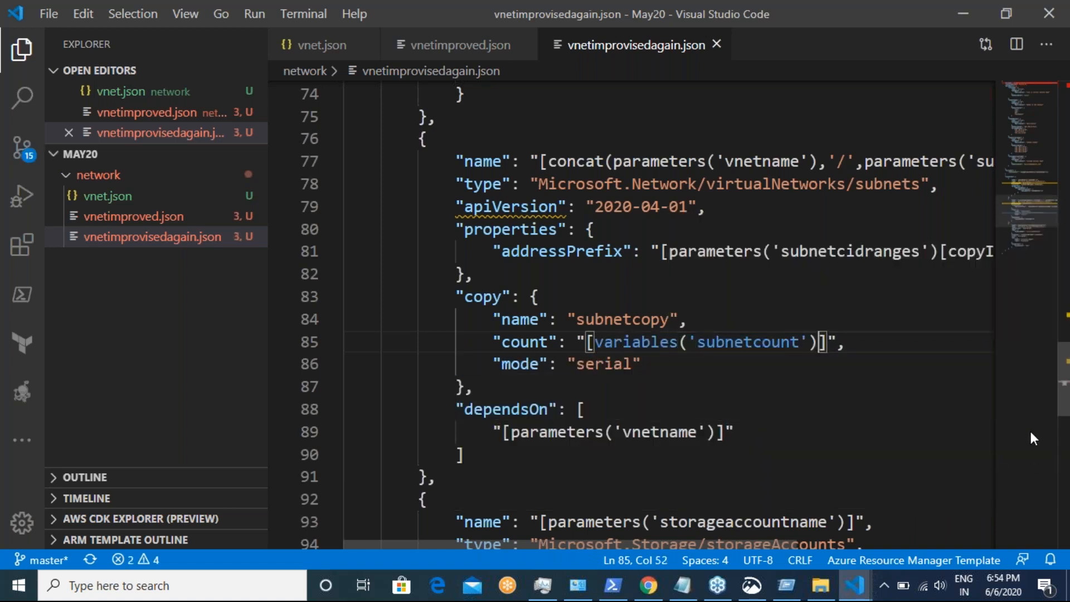
pyautogui.click(852, 402)
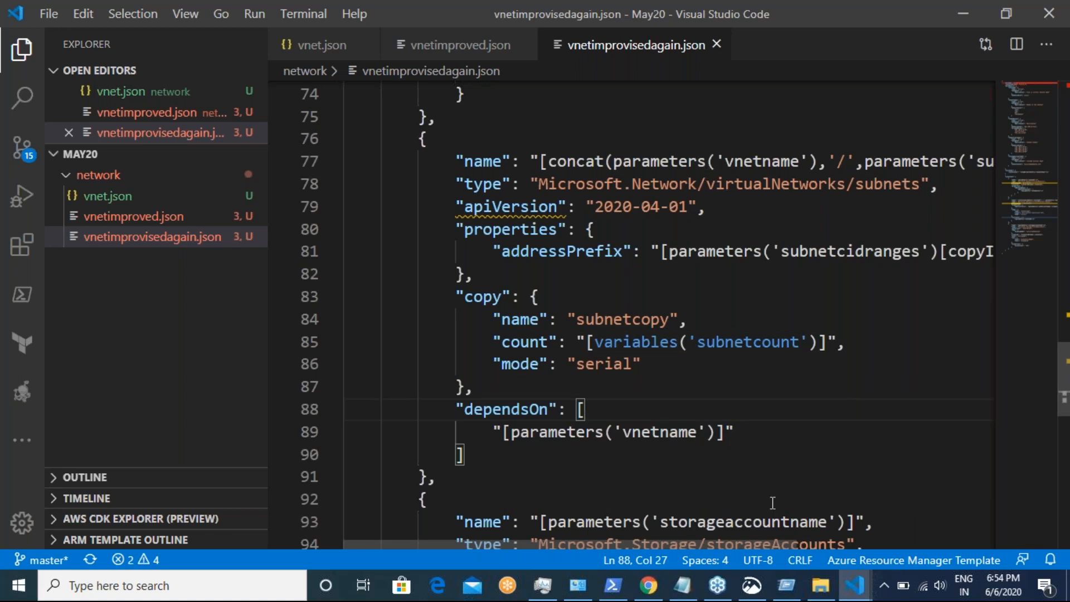
# - Hide the file explorer and review the subnet and storage account resources, checking the storage account's location expression
pyautogui.click(14, 53)
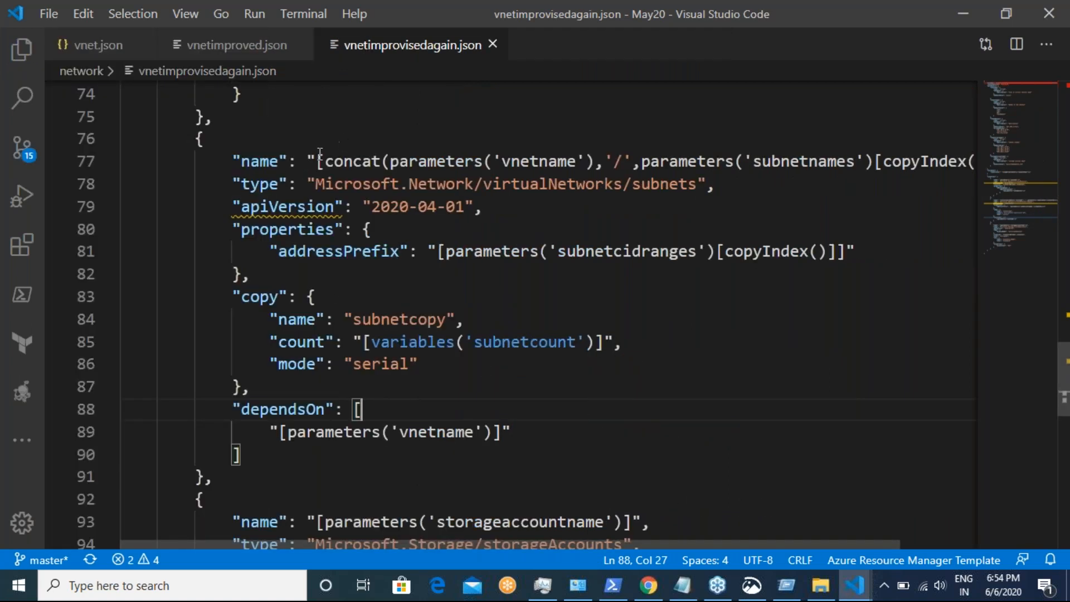
pyautogui.moveTo(951, 166)
pyautogui.scroll(-2, 697, 192)
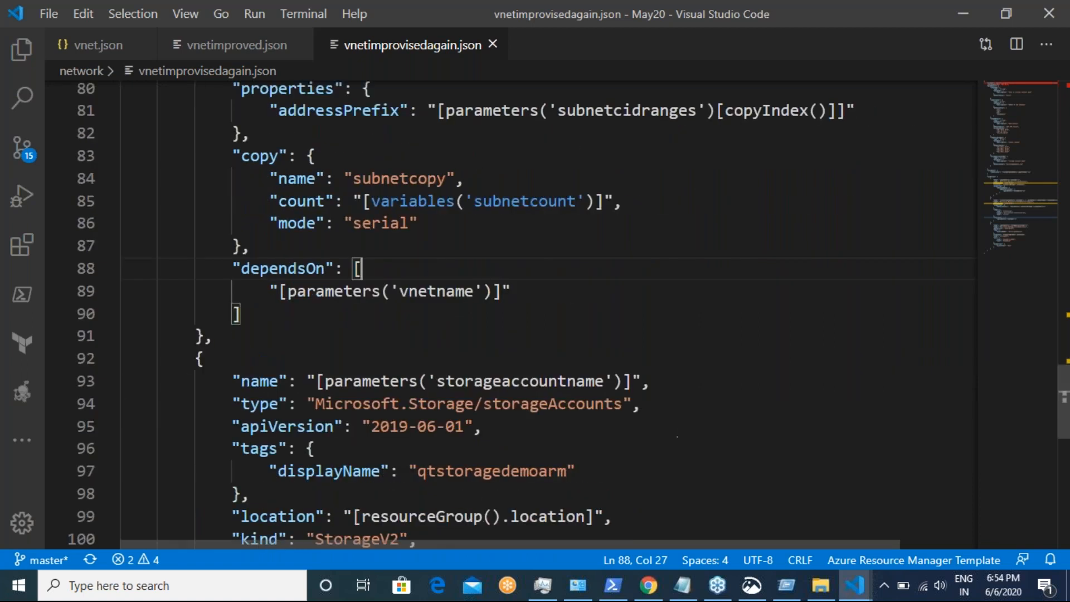
pyautogui.scroll(-4, 709, 162)
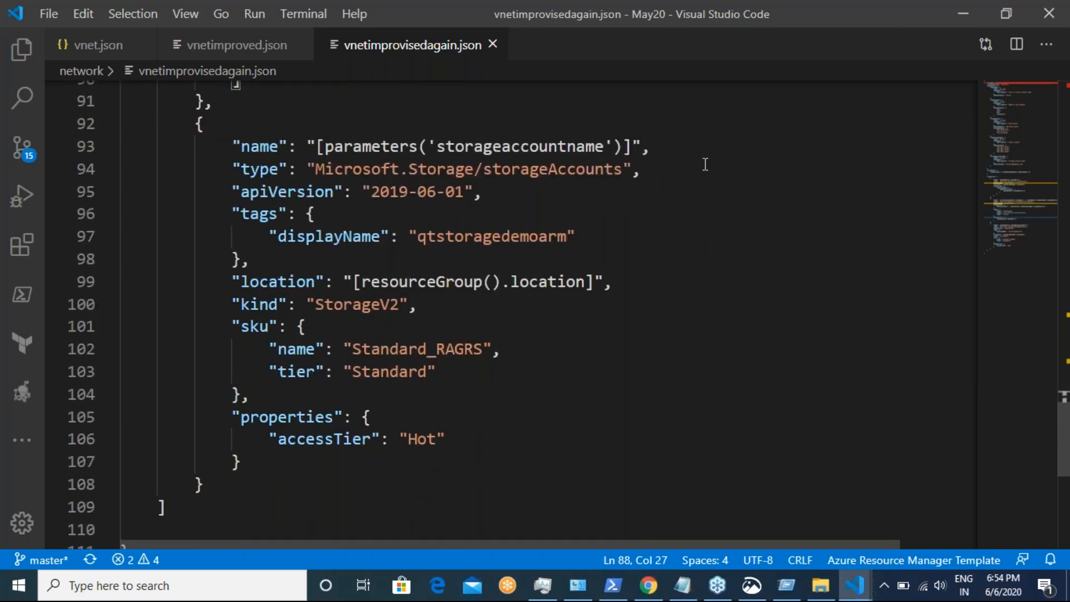
pyautogui.moveTo(596, 280); pyautogui.dragTo(352, 282)
pyautogui.scroll(14, 717, 413)
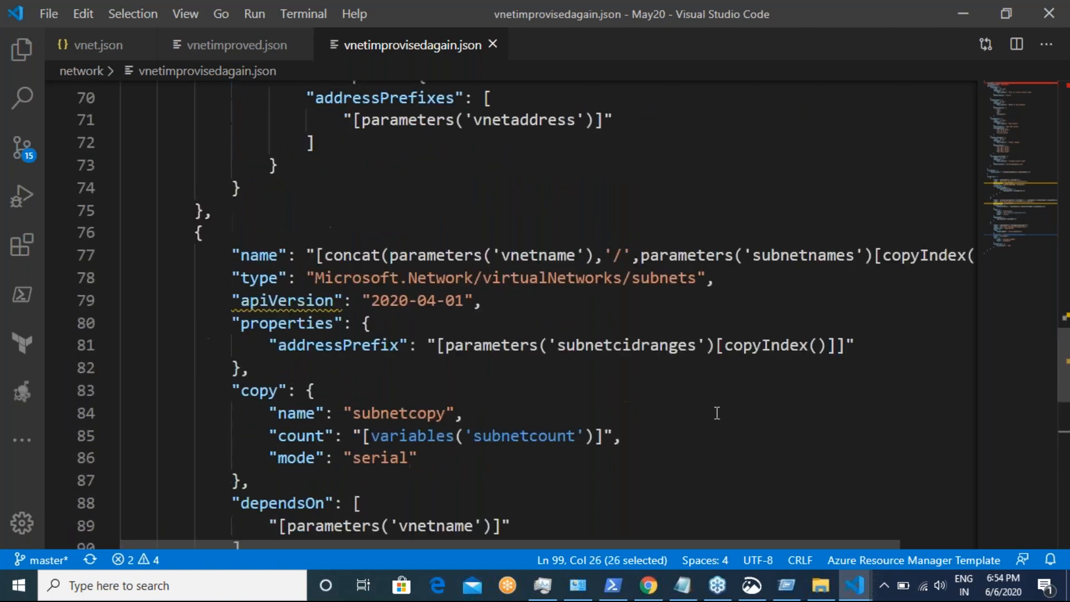
# - Insert a second variable snippet below subnetcount in the variables section and name it "location"
pyautogui.click(693, 273)
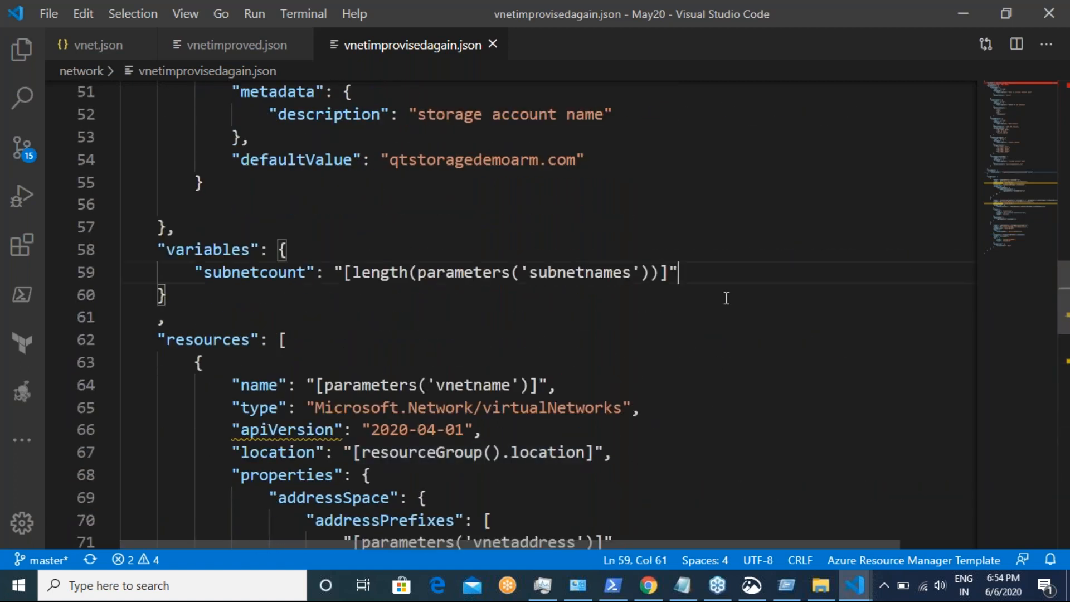
pyautogui.press('Return')
pyautogui.write('v')
pyautogui.press('BackSpace')
pyautogui.write('v')
pyautogui.press('BackSpace')
pyautogui.write('arm')
pyautogui.press('Tab')
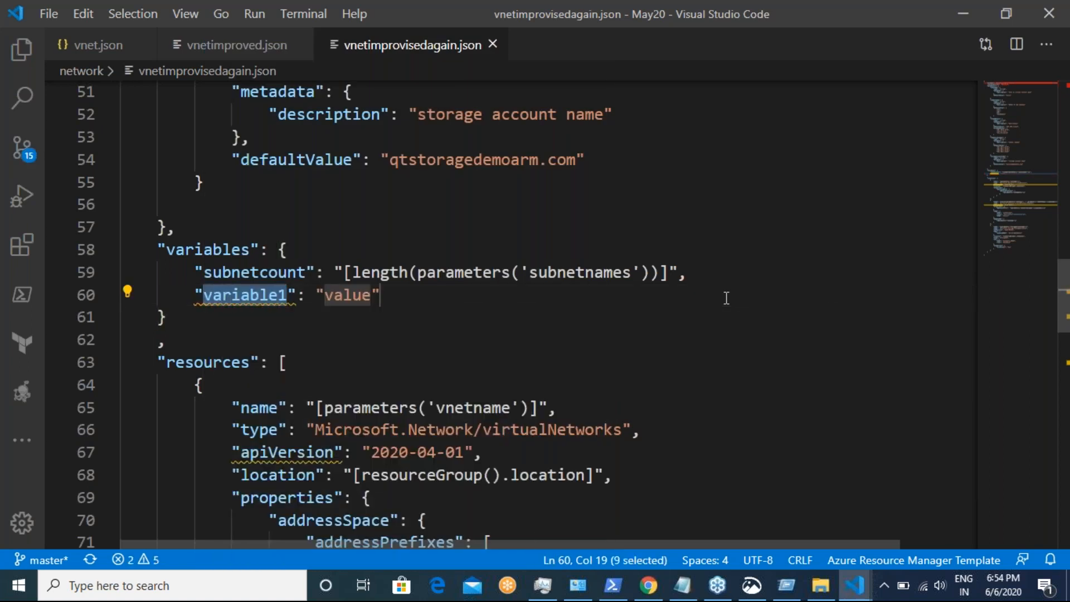
pyautogui.write('location')
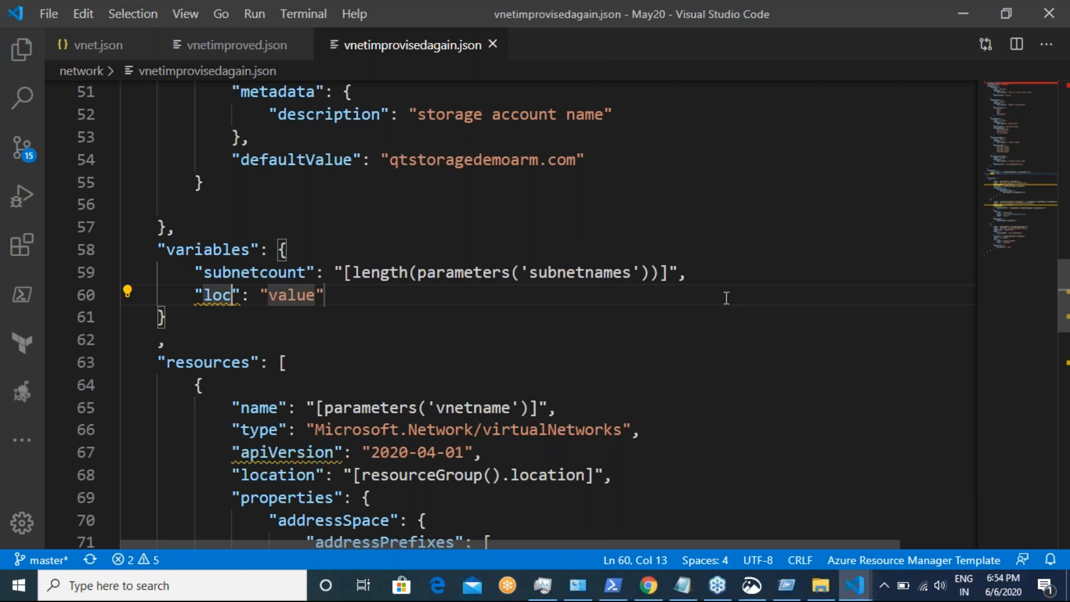
# - Replace the location variable's placeholder value with [resourceGroup().location]
pyautogui.press('Right')
pyautogui.press('Right')
pyautogui.press('Right')
pyautogui.press('Right')
pyautogui.press('Right')
pyautogui.press('Right')
pyautogui.press('Right')
pyautogui.press('Right')
pyautogui.press('Right')
pyautogui.press('Right')
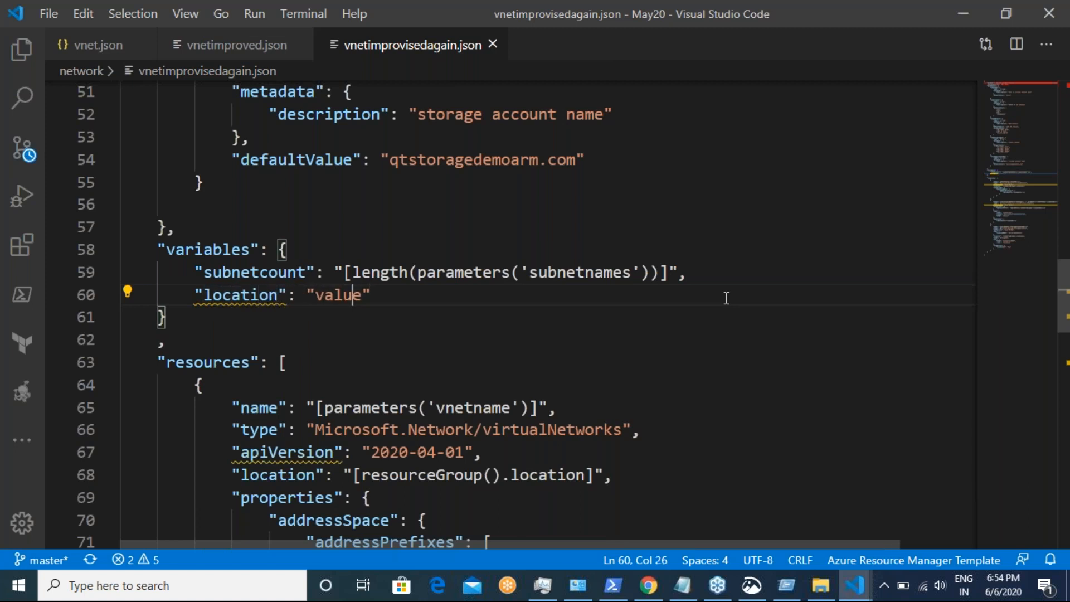
pyautogui.press('Left')
pyautogui.press('BackSpace')
pyautogui.press('BackSpace')
pyautogui.press('BackSpace')
pyautogui.press('BackSpace')
pyautogui.press('BackSpace')
pyautogui.write('[')
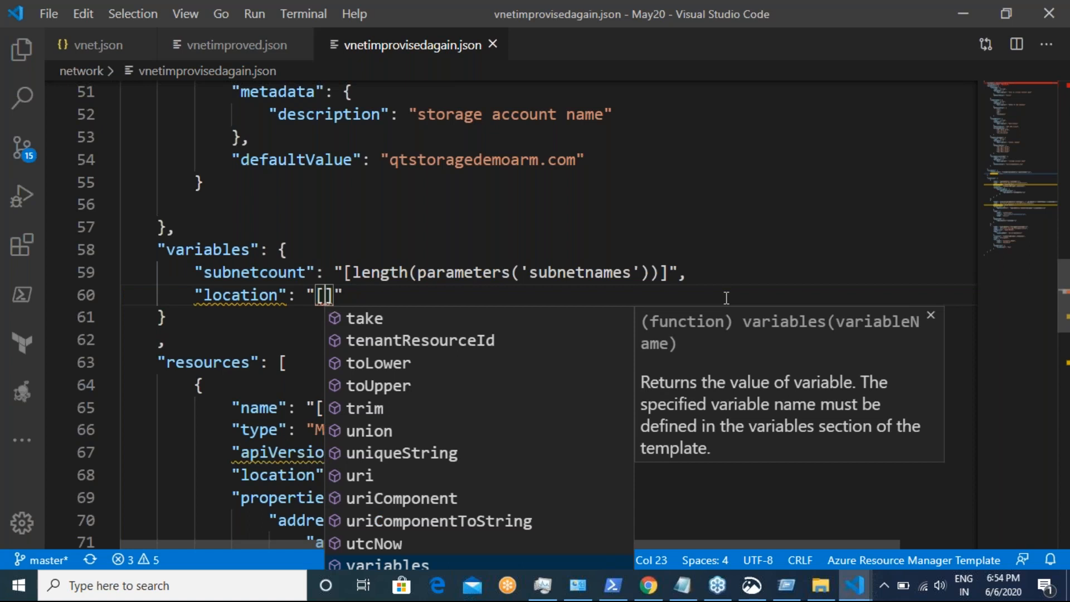
pyautogui.write('res')
pyautogui.press('Tab')
pyautogui.write('().lo')
pyautogui.press('Tab')
# - Replace the storage account resource's location expression with [variables('location')]
pyautogui.scroll(-4, 583, 339)
pyautogui.scroll(-4, 583, 339)
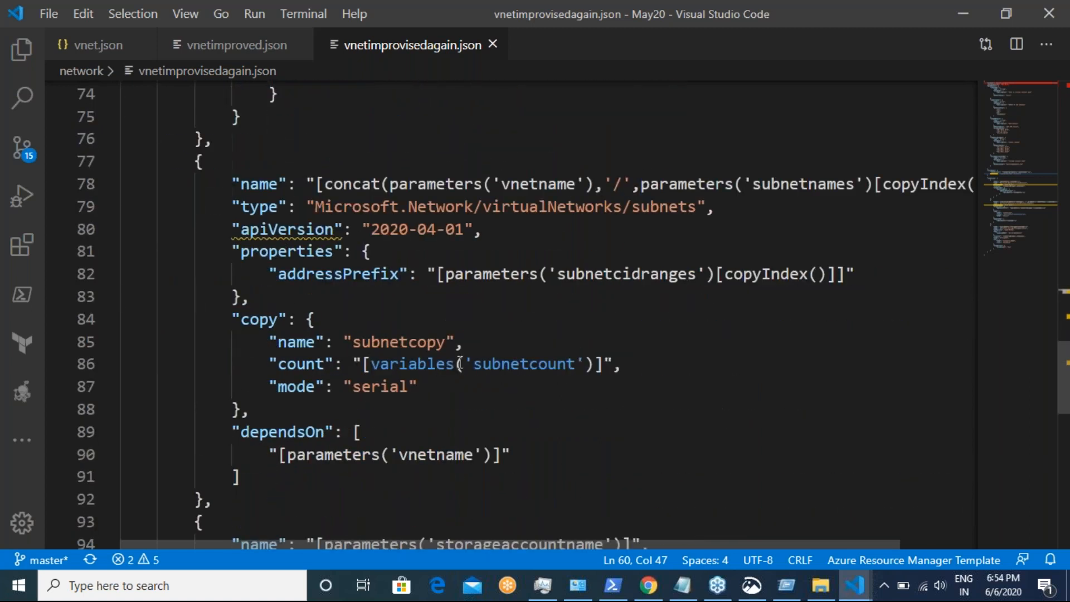
pyautogui.scroll(-2, 410, 355)
pyautogui.scroll(2, 410, 355)
pyautogui.scroll(-5, 410, 352)
pyautogui.scroll(-2, 411, 350)
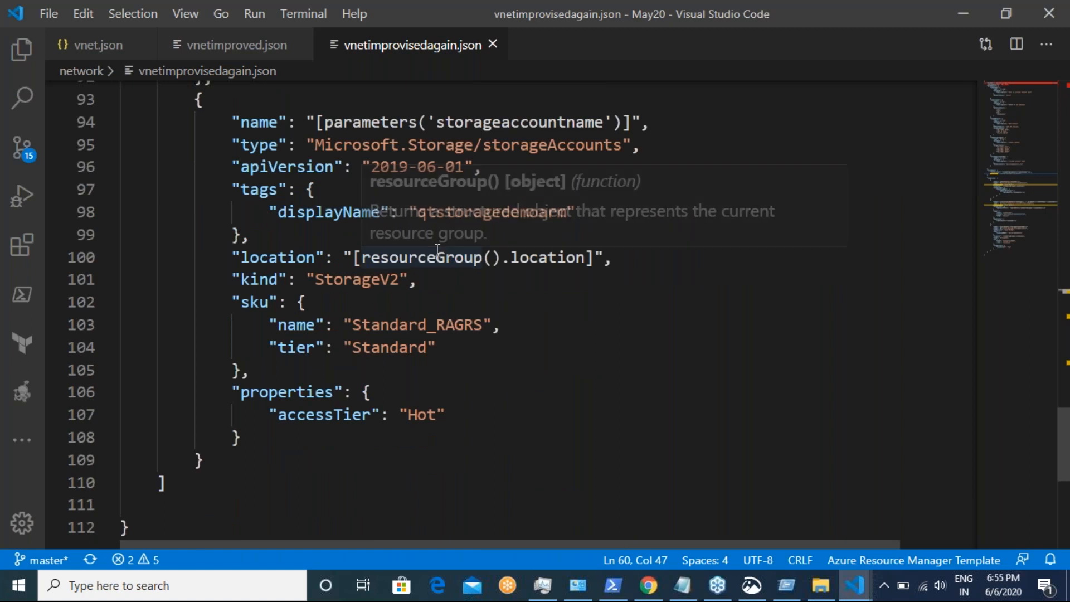
pyautogui.scroll(3, 378, 463)
pyautogui.moveTo(355, 445); pyautogui.dragTo(596, 444)
pyautogui.write('var')
pyautogui.press('BackSpace')
pyautogui.press('BackSpace')
pyautogui.press('BackSpace')
pyautogui.write('[')
pyautogui.write('variables')
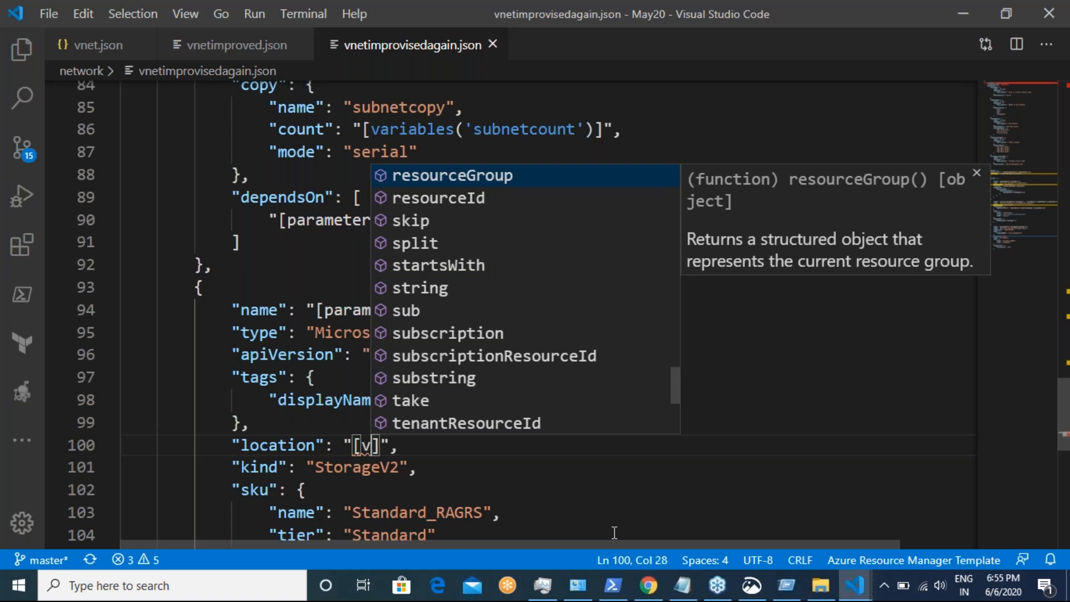
pyautogui.write('(')
pyautogui.press('Return')
pyautogui.press('Right')
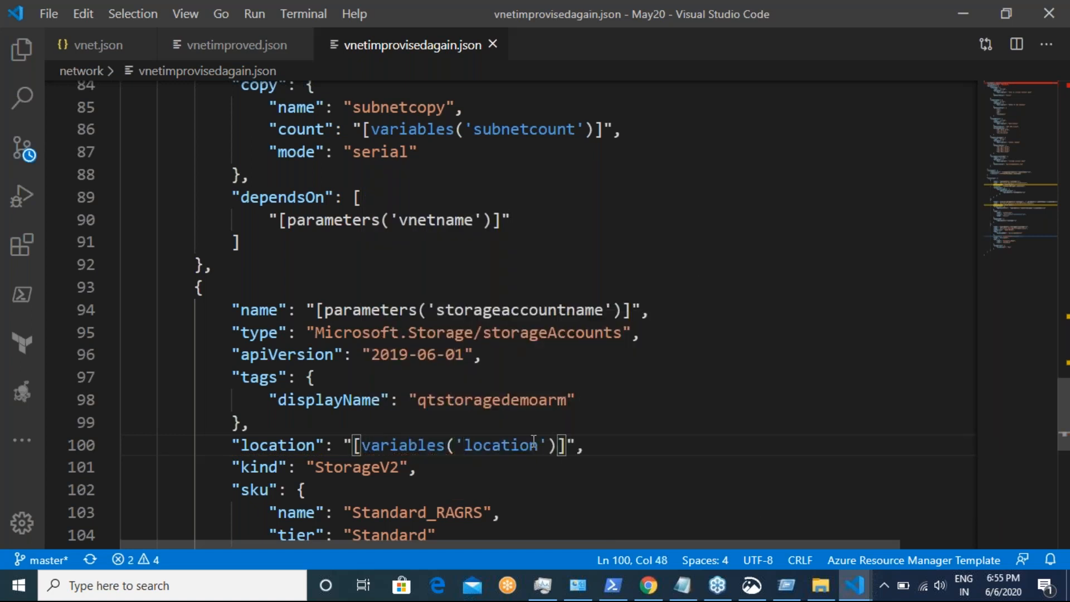
# - Copy the storage account's location line and paste it over the virtual network resource's location line
pyautogui.moveTo(556, 438); pyautogui.dragTo(326, 445)
pyautogui.click(609, 466)
pyautogui.moveTo(568, 443); pyautogui.dragTo(354, 434)
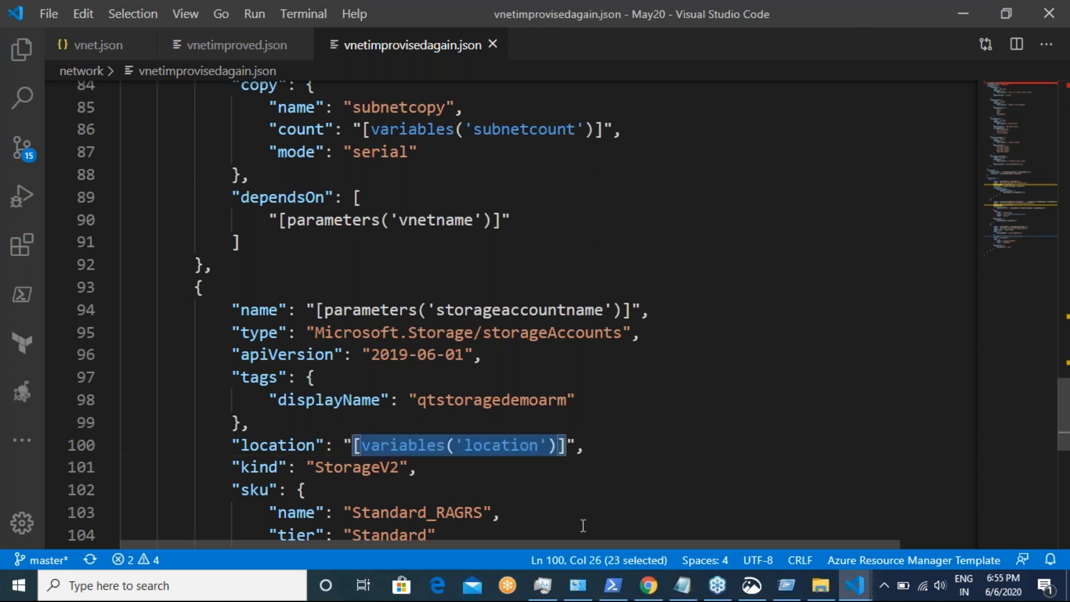
pyautogui.moveTo(584, 445); pyautogui.dragTo(233, 444)
pyautogui.hotkey('ctrl', 'c')
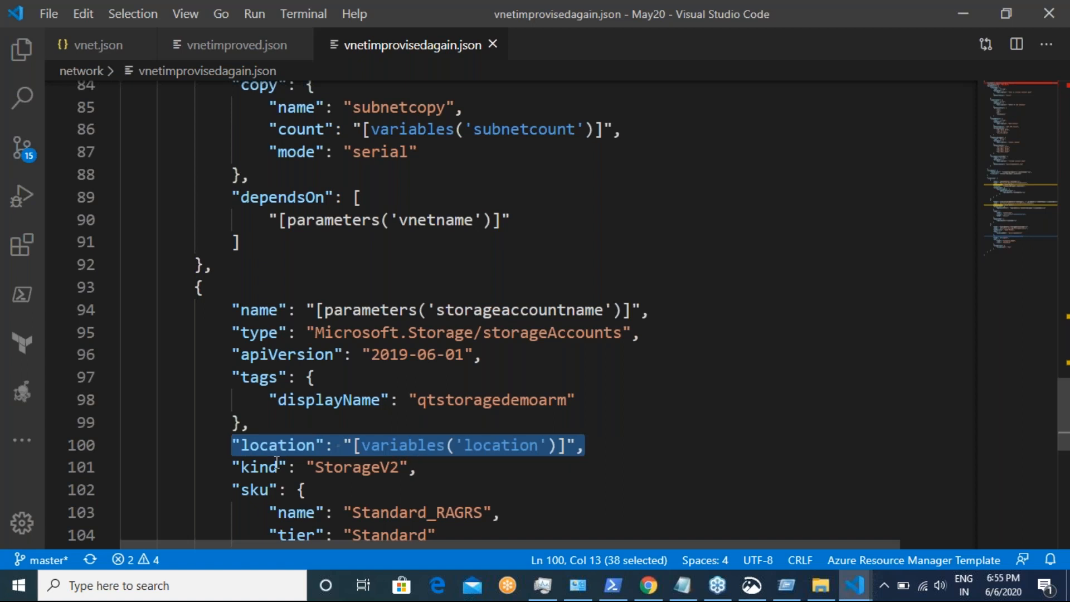
pyautogui.scroll(8, 398, 385)
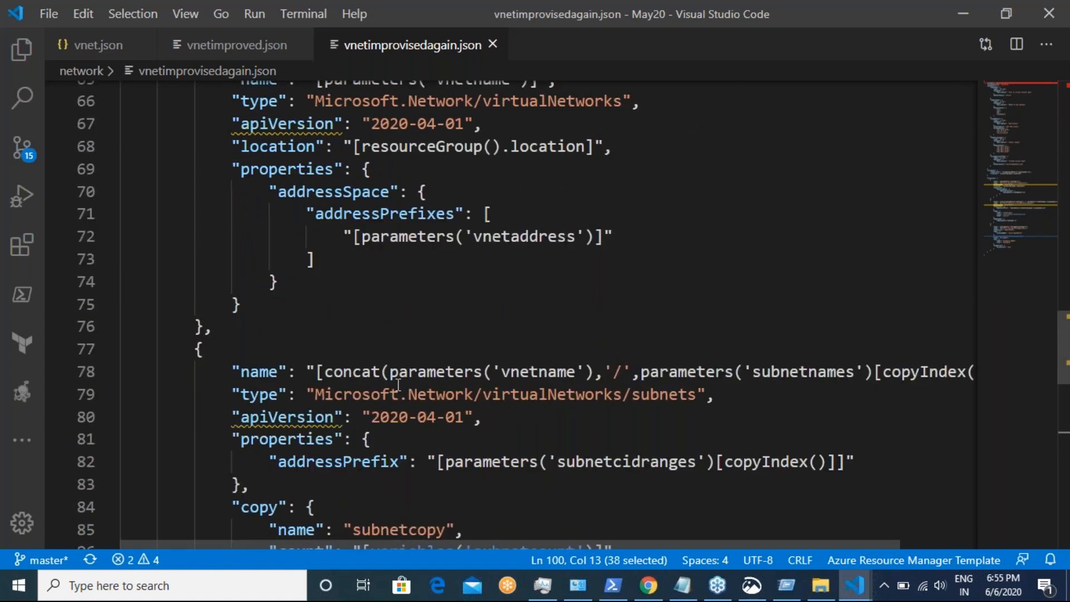
pyautogui.moveTo(231, 287); pyautogui.dragTo(613, 287)
pyautogui.hotkey('ctrl', 'v')
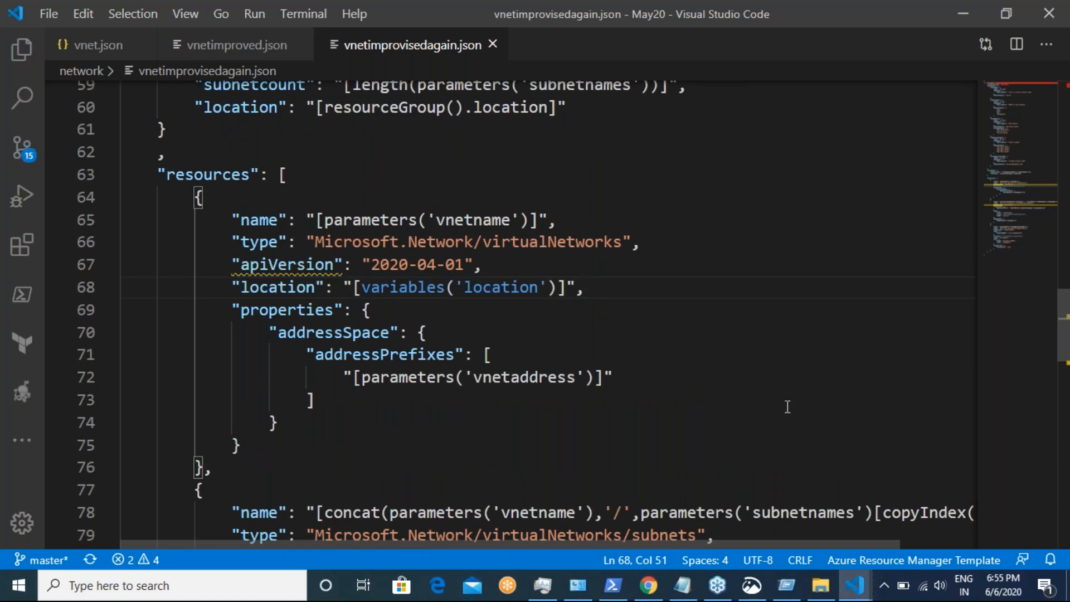
# - Switch to arm2.md and add a bullet reading "Parameters are values which user has to provide and cannot be computed in a template"
pyautogui.hotkey('alt', 'Tab')
pyautogui.hotkey('alt', 'Tab')
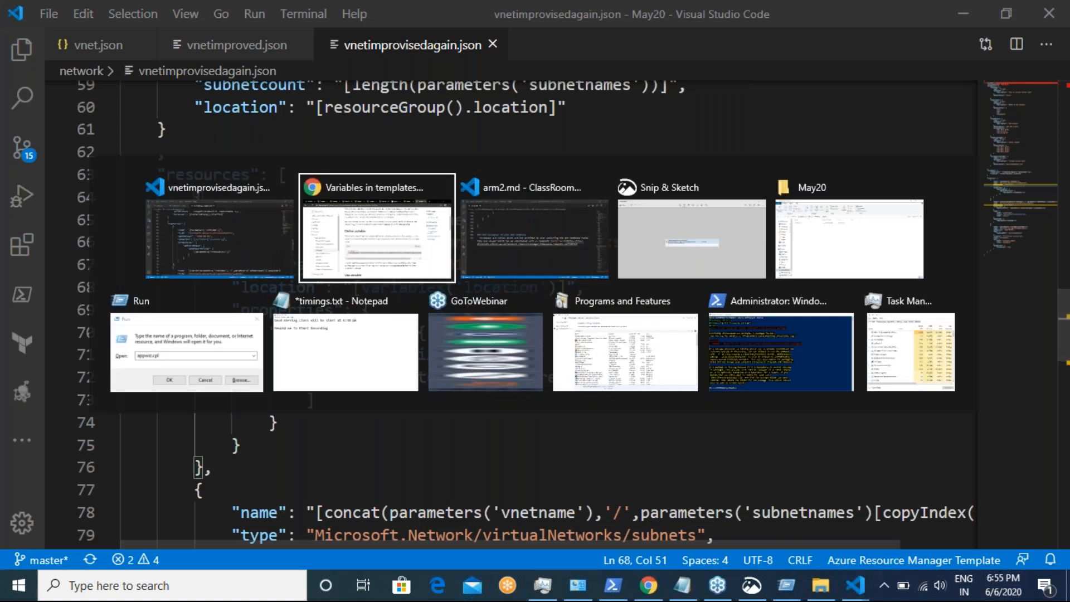
pyautogui.press('Return')
pyautogui.write('* pa')
pyautogui.press('BackSpace')
pyautogui.press('BackSpace')
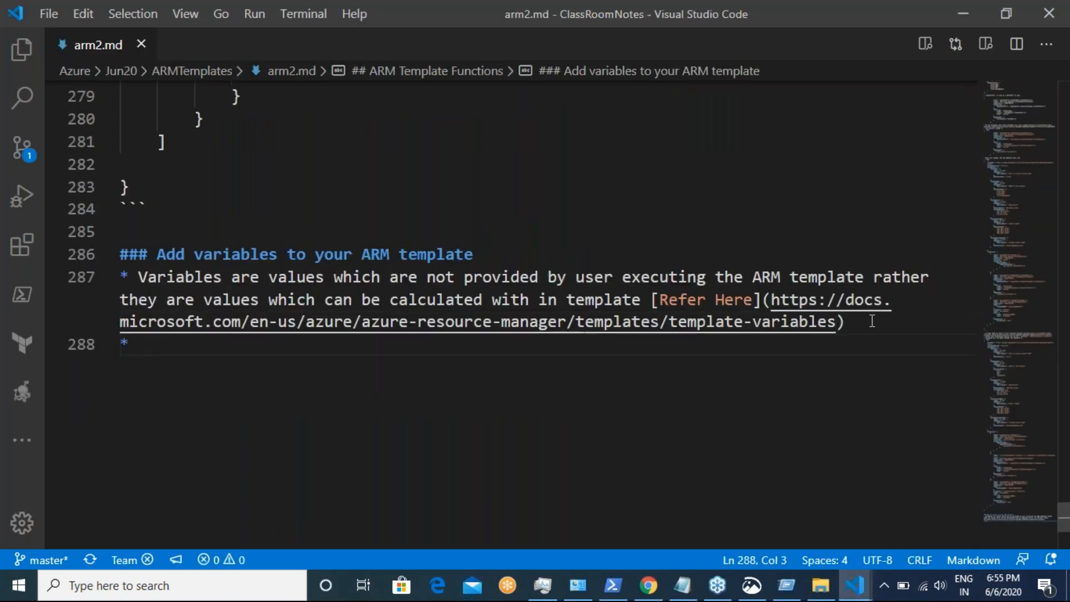
pyautogui.write('Parameter')
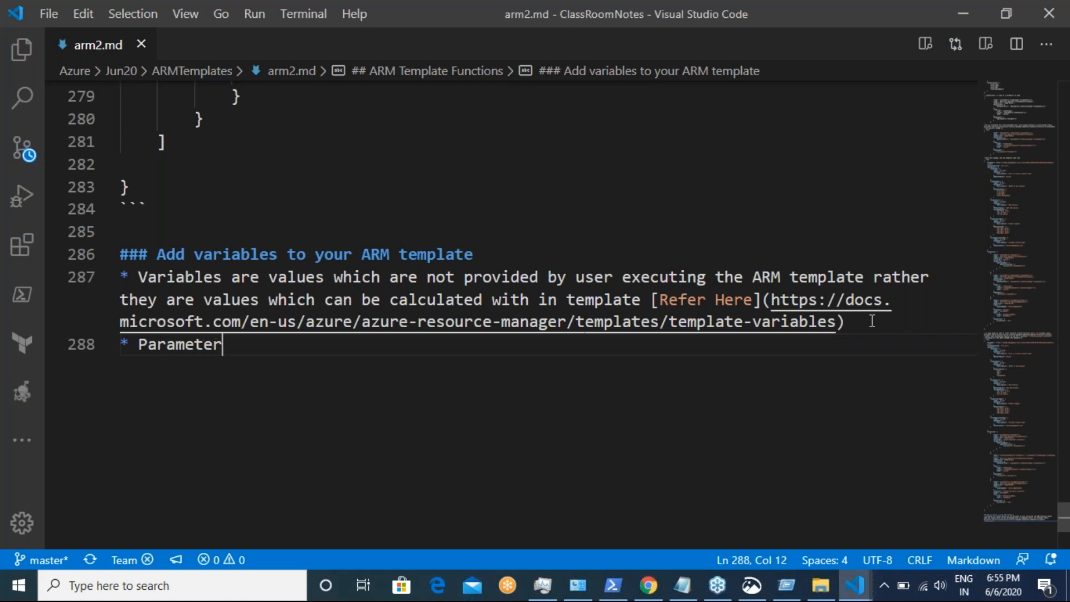
pyautogui.write('s are values whi')
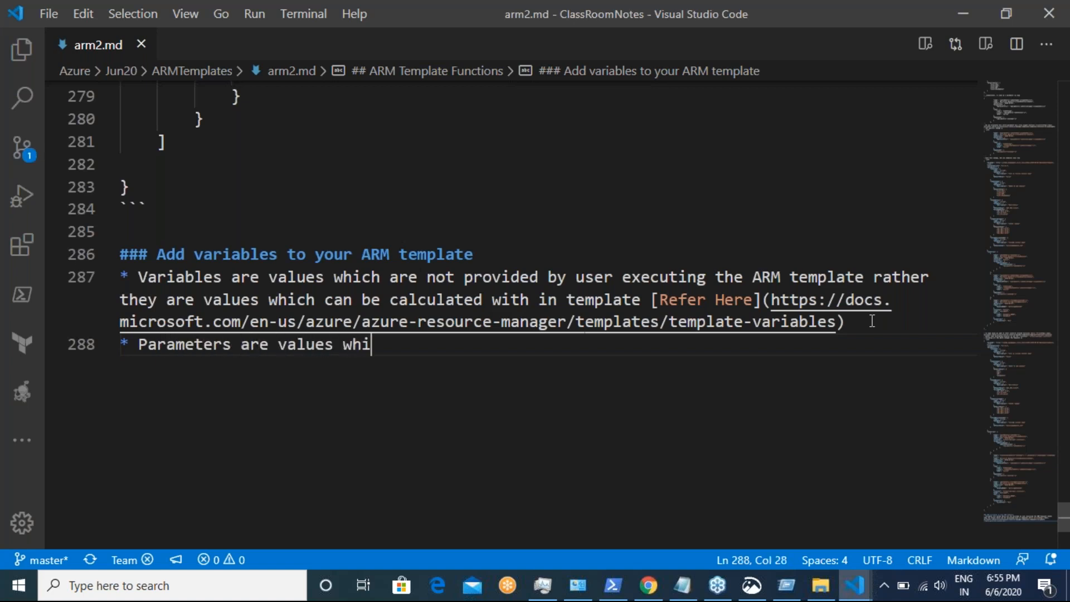
pyautogui.write('ch y')
pyautogui.press('BackSpace')
pyautogui.write('user')
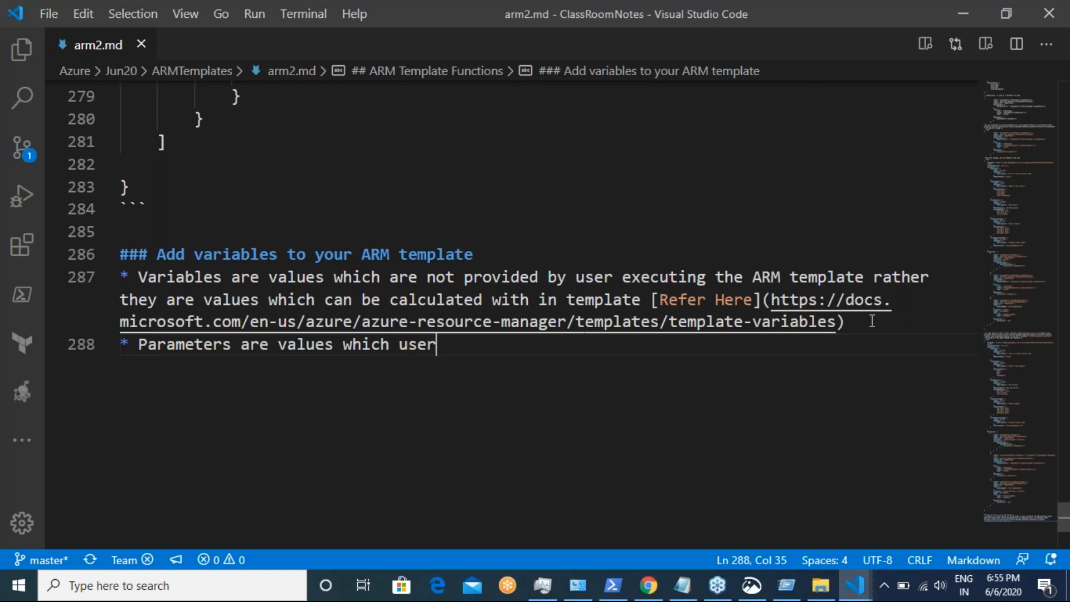
pyautogui.write(' has to prov')
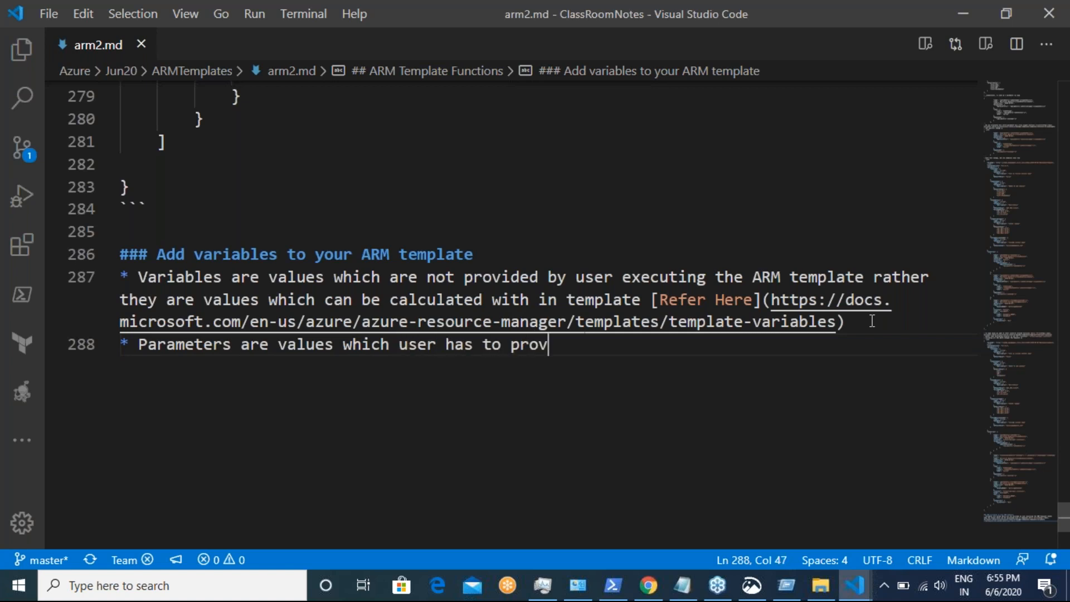
pyautogui.write('ide and cannot be')
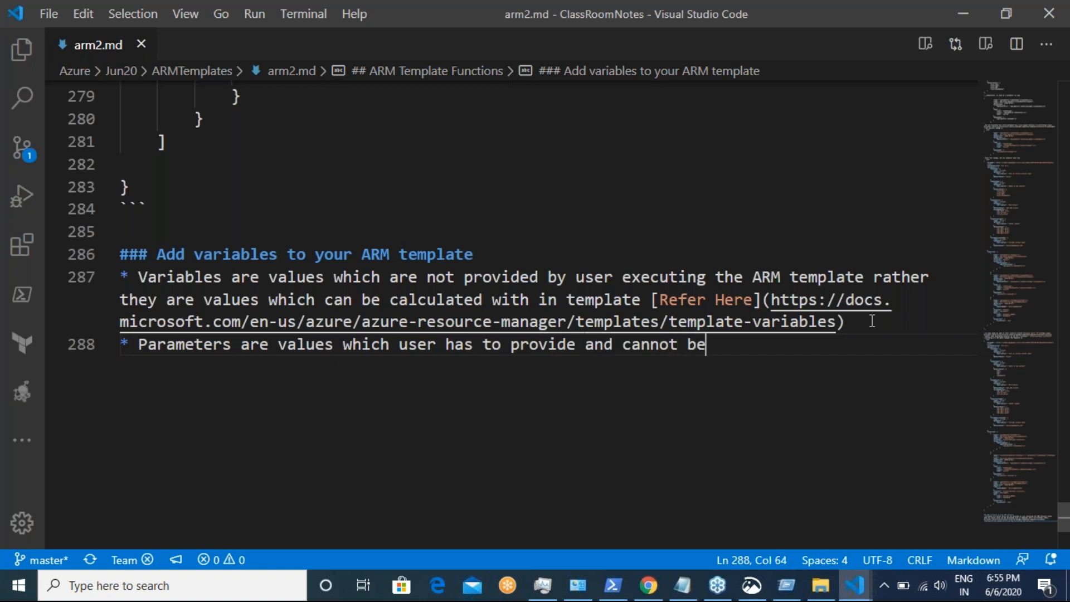
pyautogui.write(' computed ')
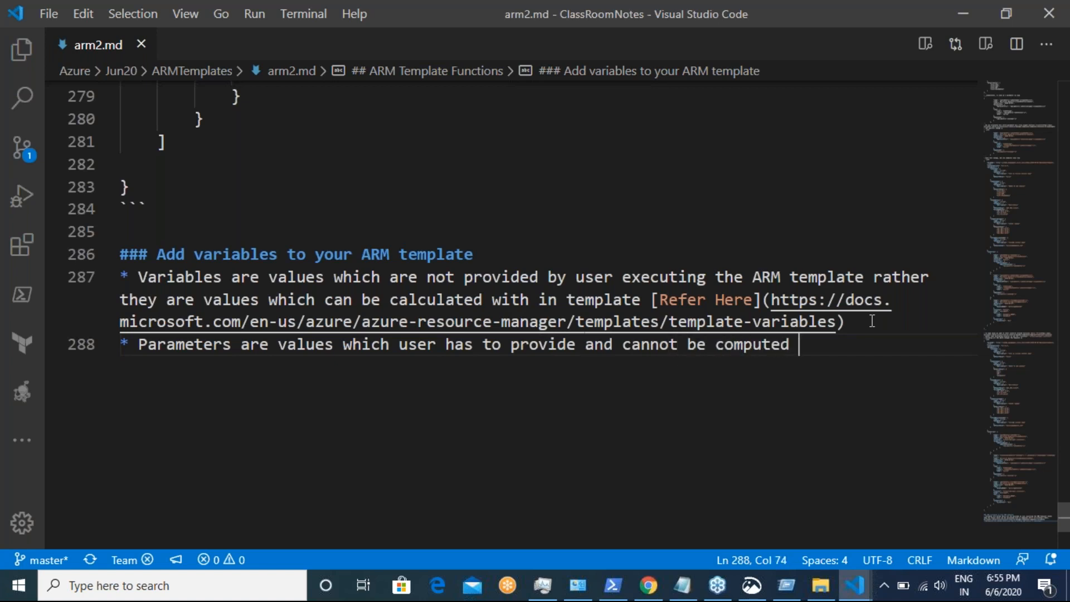
pyautogui.write('in a templat')
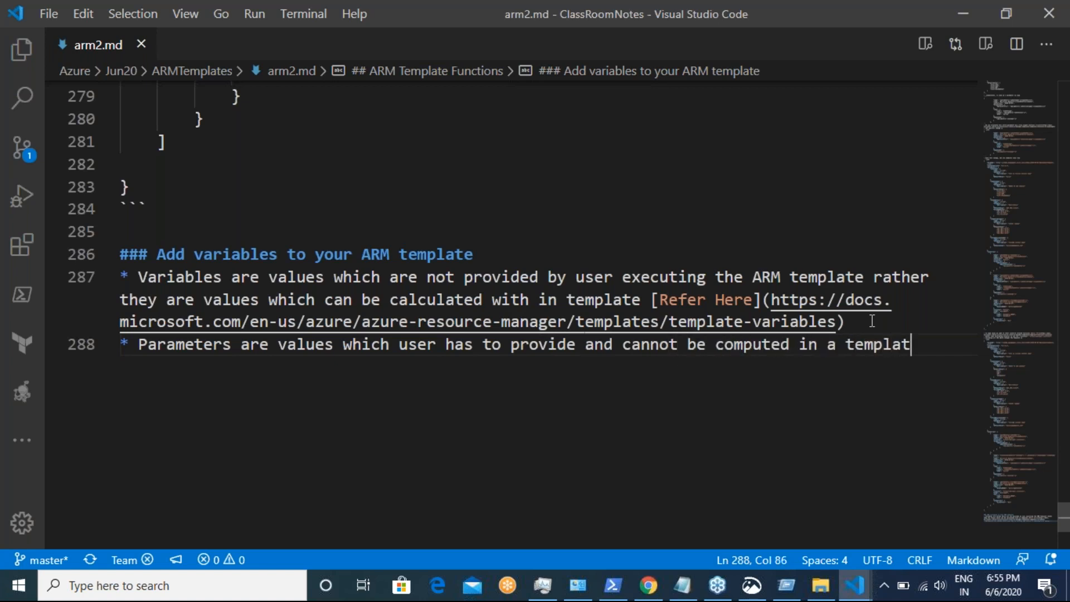
pyautogui.write('e and ')
pyautogui.write('Varai')
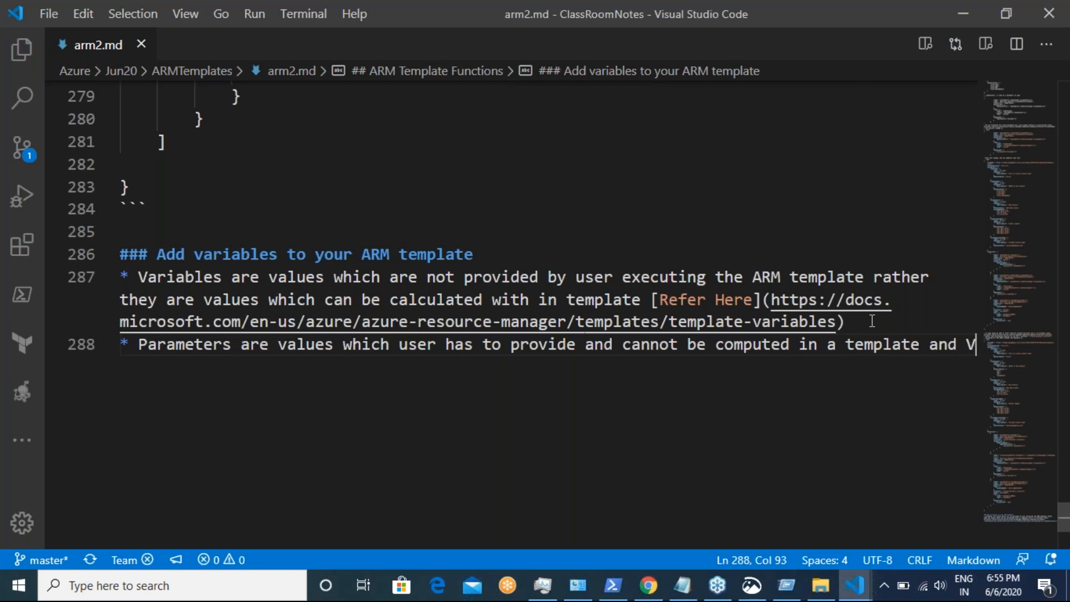
# - Extend the parameters bullet with "and Variables are values which can be computed in a template"
pyautogui.press('BackSpace')
pyautogui.press('BackSpace')
pyautogui.write('iabl')
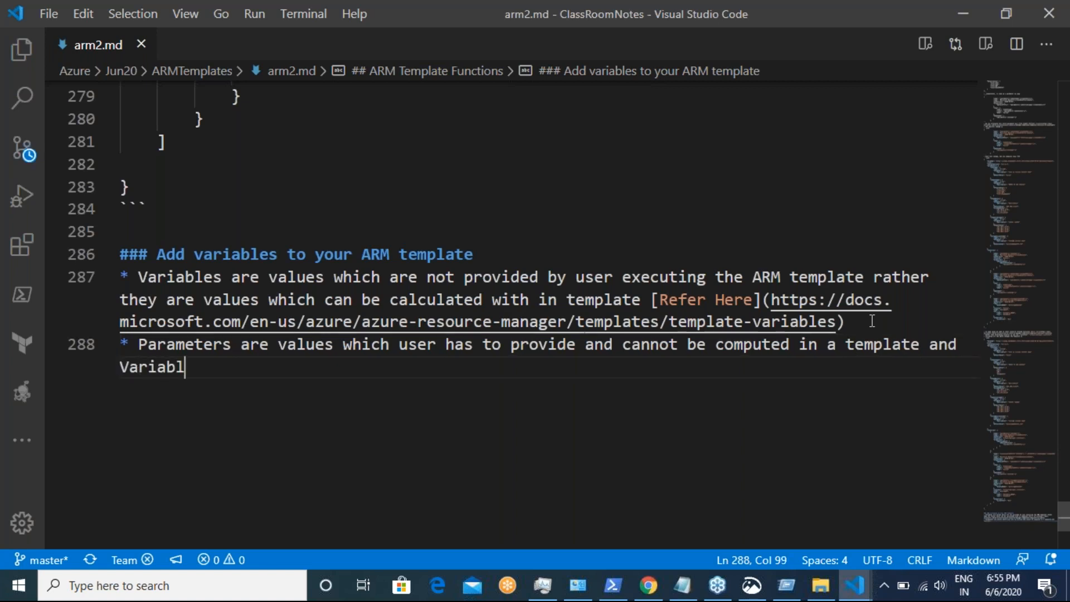
pyautogui.write('es are values which c')
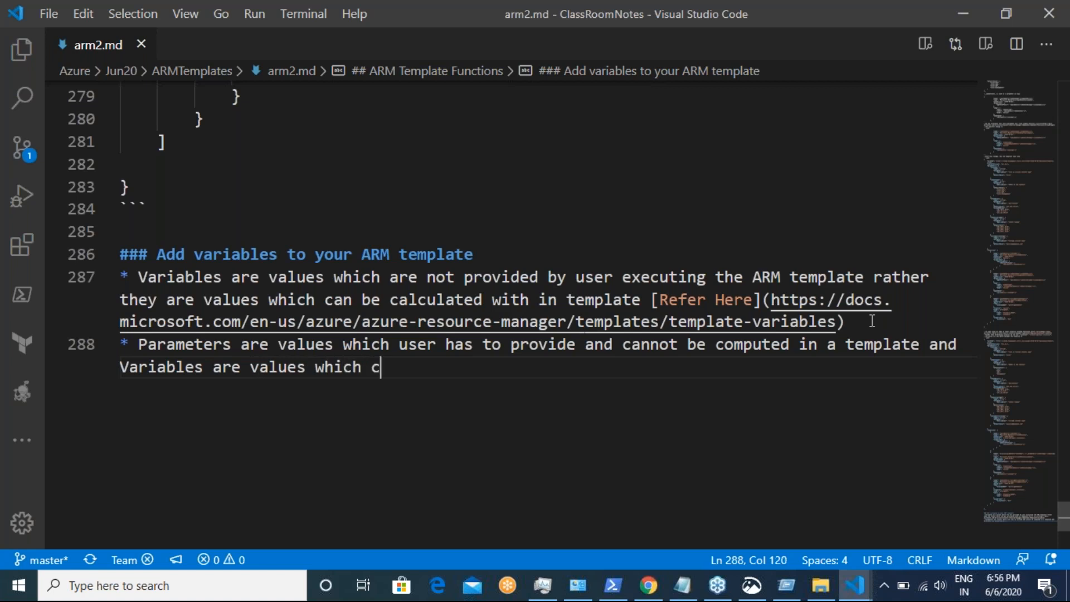
pyautogui.write('na be')
pyautogui.press('BackSpace')
pyautogui.press('BackSpace')
pyautogui.press('BackSpace')
pyautogui.press('BackSpace')
pyautogui.press('BackSpace')
pyautogui.press('BackSpace')
pyautogui.write('an be computed')
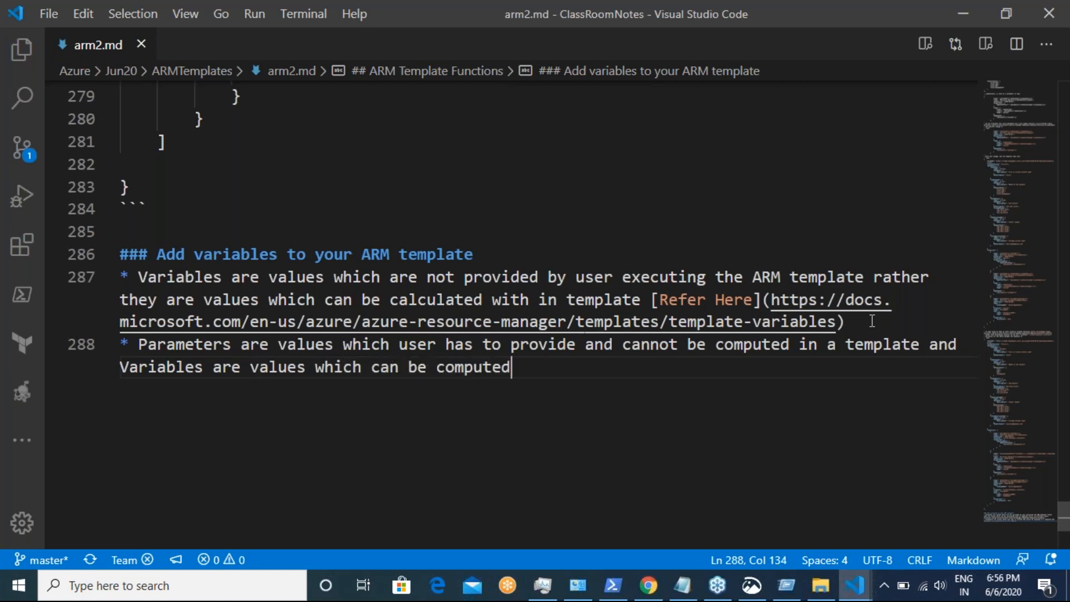
pyautogui.write(' in a template')
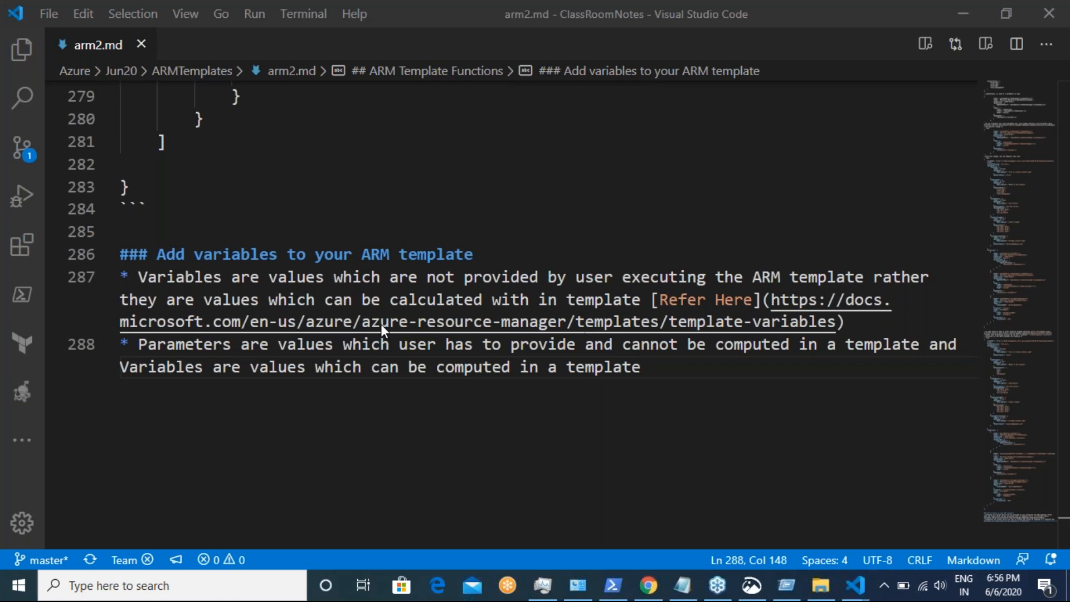
# - Switch to Snip & Sketch and capture a snip of the attendee's questions about reusing the defined location variable
pyautogui.click(752, 585)
pyautogui.click(24, 42)
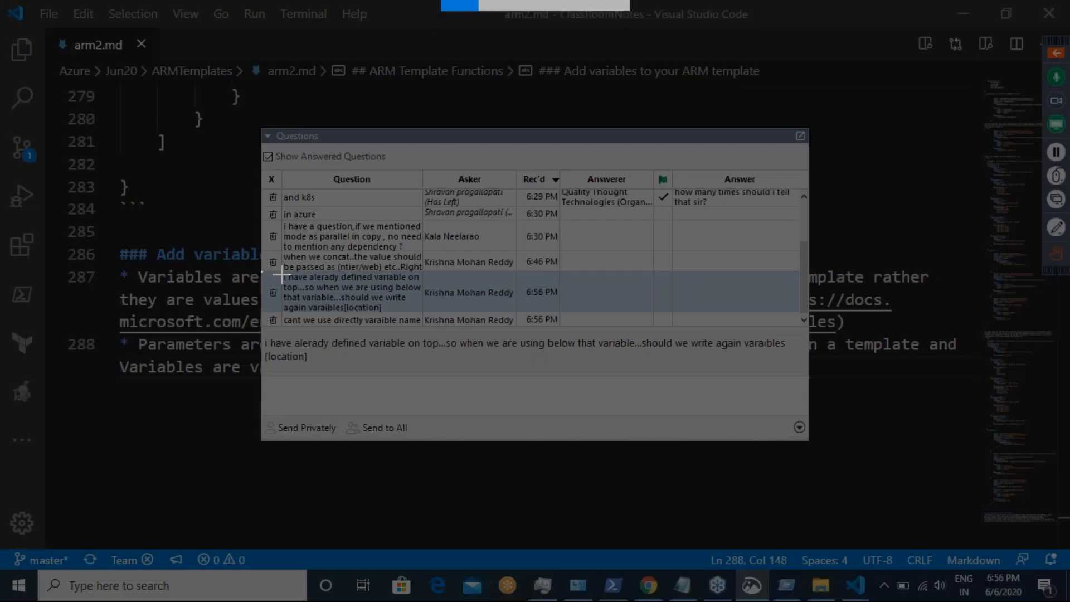
pyautogui.moveTo(262, 272); pyautogui.dragTo(739, 377)
pyautogui.hotkey('ctrl', 'c')
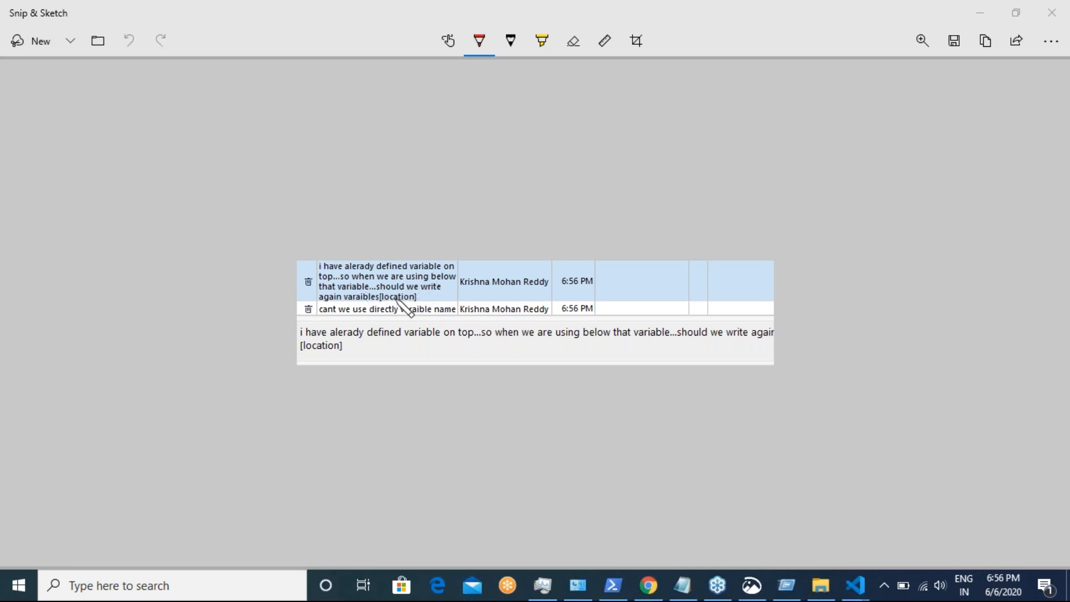
# - Return to arm2.md and add an empty fenced code block below the parameters and variables bullet
pyautogui.hotkey('alt', 'Tab')
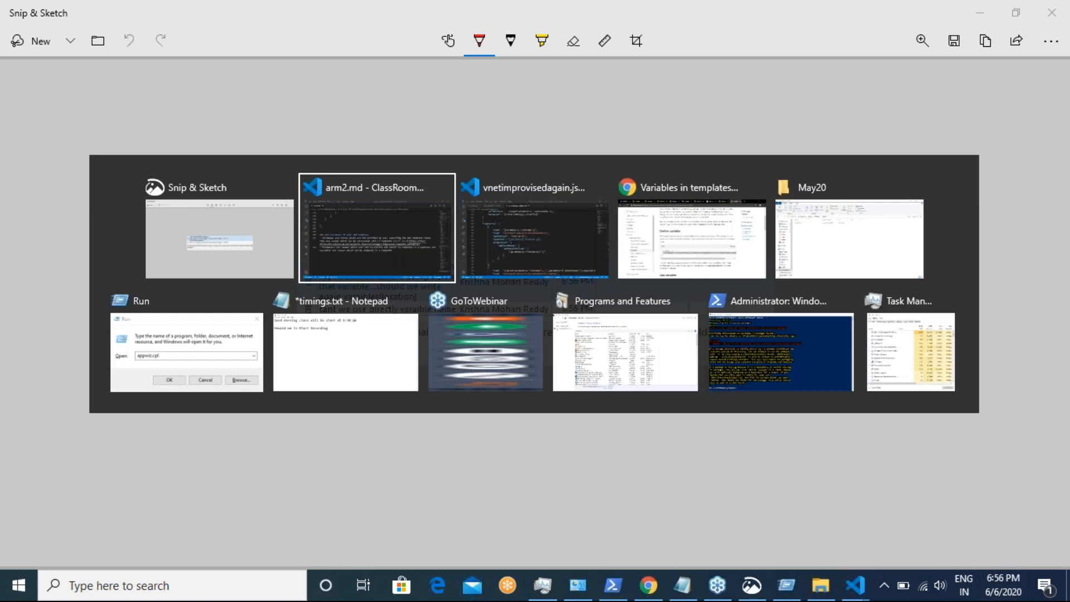
pyautogui.press('Return')
pyautogui.write('```')
pyautogui.press('Return')
pyautogui.write('```')
pyautogui.press('Up')
pyautogui.press('Return')
pyautogui.write('[')
pyautogui.press('BackSpace')
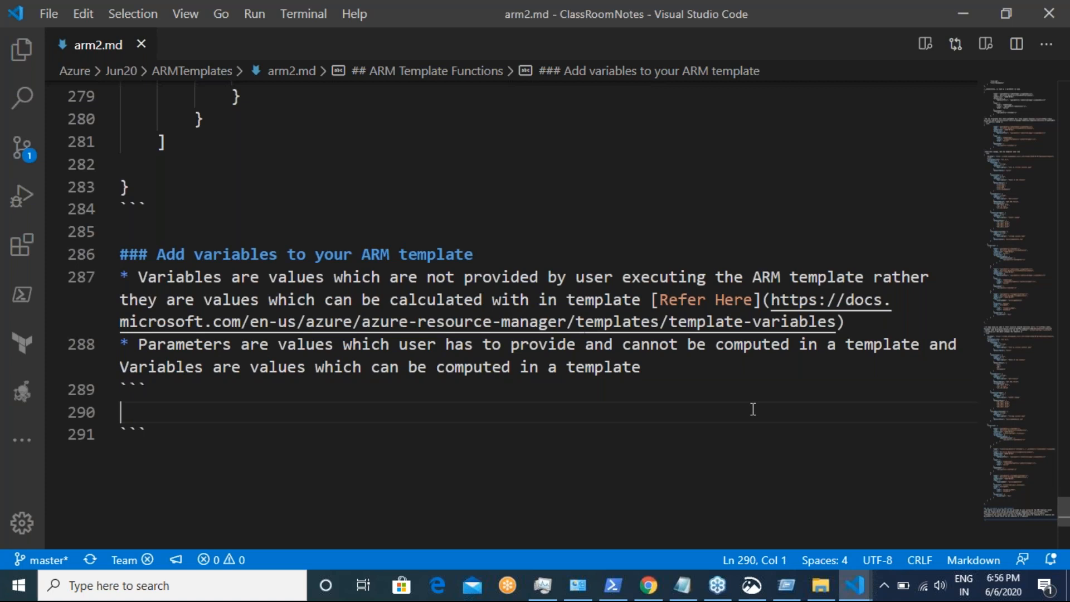
# - Write the expression [parameter('')] inside the empty code block
pyautogui.write('[parameter')
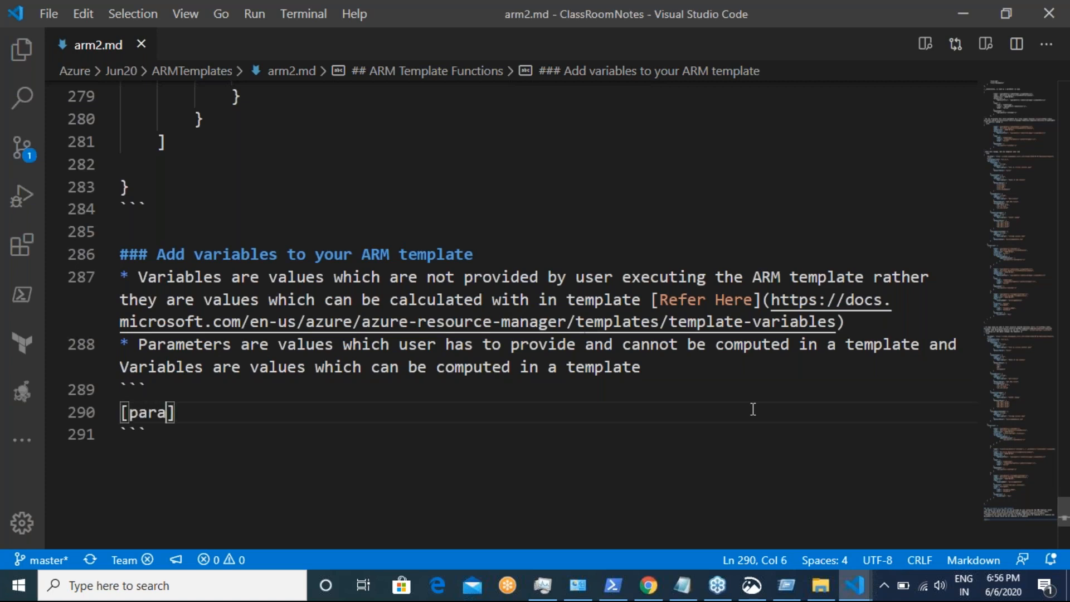
pyautogui.write("(')")
pyautogui.press('Left')
pyautogui.write("''")
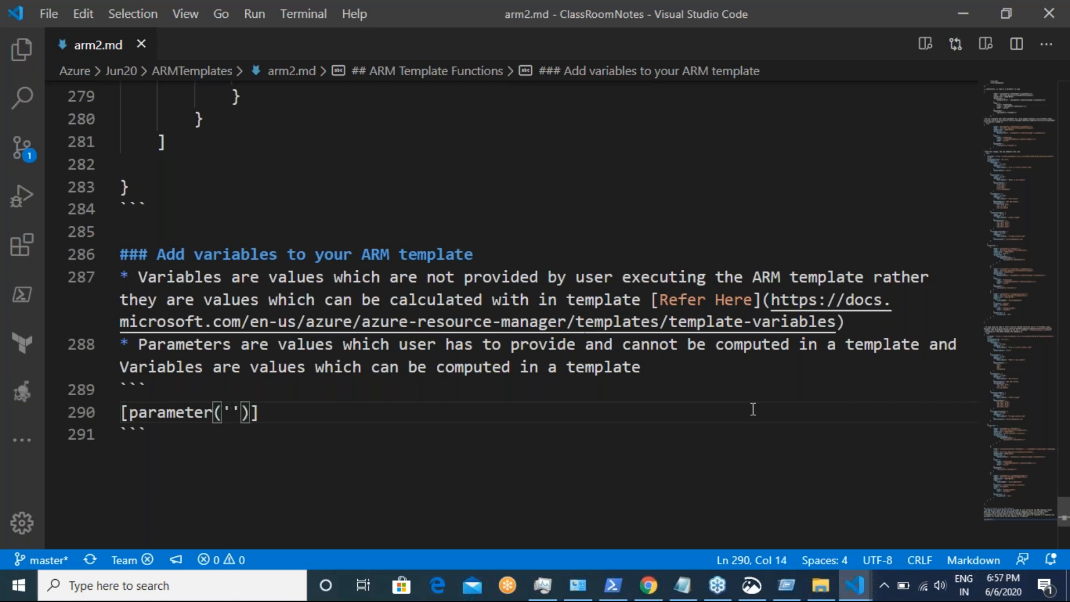
# - Change the code block's expression to [variable('location')]
pyautogui.press('Left')
pyautogui.press('Left')
pyautogui.press('Left')
pyautogui.press('BackSpace')
pyautogui.press('BackSpace')
pyautogui.press('BackSpace')
pyautogui.press('BackSpace')
pyautogui.press('BackSpace')
pyautogui.press('BackSpace')
pyautogui.press('BackSpace')
pyautogui.press('BackSpace')
pyautogui.press('BackSpace')
pyautogui.write('variable')
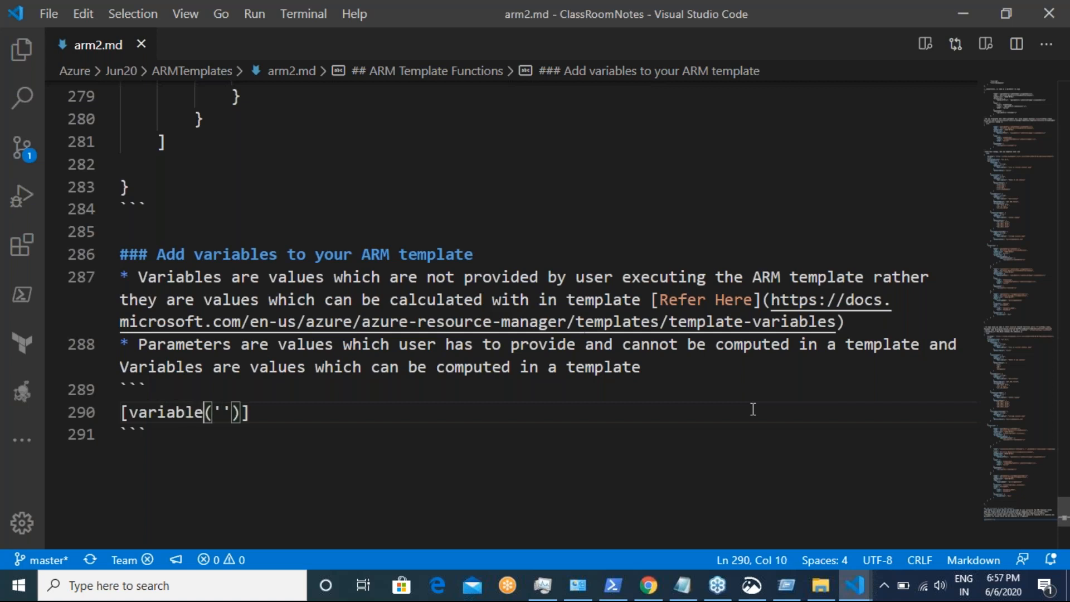
pyautogui.press('Right')
pyautogui.press('Right')
pyautogui.write('location')
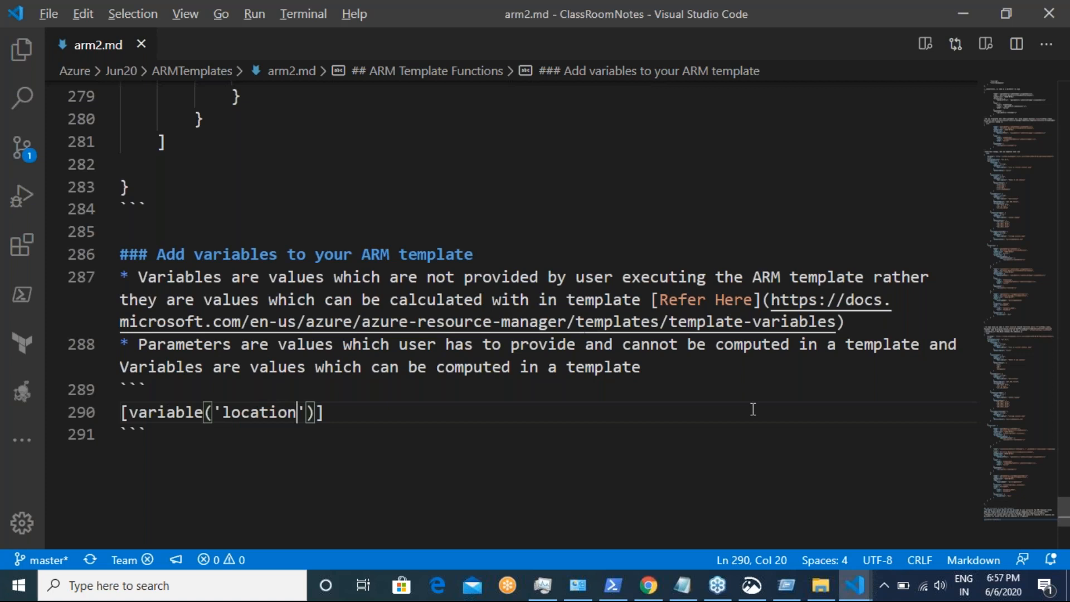
# - Switch to vnetimprovisedagain.json and examine how the subnet and storage account resources reference the variables
pyautogui.hotkey('alt', 'Tab')
pyautogui.press('Tab')
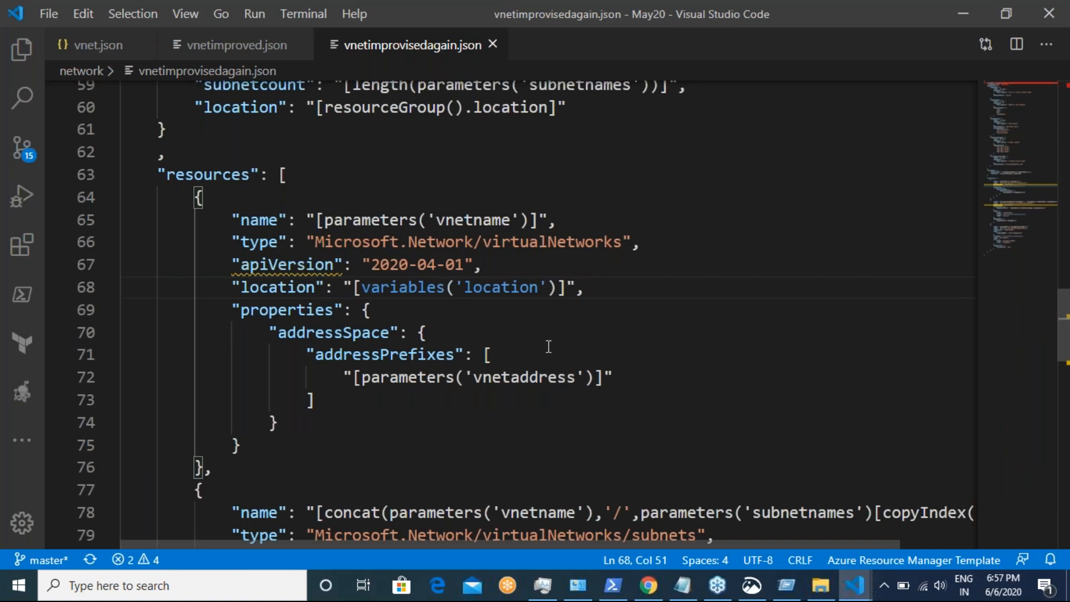
pyautogui.scroll(-12, 545, 347)
pyautogui.scroll(3, 546, 347)
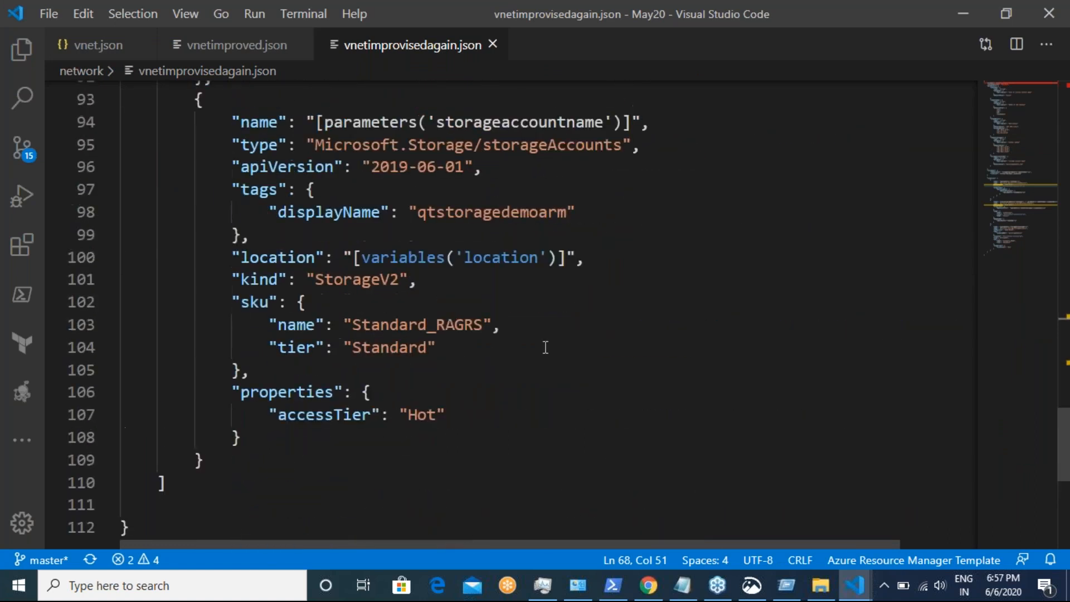
pyautogui.scroll(-1, 546, 347)
pyautogui.scroll(2, 609, 427)
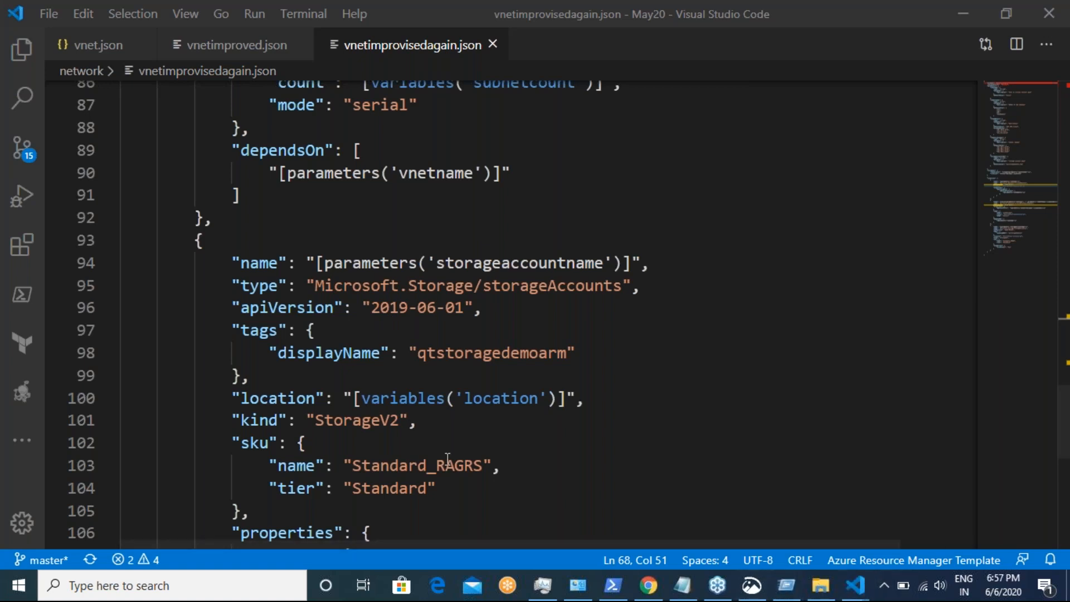
# - Capture a new snip of the webinar's question list in Snip & Sketch, then minimize it to return to the template
pyautogui.click(752, 586)
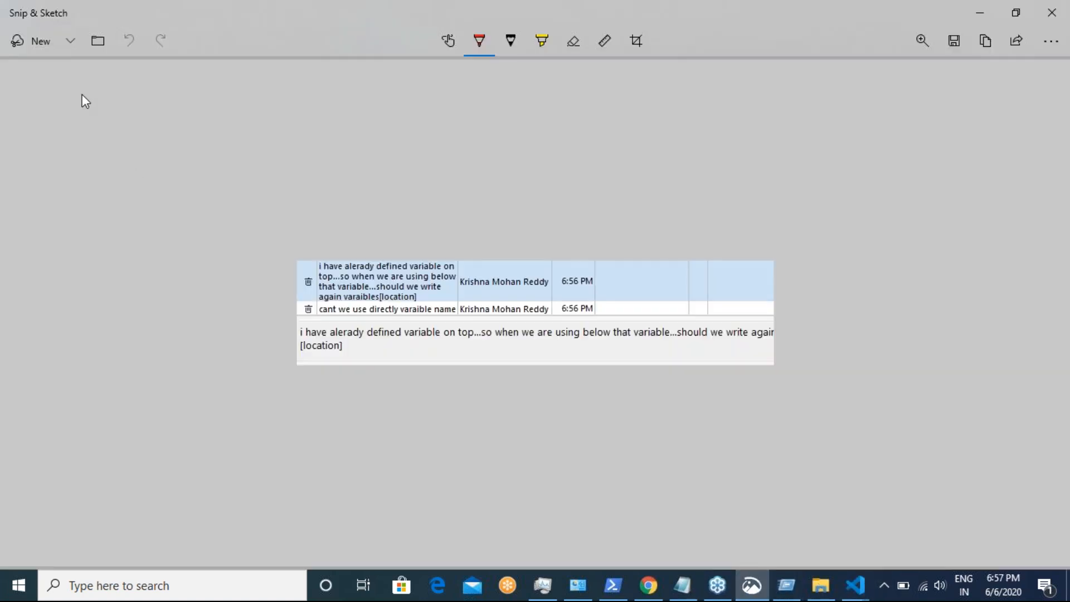
pyautogui.click(25, 47)
pyautogui.moveTo(263, 130)
pyautogui.mouseDown()
pyautogui.moveTo(503, 418)
pyautogui.moveTo(796, 440)
pyautogui.mouseUp()
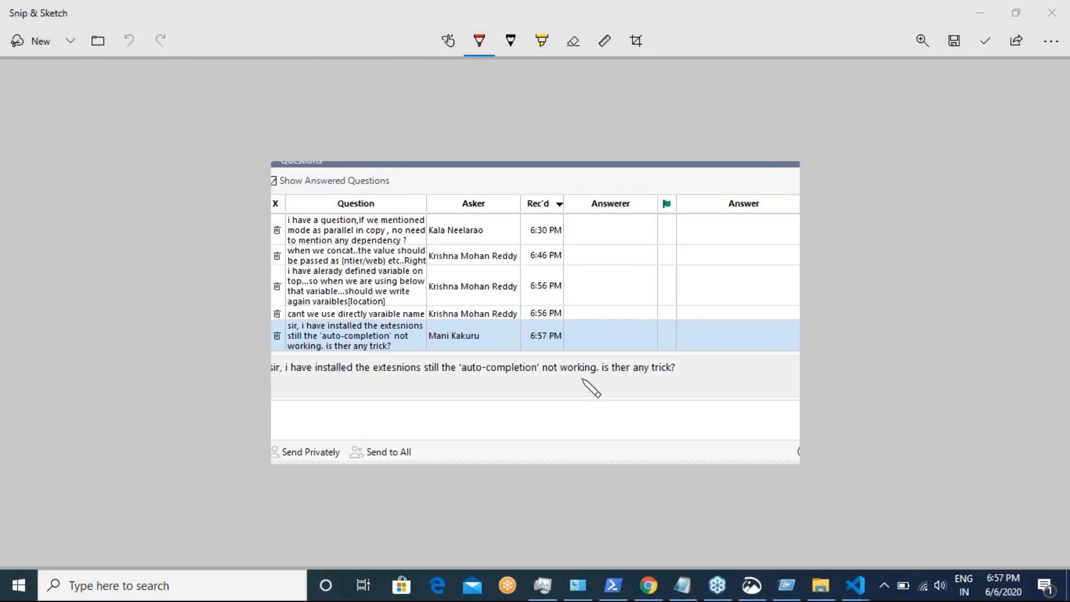
pyautogui.click(981, 13)
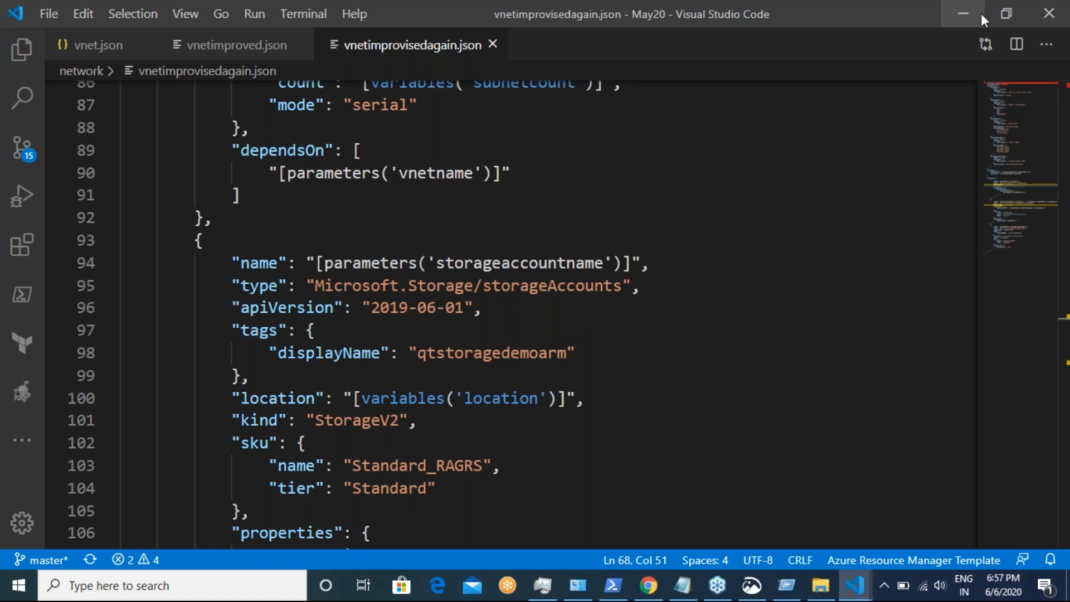
# - Examine where the subnet and storage account resource blocks begin and end in the resources array
pyautogui.scroll(-7, 800, 244)
pyautogui.scroll(9, 800, 245)
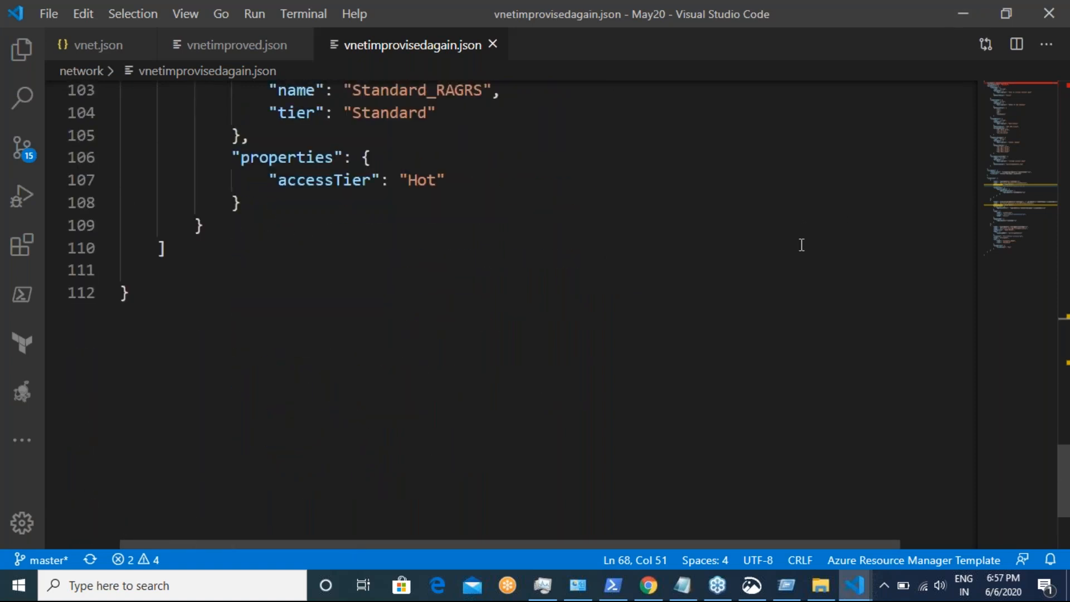
pyautogui.scroll(-6, 816, 262)
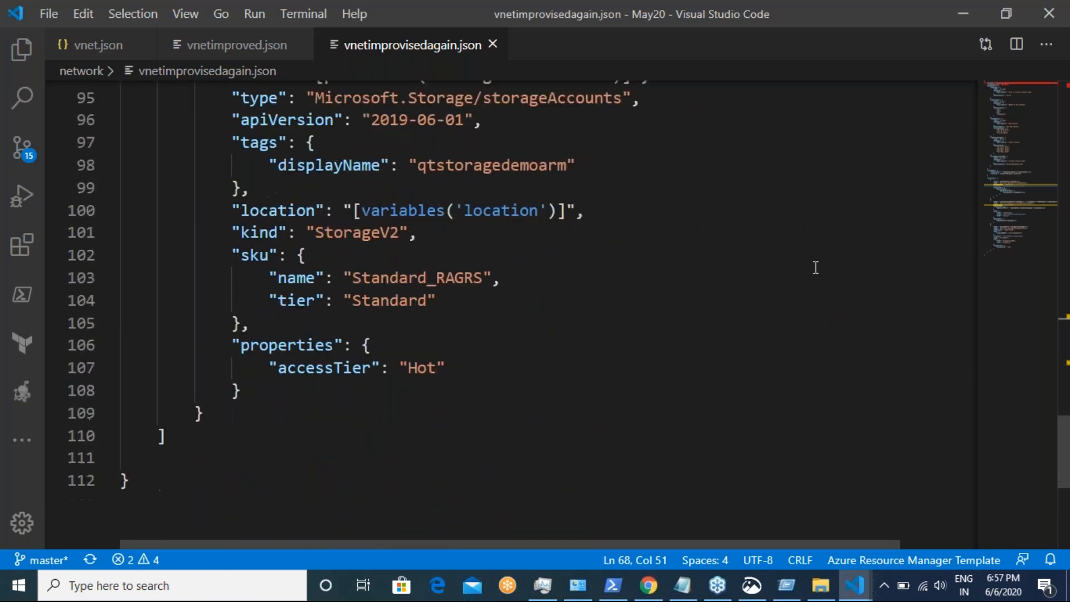
pyautogui.scroll(8, 377, 359)
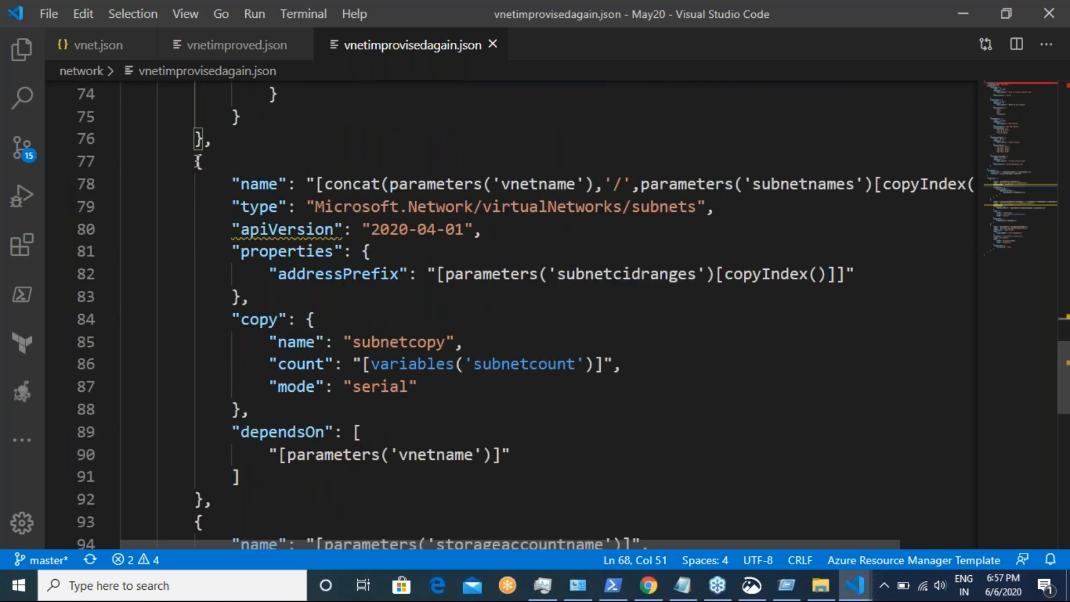
pyautogui.click(197, 161)
pyautogui.scroll(-3, 541, 260)
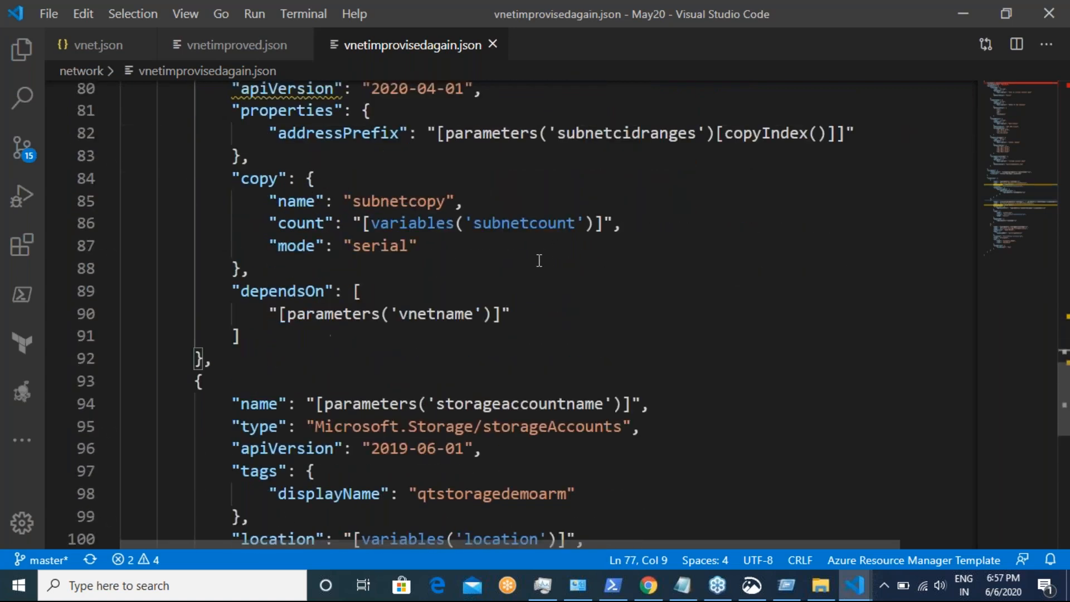
pyautogui.click(196, 287)
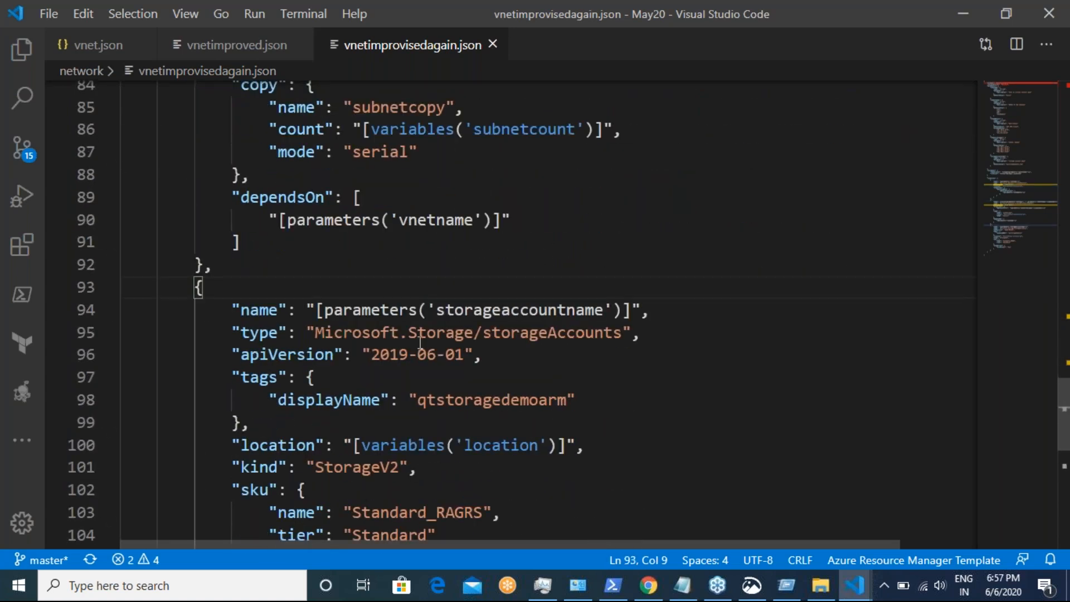
pyautogui.scroll(-4, 214, 414)
# - Add a comma after the storage account block's closing brace and start a new line for another resource
pyautogui.click(214, 414)
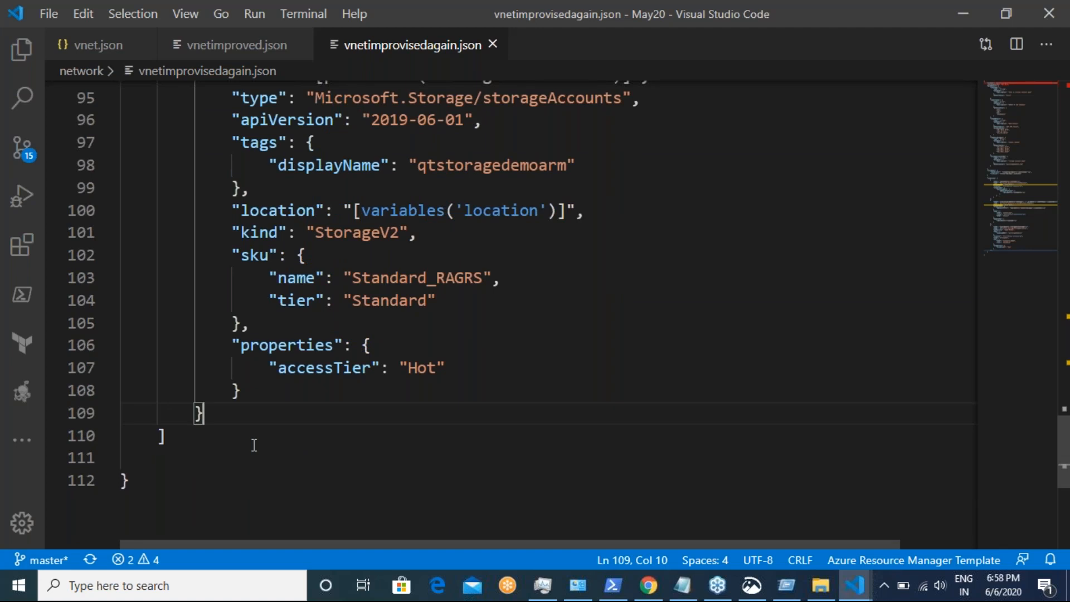
pyautogui.press('Return')
pyautogui.press('Up')
pyautogui.press('End')
pyautogui.write(',')
pyautogui.press('Return')
# - Try inserting the arm-vm-ubuntu snippet as a new resource after the storage account block
pyautogui.write('arm')
pyautogui.press('BackSpace')
pyautogui.press('BackSpace')
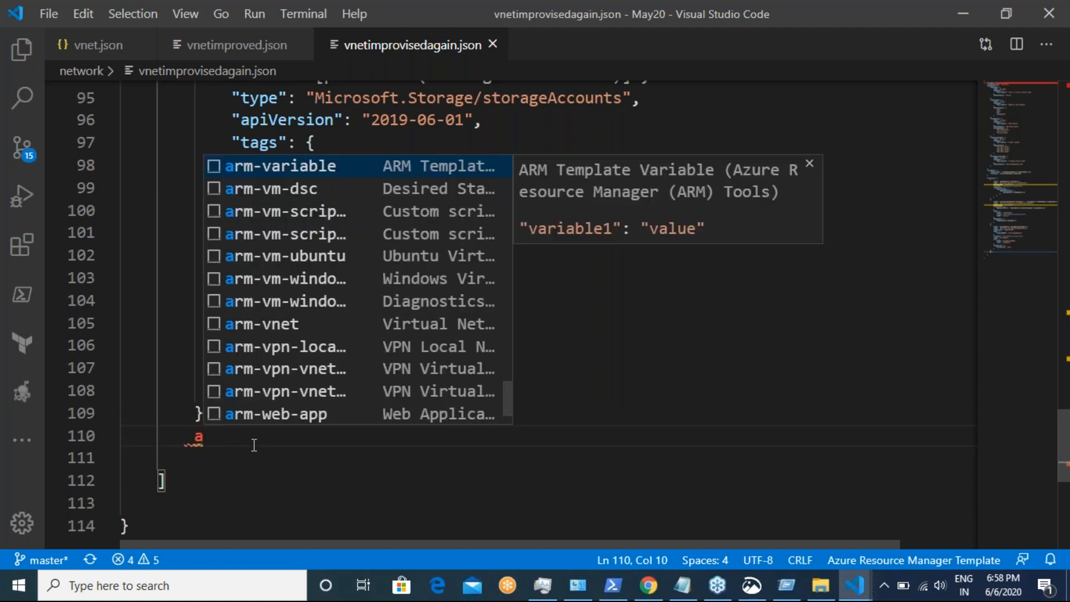
pyautogui.write('m-')
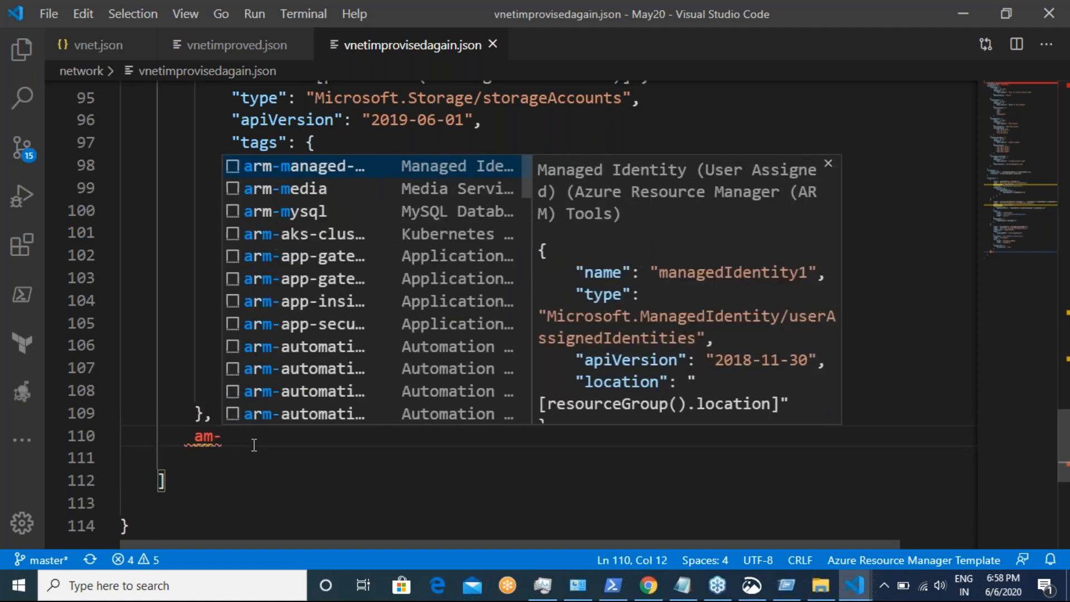
pyautogui.press('BackSpace')
pyautogui.press('BackSpace')
pyautogui.write('rm')
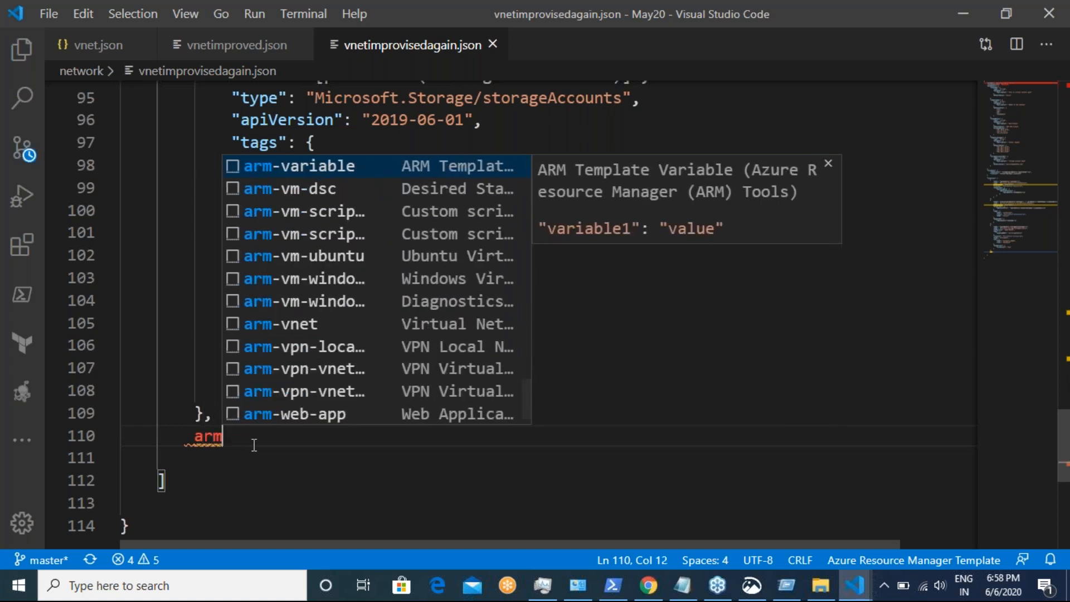
pyautogui.write('-vm')
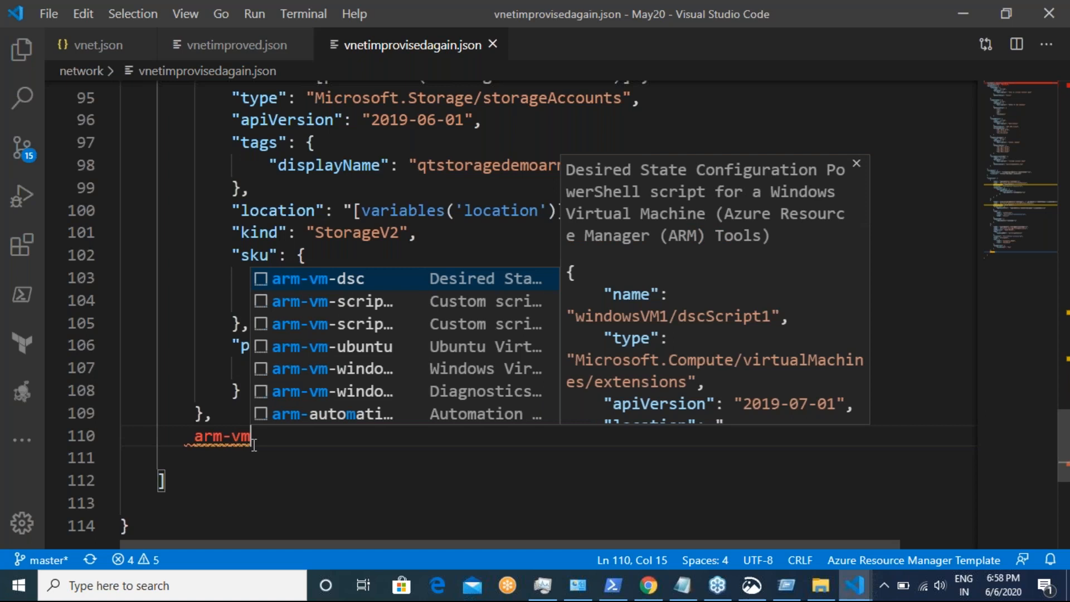
pyautogui.press('Down')
pyautogui.press('Down')
pyautogui.press('Down')
pyautogui.press('Down')
pyautogui.press('Down')
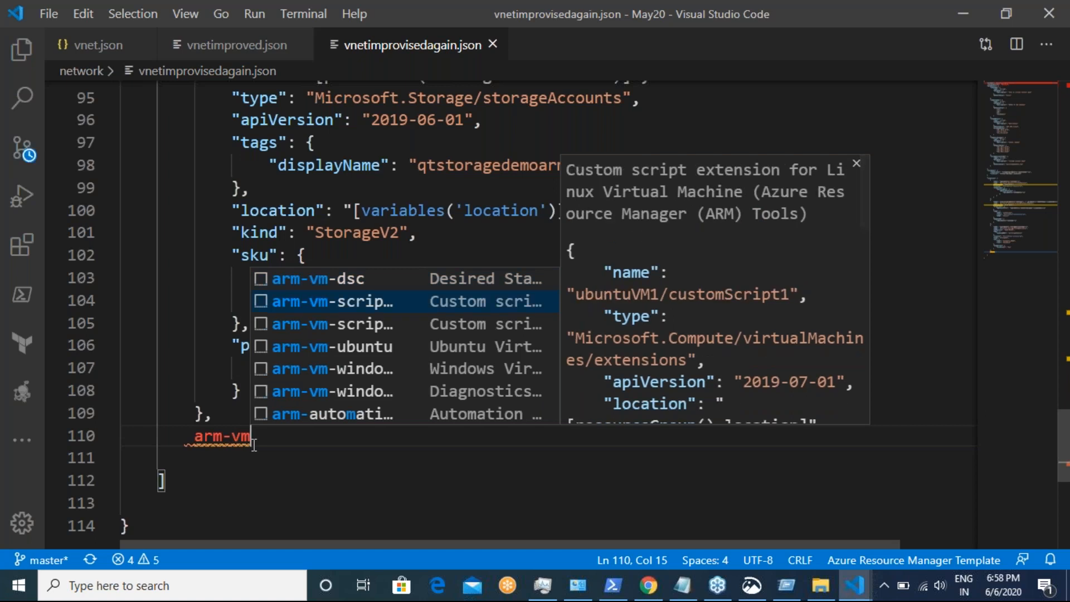
pyautogui.press('Up')
pyautogui.press('Up')
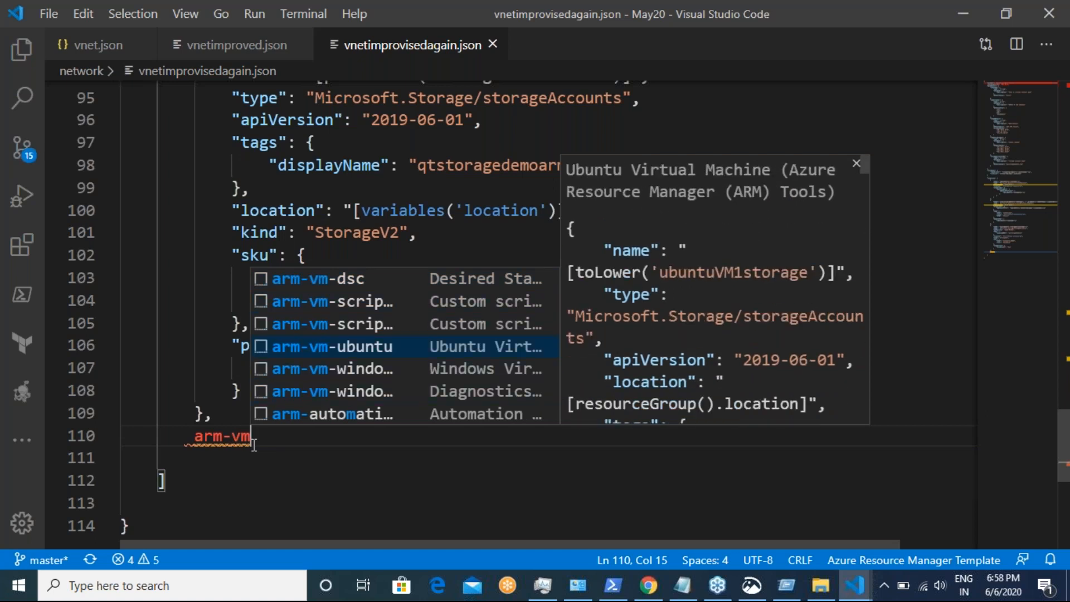
pyautogui.press('Return')
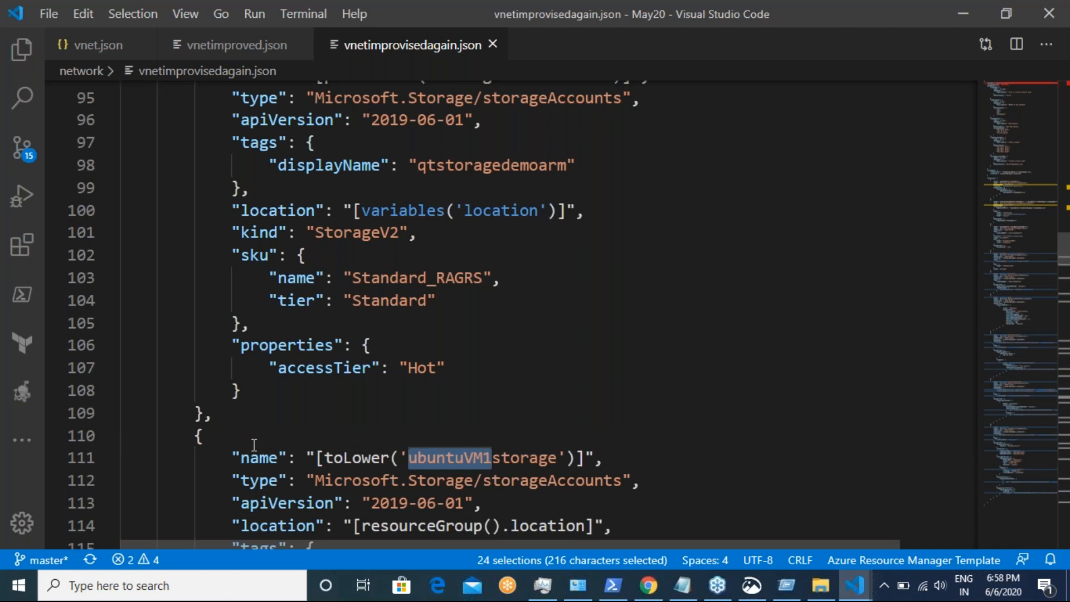
# - Review the resources generated by the Ubuntu VM snippet, then undo the insertion and delete the leftover arm-vm text
pyautogui.scroll(-4, 254, 445)
pyautogui.scroll(-2, 257, 448)
pyautogui.scroll(-9, 256, 449)
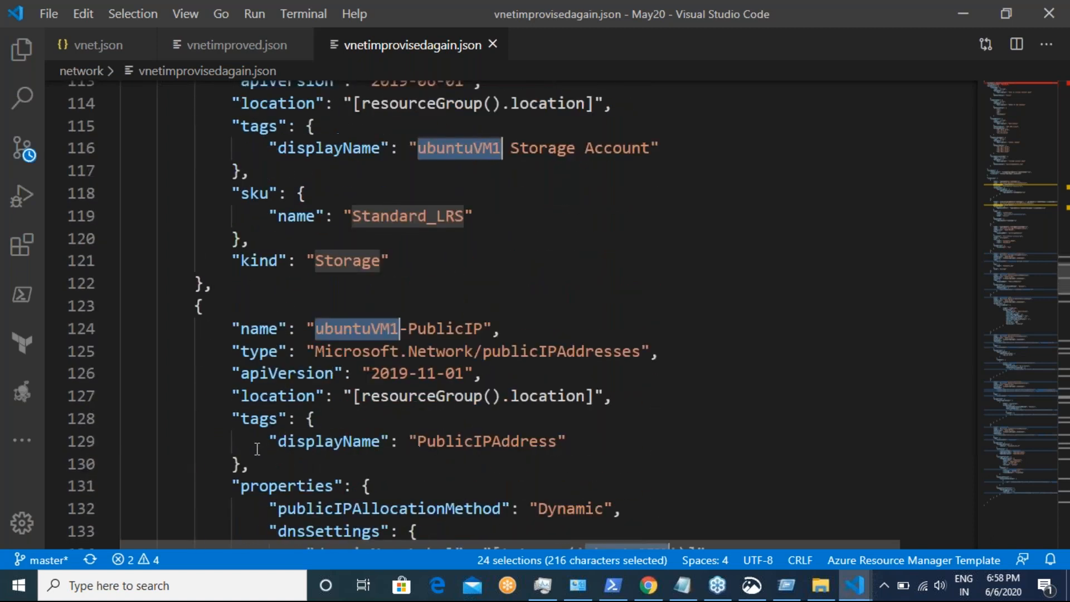
pyautogui.scroll(-9, 258, 449)
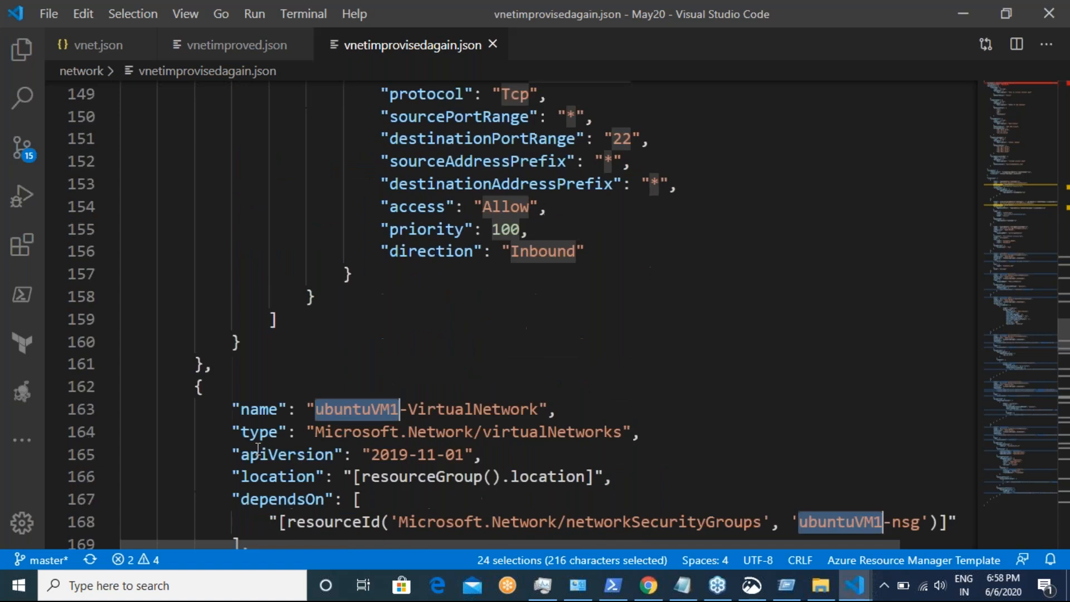
pyautogui.hotkey('ctrl', 'z')
pyautogui.scroll(6, 258, 449)
pyautogui.press('BackSpace')
pyautogui.press('BackSpace')
pyautogui.press('BackSpace')
pyautogui.press('BackSpace')
pyautogui.press('BackSpace')
pyautogui.press('BackSpace')
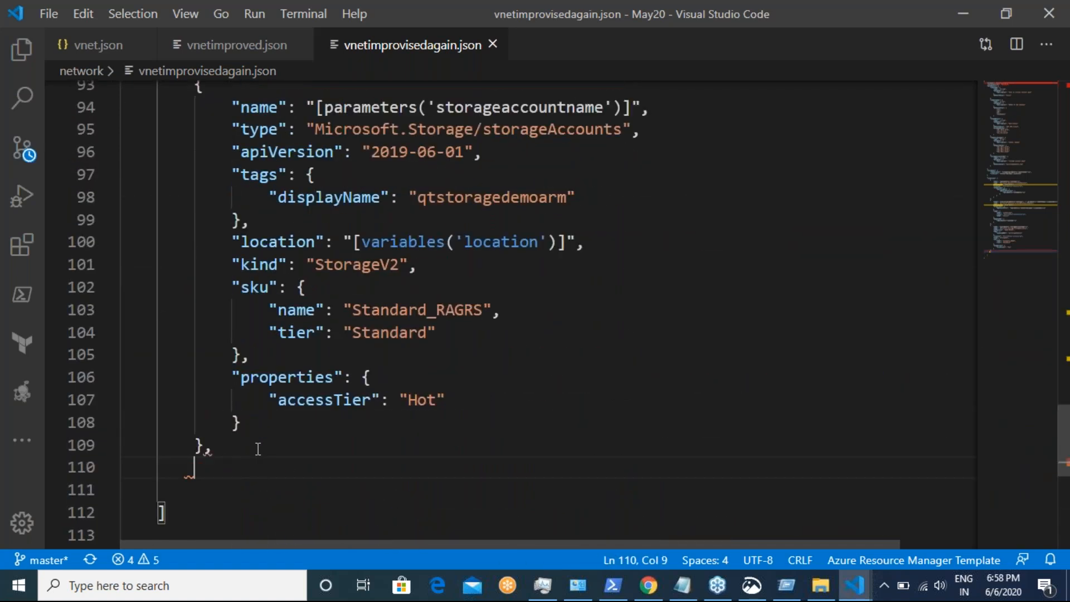
# - Switch to the template variables article in Chrome and examine the Reference and Resources sections of its table of contents
pyautogui.click(649, 587)
pyautogui.scroll(-3, 167, 391)
pyautogui.scroll(-4, 170, 419)
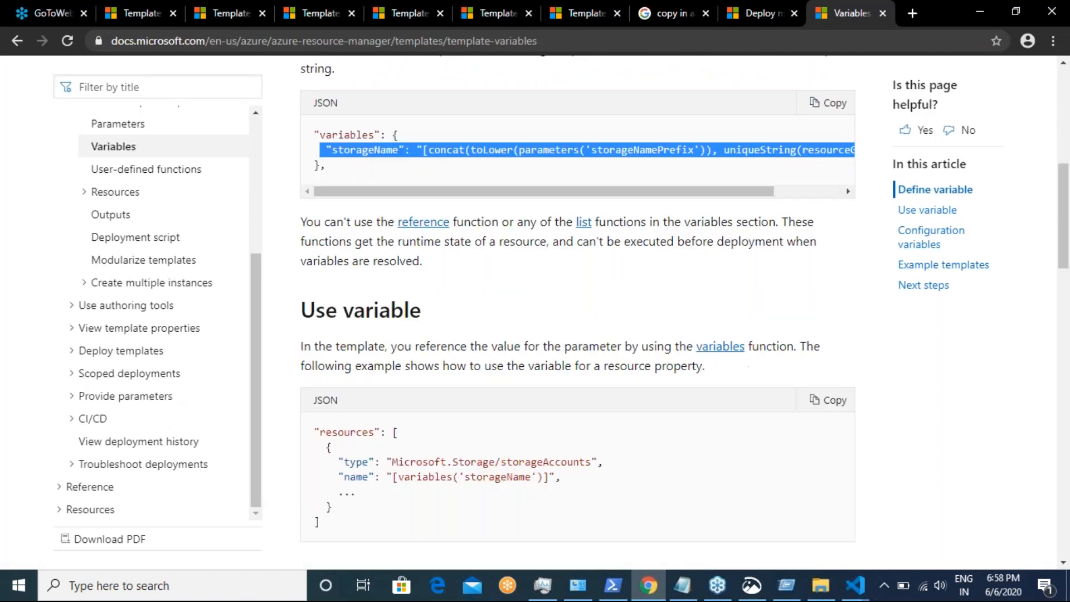
pyautogui.click(66, 507)
pyautogui.click(61, 487)
pyautogui.scroll(-4, 149, 456)
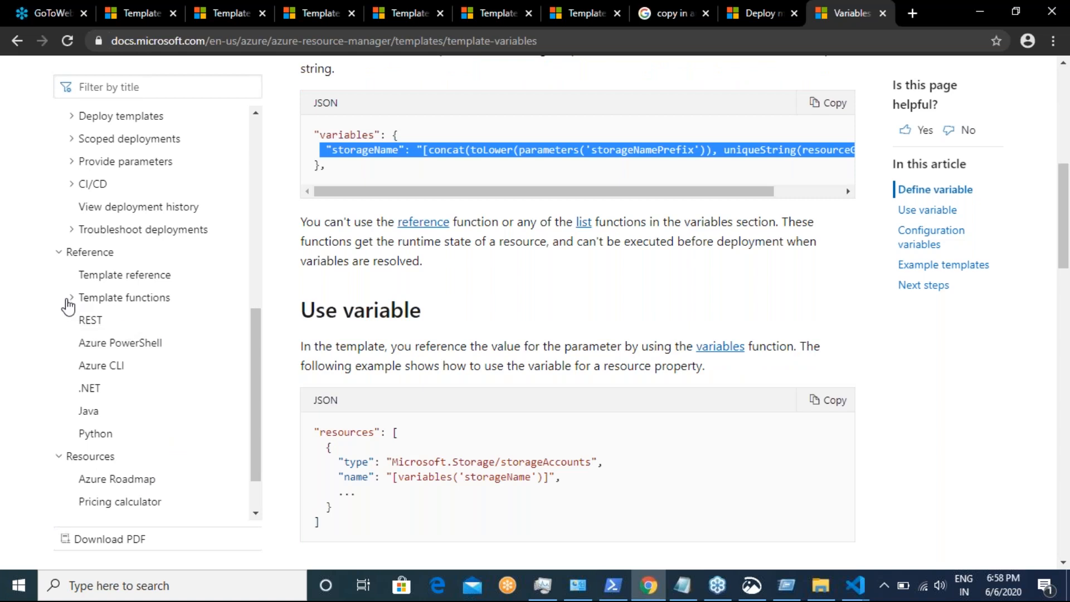
pyautogui.scroll(-1, 84, 404)
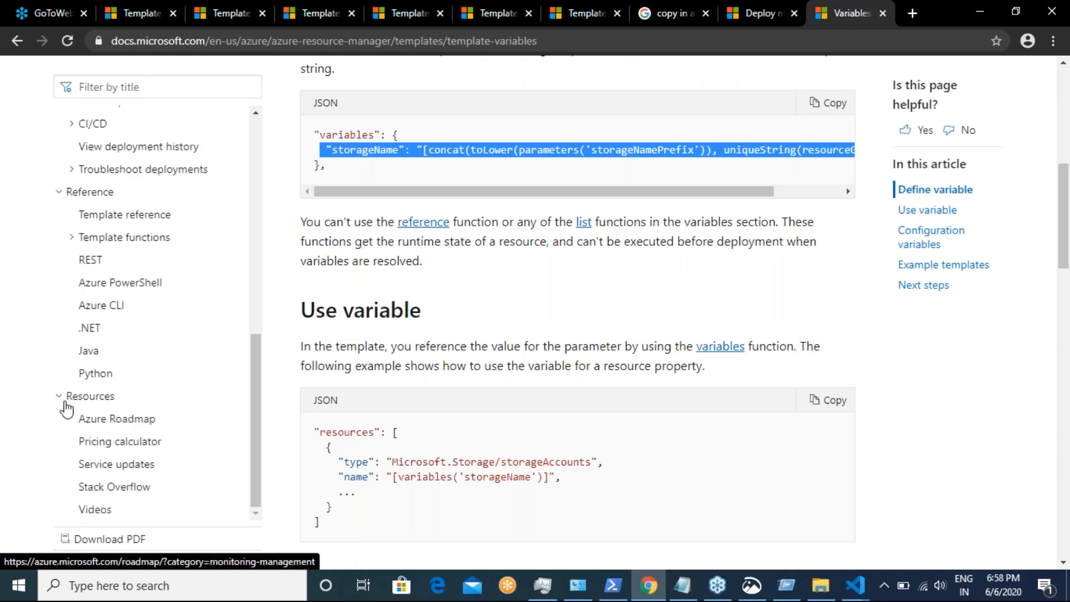
pyautogui.scroll(2, 66, 401)
pyautogui.scroll(-4, 84, 394)
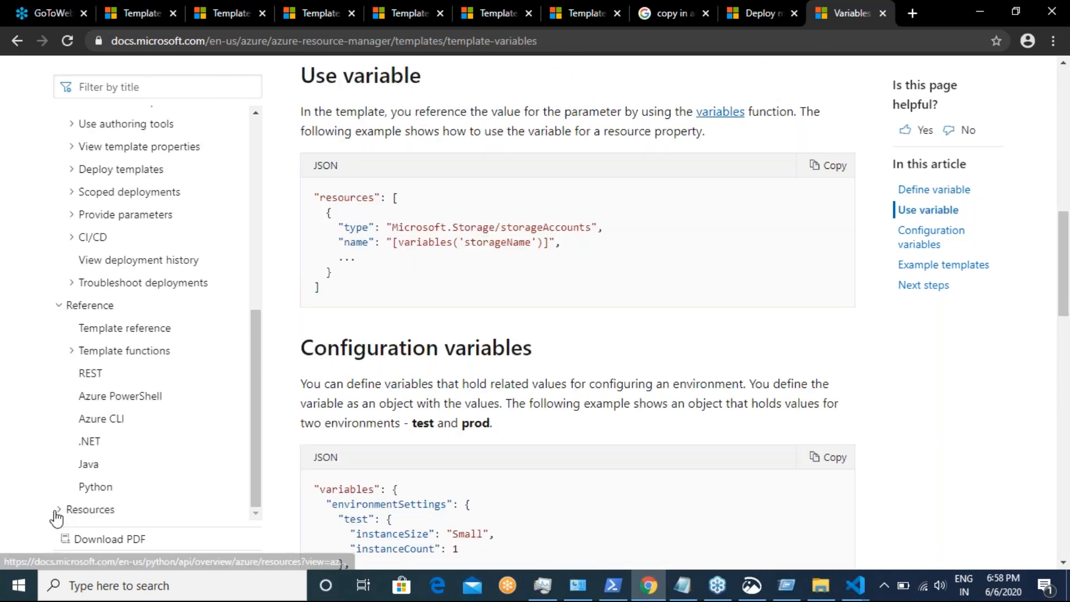
pyautogui.scroll(-2, 195, 477)
pyautogui.scroll(-4, 197, 468)
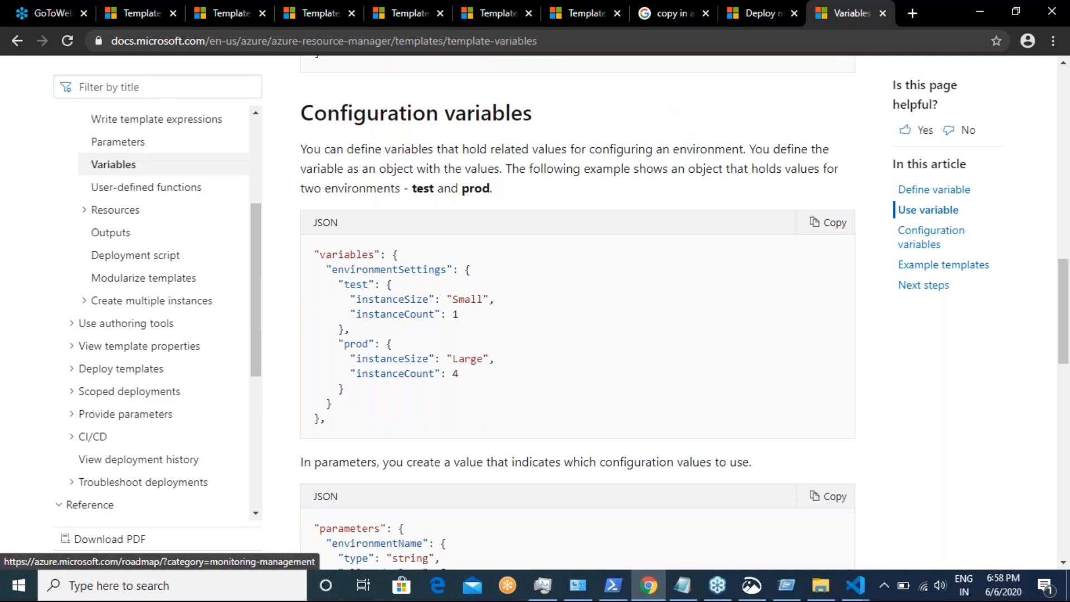
# - Search Google for "arm template resources" in a new tab and open the article on ARM template structure and syntax
pyautogui.click(913, 12)
pyautogui.write('armm')
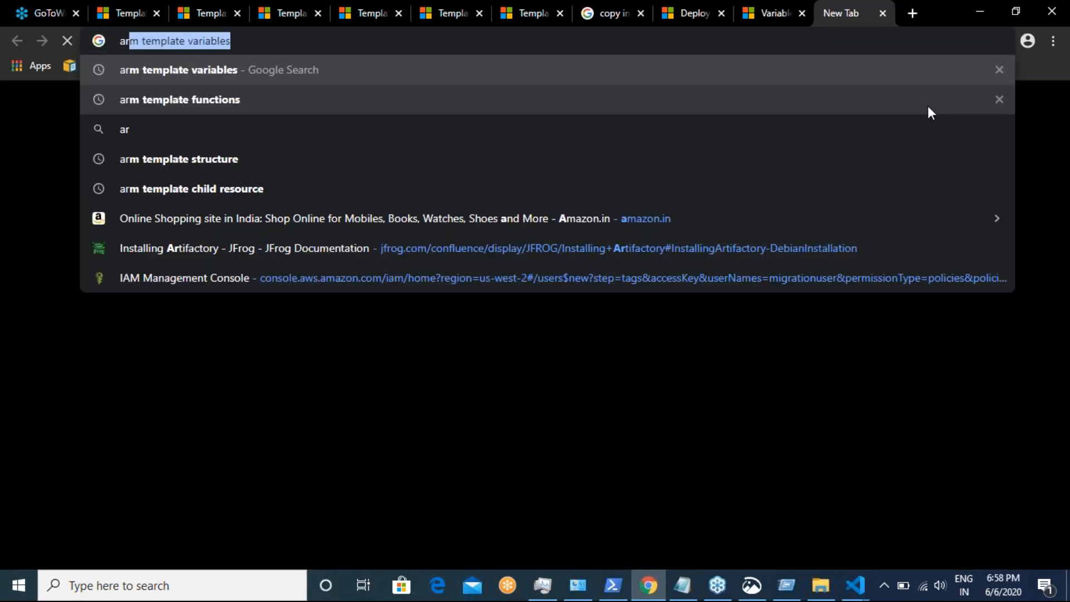
pyautogui.press('BackSpace')
pyautogui.press('BackSpace')
pyautogui.write('m t3emp')
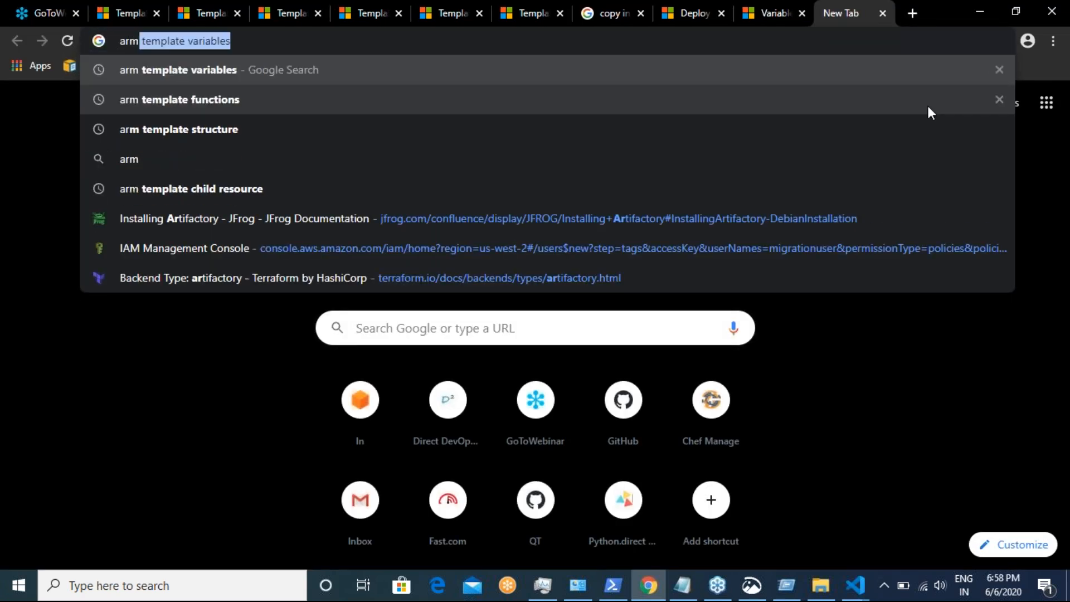
pyautogui.press('BackSpace')
pyautogui.press('BackSpace')
pyautogui.press('BackSpace')
pyautogui.press('BackSpace')
pyautogui.write('emp')
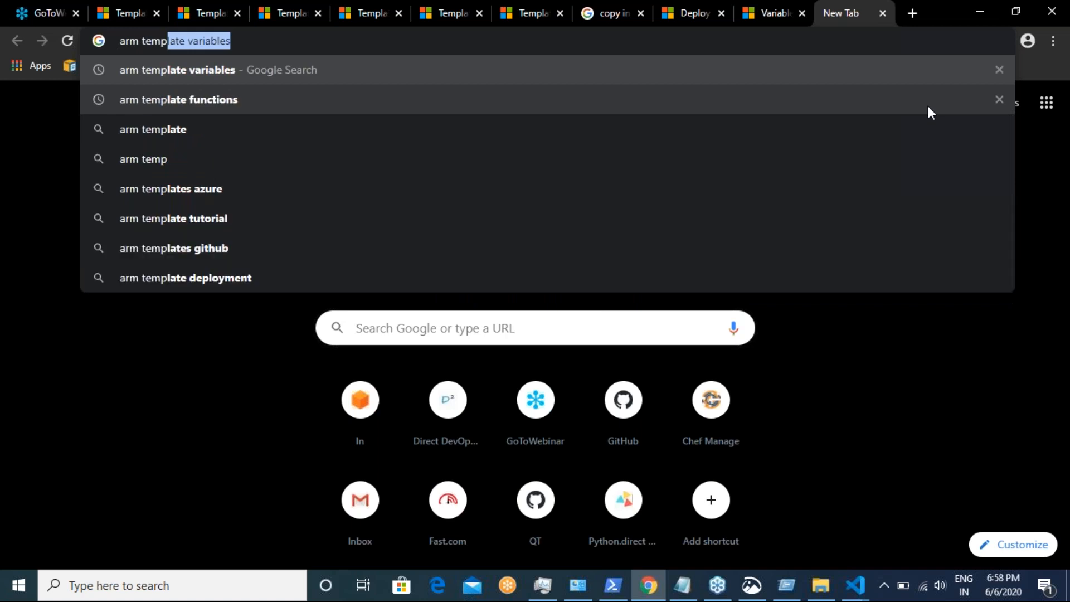
pyautogui.write('late resources')
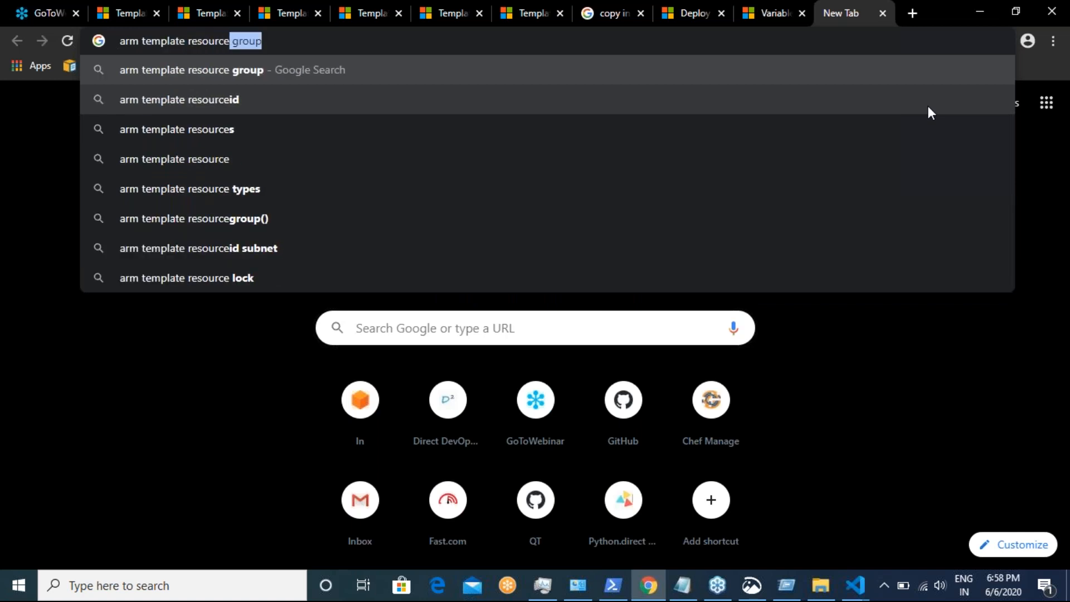
pyautogui.press('Return')
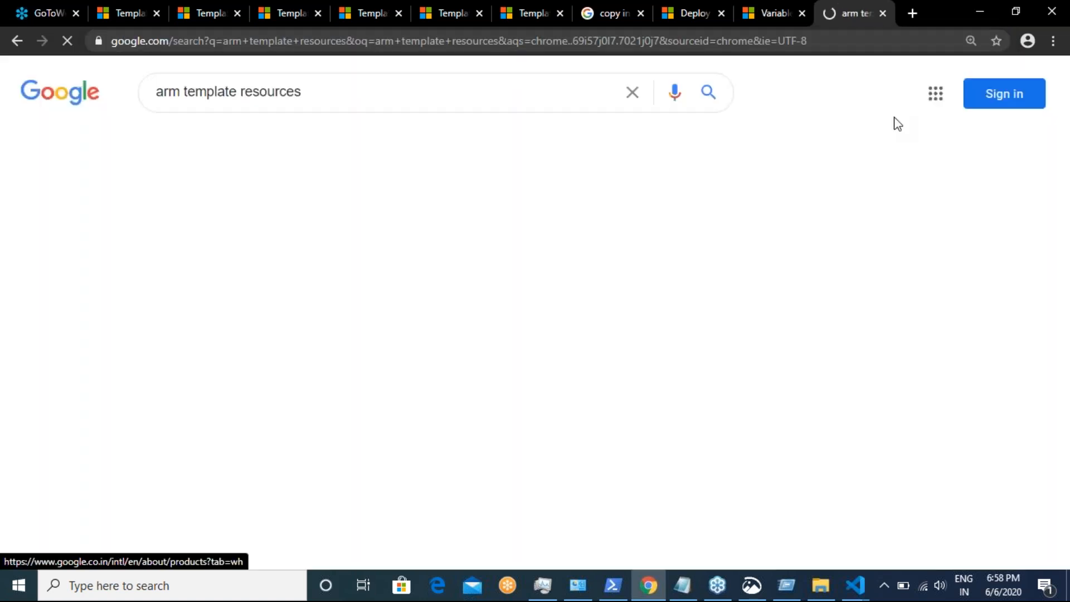
pyautogui.click(375, 245)
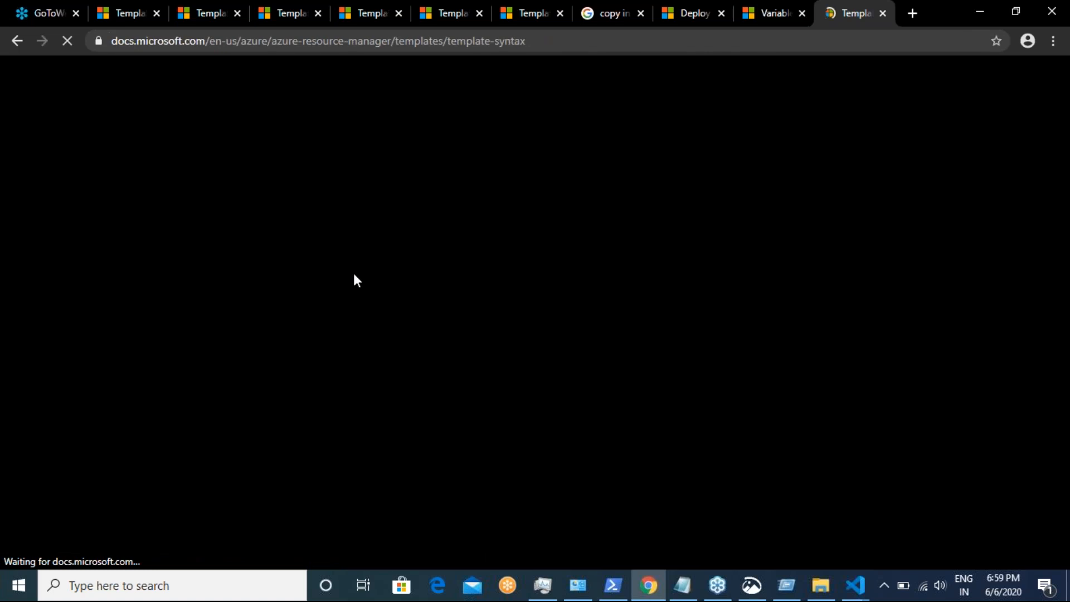
# - Expand the Reference section of the article's table of contents and open the Template reference page
pyautogui.scroll(-5, 203, 356)
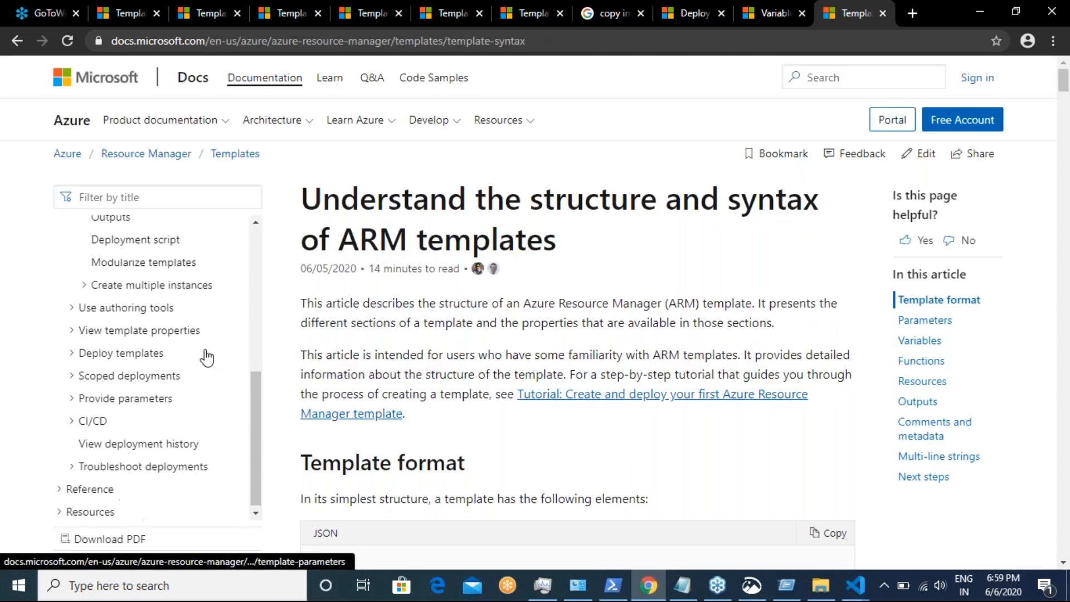
pyautogui.click(68, 487)
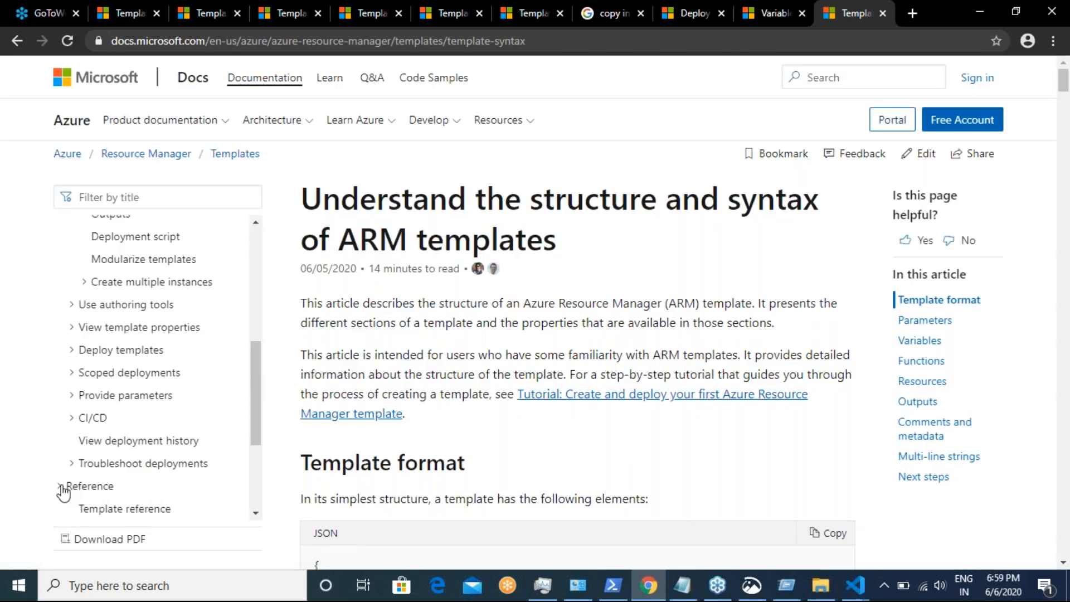
pyautogui.scroll(-3, 151, 362)
pyautogui.click(157, 334)
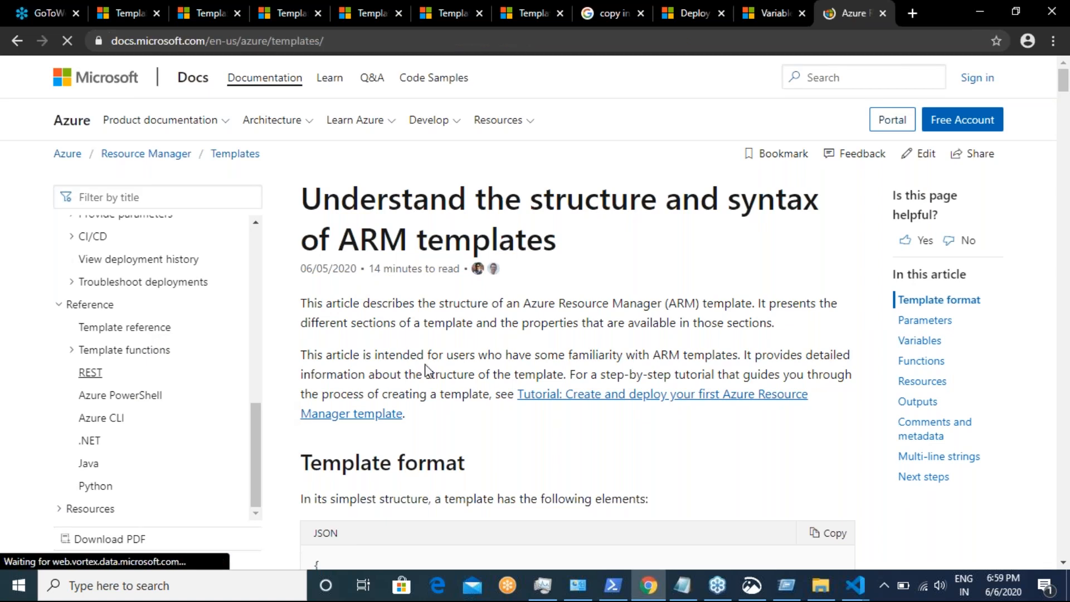
# - Examine the list of Azure resource providers in the template reference and expand the Web provider
pyautogui.scroll(-20, 113, 368)
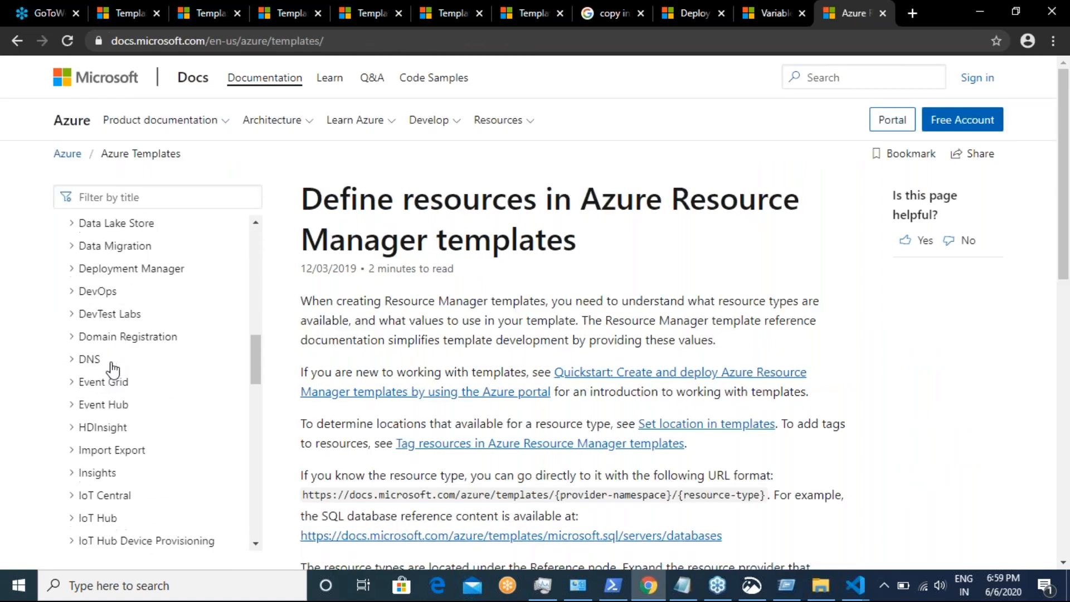
pyautogui.scroll(-3, 162, 370)
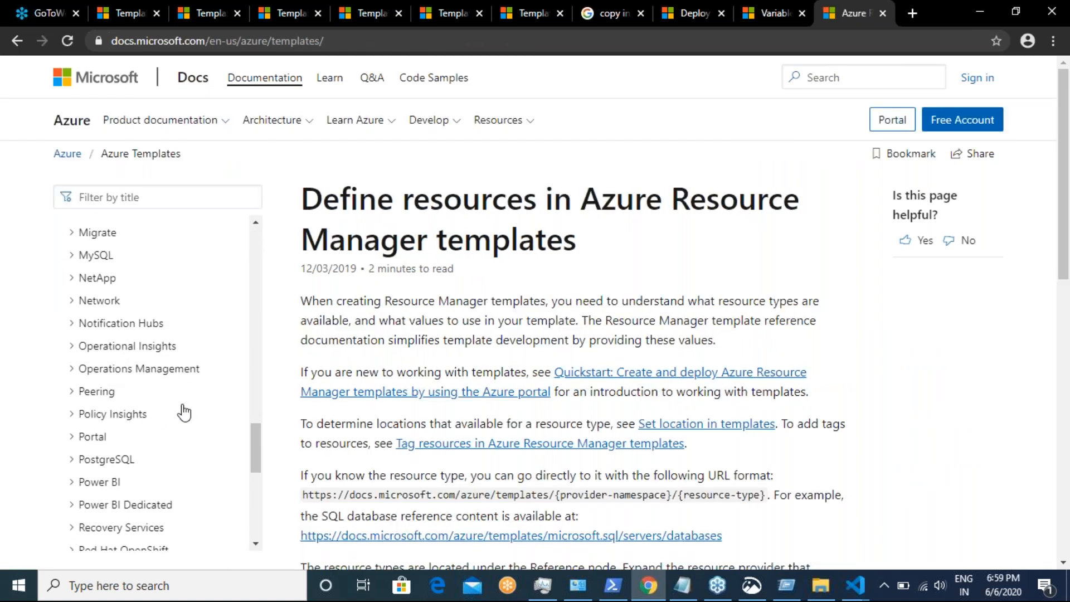
pyautogui.scroll(-4, 167, 440)
pyautogui.scroll(-3, 160, 440)
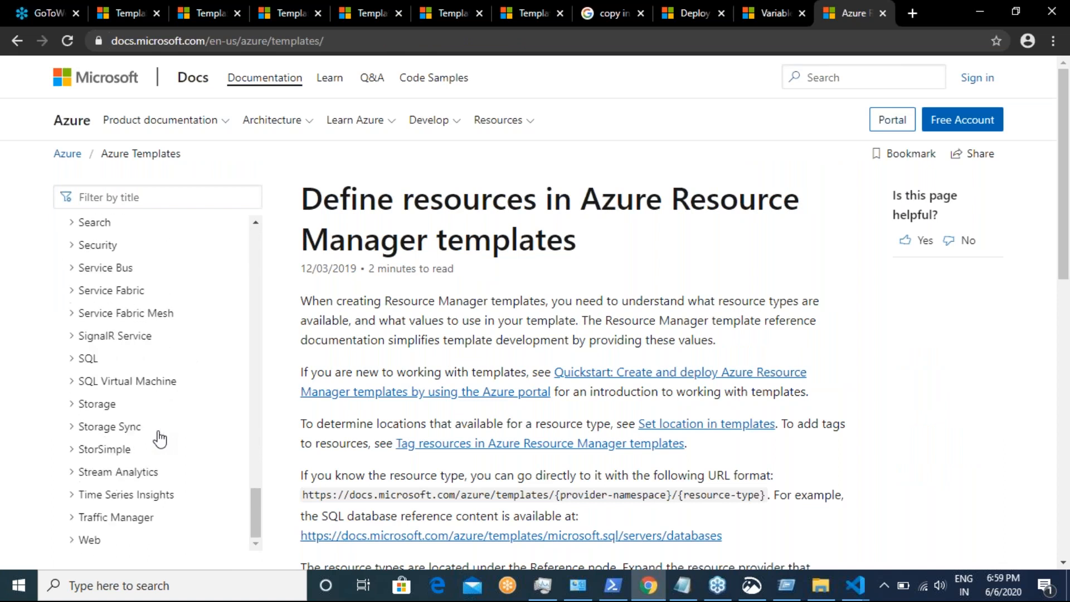
pyautogui.scroll(8, 160, 439)
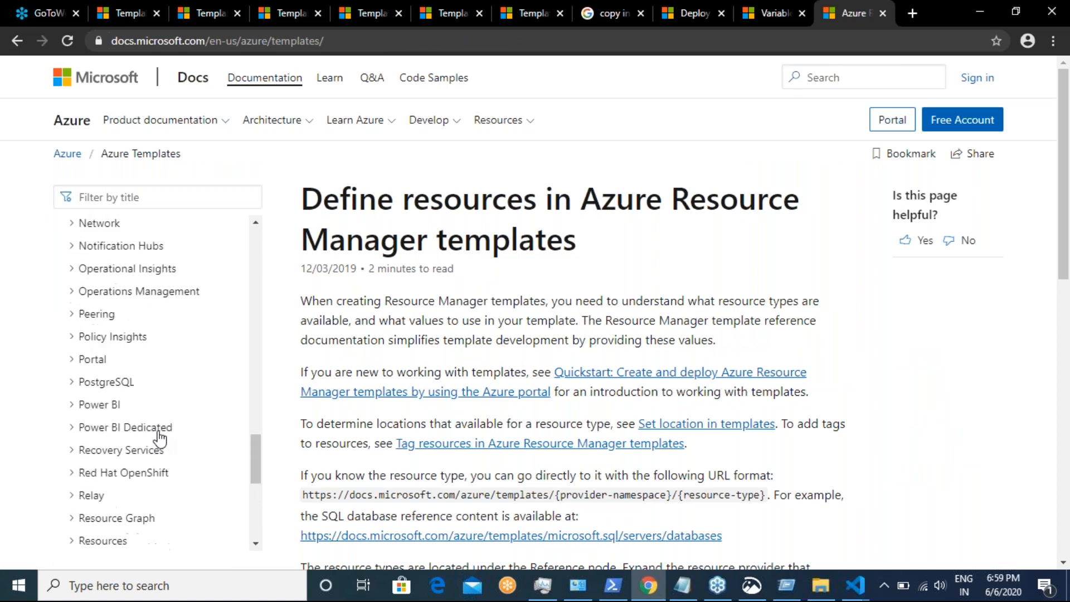
pyautogui.scroll(5, 160, 439)
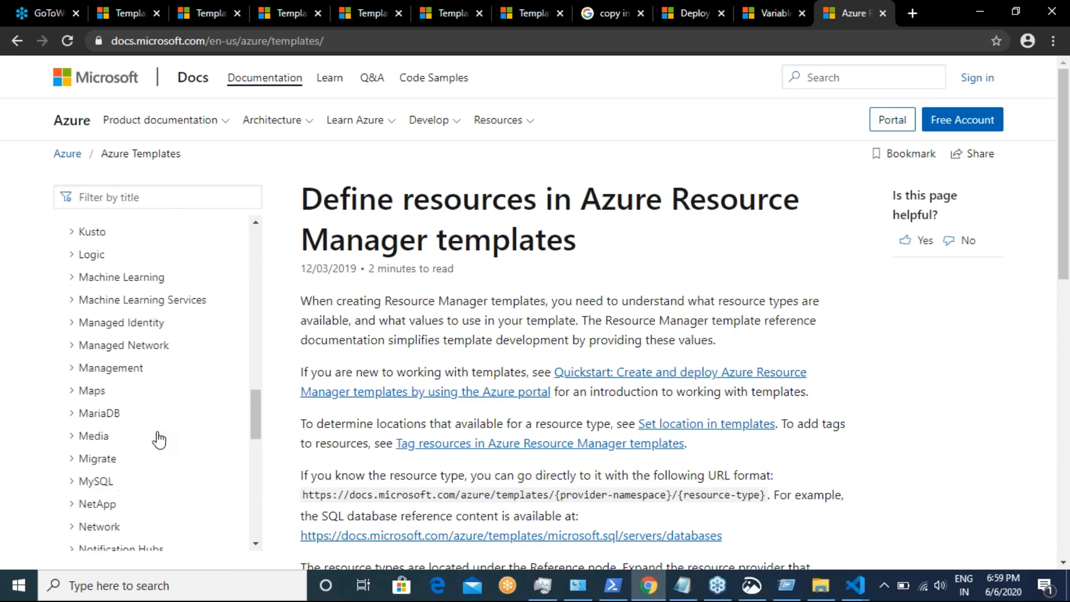
pyautogui.scroll(8, 159, 439)
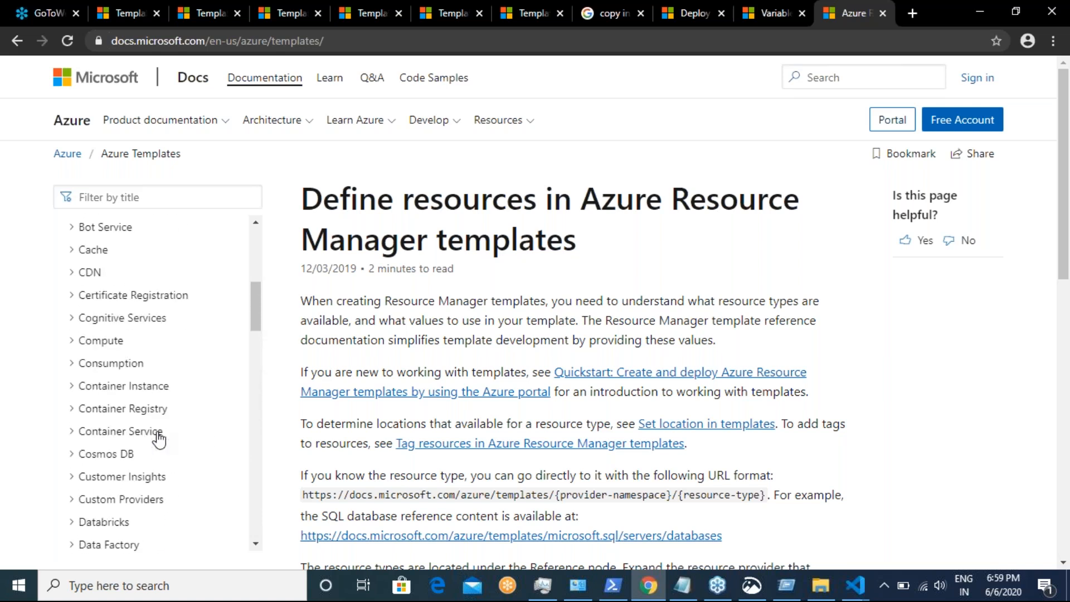
pyautogui.scroll(1, 160, 439)
pyautogui.scroll(-9, 160, 439)
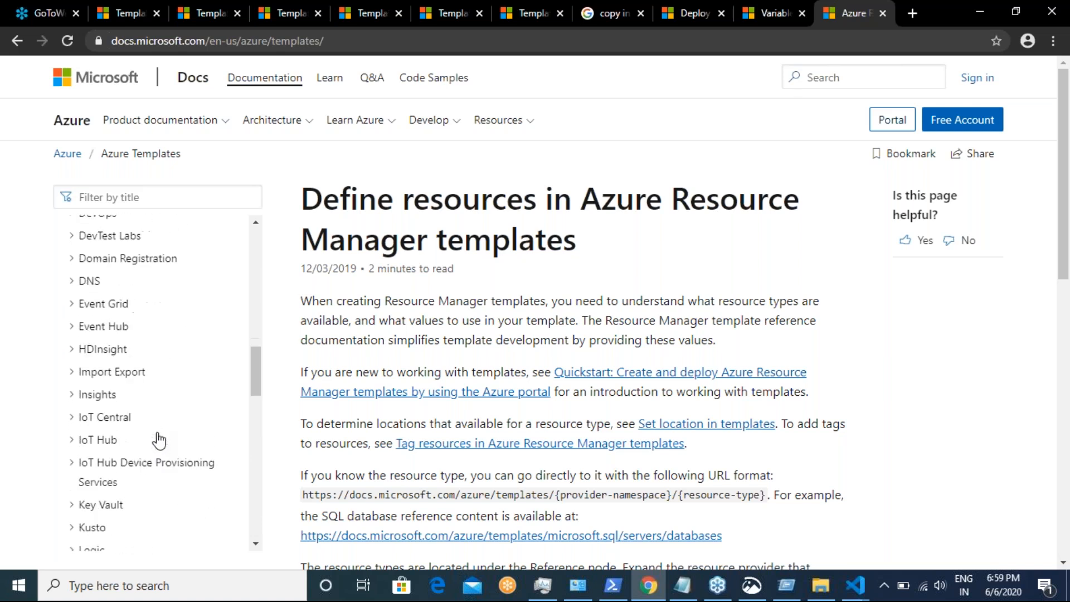
pyautogui.scroll(-4, 160, 440)
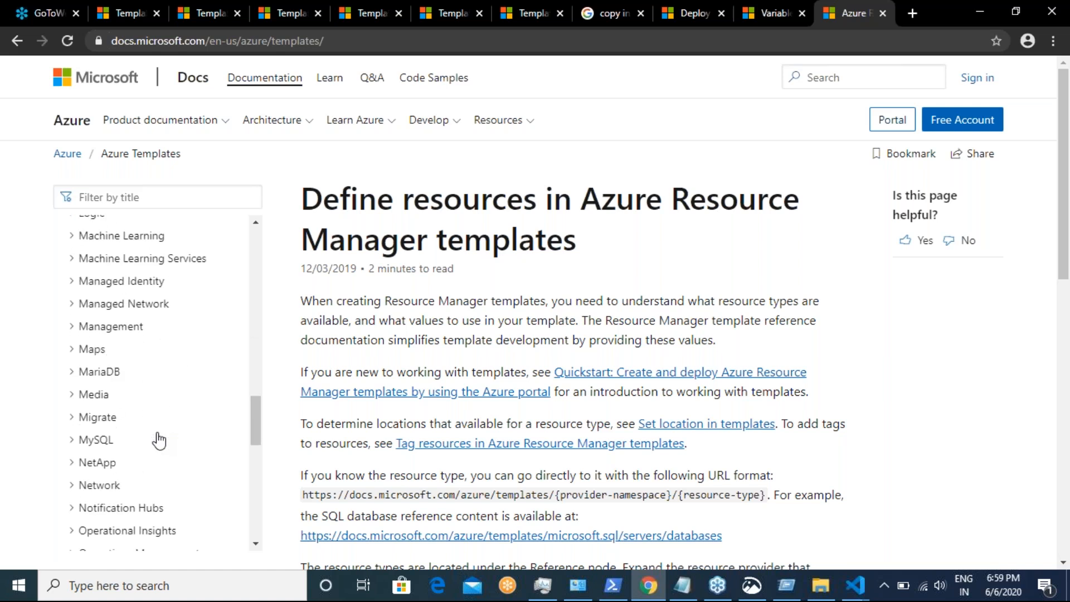
pyautogui.scroll(-5, 160, 440)
pyautogui.scroll(-5, 160, 440)
pyautogui.scroll(-2, 159, 440)
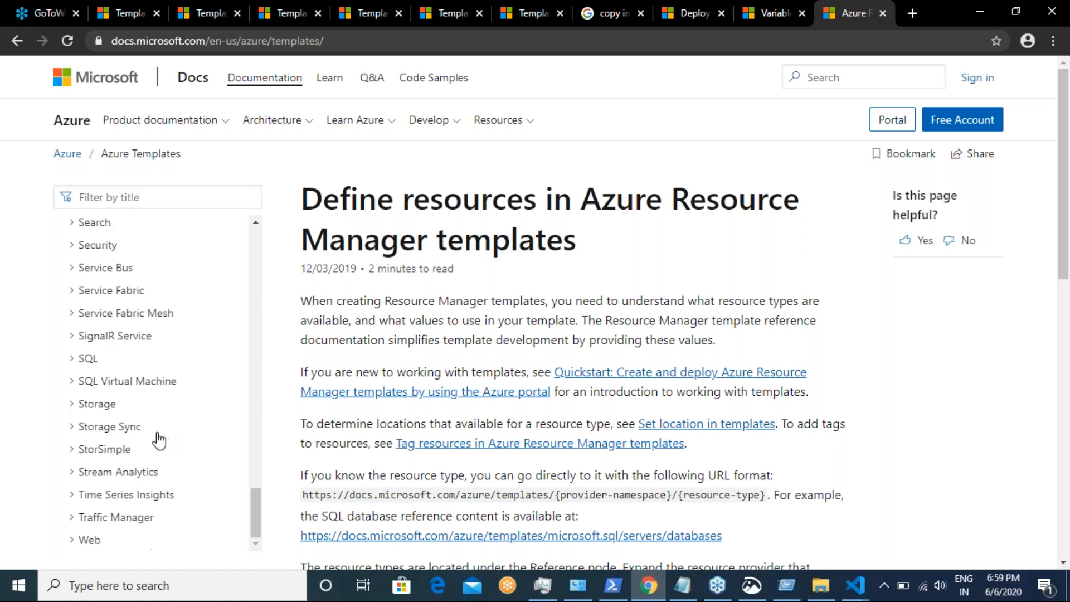
pyautogui.click(69, 539)
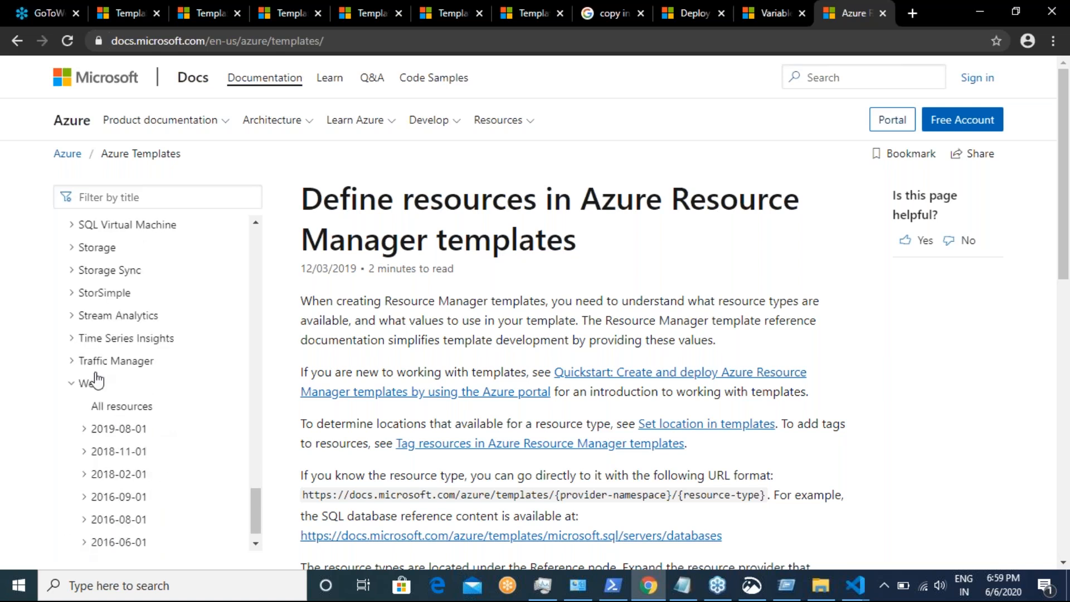
# - Collapse the Web provider and filter the template reference's table of contents by "vm" and by "azure", clearing the filter after each try
pyautogui.click(71, 385)
pyautogui.click(163, 189)
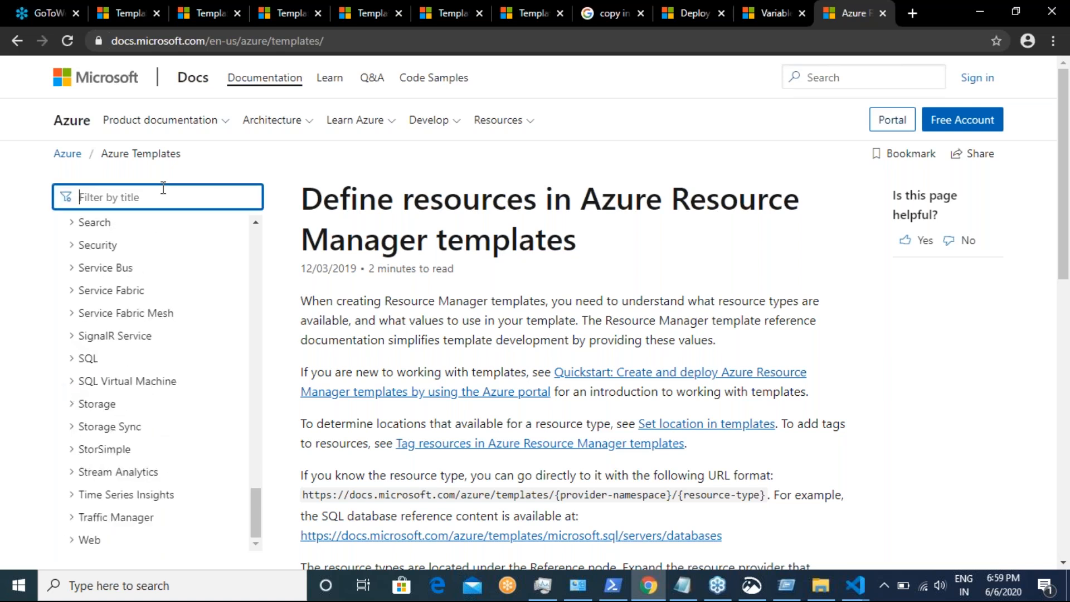
pyautogui.write('fv')
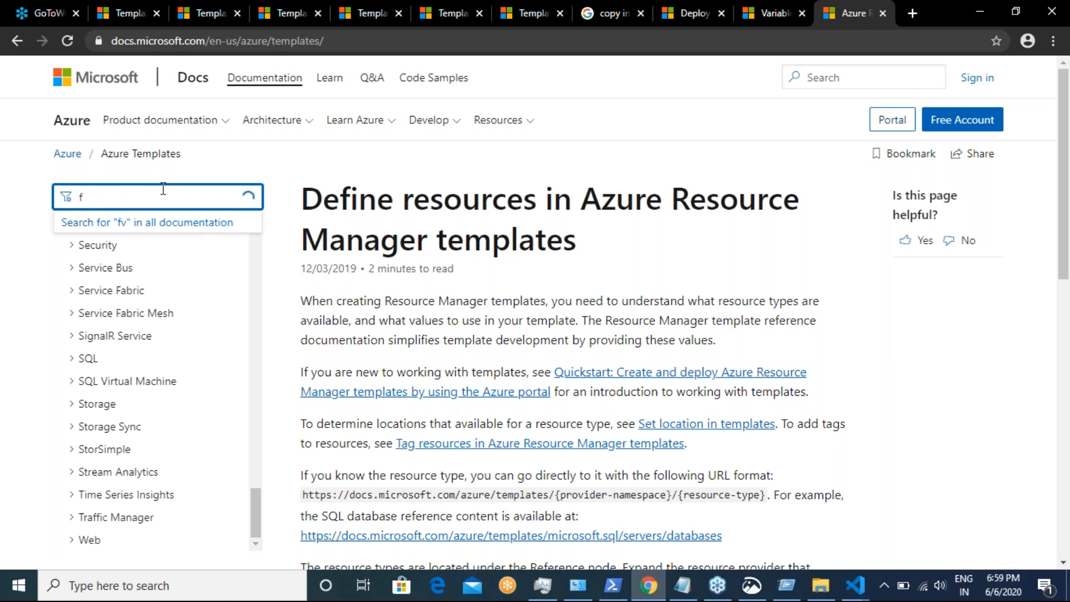
pyautogui.press('BackSpace')
pyautogui.write('vm')
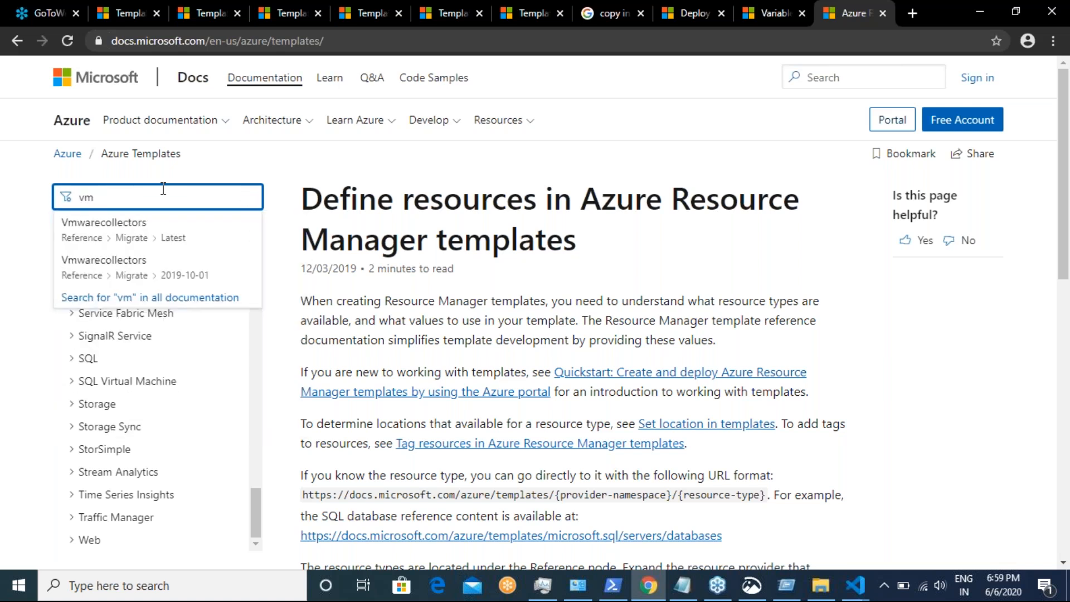
pyautogui.press('BackSpace')
pyautogui.press('BackSpace')
pyautogui.write('azure')
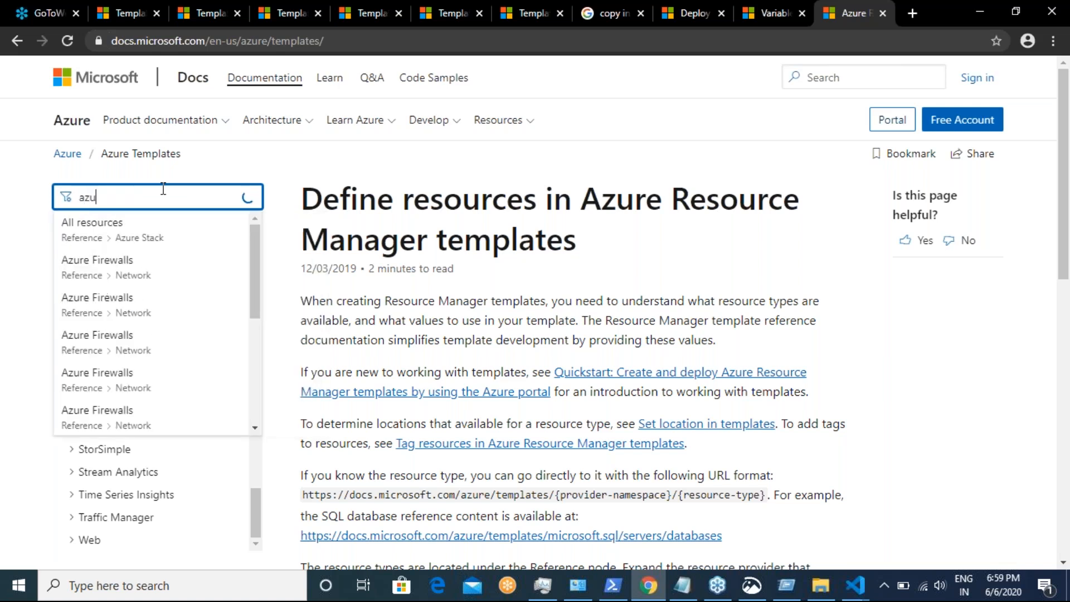
pyautogui.press('BackSpace')
pyautogui.press('BackSpace')
pyautogui.press('BackSpace')
pyautogui.press('BackSpace')
pyautogui.press('BackSpace')
# - Expand the Compute provider in the table of contents and open its All resources page
pyautogui.scroll(3, 146, 313)
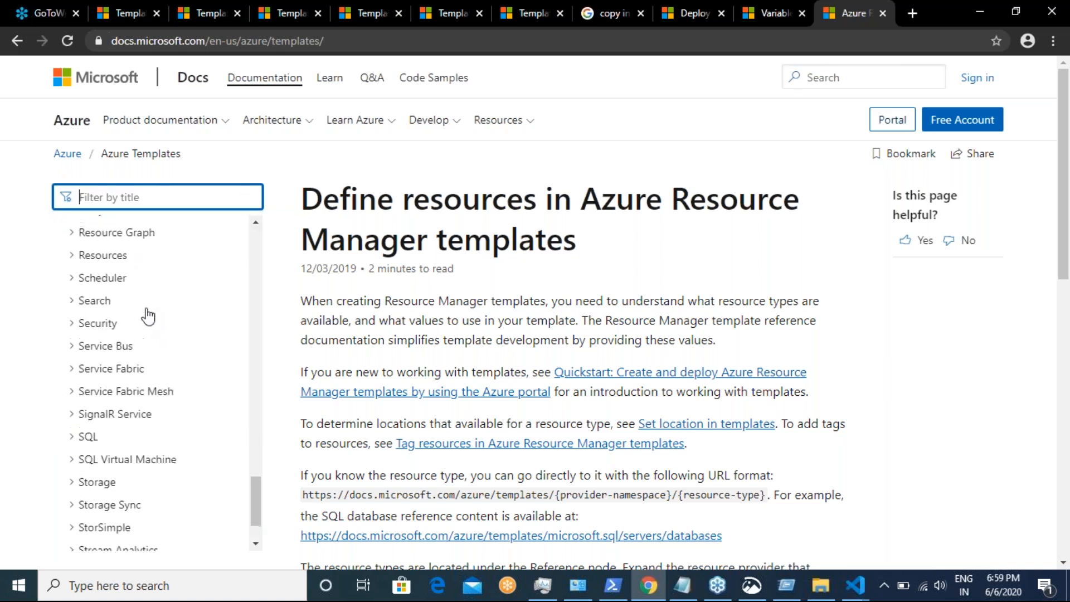
pyautogui.scroll(7, 148, 316)
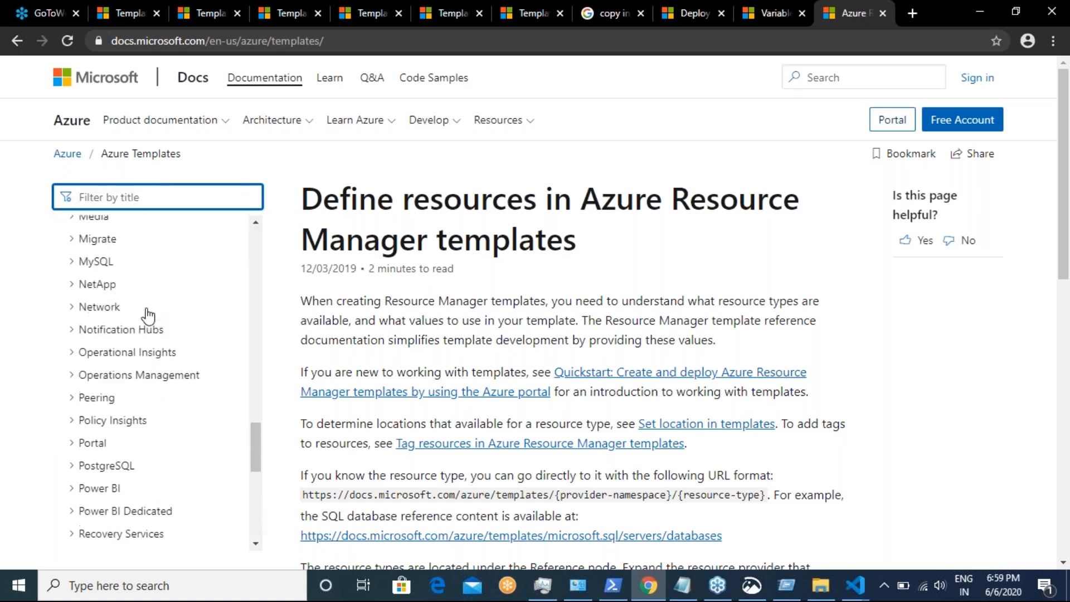
pyautogui.scroll(12, 148, 316)
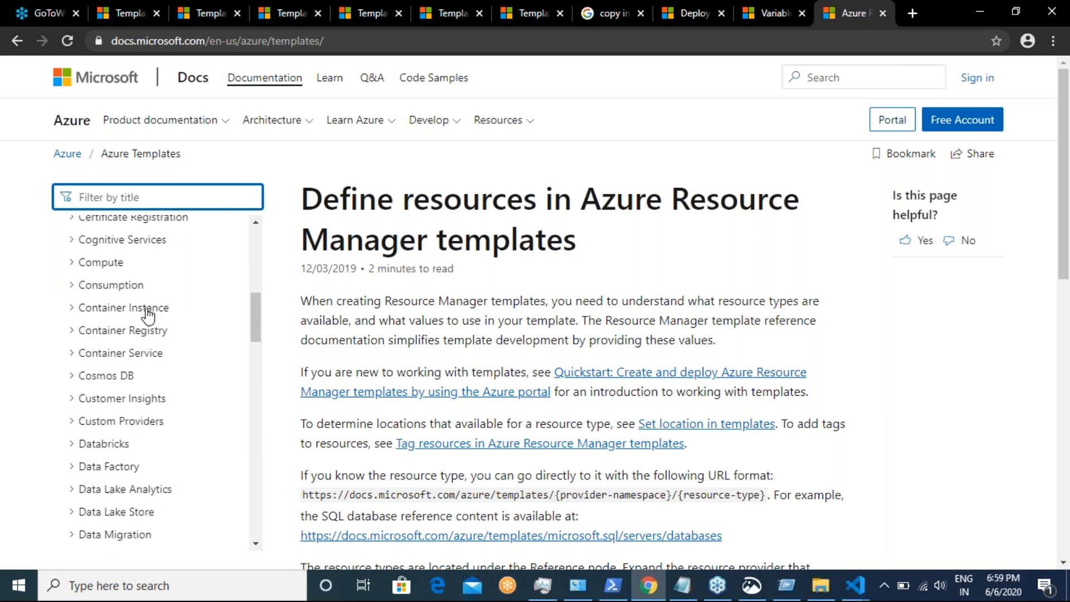
pyautogui.click(77, 262)
pyautogui.click(122, 285)
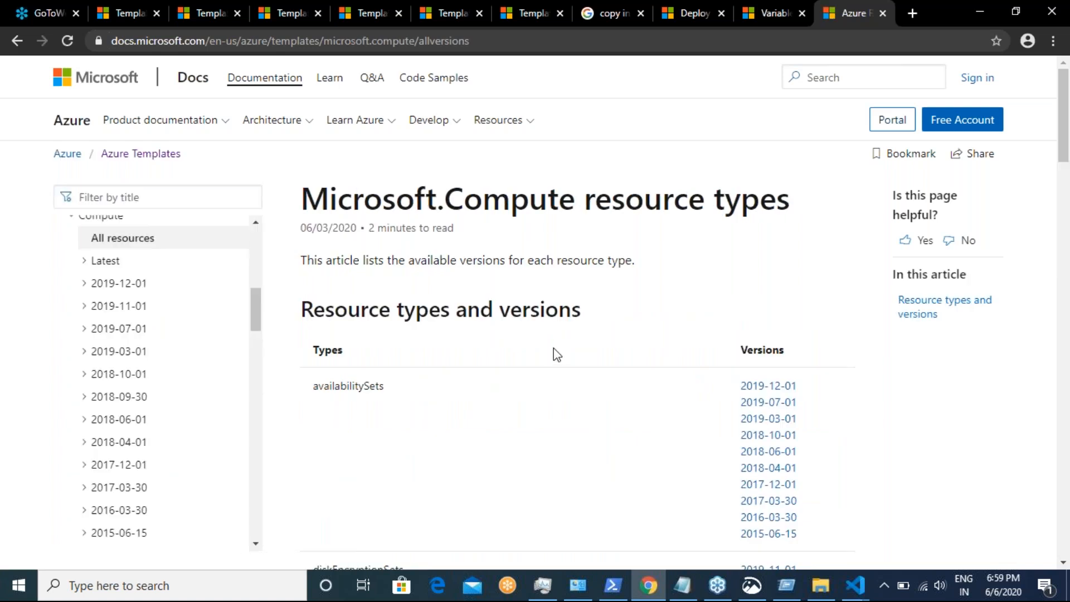
# - Search the Microsoft.Compute resource types page for "vm" and look through the list for the virtualMachines entry
pyautogui.hotkey('ctrl', 'f')
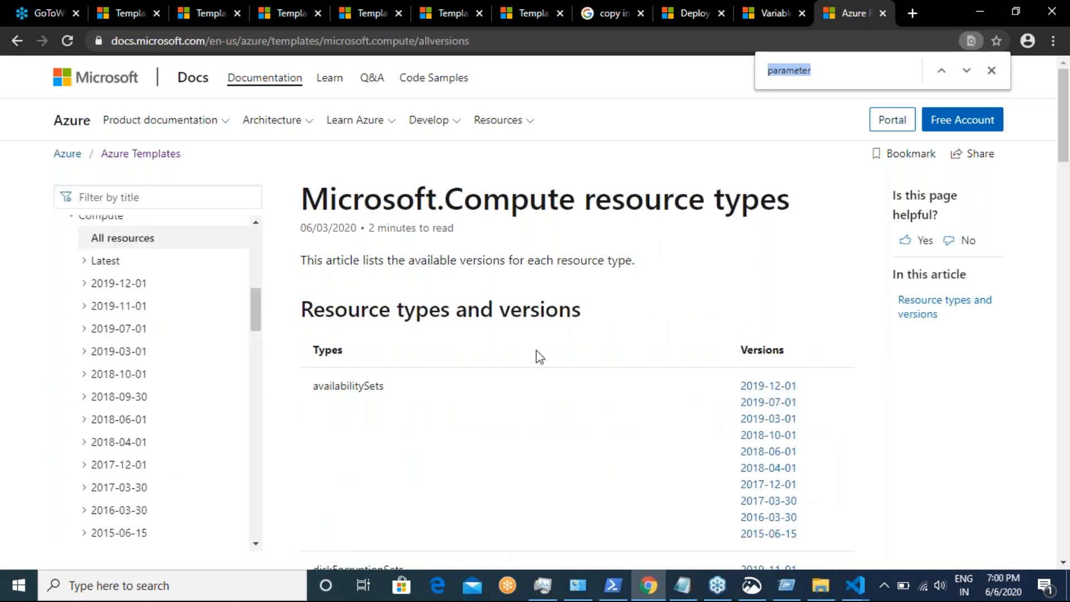
pyautogui.write('vi')
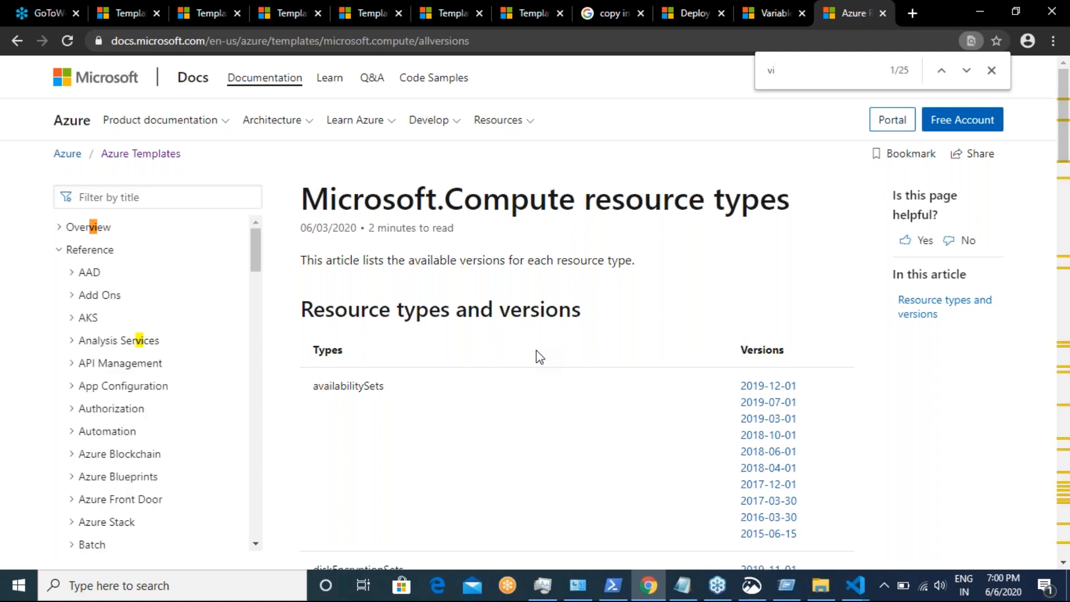
pyautogui.press('BackSpace')
pyautogui.write('m')
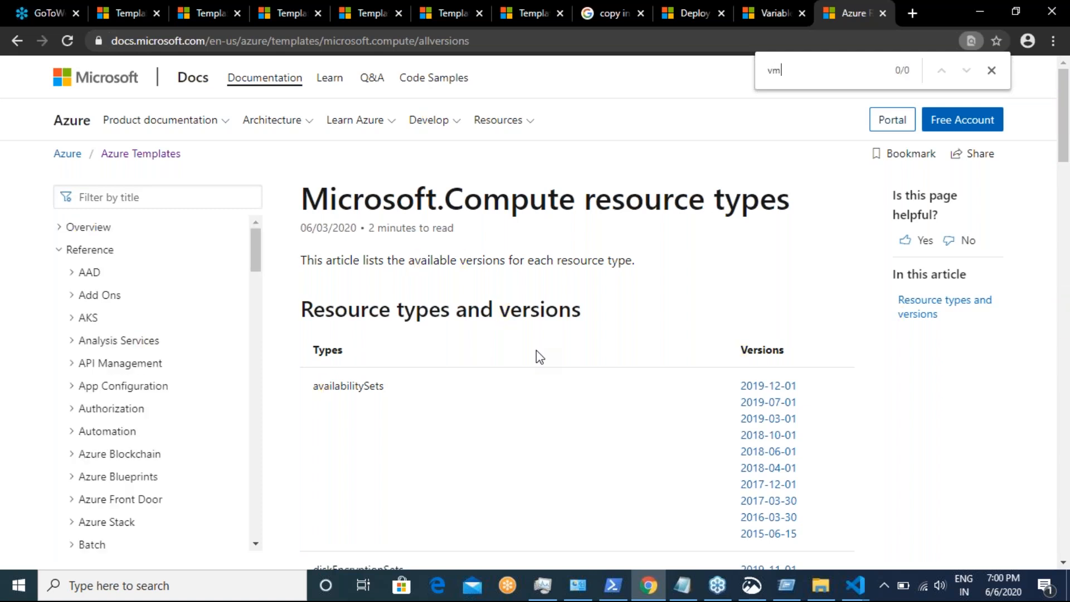
pyautogui.scroll(-20, 557, 311)
pyautogui.scroll(-3, 557, 312)
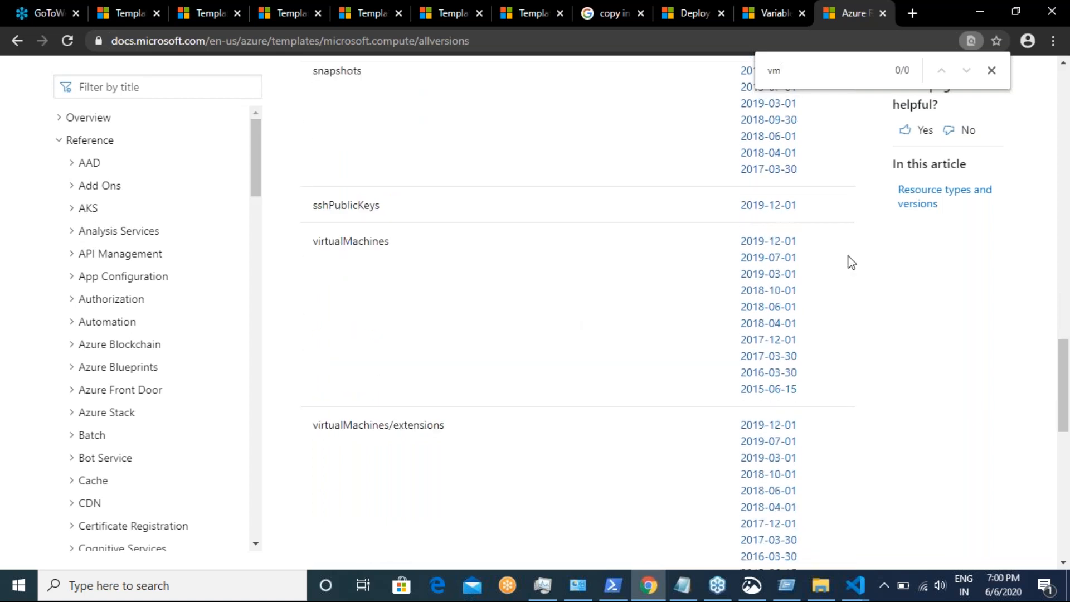
# - Open the 2019-12-01 version of the virtualMachines template reference and examine its JSON template format and property values
pyautogui.click(777, 241)
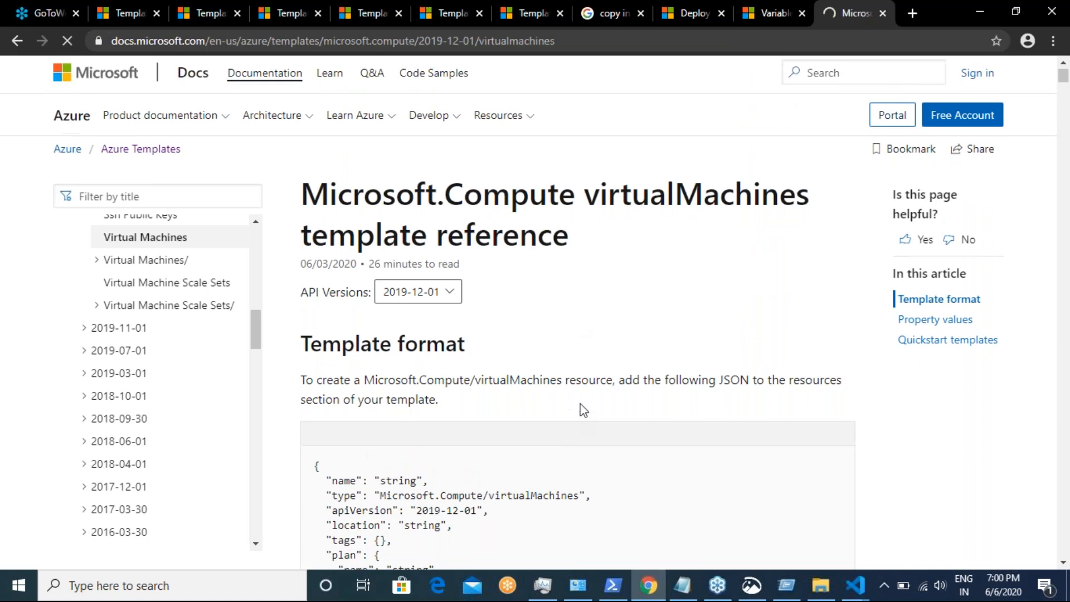
pyautogui.scroll(-5, 581, 404)
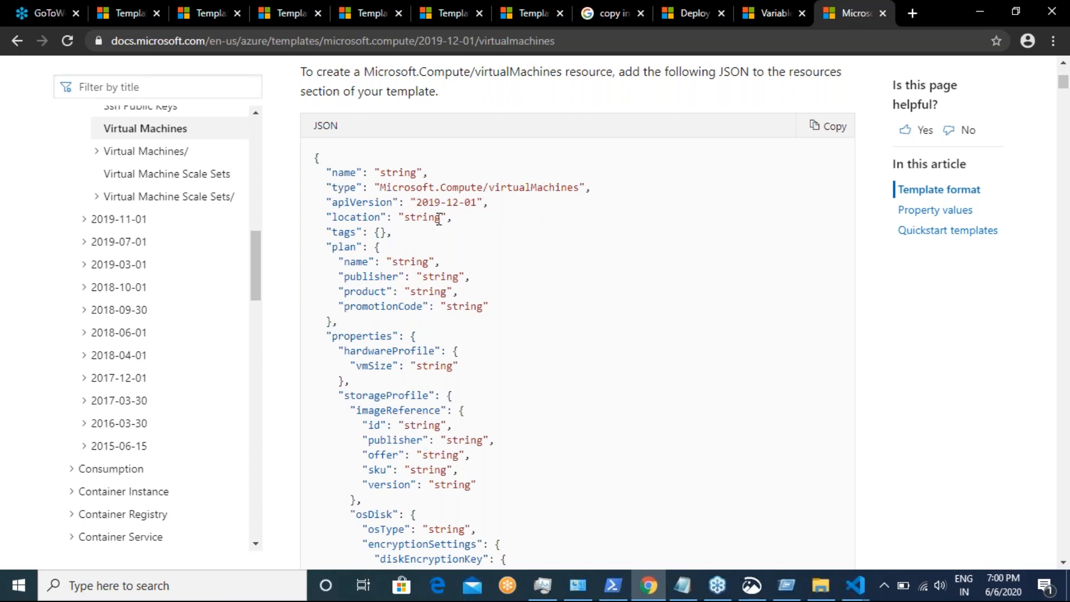
pyautogui.scroll(-1, 439, 219)
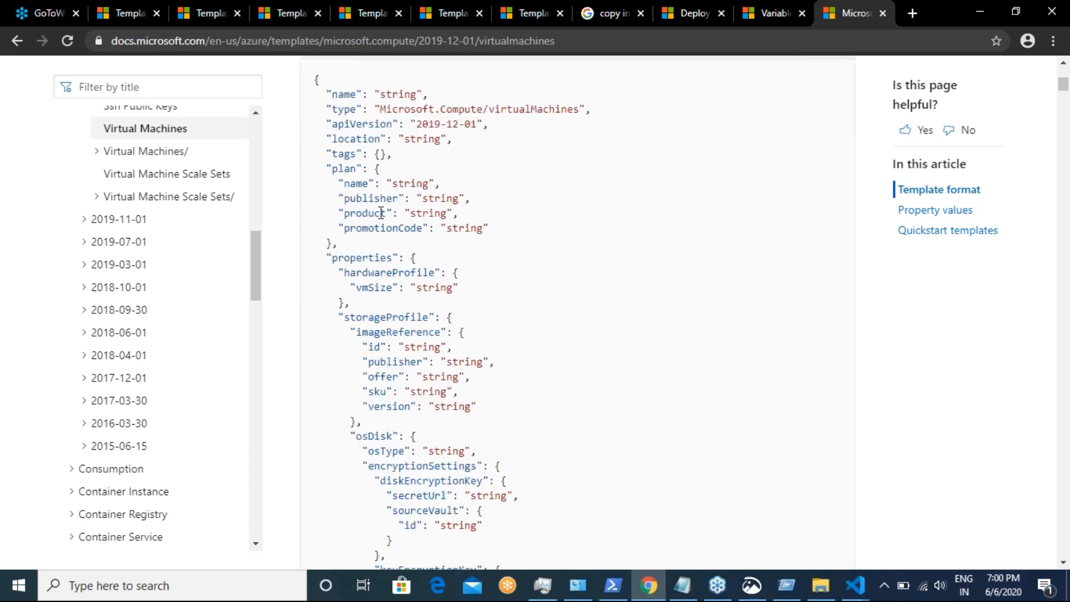
pyautogui.scroll(-15, 546, 312)
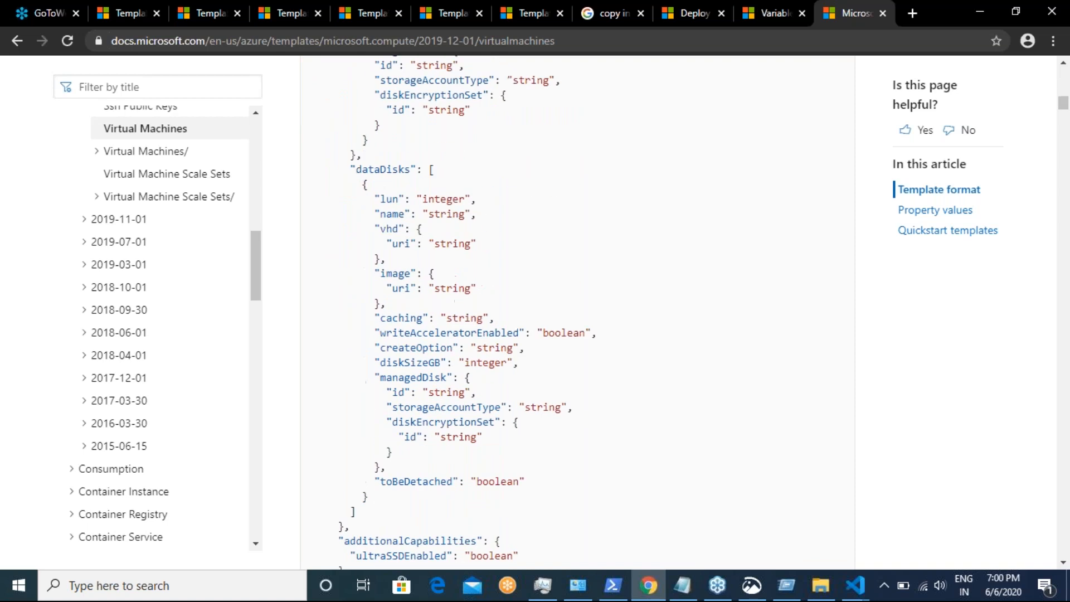
pyautogui.scroll(-15, 396, 253)
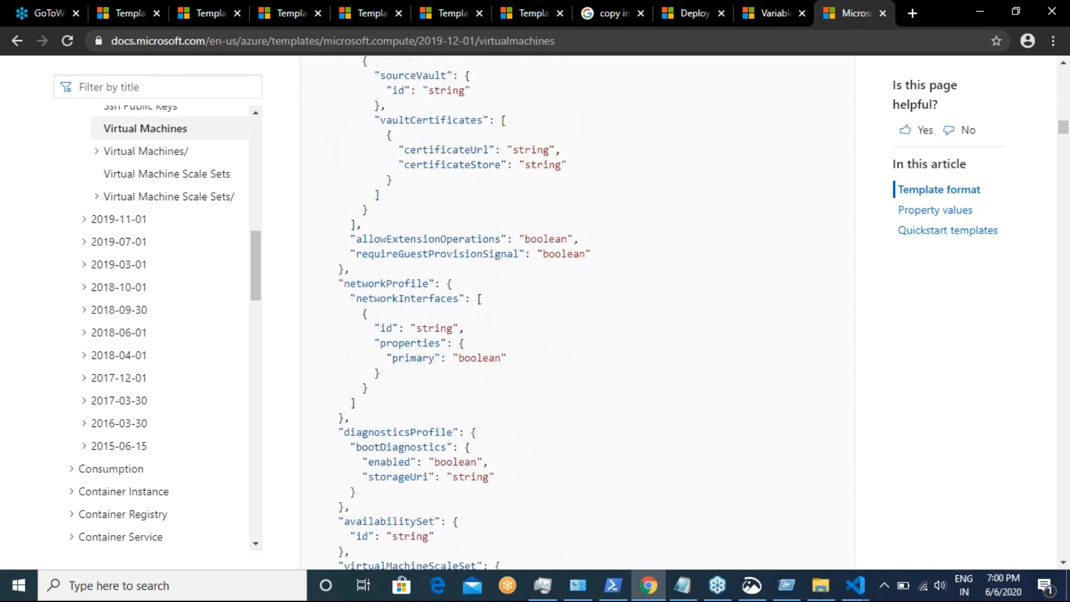
pyautogui.scroll(-8, 395, 251)
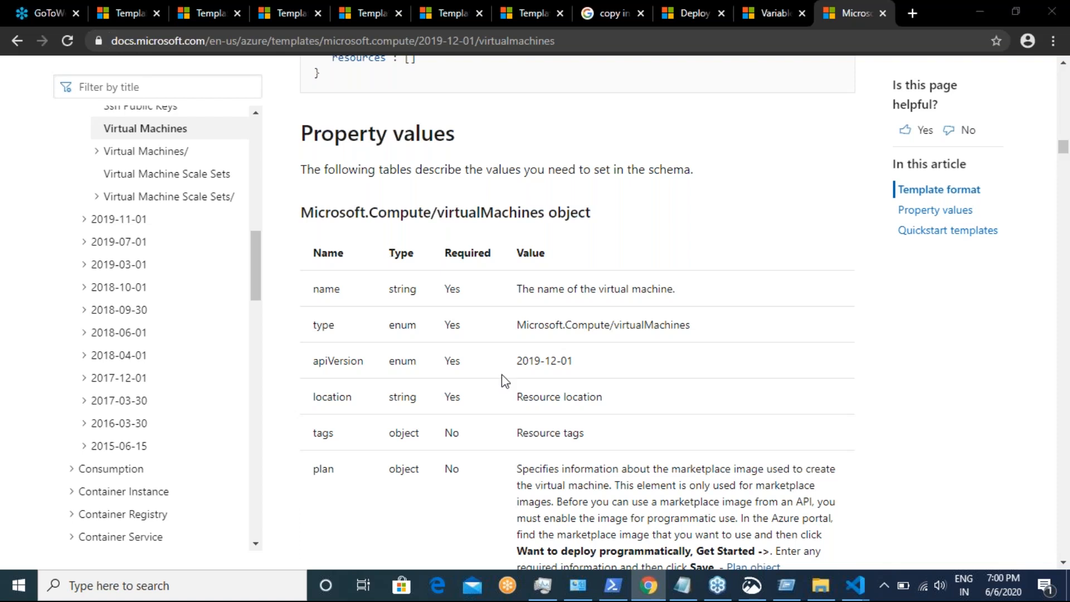
# - Switch to Visual Studio Code and insert the arm-nsg snippet after the storage account resource in vnetimprovisedagain.json
pyautogui.hotkey('alt', 'Tab')
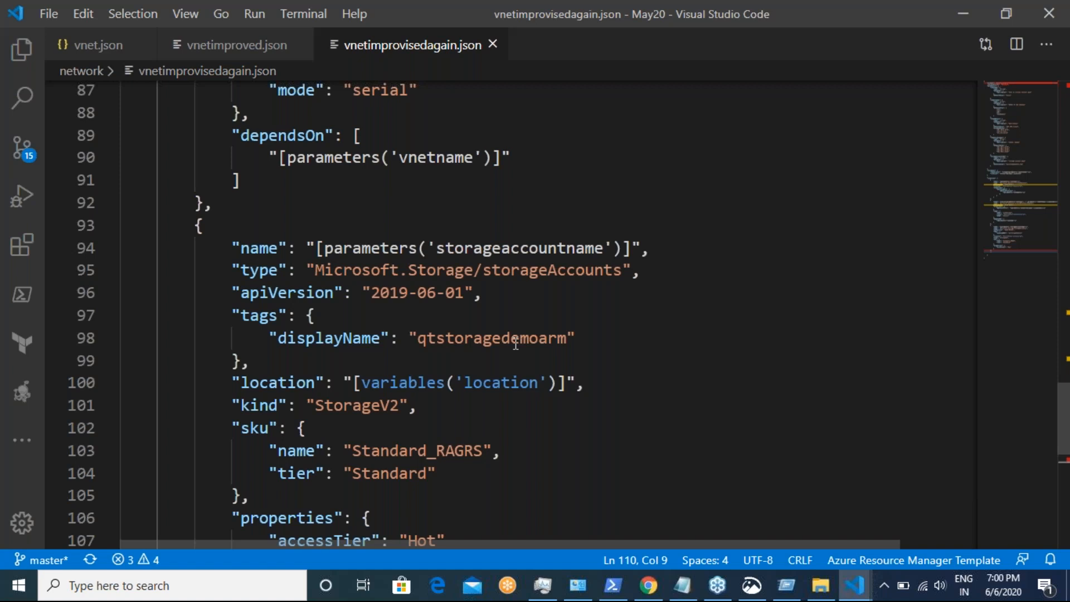
pyautogui.scroll(-2, 515, 342)
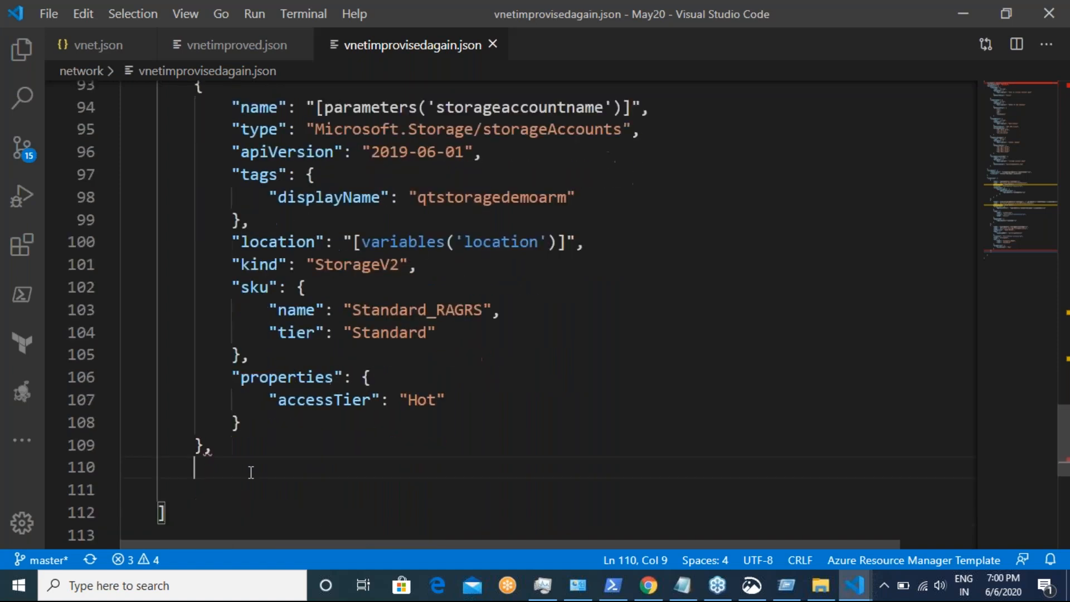
pyautogui.click(283, 455)
pyautogui.press('Return')
pyautogui.write('arm')
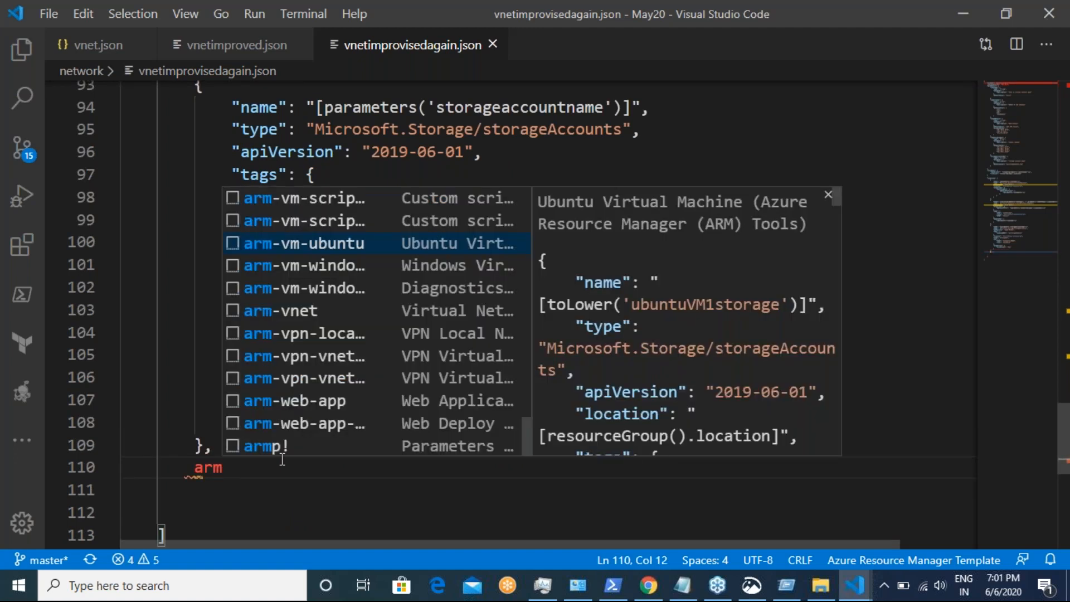
pyautogui.write('-')
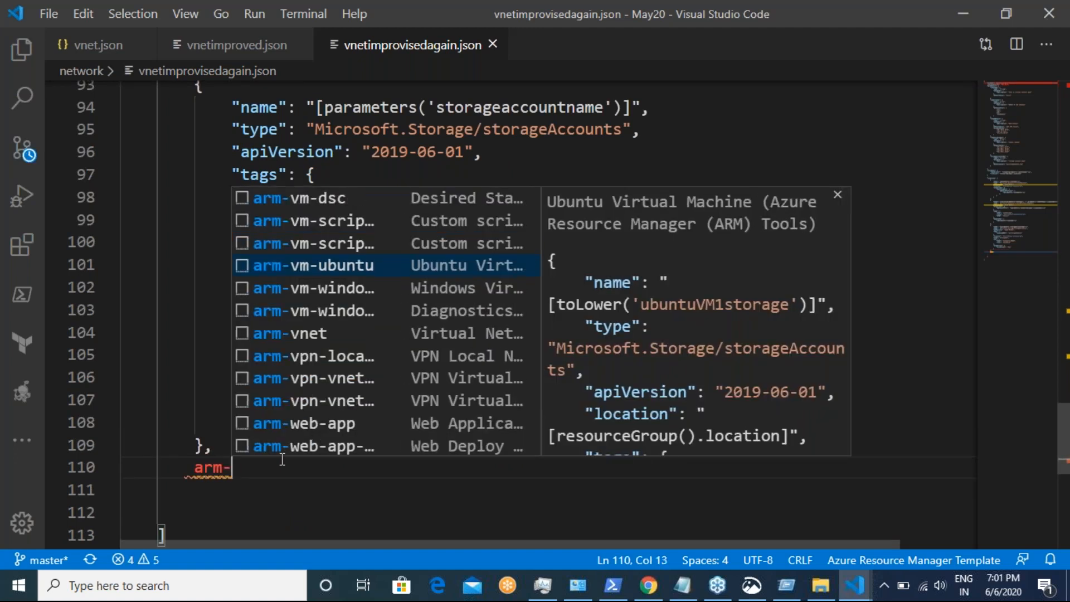
pyautogui.write('n')
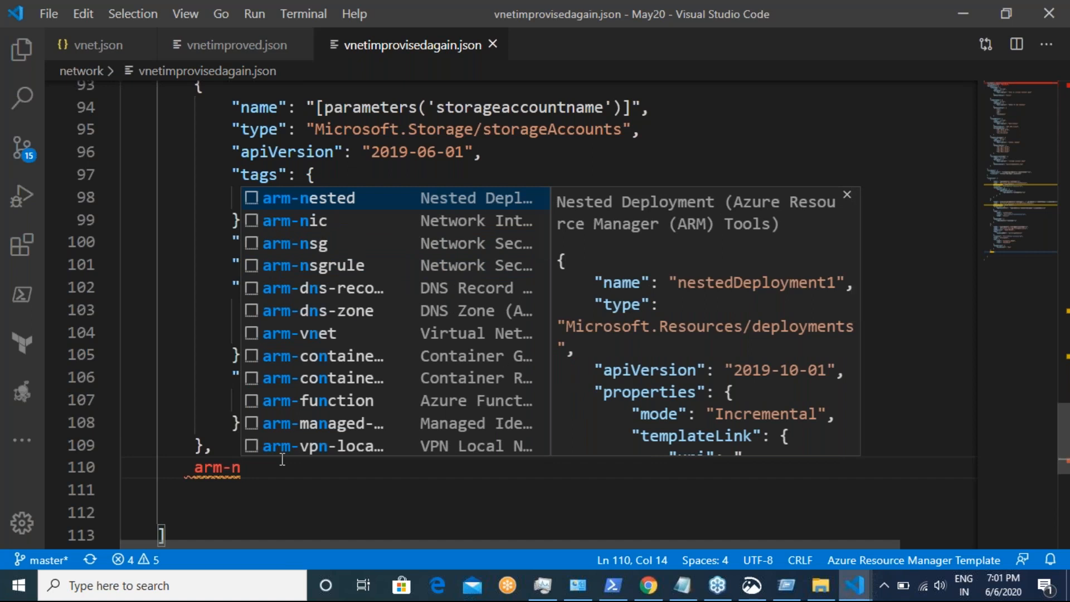
pyautogui.press('Down')
pyautogui.press('Down')
pyautogui.press('Return')
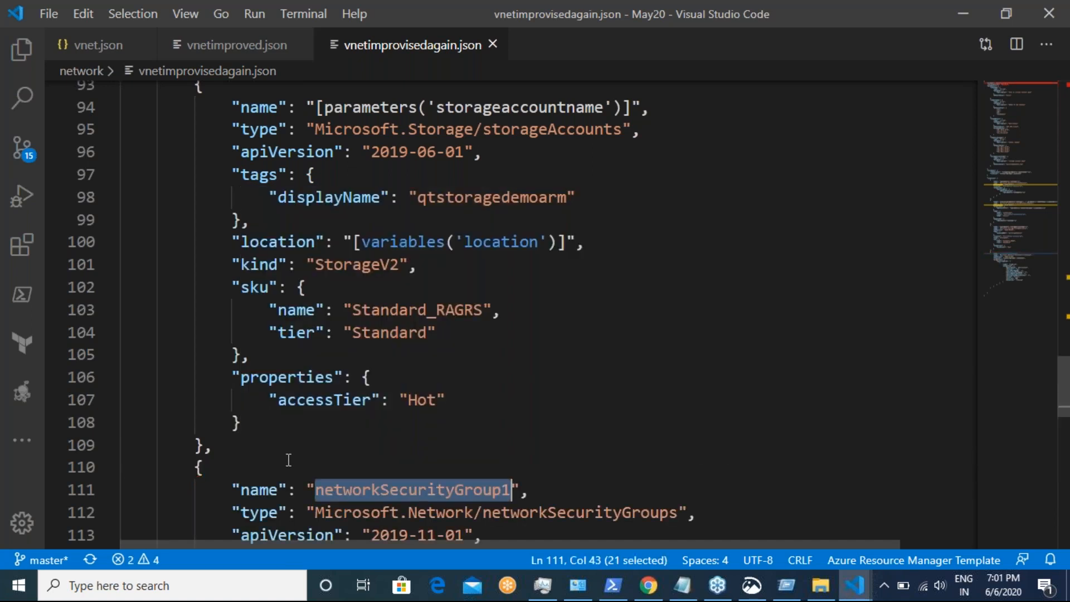
# - Name the new network security group "openall" and review its security rule properties
pyautogui.scroll(-2, 288, 459)
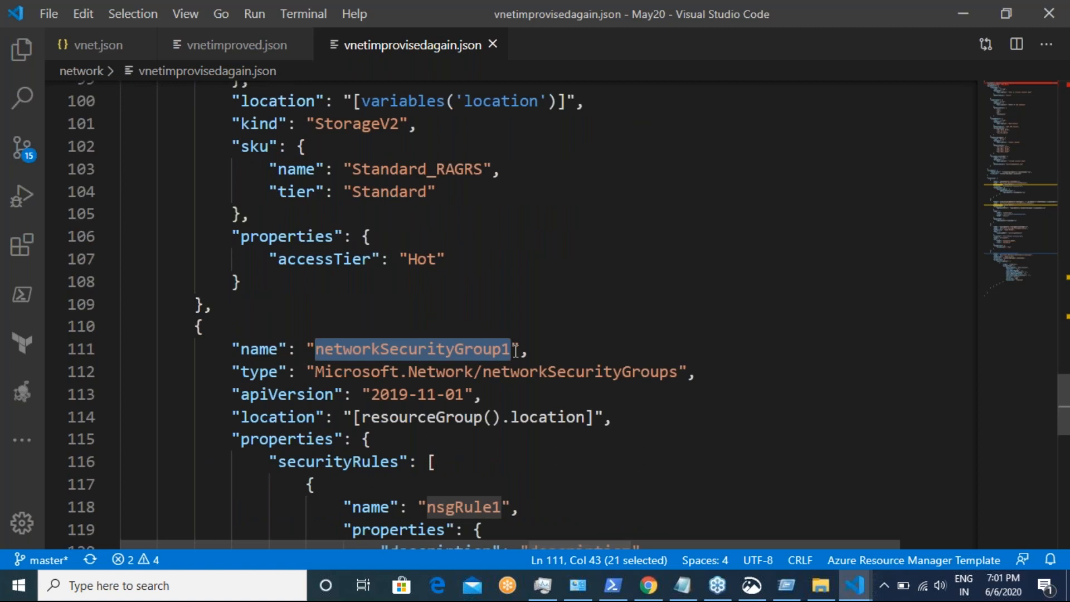
pyautogui.write('openall')
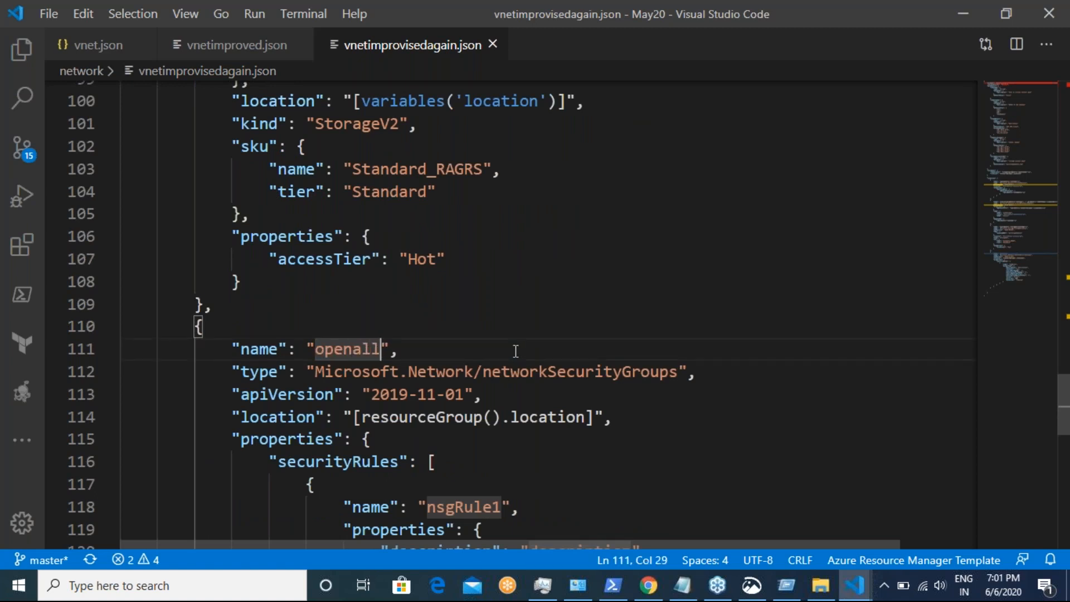
pyautogui.scroll(-2, 517, 351)
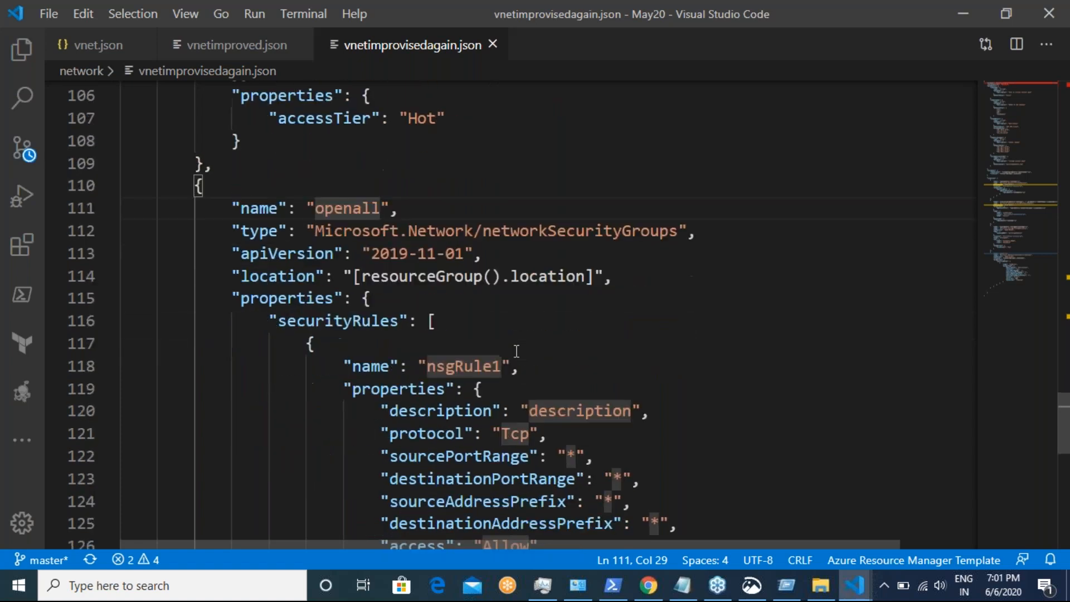
pyautogui.scroll(-1, 560, 293)
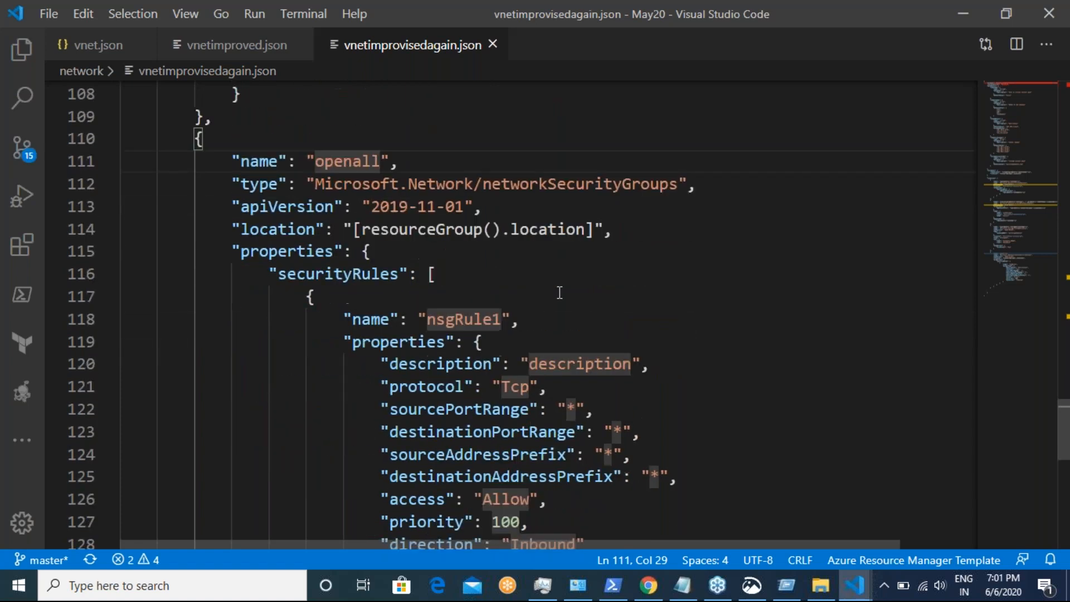
# - Switch to Chrome and open the list of all Network resource types in the Azure template reference
pyautogui.hotkey('alt', 'Tab')
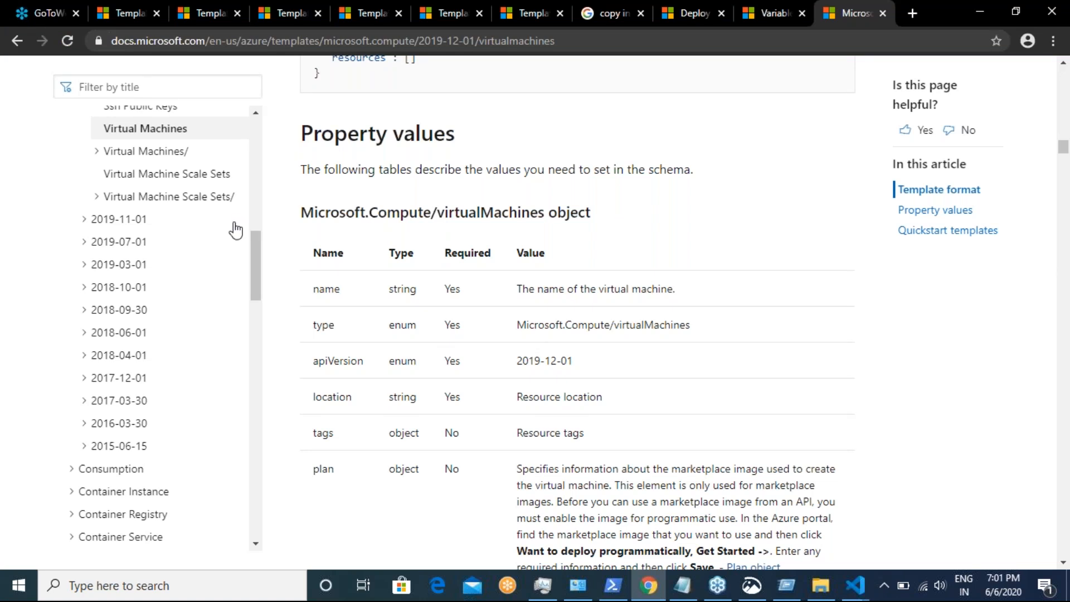
pyautogui.scroll(3, 235, 229)
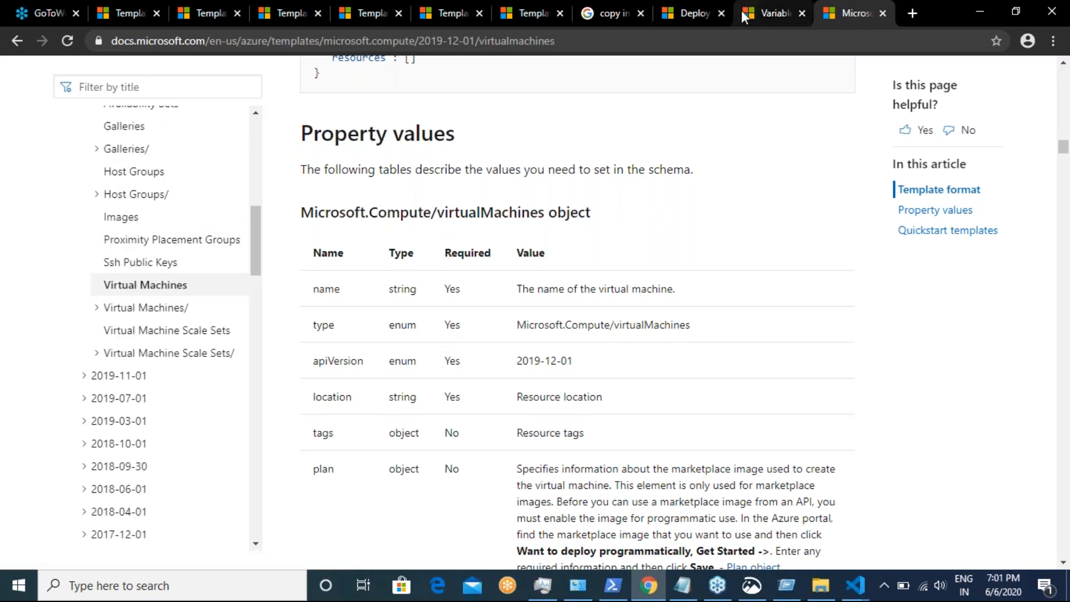
pyautogui.click(765, 11)
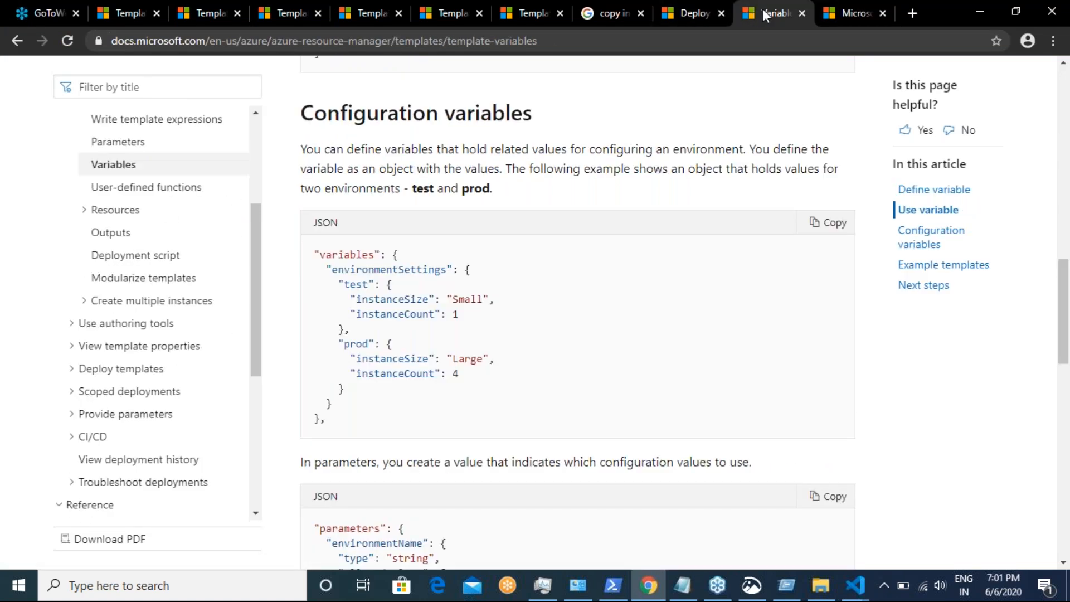
pyautogui.click(834, 12)
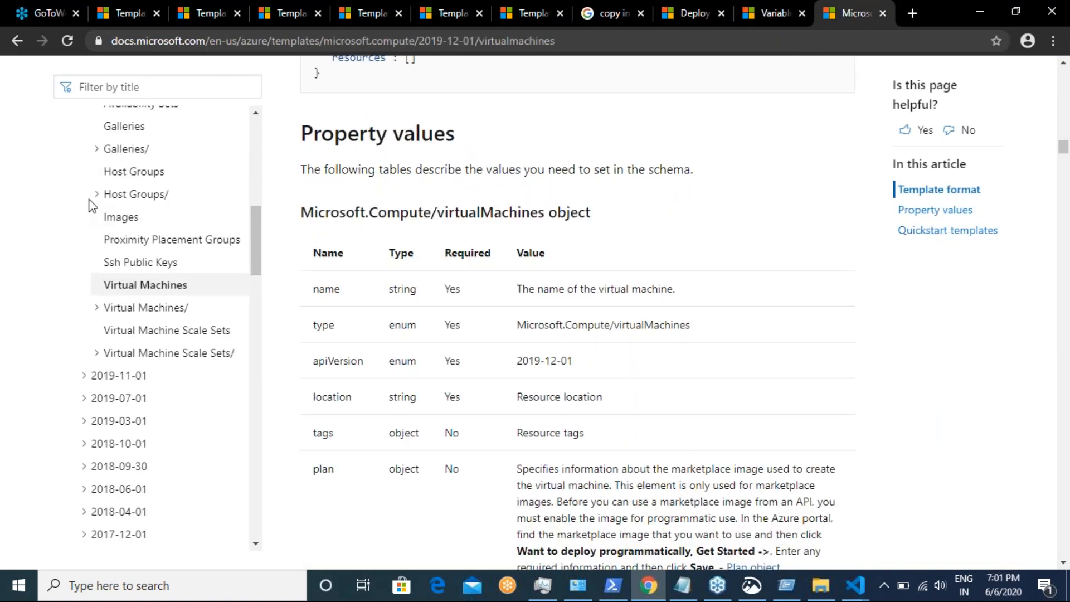
pyautogui.scroll(3, 81, 334)
pyautogui.scroll(-3, 81, 334)
pyautogui.click(78, 337)
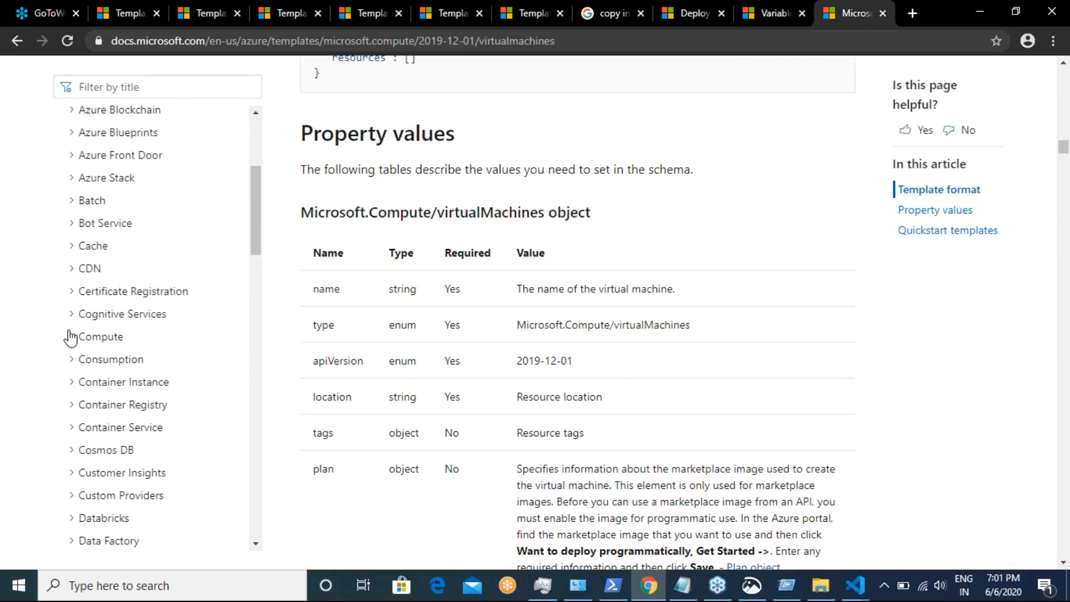
pyautogui.scroll(-4, 80, 333)
pyautogui.scroll(-10, 81, 333)
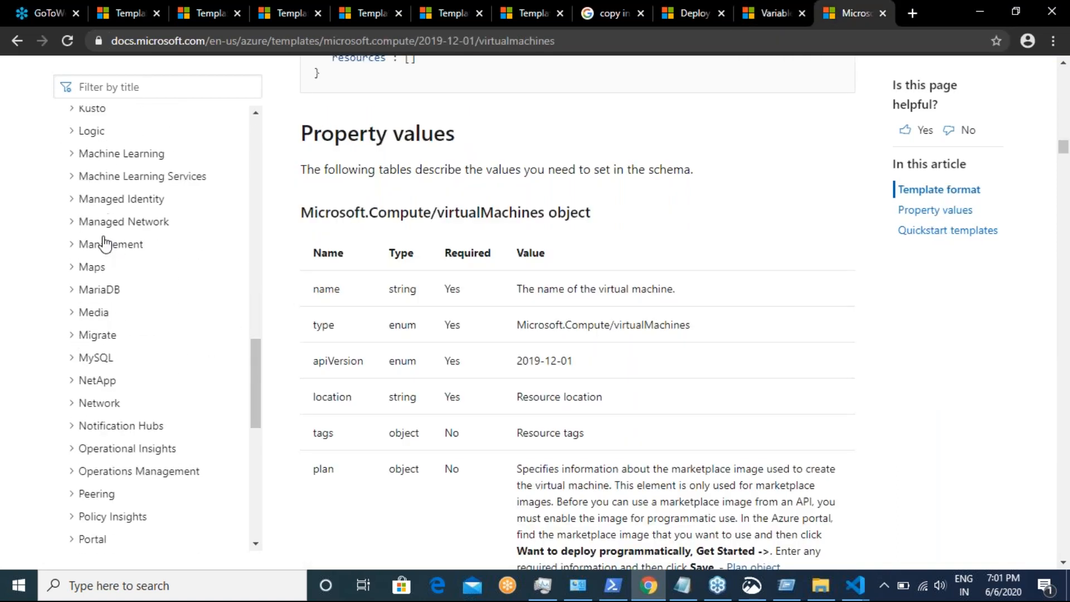
pyautogui.scroll(-9, 92, 371)
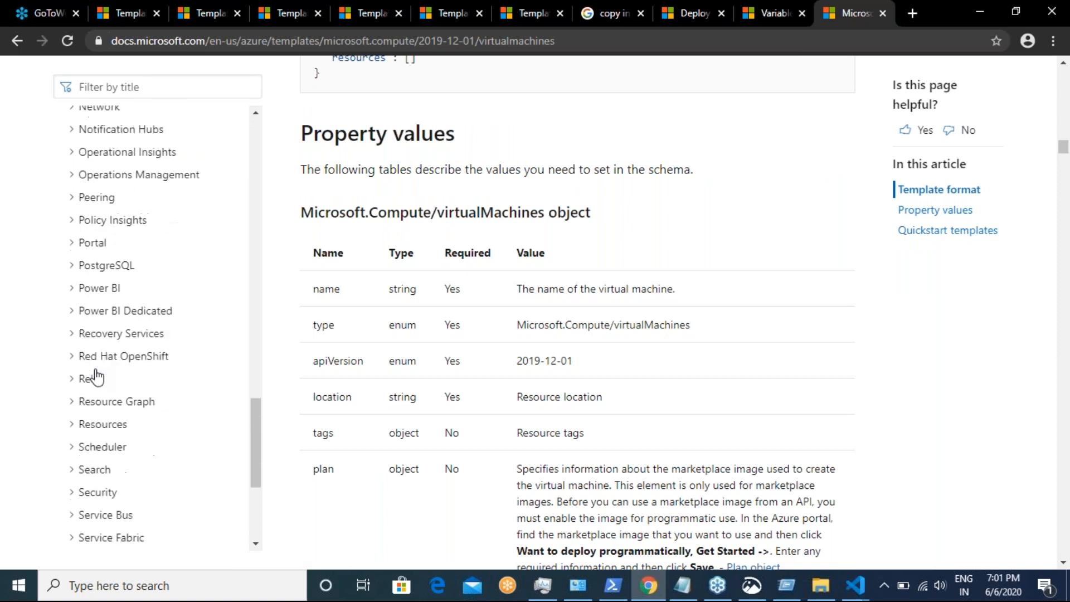
pyautogui.scroll(9, 95, 370)
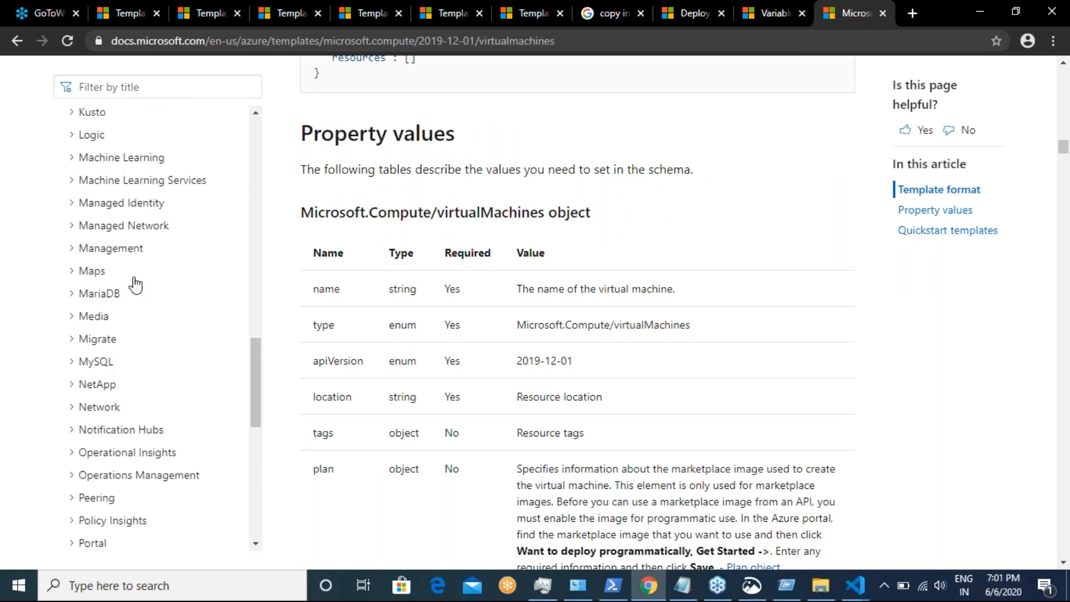
pyautogui.click(72, 407)
pyautogui.click(113, 431)
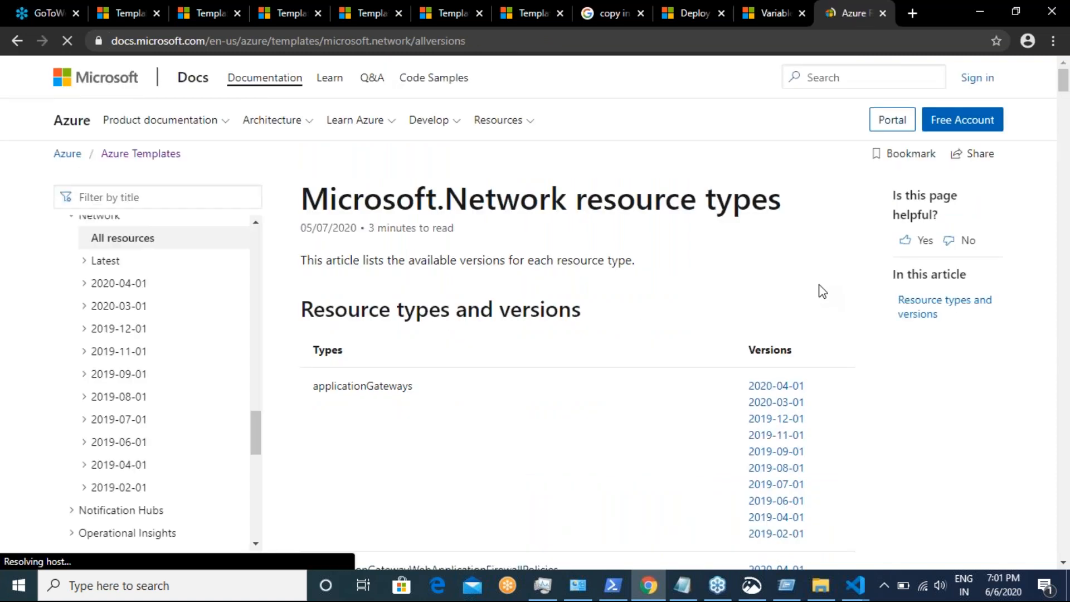
# - Search the Microsoft.Network resource types for "networksec" and open the 2020-04-01 version of the networkSecurityGroups template reference
pyautogui.hotkey('ctrl', 'f')
pyautogui.write('networksec')
pyautogui.click(767, 319)
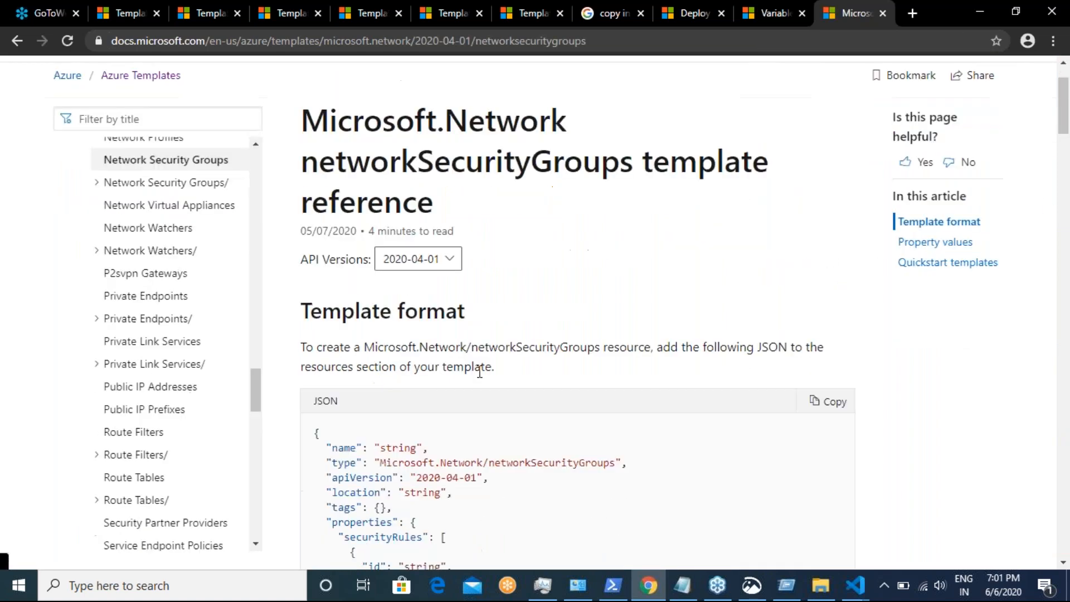
# - Copy API version 2020-04-01 from the template format and set it as the openall security group's apiVersion in Visual Studio Code
pyautogui.scroll(-3, 477, 345)
pyautogui.moveTo(475, 319); pyautogui.dragTo(420, 315)
pyautogui.hotkey('ctrl', 'c')
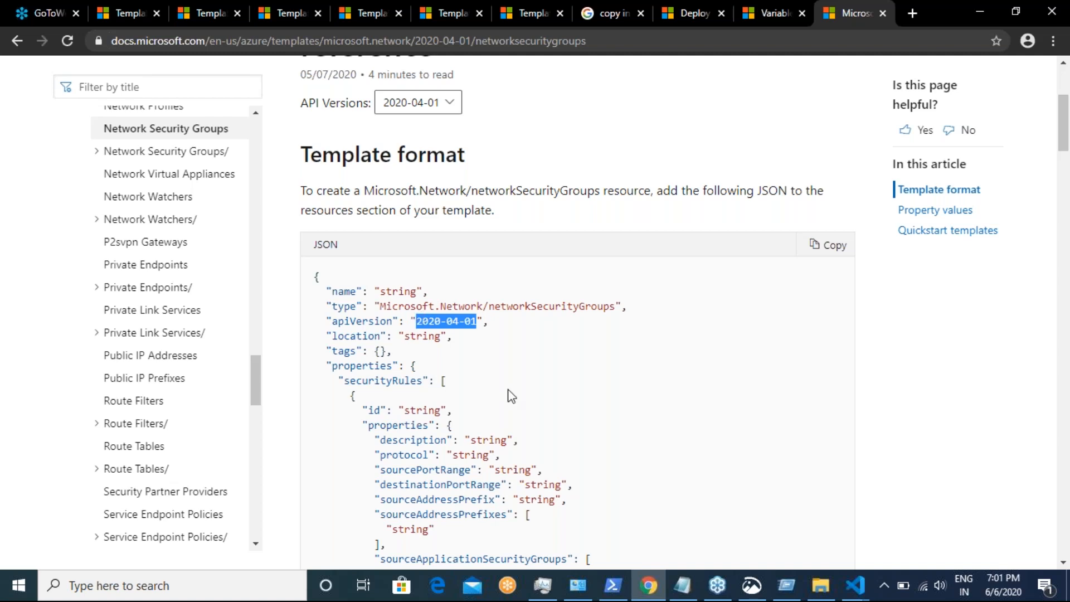
pyautogui.hotkey('alt', 'Tab')
pyautogui.click(464, 206)
pyautogui.moveTo(464, 206); pyautogui.dragTo(371, 207)
pyautogui.hotkey('ctrl', 'v')
# - Duplicate the nsgRule1 block as a second, comma-separated entry in the openall group's securityRules array
pyautogui.scroll(-2, 570, 382)
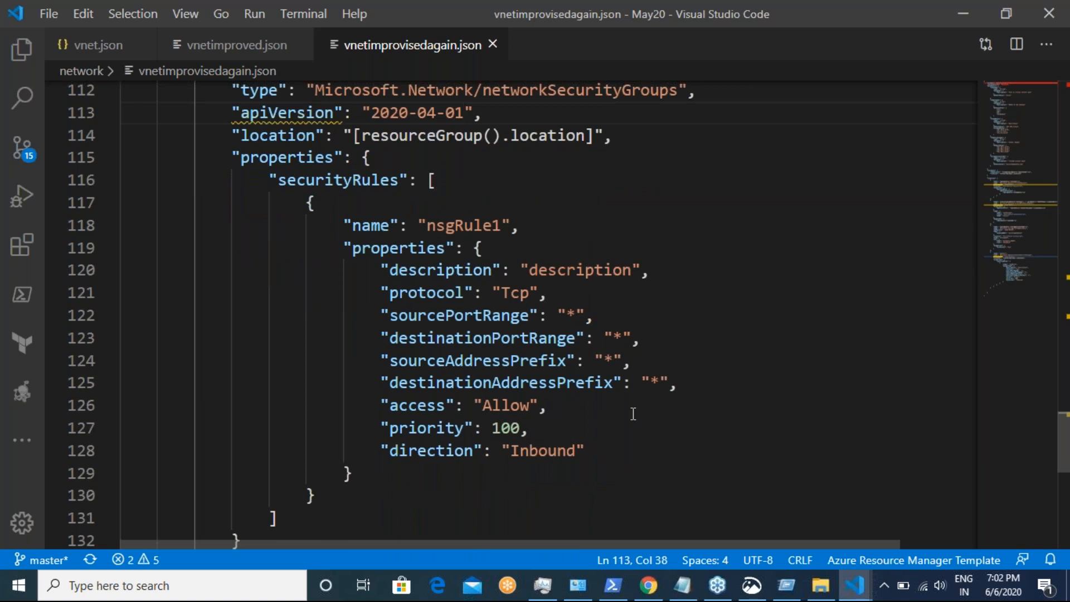
pyautogui.scroll(-3, 633, 413)
pyautogui.scroll(2, 633, 414)
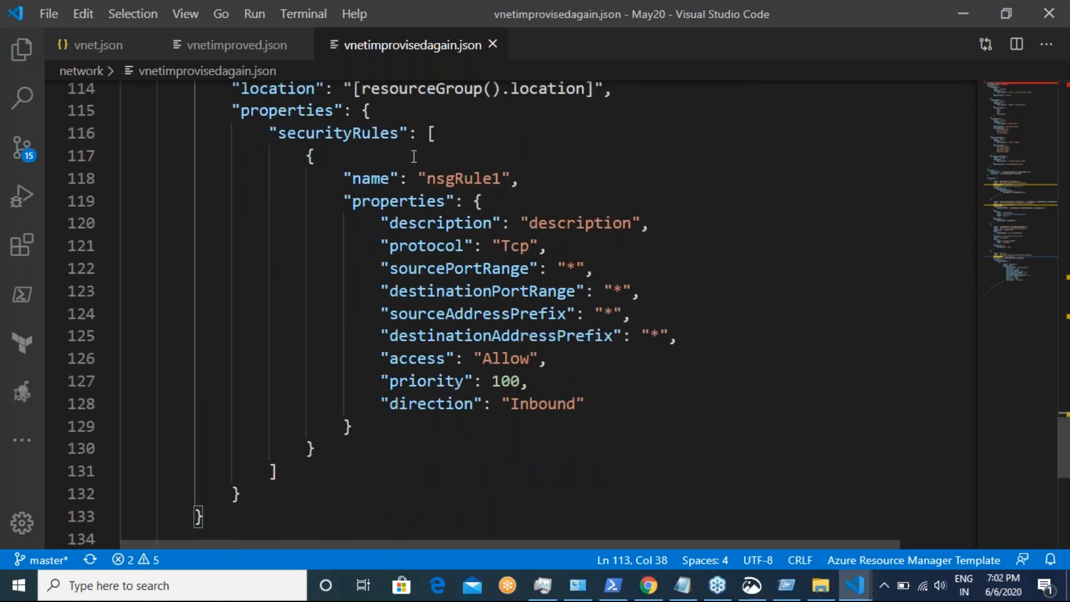
pyautogui.moveTo(309, 156); pyautogui.dragTo(413, 460)
pyautogui.hotkey('ctrl', 'c')
pyautogui.click(335, 451)
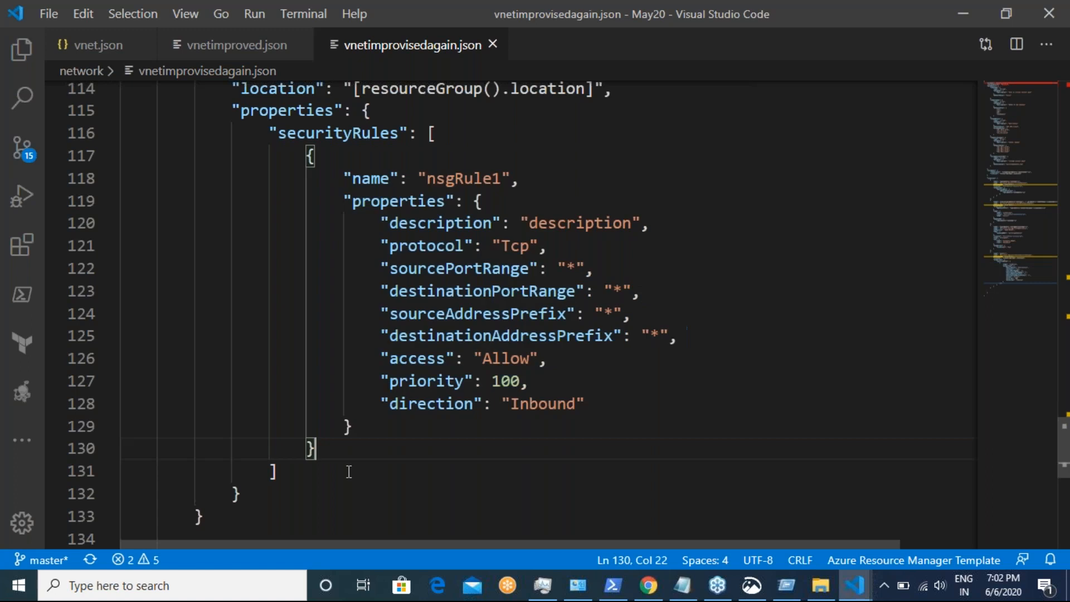
pyautogui.write(',')
pyautogui.press('Return')
pyautogui.hotkey('ctrl', 'v')
# - Rename the duplicated security rule to nsgRule2 and set its direction to Outbound
pyautogui.click(502, 245)
pyautogui.press('BackSpace')
pyautogui.write('2')
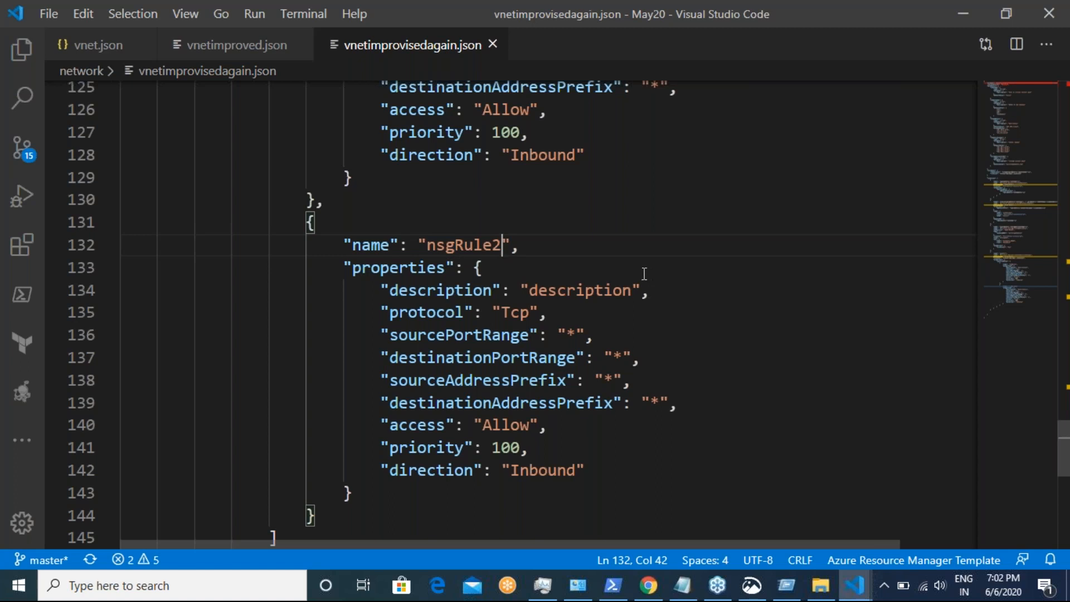
pyautogui.click(530, 470)
pyautogui.press('BackSpace')
pyautogui.press('BackSpace')
pyautogui.write('Out')
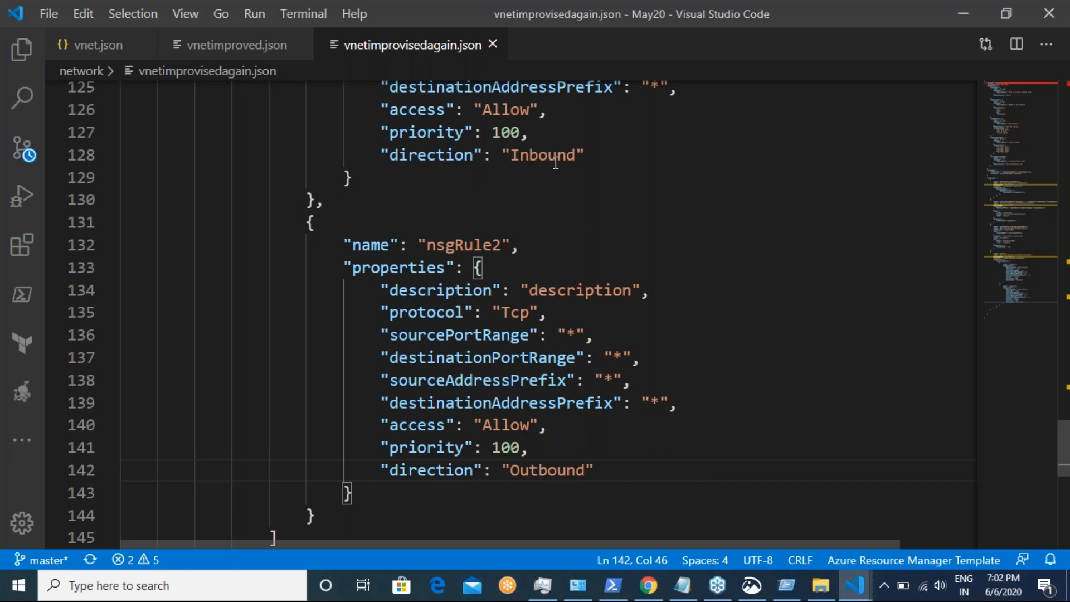
pyautogui.scroll(3, 557, 158)
pyautogui.scroll(1, 557, 159)
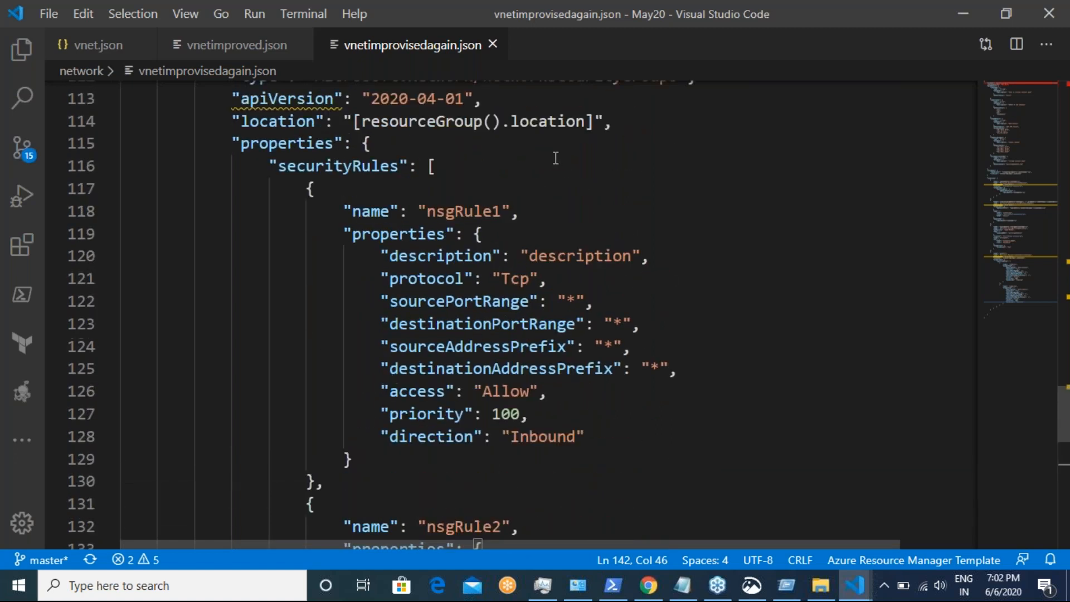
pyautogui.scroll(1, 445, 161)
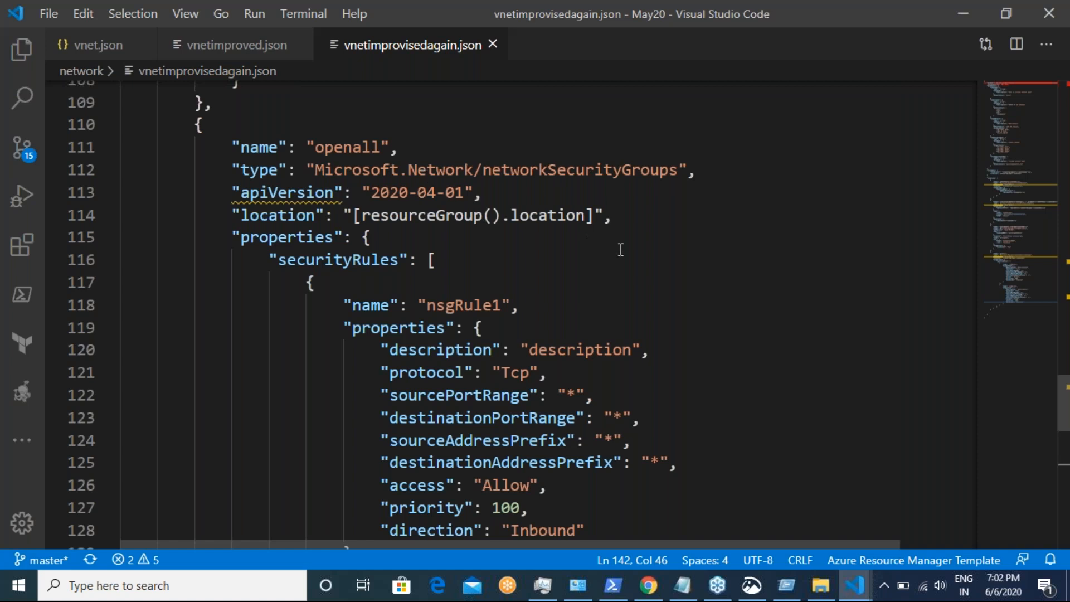
# - Add a comma after the closing brace of the openall security group and start a new line for another resource
pyautogui.scroll(-4, 620, 249)
pyautogui.scroll(1, 620, 249)
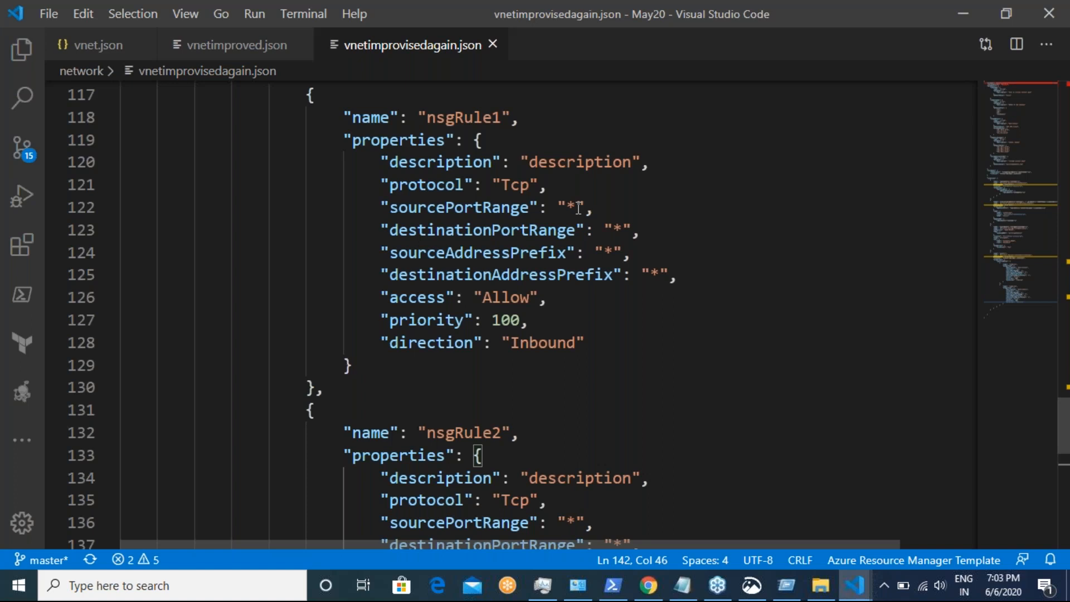
pyautogui.scroll(-3, 579, 207)
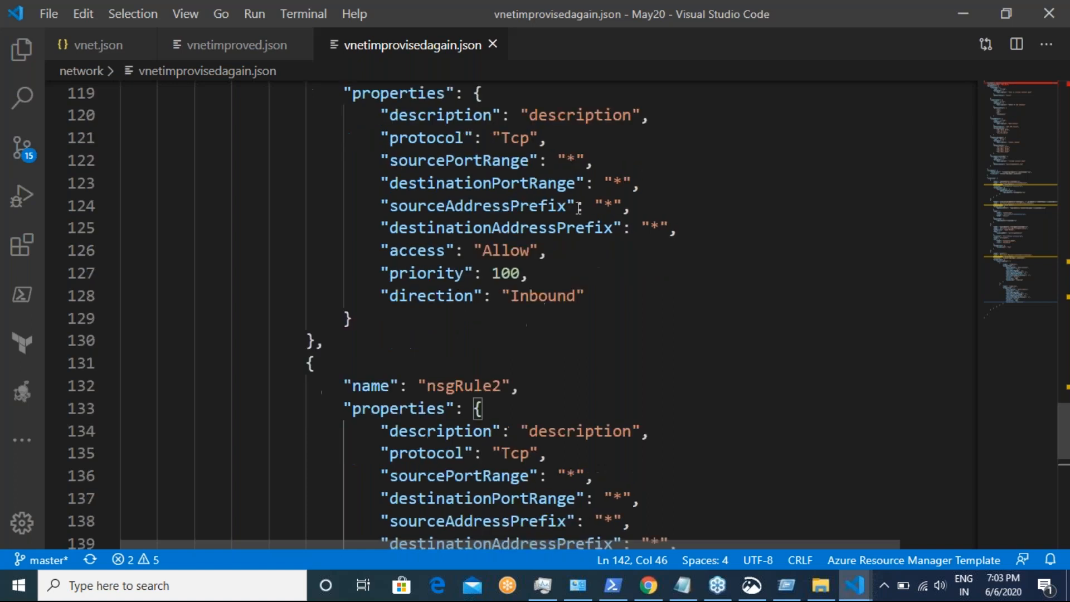
pyautogui.scroll(-2, 578, 208)
pyautogui.scroll(7, 579, 208)
pyautogui.scroll(2, 578, 207)
pyautogui.click(204, 219)
pyautogui.scroll(-3, 250, 288)
pyautogui.scroll(-8, 251, 288)
pyautogui.click(212, 295)
pyautogui.write(',')
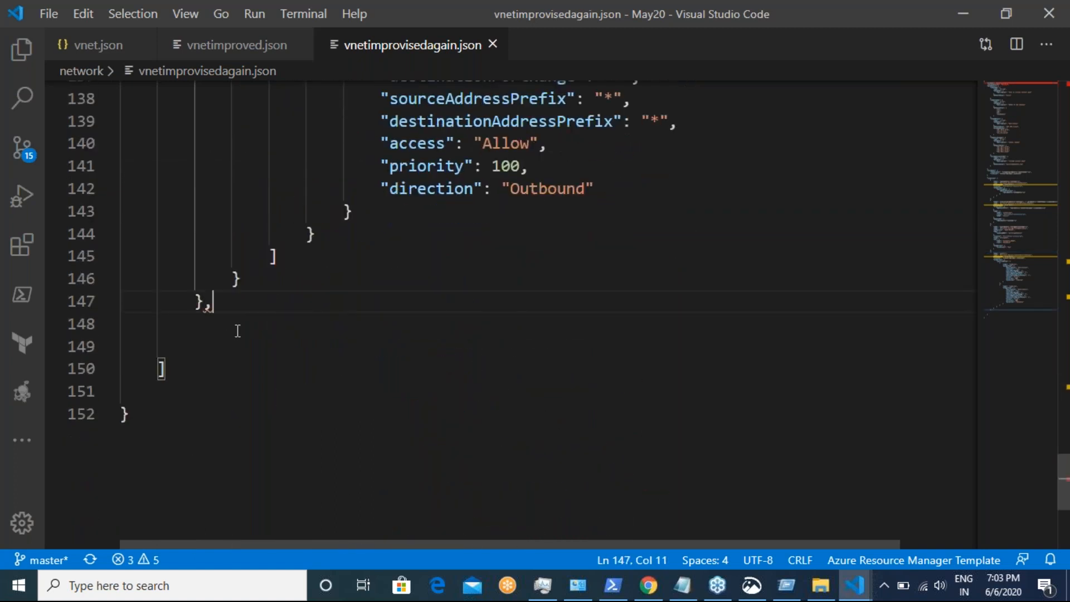
pyautogui.press('Return')
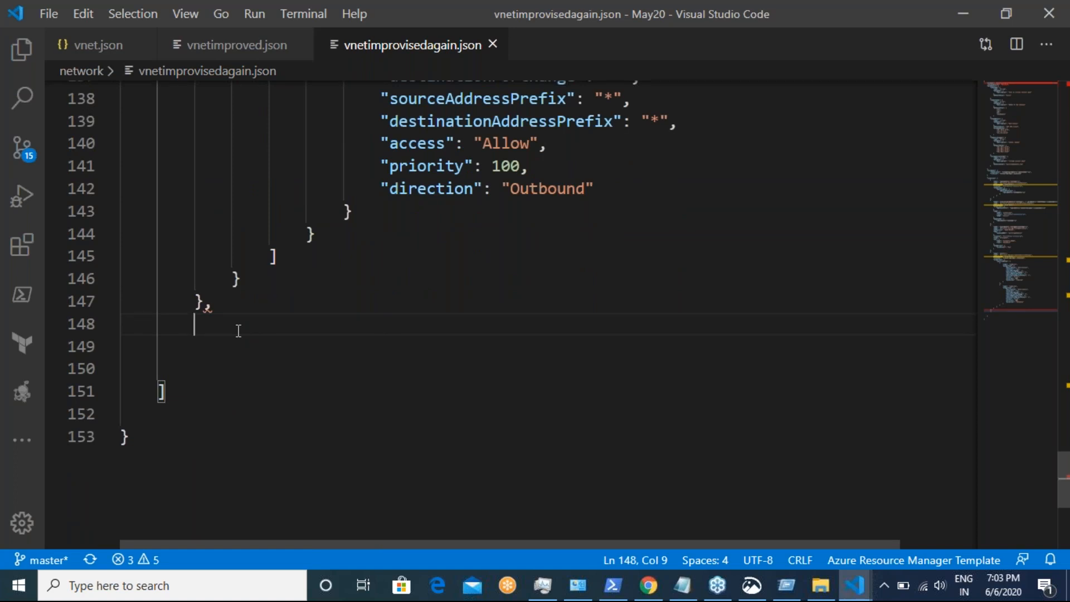
# - Insert the arm-ip public IP address snippet after the openall security group
pyautogui.write('arm-')
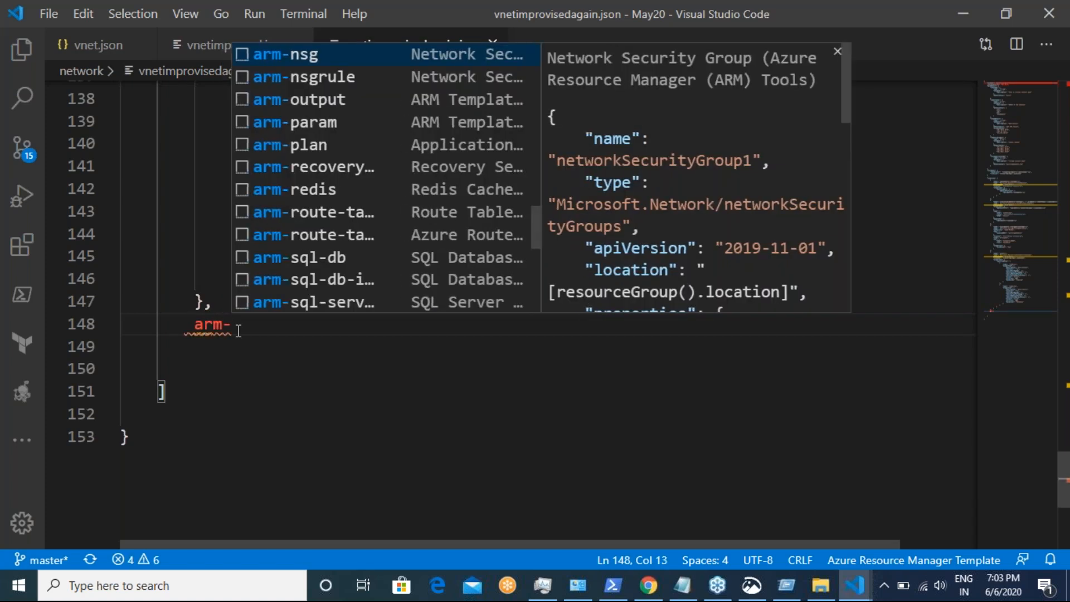
pyautogui.write('pub')
pyautogui.press('BackSpace')
pyautogui.press('BackSpace')
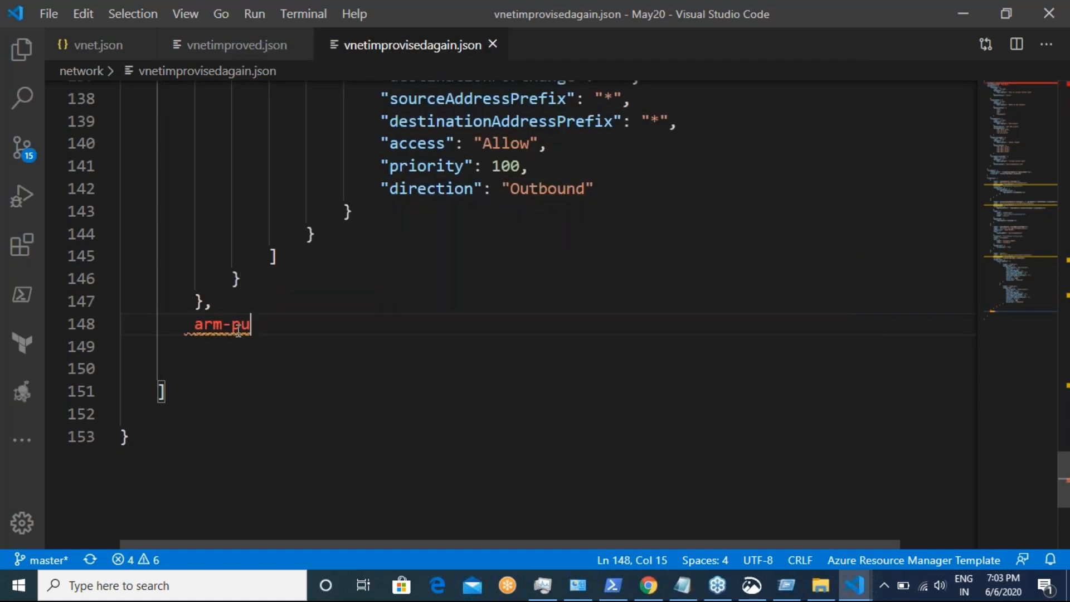
pyautogui.press('BackSpace')
pyautogui.write('ip')
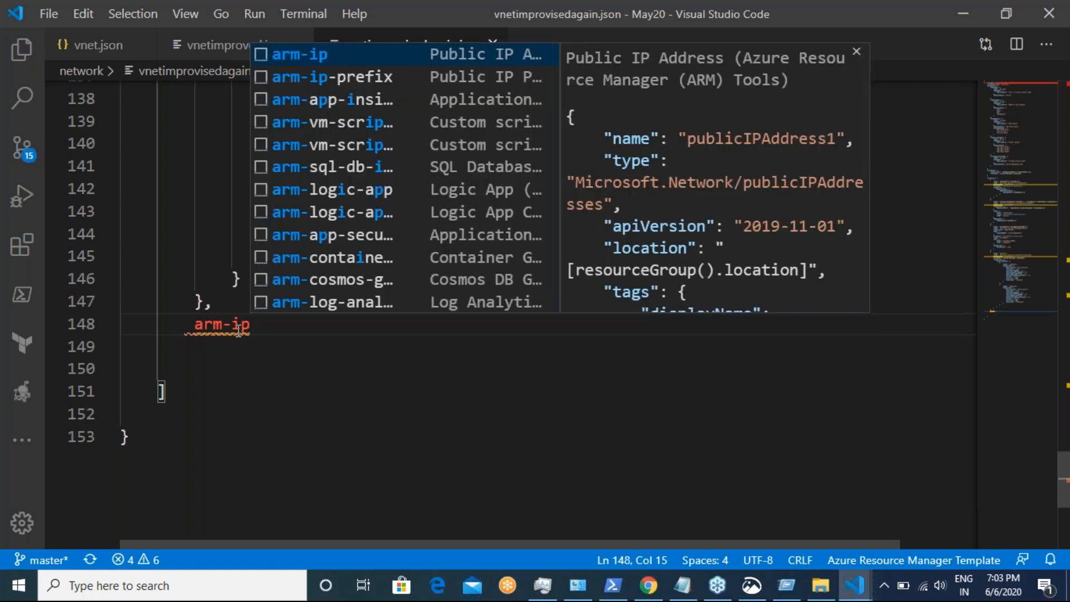
pyautogui.press('Return')
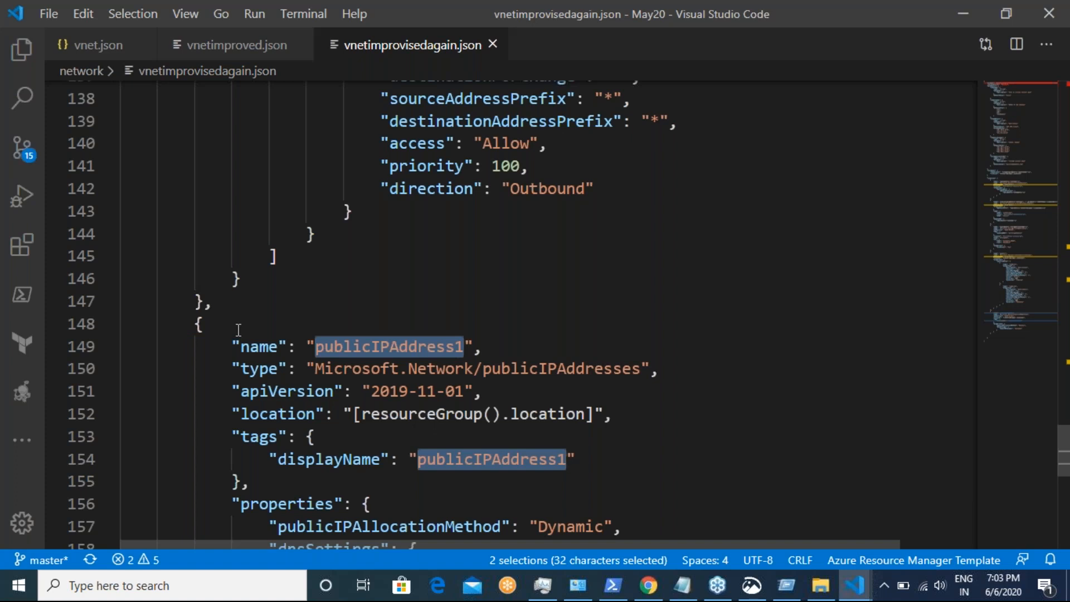
# - Set the public IP address resource's name and displayName to myip
pyautogui.write('my')
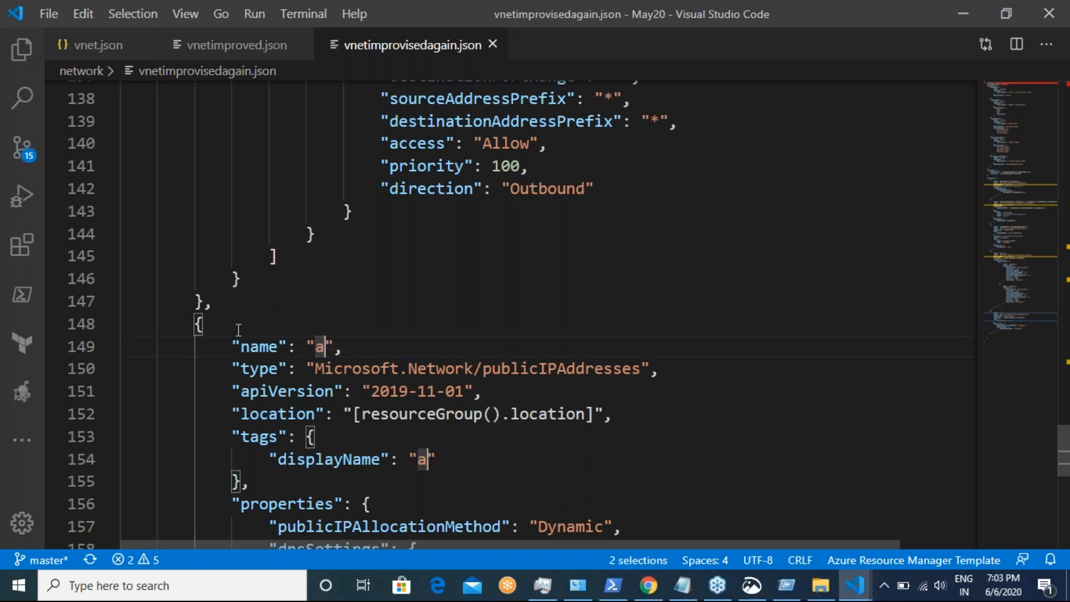
pyautogui.write('ip')
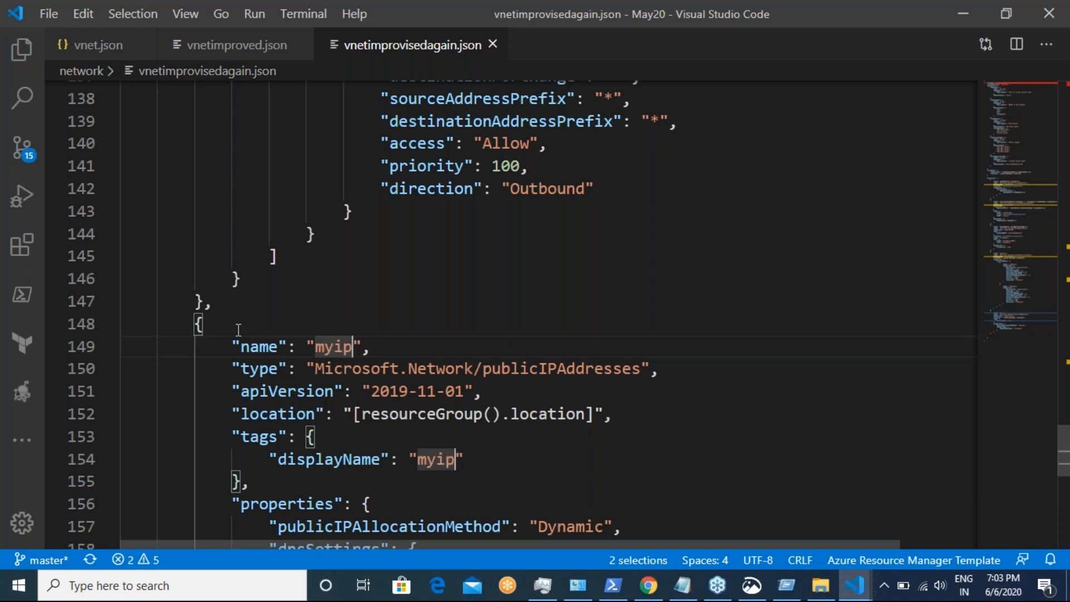
pyautogui.click(531, 315)
# - Switch to Chrome, return to the list of Microsoft.Network resource types and search it for "public"
pyautogui.hotkey('alt', 'Tab')
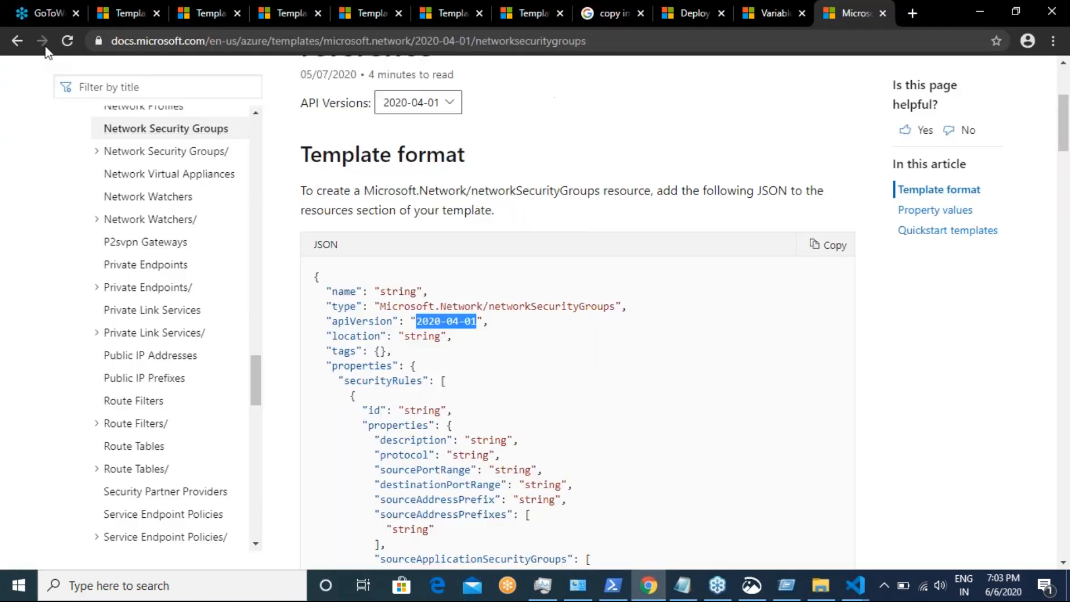
pyautogui.click(17, 41)
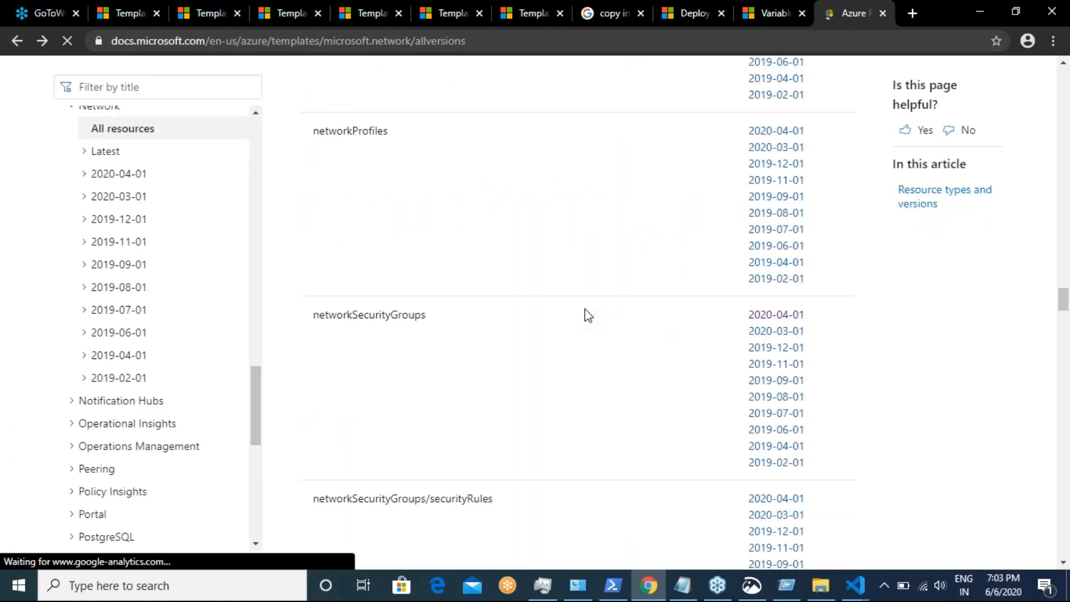
pyautogui.hotkey('ctrl', 'f')
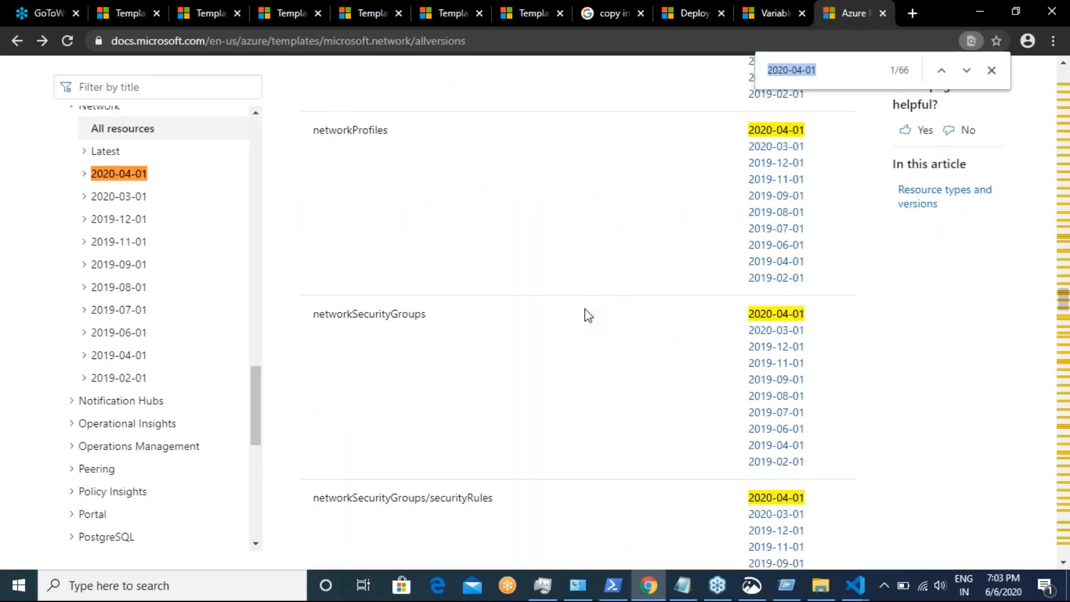
pyautogui.write('public')
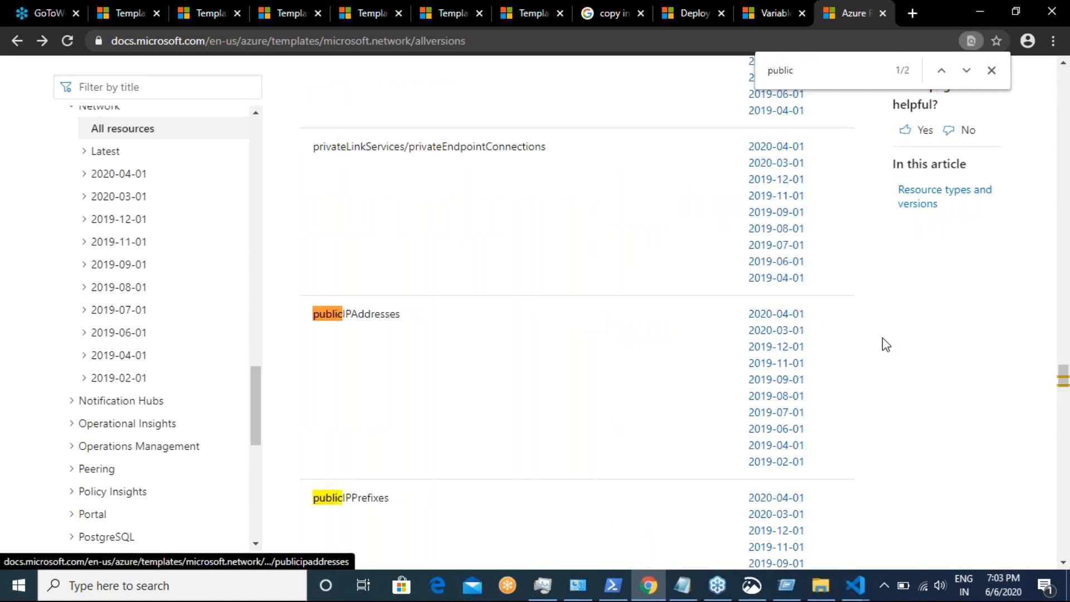
# - In Visual Studio Code, copy 2020-04-01 from the openall group and set it as the myip resource's apiVersion
pyautogui.hotkey('alt', 'Tab')
pyautogui.scroll(1, 645, 289)
pyautogui.scroll(-1, 645, 289)
pyautogui.scroll(4, 561, 274)
pyautogui.scroll(2, 562, 273)
pyautogui.scroll(4, 580, 339)
pyautogui.moveTo(458, 146); pyautogui.dragTo(372, 146)
pyautogui.hotkey('ctrl', 'c')
pyautogui.scroll(-9, 564, 281)
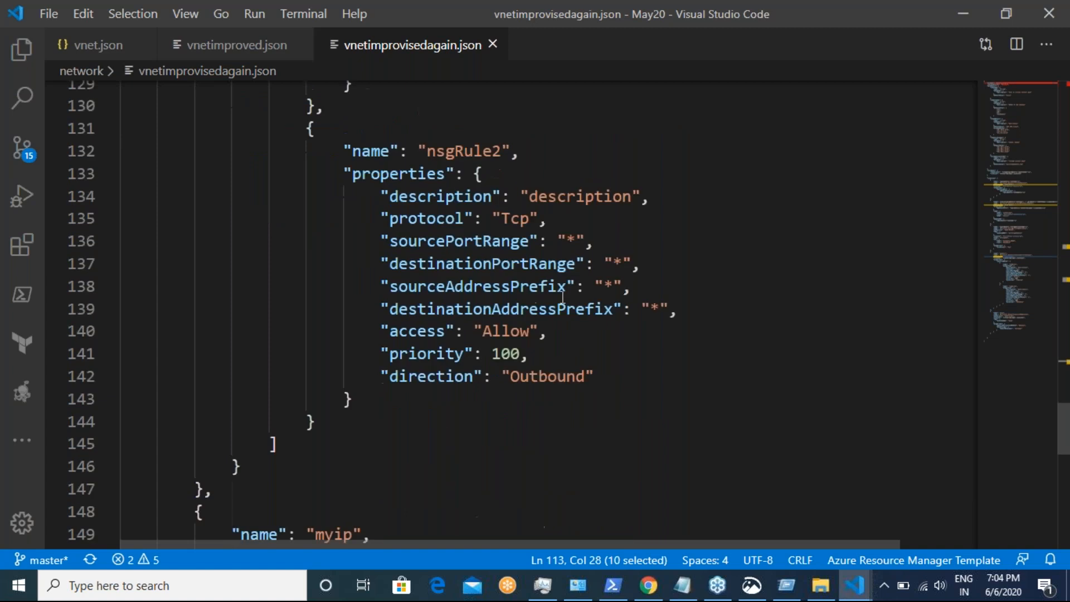
pyautogui.moveTo(464, 391); pyautogui.dragTo(370, 392)
pyautogui.hotkey('ctrl', 'v')
# - Delete the dnsSettings block with its domainNameLabel from the myip resource's properties
pyautogui.scroll(-1, 629, 461)
pyautogui.scroll(-1, 628, 461)
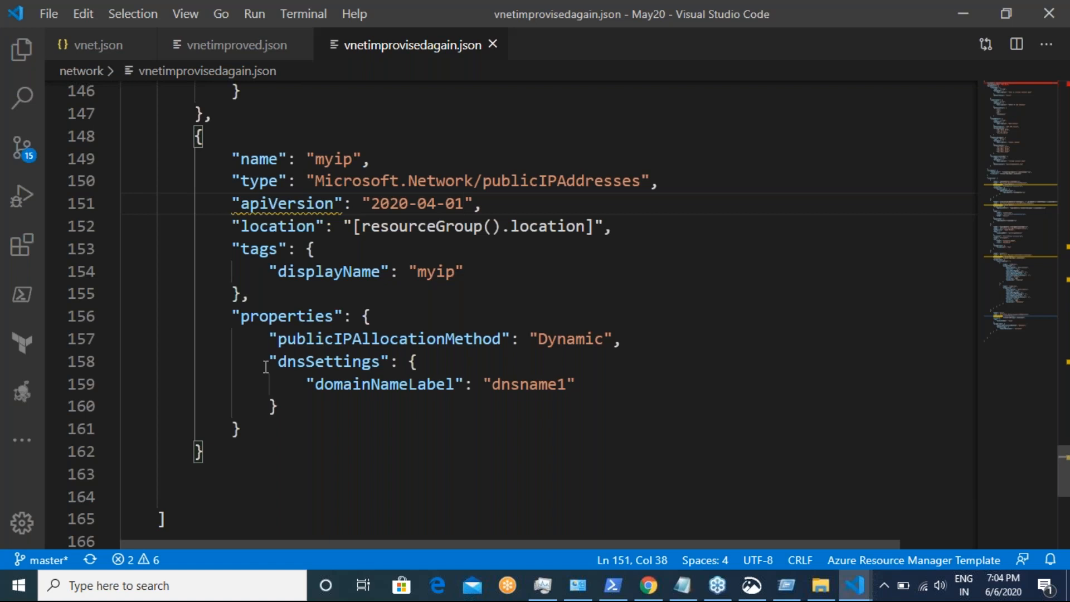
pyautogui.moveTo(266, 366); pyautogui.dragTo(299, 406)
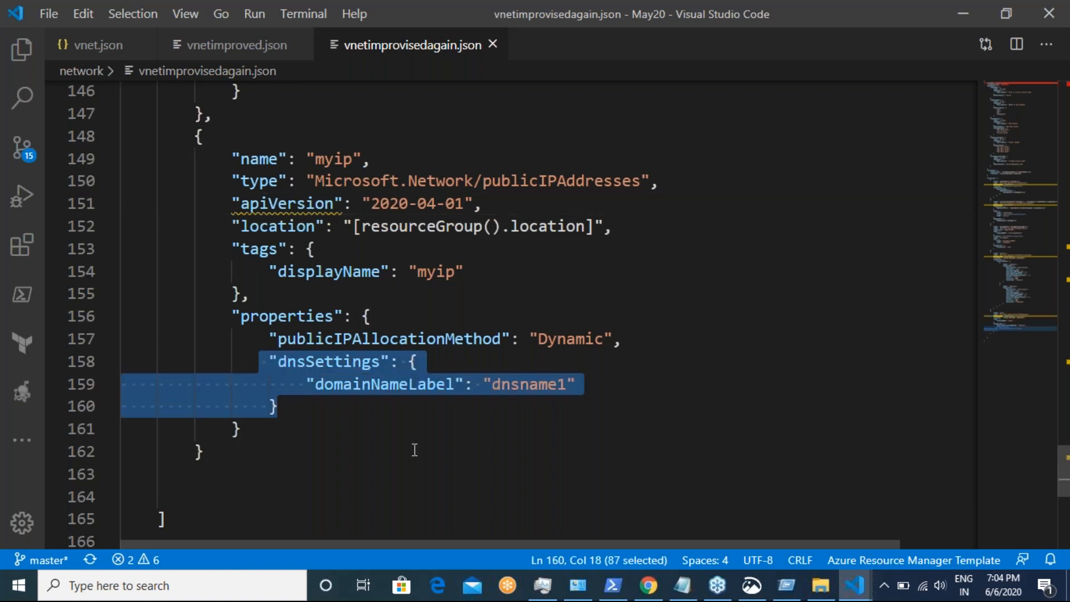
pyautogui.press('BackSpace')
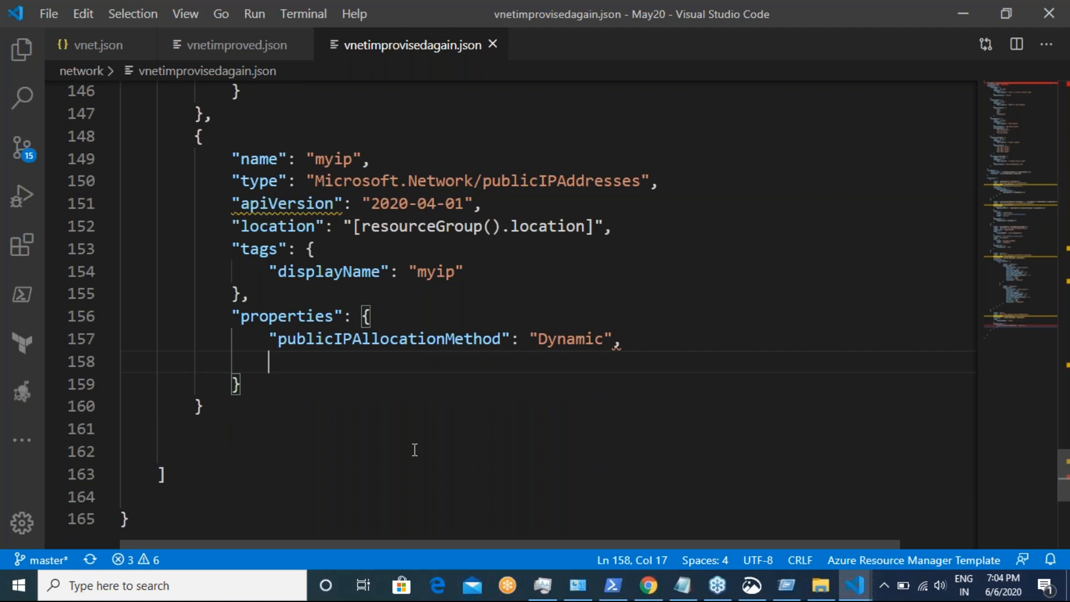
pyautogui.write('sku')
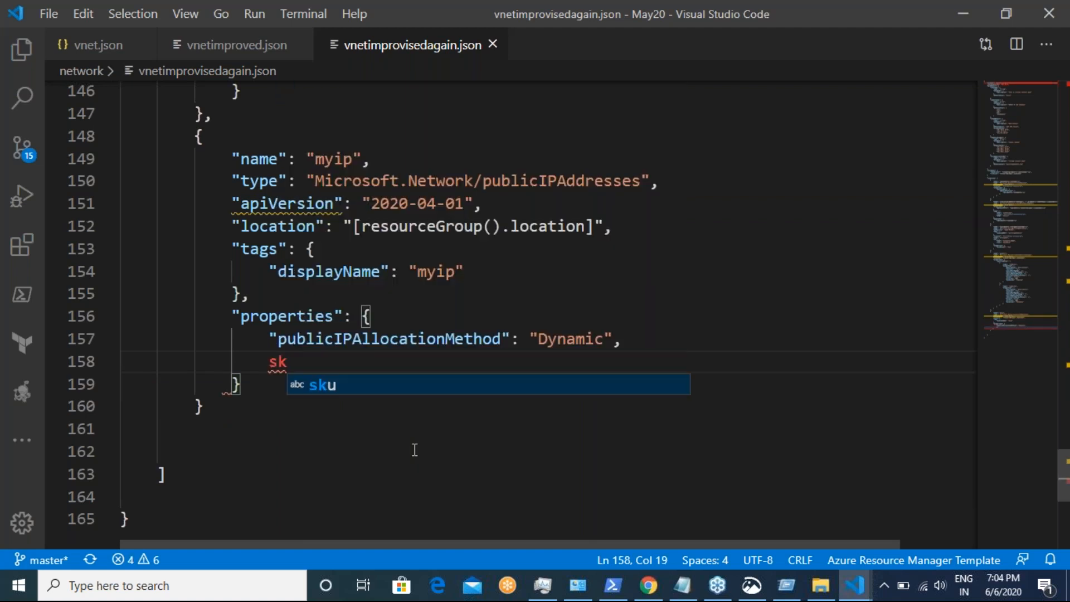
pyautogui.press('BackSpace')
pyautogui.press('BackSpace')
pyautogui.press('BackSpace')
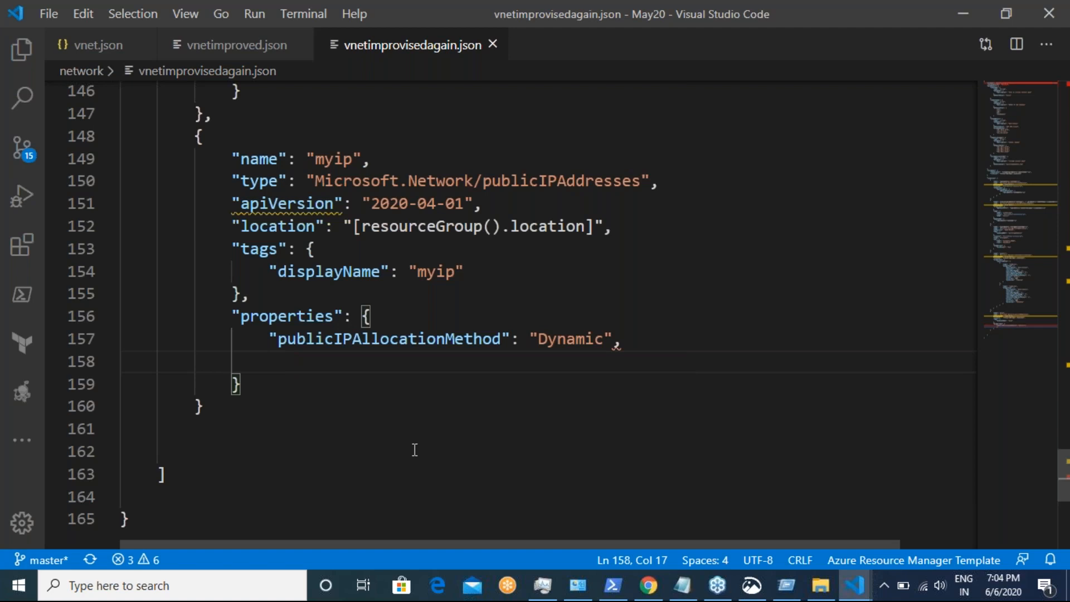
# - Remove the blank line from the myip properties block and add a comma after its closing brace
pyautogui.press('Up')
pyautogui.press('Down')
pyautogui.hotkey('ctrl', 'x')
pyautogui.press('End')
pyautogui.write(',')
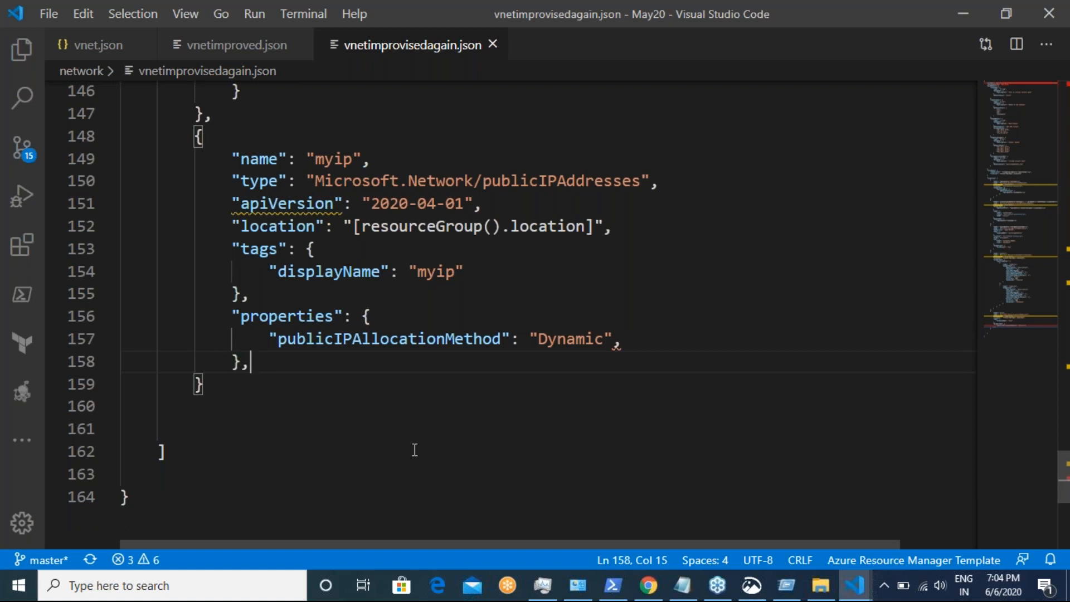
# - Add an empty "sku" object after the properties block of the myip resource
pyautogui.press('Return')
pyautogui.write('sk')
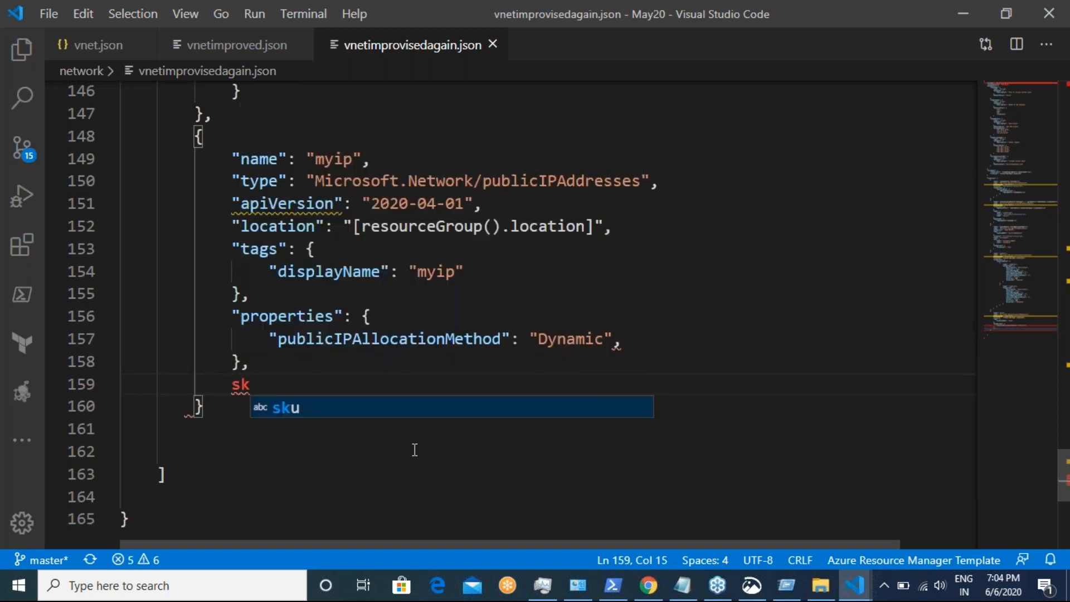
pyautogui.hotkey('shift', 'Left')
pyautogui.hotkey('shift', 'Left')
pyautogui.write('"')
pyautogui.press('Right')
pyautogui.write('u')
pyautogui.press('Right')
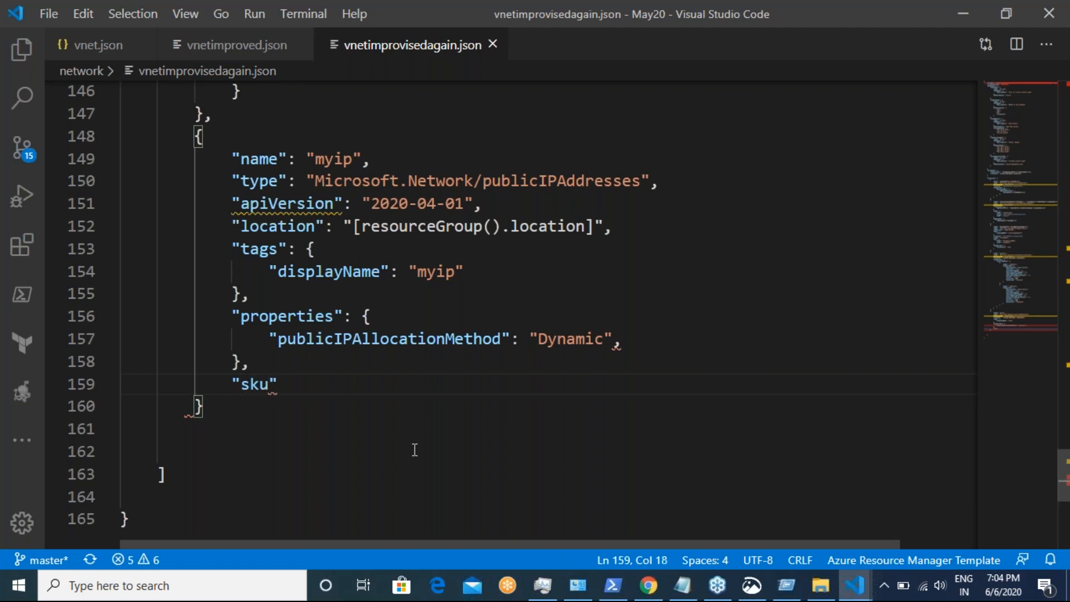
pyautogui.write(': {')
pyautogui.press('Return')
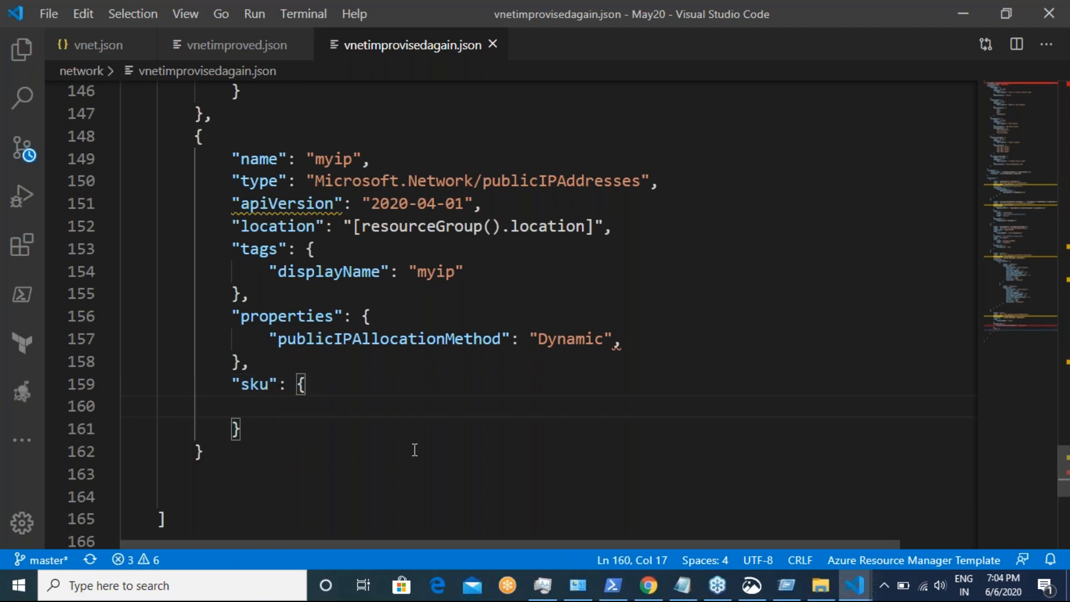
# - Add a "name" entry with the value "Basic" inside the sku object
pyautogui.write('"name"')
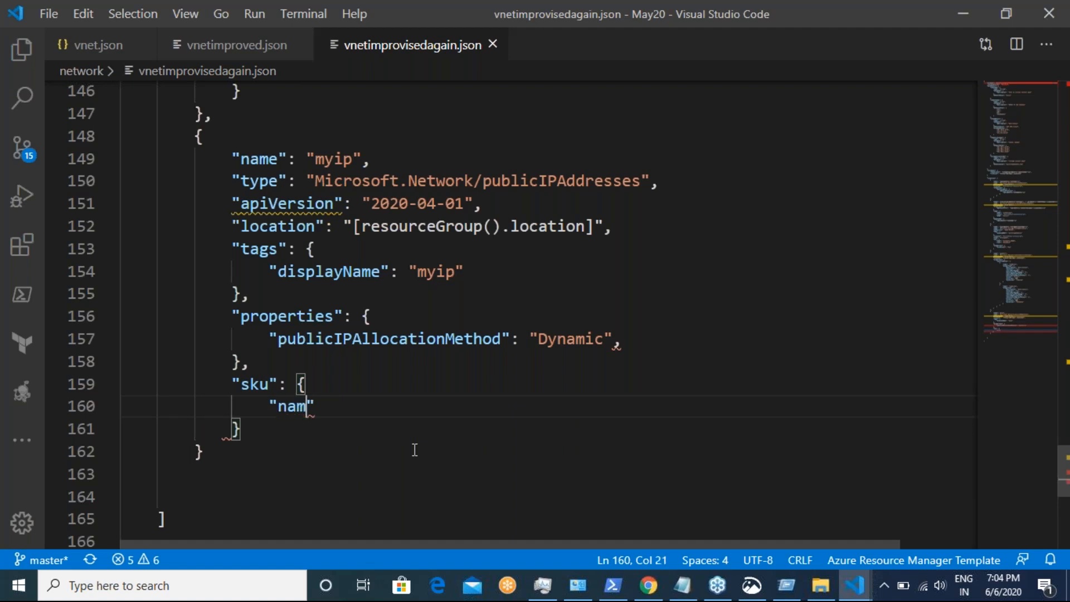
pyautogui.write(': "Basic')
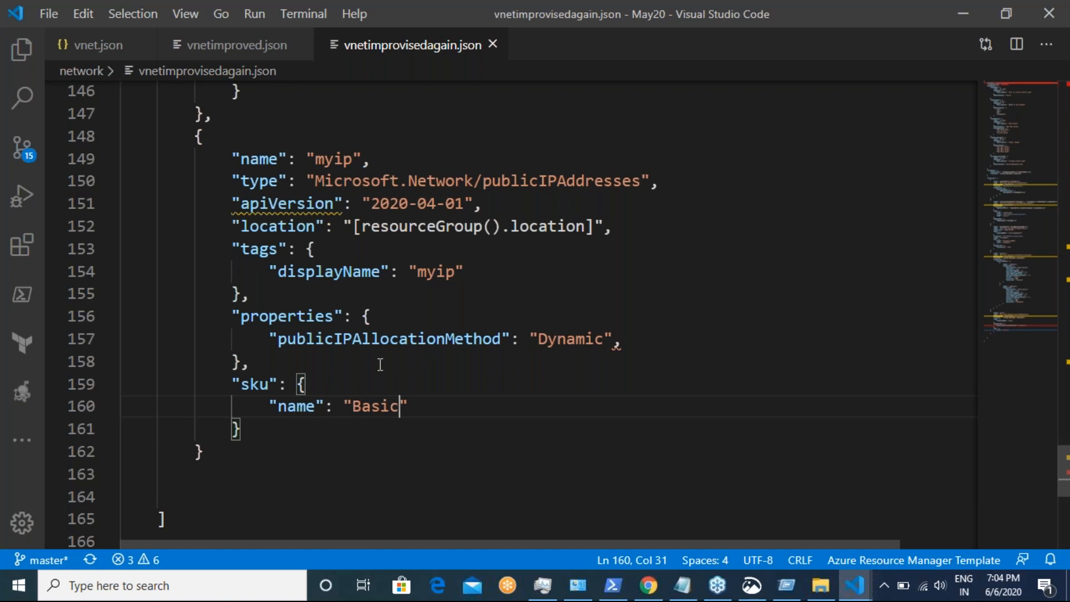
# - Open the 2020-04-01 publicIPAddresses template reference in Chrome, examine its template format and property values, and return to Visual Studio Code
pyautogui.hotkey('alt', 'Tab')
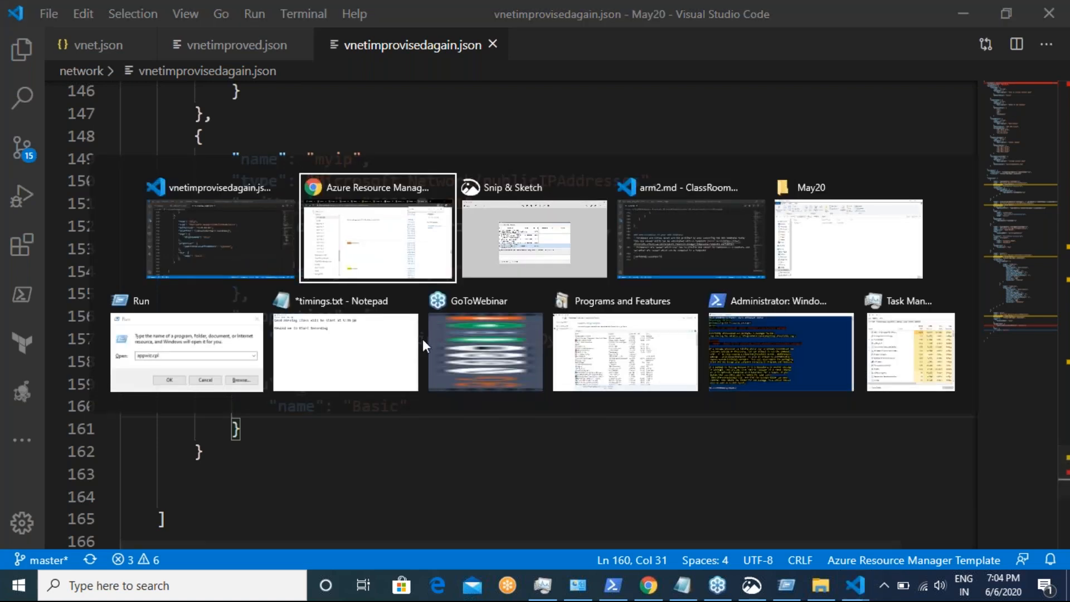
pyautogui.keyDown('ctrl'); pyautogui.click(794, 315); pyautogui.keyUp('ctrl')
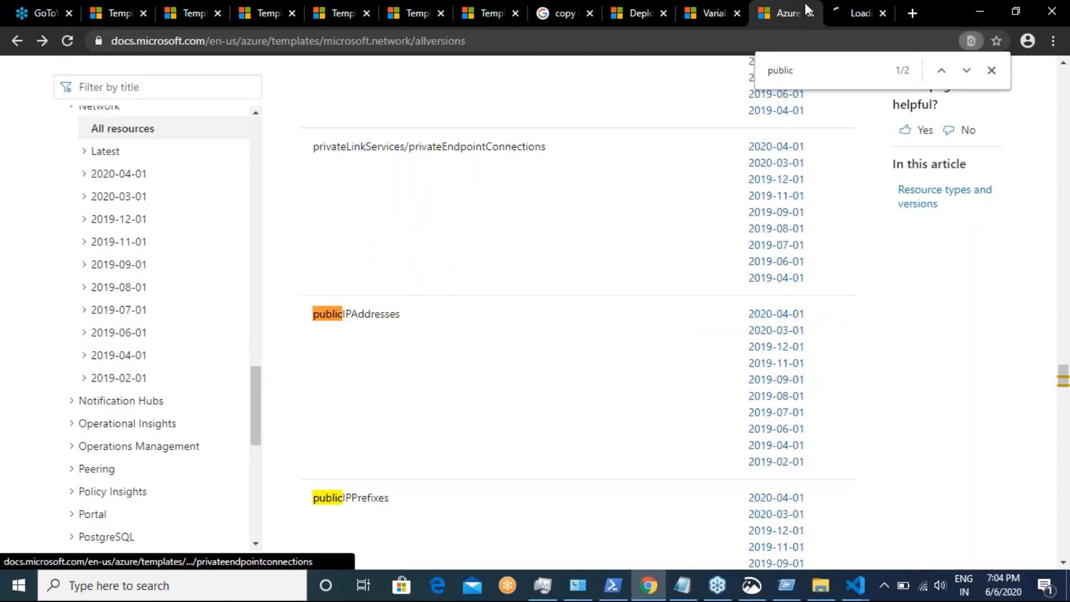
pyautogui.click(862, 17)
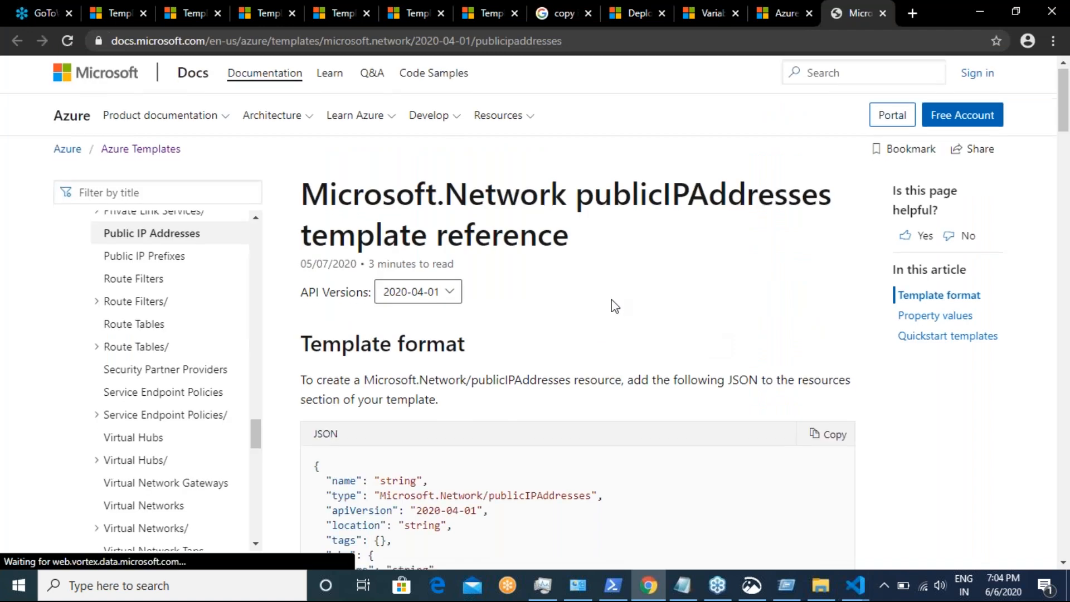
pyautogui.scroll(-7, 610, 299)
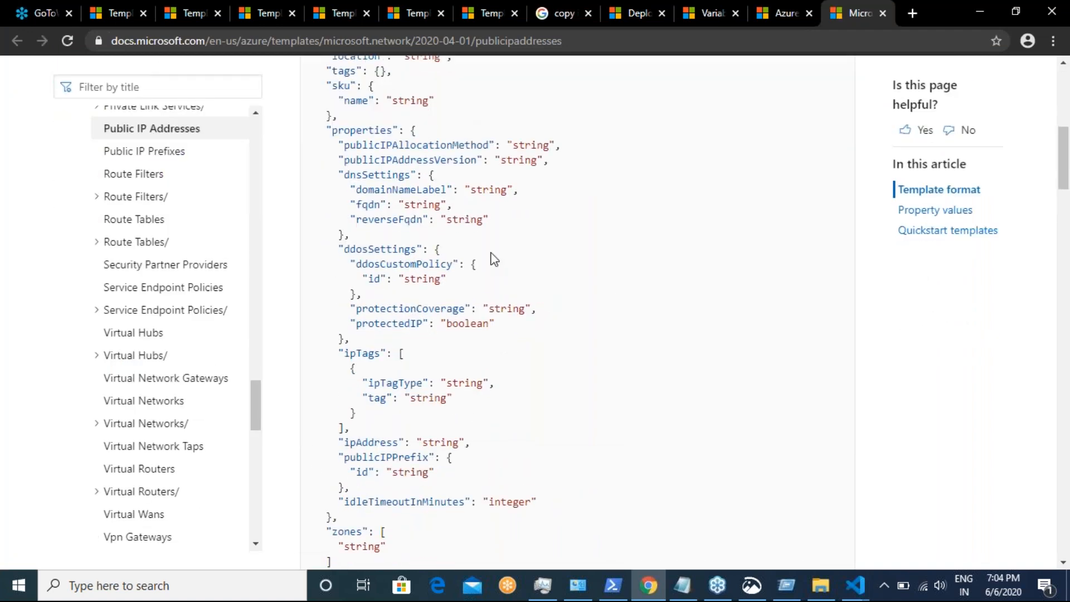
pyautogui.scroll(-8, 494, 258)
pyautogui.scroll(-3, 493, 258)
pyautogui.scroll(7, 489, 255)
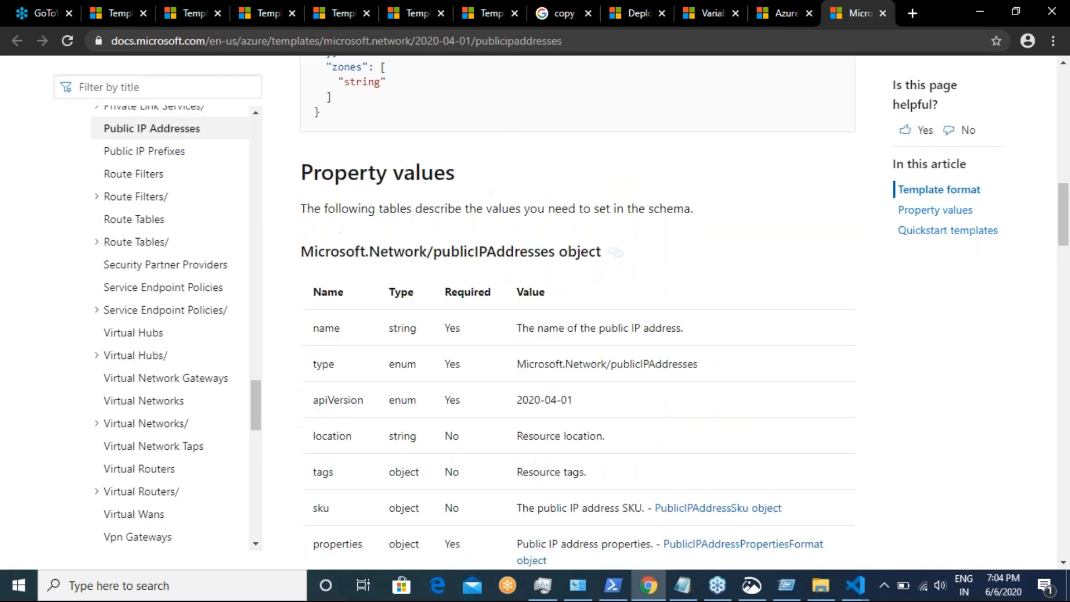
pyautogui.hotkey('alt', 'Tab')
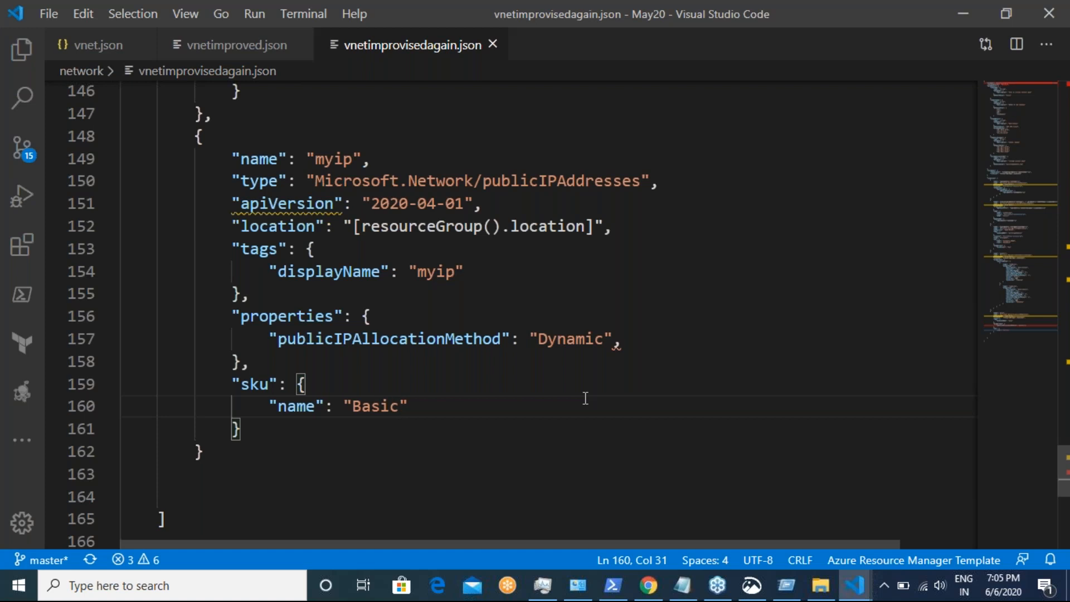
# - Switch to the Run dialog and launch Paint with mspaint
pyautogui.hotkey('alt', 'Tab')
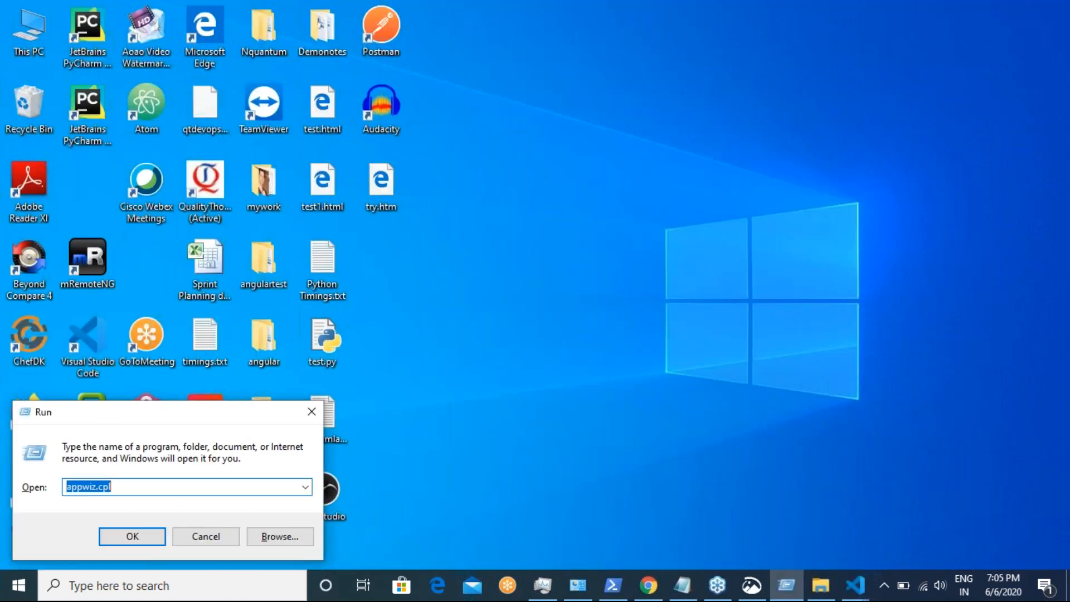
pyautogui.write('mspaint')
pyautogui.press('Return')
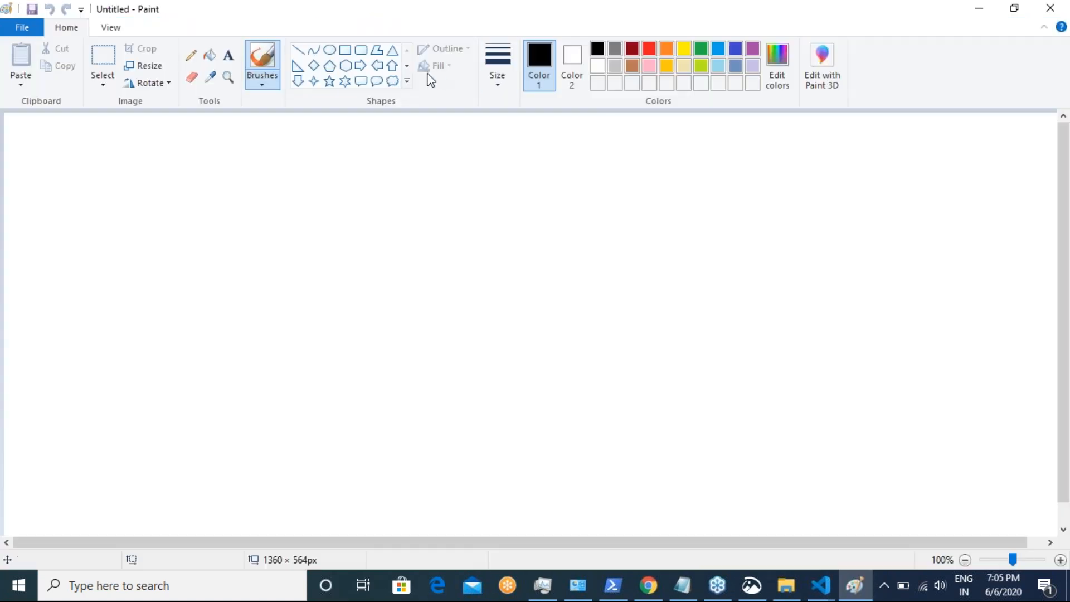
# - Draw a large rectangle with a blue outline on the left part of the blank canvas
pyautogui.click(345, 50)
pyautogui.moveTo(179, 162)
pyautogui.mouseDown()
pyautogui.moveTo(511, 353)
pyautogui.moveTo(616, 458)
pyautogui.mouseUp()
pyautogui.click(736, 48)
pyautogui.click(784, 269)
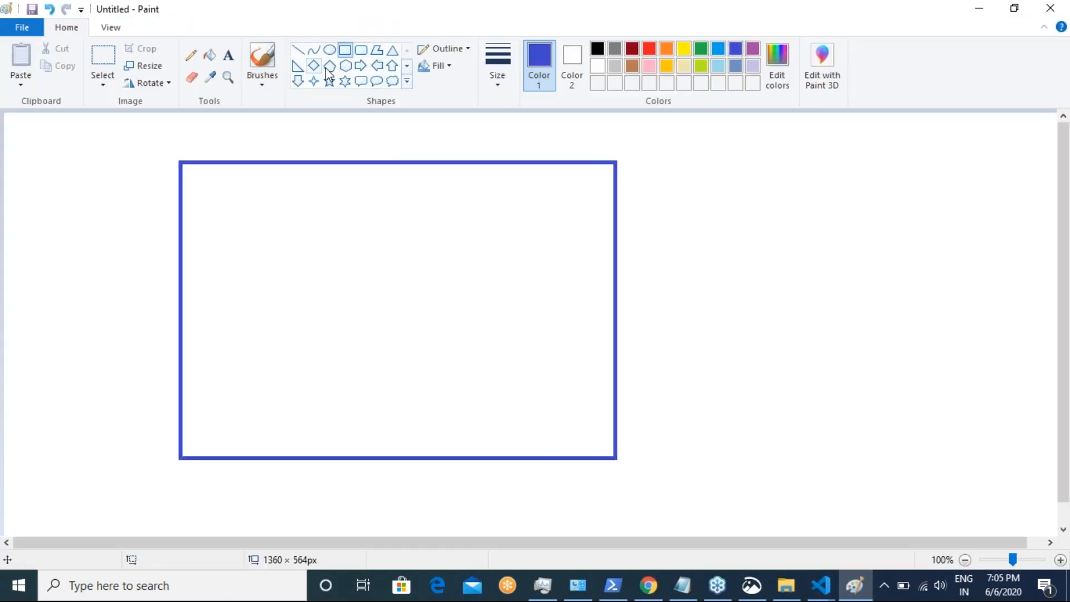
# - Draw a smaller blue square inside the large rectangle and a rounded rectangle of about 85 × 80 px inside that square
pyautogui.moveTo(224, 188); pyautogui.dragTo(392, 352)
pyautogui.click(768, 278)
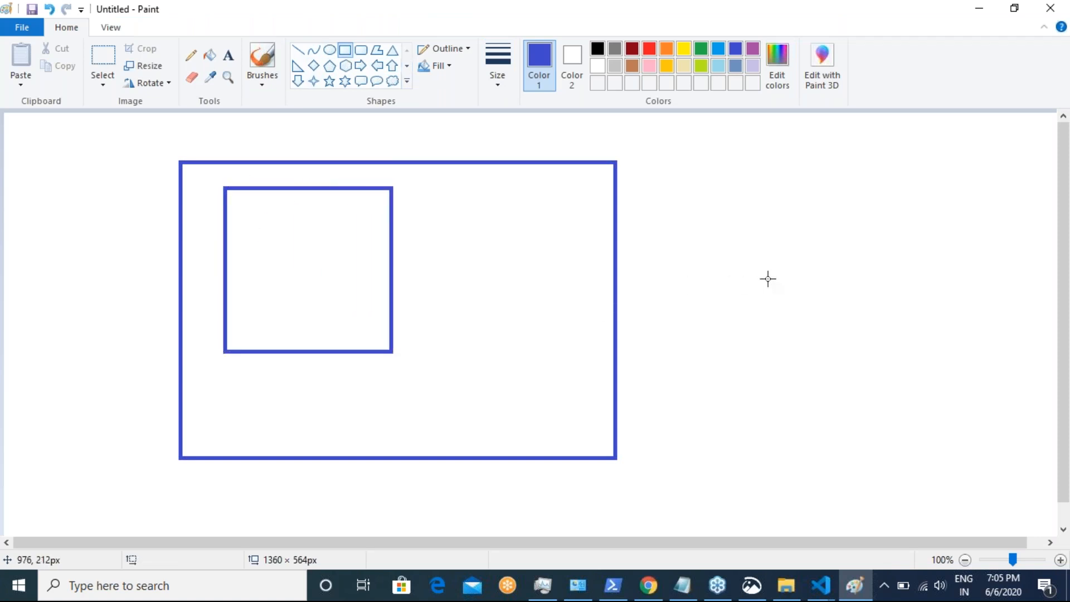
pyautogui.click(362, 49)
pyautogui.moveTo(264, 215)
pyautogui.mouseDown()
pyautogui.moveTo(354, 275)
pyautogui.moveTo(329, 277)
pyautogui.mouseUp()
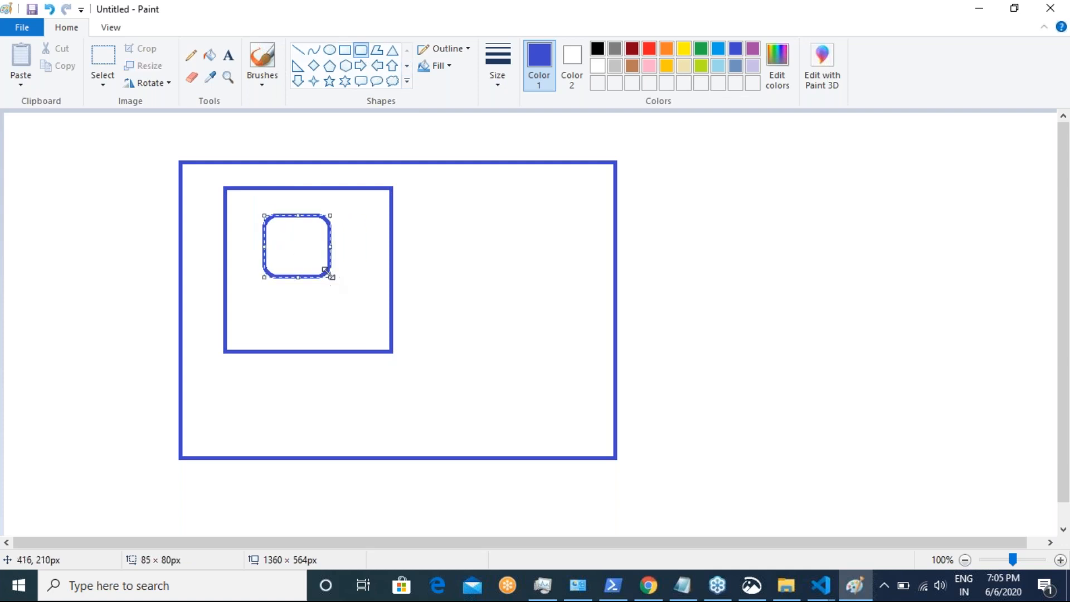
# - Label the rounded rectangle with the text "vm"
pyautogui.click(228, 55)
pyautogui.click(274, 225)
pyautogui.write('vm')
pyautogui.click(318, 318)
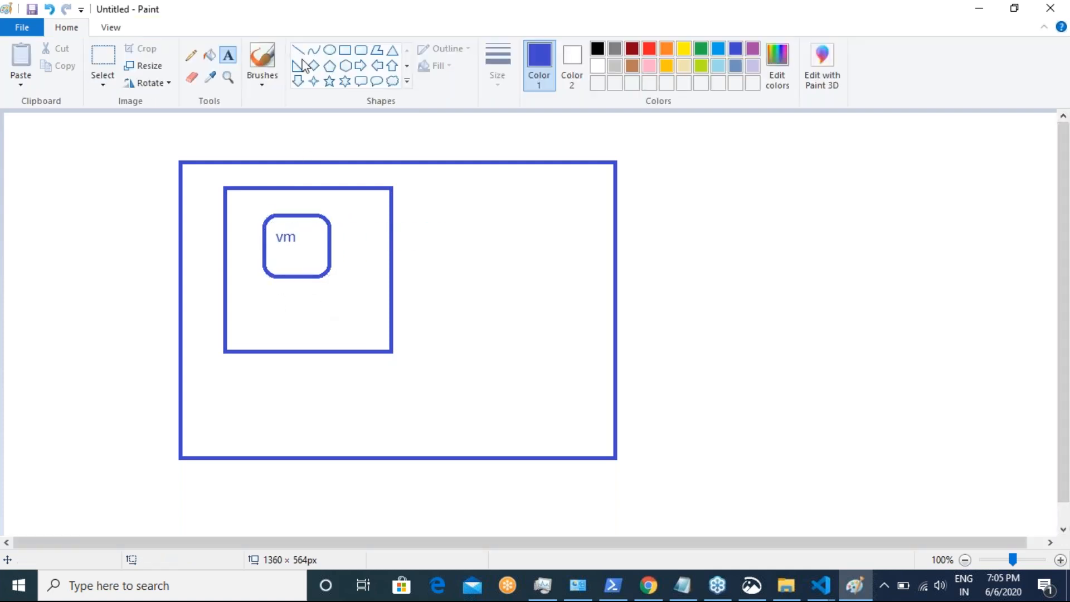
# - Draw a short vertical line down from the vm box and place the two-line label "network interface" just beside it, below the box
pyautogui.moveTo(314, 273); pyautogui.dragTo(314, 316)
pyautogui.click(356, 313)
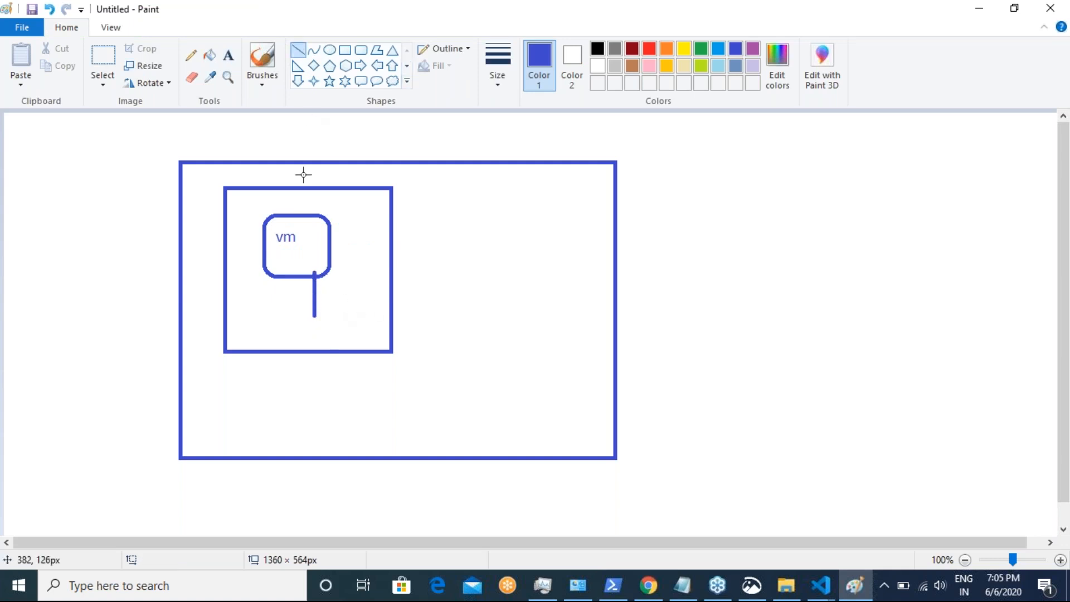
pyautogui.click(228, 55)
pyautogui.click(299, 289)
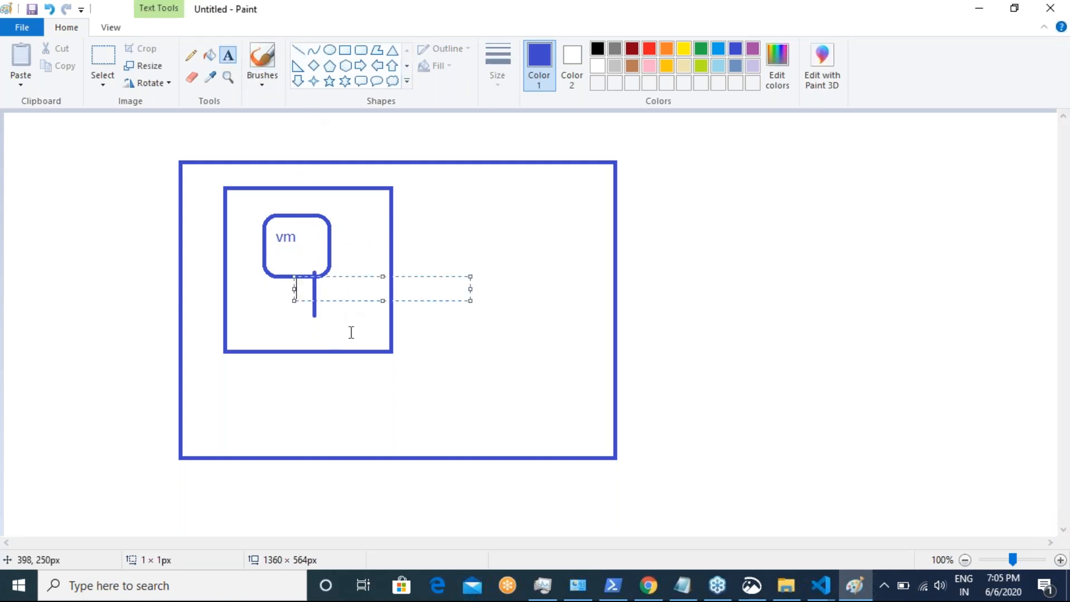
pyautogui.write('network')
pyautogui.press('Return')
pyautogui.write('interfac')
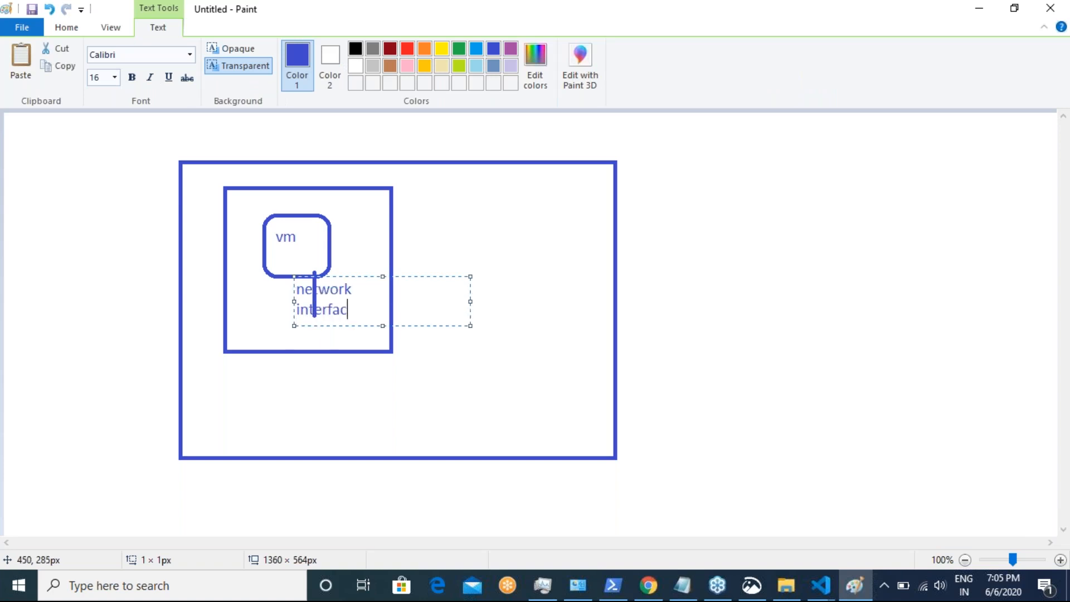
pyautogui.write('e')
pyautogui.moveTo(358, 276); pyautogui.dragTo(318, 274)
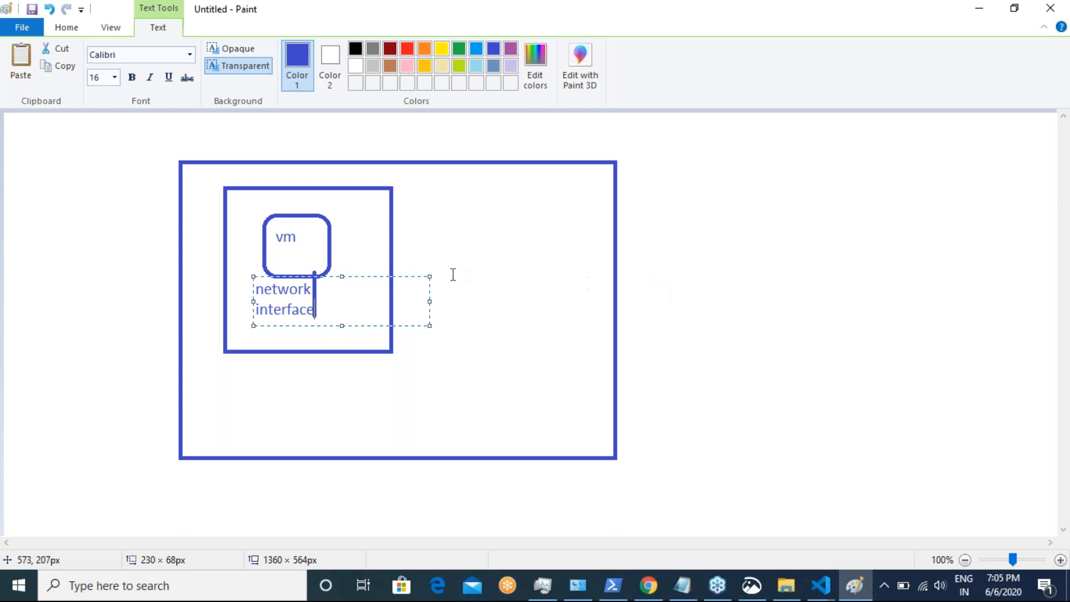
pyautogui.click(353, 239)
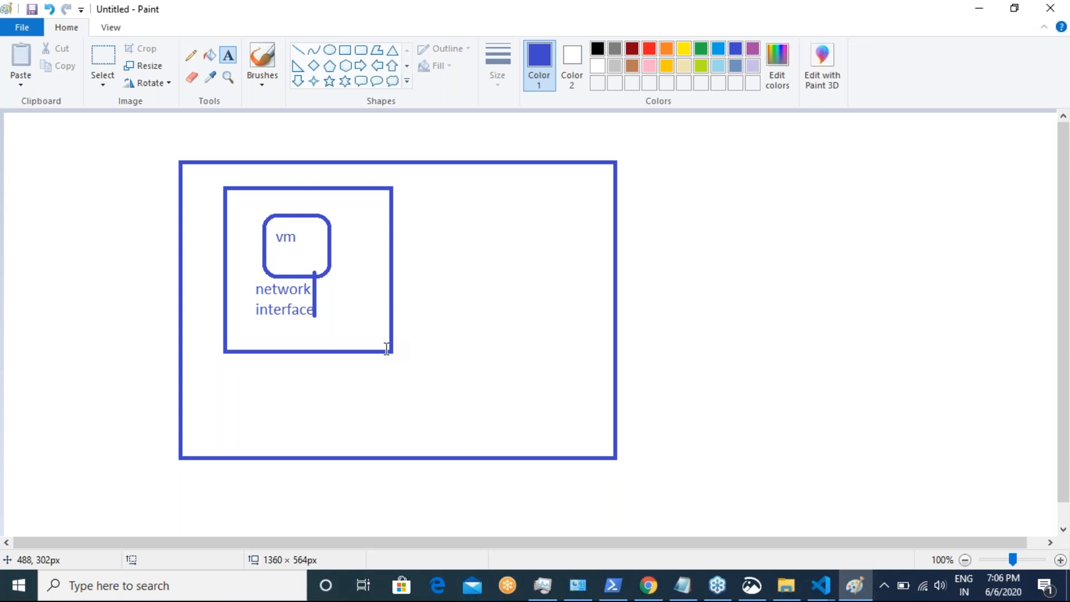
# - Switch to Chrome, find networkInterfaces in the Azure Network resource list, and open its 2020-04-01 template reference in a new tab
pyautogui.hotkey('alt', 'Tab')
pyautogui.hotkey('alt', 'Tab')
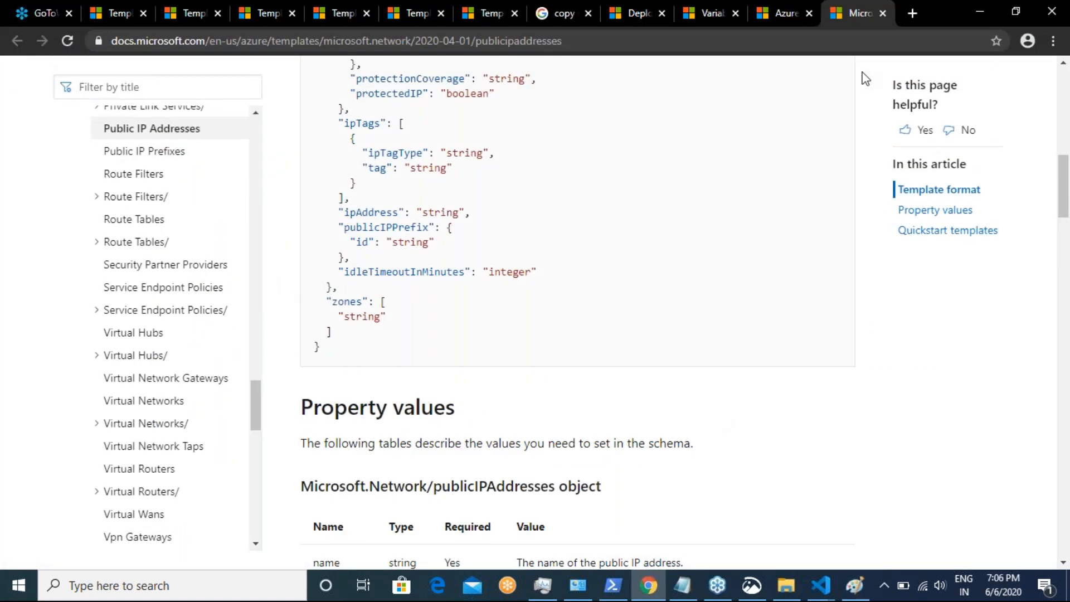
pyautogui.click(783, 13)
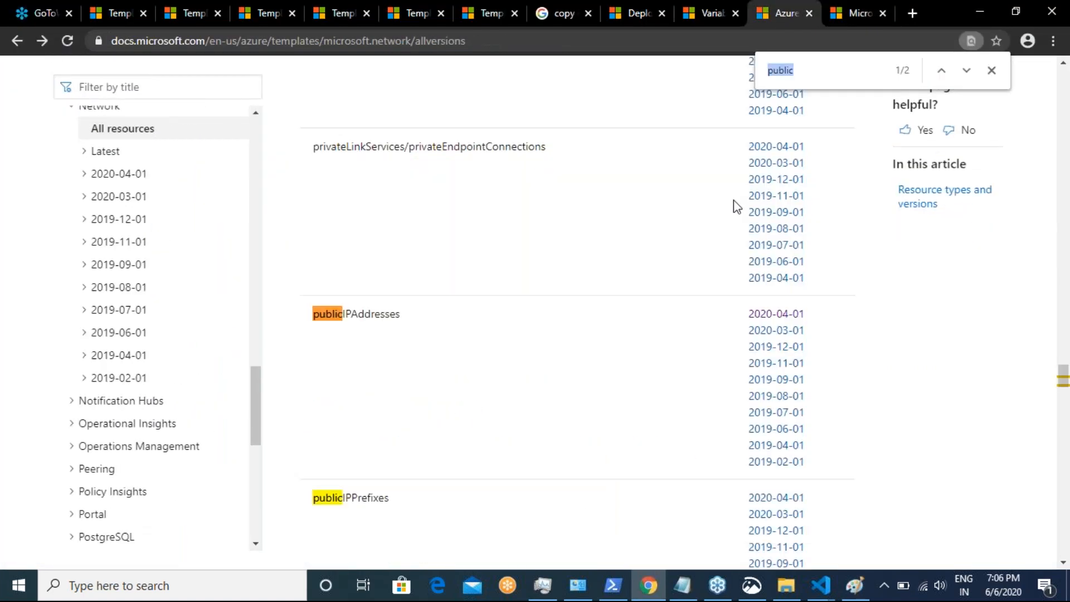
pyautogui.write('networkI')
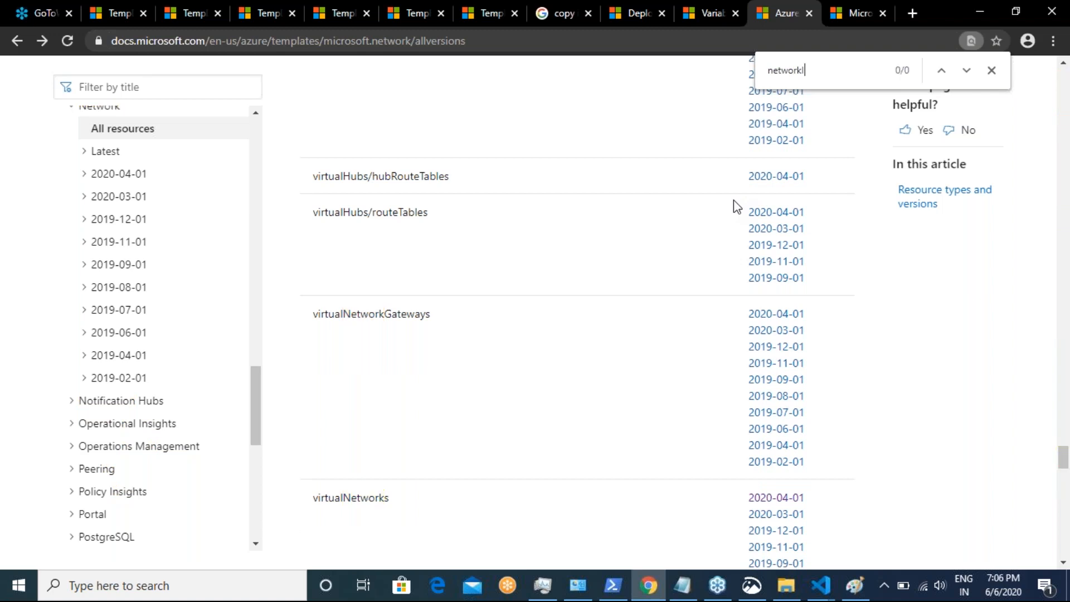
pyautogui.write('nter')
pyautogui.middleClick(785, 317)
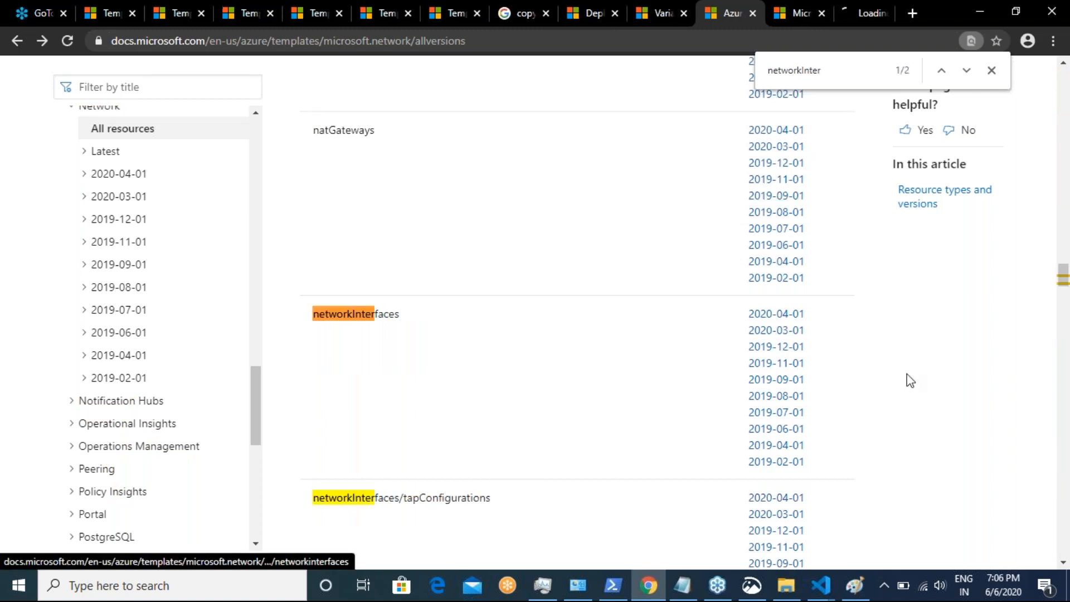
pyautogui.click(852, 13)
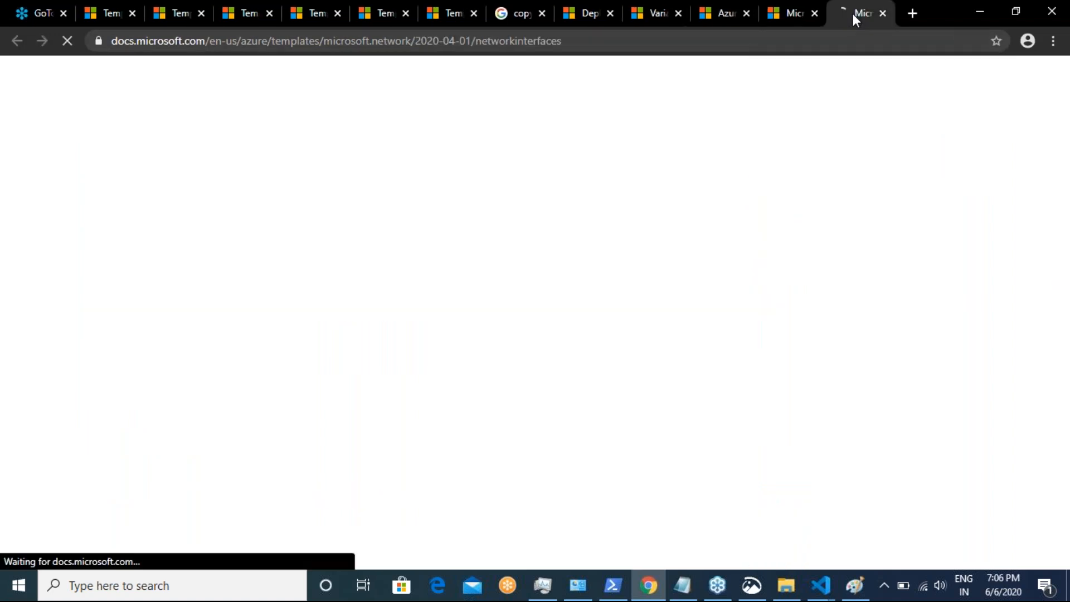
# - Return to Visual Studio Code, add a comma after the myip resource, and insert the ARM network interface snippet below it
pyautogui.hotkey('alt', 'Tab')
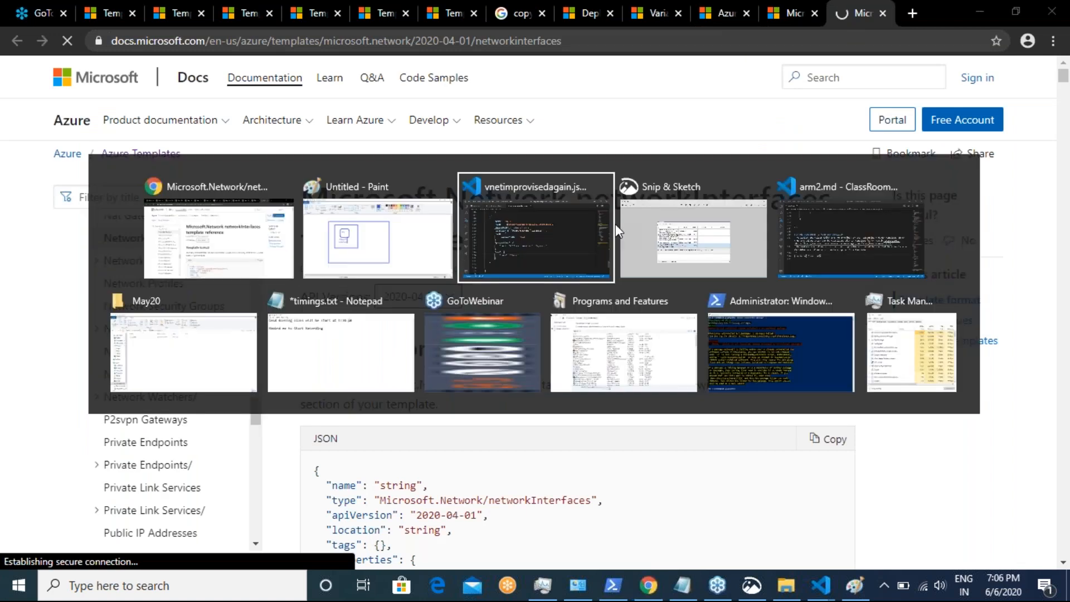
pyautogui.click(219, 360)
pyautogui.scroll(2, 350, 374)
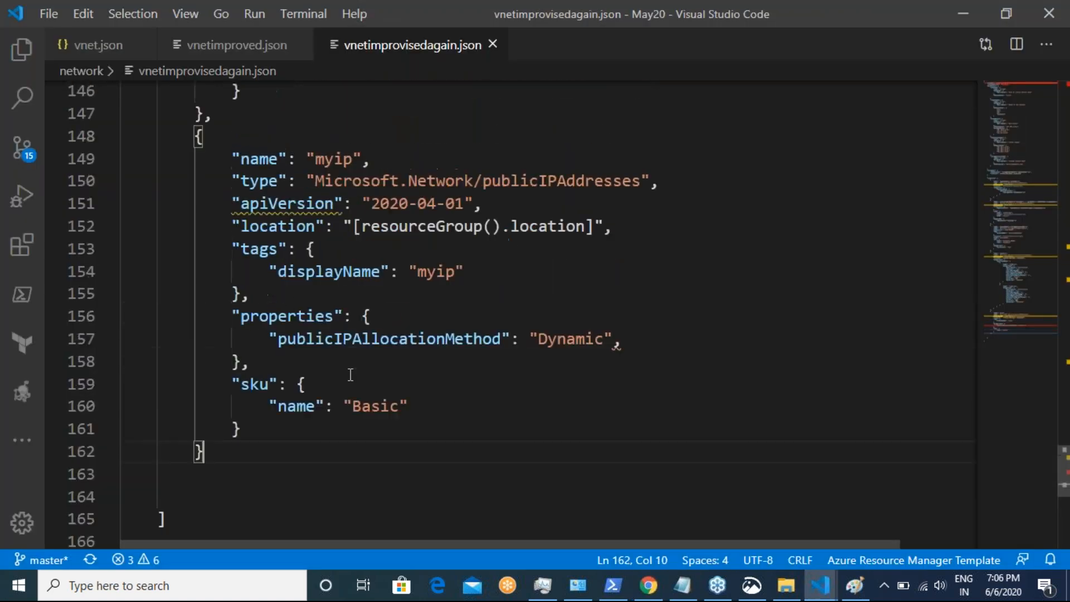
pyautogui.scroll(-1, 351, 374)
pyautogui.write(',')
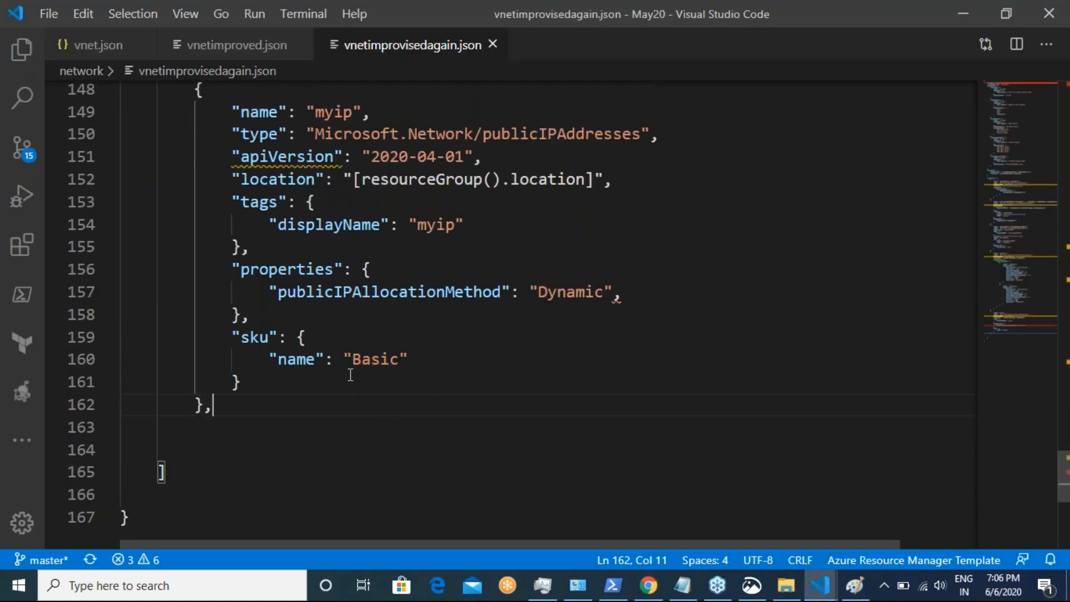
pyautogui.press('Return')
pyautogui.write('ar')
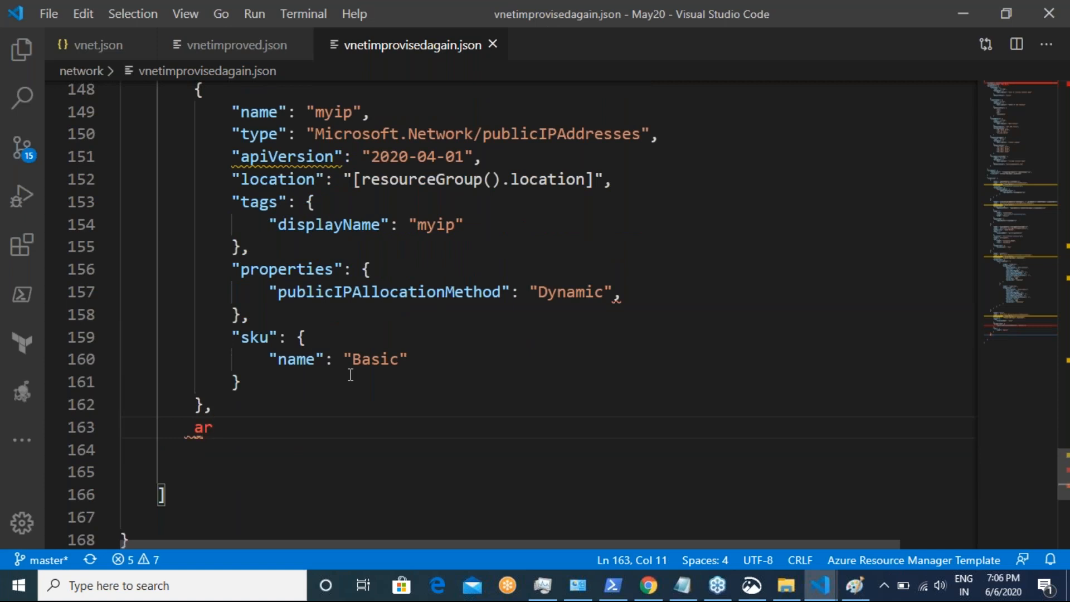
pyautogui.write('m-')
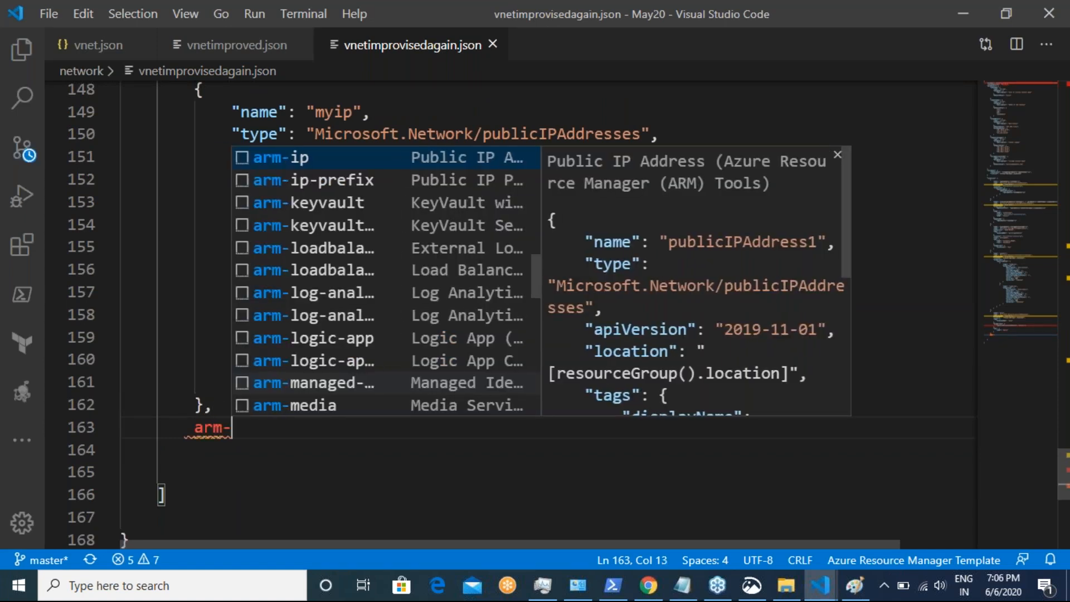
pyautogui.write('n')
pyautogui.press('Down')
pyautogui.press('Return')
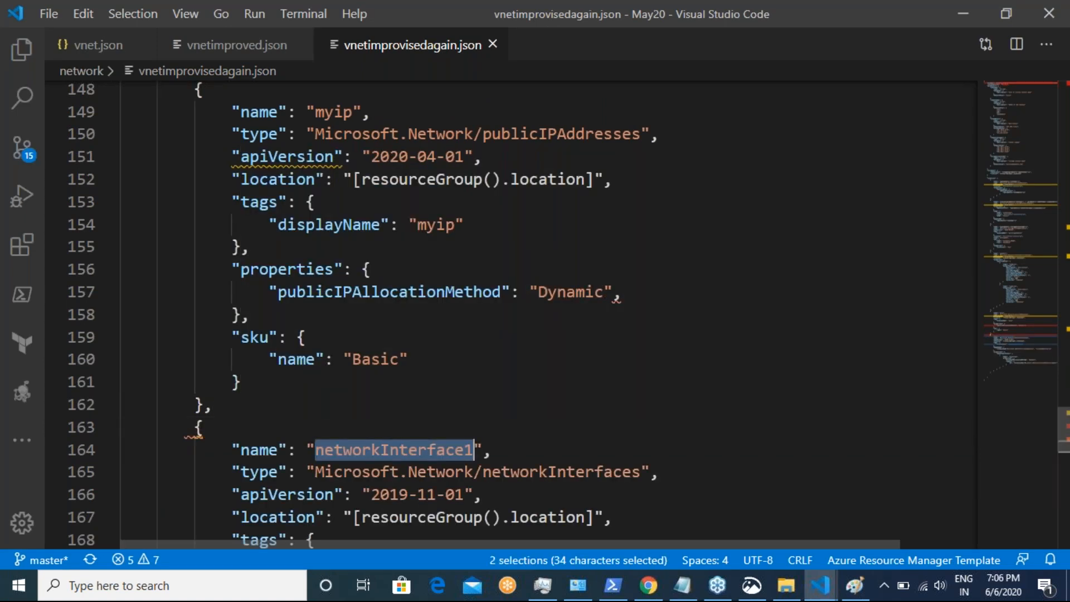
# - Set the network interface resource's name and displayName to "mynic"
pyautogui.scroll(-3, 429, 333)
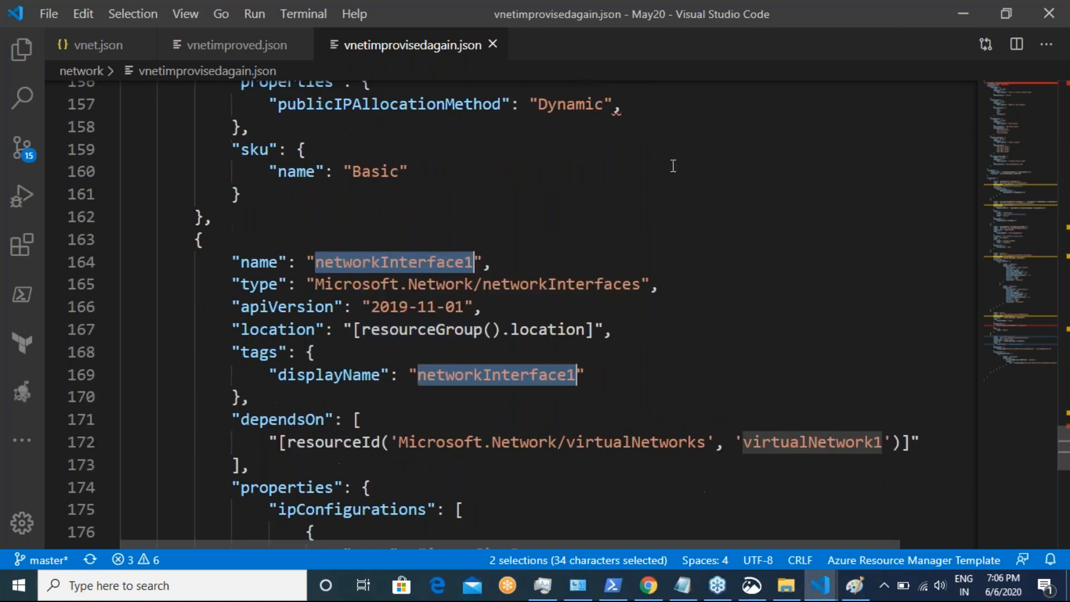
pyautogui.write('mynic')
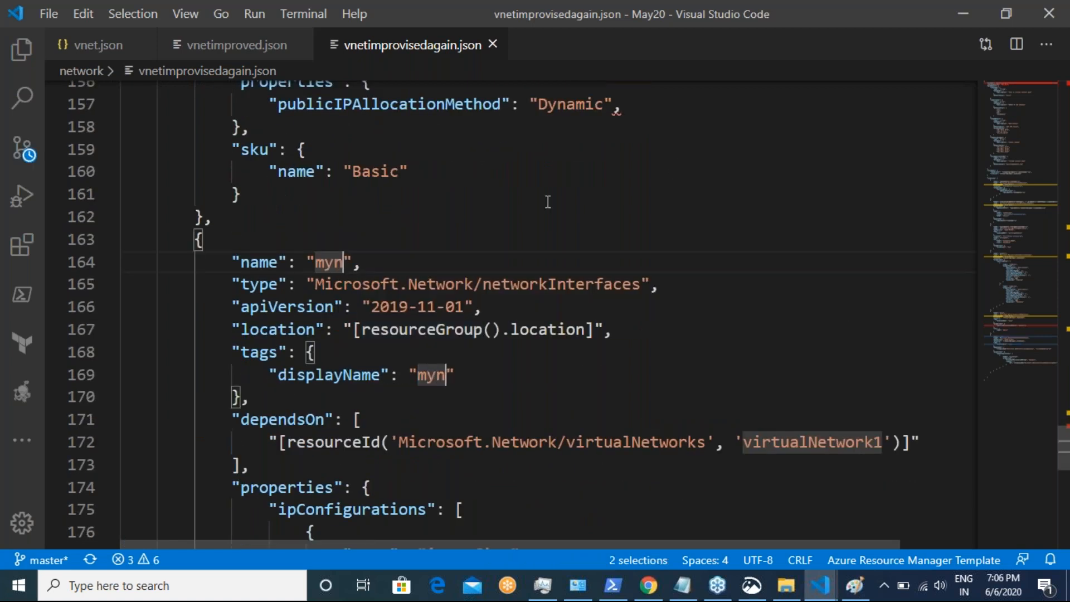
pyautogui.click(548, 202)
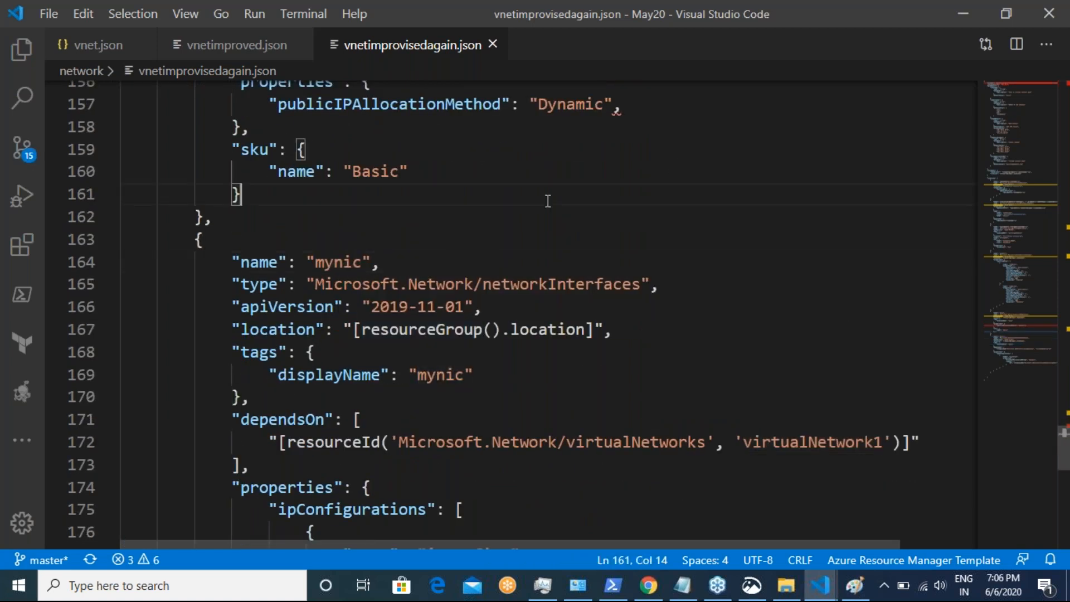
# - Copy the apiVersion 2020-04-01 from the myip resource and use it as the apiVersion of the mynic resource
pyautogui.scroll(4, 548, 201)
pyautogui.click(457, 250)
pyautogui.moveTo(455, 251); pyautogui.dragTo(371, 251)
pyautogui.hotkey('ctrl', 'c')
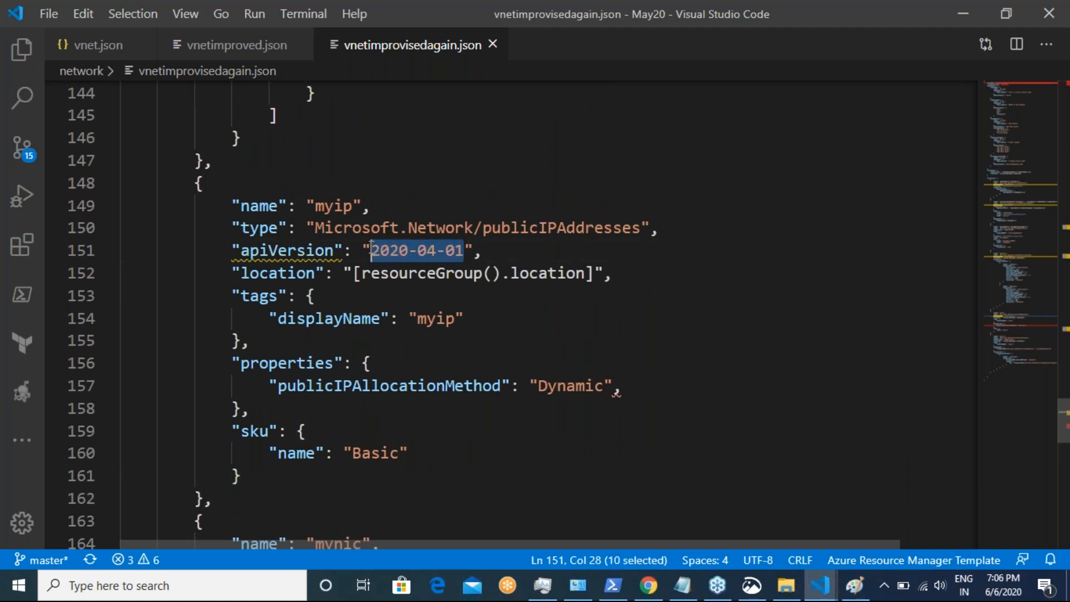
pyautogui.scroll(-3, 566, 385)
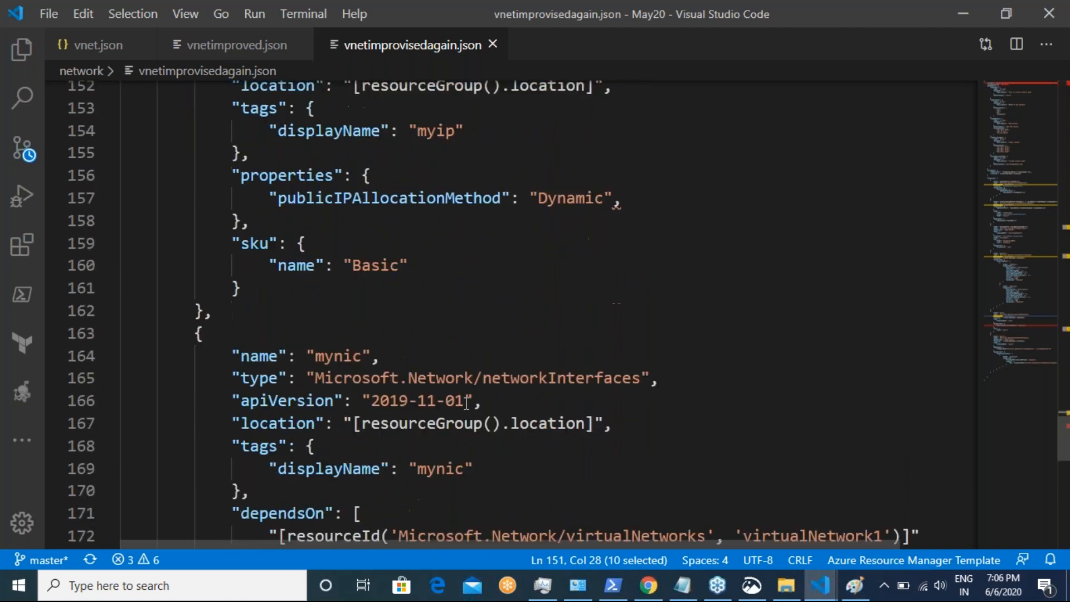
pyautogui.moveTo(461, 401); pyautogui.dragTo(371, 402)
pyautogui.hotkey('ctrl', 'v')
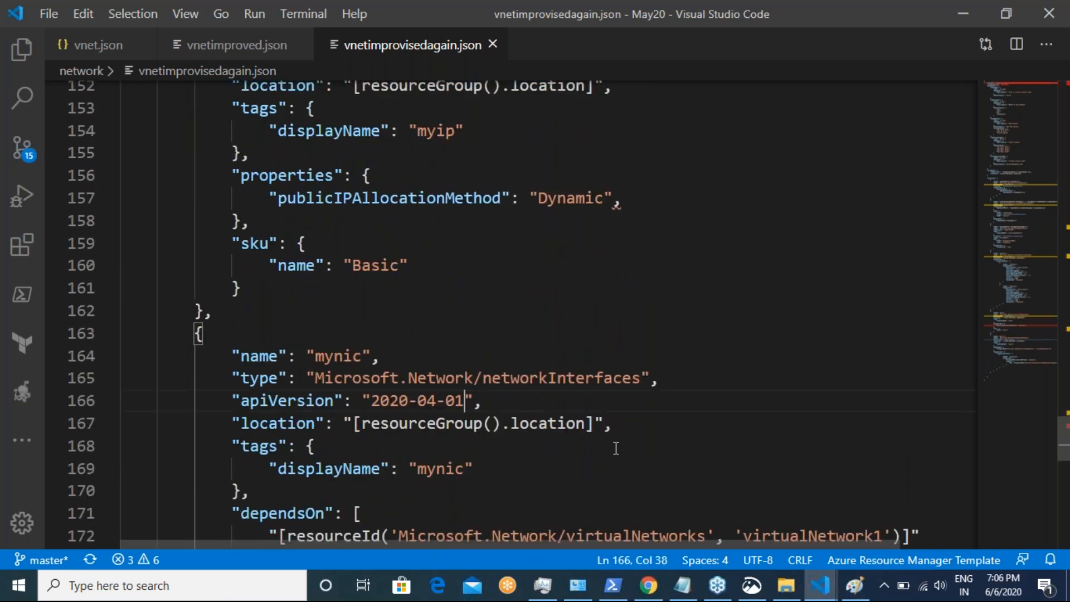
# - Examine the myip resource's name and the virtual network reference in the mynic resource's dependsOn list
pyautogui.scroll(-2, 663, 435)
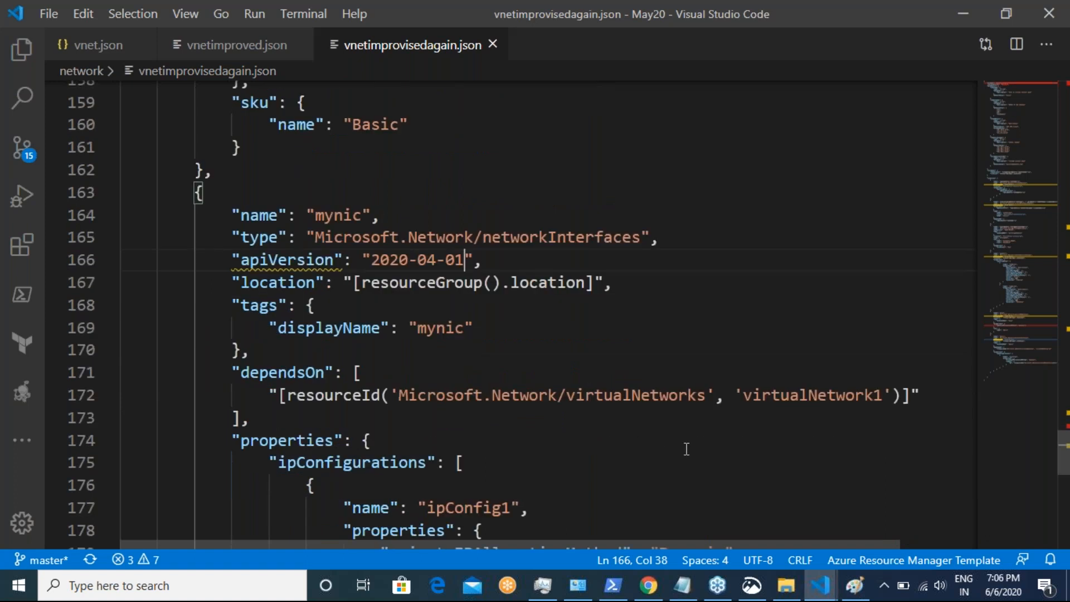
pyautogui.scroll(1, 418, 463)
pyautogui.scroll(6, 408, 446)
pyautogui.doubleClick(329, 347)
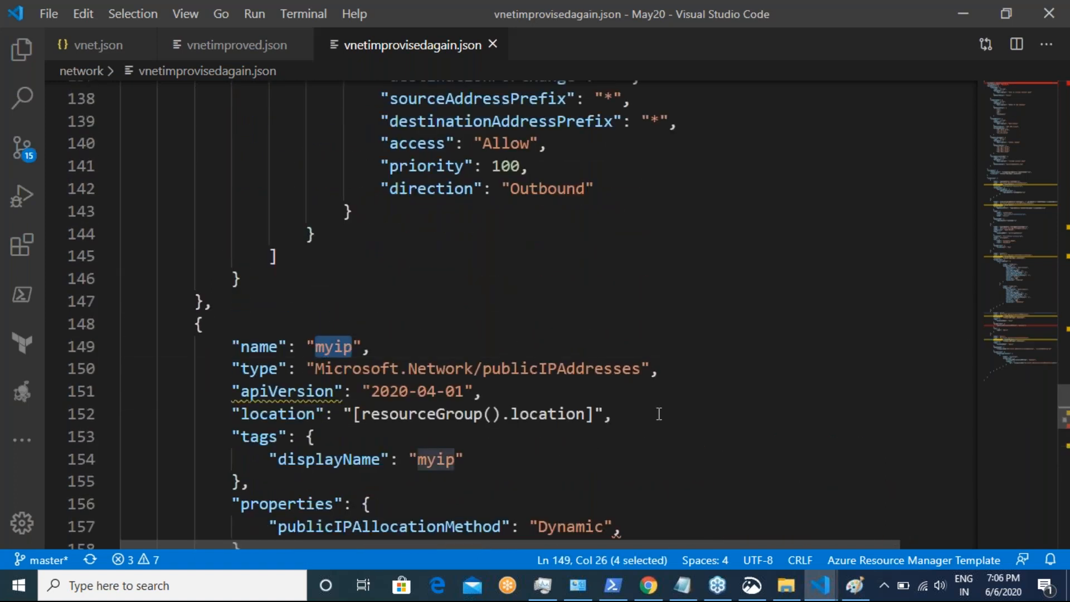
pyautogui.scroll(-7, 659, 413)
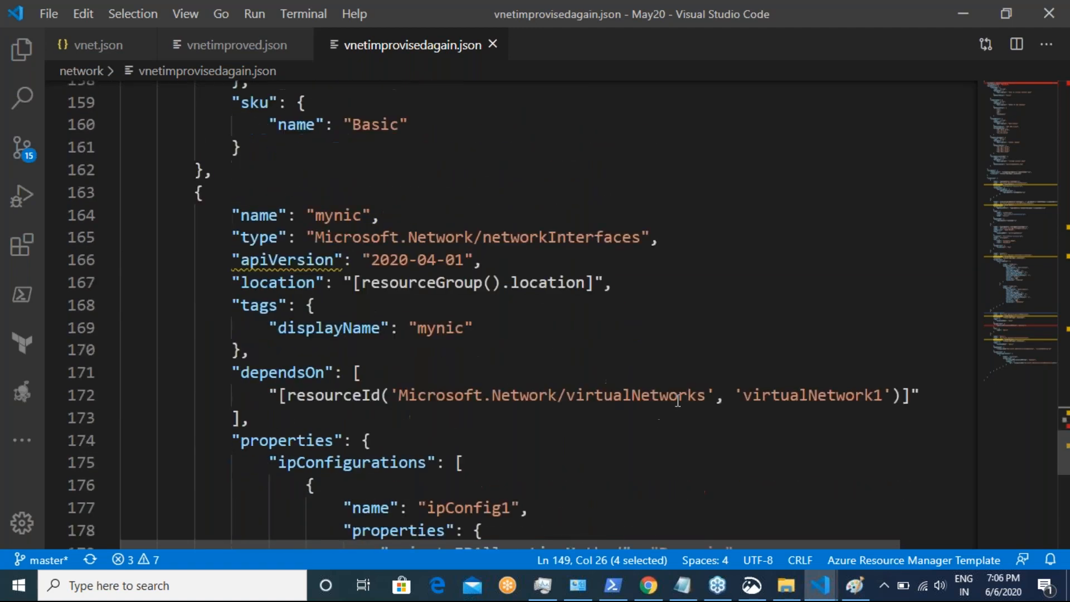
pyautogui.doubleClick(657, 395)
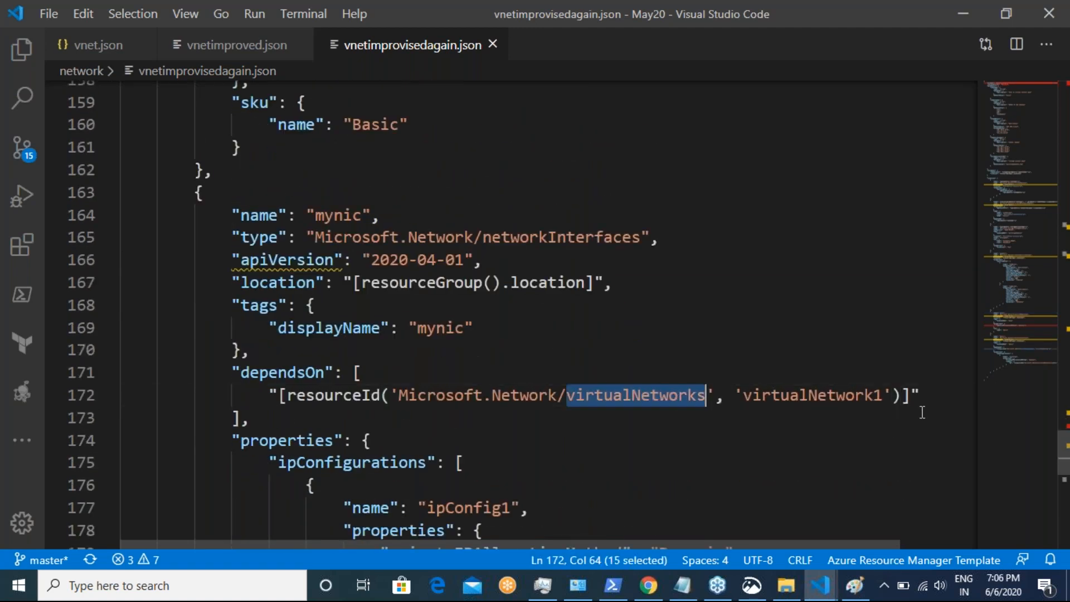
pyautogui.press('End')
# - Find the virtual network resource at the start of the resources list and copy its name expression, [parameters('vnetname')]
pyautogui.scroll(20, 868, 395)
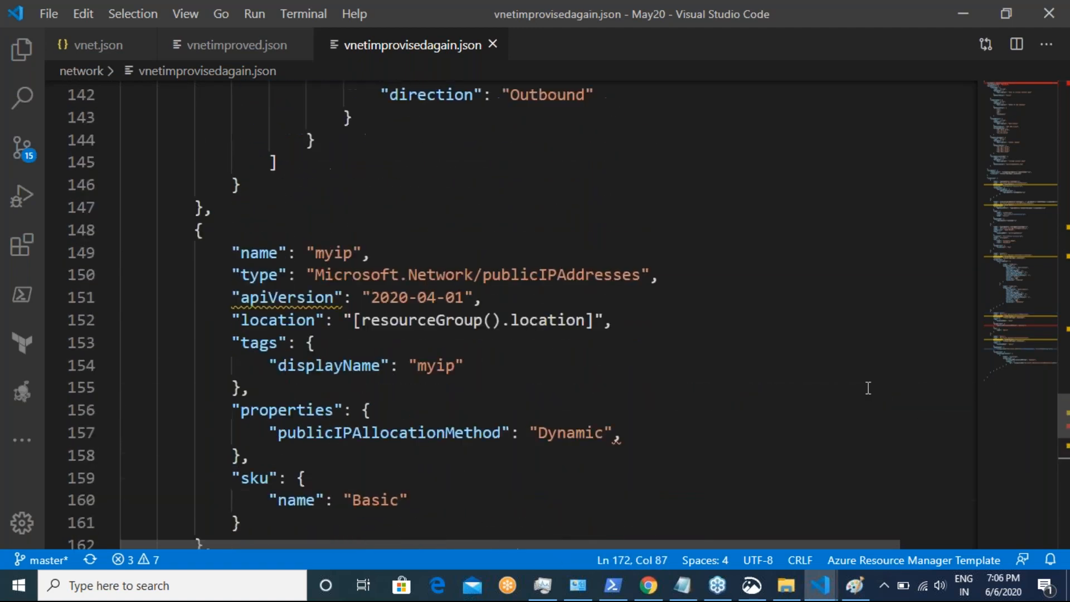
pyautogui.scroll(15, 867, 388)
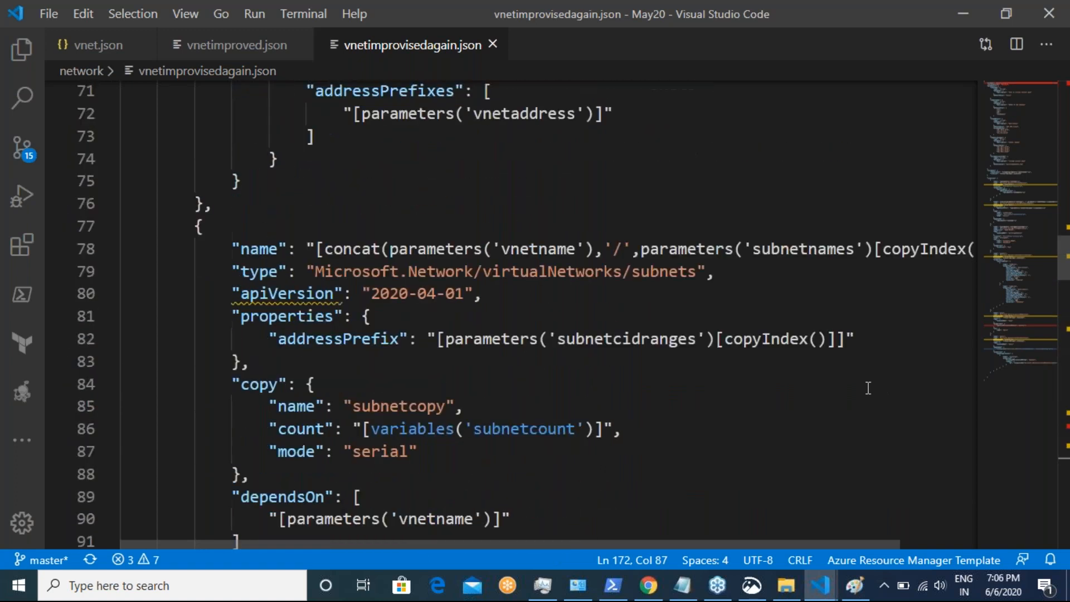
pyautogui.scroll(-1, 867, 388)
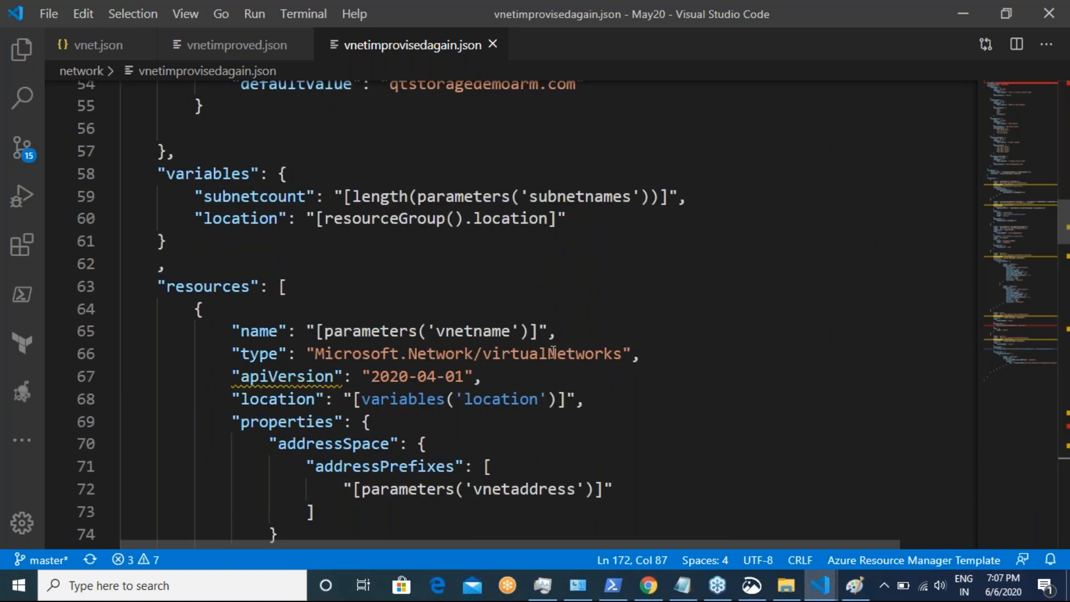
pyautogui.scroll(1, 561, 336)
pyautogui.moveTo(541, 426); pyautogui.dragTo(317, 426)
pyautogui.hotkey('ctrl', 'c')
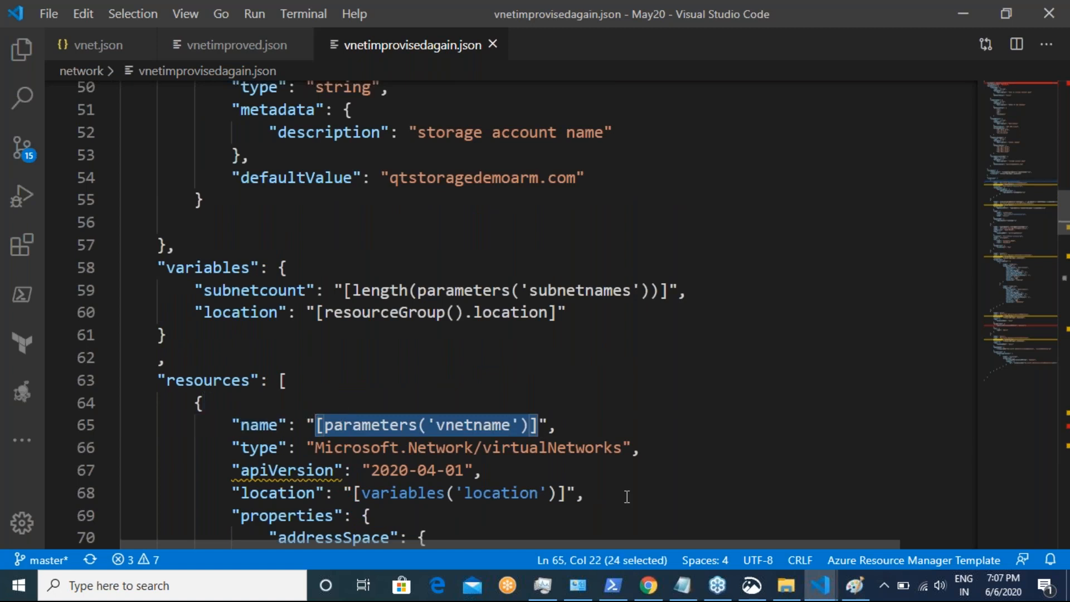
# - Remove the trailing comma after the publicIPAllocationMethod value "Dynamic" in the myip resource
pyautogui.scroll(-13, 627, 497)
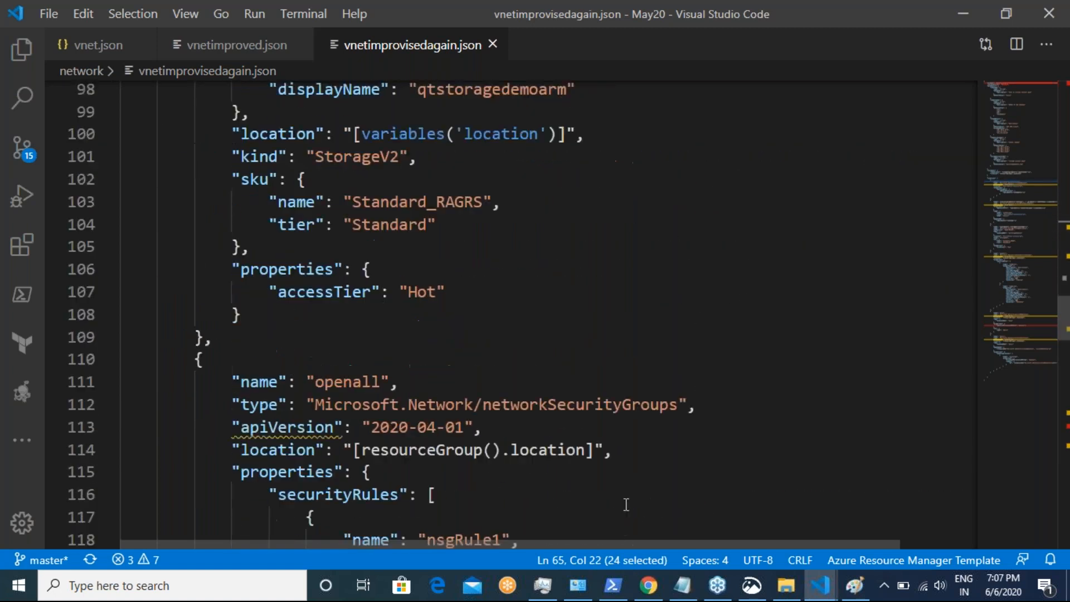
pyautogui.scroll(-12, 626, 505)
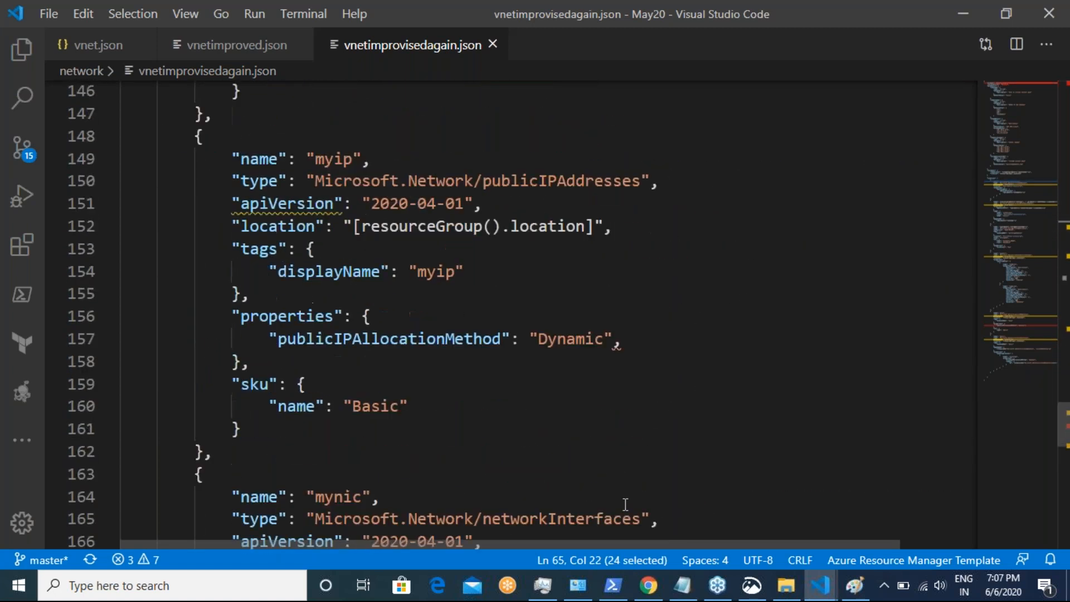
pyautogui.scroll(3, 625, 504)
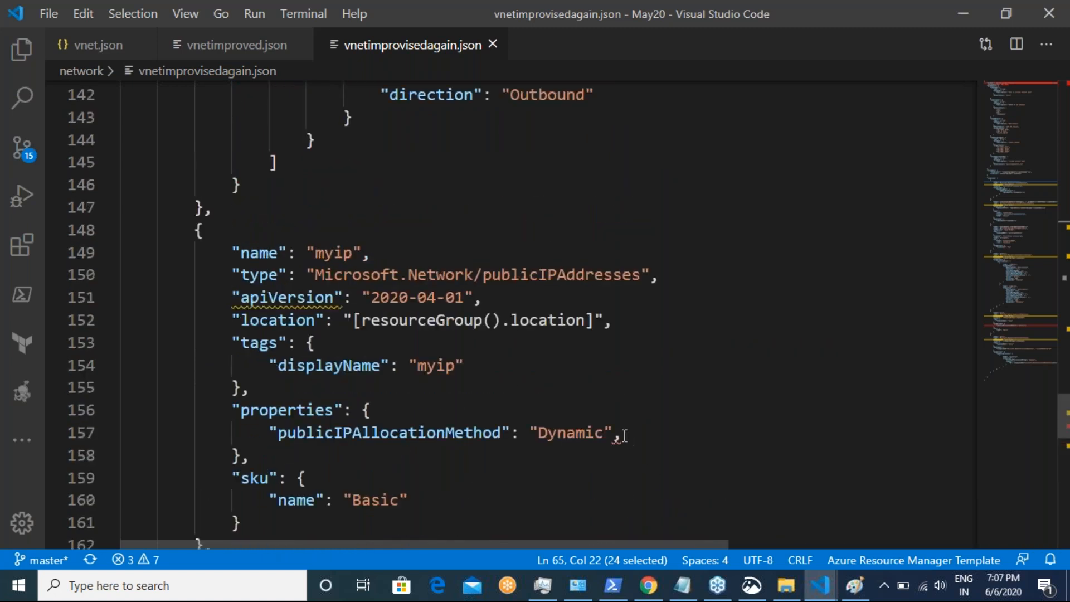
pyautogui.click(624, 434)
pyautogui.press('BackSpace')
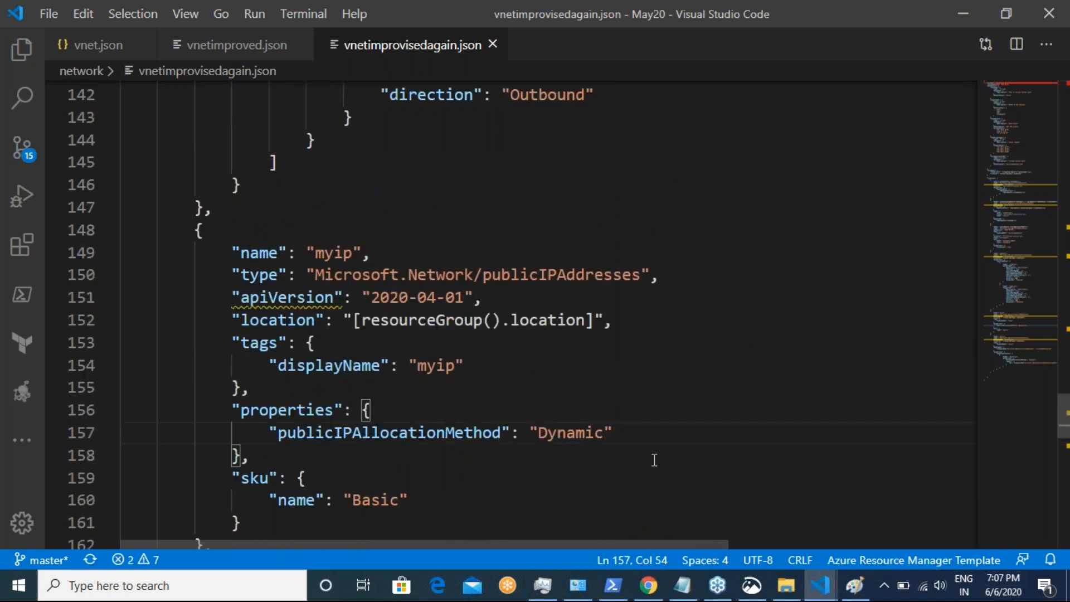
# - Replace 'virtualNetwork1' in the mynic resource's dependsOn entry with parameters('vnetname'), without its own square brackets
pyautogui.scroll(-5, 654, 463)
pyautogui.moveTo(893, 438); pyautogui.dragTo(736, 444)
pyautogui.hotkey('ctrl', 'v')
pyautogui.moveTo(819, 585)
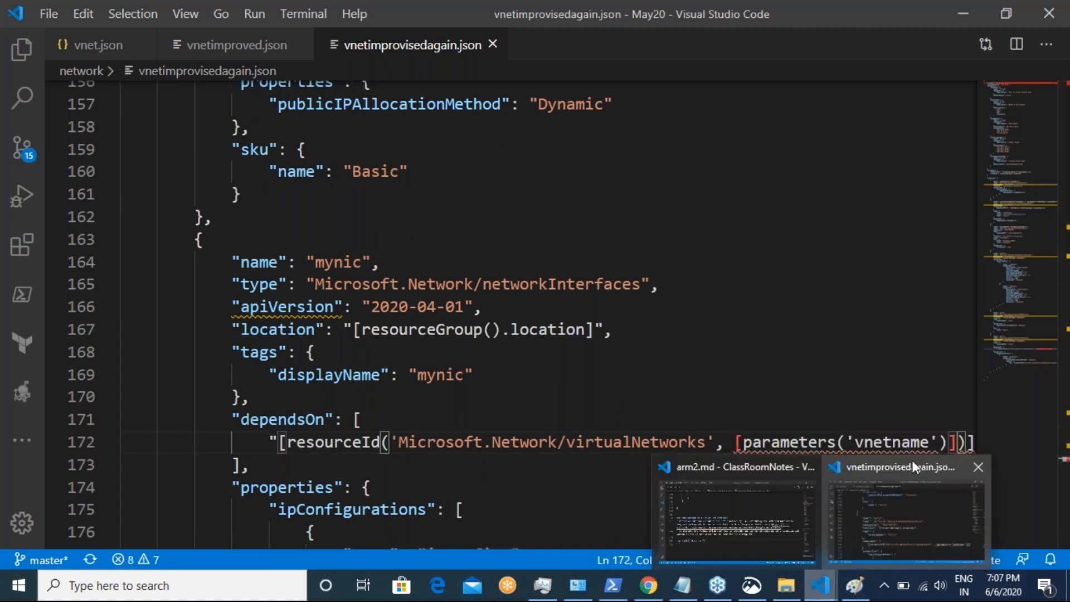
pyautogui.press('BackSpace')
pyautogui.click(839, 444)
pyautogui.click(735, 444)
pyautogui.press('BackSpace')
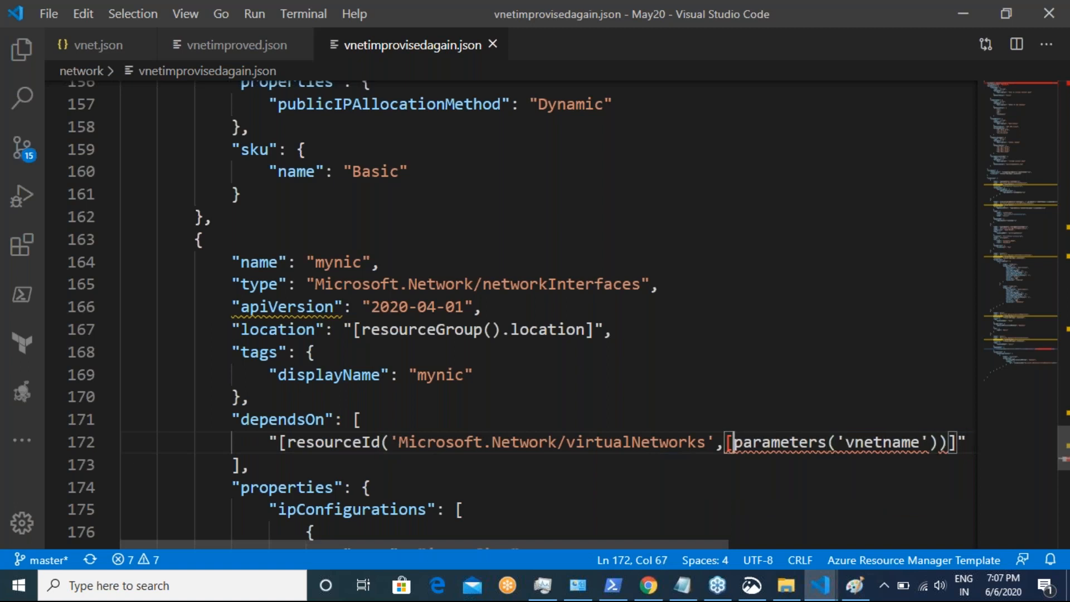
pyautogui.press('BackSpace')
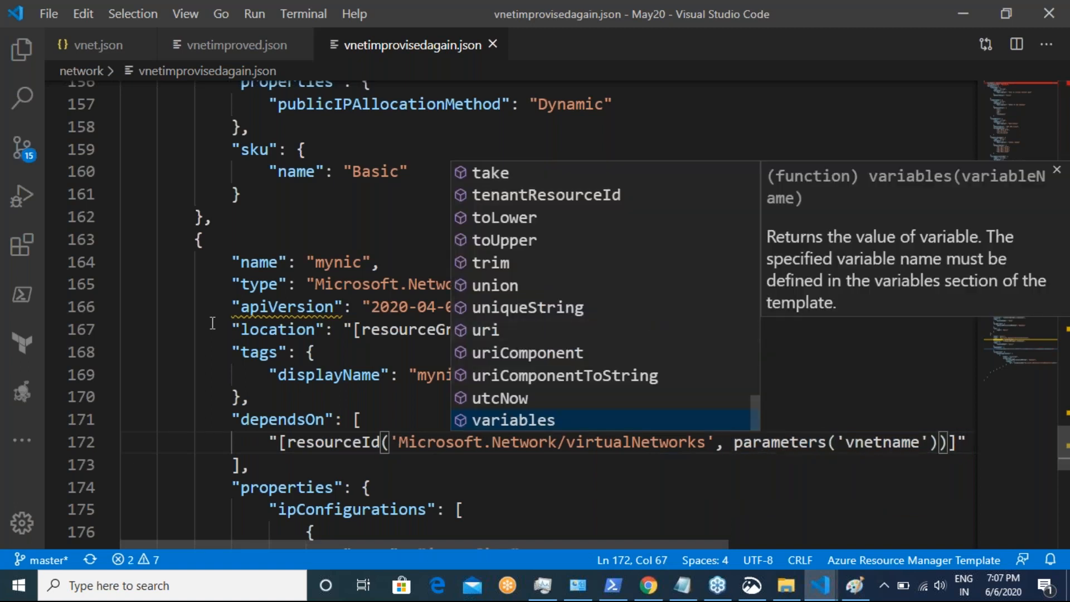
pyautogui.press('Escape')
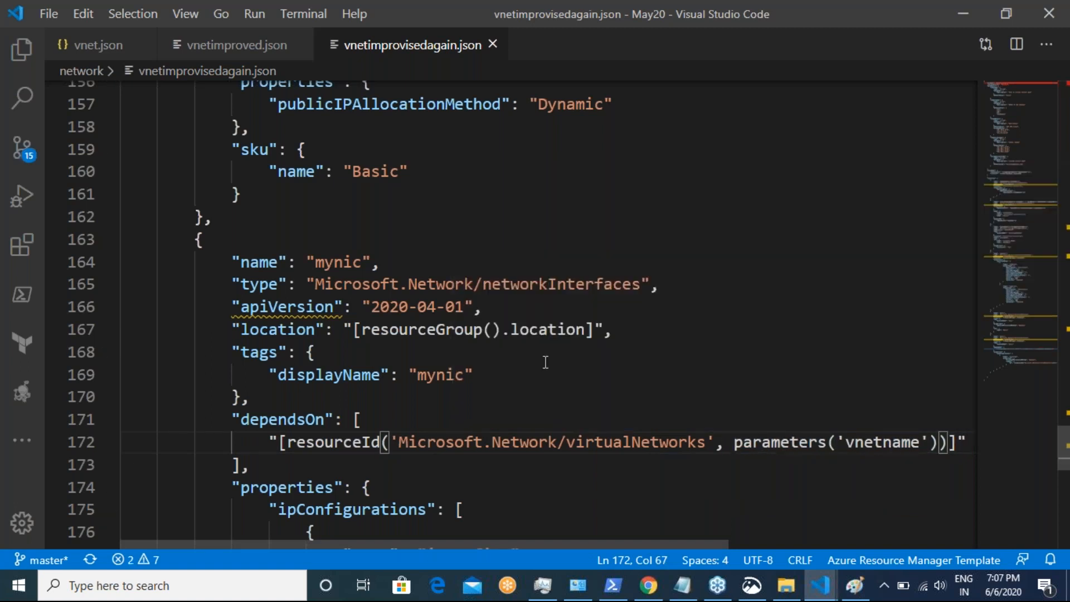
# - Add a comma after the virtual network dependency and start a second dependsOn entry containing "[resourceId('')]"
pyautogui.scroll(-1, 545, 363)
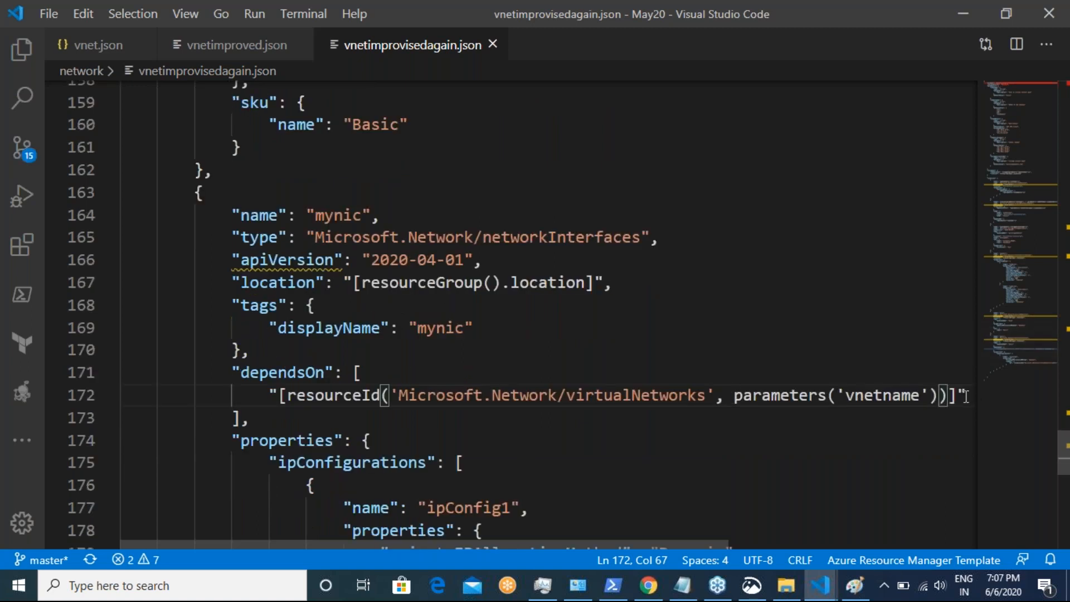
pyautogui.press('End')
pyautogui.write(',')
pyautogui.press('Return')
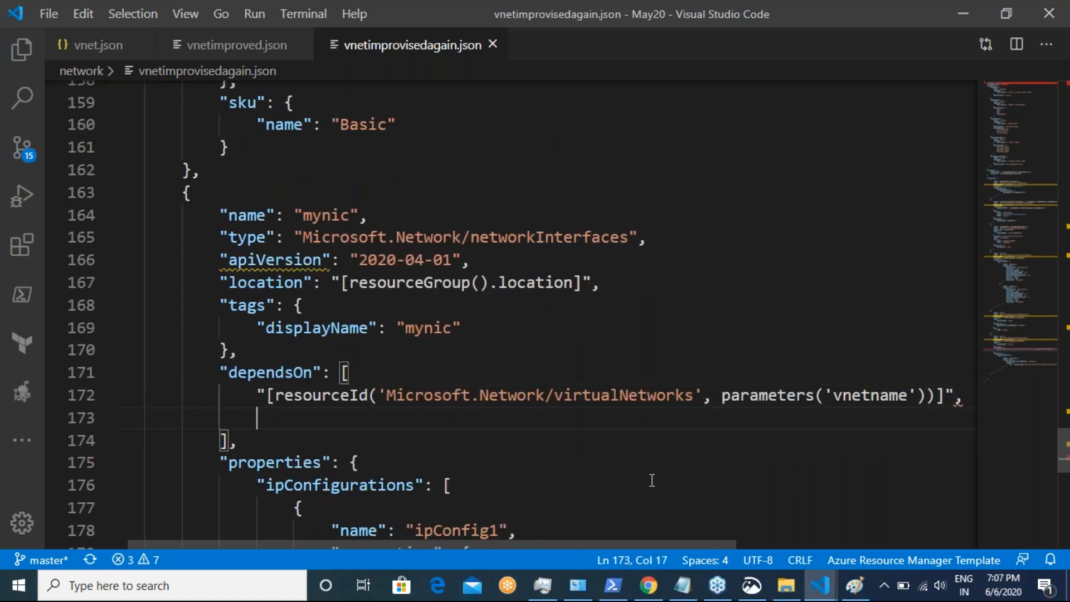
pyautogui.write('"[')
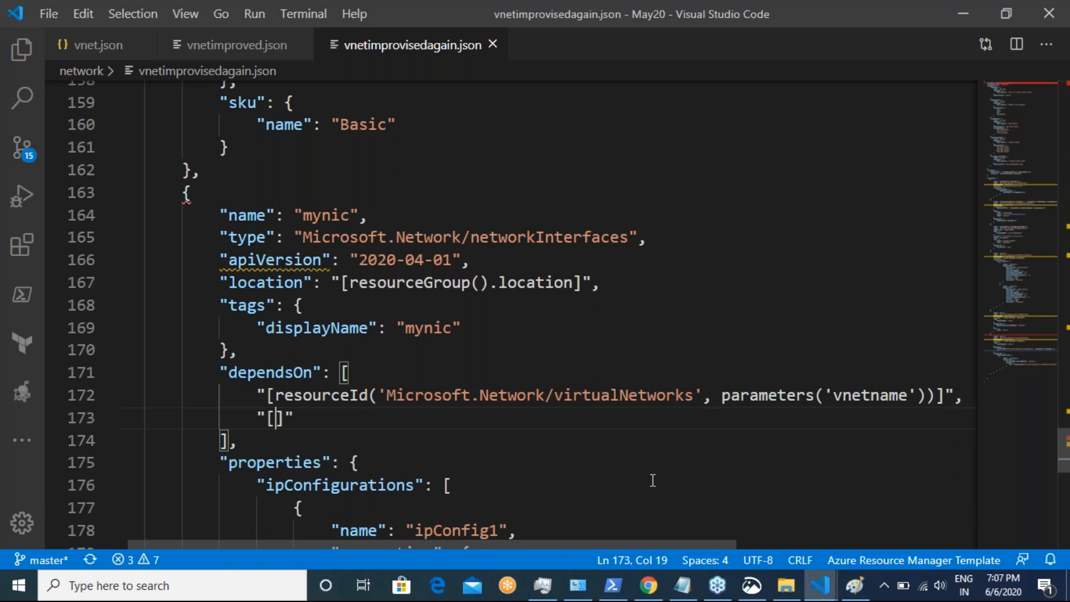
pyautogui.write('resourceId')
pyautogui.press('Down')
pyautogui.press('Return')
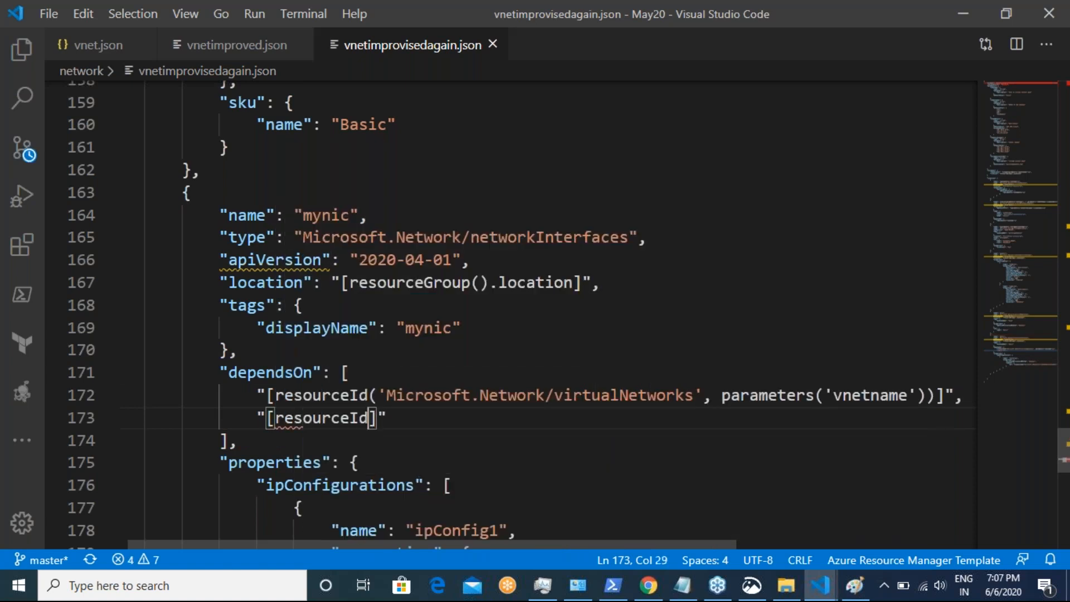
pyautogui.write('(')
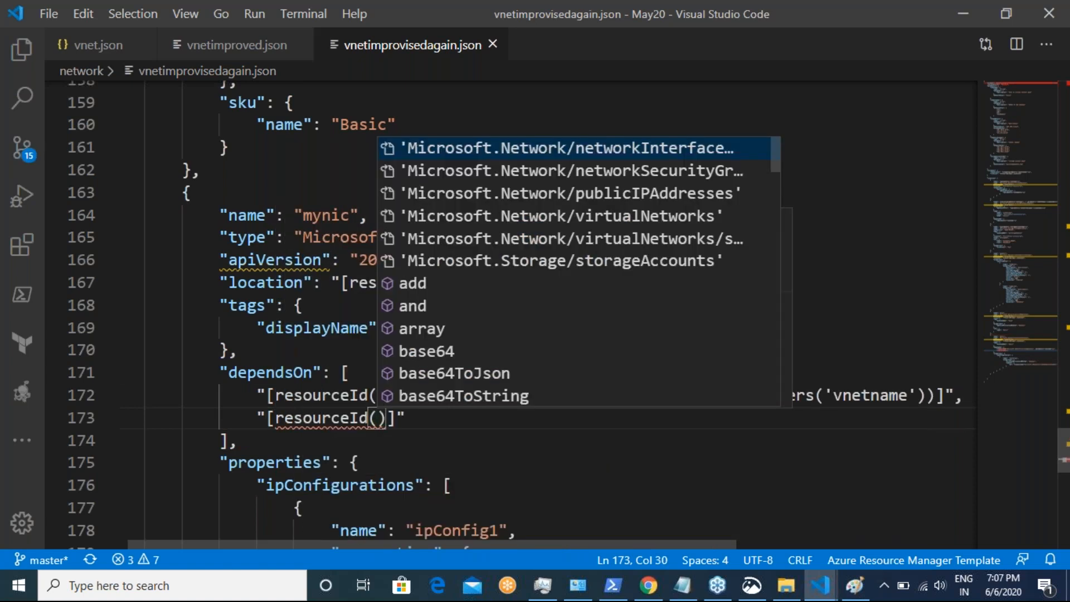
pyautogui.write("'")
pyautogui.click(561, 442)
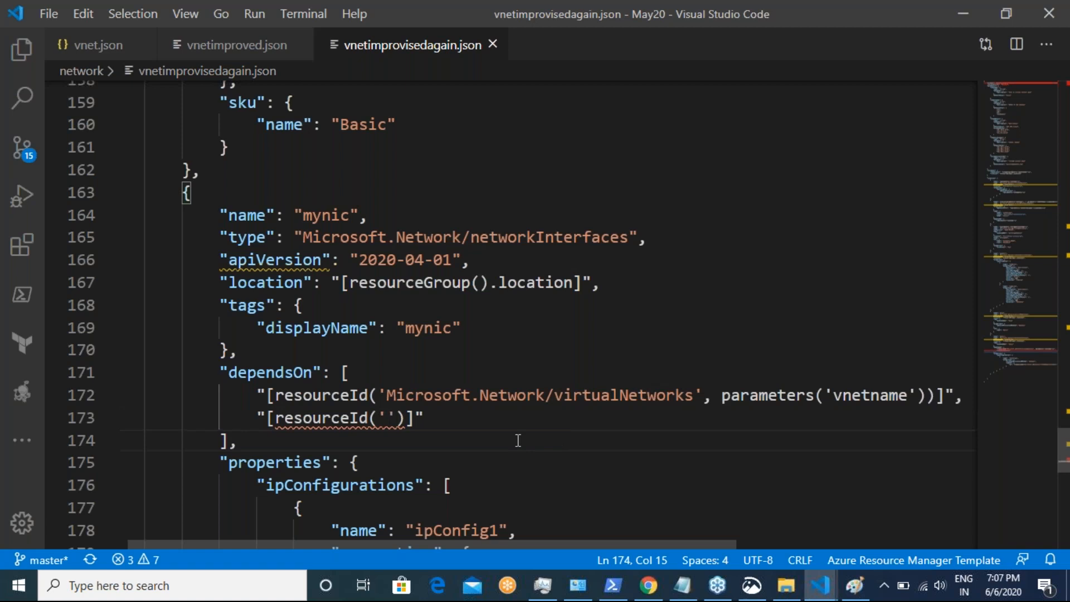
# - Copy the myip resource's type, Microsoft.Network/publicIPAddresses, into the new resourceId call and add a comma after it
pyautogui.scroll(4, 518, 440)
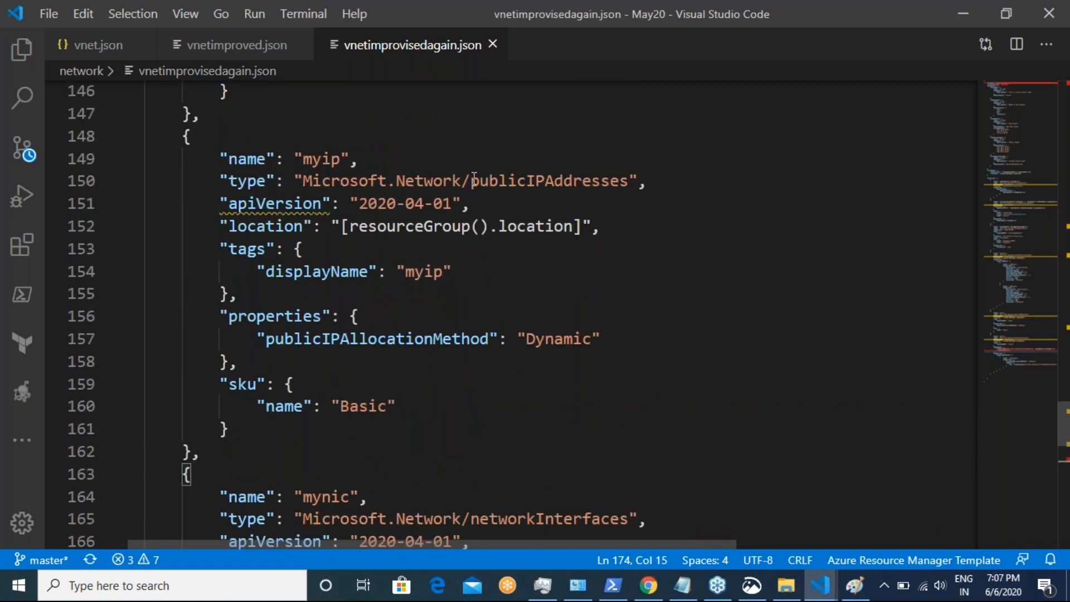
pyautogui.moveTo(472, 179); pyautogui.dragTo(462, 178)
pyautogui.moveTo(631, 182); pyautogui.dragTo(304, 178)
pyautogui.hotkey('ctrl', 'c')
pyautogui.scroll(-5, 533, 354)
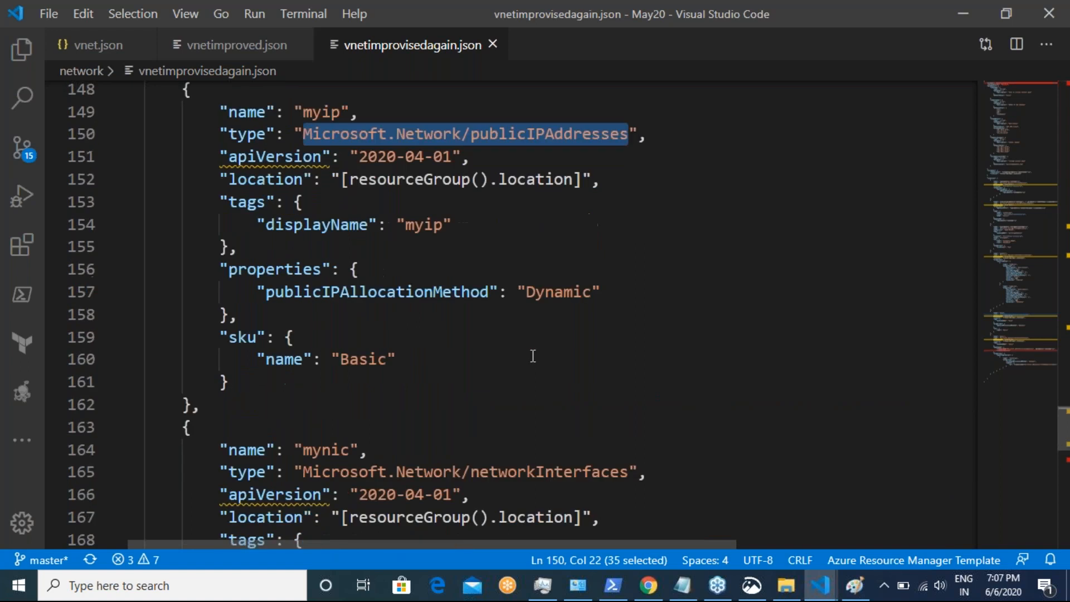
pyautogui.click(387, 323)
pyautogui.hotkey('ctrl', 'v')
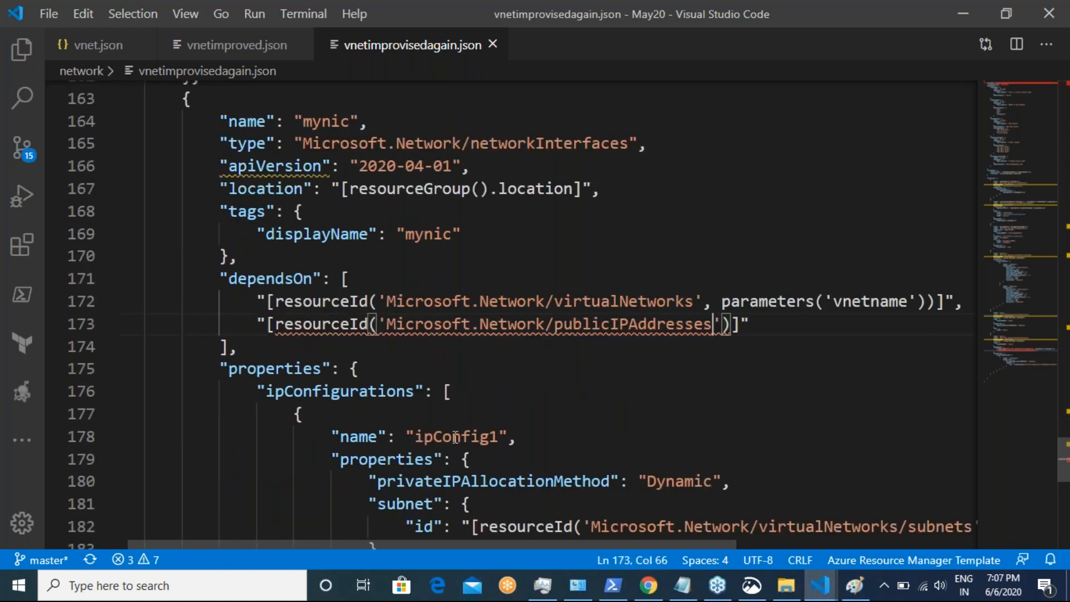
pyautogui.press('Right')
pyautogui.write(',')
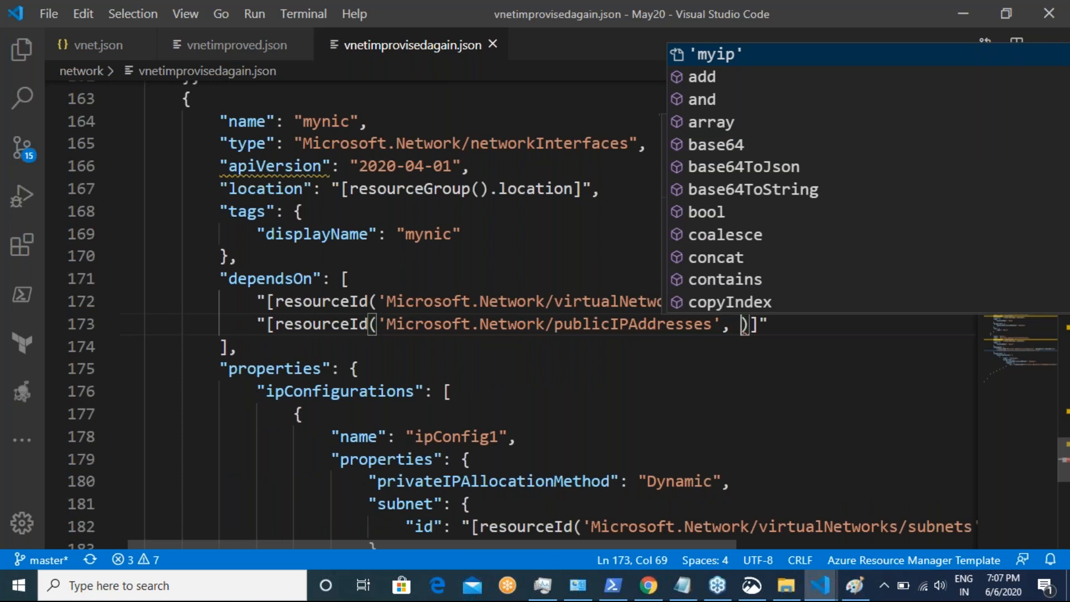
pyautogui.press('Escape')
# - Copy the public IP resource's quoted name "myip" and insert it as the second argument of the new resourceId call
pyautogui.scroll(4, 345, 156)
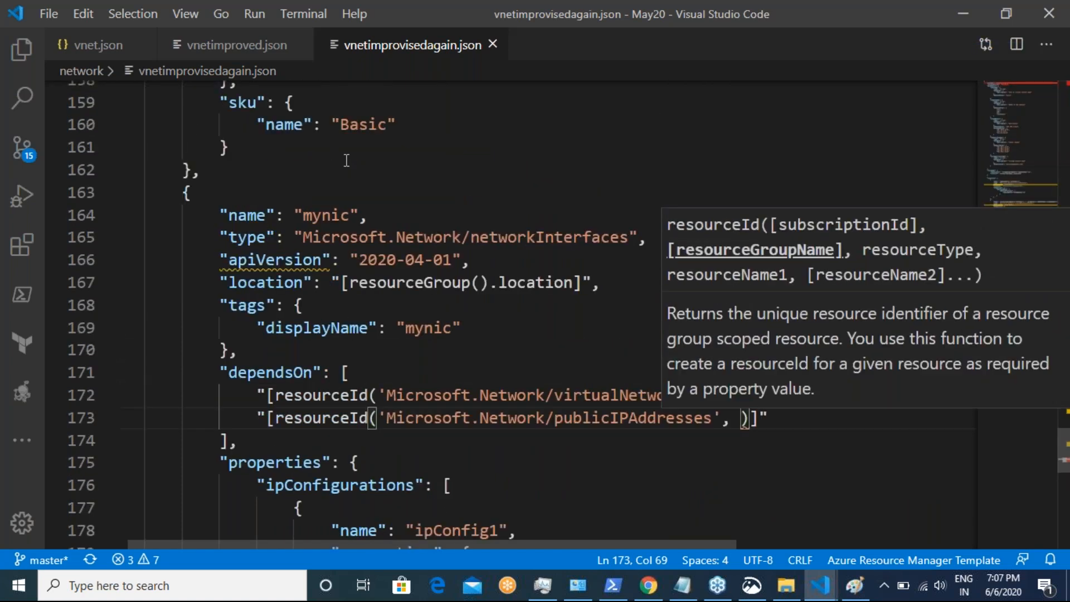
pyautogui.scroll(1, 426, 246)
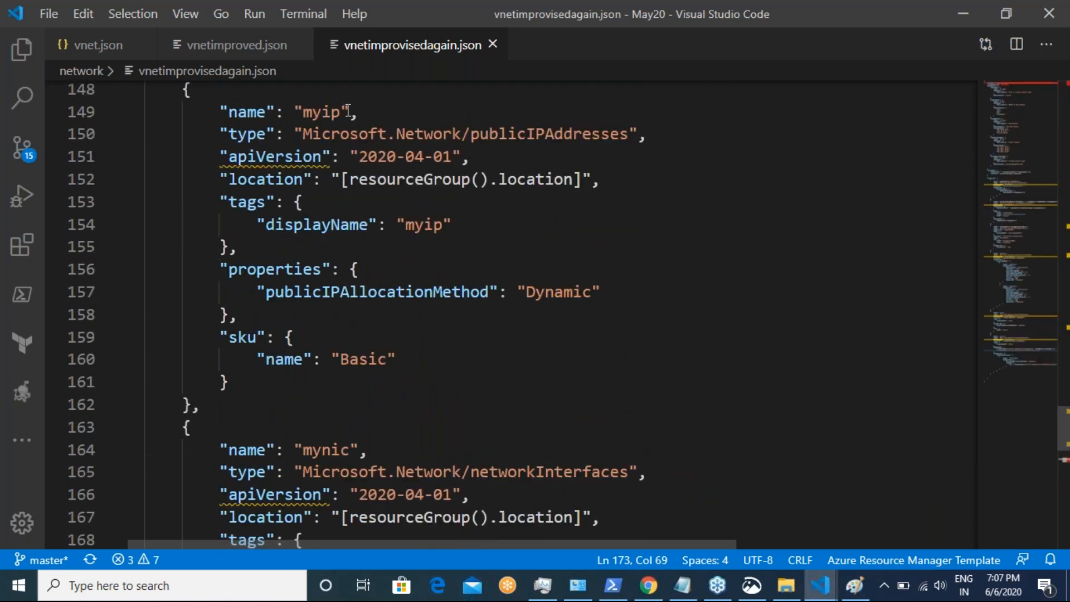
pyautogui.moveTo(350, 112); pyautogui.dragTo(295, 112)
pyautogui.hotkey('ctrl', 'c')
pyautogui.scroll(-4, 481, 231)
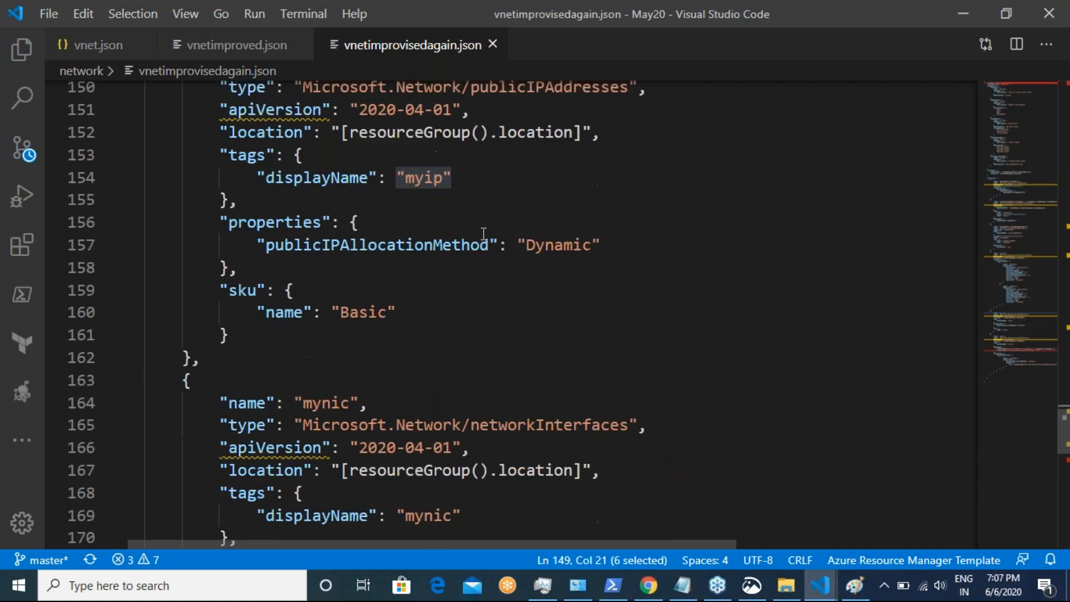
pyautogui.scroll(-1, 482, 231)
pyautogui.click(735, 277)
pyautogui.write('"')
pyautogui.hotkey('ctrl', 'v')
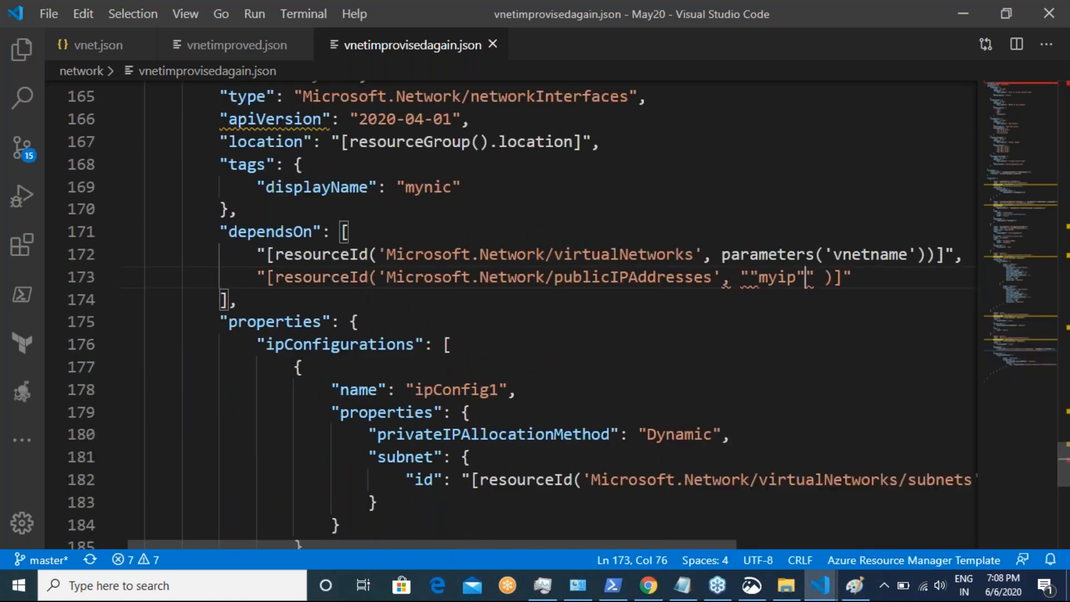
pyautogui.hotkey('ctrl', 'z')
pyautogui.press('Right')
pyautogui.press('BackSpace')
# - Change the double quotes around myip in the public IP dependency to single quotes
pyautogui.press('BackSpace')
pyautogui.hotkey('ctrl', 'v')
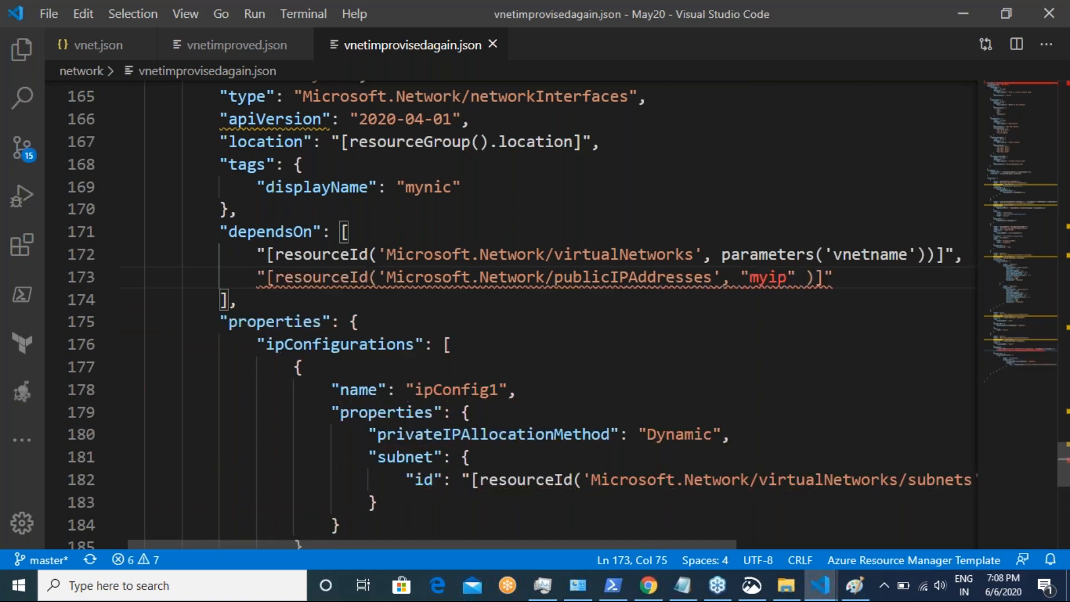
pyautogui.press('Left')
pyautogui.press('Right')
pyautogui.press('BackSpace')
pyautogui.write("'")
pyautogui.press('BackSpace')
pyautogui.write("'")
pyautogui.press('Left')
pyautogui.press('Left')
pyautogui.press('Left')
pyautogui.press('Left')
pyautogui.press('Left')
pyautogui.press('BackSpace')
pyautogui.write("'")
pyautogui.click(740, 363)
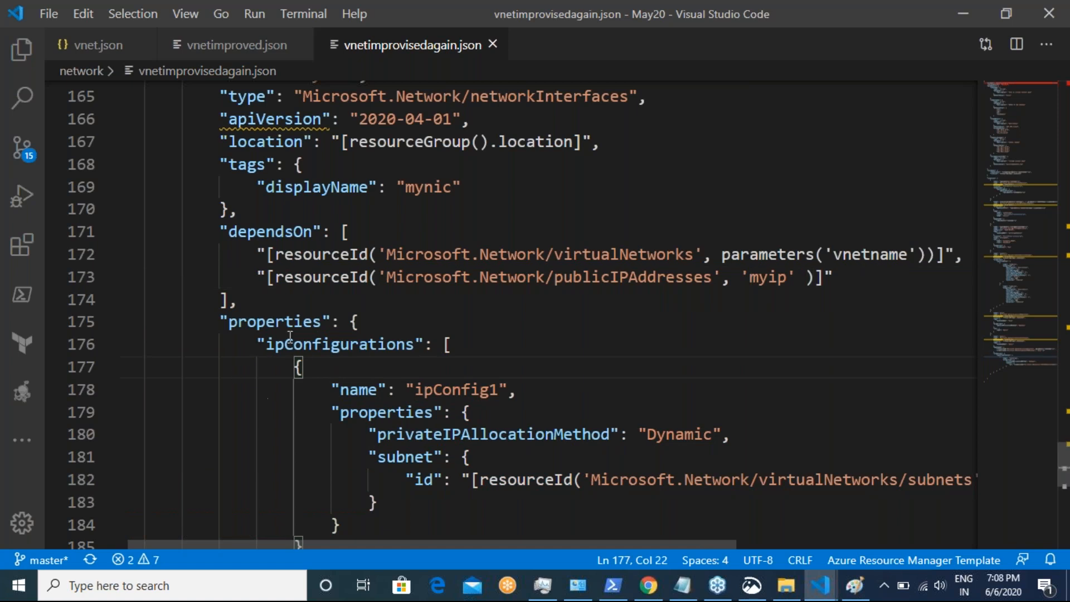
# - Review the ipConfigurations block of the mynic resource, then add a comma after the resource's closing brace and start a new line
pyautogui.scroll(-2, 340, 333)
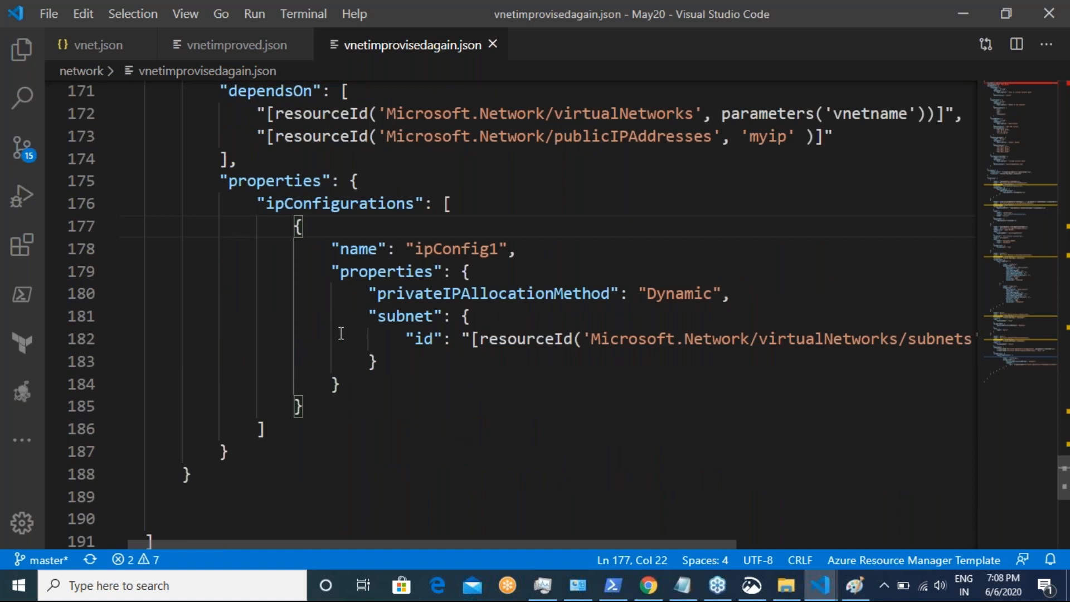
pyautogui.scroll(2, 311, 449)
pyautogui.scroll(-2, 309, 448)
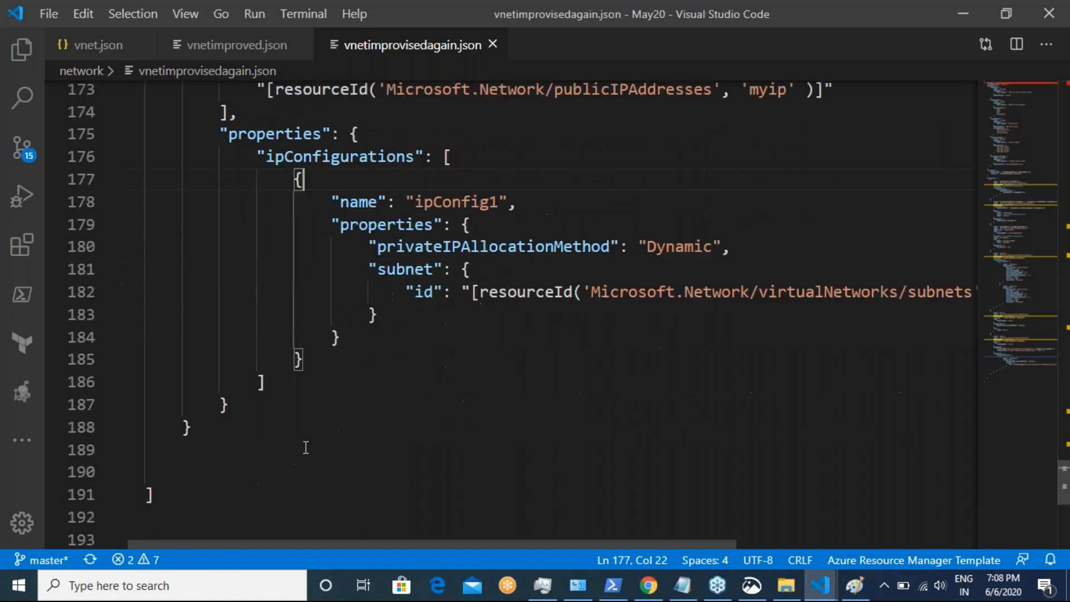
pyautogui.click(240, 406)
pyautogui.press('Down')
pyautogui.press('Return')
pyautogui.press('BackSpace')
pyautogui.press('BackSpace')
pyautogui.press('BackSpace')
pyautogui.write(',')
pyautogui.press('Return')
# - Look through the arm-vm snippet suggestions for a virtual machine resource, then remove the typed prefix
pyautogui.write('arm')
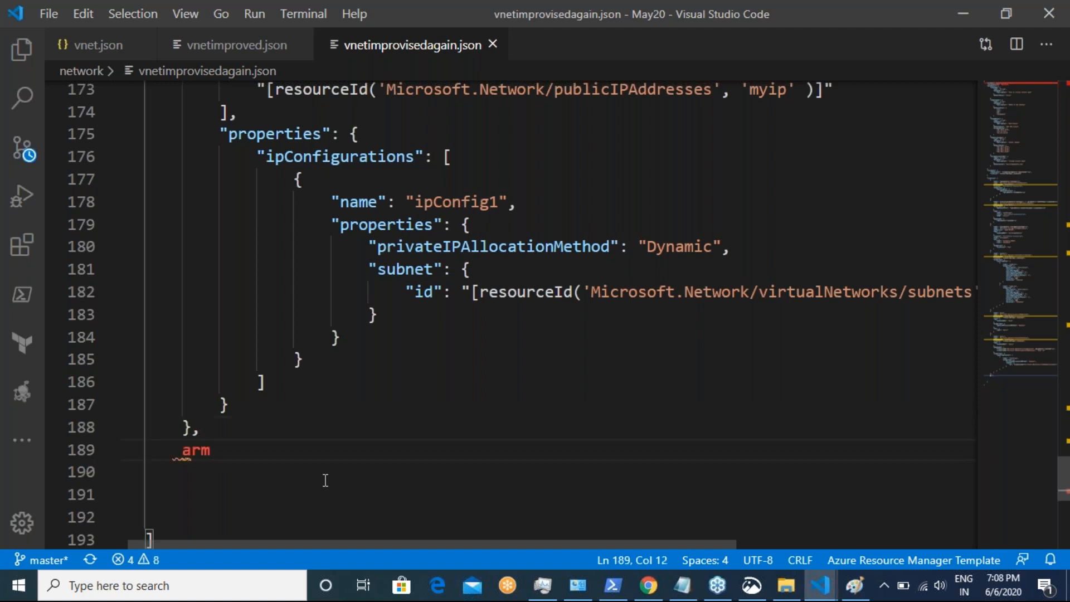
pyautogui.write('-v')
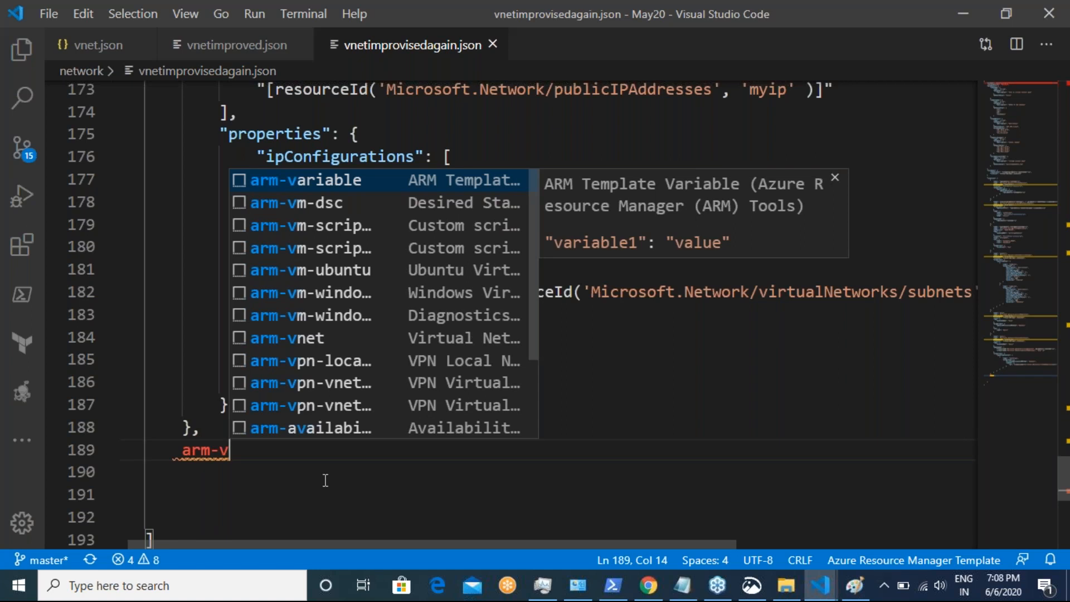
pyautogui.write('m')
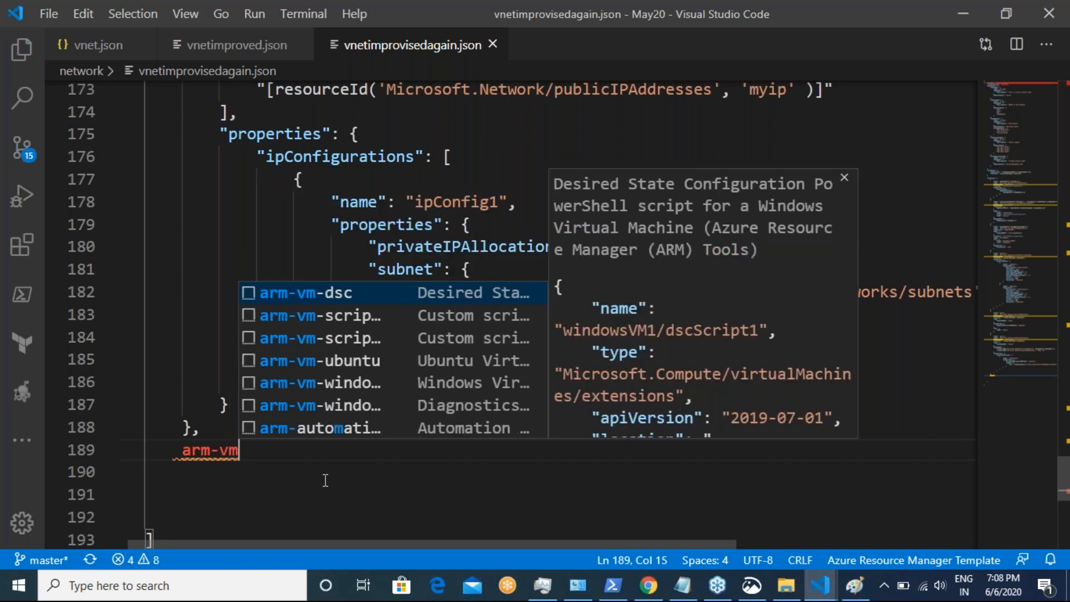
pyautogui.press('Down')
pyautogui.press('Down')
pyautogui.press('Down')
pyautogui.press('Down')
pyautogui.press('Down')
pyautogui.press('Down')
pyautogui.press('Down')
pyautogui.press('Down')
pyautogui.press('Down')
pyautogui.press('Down')
pyautogui.press('Down')
pyautogui.press('Down')
pyautogui.press('Down')
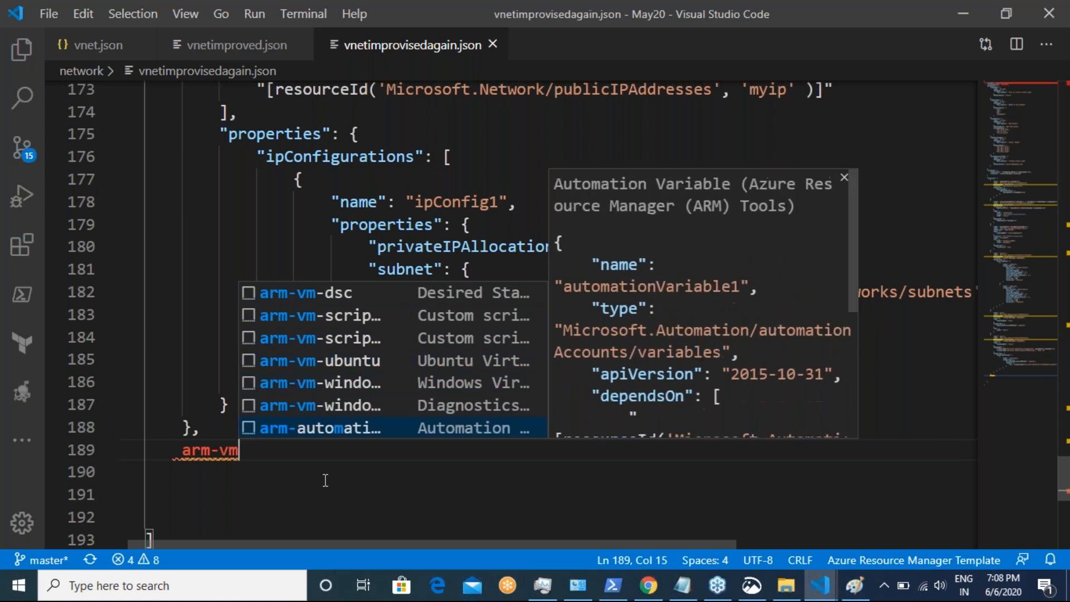
pyautogui.press('Escape')
pyautogui.press('BackSpace')
pyautogui.press('BackSpace')
pyautogui.press('BackSpace')
pyautogui.press('BackSpace')
pyautogui.press('BackSpace')
pyautogui.press('BackSpace')
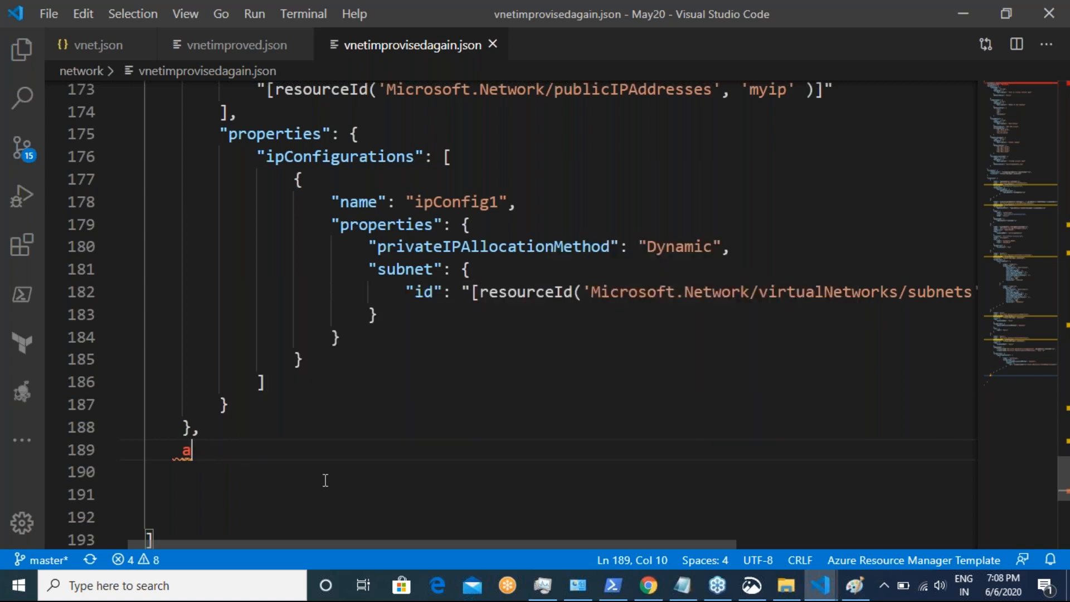
# - Switch to Chrome and find the open page listing the Microsoft.Network template resource types
pyautogui.hotkey('alt', 'Tab')
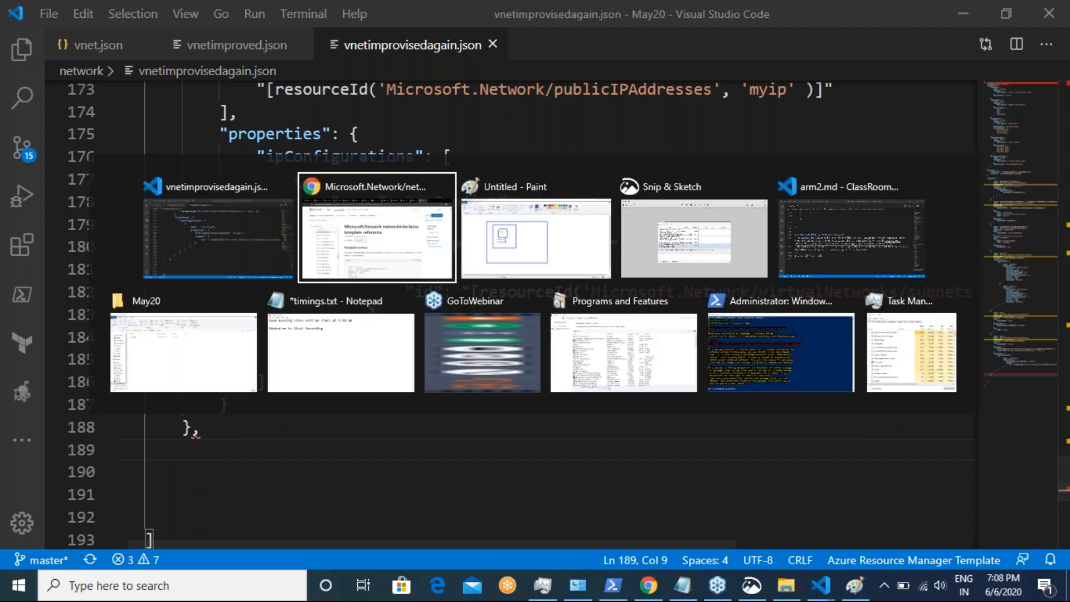
pyautogui.click(732, 12)
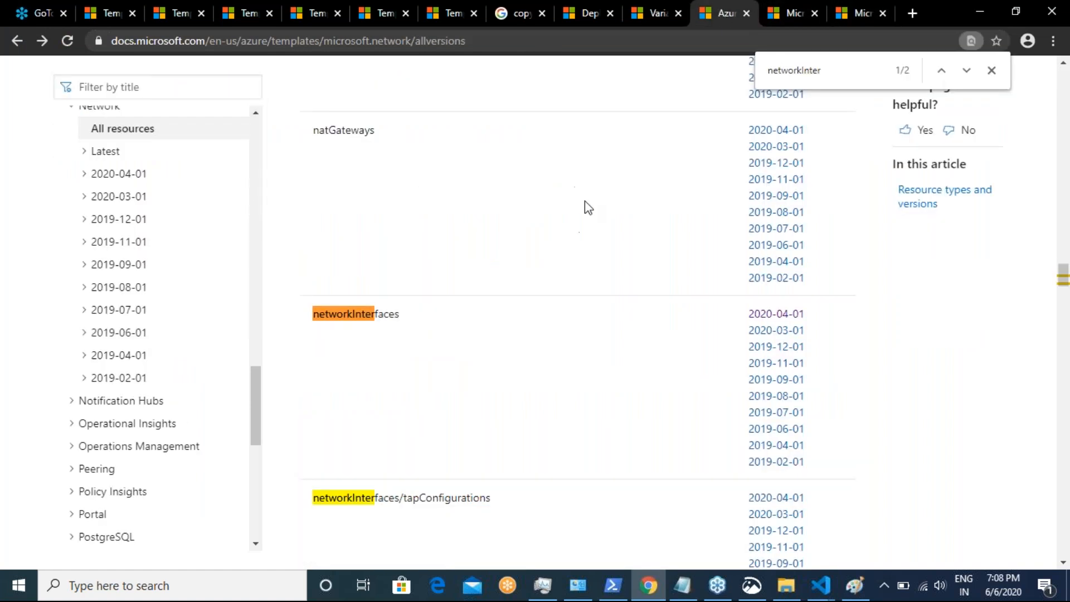
pyautogui.click(656, 15)
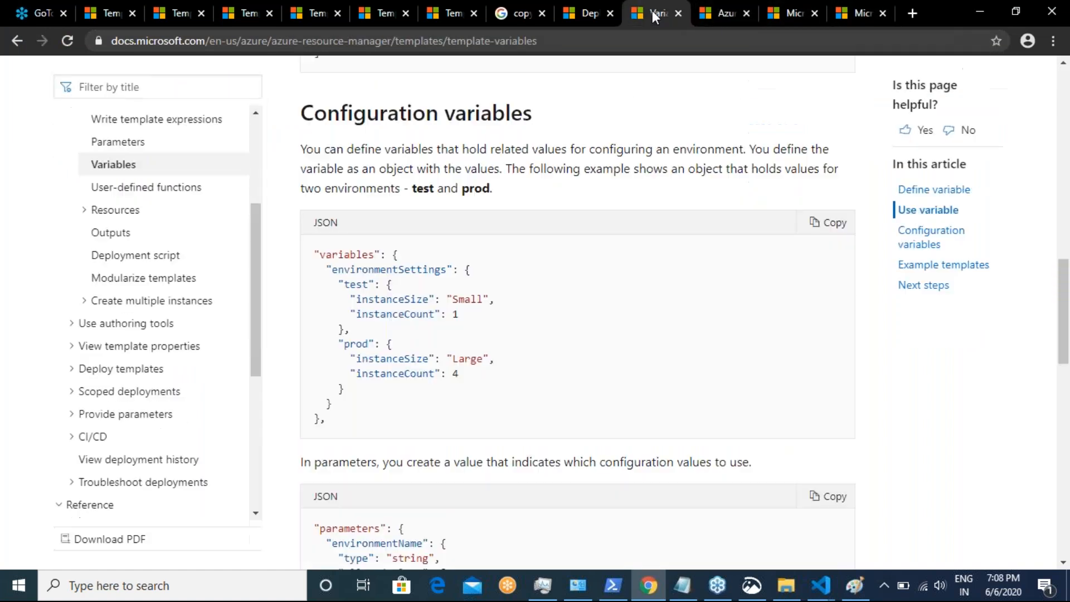
pyautogui.click(792, 13)
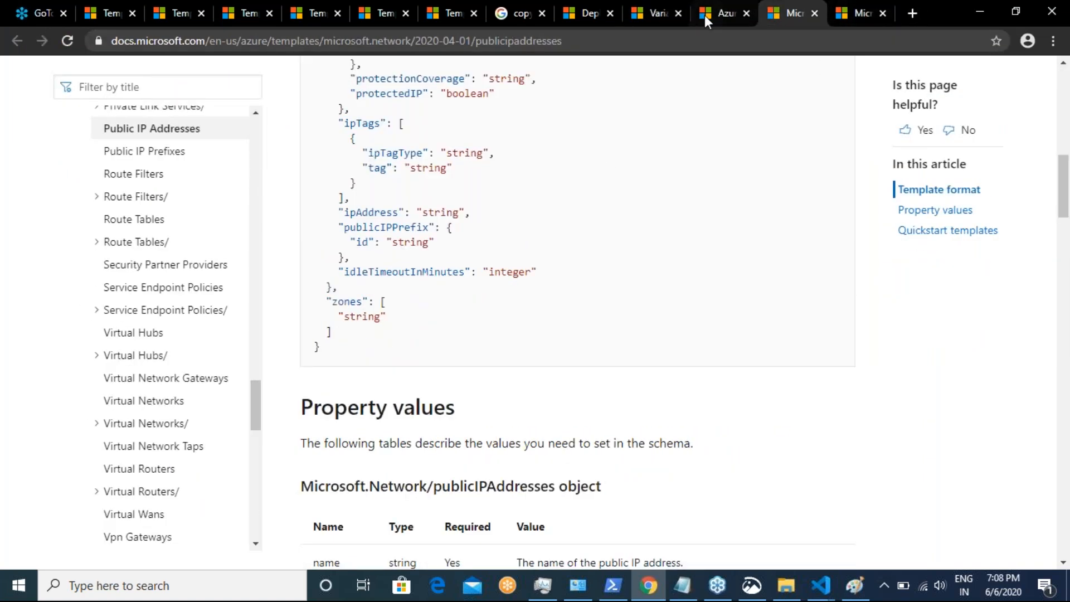
pyautogui.click(639, 15)
pyautogui.click(585, 12)
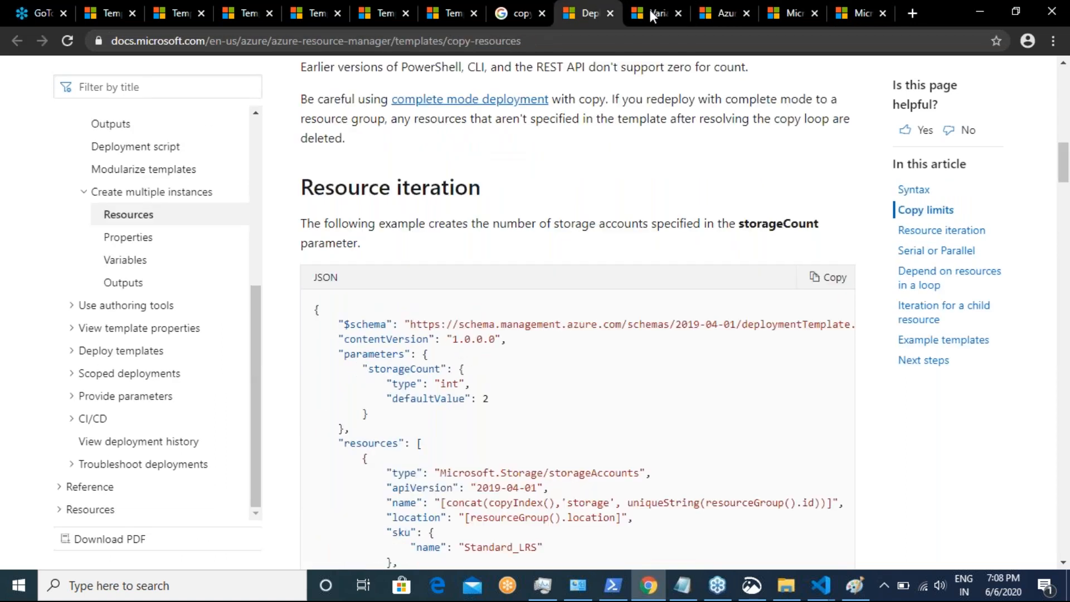
pyautogui.click(725, 13)
# - Open the list of all Compute resources in the Azure template reference
pyautogui.scroll(4, 674, 196)
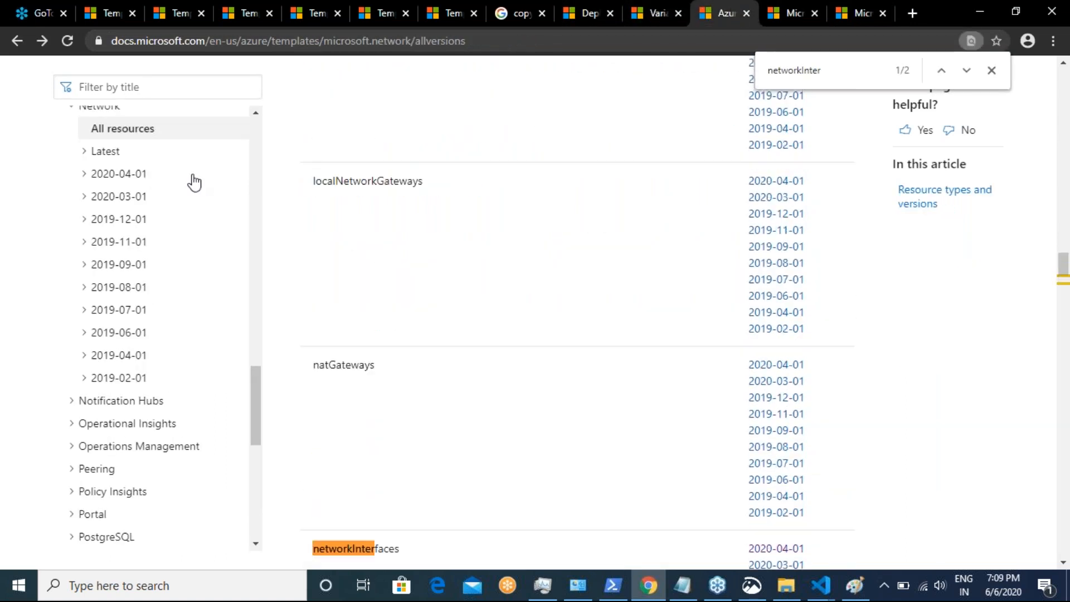
pyautogui.scroll(15, 193, 184)
pyautogui.scroll(-3, 112, 290)
pyautogui.scroll(-1, 78, 390)
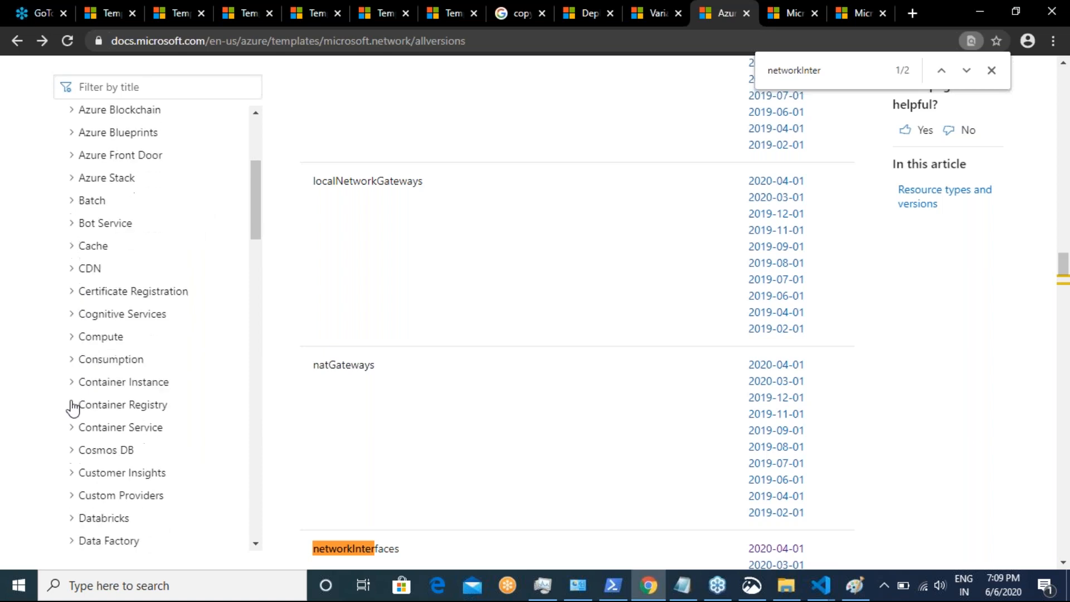
pyautogui.click(68, 337)
pyautogui.click(109, 361)
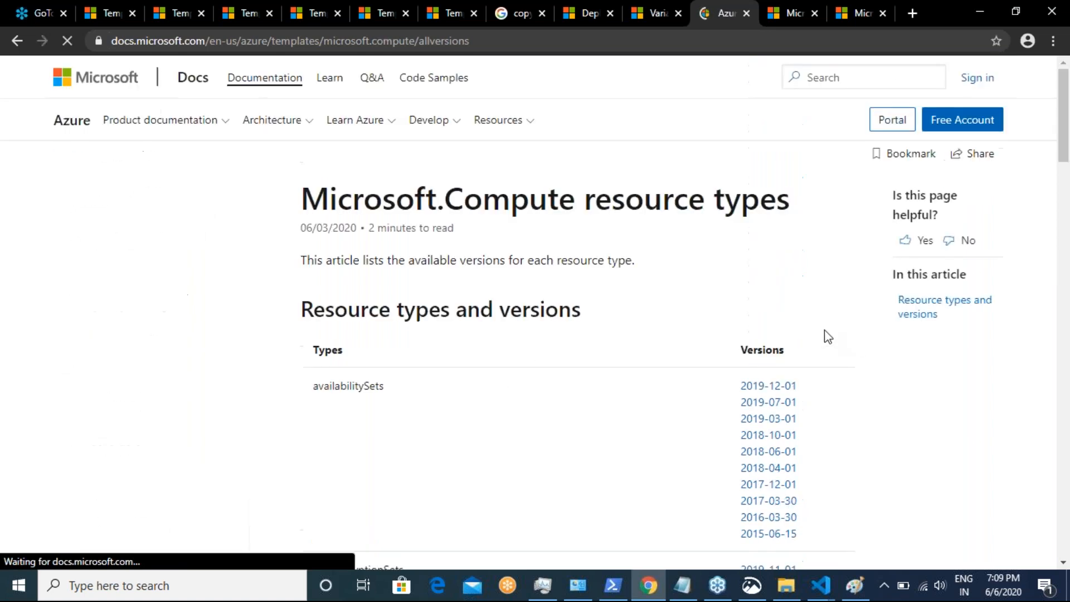
# - Find virtualMachines on the page, open its 2019-12-01 template reference and return to VS Code
pyautogui.hotkey('ctrl', 'f')
pyautogui.write('virtualMa')
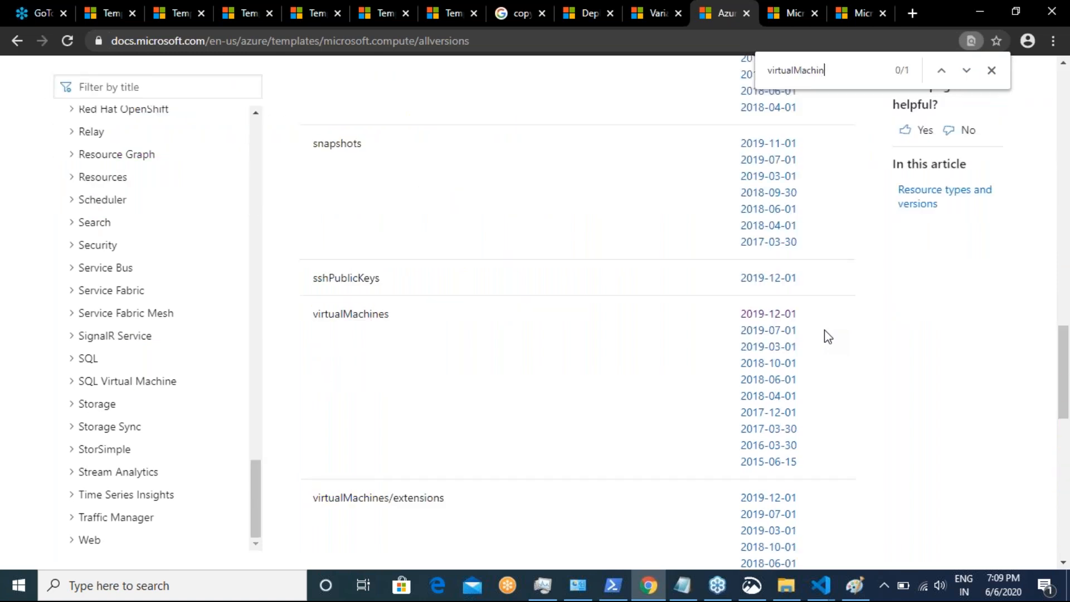
pyautogui.write('chin')
pyautogui.click(770, 316)
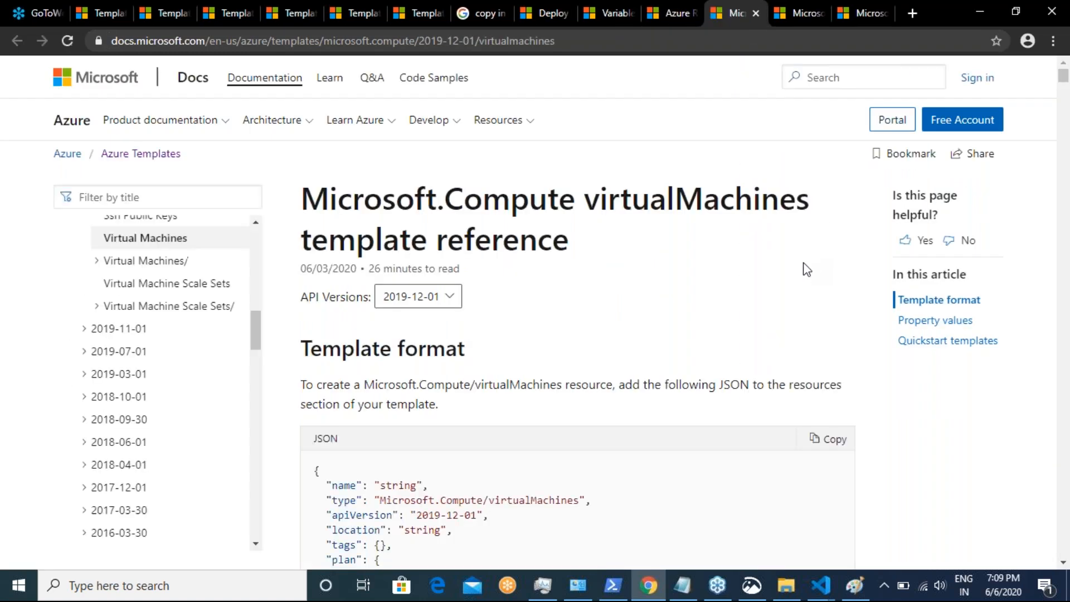
pyautogui.scroll(-6, 805, 268)
pyautogui.hotkey('alt', 'Tab')
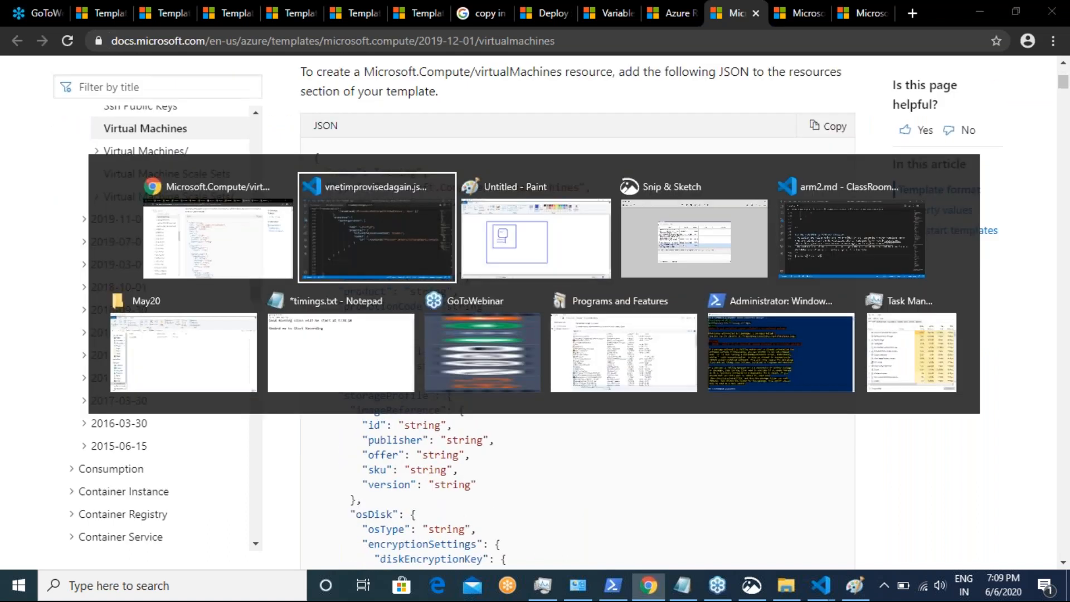
pyautogui.write('arm-')
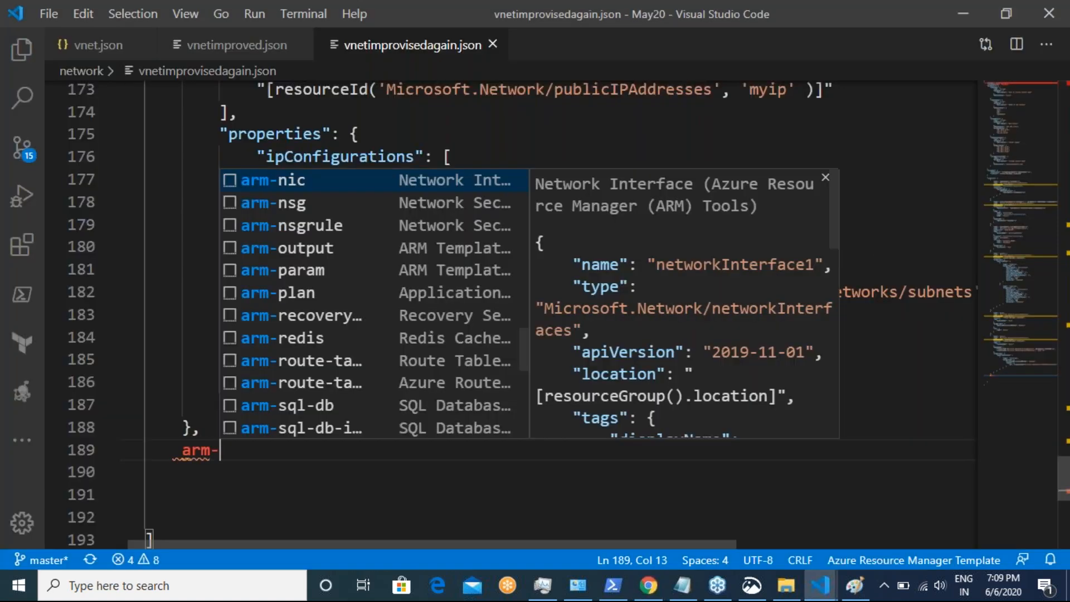
pyautogui.write('res')
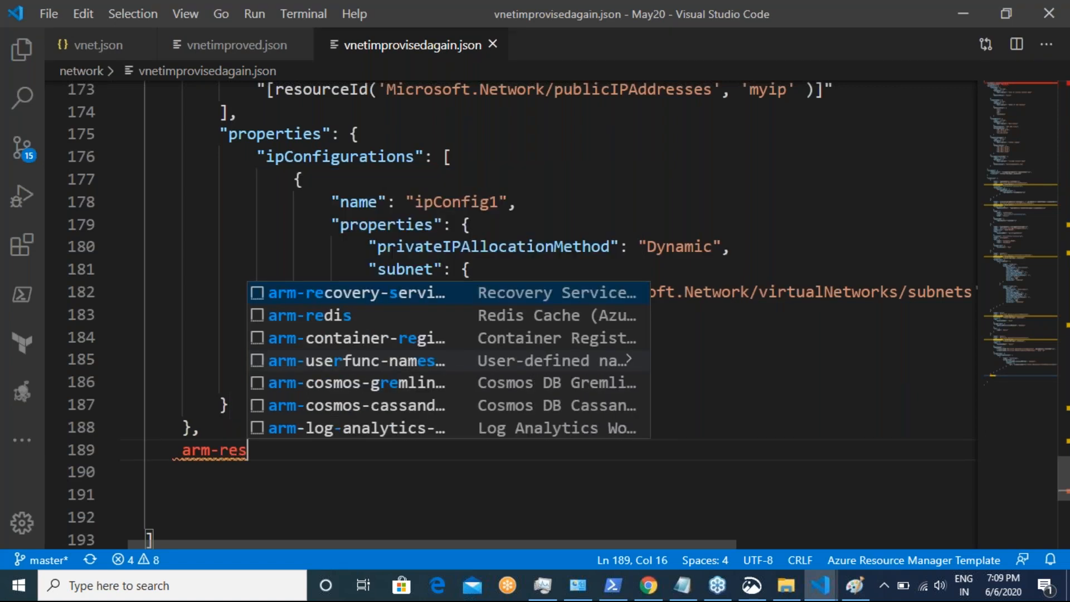
pyautogui.press('BackSpace')
pyautogui.press('BackSpace')
pyautogui.press('BackSpace')
pyautogui.press('BackSpace')
pyautogui.press('BackSpace')
pyautogui.press('BackSpace')
pyautogui.press('BackSpace')
pyautogui.press('BackSpace')
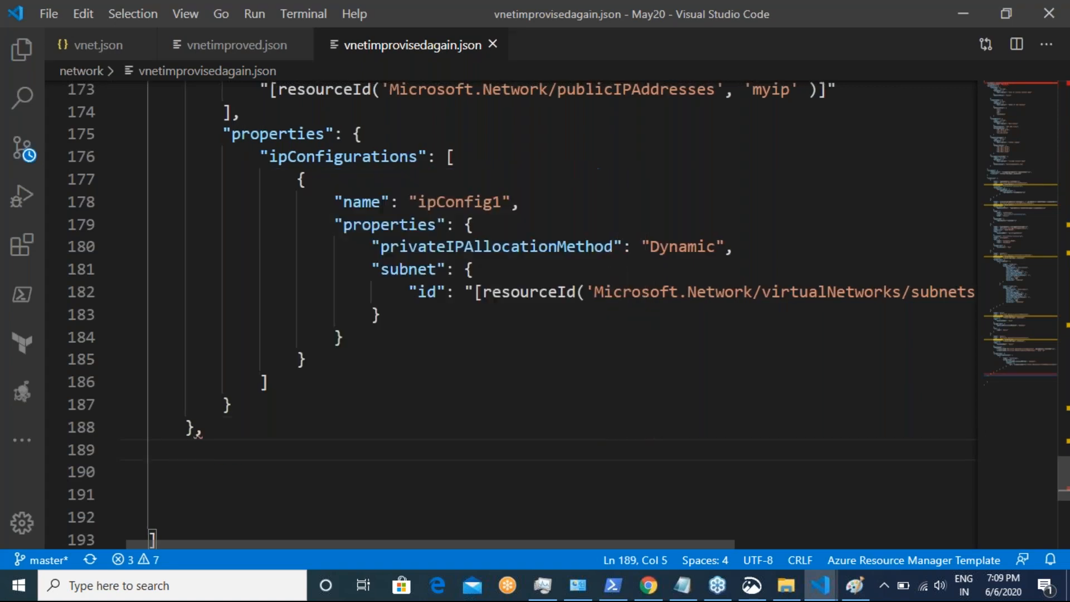
# - Start a new resource object after the mynic resource and add a double-quoted name key with a colon
pyautogui.write('{')
pyautogui.press('Return')
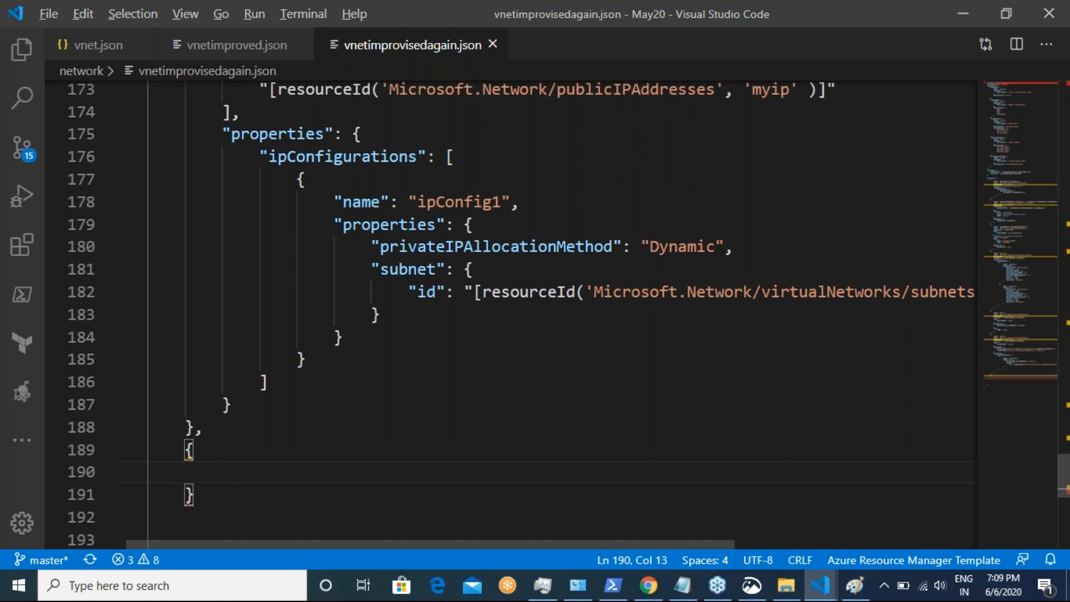
pyautogui.hotkey('alt', 'Tab')
pyautogui.hotkey('alt', 'Tab')
pyautogui.write('name')
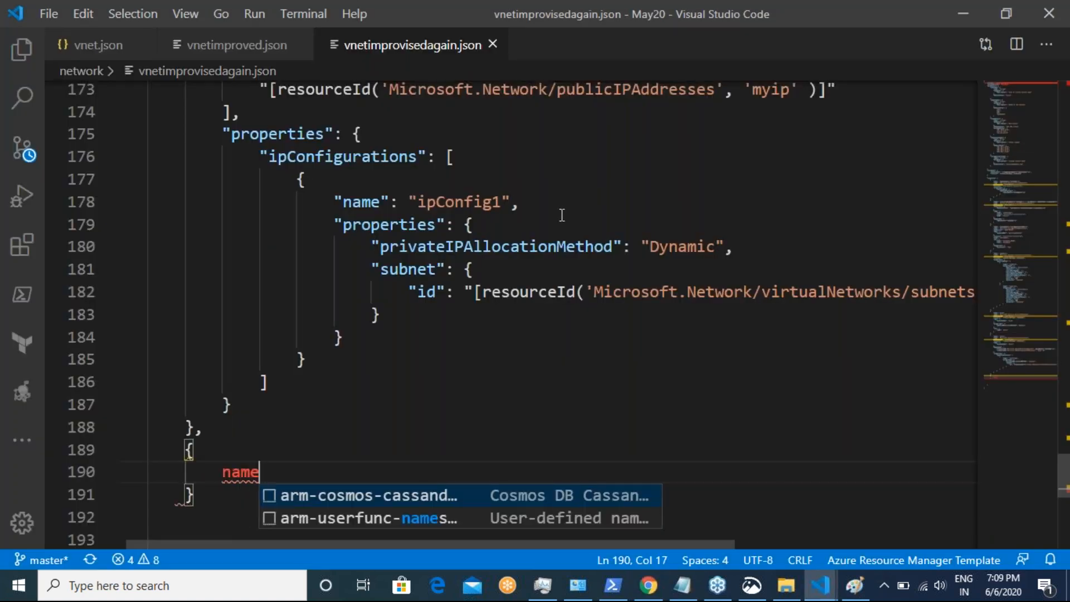
pyautogui.write(':')
pyautogui.press('Left')
pyautogui.hotkey('ctrl', 'shift', 'Left')
pyautogui.write('"')
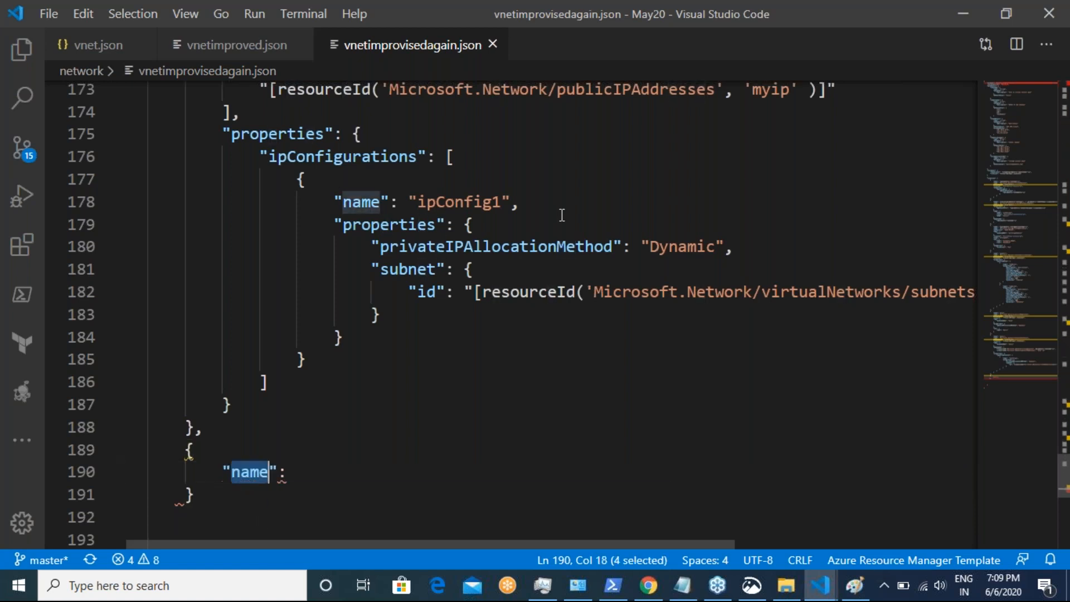
# - Give the new resource the name "qtdevops" and continue with a comma and a new line
pyautogui.press('End')
pyautogui.write('"qtdevops",')
pyautogui.press('Return')
# - Add the type, apiVersion and location lines from Chrome's virtualMachines reference to the qtdevops resource, without the trailing comma
pyautogui.write('"type"')
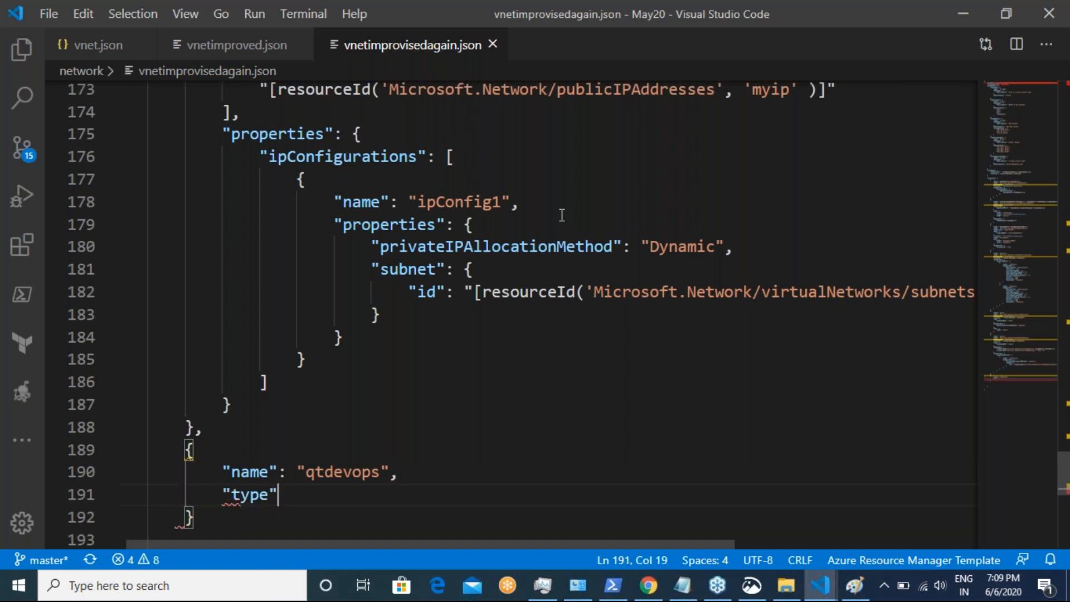
pyautogui.write(':')
pyautogui.hotkey('alt', 'Tab')
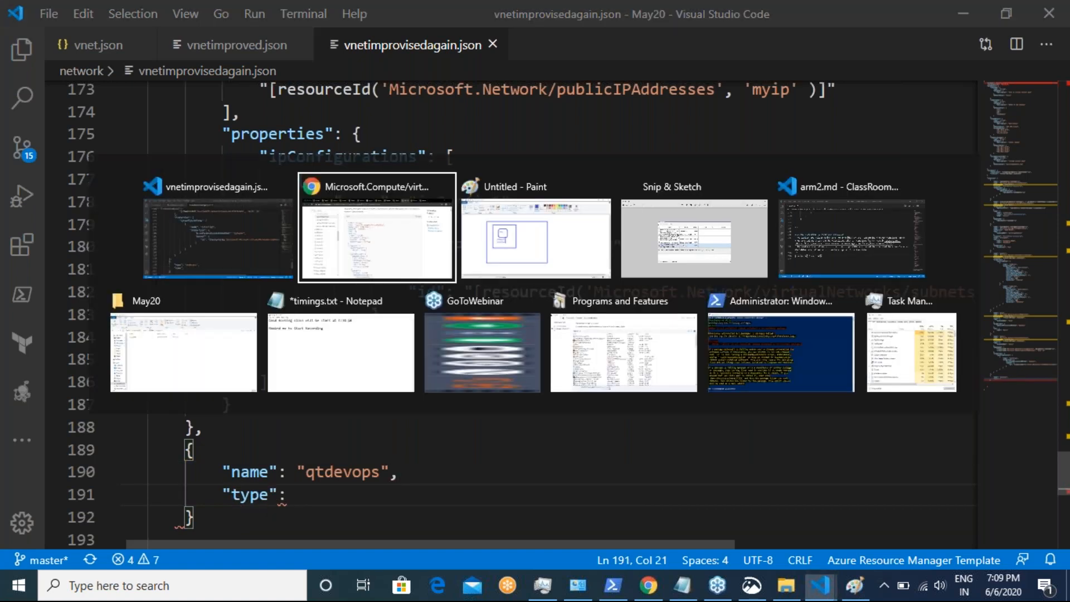
pyautogui.moveTo(329, 187); pyautogui.dragTo(484, 217)
pyautogui.hotkey('ctrl', 'c')
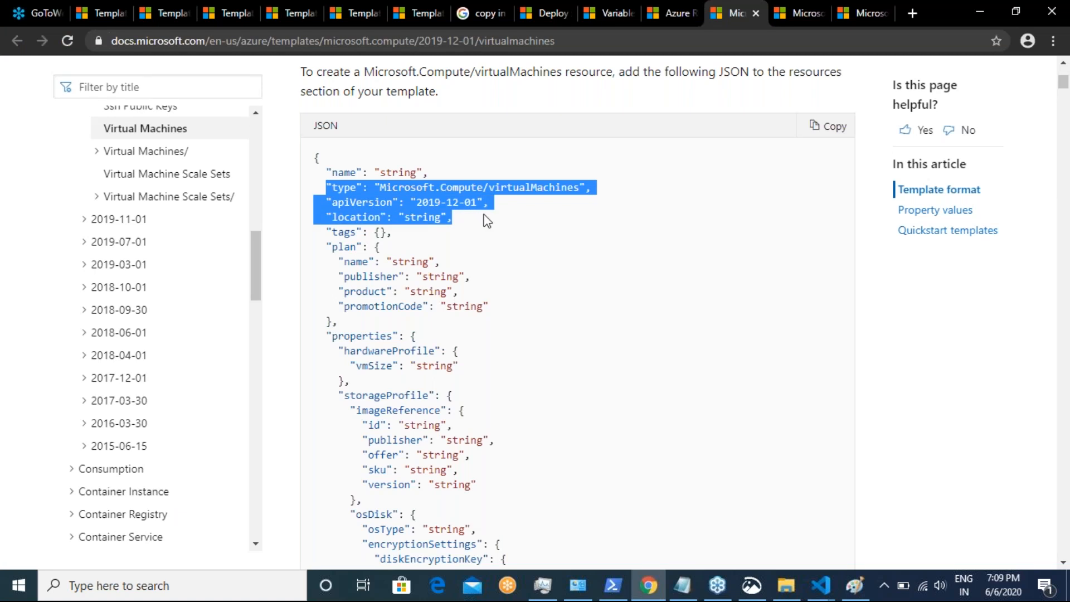
pyautogui.hotkey('alt', 'Tab')
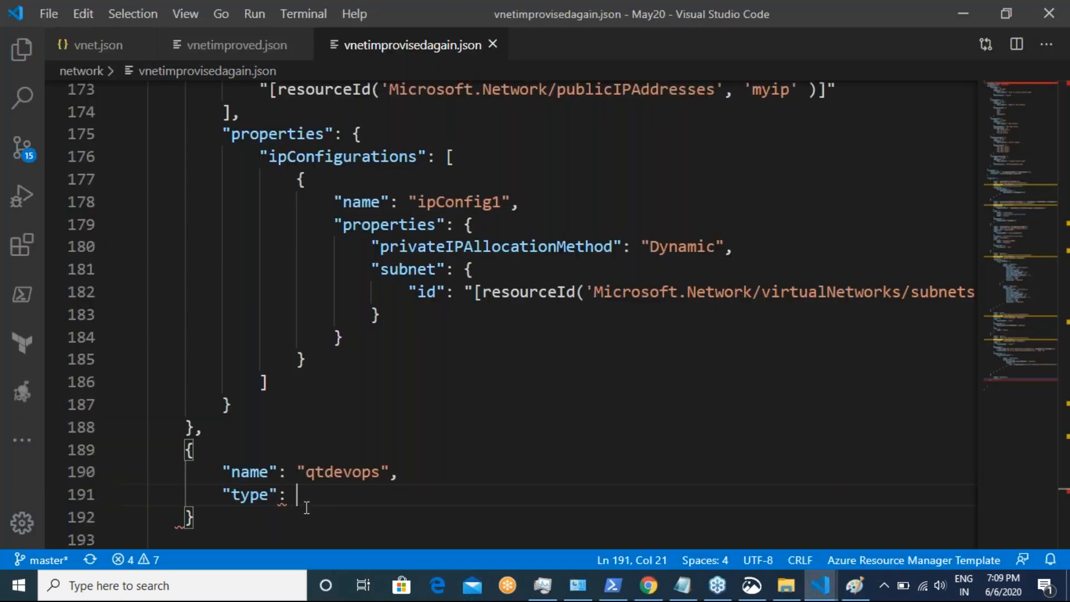
pyautogui.moveTo(215, 495); pyautogui.dragTo(295, 495)
pyautogui.hotkey('ctrl', 'v')
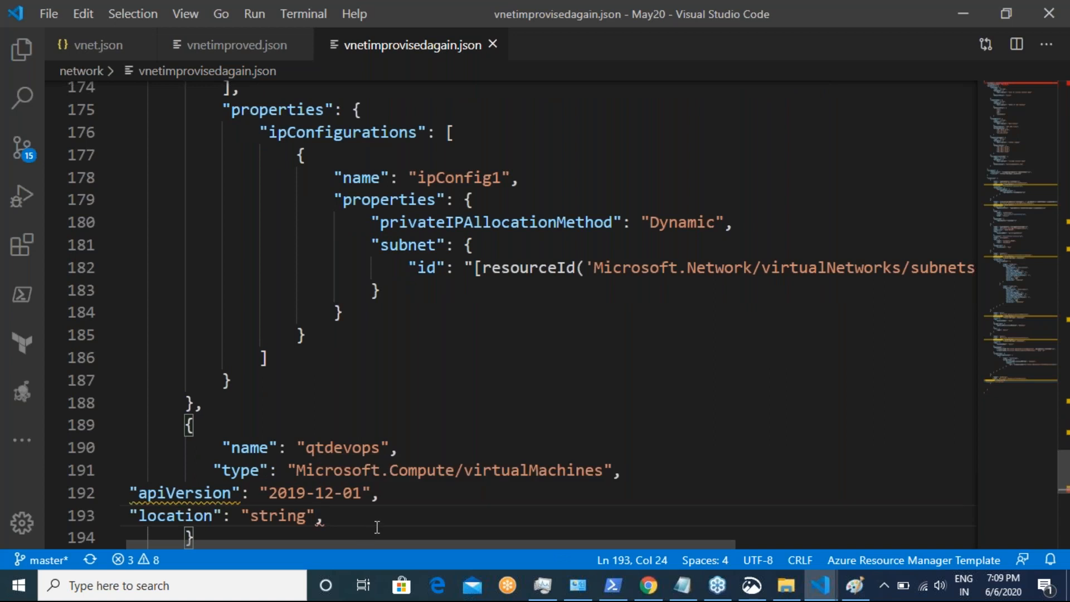
pyautogui.press('BackSpace')
# - Reformat the whole template so the indentation is consistent
pyautogui.hotkey('ctrl', 'a')
pyautogui.hotkey('ctrl', 'k')
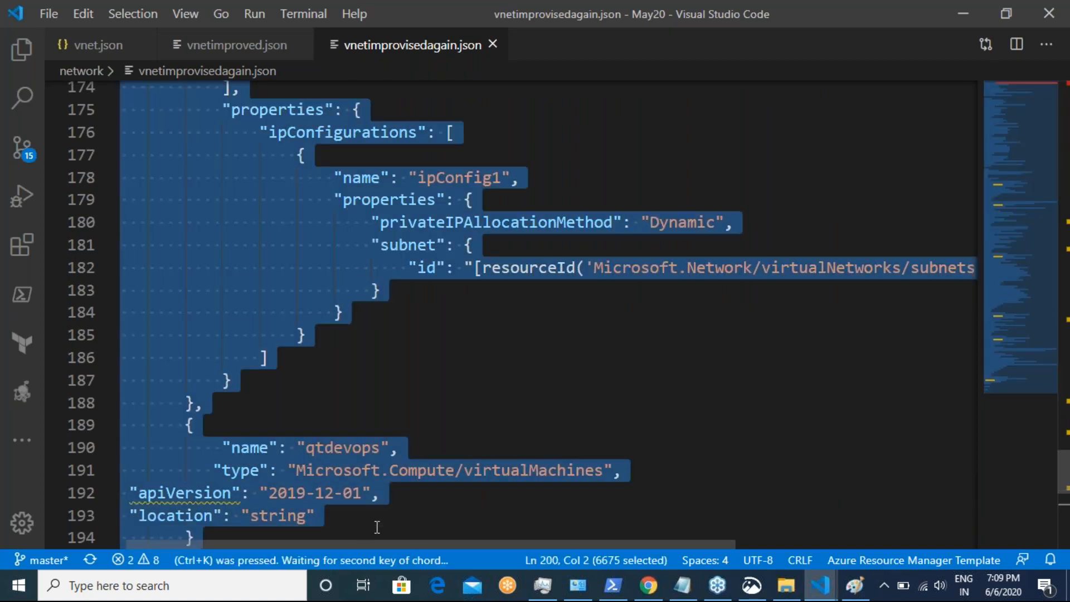
pyautogui.hotkey('ctrl', 'f')
pyautogui.click(391, 351)
# - Replace the placeholder text in the qtdevops resource's location with an empty pair of square brackets
pyautogui.scroll(2, 391, 351)
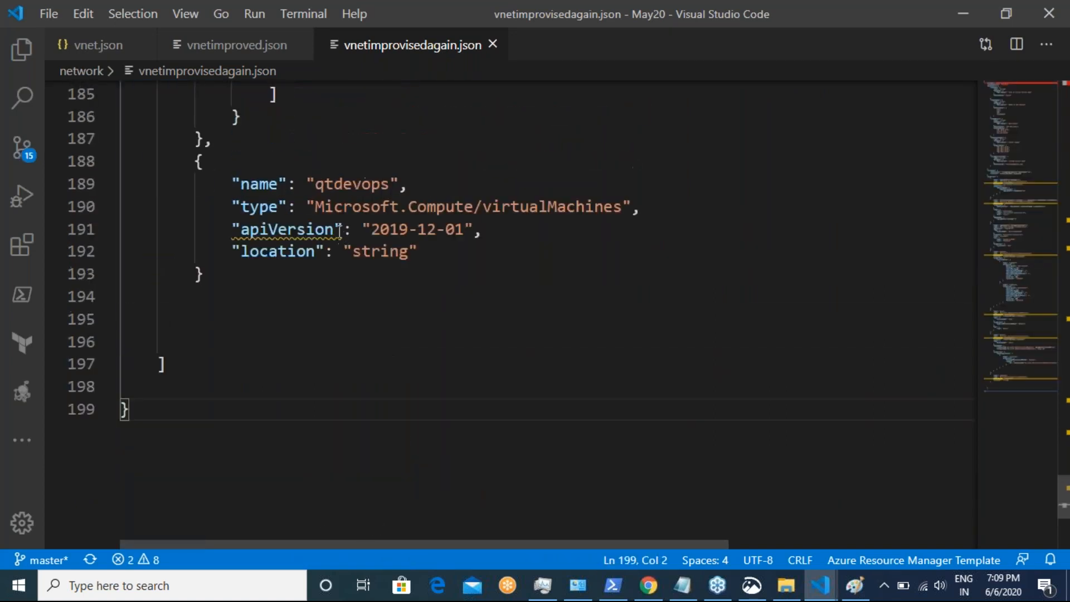
pyautogui.doubleClick(377, 250)
pyautogui.write('[res')
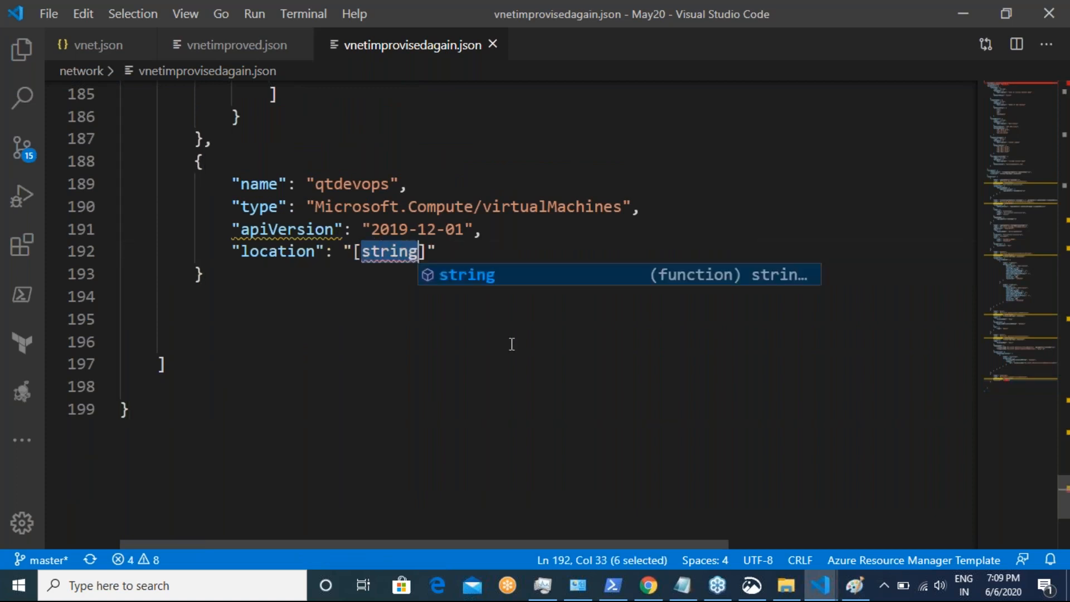
pyautogui.press('BackSpace')
pyautogui.write('res')
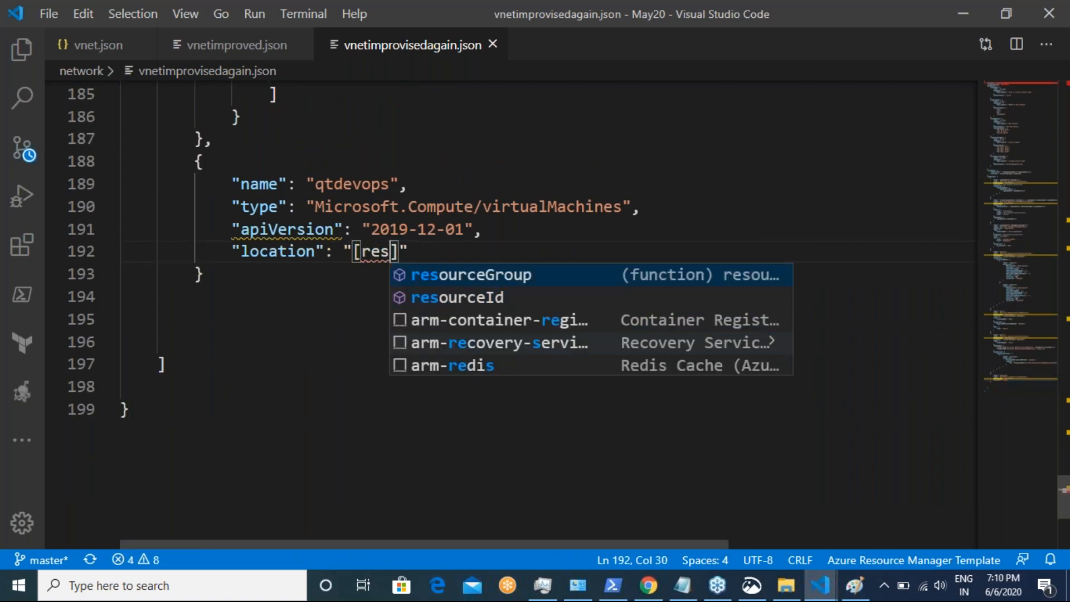
pyautogui.press('Return')
pyautogui.press('BackSpace')
pyautogui.press('BackSpace')
pyautogui.press('BackSpace')
pyautogui.press('BackSpace')
pyautogui.press('BackSpace')
pyautogui.press('BackSpace')
pyautogui.press('BackSpace')
pyautogui.press('BackSpace')
pyautogui.press('BackSpace')
pyautogui.press('BackSpace')
pyautogui.press('BackSpace')
pyautogui.press('BackSpace')
pyautogui.press('BackSpace')
# - Set the qtdevops resource's location to the expression "[variables('location')]"
pyautogui.write('va')
pyautogui.press('Return')
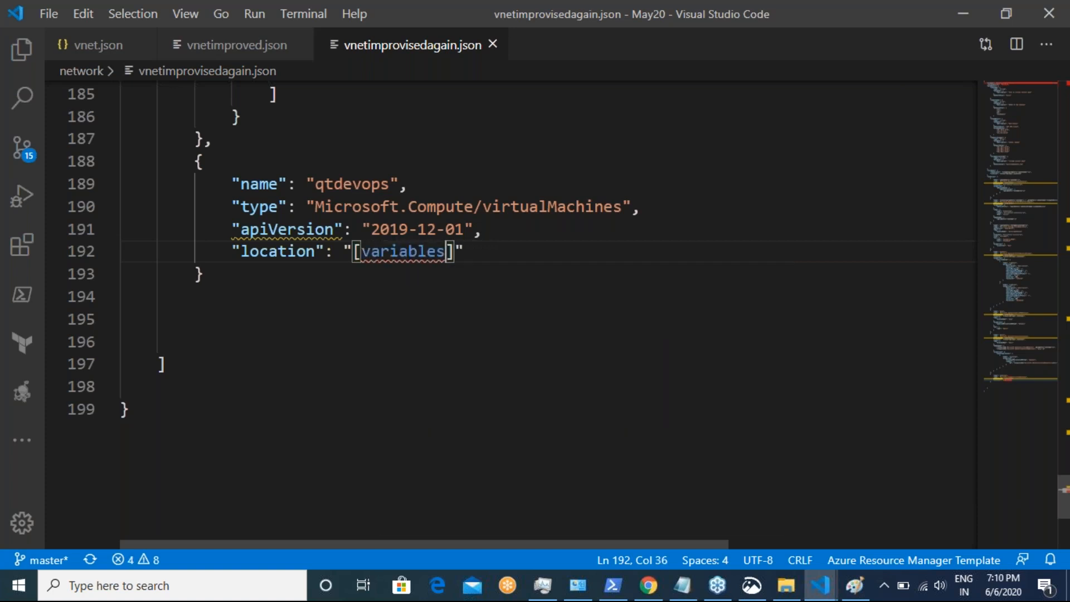
pyautogui.write('(')
pyautogui.press('Return')
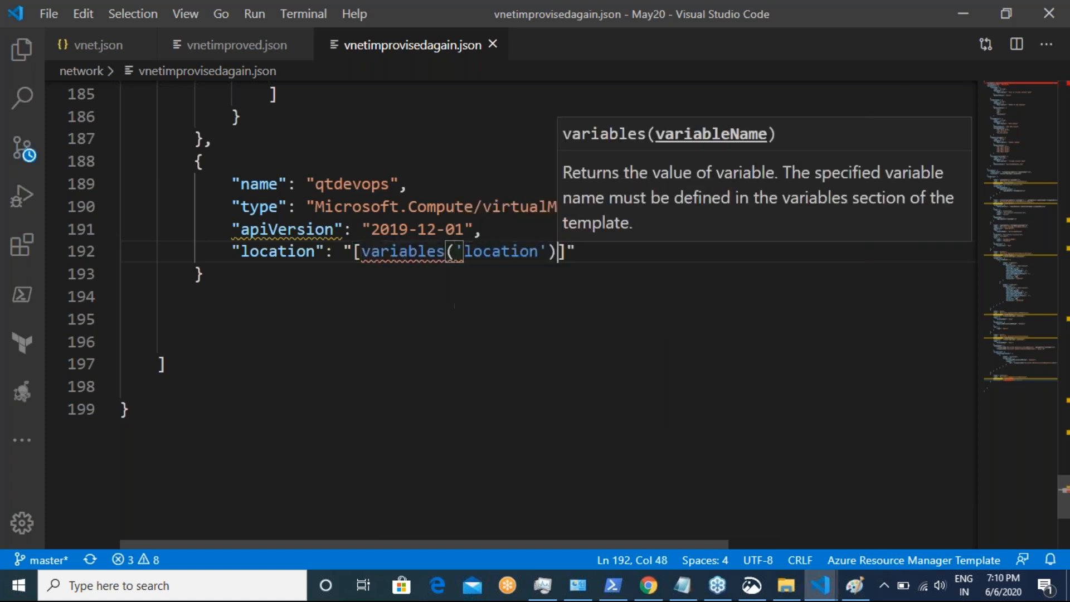
pyautogui.write(')')
pyautogui.click(503, 231)
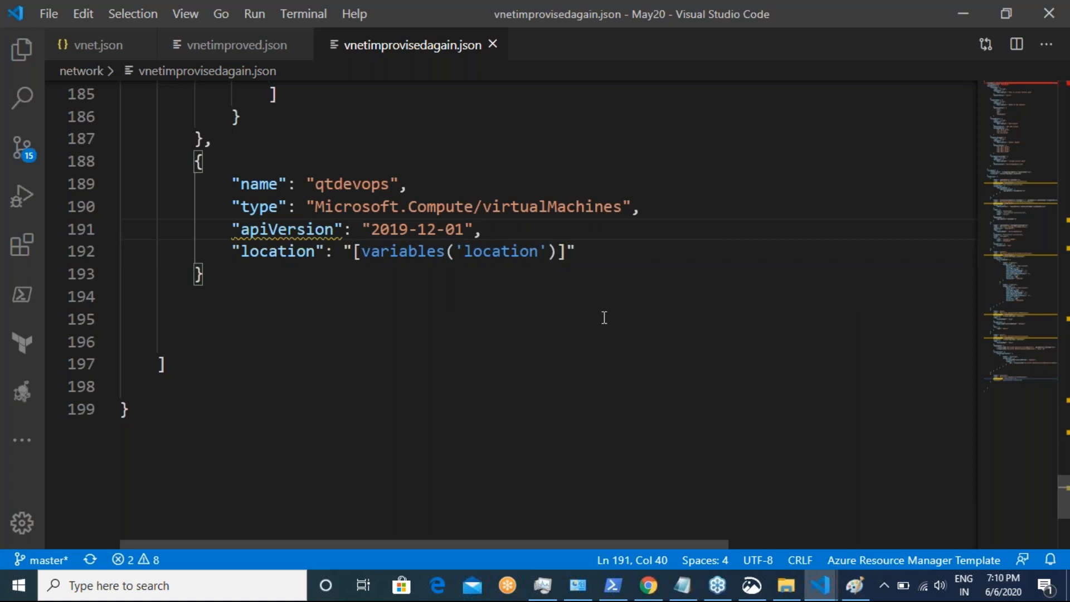
# - Switch to Chrome and examine the virtualMachines reference's JSON template format and its quickstart templates
pyautogui.hotkey('alt', 'Tab')
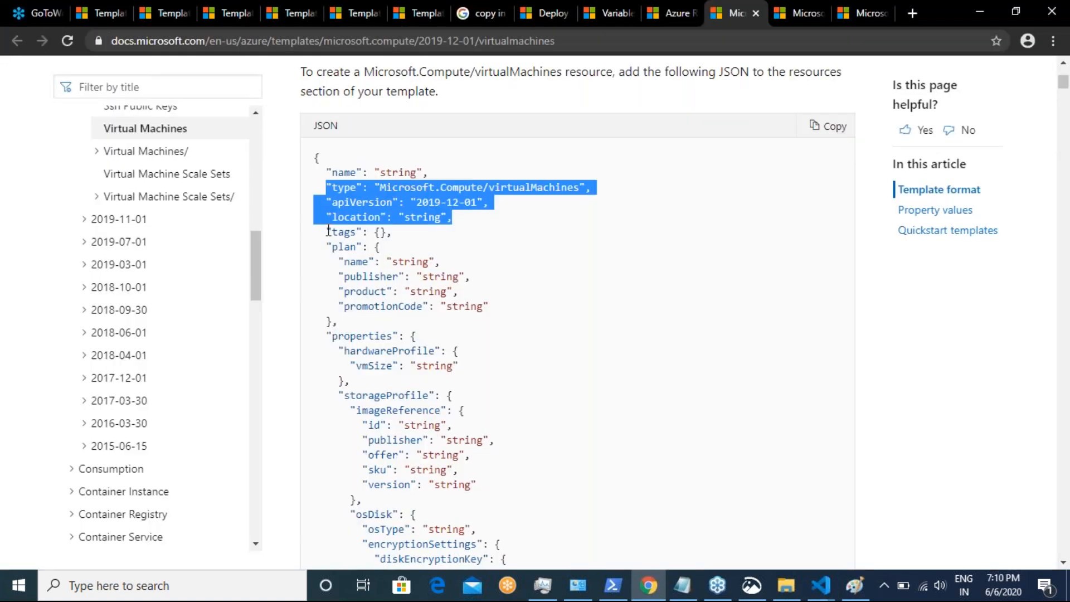
pyautogui.moveTo(328, 245); pyautogui.dragTo(381, 246)
pyautogui.scroll(-1, 564, 283)
pyautogui.scroll(-20, 563, 301)
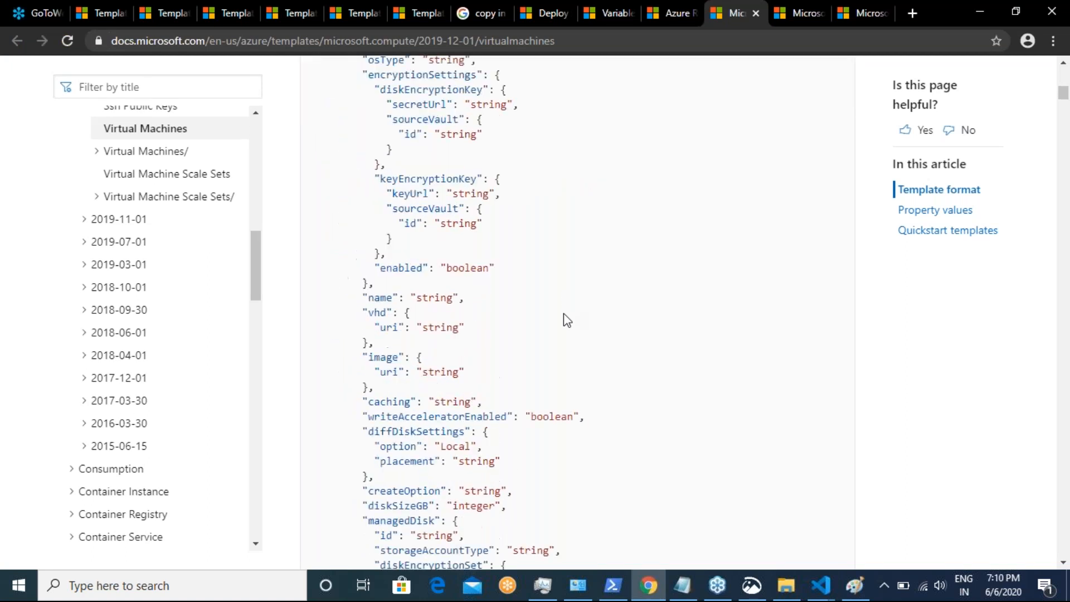
pyautogui.keyDown('ctrl'); pyautogui.click(960, 242); pyautogui.keyUp('ctrl')
pyautogui.click(736, 17)
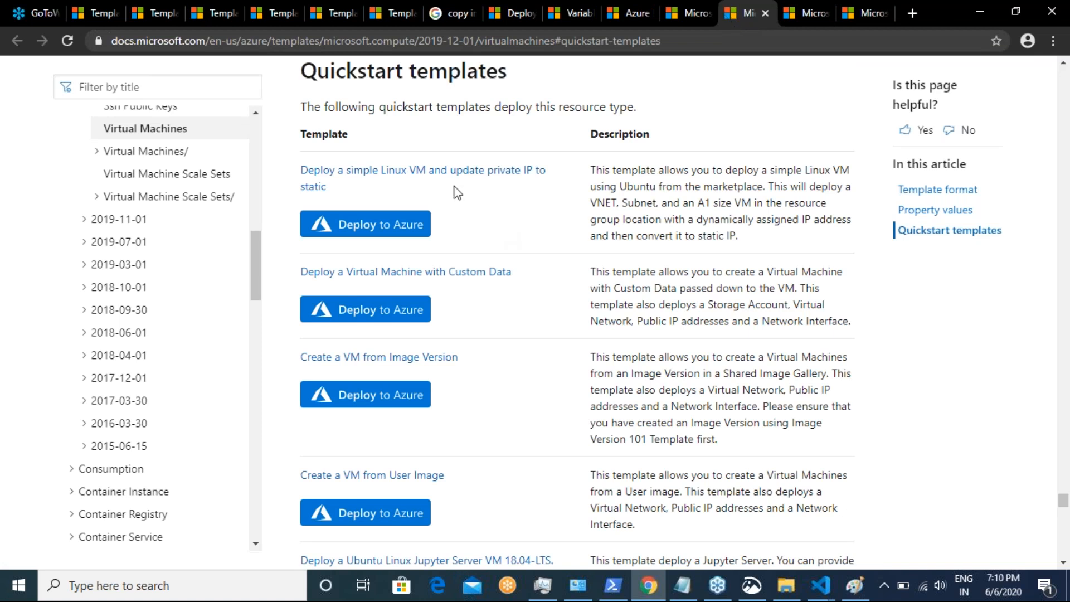
pyautogui.click(678, 9)
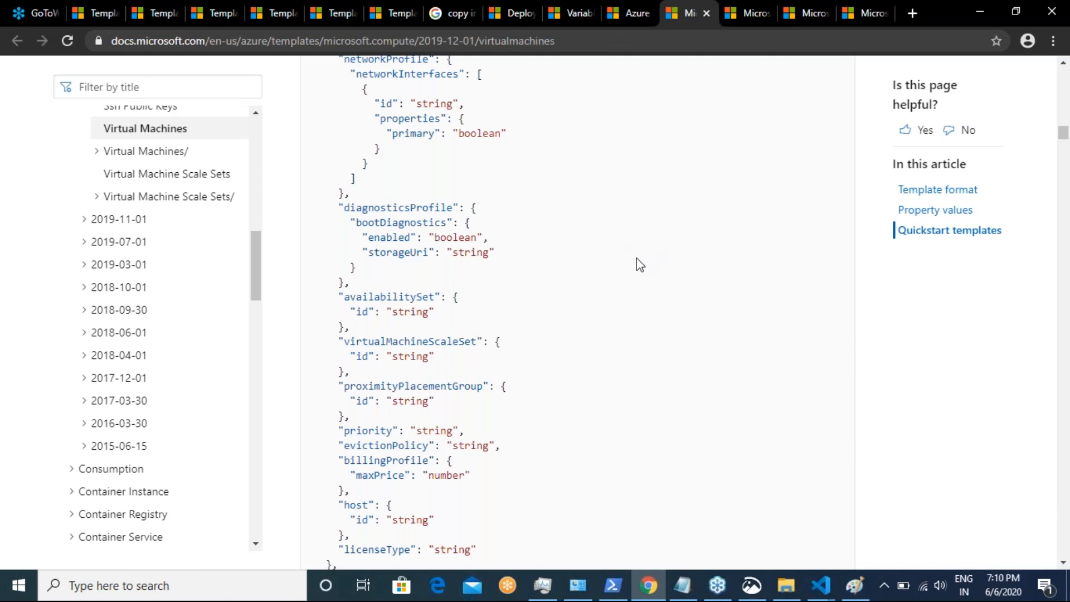
pyautogui.scroll(7, 638, 264)
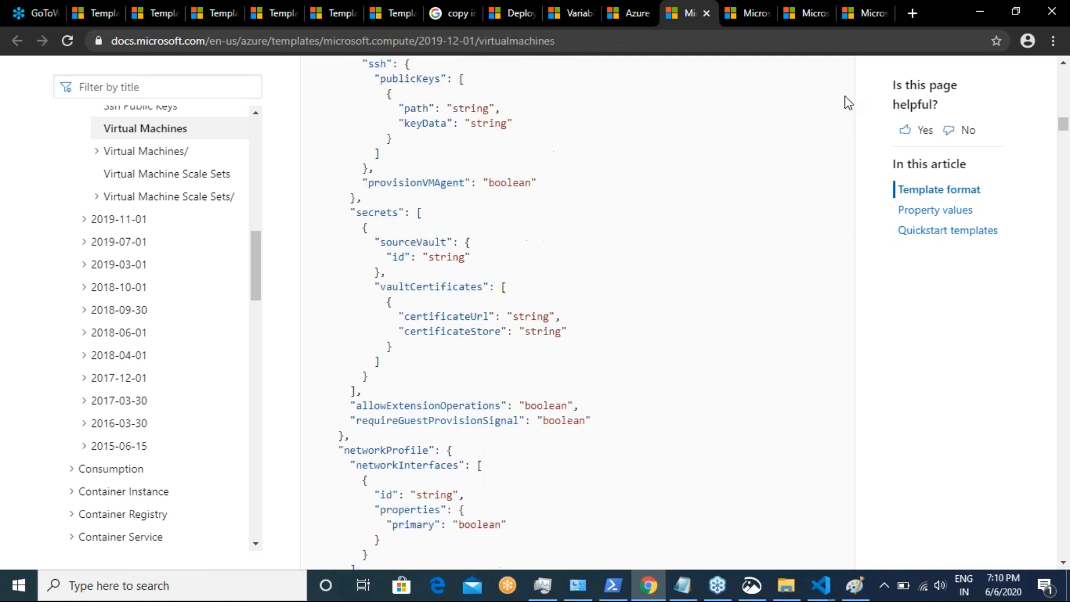
# - Examine the plan block in the virtualMachines reference and its description in the property values table
pyautogui.click(808, 11)
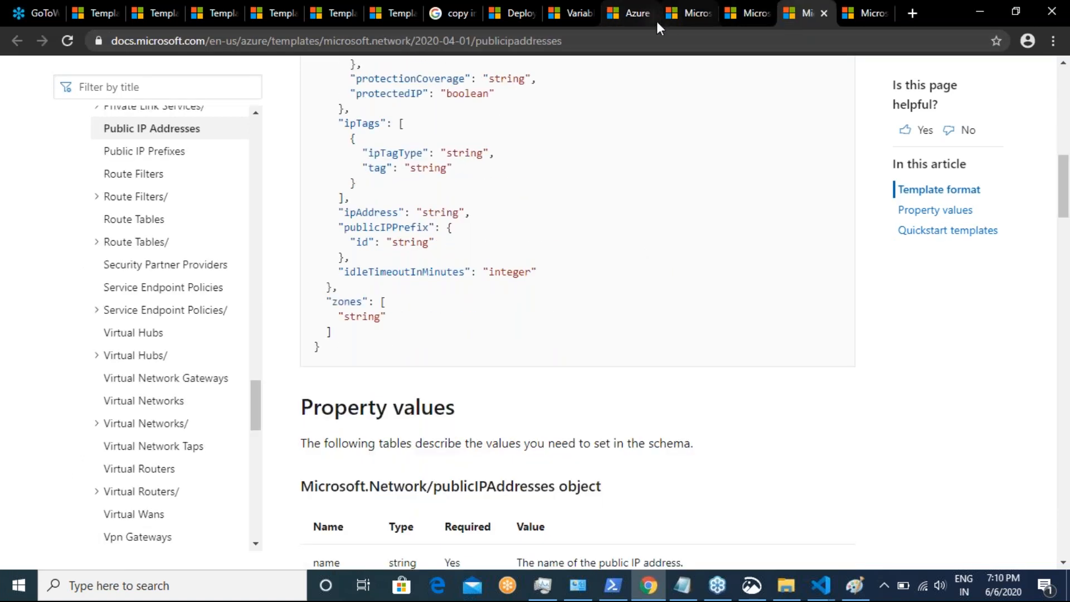
pyautogui.click(633, 14)
pyautogui.click(689, 11)
pyautogui.scroll(15, 769, 224)
pyautogui.scroll(15, 772, 226)
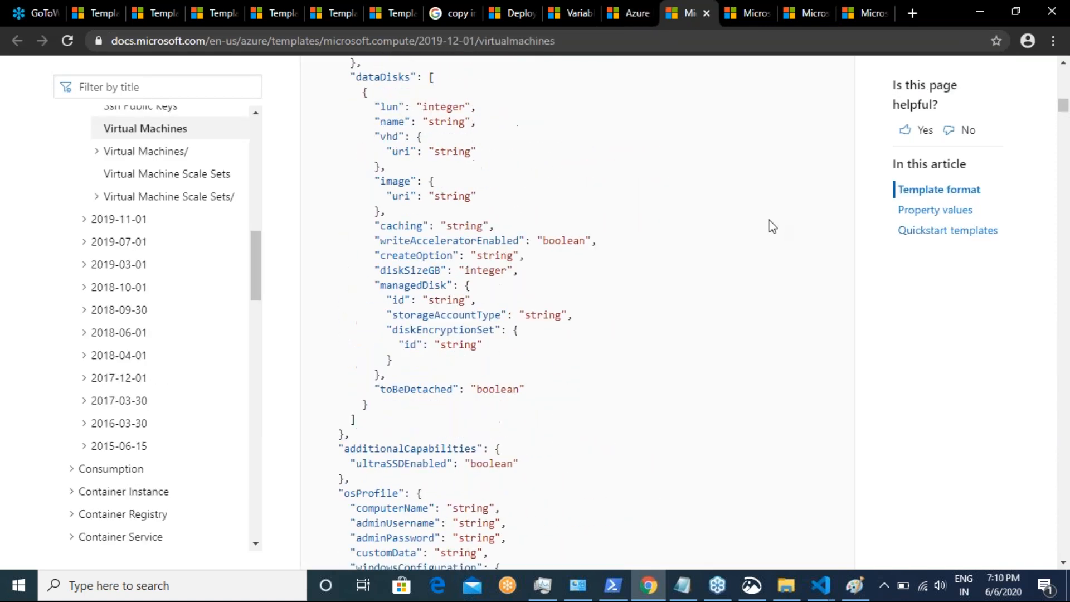
pyautogui.scroll(8, 772, 226)
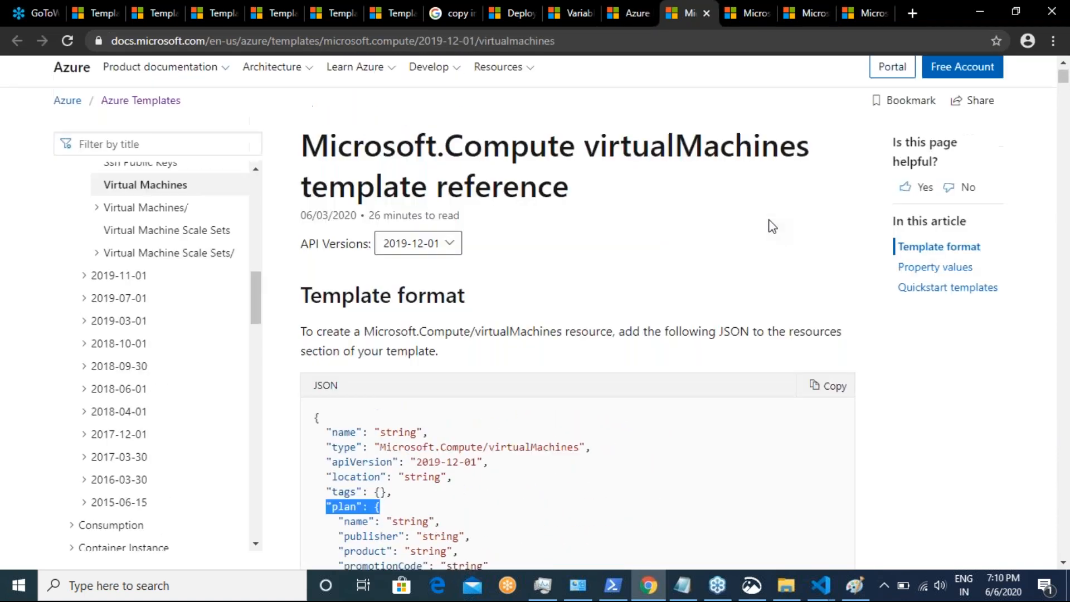
pyautogui.scroll(-3, 770, 227)
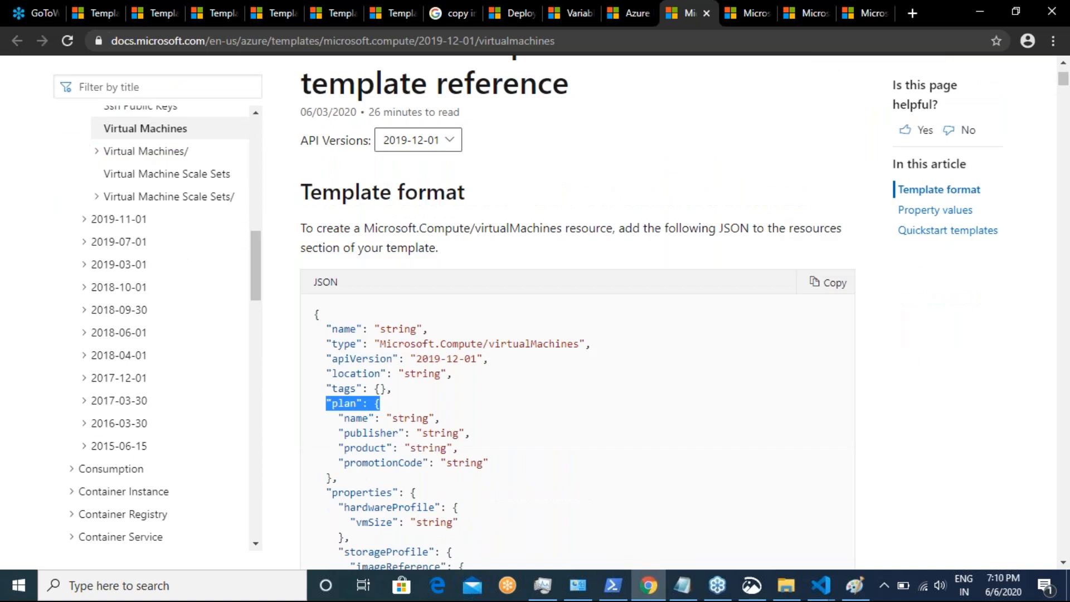
pyautogui.scroll(-8, 758, 240)
pyautogui.scroll(-12, 759, 256)
pyautogui.scroll(-4, 757, 277)
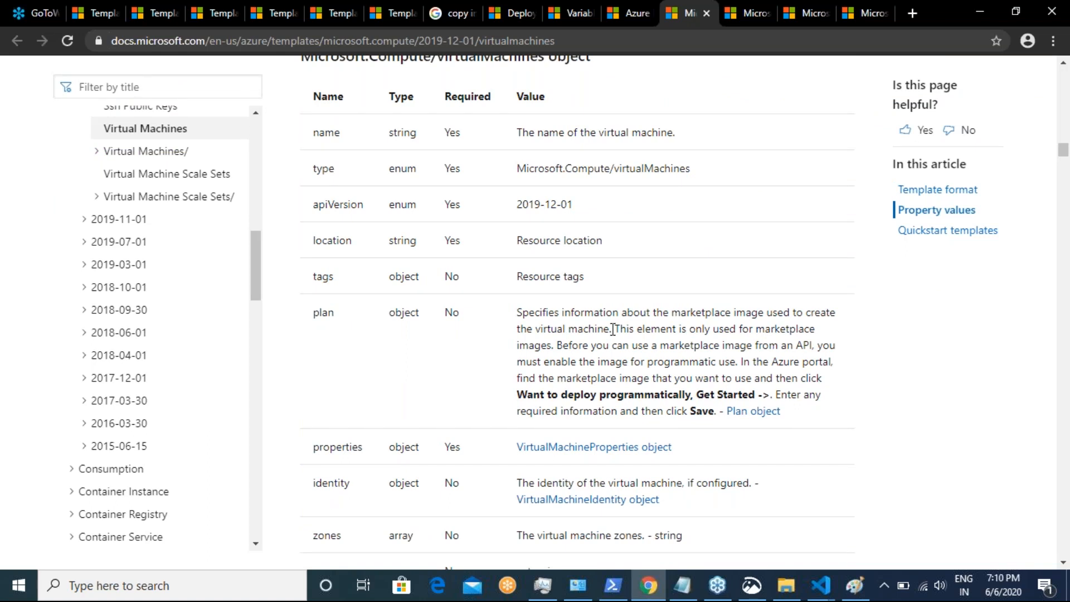
# - Switch to Visual Studio Code and add a comma after the qtdevops resource's location, followed by an empty "dependsOn" array
pyautogui.hotkey('alt', 'Tab')
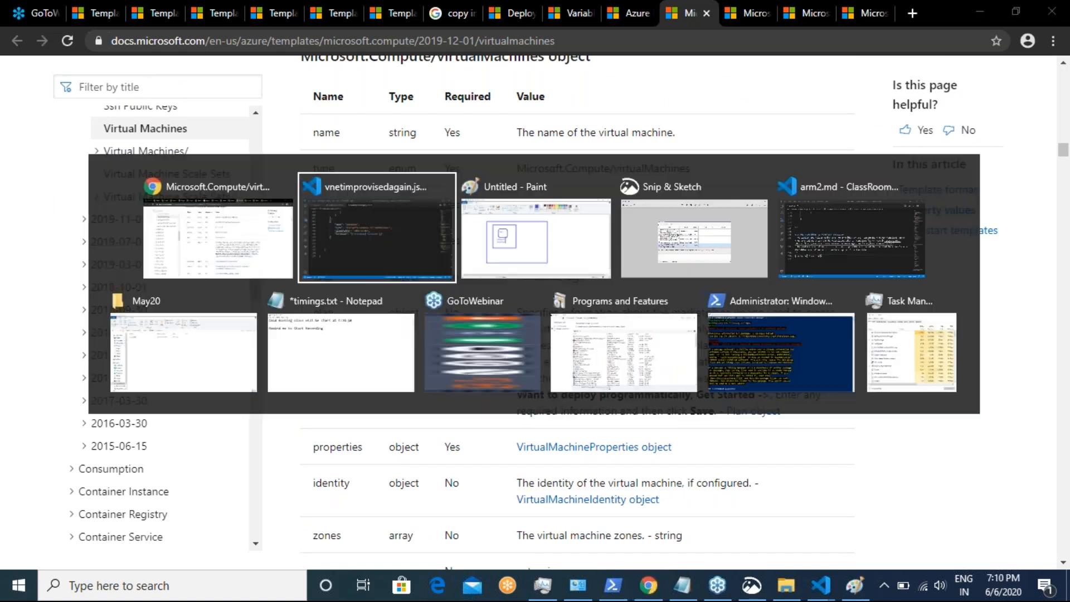
pyautogui.click(579, 252)
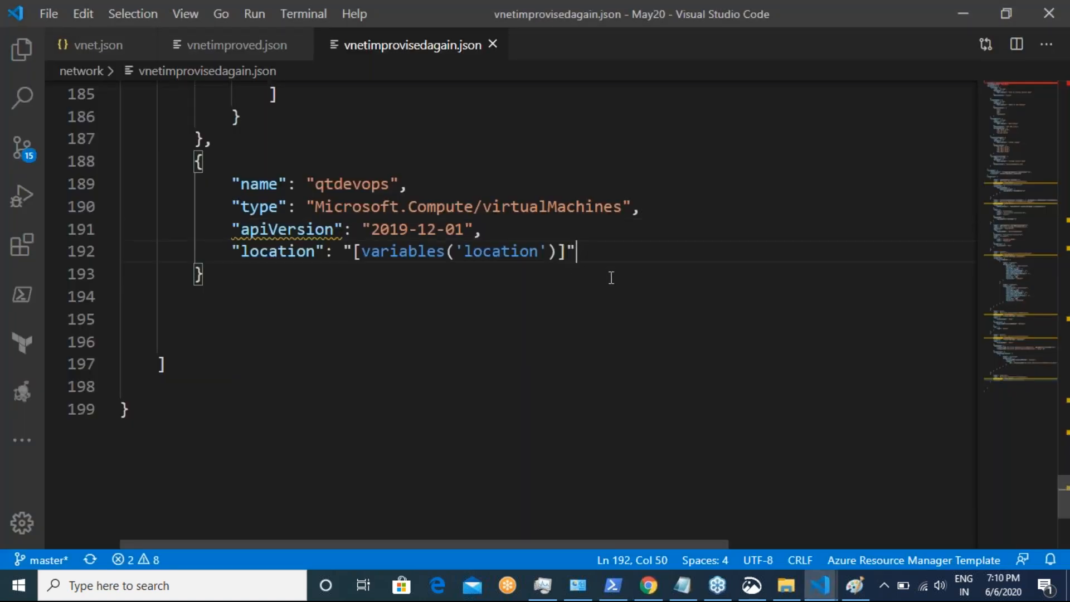
pyautogui.press('Return')
pyautogui.write('de')
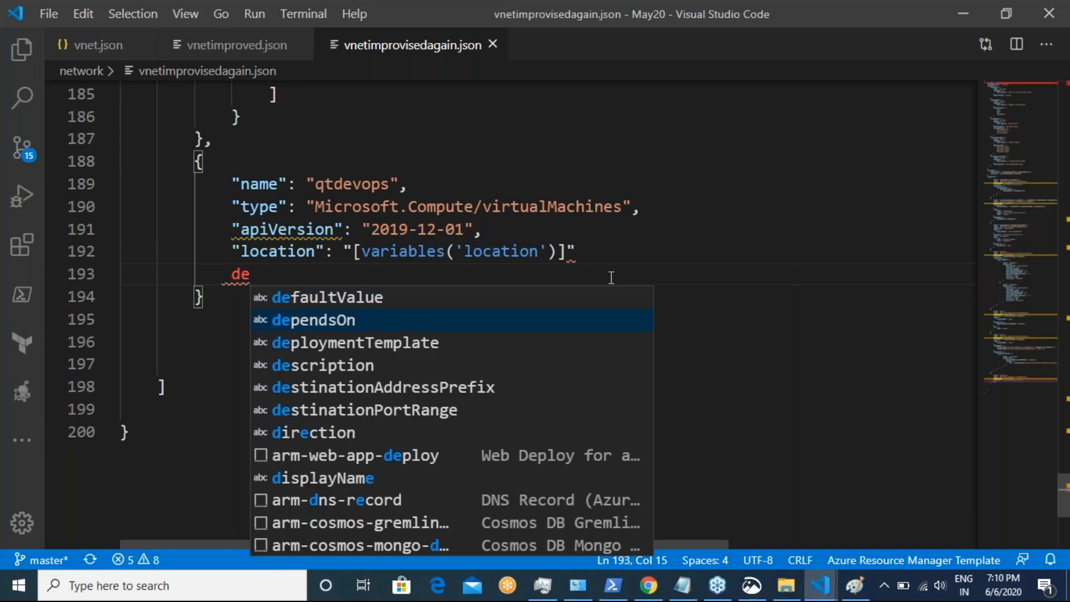
pyautogui.press('Return')
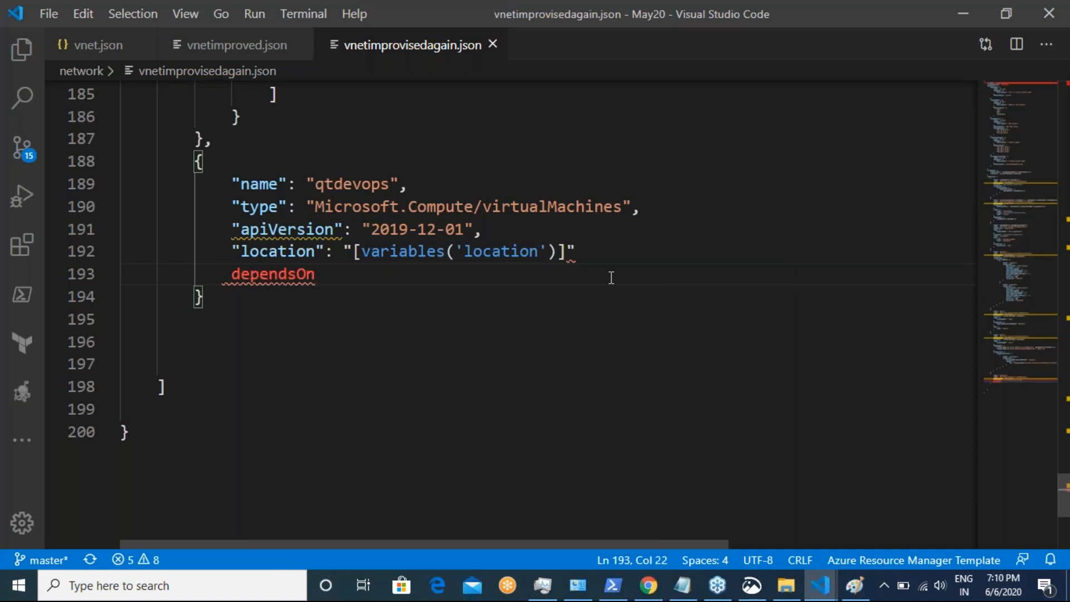
pyautogui.hotkey('shift', 'Home')
pyautogui.write('"')
pyautogui.press('End')
pyautogui.write(': [')
pyautogui.press('Up')
pyautogui.press('End')
pyautogui.write(',')
pyautogui.press('Down')
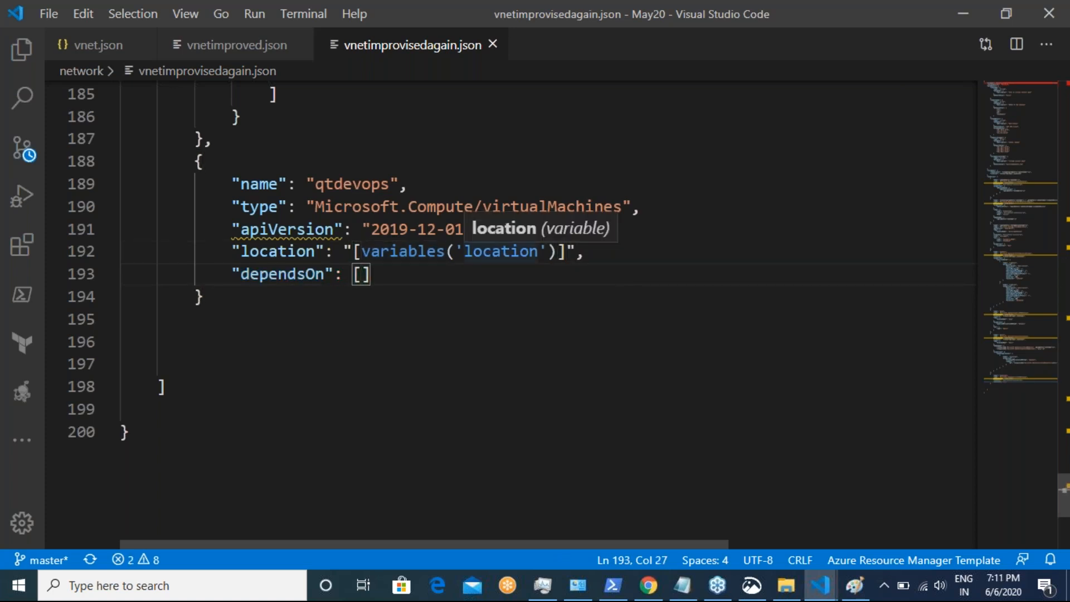
pyautogui.write("'res")
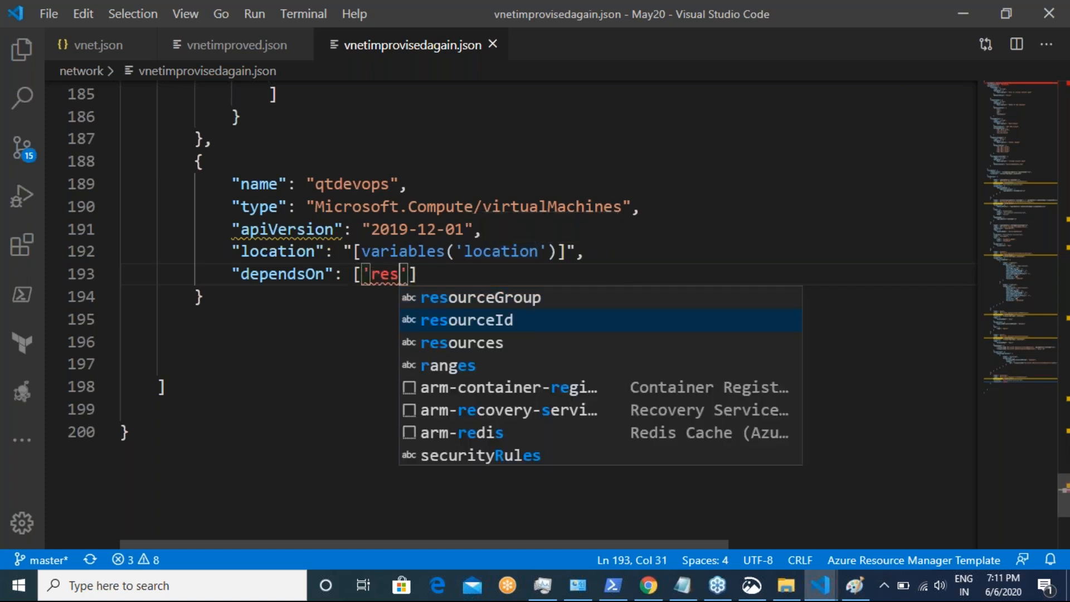
pyautogui.press('Return')
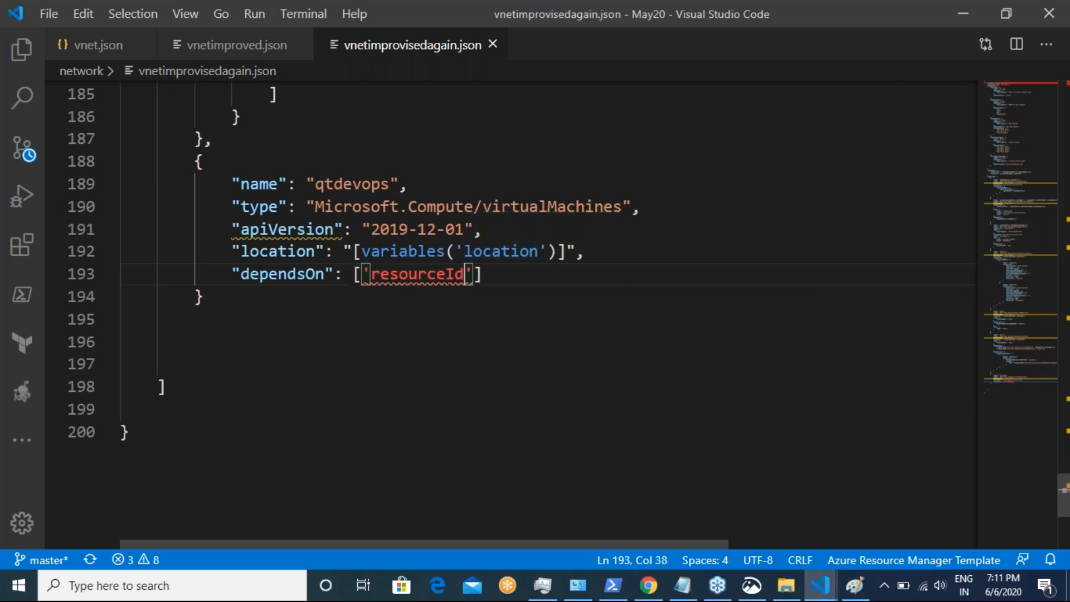
pyautogui.press('Right')
pyautogui.hotkey('shift', 'Left')
pyautogui.hotkey('shift', 'Left')
pyautogui.hotkey('shift', 'Left')
pyautogui.hotkey('shift', 'Left')
pyautogui.hotkey('shift', 'Left')
pyautogui.hotkey('shift', 'Left')
pyautogui.hotkey('shift', 'Left')
pyautogui.hotkey('shift', 'Left')
pyautogui.hotkey('shift', 'Left')
pyautogui.hotkey('shift', 'Left')
pyautogui.hotkey('shift', 'Left')
pyautogui.hotkey('shift', 'Left')
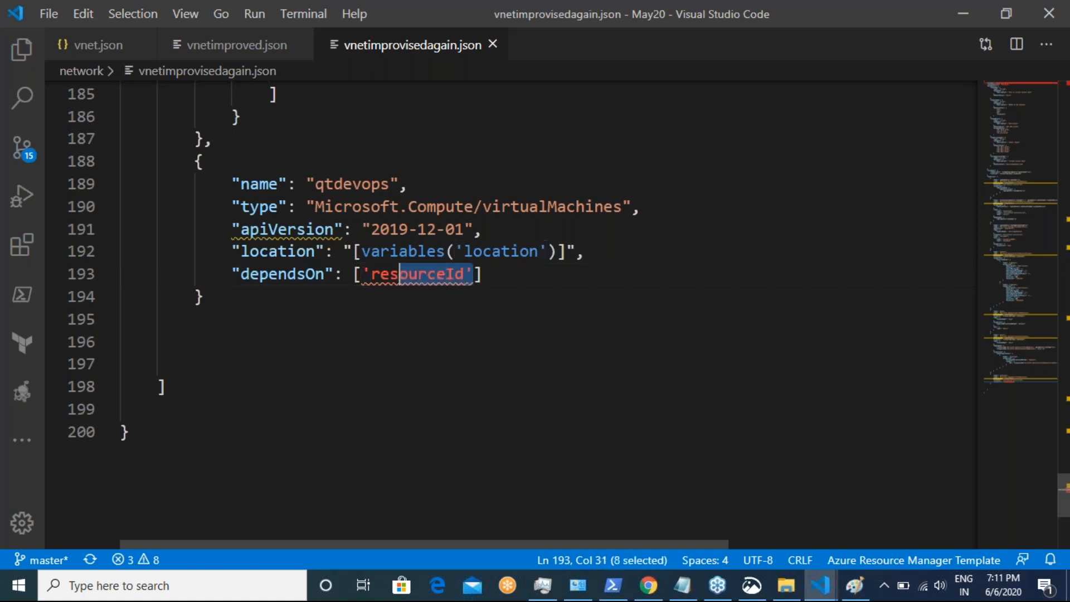
pyautogui.write('re')
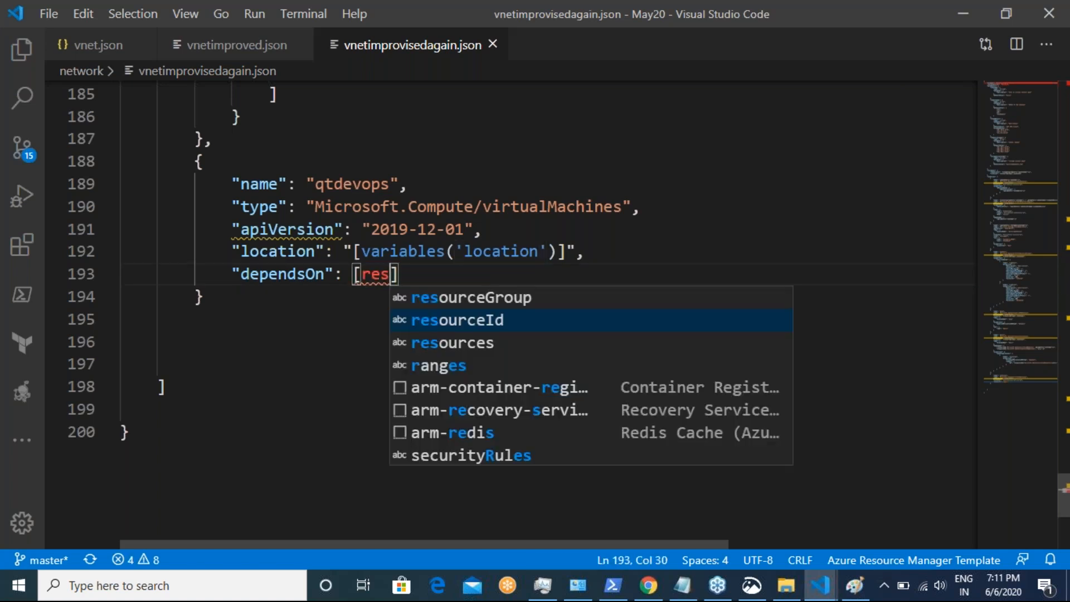
pyautogui.press('Right')
pyautogui.press('Left')
pyautogui.press('Left')
pyautogui.press('Right')
pyautogui.press('Right')
pyautogui.press('Left')
pyautogui.press('BackSpace')
pyautogui.press('BackSpace')
# - On its own line in the qtdevops dependsOn array, add a "[resourceId()]" expression with 'Microsoft.Network/networkInterfaces' as its first argument
pyautogui.press('Return')
pyautogui.write('"[res')
pyautogui.press('Down')
pyautogui.press('Return')
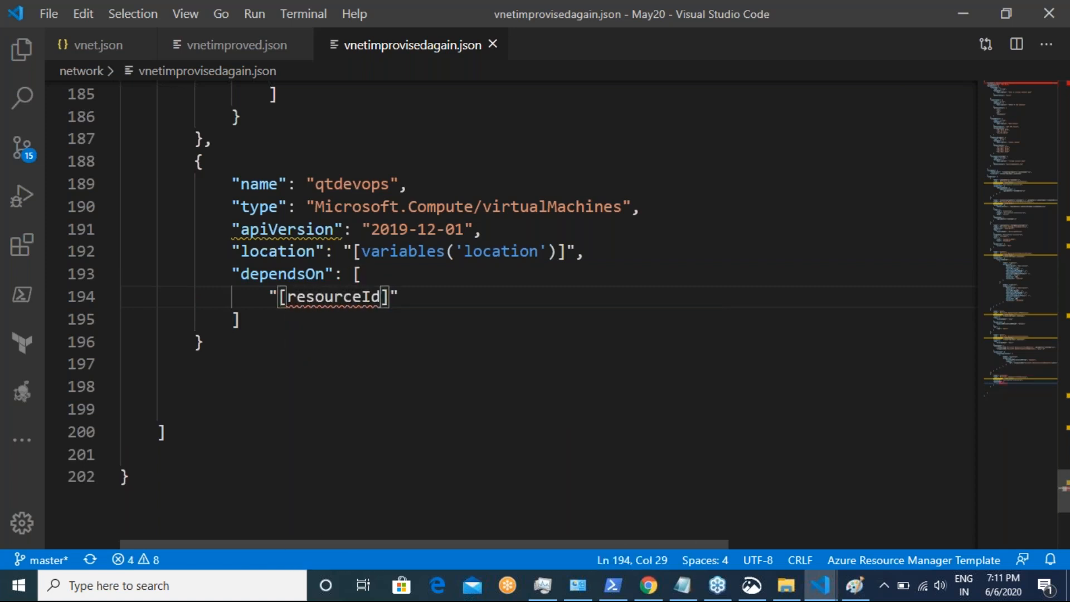
pyautogui.write('(')
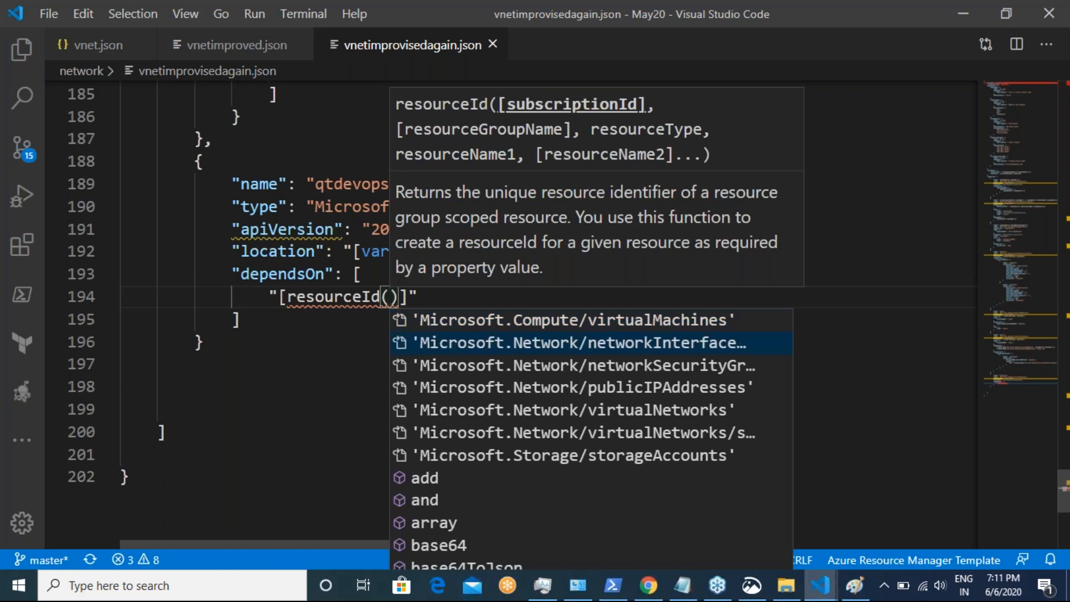
pyautogui.press('Return')
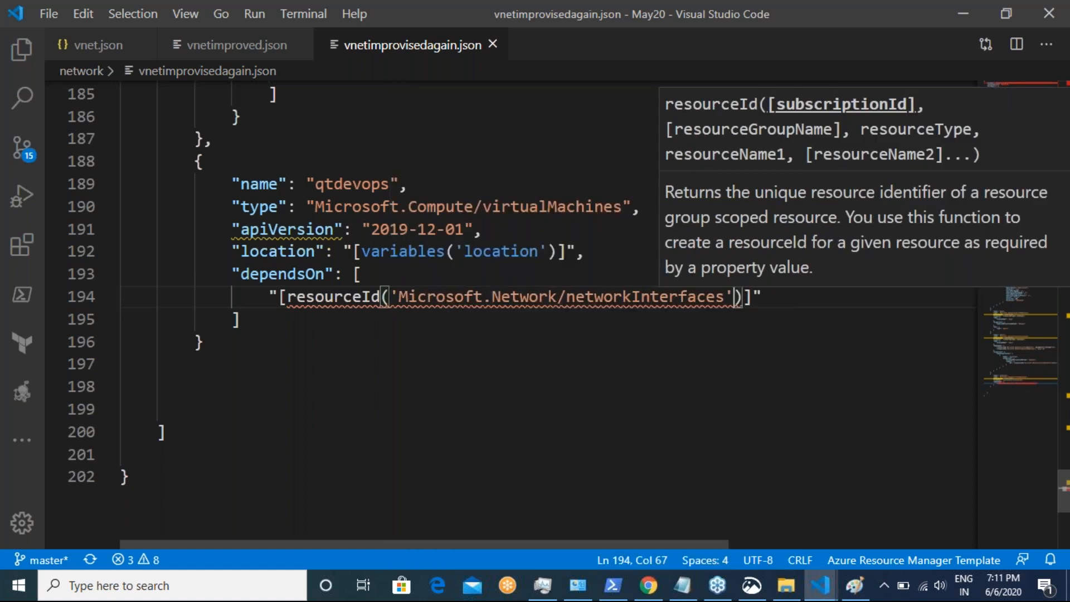
pyautogui.write(',')
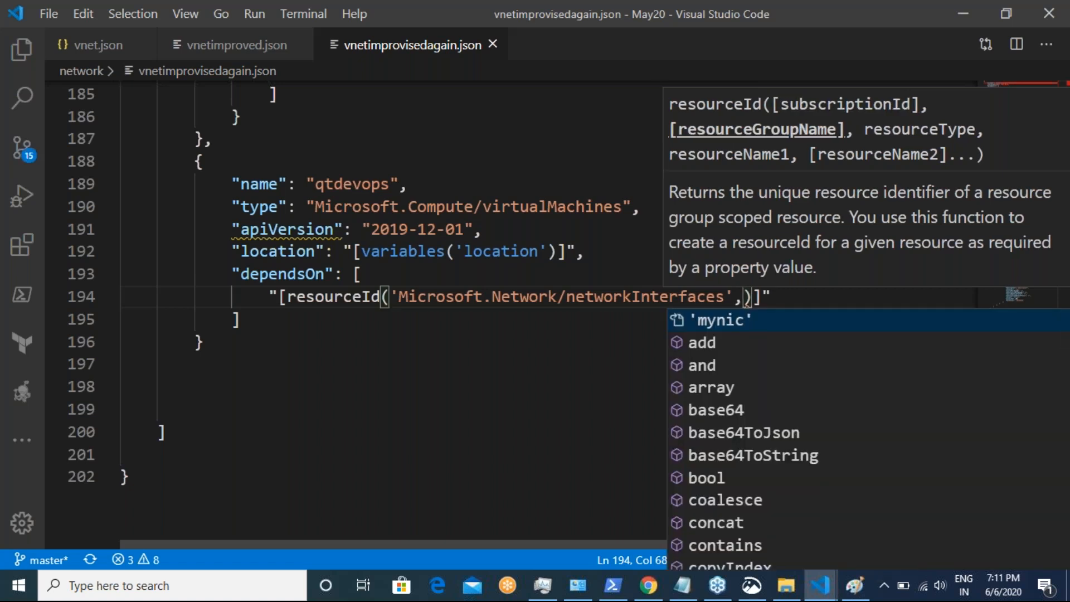
# - Check the network interface resource's name and enter 'mynic' in single quotes as the resourceId's second argument
pyautogui.click(518, 109)
pyautogui.scroll(8, 519, 109)
pyautogui.scroll(2, 518, 109)
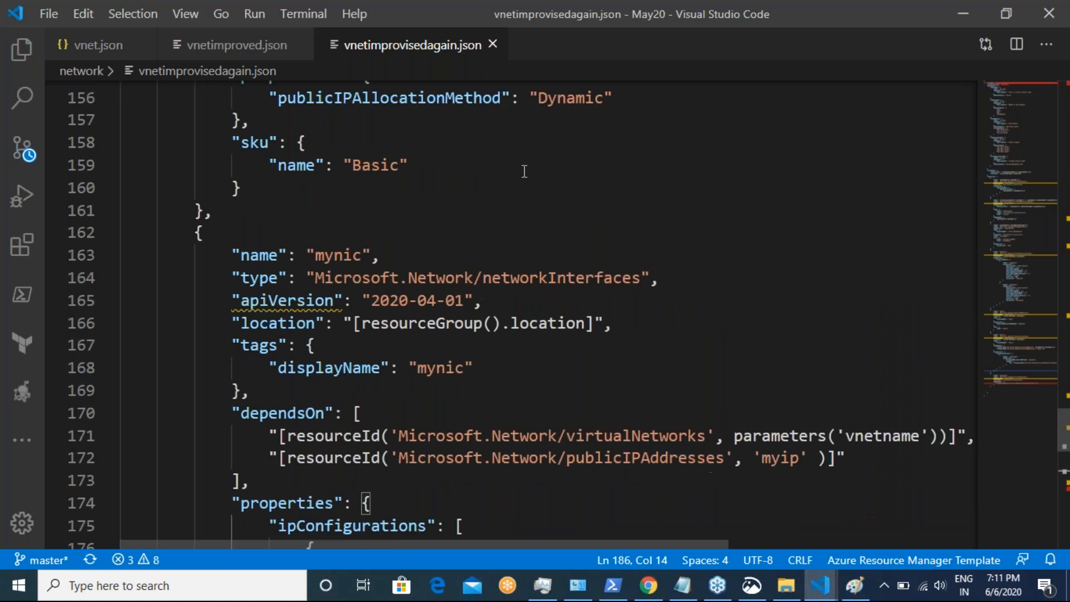
pyautogui.doubleClick(339, 254)
pyautogui.scroll(-8, 634, 334)
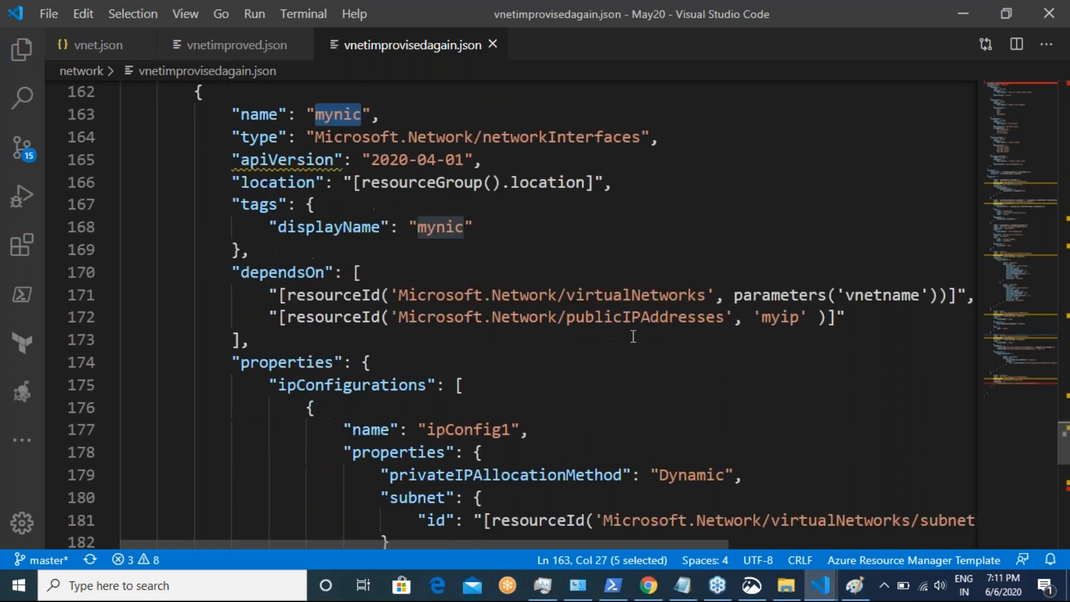
pyautogui.click(747, 390)
pyautogui.write('"mynic')
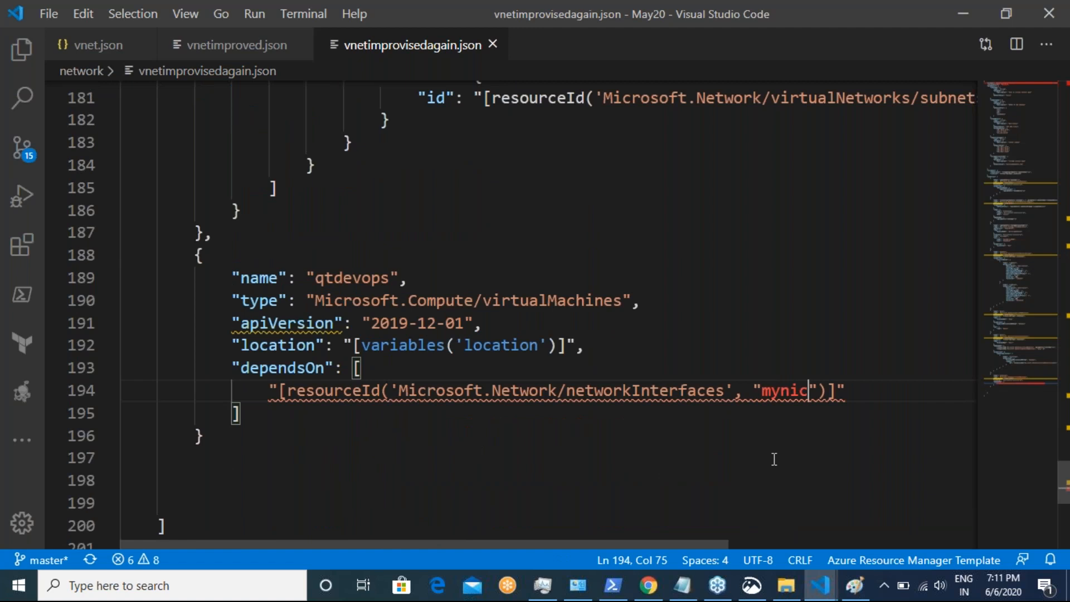
pyautogui.hotkey('ctrl', 'BackSpace')
pyautogui.press('Right')
pyautogui.hotkey('shift', 'Left')
pyautogui.hotkey('shift', 'Left')
pyautogui.write("'")
pyautogui.press('BackSpace')
pyautogui.write('mynic')
# - Add a comma and a new line after the mynic dependency, and look up the public IP resource's name
pyautogui.click(864, 390)
pyautogui.write(',')
pyautogui.press('Return')
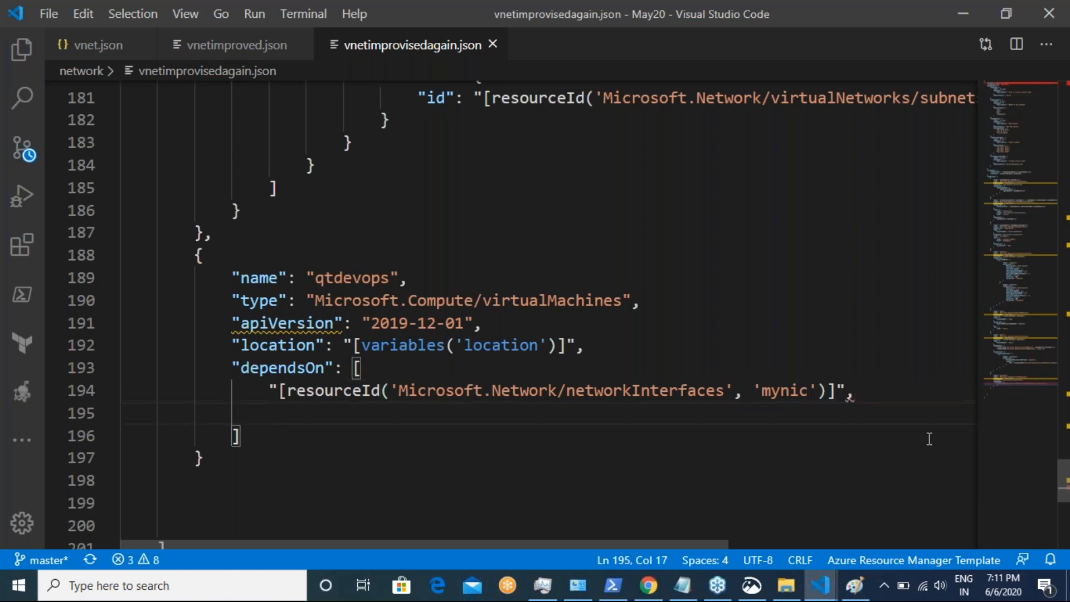
pyautogui.scroll(4, 846, 356)
pyautogui.scroll(10, 674, 301)
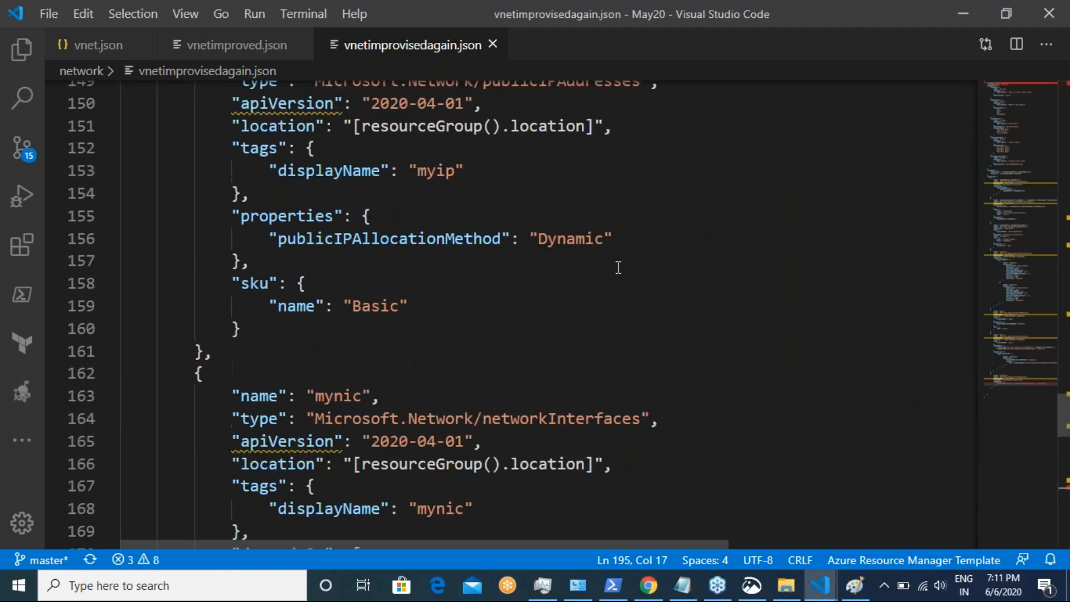
pyautogui.doubleClick(337, 249)
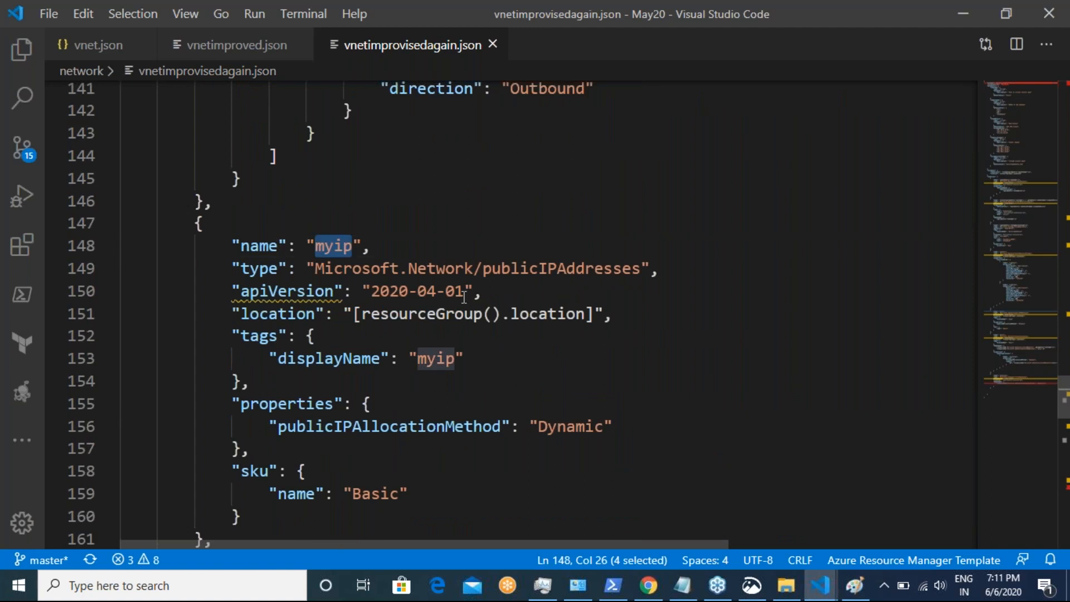
pyautogui.scroll(-6, 467, 325)
pyautogui.scroll(-8, 467, 325)
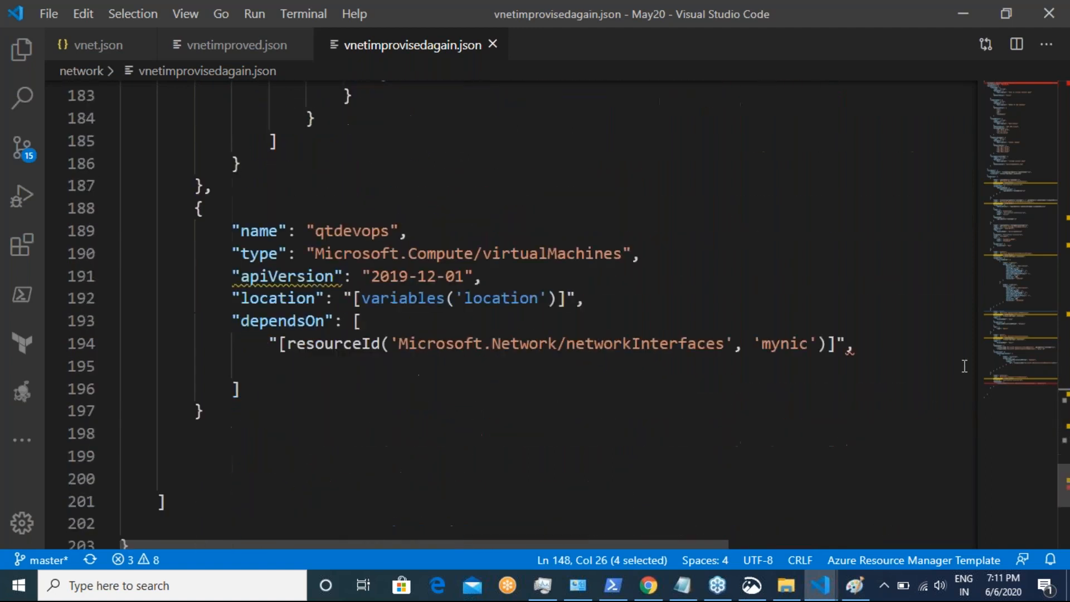
# - Add the second dependsOn entry "[resourceId('Microsoft.Network/publicIPAddresses','myip')]" to the qtdevops resource
pyautogui.click(851, 343)
pyautogui.press('Return')
pyautogui.write('"[re')
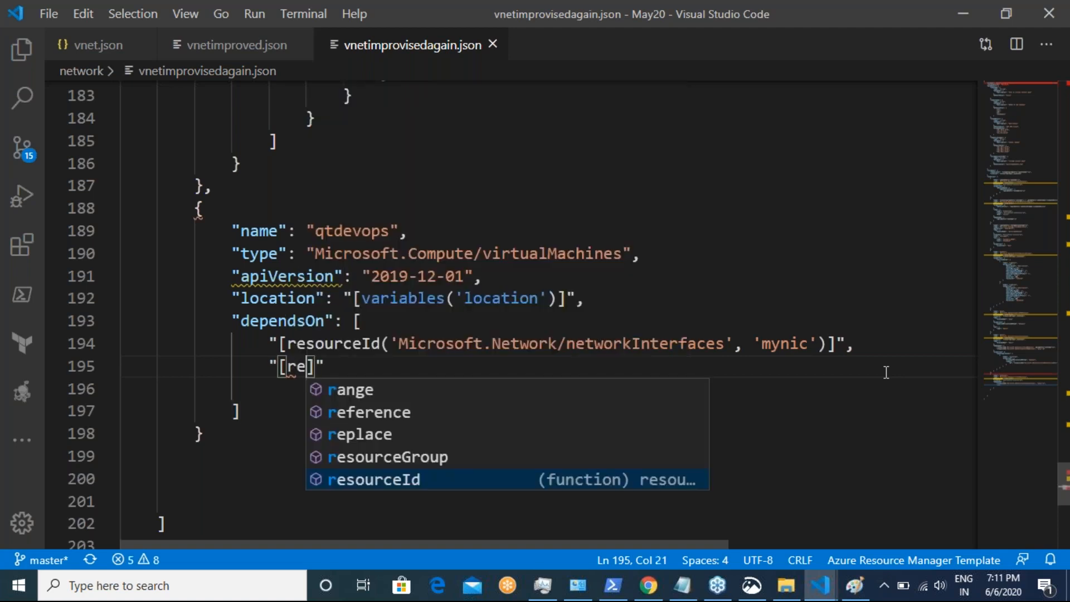
pyautogui.press('Return')
pyautogui.write('(')
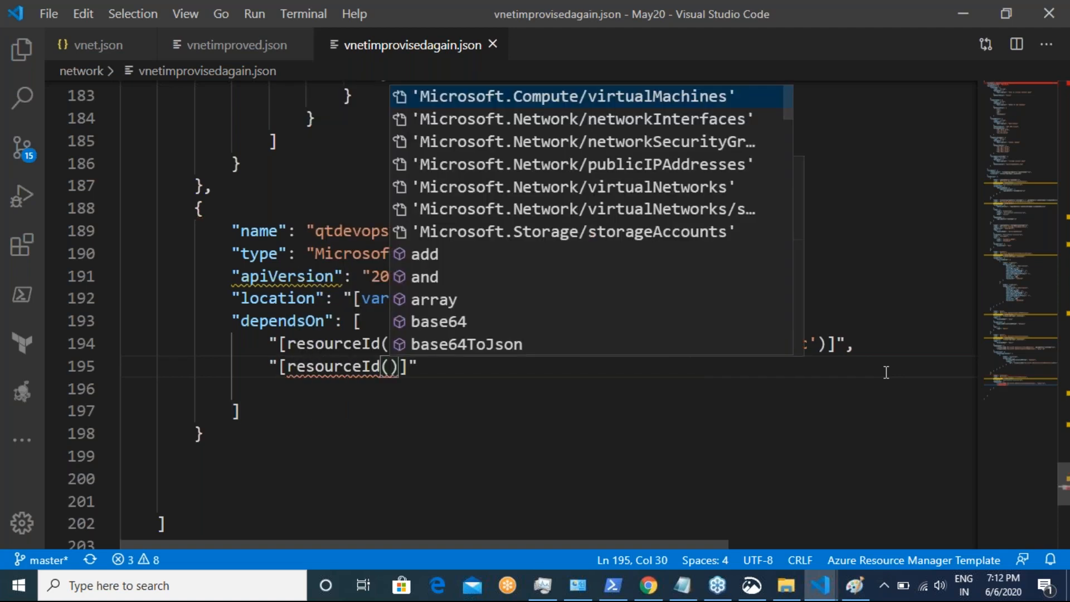
pyautogui.press('Down')
pyautogui.press('Down')
pyautogui.press('Down')
pyautogui.press('Return')
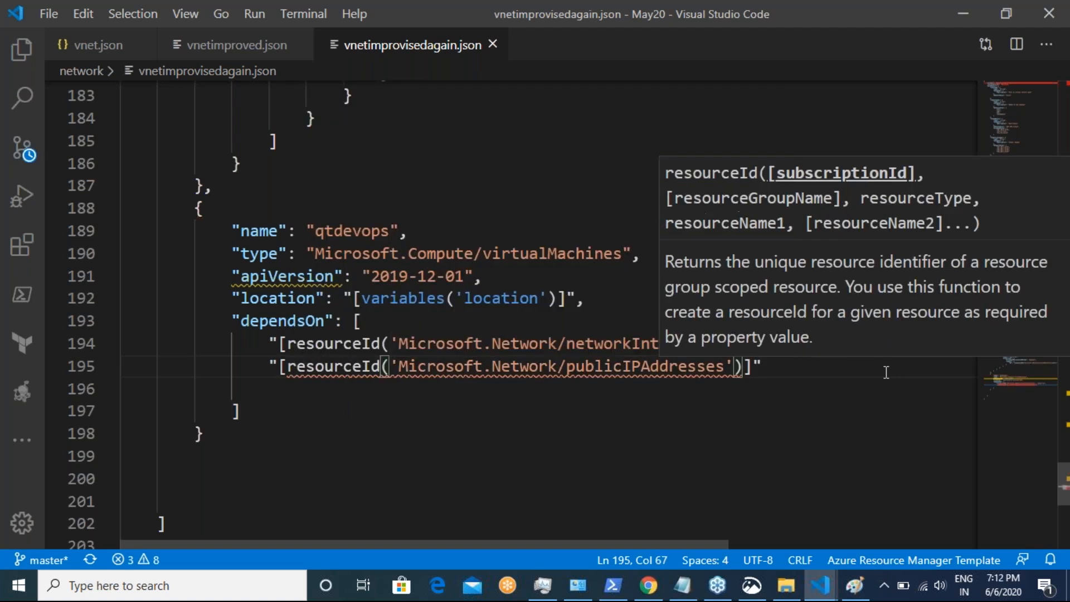
pyautogui.write(",'")
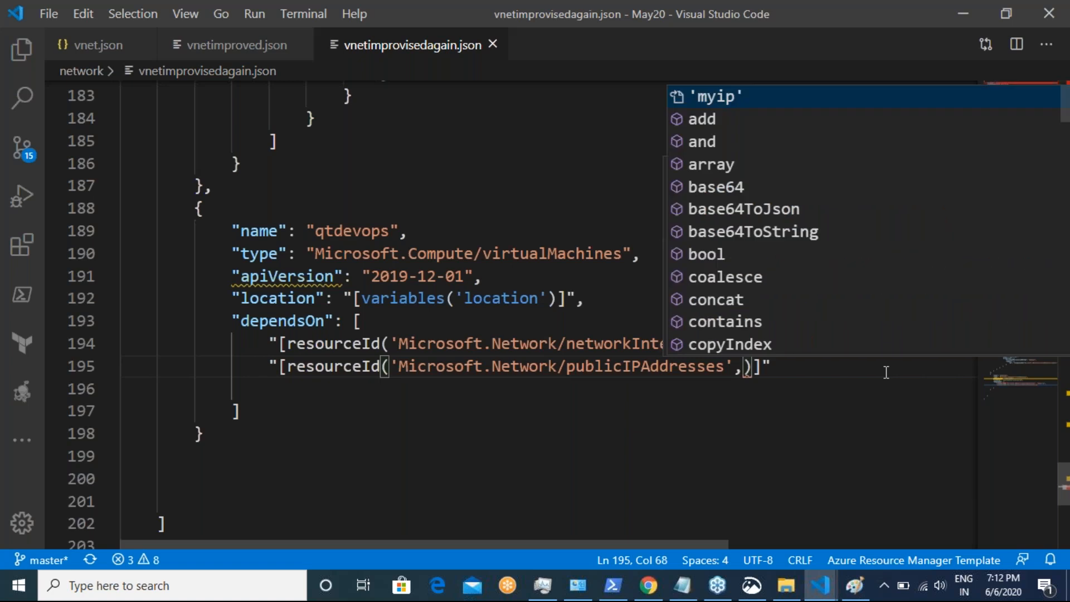
pyautogui.press('Return')
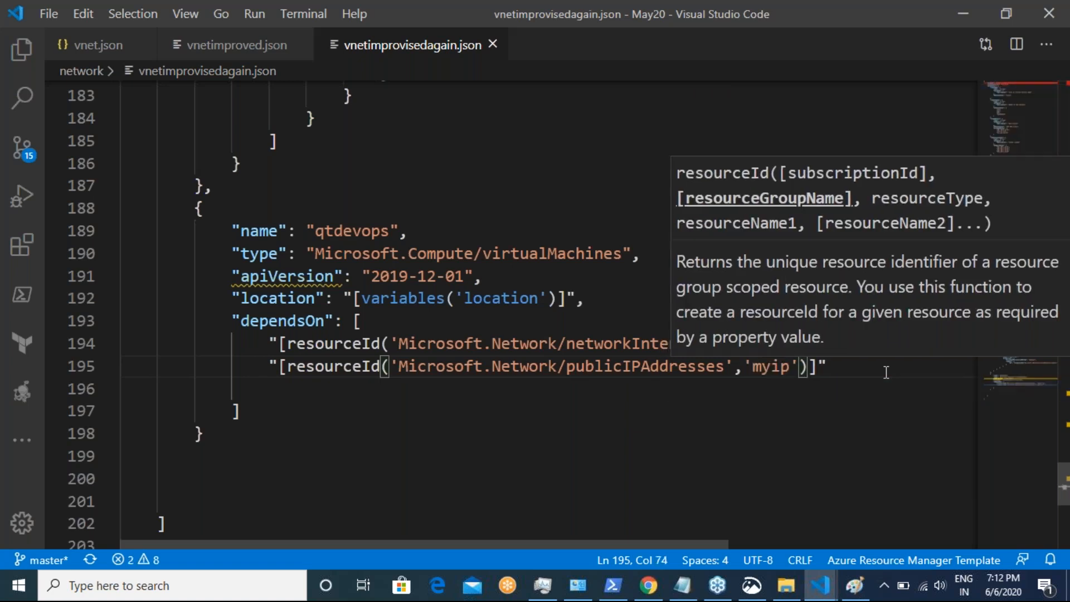
# - Add a comma and a new line after the myip dependency, and look up the network security group resource's name
pyautogui.press('End')
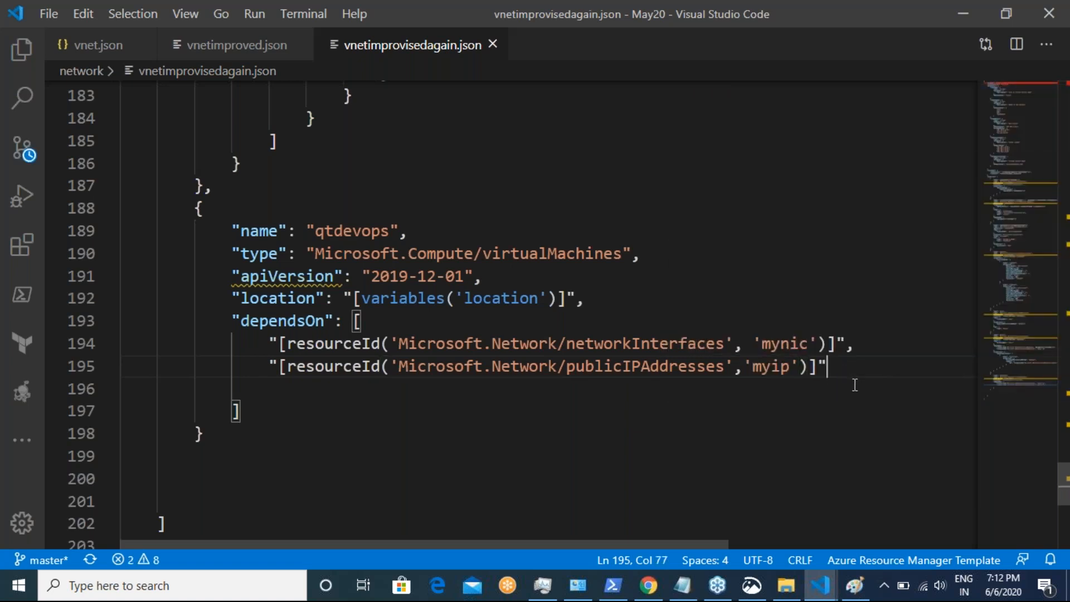
pyautogui.press('Return')
pyautogui.scroll(7, 746, 271)
pyautogui.scroll(-2, 745, 276)
pyautogui.scroll(10, 745, 277)
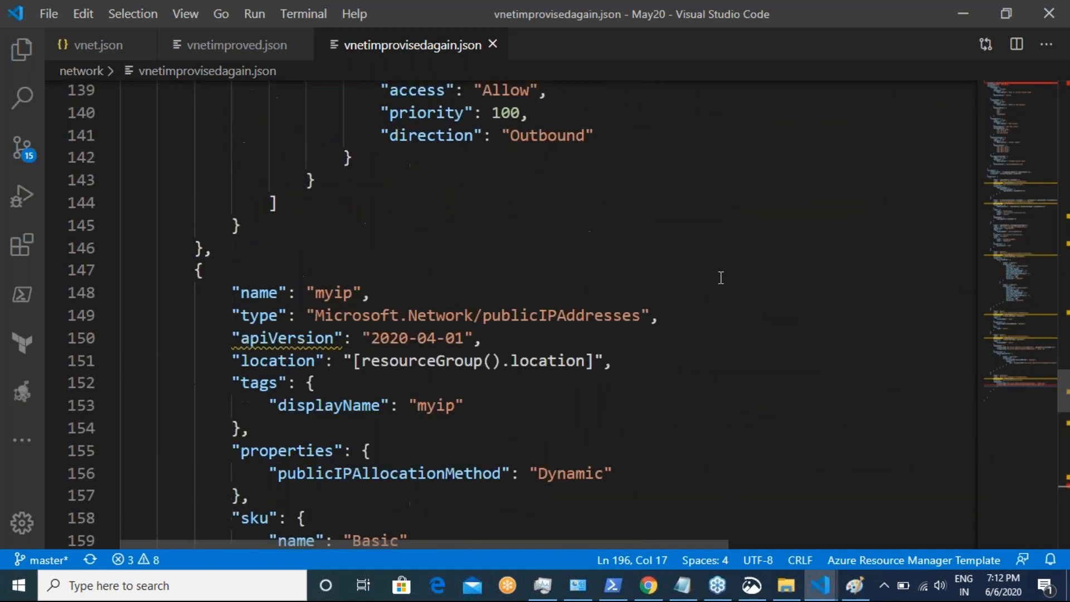
pyautogui.scroll(6, 663, 280)
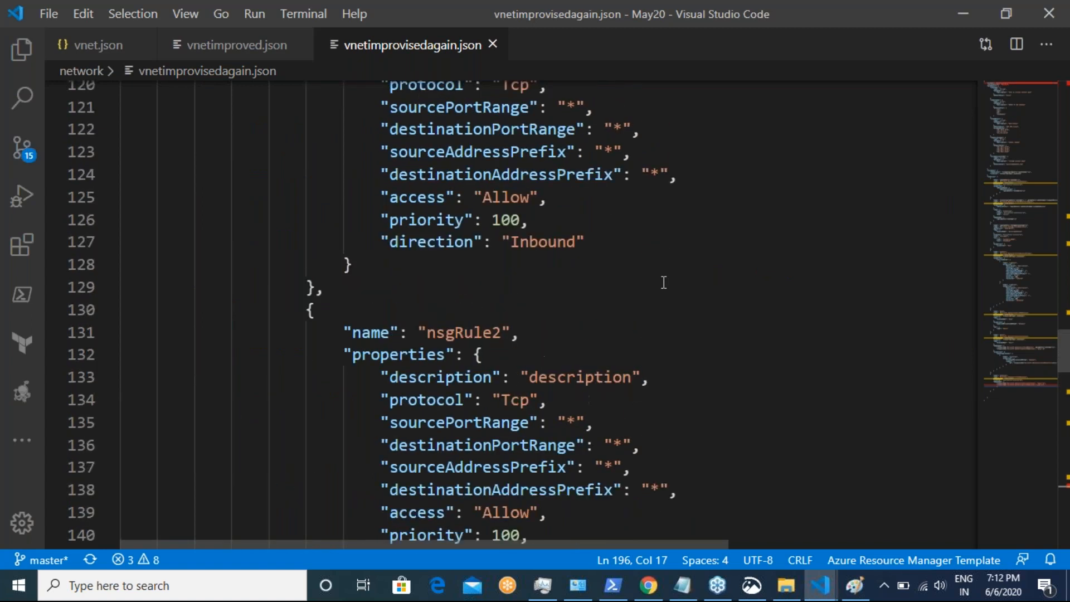
pyautogui.scroll(4, 664, 282)
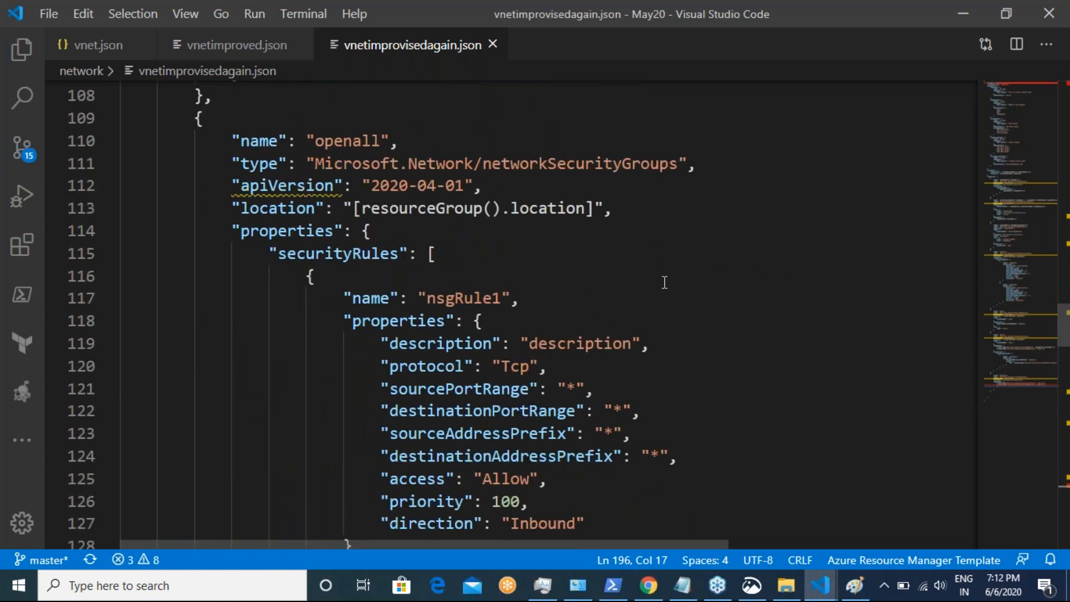
pyautogui.scroll(-11, 664, 282)
pyautogui.scroll(-16, 667, 292)
# - Add the third dependsOn entry "[resourceId('Microsoft.Network/networkSecurityGroups','openall')]" to the qtdevops resource
pyautogui.write('"[')
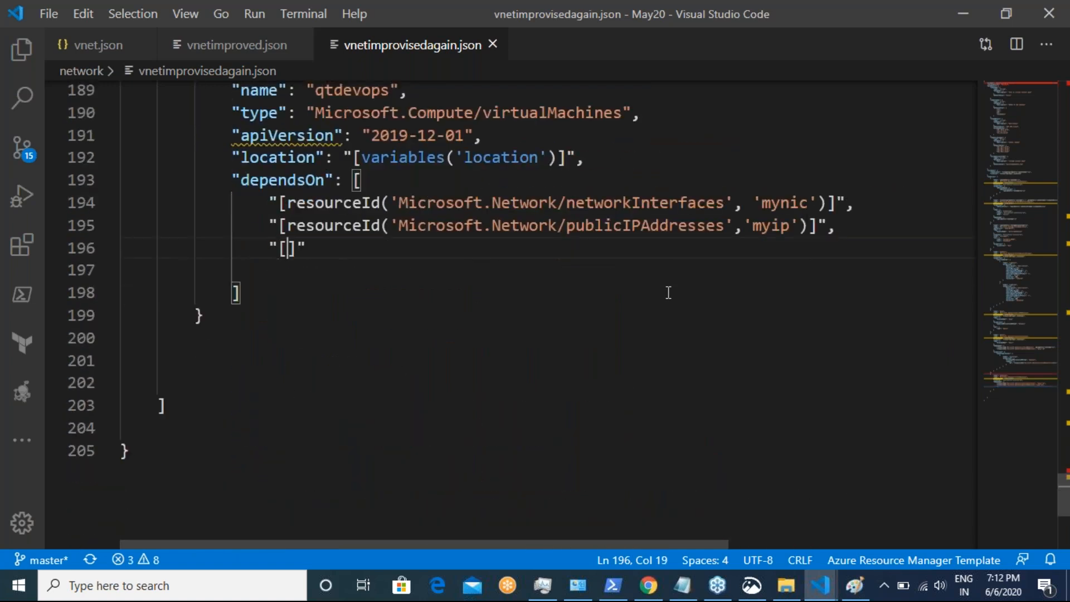
pyautogui.write('res')
pyautogui.press('Return')
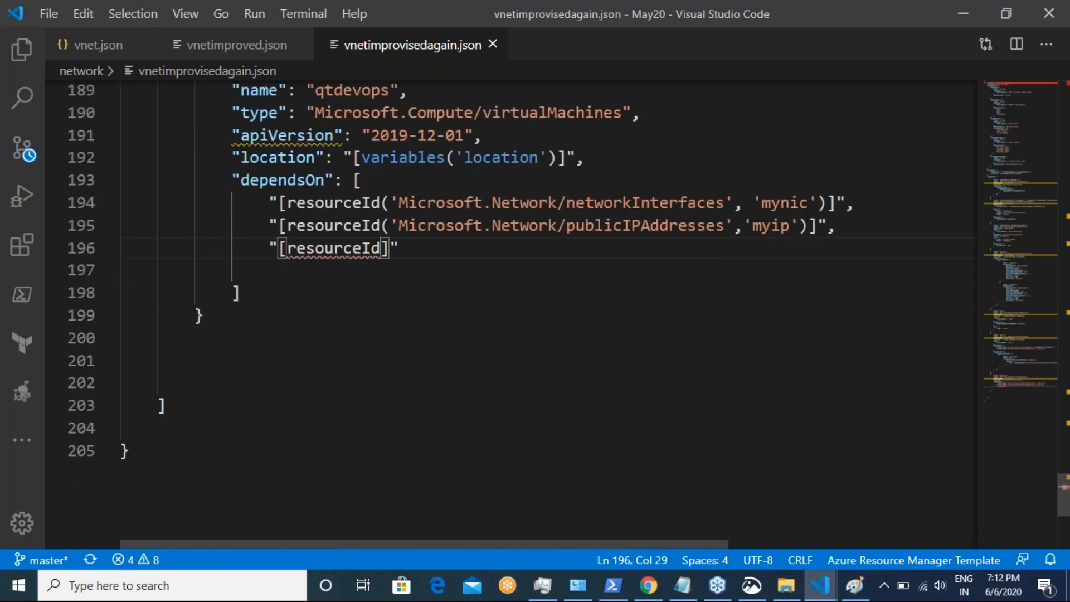
pyautogui.write('(')
pyautogui.press('Down')
pyautogui.press('Down')
pyautogui.press('Down')
pyautogui.press('Up')
pyautogui.press('Return')
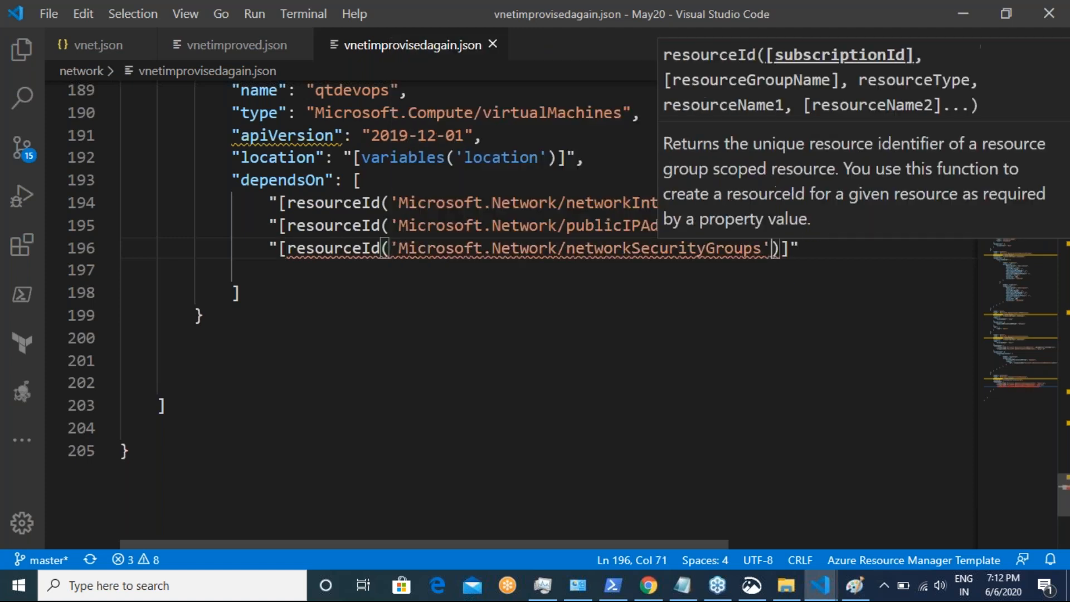
pyautogui.write(',')
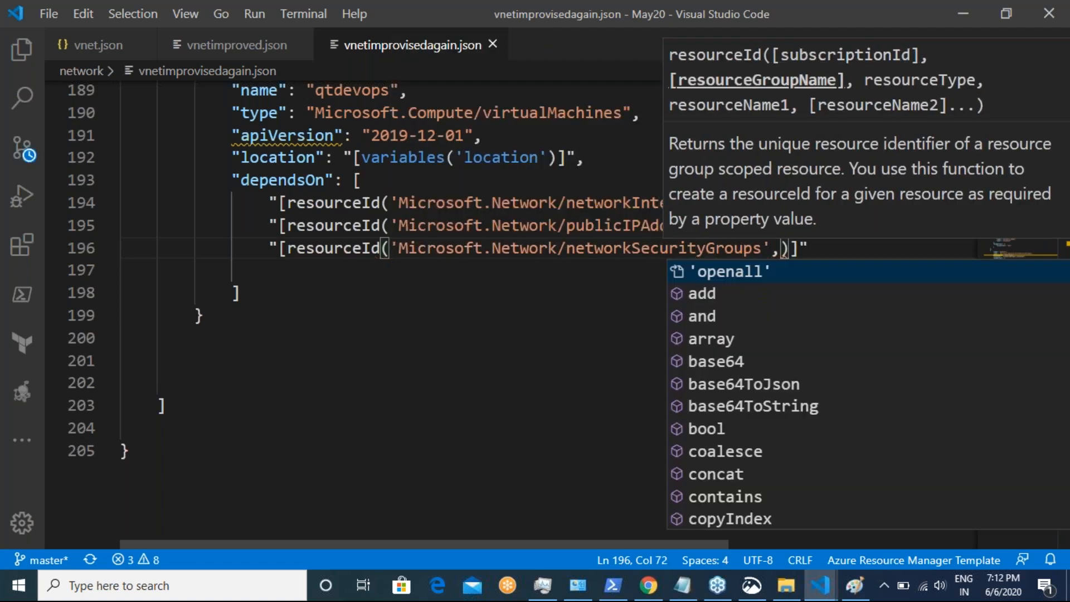
pyautogui.press('Return')
pyautogui.click(912, 250)
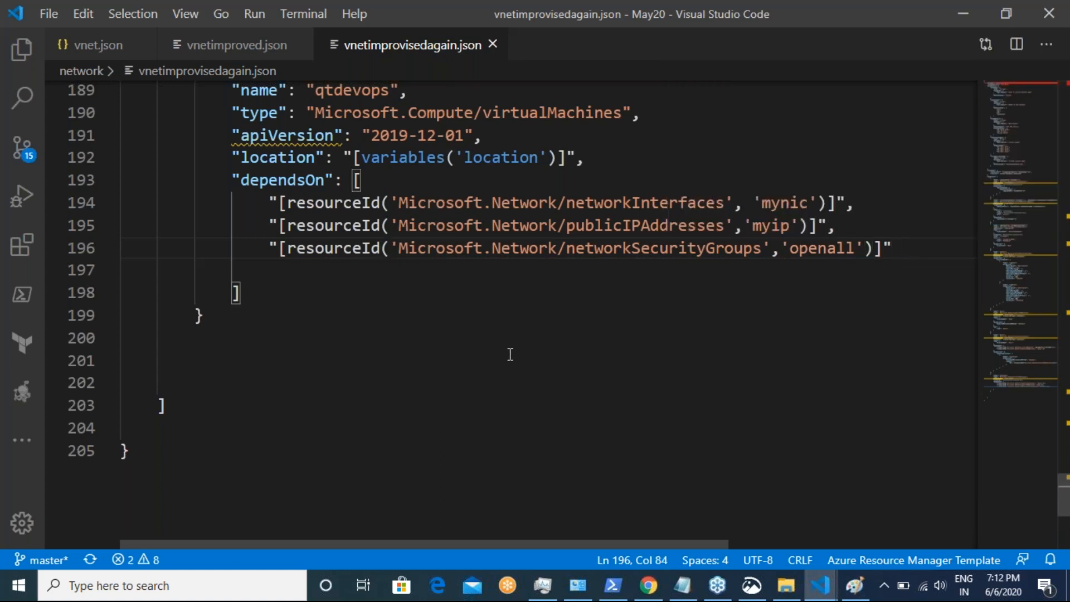
# - Add an empty "properties" object after the dependsOn array of the qtdevops resource
pyautogui.click(257, 287)
pyautogui.write(',')
pyautogui.press('Return')
pyautogui.write('"properties"')
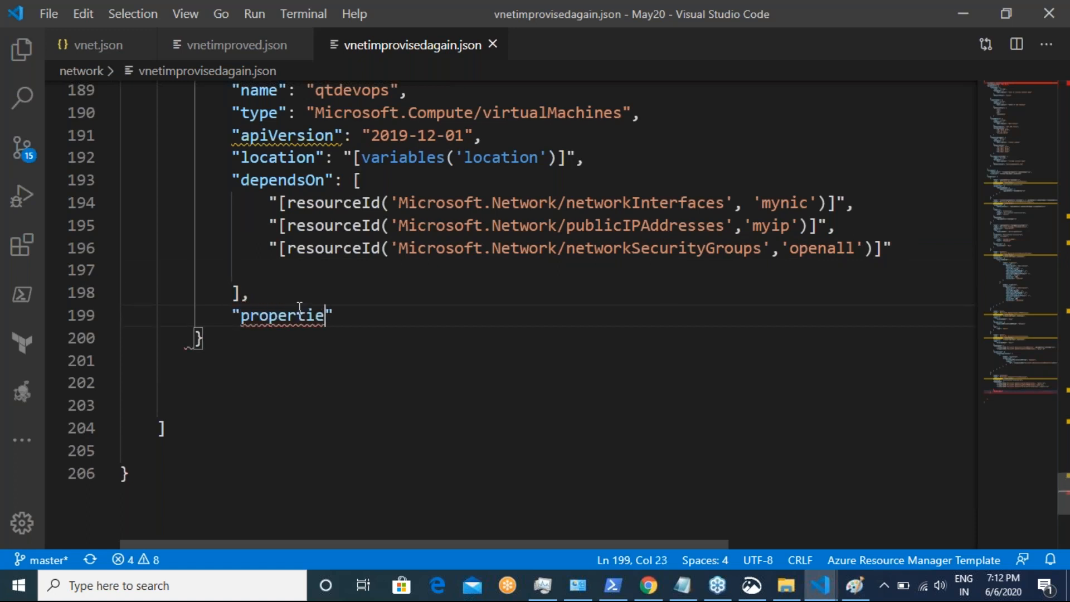
pyautogui.write(': {')
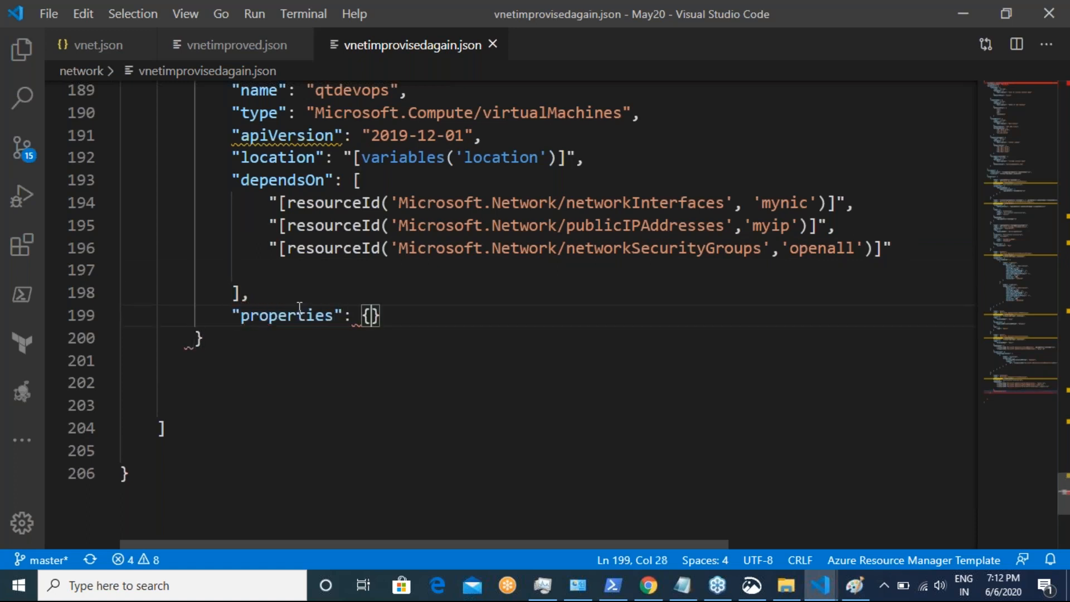
pyautogui.press('Return')
# - Copy the hardwareProfile name from the VirtualMachineProperties reference in Chrome and add it as a key inside properties in Visual Studio Code
pyautogui.hotkey('alt', 'Tab')
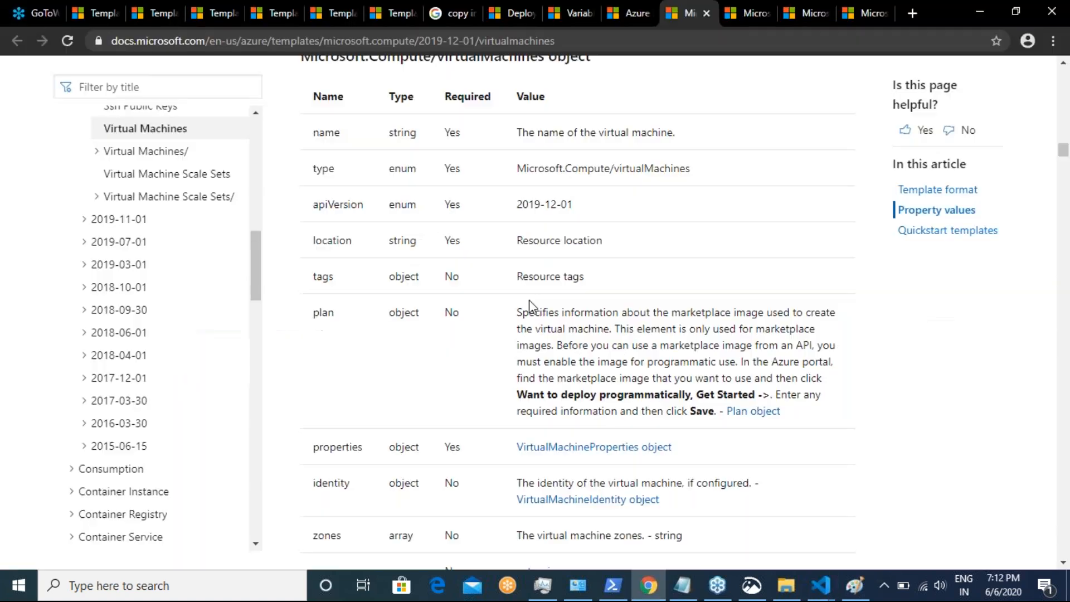
pyautogui.scroll(5, 527, 304)
pyautogui.scroll(-10, 524, 305)
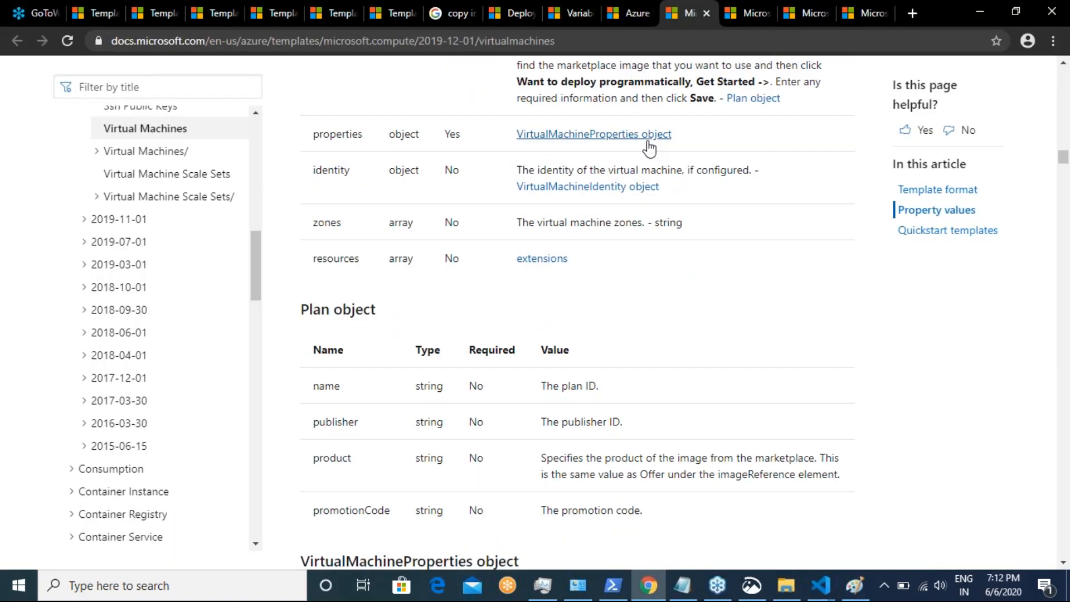
pyautogui.click(640, 141)
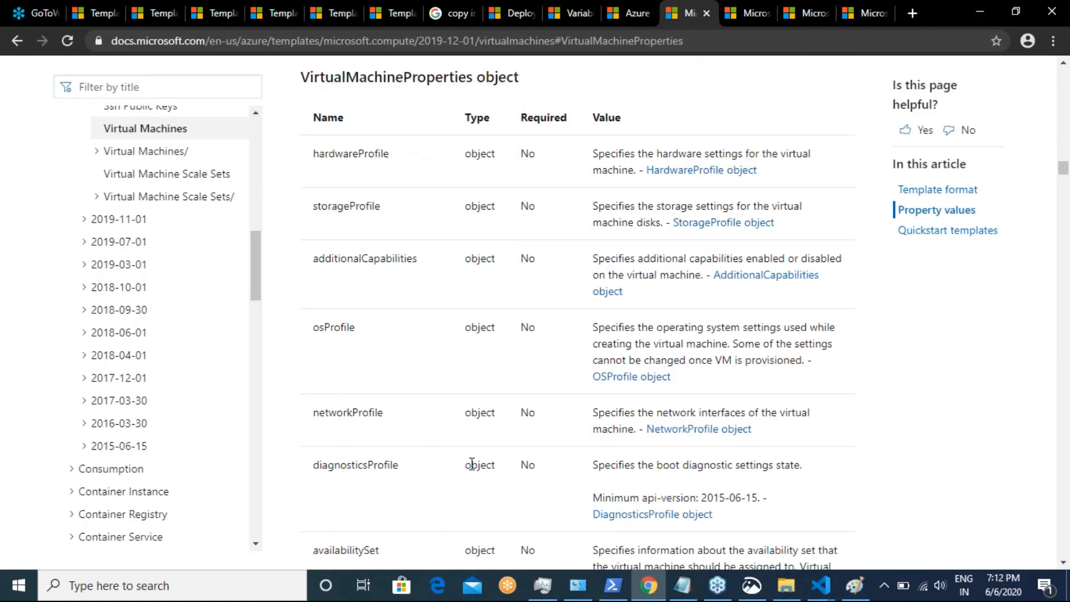
pyautogui.doubleClick(347, 153)
pyautogui.hotkey('ctrl', 'c')
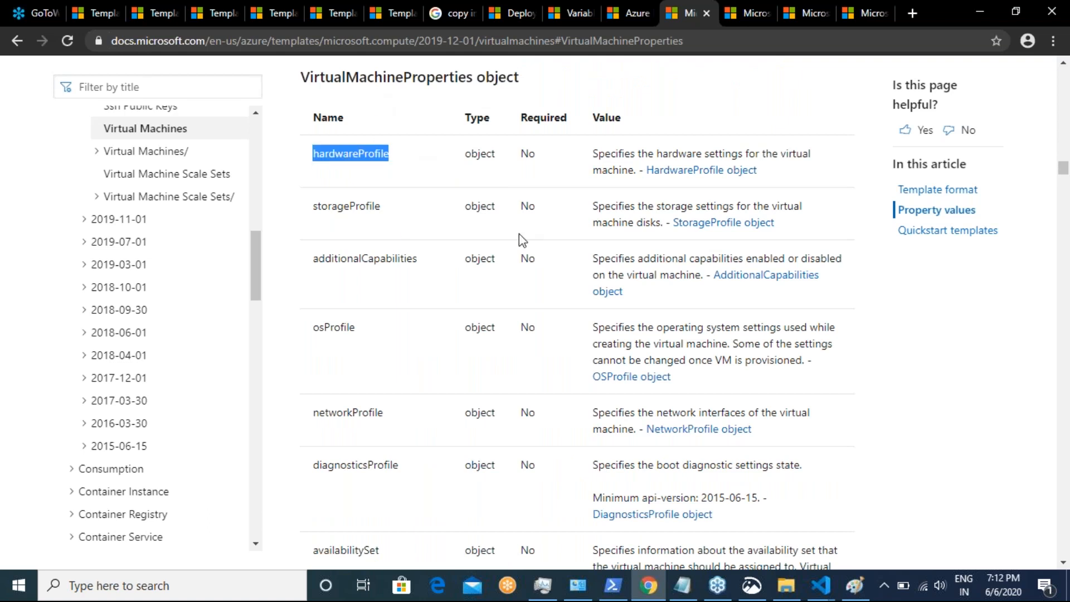
pyautogui.hotkey('alt', 'Tab')
pyautogui.write('"')
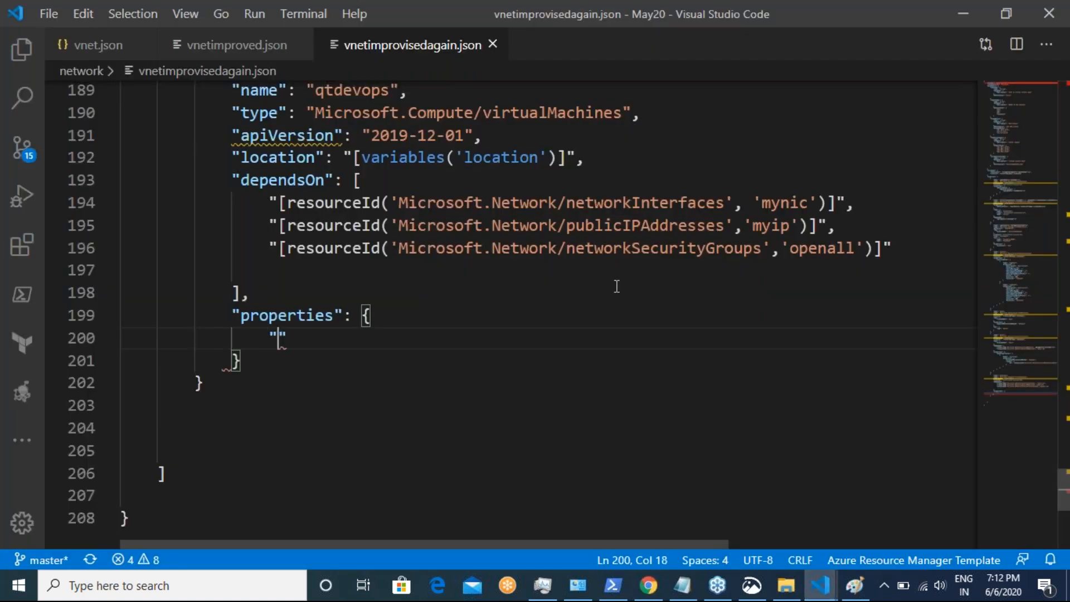
pyautogui.hotkey('ctrl', 'v')
pyautogui.write('":')
# - Check the HardwareProfile object's fields in the Chrome reference, and give hardwareProfile an empty object value in Visual Studio Code
pyautogui.hotkey('alt', 'Tab')
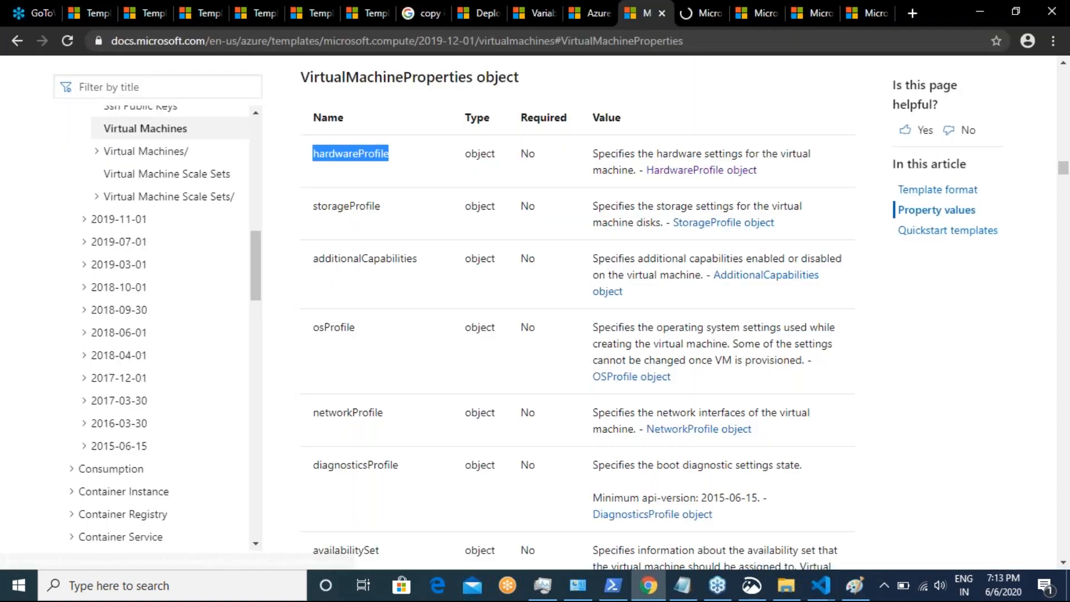
pyautogui.click(701, 169)
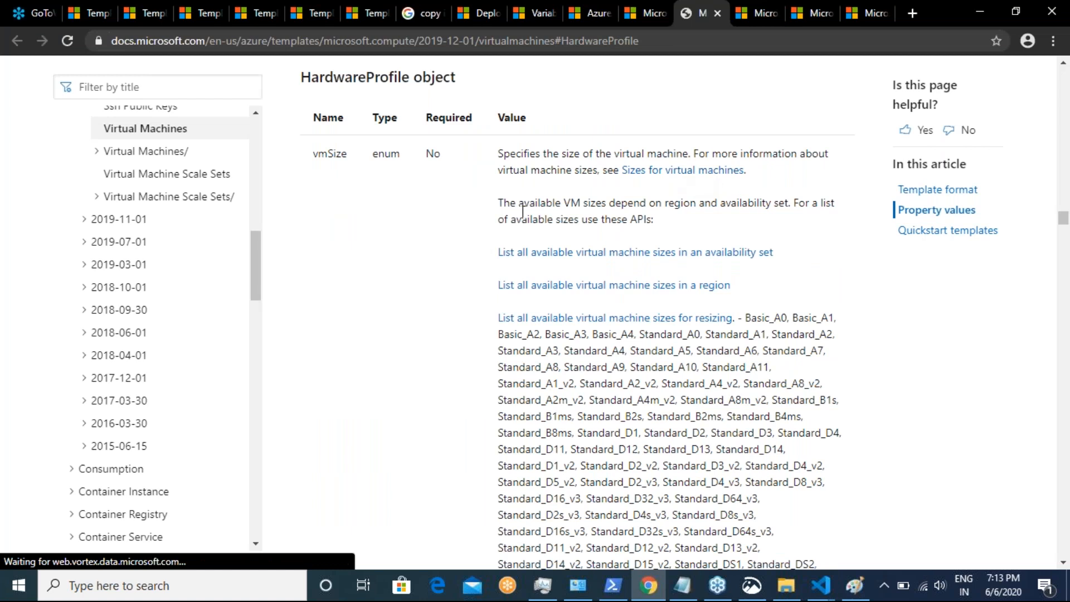
pyautogui.scroll(-15, 529, 170)
pyautogui.hotkey('alt', 'Tab')
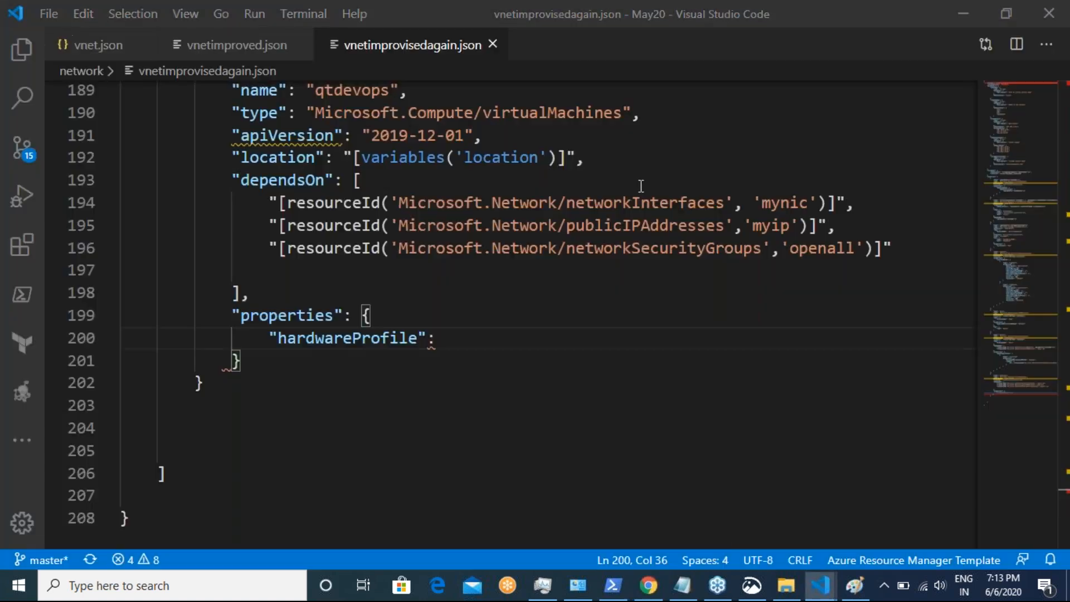
pyautogui.write('{')
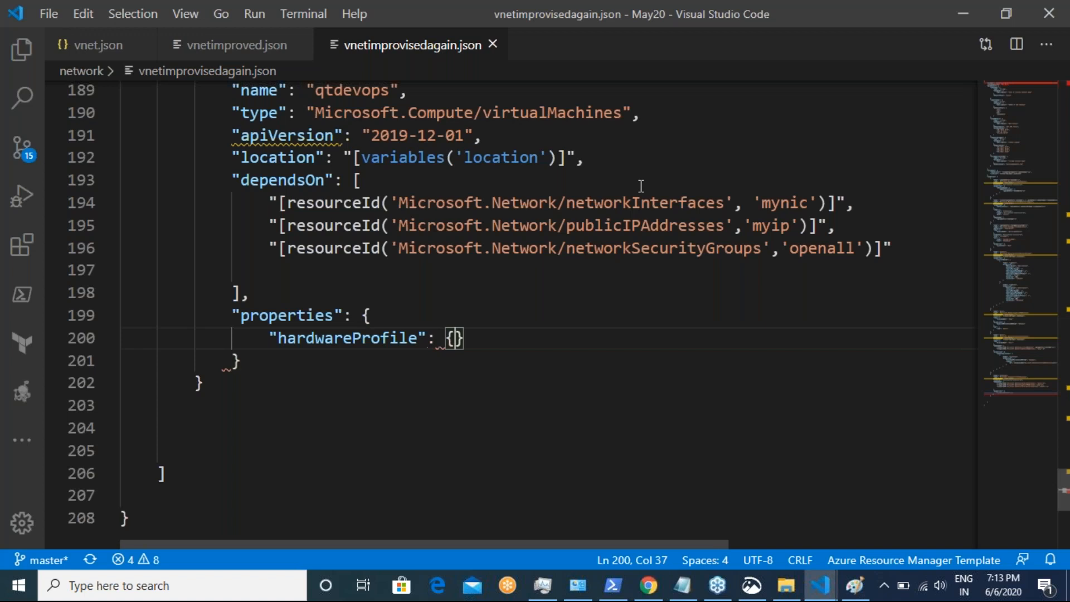
pyautogui.press('Return')
# - Set "vmSize" to "Standard_B1s" inside hardwareProfile and add a comma after the object's closing brace
pyautogui.write('vm')
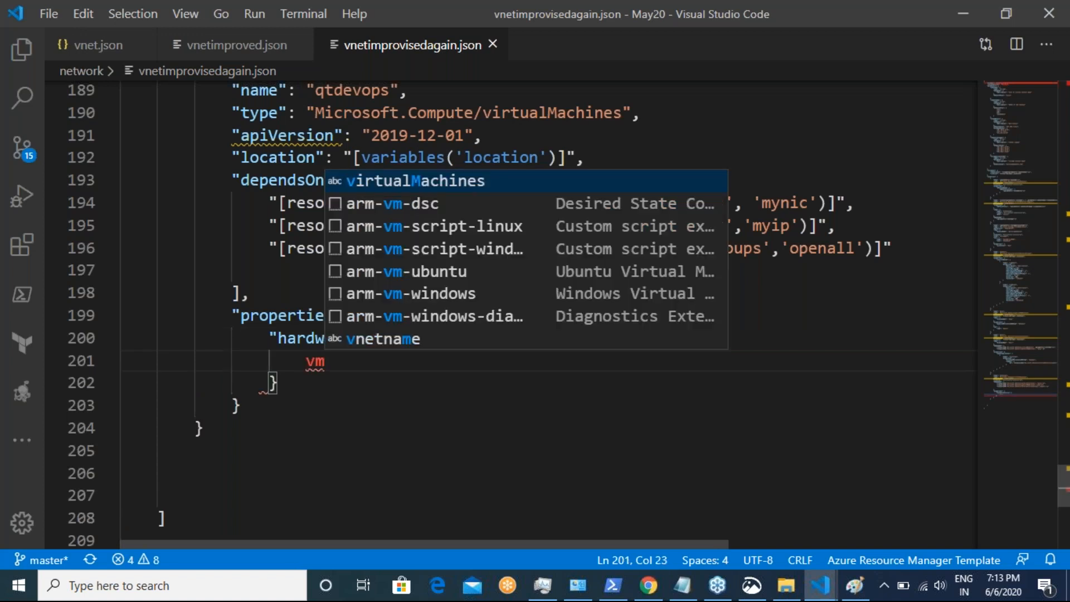
pyautogui.press('BackSpace')
pyautogui.press('BackSpace')
pyautogui.write('"vmSize"')
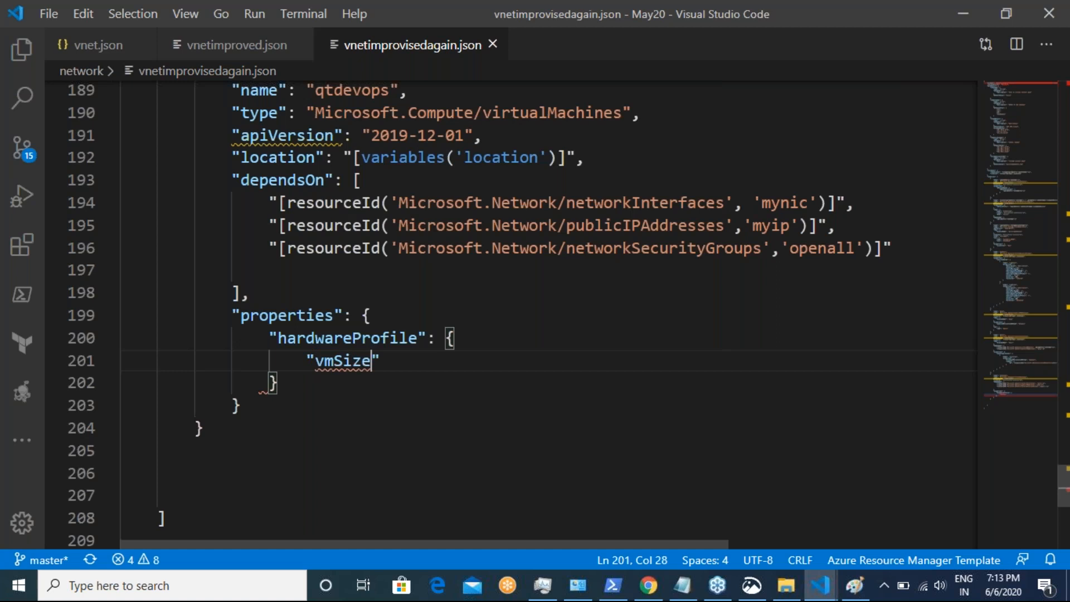
pyautogui.write(': "Stand')
pyautogui.write('ard_B')
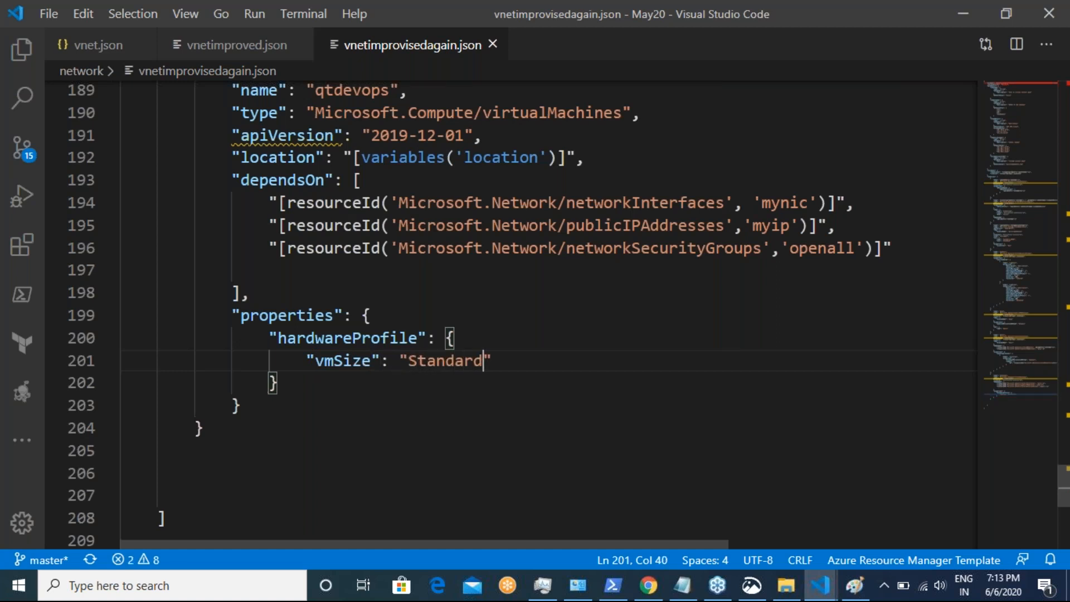
pyautogui.write('1s')
pyautogui.press('Down')
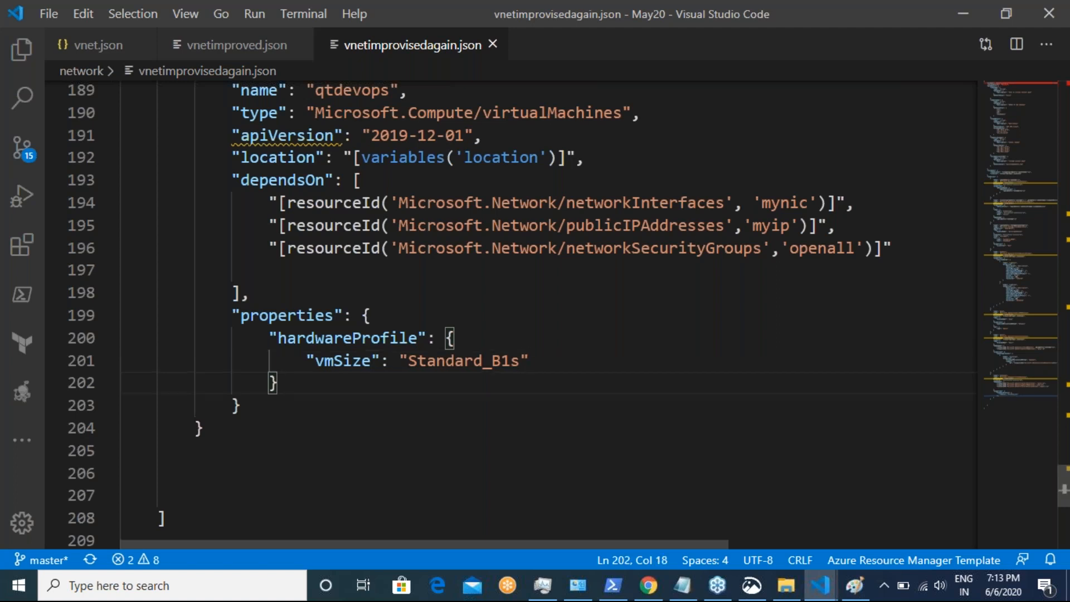
pyautogui.write(',')
# - Copy the osProfile name from the Chrome reference and add an empty "osProfile" object after hardwareProfile in Visual Studio Code
pyautogui.hotkey('alt', 'Tab')
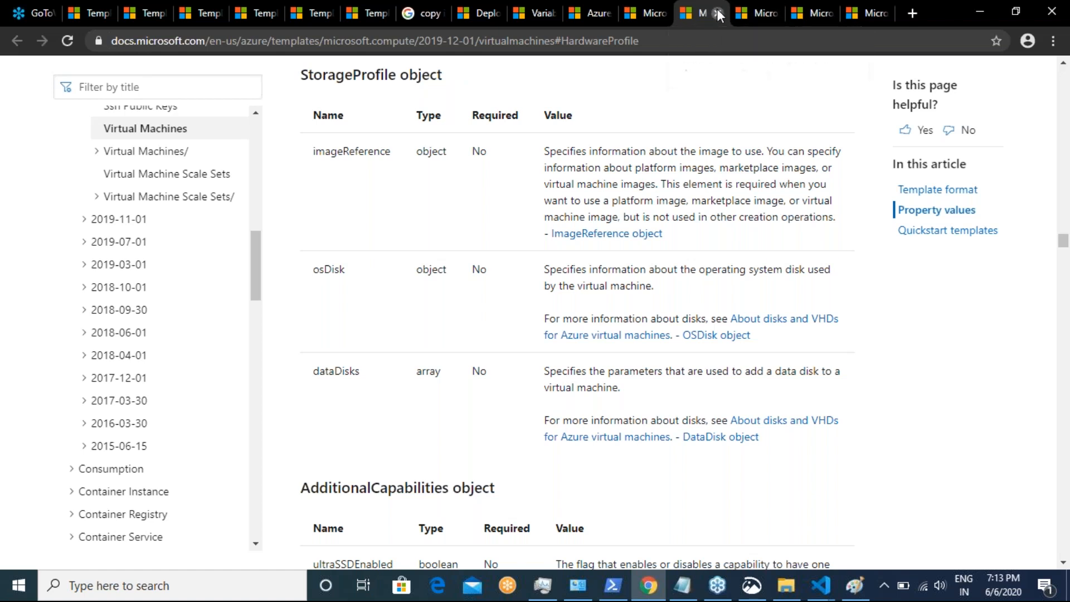
pyautogui.click(719, 13)
pyautogui.doubleClick(344, 207)
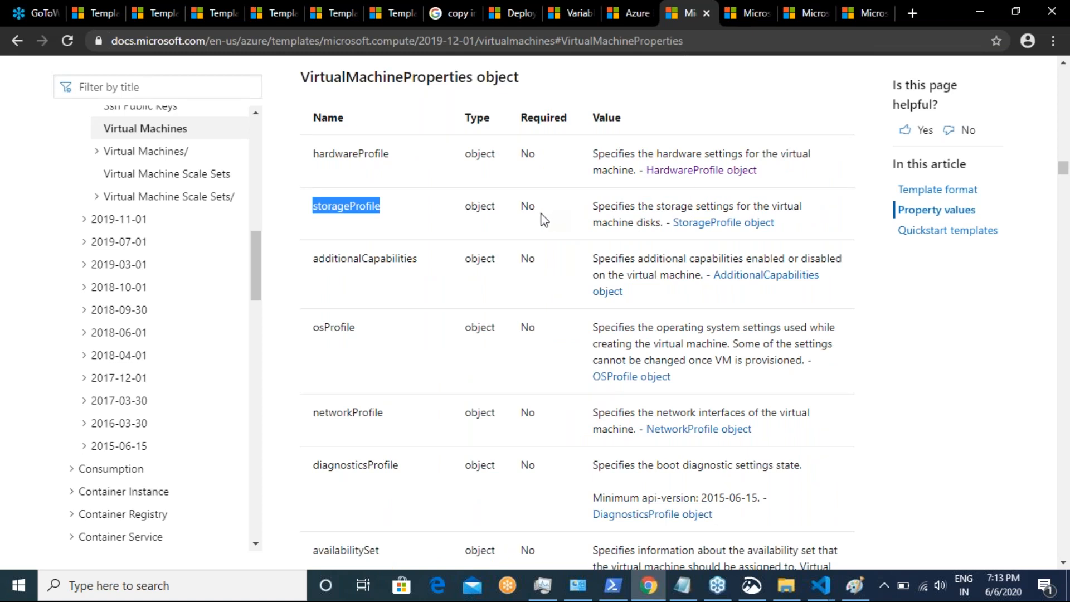
pyautogui.doubleClick(342, 327)
pyautogui.hotkey('ctrl', 'c')
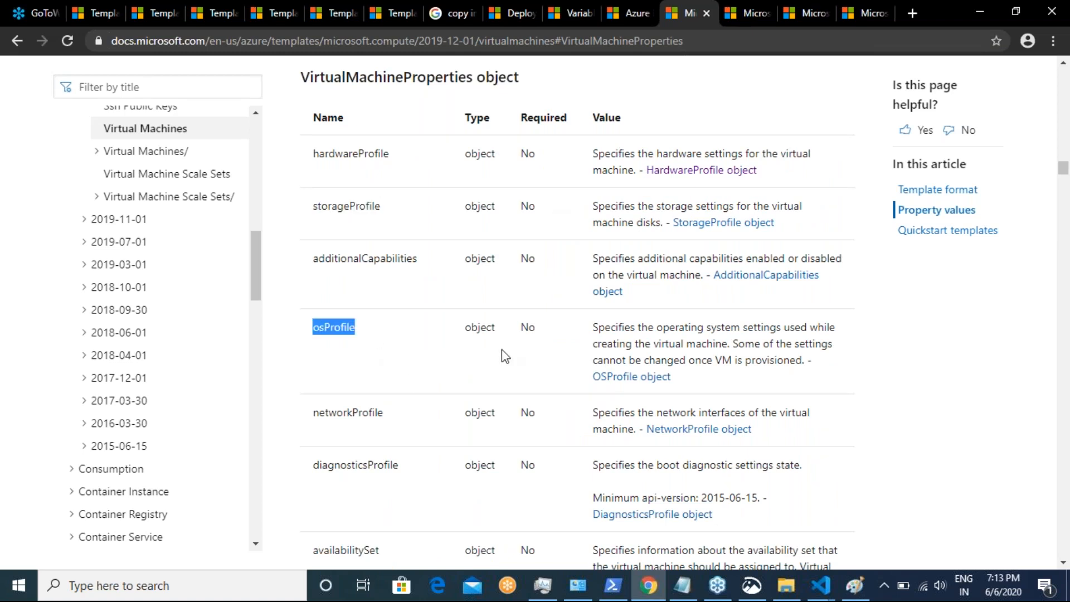
pyautogui.hotkey('alt', 'Tab')
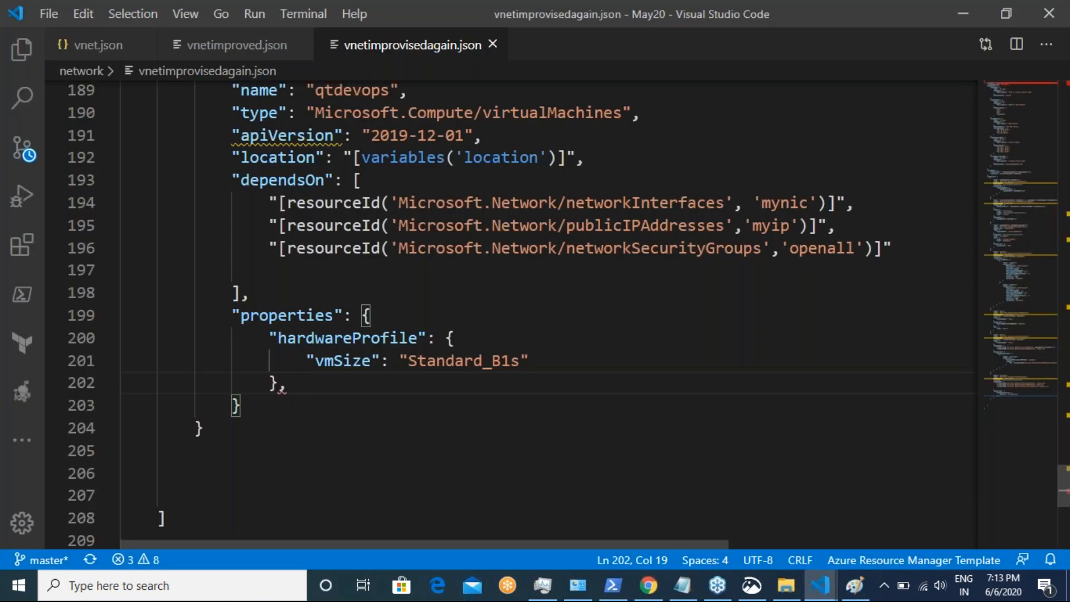
pyautogui.press('Return')
pyautogui.write('"')
pyautogui.hotkey('ctrl', 'v')
pyautogui.write('"')
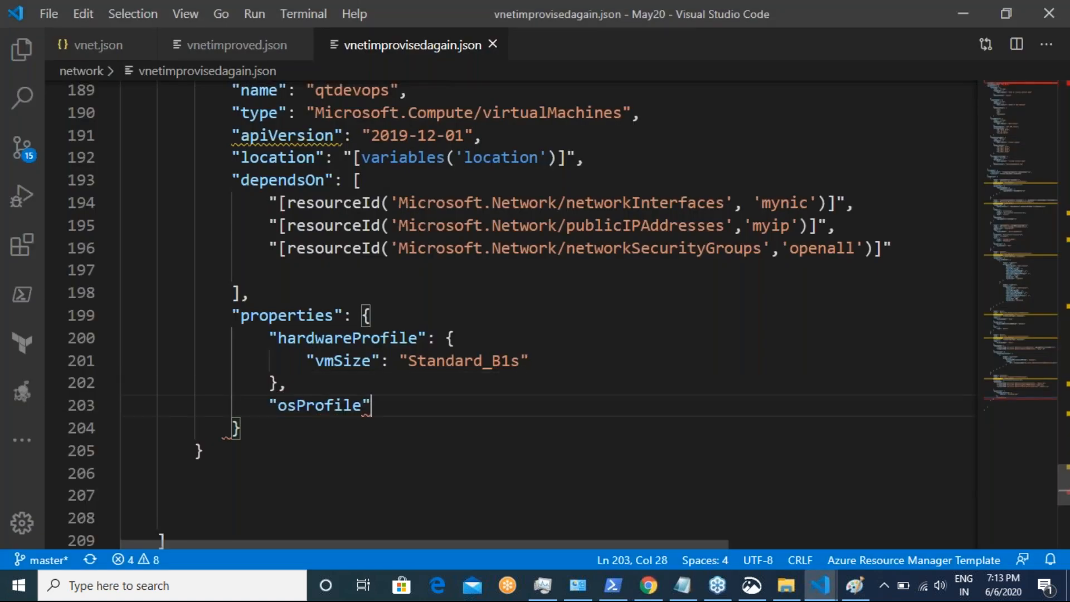
pyautogui.write(': {')
pyautogui.press('Return')
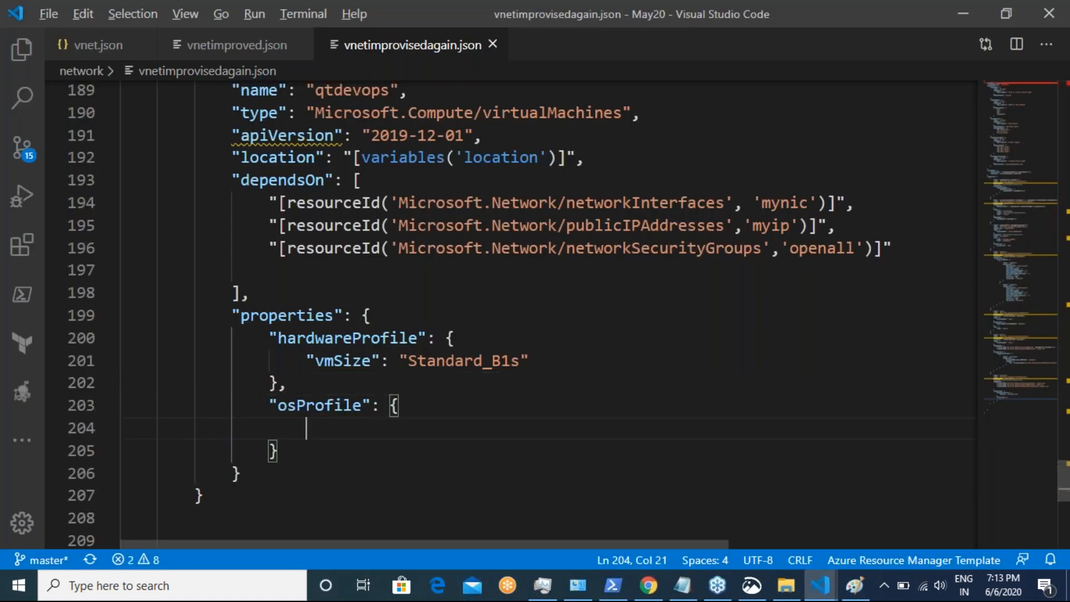
# - Check osProfile's type in the Chrome reference and open the OSProfile object's definition
pyautogui.hotkey('alt', 'Tab')
pyautogui.doubleClick(484, 327)
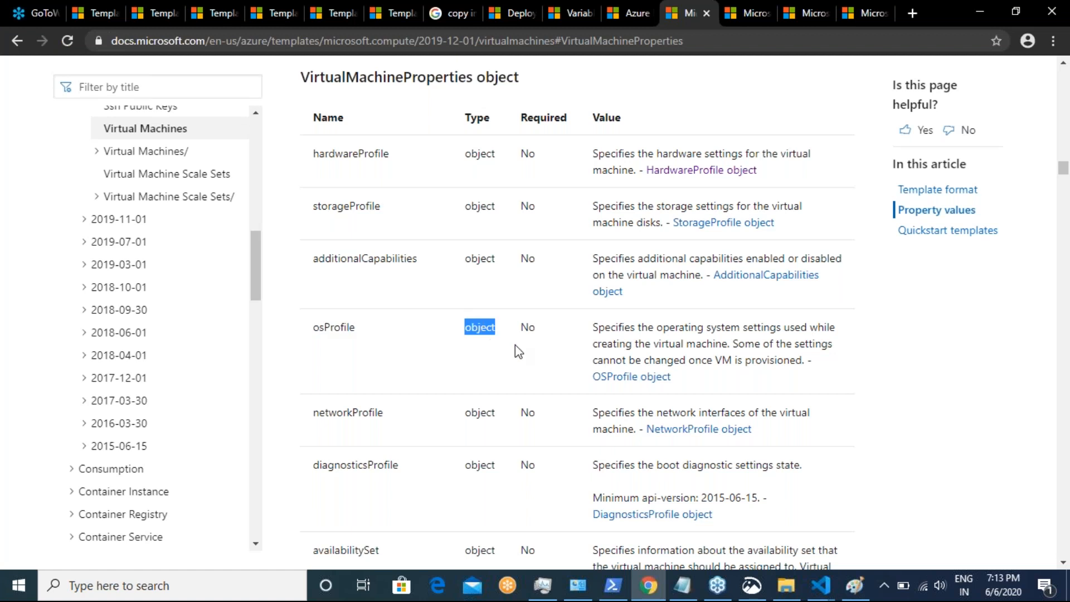
pyautogui.hotkey('alt', 'Tab')
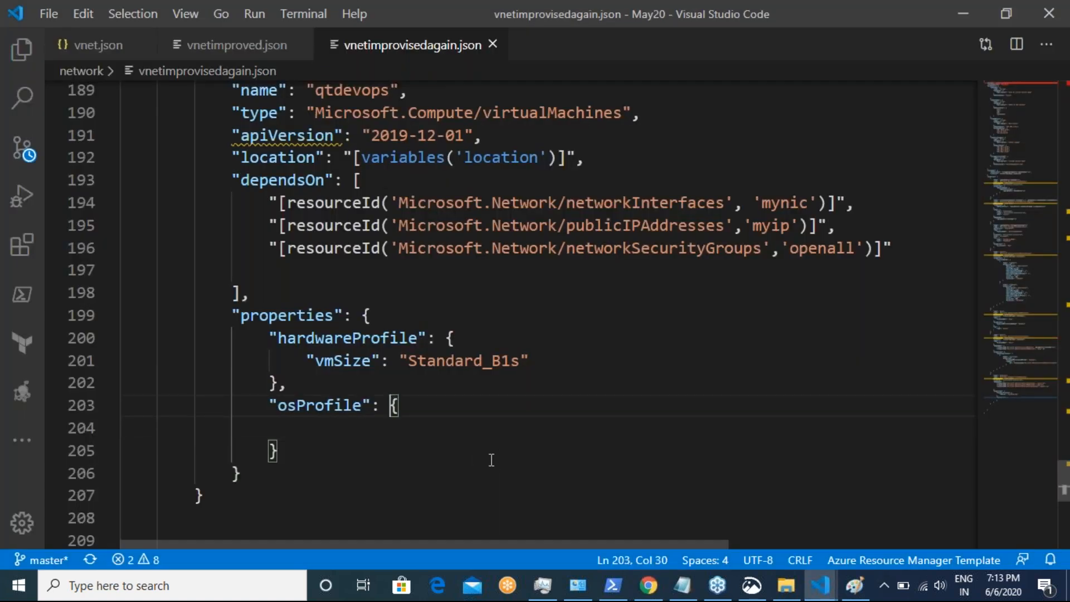
pyautogui.hotkey('alt', 'Tab')
pyautogui.keyDown('ctrl'); pyautogui.click(604, 377); pyautogui.keyUp('ctrl')
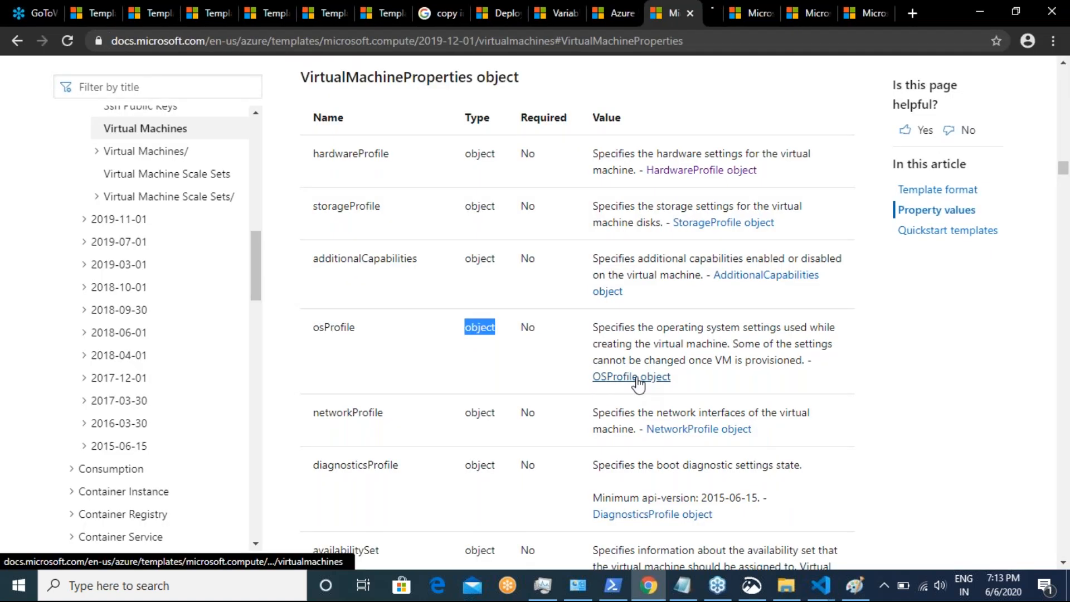
pyautogui.hotkey('ctrl', 'Tab')
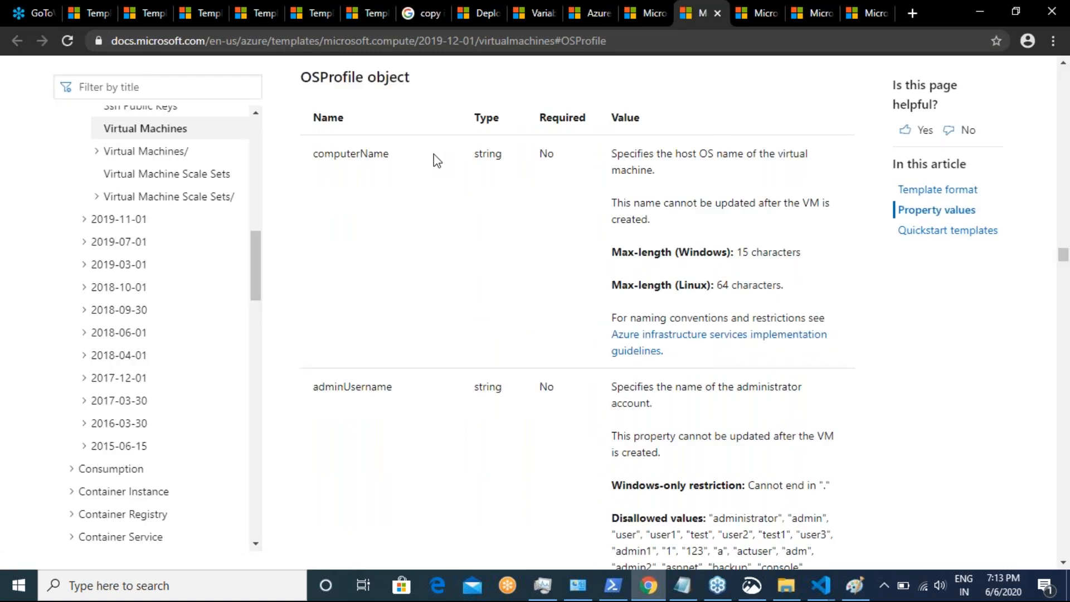
# - Copy the computerName name from the Chrome reference and add "computerName": "qtdevops" inside osProfile in Visual Studio Code
pyautogui.doubleClick(346, 153)
pyautogui.hotkey('ctrl', 'c')
pyautogui.hotkey('alt', 'Tab')
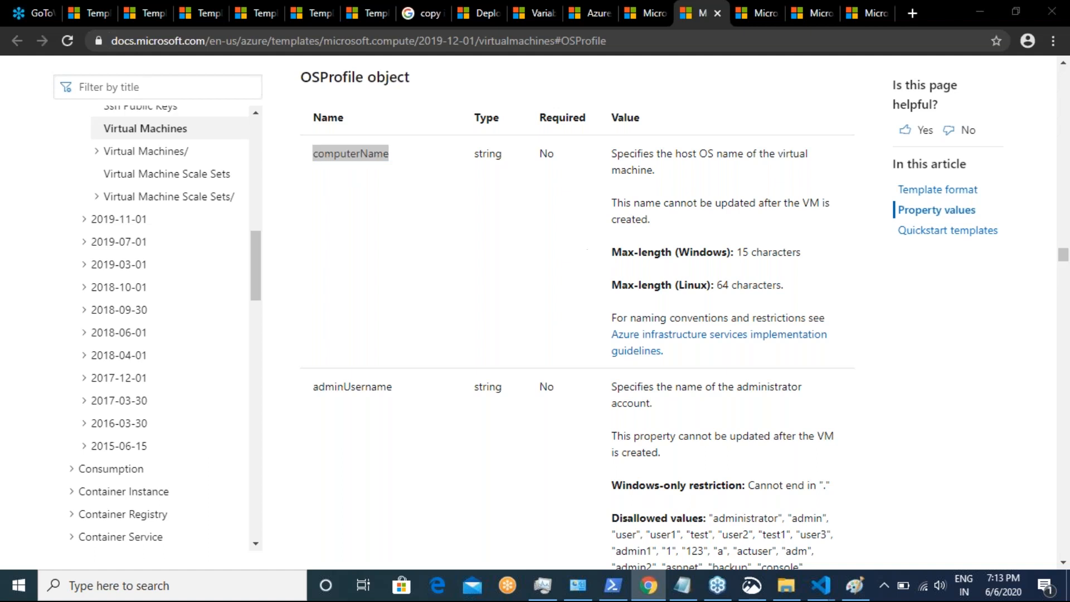
pyautogui.click(495, 413)
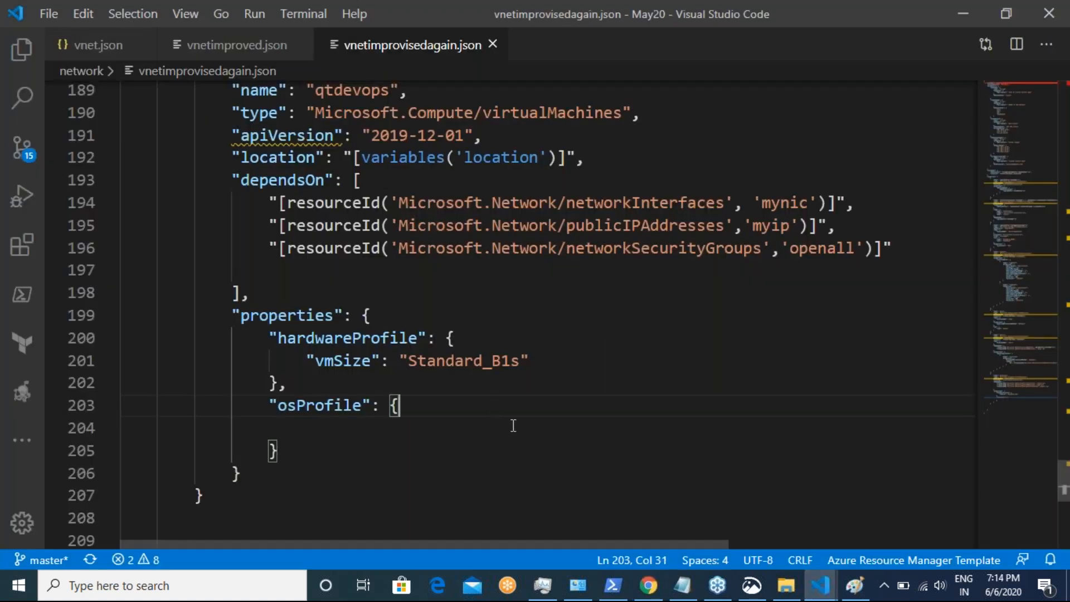
pyautogui.press('Return')
pyautogui.write('"')
pyautogui.hotkey('ctrl', 'v')
pyautogui.write('": "qt')
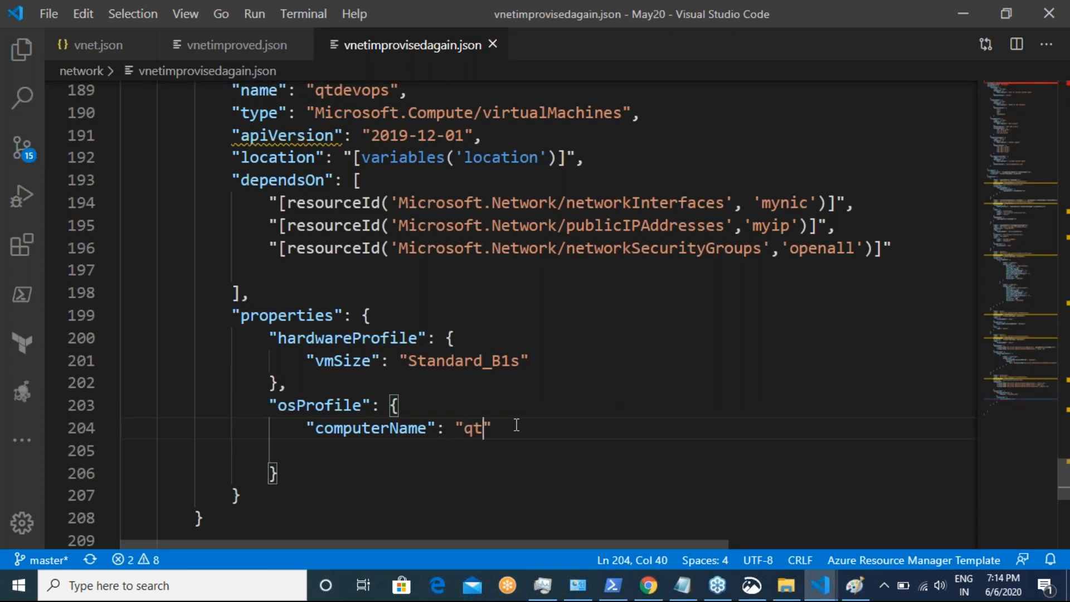
pyautogui.write('devops')
pyautogui.doubleClick(361, 89)
pyautogui.click(555, 429)
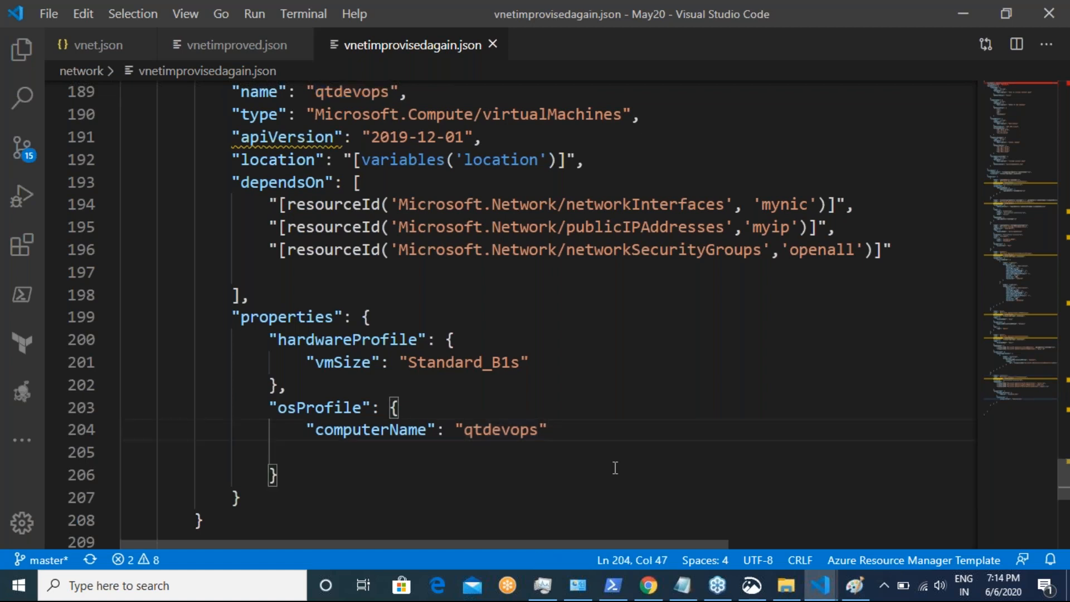
# - Add a comma after computerName's value and insert the adminUsername key, copied from the Chrome reference, on the next line in Visual Studio Code
pyautogui.write(',')
pyautogui.press('Return')
pyautogui.hotkey('alt', 'Tab')
pyautogui.click(360, 385)
pyautogui.doubleClick(361, 386)
pyautogui.hotkey('ctrl', 'c')
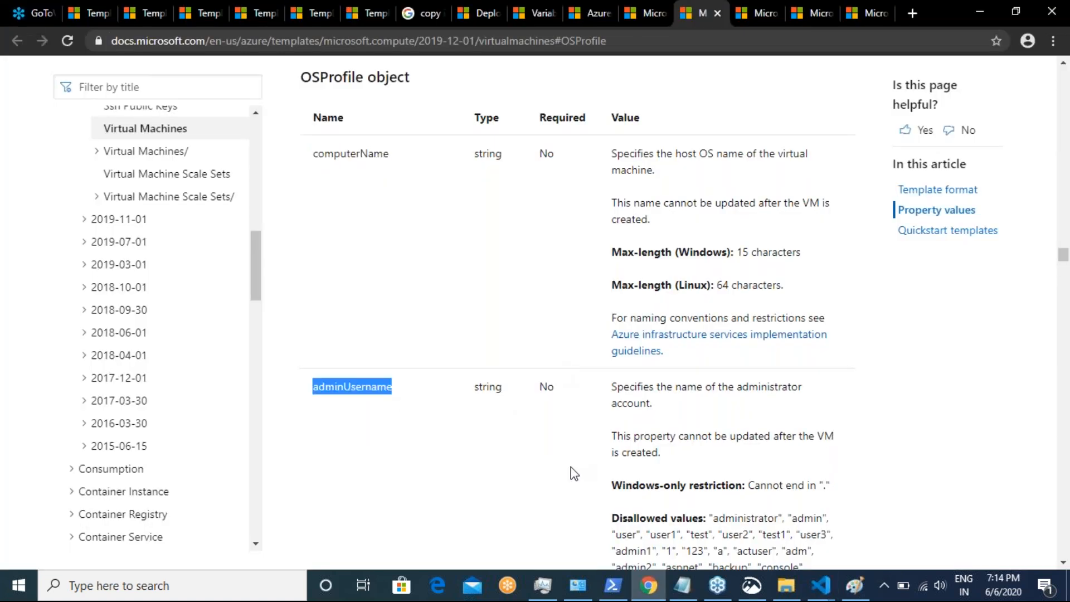
pyautogui.hotkey('alt', 'Tab')
pyautogui.write('"')
pyautogui.hotkey('ctrl', 'v')
pyautogui.write(':')
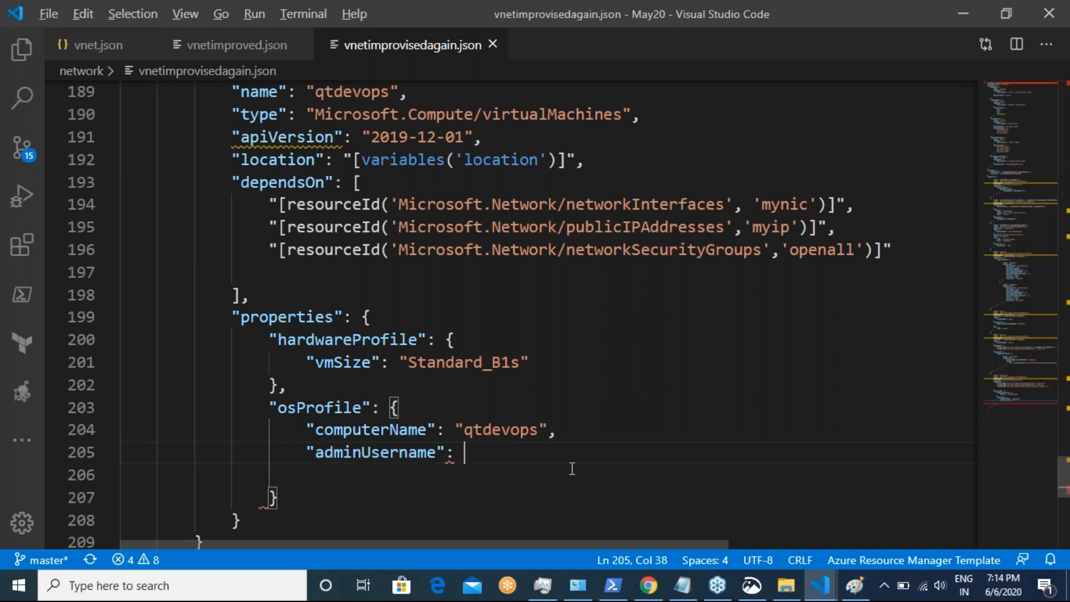
# - Set the value of adminUsername to "qtdevops" in Visual Studio Code
pyautogui.hotkey('alt', 'Tab')
pyautogui.hotkey('alt', 'Tab')
pyautogui.write('"qtdevops')
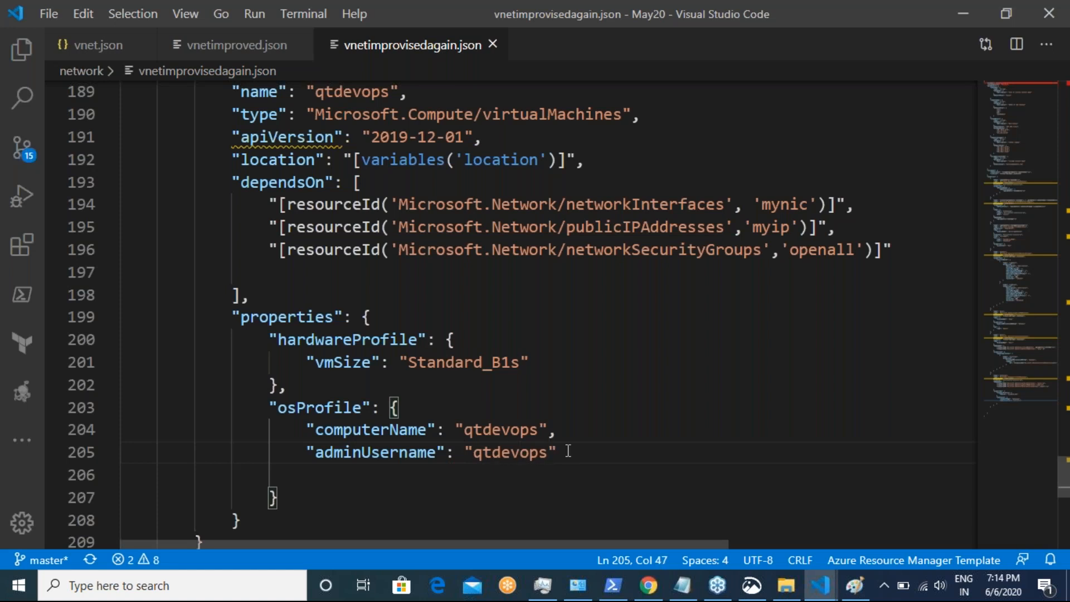
pyautogui.write('",')
# - Add a comma after adminUsername's value and insert the adminPassword key, copied from the Chrome reference, on the next line in Visual Studio Code
pyautogui.press('Return')
pyautogui.hotkey('alt', 'Tab')
pyautogui.scroll(-6, 425, 322)
pyautogui.doubleClick(357, 318)
pyautogui.hotkey('ctrl', 'c')
pyautogui.hotkey('alt', 'Tab')
pyautogui.scroll(-2, 402, 417)
pyautogui.hotkey('ctrl', 'v')
pyautogui.hotkey('ctrl', 'z')
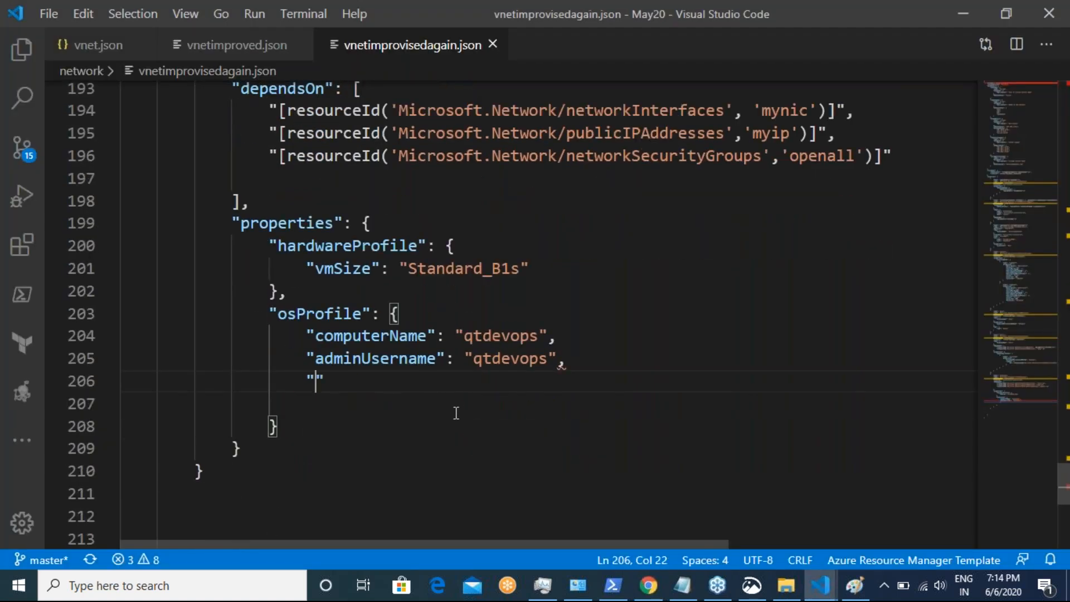
pyautogui.write('"')
pyautogui.hotkey('ctrl', 'v')
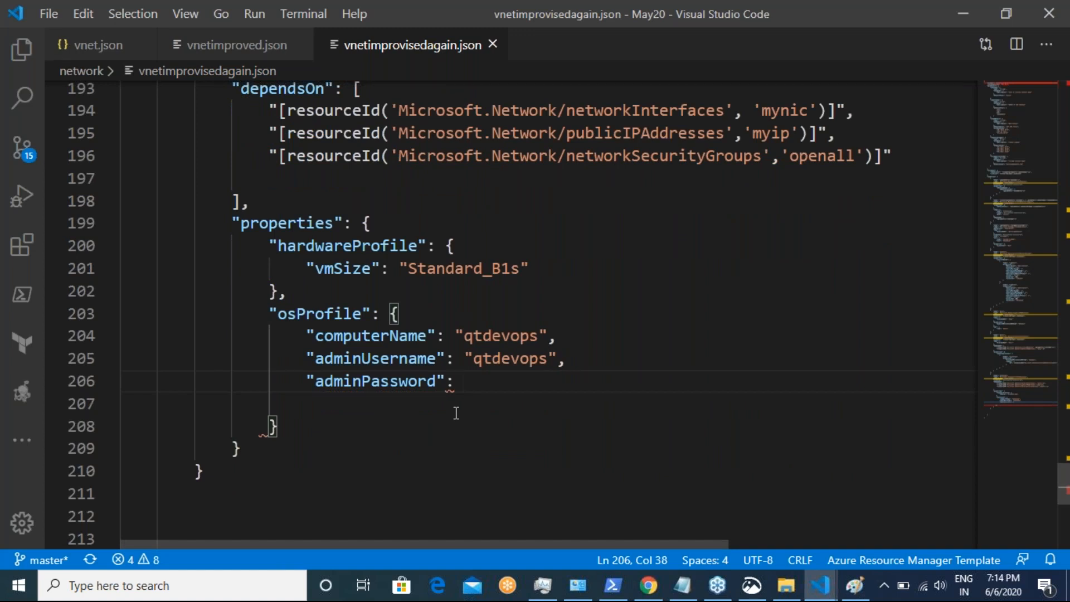
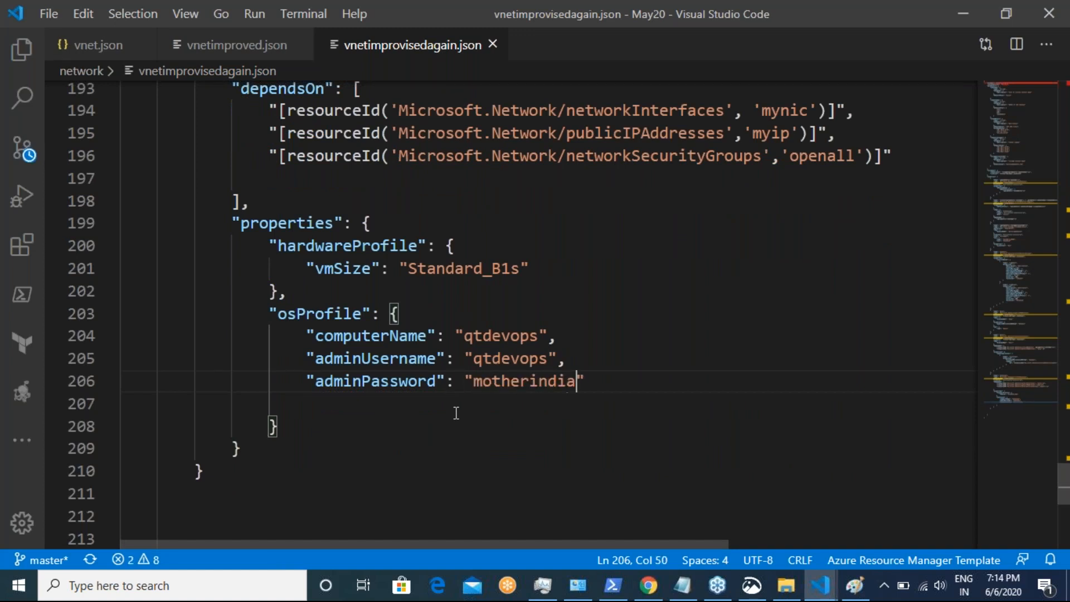
# - Enter the administrator password as the value of adminPassword, followed by a comma and a new line
pyautogui.press('Return')
# - Copy the linuxConfiguration name from the OSProfile reference in Chrome and add it as a key in osProfile in Visual Studio Code
pyautogui.hotkey('alt', 'Tab')
pyautogui.scroll(-10, 454, 424)
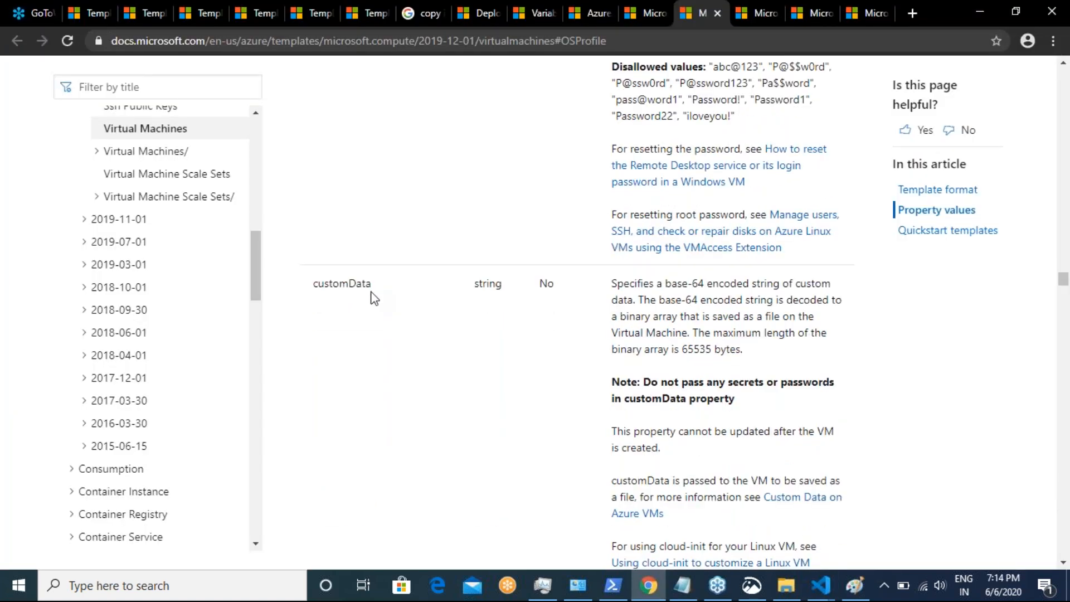
pyautogui.scroll(-8, 373, 298)
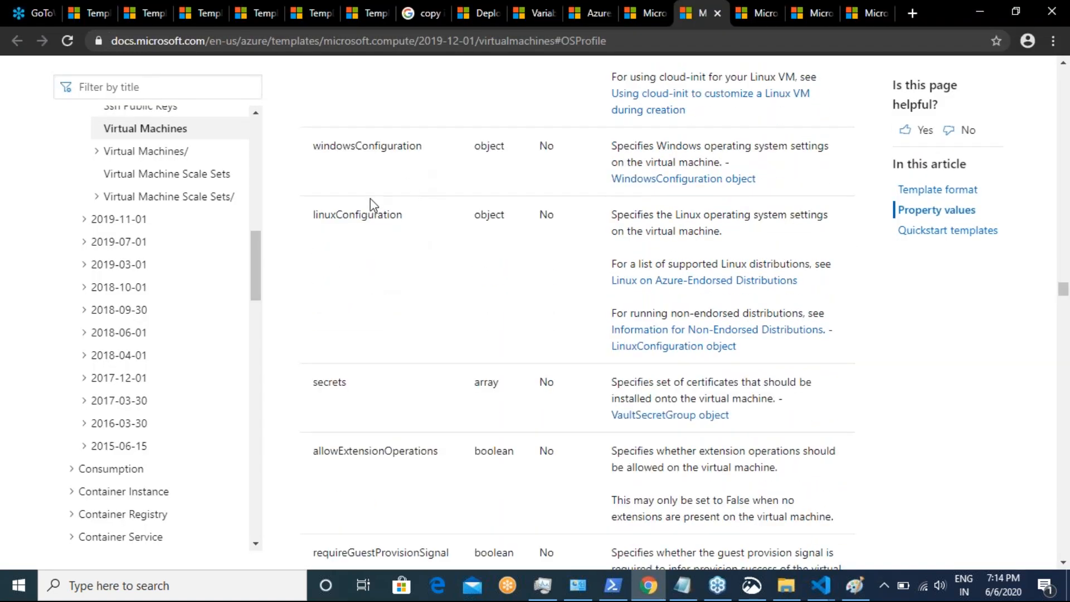
pyautogui.doubleClick(362, 216)
pyautogui.hotkey('ctrl', 'c')
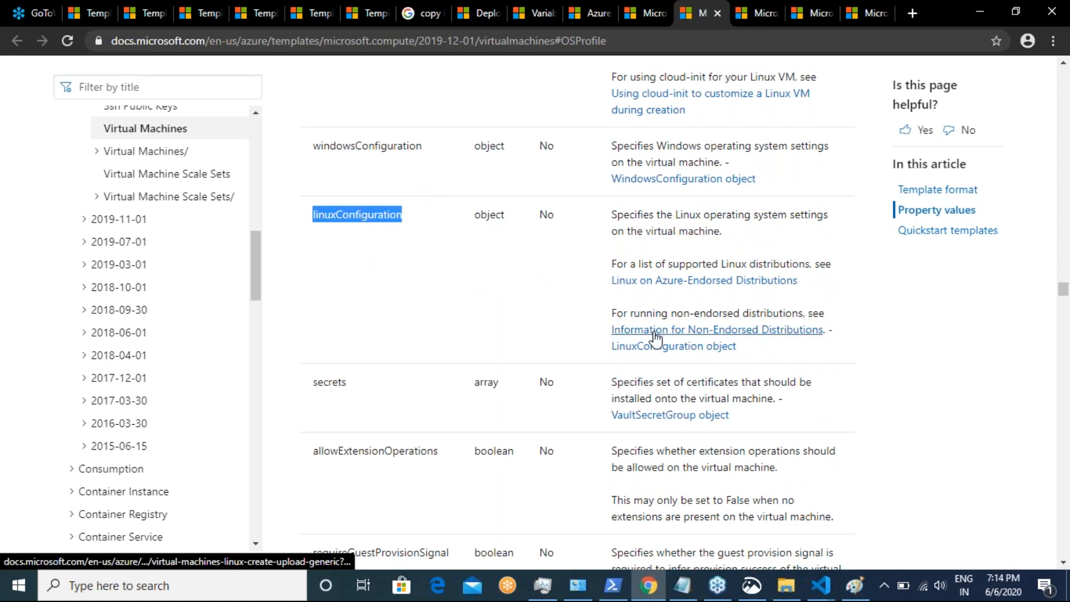
pyautogui.hotkey('alt', 'Tab')
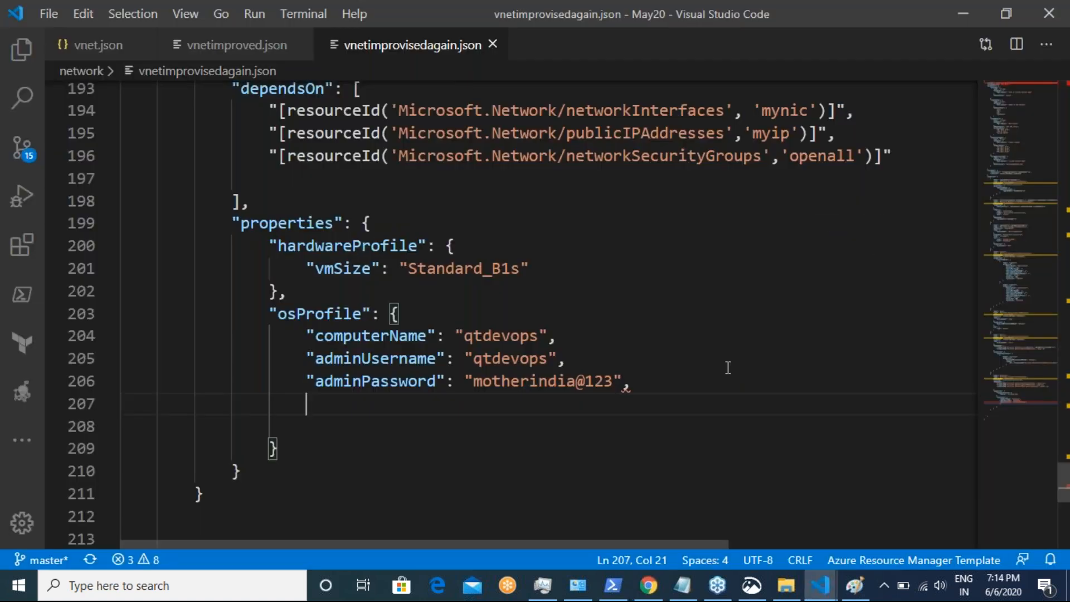
pyautogui.write('"')
pyautogui.hotkey('ctrl', 'v')
# - Check linuxConfiguration's type in the Chrome reference and give the key an empty object value in Visual Studio Code
pyautogui.hotkey('alt', 'Tab')
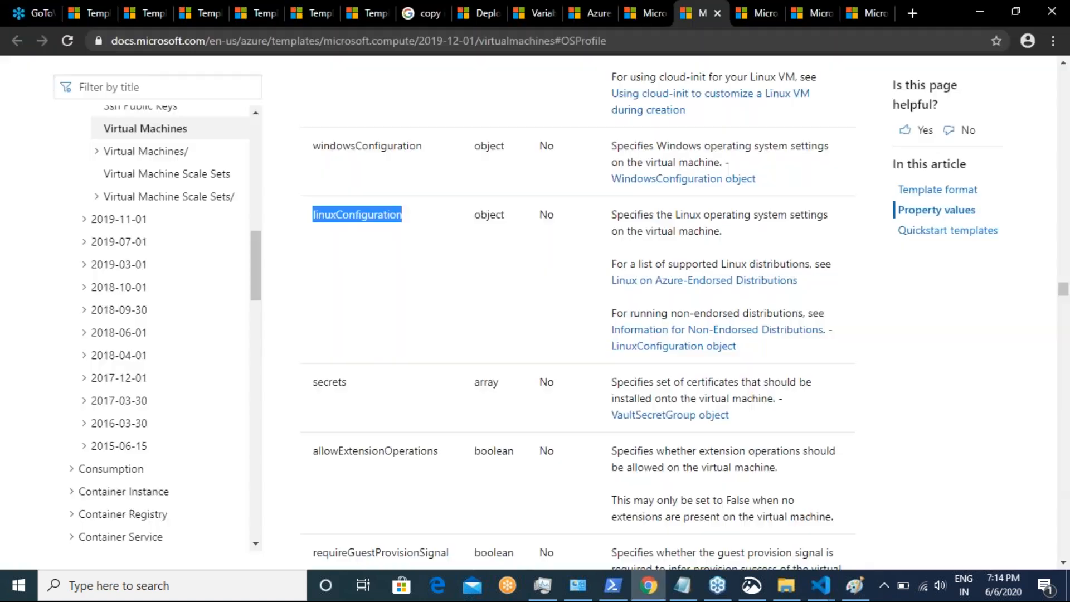
pyautogui.doubleClick(490, 214)
pyautogui.hotkey('alt', 'Tab')
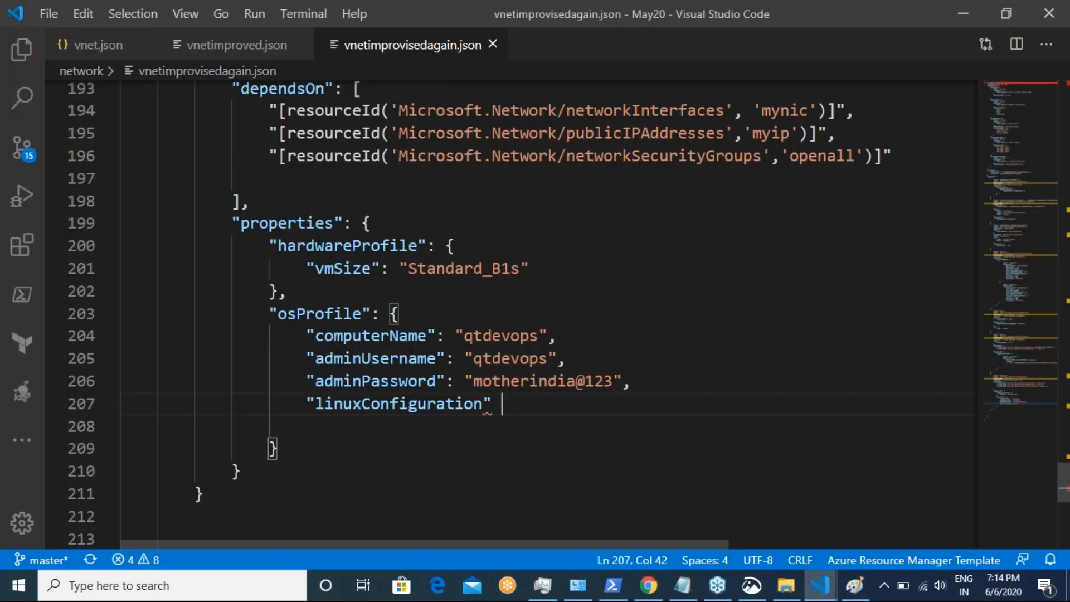
pyautogui.press('BackSpace')
pyautogui.write(': {')
pyautogui.press('Return')
# - Open the LinuxConfiguration object's definition in Chrome and copy disablePasswordAuthentication into linuxConfiguration in Visual Studio Code
pyautogui.hotkey('alt', 'Tab')
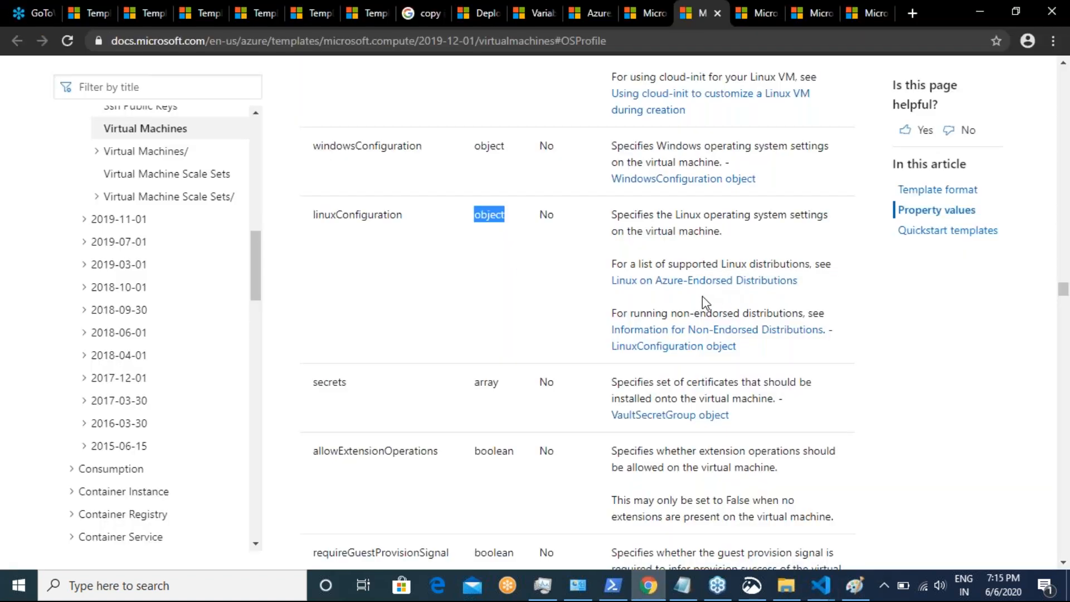
pyautogui.middleClick(715, 349)
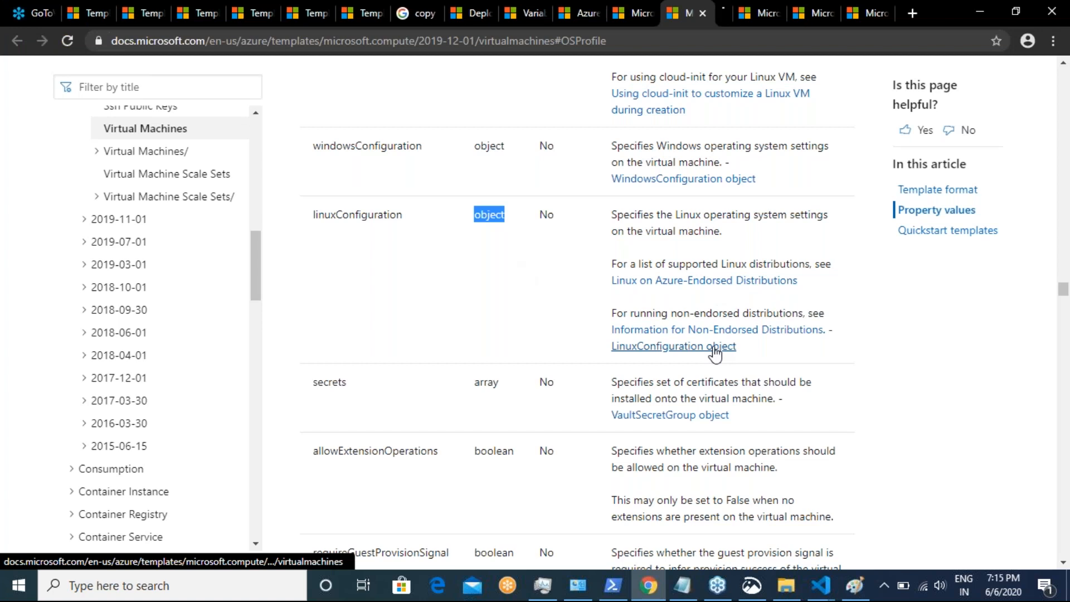
pyautogui.click(719, 16)
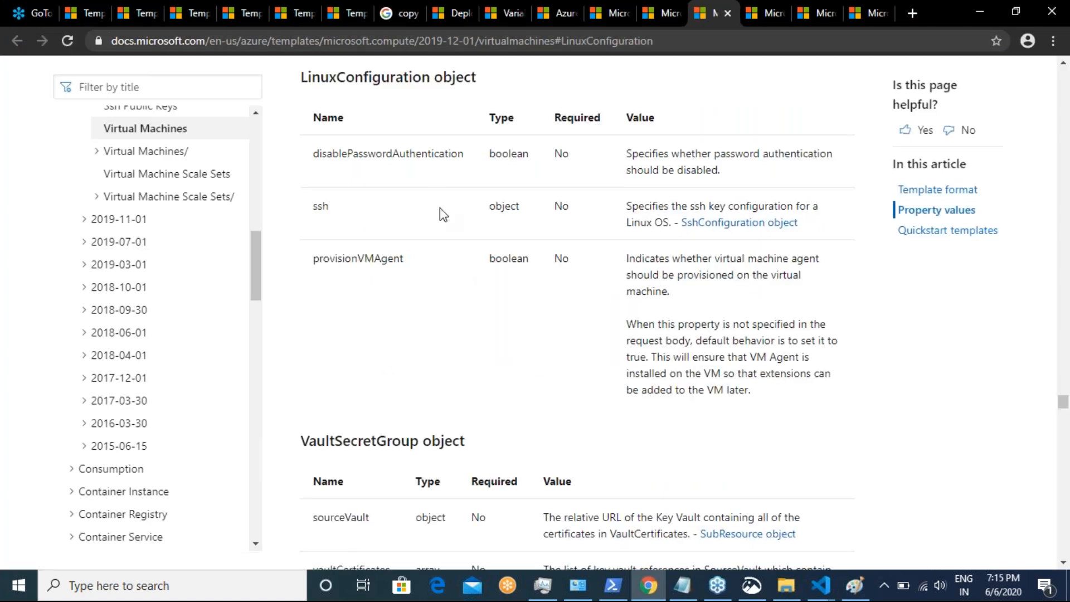
pyautogui.doubleClick(386, 152)
pyautogui.hotkey('ctrl', 'c')
pyautogui.hotkey('alt', 'Tab')
pyautogui.hotkey('ctrl', 'v')
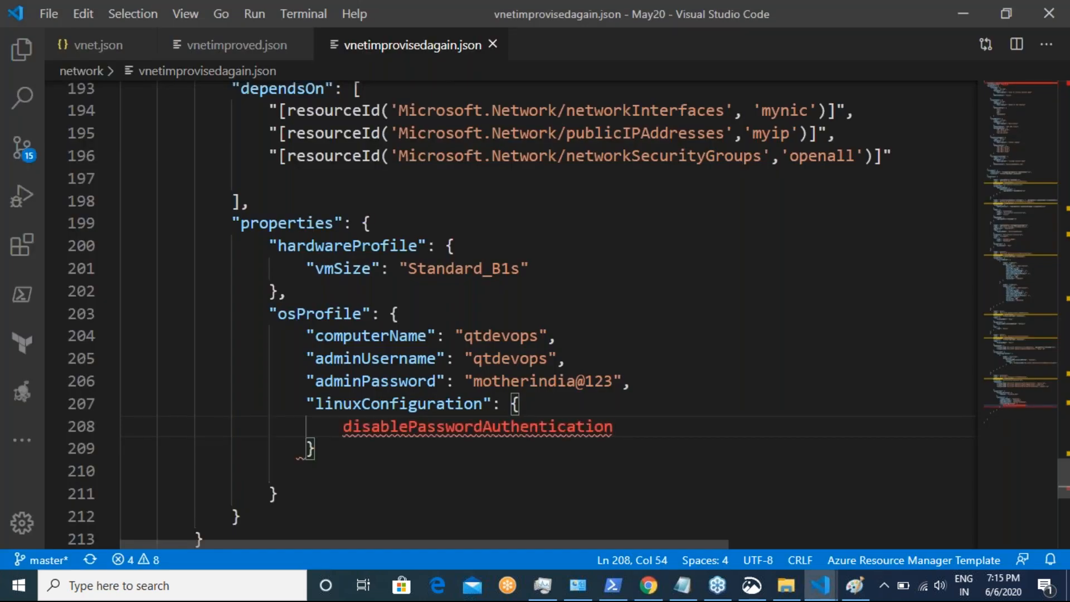
# - Put disablePasswordAuthentication in double quotes and set its value to false
pyautogui.hotkey('shift', 'Home')
pyautogui.write('"')
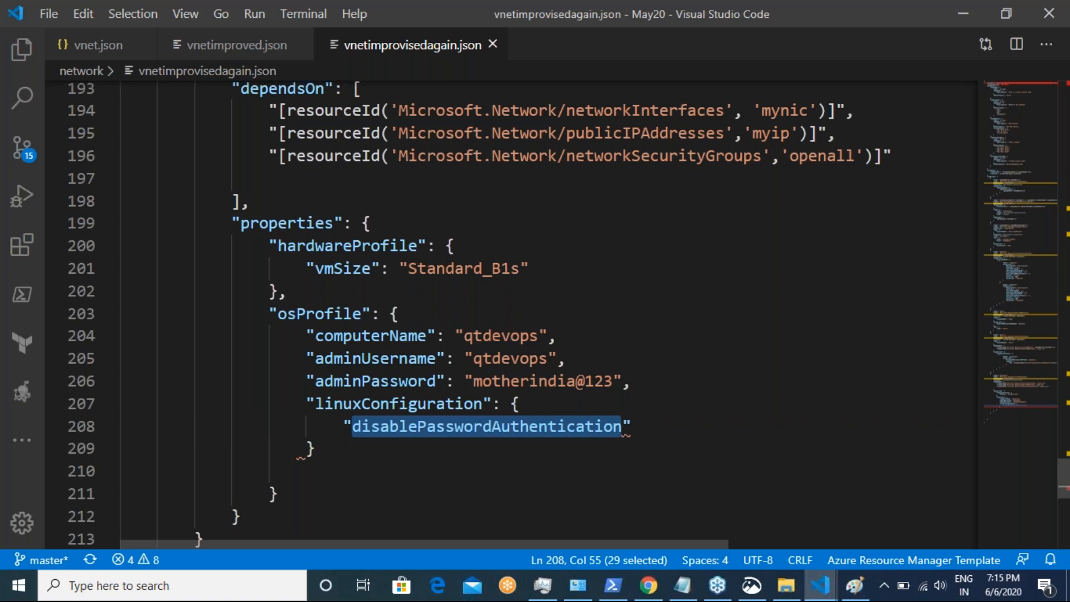
pyautogui.press('End')
pyautogui.write(':')
pyautogui.press('BackSpace')
pyautogui.press('BackSpace')
pyautogui.write(': ')
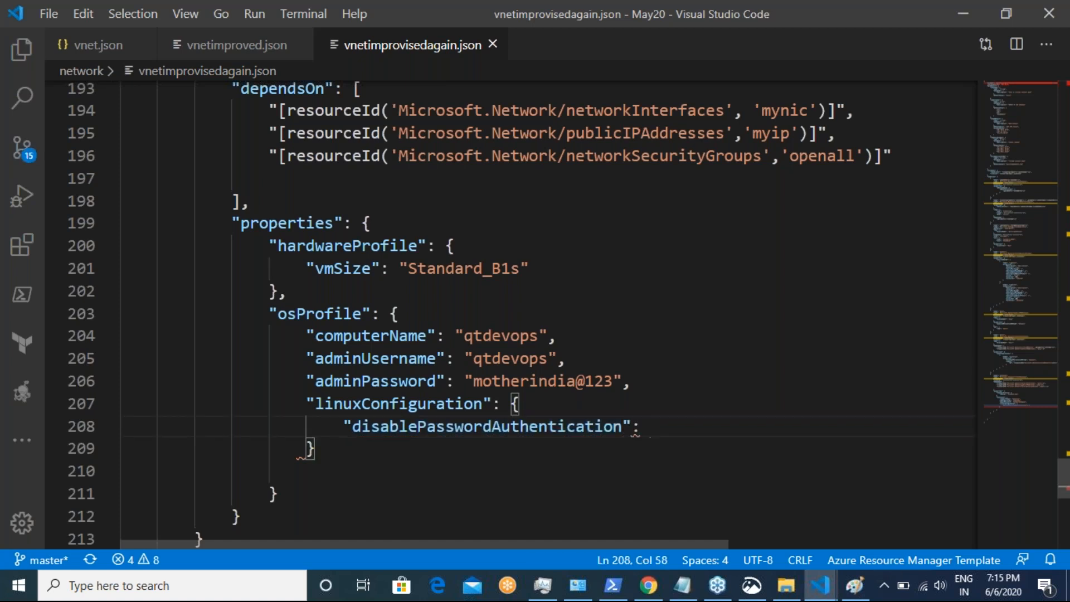
pyautogui.write('false')
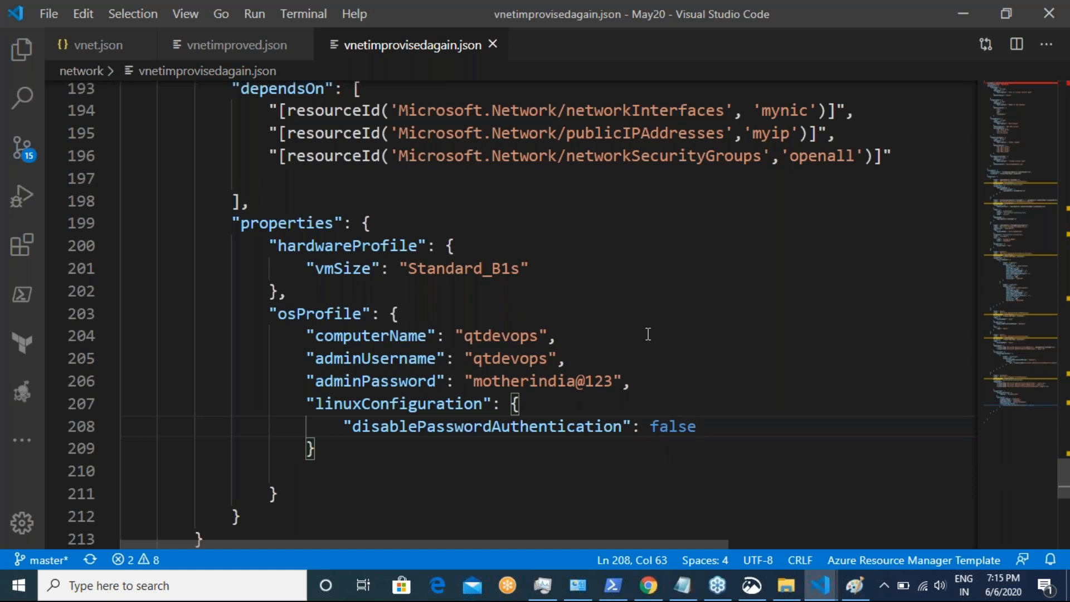
# - Add a comma after osProfile's closing brace and start a new line below it
pyautogui.scroll(-2, 648, 334)
pyautogui.click(379, 400)
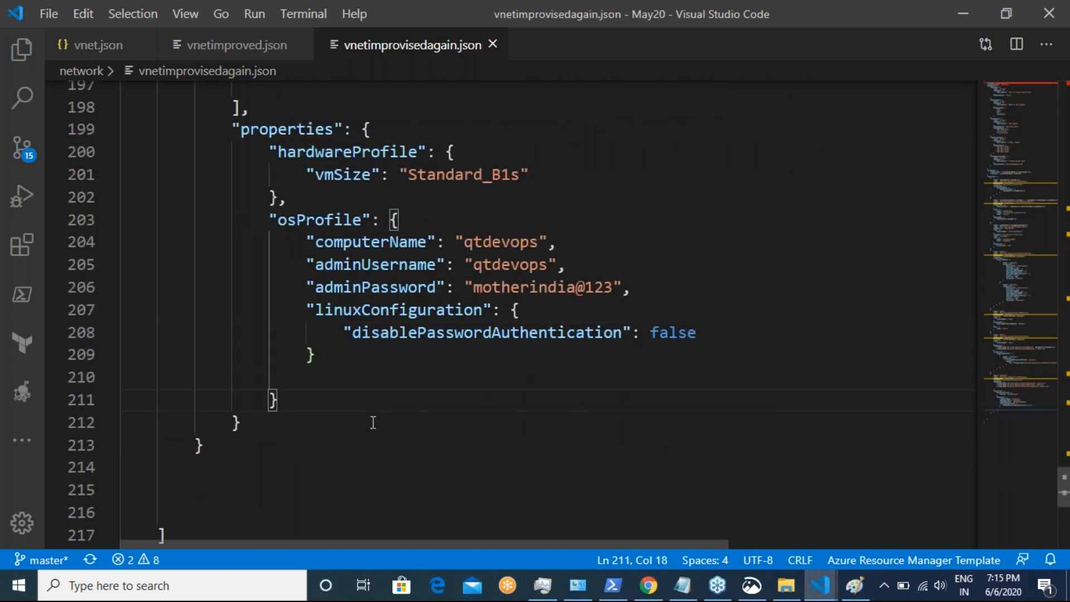
pyautogui.write(',')
pyautogui.press('Return')
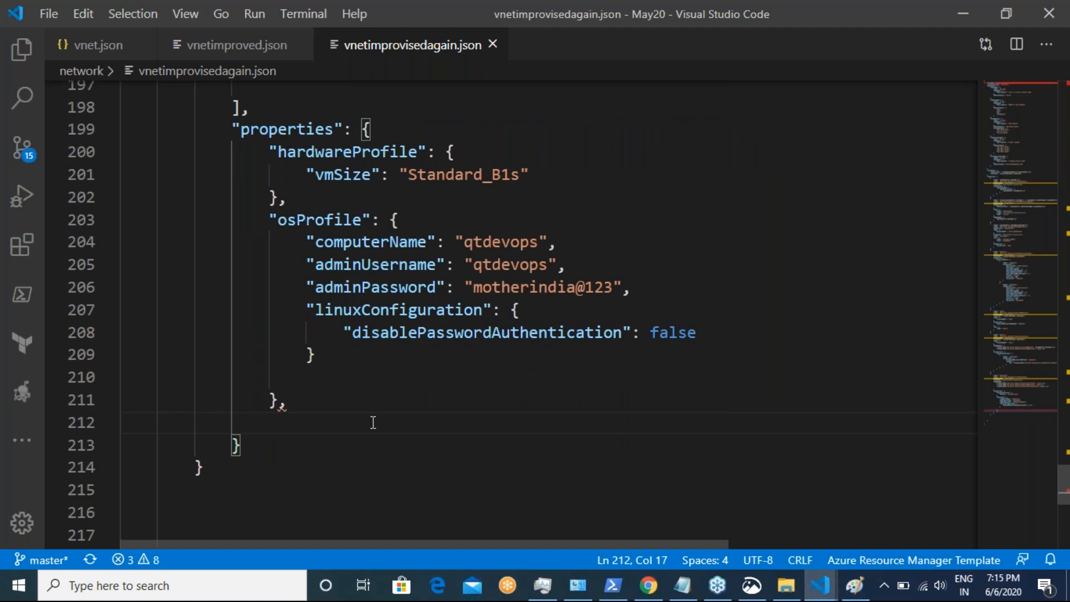
# - Find the StorageProfile object's definition in the Chrome reference and highlight its imageReference field
pyautogui.hotkey('alt', 'Tab')
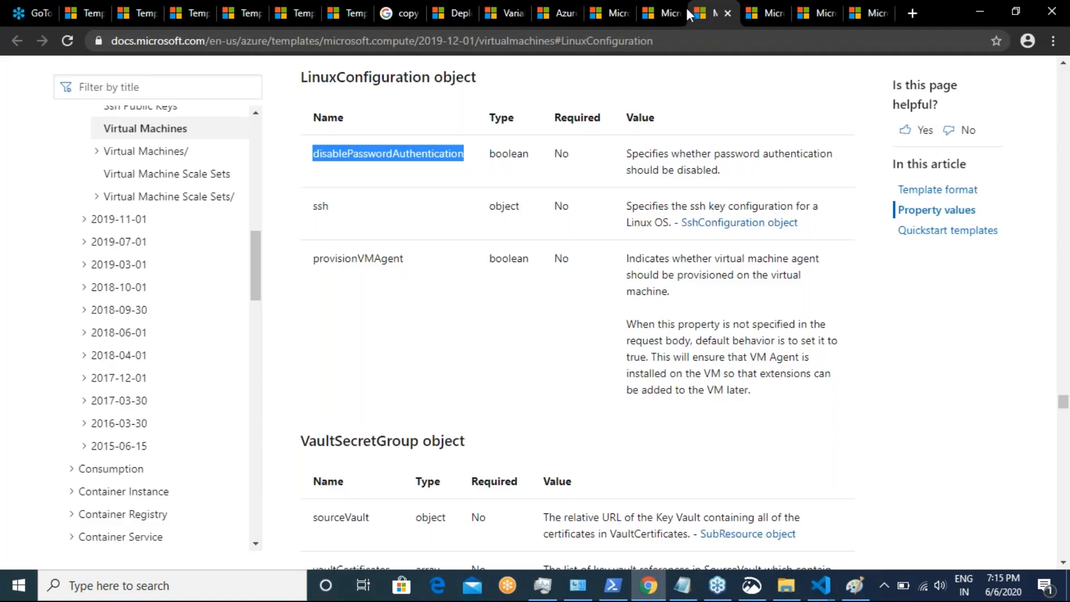
pyautogui.click(664, 11)
pyautogui.scroll(10, 466, 240)
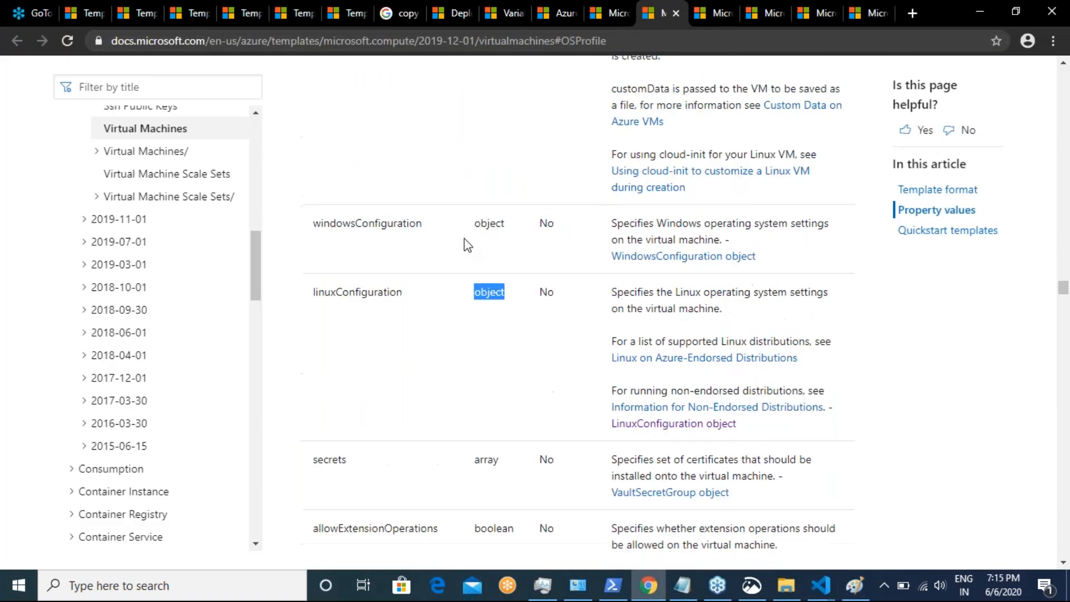
pyautogui.scroll(15, 464, 240)
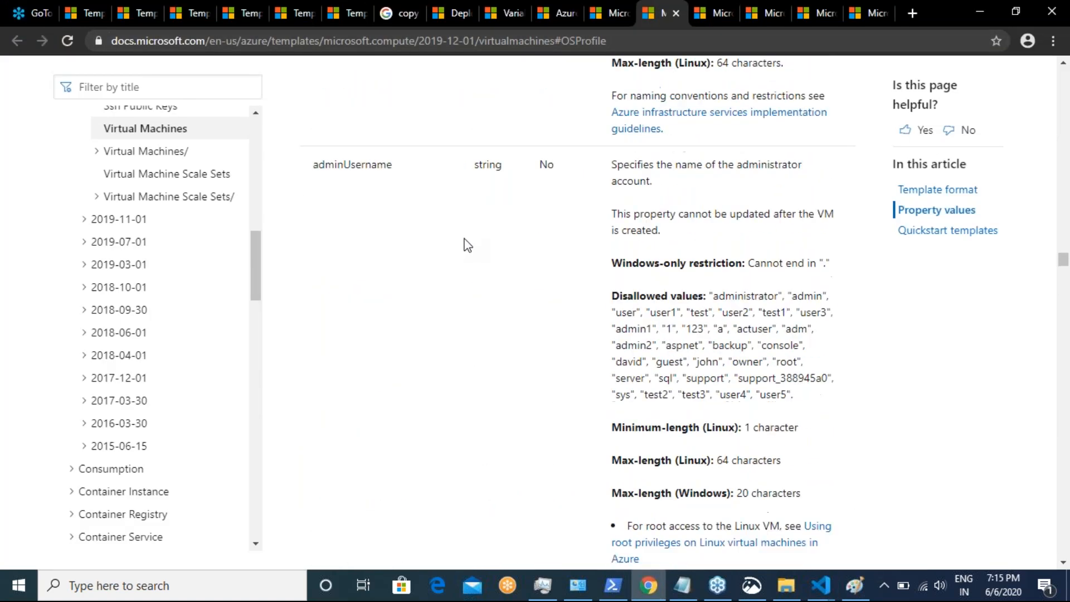
pyautogui.scroll(8, 465, 239)
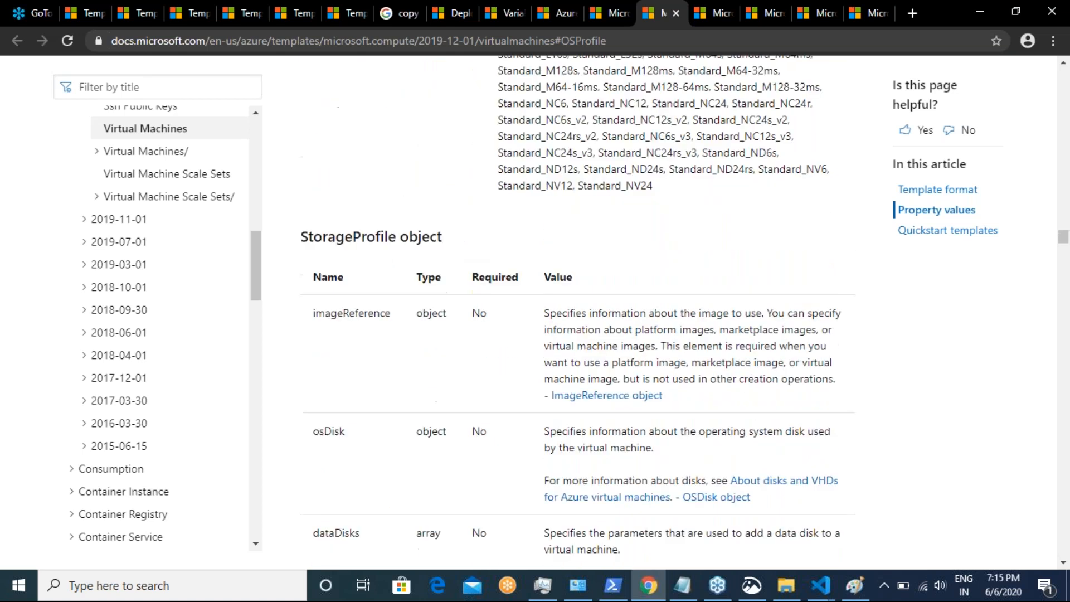
pyautogui.doubleClick(360, 312)
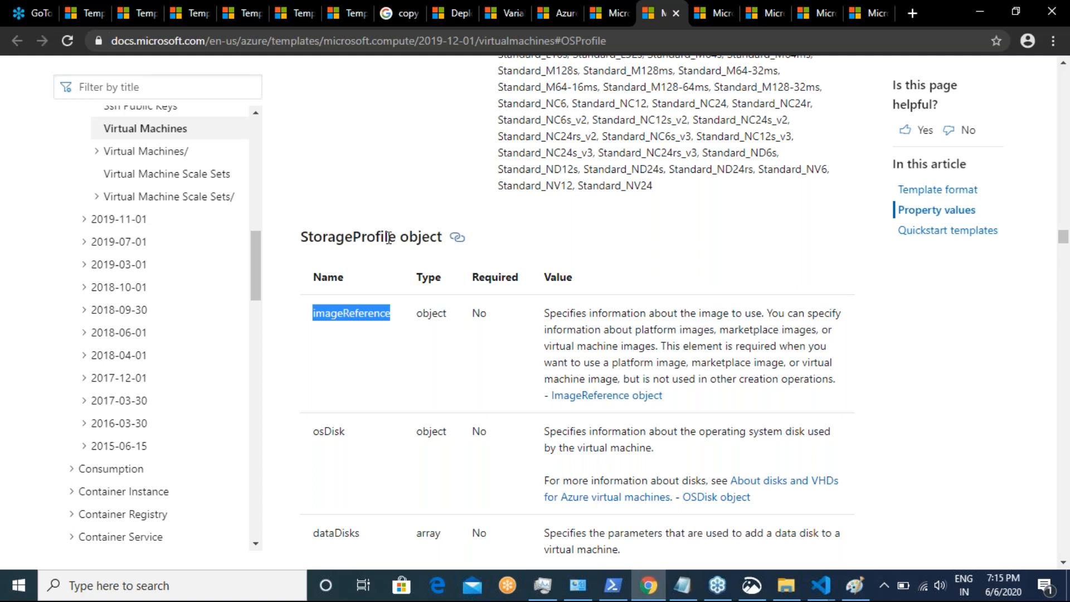
# - Switch to Visual Studio Code and add an empty storageProfile object below osProfile in the virtual machine's properties
pyautogui.hotkey('alt', 'Tab')
pyautogui.write('"st')
pyautogui.write('oragePr')
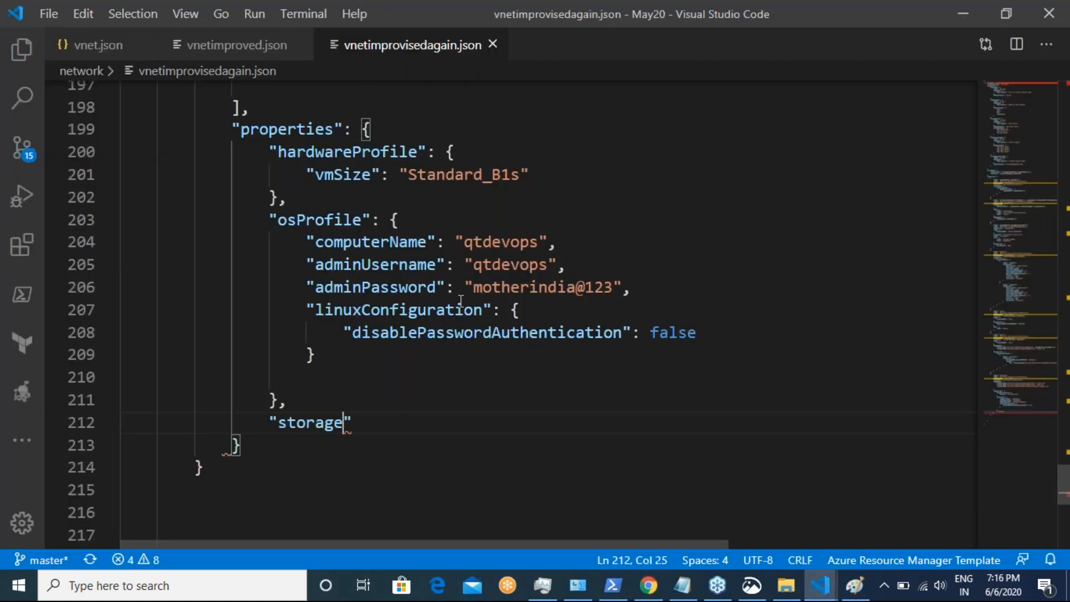
pyautogui.write('ofile":')
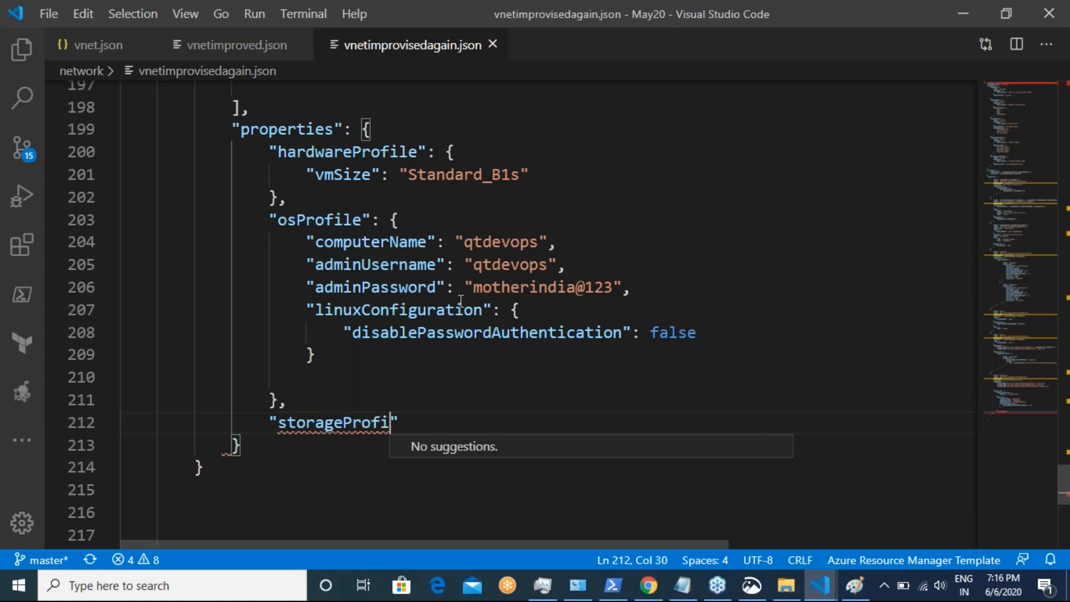
pyautogui.write(' {')
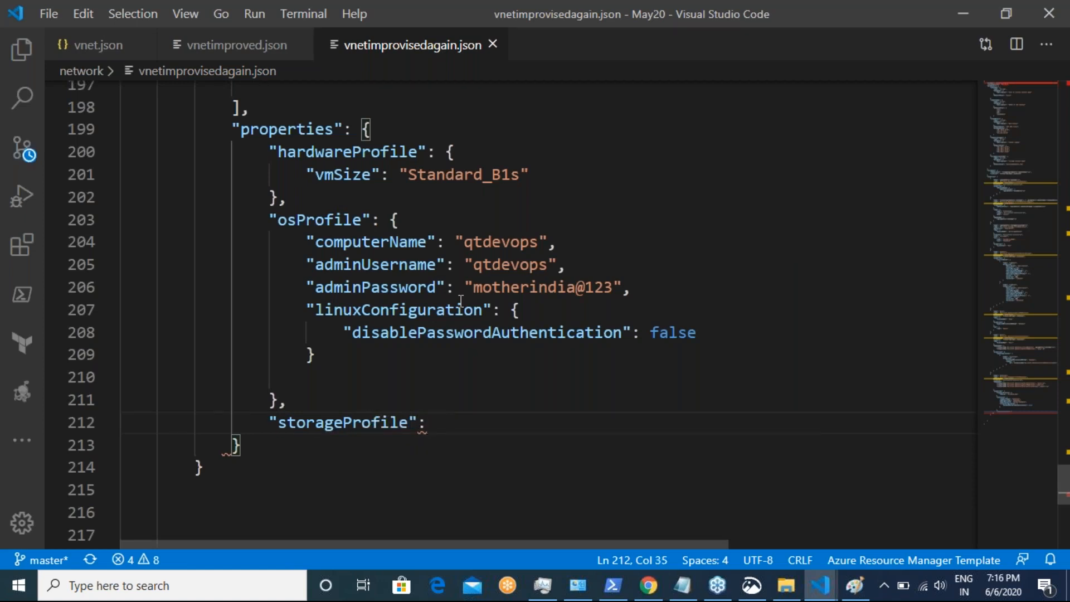
pyautogui.press('Return')
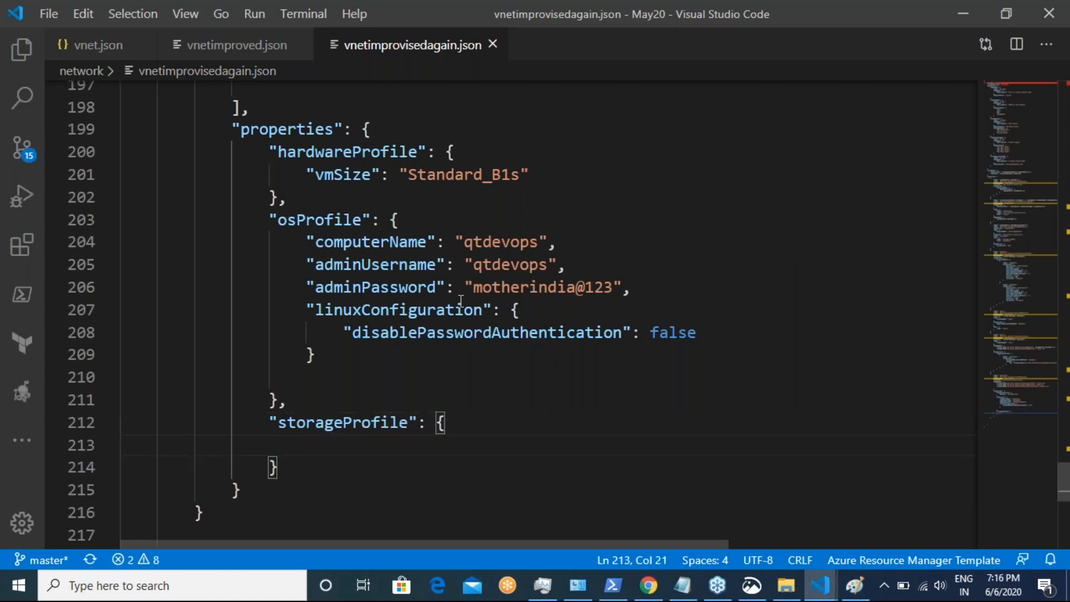
# - Add an imageReference object inside storageProfile
pyautogui.write('ima')
pyautogui.press('BackSpace')
pyautogui.press('BackSpace')
pyautogui.press('BackSpace')
pyautogui.write('"')
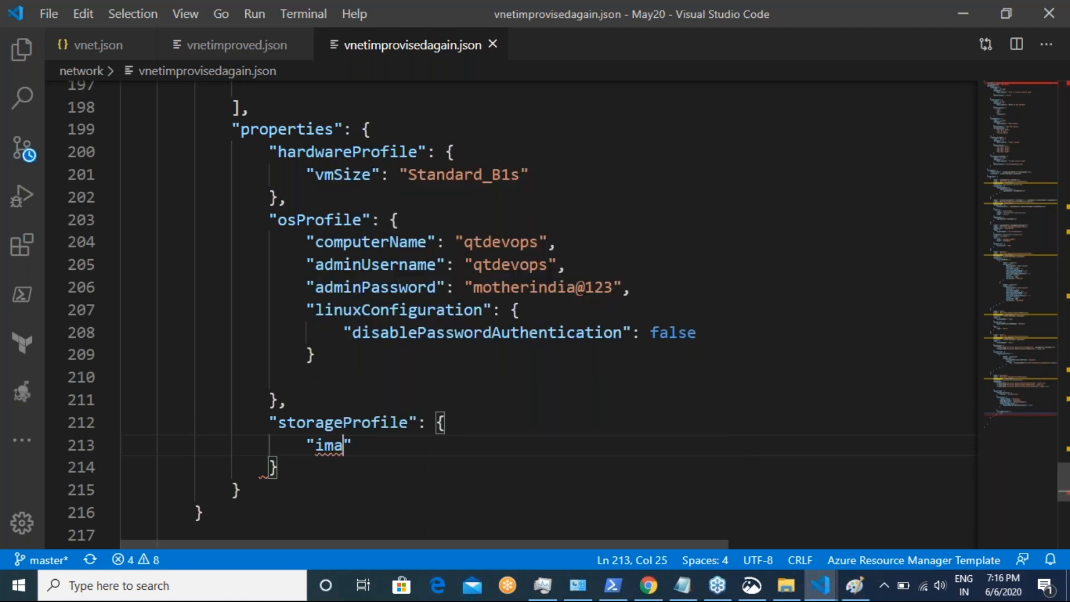
pyautogui.write('imageReference"')
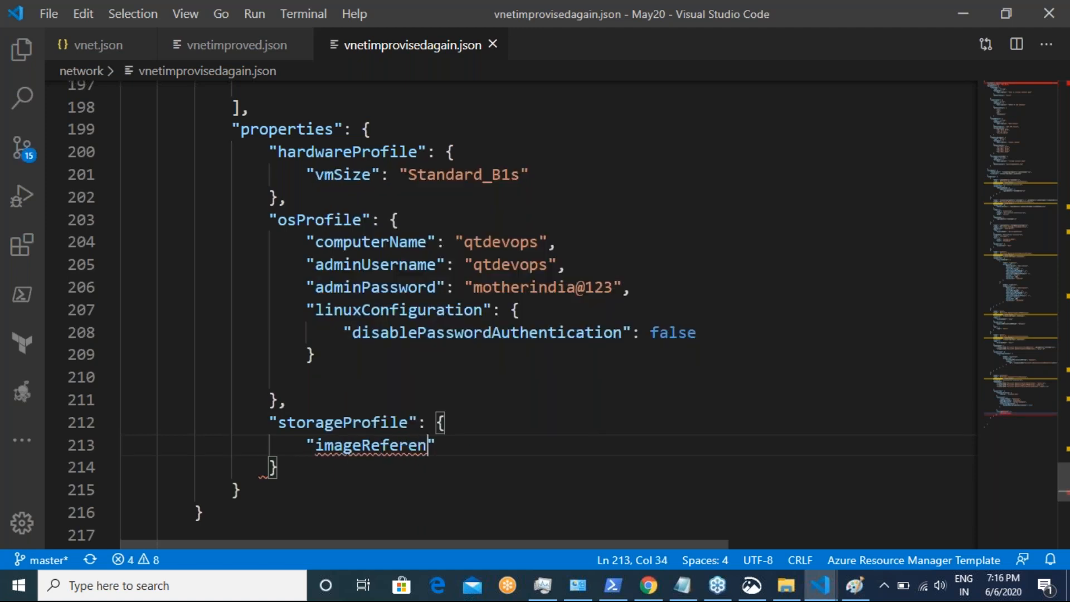
pyautogui.write(': ')
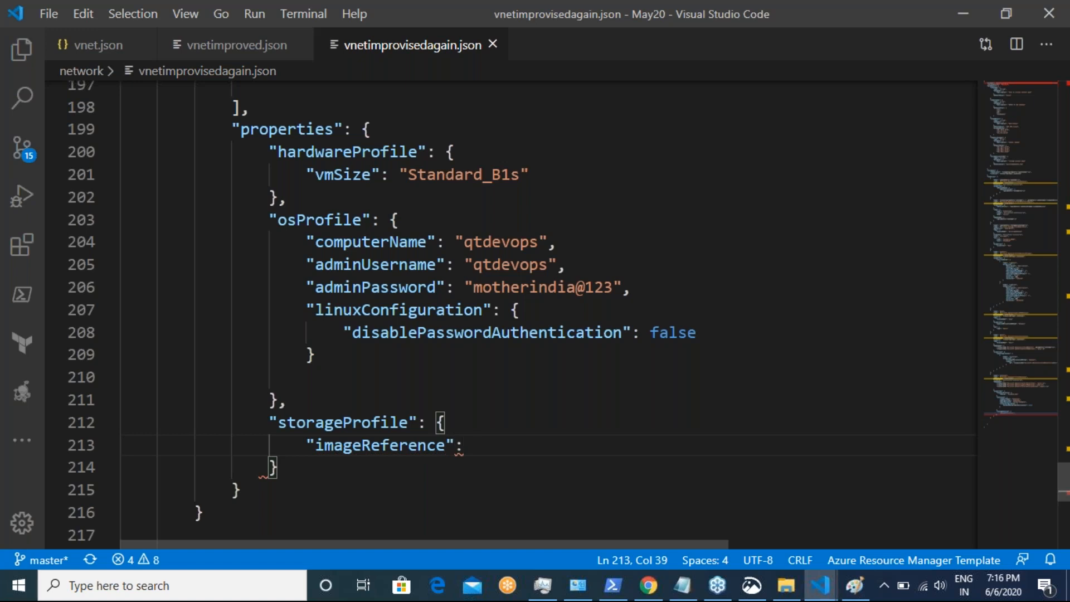
pyautogui.write('{')
pyautogui.press('Return')
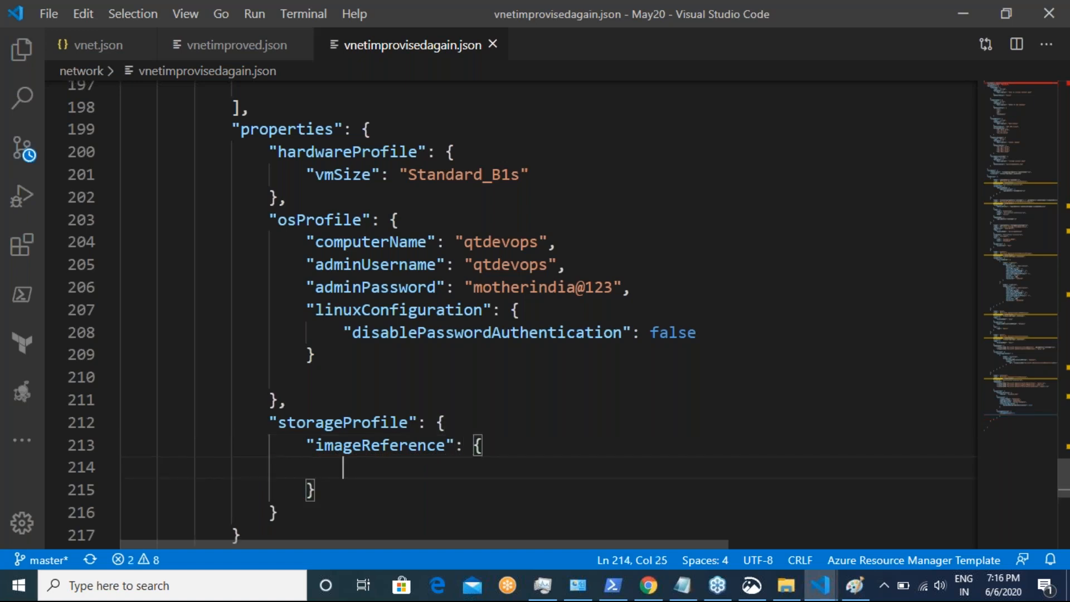
# - Add a publisher property with the value "Canonical" to imageReference, followed by a comma
pyautogui.write('"')
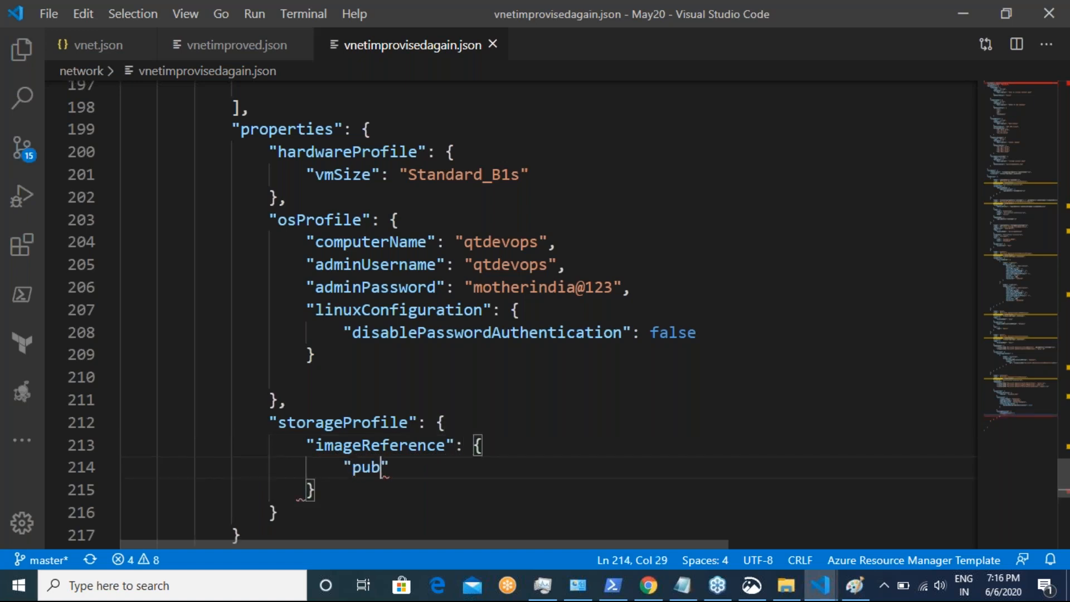
pyautogui.write('publisher": ')
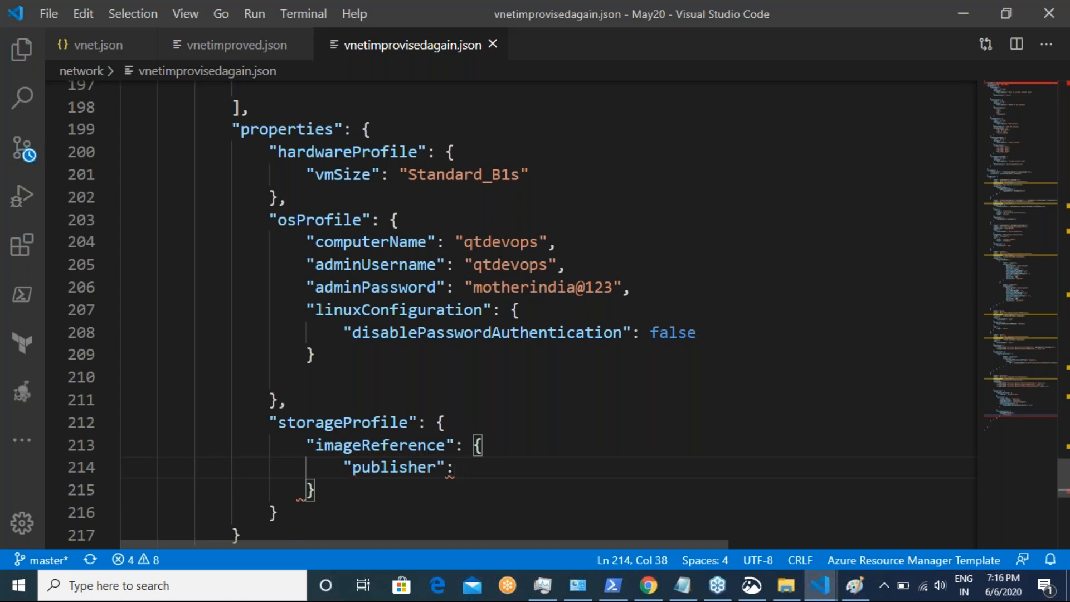
pyautogui.write('"Canon')
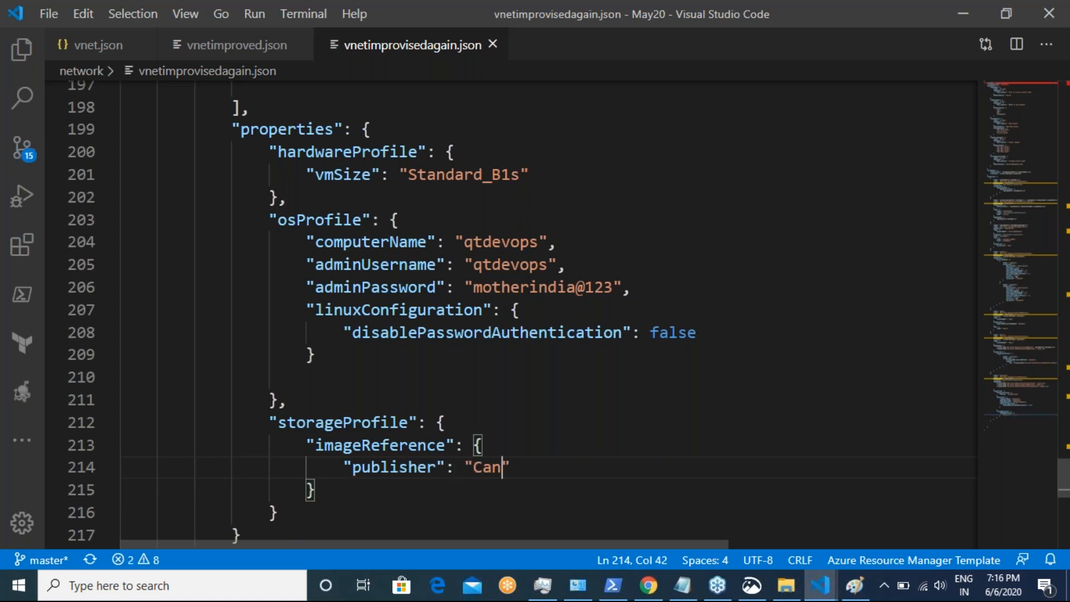
pyautogui.write('ical",')
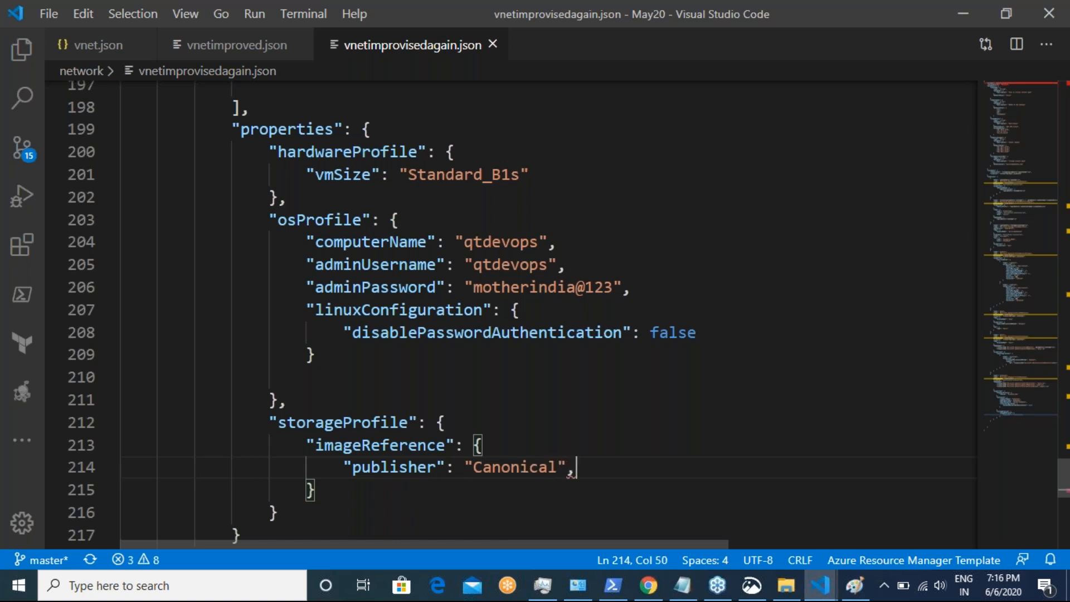
# - Add an offer property with the value "UbuntuServer" below publisher, followed by a comma
pyautogui.press('Return')
pyautogui.write('"offer"')
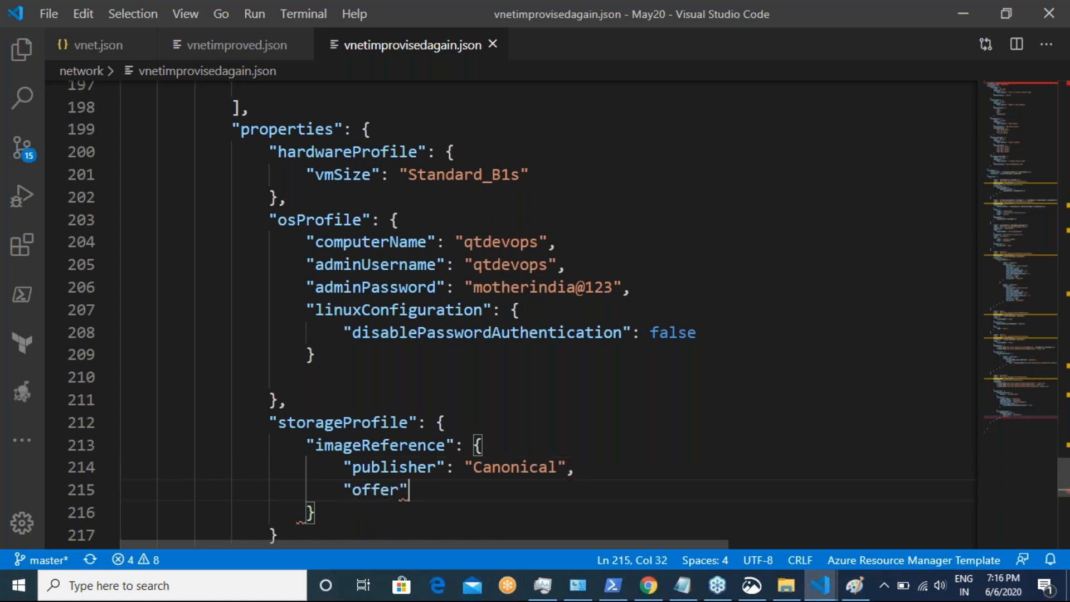
pyautogui.write(': "Un')
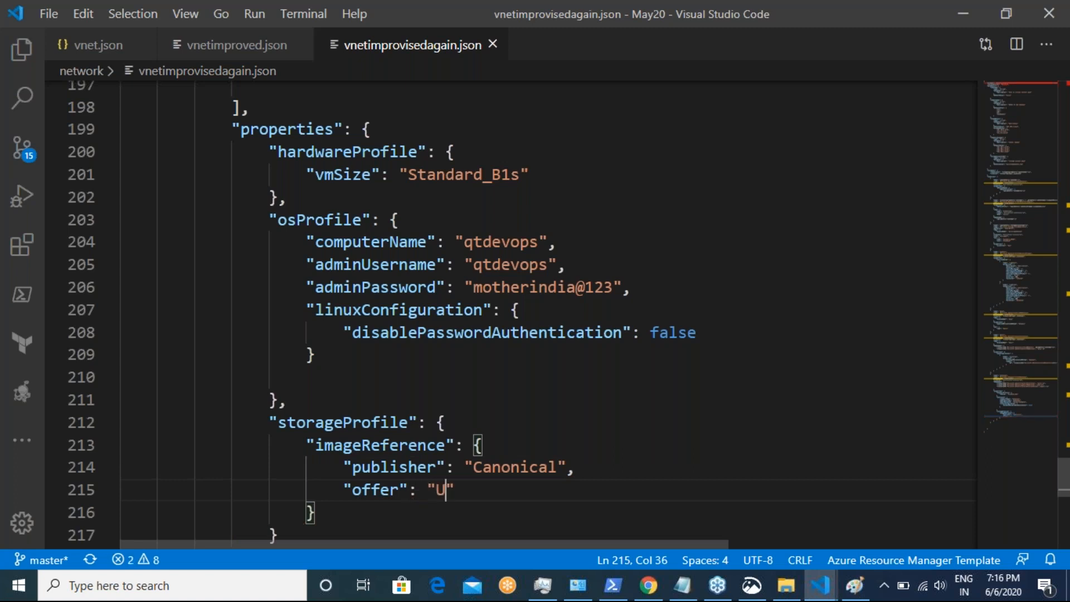
pyautogui.write('buntuSer')
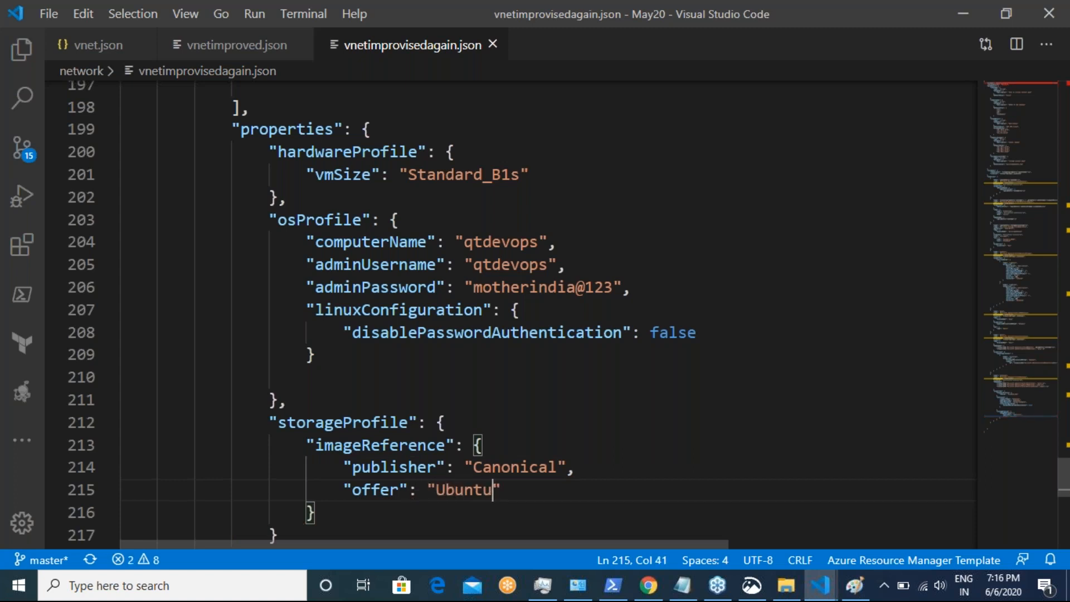
pyautogui.write('ver",')
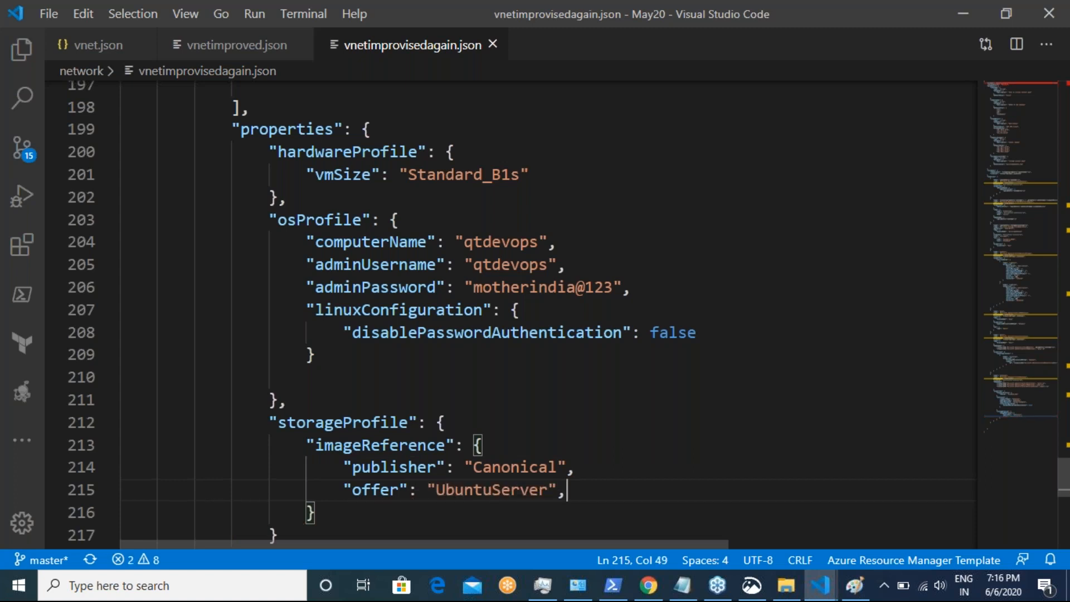
# - Add a sku property with the value "18.04-LTS" below offer, followed by a comma
pyautogui.press('Return')
pyautogui.write('"')
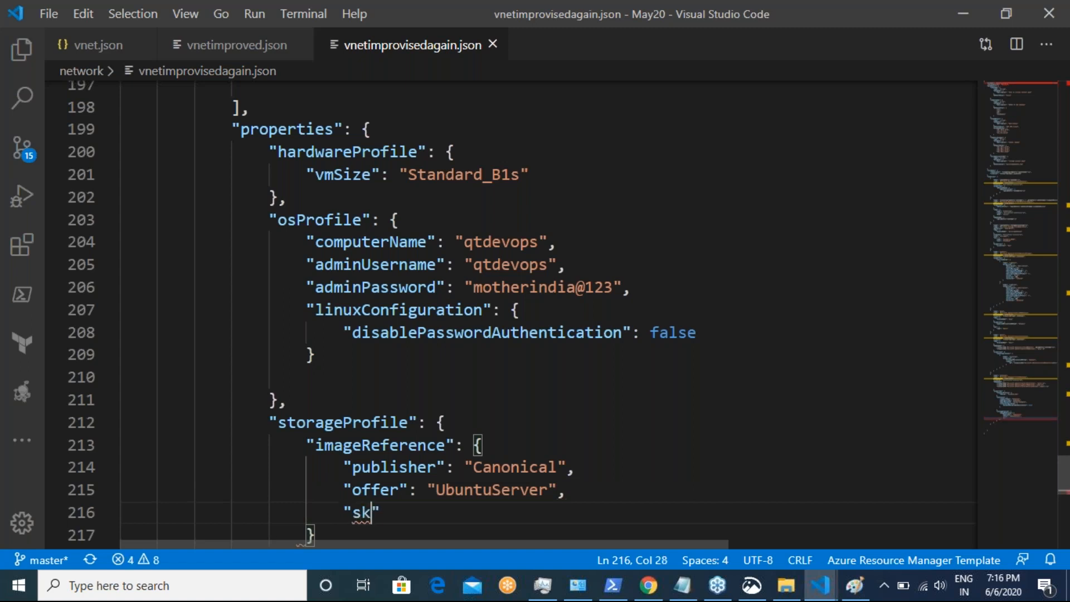
pyautogui.write('sku": ')
pyautogui.write('"18.')
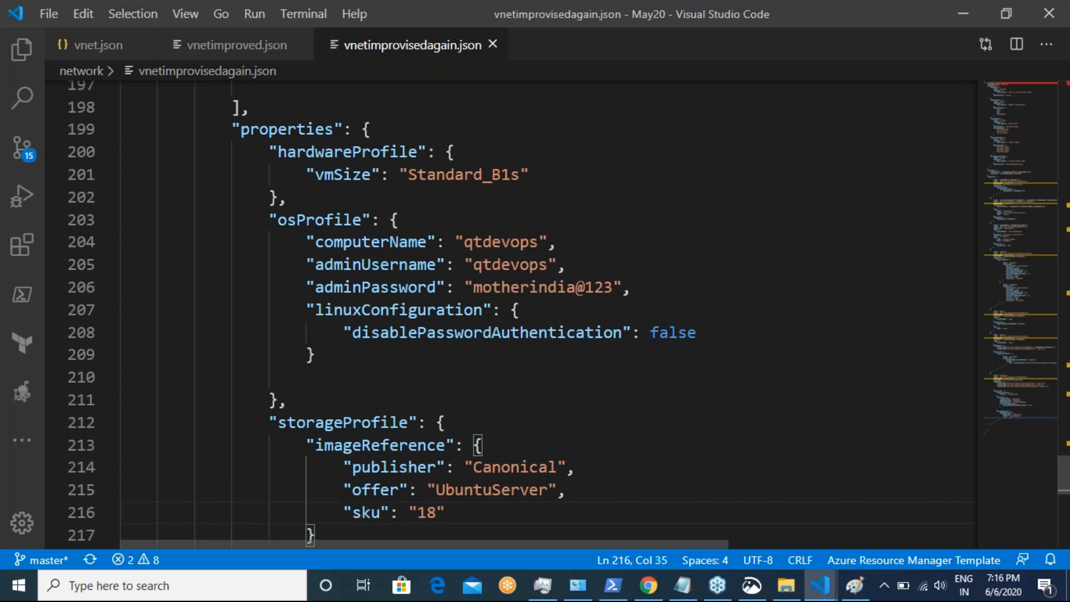
pyautogui.write('04-LTS",')
# - Add a version property with the value "latest" as the last entry of imageReference
pyautogui.press('Return')
pyautogui.write('"version": "latest')
pyautogui.press('Right')
# - Put a comma after imageReference's closing brace and add an osDisk object below it, spelled with a capital D
pyautogui.press('Down')
pyautogui.write(',')
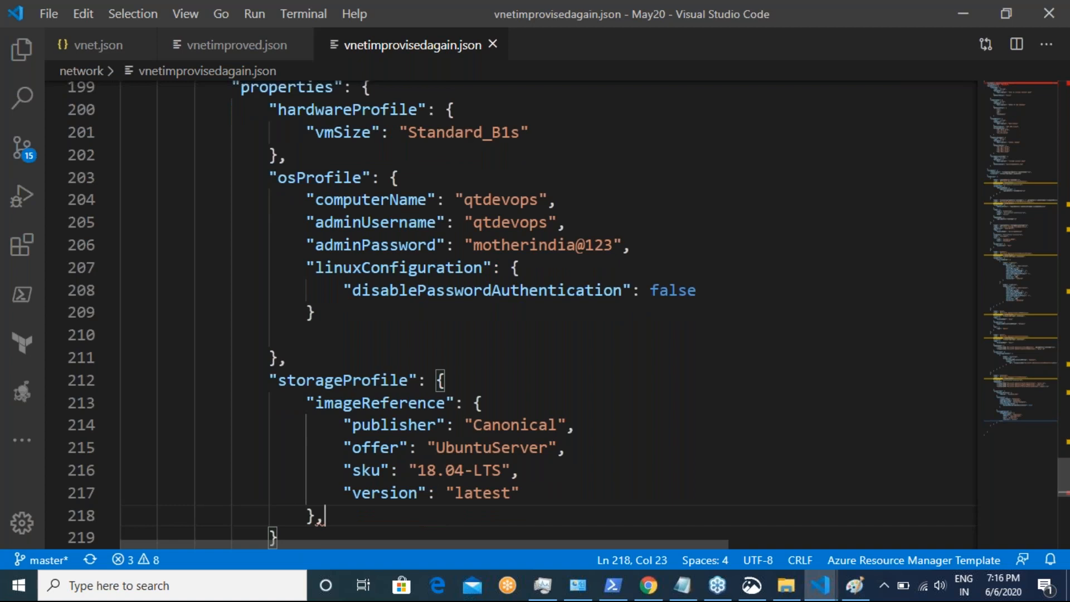
pyautogui.press('Return')
pyautogui.write('"osdisk')
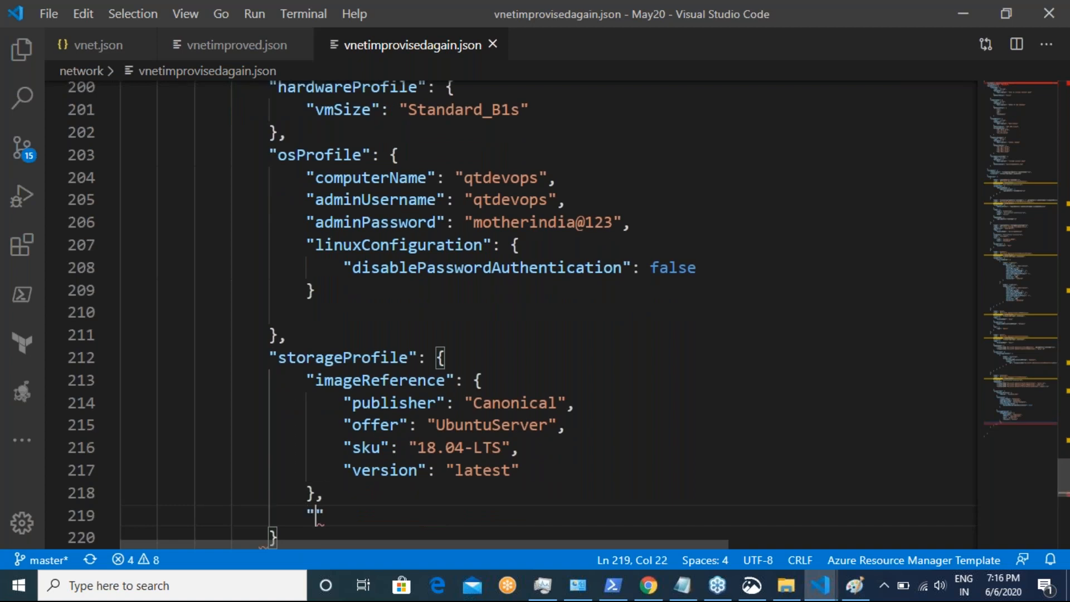
pyautogui.press('Left')
pyautogui.press('Left')
pyautogui.press('Left')
pyautogui.press('BackSpace')
pyautogui.write('D')
pyautogui.press('Right')
pyautogui.press('Right')
pyautogui.press('Right')
pyautogui.press('Right')
pyautogui.write(': {')
pyautogui.press('Return')
# - Switch to Chrome and find the osDisk field in the StorageProfile object's definition
pyautogui.hotkey('alt', 'Tab')
pyautogui.hotkey('alt', 'Tab')
pyautogui.hotkey('alt', 'shift', 'Tab')
pyautogui.scroll(-3, 359, 294)
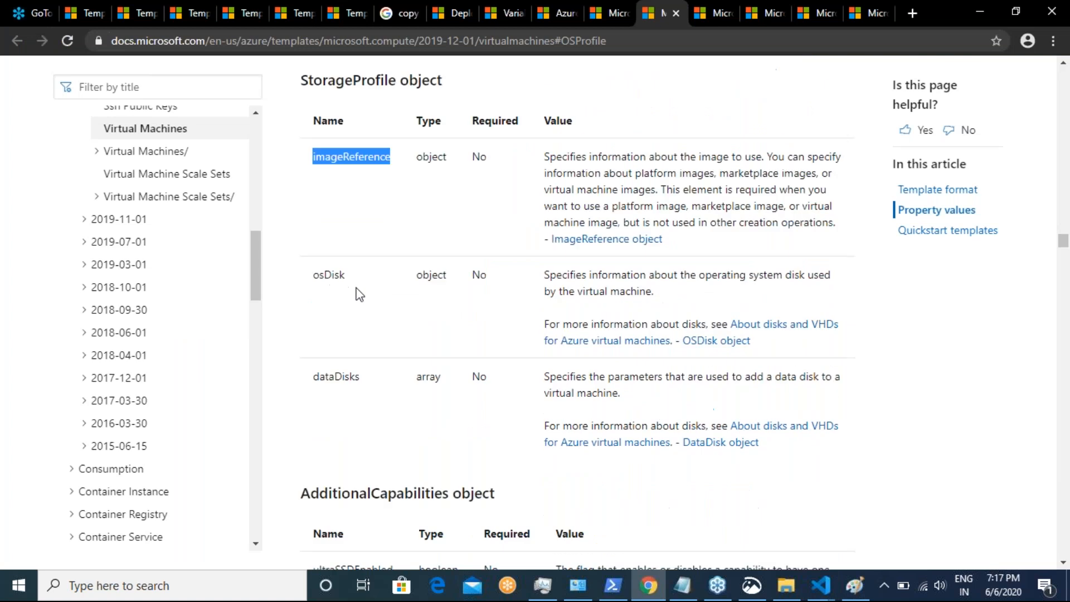
pyautogui.middleClick(797, 327)
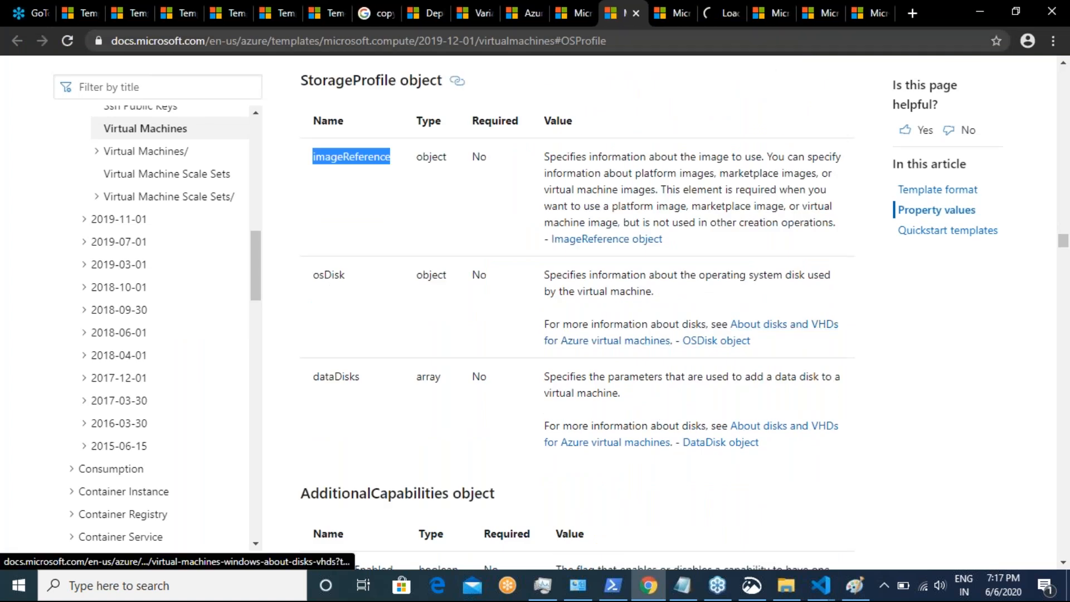
pyautogui.click(719, 15)
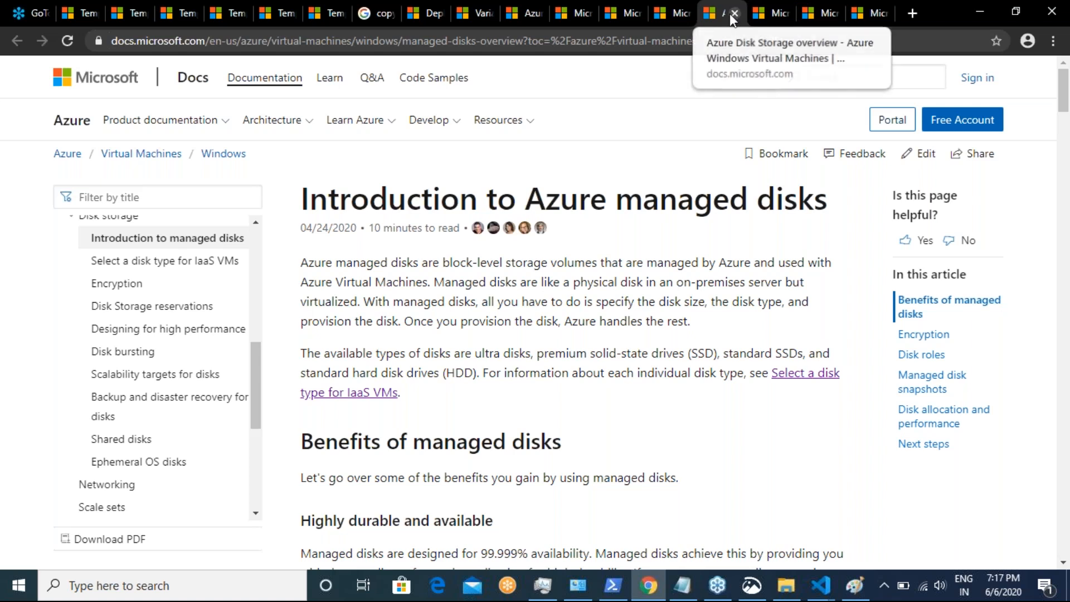
pyautogui.click(734, 13)
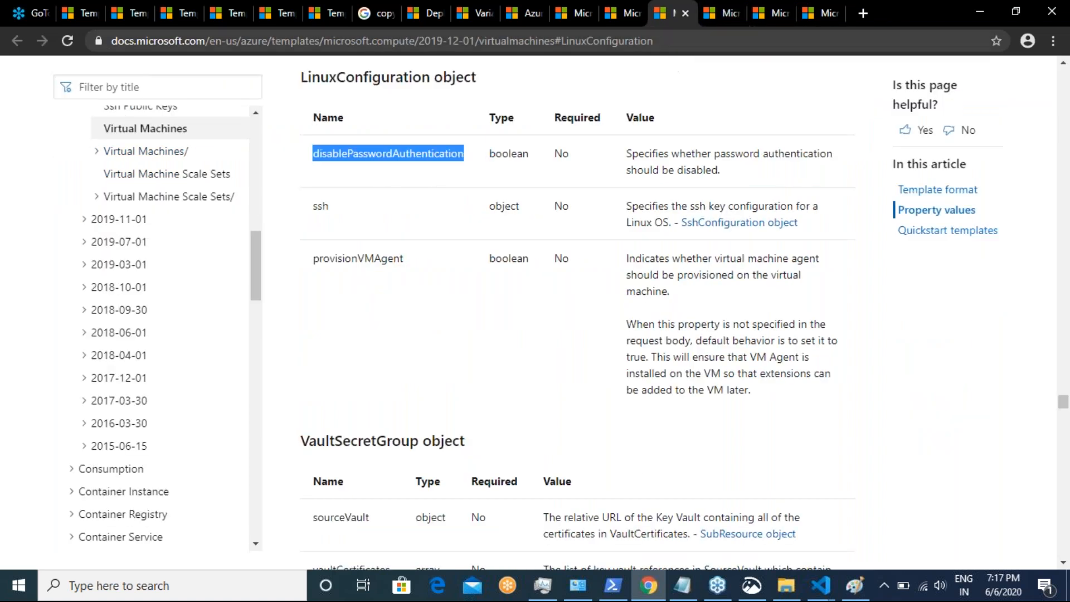
pyautogui.click(623, 14)
# - Open the OSDisk object's definition in a new tab and examine the createOption field with its Attach and FromImage values
pyautogui.middleClick(733, 341)
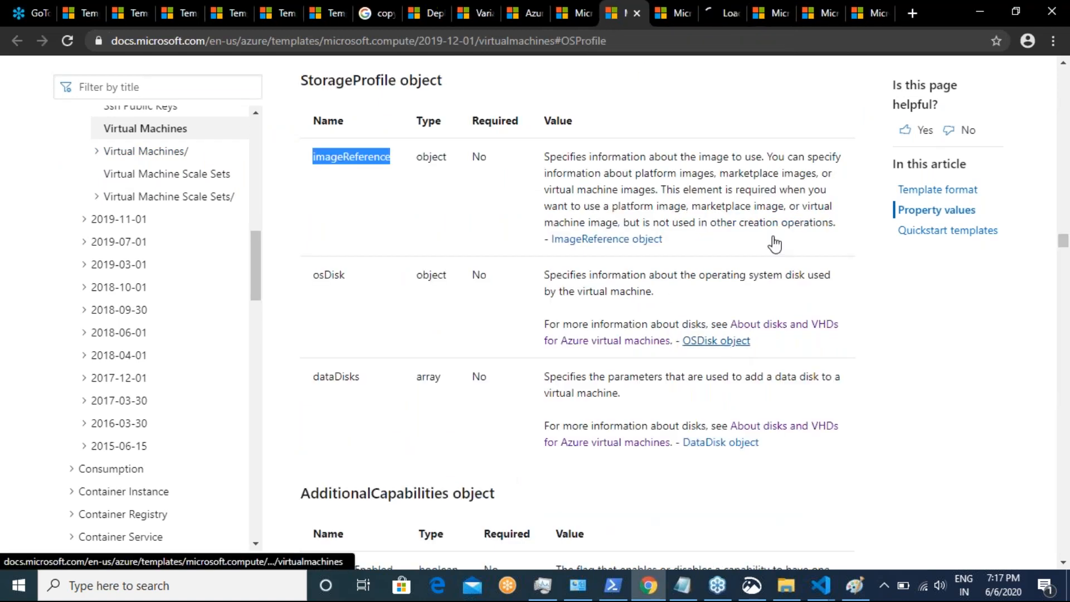
pyautogui.click(706, 16)
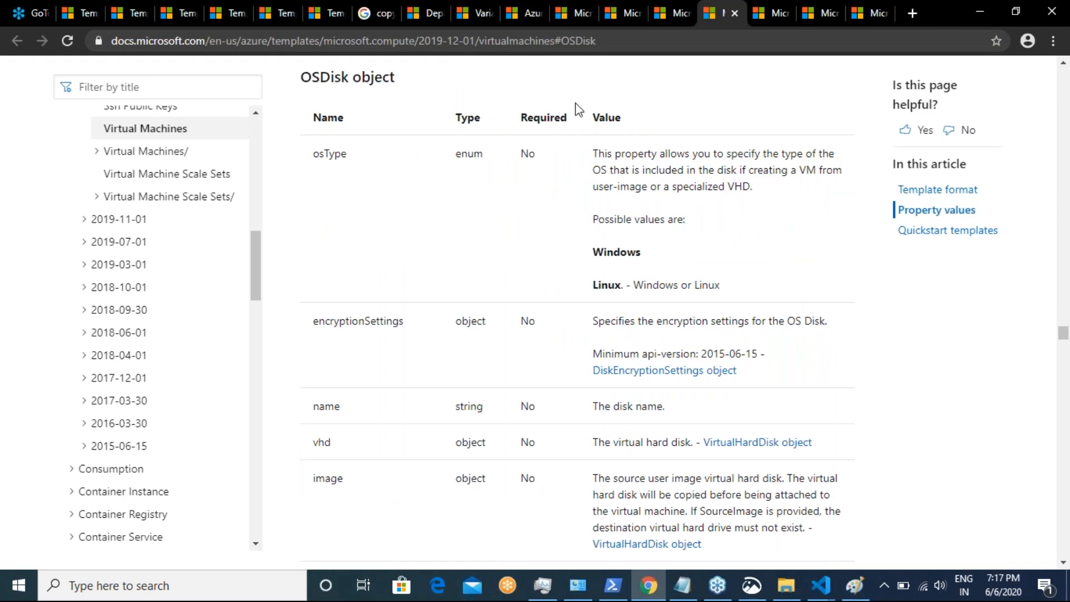
pyautogui.scroll(-10, 462, 148)
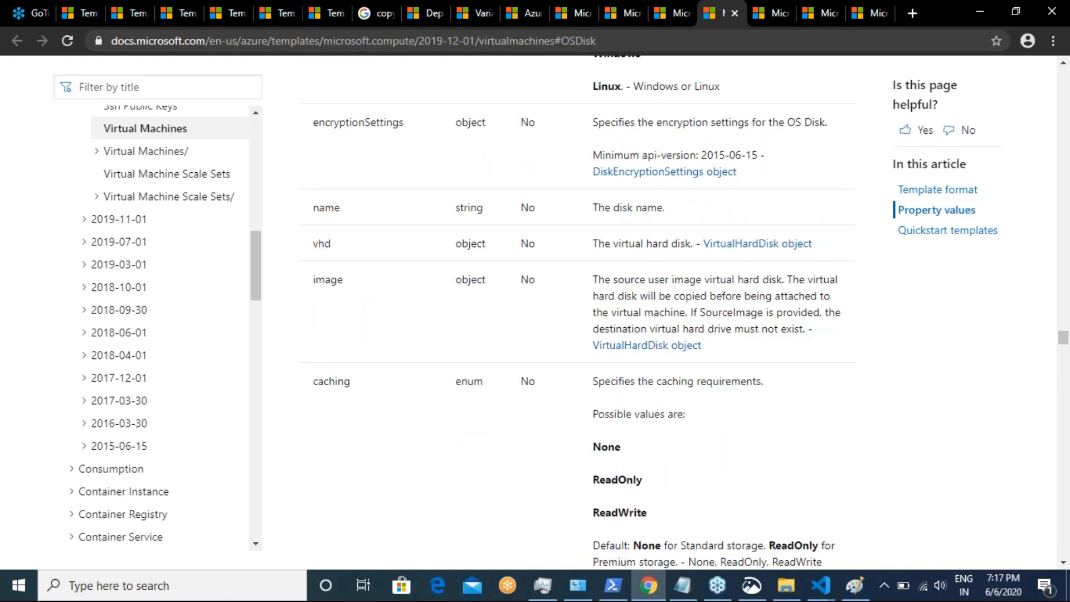
pyautogui.scroll(4, 573, 185)
pyautogui.scroll(-1, 574, 191)
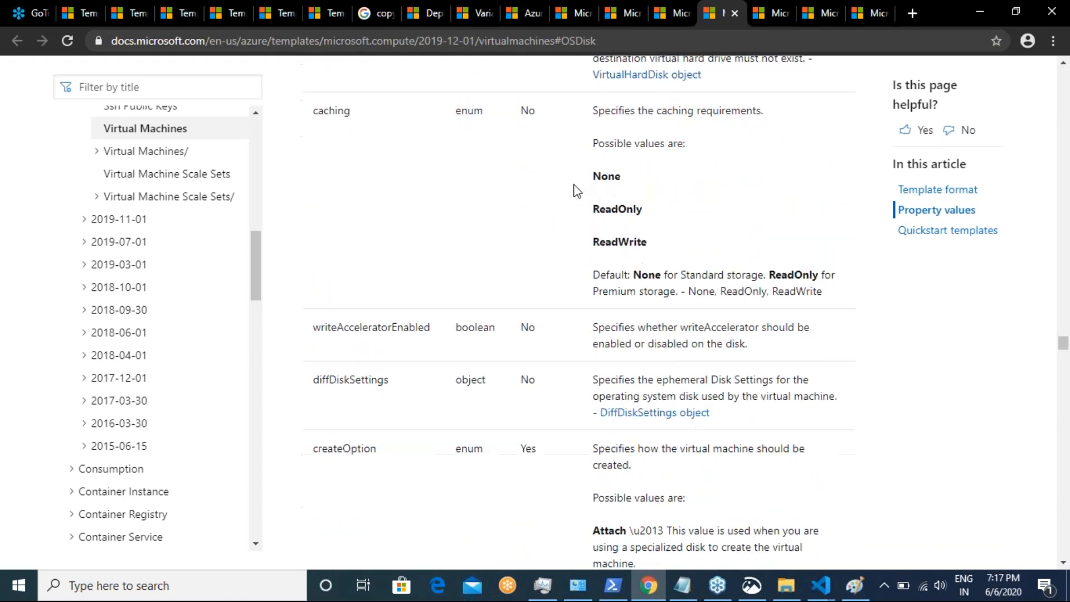
pyautogui.scroll(3, 555, 102)
pyautogui.scroll(-8, 558, 102)
pyautogui.doubleClick(351, 215)
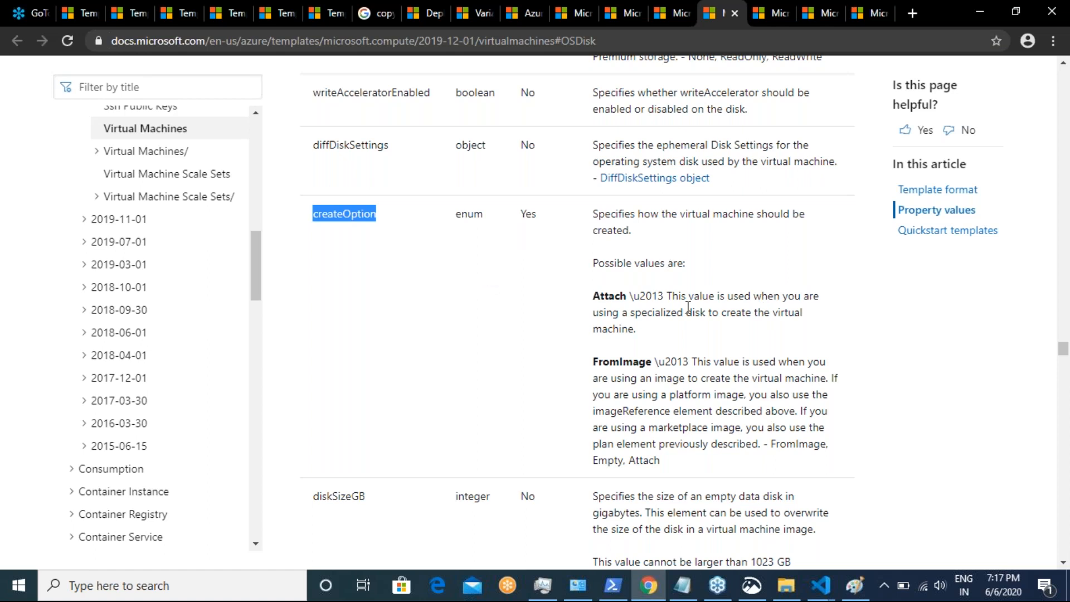
pyautogui.doubleClick(610, 295)
pyautogui.doubleClick(619, 361)
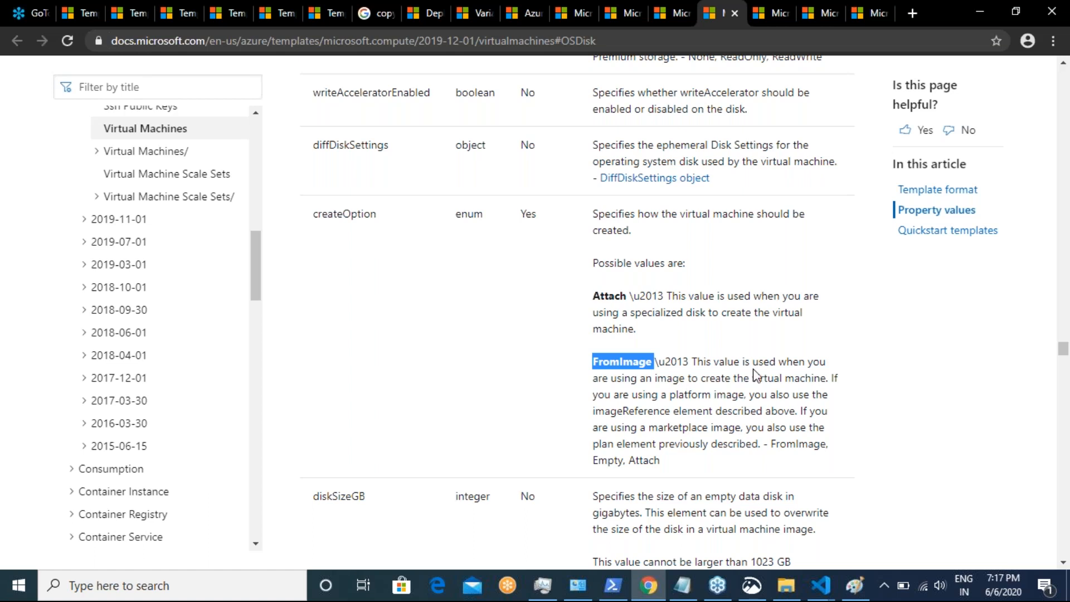
# - Switch to Visual Studio Code and add a createOption property with the value "fromImage" to osDisk
pyautogui.hotkey('alt', 'Tab')
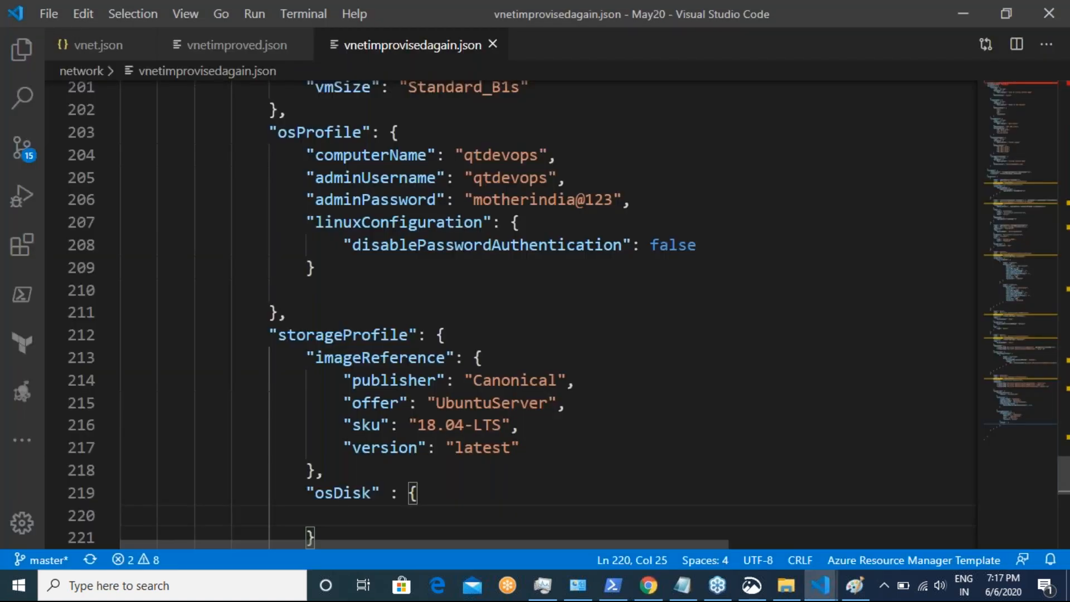
pyautogui.write('"')
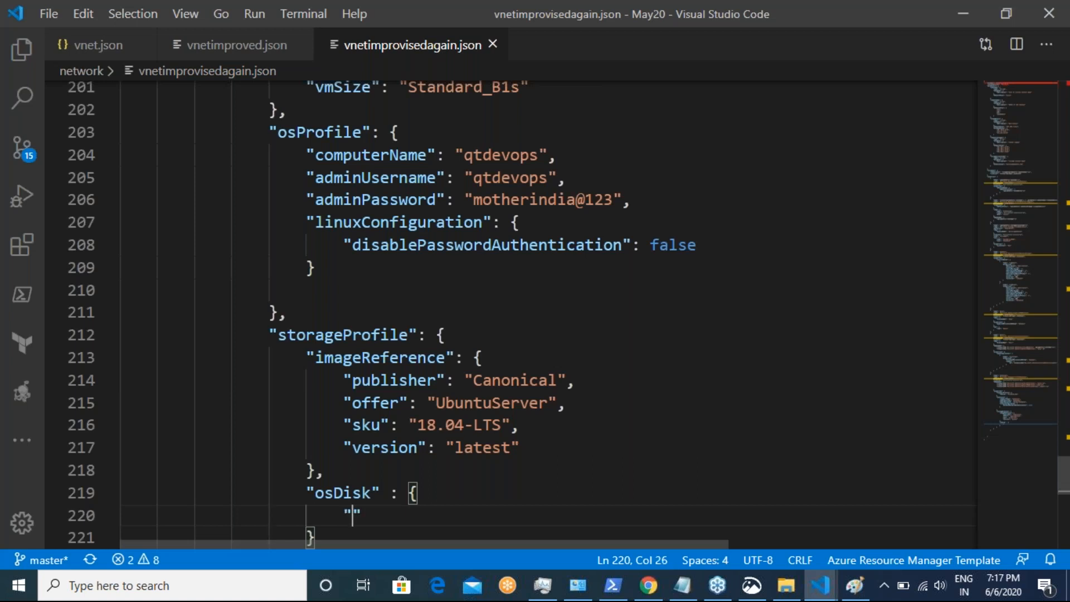
pyautogui.write('createOption":')
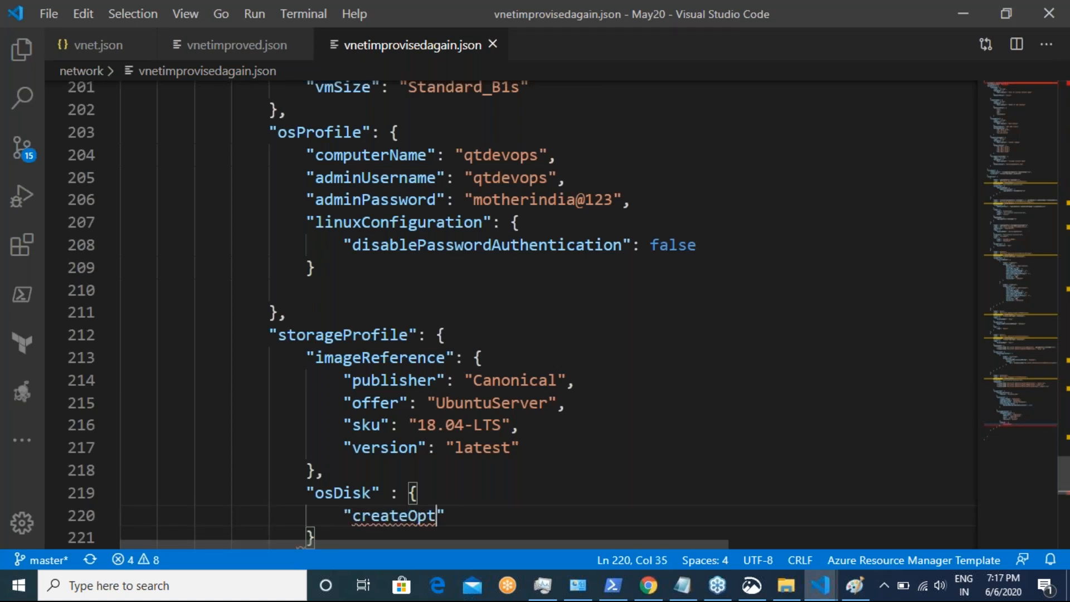
pyautogui.write(' "fr')
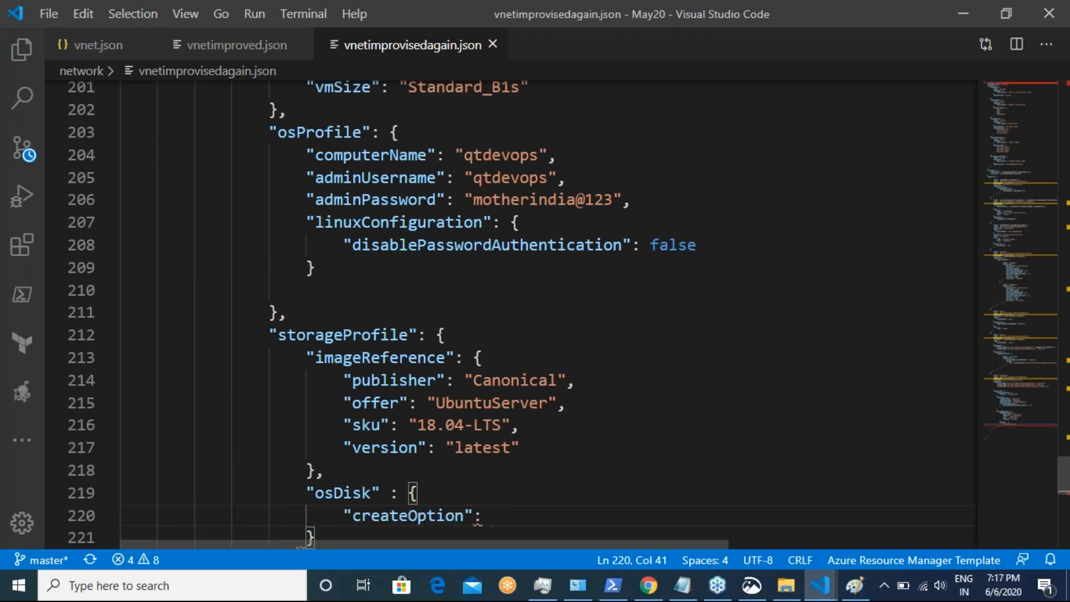
pyautogui.write('Image')
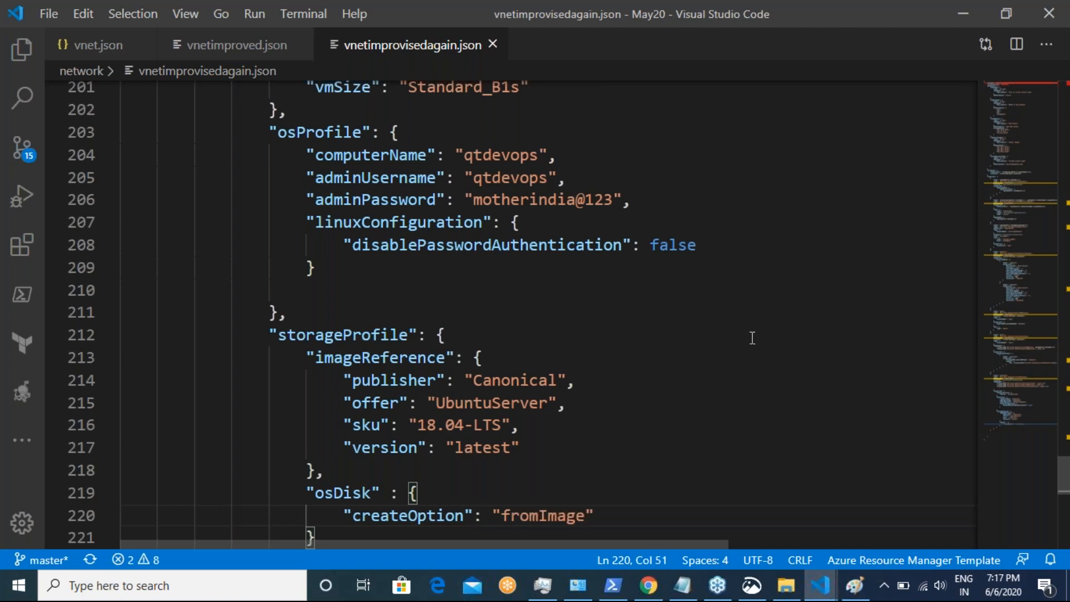
# - Put a comma after storageProfile's closing brace and add a networkProfile object below it
pyautogui.scroll(-2, 557, 418)
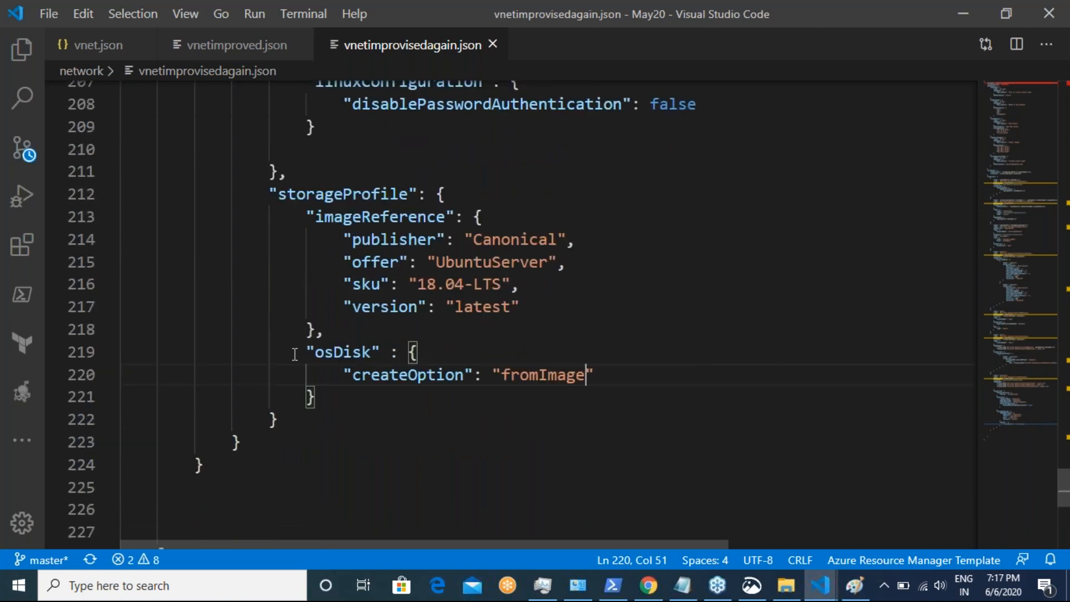
pyautogui.click(277, 418)
pyautogui.scroll(6, 354, 437)
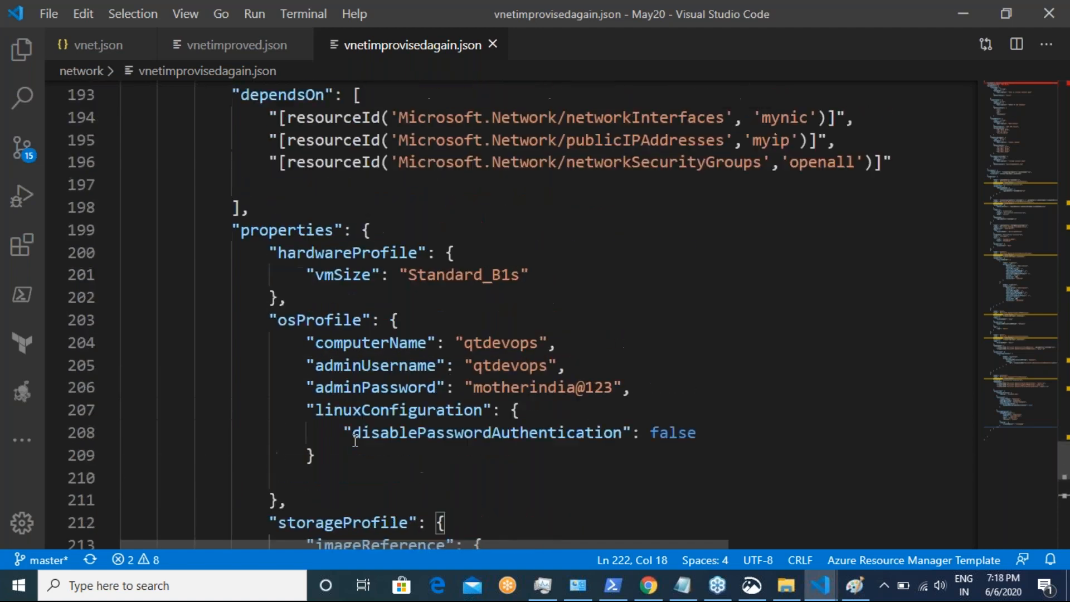
pyautogui.scroll(1, 355, 440)
pyautogui.scroll(-4, 355, 440)
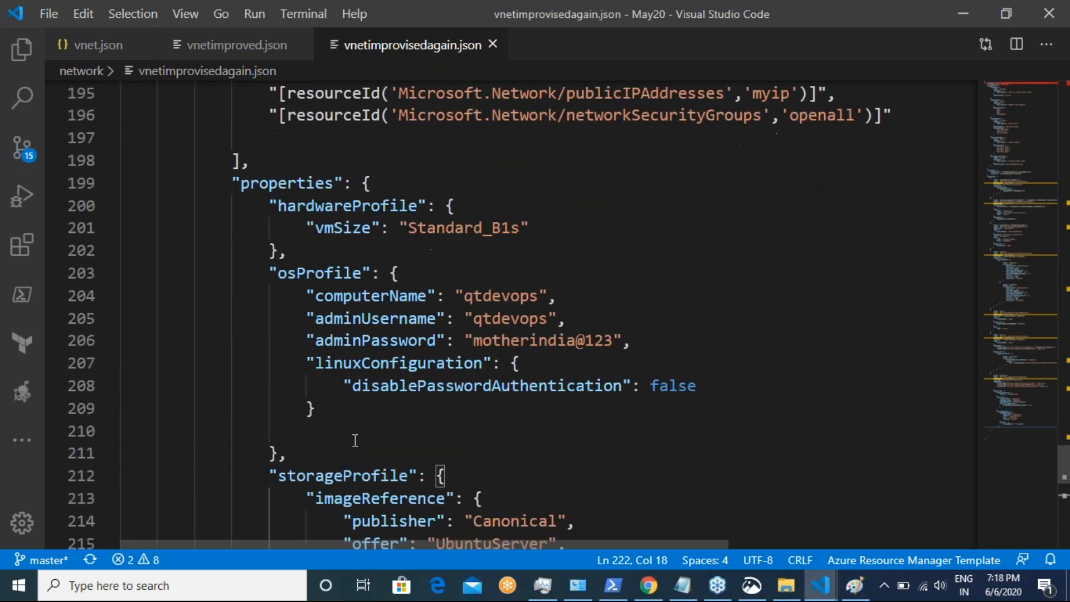
pyautogui.scroll(-2, 355, 440)
pyautogui.write(',')
pyautogui.press('Return')
pyautogui.write('"')
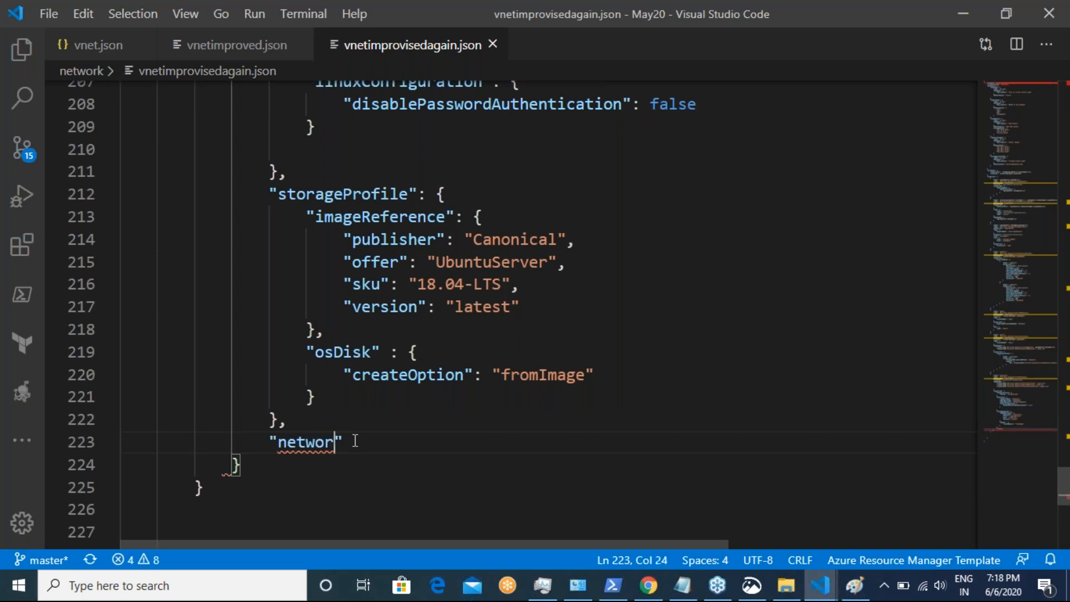
pyautogui.write('networkProfile"')
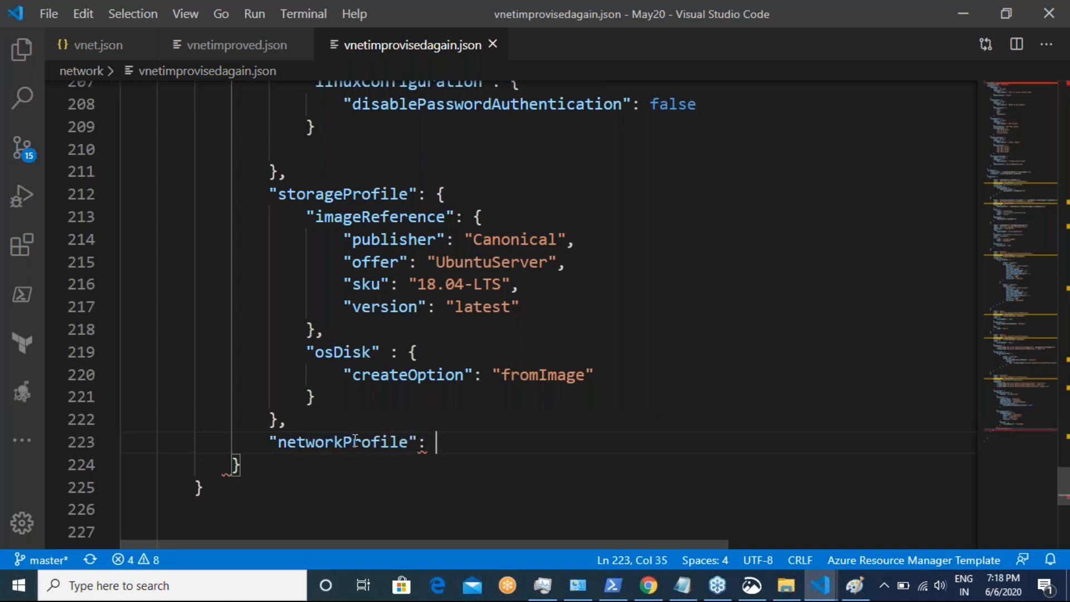
pyautogui.write(': {')
pyautogui.press('Return')
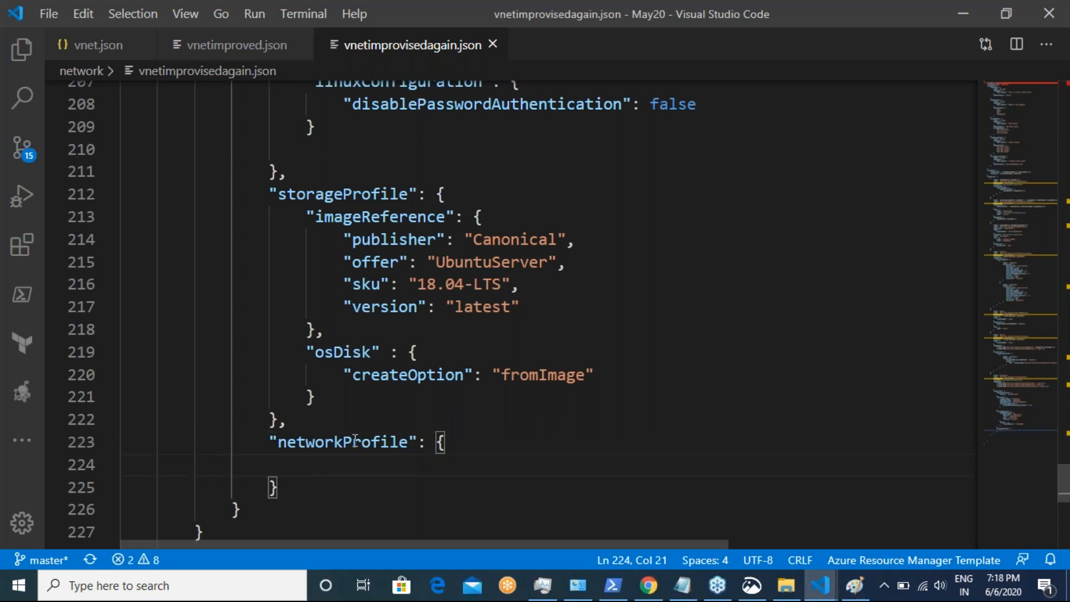
# - Add a networkInterfaces array containing one empty object inside networkProfile
pyautogui.write('"networkI')
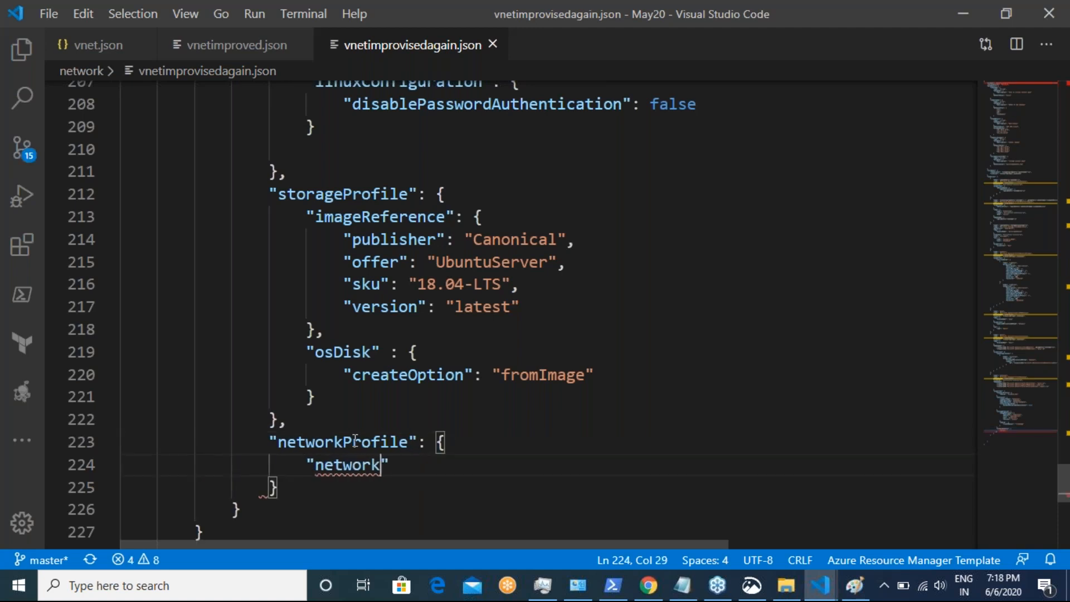
pyautogui.write('nterfaces')
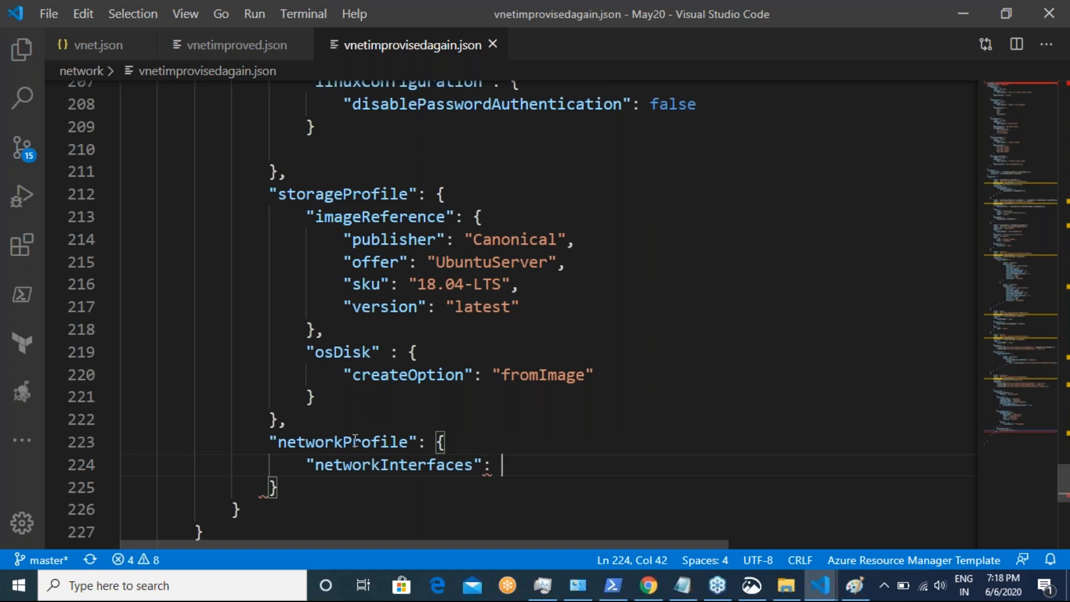
pyautogui.write('": [')
pyautogui.press('Return')
pyautogui.write('{')
pyautogui.press('Return')
# - Switch to Chrome, search the virtual machine reference for "network", and open the NetworkInterfaceReference object's definition in a new tab
pyautogui.hotkey('alt', 'Tab')
pyautogui.scroll(-8, 466, 318)
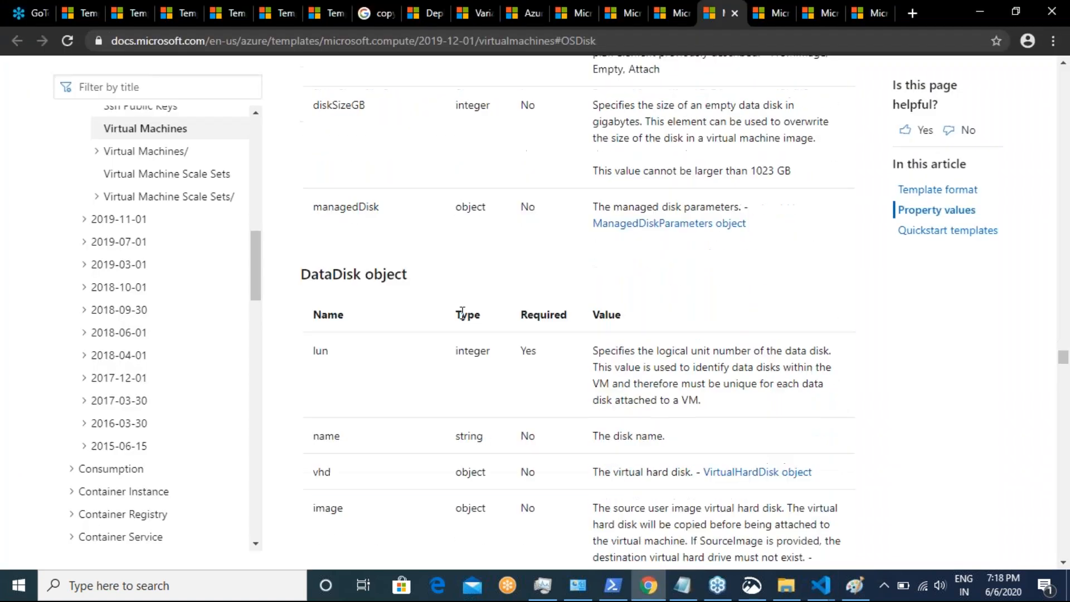
pyautogui.hotkey('ctrl', 'shift', 'Tab')
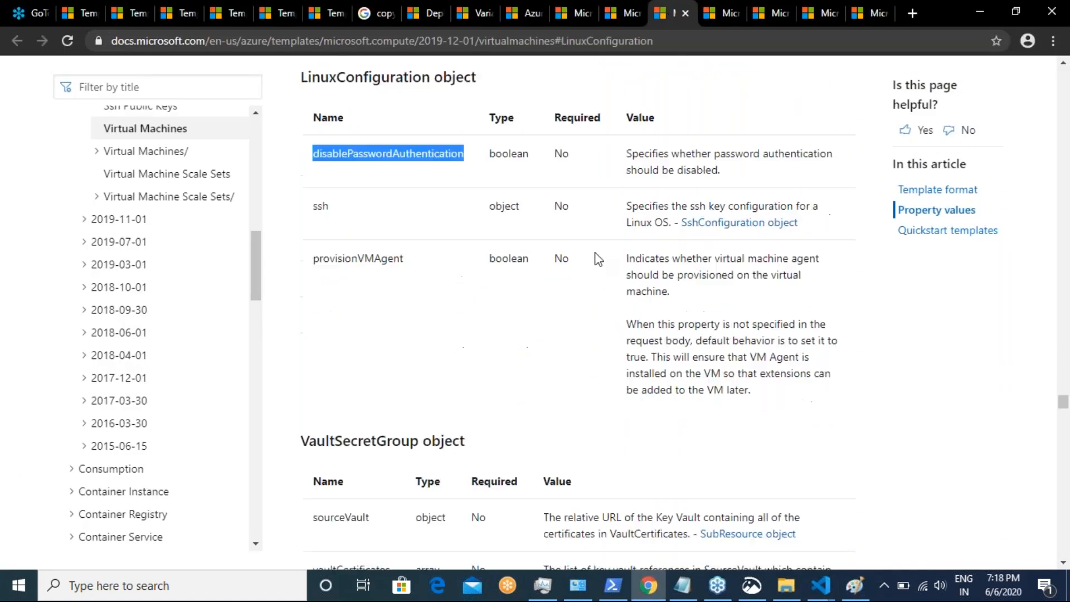
pyautogui.scroll(-9, 551, 348)
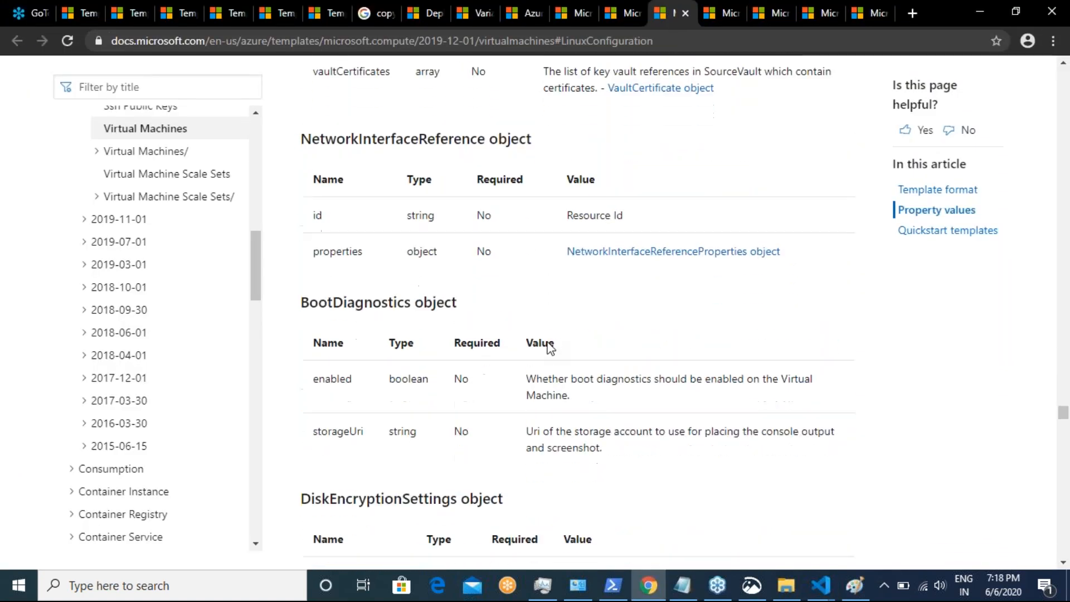
pyautogui.scroll(-2, 552, 346)
pyautogui.scroll(15, 557, 345)
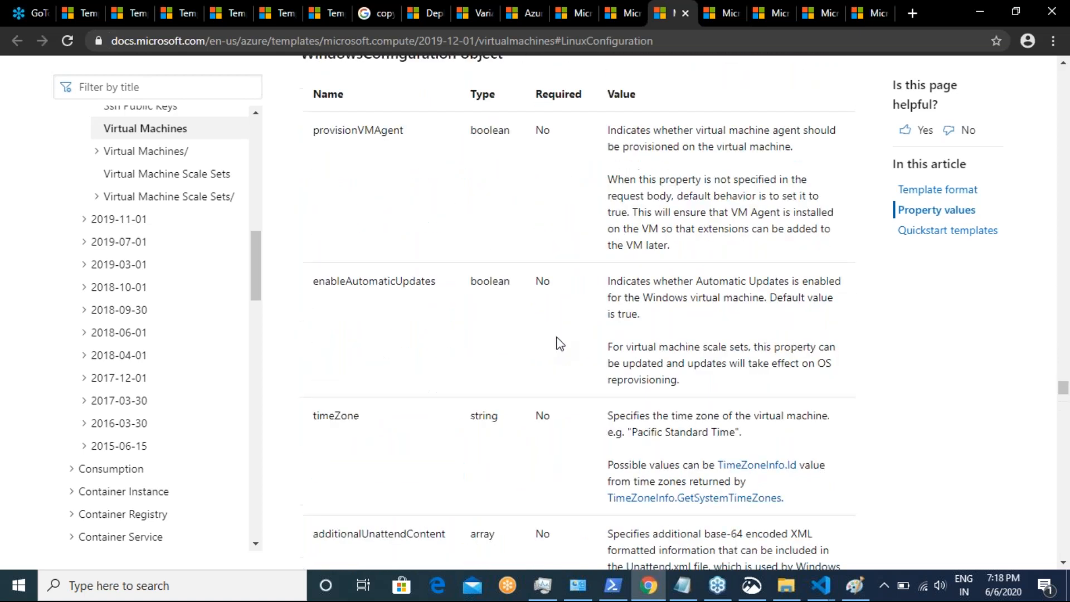
pyautogui.scroll(14, 559, 342)
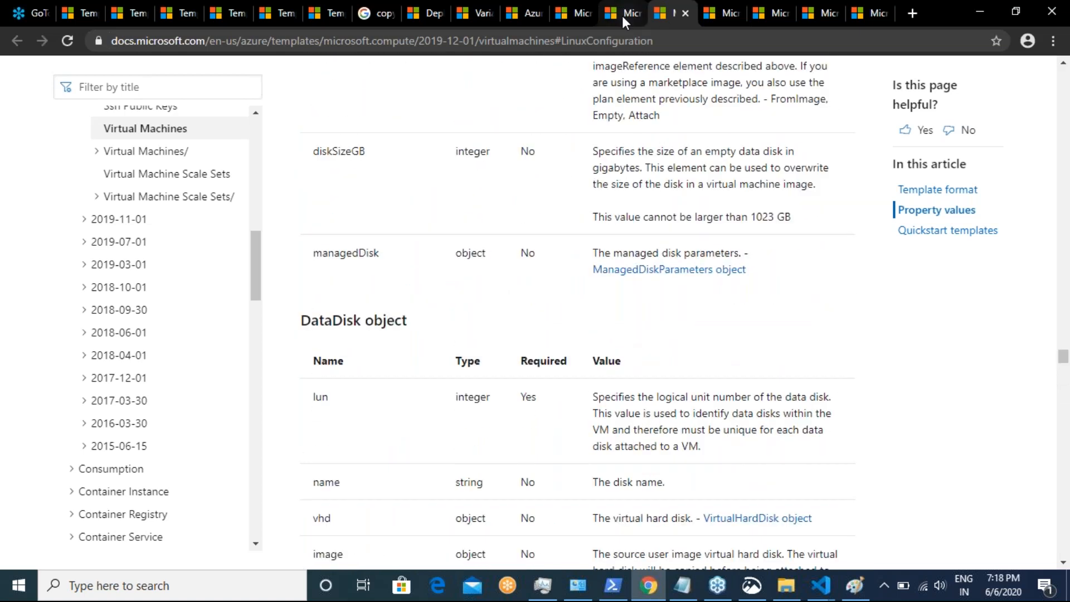
pyautogui.click(619, 14)
pyautogui.scroll(-10, 534, 206)
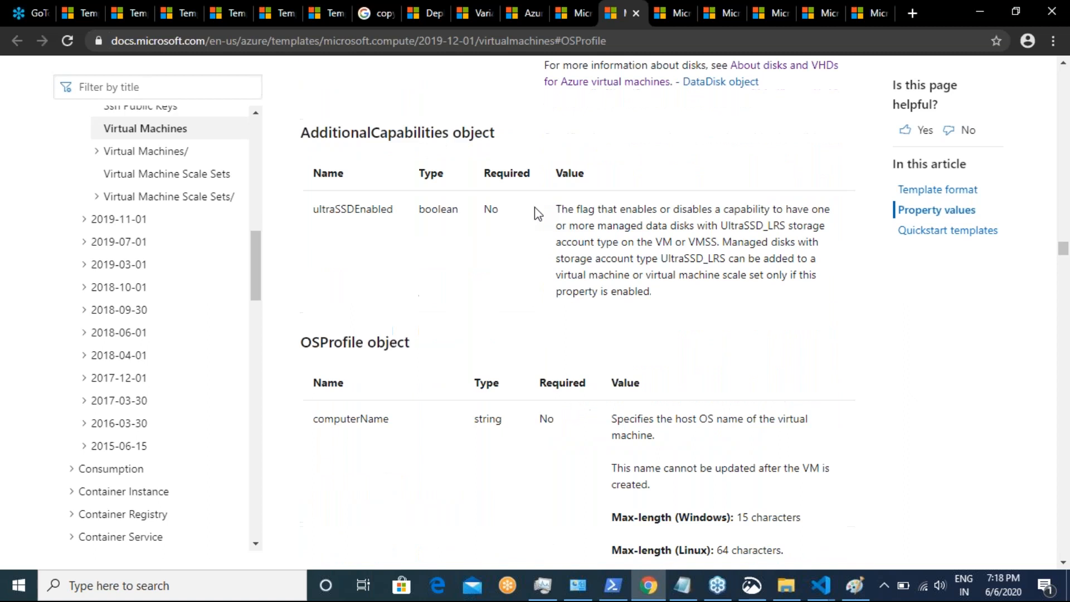
pyautogui.hotkey('ctrl', 'f')
pyautogui.write('network')
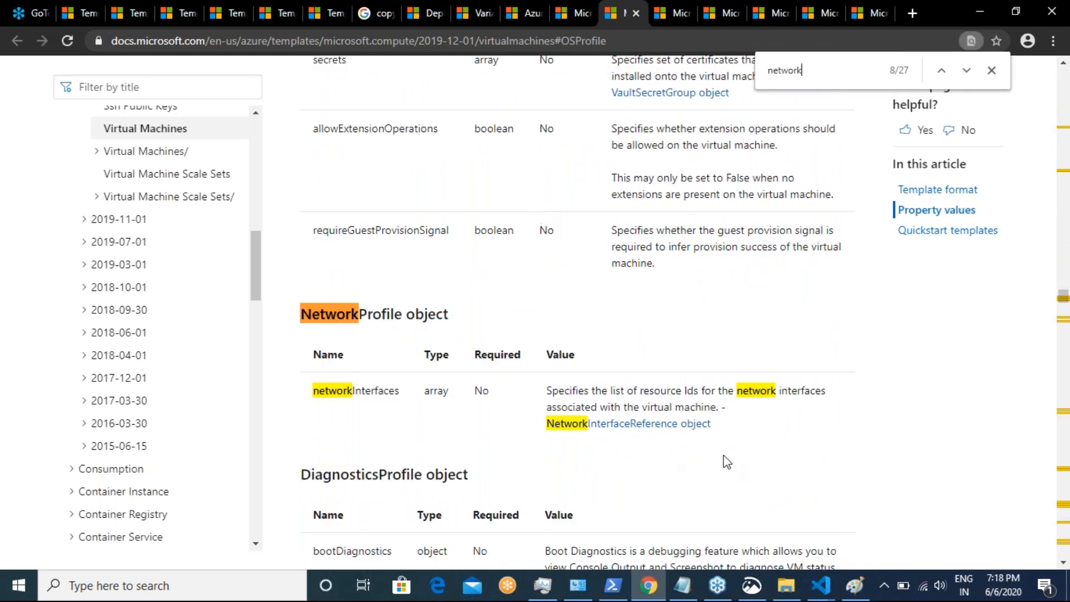
pyautogui.middleClick(650, 425)
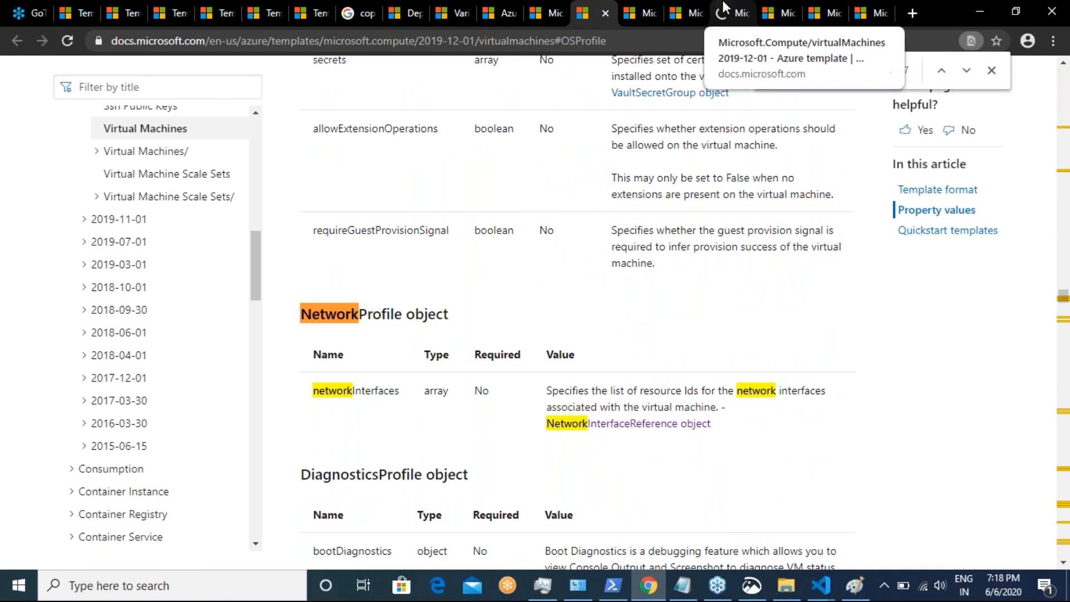
pyautogui.click(735, 15)
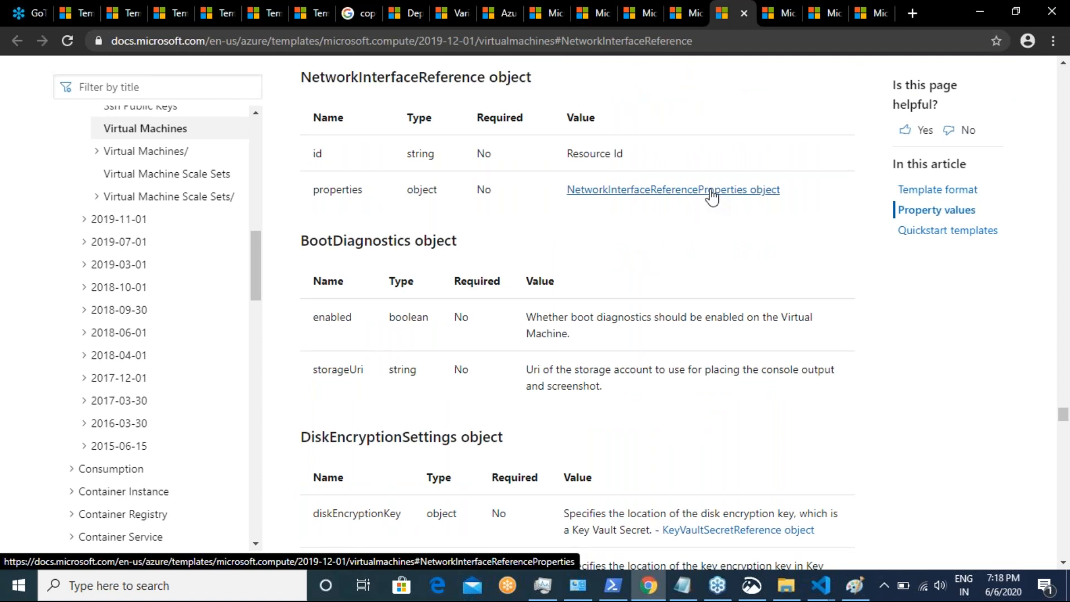
# - Switch to Visual Studio Code and add an id property in the networkInterfaces entry with the value "[resourceId('Microsoft.Network/networkInterfaces','mynic')]"
pyautogui.hotkey('alt', 'Tab')
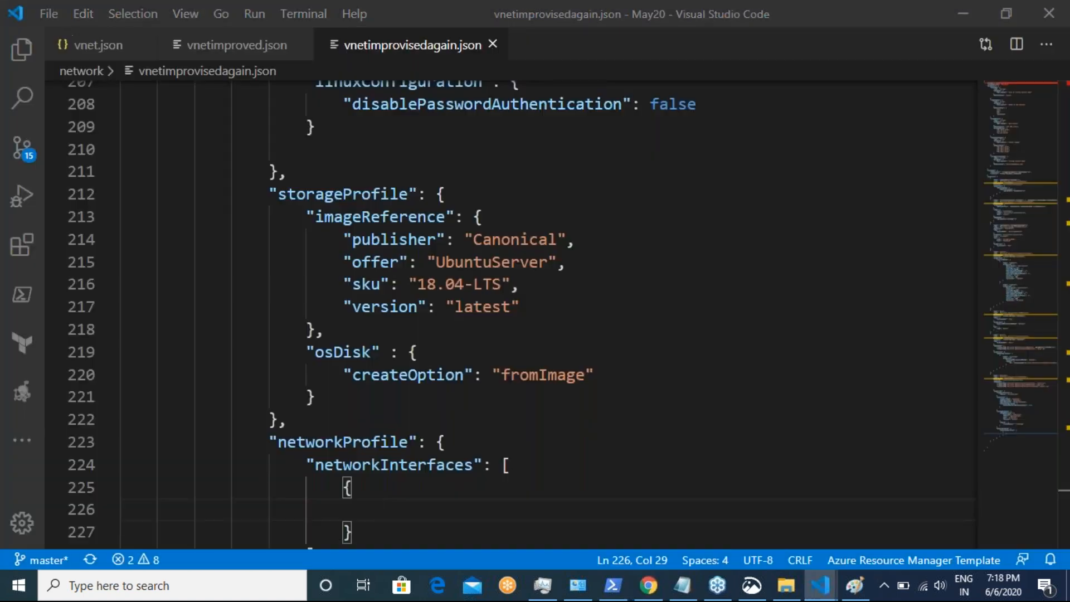
pyautogui.write('"id": "[res')
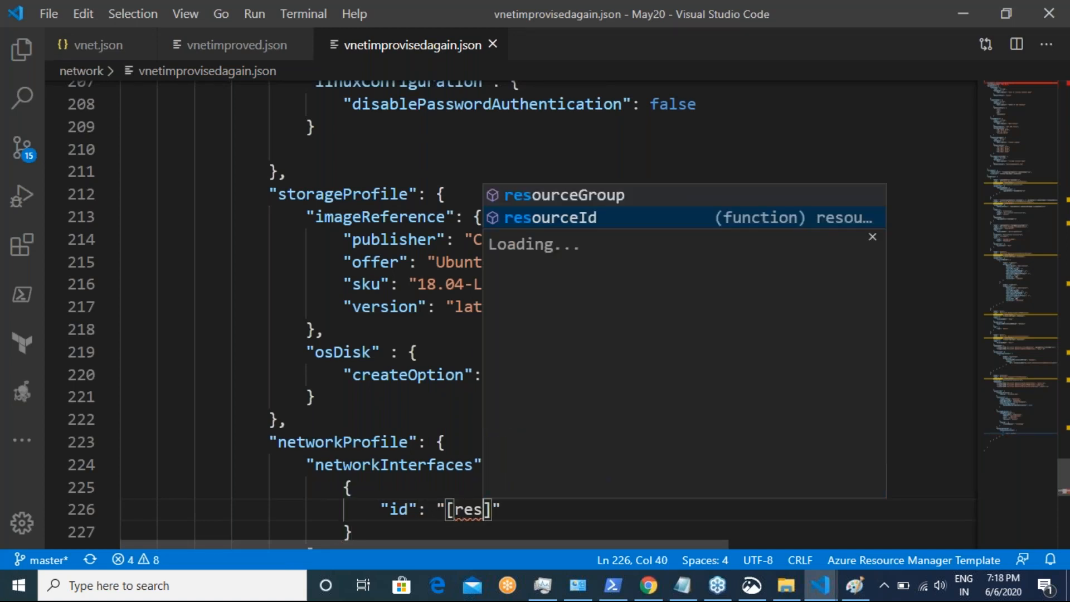
pyautogui.press('Tab')
pyautogui.write('(')
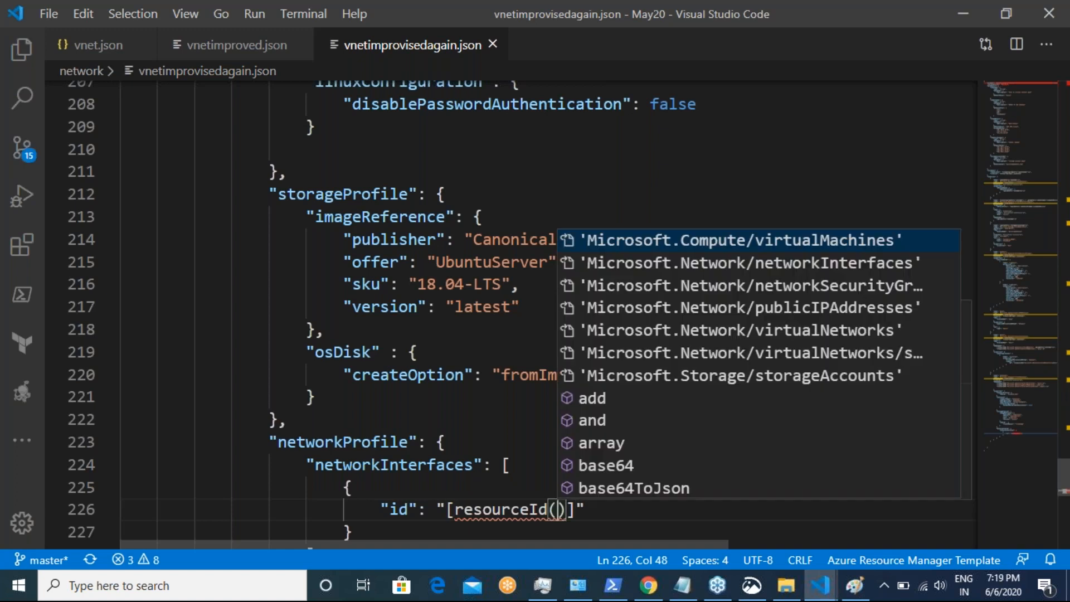
pyautogui.press('Tab')
pyautogui.write(',')
pyautogui.press('Tab')
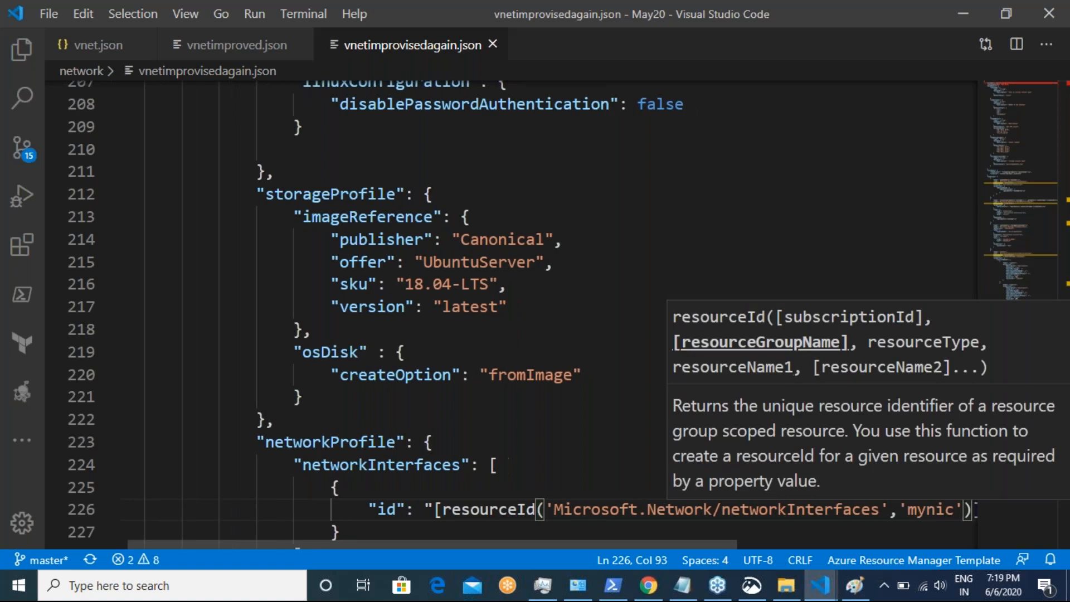
# - Review the qtdevops virtual machine resource and the network interface's ipConfigurations above it
pyautogui.click(614, 222)
pyautogui.scroll(6, 614, 221)
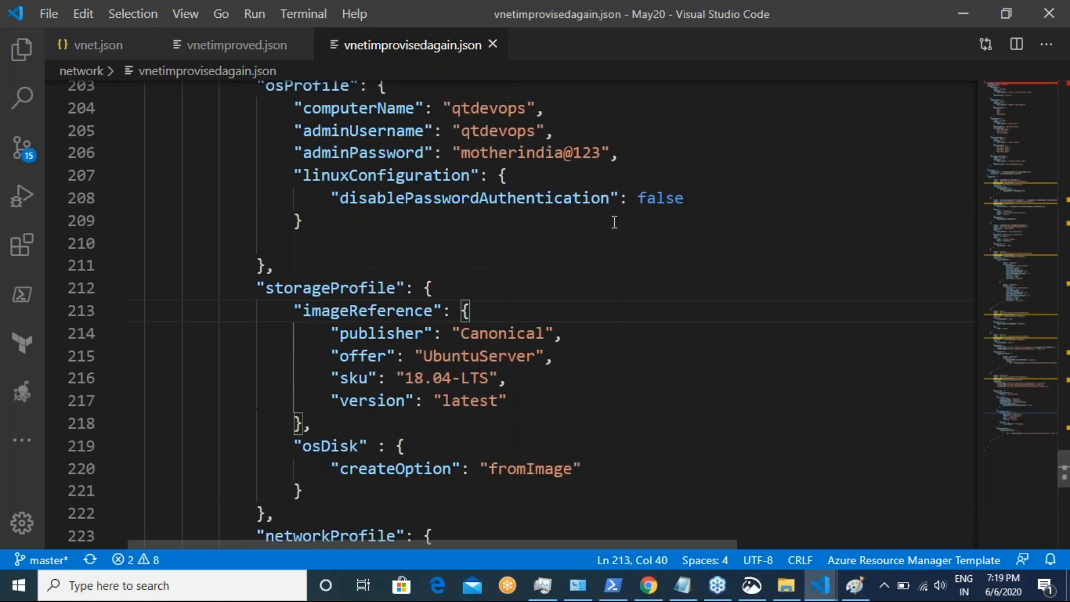
pyautogui.scroll(7, 613, 222)
pyautogui.scroll(-5, 614, 229)
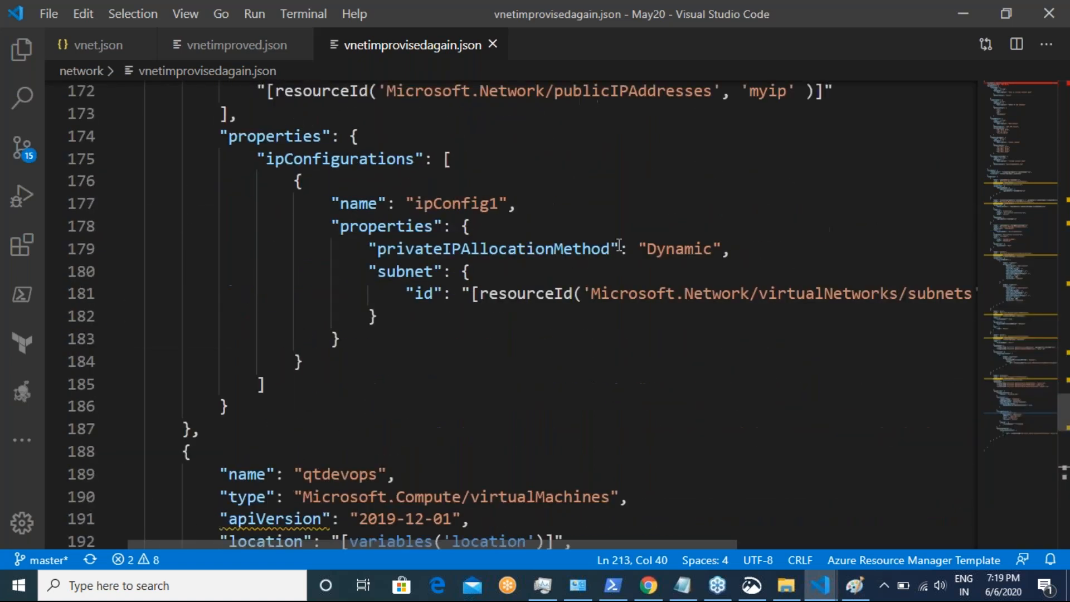
pyautogui.scroll(1, 587, 242)
pyautogui.scroll(1, 588, 243)
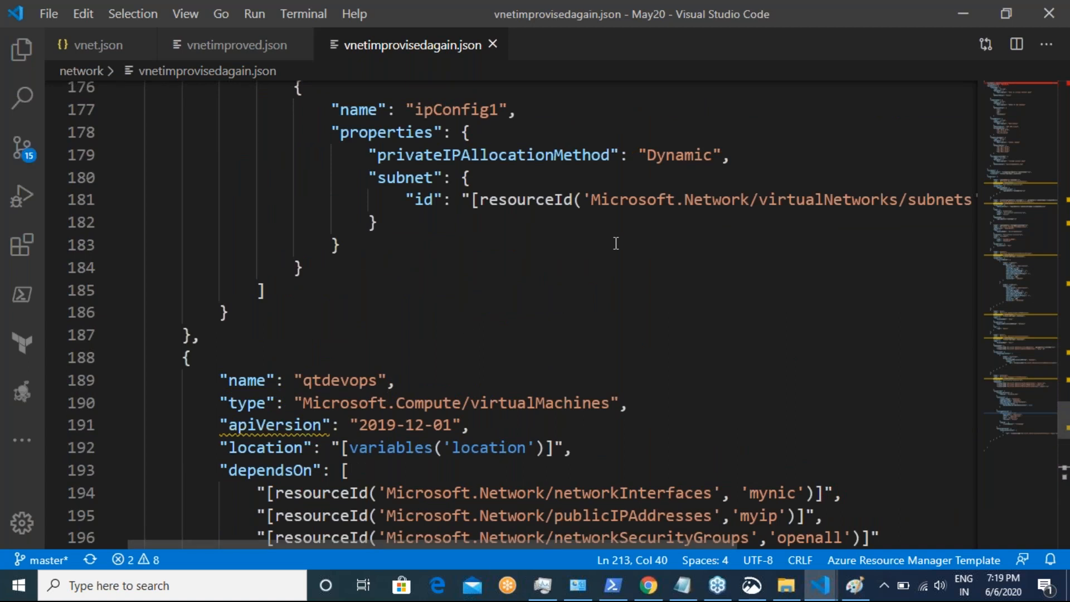
# - Switch to Chrome and search Google in a new tab for "arm templates github"
pyautogui.click(648, 585)
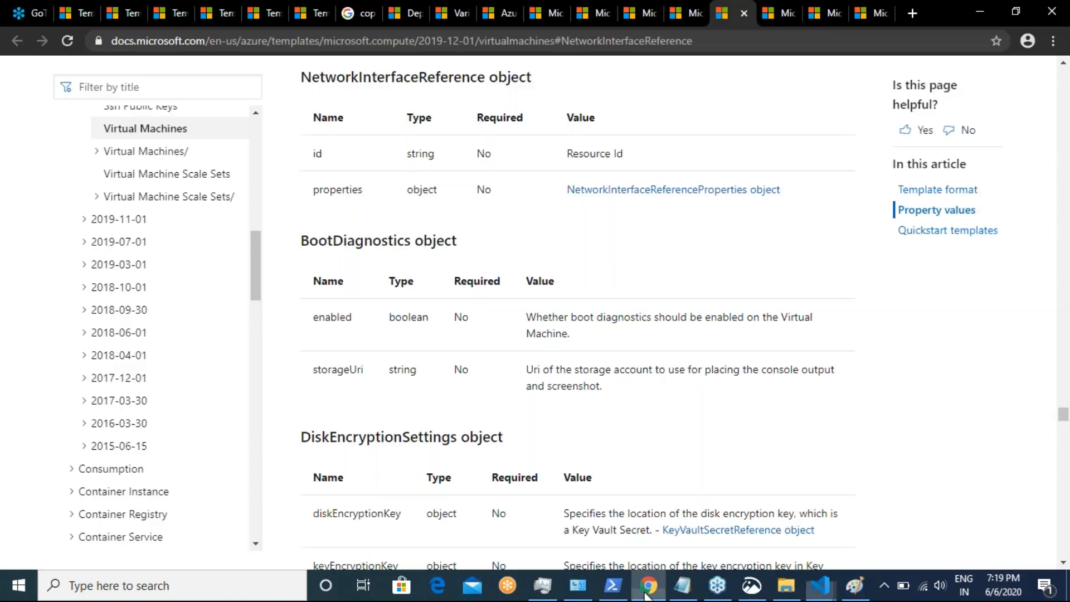
pyautogui.click(911, 13)
pyautogui.write('git')
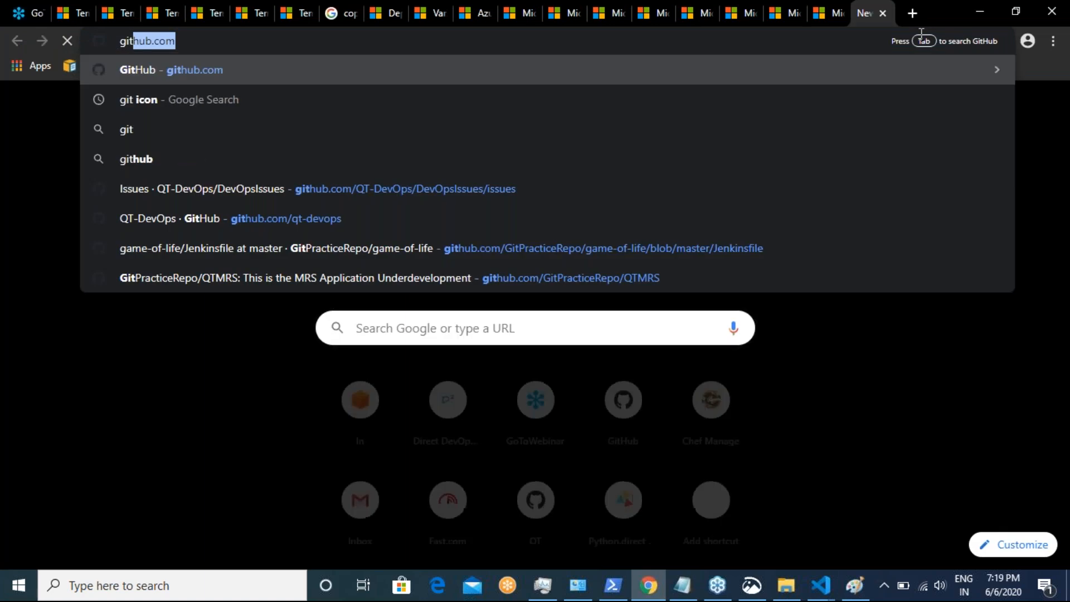
pyautogui.press('BackSpace')
pyautogui.press('BackSpace')
pyautogui.press('BackSpace')
pyautogui.press('BackSpace')
pyautogui.write('ar')
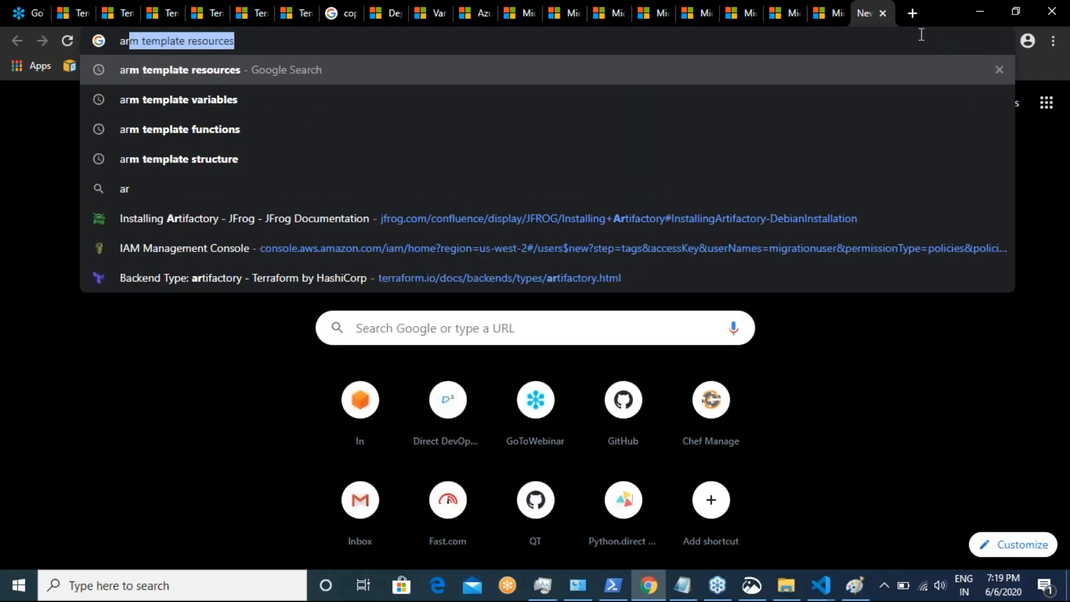
pyautogui.write('m templat')
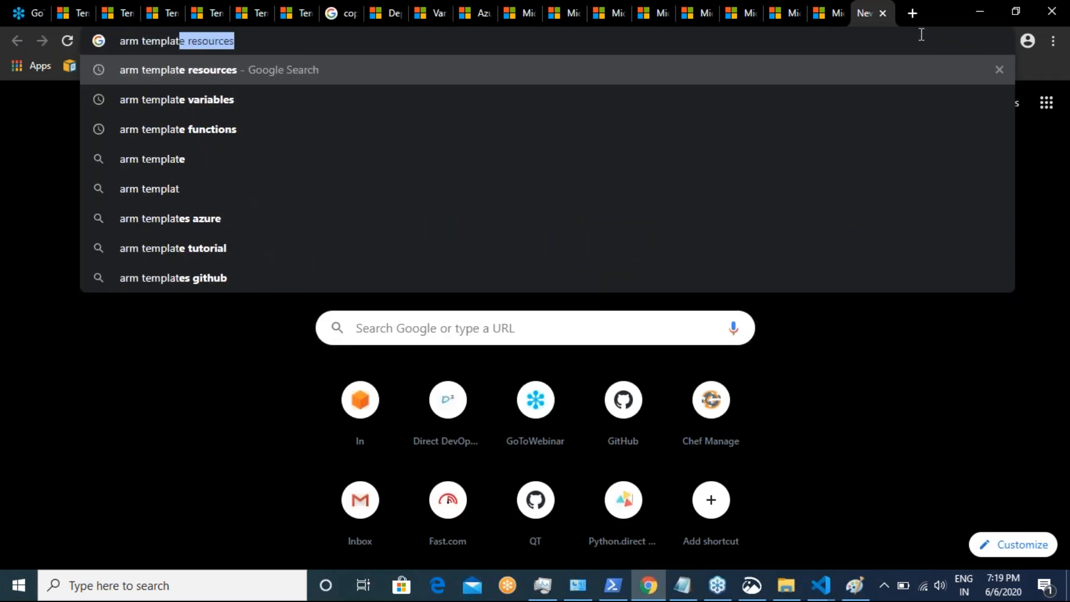
pyautogui.write('es git')
pyautogui.press('Return')
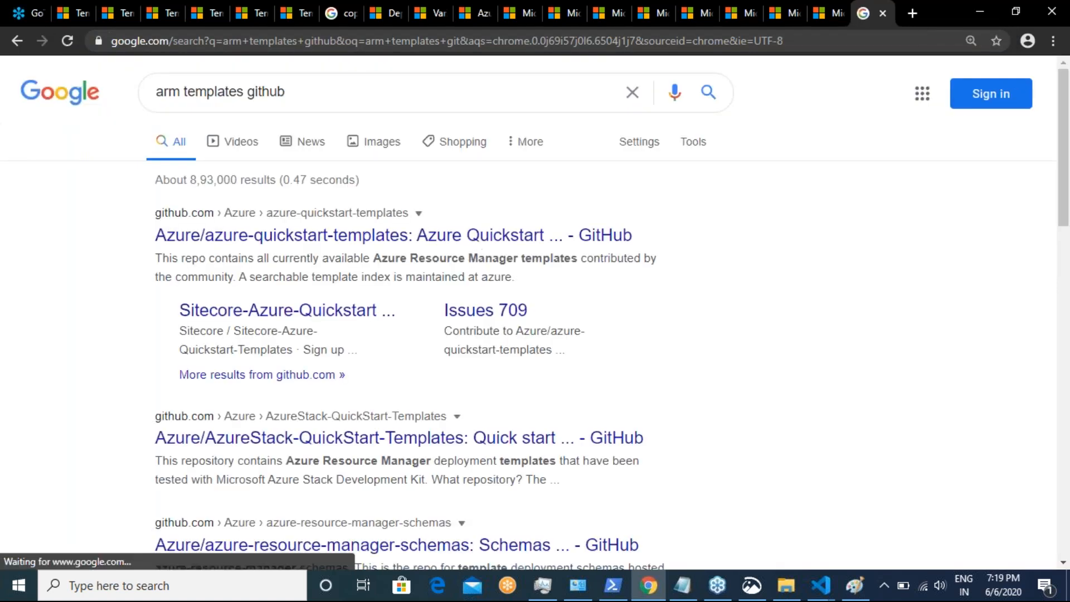
# - Open the Azure/azure-quickstart-templates GitHub repository in a new tab and browse its template folders
pyautogui.keyDown('ctrl'); pyautogui.click(481, 237); pyautogui.keyUp('ctrl')
pyautogui.click(867, 13)
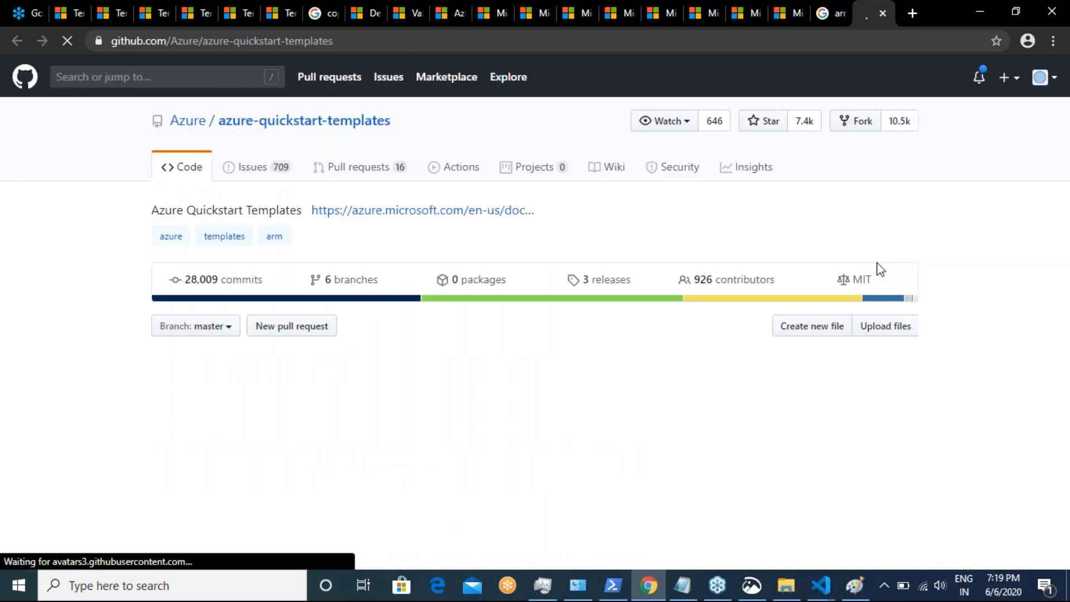
pyautogui.scroll(-4, 494, 390)
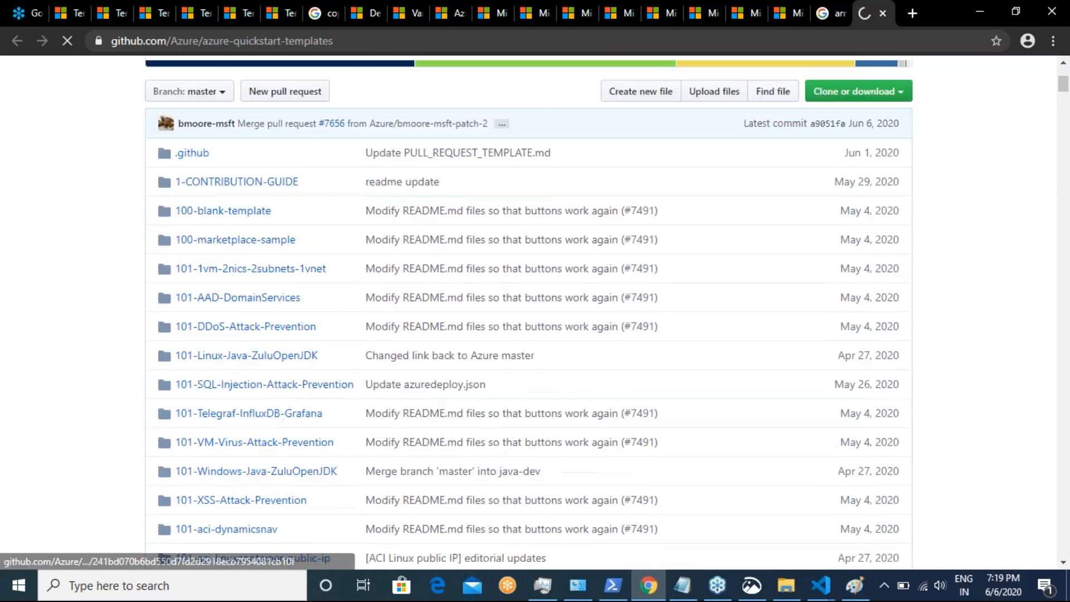
pyautogui.scroll(-3, 298, 471)
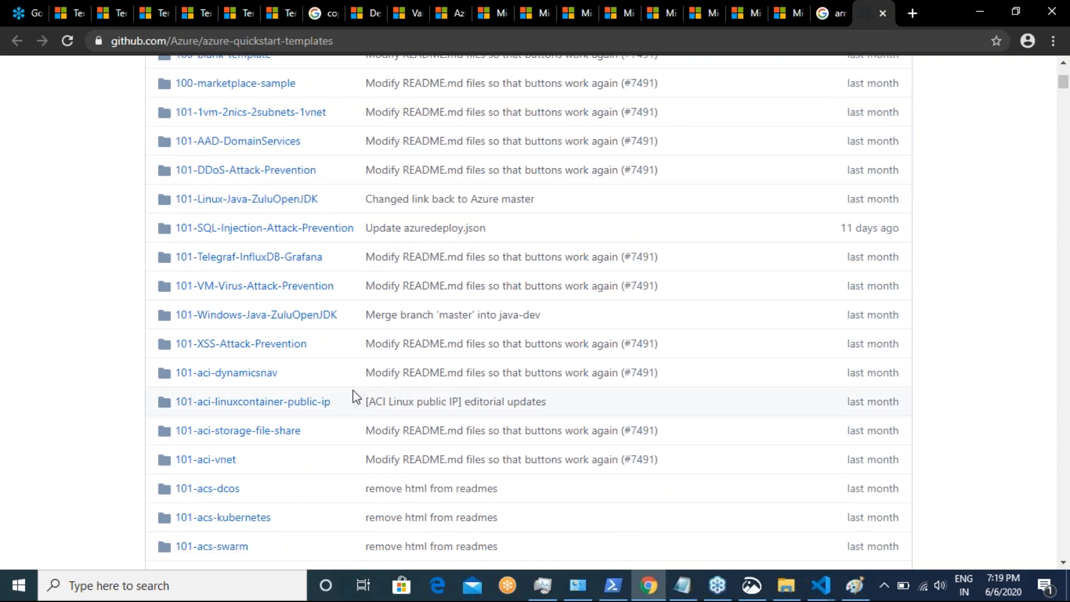
# - Open azuredeploy.json in the 101-1vm-2nics-2subnets-1vnet folder and examine its parameters
pyautogui.scroll(3, 339, 320)
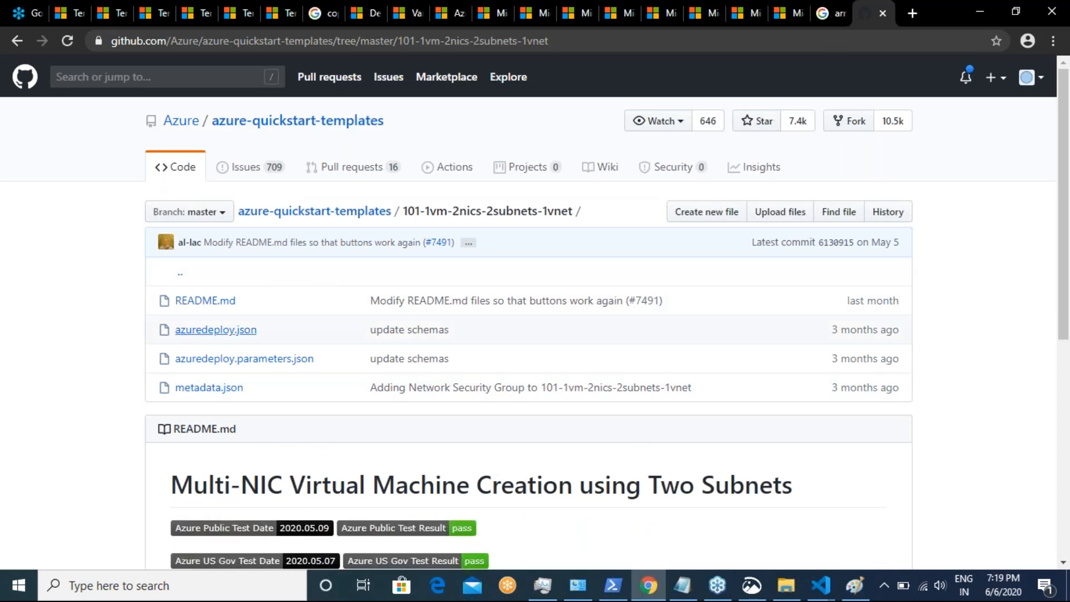
pyautogui.click(237, 333)
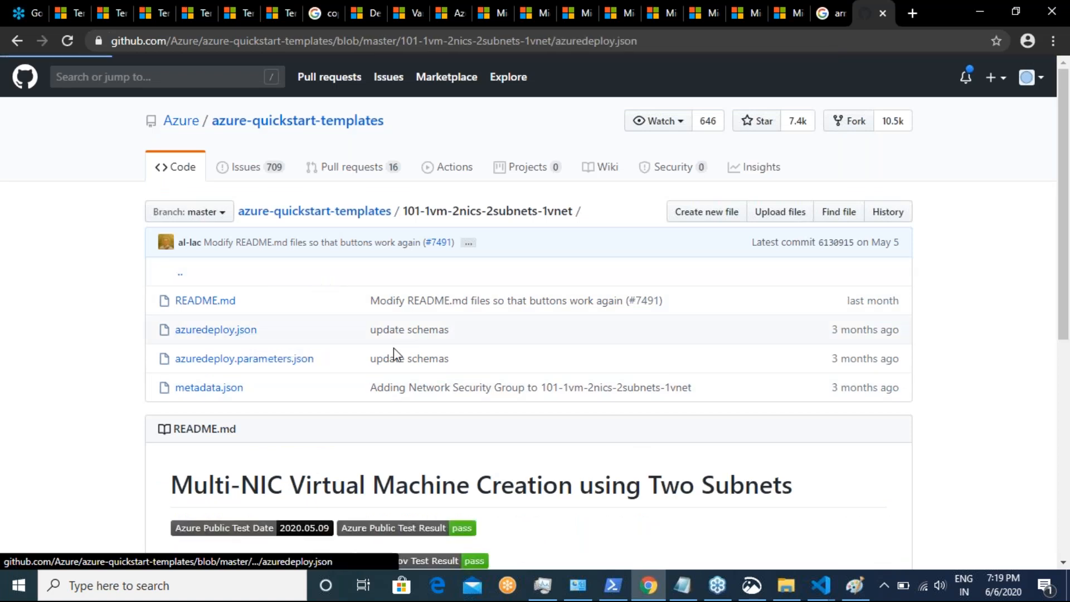
pyautogui.scroll(-10, 394, 348)
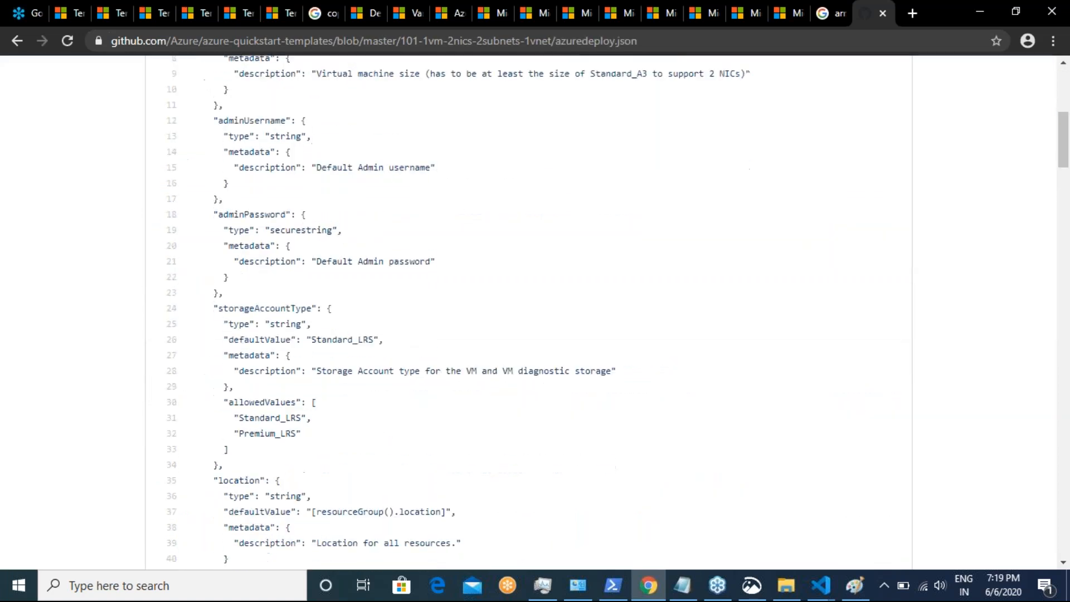
# - Examine the variables, virtual machine, network interface and security group definitions in the rest of azuredeploy.json
pyautogui.scroll(-13, 300, 182)
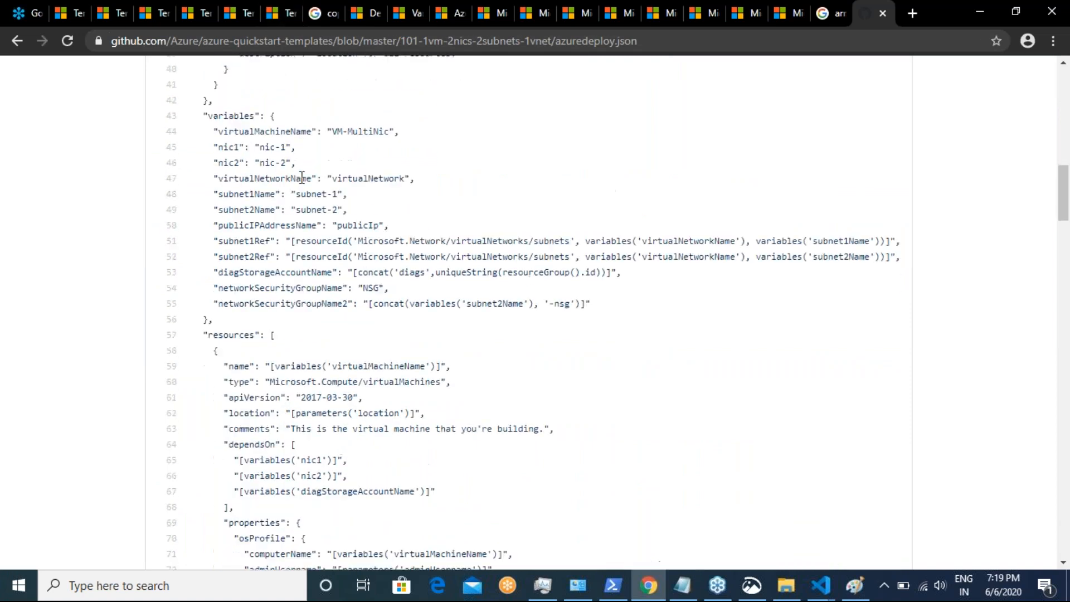
pyautogui.scroll(4, 299, 182)
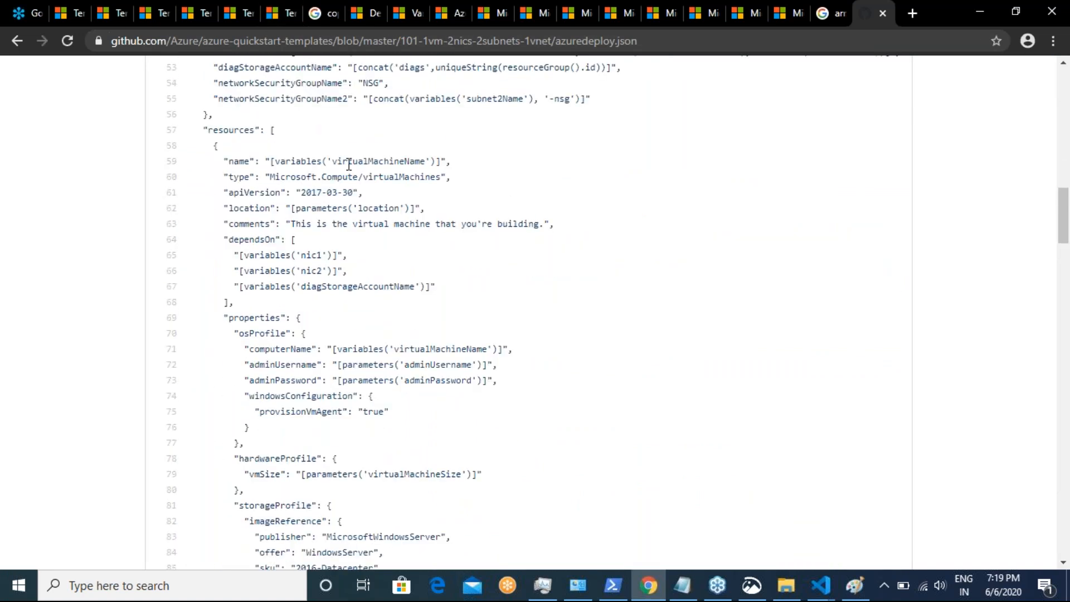
pyautogui.scroll(-7, 349, 165)
pyautogui.scroll(-13, 348, 166)
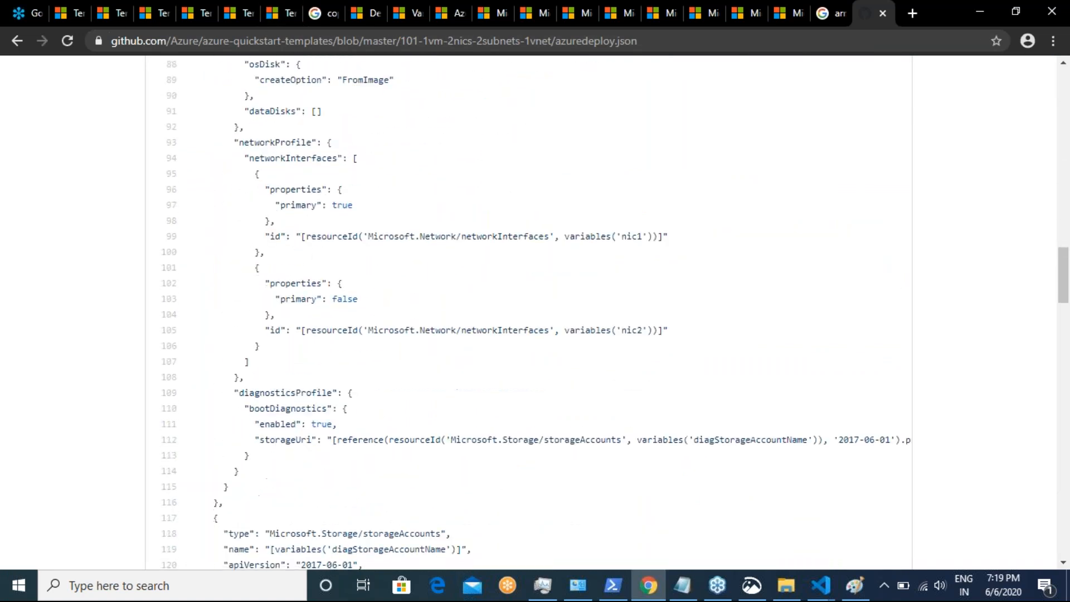
pyautogui.scroll(-20, 347, 177)
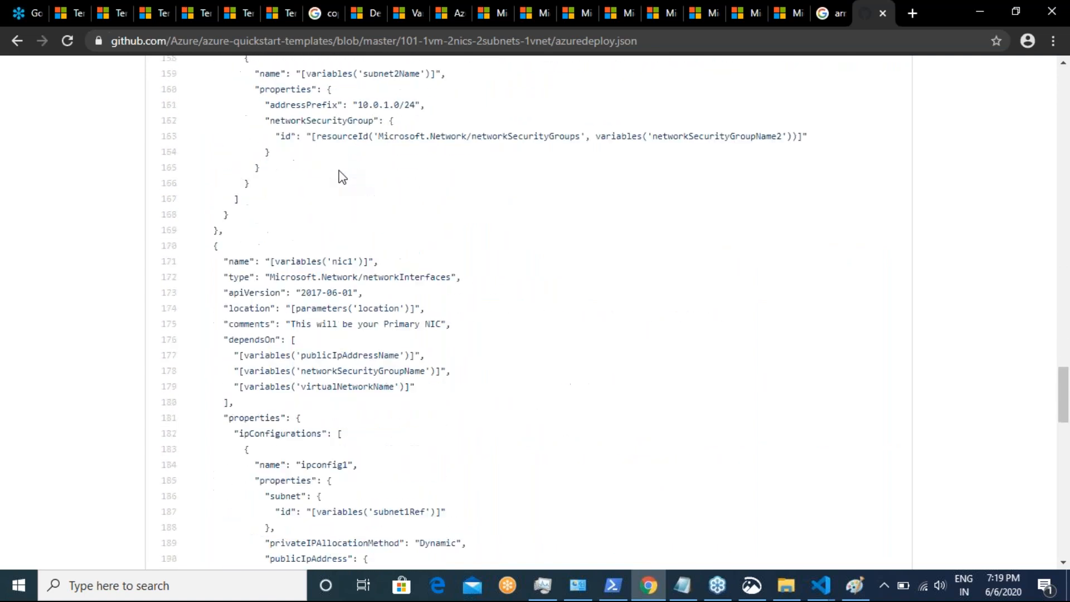
pyautogui.scroll(-10, 686, 104)
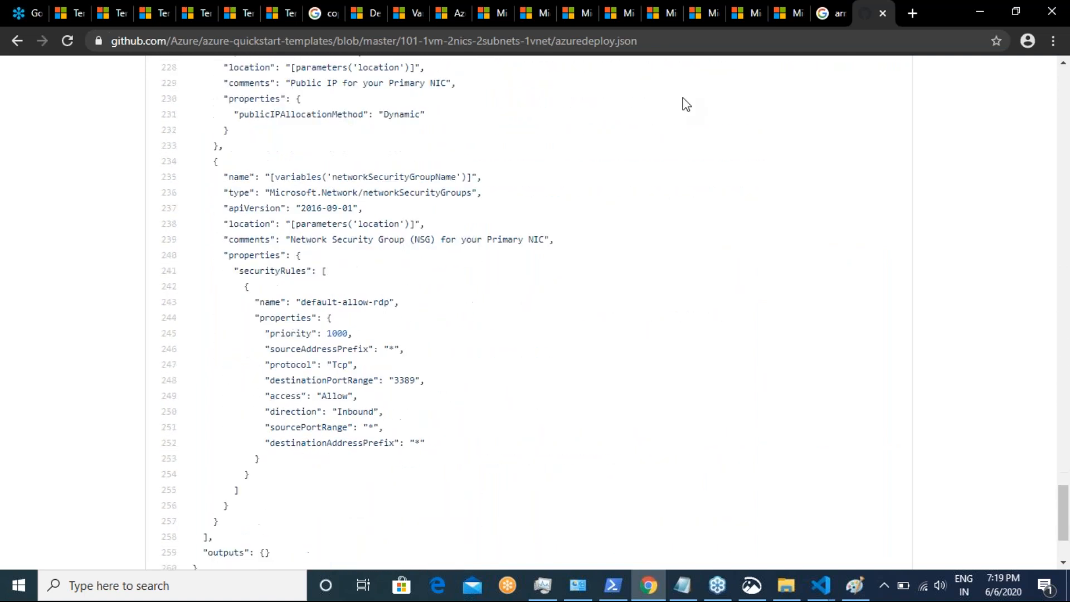
# - Return to the azure-quickstart-templates repository's main page and select its URL
pyautogui.click(17, 40)
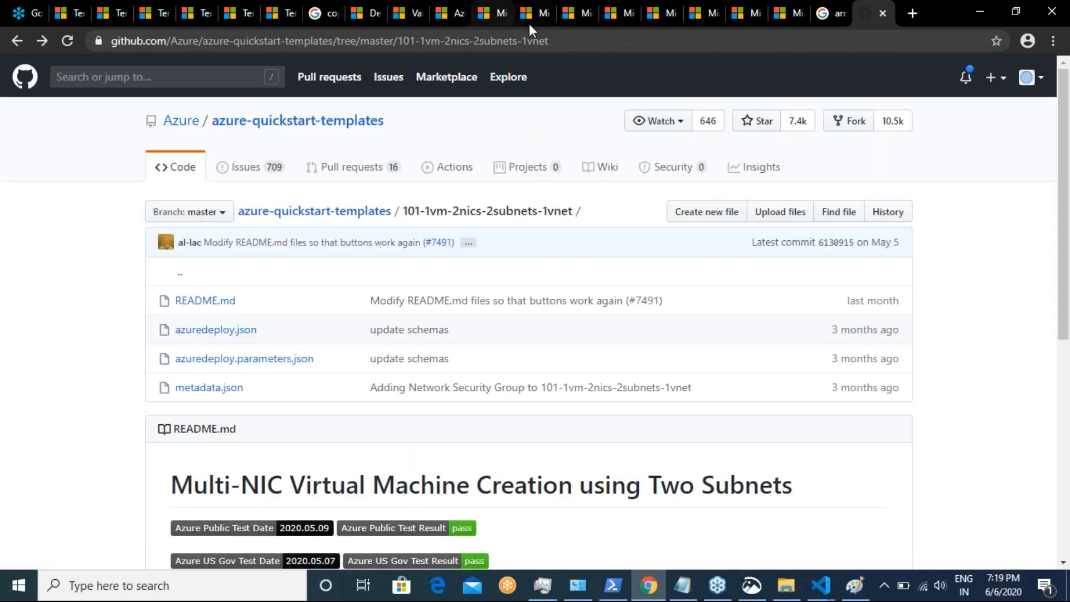
pyautogui.click(568, 38)
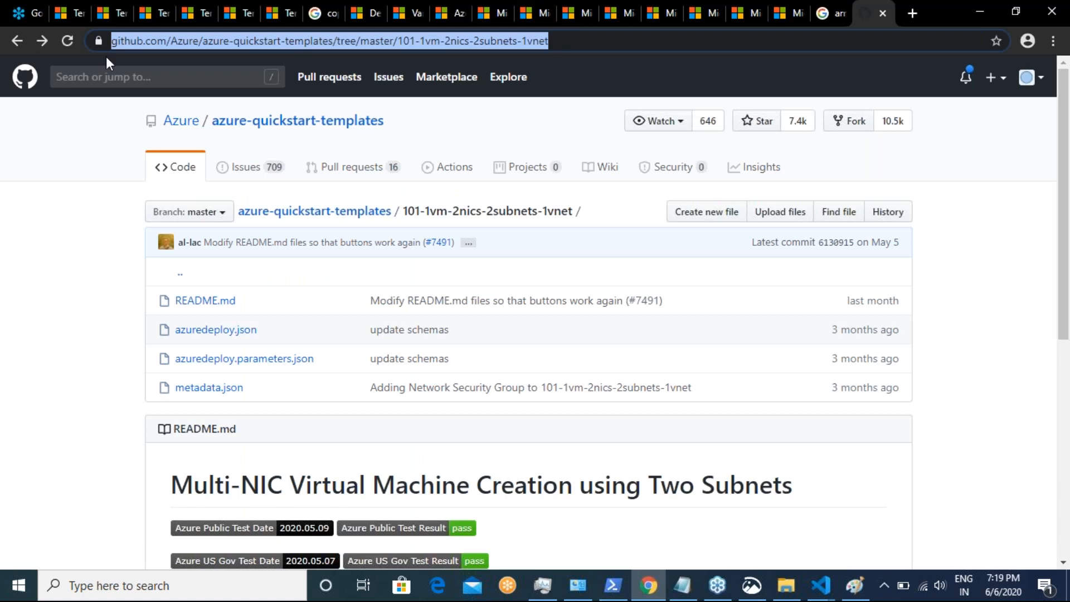
pyautogui.click(351, 122)
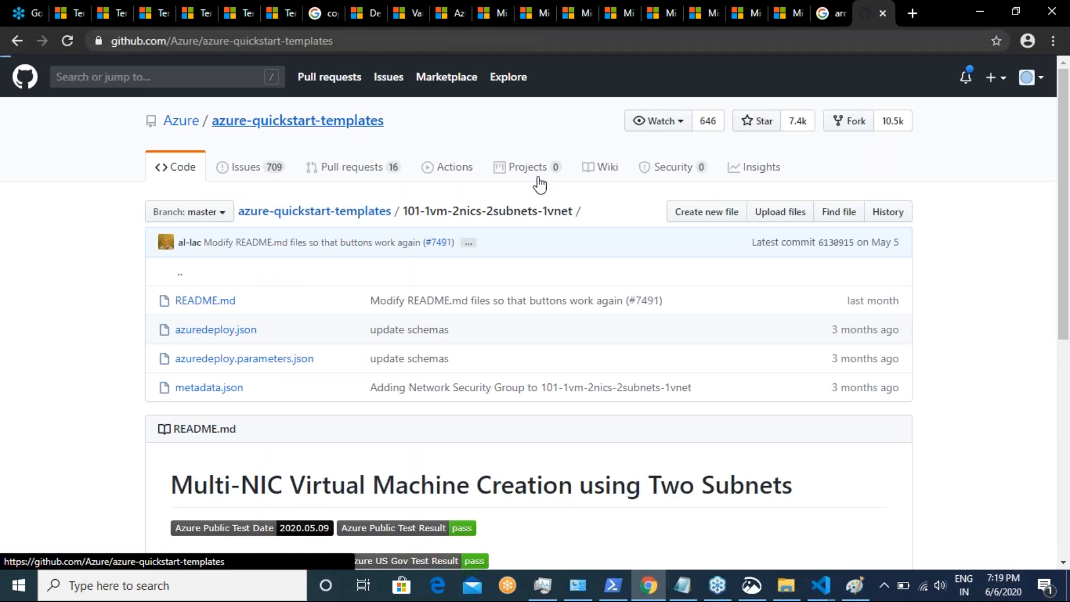
pyautogui.click(388, 38)
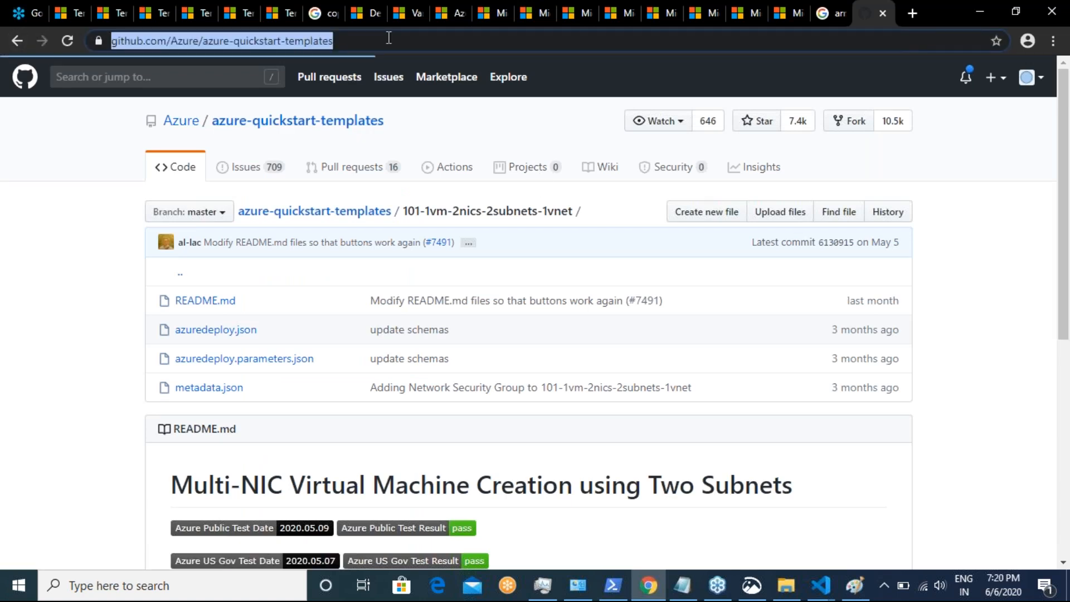
# - Switch to arm2.md in the ClassRoomNotes window of Visual Studio Code and append the bullet "Now lets add vm creation" after the last code block
pyautogui.hotkey('alt', 'Tab')
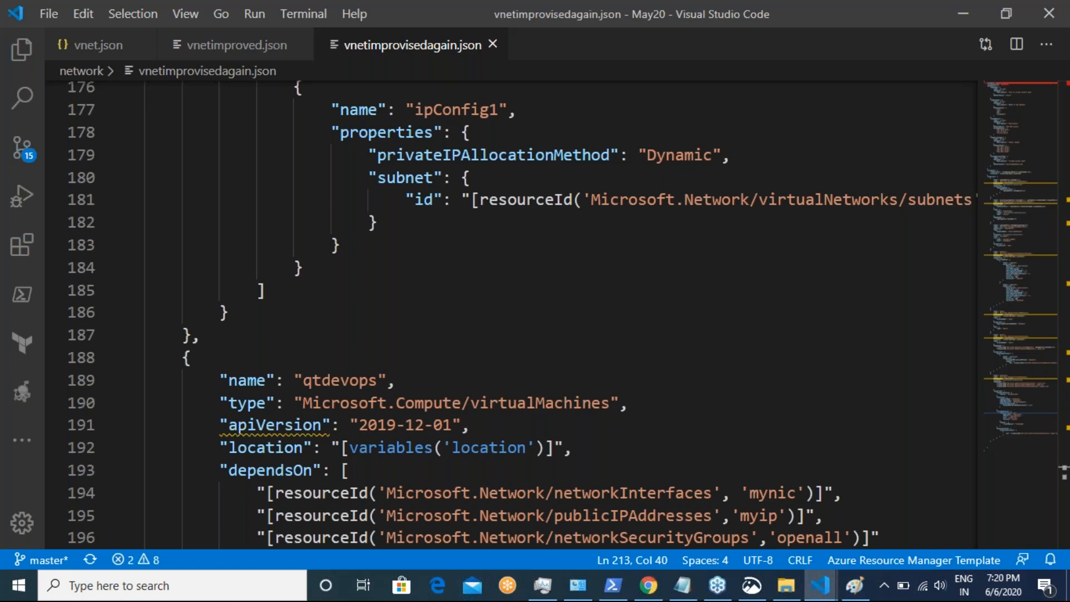
pyautogui.hotkey('alt', 'Tab')
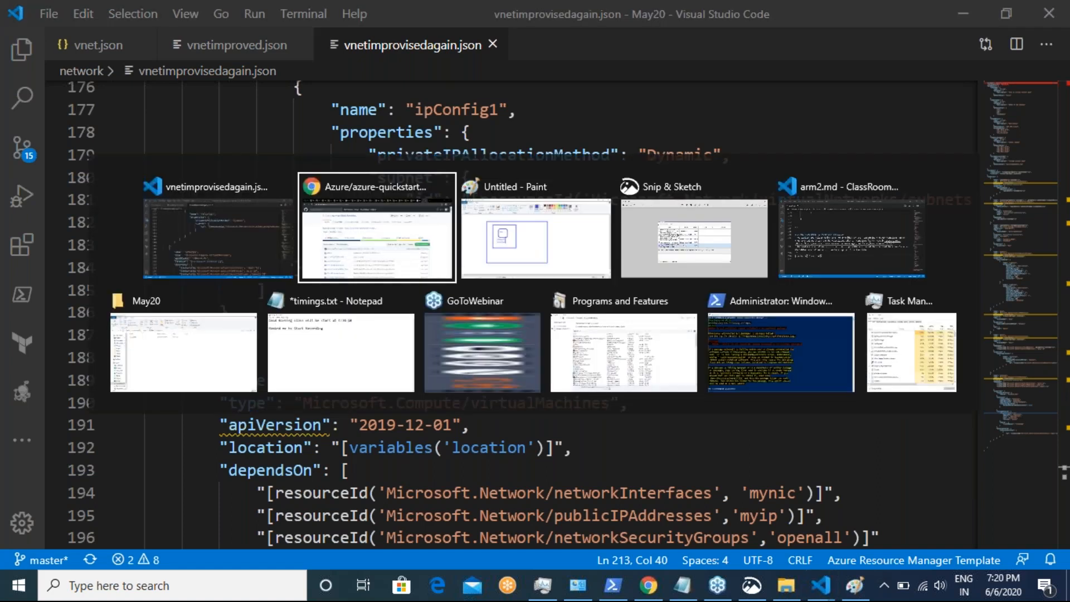
pyautogui.press('Tab')
pyautogui.press('Tab')
pyautogui.press('Tab')
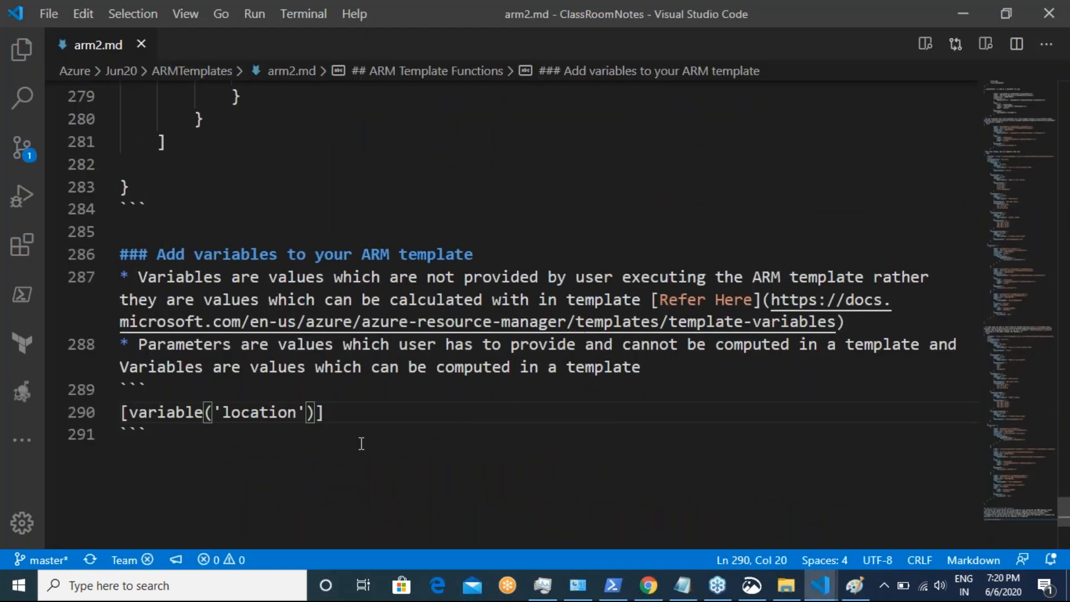
pyautogui.click(403, 413)
pyautogui.press('Down')
pyautogui.press('Return')
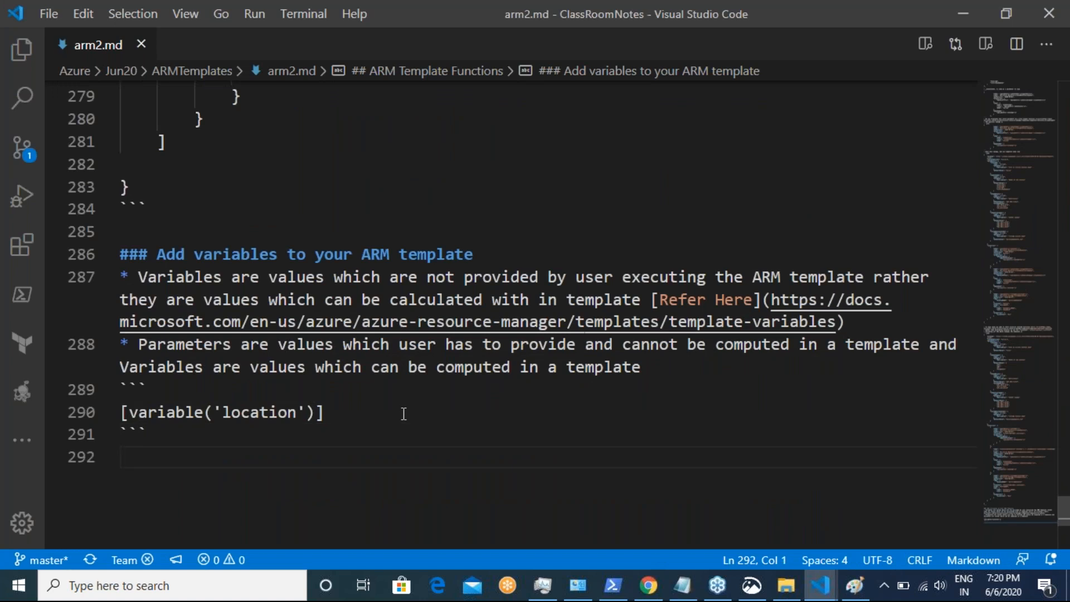
pyautogui.write('* Now l')
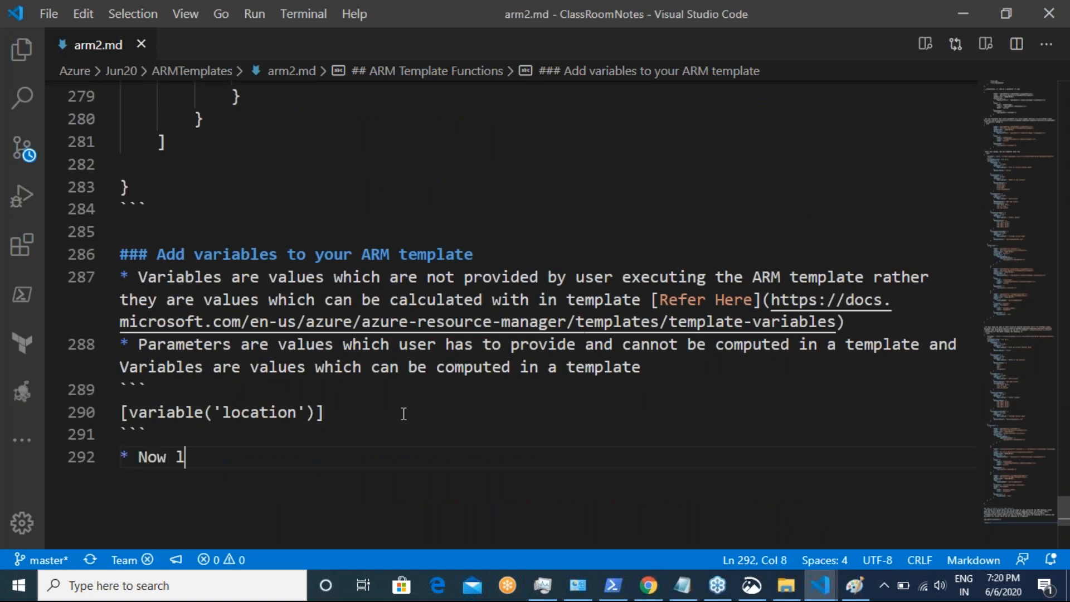
pyautogui.write('ets add vm')
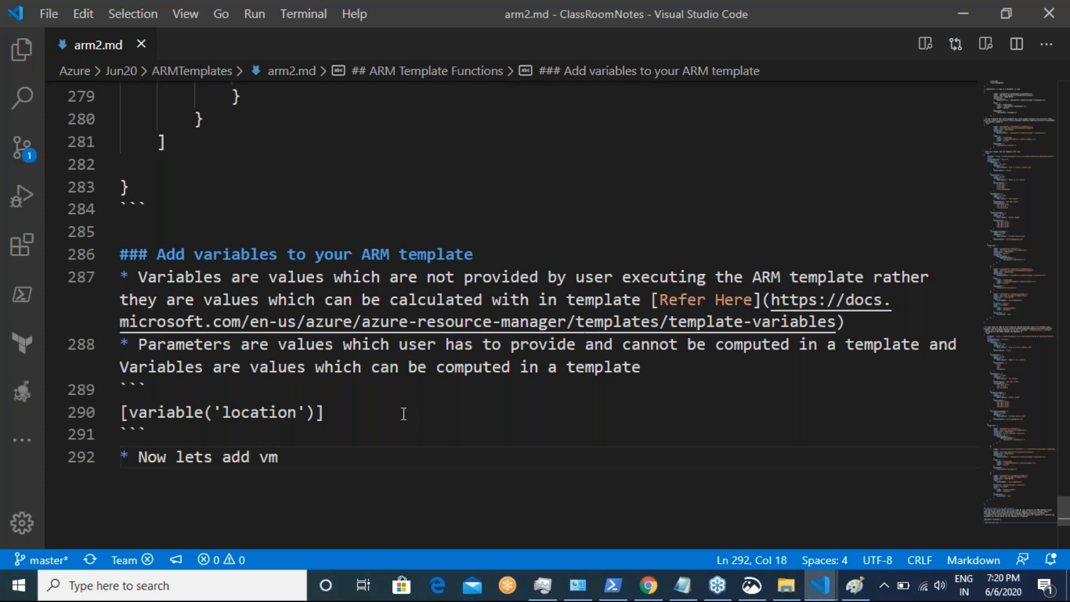
pyautogui.write(' creation')
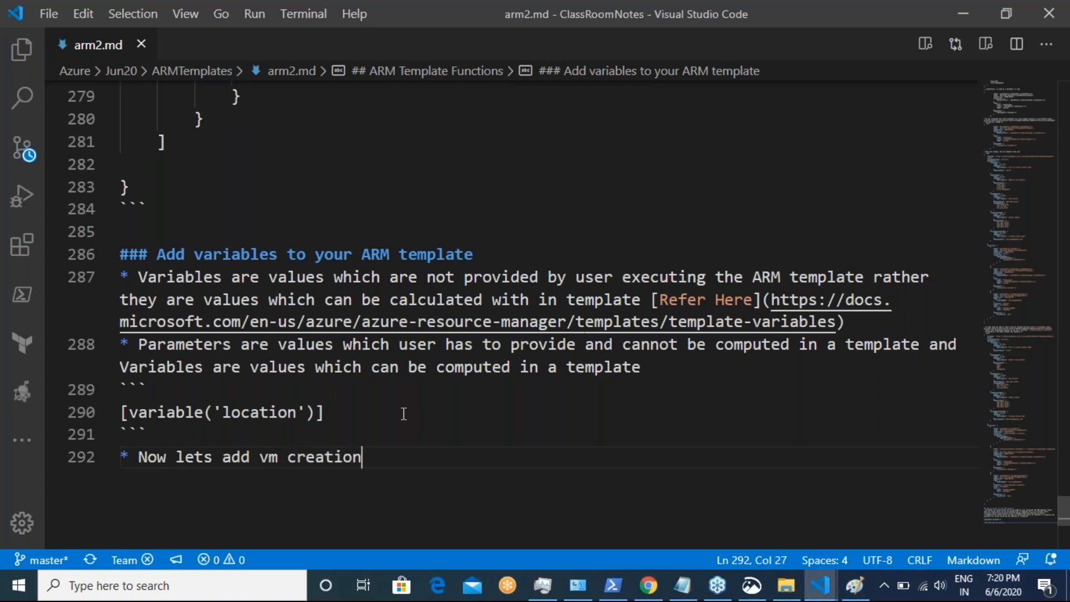
# - Add an empty fenced code block below the vm creation bullet
pyautogui.press('Return')
pyautogui.write('```')
pyautogui.press('Return')
pyautogui.write('`')
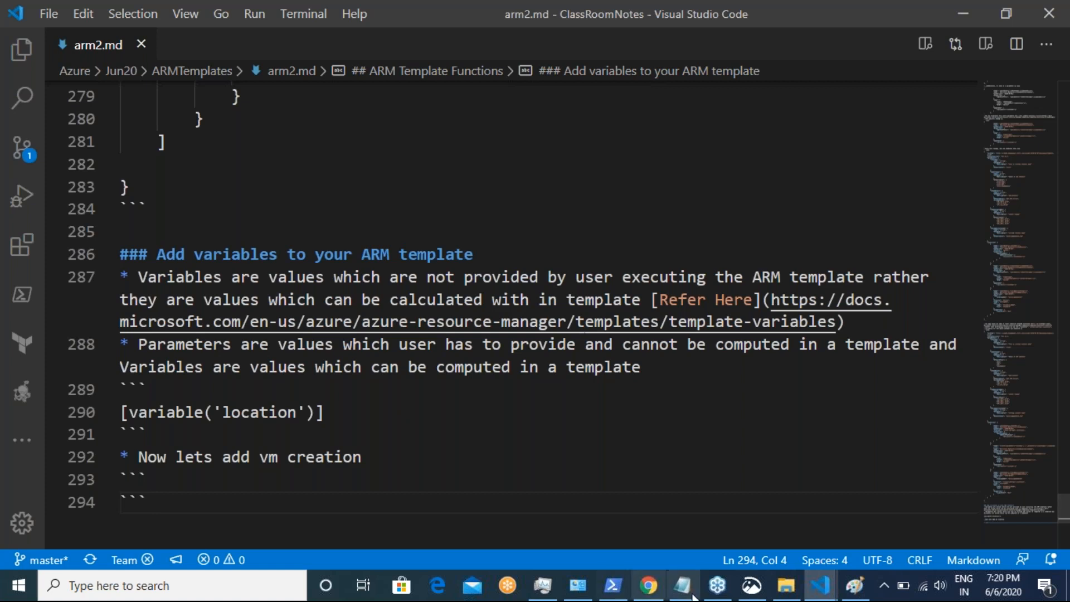
# - Switch to the May20 window of Visual Studio Code and copy the full path of vnetimprovisedagain.json
pyautogui.click(834, 598)
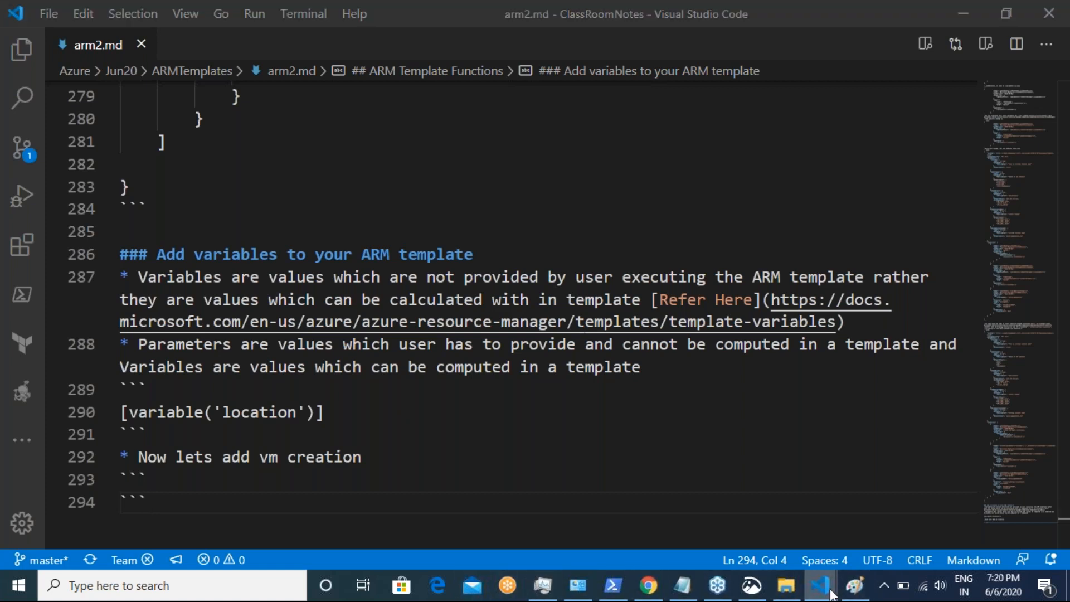
pyautogui.click(897, 462)
pyautogui.scroll(8, 411, 353)
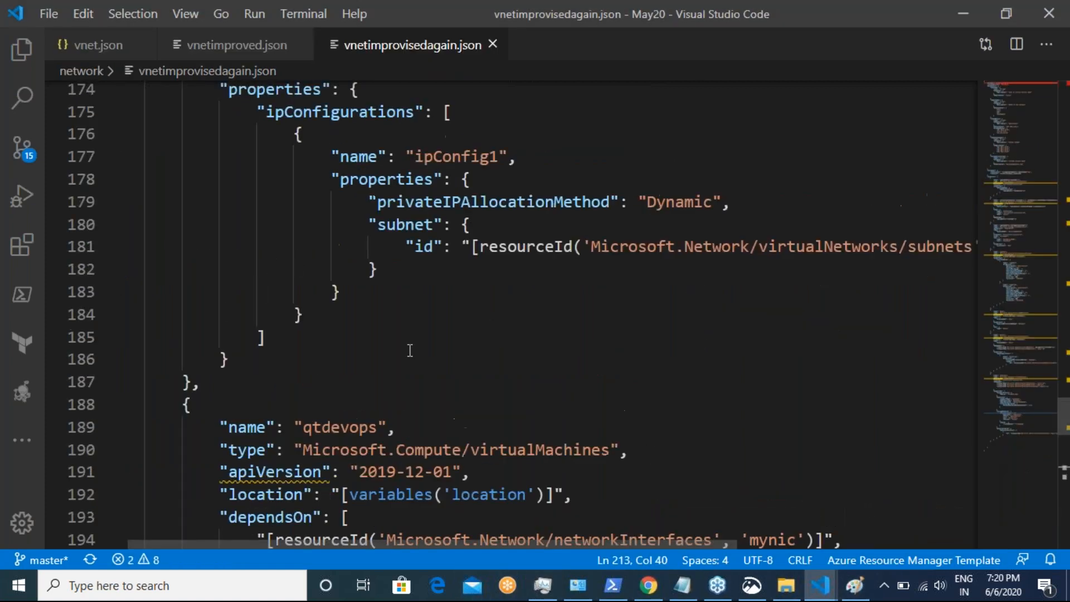
pyautogui.rightClick(418, 47)
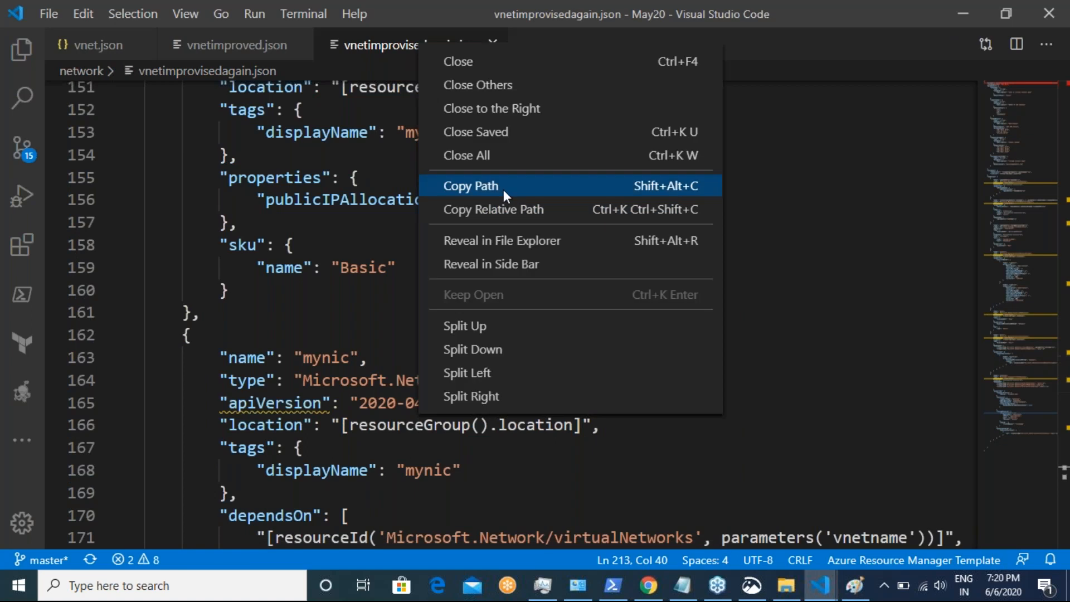
pyautogui.click(503, 188)
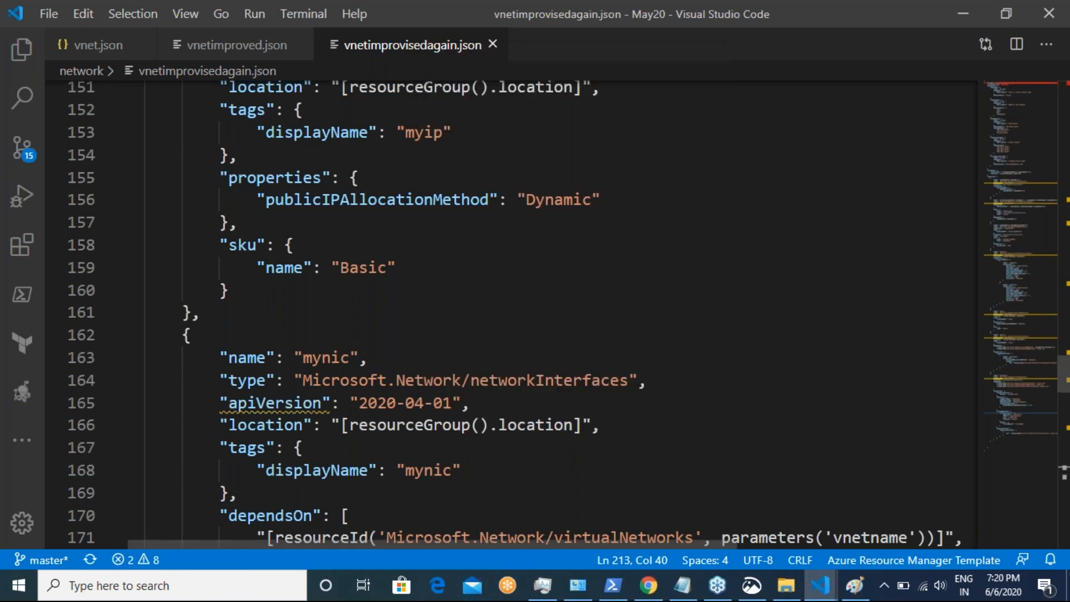
# - Switch to Edge and open the Resource groups list from the Azure portal home page
pyautogui.click(437, 585)
pyautogui.click(399, 16)
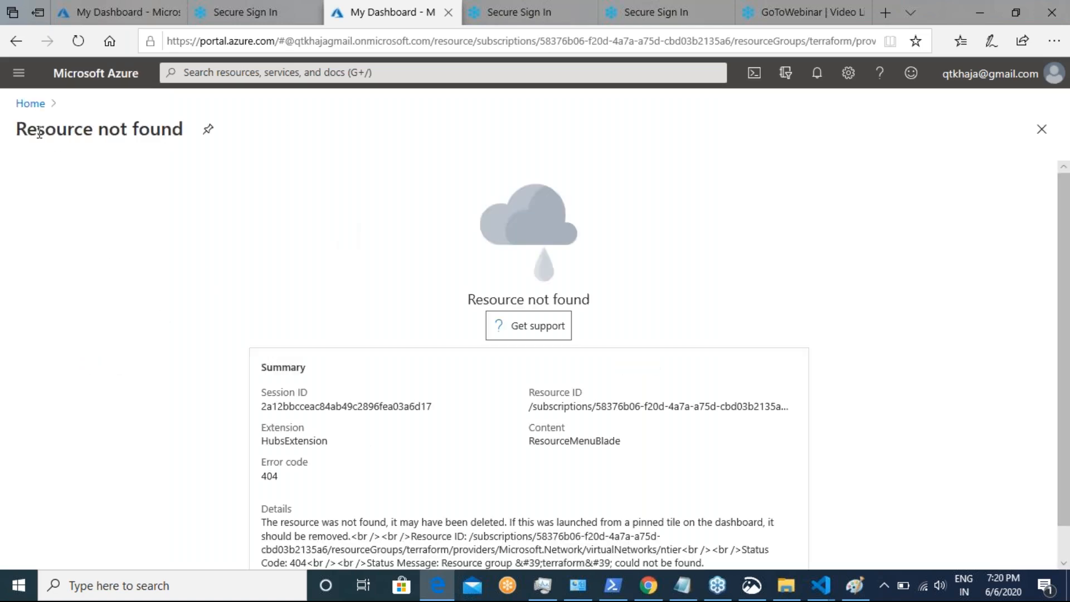
pyautogui.click(34, 105)
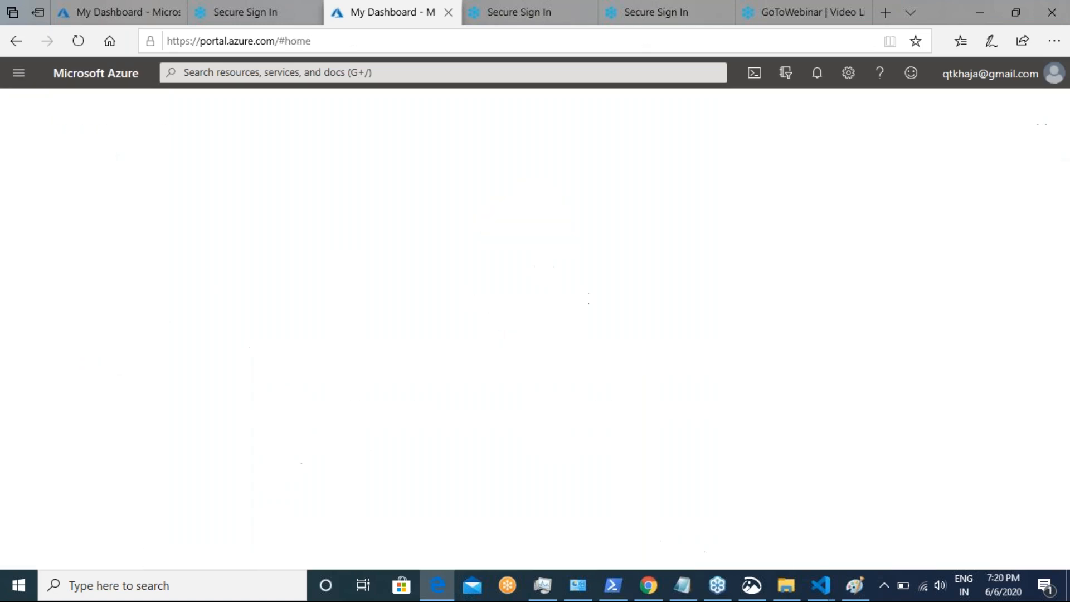
pyautogui.moveTo(232, 162)
pyautogui.click(247, 187)
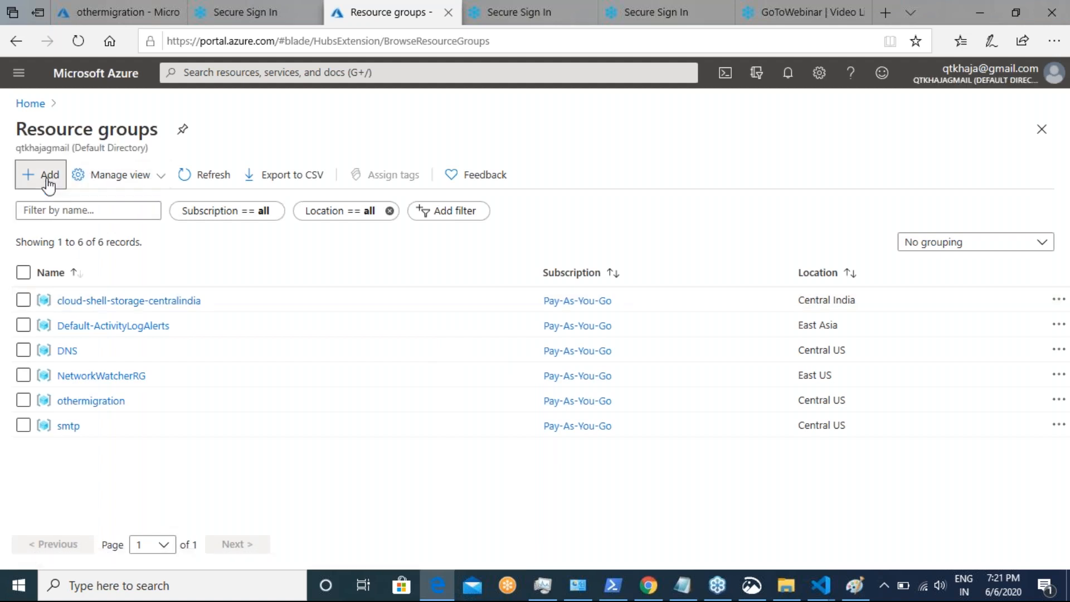
# - Create a resource group named armtemplatedemo in the Pay-As-You-Go subscription and East US region
pyautogui.click(40, 174)
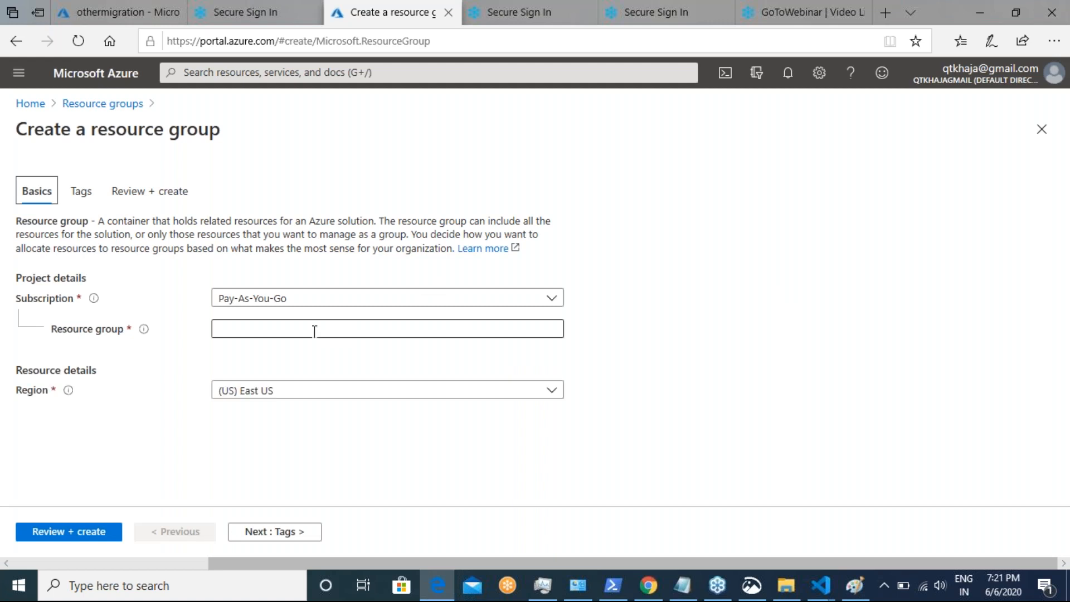
pyautogui.click(316, 328)
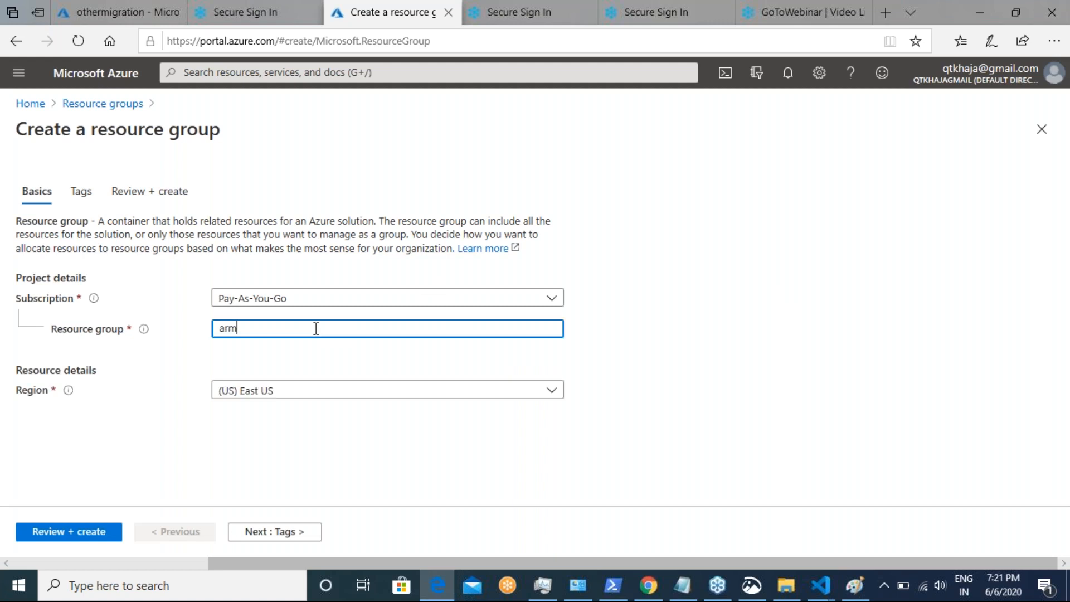
pyautogui.write('armtempalt')
pyautogui.press('BackSpace')
pyautogui.press('BackSpace')
pyautogui.press('BackSpace')
pyautogui.write('emo')
pyautogui.click(92, 535)
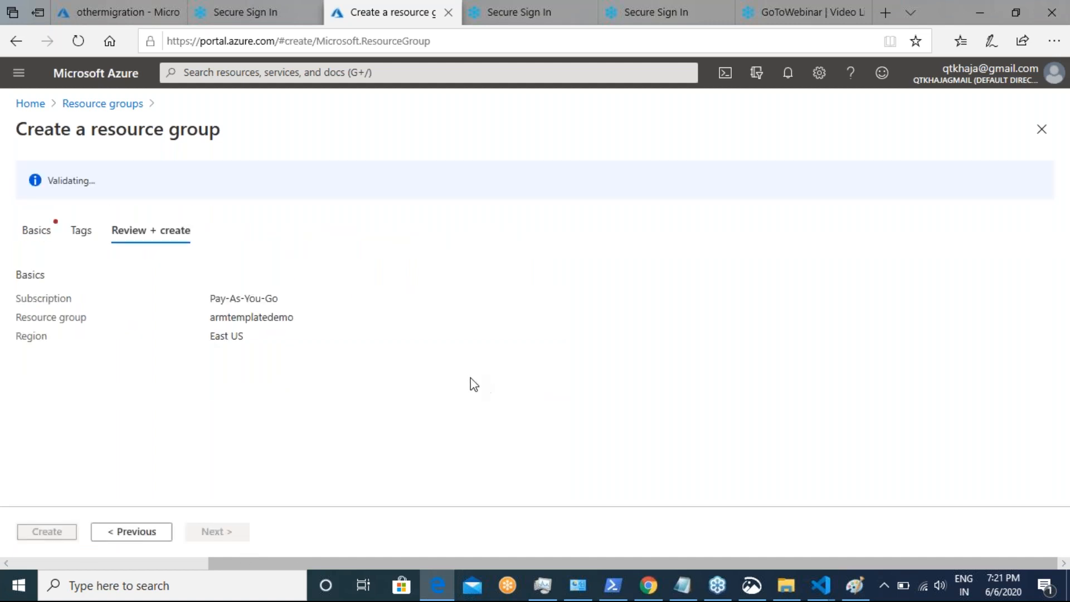
pyautogui.click(45, 531)
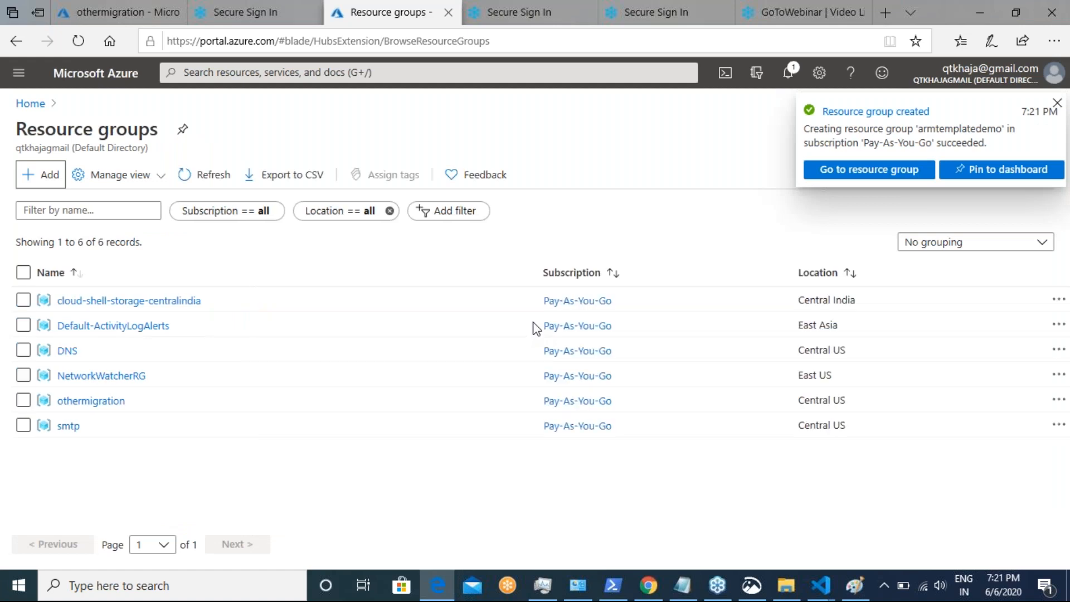
# - Open the armtemplatedemo resource group and start creating a Template deployment (deploy using custom templates) in it
pyautogui.click(864, 172)
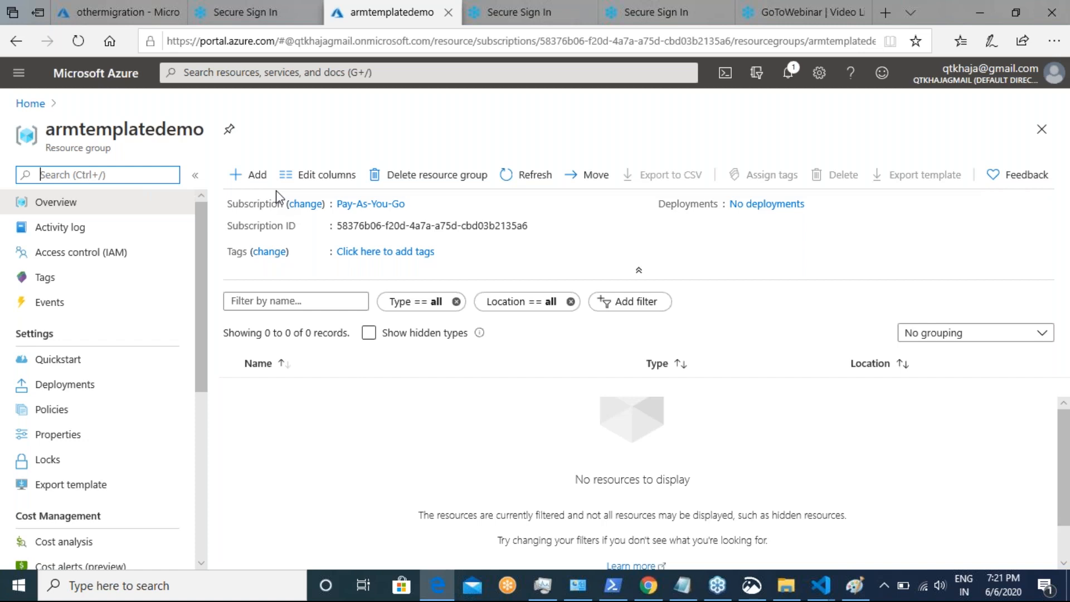
pyautogui.click(259, 177)
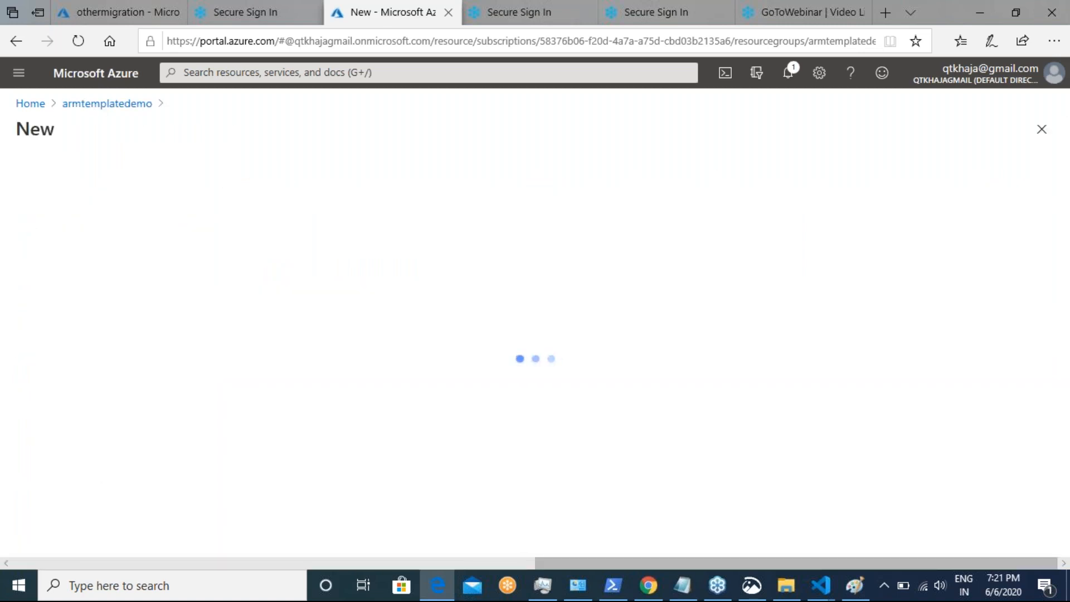
pyautogui.write('Template')
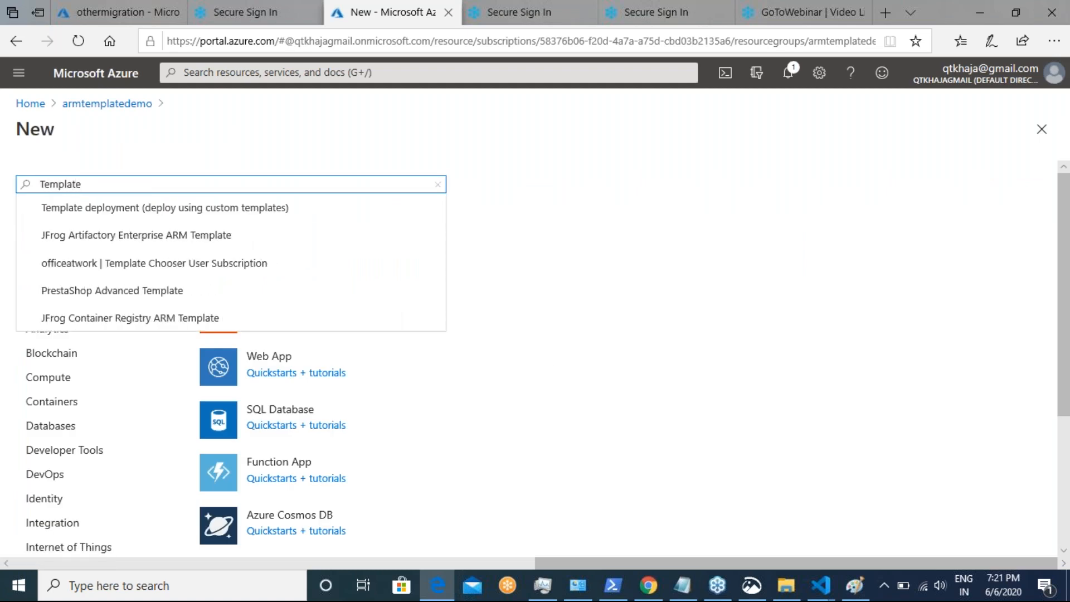
pyautogui.click(250, 209)
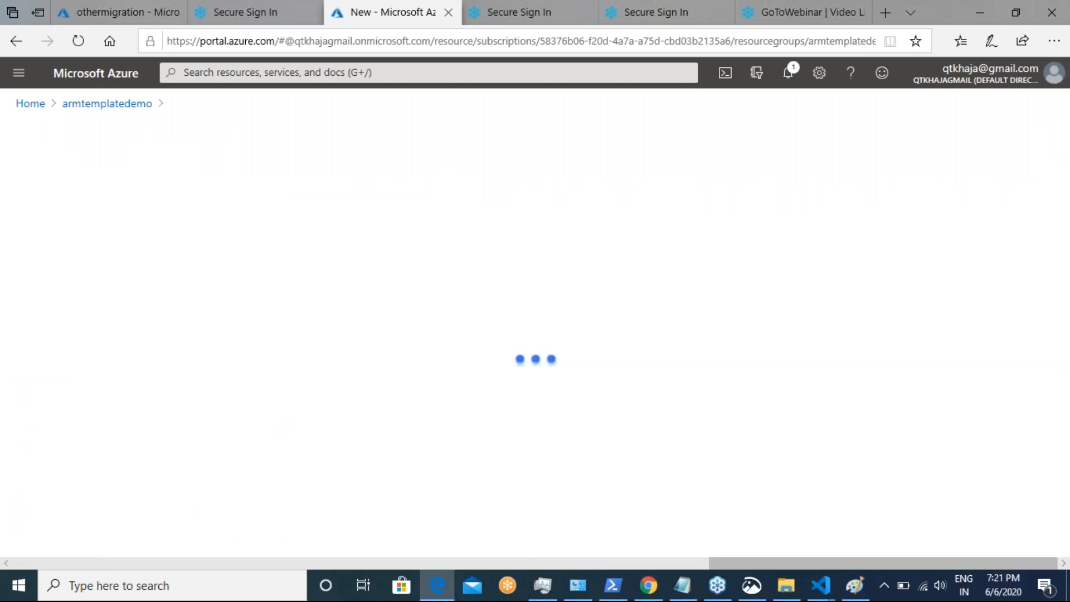
pyautogui.click(147, 270)
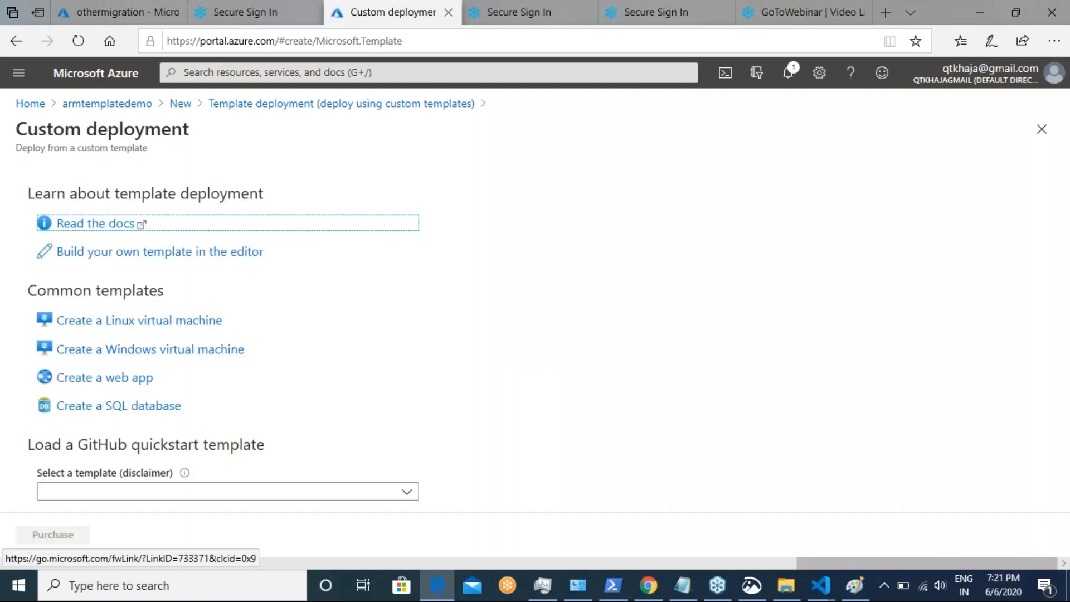
# - Build a custom template in the editor by loading vnetimprovisedagain.json from the May20\network folder, look through the code and save it
pyautogui.click(206, 254)
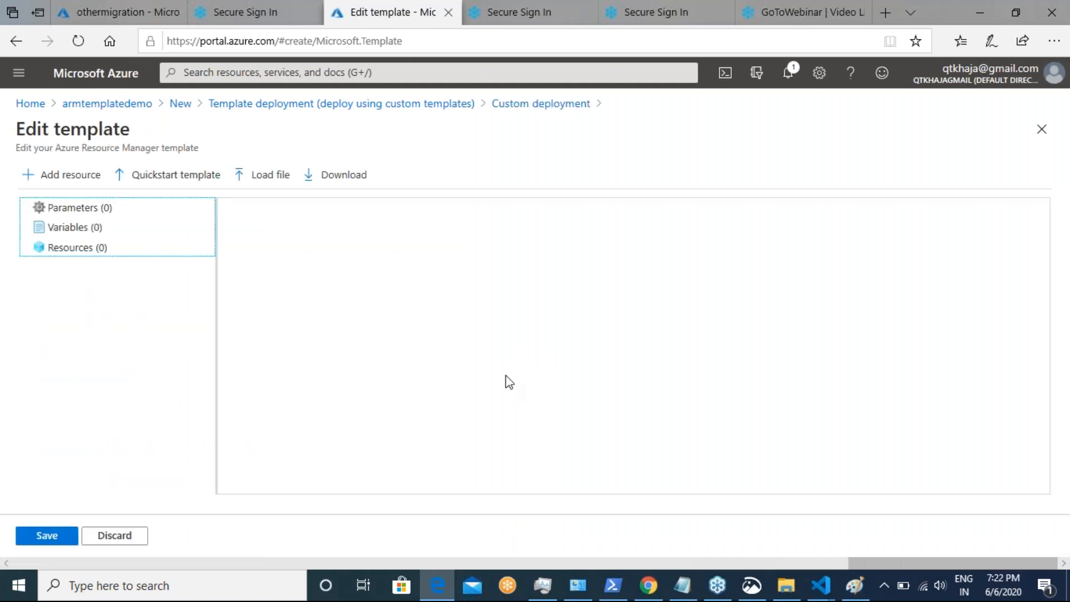
pyautogui.click(262, 175)
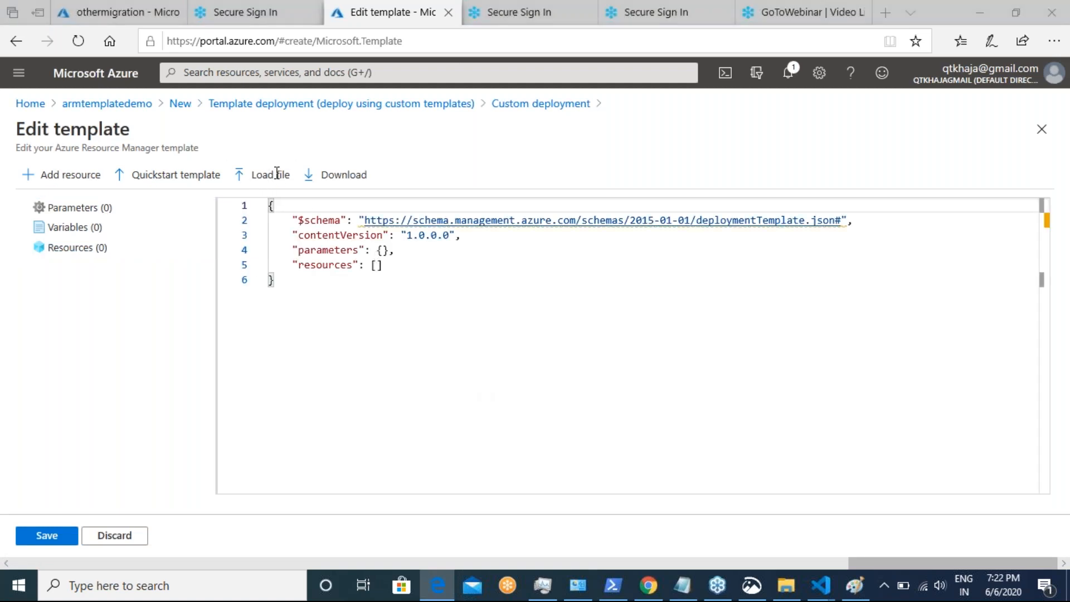
pyautogui.hotkey('ctrl', 'v')
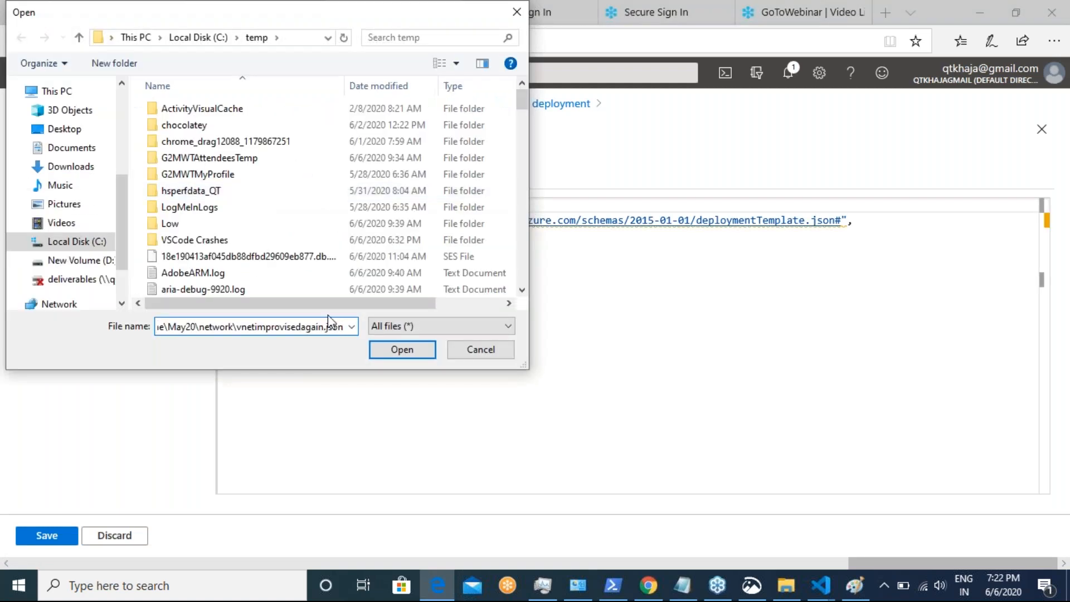
pyautogui.press('Return')
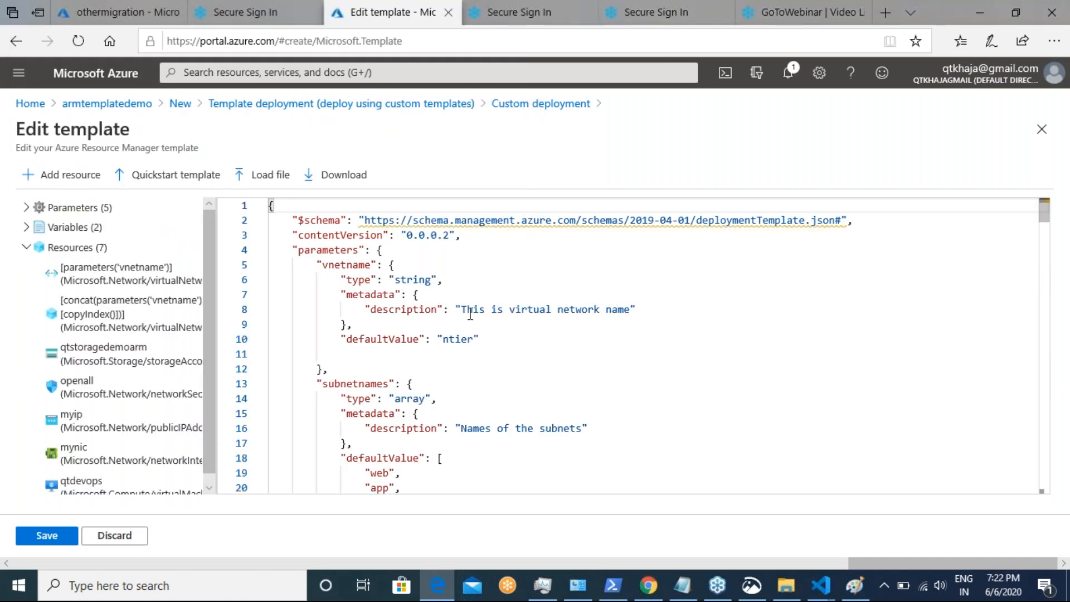
pyautogui.scroll(-9, 557, 304)
pyautogui.scroll(-20, 655, 327)
pyautogui.scroll(-20, 653, 331)
pyautogui.scroll(-15, 651, 333)
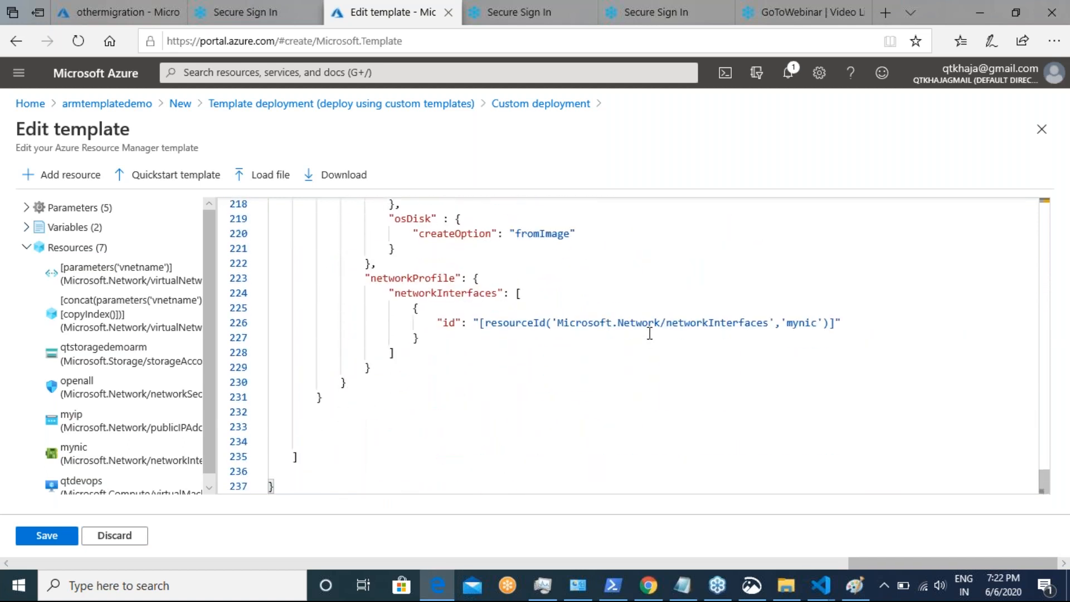
pyautogui.click(44, 534)
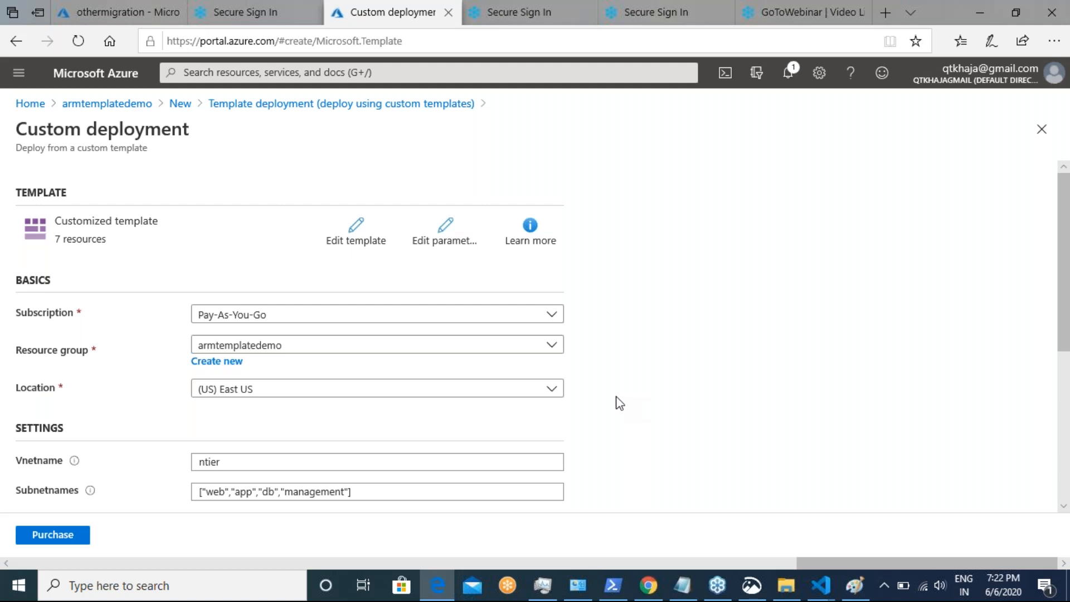
# - Set Storageaccountname to qtstoragedemoarm, agree to the terms and conditions, and try to purchase the custom deployment
pyautogui.scroll(-3, 583, 386)
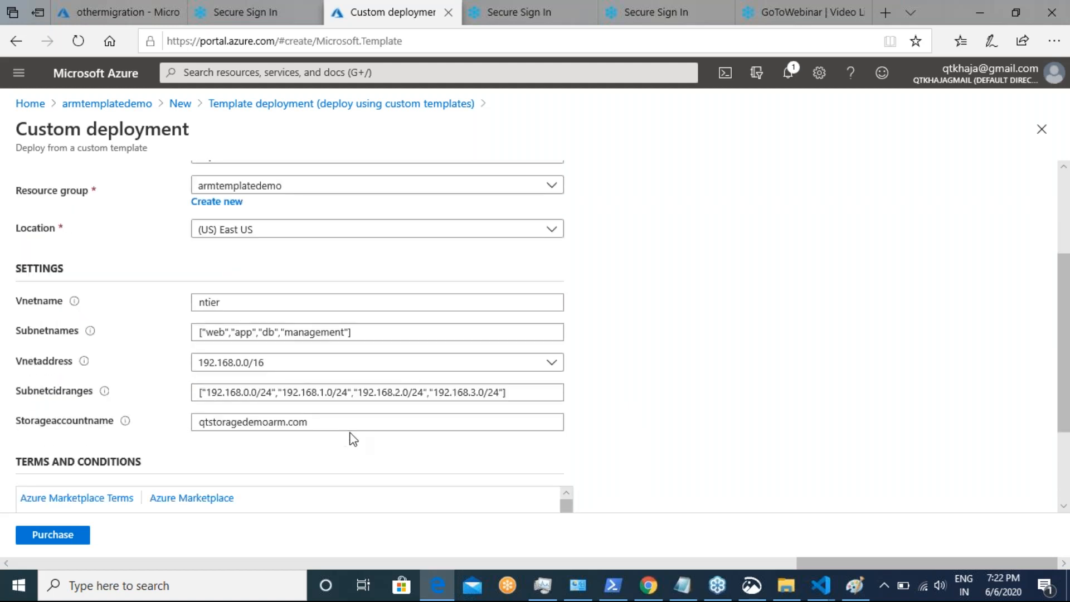
pyautogui.click(322, 422)
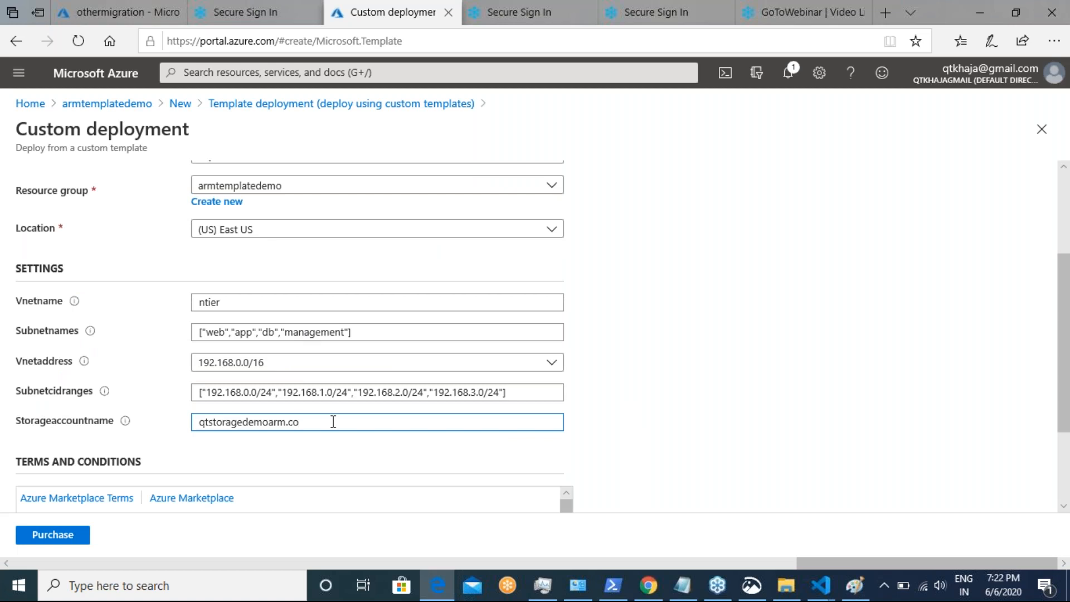
pyautogui.press('BackSpace')
pyautogui.click(52, 536)
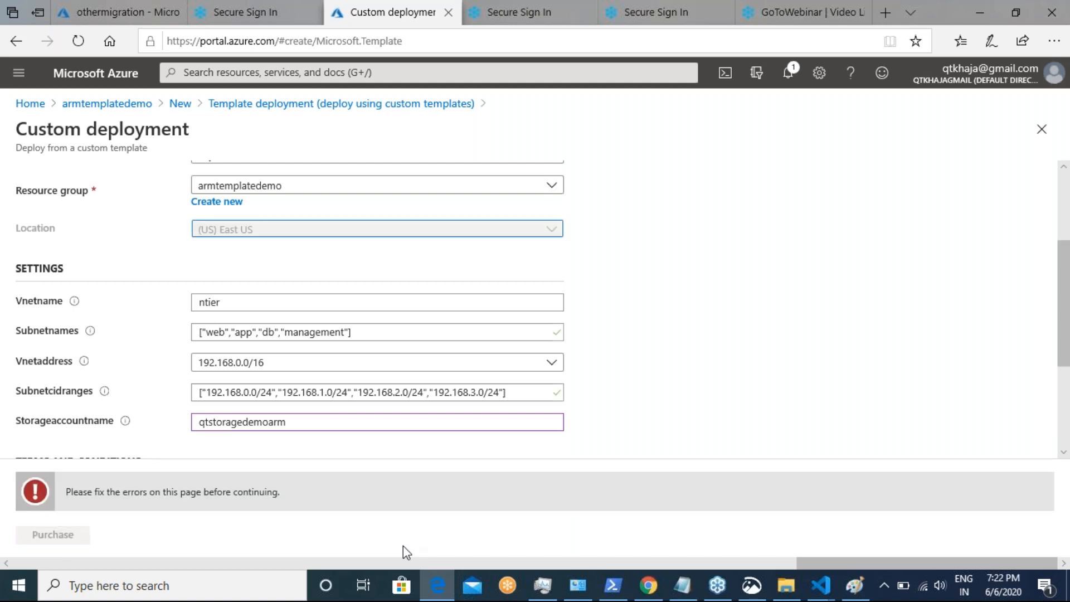
pyautogui.scroll(-3, 444, 341)
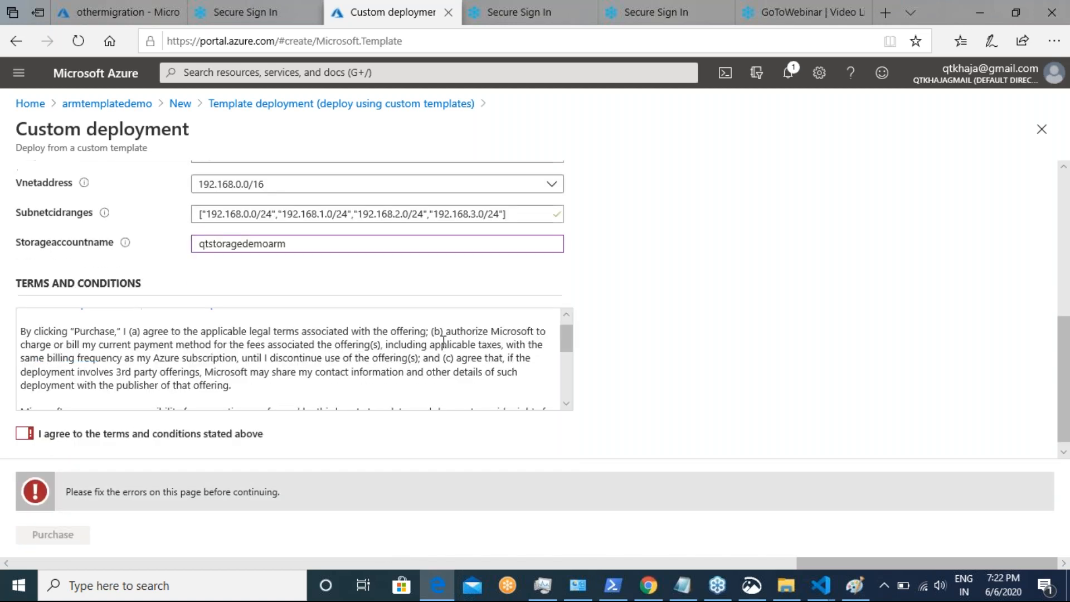
pyautogui.click(25, 433)
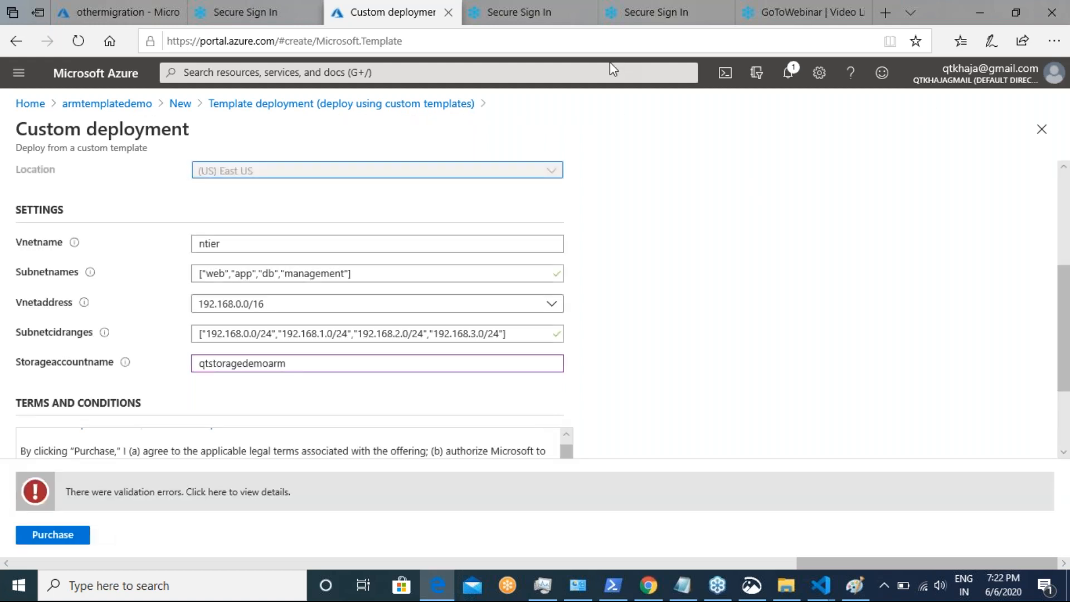
# - Switch to arm2.md in Visual Studio Code and add the bullet "There are predefined templates from microsoft available over here" at the end
pyautogui.hotkey('alt', 'Tab')
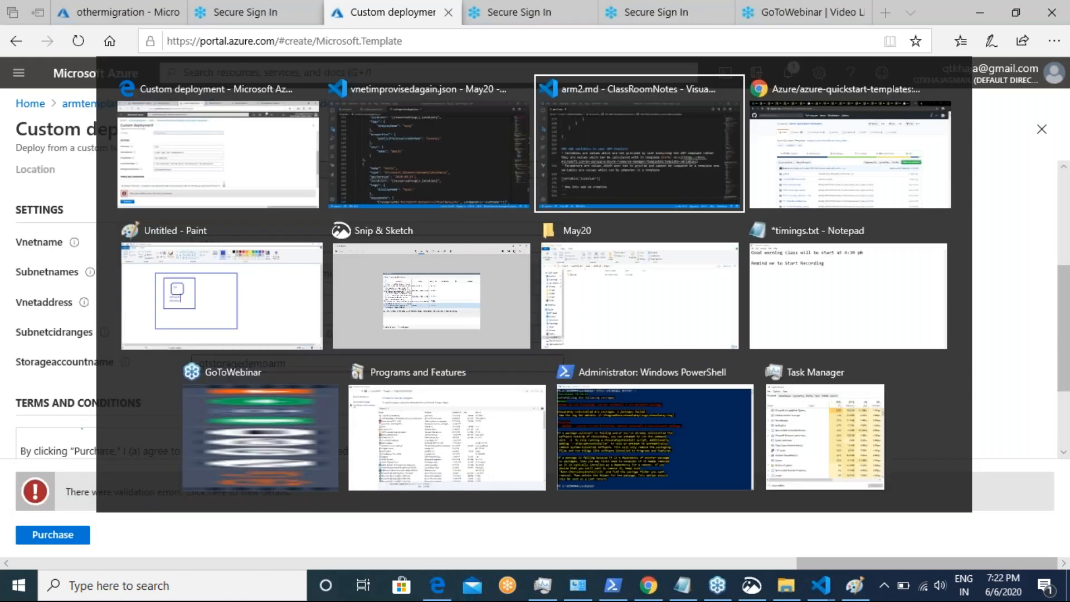
pyautogui.hotkey('alt', 'Tab')
pyautogui.press('Tab')
pyautogui.press('Tab')
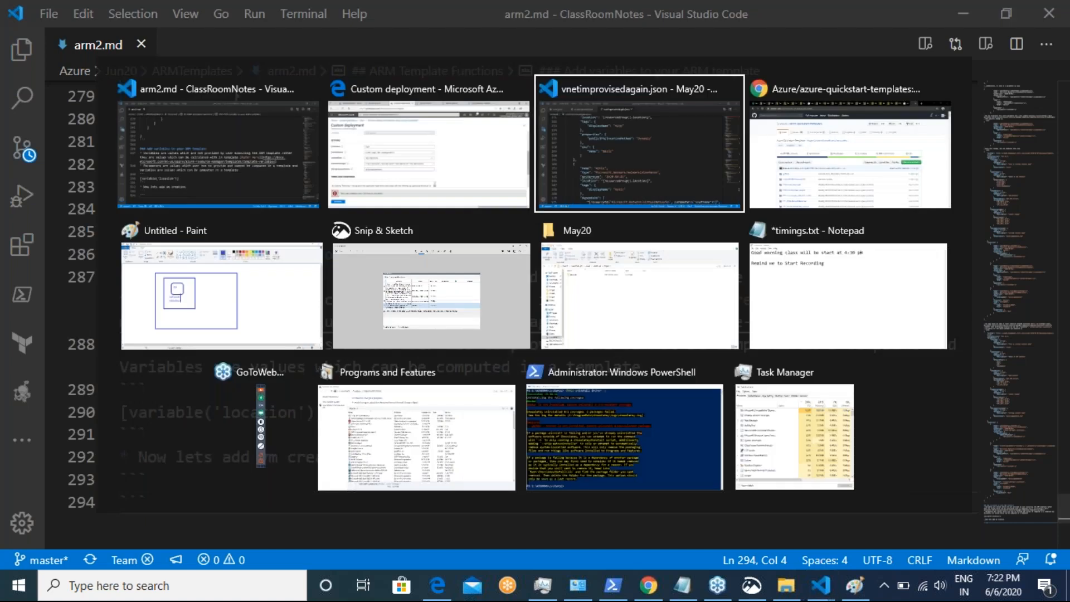
pyautogui.hotkey('alt', 'Tab')
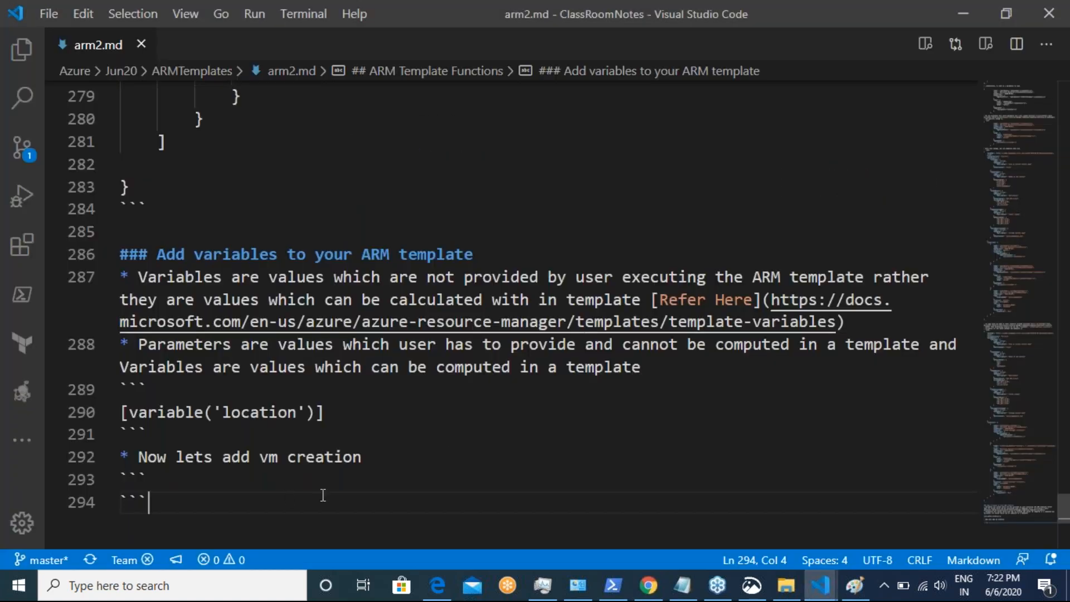
pyautogui.press('Return')
pyautogui.press('Return')
pyautogui.write('* Ther')
pyautogui.write('e are predef')
pyautogui.write('ined te')
pyautogui.write('mpal')
pyautogui.press('BackSpace')
pyautogui.press('BackSpace')
pyautogui.write('lates from microsoft av')
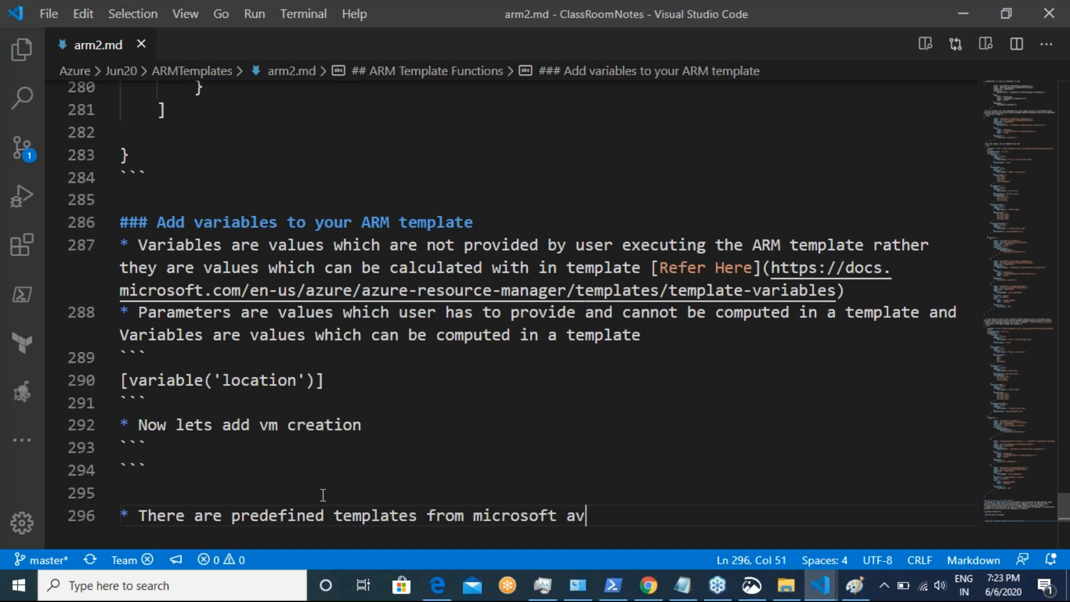
pyautogui.write('ail')
pyautogui.press('BackSpace')
pyautogui.press('BackSpace')
pyautogui.write('ailable over here')
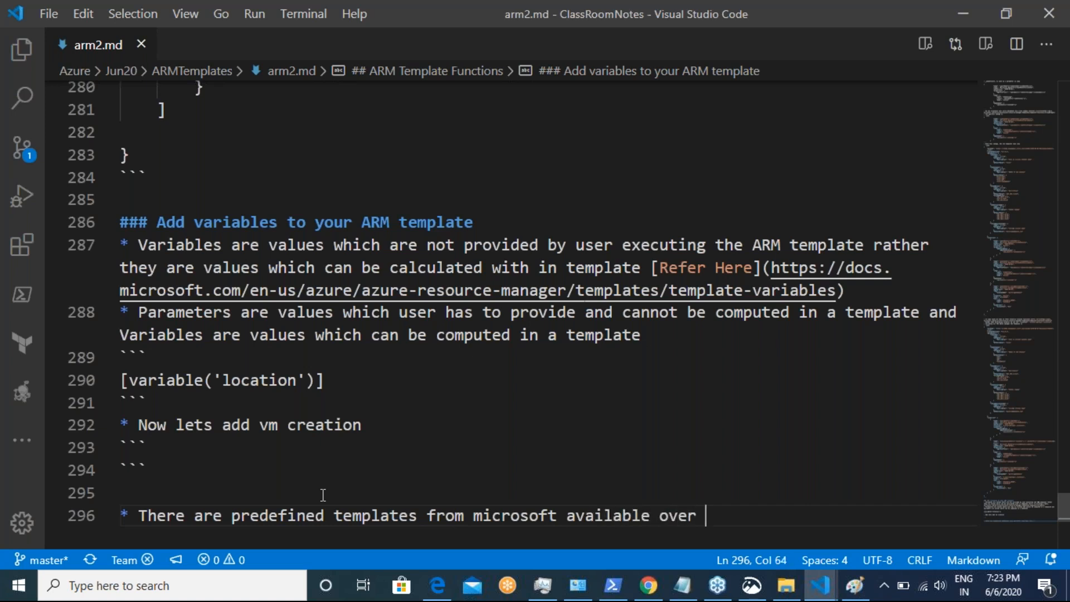
pyautogui.press('BackSpace')
# - Turn "over here" in the new bullet into a Markdown link to the azure-quickstart-templates GitHub repository
pyautogui.press('Left')
pyautogui.press('Left')
pyautogui.press('Left')
pyautogui.press('Left')
pyautogui.press('Left')
pyautogui.press('Left')
pyautogui.press('Left')
pyautogui.press('Left')
pyautogui.press('Right')
pyautogui.press('Left')
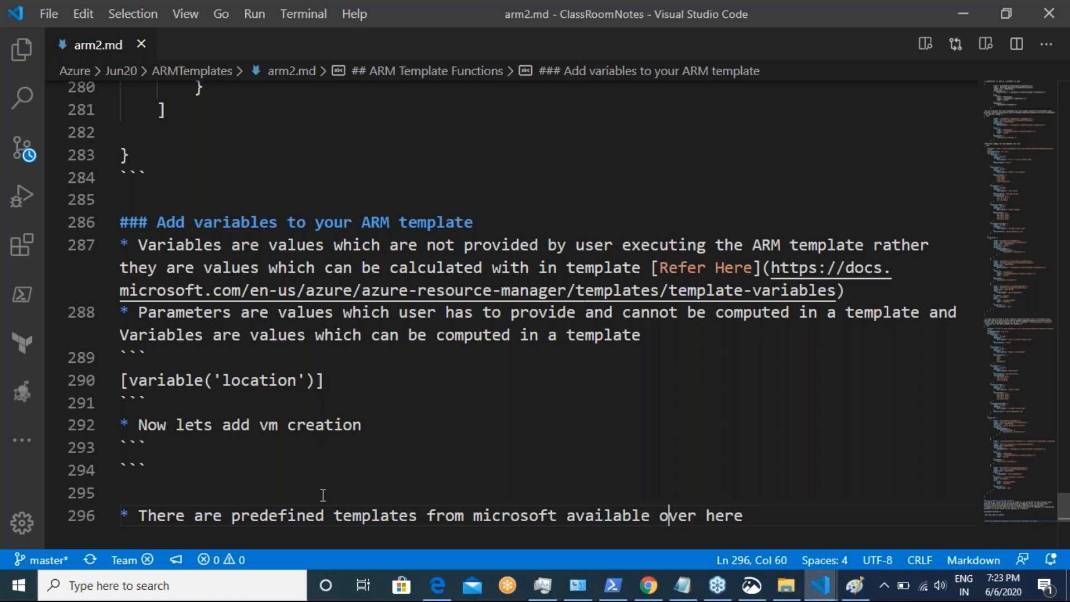
pyautogui.press('Left')
pyautogui.write('[')
pyautogui.press('End')
pyautogui.press('Left')
pyautogui.write('](')
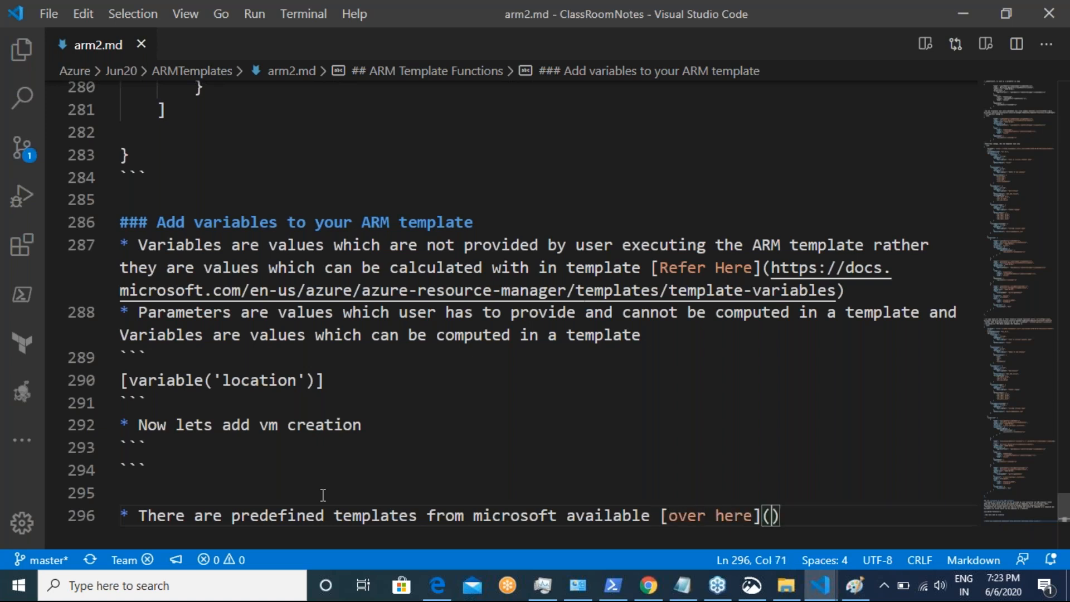
pyautogui.write('https://github.com/Azure/azure-quickstart-templates')
# - Switch to Chrome and copy the HTTPS clone URL of the Azure/azure-quickstart-templates repository
pyautogui.hotkey('alt', 'Tab')
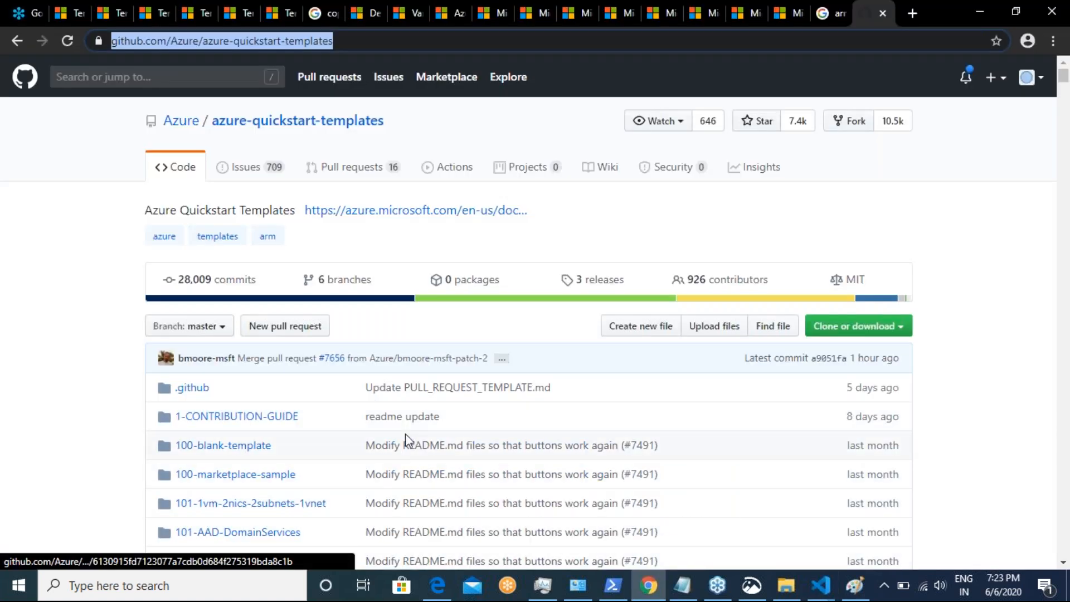
pyautogui.scroll(-3, 406, 435)
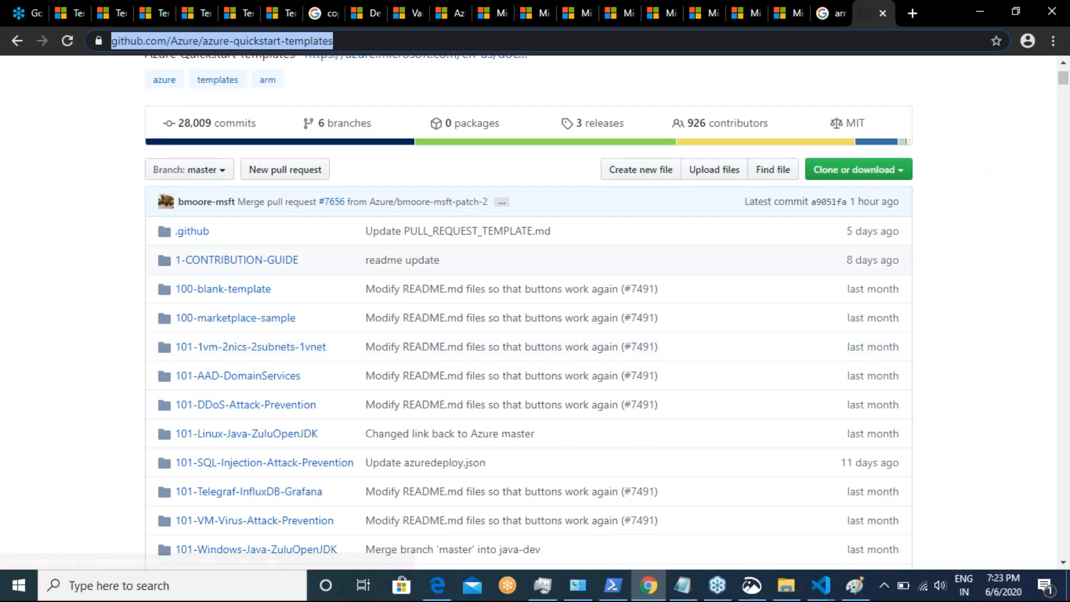
pyautogui.click(903, 170)
pyautogui.click(884, 250)
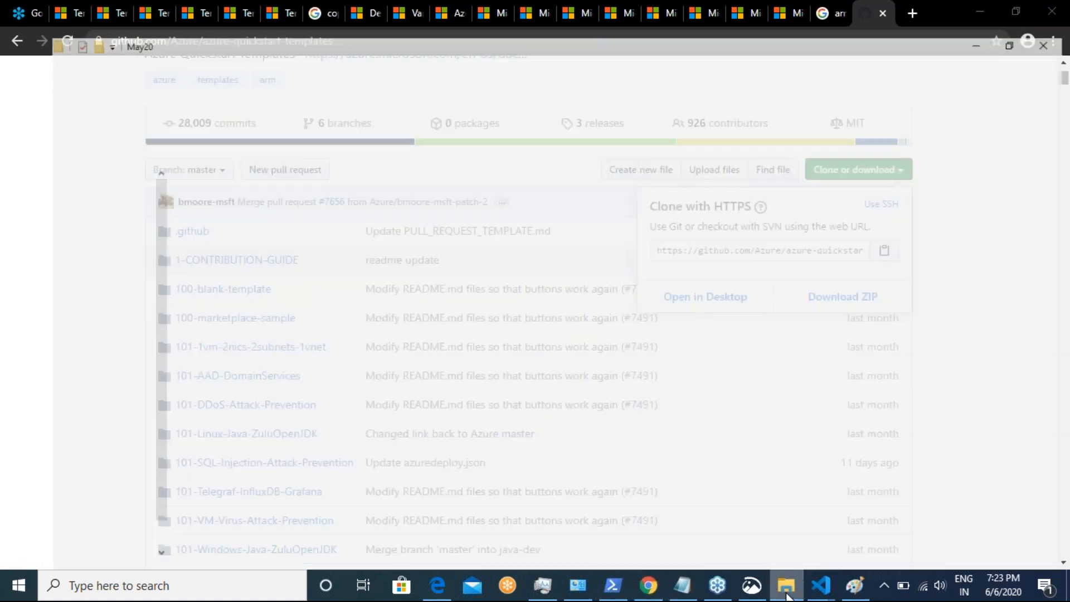
pyautogui.click(786, 585)
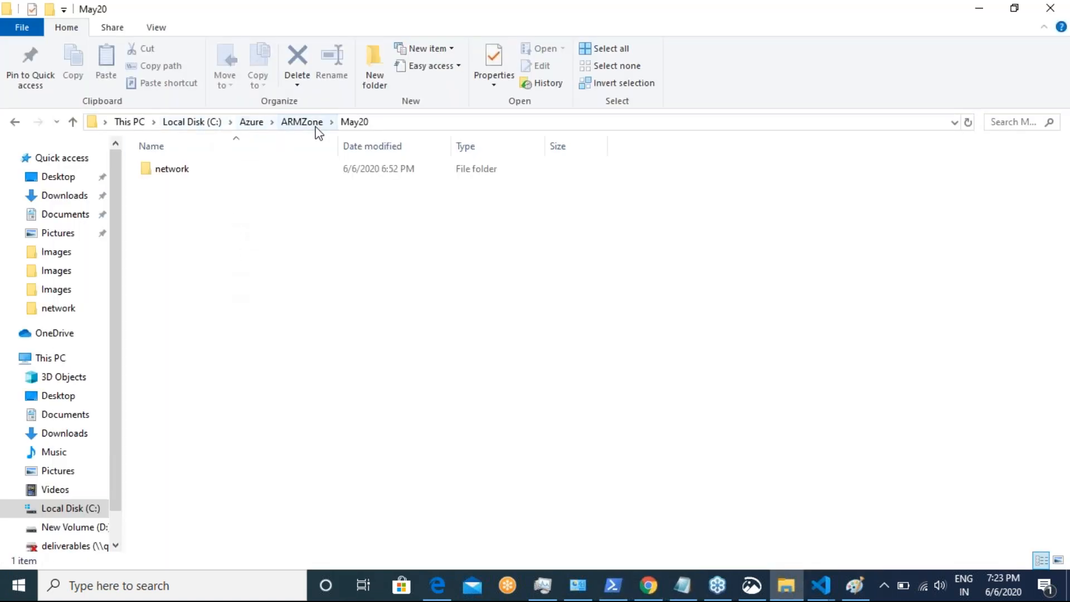
pyautogui.rightClick(214, 206)
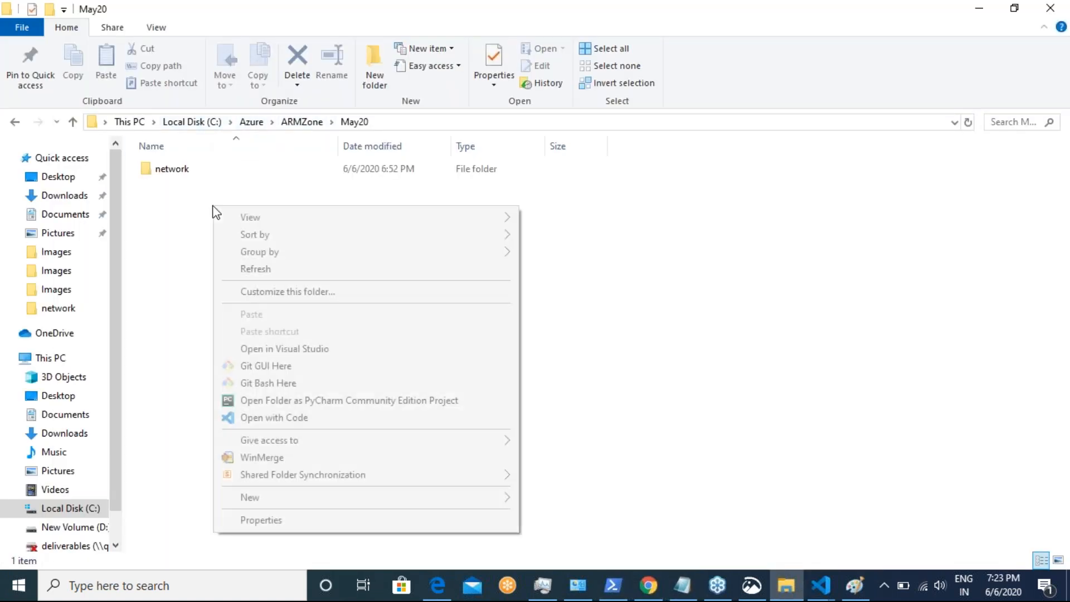
pyautogui.click(305, 385)
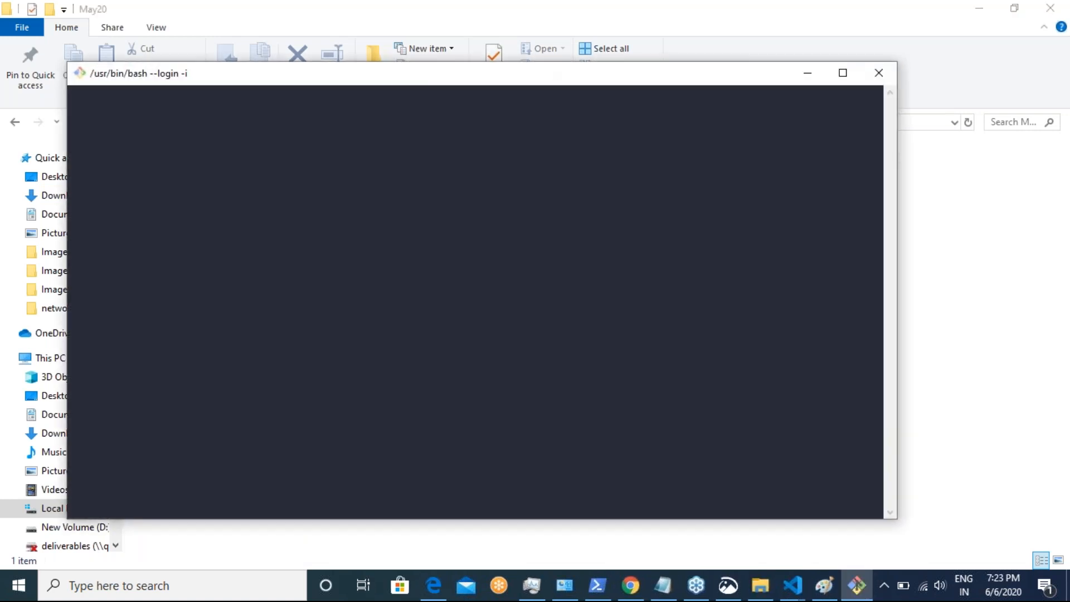
pyautogui.write('git clone')
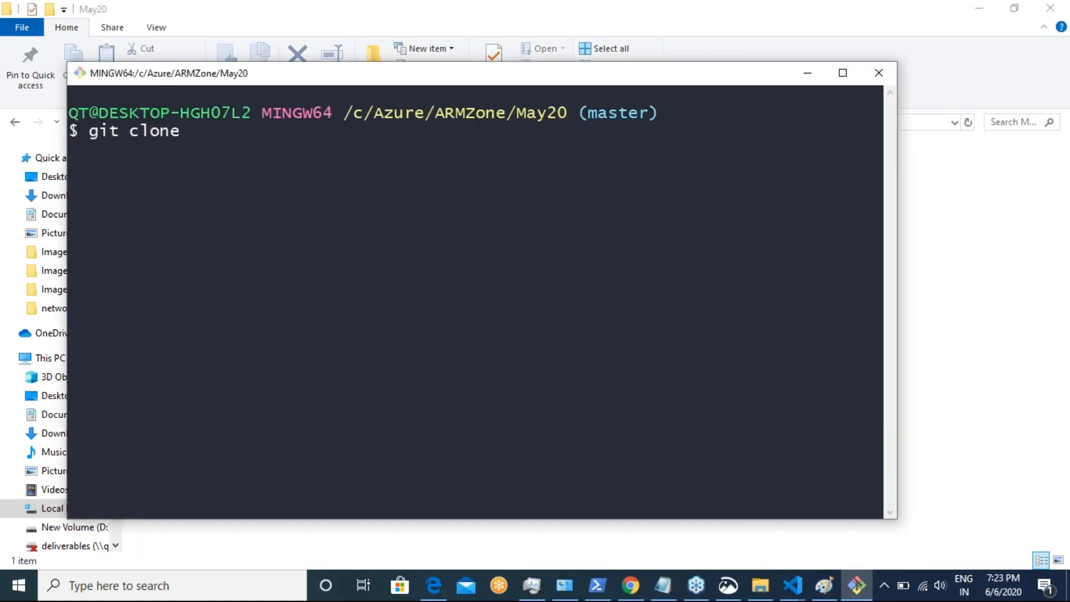
pyautogui.press('shift+Insert')
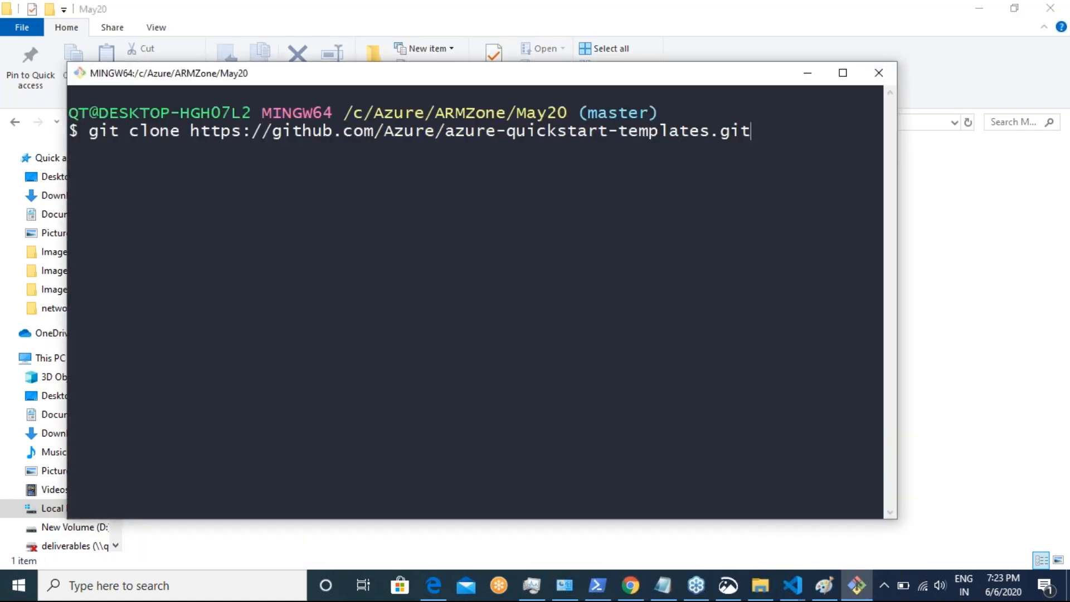
pyautogui.press('Return')
# - Look at the repository's ZIP download option in Chrome, close the clone options, and check the clone progress in Git Bash
pyautogui.hotkey('alt', 'Tab')
pyautogui.press('Tab')
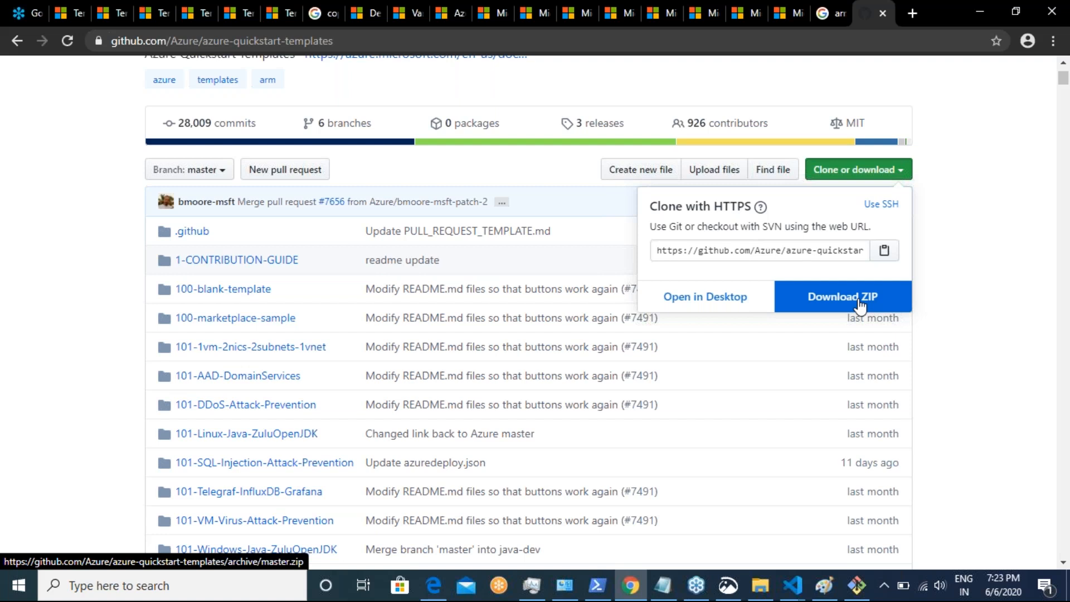
pyautogui.click(25, 330)
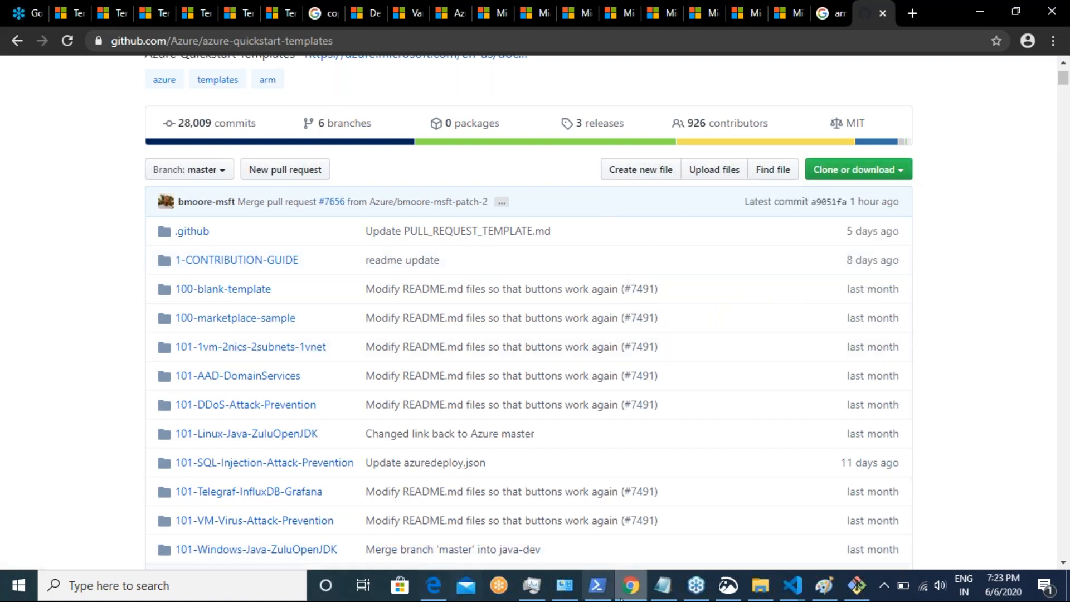
pyautogui.click(856, 585)
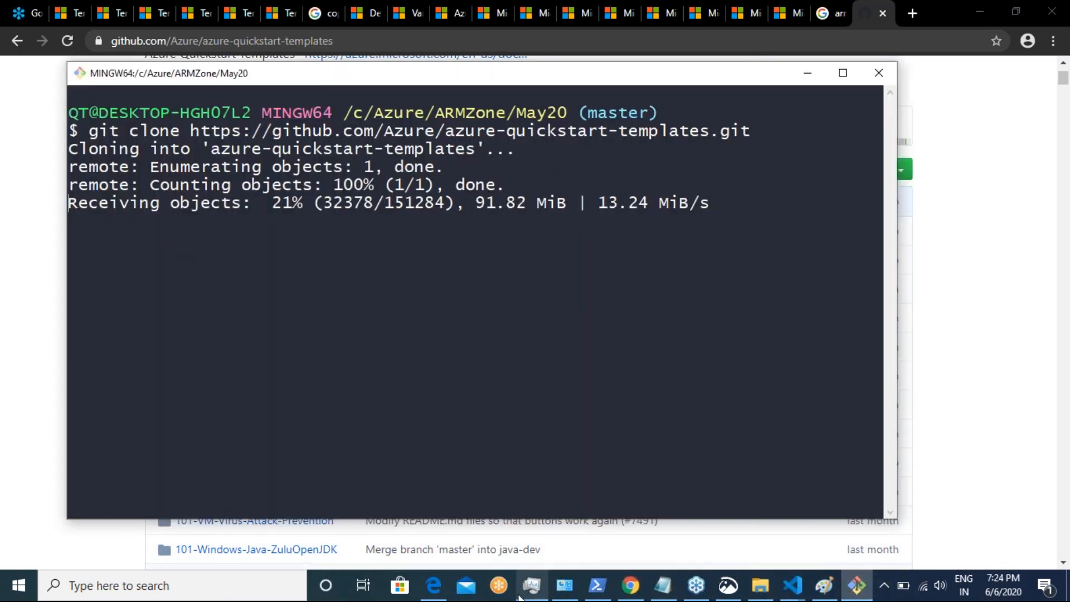
# - Switch to Edge and open the details of the custom deployment's validation errors
pyautogui.click(434, 585)
pyautogui.scroll(-6, 332, 417)
pyautogui.click(462, 504)
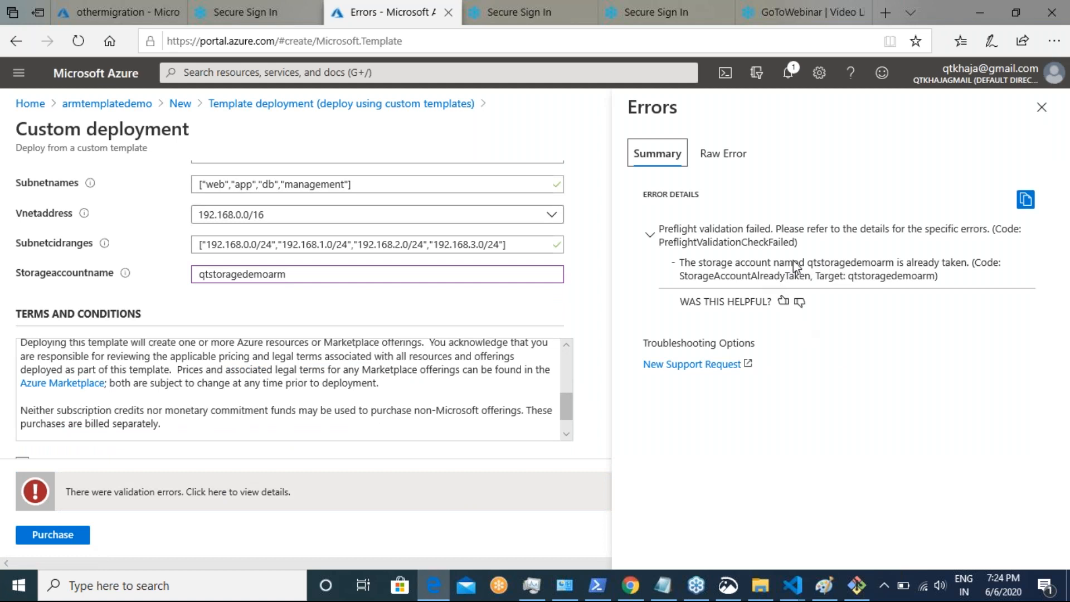
# - Change Storageaccountname to ltstoragearmdemo and submit the custom deployment purchase again
pyautogui.click(288, 273)
pyautogui.moveTo(322, 273); pyautogui.dragTo(156, 271)
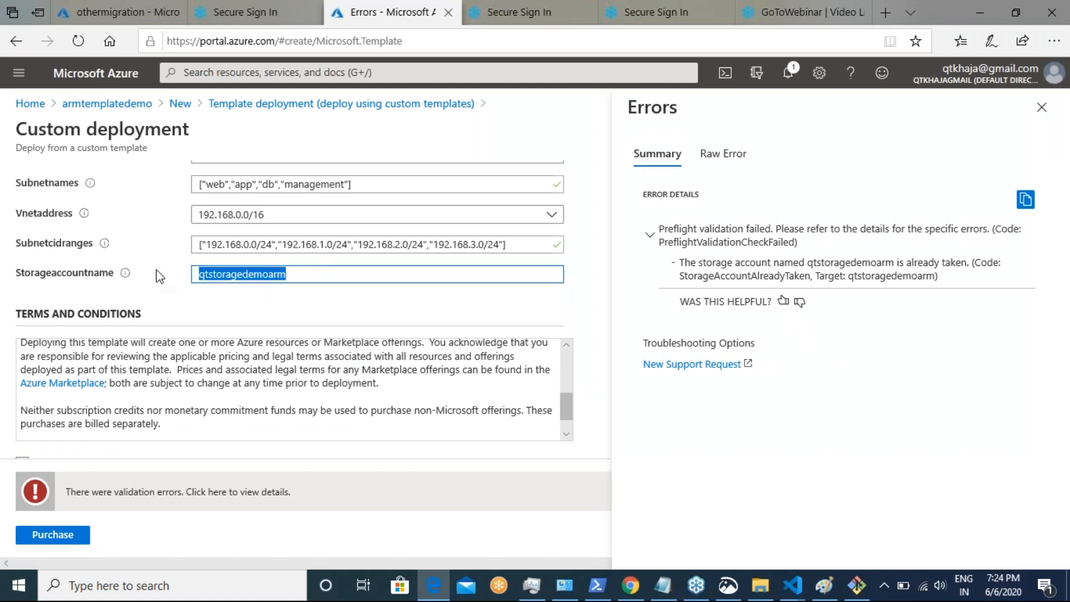
pyautogui.press('BackSpace')
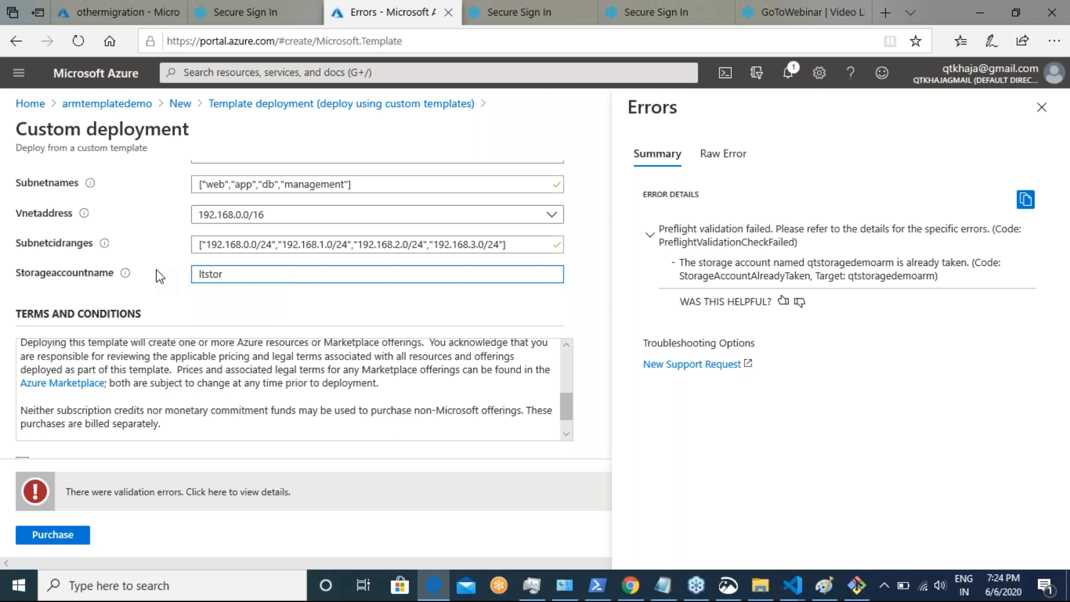
pyautogui.write('ltstoragearmdemo')
pyautogui.click(42, 543)
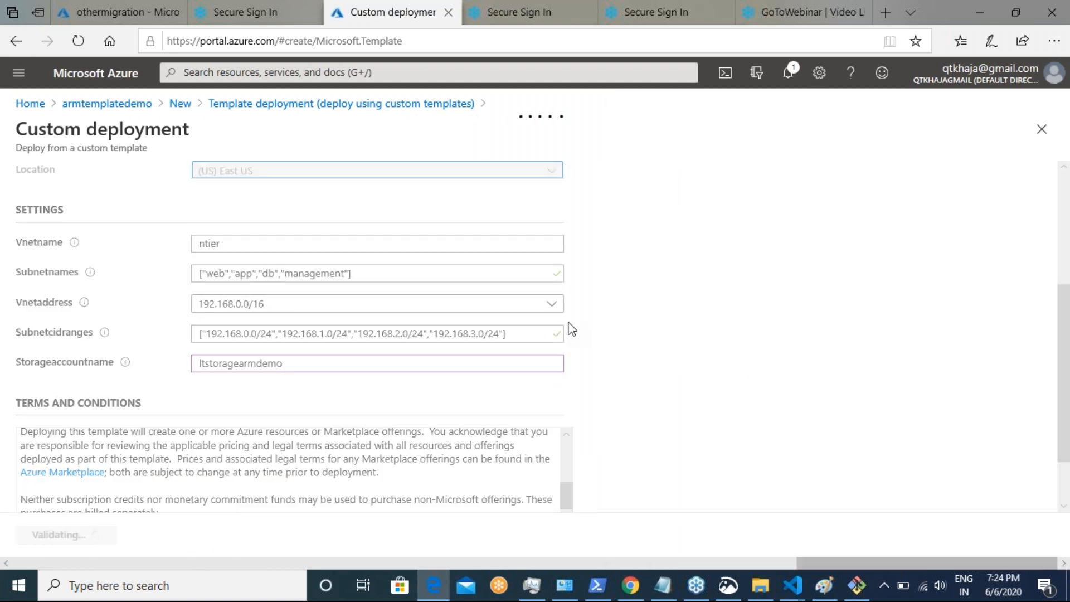
# - Check the clone progress in Git Bash and open the azure-quickstart-templates folder inside May20 in File Explorer
pyautogui.hotkey('alt', 'Tab')
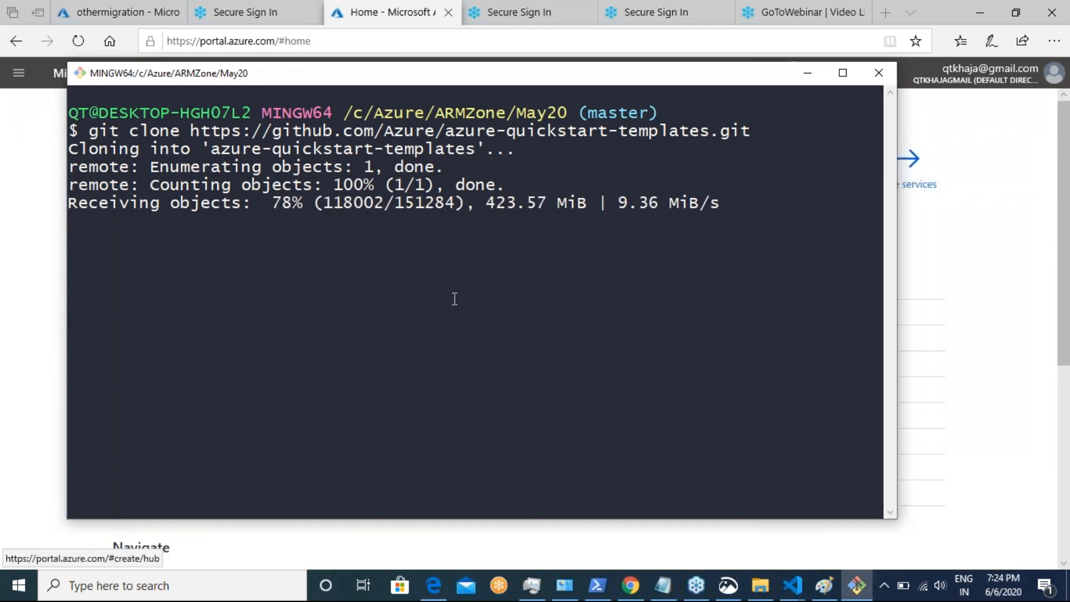
pyautogui.click(760, 585)
pyautogui.doubleClick(238, 170)
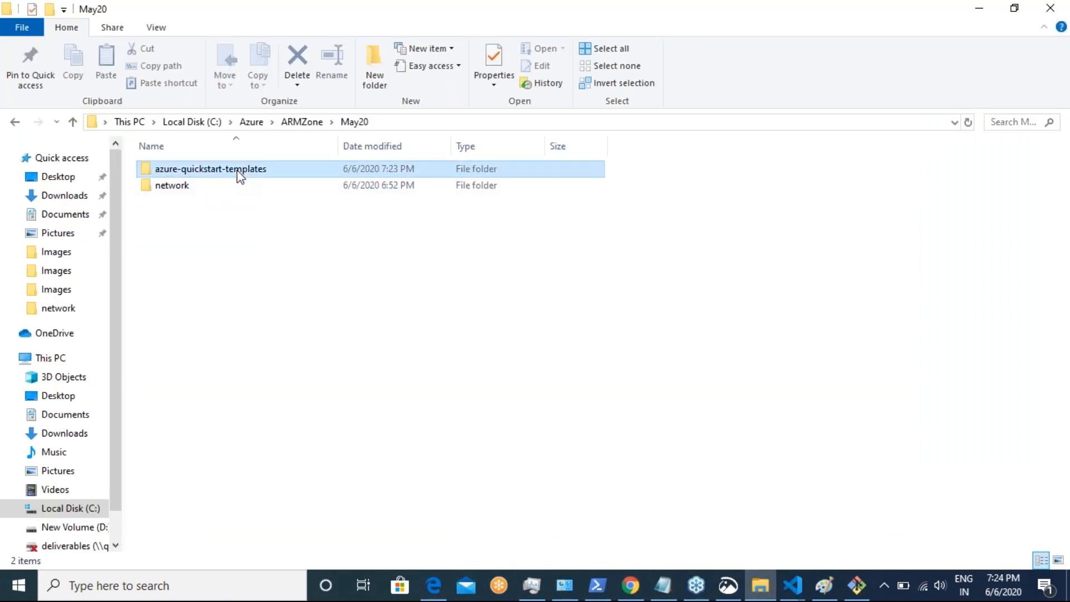
# - Open the azure-quickstart-templates folder in Visual Studio Code and open azuredeploy.json from 101-1vm-2nics-2subnets-1vnet in a maximized window
pyautogui.rightClick(274, 236)
pyautogui.click(366, 449)
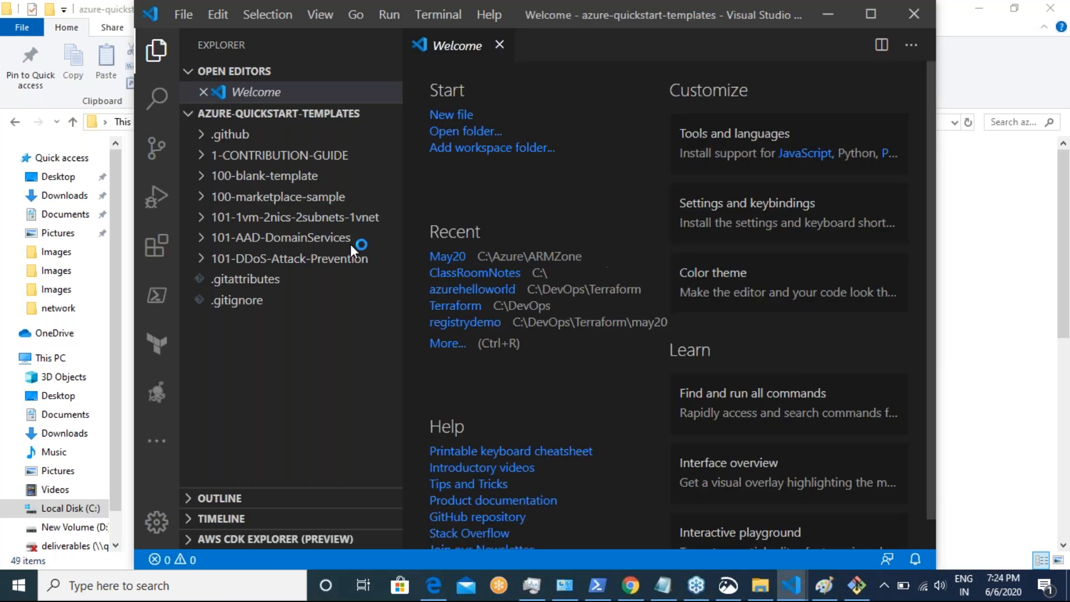
pyautogui.click(204, 218)
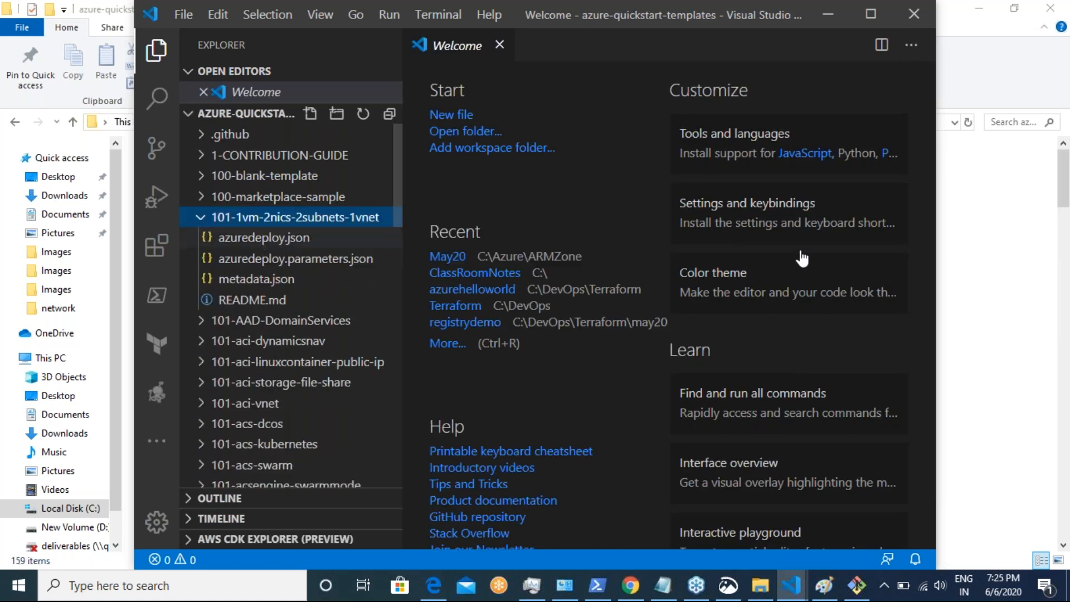
pyautogui.click(871, 15)
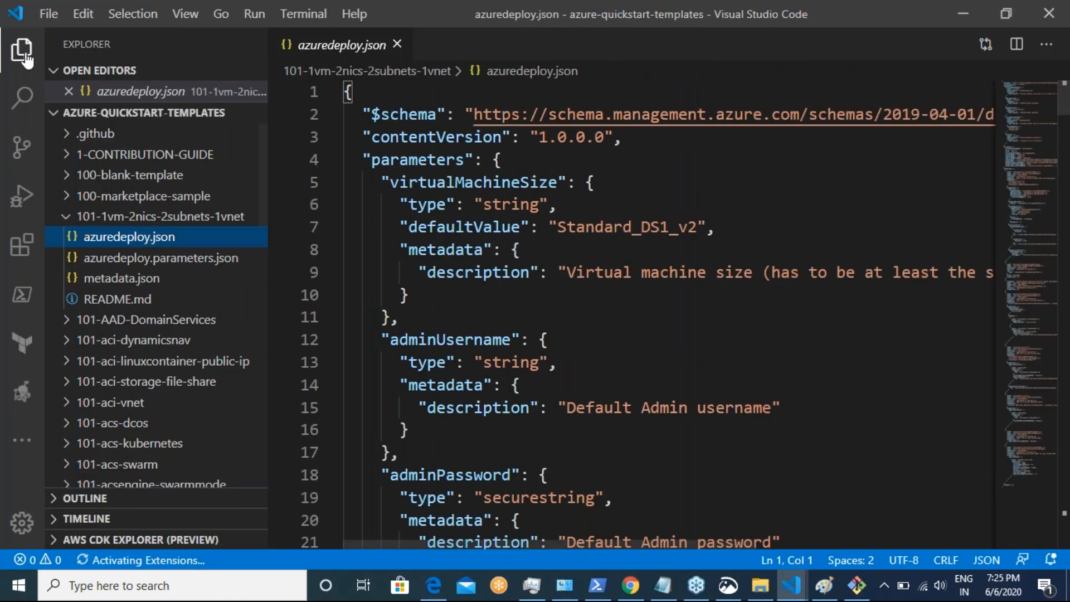
# - Hide the file explorer and read through the parameters, variables and resources sections of azuredeploy.json
pyautogui.click(22, 53)
pyautogui.scroll(-1, 187, 123)
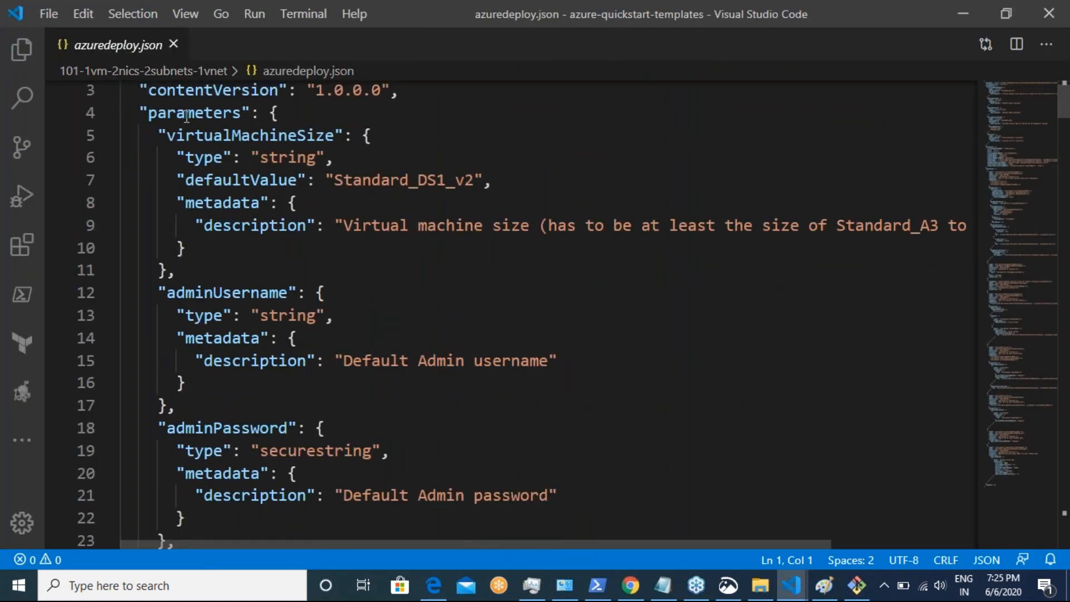
pyautogui.doubleClick(187, 114)
pyautogui.scroll(-7, 356, 201)
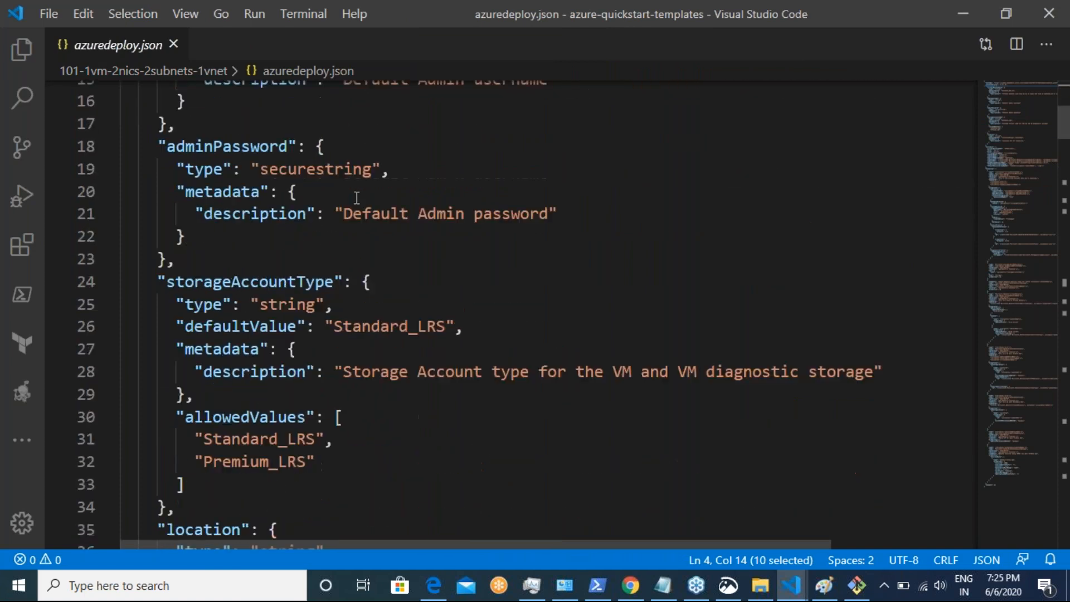
pyautogui.scroll(-3, 356, 200)
pyautogui.doubleClick(192, 334)
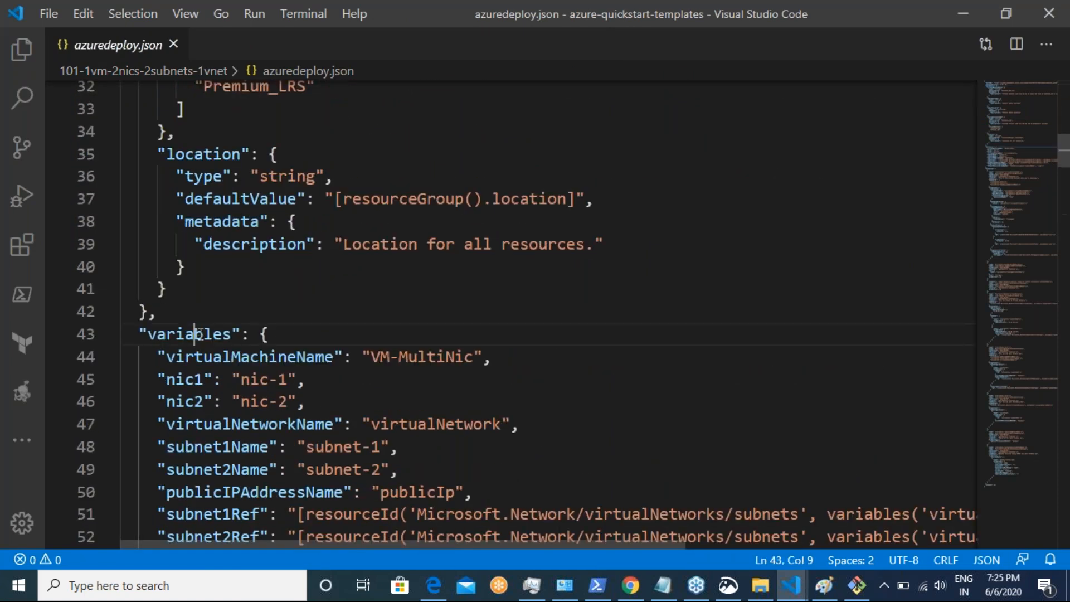
pyautogui.scroll(-5, 345, 321)
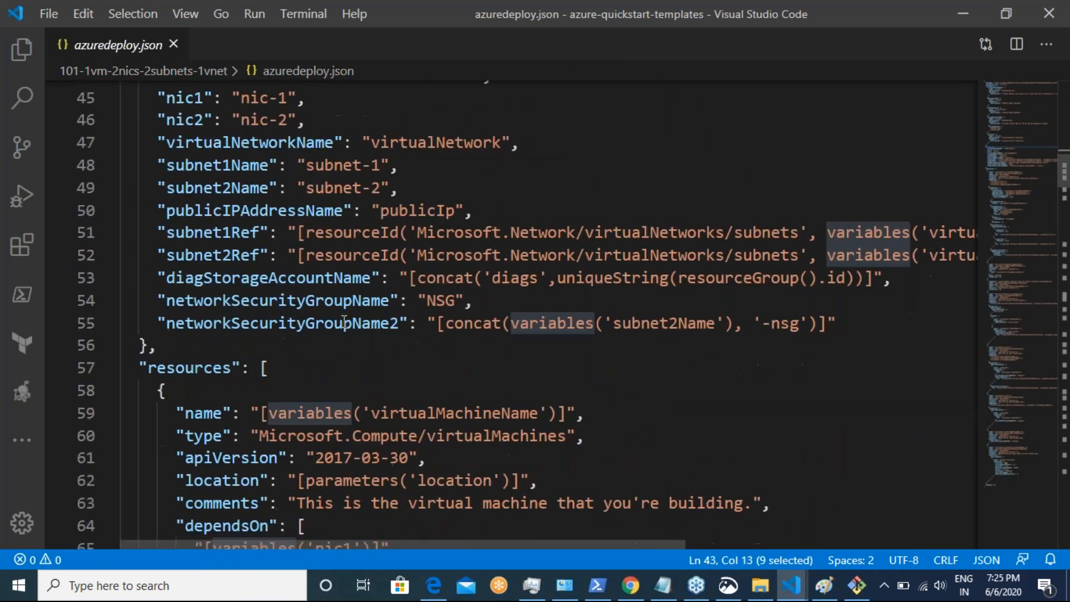
pyautogui.scroll(-2, 344, 322)
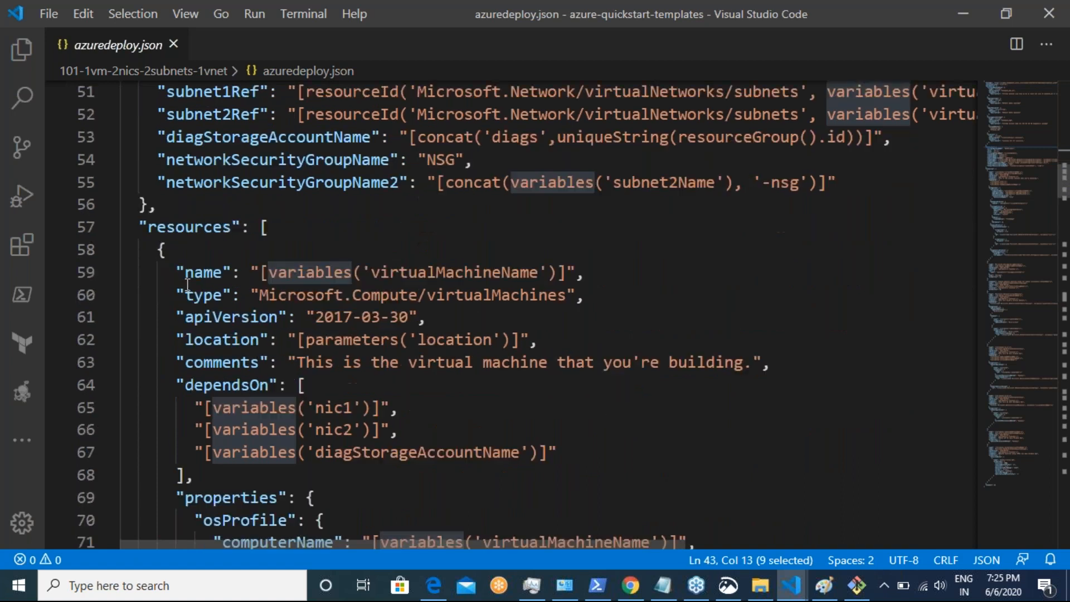
pyautogui.scroll(-13, 188, 285)
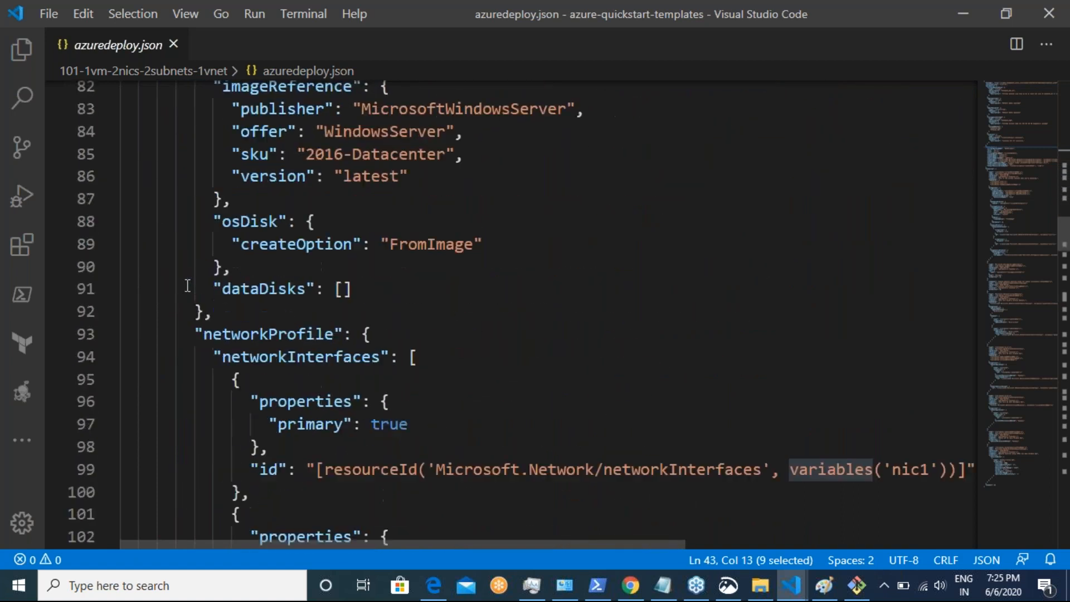
pyautogui.scroll(-12, 188, 286)
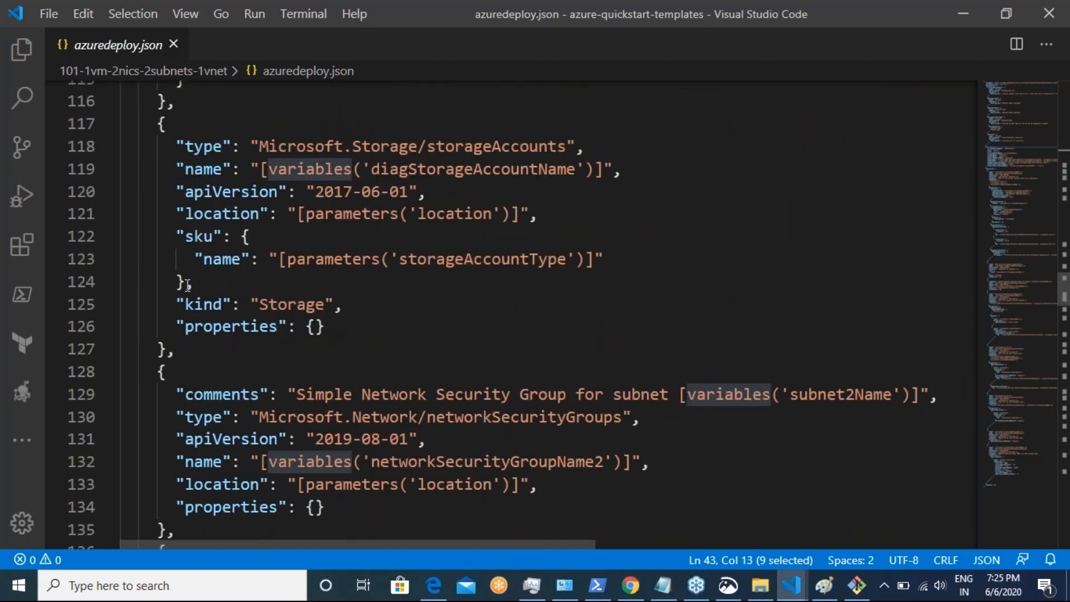
pyautogui.scroll(-4, 188, 285)
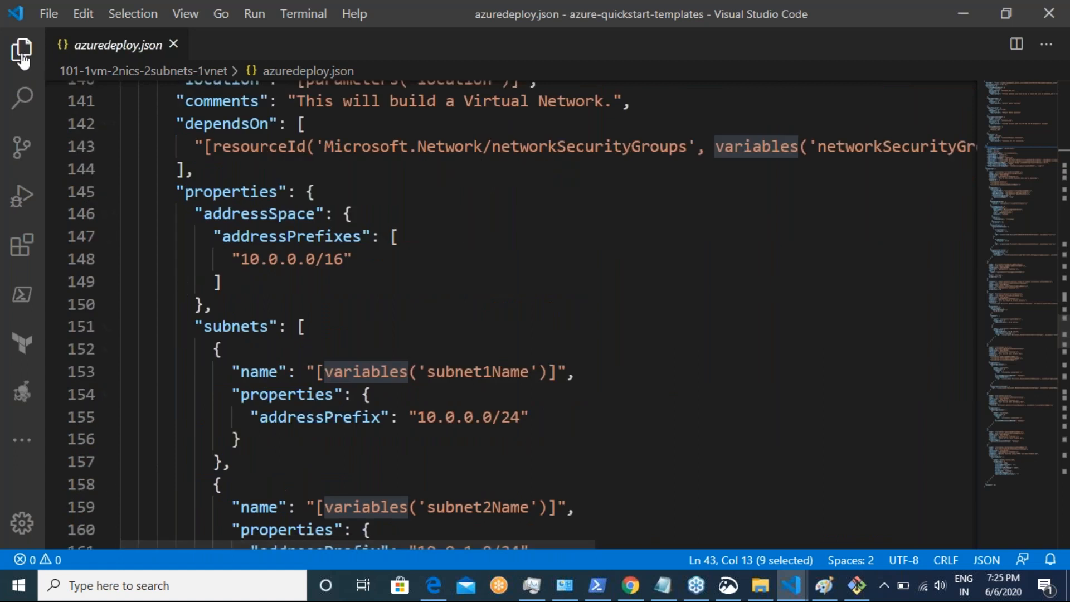
# - Show the file explorer again and view README.md and azuredeploy.parameters.json of the 101-1vm-2nics-2subnets-1vnet template
pyautogui.hotkey('ctrl', 'shift', 'e')
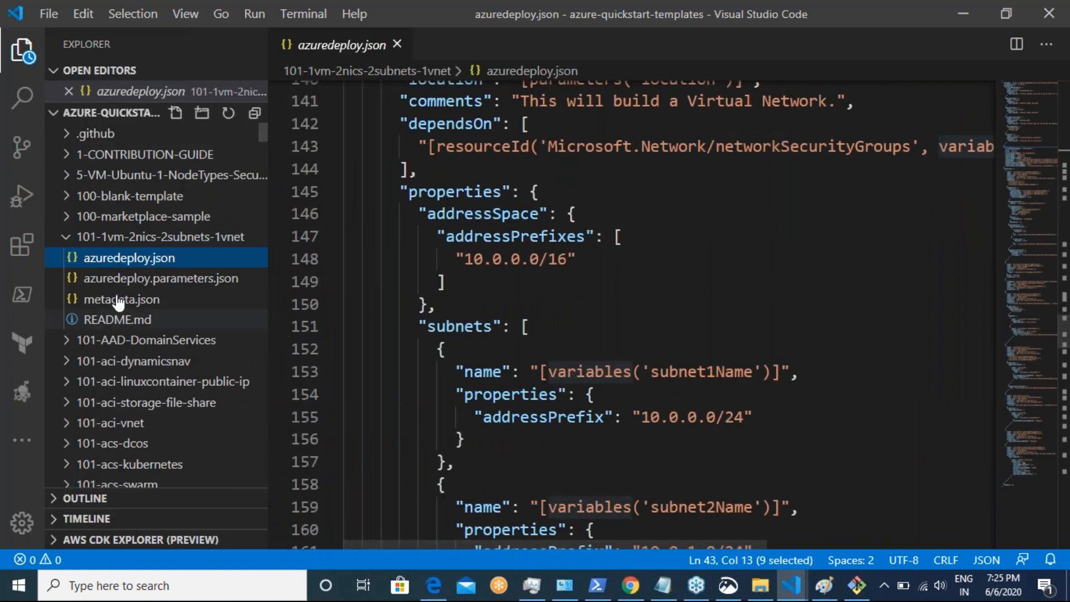
pyautogui.click(117, 319)
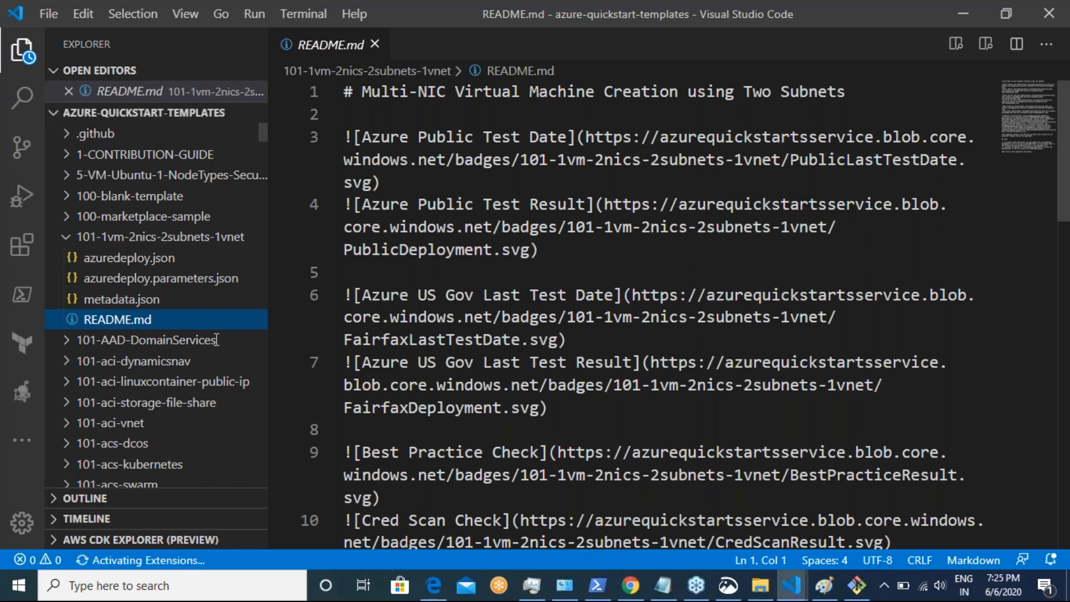
pyautogui.click(162, 279)
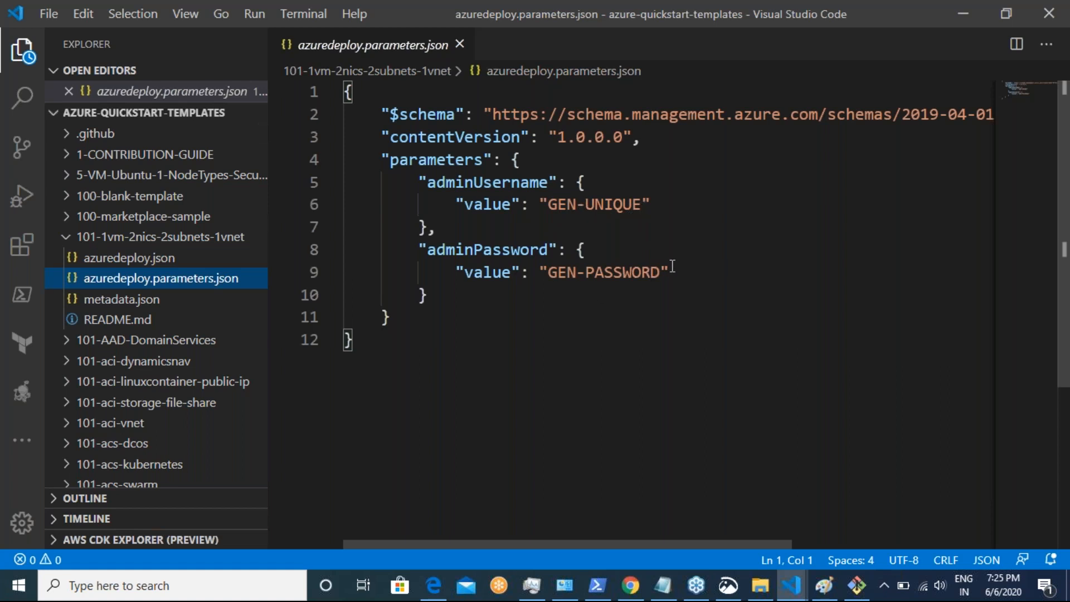
# - Set the adminUsername value to qtdevops in azuredeploy.parameters.json
pyautogui.moveTo(641, 207); pyautogui.dragTo(559, 207)
pyautogui.click(642, 246)
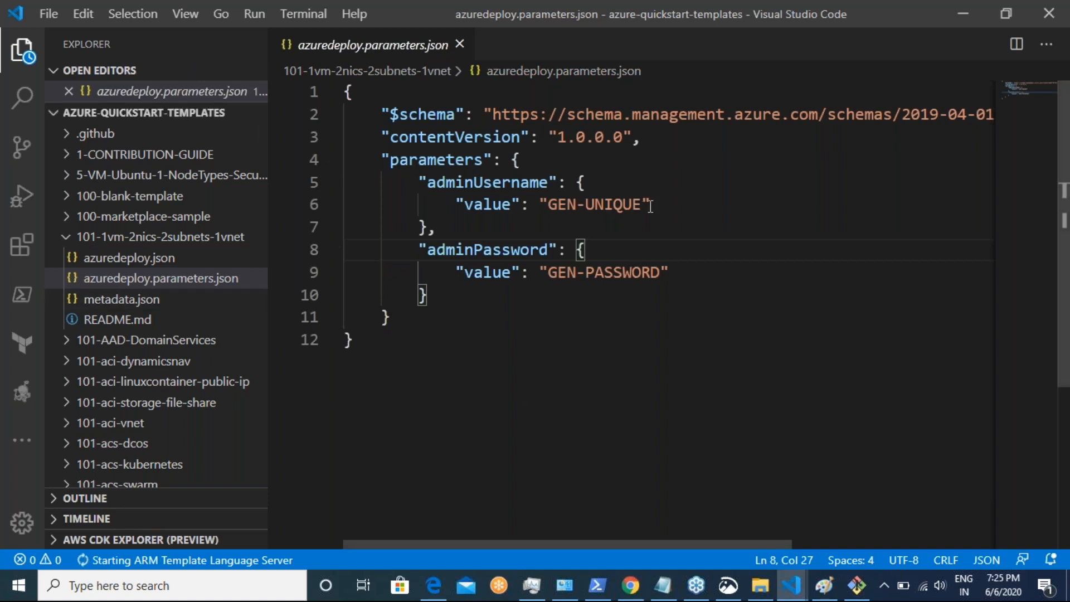
pyautogui.moveTo(645, 206); pyautogui.dragTo(543, 216)
pyautogui.write('qtdevops')
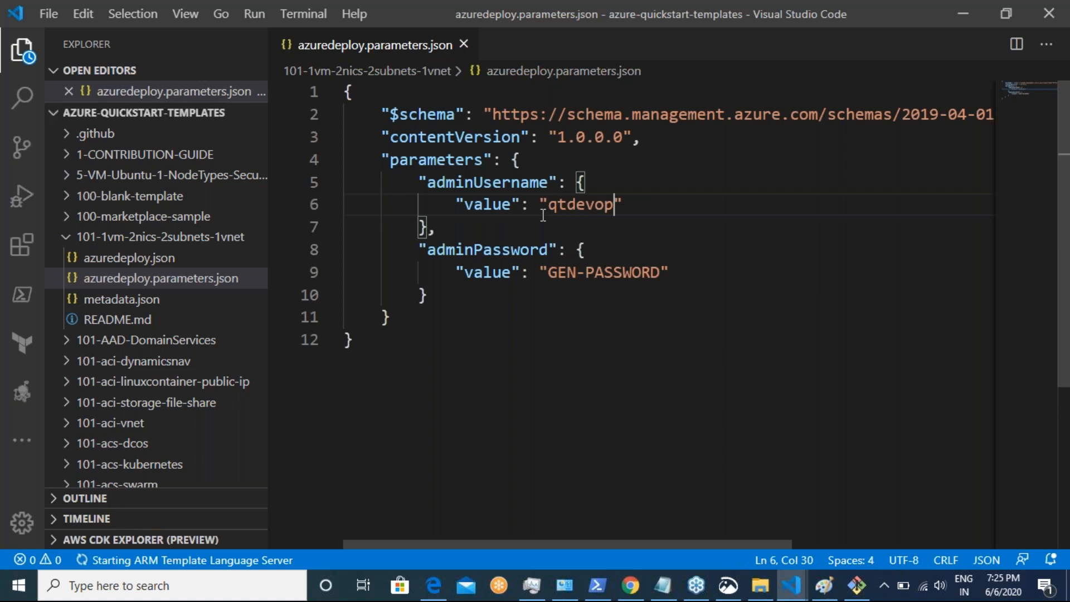
# - Replace the placeholder value of adminPassword in azuredeploy.parameters.json with the admin password
pyautogui.moveTo(662, 273); pyautogui.dragTo(549, 274)
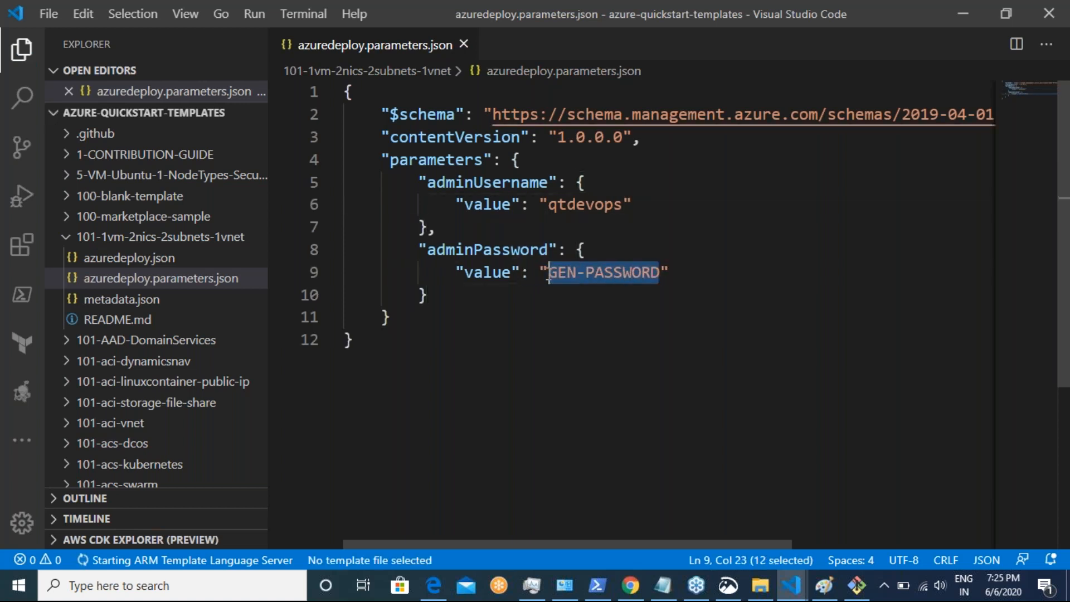
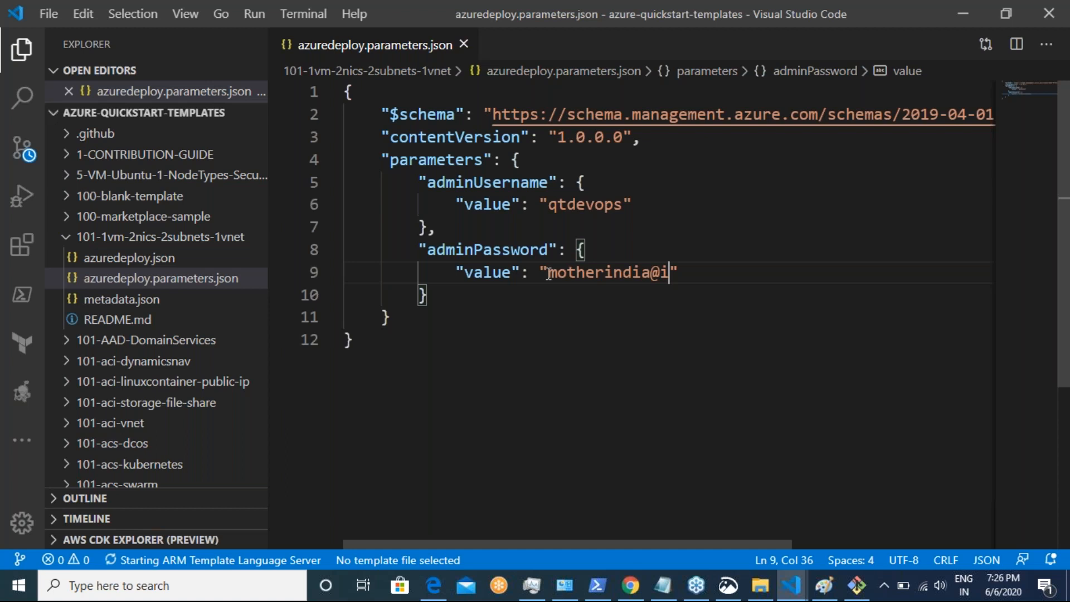
pyautogui.click(507, 316)
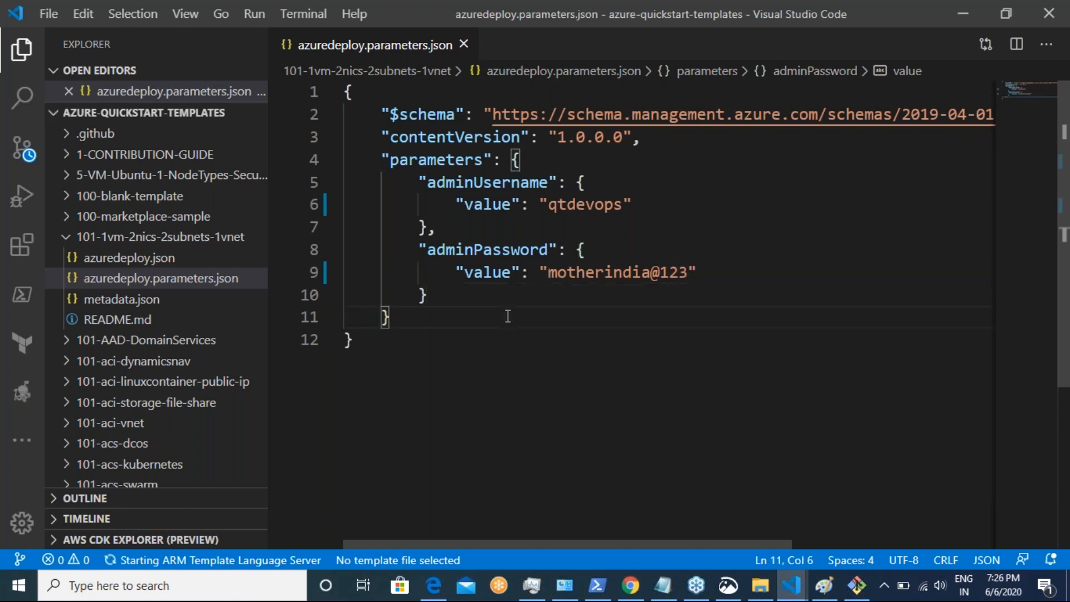
# - Switch to File Explorer, open the 101-1vm-2nics-2subnets-1vnet folder, and check the options available for README.md
pyautogui.hotkey('alt', 'Tab')
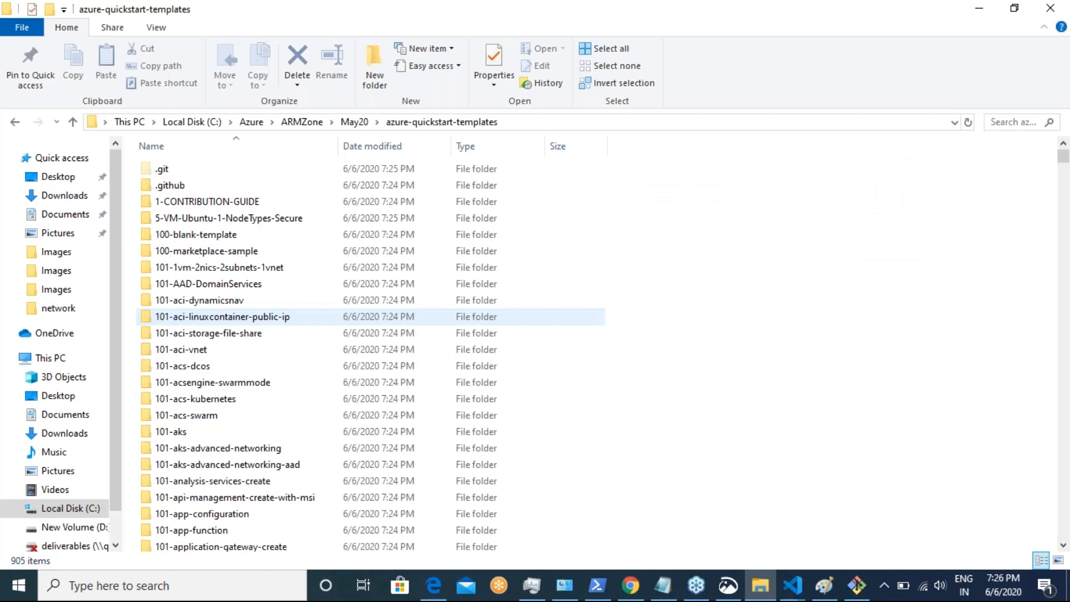
pyautogui.doubleClick(279, 273)
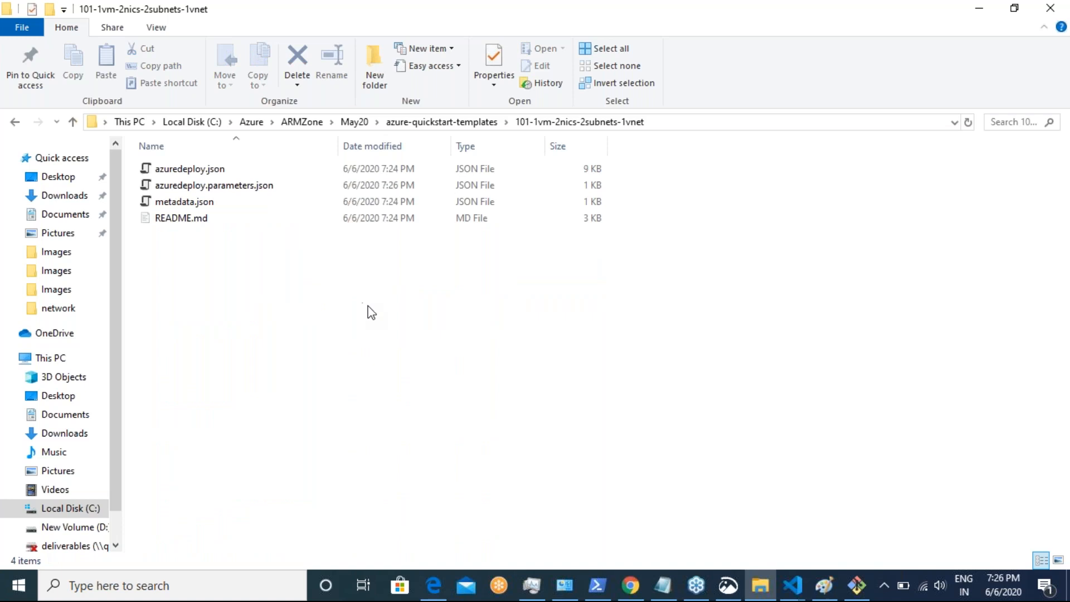
pyautogui.click(193, 219)
pyautogui.rightClick(194, 219)
pyautogui.click(730, 371)
# - Return to the azure-quickstart-templates window in Visual Studio Code and read the template's README.md through to the Tips section
pyautogui.moveTo(792, 585)
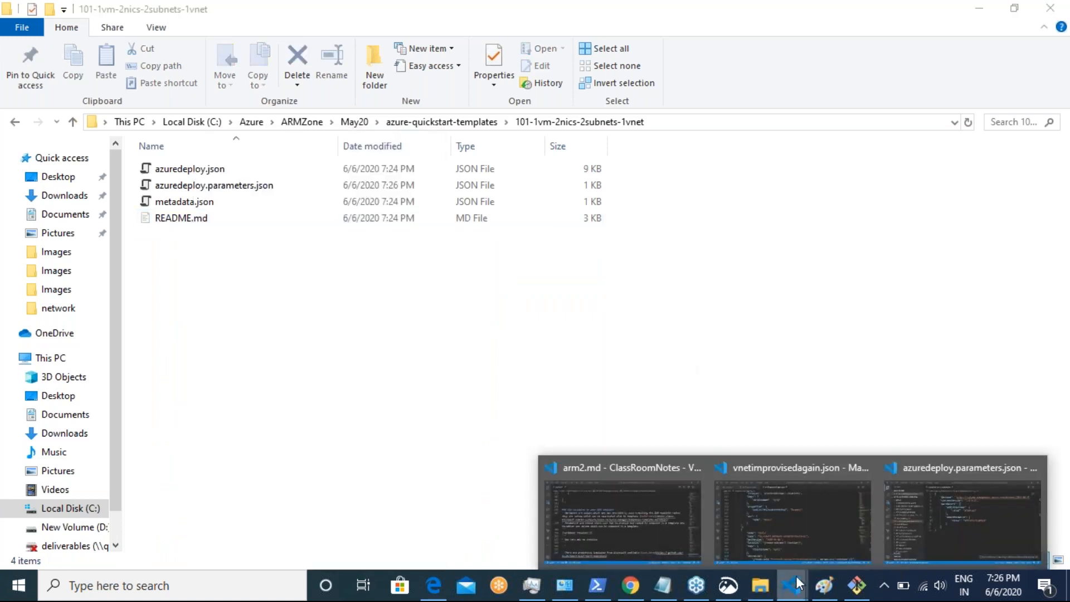
pyautogui.click(987, 506)
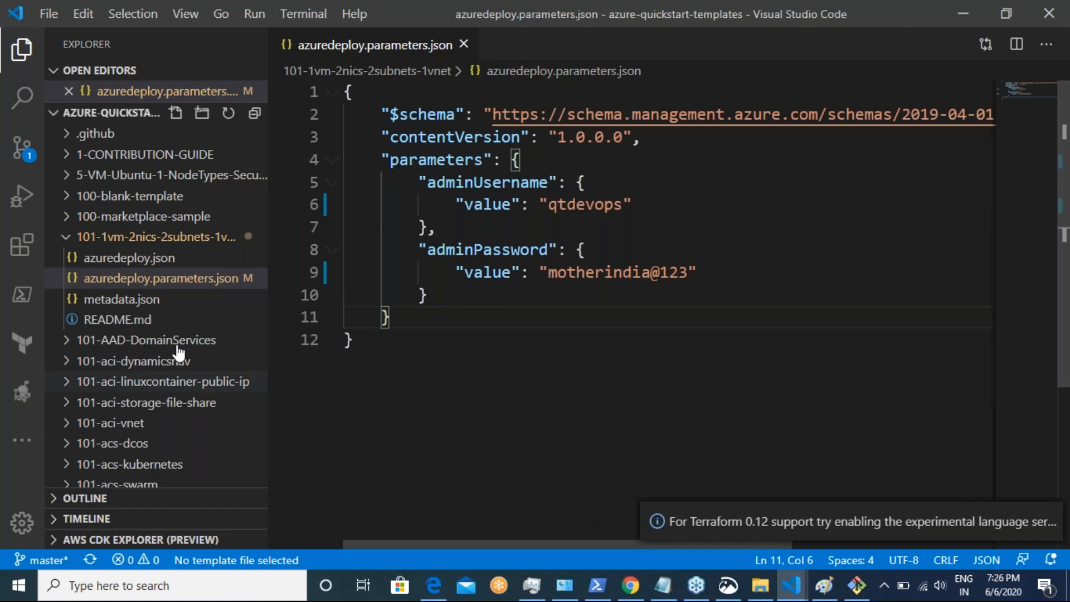
pyautogui.click(148, 319)
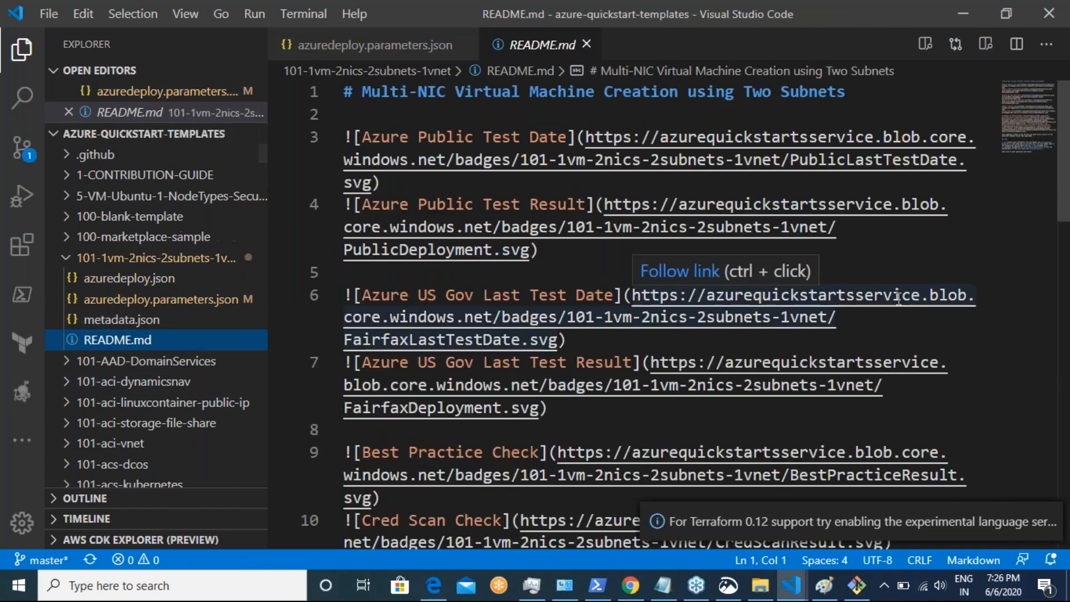
pyautogui.scroll(-10, 845, 326)
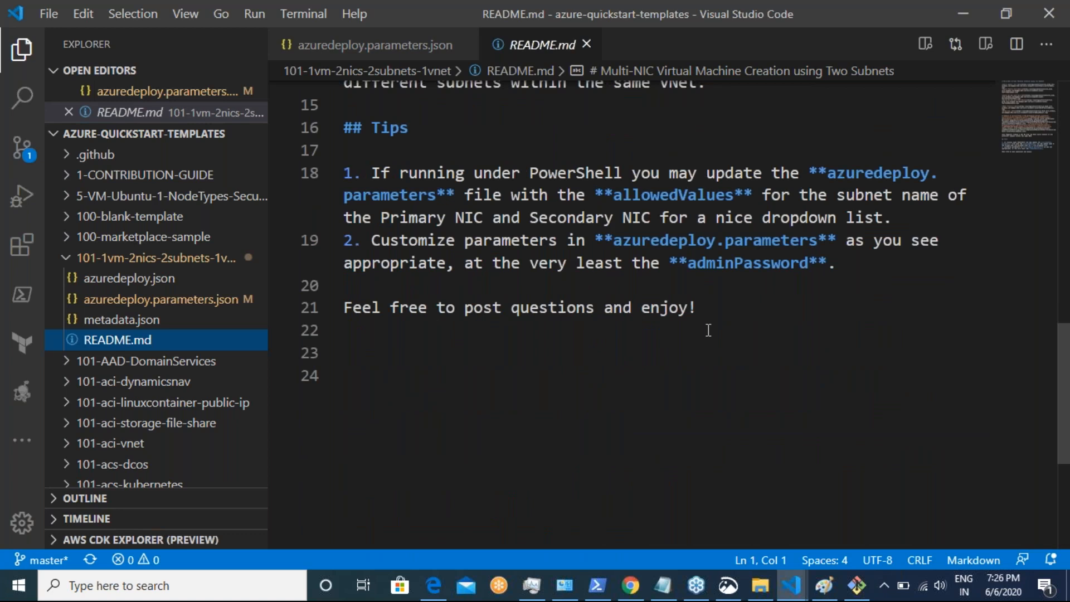
# - Switch to Chrome and search Google for "arm template deployment using azure cli"
pyautogui.click(630, 585)
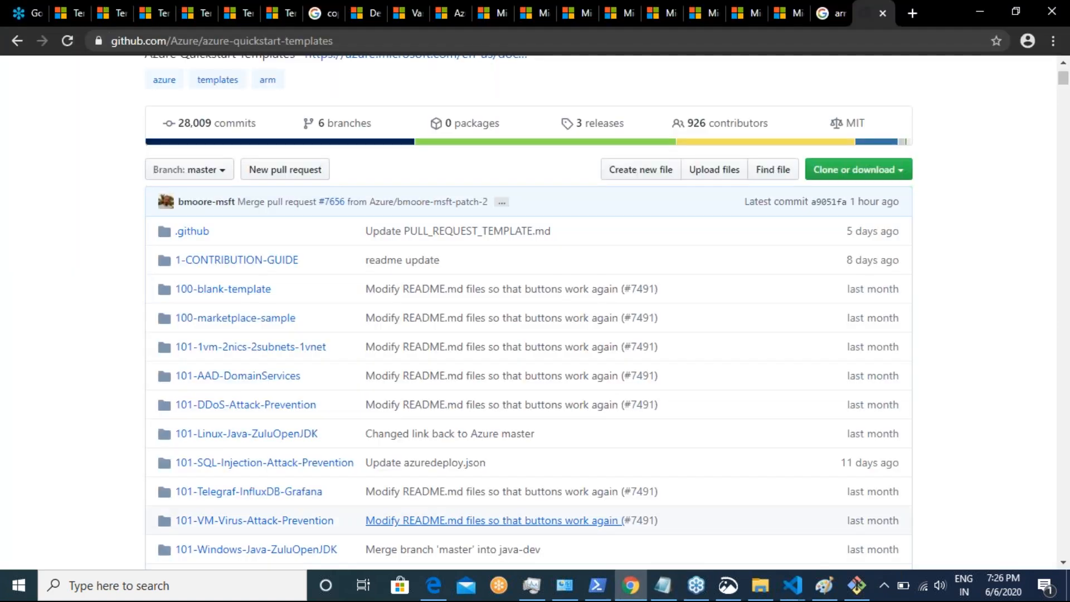
pyautogui.click(831, 13)
pyautogui.click(716, 45)
pyautogui.write('arm t')
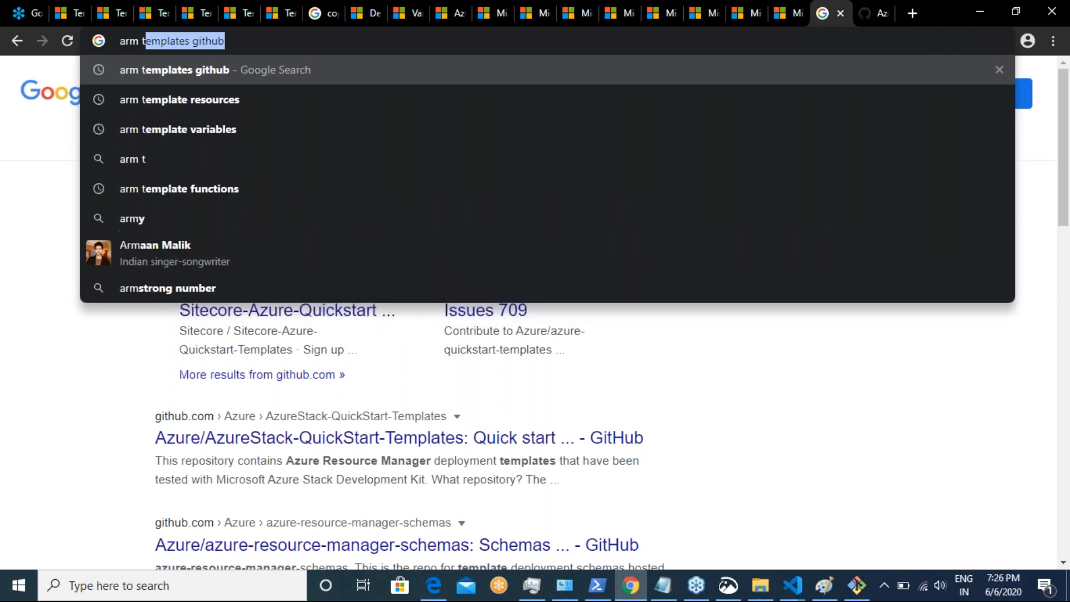
pyautogui.write('emplate depl')
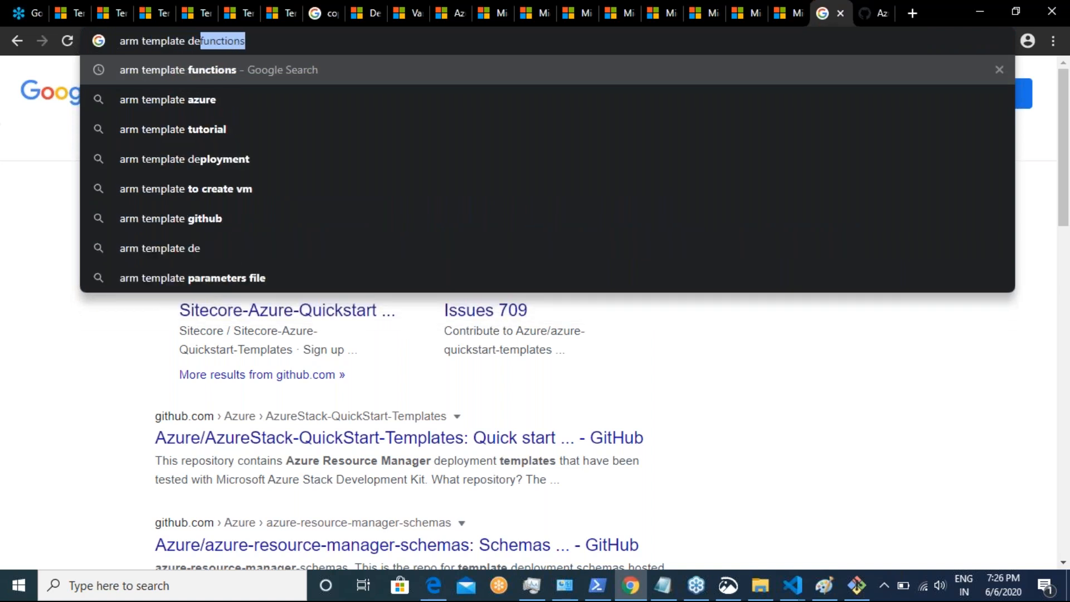
pyautogui.press('End')
pyautogui.press('Down')
pyautogui.press('Down')
pyautogui.press('Return')
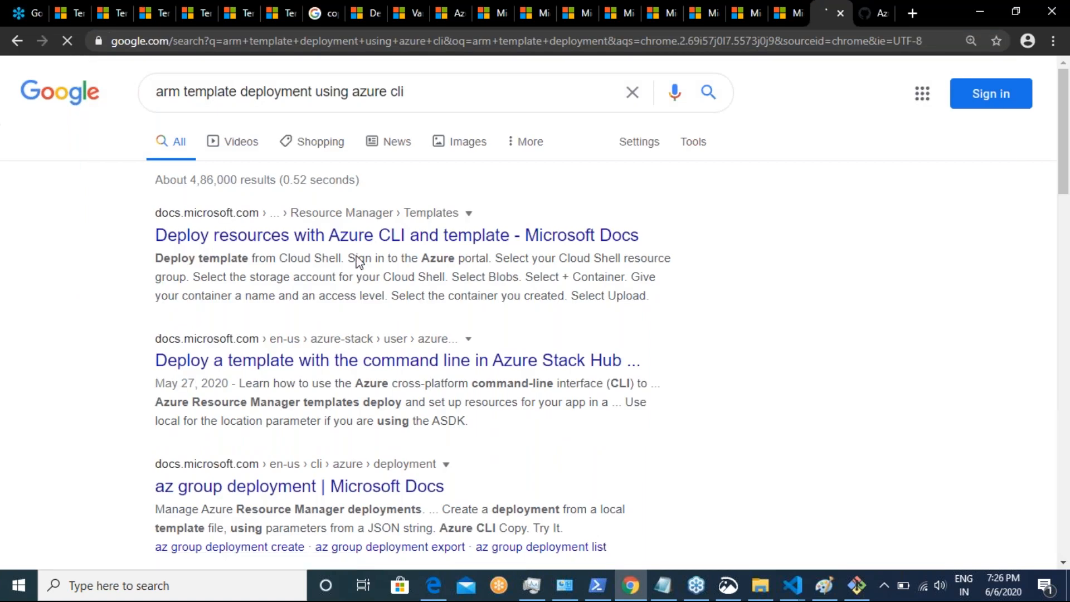
# - Open the Microsoft Docs article on deploying resources with Azure CLI and examine the resource group deployment command under Deployment scope
pyautogui.click(382, 237)
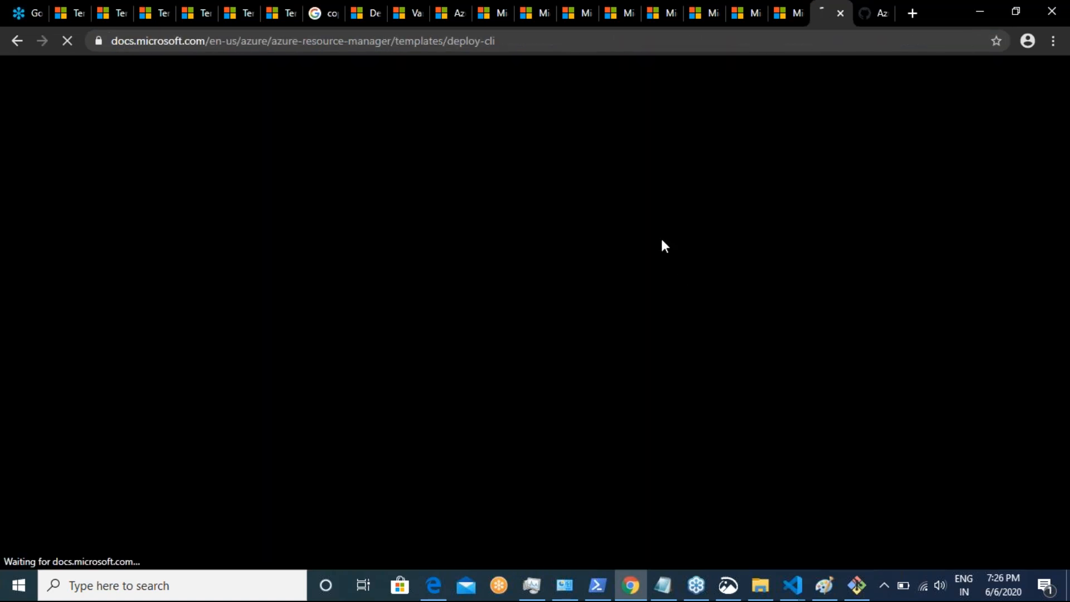
pyautogui.scroll(-7, 661, 237)
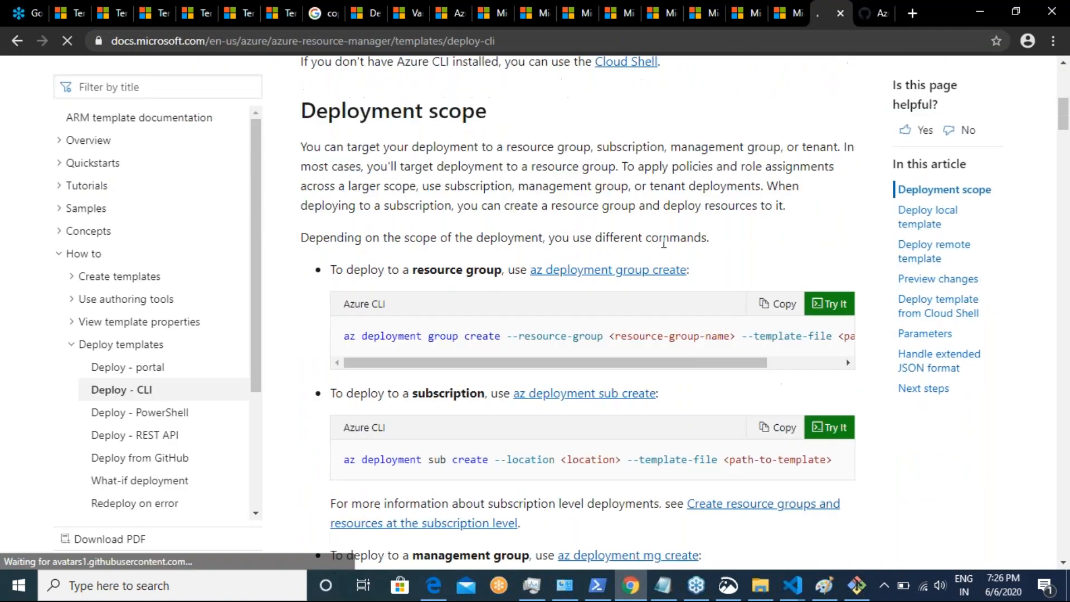
pyautogui.scroll(-2, 661, 237)
pyautogui.moveTo(511, 207); pyautogui.dragTo(447, 208)
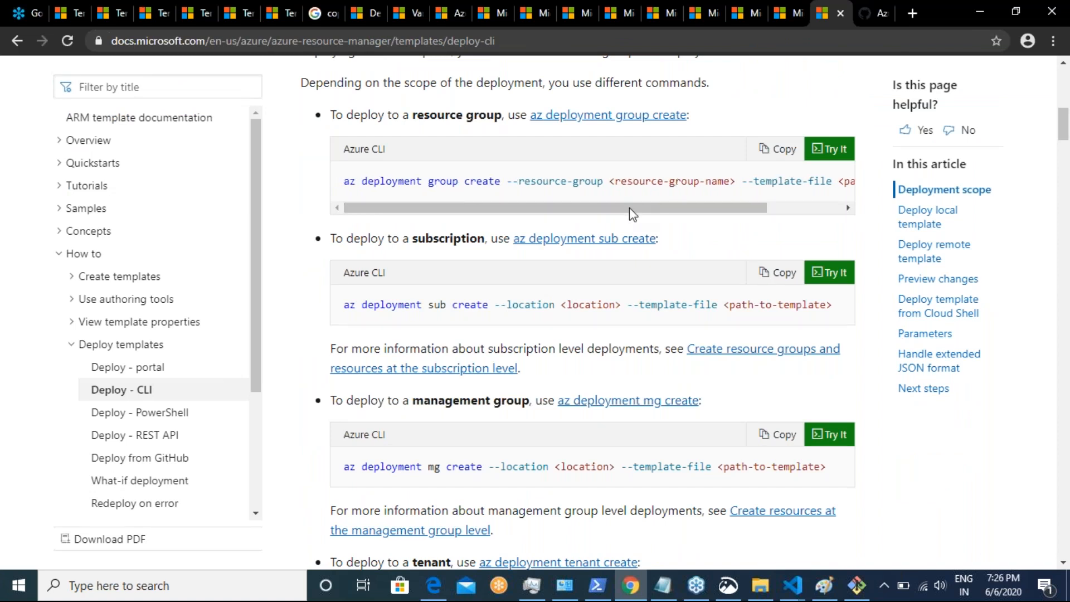
pyautogui.moveTo(630, 208); pyautogui.dragTo(764, 208)
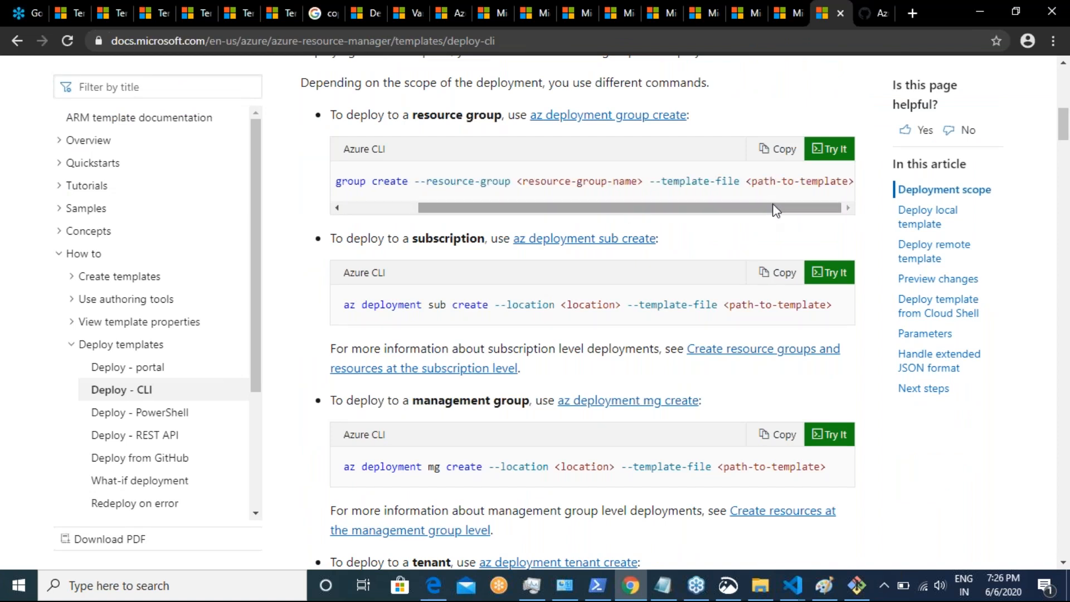
pyautogui.scroll(9, 774, 208)
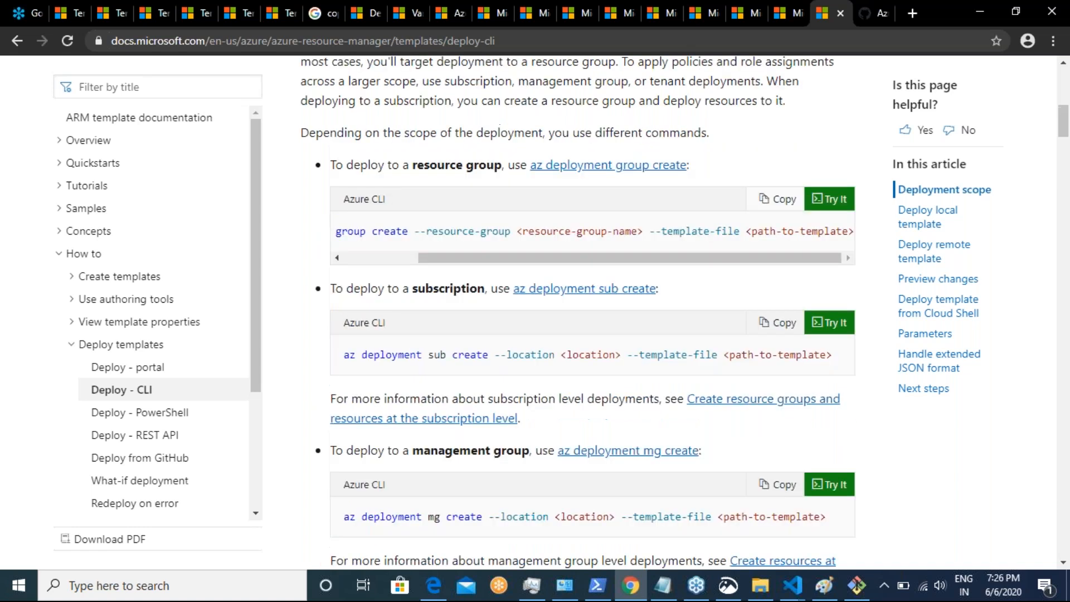
# - Read the Deploy local template and Deploy remote template sections of the Azure CLI deployment article
pyautogui.scroll(-5, 768, 201)
pyautogui.scroll(-15, 767, 201)
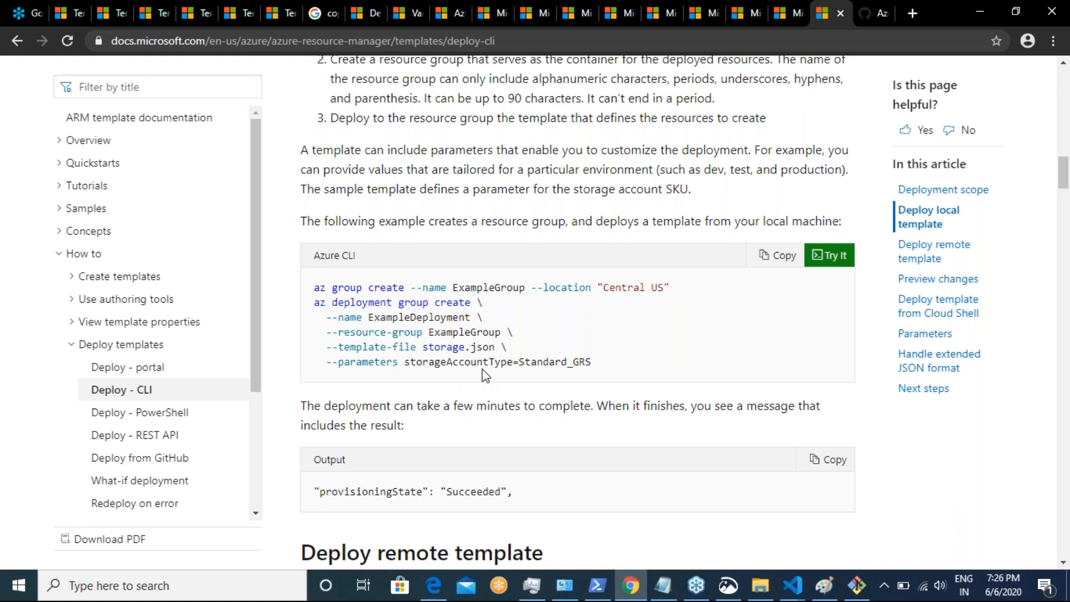
pyautogui.scroll(-10, 483, 369)
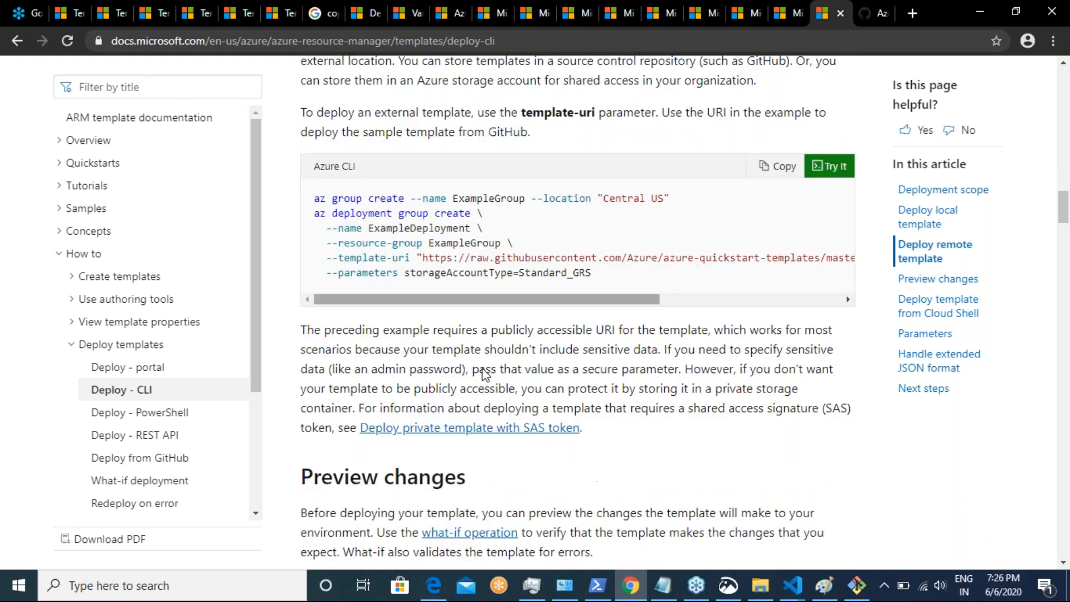
# - Copy the 101-1vm-2nics-2subnets-1vnet folder path from File Explorer and change PowerShell's working directory to it
pyautogui.hotkey('alt', 'Tab')
pyautogui.hotkey('alt', 'Tab')
pyautogui.hotkey('alt', 'shift', 'Tab')
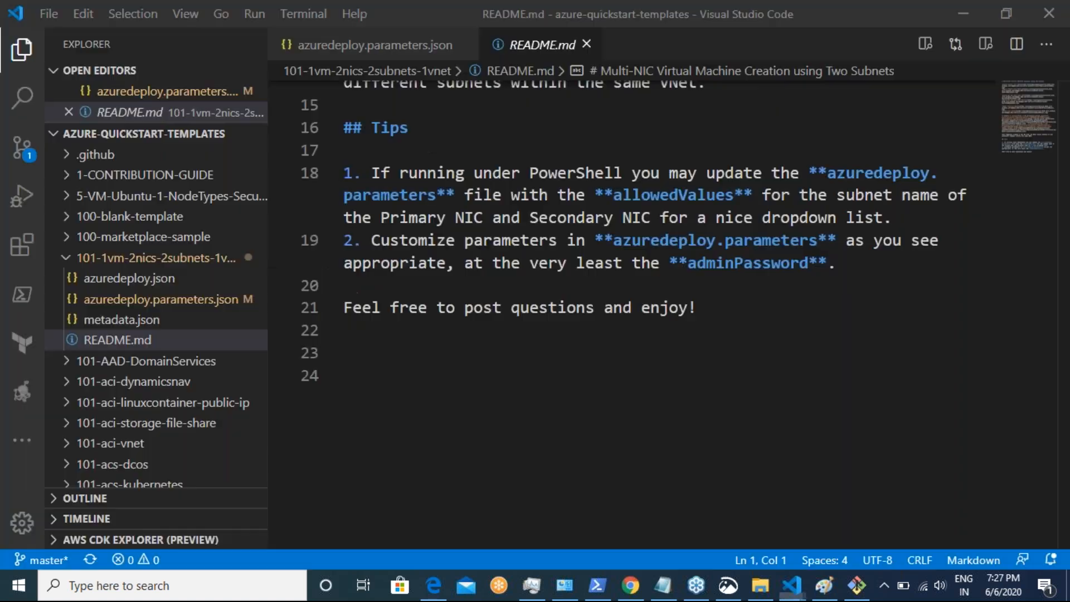
pyautogui.click(597, 585)
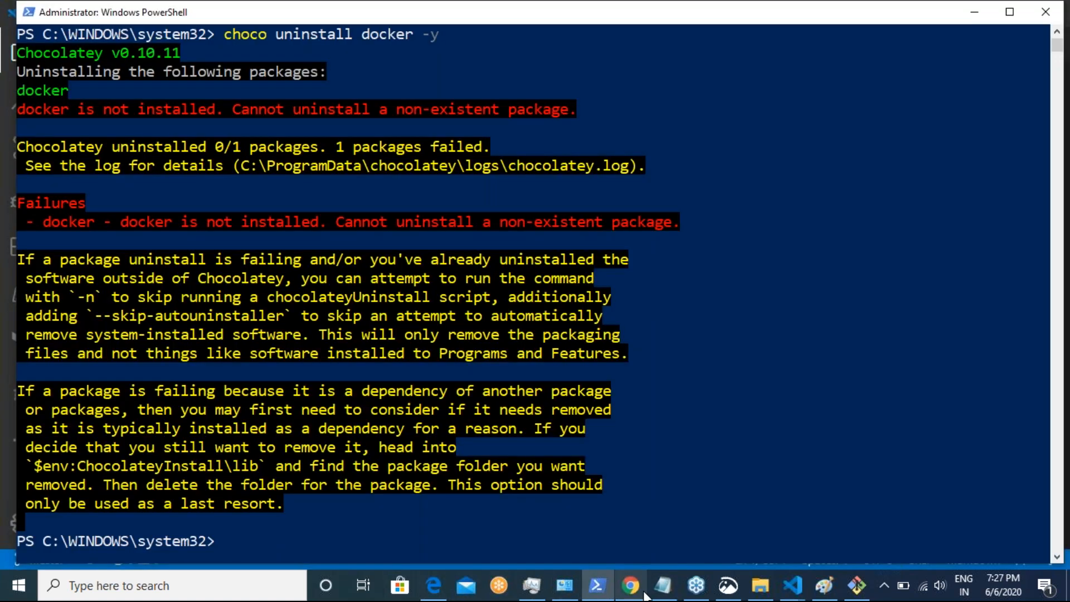
pyautogui.click(760, 585)
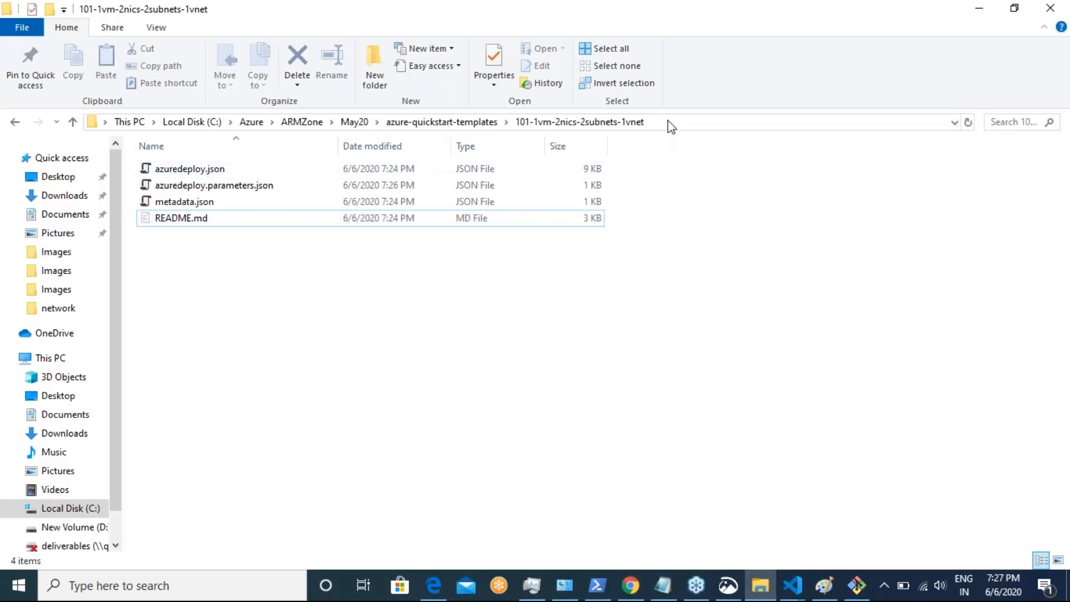
pyautogui.click(668, 121)
pyautogui.hotkey('alt', 'Tab')
pyautogui.write('cd')
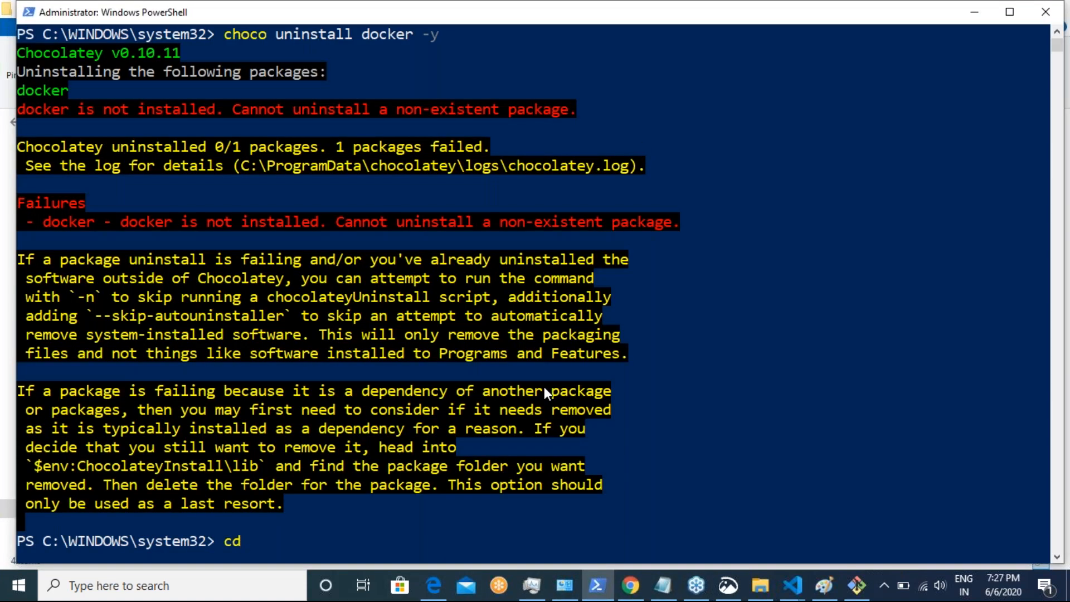
pyautogui.write('C:\\Azure\\ARMZone\\May20\\azure-quickstart-templates\\101-1vm-2nics-2subnets-1vnet')
pyautogui.press('Return')
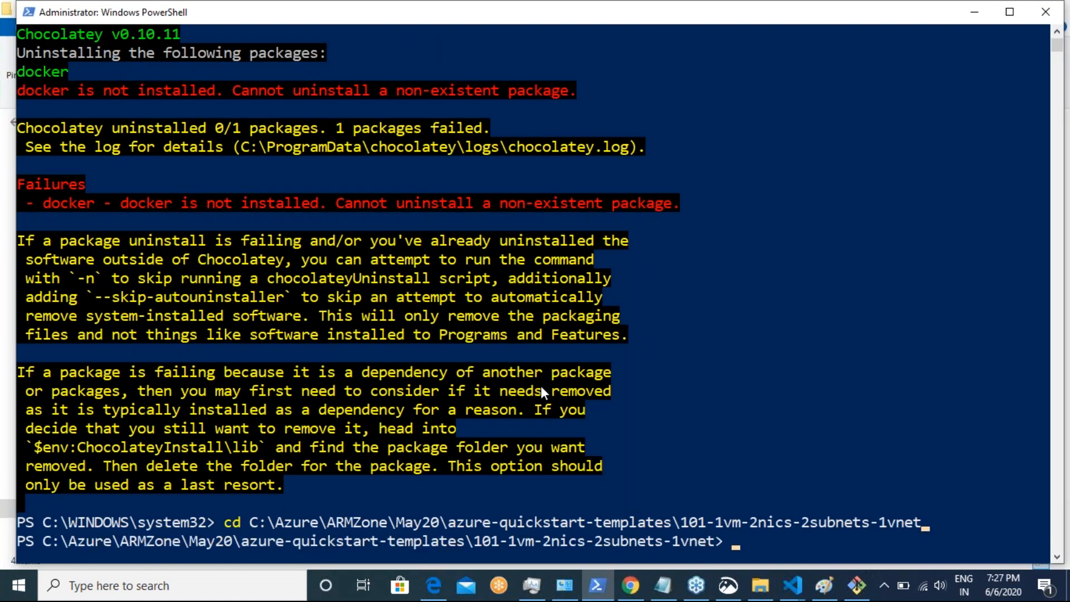
# - Clear the PowerShell console and list the Azure resource groups with az group list
pyautogui.hotkey('ctrl', 'l')
pyautogui.write('az')
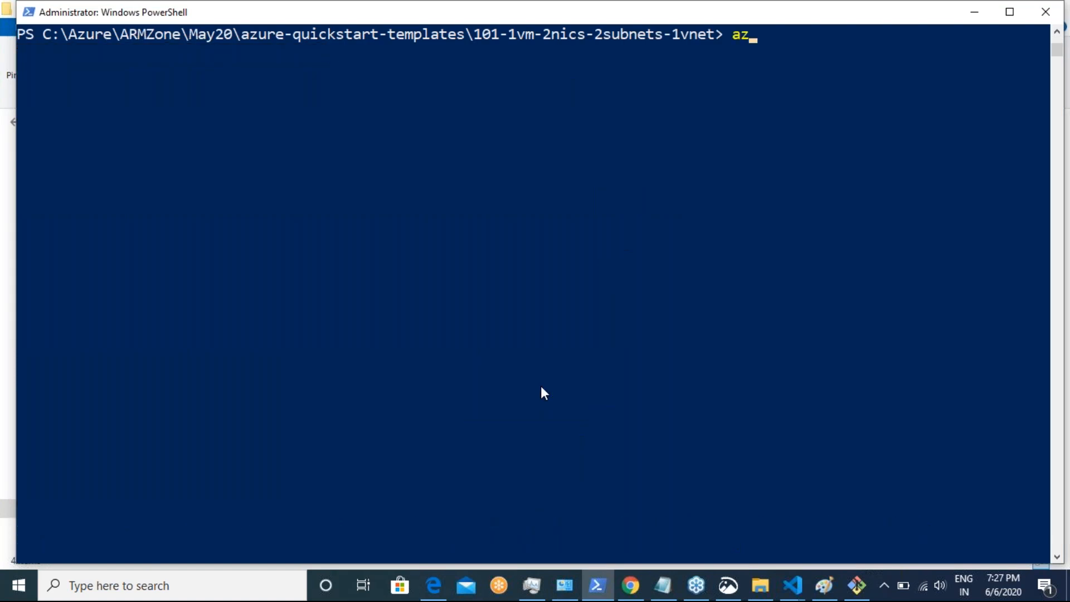
pyautogui.write(' group list')
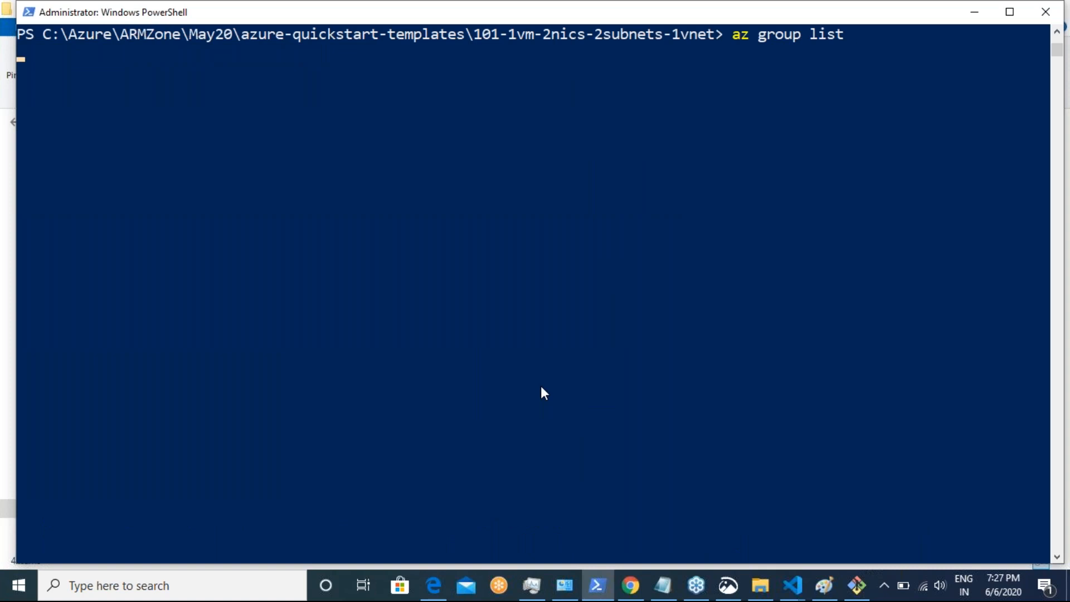
pyautogui.press('Return')
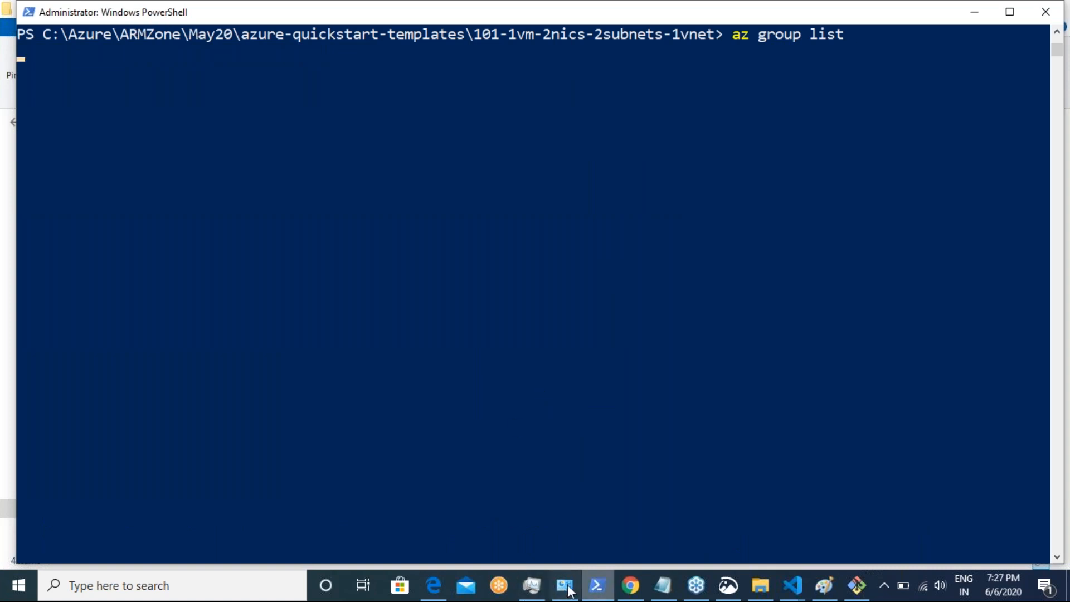
# - Switch to Chrome, open directdevops.blog in a new tab, and follow its link to the Learning Thoughts YouTube channel
pyautogui.click(444, 589)
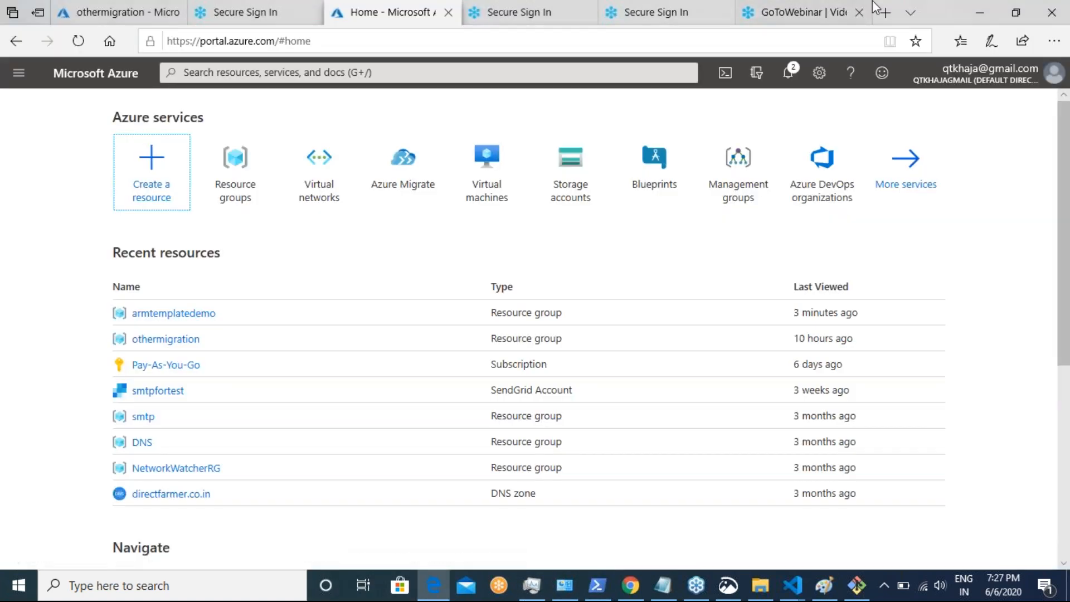
pyautogui.hotkey('alt', 'Tab')
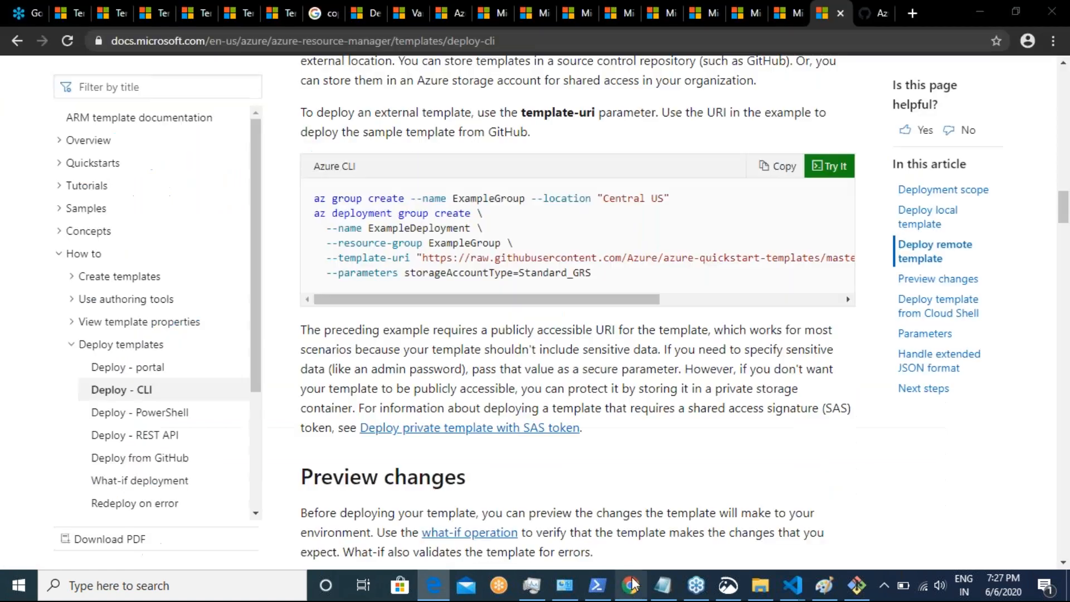
pyautogui.click(886, 13)
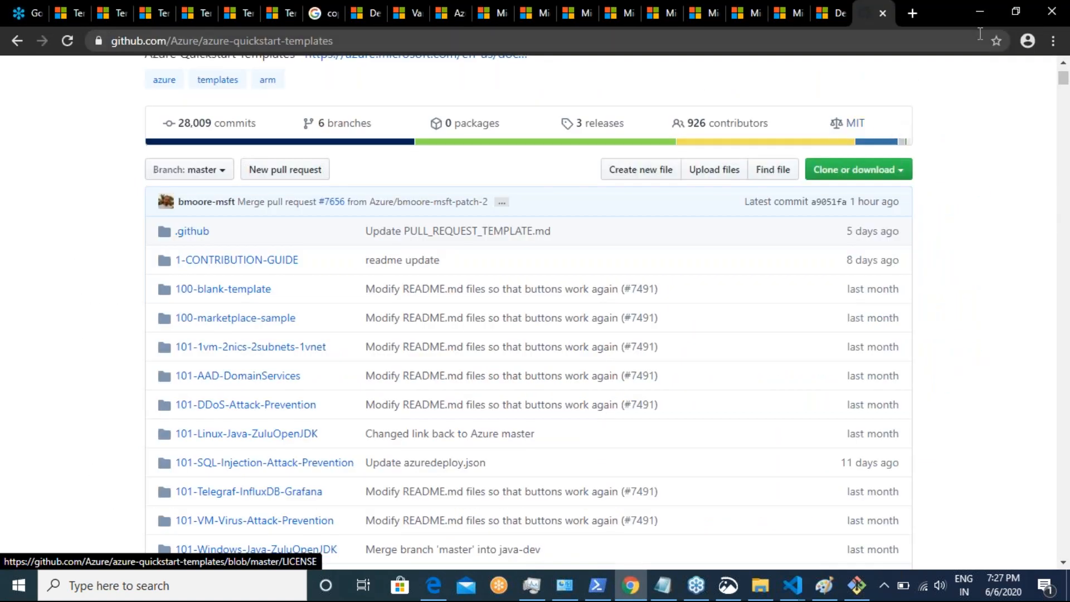
pyautogui.click(912, 13)
pyautogui.write('directdevops.blog')
pyautogui.press('Return')
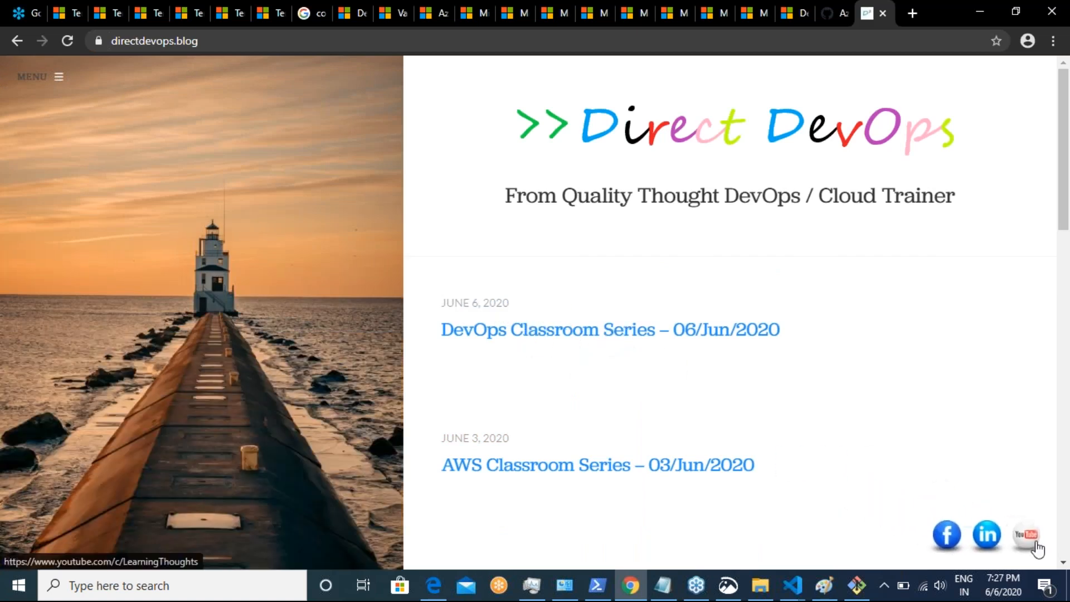
pyautogui.click(1030, 546)
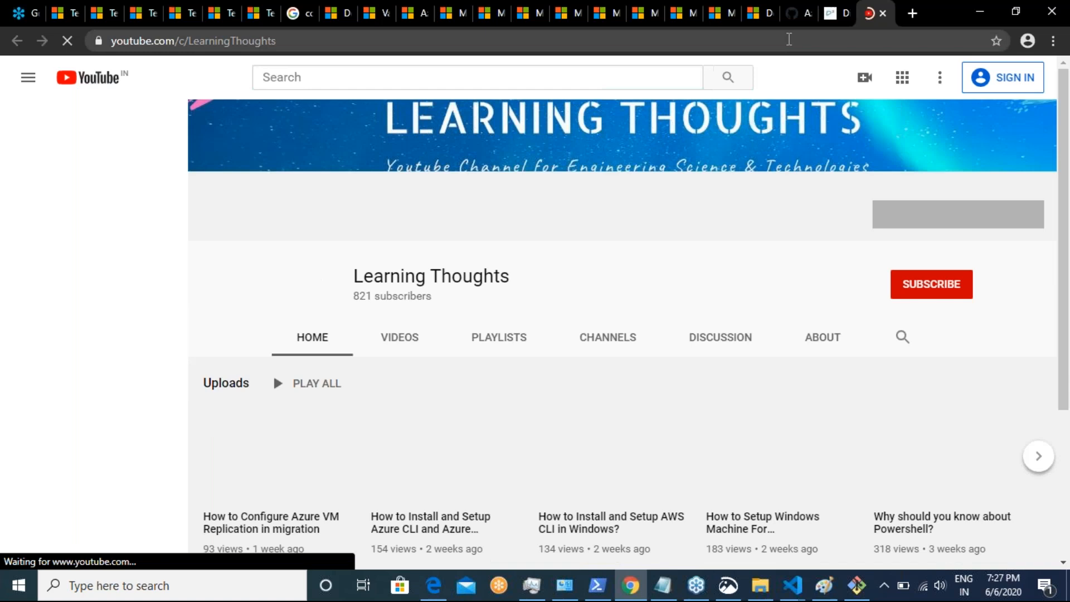
# - Copy the link address of the video "How to Install and Setup Azure CLI and Azure Powershell on Windows?"
pyautogui.scroll(-1, 457, 449)
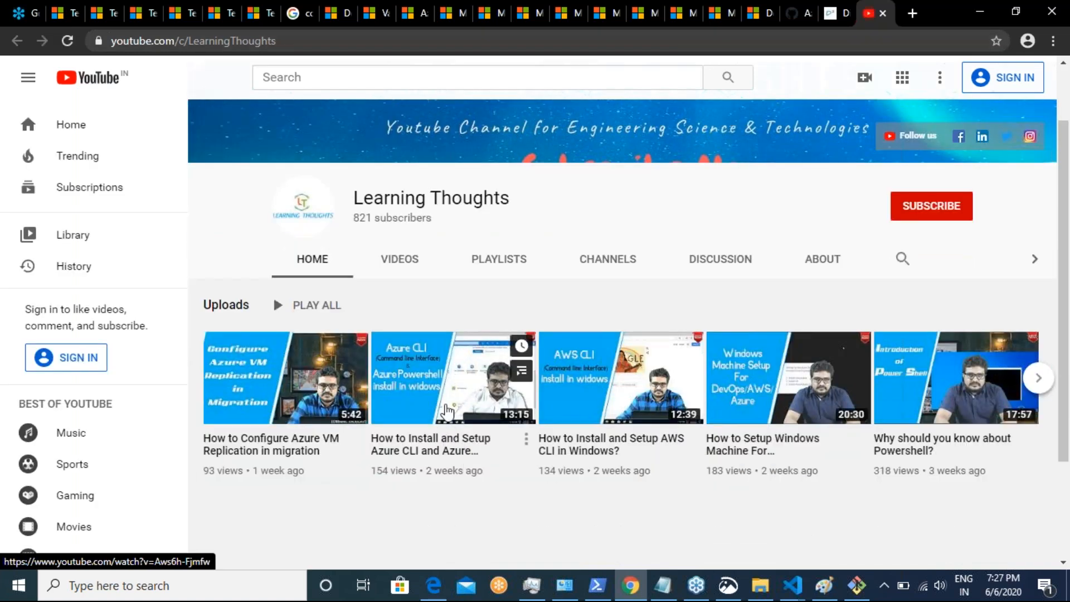
pyautogui.rightClick(441, 448)
pyautogui.click(493, 409)
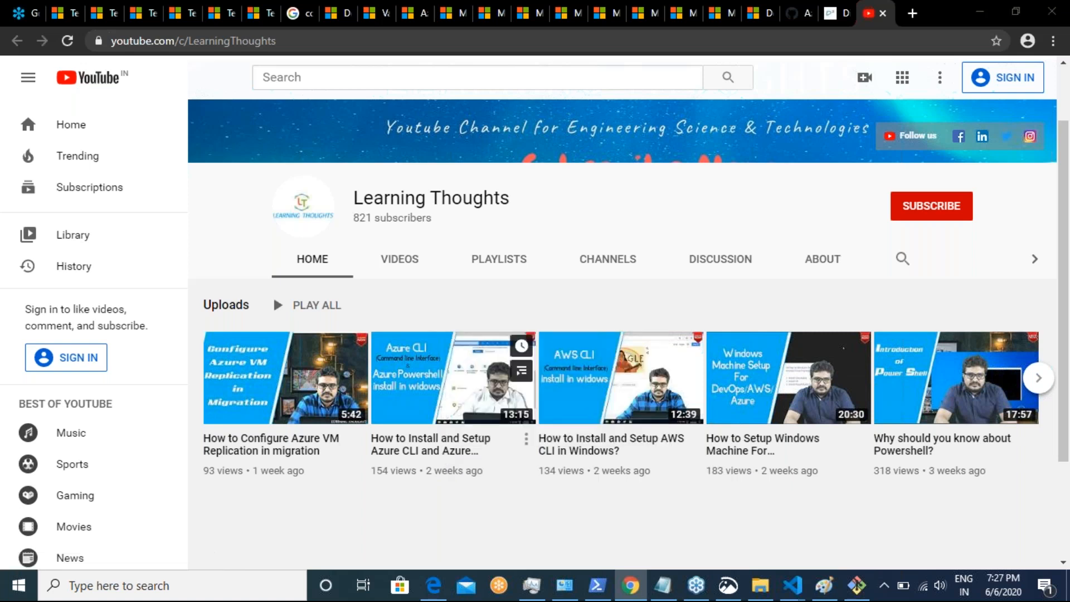
# - Switch to arm2.md in Visual Studio Code and add a bullet at the end reading "For configuring Azure CLI and Powershell"
pyautogui.hotkey('alt', 'Tab')
pyautogui.hotkey('alt', 'Tab')
pyautogui.hotkey('alt', 'Tab')
pyautogui.hotkey('alt', 'Tab')
pyautogui.hotkey('alt', 'Tab')
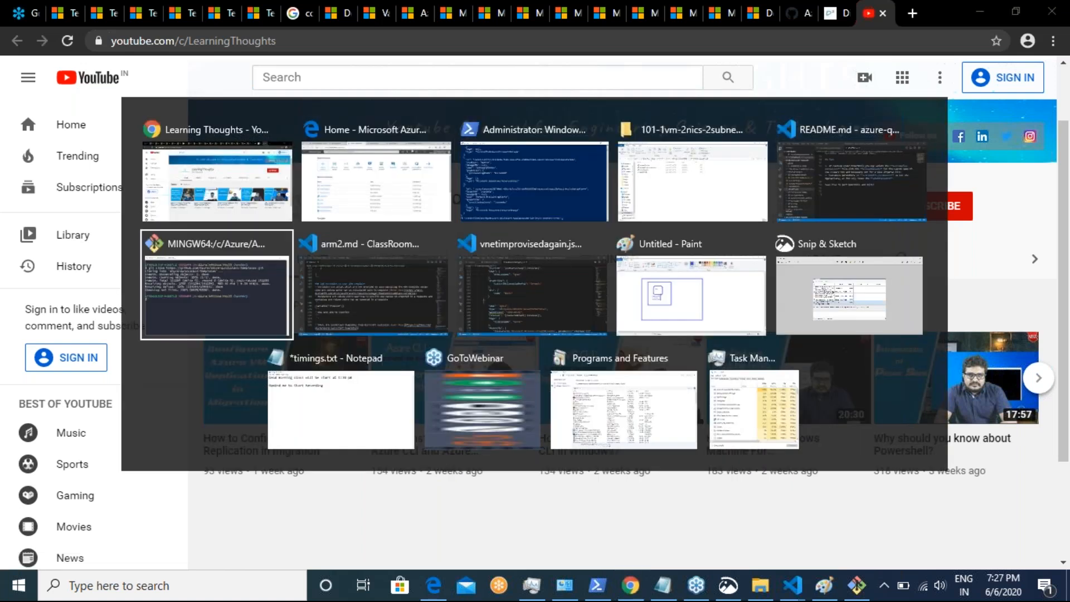
pyautogui.hotkey('alt', 'Tab')
pyautogui.scroll(-3, 453, 325)
pyautogui.press('Return')
pyautogui.press('Return')
pyautogui.write('* F')
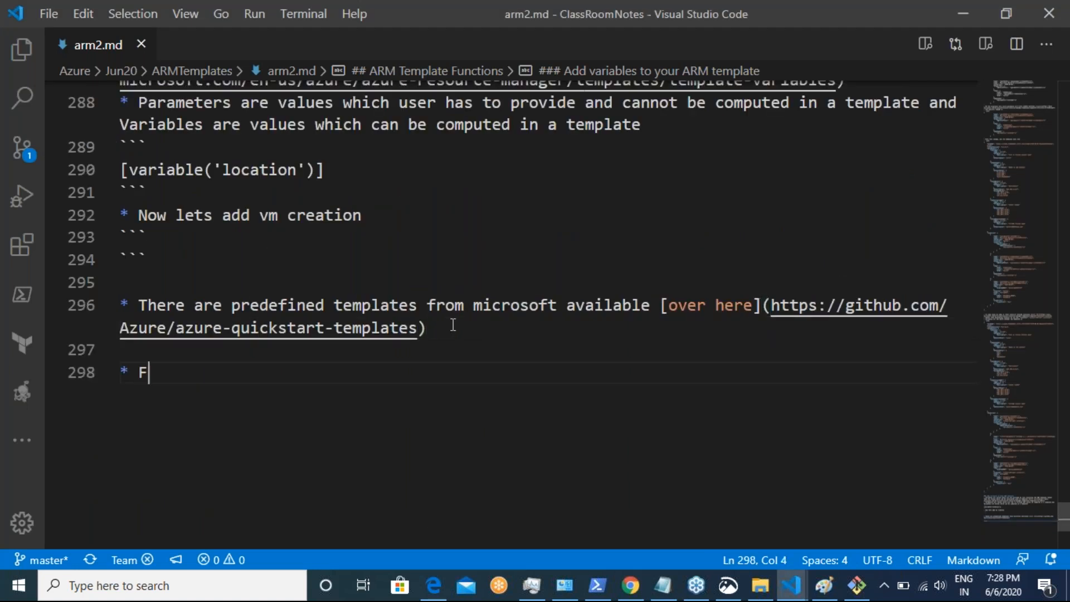
pyautogui.write('or configuri')
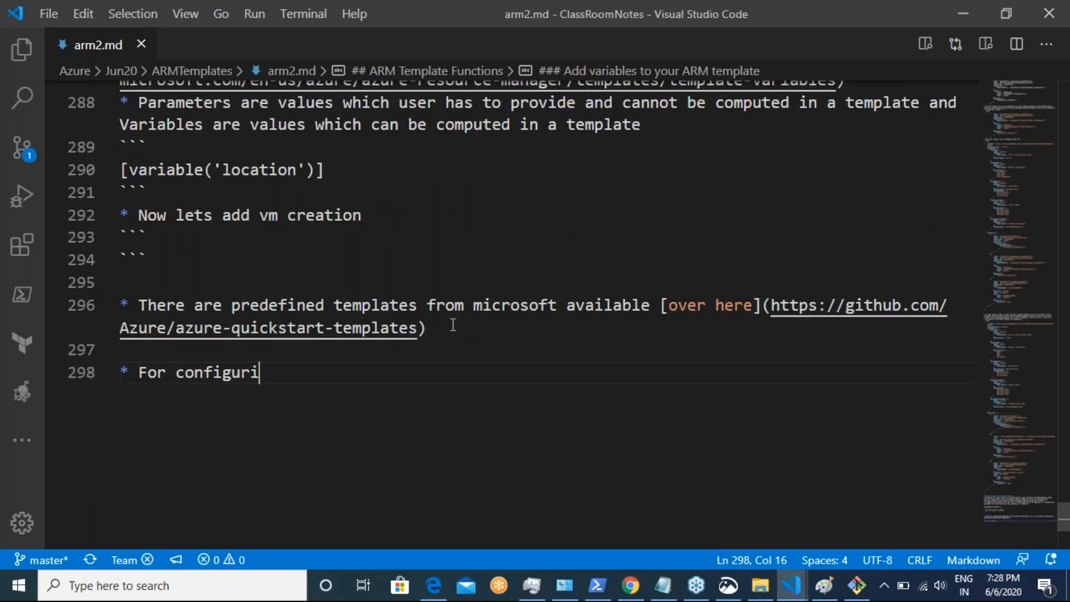
pyautogui.write('ng Azure CLI')
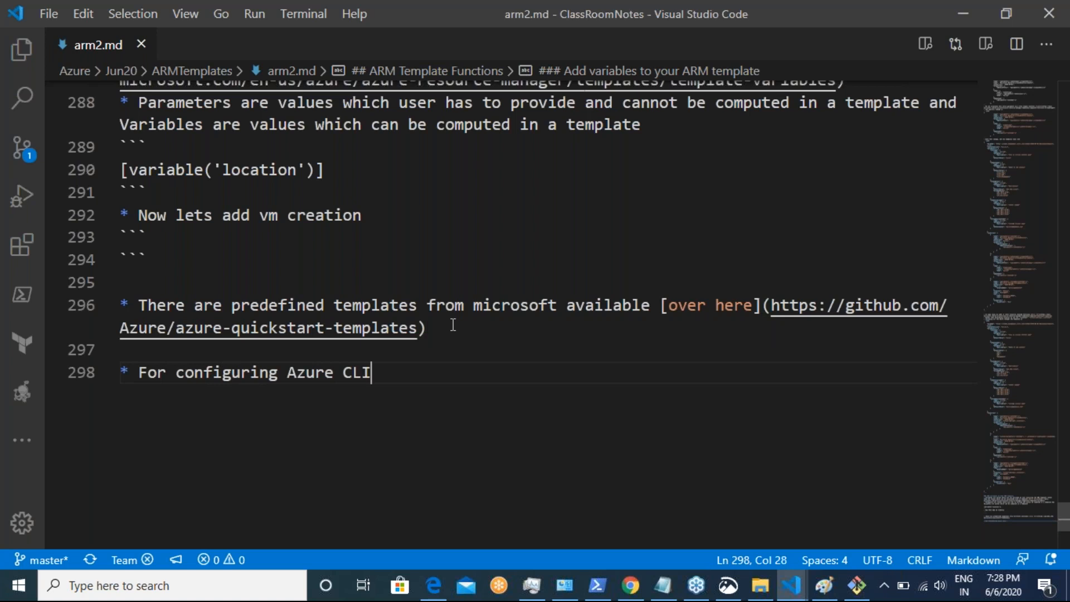
pyautogui.write(' and Powersh')
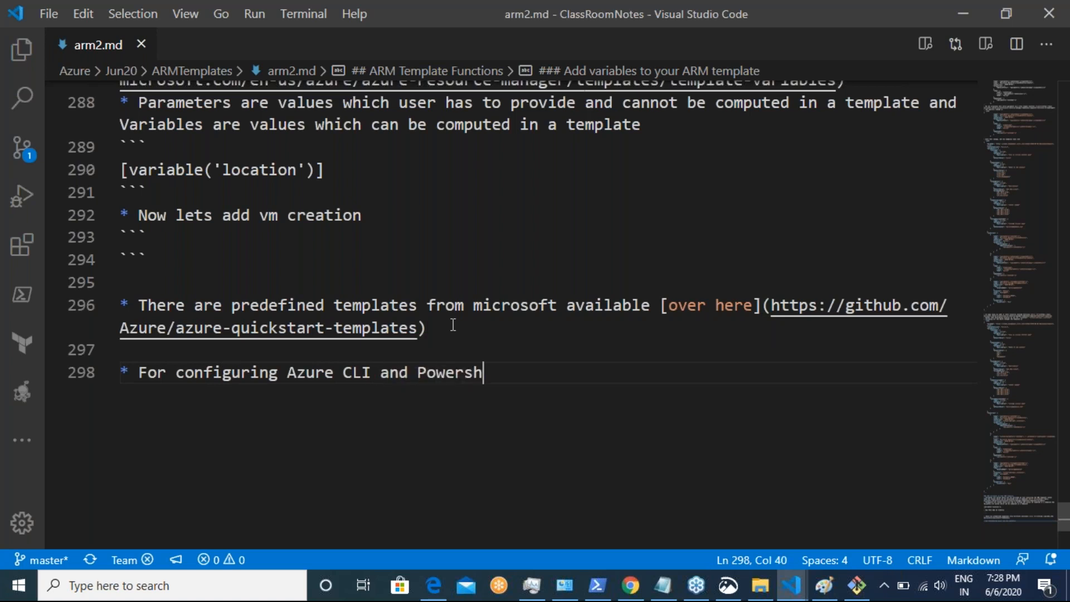
pyautogui.write('ell [Wath')
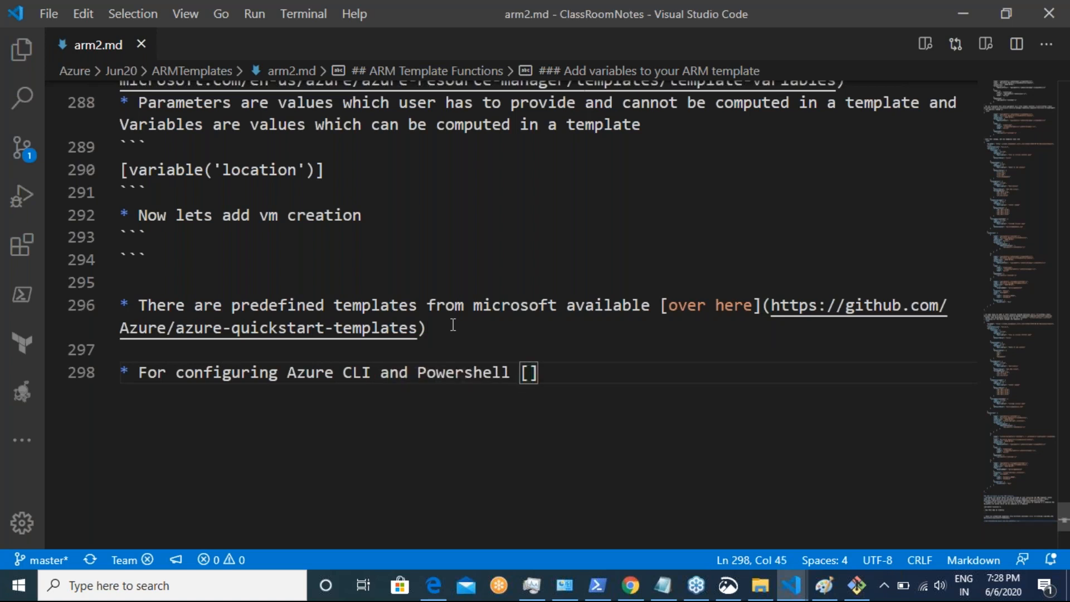
# - Append a Markdown link labelled "Watch Here" to the new bullet, using the copied YouTube video address as its target
pyautogui.press('BackSpace')
pyautogui.write('ch Refer')
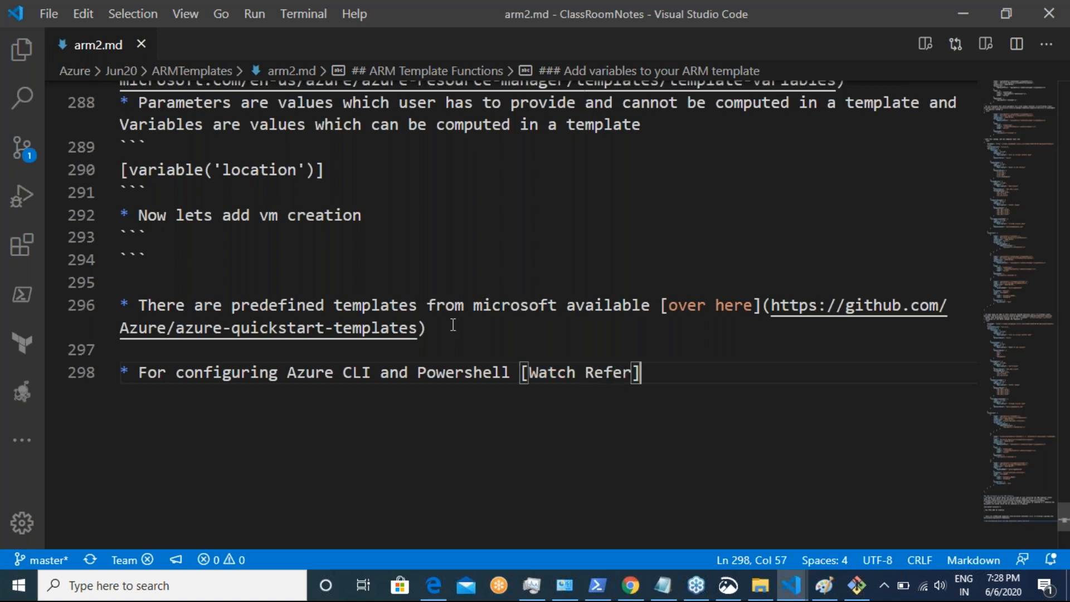
pyautogui.press('Left')
pyautogui.press('BackSpace')
pyautogui.press('BackSpace')
pyautogui.press('BackSpace')
pyautogui.press('BackSpace')
pyautogui.press('BackSpace')
pyautogui.write('Here')
pyautogui.press('Right')
pyautogui.write('(')
pyautogui.write('https://www.youtube.com/watch?v=Aws6h-Fjmfw')
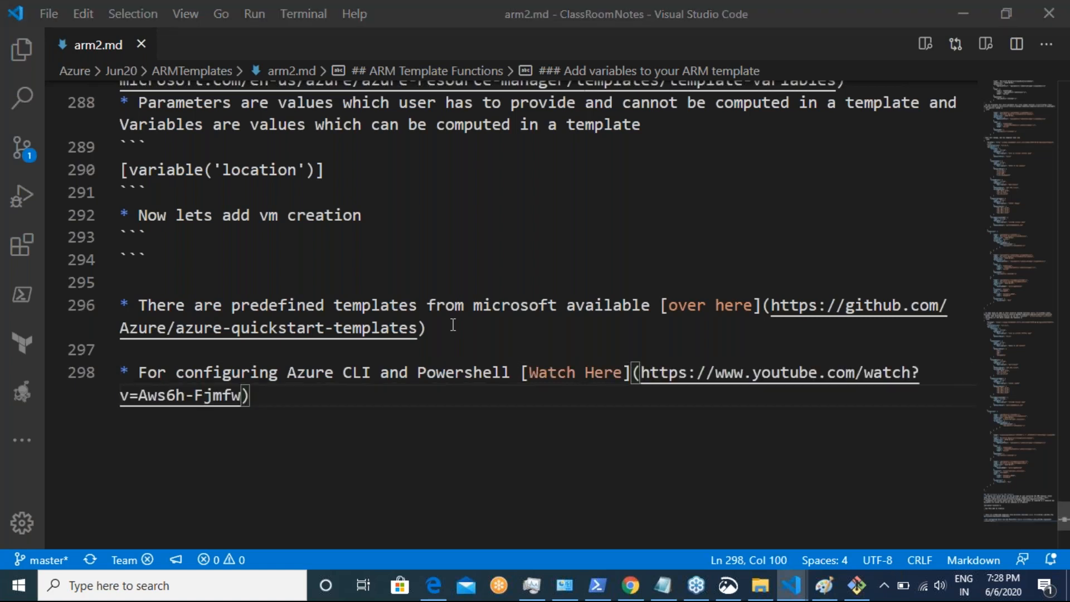
# - Switch to Chrome, view the Direct DevOps blog's home page, and return to the notes
pyautogui.hotkey('alt', 'Tab')
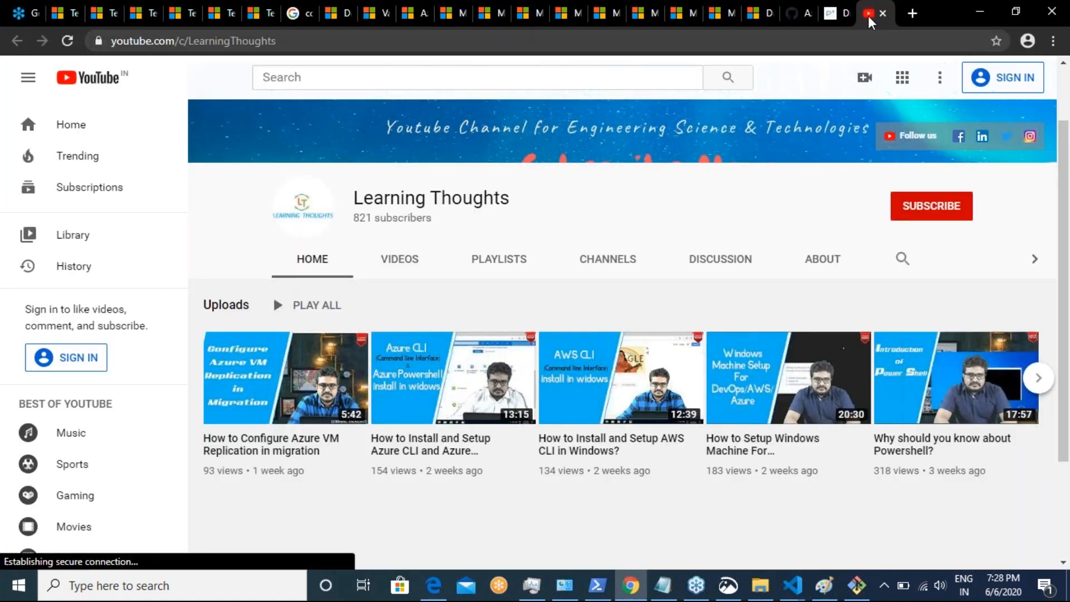
pyautogui.click(834, 13)
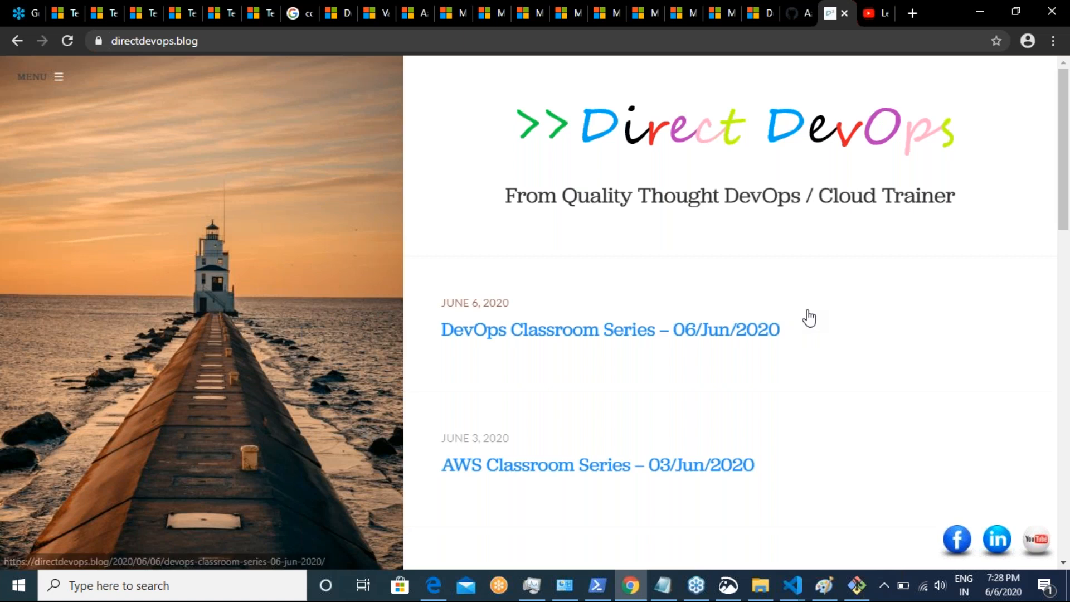
pyautogui.hotkey('alt', 'Tab')
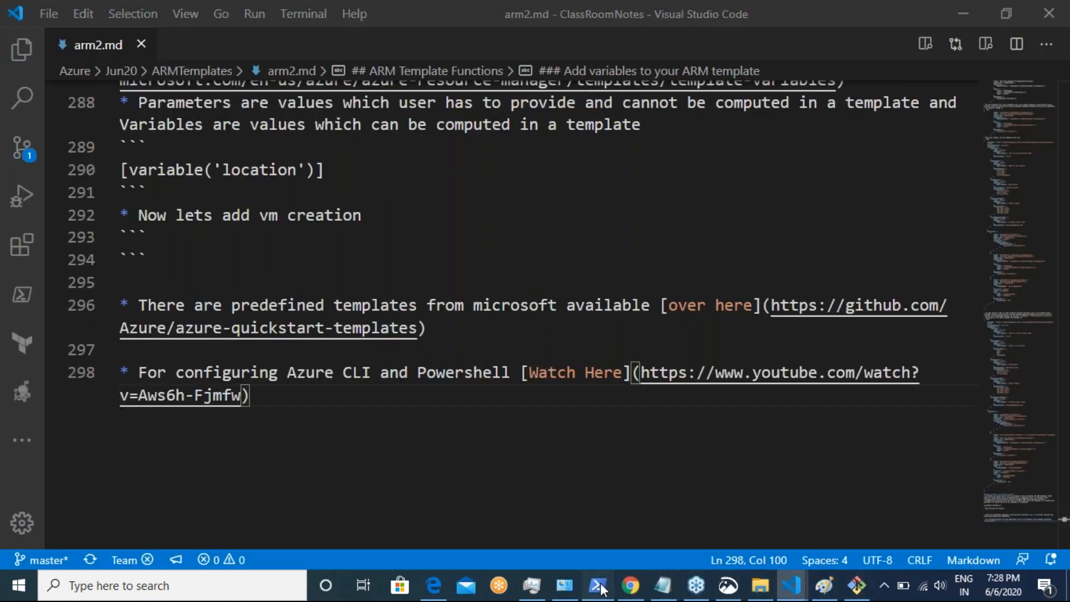
# - Switch to PowerShell, clear the console, and begin a new command with az
pyautogui.click(598, 585)
pyautogui.hotkey('ctrl', 'l')
pyautogui.write('az')
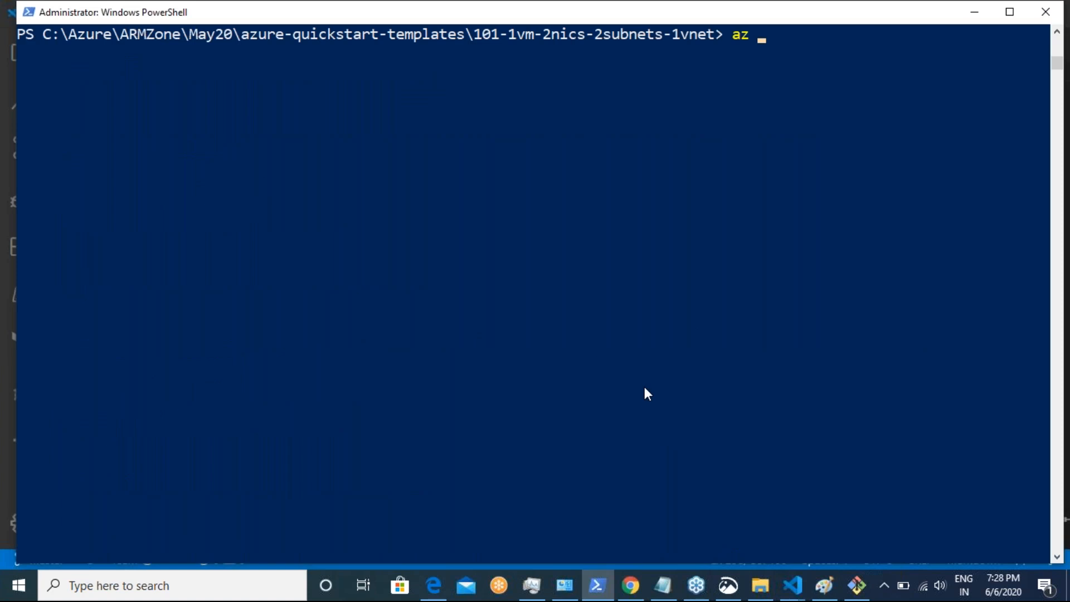
# - Switch to the azure-quickstart-templates window in Visual Studio Code and review the values in azuredeploy.parameters.json
pyautogui.moveTo(836, 591)
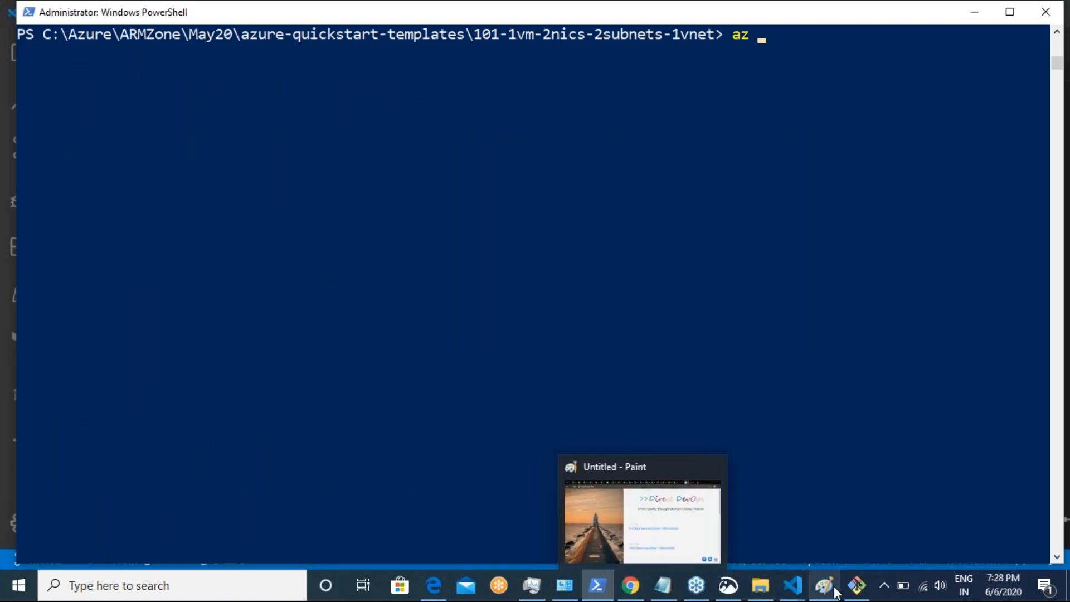
pyautogui.moveTo(793, 585)
pyautogui.click(963, 523)
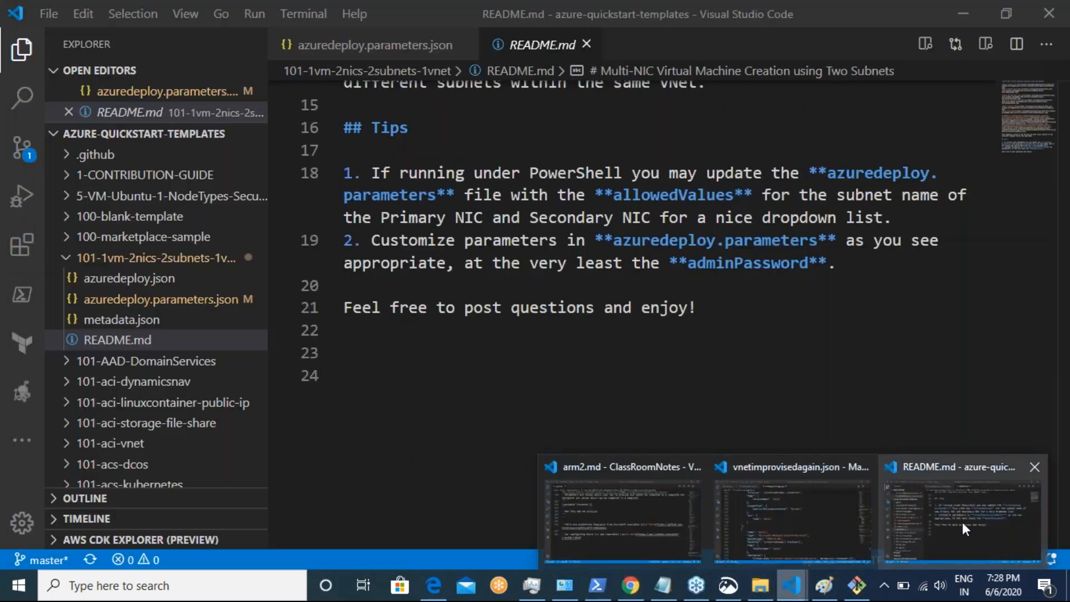
pyautogui.click(379, 46)
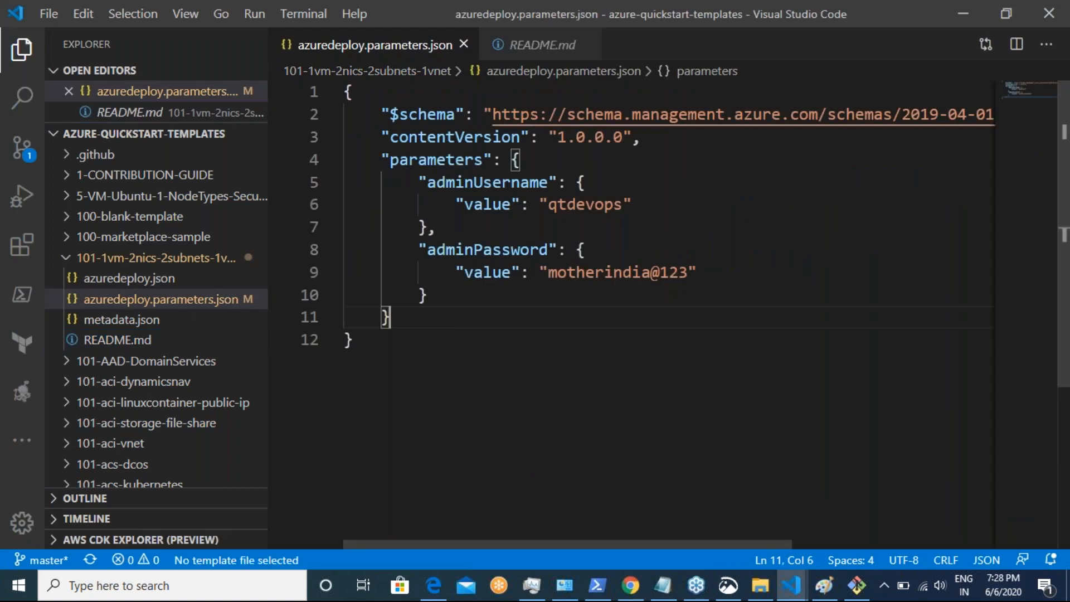
# - Open azuredeploy.json at its parameters section, dismissing the parameter file suggestion and hiding the Explorer sidebar
pyautogui.click(140, 279)
pyautogui.scroll(20, 563, 271)
pyautogui.scroll(15, 563, 271)
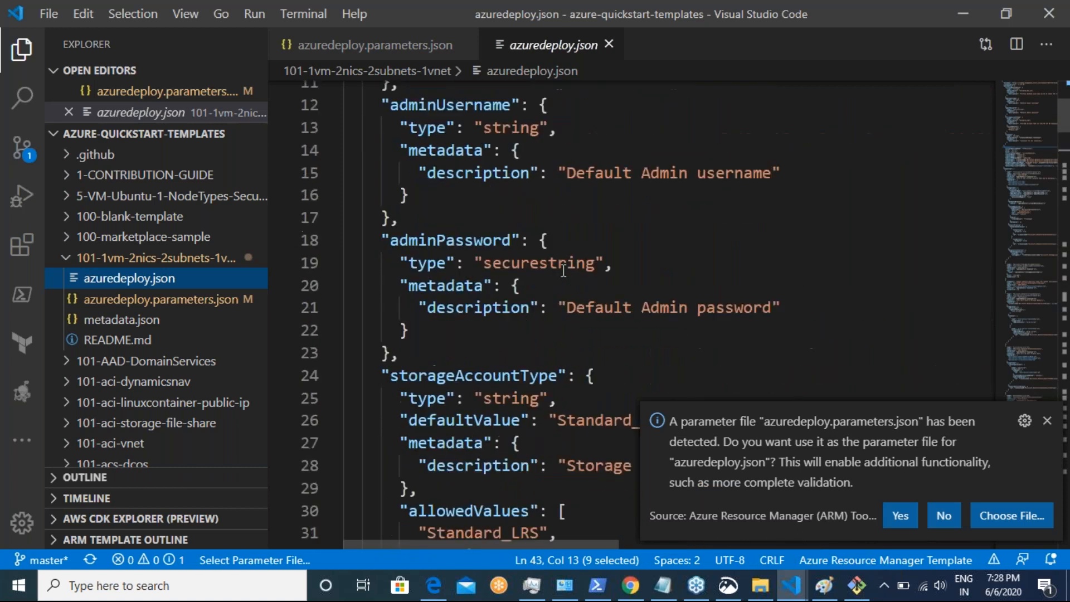
pyautogui.scroll(3, 563, 271)
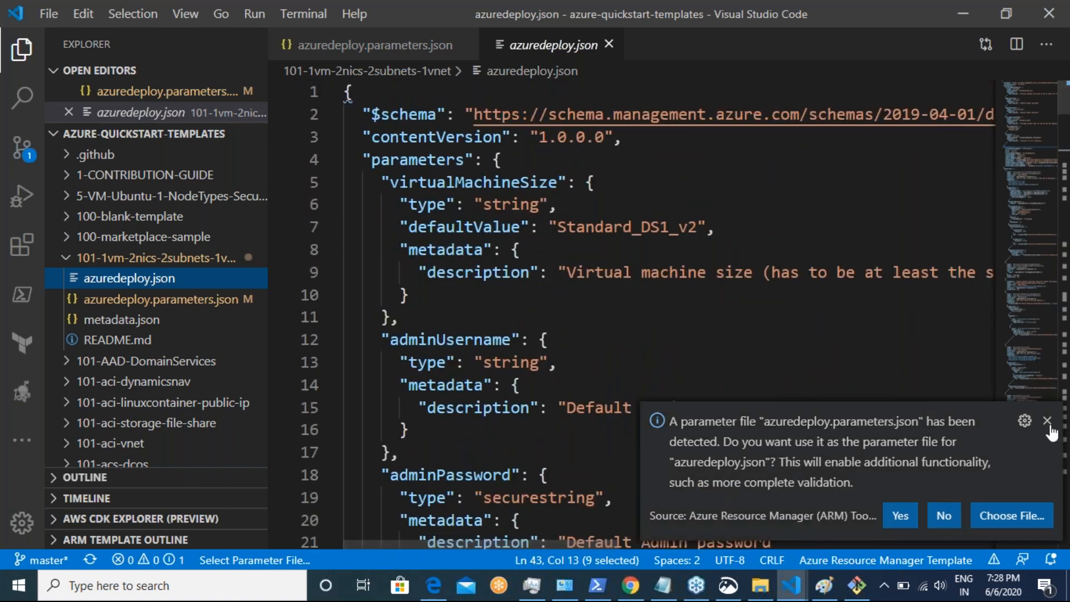
pyautogui.click(1048, 421)
pyautogui.click(8, 54)
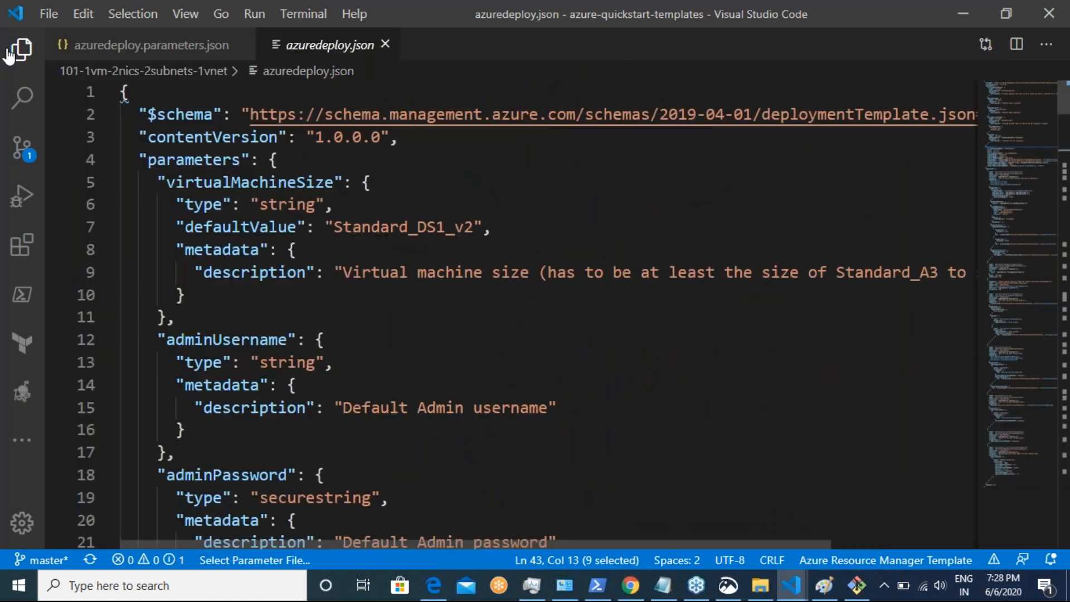
# - Review the parameter definitions in azuredeploy.json, from virtualMachineSize through storageAccountType and its allowed values
pyautogui.moveTo(488, 544); pyautogui.dragTo(278, 564)
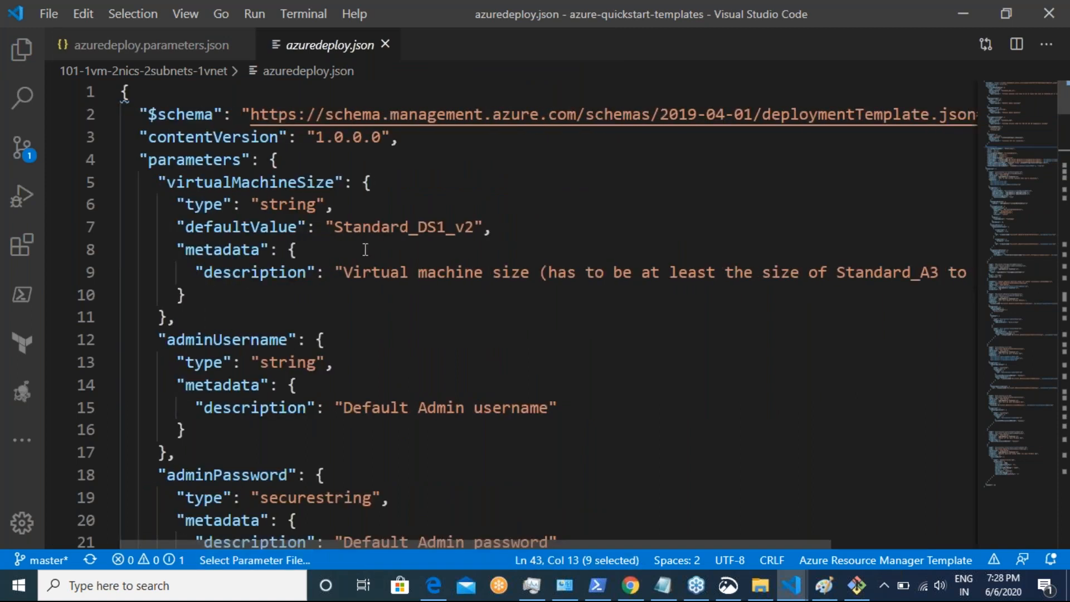
pyautogui.scroll(-5, 383, 449)
pyautogui.scroll(-1, 382, 449)
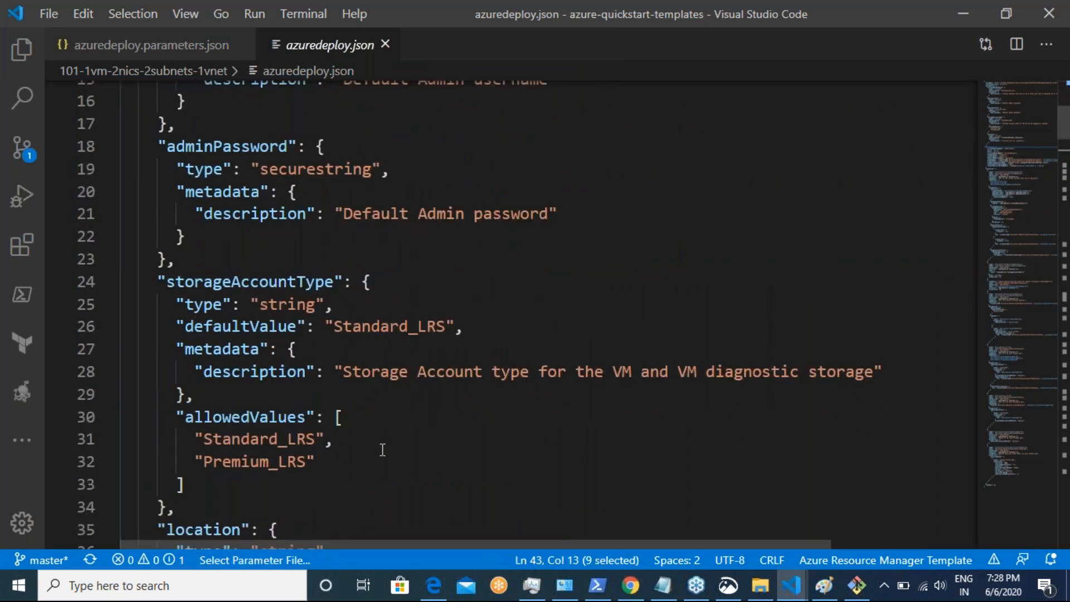
# - Switch to PowerShell and try to create a resource group named fromcli in eastus with az group create
pyautogui.hotkey('alt', 'Tab')
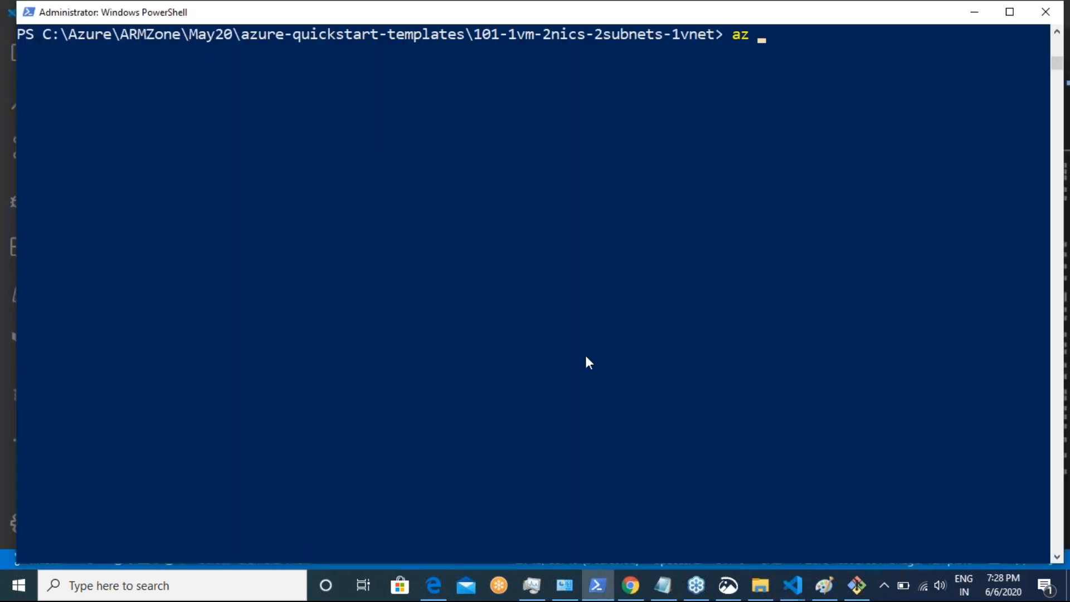
pyautogui.write('group create')
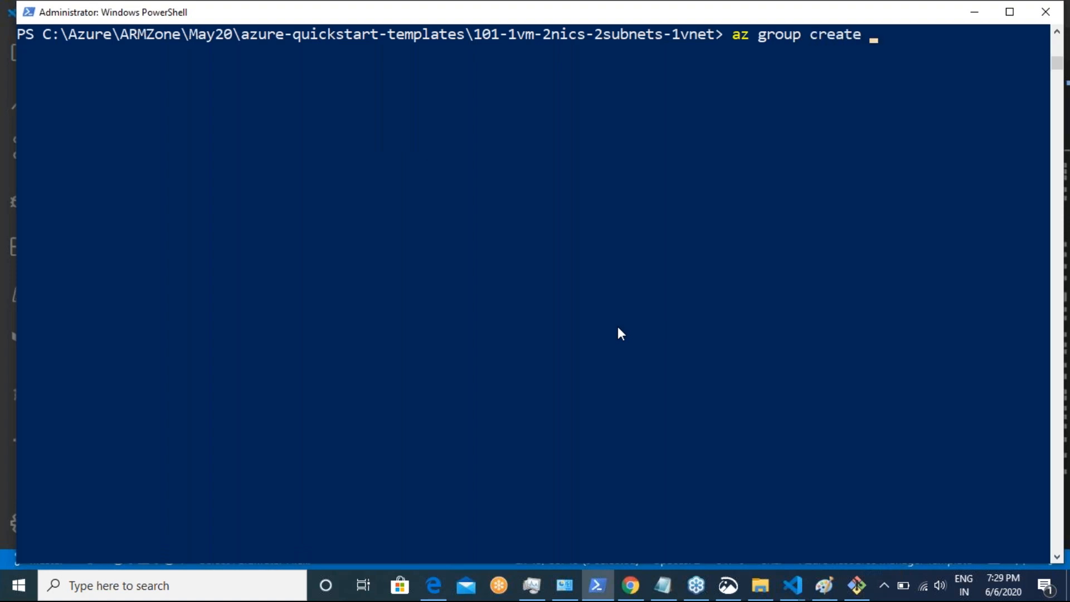
pyautogui.write(' --name from')
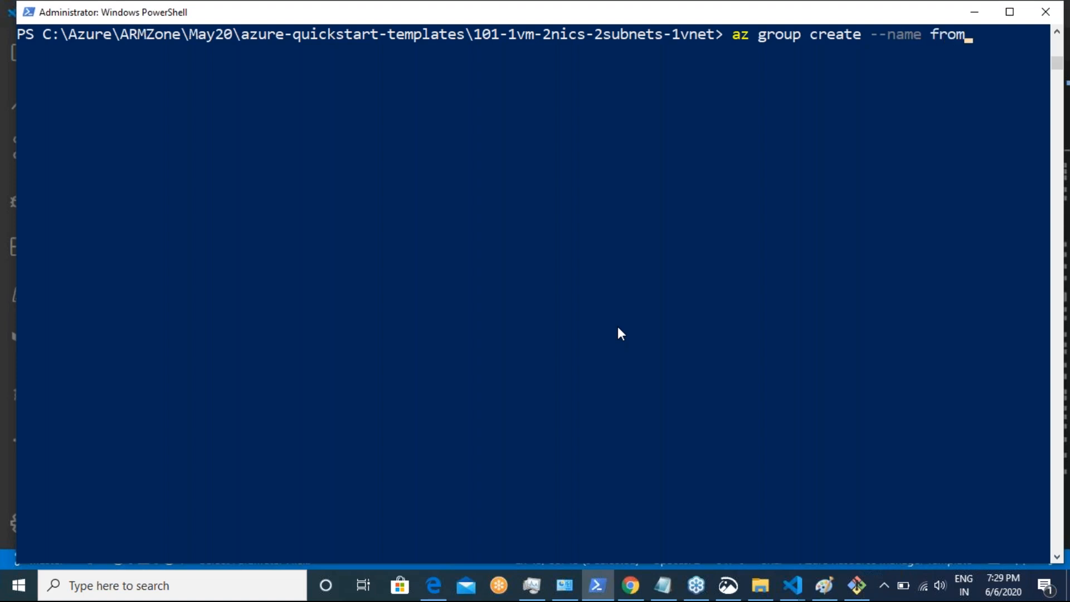
pyautogui.write('cli --location eastus')
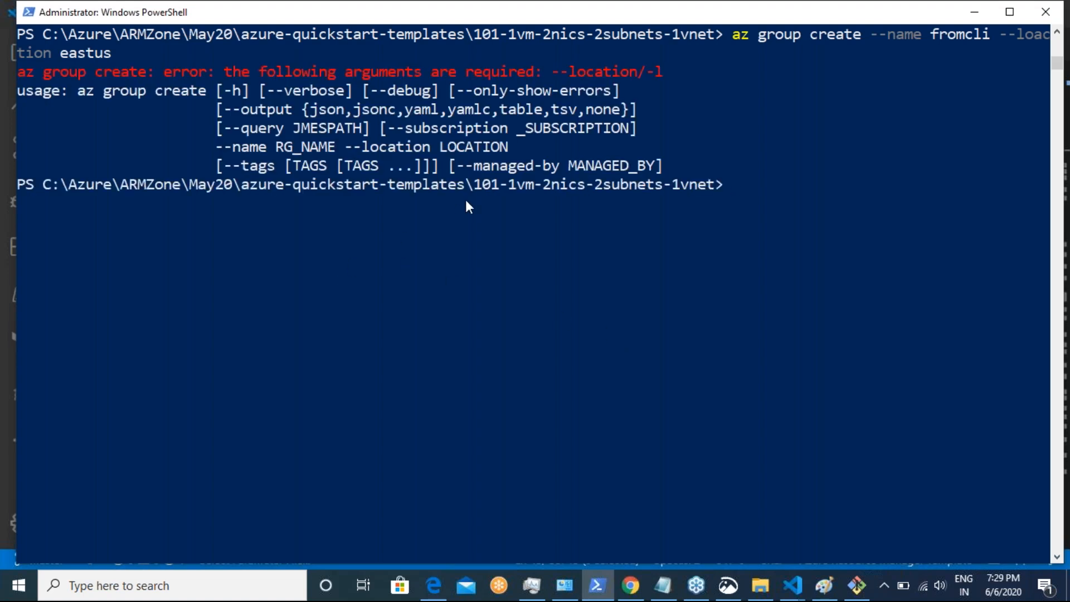
# - Recall the group creation command, try to correct the misspelled location option, run it, and terminate the batch job
pyautogui.press('Up')
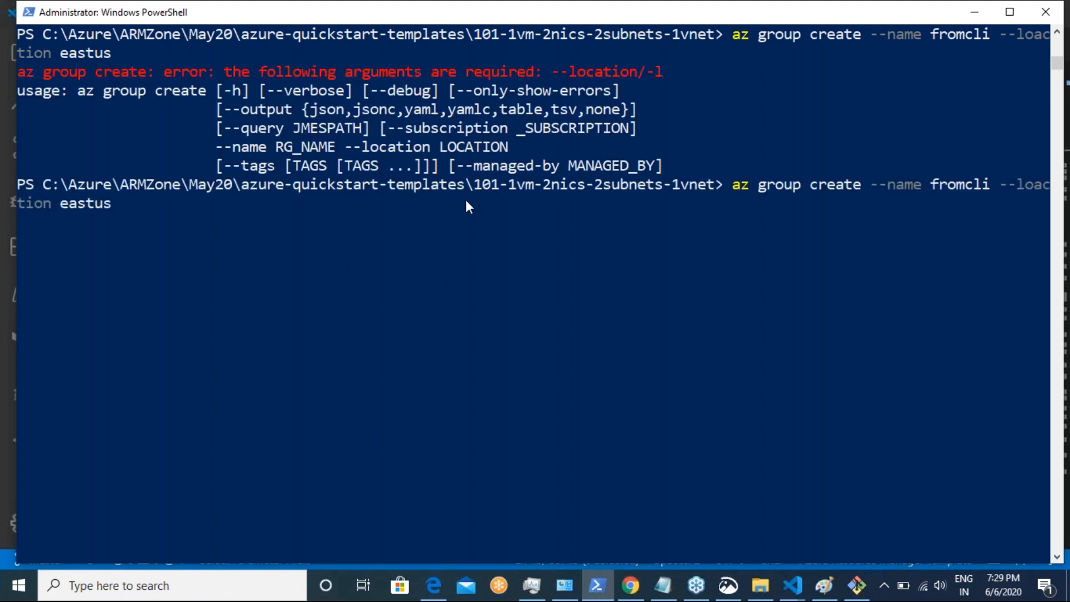
pyautogui.press('Left')
pyautogui.write('c')
pyautogui.press('Return')
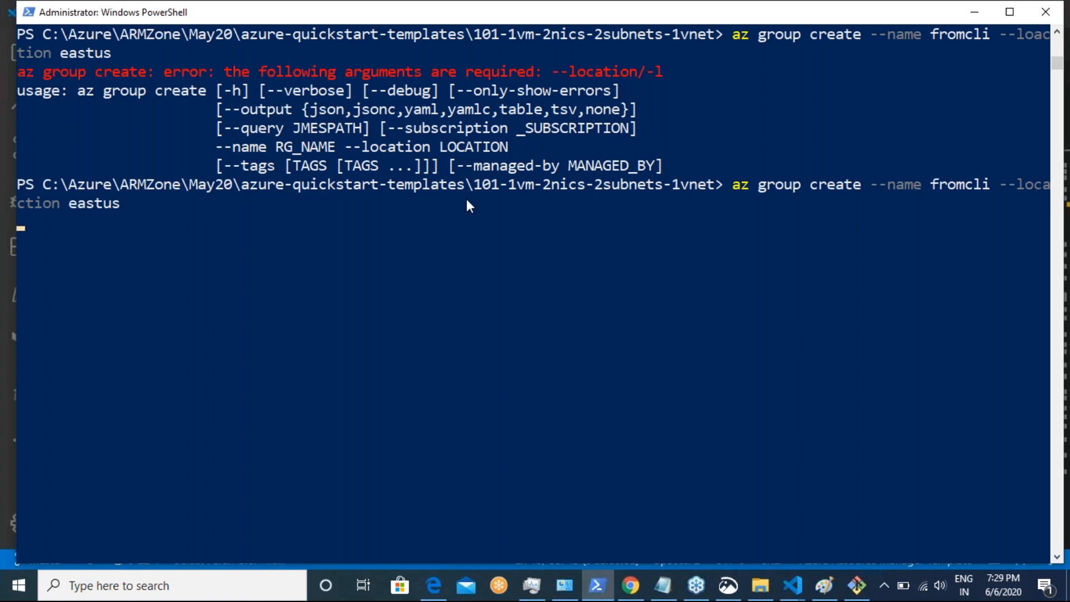
pyautogui.hotkey('ctrl', 'c')
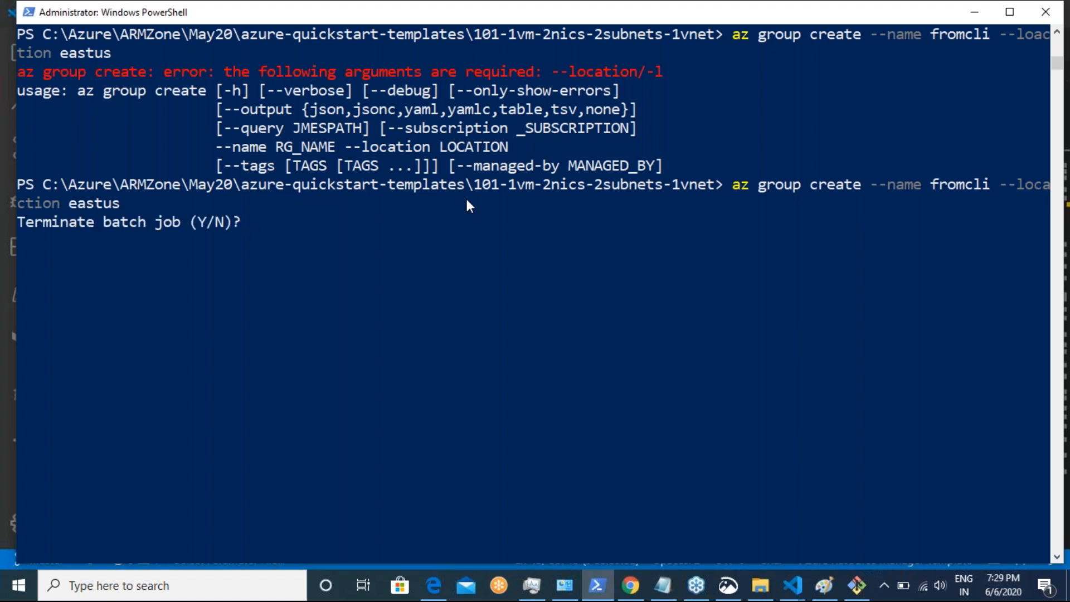
pyautogui.write('Y')
pyautogui.press('Return')
# - Create the fromcli resource group by rerunning the command with the short location option: az group create --name fromcli -l eastus
pyautogui.press('Up')
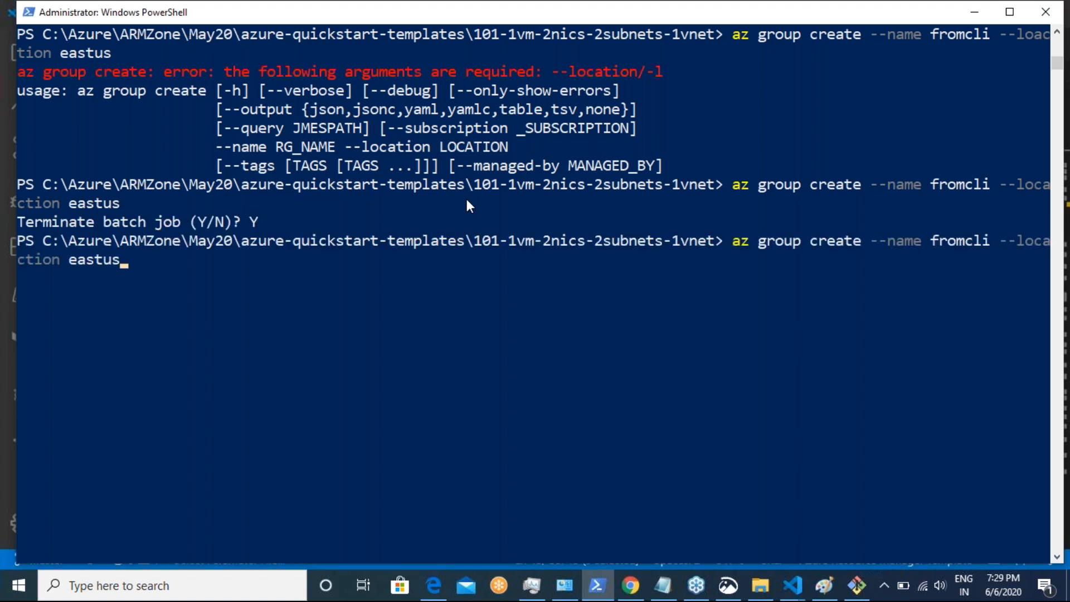
pyautogui.press('Left')
pyautogui.press('Left')
pyautogui.press('Left')
pyautogui.press('Left')
pyautogui.press('Left')
pyautogui.press('Left')
pyautogui.press('Left')
pyautogui.press('BackSpace')
pyautogui.press('BackSpace')
pyautogui.press('BackSpace')
pyautogui.press('BackSpace')
pyautogui.press('BackSpace')
pyautogui.press('BackSpace')
pyautogui.press('BackSpace')
pyautogui.press('BackSpace')
pyautogui.press('BackSpace')
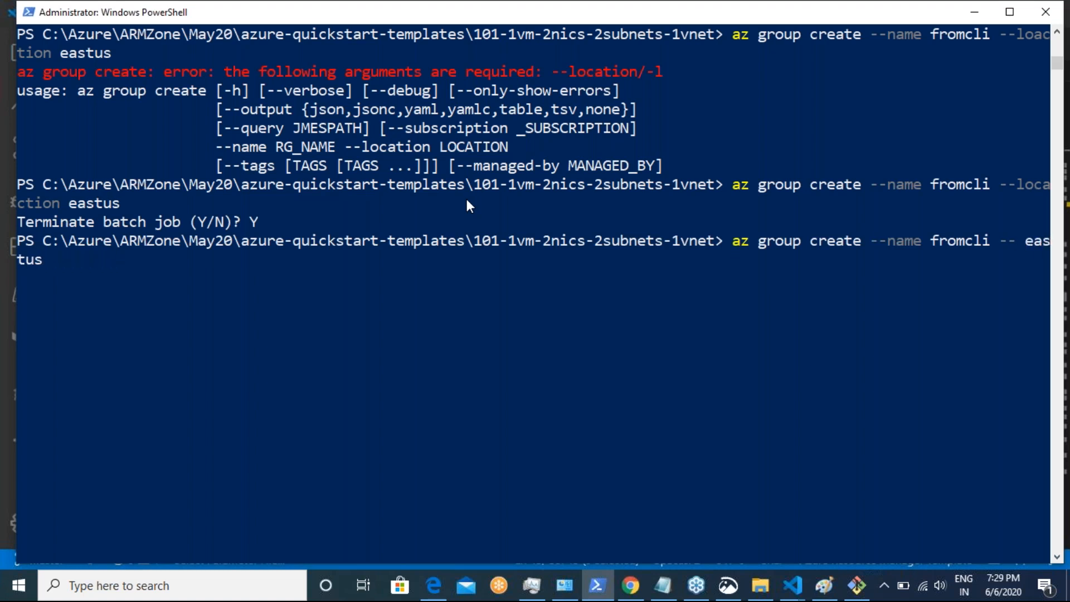
pyautogui.write('l')
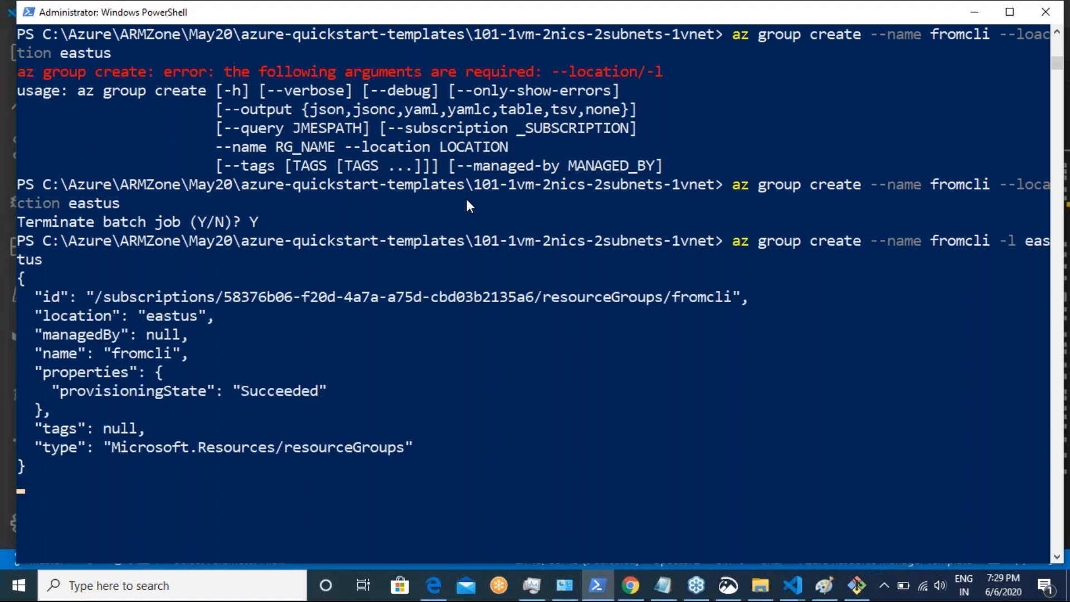
# - Clear the console, begin an az group command, and look up the deployment example in the Deploy - CLI article in Chrome
pyautogui.hotkey('ctrl', 'l')
pyautogui.write('az group')
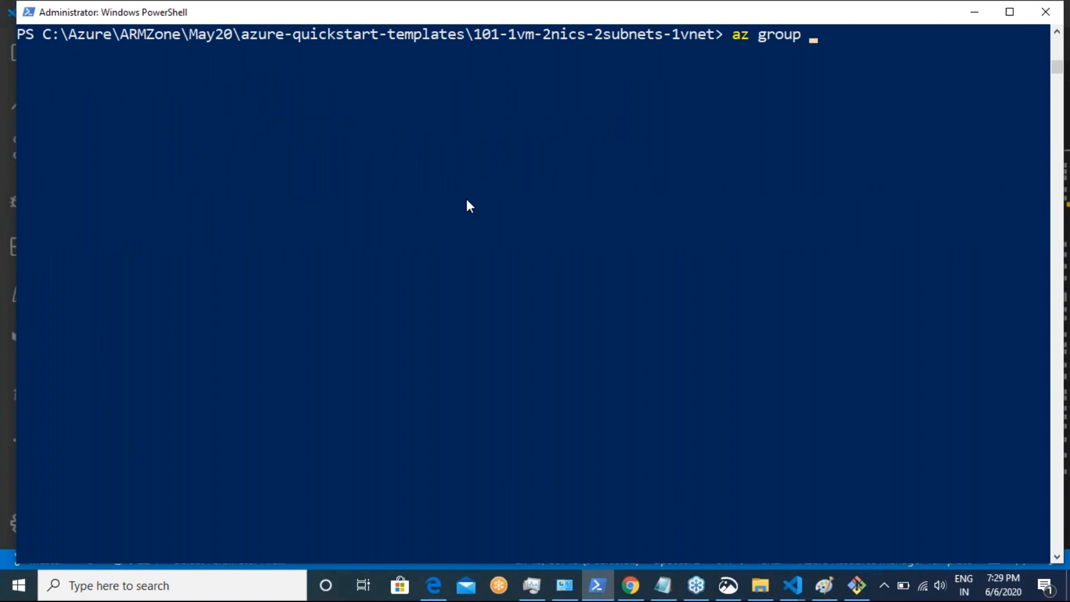
pyautogui.hotkey('alt', 'Tab')
pyautogui.click(630, 116)
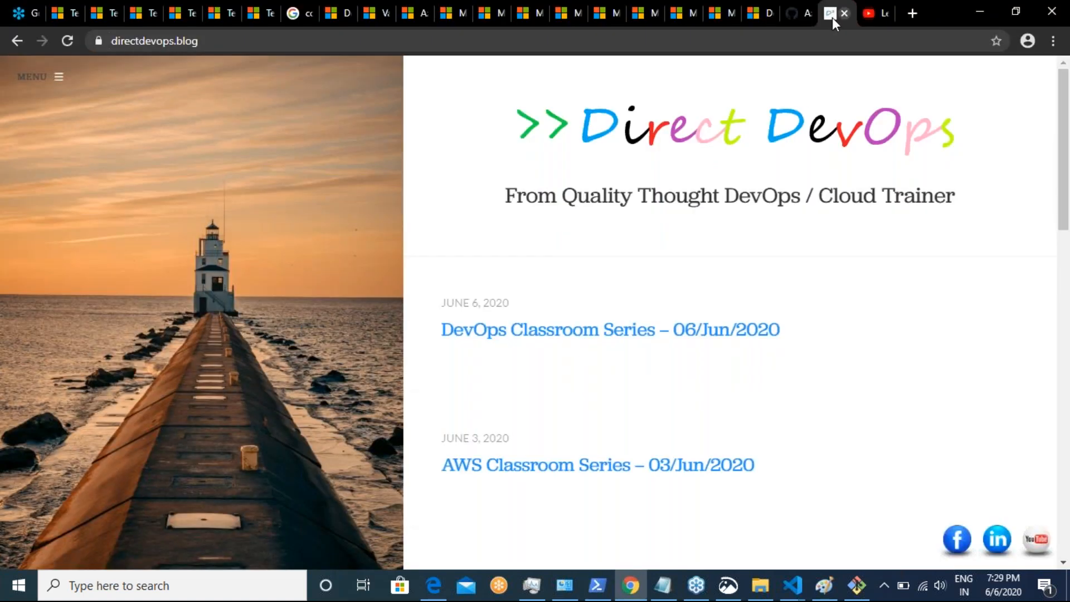
pyautogui.click(791, 13)
pyautogui.click(754, 13)
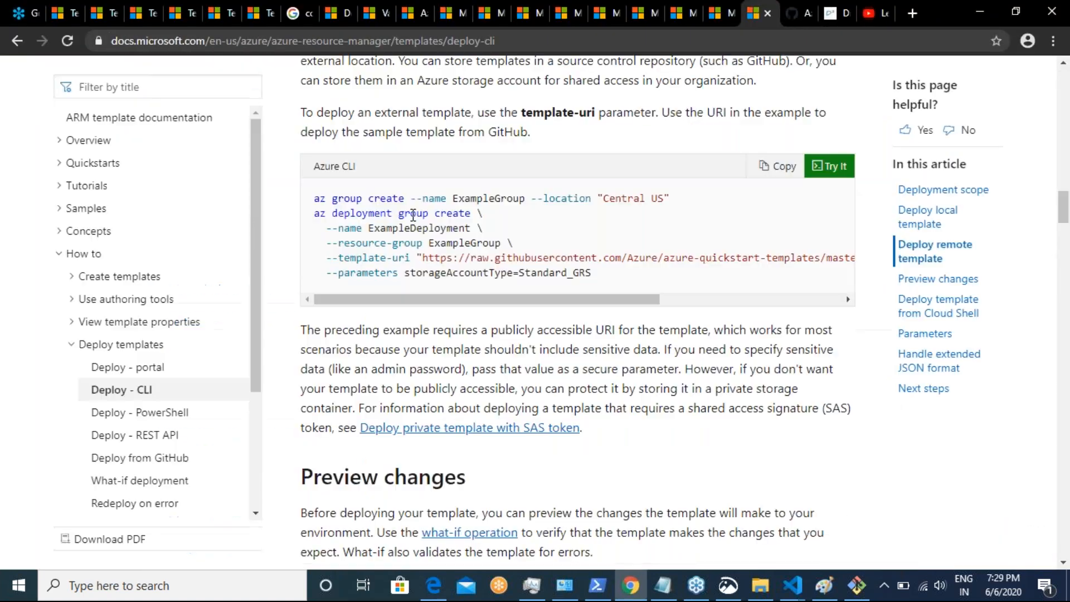
# - Switch back to PowerShell and change the pending command to az deployment group create, checking the syntax against the article
pyautogui.hotkey('alt', 'Tab')
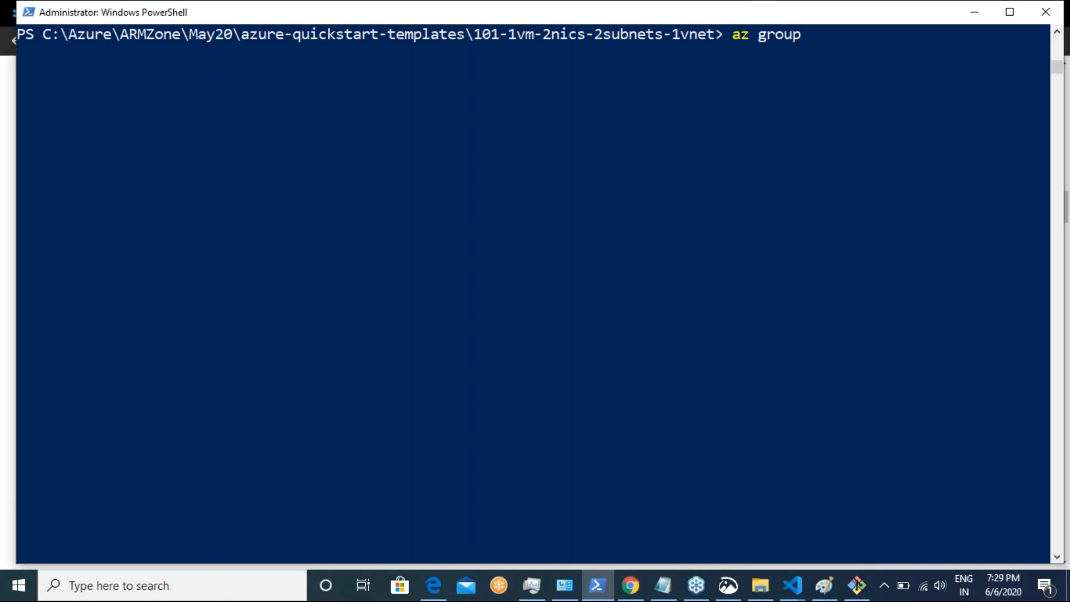
pyautogui.press('BackSpace')
pyautogui.press('BackSpace')
pyautogui.press('BackSpace')
pyautogui.press('BackSpace')
pyautogui.press('BackSpace')
pyautogui.write('deployment create')
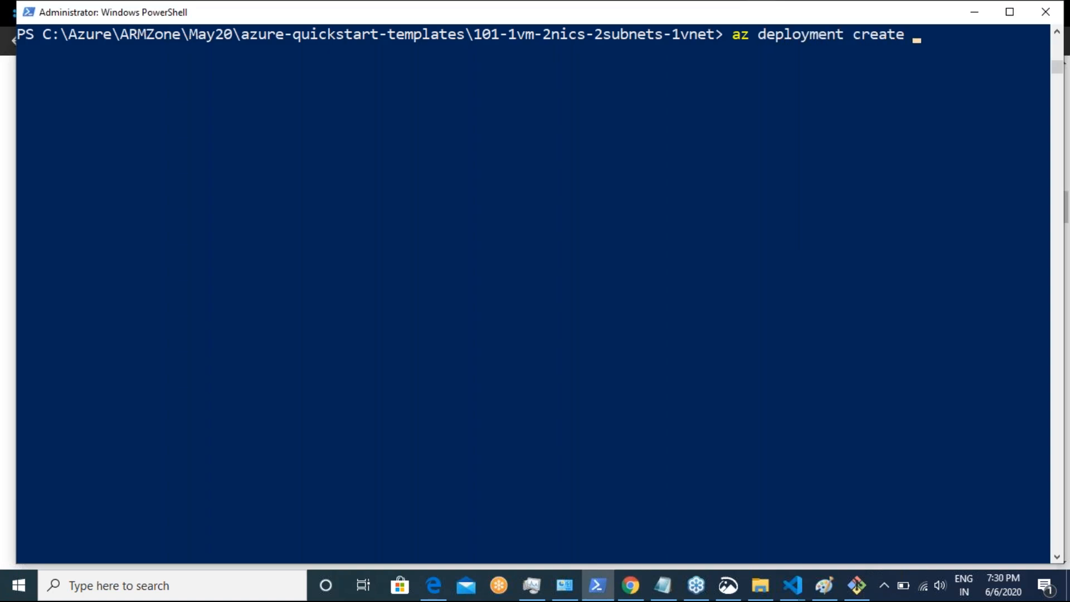
pyautogui.hotkey('alt', 'Tab')
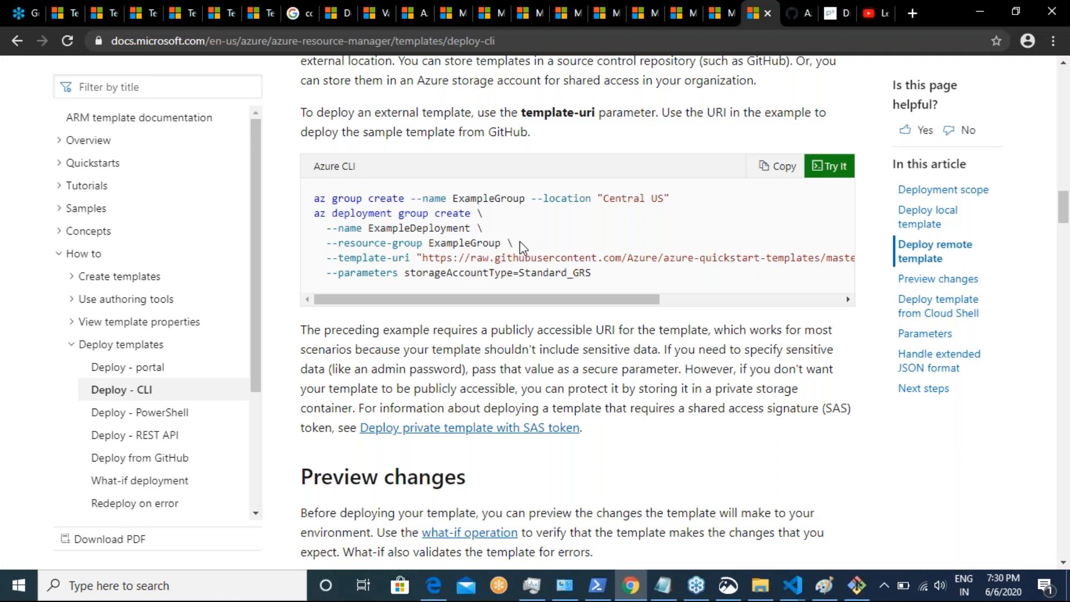
pyautogui.hotkey('alt', 'Tab')
pyautogui.hotkey('ctrl', 'Left')
pyautogui.write('group')
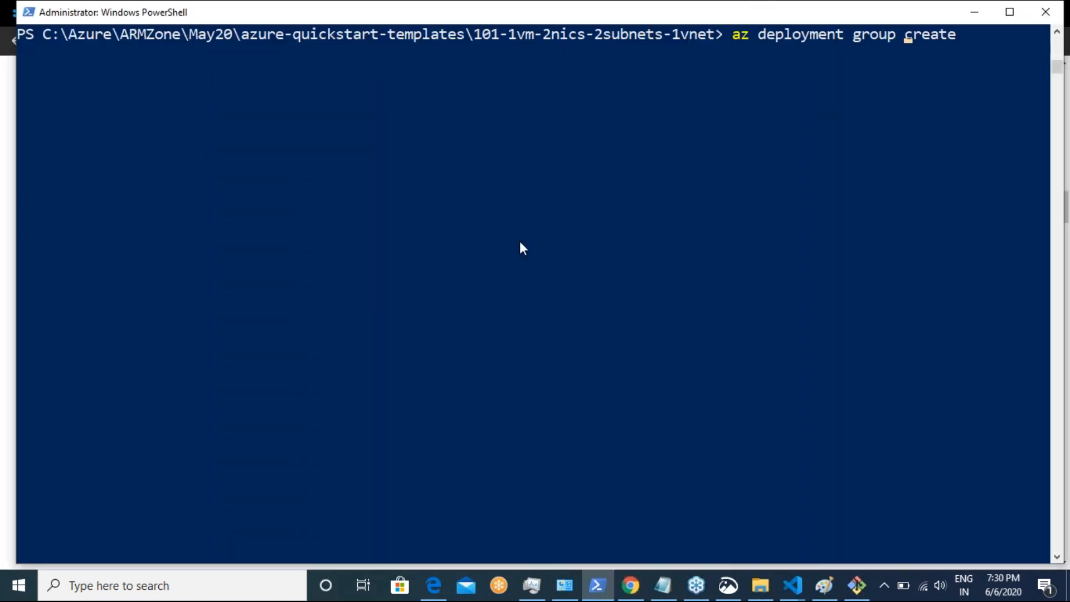
# - Check the article's example again and add --name learning to the deployment command in PowerShell
pyautogui.hotkey('alt', 'Tab')
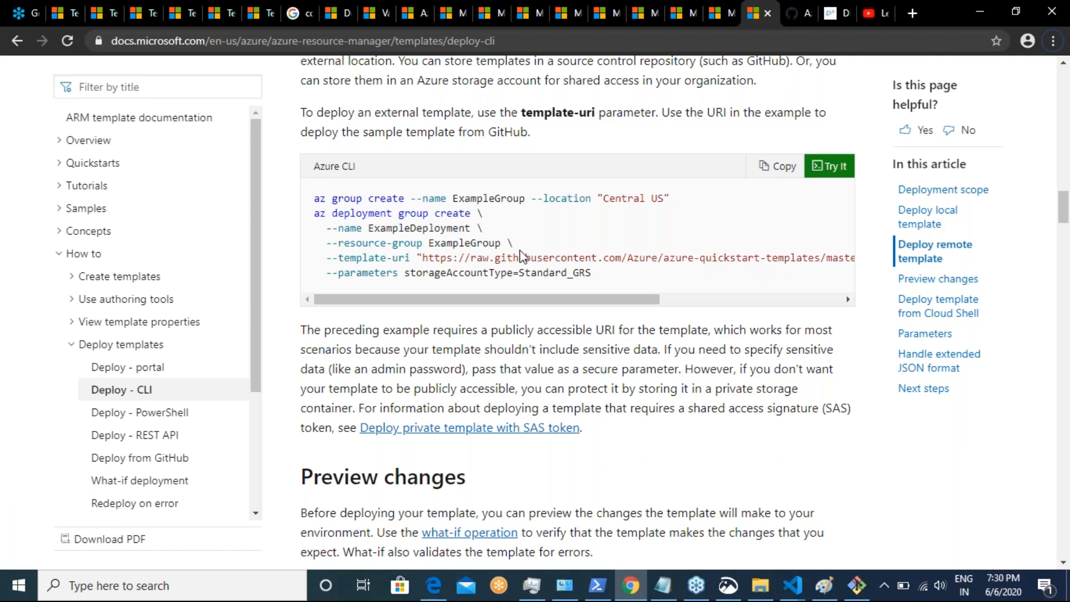
pyautogui.hotkey('alt', 'Tab')
pyautogui.press('Right')
pyautogui.press('Right')
pyautogui.press('Right')
pyautogui.press('Right')
pyautogui.press('Right')
pyautogui.press('Right')
pyautogui.write('--na')
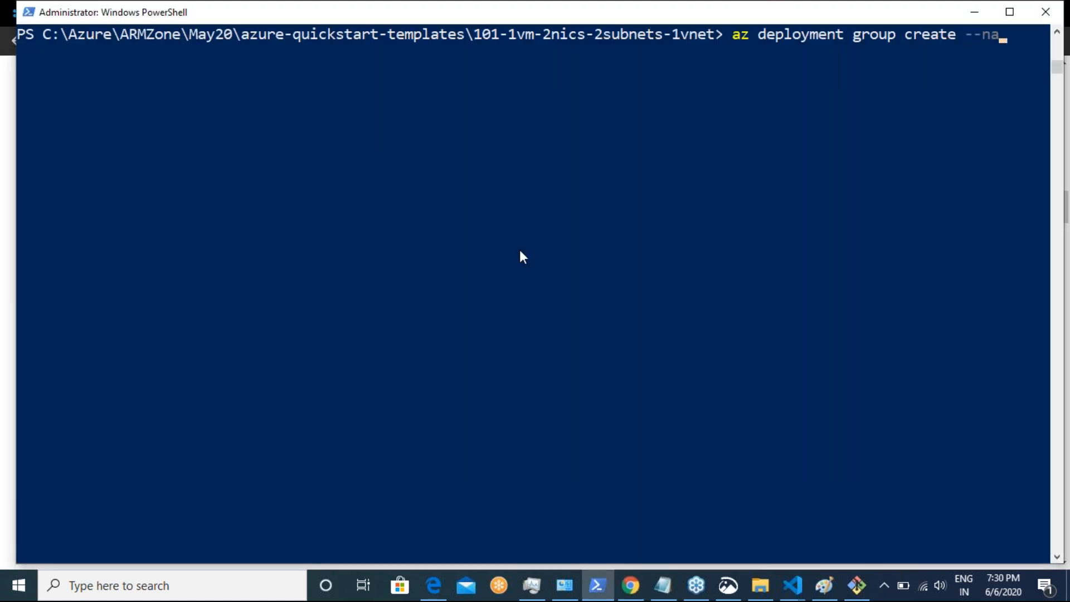
pyautogui.write('me learning')
# - Add --resource-group 'fromcli' to the deployment command, scrolling back to the group creation output for the name
pyautogui.hotkey('alt', 'Tab')
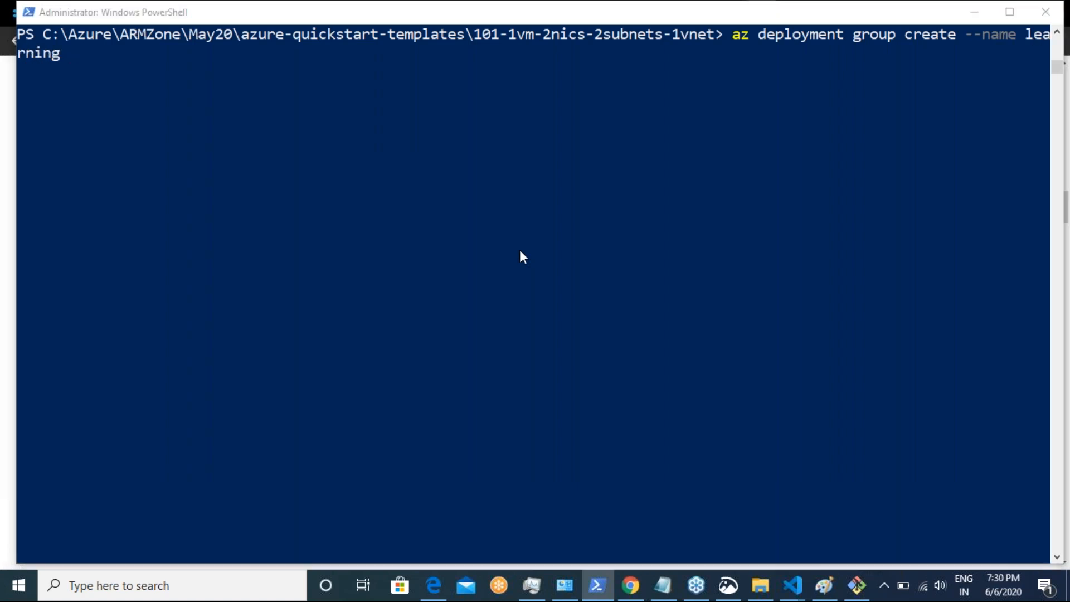
pyautogui.hotkey('alt', 'Tab')
pyautogui.write('--re')
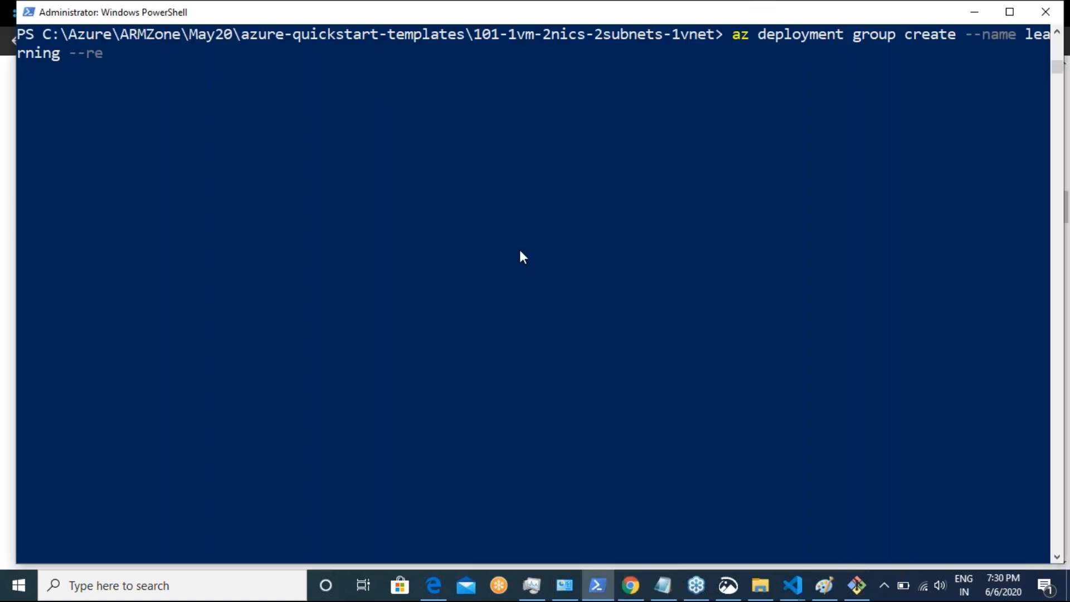
pyautogui.write('source-group')
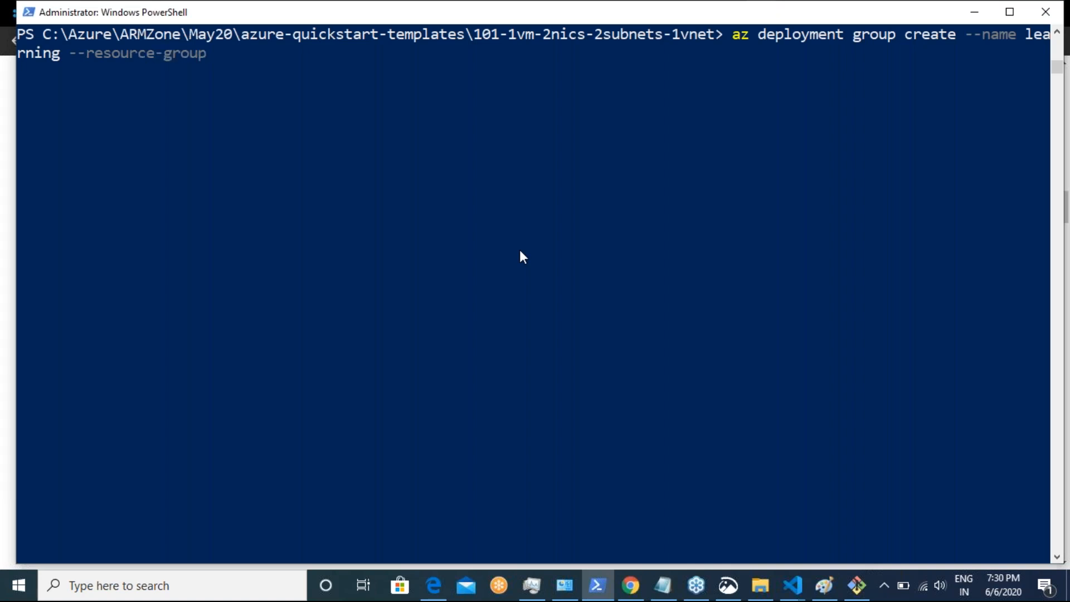
pyautogui.scroll(7, 520, 250)
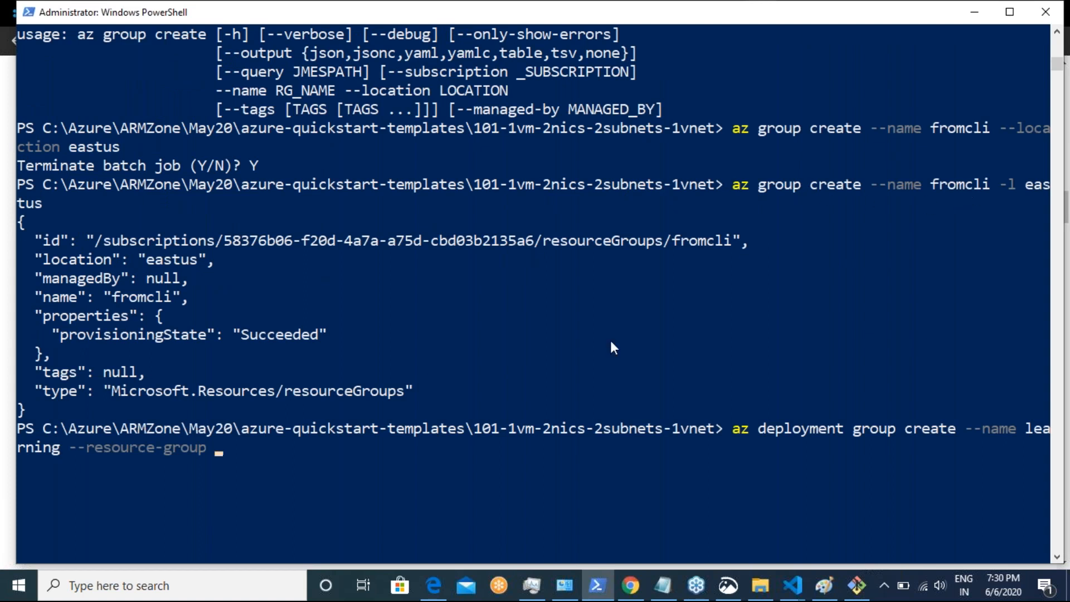
pyautogui.write("'fromcli'")
# - Check the remote template example in Chrome and add the --template-uri option to the deployment command in PowerShell
pyautogui.hotkey('alt', 'Tab')
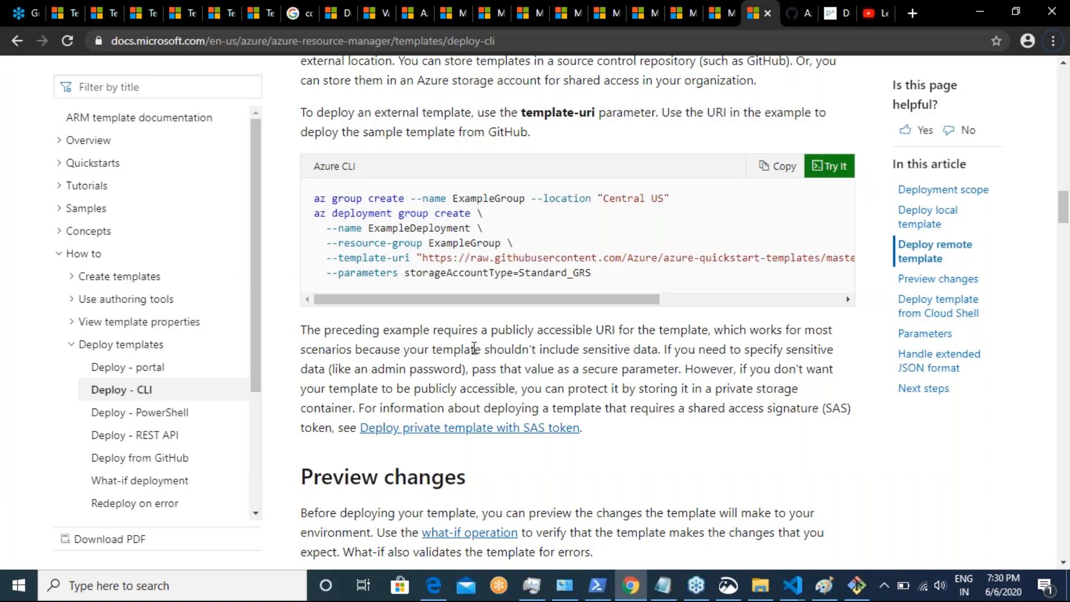
pyautogui.hotkey('alt', 'Tab')
pyautogui.write('--template')
pyautogui.write('-url')
pyautogui.write('i')
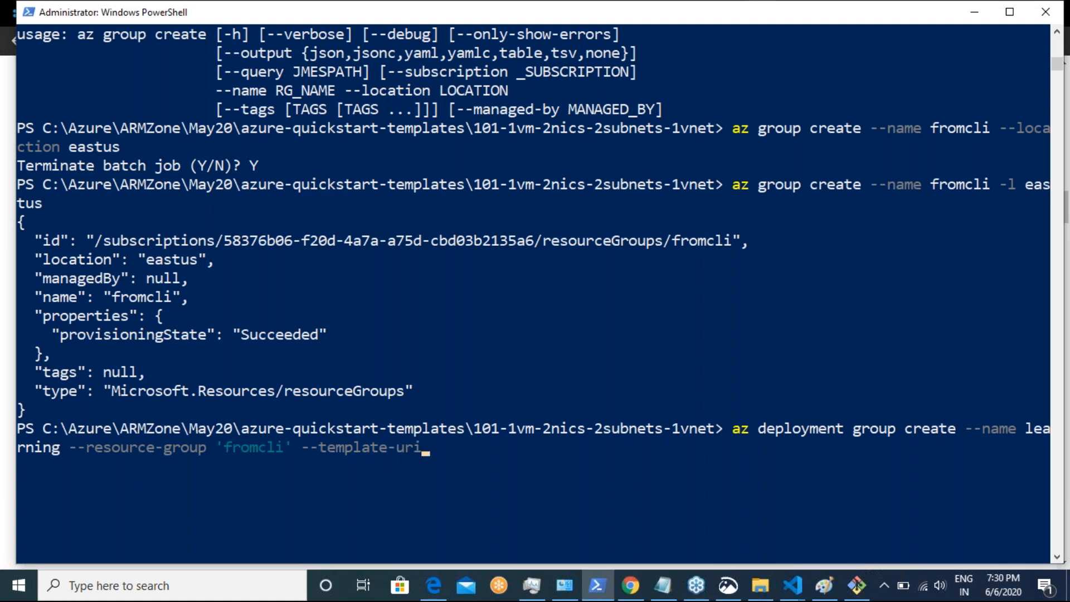
# - Switch to the Deploy - CLI article in Chrome and examine the option used in the Deploy local template example
pyautogui.hotkey('alt', 'Tab')
pyautogui.scroll(3, 431, 290)
pyautogui.scroll(-8, 431, 290)
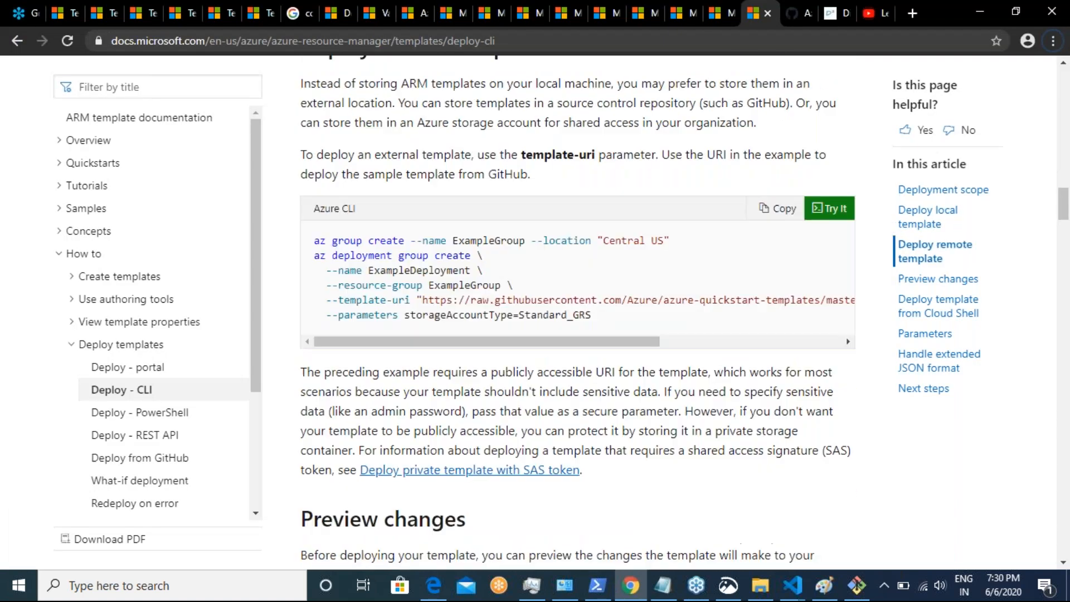
pyautogui.scroll(4, 431, 290)
pyautogui.scroll(8, 431, 290)
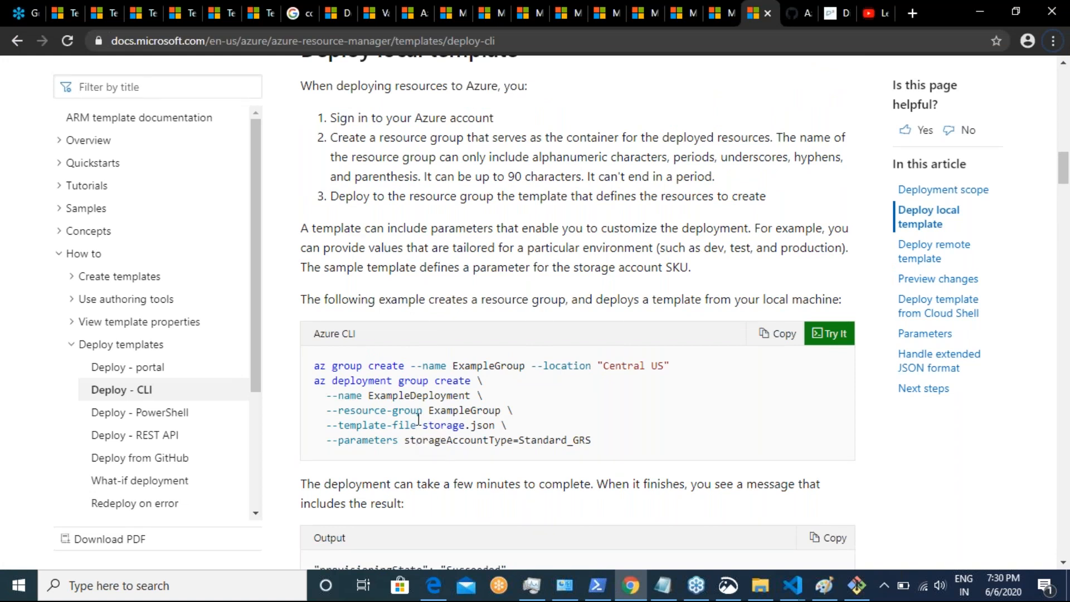
pyautogui.scroll(4, 419, 419)
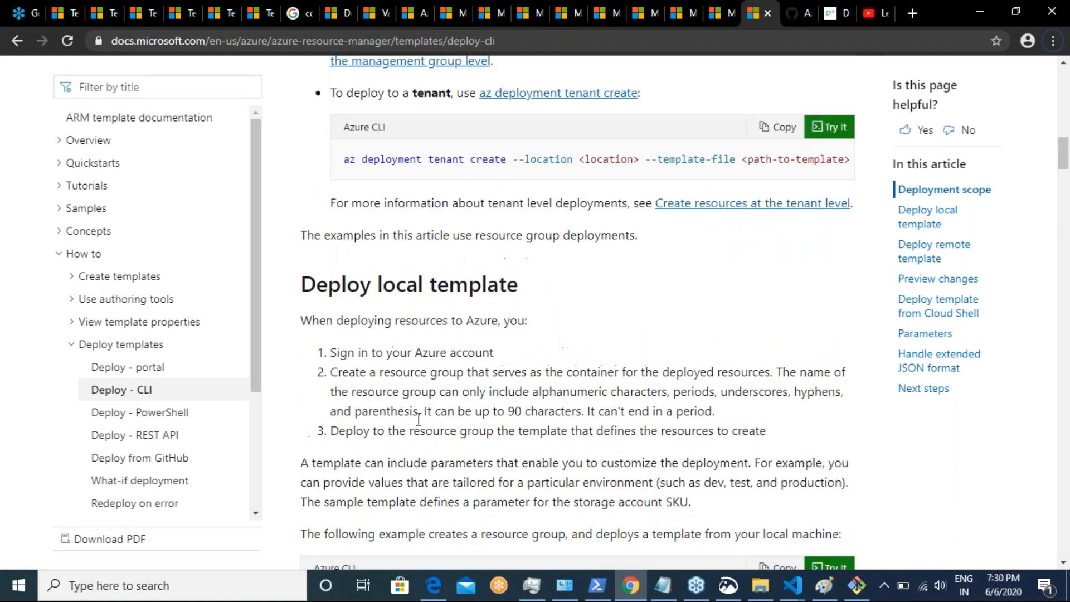
pyautogui.scroll(-3, 418, 419)
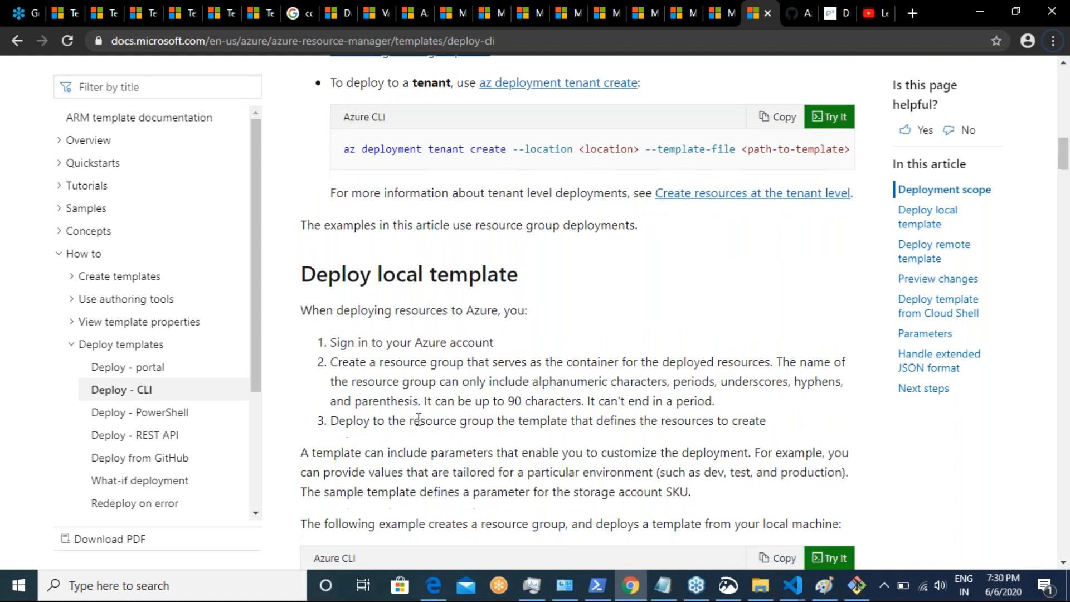
# - In PowerShell, replace the template URI option with --template-file .\azuredeploy.json, and return to the local template example in Chrome
pyautogui.hotkey('alt', 'Tab')
pyautogui.press('BackSpace')
pyautogui.press('BackSpace')
pyautogui.press('BackSpace')
pyautogui.write('file')
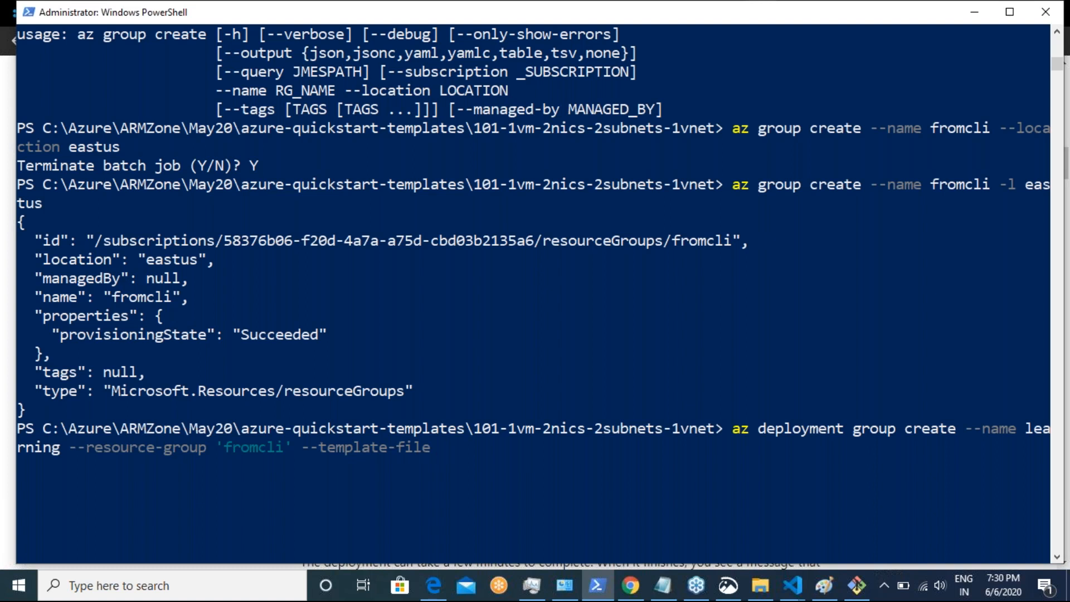
pyautogui.press('Tab')
pyautogui.press('Tab')
pyautogui.press('Tab')
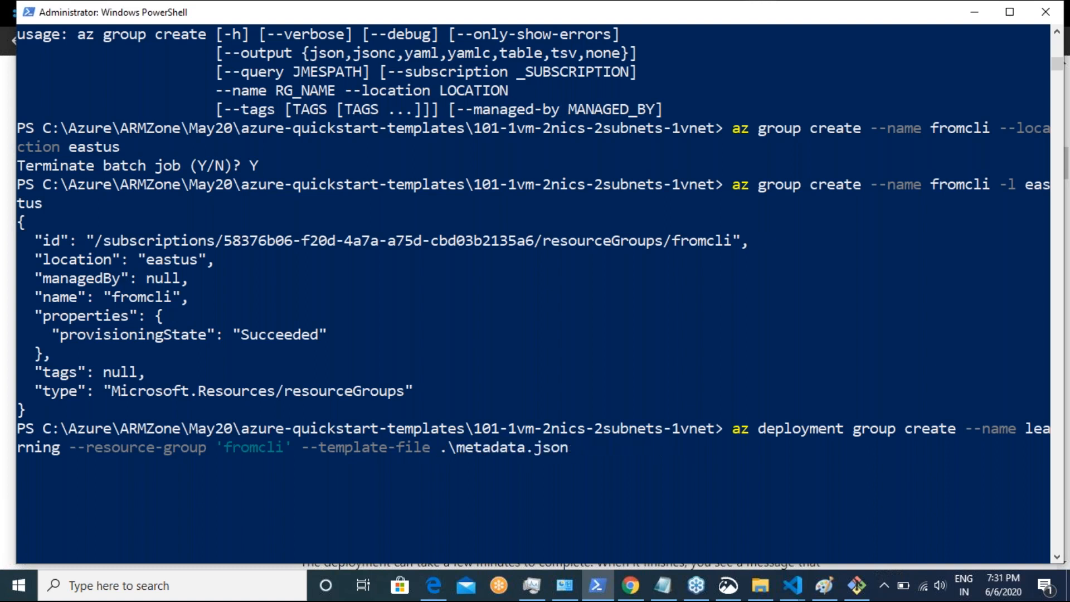
pyautogui.press('Tab')
pyautogui.press('Tab')
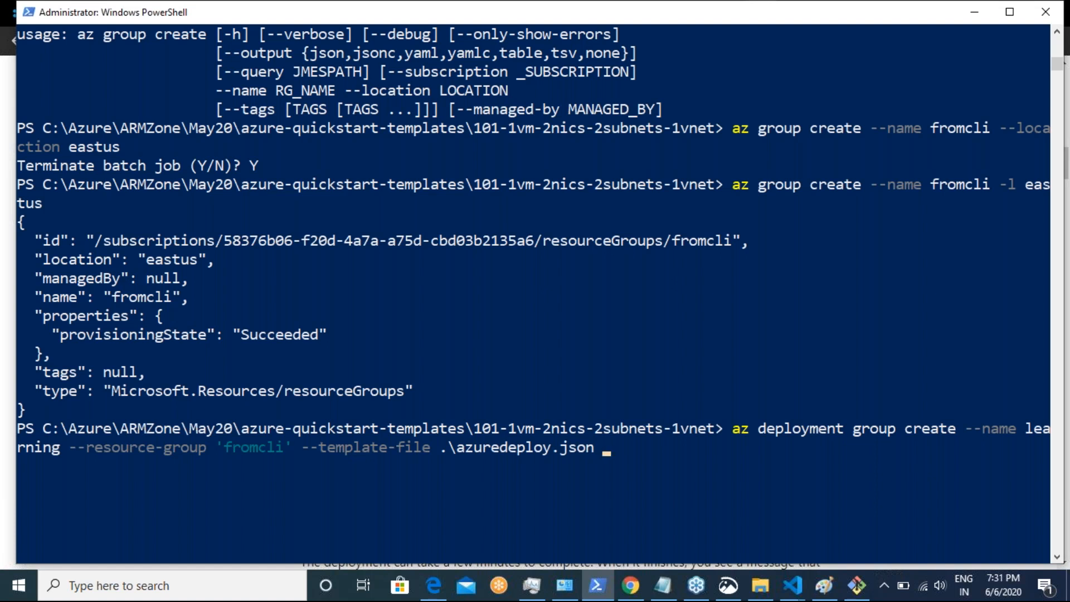
pyautogui.hotkey('alt', 'Tab')
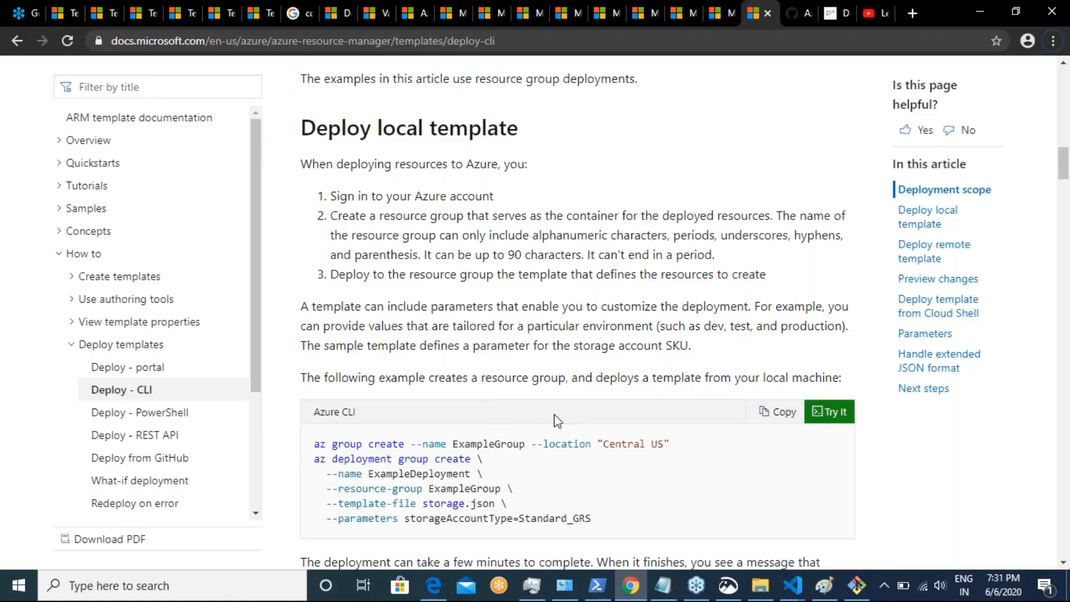
# - Check the local template example on the page and open a second PowerShell window with administrator rights
pyautogui.scroll(-3, 556, 421)
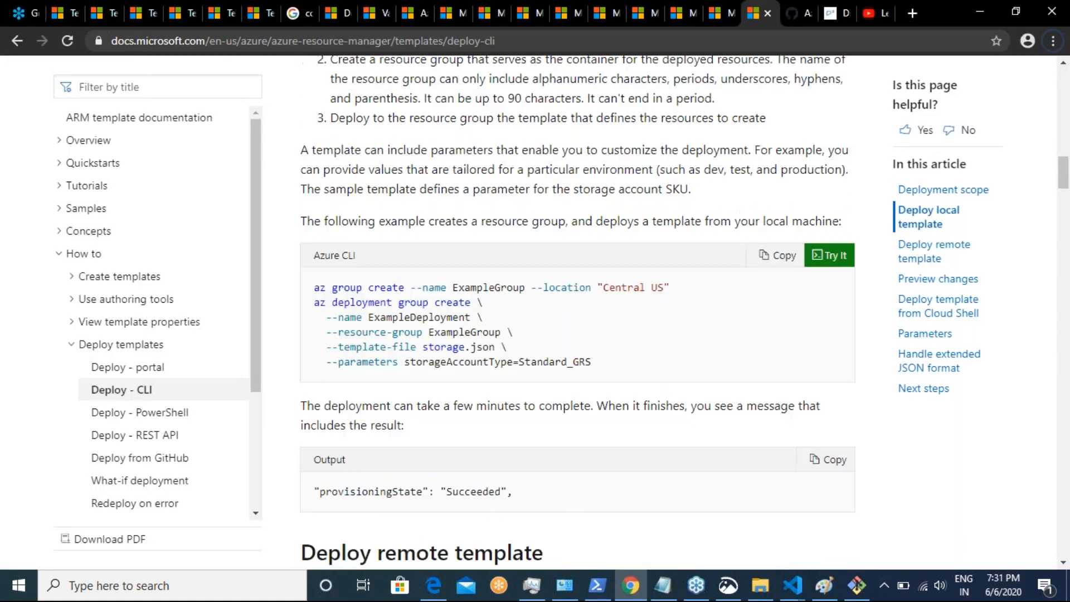
pyautogui.click(596, 587)
pyautogui.hotkey('alt', 'Tab')
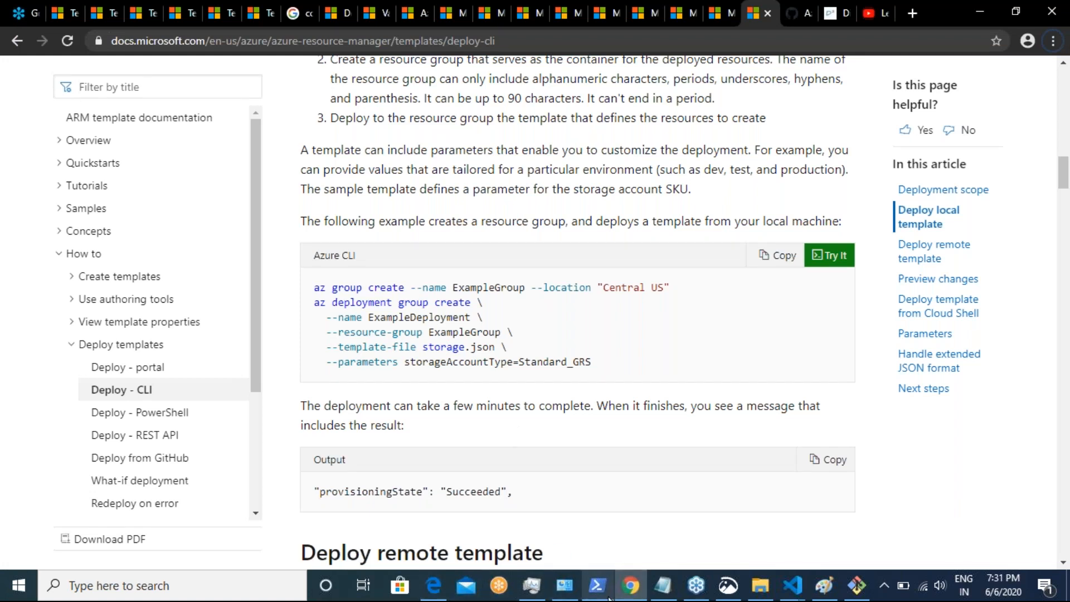
pyautogui.rightClick(32, 588)
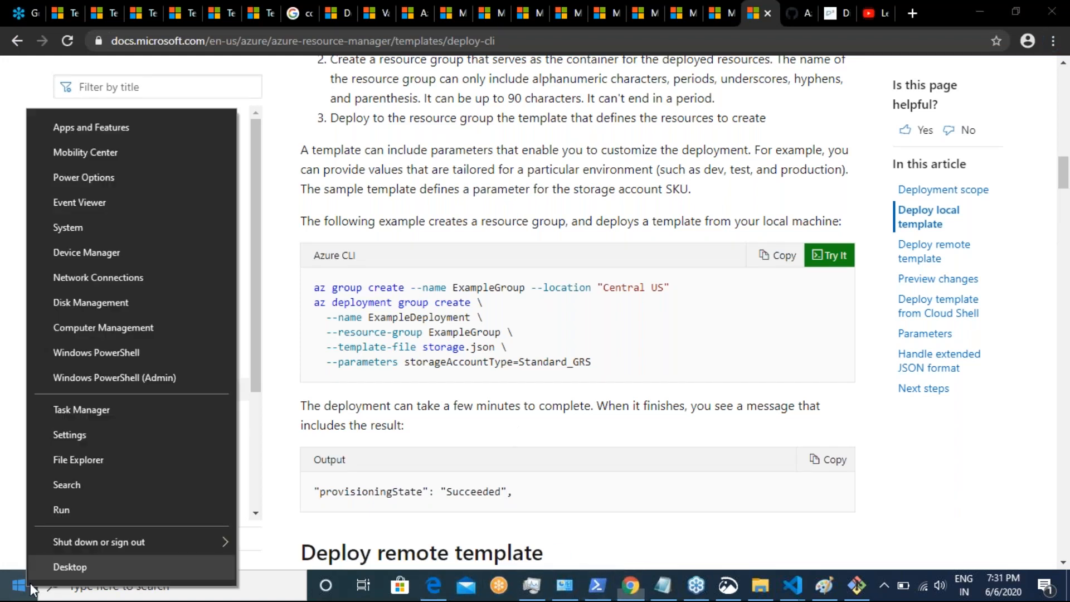
pyautogui.click(149, 377)
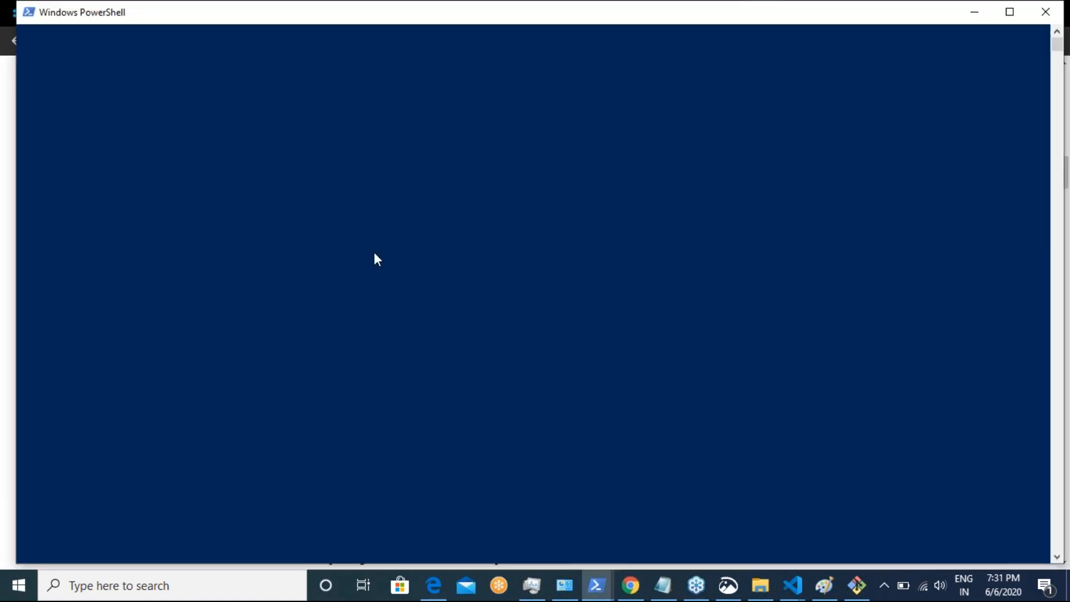
# - Begin the command az deployment group at the prompt of the new PowerShell window
pyautogui.write('az dep')
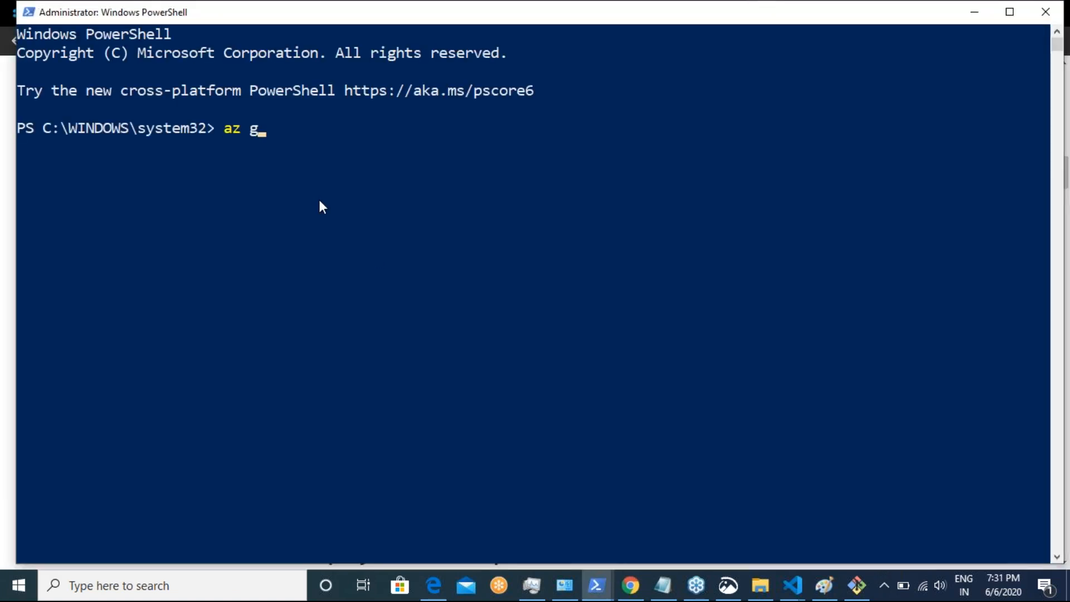
pyautogui.write('lp')
pyautogui.press('BackSpace')
pyautogui.write('oy group')
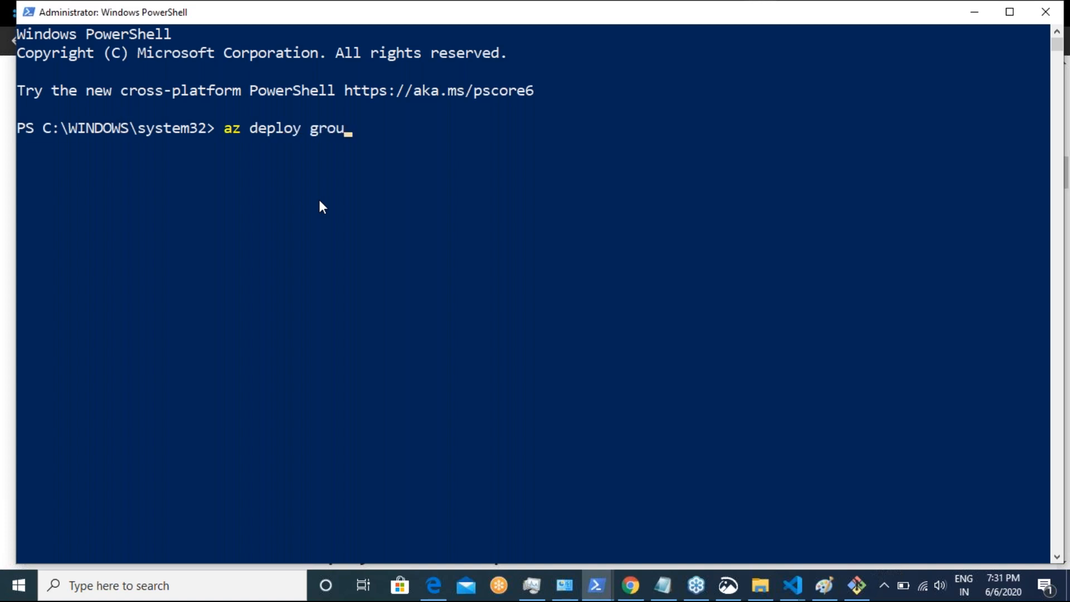
pyautogui.press('BackSpace')
pyautogui.press('BackSpace')
pyautogui.press('BackSpace')
pyautogui.press('BackSpace')
pyautogui.press('BackSpace')
pyautogui.press('BackSpace')
pyautogui.write('ment group')
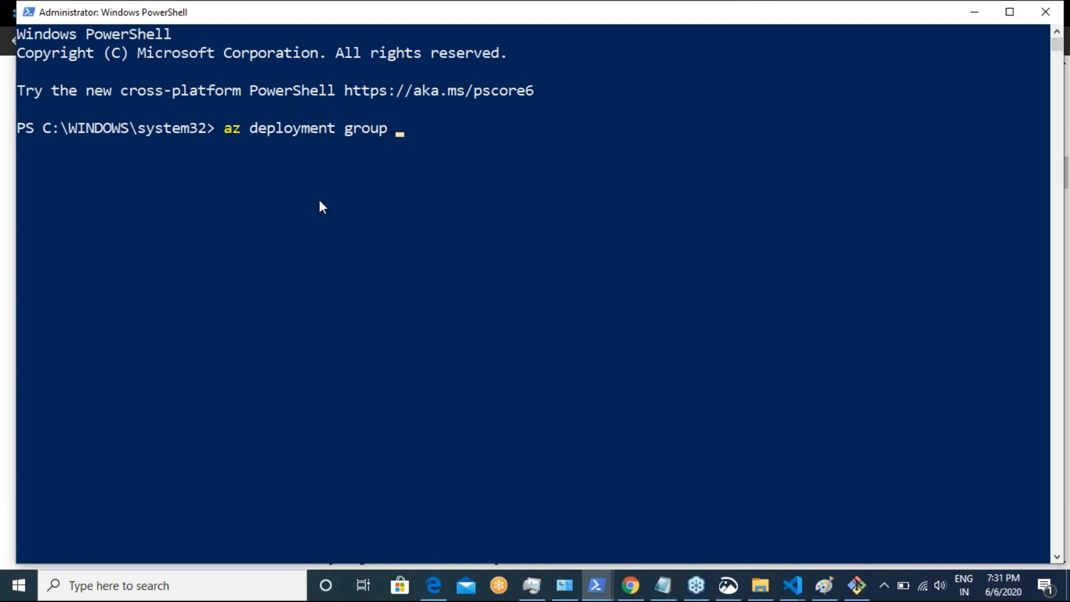
# - Check the pending deployment command in the first PowerShell window, and run az deployment group create --help in the new one
pyautogui.hotkey('alt', 'Tab')
pyautogui.hotkey('alt', 'Tab')
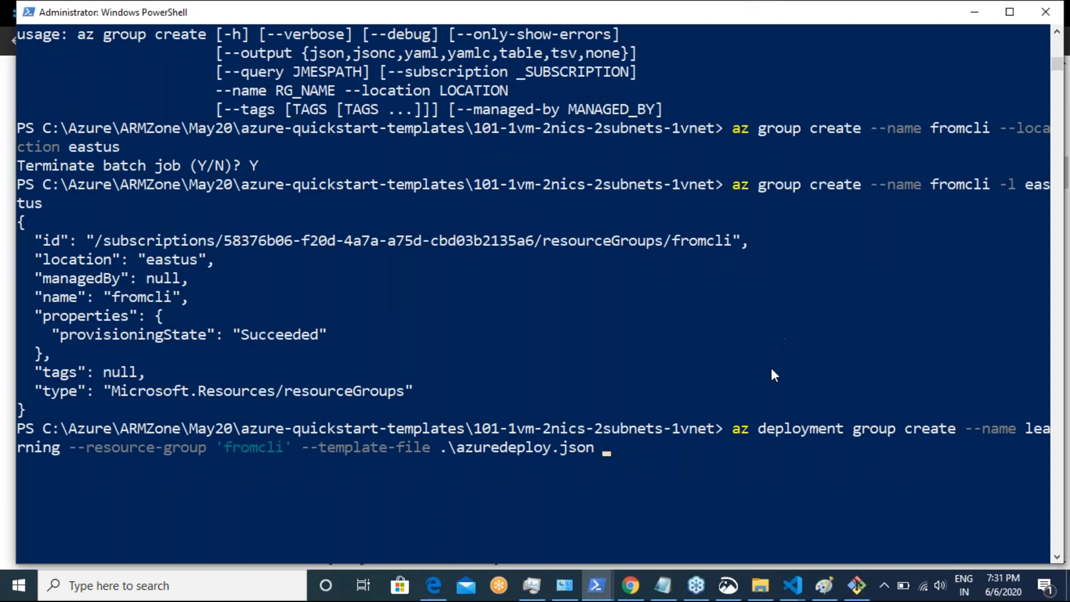
pyautogui.hotkey('alt', 'Tab')
pyautogui.write('c')
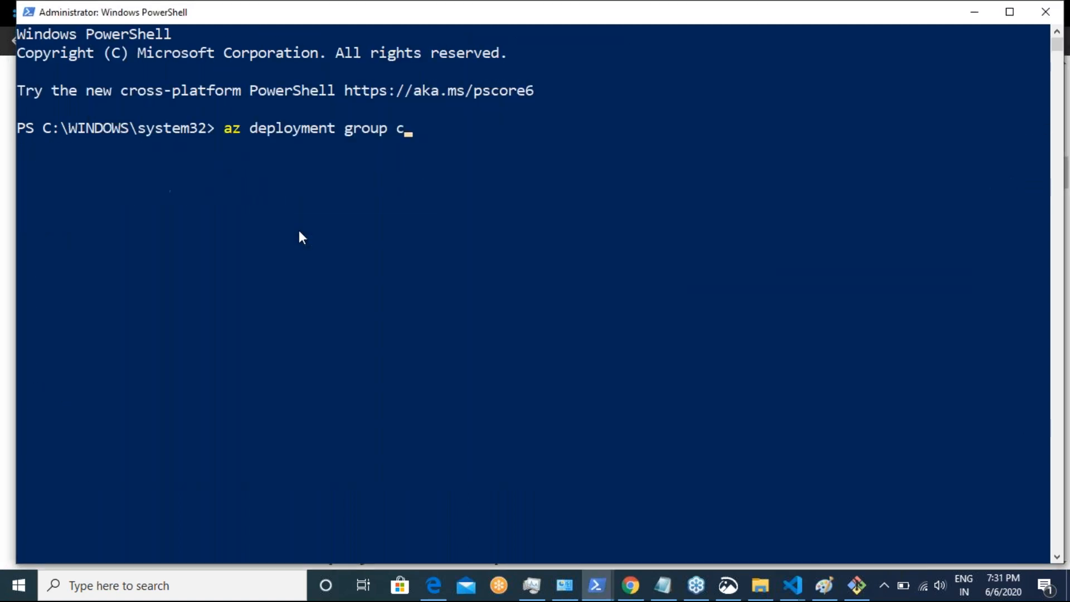
pyautogui.write('reate --hge')
pyautogui.press('BackSpace')
pyautogui.press('BackSpace')
pyautogui.write('elp')
pyautogui.press('Return')
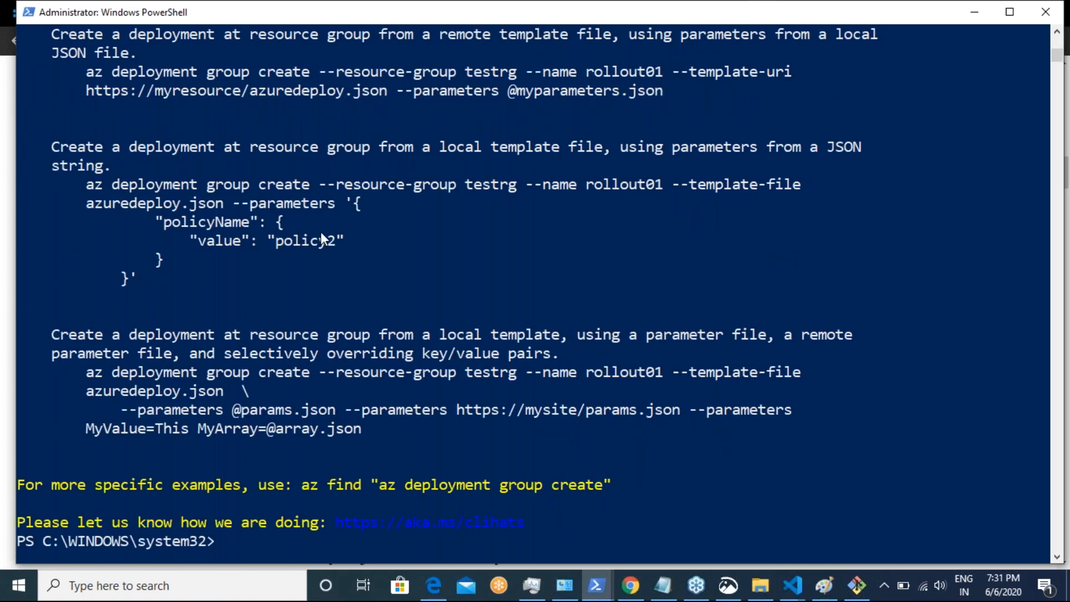
# - Examine how the --parameters option accepts a parameters file in the help output
pyautogui.scroll(9, 322, 238)
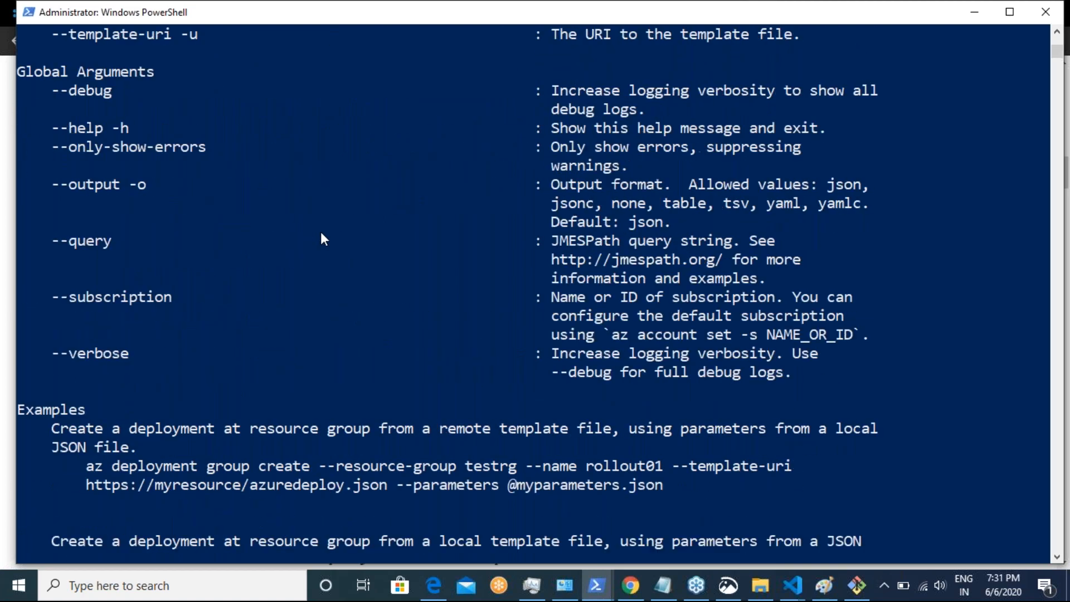
pyautogui.scroll(4, 321, 234)
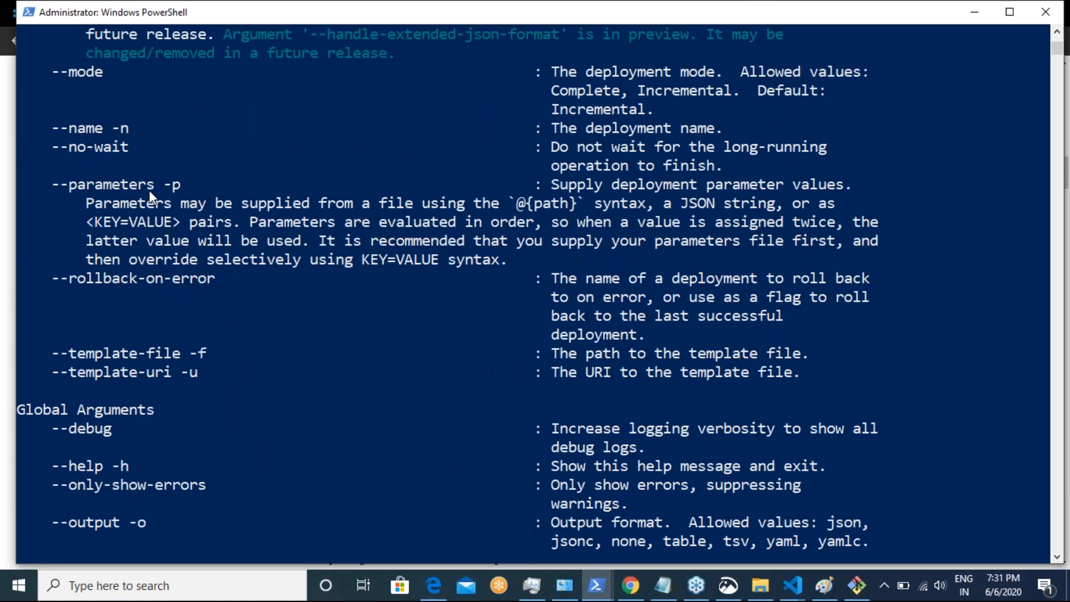
pyautogui.scroll(1, 149, 190)
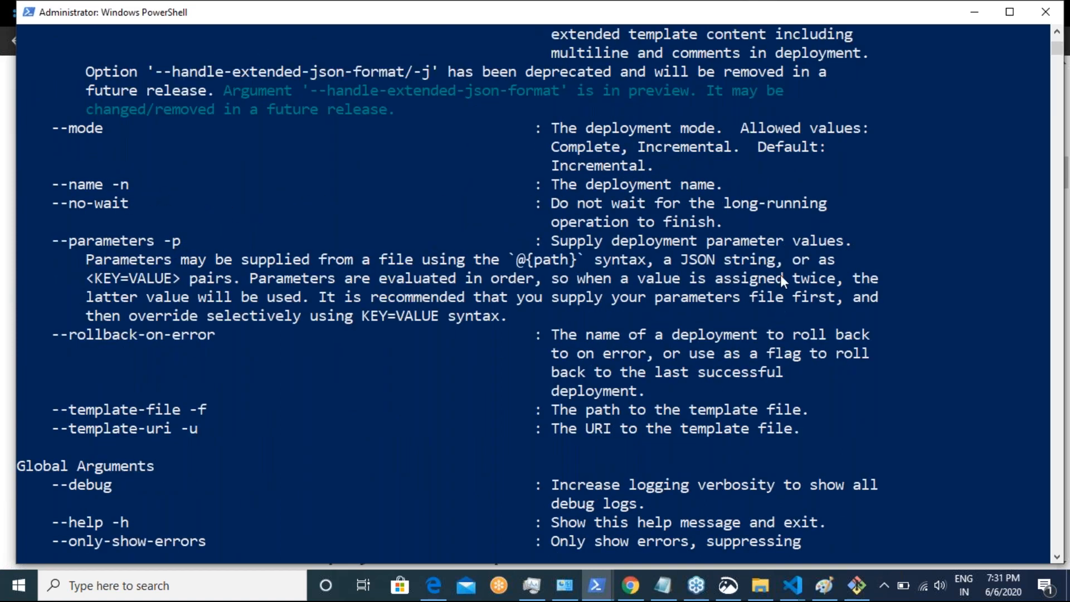
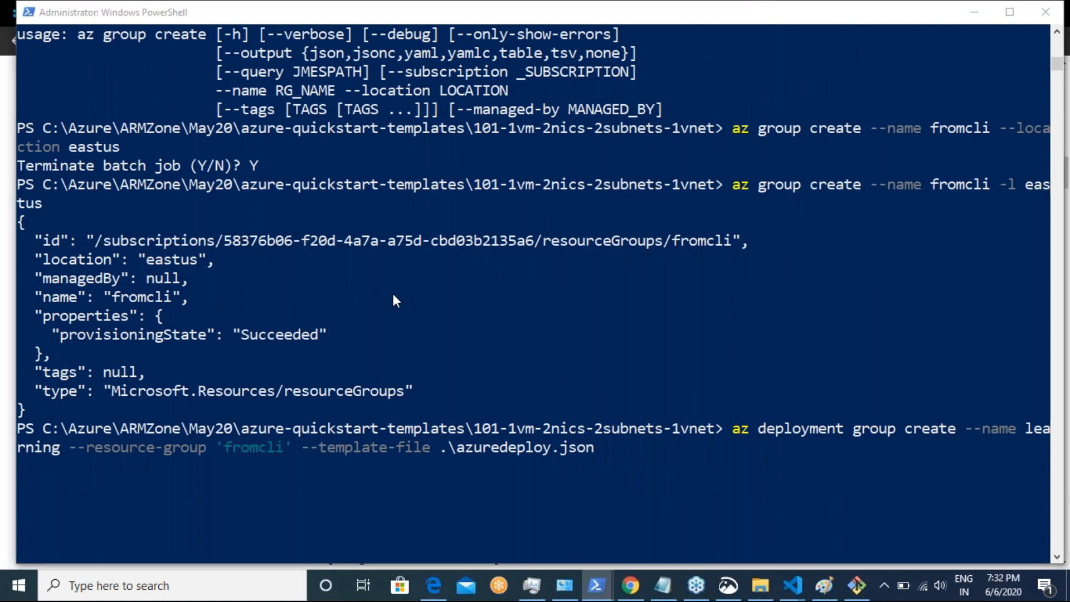
# - Run the learning deployment of azuredeploy.json to the fromcli resource group, supplying qtdevops as adminUsername and the admin password
pyautogui.hotkey('alt', 'Tab')
pyautogui.hotkey('alt', 'Tab')
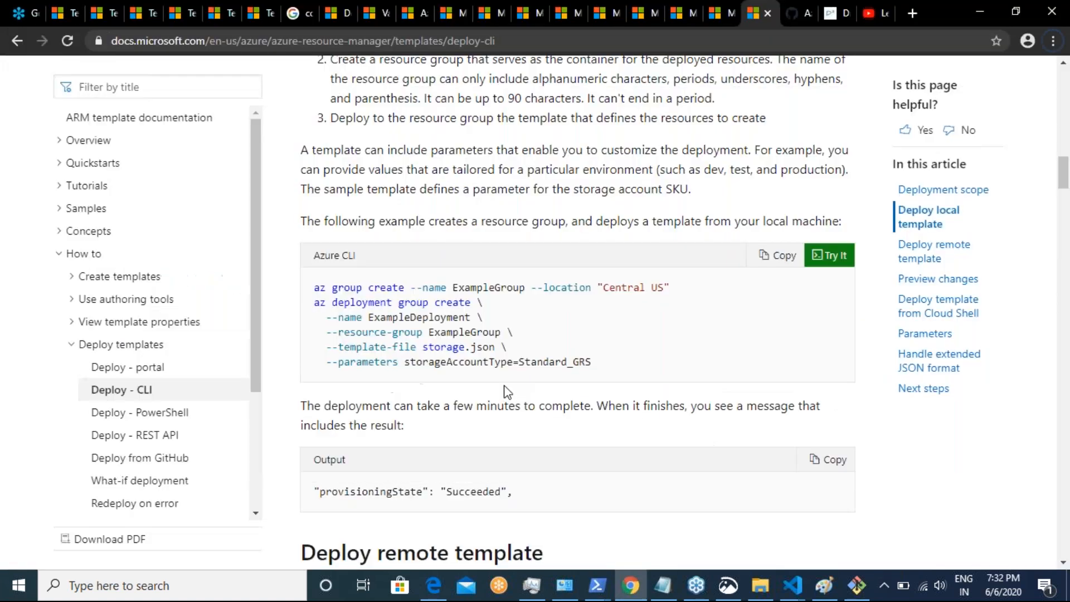
pyautogui.hotkey('alt', 'Tab')
pyautogui.press('Return')
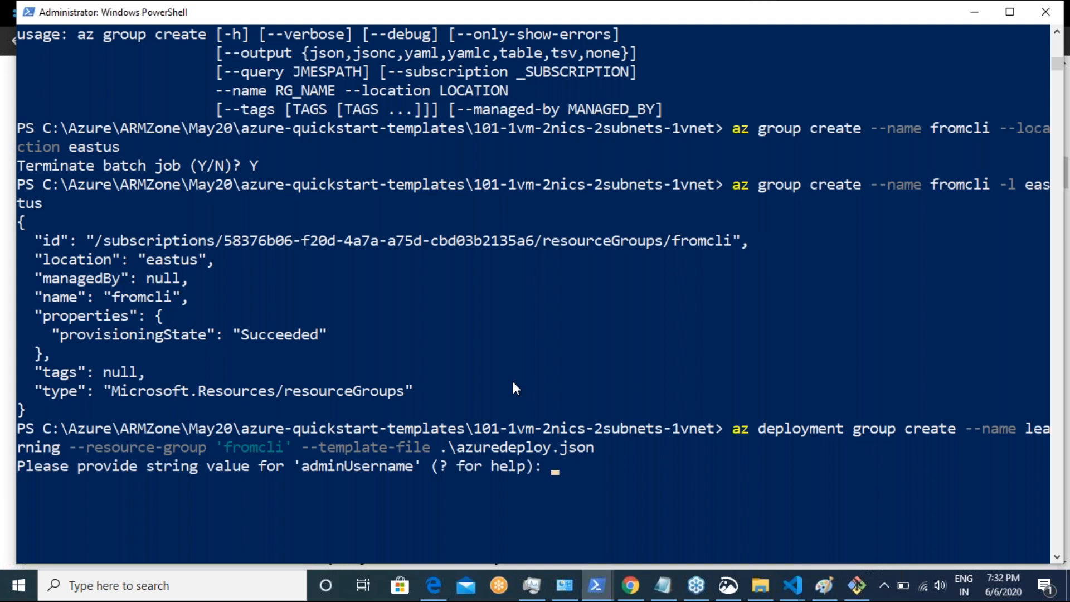
pyautogui.write('qtdevops')
pyautogui.press('Return')
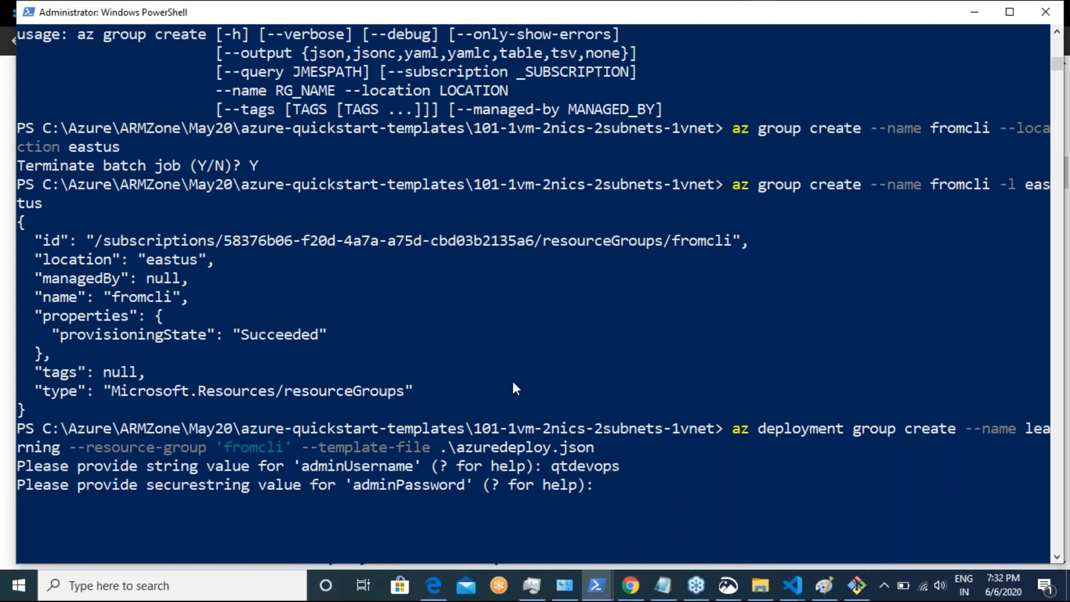
pyautogui.press('Return')
# - Switch to the Azure portal in Edge and check the progress of the learning deployment in the fromcli resource group
pyautogui.click(433, 585)
pyautogui.click(255, 194)
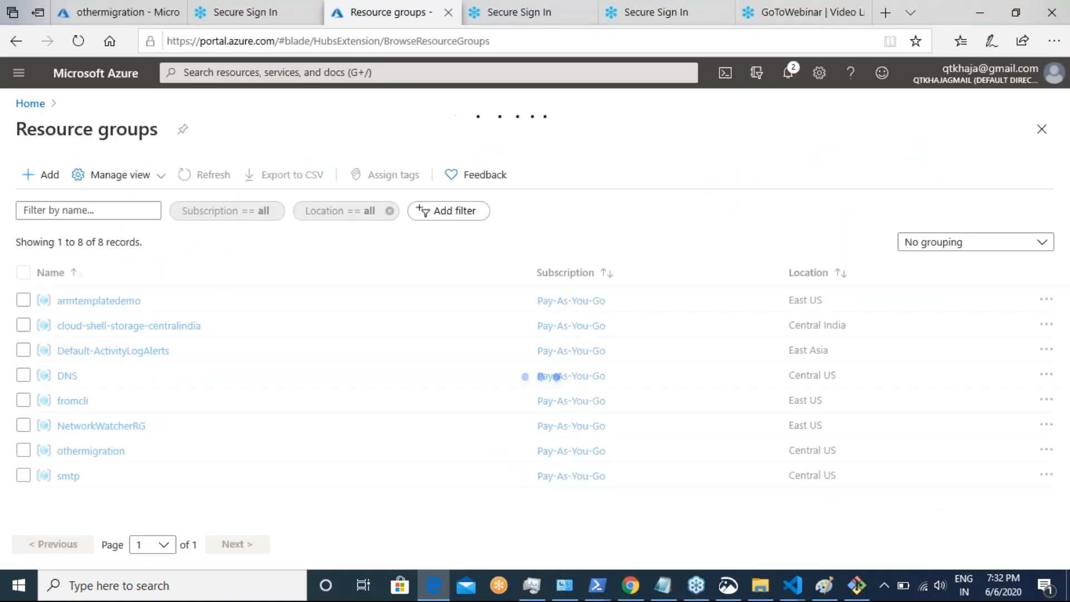
pyautogui.click(204, 174)
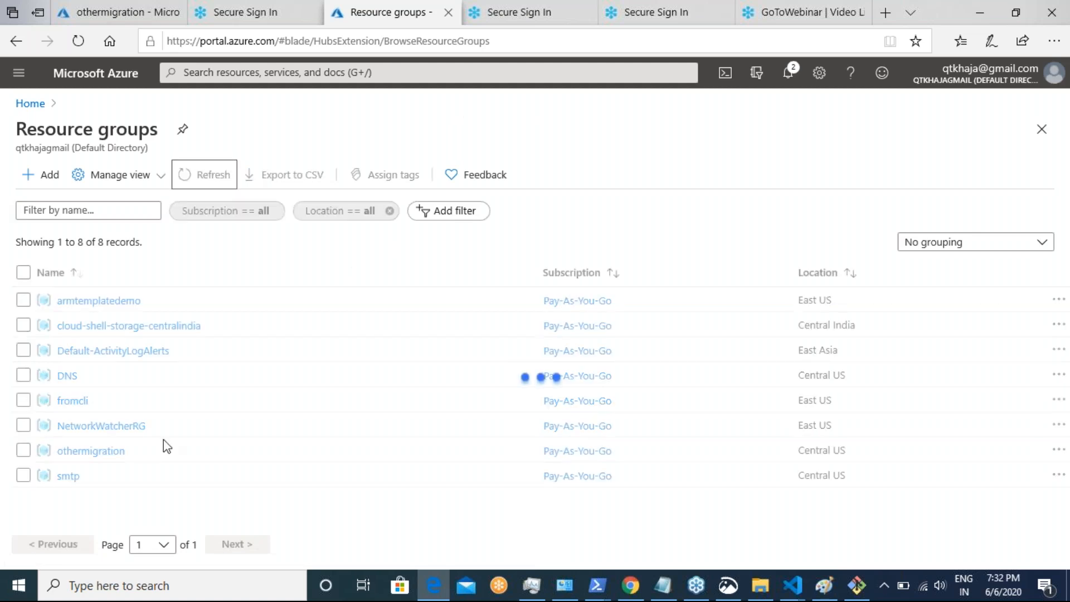
pyautogui.click(72, 401)
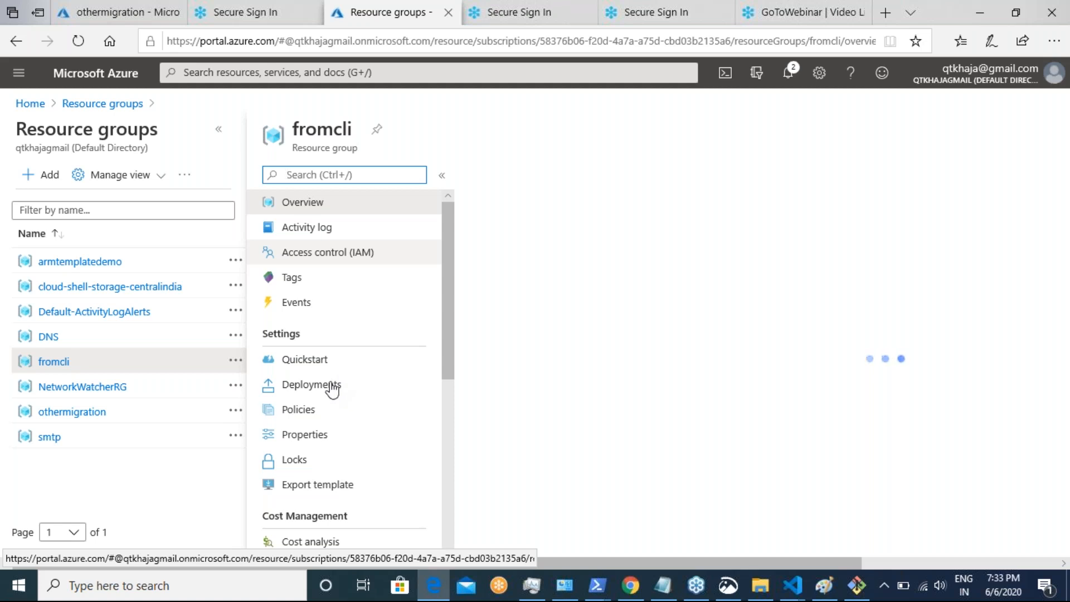
pyautogui.scroll(-1, 333, 390)
pyautogui.click(334, 333)
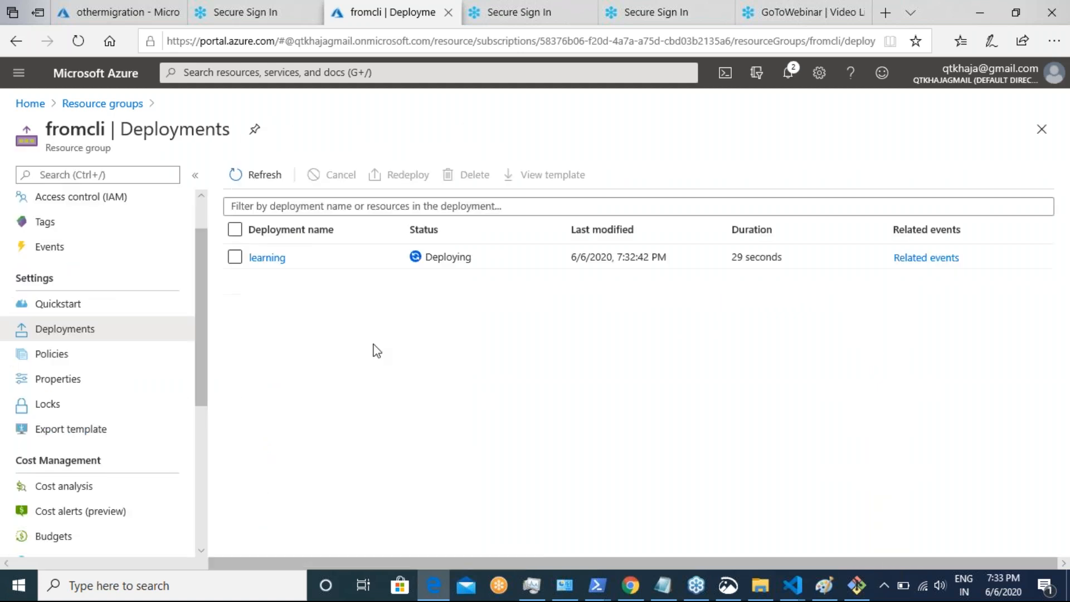
pyautogui.click(271, 259)
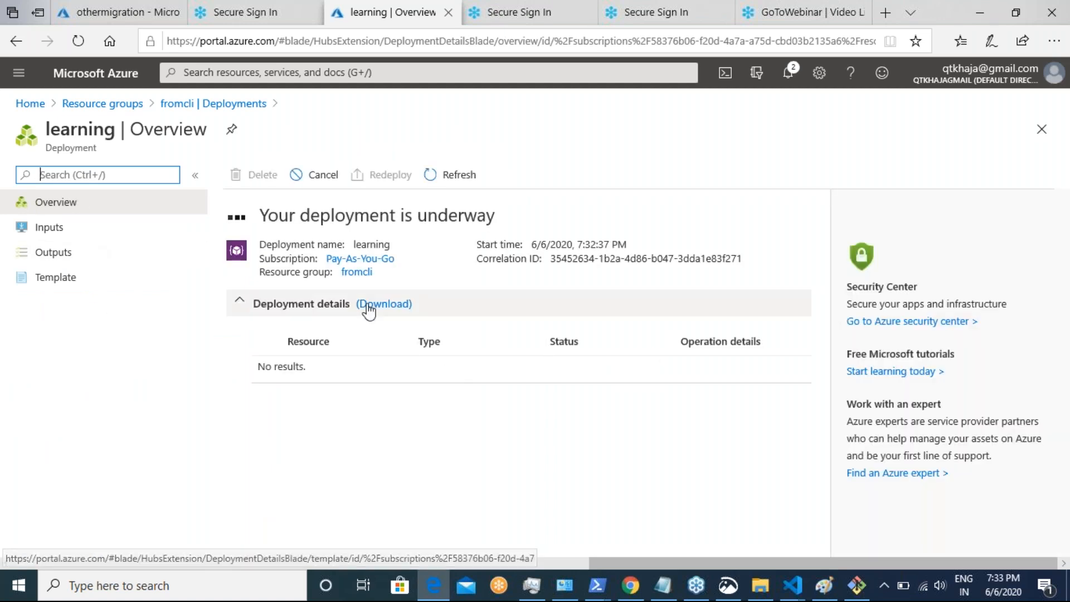
pyautogui.click(448, 174)
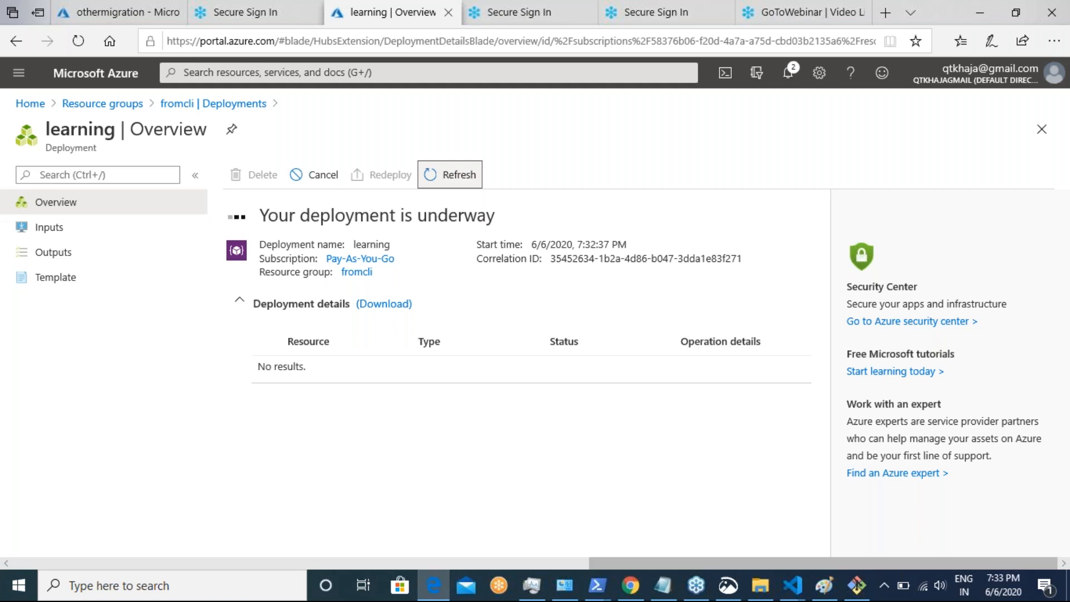
# - Switch to Chrome and search Google in a new tab for "azure arm template powershell"
pyautogui.hotkey('alt', 'Tab')
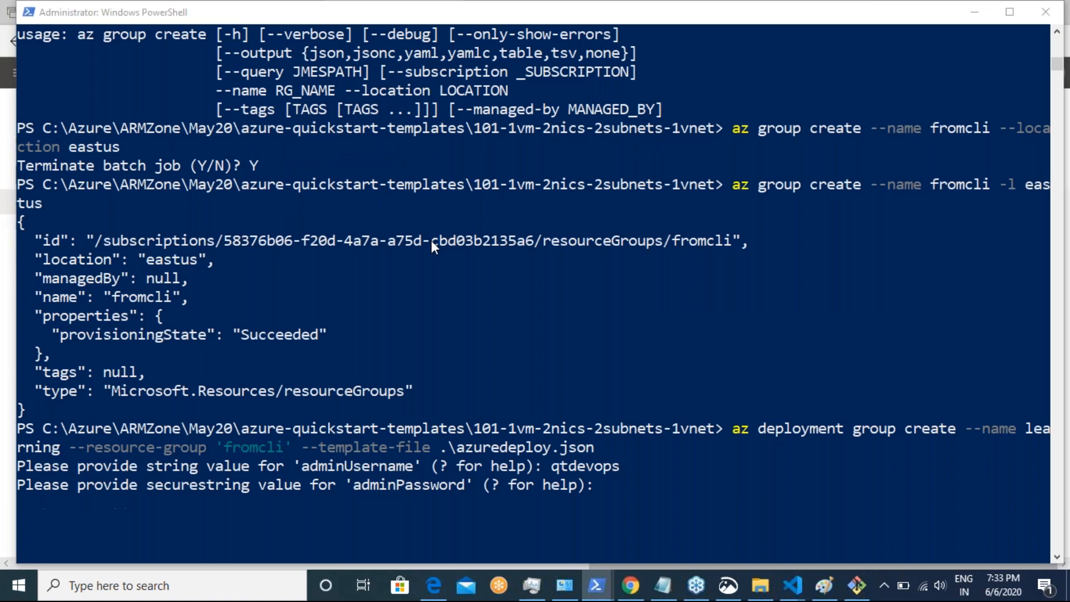
pyautogui.hotkey('alt', 'Tab')
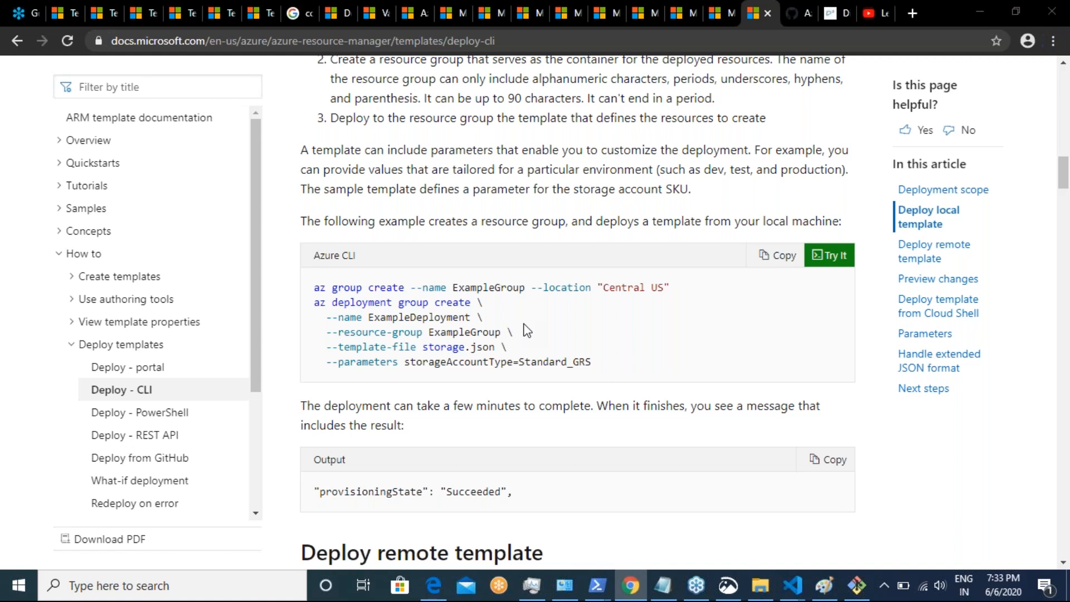
pyautogui.hotkey('alt', 'Tab')
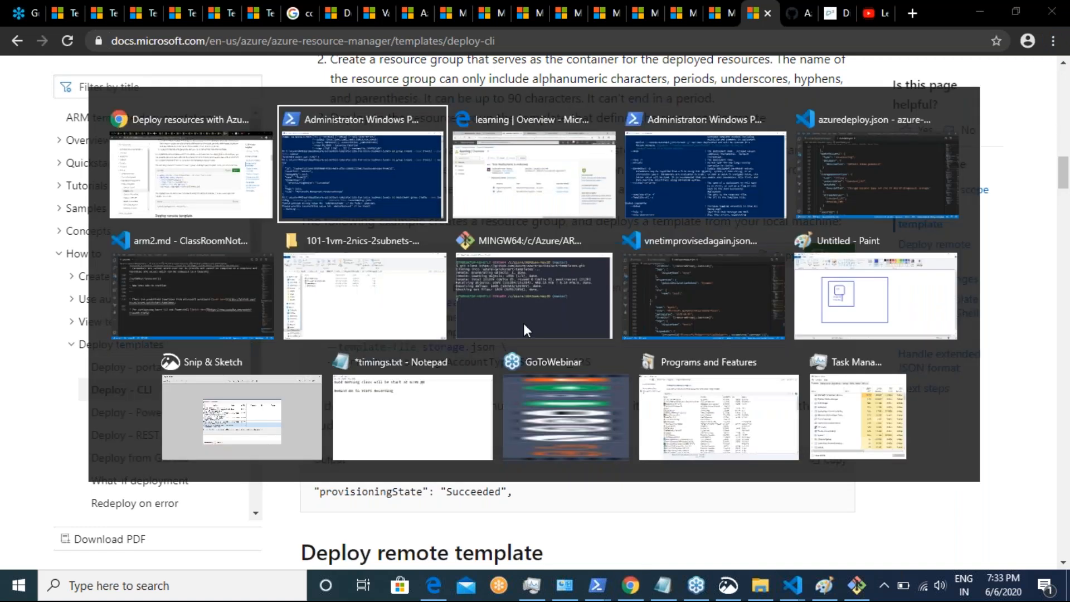
pyautogui.hotkey('alt', 'shift', 'Tab')
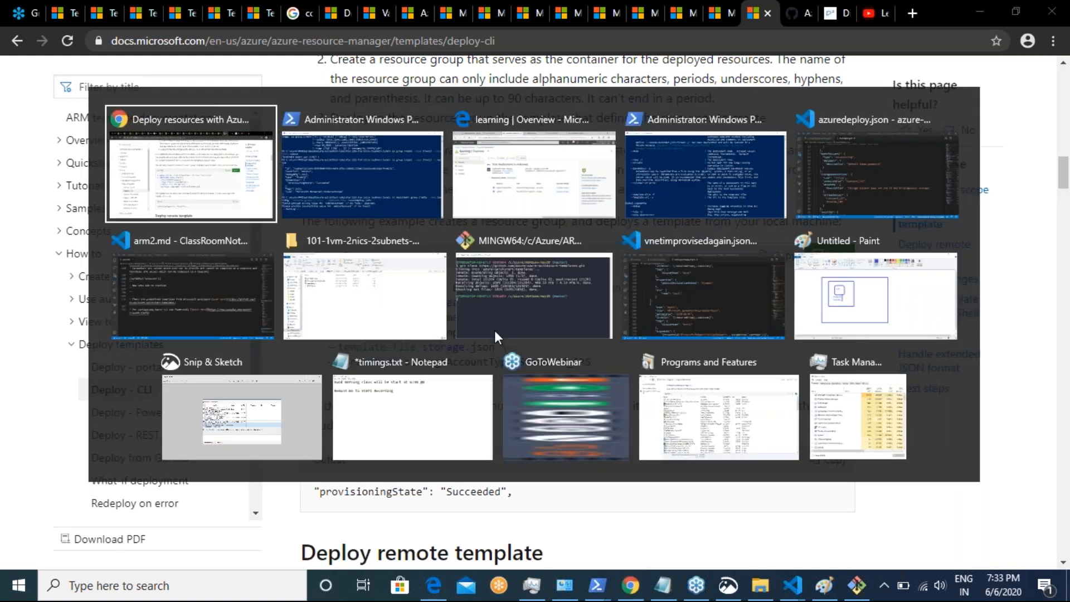
pyautogui.click(913, 12)
pyautogui.write('New')
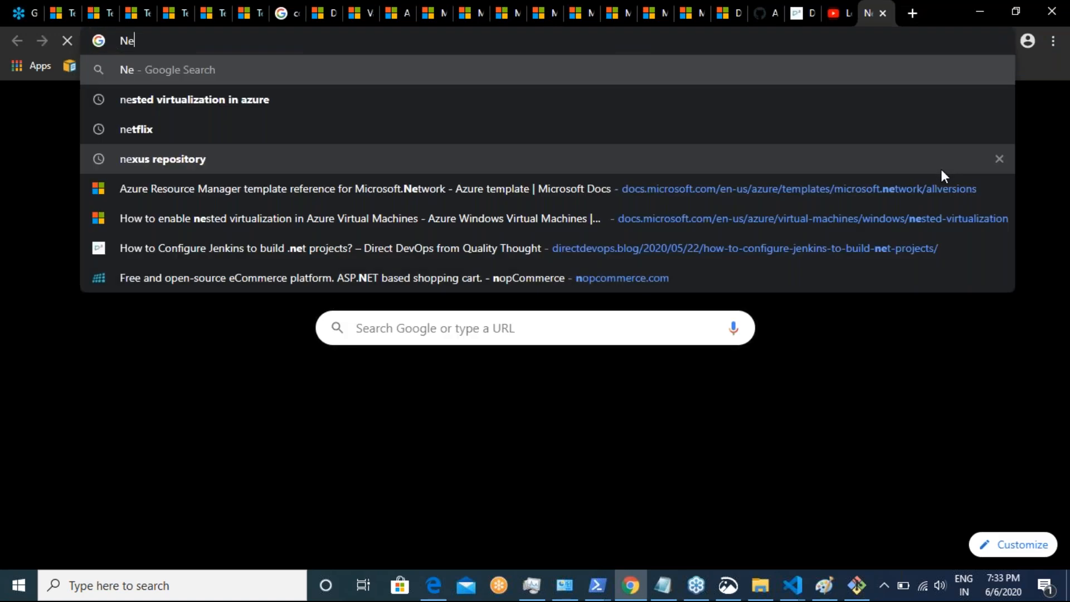
pyautogui.press('BackSpace')
pyautogui.press('BackSpace')
pyautogui.press('BackSpace')
pyautogui.write('azure')
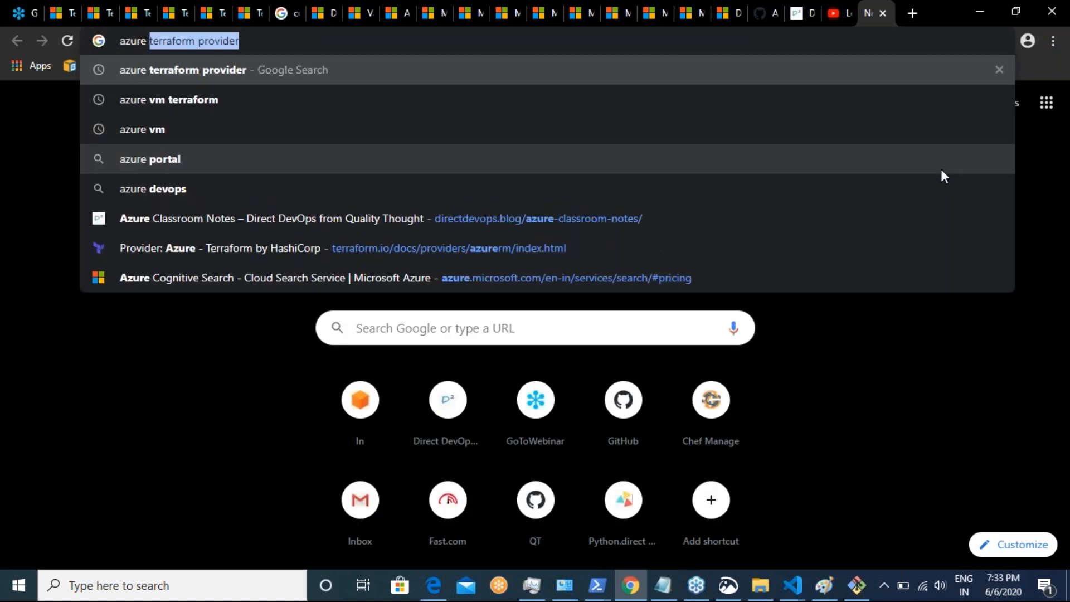
pyautogui.press('BackSpace')
pyautogui.write('ar')
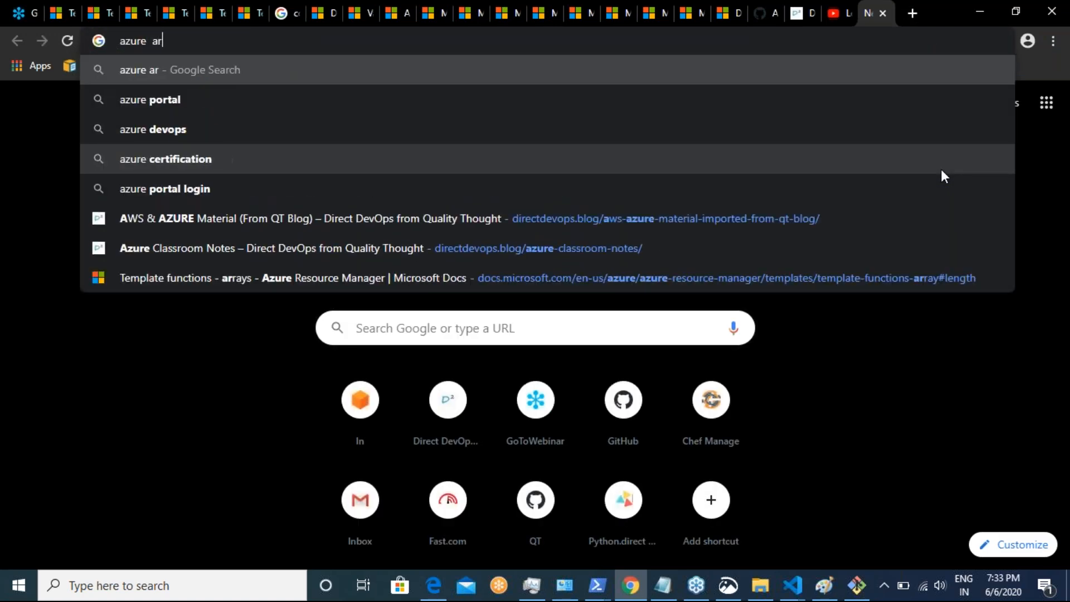
pyautogui.write('m tem')
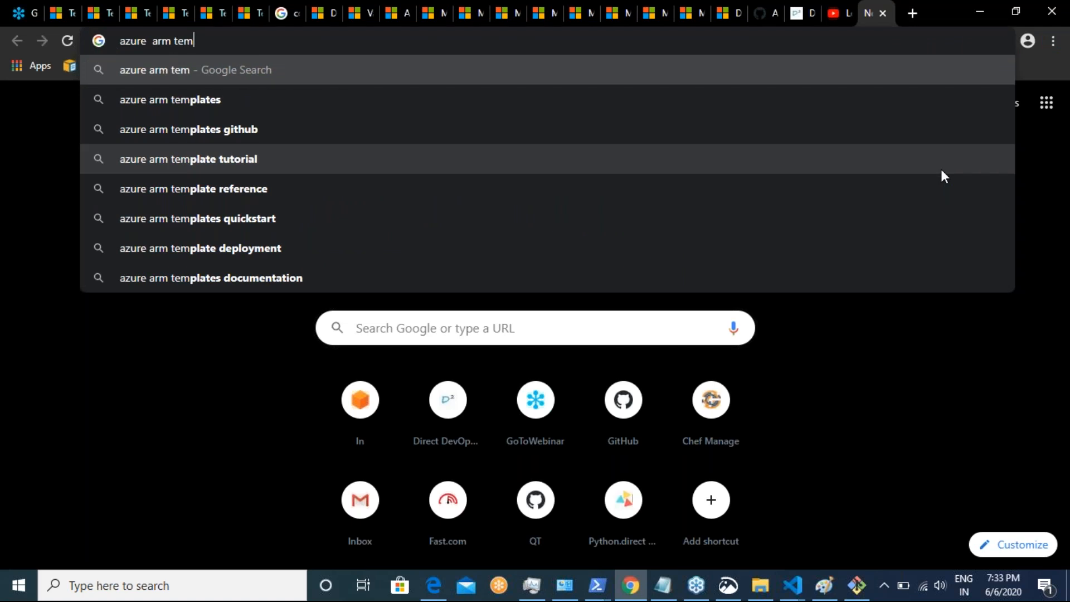
pyautogui.write('plate powe')
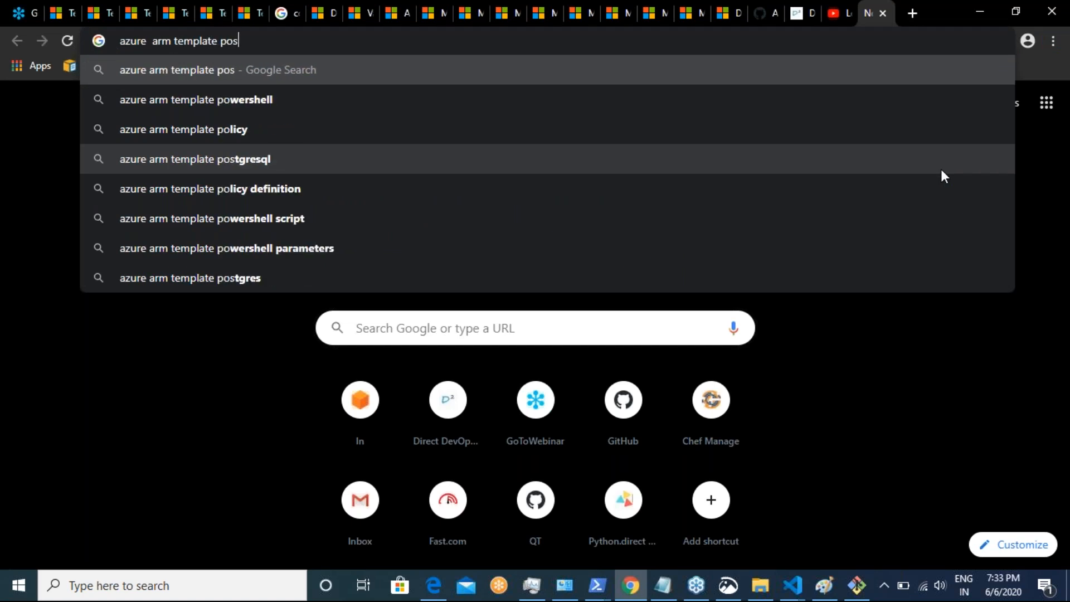
pyautogui.press('Up')
pyautogui.press('Up')
pyautogui.press('Up')
pyautogui.press('Up')
pyautogui.press('Up')
pyautogui.press('Up')
pyautogui.press('Up')
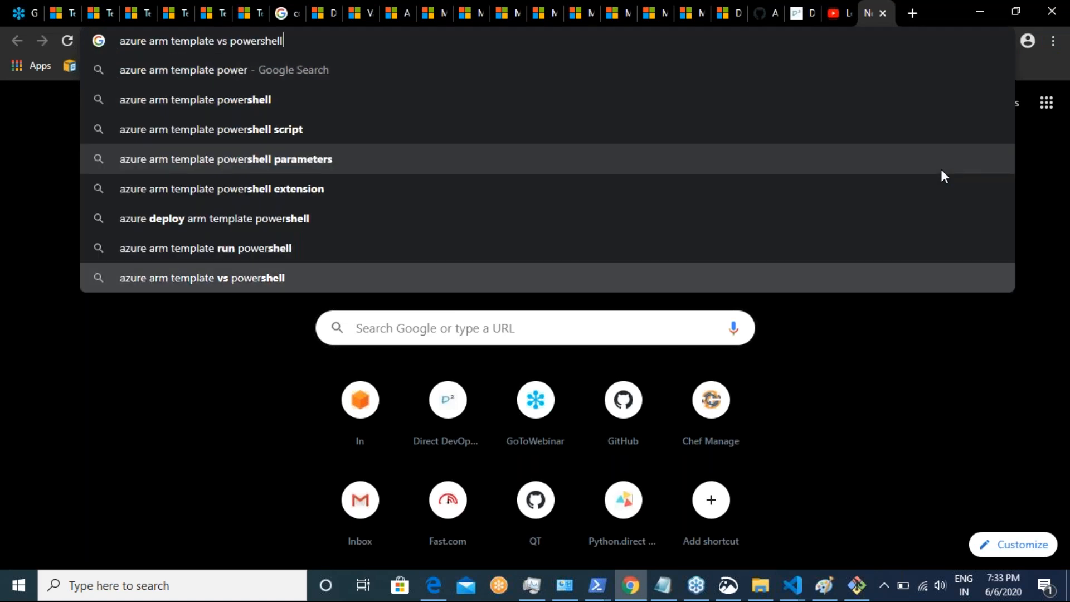
pyautogui.press('Return')
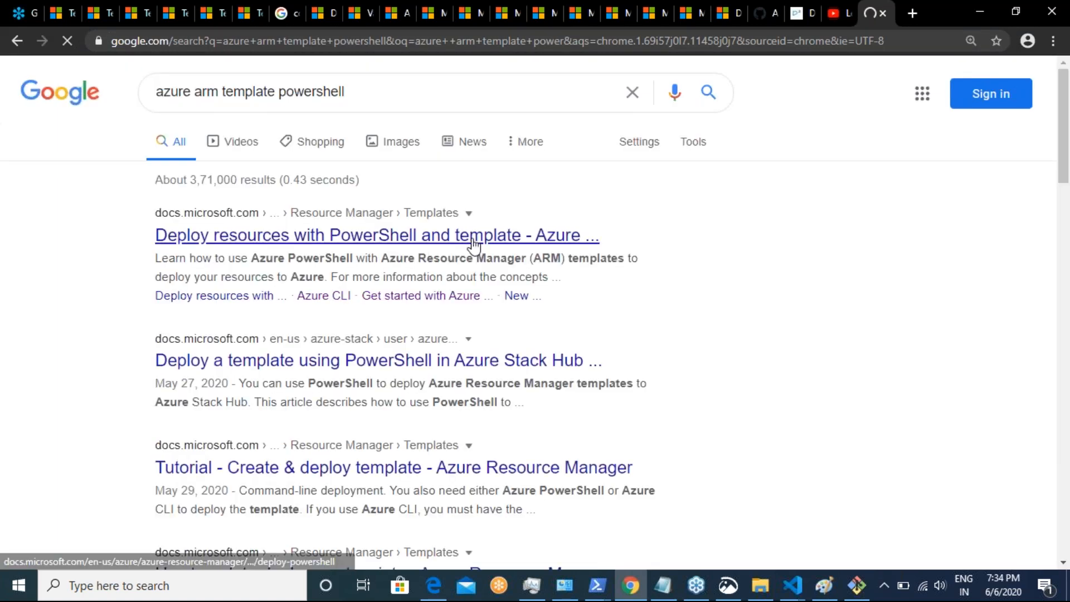
# - Open the "Deploy resources with PowerShell and template" article, review the resource group deployment command and copy the page address
pyautogui.click(474, 246)
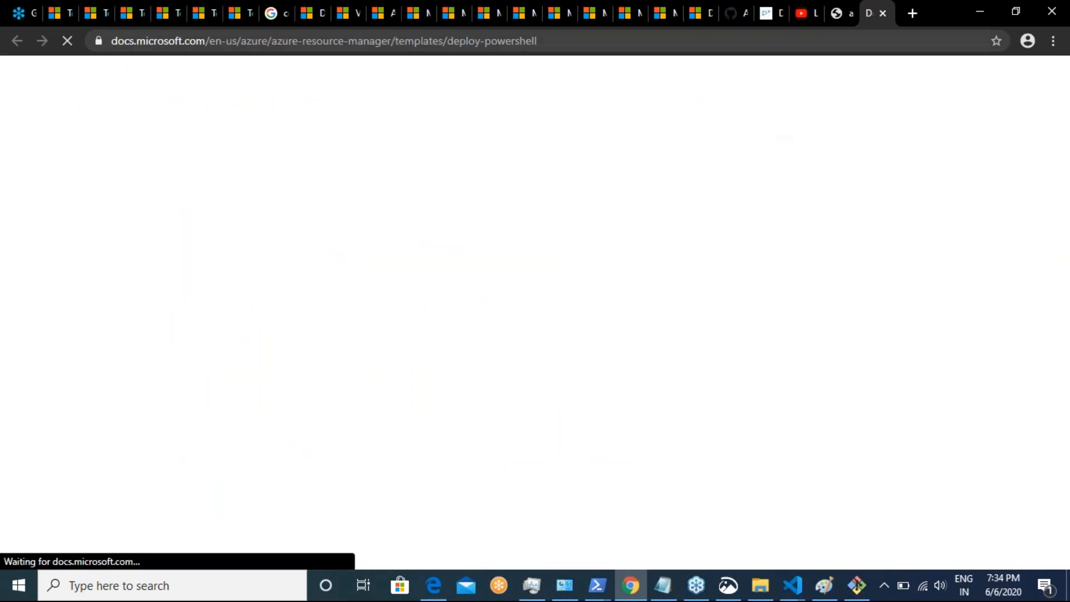
pyautogui.click(640, 36)
pyautogui.scroll(-5, 682, 223)
pyautogui.scroll(-4, 682, 224)
pyautogui.scroll(4, 682, 224)
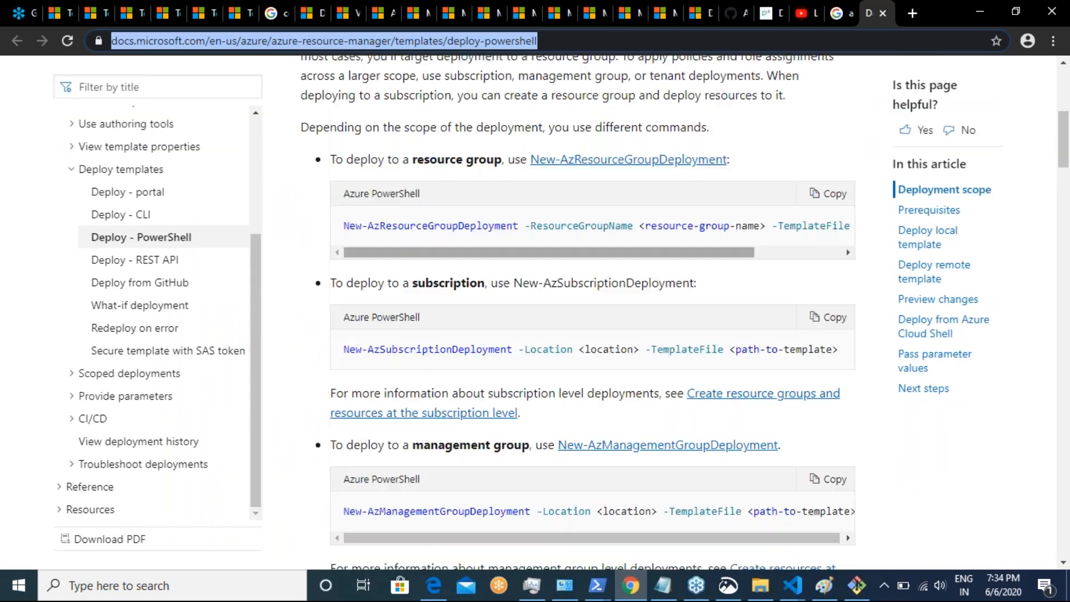
pyautogui.scroll(-1, 663, 219)
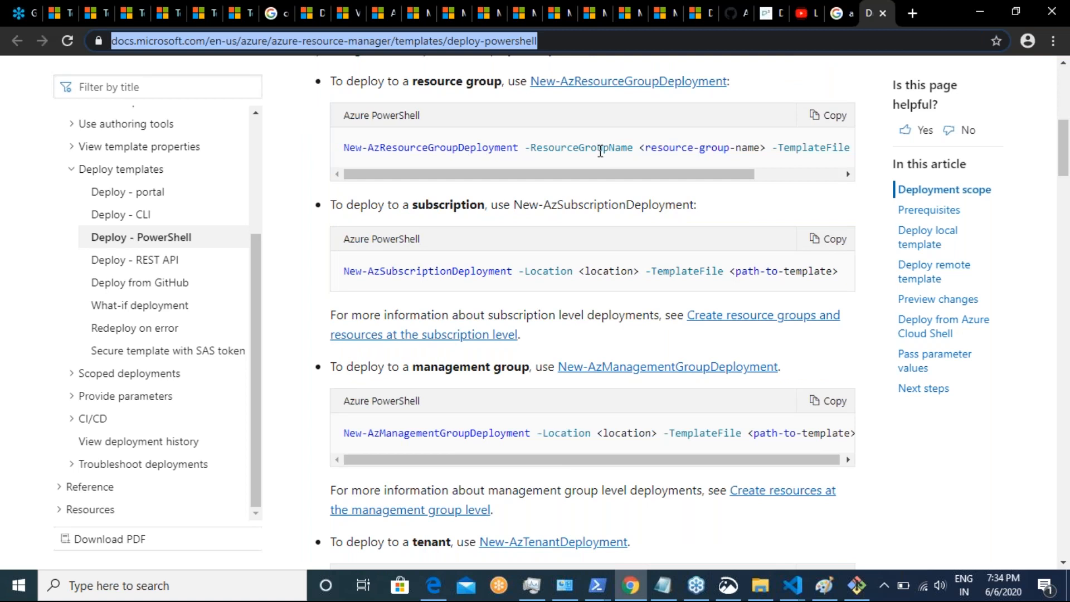
pyautogui.moveTo(604, 175); pyautogui.dragTo(801, 178)
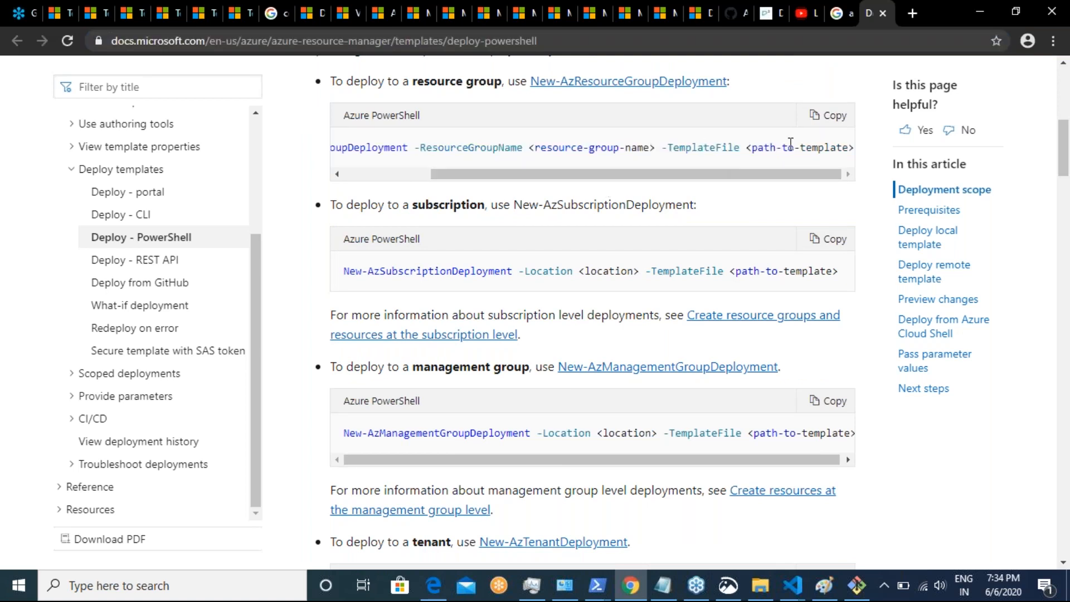
pyautogui.click(555, 40)
pyautogui.hotkey('ctrl', 'c')
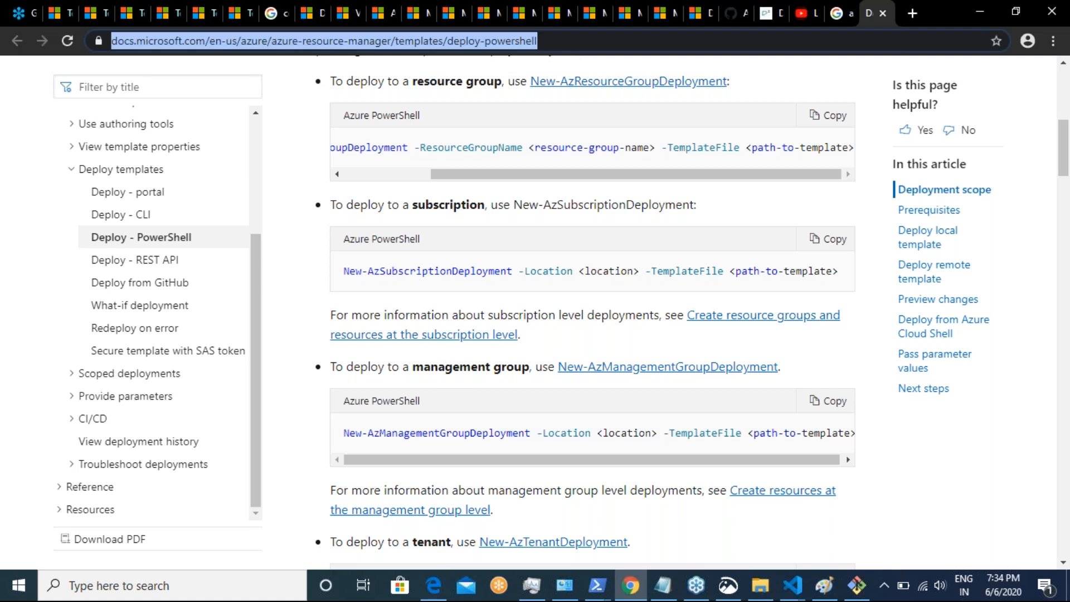
# - Switch to the arm2.md class notes in Visual Studio Code and place the cursor after the "Watch Here" link in the last bullet
pyautogui.hotkey('alt', 'Tab')
pyautogui.hotkey('alt', 'Tab')
pyautogui.press('Tab')
pyautogui.press('Tab')
pyautogui.scroll(-3, 628, 466)
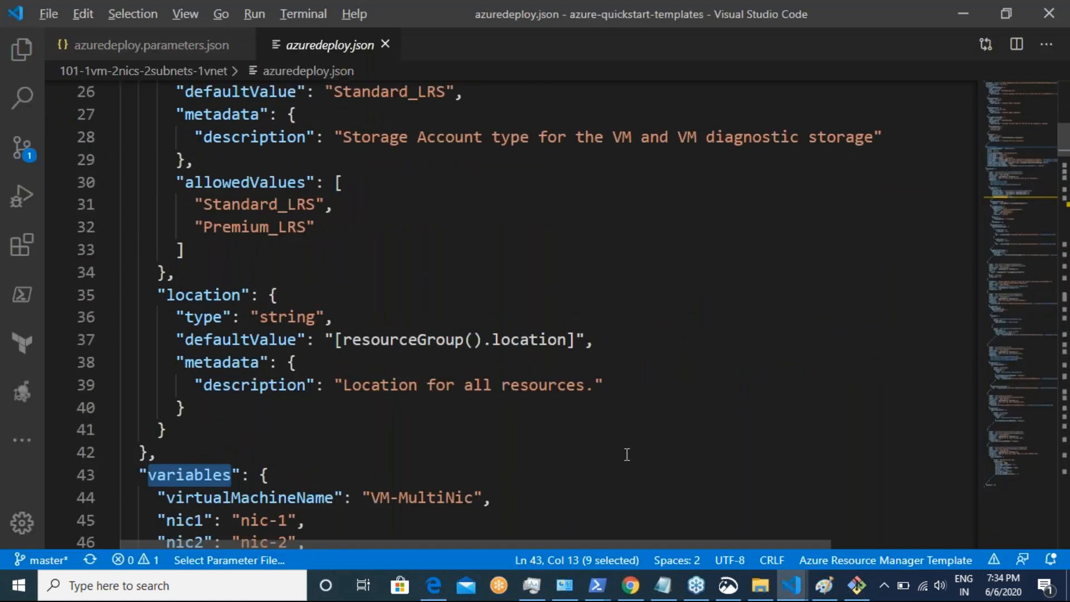
pyautogui.hotkey('alt', 'Tab')
pyautogui.press('Tab')
pyautogui.press('Tab')
pyautogui.press('Tab')
pyautogui.press('Tab')
pyautogui.scroll(-2, 276, 257)
pyautogui.click(276, 257)
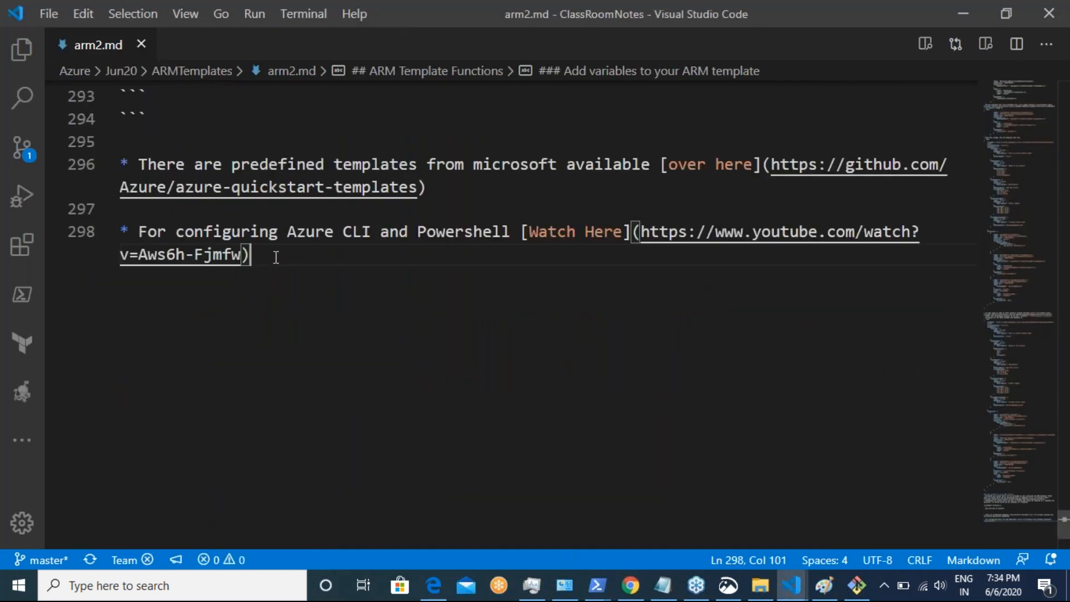
# - Add the bullet "Deploying Template from powershell [Refer Here]" below a blank line, linked to the copied deploy-powershell article address
pyautogui.press('Return')
pyautogui.press('Return')
pyautogui.write('* De')
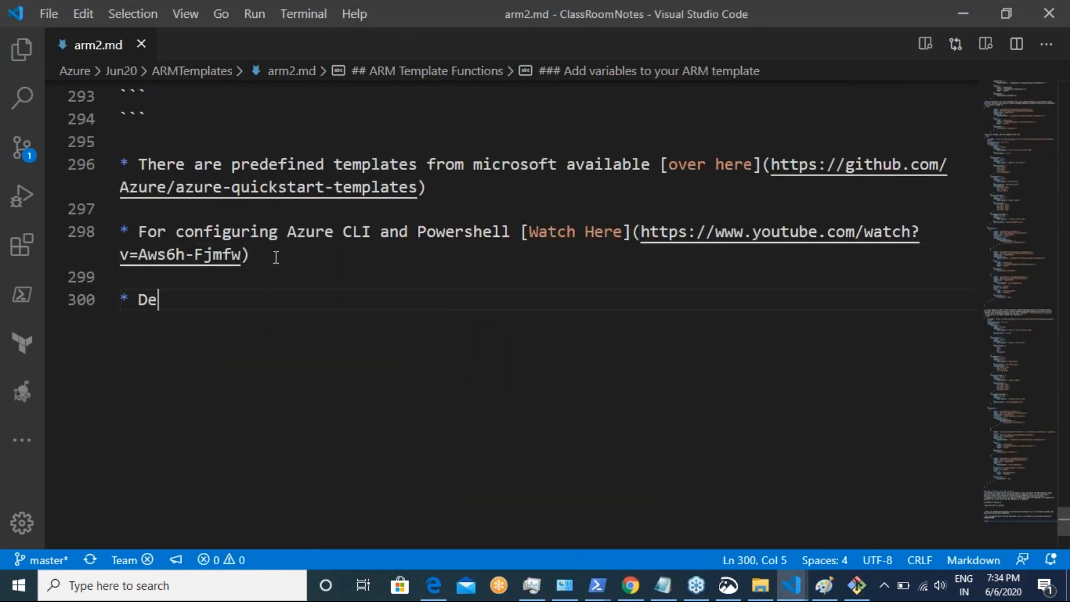
pyautogui.write('ploying')
pyautogui.press('BackSpace')
pyautogui.press('BackSpace')
pyautogui.press('BackSpace')
pyautogui.press('BackSpace')
pyautogui.write('ing Templ')
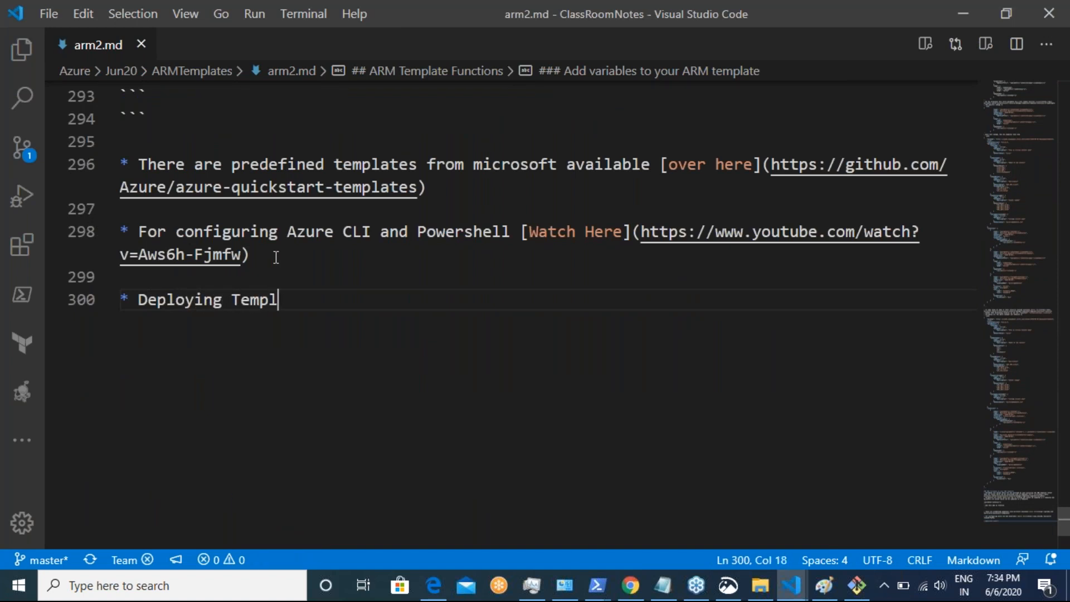
pyautogui.write('ate fro')
pyautogui.write('powe')
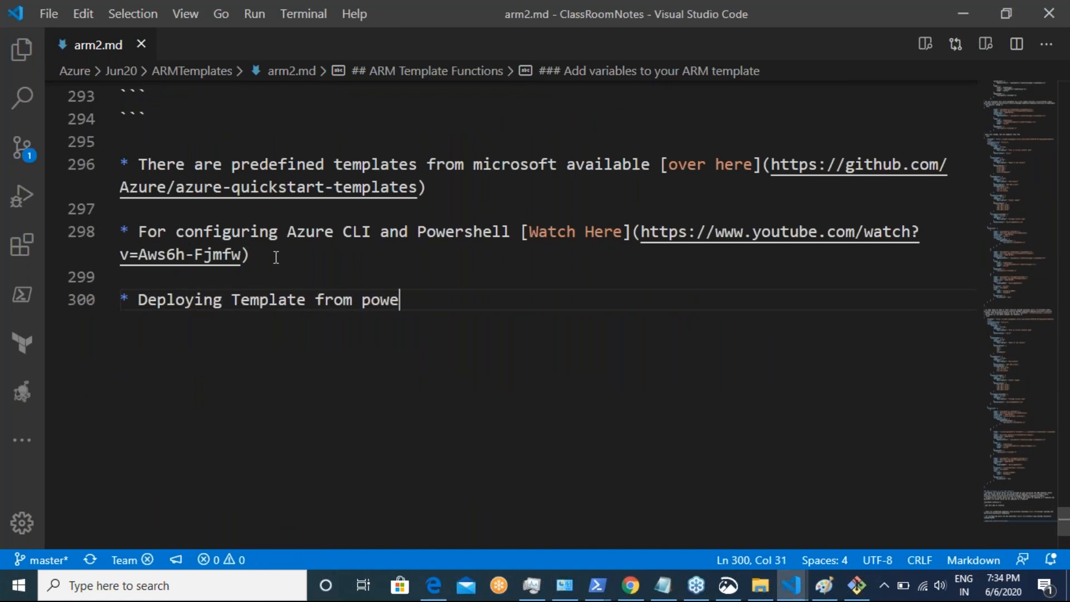
pyautogui.write('rshell [Refer Here]')
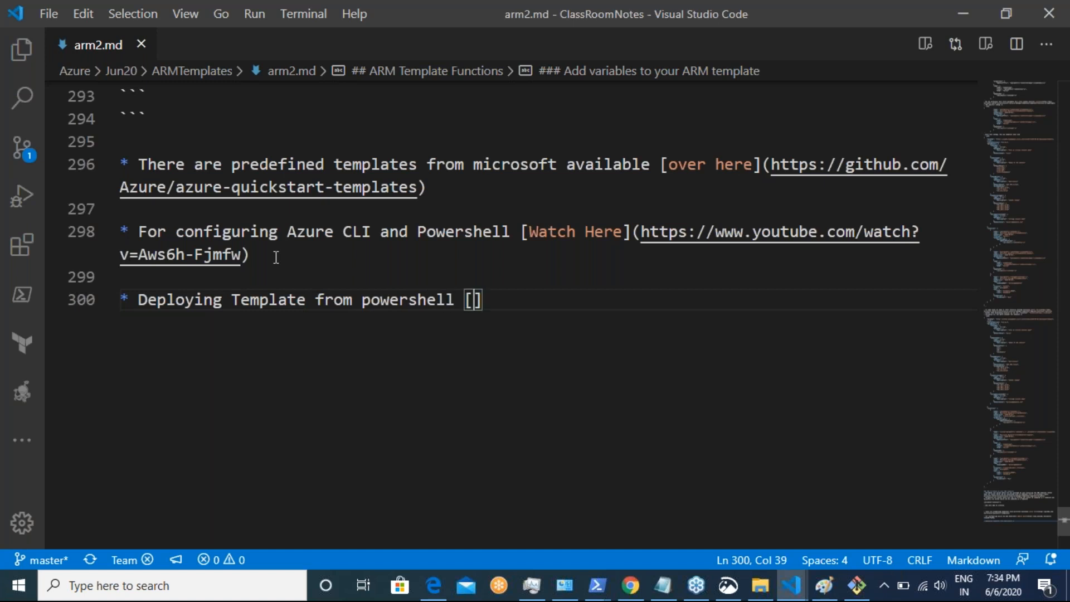
pyautogui.write('(')
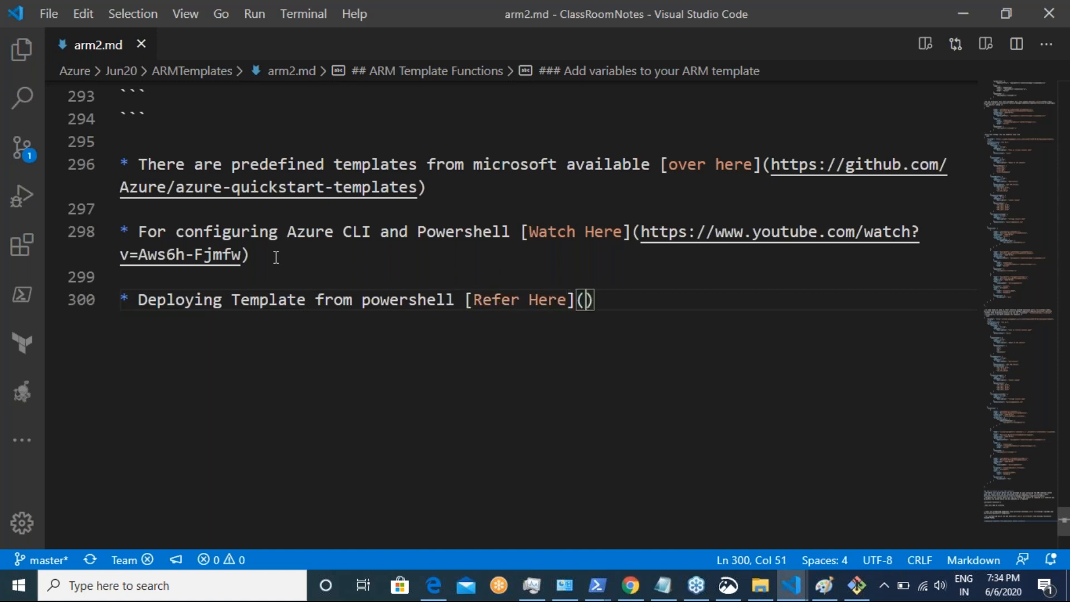
pyautogui.hotkey('ctrl', 'v')
# - Start a new bullet reading "Deploying Template from cli" directly below the PowerShell deployment bullet
pyautogui.press('Return')
pyautogui.write('* Depl')
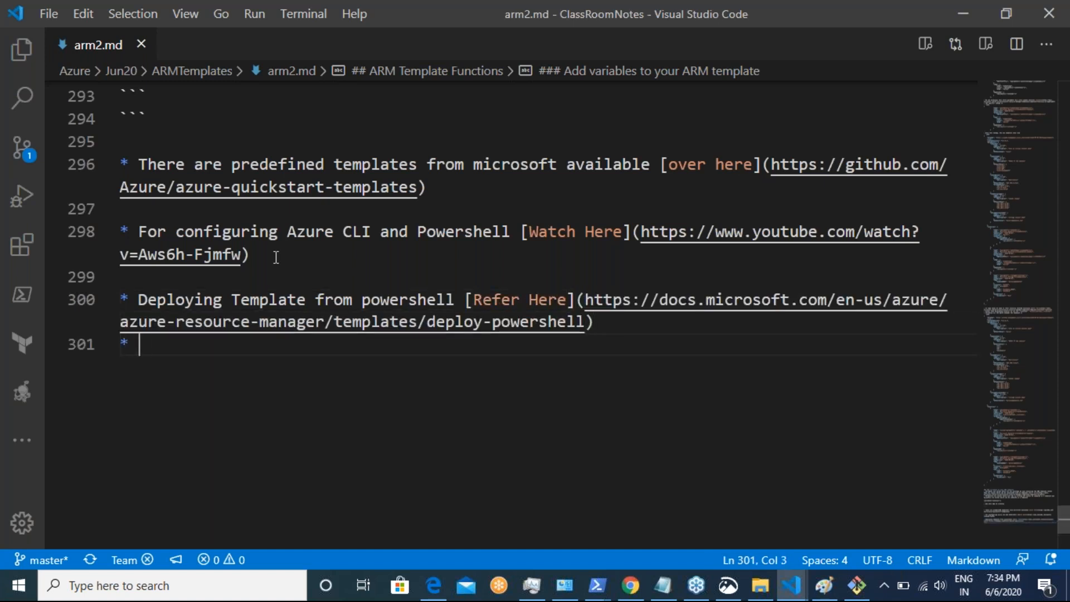
pyautogui.write('oyi')
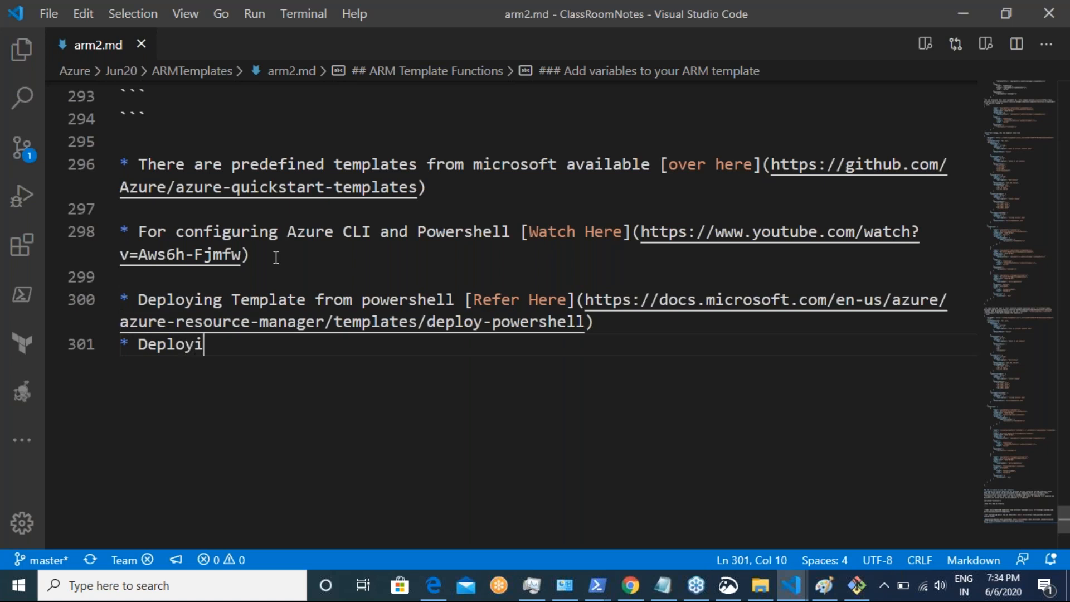
pyautogui.write('ng Template')
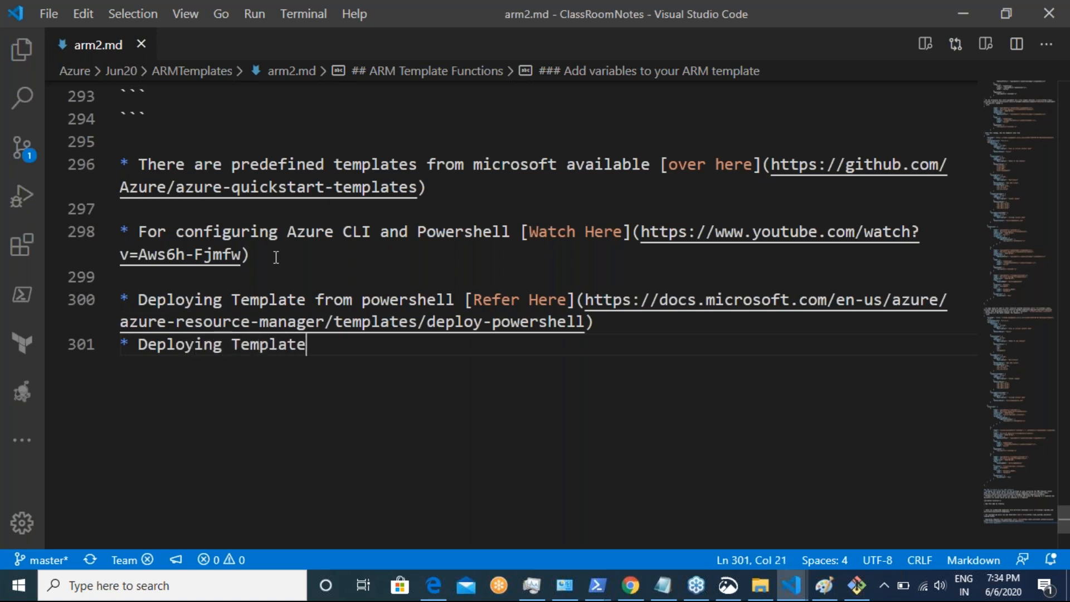
pyautogui.write(' from cli (')
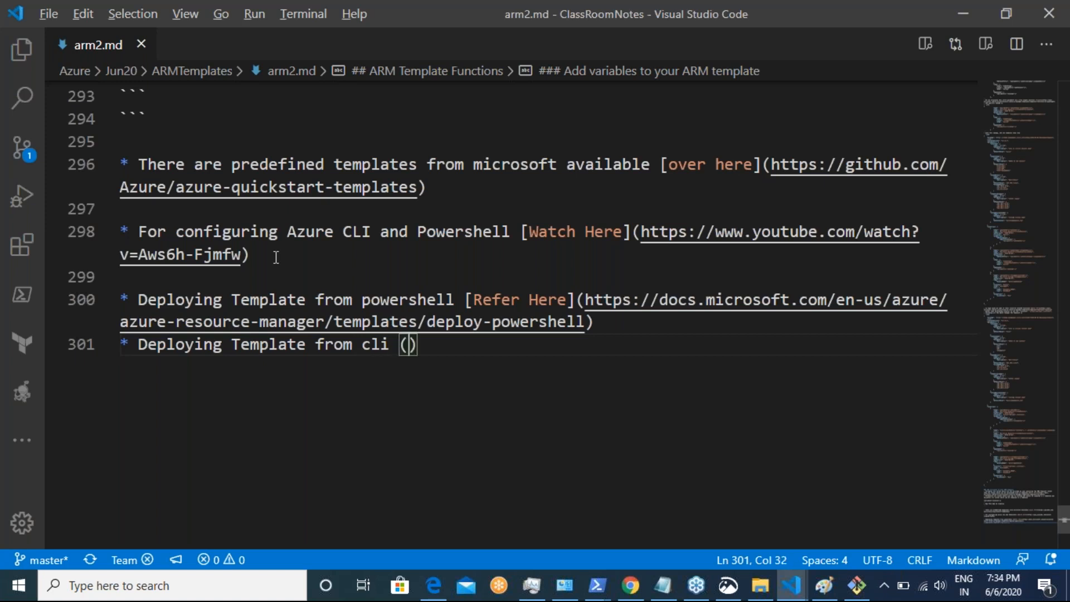
# - Switch to Chrome, open the "Deploy - CLI" article under Deploy templates and copy its page address
pyautogui.hotkey('alt', 'Tab')
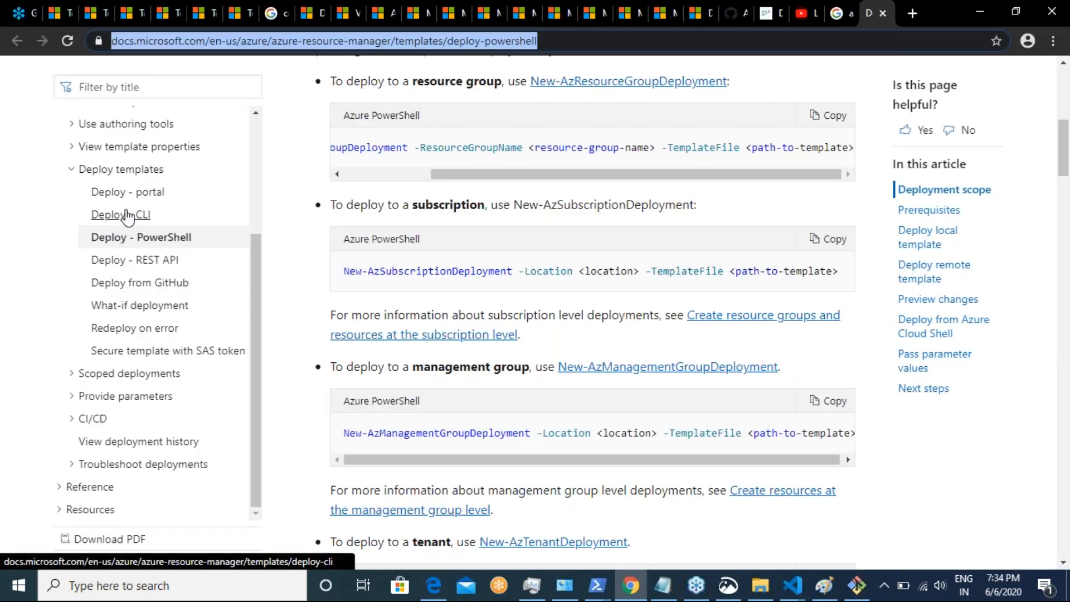
pyautogui.click(127, 216)
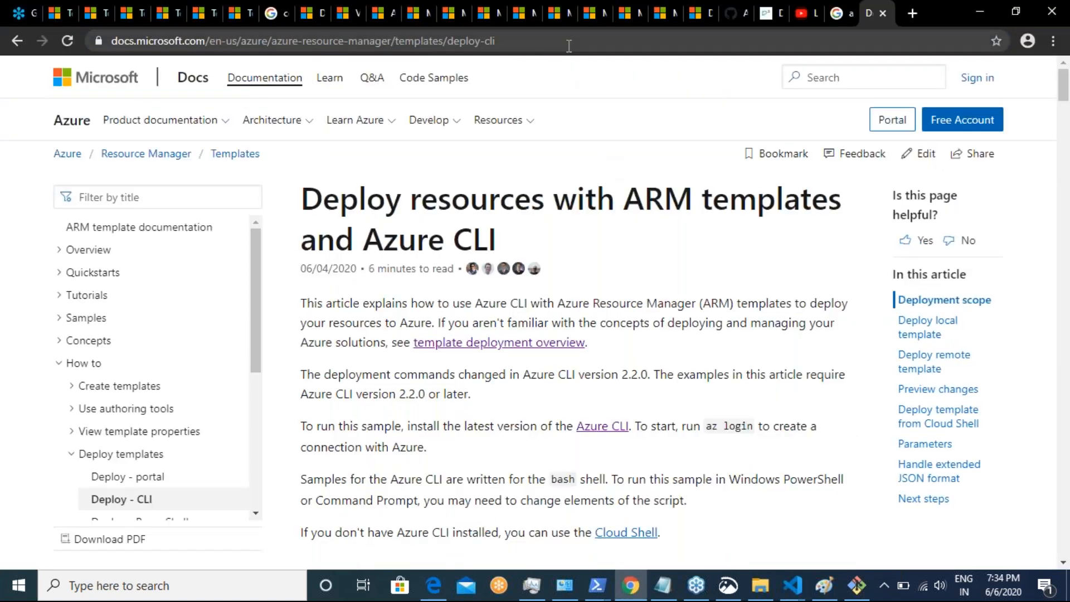
pyautogui.click(569, 40)
pyautogui.hotkey('ctrl', 'c')
# - Return to arm2.md in Visual Studio Code and complete the cli bullet with a "Refer Here" link to the copied deploy-cli address
pyautogui.hotkey('alt', 'Tab')
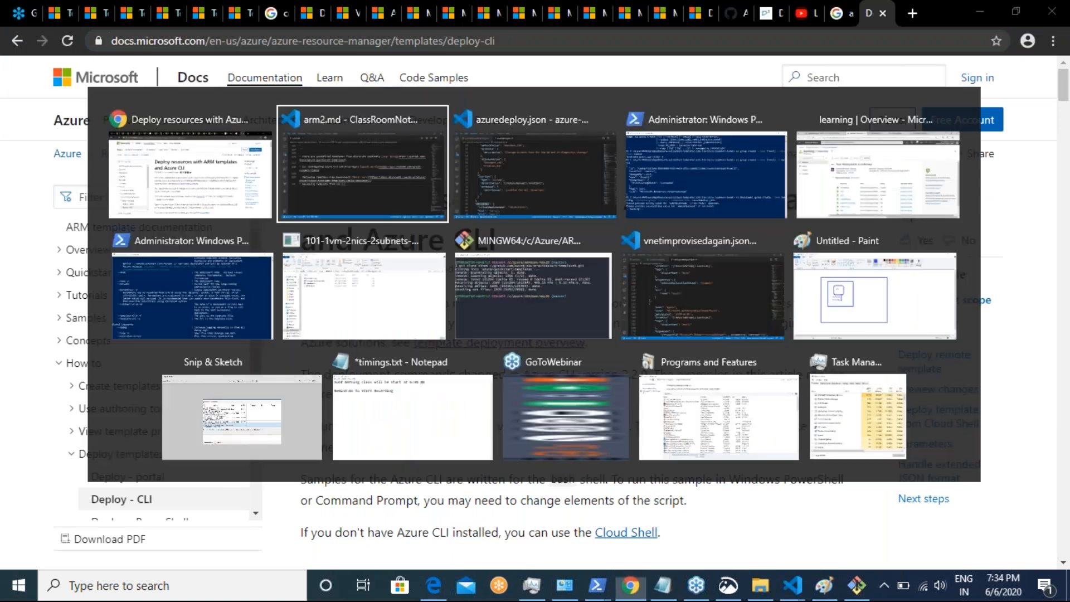
pyautogui.press('BackSpace')
pyautogui.write('[Refer Here](')
pyautogui.hotkey('ctrl', 'v')
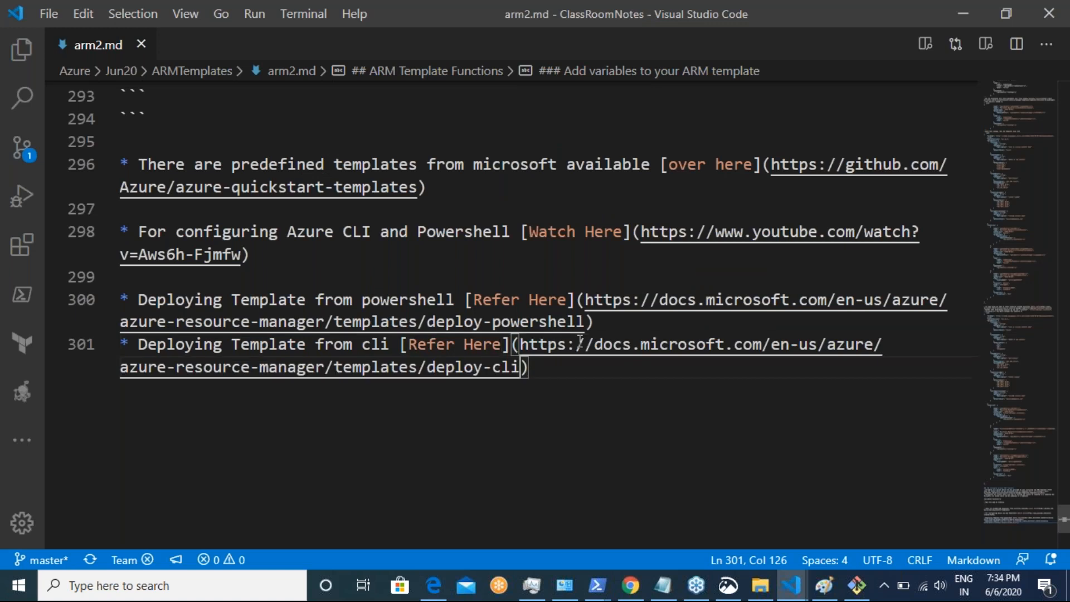
# - Switch to Edge, check the learning deployment, and display the Azure portal's resource groups and notifications in the othermigration tab
pyautogui.click(434, 586)
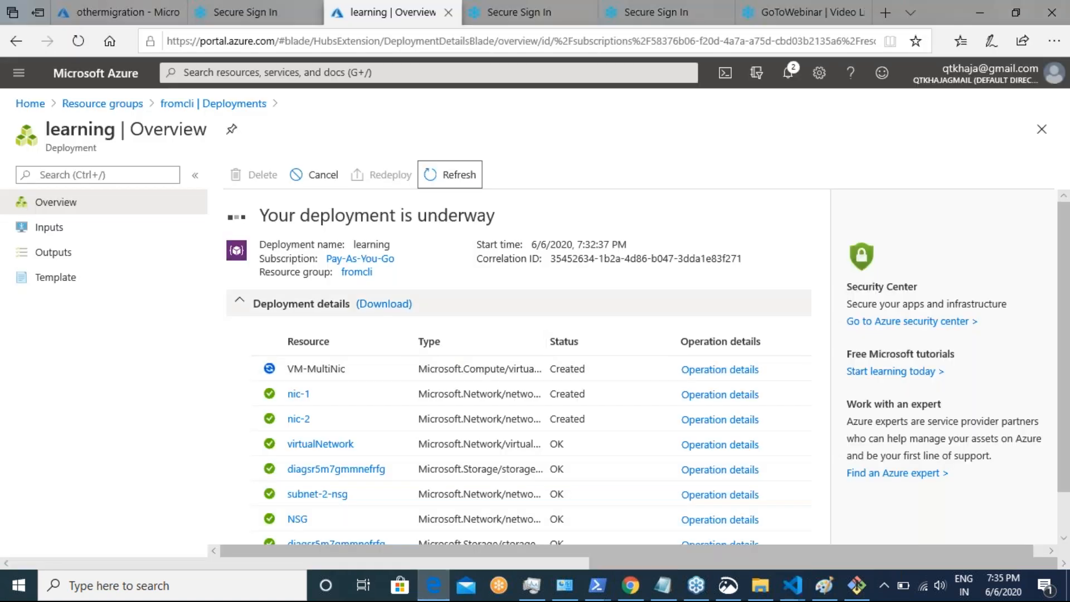
pyautogui.click(95, 11)
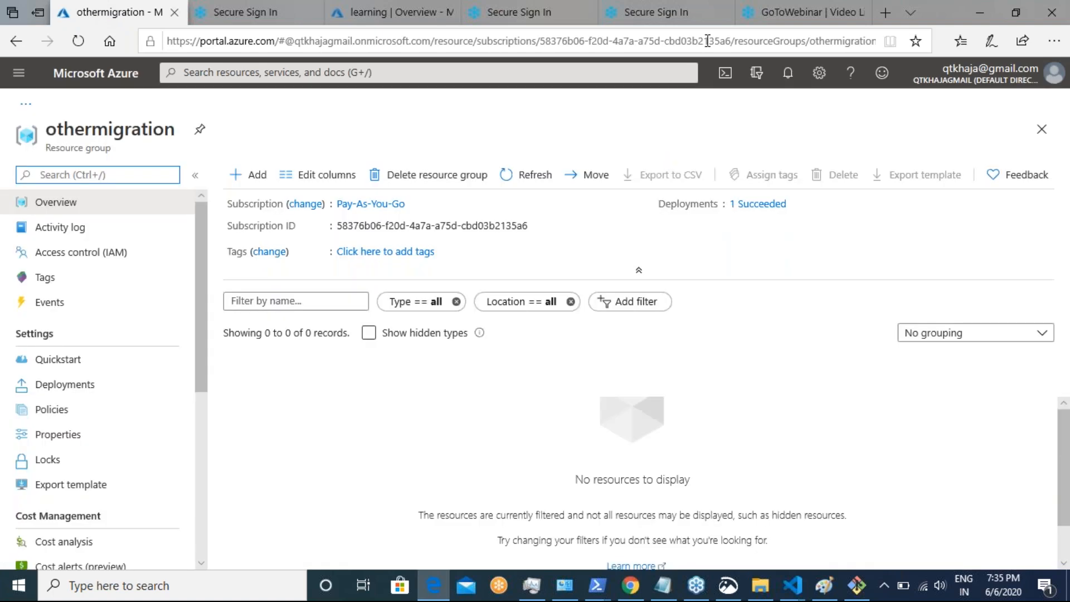
pyautogui.click(30, 104)
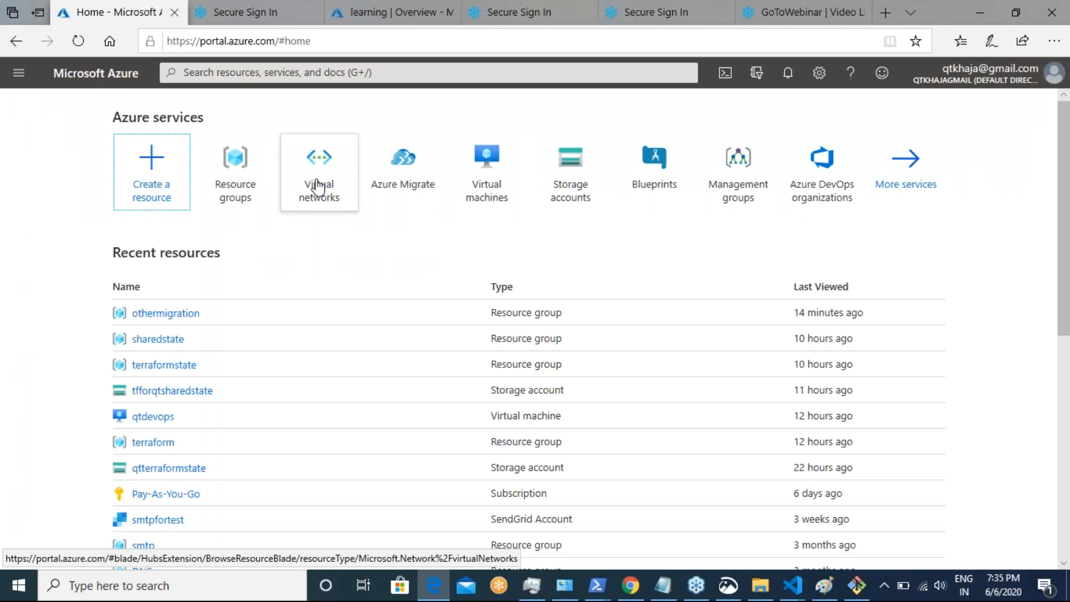
pyautogui.click(235, 168)
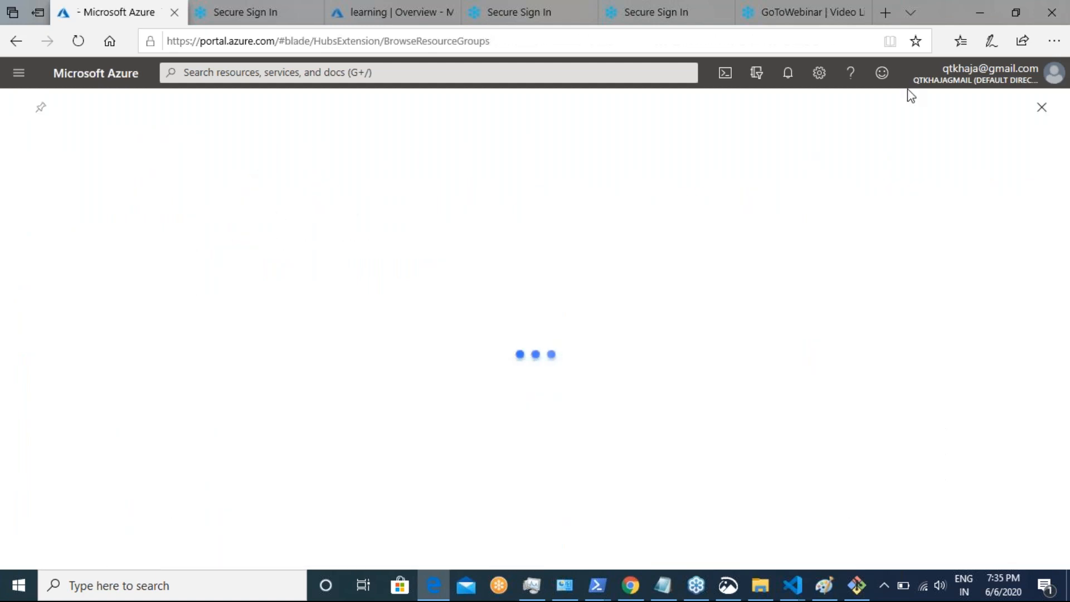
pyautogui.click(787, 76)
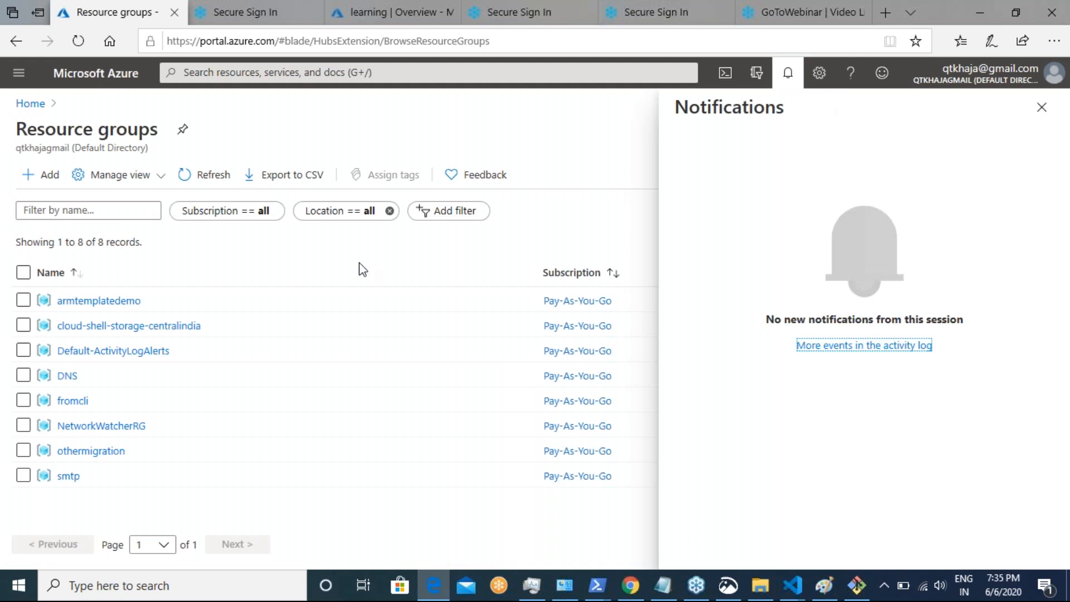
# - Open the armtemplatedemo resource group's deployments and examine the raw error of the Microsoft.Template deployment, highlighting the referenced resource and region text
pyautogui.click(115, 300)
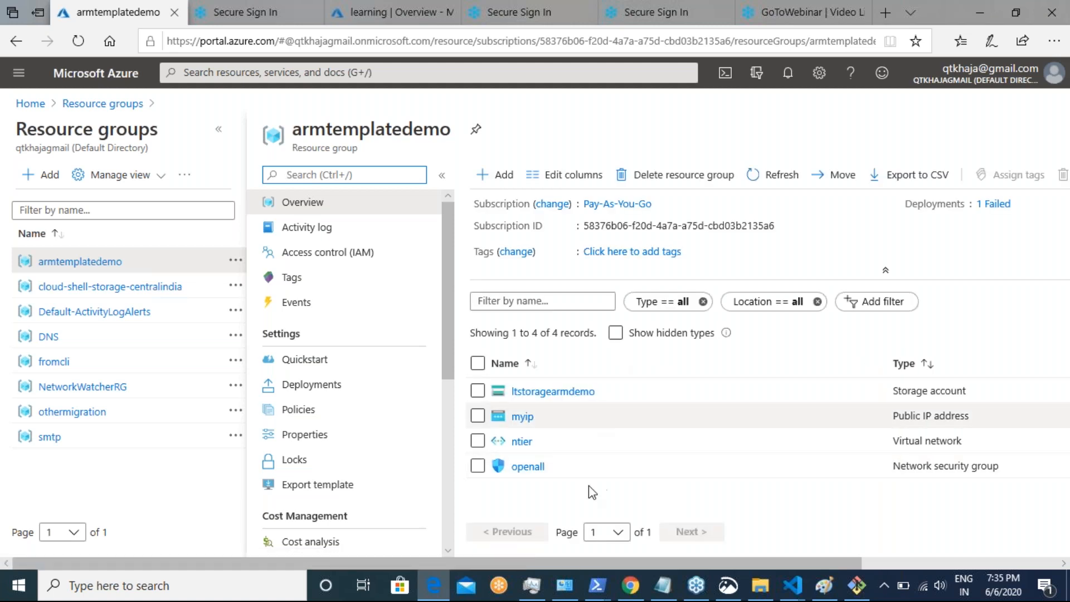
pyautogui.click(312, 385)
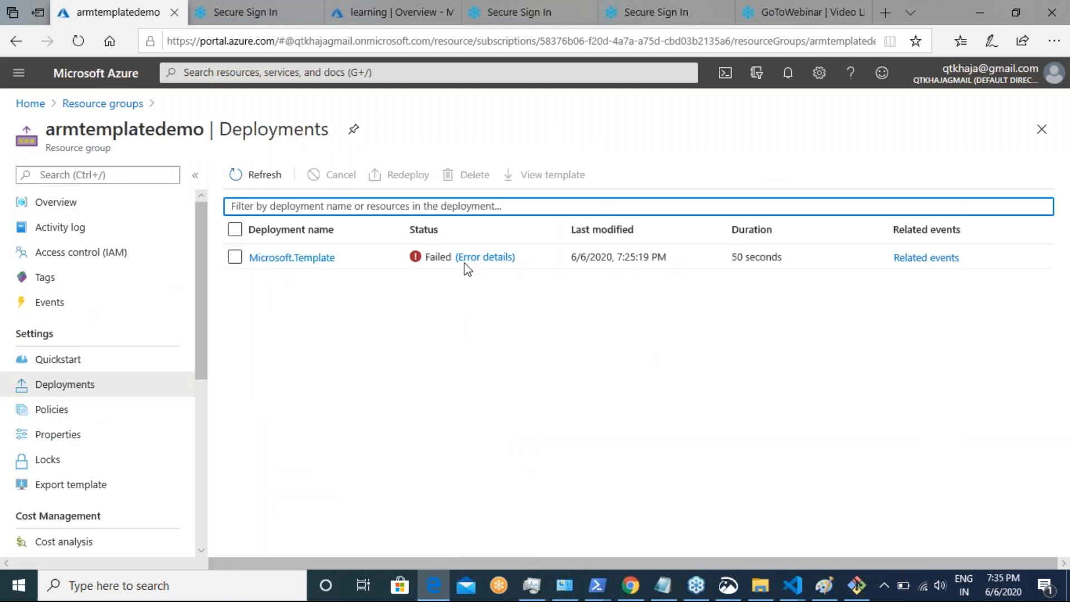
pyautogui.click(484, 258)
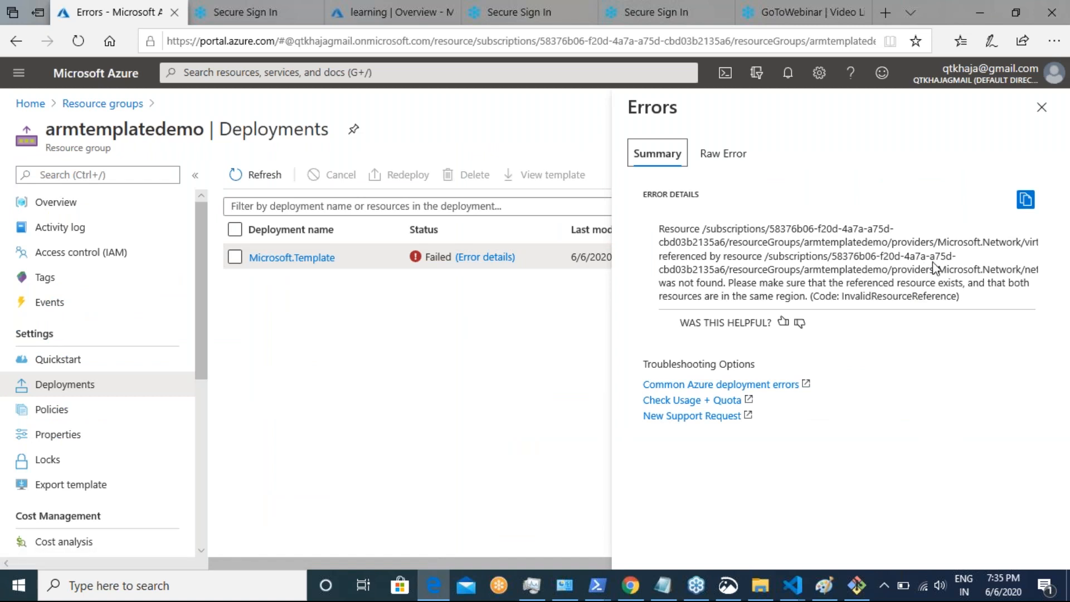
pyautogui.click(727, 156)
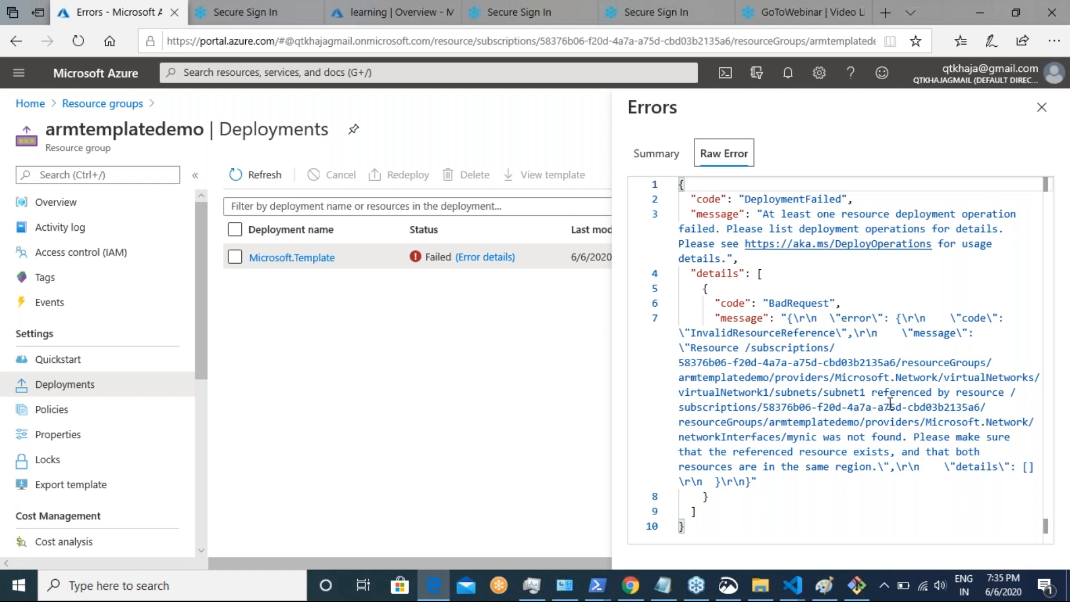
pyautogui.moveTo(730, 456); pyautogui.dragTo(861, 467)
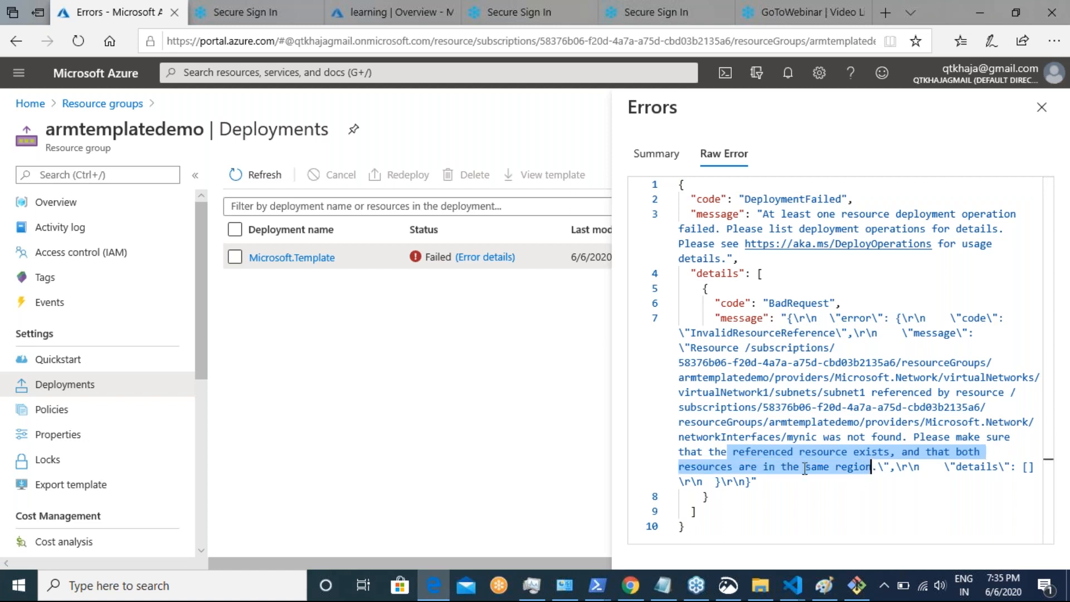
pyautogui.hotkey('alt', 'Tab')
pyautogui.hotkey('alt', 'Tab')
pyautogui.hotkey('alt', 'Tab')
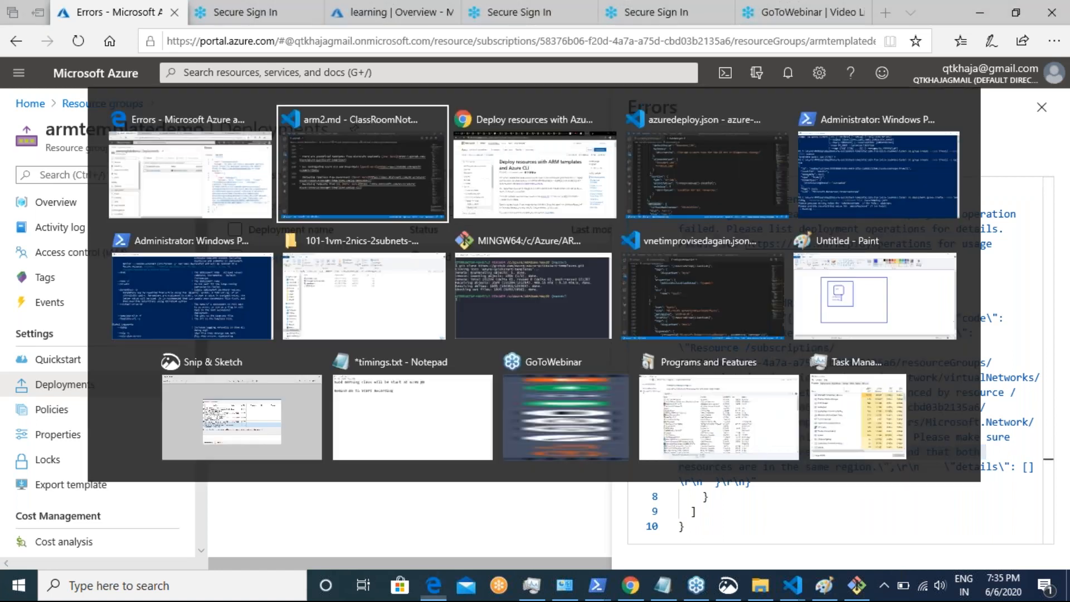
pyautogui.scroll(-6, 690, 407)
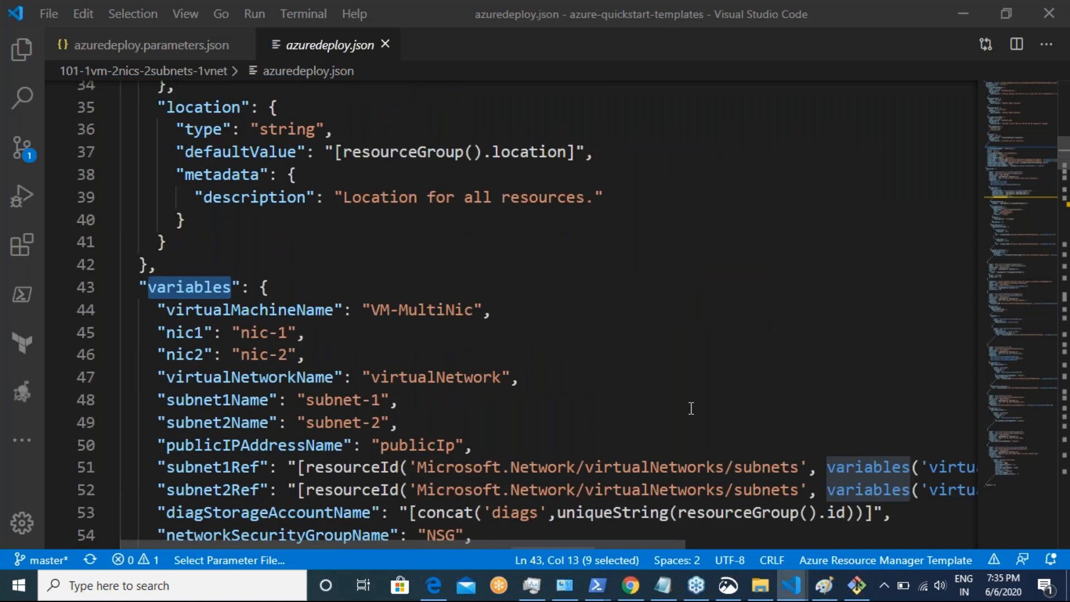
pyautogui.scroll(1, 691, 409)
pyautogui.scroll(8, 691, 409)
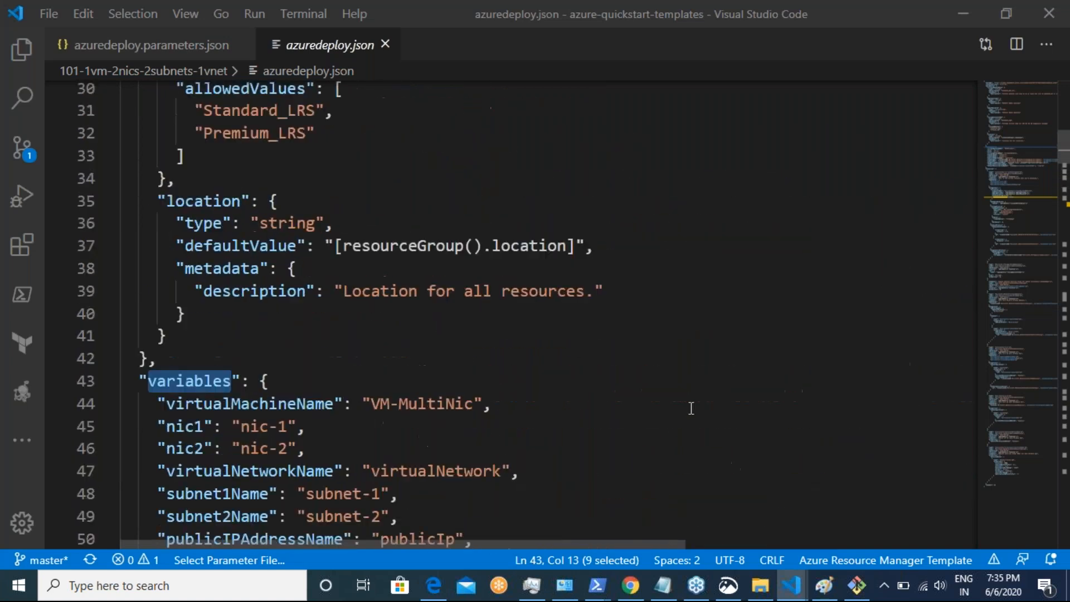
# - Switch to the vnetimprovisedagain.json template in the May20 Visual Studio Code window and review its resources and parameters
pyautogui.hotkey('alt', 'Tab')
pyautogui.hotkey('alt', 'Tab')
pyautogui.hotkey('alt', 'Tab')
pyautogui.hotkey('alt', 'Tab')
pyautogui.hotkey('alt', 'Tab')
pyautogui.hotkey('alt', 'Tab')
pyautogui.hotkey('alt', 'Tab')
pyautogui.hotkey('alt', 'Tab')
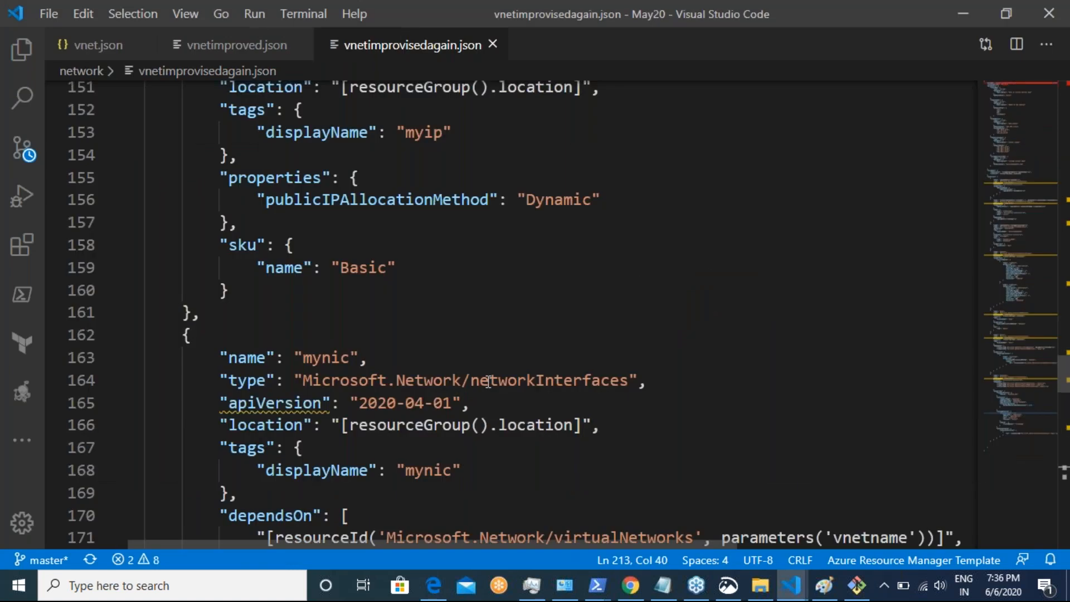
pyautogui.scroll(5, 488, 382)
pyautogui.scroll(20, 488, 382)
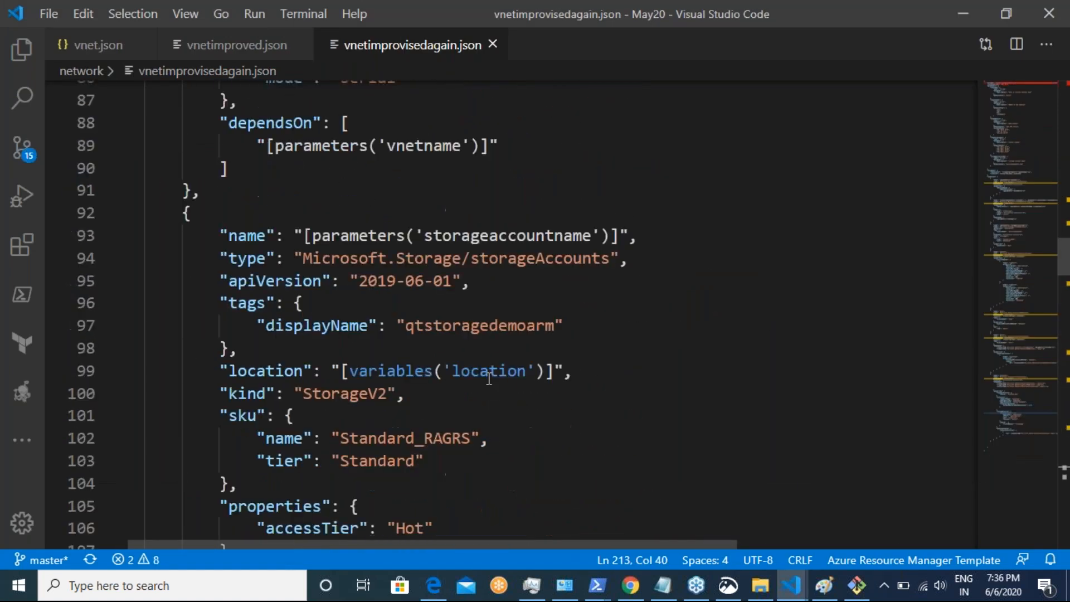
pyautogui.scroll(12, 488, 379)
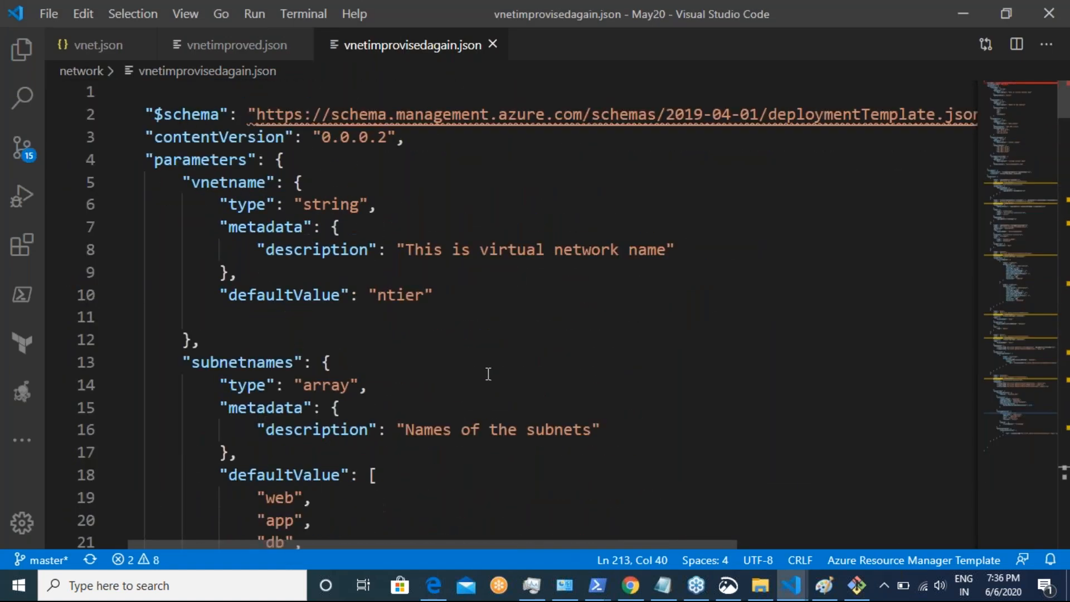
# - Search vnetimprovisedagain.json for "location" and step through the matches to check the location setting of each resource
pyautogui.hotkey('ctrl', 'f')
pyautogui.write('loc')
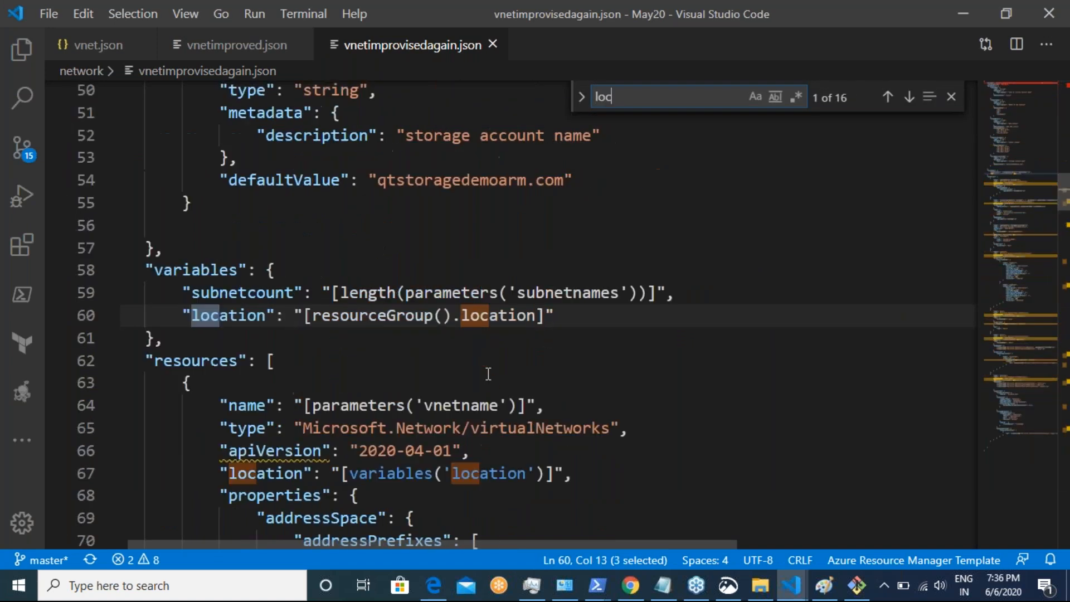
pyautogui.write('ation')
pyautogui.press('Return')
pyautogui.press('Return')
pyautogui.press('Return')
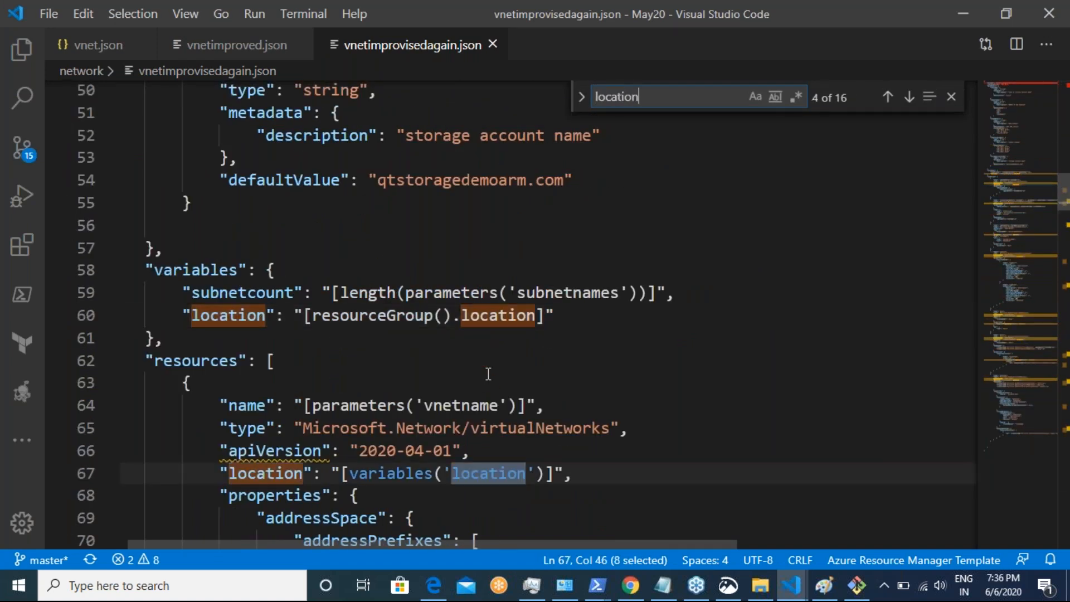
pyautogui.press('Return')
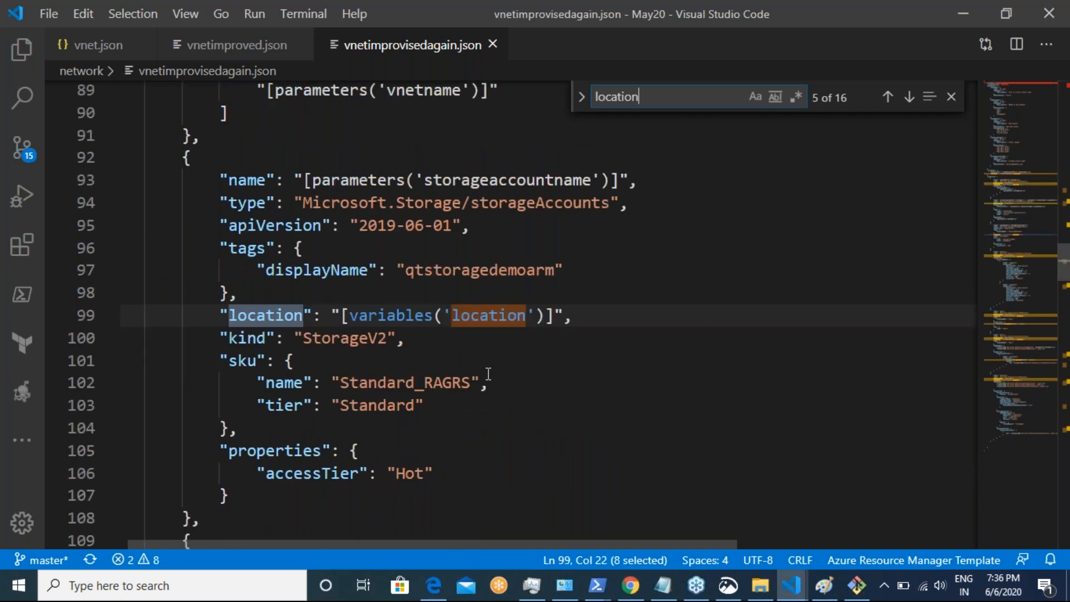
pyautogui.press('Return')
pyautogui.press('Return')
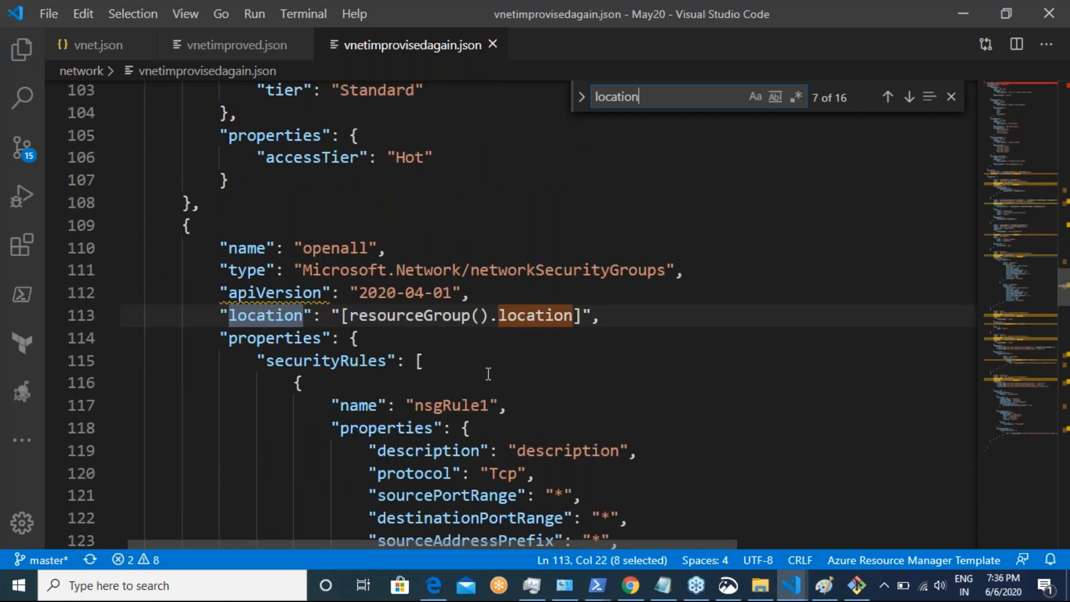
pyautogui.press('Return')
pyautogui.press('Return')
pyautogui.press('Return')
pyautogui.press('Return')
pyautogui.press('Return')
pyautogui.press('Return')
pyautogui.press('Return')
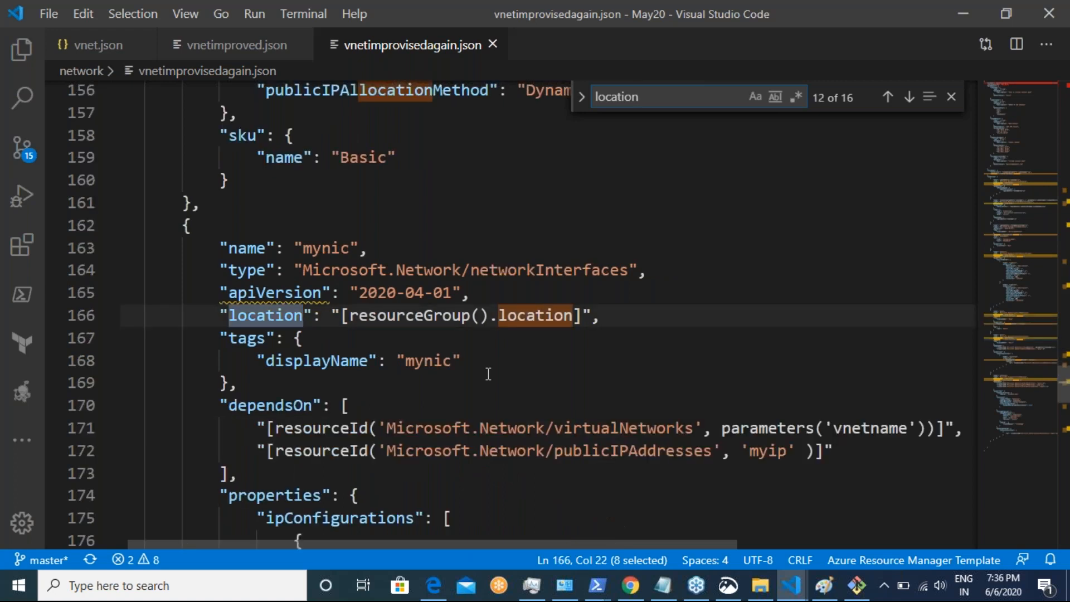
pyautogui.press('Return')
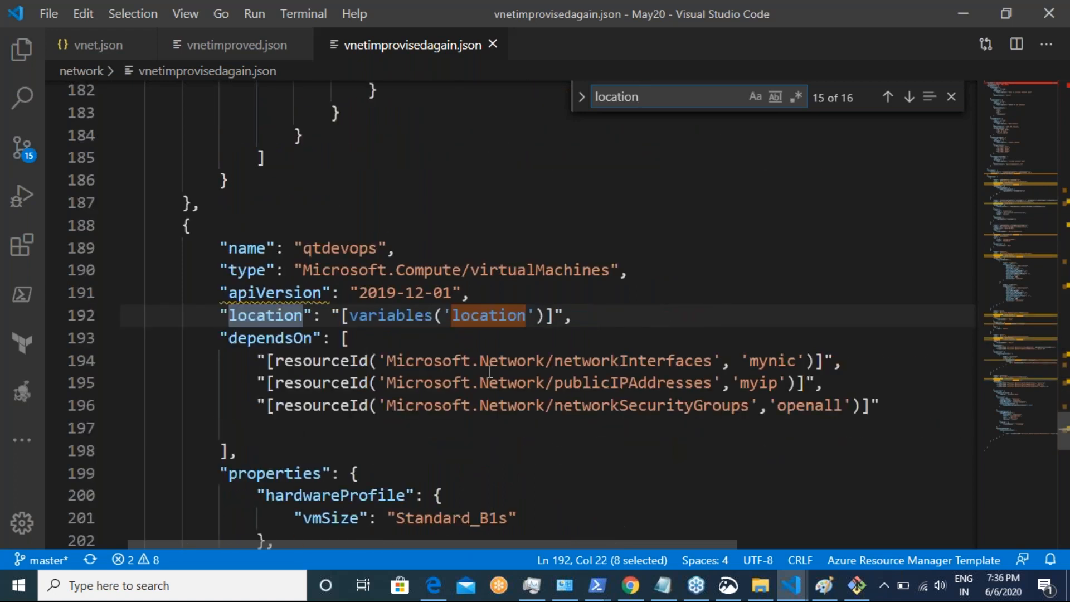
# - Search the template for "east" to look for a hard-coded region name
pyautogui.scroll(15, 490, 371)
pyautogui.scroll(20, 470, 344)
pyautogui.scroll(10, 470, 344)
pyautogui.hotkey('ctrl', 'f')
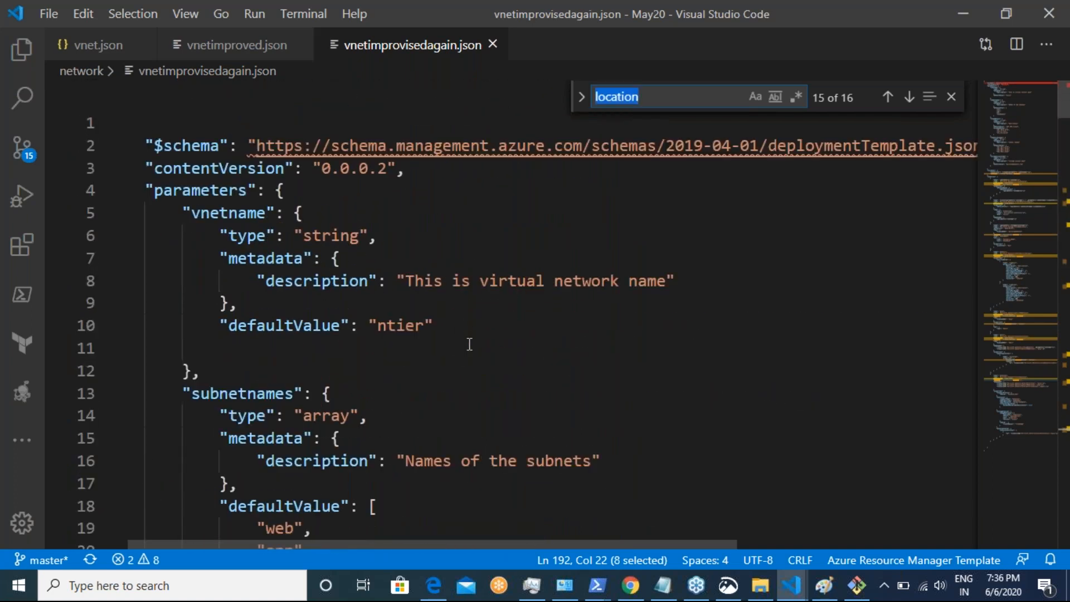
pyautogui.write('east')
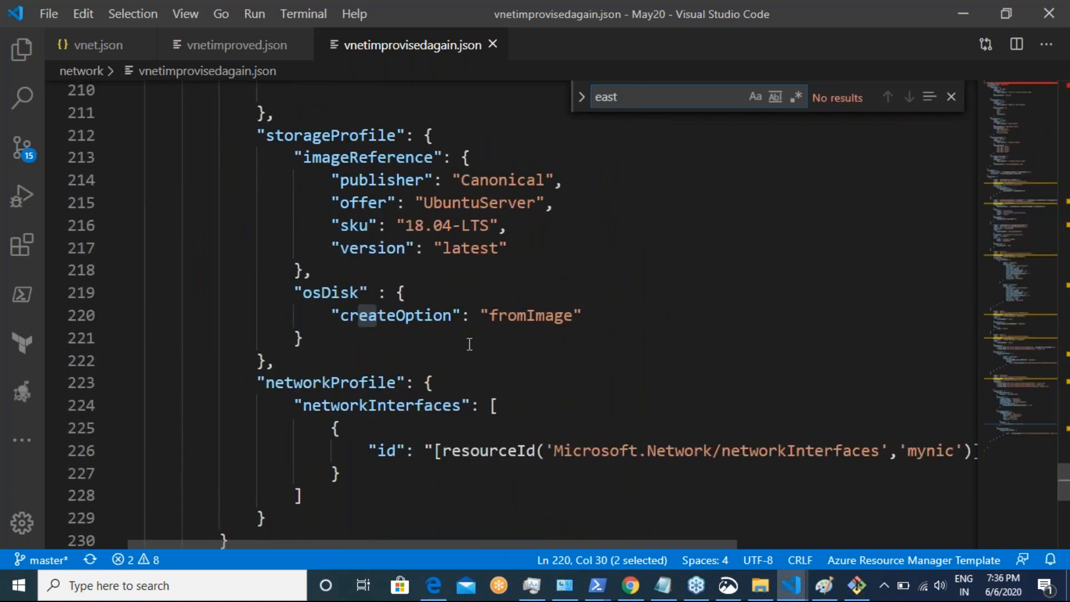
# - Search the template for "us" instead and step through the matches to look for a hard-coded region
pyautogui.press('BackSpace')
pyautogui.press('BackSpace')
pyautogui.press('BackSpace')
pyautogui.write('us')
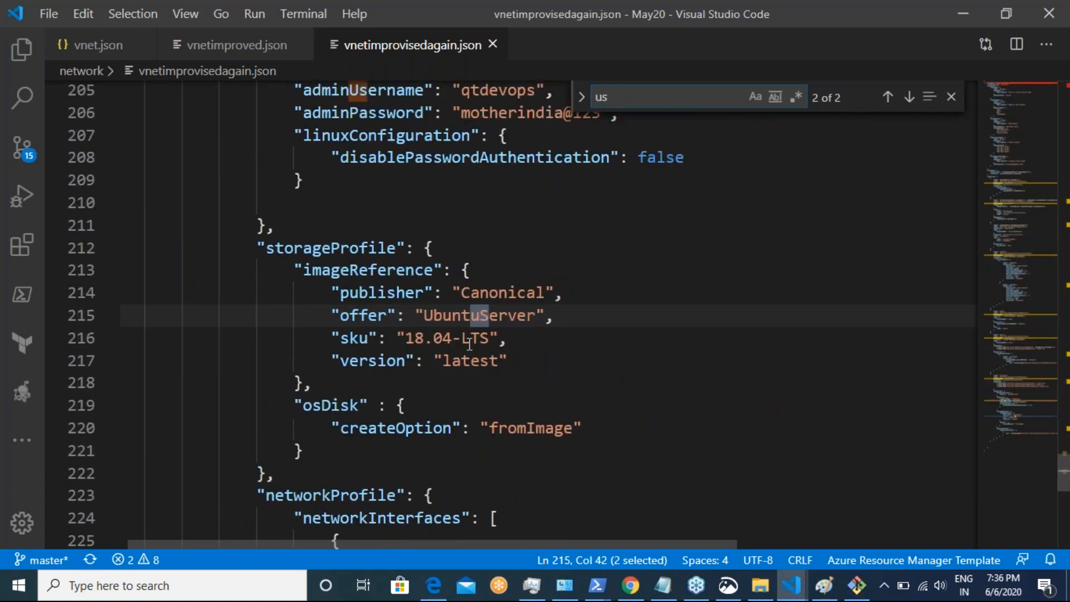
pyautogui.press('Return')
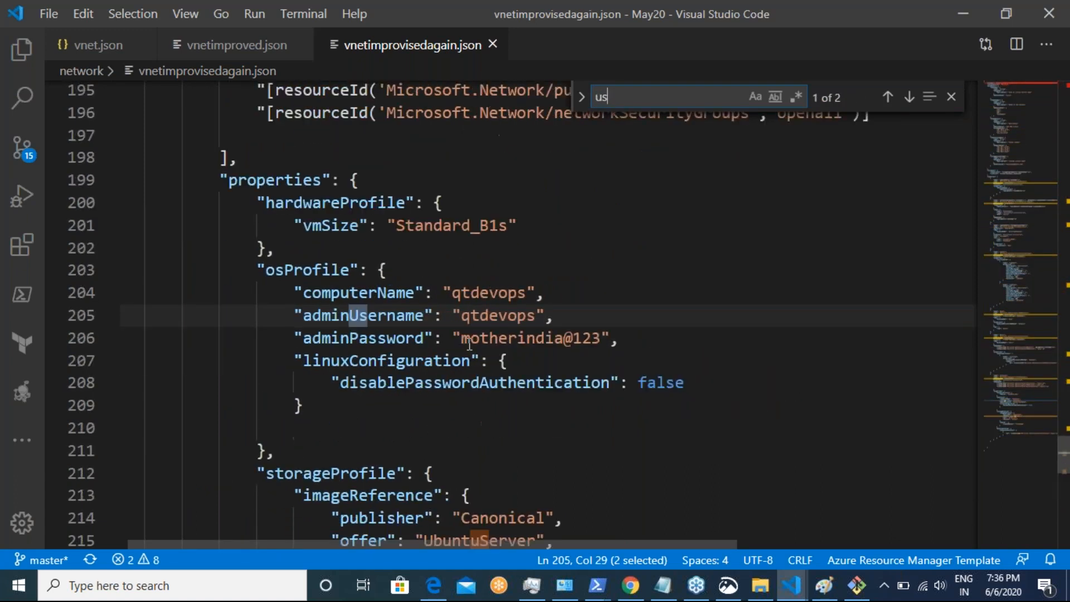
pyautogui.press('Return')
pyautogui.press('Return')
pyautogui.press('Return')
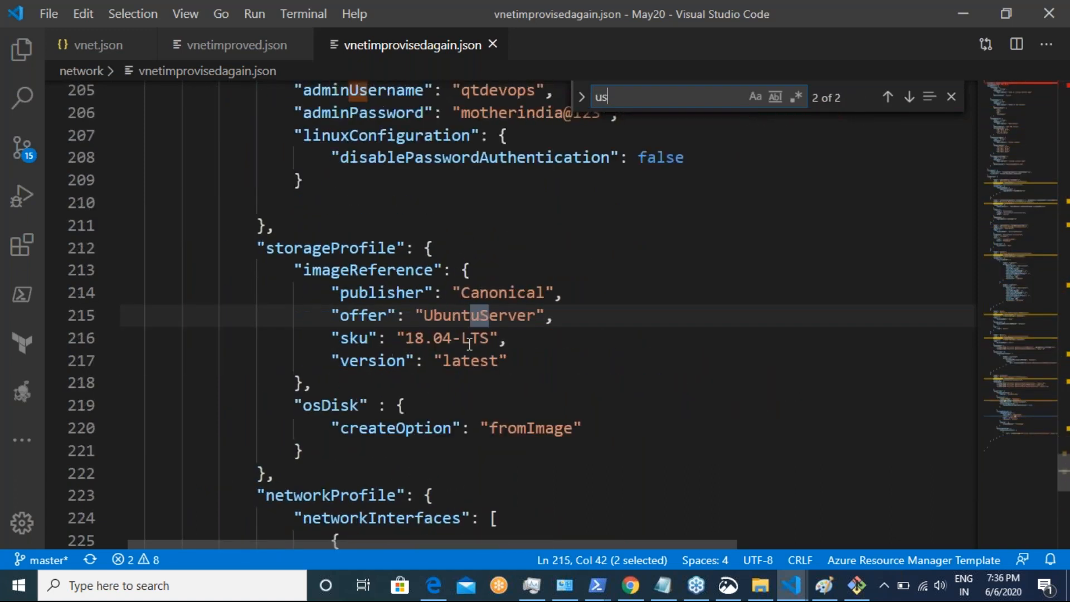
# - Review vnetimprovisedagain.json from the virtual machine resource back up to its location variable and parameter definitions
pyautogui.scroll(10, 490, 341)
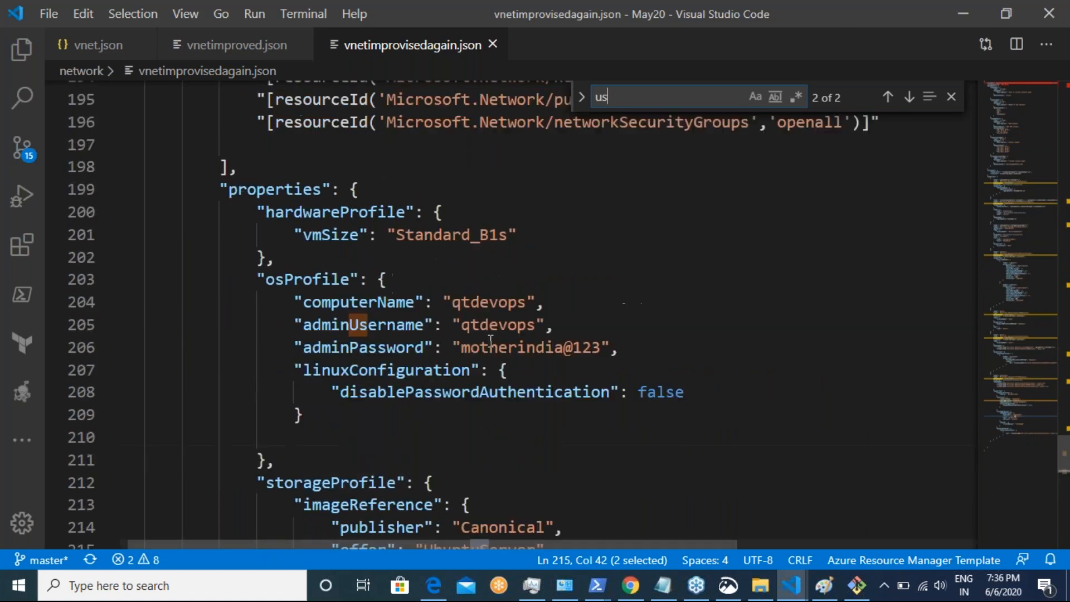
pyautogui.scroll(20, 518, 335)
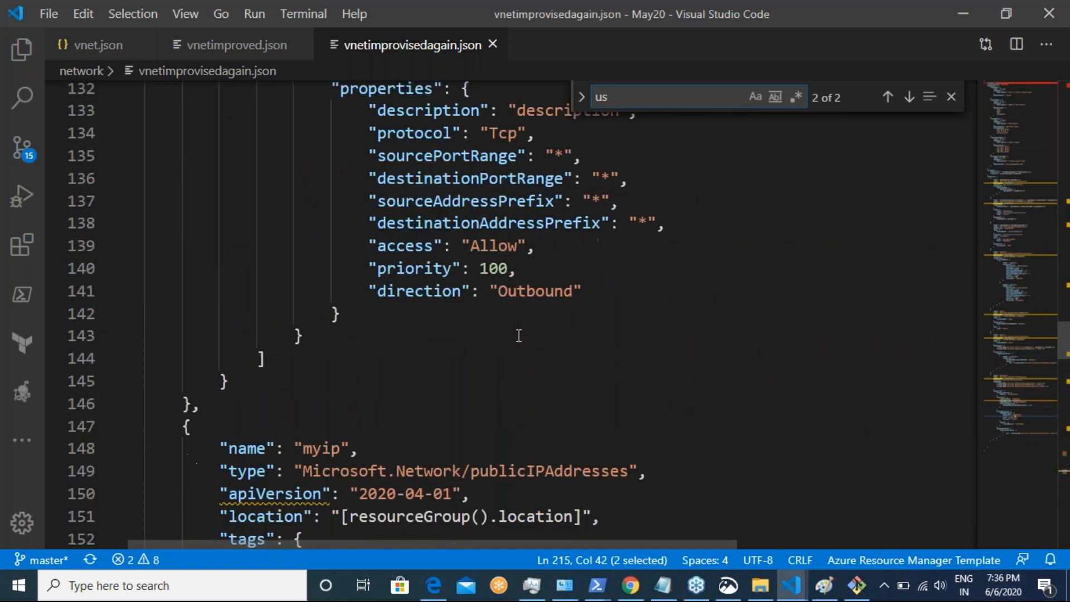
pyautogui.scroll(16, 518, 336)
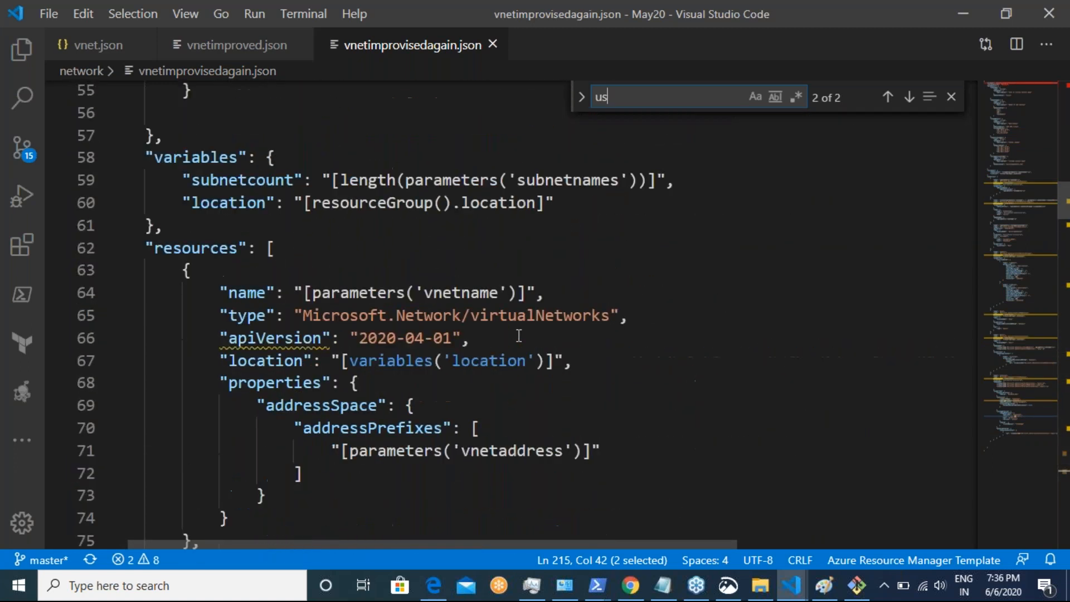
pyautogui.scroll(14, 519, 335)
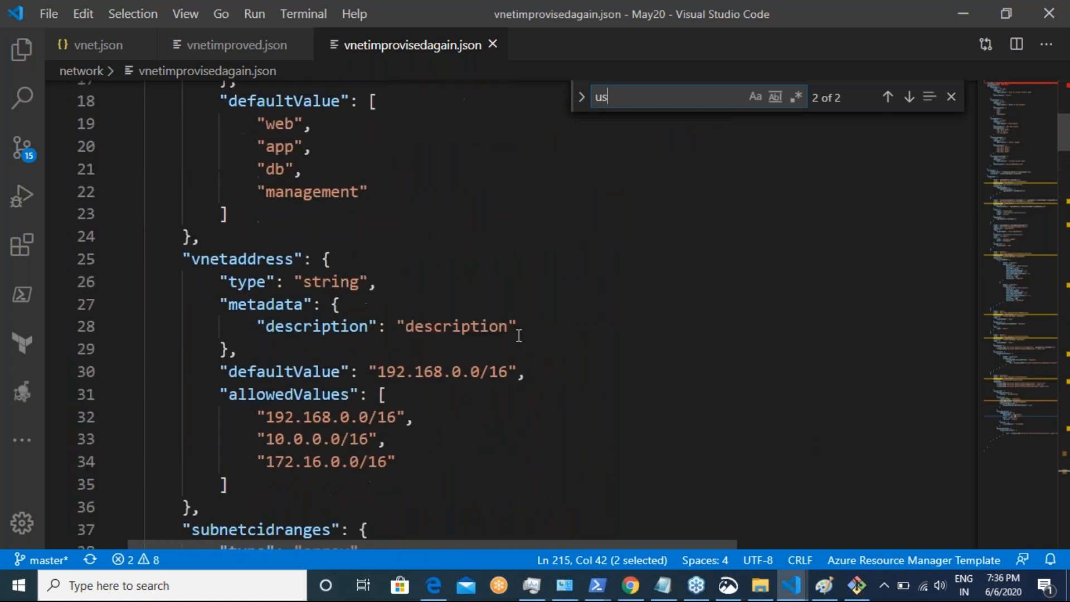
pyautogui.scroll(-4, 518, 335)
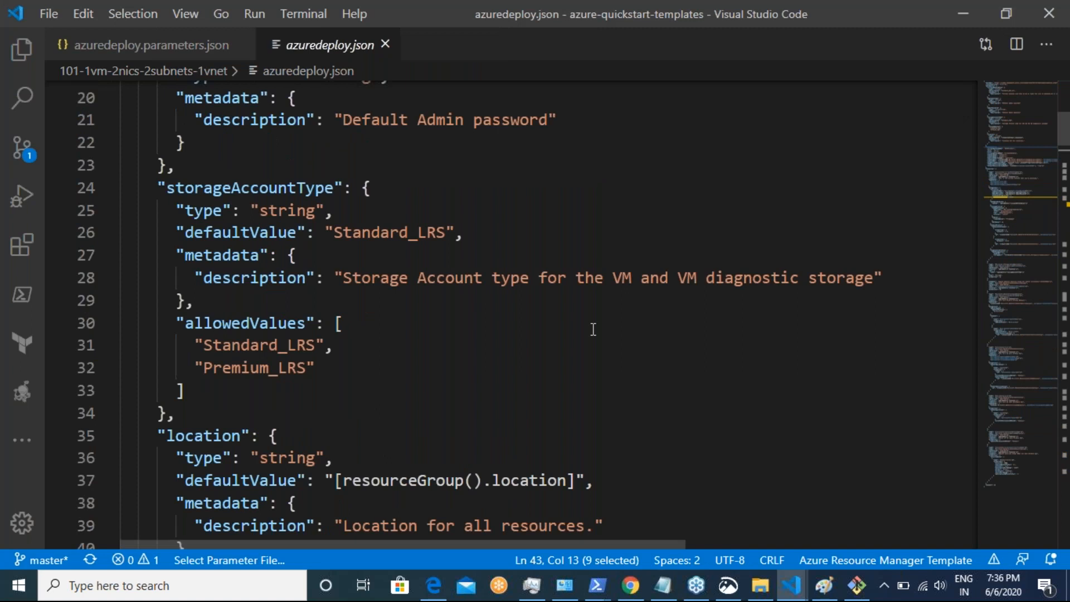
# - Switch to Chrome and close every tab after the Azure ARM template functions page
pyautogui.hotkey('alt', 'Tab')
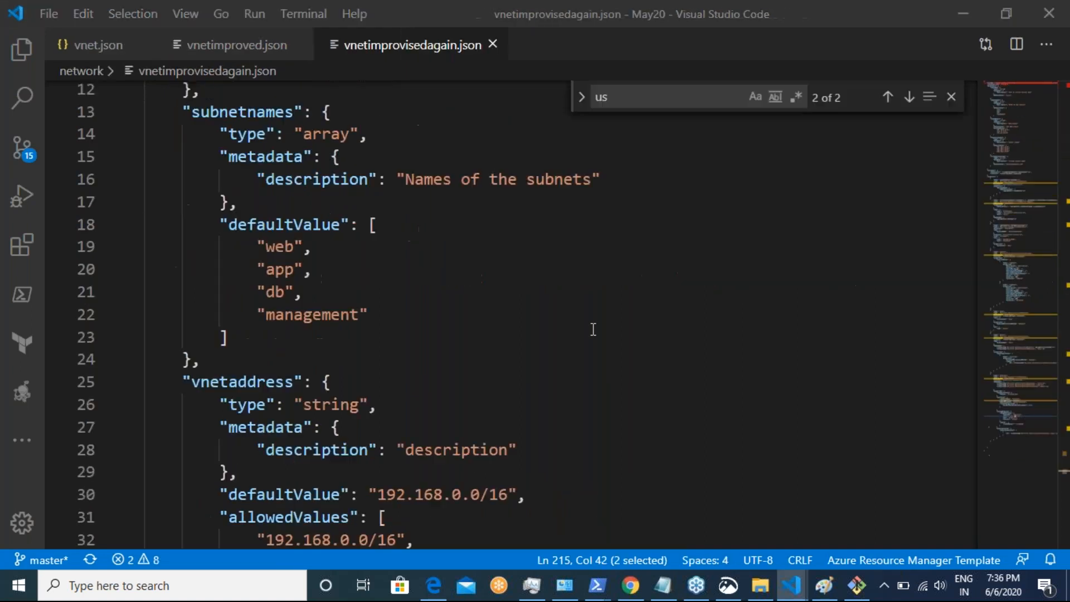
pyautogui.hotkey('alt', 'Tab')
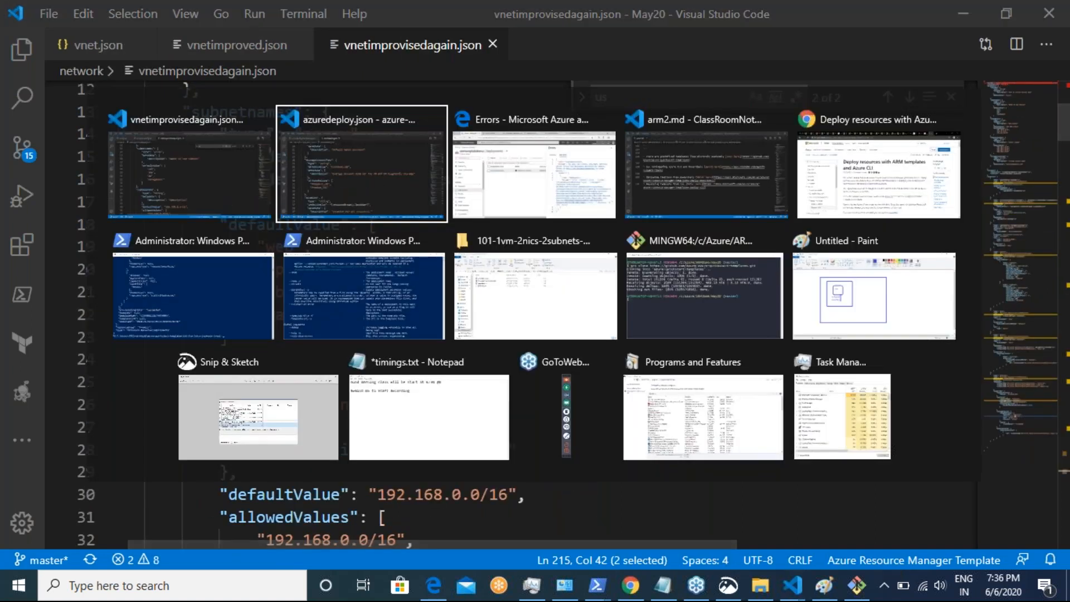
pyautogui.hotkey('alt', 'Tab')
pyautogui.press('super+d')
pyautogui.hotkey('alt', 'Tab')
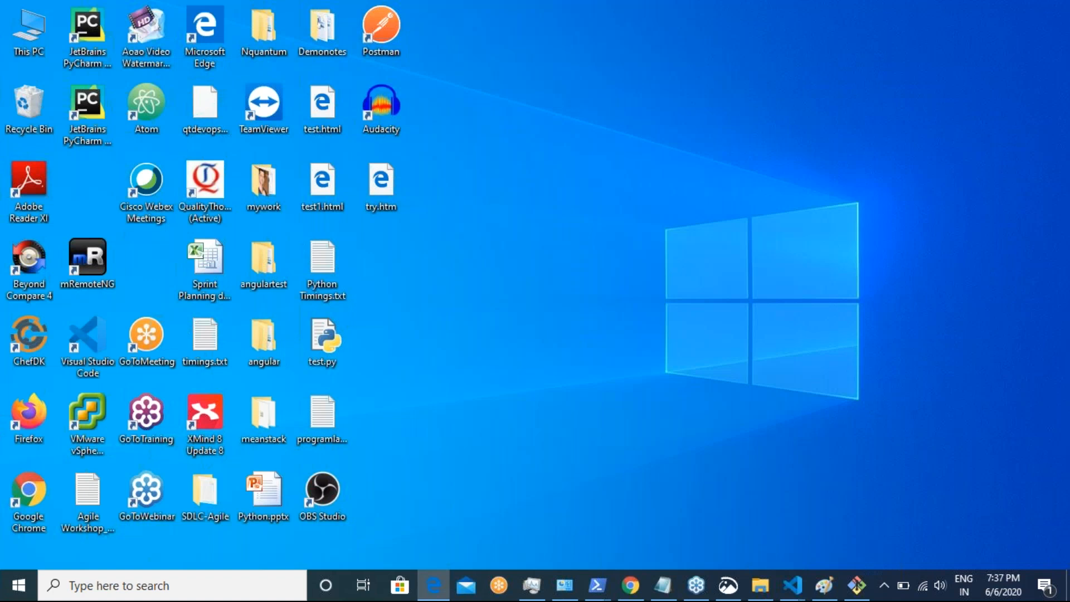
pyautogui.click(637, 596)
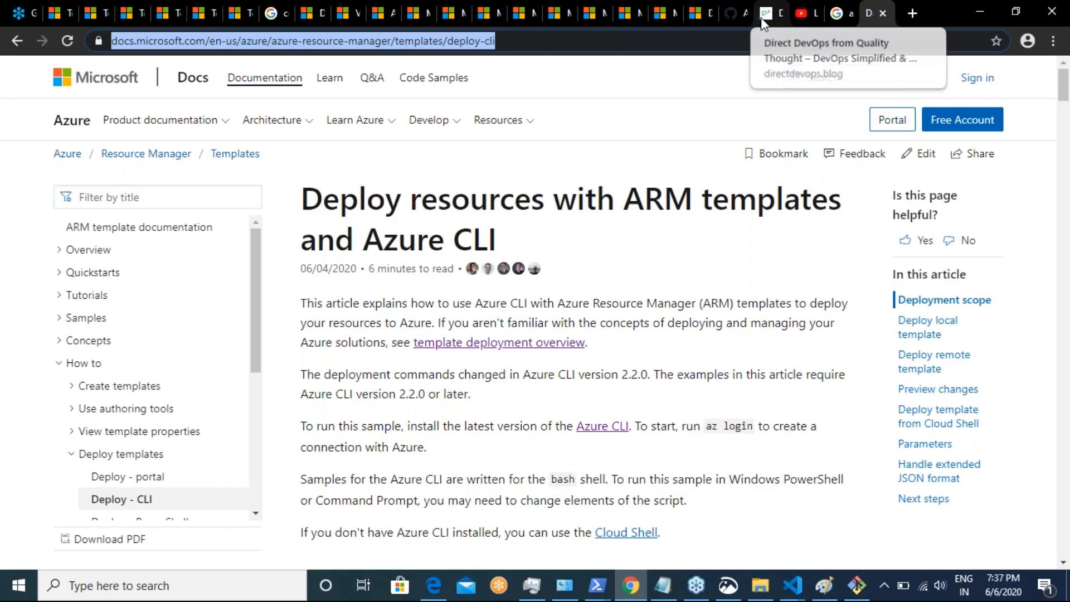
pyautogui.rightClick(54, 17)
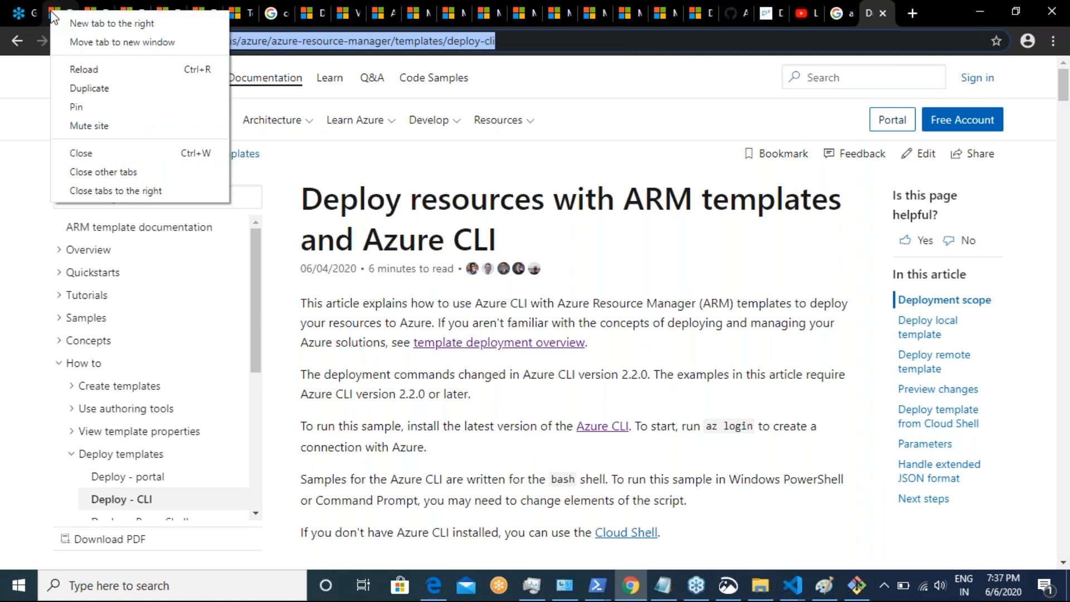
pyautogui.click(162, 191)
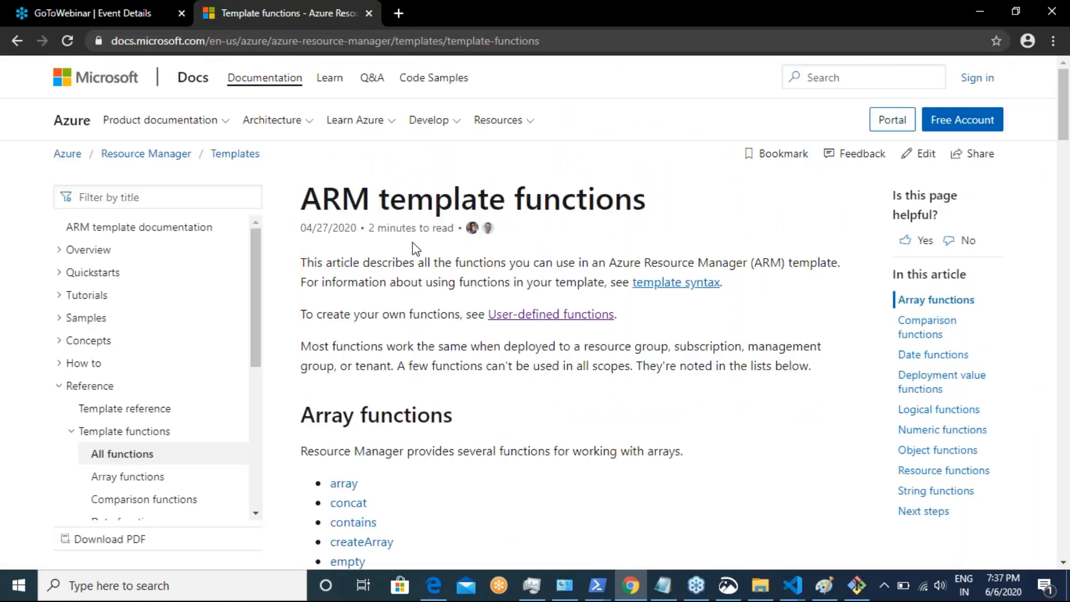
# - Open the Azure template reference and show all resource types of the SQL provider
pyautogui.scroll(-3, 134, 390)
pyautogui.click(149, 254)
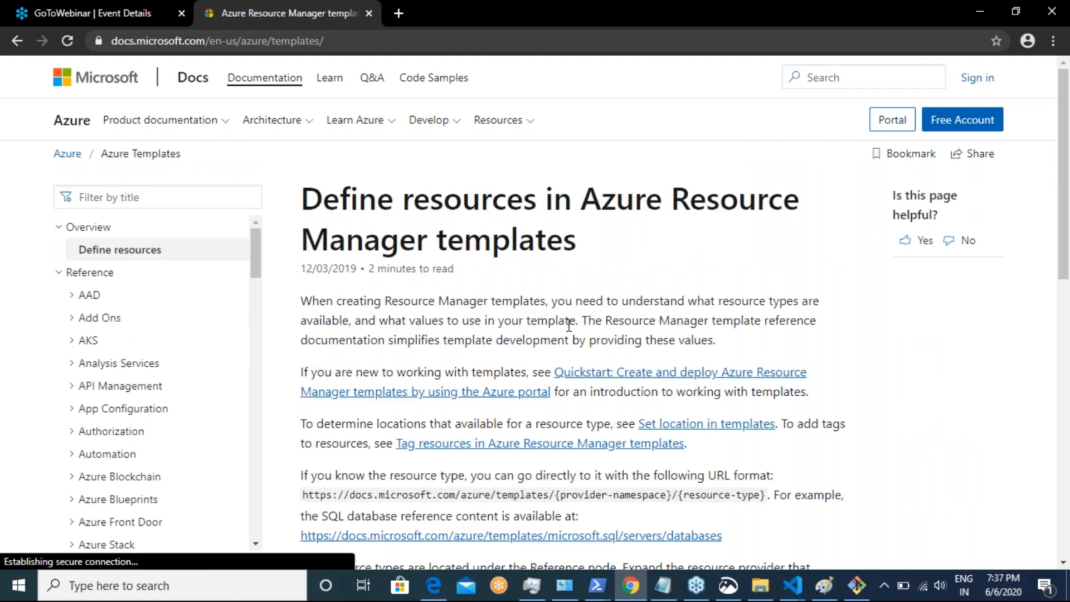
pyautogui.scroll(-5, 142, 363)
pyautogui.scroll(-15, 143, 363)
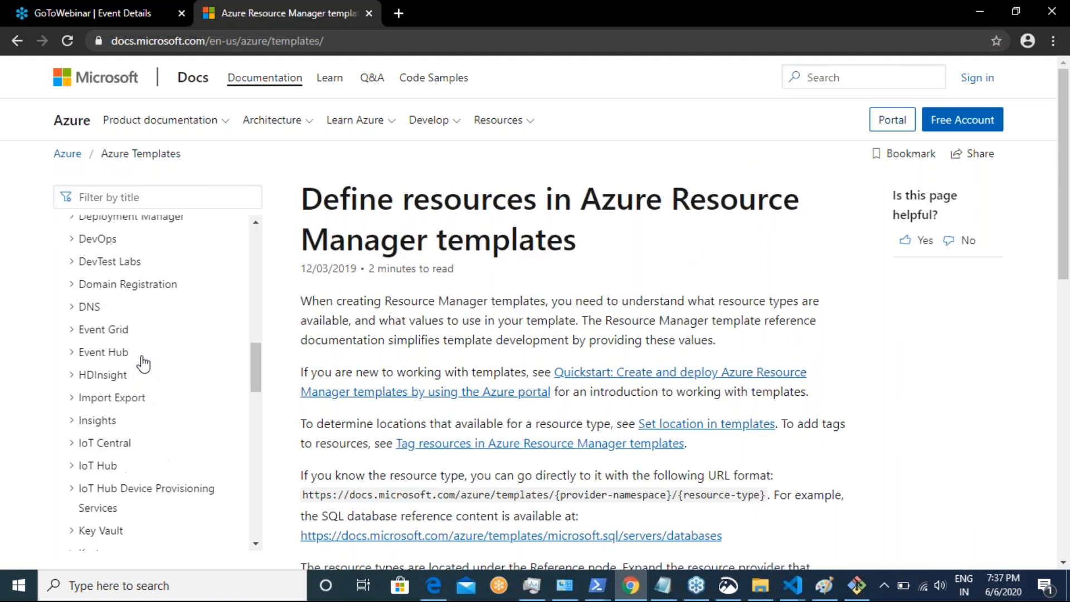
pyautogui.scroll(-10, 147, 375)
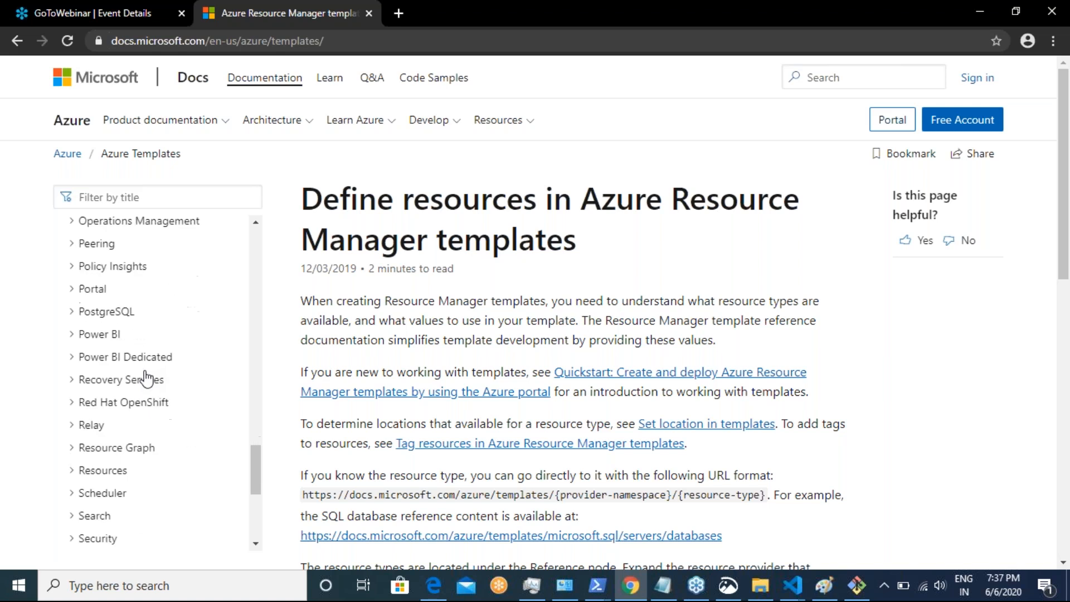
pyautogui.click(72, 358)
pyautogui.click(98, 382)
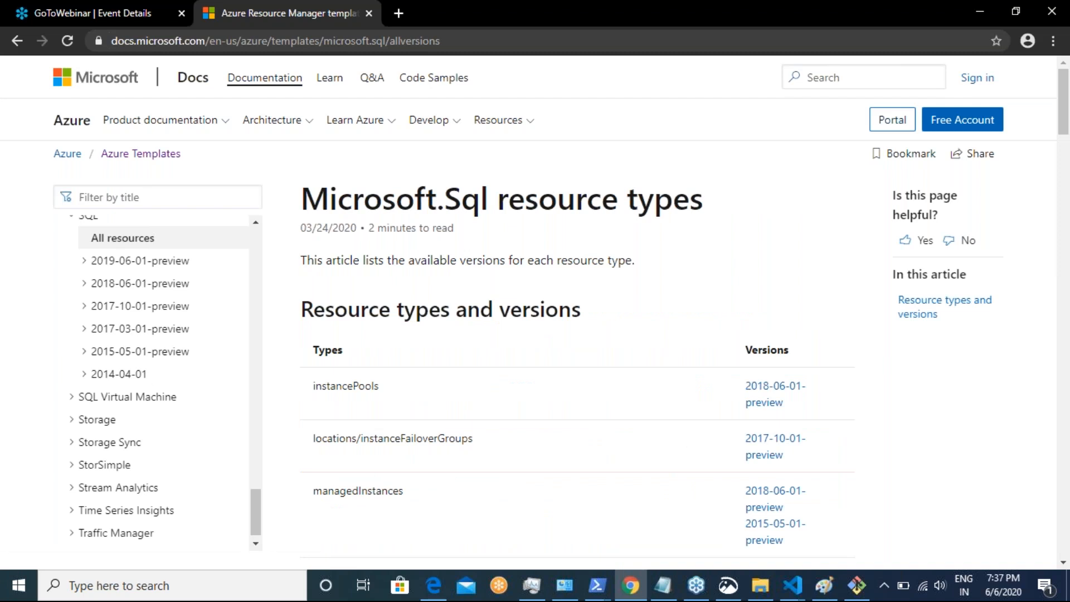
# - Search the Microsoft.Sql resource types page for "server" and review the matching server resource types and their API versions
pyautogui.scroll(-14, 651, 397)
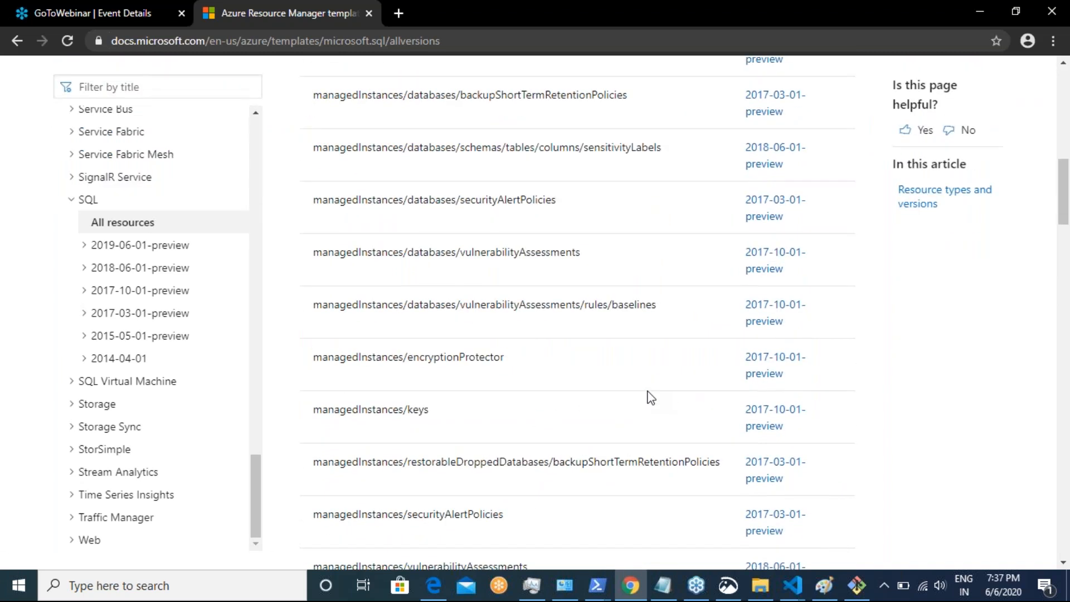
pyautogui.hotkey('ctrl', 'f')
pyautogui.write('server')
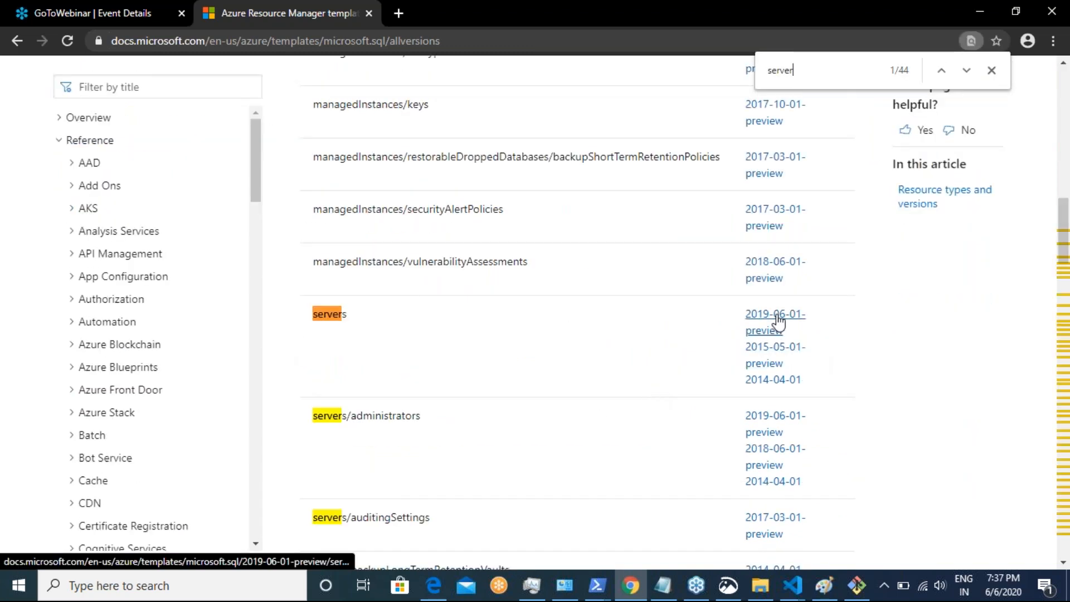
pyautogui.scroll(-6, 778, 322)
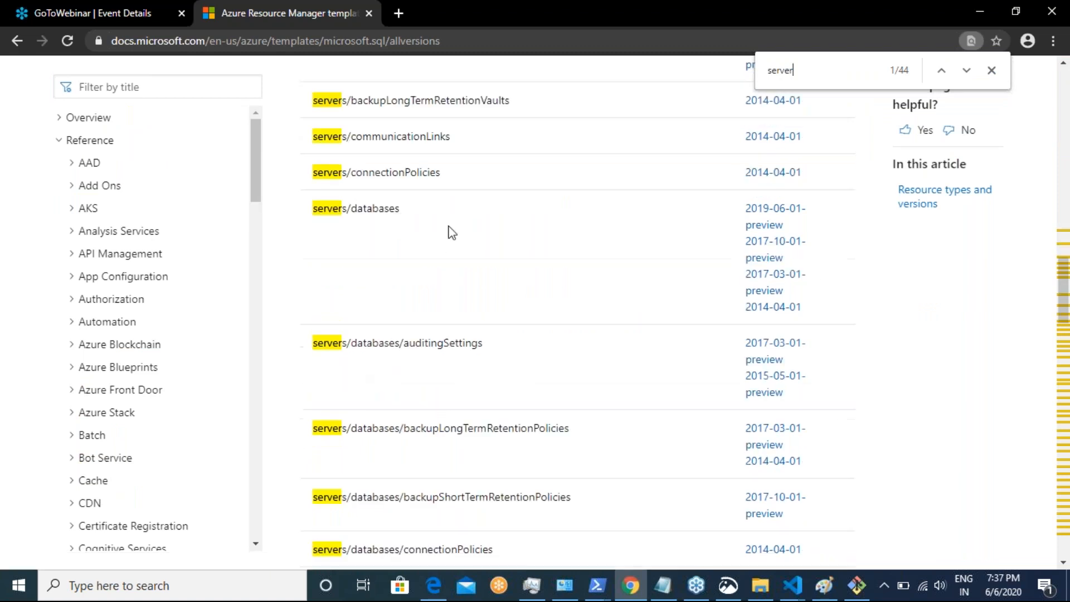
pyautogui.scroll(-10, 477, 422)
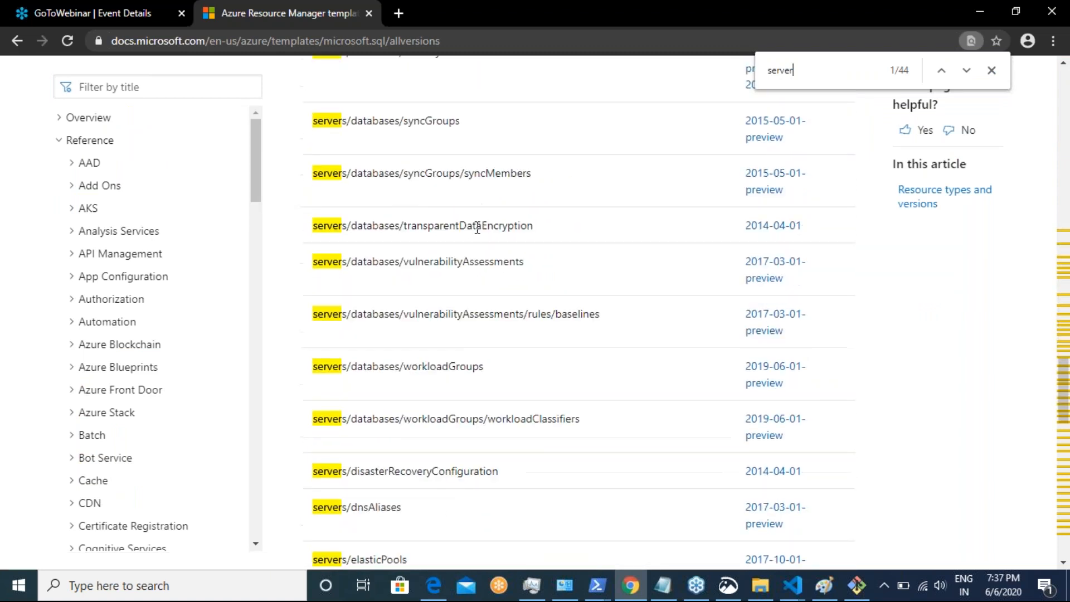
pyautogui.scroll(-8, 459, 473)
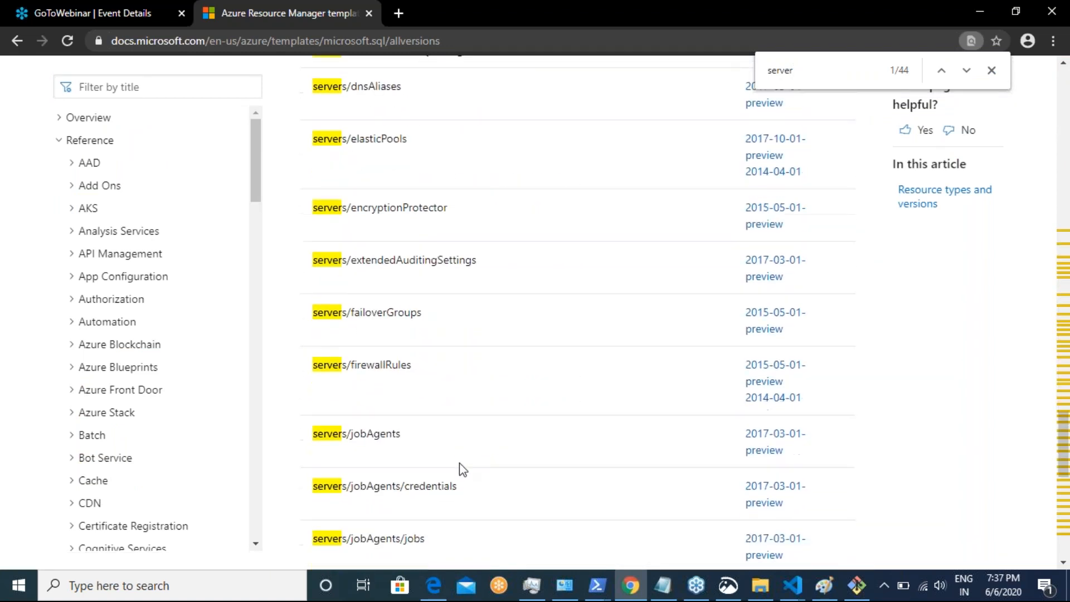
# - Switch to File Explorer and search the azure-quickstart-templates folder for "sql"
pyautogui.click(760, 586)
pyautogui.click(429, 123)
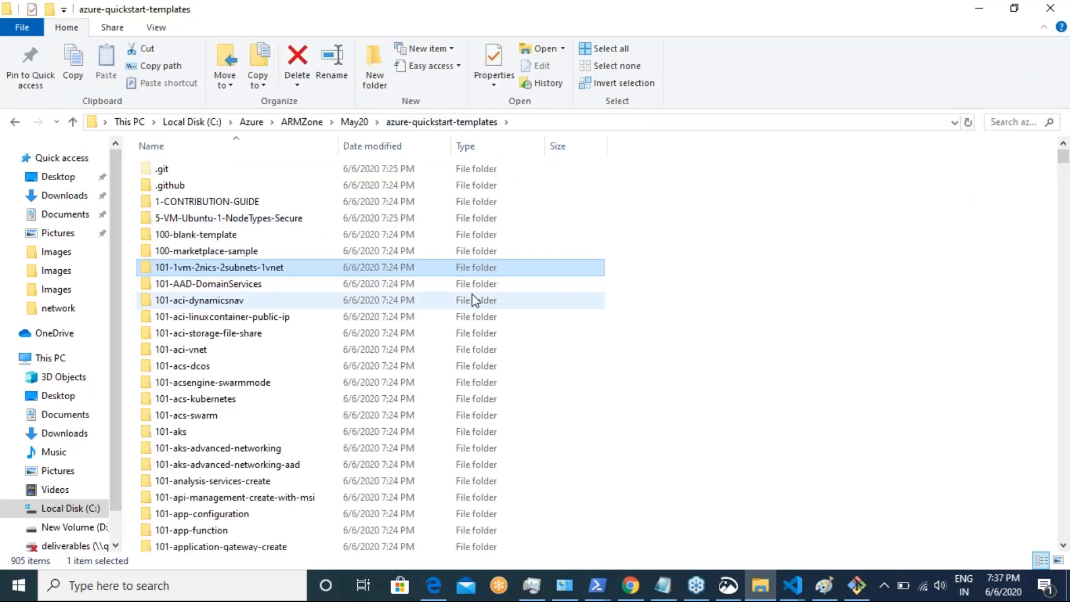
pyautogui.scroll(-2, 467, 300)
pyautogui.hotkey('ctrl', 'e')
pyautogui.write('sql')
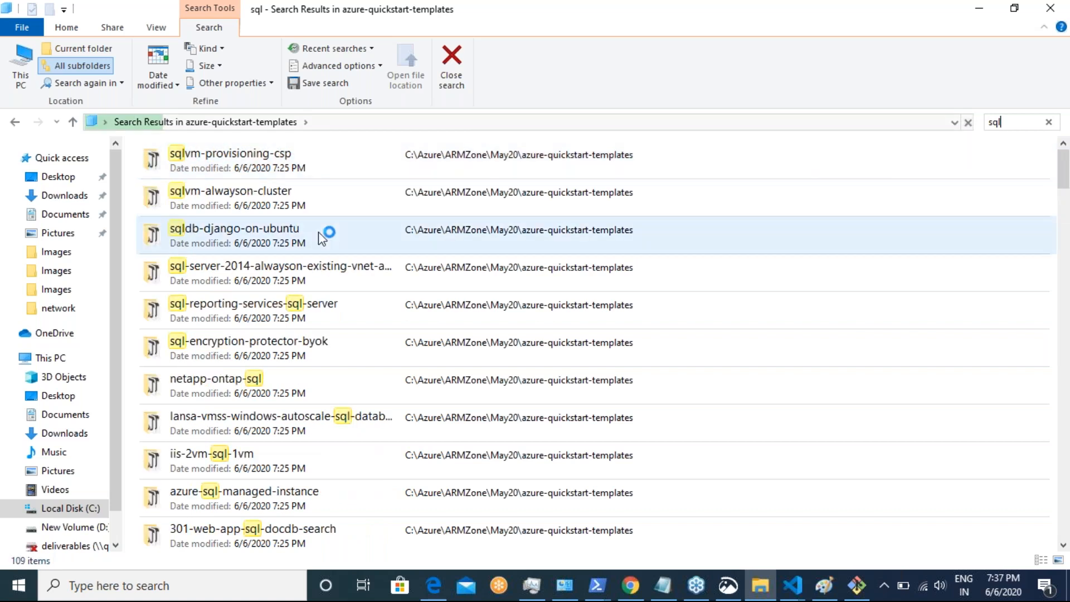
# - Open the 201-web-app-sql-database sample folder from the results and open its azuredeploy.json in Notepad++
pyautogui.scroll(-3, 319, 232)
pyautogui.scroll(2, 322, 248)
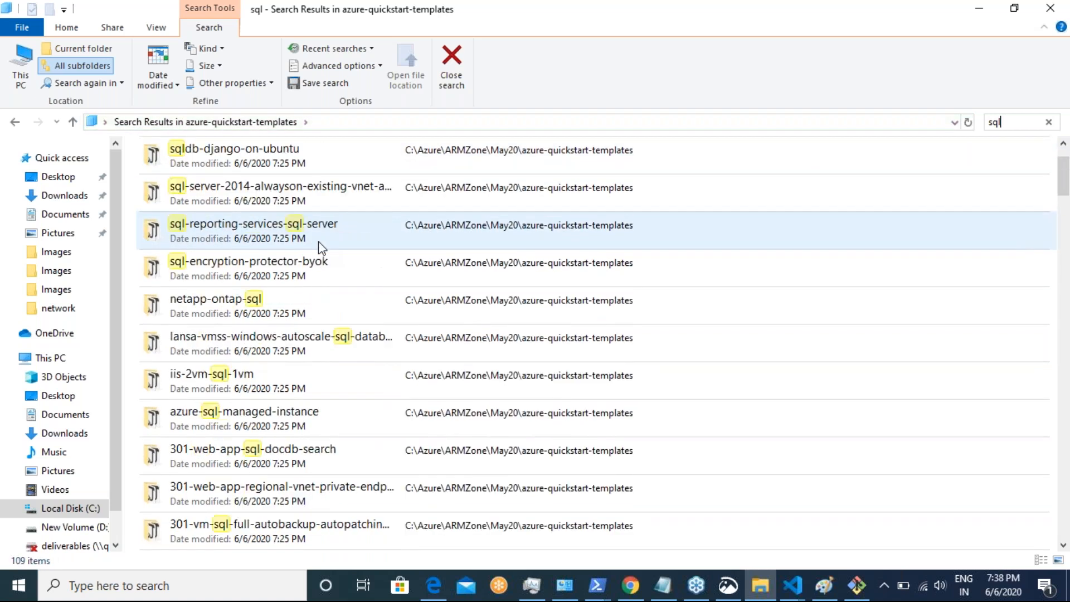
pyautogui.scroll(1, 321, 247)
pyautogui.scroll(-3, 298, 241)
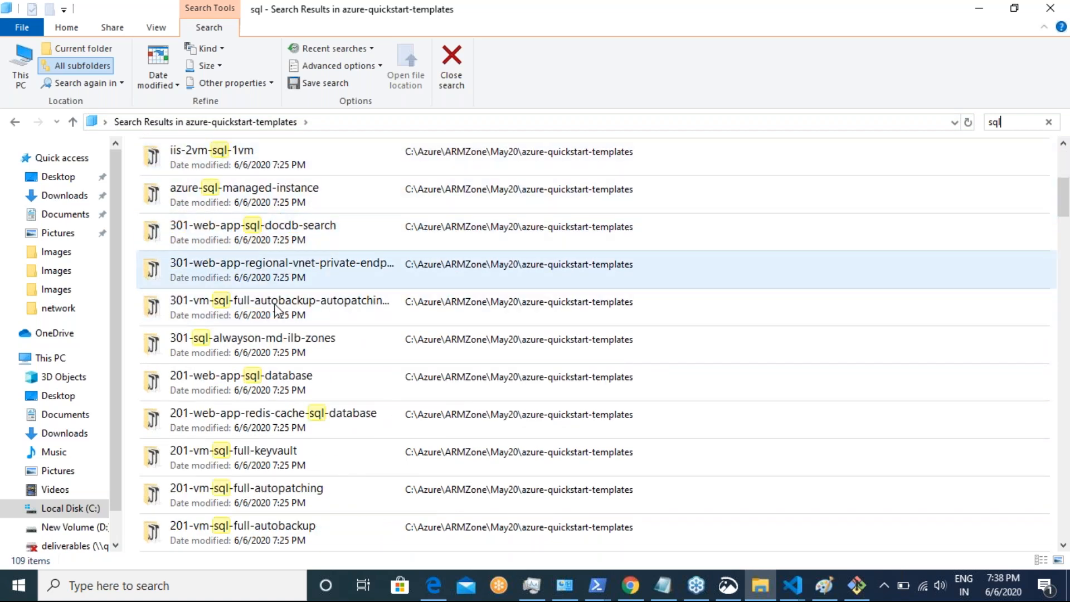
pyautogui.click(312, 385)
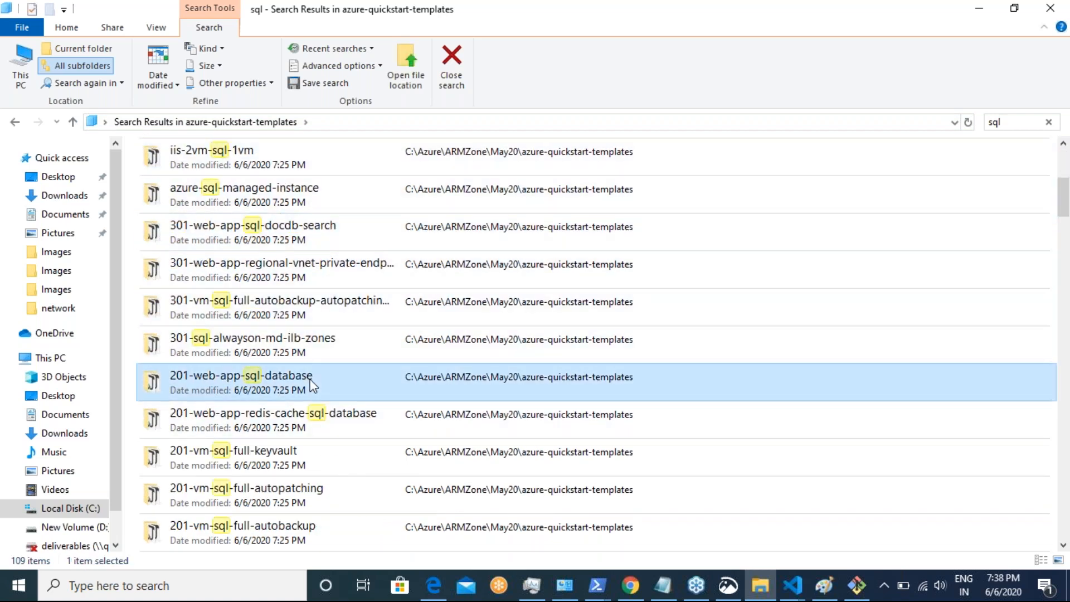
pyautogui.doubleClick(312, 384)
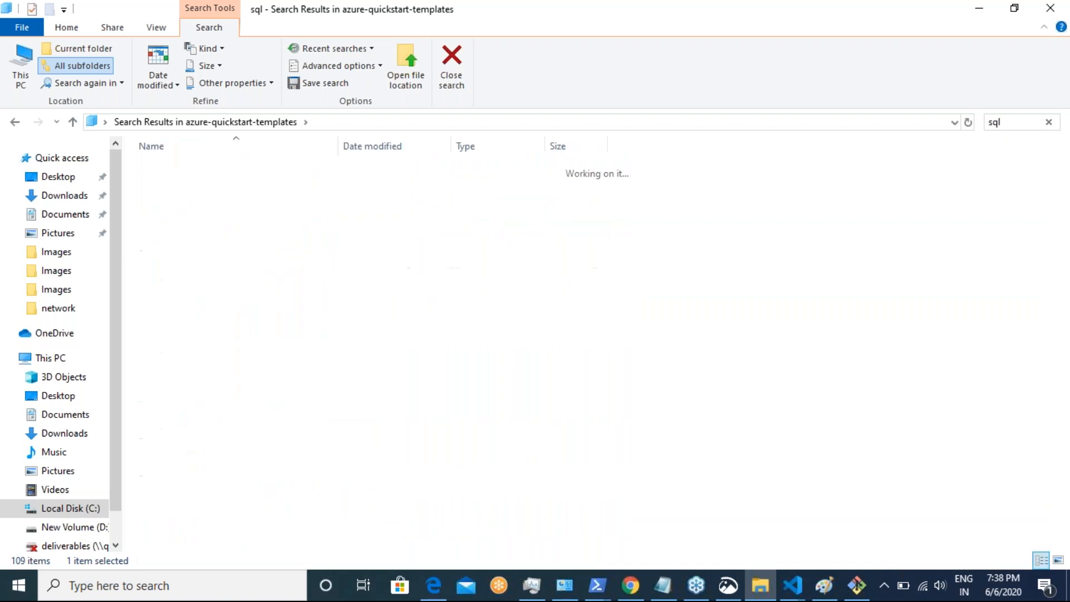
pyautogui.click(199, 172)
pyautogui.rightClick(200, 173)
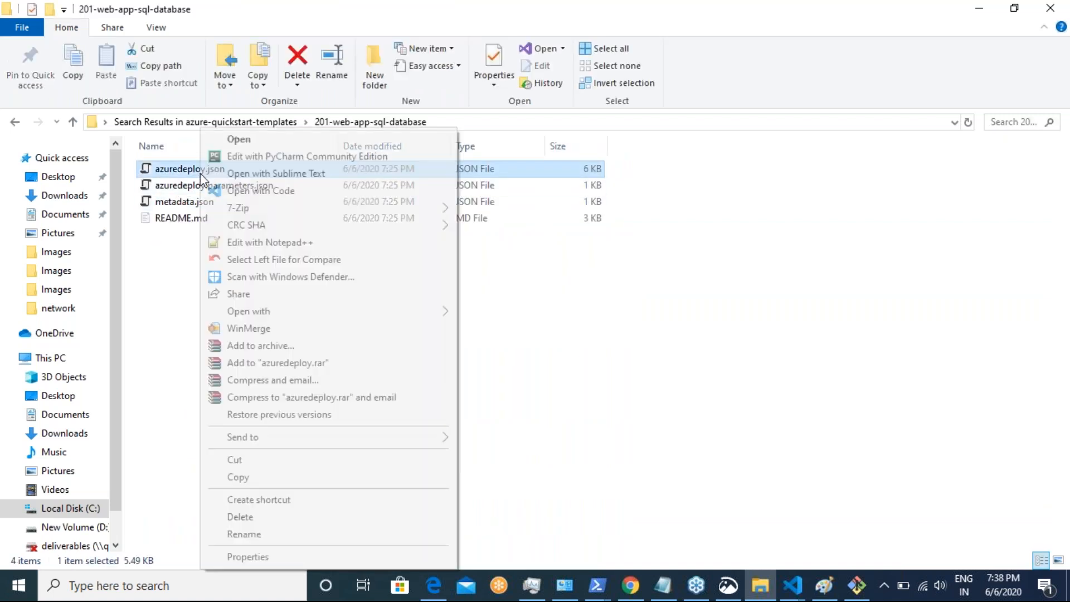
pyautogui.click(407, 289)
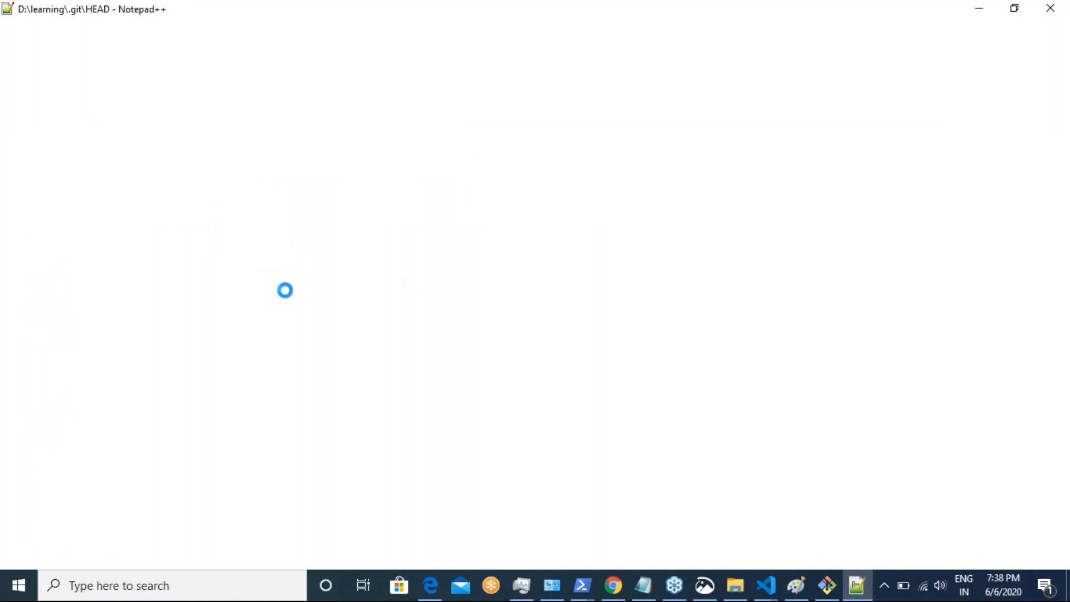
# - Review the SQL server, database, firewall, website and AppInsights resources in azuredeploy.json, highlighting the uses of sqlserverName, and close the file
pyautogui.scroll(-17, 268, 257)
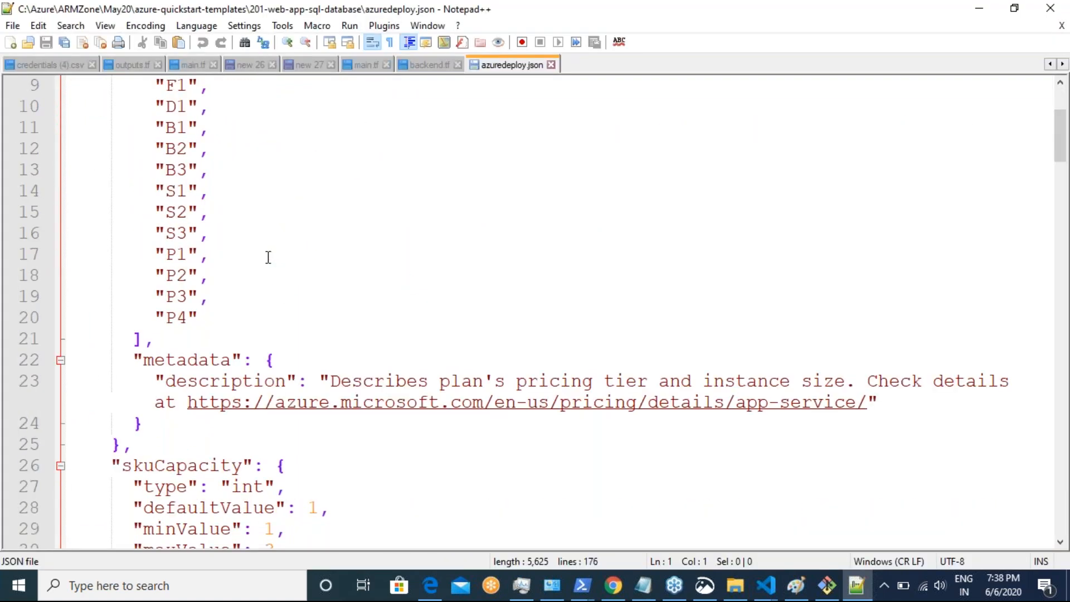
pyautogui.scroll(-3, 268, 257)
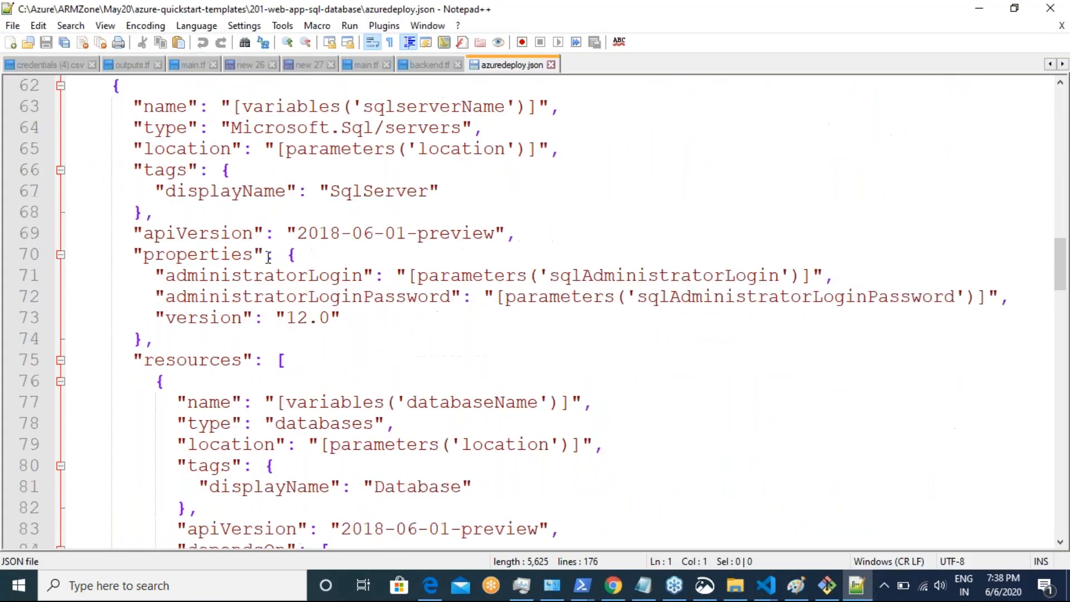
pyautogui.scroll(1, 432, 174)
pyautogui.doubleClick(440, 169)
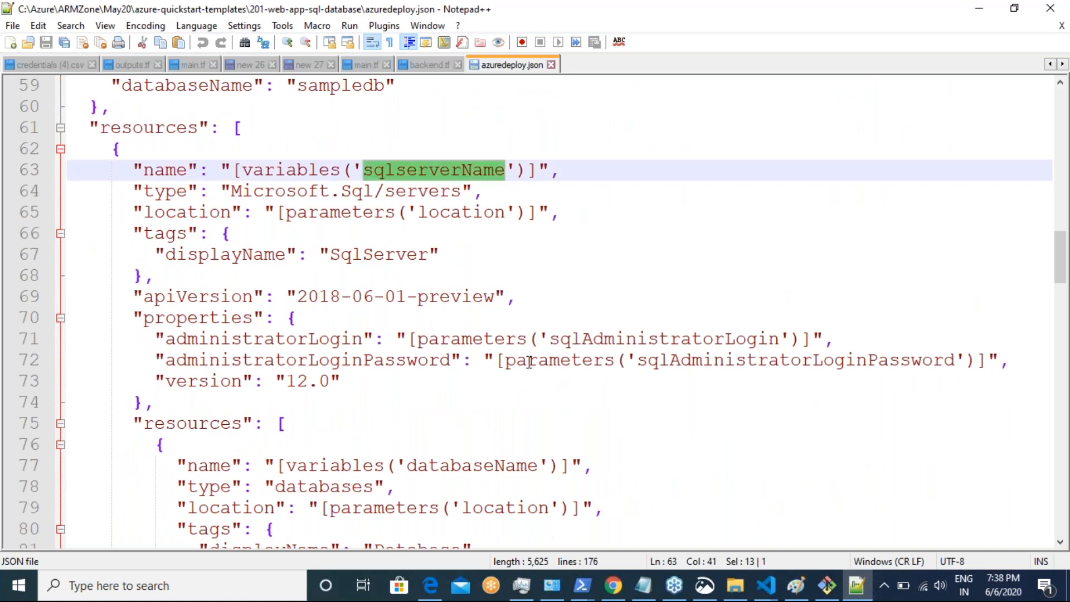
pyautogui.scroll(-1, 529, 362)
pyautogui.scroll(2, 509, 361)
pyautogui.scroll(-6, 352, 365)
pyautogui.scroll(-11, 352, 365)
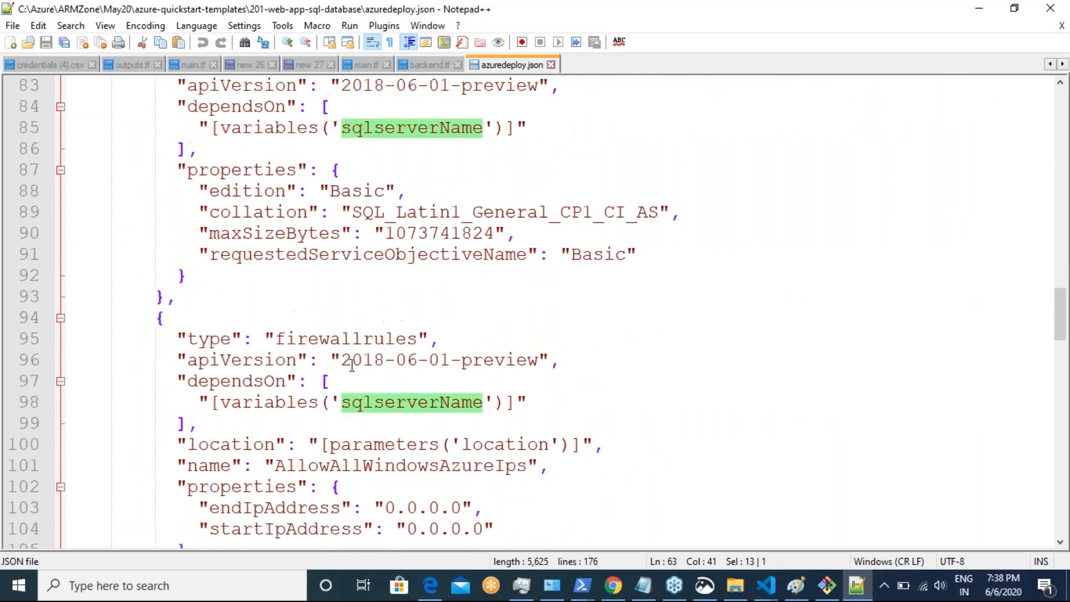
pyautogui.scroll(-11, 351, 365)
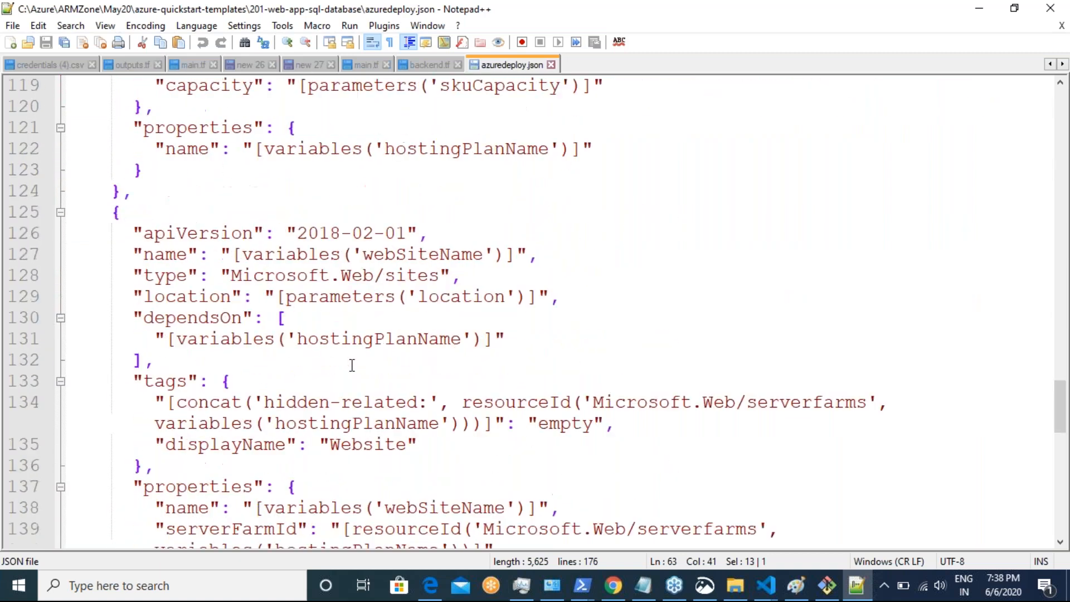
pyautogui.scroll(-8, 352, 365)
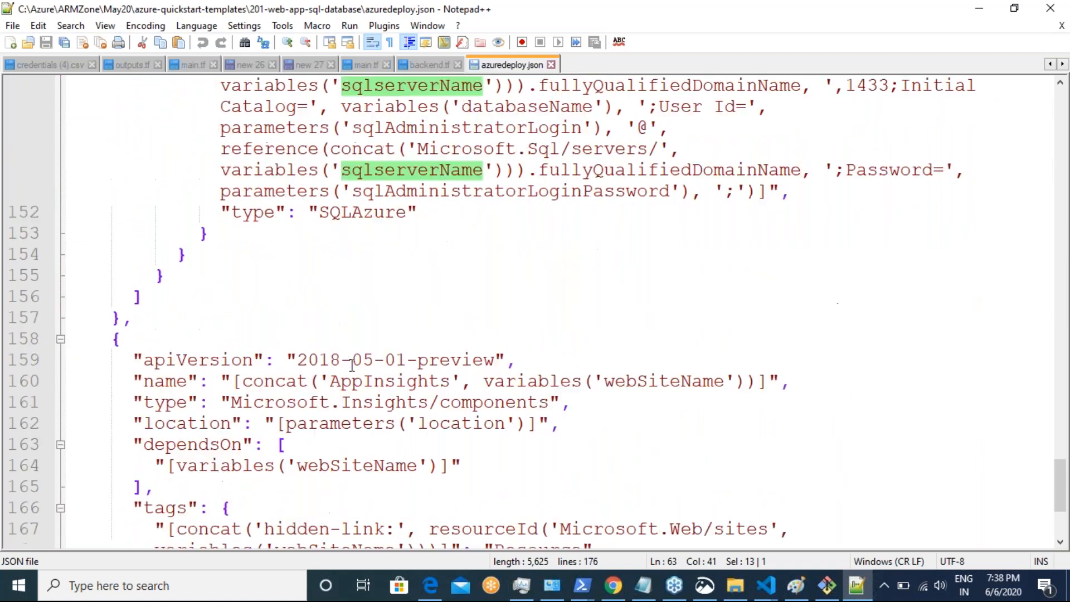
pyautogui.click(550, 65)
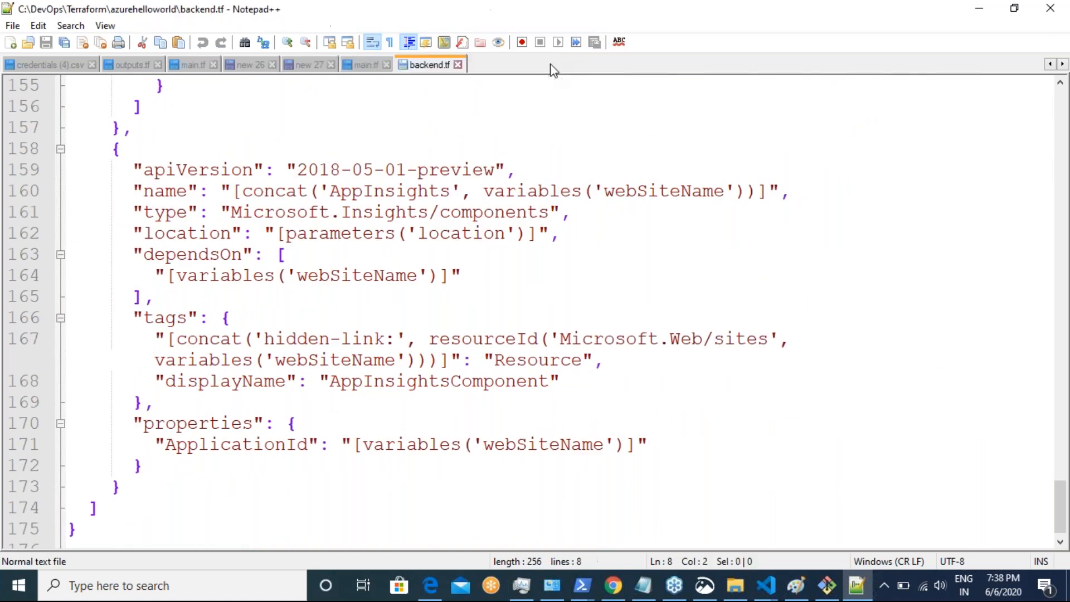
# - Switch to Chrome and search the Microsoft.Sql resource types page for "sqlServer"
pyautogui.hotkey('alt', 'Tab')
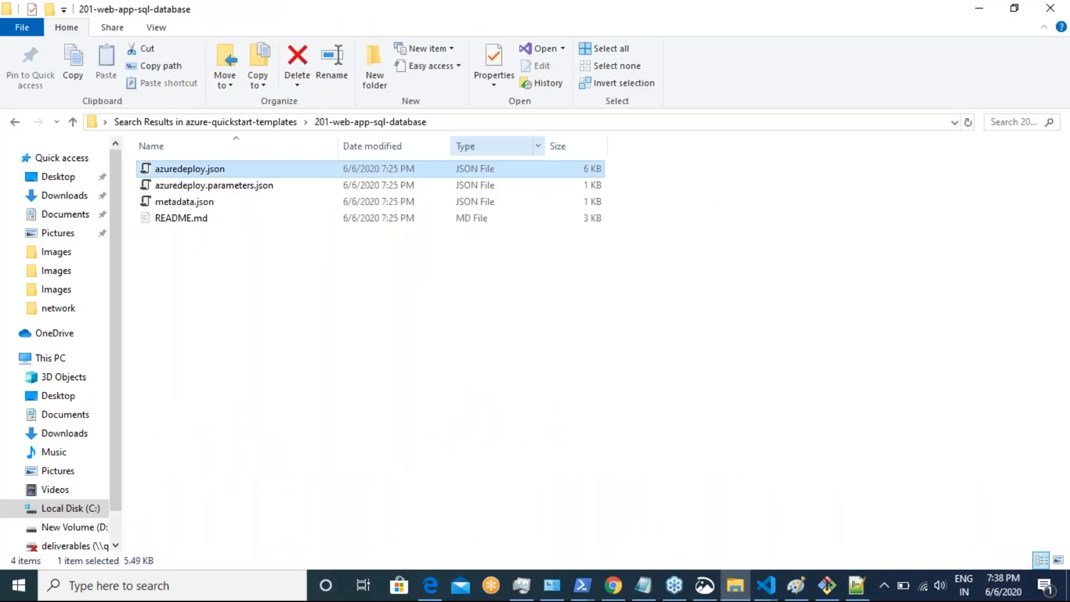
pyautogui.hotkey('alt', 'Tab')
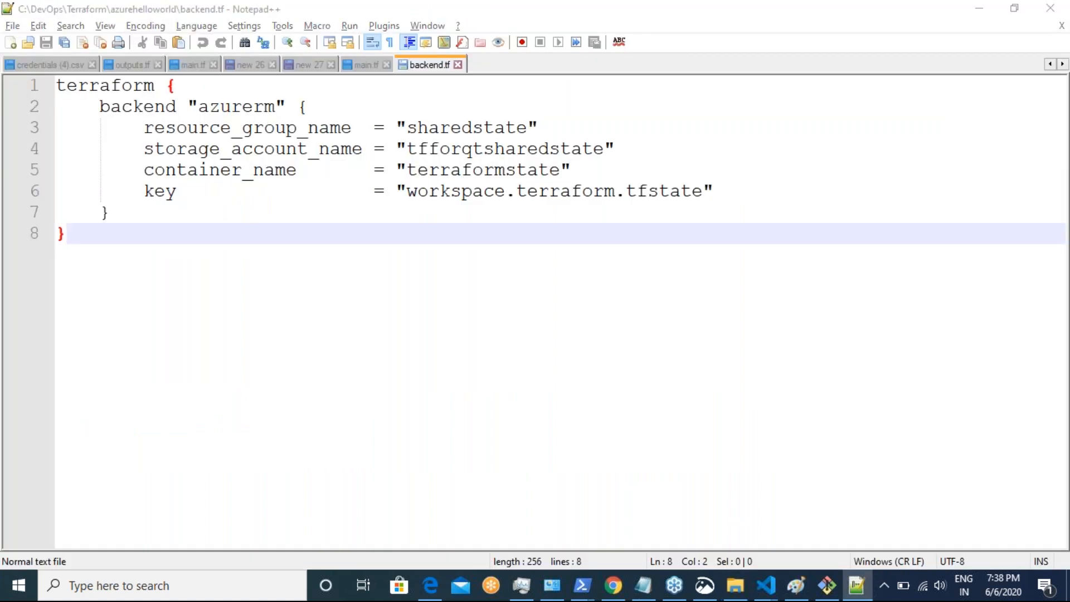
pyautogui.hotkey('alt', 'Tab')
pyautogui.hotkey('alt', 'Tab')
pyautogui.scroll(-6, 596, 311)
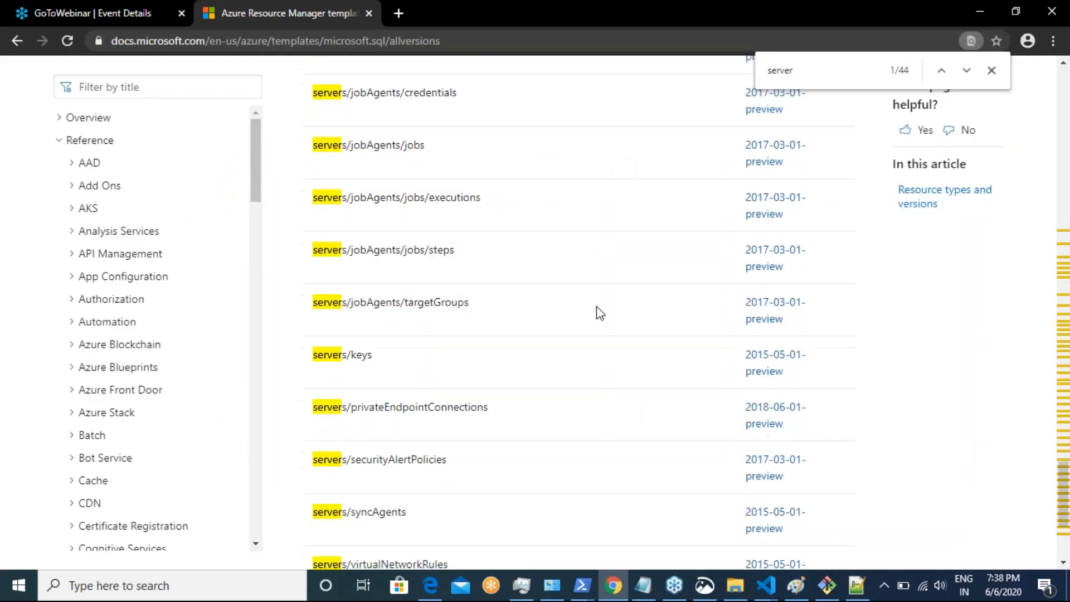
pyautogui.press('BackSpace')
pyautogui.press('BackSpace')
pyautogui.press('BackSpace')
pyautogui.press('BackSpace')
pyautogui.press('BackSpace')
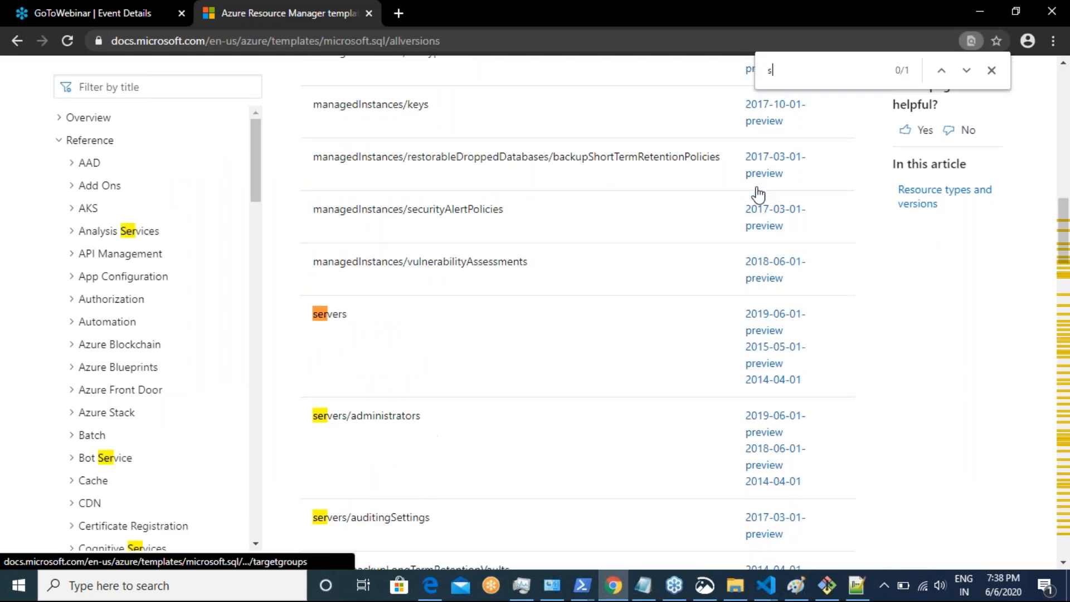
pyautogui.write('qlServer')
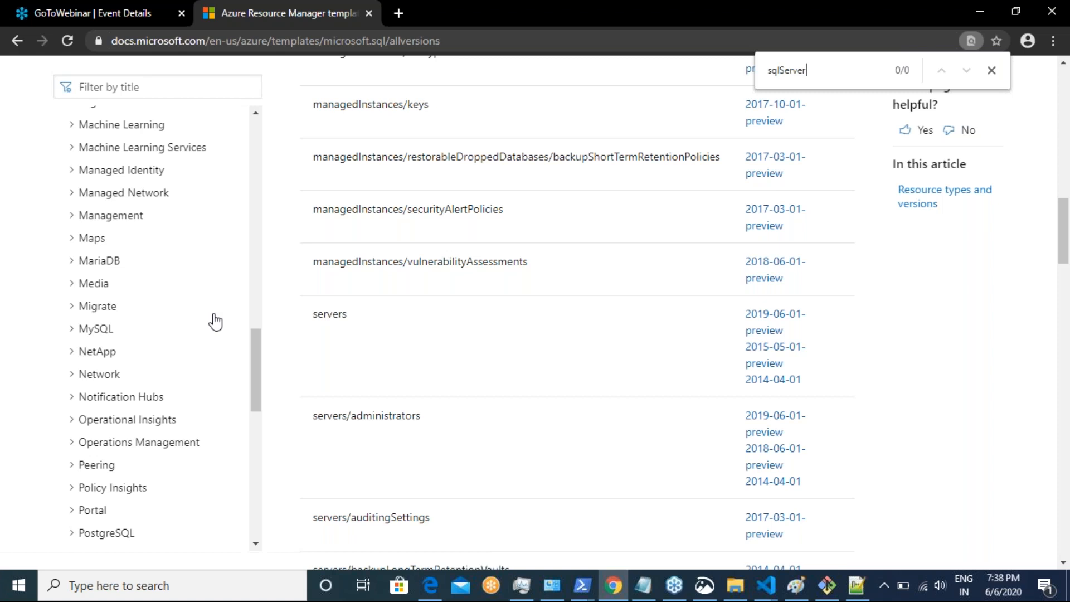
# - Look through the template reference contents and the Microsoft.Sql resource types list for the SQL server entries and their versions
pyautogui.scroll(-6, 213, 321)
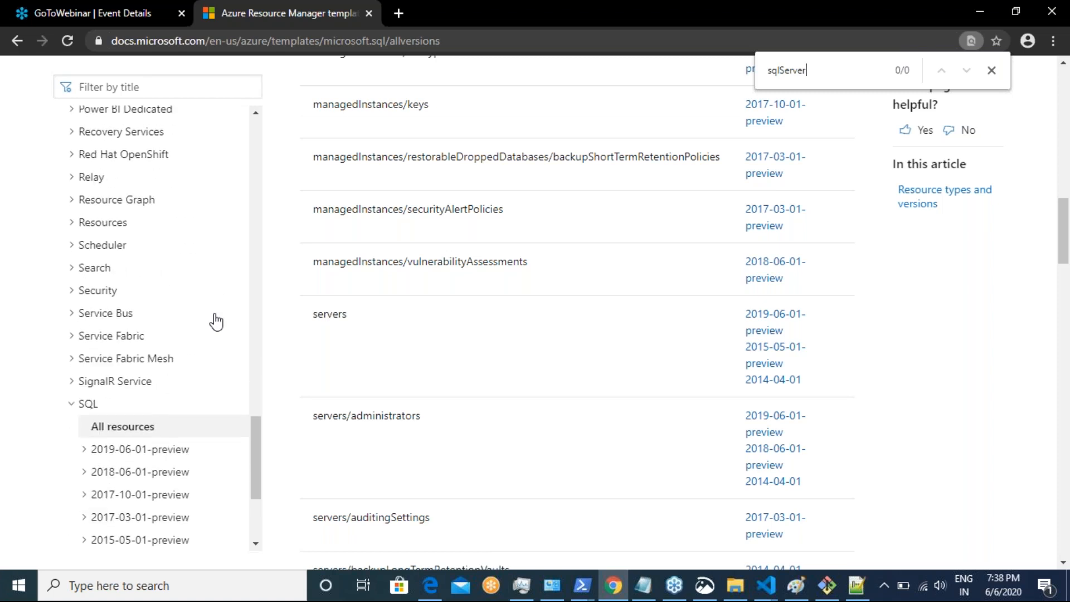
pyautogui.scroll(-4, 216, 321)
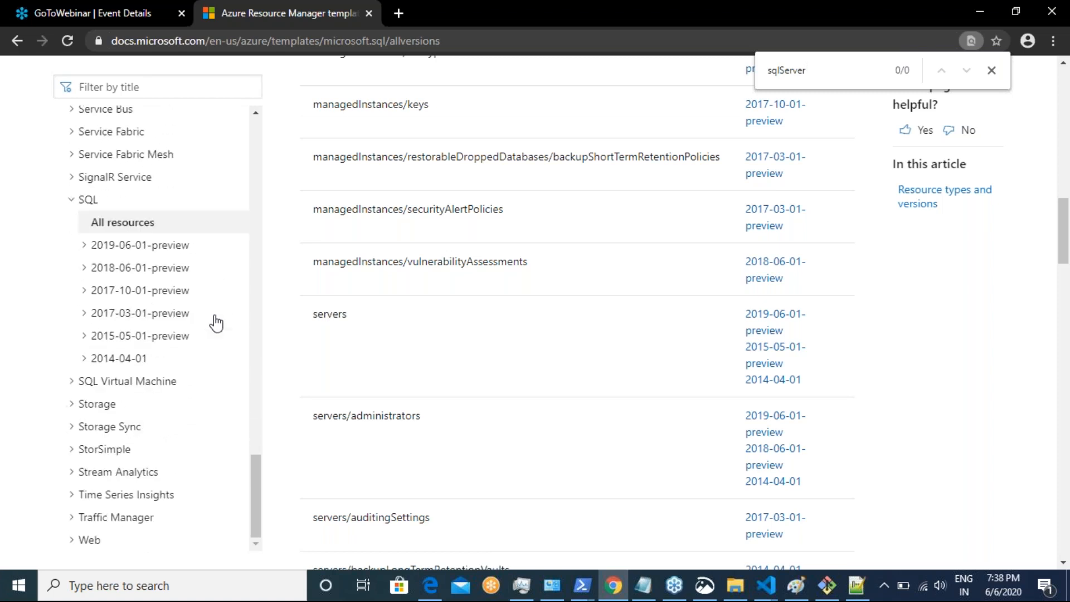
pyautogui.scroll(5, 215, 320)
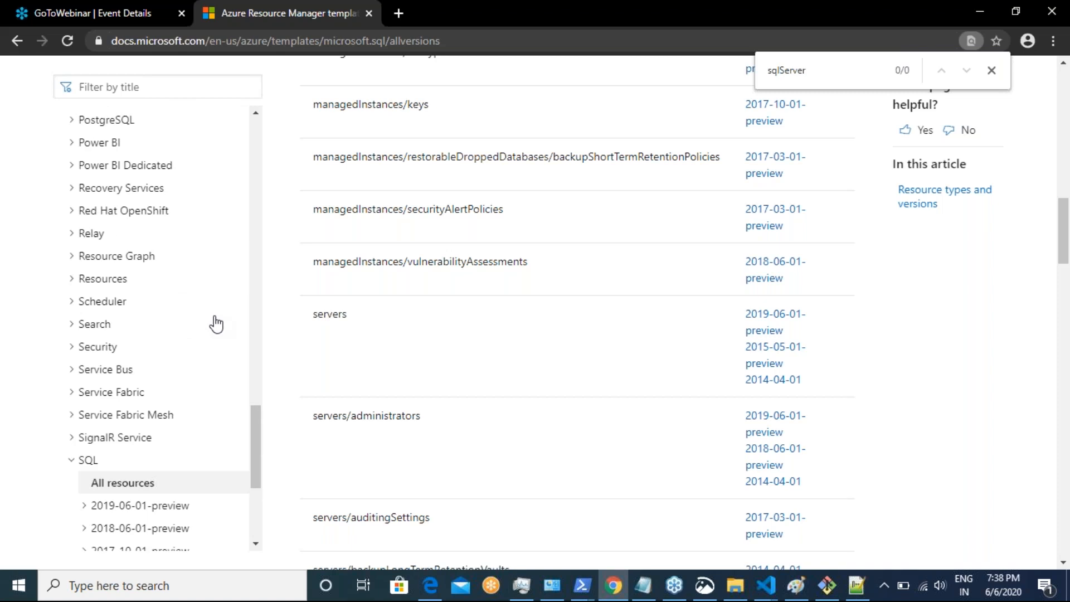
pyautogui.scroll(15, 613, 259)
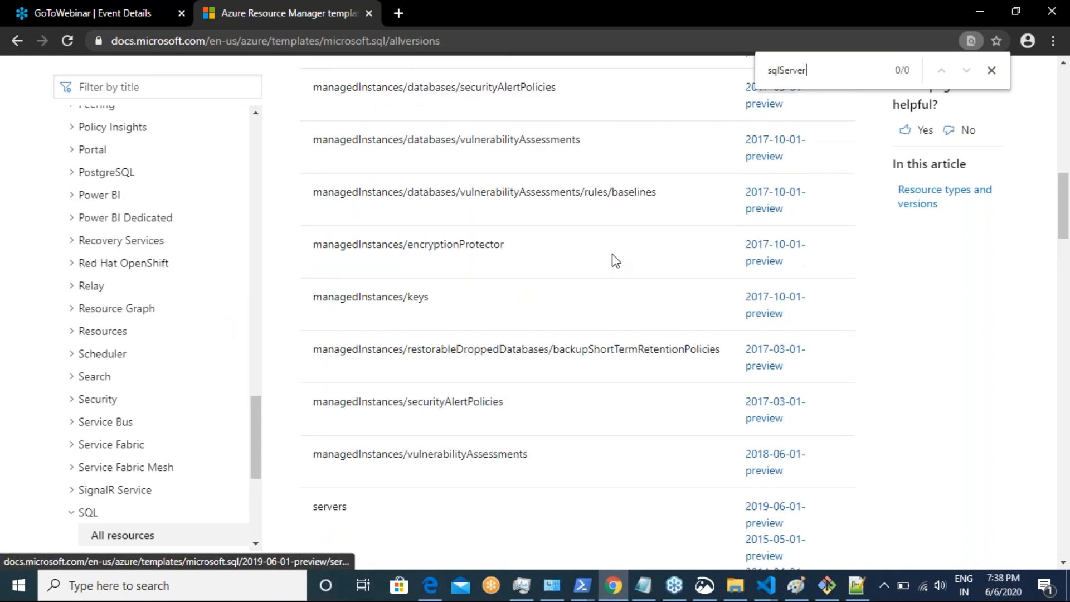
pyautogui.scroll(-4, 615, 260)
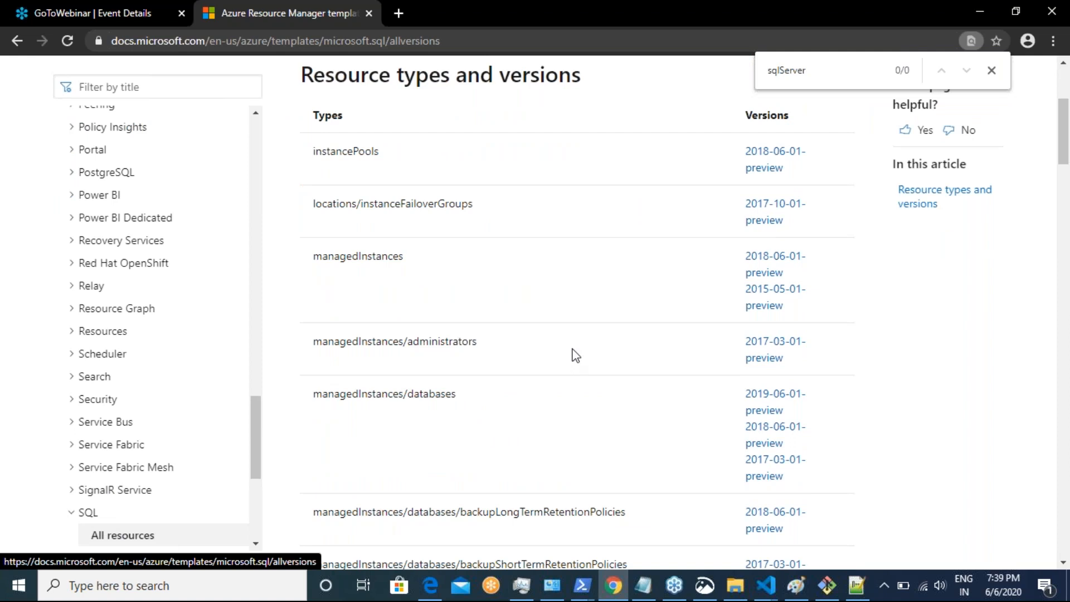
pyautogui.scroll(-10, 588, 335)
pyautogui.scroll(-10, 595, 349)
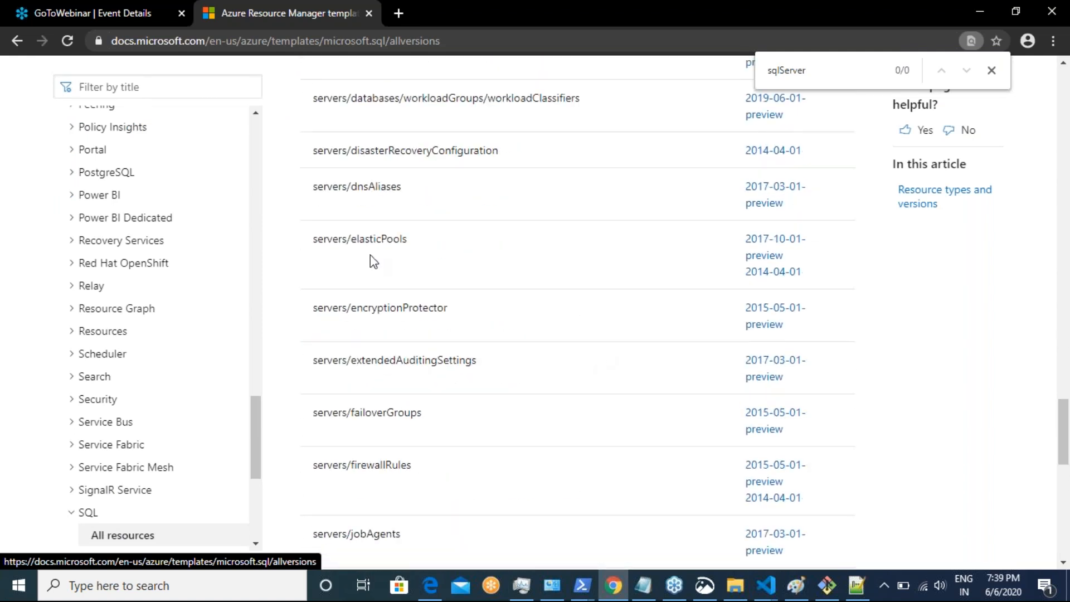
pyautogui.scroll(-7, 473, 263)
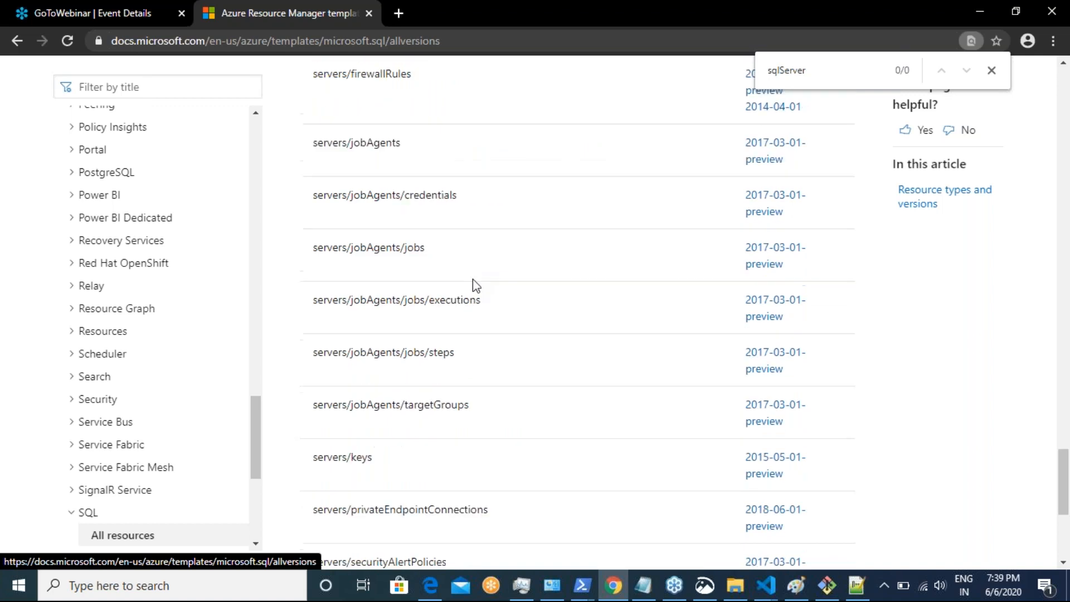
pyautogui.scroll(-6, 477, 287)
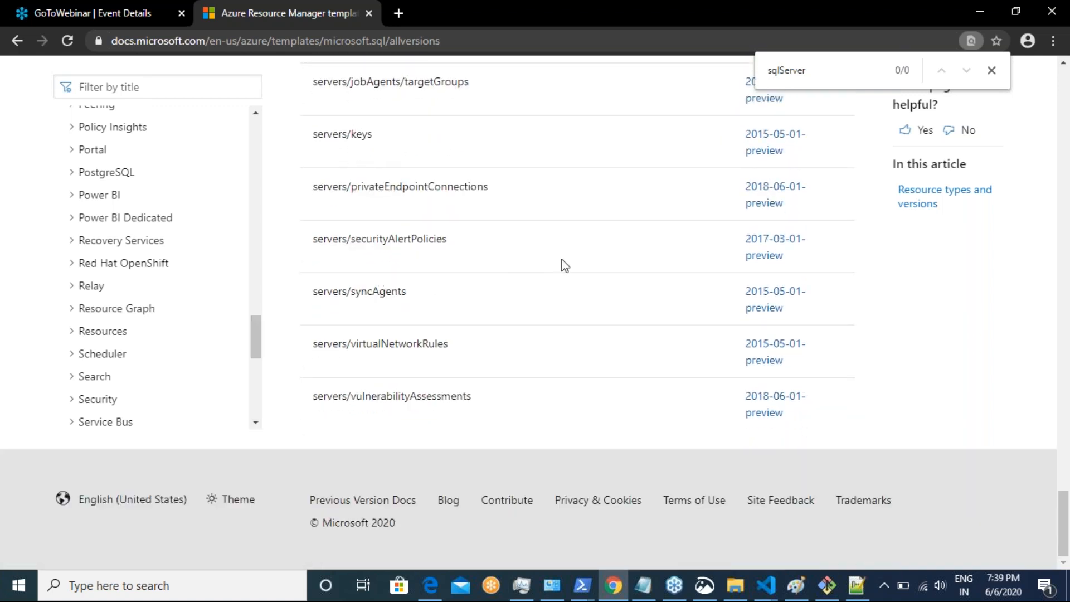
pyautogui.scroll(5, 788, 186)
pyautogui.scroll(7, 216, 358)
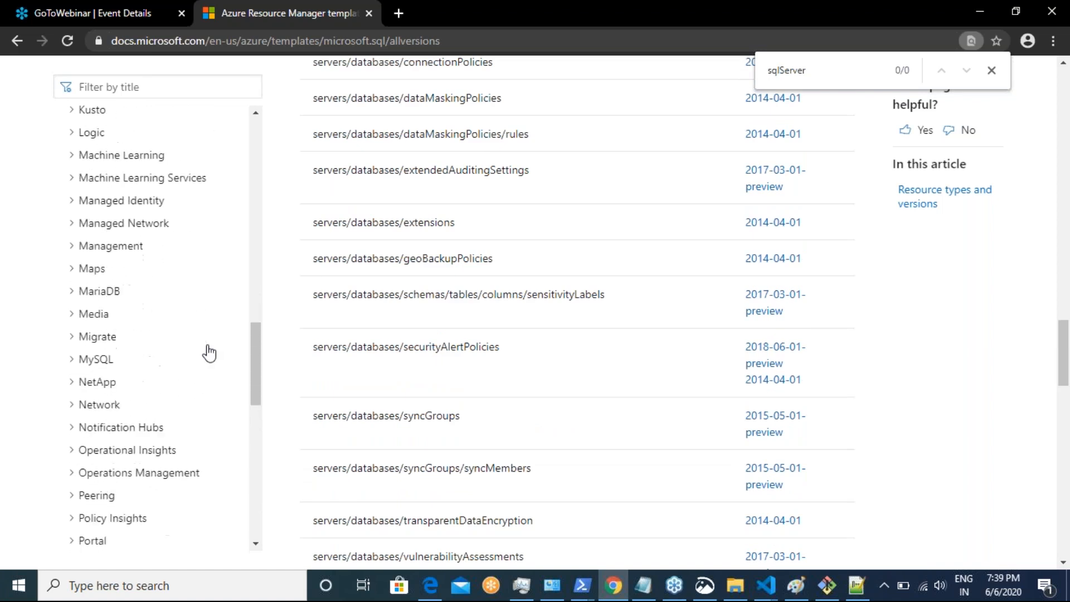
# - Expand version 2014-04-01 under SQL in the template reference and open its Servers page
pyautogui.scroll(-6, 105, 360)
pyautogui.scroll(10, 105, 362)
pyautogui.scroll(4, 105, 360)
pyautogui.scroll(-20, 105, 363)
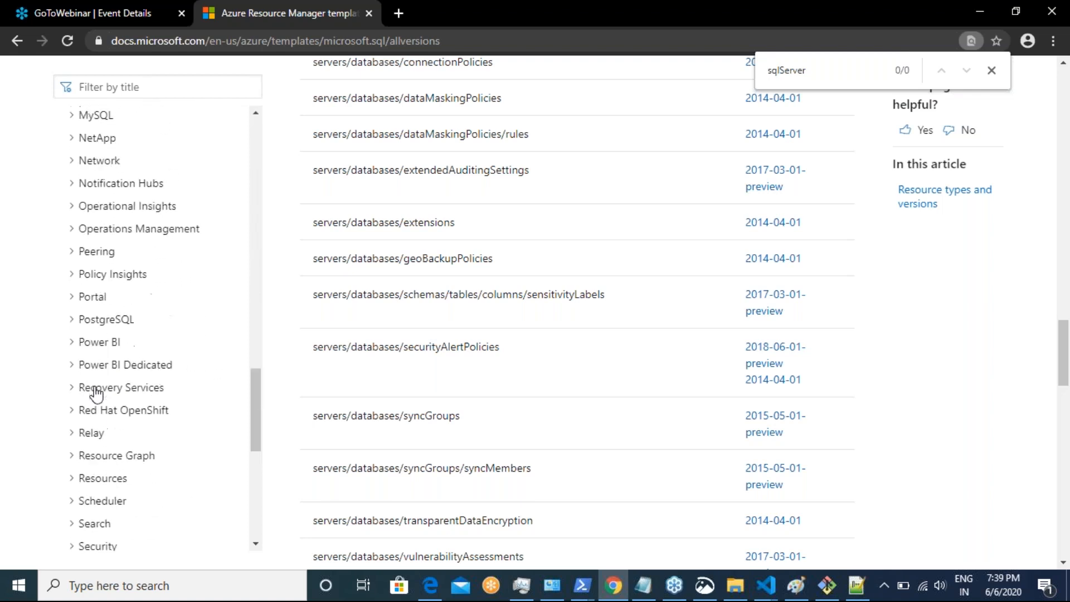
pyautogui.scroll(-8, 96, 393)
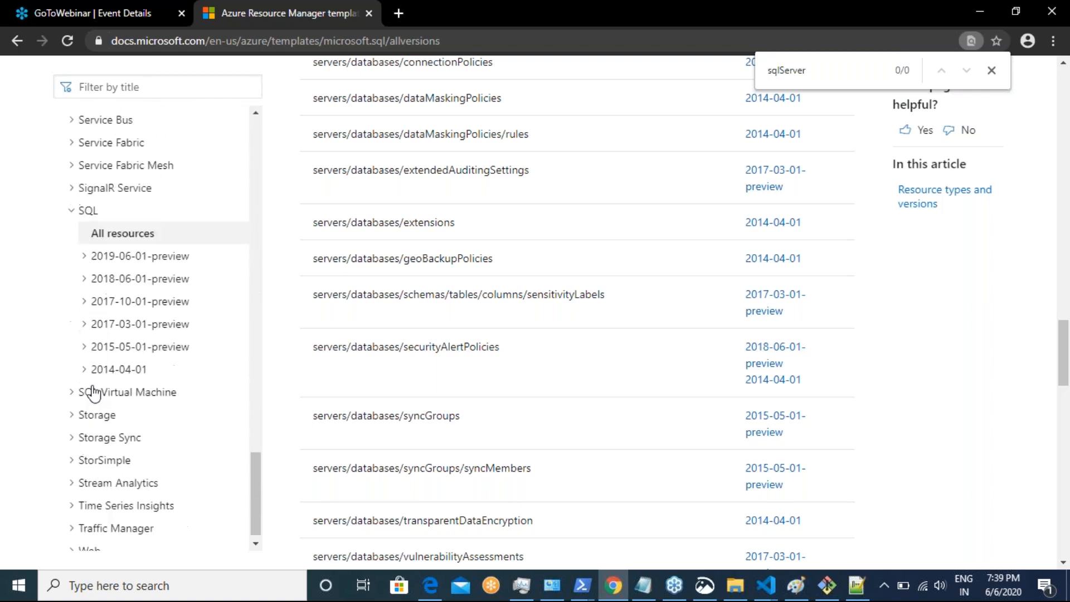
pyautogui.click(119, 359)
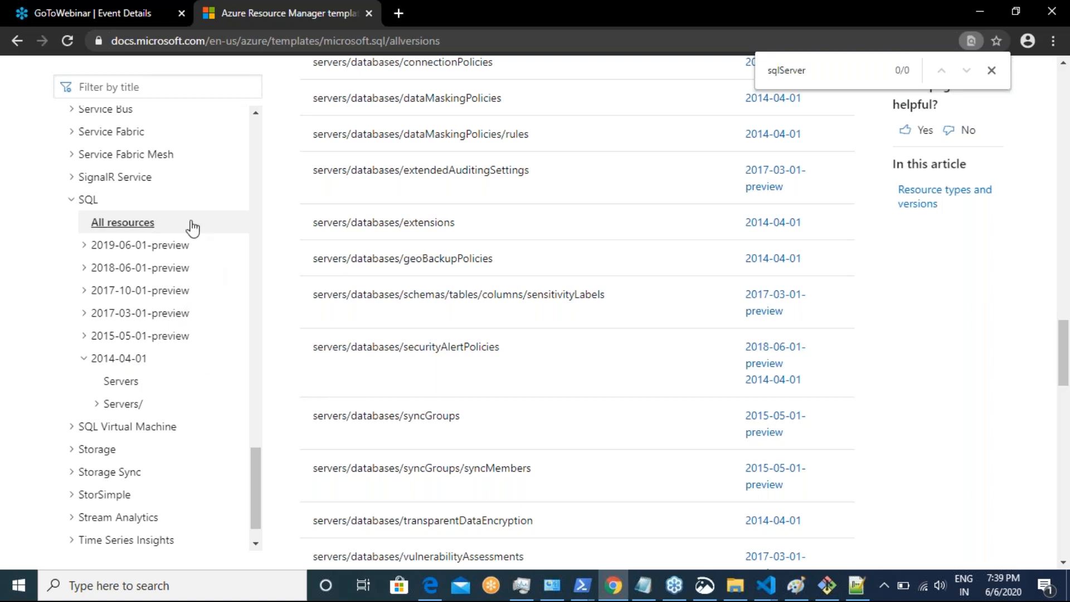
pyautogui.click(130, 384)
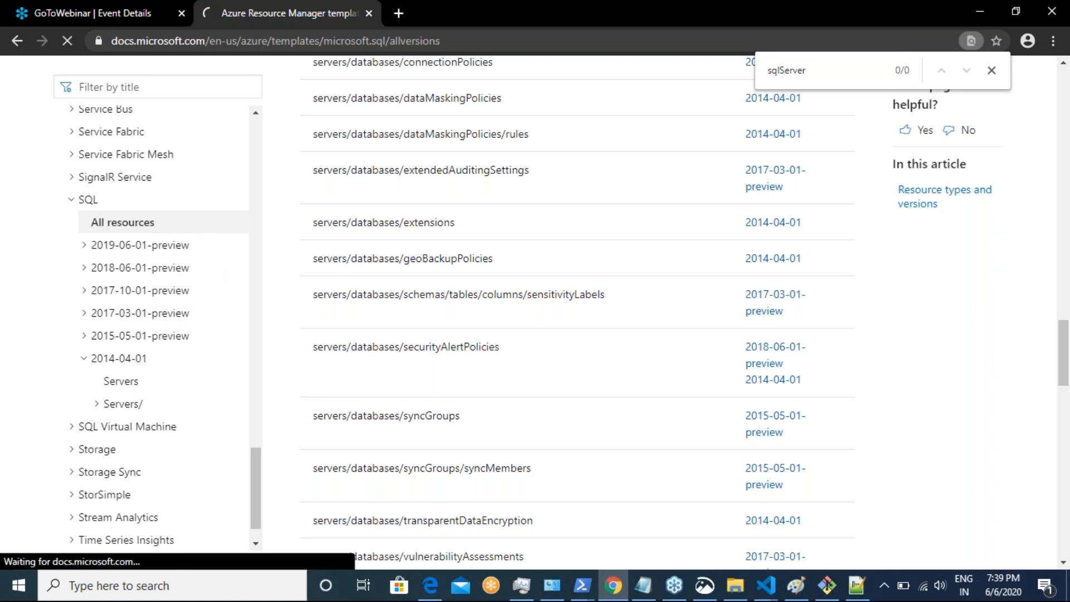
# - Review the Microsoft.Sql/servers JSON format and quickstart templates, and expand the Servers/ child resources in the reference contents
pyautogui.scroll(-5, 616, 386)
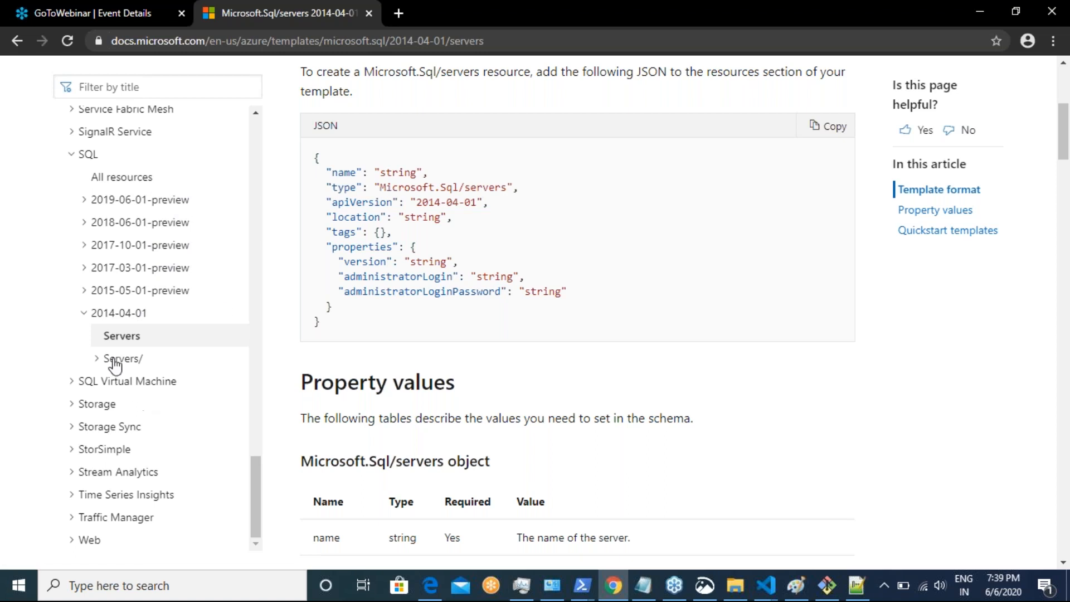
pyautogui.click(97, 358)
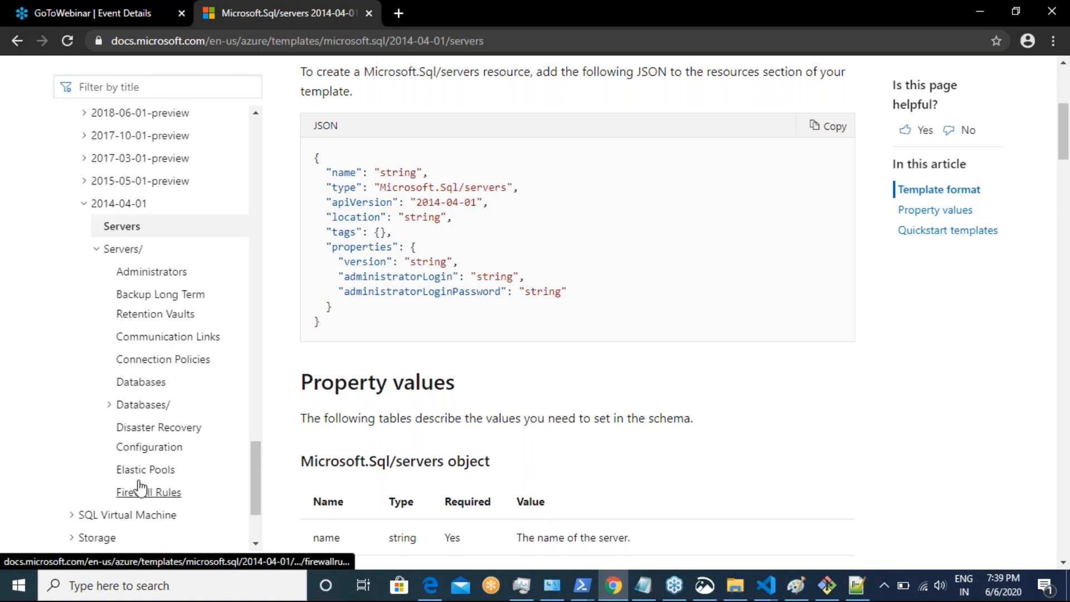
pyautogui.scroll(-2, 142, 490)
pyautogui.scroll(4, 143, 490)
pyautogui.scroll(-15, 582, 335)
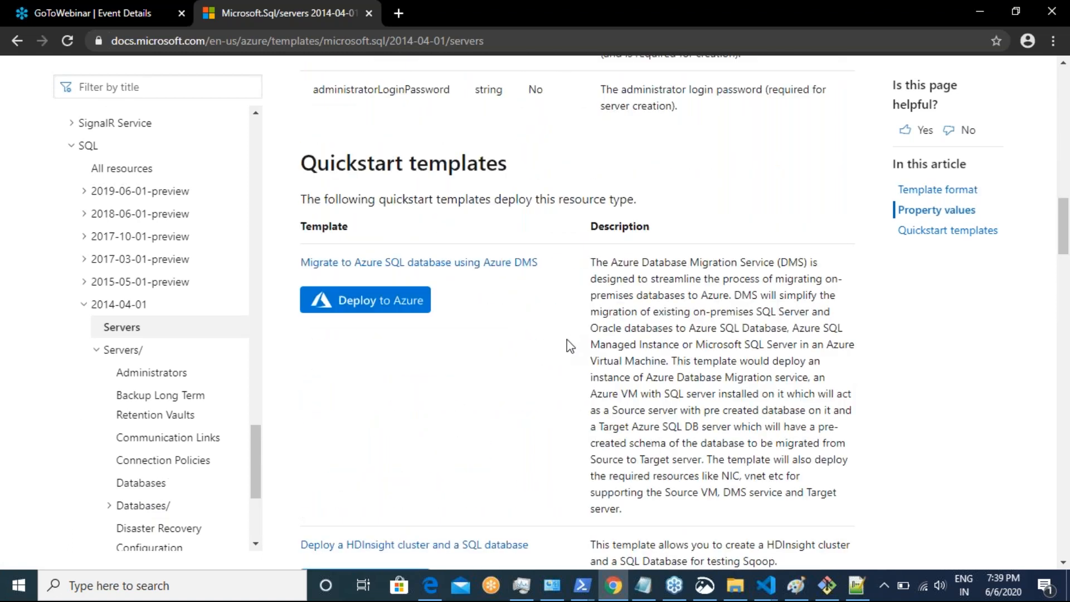
pyautogui.scroll(-5, 538, 299)
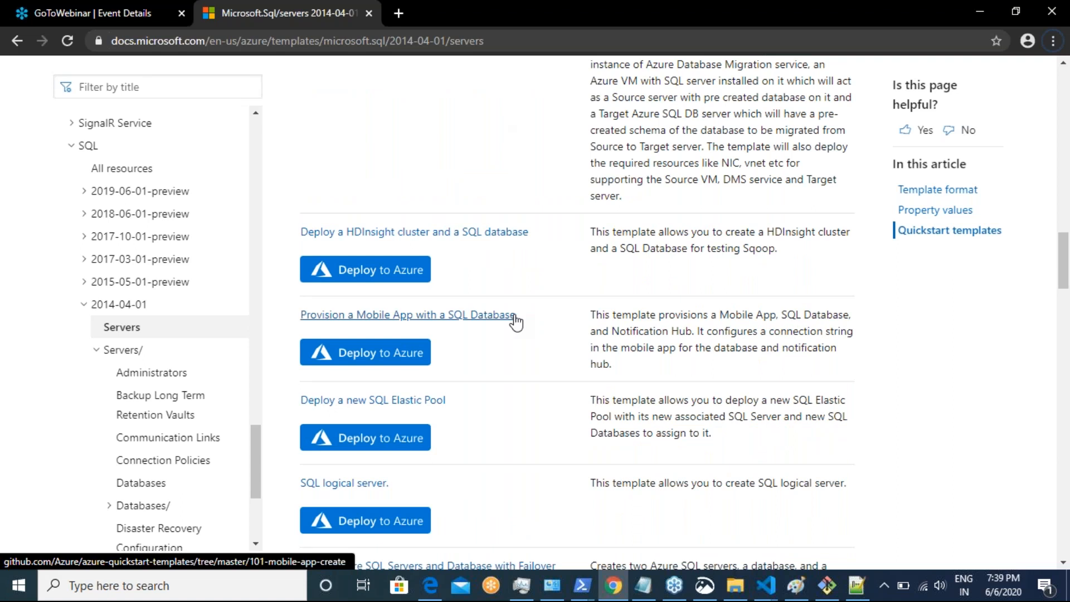
# - Switch to Snip & Sketch and capture a new snip of the webinar's attendee questions list
pyautogui.hotkey('alt', 'Tab')
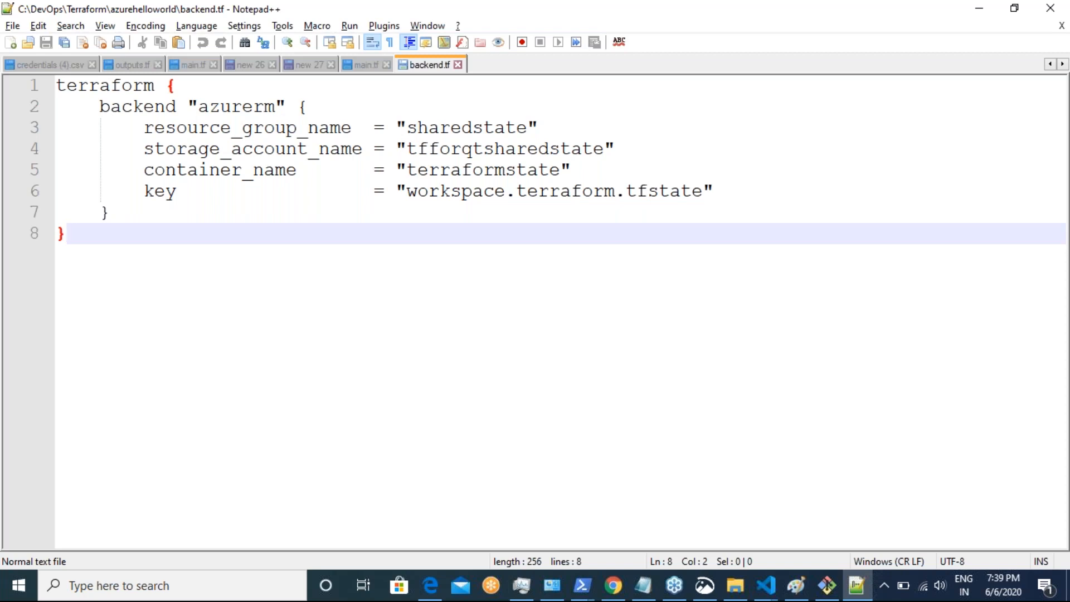
pyautogui.click(1054, 274)
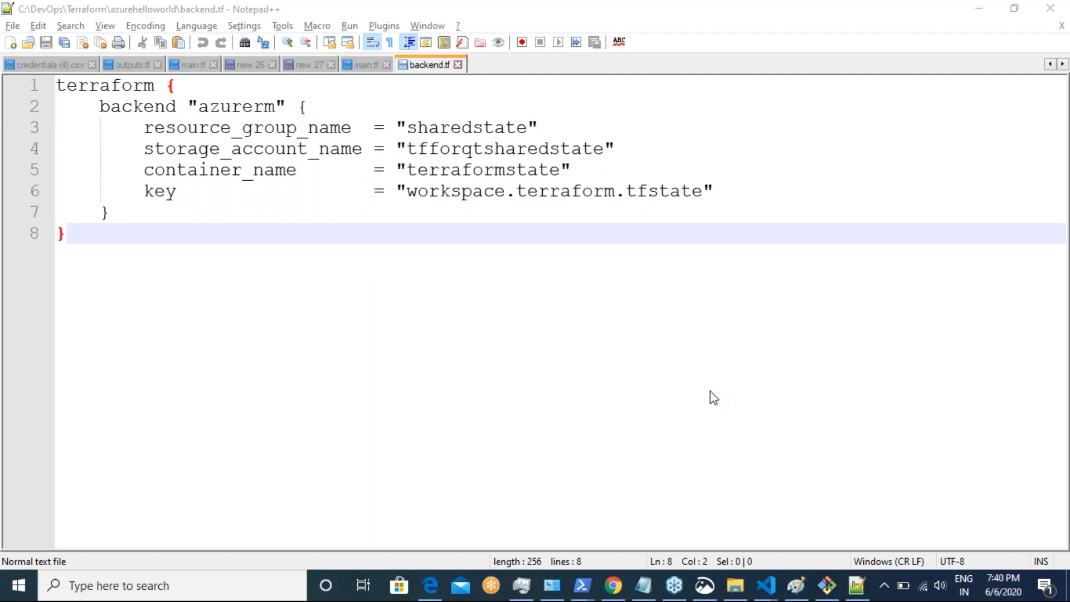
pyautogui.click(705, 586)
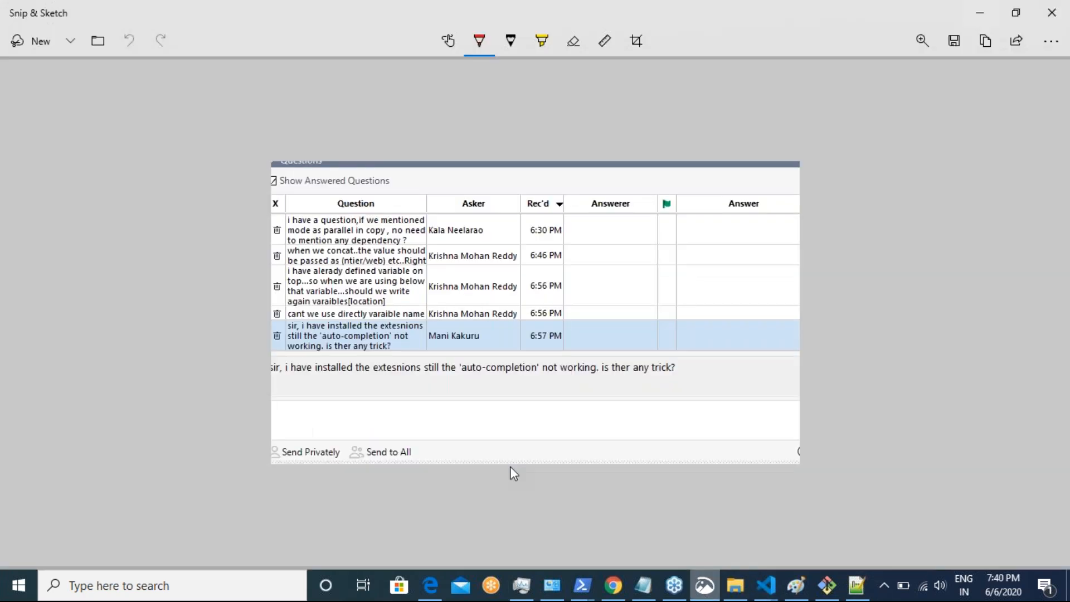
pyautogui.click(30, 43)
pyautogui.moveTo(273, 199); pyautogui.dragTo(722, 402)
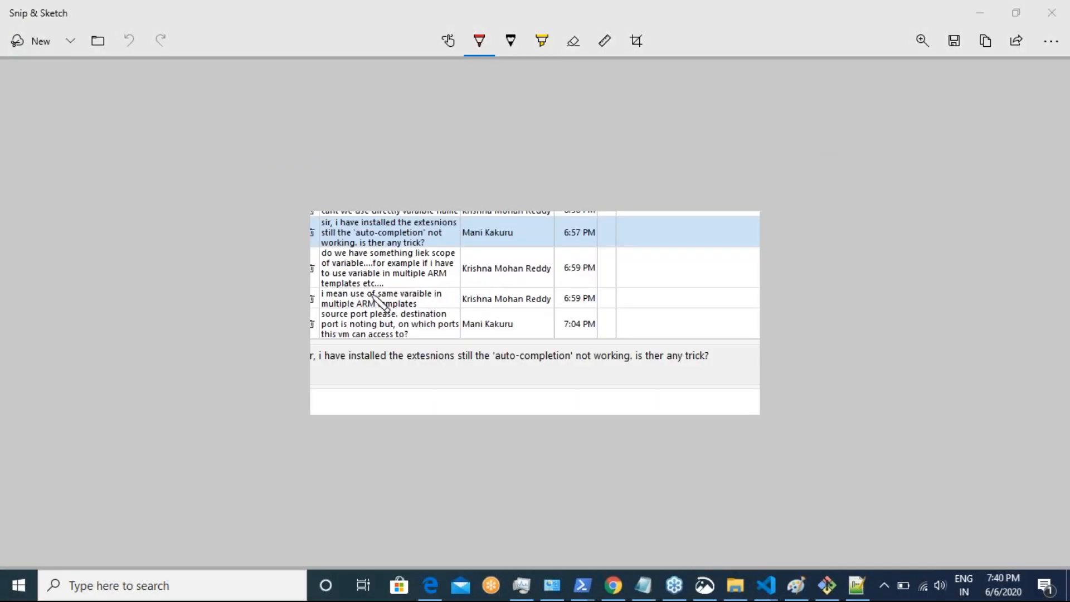
# - Circle the variable scope and source port questions in red, and add an arrow with the handwritten note "open" below them
pyautogui.moveTo(333, 293)
pyautogui.mouseDown()
pyautogui.moveTo(564, 301)
pyautogui.moveTo(468, 239)
pyautogui.moveTo(322, 248)
pyautogui.moveTo(336, 304)
pyautogui.moveTo(402, 294)
pyautogui.mouseUp()
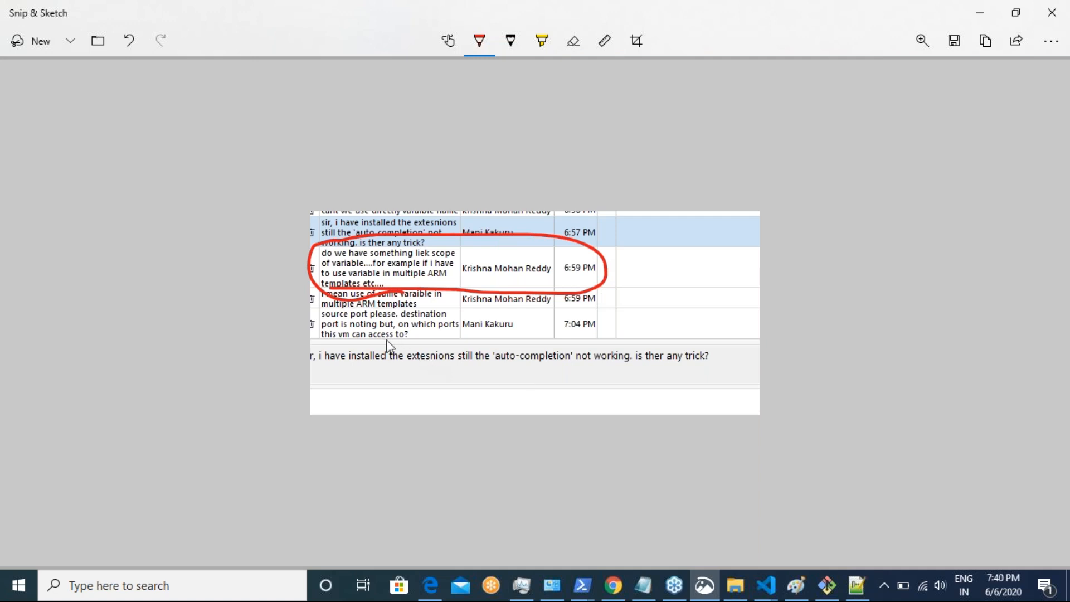
pyautogui.moveTo(327, 350)
pyautogui.mouseDown()
pyautogui.moveTo(517, 312)
pyautogui.moveTo(315, 315)
pyautogui.moveTo(323, 350)
pyautogui.mouseUp()
pyautogui.moveTo(467, 343)
pyautogui.mouseDown()
pyautogui.moveTo(480, 385)
pyautogui.moveTo(501, 346)
pyautogui.moveTo(504, 404)
pyautogui.moveTo(657, 391)
pyautogui.mouseUp()
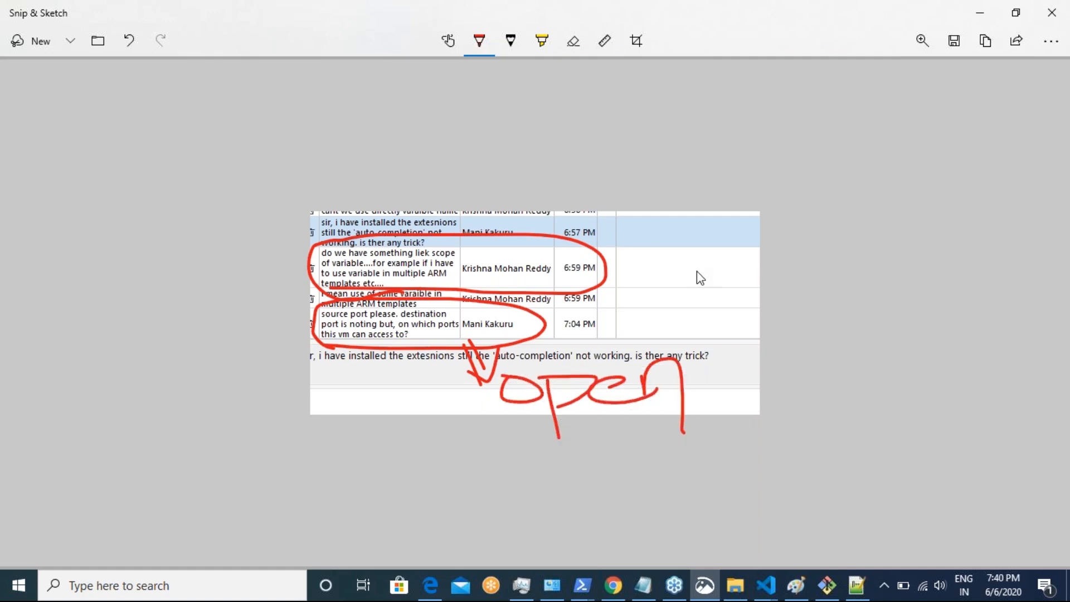
# - Handwrite "SSH → 22" and "RDP → 3389" in red beside the circled port question
pyautogui.moveTo(696, 267)
pyautogui.mouseDown()
pyautogui.moveTo(646, 298)
pyautogui.moveTo(723, 288)
pyautogui.moveTo(644, 337)
pyautogui.mouseUp()
pyautogui.moveTo(743, 251); pyautogui.dragTo(742, 304)
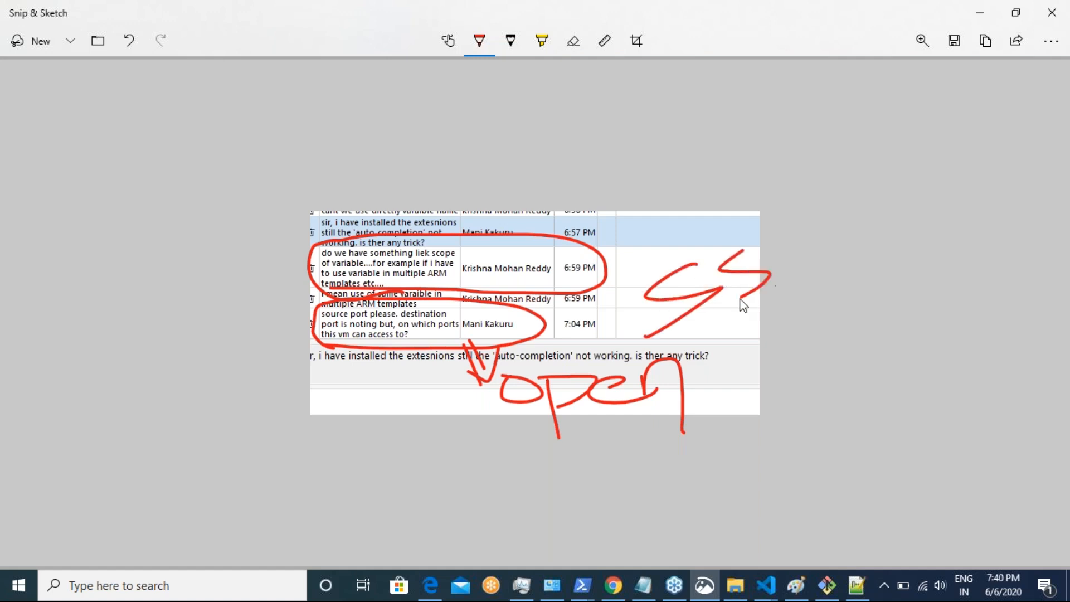
pyautogui.moveTo(782, 361); pyautogui.dragTo(864, 347)
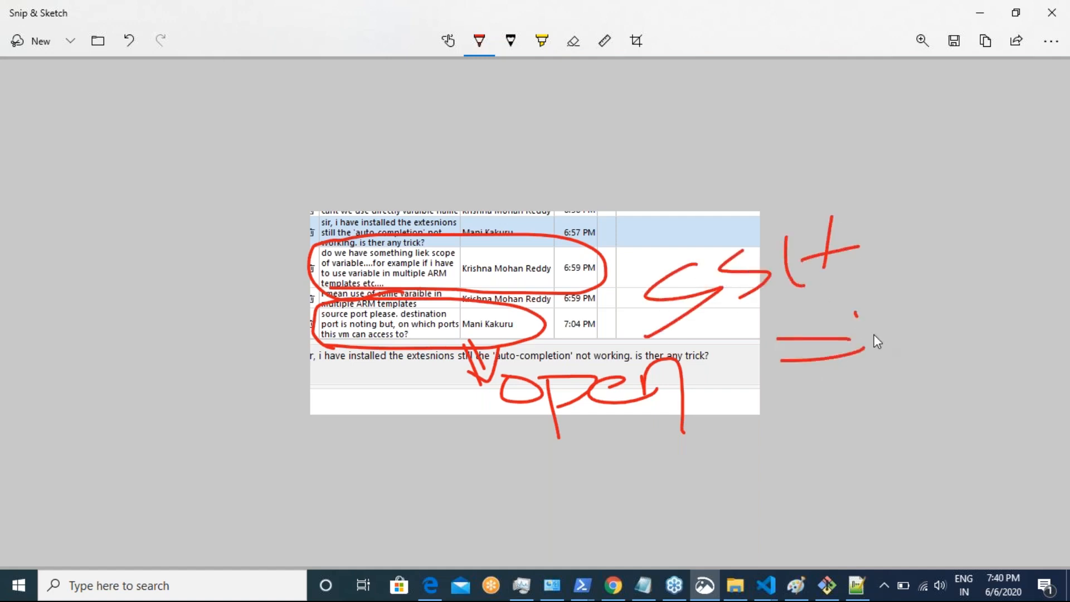
pyautogui.moveTo(555, 449); pyautogui.dragTo(657, 489)
pyautogui.moveTo(652, 447); pyautogui.dragTo(642, 490)
pyautogui.moveTo(711, 424); pyautogui.dragTo(709, 469)
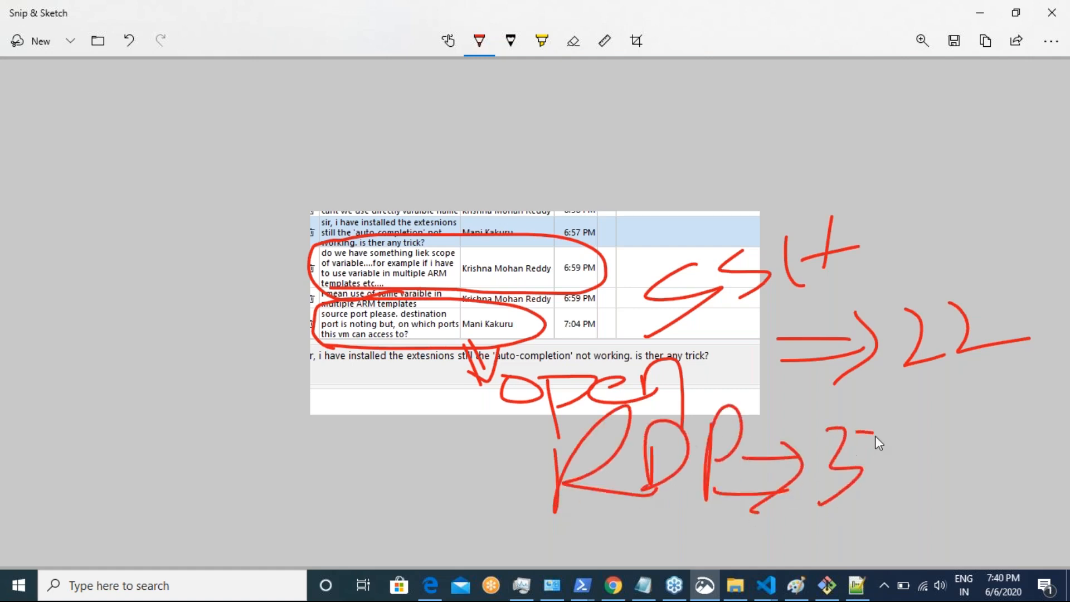
pyautogui.moveTo(907, 413)
pyautogui.mouseDown()
pyautogui.moveTo(984, 374)
pyautogui.moveTo(950, 564)
pyautogui.mouseUp()
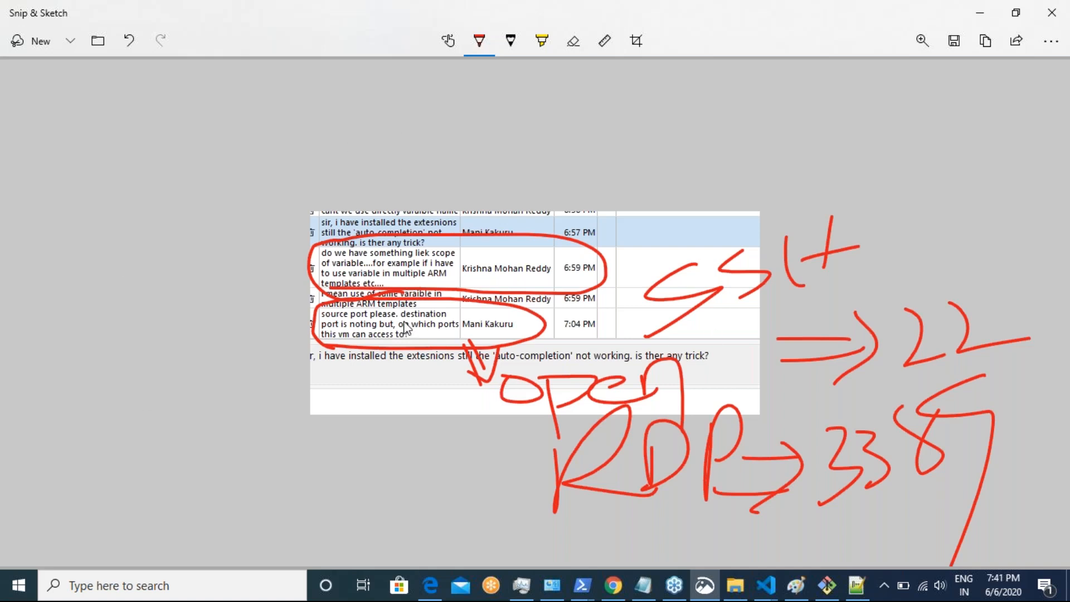
# - Go through the open windows and switch to the arm2.md class notes in Visual Studio Code
pyautogui.hotkey('alt', 'Tab')
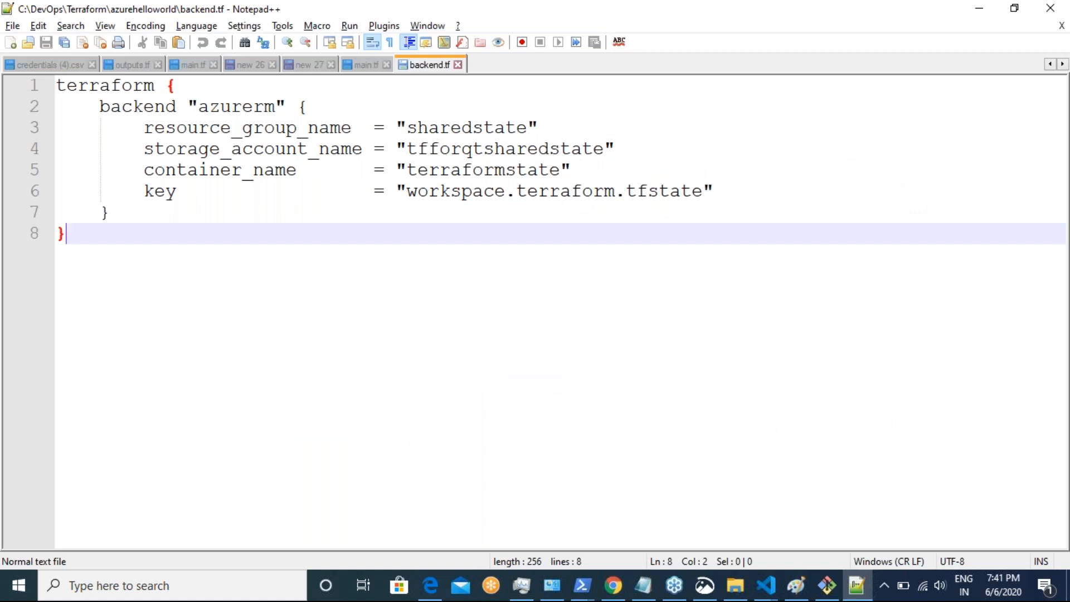
pyautogui.hotkey('alt', 'Tab')
pyautogui.hotkey('alt', 'Tab')
pyautogui.hotkey('alt', 'Tab')
pyautogui.hotkey('alt', 'Tab')
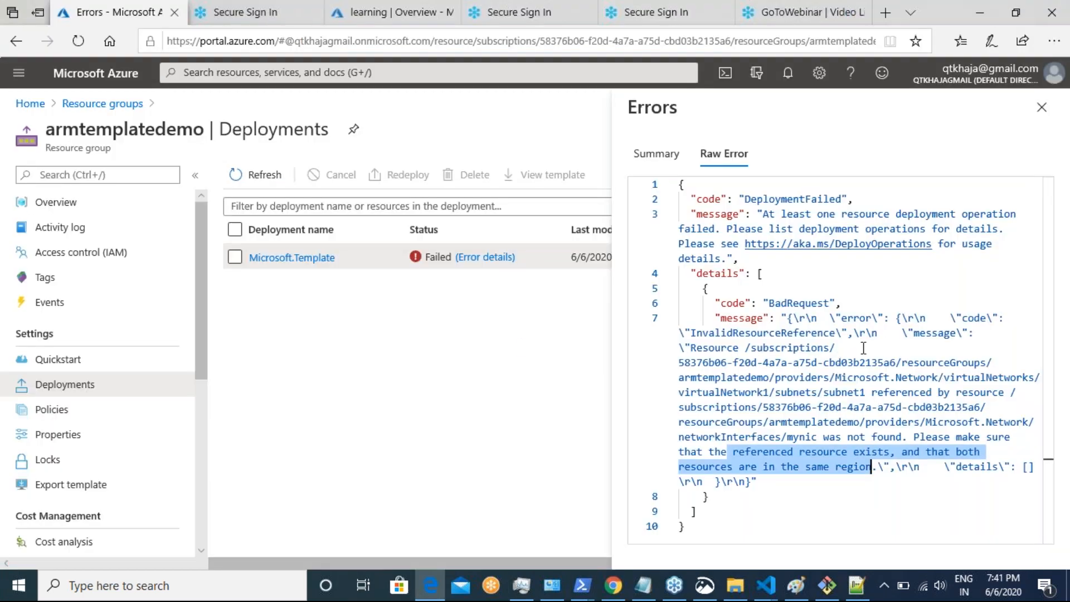
pyautogui.press('super+shift+s')
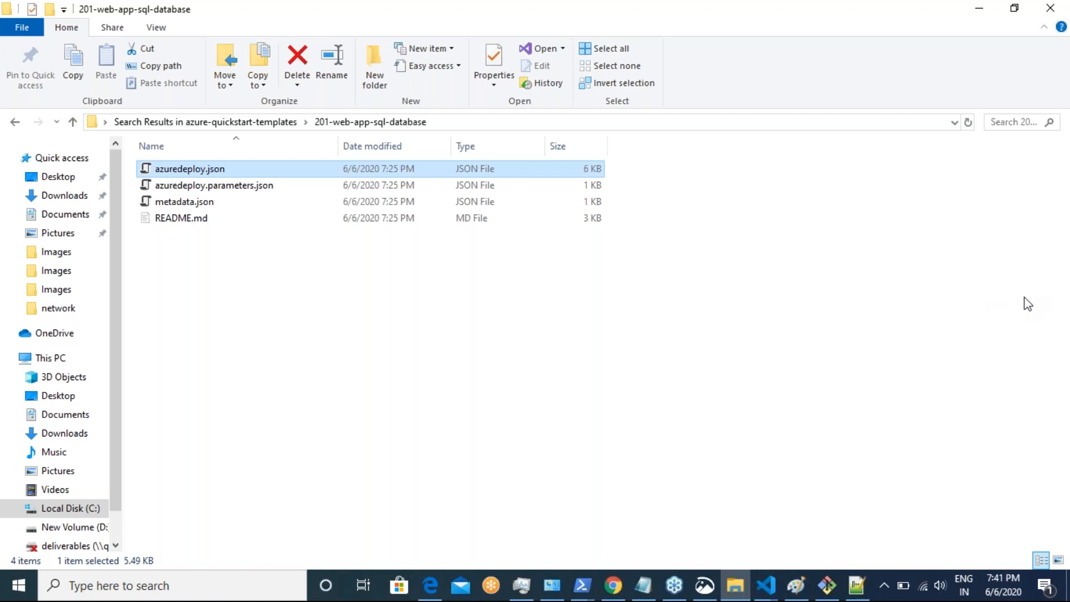
pyautogui.hotkey('alt', 'Tab')
pyautogui.hotkey('alt', 'Tab')
pyautogui.hotkey('alt', 'Tab')
pyautogui.hotkey('alt', 'Tab')
pyautogui.hotkey('alt', 'Tab')
pyautogui.hotkey('alt', 'Tab')
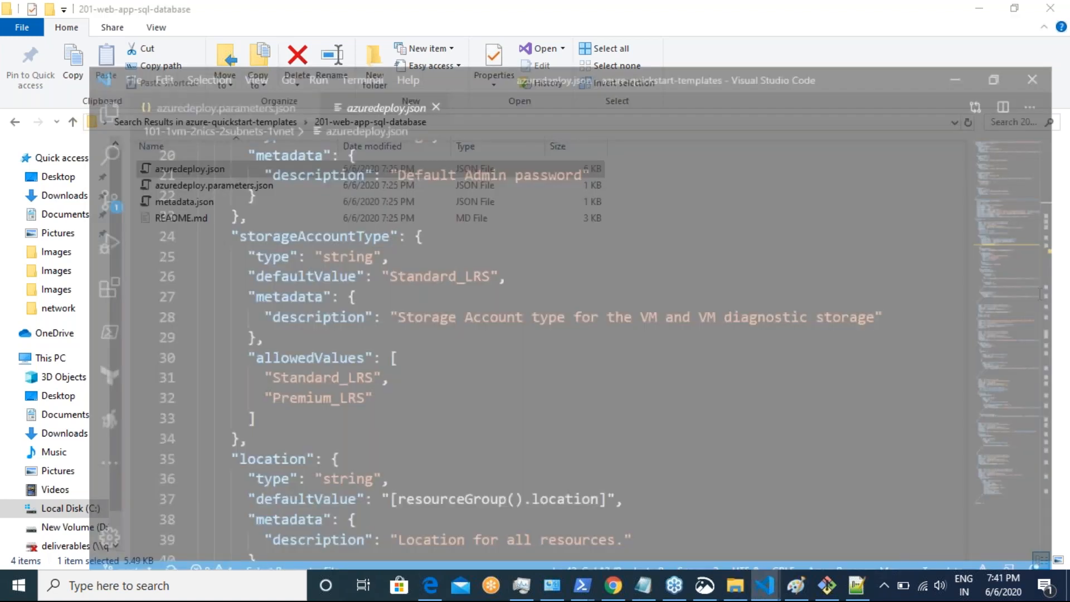
pyautogui.hotkey('alt', 'Tab')
pyautogui.hotkey('alt', 'Tab')
pyautogui.hotkey('alt', 'Tab')
pyautogui.hotkey('alt', 'Tab')
pyautogui.hotkey('alt', 'Tab')
pyautogui.hotkey('alt', 'Tab')
pyautogui.hotkey('alt', 'Tab')
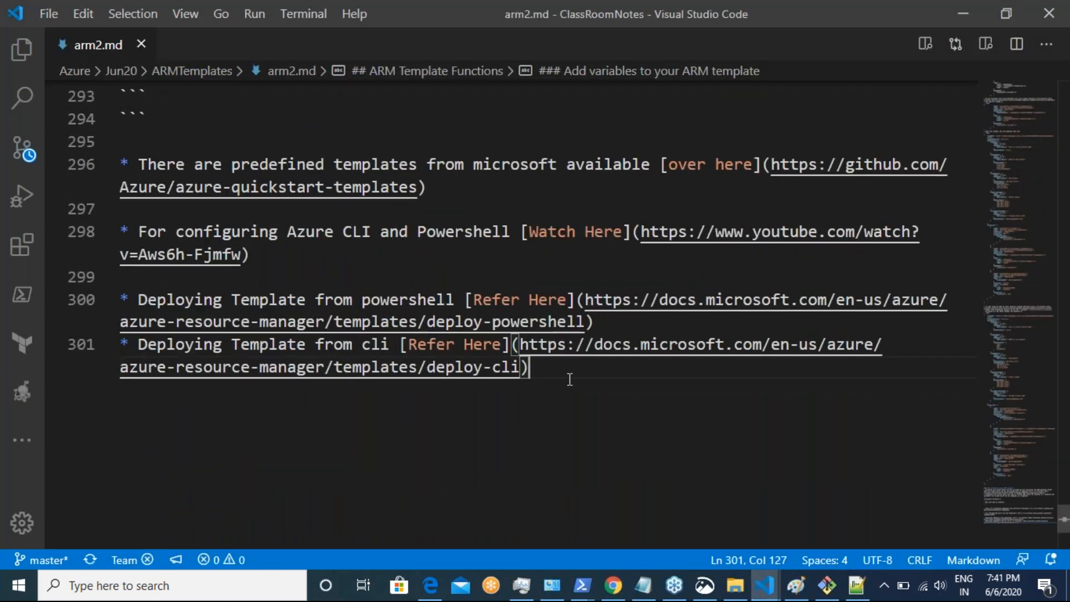
# - Add the bullet "Outputs in ARM Templates:" below the CLI deployment bullet at the end of the notes
pyautogui.press('Return')
pyautogui.press('Return')
pyautogui.write('* Outputs in ARM Templates:')
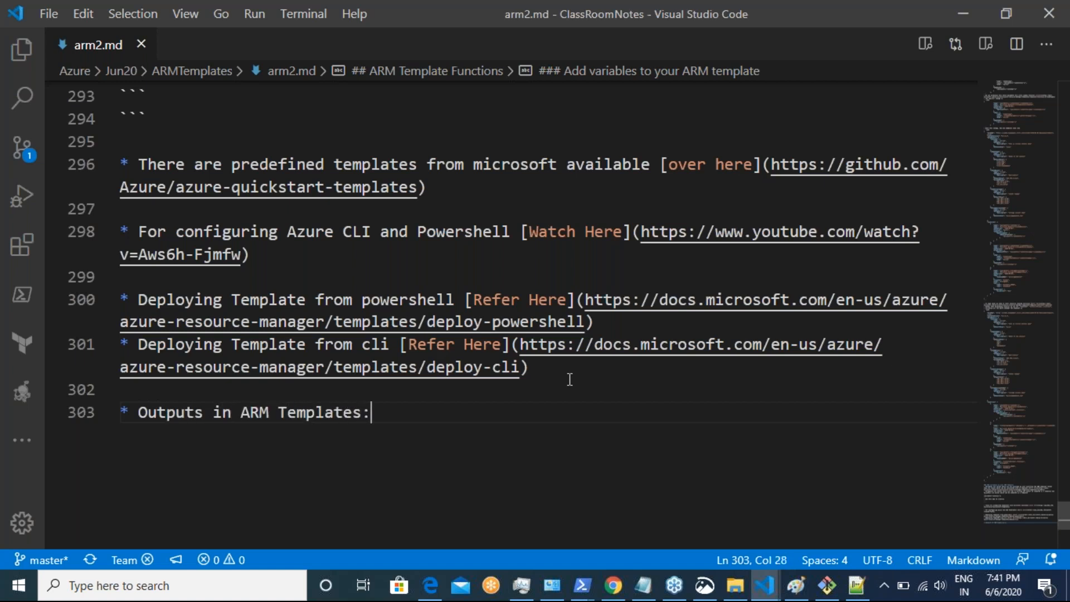
pyautogui.press('Return')
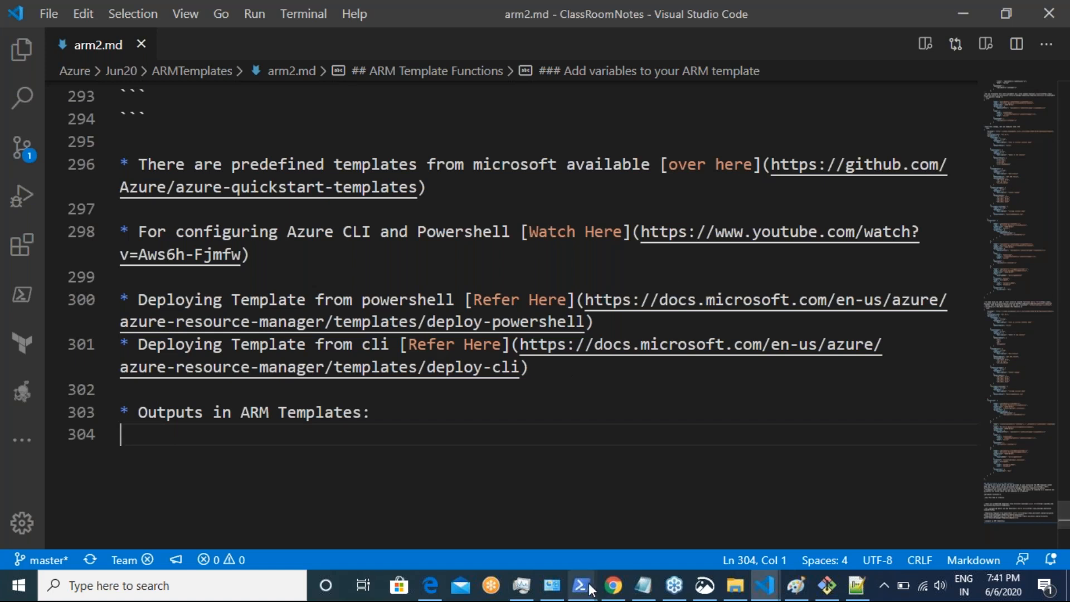
# - Switch to Chrome, search for "arm template output" in a new tab, and open Microsoft's "Outputs in templates" article
pyautogui.click(613, 585)
pyautogui.hotkey('ctrl', 't')
pyautogui.write('Ar')
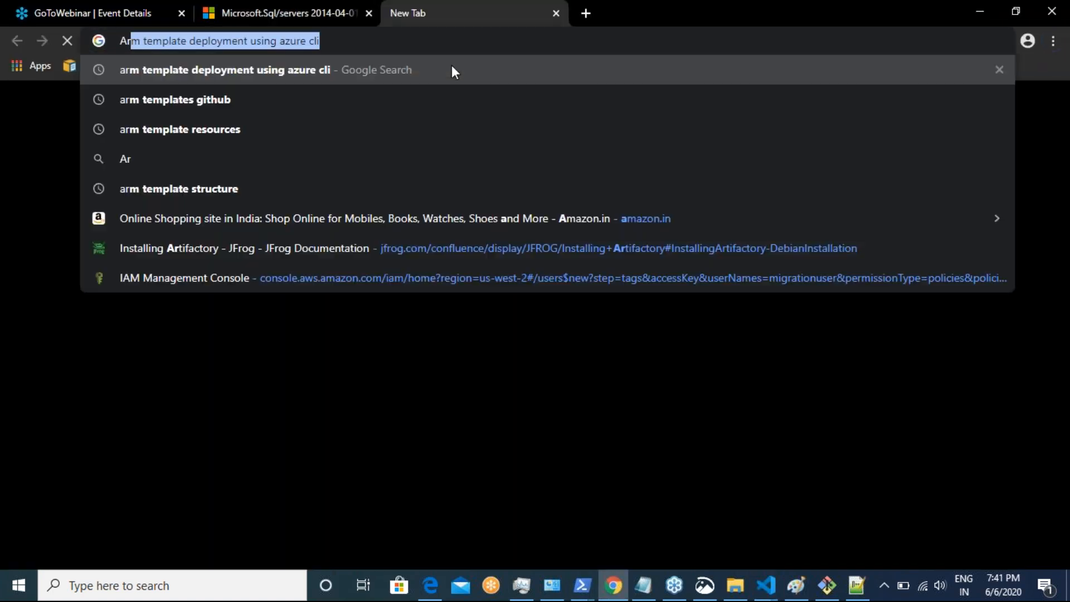
pyautogui.write('m template out')
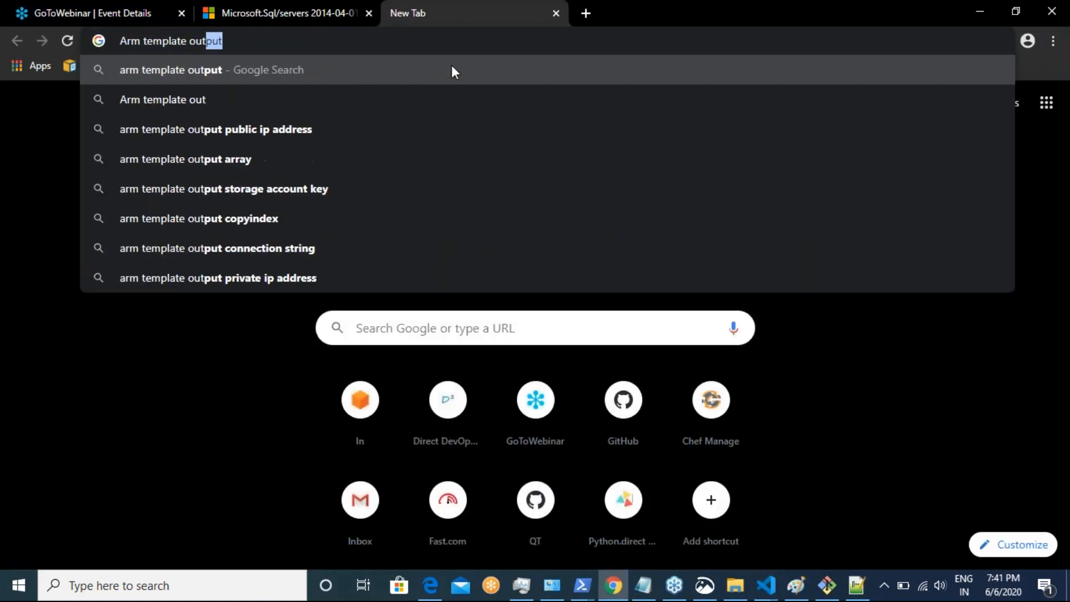
pyautogui.press('Return')
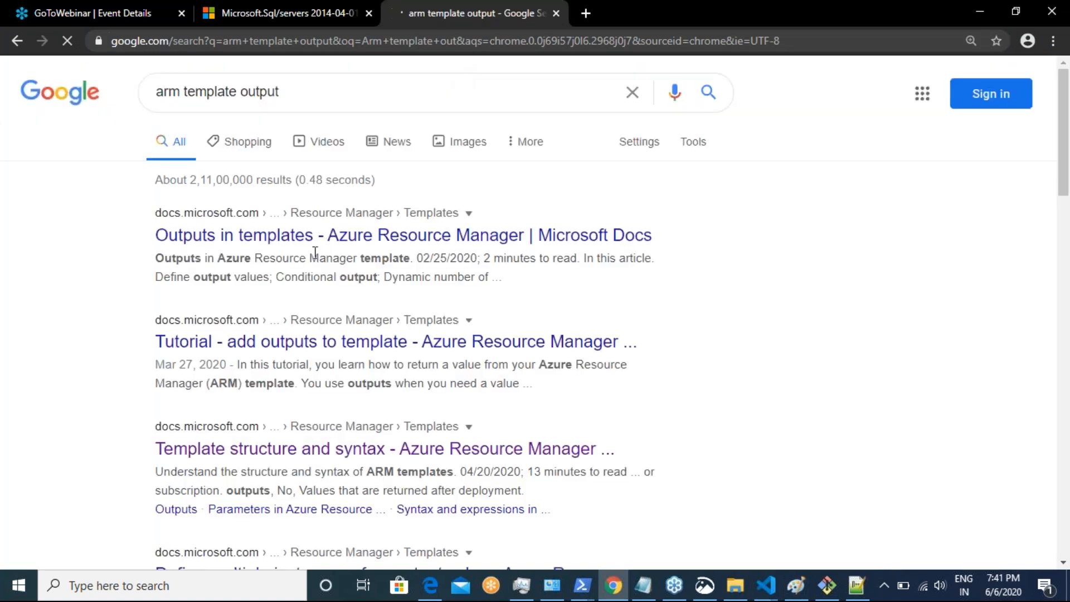
pyautogui.click(329, 238)
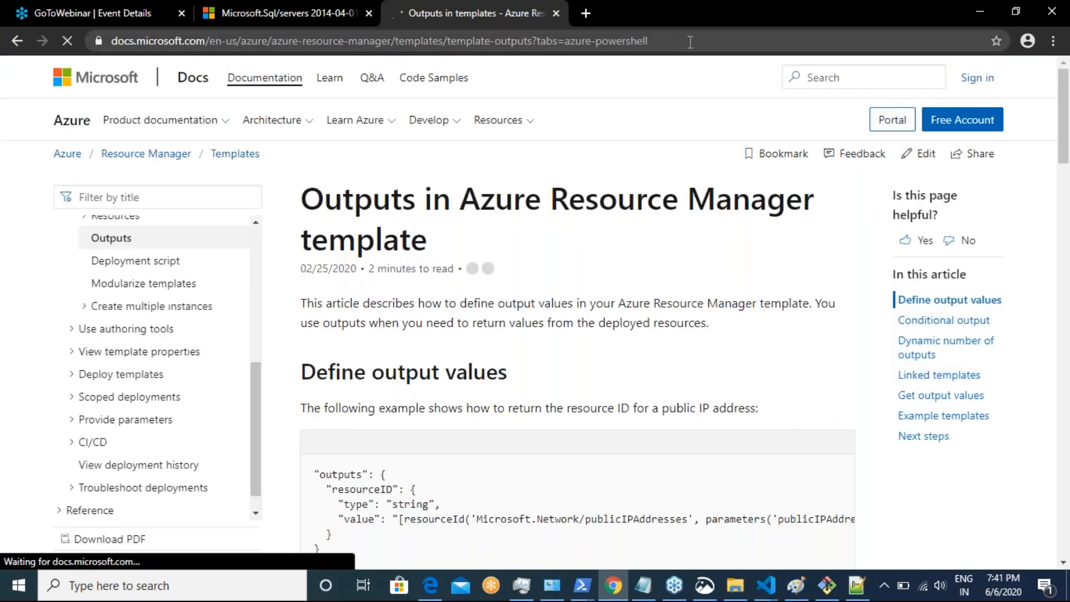
# - Copy the article's address and replace the Outputs bullet's colon in arm2.md with a "Refer Here" link to it
pyautogui.click(690, 42)
pyautogui.hotkey('ctrl', 'c')
pyautogui.hotkey('alt', 'Tab')
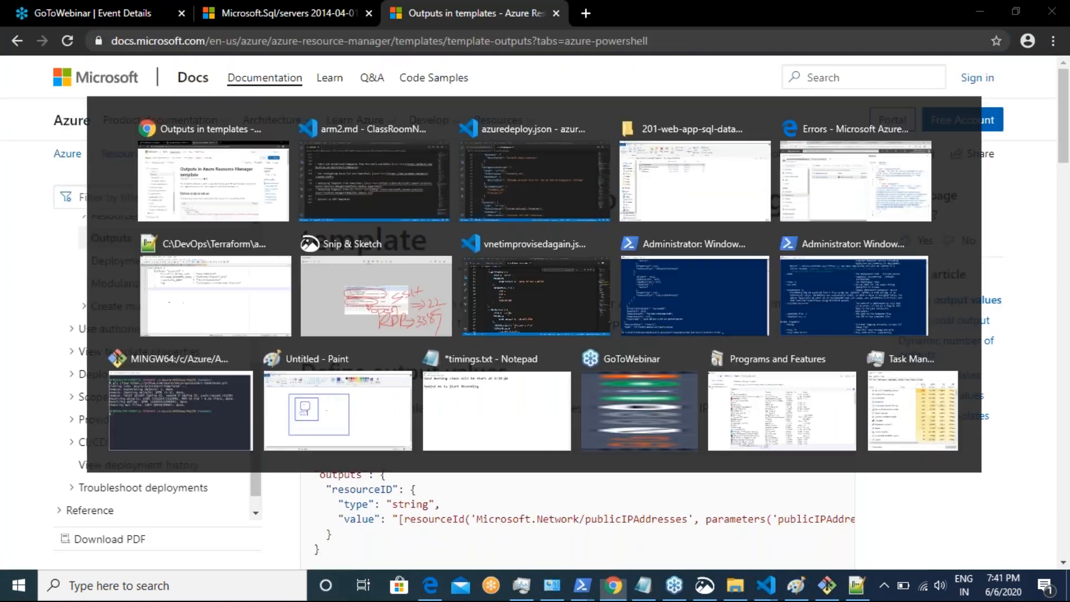
pyautogui.click(444, 421)
pyautogui.press('BackSpace')
pyautogui.write('[Refer Here]')
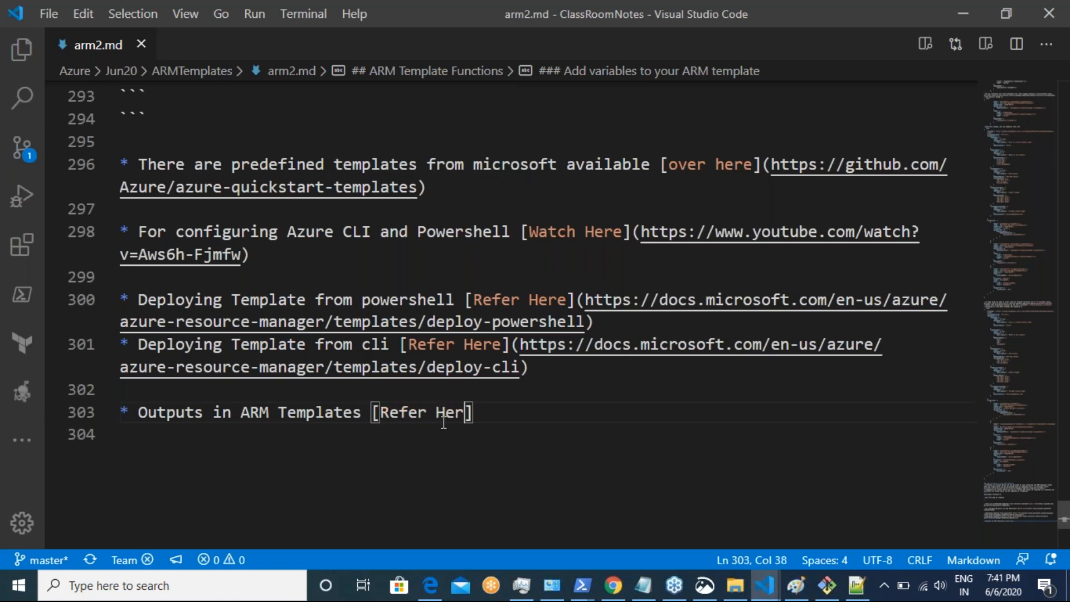
pyautogui.write('(')
pyautogui.hotkey('ctrl', 'v')
# - Return to the article and examine its output definition, conditional output, dynamic output and linked template examples
pyautogui.hotkey('alt', 'Tab')
pyautogui.scroll(-3, 463, 418)
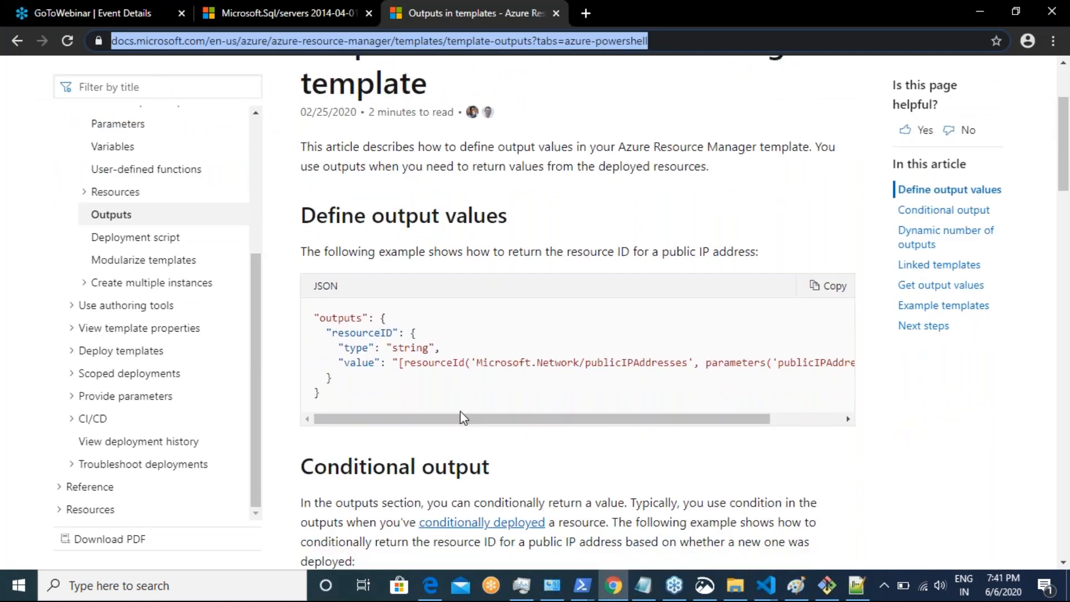
pyautogui.scroll(-3, 462, 418)
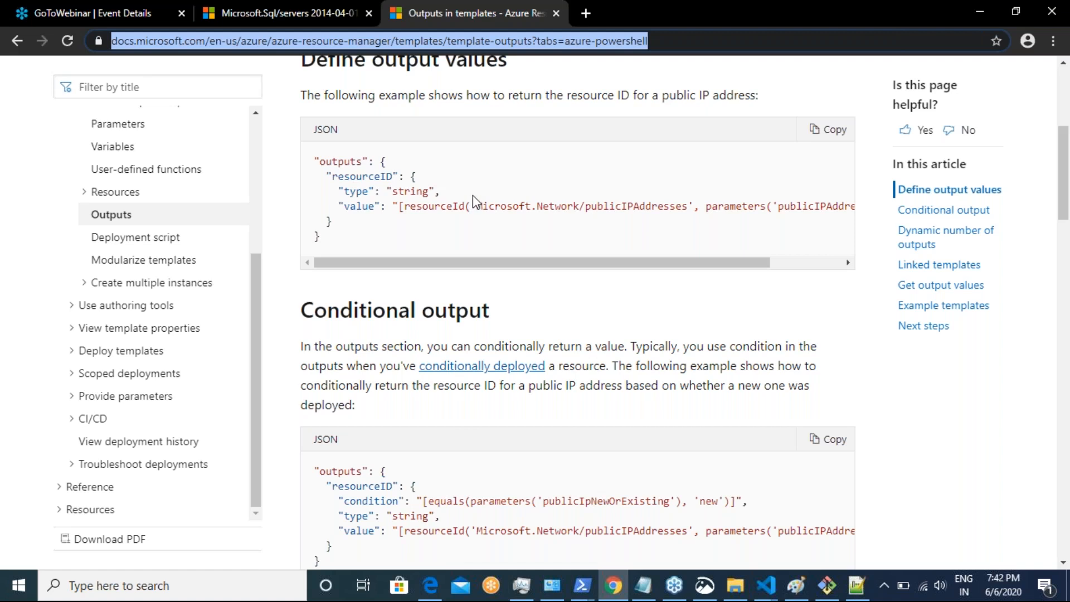
pyautogui.scroll(-3, 473, 195)
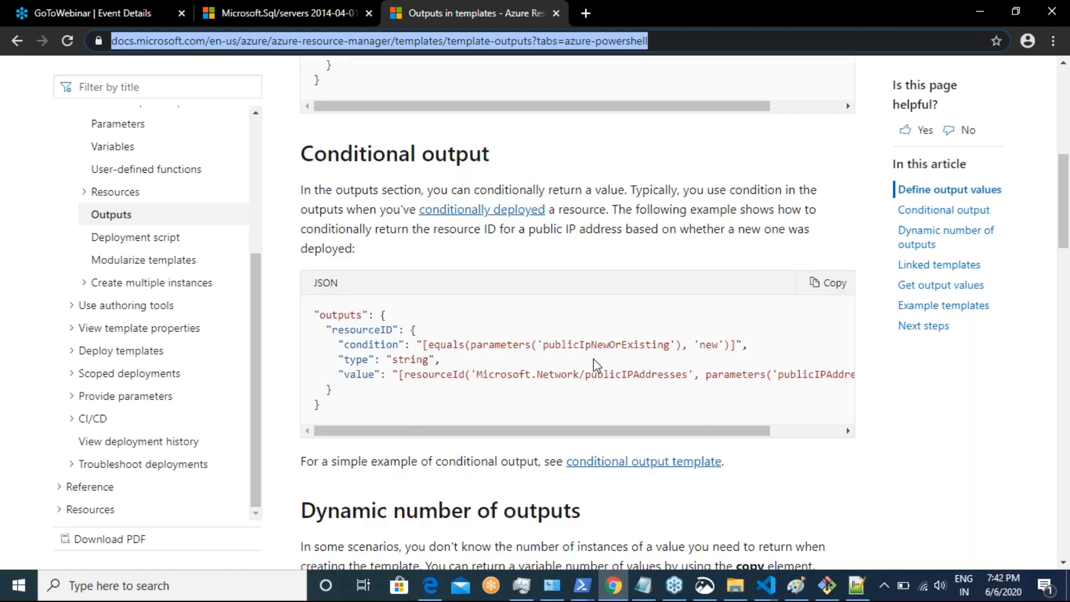
pyautogui.scroll(-4, 601, 307)
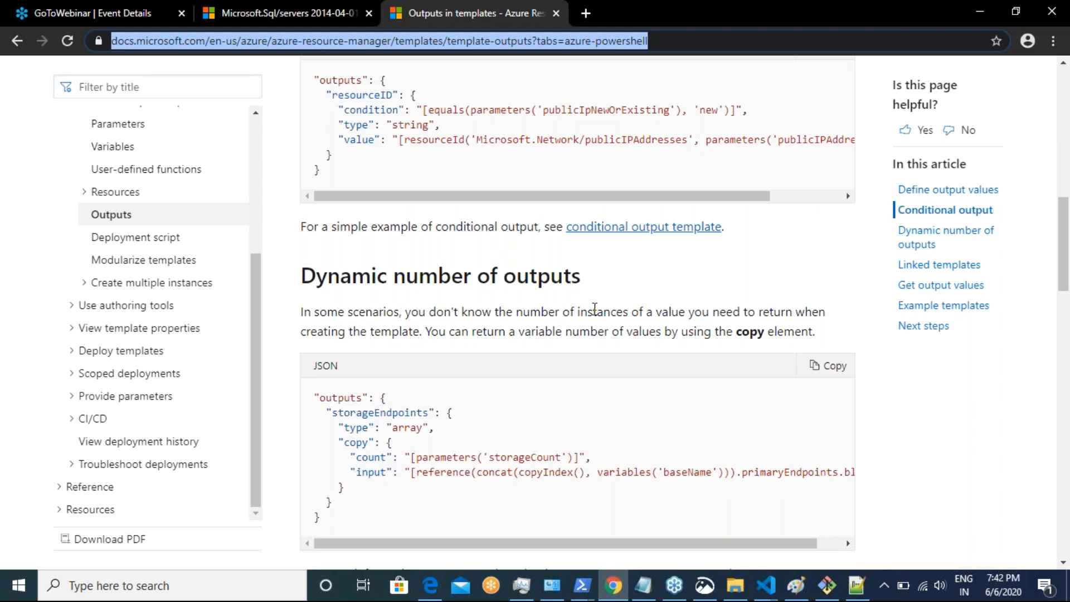
pyautogui.scroll(-10, 590, 298)
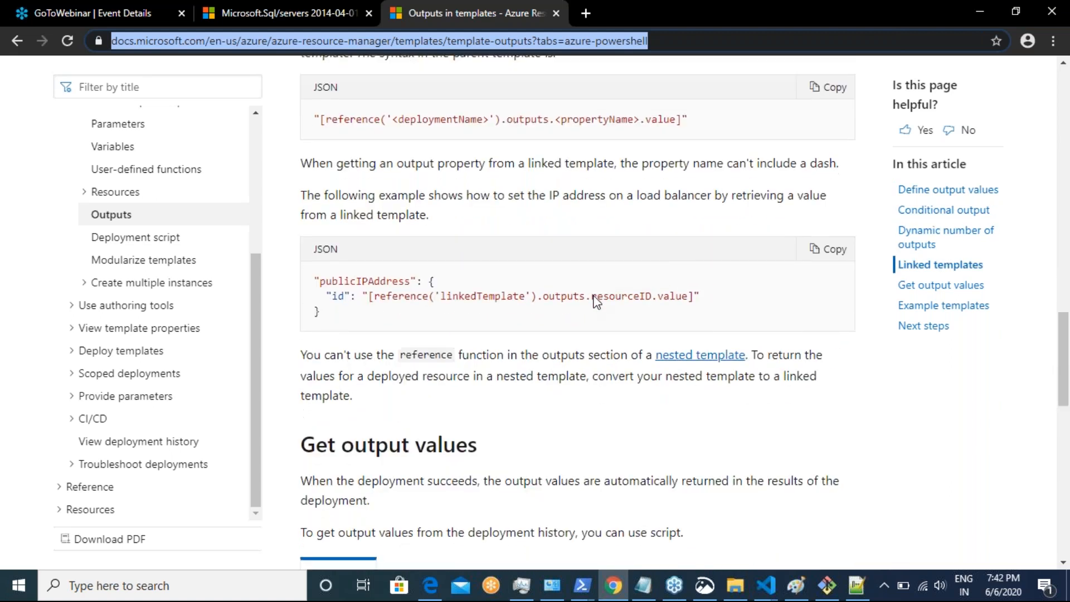
pyautogui.scroll(3, 595, 300)
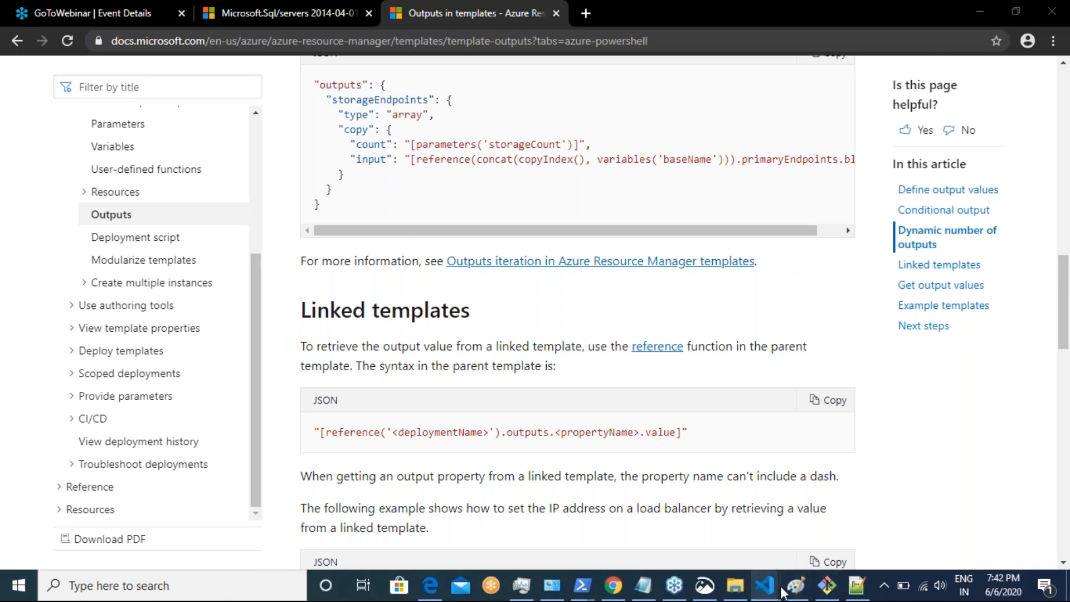
# - Switch to Snip & Sketch and capture a new snip of the attendee question about source versus destination ports
pyautogui.click(705, 585)
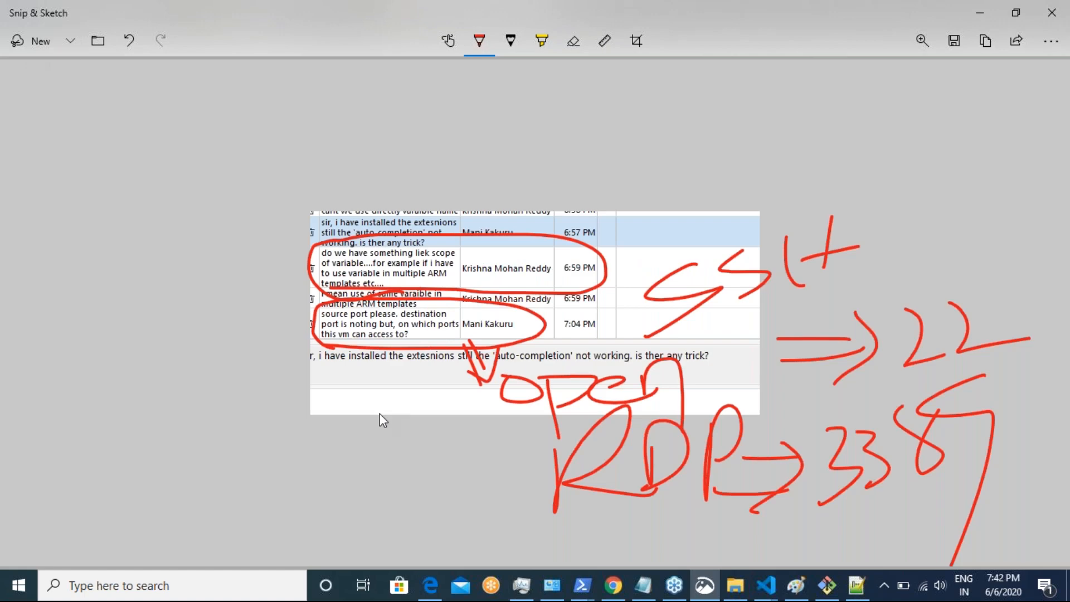
pyautogui.hotkey('ctrl', 'n')
pyautogui.moveTo(258, 299); pyautogui.dragTo(620, 371)
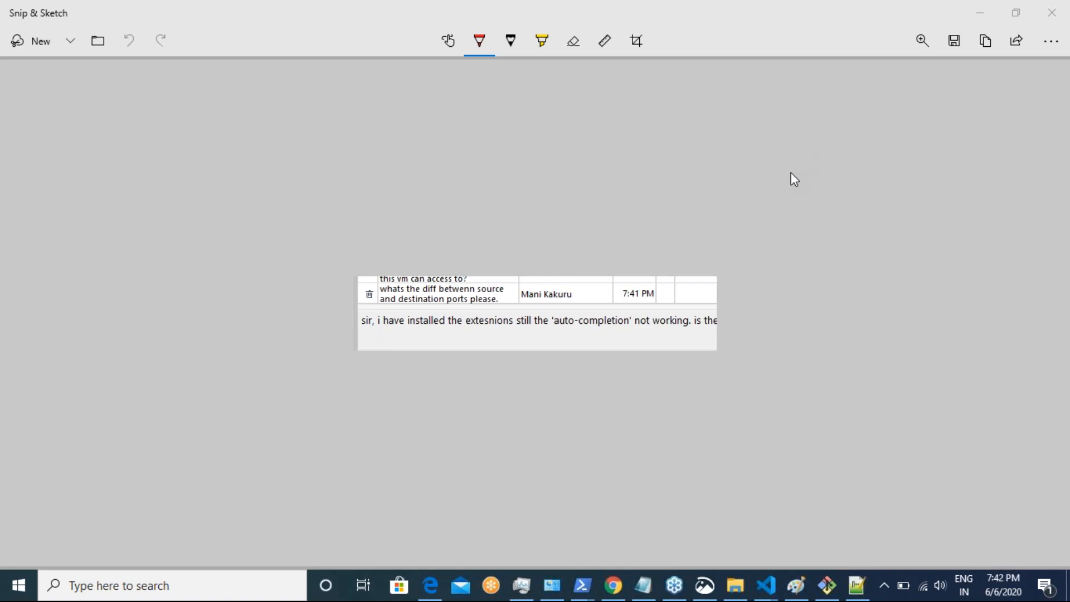
# - Show the desktop and open a new blank Paint window by running mspaint
pyautogui.press('super+d')
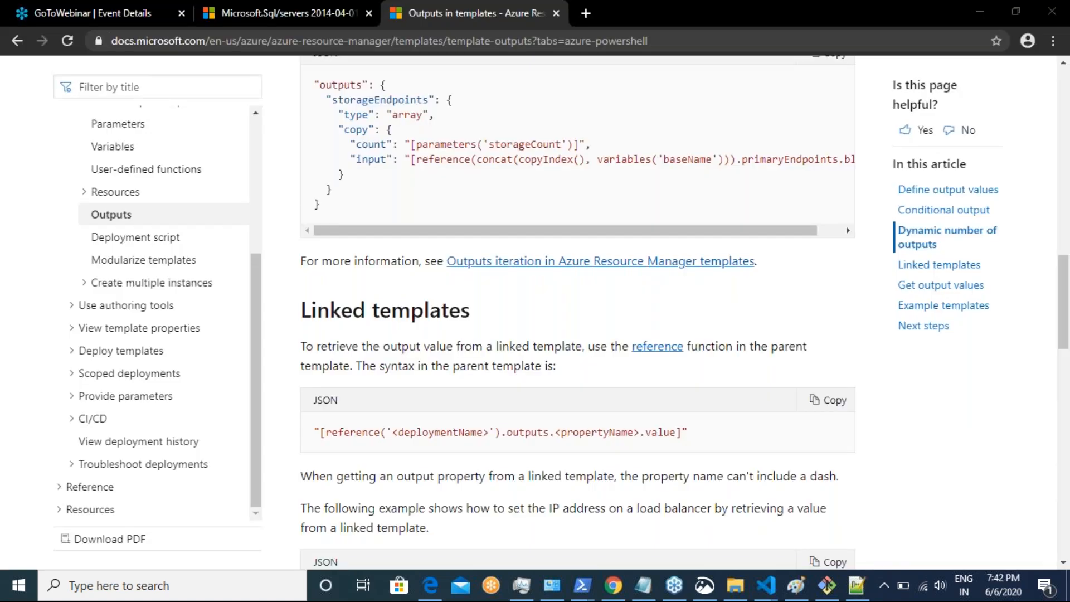
pyautogui.press('super+r')
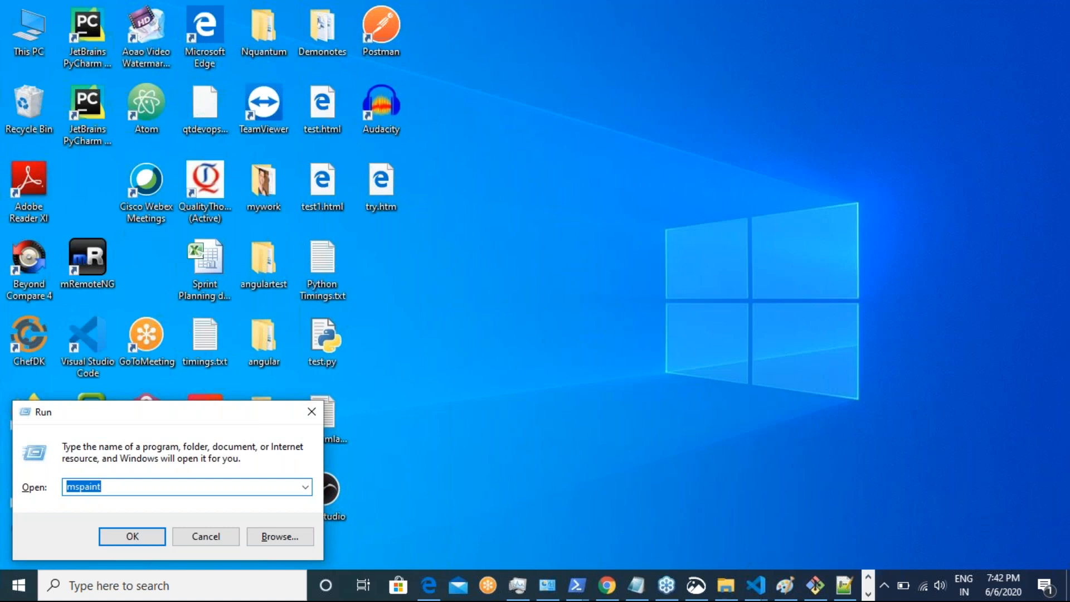
pyautogui.write('n')
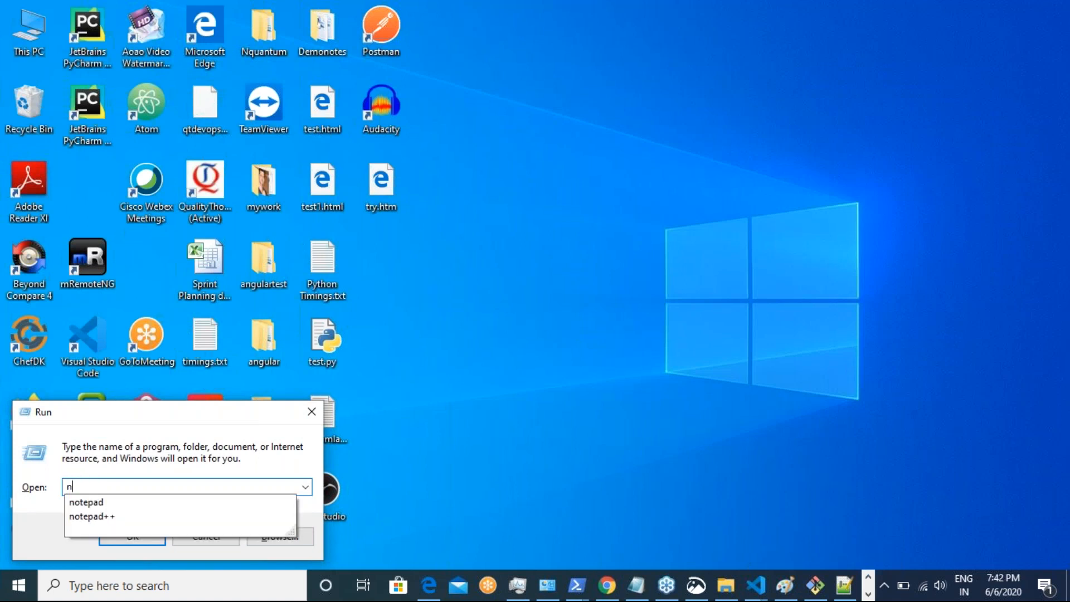
pyautogui.press('BackSpace')
pyautogui.write('mspaint')
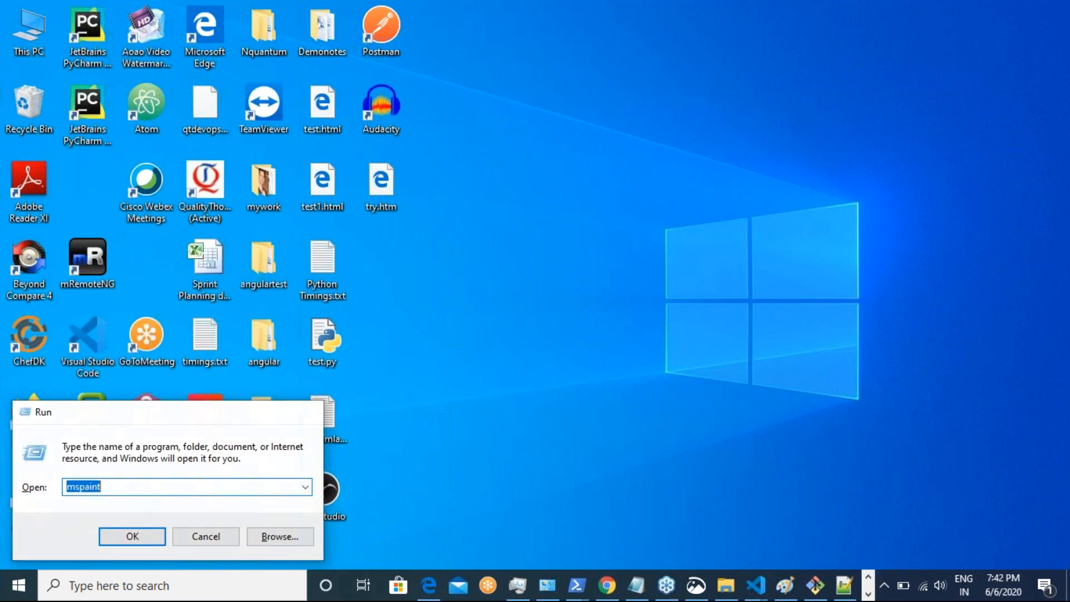
pyautogui.press('Return')
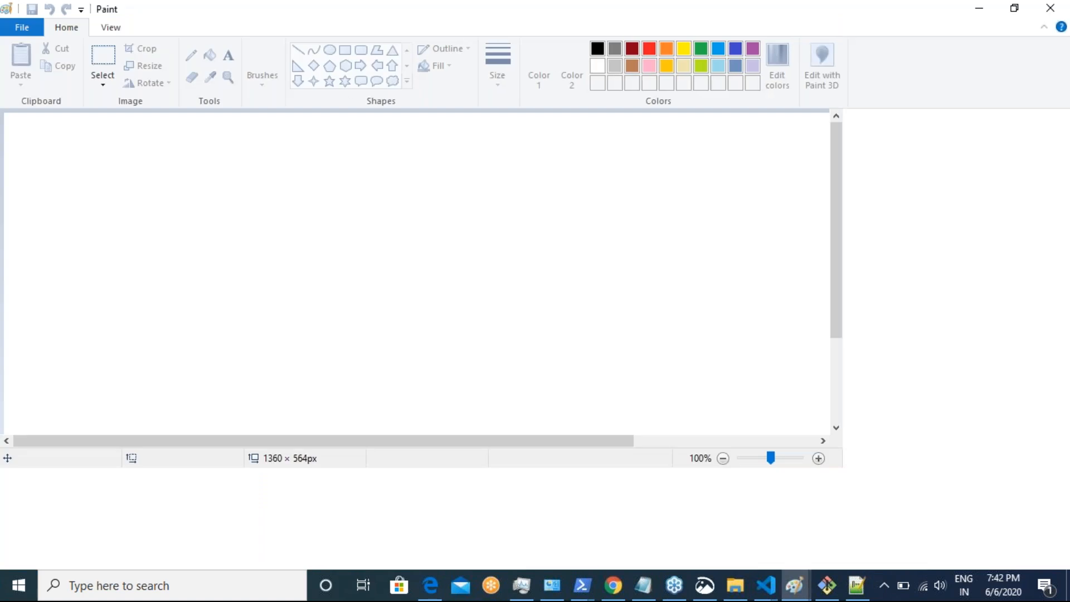
# - Draw a narrow vertical rectangle near the middle of the canvas and enclose it in a large ellipse
pyautogui.click(345, 54)
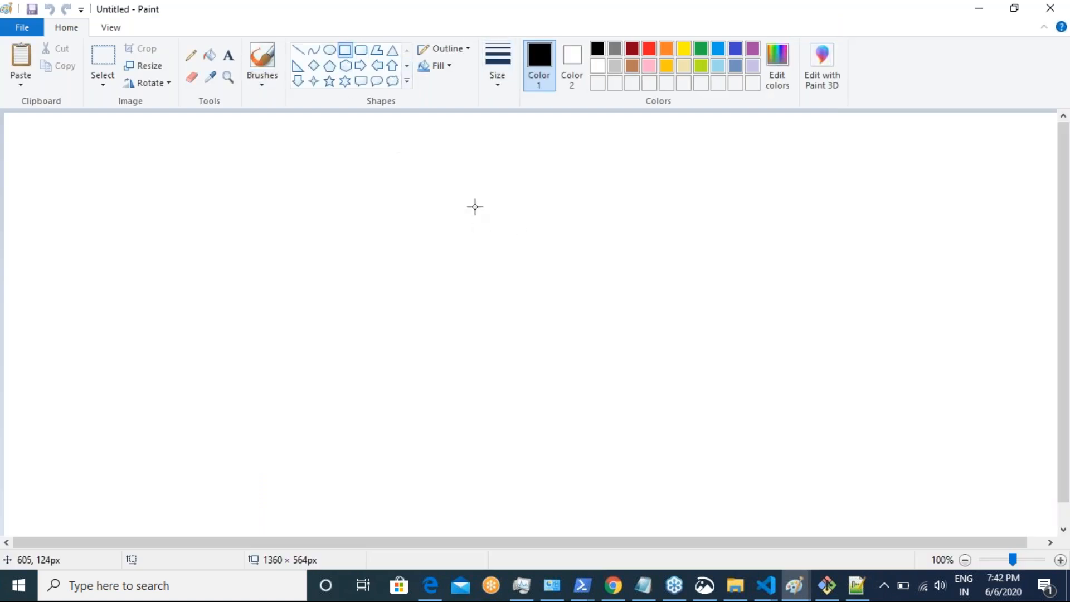
pyautogui.moveTo(474, 206); pyautogui.dragTo(507, 300)
pyautogui.click(664, 301)
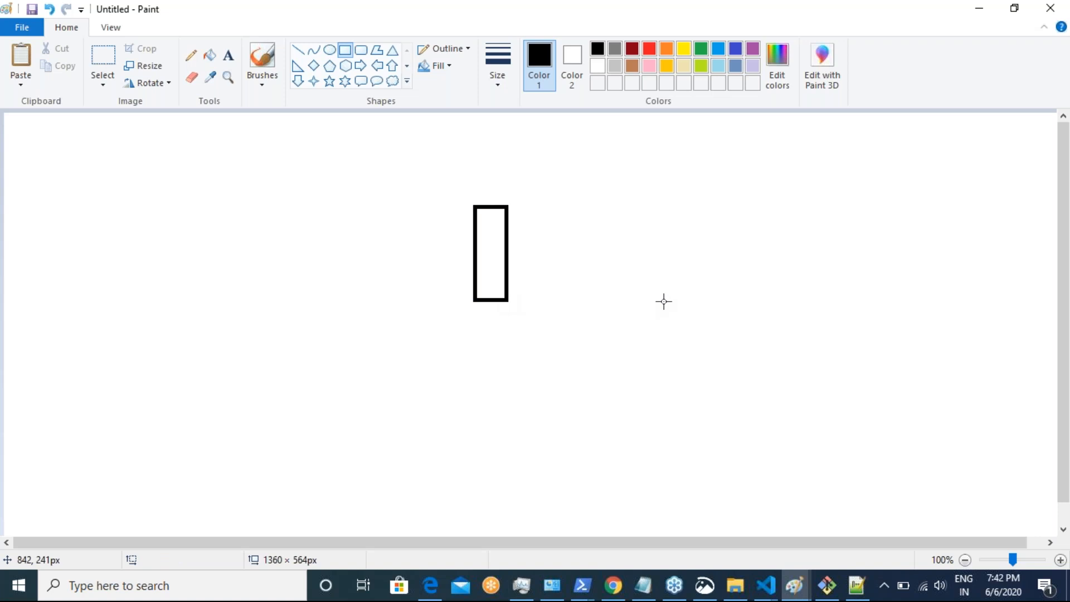
pyautogui.moveTo(629, 205); pyautogui.dragTo(634, 215)
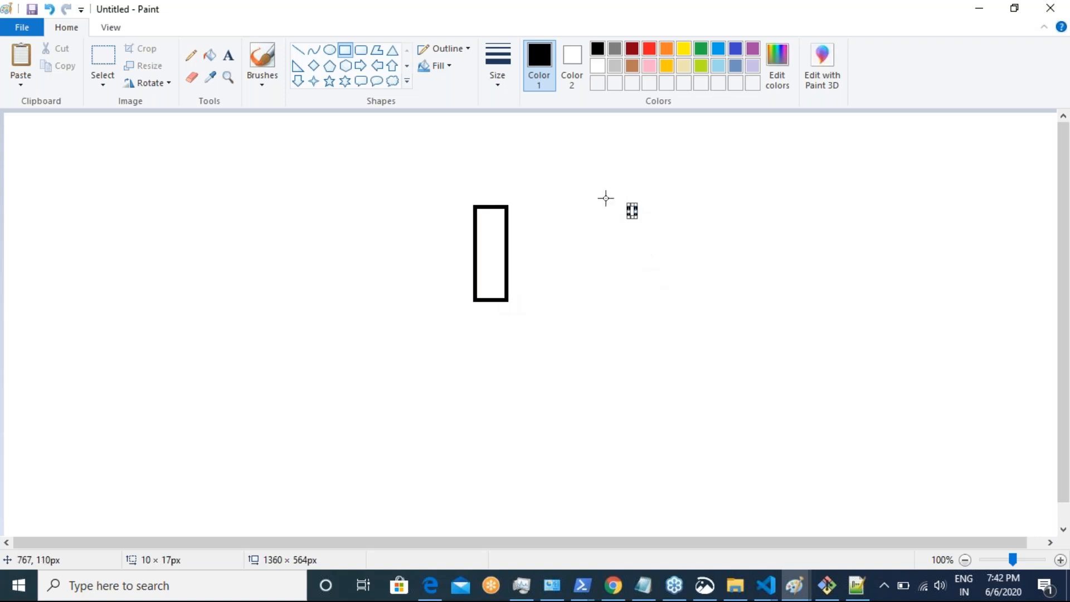
pyautogui.hotkey('ctrl', 'z')
pyautogui.click(329, 49)
pyautogui.moveTo(356, 187); pyautogui.dragTo(616, 367)
pyautogui.click(724, 506)
# - Draw a block arrow about 412 × 65 px into the ellipse and another about 292 × 59 px pointing out of it
pyautogui.moveTo(99, 222); pyautogui.dragTo(422, 272)
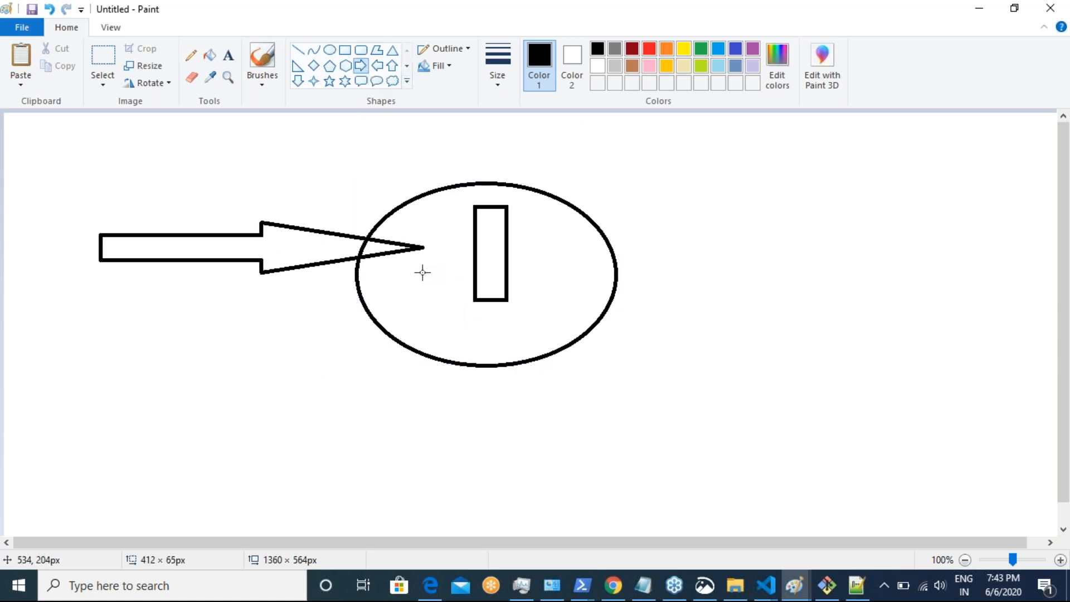
pyautogui.click(540, 394)
pyautogui.moveTo(530, 239); pyautogui.dragTo(759, 285)
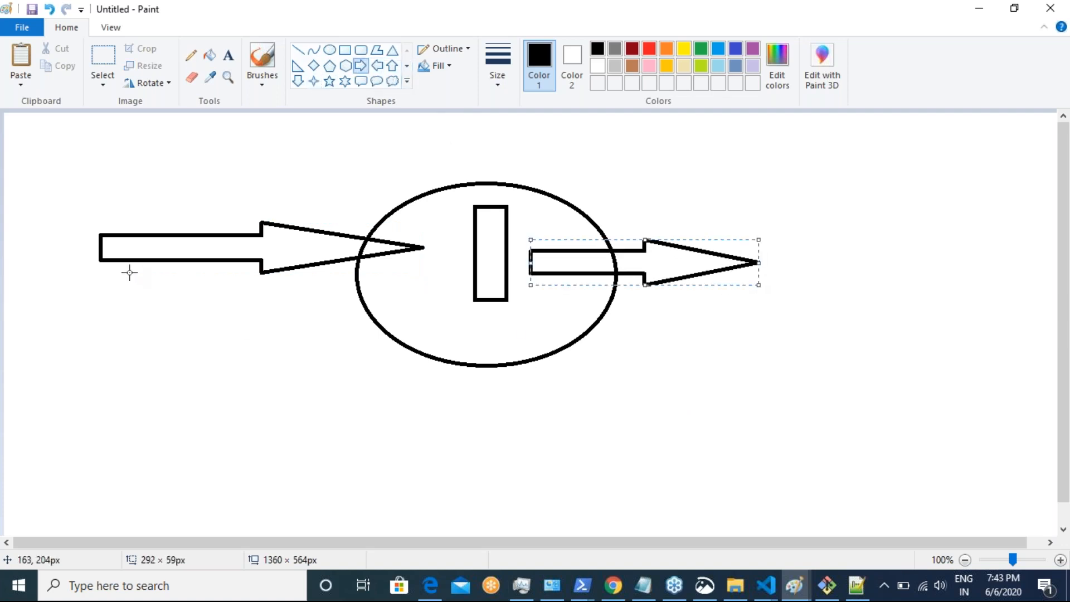
pyautogui.click(571, 354)
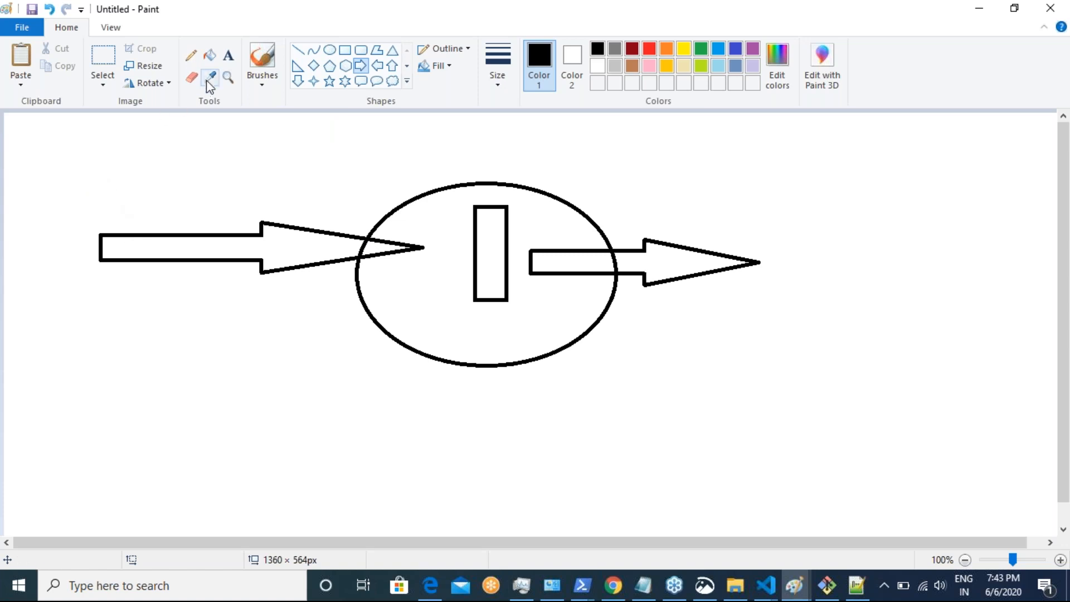
# - Add the text label "Sender" just above the tail of the arrow that enters the ellipse
pyautogui.click(228, 56)
pyautogui.click(28, 212)
pyautogui.write('Sender')
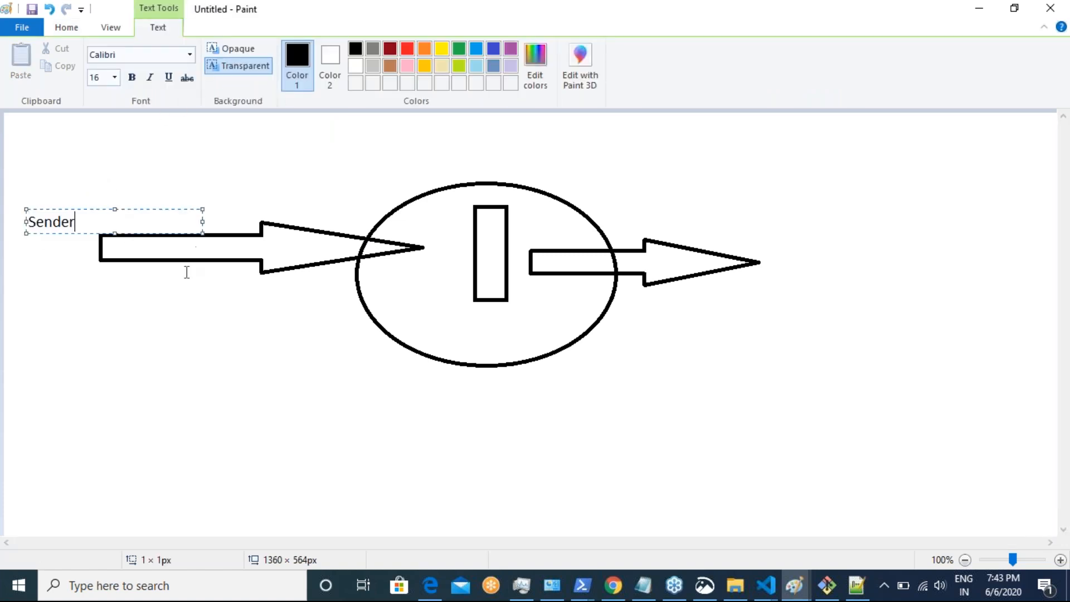
pyautogui.click(209, 323)
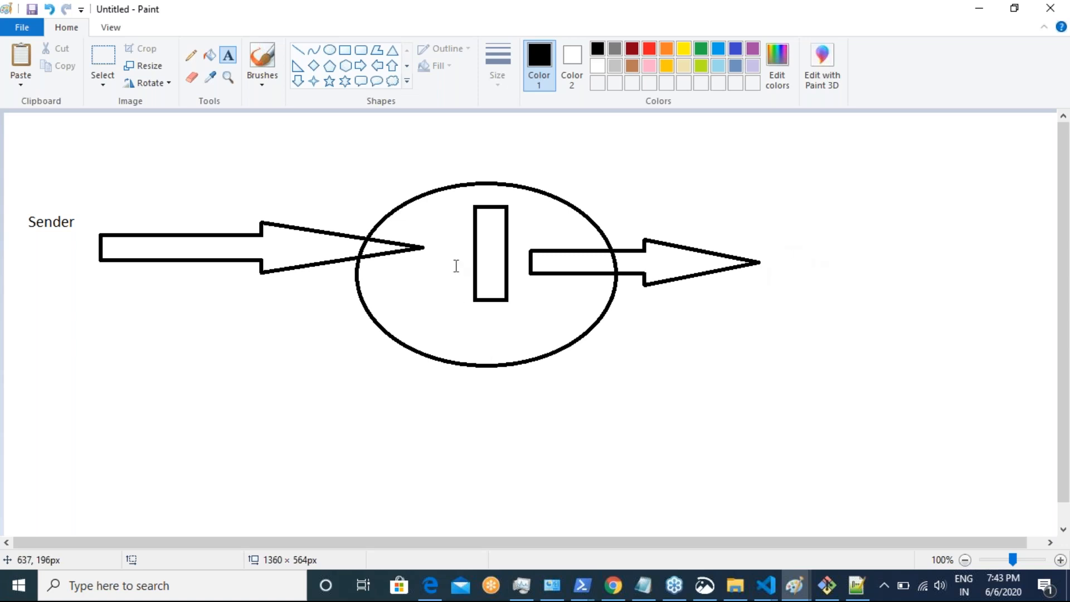
pyautogui.click(442, 229)
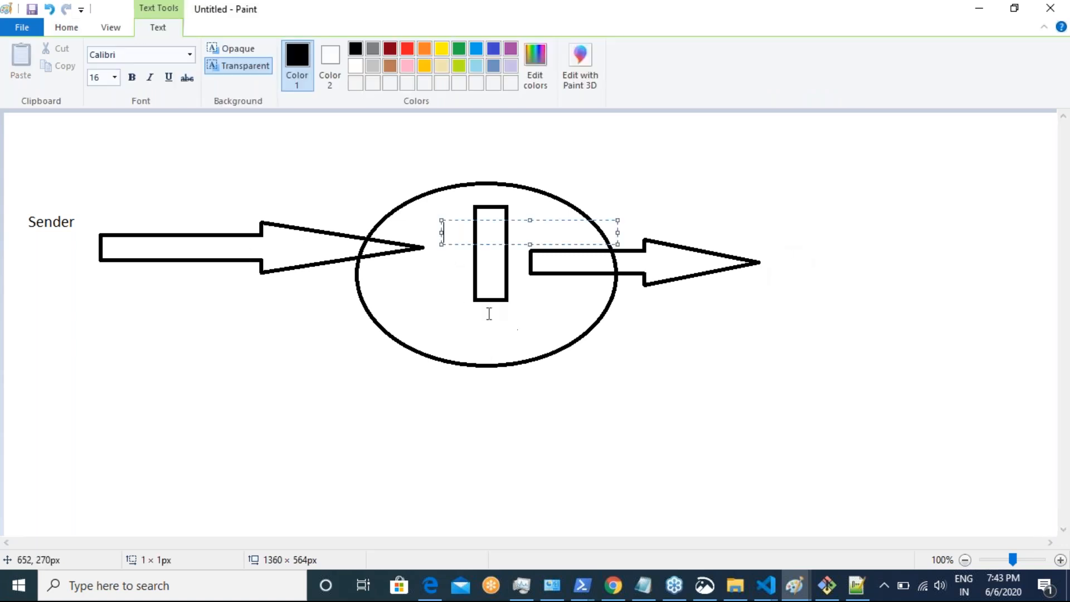
pyautogui.click(34, 273)
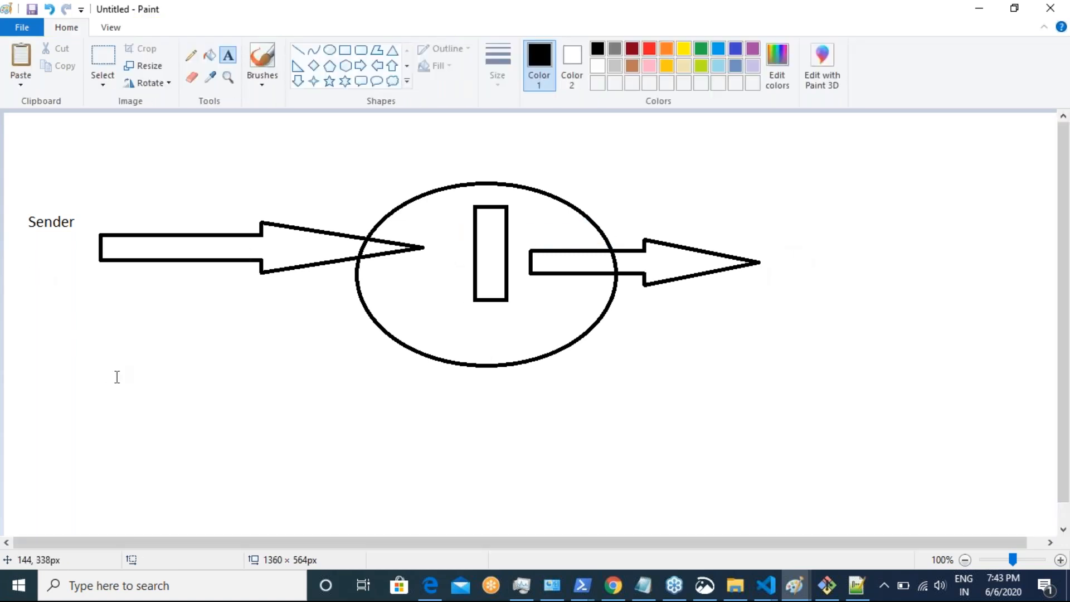
# - Label the entering arrow's ends, with "Source" below its tail and "destination" inside the ellipse near its tip
pyautogui.click(49, 292)
pyautogui.write('Source')
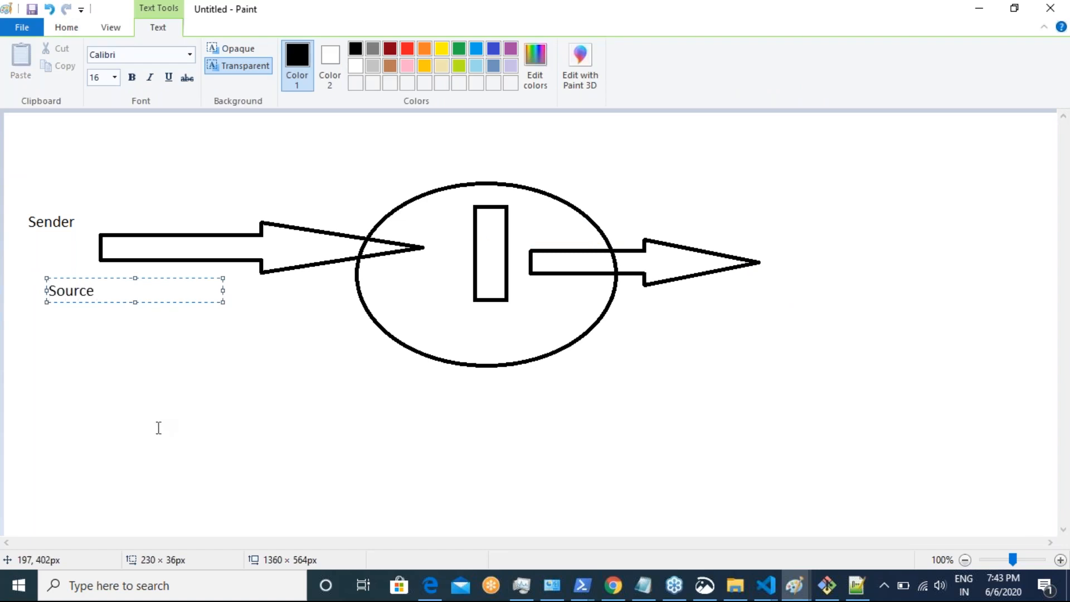
pyautogui.click(423, 291)
pyautogui.click(401, 278)
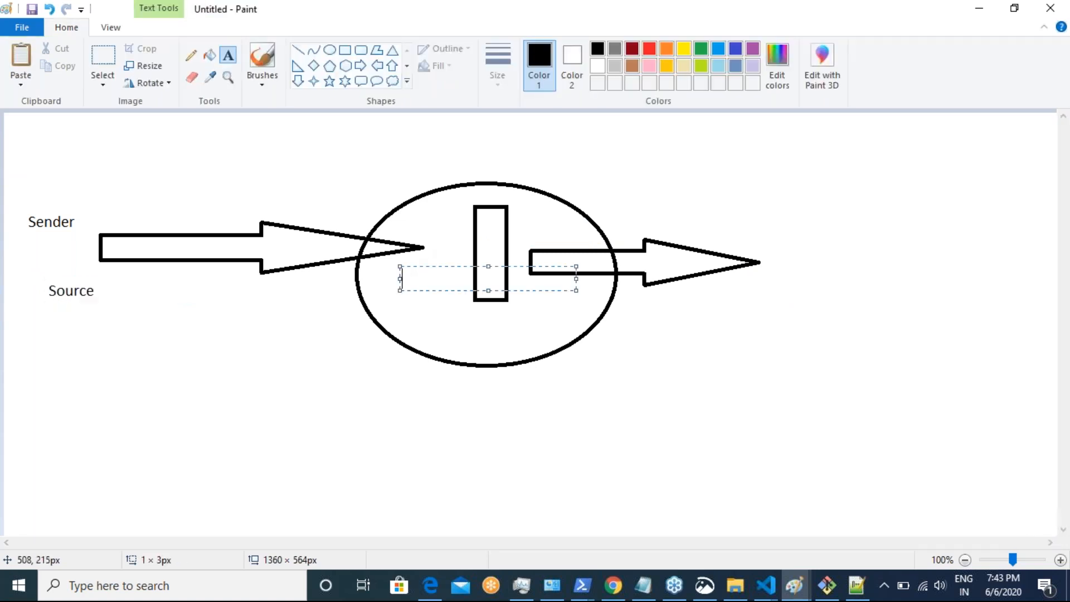
pyautogui.write('destination')
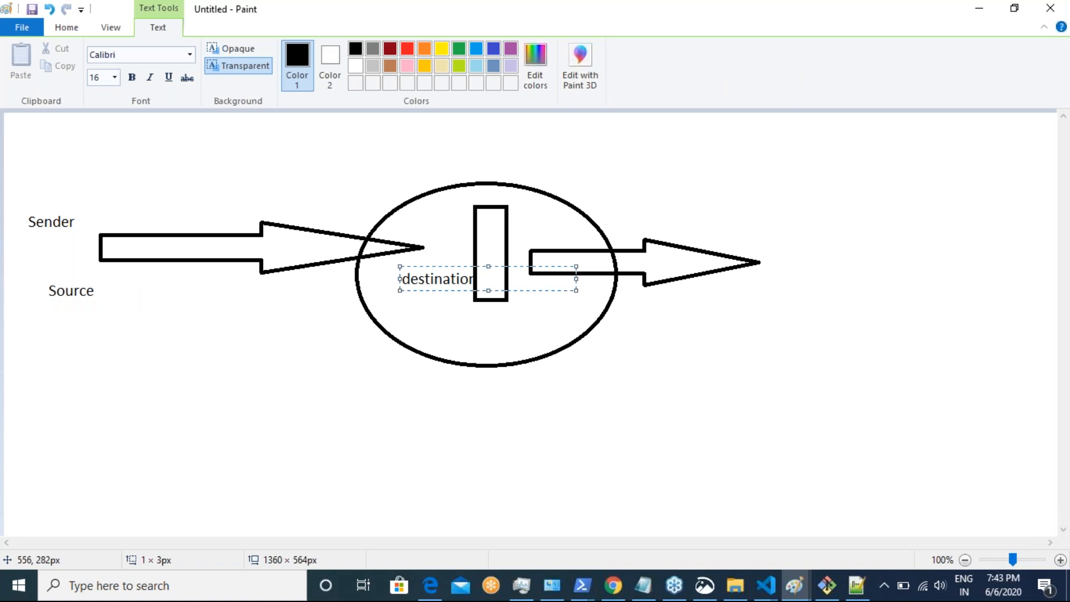
# - Label the arrows by direction, with "incoming" above the entering arrow and "outgoing" above the exiting arrow
pyautogui.click(303, 309)
pyautogui.click(271, 185)
pyautogui.write('incoming')
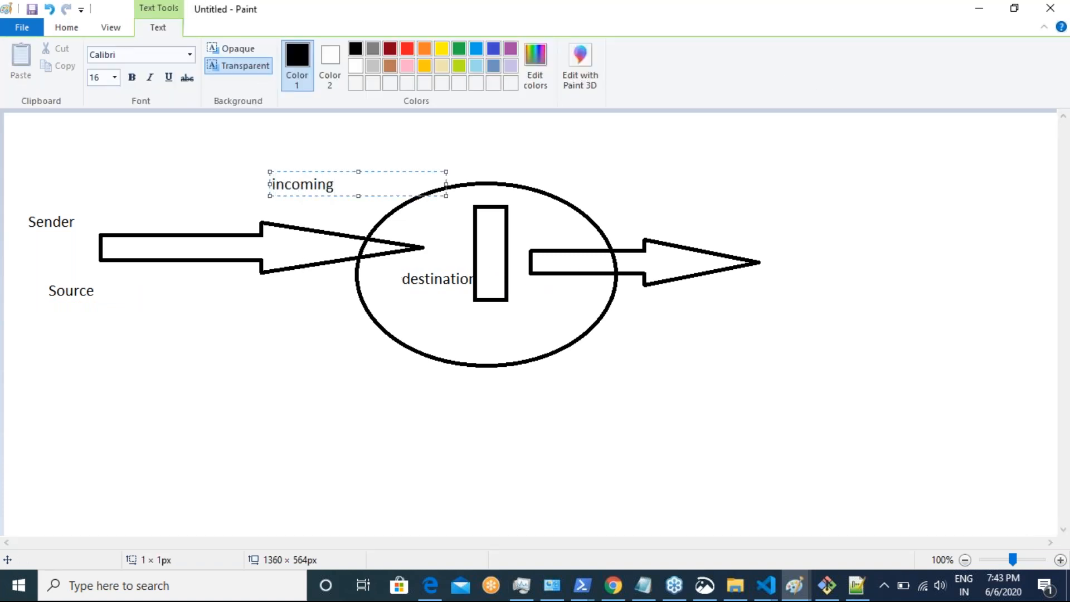
pyautogui.click(621, 203)
pyautogui.click(620, 191)
pyautogui.write('put')
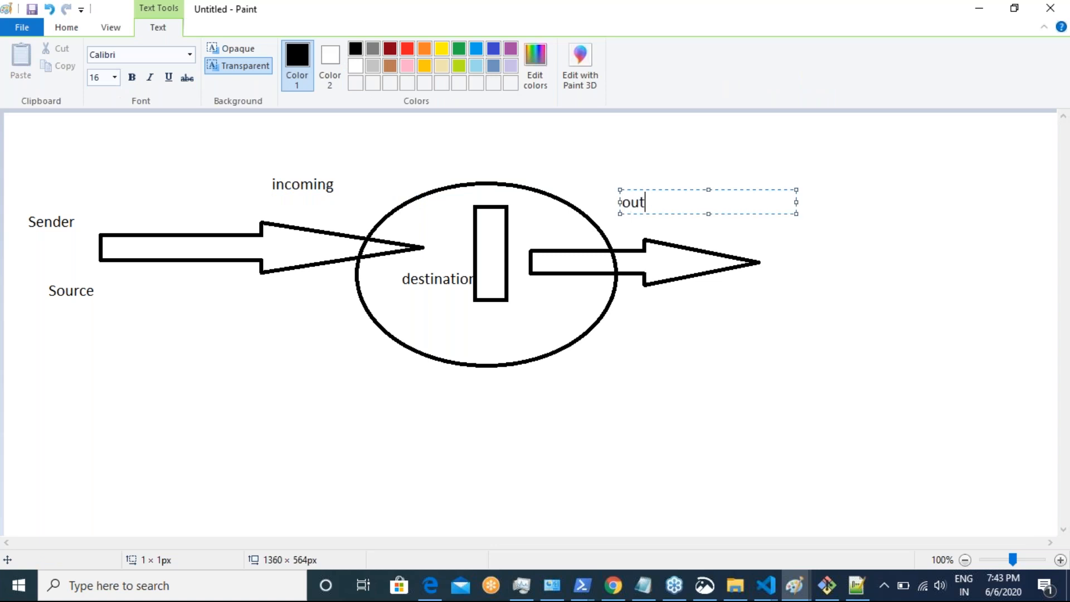
pyautogui.write('going')
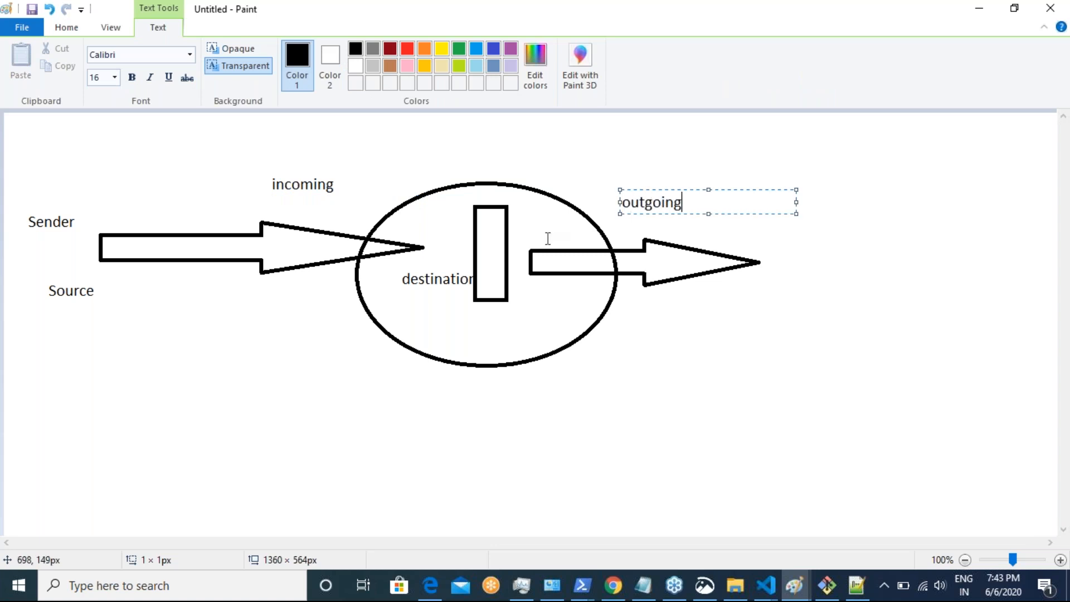
# - Label the exiting arrow's ends, with "source" below its tail inside the ellipse and "destination" below its tip
pyautogui.click(524, 281)
pyautogui.write('source')
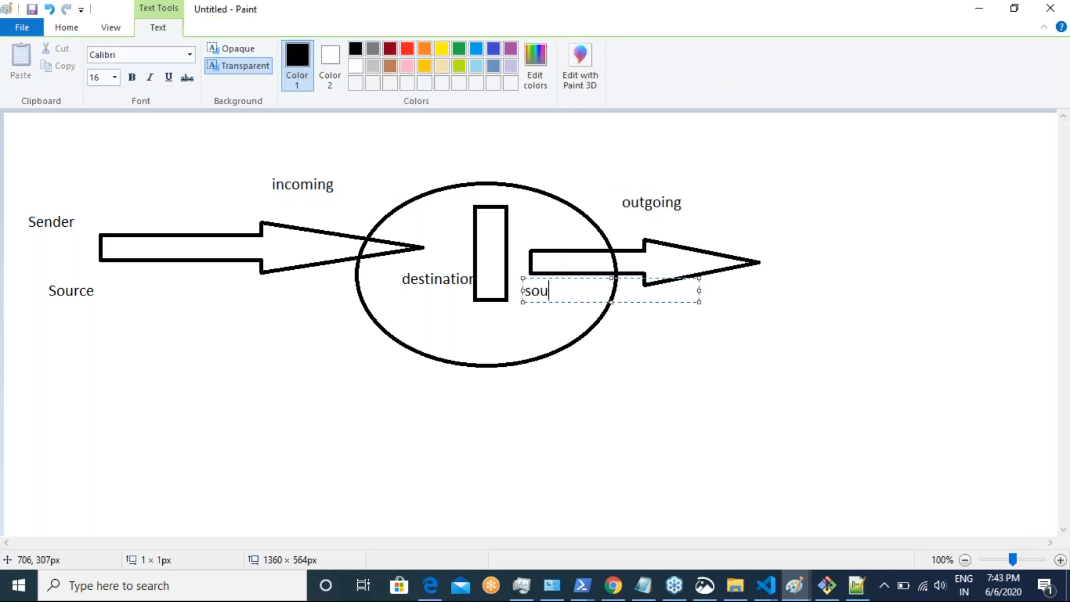
pyautogui.click(773, 301)
pyautogui.click(765, 275)
pyautogui.write('destination')
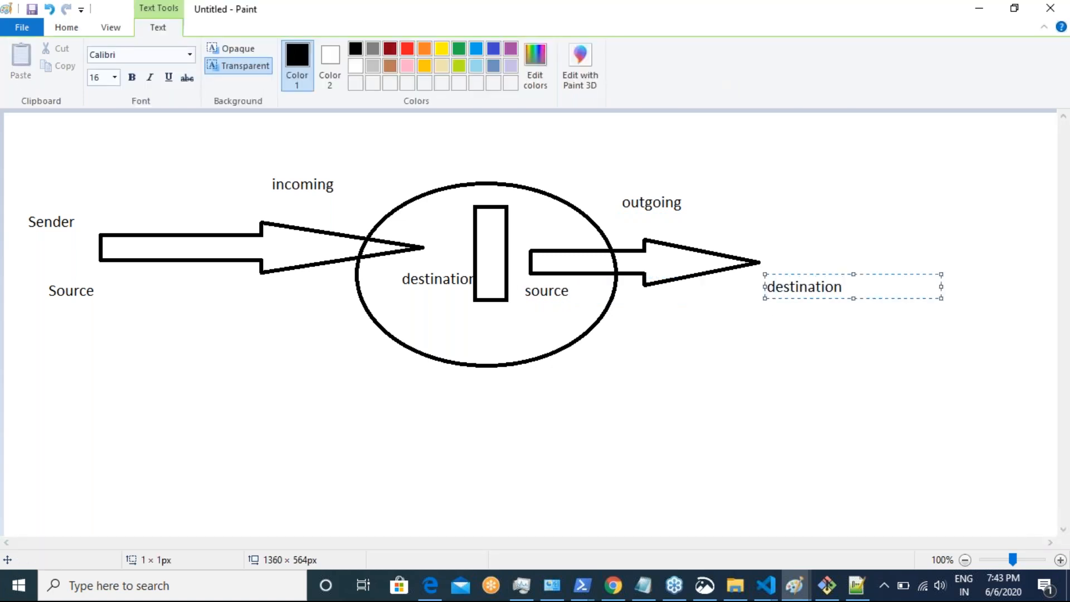
pyautogui.click(282, 340)
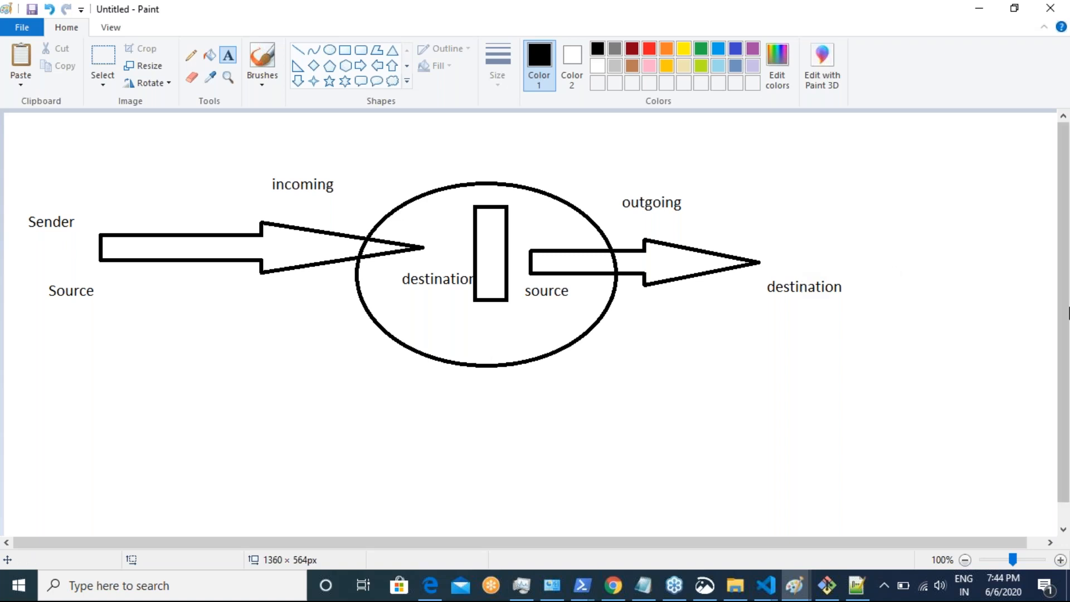
# - Switch to the arm2.md notes in Visual Studio Code and start a level-three heading a few blank lines below the Outputs link
pyautogui.hotkey('alt', 'Tab')
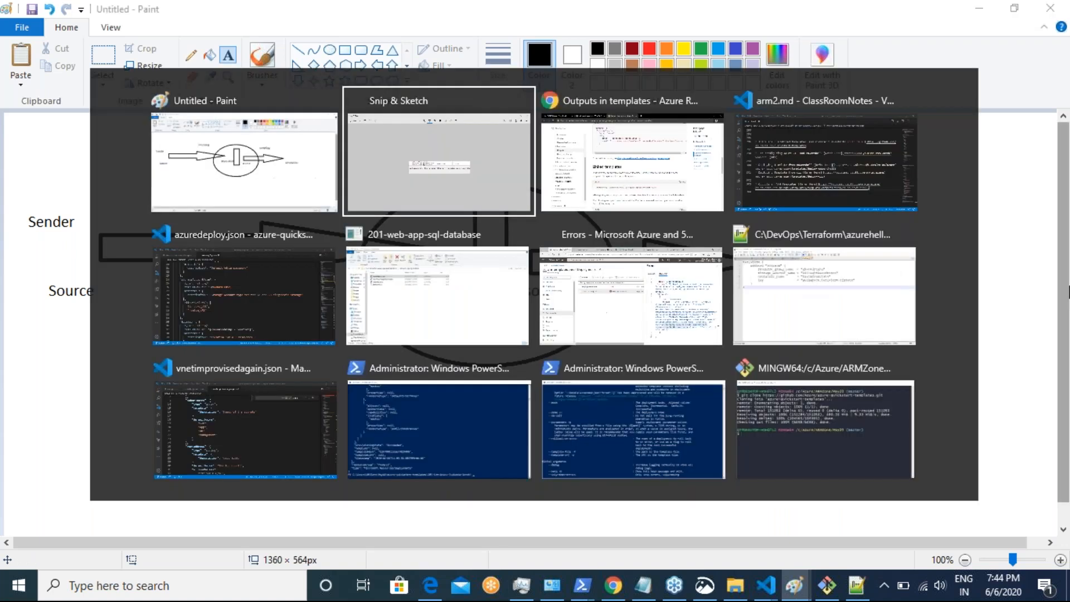
pyautogui.hotkey('alt', 'Tab')
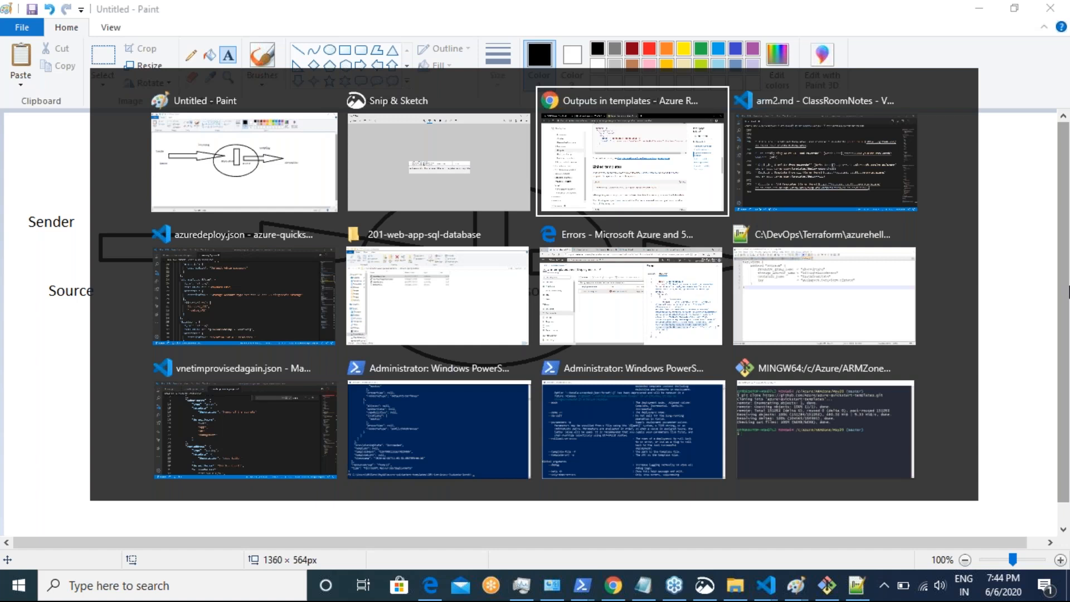
pyautogui.hotkey('alt', 'Tab')
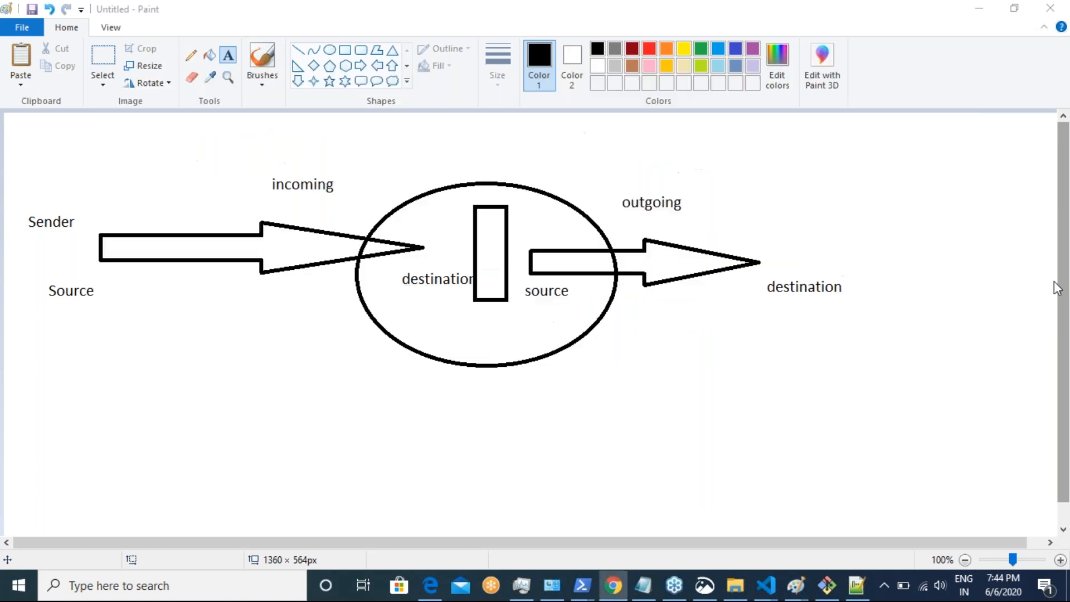
pyautogui.hotkey('alt', 'Tab')
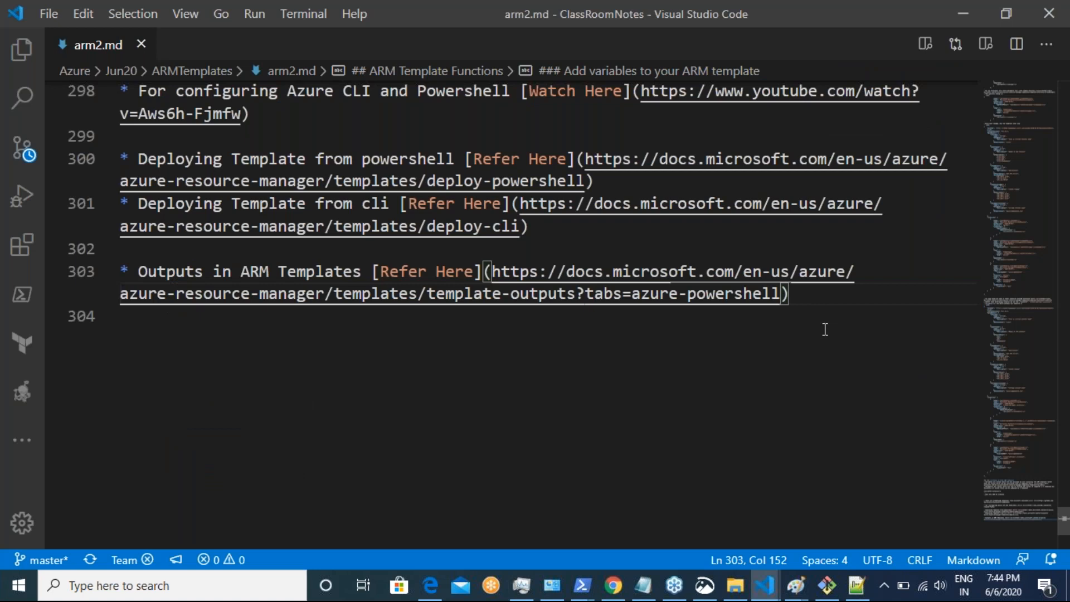
pyautogui.press('Return')
pyautogui.press('Return')
pyautogui.press('Return')
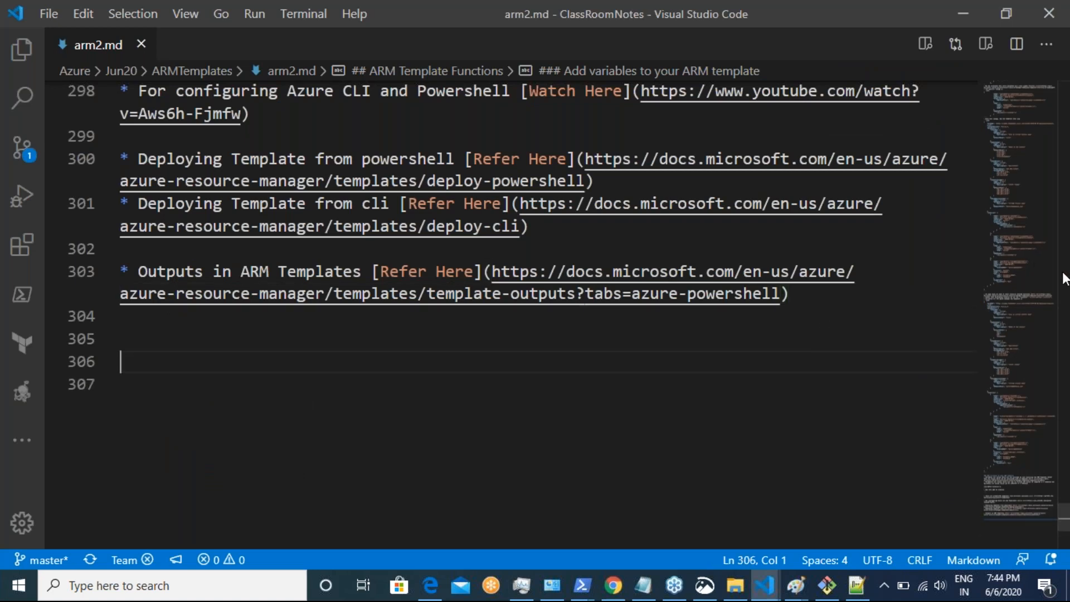
pyautogui.hotkey('alt', 'Tab')
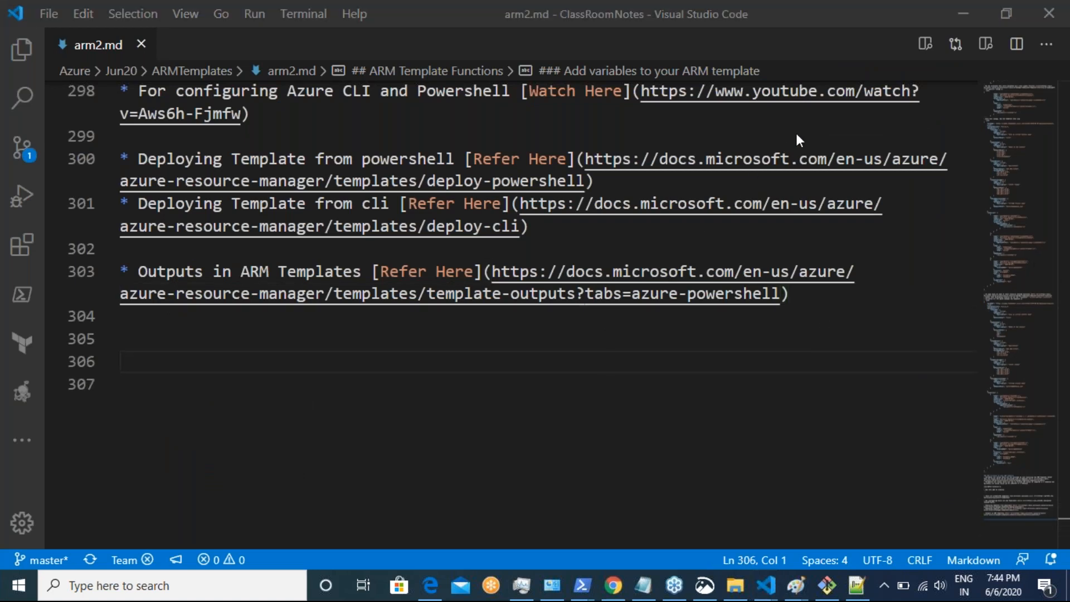
pyautogui.click(287, 375)
pyautogui.write('### Template')
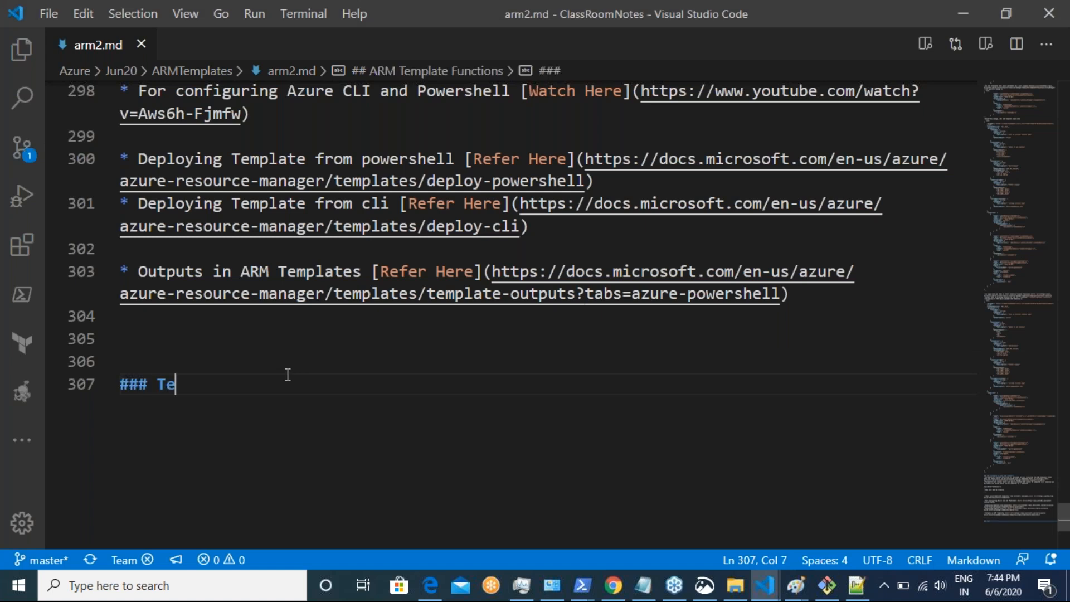
pyautogui.write('s with i')
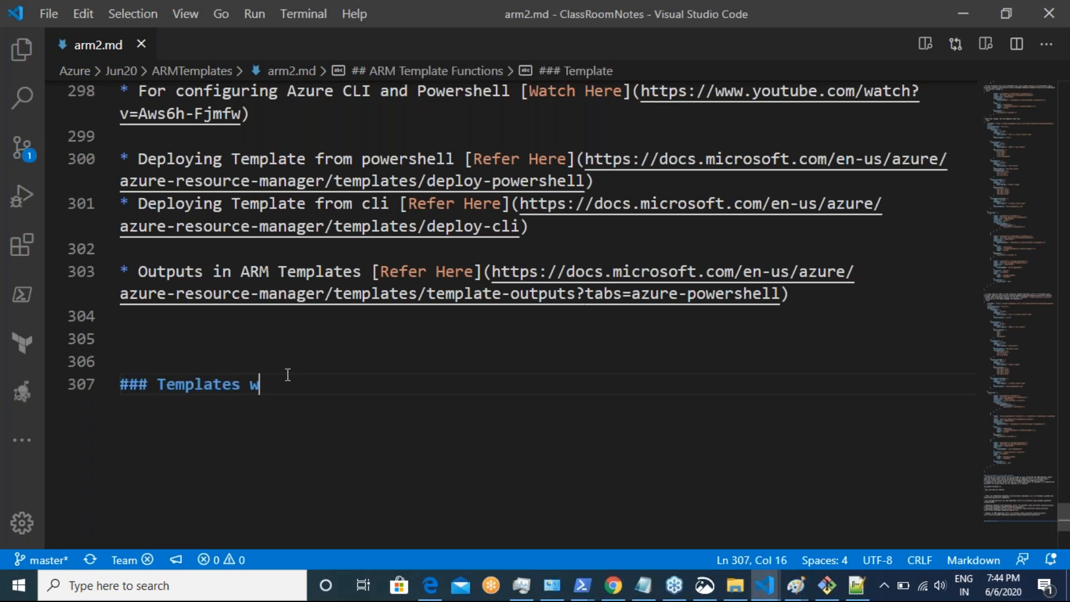
pyautogui.press('BackSpace')
pyautogui.press('BackSpace')
pyautogui.press('BackSpace')
pyautogui.press('BackSpace')
pyautogui.press('BackSpace')
pyautogui.press('BackSpace')
pyautogui.press('BackSpace')
pyautogui.press('BackSpace')
pyautogui.press('BackSpace')
pyautogui.press('BackSpace')
pyautogui.press('BackSpace')
pyautogui.press('BackSpace')
pyautogui.press('BackSpace')
pyautogui.press('BackSpace')
pyautogui.press('BackSpace')
pyautogui.write('Com')
pyautogui.write('plet')
pyautogui.press('BackSpace')
pyautogui.write('x')
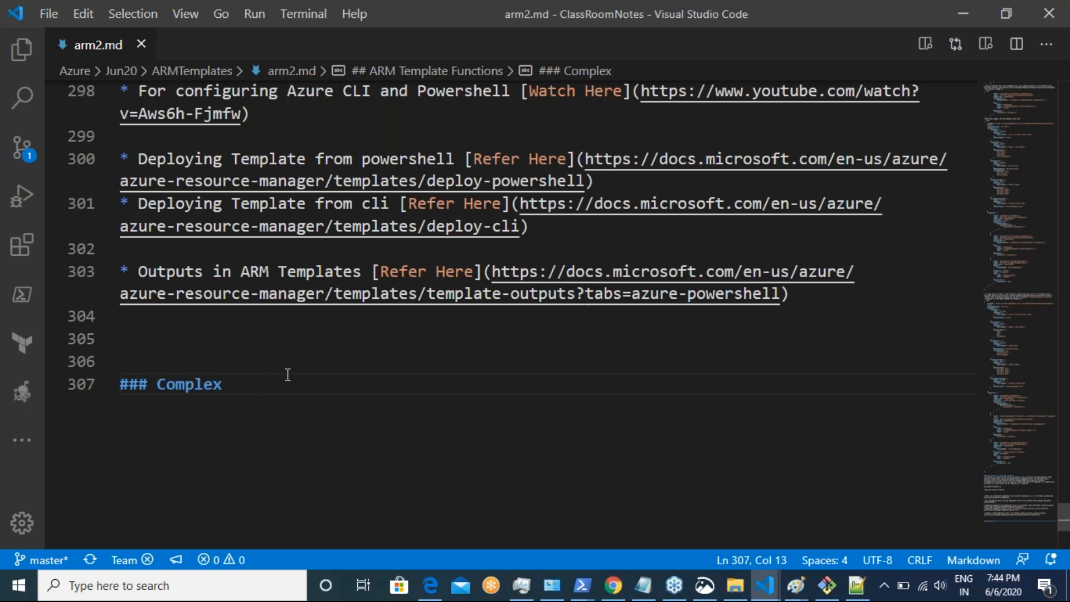
pyautogui.press('BackSpace')
pyautogui.press('BackSpace')
pyautogui.press('BackSpace')
pyautogui.press('BackSpace')
pyautogui.press('BackSpace')
pyautogui.press('BackSpace')
pyautogui.press('BackSpace')
# - Write the heading text "Other Template Deployments for reusability"
pyautogui.write('O')
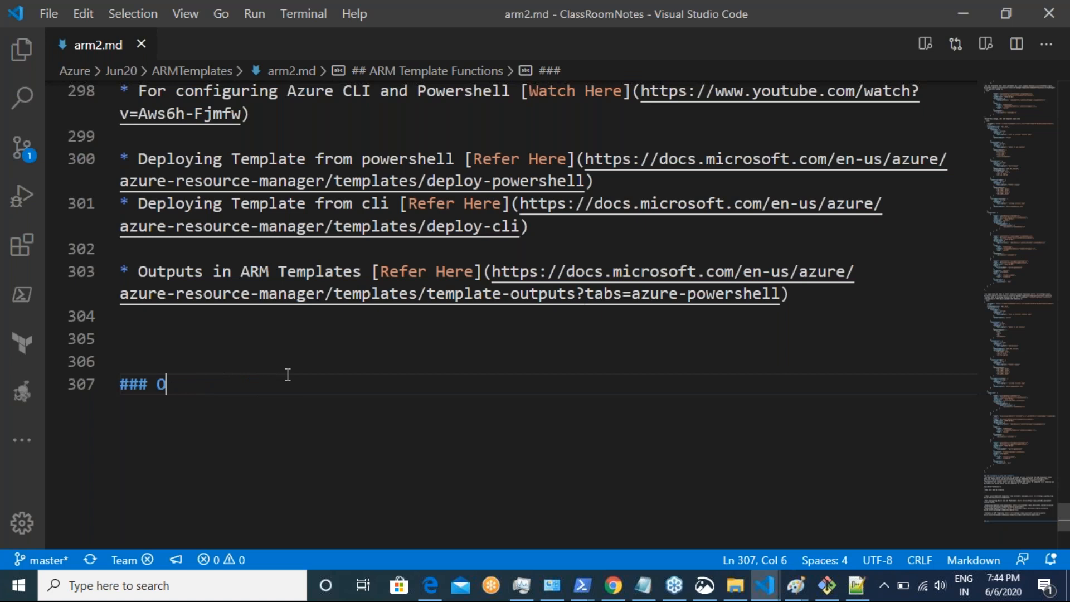
pyautogui.write('ther Templ')
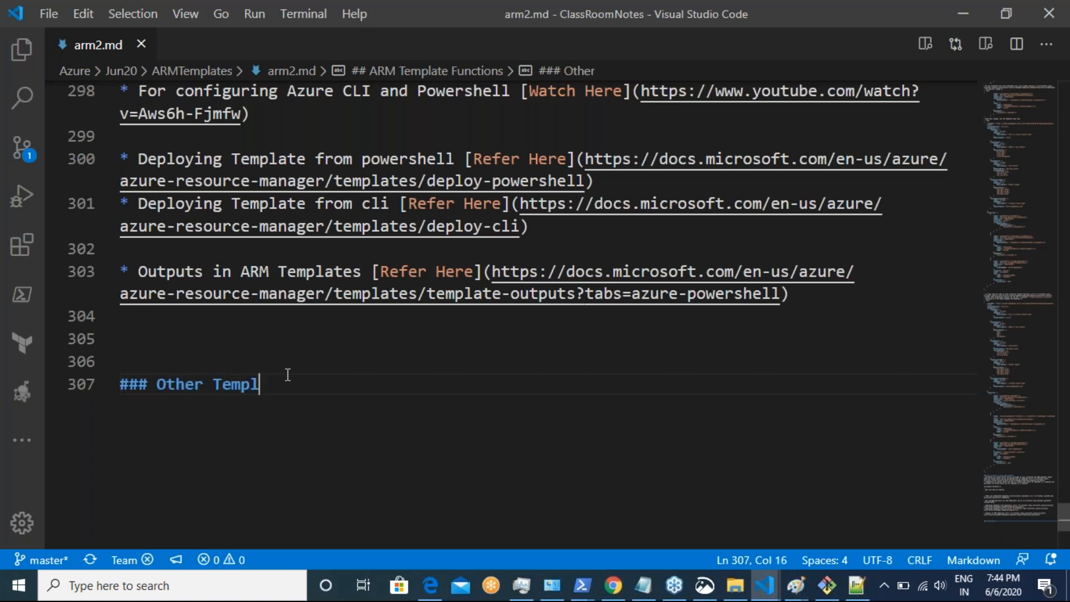
pyautogui.write('ate De')
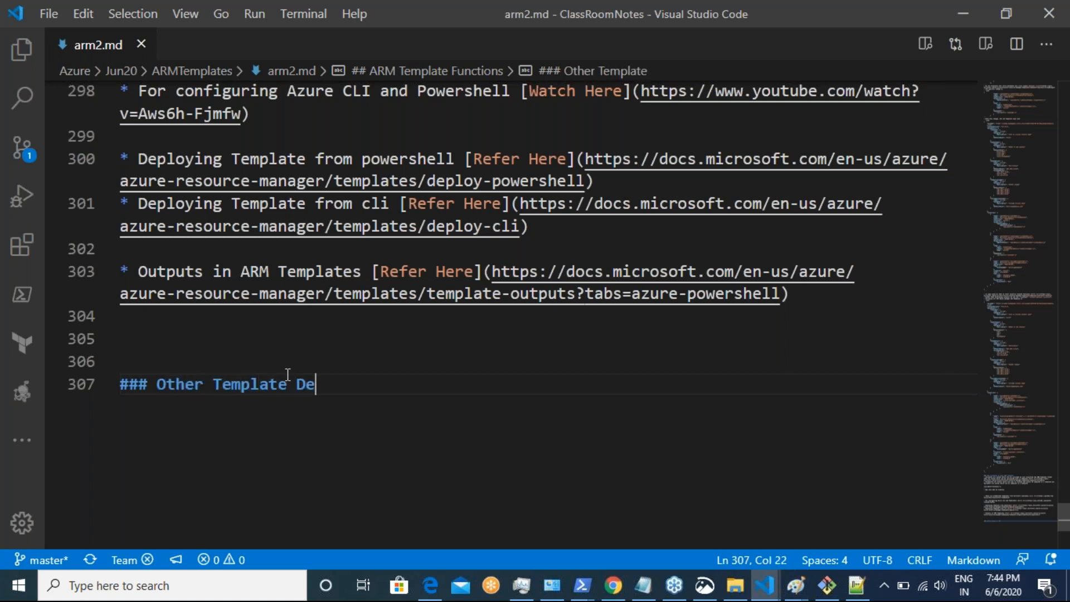
pyautogui.write('ploym')
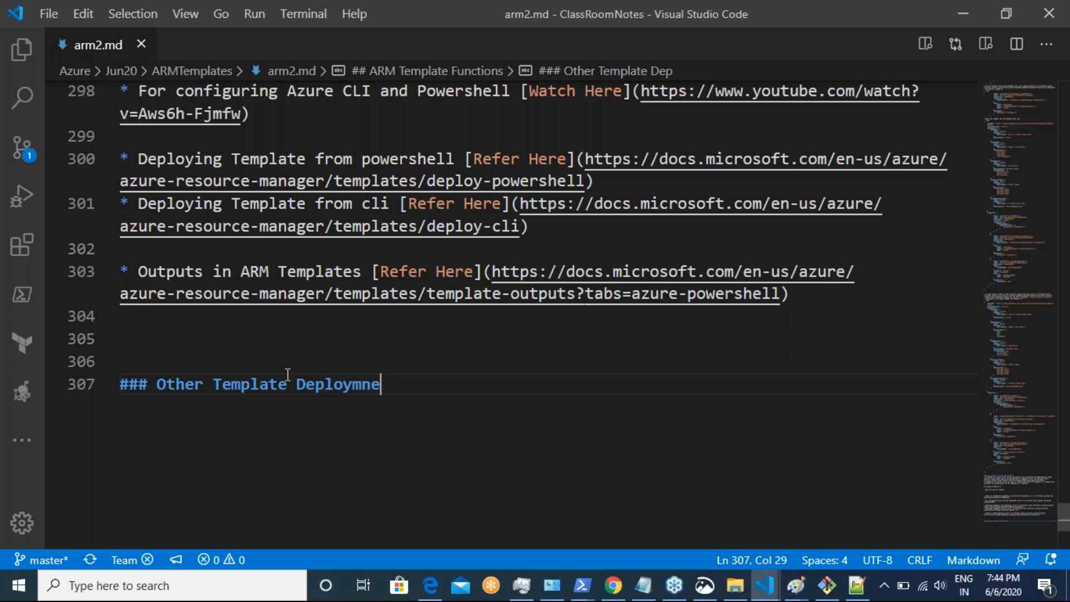
pyautogui.write('ents for resua')
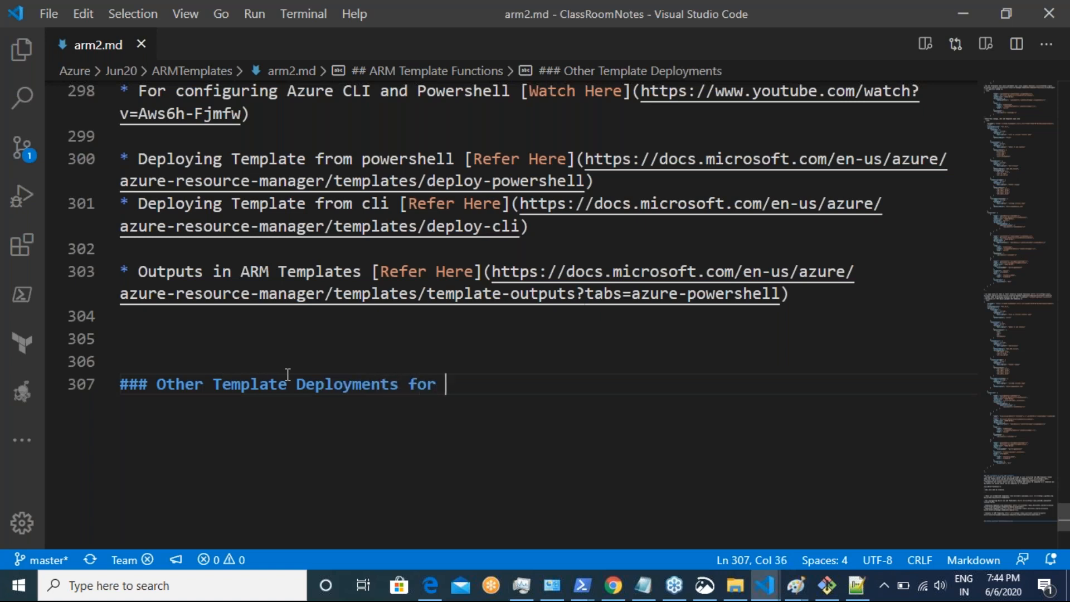
pyautogui.press('BackSpace')
pyautogui.press('BackSpace')
pyautogui.press('BackSpace')
pyautogui.write('usabi')
pyautogui.press('BackSpace')
pyautogui.write('ility')
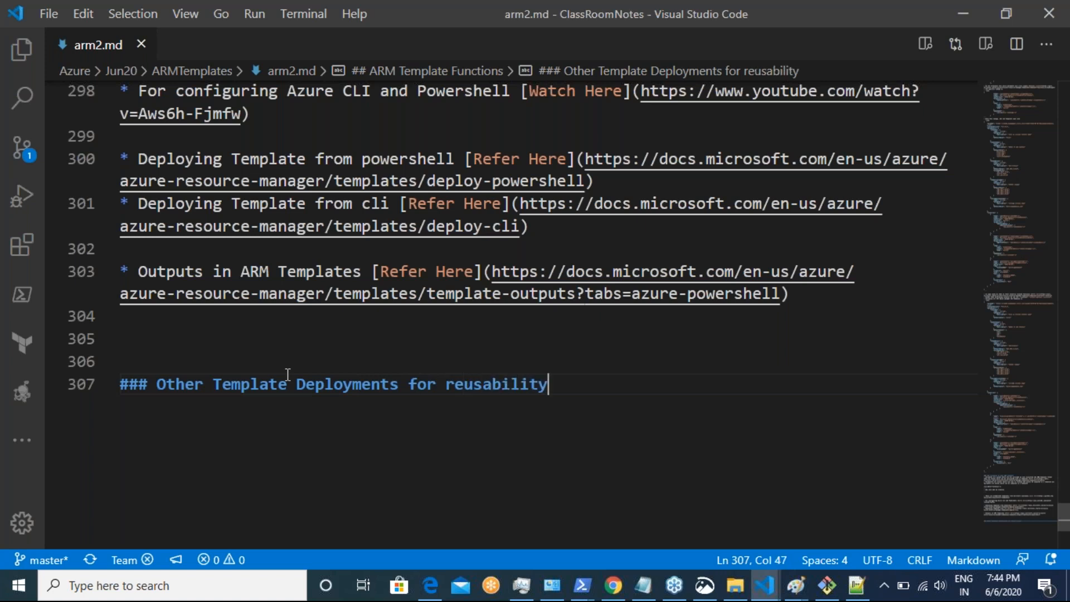
# - Add two bullets under the new heading, "Nested Templates" and "Linked Templates"
pyautogui.press('Return')
pyautogui.write('* ')
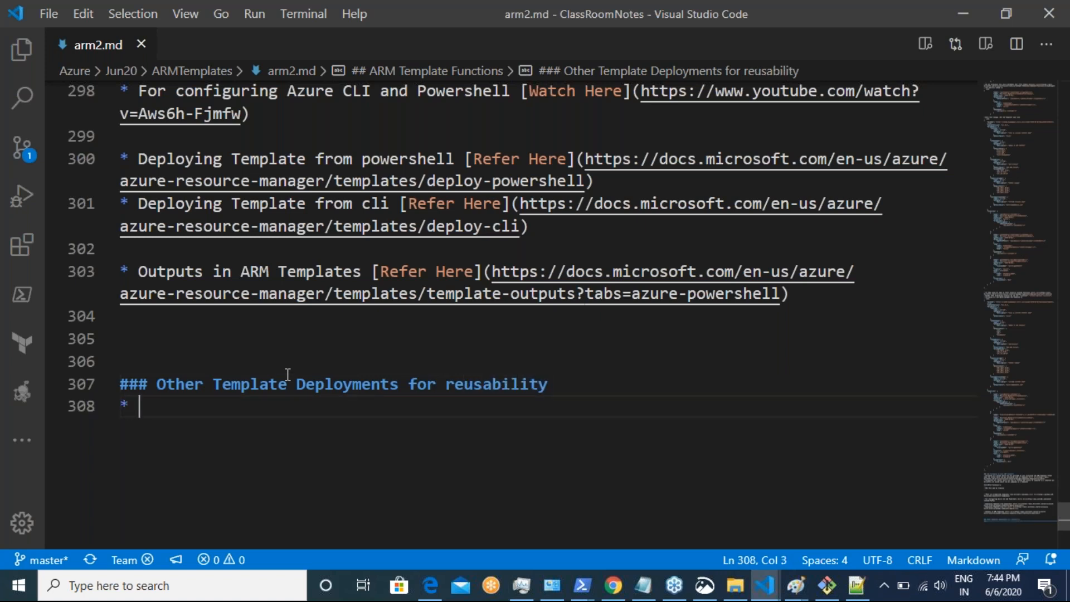
pyautogui.write('Nested Templated')
pyautogui.press('BackSpace')
pyautogui.write('s')
pyautogui.press('Return')
pyautogui.write('* Linked Templates')
# - End the Nested Templates bullet with a colon and add the indented sub-bullet "With in your template you define some other template"
pyautogui.press('Up')
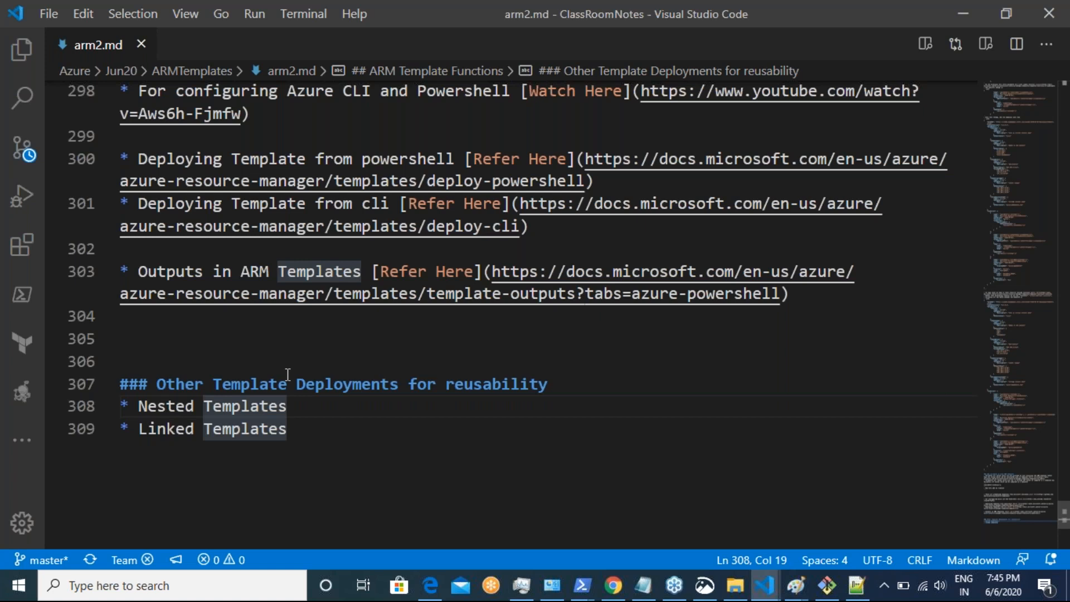
pyautogui.write(':')
pyautogui.press('Return')
pyautogui.press('Tab')
pyautogui.write('* With in your template yoiu')
pyautogui.press('BackSpace')
pyautogui.press('BackSpace')
pyautogui.press('BackSpace')
pyautogui.write('ud')
pyautogui.press('BackSpace')
pyautogui.write('definde')
pyautogui.press('BackSpace')
pyautogui.press('BackSpace')
pyautogui.write('e some tohte')
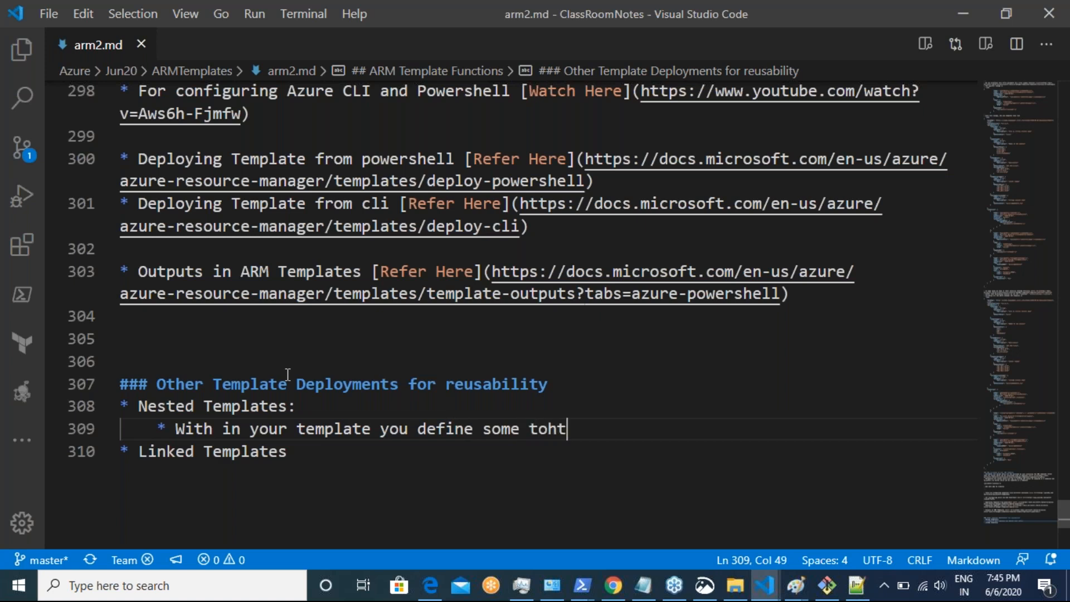
pyautogui.press('BackSpace')
pyautogui.press('BackSpace')
pyautogui.press('BackSpace')
pyautogui.press('BackSpace')
pyautogui.write('other template')
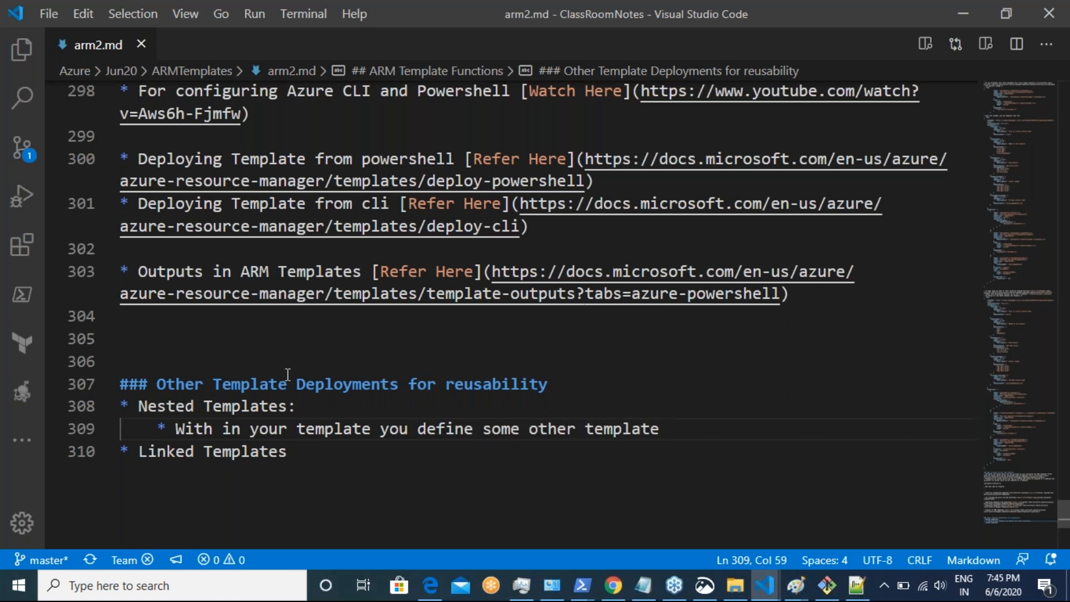
# - Under the Linked Templates bullet, add the indented sub-bullet "With in your template you link of the other template"
pyautogui.press('Down')
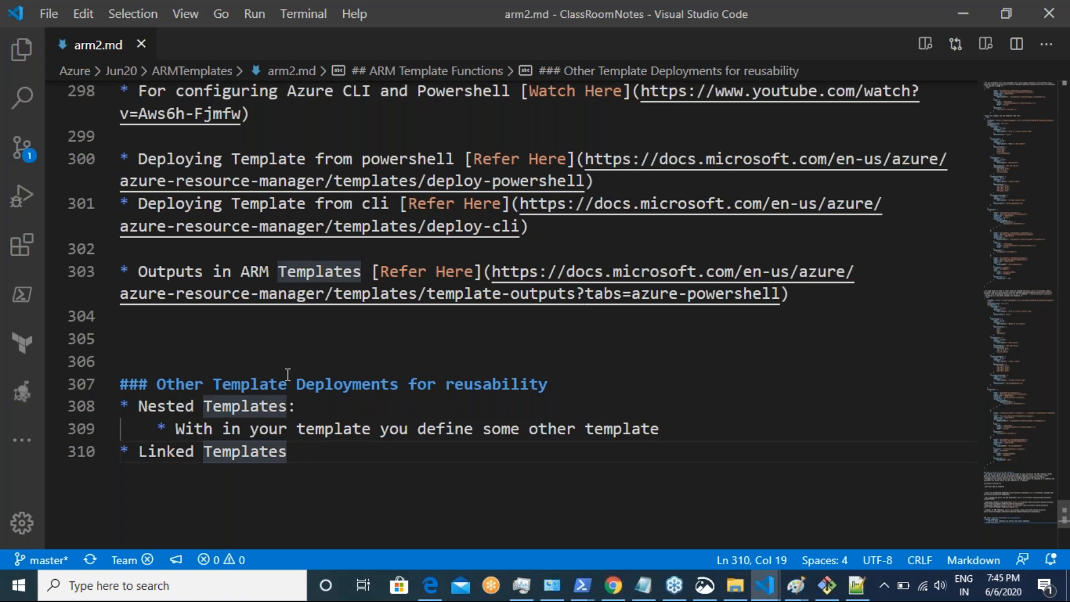
pyautogui.press('Return')
pyautogui.write('* WIth')
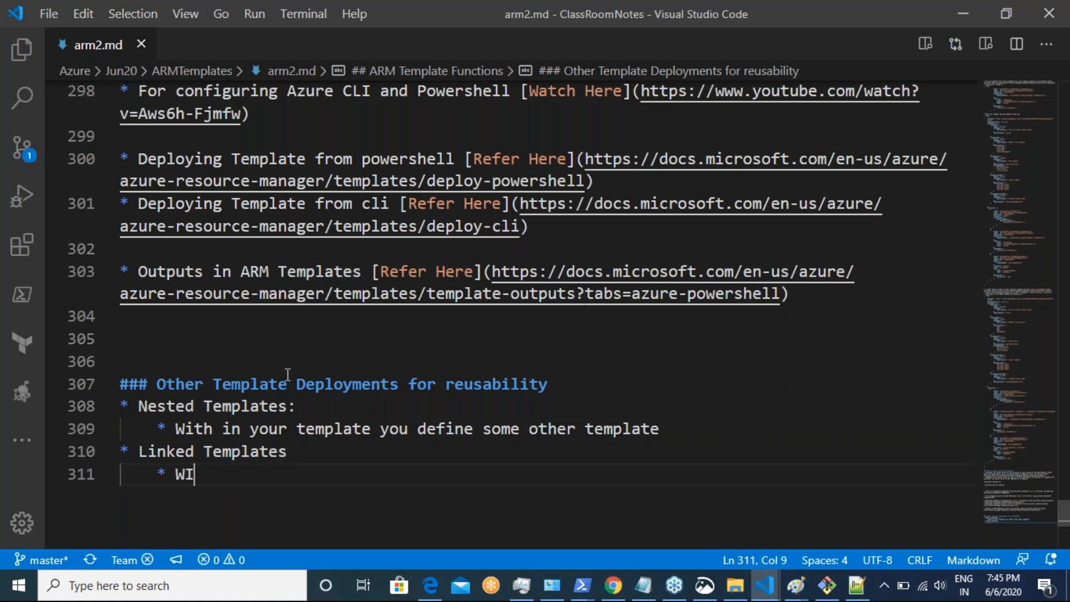
pyautogui.press('BackSpace')
pyautogui.press('BackSpace')
pyautogui.press('BackSpace')
pyautogui.write('ith')
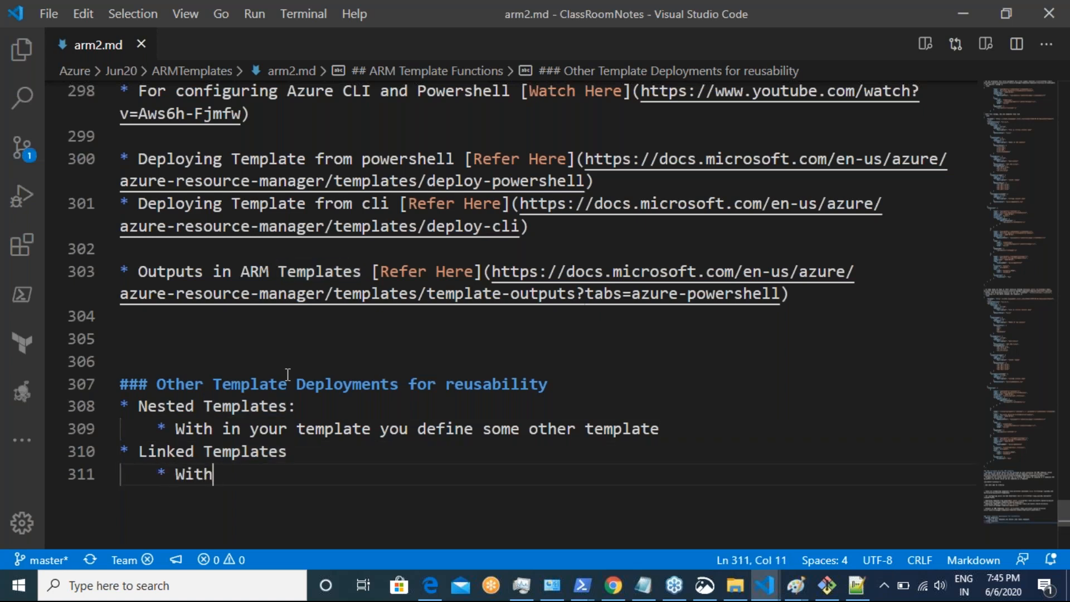
pyautogui.write(' in your ')
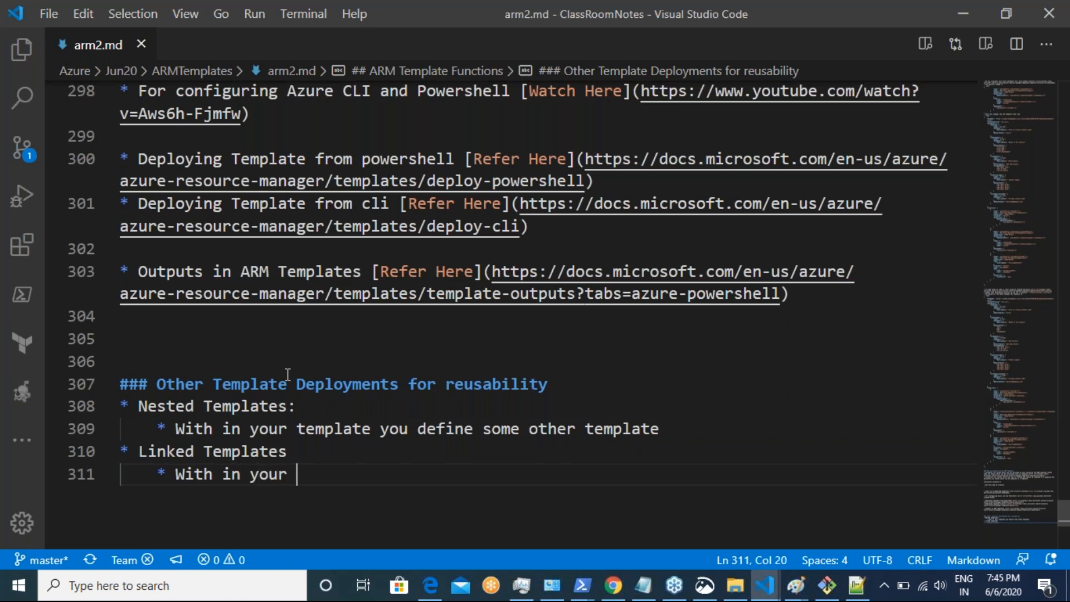
pyautogui.write('template you link')
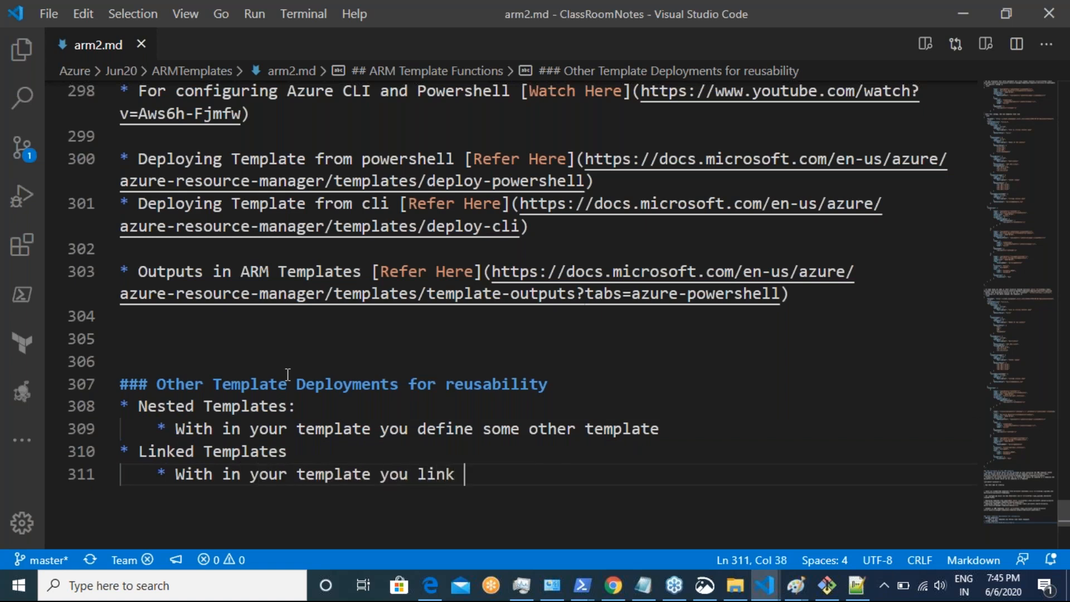
pyautogui.write(' of the ')
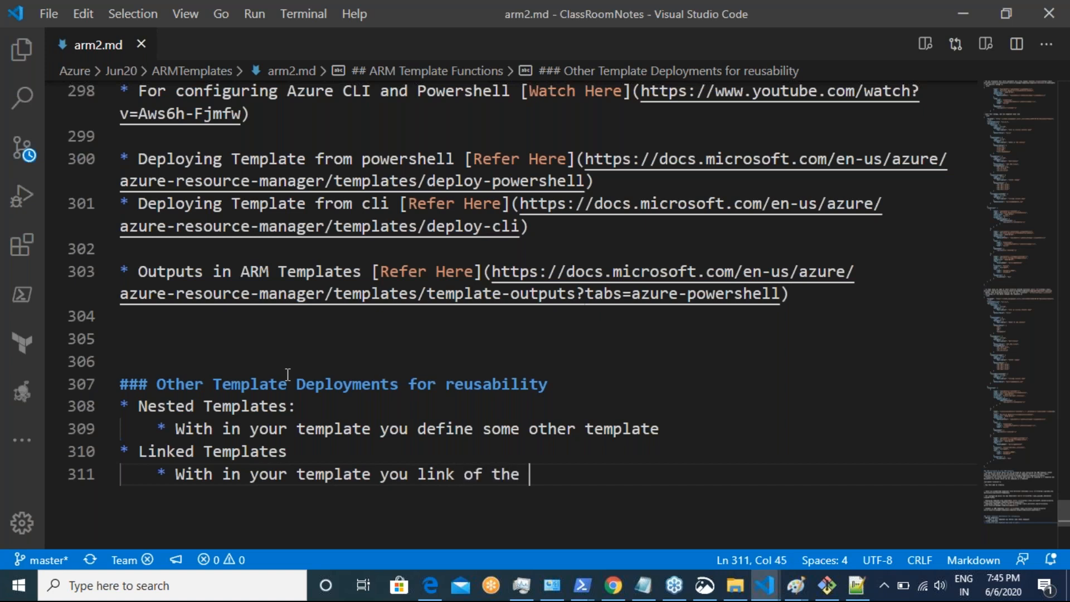
pyautogui.write('other template')
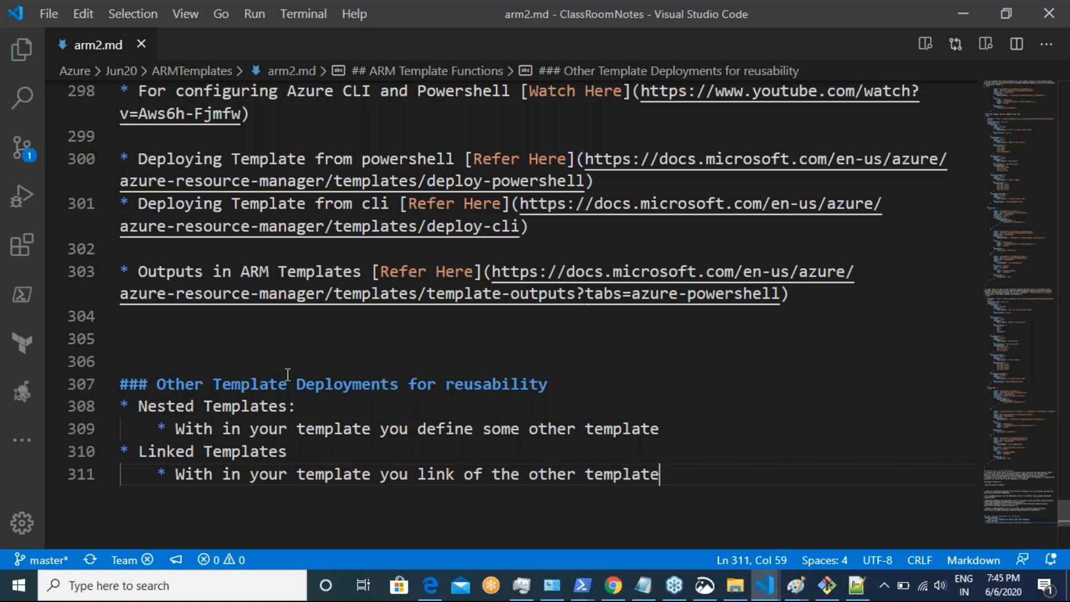
# - Switch to Chrome and search Google for "linked template arm" in a new tab
pyautogui.click(613, 585)
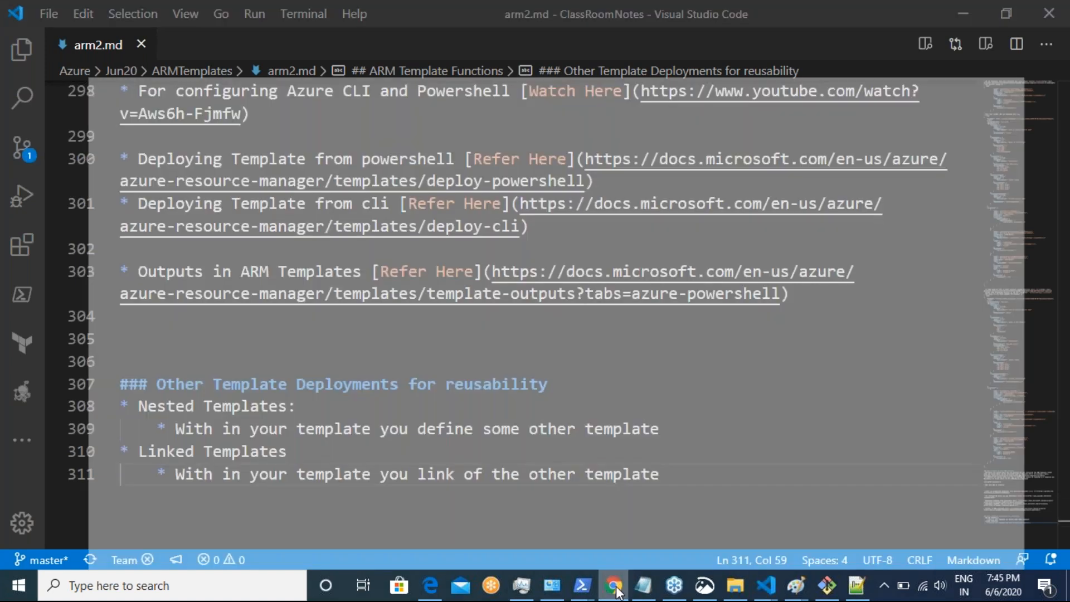
pyautogui.click(586, 14)
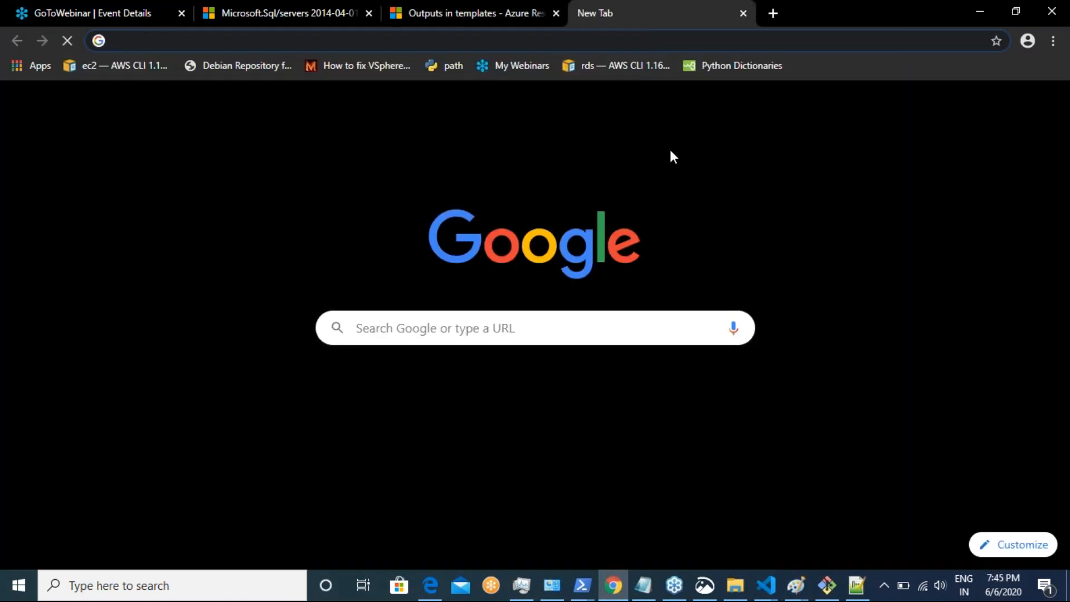
pyautogui.write('Linked tem')
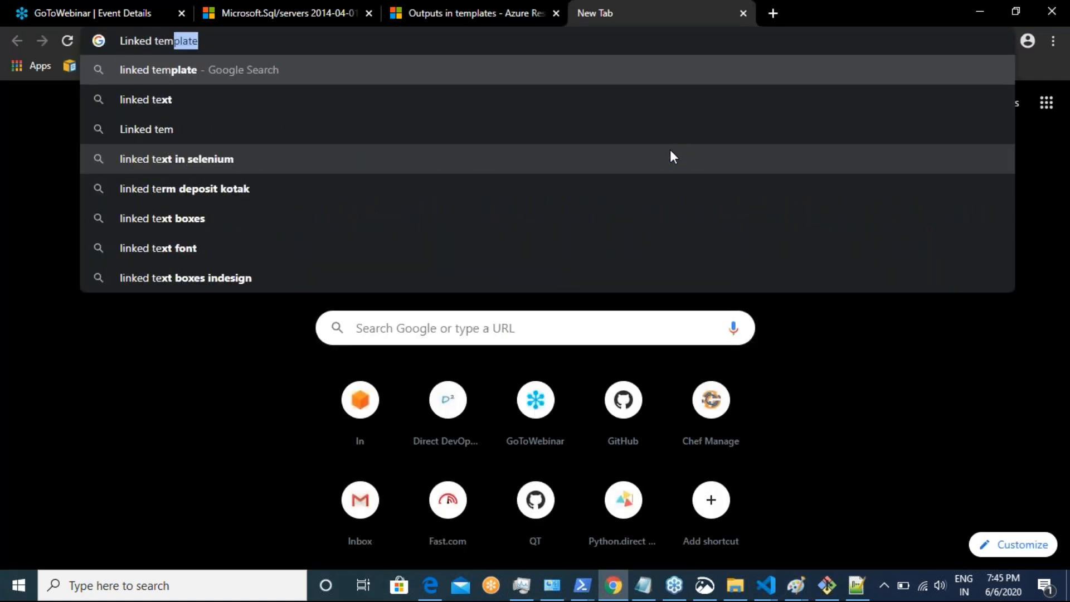
pyautogui.write('plates')
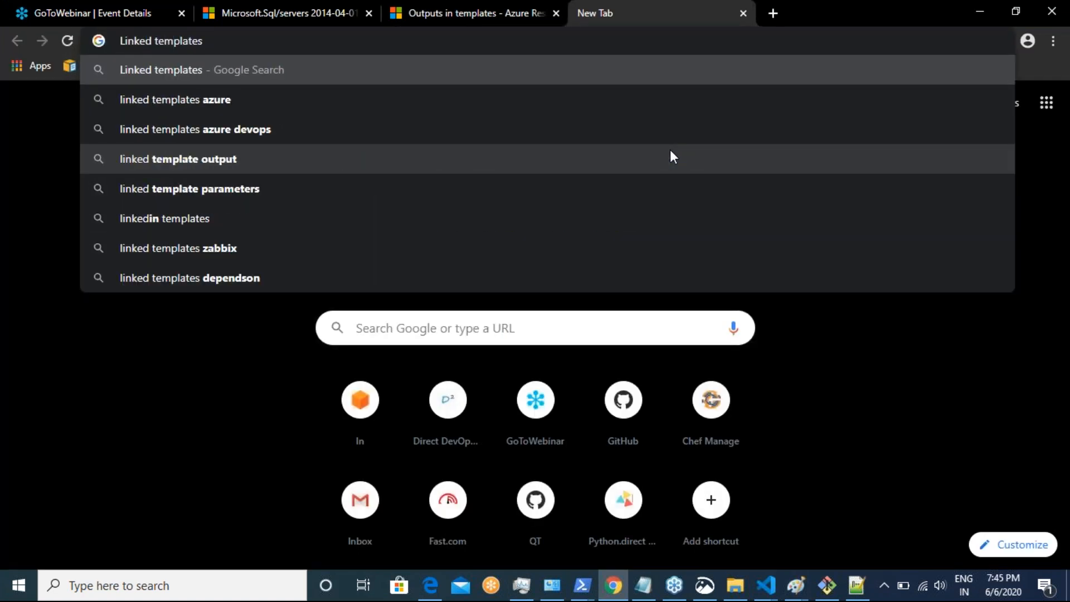
pyautogui.write(' arm')
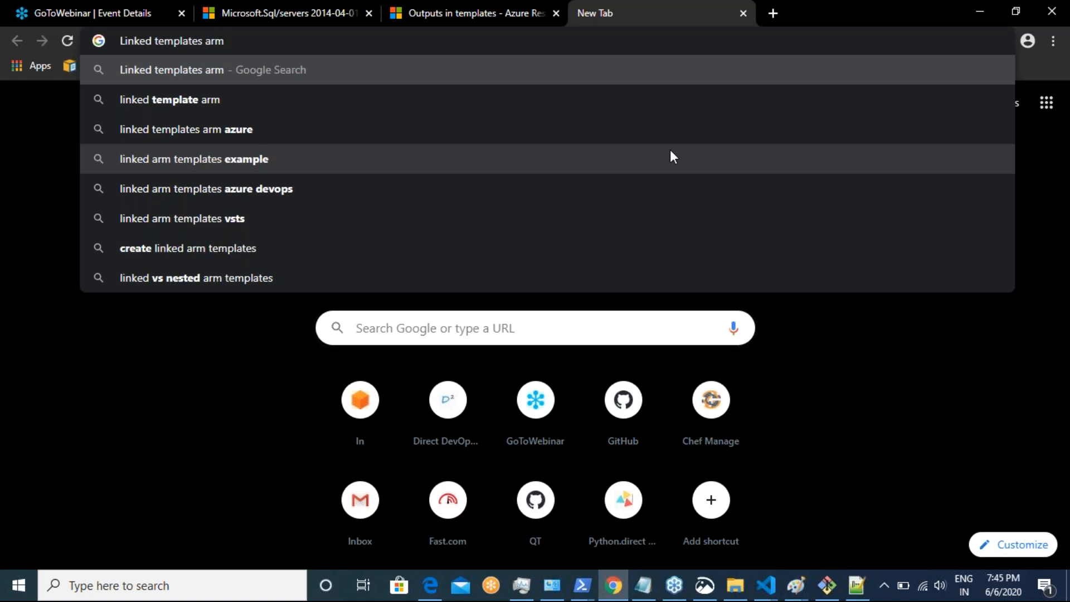
pyautogui.press('Down')
pyautogui.press('Return')
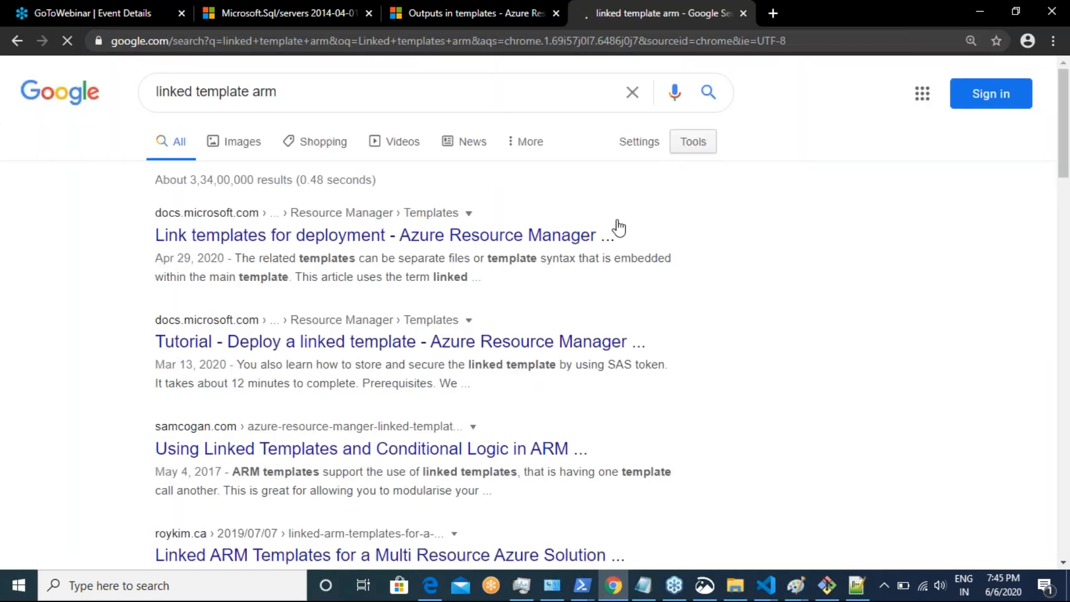
# - Open the Microsoft docs result "Link templates for deployment - Azure Resource Manager" in its own tab and bring it to the front
pyautogui.rightClick(466, 240)
pyautogui.click(504, 244)
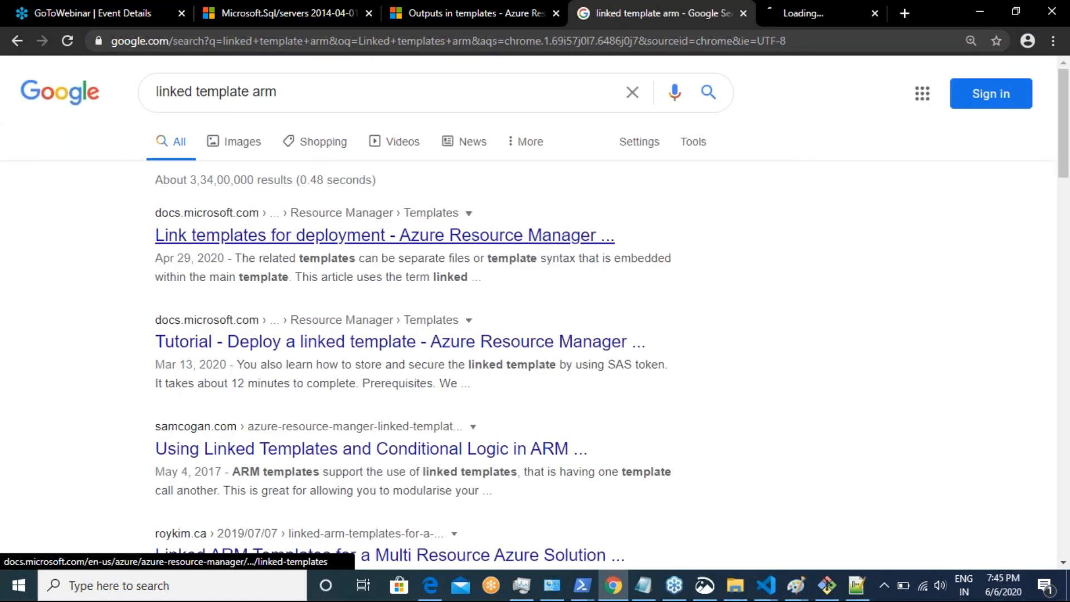
pyautogui.click(805, 14)
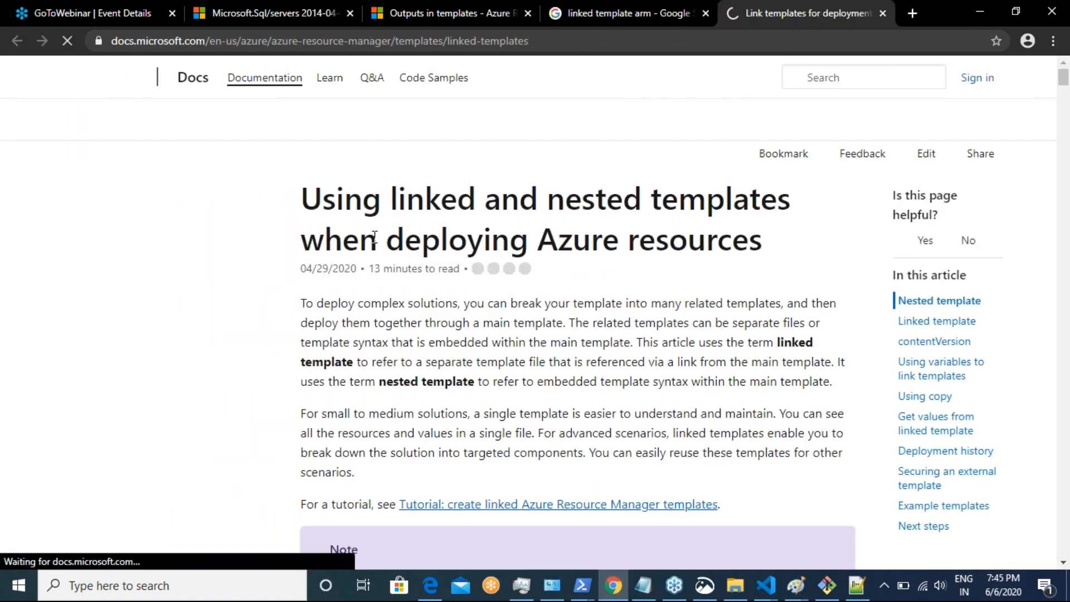
# - Examine the Nested template syntax, its Microsoft.Resources/deployments type and storage account example, and the article's Linked template section
pyautogui.scroll(-10, 390, 212)
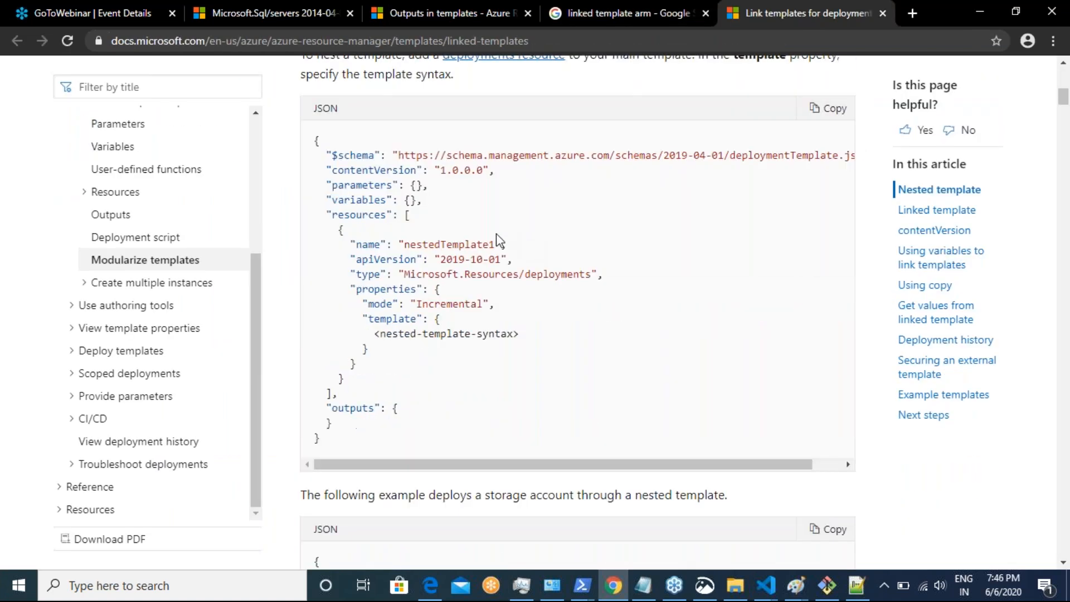
pyautogui.scroll(2, 431, 177)
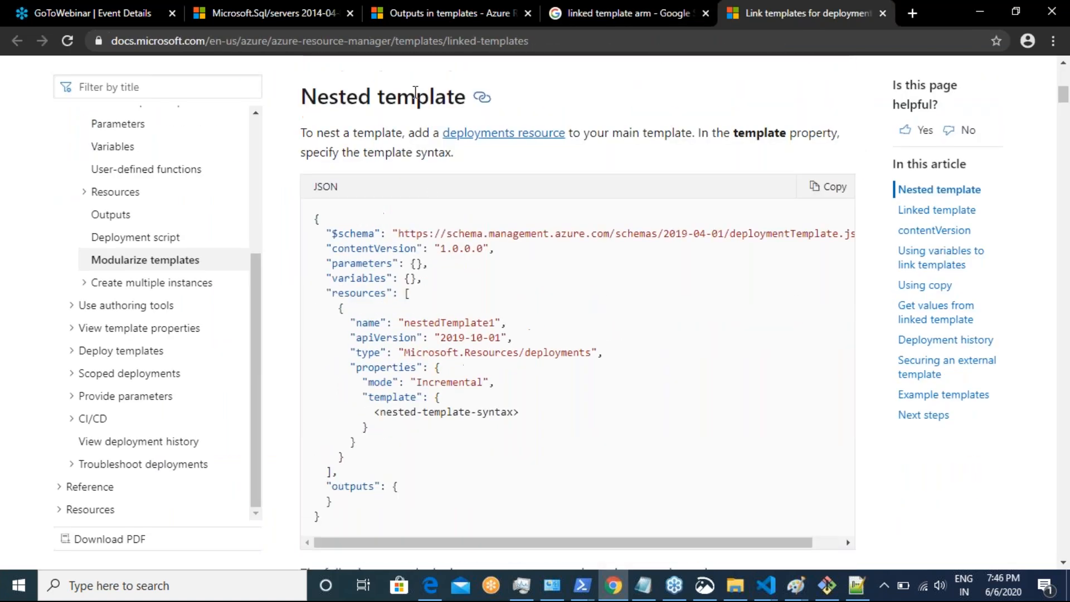
pyautogui.moveTo(405, 354); pyautogui.dragTo(605, 352)
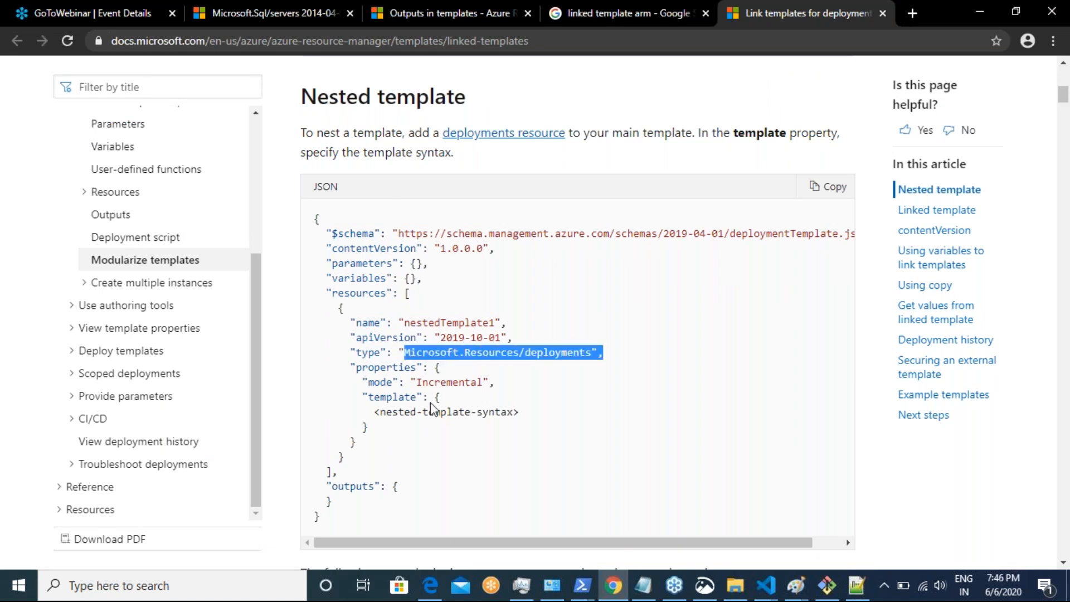
pyautogui.scroll(-13, 544, 362)
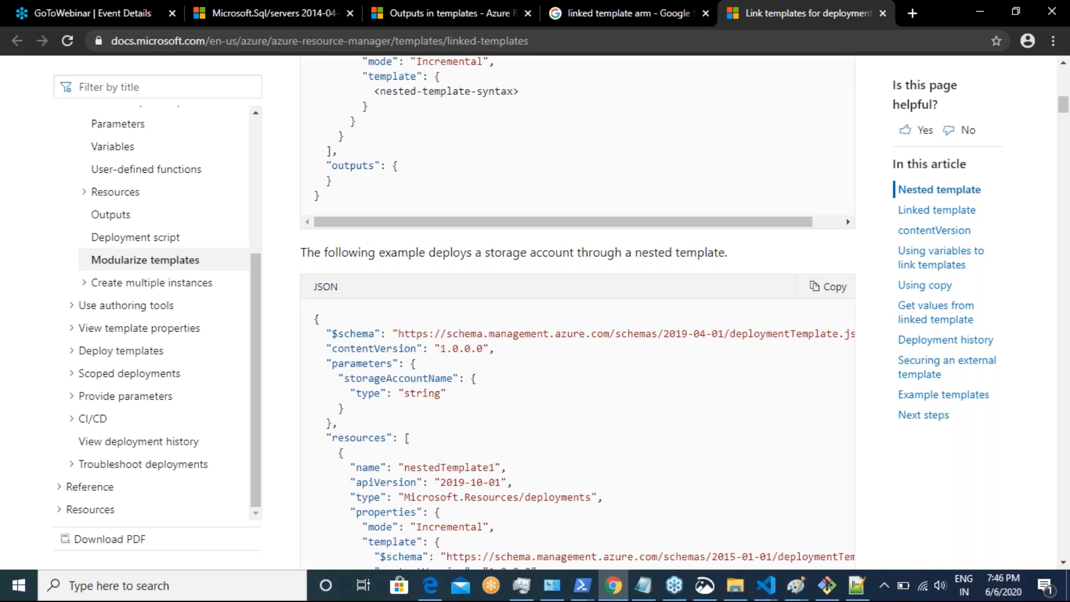
pyautogui.scroll(3, 577, 312)
pyautogui.scroll(-5, 934, 212)
pyautogui.click(936, 211)
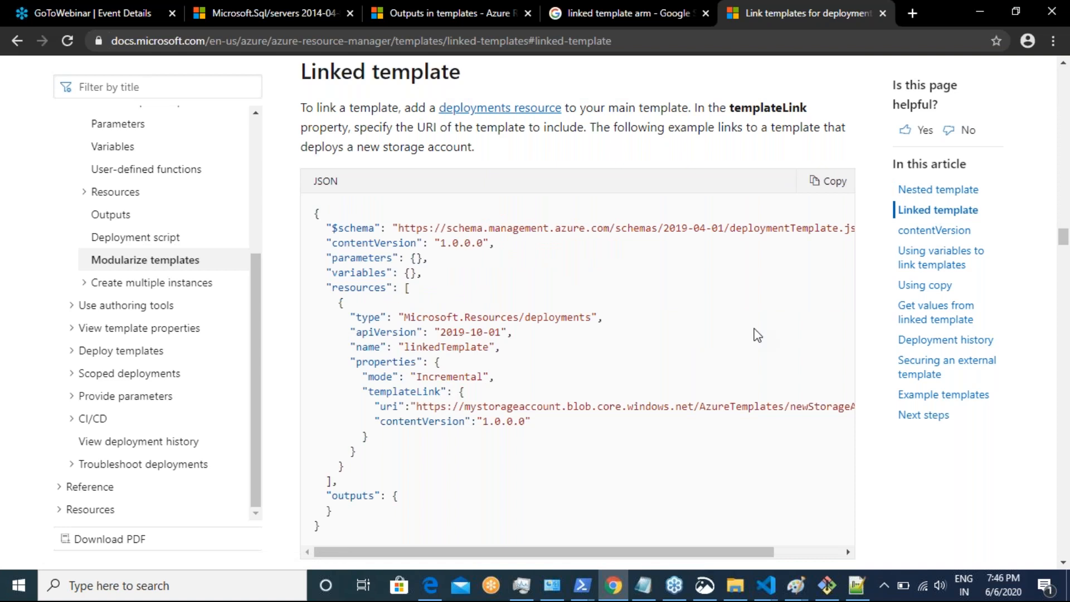
# - End the Nested Templates sub-bullet in arm2.md with a "Refer Here" link to the docs article's Nested template section
pyautogui.click(942, 190)
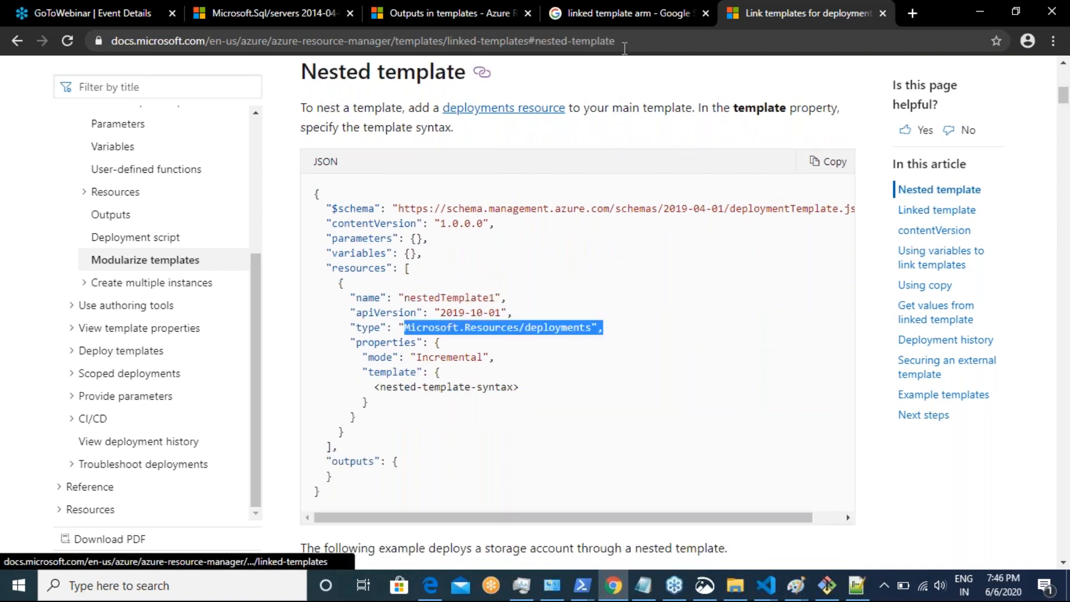
pyautogui.click(649, 43)
pyautogui.hotkey('ctrl', 'c')
pyautogui.hotkey('alt', 'Tab')
pyautogui.click(669, 429)
pyautogui.write('[Refer Gr')
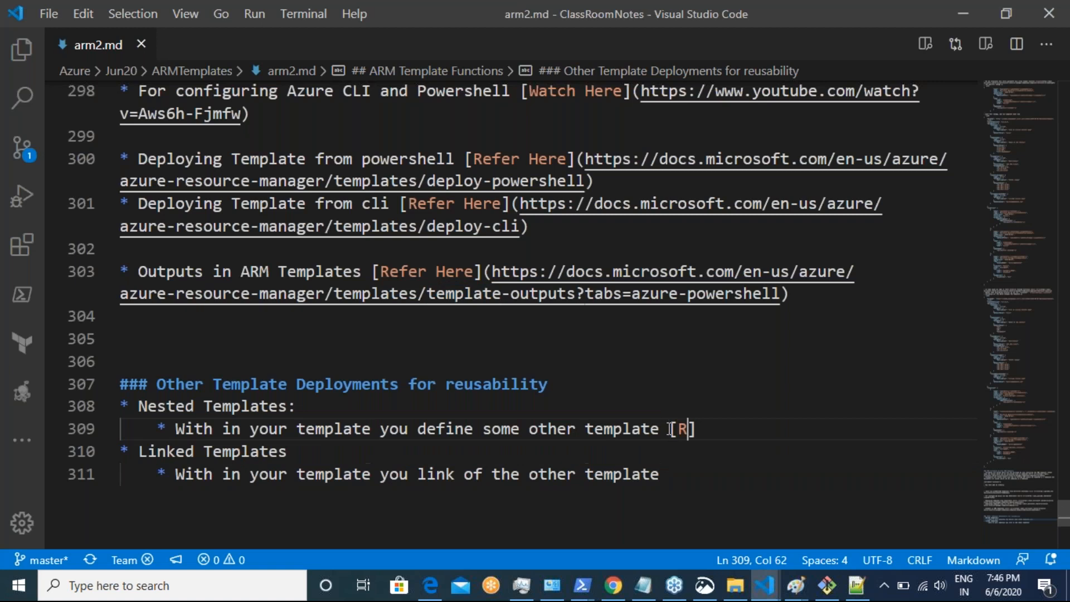
pyautogui.press('BackSpace')
pyautogui.press('BackSpace')
pyautogui.write('Here')
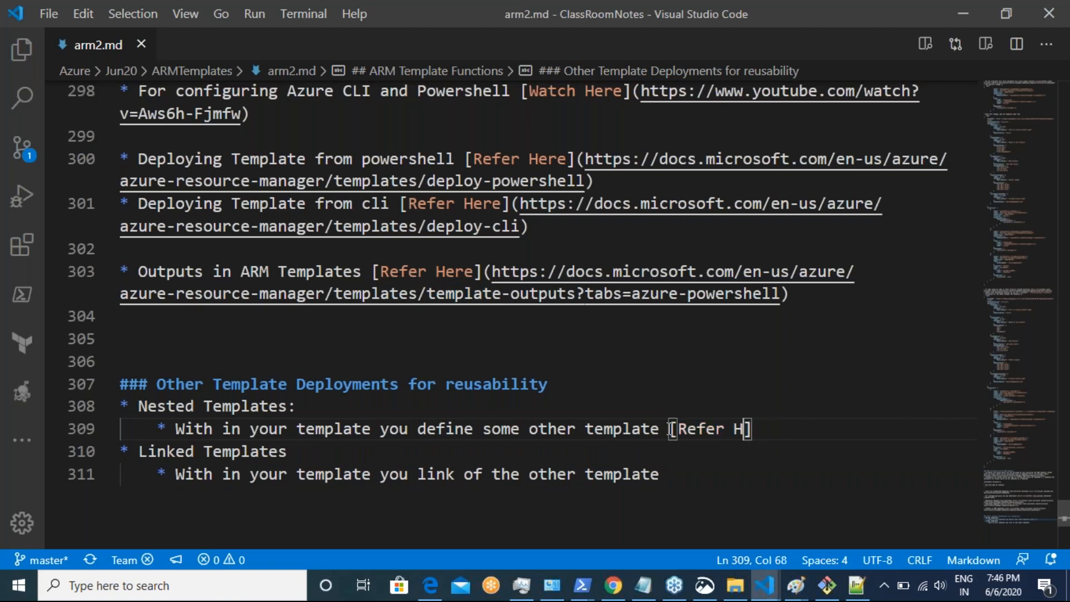
pyautogui.write('](')
pyautogui.hotkey('ctrl', 'v')
# - Add a "Refer Here" link at the end of the Linked Templates sub-bullet and open the docs article's Linked template section for its address
pyautogui.press('Down')
pyautogui.press('Down')
pyautogui.press('End')
pyautogui.write('[')
pyautogui.press('BackSpace')
pyautogui.write('Refer')
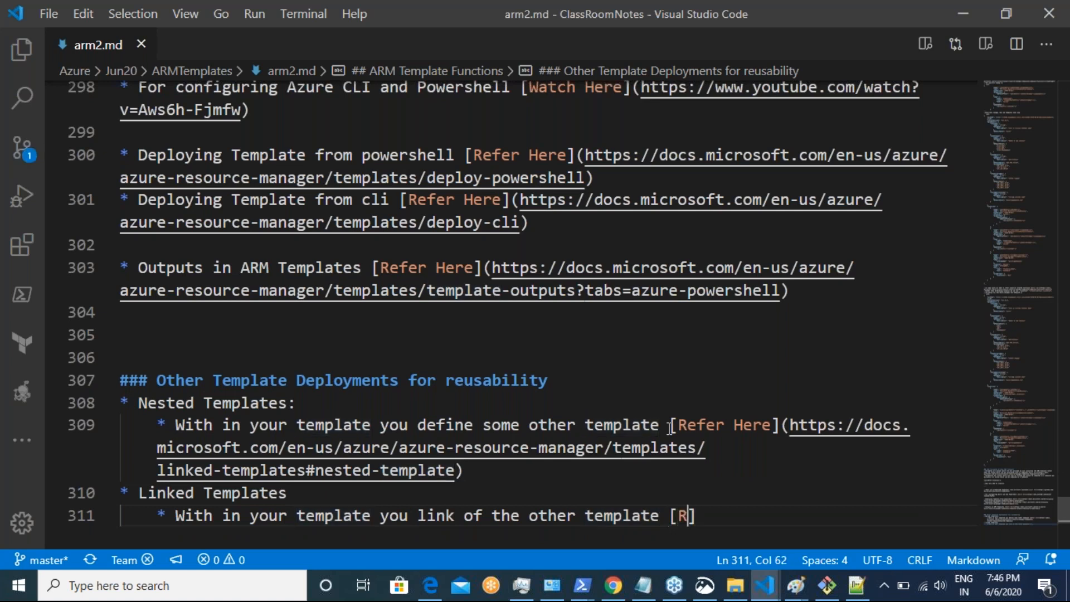
pyautogui.write(' Here](')
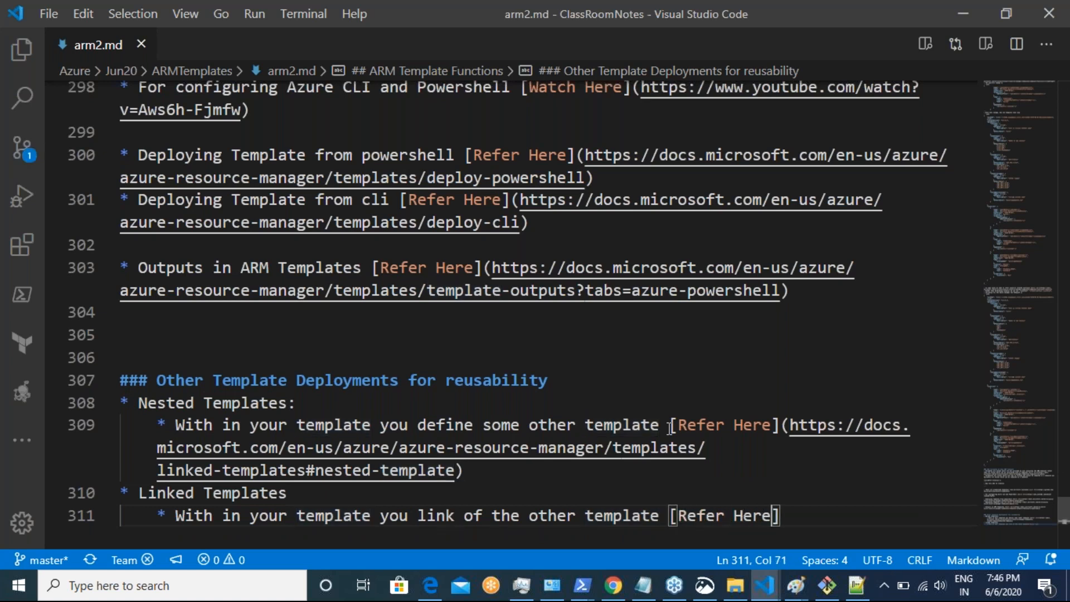
pyautogui.hotkey('alt', 'Tab')
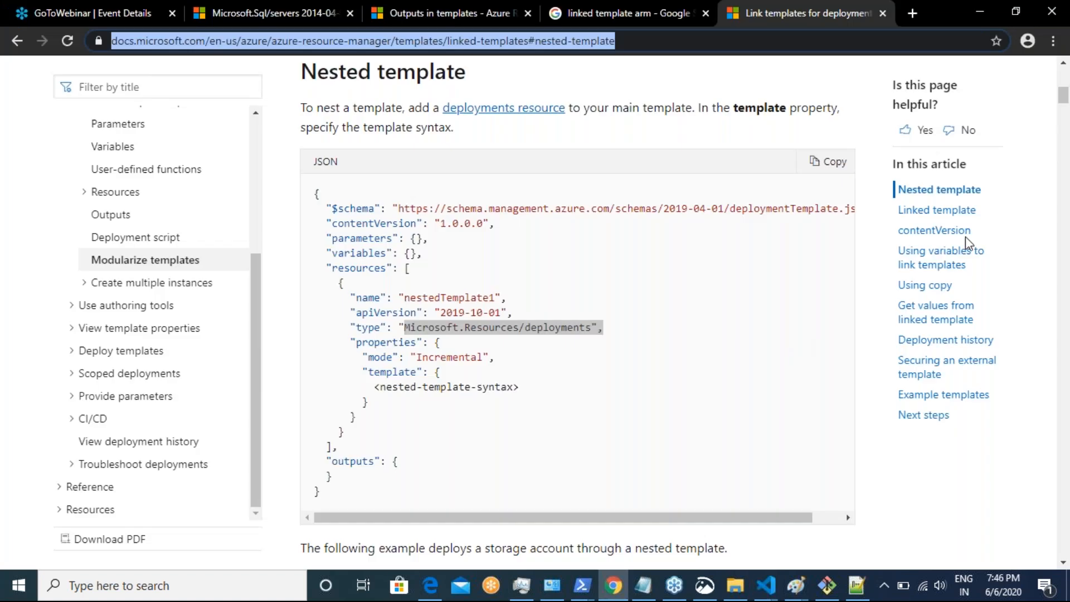
pyautogui.click(937, 211)
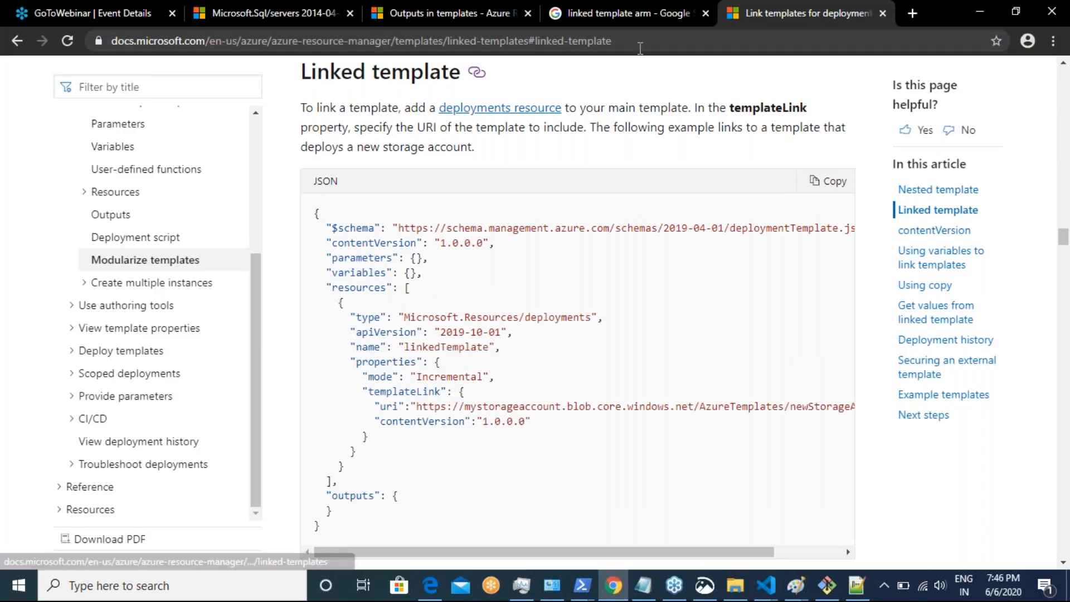
pyautogui.hotkey('alt', 'Tab')
pyautogui.hotkey('alt', 'Tab')
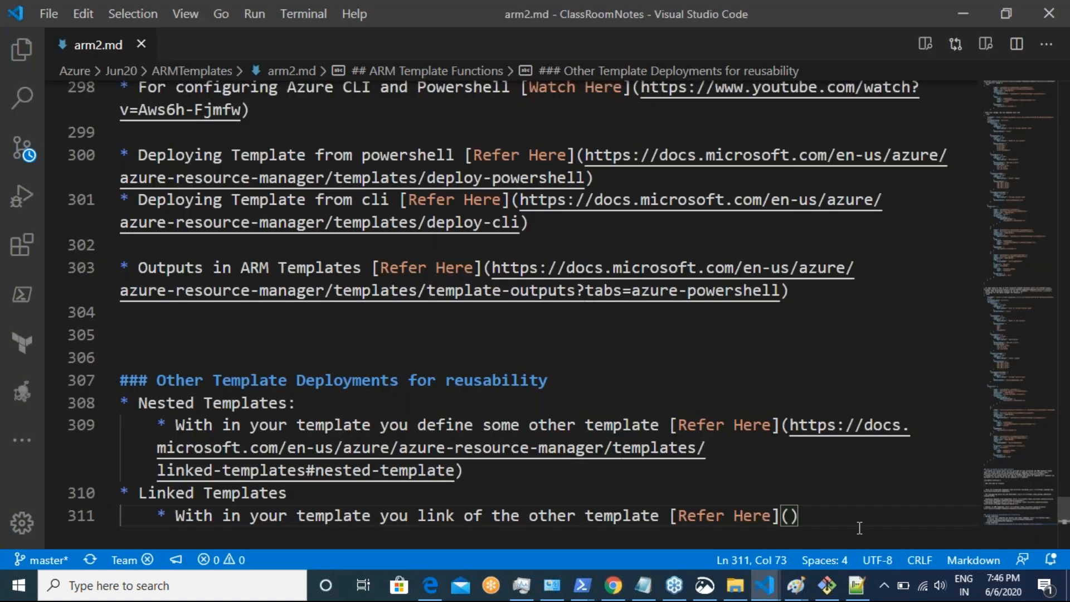
pyautogui.hotkey('ctrl', 'l')
# - Examine the Nested template section's storage account example, including the nestedTemplate1 deployment and its embedded resources
pyautogui.click(939, 192)
pyautogui.scroll(-10, 533, 418)
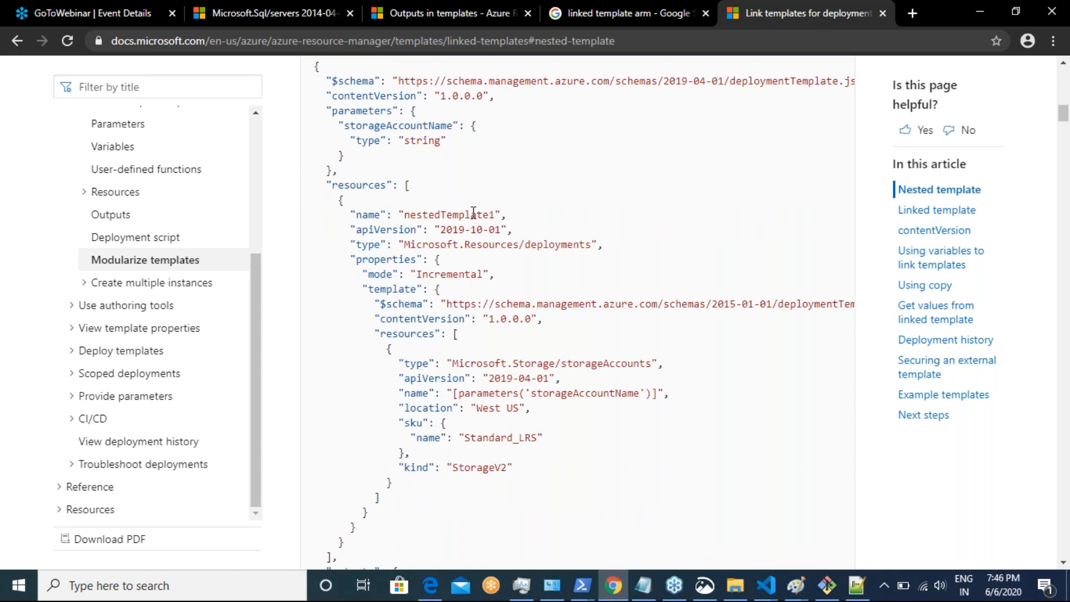
pyautogui.doubleClick(474, 213)
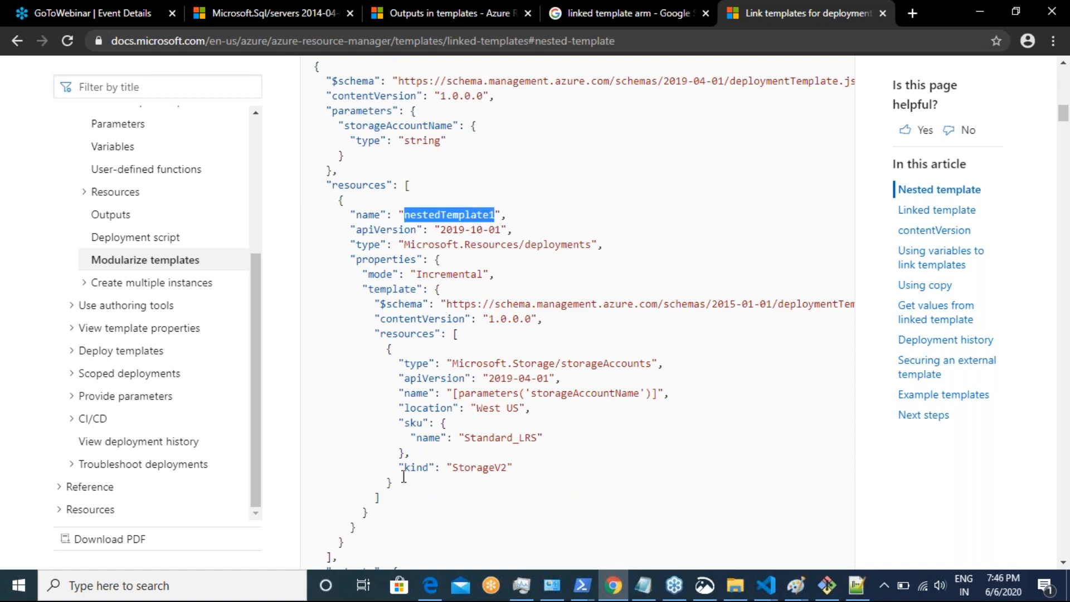
pyautogui.scroll(-5, 502, 501)
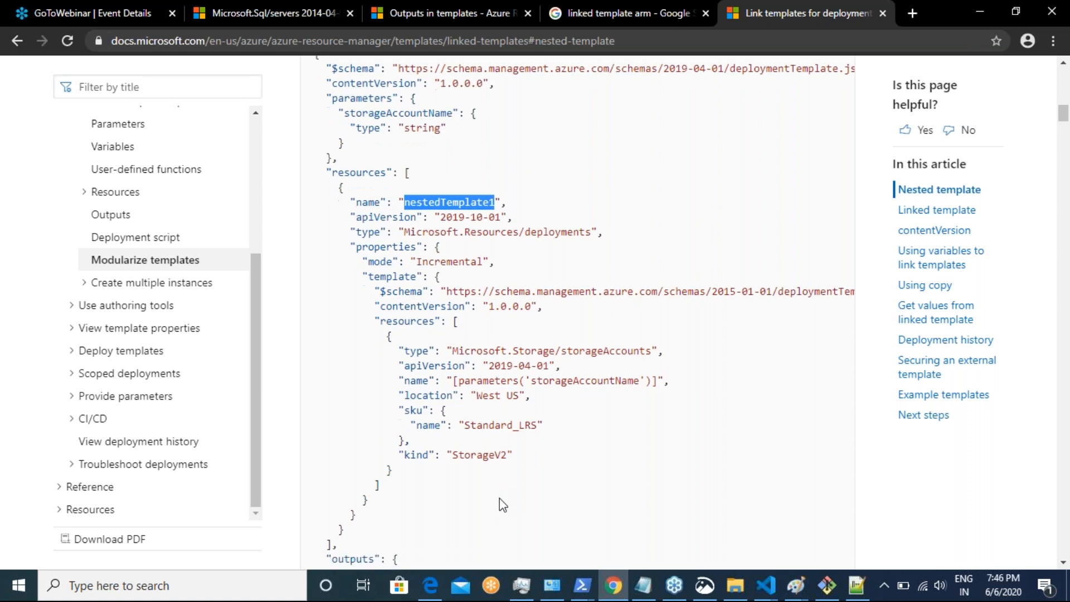
# - Examine the Linked template section's templateLink URI, content version and parametersLink example, and compare it with the Nested template section
pyautogui.click(937, 210)
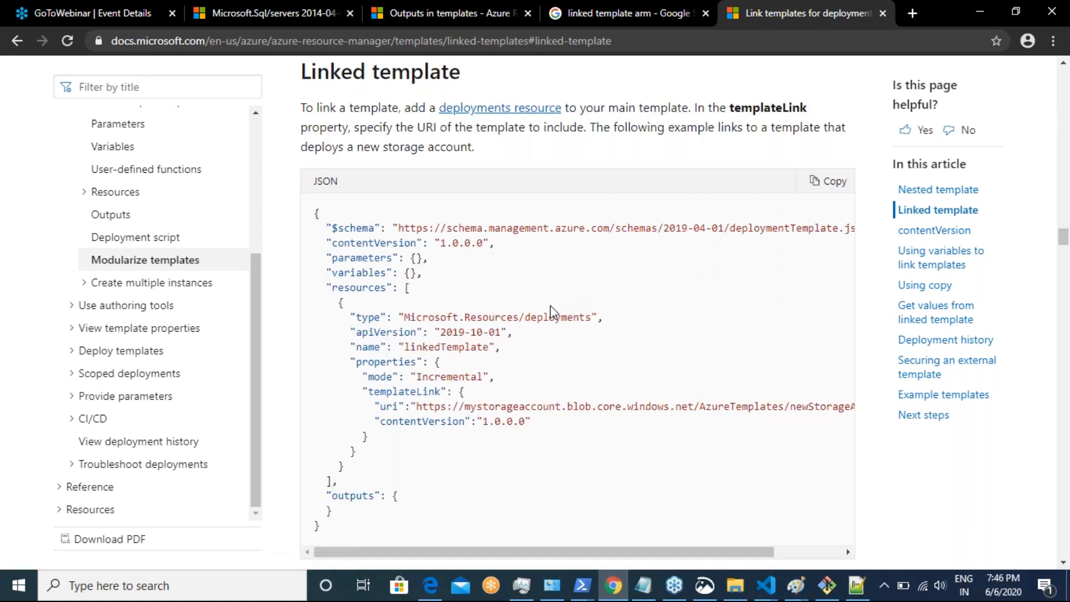
pyautogui.scroll(-1, 550, 306)
pyautogui.moveTo(417, 333); pyautogui.dragTo(852, 329)
pyautogui.moveTo(401, 345); pyautogui.dragTo(466, 344)
pyautogui.moveTo(541, 476); pyautogui.dragTo(415, 476)
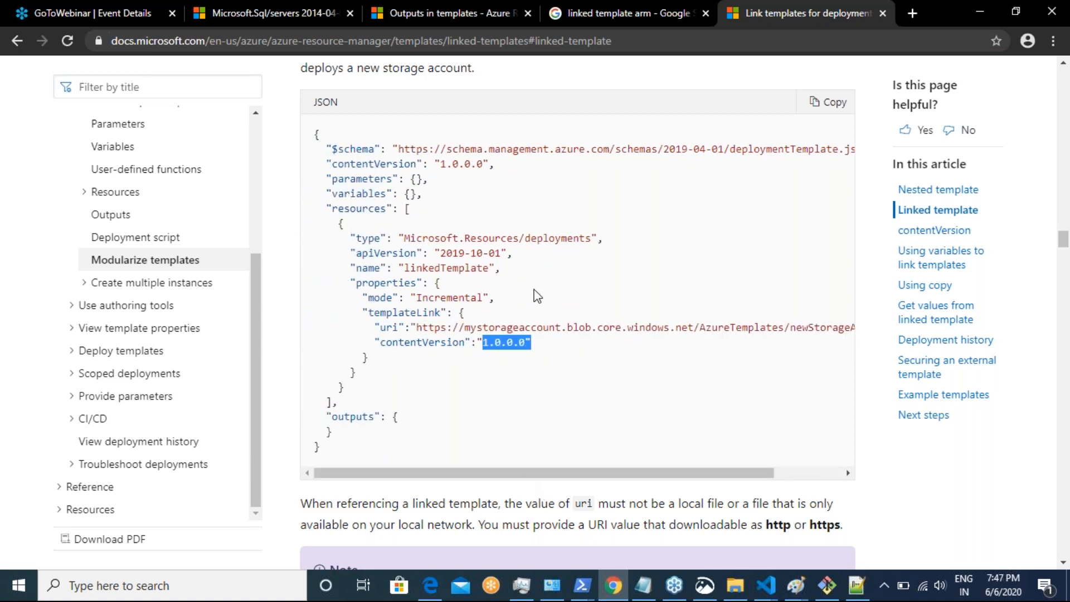
pyautogui.scroll(-4, 430, 324)
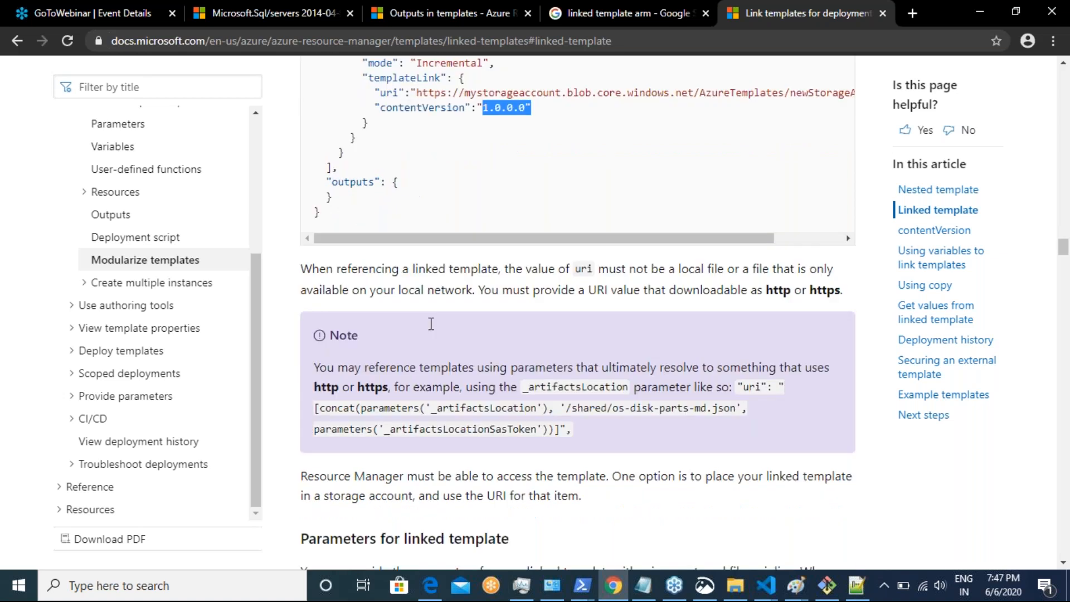
pyautogui.scroll(-8, 491, 294)
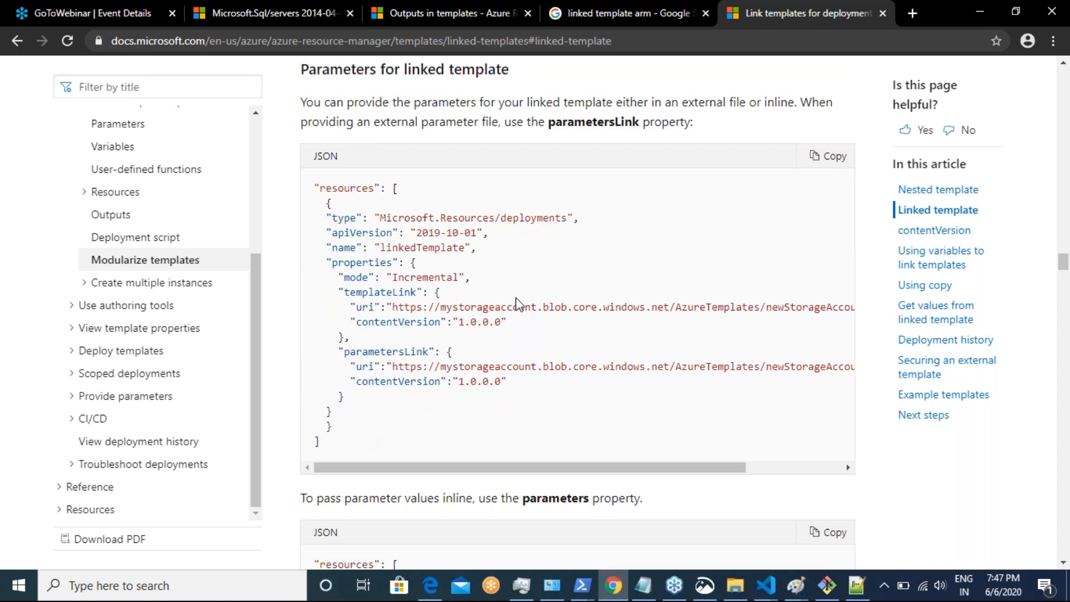
pyautogui.scroll(3, 517, 303)
pyautogui.click(939, 190)
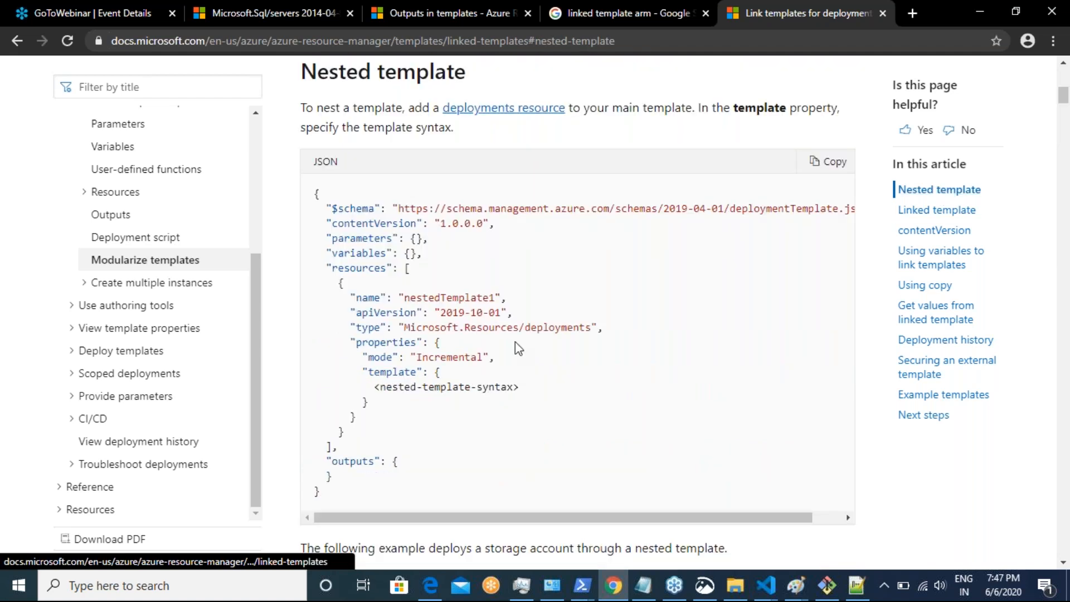
pyautogui.click(936, 210)
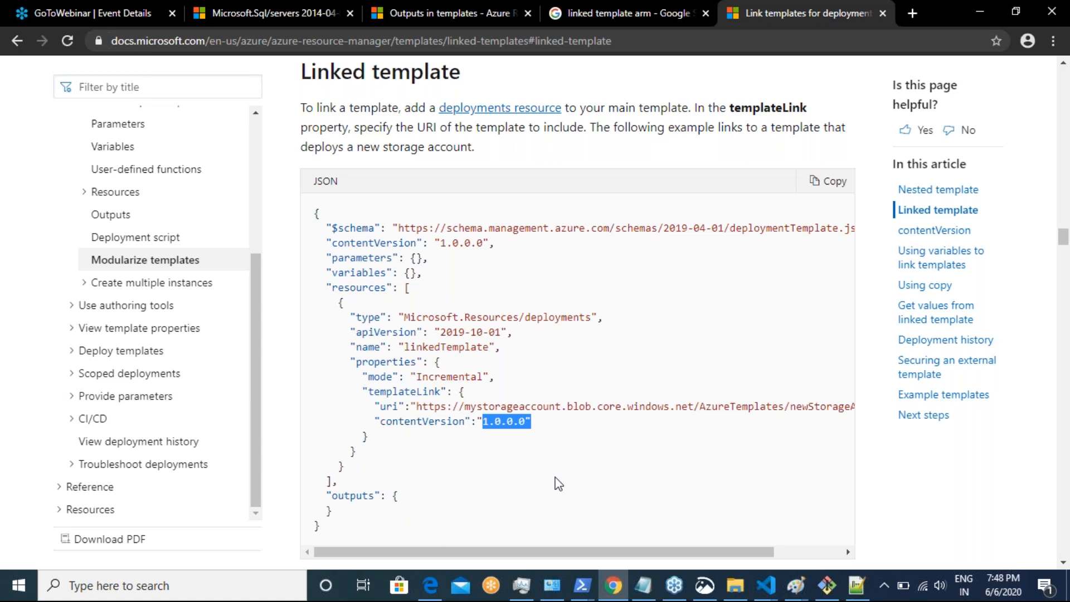
# - Show the desktop and open a new, maximized Notepad window
pyautogui.press('super+d')
pyautogui.press('super+r')
pyautogui.write('no')
pyautogui.press('Down')
pyautogui.press('Return')
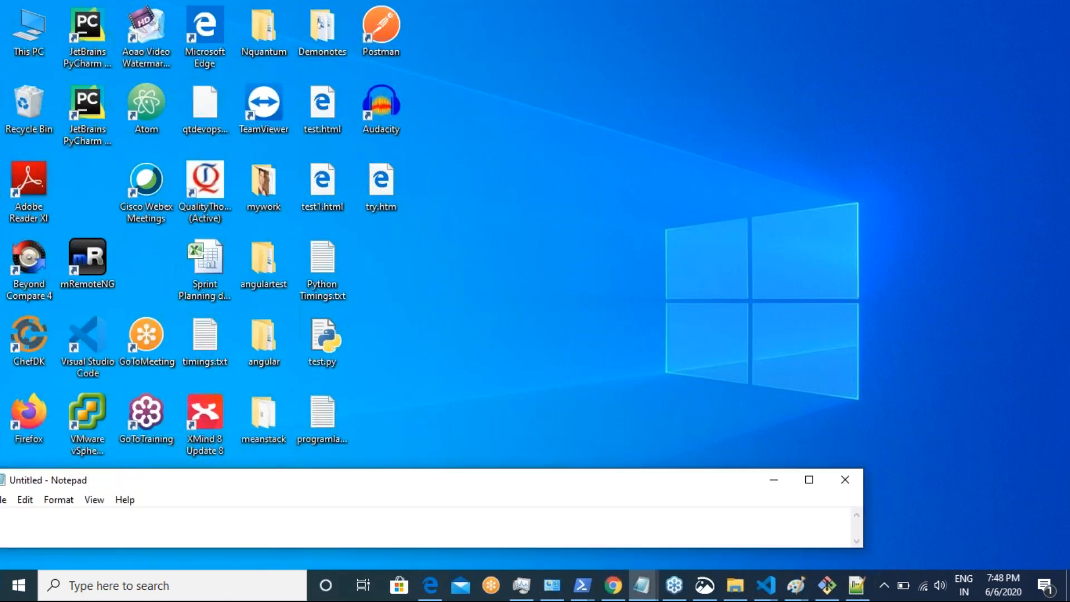
pyautogui.press('super+Up')
# - Write the note "break till 7:55 pm" in the blank Notepad document
pyautogui.write('break')
pyautogui.write(' till ')
pyautogui.write('8')
pyautogui.press('BackSpace')
pyautogui.write('7:55 pm')
pyautogui.press('Return')
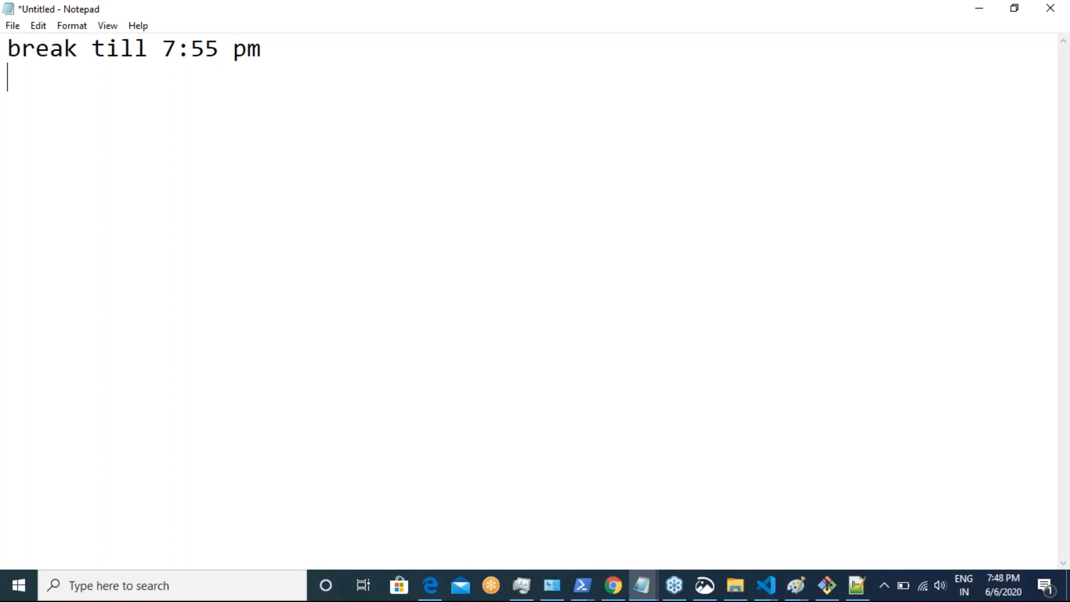
pyautogui.click(1061, 73)
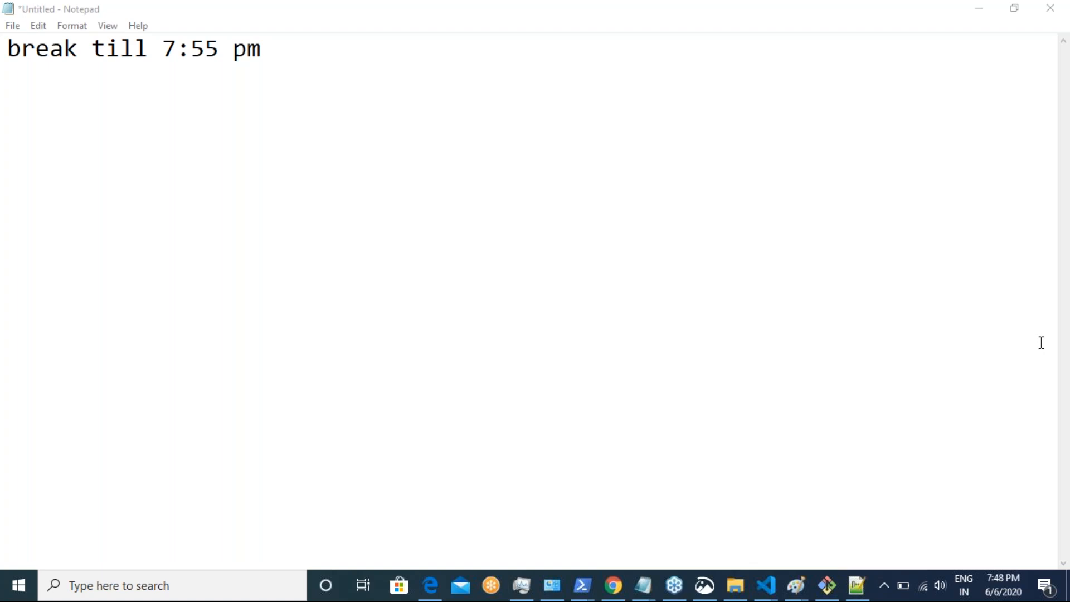
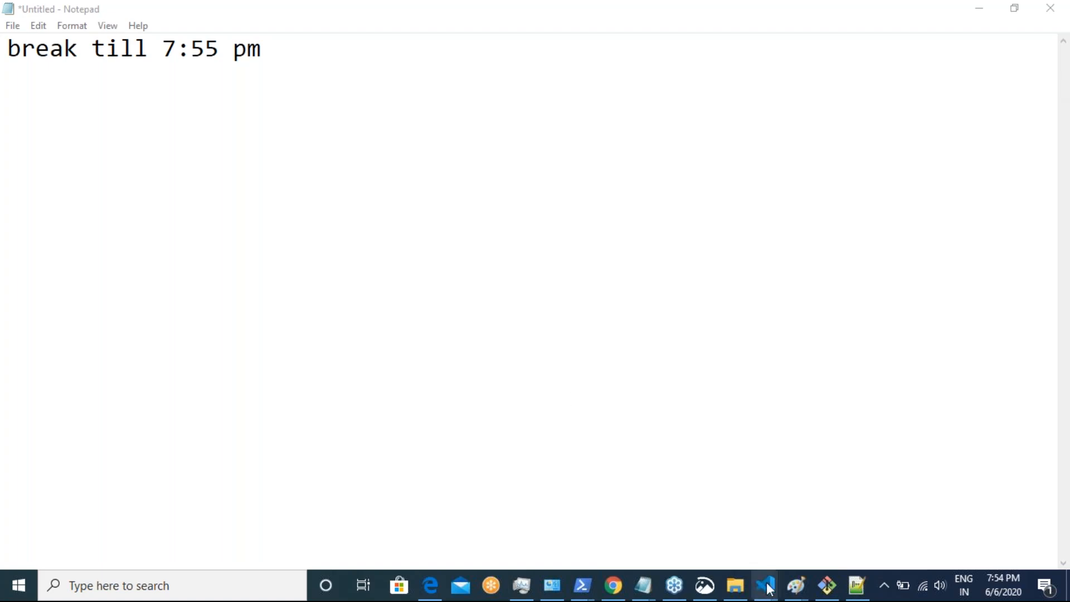
# - Switch to the arm2.md notes in Visual Studio Code and add an "### Azure Blueprints" heading at the end, with an empty bullet under it
pyautogui.moveTo(768, 583)
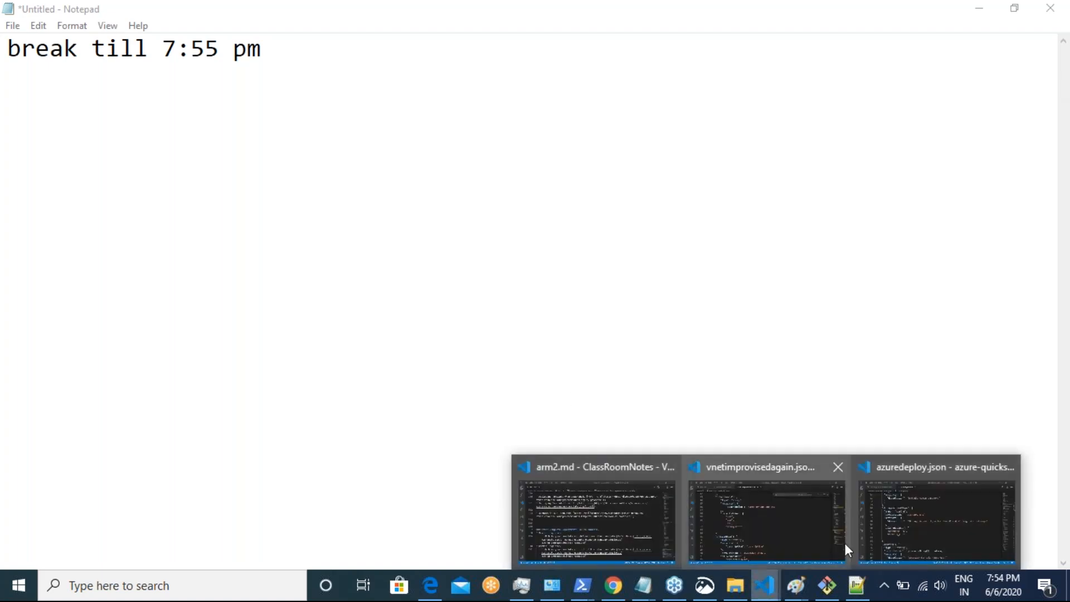
pyautogui.click(574, 464)
pyautogui.scroll(-5, 404, 357)
pyautogui.scroll(2, 401, 359)
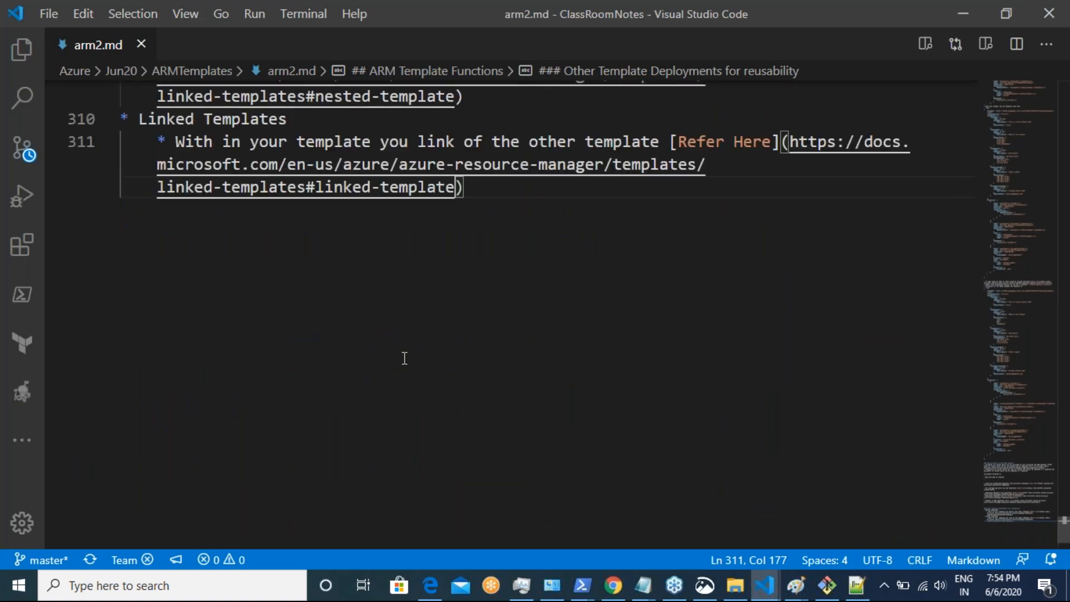
pyautogui.click(514, 284)
pyautogui.press('Return')
pyautogui.press('Return')
pyautogui.press('Return')
pyautogui.press('BackSpace')
pyautogui.write('### ')
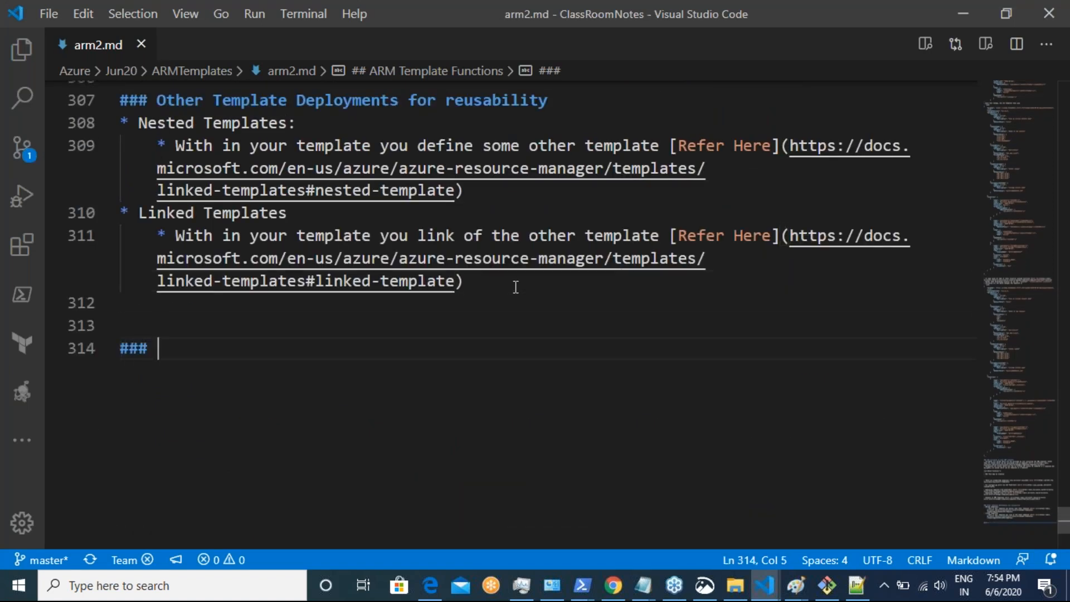
pyautogui.write('Azure Bl')
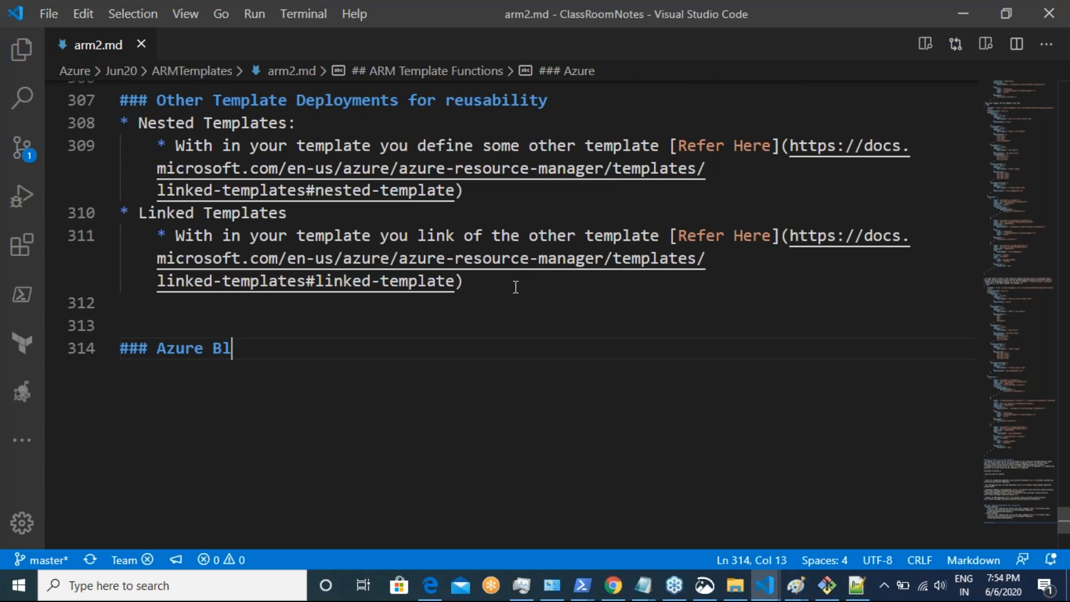
pyautogui.write('ueprints')
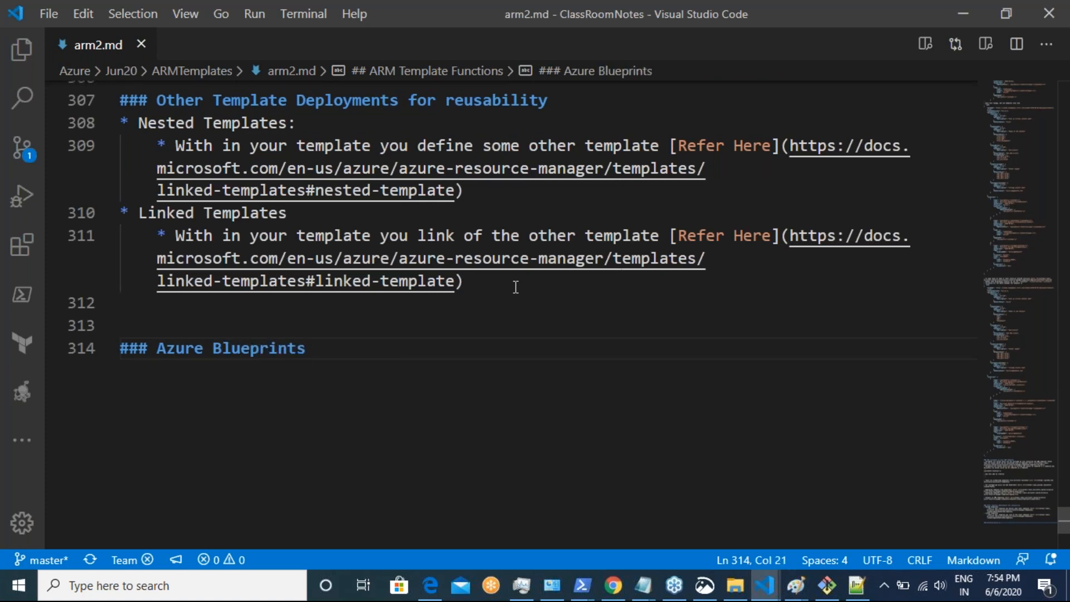
pyautogui.press('Return')
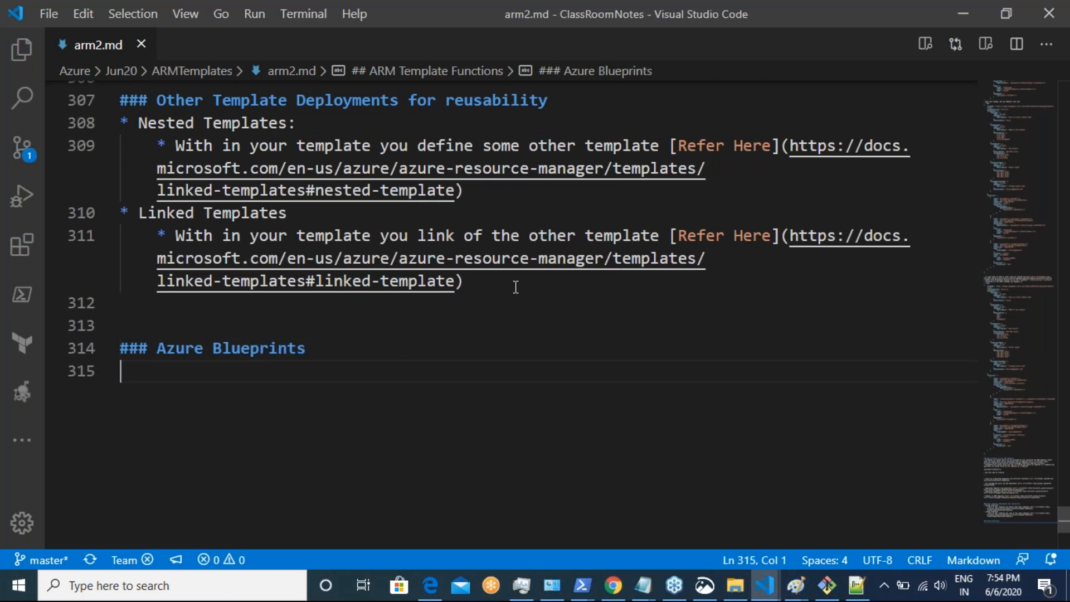
pyautogui.write('*')
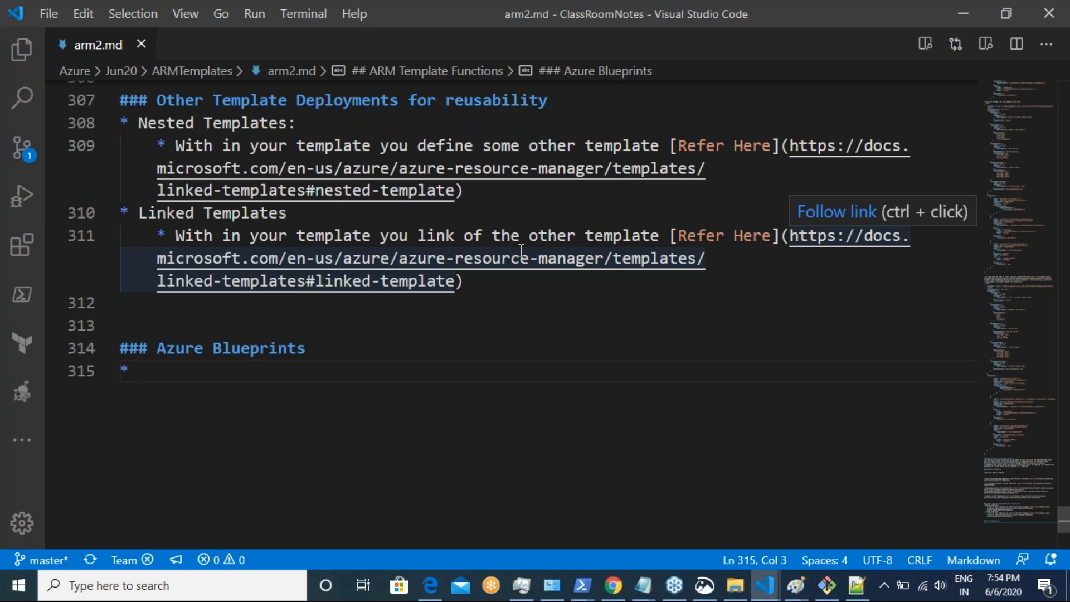
pyautogui.click(1062, 72)
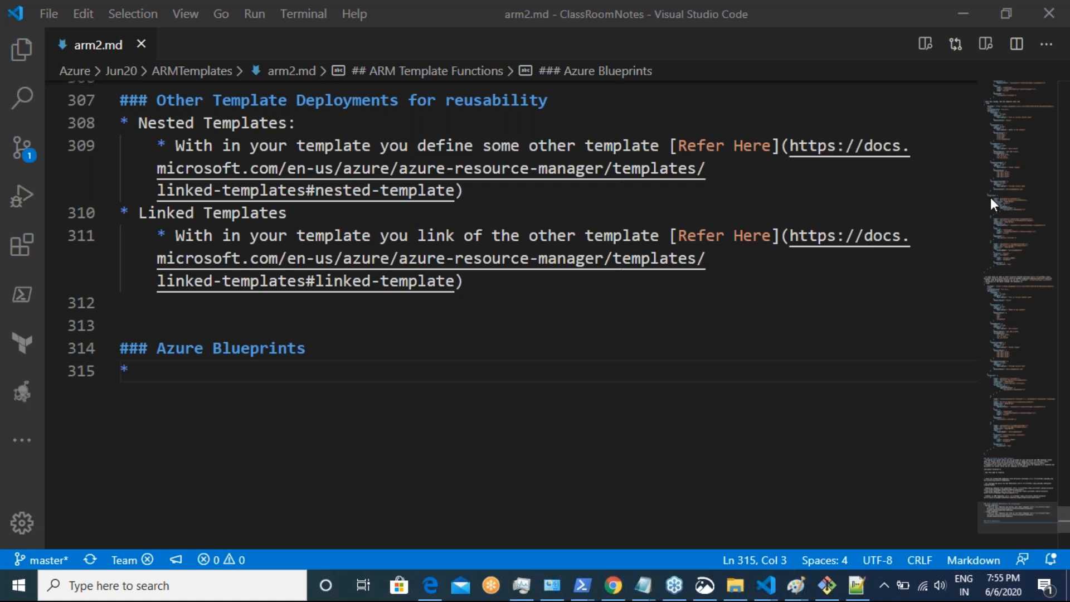
pyautogui.click(458, 396)
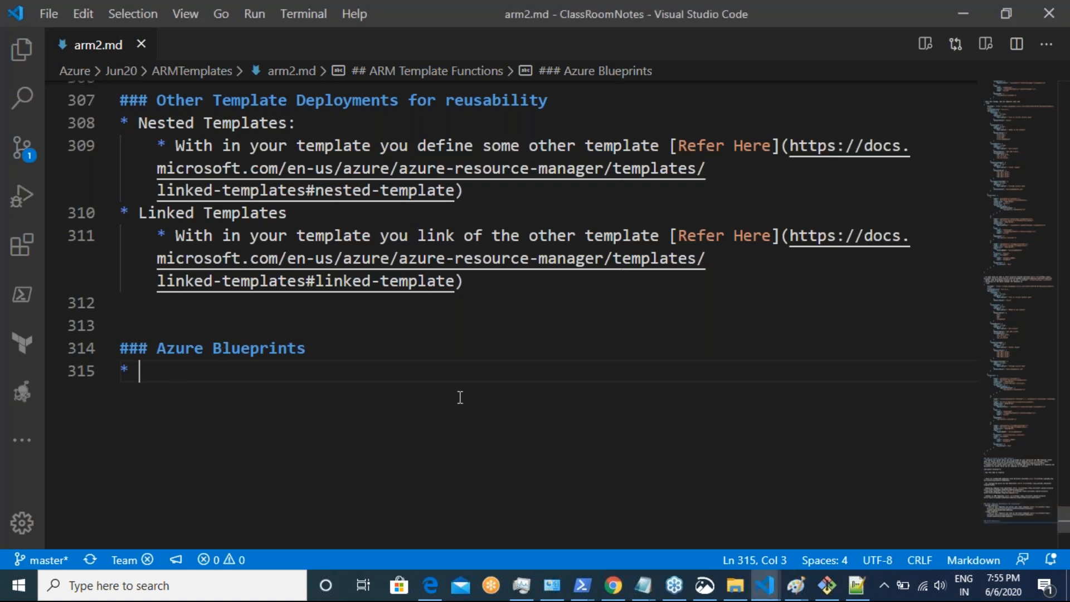
pyautogui.write('Azure')
pyautogui.press('BackSpace')
pyautogui.press('BackSpace')
pyautogui.press('BackSpace')
pyautogui.press('BackSpace')
pyautogui.press('BackSpace')
pyautogui.press('BackSpace')
pyautogui.click(1065, 57)
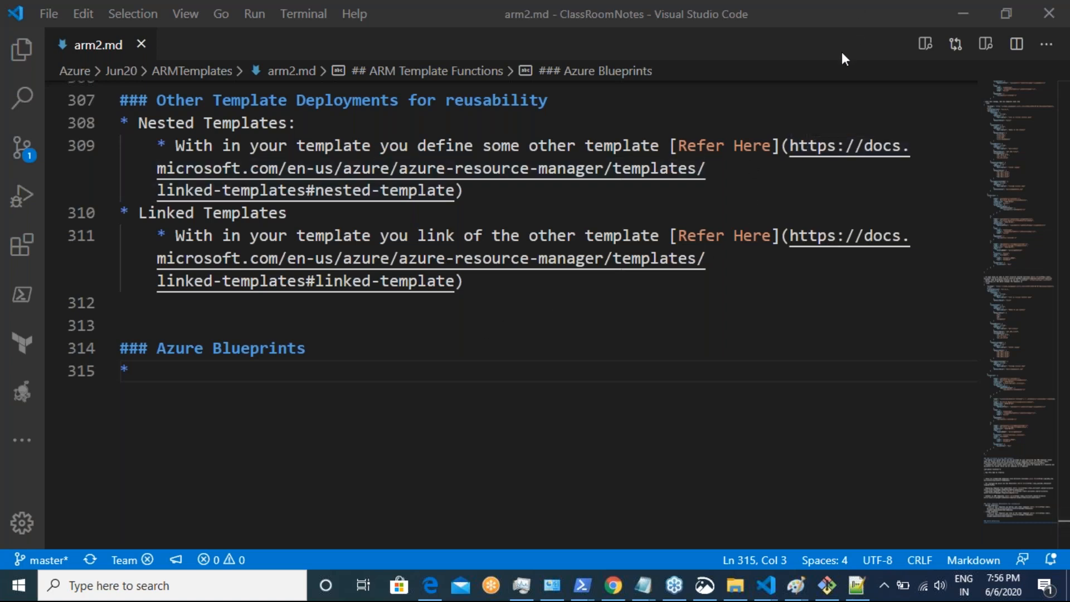
# - Write "When we deploy applications we also need to manage" in the bullet under the Azure Blueprints heading
pyautogui.click(214, 379)
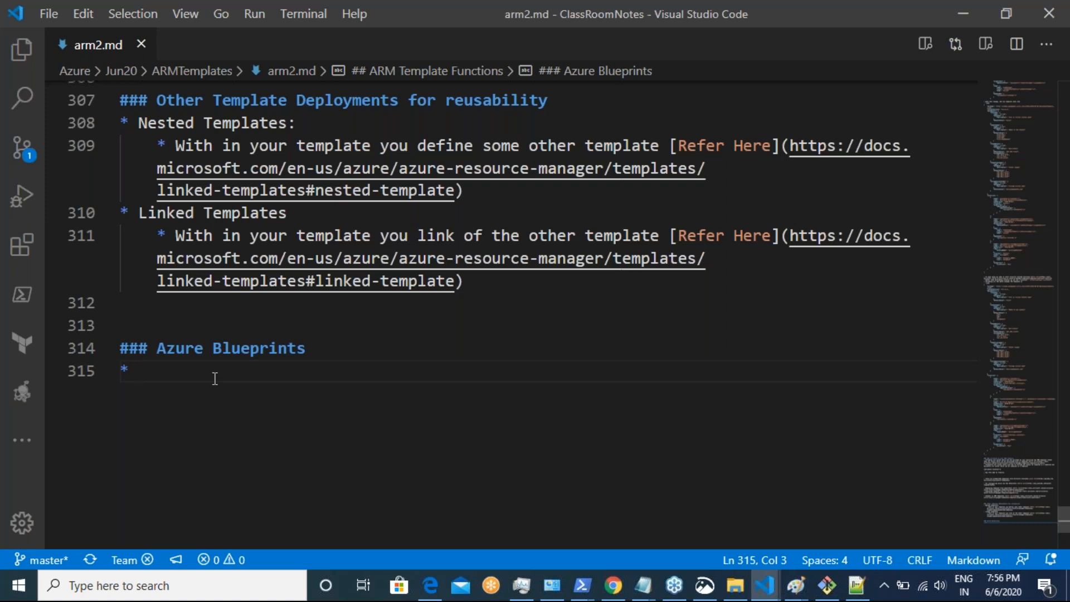
pyautogui.write('When we d')
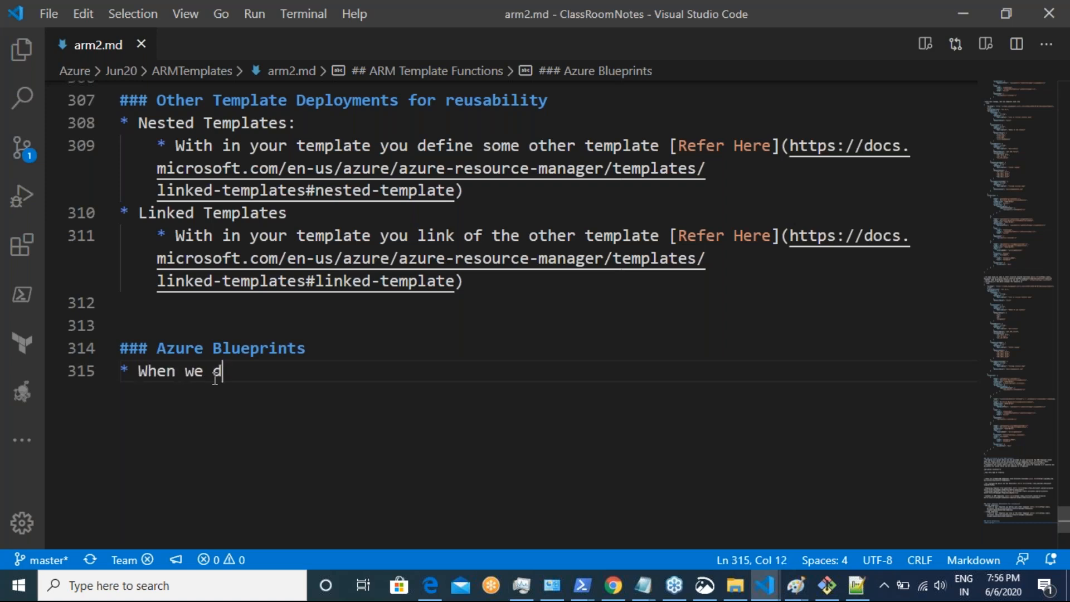
pyautogui.write('eploy app')
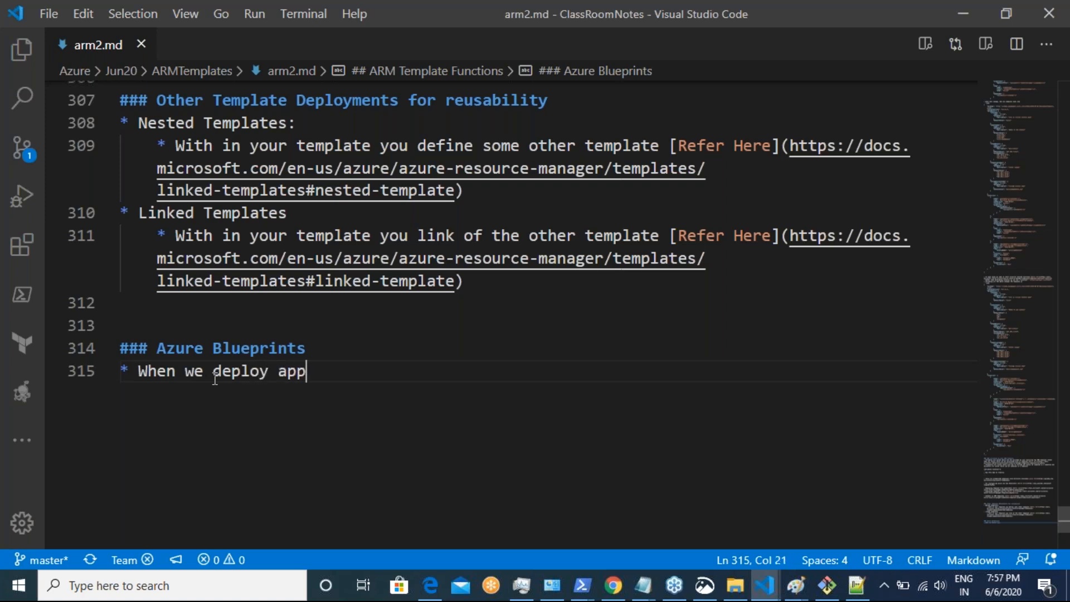
pyautogui.write('lications we')
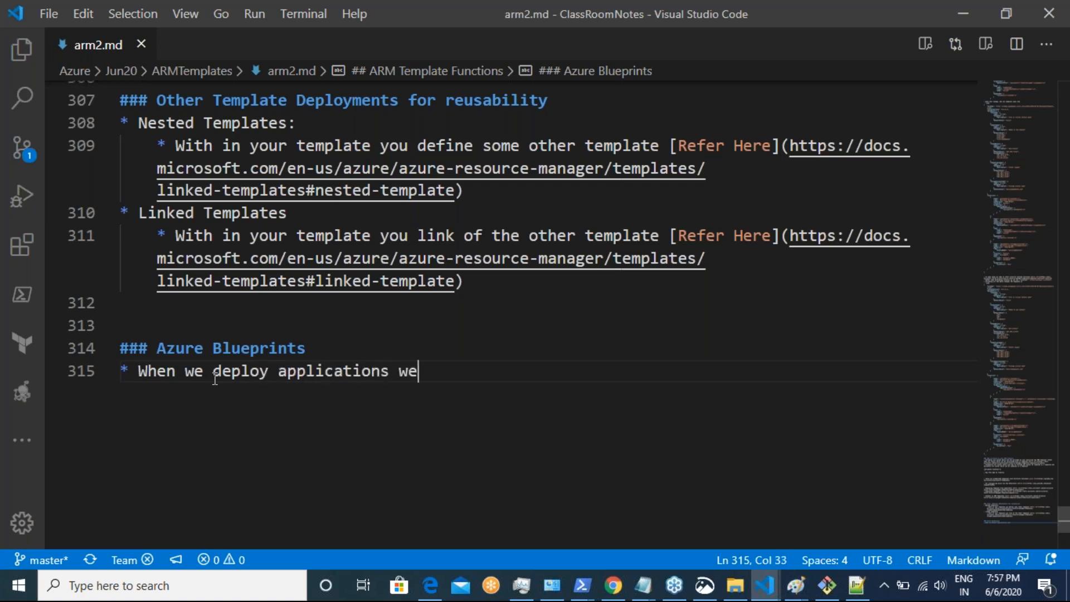
pyautogui.write(' also need t')
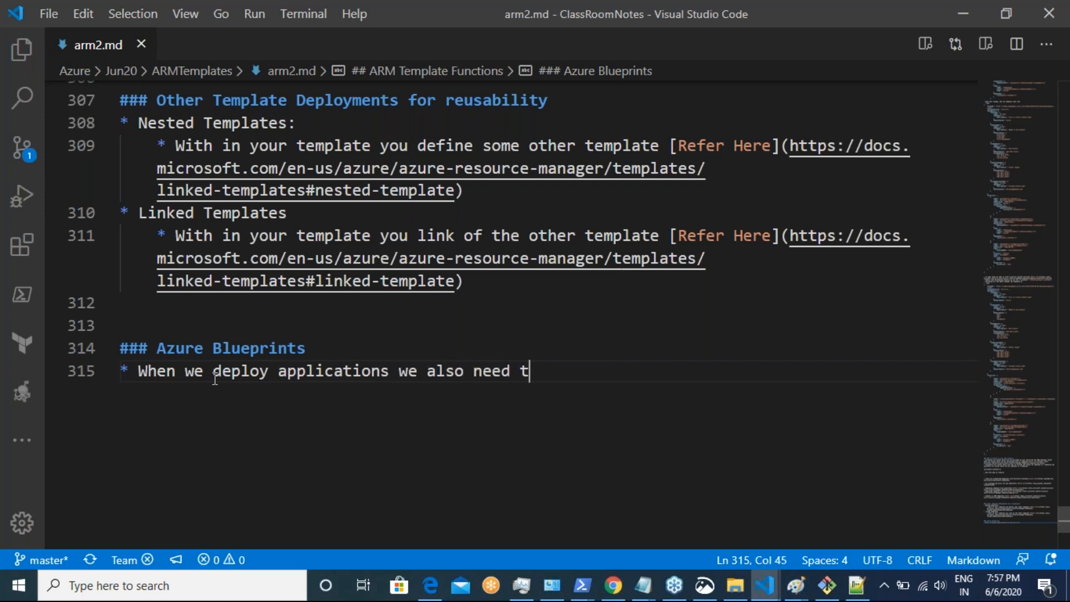
pyautogui.write('o manage')
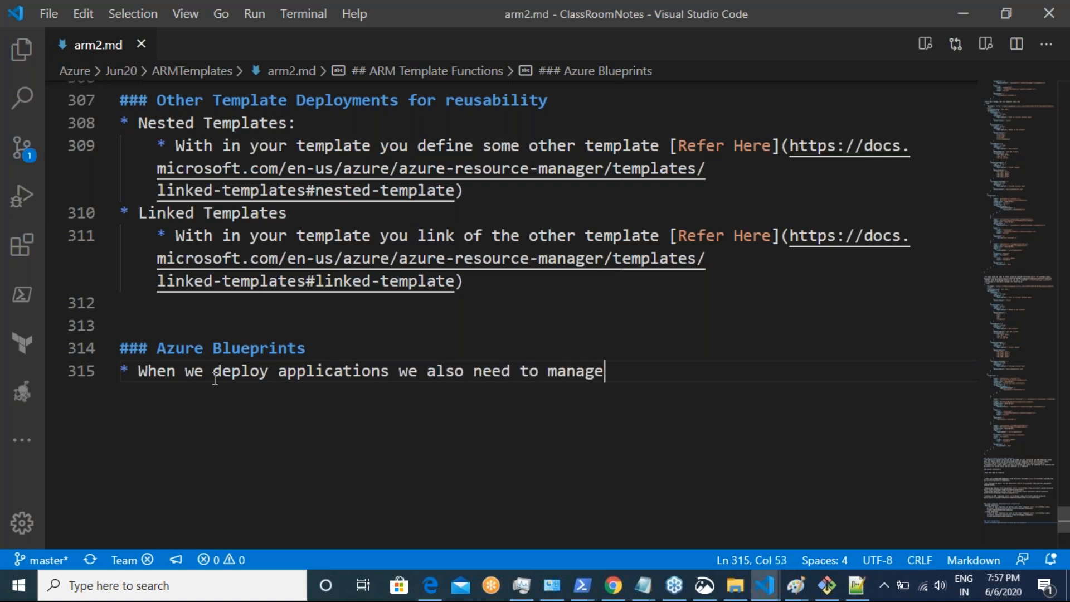
# - Add an indented sub-bullet "Role assignments (IAM)" and start another sub-bullet beneath it
pyautogui.press('Return')
pyautogui.press('Tab')
pyautogui.write('* Role assig')
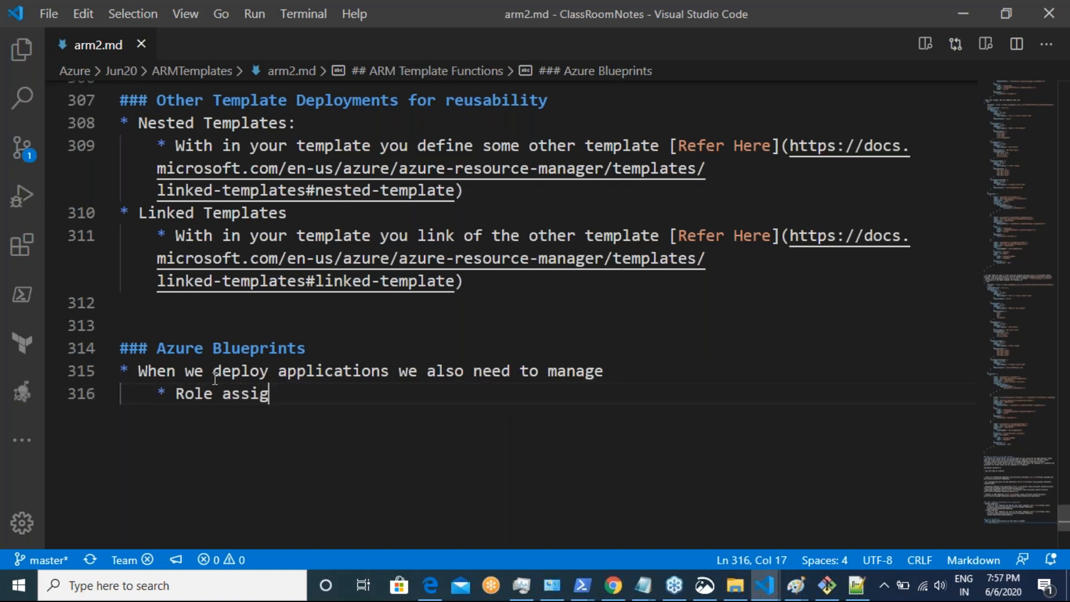
pyautogui.write('nments ')
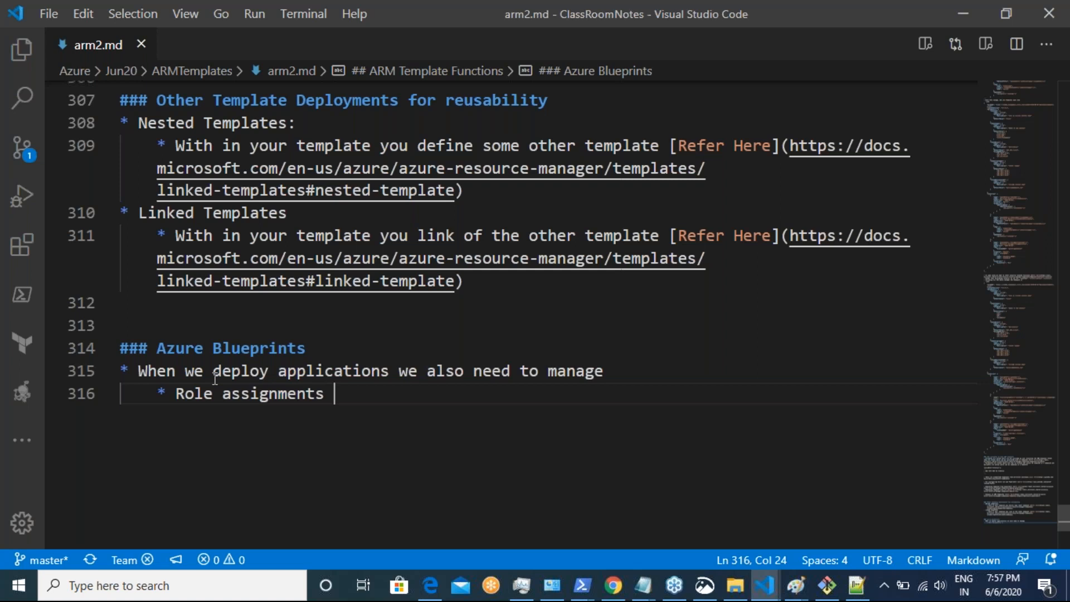
pyautogui.write('(IAM')
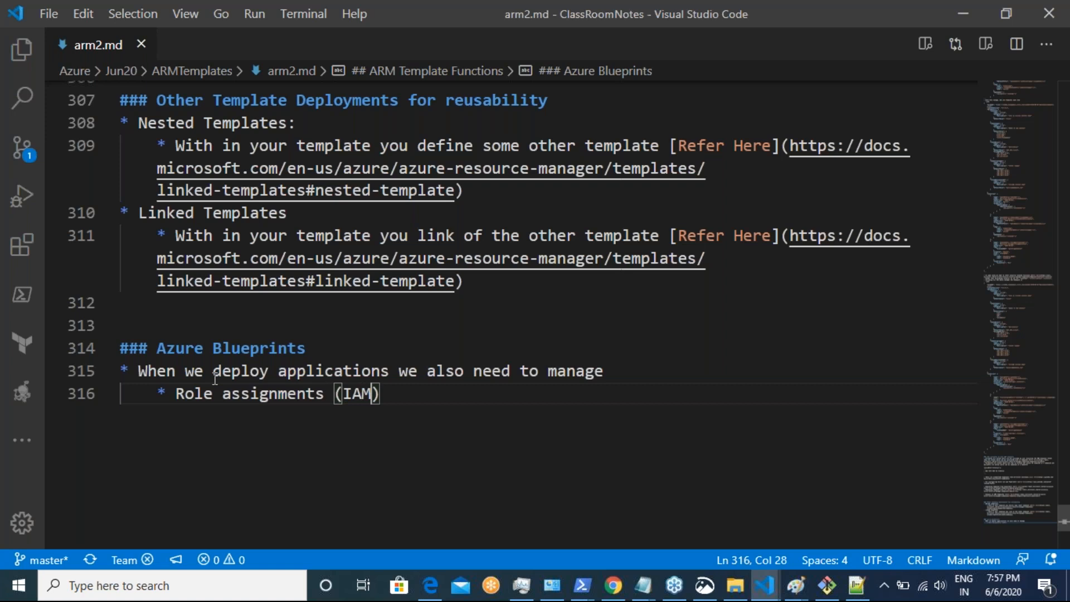
pyautogui.write(')')
pyautogui.press('Return')
pyautogui.write('* ')
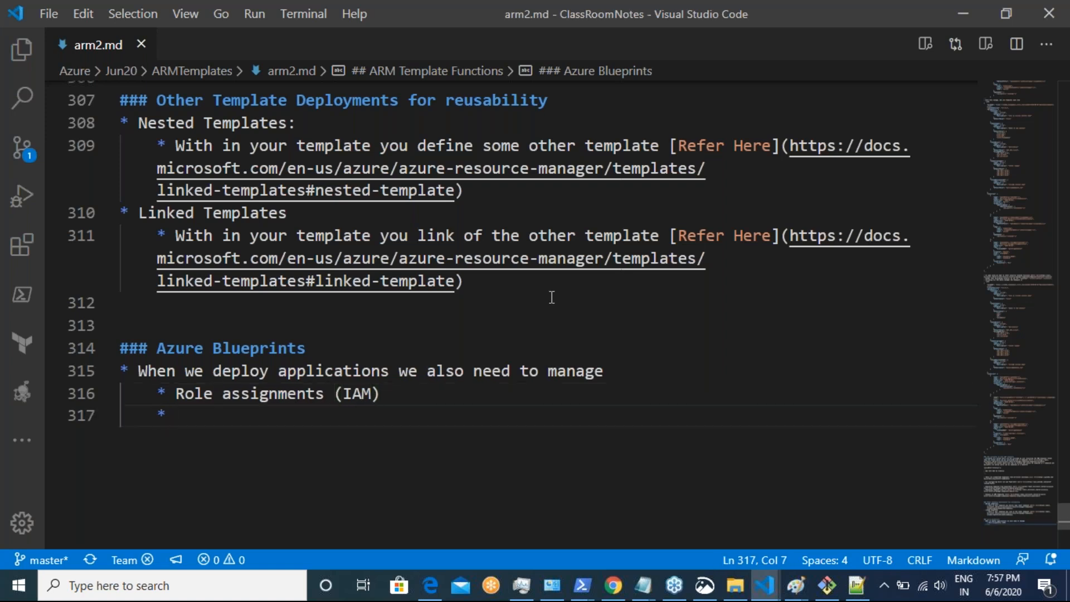
pyautogui.write('Restrict ')
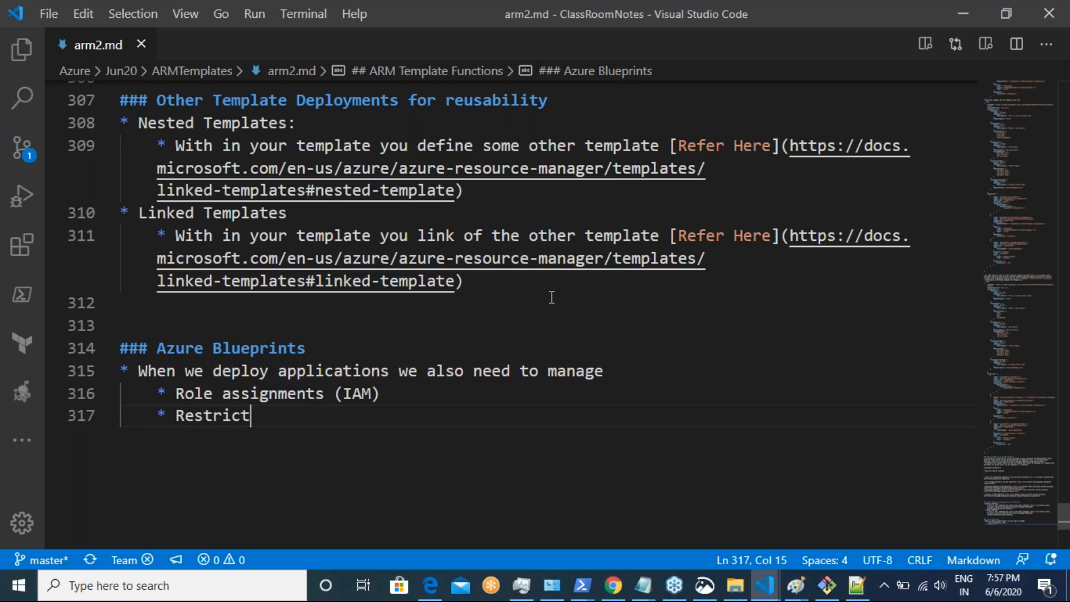
pyautogui.write('users')
pyautogui.press('BackSpace')
pyautogui.press('BackSpace')
pyautogui.press('BackSpace')
pyautogui.press('BackSpace')
pyautogui.press('BackSpace')
pyautogui.press('BackSpace')
pyautogui.press('BackSpace')
pyautogui.press('BackSpace')
pyautogui.press('BackSpace')
pyautogui.press('BackSpace')
pyautogui.press('BackSpace')
pyautogui.press('BackSpace')
pyautogui.press('BackSpace')
pyautogui.press('BackSpace')
pyautogui.press('BackSpace')
pyautogui.write('fo')
pyautogui.press('BackSpace')
pyautogui.press('BackSpace')
# - Write "Follow some policies (Azure Policy)" as the second sub-bullet under Azure Blueprints
pyautogui.write('Follow ')
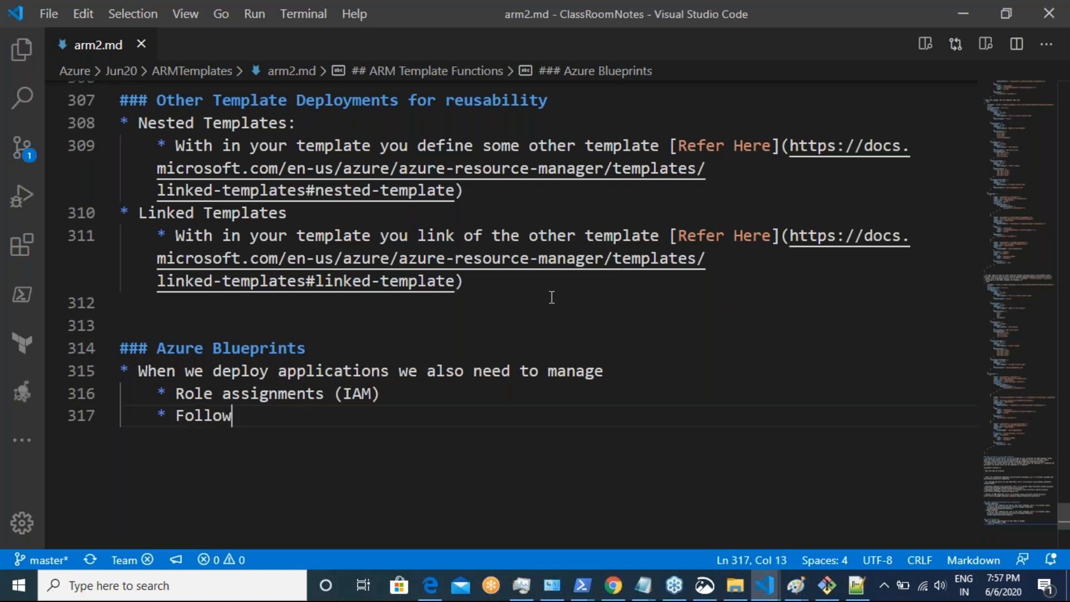
pyautogui.write('some policies ')
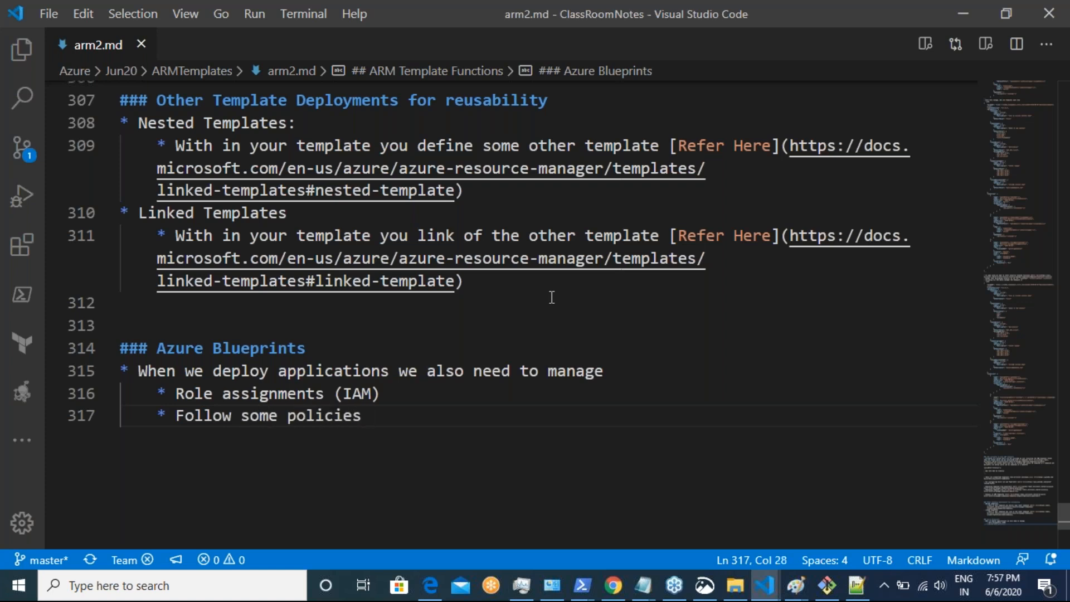
pyautogui.write('(Azure')
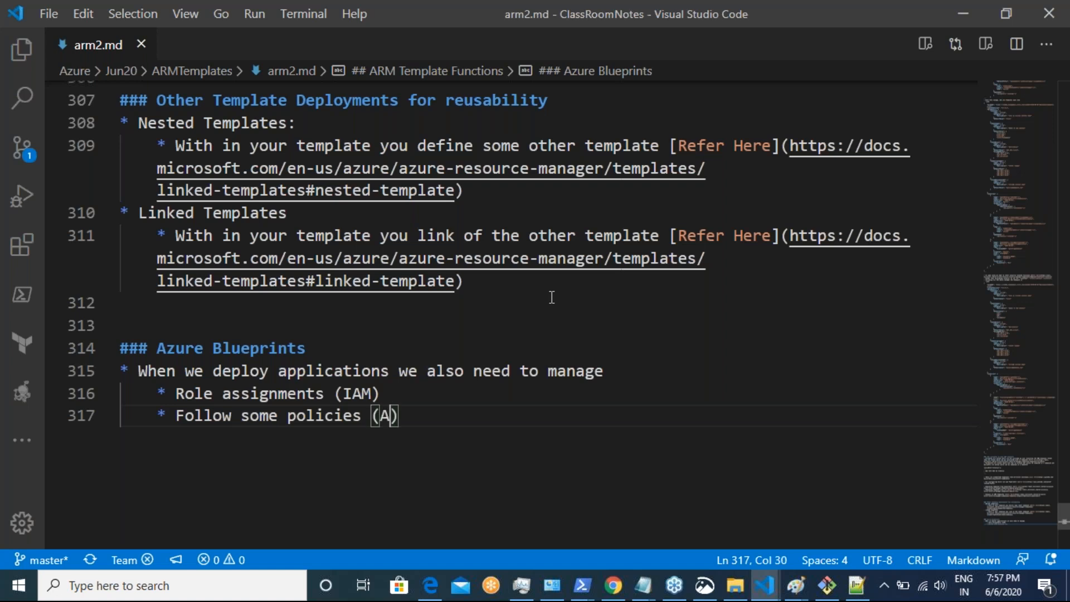
pyautogui.write(' Policy')
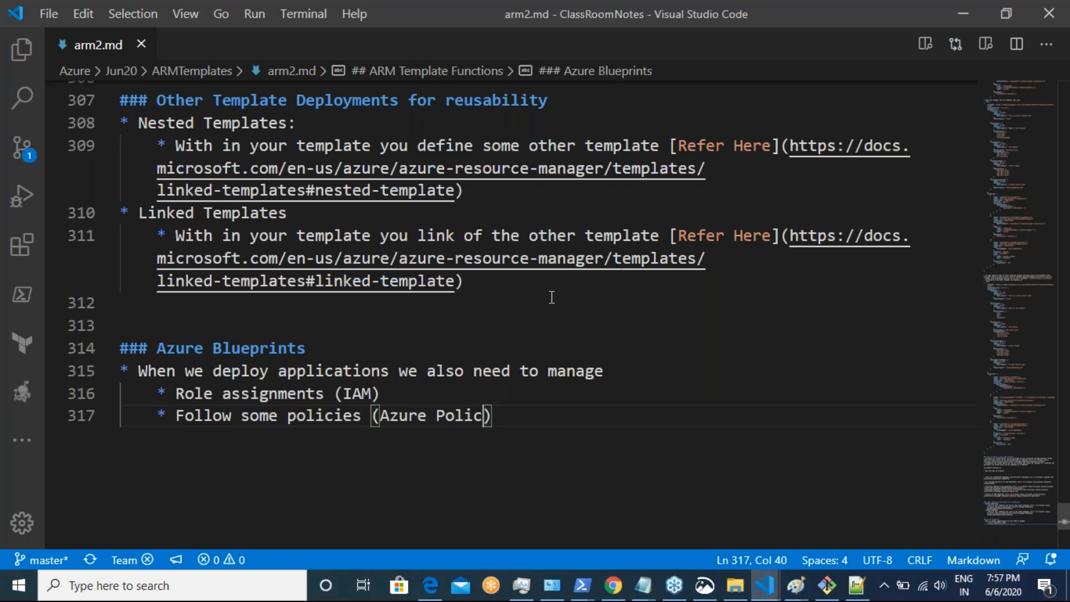
pyautogui.write(')')
# - Add a third sub-bullet reading "Create infrastructure ( ARM Template)"
pyautogui.press('Return')
pyautogui.write('* ')
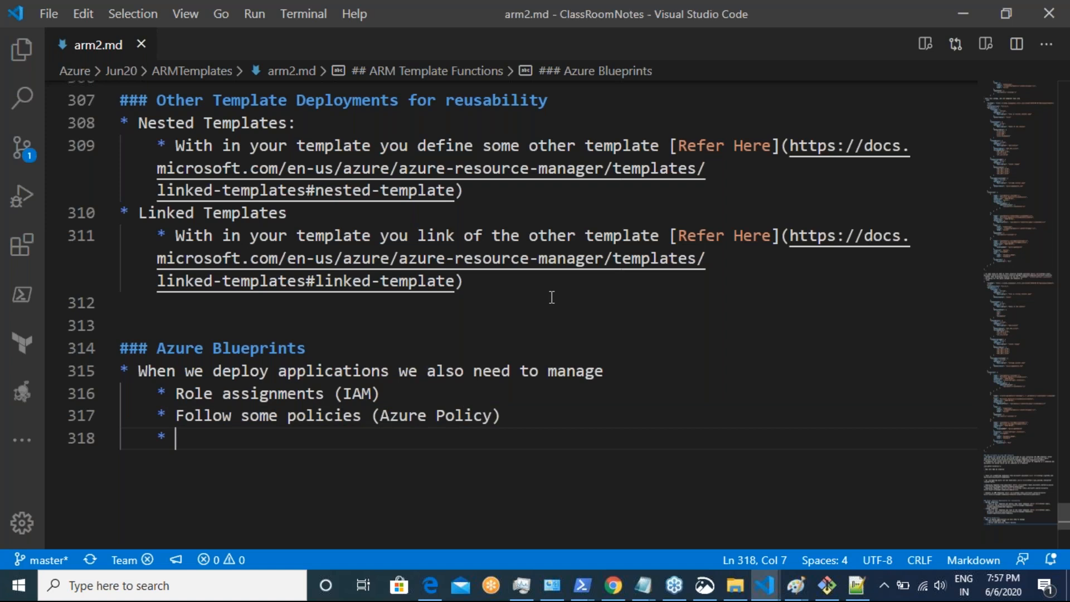
pyautogui.write('Create')
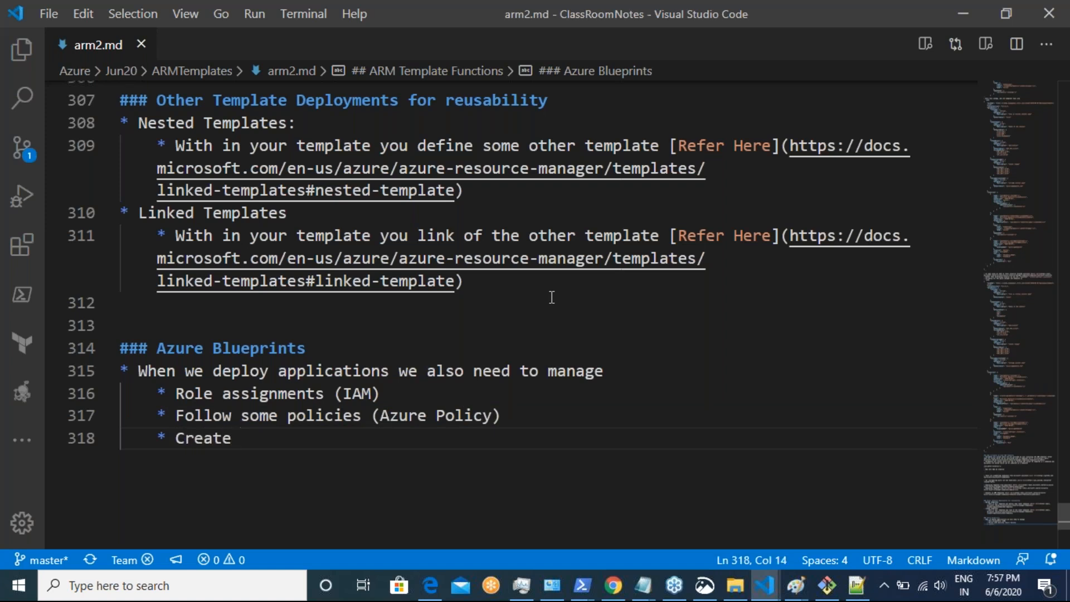
pyautogui.write('nfroa')
pyautogui.press('BackSpace')
pyautogui.press('BackSpace')
pyautogui.write('astructure')
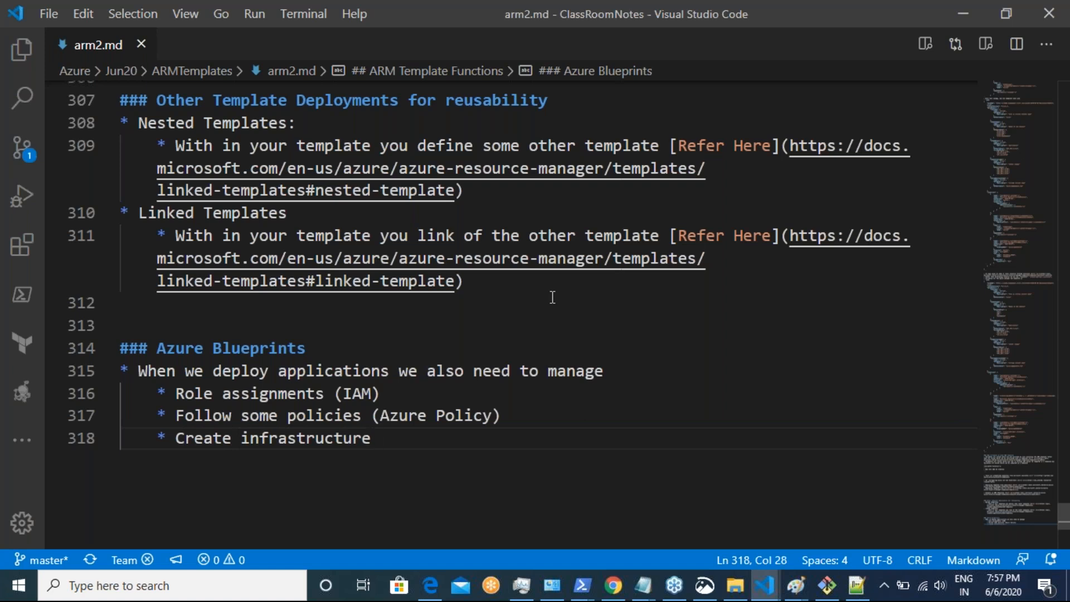
pyautogui.write(' ( ARM ')
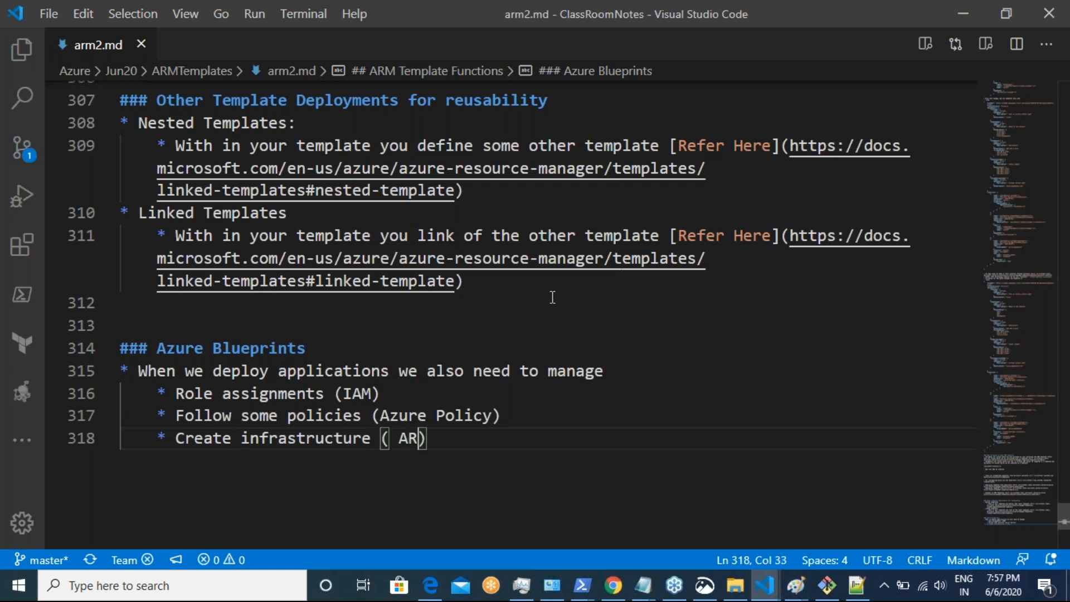
pyautogui.write('Tem')
pyautogui.press('BackSpace')
pyautogui.write('mpl')
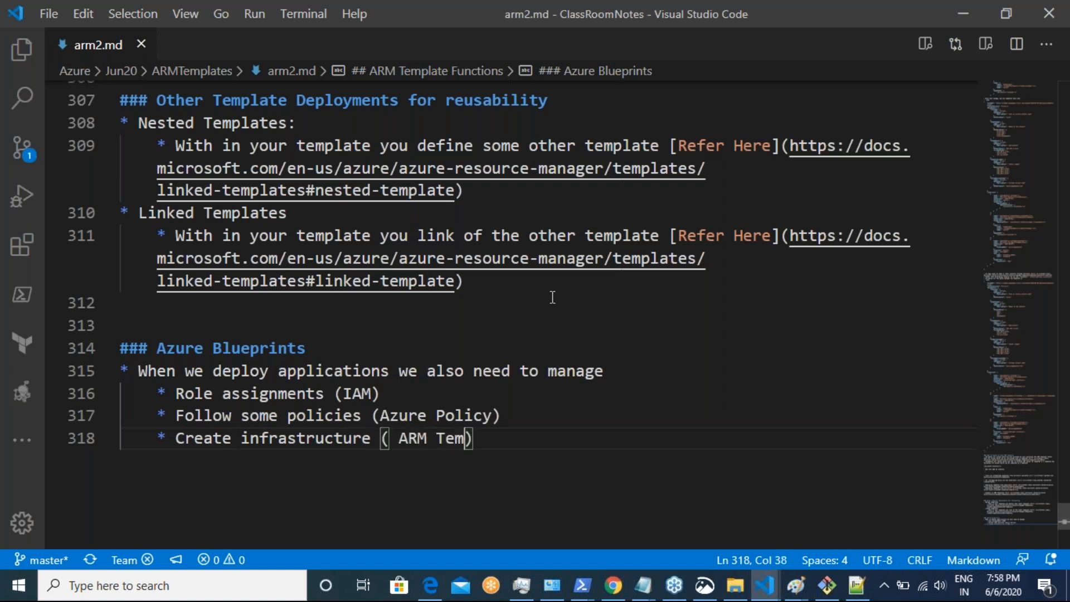
pyautogui.write('ate')
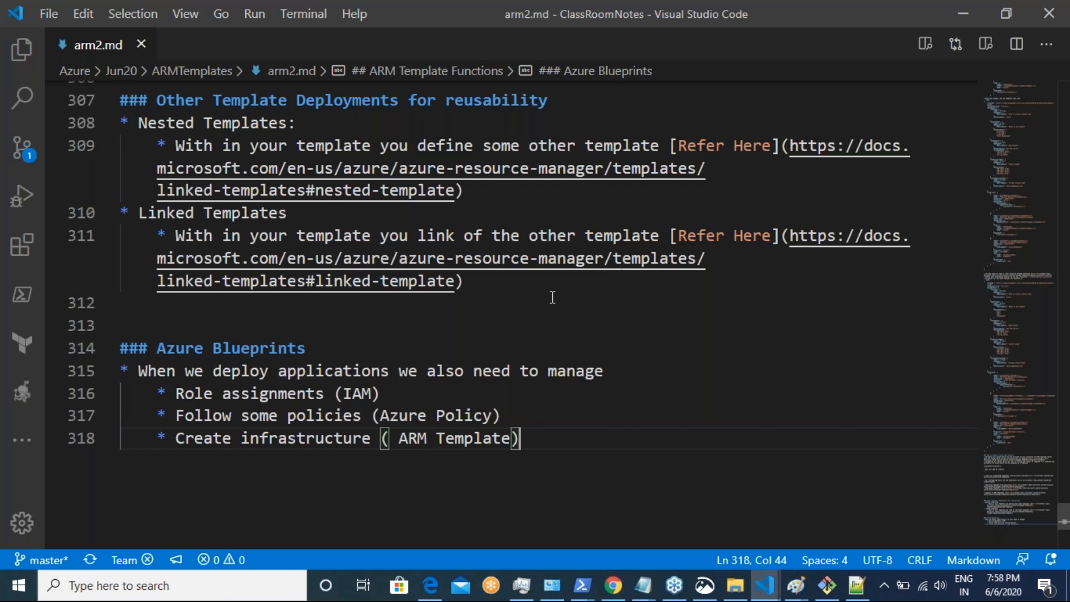
# - Add a fourth sub-bullet reading "Resource Groups"
pyautogui.press('Return')
pyautogui.write('Resourc')
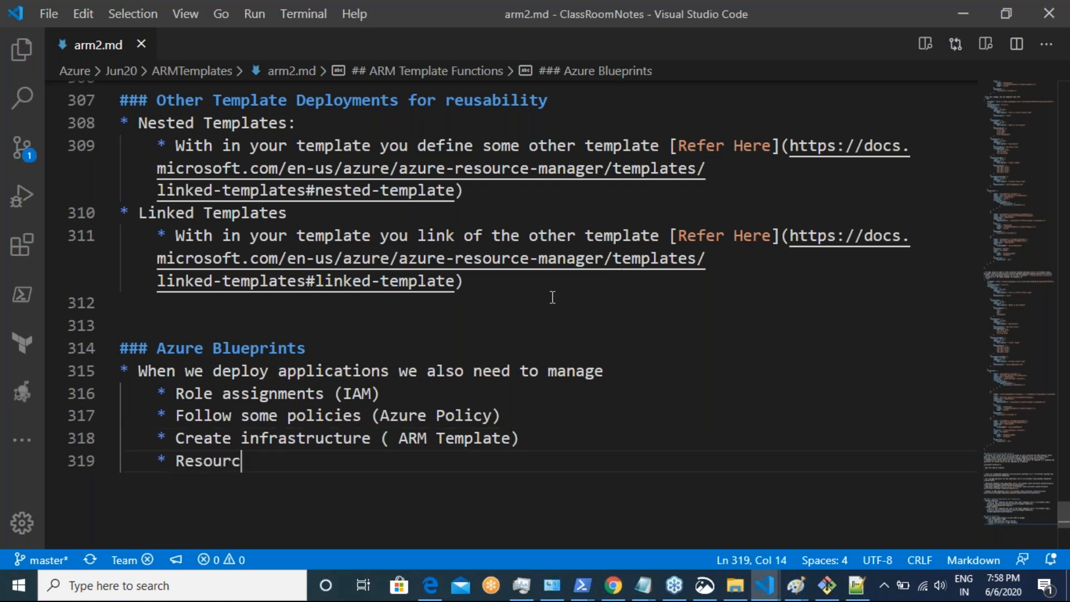
pyautogui.write('e Groups')
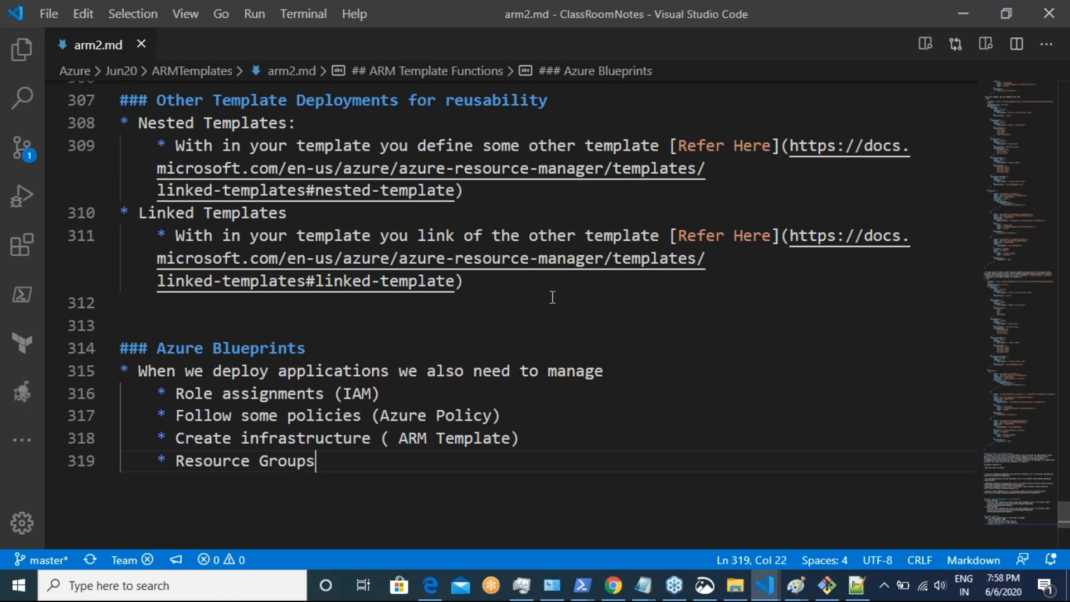
# - Reword the opening of the first Azure Blueprints bullet so that it starts with "Deploy applications"
pyautogui.moveTo(220, 371); pyautogui.dragTo(138, 370)
pyautogui.write('De')
pyautogui.press('BackSpace')
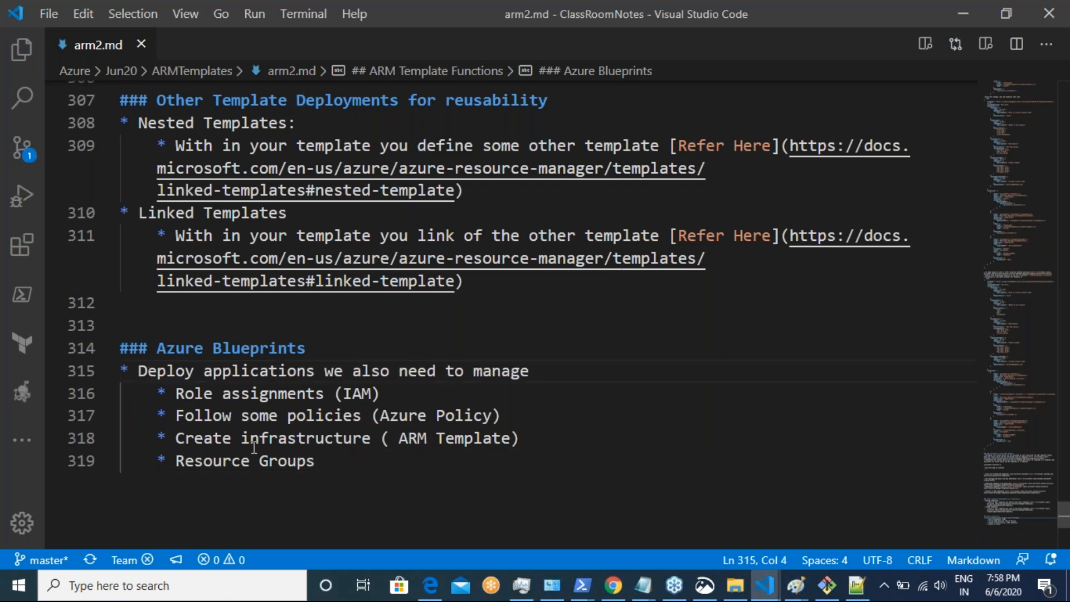
# - Replace the rest of the first bullet so that it reads "Deploy applications in azure /any cloud we need to"
pyautogui.moveTo(326, 371); pyautogui.dragTo(547, 371)
pyautogui.write('complement')
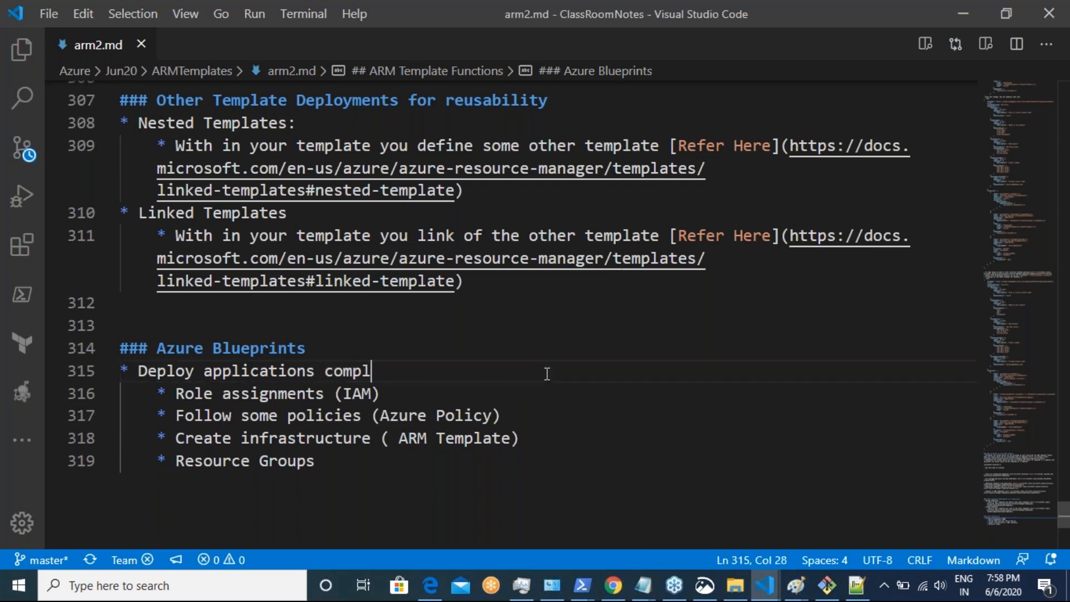
pyautogui.press('BackSpace')
pyautogui.press('BackSpace')
pyautogui.press('BackSpace')
pyautogui.press('BackSpace')
pyautogui.press('BackSpace')
pyautogui.press('BackSpace')
pyautogui.press('BackSpace')
pyautogui.press('BackSpace')
pyautogui.press('BackSpace')
pyautogui.press('BackSpace')
pyautogui.press('BackSpace')
pyautogui.press('BackSpace')
pyautogui.press('BackSpace')
pyautogui.press('BackSpace')
pyautogui.press('BackSpace')
pyautogui.press('BackSpace')
pyautogui.write('tio')
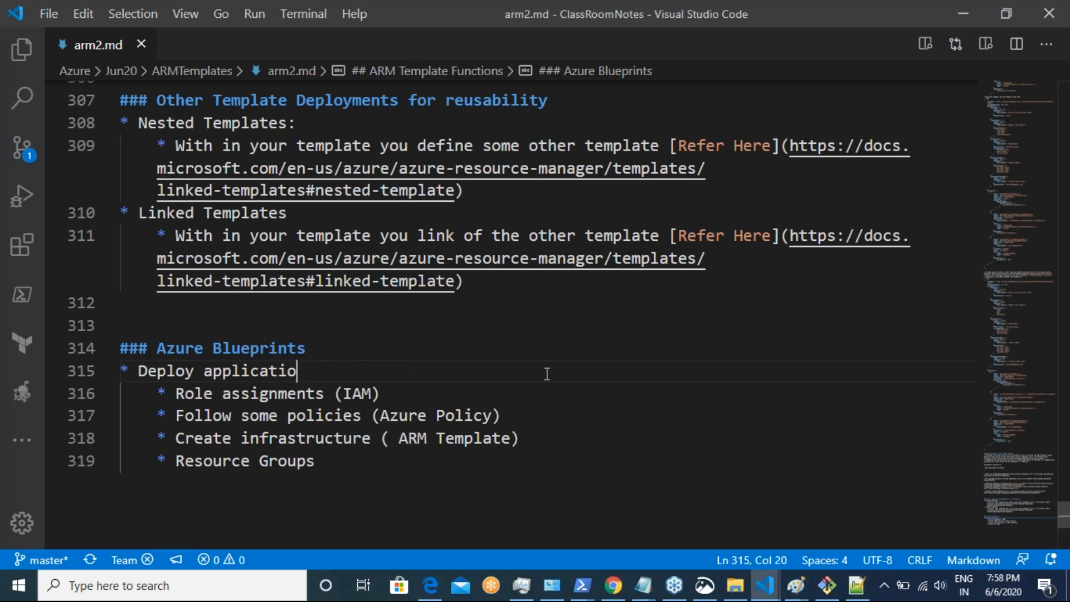
pyautogui.write('ns in')
pyautogui.press('BackSpace')
pyautogui.write('in azure')
pyautogui.press('BackSpace')
pyautogui.press('BackSpace')
pyautogui.write('e /any ')
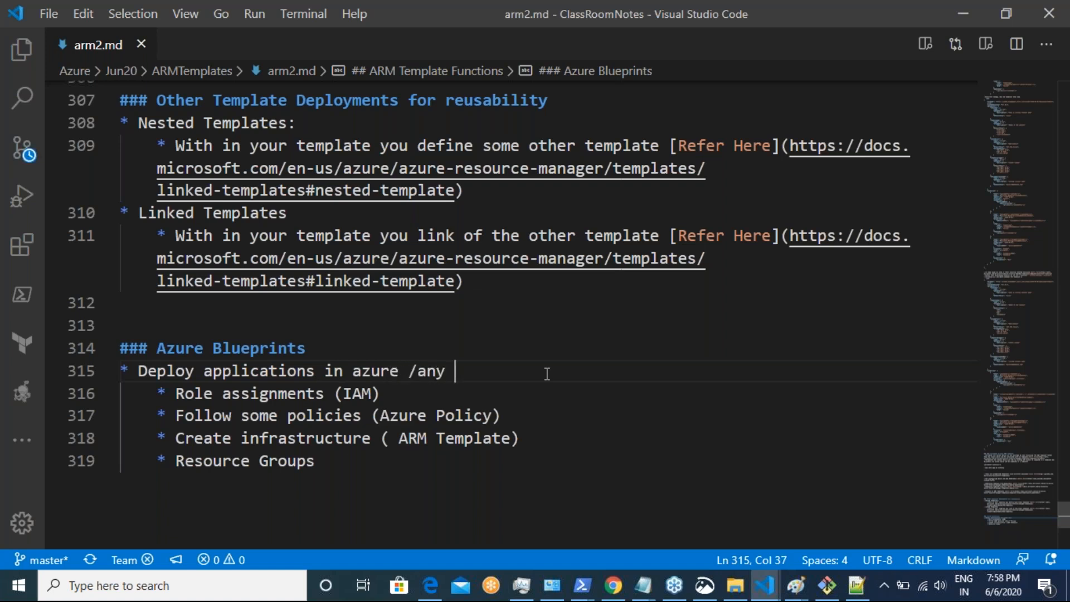
pyautogui.write('cloud we ')
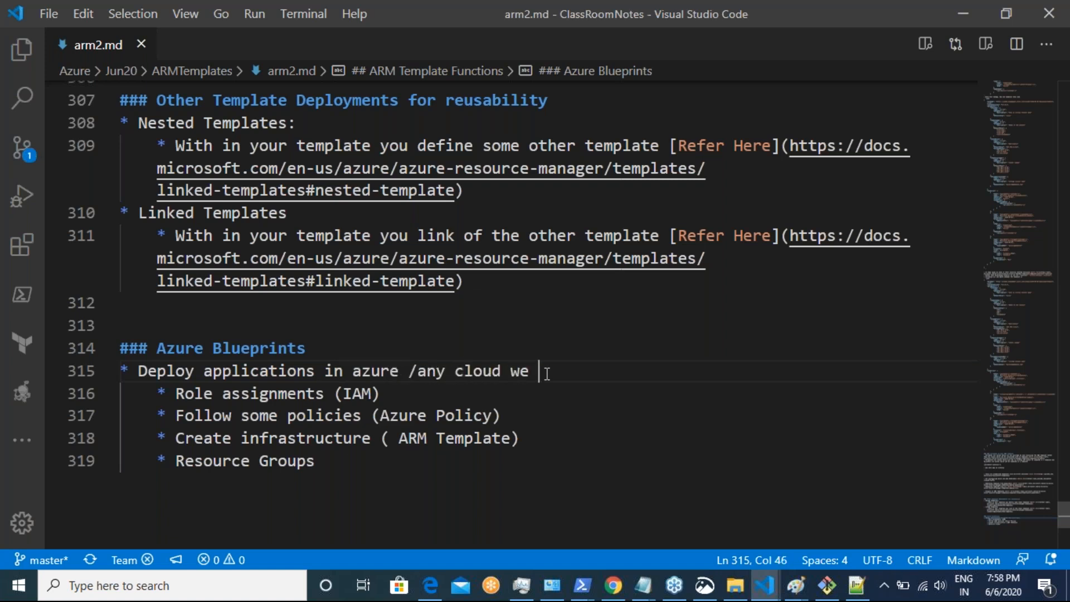
pyautogui.write('need to')
# - Highlight the "Role assignments" and "Resource Groups" sub-bullets in turn to point them out
pyautogui.moveTo(177, 395); pyautogui.dragTo(316, 394)
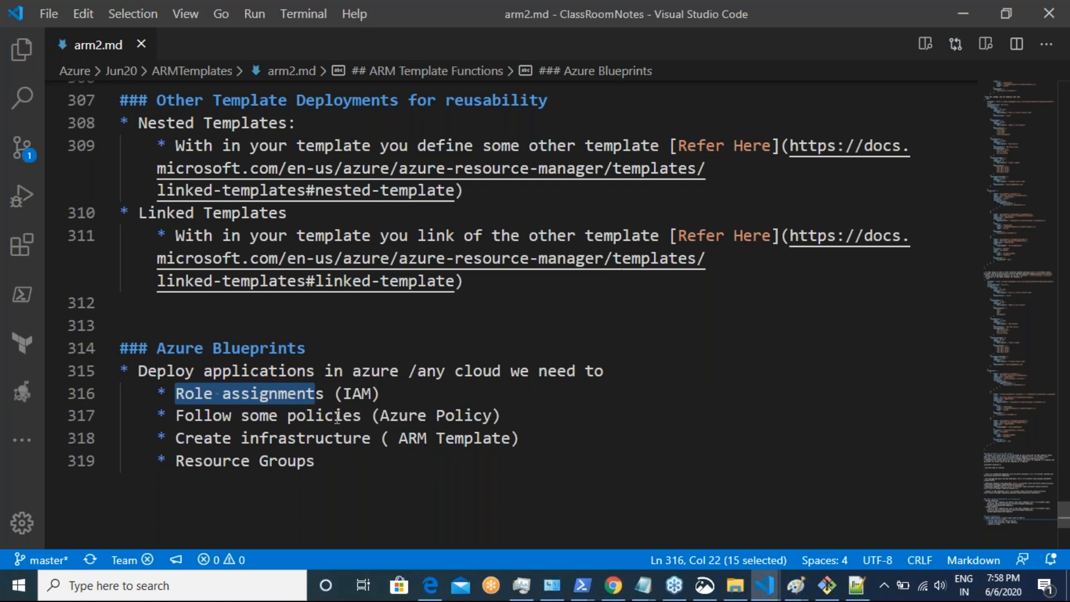
pyautogui.doubleClick(333, 448)
pyautogui.moveTo(175, 462); pyautogui.dragTo(317, 462)
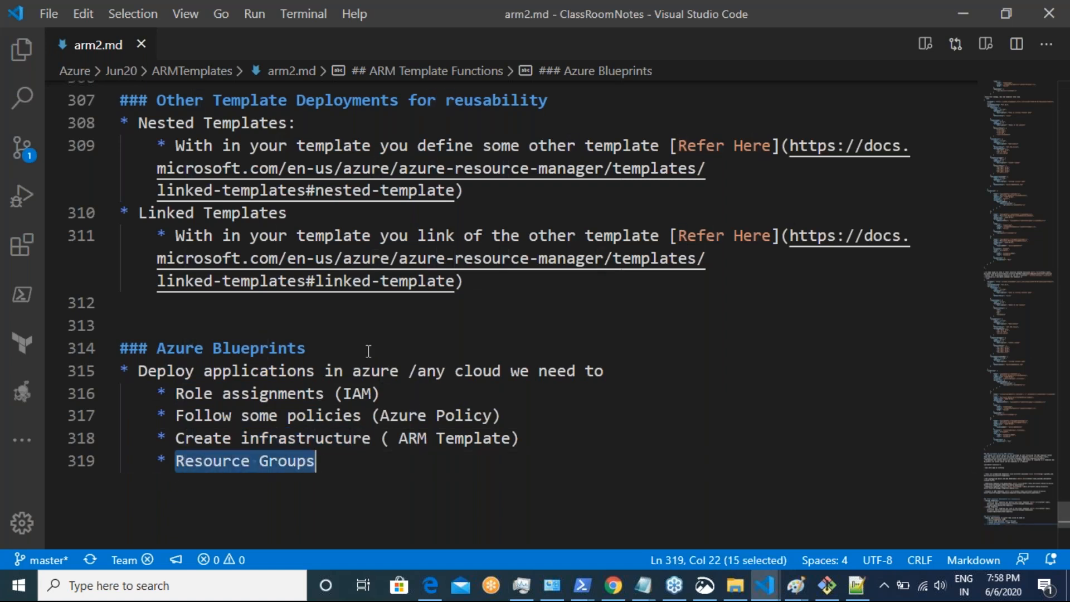
# - Add a bullet below the sub-list reading "Azure has a service which exactly does this and is called as Azure Blue print"
pyautogui.click(378, 464)
pyautogui.press('Return')
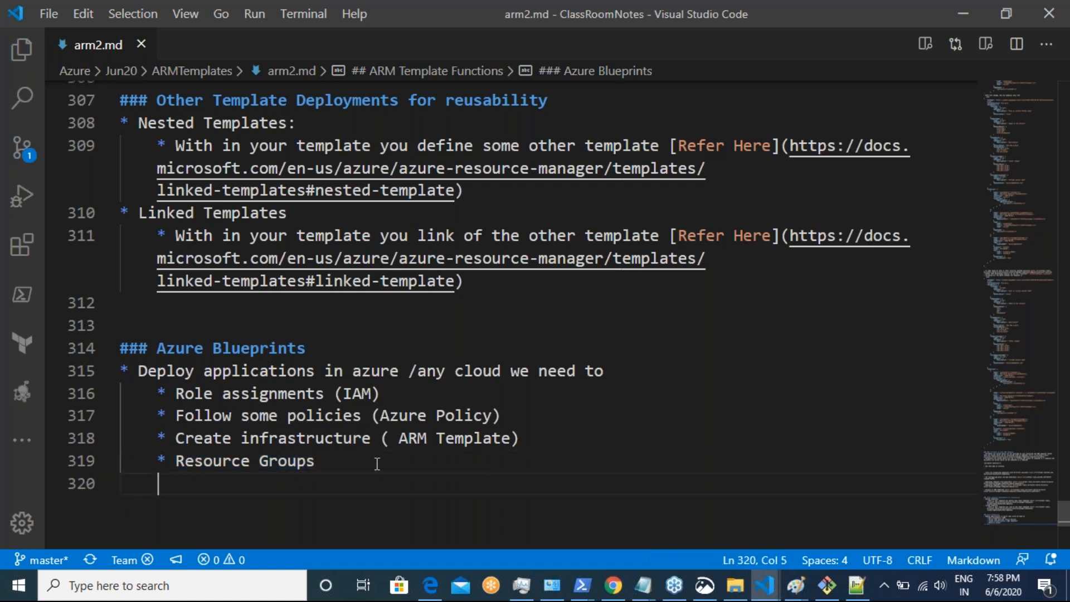
pyautogui.write('* Azure has ')
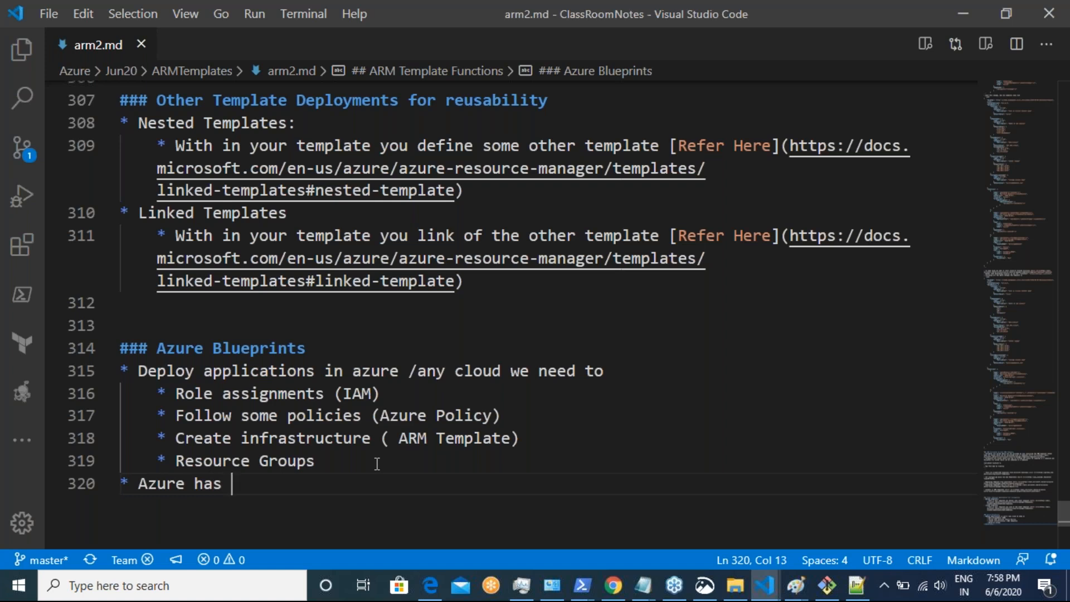
pyautogui.write('a service which exactly does this and is called as A')
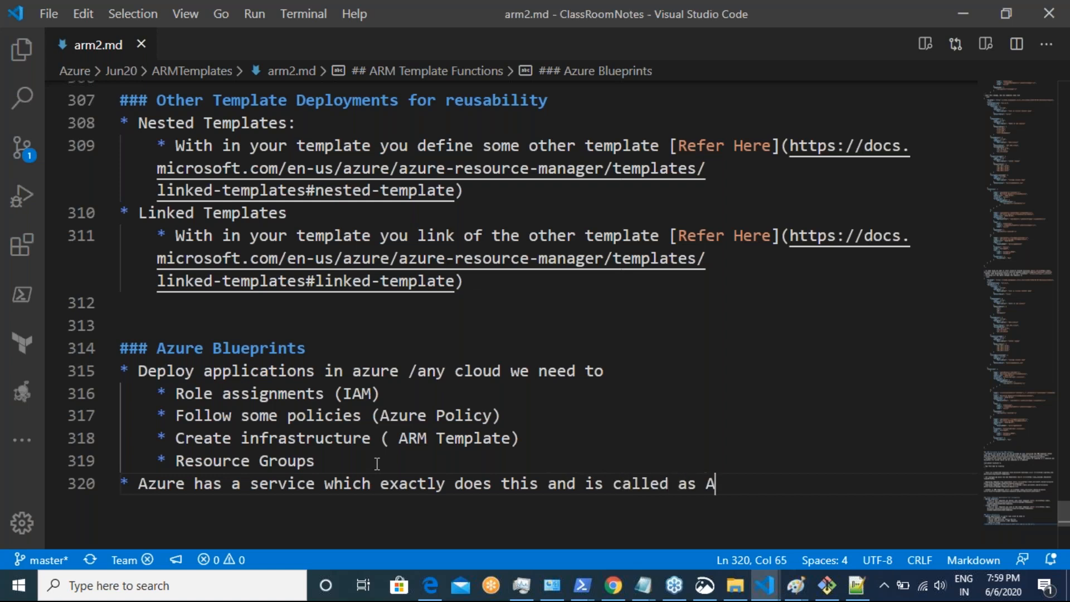
pyautogui.write('zure Blue print')
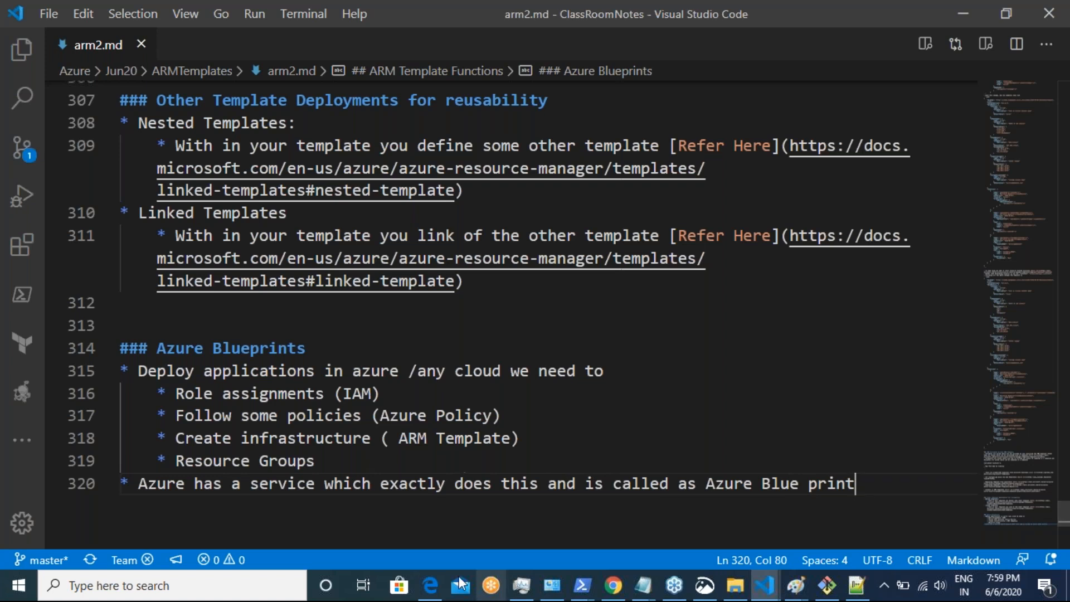
# - Switch to the Azure portal in Edge and examine the user names listed under Azure Active Directory
pyautogui.click(429, 586)
pyautogui.click(33, 103)
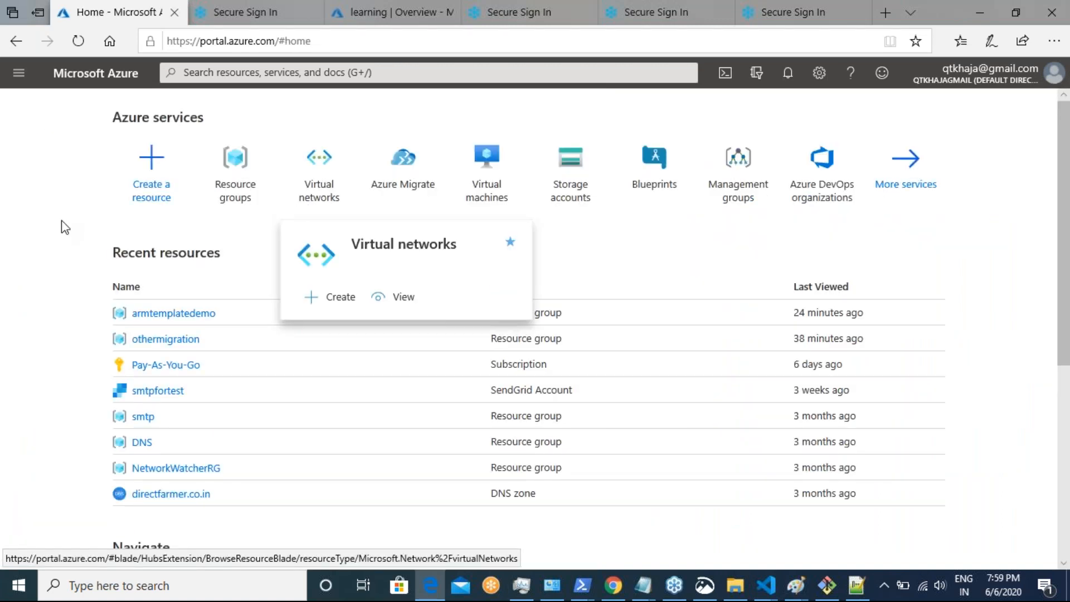
pyautogui.click(19, 73)
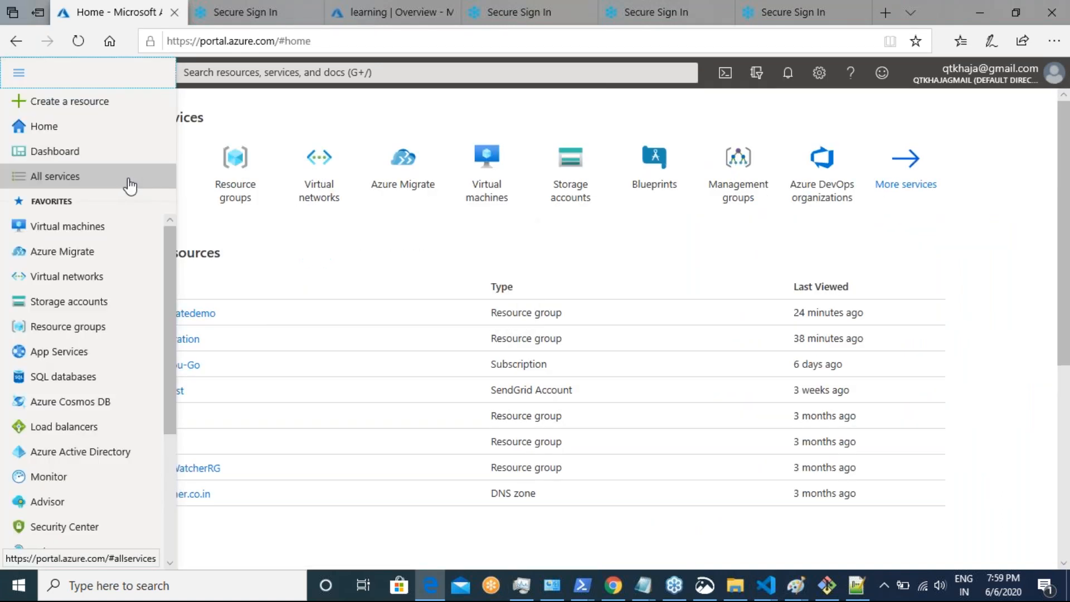
pyautogui.scroll(-4, 79, 312)
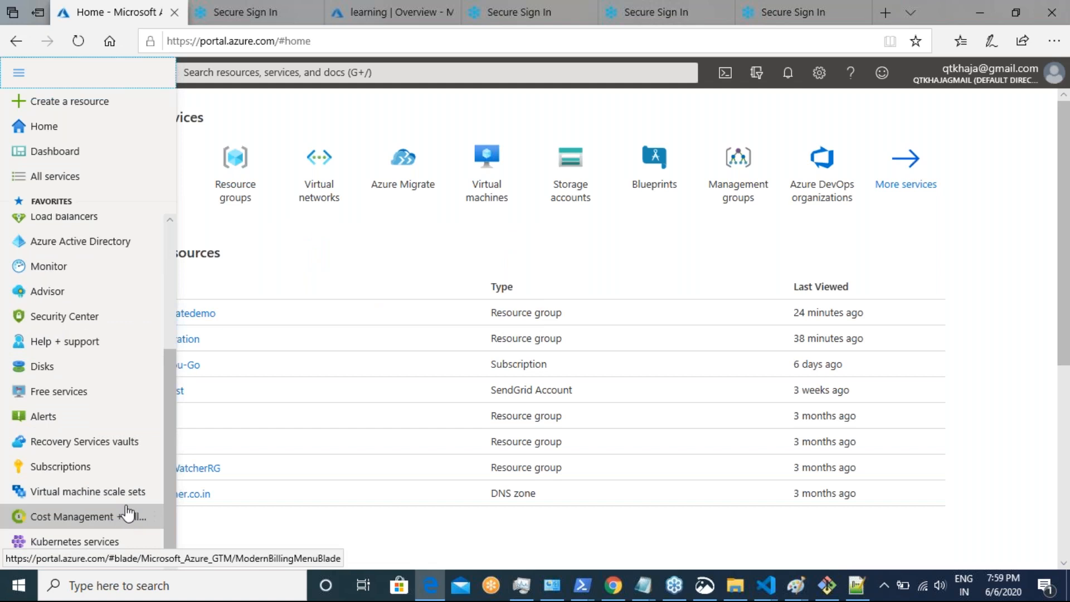
pyautogui.click(103, 250)
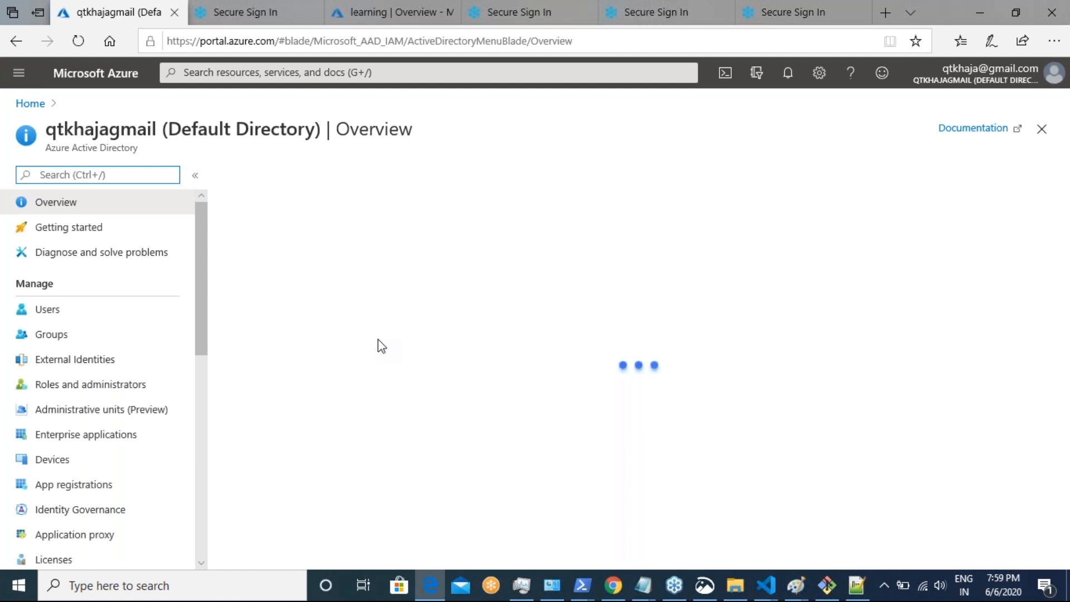
pyautogui.click(77, 310)
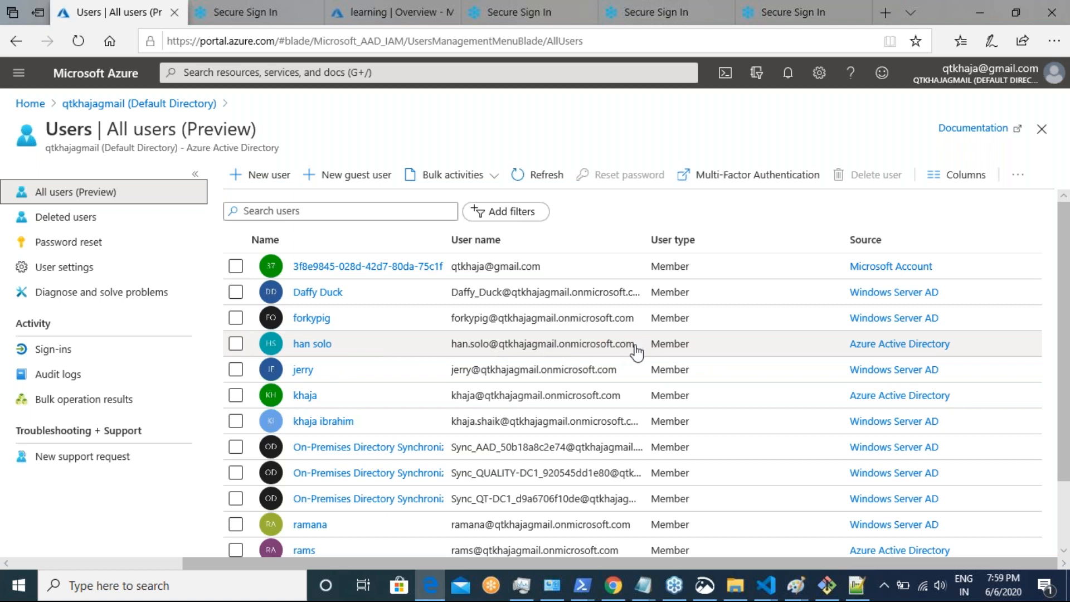
pyautogui.moveTo(638, 352); pyautogui.dragTo(443, 351)
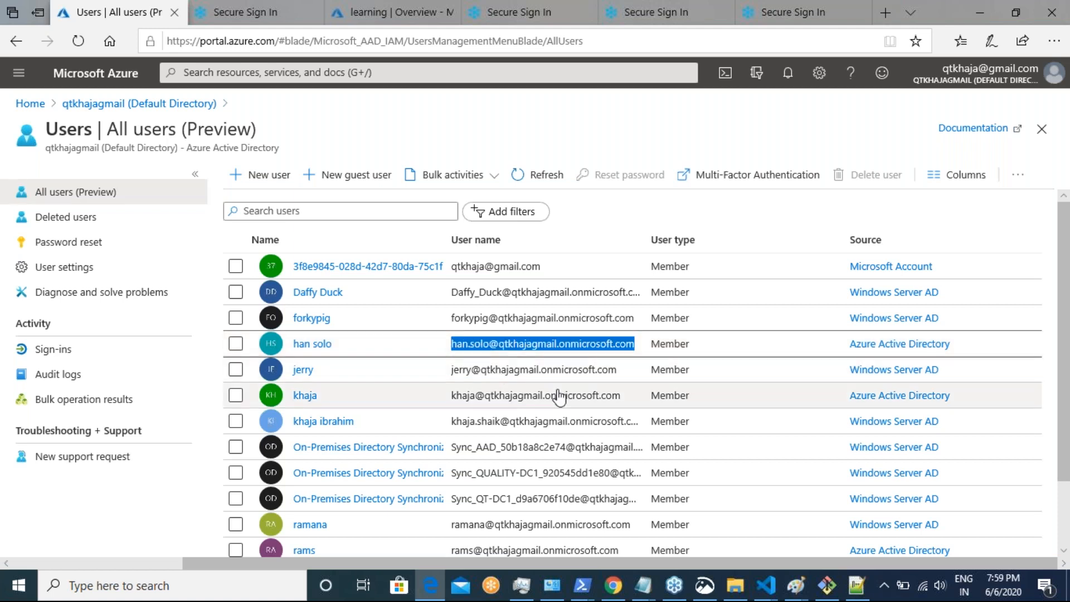
# - Try to find the Blueprints service through resource creation, searching the marketplace for "azure blue" and "blueprint"
pyautogui.click(26, 105)
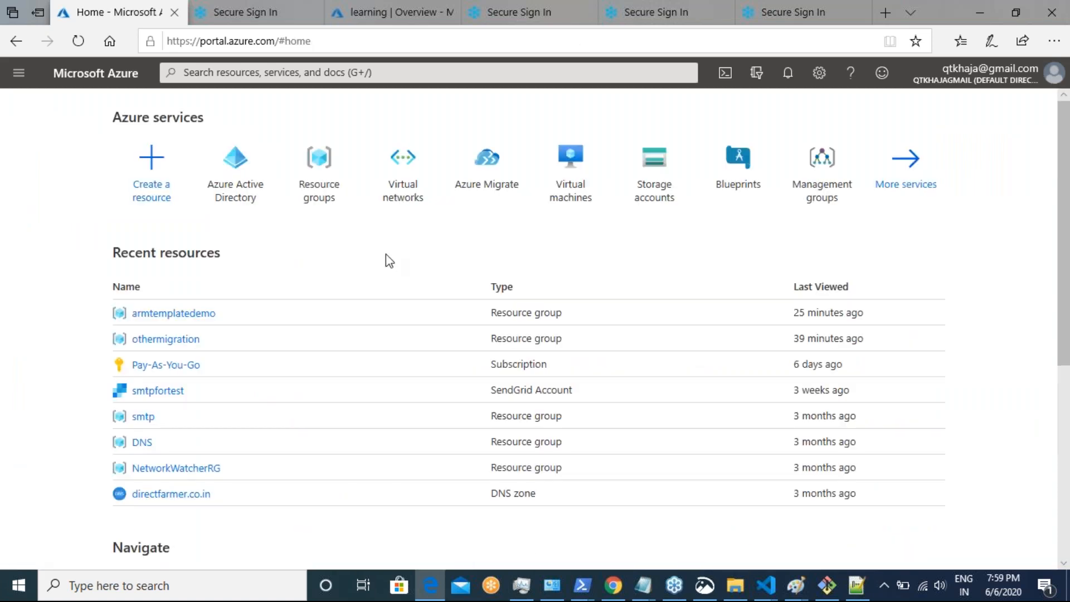
pyautogui.click(151, 162)
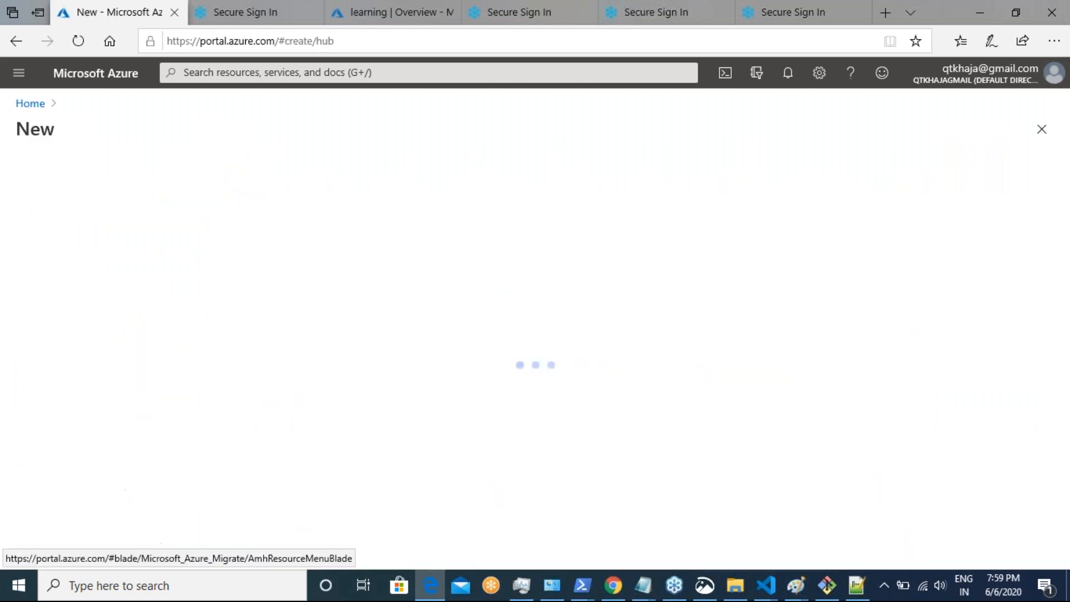
pyautogui.write('a')
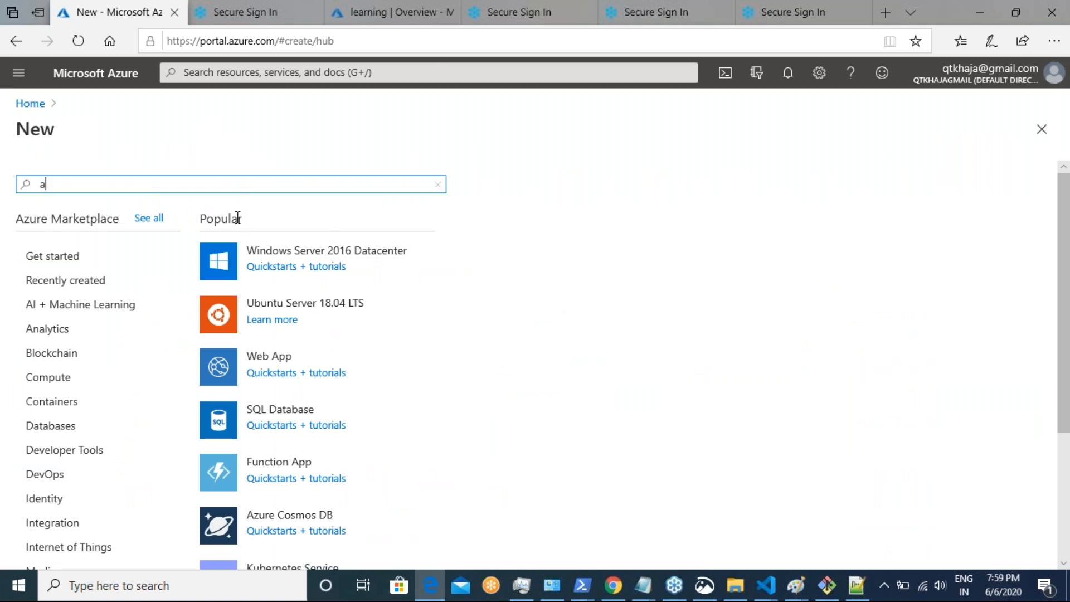
pyautogui.write('zure bl')
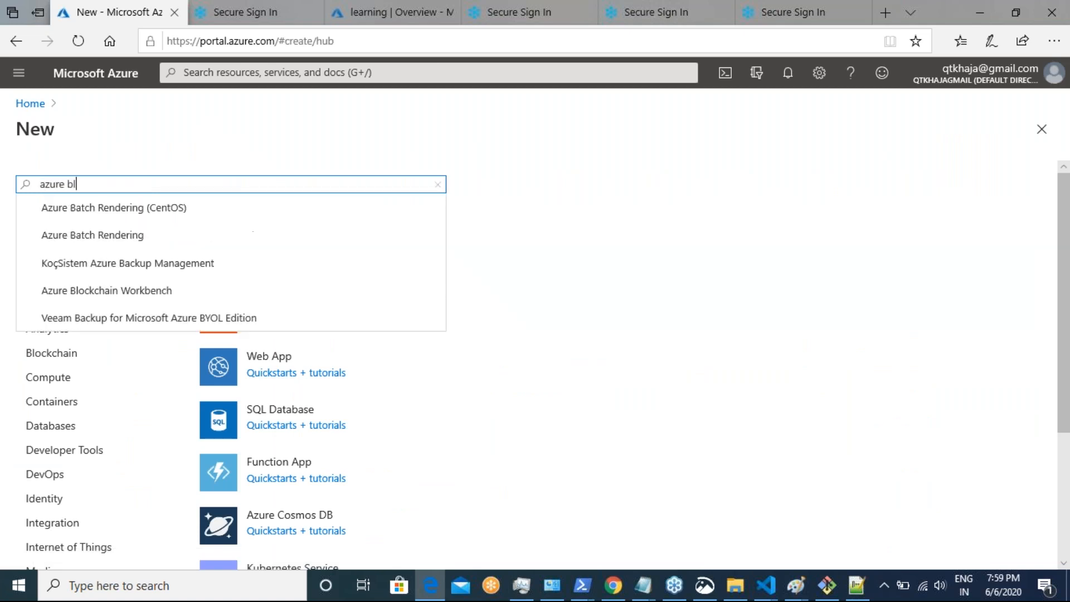
pyautogui.write('ue')
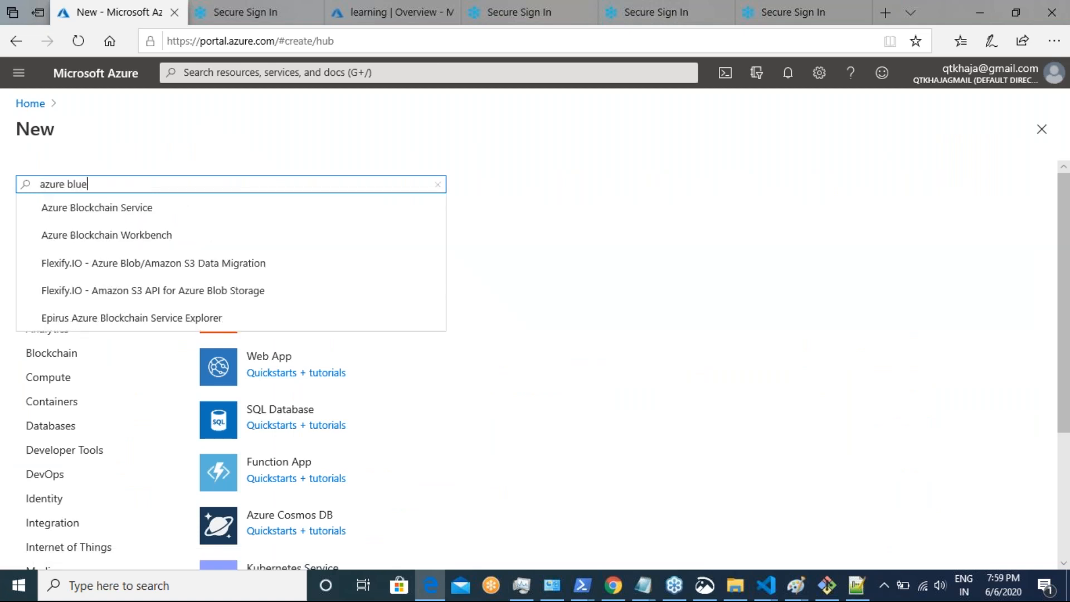
pyautogui.hotkey('ctrl', 'a')
pyautogui.press('BackSpace')
pyautogui.write('bl')
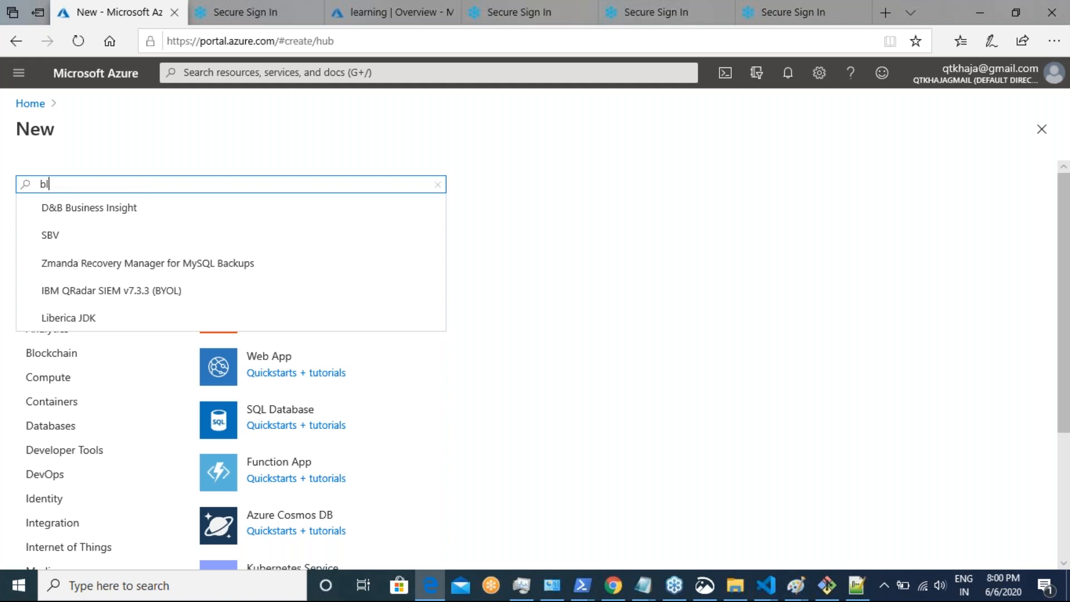
pyautogui.write('ueprint')
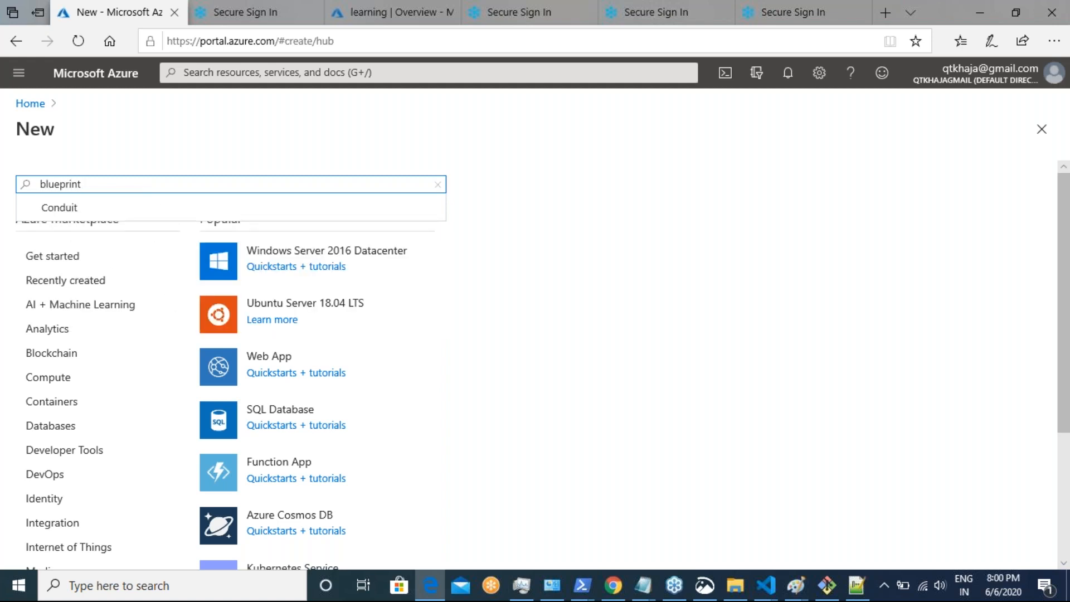
# - Search the whole portal for "blue" and open the Blueprints service
pyautogui.click(275, 73)
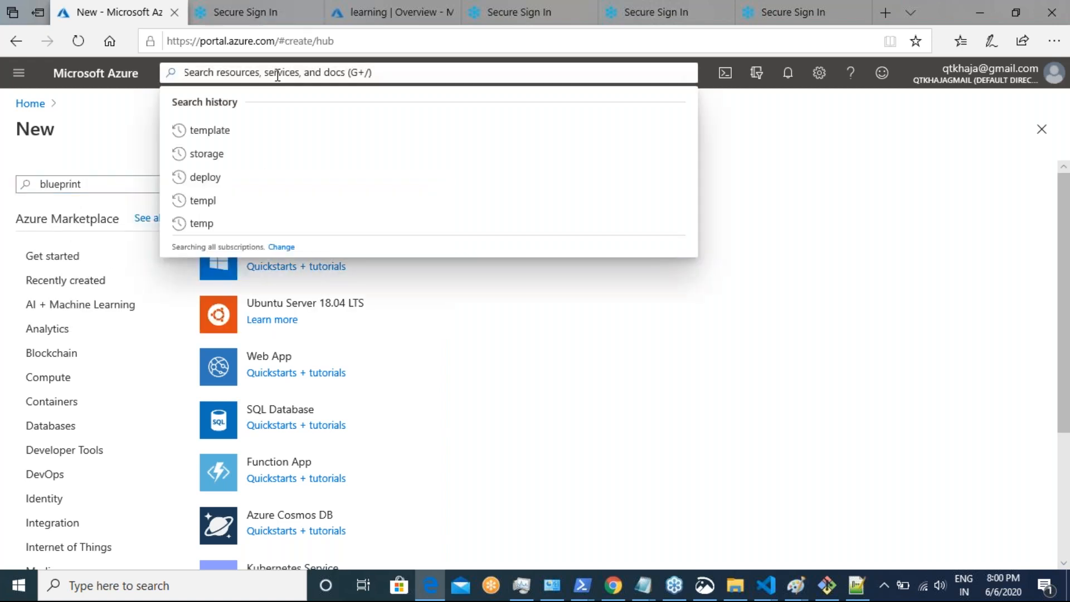
pyautogui.write('blue')
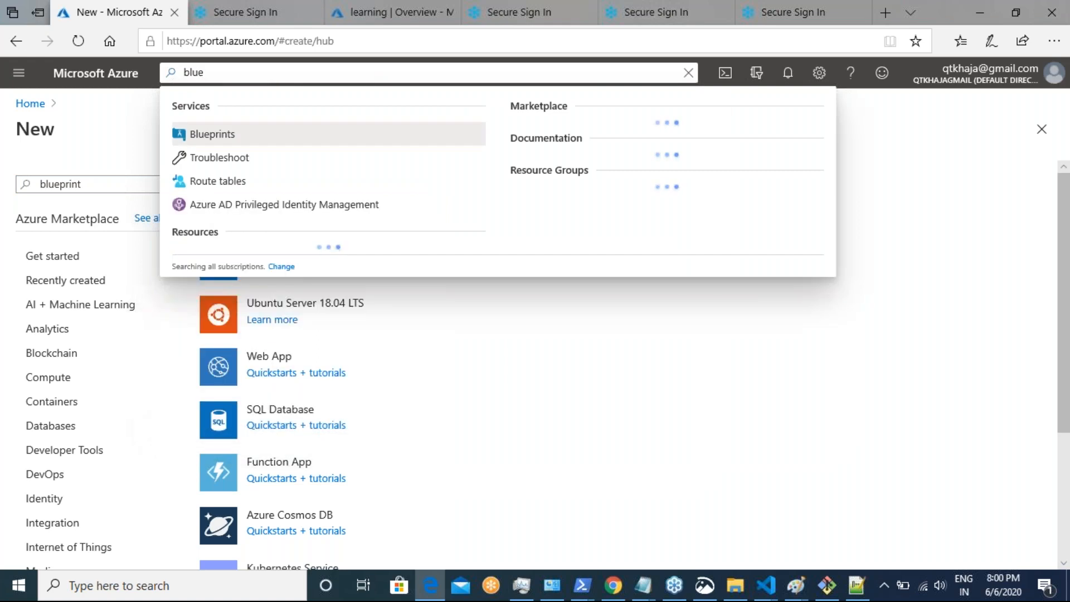
pyautogui.click(196, 135)
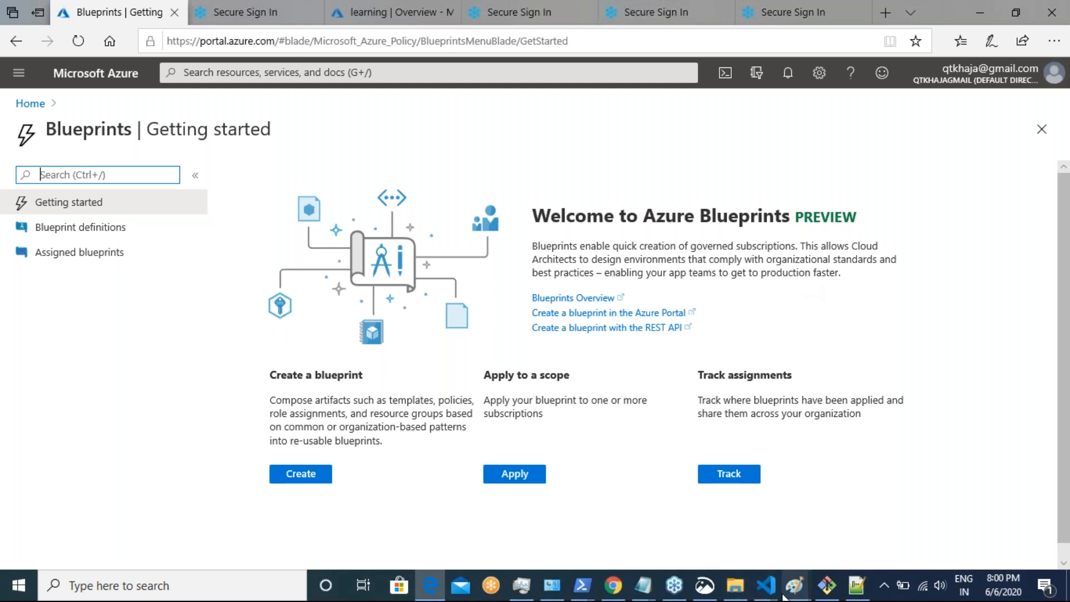
# - Capture the Blueprints getting-started page with Snip & Sketch and circle its Create button in red
pyautogui.click(703, 587)
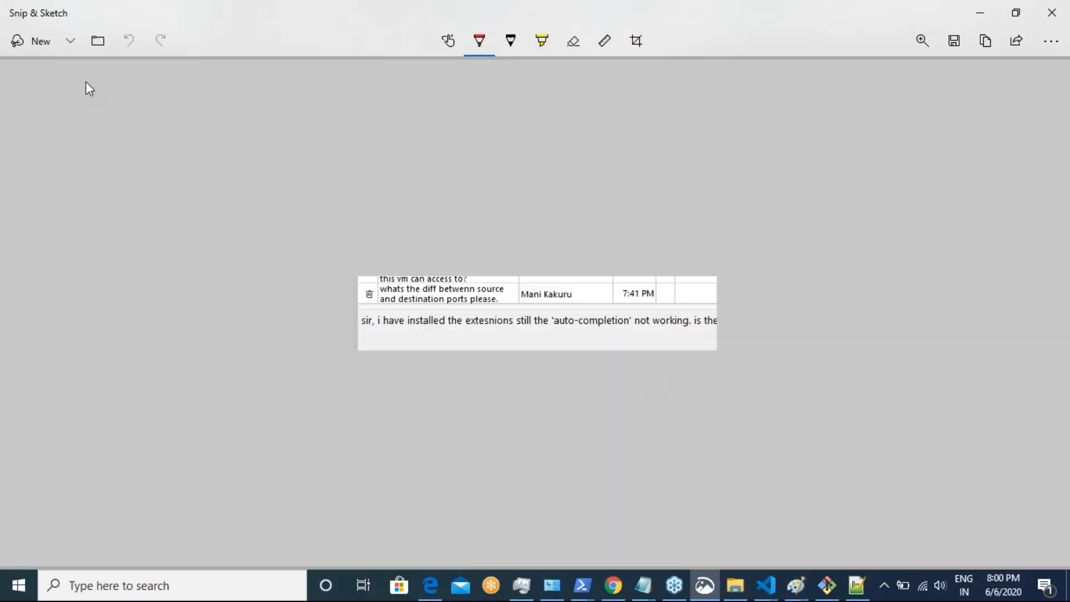
pyautogui.click(21, 42)
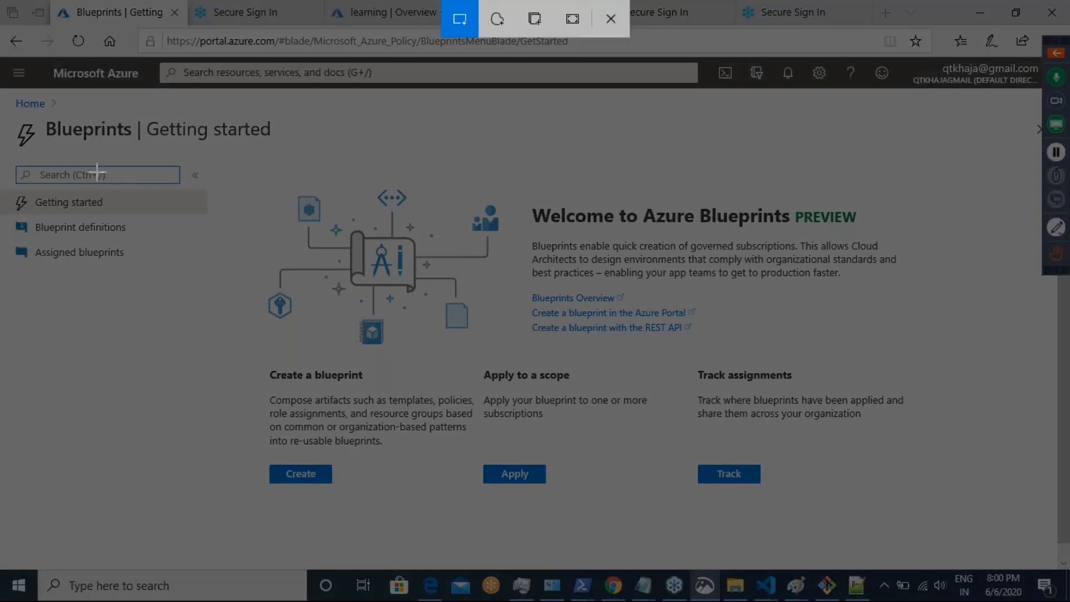
pyautogui.moveTo(10, 80)
pyautogui.mouseDown()
pyautogui.moveTo(180, 325)
pyautogui.moveTo(759, 498)
pyautogui.moveTo(1024, 542)
pyautogui.moveTo(1038, 568)
pyautogui.mouseUp()
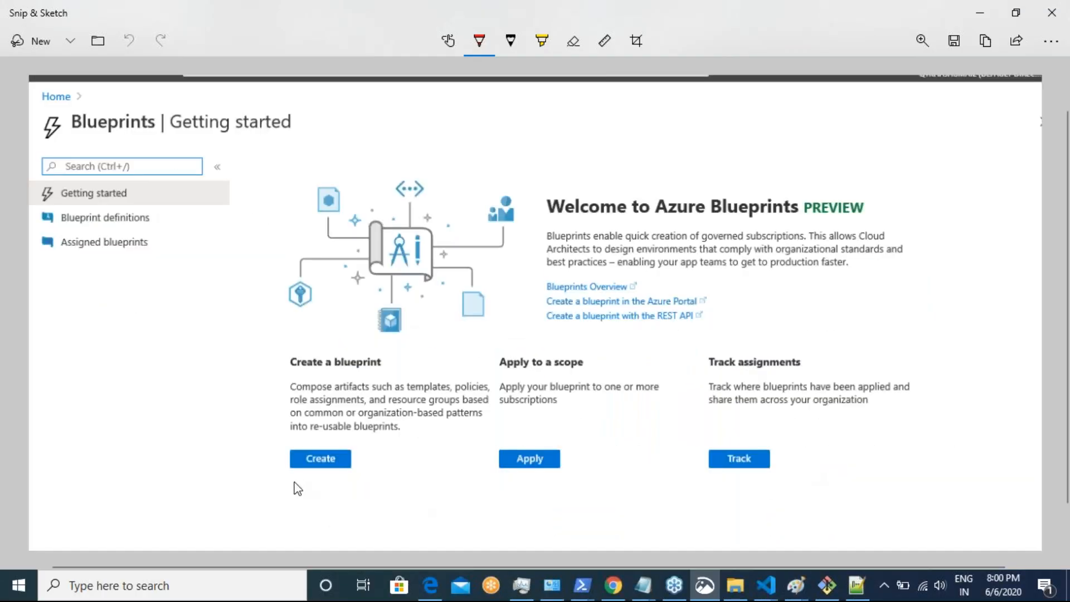
pyautogui.moveTo(290, 474)
pyautogui.mouseDown()
pyautogui.moveTo(363, 475)
pyautogui.moveTo(326, 435)
pyautogui.moveTo(287, 476)
pyautogui.mouseUp()
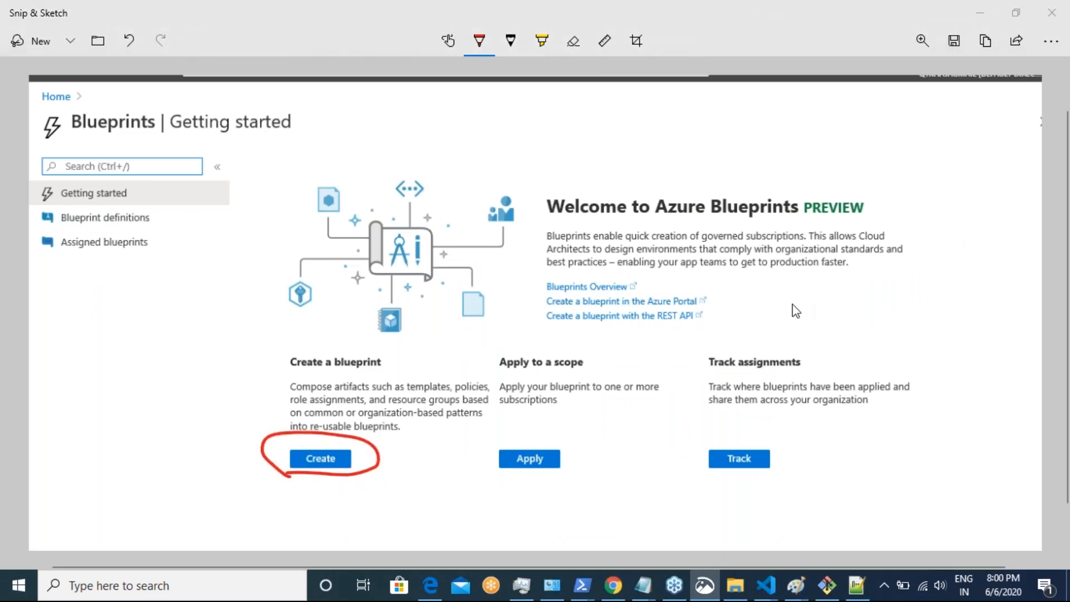
# - Start saving the annotated screenshot and browse to the ClassRoomNotes\Azure\Jun20\ARMTemplates\Images folder
pyautogui.hotkey('ctrl', 's')
pyautogui.click(142, 39)
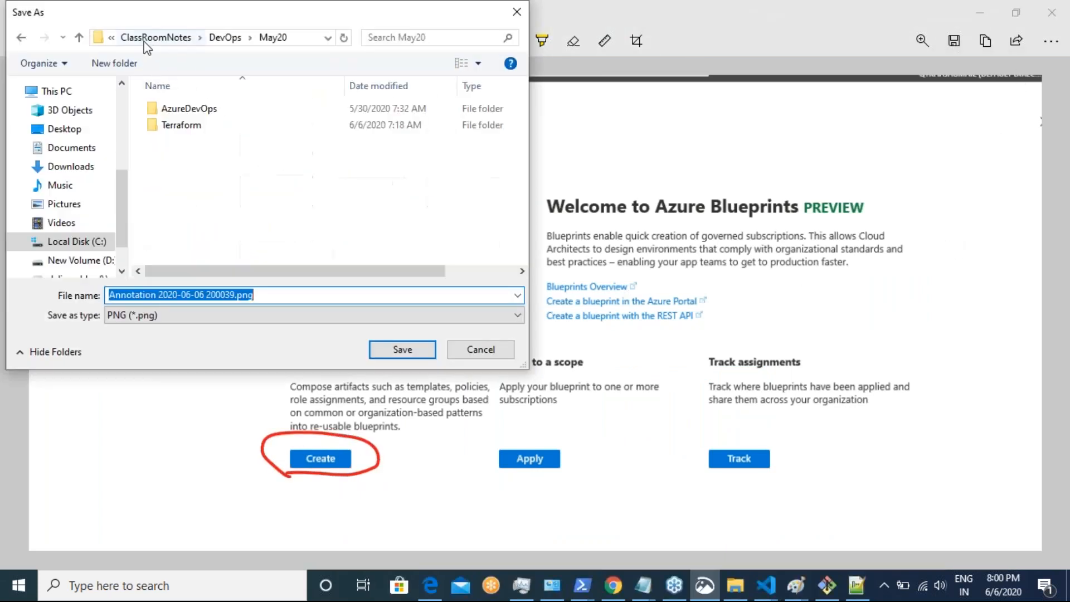
pyautogui.click(142, 38)
pyautogui.click(143, 38)
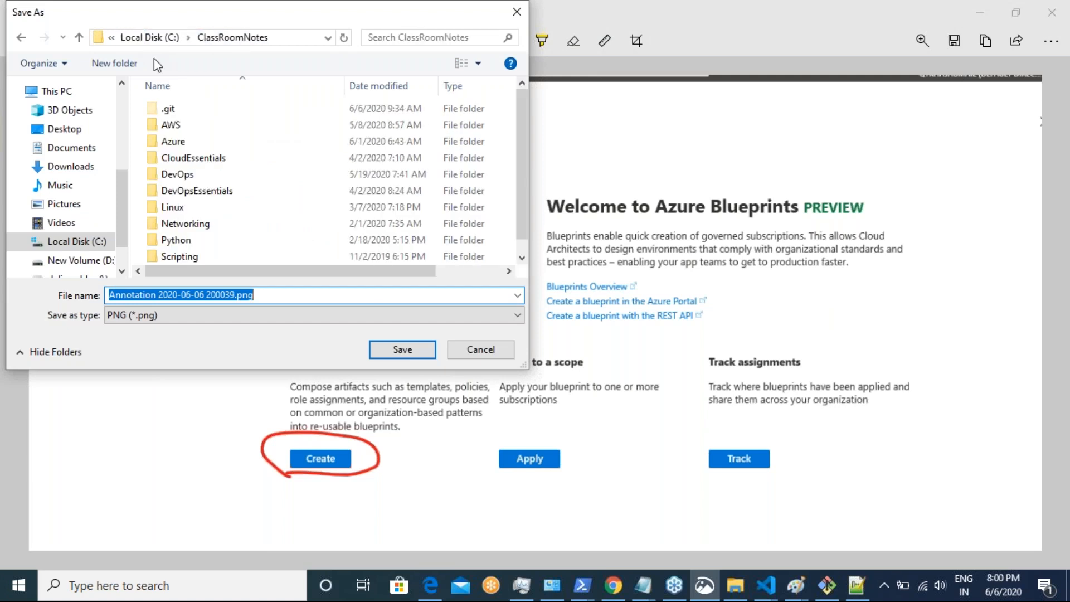
pyautogui.doubleClick(184, 144)
pyautogui.click(189, 108)
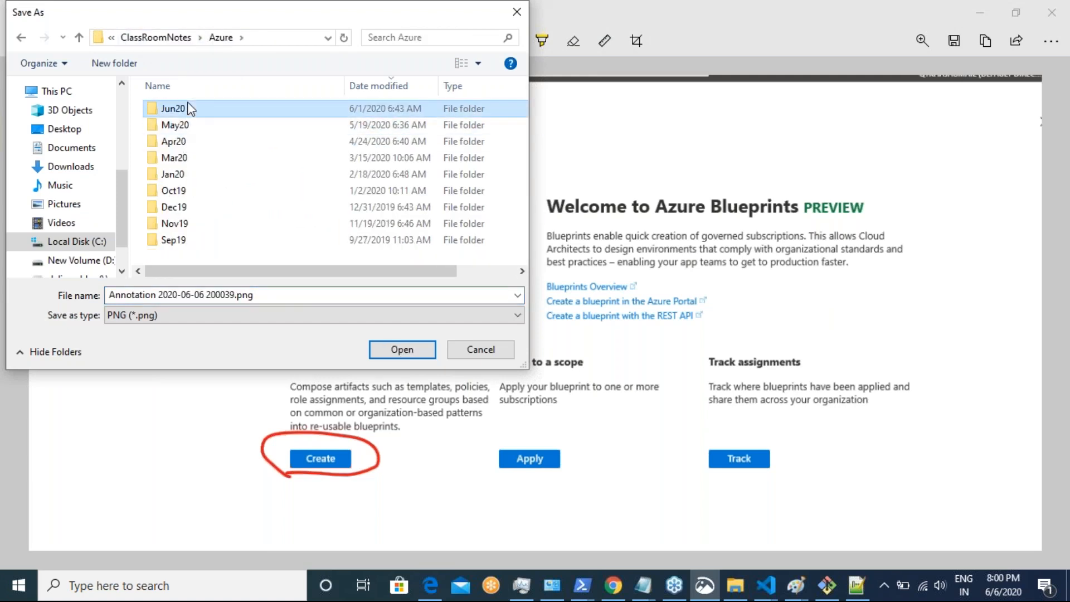
pyautogui.doubleClick(189, 108)
pyautogui.doubleClick(190, 108)
pyautogui.click(186, 108)
pyautogui.doubleClick(184, 109)
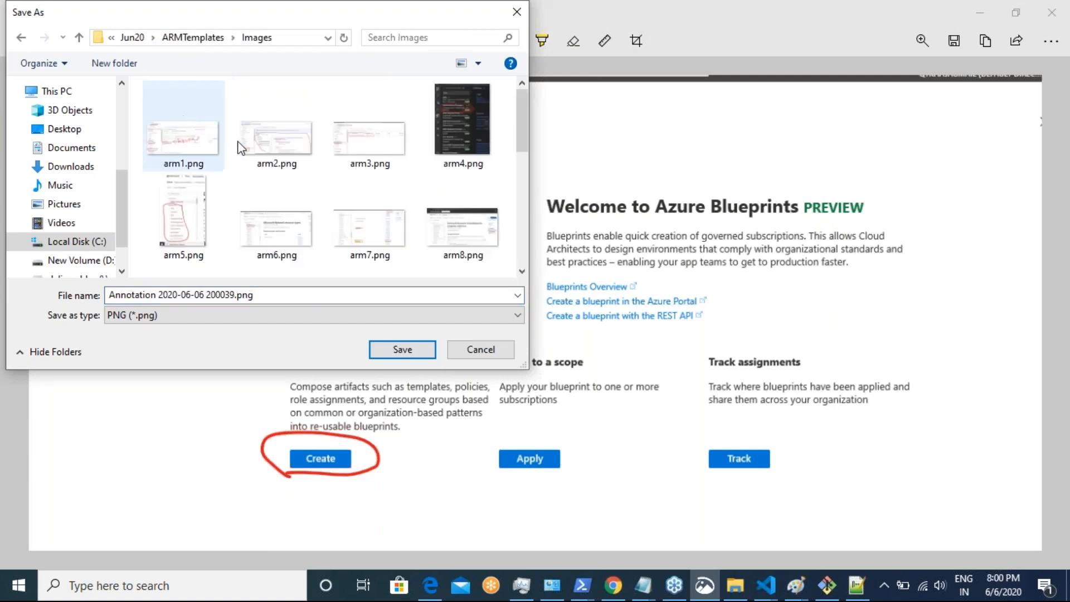
# - Save the screenshot as arm25.png, continuing the numbering of the existing images
pyautogui.scroll(-5, 279, 178)
pyautogui.click(462, 239)
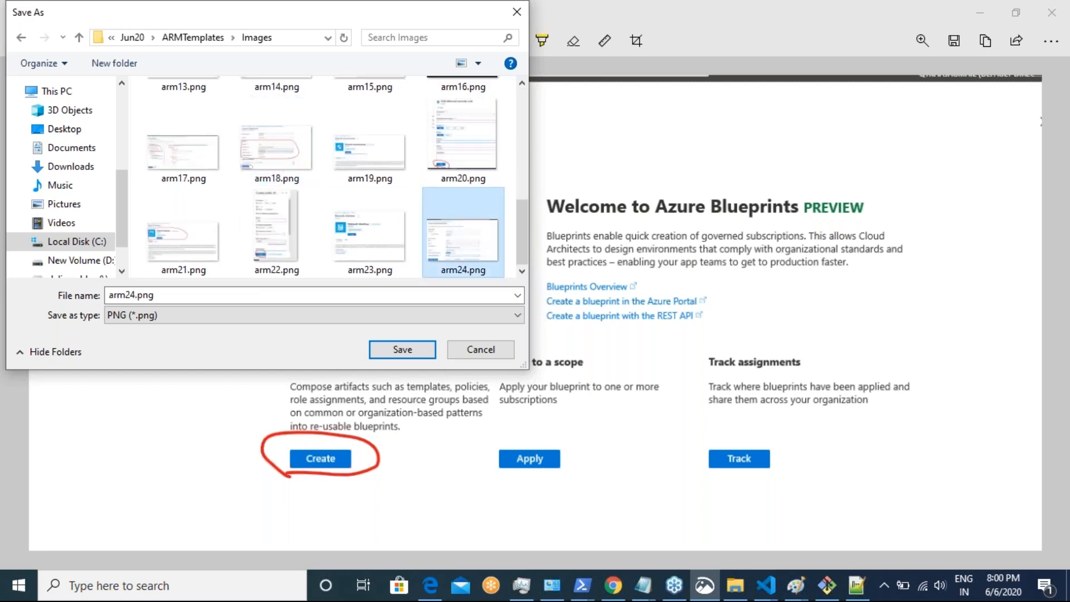
pyautogui.doubleClick(130, 296)
pyautogui.click(137, 295)
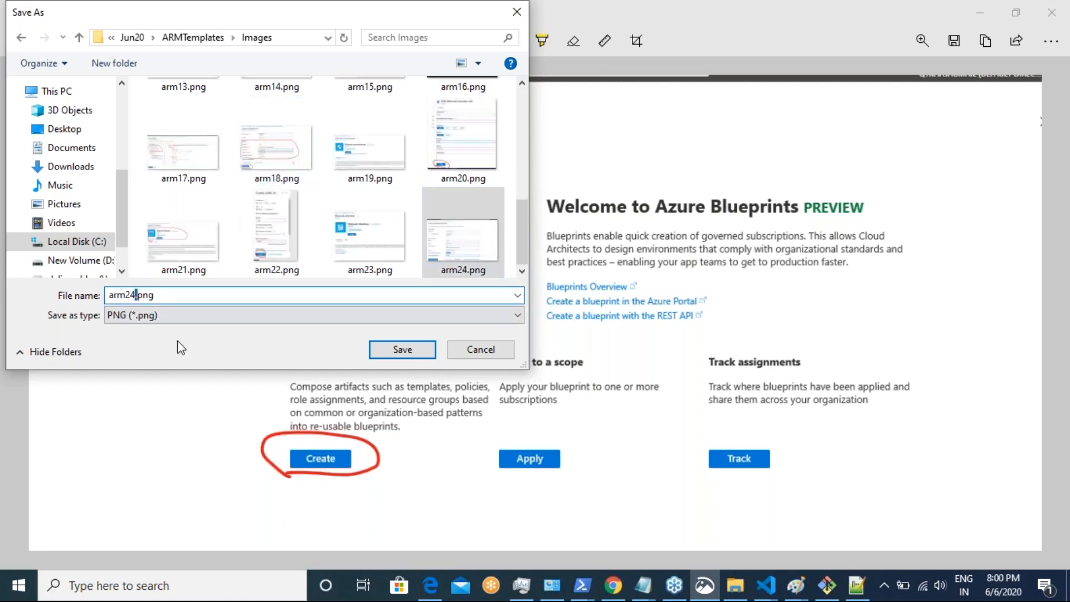
pyautogui.press('BackSpace')
pyautogui.write('5')
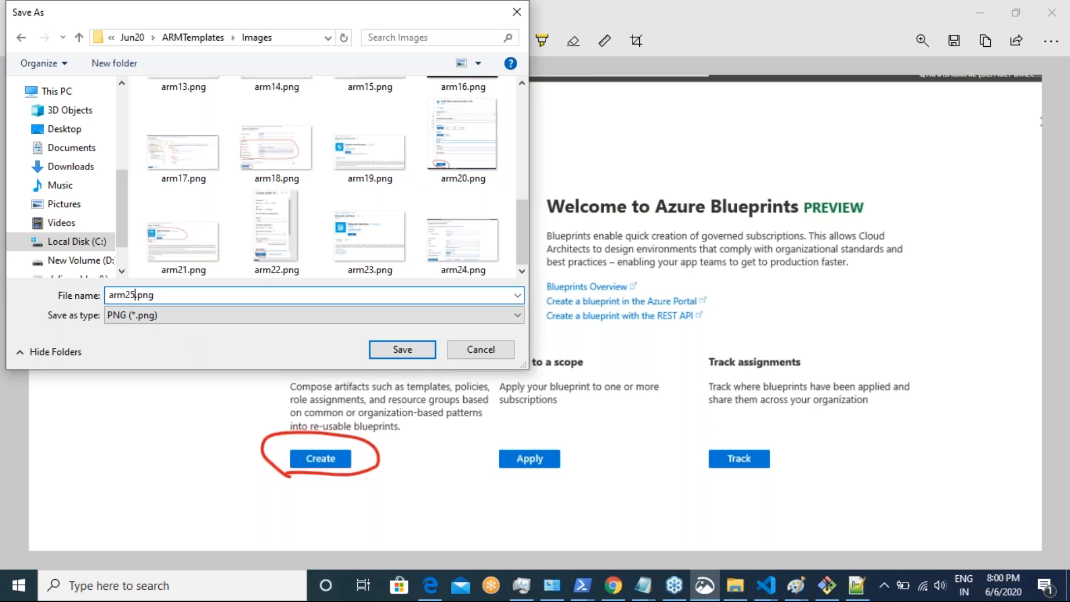
pyautogui.press('Return')
# - Switch to arm2.md in Visual Studio Code and add the bullet "Lets create a azure blue print" below the Azure Blueprints bullets
pyautogui.hotkey('alt', 'Tab')
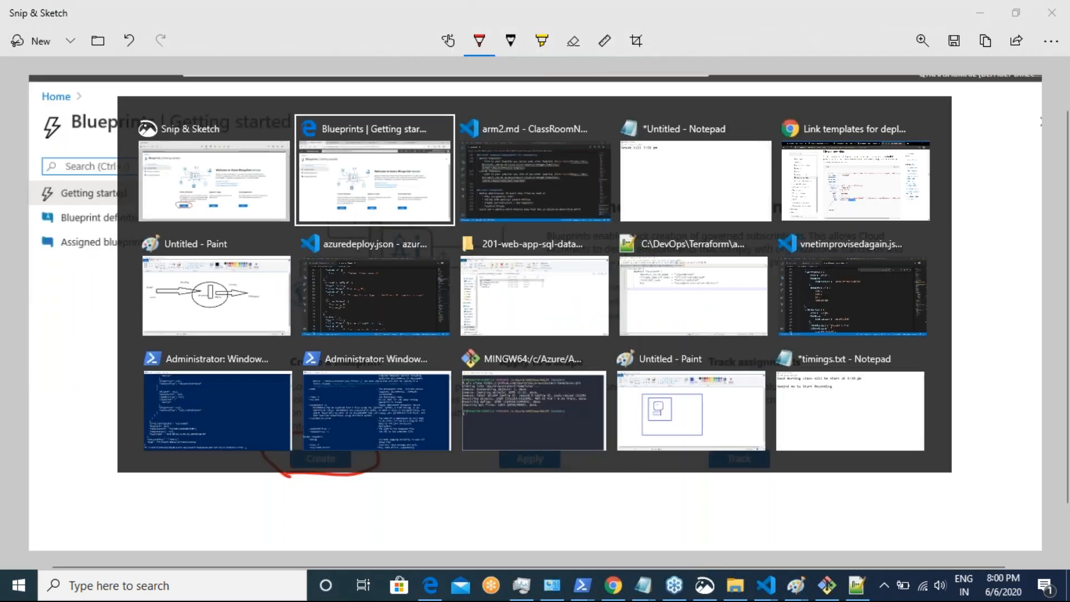
pyautogui.press('Tab')
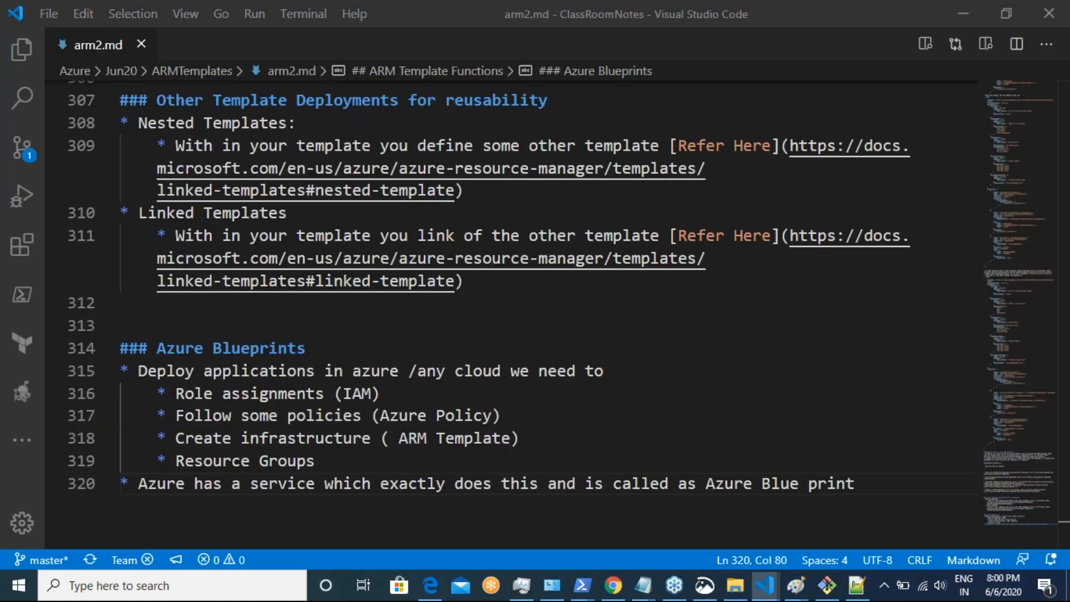
pyautogui.press('Return')
pyautogui.write('*&')
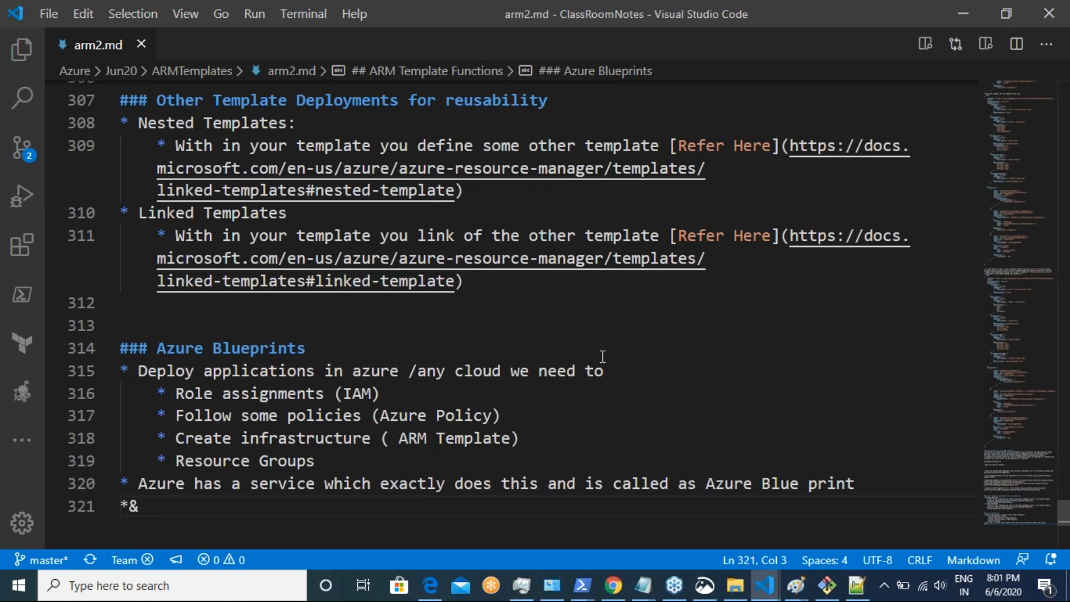
pyautogui.press('BackSpace')
pyautogui.write('Let')
pyautogui.press('BackSpace')
pyautogui.write('s create a a')
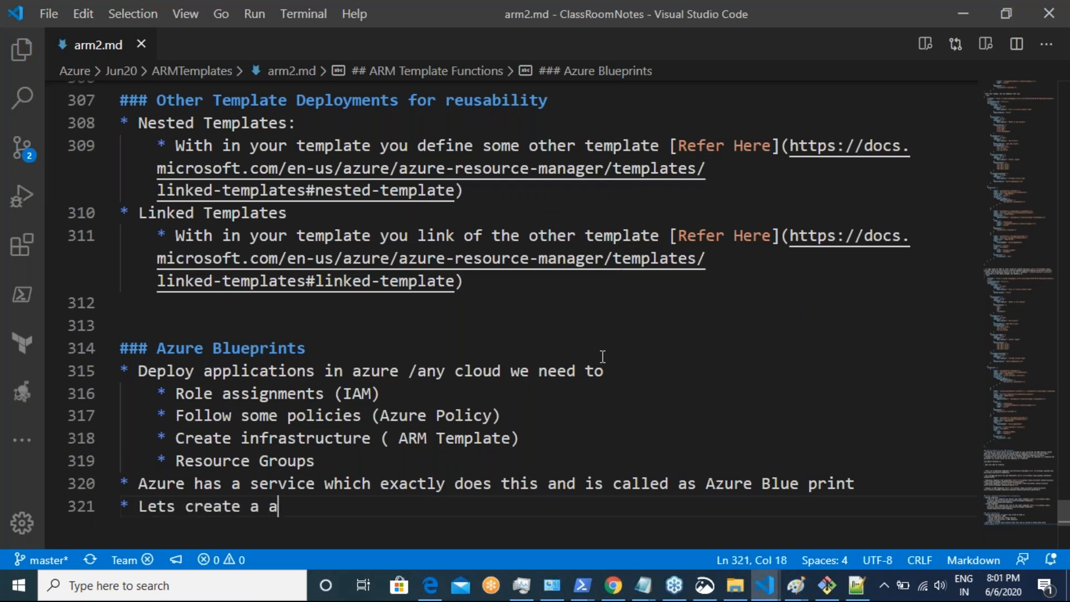
pyautogui.write('zure blue print')
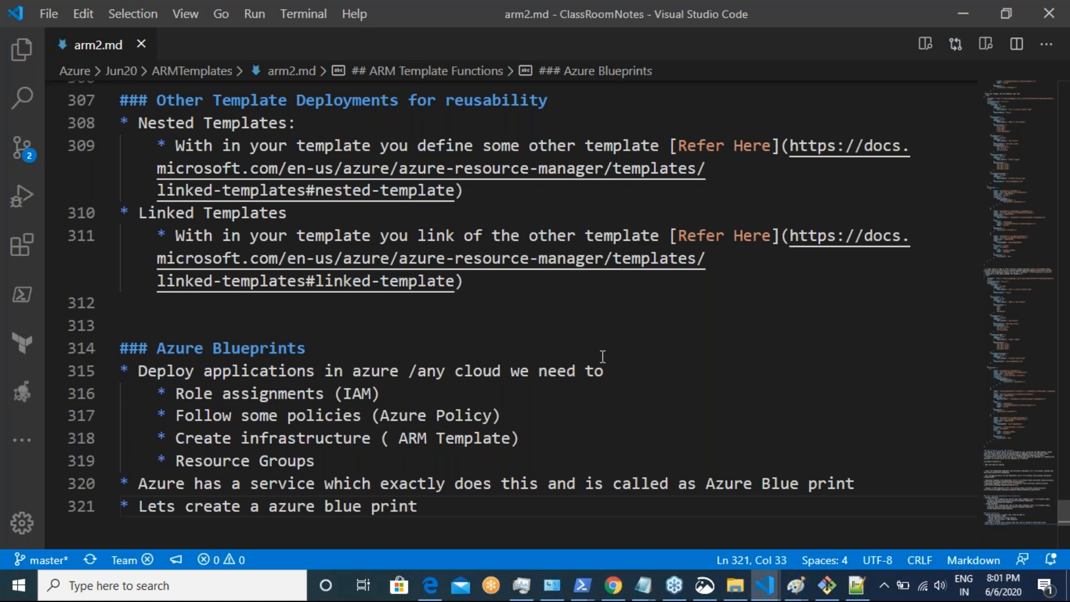
# - Insert the image link ![Preview](./Images/arm25.png) on a new line under the last bullet
pyautogui.press('Return')
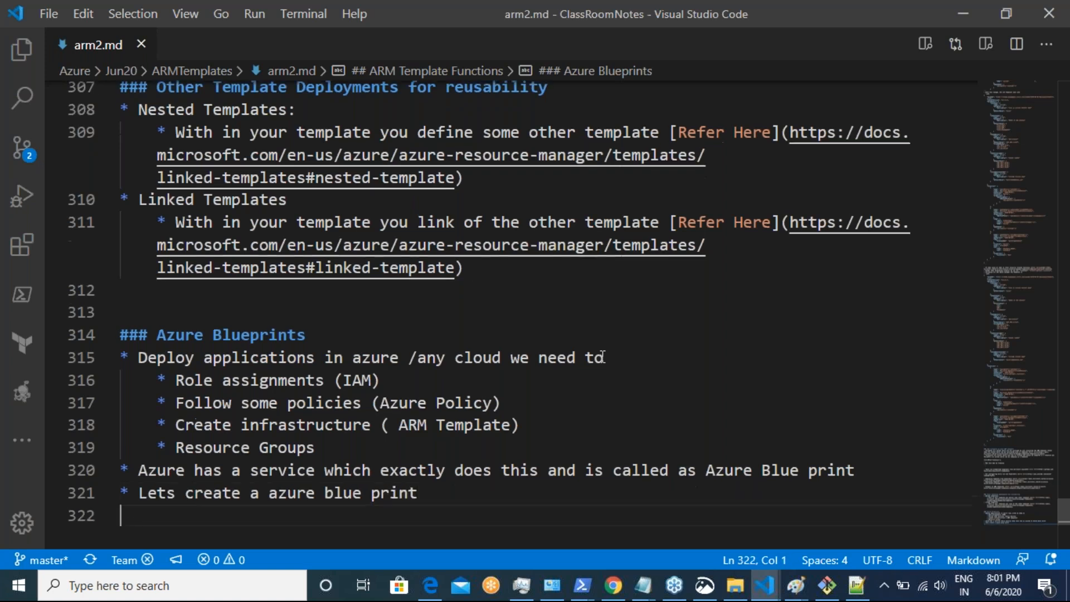
pyautogui.write('![Preview]')
pyautogui.write('(./')
pyautogui.write('ges/arm2')
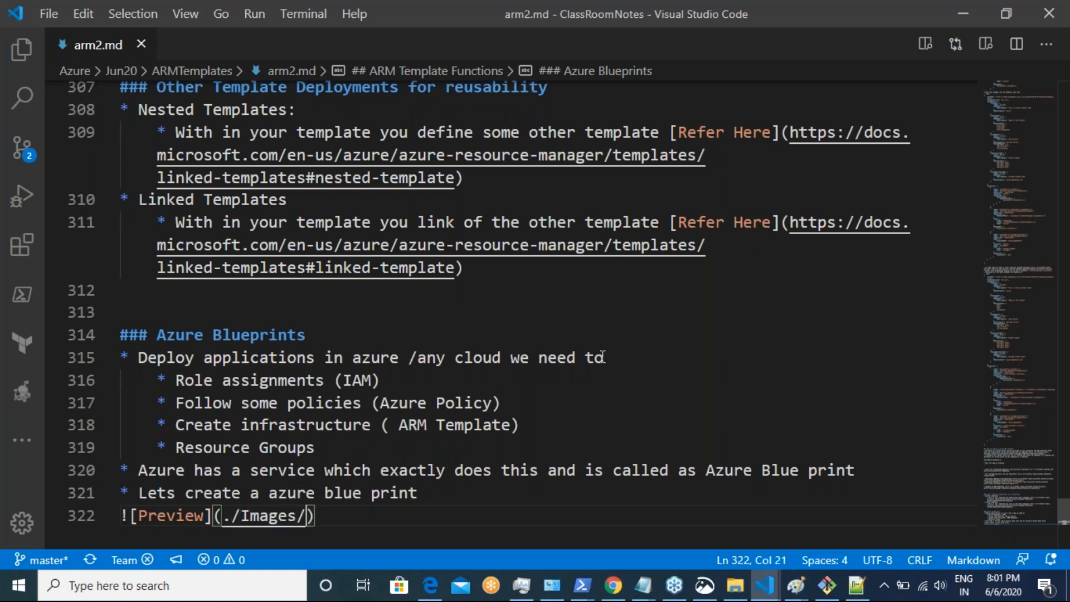
pyautogui.write('5.png)')
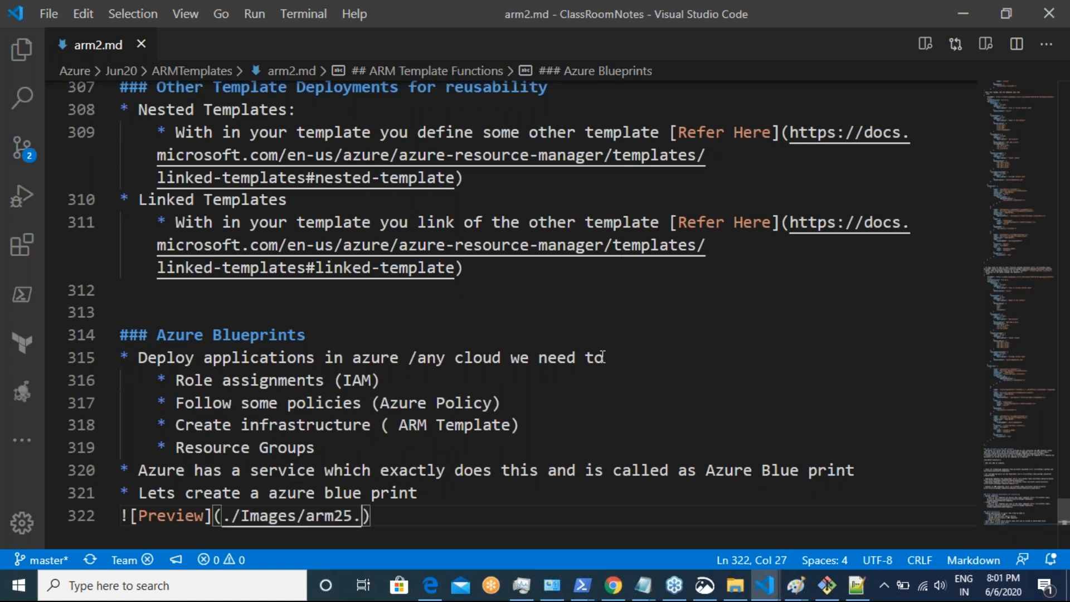
pyautogui.press('Return')
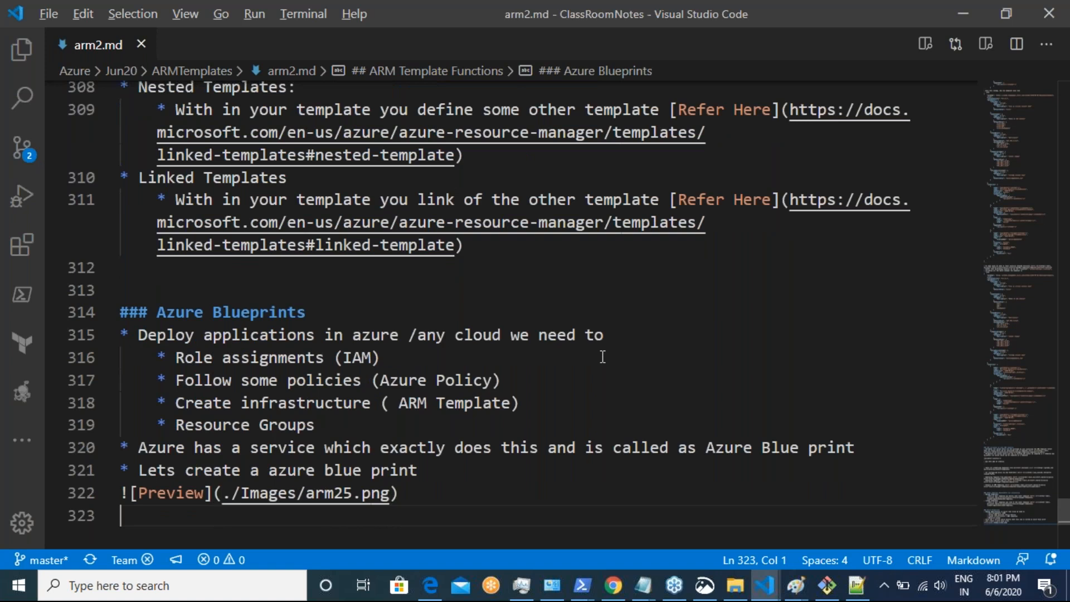
# - Switch back to the Azure portal in Edge and start creating a blueprint
pyautogui.hotkey('alt', 'Tab')
pyautogui.hotkey('alt', 'Tab')
pyautogui.hotkey('alt', 'Tab')
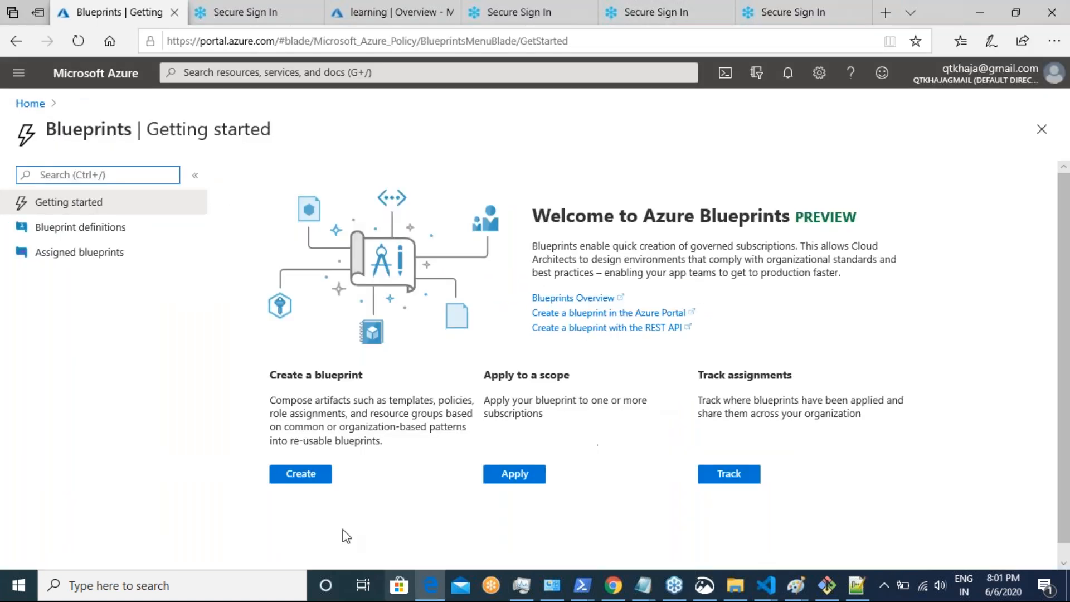
pyautogui.click(303, 475)
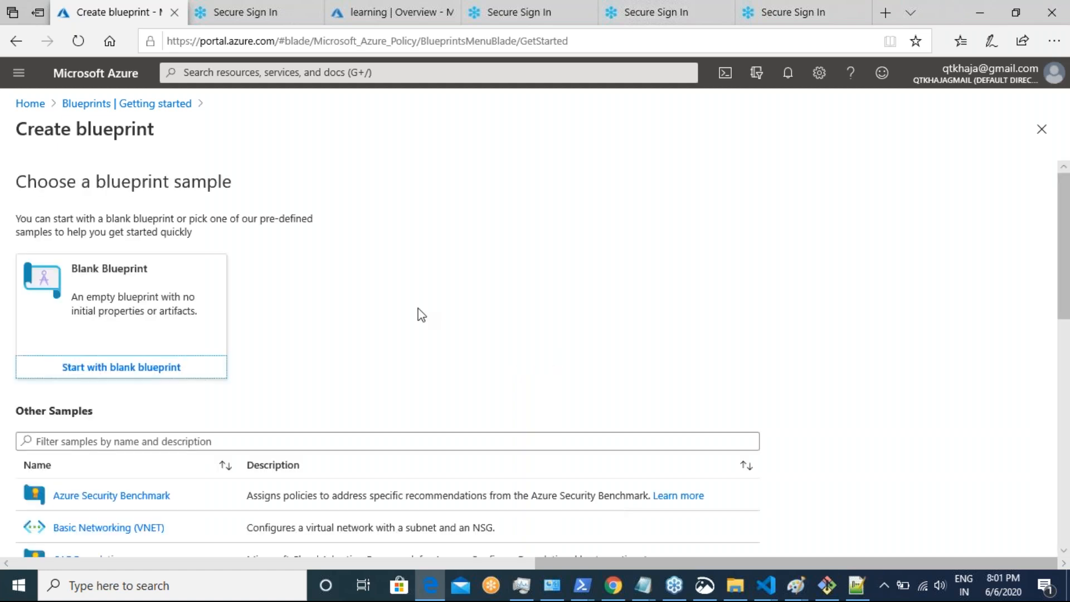
# - Examine the list of predefined blueprint samples and their descriptions on the Create blueprint page
pyautogui.scroll(-3, 420, 315)
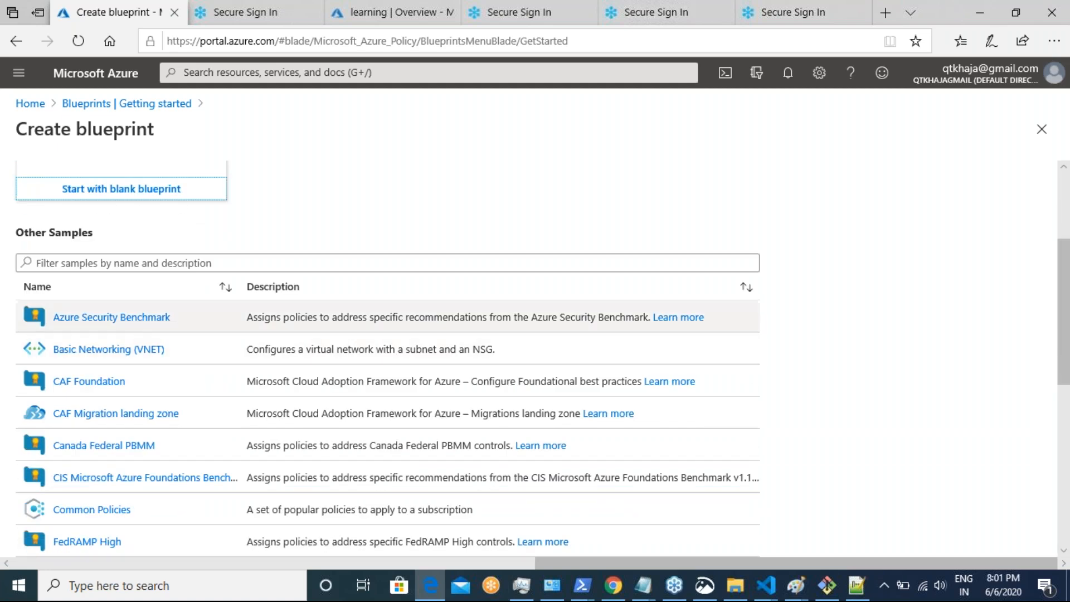
pyautogui.scroll(-7, 390, 357)
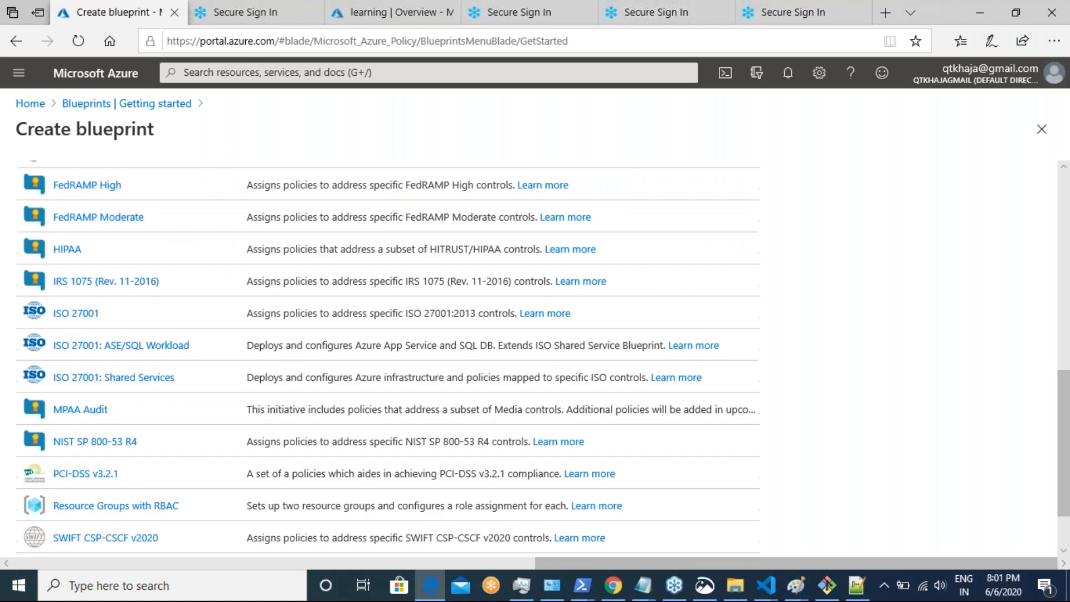
pyautogui.scroll(10, 362, 267)
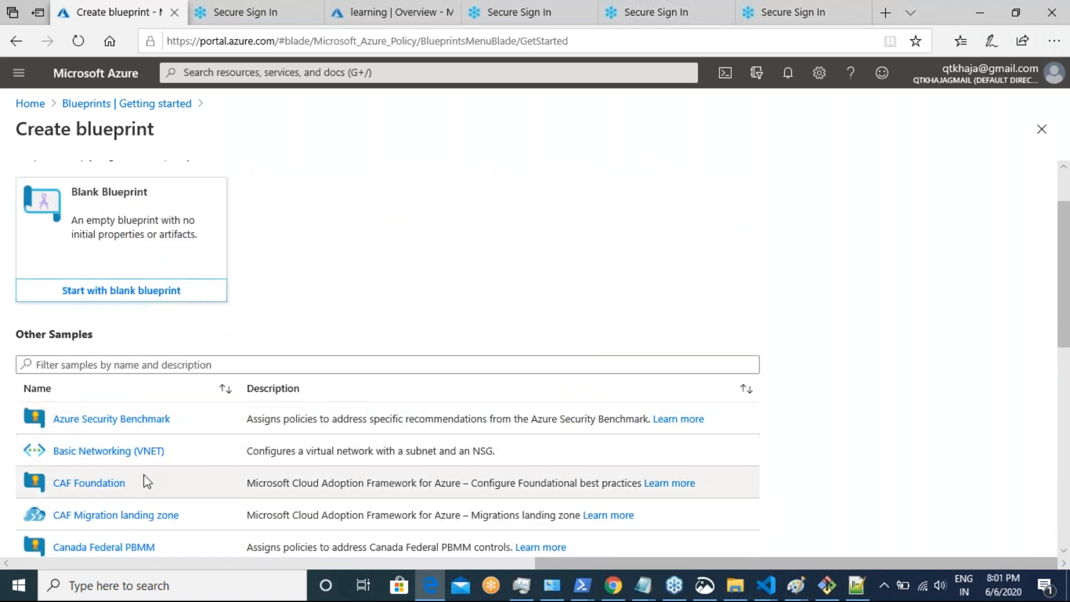
pyautogui.scroll(-1, 143, 463)
pyautogui.scroll(-6, 146, 461)
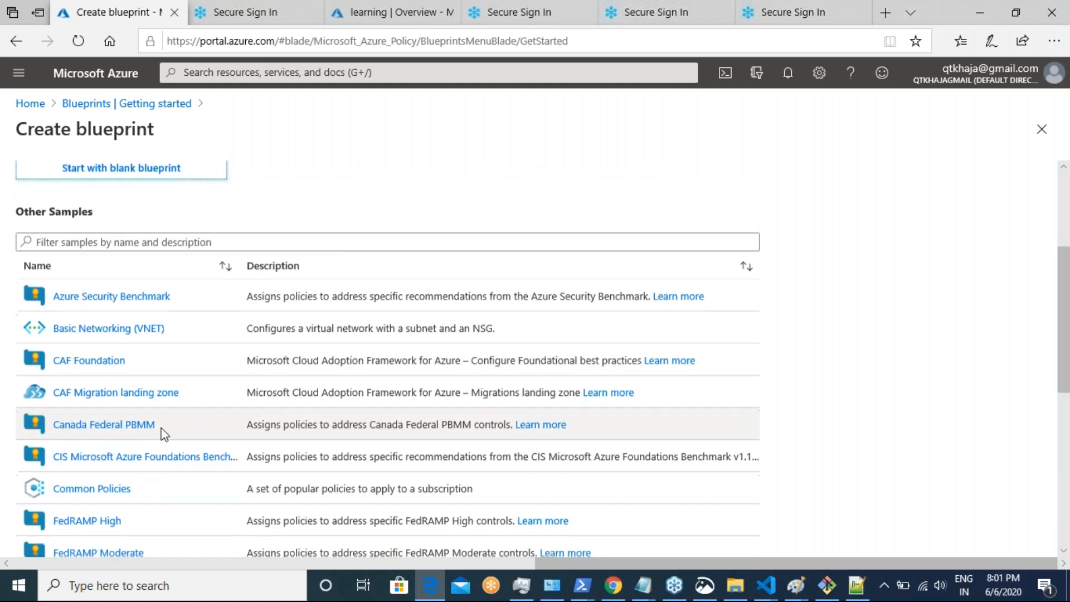
pyautogui.scroll(-2, 160, 429)
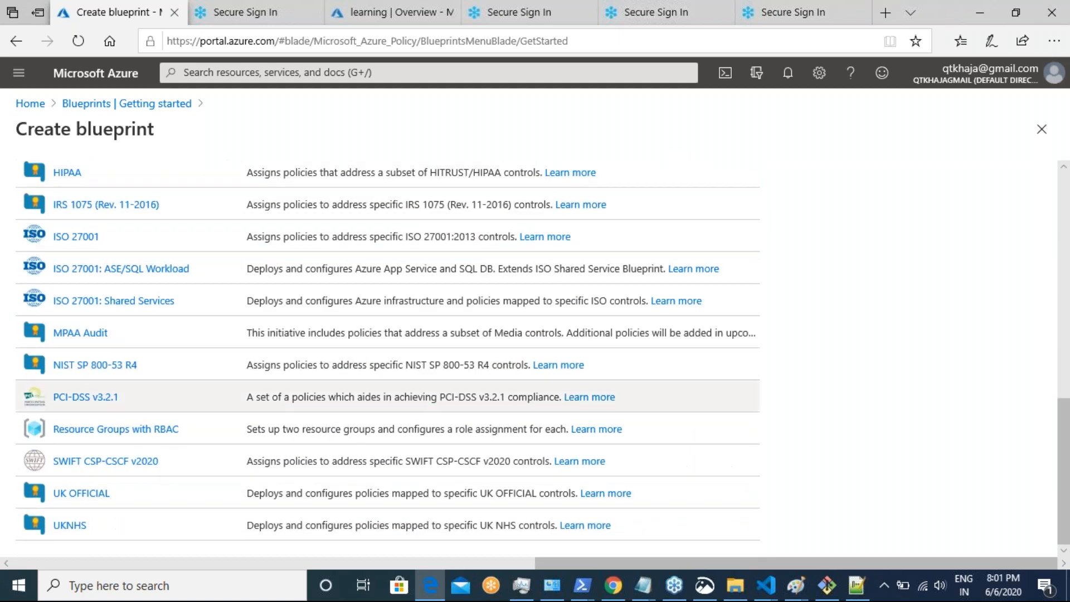
pyautogui.scroll(8, 143, 415)
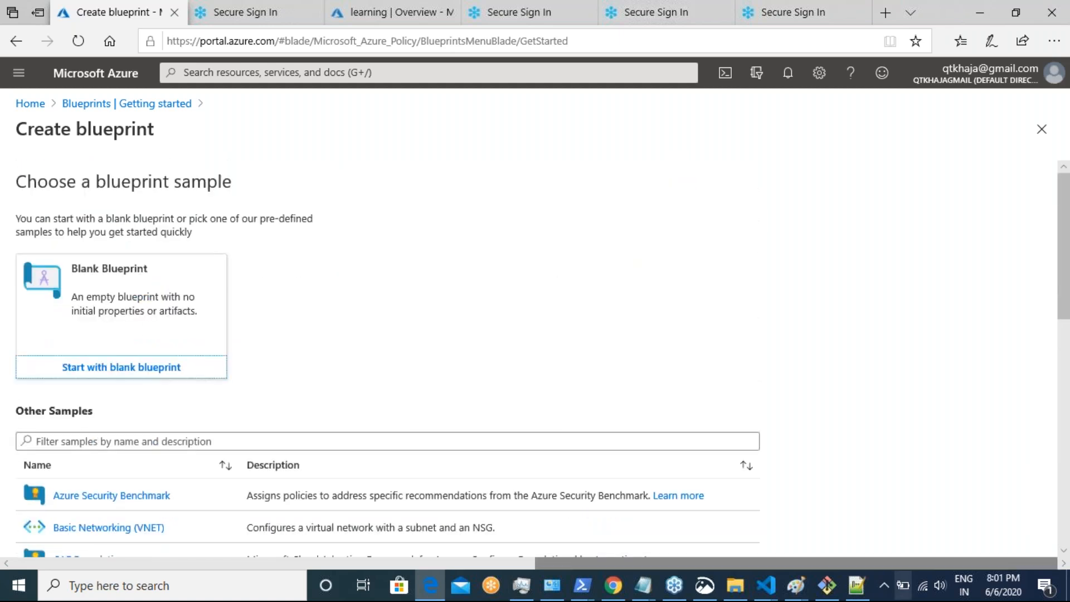
# - Capture the Create blueprint page with Snip & Sketch and circle the sample rows and the Blank Blueprint card in red
pyautogui.moveTo(801, 592)
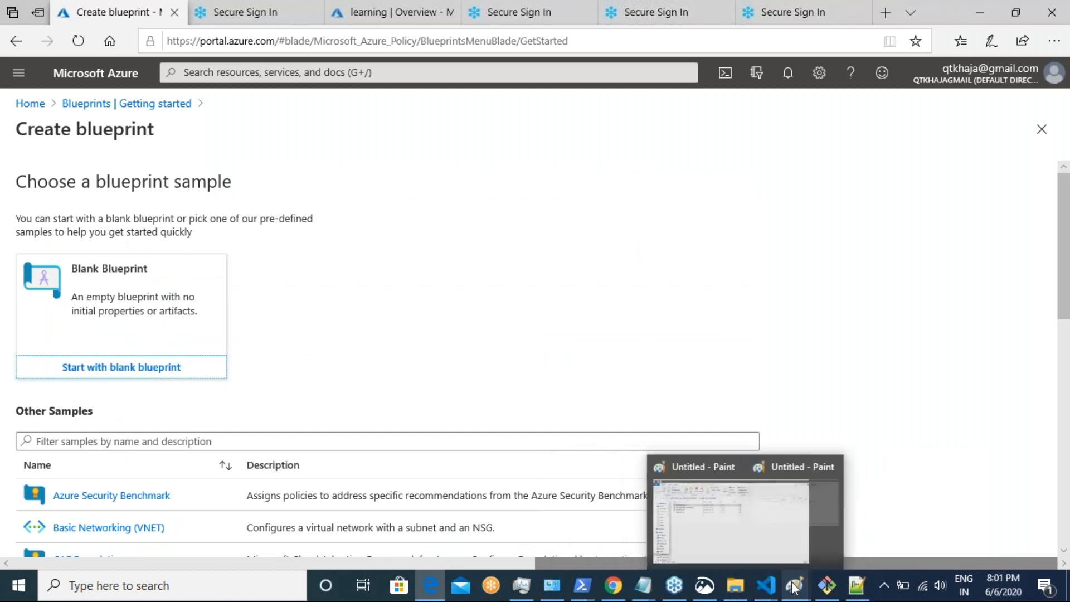
pyautogui.click(714, 596)
pyautogui.click(34, 41)
pyautogui.moveTo(9, 83); pyautogui.dragTo(929, 552)
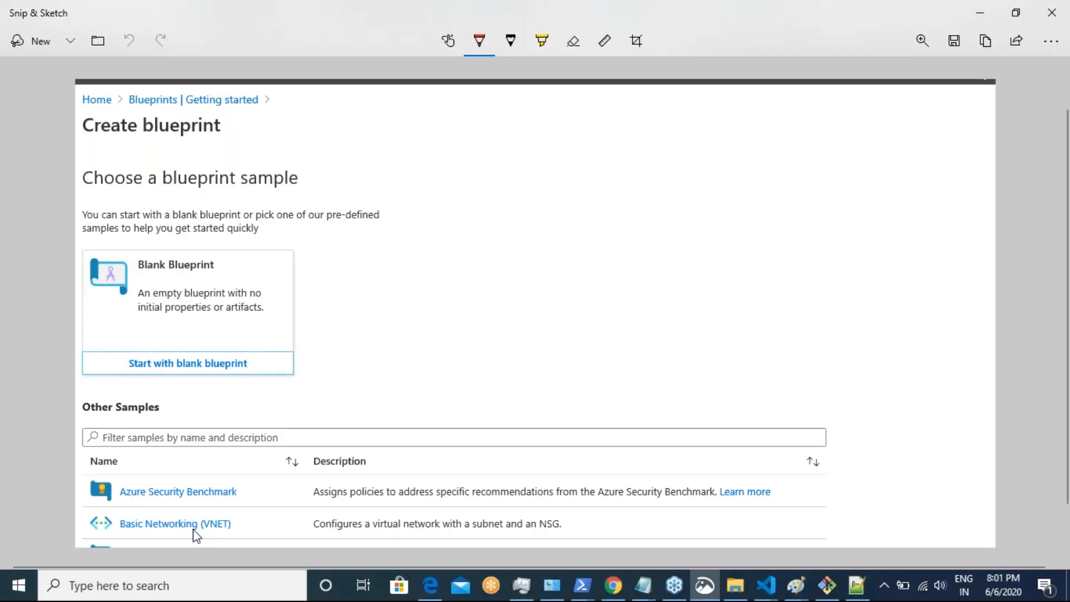
pyautogui.moveTo(104, 537)
pyautogui.mouseDown()
pyautogui.moveTo(630, 537)
pyautogui.moveTo(700, 459)
pyautogui.moveTo(137, 463)
pyautogui.moveTo(78, 501)
pyautogui.moveTo(91, 536)
pyautogui.mouseUp()
pyautogui.moveTo(100, 378)
pyautogui.mouseDown()
pyautogui.moveTo(354, 298)
pyautogui.moveTo(110, 237)
pyautogui.moveTo(80, 354)
pyautogui.moveTo(134, 379)
pyautogui.mouseUp()
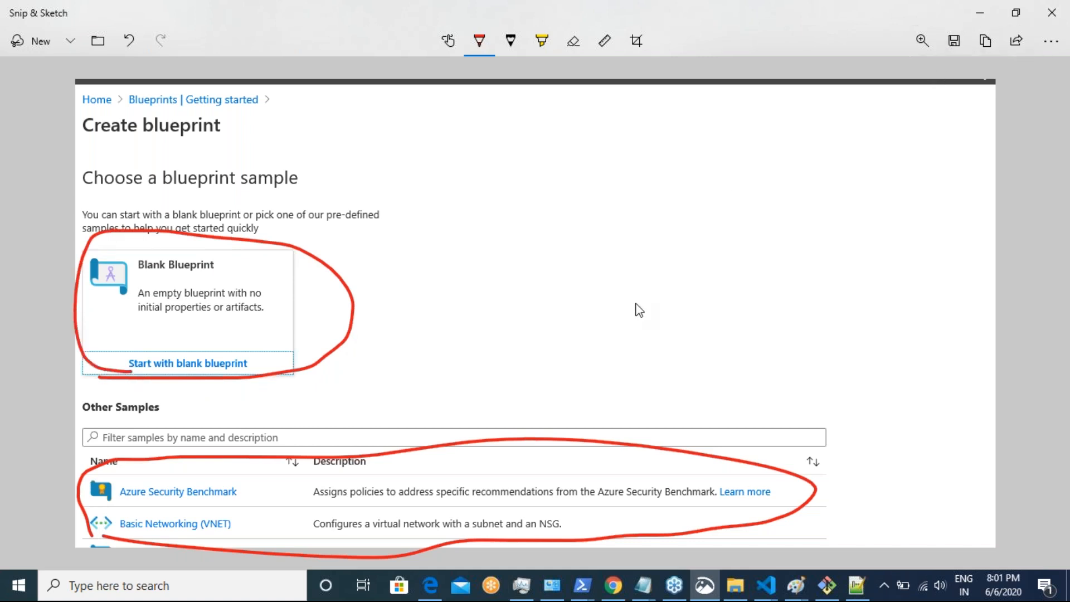
# - Save the annotated screenshot of the blueprint sample choices as an image file
pyautogui.hotkey('ctrl', 's')
pyautogui.press('Right')
pyautogui.press('Return')
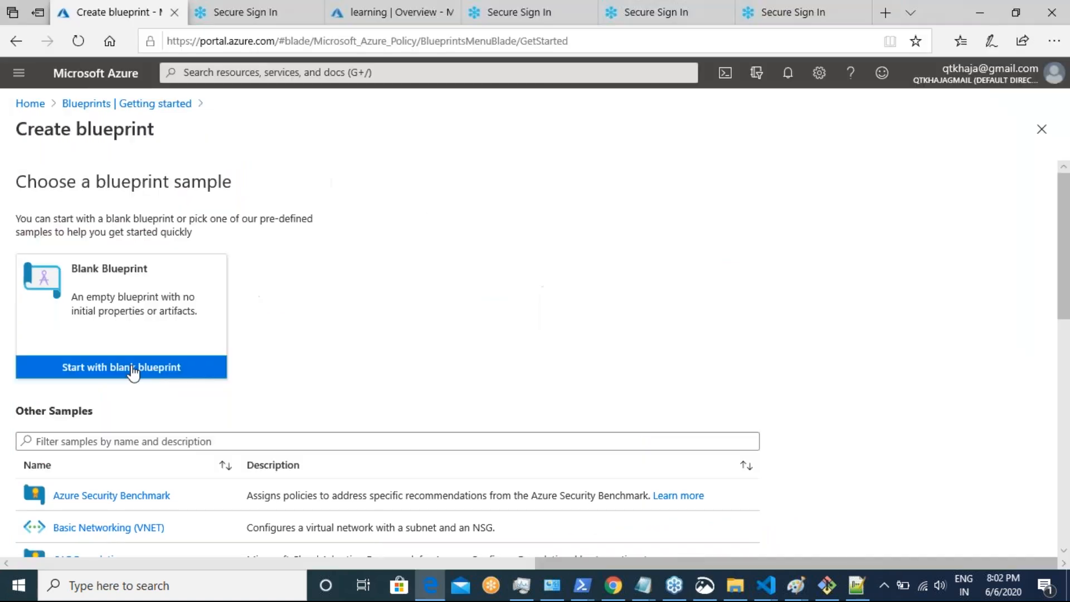
# - Start with a blank blueprint in the portal, naming it "helloworld" with the description "learning"
pyautogui.click(132, 369)
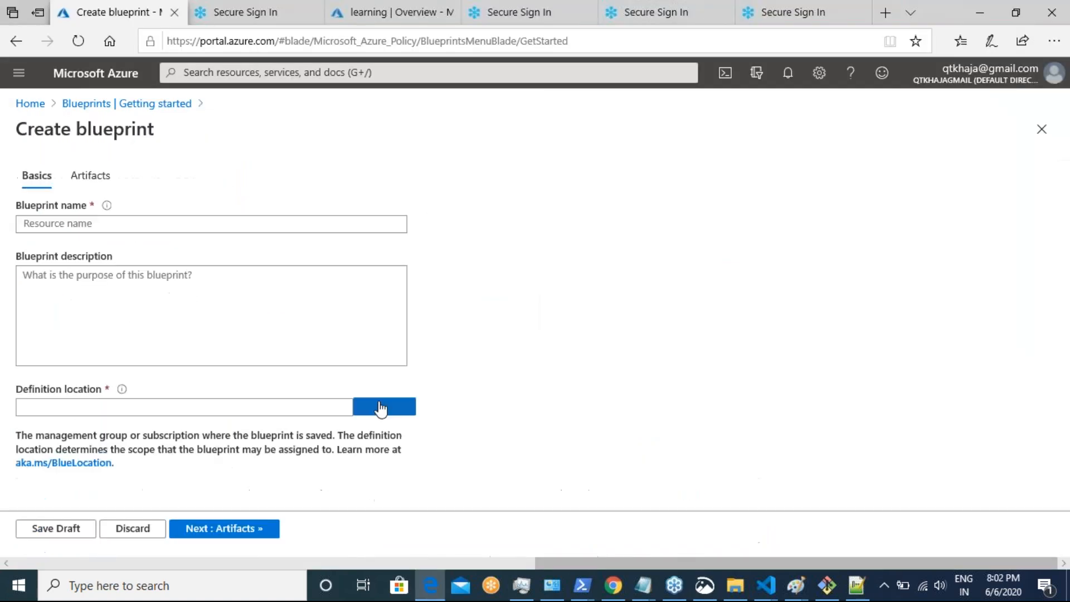
pyautogui.click(107, 224)
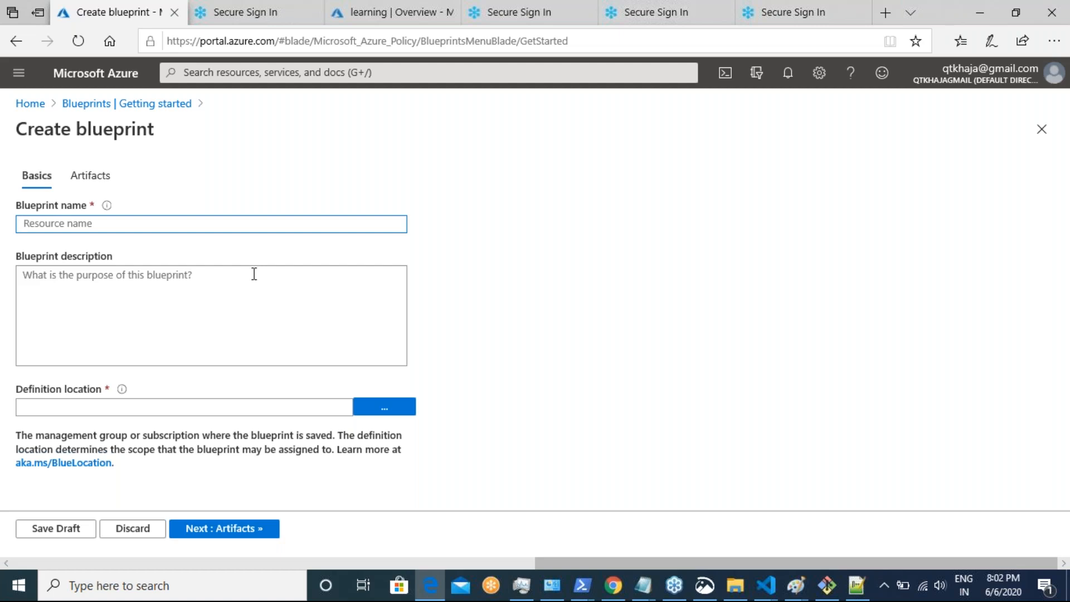
pyautogui.write('helloworld')
pyautogui.click(240, 284)
pyautogui.write('learning')
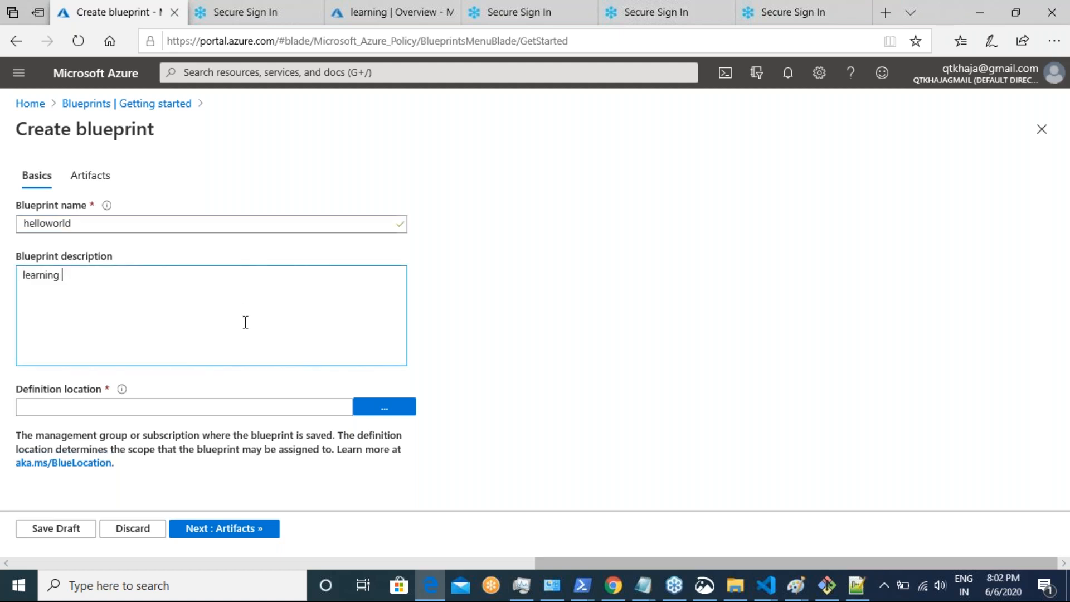
# - Choose the Pay-As-You-Go subscription for the blueprint's definition location
pyautogui.click(378, 408)
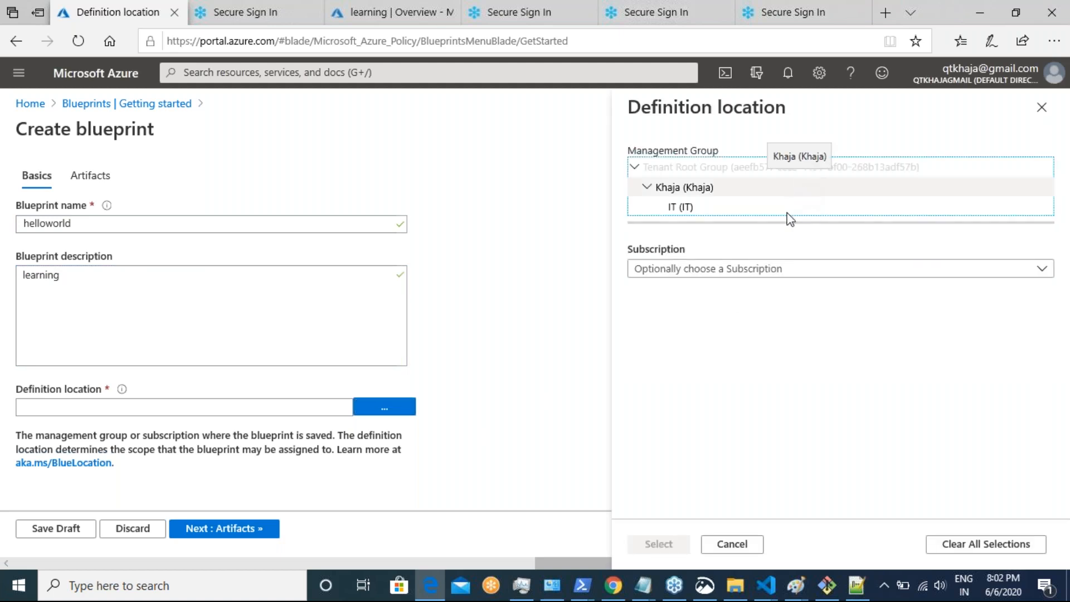
pyautogui.click(791, 274)
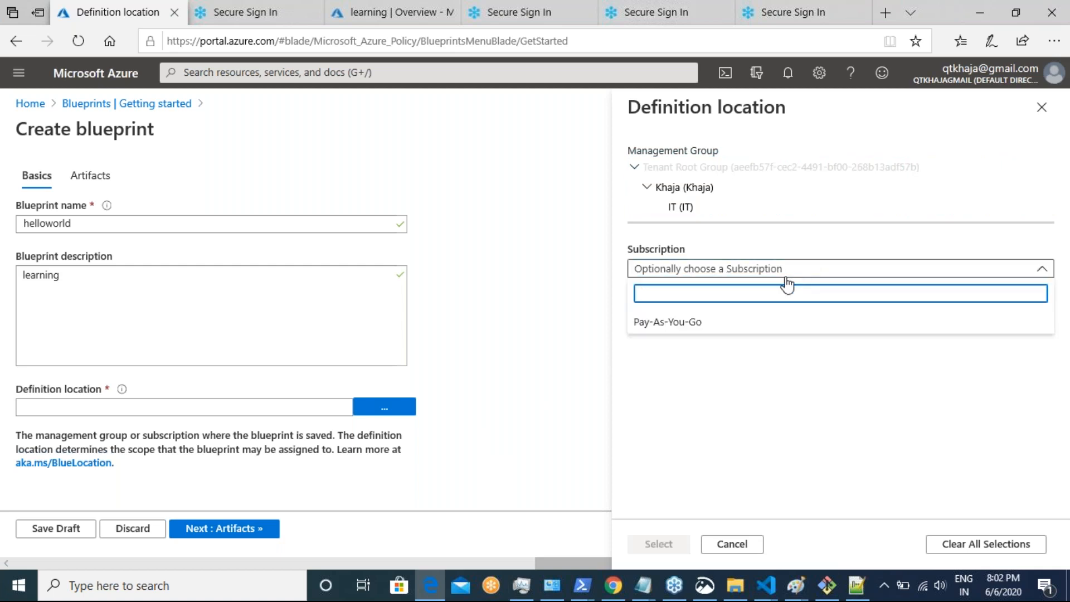
pyautogui.click(709, 326)
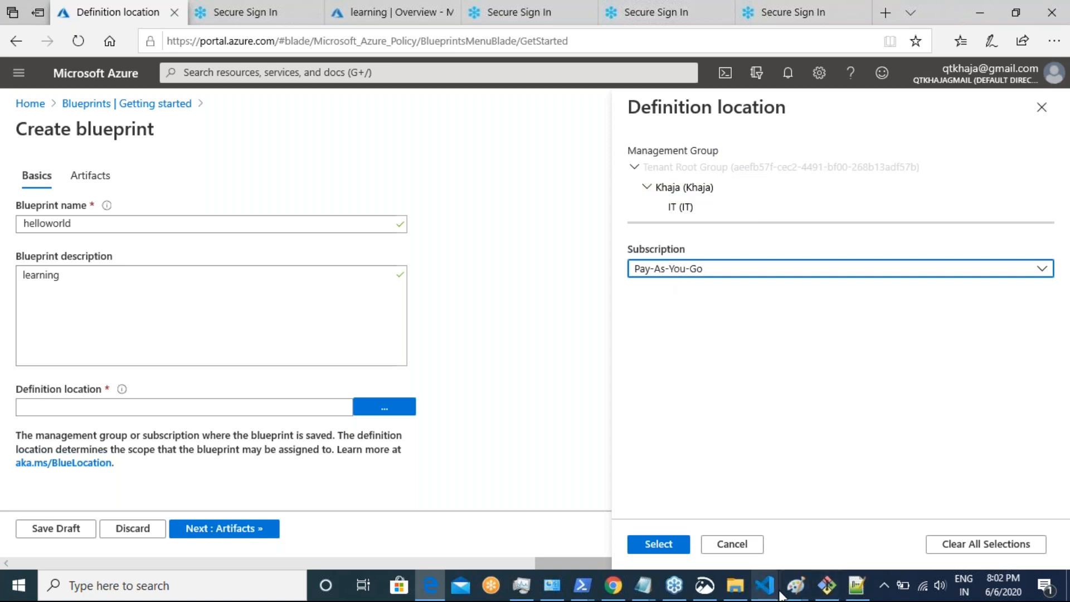
# - Capture the Definition location page with Snip & Sketch and circle the subscription, the location picker and Next : Artifacts in red
pyautogui.click(710, 591)
pyautogui.click(22, 41)
pyautogui.moveTo(2, 51)
pyautogui.mouseDown()
pyautogui.moveTo(764, 311)
pyautogui.moveTo(955, 496)
pyautogui.moveTo(1002, 565)
pyautogui.moveTo(1034, 554)
pyautogui.mouseUp()
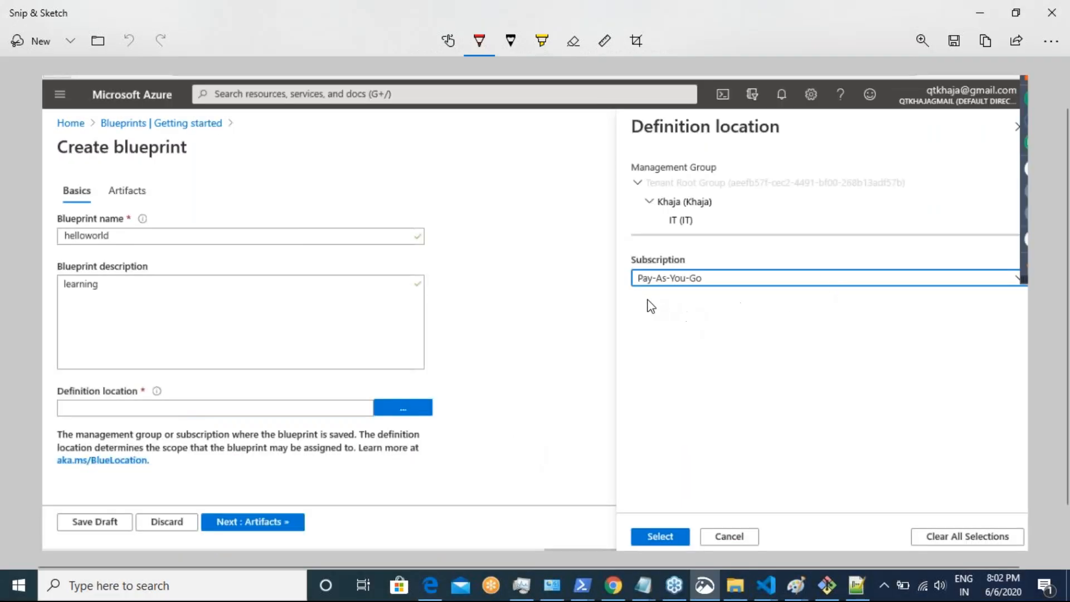
pyautogui.moveTo(647, 300)
pyautogui.mouseDown()
pyautogui.moveTo(762, 296)
pyautogui.moveTo(842, 270)
pyautogui.moveTo(659, 304)
pyautogui.moveTo(675, 306)
pyautogui.mouseUp()
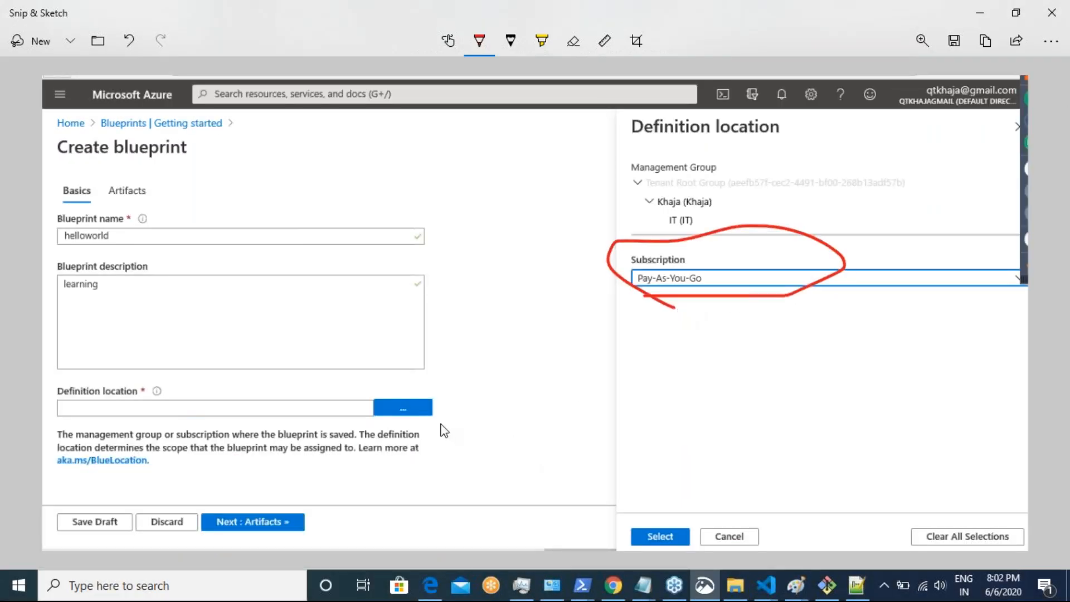
pyautogui.moveTo(481, 426)
pyautogui.mouseDown()
pyautogui.moveTo(296, 402)
pyautogui.moveTo(390, 442)
pyautogui.mouseUp()
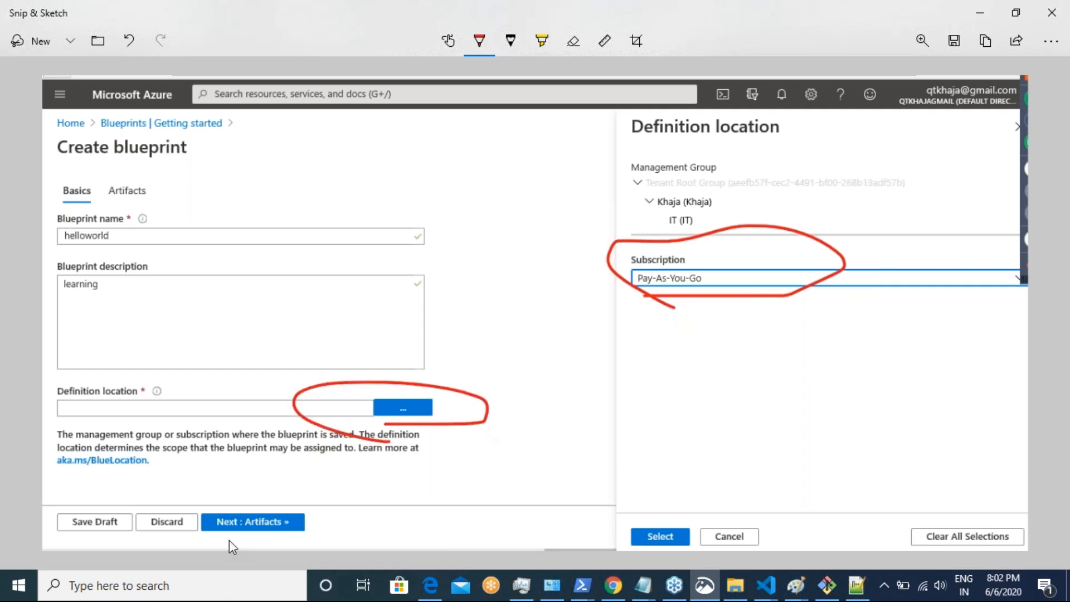
pyautogui.moveTo(220, 536)
pyautogui.mouseDown()
pyautogui.moveTo(352, 507)
pyautogui.moveTo(204, 544)
pyautogui.mouseUp()
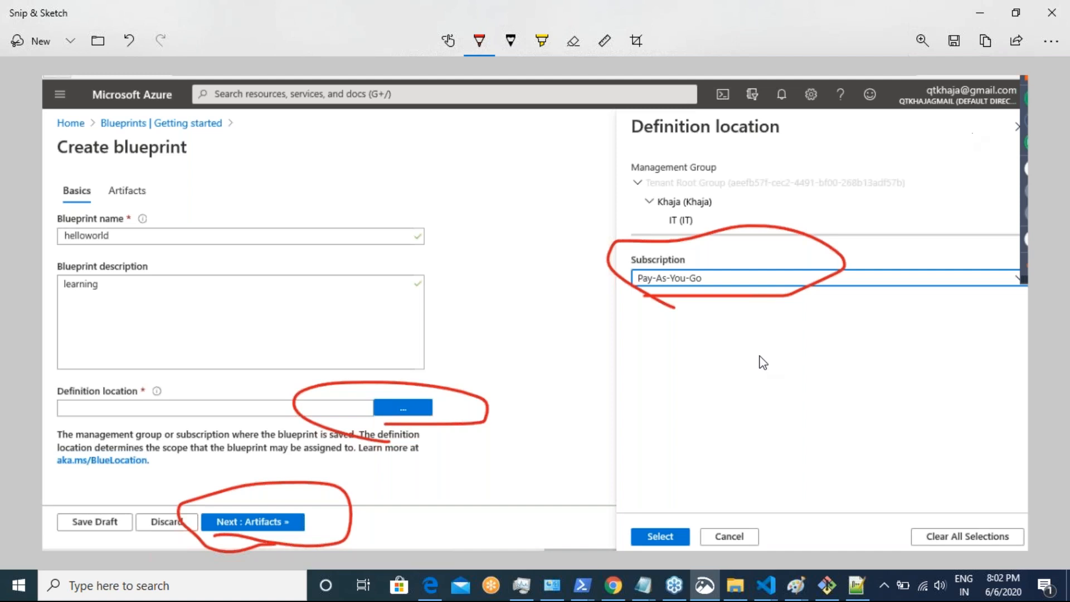
# - Save the annotated definition location screenshot as arm27.png and return to the portal in Edge
pyautogui.hotkey('ctrl', 's')
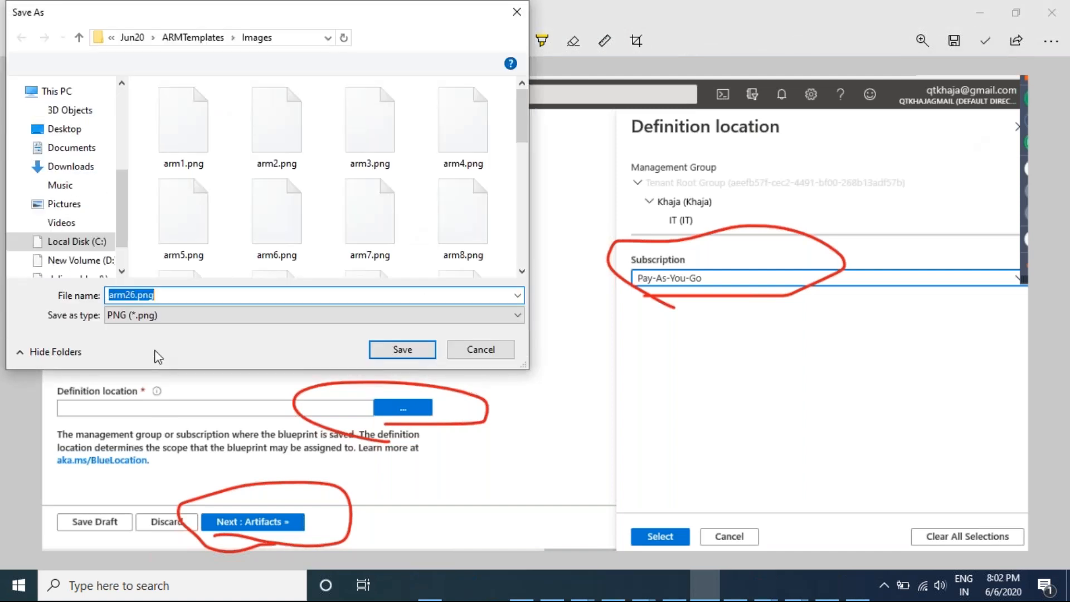
pyautogui.press('Return')
pyautogui.hotkey('alt', 'Tab')
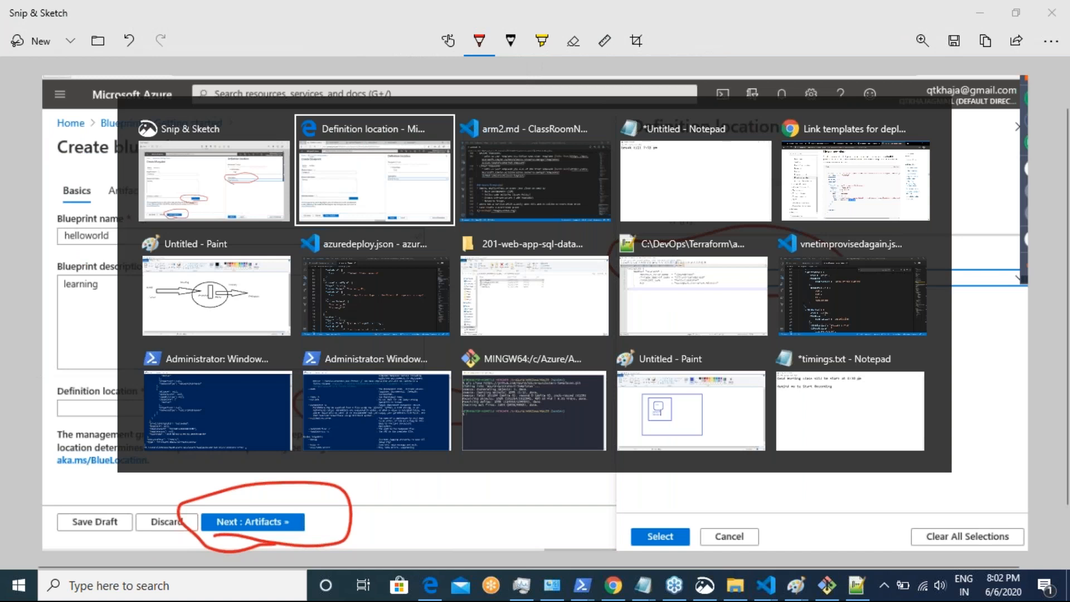
# - Confirm the blueprint's definition location and start a new artifact of type Resource group under the subscription
pyautogui.click(661, 549)
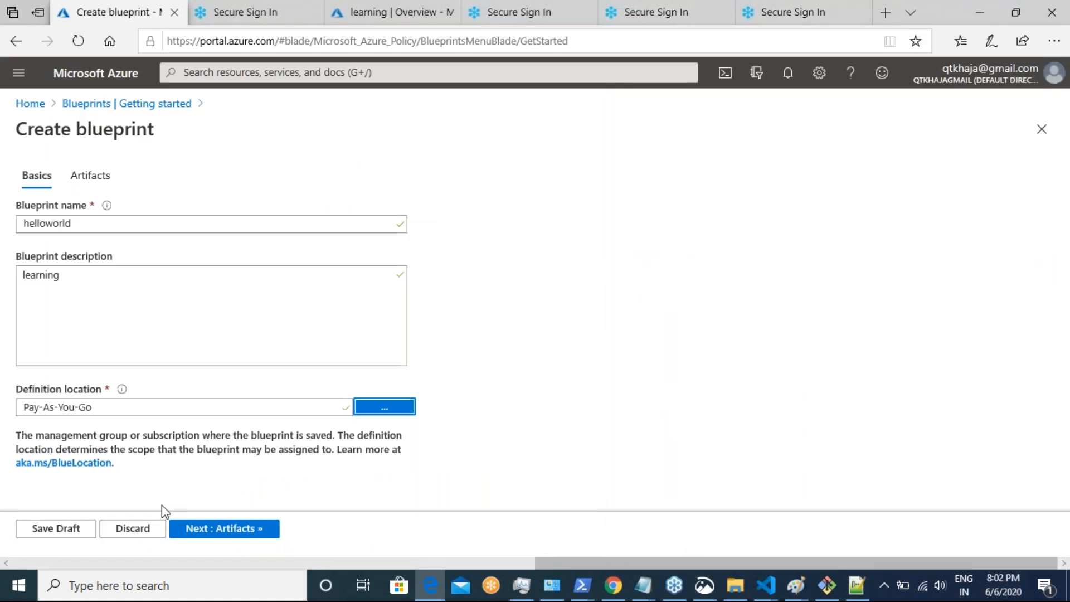
pyautogui.click(236, 538)
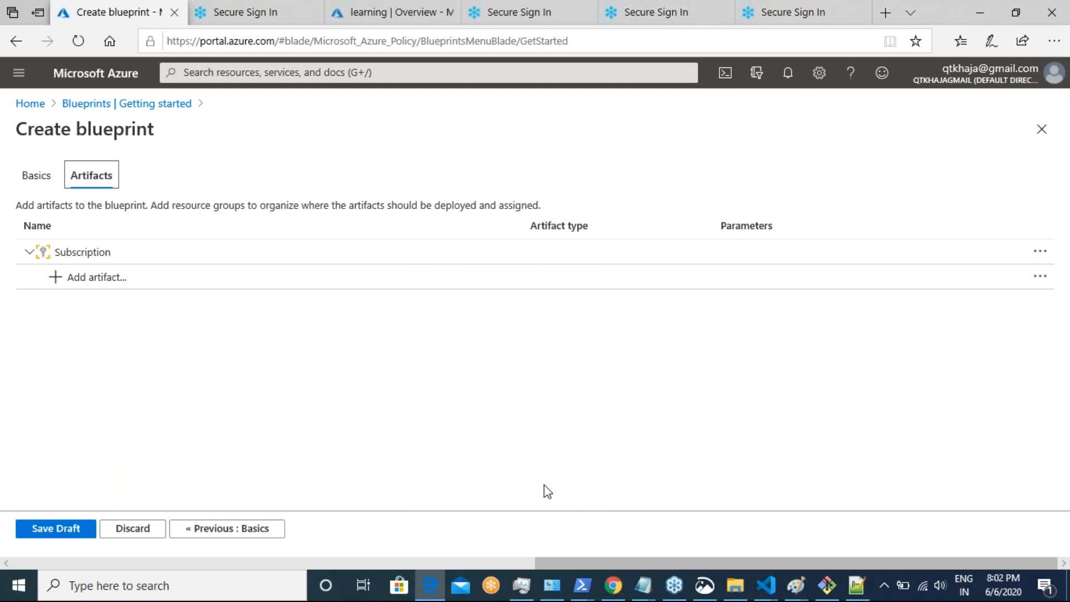
pyautogui.click(88, 282)
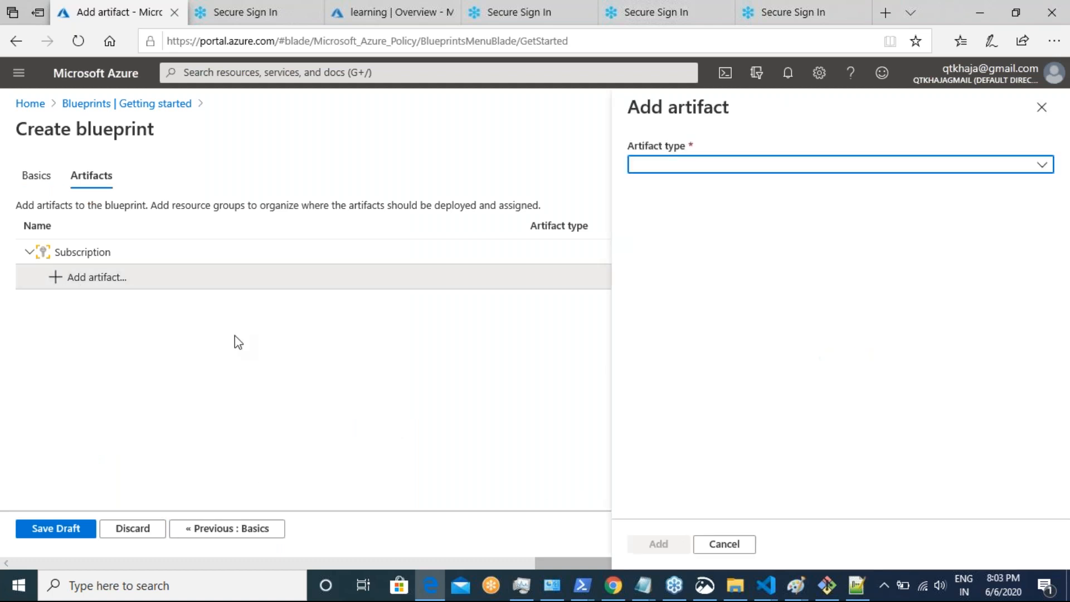
pyautogui.click(1036, 165)
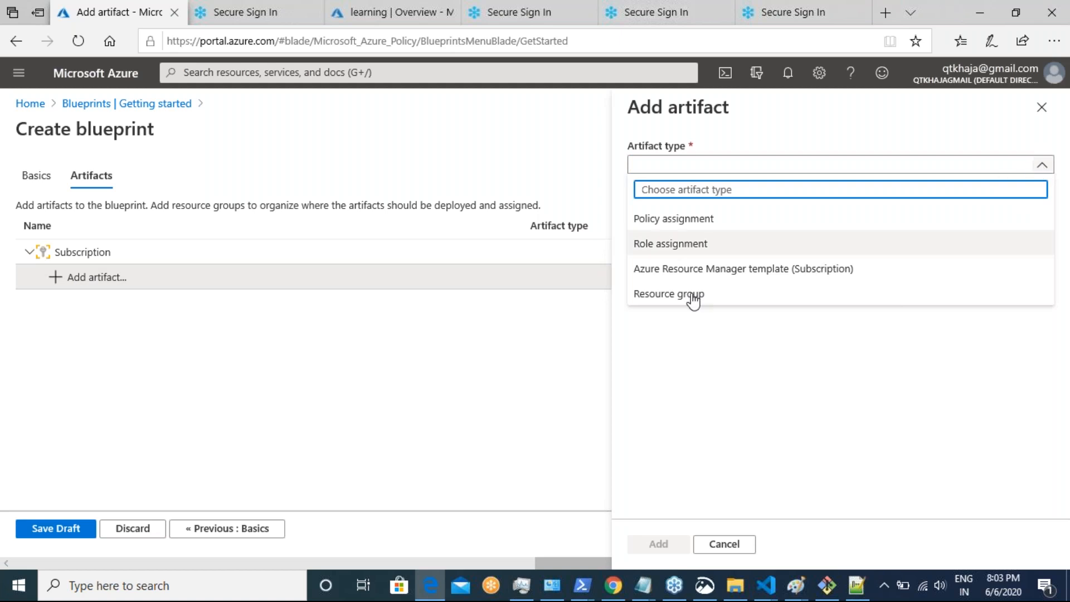
pyautogui.click(692, 295)
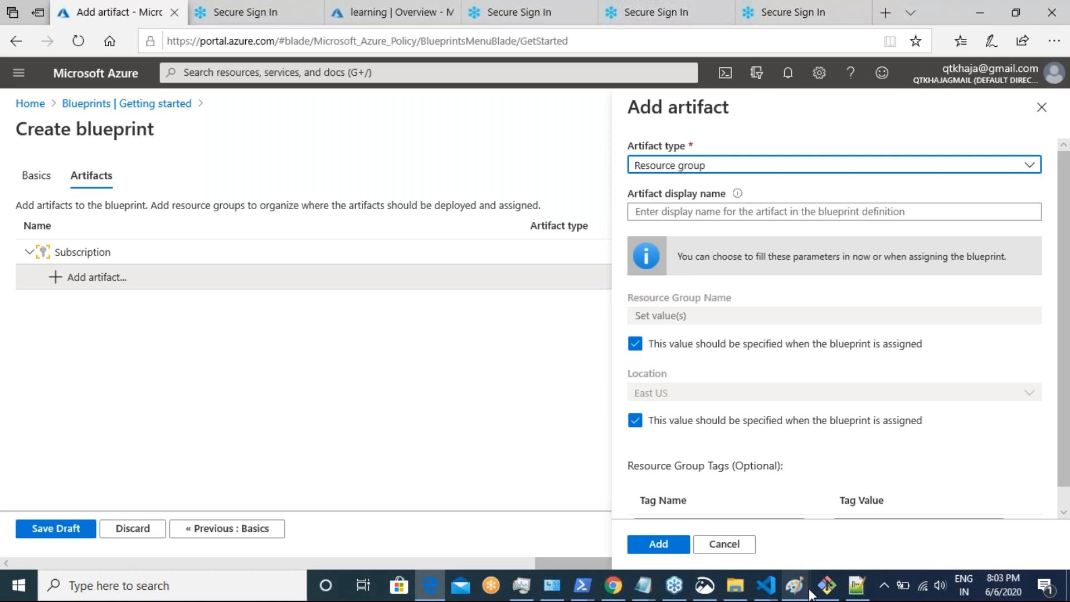
# - Capture the Add artifact page and circle the artifact type, display name, both assignment-time checkboxes and the Add button in red
pyautogui.click(704, 585)
pyautogui.click(33, 42)
pyautogui.moveTo(1, 81)
pyautogui.mouseDown()
pyautogui.moveTo(844, 323)
pyautogui.moveTo(988, 488)
pyautogui.moveTo(1033, 571)
pyautogui.mouseUp()
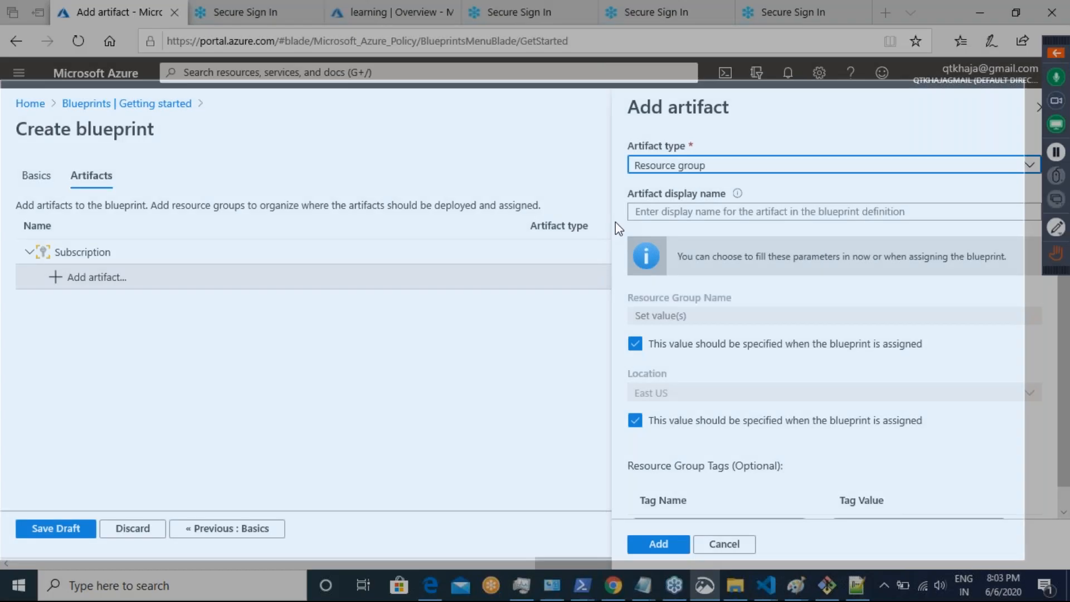
pyautogui.moveTo(647, 175)
pyautogui.mouseDown()
pyautogui.moveTo(769, 177)
pyautogui.moveTo(649, 173)
pyautogui.mouseUp()
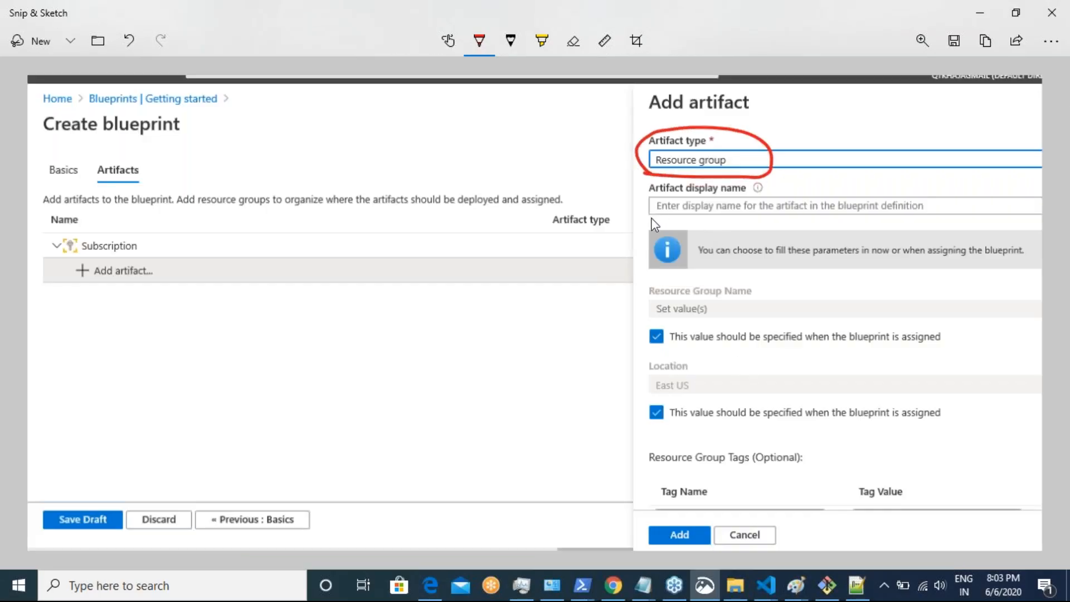
pyautogui.moveTo(661, 219)
pyautogui.mouseDown()
pyautogui.moveTo(814, 203)
pyautogui.moveTo(641, 187)
pyautogui.mouseUp()
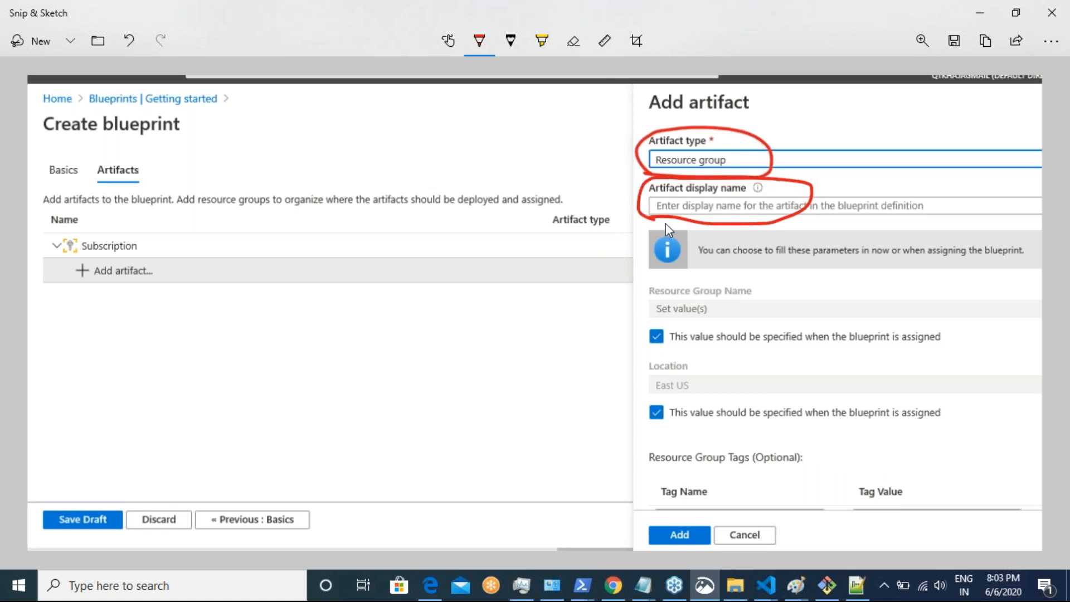
pyautogui.moveTo(716, 542); pyautogui.dragTo(650, 540)
pyautogui.moveTo(664, 349)
pyautogui.mouseDown()
pyautogui.moveTo(635, 333)
pyautogui.moveTo(657, 357)
pyautogui.mouseUp()
pyautogui.moveTo(652, 398); pyautogui.dragTo(656, 396)
# - Save the annotated resource group artifact screenshot as arm28.png
pyautogui.hotkey('ctrl', 's')
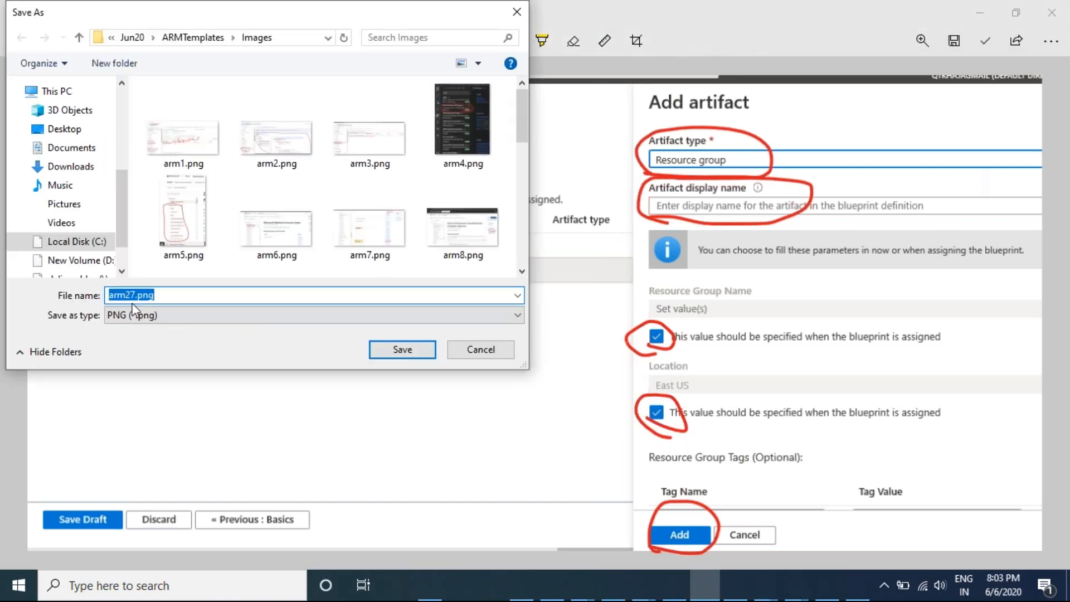
pyautogui.click(135, 296)
pyautogui.press('BackSpace')
pyautogui.write('8')
pyautogui.press('Return')
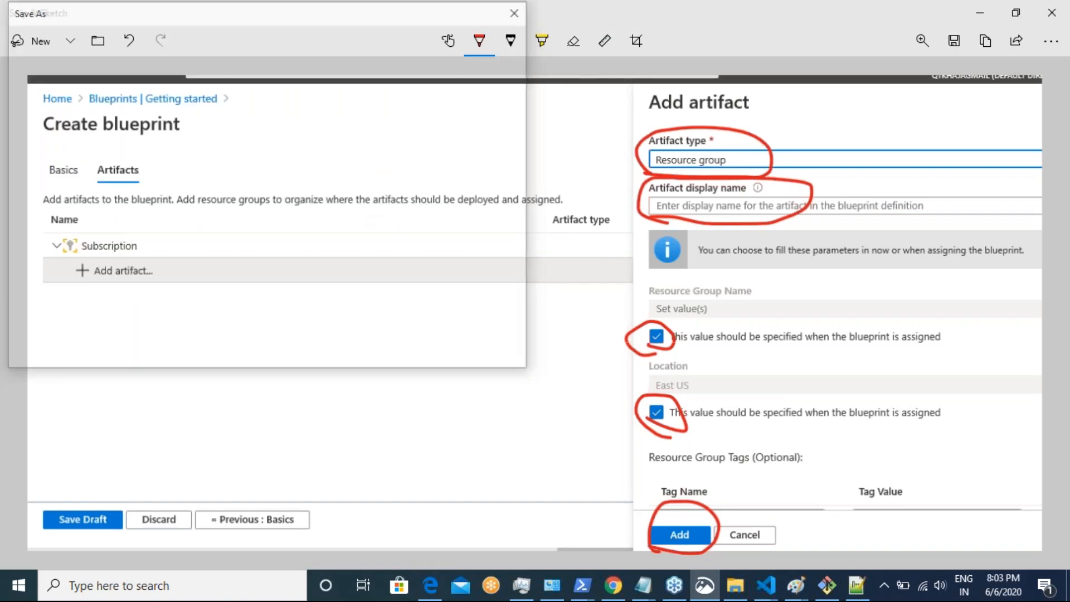
# - Back in the portal, name the resource group artifact "vnetdemo" and add it to the blueprint
pyautogui.hotkey('alt', 'Tab')
pyautogui.click(662, 210)
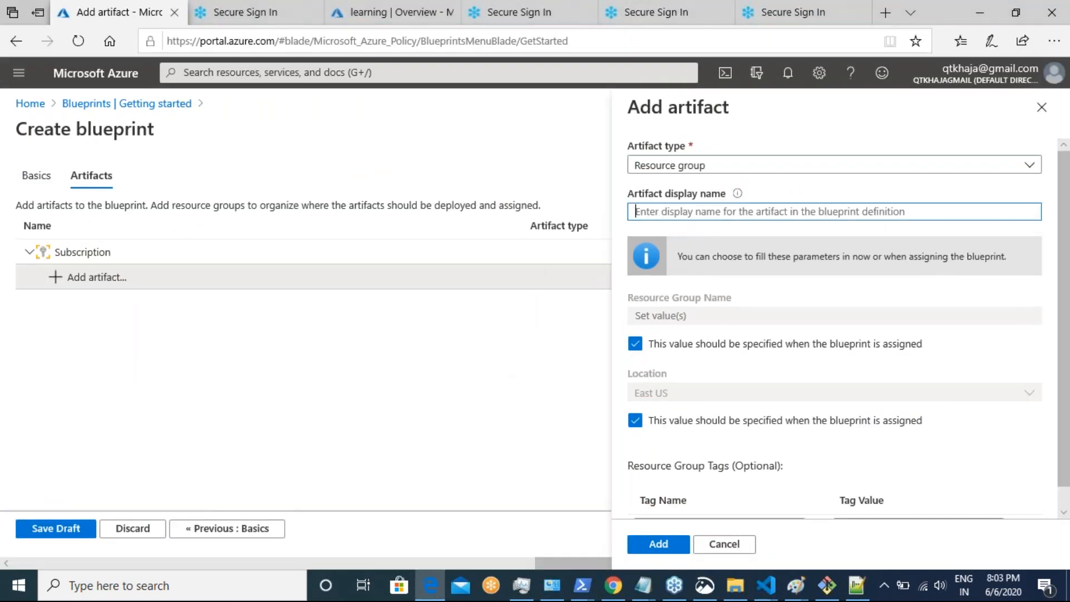
pyautogui.write('vnetdem')
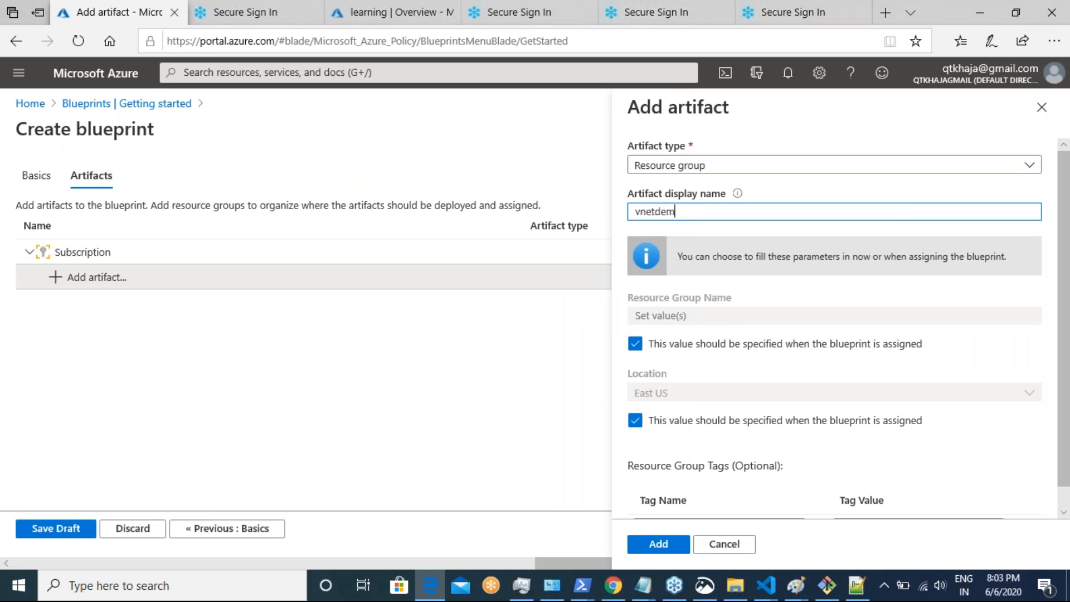
pyautogui.click(664, 544)
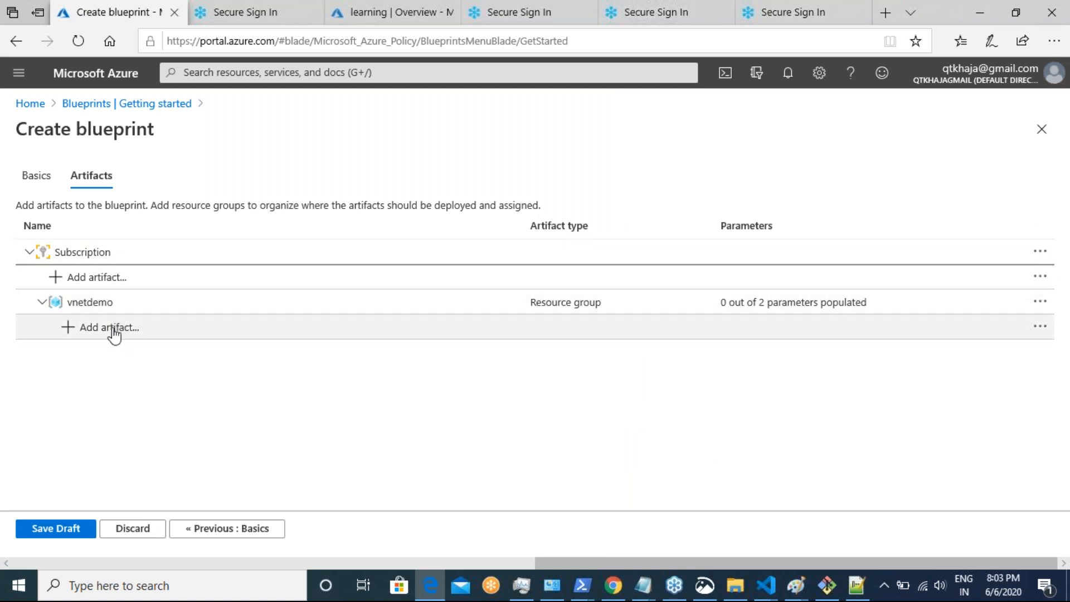
# - Start an Azure Resource Manager template artifact inside the vnetdemo resource group with the display name "vnet"
pyautogui.click(114, 334)
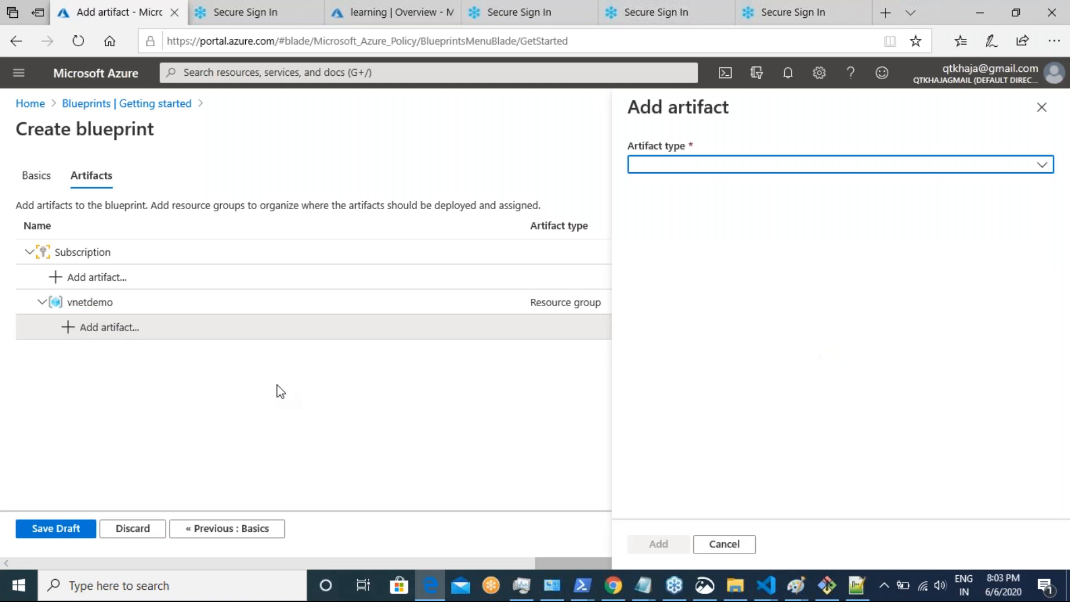
pyautogui.click(1042, 167)
pyautogui.click(755, 272)
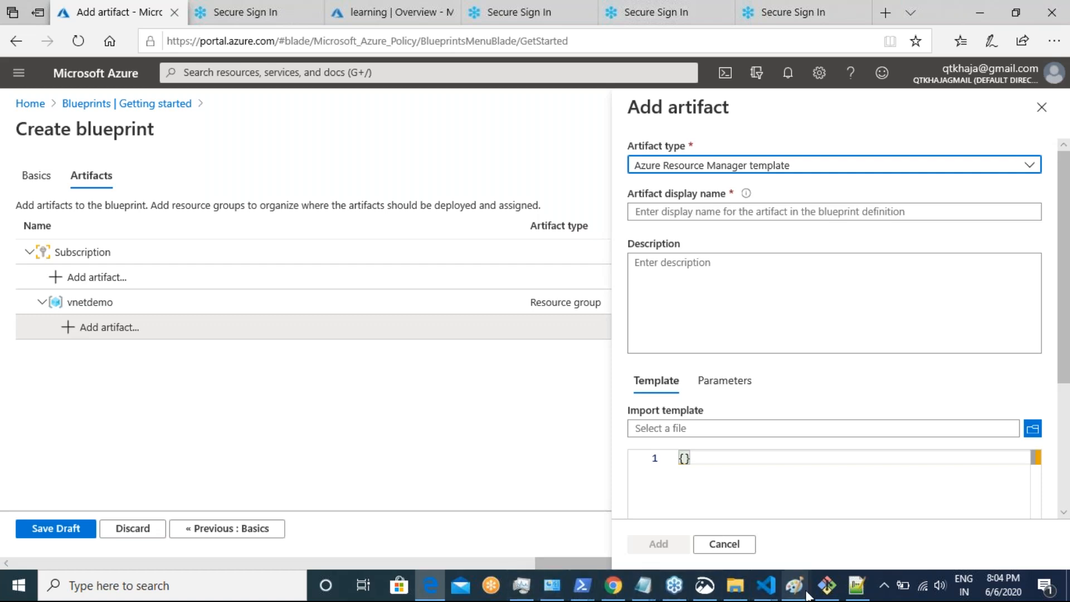
pyautogui.click(736, 212)
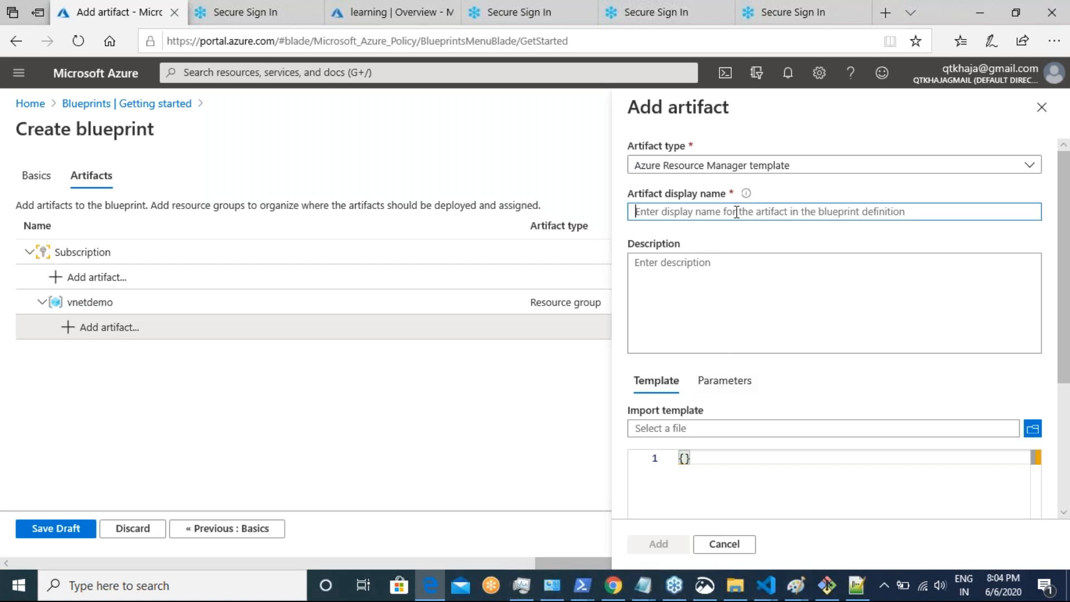
pyautogui.write('vnet')
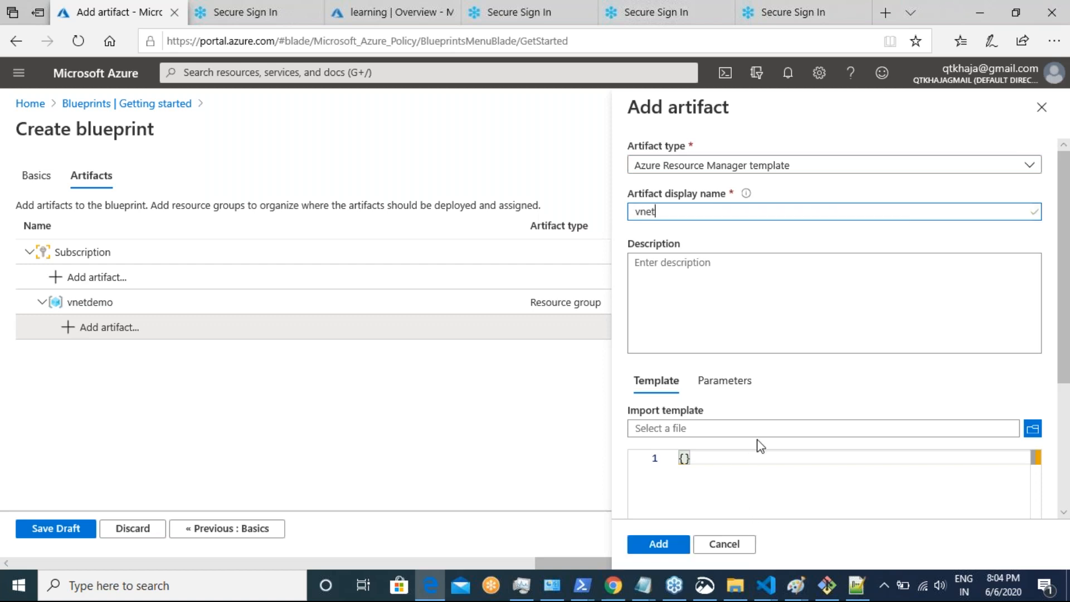
pyautogui.click(718, 287)
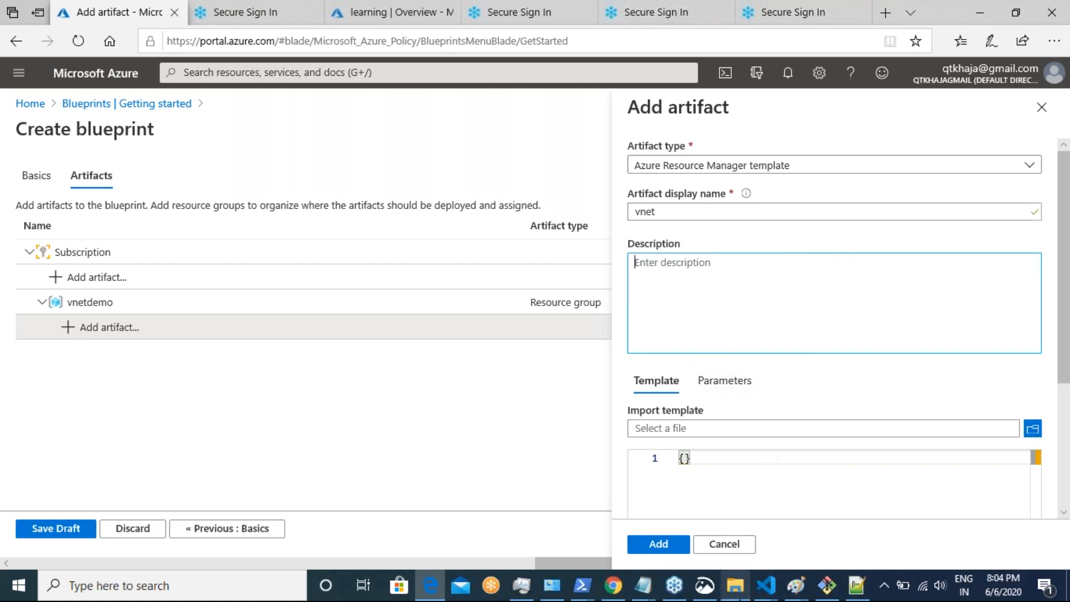
# - Copy the entire azuredeploy.json content from Visual Studio Code into the artifact's template editor, replacing the empty braces
pyautogui.moveTo(766, 585)
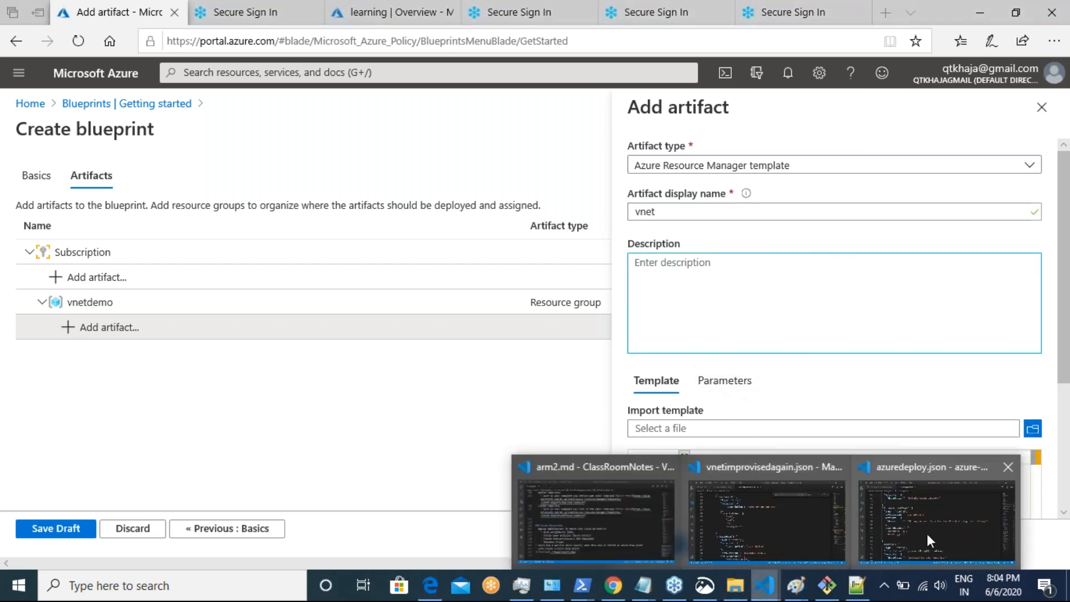
pyautogui.click(928, 533)
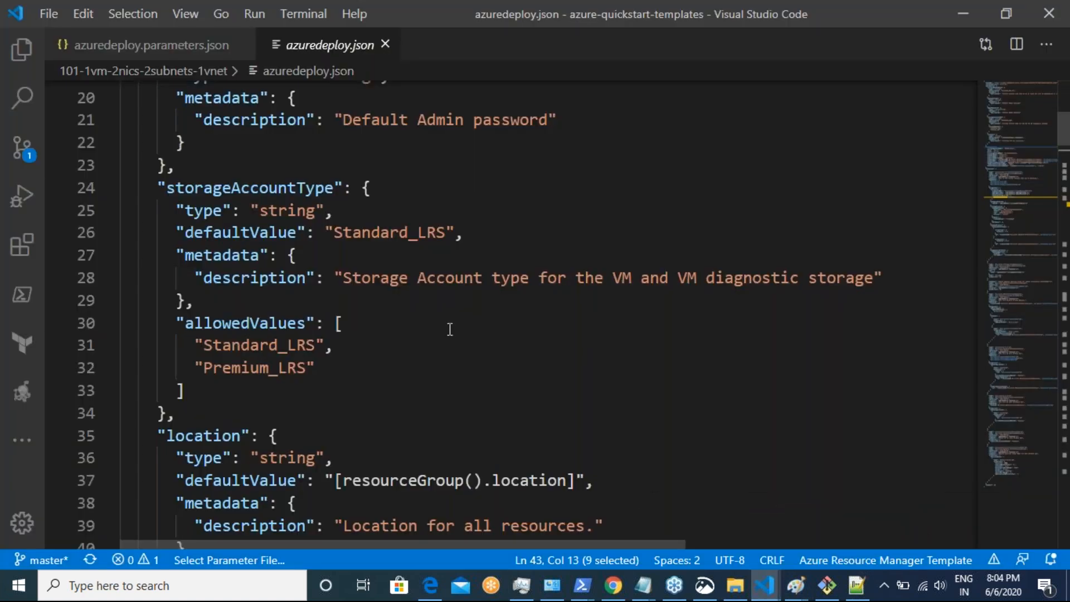
pyautogui.hotkey('ctrl', 'a')
pyautogui.hotkey('alt', 'Tab')
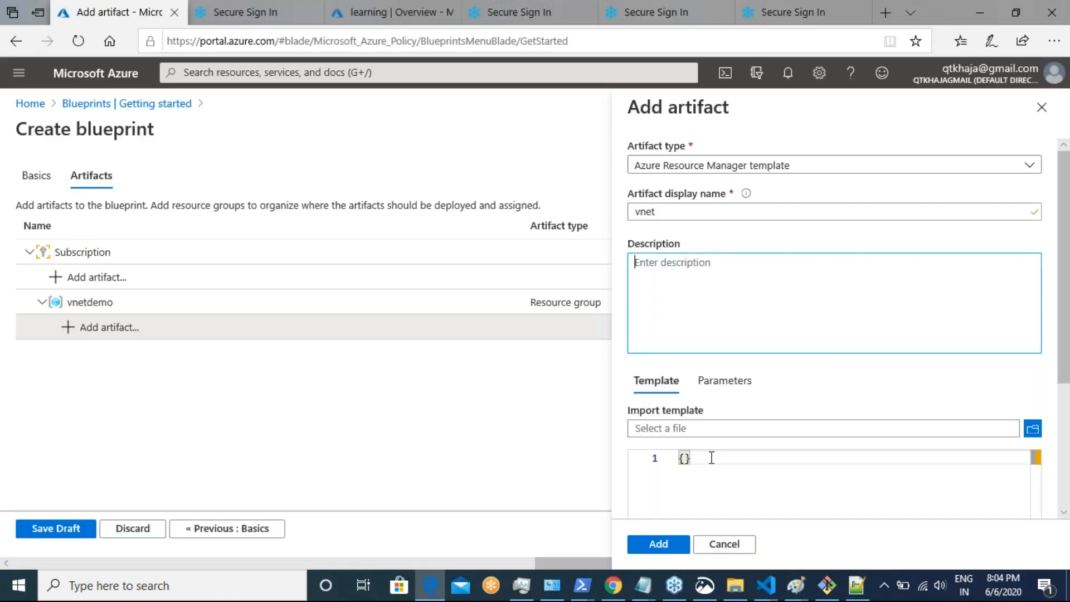
pyautogui.click(757, 468)
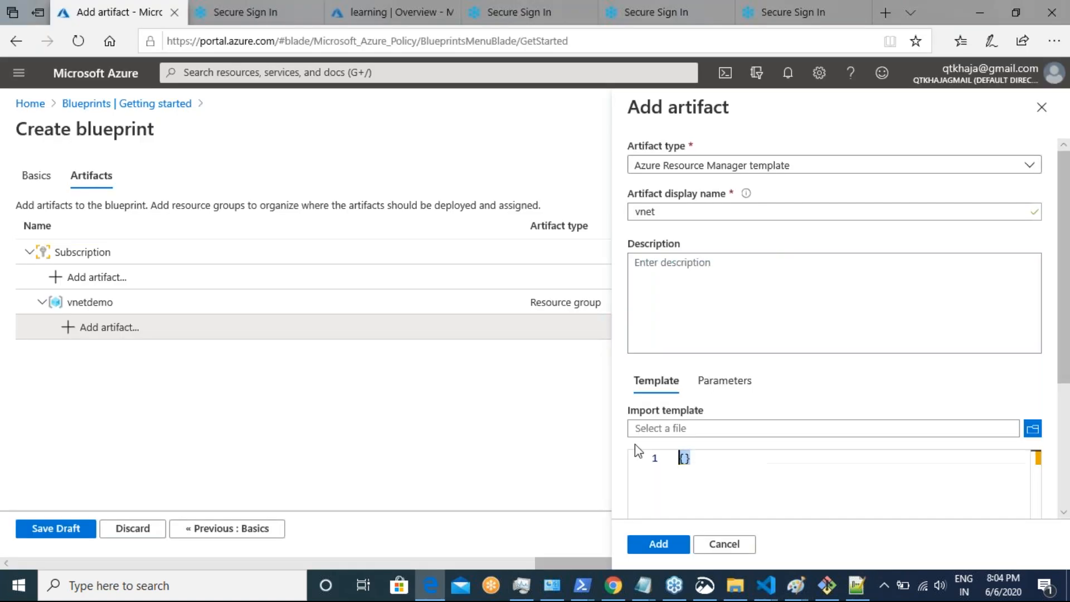
pyautogui.hotkey('ctrl', 'v')
# - Review the pasted template code and the parameters it defines for the vnet artifact
pyautogui.scroll(5, 867, 474)
pyautogui.scroll(6, 868, 477)
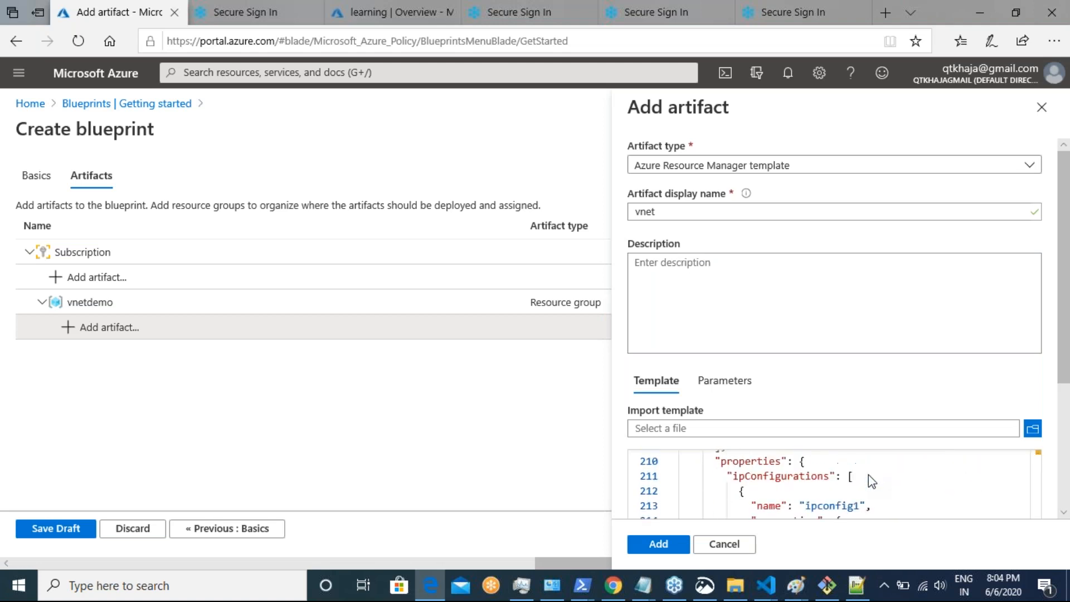
pyautogui.click(725, 381)
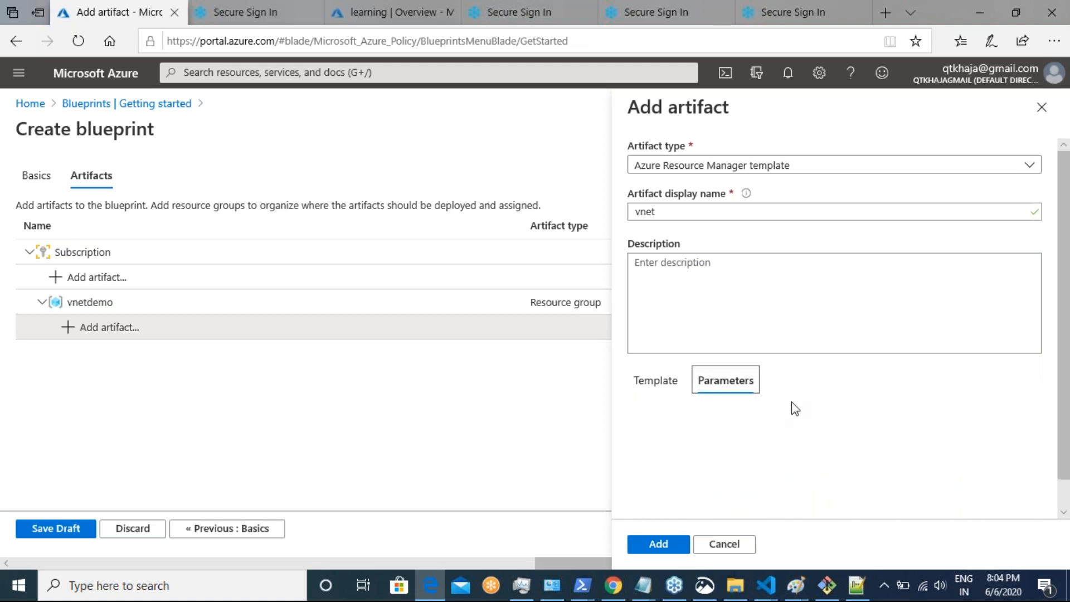
pyautogui.scroll(-2, 781, 423)
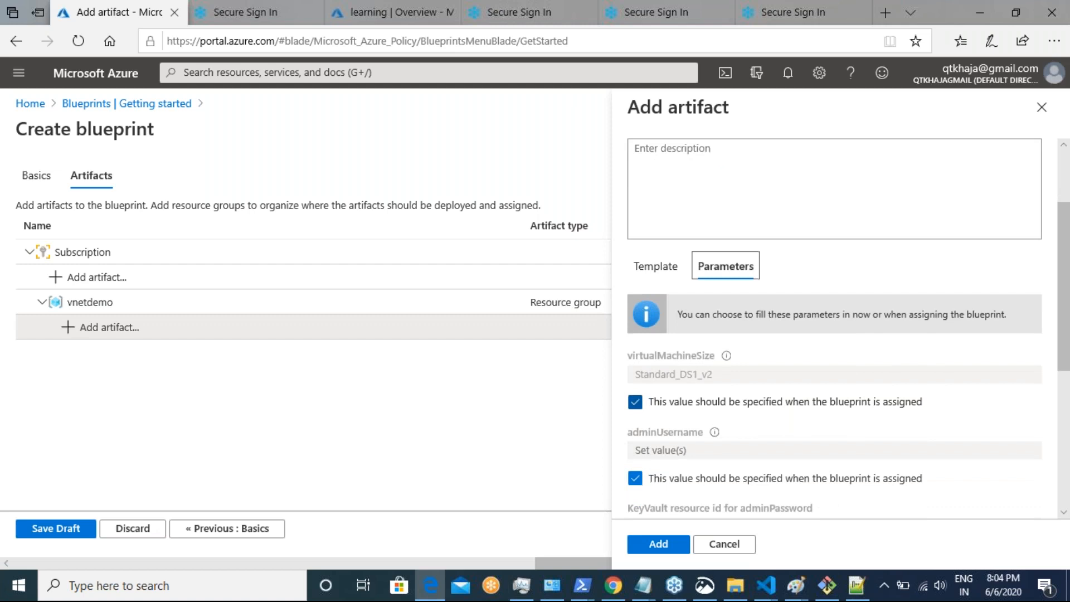
pyautogui.click(655, 266)
pyautogui.scroll(-15, 842, 365)
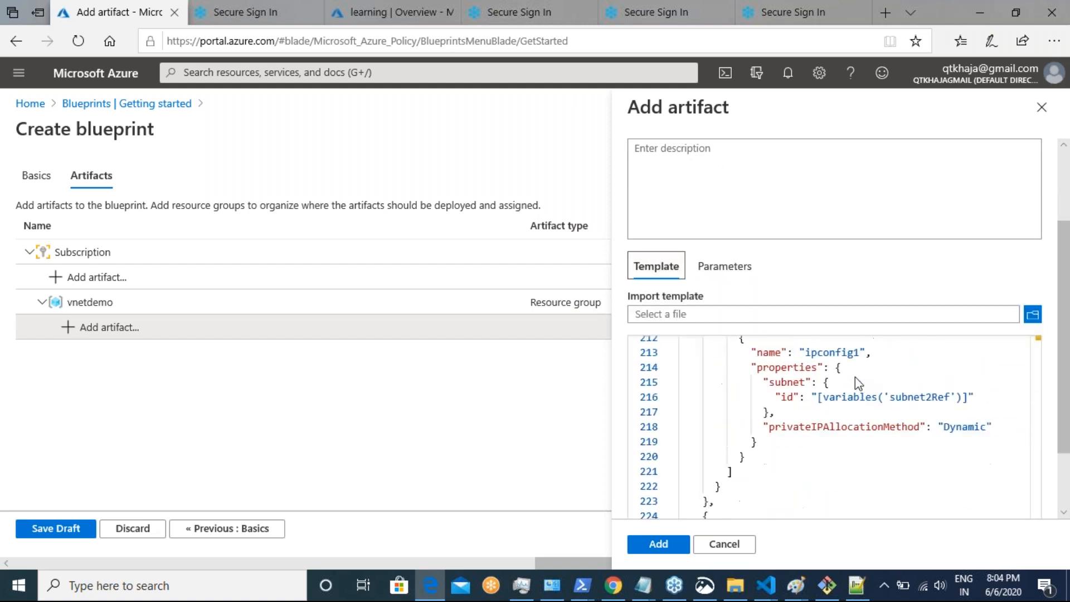
pyautogui.scroll(7, 836, 389)
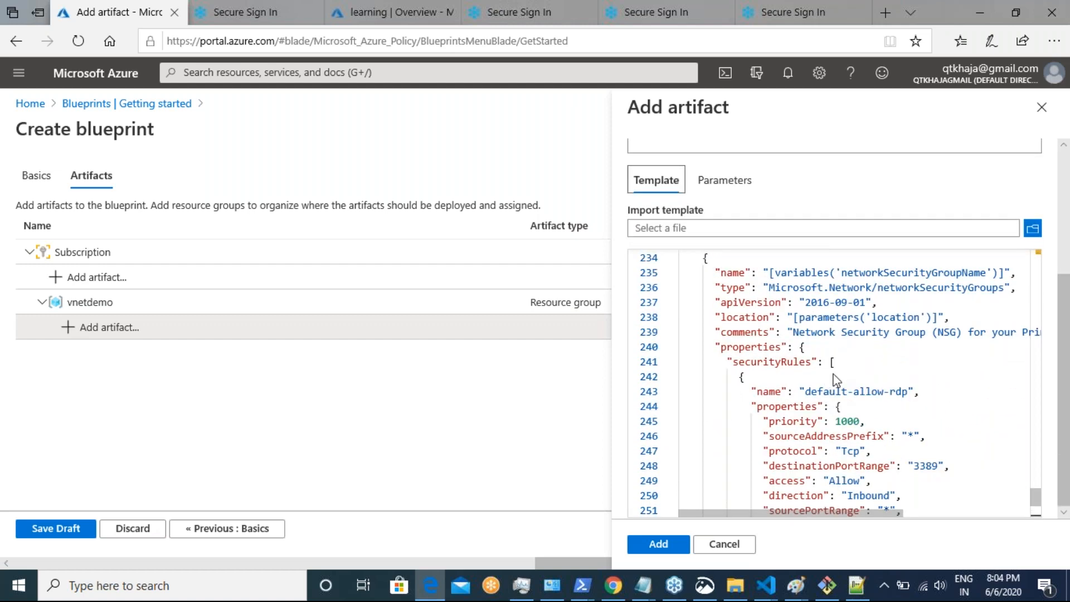
pyautogui.scroll(6, 959, 337)
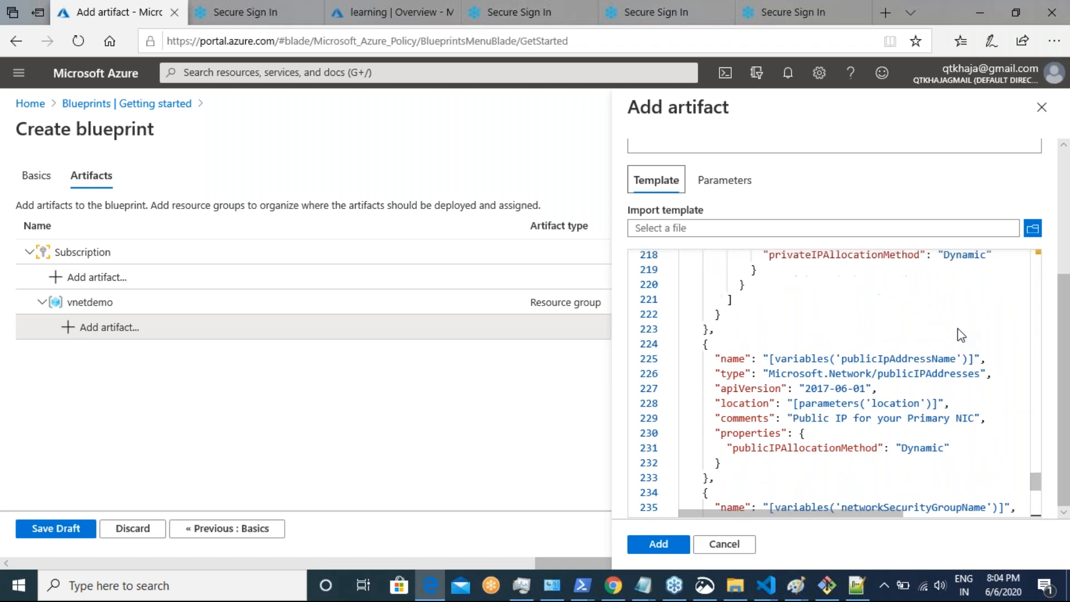
# - Capture the vnet artifact form with Snip & Sketch and circle its Add and Cancel buttons in red
pyautogui.click(705, 585)
pyautogui.click(28, 40)
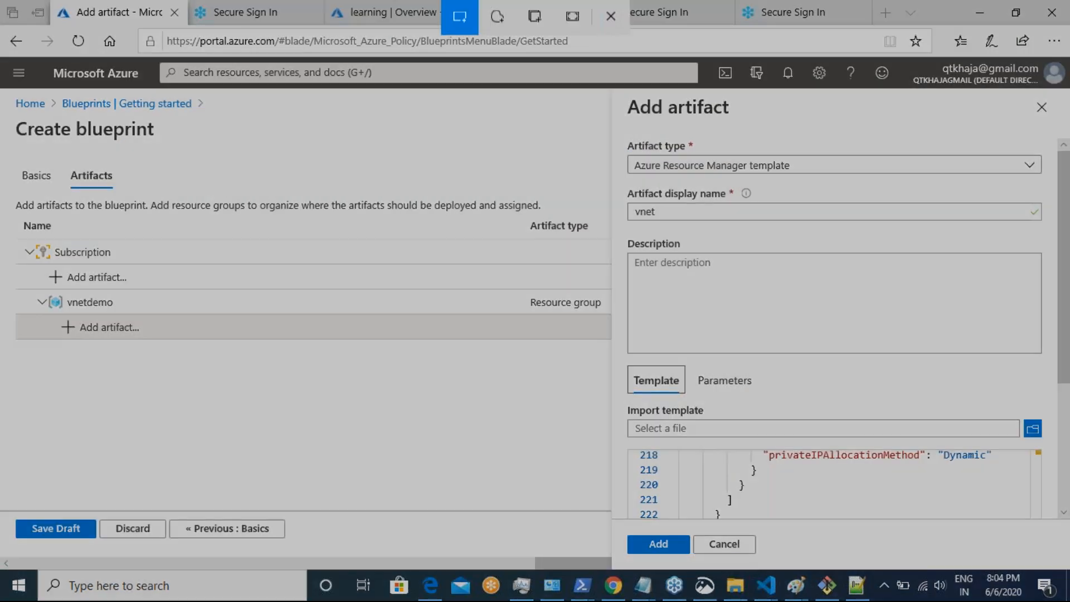
pyautogui.moveTo(2, 82)
pyautogui.mouseDown()
pyautogui.moveTo(1006, 475)
pyautogui.moveTo(1024, 563)
pyautogui.mouseUp()
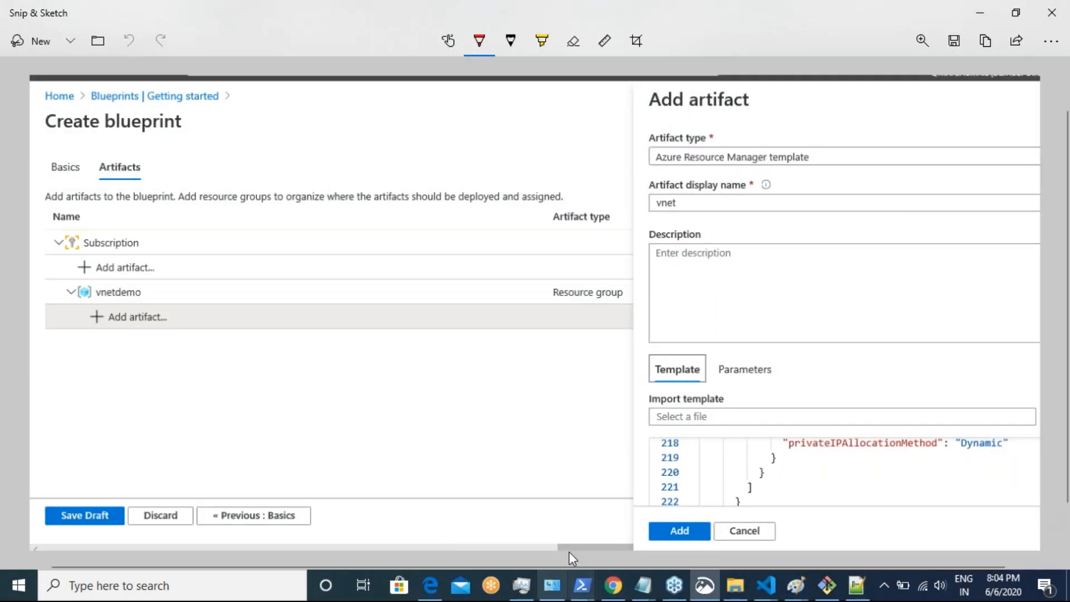
pyautogui.moveTo(647, 540)
pyautogui.mouseDown()
pyautogui.moveTo(805, 538)
pyautogui.moveTo(626, 526)
pyautogui.mouseUp()
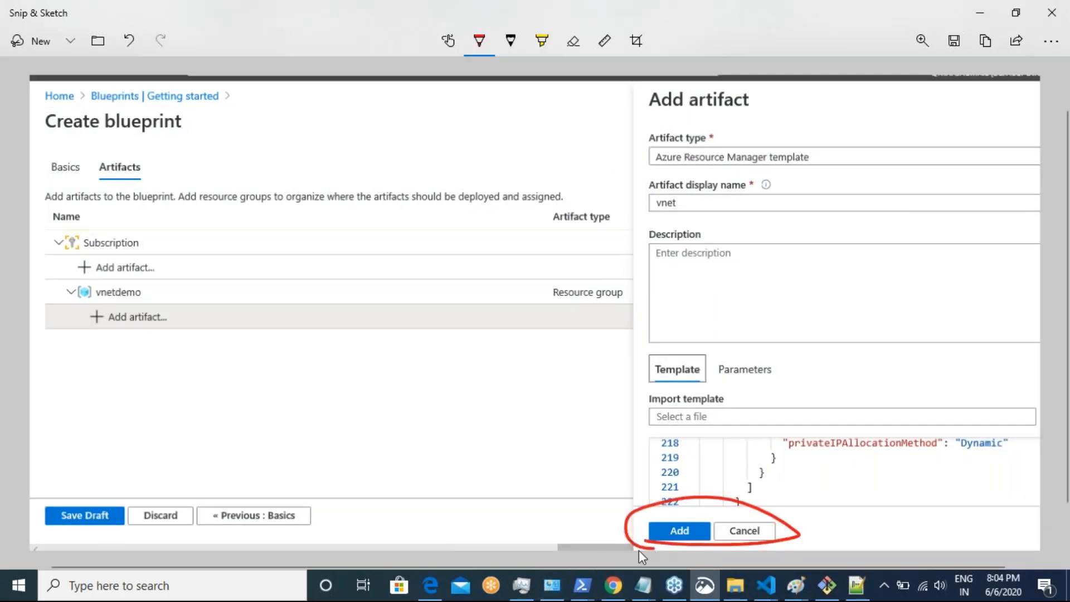
pyautogui.click(953, 54)
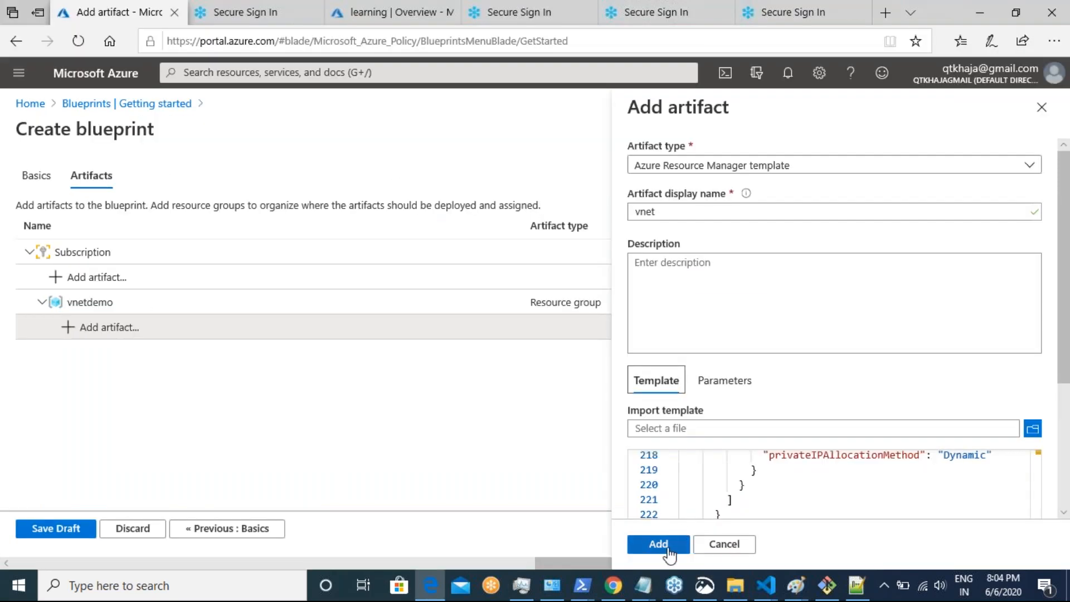
# - Add the vnet template artifact to the blueprint and start a policy assignment artifact inside the vnetdemo resource group
pyautogui.click(668, 554)
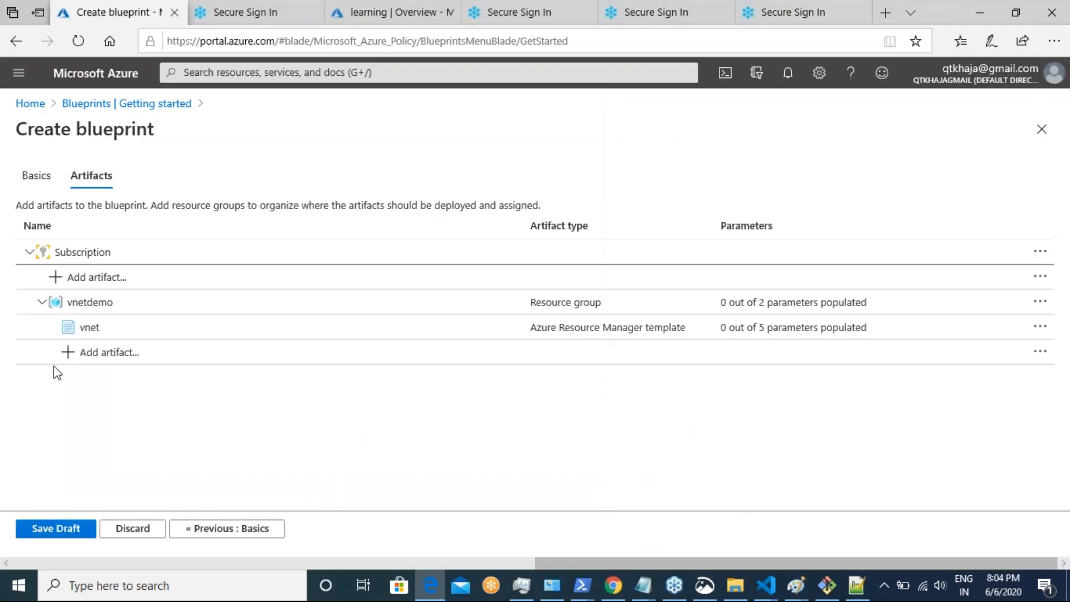
pyautogui.click(111, 353)
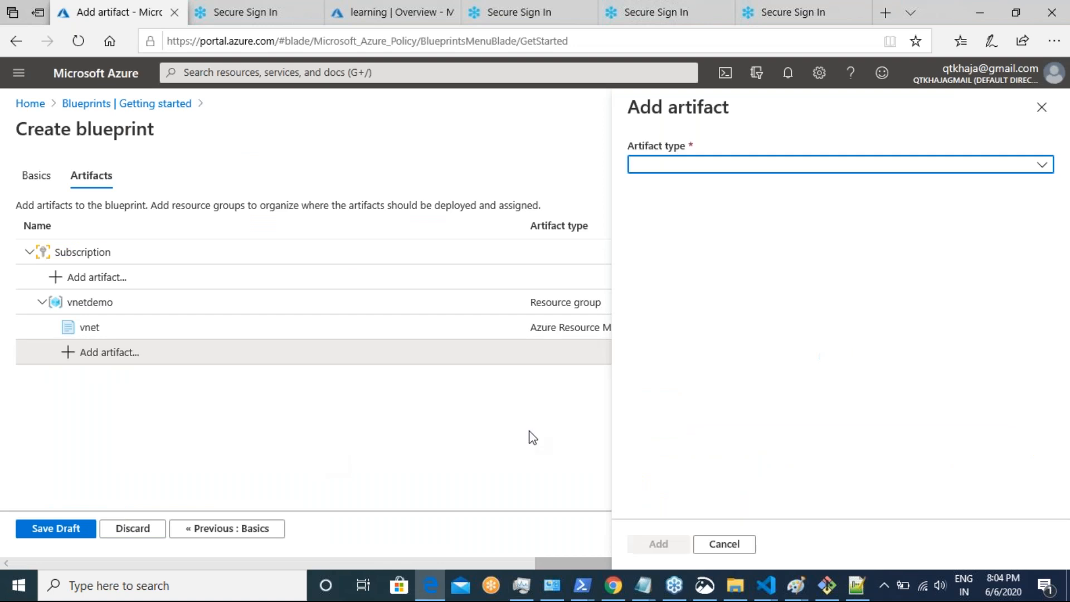
pyautogui.click(843, 167)
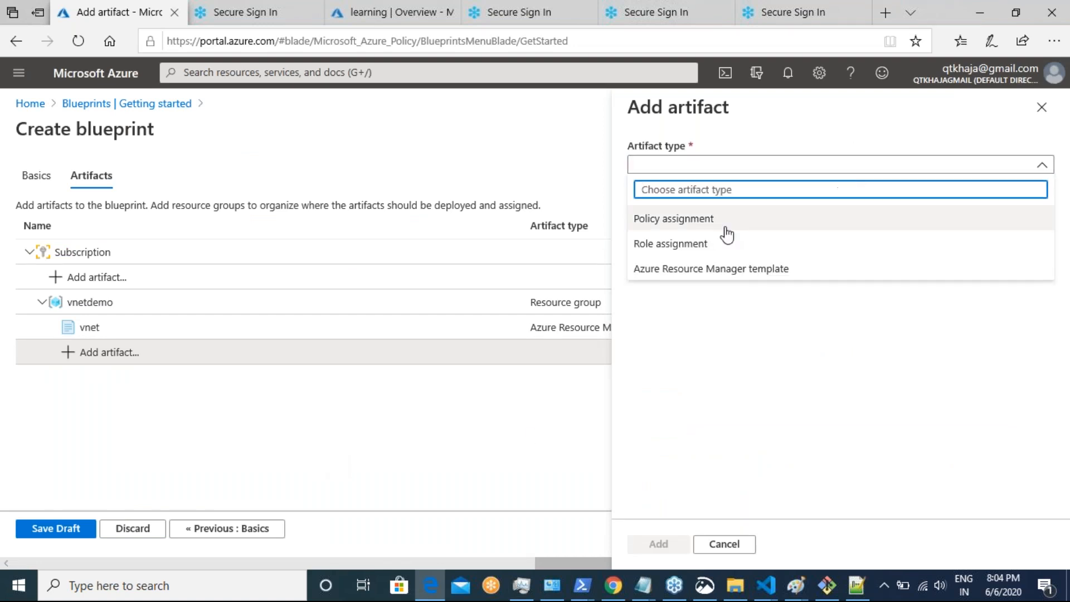
pyautogui.click(834, 344)
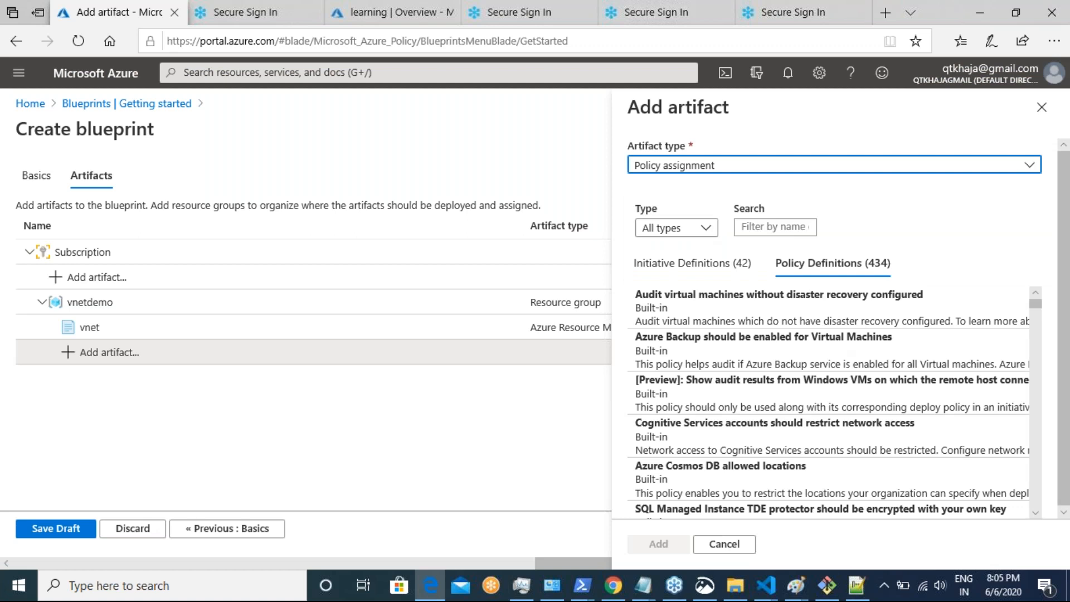
pyautogui.scroll(-10, 831, 346)
pyautogui.scroll(-10, 830, 347)
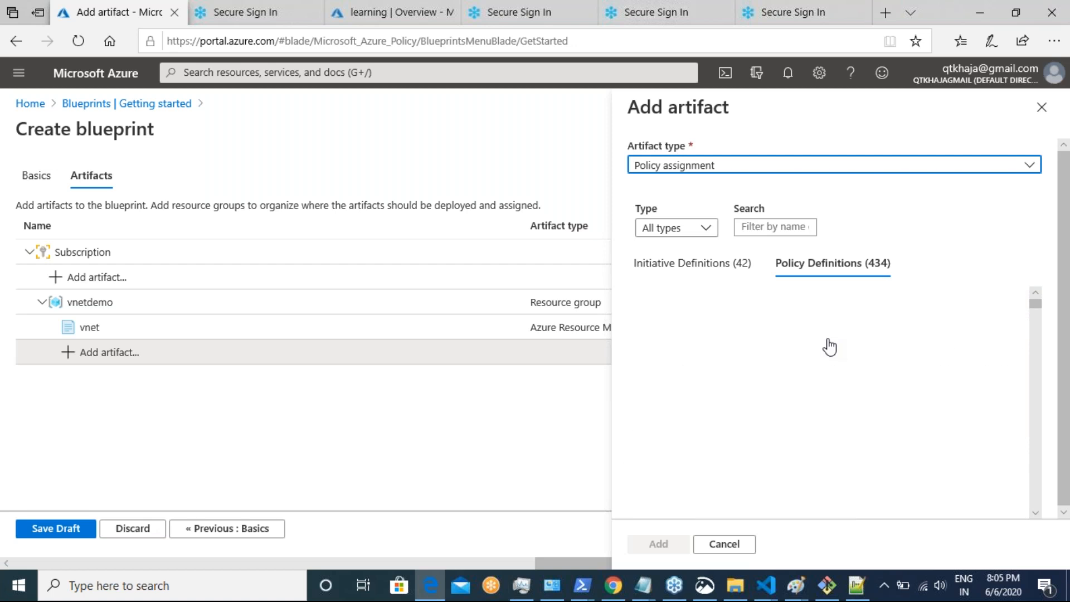
# - Filter the policy definitions by "allowed" and add the Allowed locations policy to vnetdemo
pyautogui.click(770, 223)
pyautogui.write('a')
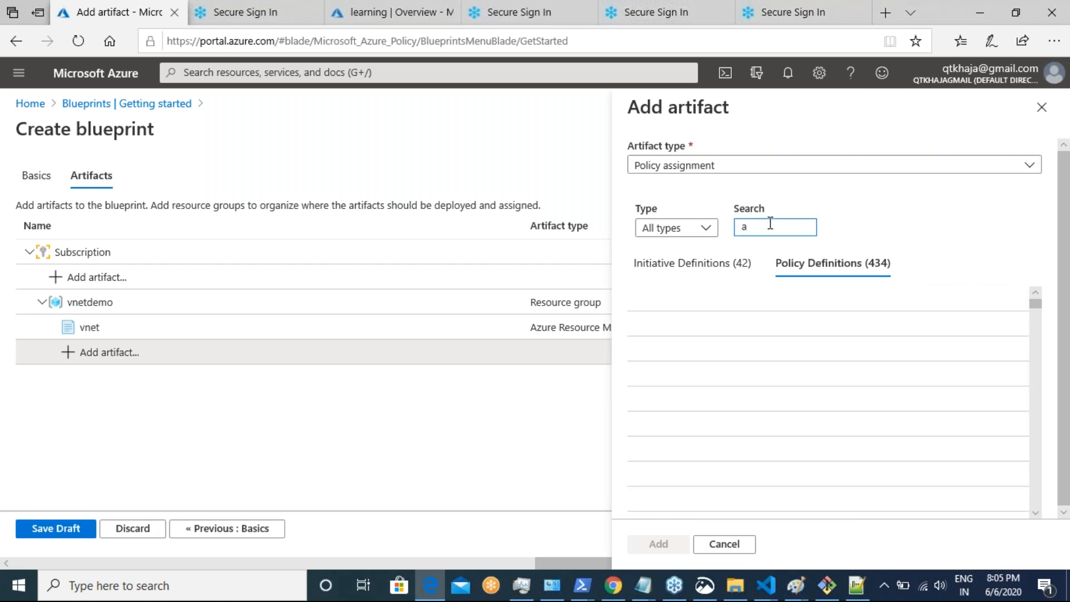
pyautogui.write('llow')
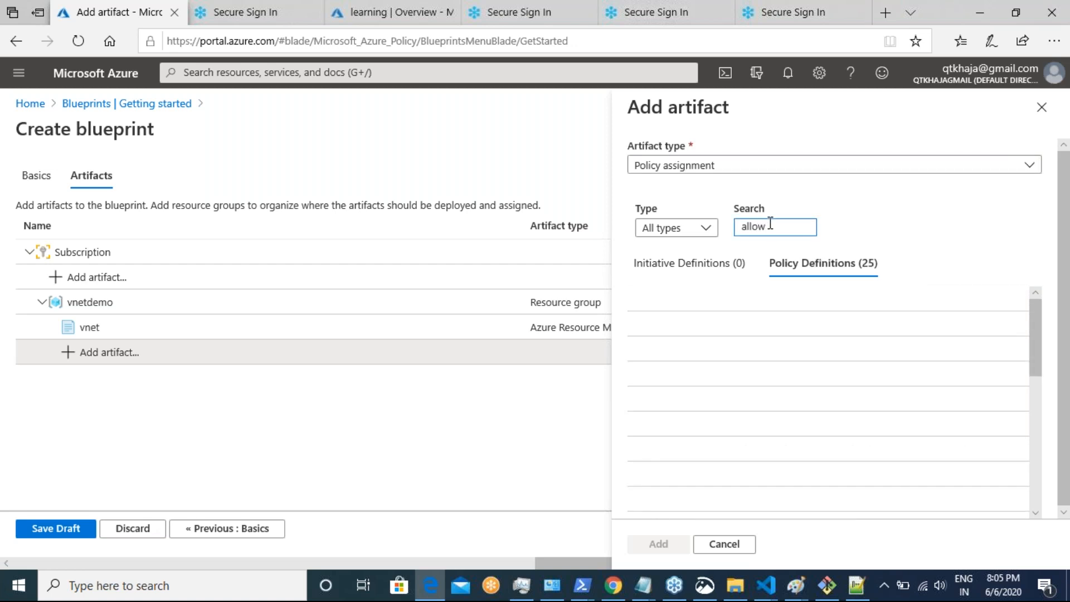
pyautogui.write('ed')
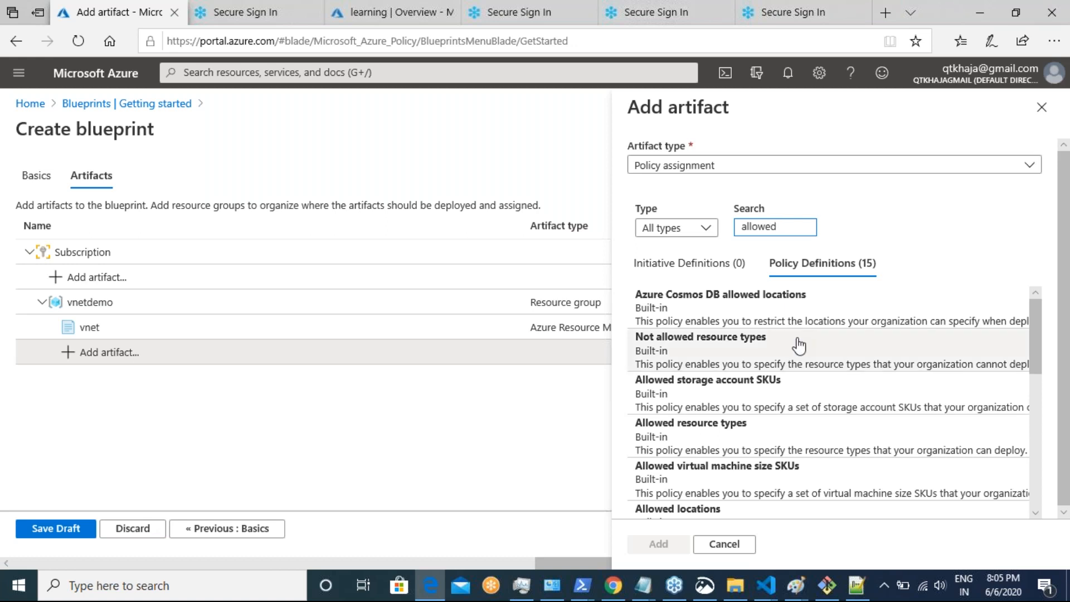
pyautogui.click(730, 508)
pyautogui.click(659, 545)
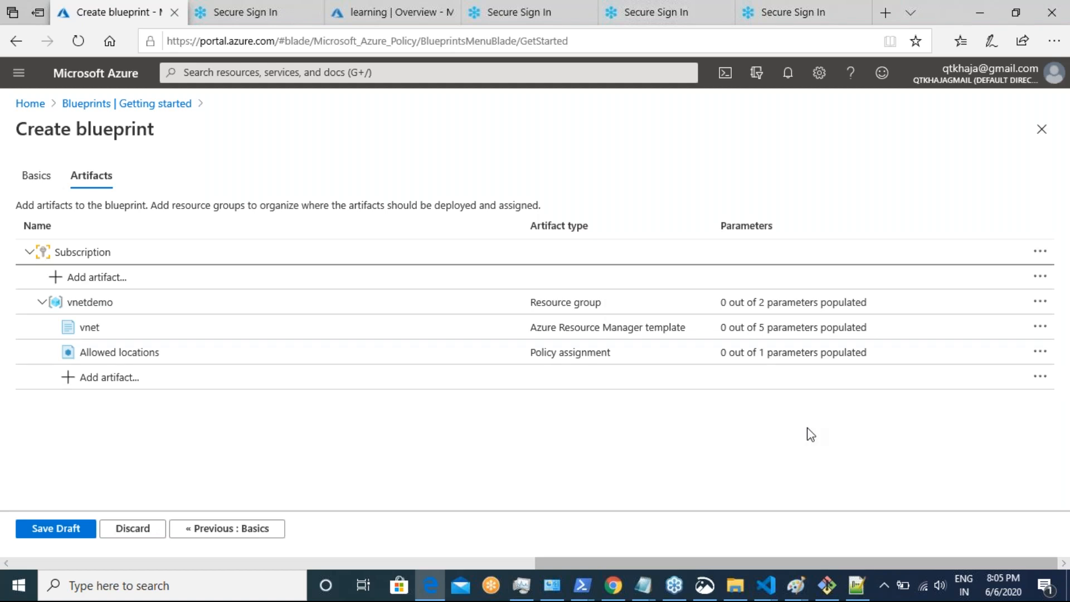
# - Set the Allowed locations policy parameter to East US instead of deferring it to blueprint assignment, and save it
pyautogui.click(129, 359)
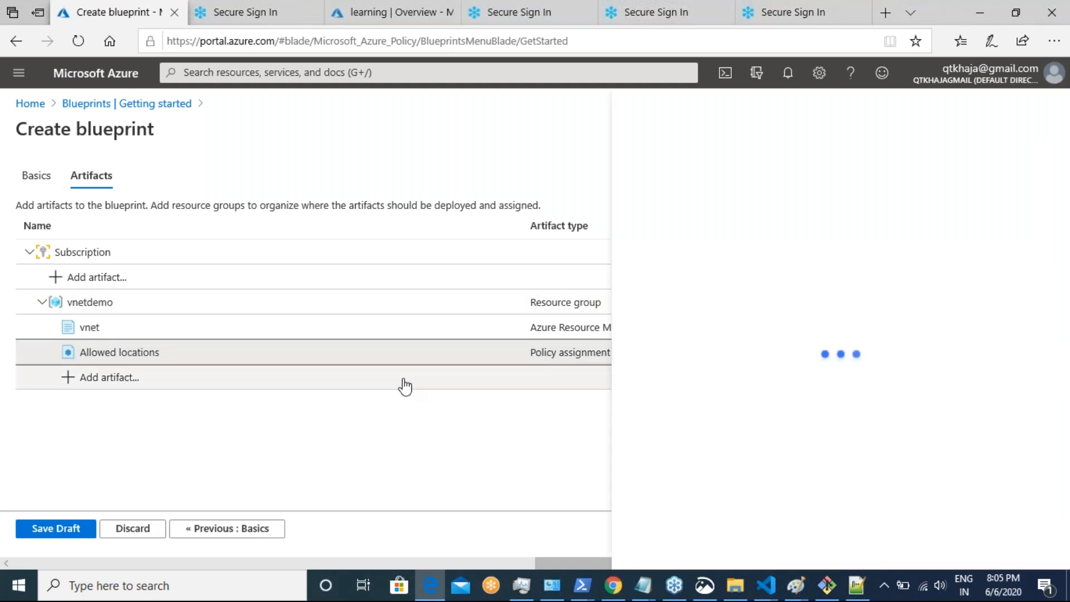
pyautogui.click(636, 404)
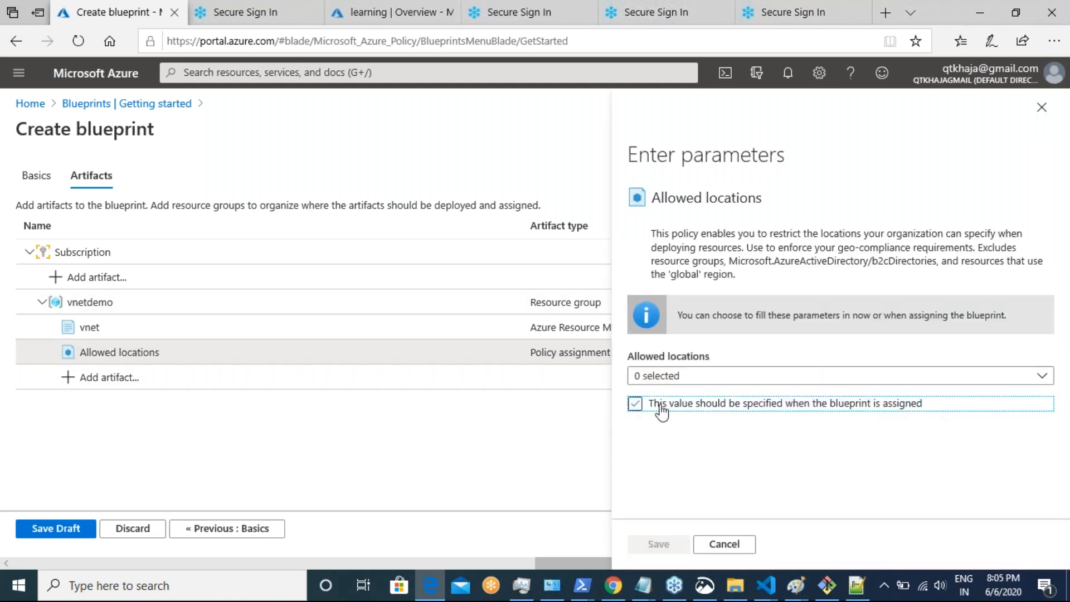
pyautogui.click(678, 376)
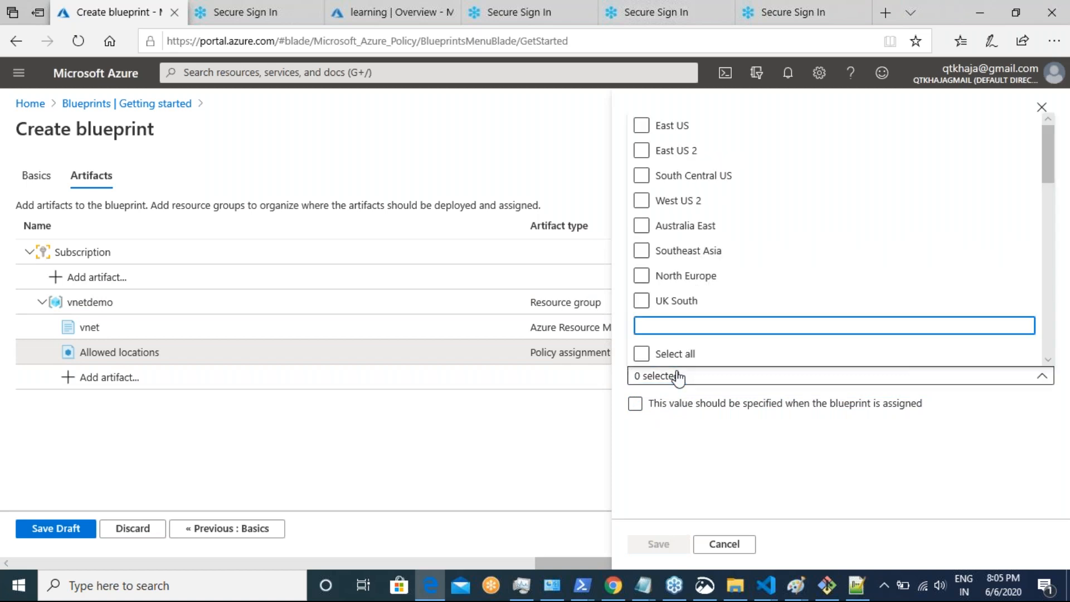
pyautogui.click(642, 128)
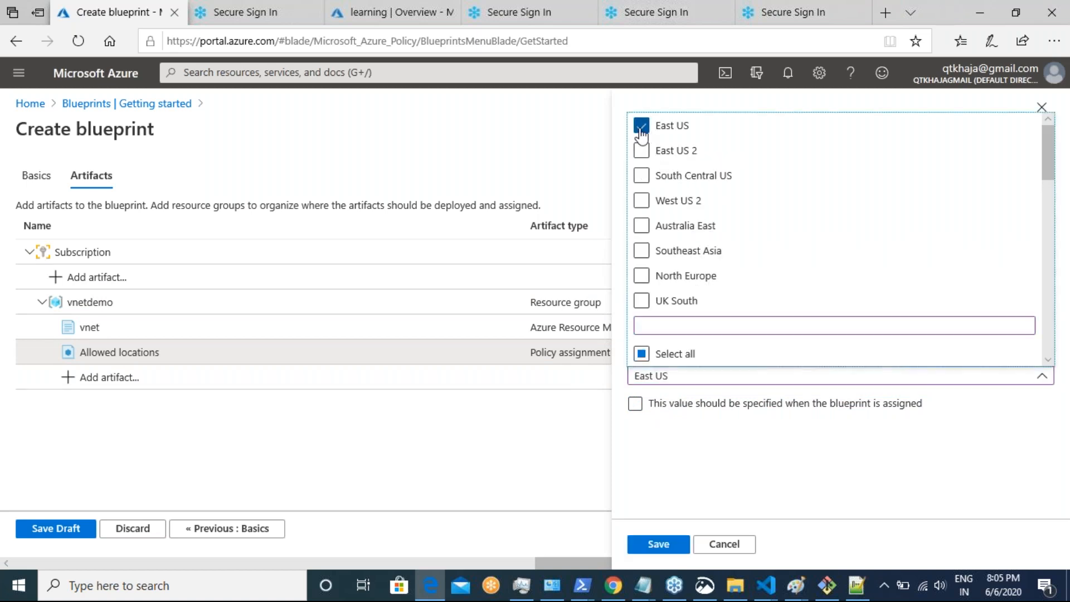
pyautogui.click(657, 544)
# - Start another policy assignment artifact inside the vnetdemo resource group and ready the definition search
pyautogui.click(129, 378)
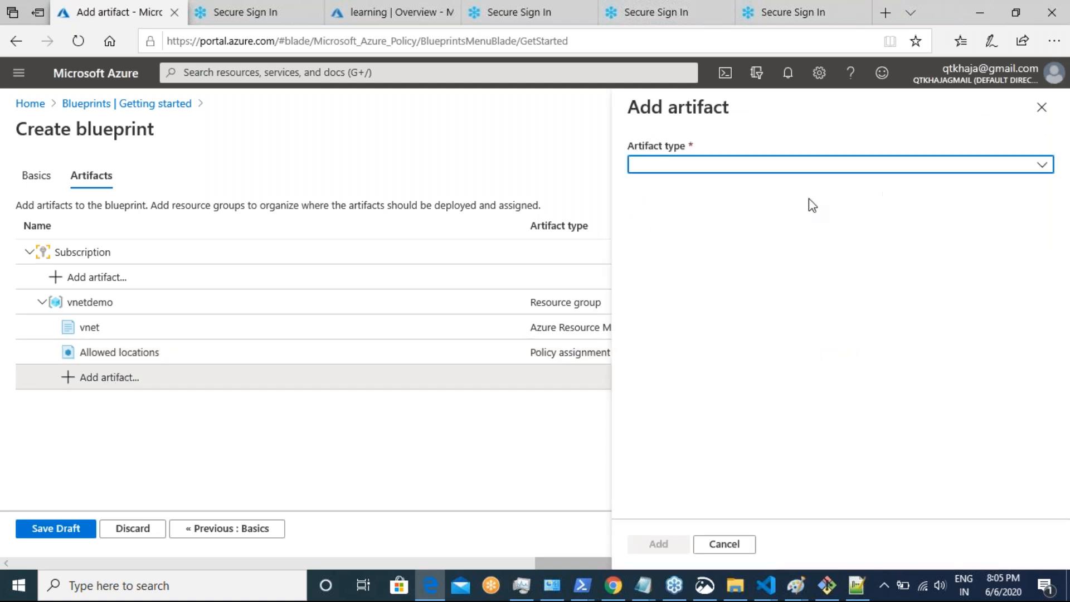
pyautogui.click(694, 164)
pyautogui.click(694, 217)
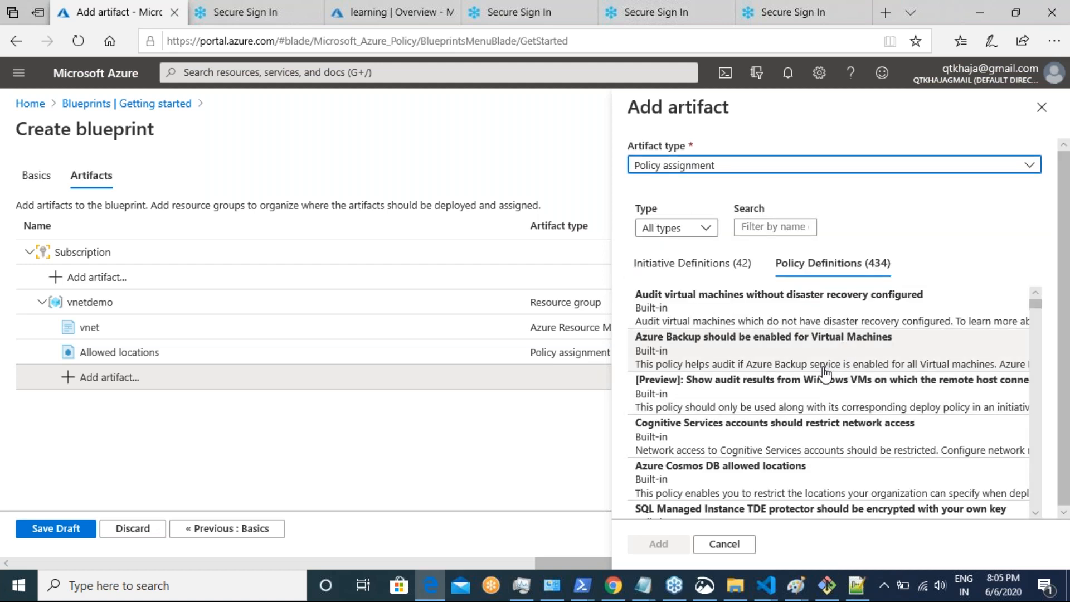
pyautogui.click(749, 227)
pyautogui.write('r')
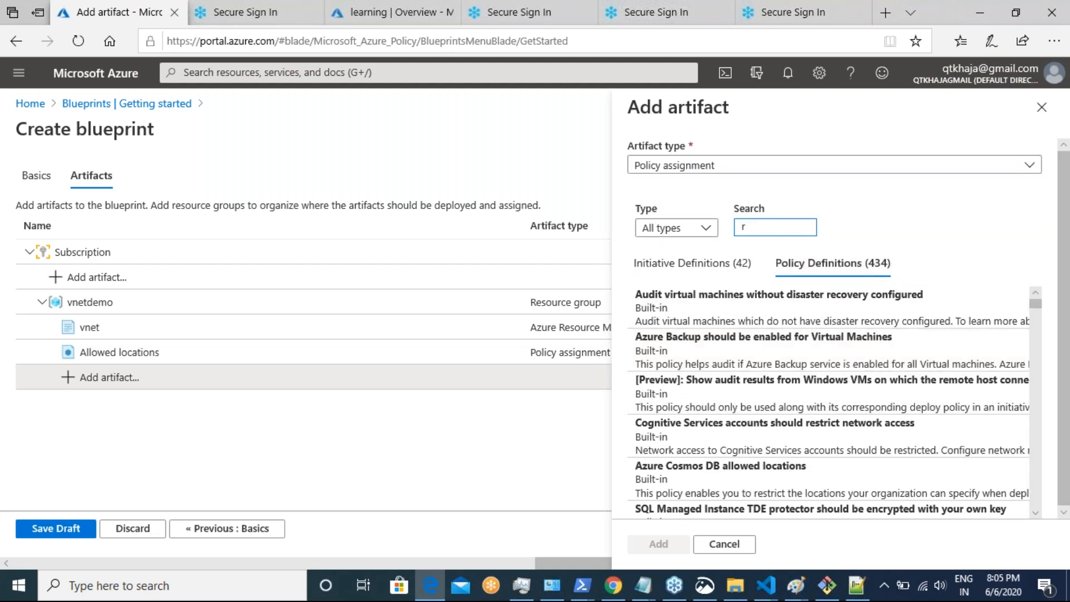
pyautogui.write('esource')
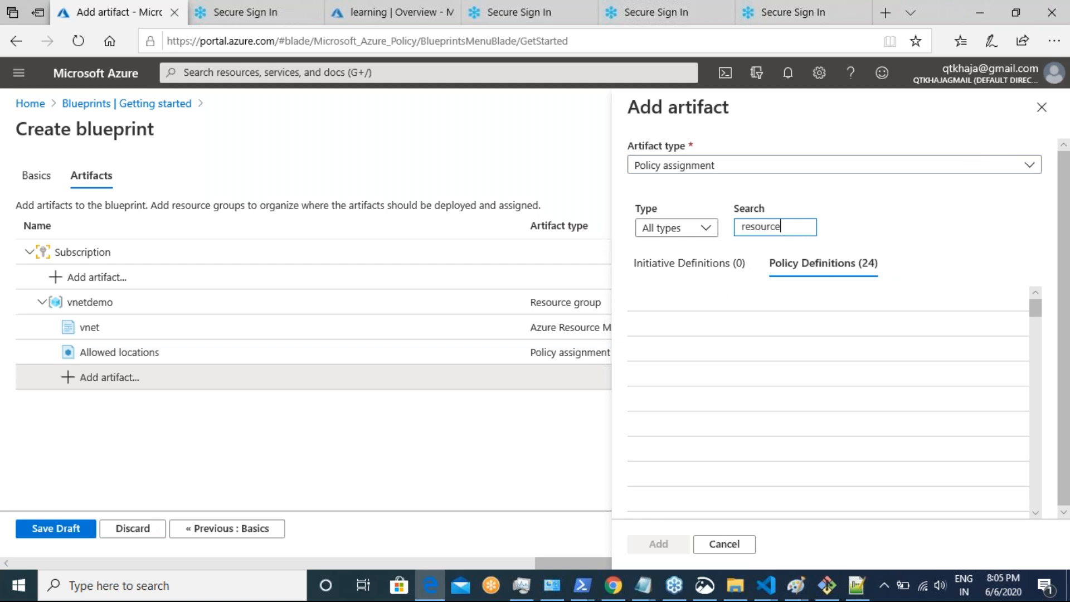
pyautogui.write('t')
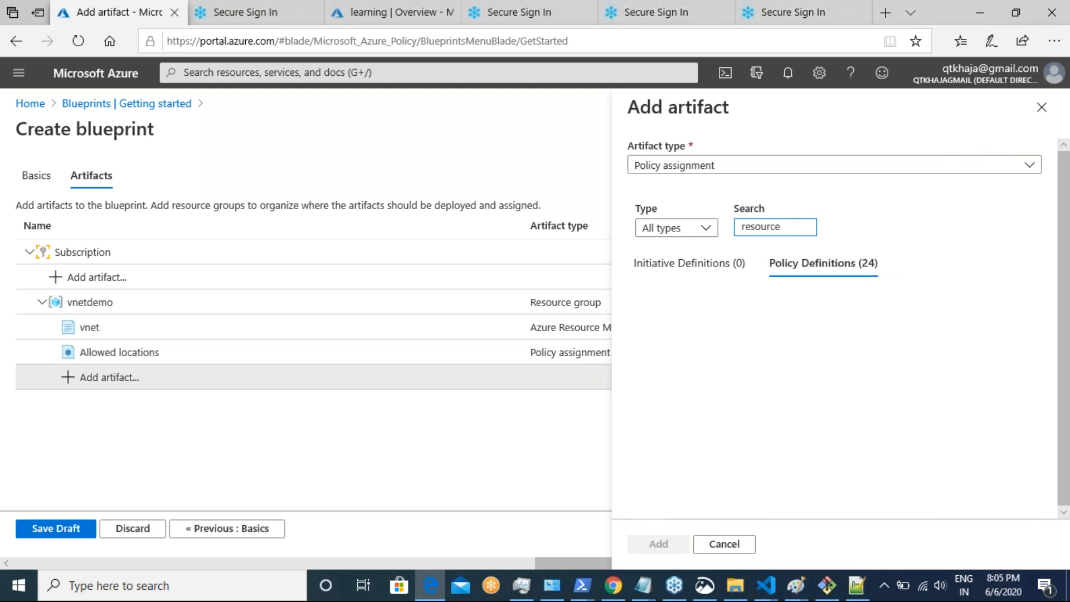
pyautogui.press('BackSpace')
pyautogui.press('BackSpace')
pyautogui.press('BackSpace')
pyautogui.press('BackSpace')
pyautogui.press('BackSpace')
pyautogui.press('BackSpace')
pyautogui.press('BackSpace')
pyautogui.press('BackSpace')
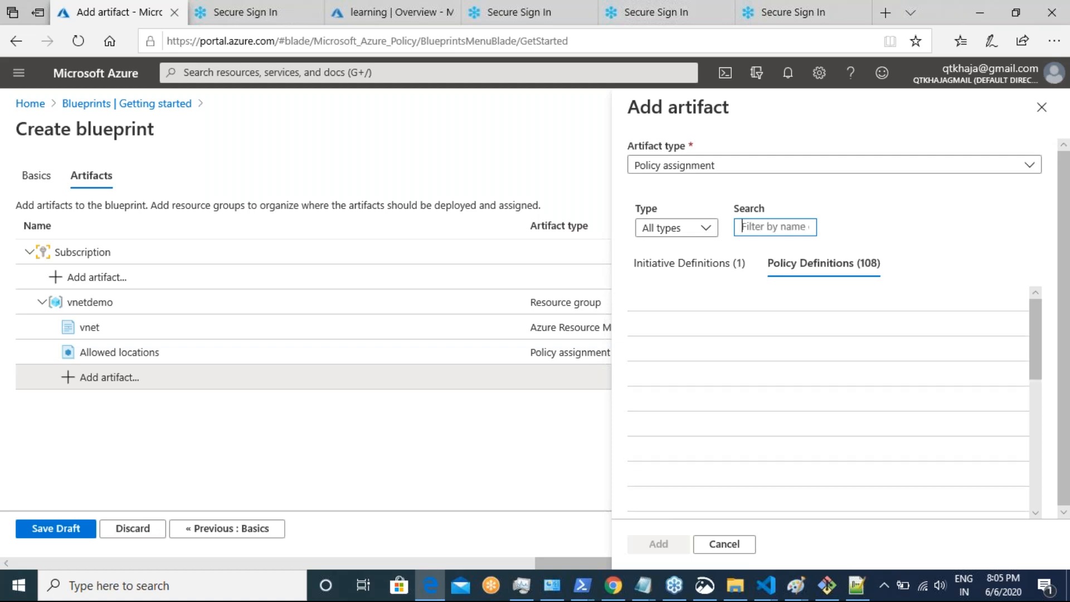
# - Filter the policy definitions by "allowed" and add the Allowed virtual machine size SKUs policy to vnetdemo
pyautogui.write('allowed')
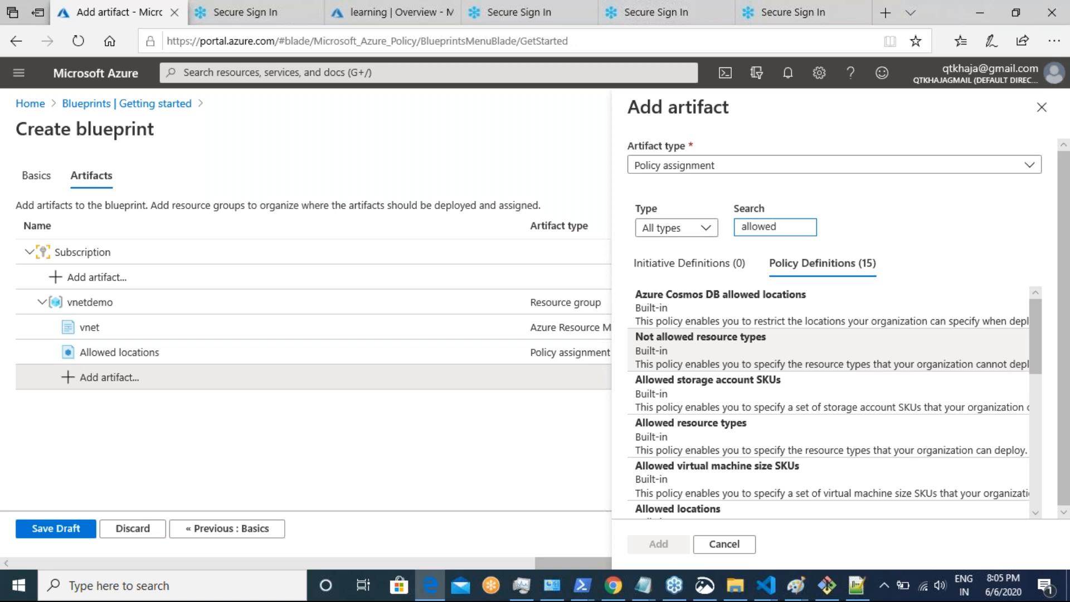
pyautogui.click(795, 480)
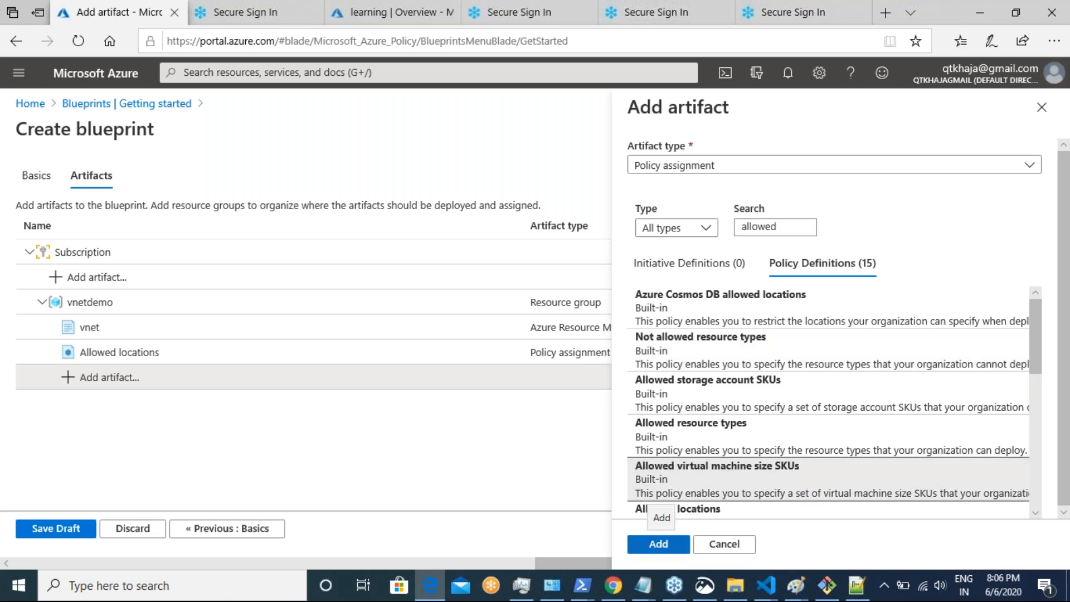
pyautogui.click(662, 545)
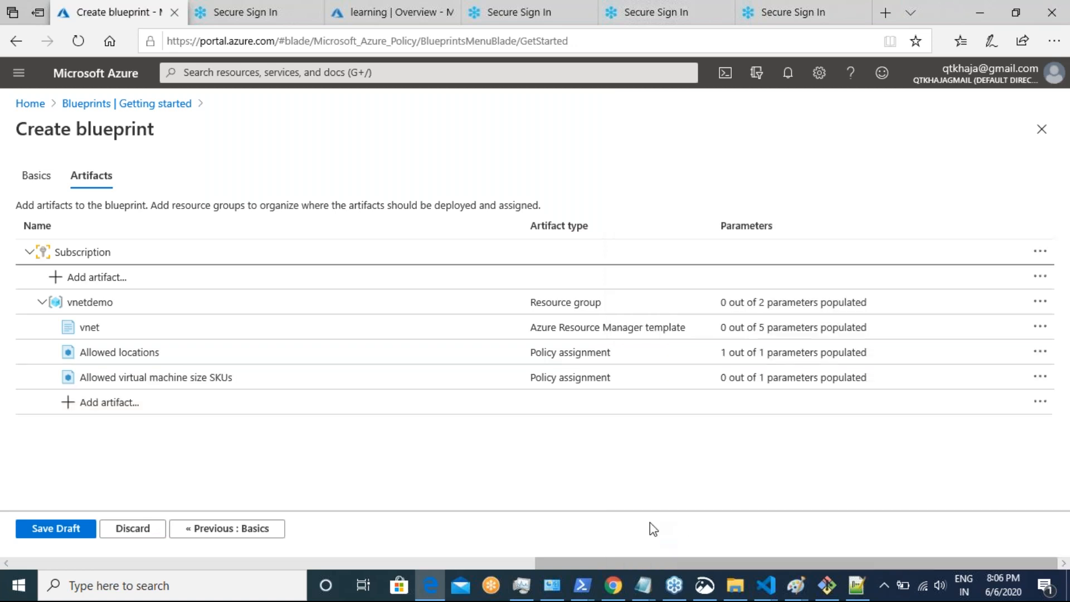
# - Set the VM size policy's Allowed Size SKUs to ["Standard_B1s"] instead of deferring the value to assignment, and save it
pyautogui.click(348, 388)
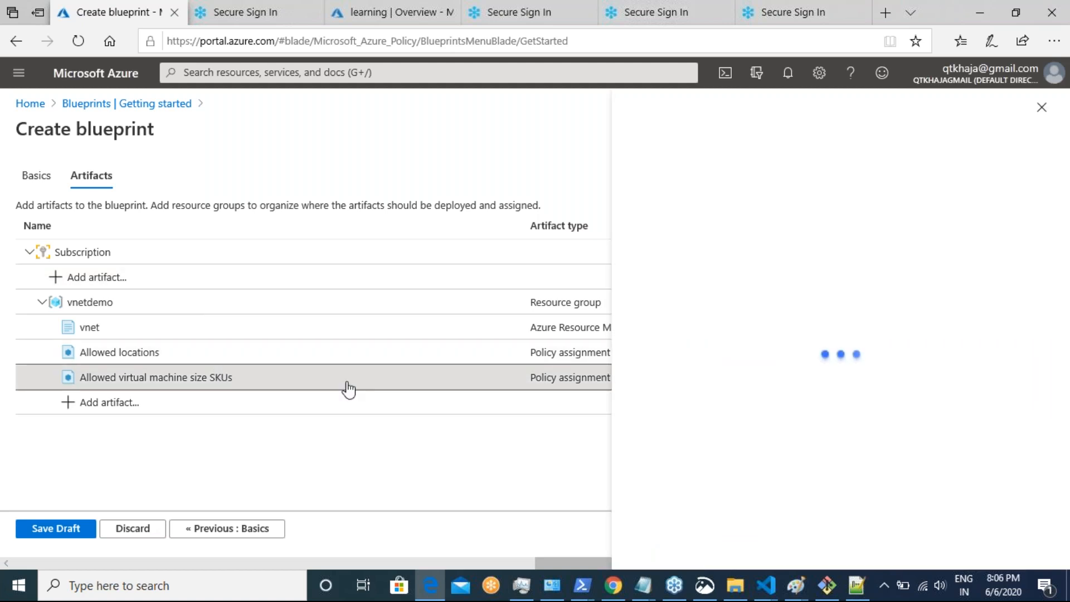
pyautogui.click(635, 375)
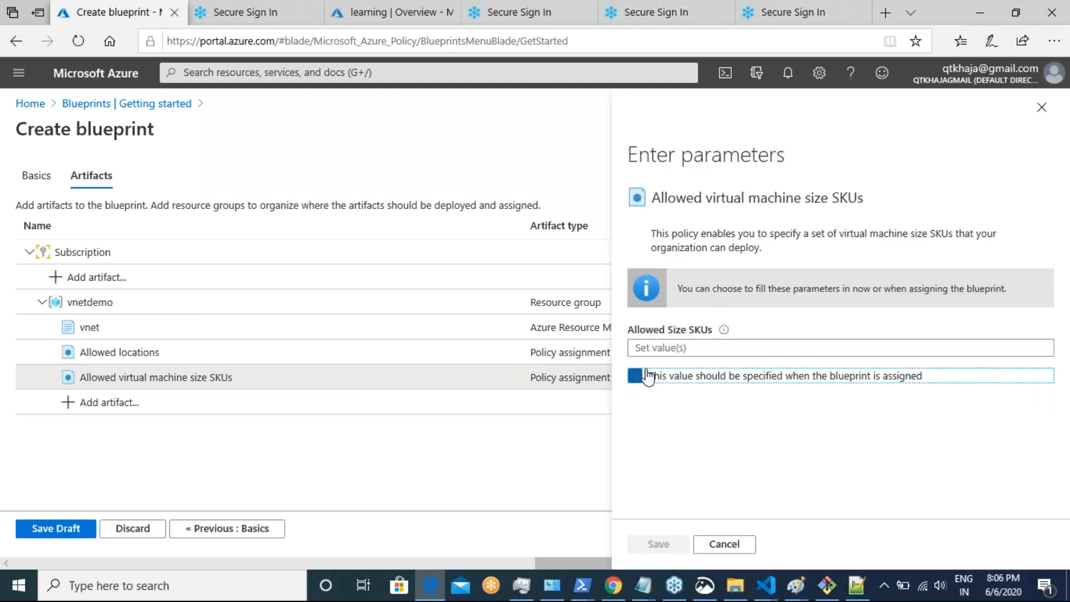
pyautogui.click(699, 347)
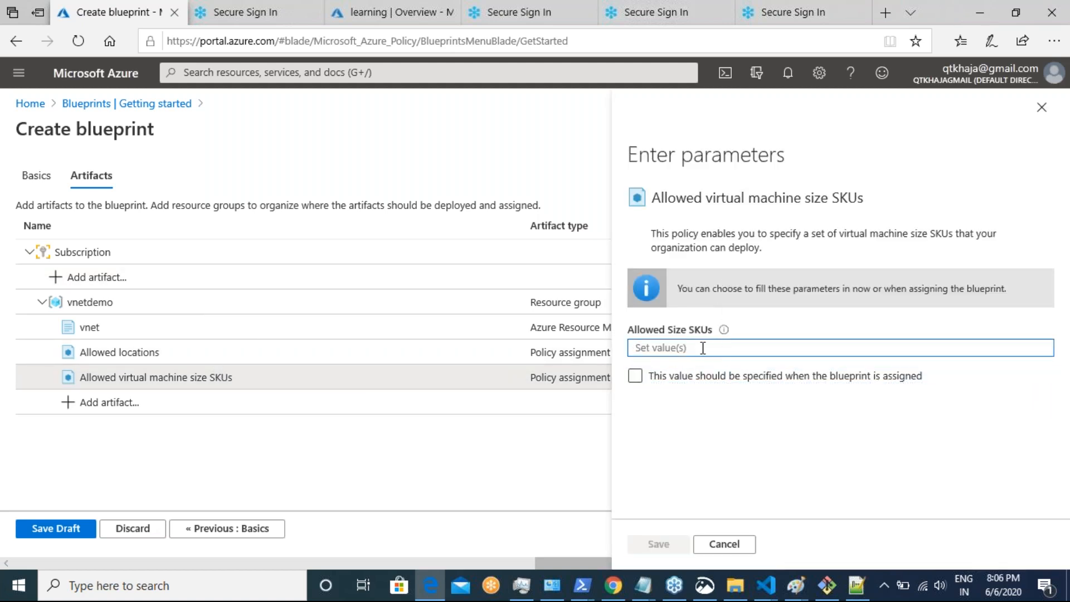
pyautogui.write('Standard_B1s')
pyautogui.press('Tab')
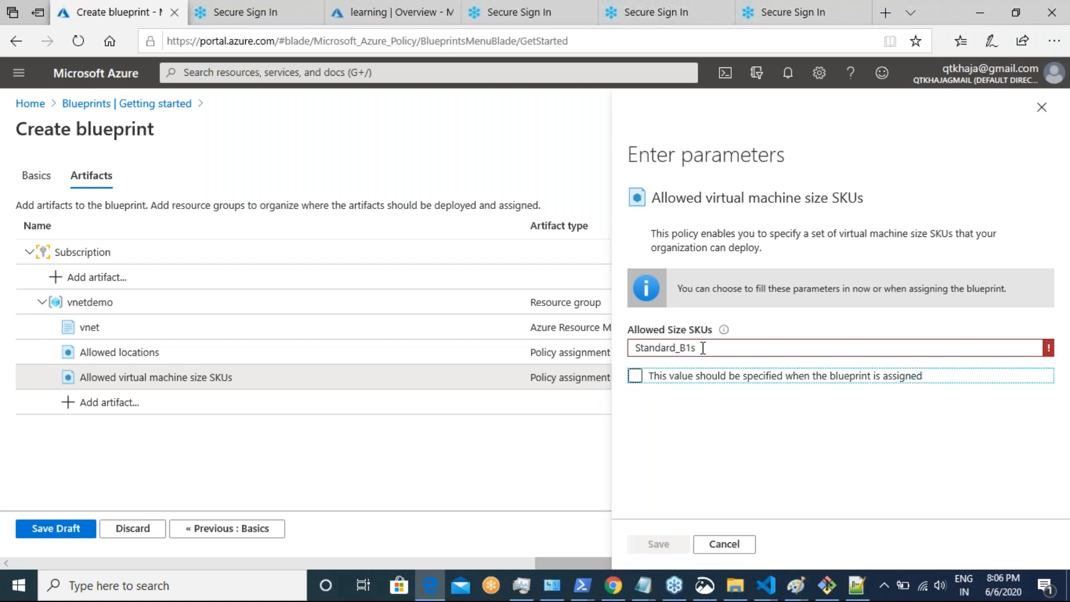
pyautogui.click(704, 347)
pyautogui.click(636, 347)
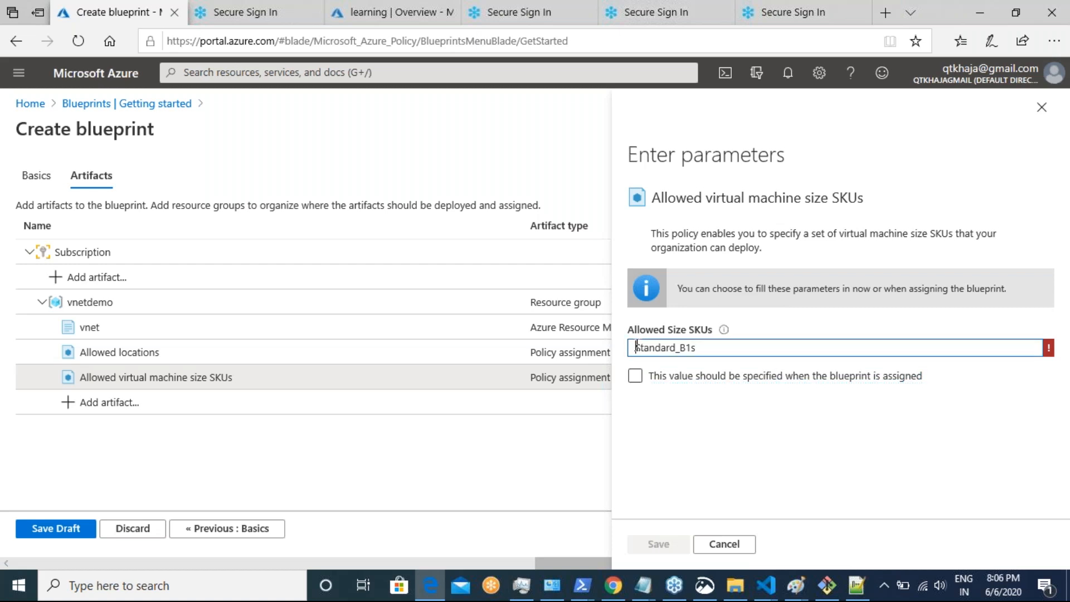
pyautogui.write('["')
pyautogui.press('End')
pyautogui.write('"')
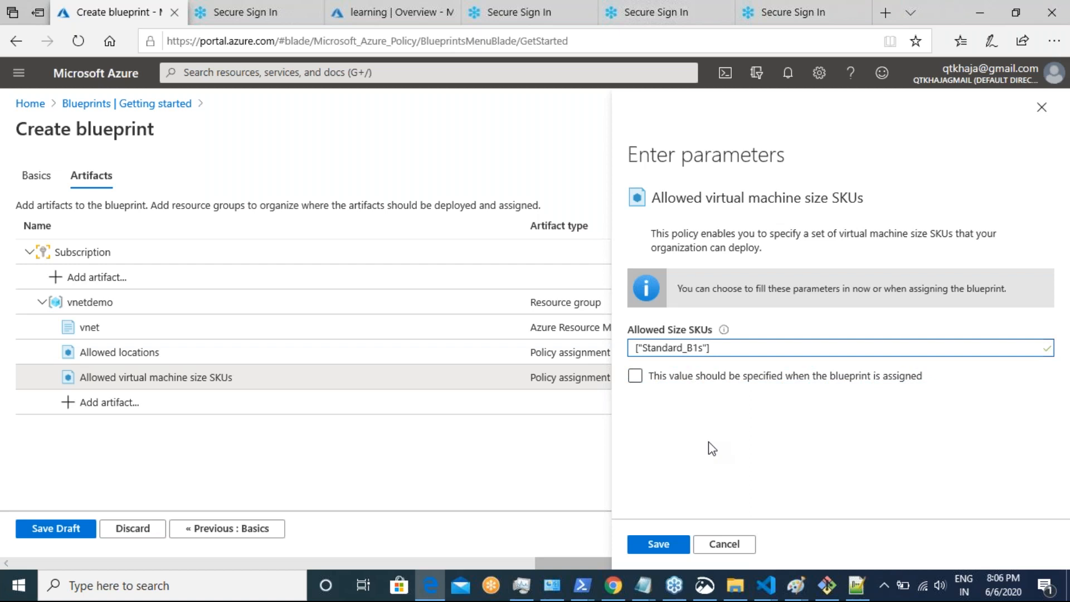
pyautogui.click(659, 545)
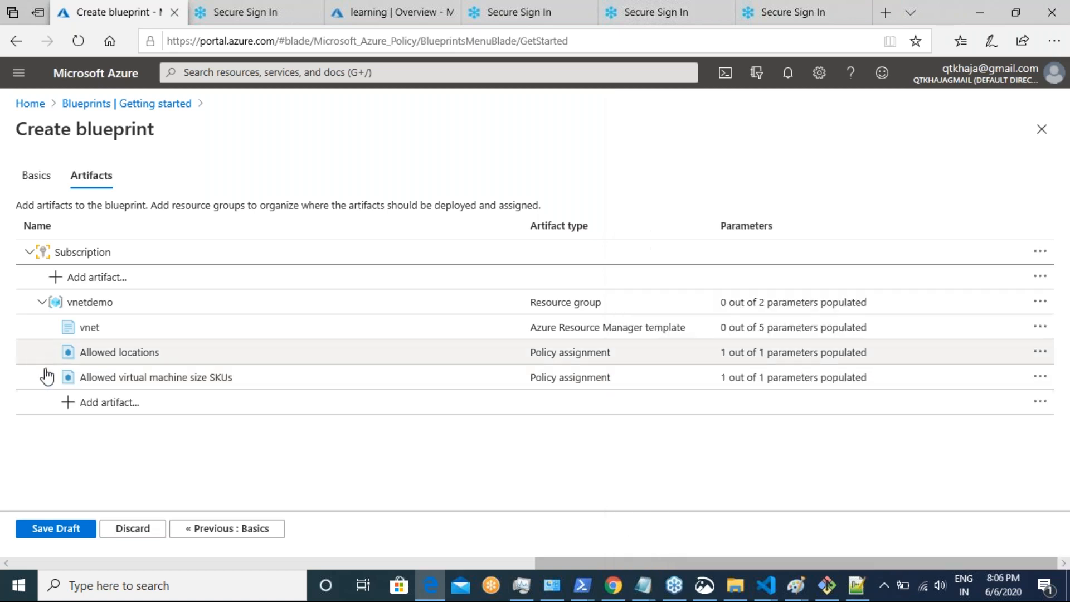
# - Start a role assignment artifact inside the vnetdemo resource group and choose the Reader role
pyautogui.click(99, 403)
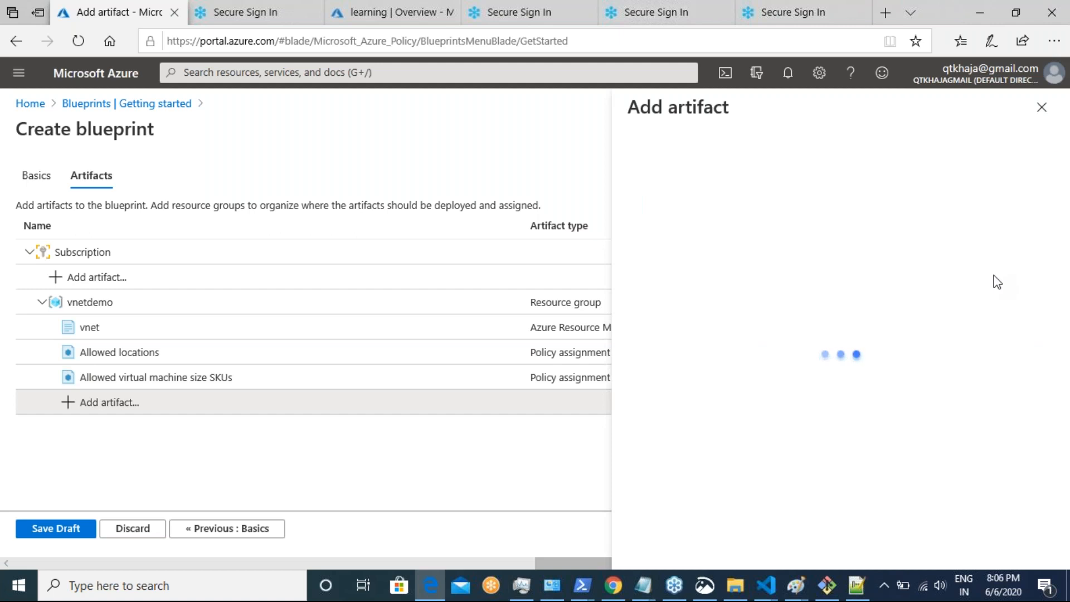
pyautogui.click(729, 167)
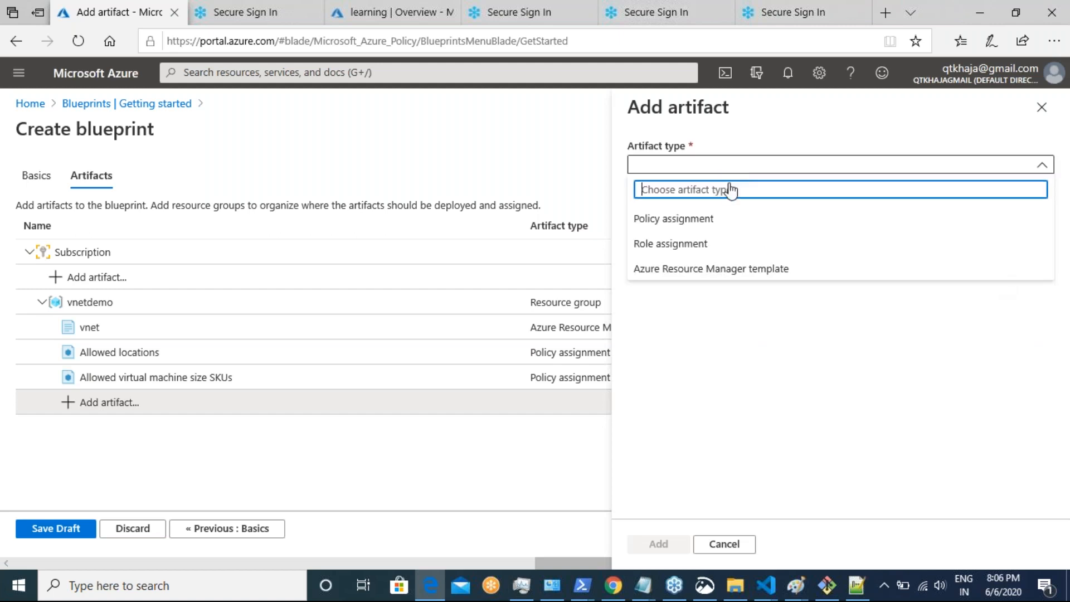
pyautogui.click(700, 244)
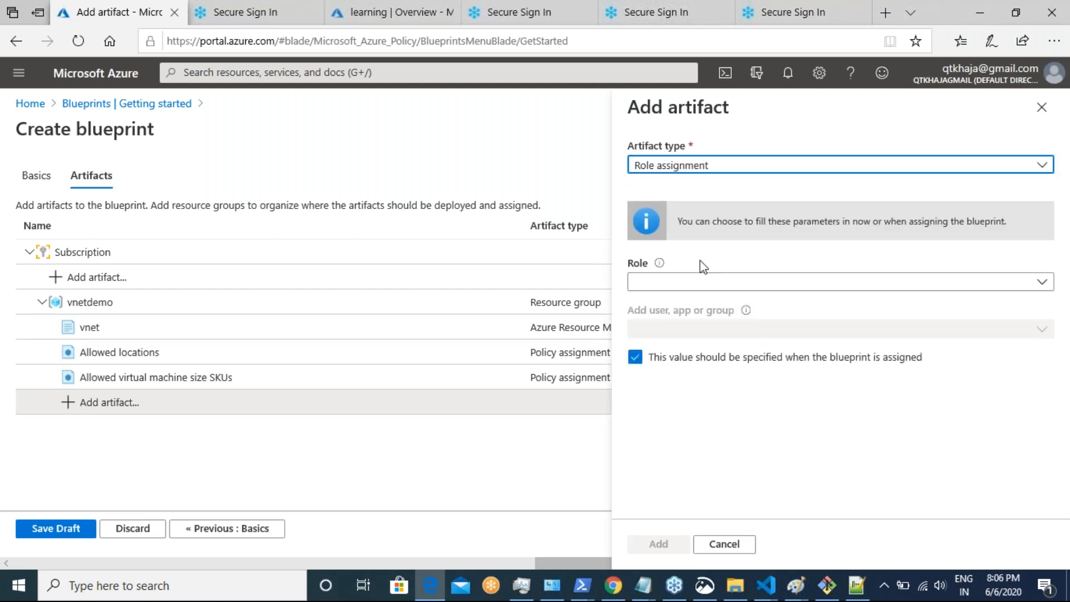
pyautogui.click(708, 283)
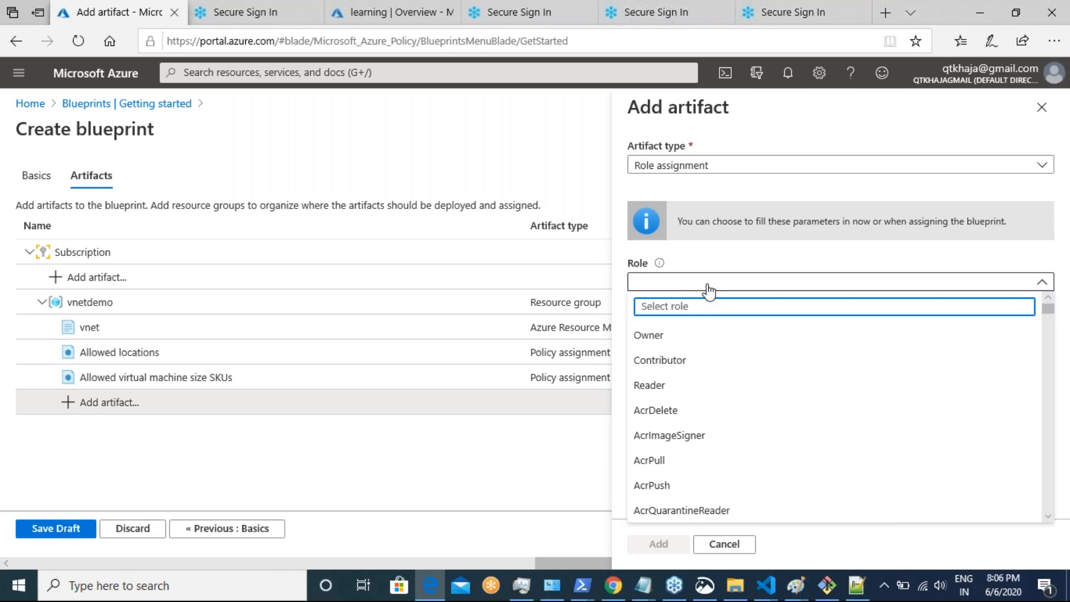
pyautogui.click(661, 386)
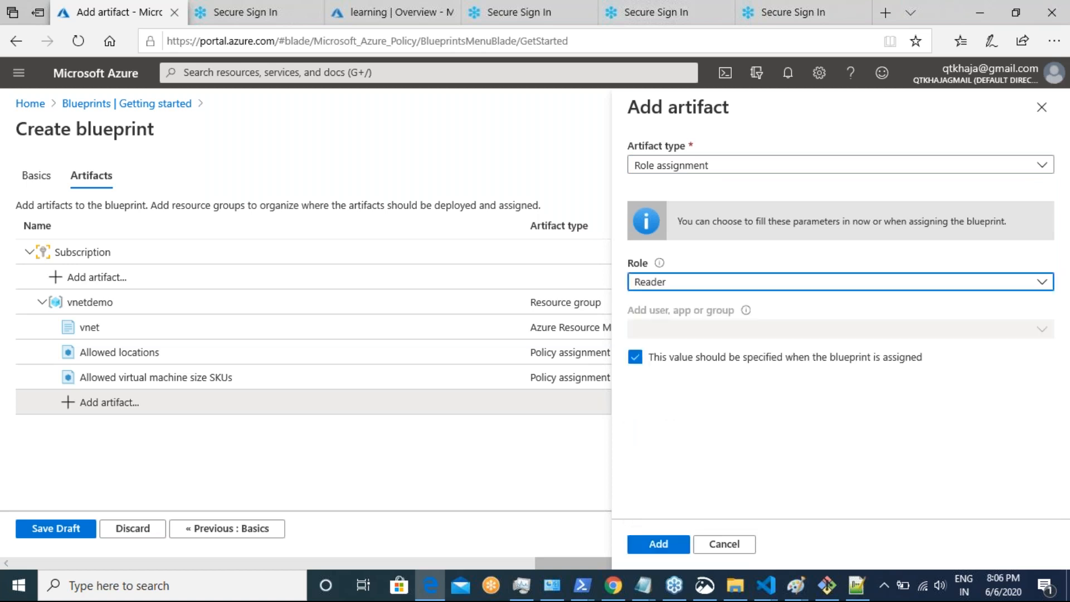
# - Specify the existing directory user for the Reader role instead of deferring the value to blueprint assignment, and add the artifact
pyautogui.click(635, 357)
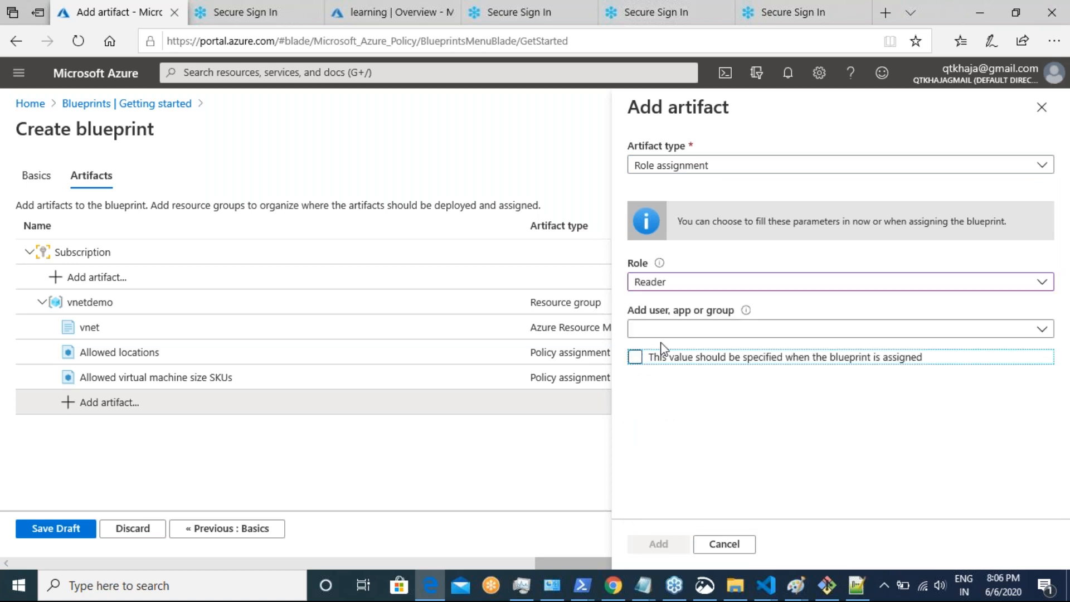
pyautogui.click(665, 335)
pyautogui.write('han')
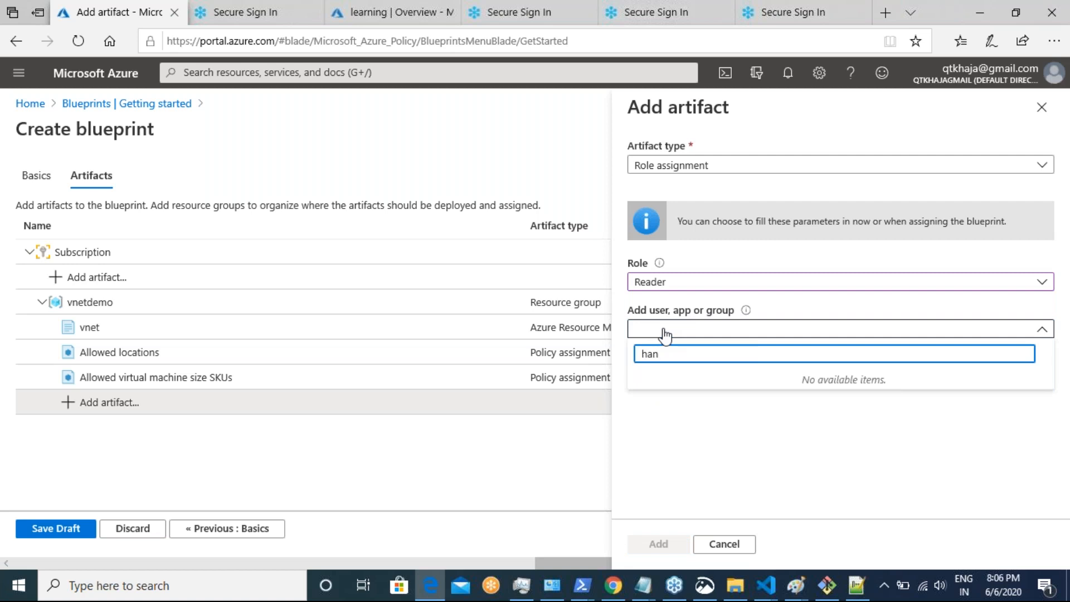
pyautogui.write('.sol')
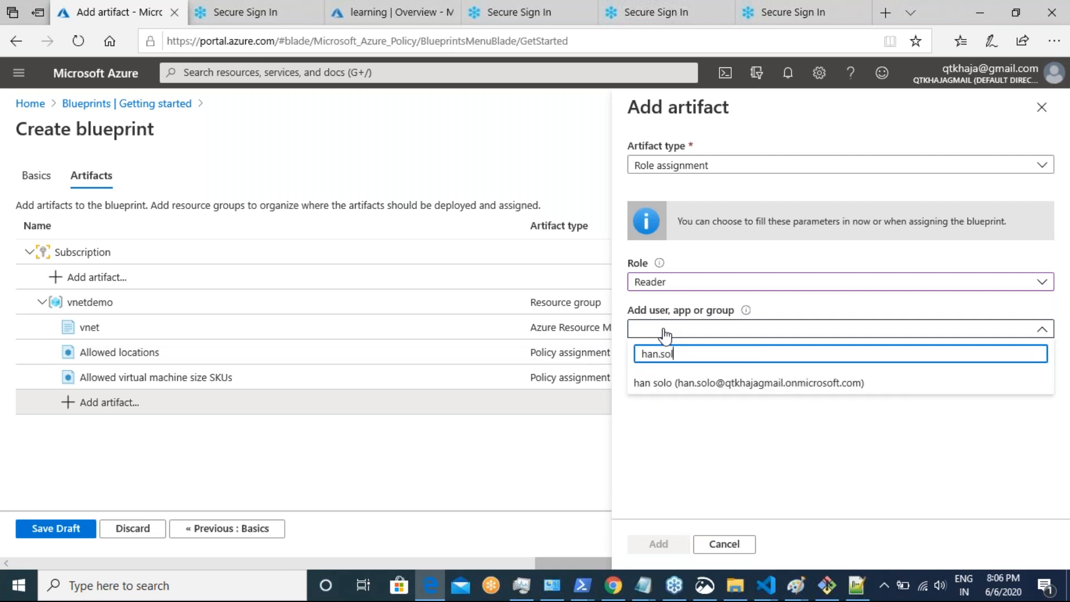
pyautogui.click(742, 386)
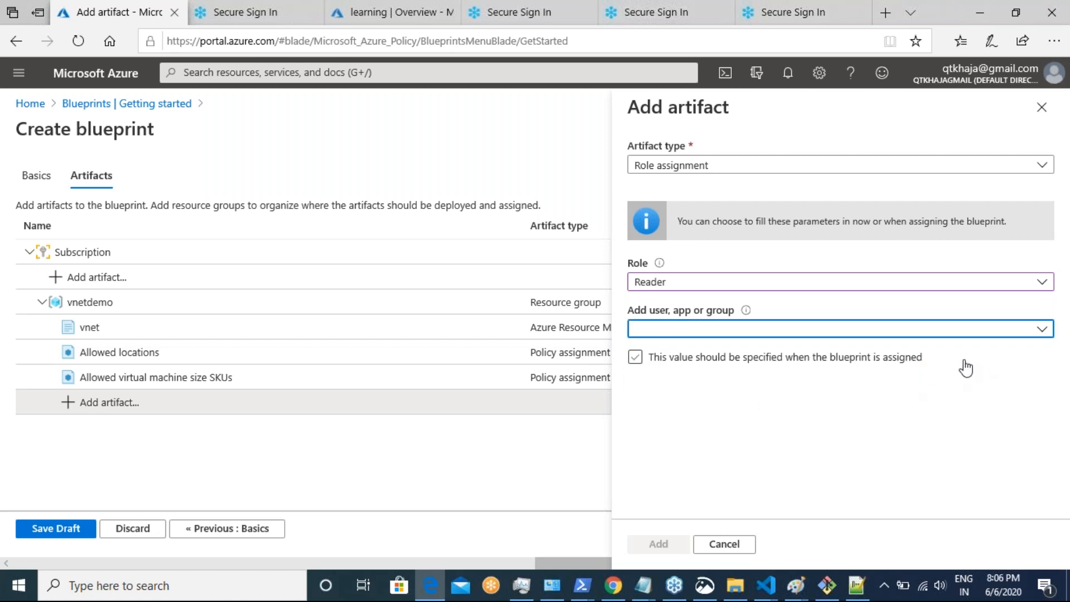
pyautogui.click(1041, 330)
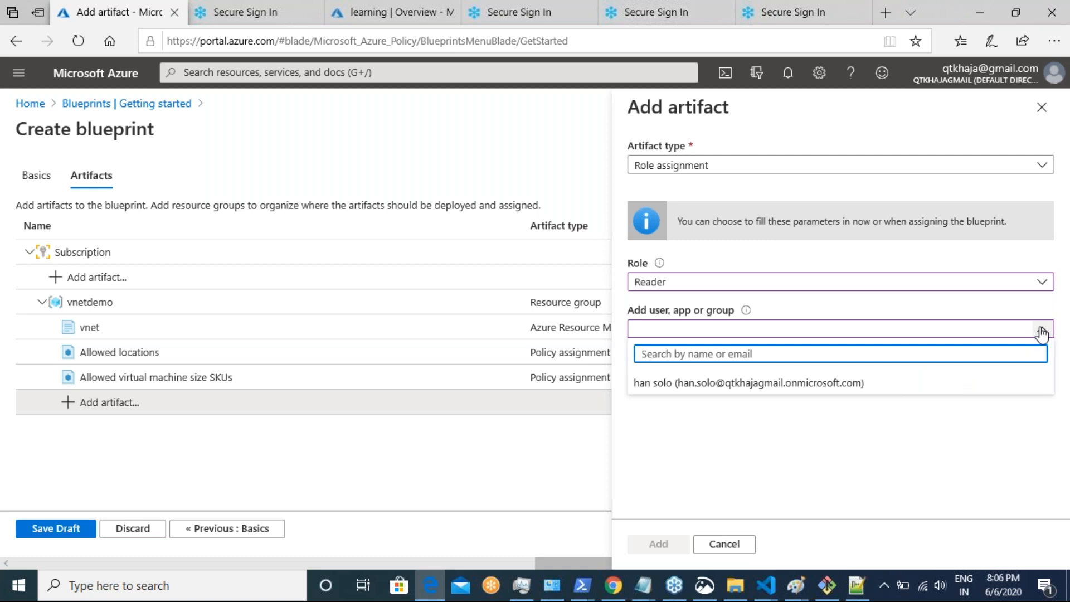
pyautogui.click(825, 387)
pyautogui.click(678, 544)
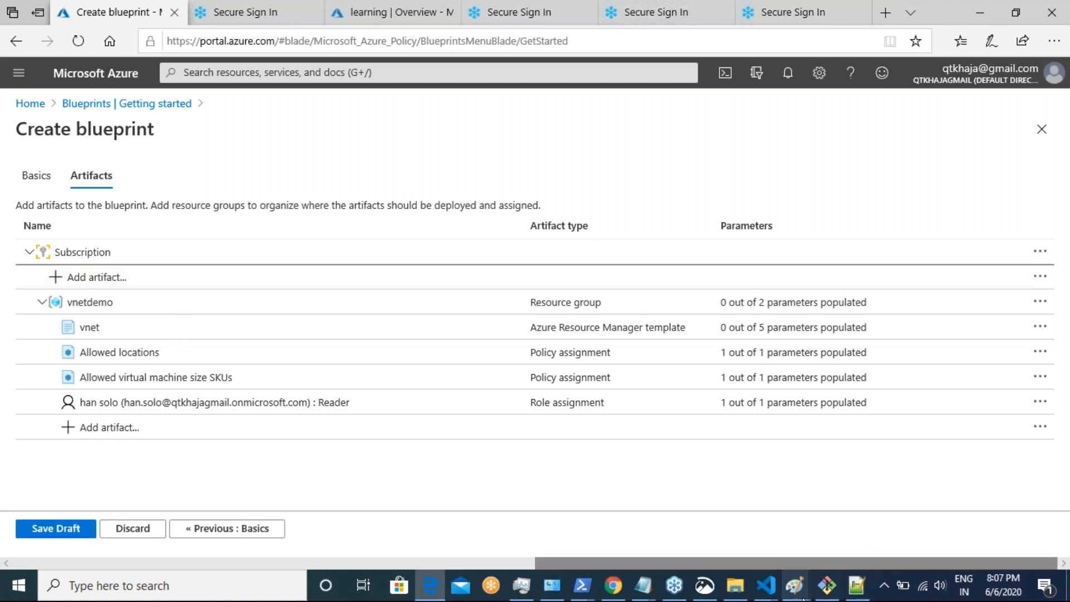
# - Capture the blueprint's Artifacts page with Snip & Sketch and circle Save Draft in red
pyautogui.click(704, 590)
pyautogui.click(34, 42)
pyautogui.moveTo(6, 84); pyautogui.dragTo(1015, 552)
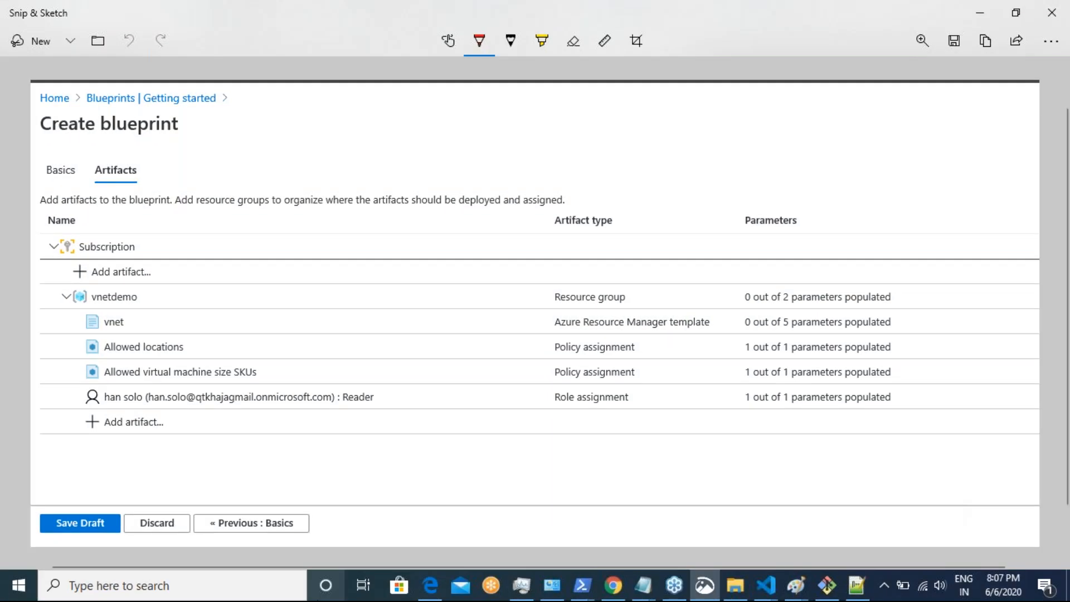
pyautogui.moveTo(38, 540)
pyautogui.mouseDown()
pyautogui.moveTo(123, 538)
pyautogui.moveTo(113, 482)
pyautogui.moveTo(50, 495)
pyautogui.moveTo(39, 541)
pyautogui.mouseUp()
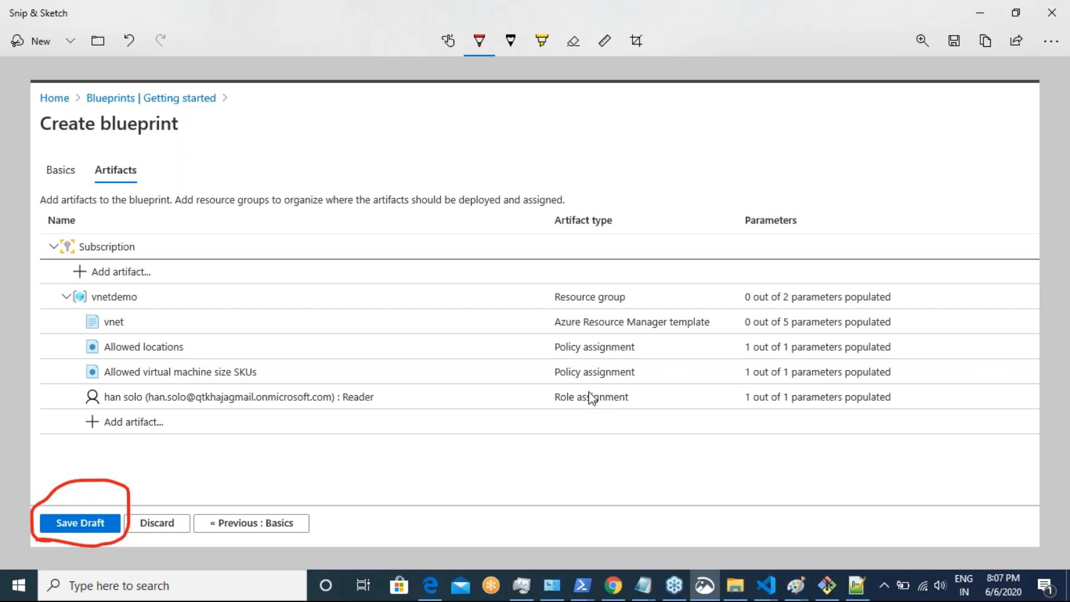
# - Save the annotated screenshot as arm29.png in the ARMTemplates Images folder
pyautogui.click(954, 41)
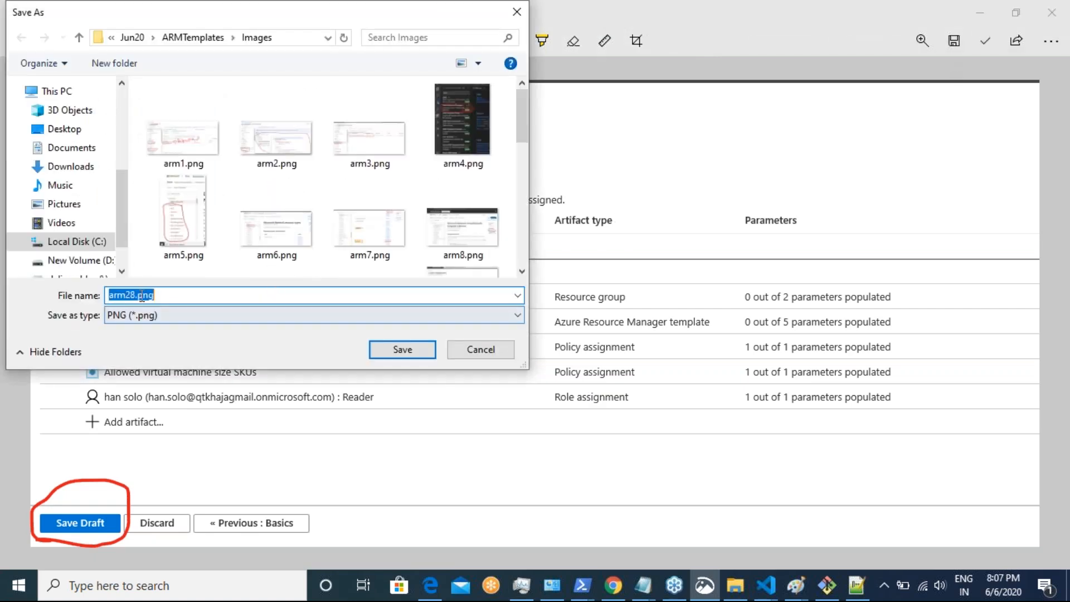
pyautogui.scroll(-5, 251, 239)
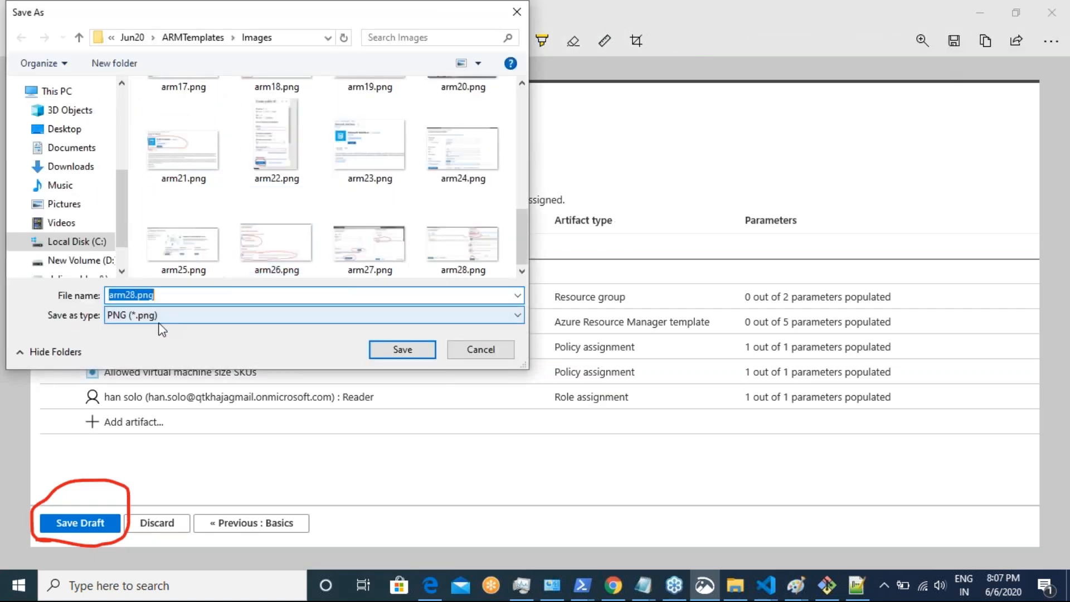
pyautogui.click(138, 295)
pyautogui.press('BackSpace')
pyautogui.write('9')
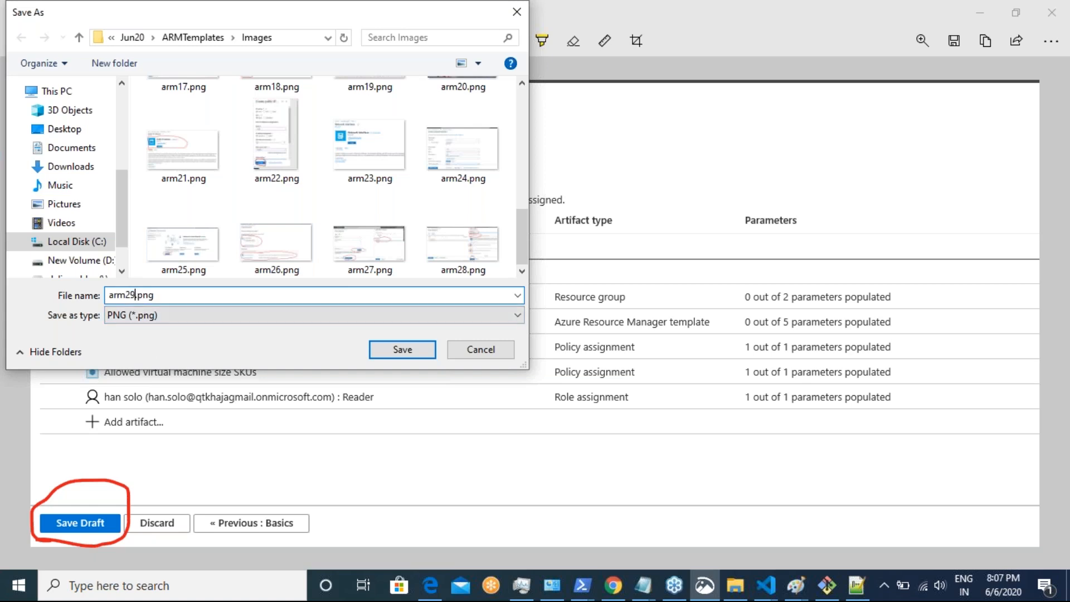
pyautogui.press('Return')
# - Return to the Azure portal and save the blueprint as a draft
pyautogui.hotkey('alt', 'Tab')
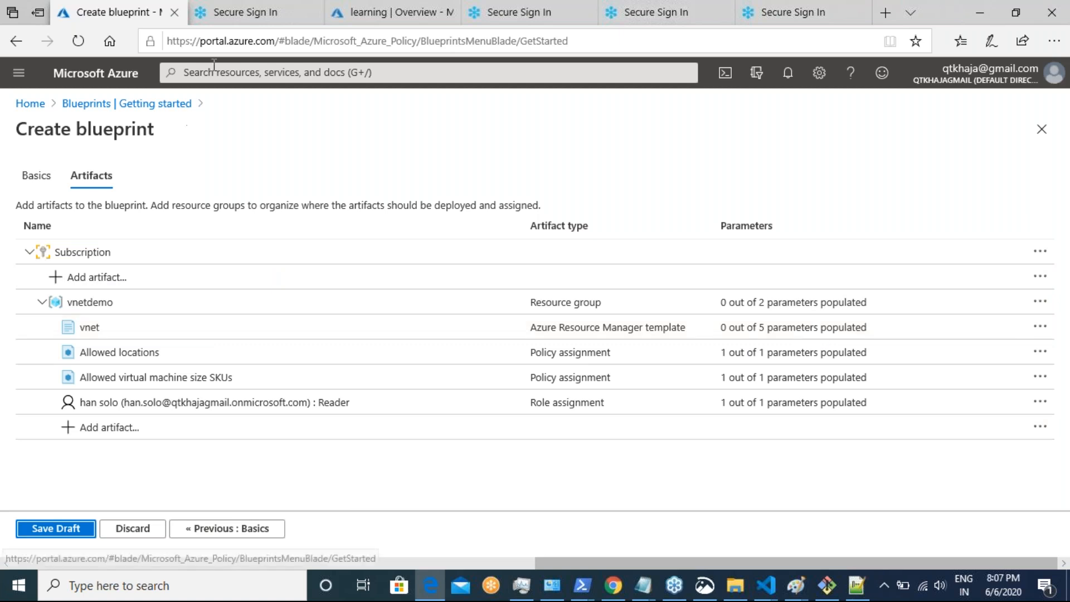
pyautogui.click(1016, 12)
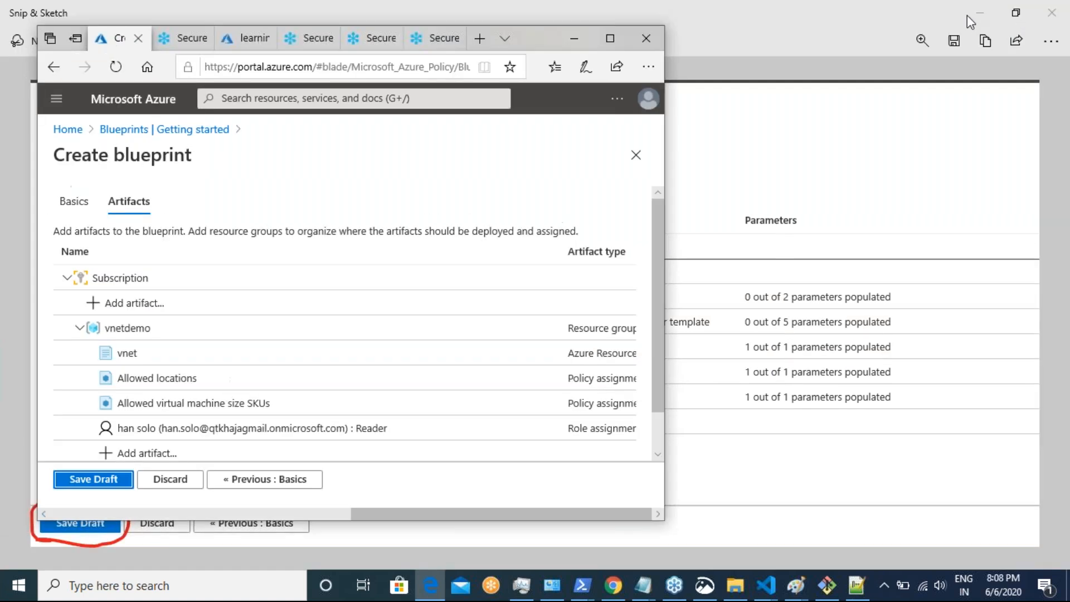
pyautogui.click(614, 37)
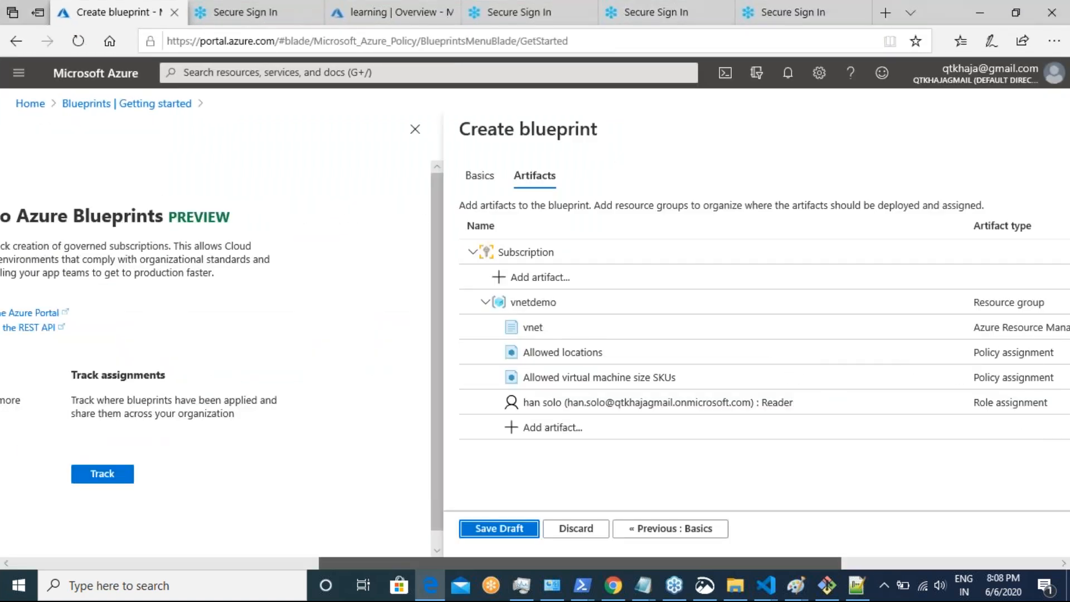
pyautogui.click(62, 529)
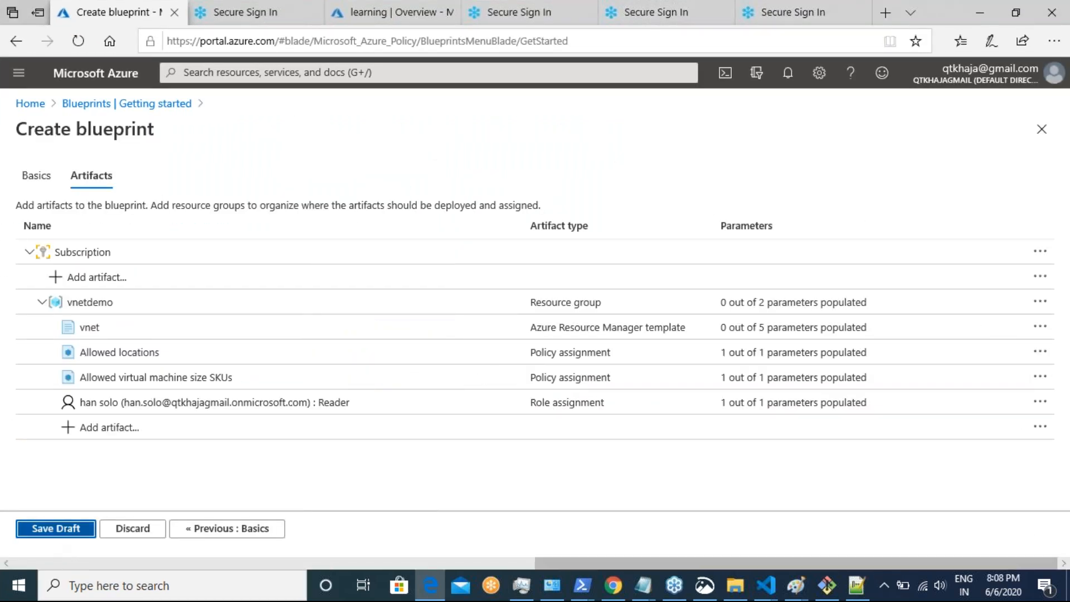
pyautogui.click(104, 284)
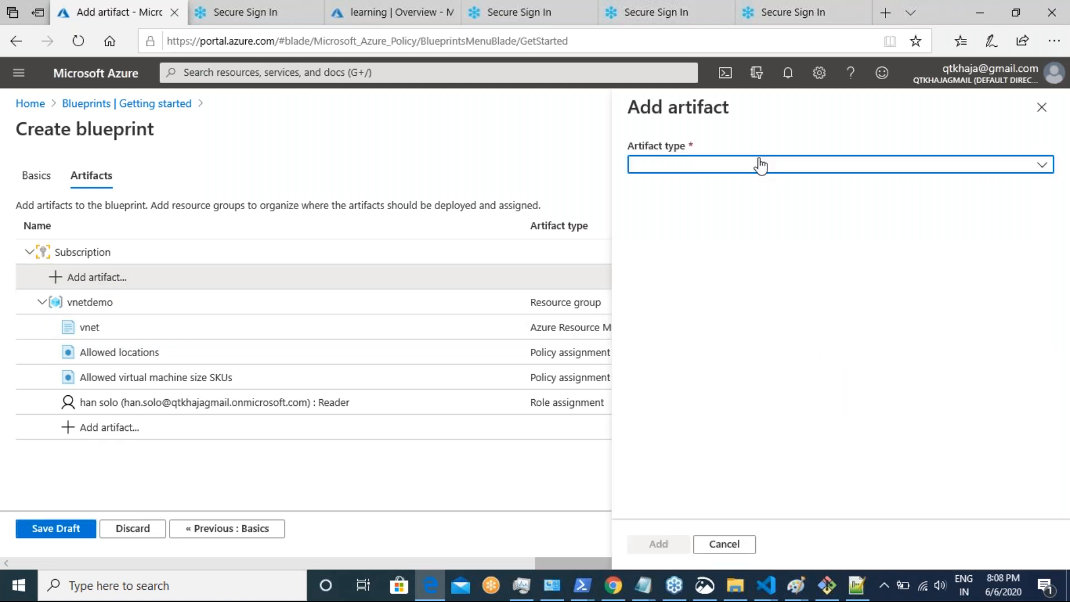
pyautogui.click(761, 165)
pyautogui.click(761, 165)
pyautogui.click(732, 548)
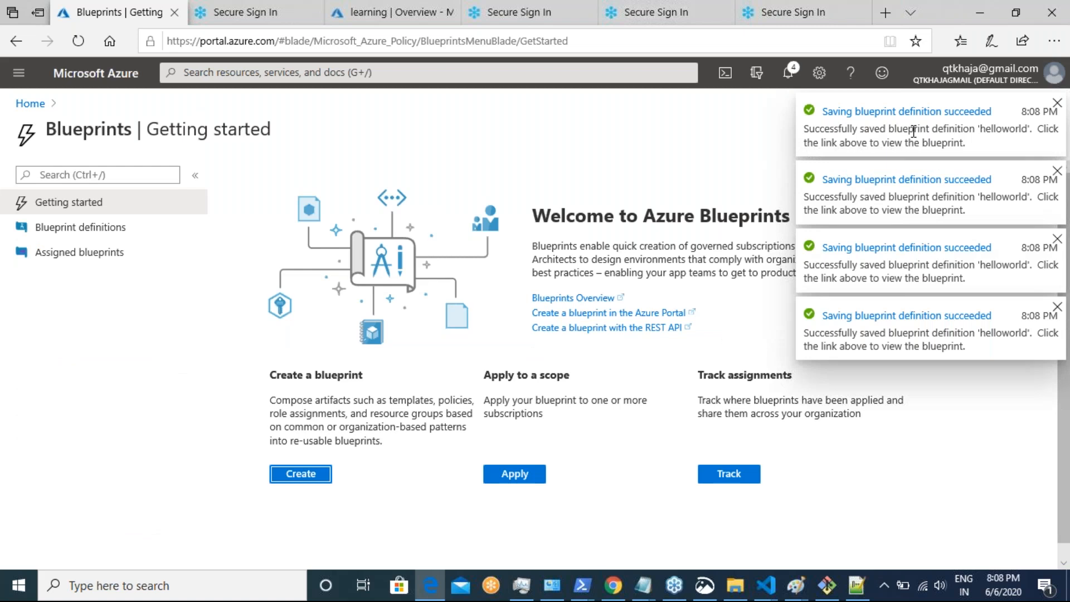
# - Open the blueprint definitions and refresh their list
pyautogui.click(111, 230)
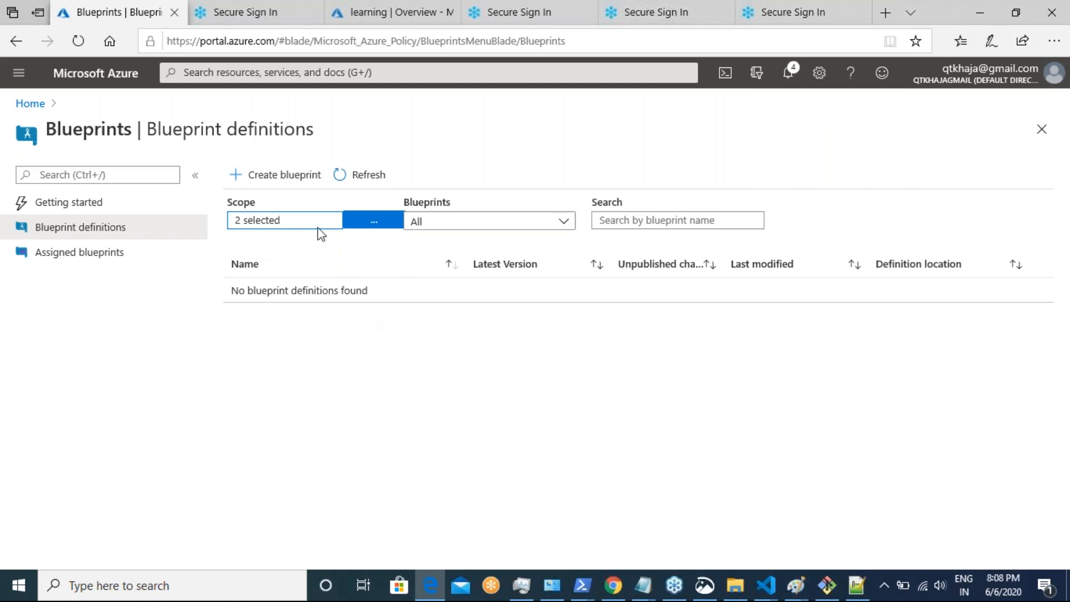
pyautogui.click(355, 180)
pyautogui.click(355, 181)
pyautogui.click(354, 181)
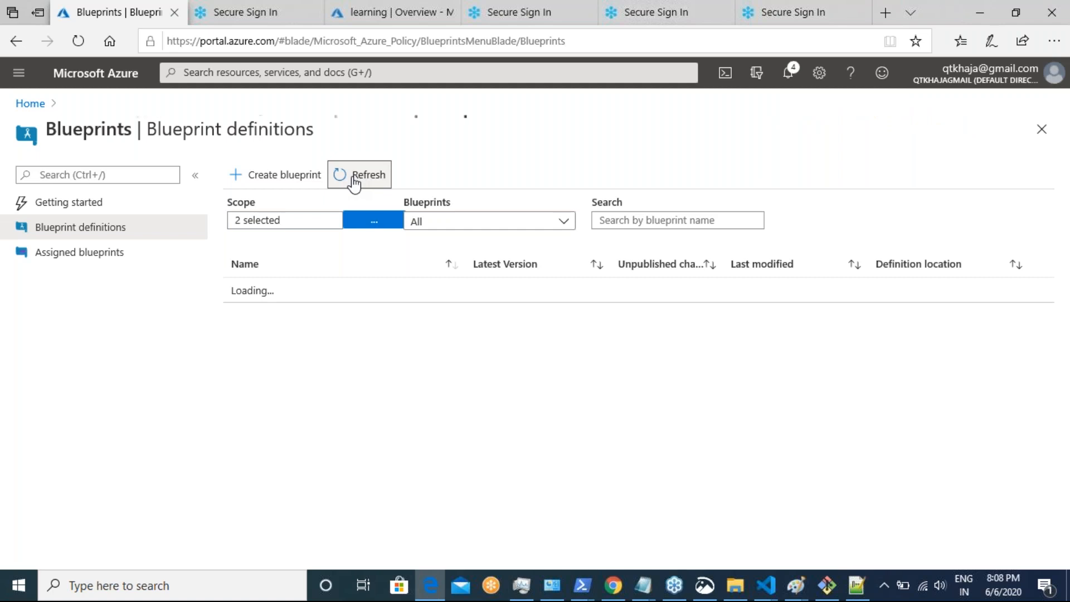
pyautogui.click(355, 179)
# - Set the scope of the blueprint definitions list to the Pay-As-You-Go subscription
pyautogui.click(304, 216)
pyautogui.click(372, 225)
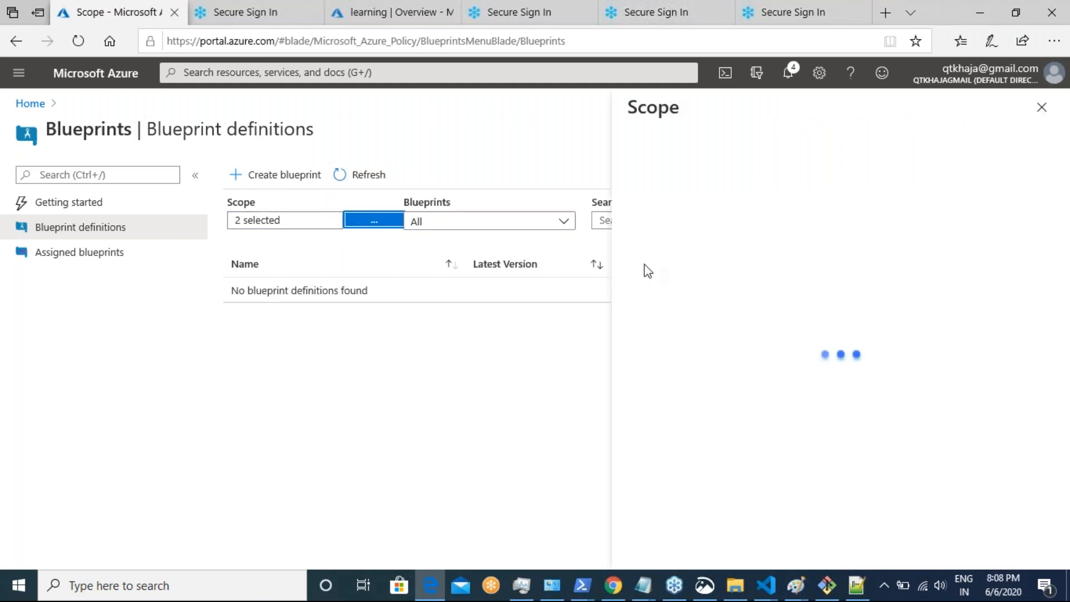
pyautogui.click(723, 270)
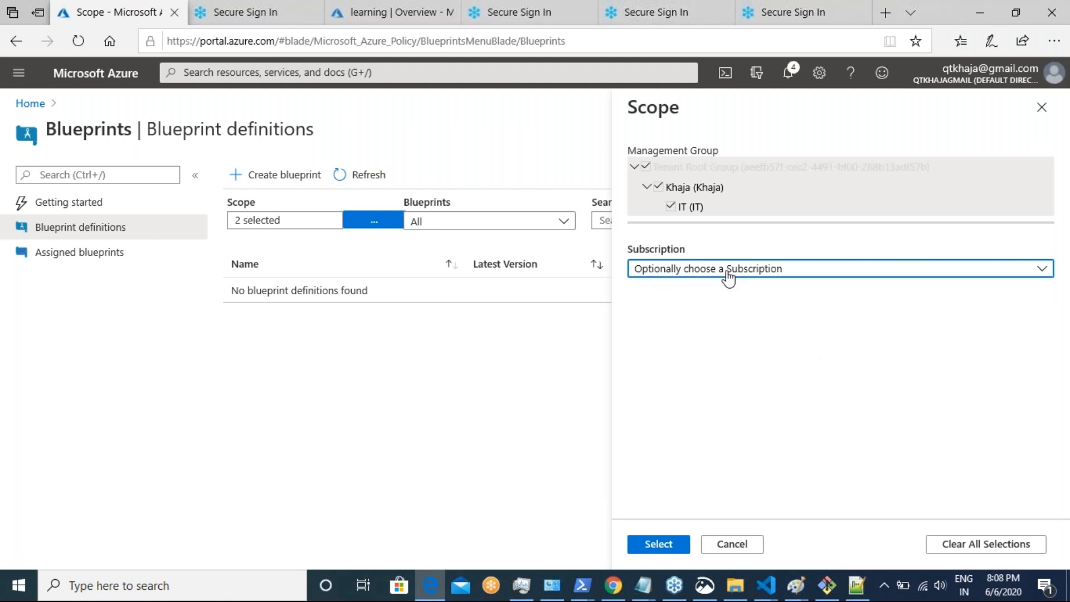
pyautogui.click(640, 322)
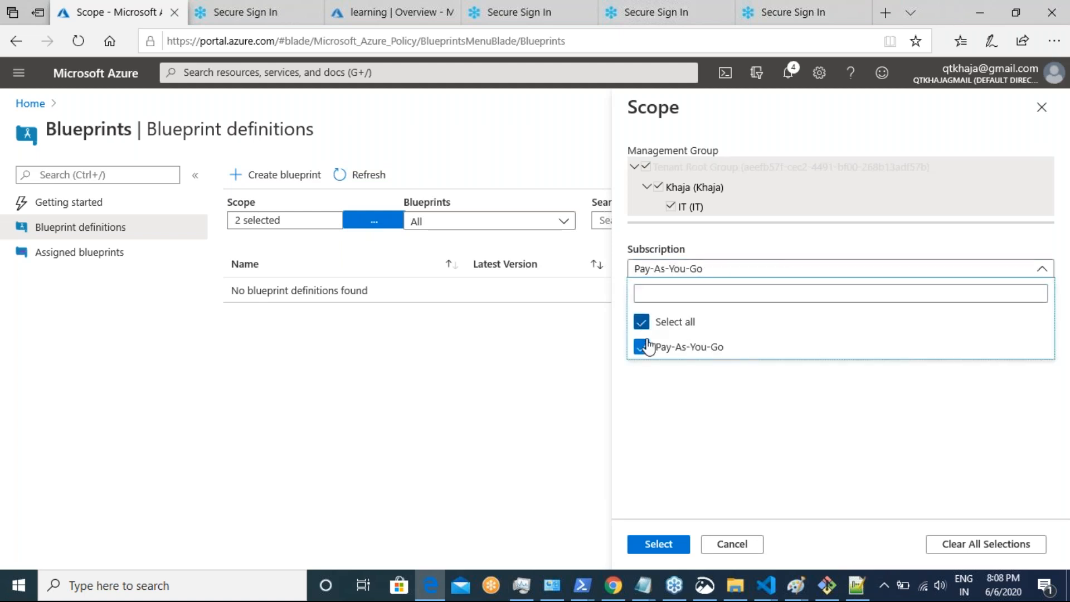
pyautogui.click(657, 544)
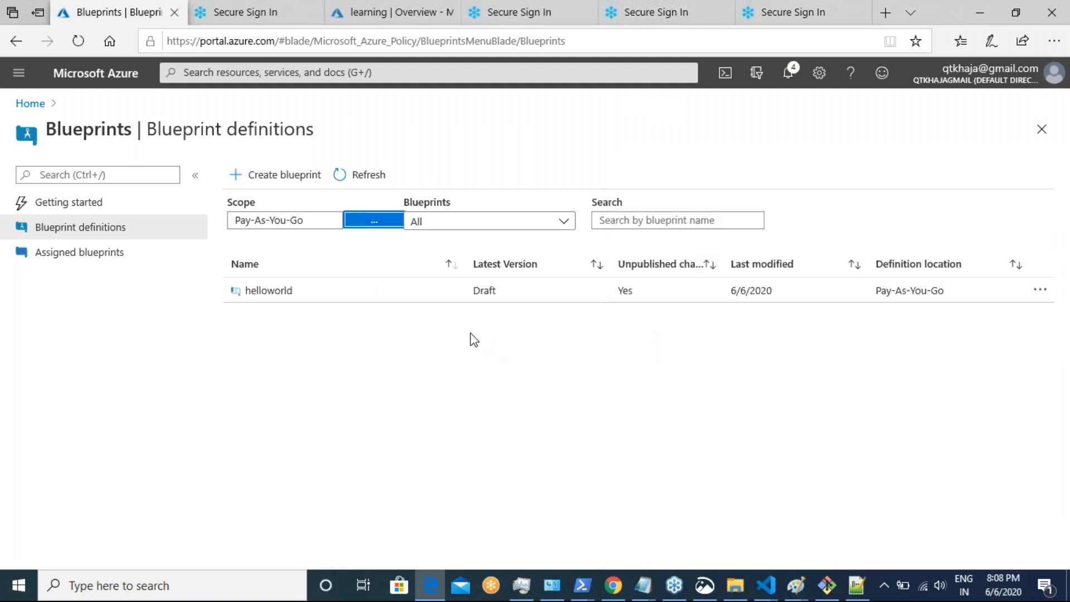
# - Examine the helloworld draft's artifacts and its publish form without publishing, and return to the blueprint definitions
pyautogui.click(275, 290)
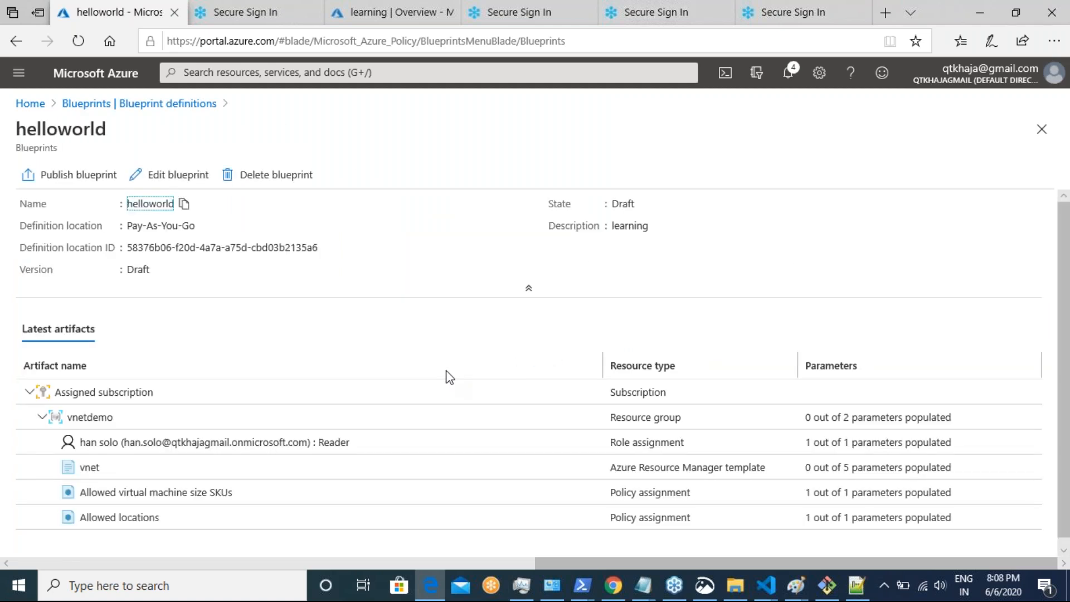
pyautogui.scroll(-1, 468, 249)
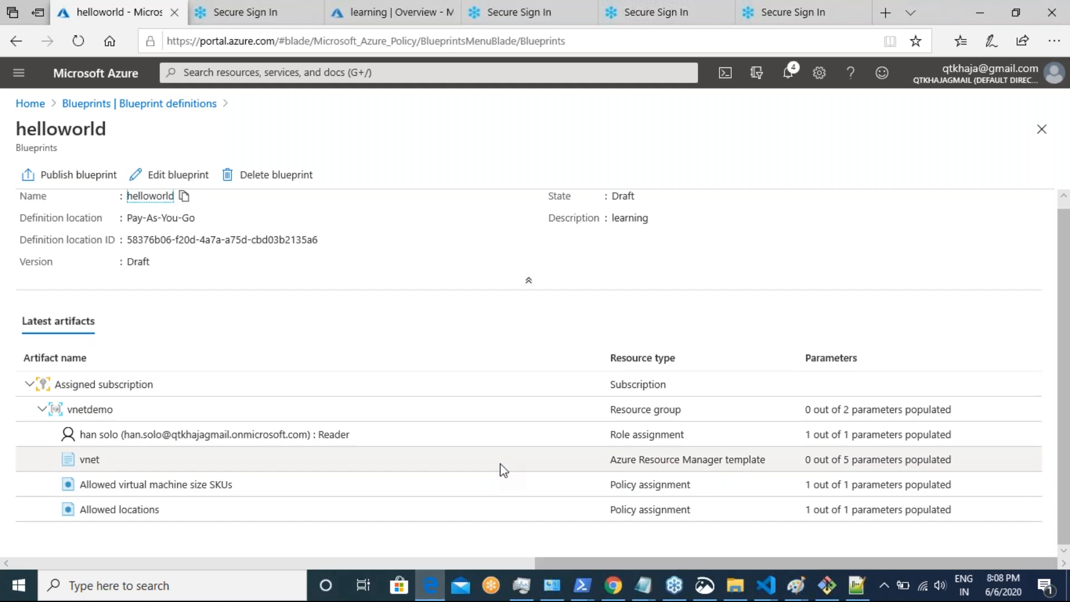
pyautogui.click(82, 183)
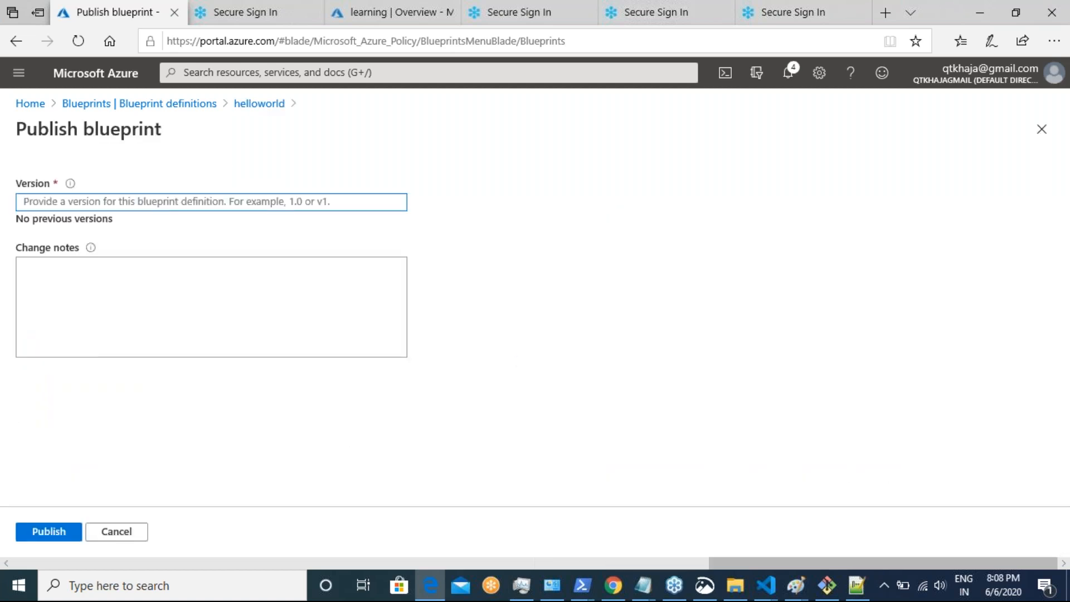
pyautogui.click(126, 531)
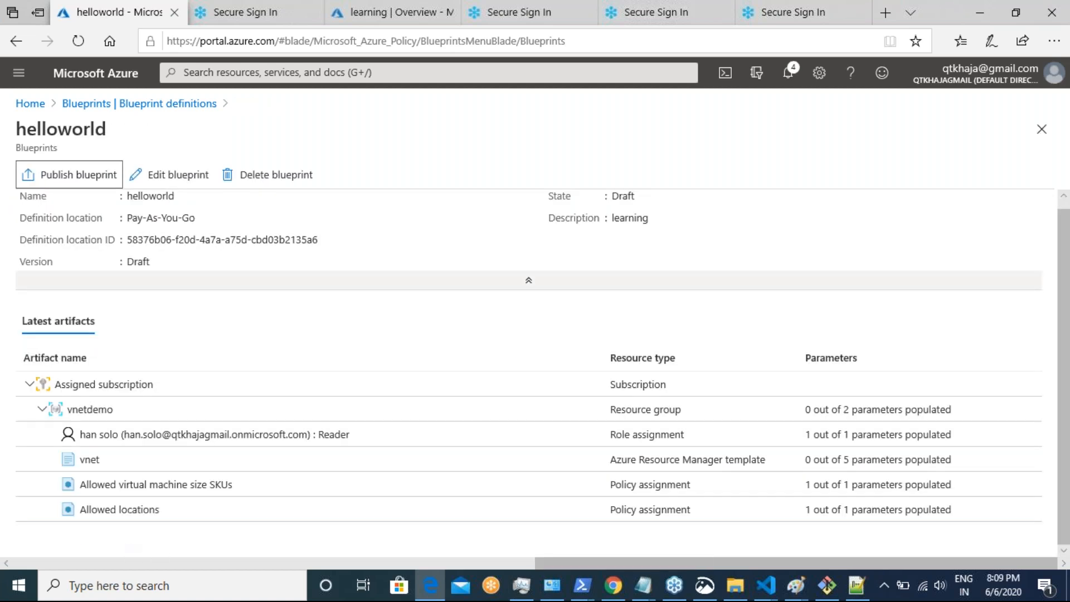
pyautogui.click(92, 109)
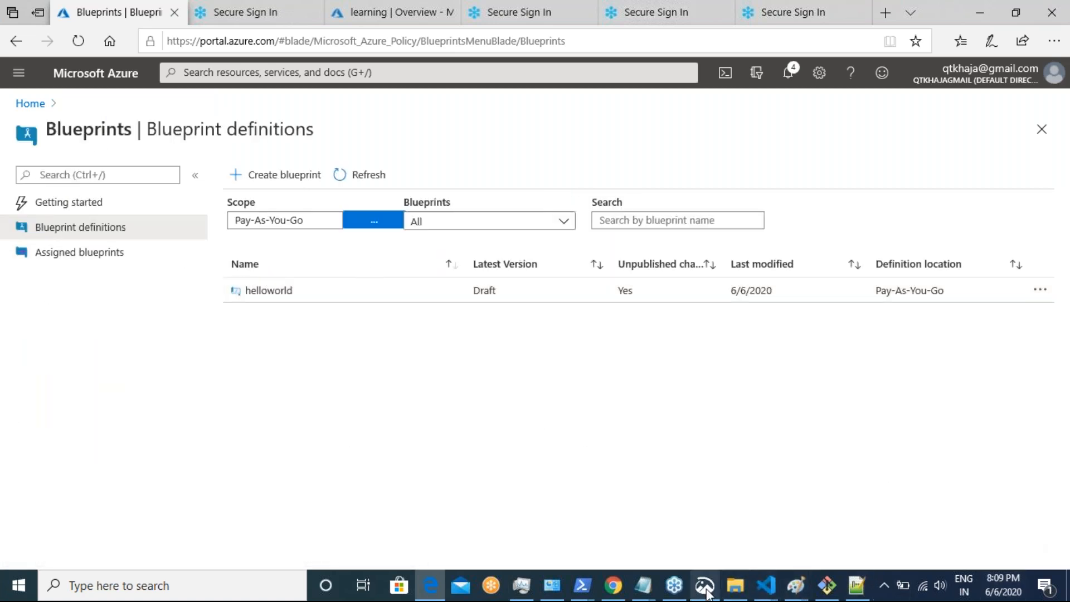
# - Capture the Blueprint definitions page in Snip & Sketch and circle Blueprint definitions and the helloworld entry in red
pyautogui.click(794, 585)
pyautogui.click(11, 47)
pyautogui.moveTo(5, 95)
pyautogui.mouseDown()
pyautogui.moveTo(686, 475)
pyautogui.moveTo(975, 487)
pyautogui.moveTo(1003, 511)
pyautogui.mouseUp()
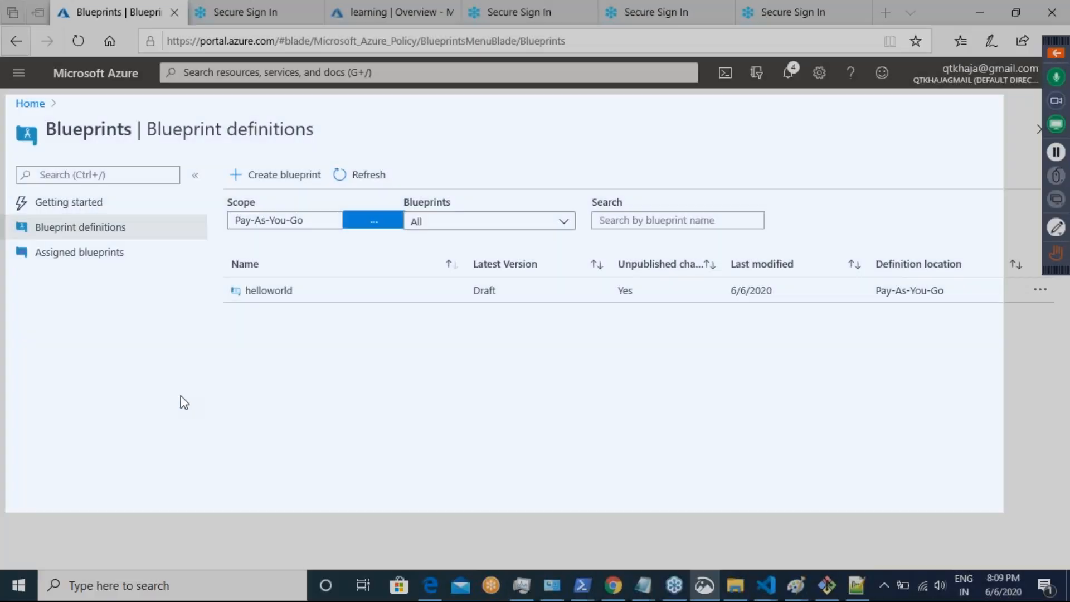
pyautogui.moveTo(51, 245)
pyautogui.mouseDown()
pyautogui.moveTo(131, 243)
pyautogui.moveTo(98, 226)
pyautogui.moveTo(57, 251)
pyautogui.mouseUp()
pyautogui.moveTo(249, 325)
pyautogui.mouseDown()
pyautogui.moveTo(312, 274)
pyautogui.moveTo(283, 337)
pyautogui.mouseUp()
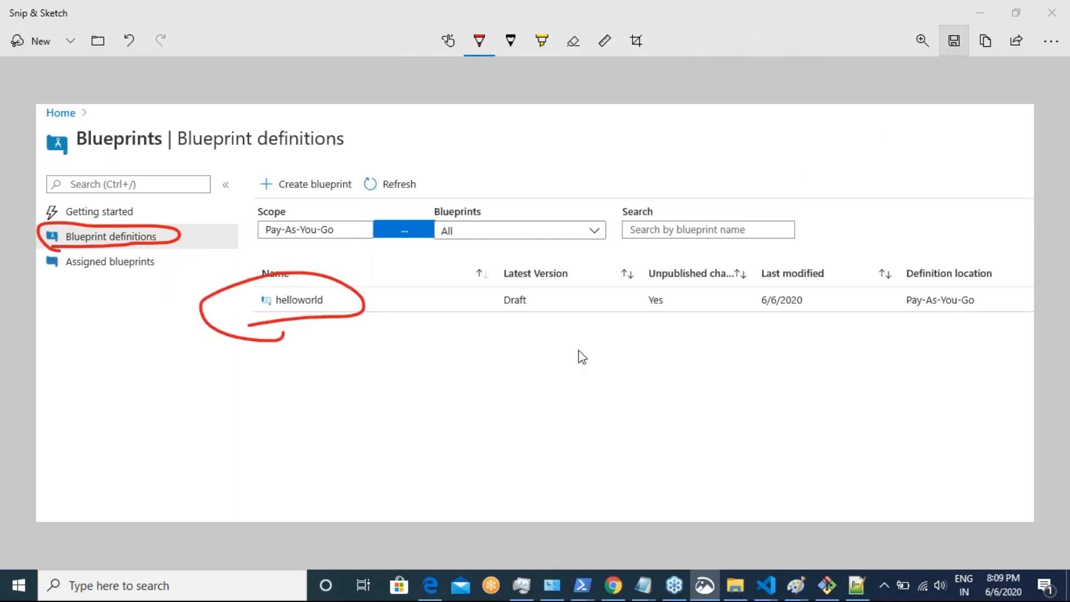
# - Save the annotated Blueprint definitions screenshot as arm30.png in the Images folder
pyautogui.click(137, 295)
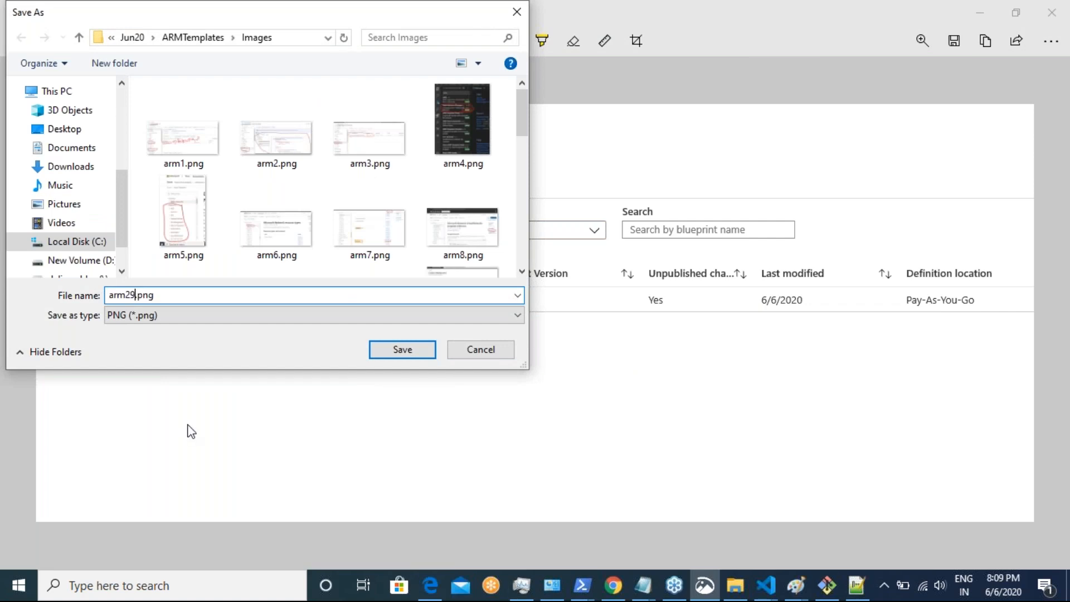
pyautogui.write('3')
pyautogui.press('Return')
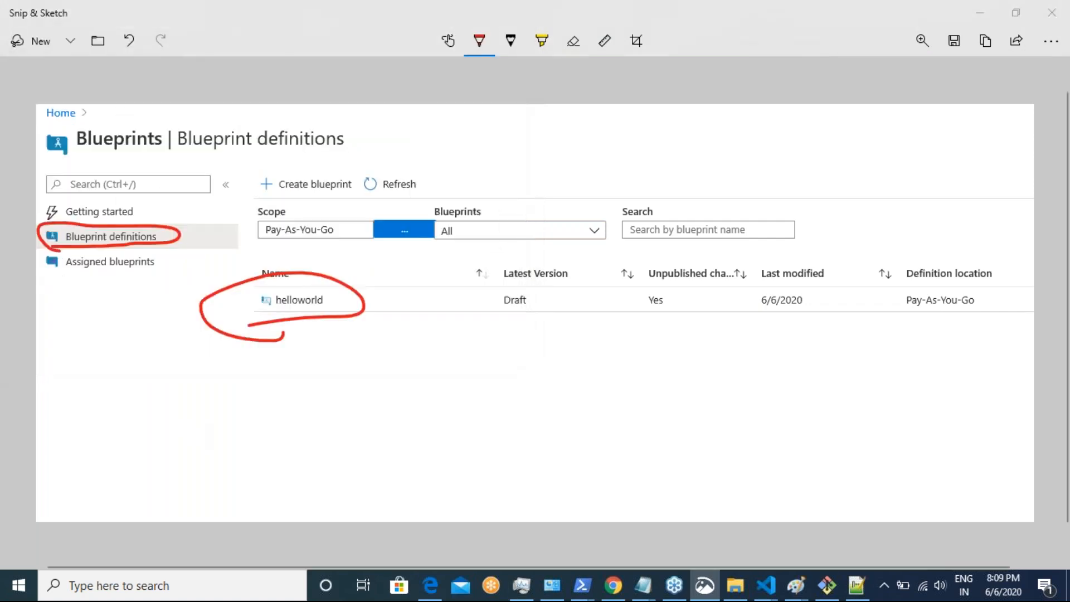
# - Open the helloworld blueprint in the Azure portal, then capture its page in Snip & Sketch and circle Publish blueprint in red
pyautogui.hotkey('alt', 'Tab')
pyautogui.click(268, 293)
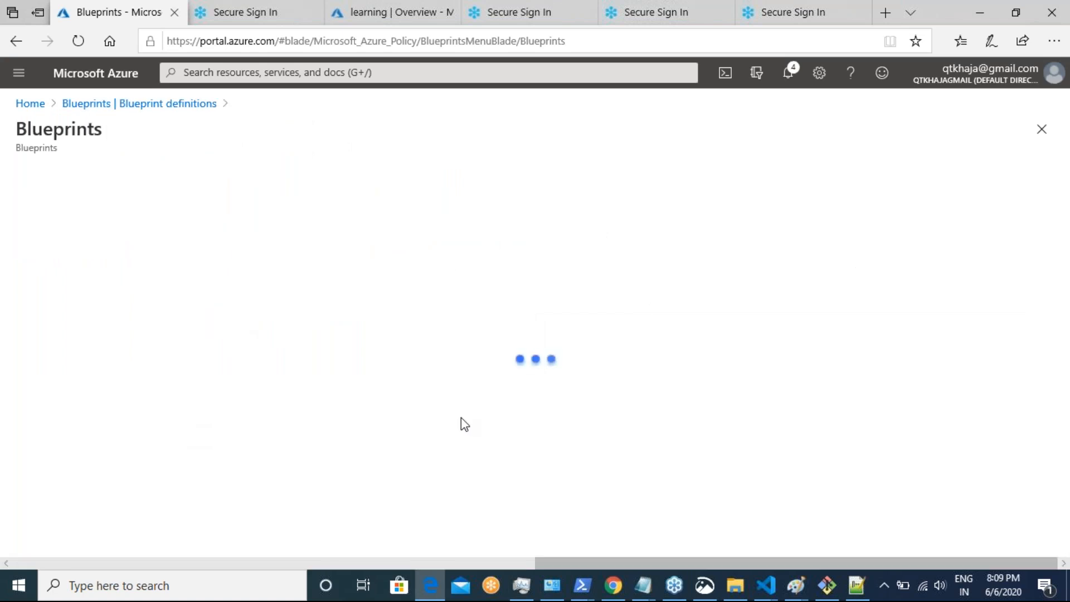
pyautogui.click(704, 585)
pyautogui.click(25, 43)
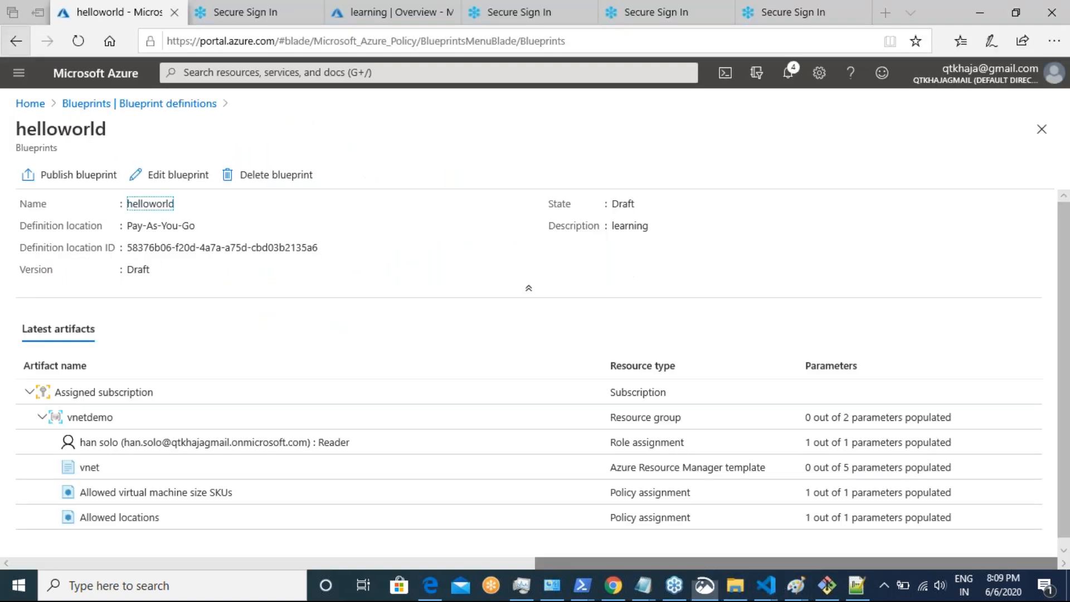
pyautogui.moveTo(0, 94)
pyautogui.mouseDown()
pyautogui.moveTo(547, 474)
pyautogui.moveTo(1027, 563)
pyautogui.mouseUp()
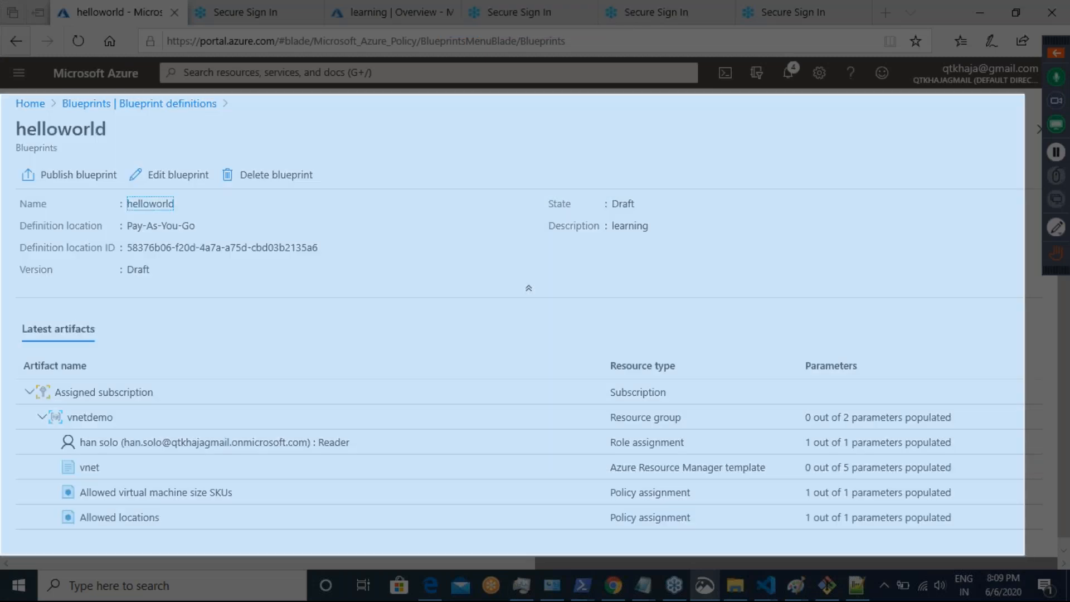
pyautogui.moveTo(33, 175)
pyautogui.mouseDown()
pyautogui.moveTo(135, 176)
pyautogui.moveTo(79, 148)
pyautogui.moveTo(42, 150)
pyautogui.moveTo(31, 165)
pyautogui.mouseUp()
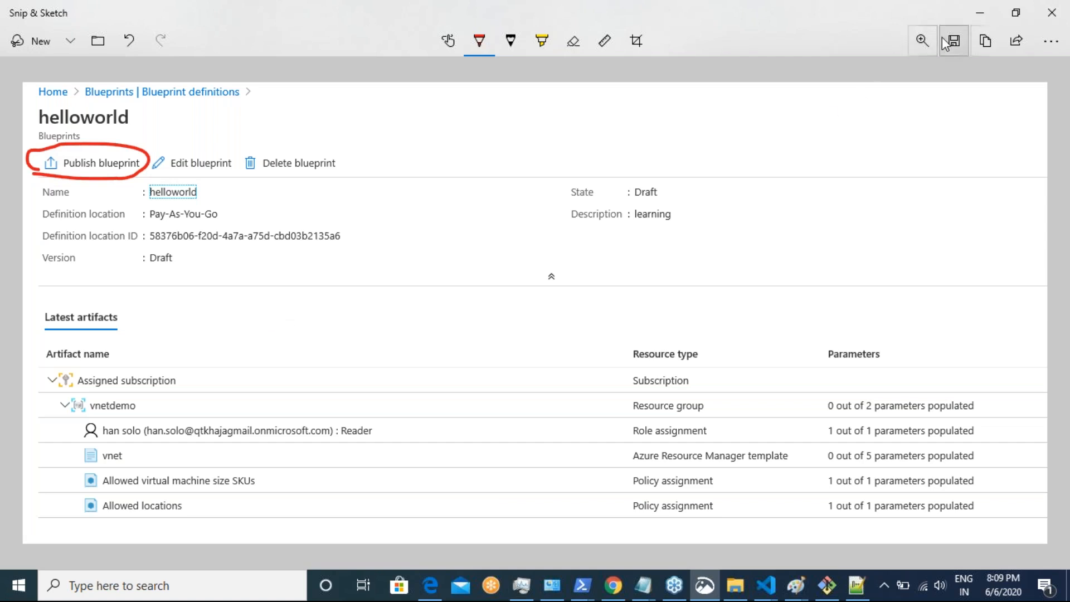
# - Save the annotated helloworld draft screenshot as arm31.png
pyautogui.hotkey('ctrl', 's')
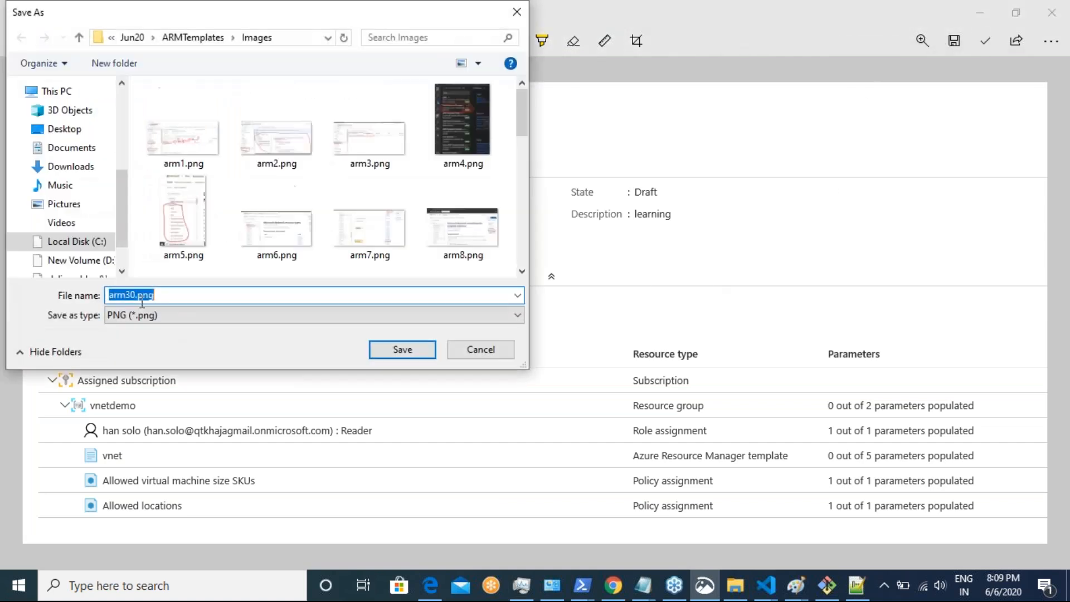
pyautogui.click(134, 295)
pyautogui.press('Return')
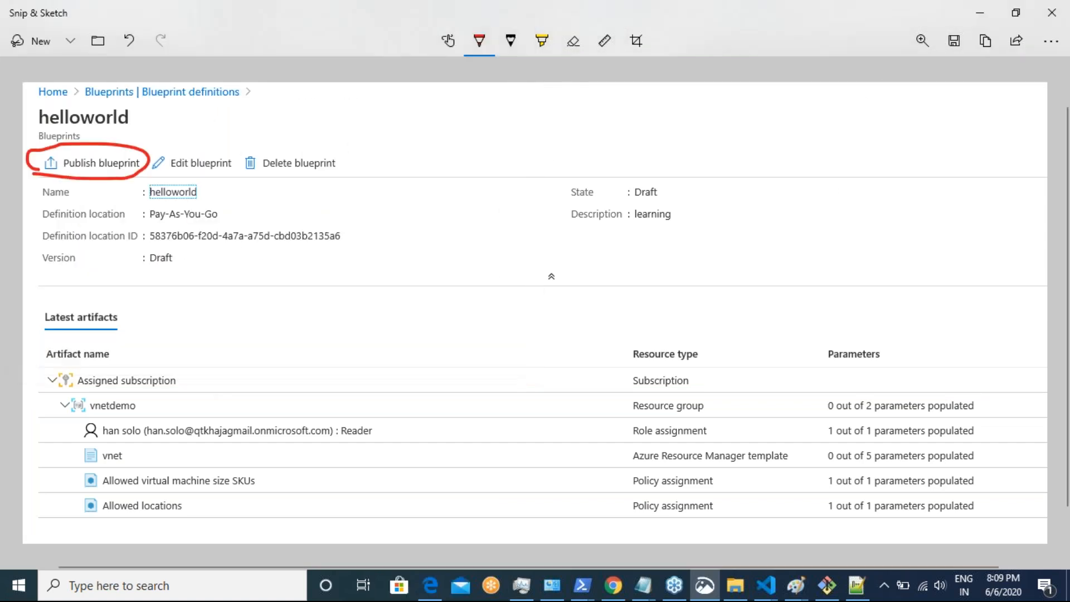
# - Open the helloworld publish form in the Azure portal, capture it in Snip & Sketch and circle the Version field in red
pyautogui.hotkey('alt', 'Tab')
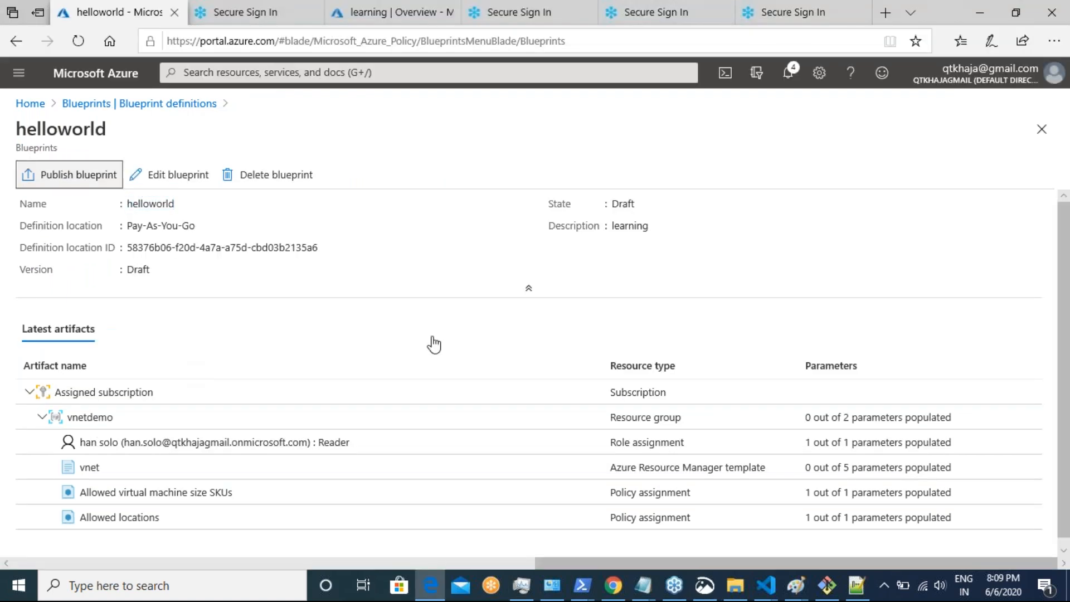
pyautogui.click(70, 175)
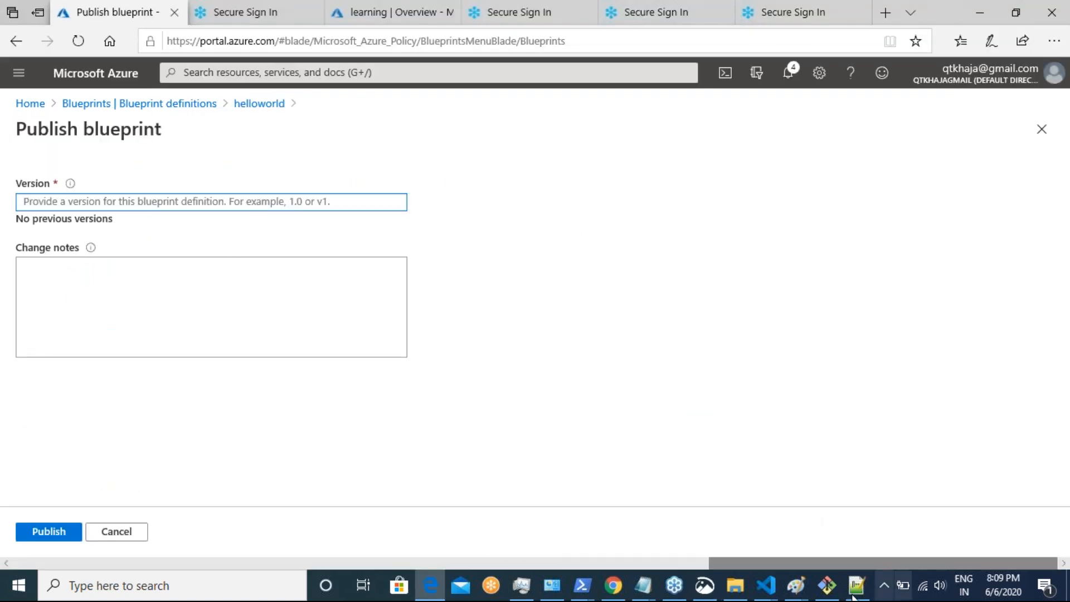
pyautogui.click(704, 585)
pyautogui.click(34, 40)
pyautogui.moveTo(1, 54); pyautogui.dragTo(626, 567)
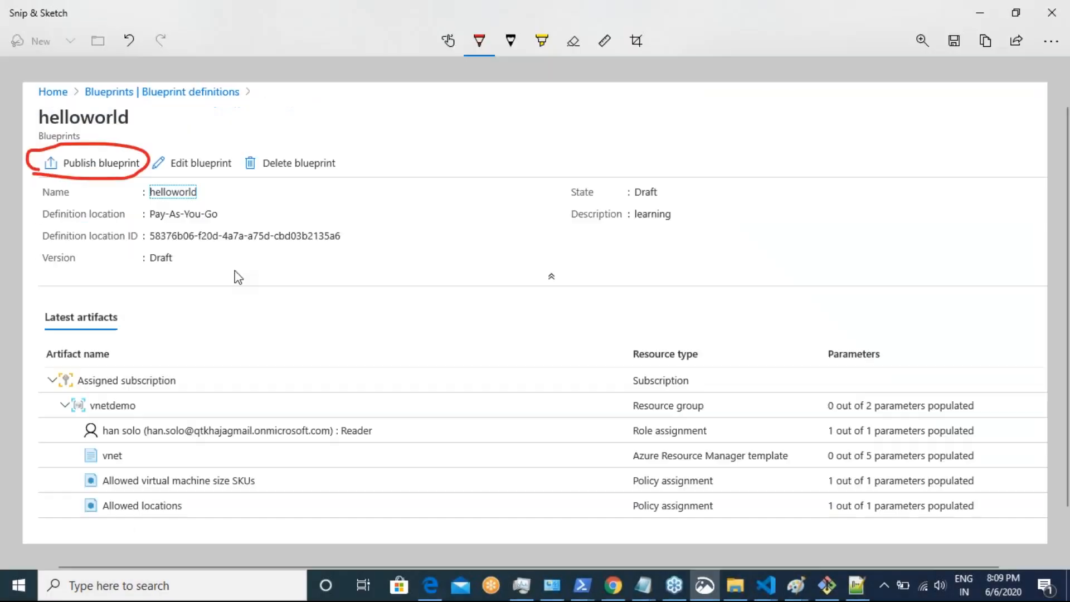
pyautogui.click(284, 213)
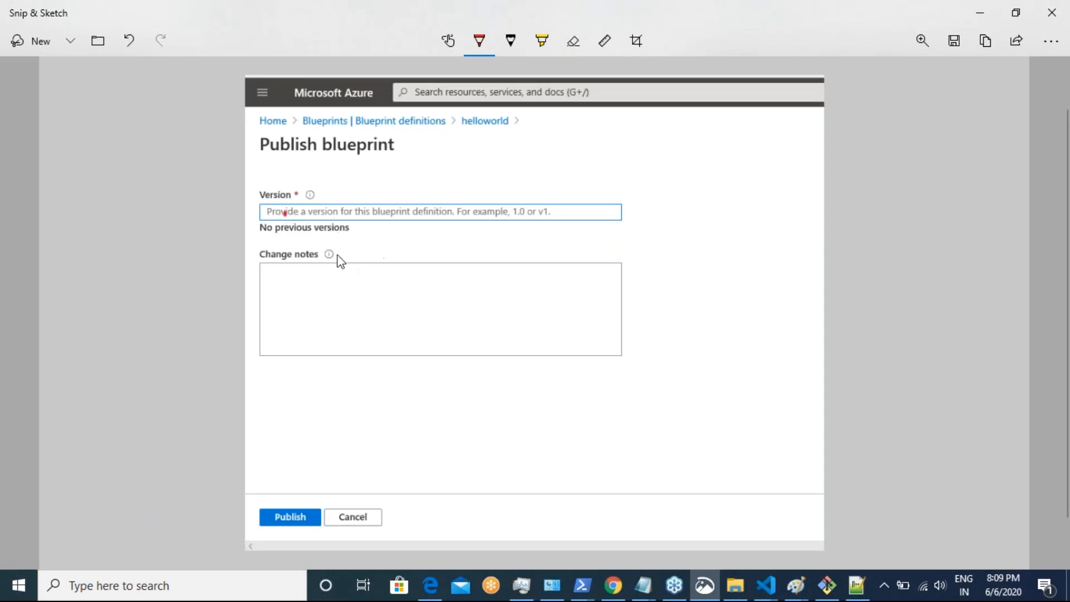
pyautogui.moveTo(265, 226)
pyautogui.mouseDown()
pyautogui.moveTo(406, 232)
pyautogui.moveTo(258, 201)
pyautogui.moveTo(273, 228)
pyautogui.mouseUp()
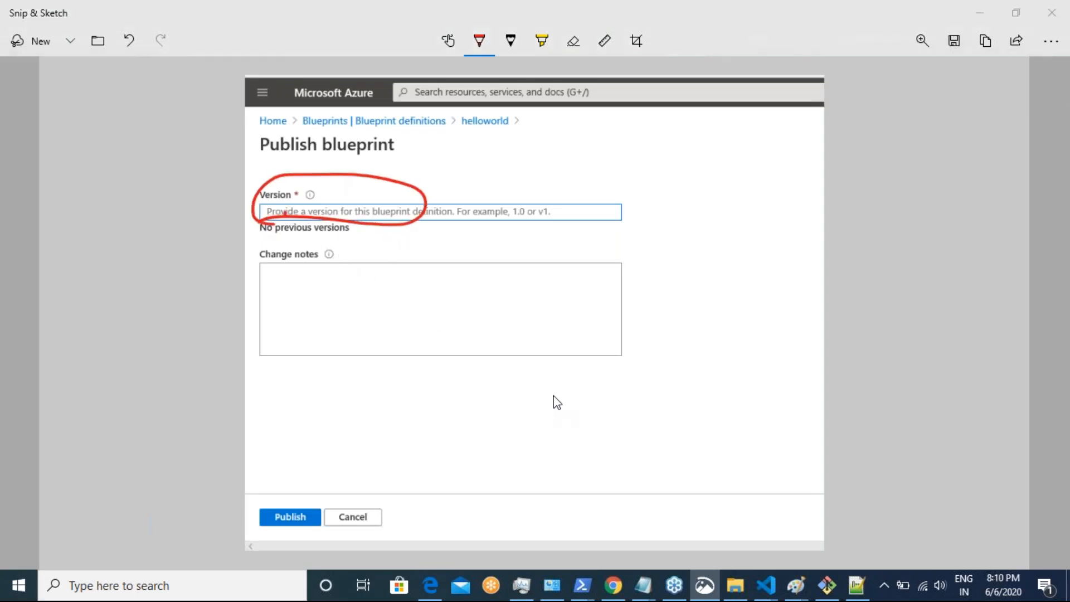
# - Save the annotated screenshot of the empty publish form as arm32.png
pyautogui.hotkey('ctrl', 's')
pyautogui.click(139, 298)
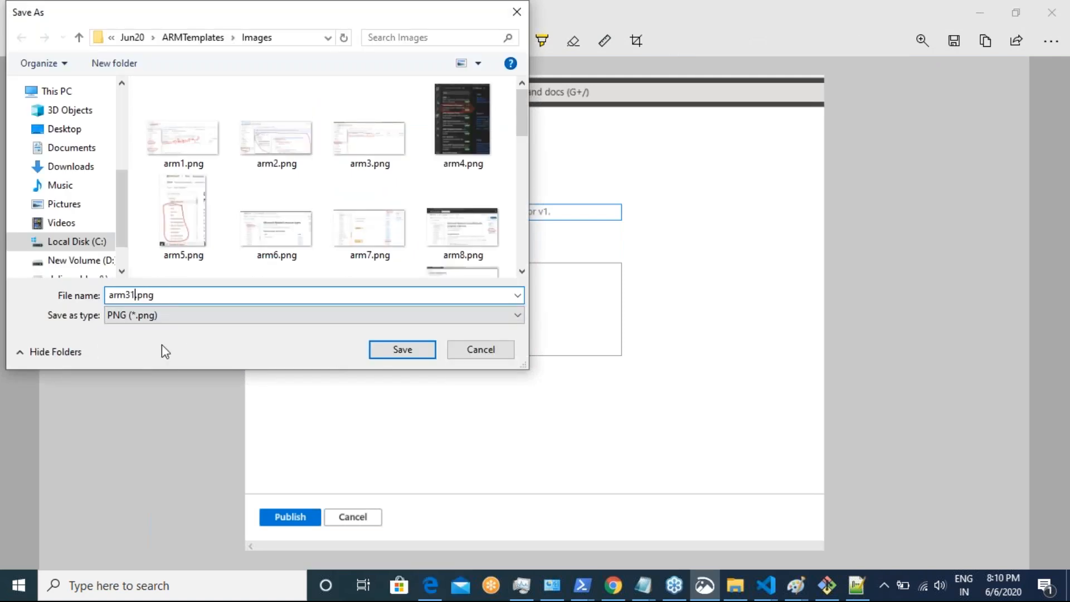
pyautogui.press('Return')
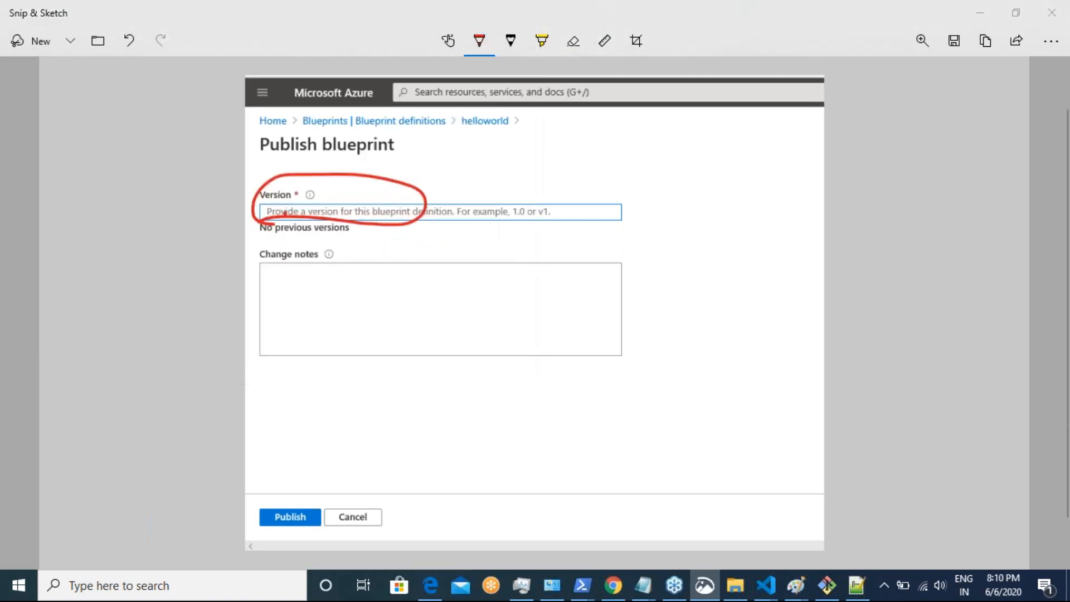
# - Switch to the Azure portal and enter 1.0.0 as the blueprint version to publish
pyautogui.hotkey('alt', 'Tab')
pyautogui.write('1')
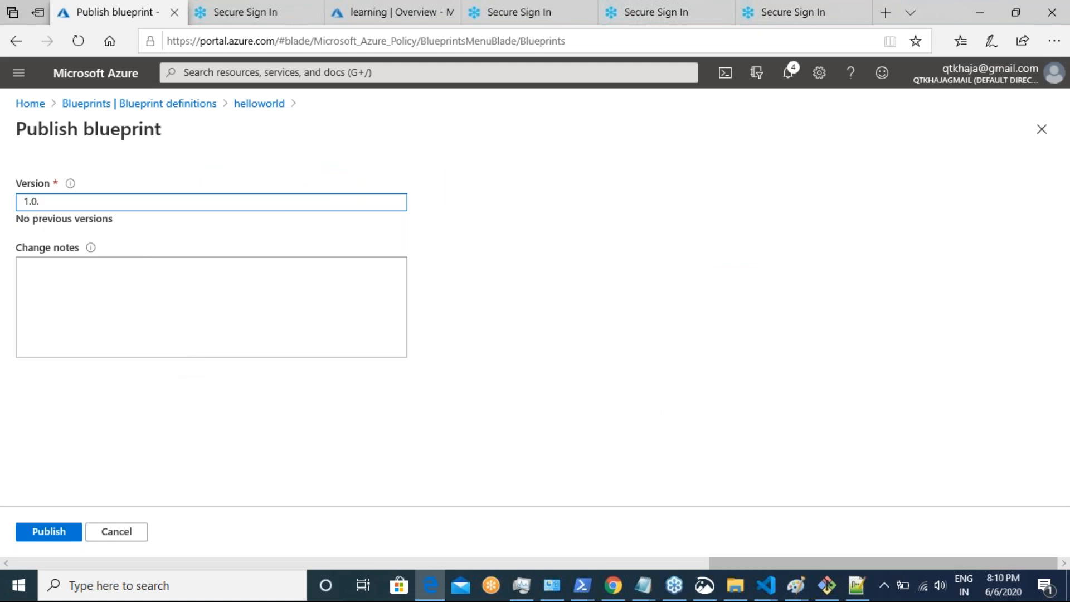
pyautogui.press('Tab')
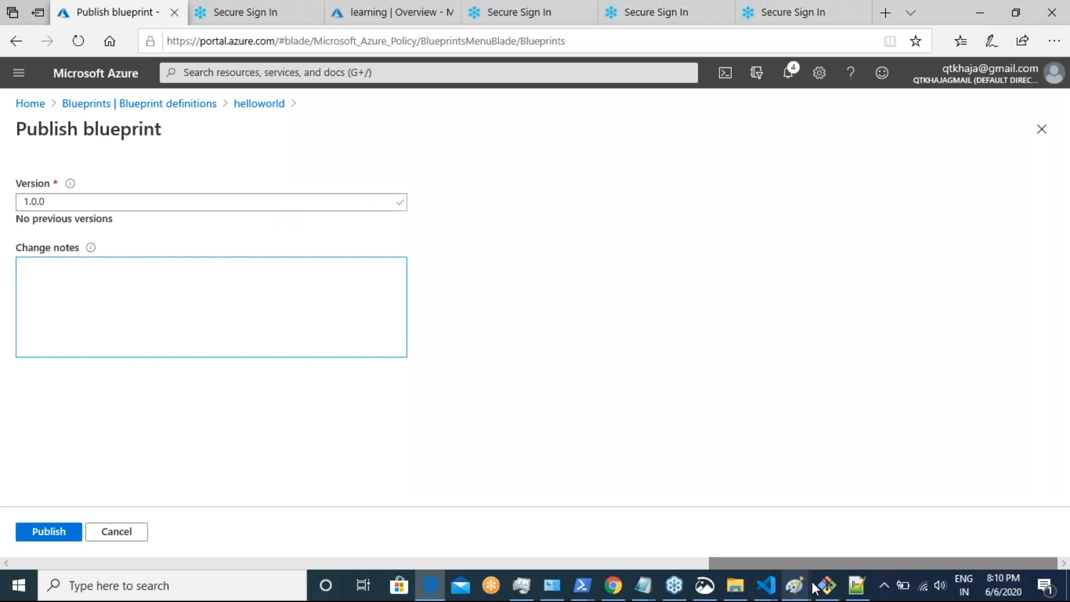
# - Capture the filled-in publish form in Snip & Sketch and circle the version 1.0.0 and Publish in red
pyautogui.click(696, 582)
pyautogui.click(35, 41)
pyautogui.moveTo(2, 83)
pyautogui.mouseDown()
pyautogui.moveTo(490, 562)
pyautogui.moveTo(545, 554)
pyautogui.mouseUp()
pyautogui.moveTo(279, 210)
pyautogui.mouseDown()
pyautogui.moveTo(390, 191)
pyautogui.moveTo(273, 198)
pyautogui.moveTo(288, 219)
pyautogui.mouseUp()
pyautogui.moveTo(273, 538)
pyautogui.mouseDown()
pyautogui.moveTo(363, 529)
pyautogui.moveTo(271, 506)
pyautogui.mouseUp()
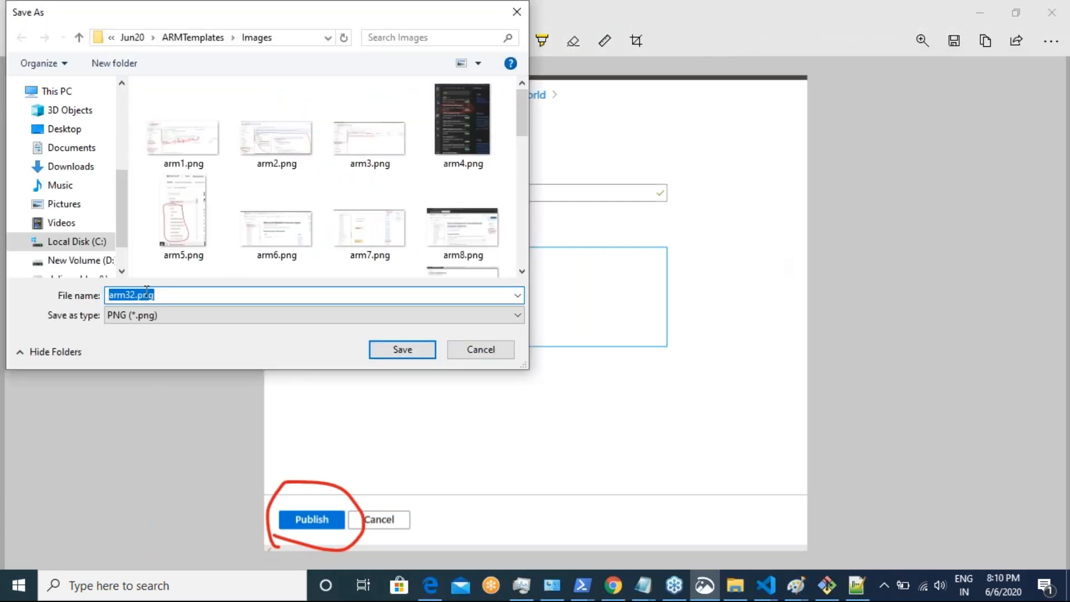
# - Save the annotated screenshot of the filled-in publish form as arm32.png, replacing the existing file
pyautogui.scroll(-5, 232, 254)
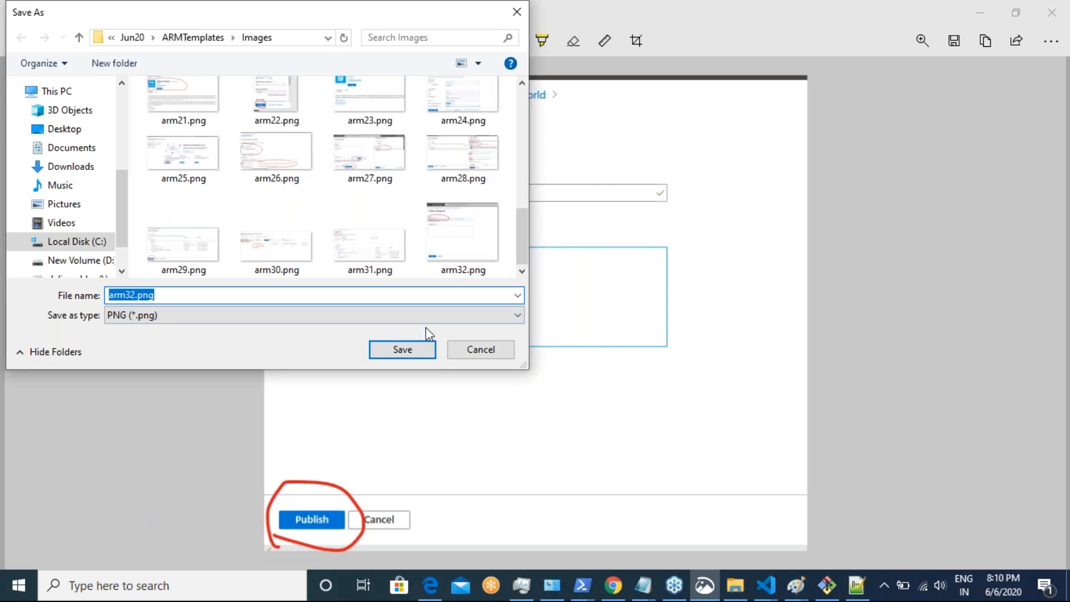
pyautogui.click(403, 350)
pyautogui.click(561, 292)
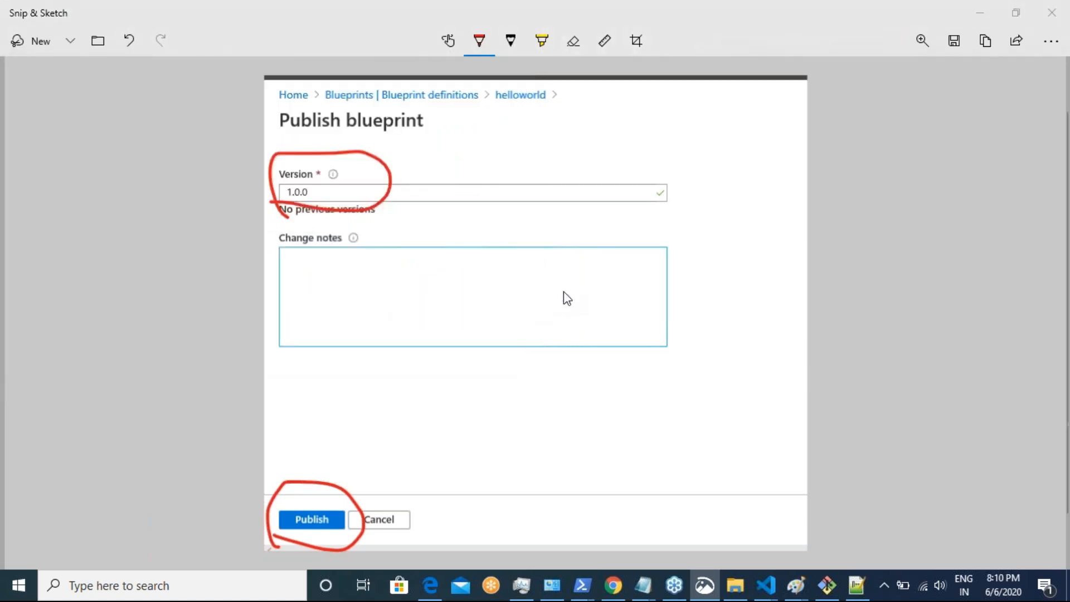
# - Publish the helloworld blueprint in the Azure portal, and capture its page in Snip & Sketch with Assign blueprint circled in red
pyautogui.hotkey('alt', 'Tab')
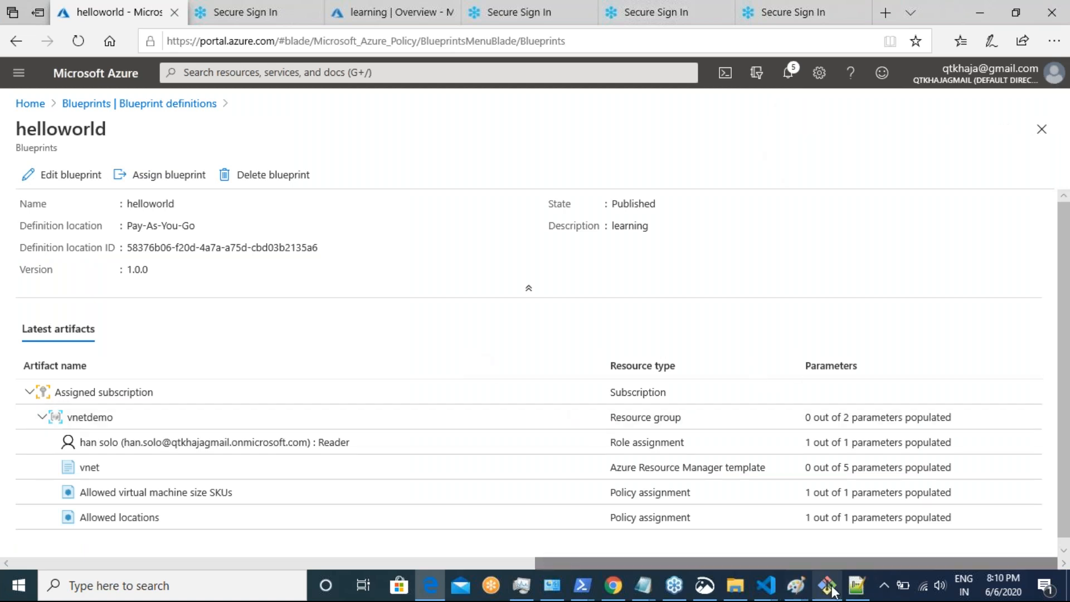
pyautogui.click(694, 596)
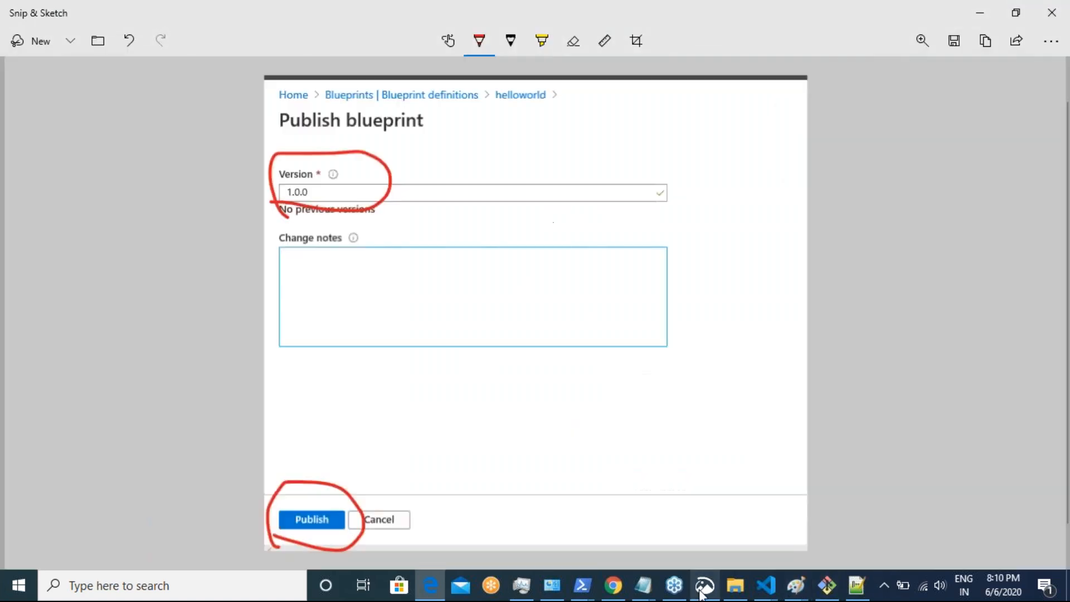
pyautogui.click(33, 29)
pyautogui.moveTo(2, 59)
pyautogui.mouseDown()
pyautogui.moveTo(483, 437)
pyautogui.moveTo(843, 562)
pyautogui.moveTo(999, 553)
pyautogui.mouseUp()
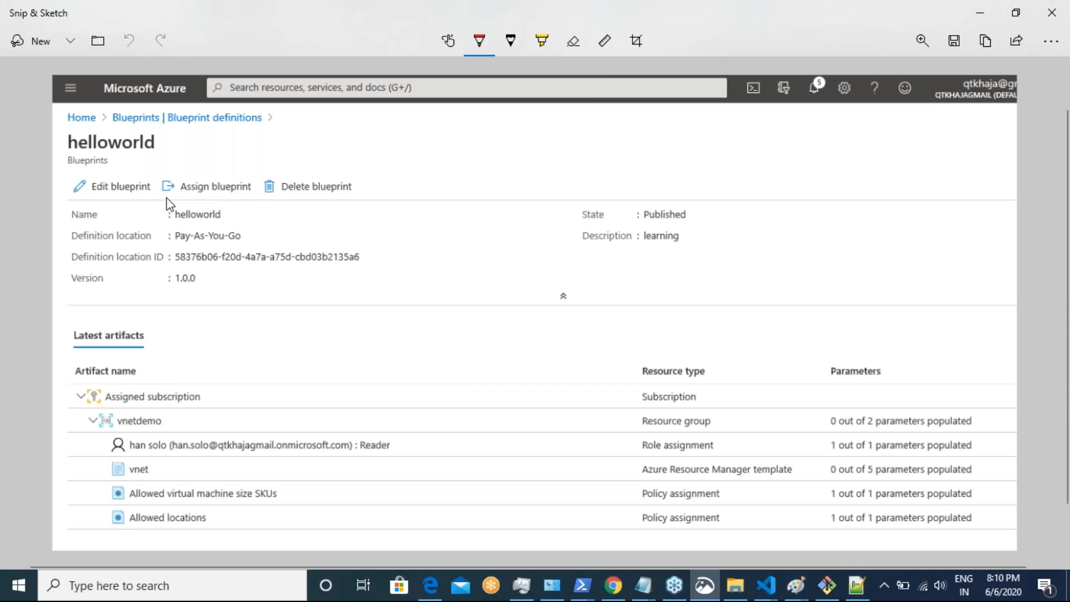
pyautogui.moveTo(167, 199)
pyautogui.mouseDown()
pyautogui.moveTo(258, 195)
pyautogui.moveTo(191, 174)
pyautogui.moveTo(155, 199)
pyautogui.mouseUp()
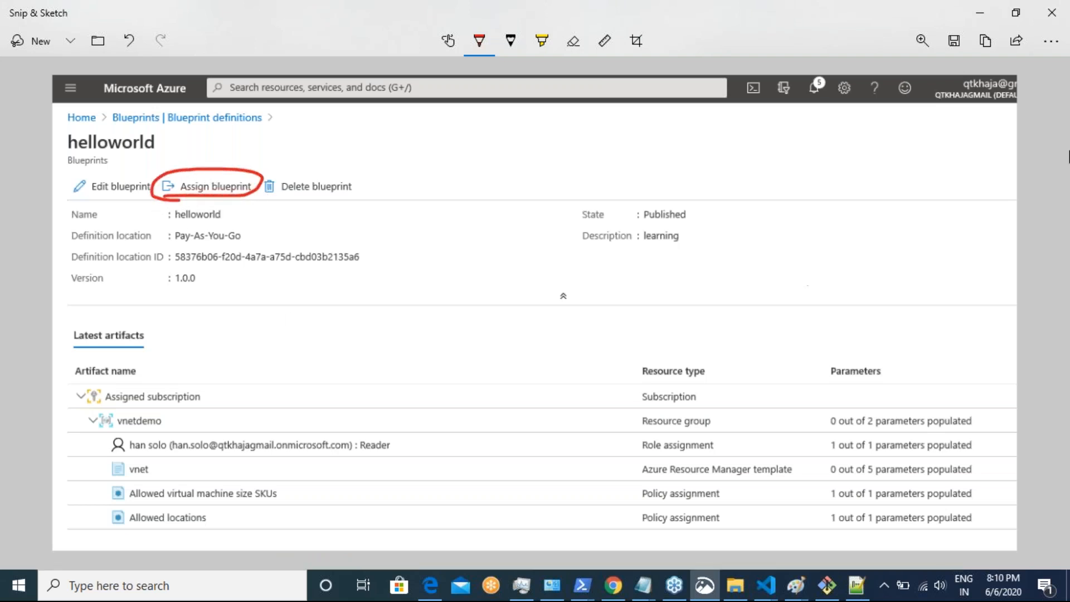
# - Save the annotated screenshot of the published helloworld blueprint as arm33.png
pyautogui.hotkey('ctrl', 's')
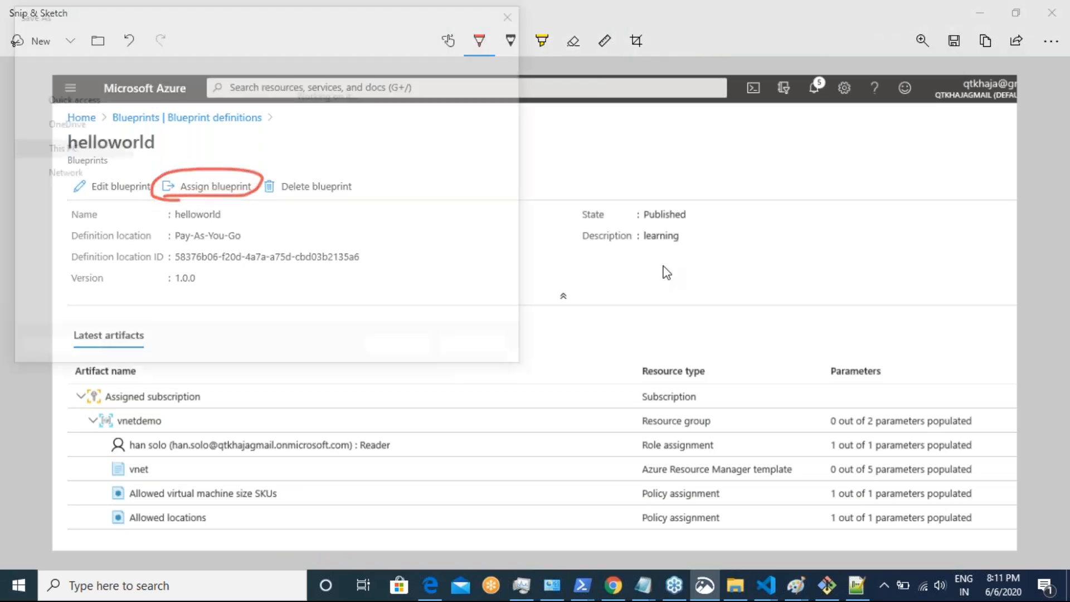
pyautogui.click(133, 297)
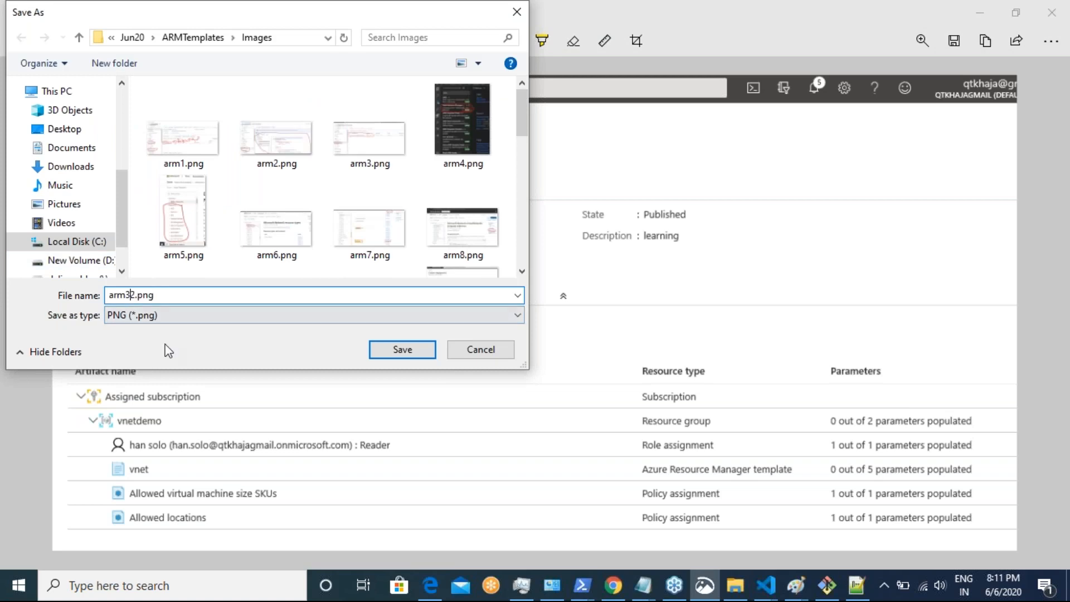
pyautogui.press('BackSpace')
pyautogui.write('3')
pyautogui.press('Return')
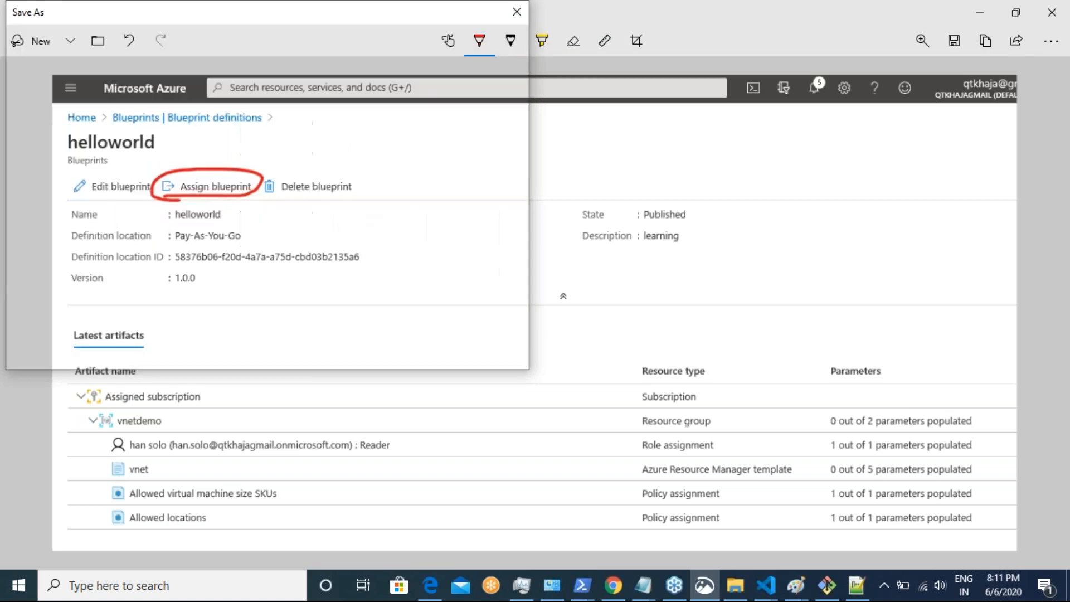
# - Open helloworld's Assign blueprint form in the Azure portal, and capture it in Snip & Sketch with Location and the Lock Assignment options circled in red
pyautogui.hotkey('alt', 'Tab')
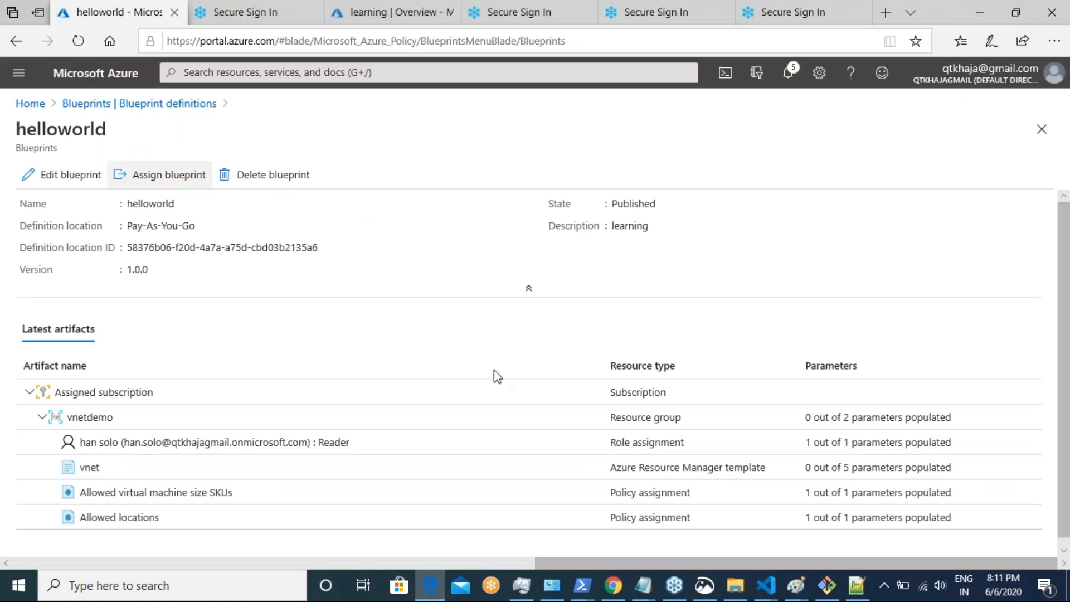
pyautogui.click(168, 175)
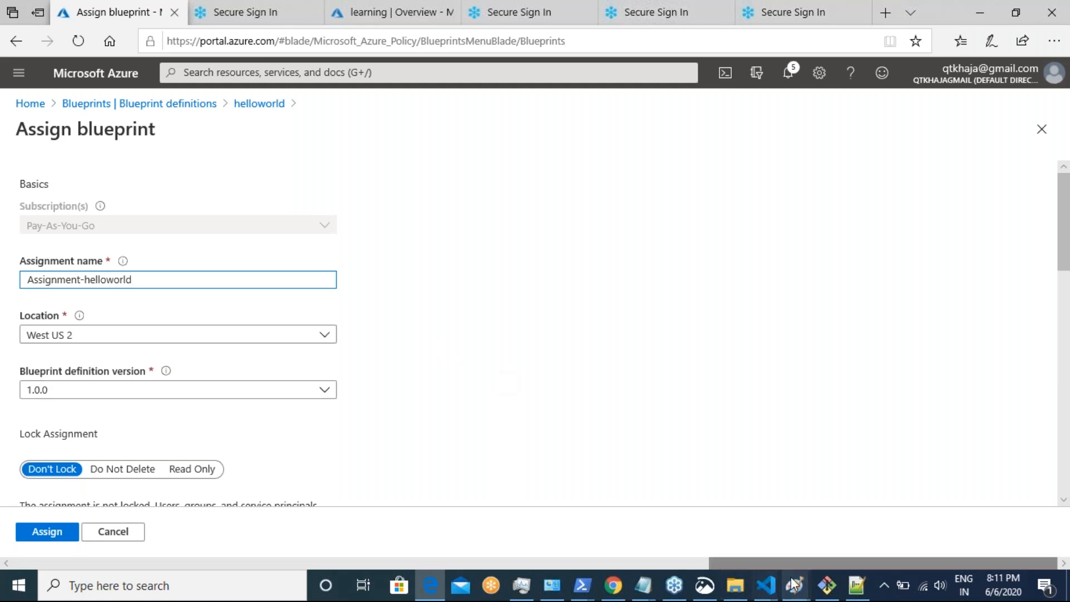
pyautogui.click(705, 591)
pyautogui.click(40, 40)
pyautogui.moveTo(1, 80)
pyautogui.mouseDown()
pyautogui.moveTo(451, 484)
pyautogui.moveTo(523, 568)
pyautogui.mouseUp()
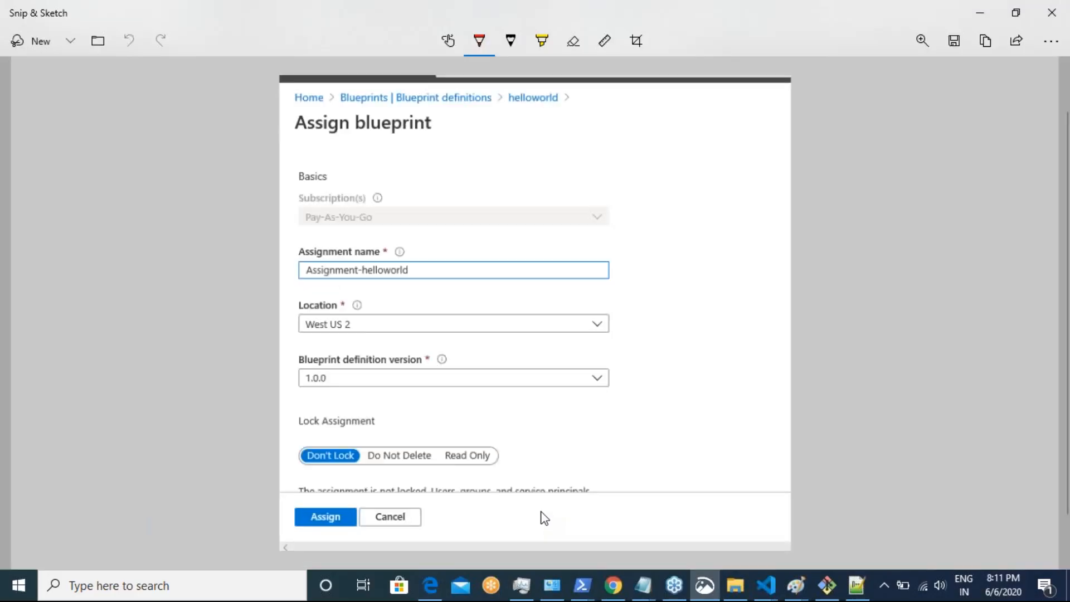
pyautogui.moveTo(294, 336)
pyautogui.mouseDown()
pyautogui.moveTo(498, 338)
pyautogui.moveTo(351, 302)
pyautogui.moveTo(287, 322)
pyautogui.moveTo(300, 337)
pyautogui.mouseUp()
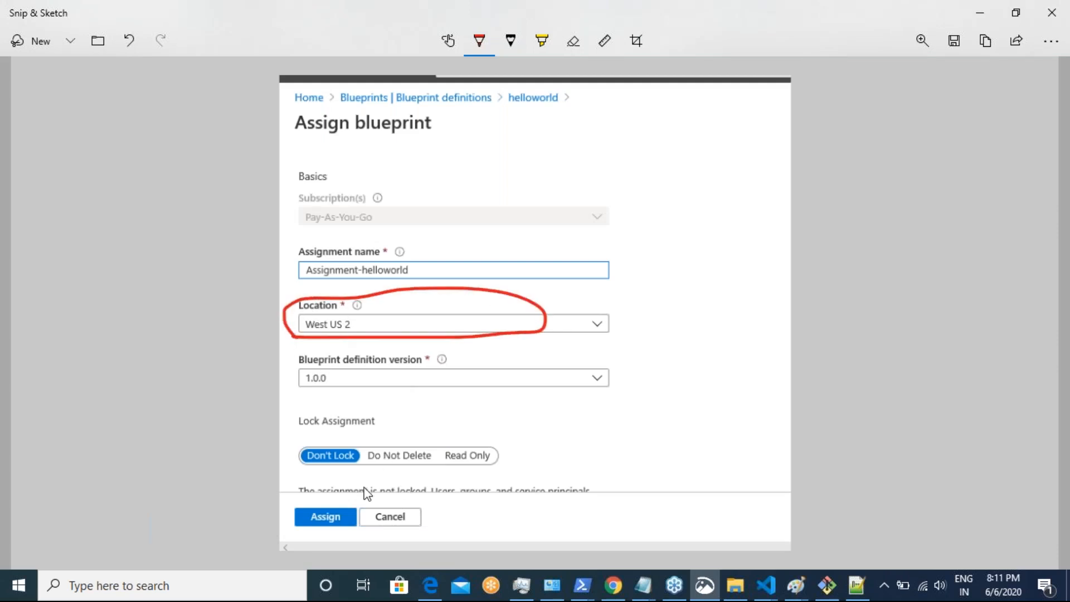
pyautogui.moveTo(365, 471)
pyautogui.mouseDown()
pyautogui.moveTo(500, 468)
pyautogui.moveTo(437, 432)
pyautogui.moveTo(291, 446)
pyautogui.mouseUp()
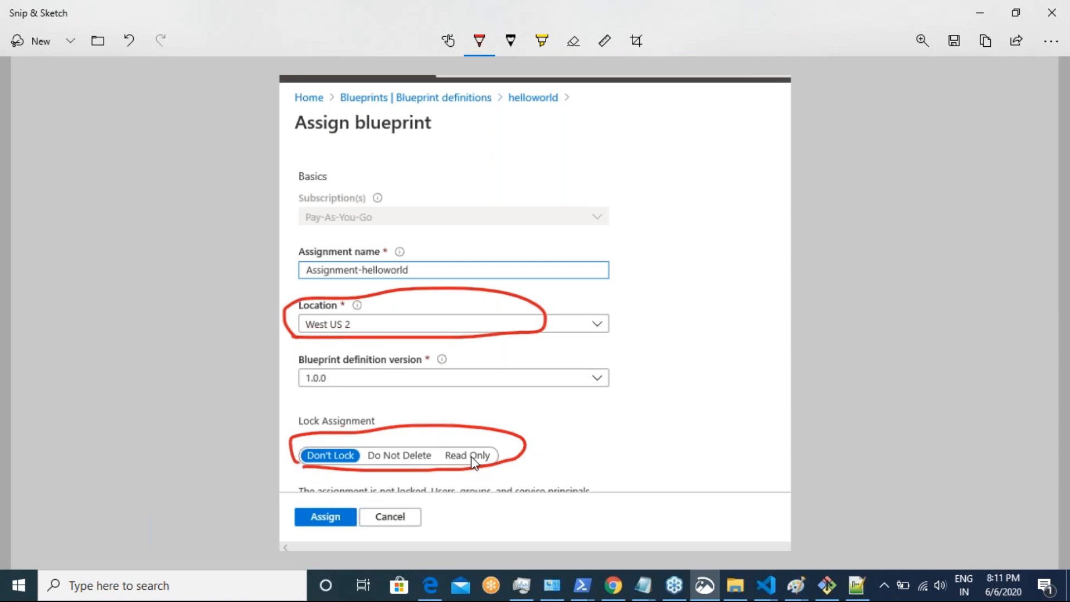
# - Switch to the Azure portal and set the blueprint assignment's location to East US
pyautogui.hotkey('alt', 'Tab')
pyautogui.click(288, 340)
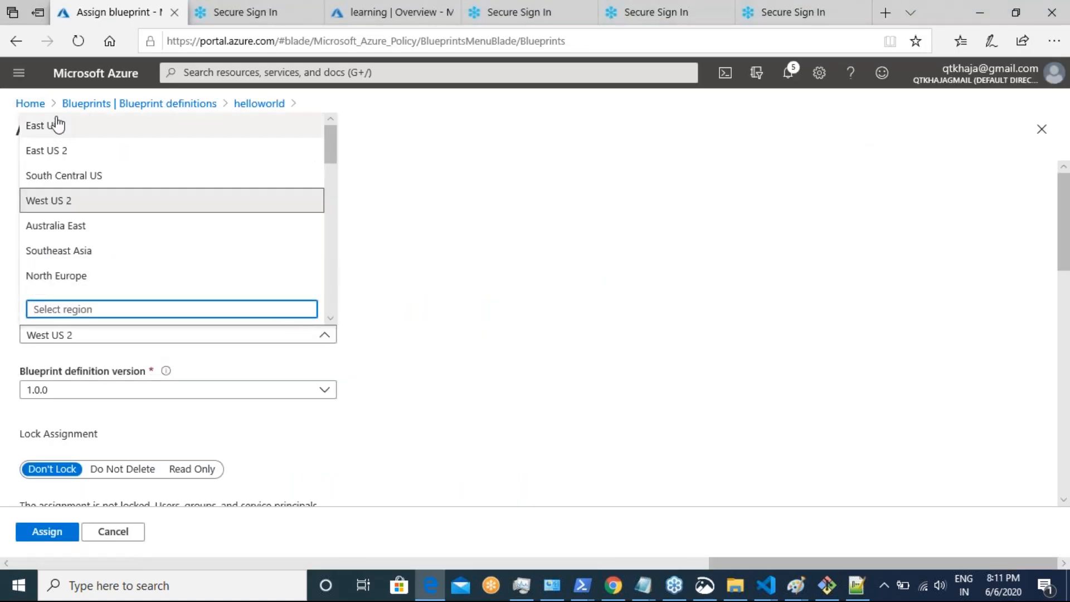
pyautogui.click(58, 125)
pyautogui.scroll(-2, 335, 310)
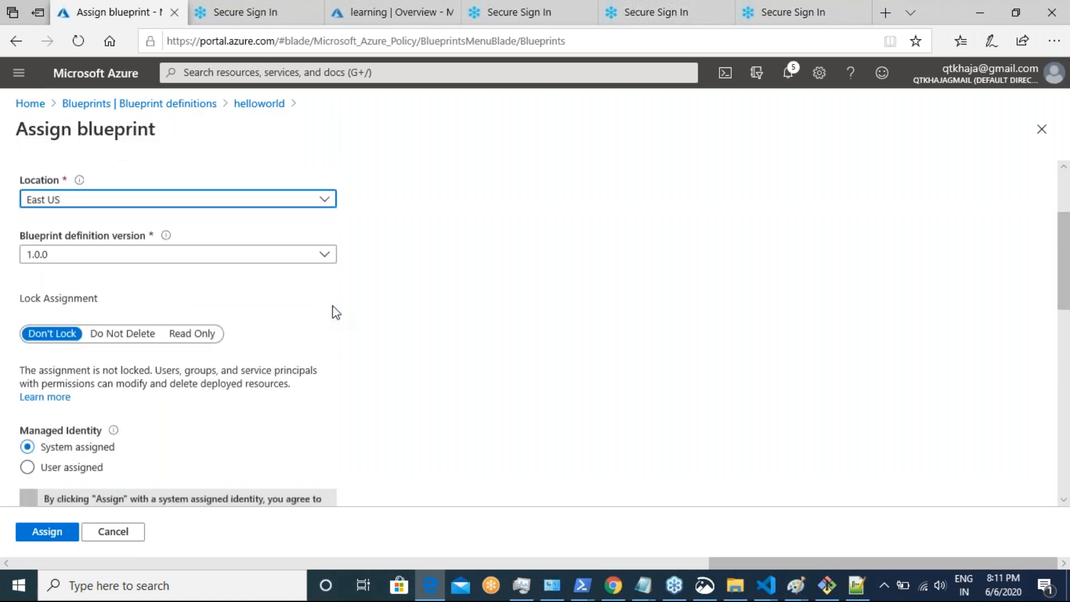
pyautogui.scroll(-2, 336, 312)
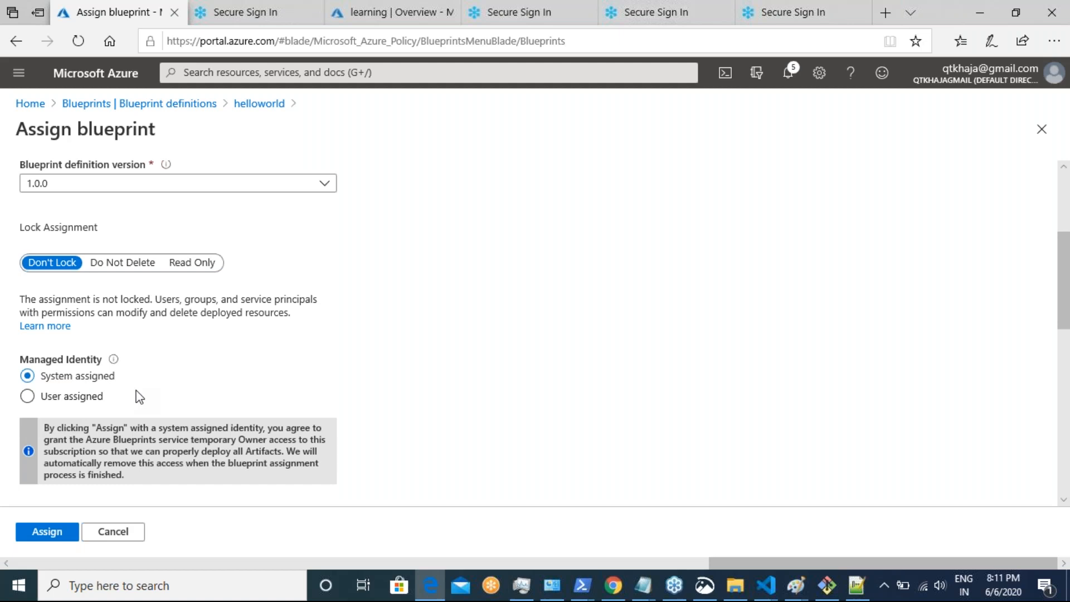
# - Fill in the vnetdemo artifact's missing parameters: resource group name testing and resource group location East US
pyautogui.click(49, 533)
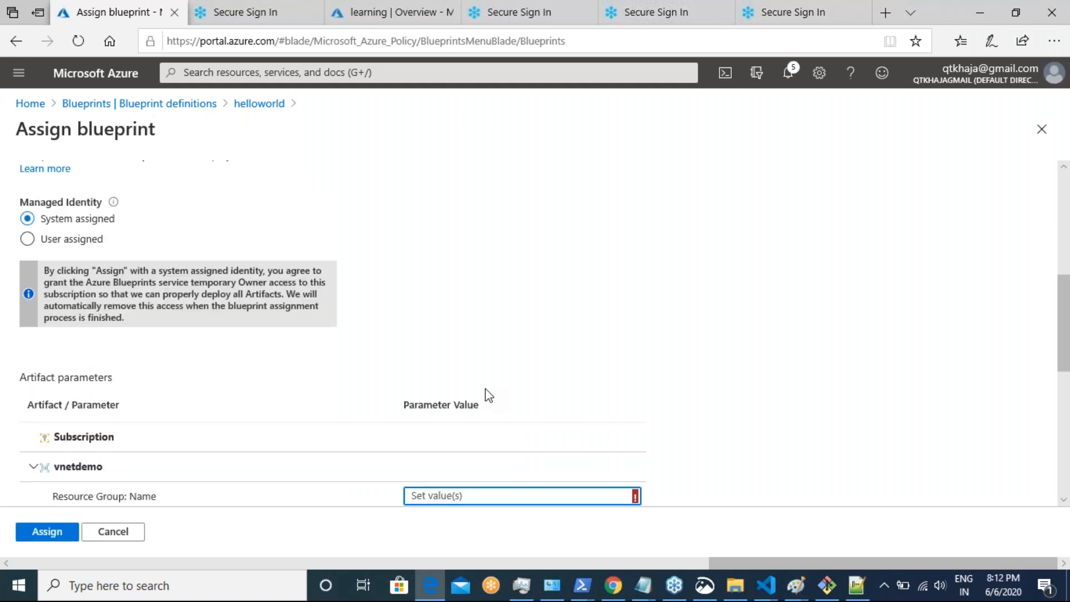
pyautogui.scroll(-3, 373, 242)
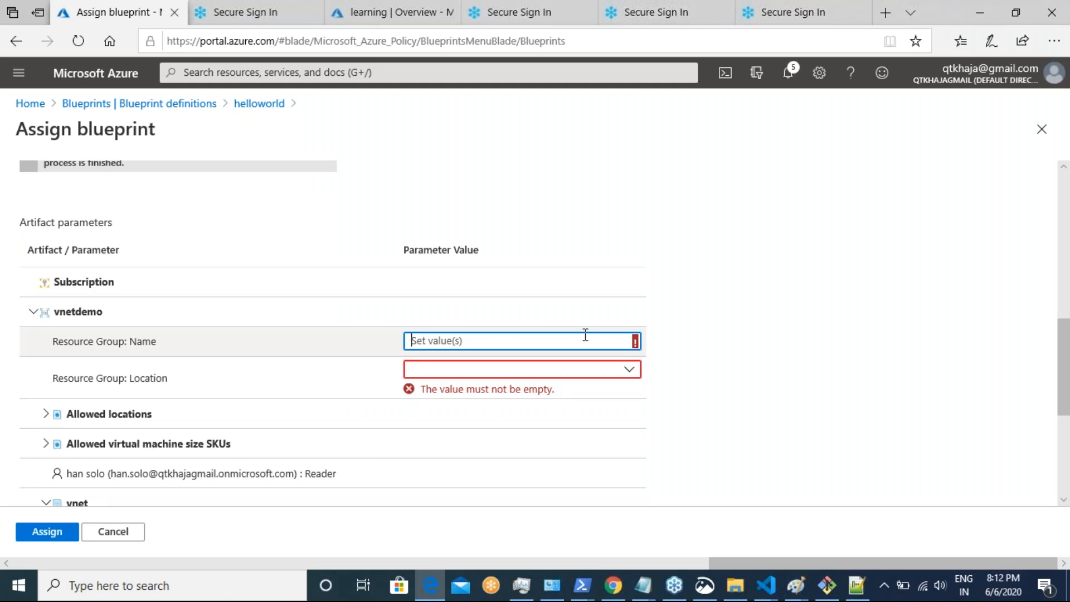
pyautogui.write('testing')
pyautogui.scroll(-3, 585, 334)
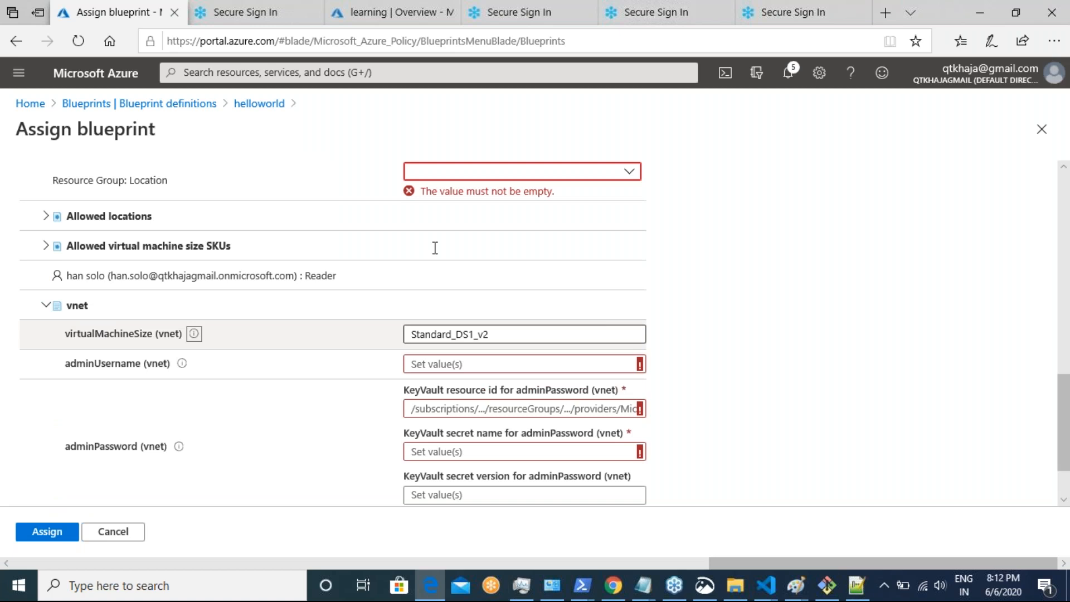
pyautogui.click(446, 177)
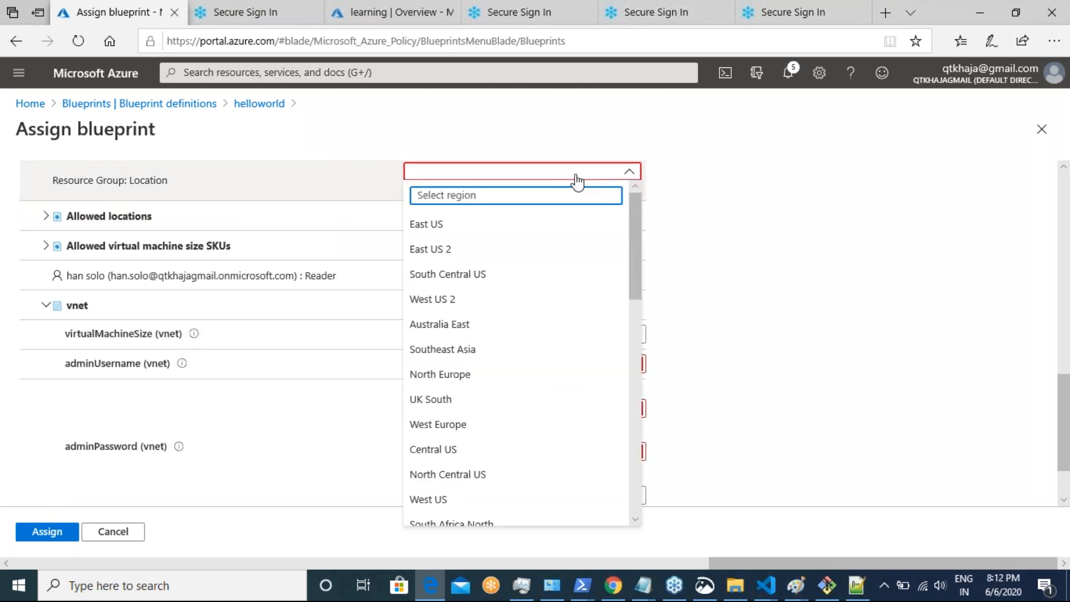
pyautogui.click(442, 227)
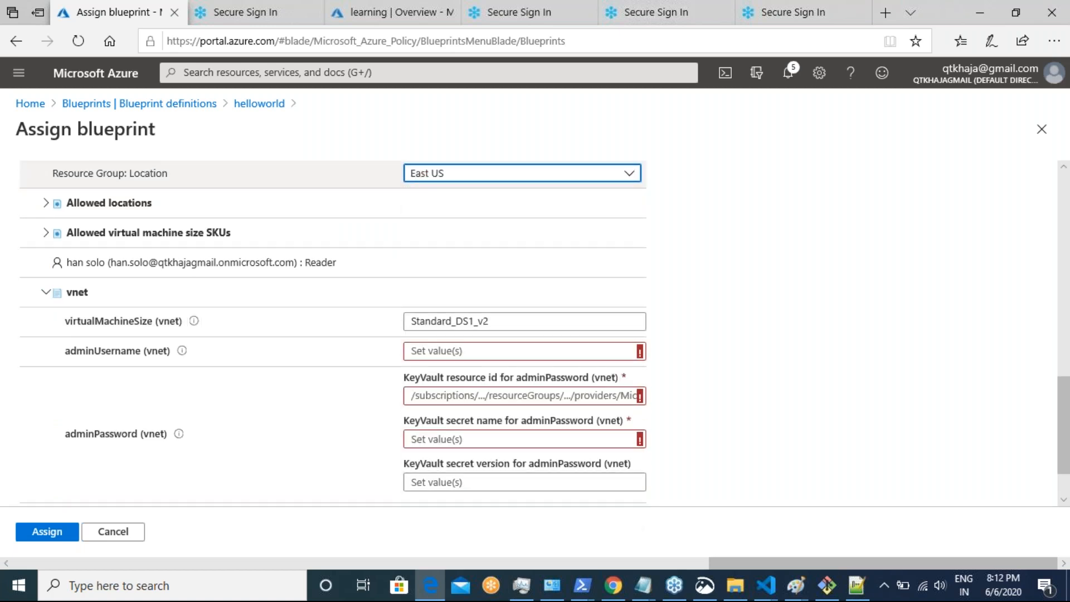
# - Set the vnet artifact's adminUsername to qtdevops and its virtualMachineSize to Standard_B1s
pyautogui.click(592, 350)
pyautogui.write('qtdevops')
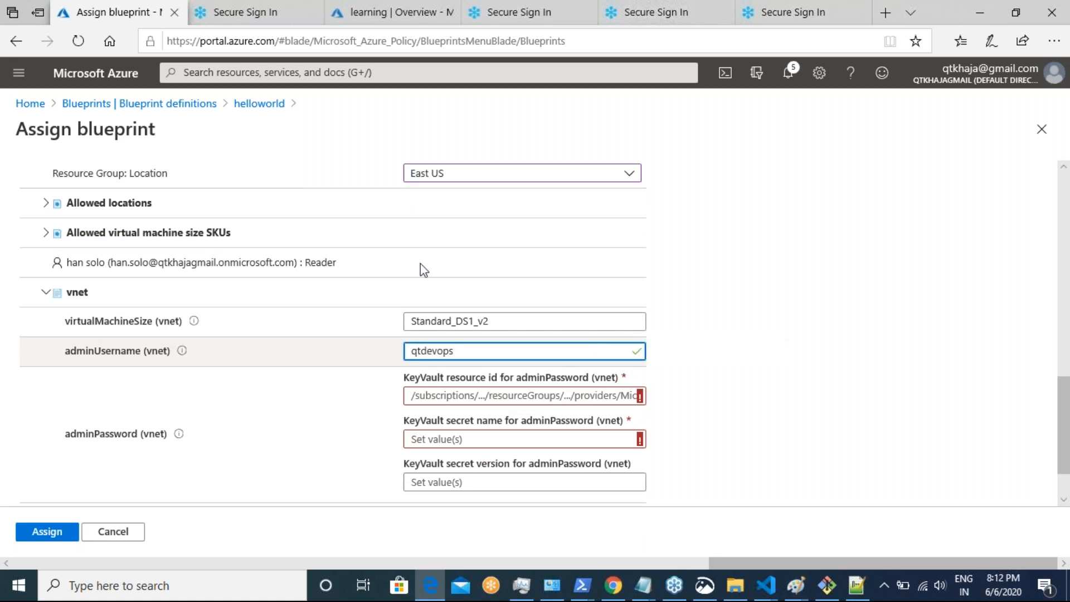
pyautogui.moveTo(542, 327); pyautogui.dragTo(459, 323)
pyautogui.write('B1')
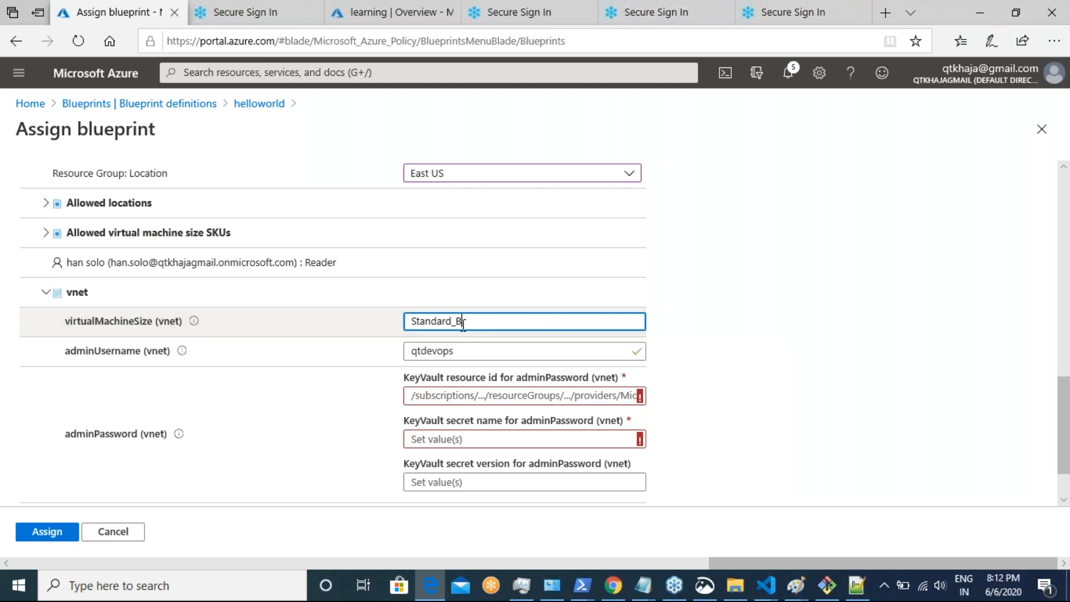
pyautogui.write('s')
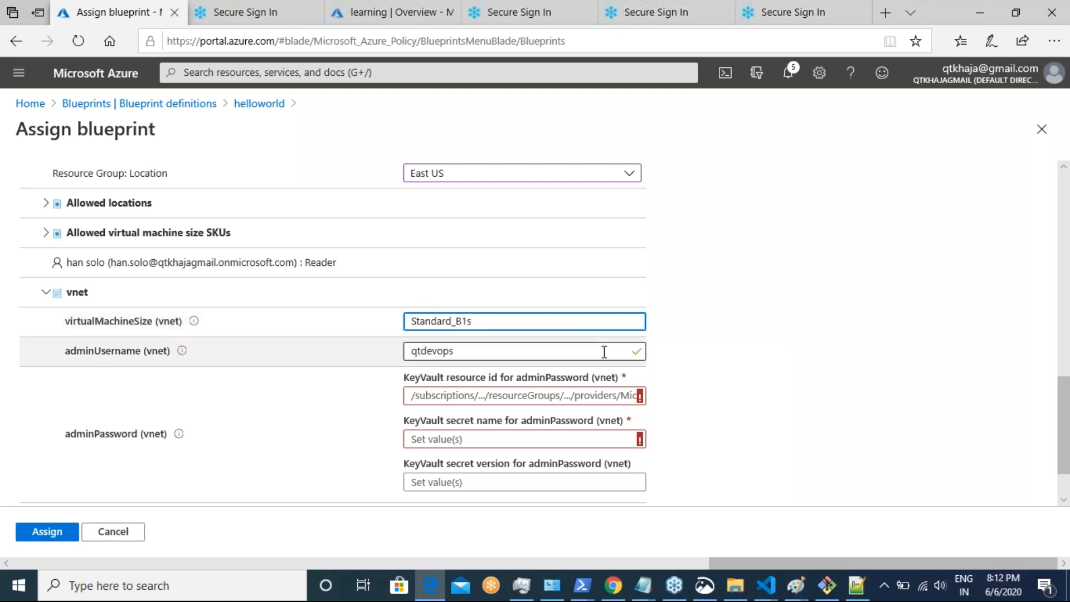
pyautogui.scroll(-1, 605, 354)
pyautogui.scroll(-1, 606, 354)
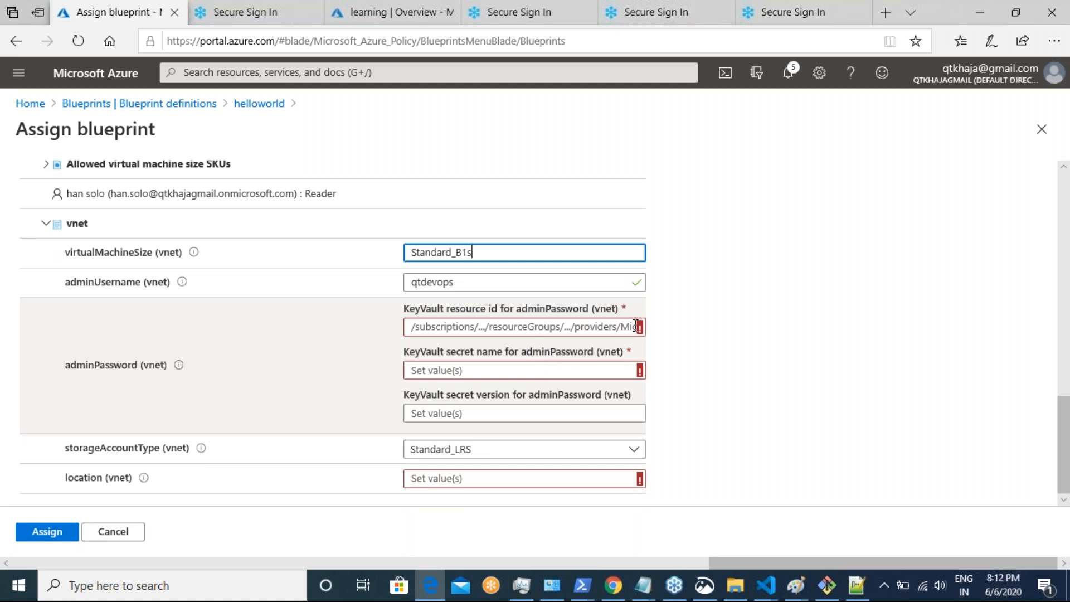
pyautogui.moveTo(638, 327)
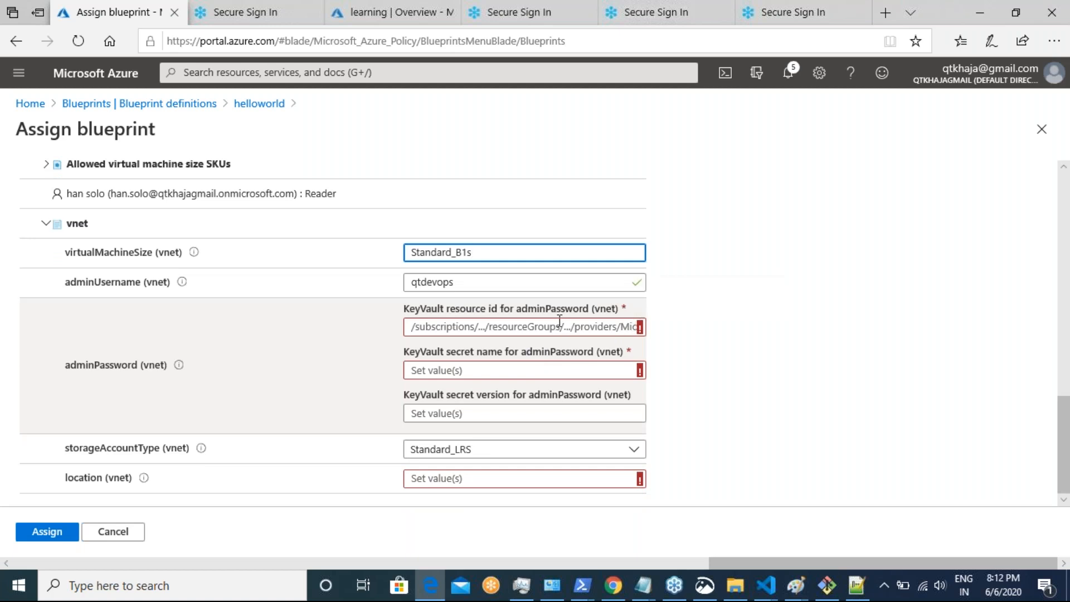
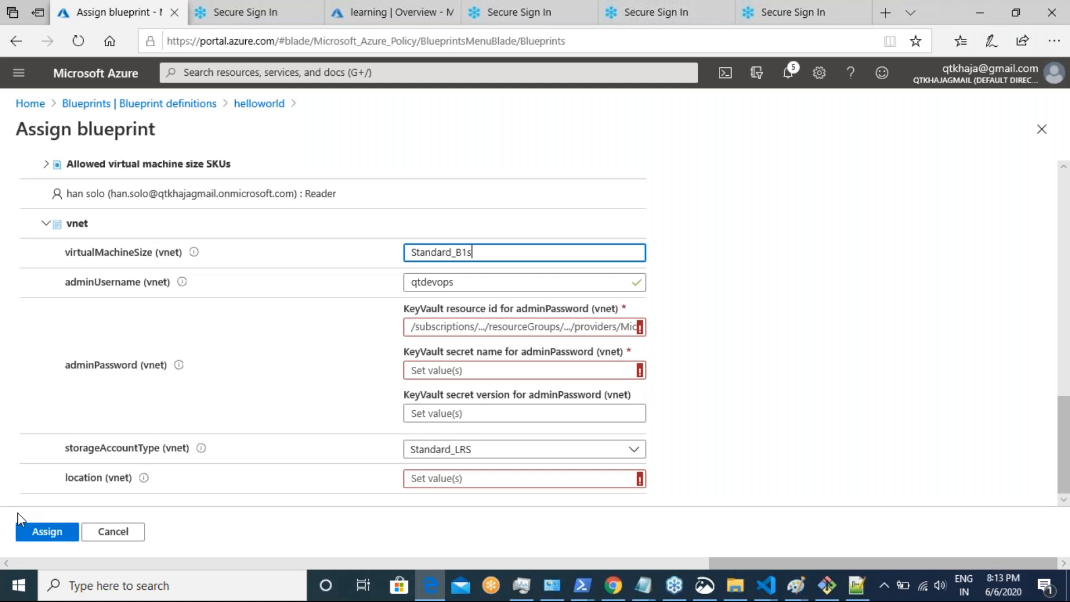
# - Cancel the blueprint assignment and delete the helloworld blueprint definition
pyautogui.click(123, 536)
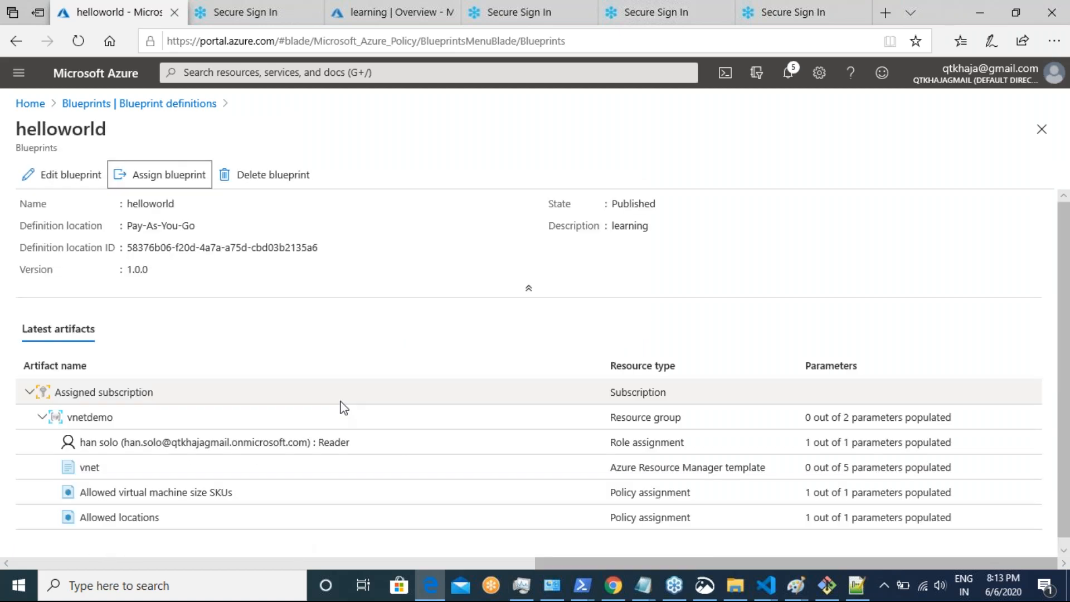
pyautogui.click(263, 175)
pyautogui.click(58, 276)
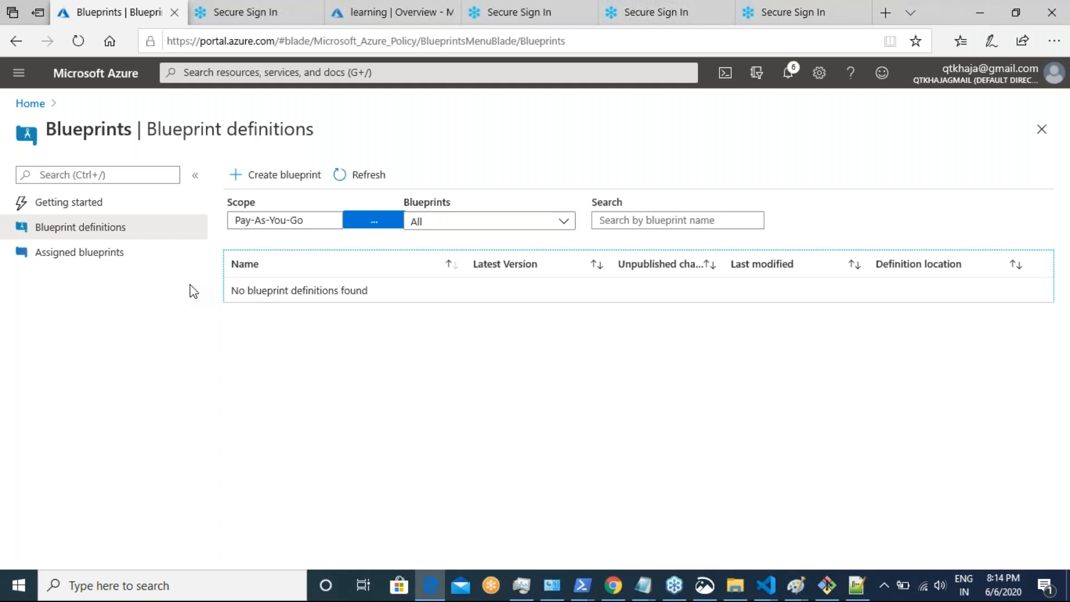
# - Open the fromcli resource group from the learning deployment page and delete it, entering its name as confirmation
pyautogui.click(391, 17)
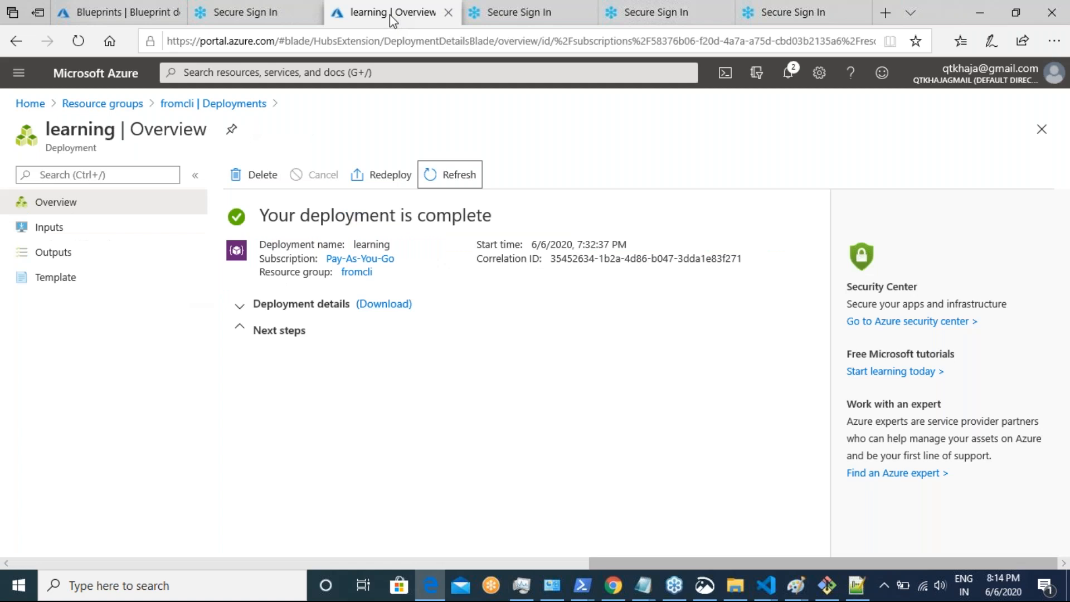
pyautogui.click(115, 105)
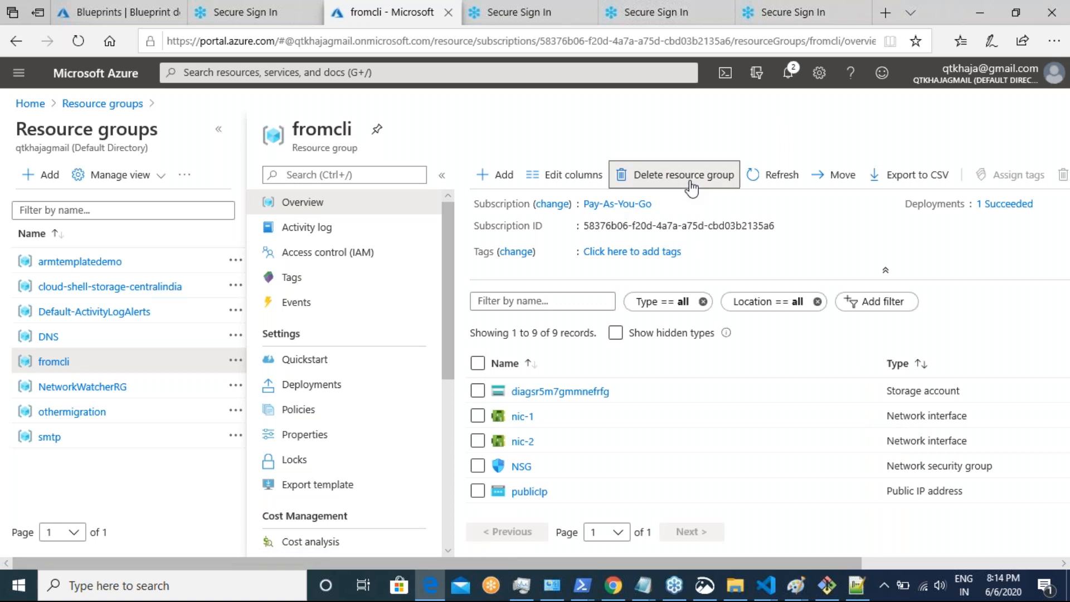
pyautogui.click(691, 176)
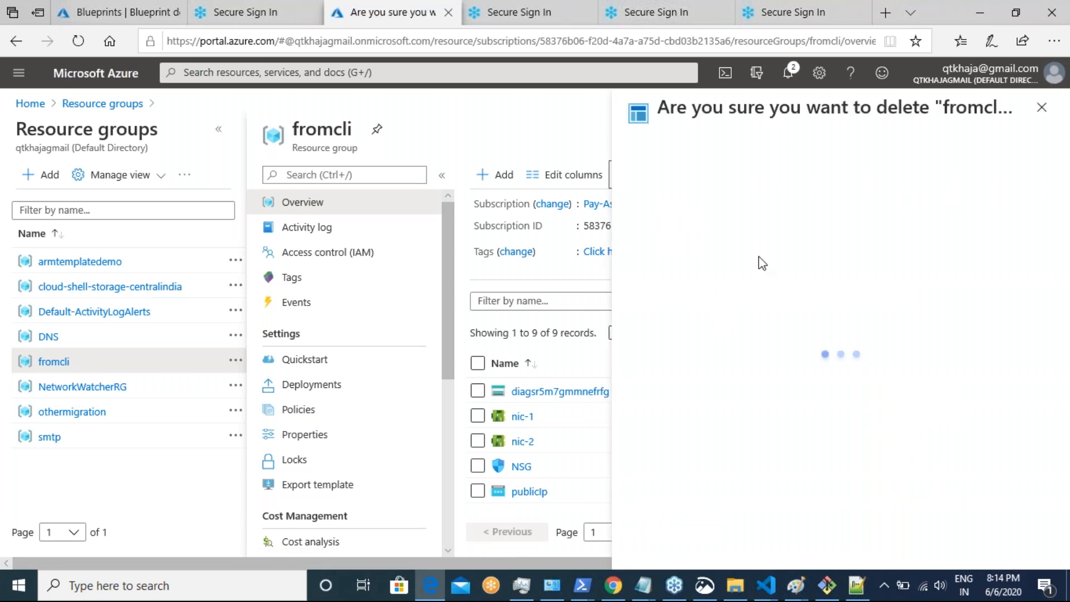
pyautogui.click(692, 238)
pyautogui.write('f')
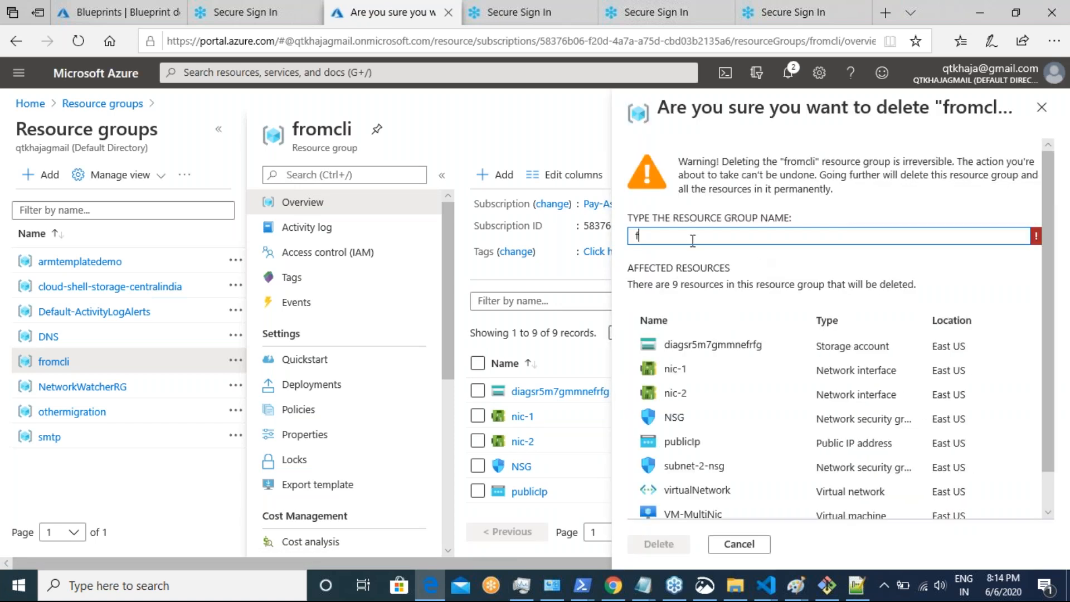
pyautogui.write('romc')
pyautogui.press('BackSpace')
pyautogui.write('cli')
pyautogui.click(673, 544)
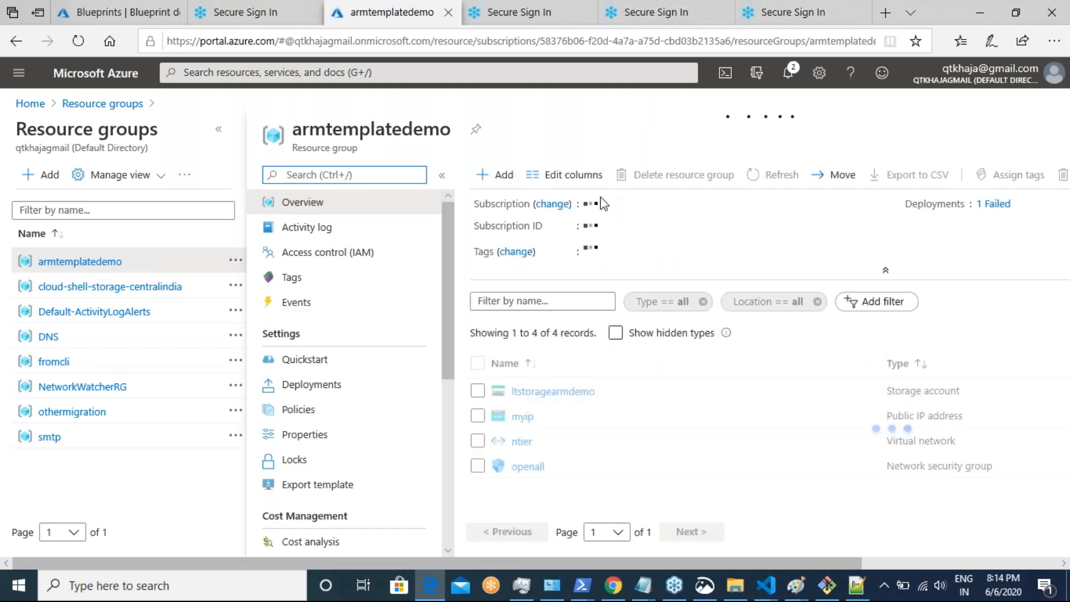
# - Delete the armtemplatedemo resource group, entering its name as confirmation
pyautogui.click(716, 177)
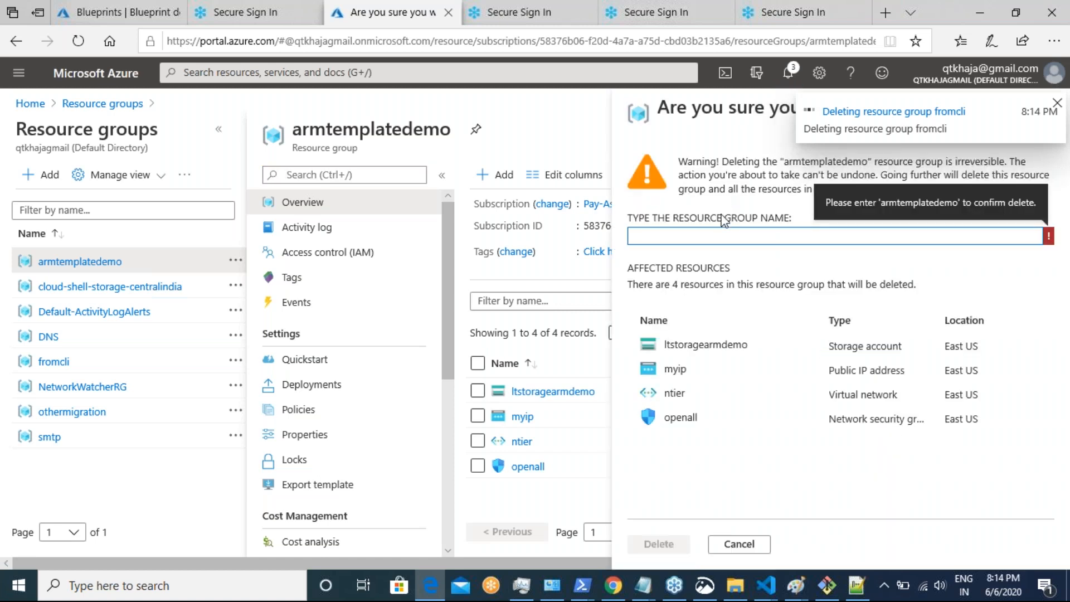
pyautogui.click(686, 239)
pyautogui.write('ar')
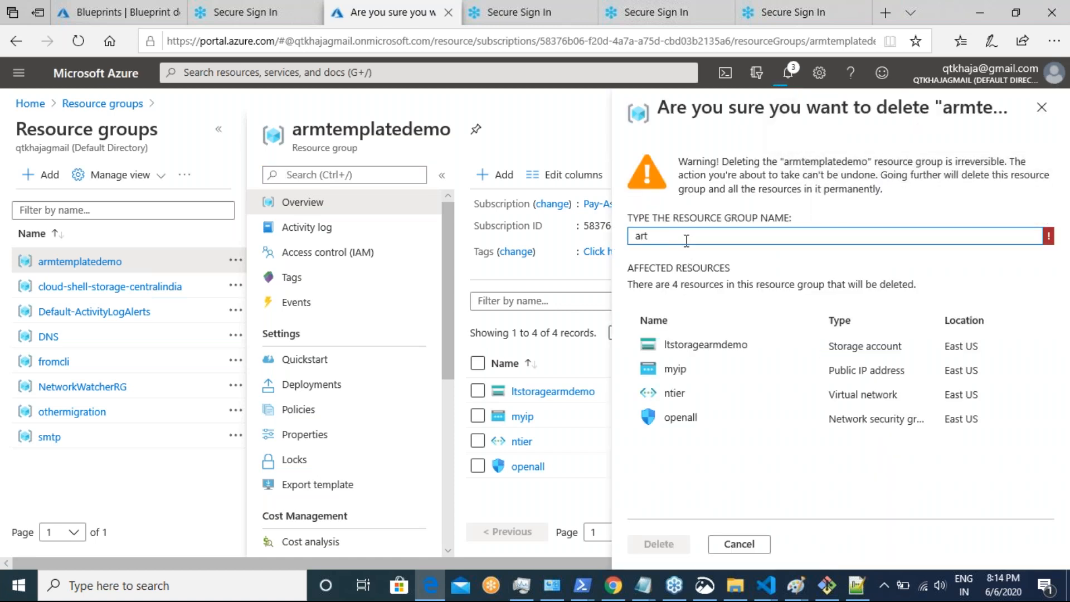
pyautogui.write('mtemplatedemo')
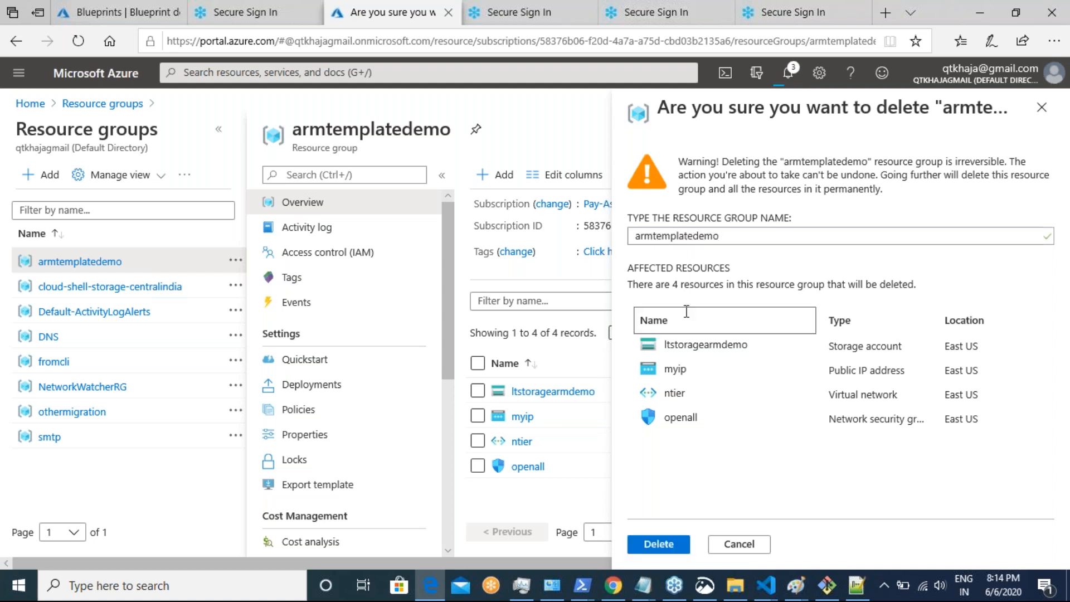
pyautogui.click(659, 544)
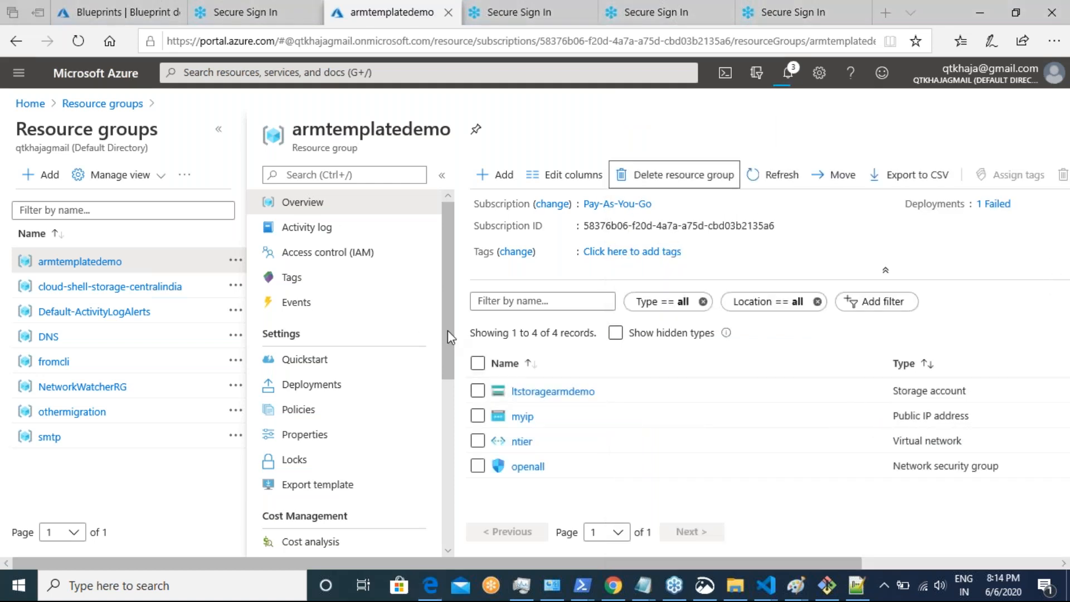
# - Capture the webinar questions about blueprint policies and auto-completion in Snip & Sketch and copy the snip
pyautogui.click(705, 585)
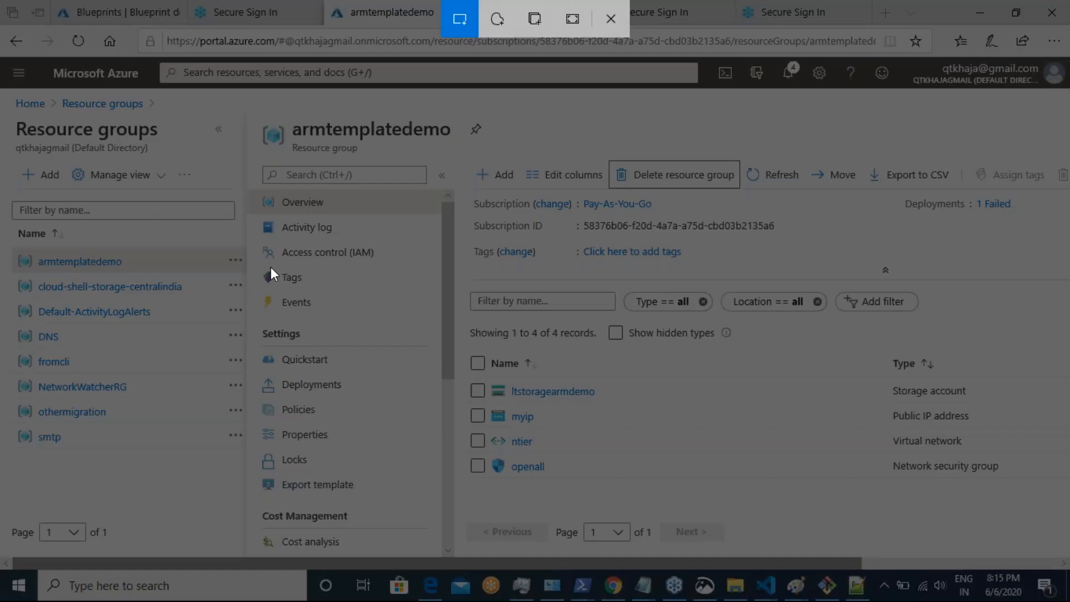
pyautogui.moveTo(270, 267)
pyautogui.mouseDown()
pyautogui.moveTo(573, 382)
pyautogui.moveTo(819, 415)
pyautogui.mouseUp()
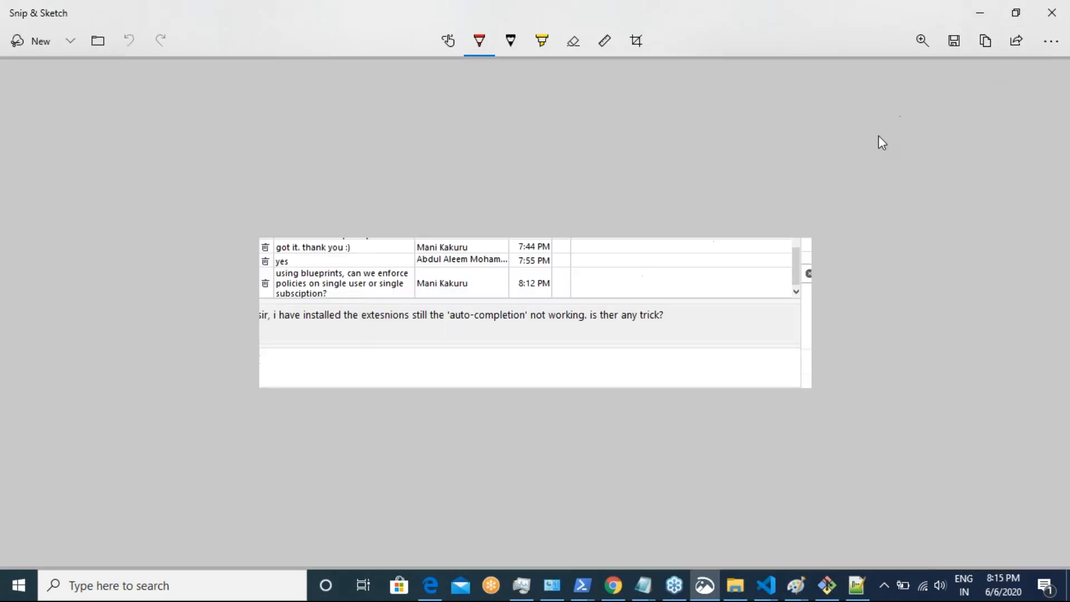
pyautogui.hotkey('ctrl', 'c')
pyautogui.hotkey('alt', 'Tab')
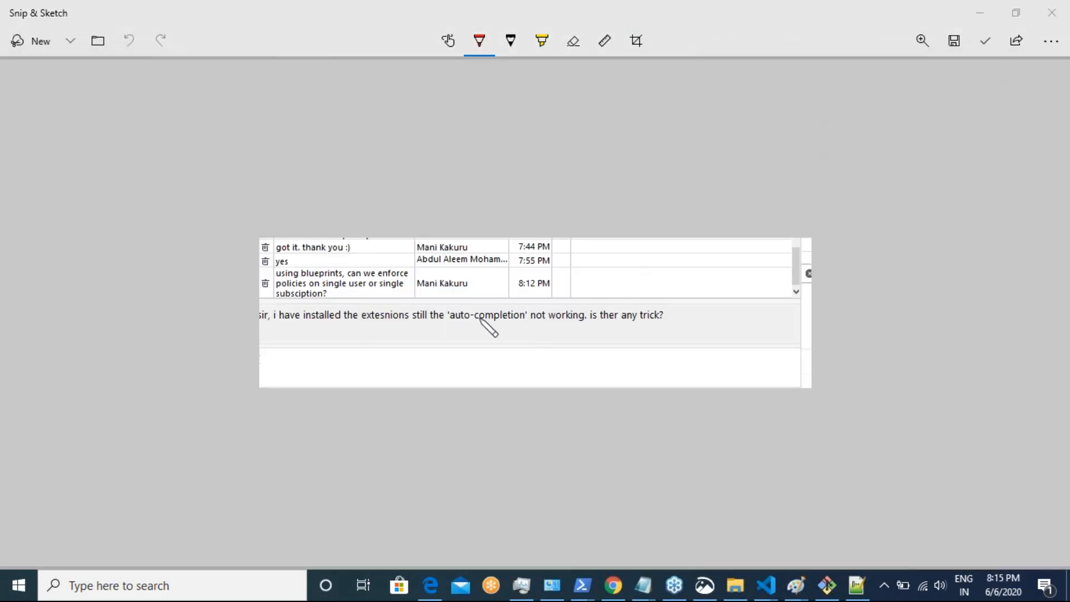
# - Handwrite "Subs" and "Mgr" in red across the captured questions, with a vertical line dividing the two words
pyautogui.click(370, 292)
pyautogui.moveTo(367, 289)
pyautogui.mouseDown()
pyautogui.moveTo(440, 280)
pyautogui.moveTo(408, 304)
pyautogui.moveTo(407, 355)
pyautogui.moveTo(395, 357)
pyautogui.mouseUp()
pyautogui.moveTo(451, 331)
pyautogui.mouseDown()
pyautogui.moveTo(466, 354)
pyautogui.moveTo(473, 317)
pyautogui.mouseUp()
pyautogui.moveTo(468, 299)
pyautogui.mouseDown()
pyautogui.moveTo(501, 341)
pyautogui.moveTo(537, 352)
pyautogui.moveTo(569, 284)
pyautogui.moveTo(741, 328)
pyautogui.moveTo(775, 325)
pyautogui.mouseUp()
pyautogui.moveTo(542, 221); pyautogui.dragTo(530, 494)
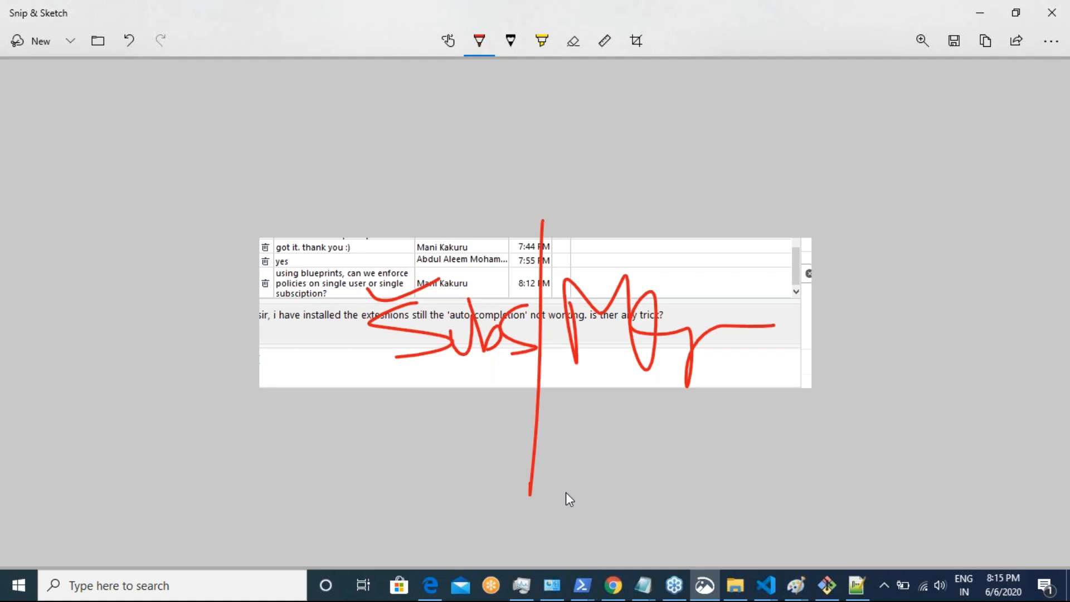
# - Switch to arm2.md in Visual Studio Code and check source control for the screenshot files added to the notes
pyautogui.hotkey('alt', 'Tab')
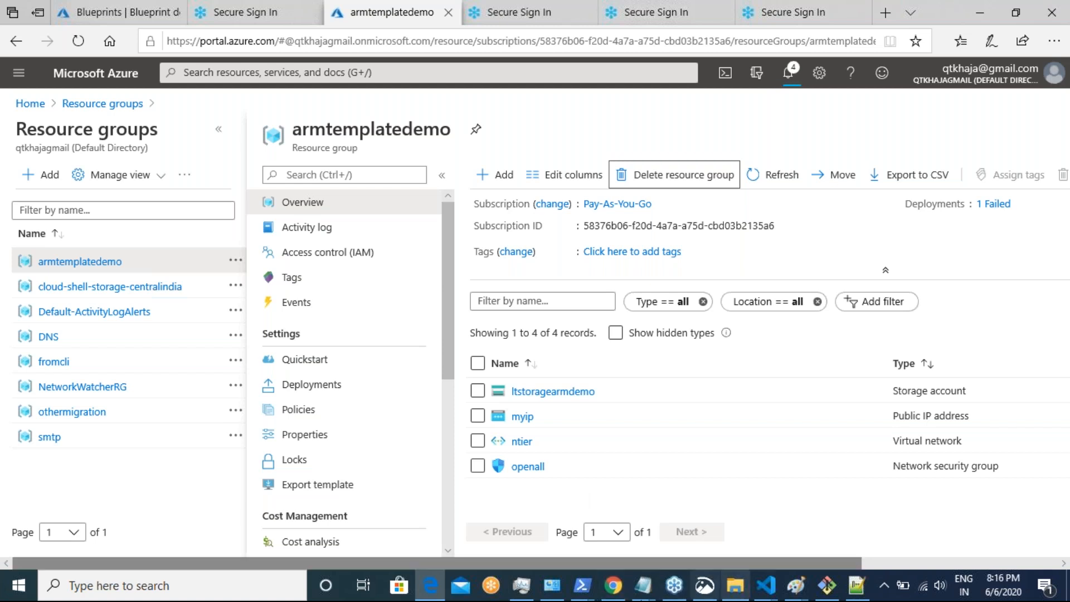
pyautogui.moveTo(762, 591)
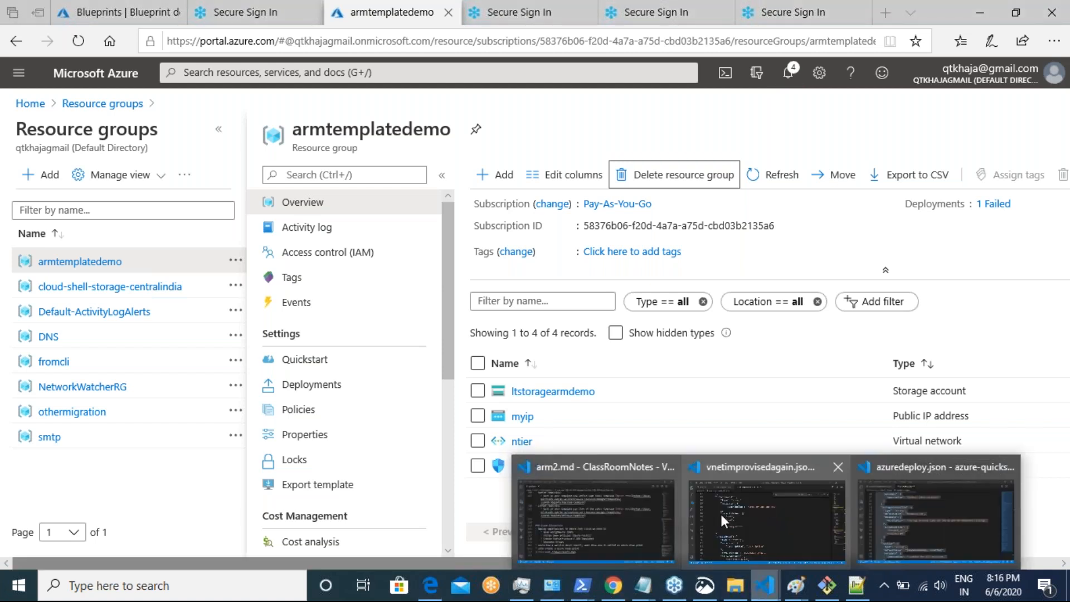
pyautogui.click(593, 510)
pyautogui.scroll(-2, 323, 457)
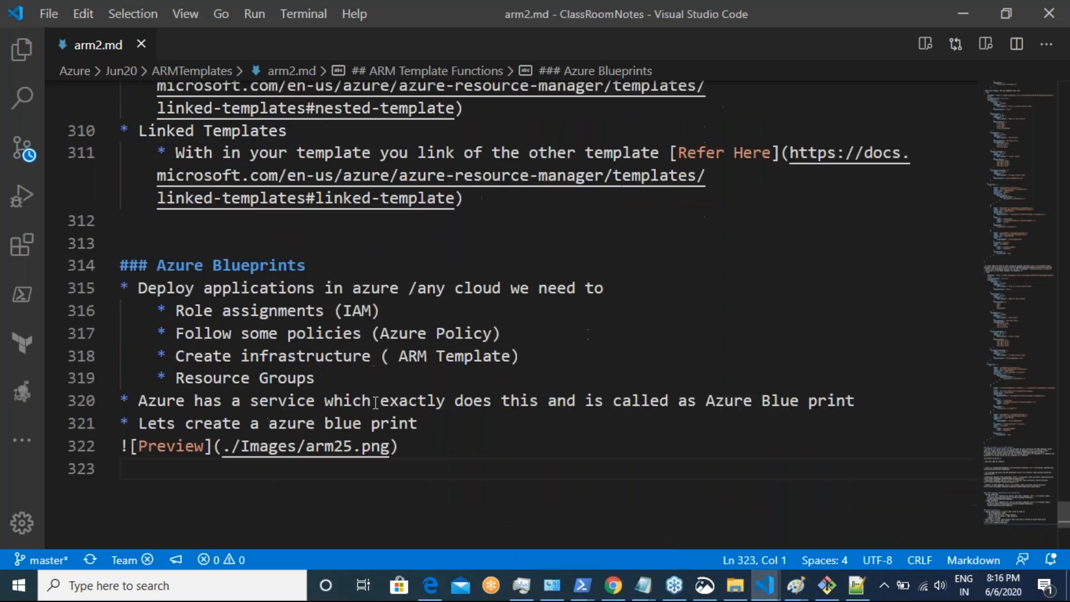
pyautogui.click(423, 358)
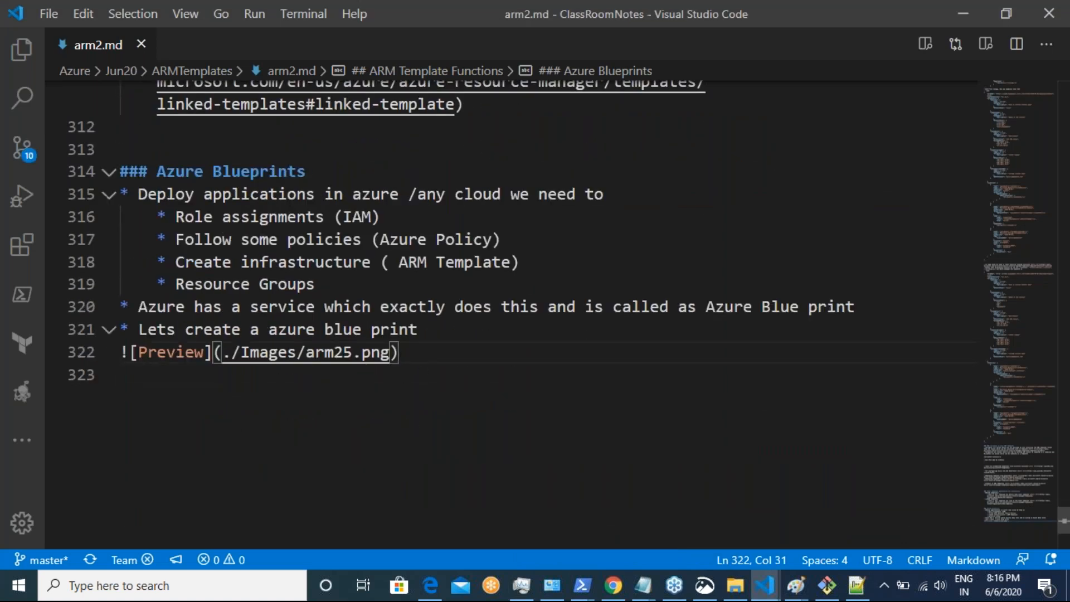
pyautogui.click(28, 161)
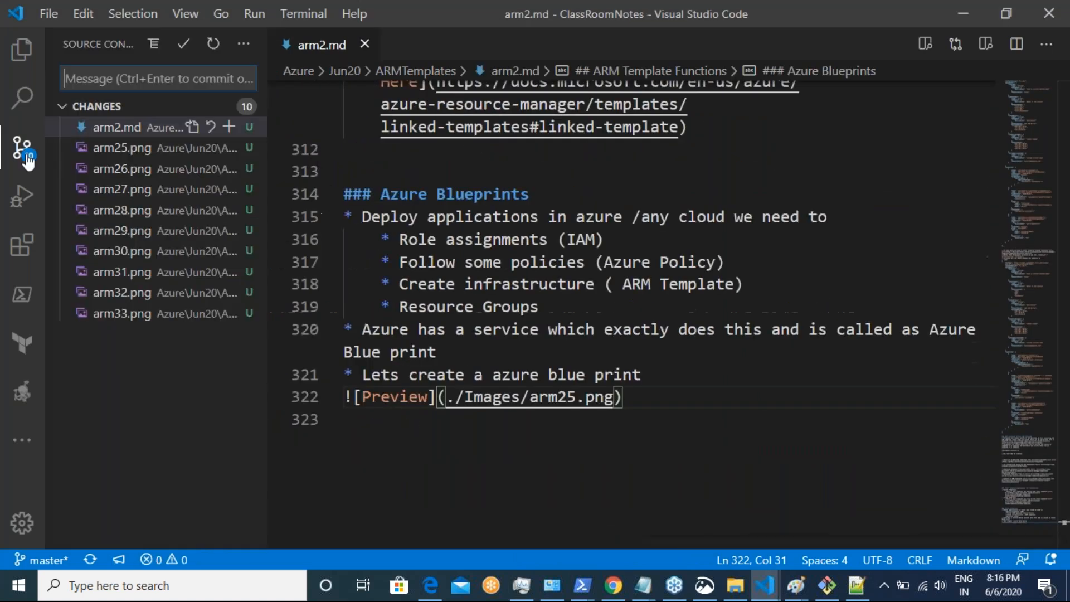
pyautogui.click(28, 162)
# - Duplicate the arm25.png preview line eight times at the end of the Azure Blueprints section
pyautogui.moveTo(402, 374); pyautogui.dragTo(120, 374)
pyautogui.hotkey('ctrl', 'c')
pyautogui.press('End')
pyautogui.press('Return')
pyautogui.hotkey('ctrl', 'v')
pyautogui.press('Return')
pyautogui.hotkey('ctrl', 'v')
pyautogui.press('Return')
pyautogui.hotkey('ctrl', 'v')
pyautogui.press('Return')
pyautogui.hotkey('ctrl', 'v')
pyautogui.press('Return')
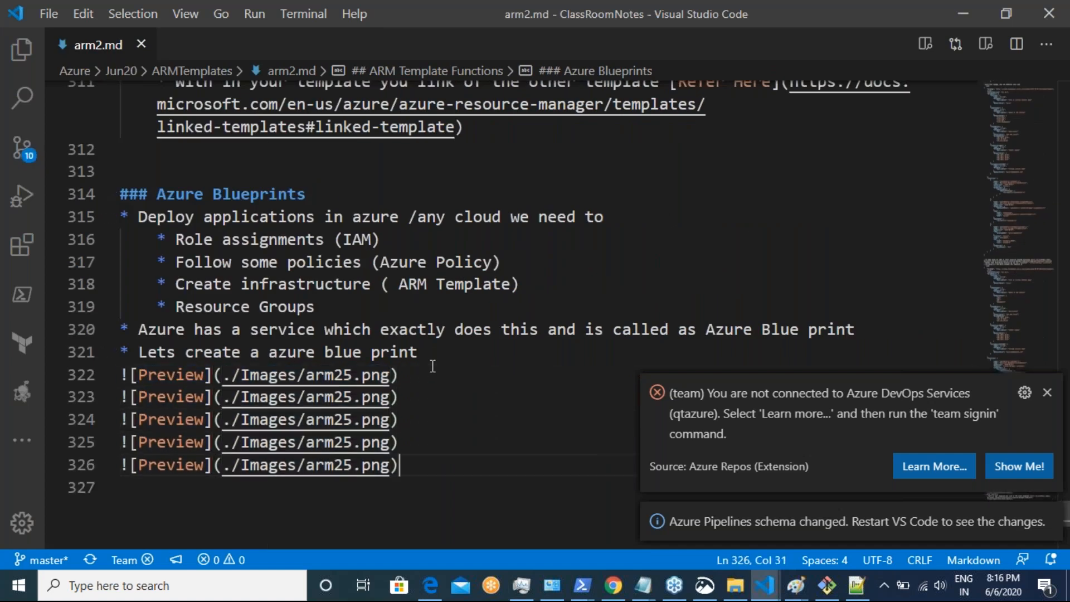
pyautogui.hotkey('ctrl', 'v')
pyautogui.press('Return')
pyautogui.hotkey('ctrl', 'v')
pyautogui.press('Return')
pyautogui.hotkey('ctrl', 'v')
pyautogui.press('Return')
pyautogui.hotkey('ctrl', 'v')
# - Renumber the image files in the last four preview lines to arm30, arm31, arm32 and arm33, in ascending order
pyautogui.press('Left')
pyautogui.press('Left')
pyautogui.press('Left')
pyautogui.press('Left')
pyautogui.press('Left')
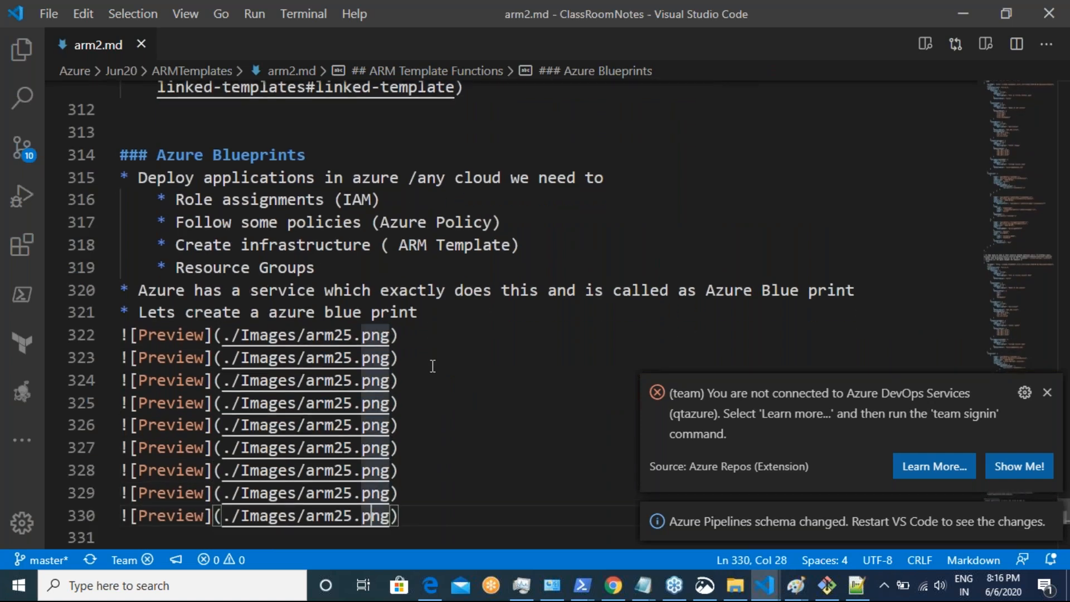
pyautogui.press('BackSpace')
pyautogui.press('BackSpace')
pyautogui.write('33')
pyautogui.press('Up')
pyautogui.press('BackSpace')
pyautogui.press('BackSpace')
pyautogui.write('23')
pyautogui.press('BackSpace')
pyautogui.press('BackSpace')
pyautogui.write('32')
pyautogui.press('Up')
pyautogui.press('BackSpace')
pyautogui.press('BackSpace')
pyautogui.write('31')
pyautogui.press('Up')
pyautogui.press('BackSpace')
pyautogui.press('BackSpace')
pyautogui.write('30')
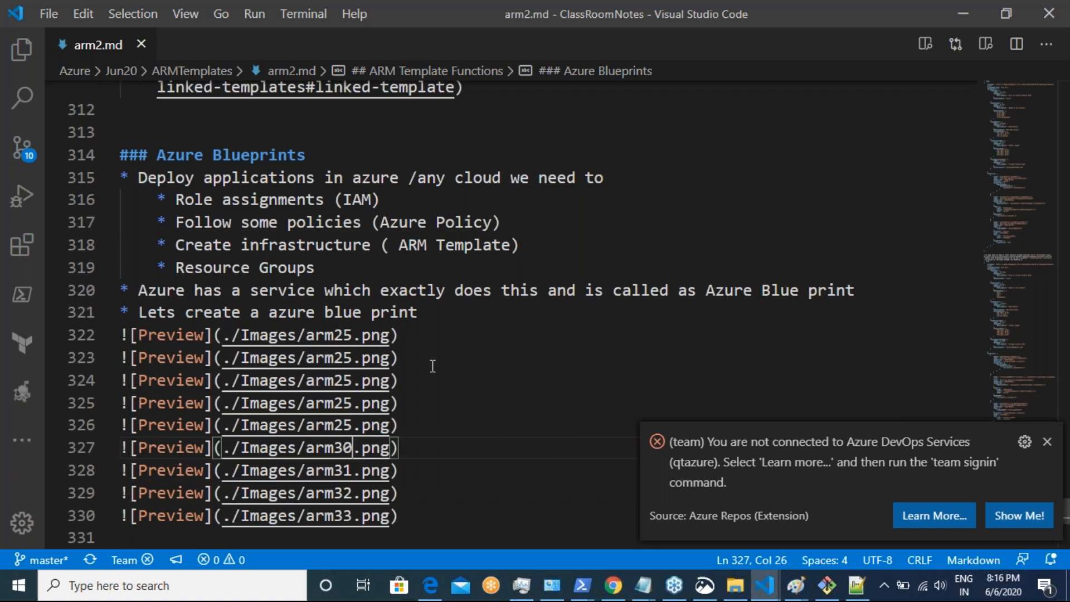
# - Renumber the remaining duplicated preview lines to arm26, arm27, arm28 and arm29, and dismiss the Azure DevOps sign-in notification
pyautogui.press('Up')
pyautogui.press('BackSpace')
pyautogui.write('9')
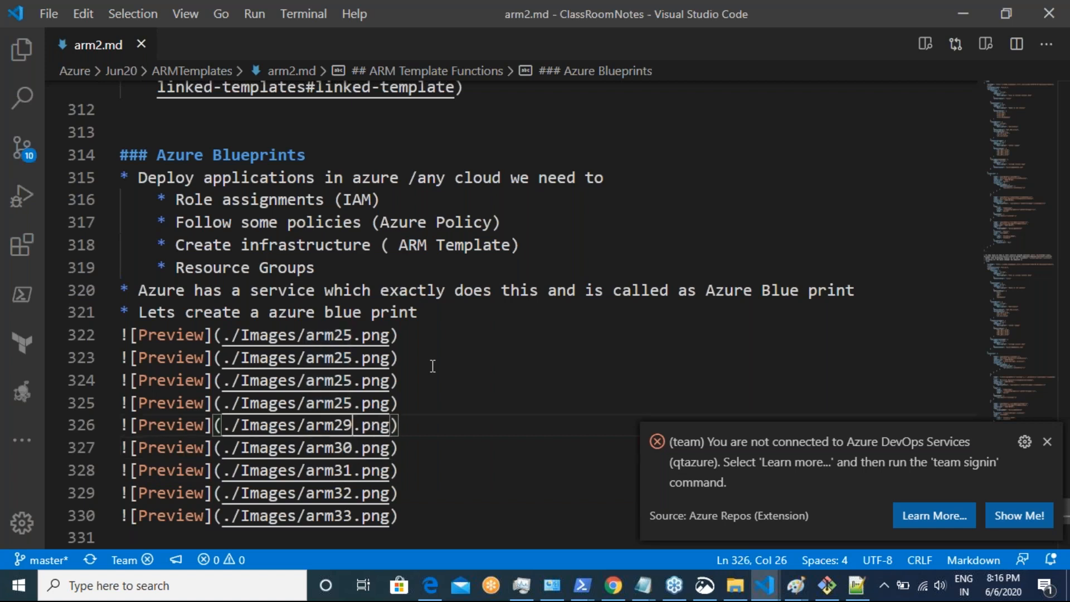
pyautogui.press('Up')
pyautogui.press('BackSpace')
pyautogui.write('8')
pyautogui.press('Up')
pyautogui.press('BackSpace')
pyautogui.write('7')
pyautogui.press('Up')
pyautogui.press('BackSpace')
pyautogui.write('6')
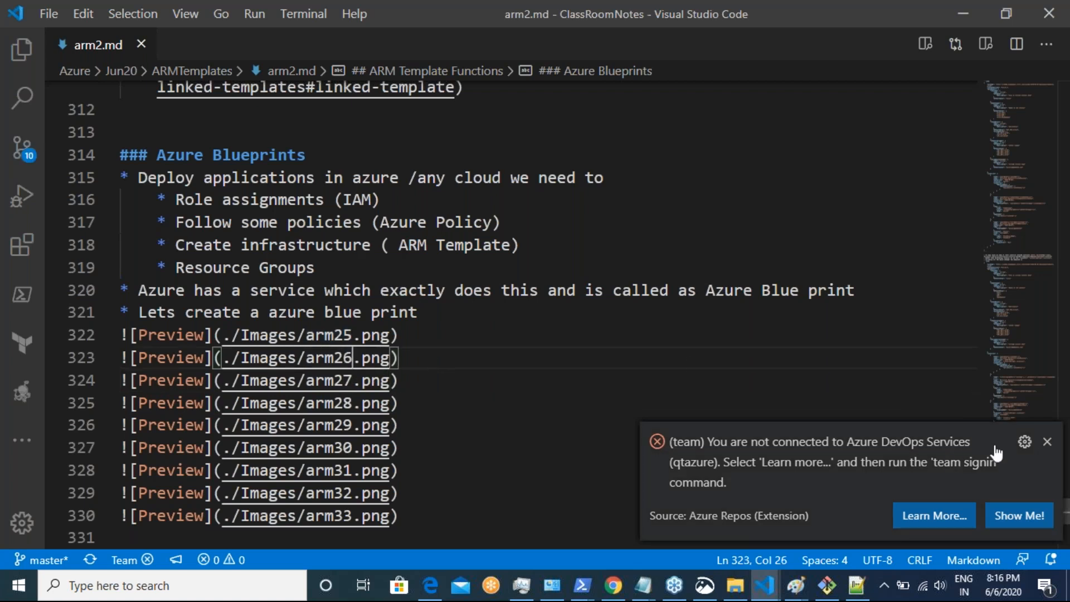
pyautogui.click(1047, 444)
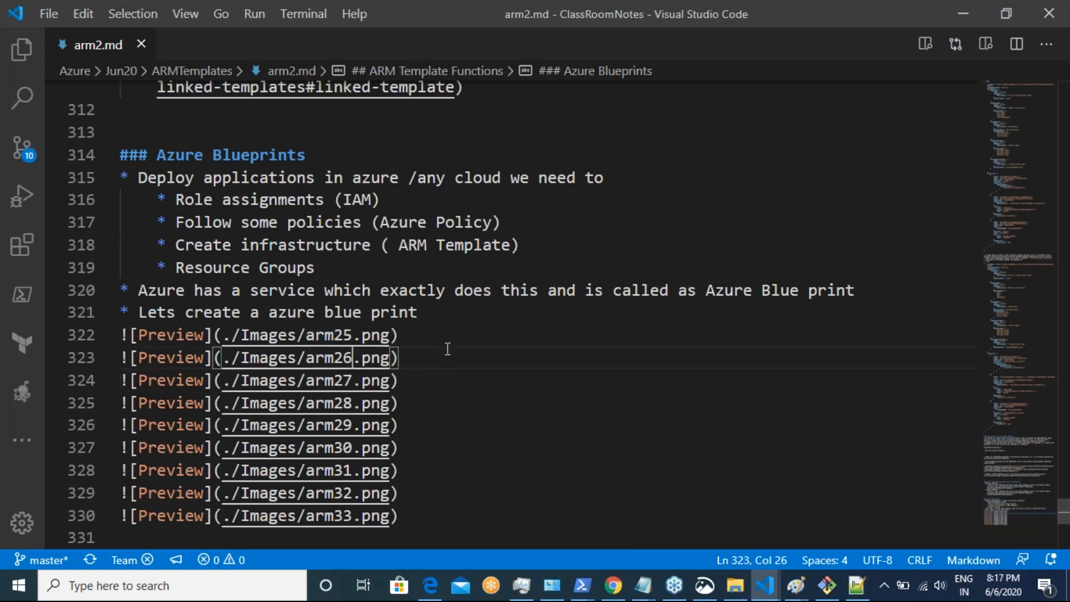
pyautogui.scroll(-3, 447, 350)
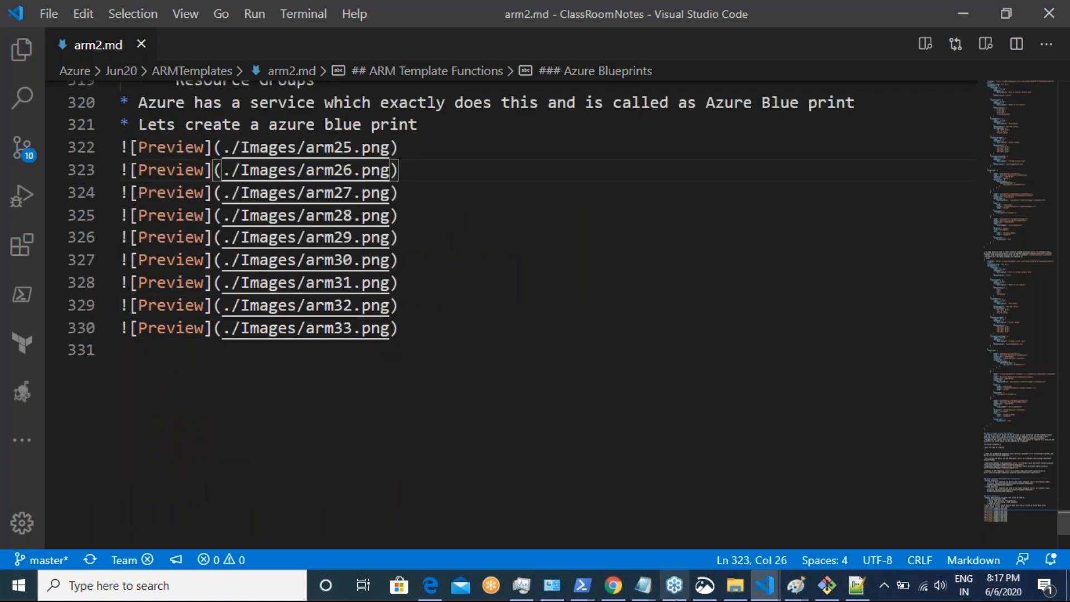
# - In Chrome, search Google for "data migration azure", open the datamigration.microsoft.com result in a new tab and select its address
pyautogui.click(614, 585)
pyautogui.hotkey('ctrl', 't')
pyautogui.write('data')
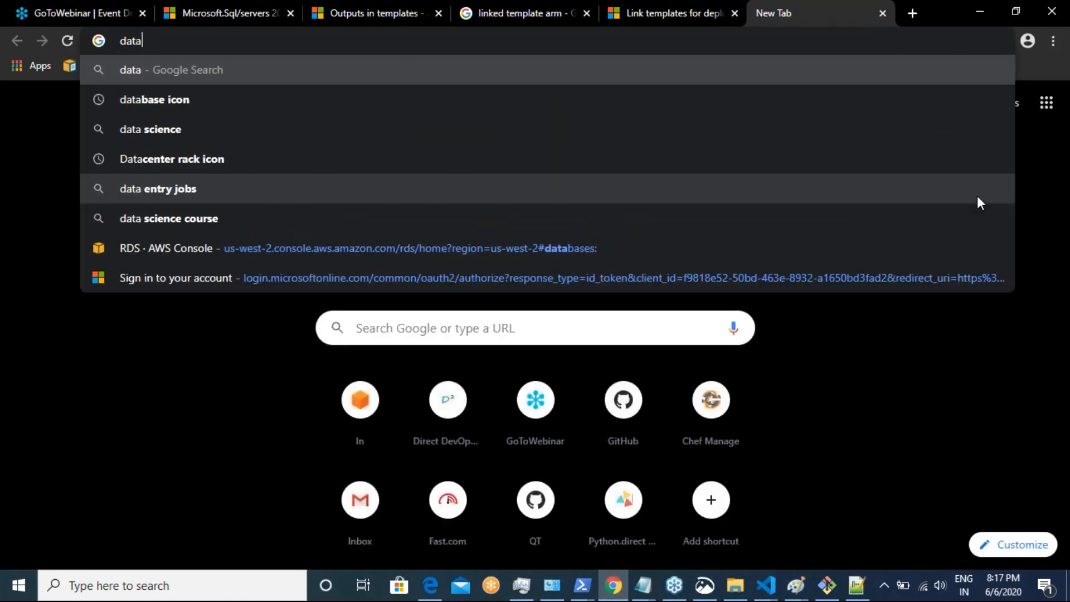
pyautogui.write(' migration ')
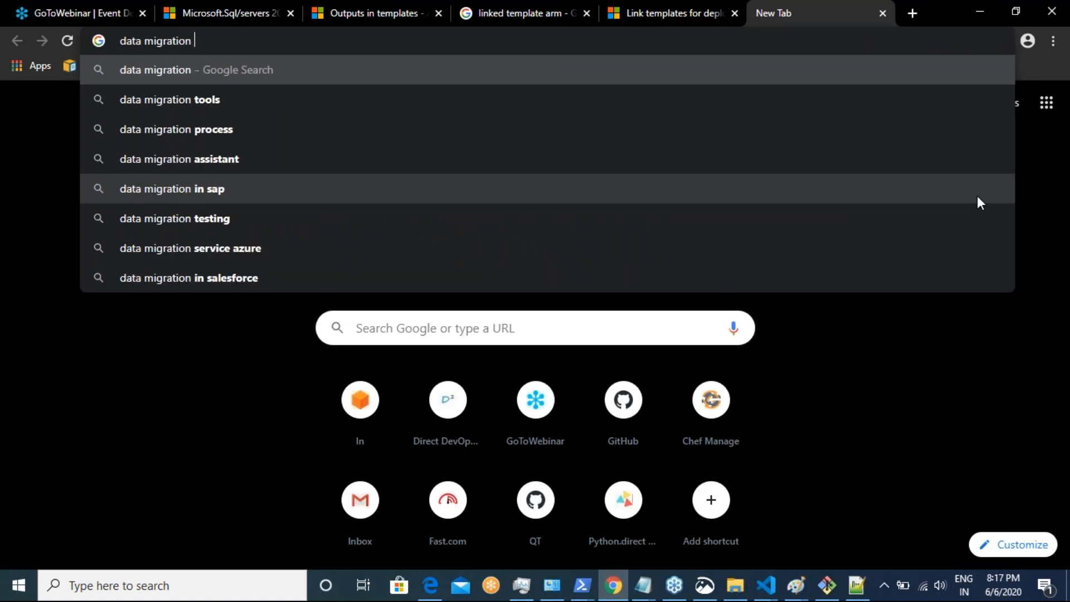
pyautogui.write('azure')
pyautogui.press('Return')
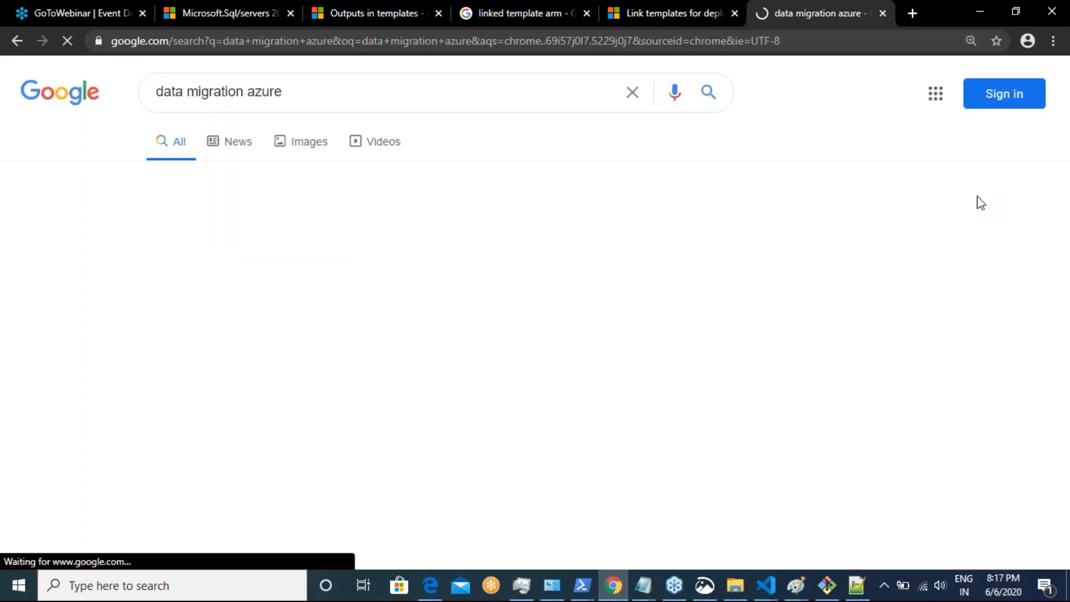
pyautogui.middleClick(364, 378)
pyautogui.click(855, 15)
pyautogui.click(868, 40)
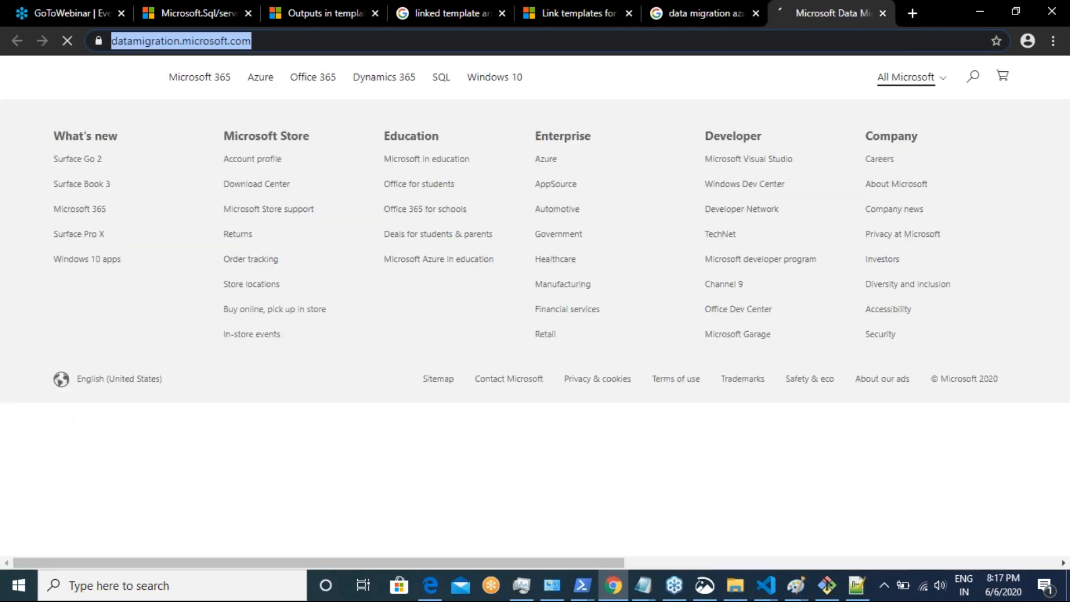
# - In Visual Studio Code, add the heading "### Azure Data Migration" at the end of arm2.md, a few lines below the arm33.png preview
pyautogui.hotkey('alt', 'Tab')
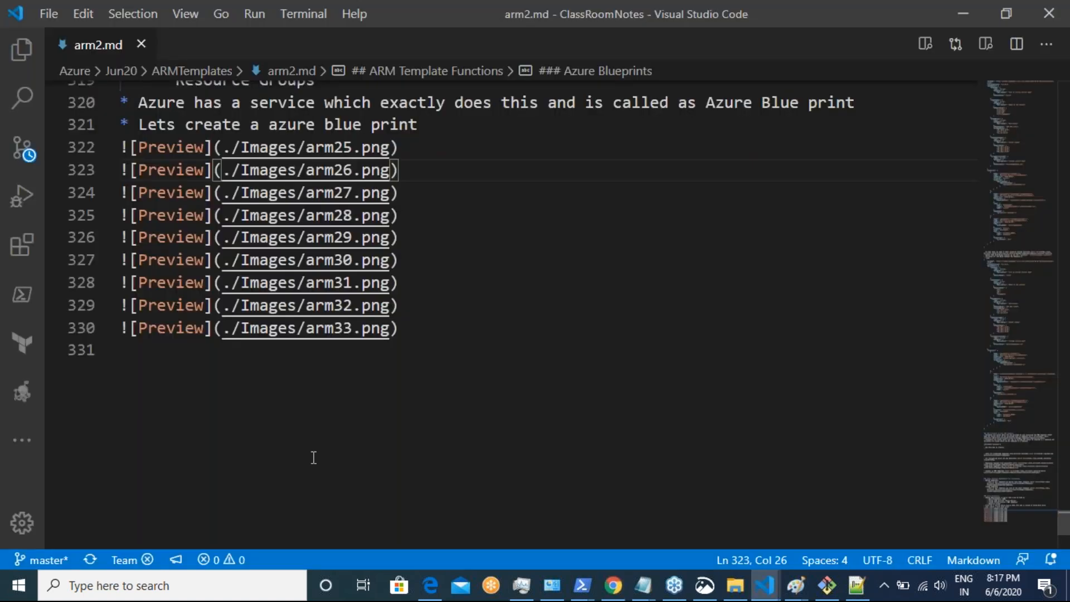
pyautogui.click(455, 340)
pyautogui.press('Return')
pyautogui.press('Return')
pyautogui.press('Return')
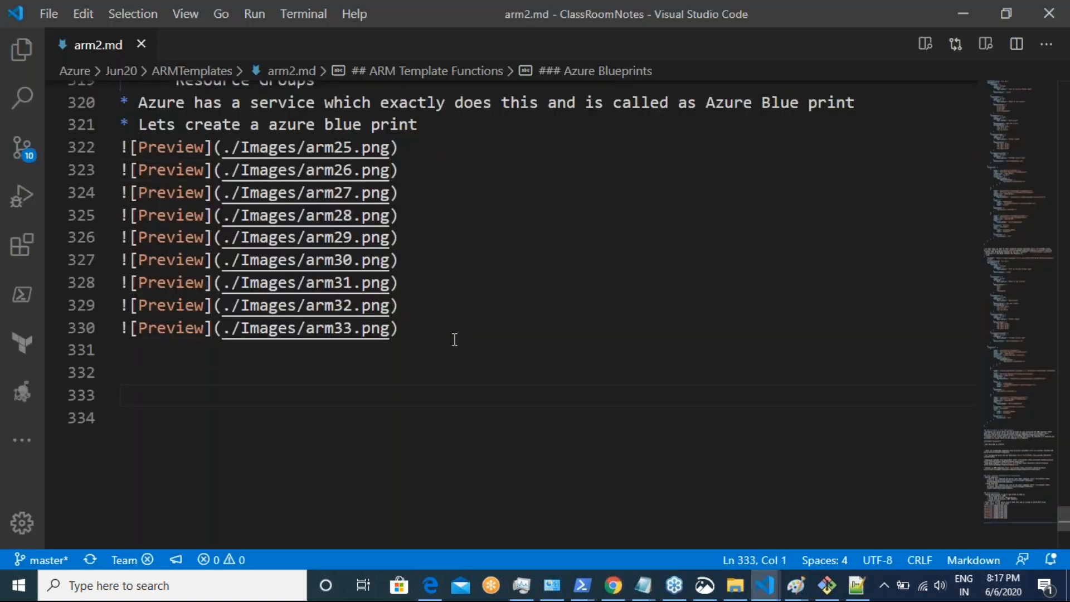
pyautogui.write('### A')
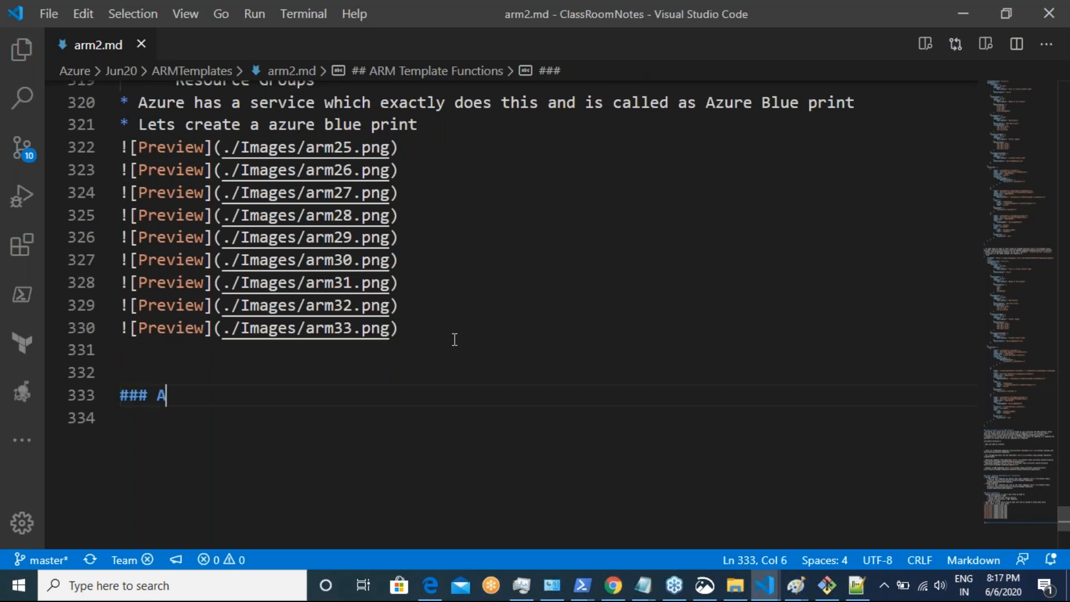
pyautogui.write('zure Data M')
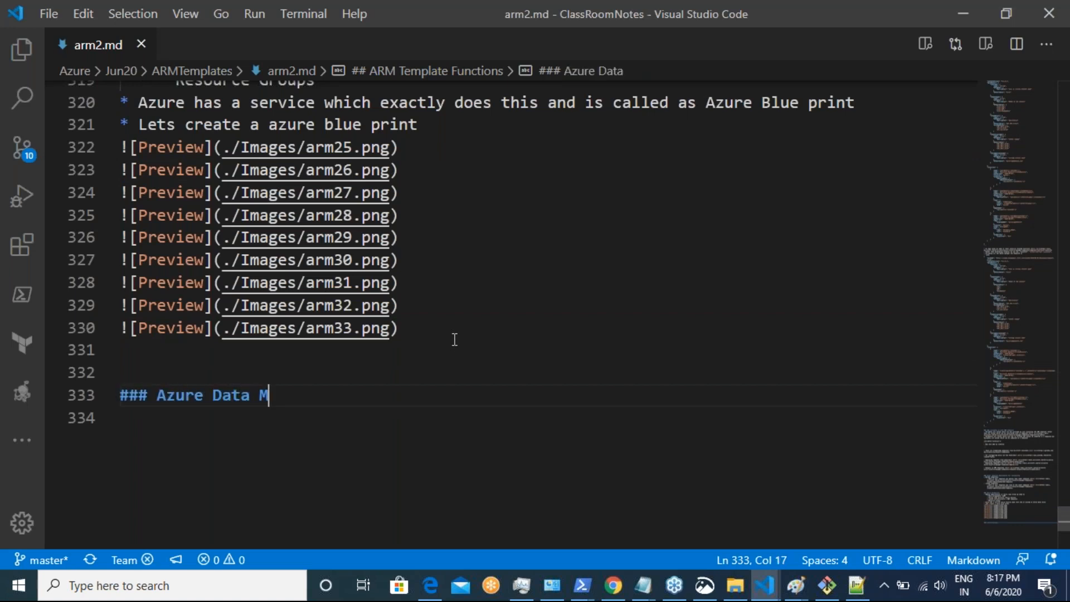
pyautogui.write('igration')
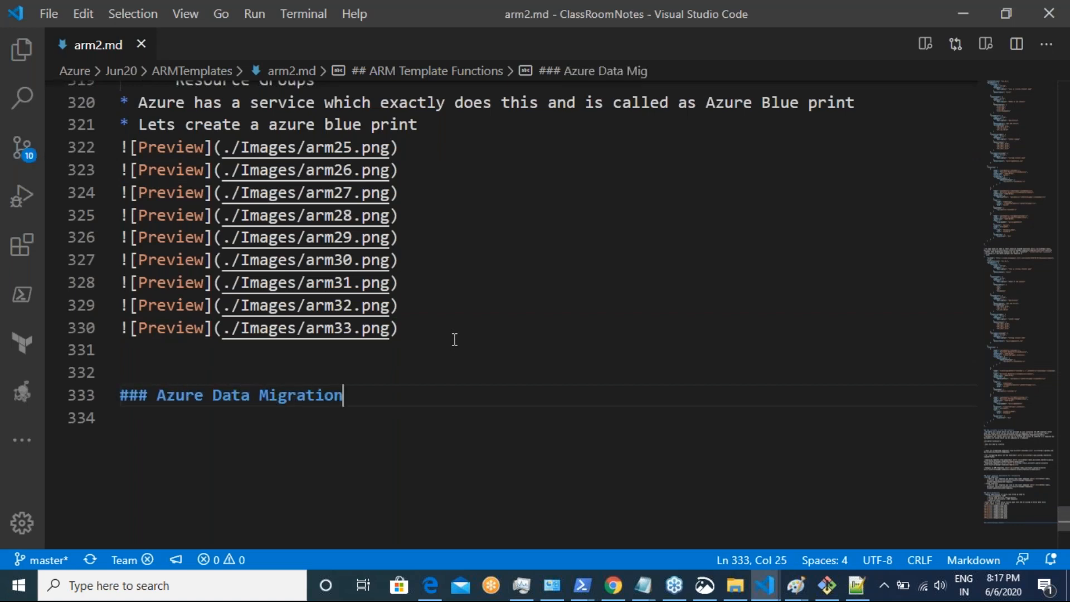
pyautogui.press('Return')
# - Add a bullet under the Azure Data Migration heading reading "Azure has created a very interesting documentation around database migration"
pyautogui.write('*')
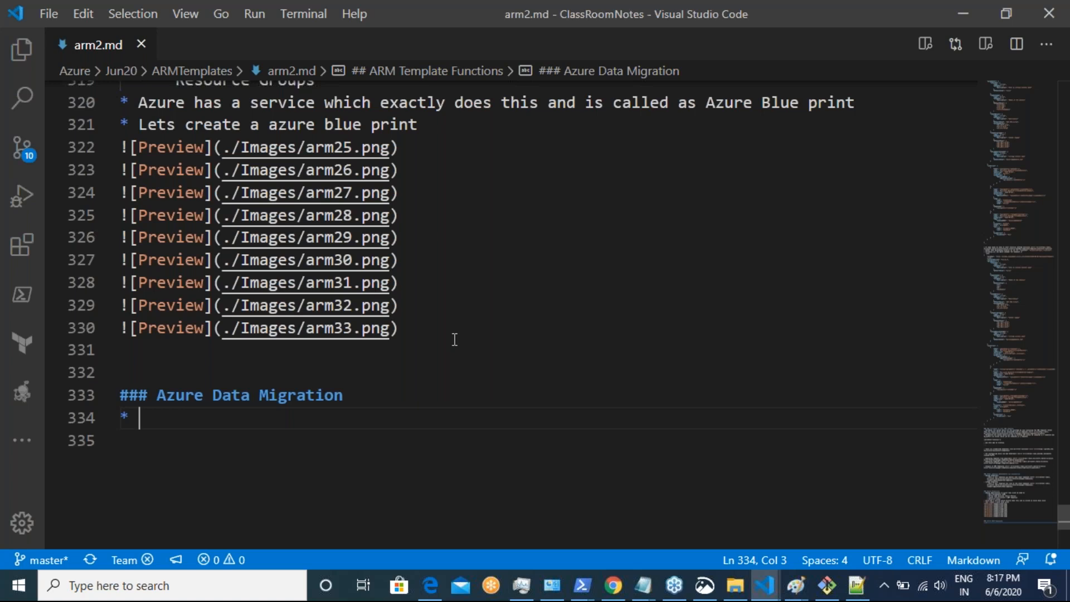
pyautogui.write('Azure has')
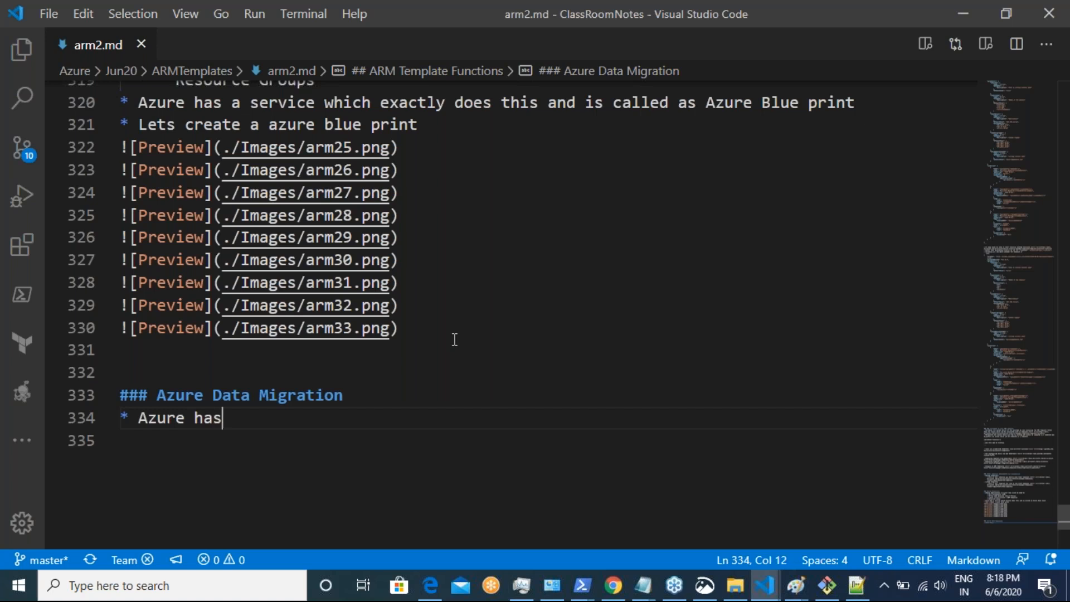
pyautogui.write(' created ')
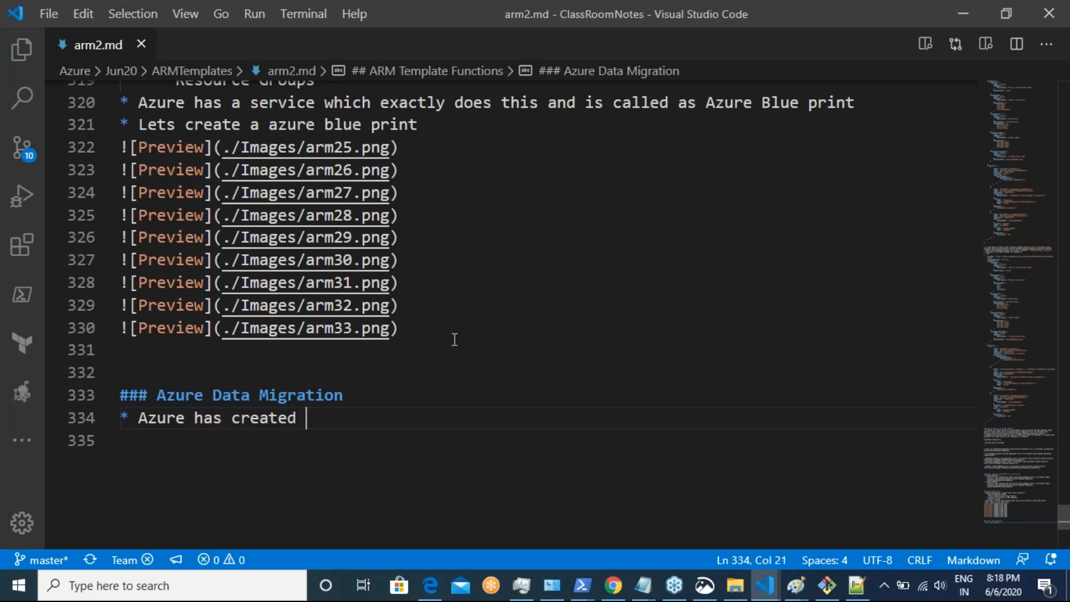
pyautogui.write('a very inter')
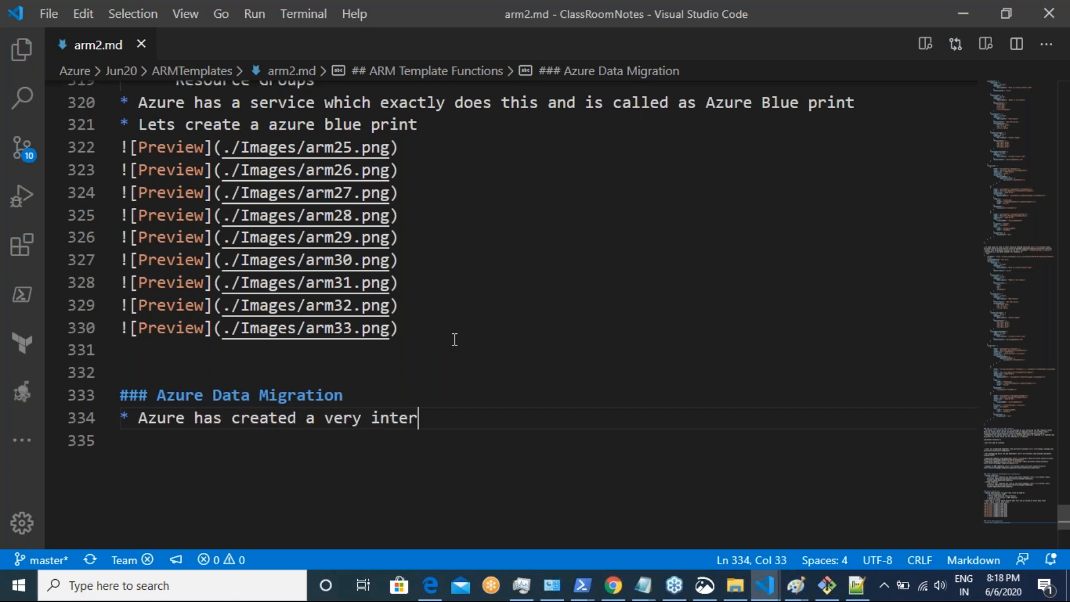
pyautogui.write('esting ')
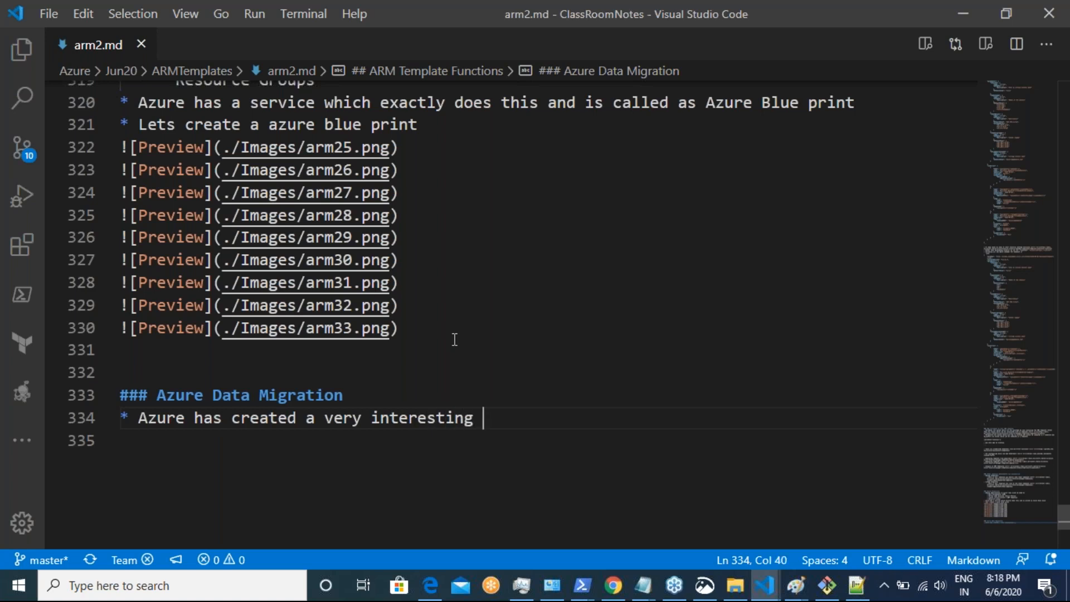
pyautogui.write('documentation aro')
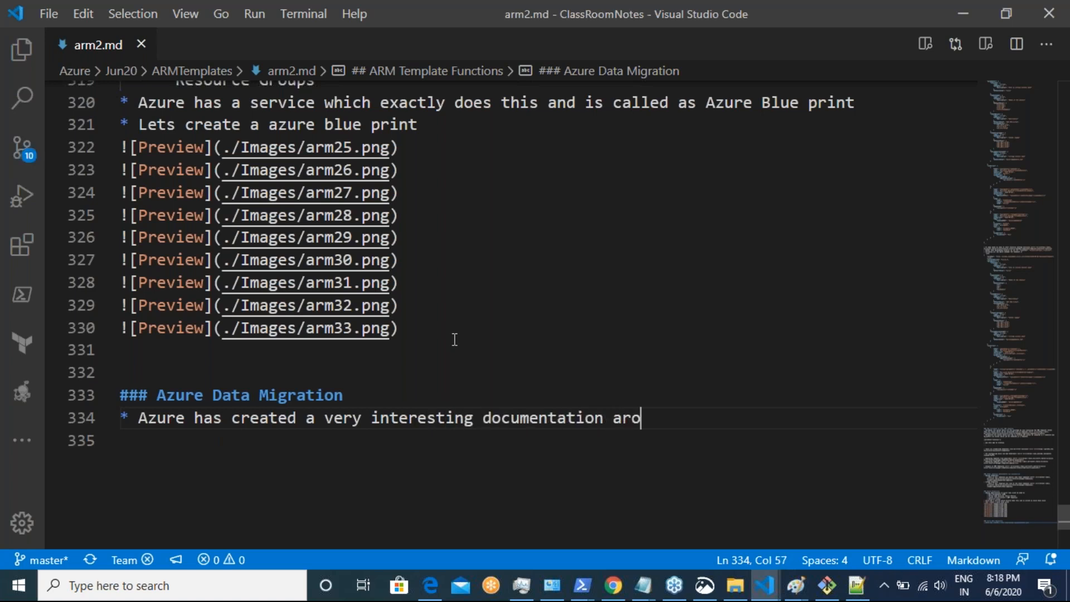
pyautogui.write('und databa')
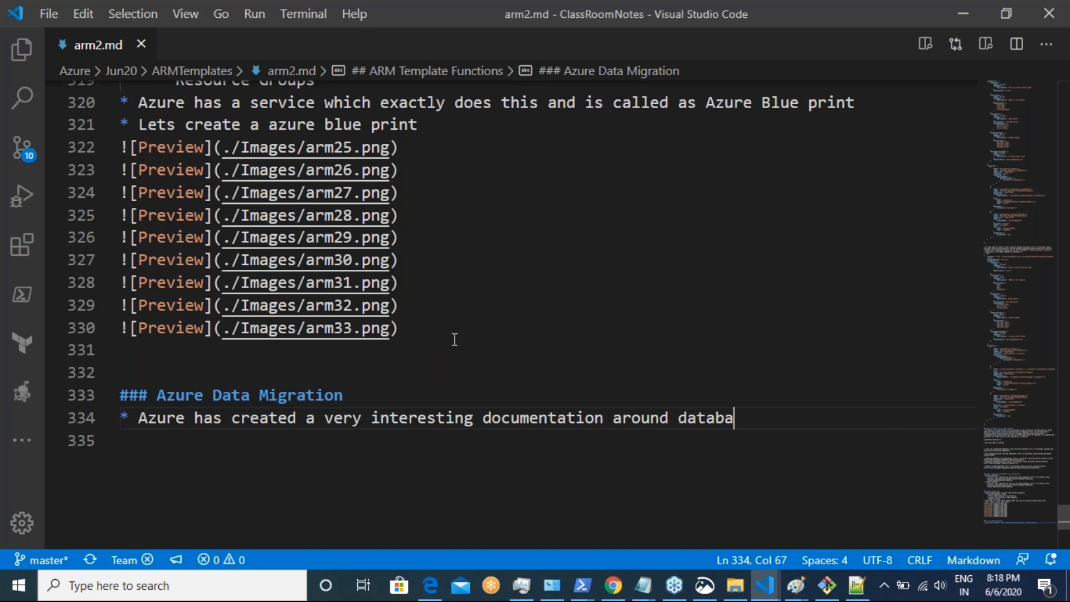
pyautogui.write('se migration')
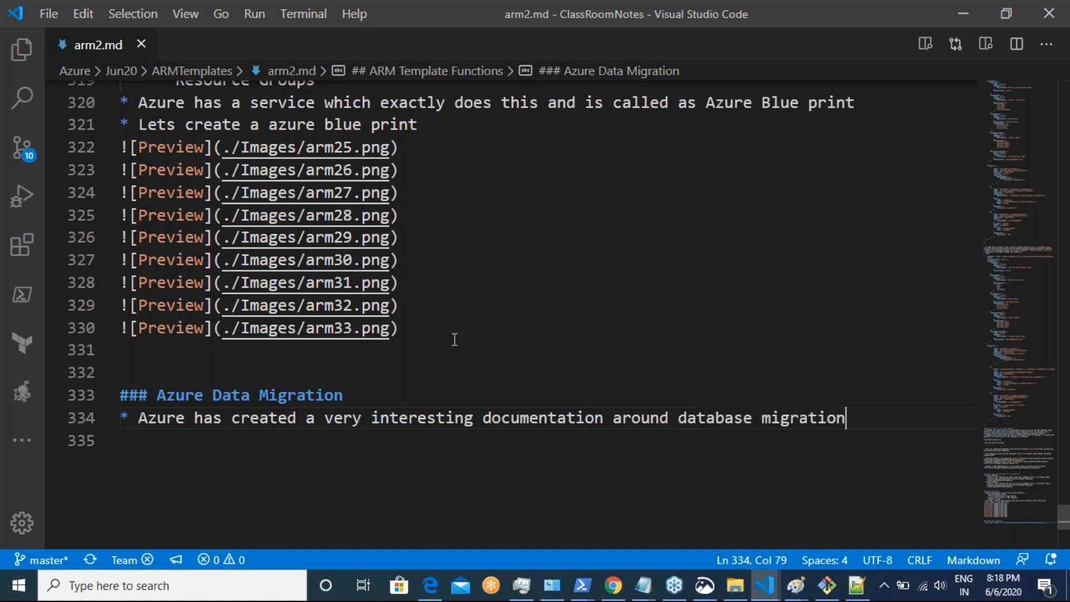
pyautogui.write('s [Refer ')
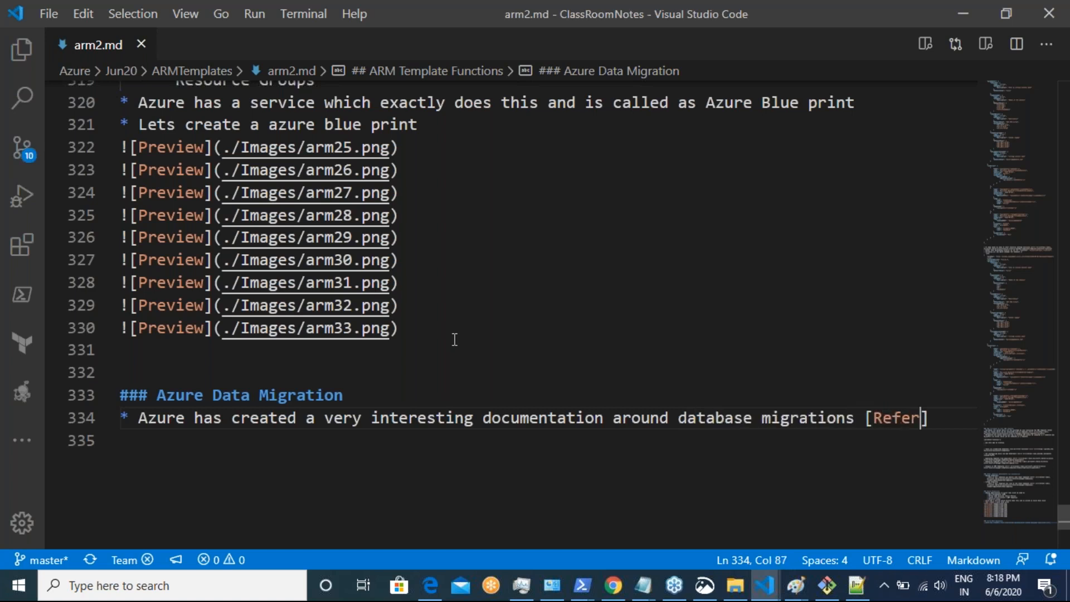
pyautogui.write('Here]')
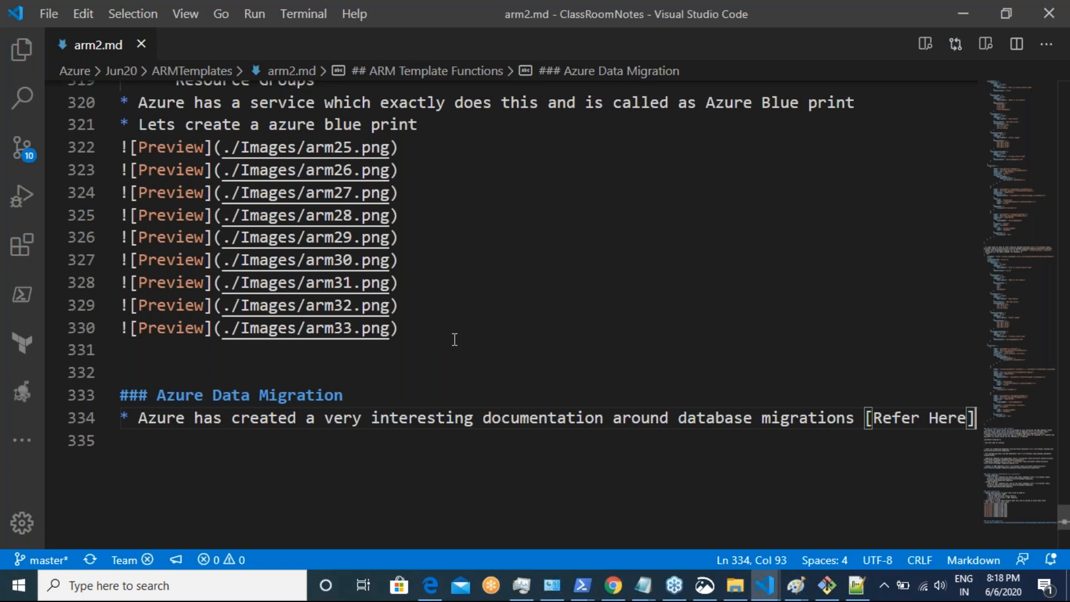
pyautogui.write('(')
pyautogui.write('https://datamigration.microsoft.com/')
pyautogui.write(')')
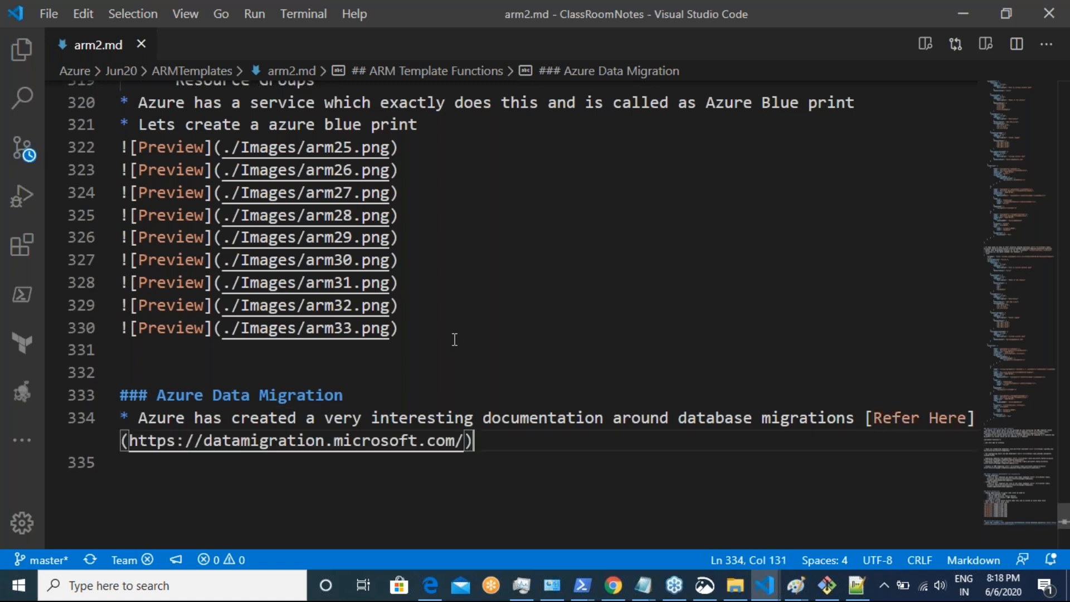
pyautogui.press('Return')
# - In Chrome, examine the guide's SQL Server to Azure SQL Database scenario and return to the Azure Database Migration Guide home page
pyautogui.hotkey('alt', 'Tab')
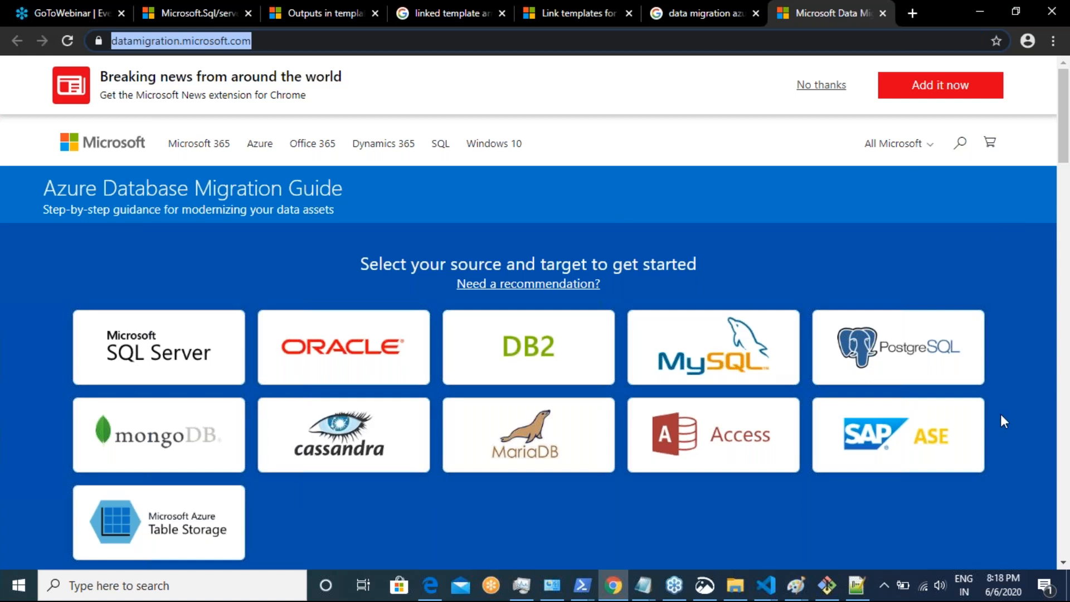
pyautogui.moveTo(174, 350)
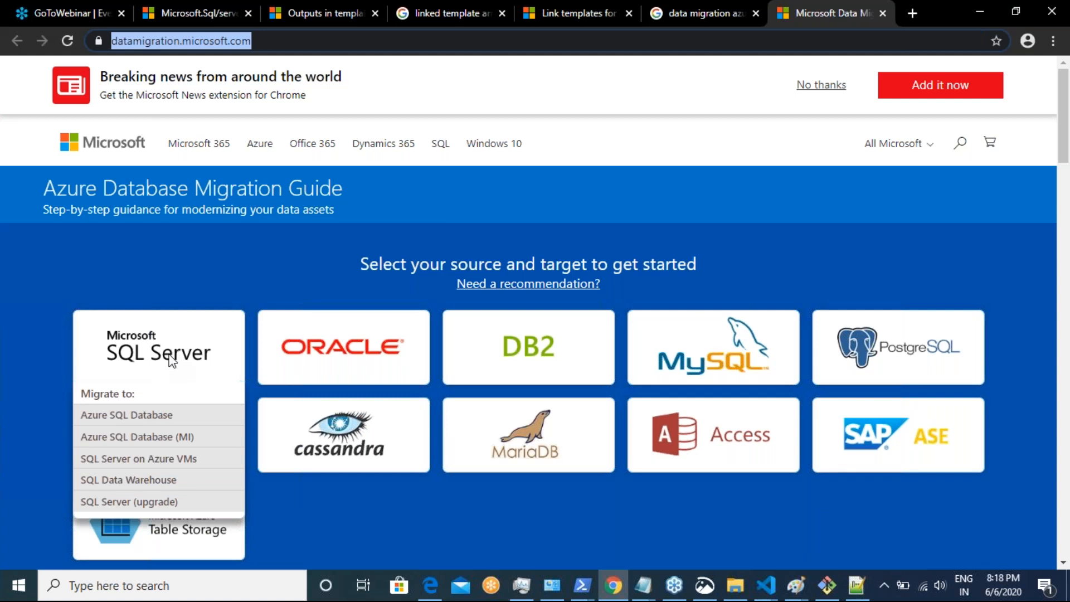
pyautogui.click(148, 415)
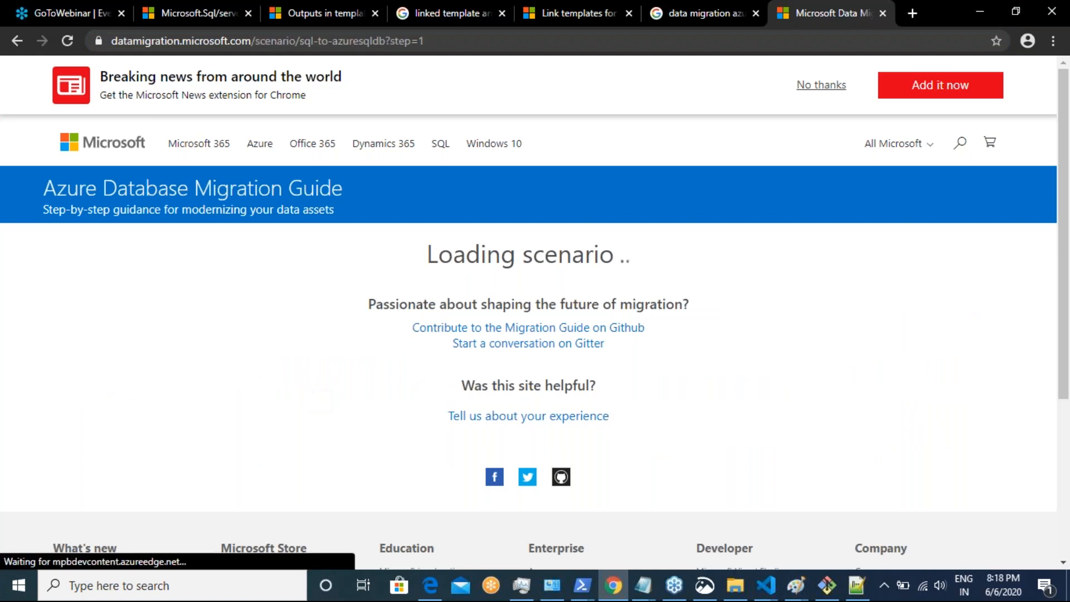
pyautogui.scroll(-20, 654, 363)
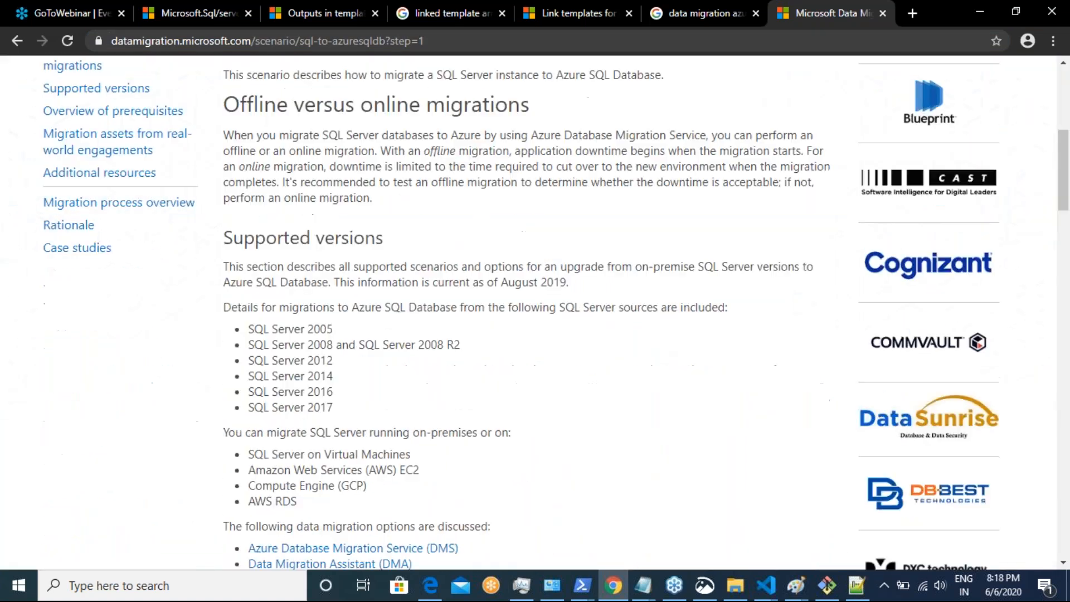
pyautogui.scroll(-11, 653, 366)
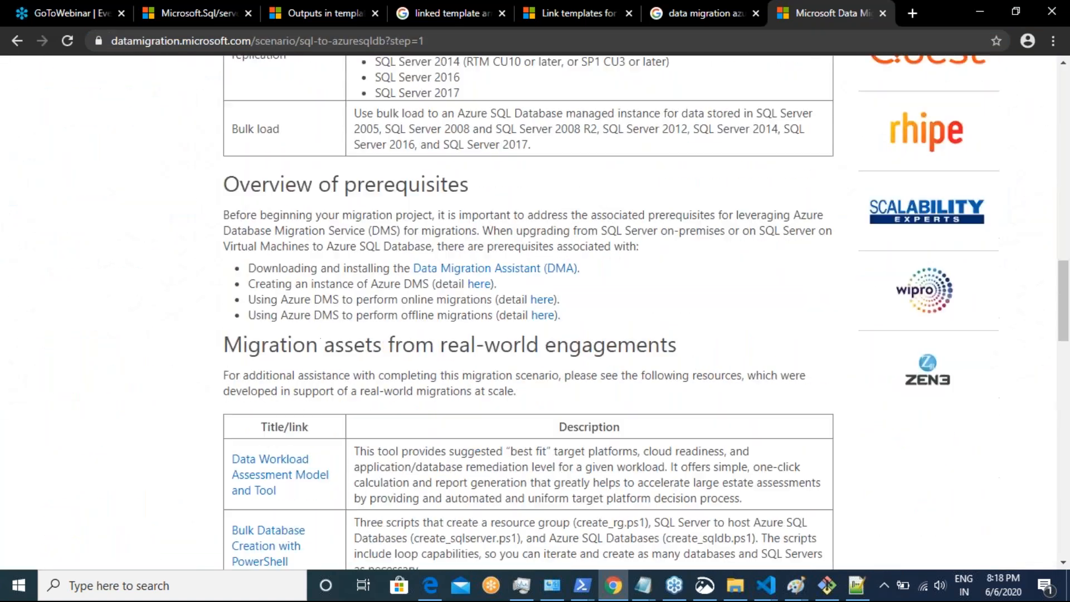
pyautogui.scroll(-12, 652, 386)
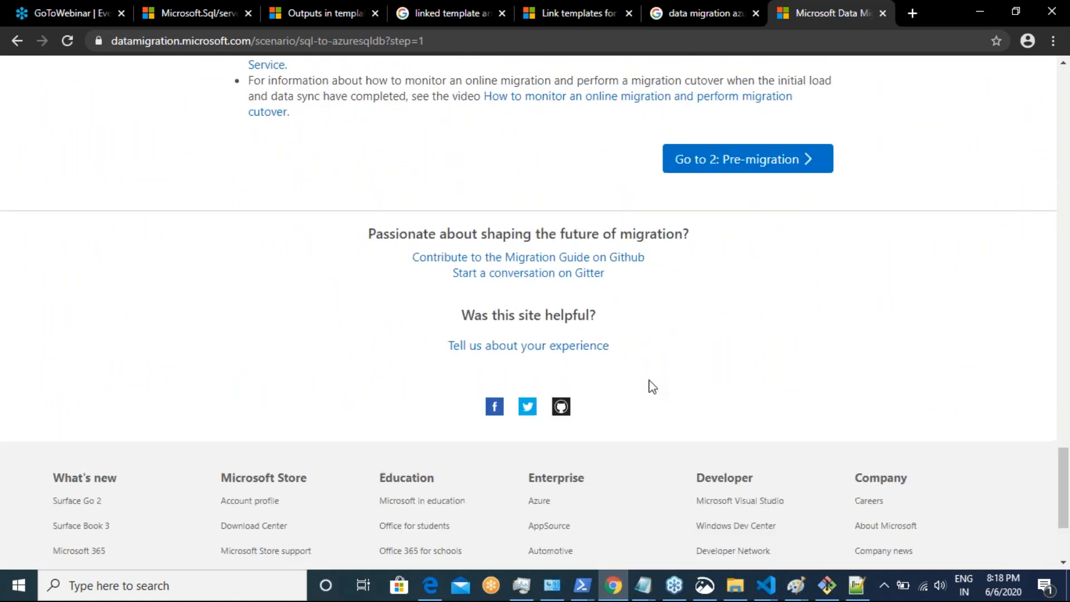
pyautogui.scroll(20, 652, 386)
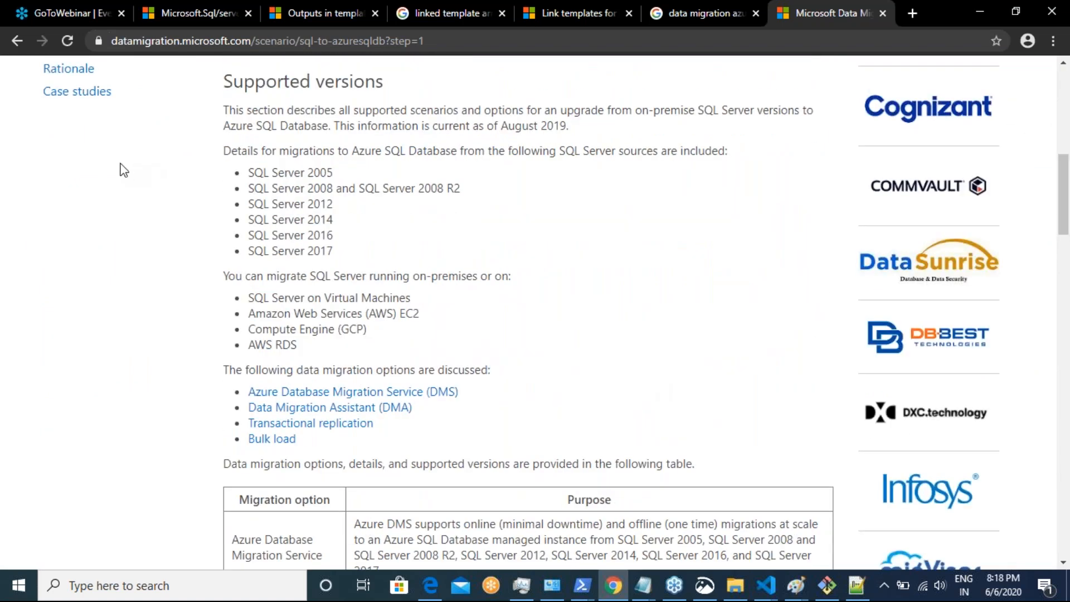
pyautogui.click(16, 40)
pyautogui.click(356, 39)
pyautogui.hotkey('ctrl', 'c')
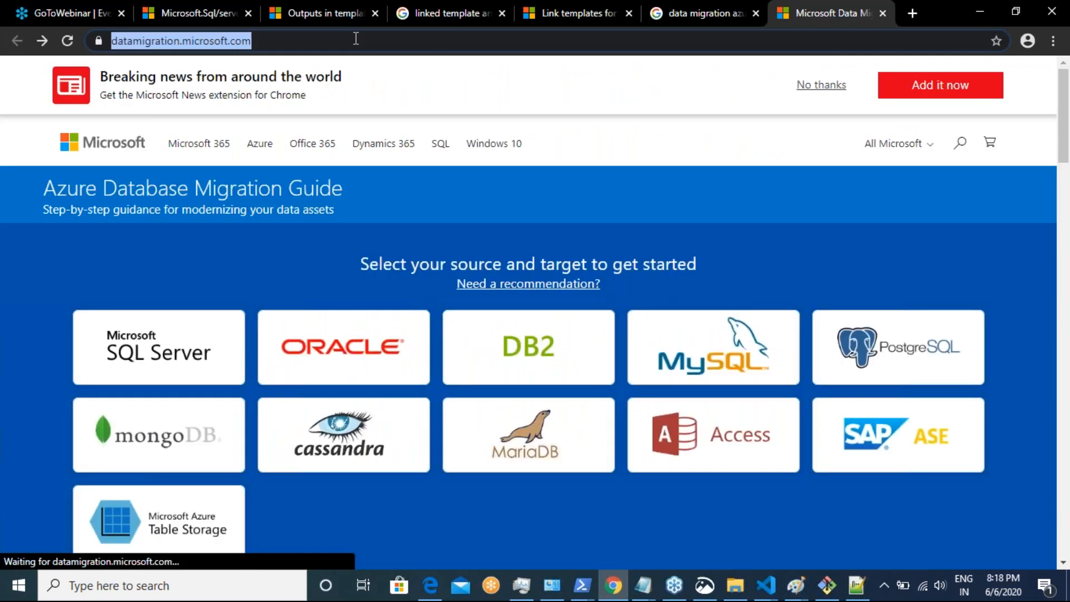
pyautogui.click(1067, 62)
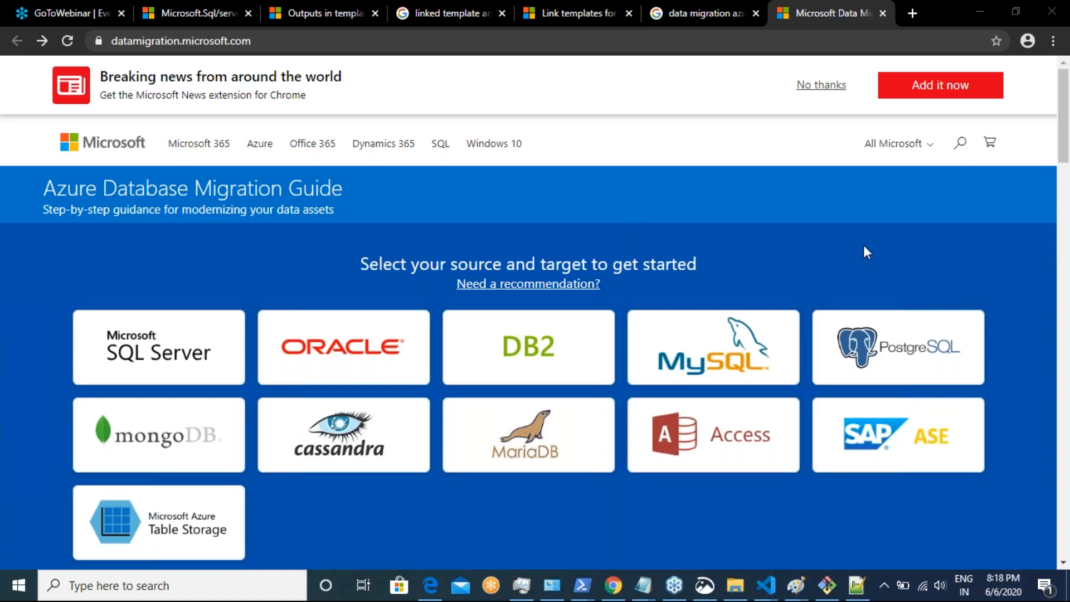
pyautogui.click(690, 13)
pyautogui.hotkey('ctrl', 'l')
pyautogui.write('data')
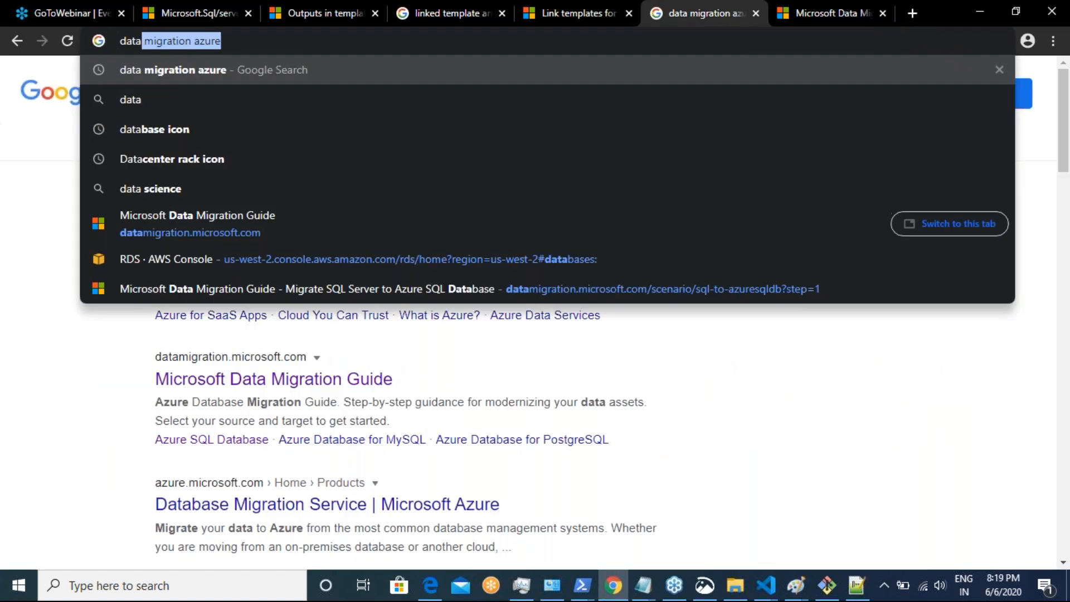
pyautogui.press('BackSpace')
pyautogui.press('BackSpace')
pyautogui.press('BackSpace')
pyautogui.press('BackSpace')
pyautogui.press('BackSpace')
pyautogui.hotkey('ctrl', 'v')
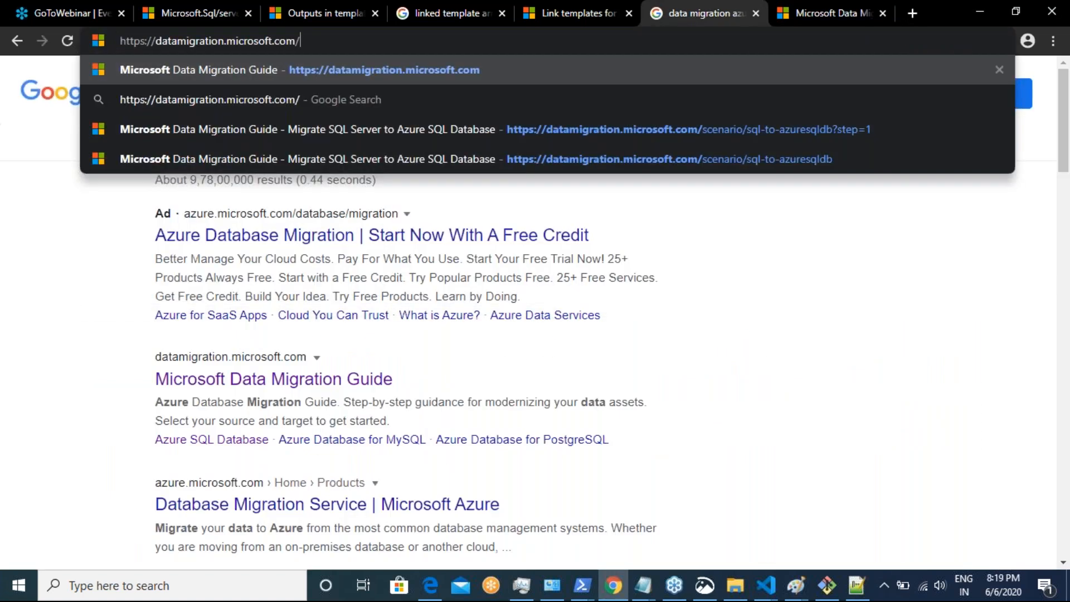
pyautogui.press('Return')
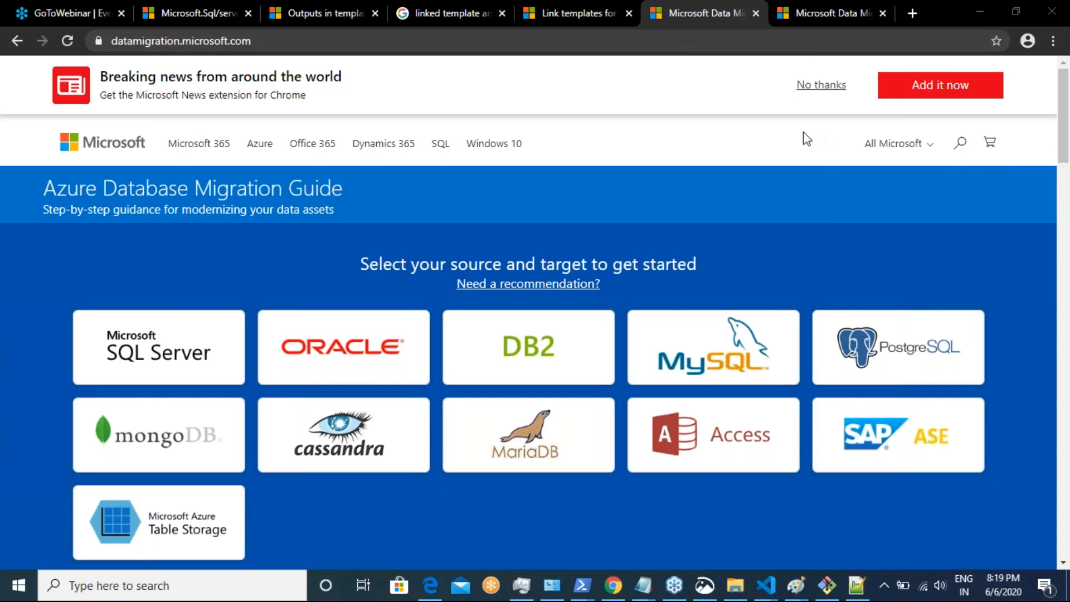
# - Open the MySQL to Azure Database for MySQL scenario and examine its supported versions and prerequisites
pyautogui.moveTo(718, 332)
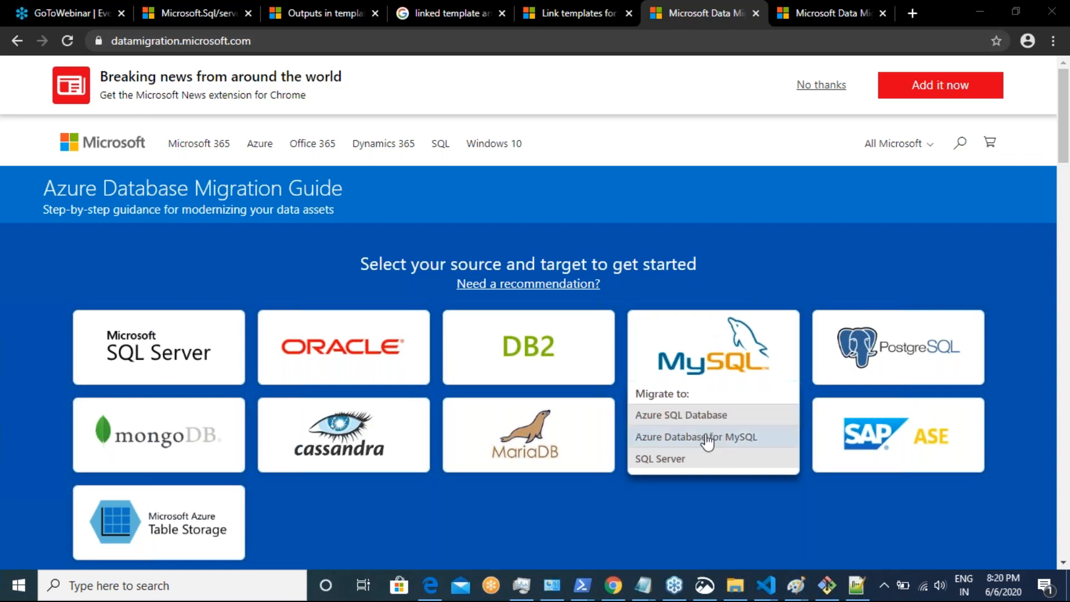
pyautogui.click(776, 444)
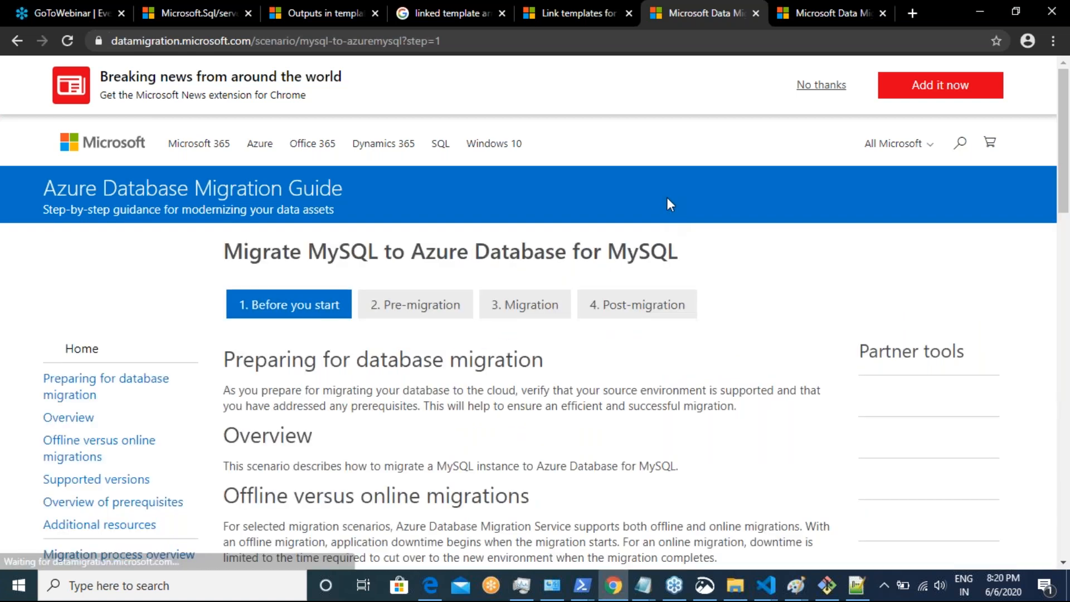
pyautogui.scroll(-3, 667, 197)
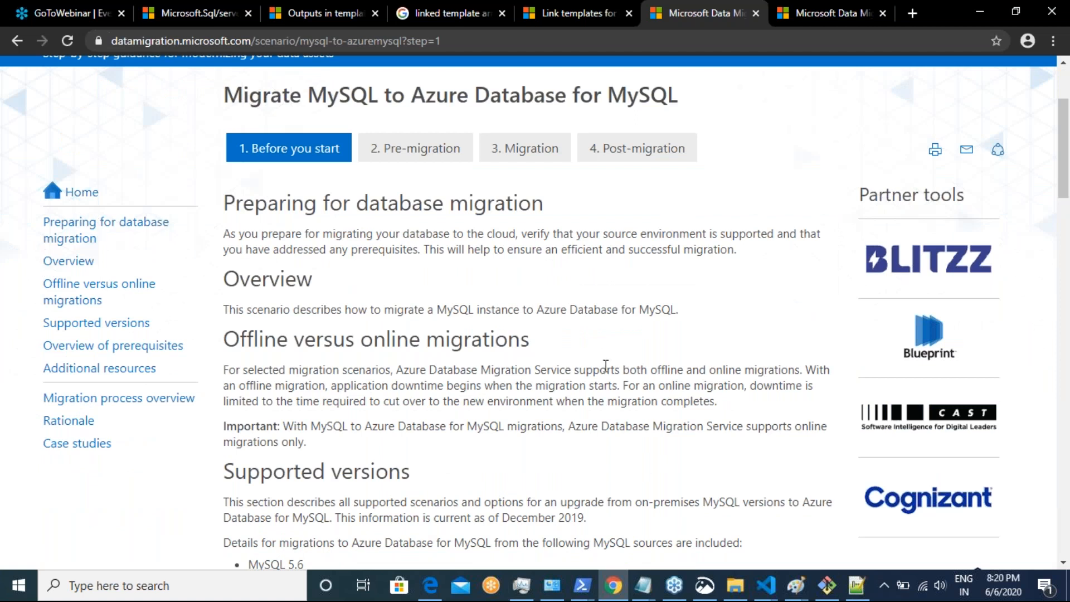
pyautogui.scroll(-3, 596, 331)
pyautogui.scroll(-9, 596, 332)
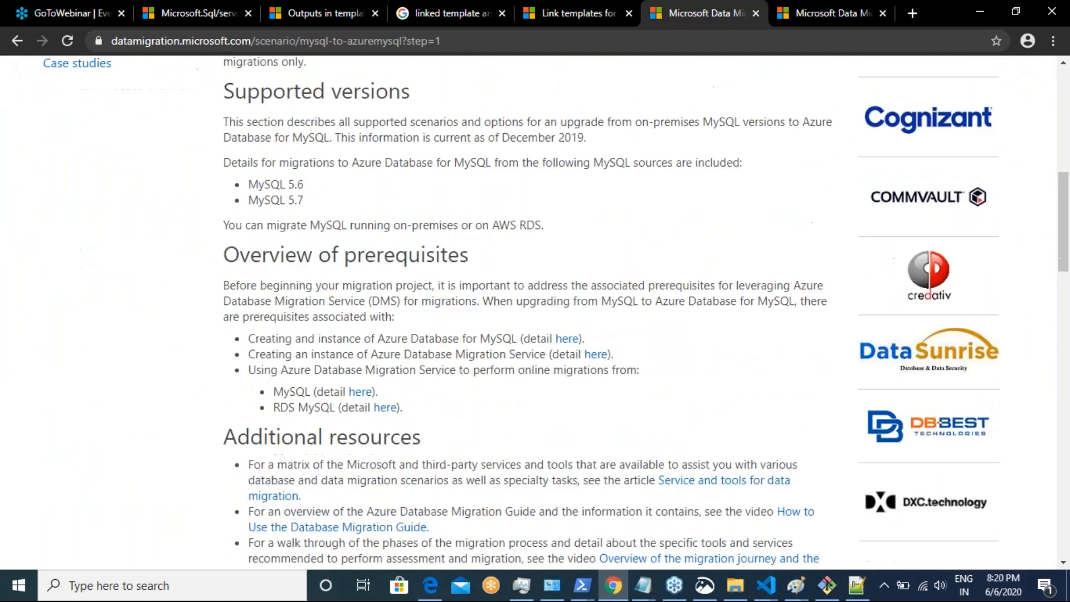
# - Advance to the Migration stage of the MySQL scenario and examine the instructions for migrating schema and data
pyautogui.click(773, 377)
pyautogui.scroll(-7, 613, 340)
pyautogui.scroll(-1, 609, 333)
pyautogui.click(738, 334)
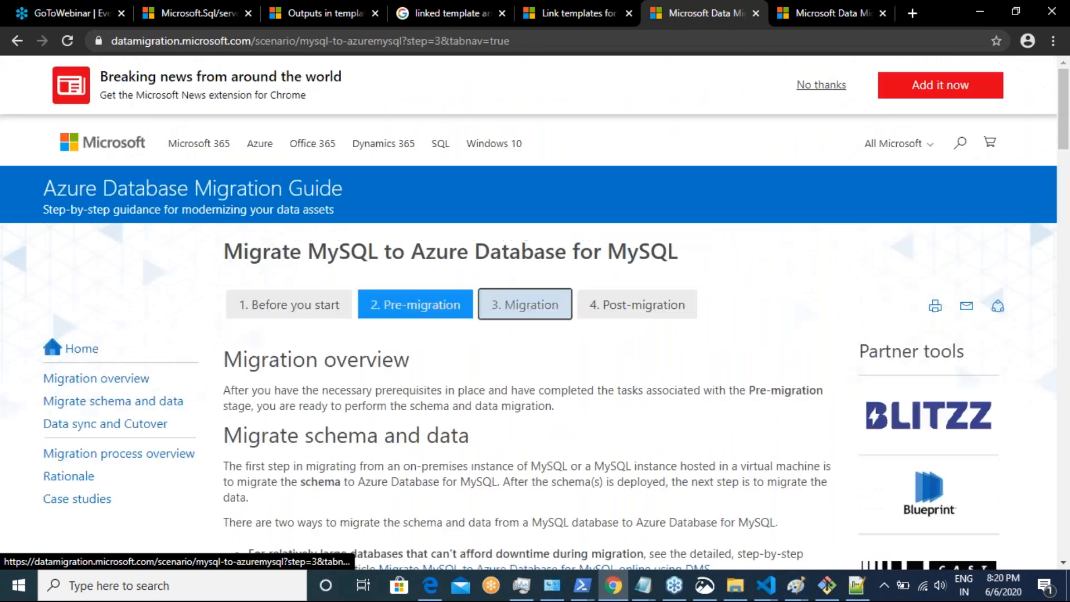
pyautogui.scroll(-6, 582, 324)
pyautogui.scroll(-19, 579, 325)
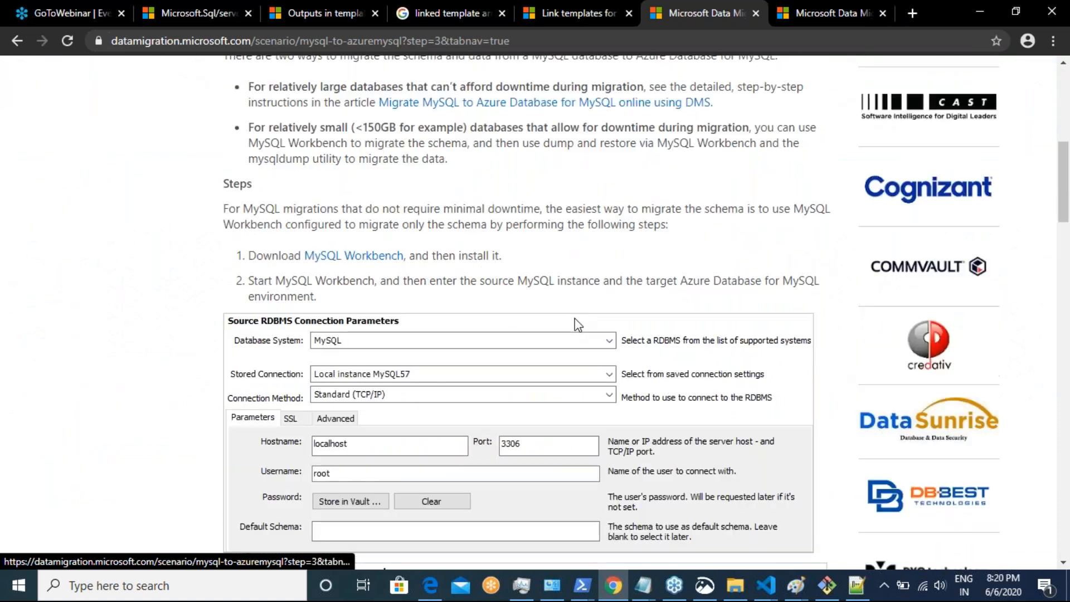
pyautogui.scroll(-20, 571, 324)
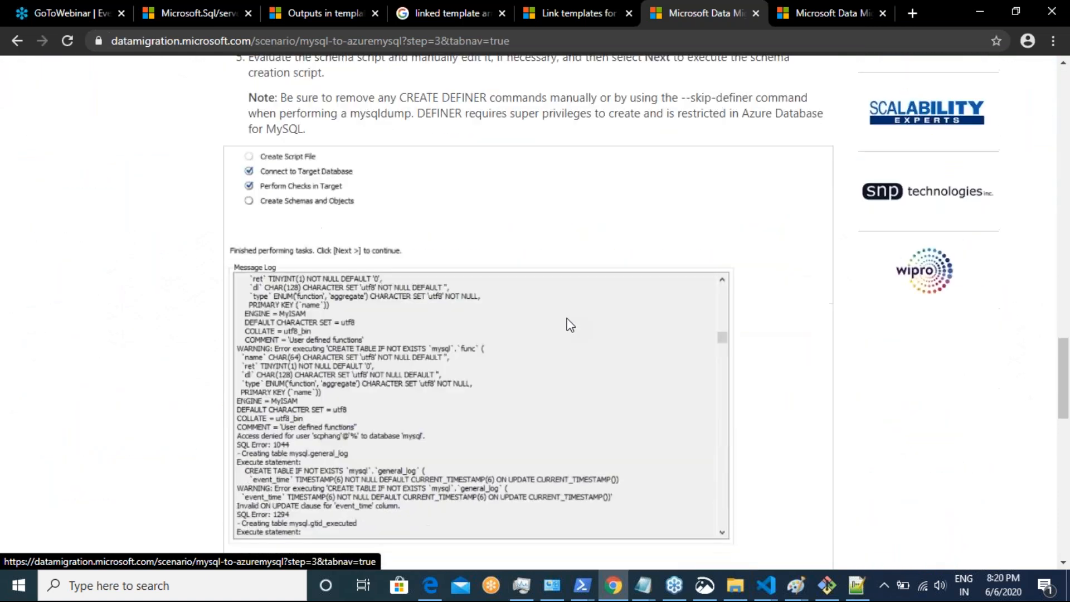
# - Advance to the Post-migration stage of the MySQL scenario and examine its remediation and testing tasks
pyautogui.click(787, 315)
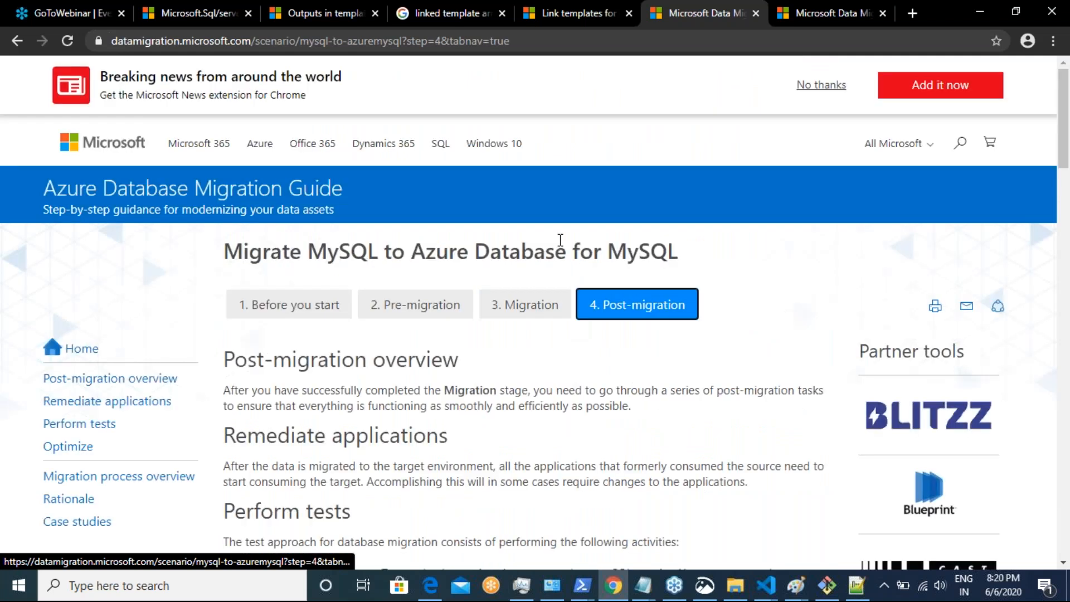
pyautogui.scroll(-11, 559, 242)
pyautogui.scroll(11, 559, 249)
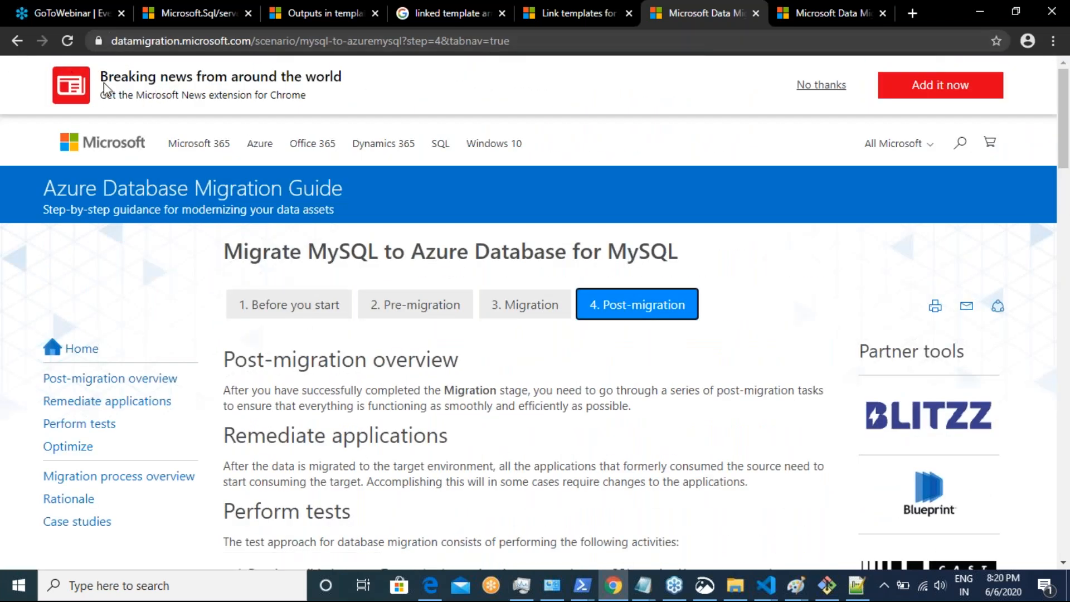
# - Return to the Azure Database Migration Guide home page and examine the migration targets offered for each source database
pyautogui.moveTo(576, 40); pyautogui.dragTo(40, 81)
pyautogui.write('https://datamigration.microsoft.com/')
pyautogui.press('Return')
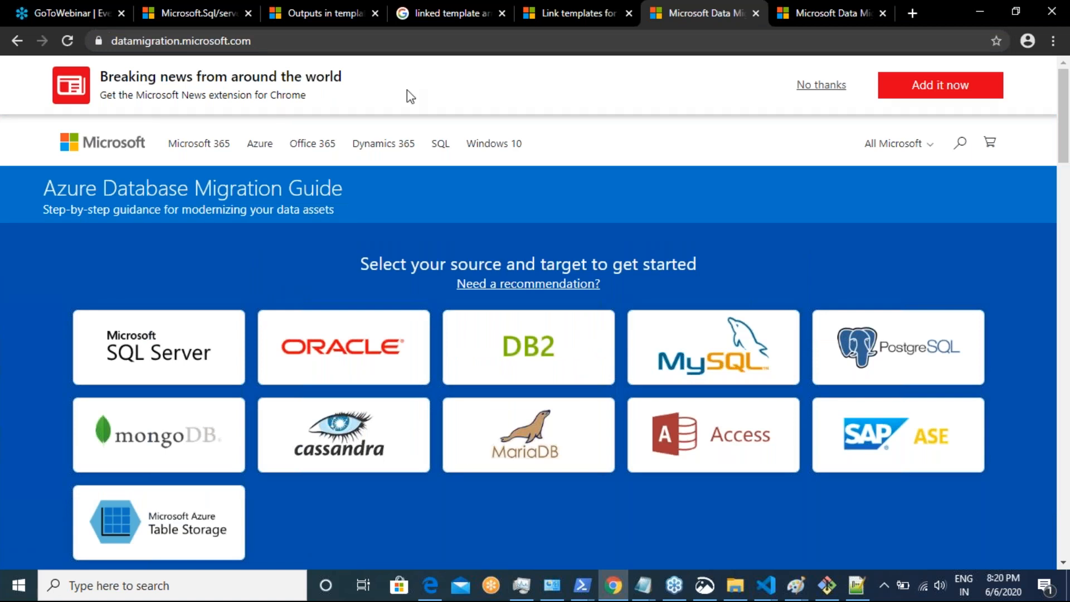
pyautogui.moveTo(130, 346)
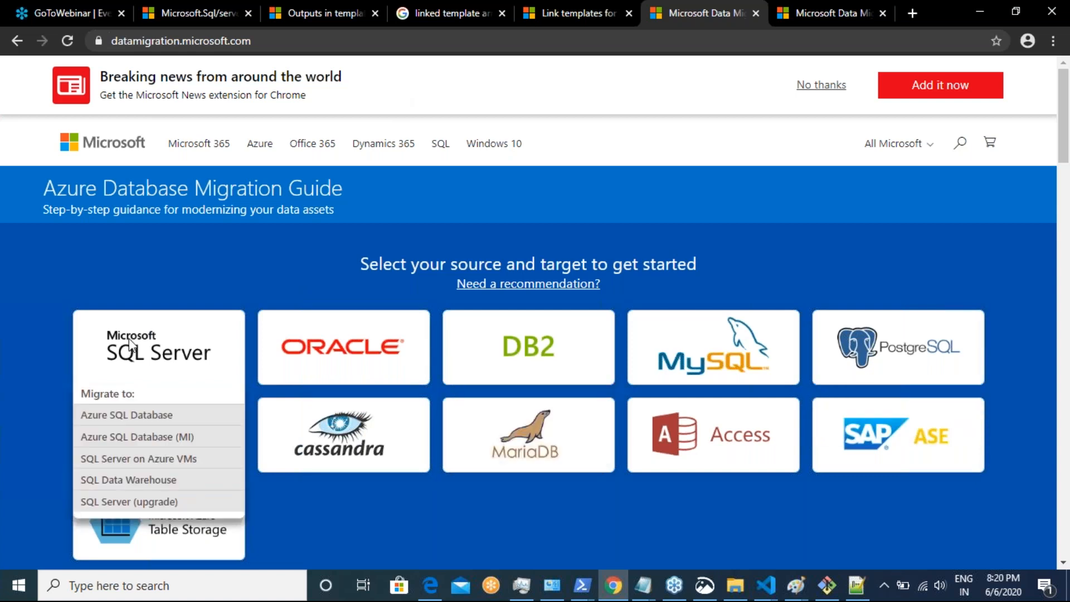
pyautogui.moveTo(789, 349)
pyautogui.moveTo(948, 348)
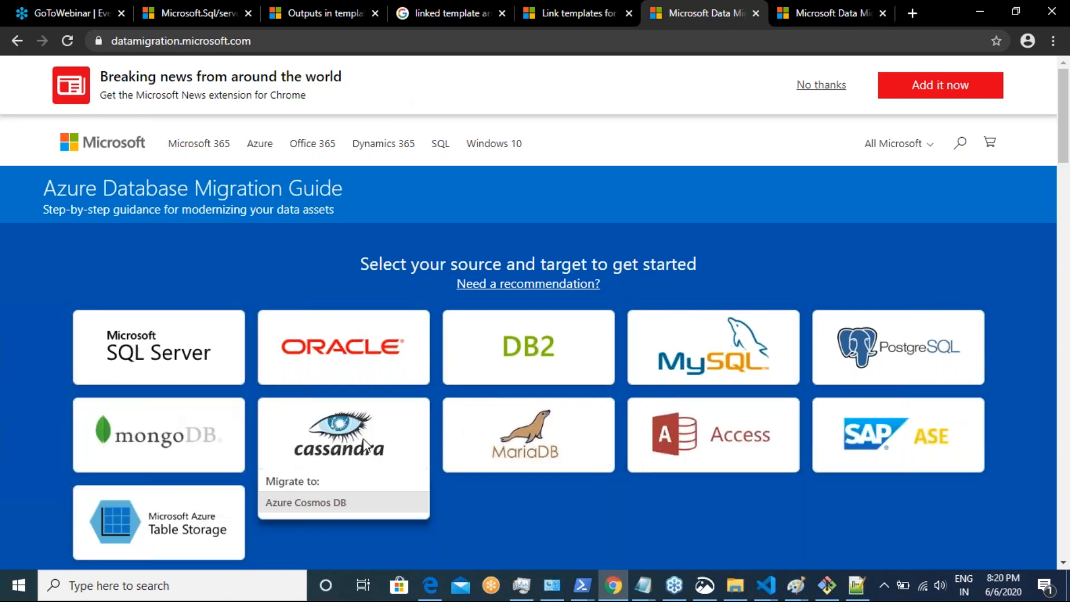
pyautogui.moveTo(611, 404)
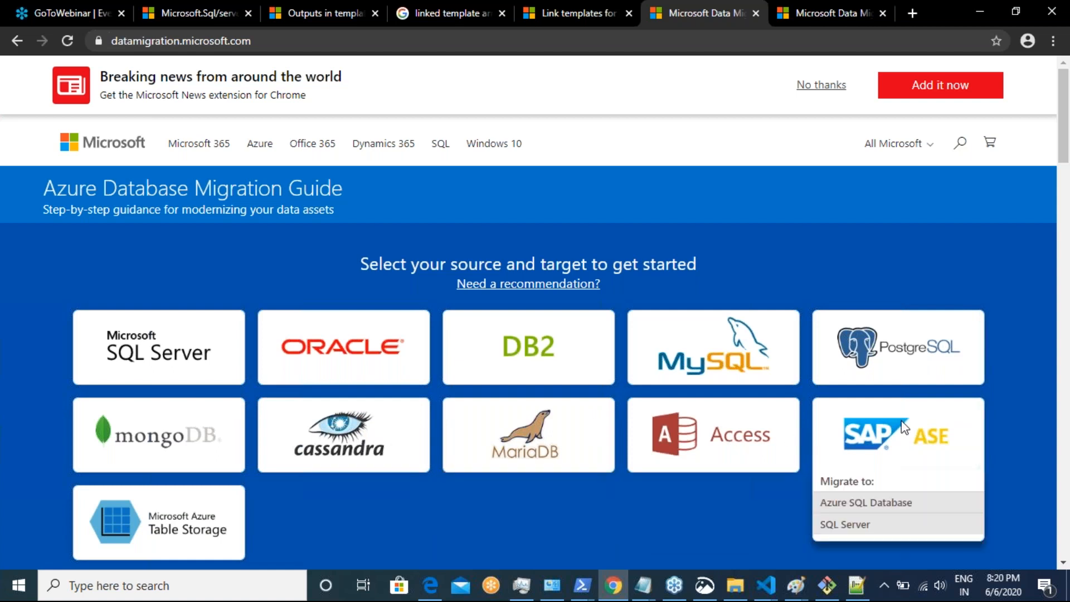
pyautogui.moveTo(139, 538)
pyautogui.scroll(-3, 145, 502)
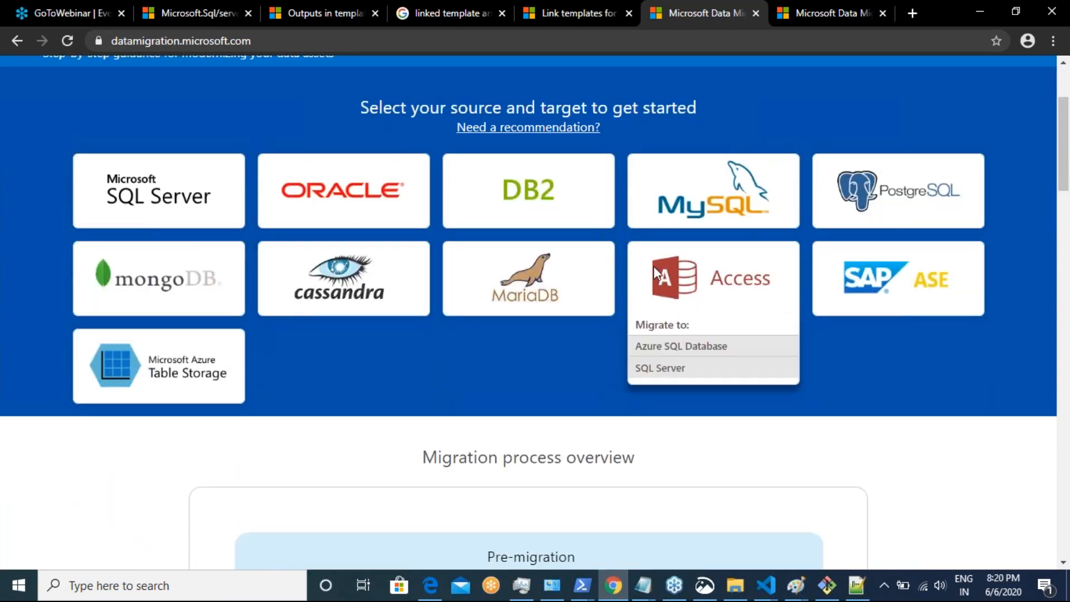
pyautogui.moveTo(595, 294)
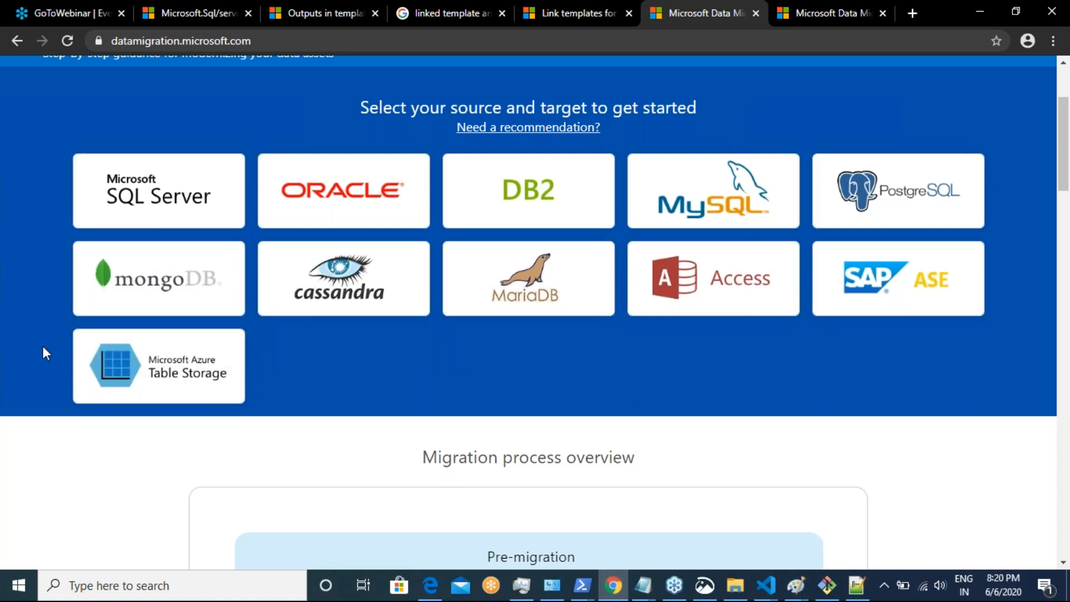
pyautogui.moveTo(169, 367)
# - Open the SQL Server to Azure SQL Database scenario and examine its supported versions and data migration options
pyautogui.moveTo(163, 180)
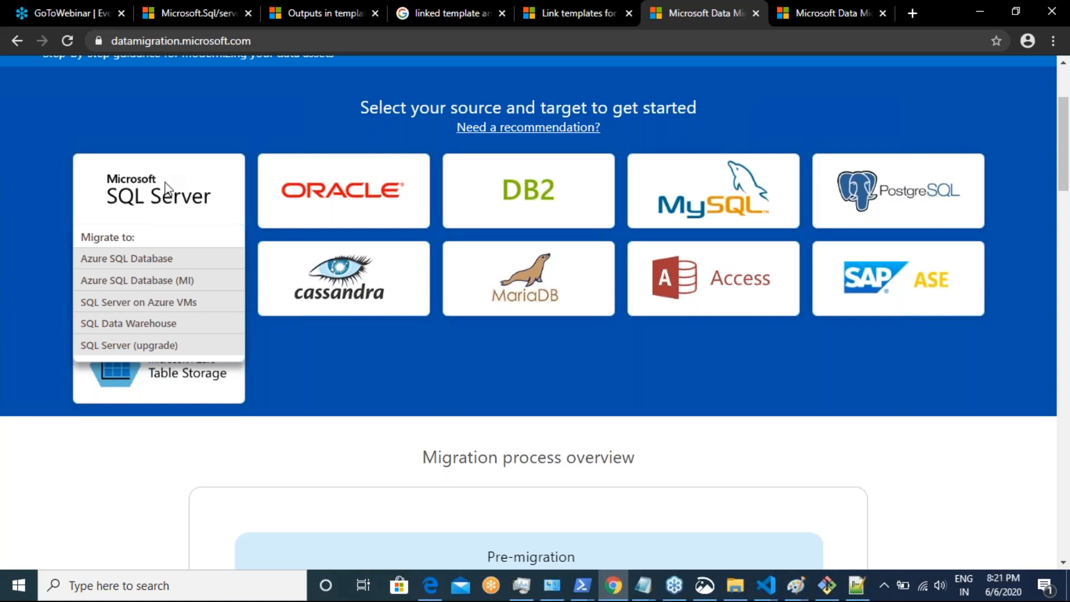
pyautogui.click(162, 259)
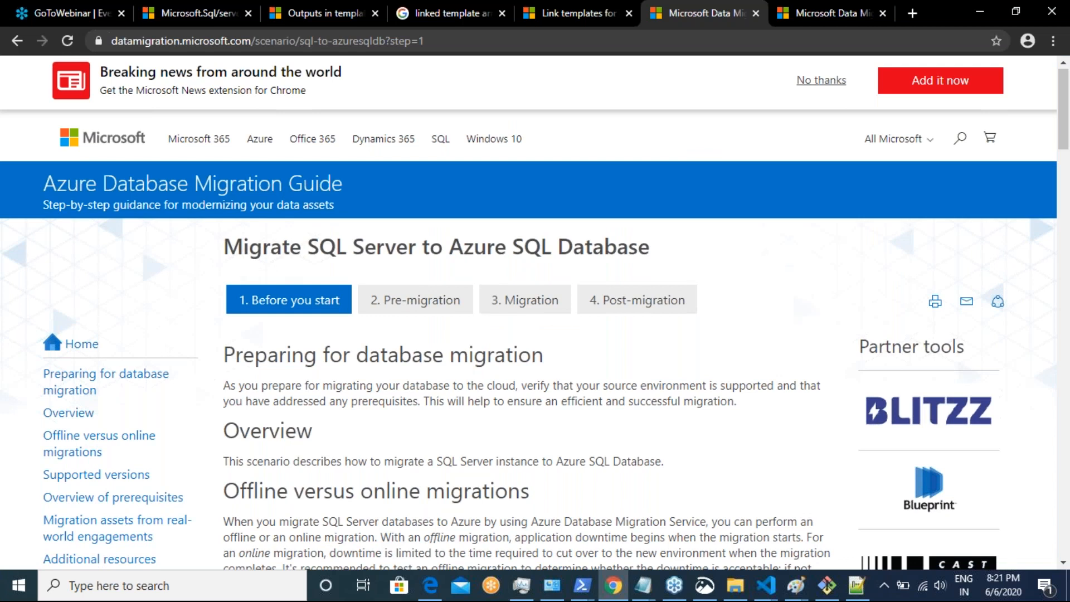
pyautogui.scroll(-4, 497, 262)
pyautogui.scroll(-5, 497, 262)
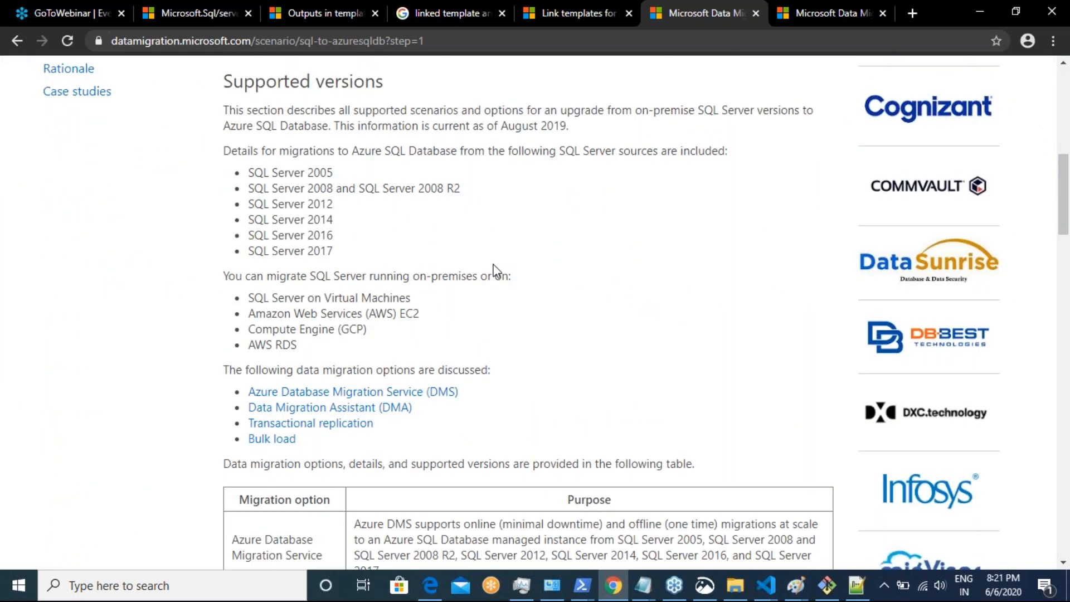
pyautogui.scroll(-1, 494, 265)
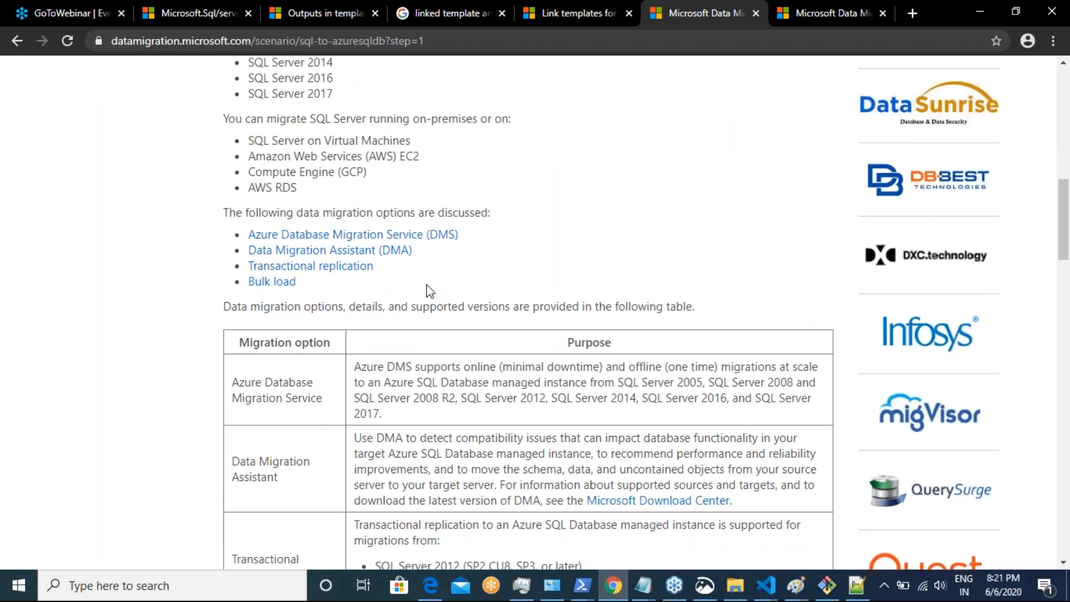
pyautogui.scroll(-3, 330, 384)
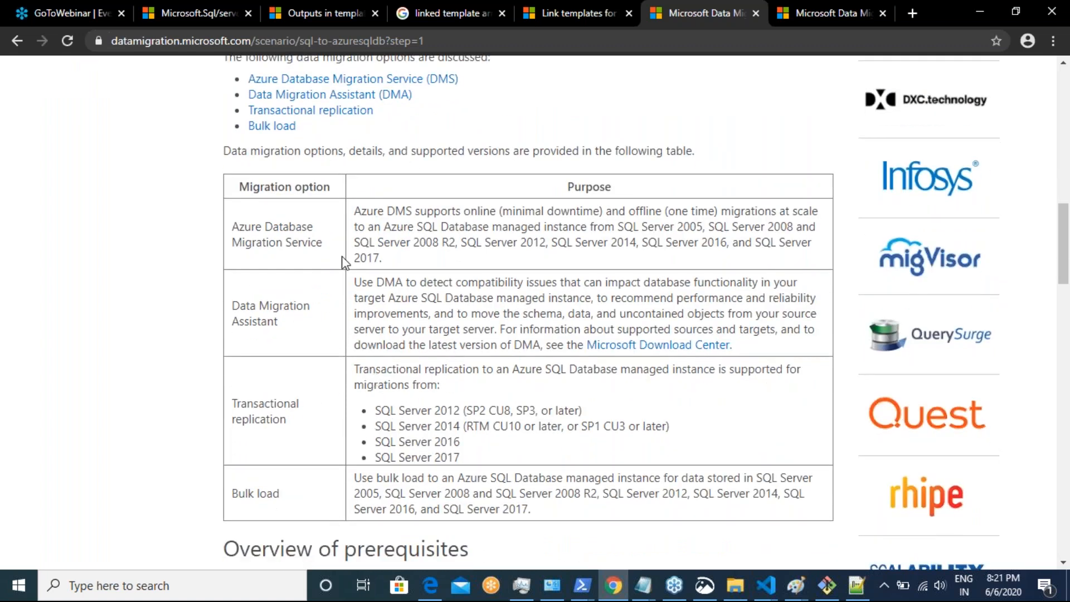
# - Open the Data Migration Assistant (DMA) overview in a new browser tab and follow it to the Microsoft Download Center page
pyautogui.middleClick(382, 96)
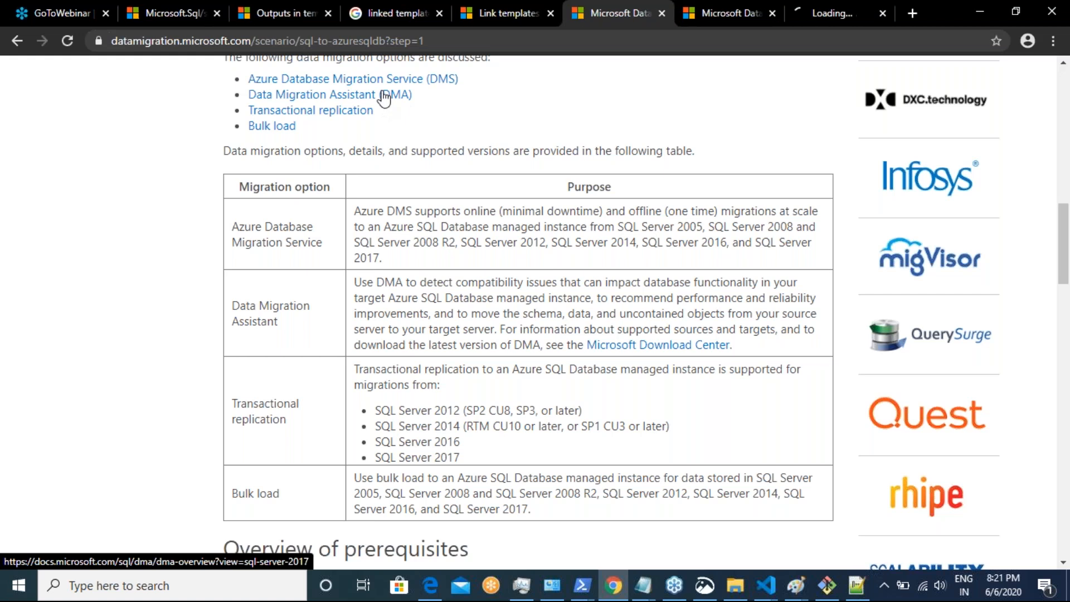
pyautogui.click(797, 16)
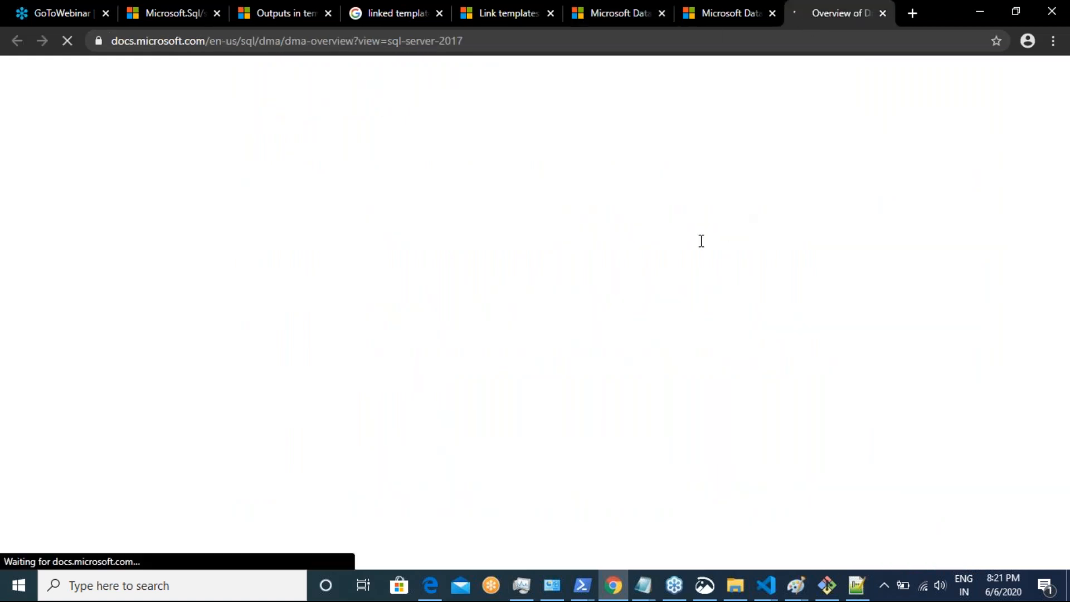
pyautogui.scroll(-4, 653, 192)
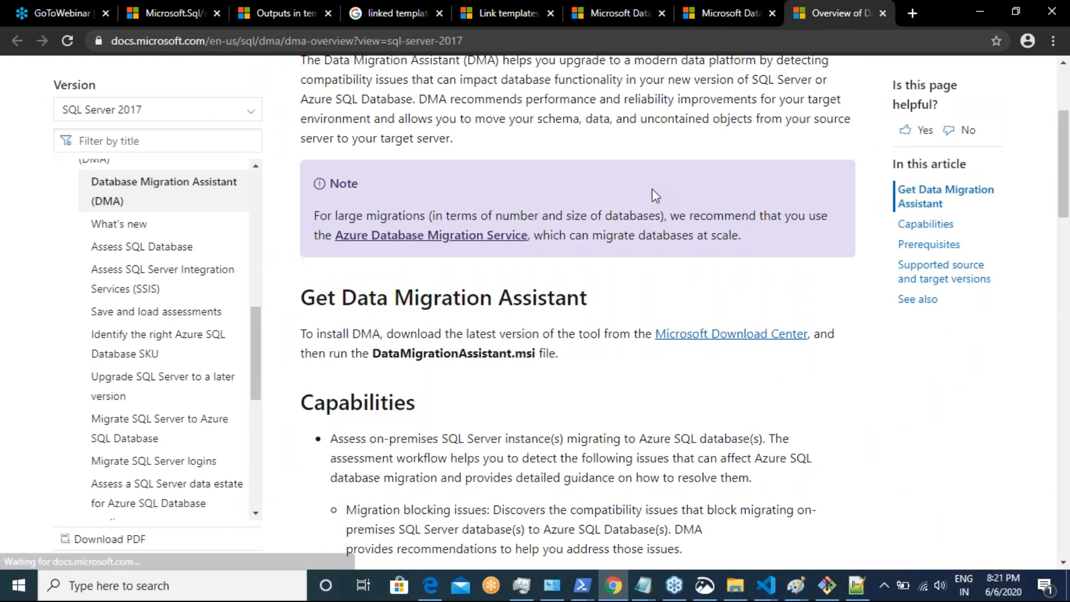
pyautogui.click(736, 304)
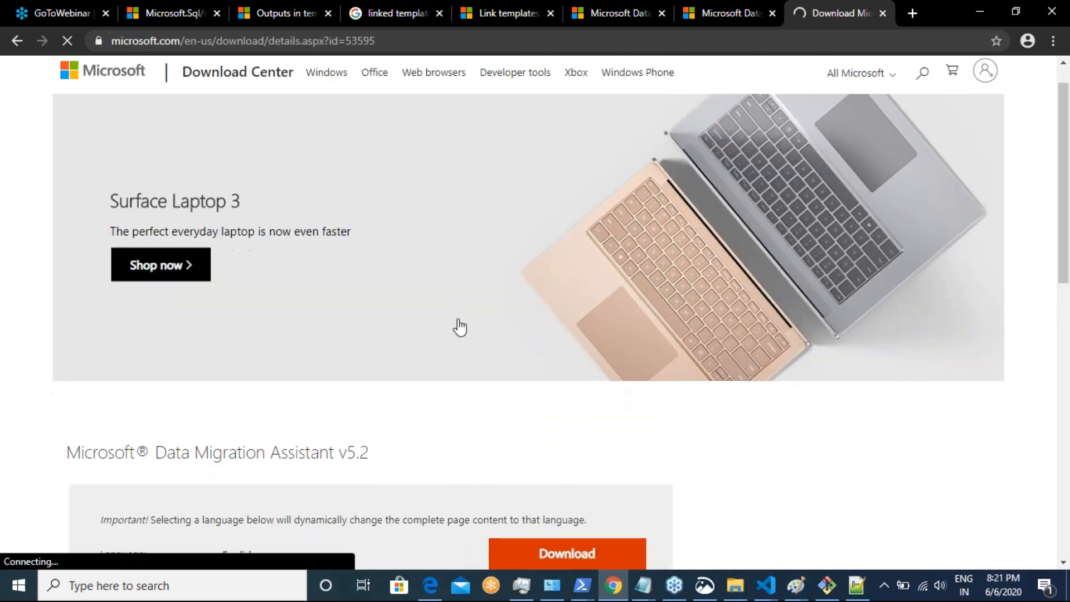
# - Download Microsoft Data Migration Assistant v5.2 and set the installer to open when the download is done
pyautogui.scroll(-3, 598, 368)
pyautogui.click(598, 368)
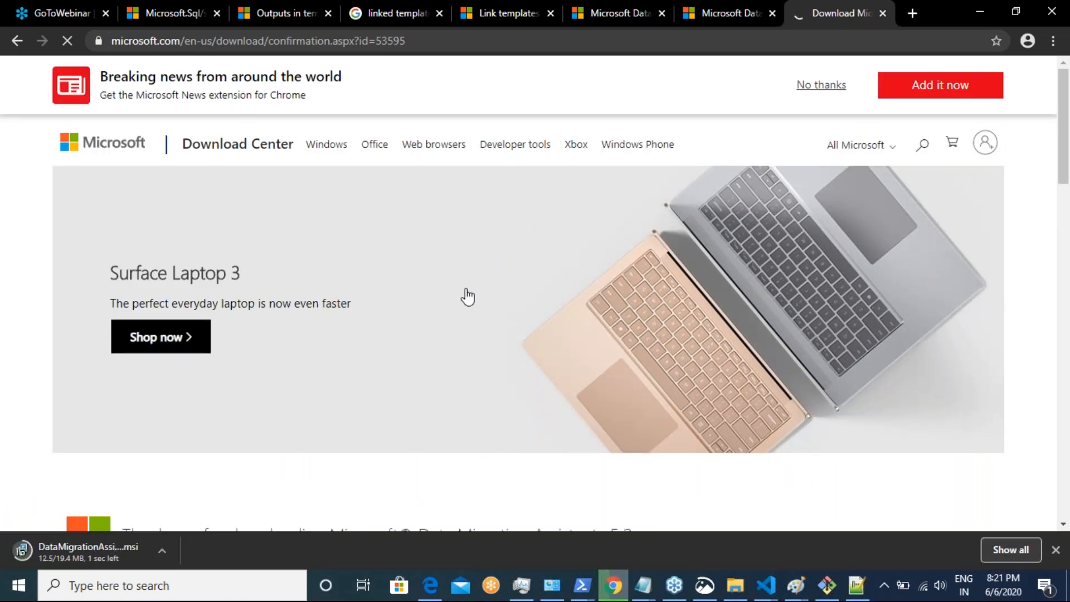
pyautogui.click(163, 551)
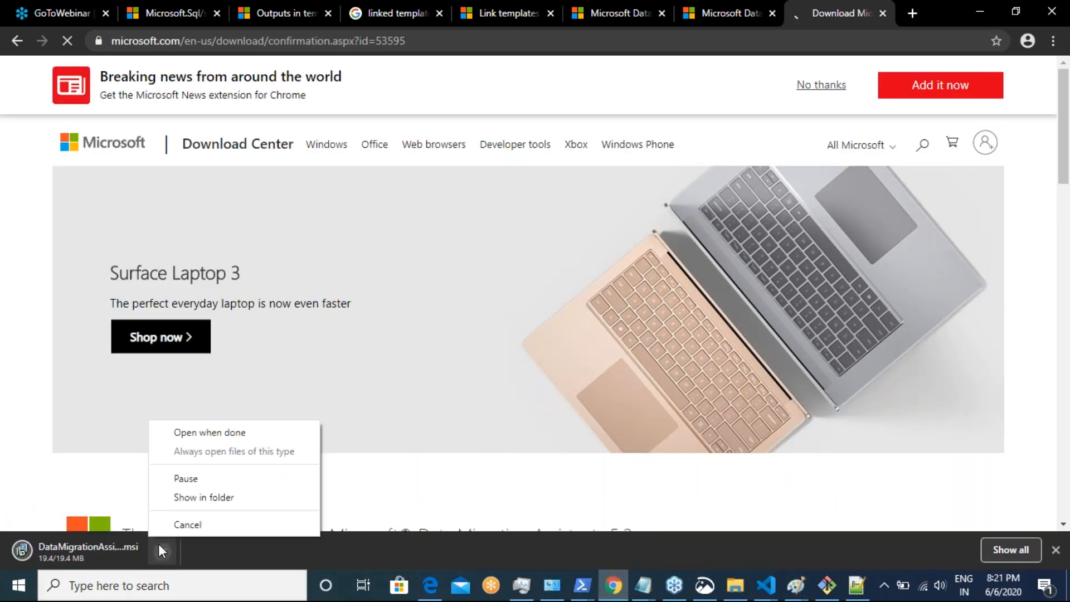
pyautogui.click(203, 432)
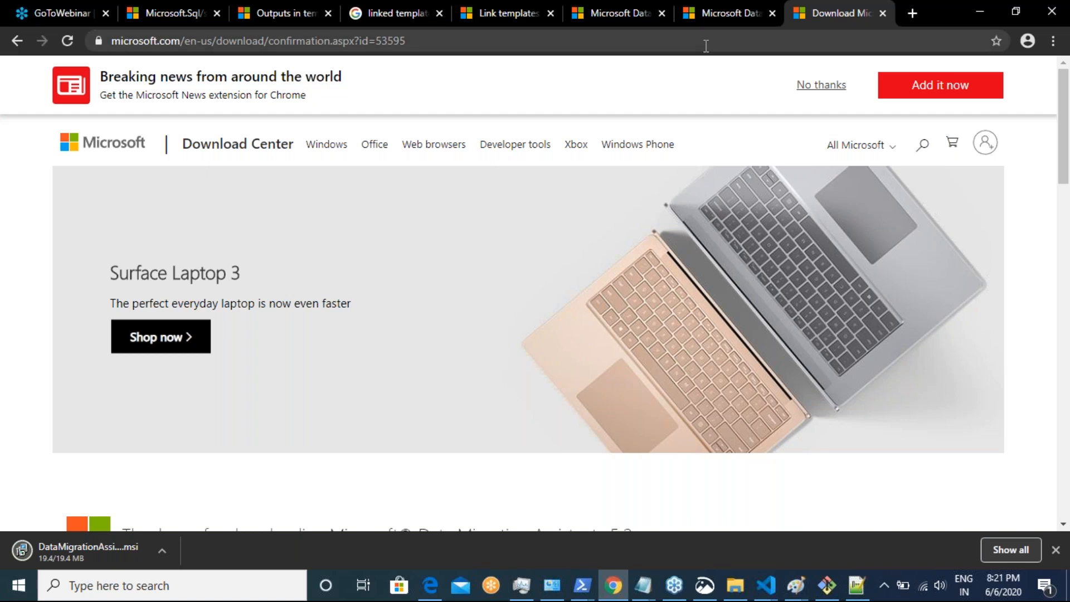
# - In the browser tab holding the guide's home page, open the SQL Server to Azure SQL Database scenario and examine its migration options and prerequisites
pyautogui.click(698, 14)
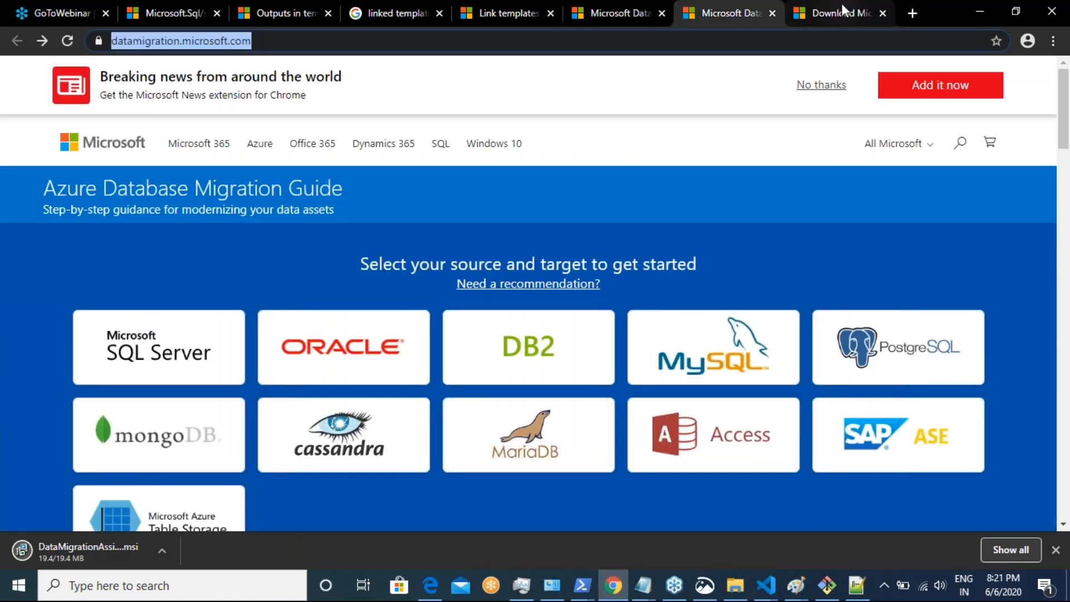
pyautogui.click(841, 5)
pyautogui.click(702, 3)
pyautogui.moveTo(179, 345)
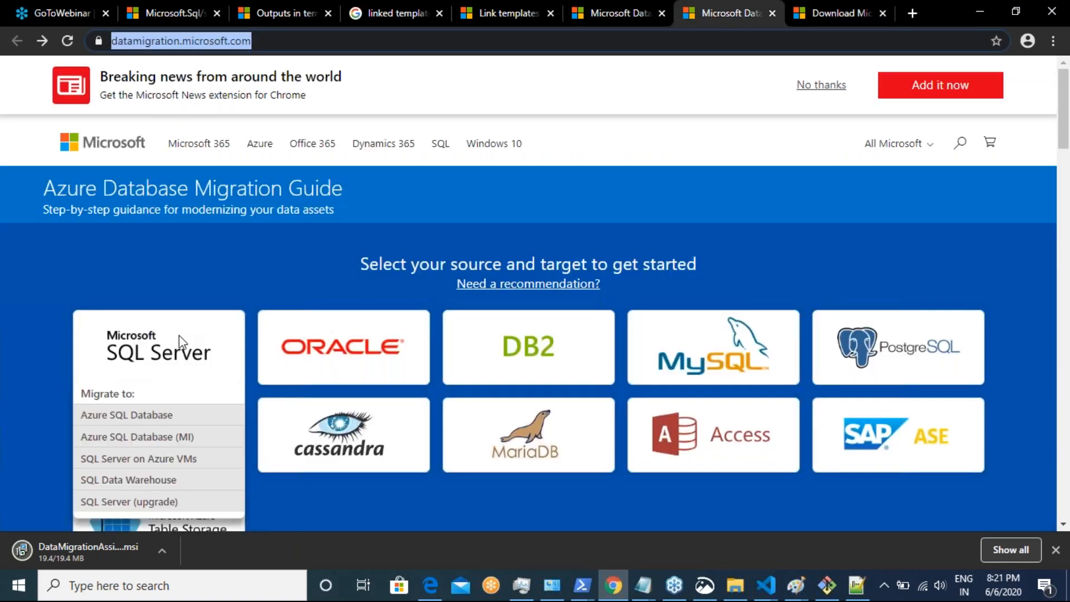
pyautogui.click(146, 413)
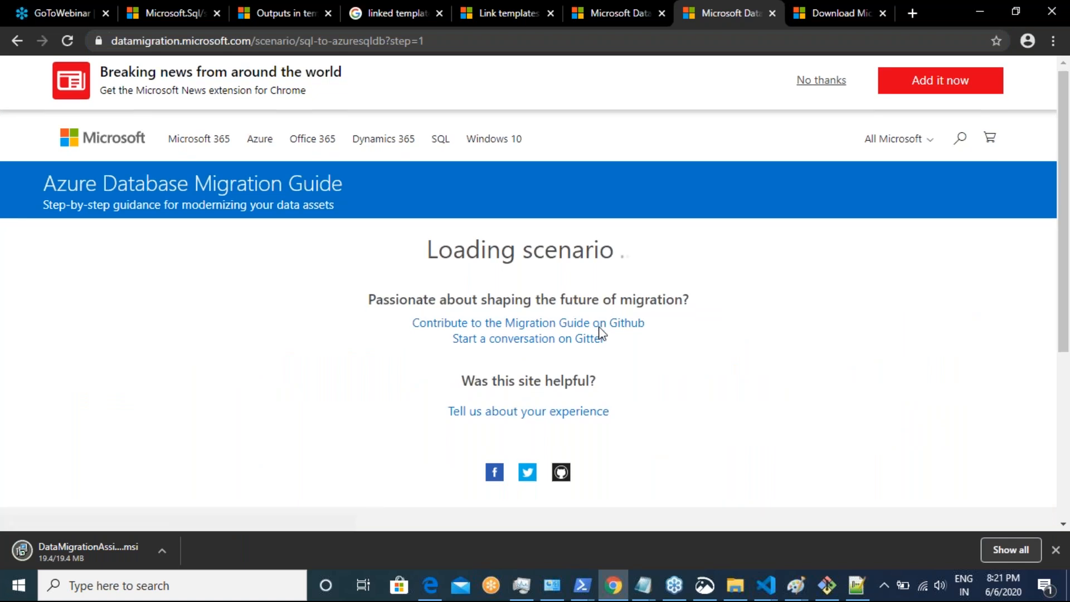
pyautogui.scroll(-15, 597, 334)
pyautogui.scroll(-15, 592, 352)
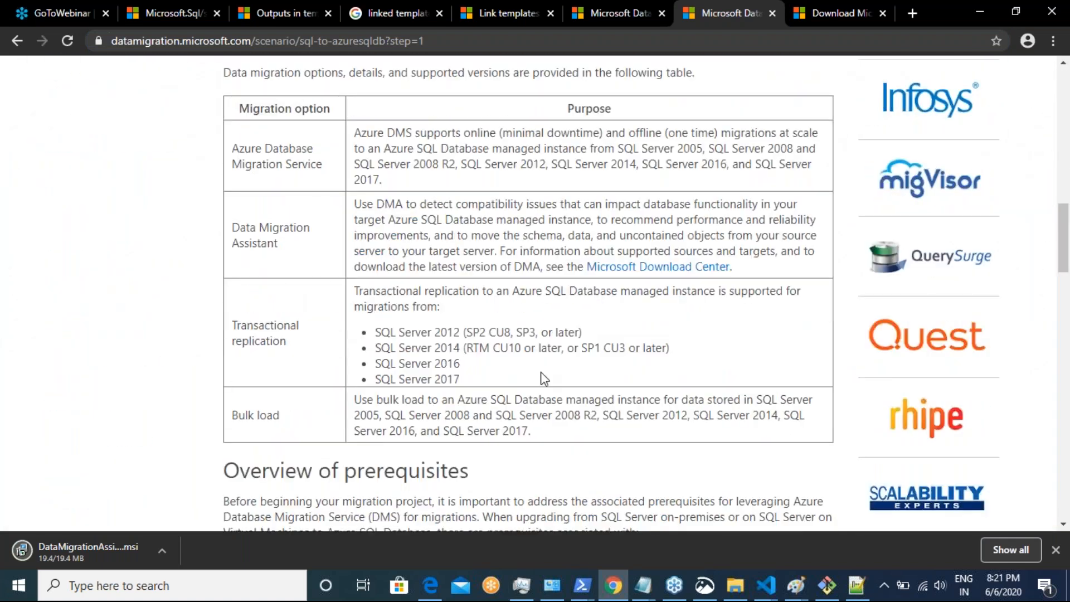
pyautogui.scroll(-15, 503, 256)
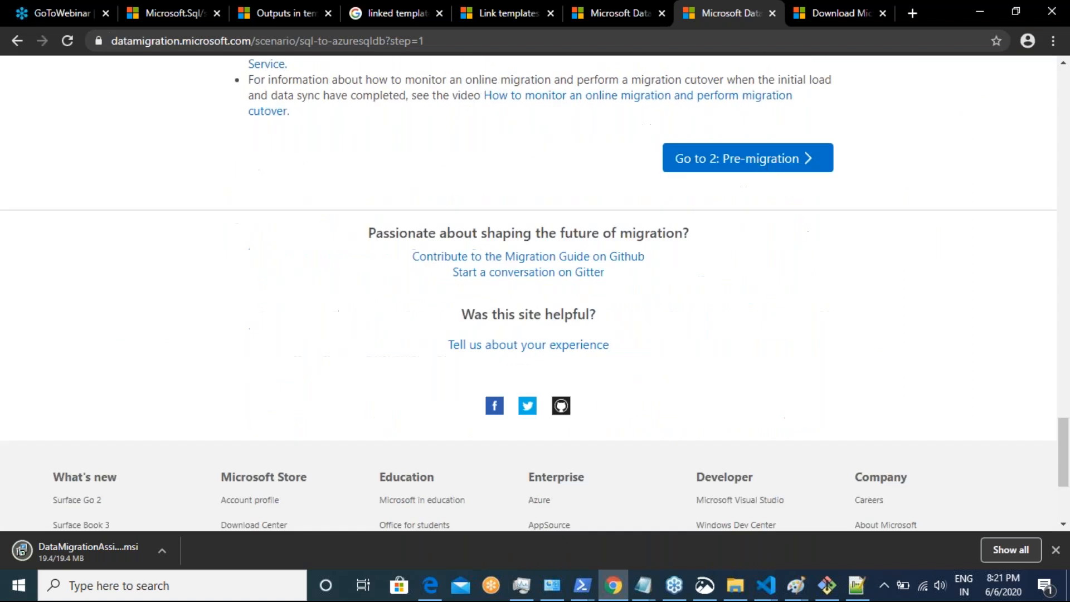
# - Advance to the Pre-migration stage of the SQL Server scenario and examine the Discover, Assess and Convert sections
pyautogui.click(760, 162)
pyautogui.scroll(-12, 586, 352)
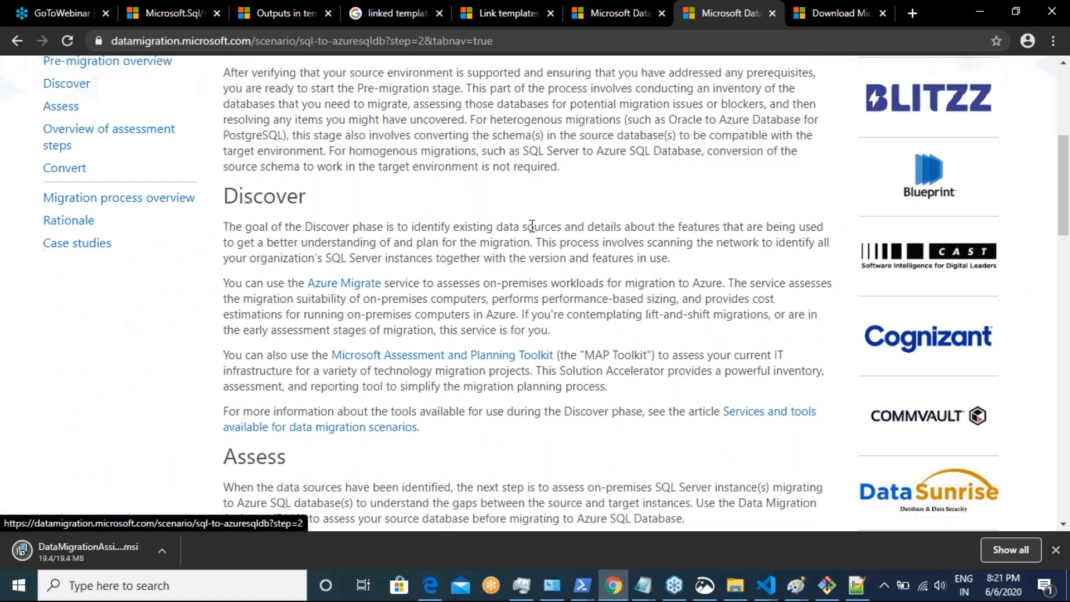
pyautogui.scroll(-8, 600, 272)
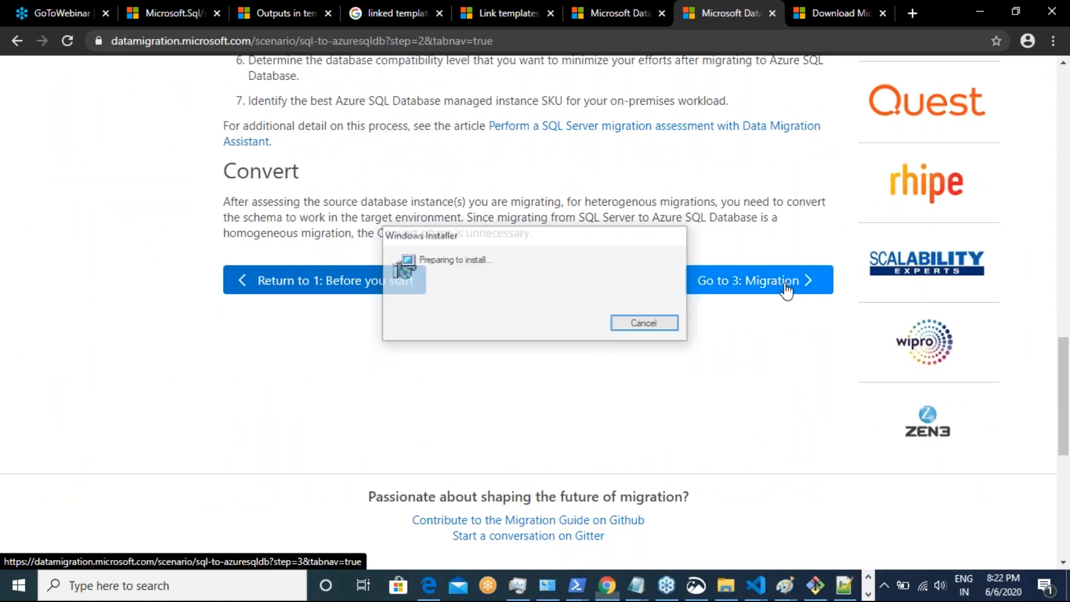
# - Install Microsoft Data Migration Assistant, accepting the license agreement, and finish the setup wizard without launching the program
pyautogui.click(617, 415)
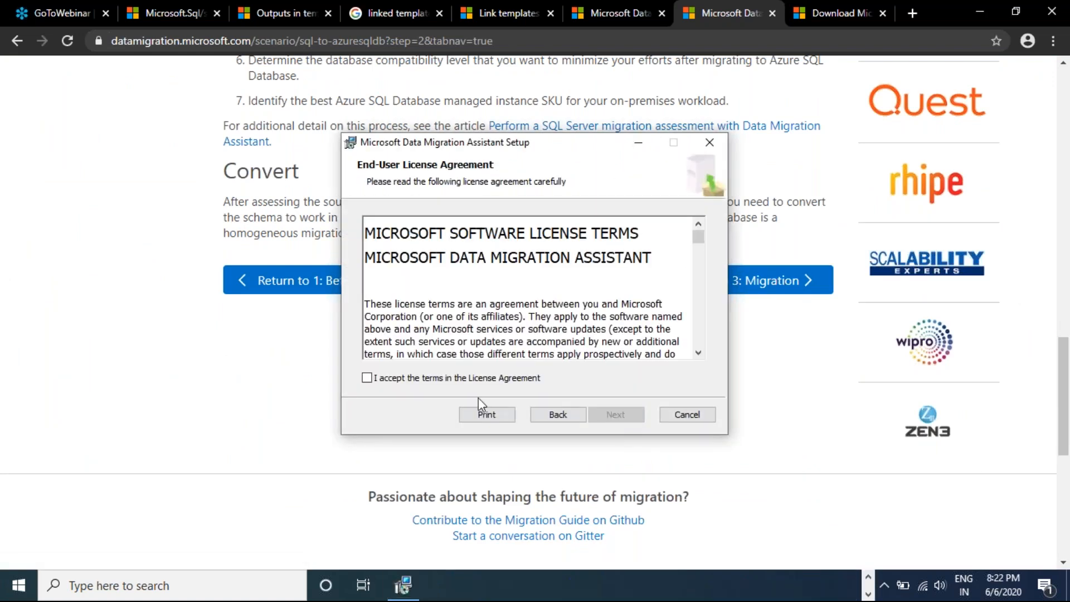
pyautogui.click(493, 383)
pyautogui.click(616, 415)
pyautogui.click(616, 415)
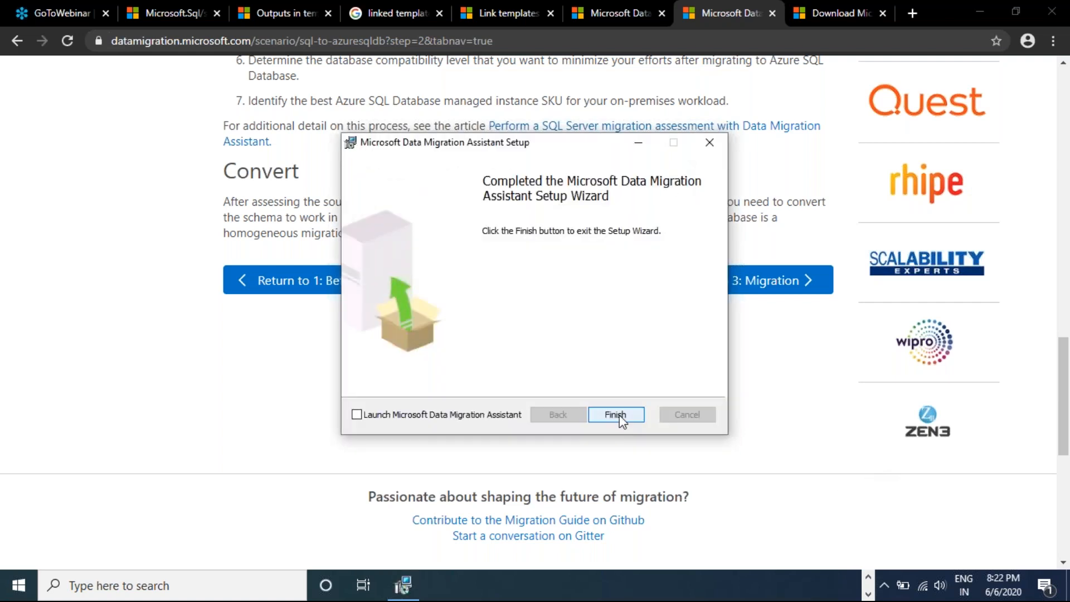
pyautogui.click(615, 414)
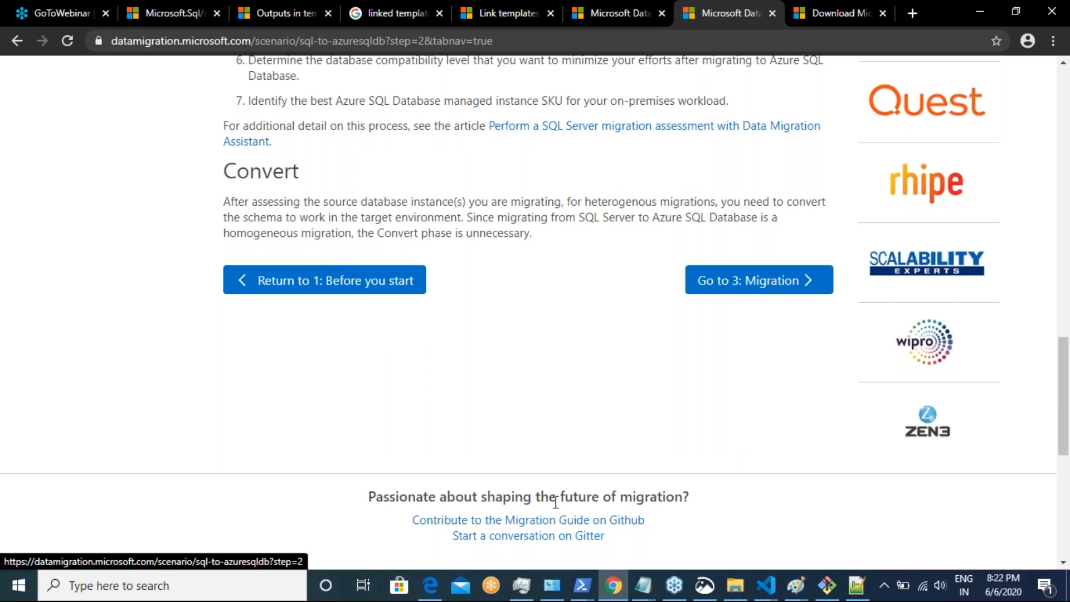
# - Find Microsoft SQL Server Management Studio with Windows search and launch it
pyautogui.press('super')
pyautogui.write('sq')
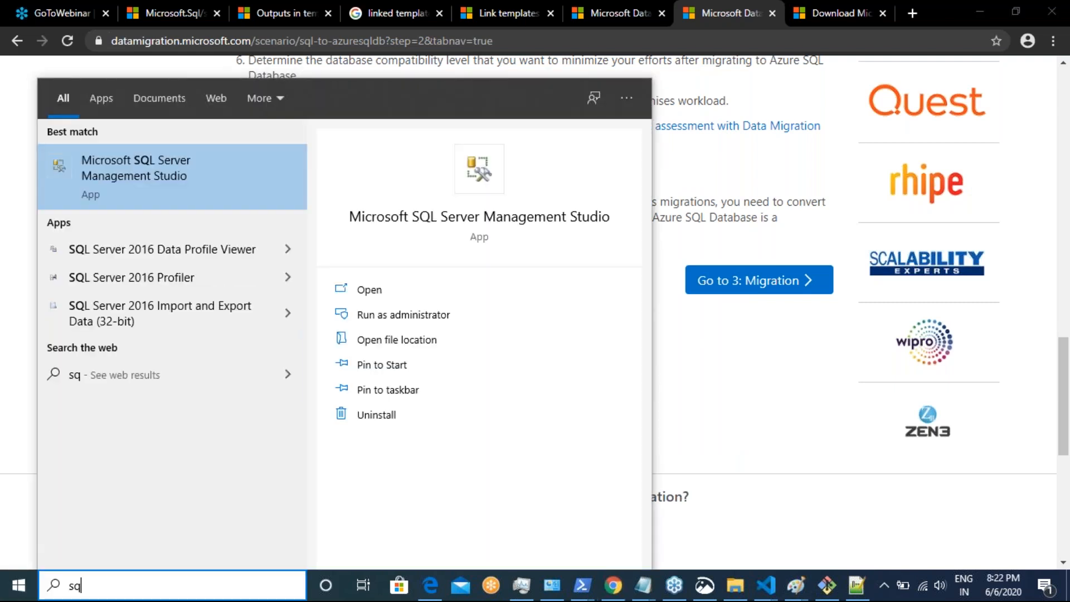
pyautogui.press('Return')
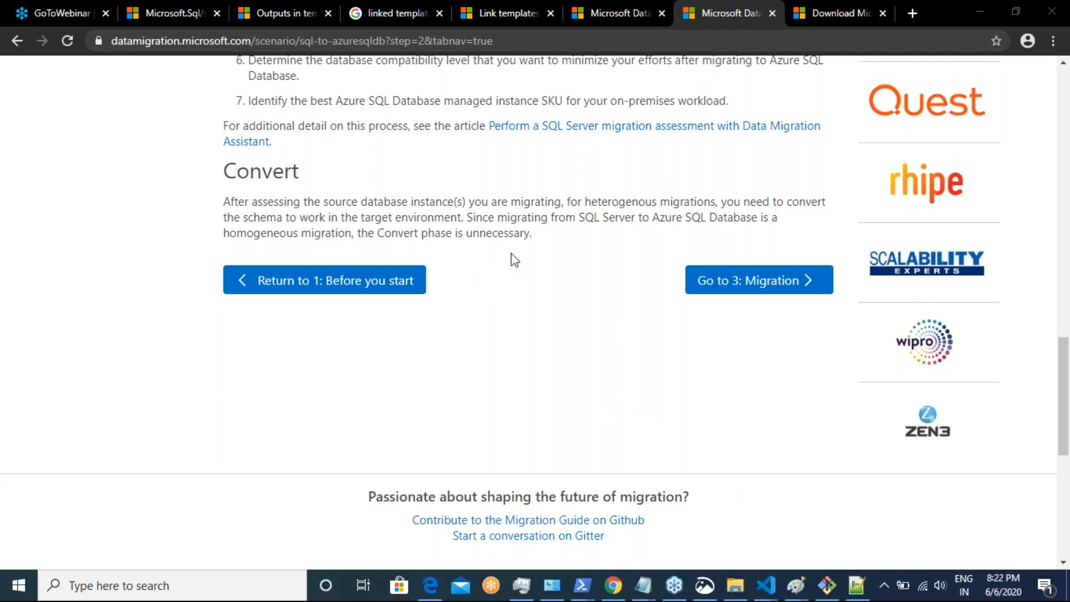
# - Switch to Snip & Sketch and capture a new rectangular snip of the webinar's attendee questions list
pyautogui.click(855, 595)
pyautogui.click(855, 595)
pyautogui.click(705, 585)
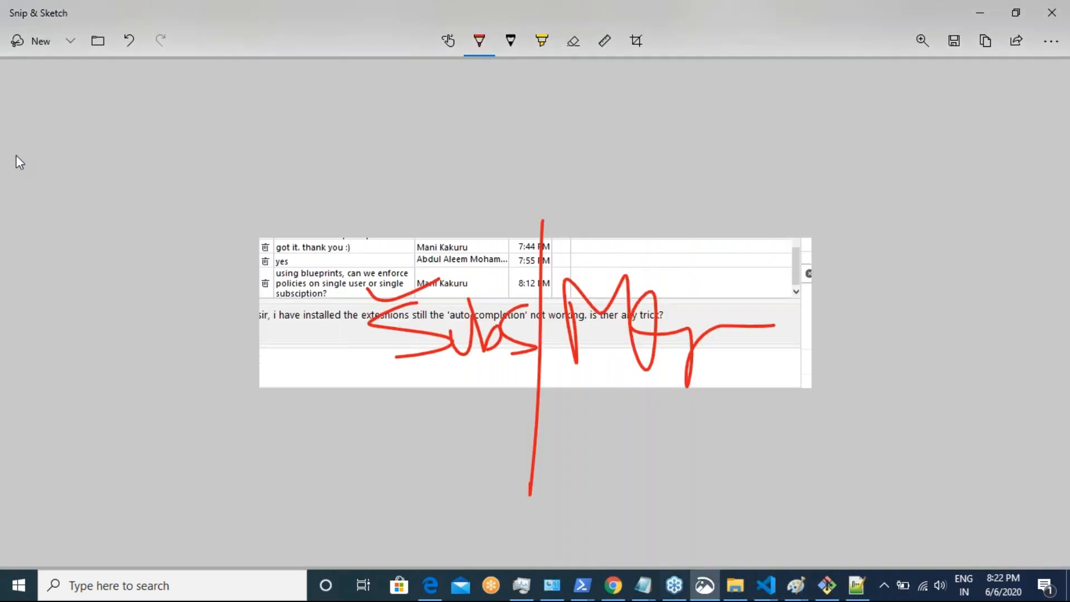
pyautogui.click(31, 38)
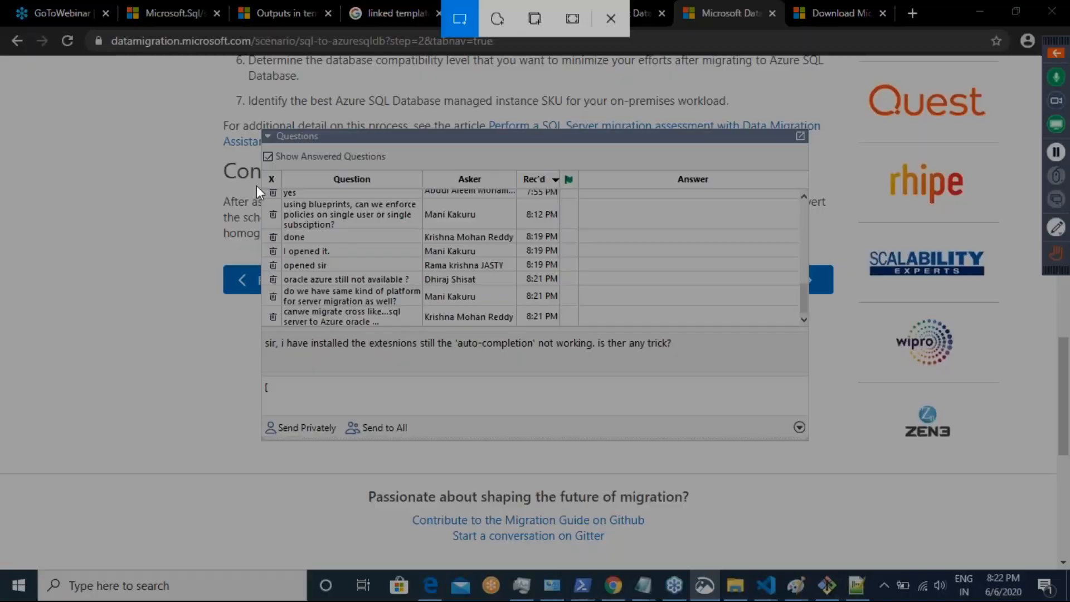
pyautogui.moveTo(256, 186); pyautogui.dragTo(769, 421)
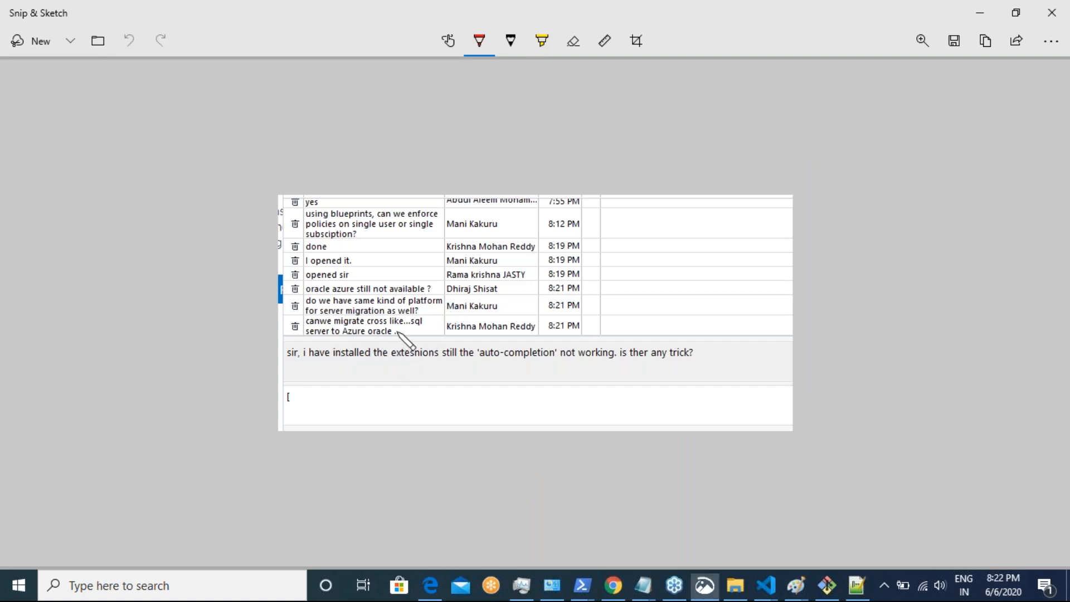
# - Underline the word "oracle" with the red pen in the snipped question about migrating SQL Server to Azure Oracle
pyautogui.moveTo(367, 332); pyautogui.dragTo(392, 331)
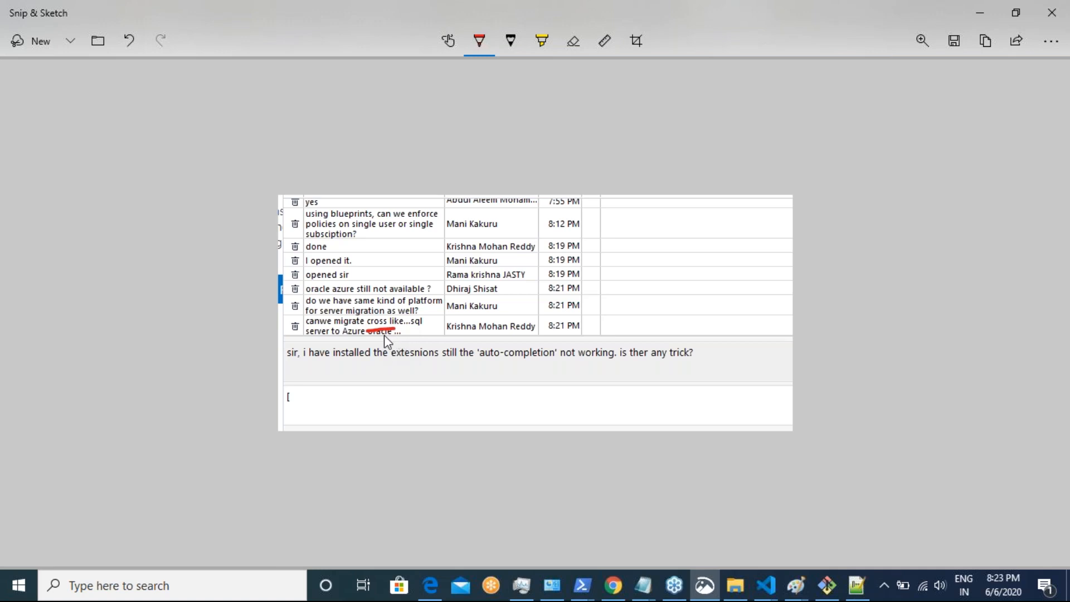
# - Switch to Chrome and load datamigration.microsoft.com in the tab holding the Data Migration Assistant download page
pyautogui.hotkey('alt', 'Tab')
pyautogui.hotkey('alt', 'Tab')
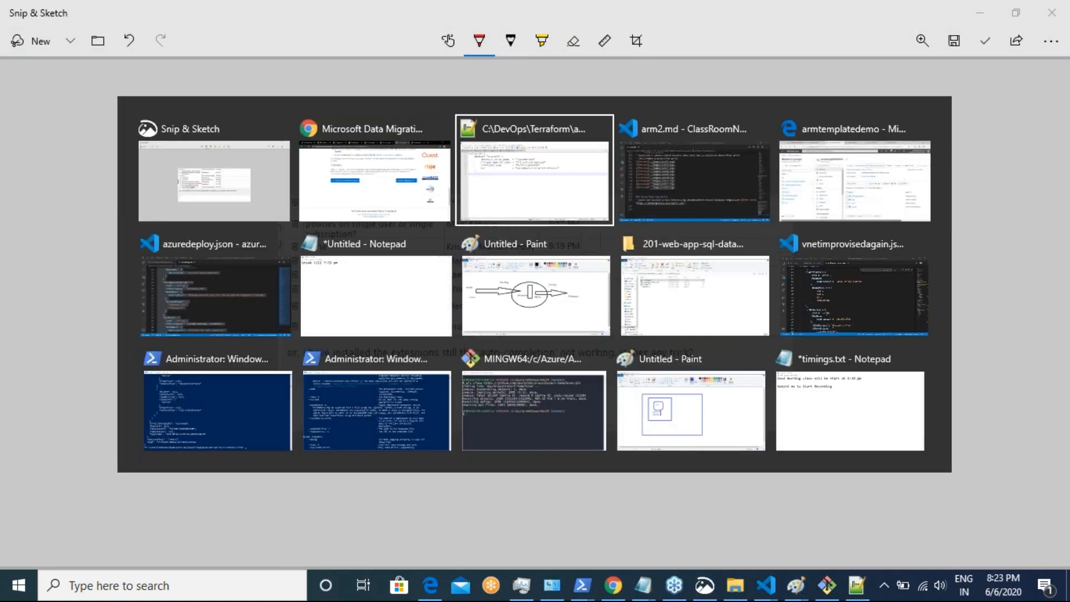
pyautogui.hotkey('alt', 'shift', 'Tab')
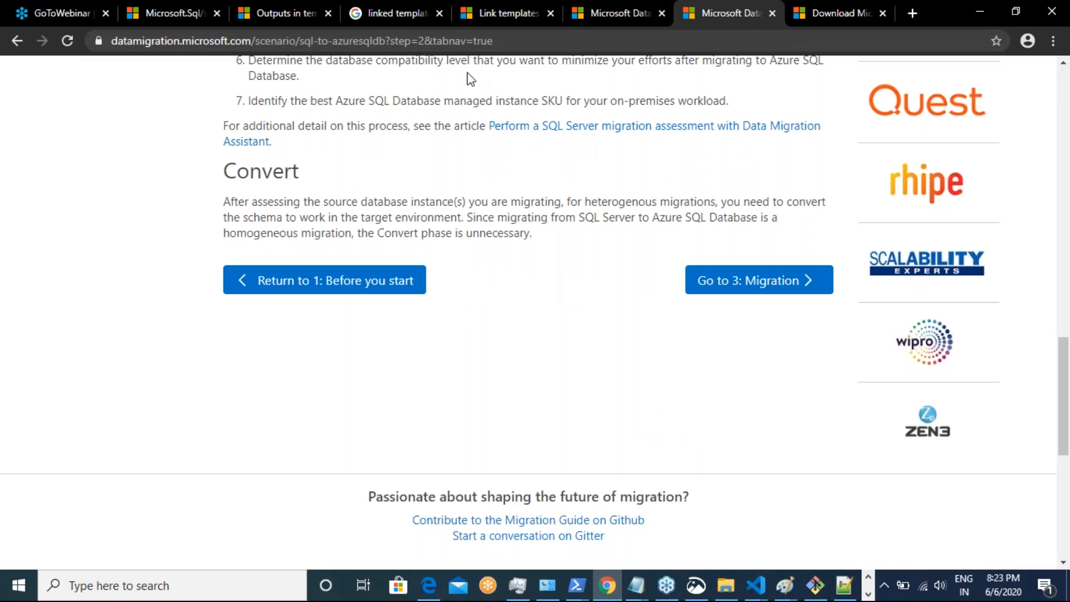
pyautogui.click(852, 12)
pyautogui.hotkey('ctrl', 'l')
pyautogui.write('dat')
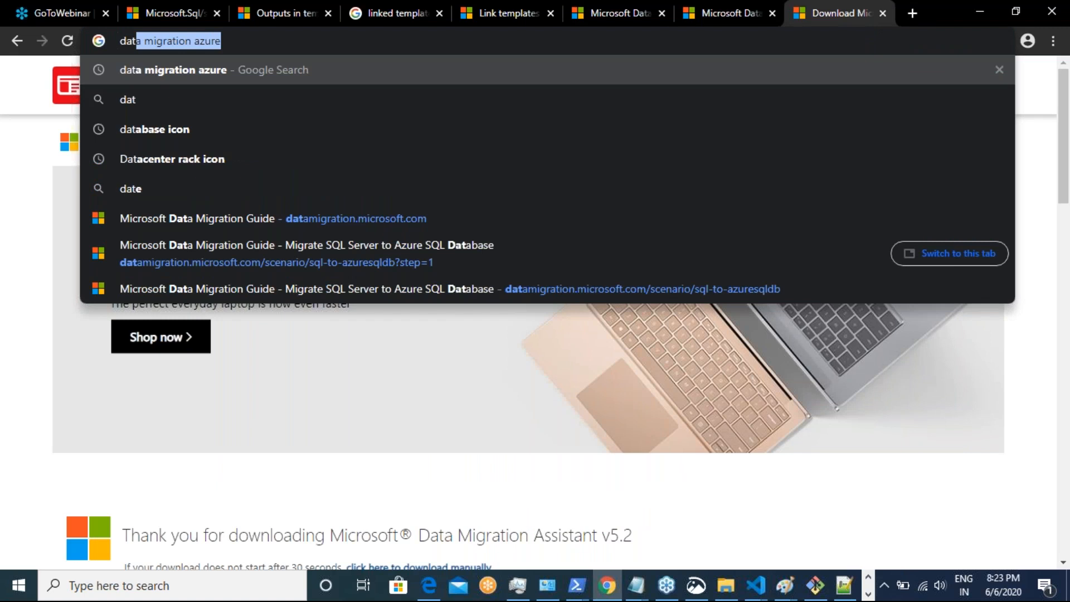
pyautogui.press('Down')
pyautogui.press('Down')
pyautogui.press('Down')
pyautogui.press('Down')
pyautogui.press('Down')
pyautogui.press('Return')
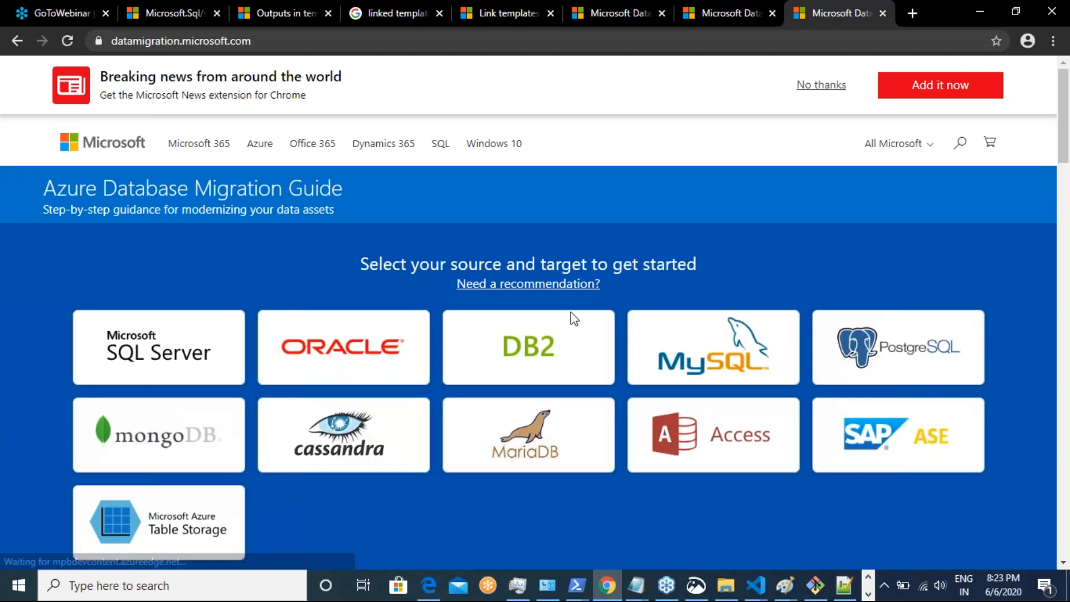
# - Examine the migration targets offered for the Oracle, DB2, MySQL and MariaDB sources
pyautogui.moveTo(339, 355)
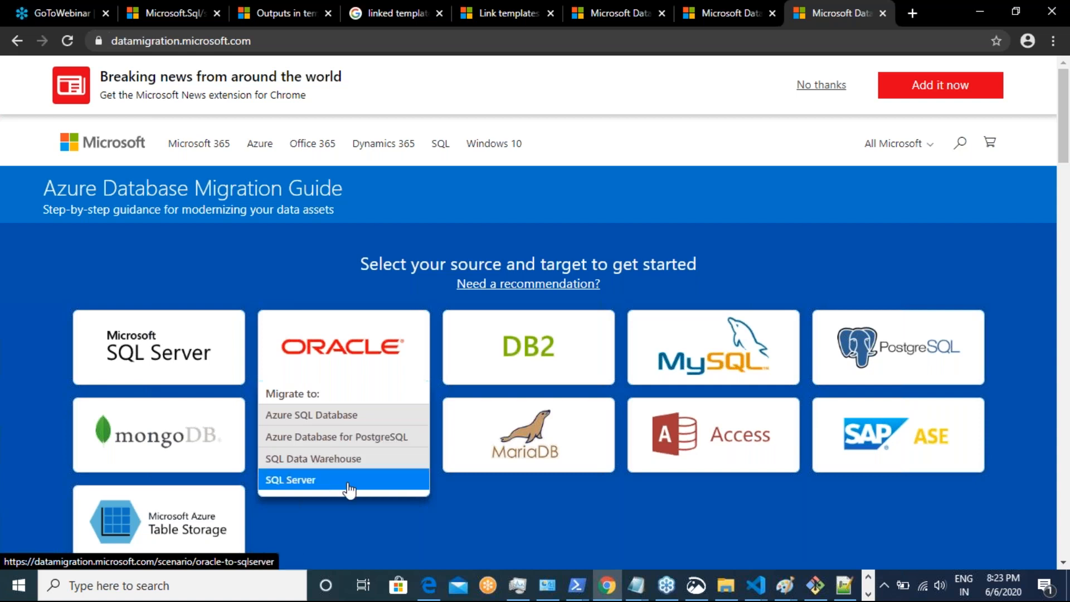
pyautogui.moveTo(539, 346)
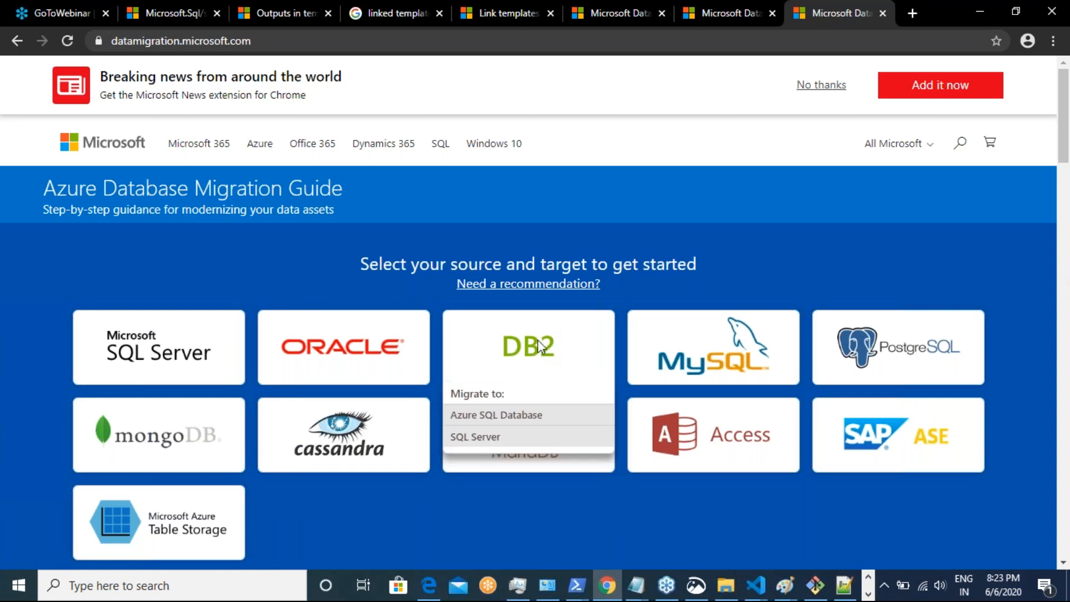
pyautogui.moveTo(703, 352)
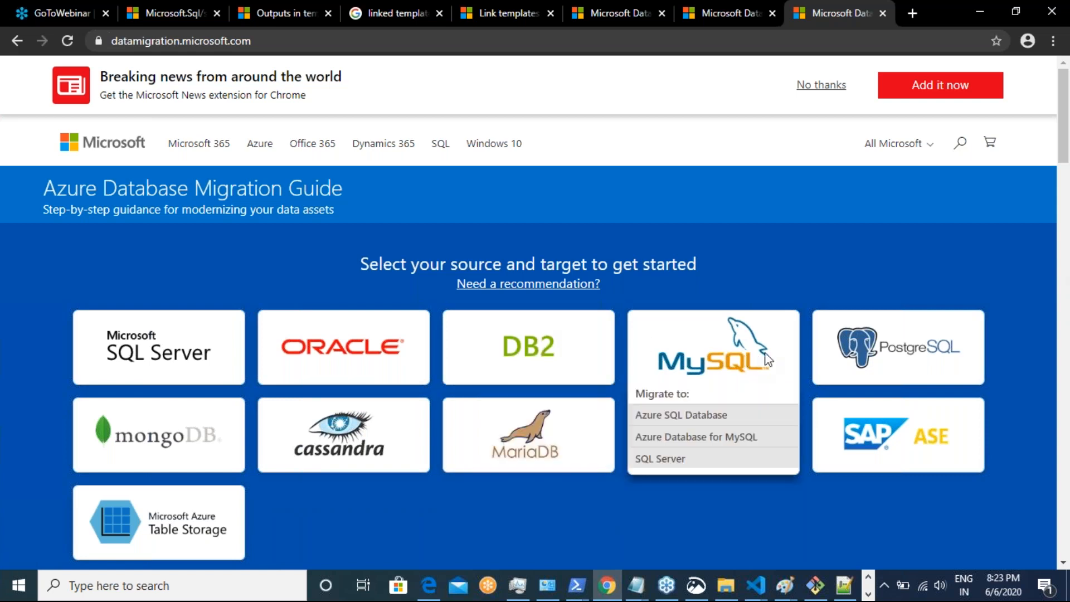
pyautogui.moveTo(523, 443)
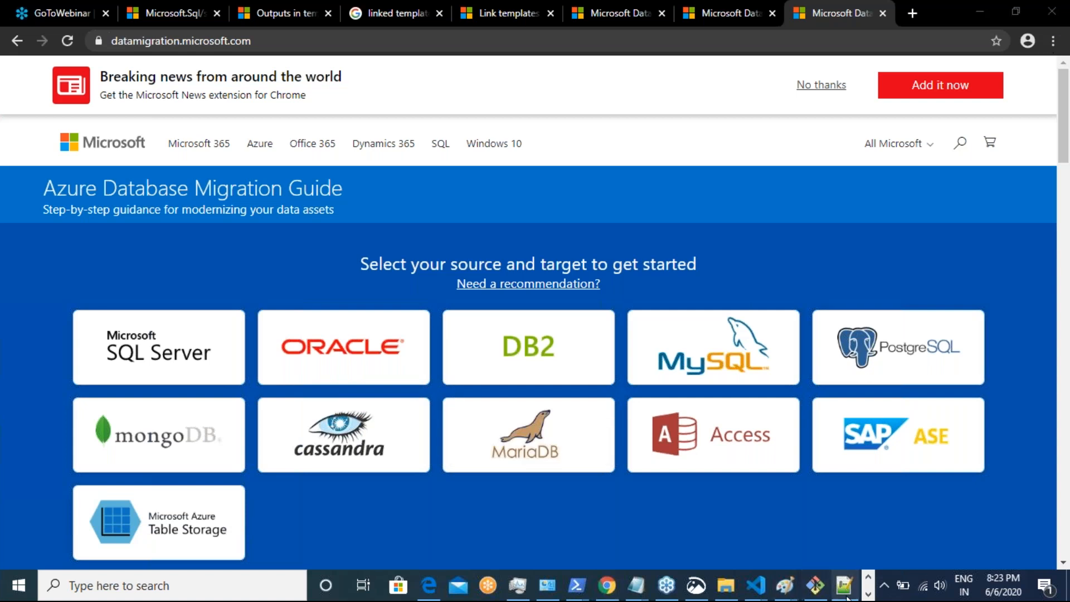
pyautogui.click(868, 595)
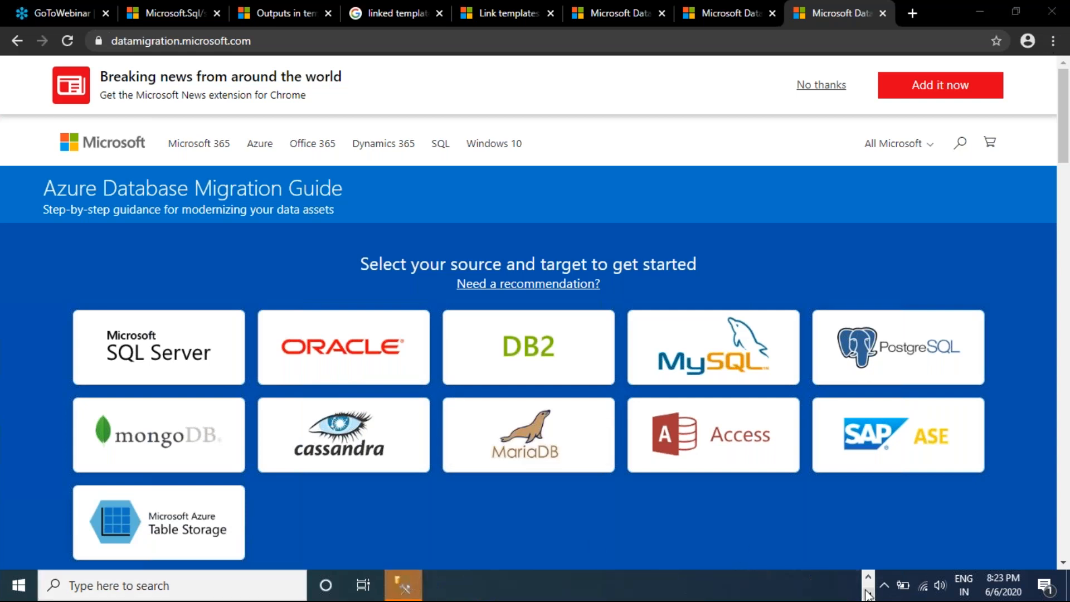
pyautogui.click(403, 585)
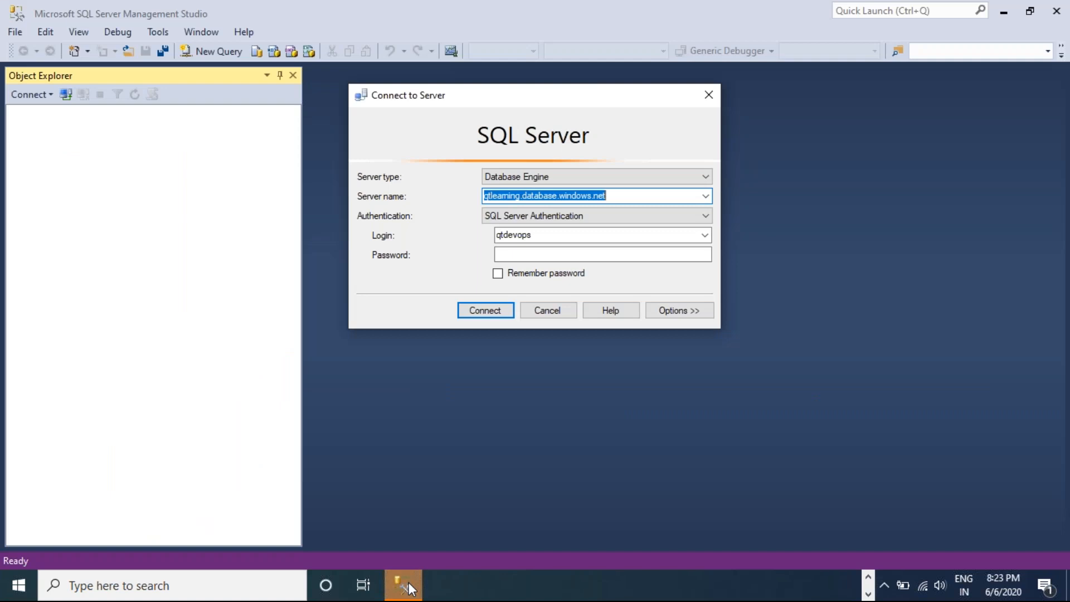
pyautogui.click(870, 580)
pyautogui.click(696, 585)
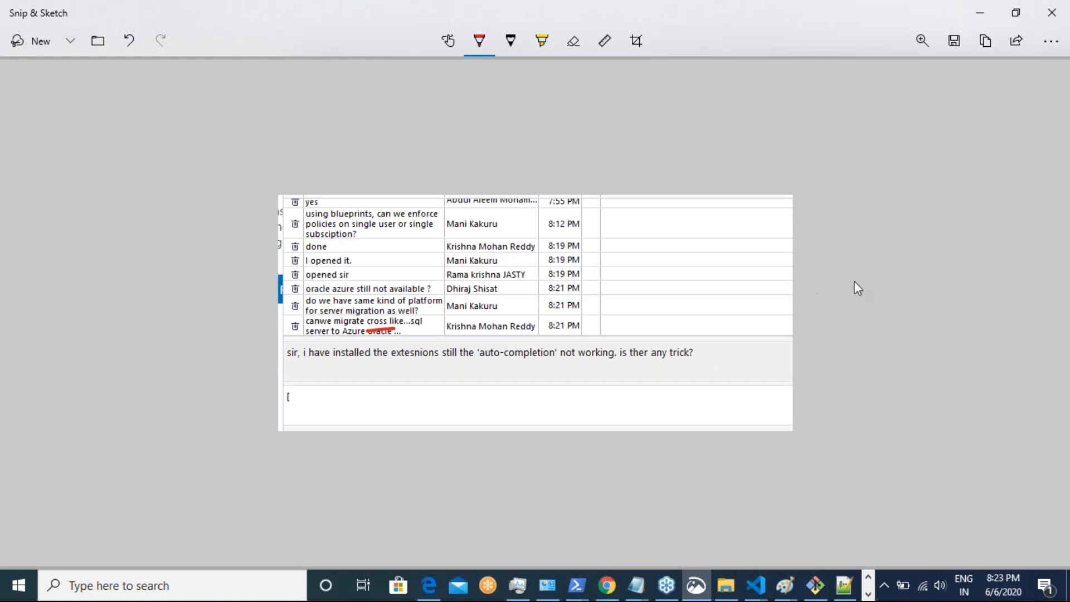
pyautogui.click(845, 266)
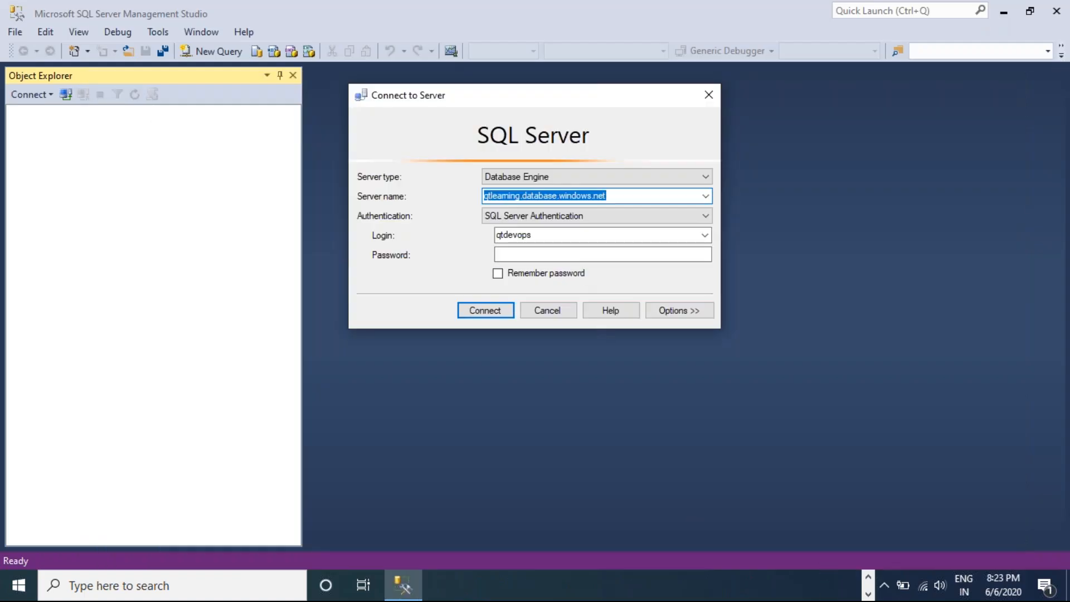
# - Try to connect to qtlearning.database.windows.net with SQL Server Authentication by entering the login's password, and cancel the attempt
pyautogui.click(539, 254)
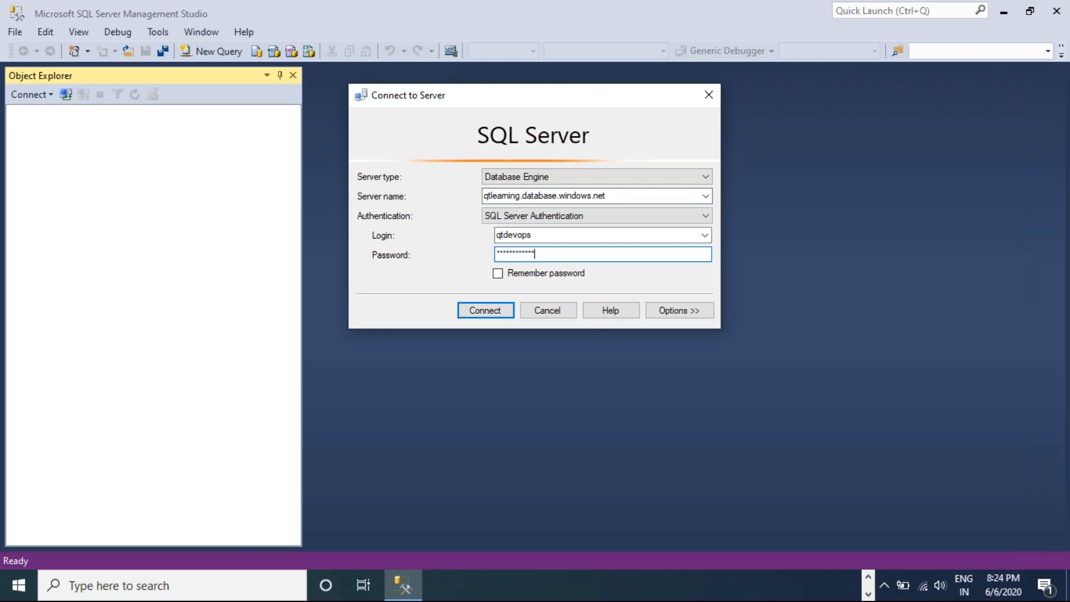
pyautogui.press('Return')
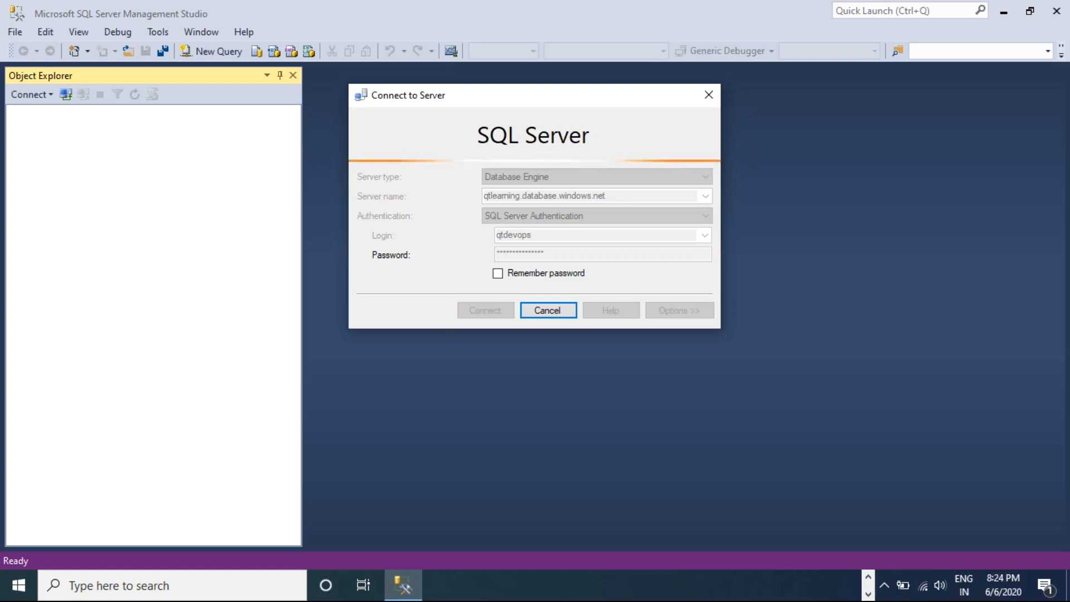
pyautogui.click(546, 309)
# - Try to connect to DESKTOP-HGH07L2\SQLEXPRESS with Windows Authentication and cancel the attempt
pyautogui.click(705, 196)
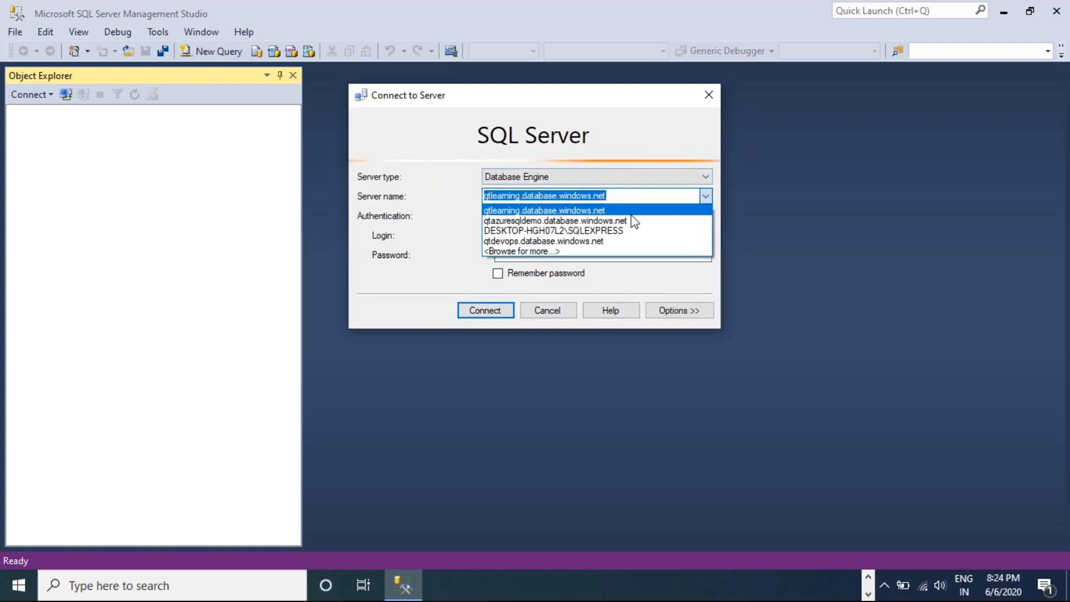
pyautogui.click(612, 231)
pyautogui.click(484, 309)
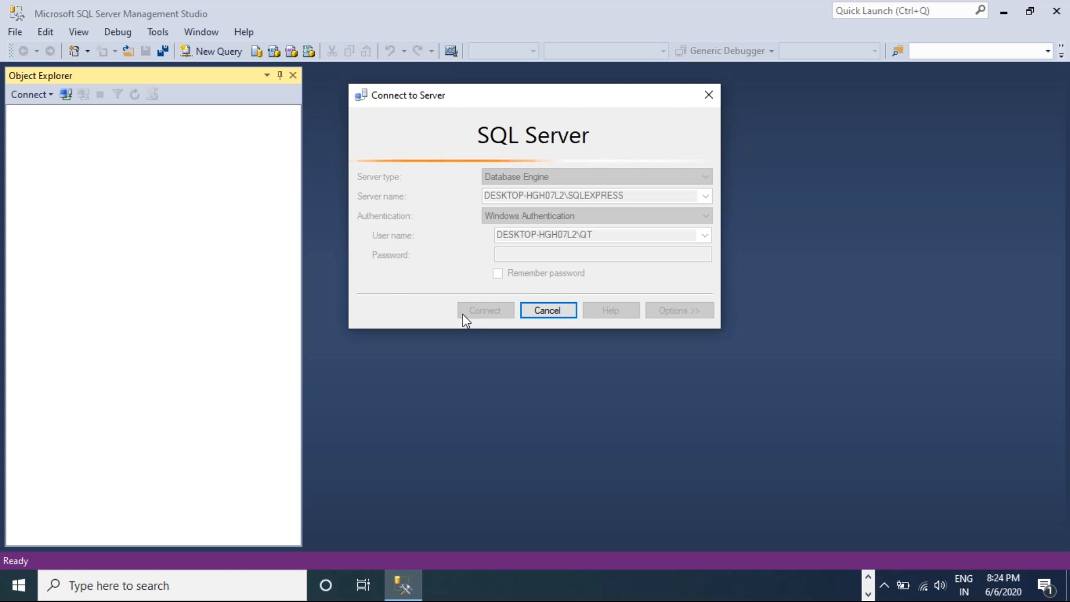
pyautogui.click(549, 312)
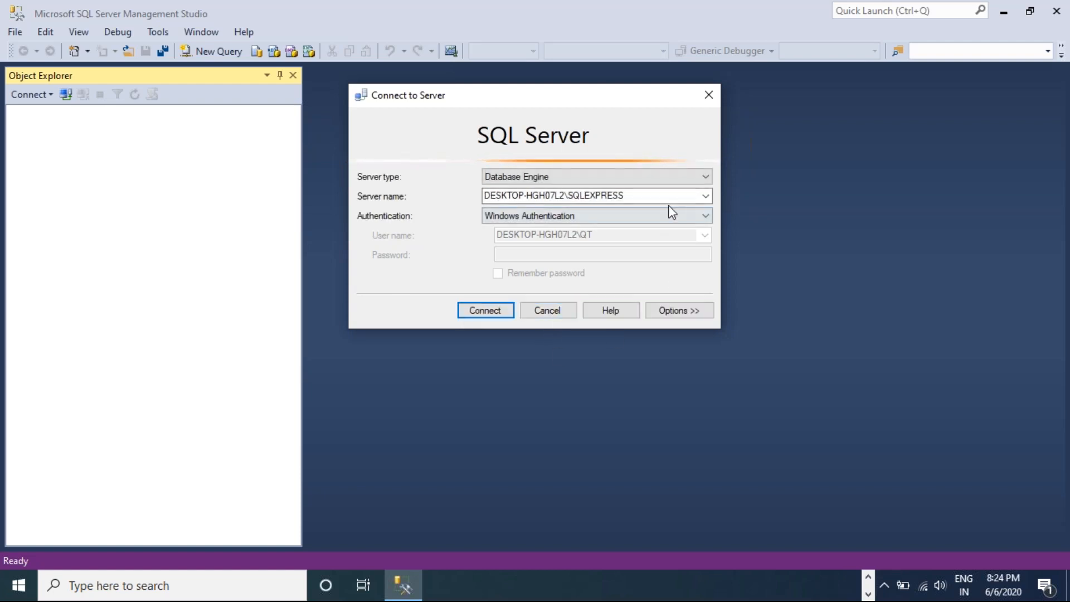
# - Try to connect with the server name shortened to .\SQLEXPRESS and dismiss the connection message
pyautogui.click(563, 195)
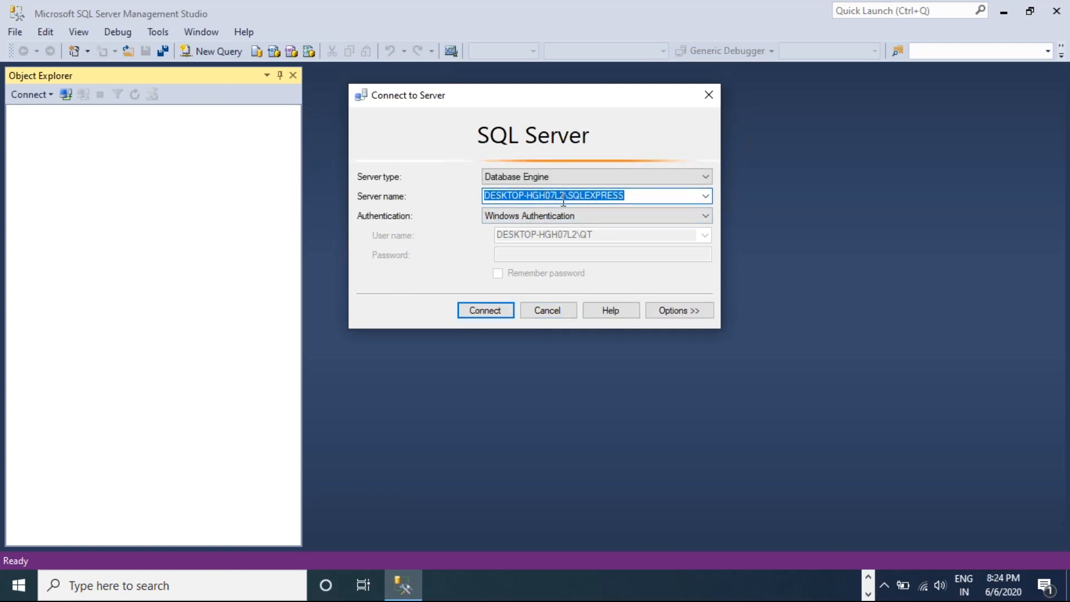
pyautogui.moveTo(565, 196); pyautogui.dragTo(487, 197)
pyautogui.press('BackSpace')
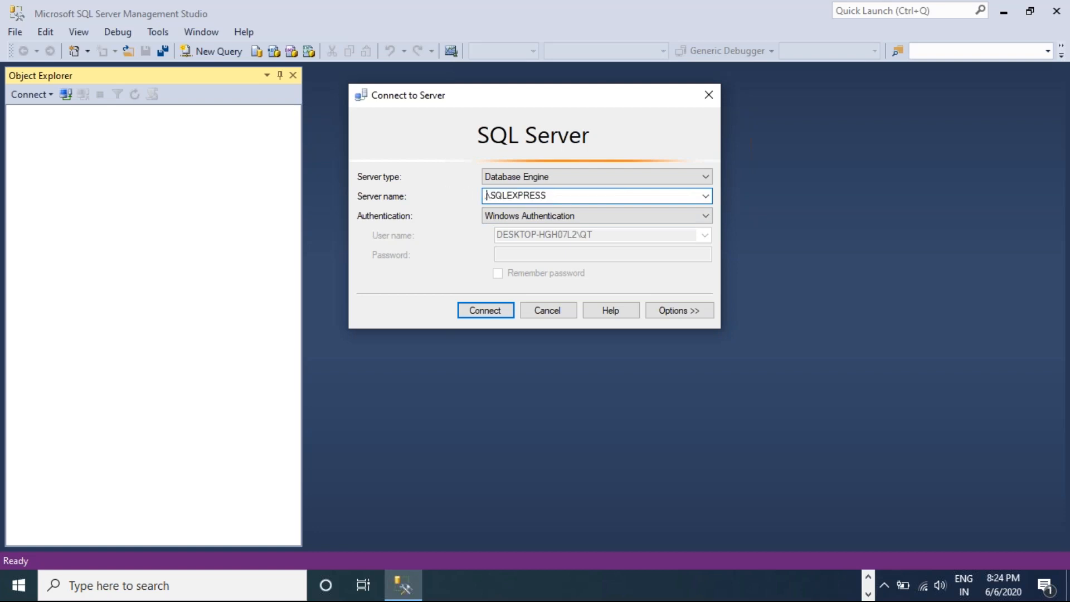
pyautogui.press('Return')
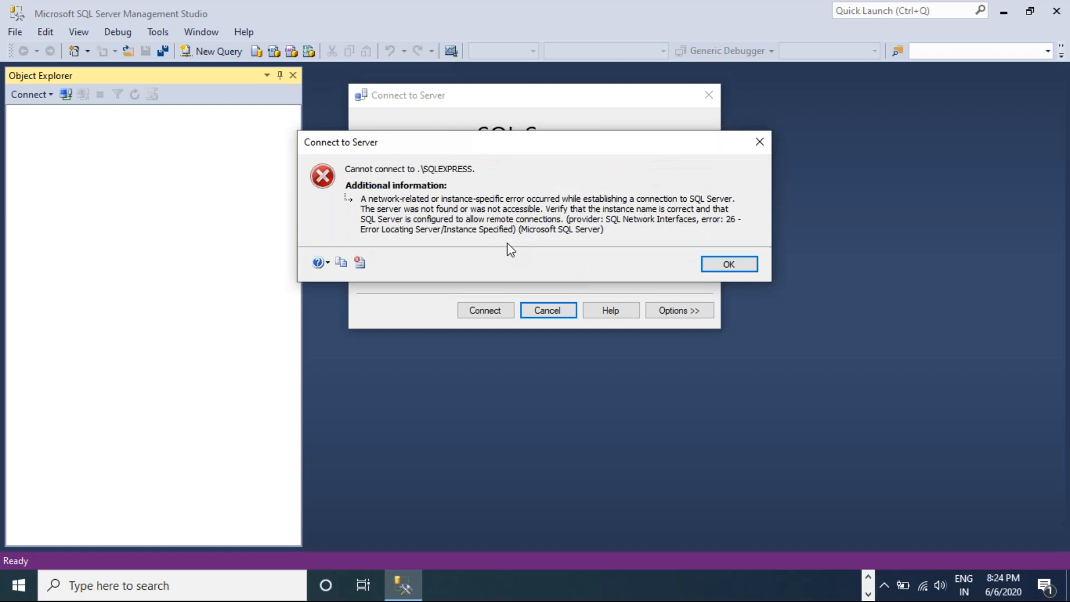
pyautogui.click(728, 263)
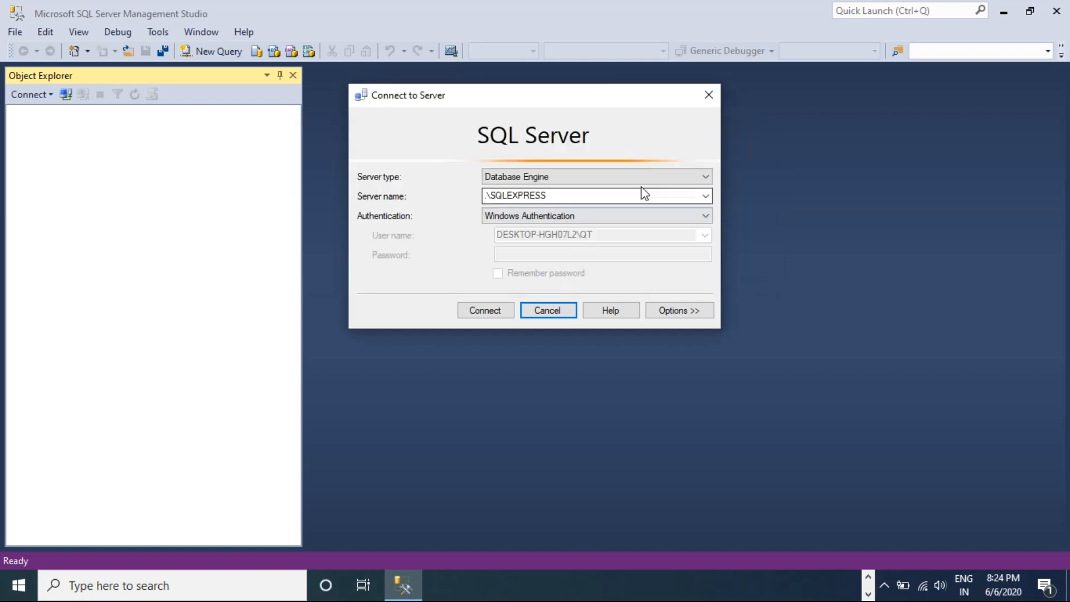
# - Reselect DESKTOP-HGH07L2\SQLEXPRESS with Windows Authentication, but dismiss the connection dialog and close SQL Server Management Studio
pyautogui.click(706, 195)
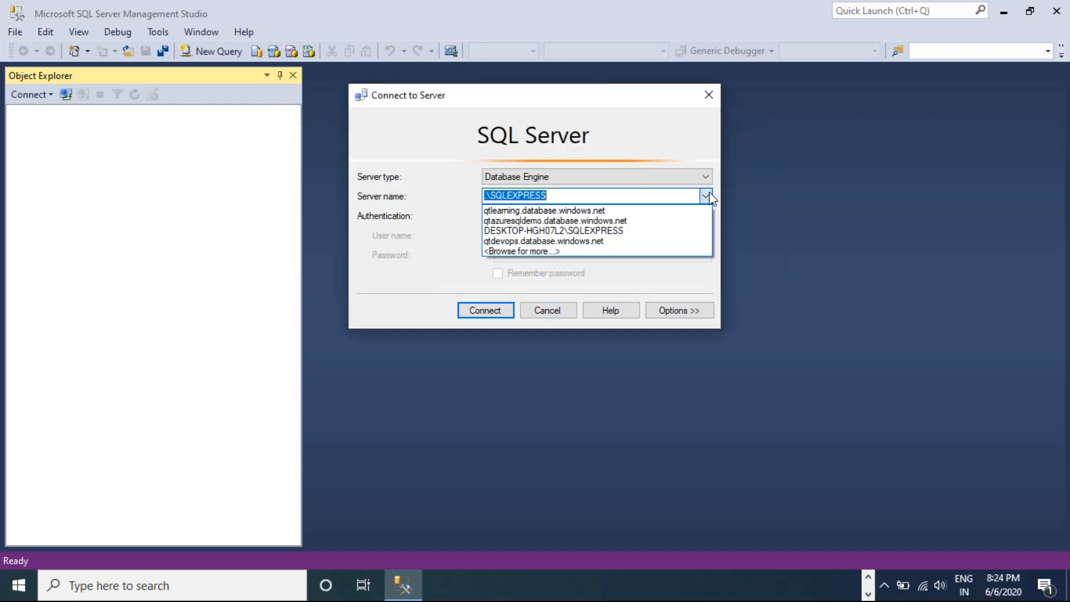
pyautogui.click(604, 231)
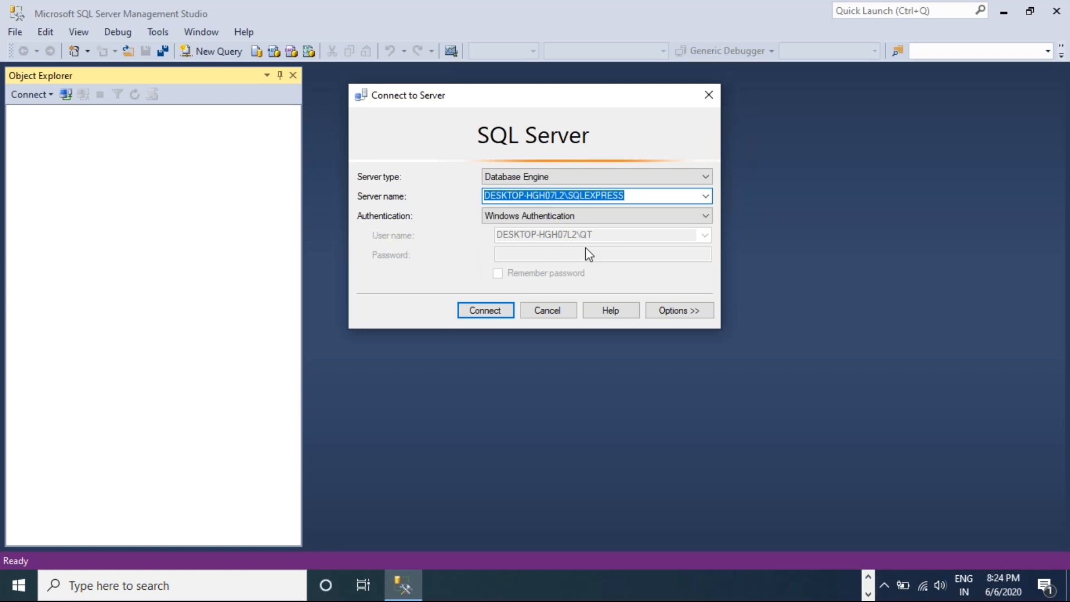
pyautogui.click(583, 215)
pyautogui.click(563, 240)
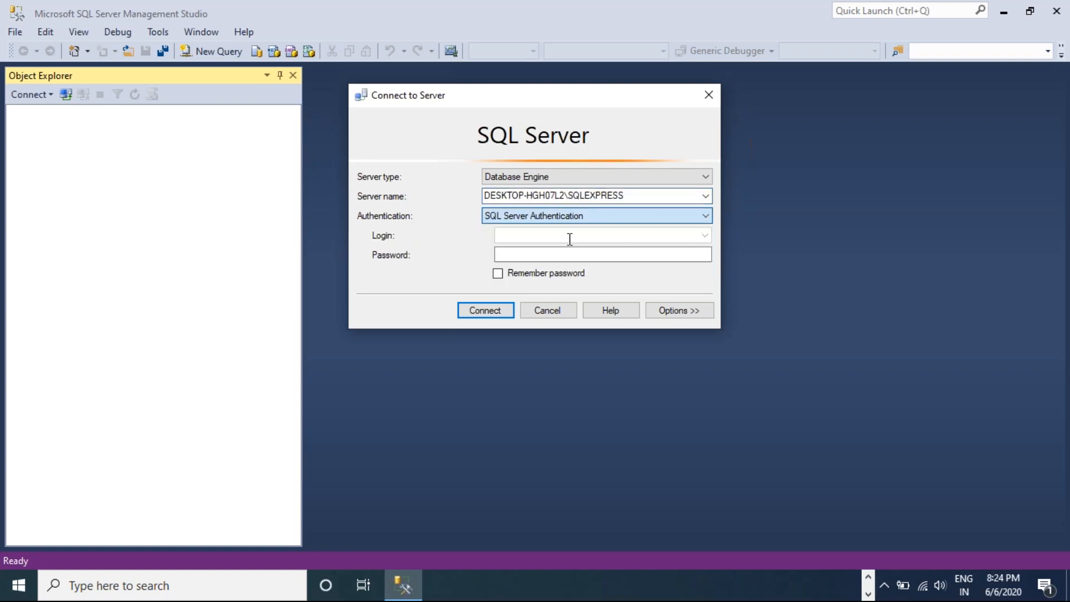
pyautogui.click(582, 217)
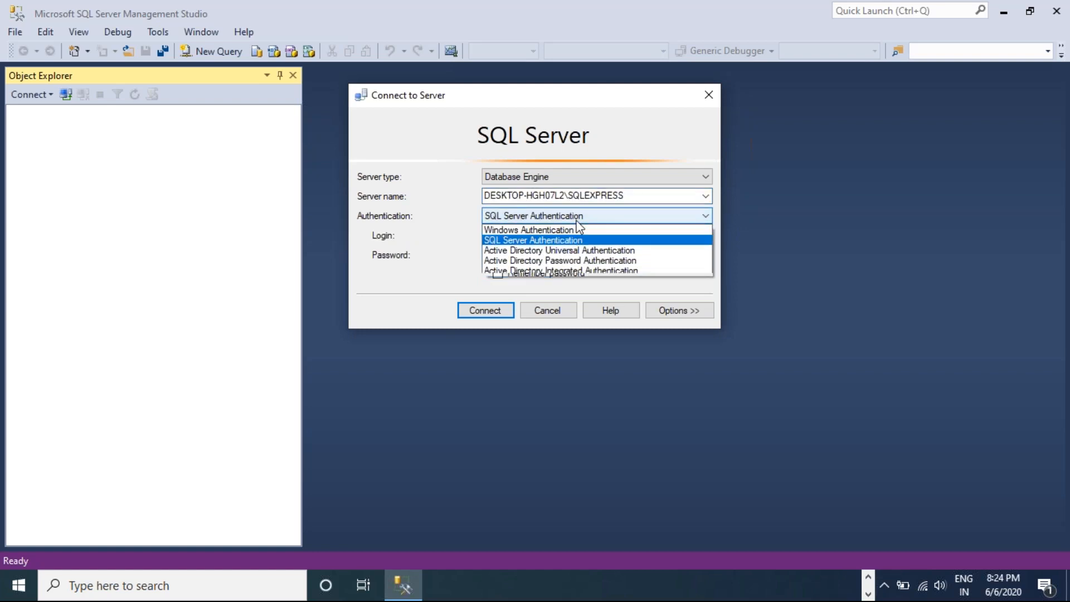
pyautogui.click(582, 227)
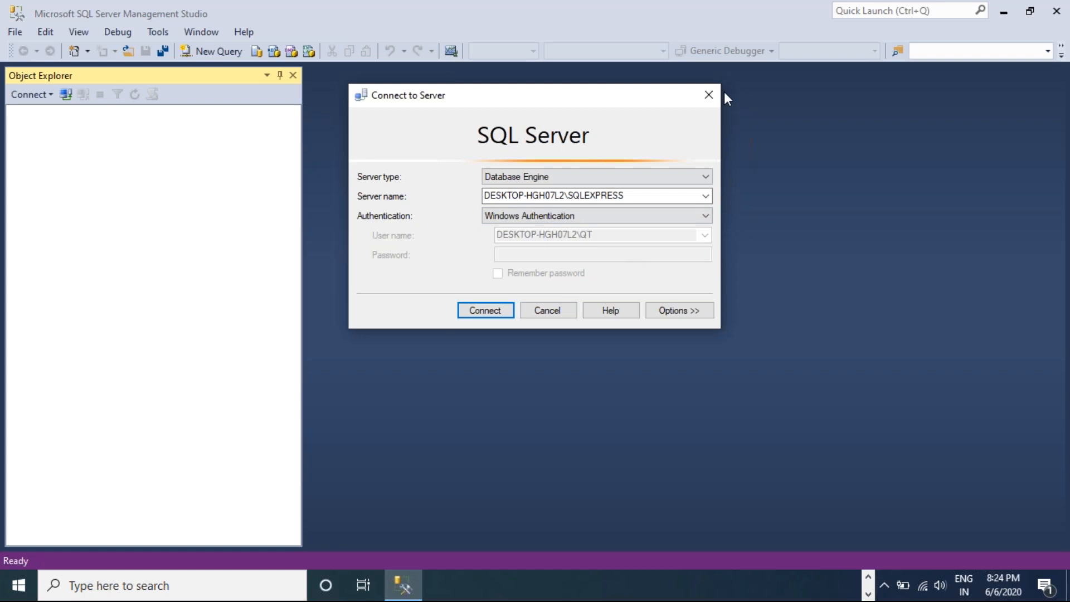
pyautogui.click(709, 94)
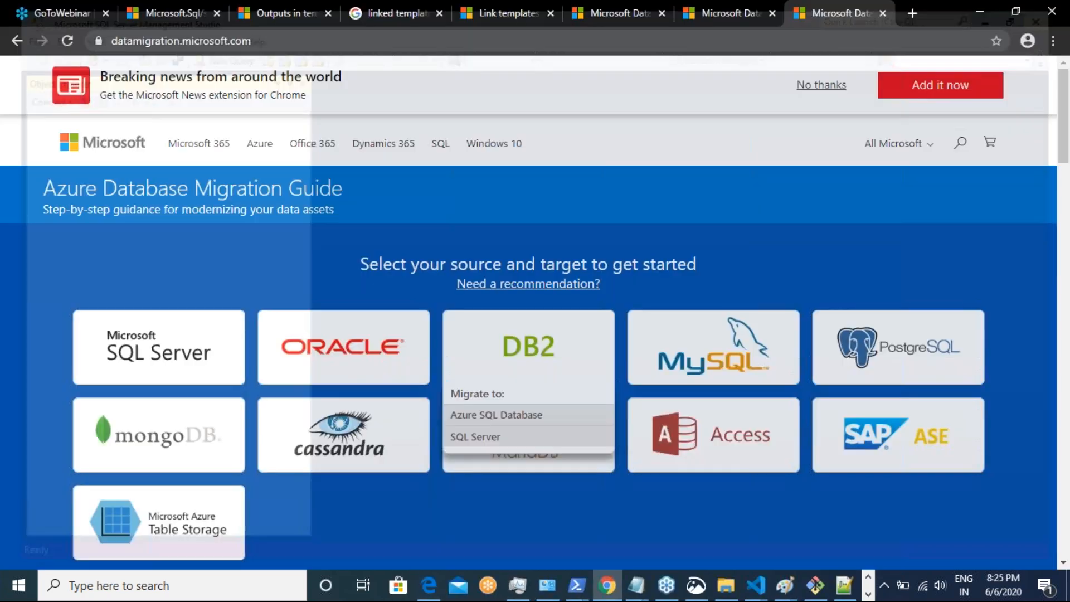
# - Examine the Azure Database Migration Guide's SQL Server targets, migration process overview, and Microsoft migration tools and services
pyautogui.moveTo(148, 369)
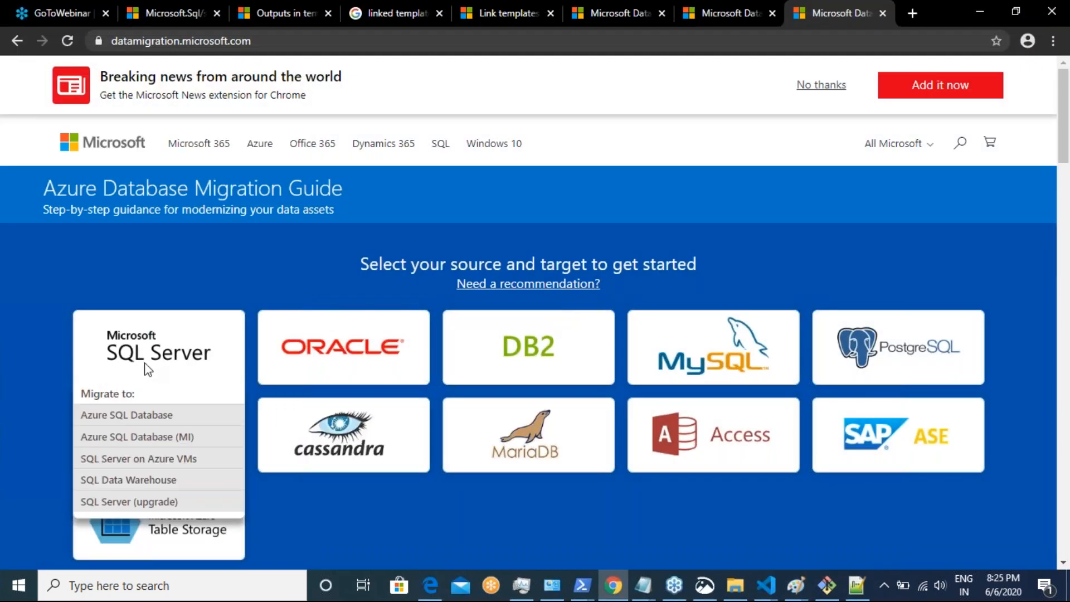
pyautogui.moveTo(793, 352)
pyautogui.scroll(-7, 728, 514)
pyautogui.scroll(7, 727, 513)
pyautogui.scroll(-8, 727, 513)
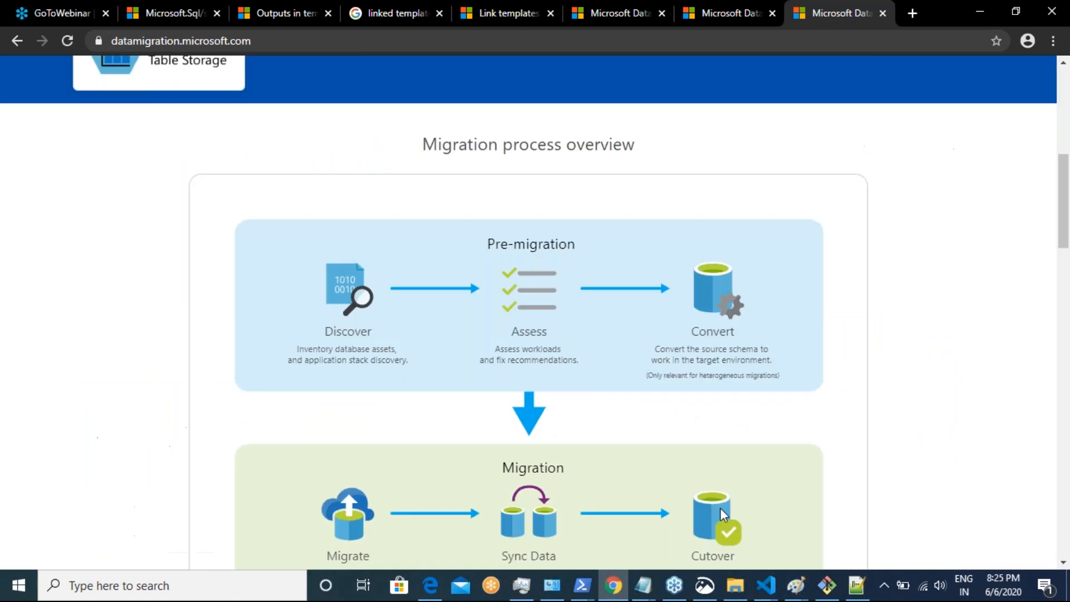
pyautogui.scroll(-10, 720, 507)
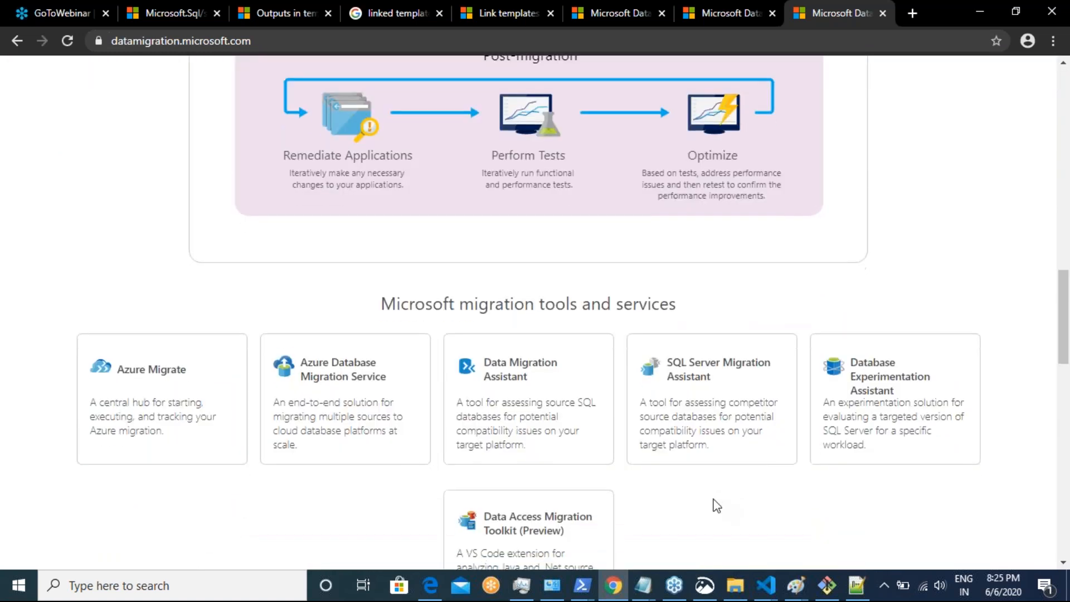
pyautogui.scroll(-5, 717, 506)
pyautogui.scroll(20, 711, 504)
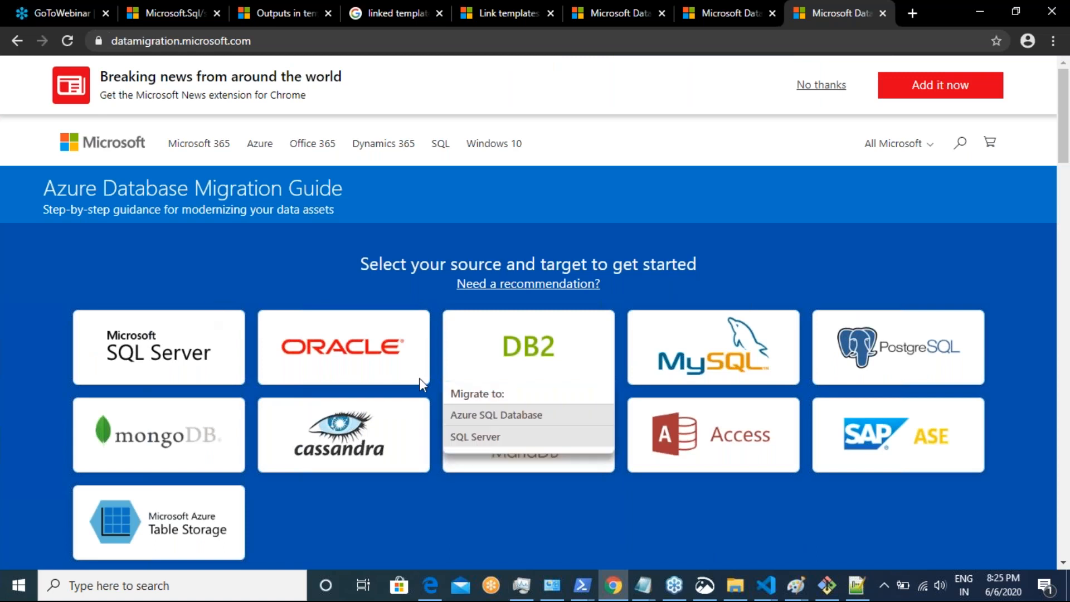
pyautogui.moveTo(220, 357)
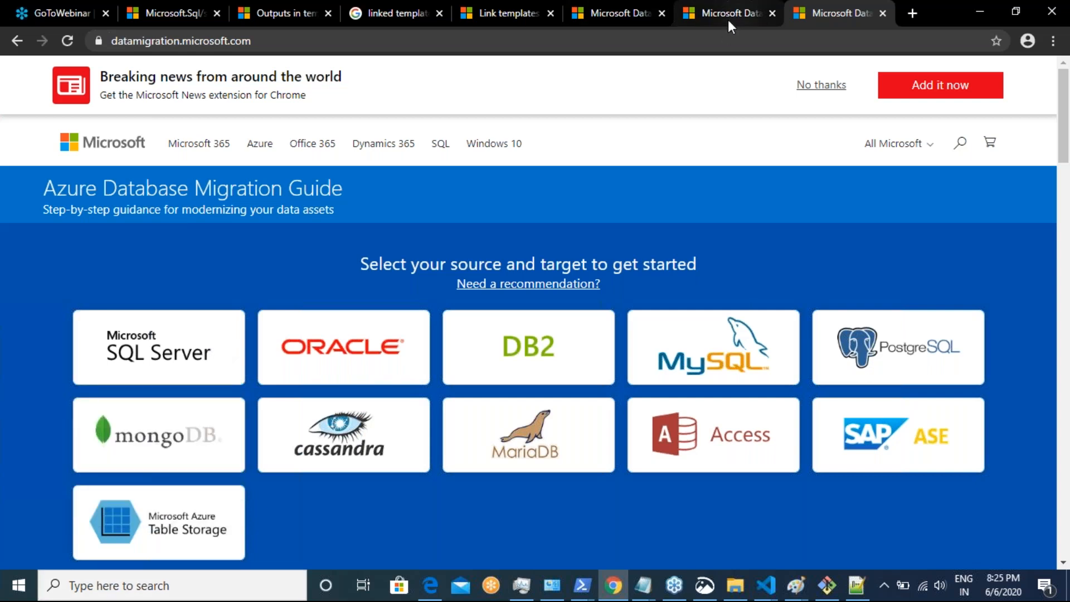
# - Replace the Azure Database Migration Guide page with the directdevops.blog site in the same browser tab
pyautogui.click(511, 39)
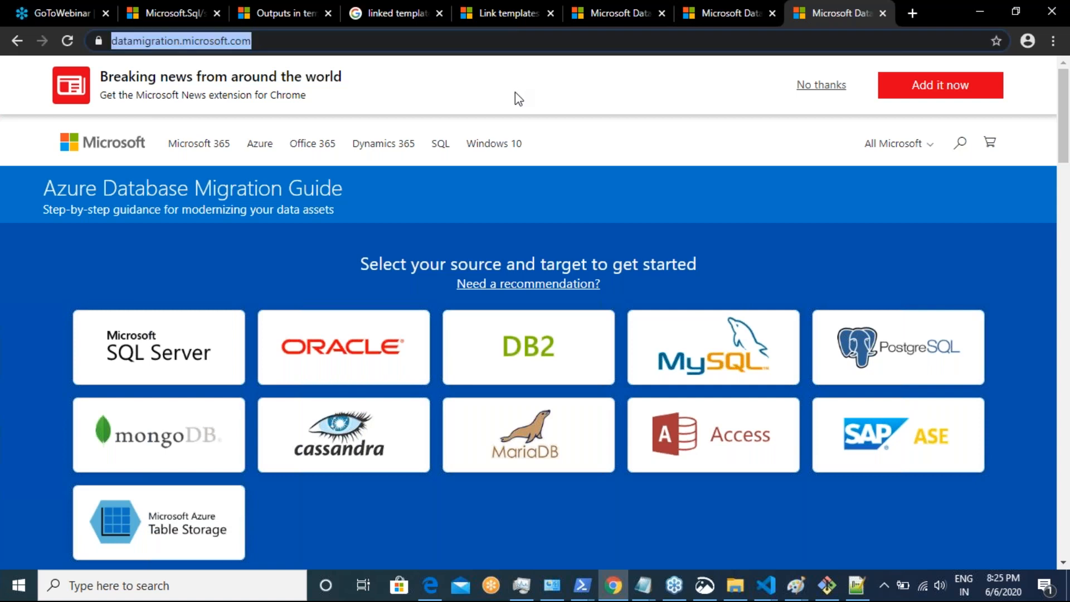
pyautogui.write('dat')
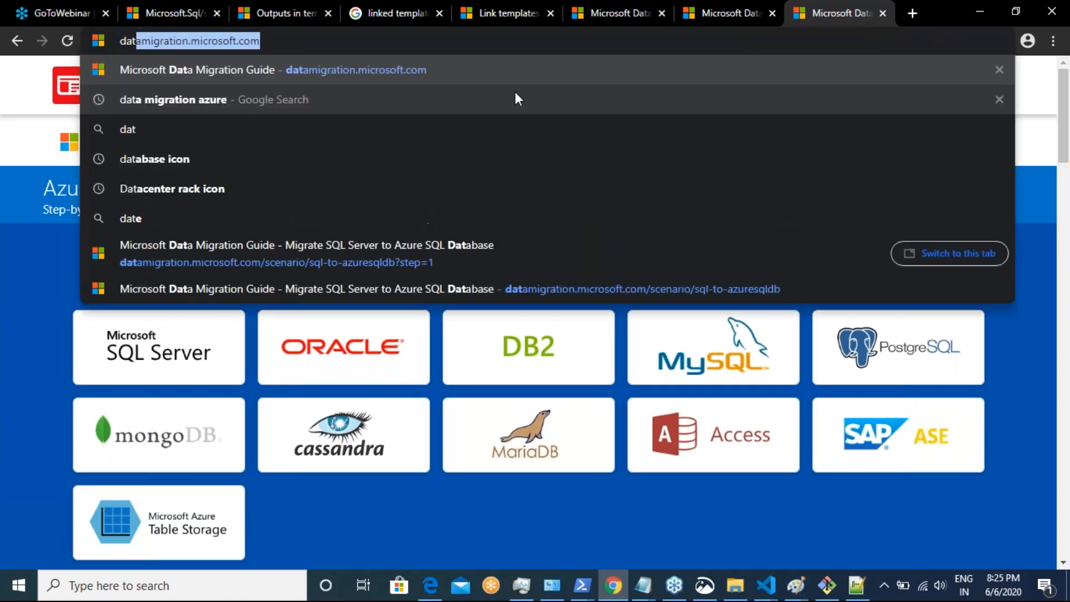
pyautogui.press('Right')
pyautogui.press('BackSpace')
pyautogui.press('BackSpace')
pyautogui.press('BackSpace')
pyautogui.press('BackSpace')
pyautogui.press('BackSpace')
pyautogui.press('BackSpace')
pyautogui.press('BackSpace')
pyautogui.press('BackSpace')
pyautogui.press('BackSpace')
pyautogui.press('BackSpace')
pyautogui.press('BackSpace')
pyautogui.press('BackSpace')
pyautogui.press('BackSpace')
pyautogui.press('BackSpace')
pyautogui.press('BackSpace')
pyautogui.press('BackSpace')
pyautogui.press('BackSpace')
pyautogui.press('BackSpace')
pyautogui.press('BackSpace')
pyautogui.press('BackSpace')
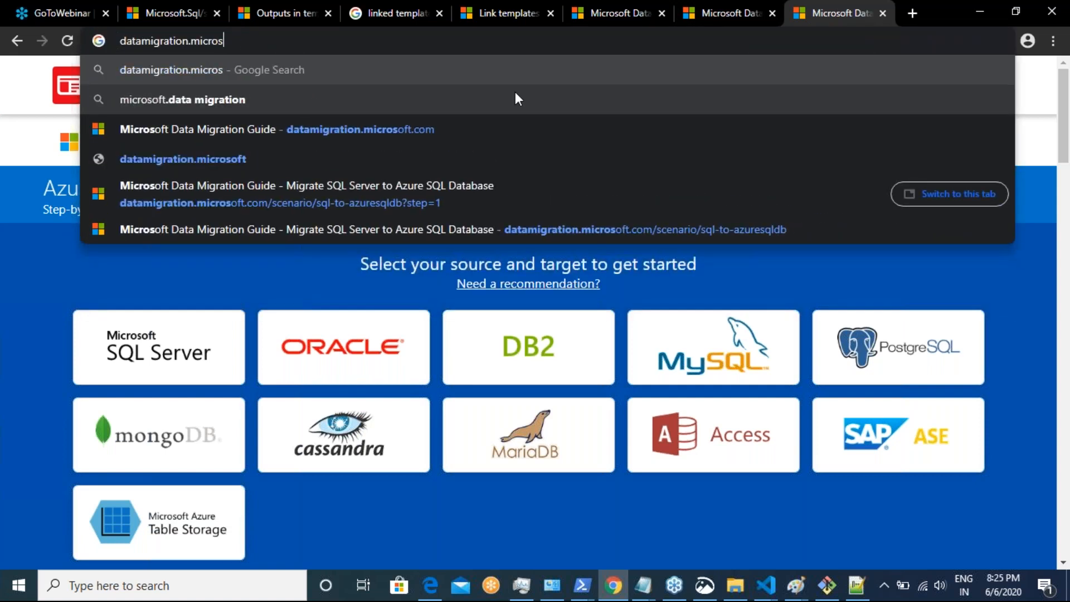
pyautogui.press('BackSpace')
pyautogui.press('BackSpace')
pyautogui.press('BackSpace')
pyautogui.press('BackSpace')
pyautogui.write('di')
pyautogui.press('Return')
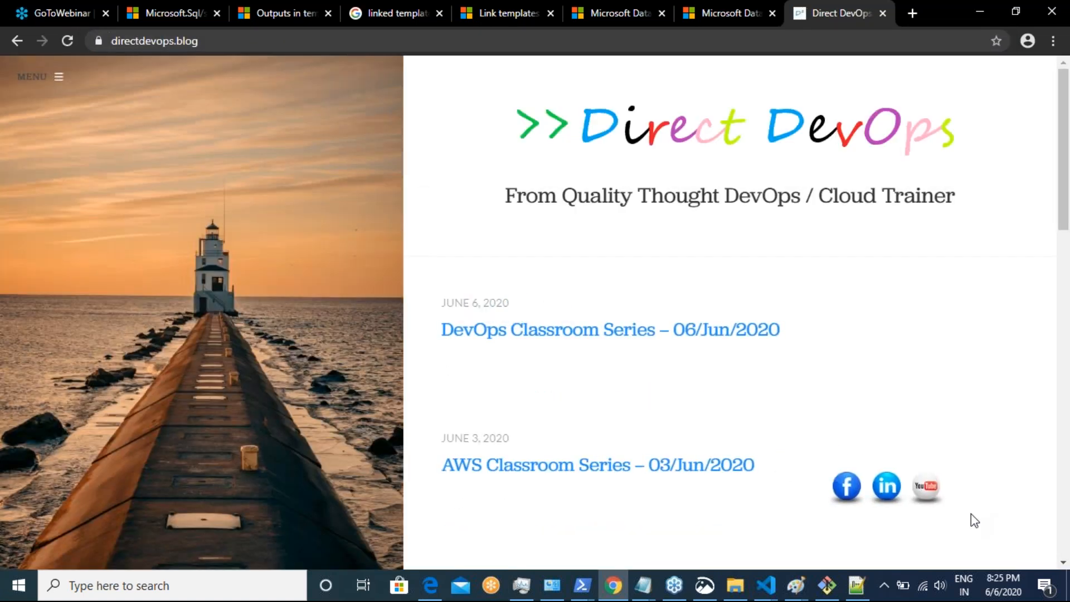
# - Open the Learning Thoughts YouTube channel from the Direct DevOps blog and show its created playlists
pyautogui.click(1028, 550)
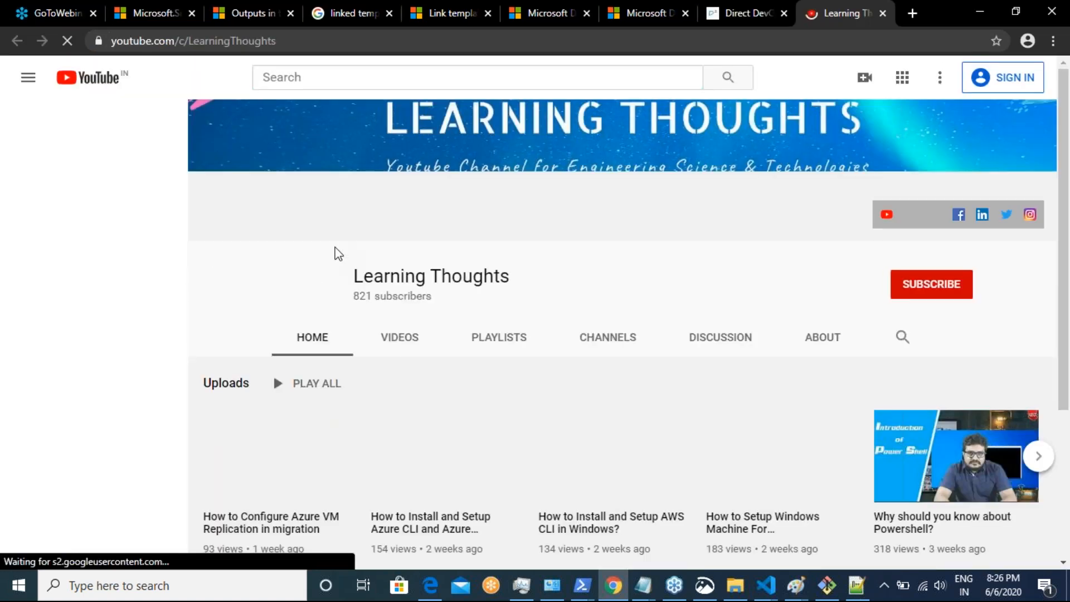
pyautogui.scroll(-1, 473, 267)
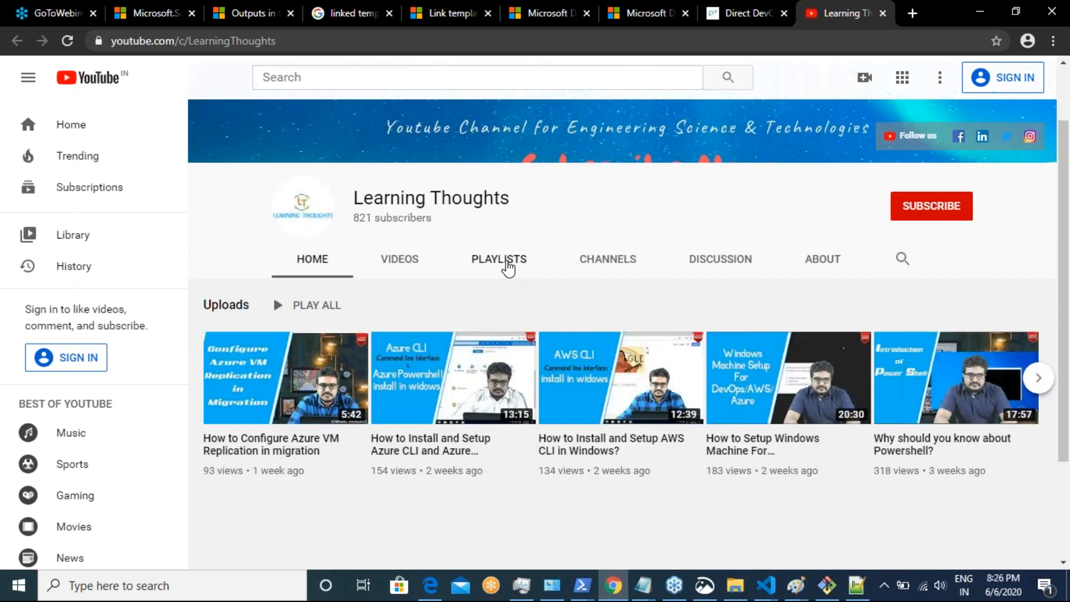
pyautogui.click(507, 267)
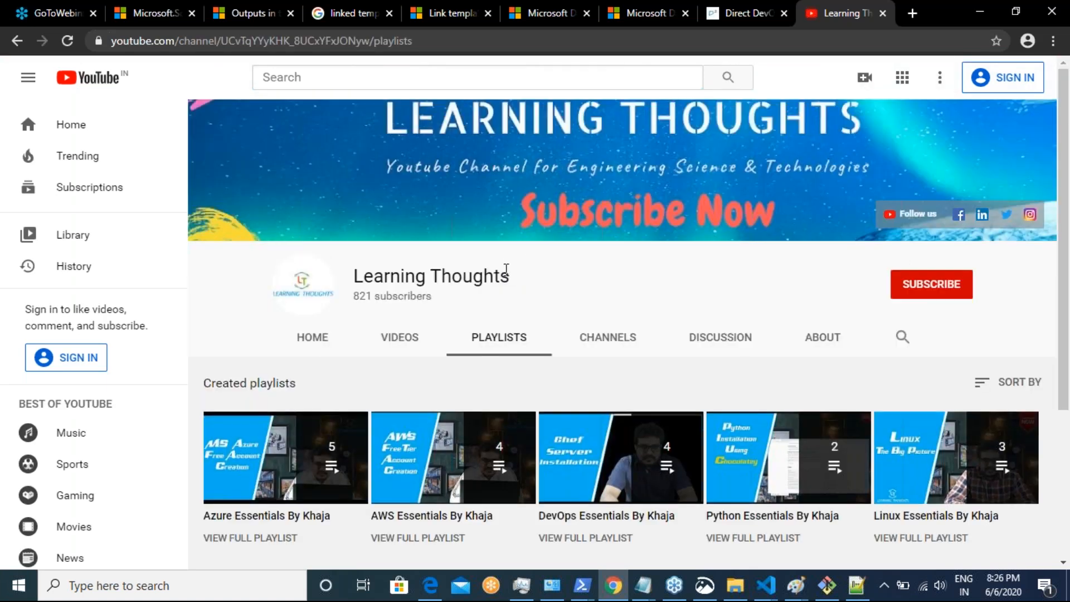
pyautogui.scroll(-3, 504, 273)
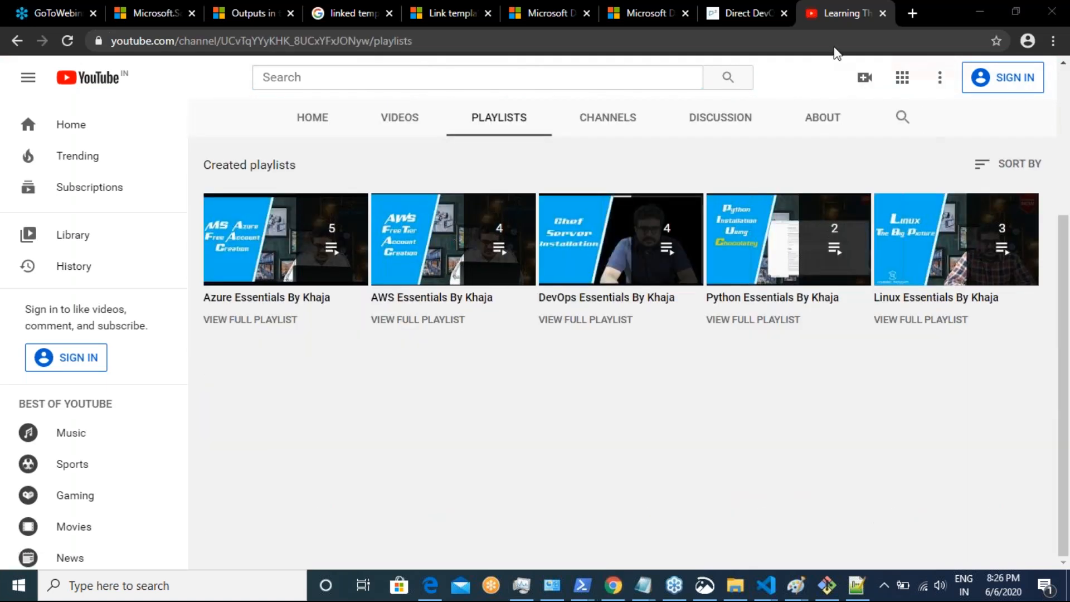
# - Open the video "How to migrate VMs from Vmware to Azure?" from the Azure Essentials playlist and copy its address
pyautogui.click(282, 253)
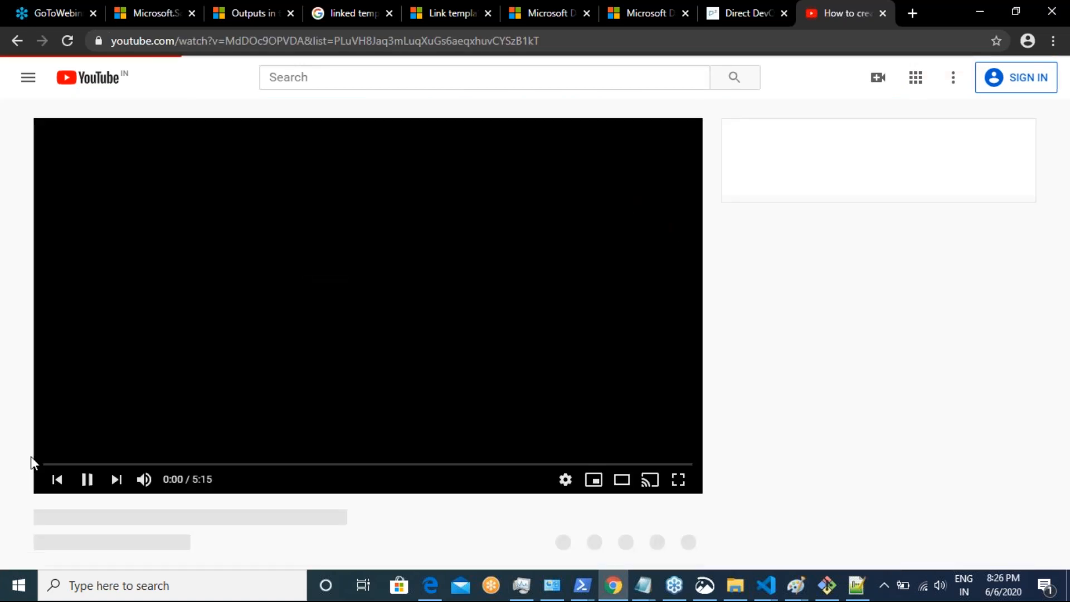
pyautogui.click(85, 485)
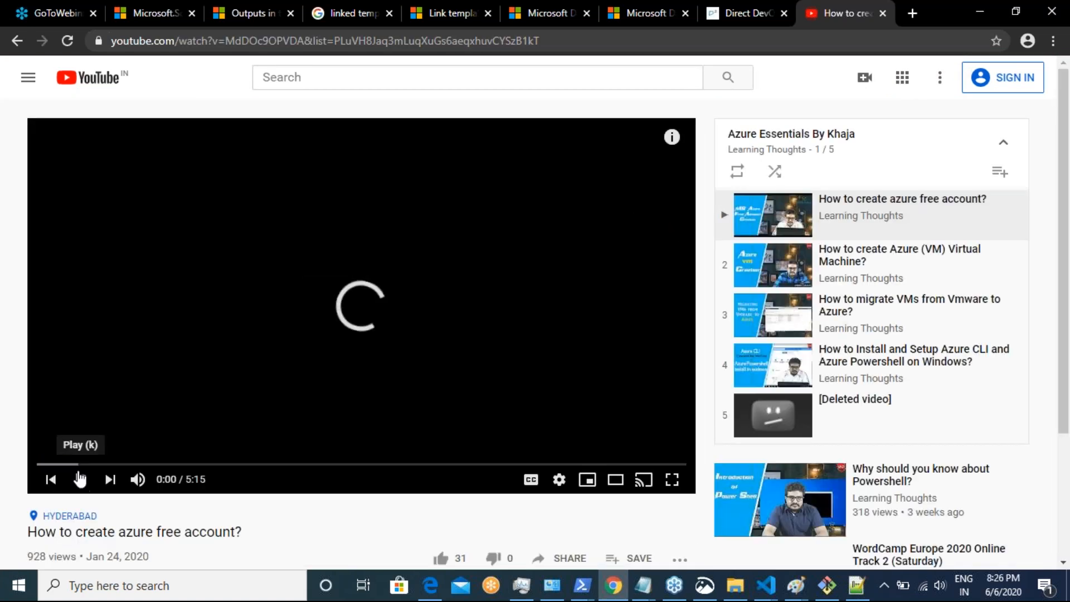
pyautogui.click(777, 320)
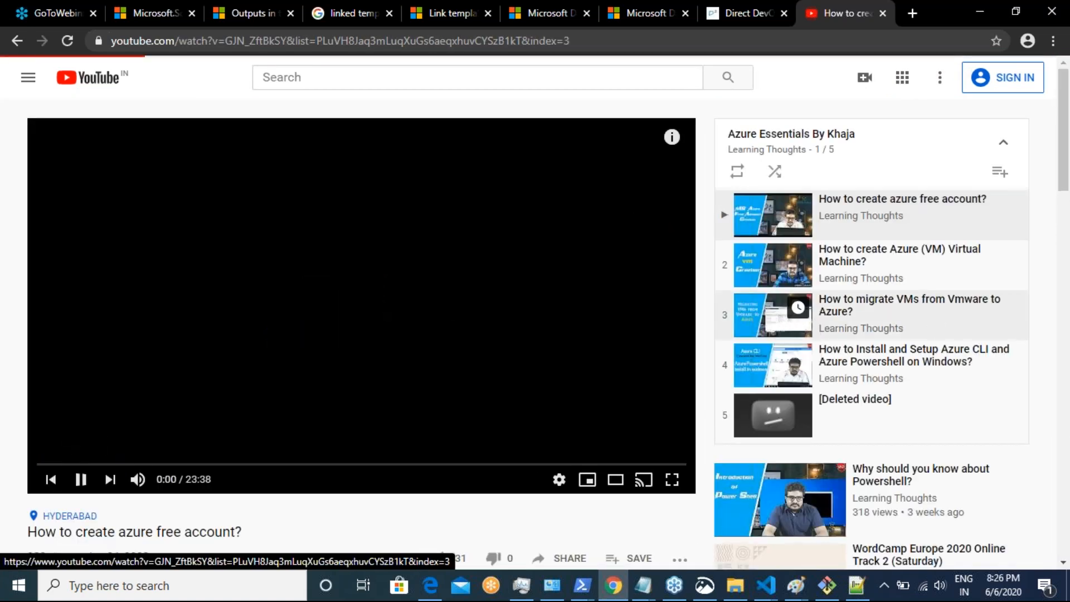
pyautogui.click(618, 44)
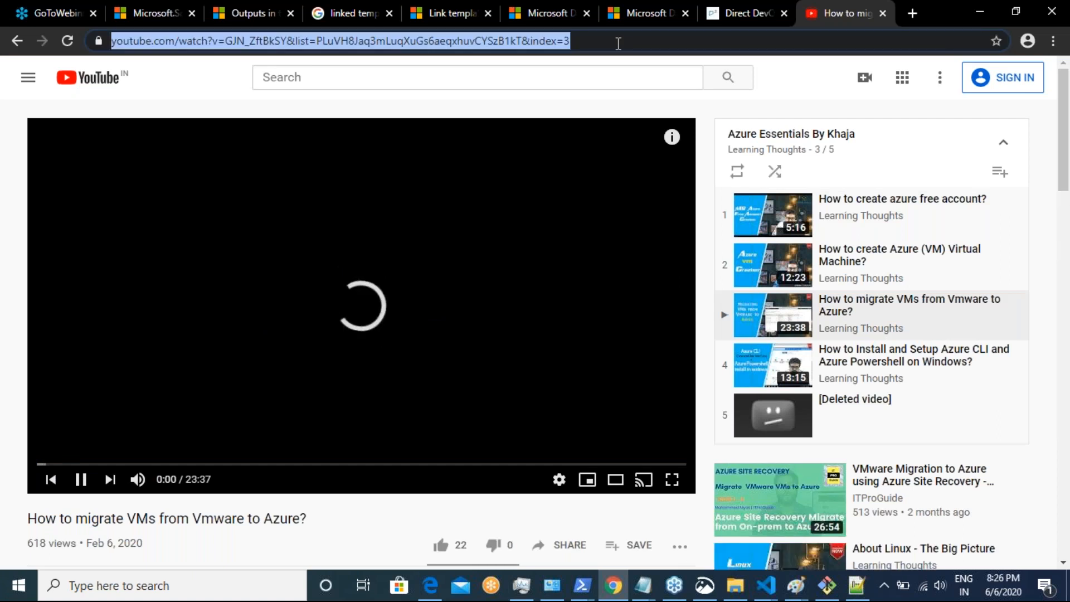
pyautogui.hotkey('alt', 'Tab')
pyautogui.hotkey('alt', 'Tab')
pyautogui.hotkey('alt', 'Tab')
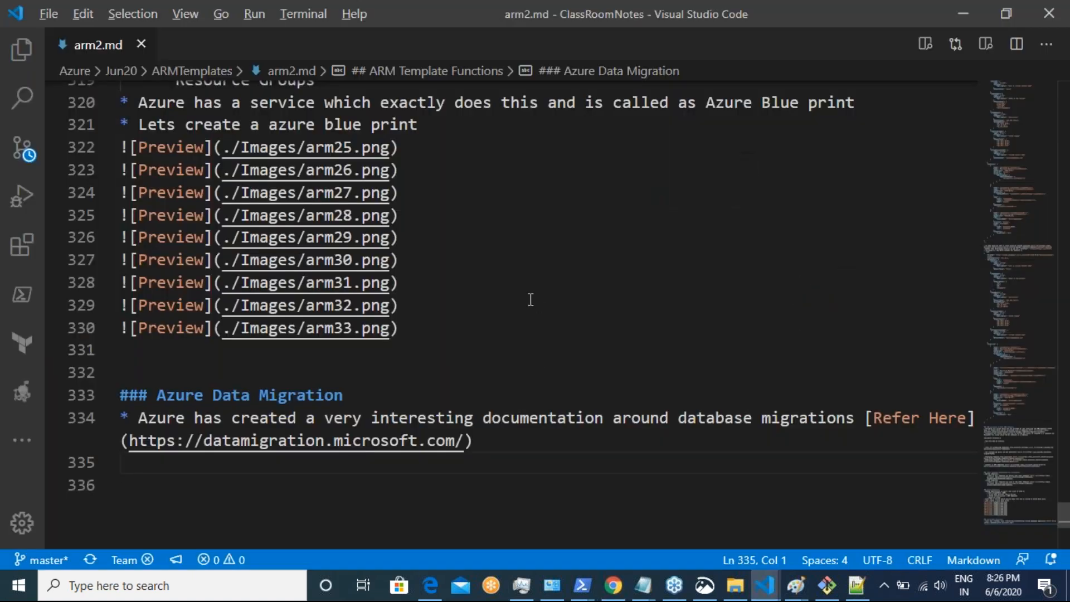
# - Skim the VMware to Azure migration video in jumps up to about 19:36, and pause it there
pyautogui.hotkey('alt', 'Tab')
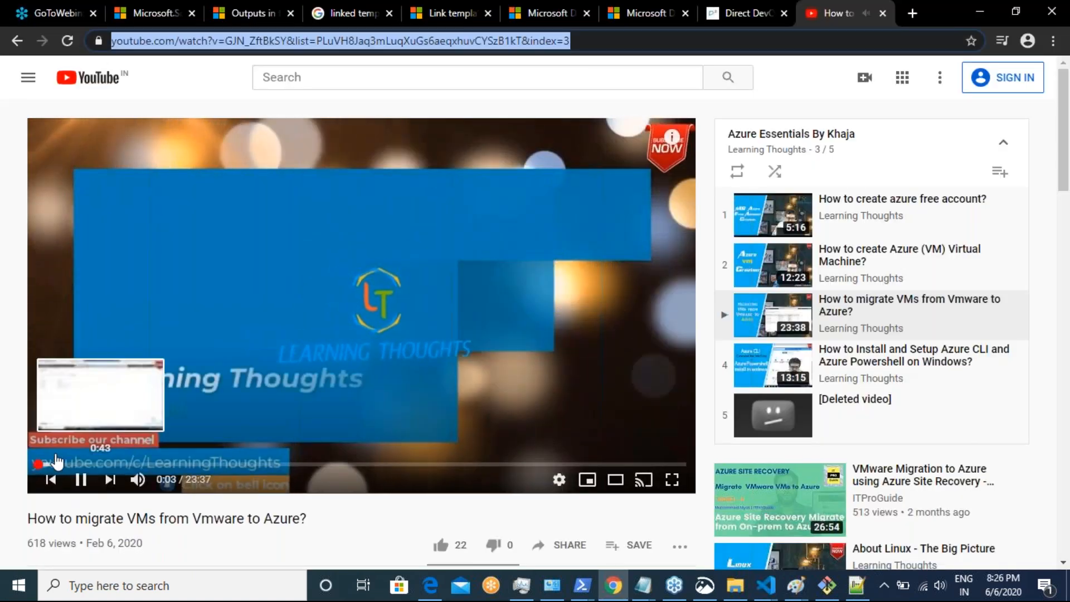
pyautogui.click(63, 464)
pyautogui.click(117, 465)
pyautogui.click(201, 465)
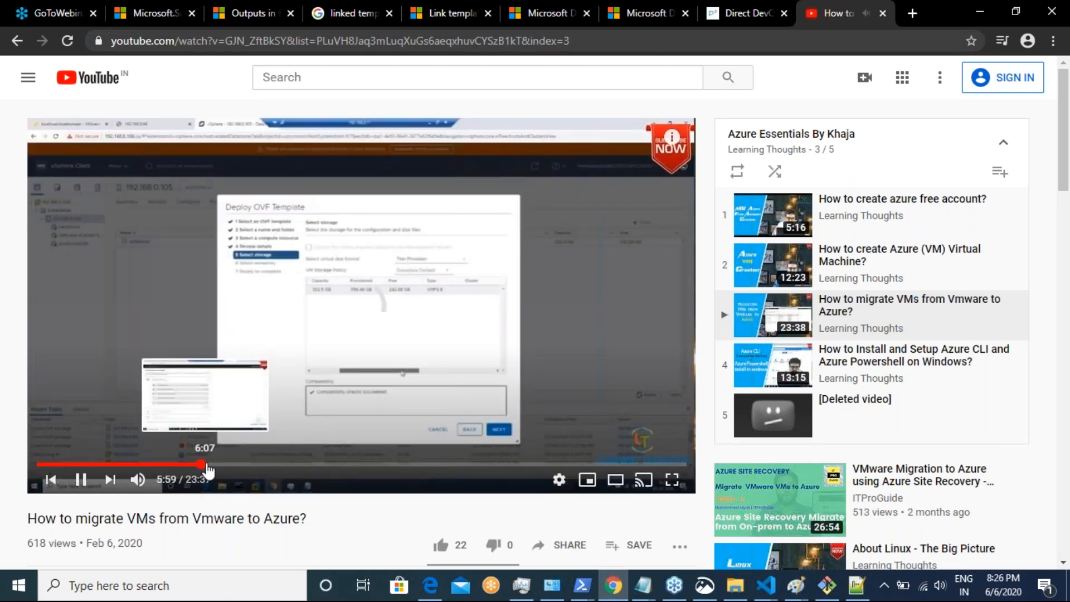
pyautogui.click(273, 464)
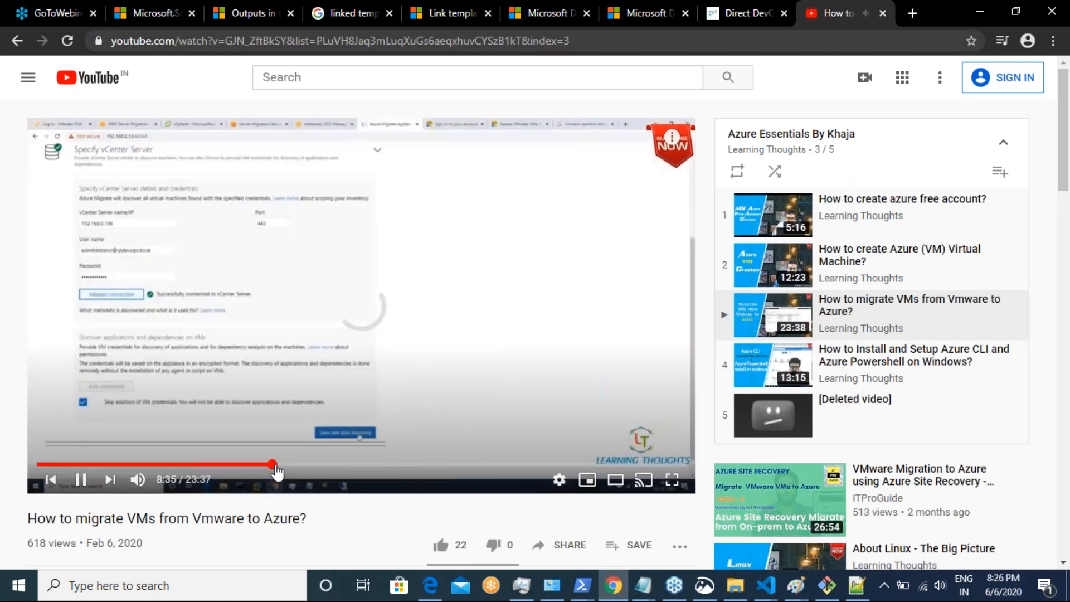
pyautogui.click(435, 465)
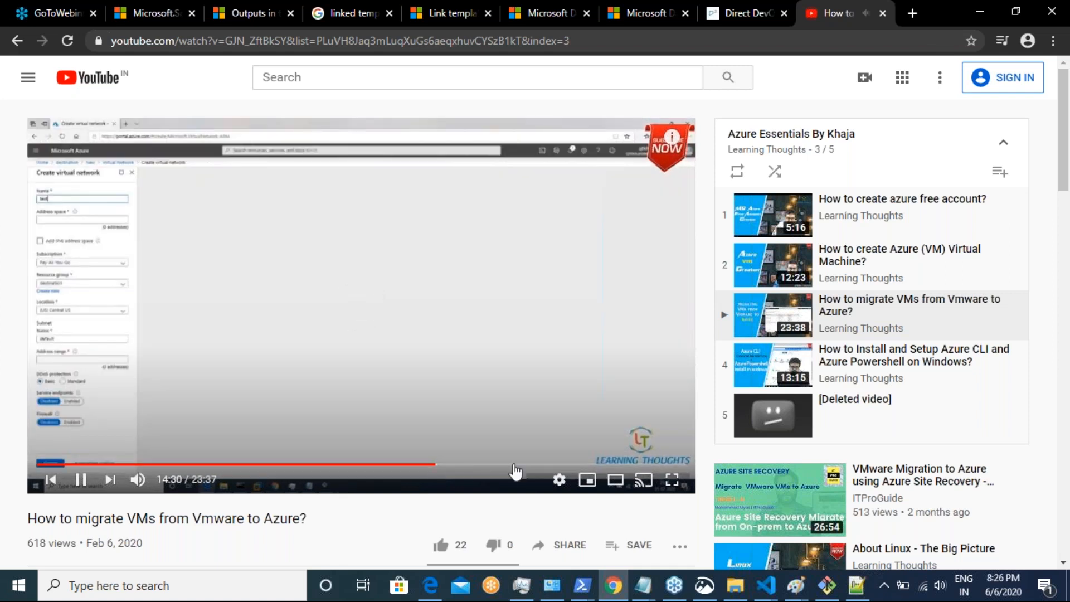
pyautogui.click(576, 467)
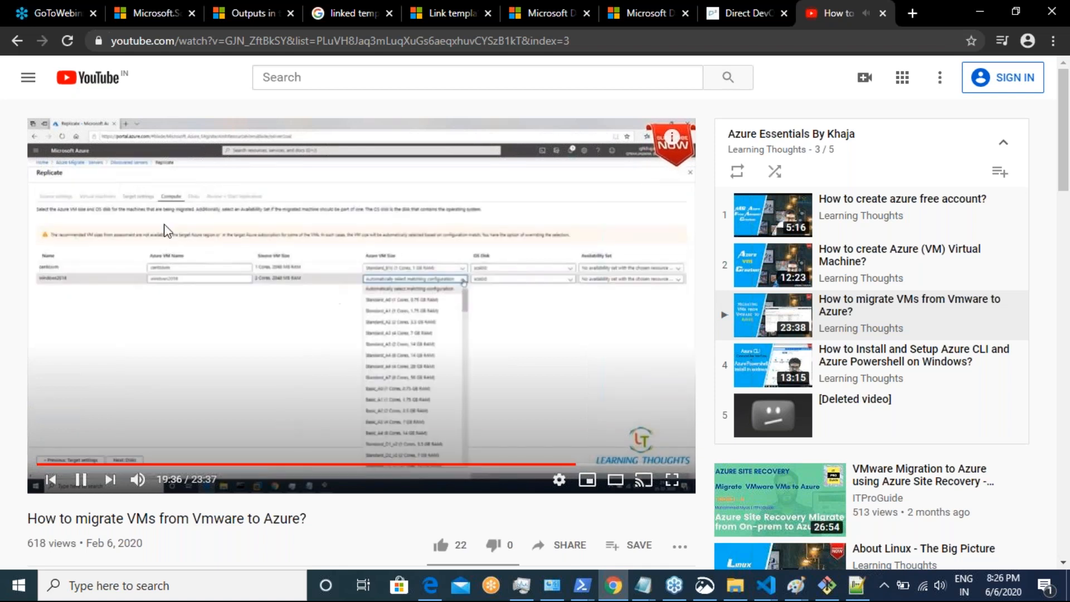
pyautogui.click(81, 480)
# - Switch to Visual Studio Code and add the level-three heading "VMWare to Azure" below the Azure Data Migration section of arm2.md
pyautogui.hotkey('alt', 'Tab')
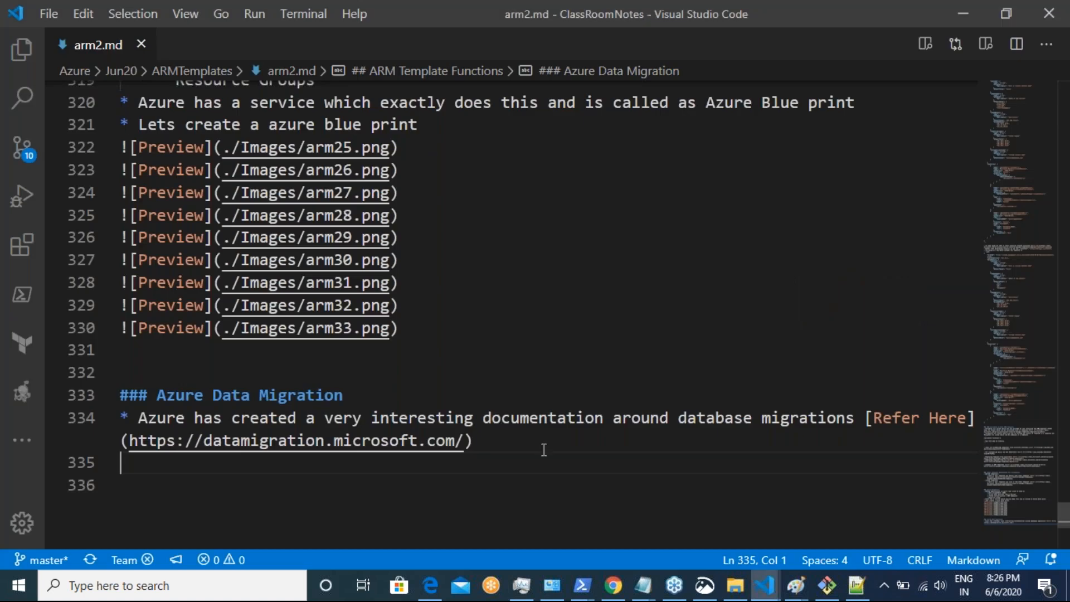
pyautogui.press('Return')
pyautogui.press('Return')
pyautogui.write('### Azr')
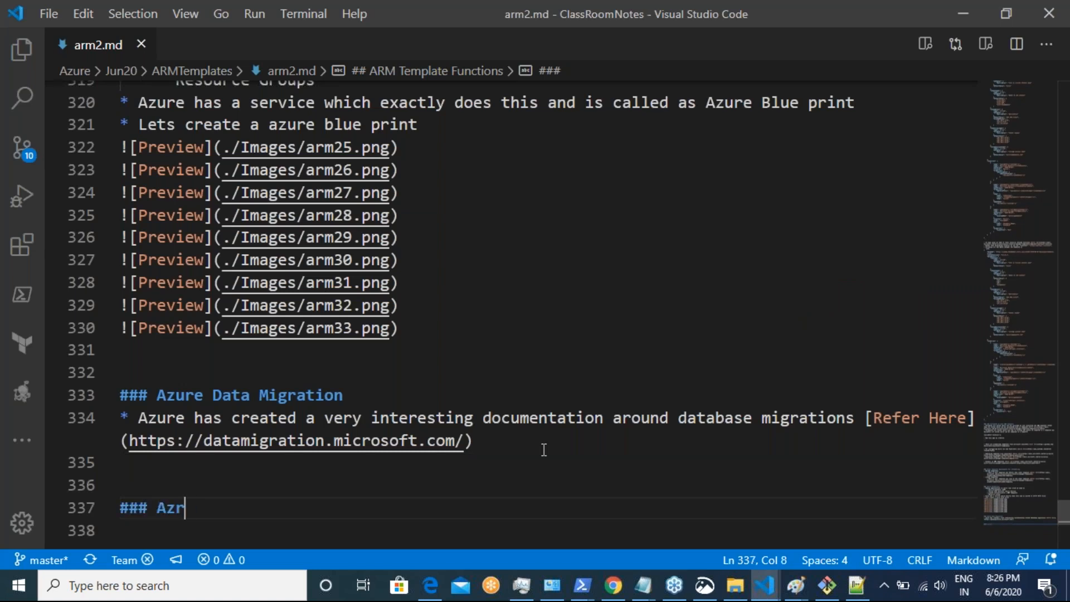
pyautogui.press('BackSpace')
pyautogui.write('ure VM ')
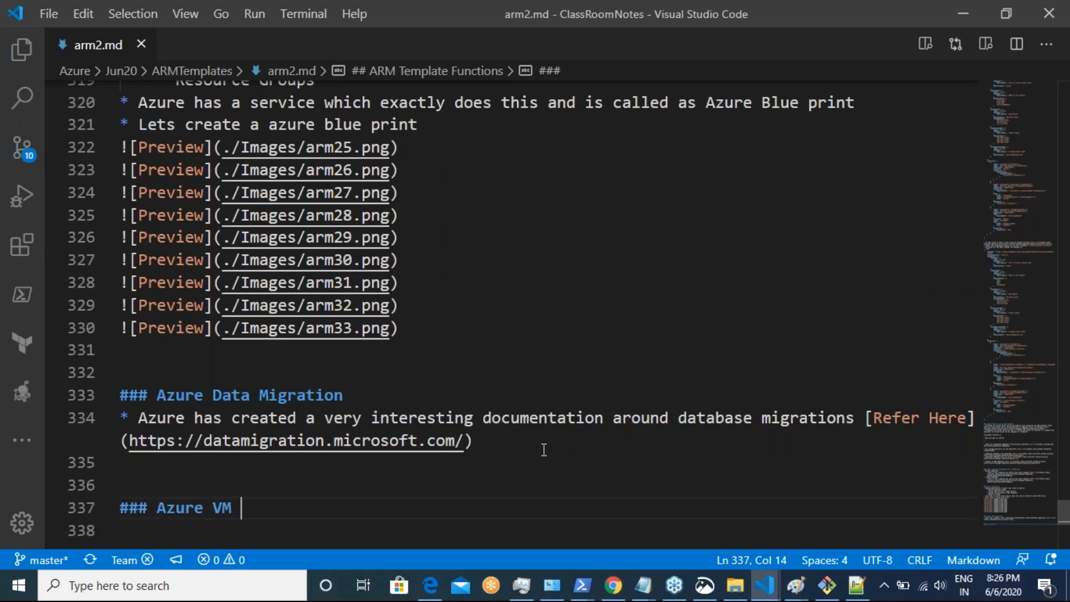
pyautogui.write('Ware to Az')
pyautogui.press('BackSpace')
pyautogui.press('BackSpace')
pyautogui.press('BackSpace')
pyautogui.press('BackSpace')
pyautogui.press('BackSpace')
pyautogui.press('BackSpace')
pyautogui.press('BackSpace')
pyautogui.press('BackSpace')
pyautogui.press('BackSpace')
pyautogui.press('BackSpace')
pyautogui.press('BackSpace')
pyautogui.press('BackSpace')
pyautogui.press('BackSpace')
pyautogui.press('BackSpace')
pyautogui.press('BackSpace')
pyautogui.press('BackSpace')
pyautogui.press('BackSpace')
pyautogui.press('BackSpace')
pyautogui.press('BackSpace')
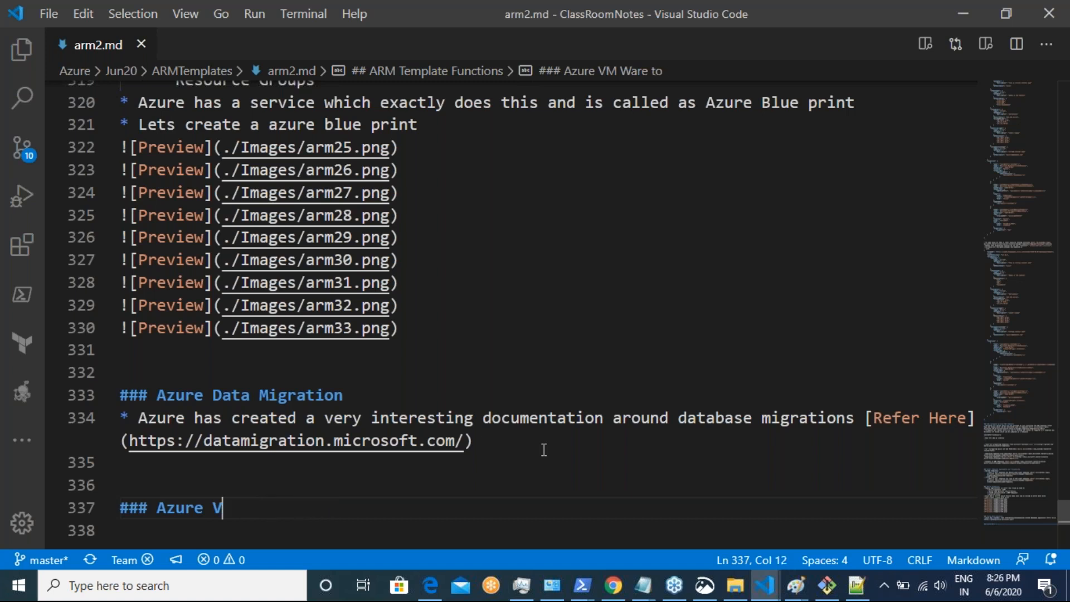
pyautogui.write('VMWar')
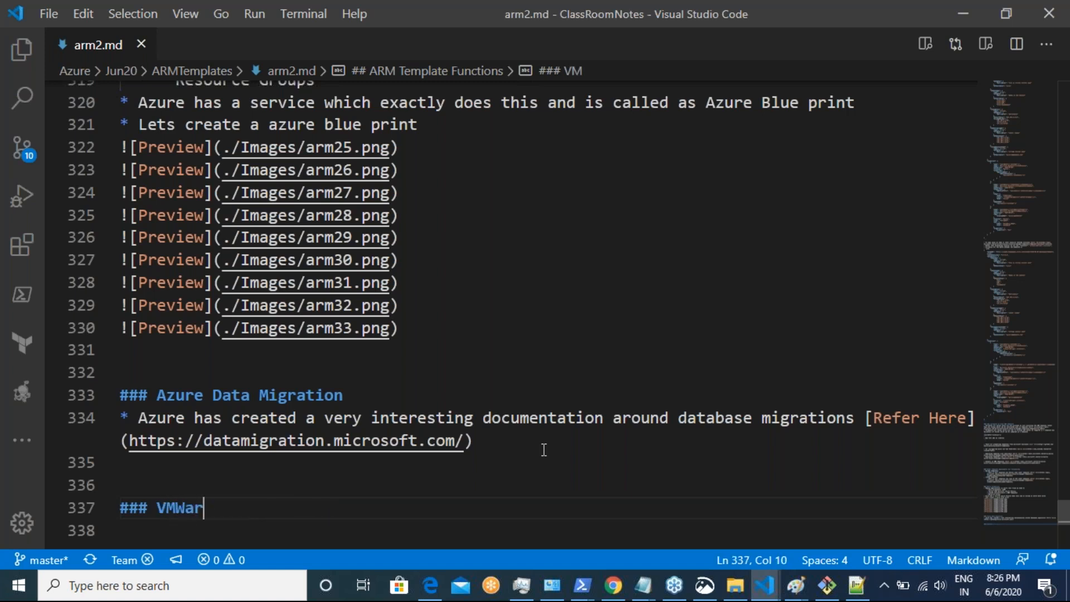
pyautogui.write('e to Azure')
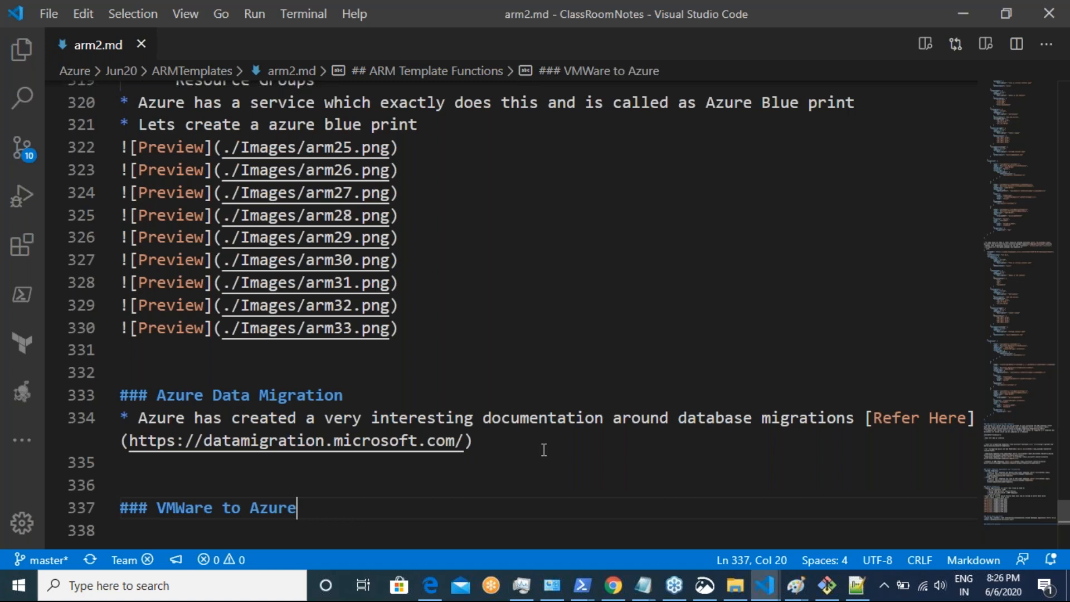
# - Add a bullet under the VMWare to Azure heading with a "Watch Here" Markdown link to the copied YouTube address
pyautogui.press('Return')
pyautogui.write('* ')
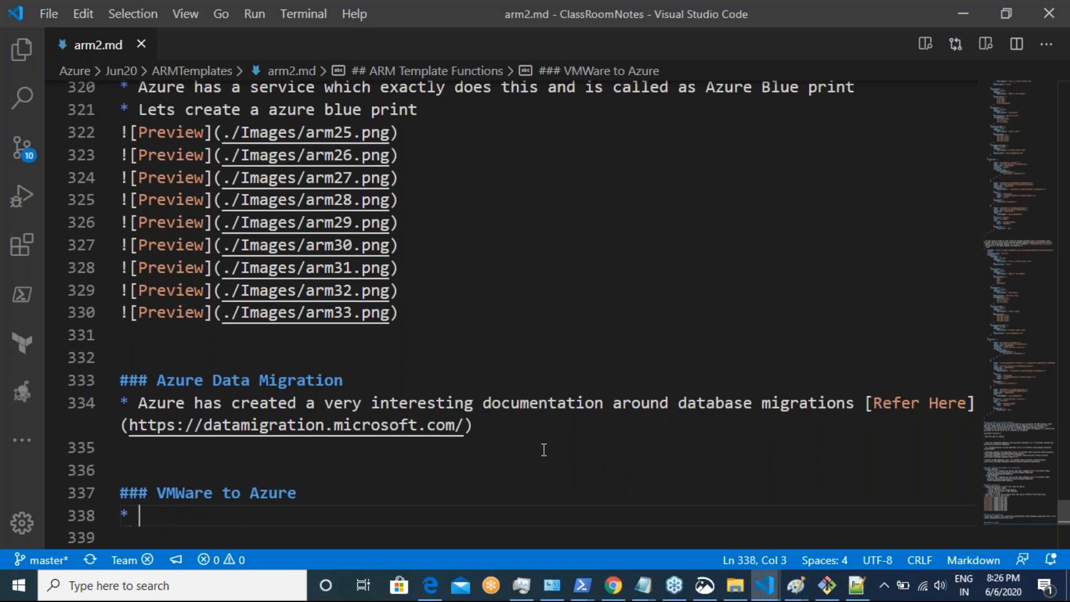
pyautogui.write('[Watch Here]')
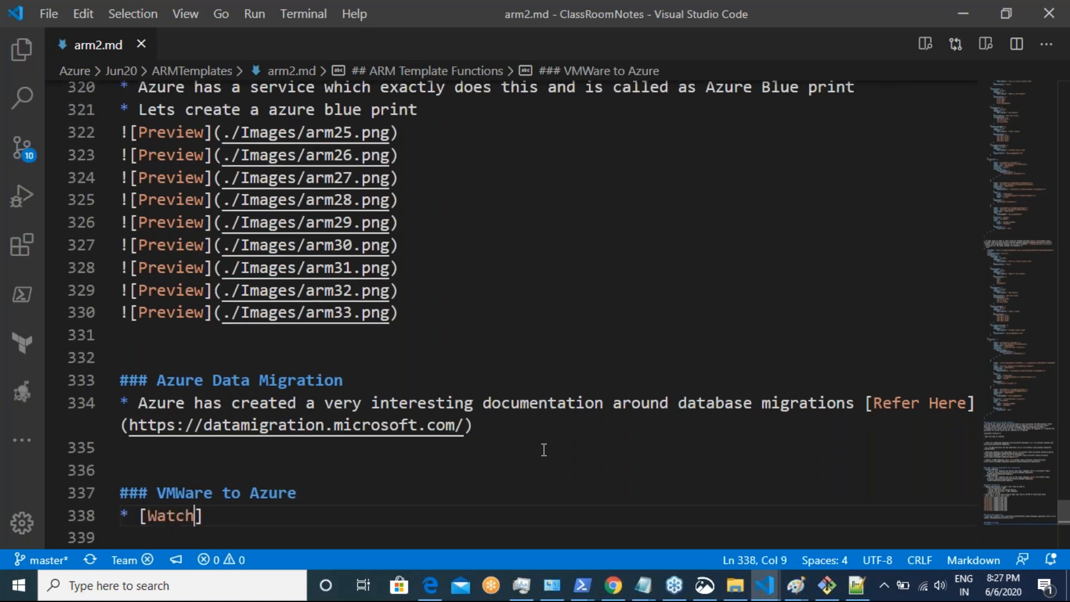
pyautogui.press('Return')
pyautogui.press('Up')
pyautogui.press('End')
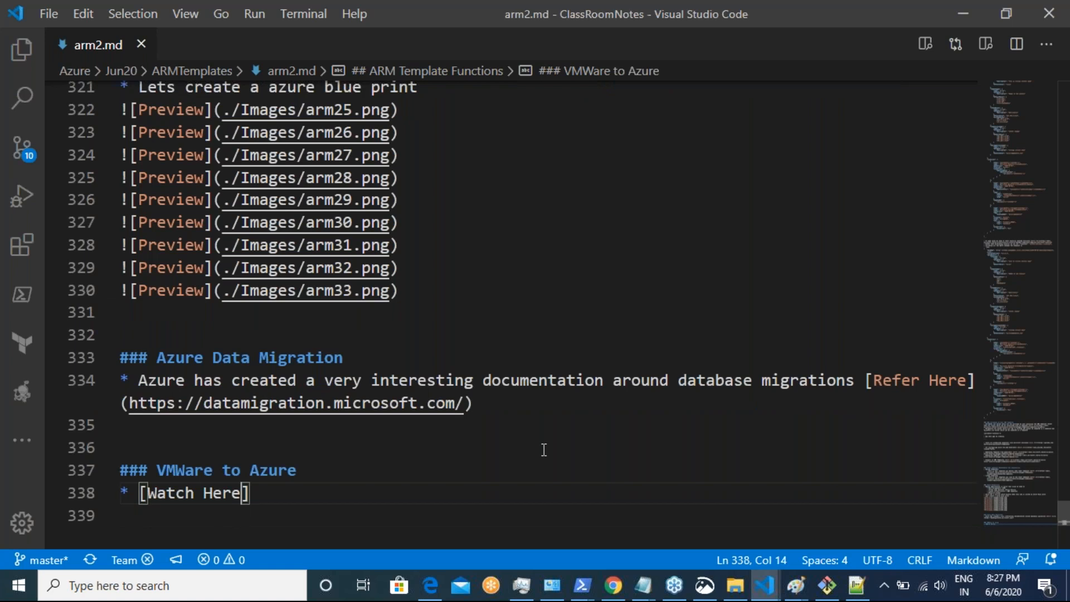
pyautogui.write('(')
pyautogui.write('https://www.youtube.com/watch?v=GJN_ZftBkSY&list=PLuVH8Jaq3mLuqXuGs6aeqxhuvCYSzB1kT&index=3')
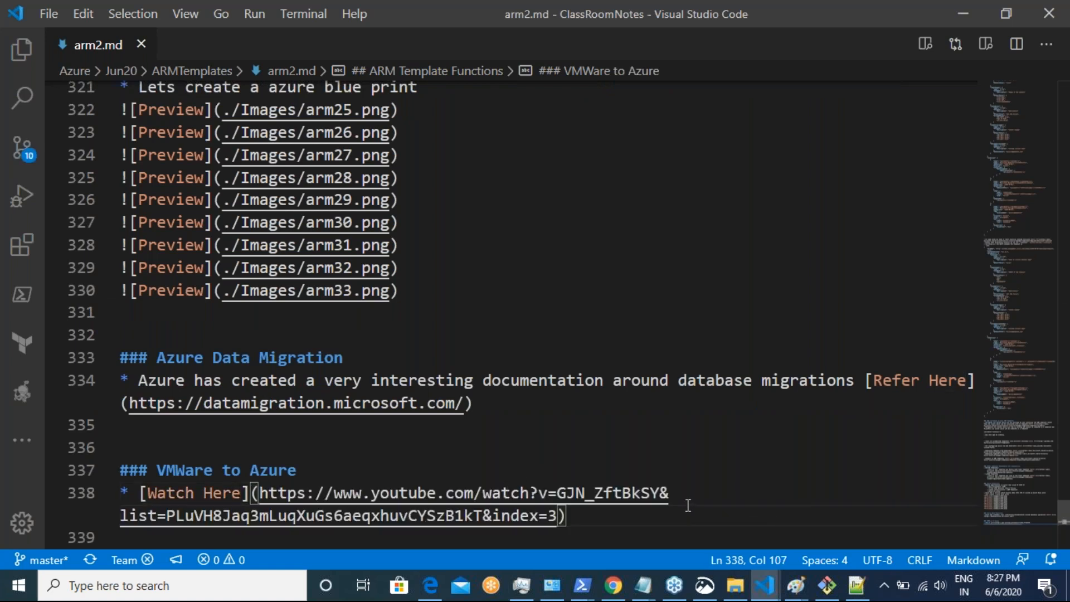
# - Capture a screen snip of the webinar chat area showing the attendee's question about auto-completion not working
pyautogui.click(1058, 281)
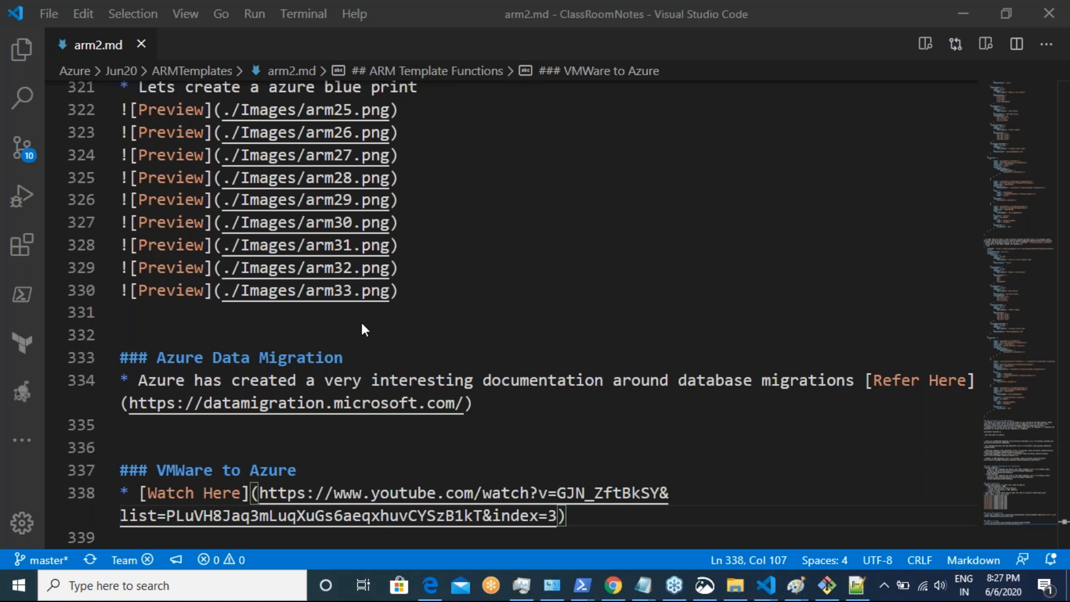
pyautogui.click(705, 585)
pyautogui.click(14, 41)
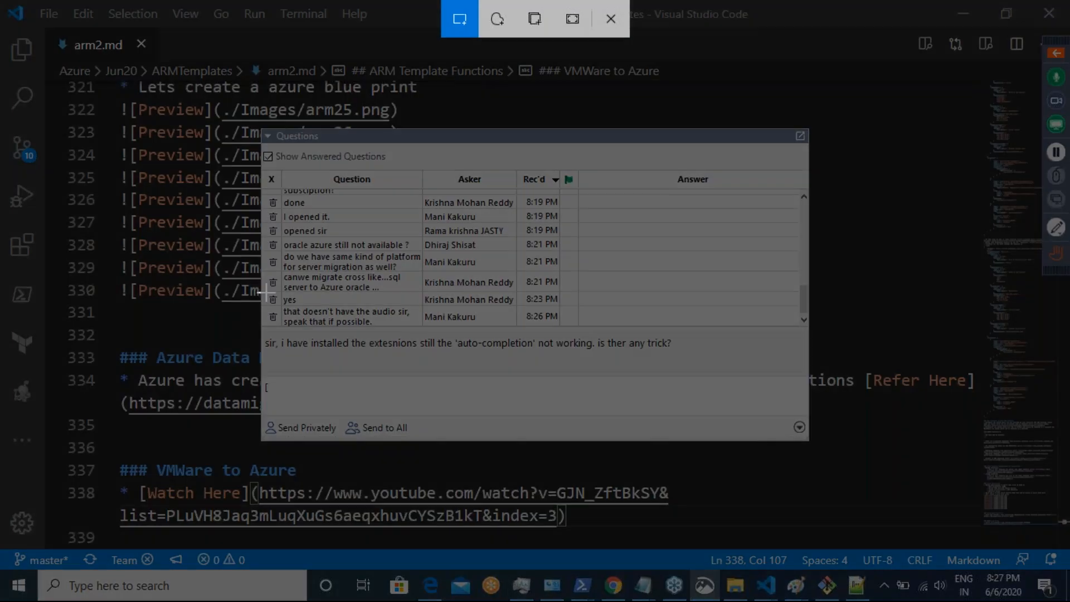
pyautogui.moveTo(266, 290)
pyautogui.mouseDown()
pyautogui.moveTo(665, 380)
pyautogui.moveTo(751, 384)
pyautogui.mouseUp()
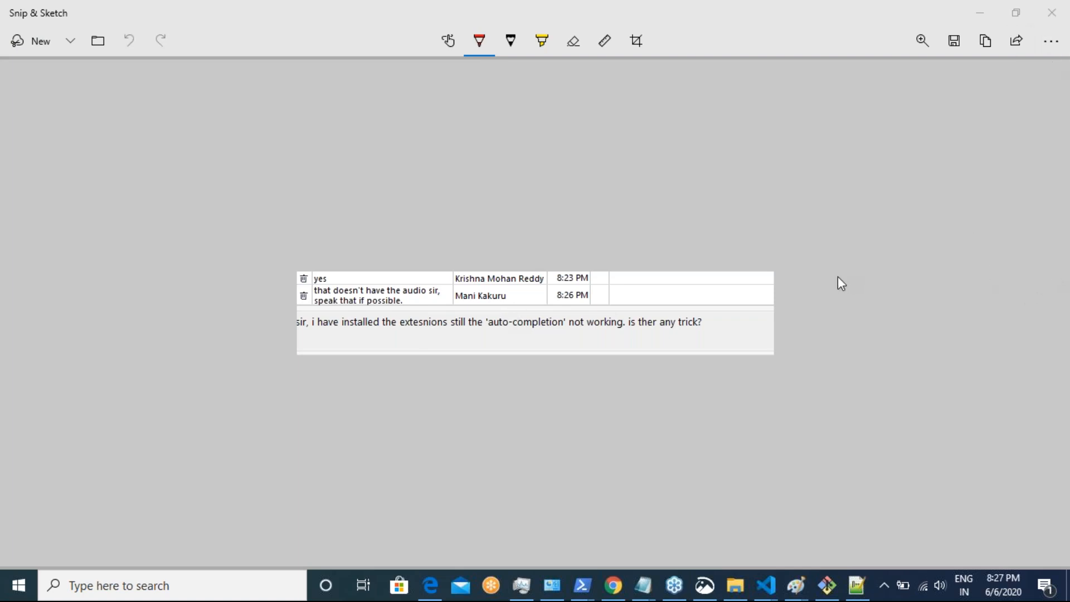
# - Capture a larger snip of the webinar chat that includes the earlier migration questions and the reply area
pyautogui.click(705, 585)
pyautogui.click(14, 42)
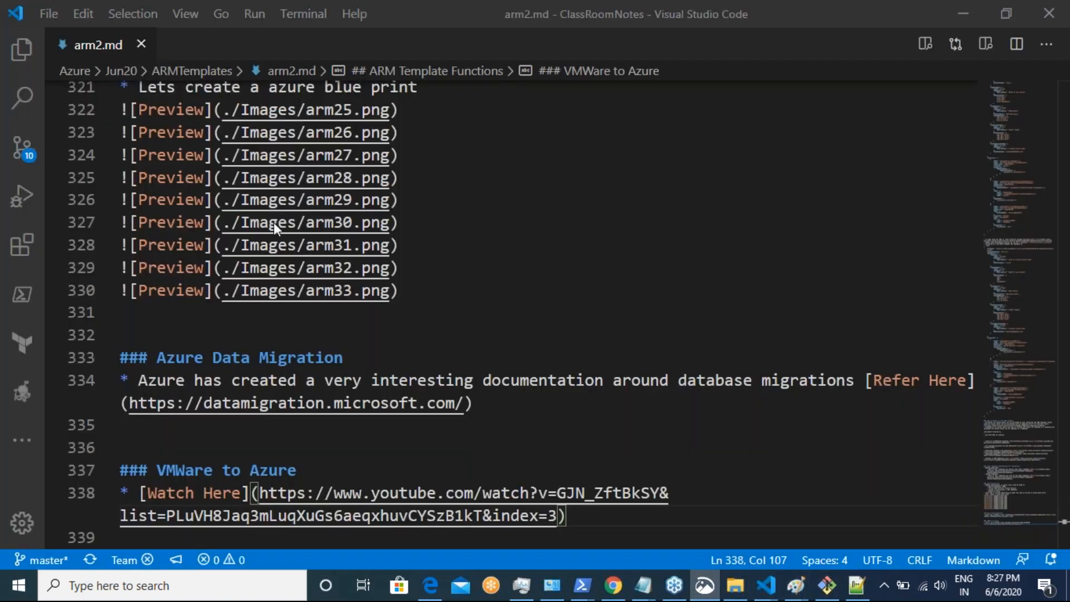
pyautogui.moveTo(664, 458); pyautogui.dragTo(808, 457)
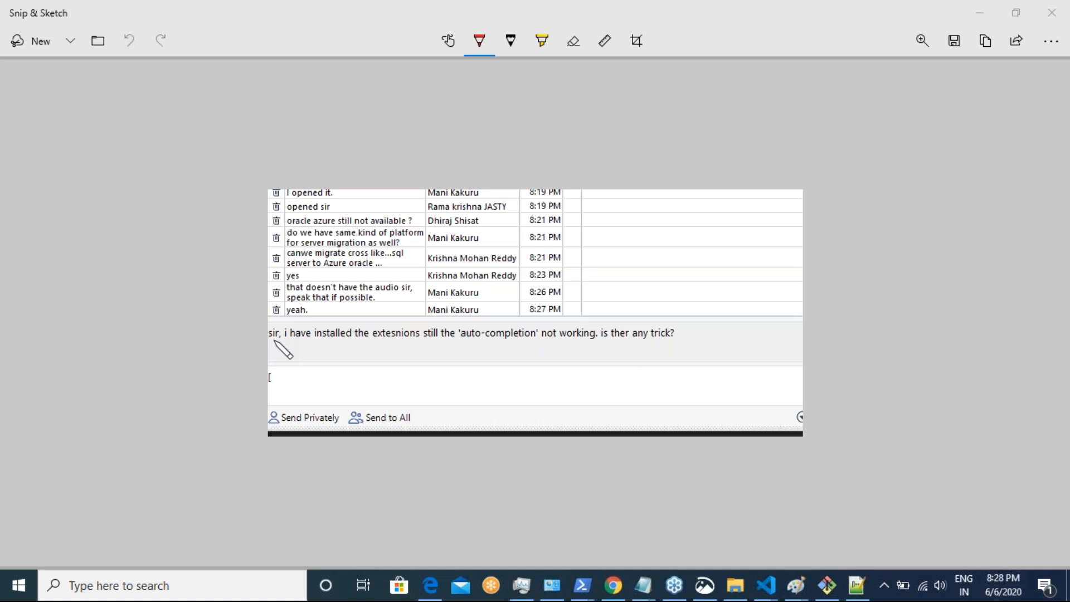
# - Switch to Chrome and search Google for "vmware to azure migration" in a new tab
pyautogui.click(616, 585)
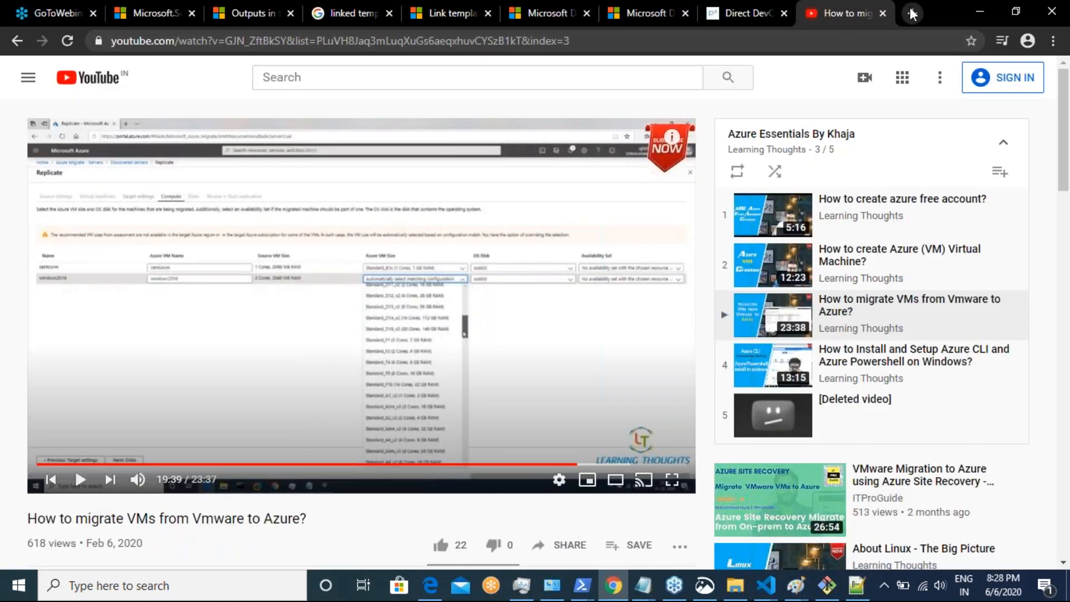
pyautogui.hotkey('ctrl', 't')
pyautogui.write('vmwar')
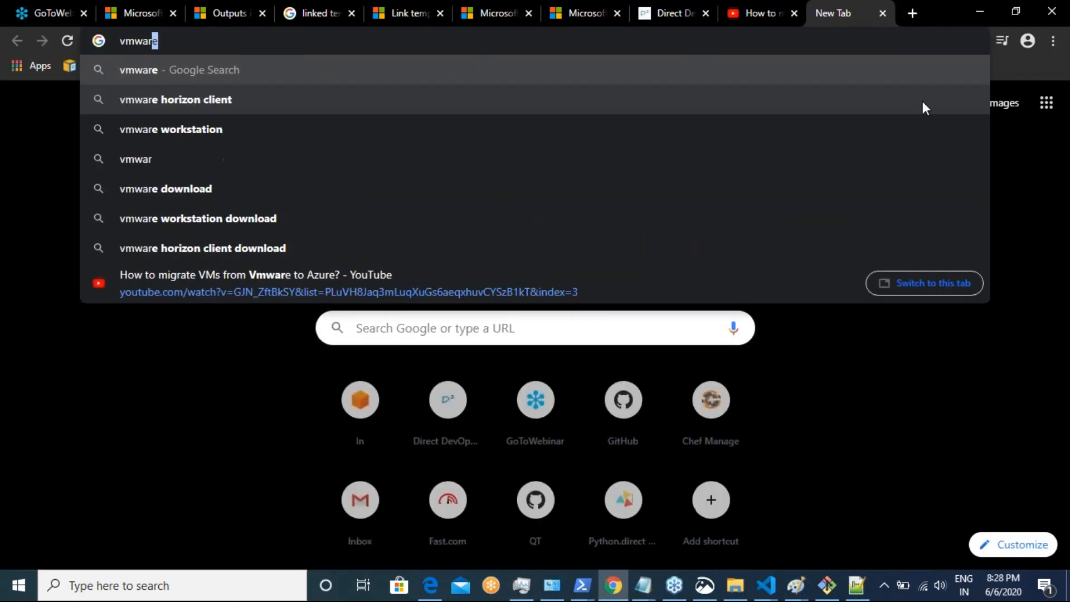
pyautogui.write('e to azure')
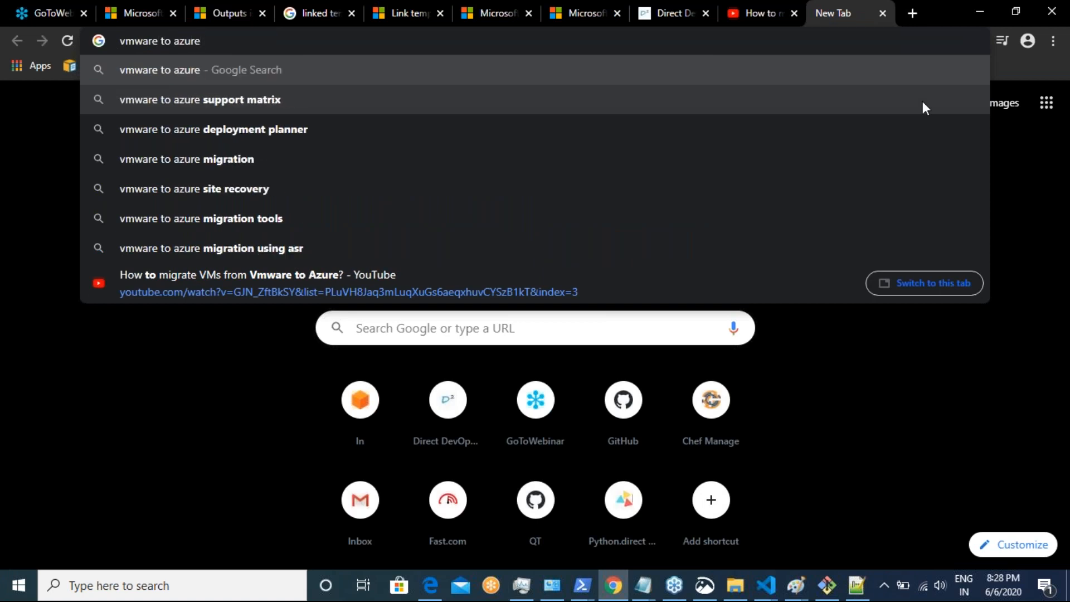
pyautogui.press('Down')
pyautogui.press('Down')
pyautogui.press('Down')
pyautogui.press('Return')
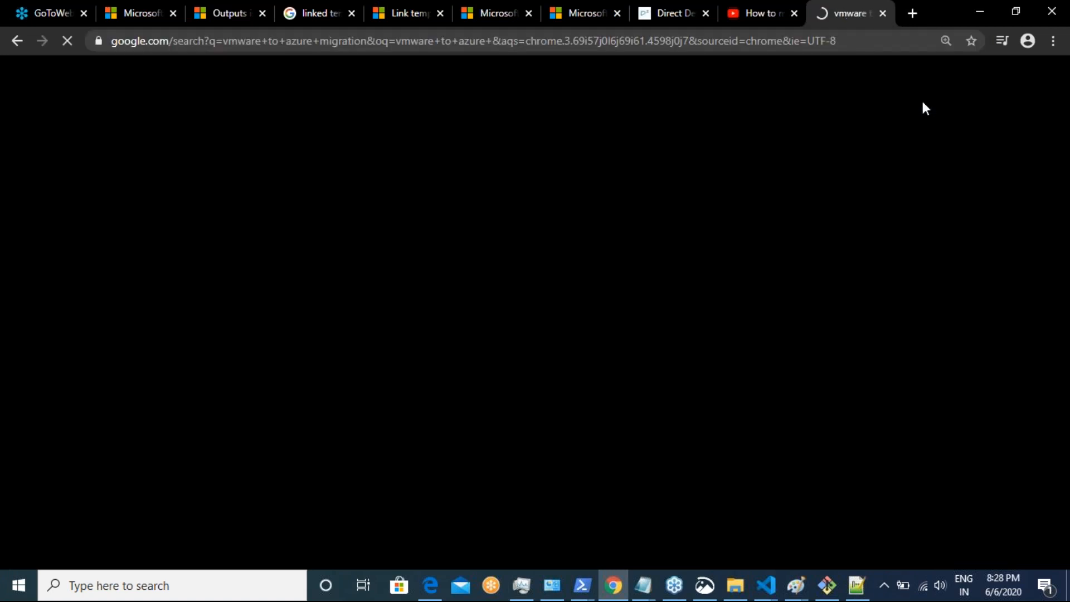
# - Open the "Prepare VMware VMs for assessment/migration" result in its own tab, review the article, and expand the Hyper-V VM tutorials in its contents
pyautogui.scroll(-10, 535, 295)
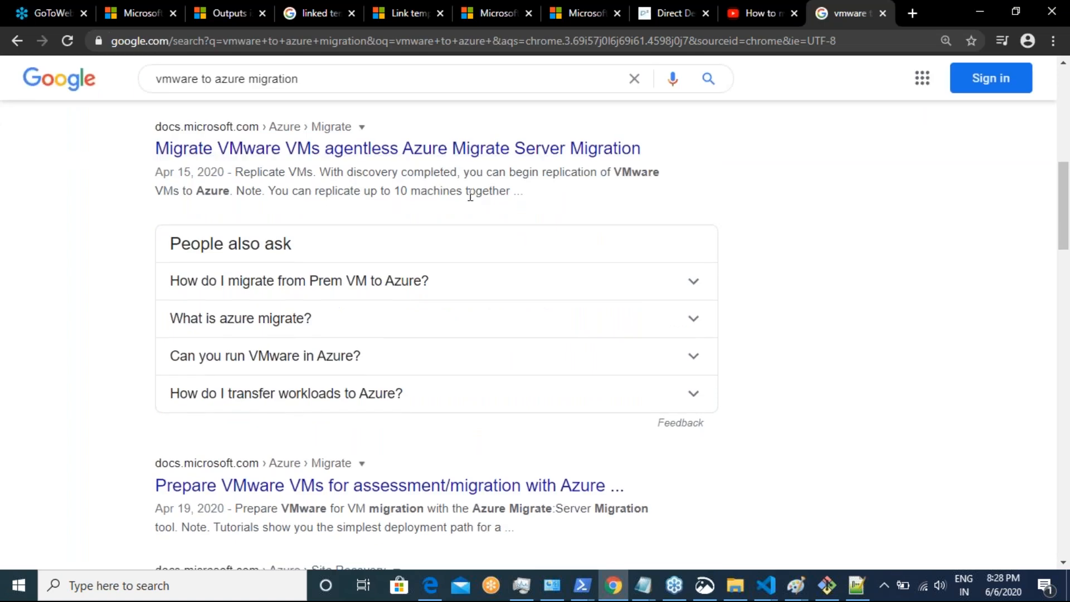
pyautogui.middleClick(424, 486)
pyautogui.click(831, 10)
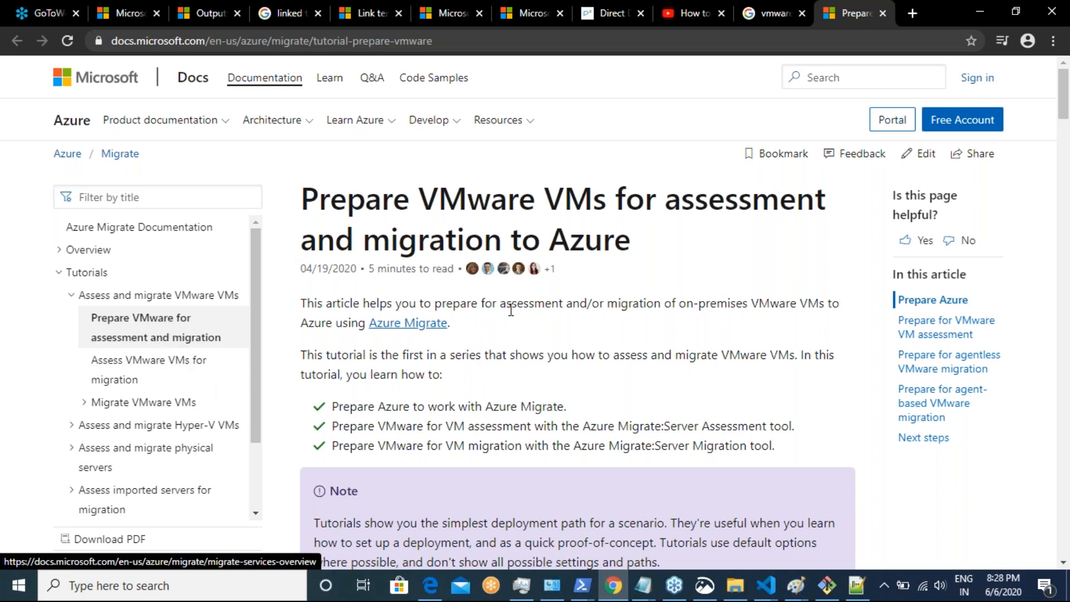
pyautogui.scroll(-10, 510, 310)
pyautogui.scroll(-15, 538, 334)
pyautogui.scroll(-15, 538, 335)
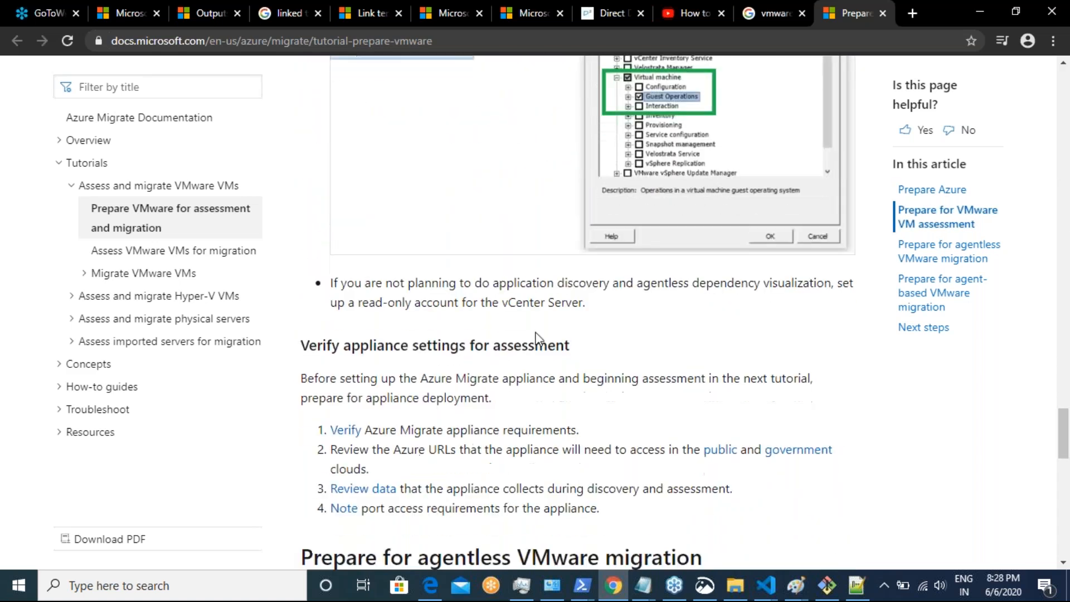
pyautogui.scroll(-2, 535, 338)
pyautogui.click(71, 295)
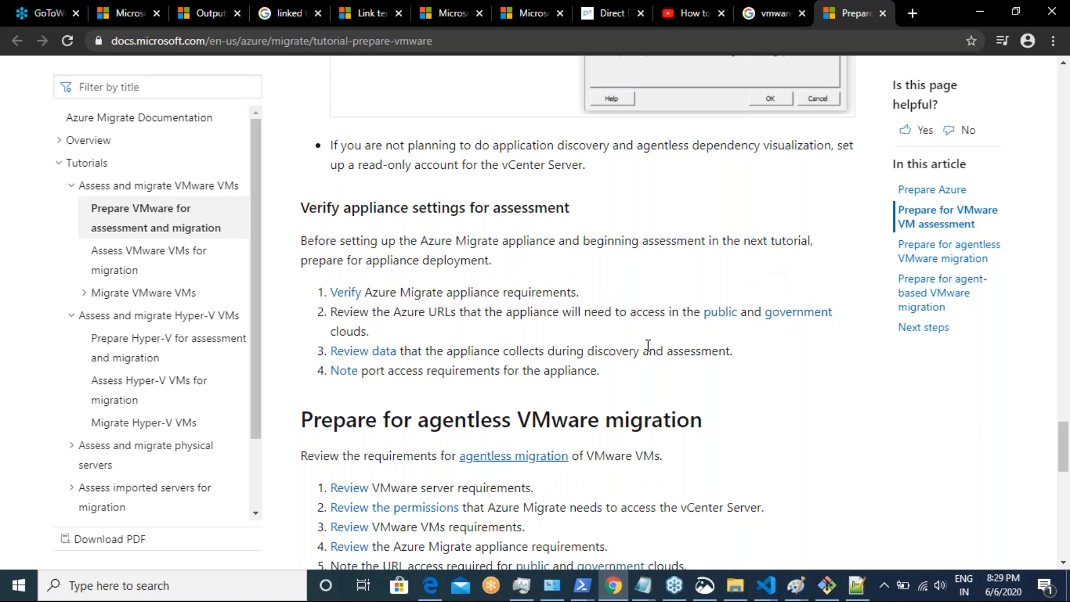
# - Continue to the Assess VMware VMs tutorial and review it from the prerequisites down to the Download the OVA template section
pyautogui.scroll(-1, 648, 345)
pyautogui.scroll(-10, 647, 346)
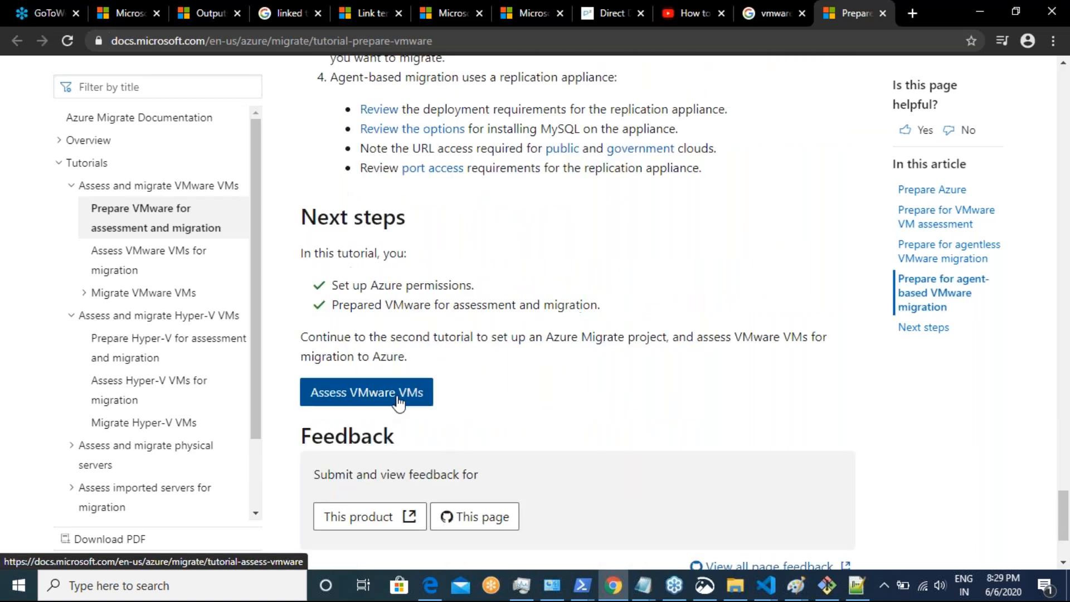
pyautogui.click(407, 399)
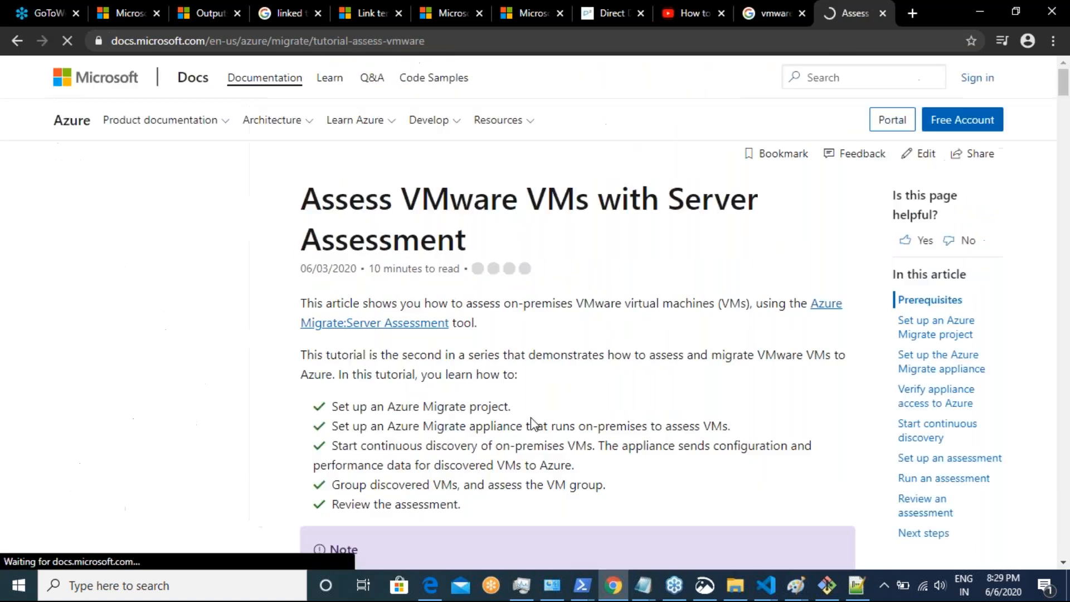
pyautogui.scroll(-3, 531, 421)
pyautogui.scroll(-10, 527, 413)
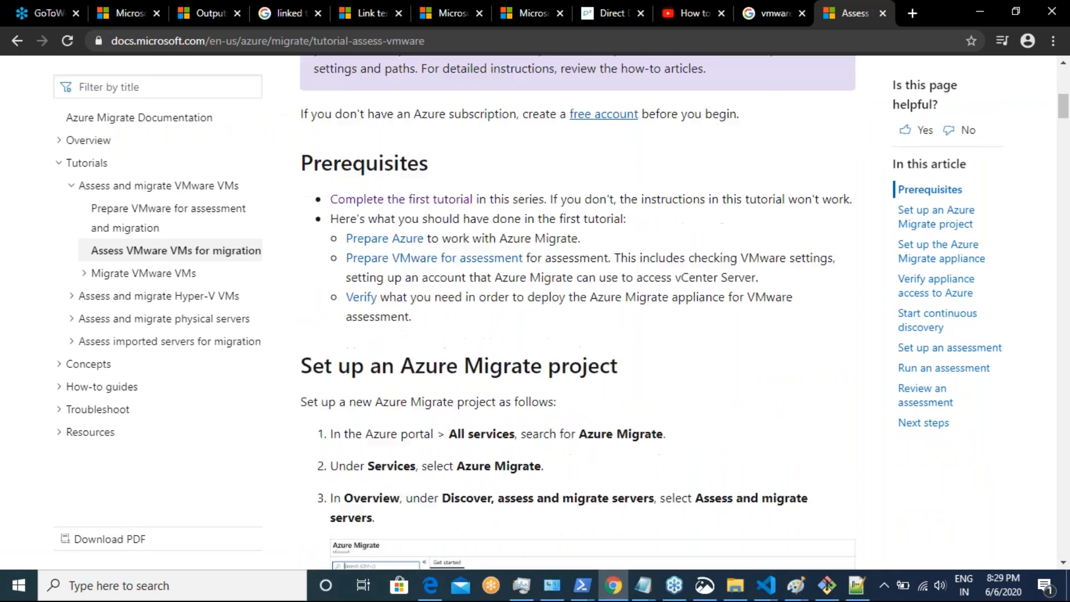
pyautogui.scroll(-8, 527, 413)
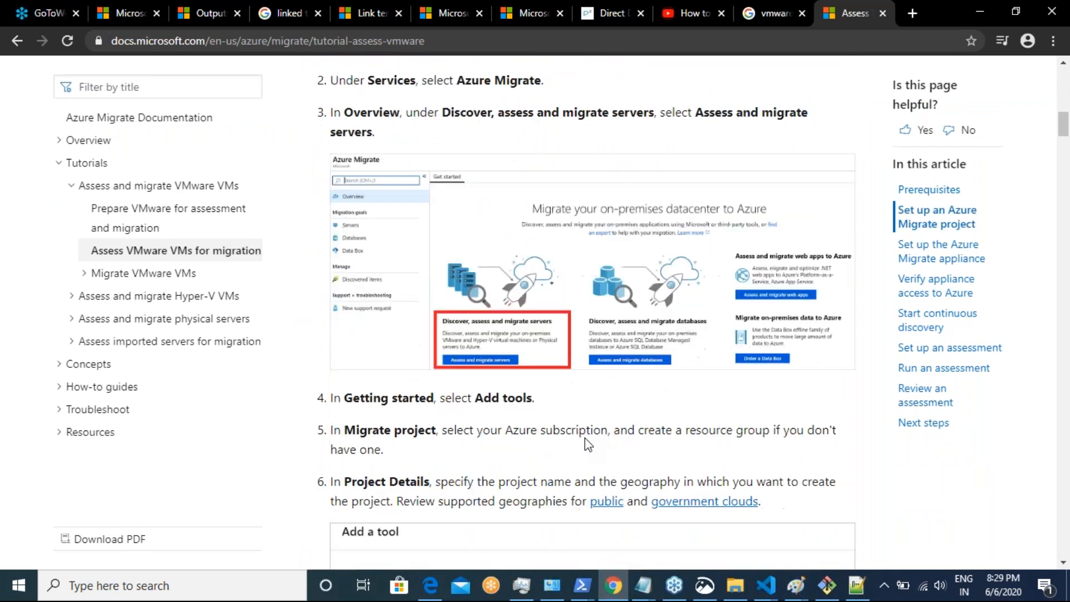
pyautogui.scroll(-20, 527, 413)
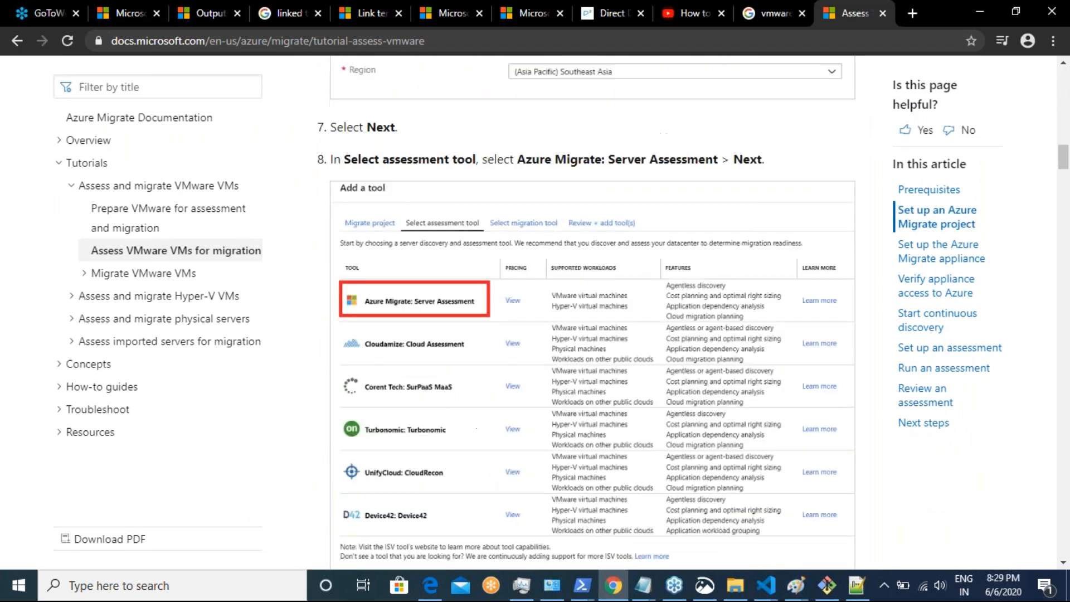
pyautogui.scroll(-1, 528, 304)
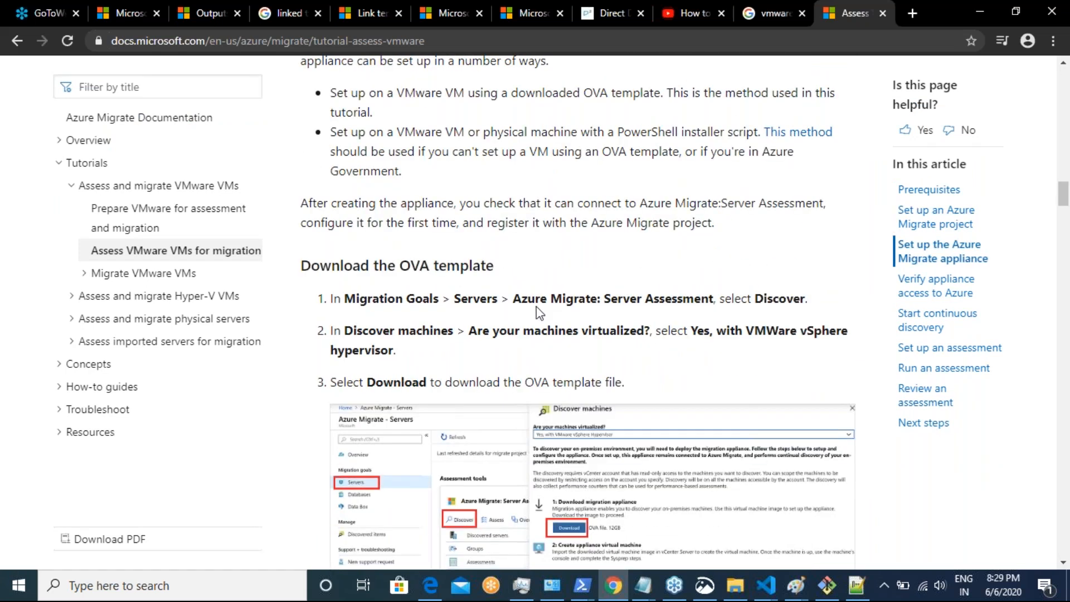
pyautogui.scroll(-3, 538, 311)
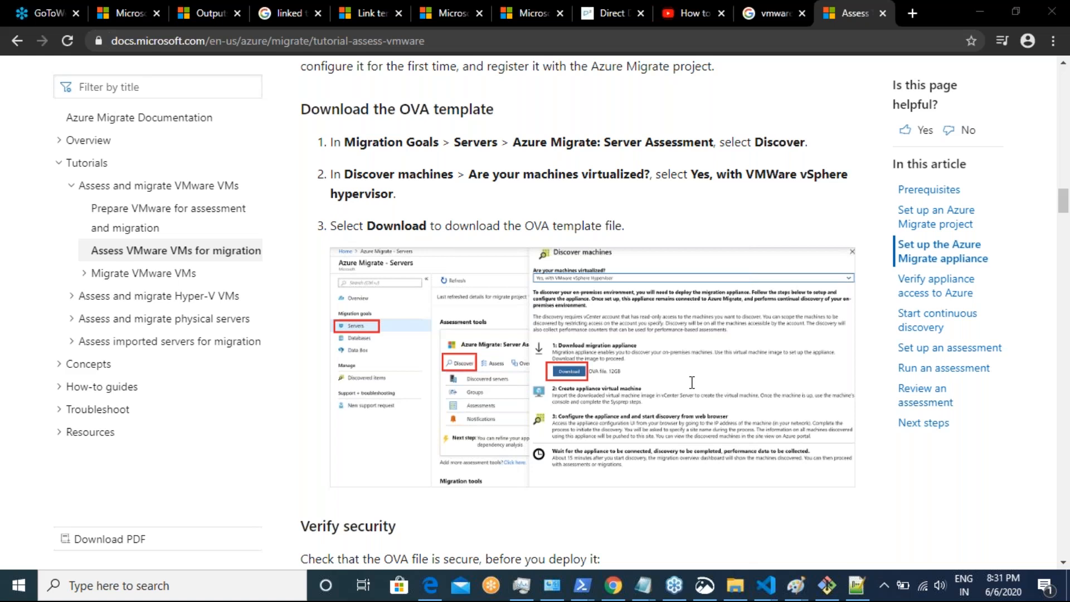
# - Open a blank Notepad window from the desktop, maximize it, and write "next 3 weeks" followed by an empty line
pyautogui.press('super+d')
pyautogui.press('super+r')
pyautogui.write('notepad')
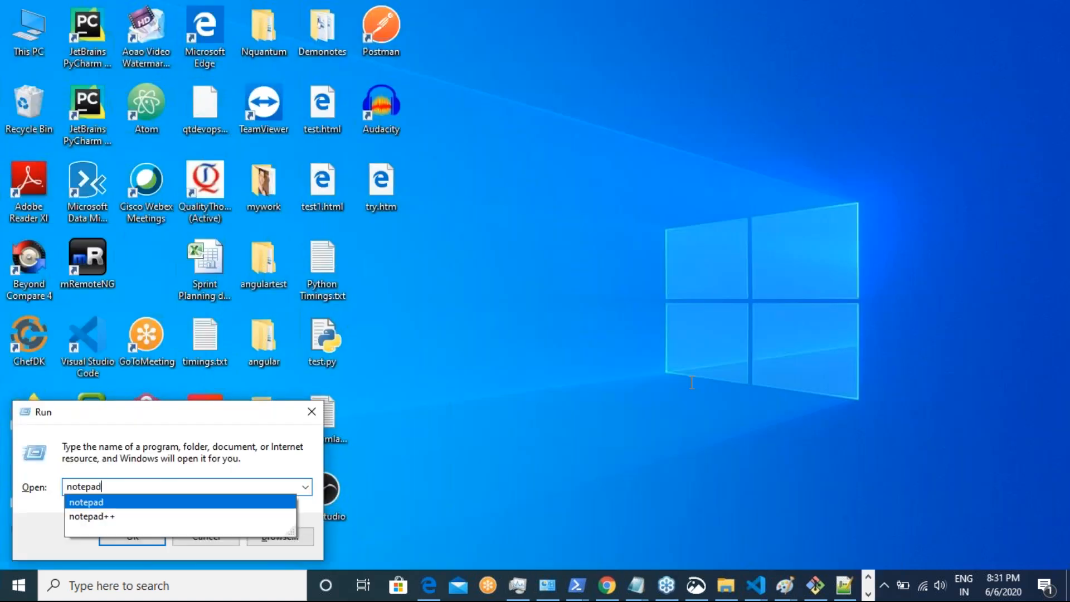
pyautogui.press('Return')
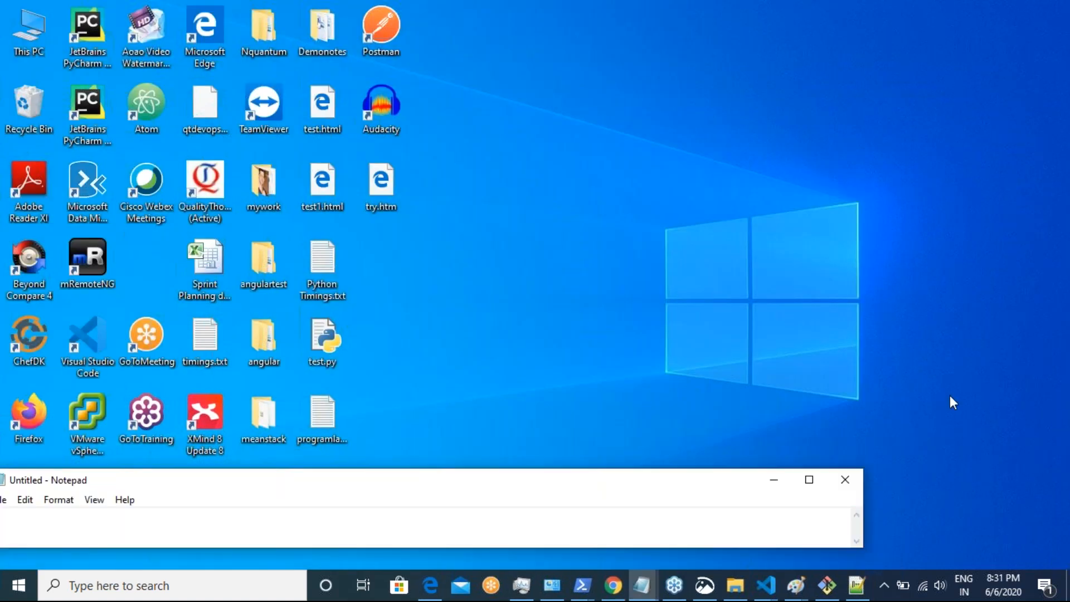
pyautogui.doubleClick(725, 492)
pyautogui.write('n')
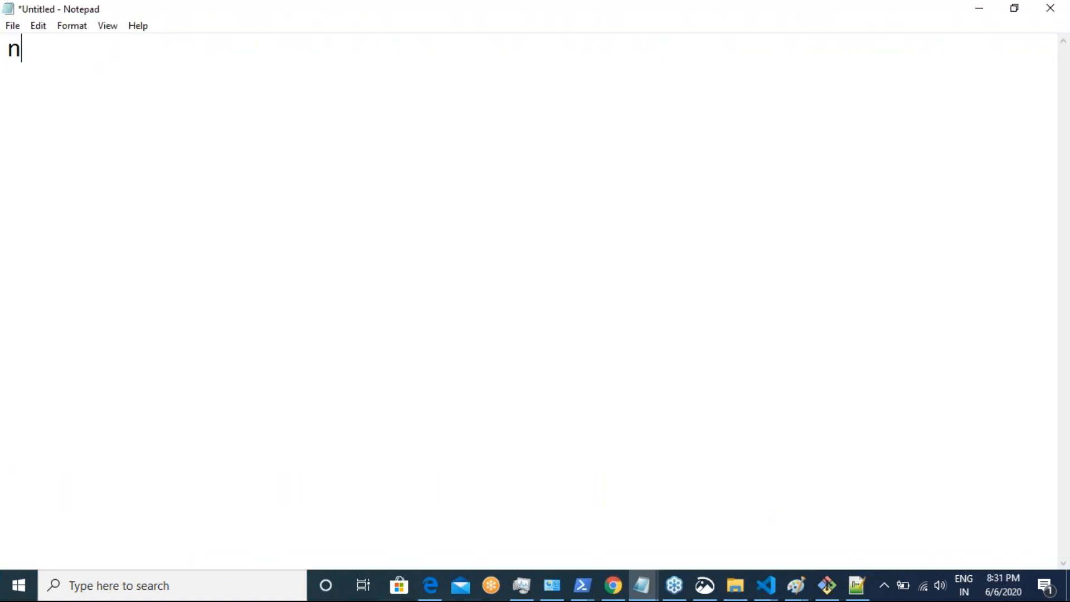
pyautogui.write('ext 3 ')
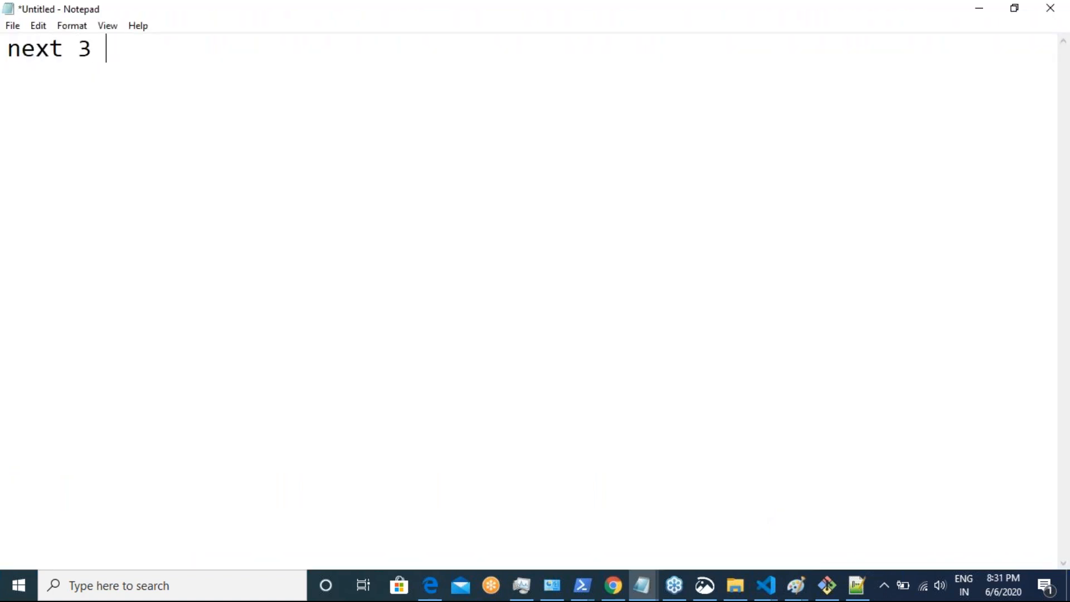
pyautogui.write('weeks')
pyautogui.press('Return')
pyautogui.press('Return')
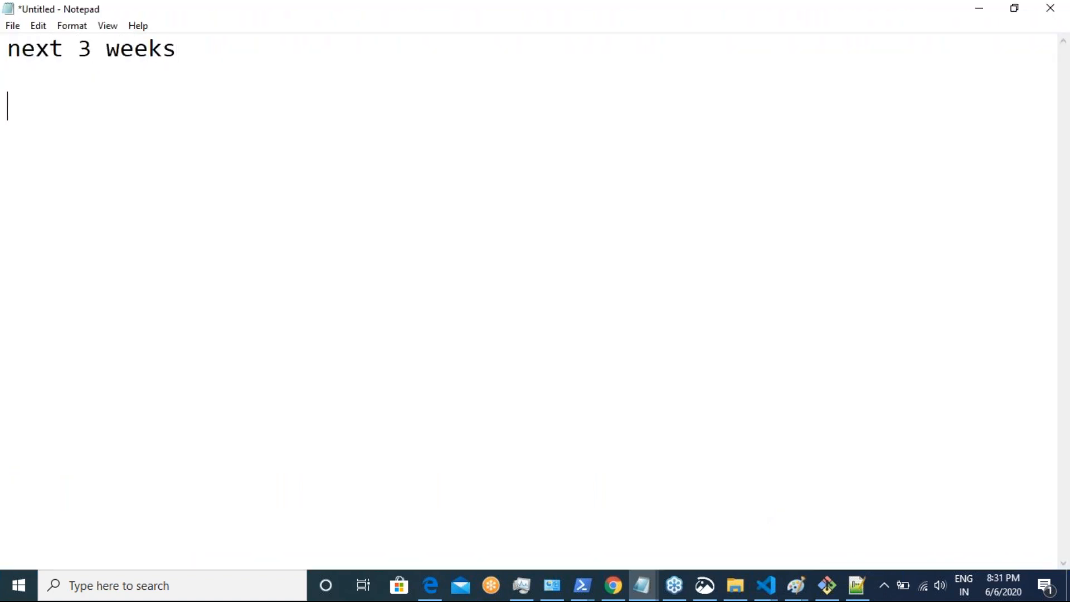
# - Add the line "devops" and, below an empty line, the time slot "6:30 - 7:30 AM"
pyautogui.write('devops')
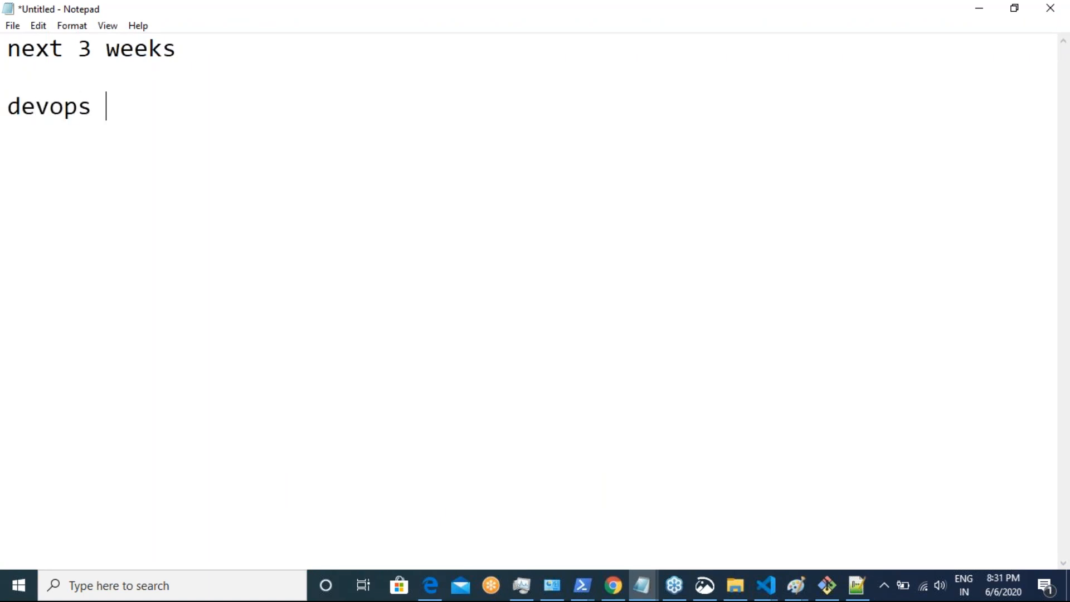
pyautogui.press('Return')
pyautogui.press('Return')
pyautogui.write('6:30 - 7:30 AM')
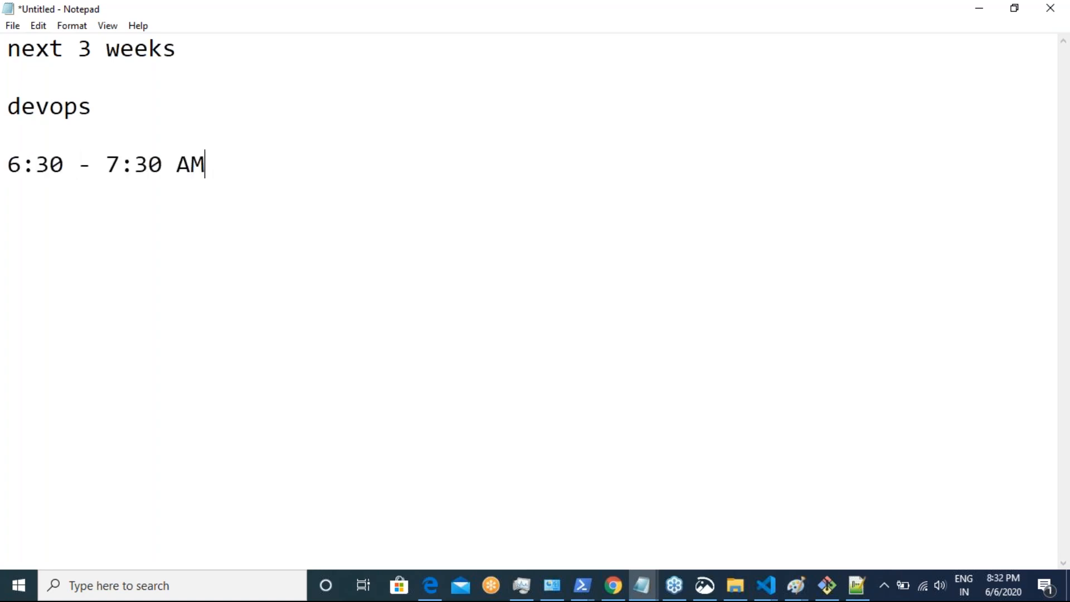
# - Add the time slot "6:30 AM - 8:40 AM" below the first slot, separated by an empty line
pyautogui.press('Return')
pyautogui.press('Return')
pyautogui.write('6:3')
pyautogui.write('0 AM  - 8')
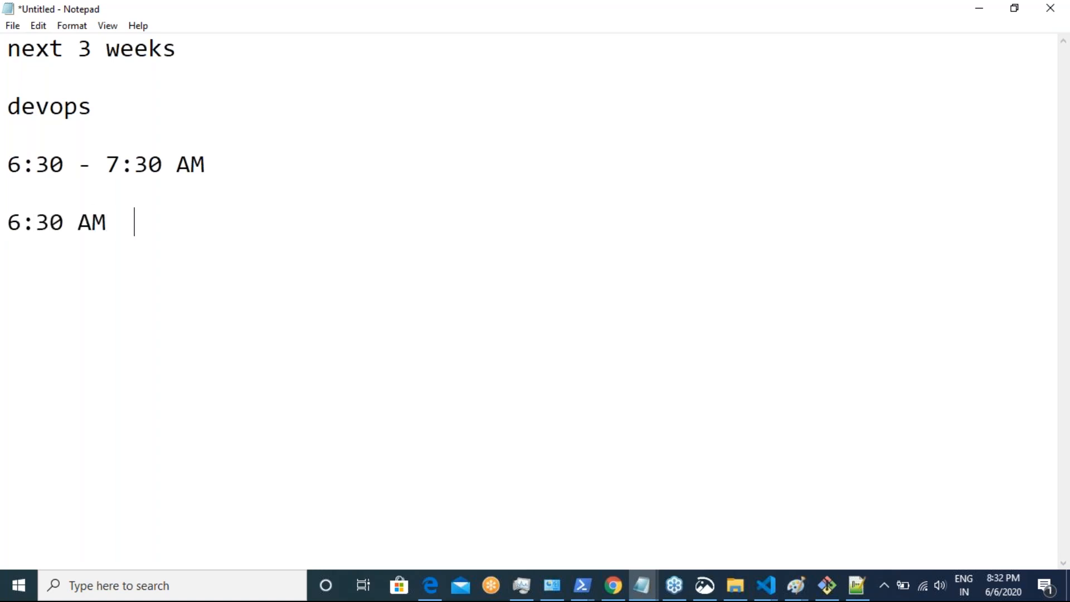
pyautogui.write(':40')
pyautogui.write(' AM')
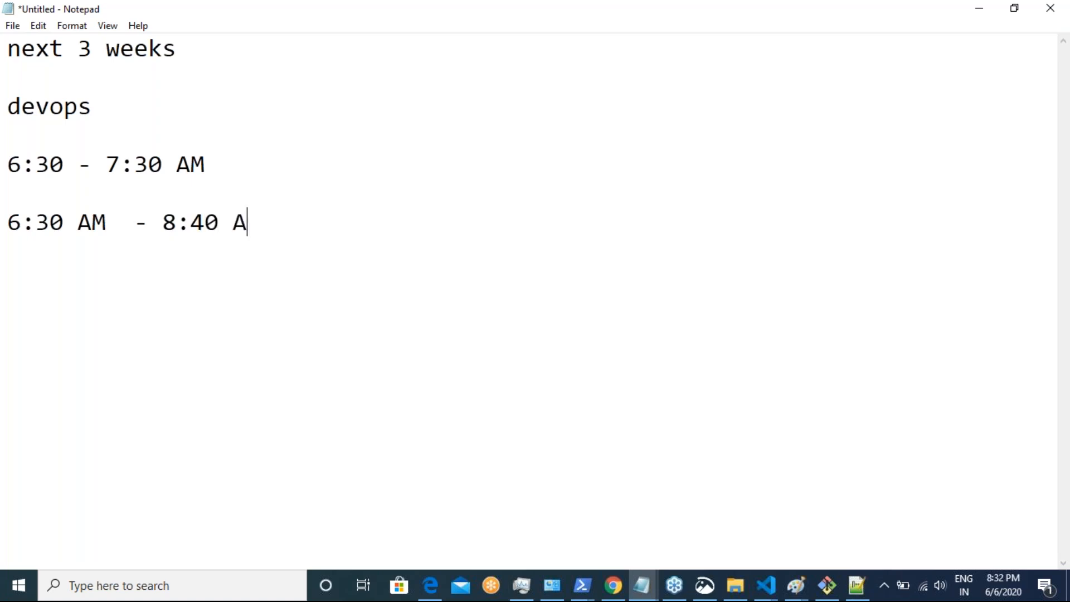
# - Label the 6:30 - 7:30 AM slot with "(Azure)"
pyautogui.click(433, 139)
pyautogui.click(240, 169)
pyautogui.write('(Azure')
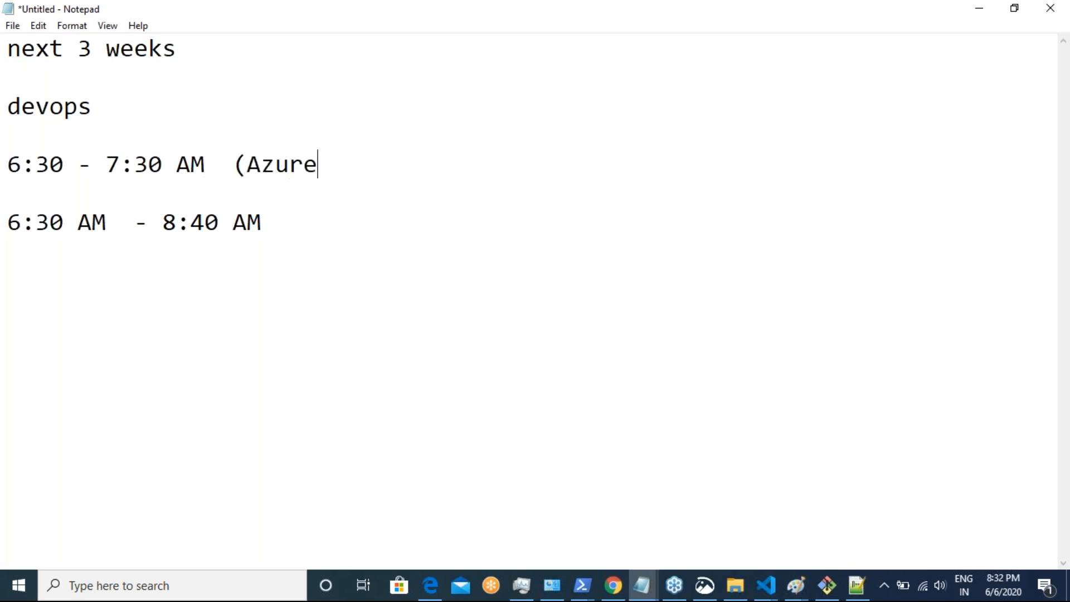
pyautogui.write(')')
# - Insert the time slot "7:45-8:45 AM" between the Azure slot and the last slot, separated by an empty line
pyautogui.press('Return')
pyautogui.press('Return')
pyautogui.write('7:45-9')
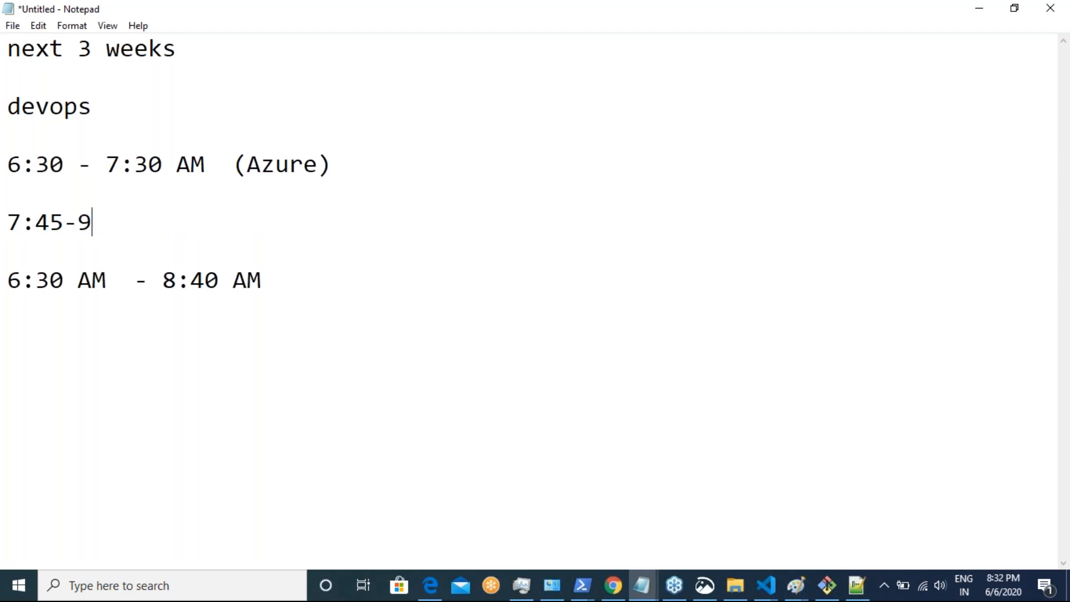
pyautogui.press('BackSpace')
pyautogui.write('8:45')
pyautogui.write(' AM (DEV')
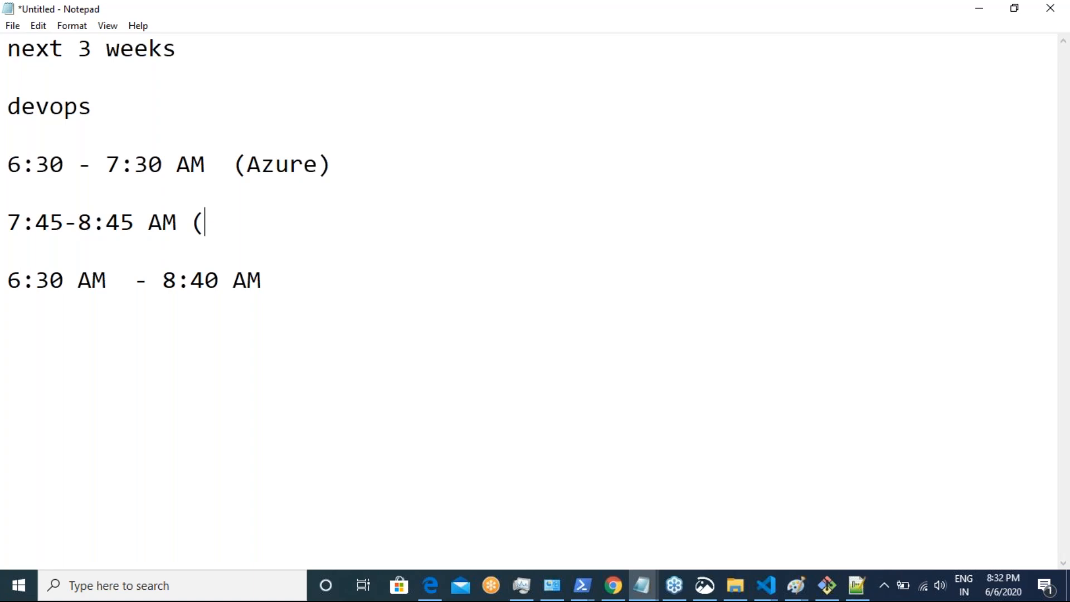
# - Label the 7:45-8:45 AM slot with "(DevOPs) (Docker, k8s)"
pyautogui.press('BackSpace')
pyautogui.press('BackSpace')
pyautogui.write('evi')
pyautogui.press('BackSpace')
pyautogui.write('OPs) (')
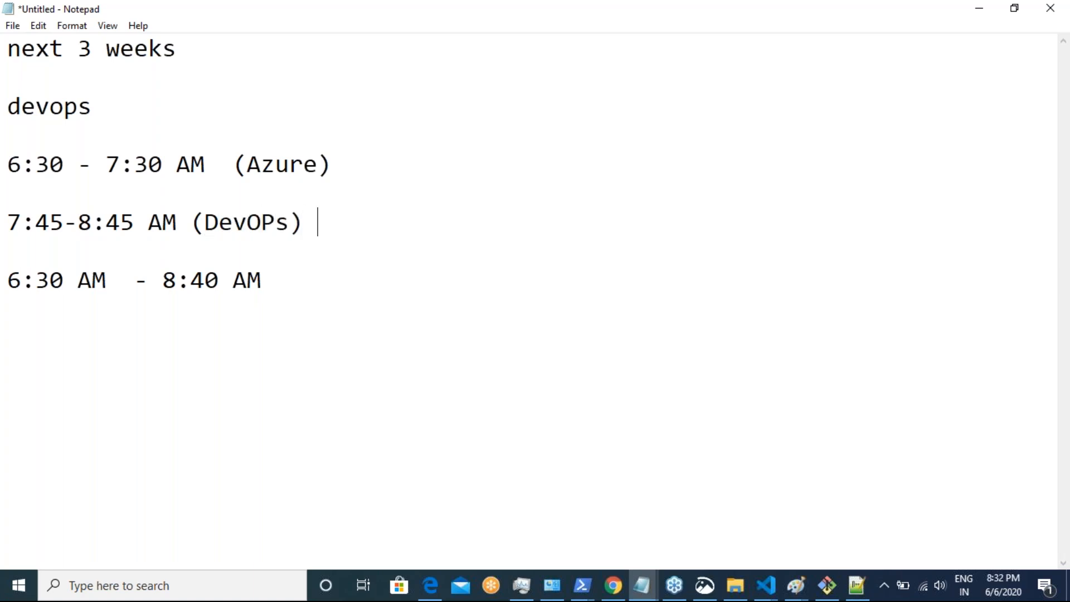
pyautogui.write('Docker')
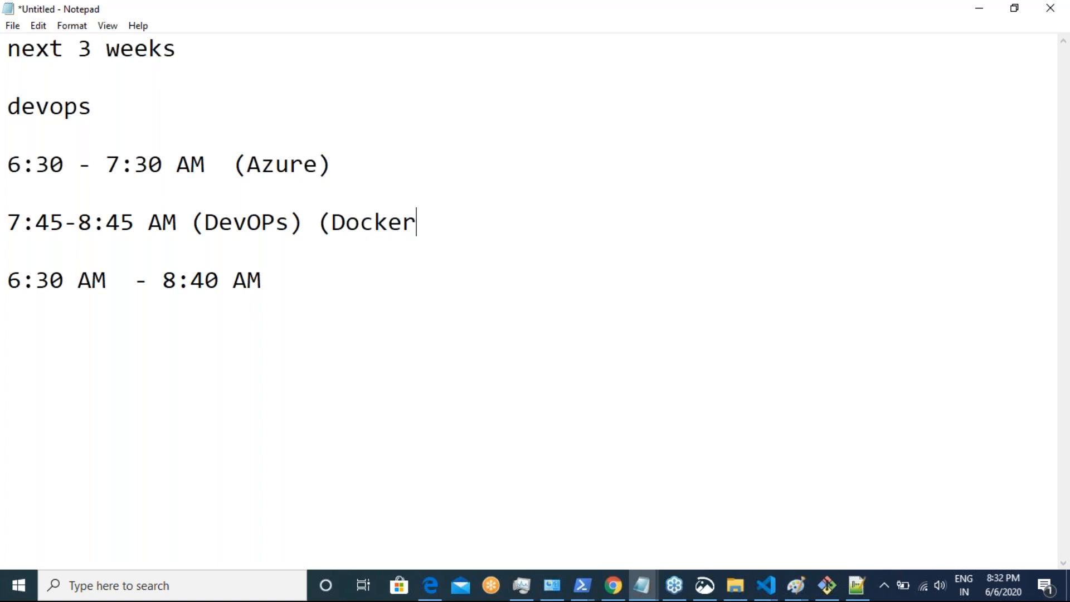
pyautogui.write(', k8s)')
# - Append "=> Development" after "(Azure)" on the 6:30 - 7:30 AM line
pyautogui.click(359, 153)
pyautogui.write('=>')
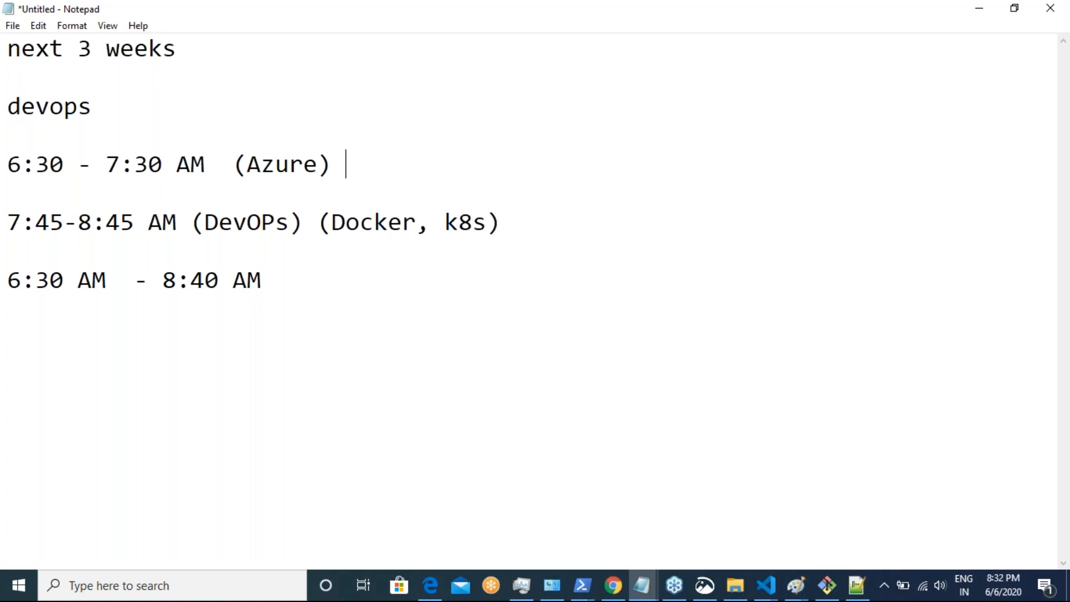
pyautogui.write(' Develip')
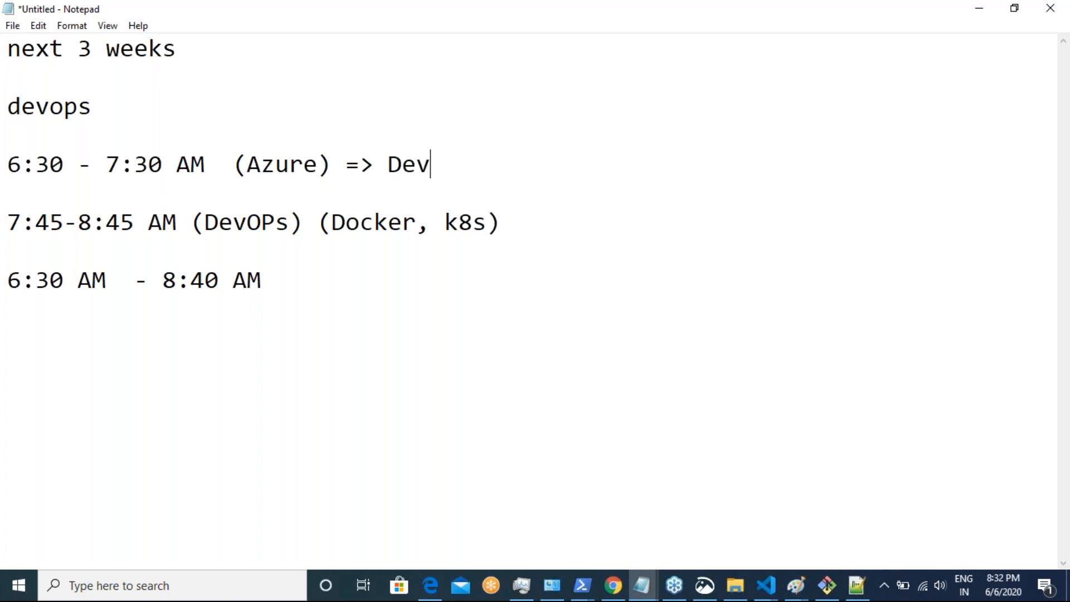
pyautogui.press('BackSpace')
pyautogui.press('BackSpace')
pyautogui.write('opment')
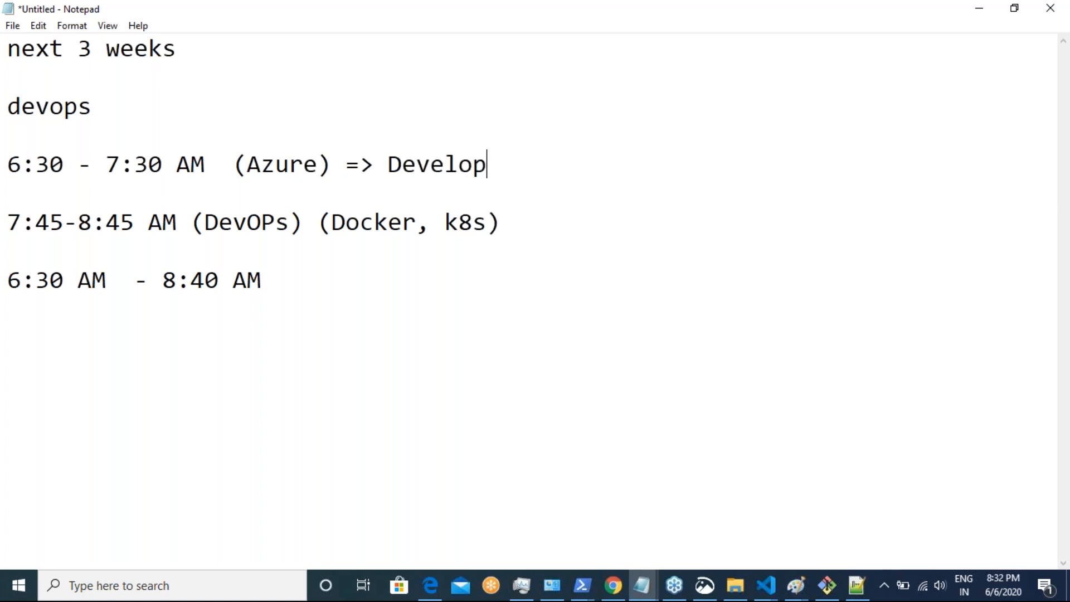
# - Add an indented line reading "App/Web" beneath the Azure slot
pyautogui.press('Return')
pyautogui.press('Tab')
pyautogui.press('Tab')
pyautogui.press('Tab')
pyautogui.write('Az')
pyautogui.press('BackSpace')
pyautogui.write('pp')
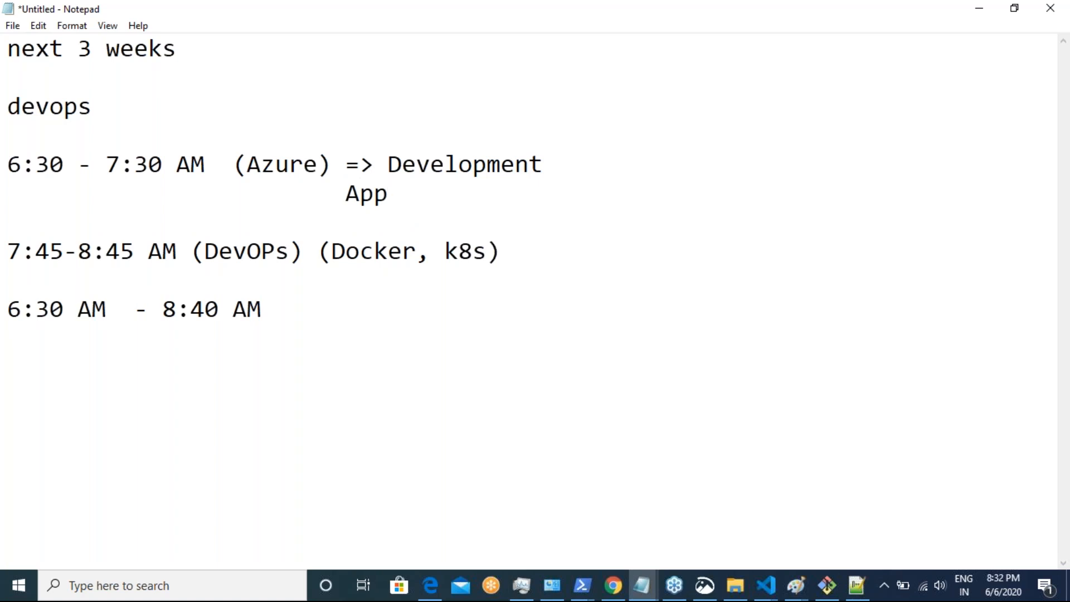
pyautogui.write('/Web')
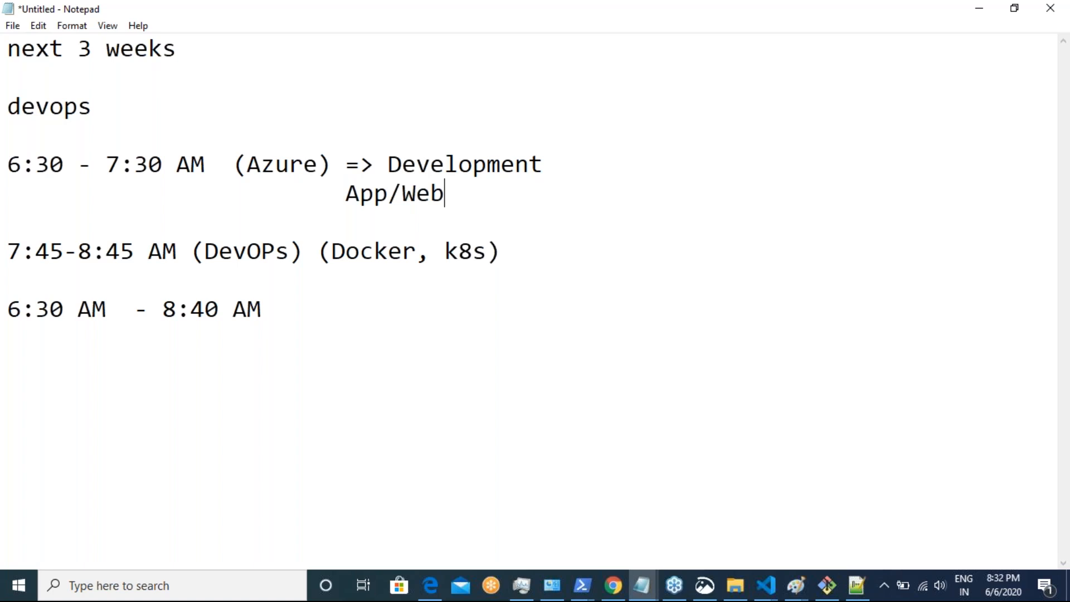
# - Add an indented line reading "Functions" beneath "App/Web", separated from it by an empty line
pyautogui.press('Return')
pyautogui.press('Return')
pyautogui.press('Tab')
pyautogui.press('Tab')
pyautogui.press('Tab')
pyautogui.write('F')
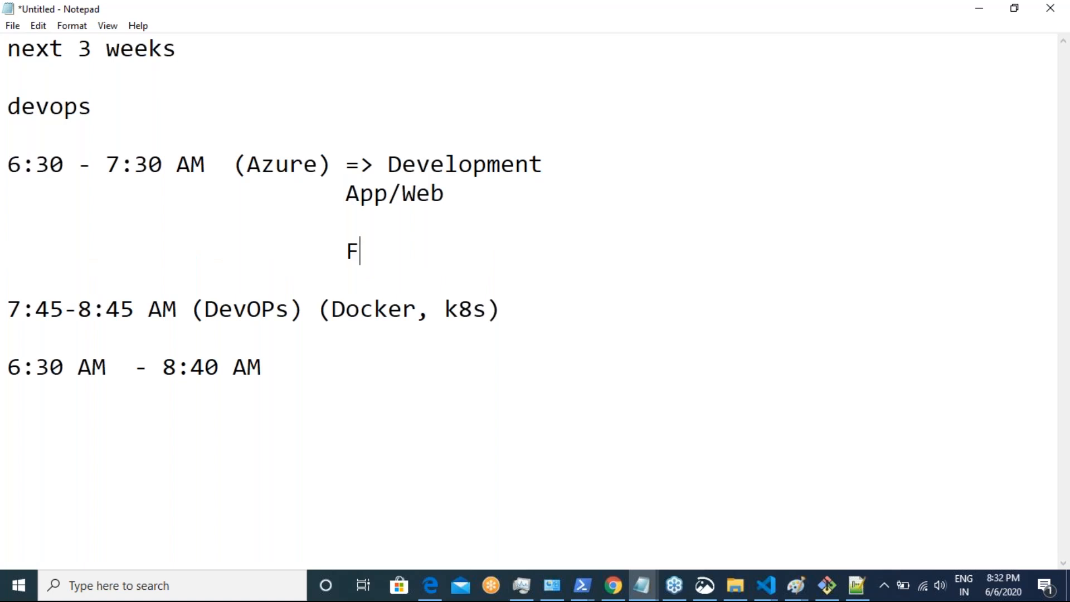
pyautogui.write('unctions')
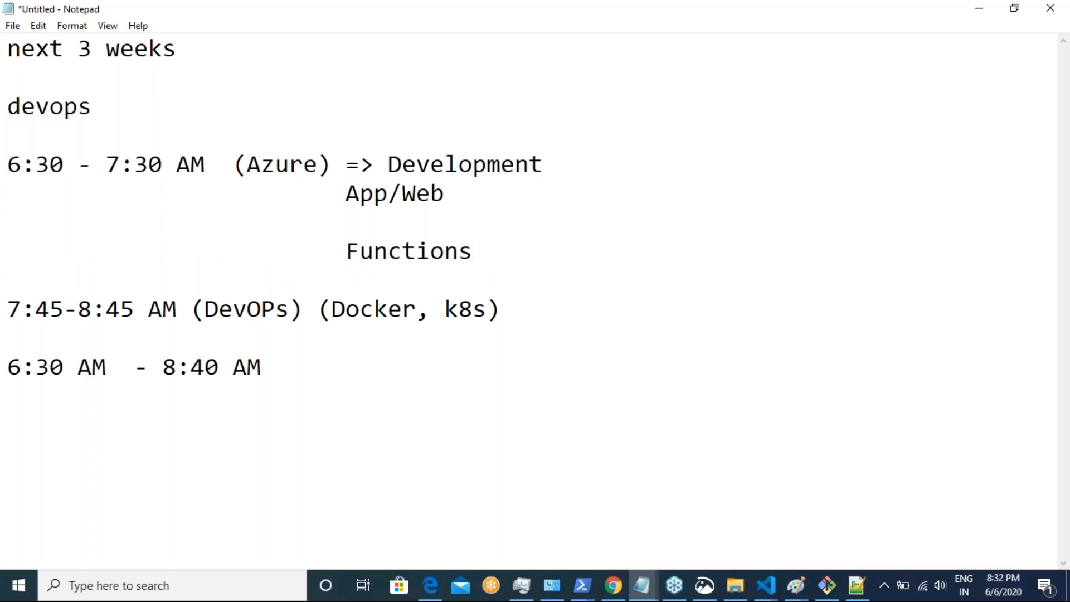
# - Add an indented line reading "Logic Apps" directly beneath "Functions", followed by a new empty line
pyautogui.press('Return')
pyautogui.press('Tab')
pyautogui.press('Tab')
pyautogui.press('Tab')
pyautogui.write('Login')
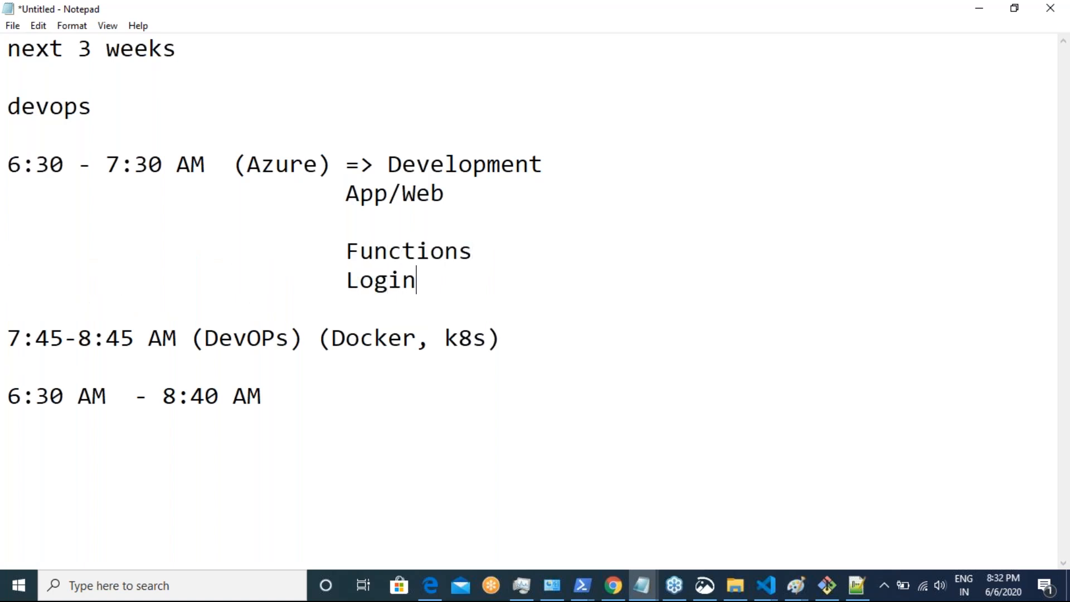
pyautogui.press('BackSpace')
pyautogui.write('c Apps')
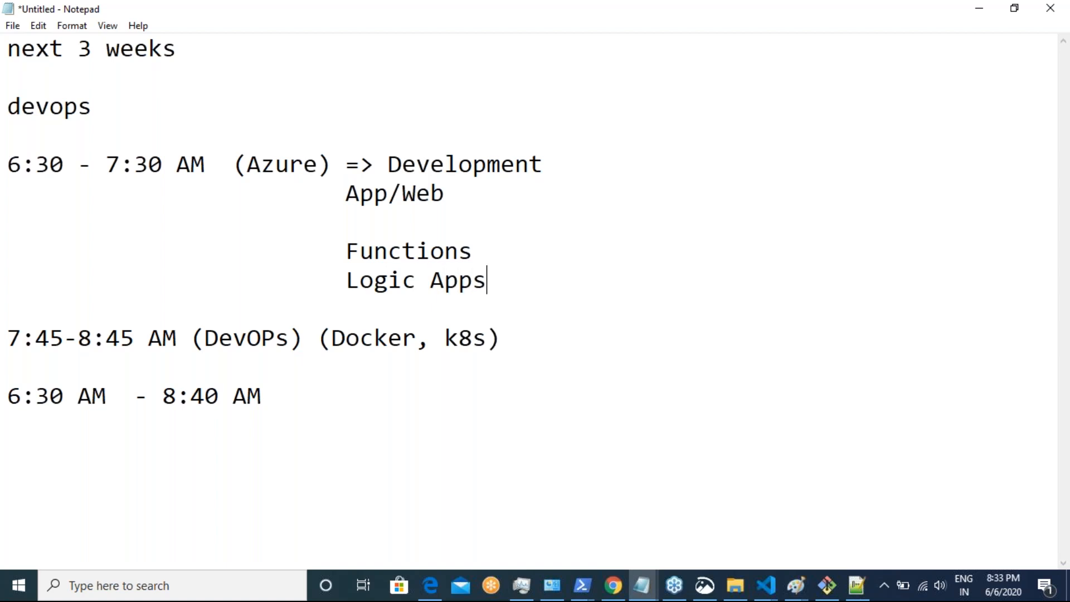
pyautogui.press('Return')
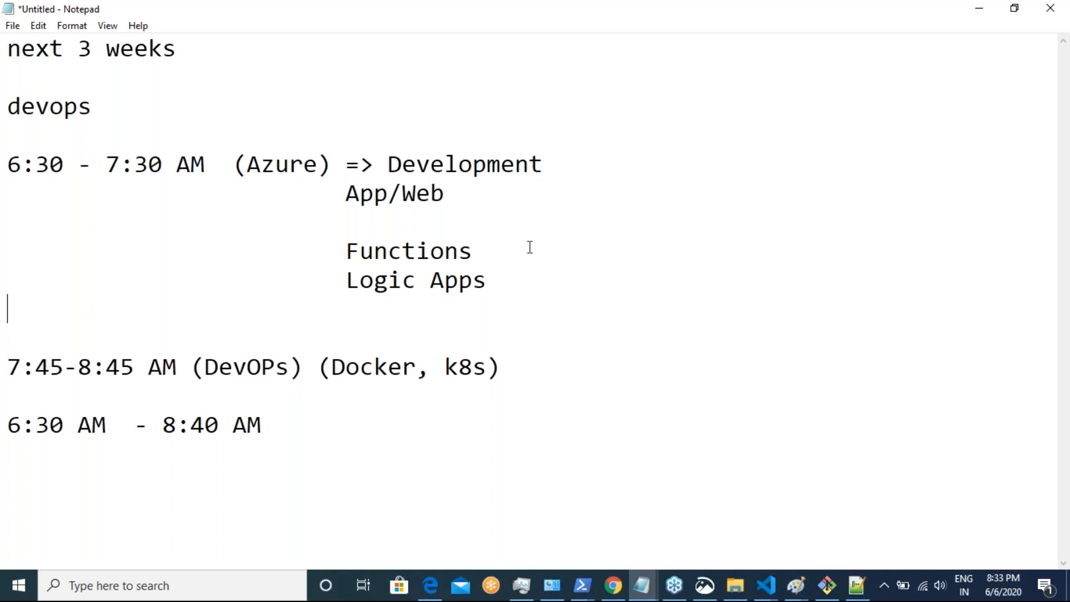
# - Correct "DevOPs" to "DevOps" on the 7:45-8:45 AM line
pyautogui.click(675, 253)
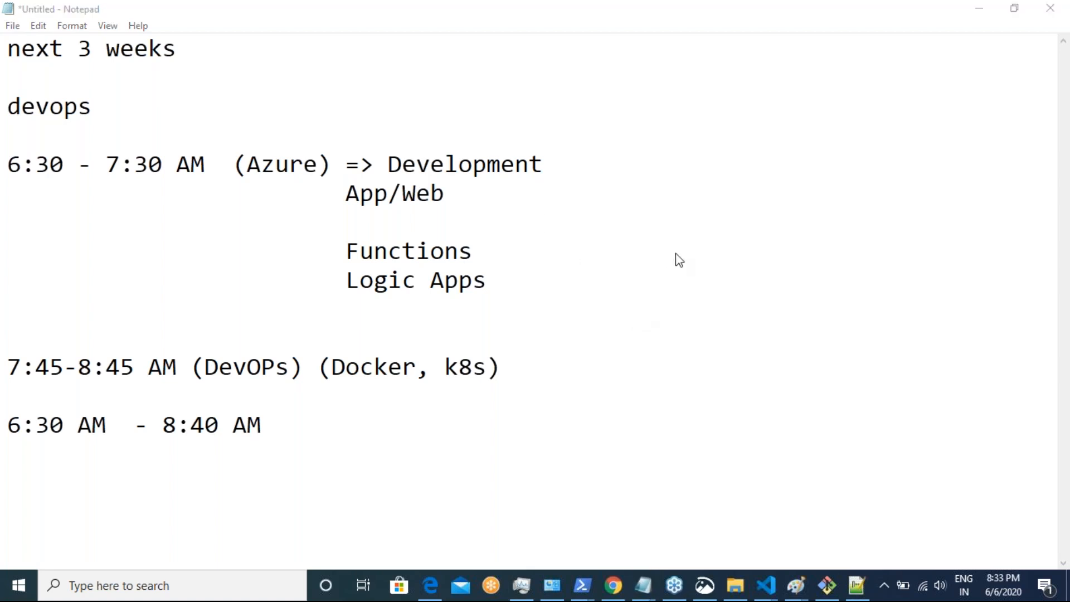
pyautogui.click(275, 367)
pyautogui.press('BackSpace')
pyautogui.write('p')
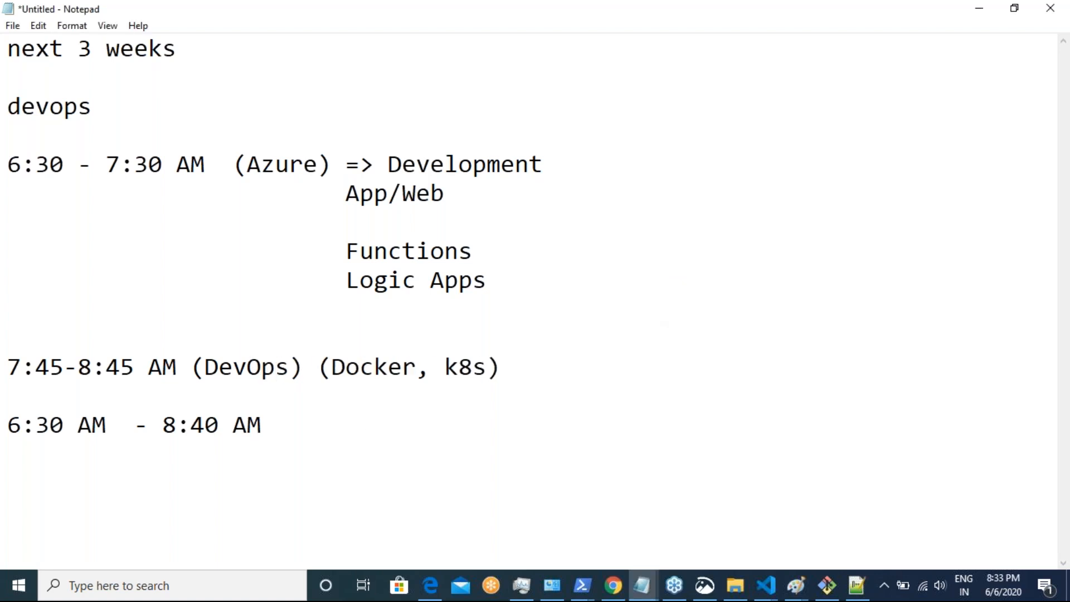
# - Highlight the DevOps slot, the Azure slot and both together to point them out in the schedule
pyautogui.moveTo(511, 365); pyautogui.dragTo(92, 342)
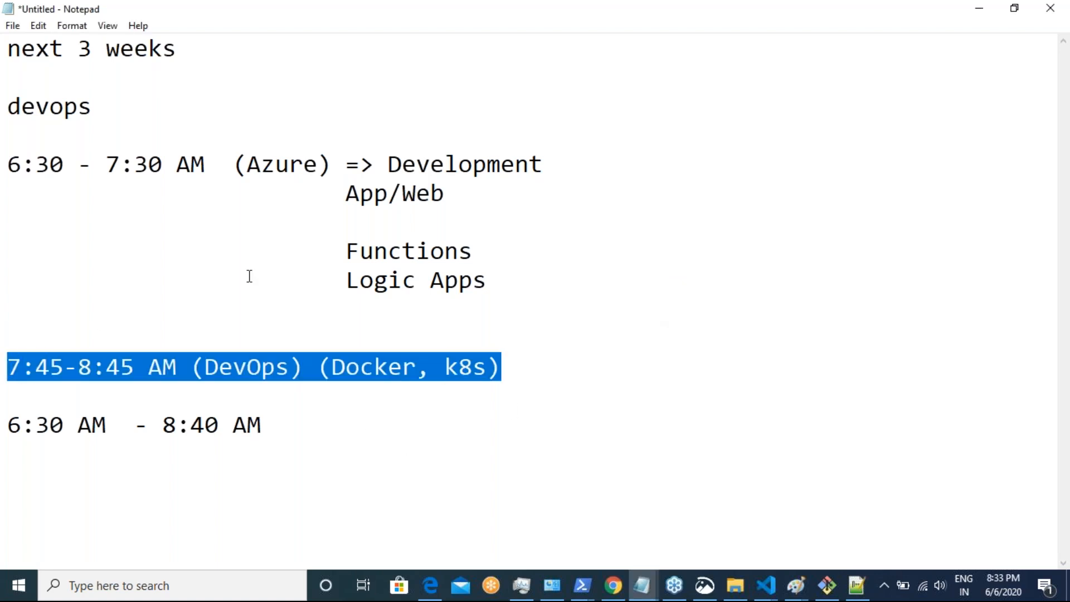
pyautogui.moveTo(8, 165); pyautogui.dragTo(386, 328)
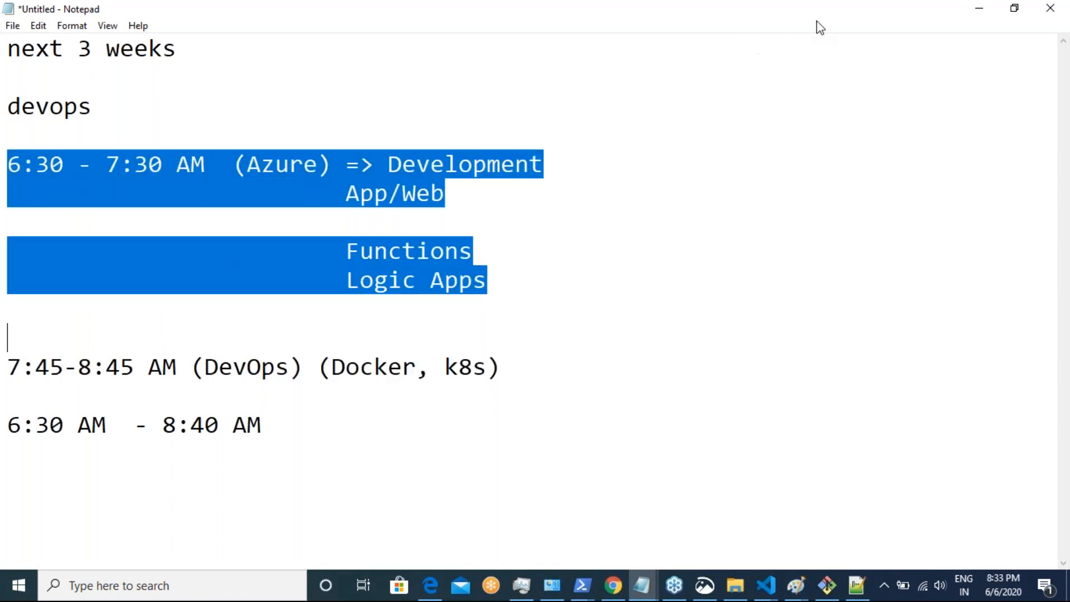
pyautogui.click(129, 248)
pyautogui.moveTo(8, 163); pyautogui.dragTo(506, 359)
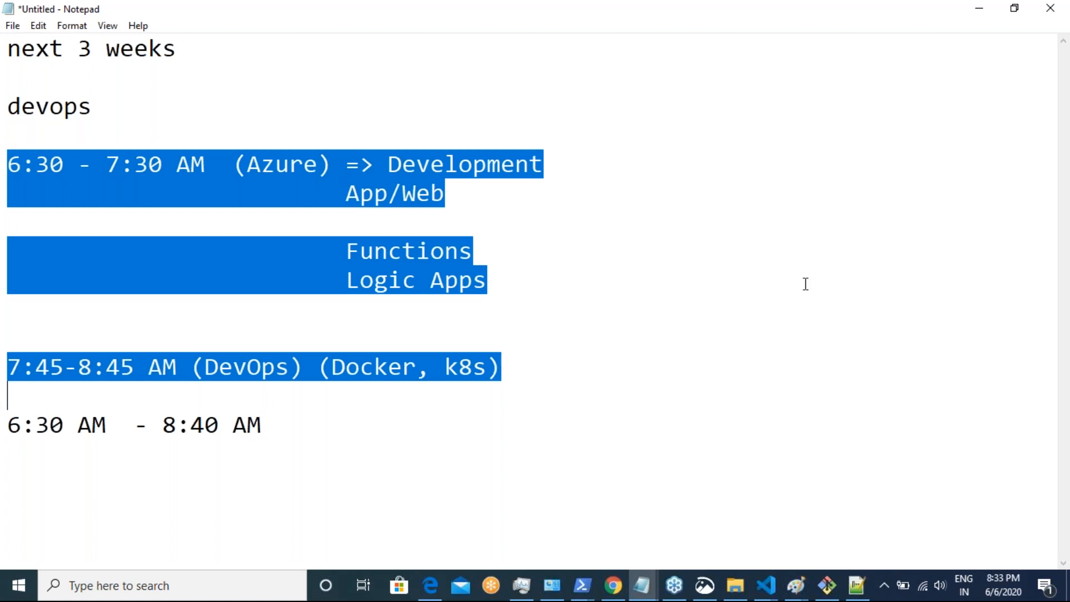
pyautogui.click(833, 274)
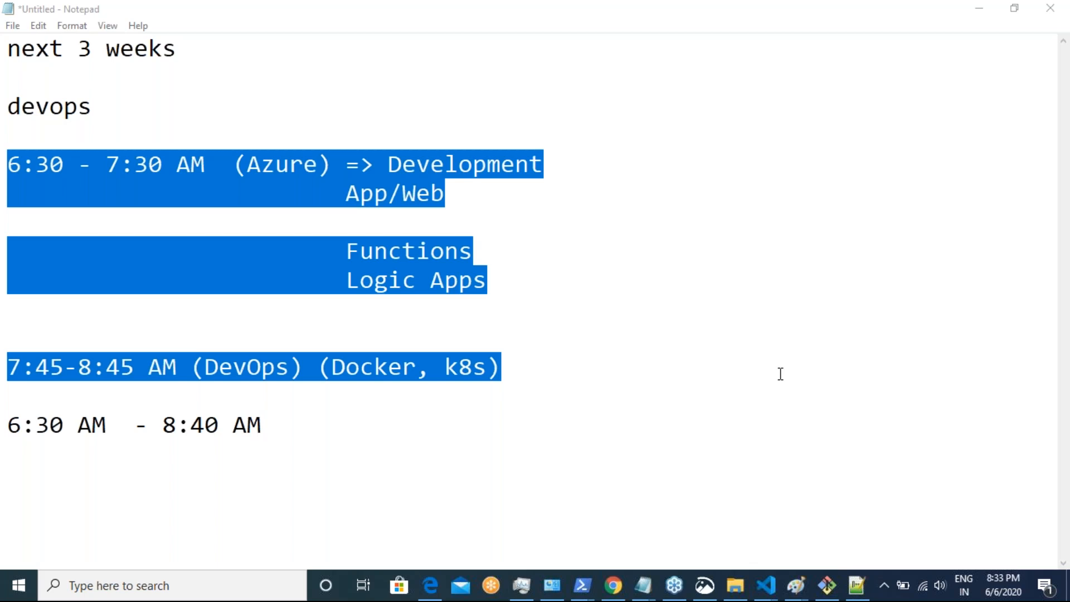
pyautogui.click(520, 360)
pyautogui.keyDown('shift'); pyautogui.click(7, 369); pyautogui.keyUp('shift')
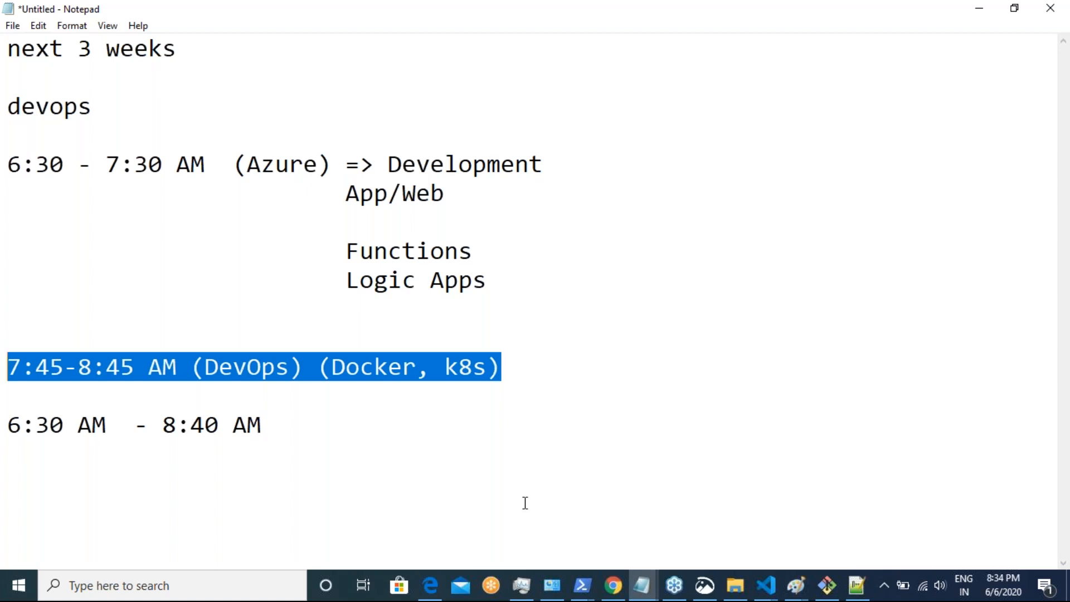
# - Append "=> AKS" after "(Docker, k8s)" on the 7:45-8:45 AM line
pyautogui.click(547, 365)
pyautogui.write('=')
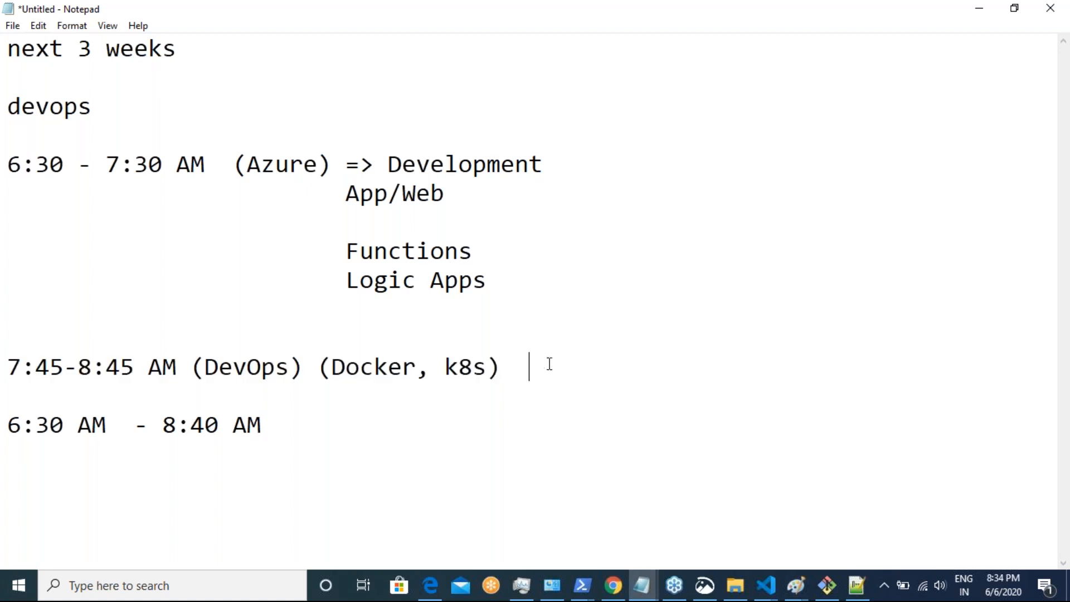
pyautogui.write('> AKS')
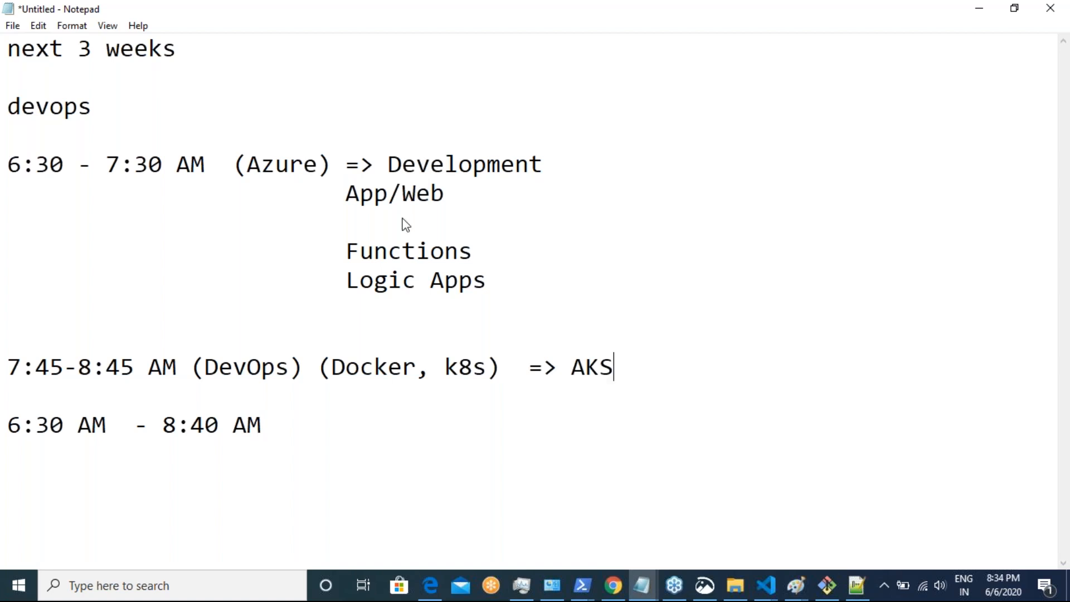
# - Remove the empty line between "App/Web" and "Functions" under the Azure slot
pyautogui.moveTo(632, 365); pyautogui.dragTo(515, 367)
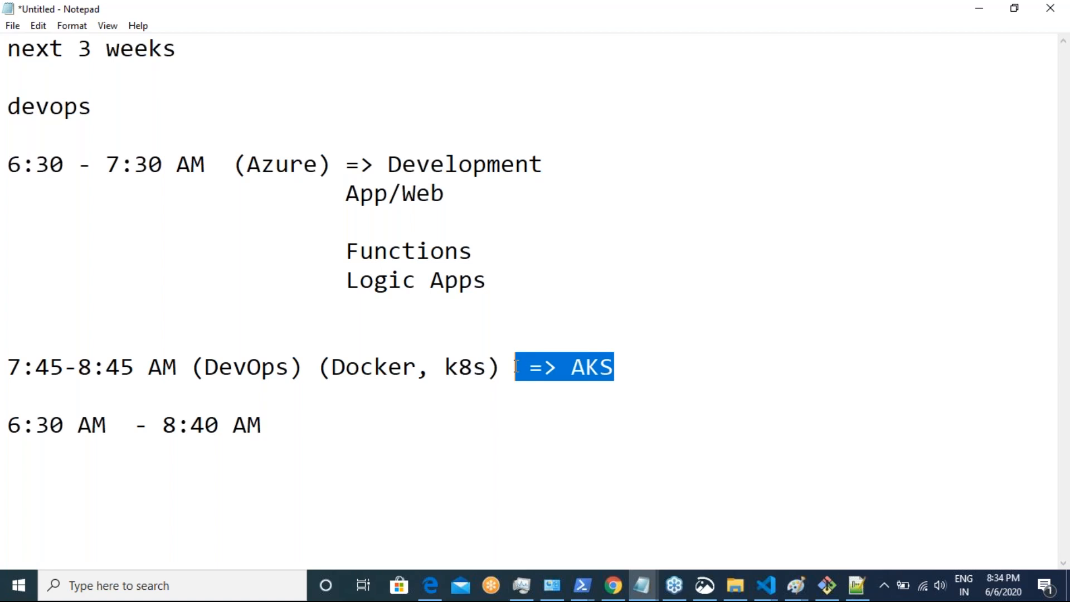
pyautogui.click(813, 14)
pyautogui.moveTo(496, 290); pyautogui.dragTo(8, 204)
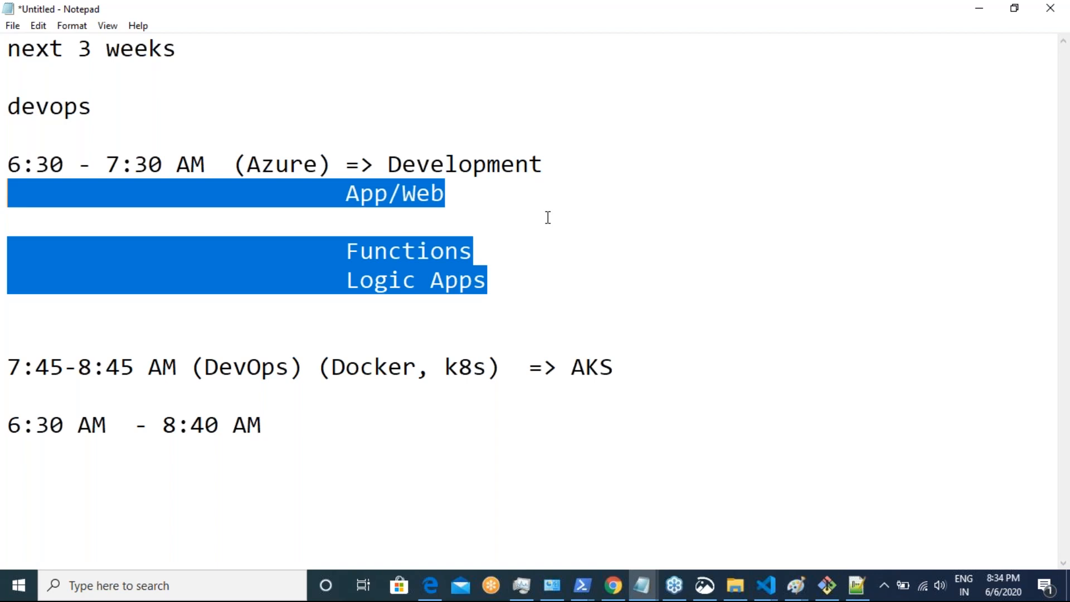
pyautogui.click(479, 187)
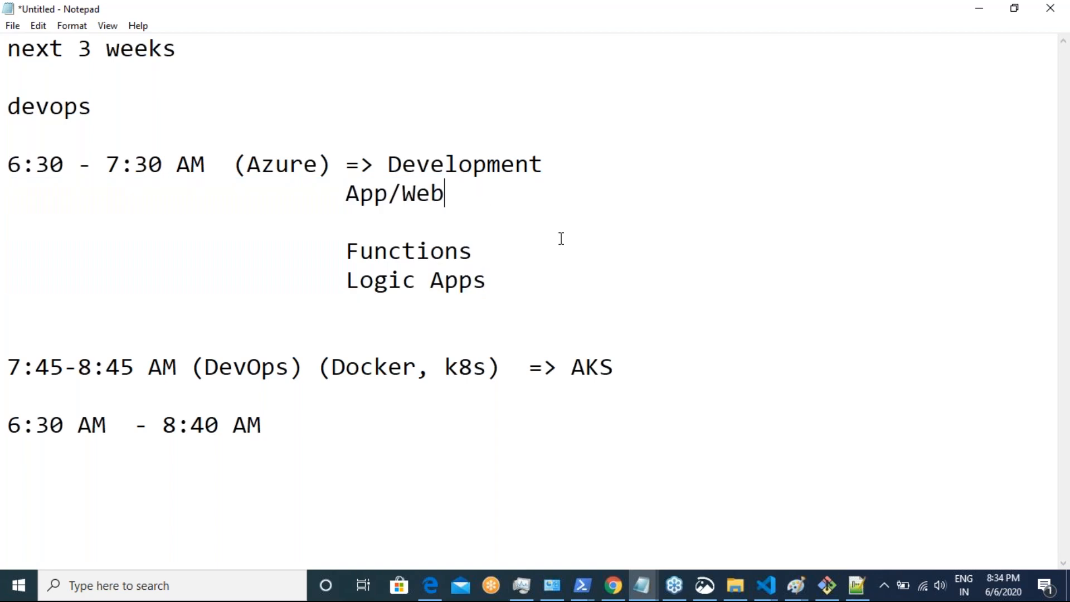
pyautogui.press('Delete')
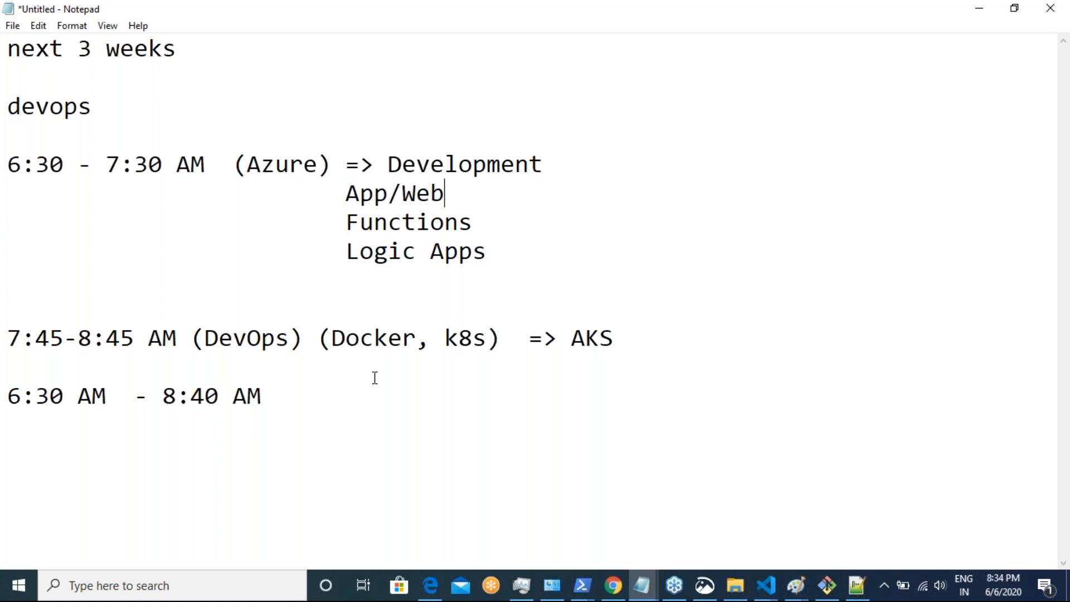
# - Highlight everything from the Azure slot through the DevOps slot to review it, and clear the selection
pyautogui.moveTo(641, 340); pyautogui.dragTo(9, 165)
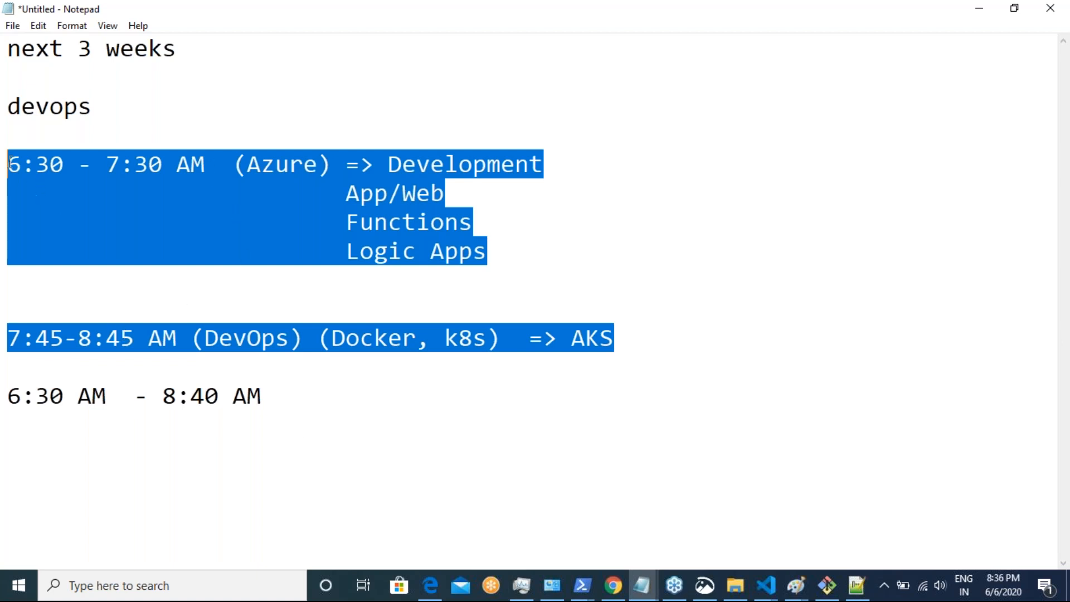
pyautogui.click(163, 164)
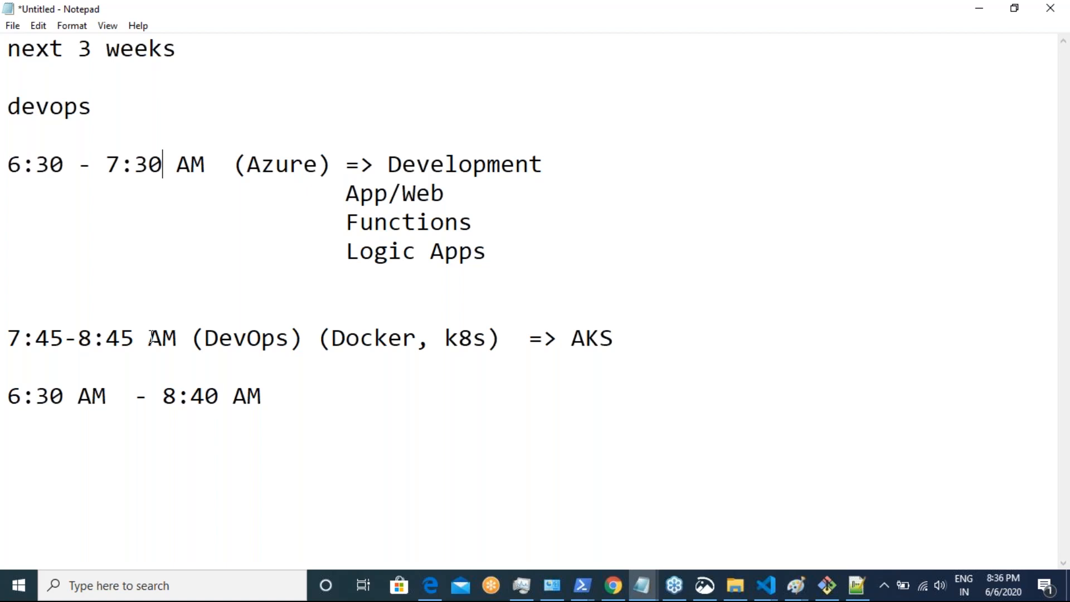
pyautogui.click(836, 274)
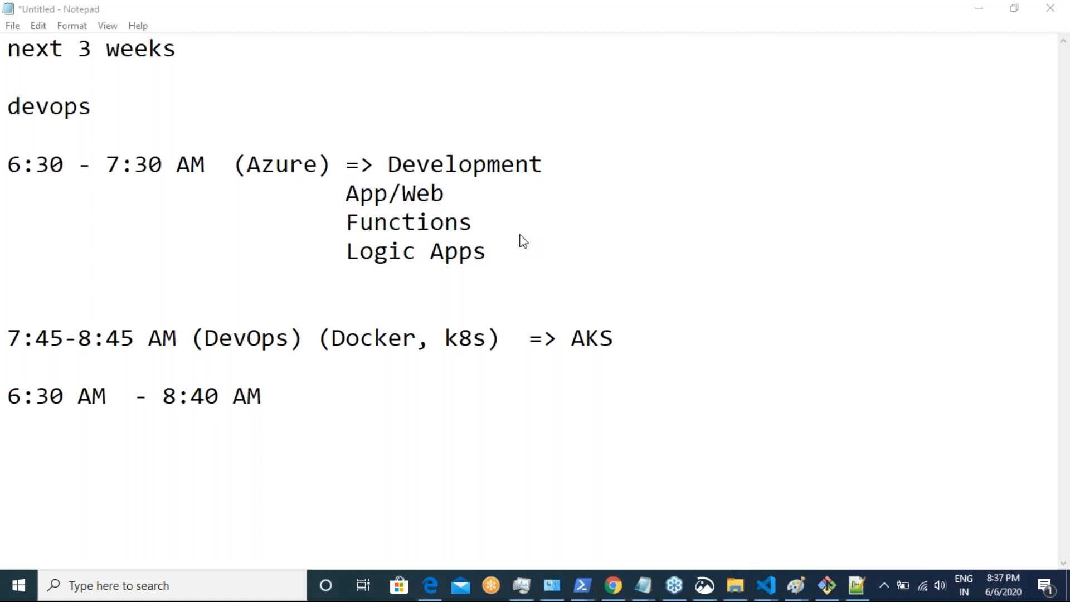
pyautogui.click(309, 394)
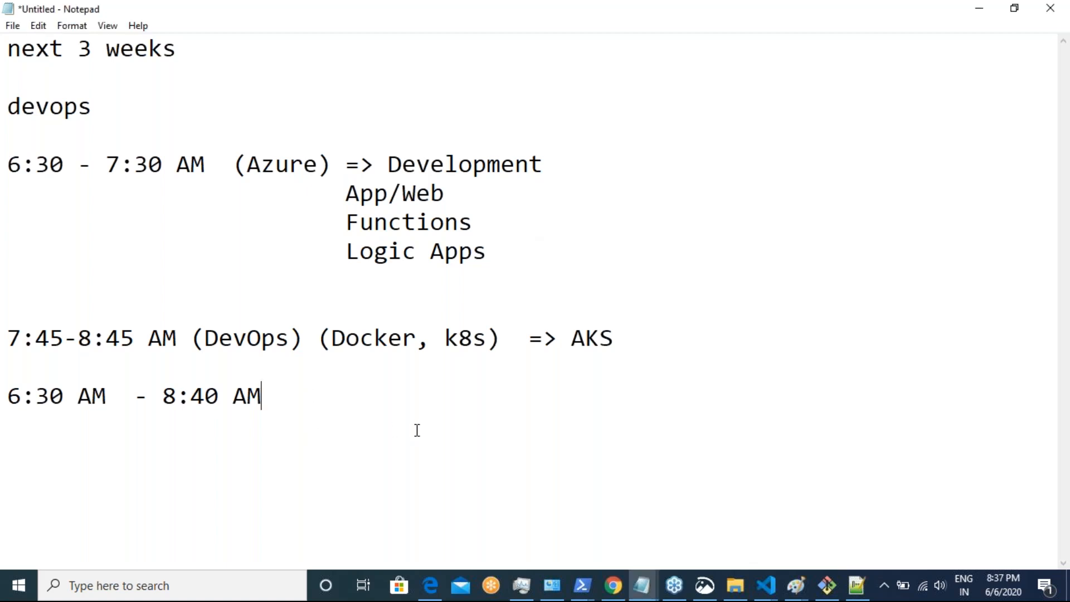
# - Switch to arm2.md in Visual Studio Code and add the heading "### Exercise:" two blank lines below the VMWare to Azure link
pyautogui.click(766, 585)
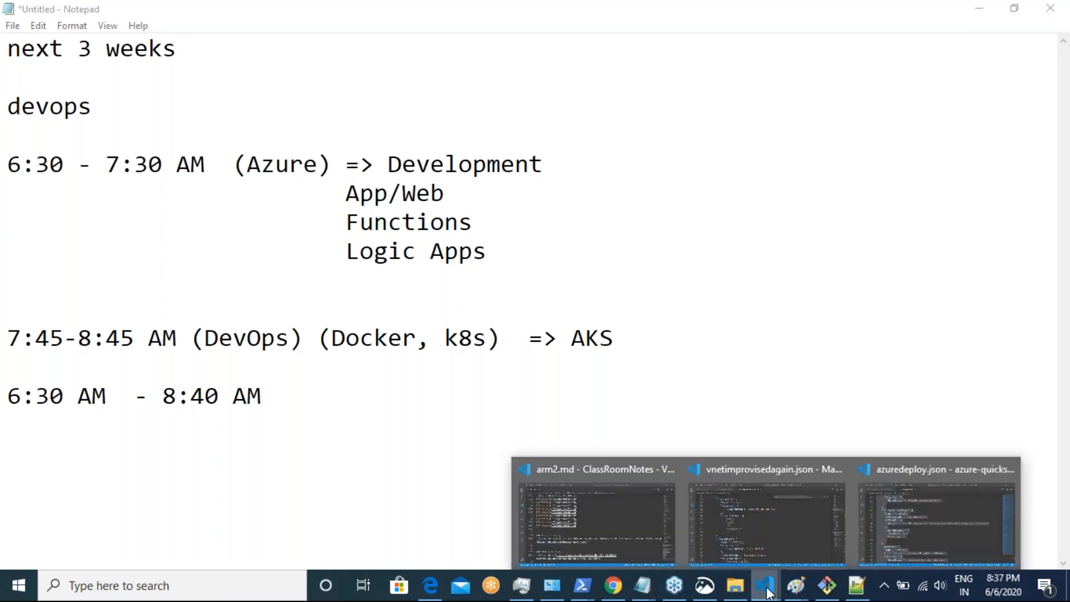
pyautogui.click(599, 527)
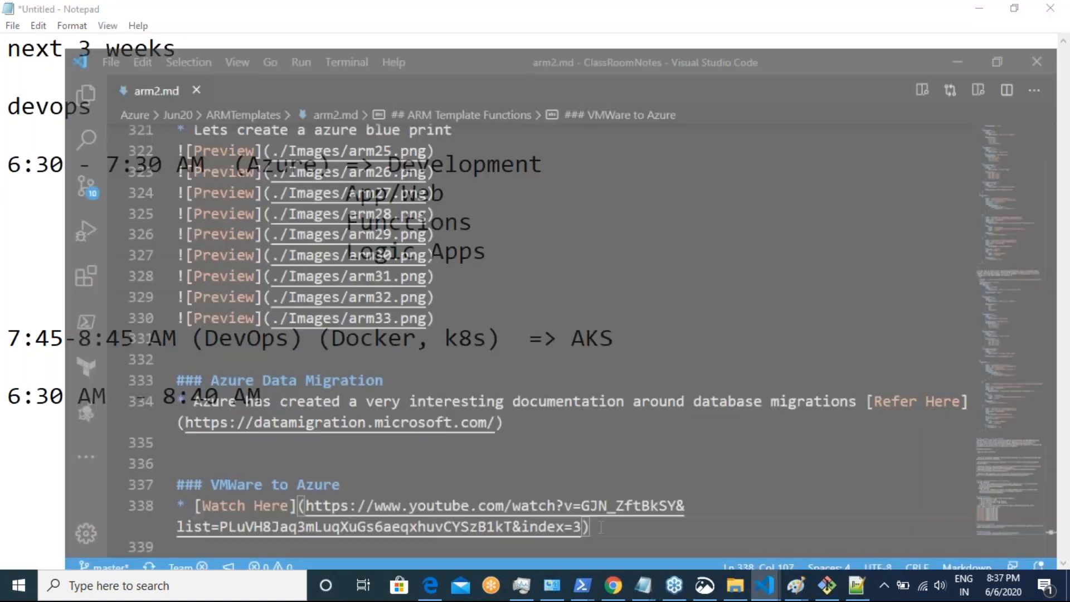
pyautogui.scroll(-2, 270, 301)
pyautogui.press('End')
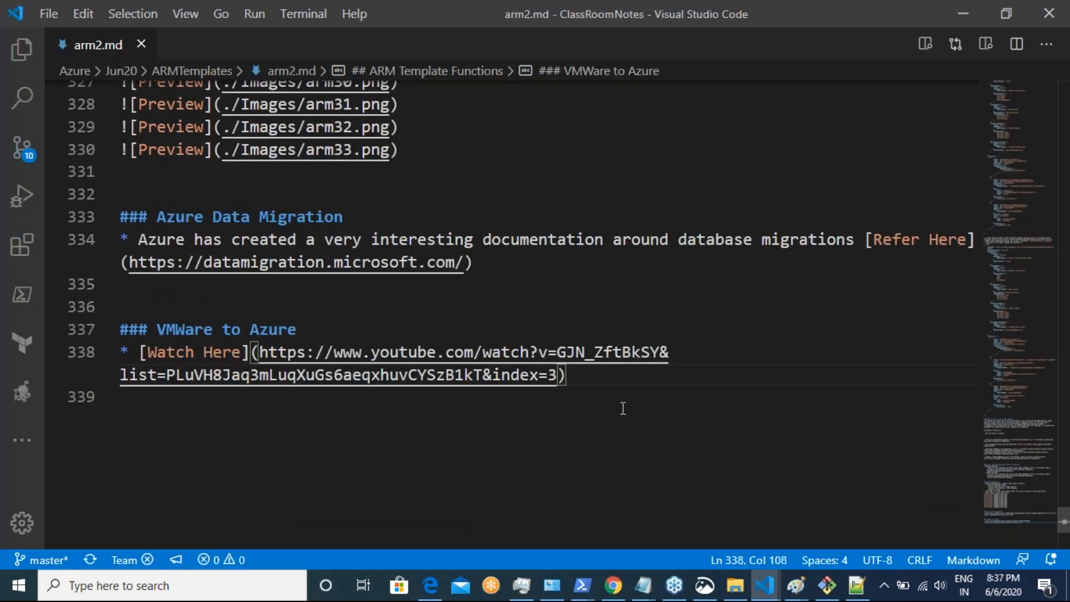
pyautogui.press('Return')
pyautogui.press('Return')
pyautogui.press('Return')
pyautogui.write('###')
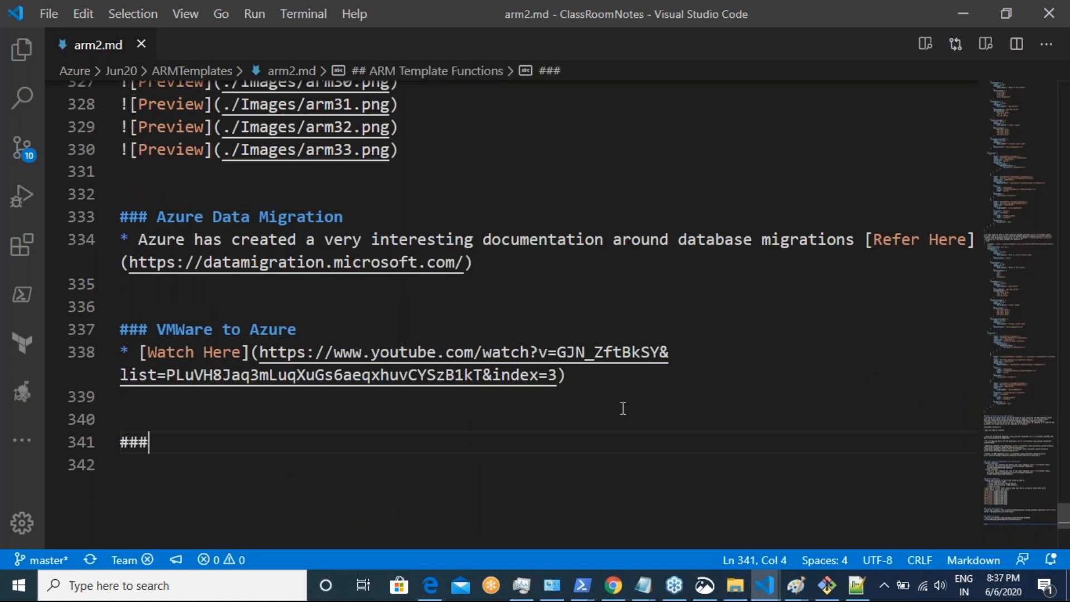
pyautogui.write(' Exercise')
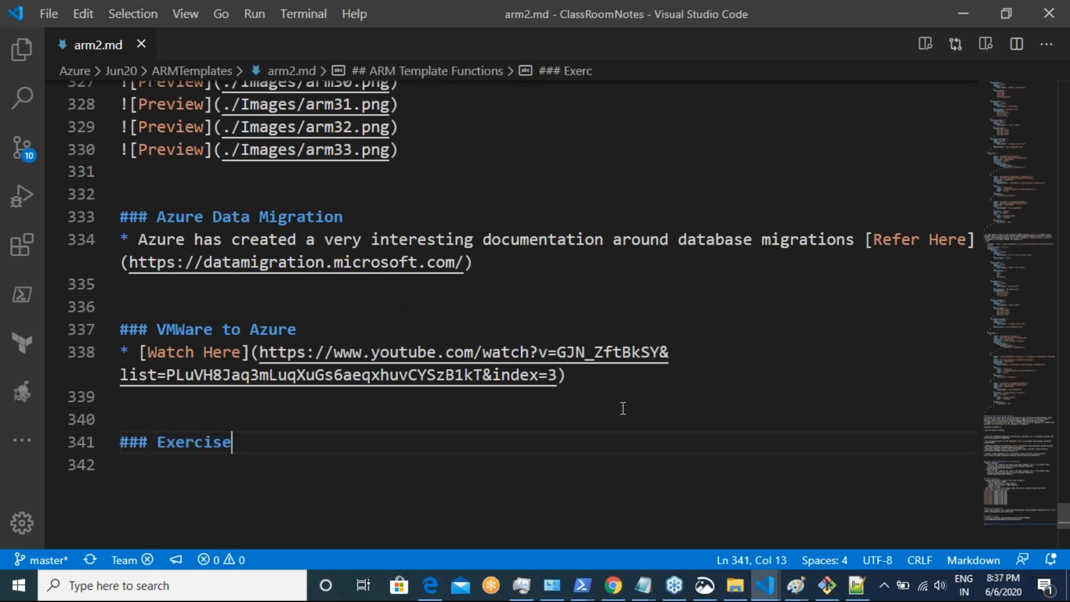
pyautogui.write(':')
# - Add the bullet "* Write an ARM Template to Create Virtual Machine Scale Set in Azure" under the Exercise heading
pyautogui.press('Return')
pyautogui.write('*')
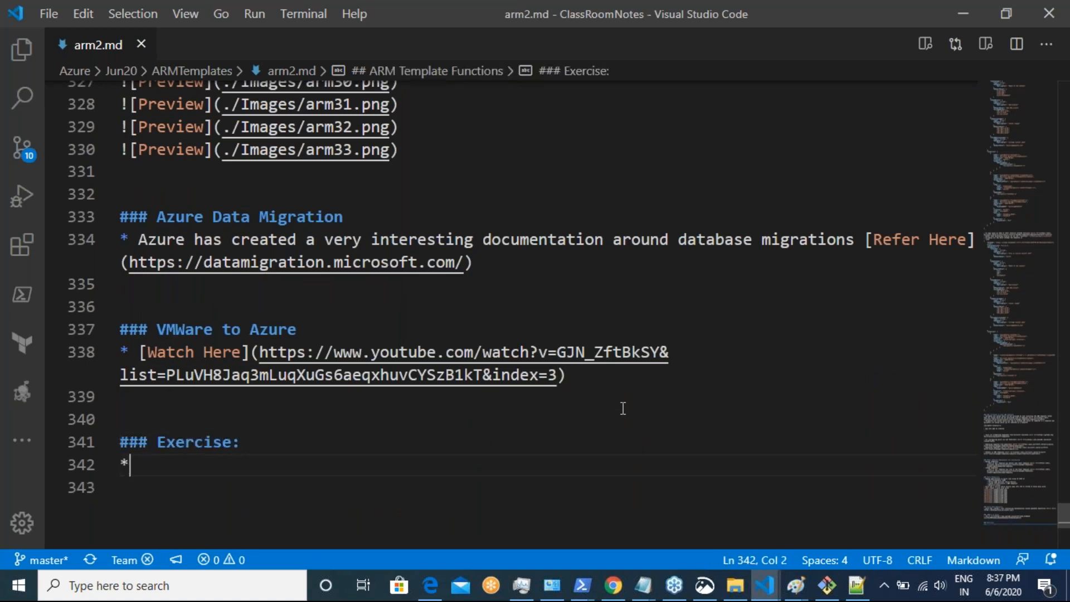
pyautogui.write(' Write an ')
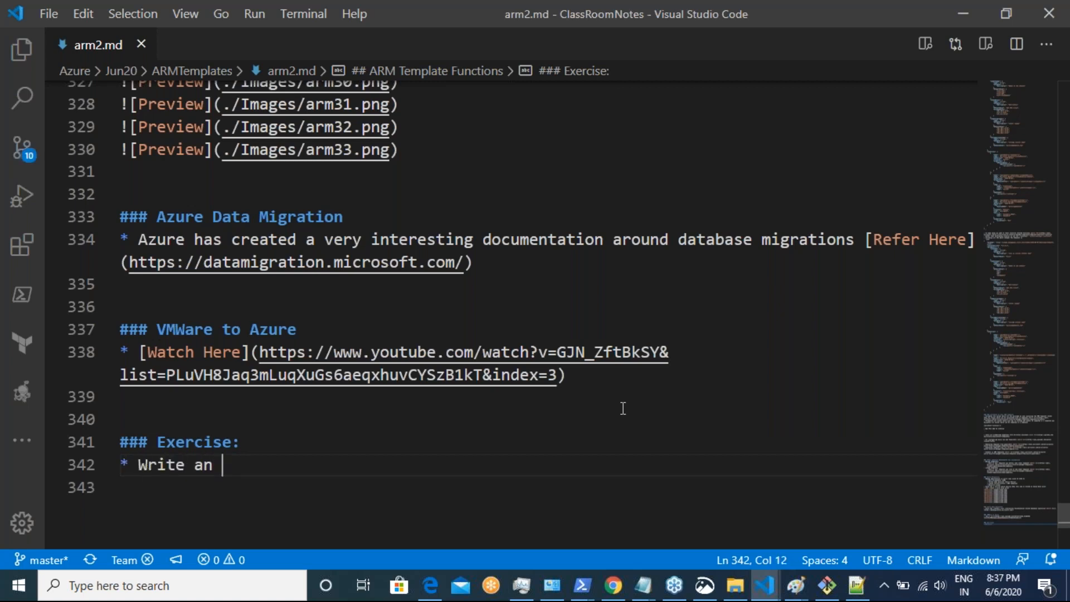
pyautogui.write('ARM Template ')
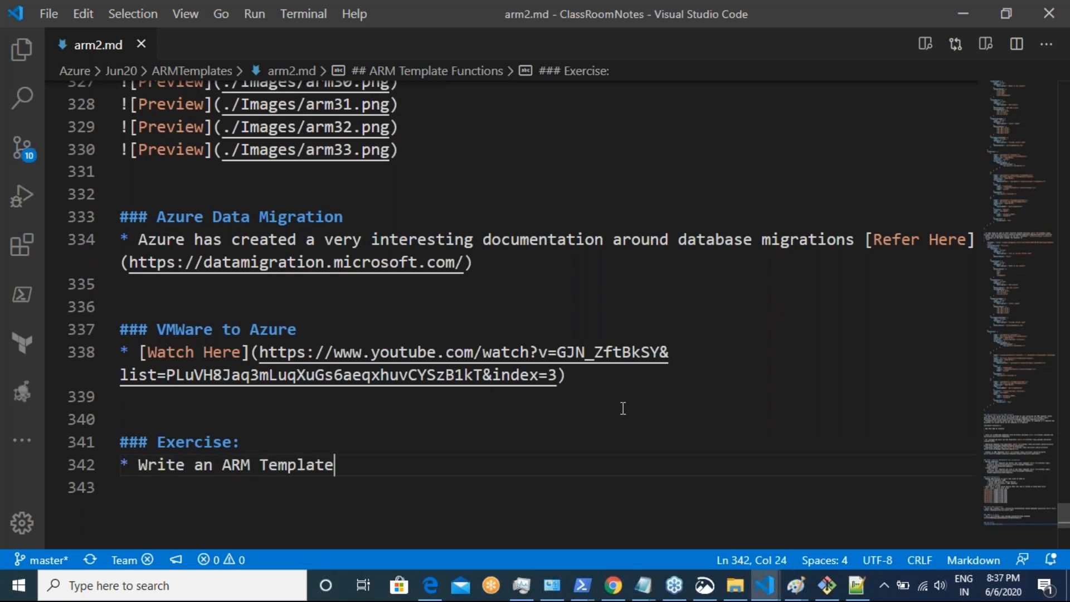
pyautogui.write('to Create')
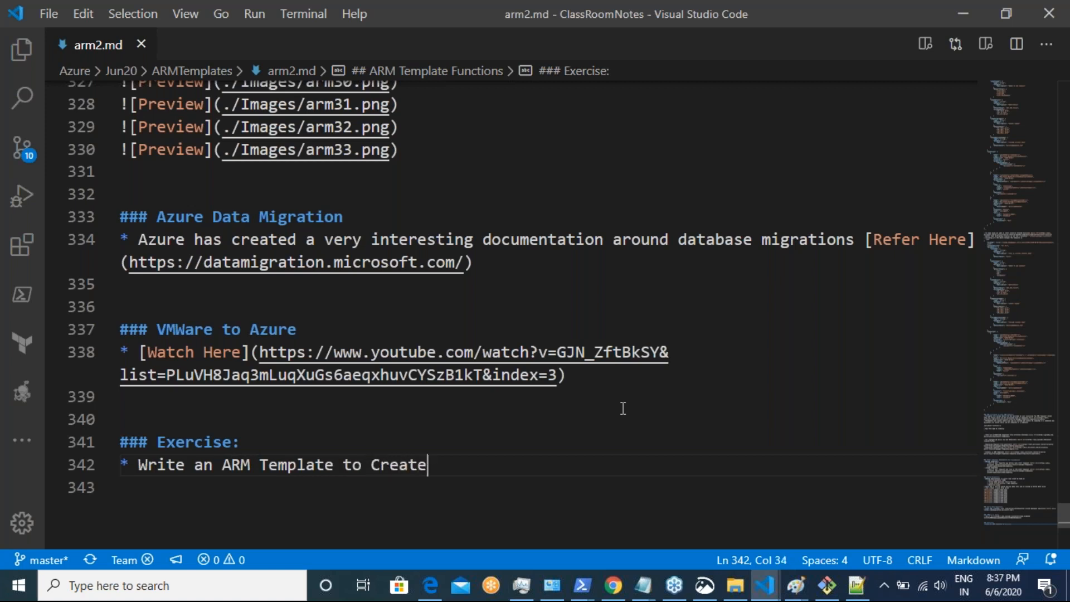
pyautogui.write(' Virtual Mach')
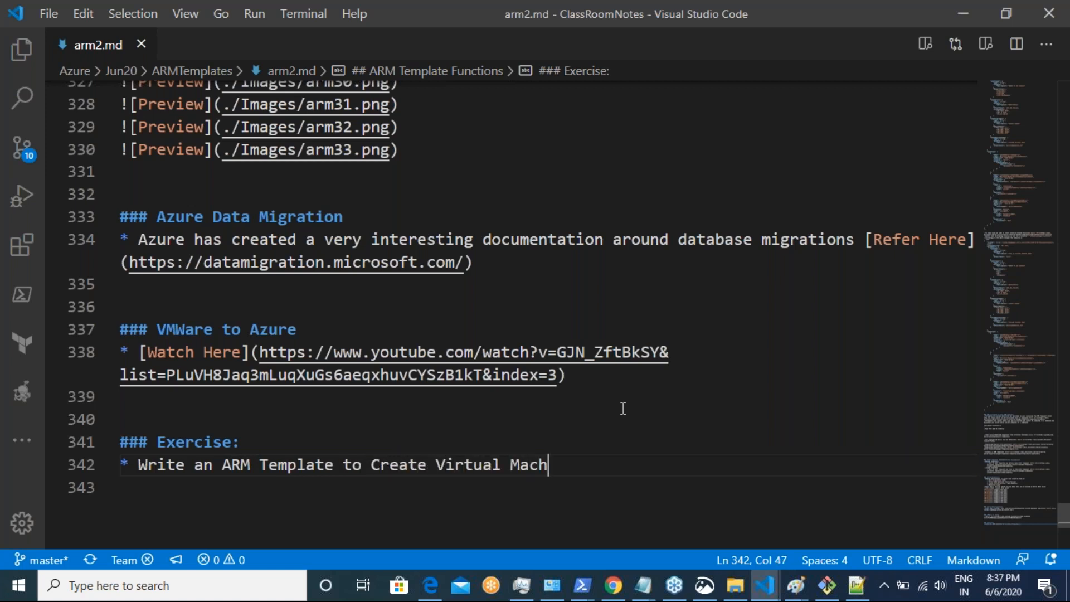
pyautogui.write('ine Scale Set in Azuyre')
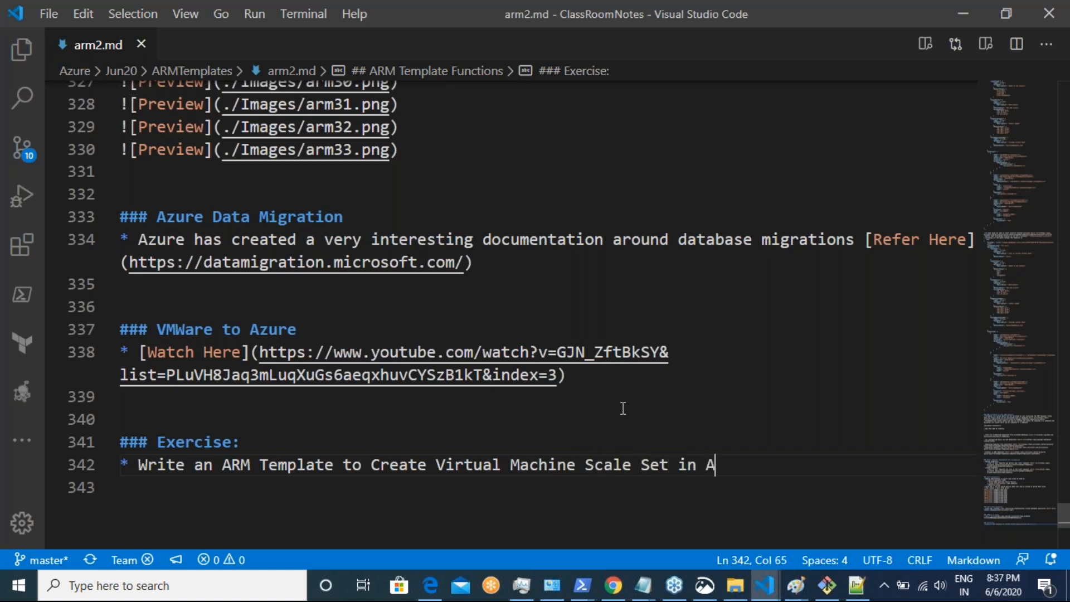
pyautogui.press('BackSpace')
pyautogui.press('BackSpace')
pyautogui.press('BackSpace')
pyautogui.write('re')
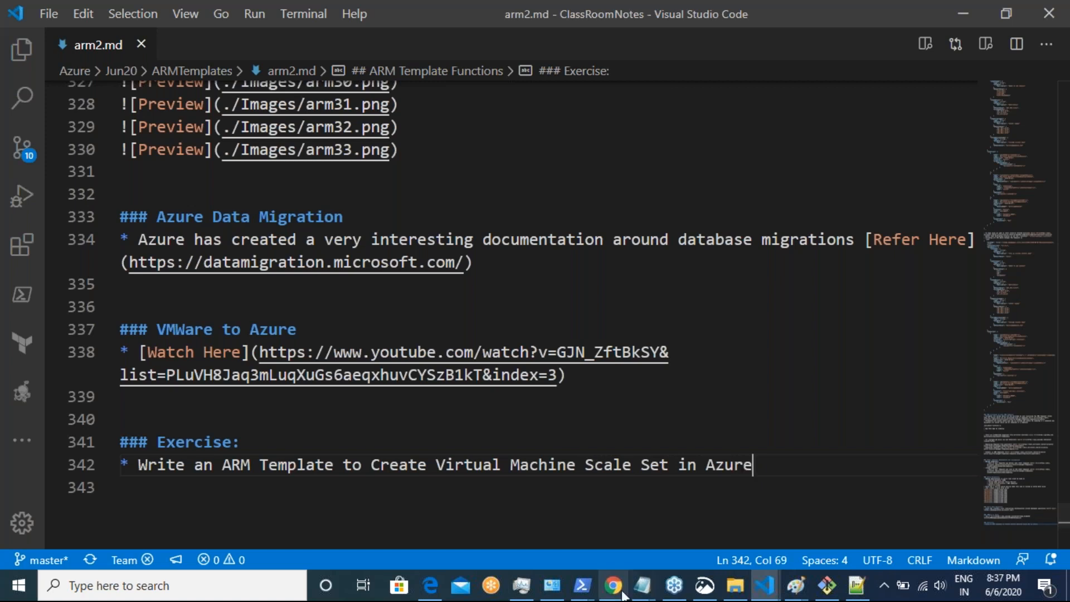
# - Switch to Chrome, search the web for "virtual machine scale sets" and open the Microsoft Docs overview article
pyautogui.click(622, 594)
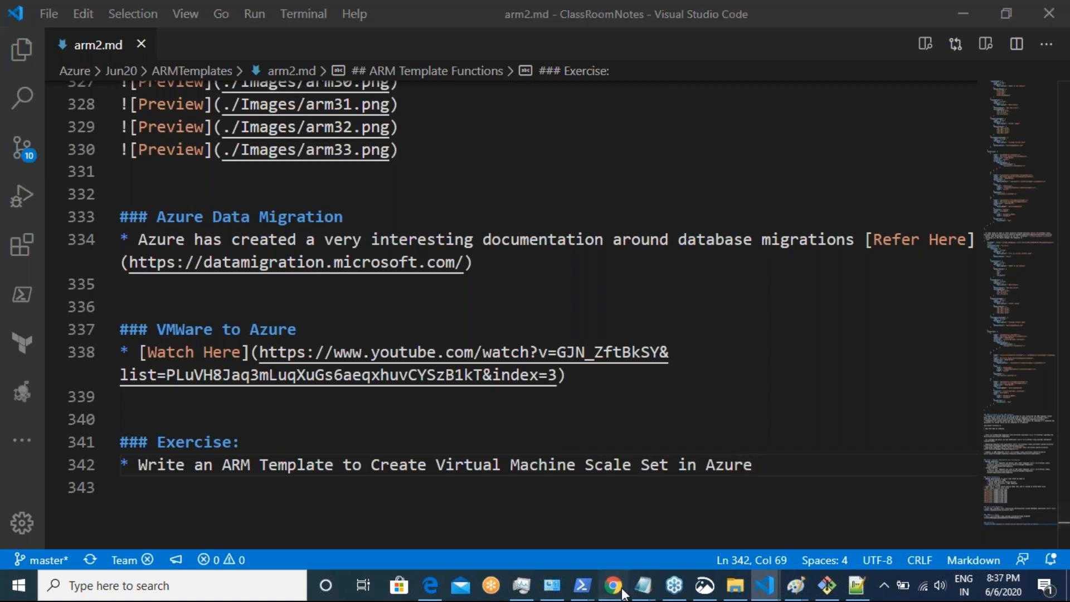
pyautogui.hotkey('ctrl', 'l')
pyautogui.write('virtual machine')
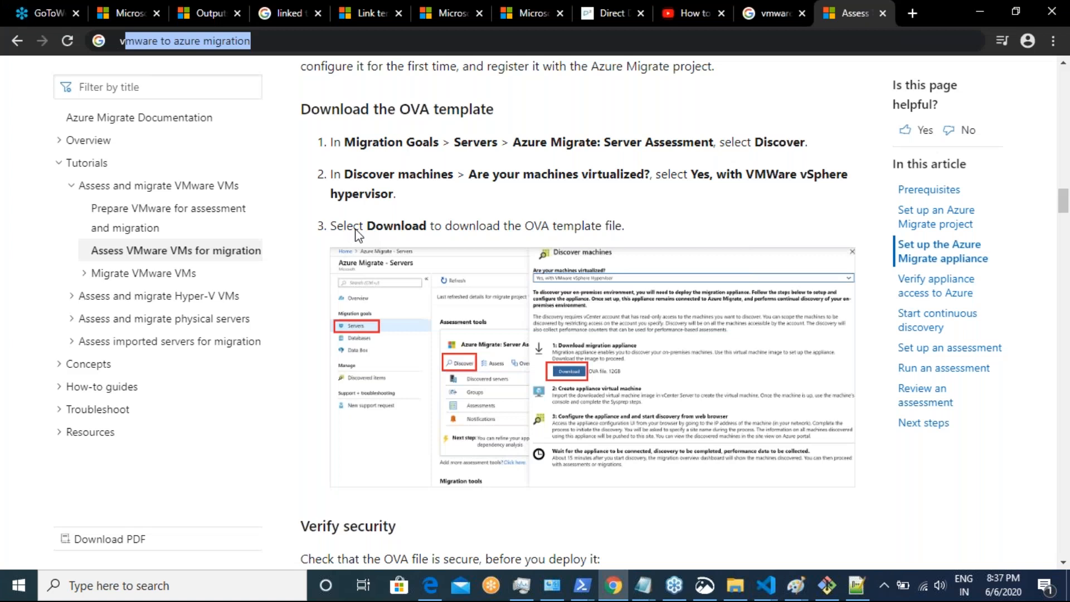
pyautogui.click(803, 15)
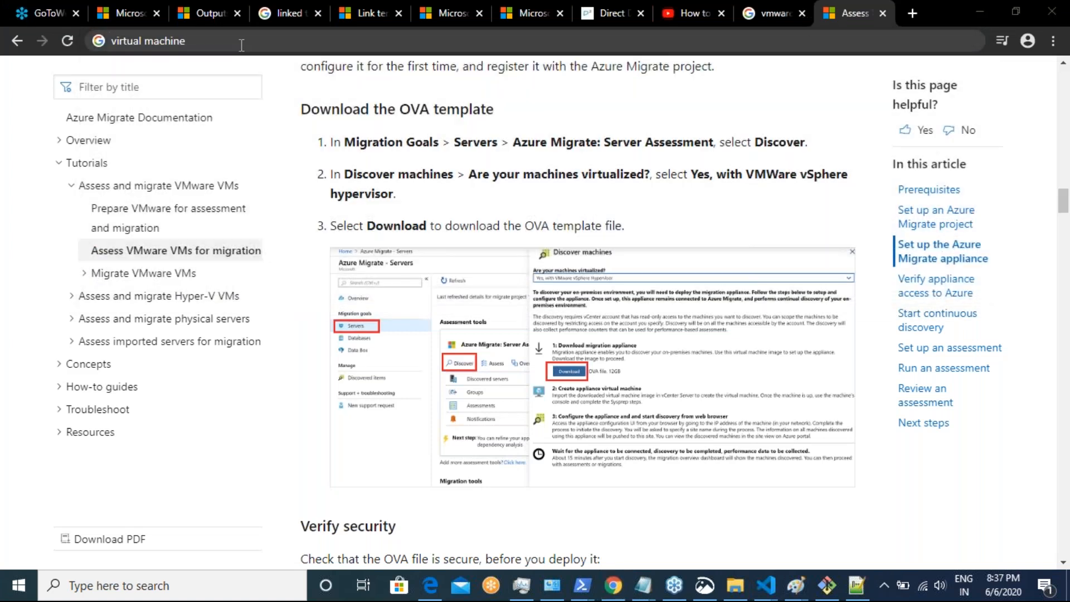
pyautogui.click(236, 41)
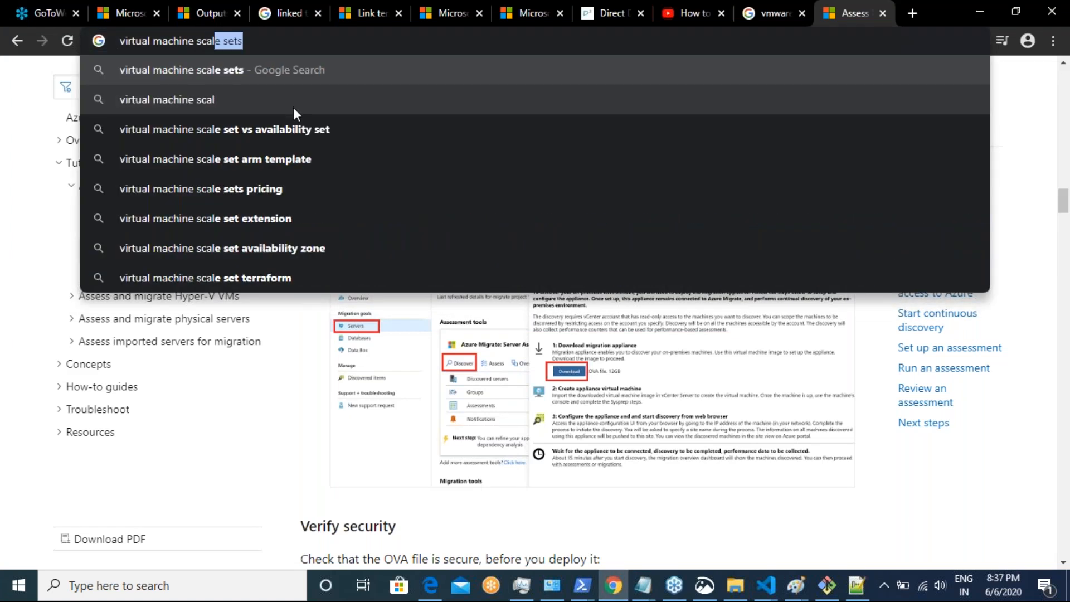
pyautogui.press('Return')
pyautogui.click(407, 243)
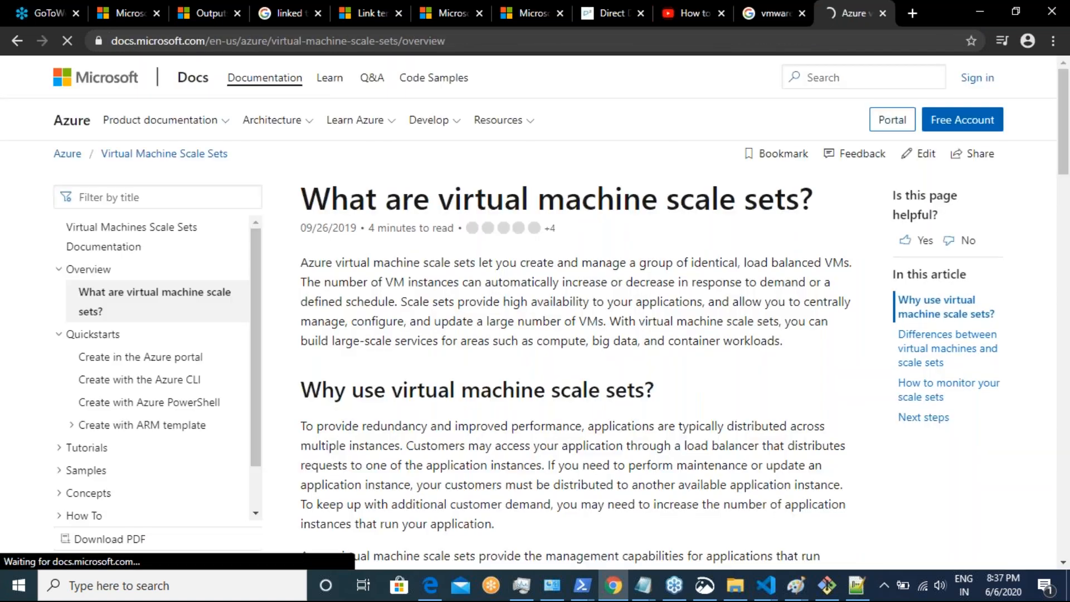
# - Open the "Create in the Azure portal" quickstart and append its address to the exercise bullet in arm2.md as a "[Refer Here]" link
pyautogui.click(196, 358)
pyautogui.click(544, 45)
pyautogui.hotkey('ctrl', 'c')
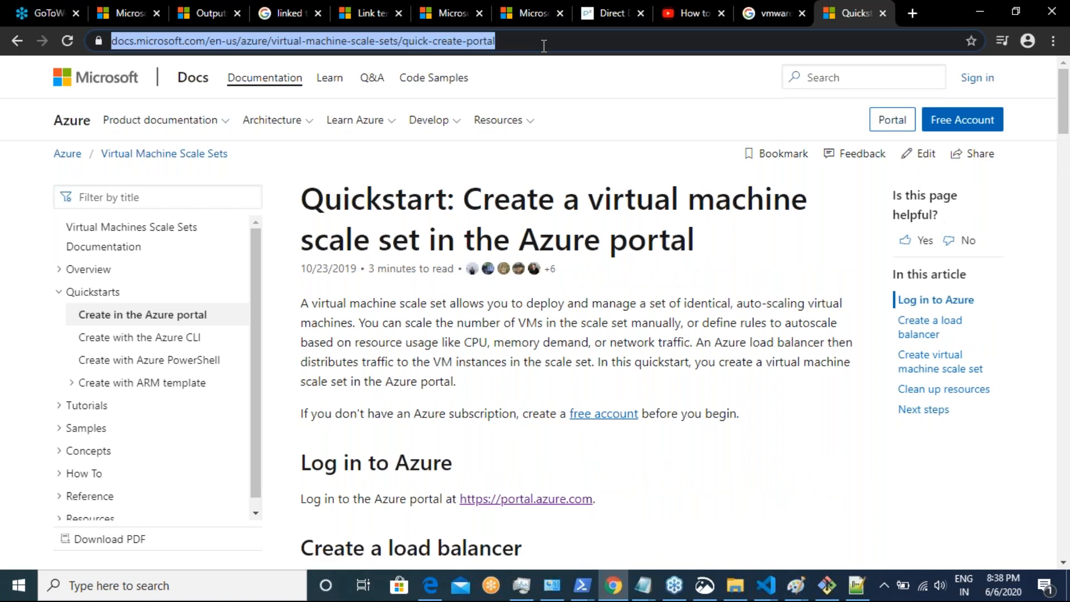
pyautogui.hotkey('alt', 'Tab')
pyautogui.write('[Refer Here]')
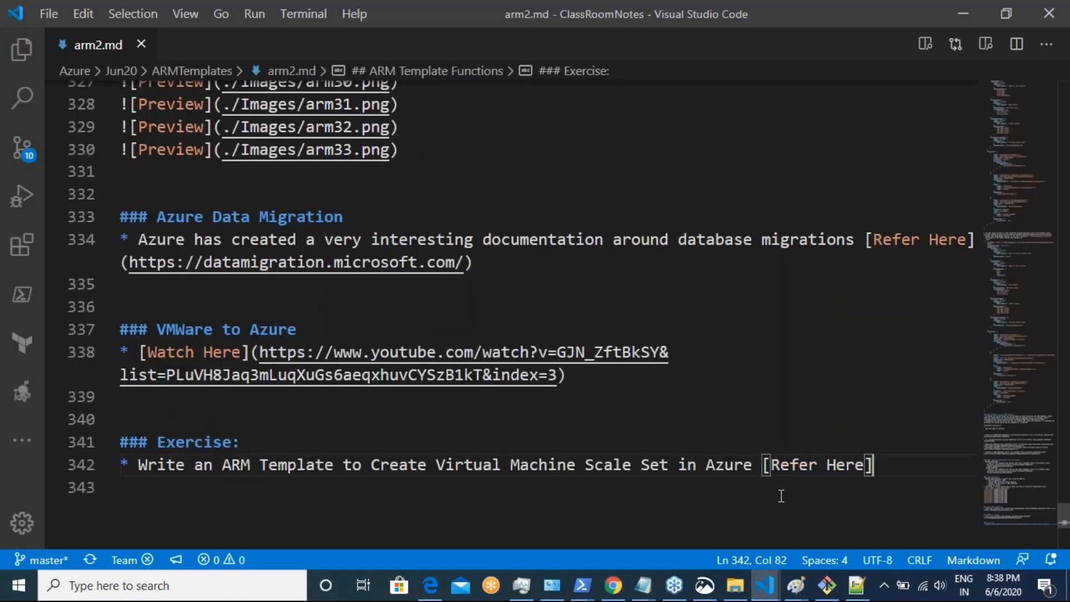
pyautogui.write('(')
pyautogui.hotkey('ctrl', 'v')
# - Glance over the quickstart page in Chrome again and start a new line below the exercise bullet in arm2.md
pyautogui.hotkey('alt', 'Tab')
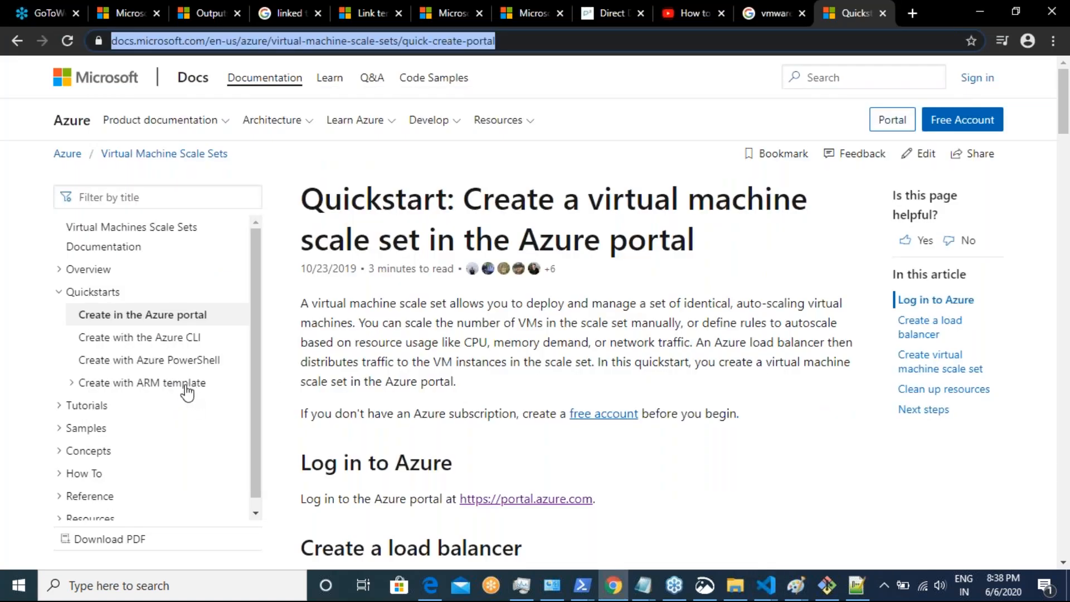
pyautogui.scroll(-4, 522, 361)
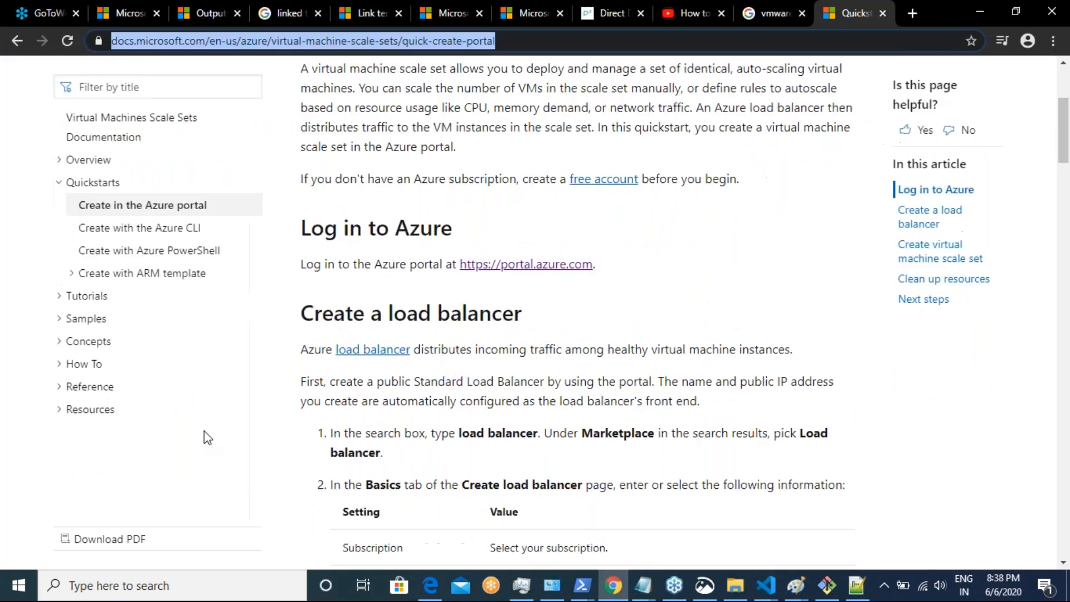
pyautogui.hotkey('alt', 'Tab')
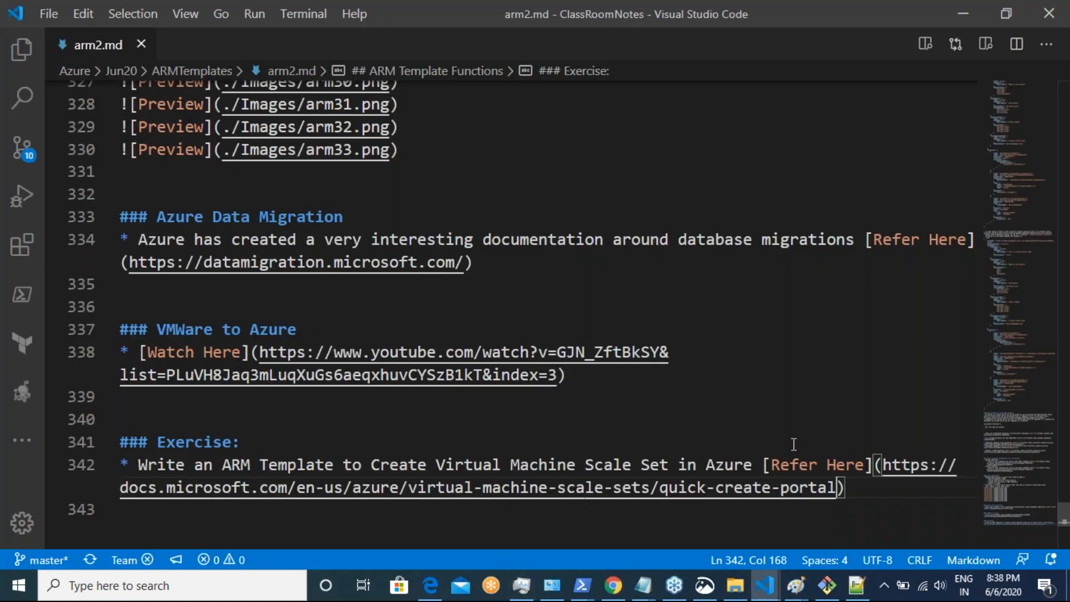
pyautogui.press('End')
pyautogui.press('Return')
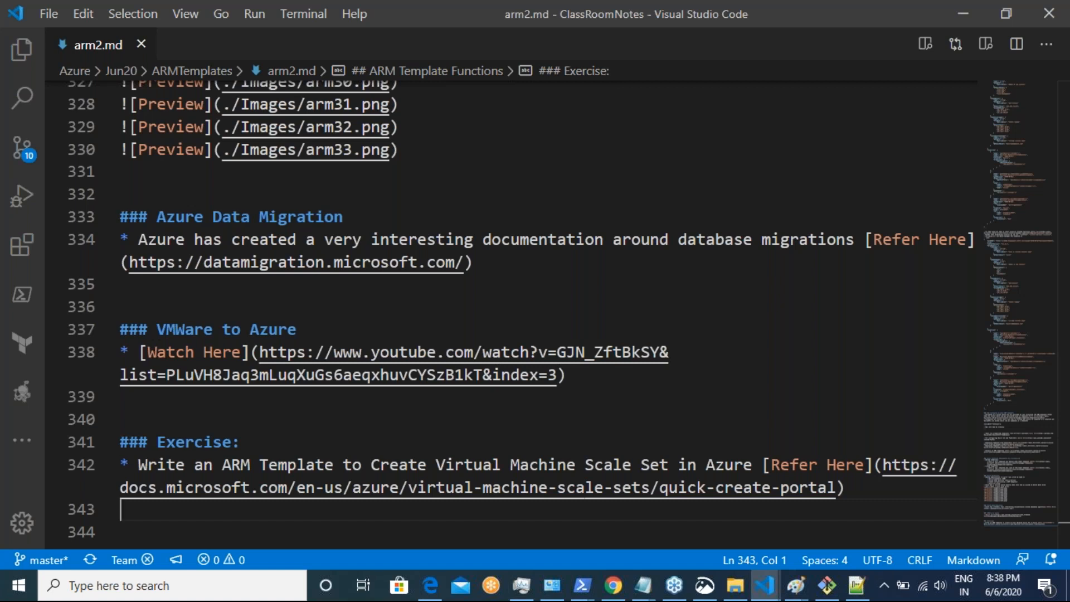
# - Switch to Snip & Sketch and capture a new snip of the webinar's question list and selected question
pyautogui.click(830, 277)
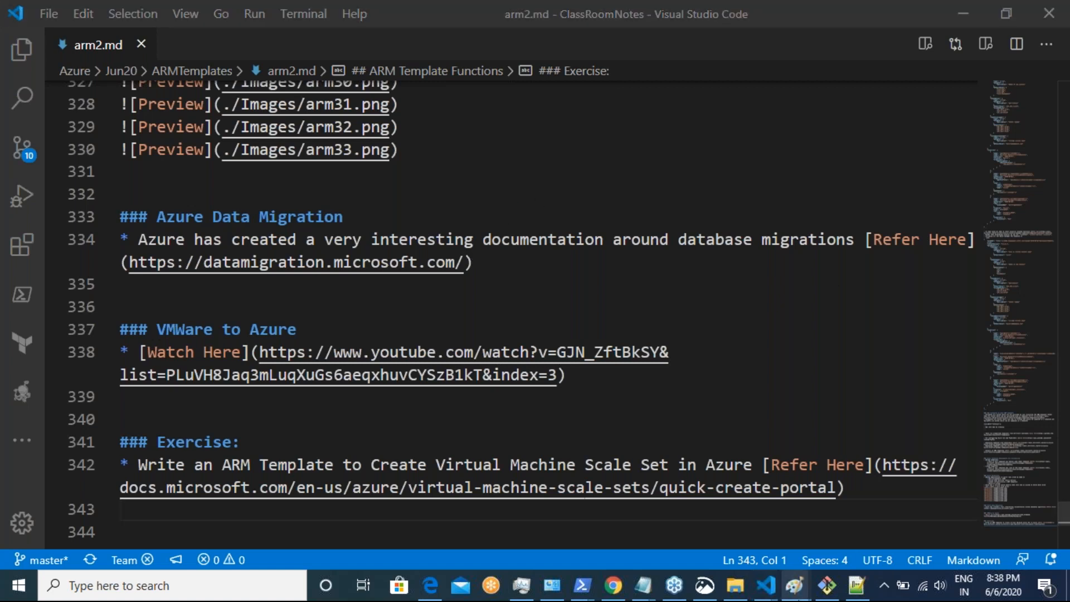
pyautogui.click(705, 587)
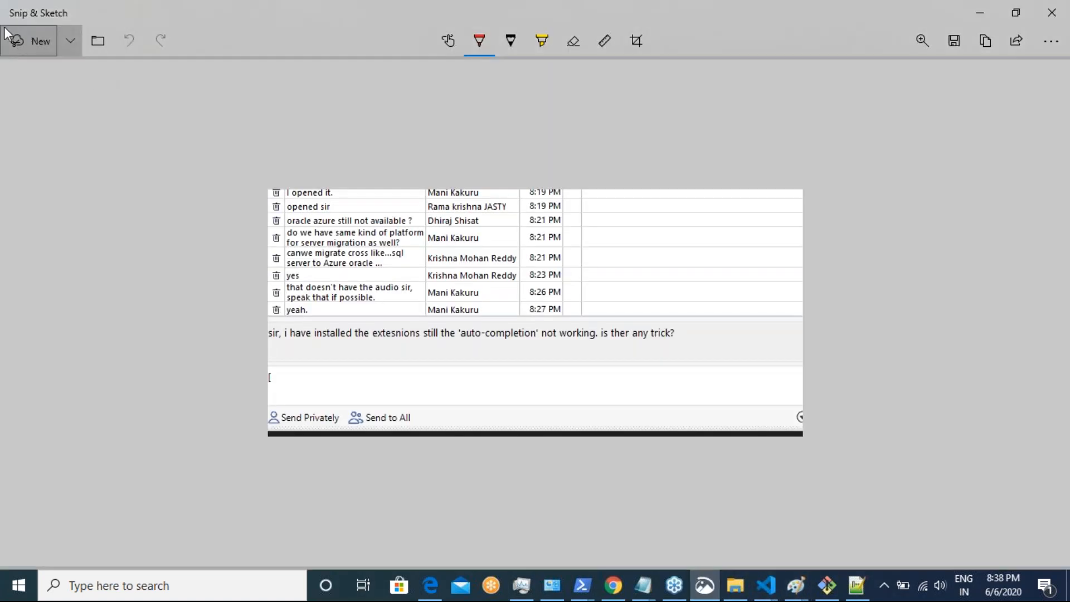
pyautogui.click(705, 587)
pyautogui.moveTo(273, 37); pyautogui.dragTo(780, 295)
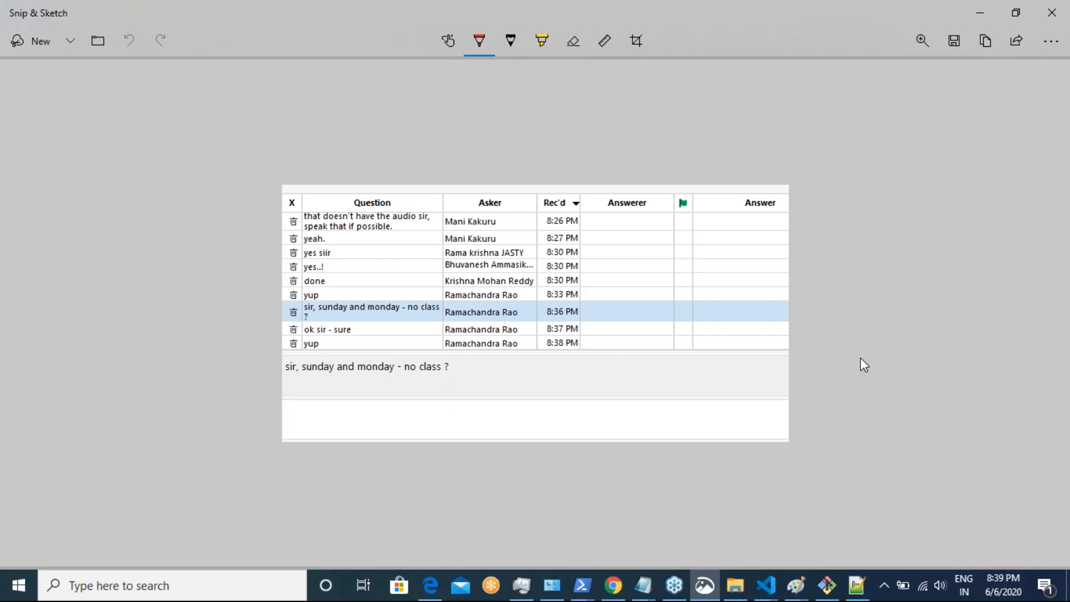
# - Switch to Chrome and open the instructor's Calendly scheduling page
pyautogui.click(613, 585)
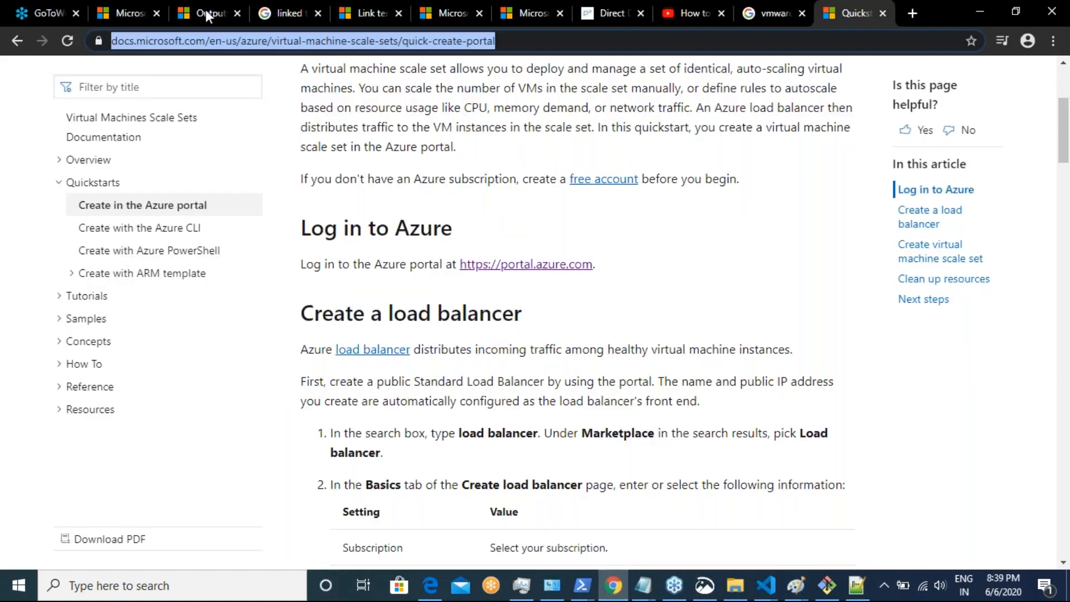
pyautogui.write('shai')
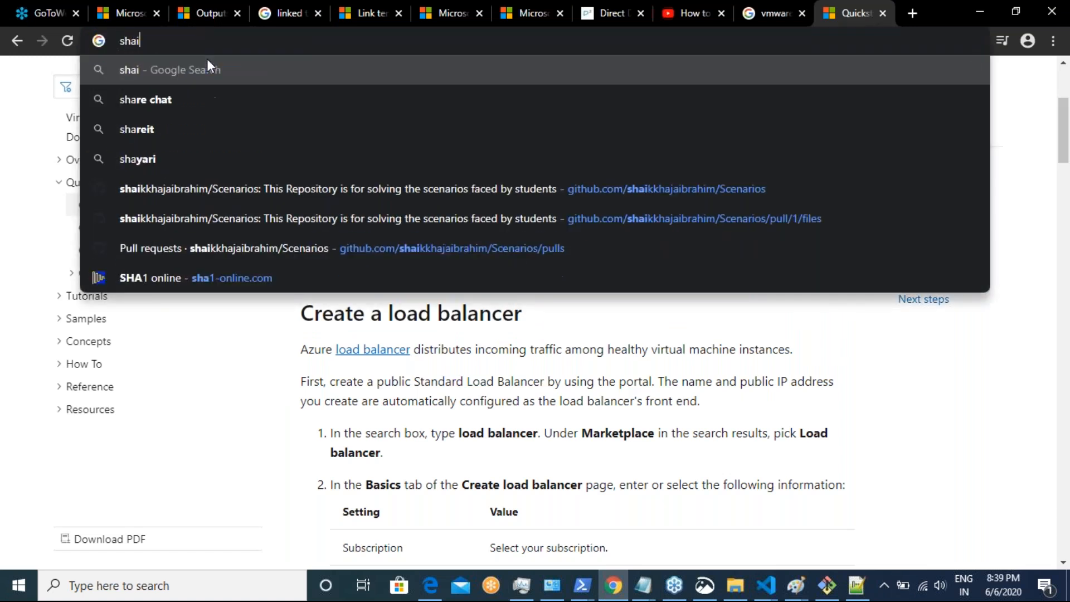
pyautogui.press('BackSpace')
pyautogui.press('BackSpace')
pyautogui.press('BackSpace')
pyautogui.press('BackSpace')
pyautogui.write('calendly.com/')
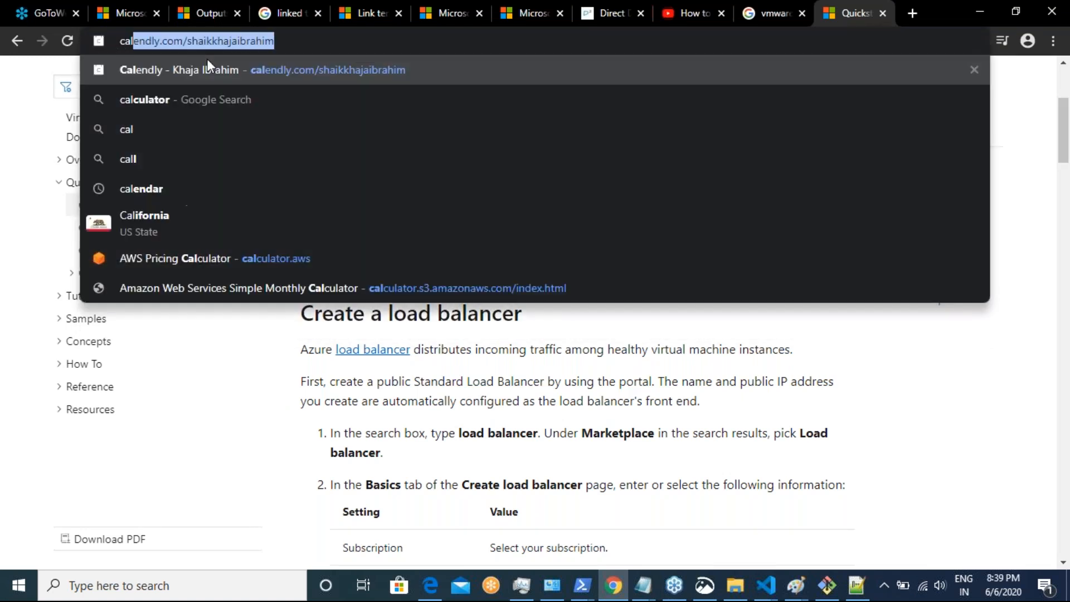
pyautogui.click(206, 62)
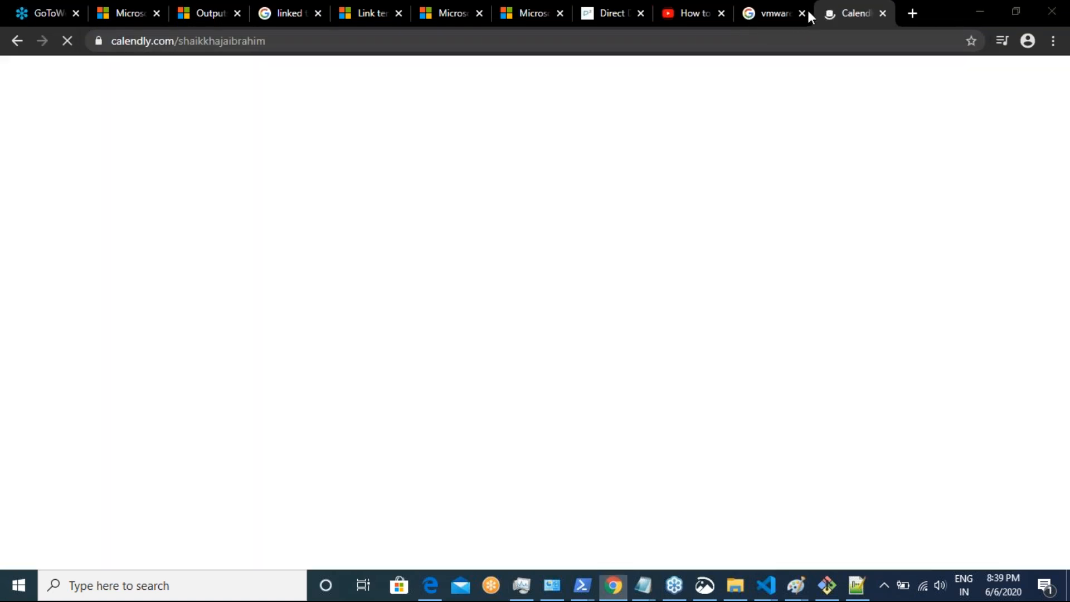
# - Select the full web address of the Calendly scheduling page for sharing
pyautogui.click(293, 41)
pyautogui.hotkey('alt', 'Tab')
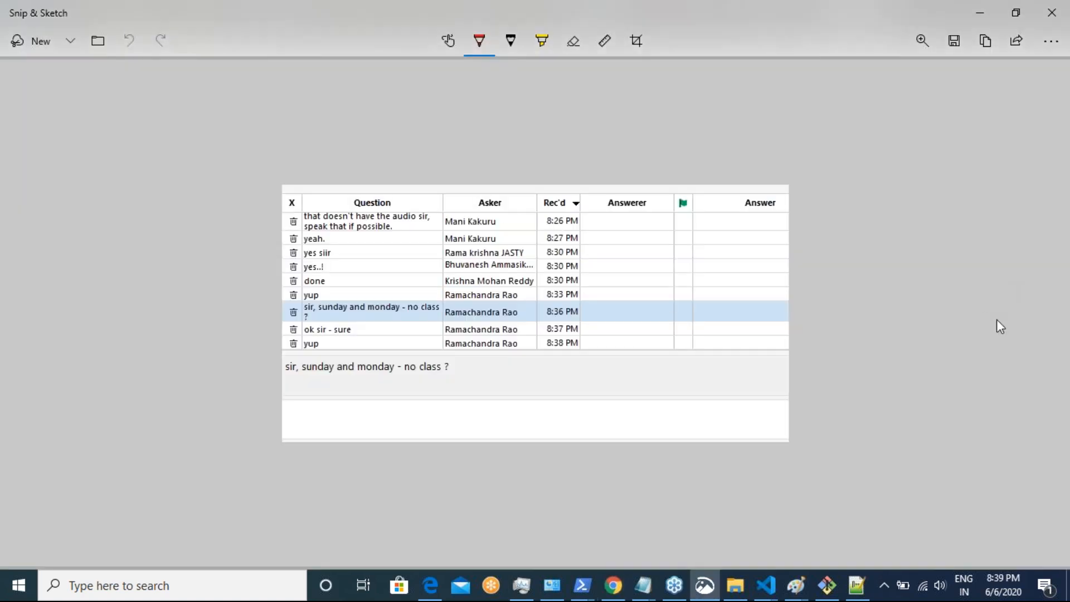
pyautogui.click(401, 411)
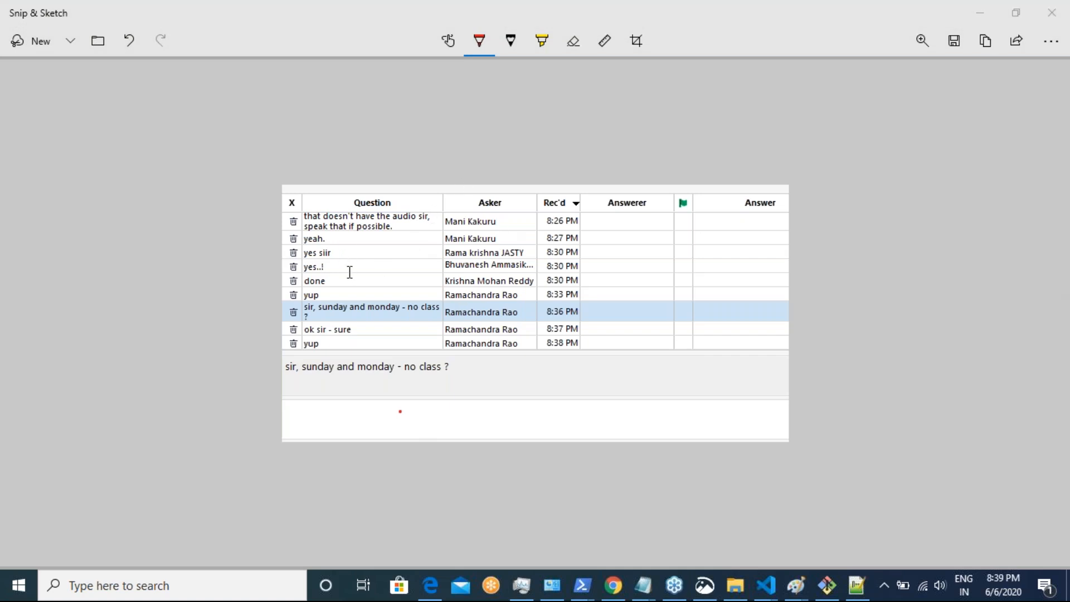
pyautogui.hotkey('alt', 'Tab')
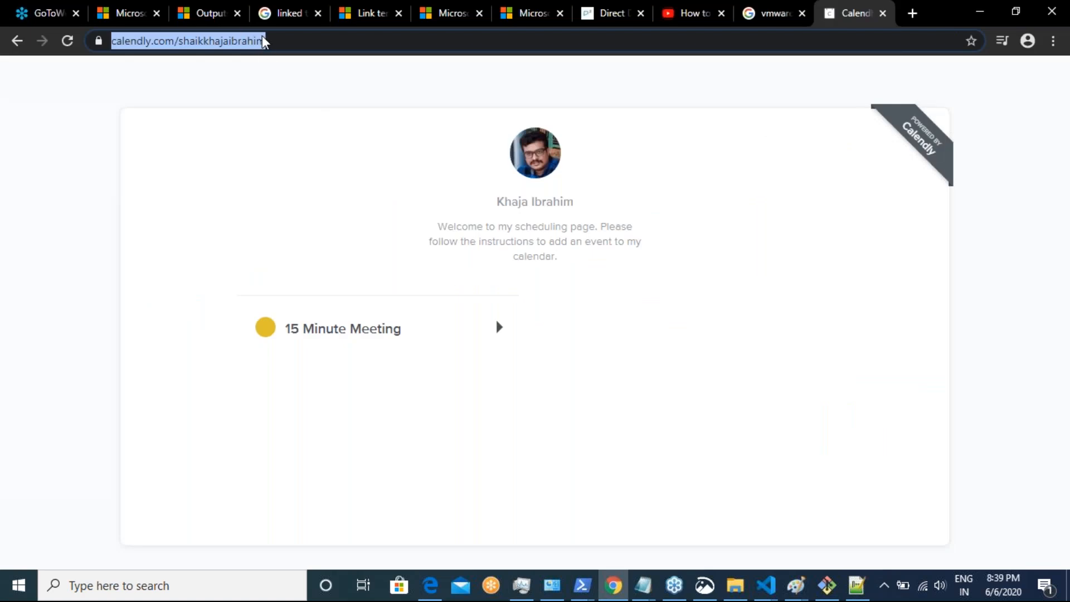
pyautogui.click(261, 40)
pyautogui.hotkey('ctrl', 'a')
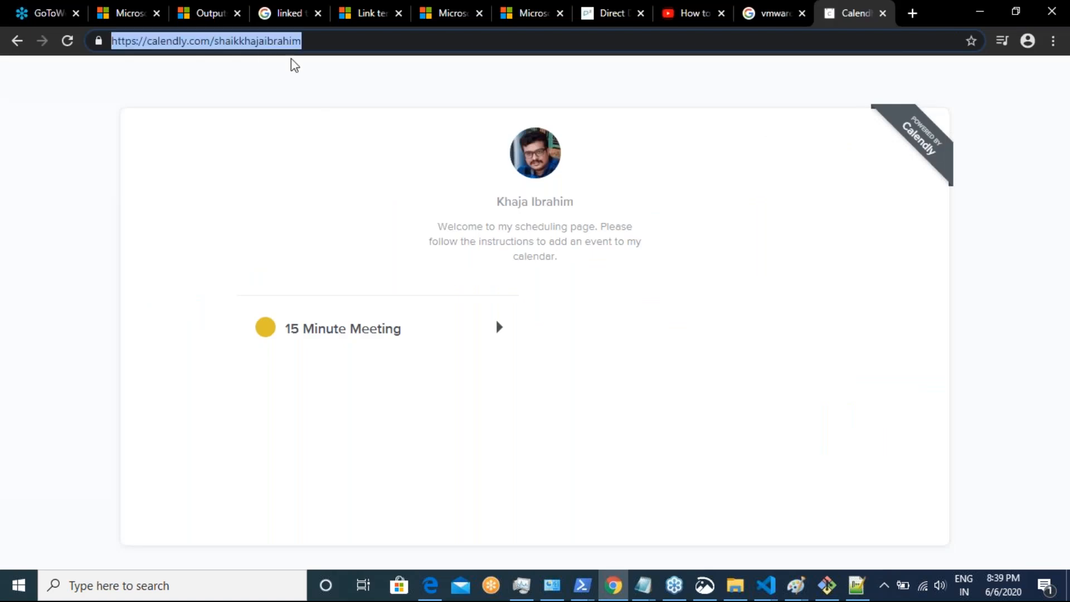
pyautogui.hotkey('alt', 'Tab')
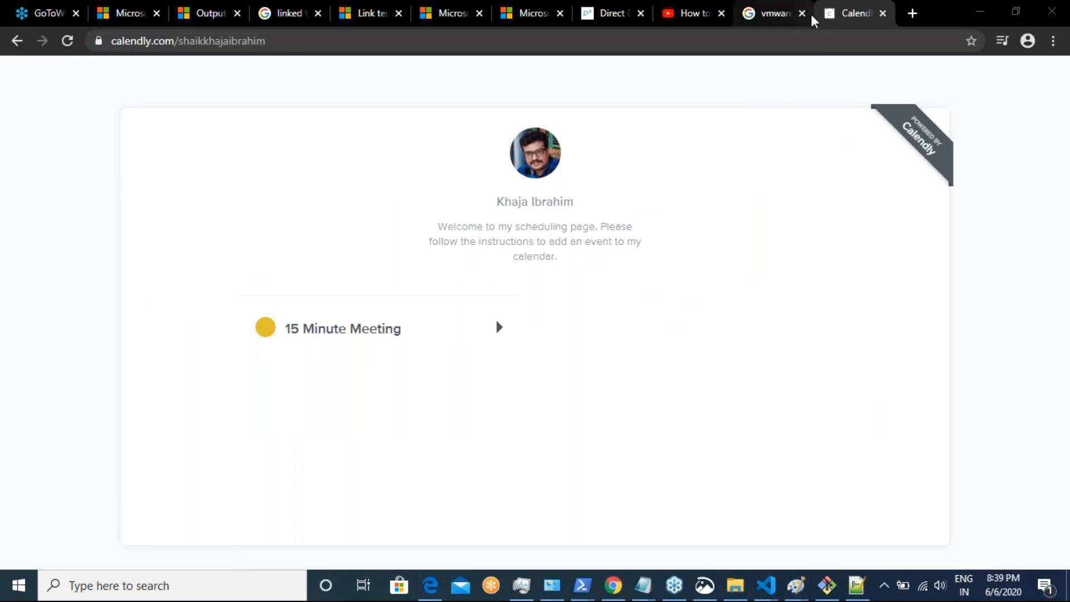
# - Minimize Chrome, look at the June 2020 system calendar, and minimize Snip & Sketch to return to arm2.md
pyautogui.click(981, 13)
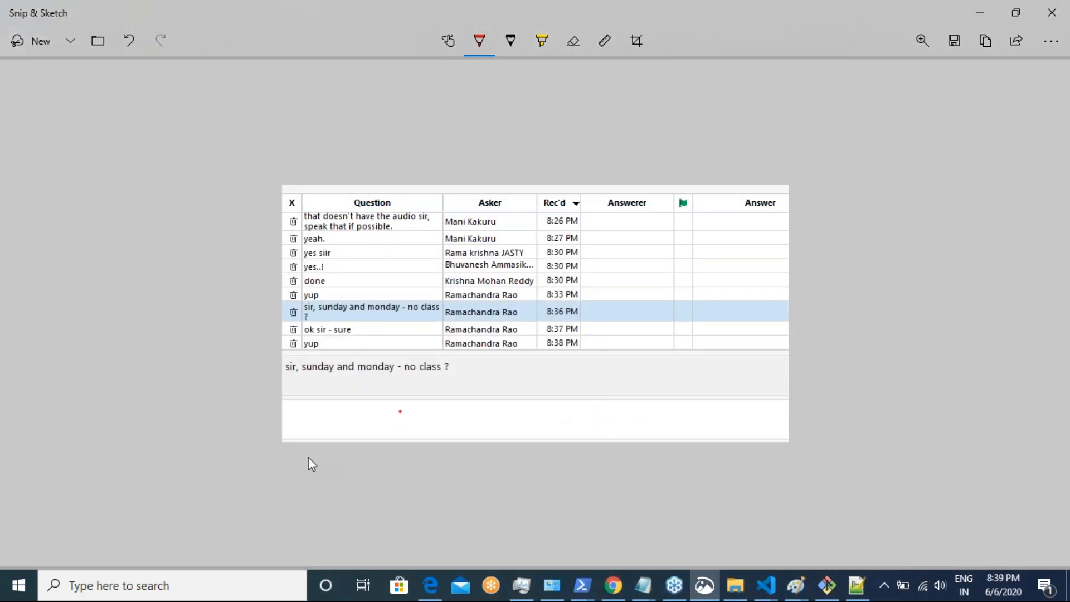
pyautogui.click(994, 583)
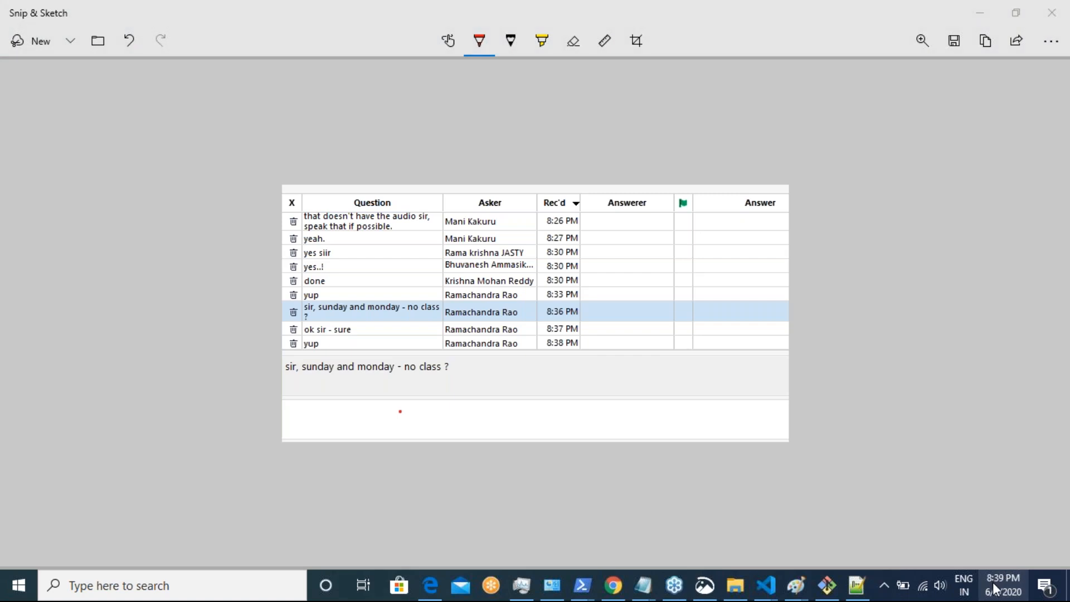
pyautogui.click(995, 587)
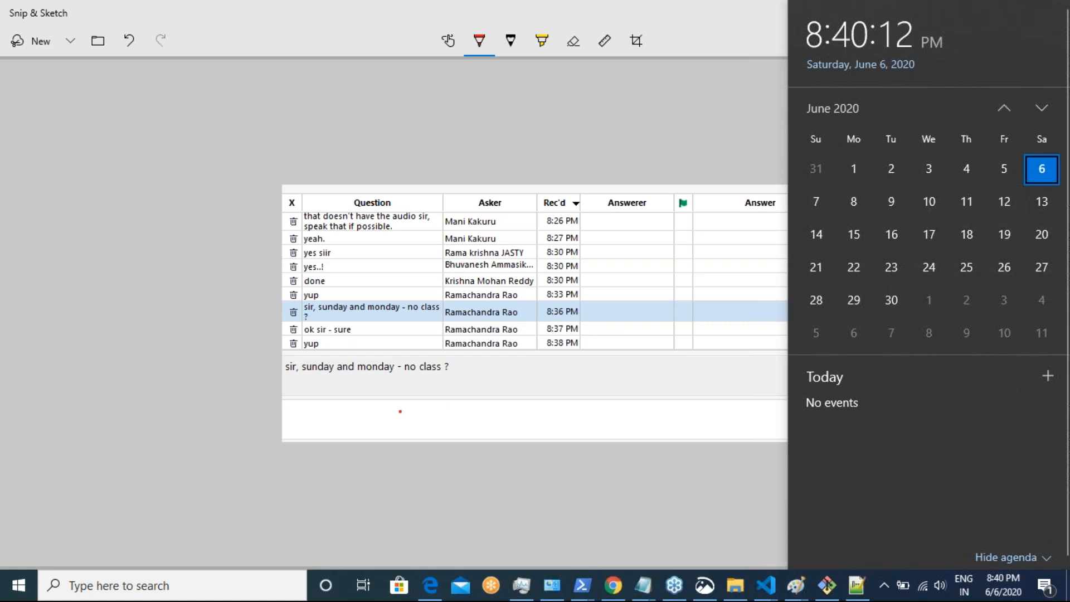
pyautogui.click(379, 486)
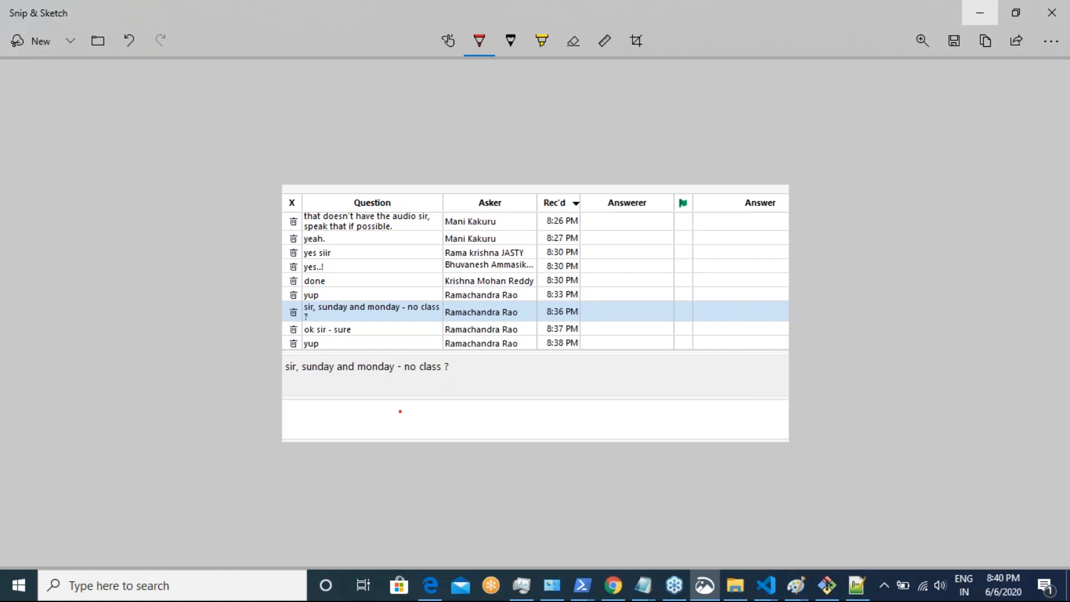
pyautogui.click(980, 12)
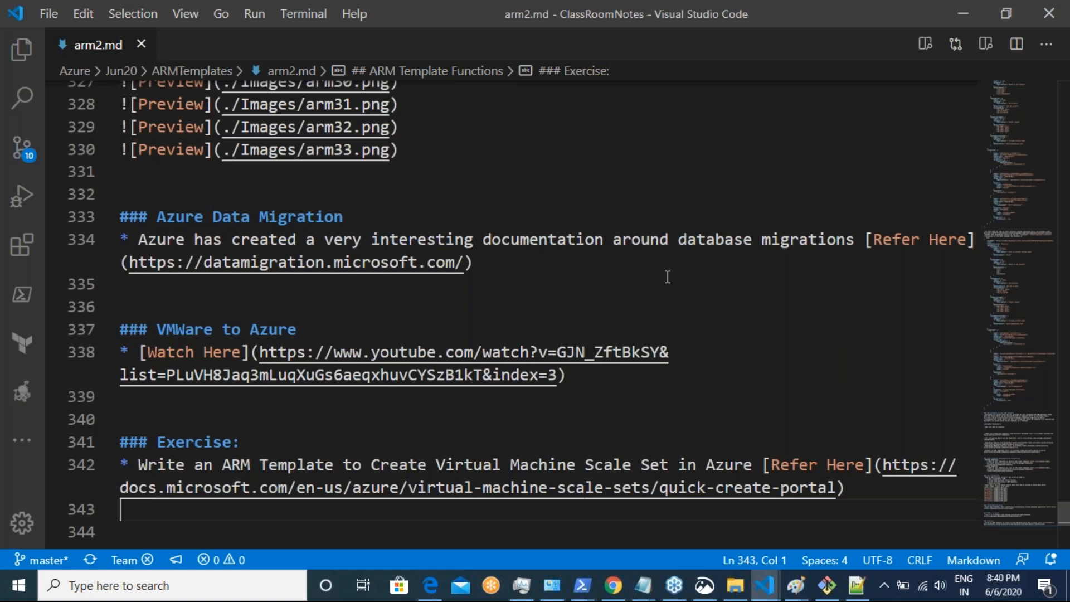